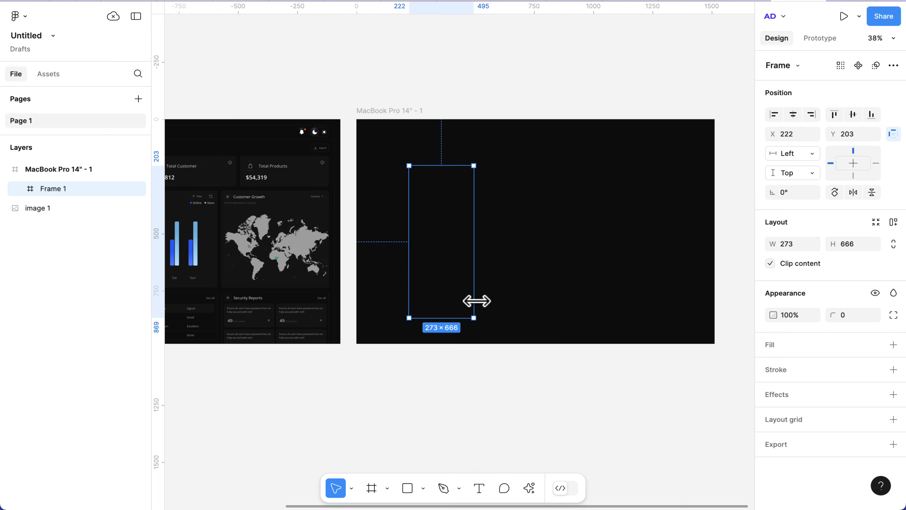
Step: Add a fill to the new frame inside the MacBook Pro artboard and set its width to 286
click(894, 346)
click(788, 245)
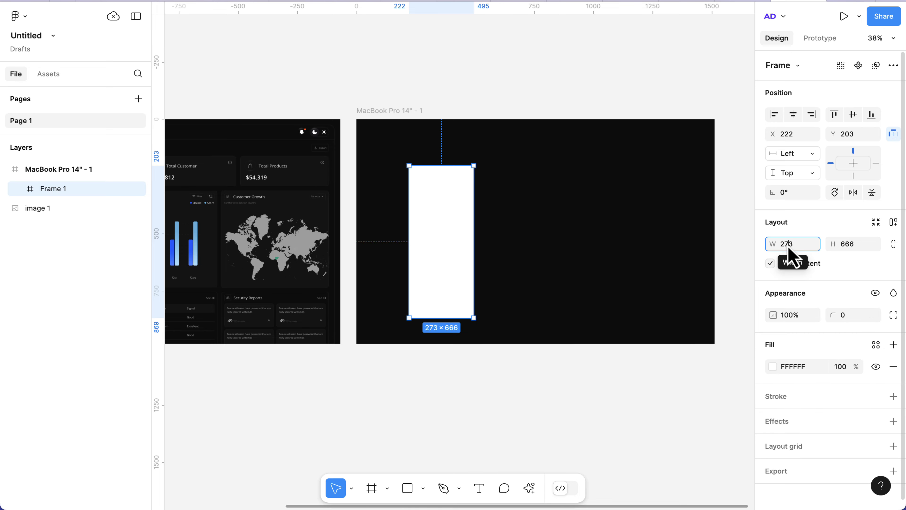
double_click(788, 244)
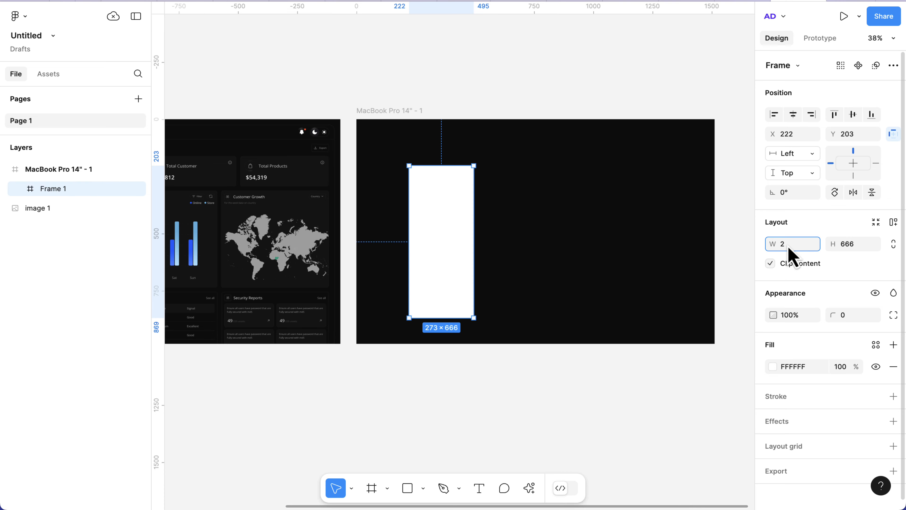
text(286)
key(Return)
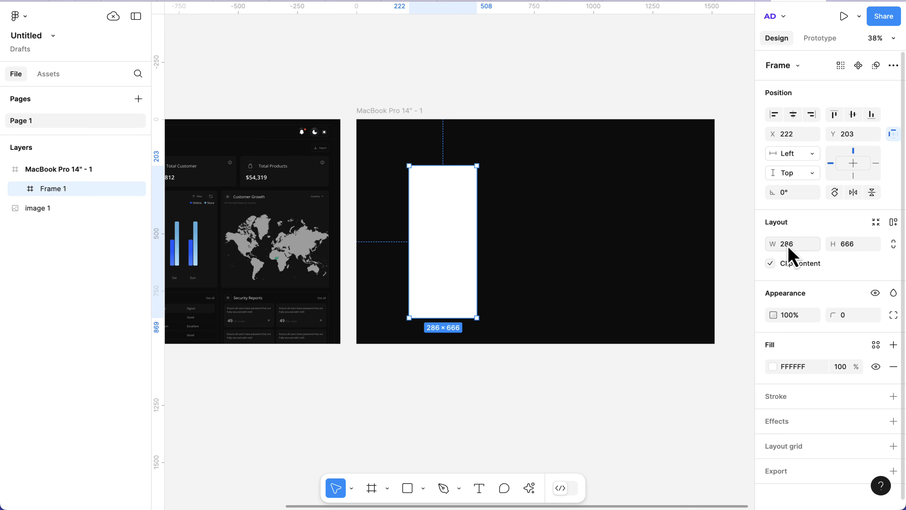
Step: Align the frame to the artboard's left edge and stretch it vertically to the full artboard height of 982
click(774, 122)
drag(410, 166, 407, 119)
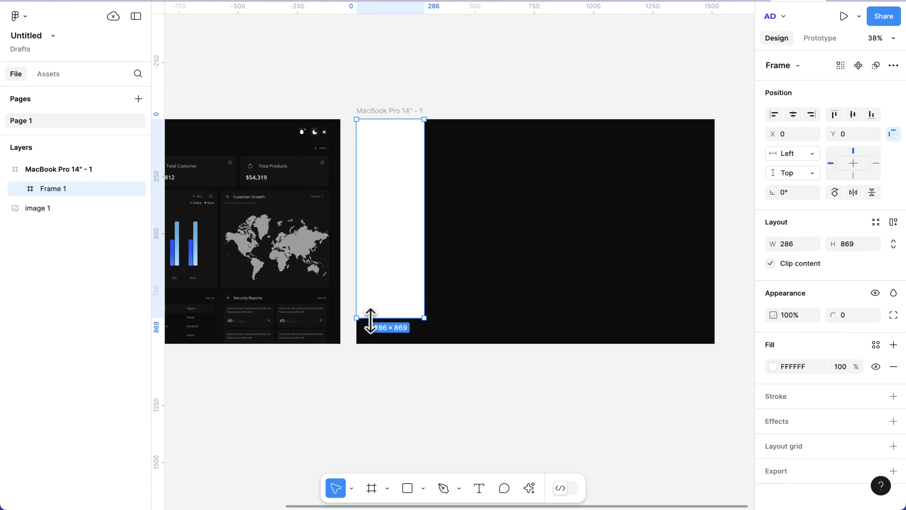
drag(371, 319, 370, 343)
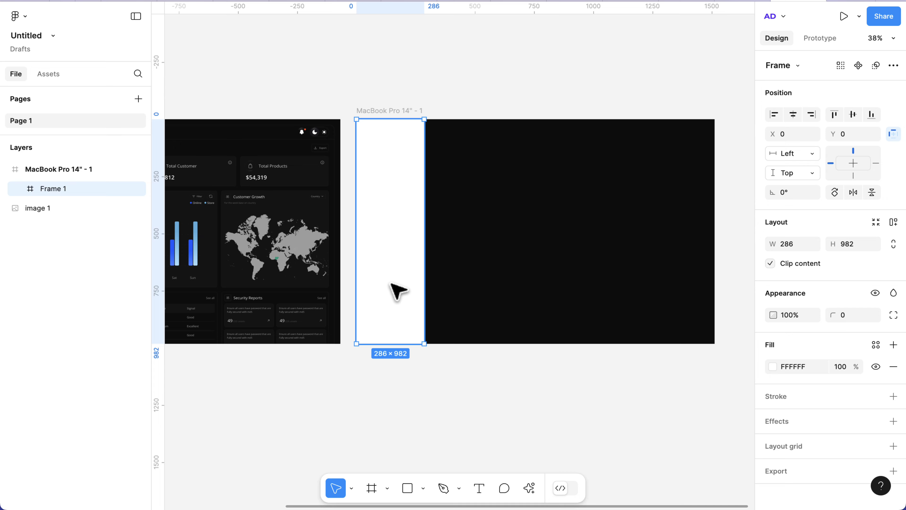
Step: Apply the saved bg color style as the sidebar frame's fill and deselect the frame
scroll(884, 375, down, 1)
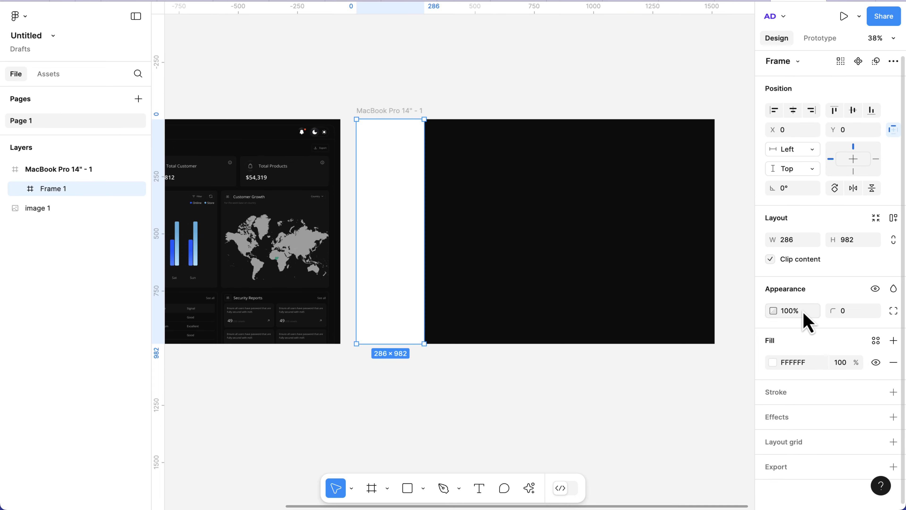
click(878, 344)
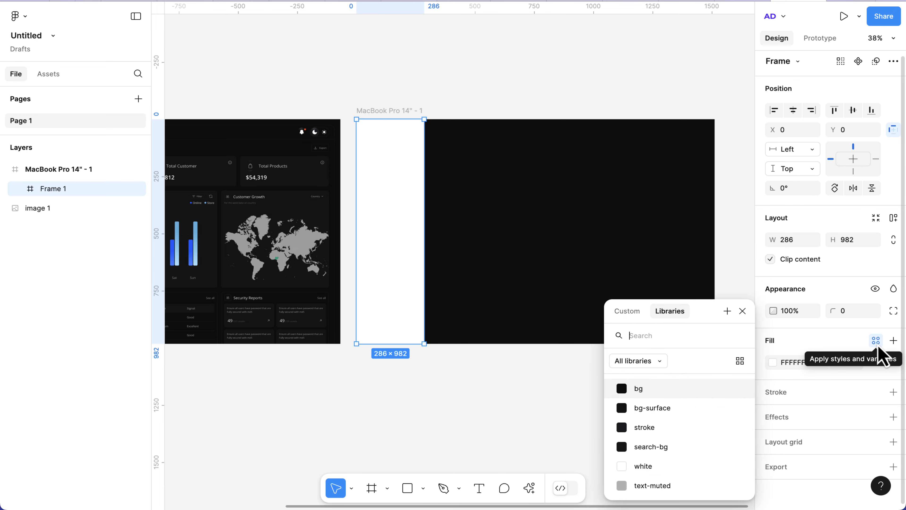
click(633, 389)
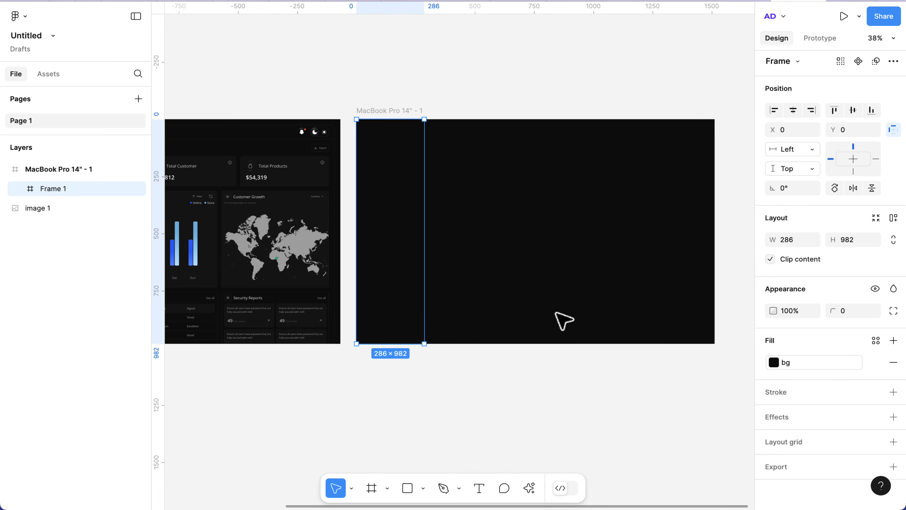
scroll(564, 320, down, 1)
click(564, 320)
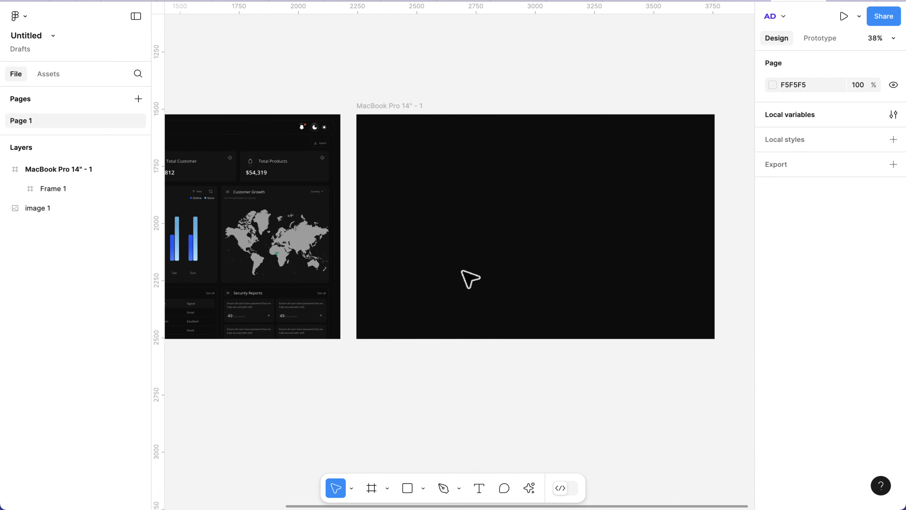
Step: Move the sidebar frame out of the artboard and place it left of the dashboard reference image, at about X 103, Y 1524
scroll(407, 249, down, 2)
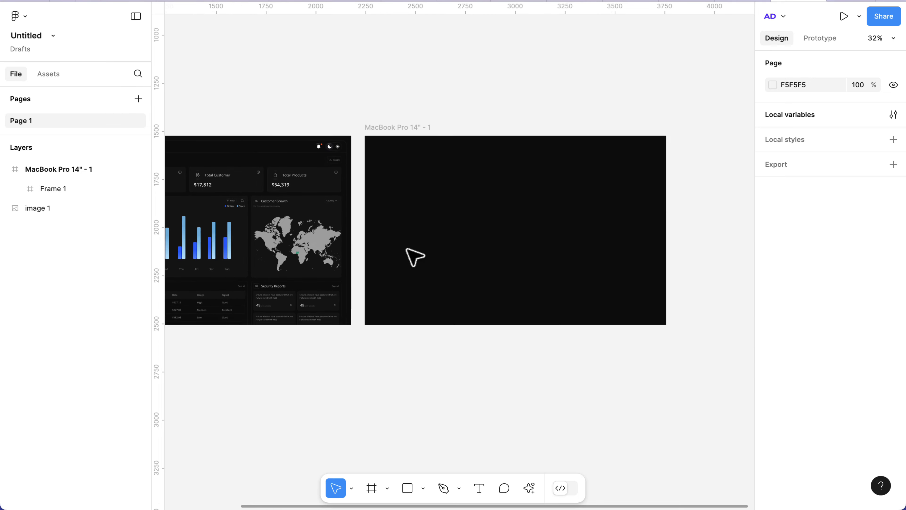
click(408, 237)
drag(415, 225, 373, 415)
scroll(373, 416, left, 5)
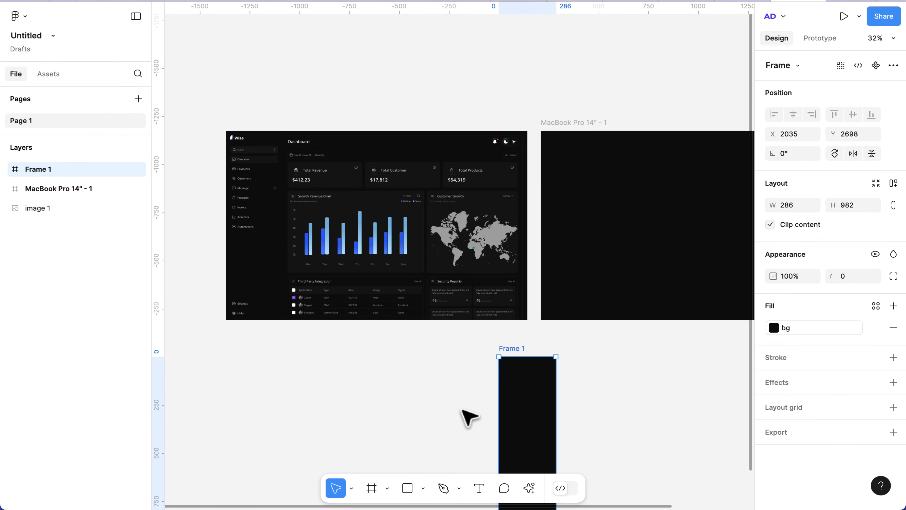
drag(519, 419, 281, 199)
scroll(346, 318, left, 4)
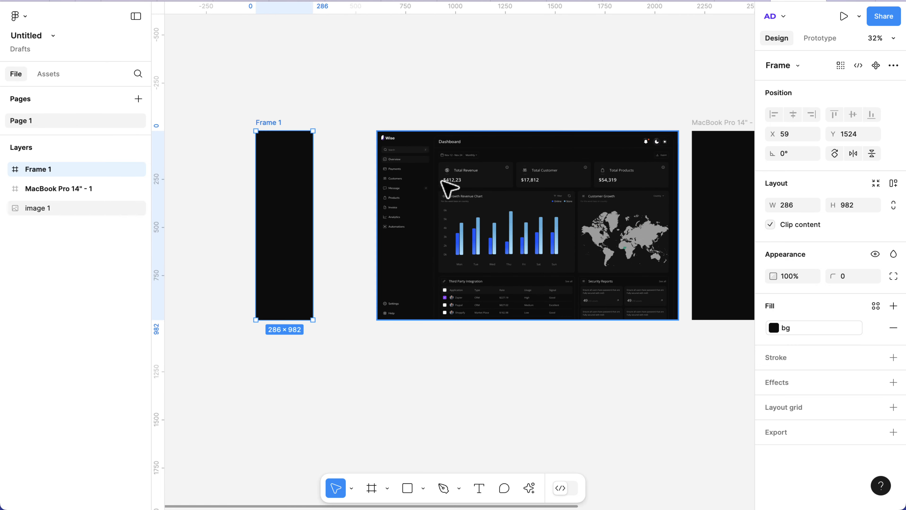
drag(284, 167, 287, 163)
Step: Search the plugins for "mynaui" and run MynaUI Icons - Free & Open Source Icons
scroll(393, 306, up, 5)
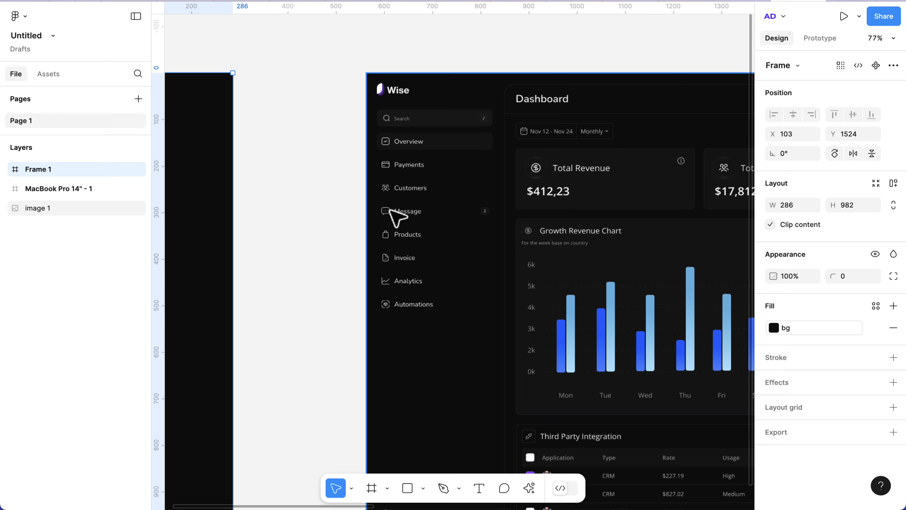
scroll(389, 210, down, 2)
scroll(406, 415, down, 1)
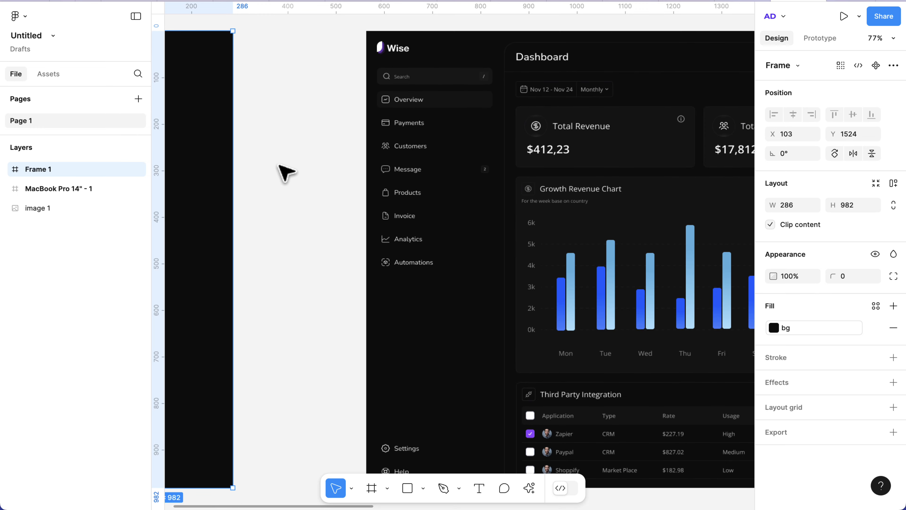
scroll(309, 151, up, 2)
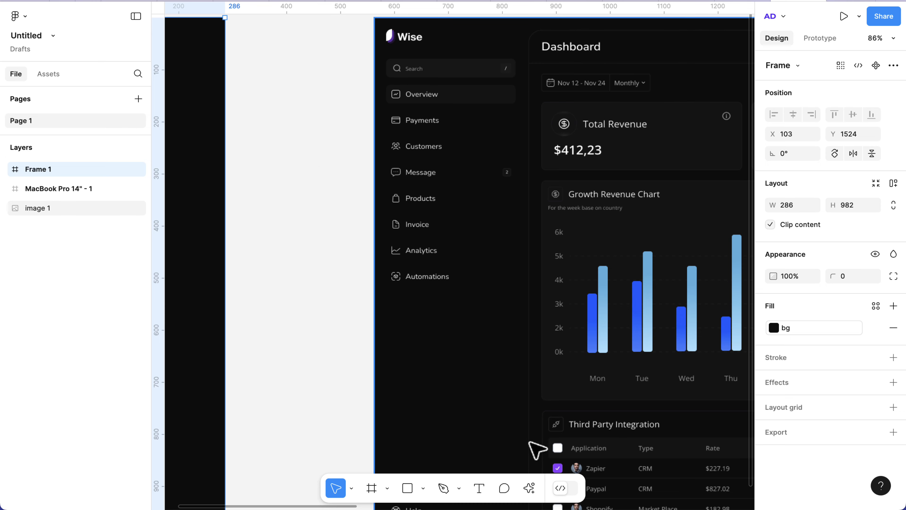
click(530, 488)
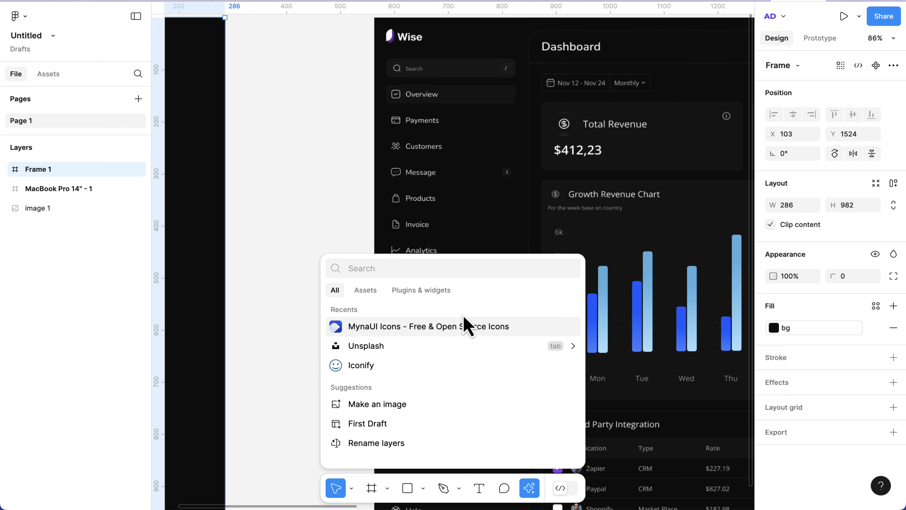
click(435, 291)
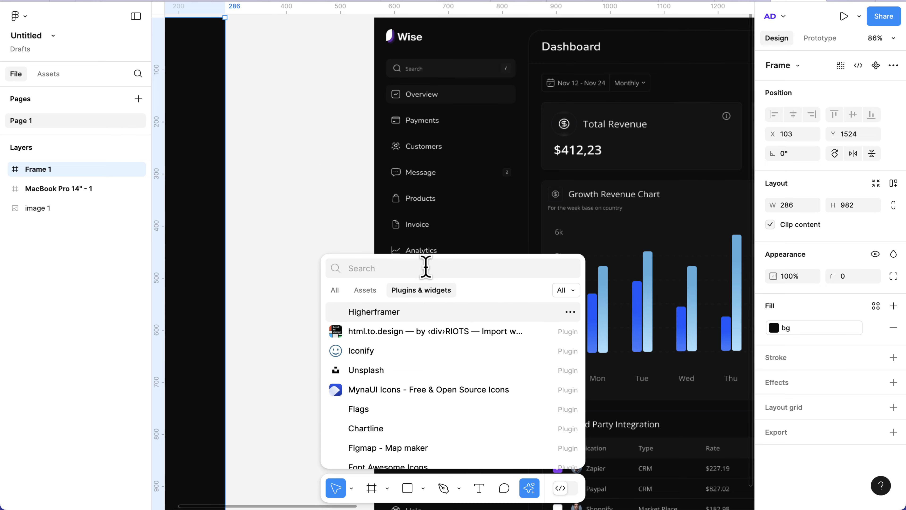
text(myna)
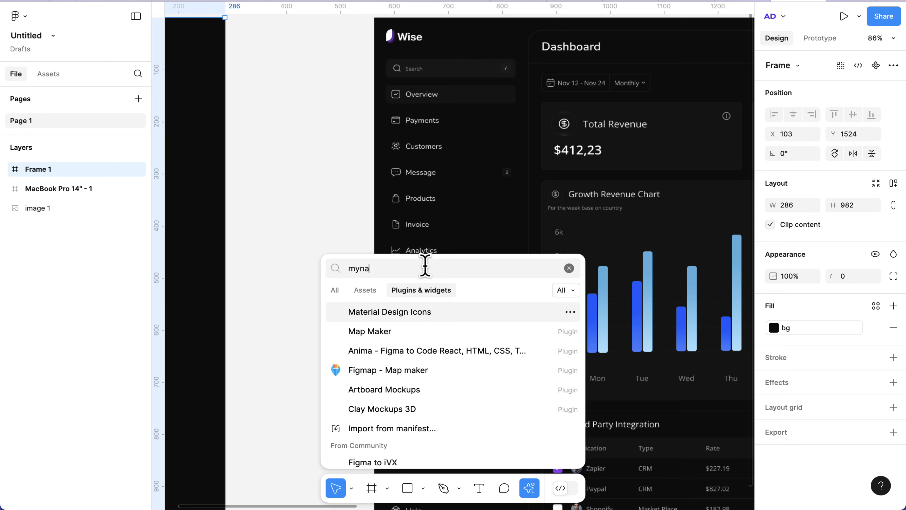
text(ui)
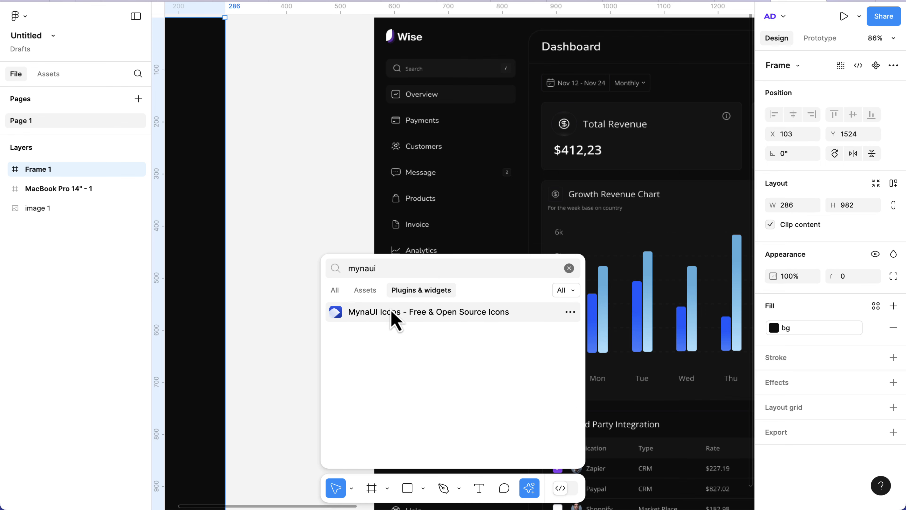
click(399, 314)
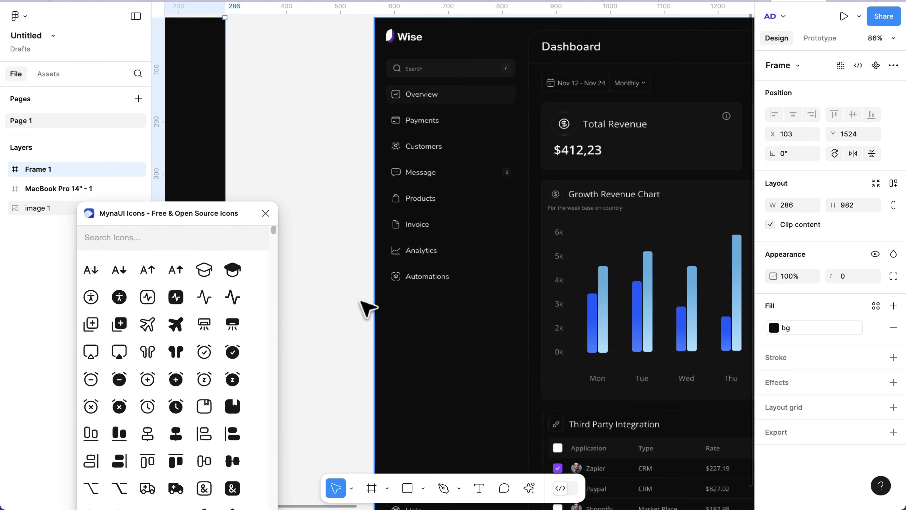
Step: Search the icons for "chart", insert the line-chart-square icon and move it into the gap between the sidebar frame and reference image
scroll(357, 302, left, 5)
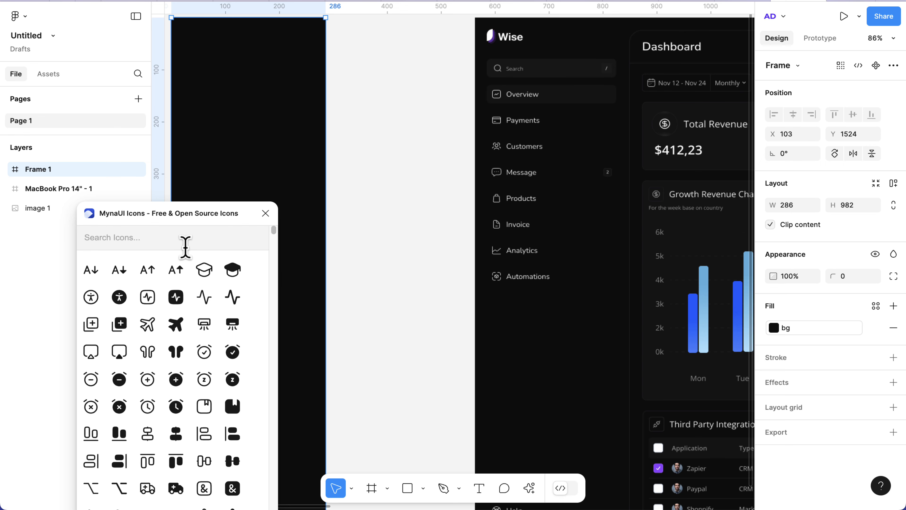
click(181, 238)
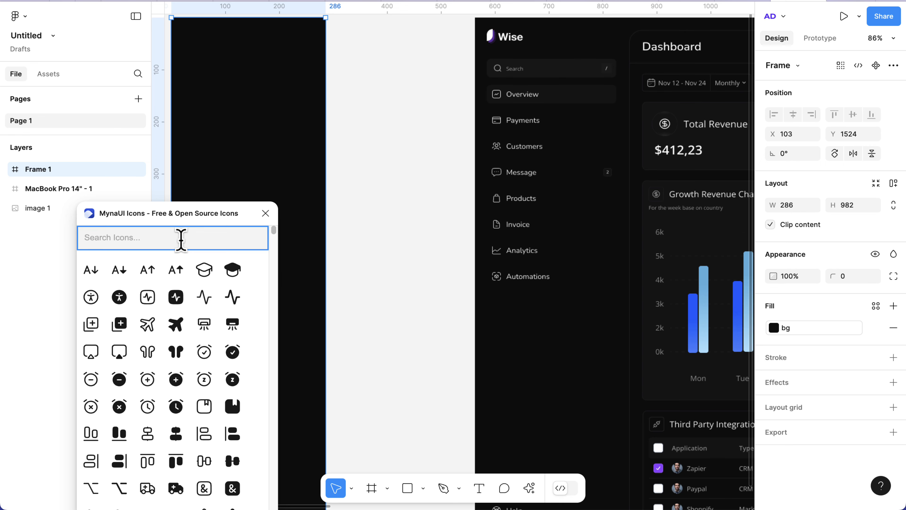
text(chart)
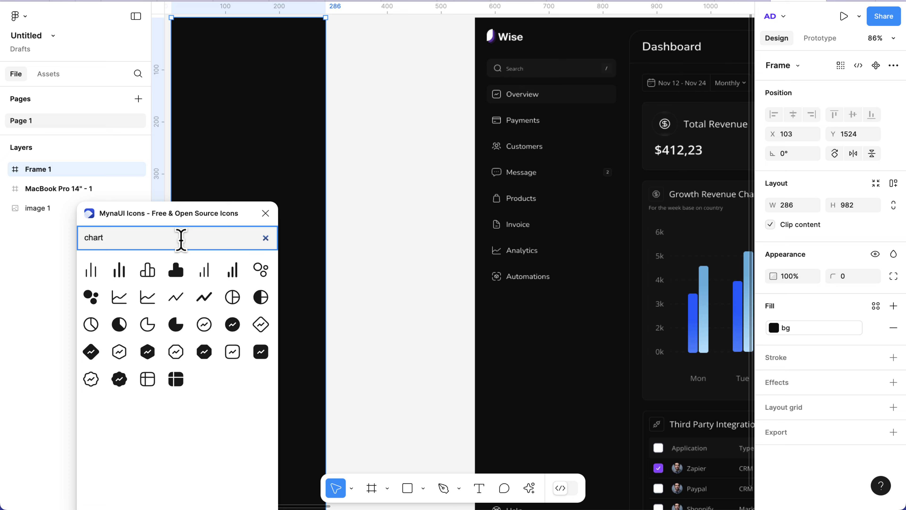
click(233, 352)
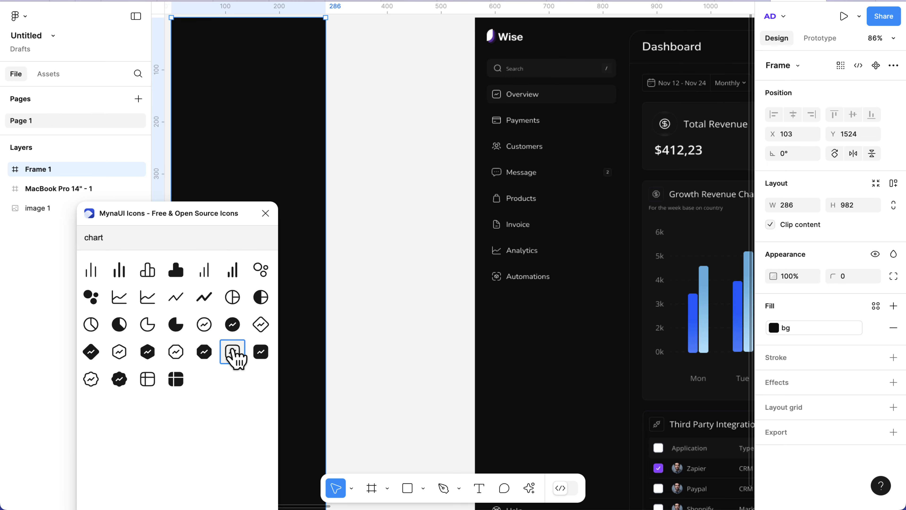
drag(454, 230, 364, 219)
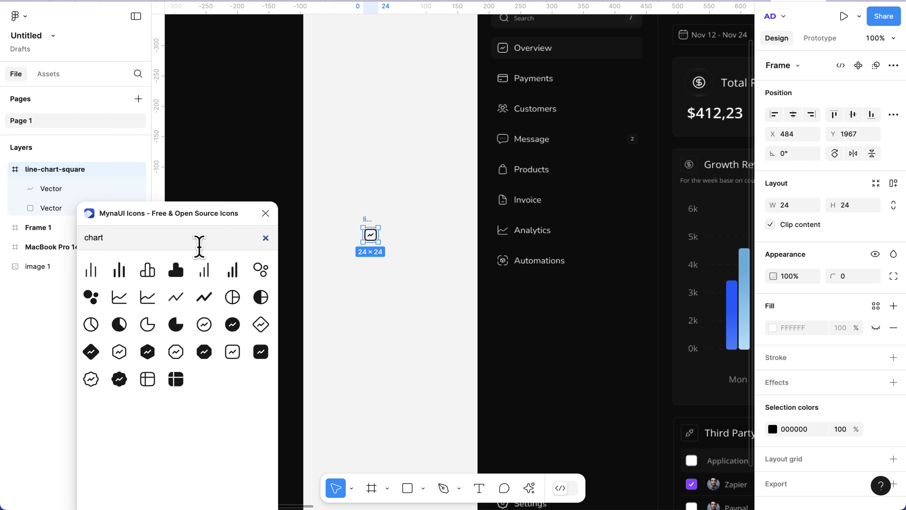
Step: Search the icons for "payme" and insert the outlined credit-card icon for the Payments item
click(175, 246)
text(payme)
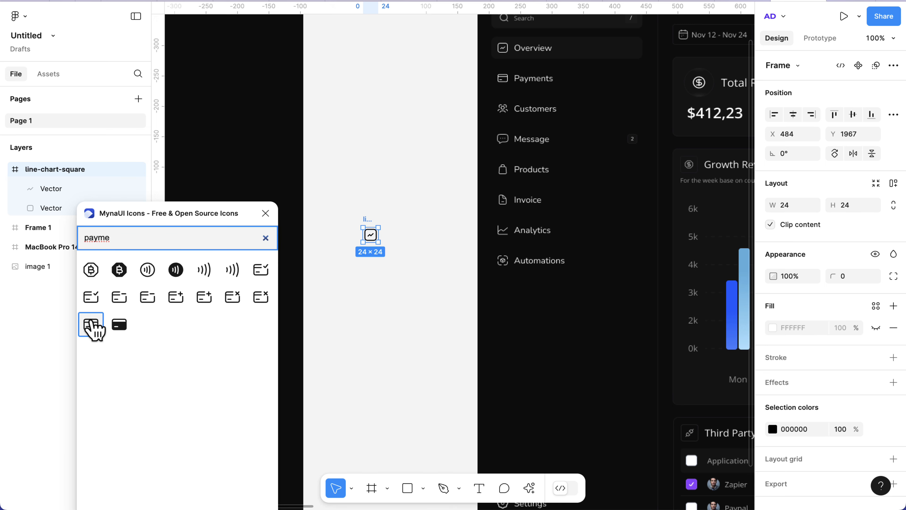
click(91, 325)
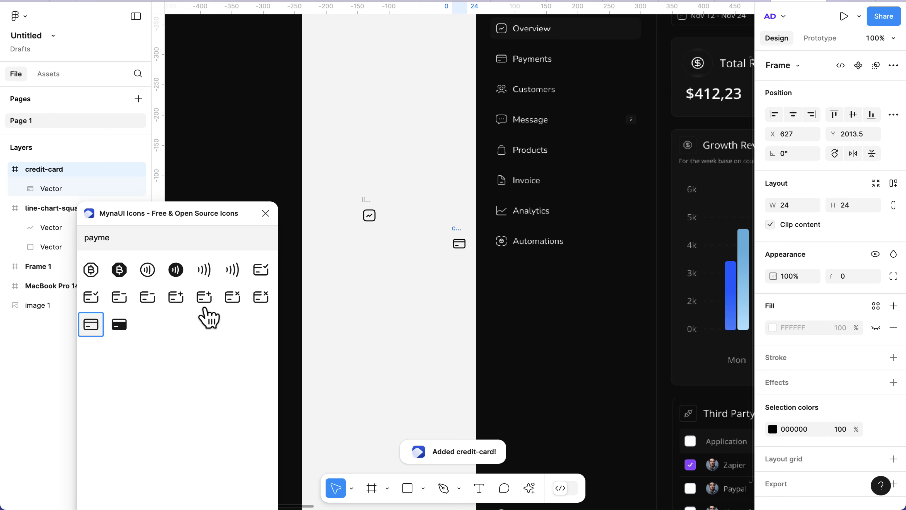
Step: Search the icons for "user" and insert the outlined users-group icon for the Customers item
click(143, 245)
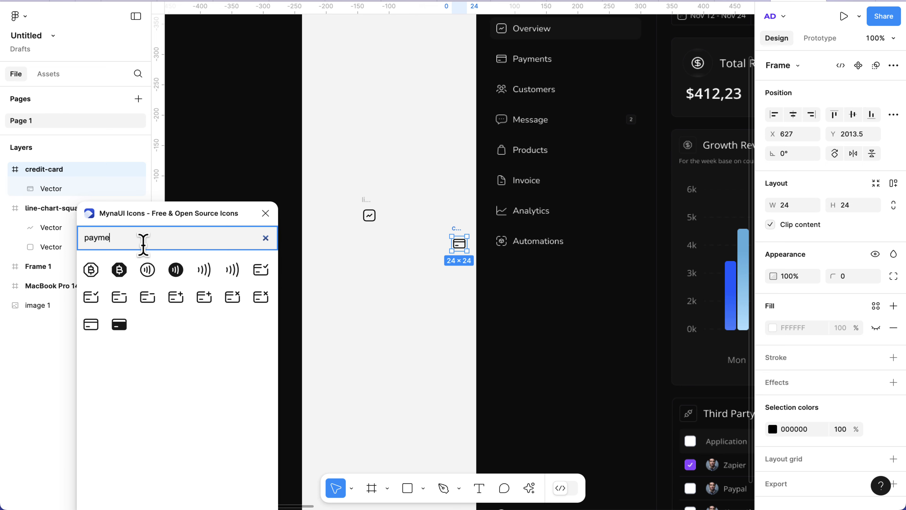
text(user)
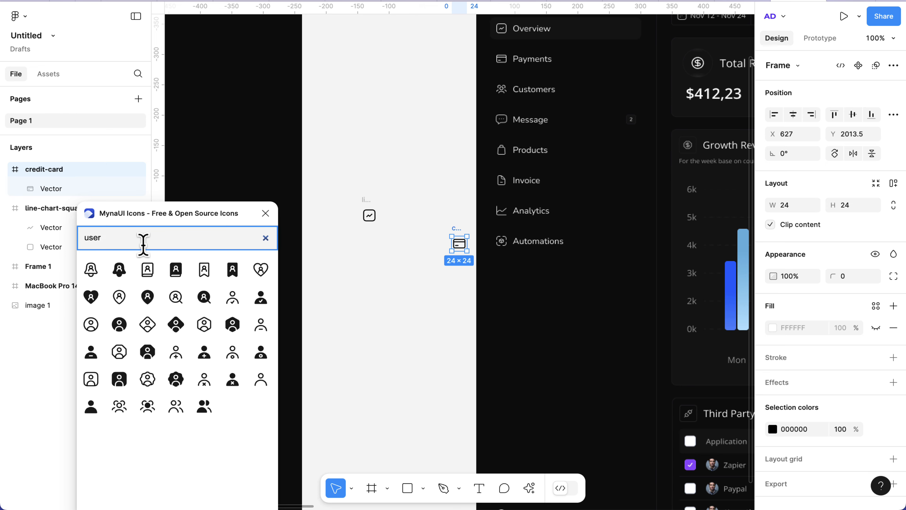
click(120, 410)
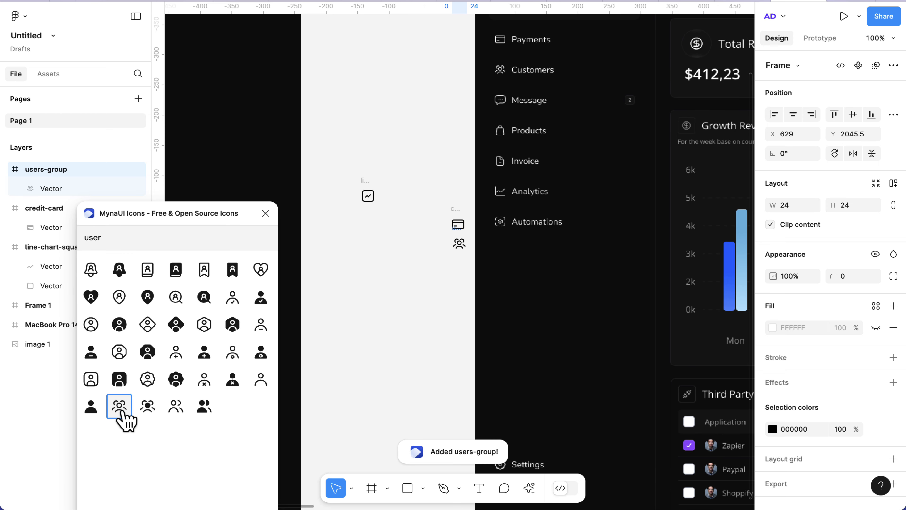
Step: Search the icons for "messa" and insert the outlined message-dots icon for the Message item
click(164, 242)
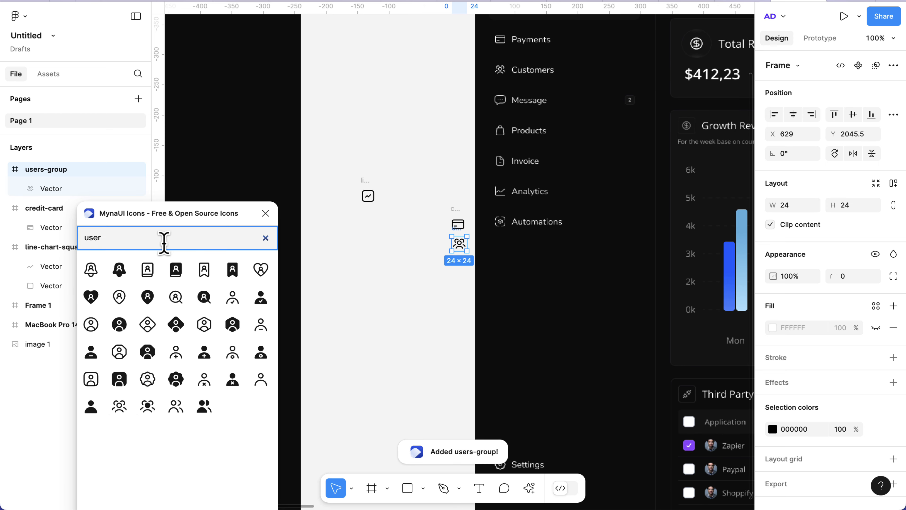
key(BackSpace)
key(BackSpace)
key(BackSpace)
key(BackSpace)
text(messg)
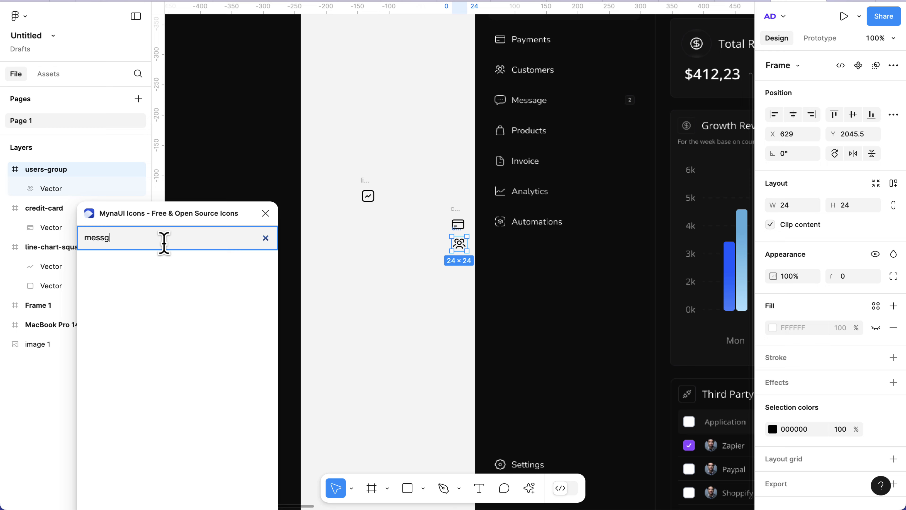
key(BackSpace)
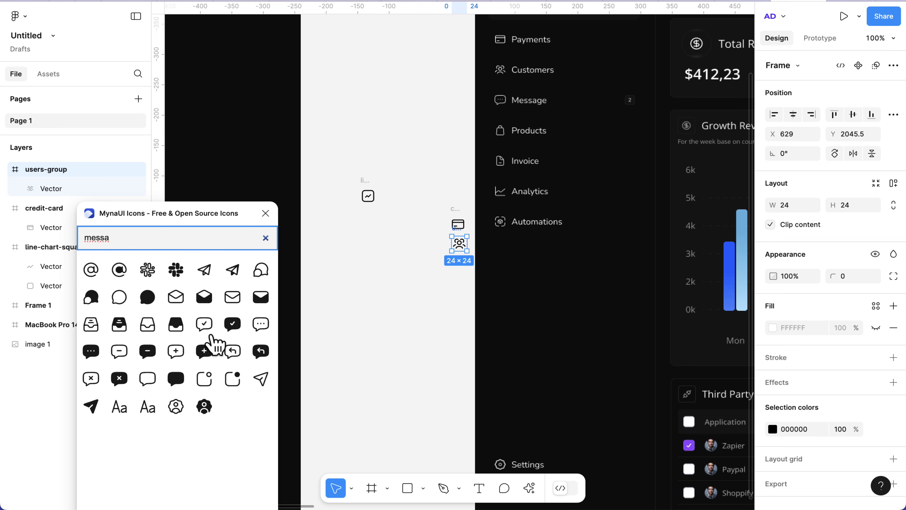
click(258, 329)
Step: Search the icons for "shop" and insert the outlined shopping-bag icon for the Products item
click(188, 238)
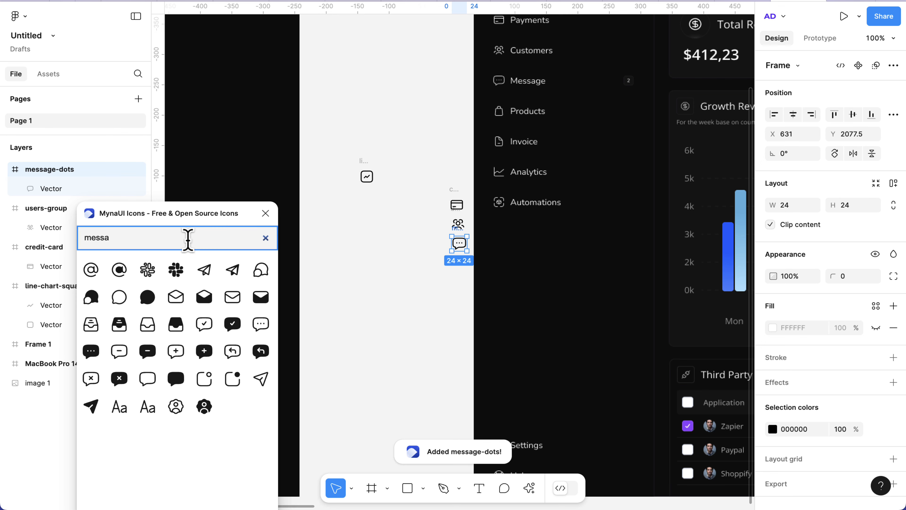
text(shop)
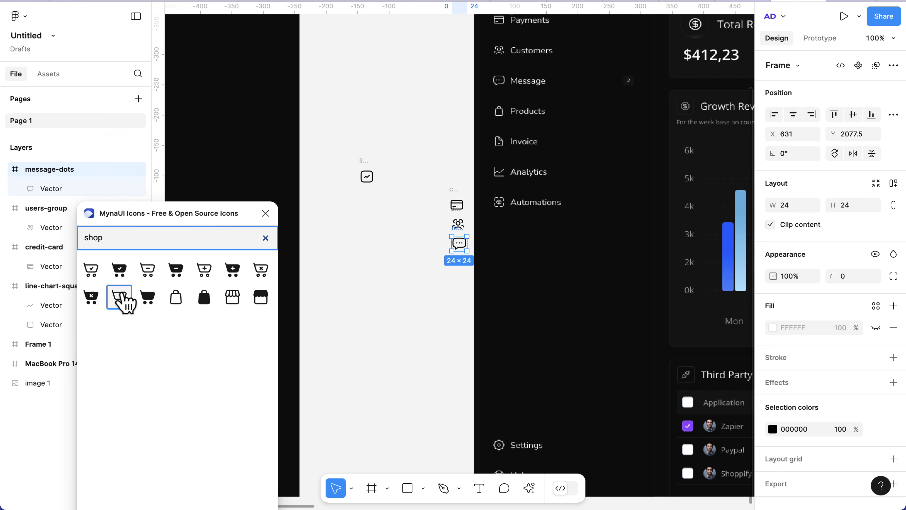
click(175, 299)
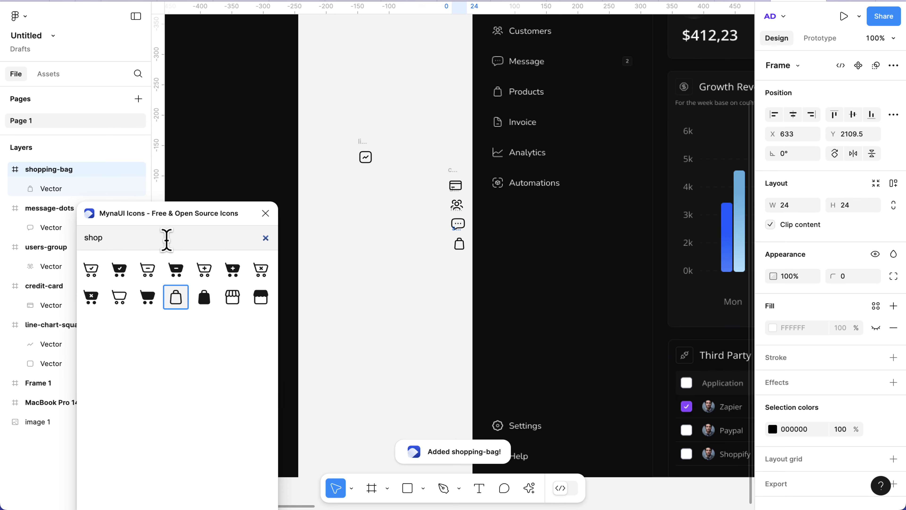
Step: Search the icons for "file" and insert the outlined file-minus icon for the Invoice item
click(167, 239)
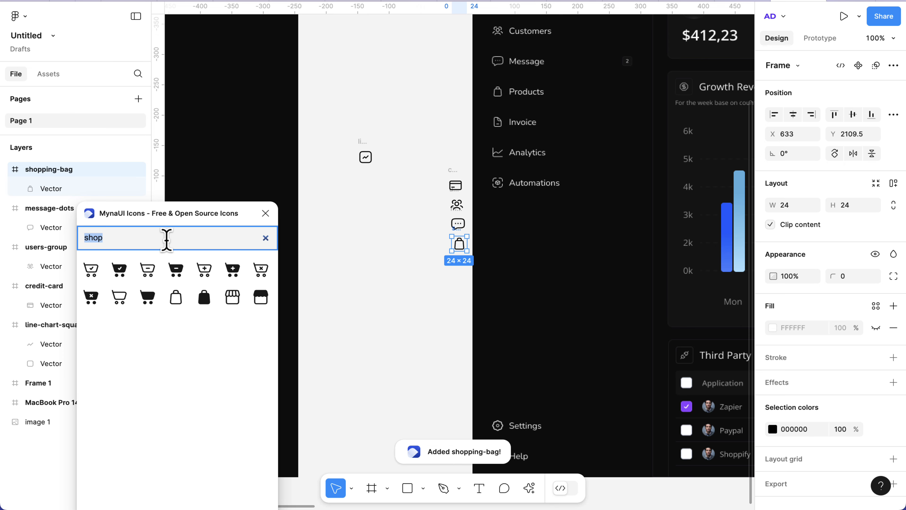
key(BackSpace)
text(file)
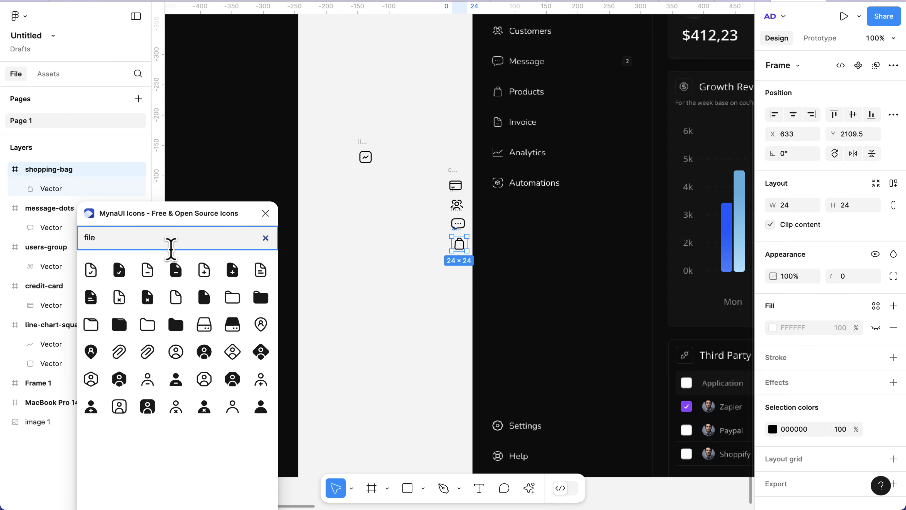
click(152, 276)
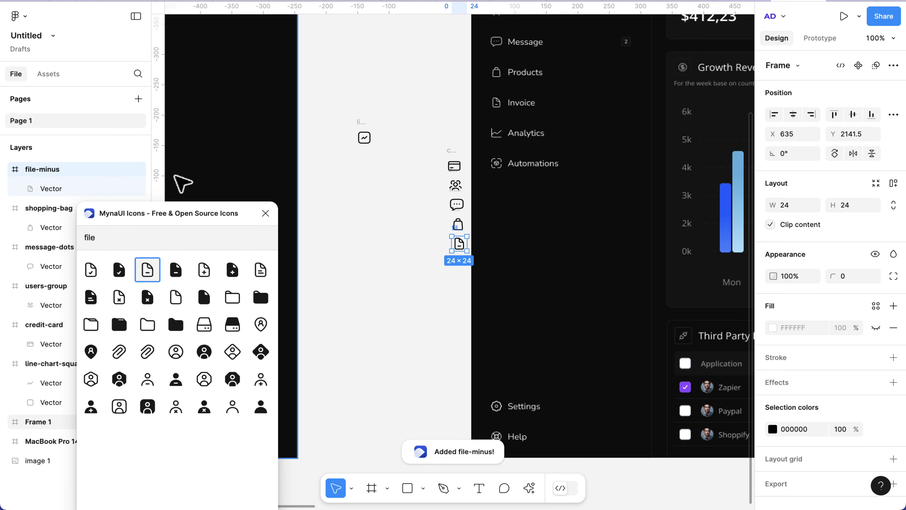
Step: Search the icons for "chart" and insert the chart-graph icon for the Analytics item
click(150, 238)
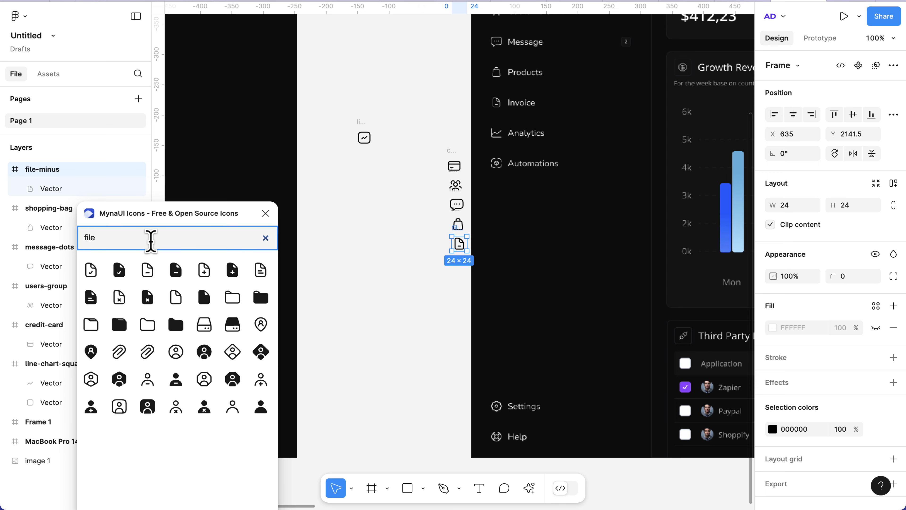
key(BackSpace)
key(BackSpace)
key(BackSpace)
key(BackSpace)
text(char)
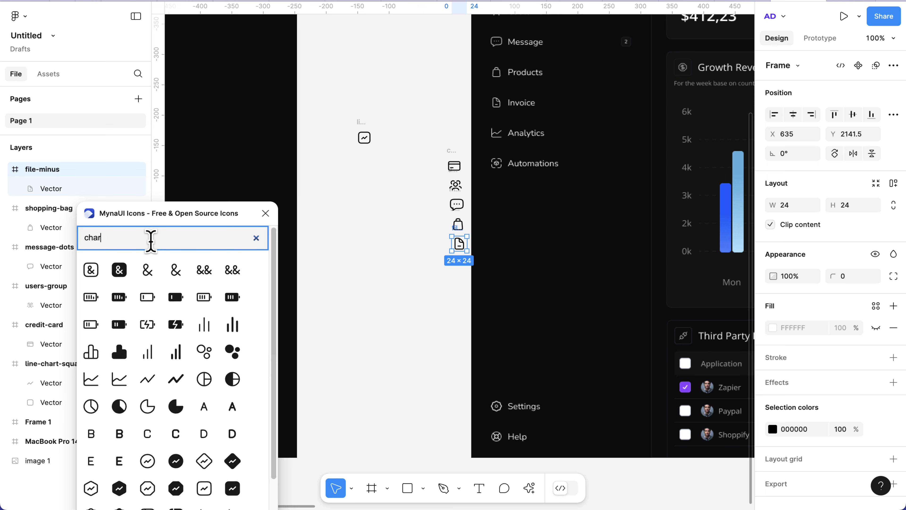
text(t)
click(121, 304)
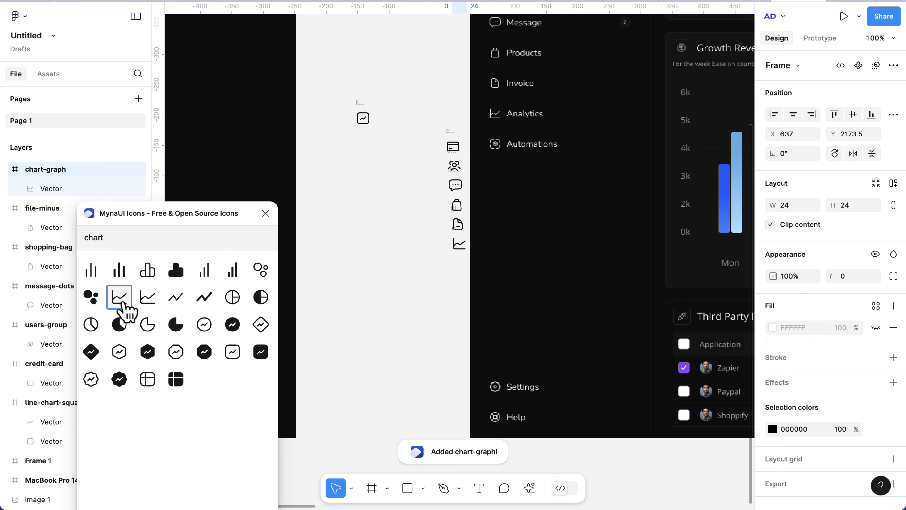
Step: Search the icons for "automa" and insert the outlined ar icon for the Automations item
click(116, 238)
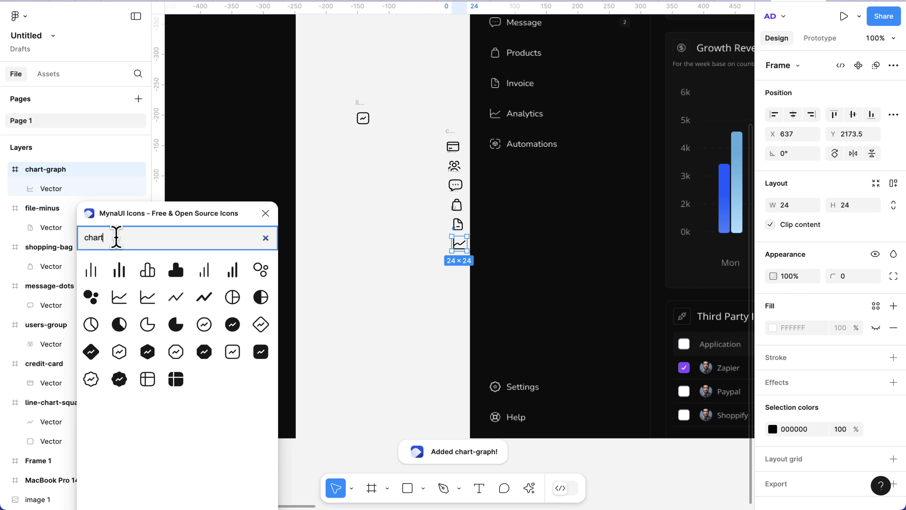
text(automa)
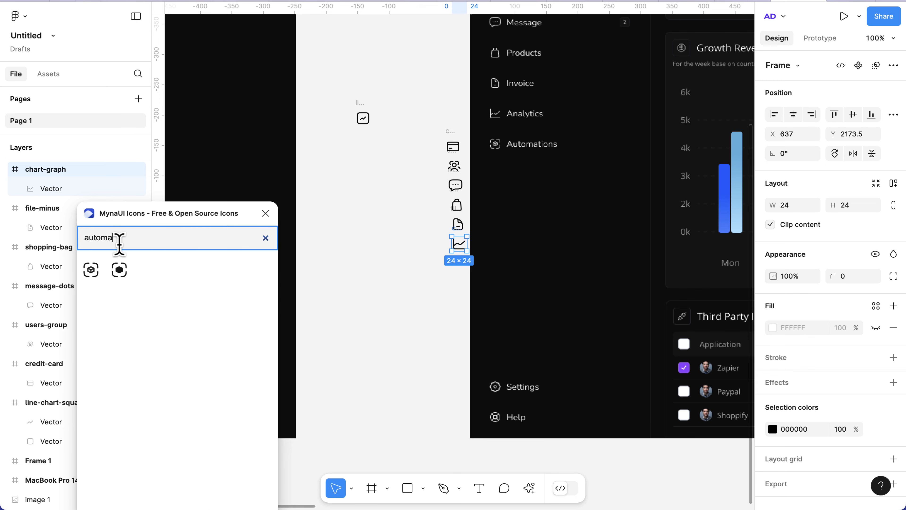
click(91, 269)
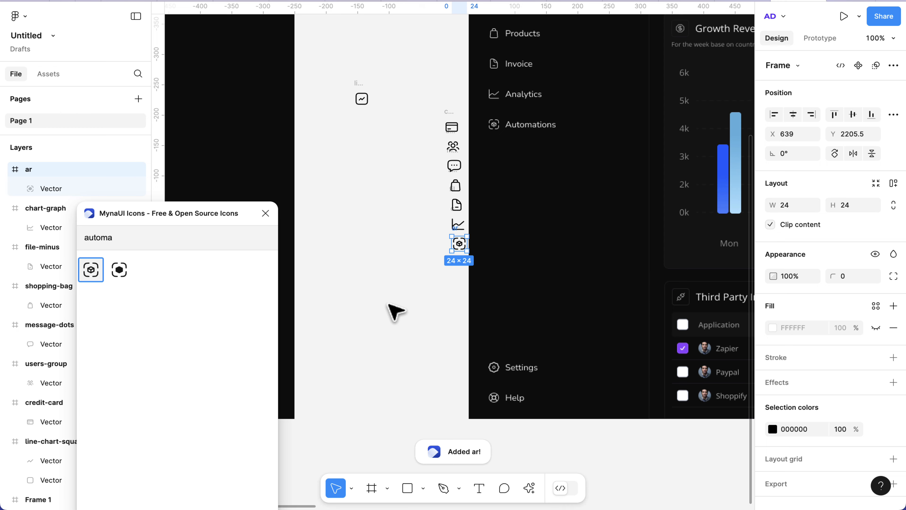
Step: Search the icons for "cog" and insert the outlined round cog icon for the Settings item
scroll(533, 403, down, 1)
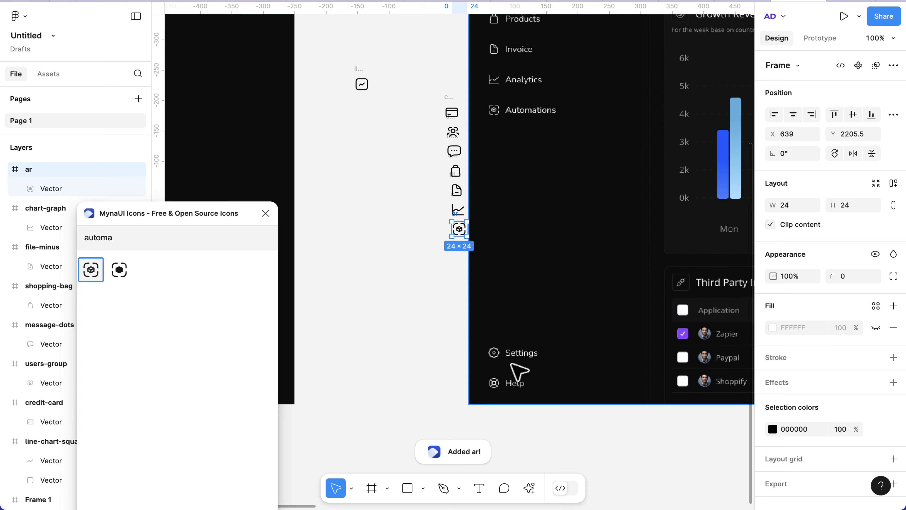
click(133, 237)
text(s)
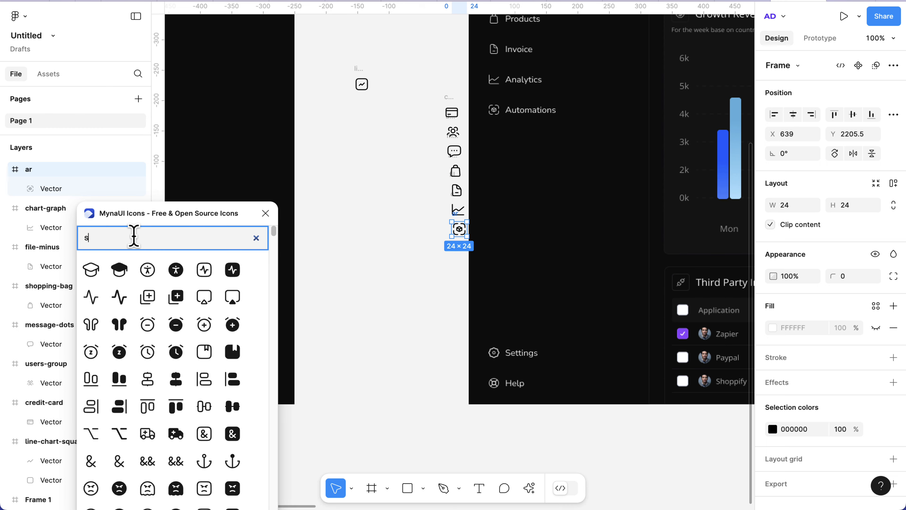
key(BackSpace)
text(cog)
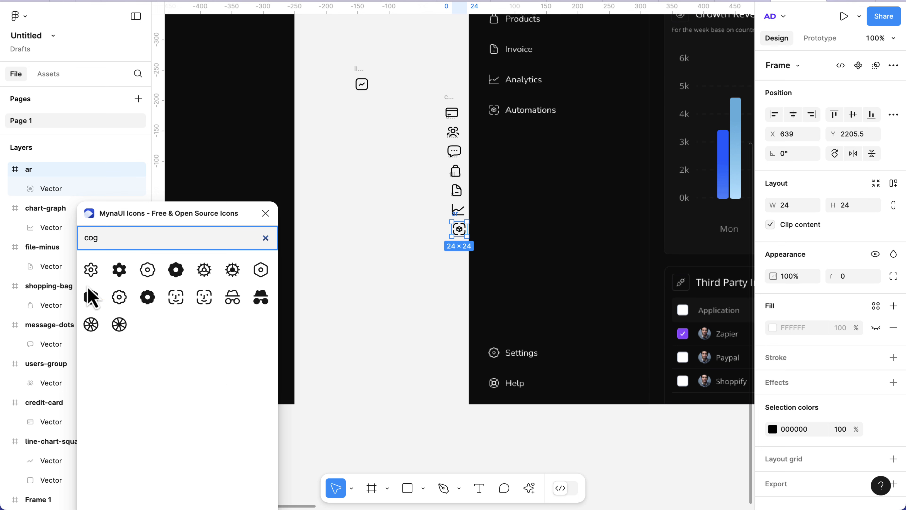
click(120, 298)
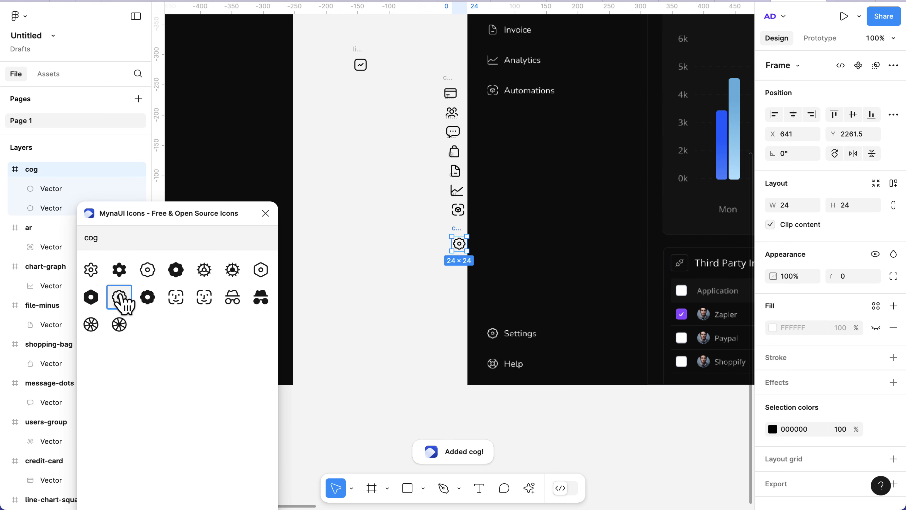
Step: Search the icons for "suppor" and insert the outlined support lifebuoy icon for the Help item
click(199, 239)
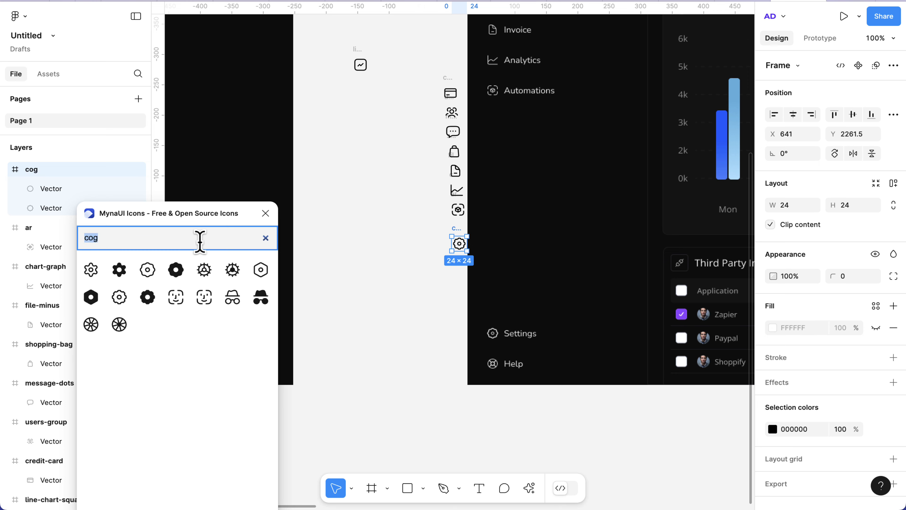
text(he)
key(BackSpace)
key(BackSpace)
text(su)
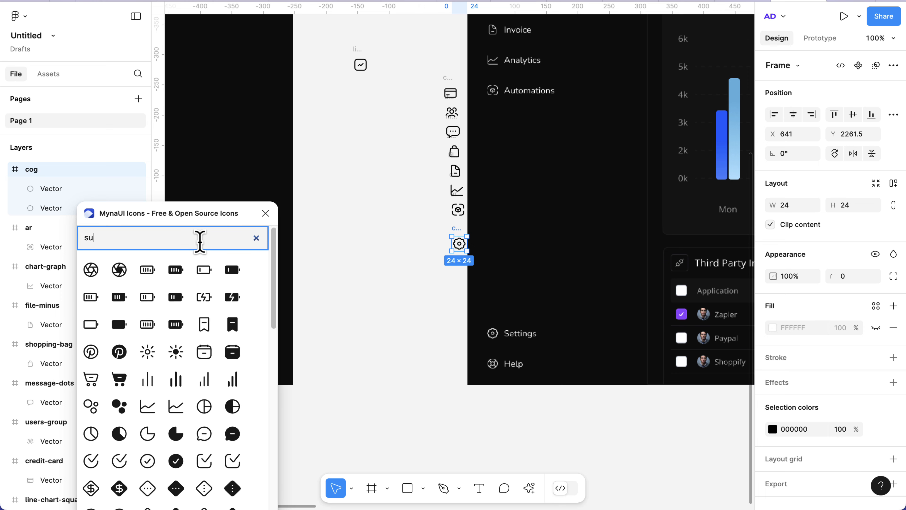
text(ppor)
click(175, 297)
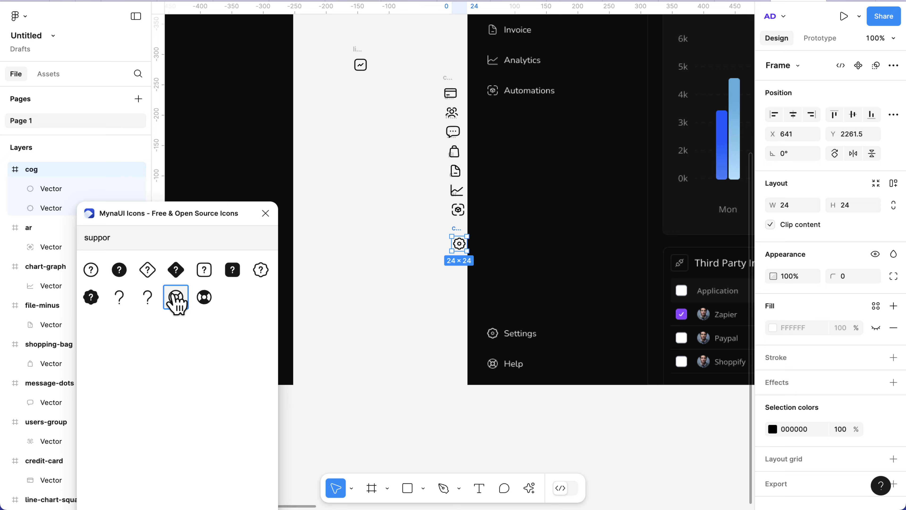
Step: Search the icons for "search", insert the outlined magnifier icon and move it below the line-chart-square icon
scroll(501, 200, up, 10)
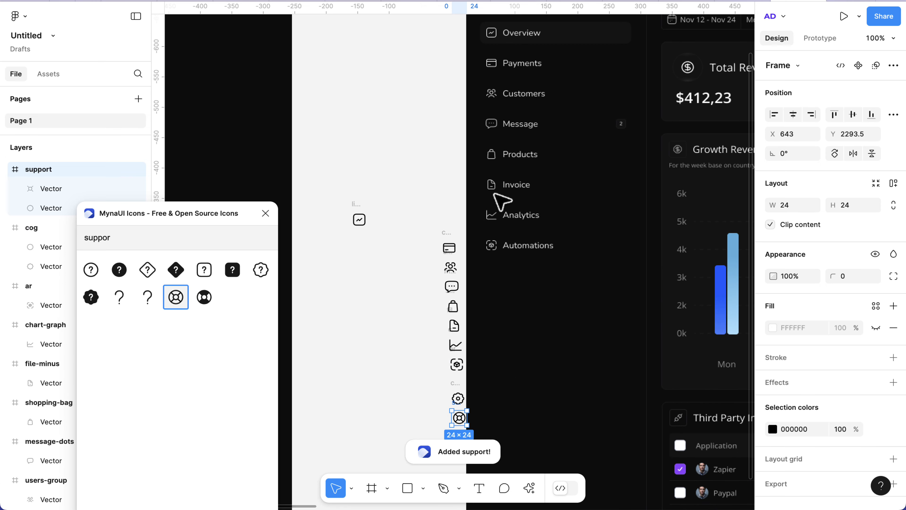
double_click(154, 236)
text(search)
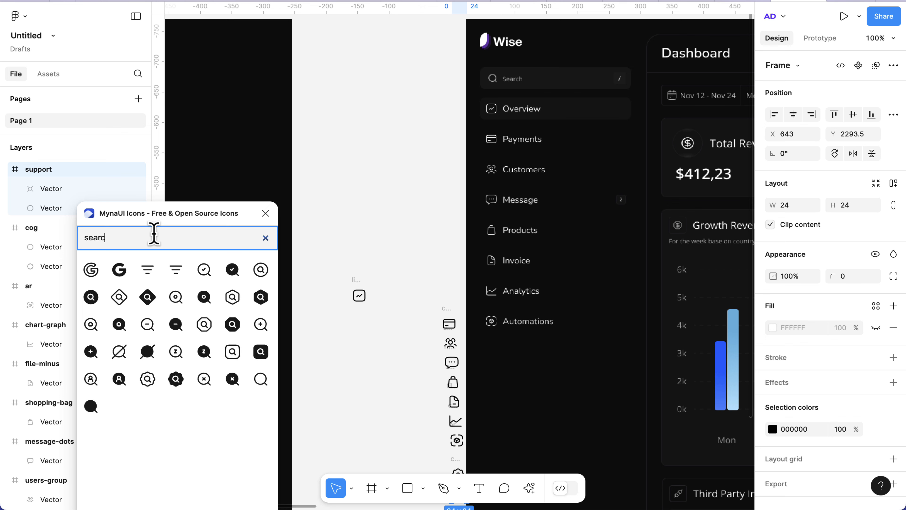
click(261, 379)
scroll(406, 368, down, 4)
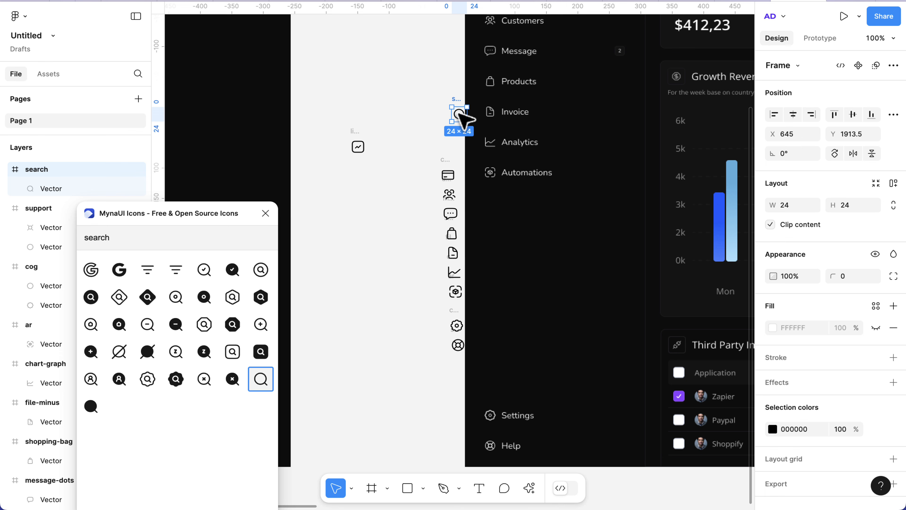
drag(462, 117, 356, 188)
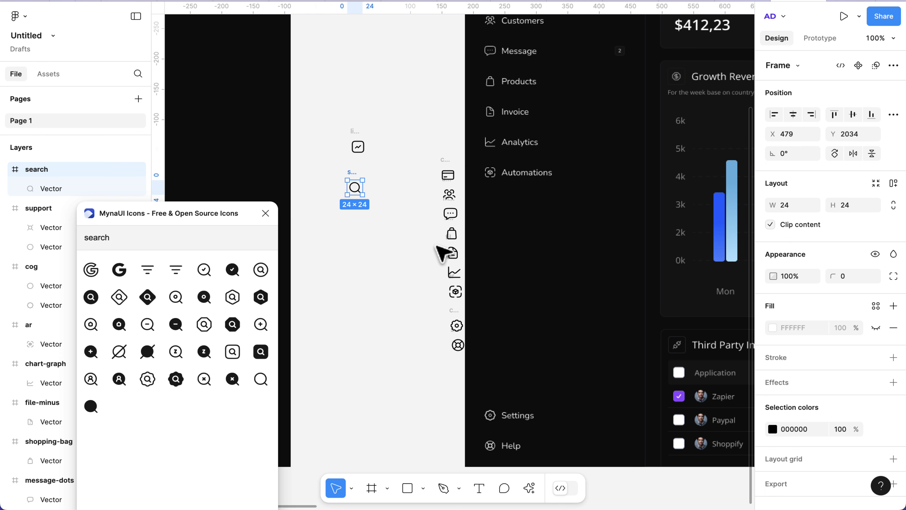
Step: Move the icon column away from the reference image and place its chart-graph, ar, cog and support icons beside it as a second column
scroll(441, 249, up, 3)
click(429, 174)
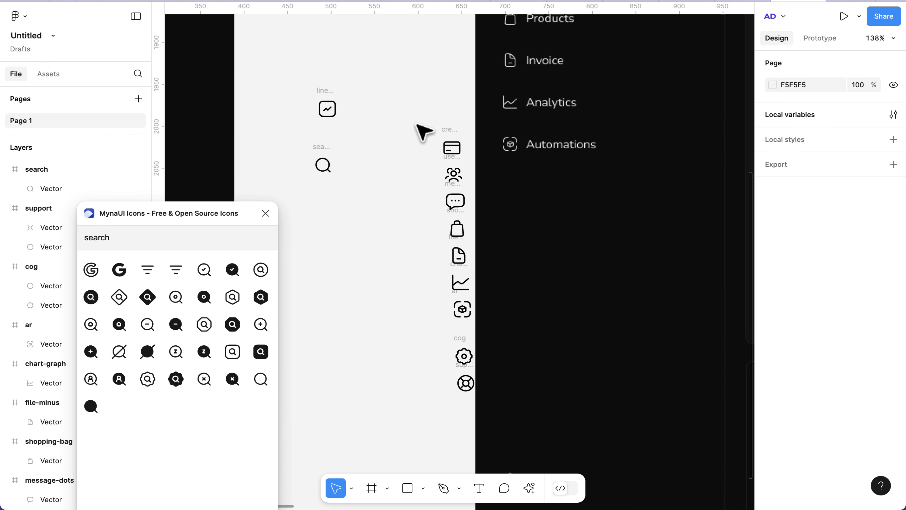
drag(417, 118, 476, 394)
drag(464, 254, 392, 219)
click(351, 248)
drag(345, 240, 428, 371)
drag(392, 280, 420, 146)
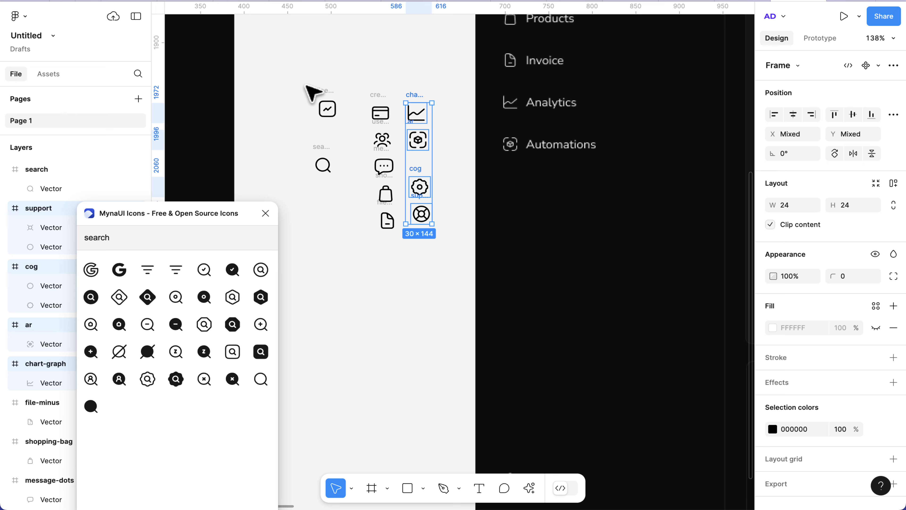
Step: Select all the inserted icons and resize each to a height of 20 with locked proportions
drag(293, 56, 442, 271)
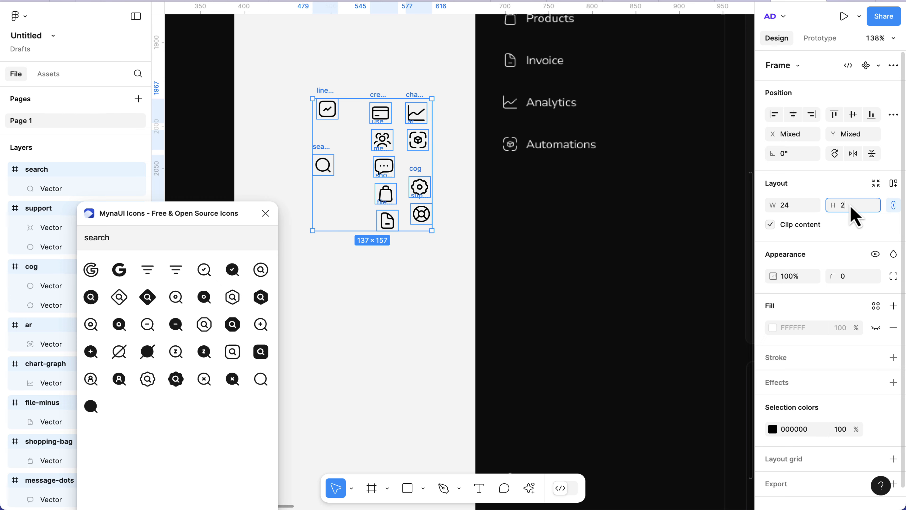
text(0)
key(Return)
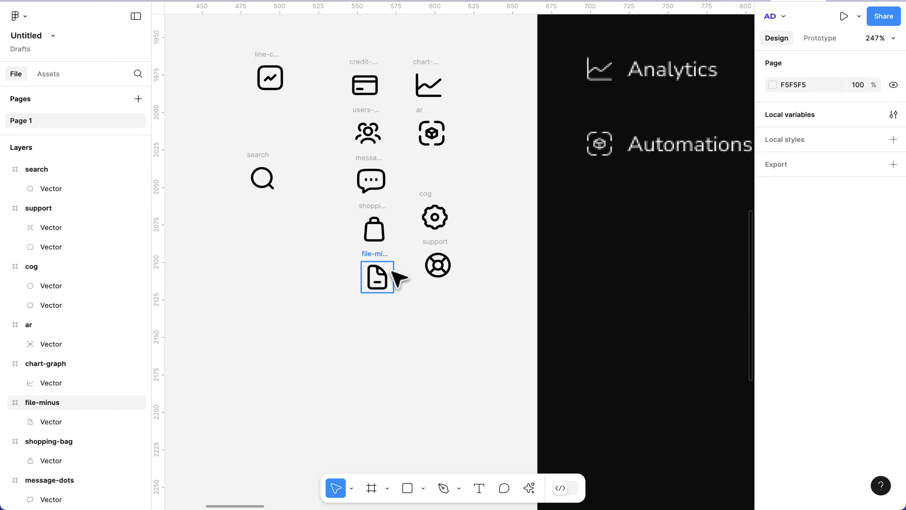
Step: Set the stroke weight of the file-minus icon's vector to 1
scroll(393, 273, up, 5)
scroll(366, 286, up, 2)
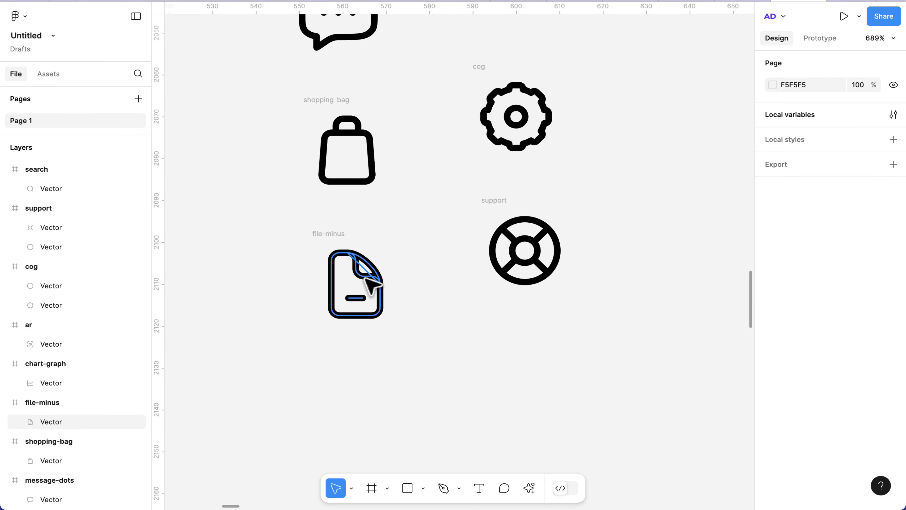
click(371, 285)
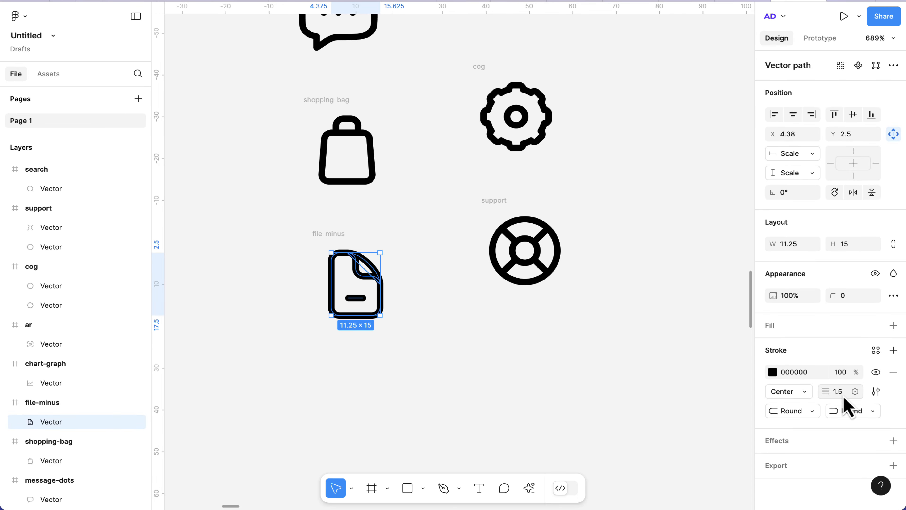
text(1)
key(Return)
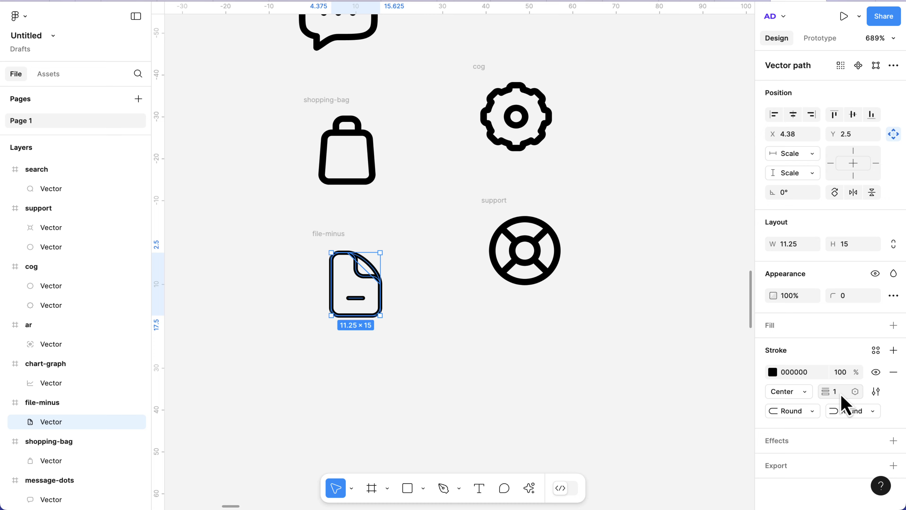
Step: Set the stroke weight of the support icon's inner ring-and-spokes vector to 1
scroll(542, 257, up, 1)
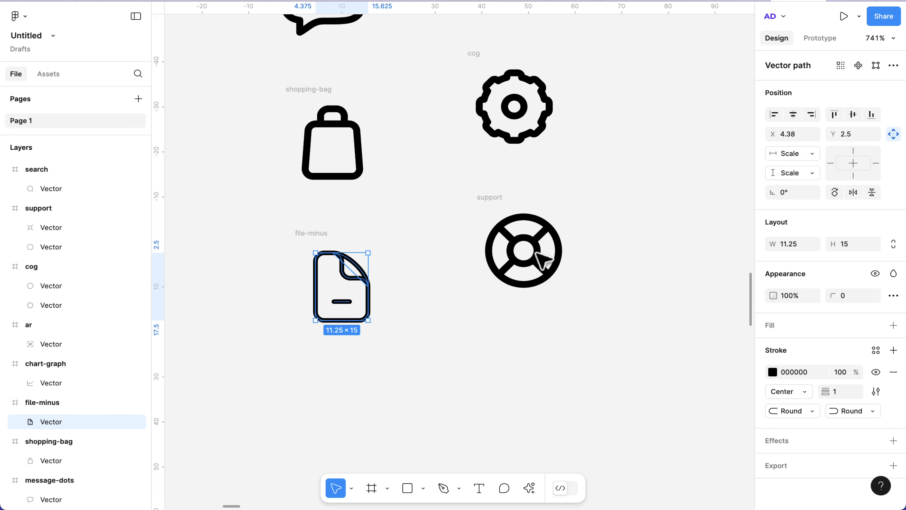
click(543, 260)
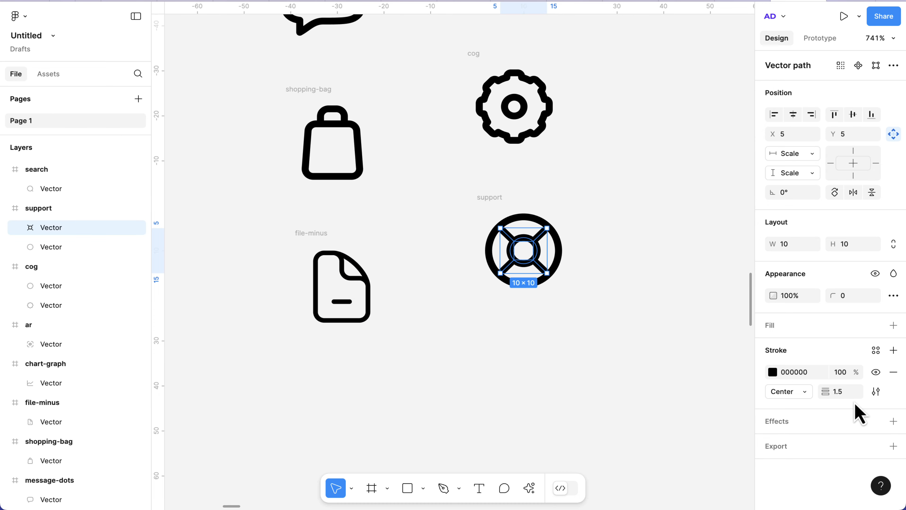
key(Return)
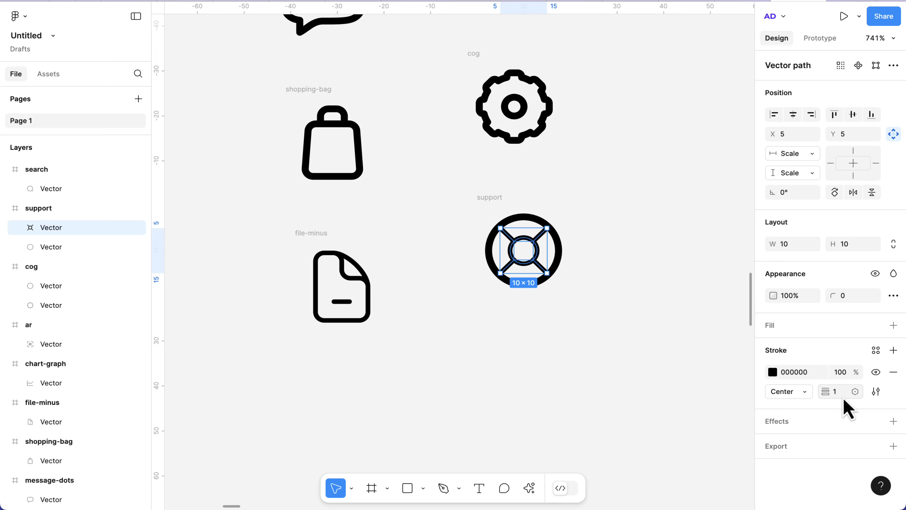
Step: Set the stroke weight of the support icon's outer circle vector to 1
scroll(581, 280, up, 2)
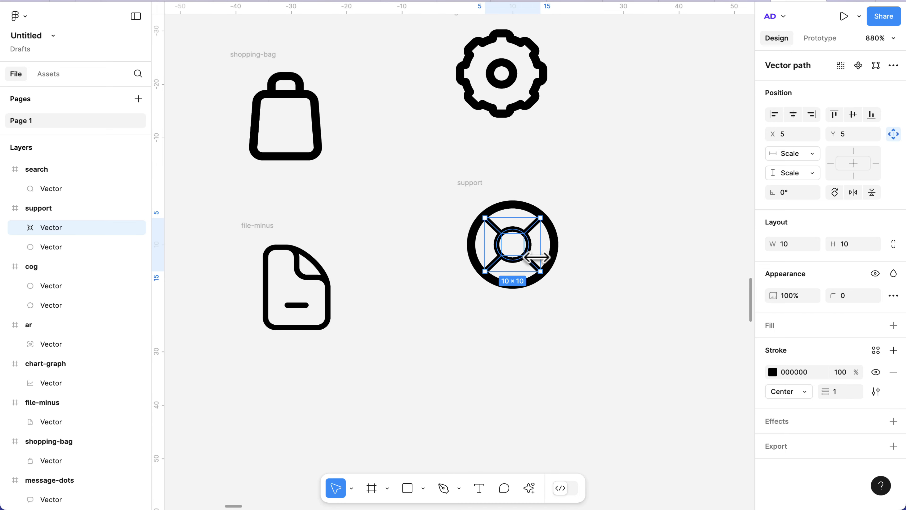
click(551, 256)
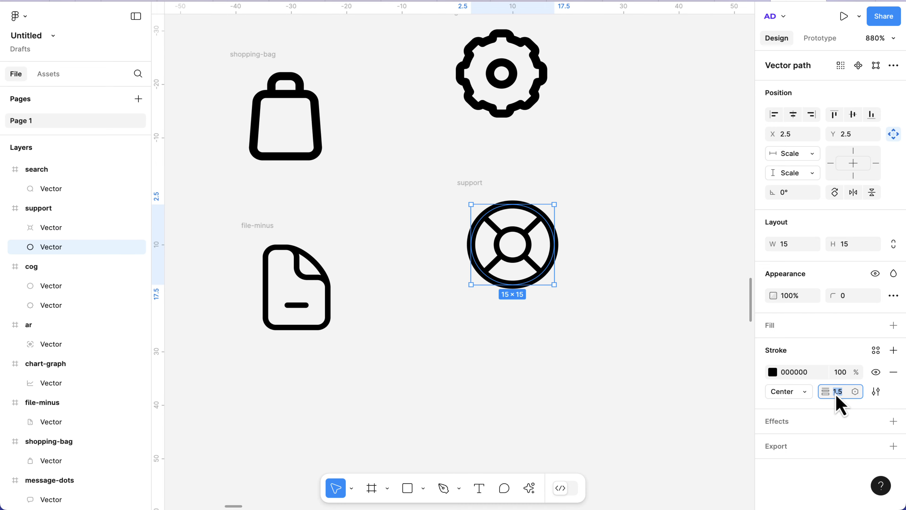
key(Return)
click(507, 296)
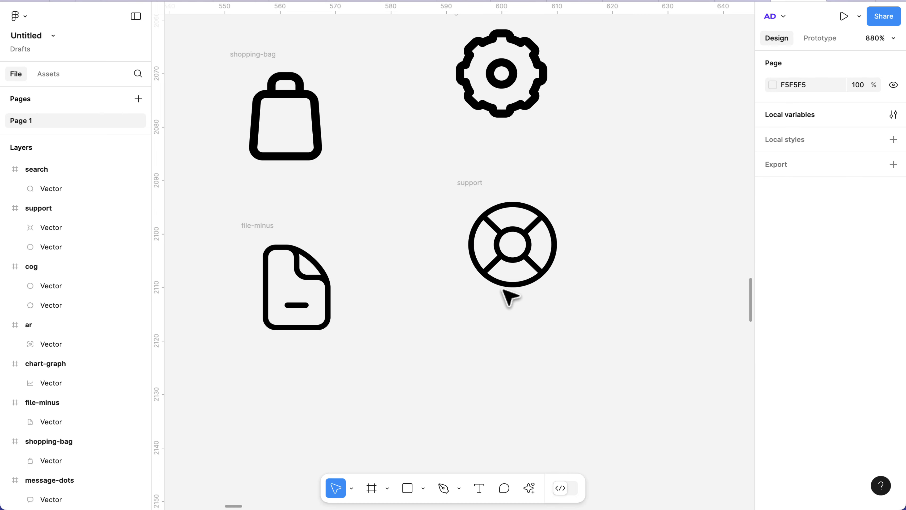
Step: Set the stroke weight of the shopping-bag icon's vector to 1
scroll(495, 357, up, 1)
scroll(494, 360, up, 1)
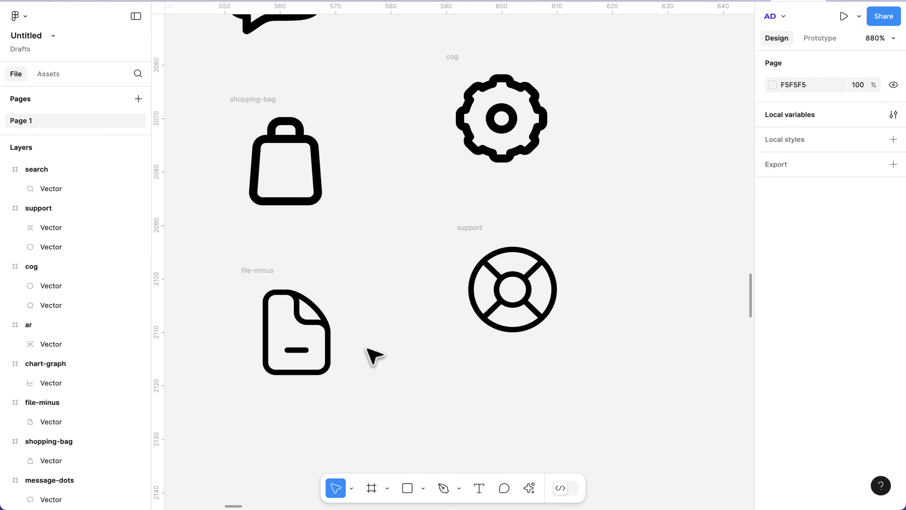
click(295, 205)
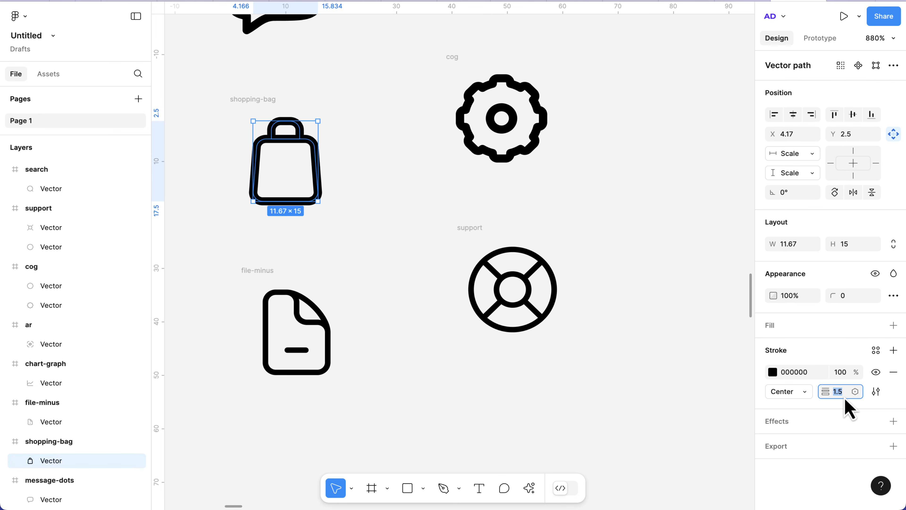
Step: Set the stroke weight of the cog icon's outer gear and inner circle vectors to 1
click(517, 158)
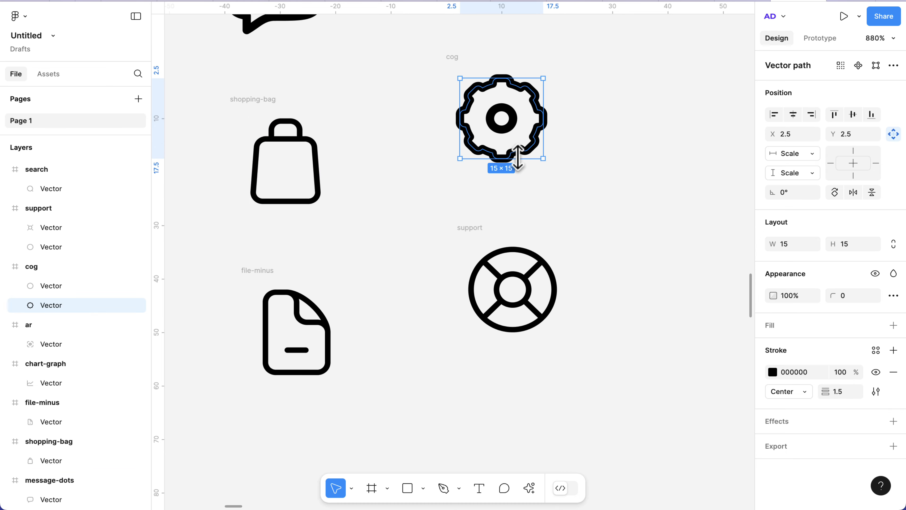
text(1)
key(Return)
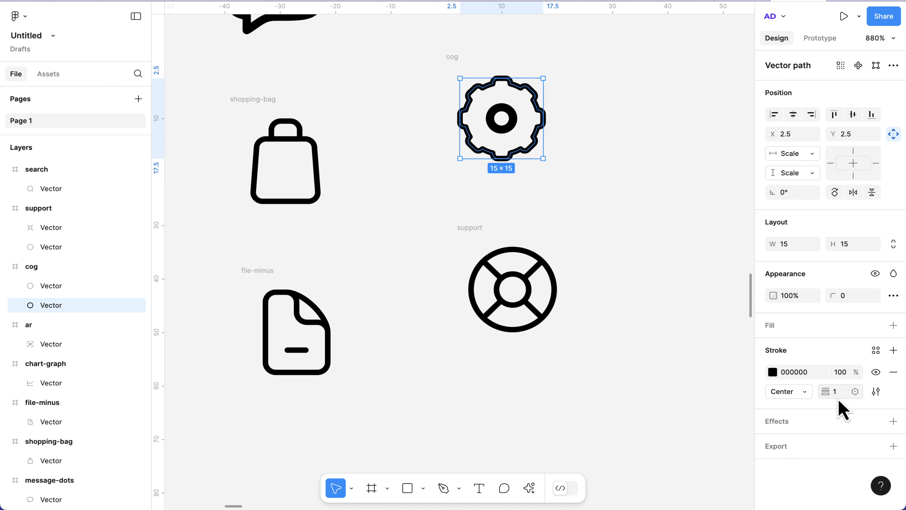
click(502, 127)
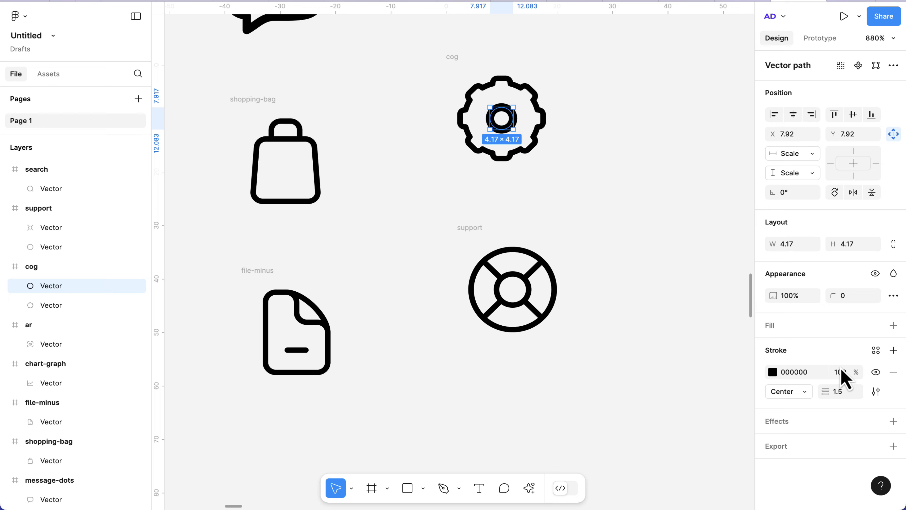
Step: Set the stroke weight of the message-dots icon's vector to 1
scroll(631, 419, up, 5)
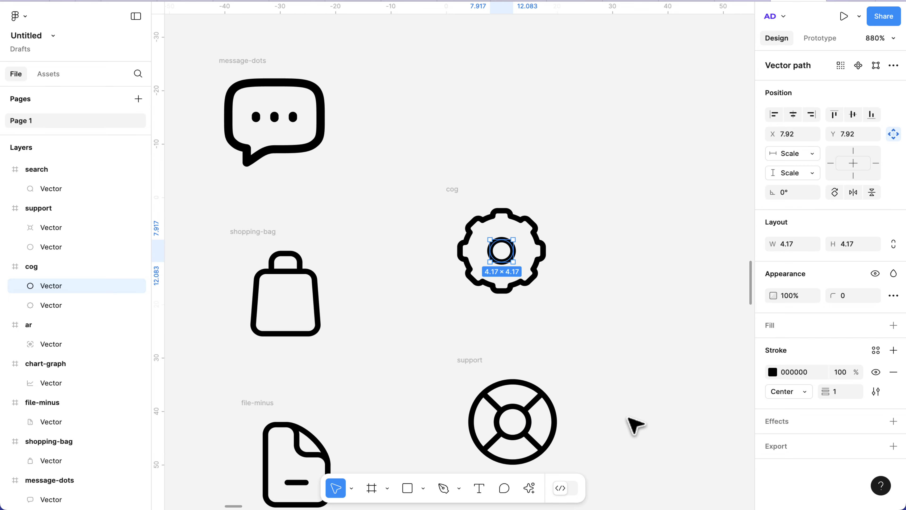
click(319, 200)
text(1)
key(Return)
Step: Set the stroke weight of the ar and users-group icons' vectors to 1
scroll(642, 268, up, 4)
click(491, 165)
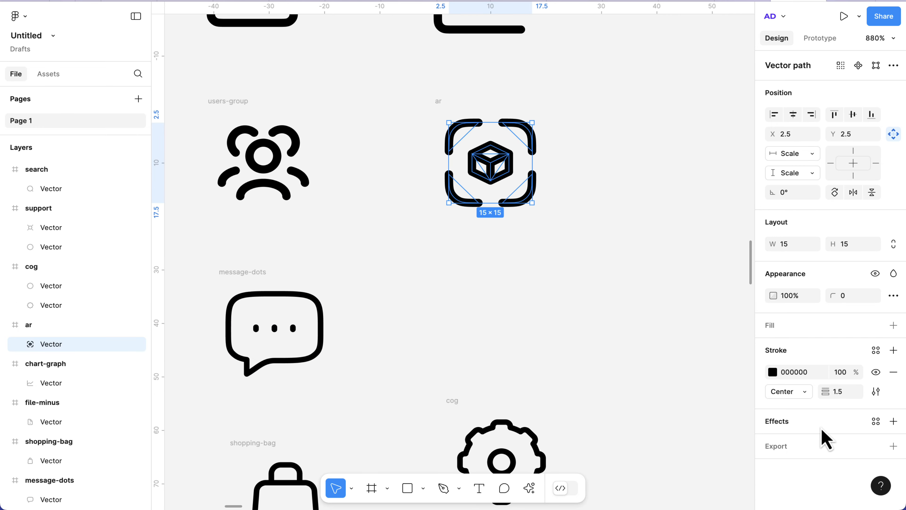
click(837, 391)
text(1)
key(Return)
click(262, 159)
click(836, 392)
text(1)
key(Return)
Step: Set the stroke weight of the chart-graph, credit-card and both line-chart-square vectors to 1
scroll(642, 268, up, 4)
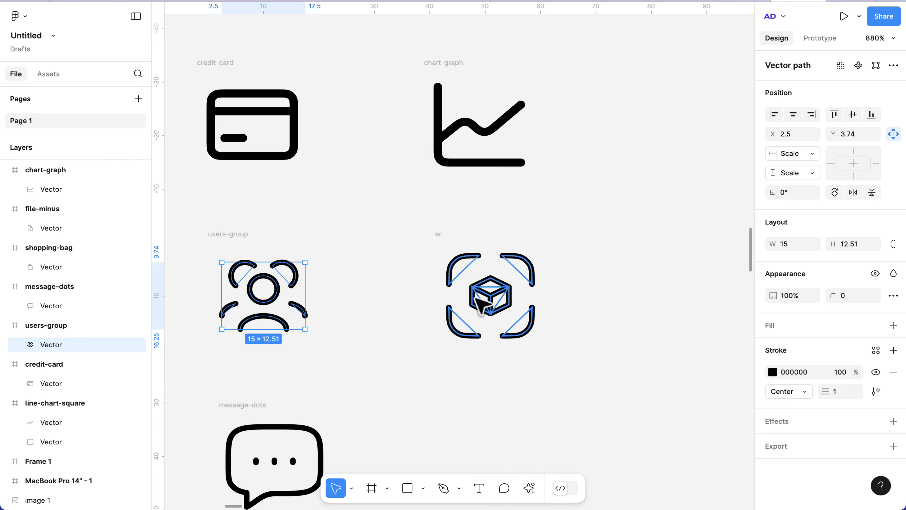
click(438, 125)
click(279, 164)
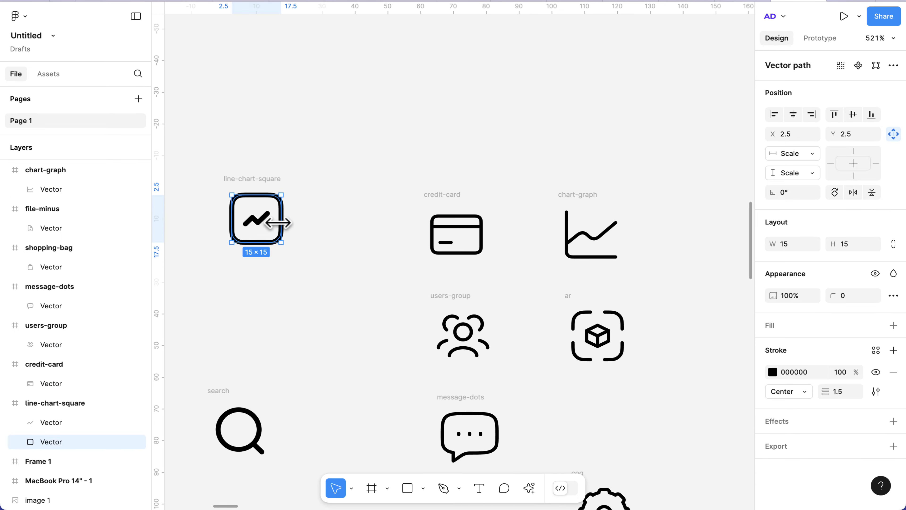
click(840, 393)
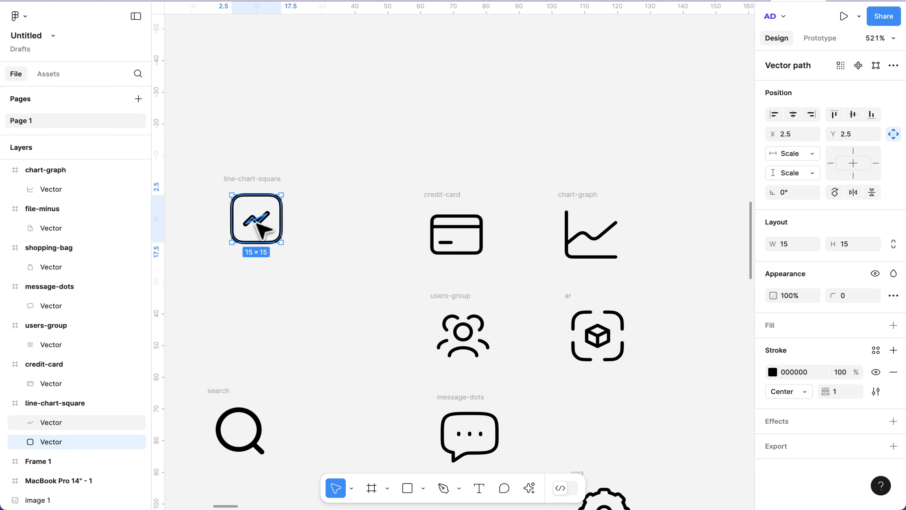
click(257, 220)
Step: Set the stroke weight of the search icon's vector to 1
scroll(246, 403, down, 2)
click(246, 404)
click(839, 392)
text(1)
key(Return)
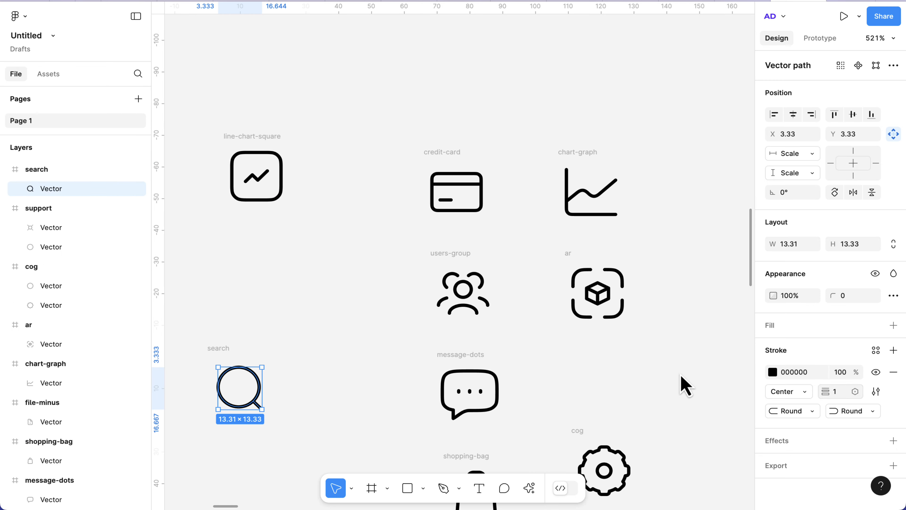
Step: Select all the icon frames and turn each one into its own component
scroll(534, 398, down, 5)
scroll(535, 411, down, 4)
scroll(533, 411, down, 1)
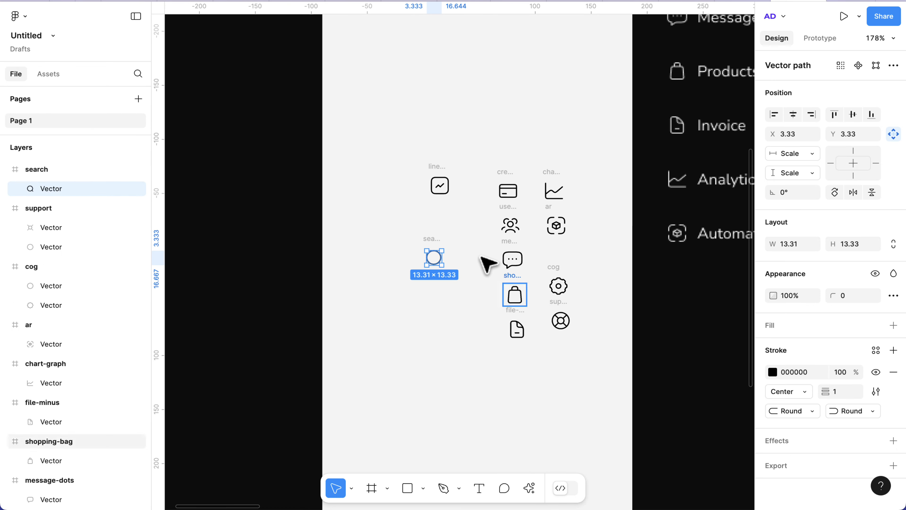
drag(378, 124, 585, 380)
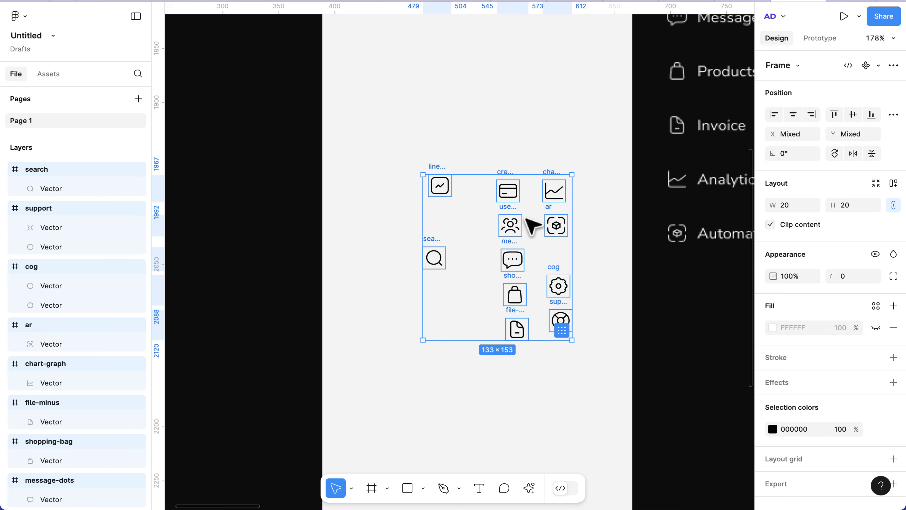
click(892, 67)
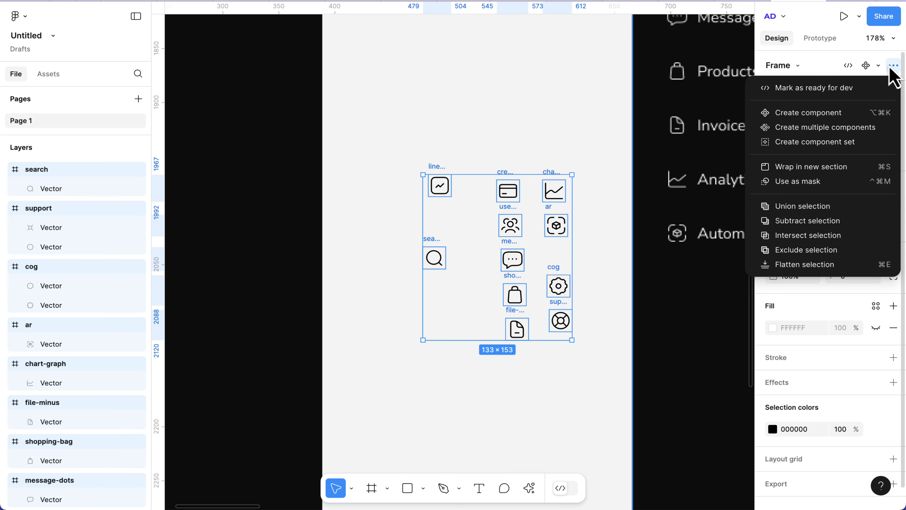
click(844, 128)
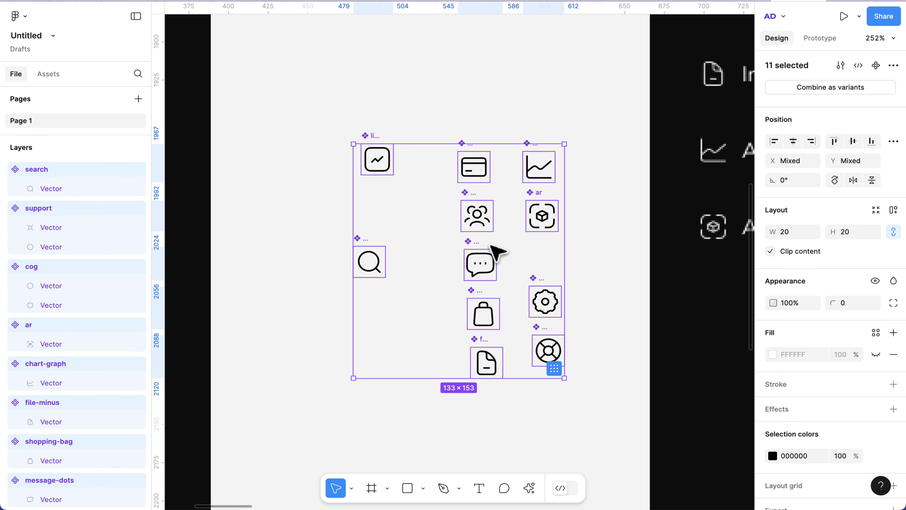
Step: Wrap the icon components in a wrapping auto layout frame with a horizontal gap of 12 and narrow the frame to a width of 87
key(shift+a)
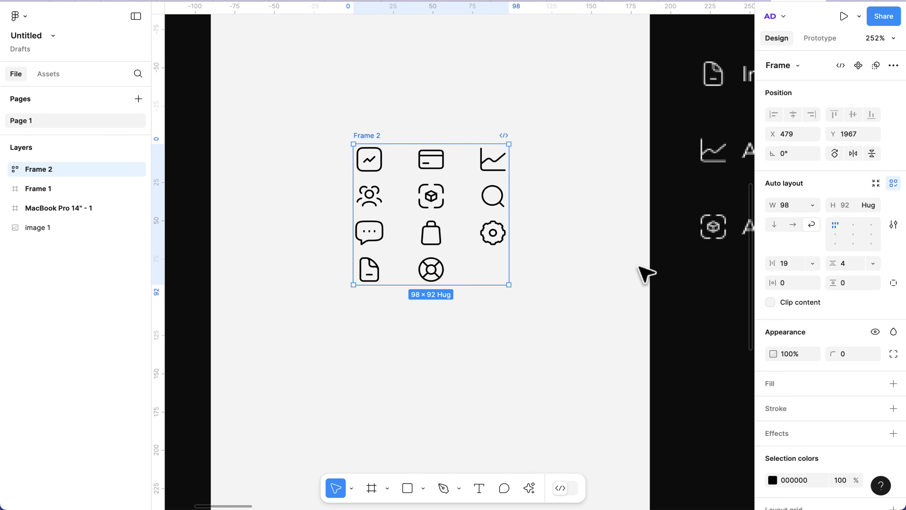
click(789, 263)
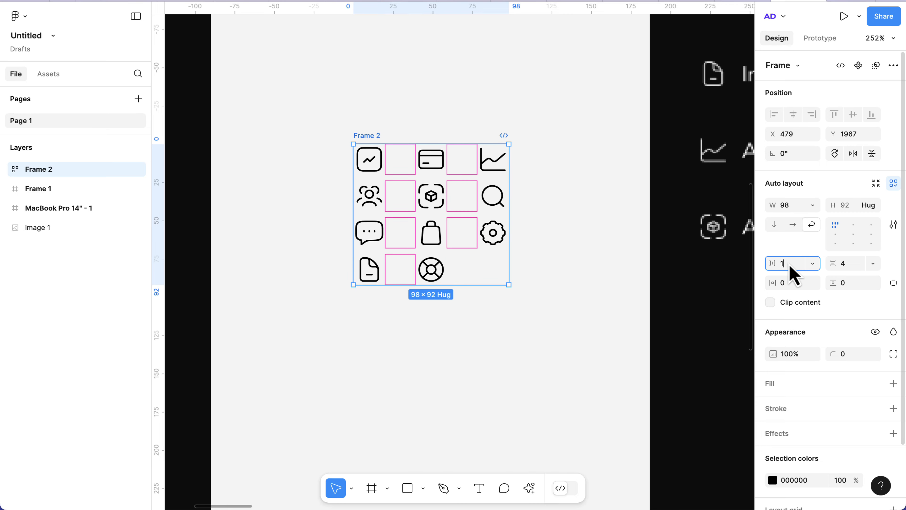
text(12)
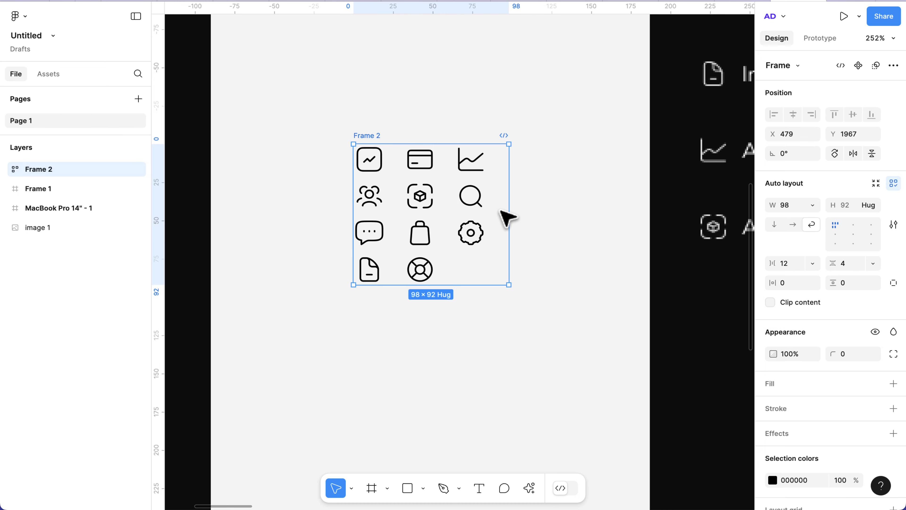
key(Return)
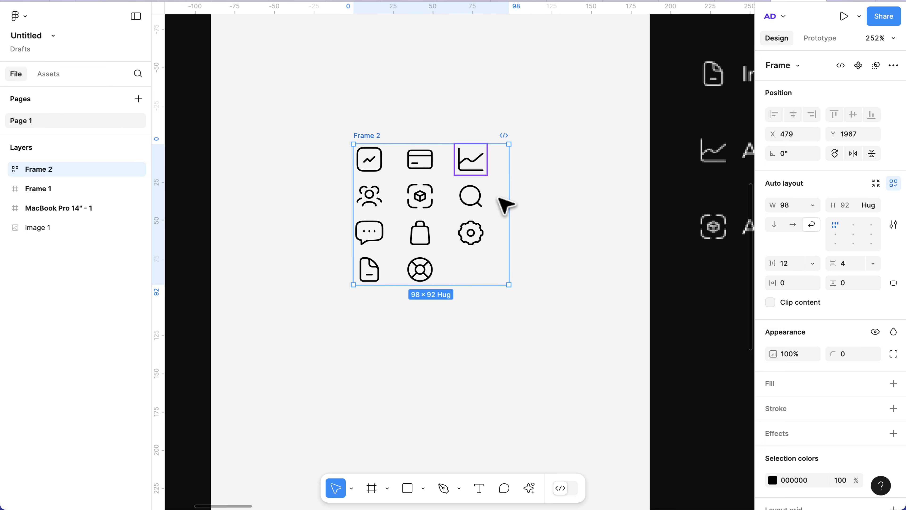
drag(511, 223, 491, 222)
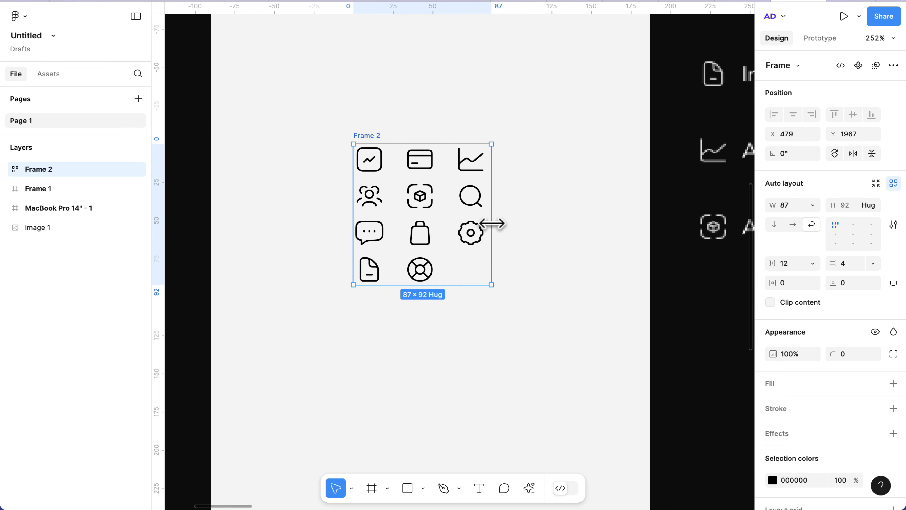
click(511, 227)
Step: Move the icon frame up between the dark frame and the reference image, to about X 431, Y 1665
scroll(521, 304, down, 3)
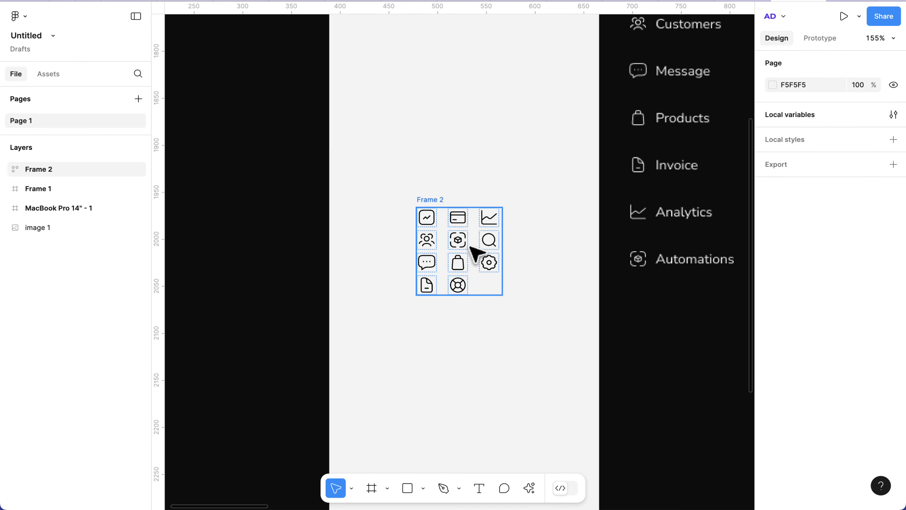
drag(439, 195, 393, 94)
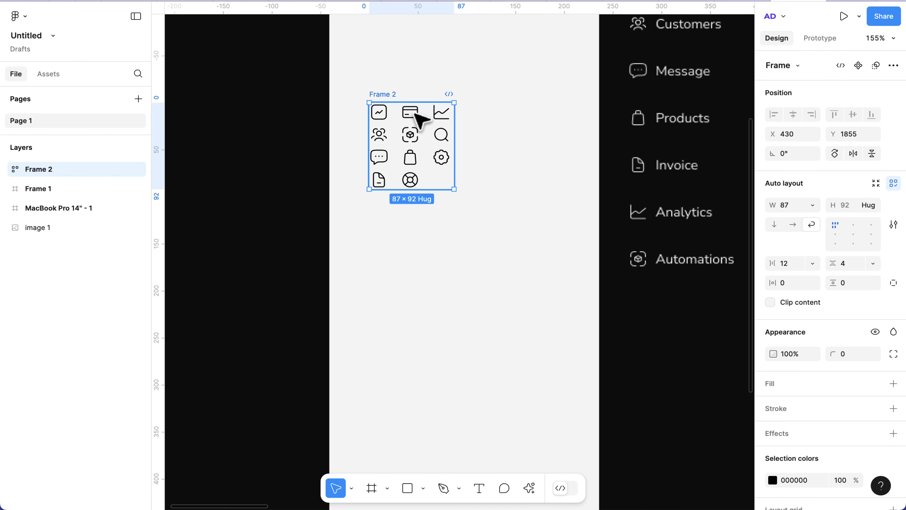
scroll(442, 135, up, 1)
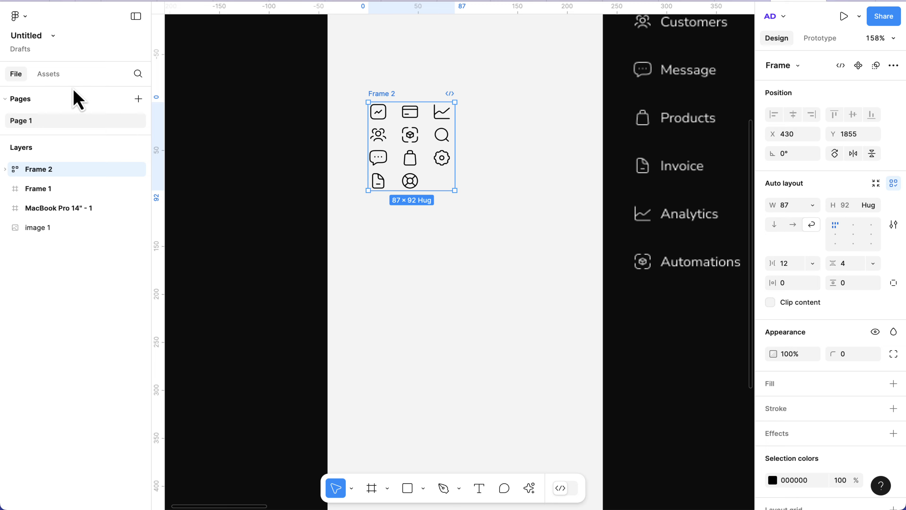
scroll(685, 107, up, 5)
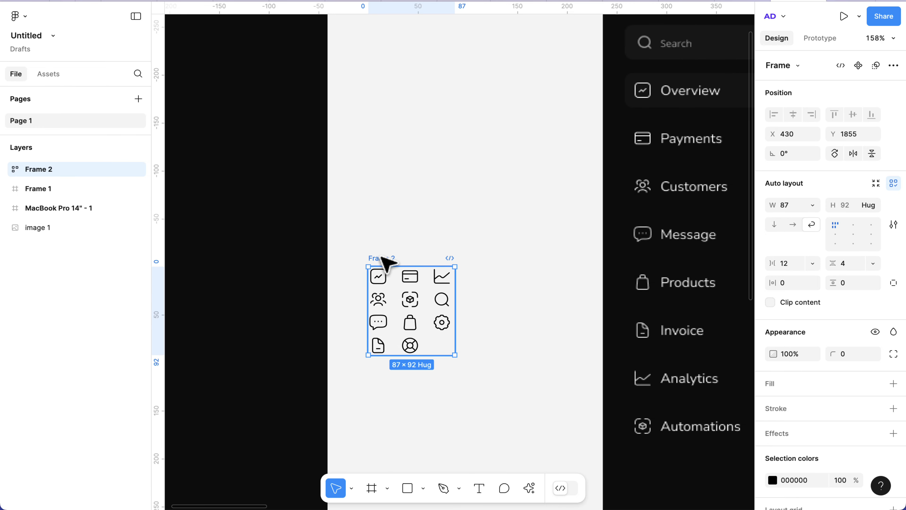
drag(385, 257, 386, 81)
Step: Place an instance of the line-chart-square component from the local assets below the icon frame
scroll(571, 106, up, 3)
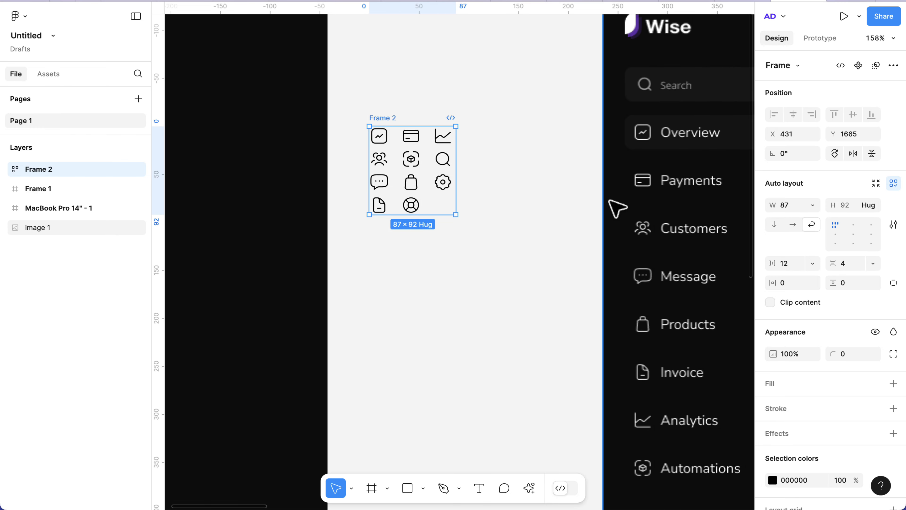
scroll(617, 208, right, 5)
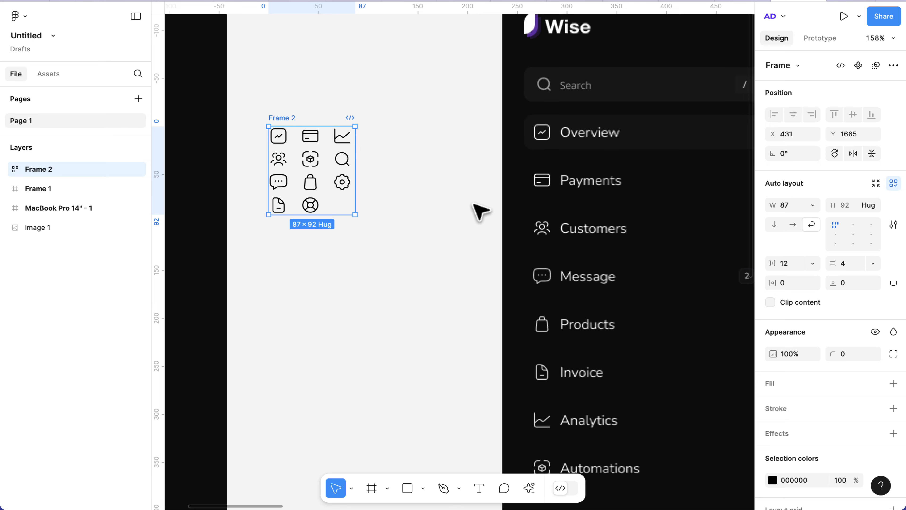
click(55, 77)
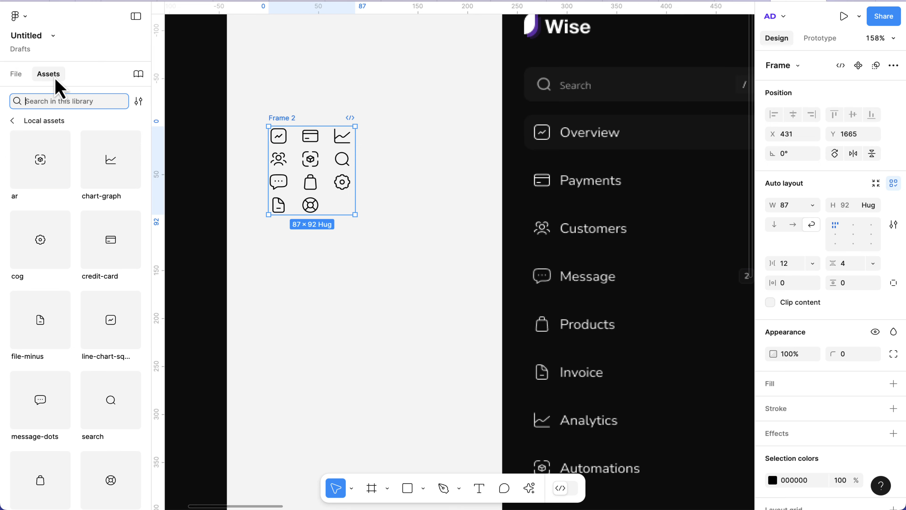
drag(106, 317, 284, 264)
Step: Add the text "Overview" beside the placed line-chart-square icon
click(322, 271)
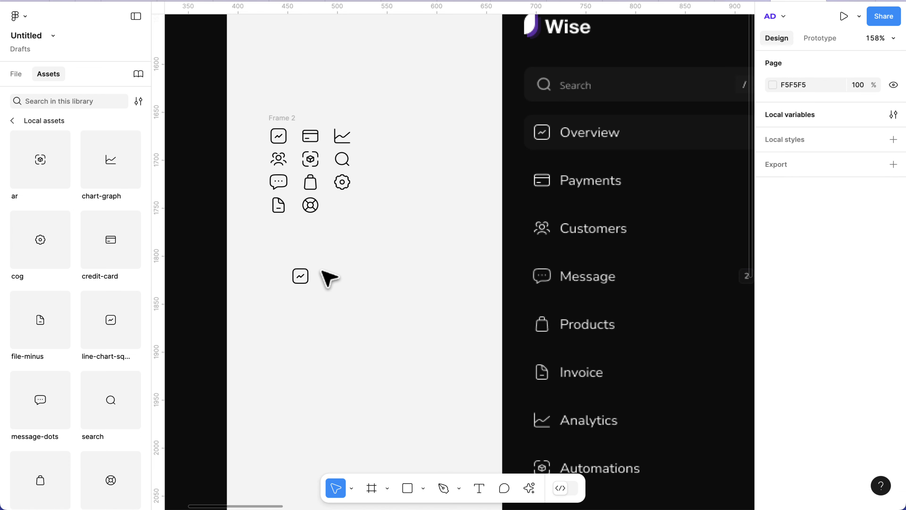
key(t)
click(321, 273)
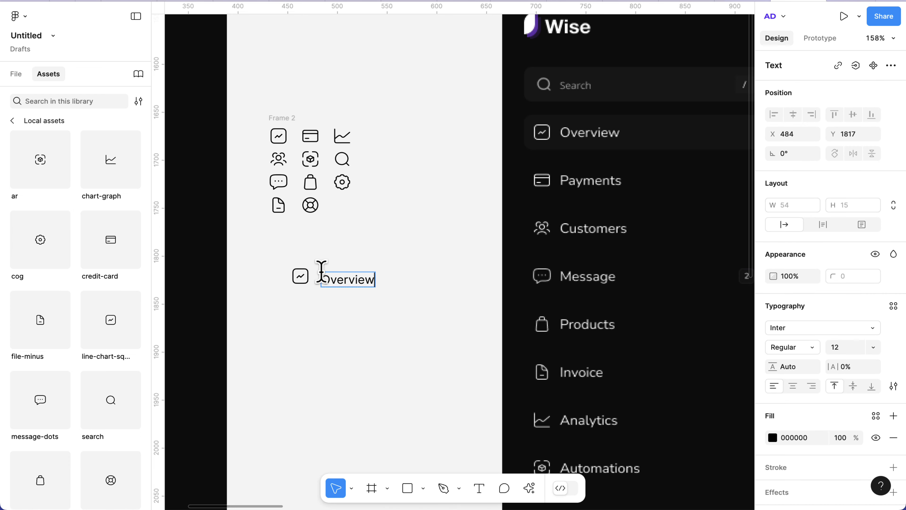
key(Escape)
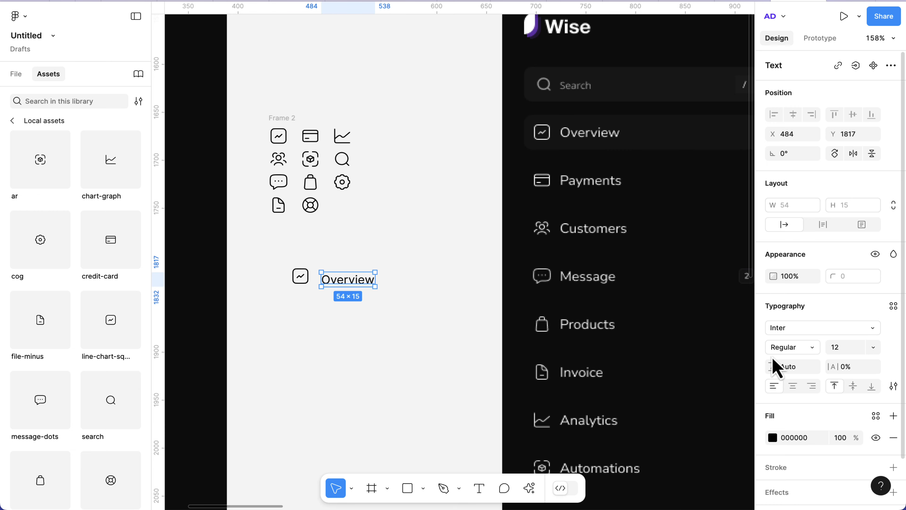
Step: Set the Overview text's font size to 14 and its line height to 22
click(853, 350)
text(14)
key(Return)
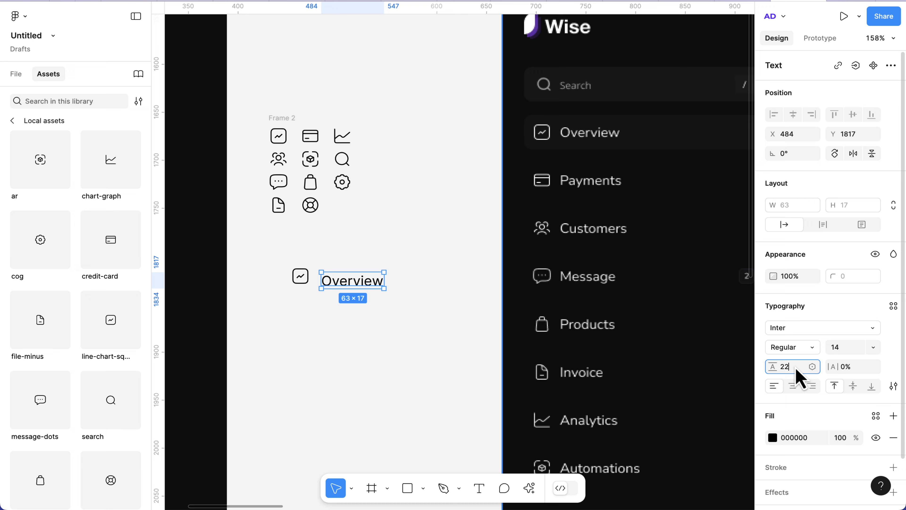
key(Return)
scroll(308, 290, up, 4)
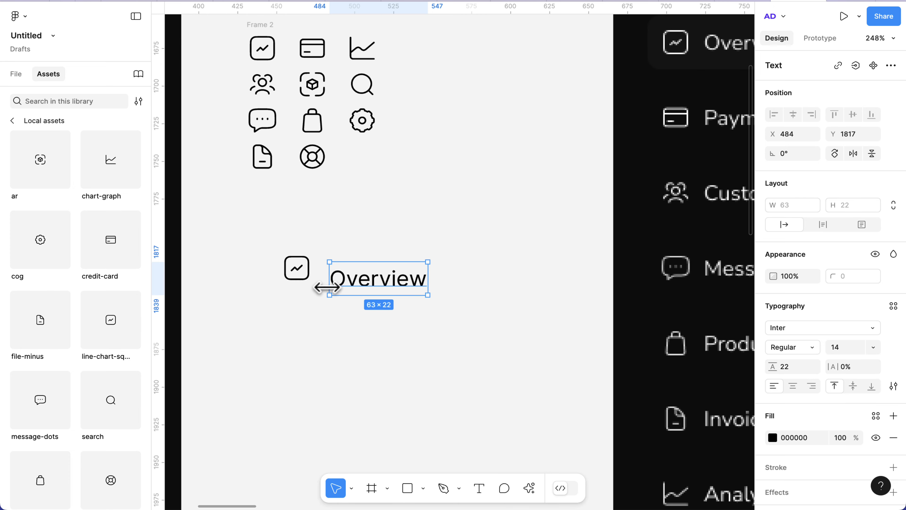
Step: Combine the line-chart-square icon and the Overview text into a horizontal auto layout frame with a gap of 8
shift+click(307, 278)
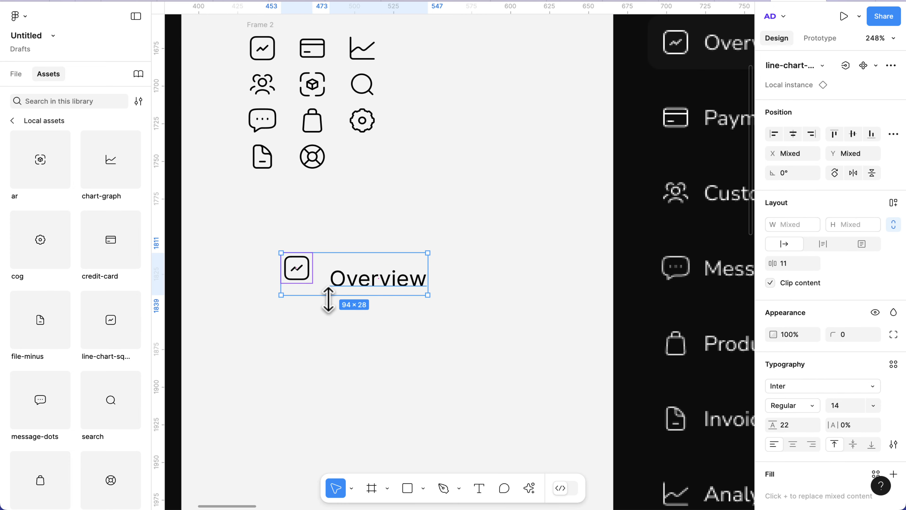
key(shift+a)
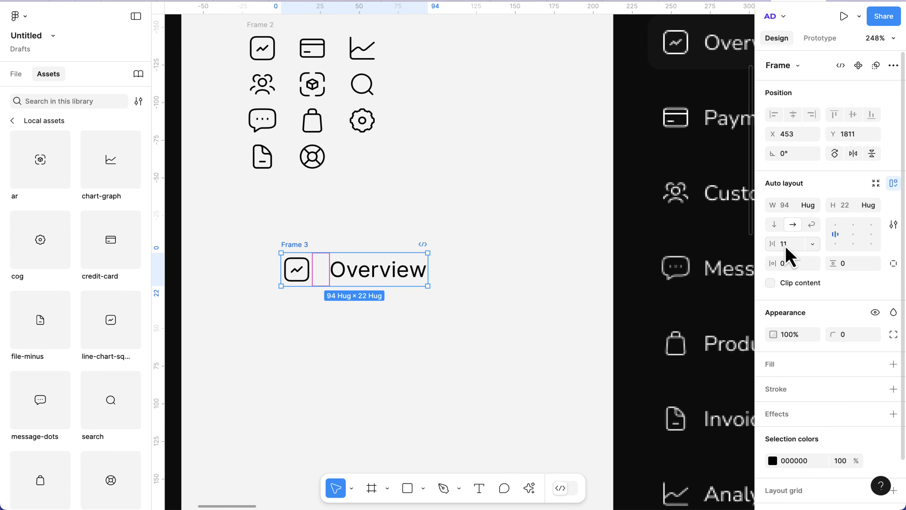
key(Return)
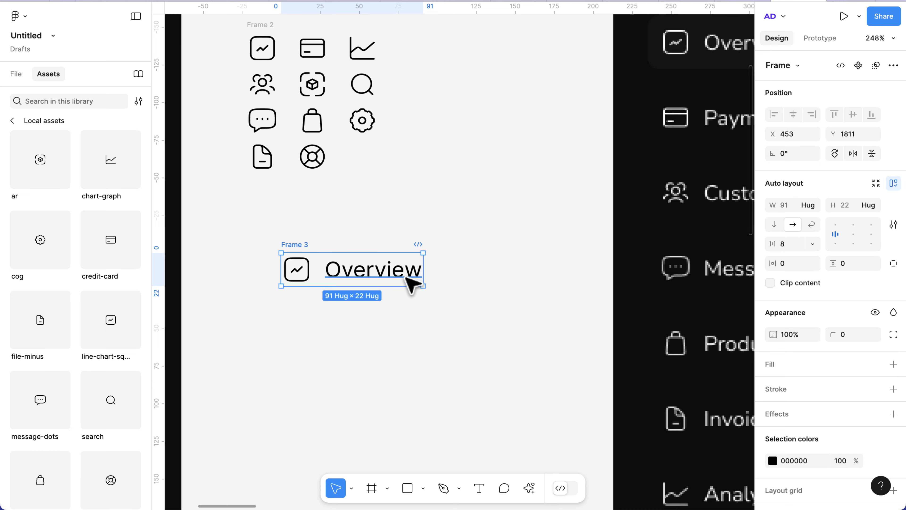
Step: Add the text "2" above the Overview menu item for the message count badge
scroll(410, 282, down, 3)
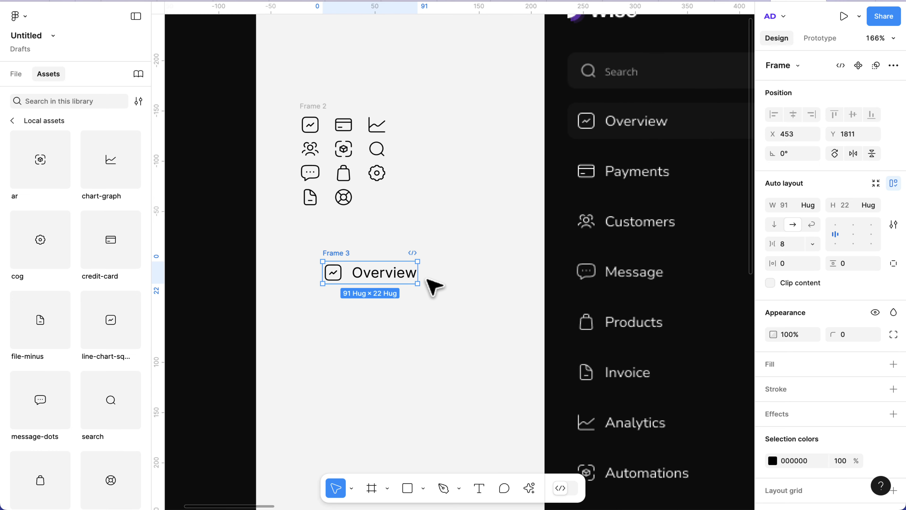
scroll(632, 291, right, 5)
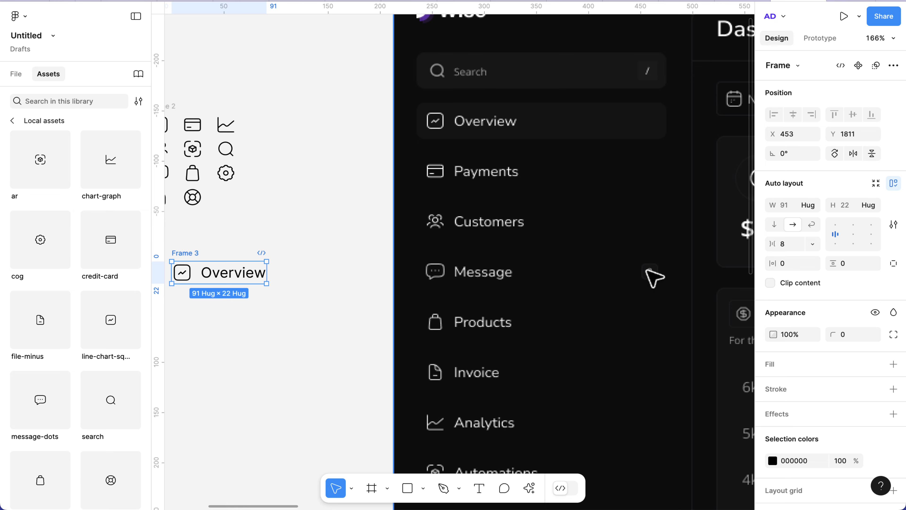
scroll(650, 274, left, 3)
scroll(702, 278, right, 3)
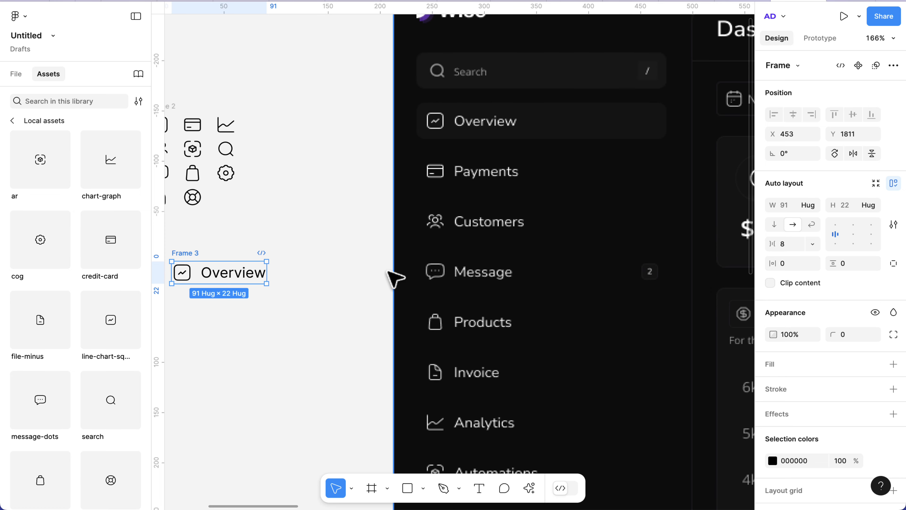
scroll(392, 277, left, 3)
scroll(344, 279, up, 3)
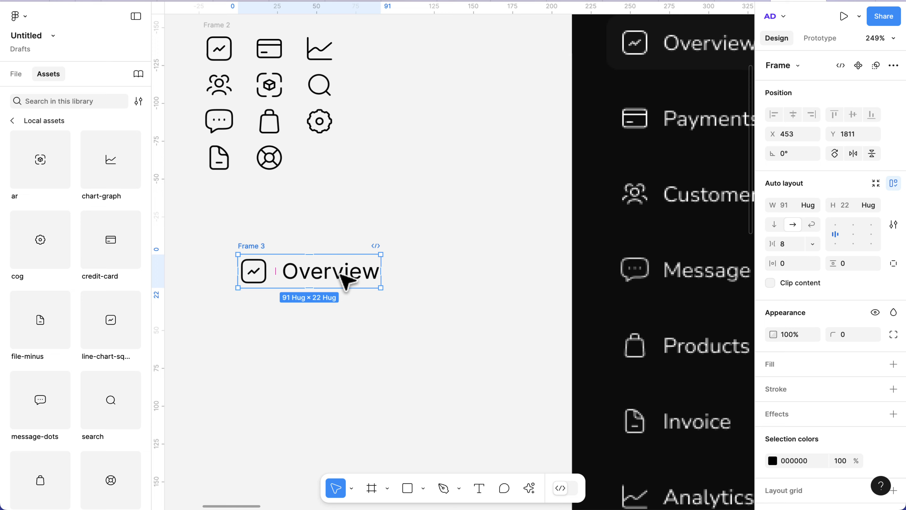
key(t)
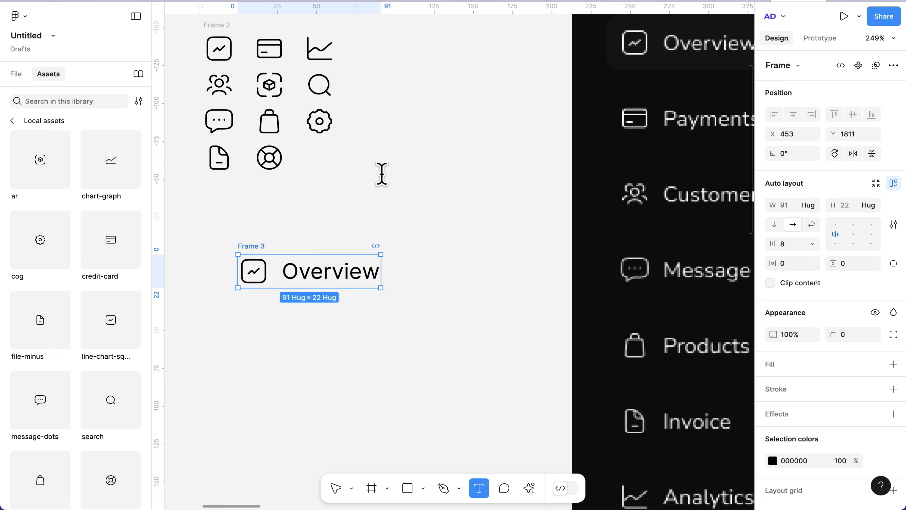
click(382, 174)
text(2)
key(Escape)
Step: Set the font size of the "2" text to 8 and its line height to 12
scroll(373, 203, up, 5)
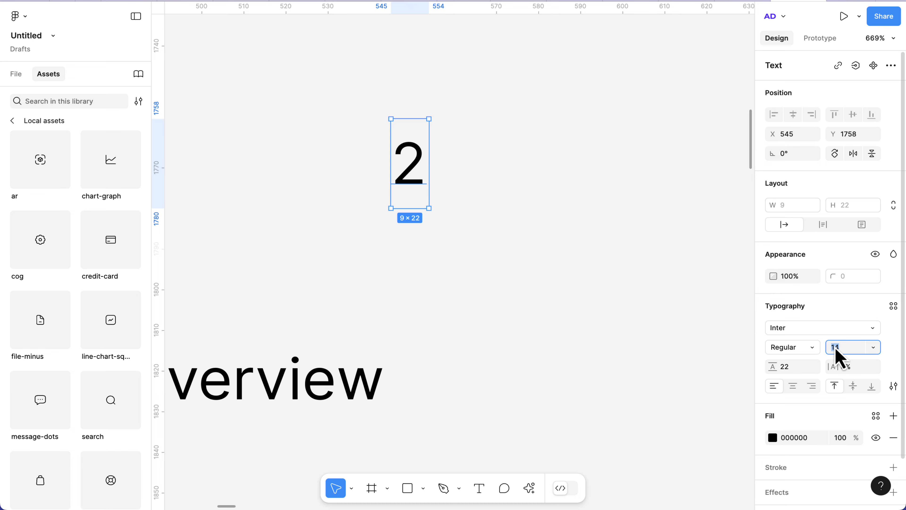
key(Return)
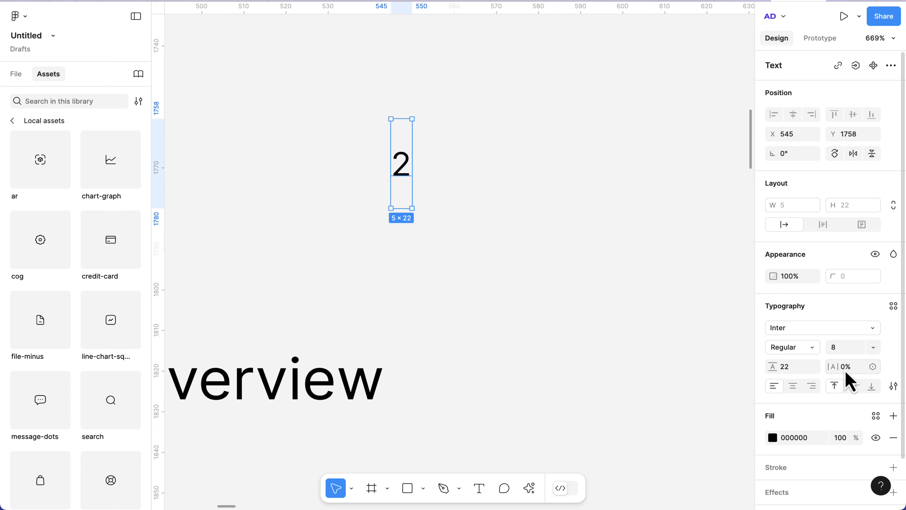
key(Return)
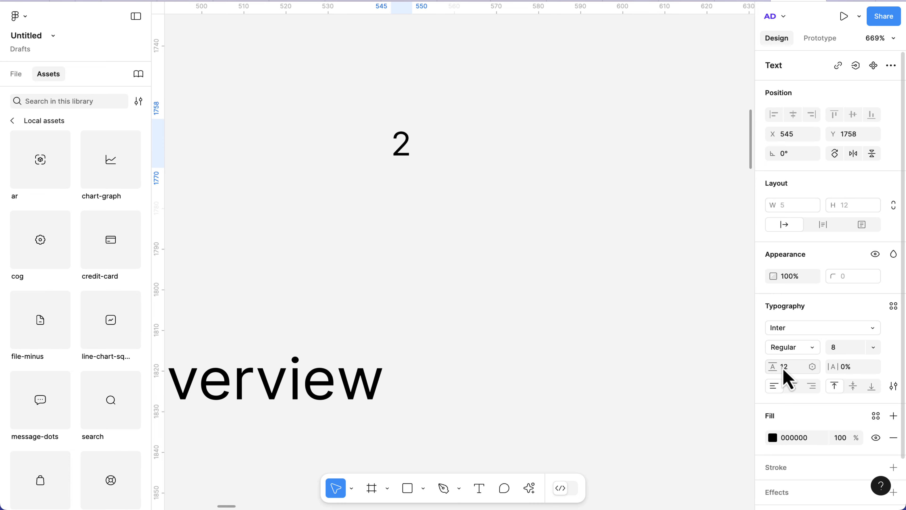
Step: Wrap the "2" in an auto layout frame and set the frame's width and height to 16
scroll(374, 117, up, 5)
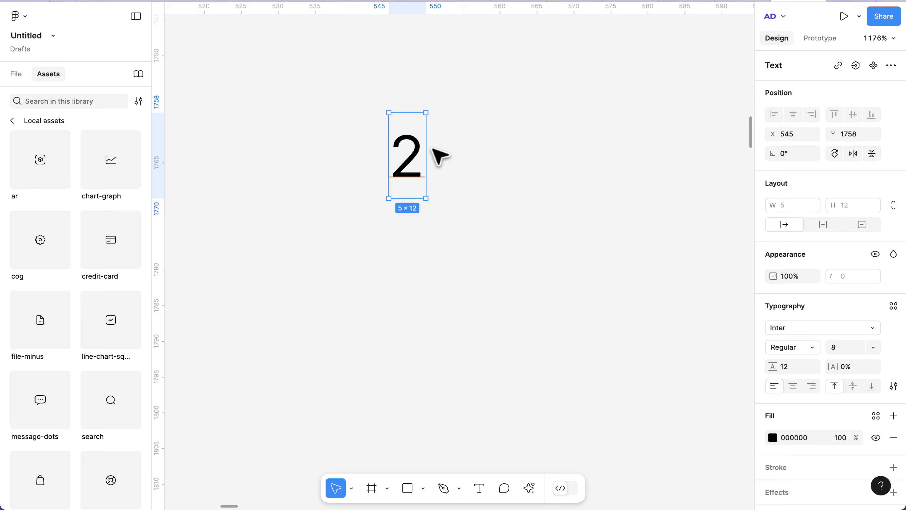
key(shift+a)
scroll(562, 237, down, 1)
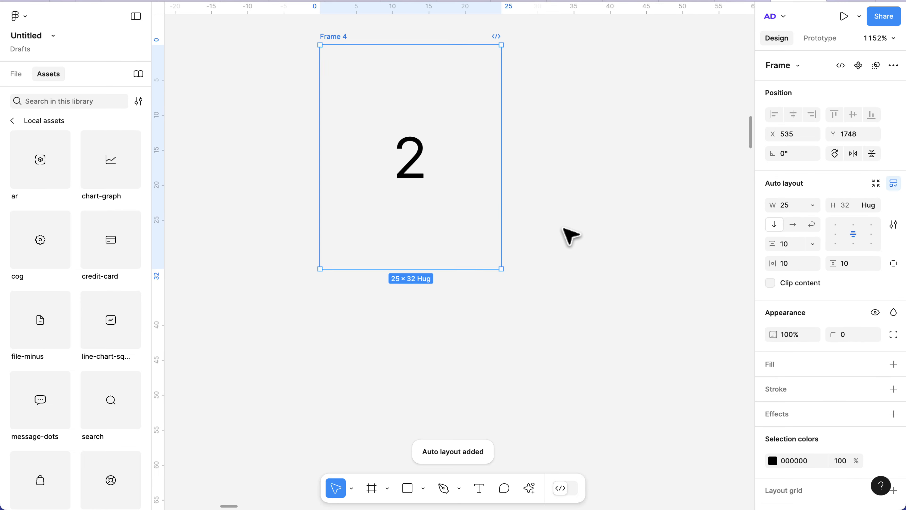
click(784, 207)
text(16)
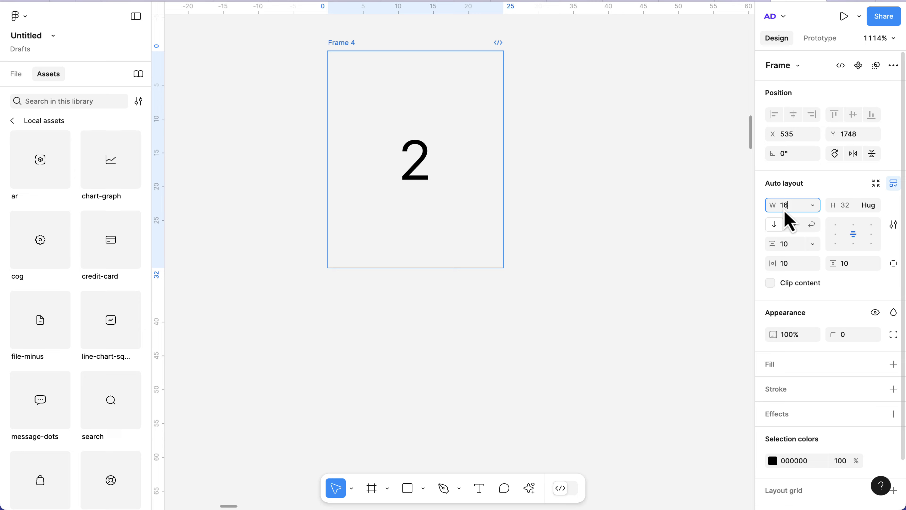
key(Return)
click(845, 210)
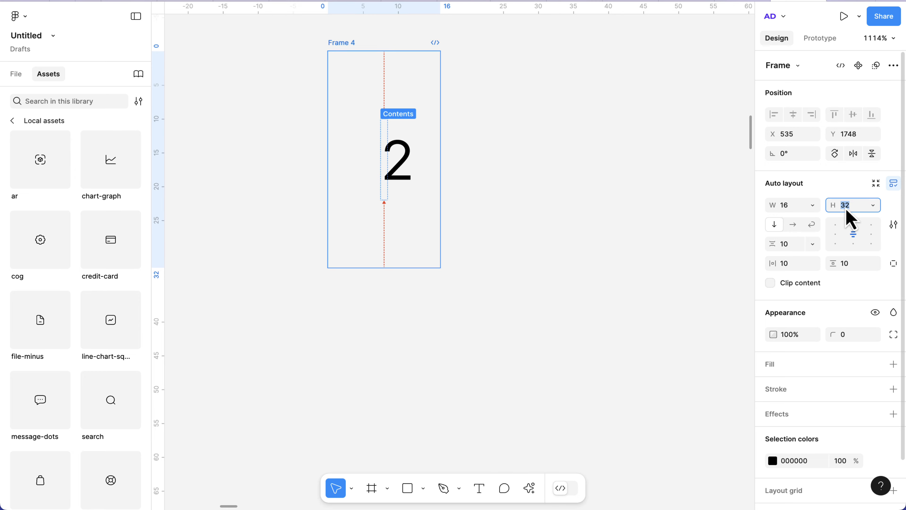
text(16)
key(Return)
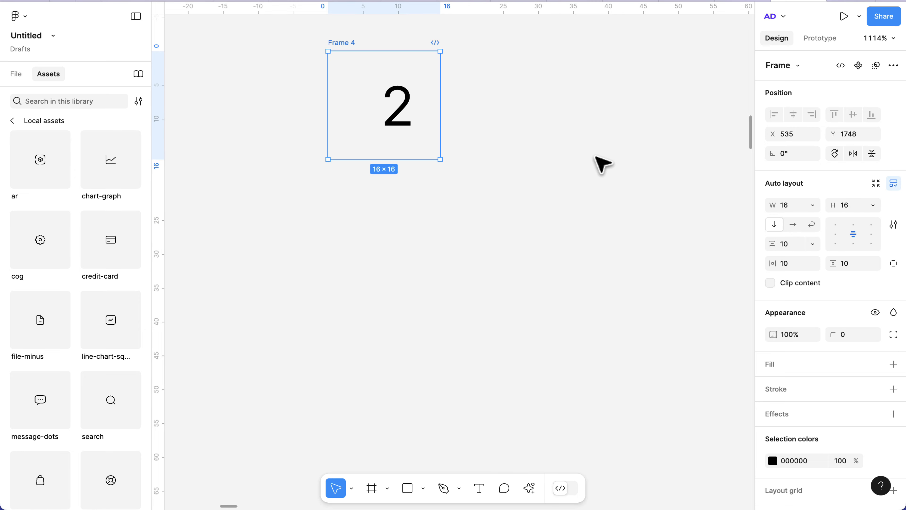
Step: Set the width of the "2" text inside the 16 × 16 frame to hug its contents
scroll(597, 162, up, 3)
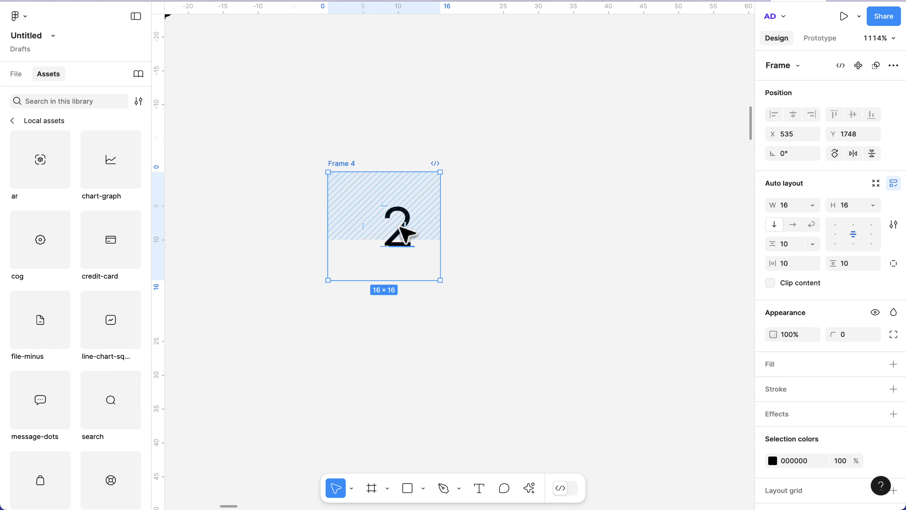
click(404, 234)
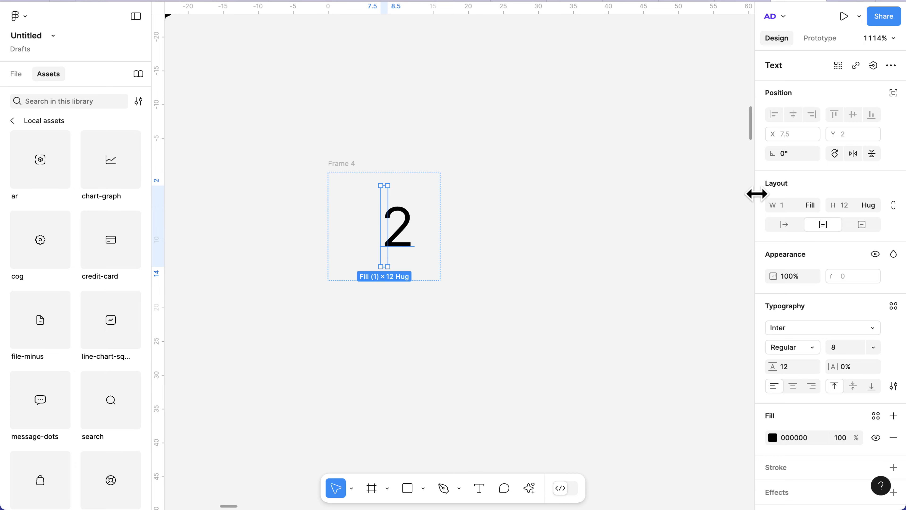
click(814, 206)
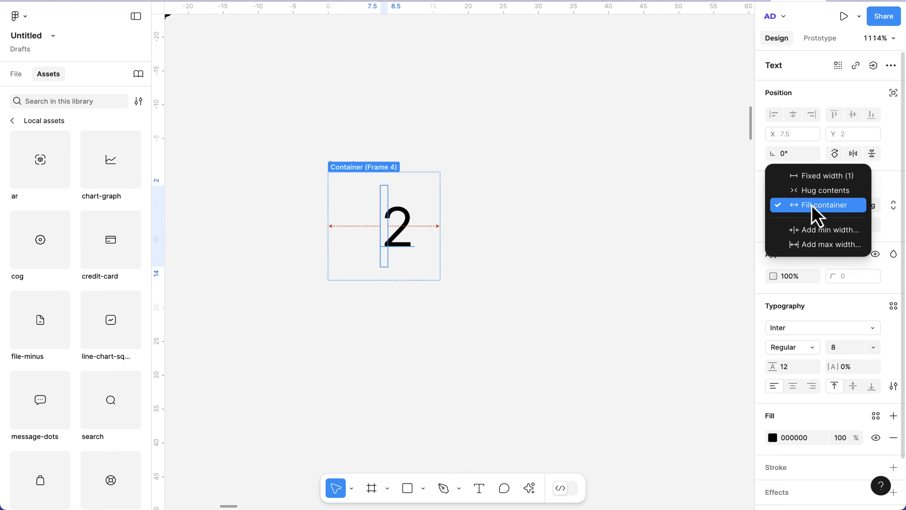
click(812, 195)
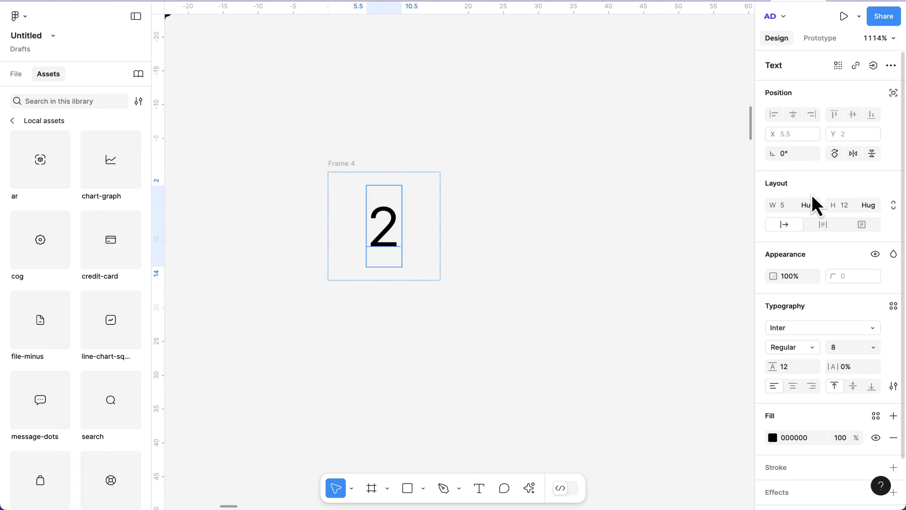
Step: Add a fill to the frame around the "2" and round its corners with radius 4
click(344, 163)
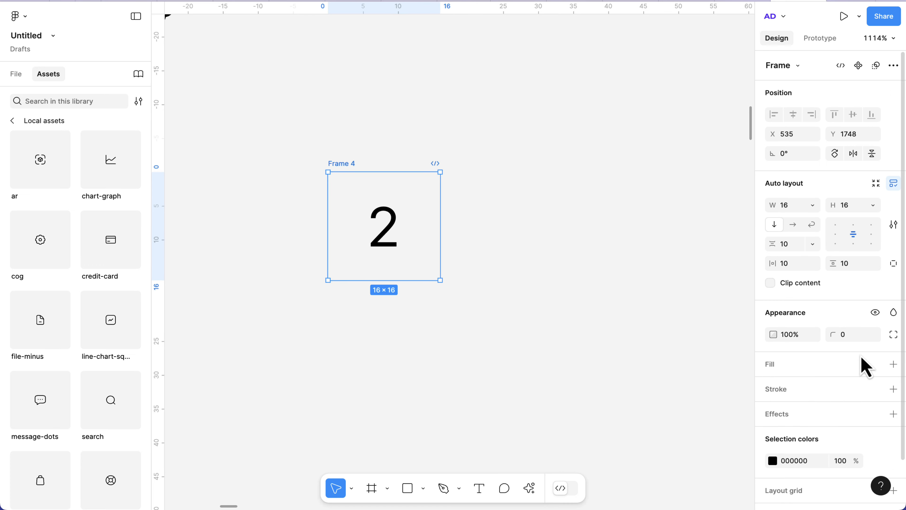
click(893, 365)
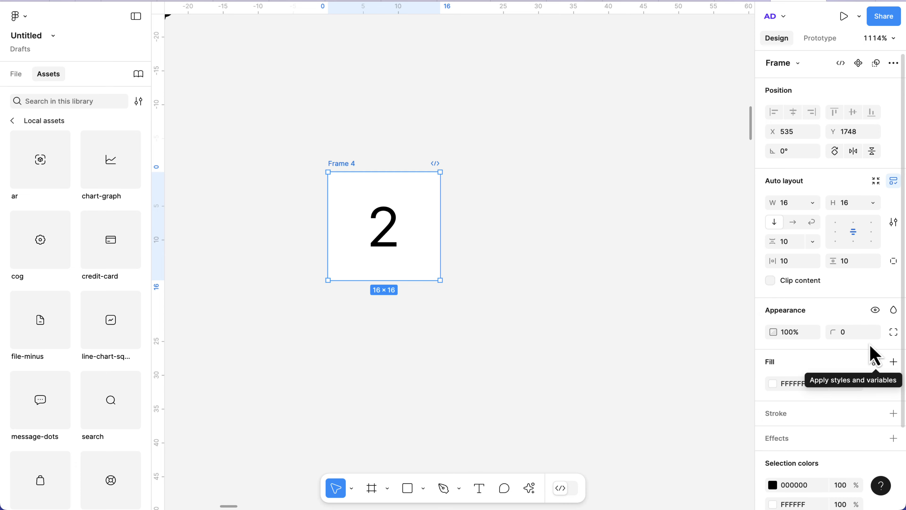
click(861, 337)
text(4)
key(Return)
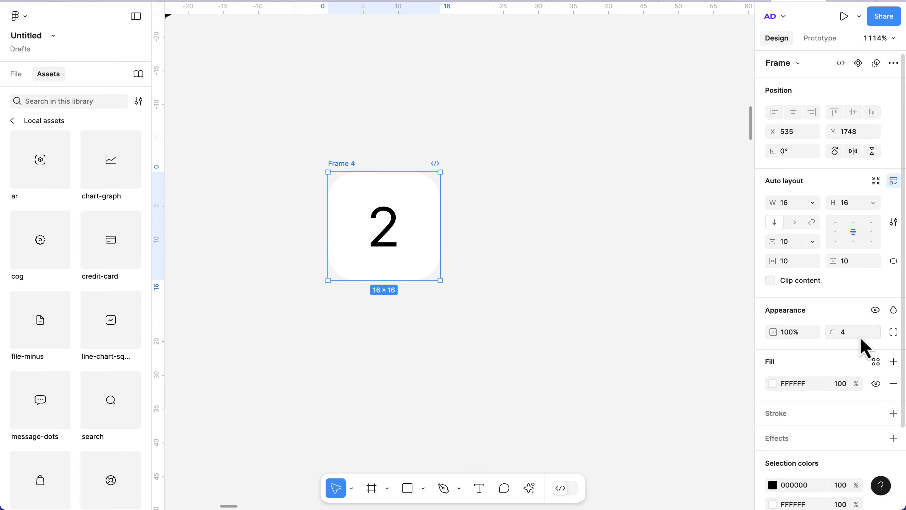
Step: Add a stroke in the stroke color to the badge frame and apply bg-surface as its fill
click(894, 414)
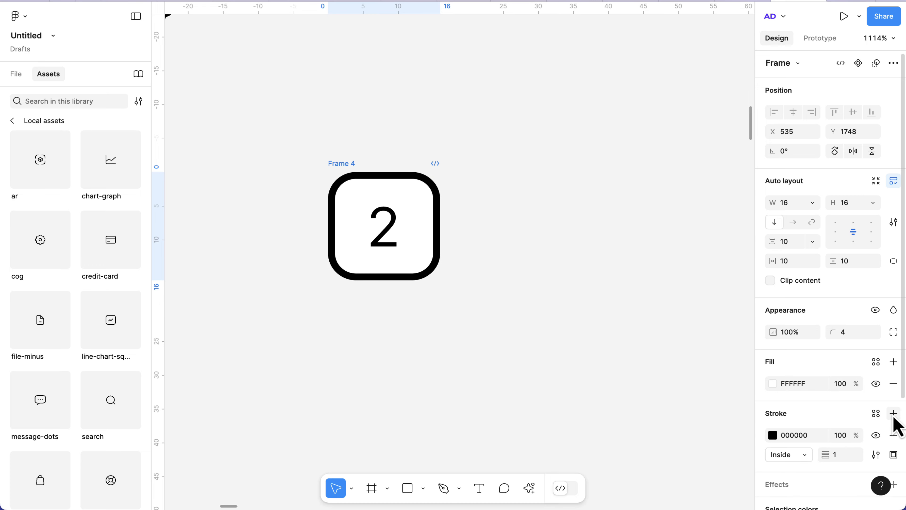
click(876, 413)
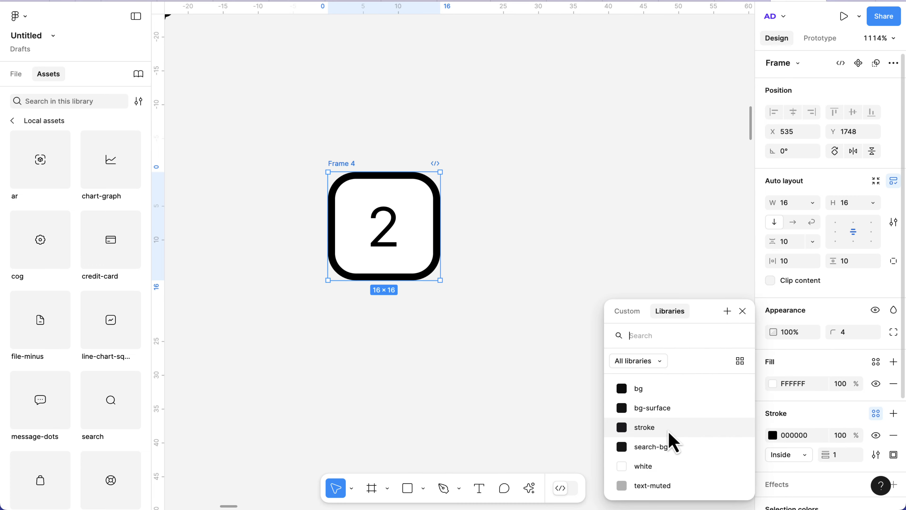
click(637, 428)
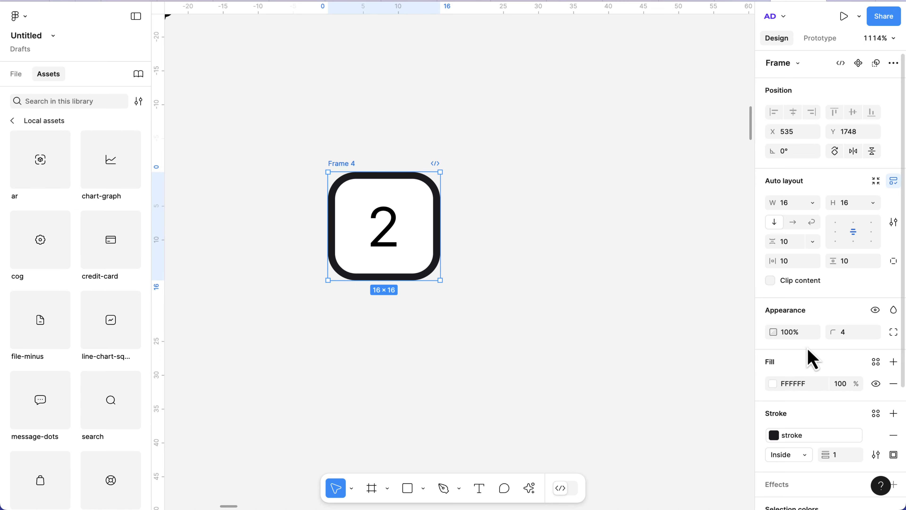
click(875, 363)
click(673, 406)
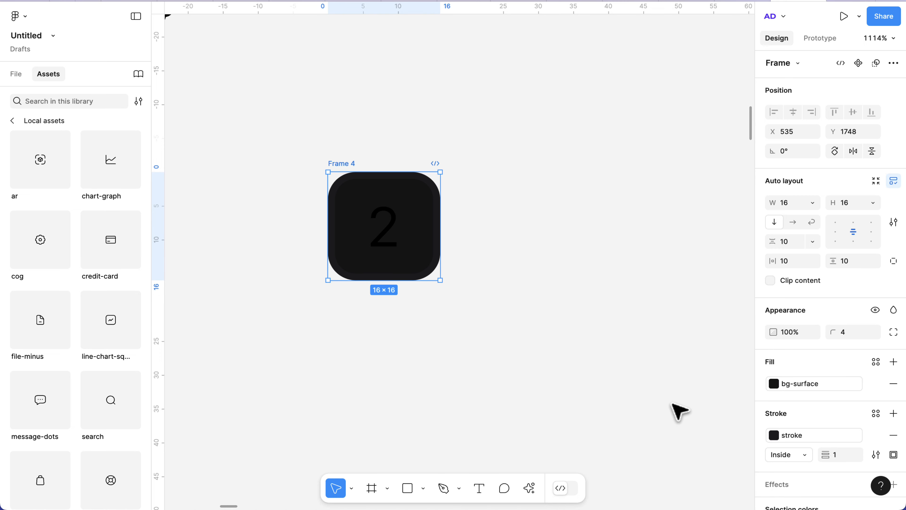
Step: Apply the white library color to the "2" text inside the badge frame
scroll(379, 254, up, 5)
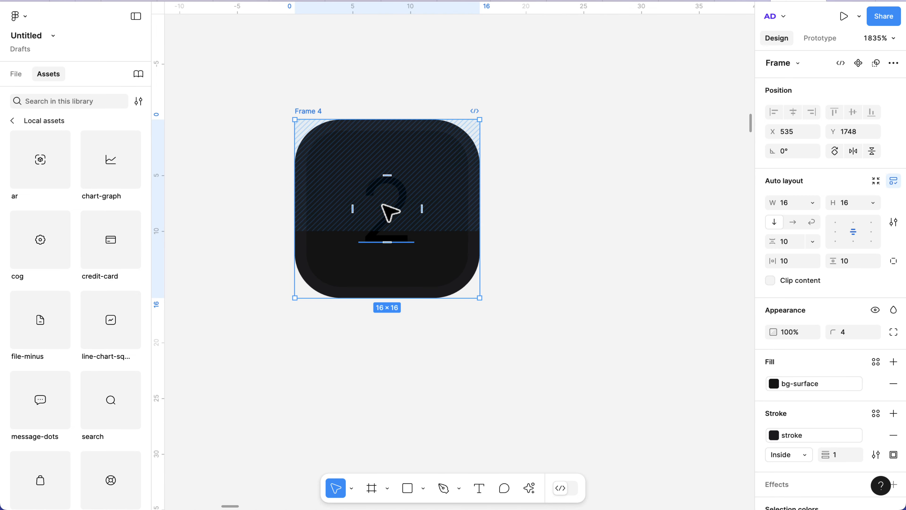
click(396, 223)
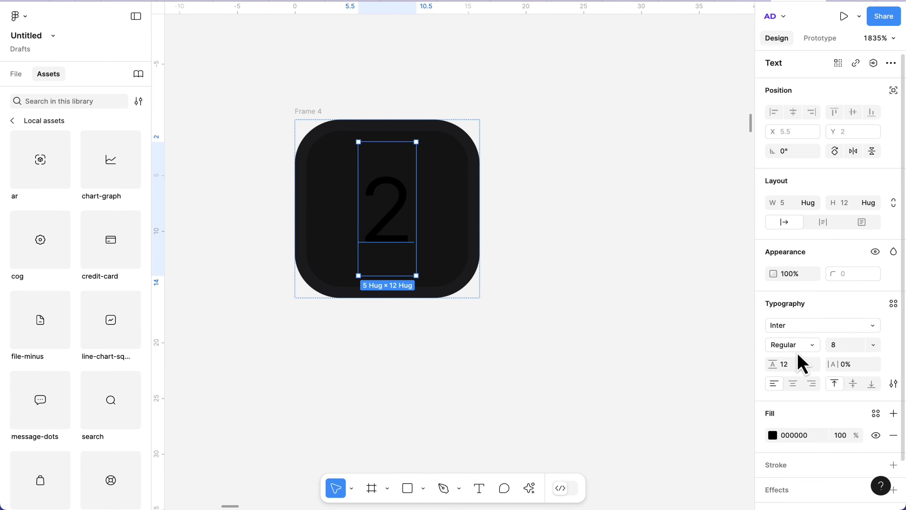
scroll(860, 378, down, 2)
click(876, 366)
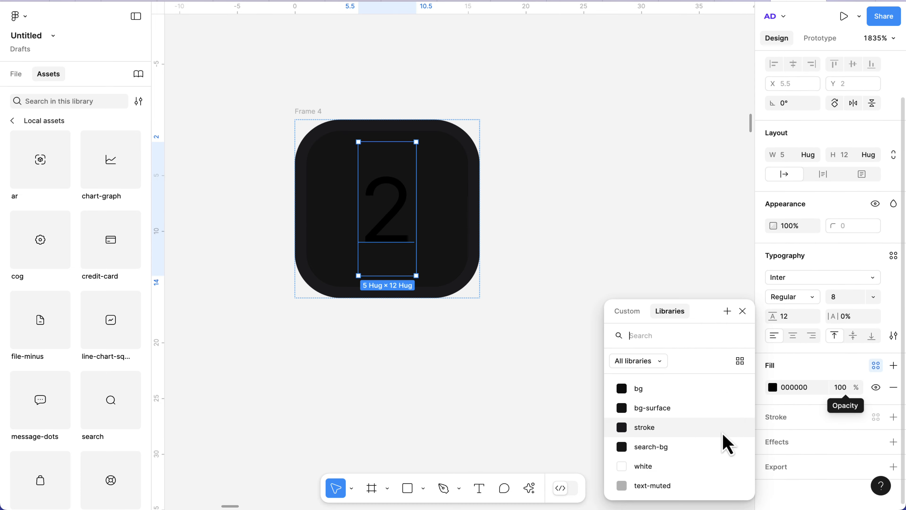
click(673, 468)
click(554, 328)
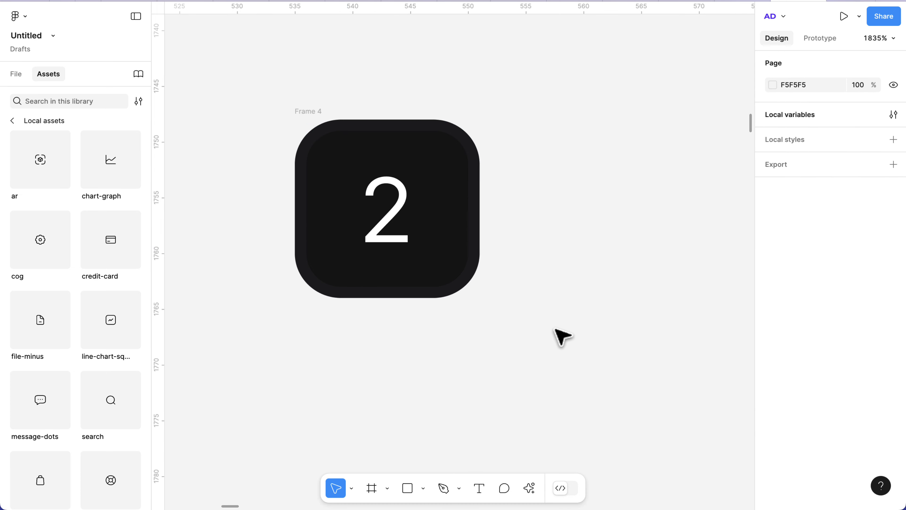
Step: Rename the frame around the "2" as Badge and turn it into a component
click(307, 113)
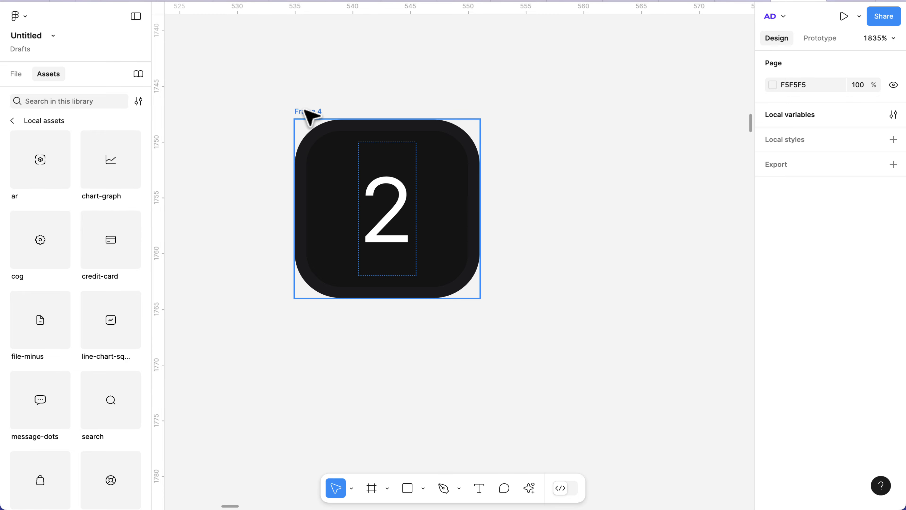
double_click(304, 111)
text(Ba)
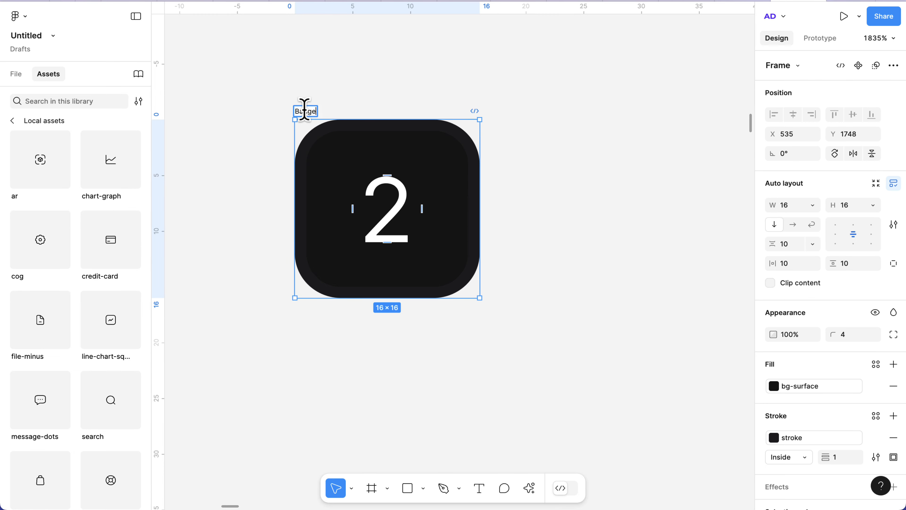
text(dge)
key(Return)
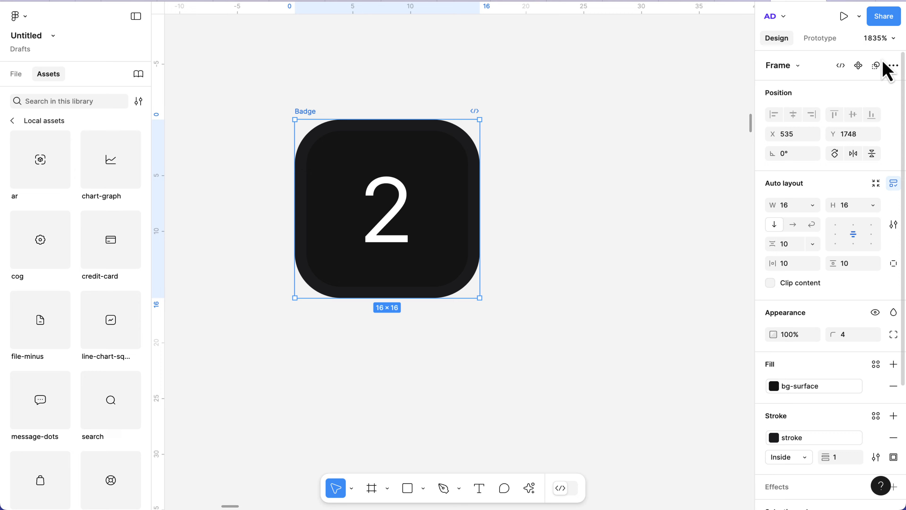
click(858, 65)
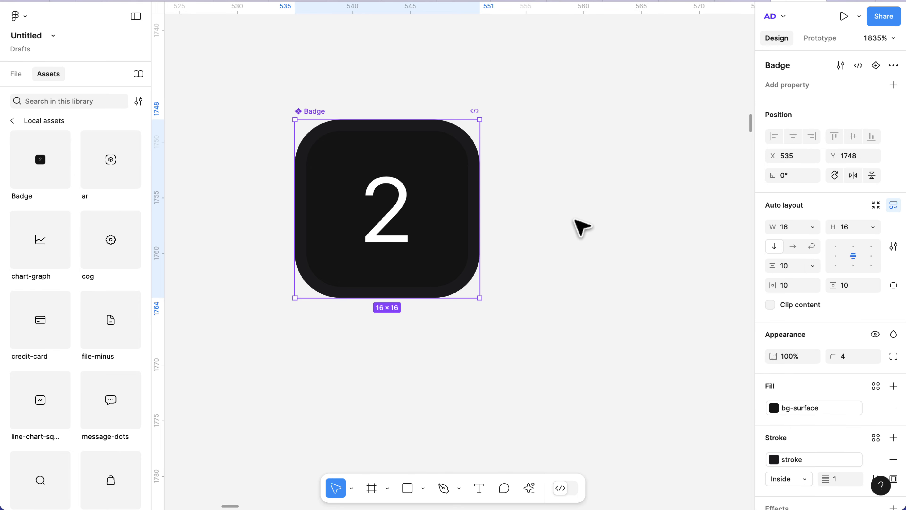
Step: Create a text property named counter for the "2" text inside the Badge component
click(389, 217)
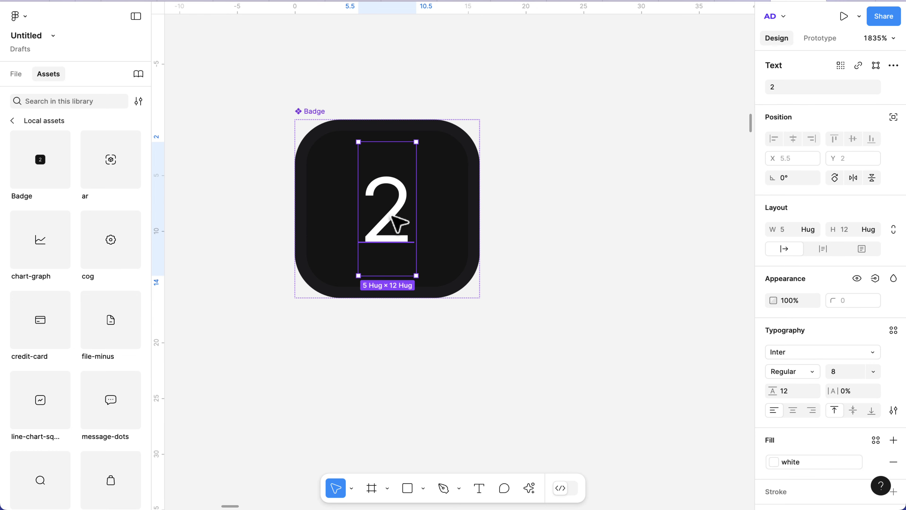
click(893, 88)
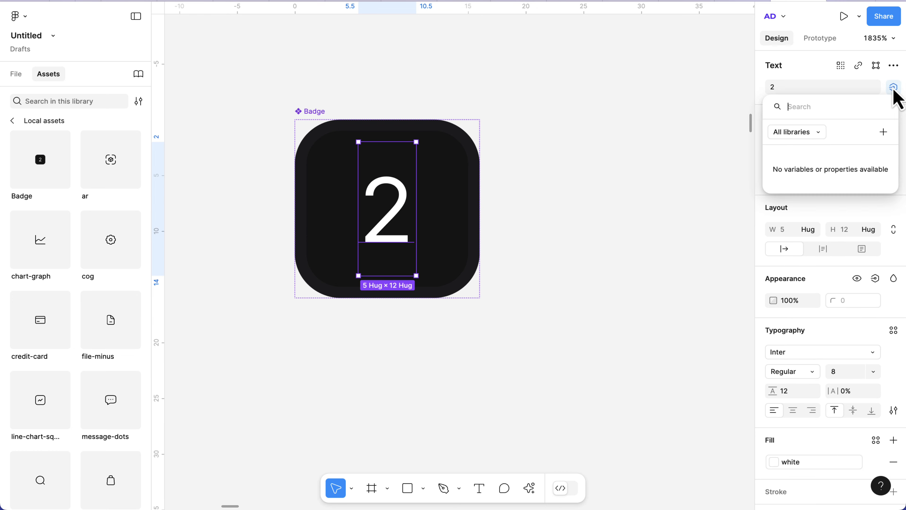
click(883, 133)
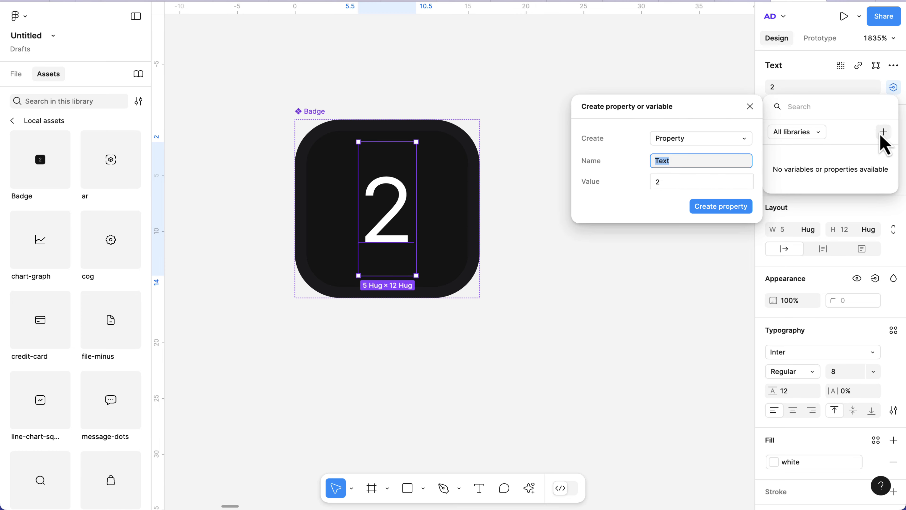
text(t)
key(BackSpace)
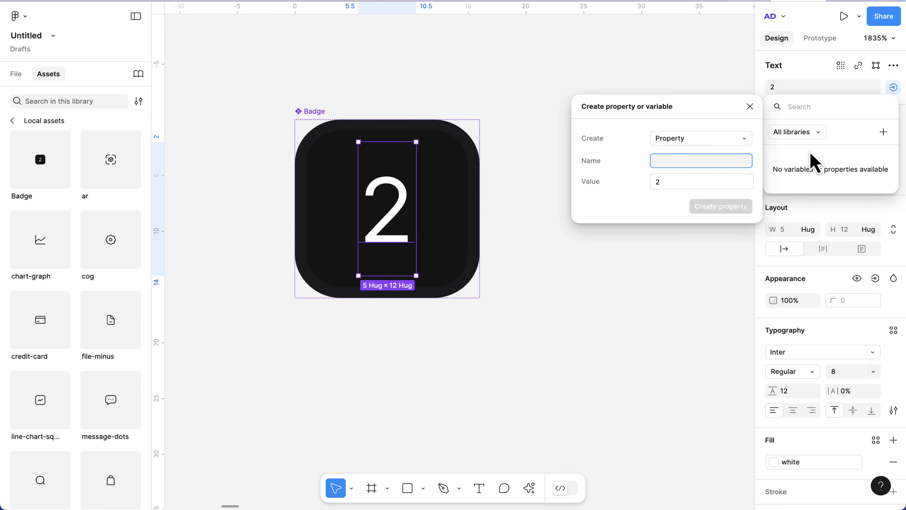
text(counter)
key(Return)
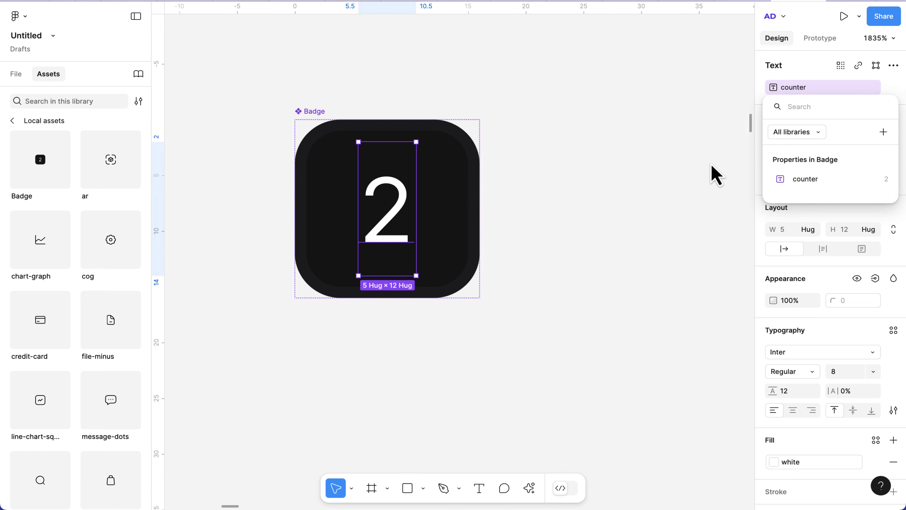
click(563, 255)
Step: Place an instance of the local Badge component to the right of the Overview icon-and-label frame
scroll(387, 190, down, 10)
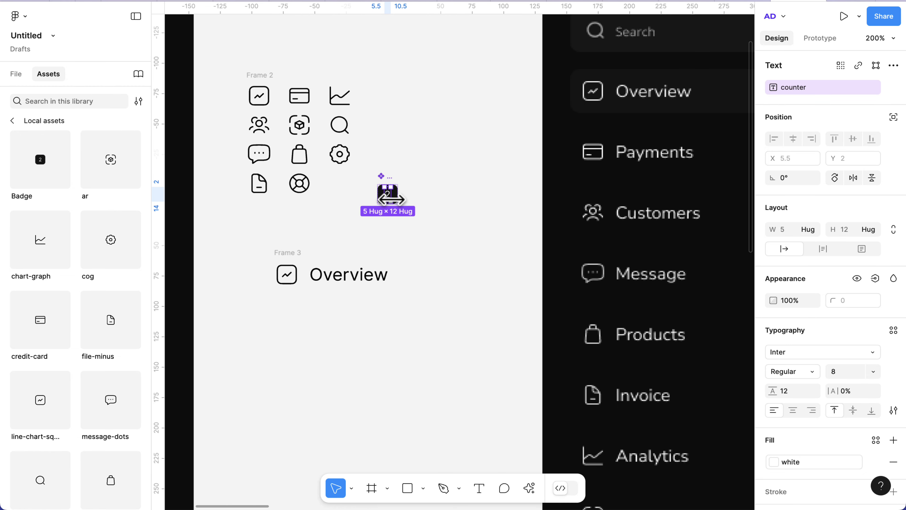
scroll(391, 196, down, 3)
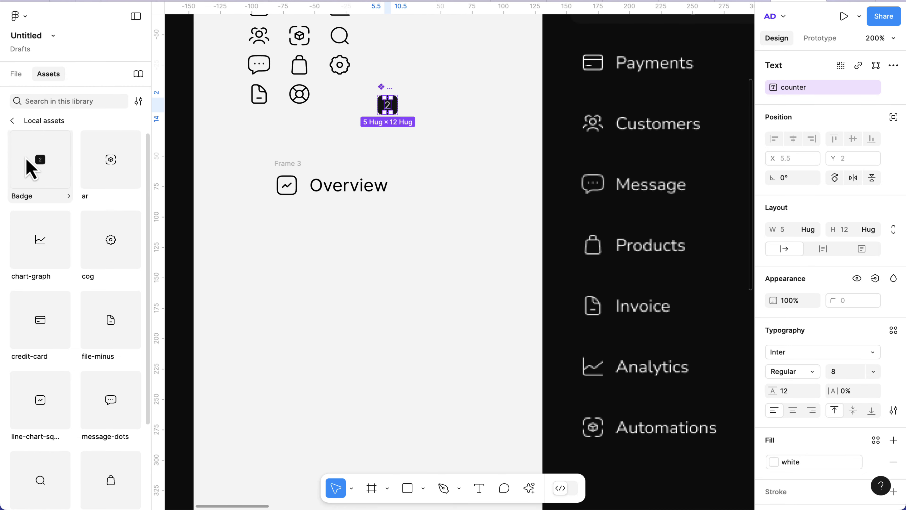
drag(31, 160, 431, 172)
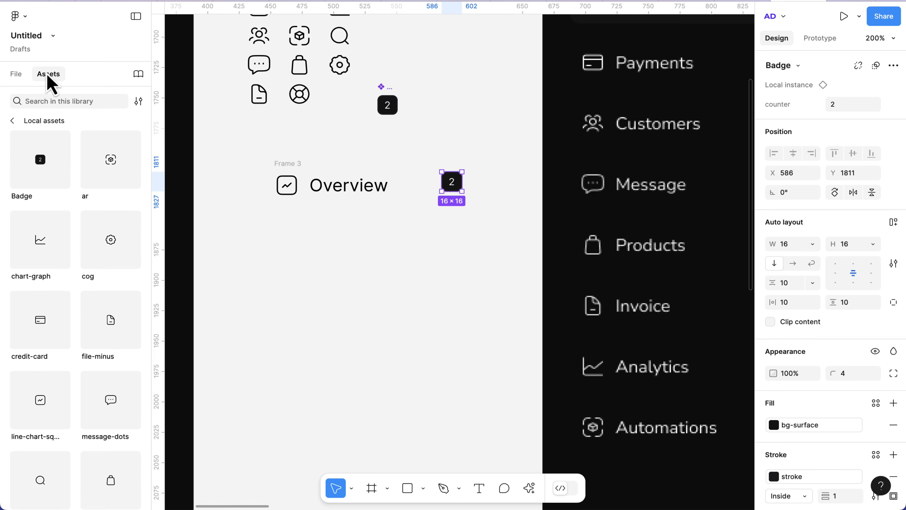
Step: Wrap the Overview frame and the Badge instance together in a horizontal auto layout frame
scroll(514, 190, up, 2)
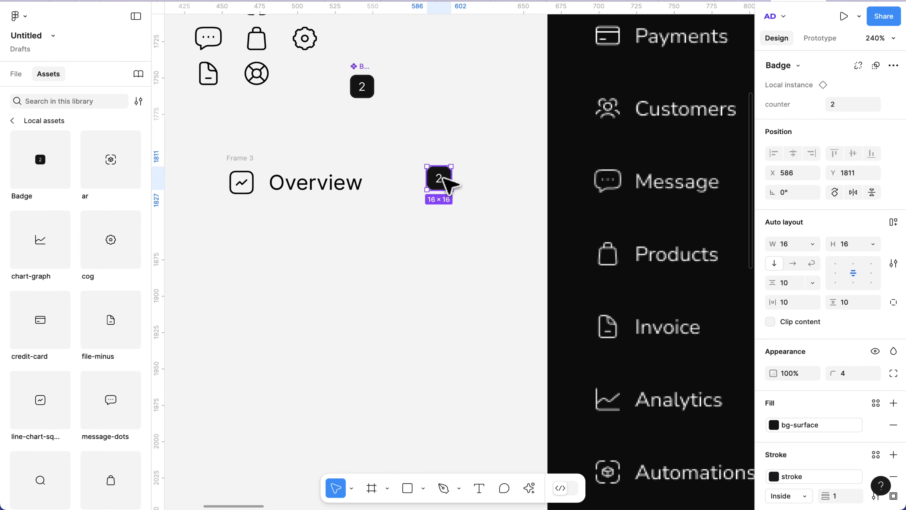
click(429, 237)
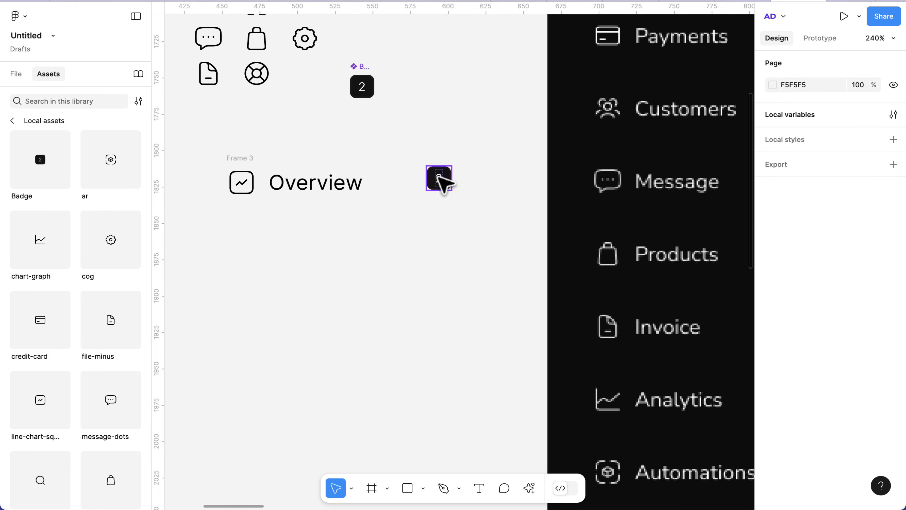
click(437, 176)
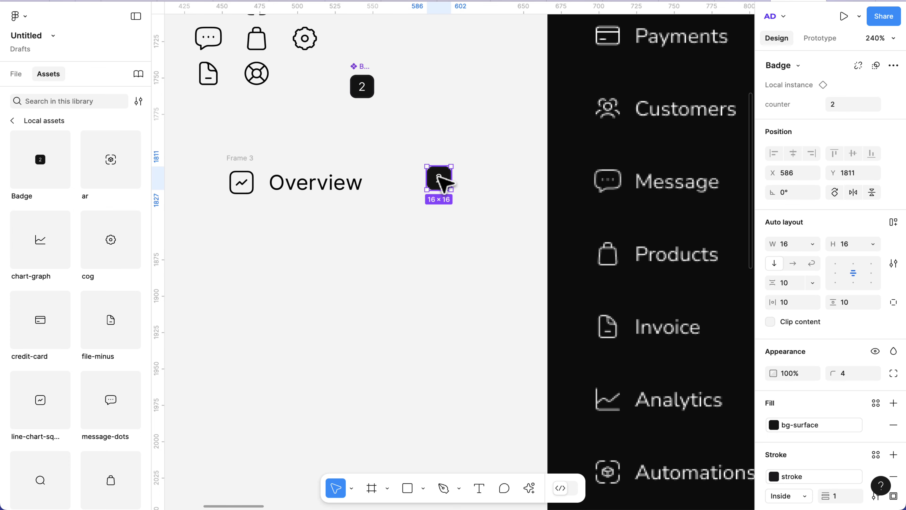
shift+click(237, 159)
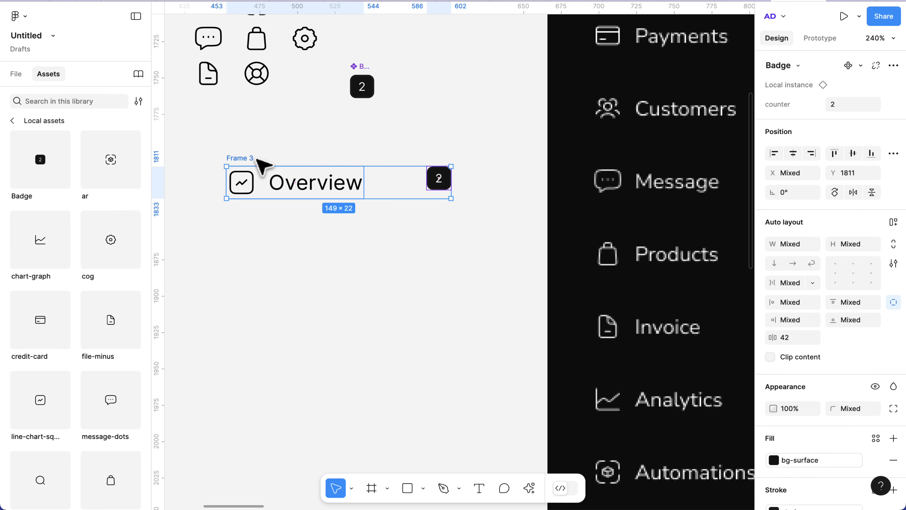
key(shift+a)
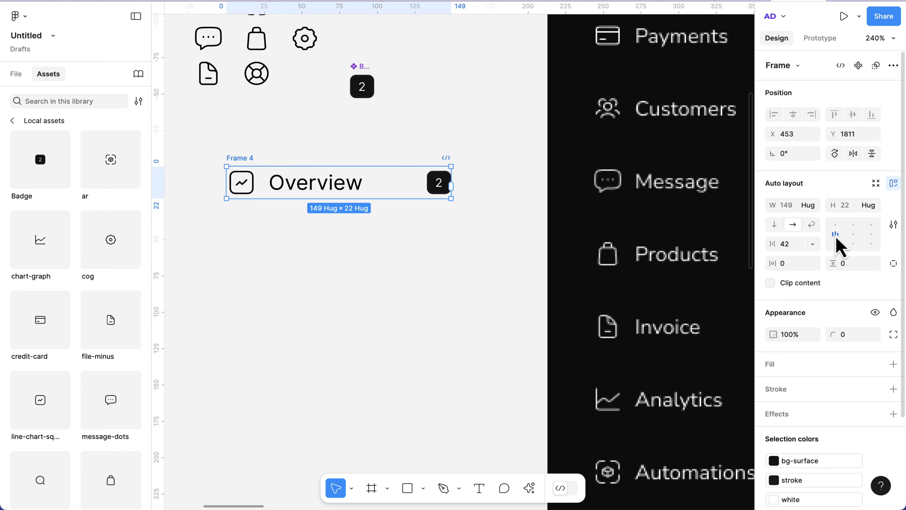
Step: Set the new Overview row frame's width to 240 and move the frame left to about X 426
click(789, 210)
text(240)
key(Return)
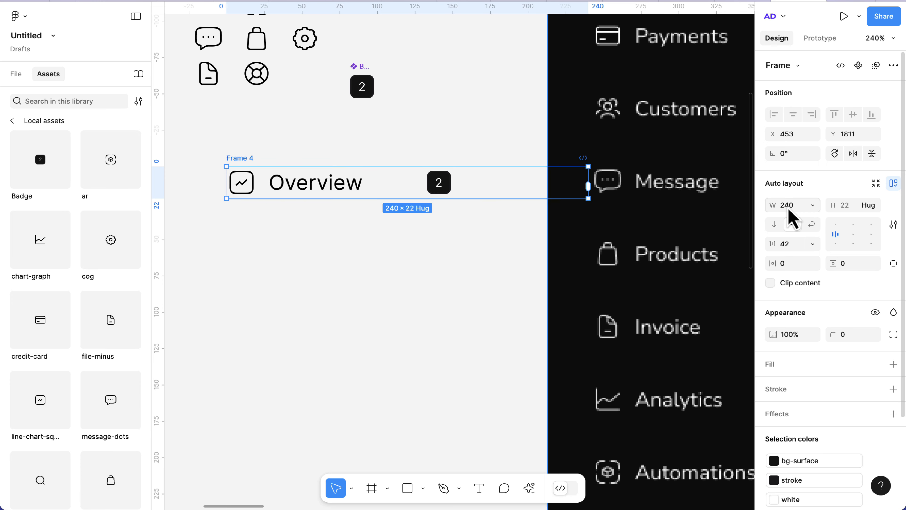
click(246, 302)
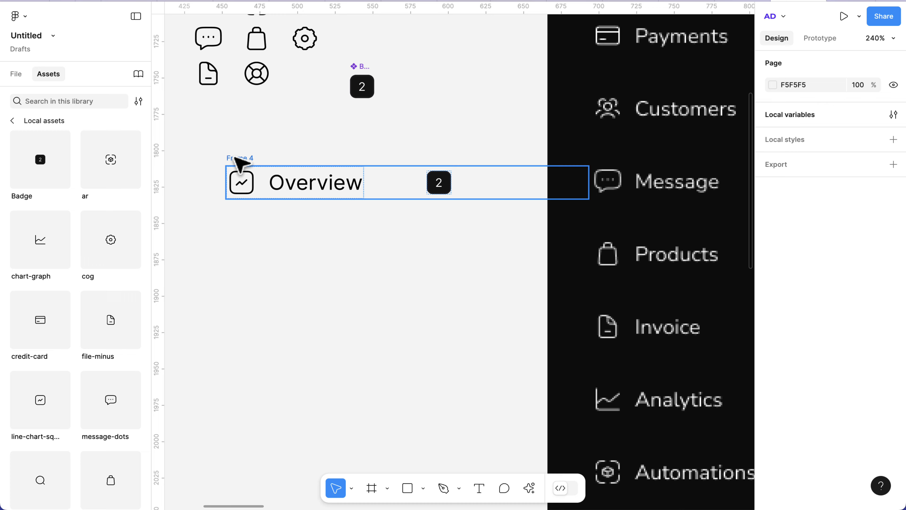
drag(234, 157, 193, 161)
scroll(309, 190, down, 1)
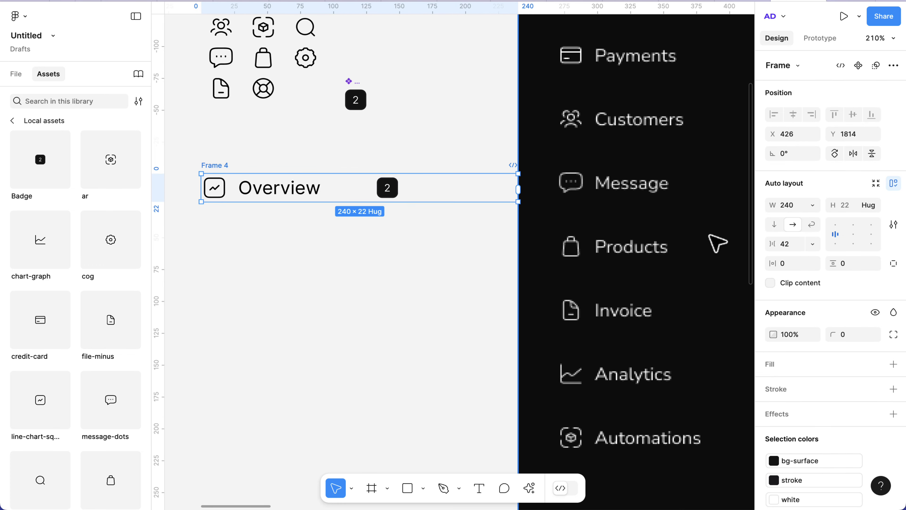
Step: Set the row frame's gap between items to Auto and move the frame further left to X 408
click(791, 247)
text(auto)
key(Return)
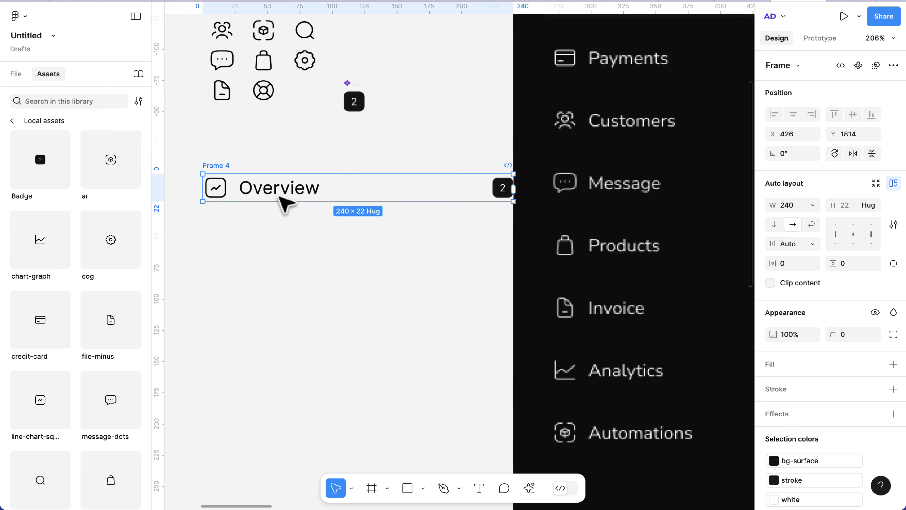
scroll(282, 200, down, 2)
drag(209, 168, 200, 165)
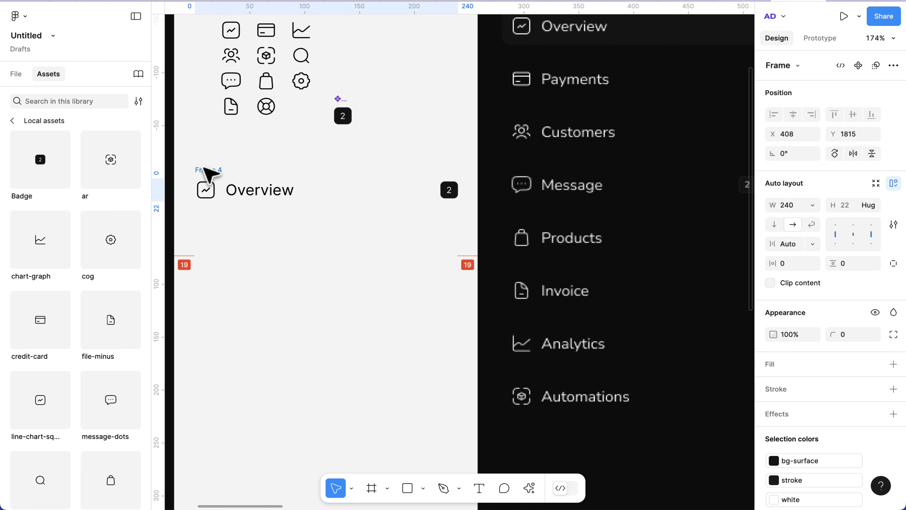
Step: Rename the Overview row frame as link and set its height to 36
scroll(271, 198, up, 3)
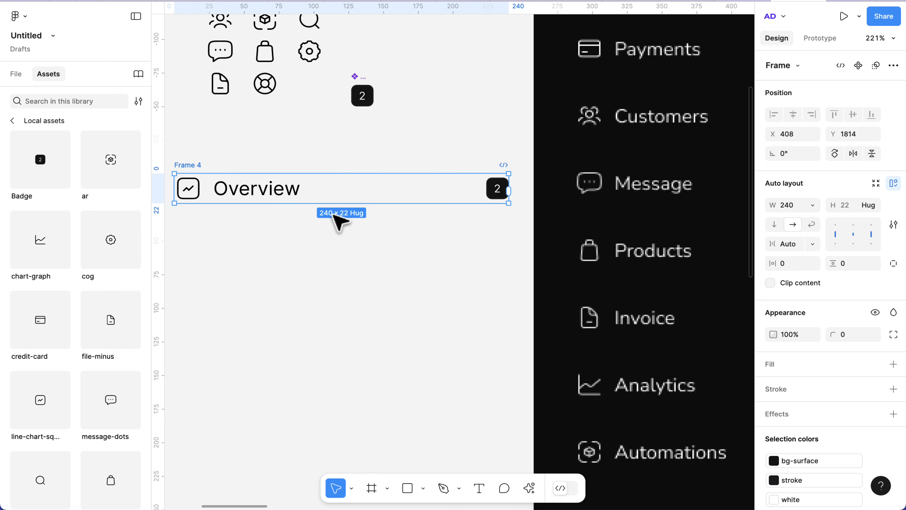
scroll(338, 219, left, 3)
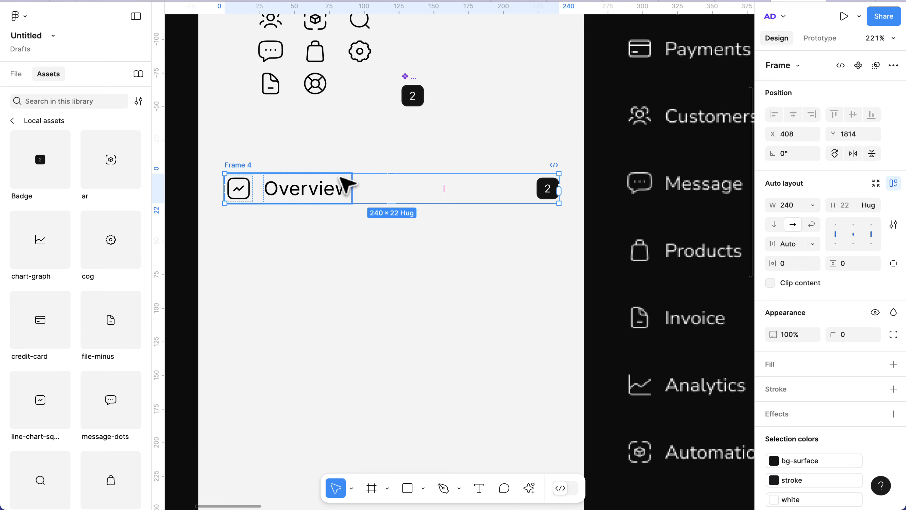
double_click(229, 163)
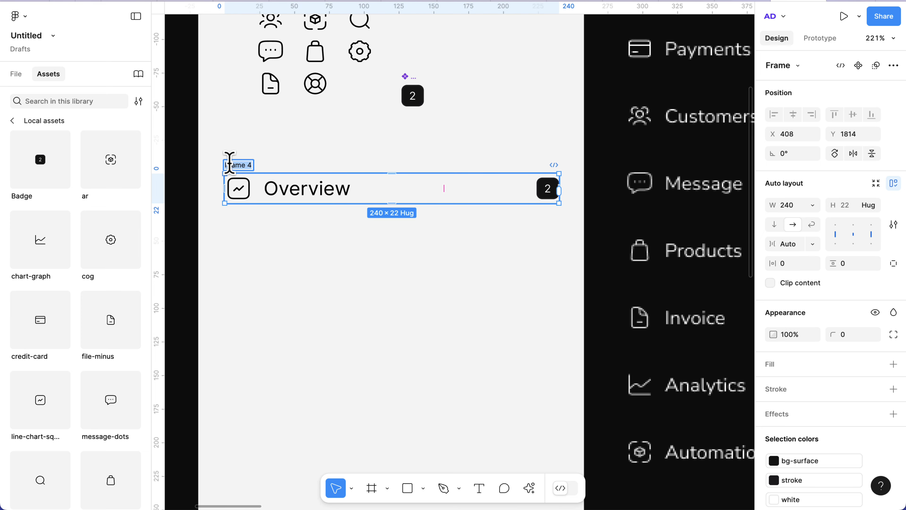
key(BackSpace)
key(Return)
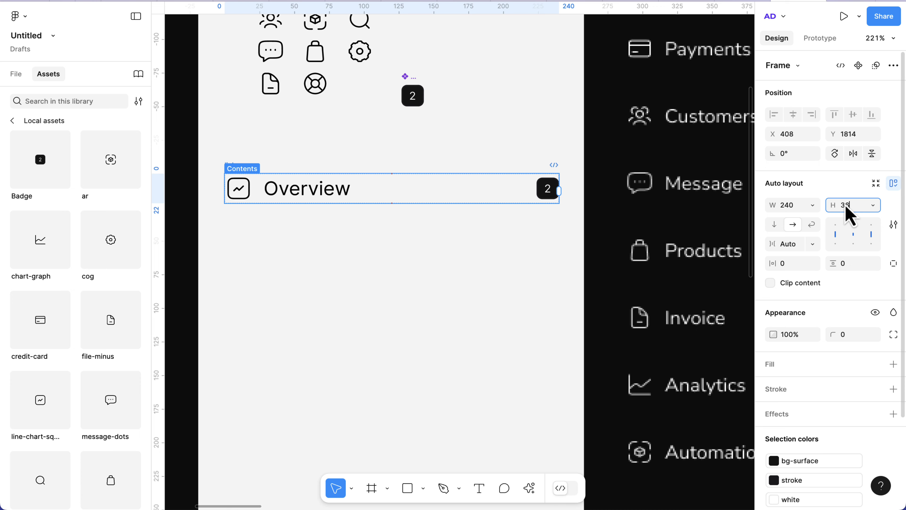
key(Return)
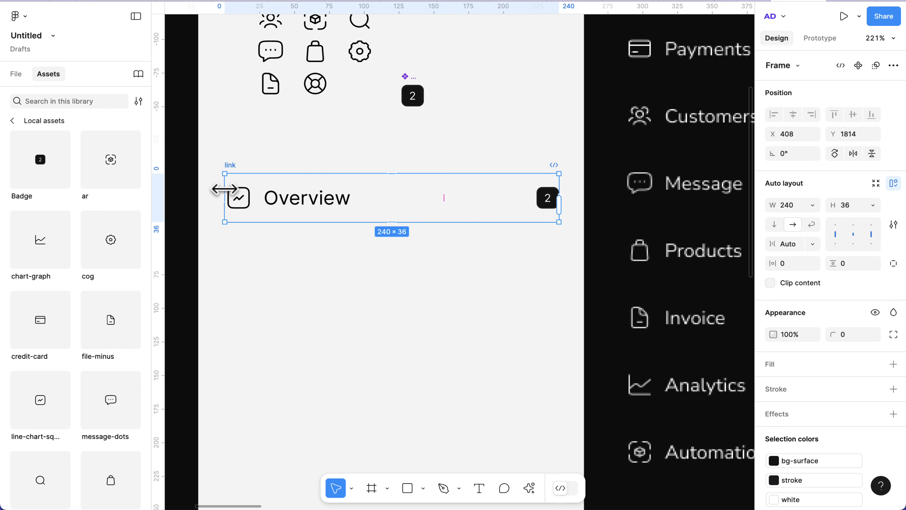
Step: Set the link frame's horizontal padding to 12
click(793, 264)
text(12)
key(Return)
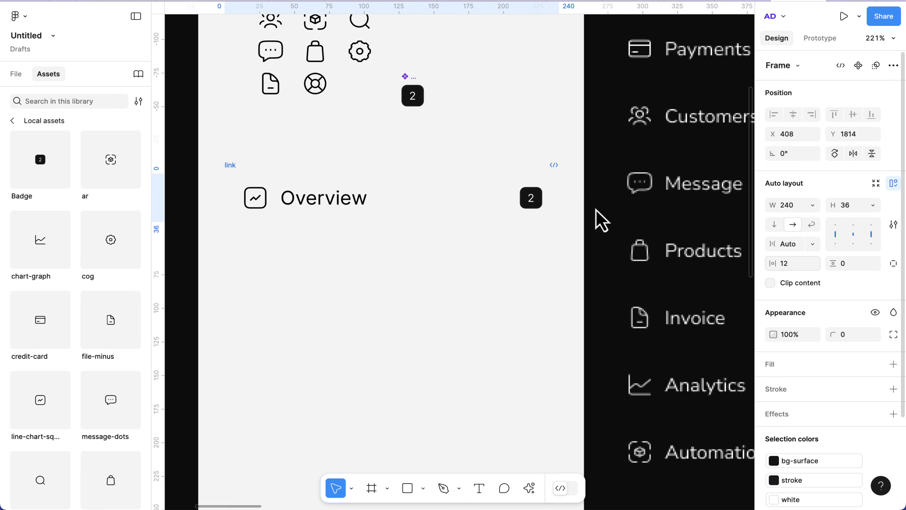
Step: Apply the white library color to the Overview icon and label inside the link frame
click(322, 202)
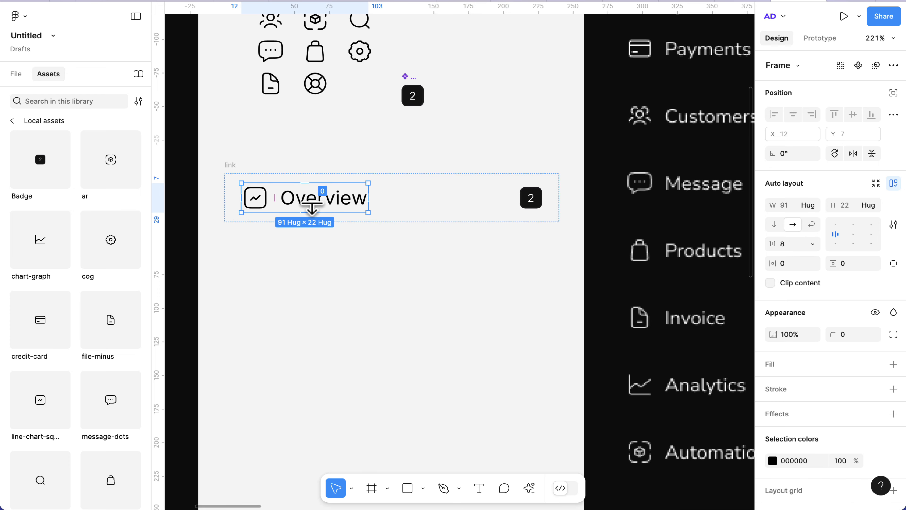
scroll(835, 418, down, 2)
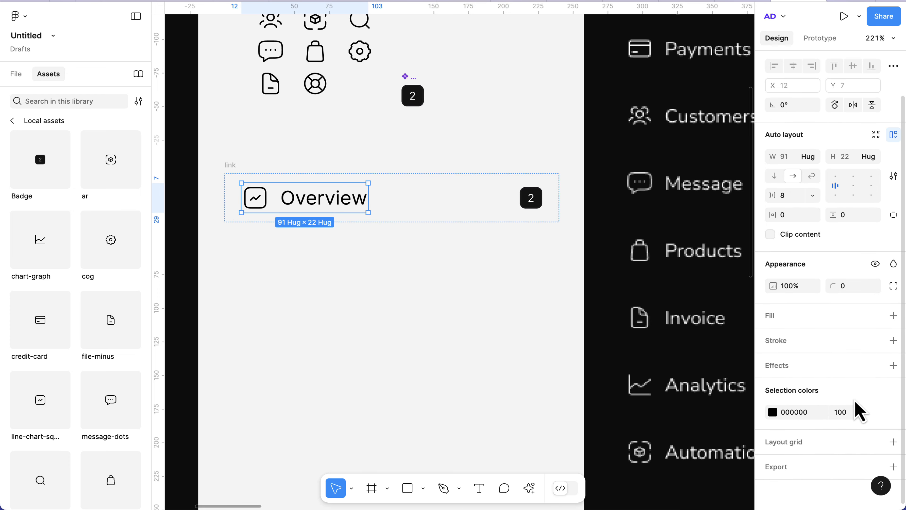
click(877, 415)
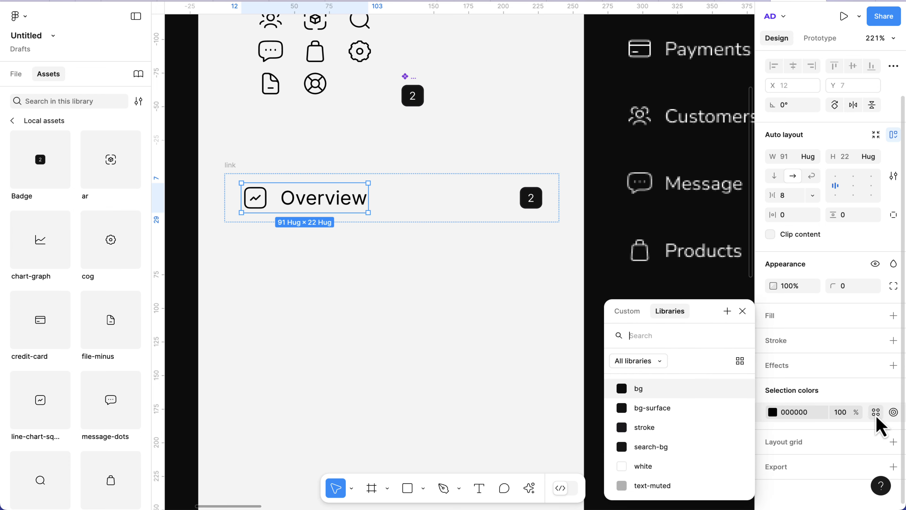
click(649, 465)
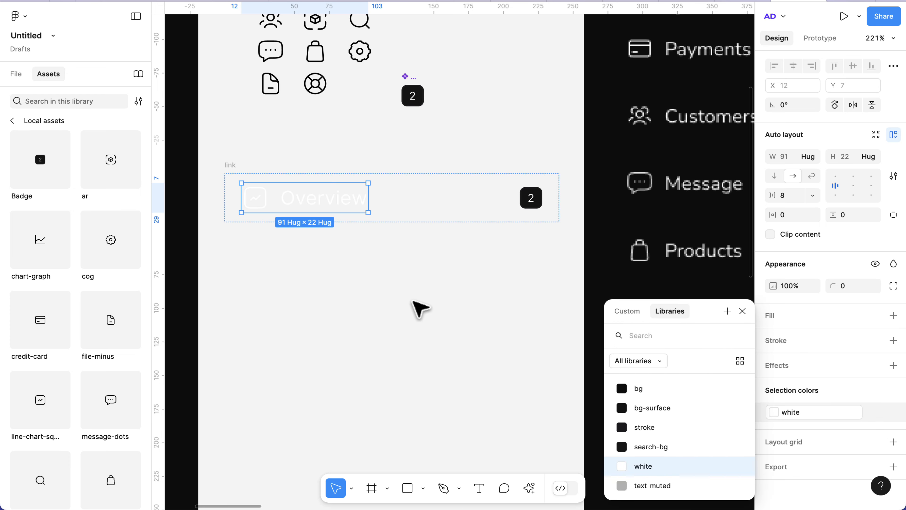
Step: Turn the link frame into a component
scroll(375, 259, up, 1)
scroll(253, 214, up, 1)
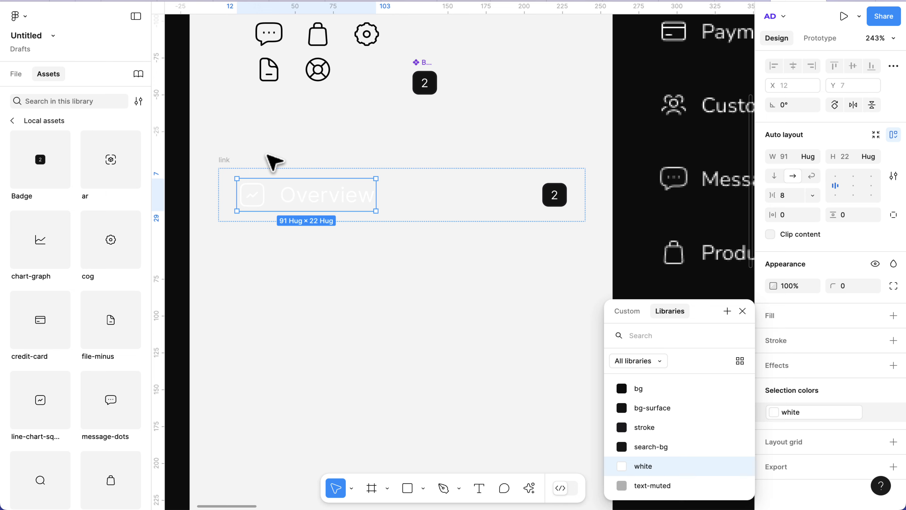
click(273, 158)
click(222, 160)
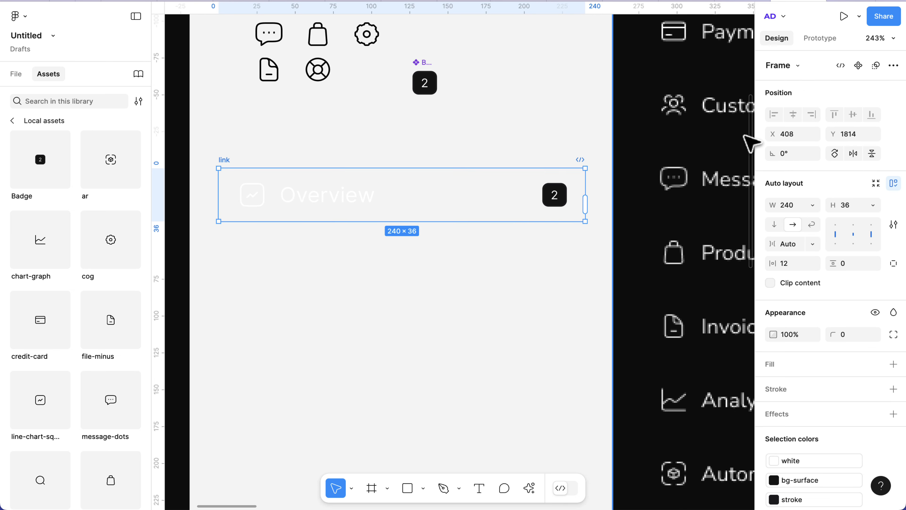
click(859, 66)
Step: Create a boolean property named Show Badge with the value False on the visibility of the link component's Badge instance
scroll(562, 210, up, 1)
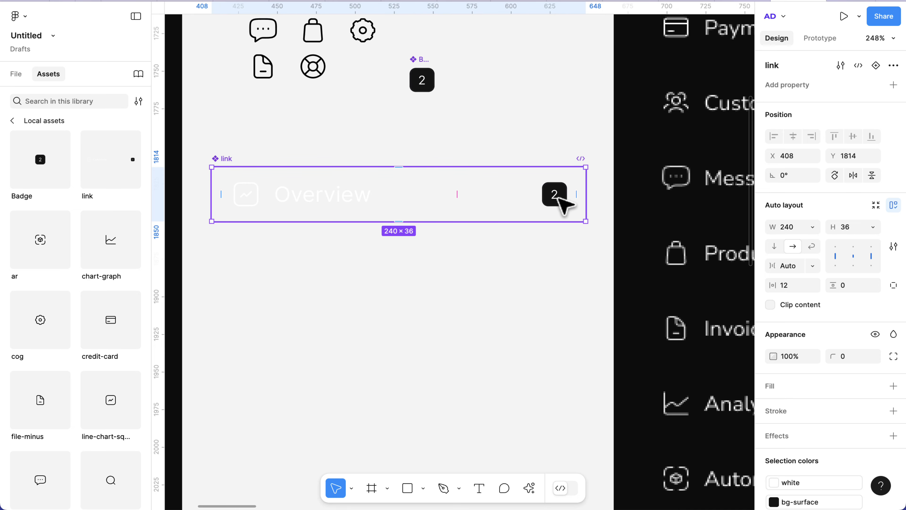
click(563, 204)
scroll(575, 189, right, 5)
scroll(607, 184, down, 3)
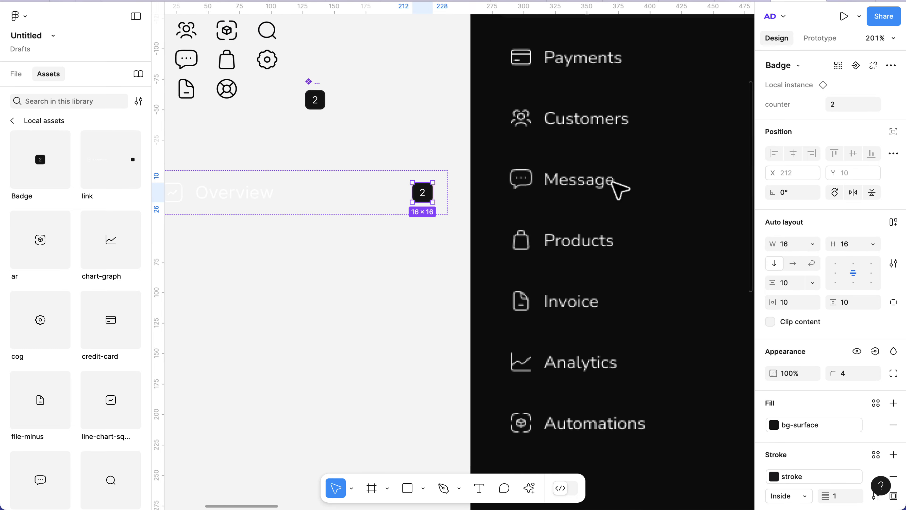
scroll(613, 181, down, 2)
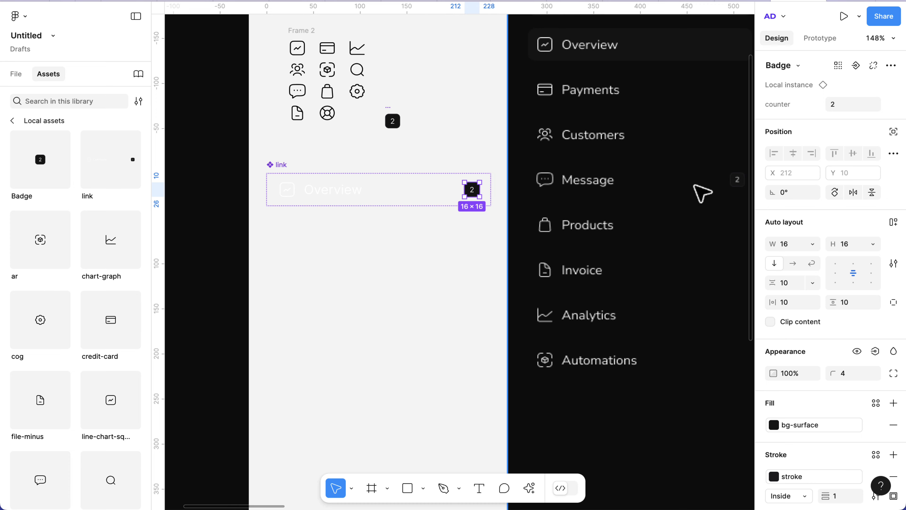
scroll(456, 196, up, 5)
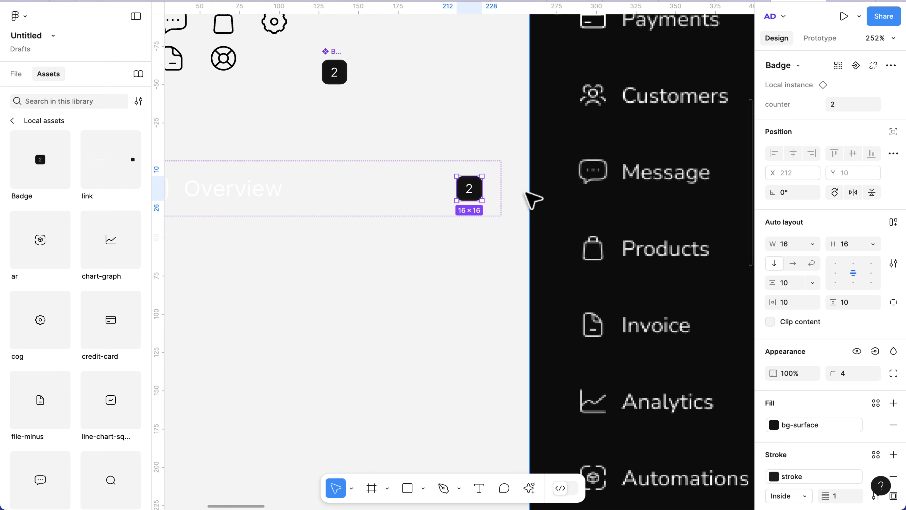
scroll(850, 288, down, 5)
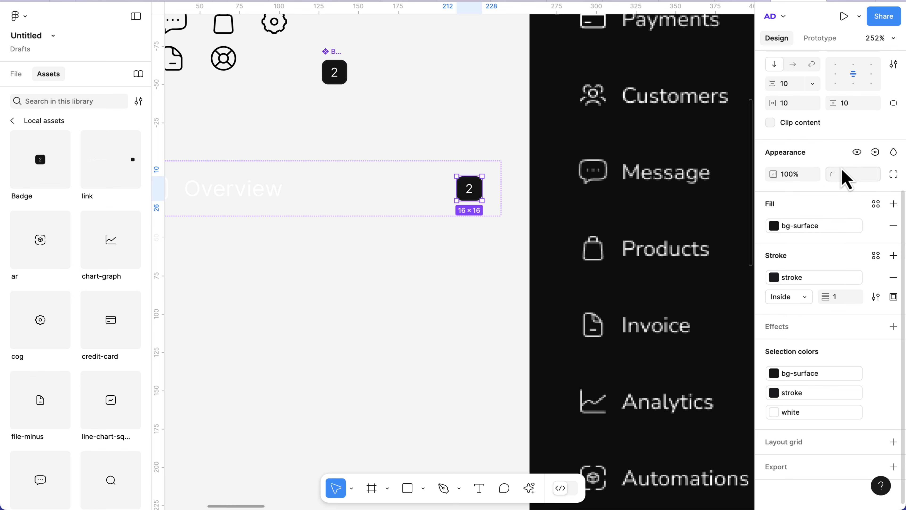
click(875, 152)
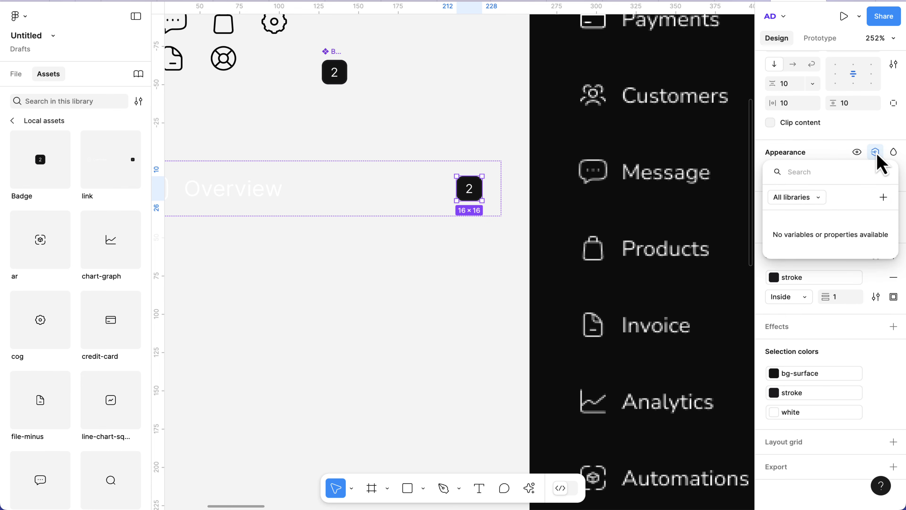
click(884, 199)
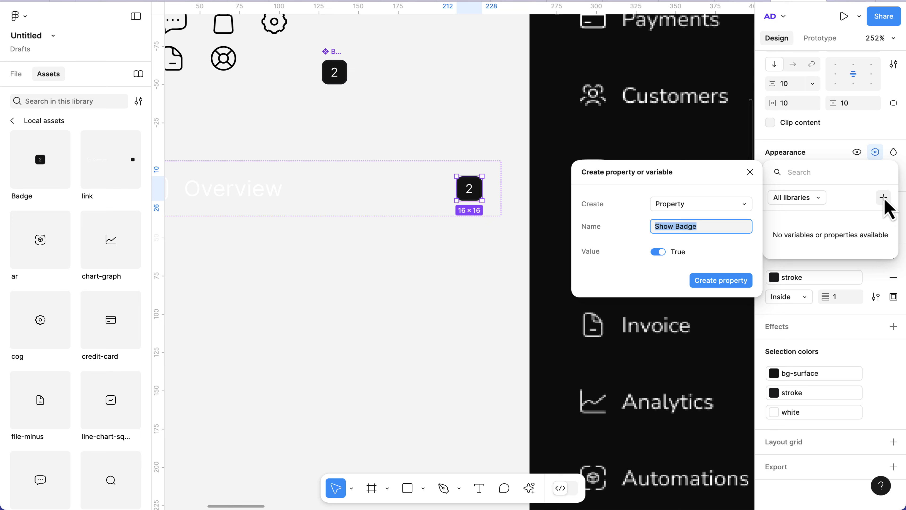
click(658, 253)
scroll(481, 267, down, 3)
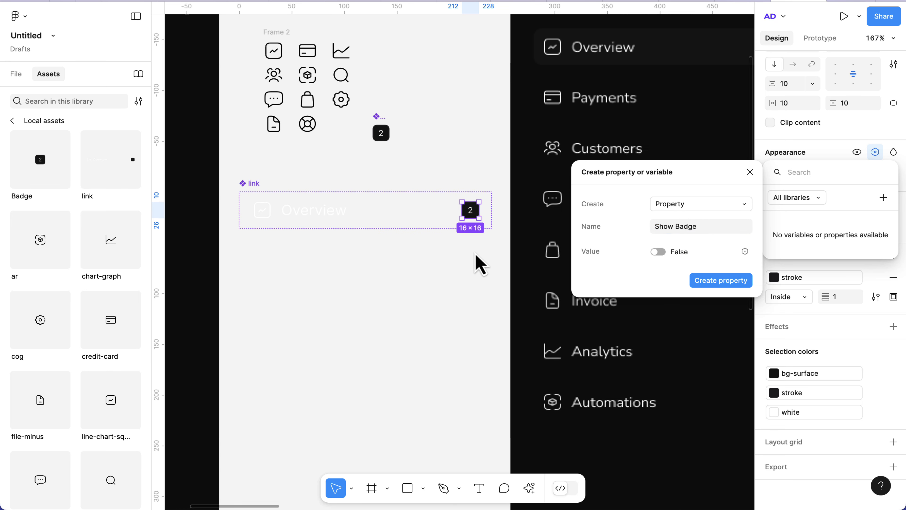
click(721, 280)
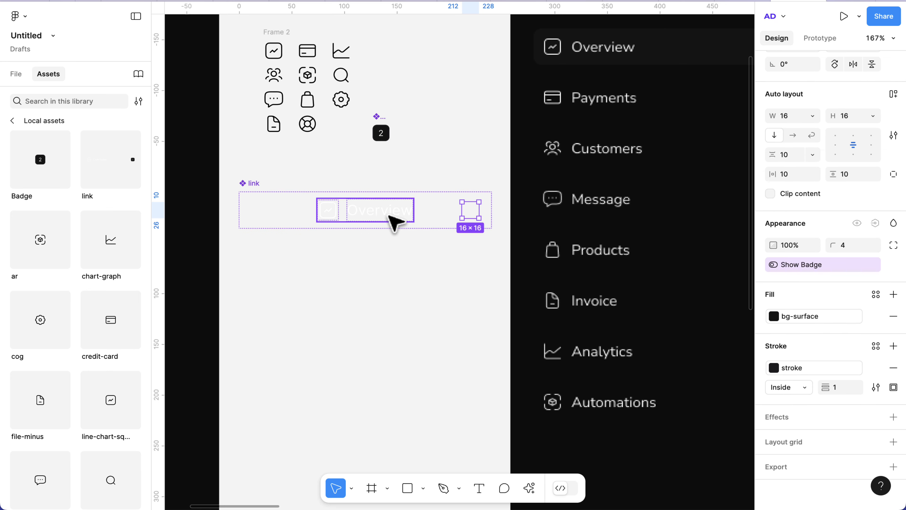
Step: Make the frame holding the icon and Overview label fill the width of the link component
click(373, 216)
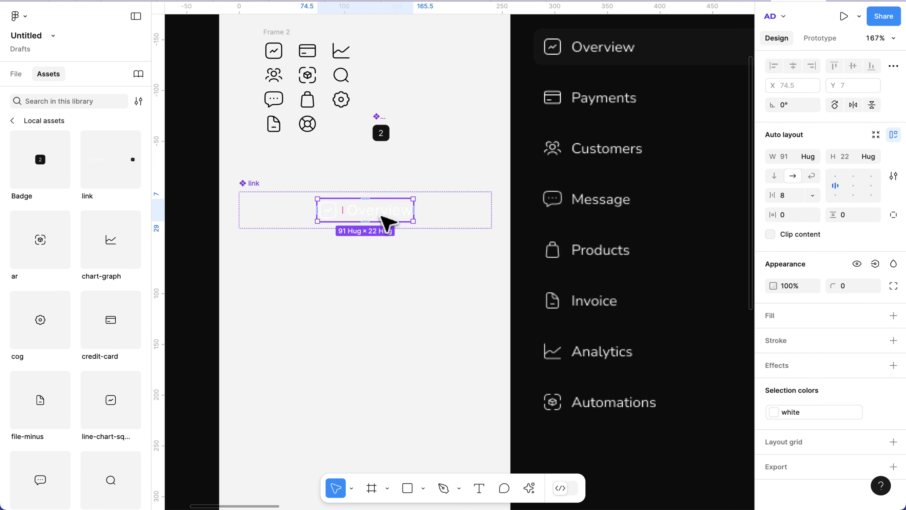
click(813, 157)
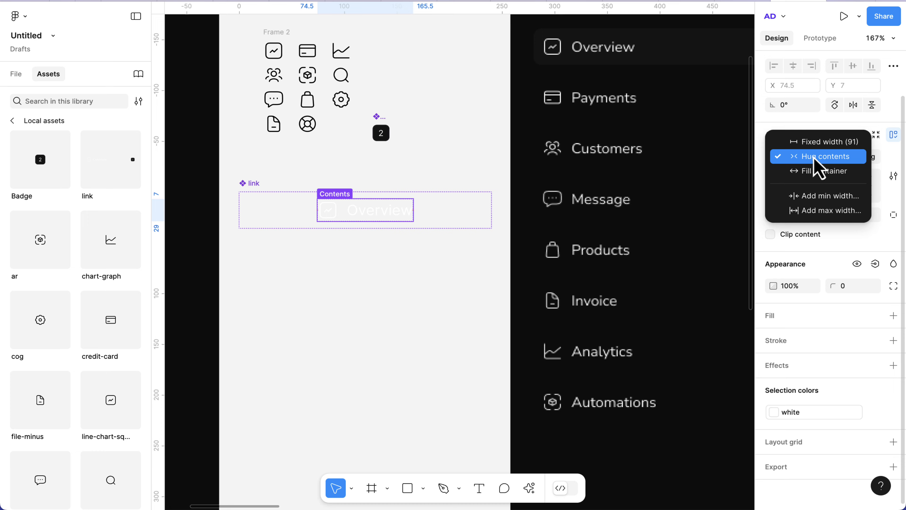
click(819, 172)
Step: Create a text property named title from the Overview label, with Overview as its value
scroll(271, 225, up, 3)
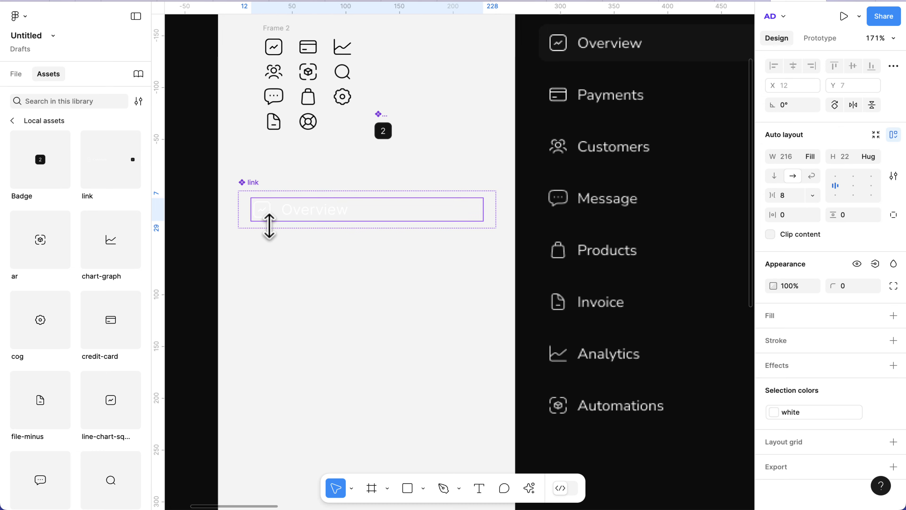
scroll(250, 201, up, 2)
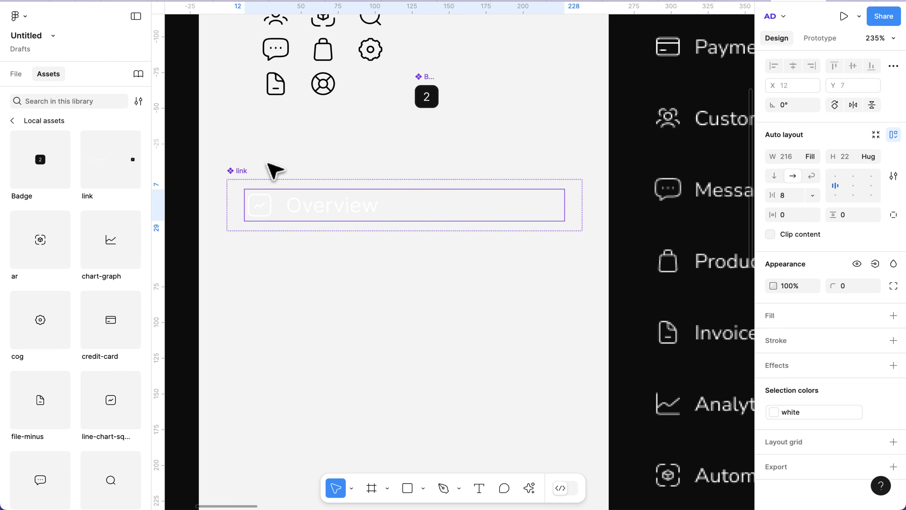
scroll(333, 216, up, 3)
double_click(332, 212)
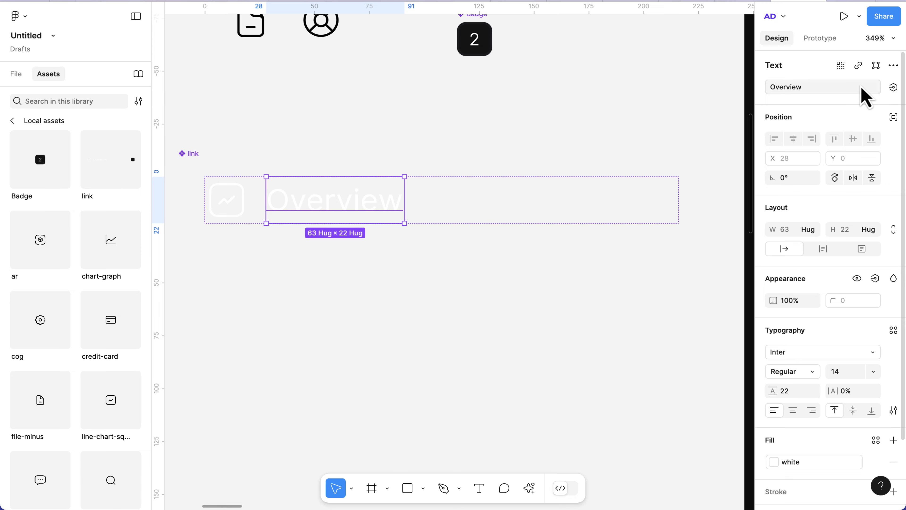
click(893, 87)
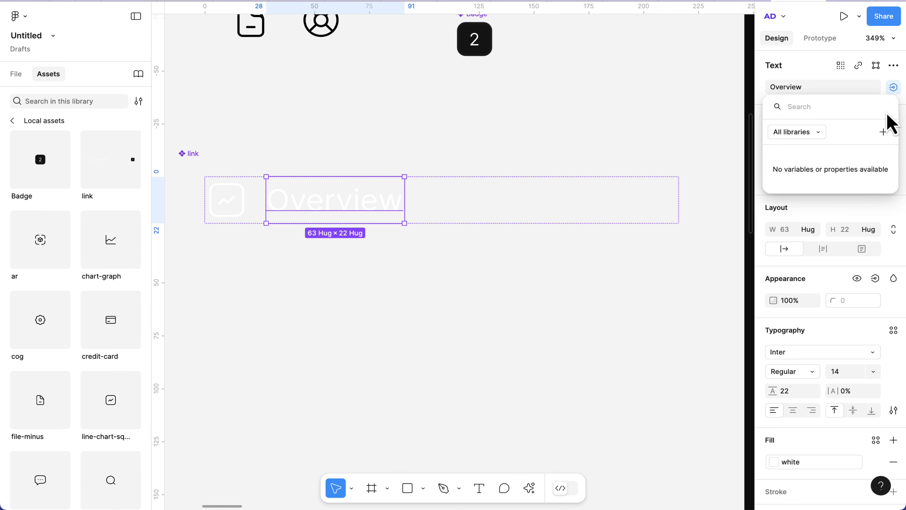
click(884, 132)
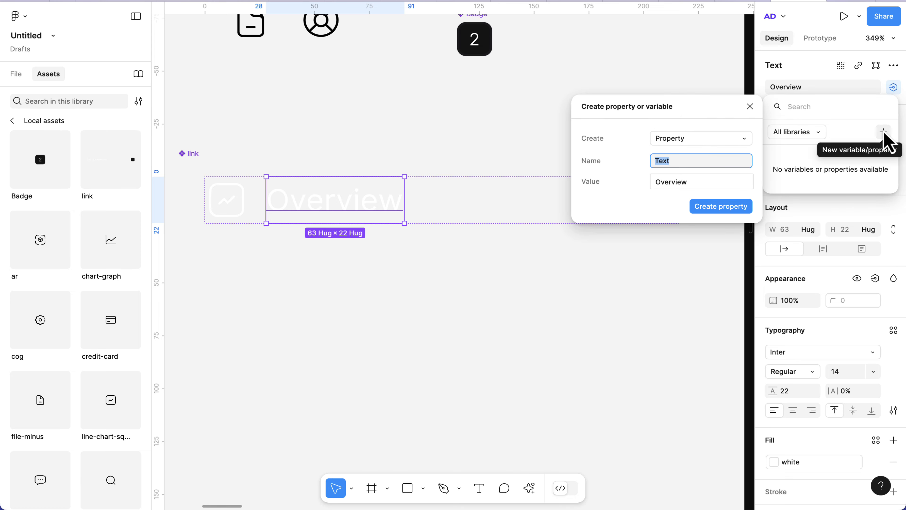
text(title)
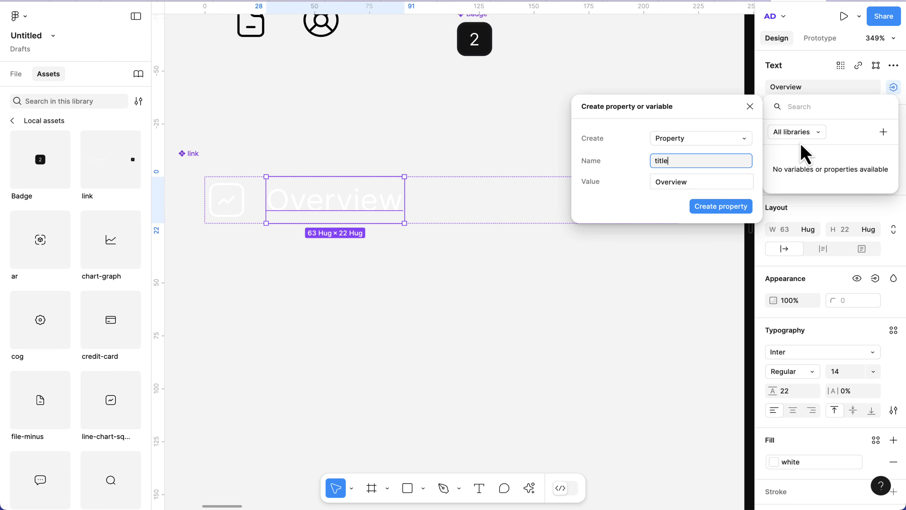
click(719, 207)
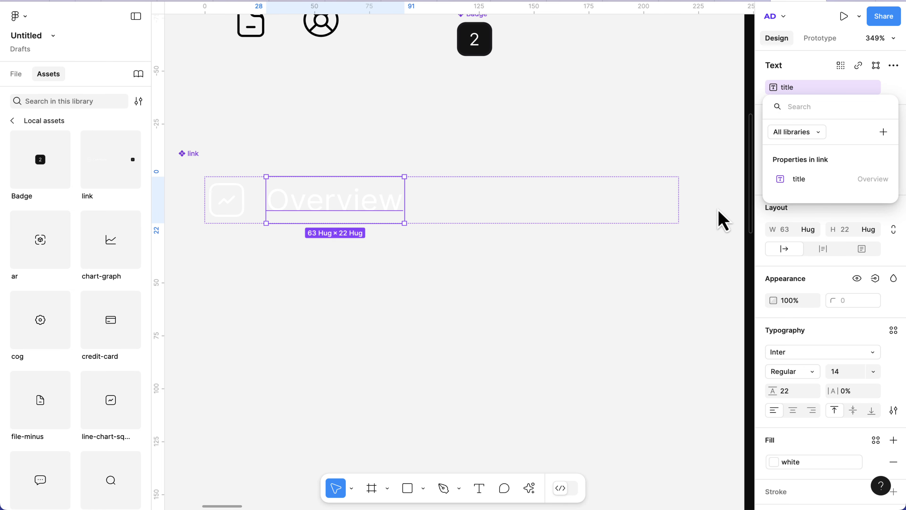
Step: Create an instance swap property named icon for the line-chart-square icon in the link component
click(243, 212)
click(243, 212)
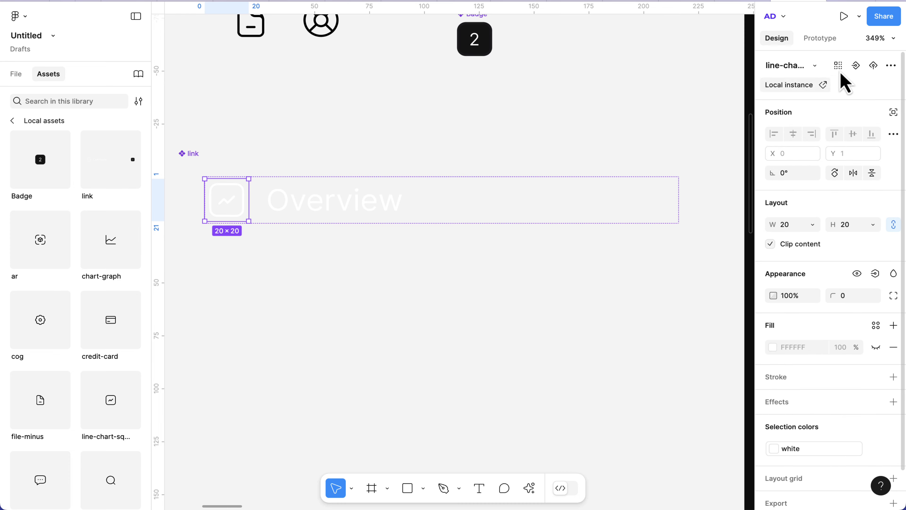
click(856, 66)
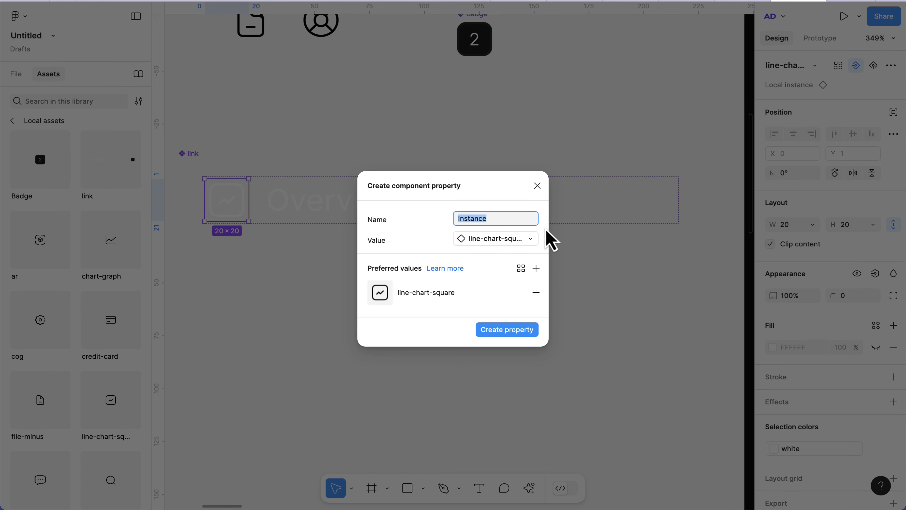
text(icon)
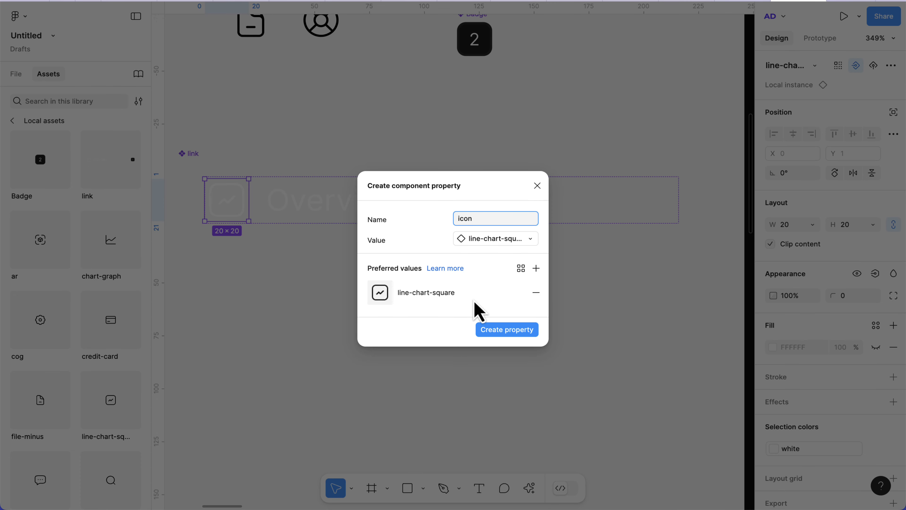
click(496, 331)
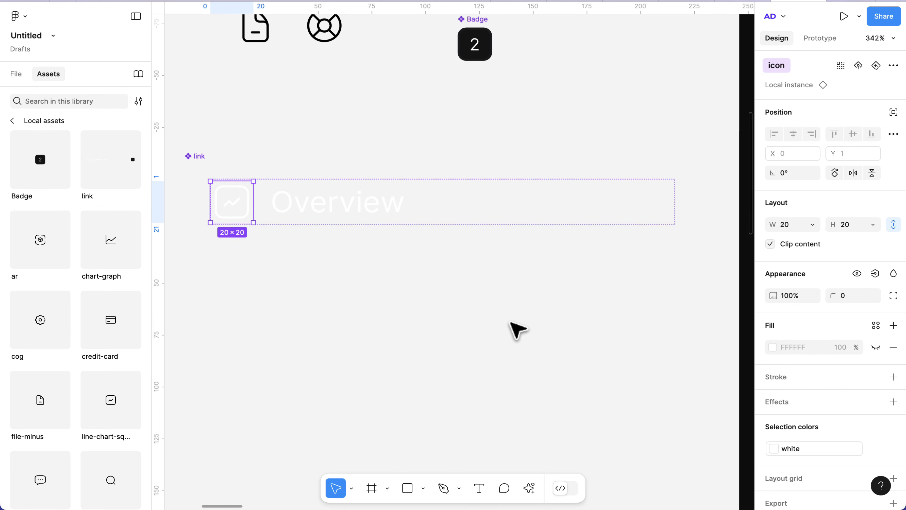
click(516, 328)
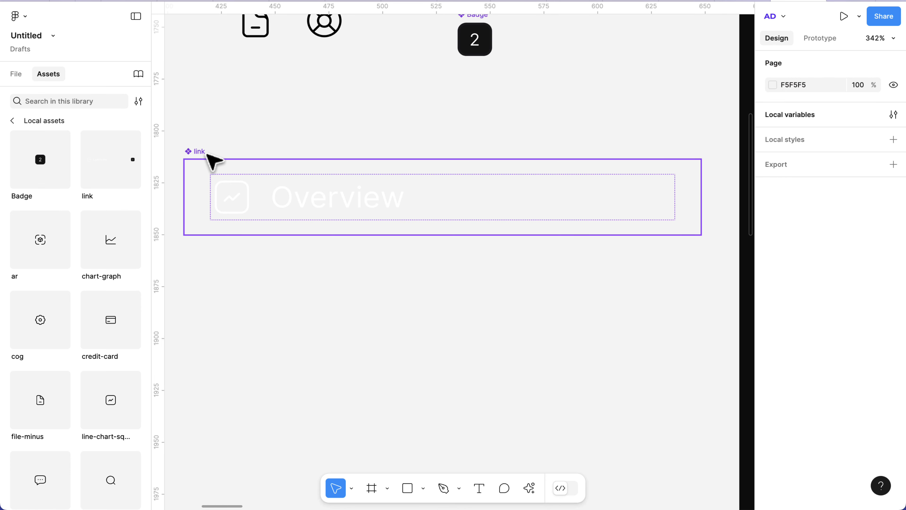
Step: Add a second variant to the link component
click(211, 159)
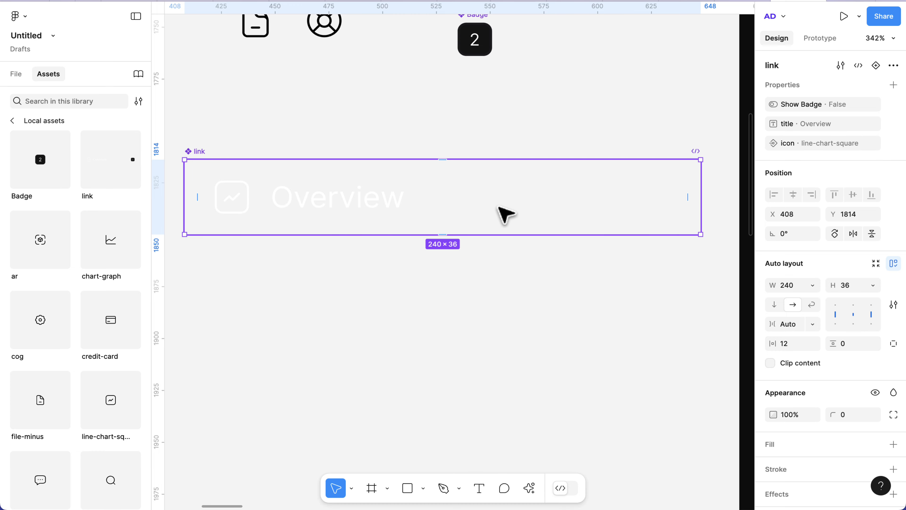
scroll(498, 207, down, 1)
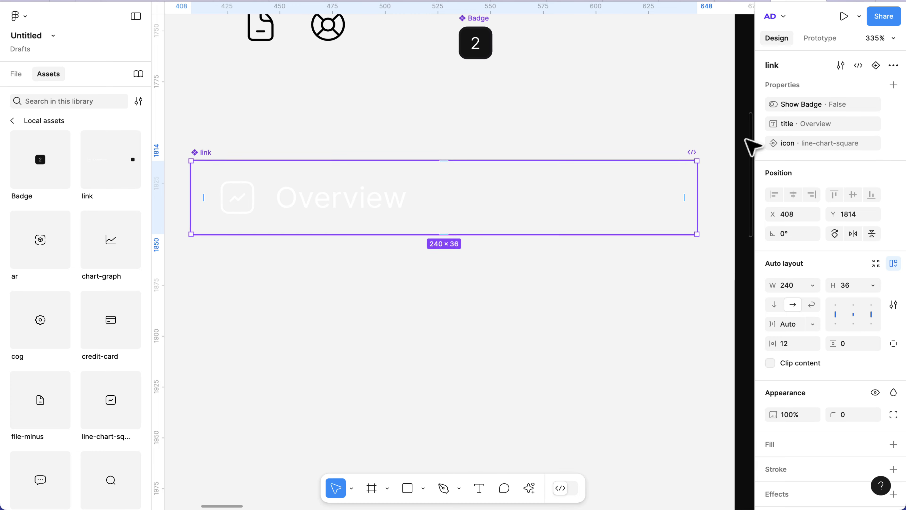
click(876, 65)
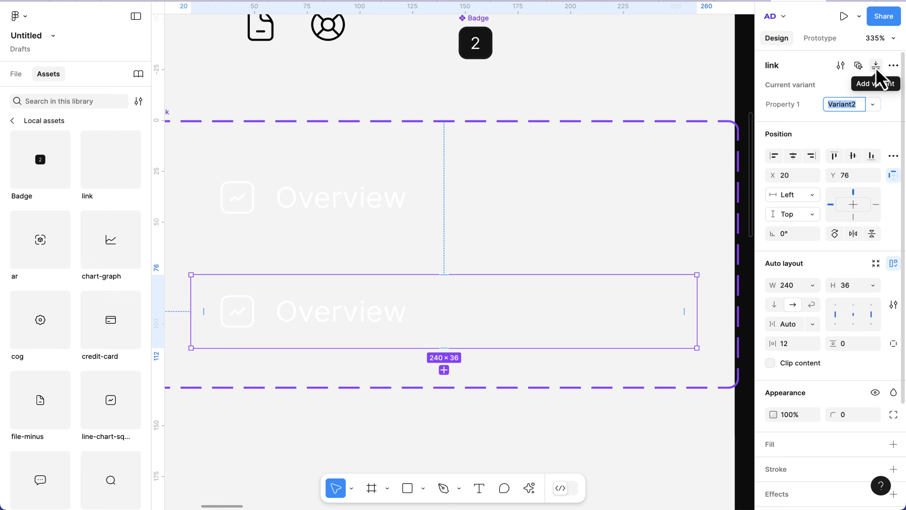
Step: Fill the new link variant with the bg-surface library color and set its corner radius to 4
scroll(550, 246, down, 2)
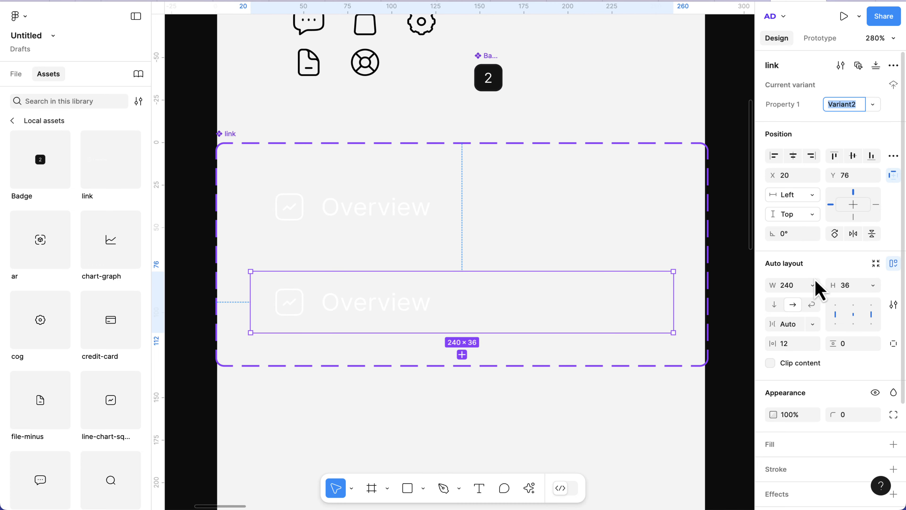
scroll(824, 279, down, 4)
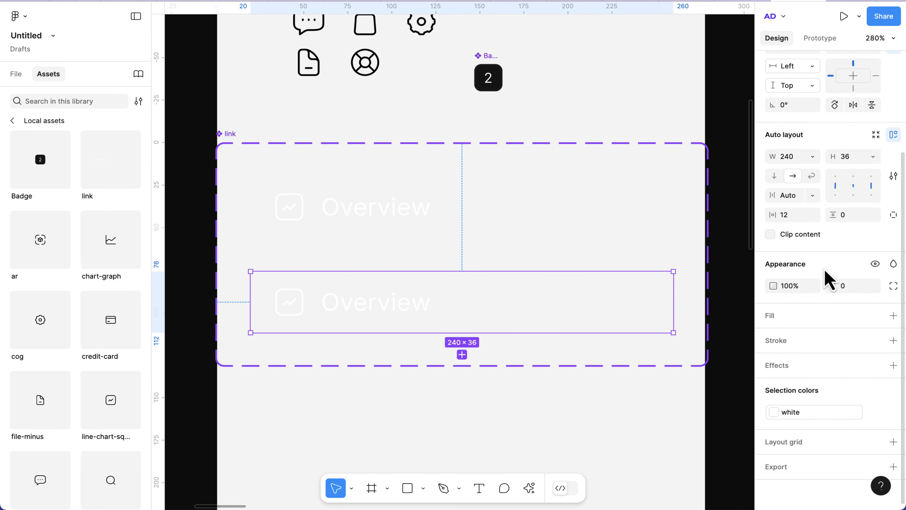
click(893, 316)
scroll(819, 333, down, 1)
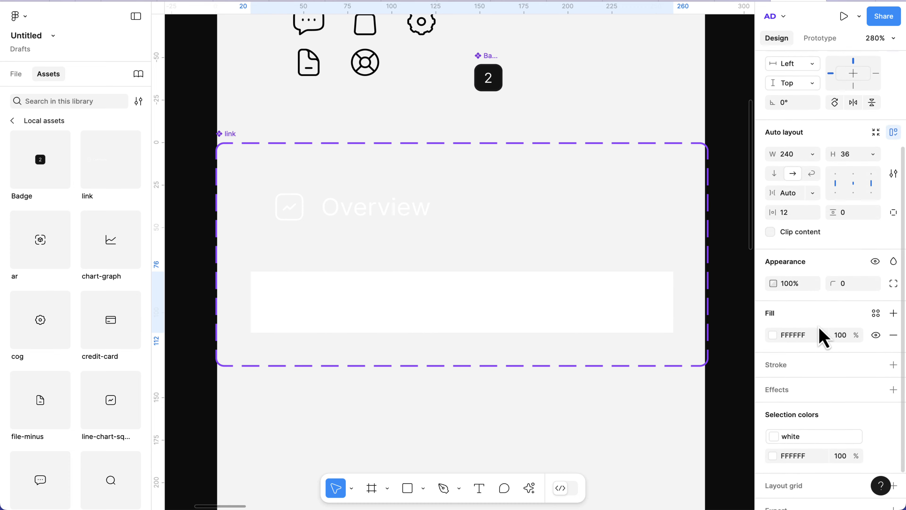
click(873, 309)
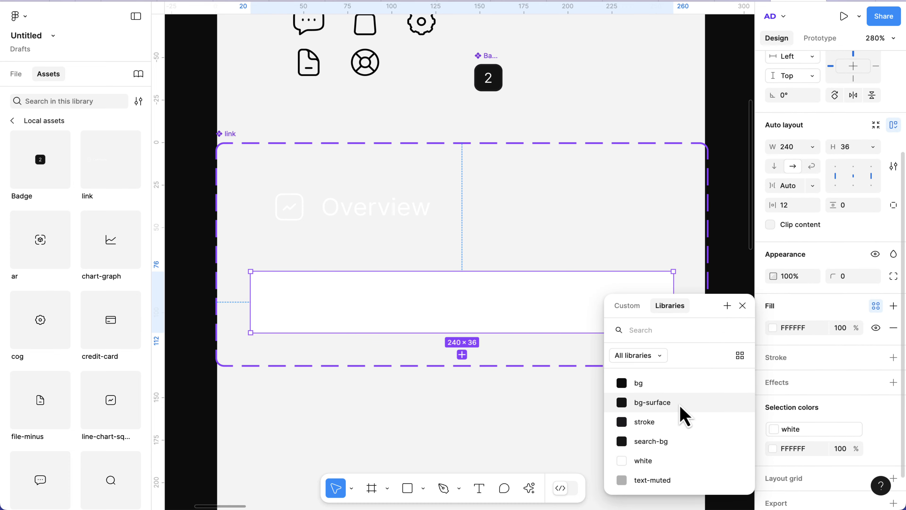
click(653, 402)
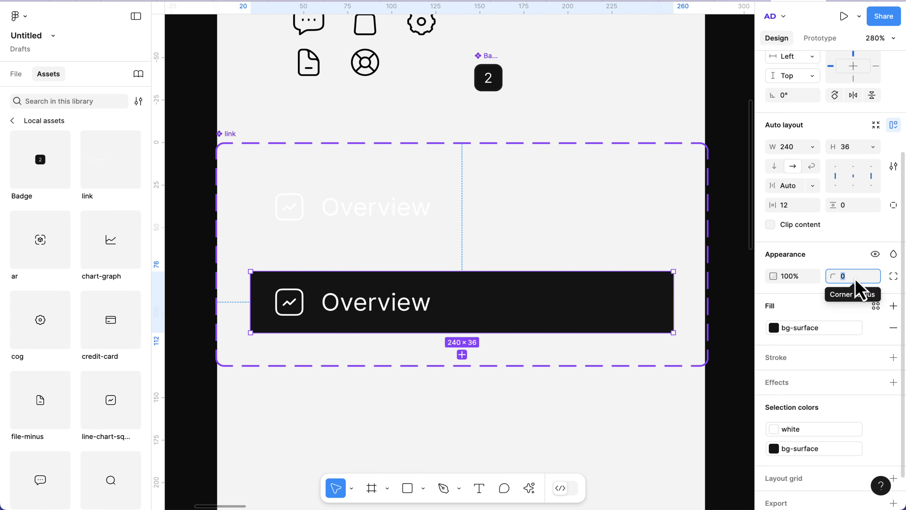
text(4)
key(Return)
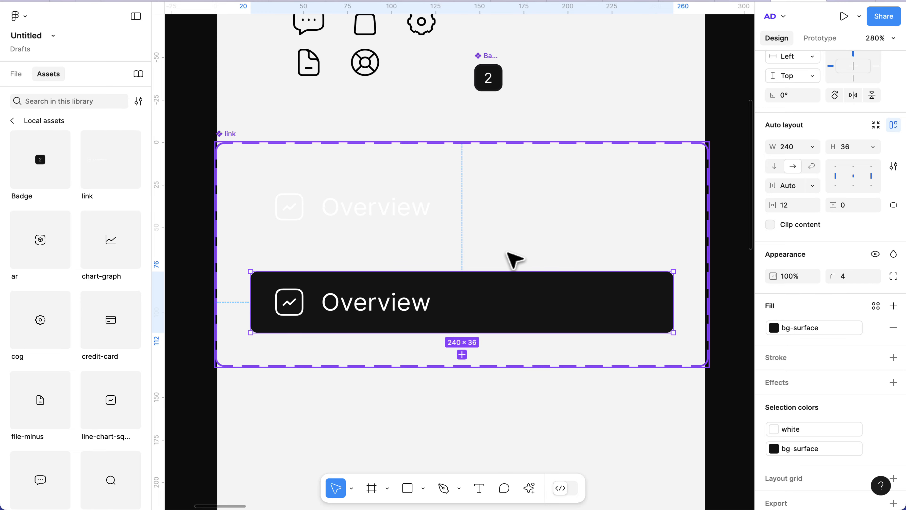
Step: Set the Property 1 value of the dark link variant to Active
scroll(507, 252, down, 3)
click(478, 375)
click(447, 292)
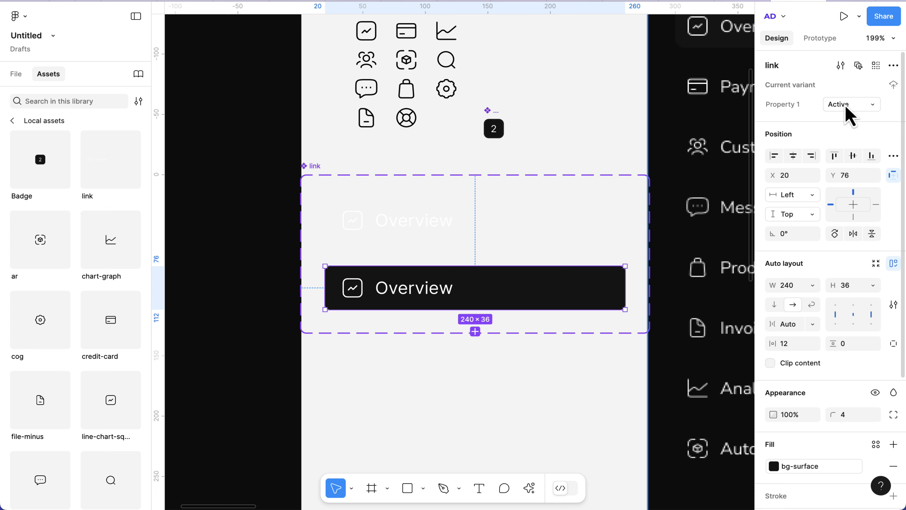
scroll(514, 262, down, 3)
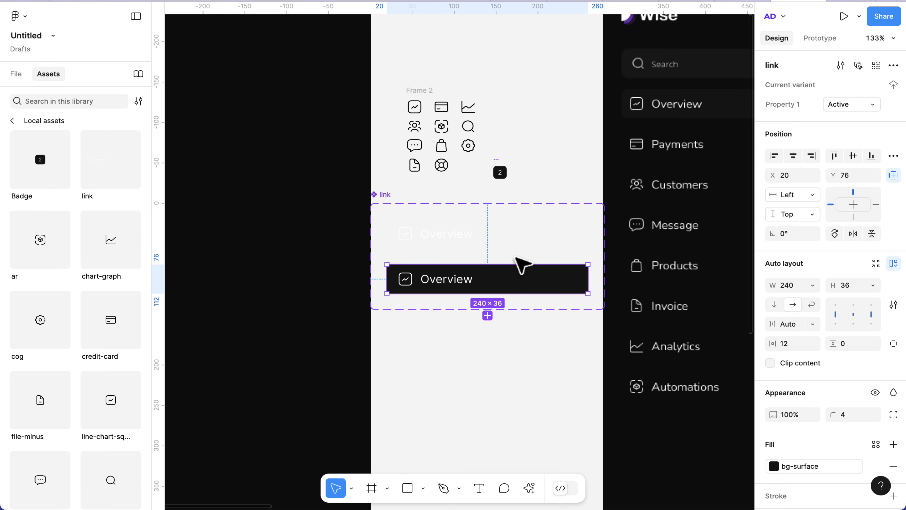
scroll(525, 263, down, 2)
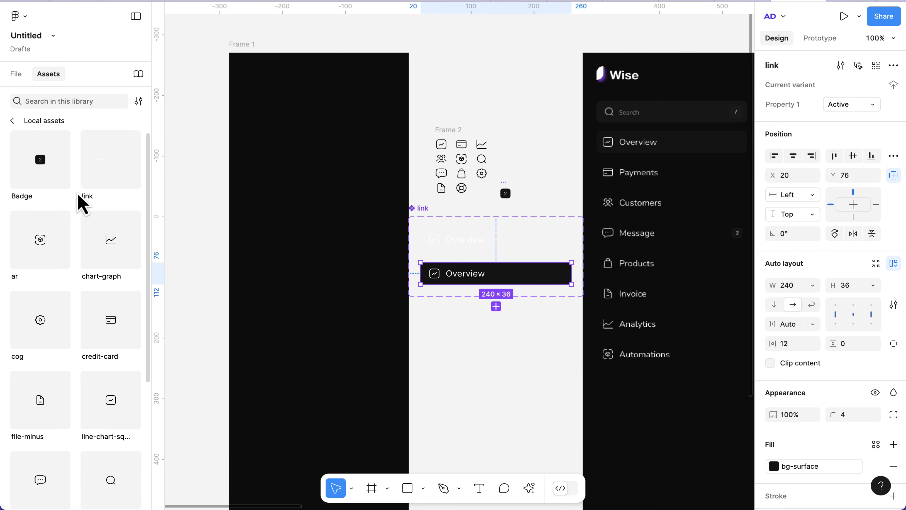
Step: Place an instance of the link component in Frame 1 at about Y 110 and center it horizontally
drag(102, 174, 254, 128)
scroll(253, 126, up, 3)
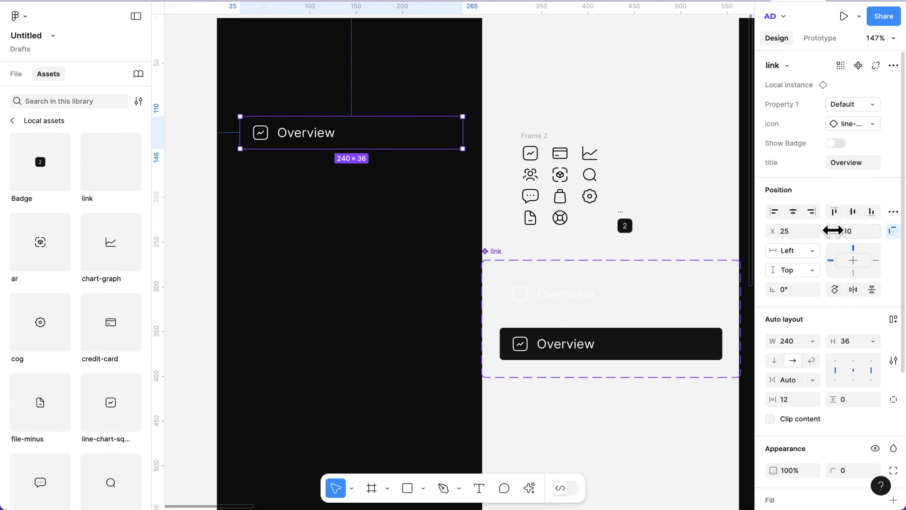
click(793, 211)
scroll(318, 216, up, 4)
scroll(320, 271, up, 2)
scroll(320, 280, up, 2)
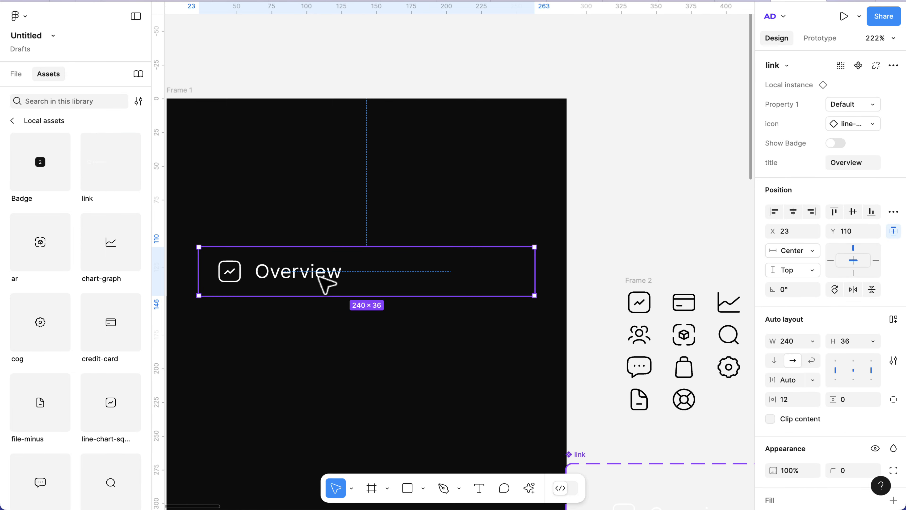
scroll(336, 286, down, 3)
click(351, 322)
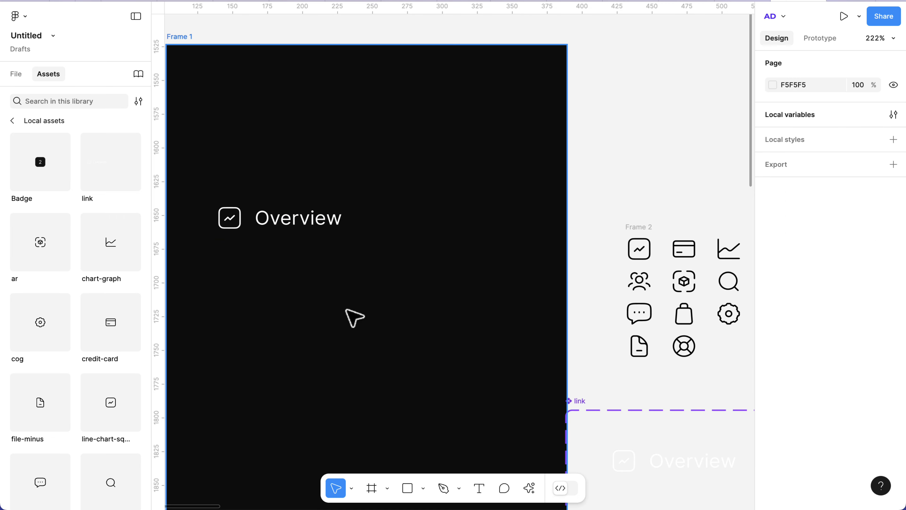
scroll(355, 317, down, 5)
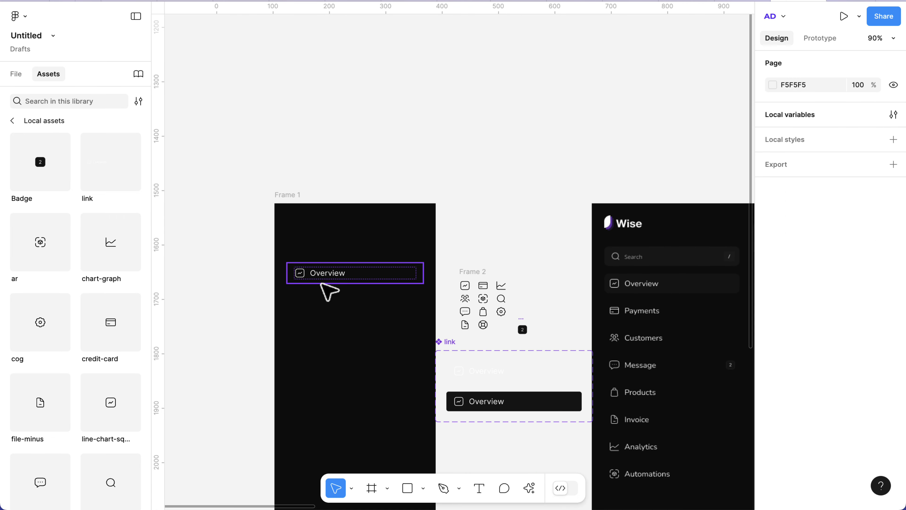
Step: Switch the Overview link instance in Frame 1 to the Active variant
click(326, 276)
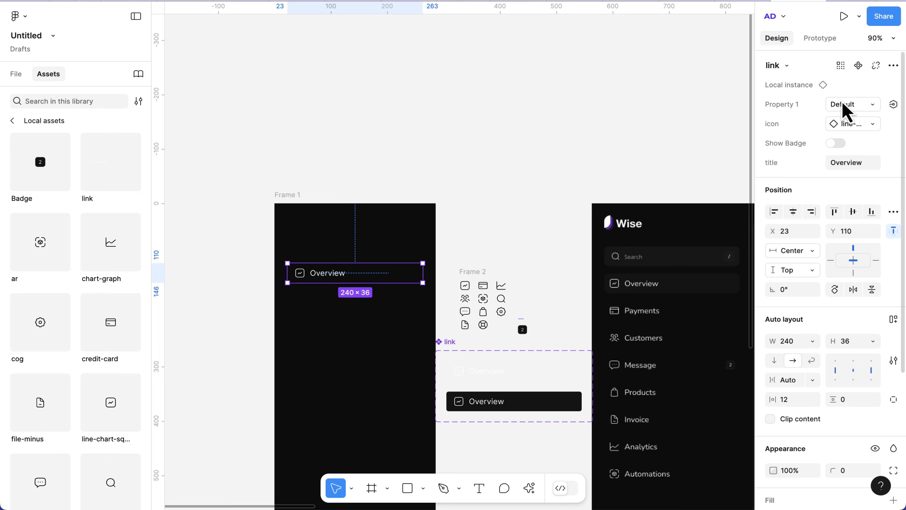
click(858, 105)
click(792, 123)
scroll(348, 323, up, 5)
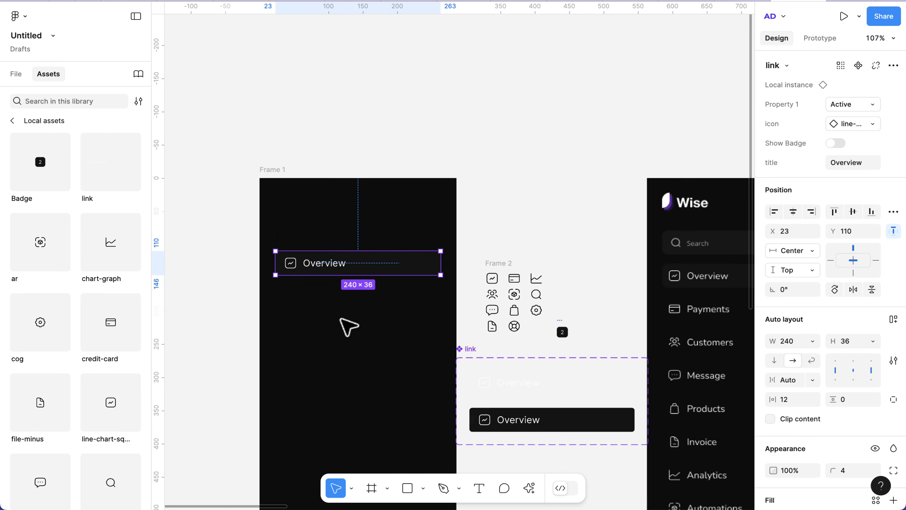
click(351, 320)
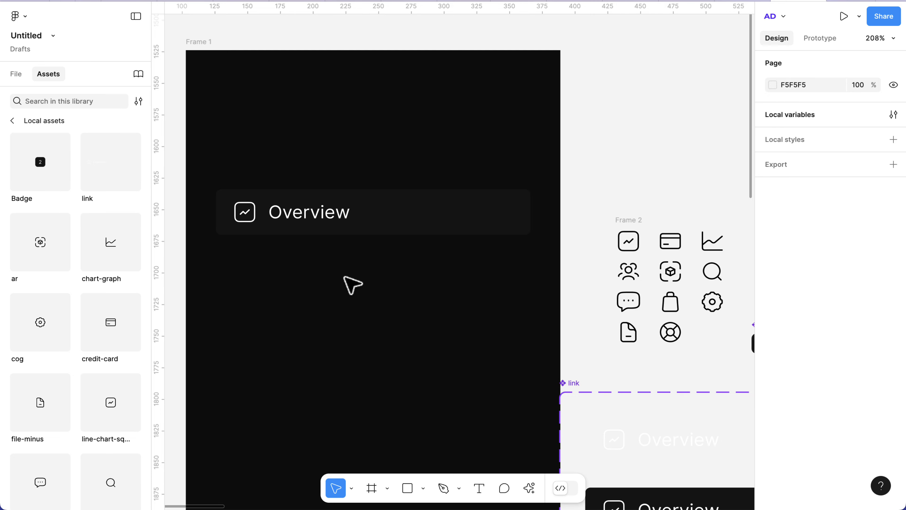
scroll(322, 278, down, 1)
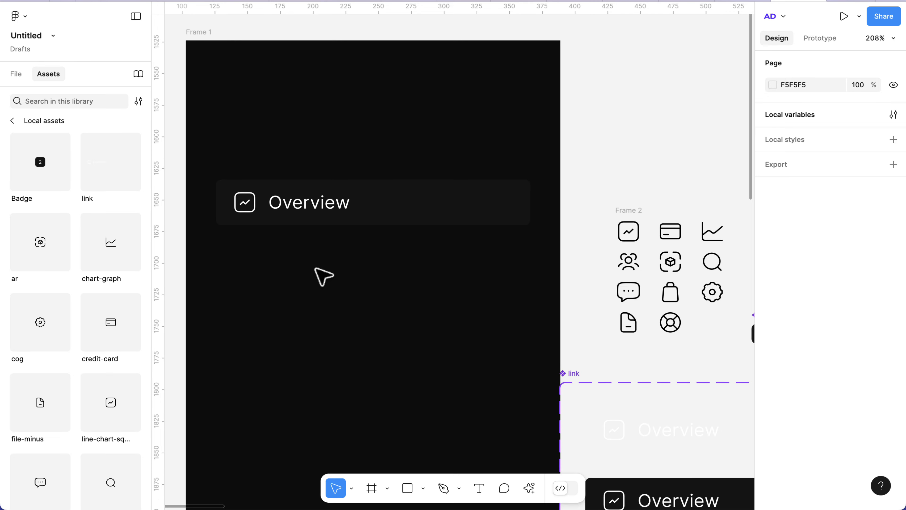
Step: Duplicate the Overview link directly below itself at about Y 153 and switch the copy to the Default variant
click(319, 221)
drag(318, 220, 320, 275)
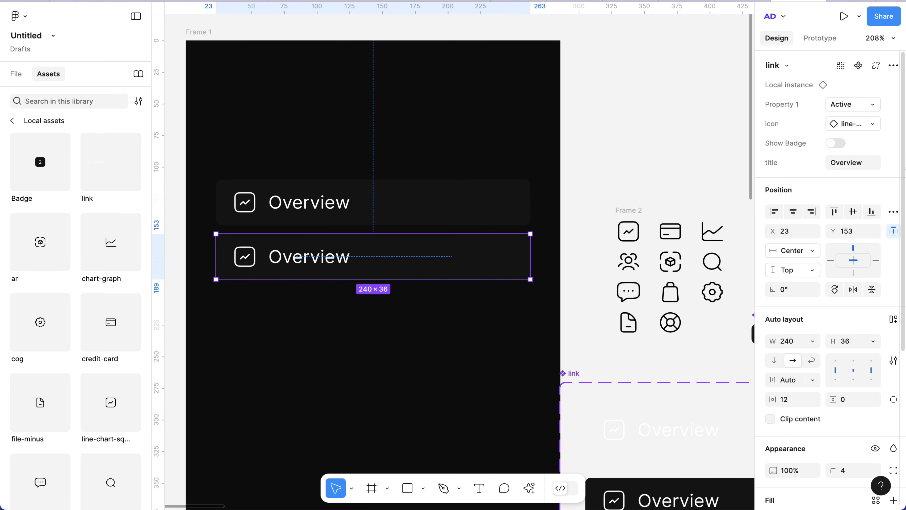
click(872, 105)
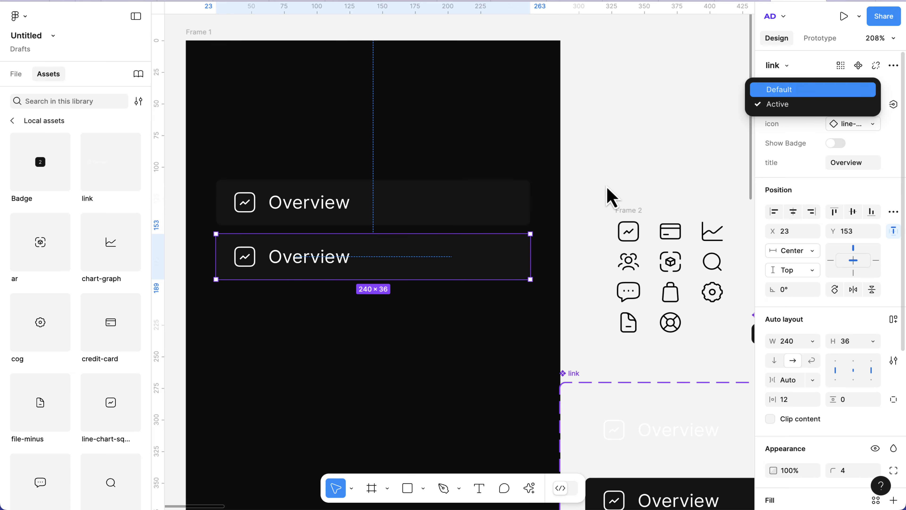
click(778, 91)
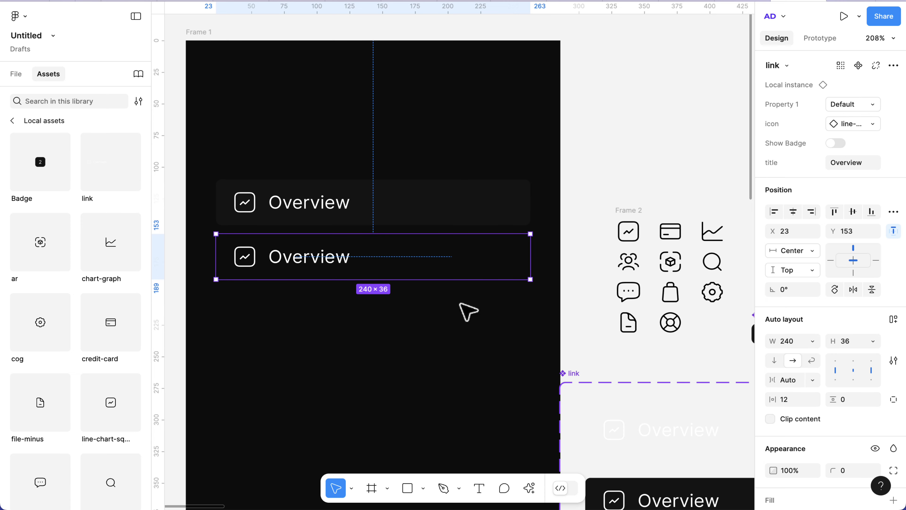
click(469, 312)
scroll(468, 312, down, 3)
scroll(723, 257, right, 3)
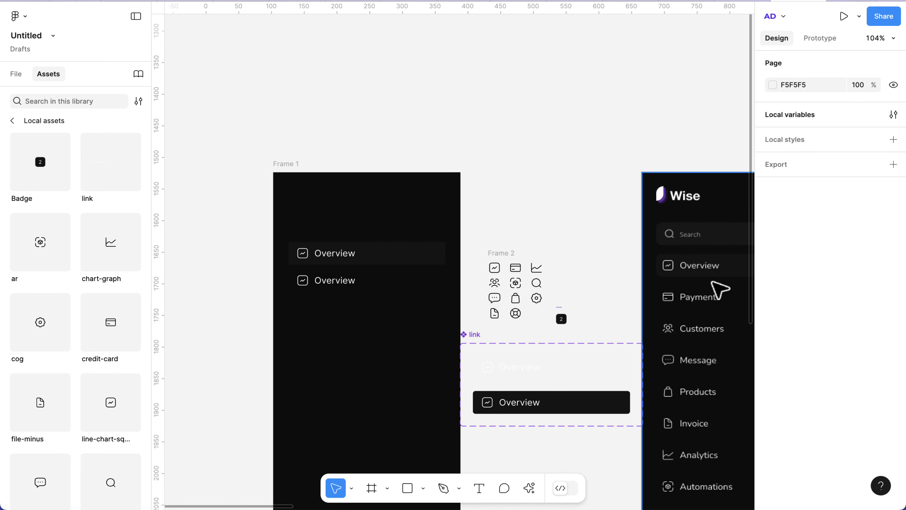
Step: Set the title of the second link in Frame 1 to Payments
scroll(338, 304, up, 3)
click(334, 259)
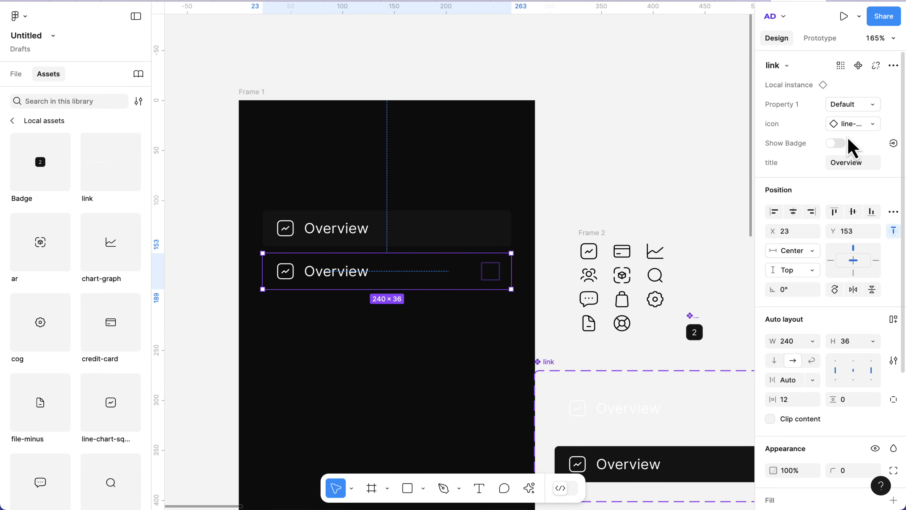
click(852, 169)
text(Payments)
key(Return)
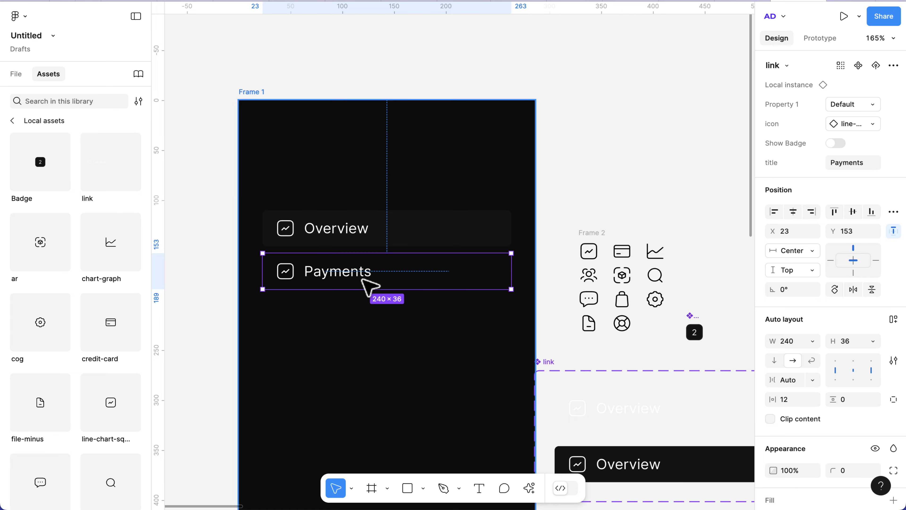
Step: Swap the icon of the Payments link to credit-card
scroll(367, 283, up, 3)
click(866, 128)
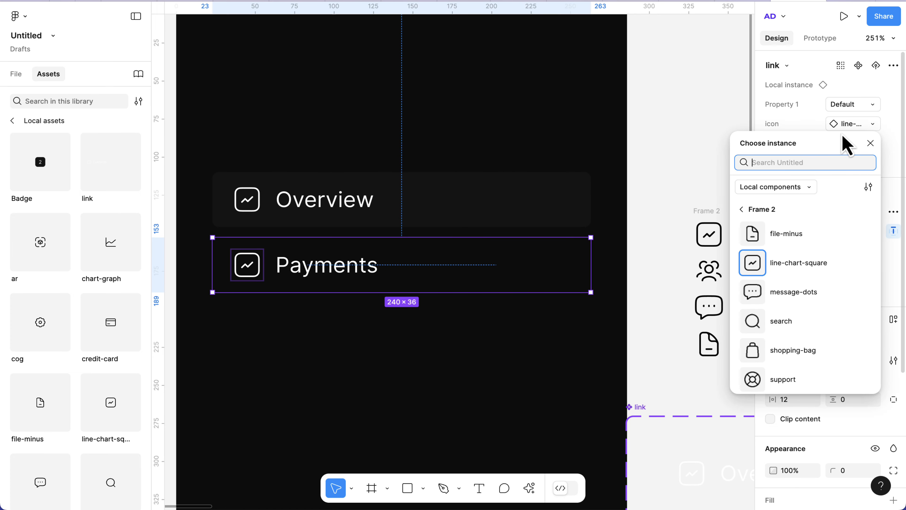
scroll(795, 311, down, 2)
scroll(788, 304, up, 5)
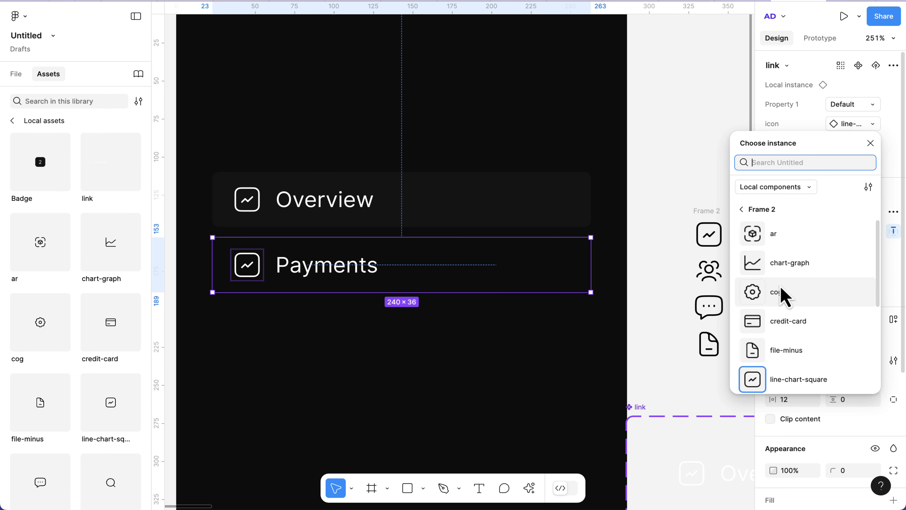
click(771, 322)
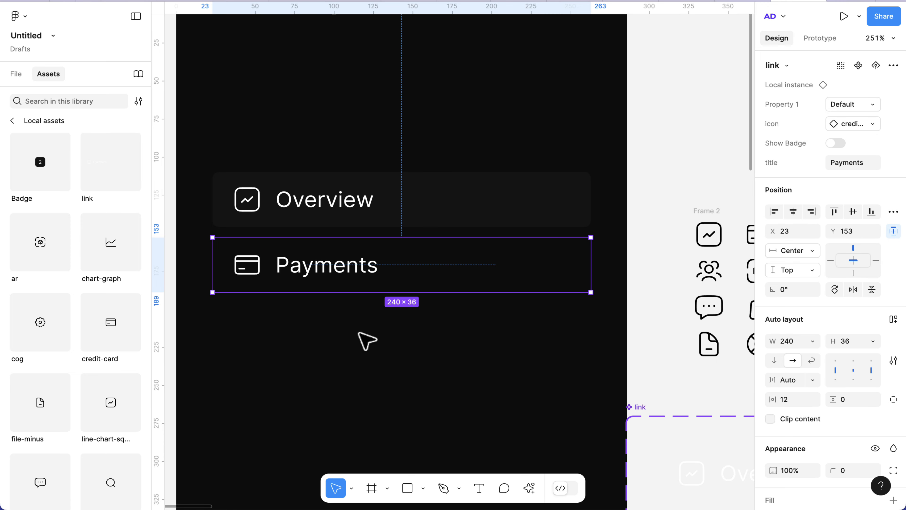
click(362, 327)
scroll(364, 323, down, 3)
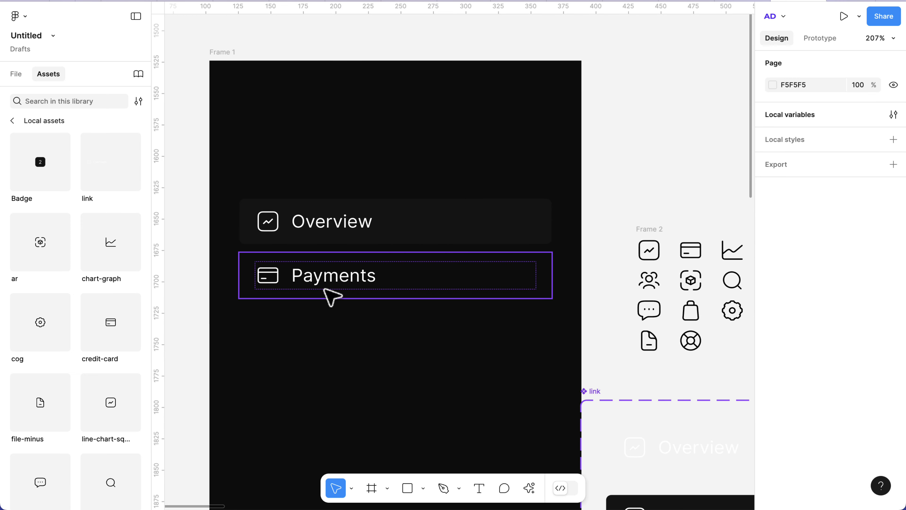
Step: Duplicate the Payments link six times down Frame 1, with each copy about 43 px below the previous one
click(326, 290)
drag(330, 290, 337, 343)
scroll(353, 318, down, 3)
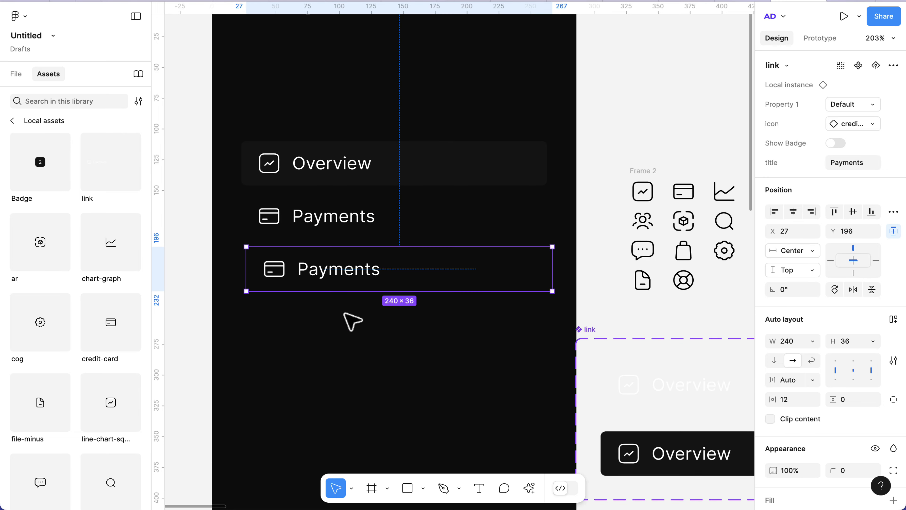
key(ctrl+d)
key(ctrl+d)
key(ctrl+d)
key(ctrl+d)
scroll(368, 309, down, 10)
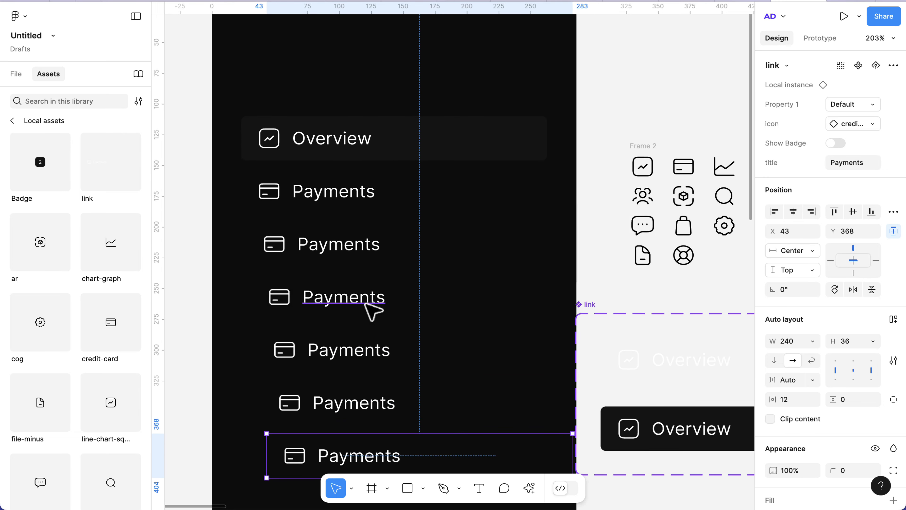
key(ctrl+d)
scroll(366, 301, down, 3)
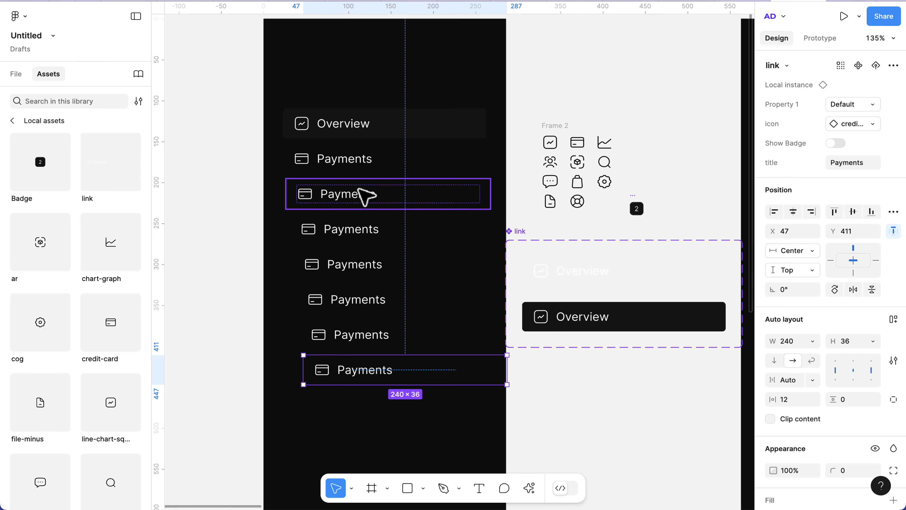
Step: Set the third link's title to Customer and swap its icon to users-group
click(366, 196)
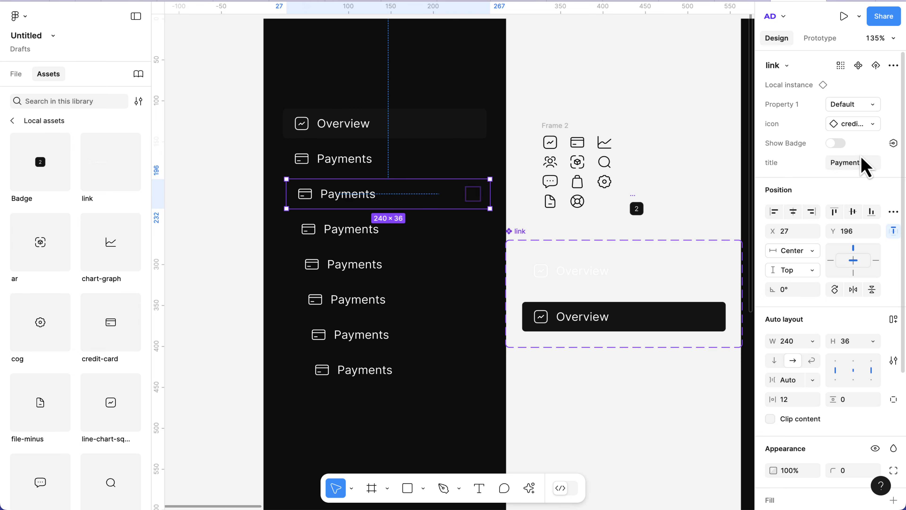
click(861, 163)
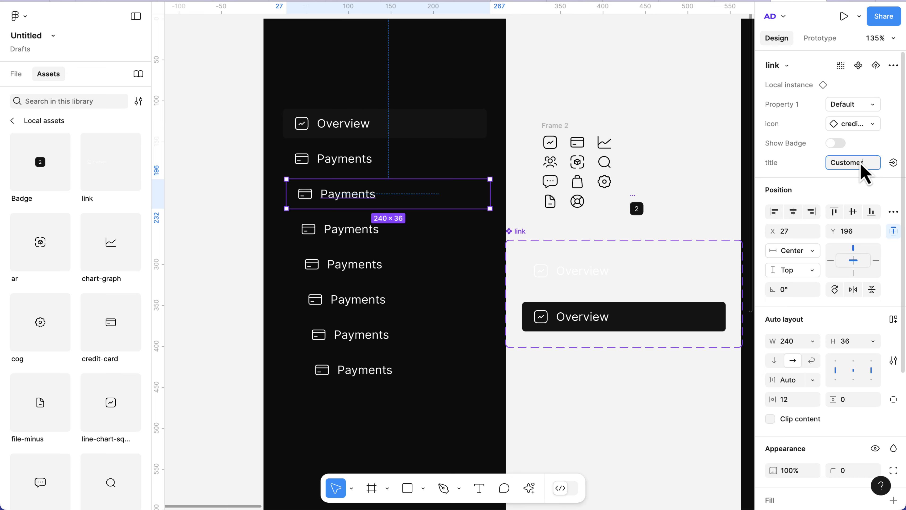
text(Customer)
key(Return)
click(849, 127)
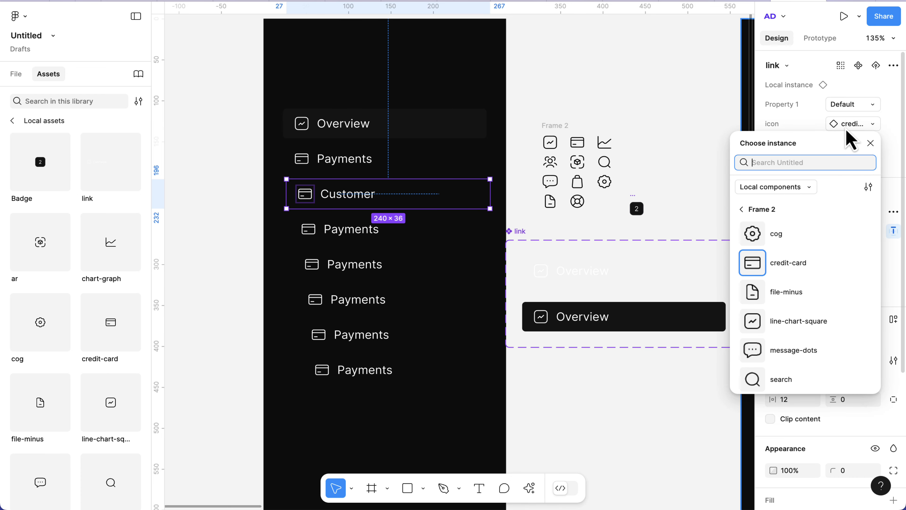
scroll(785, 370, down, 3)
click(784, 373)
Step: Set the fourth link's title to messages and swap its icon to message-dots
key(Tab)
click(844, 164)
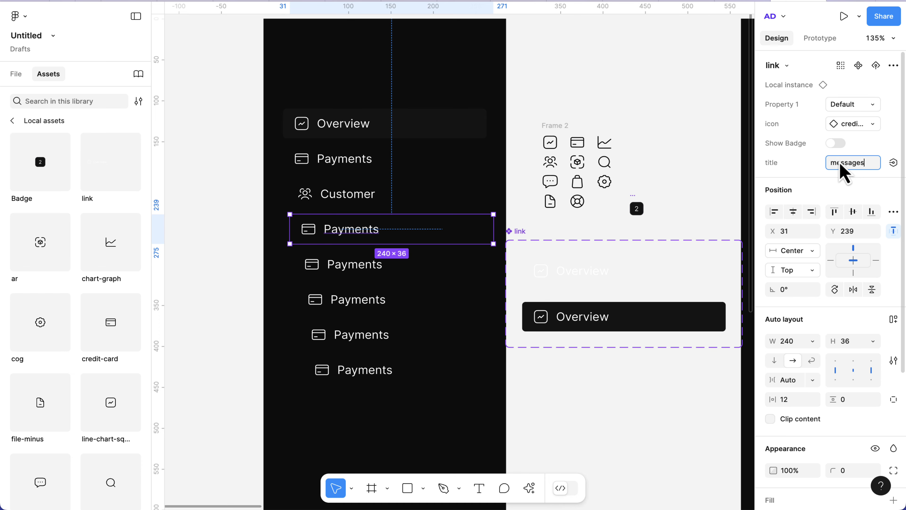
text(messages)
key(Return)
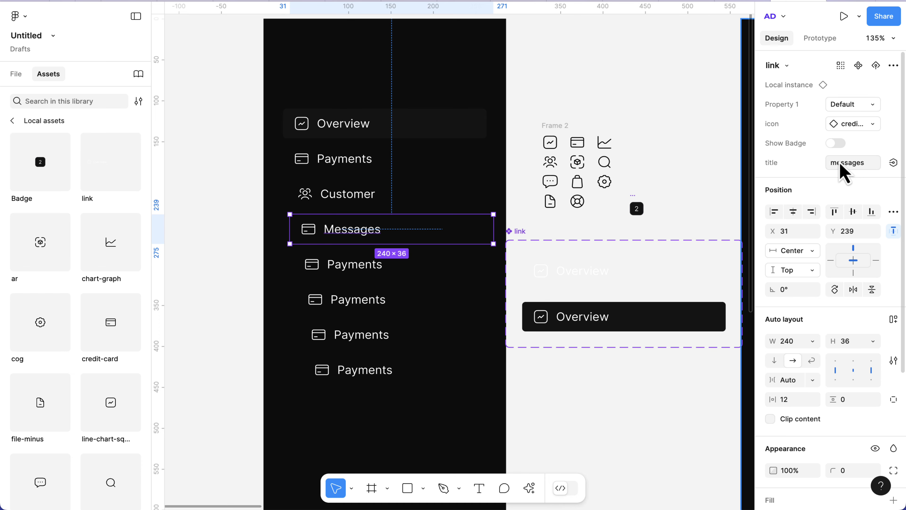
click(868, 124)
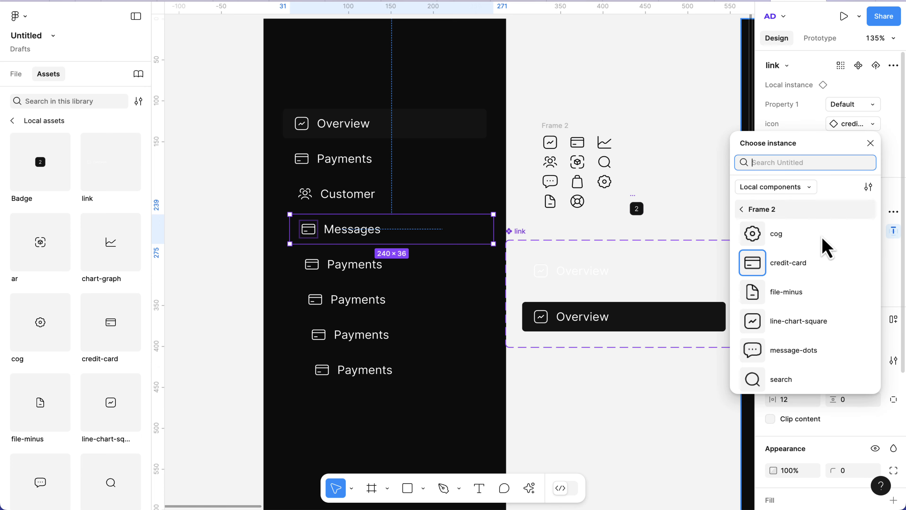
scroll(813, 307, down, 3)
click(793, 282)
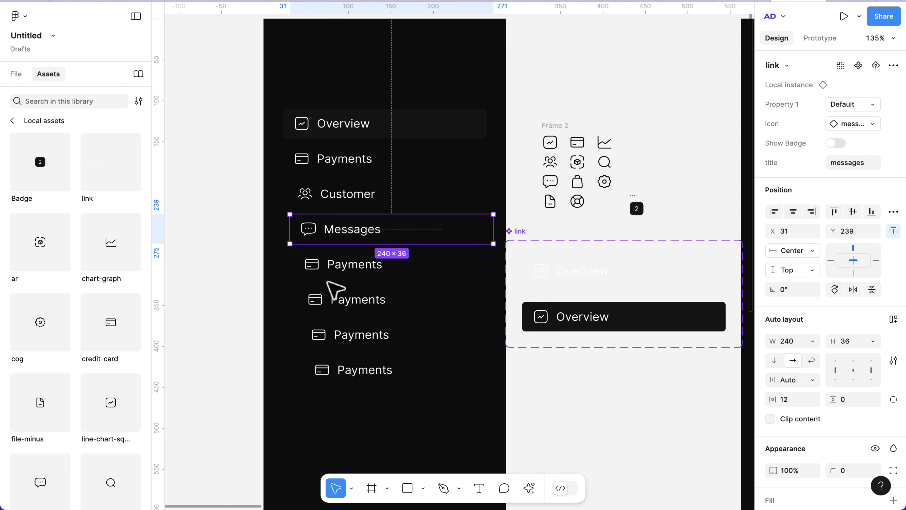
Step: Set the title of the fifth link in Frame 1 to product
click(331, 276)
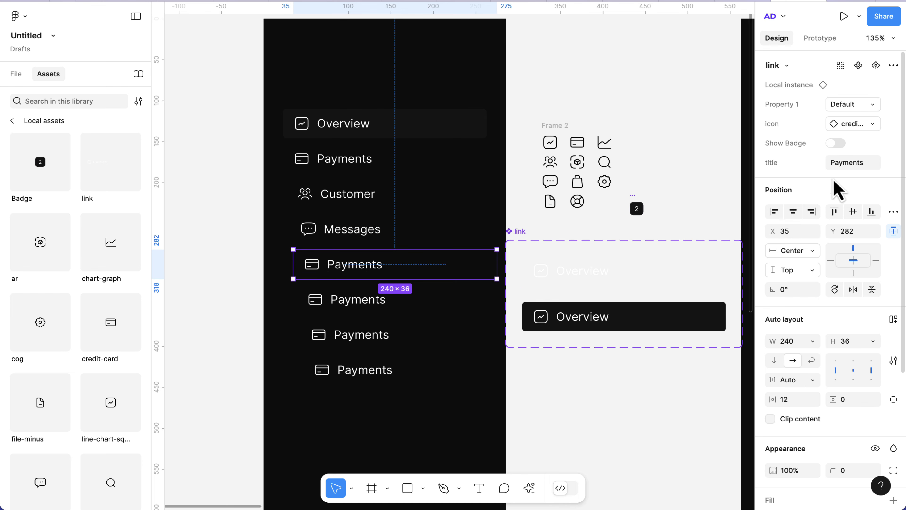
click(845, 167)
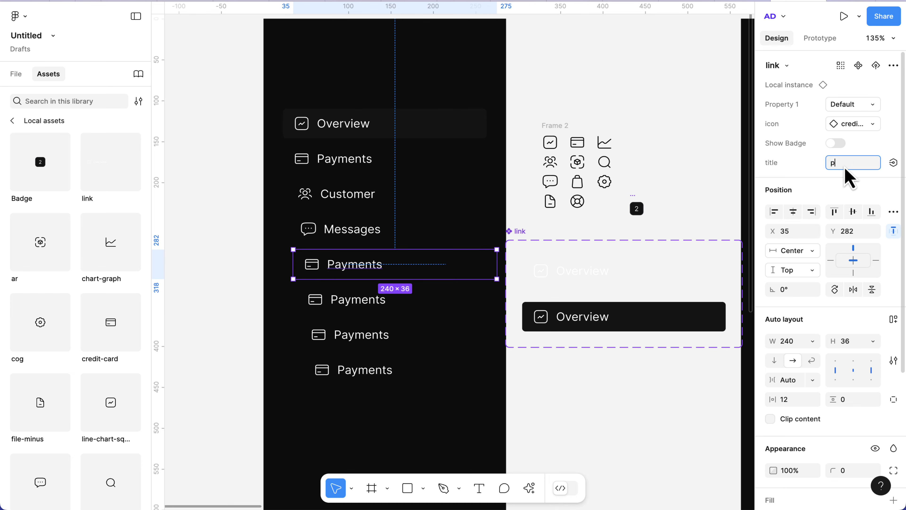
key(Return)
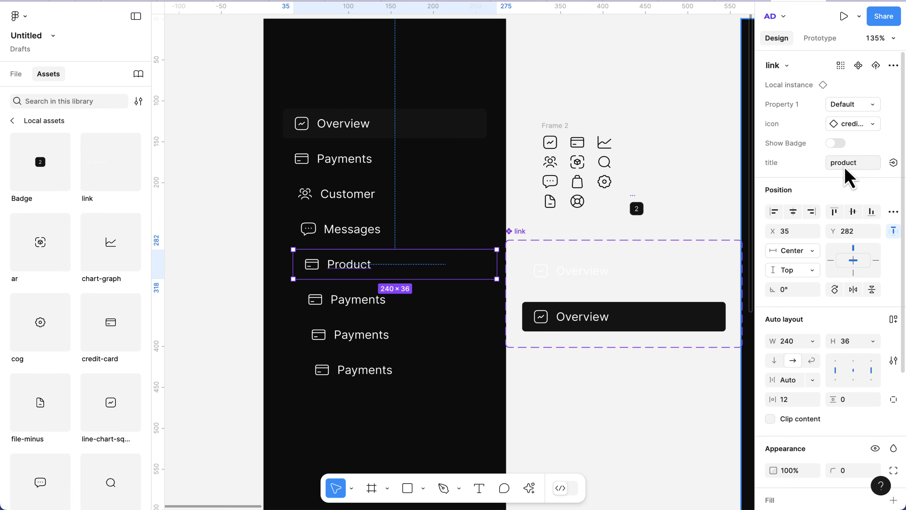
scroll(601, 298, right, 3)
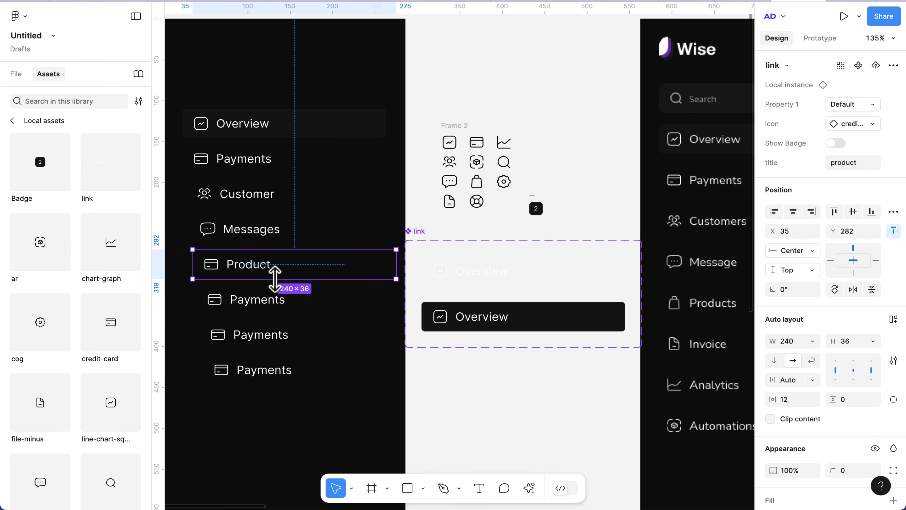
Step: Swap the icon of the Product link in Frame 1 to shopping-bag
click(245, 311)
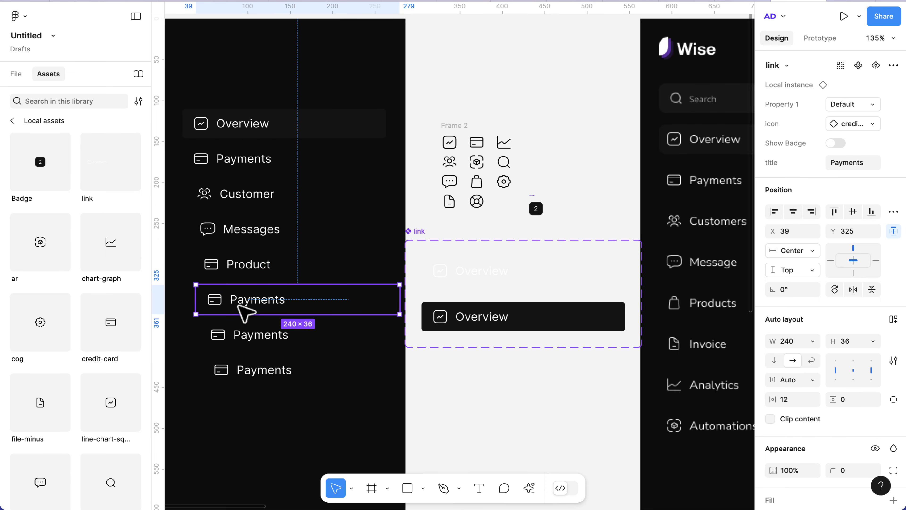
click(238, 273)
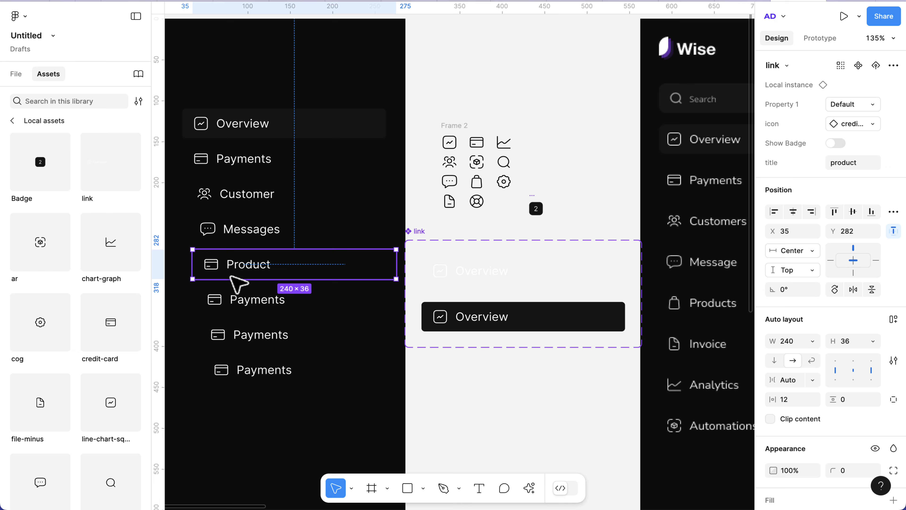
click(852, 125)
scroll(800, 326, down, 3)
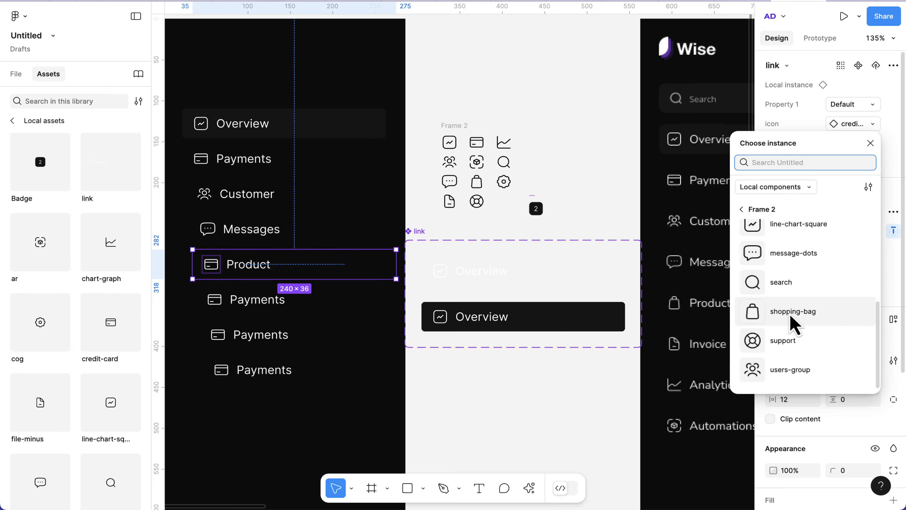
click(792, 318)
Step: Set the sixth link's title to Invoice and swap its icon to file-minus
click(264, 312)
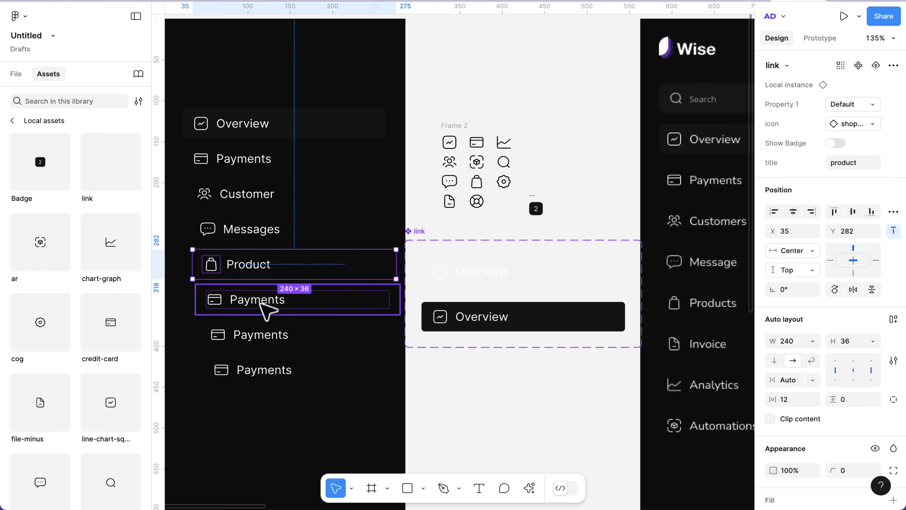
click(860, 168)
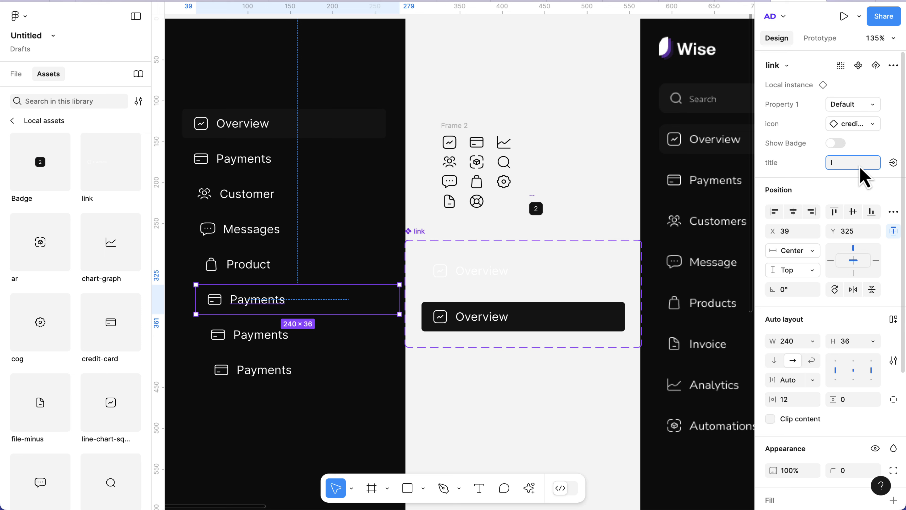
text(Invoice)
key(Return)
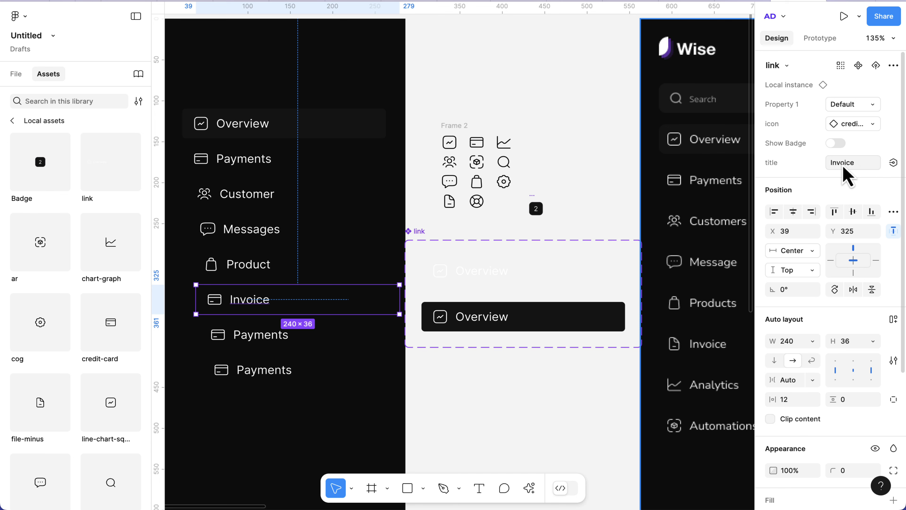
click(860, 124)
scroll(804, 369, down, 3)
scroll(785, 338, up, 5)
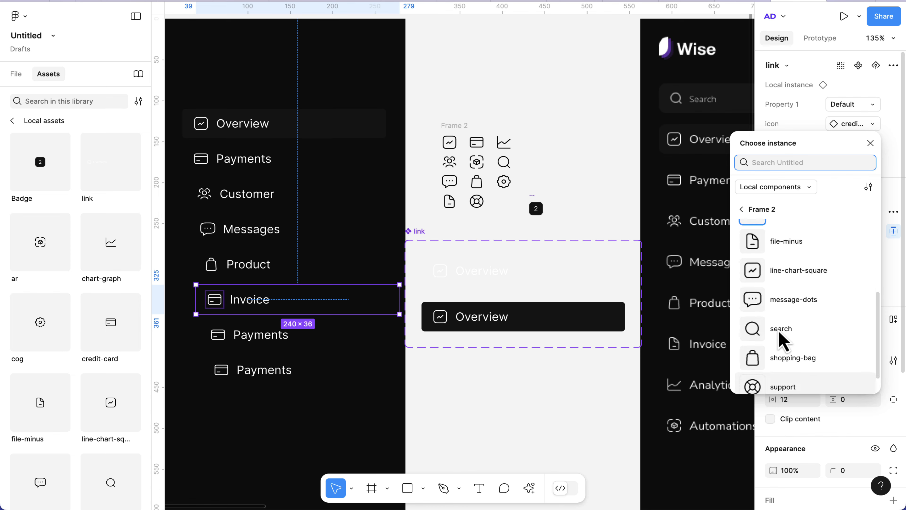
scroll(785, 321, down, 2)
click(790, 321)
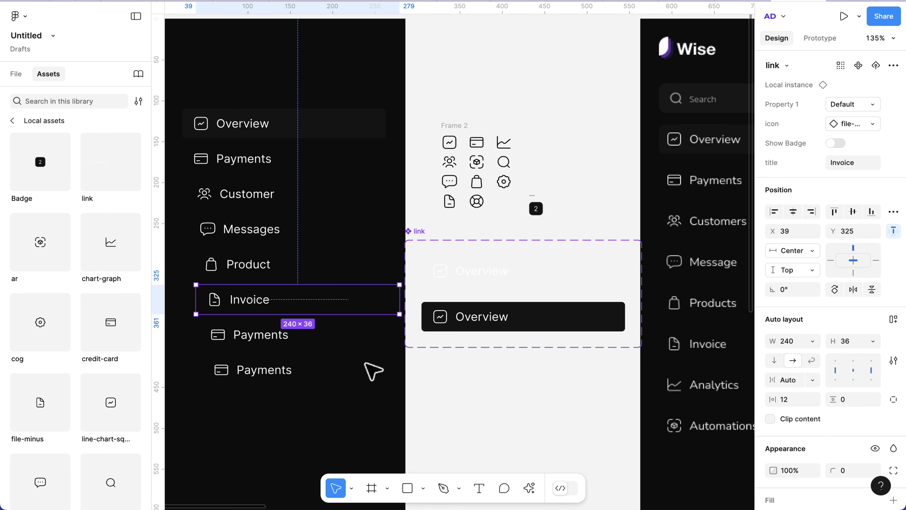
Step: Set the seventh link's title to Analytics and swap its icon to chart-graph
click(299, 346)
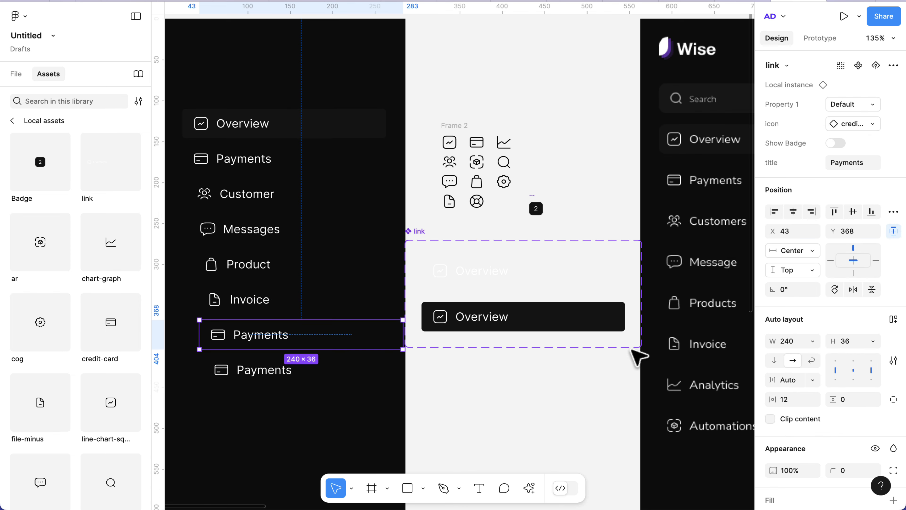
click(857, 166)
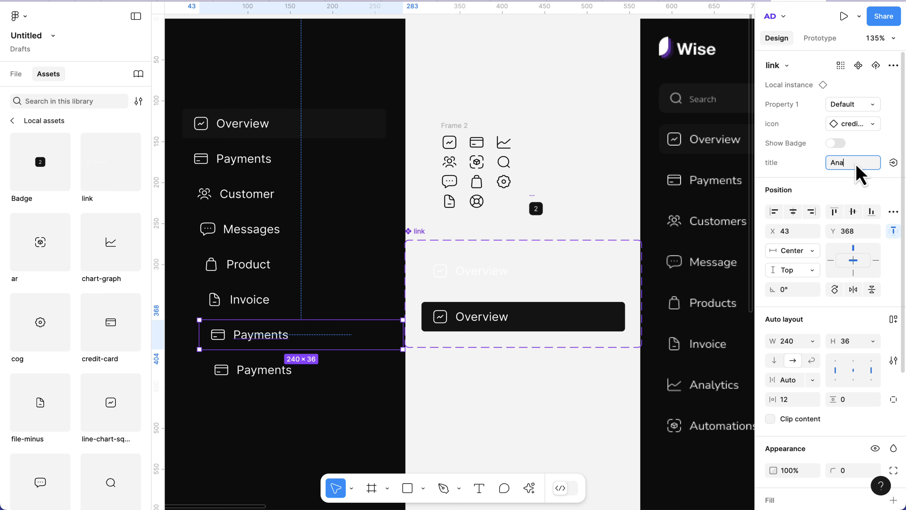
text(Analytics)
key(Return)
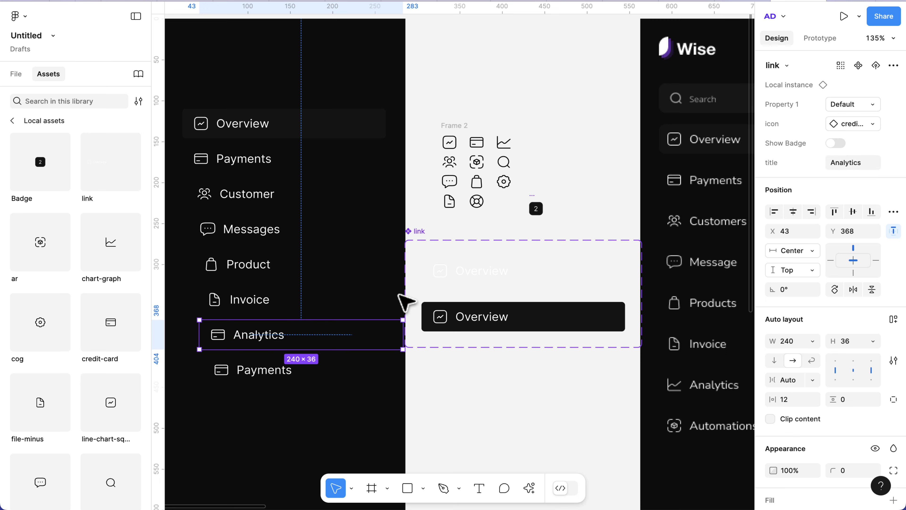
click(858, 128)
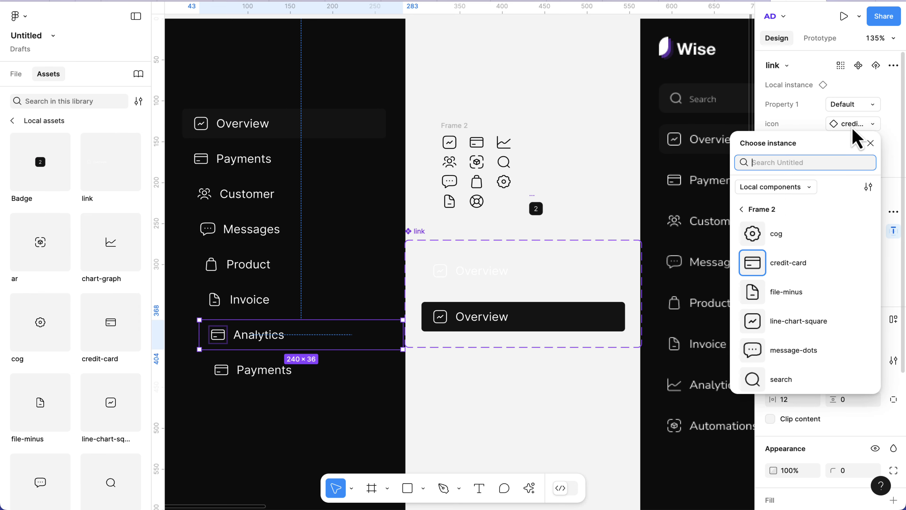
scroll(797, 344, down, 3)
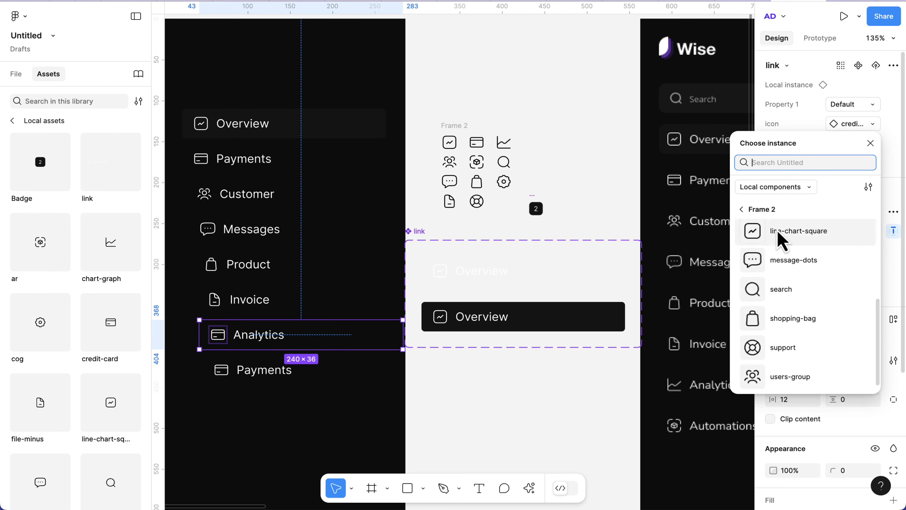
scroll(785, 236, up, 3)
click(779, 251)
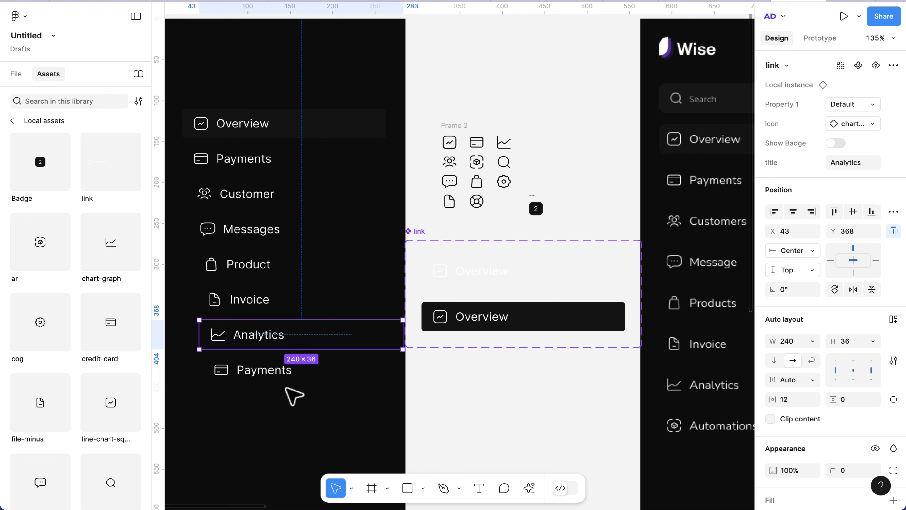
Step: Set the eighth link's title to Automation and swap its icon to ar
click(287, 379)
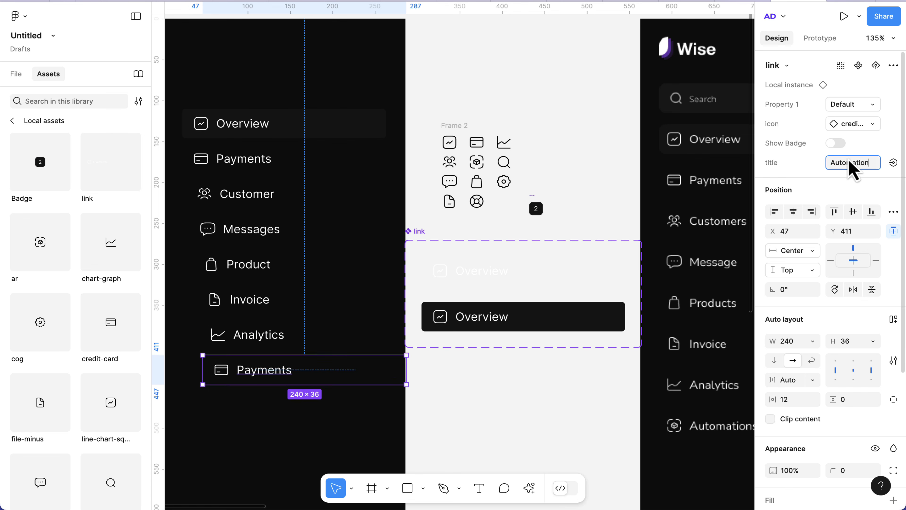
key(Return)
click(867, 128)
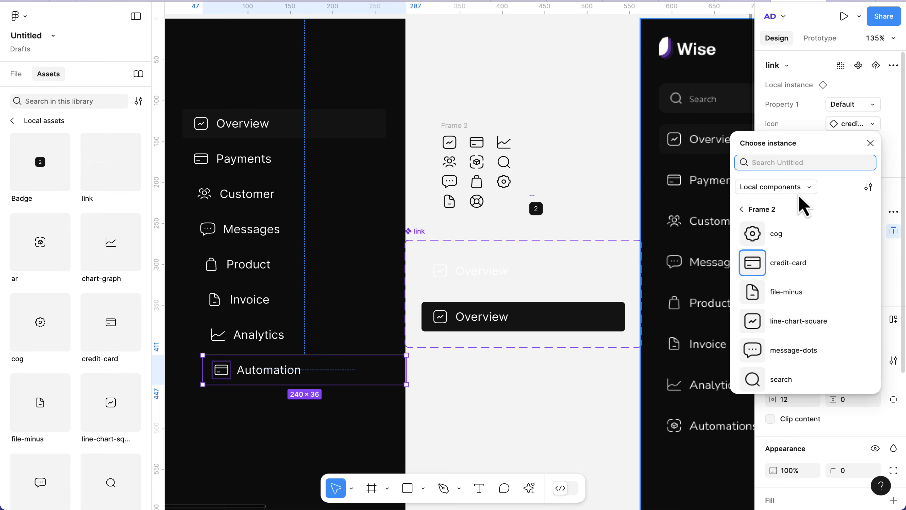
scroll(782, 283, down, 3)
scroll(787, 288, up, 5)
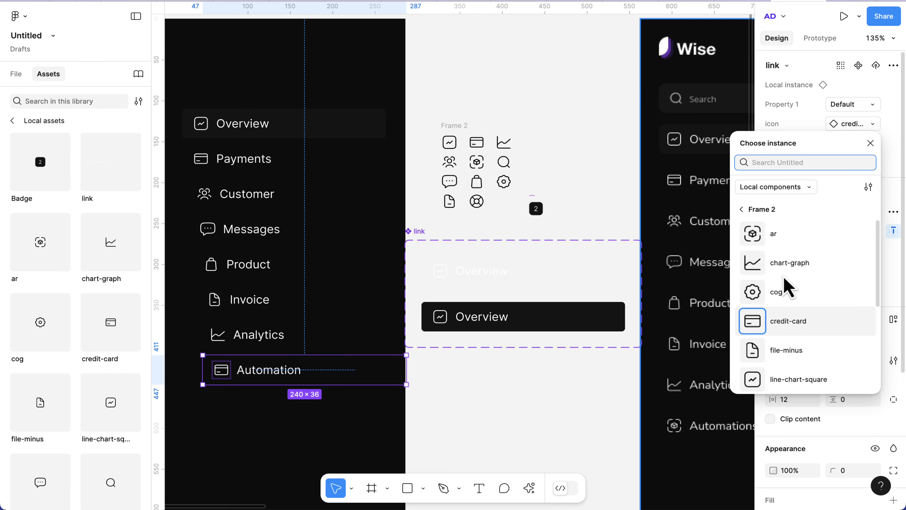
click(776, 234)
Step: Duplicate the Automation link to the lower end of Frame 1, at about X 38, Y 850
scroll(428, 384, down, 1)
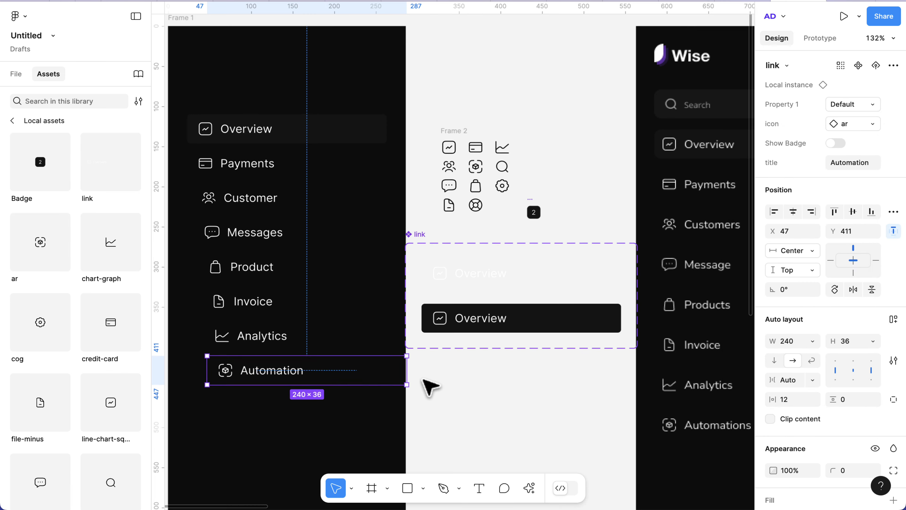
scroll(430, 386, down, 3)
scroll(375, 248, up, 1)
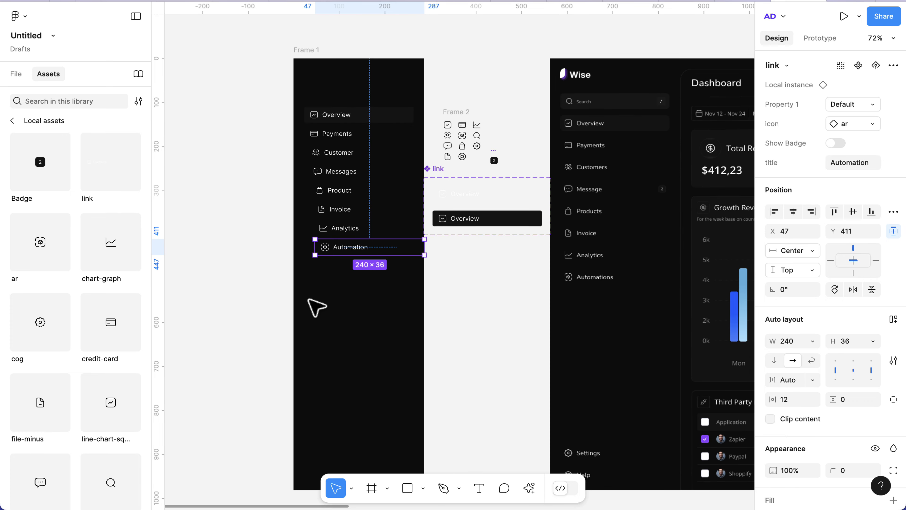
click(309, 300)
click(338, 250)
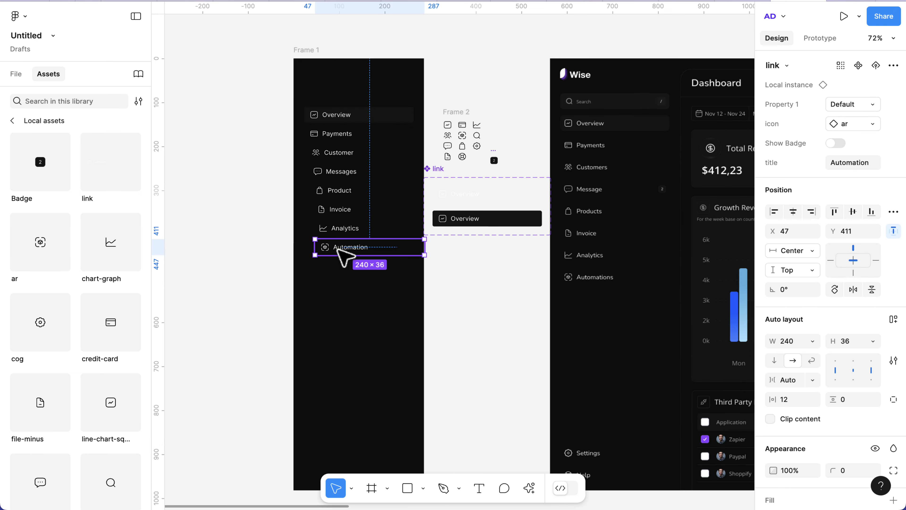
drag(342, 255, 334, 446)
scroll(354, 437, down, 2)
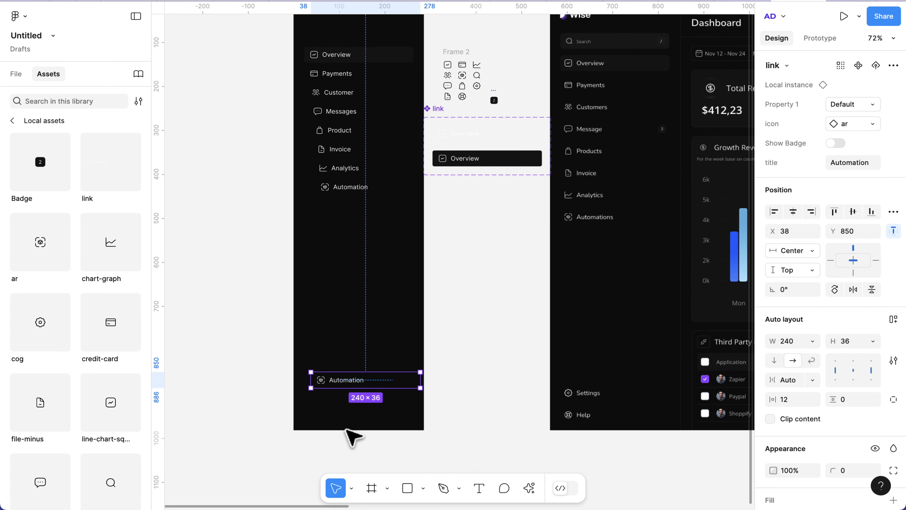
Step: Set the title of the lower Automation copy to Settings and swap its icon to cog
click(865, 167)
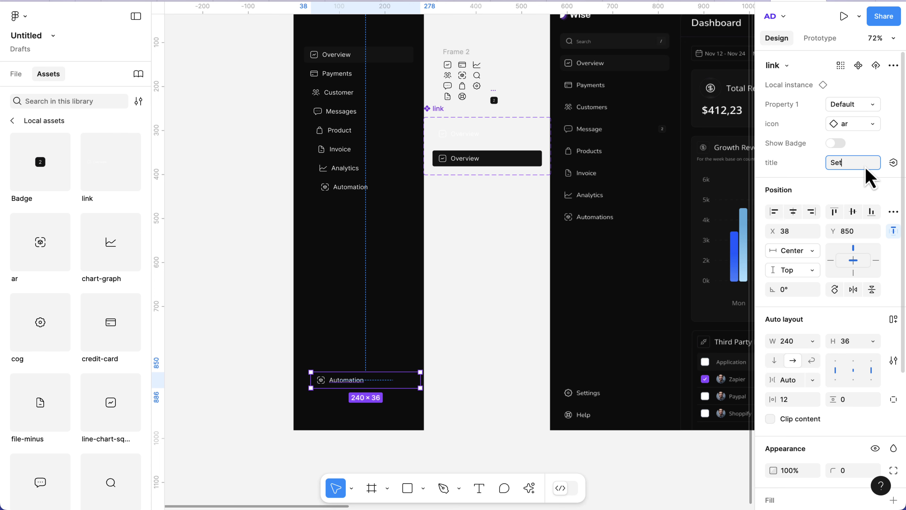
text(Setings)
key(Return)
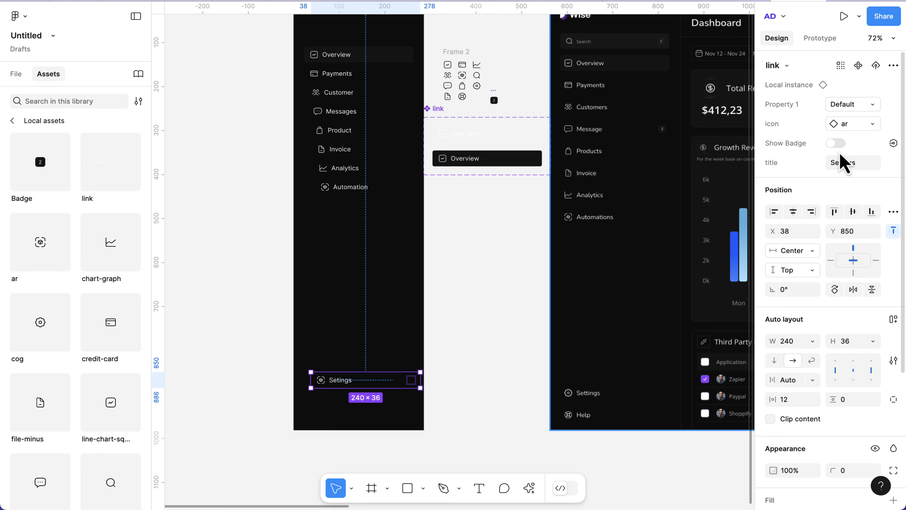
click(849, 165)
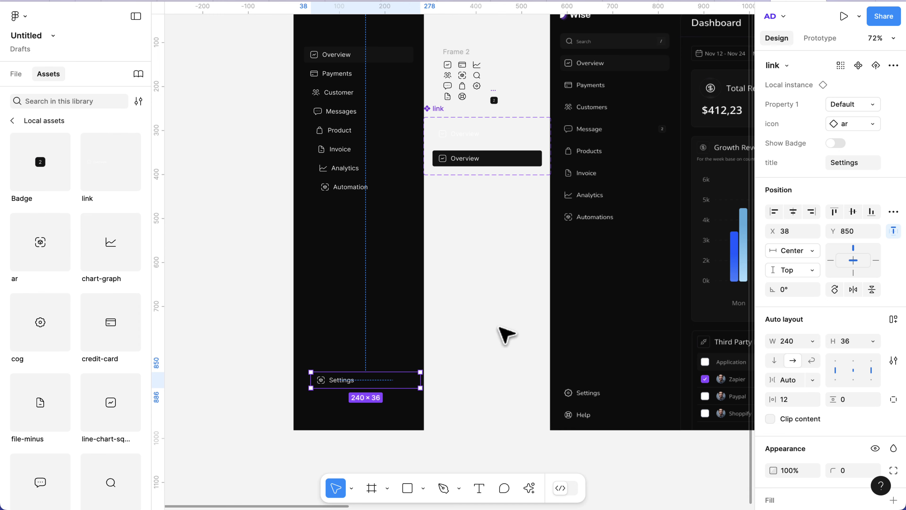
scroll(344, 405, up, 5)
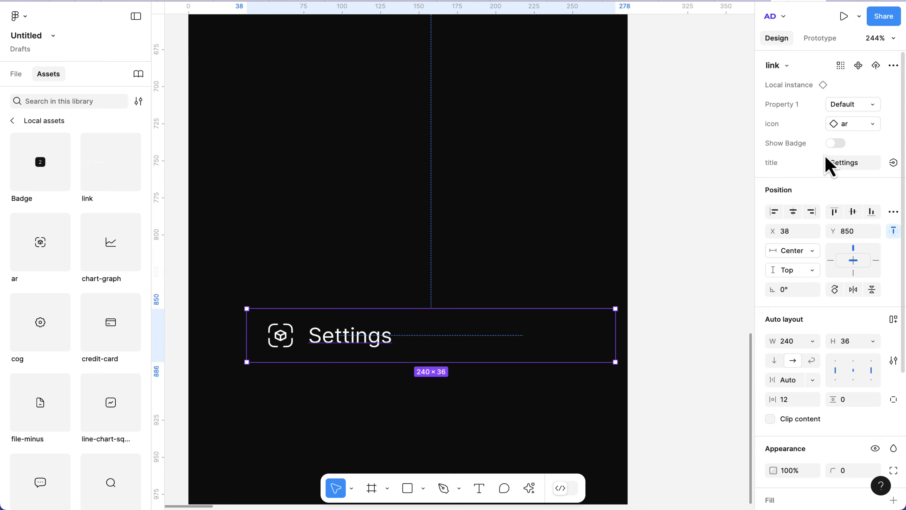
click(845, 124)
scroll(806, 343, down, 4)
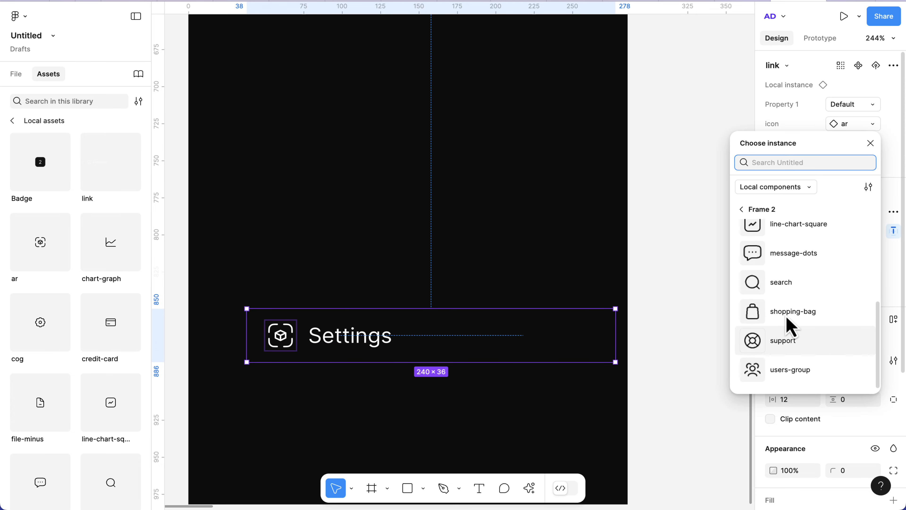
scroll(797, 316, up, 4)
click(780, 301)
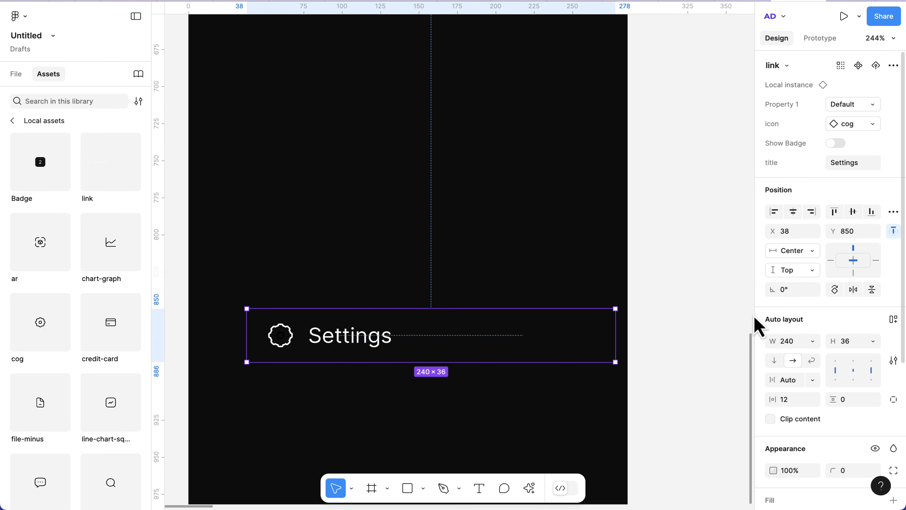
Step: Apply the white library color to the stroke of the inner circle in the Settings link's cog icon
scroll(278, 351, up, 6)
scroll(357, 286, up, 2)
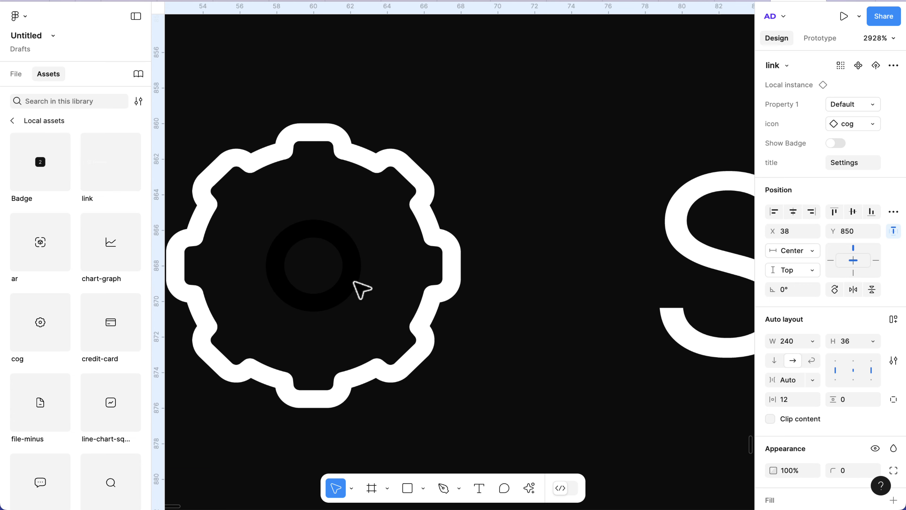
click(356, 283)
double_click(356, 283)
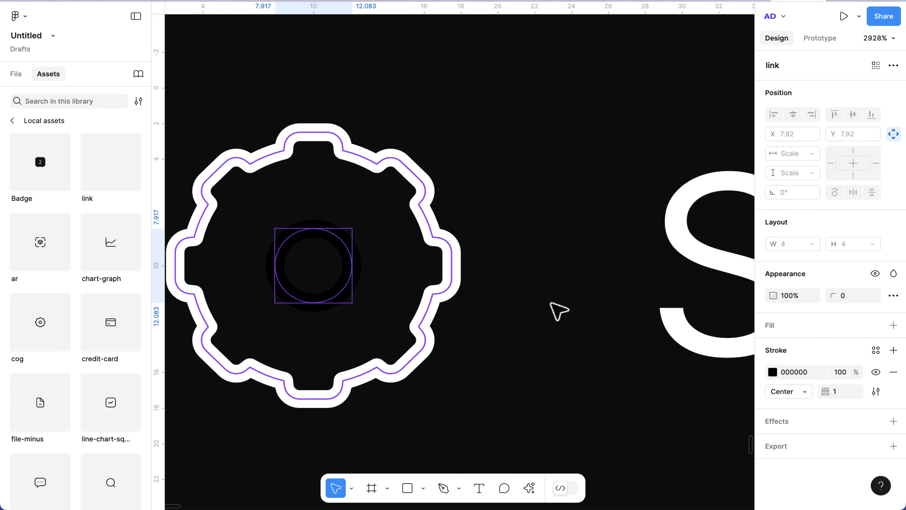
click(876, 351)
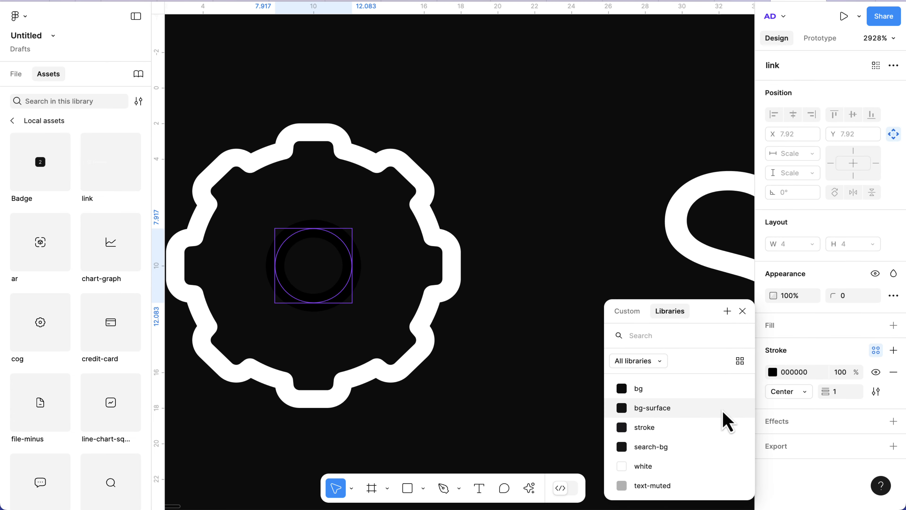
click(643, 466)
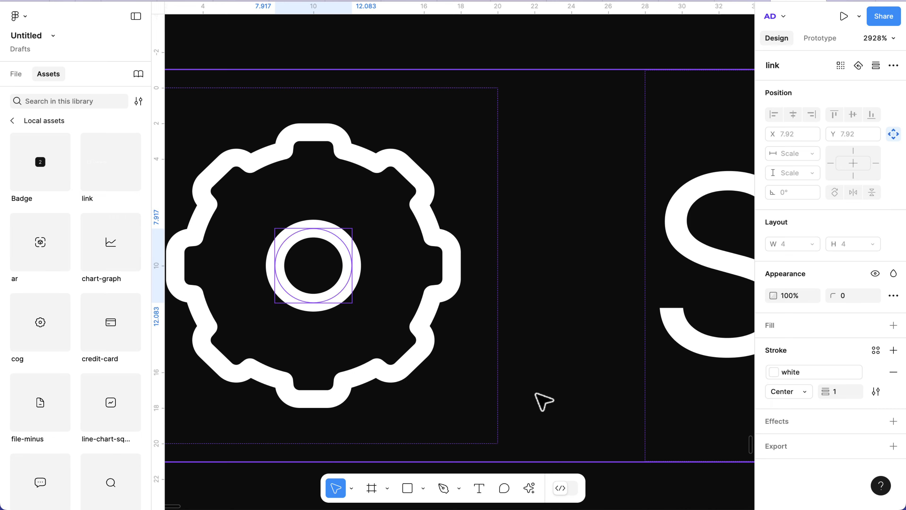
Step: Duplicate the Settings link below itself at about X 13, Y 924 and set the copy's title to Help
scroll(465, 363, down, 3)
scroll(466, 363, down, 10)
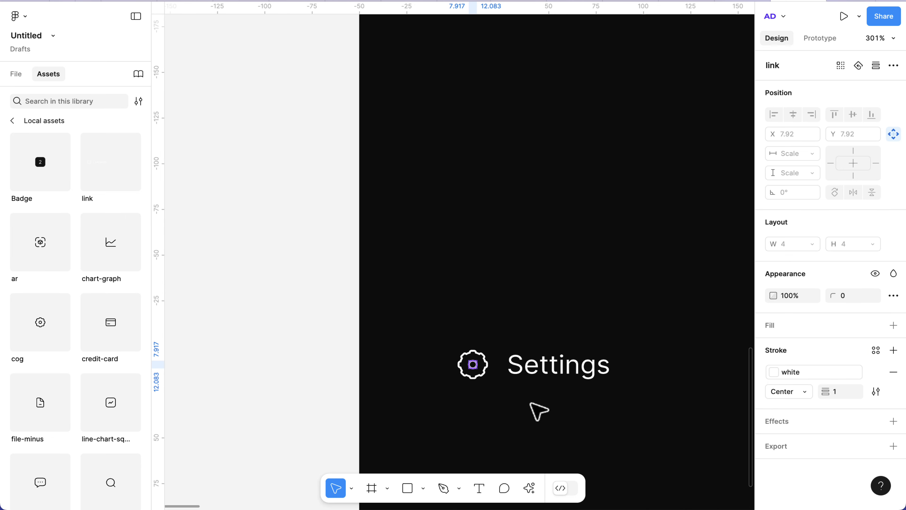
scroll(538, 411, down, 3)
click(592, 273)
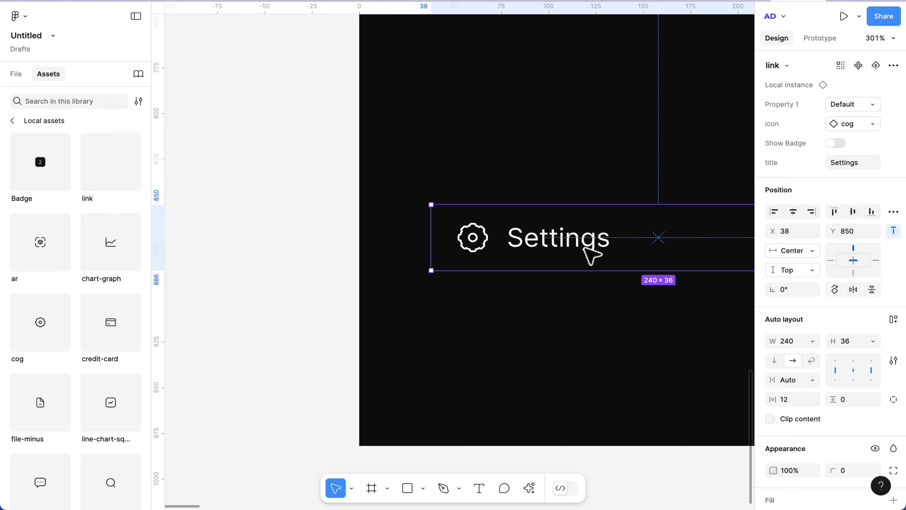
drag(590, 255, 544, 391)
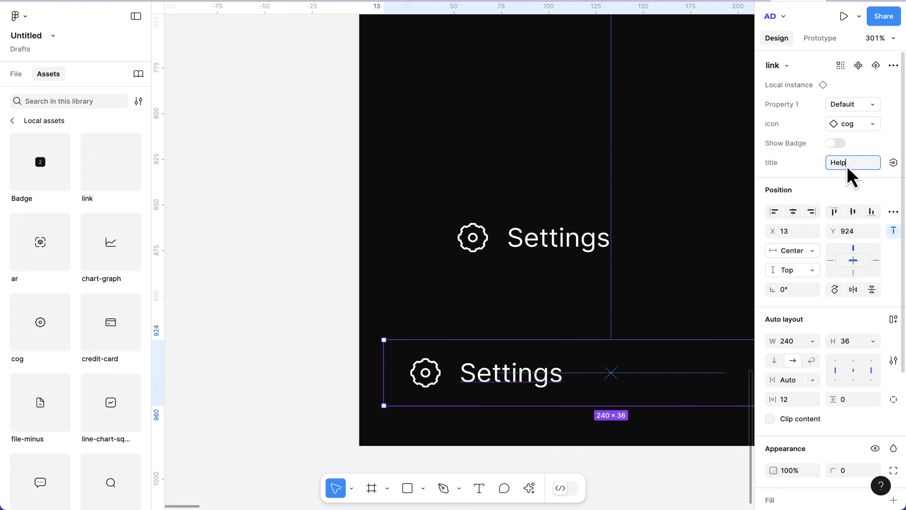
key(Return)
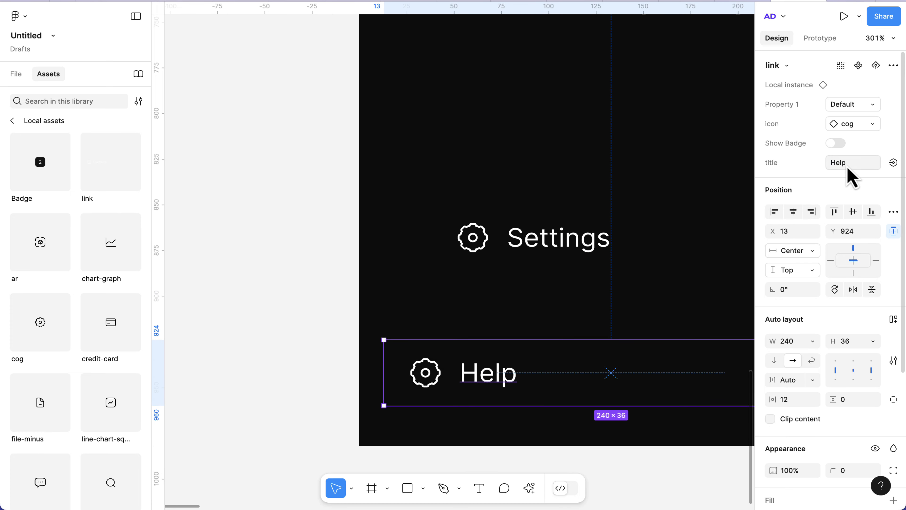
Step: Swap the Help link's icon to support
click(843, 125)
scroll(785, 307, down, 3)
scroll(792, 321, down, 1)
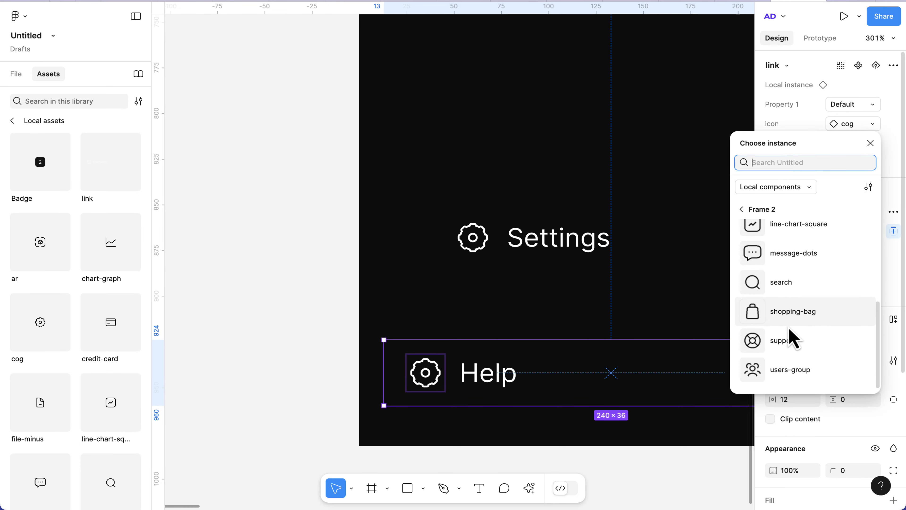
click(787, 348)
Step: Wrap the Settings and Help links together in a vertical auto layout with a gap of 0
scroll(539, 364, down, 5)
shift+click(539, 314)
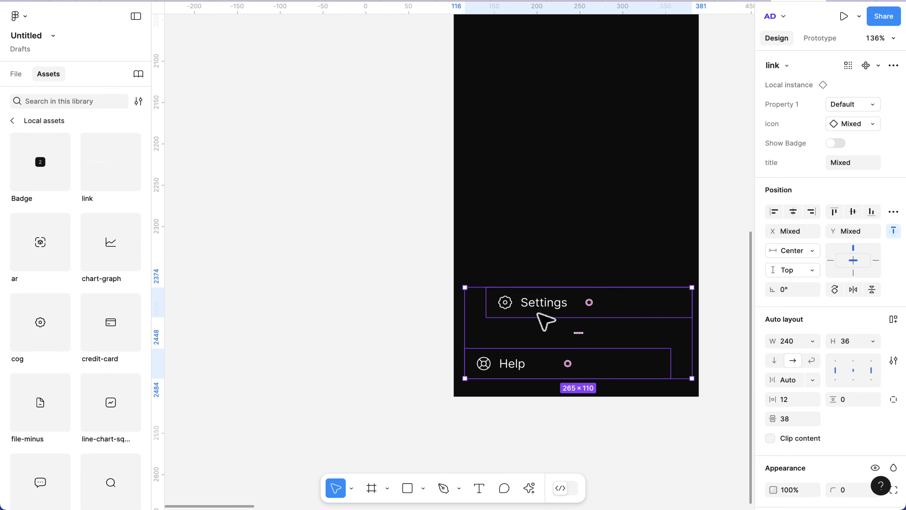
key(shift+a)
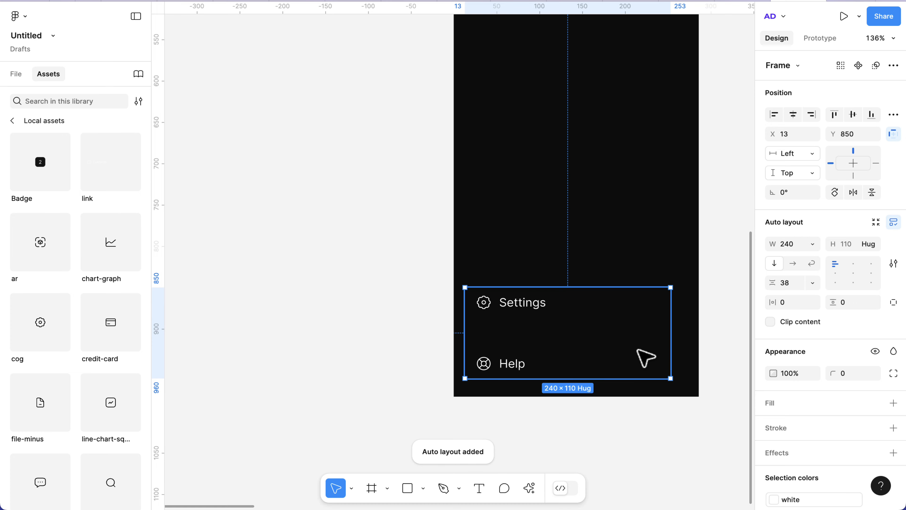
click(802, 283)
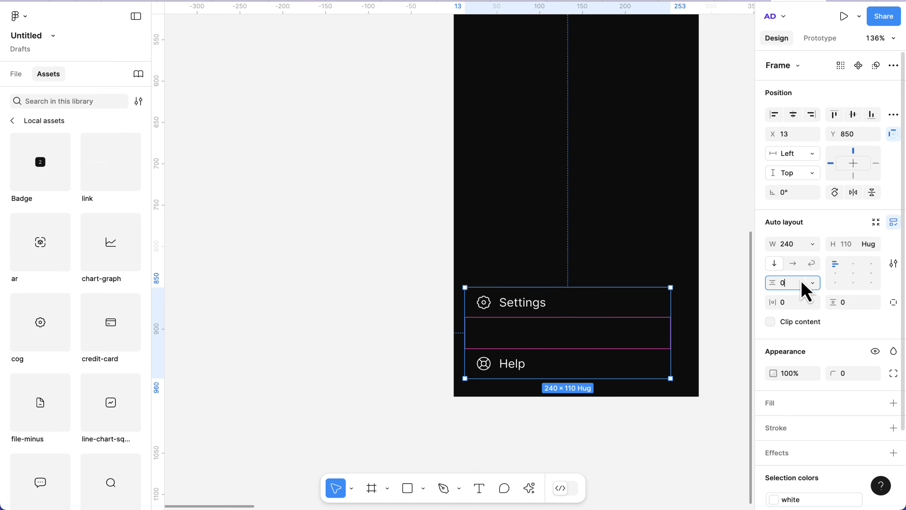
text(0)
key(Return)
Step: Move the Settings and Help stack down to about Y 882 and center it horizontally in Frame 1
drag(556, 323, 572, 350)
scroll(640, 306, right, 5)
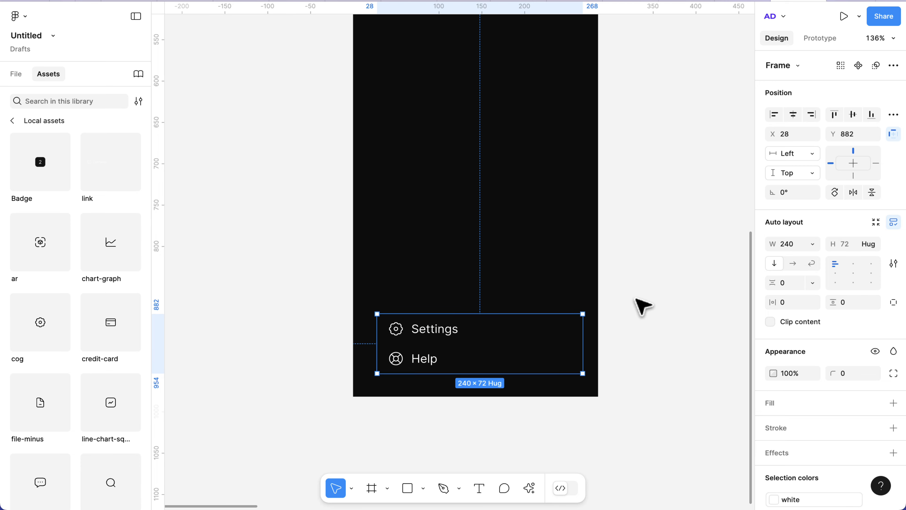
click(798, 119)
scroll(488, 307, up, 3)
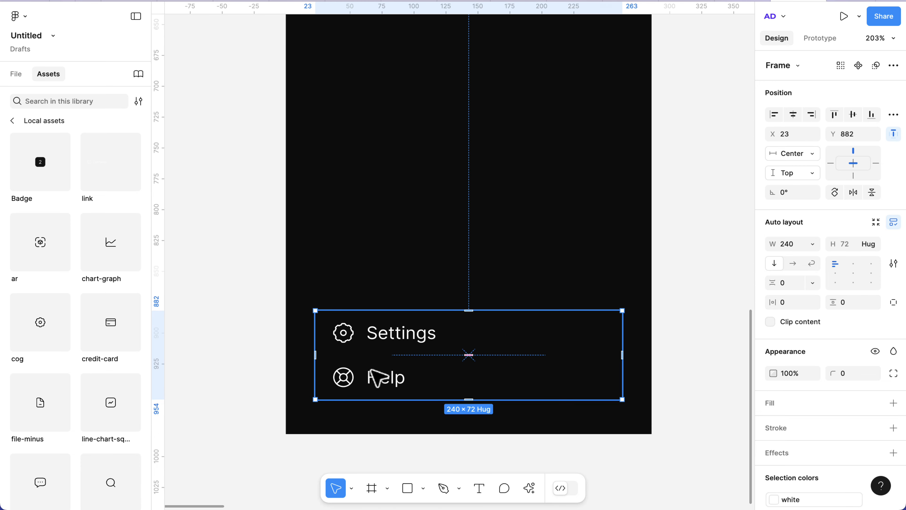
key(alt)
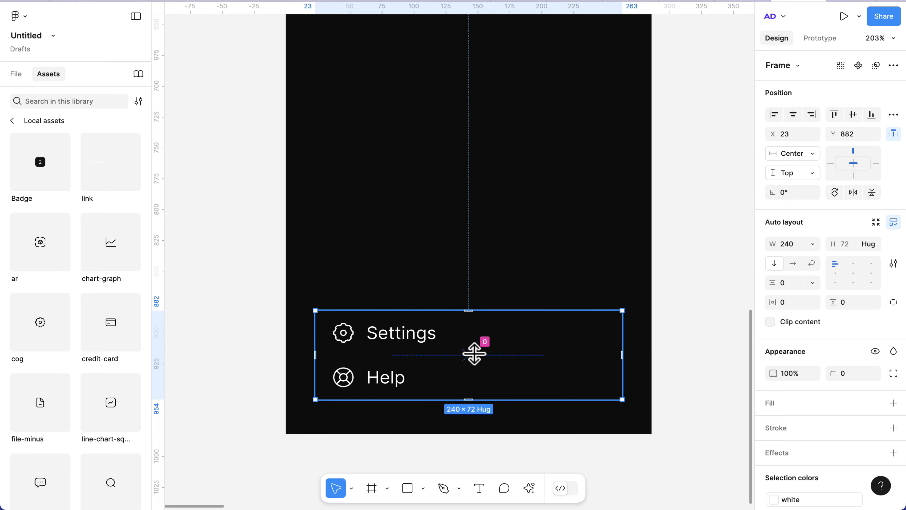
mouse_move(474, 354)
mouse_down()
mouse_move(482, 363)
mouse_move(489, 348)
mouse_up()
key(super+z)
Step: Position the Settings and Help stack at Y 886, leaving 24 px to the lower edge of Frame 1
key(alt)
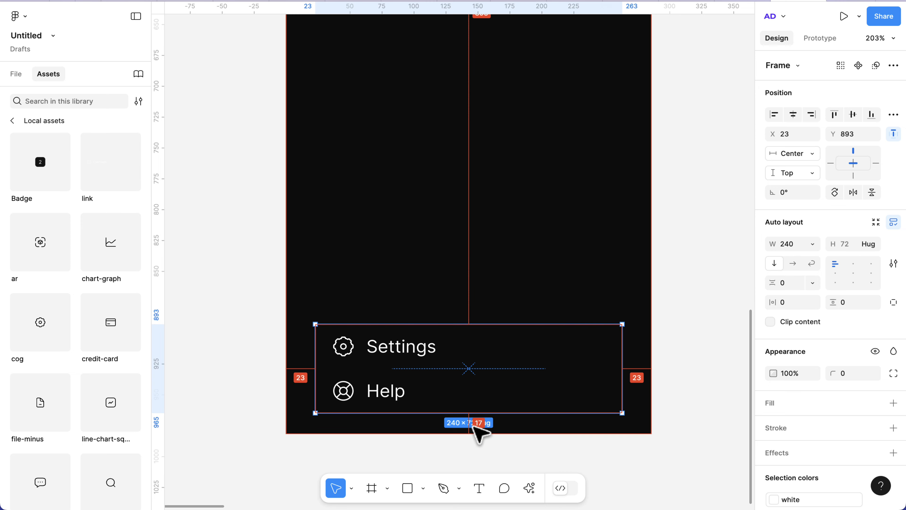
key(Up)
key(Up)
key(Up)
key(Up)
key(Up)
key(Up)
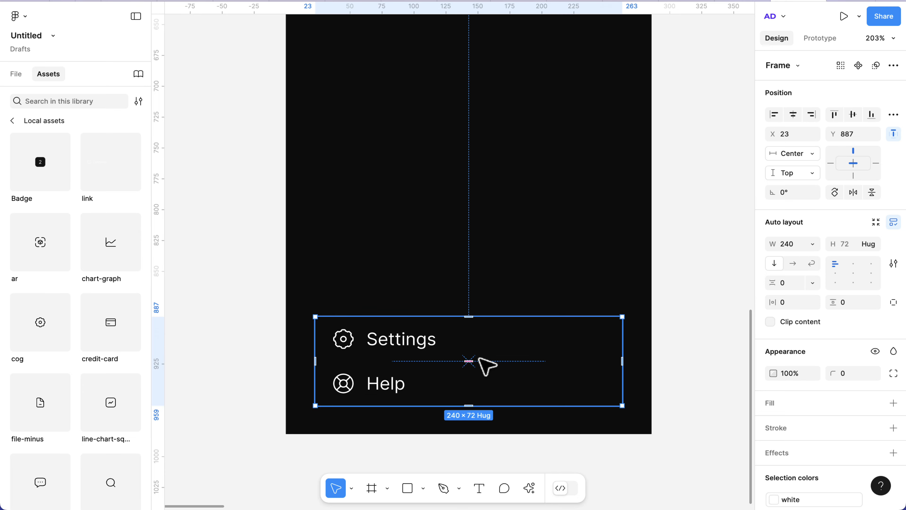
key(Up)
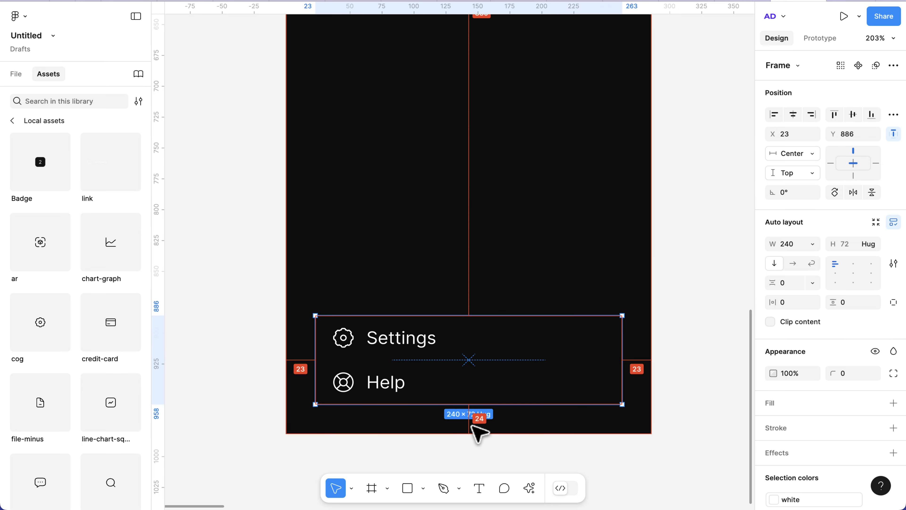
Step: Wrap the eight links from Overview to Automation in a vertical auto layout with a gap of 14
scroll(509, 304, up, 10)
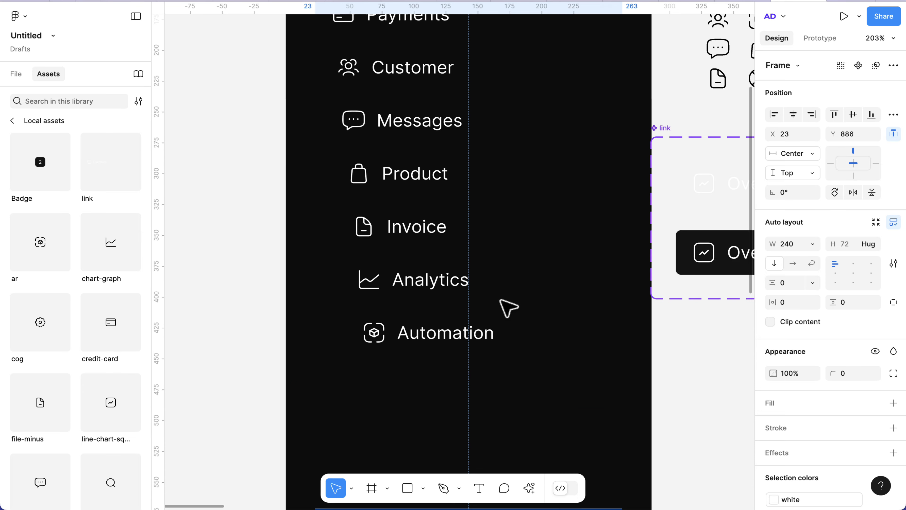
scroll(500, 315, down, 2)
scroll(505, 320, down, 2)
click(449, 365)
shift+click(442, 344)
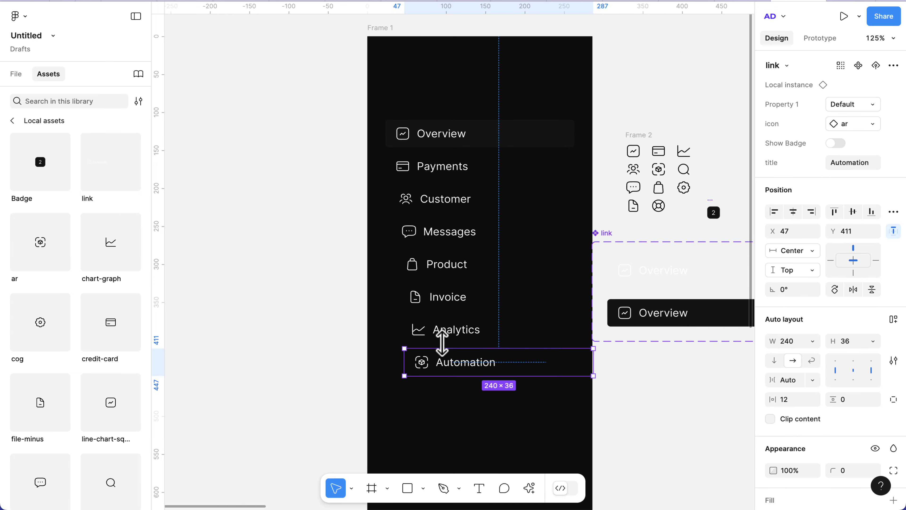
shift+click(439, 303)
shift+click(442, 270)
shift+click(441, 239)
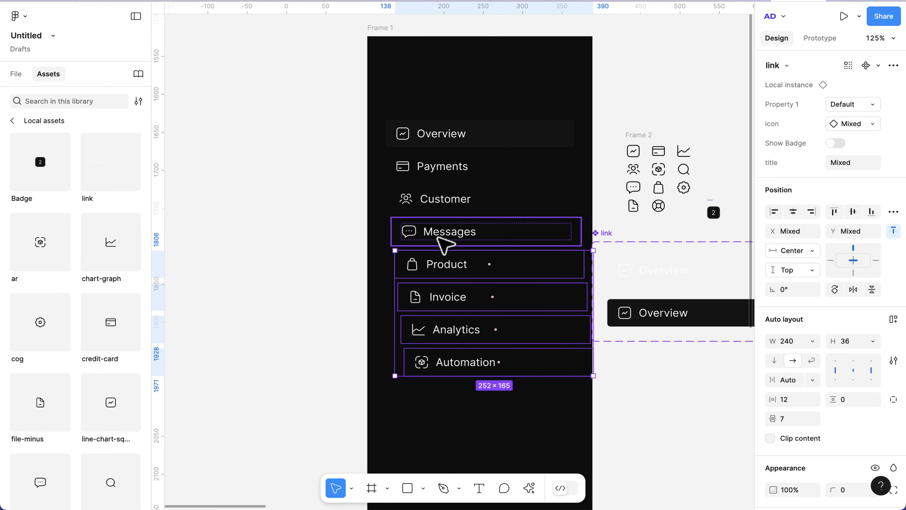
shift+click(443, 203)
shift+click(439, 174)
shift+click(442, 142)
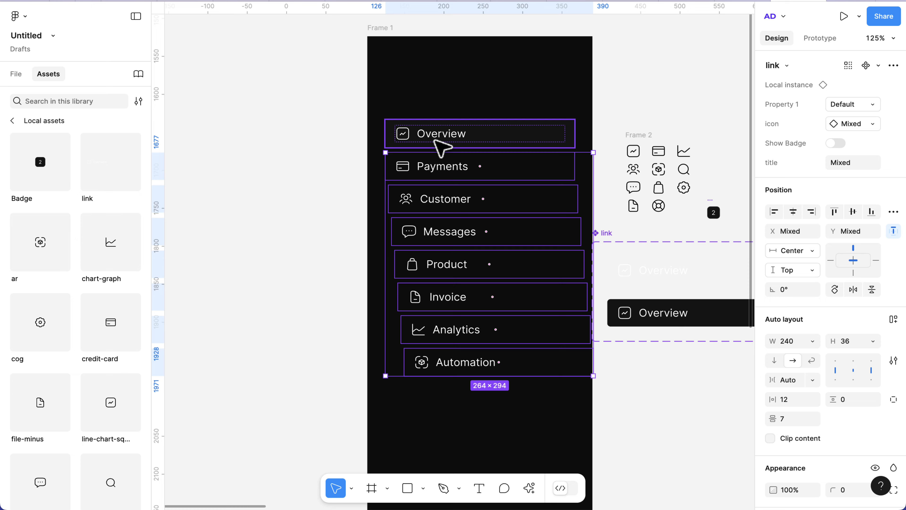
key(shift+a)
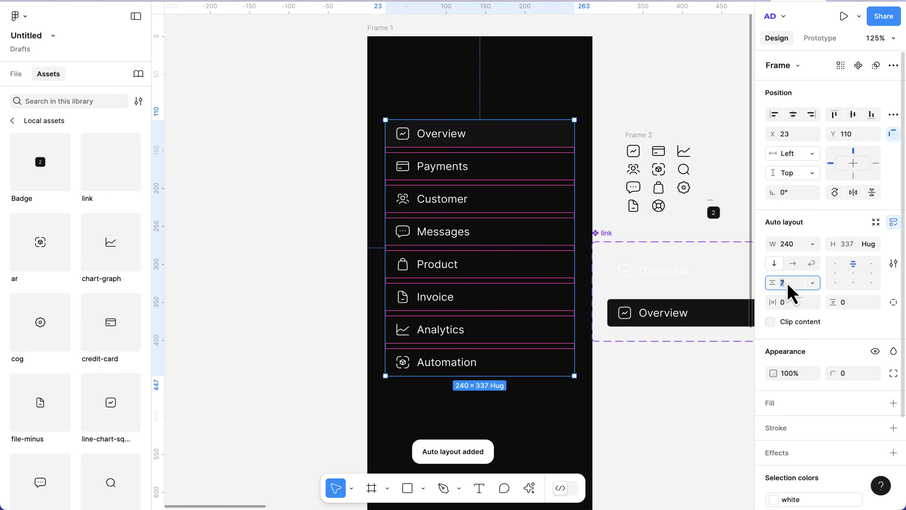
text(14)
key(Return)
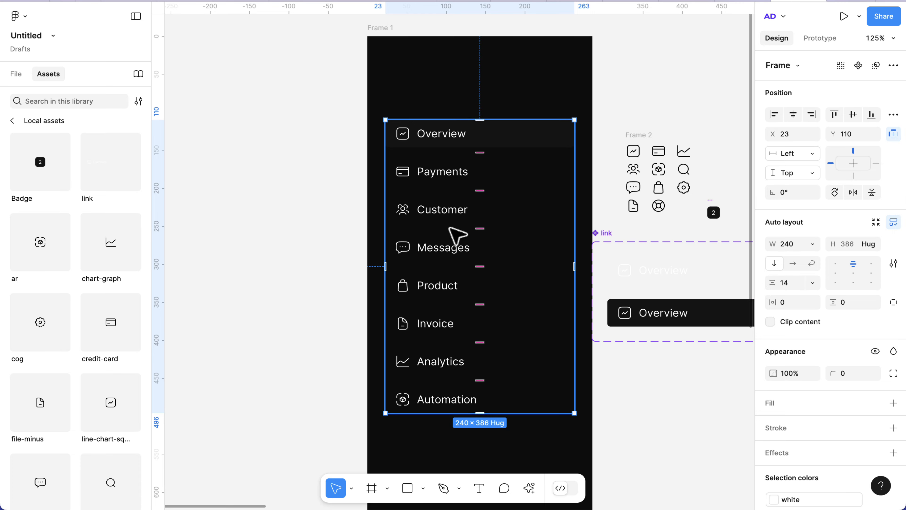
Step: Compare the link list with the Wise reference sidebar and turn on Show Badge for the Messages link
scroll(460, 227, up, 3)
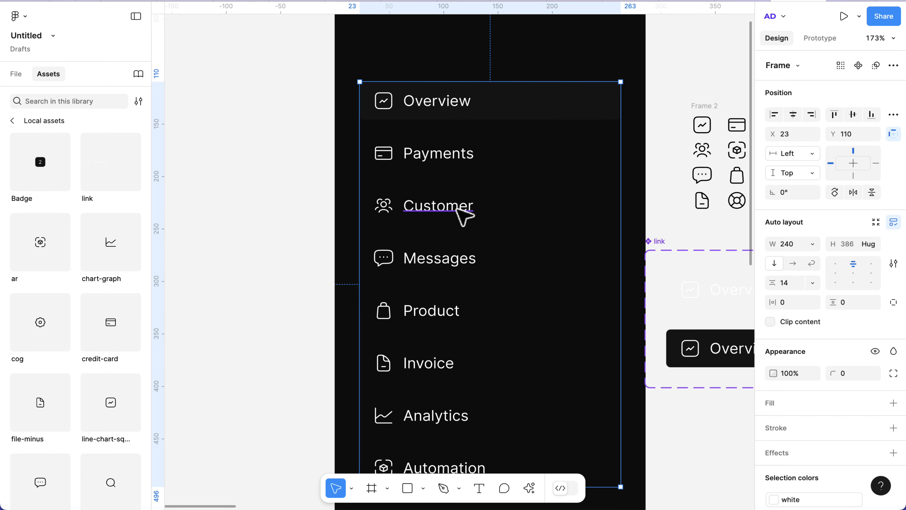
scroll(480, 341, down, 4)
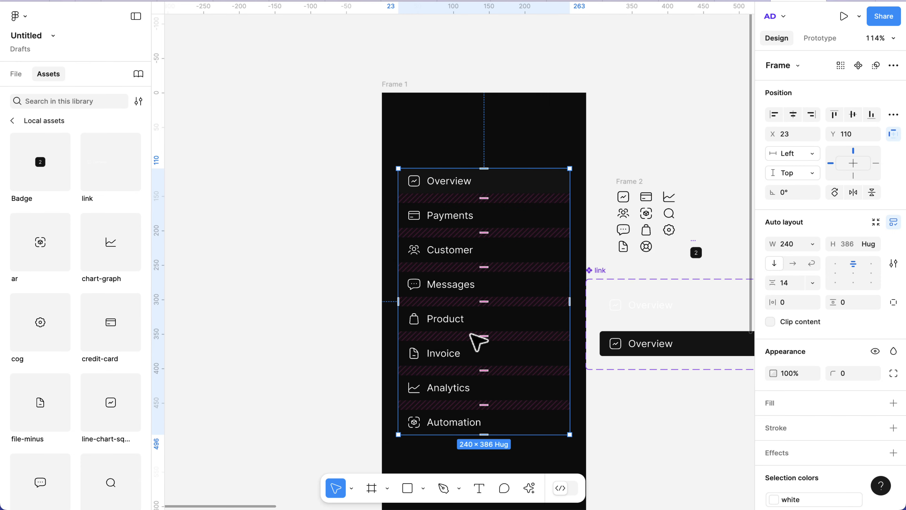
scroll(520, 326, right, 5)
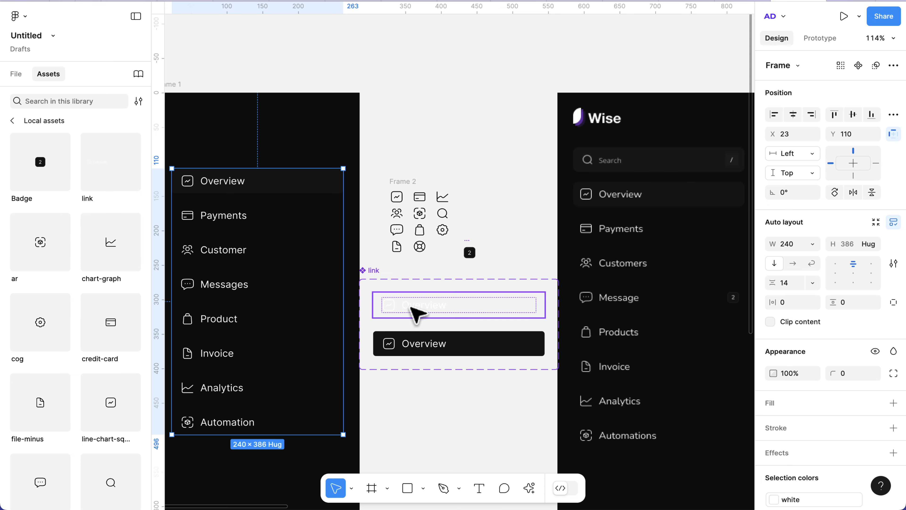
scroll(333, 294, left, 3)
click(326, 284)
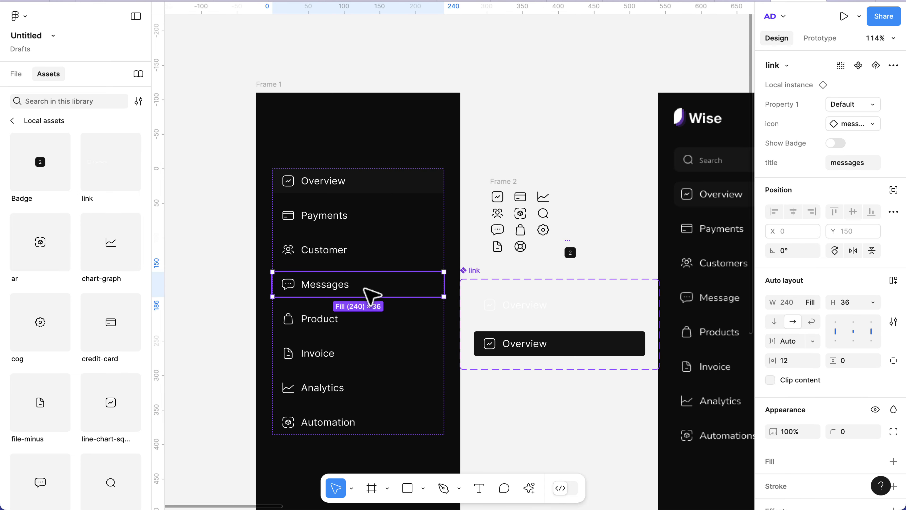
click(834, 145)
scroll(439, 289, up, 5)
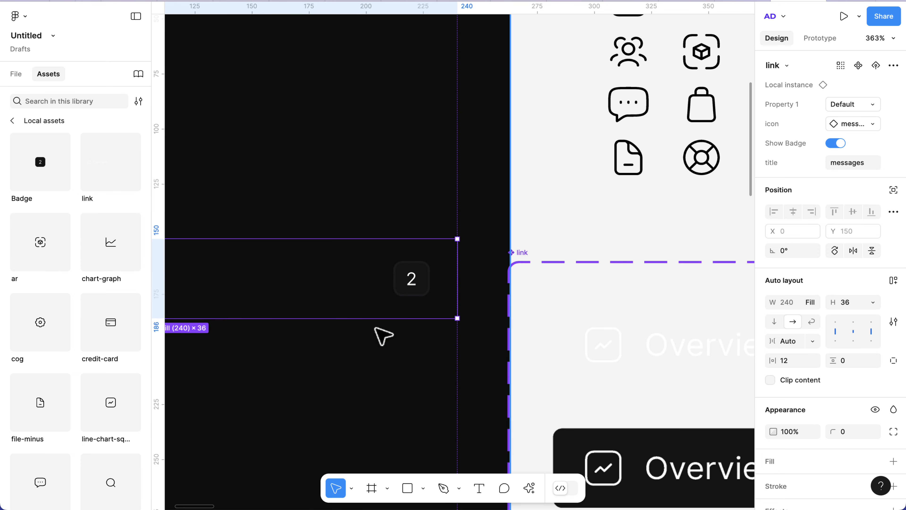
Step: Set the counter of the Messages link's badge to 4
click(409, 284)
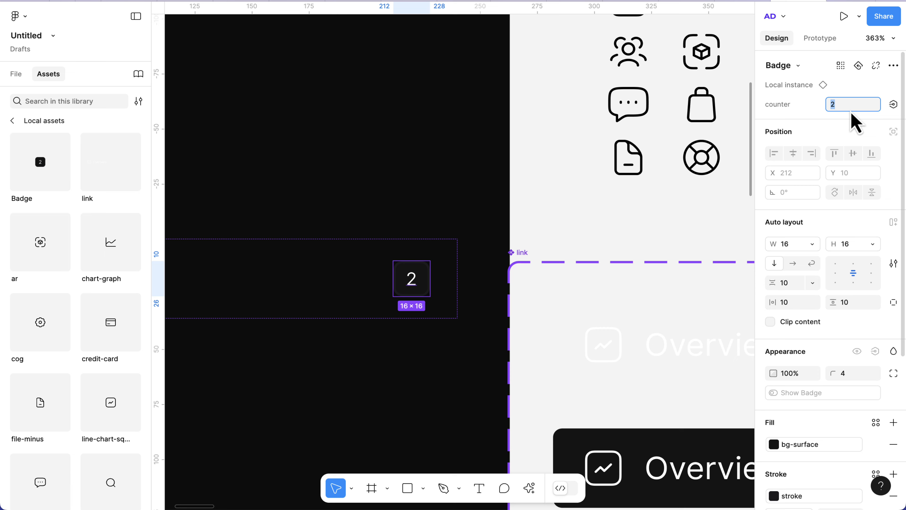
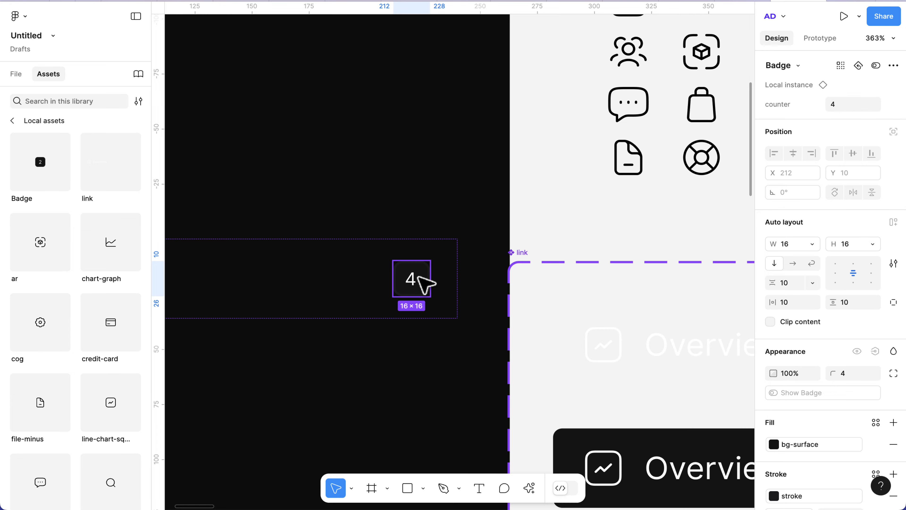
click(473, 296)
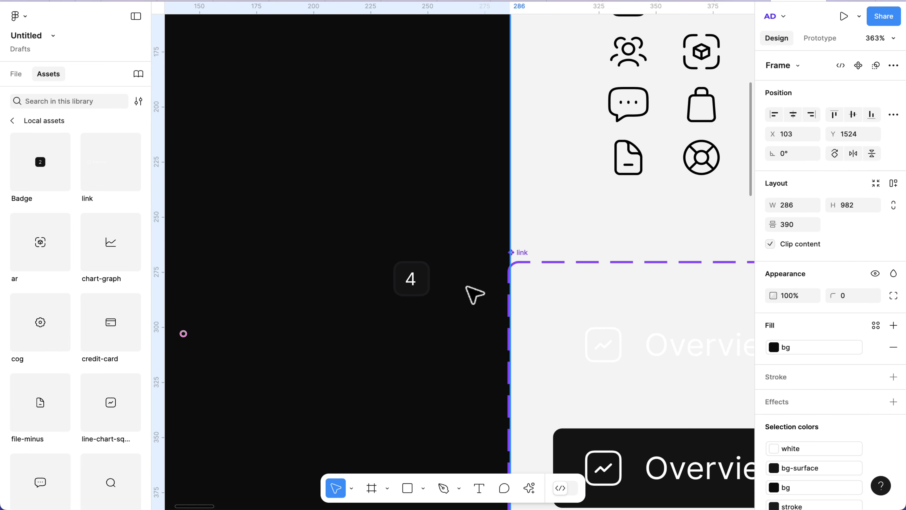
scroll(475, 295, down, 5)
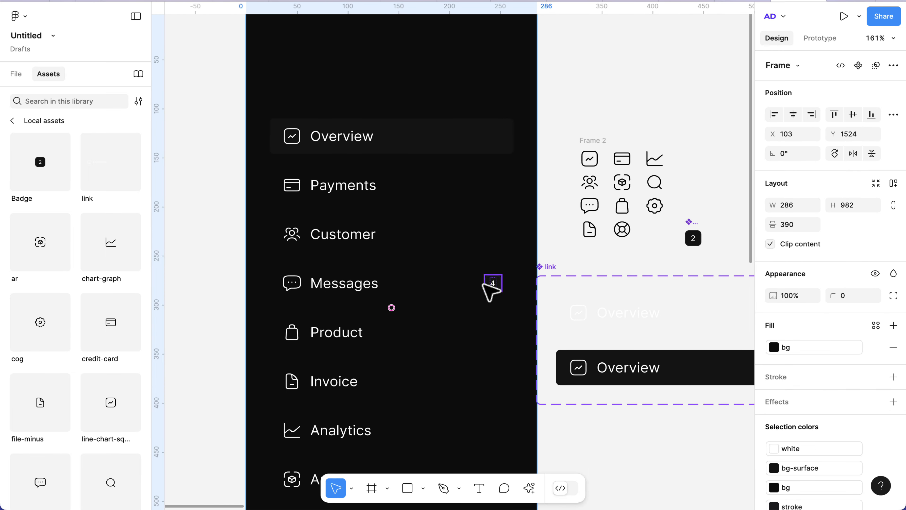
Step: Set the counter of the Messages link's badge to 40
scroll(475, 295, up, 5)
click(501, 291)
click(500, 291)
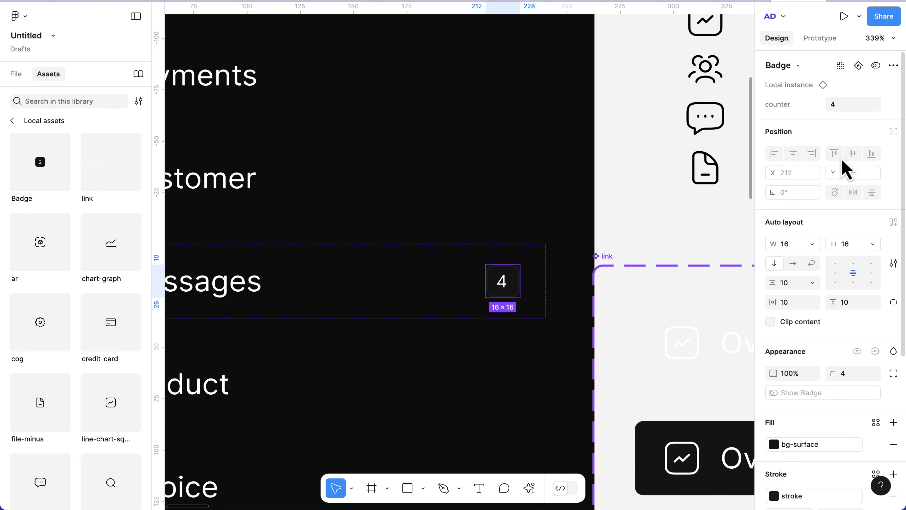
click(849, 104)
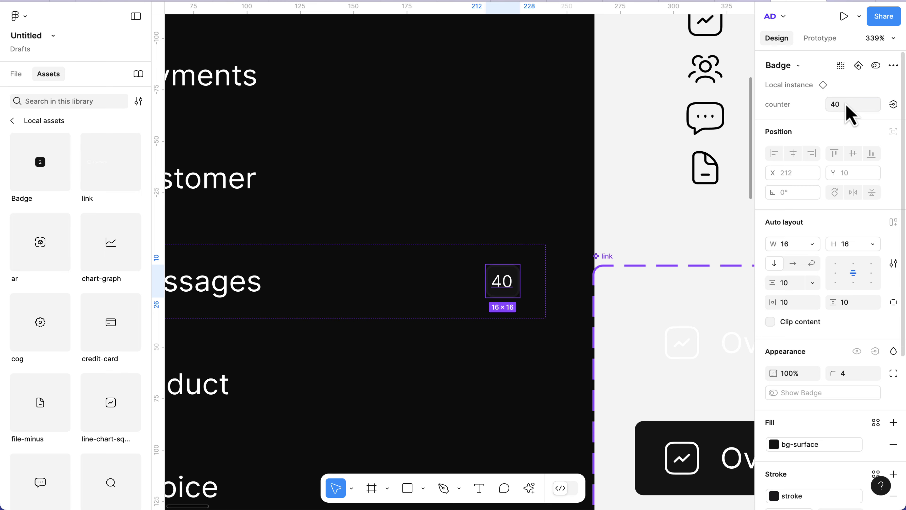
click(536, 162)
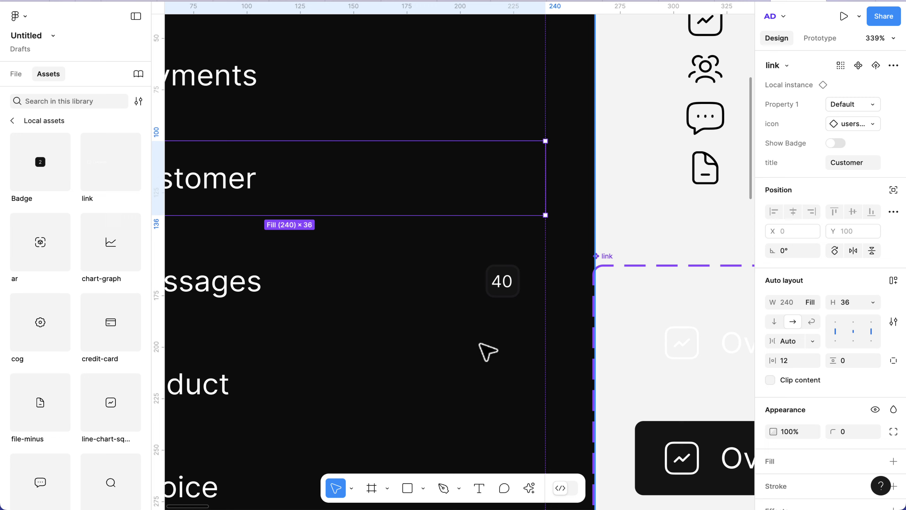
Step: Add the text WISE above the Overview link in Frame 1, at about X 44, Y 43
ctrl+scroll(488, 352, down, 5)
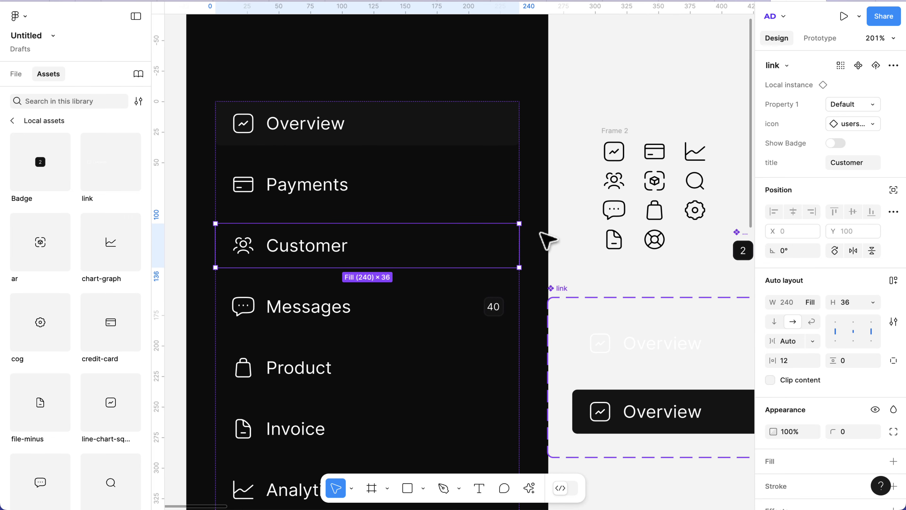
key(shift+Return)
key(shift+2)
ctrl+scroll(504, 226, down, 1)
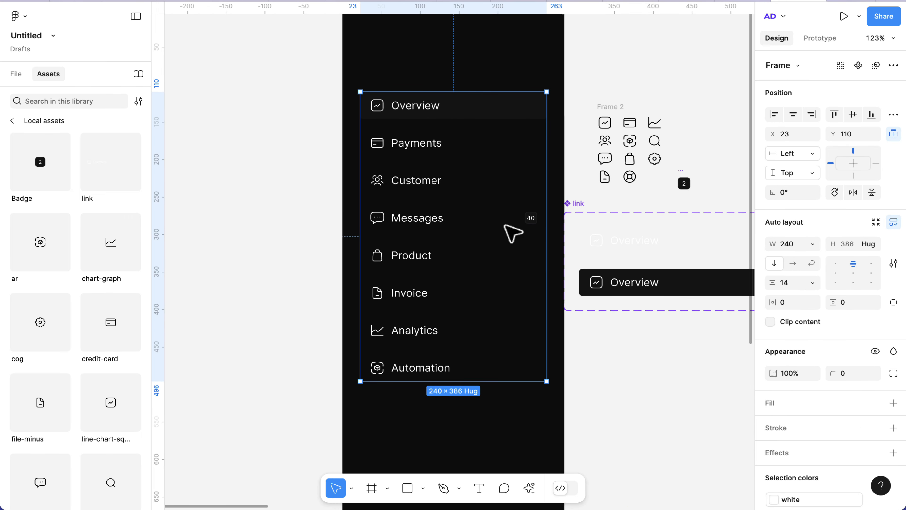
ctrl+scroll(414, 101, up, 1)
scroll(415, 109, up, 2)
ctrl+scroll(423, 116, up, 4)
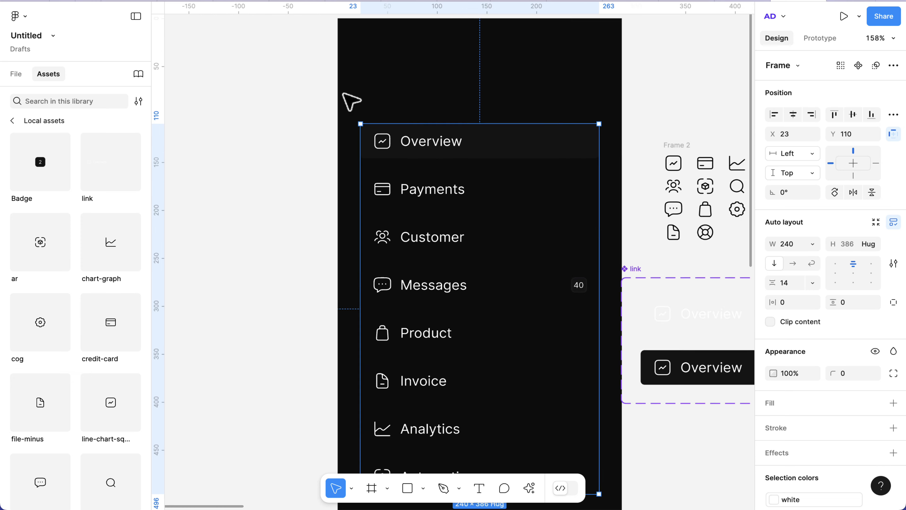
key(Escape)
key(t)
scroll(393, 65, up, 1)
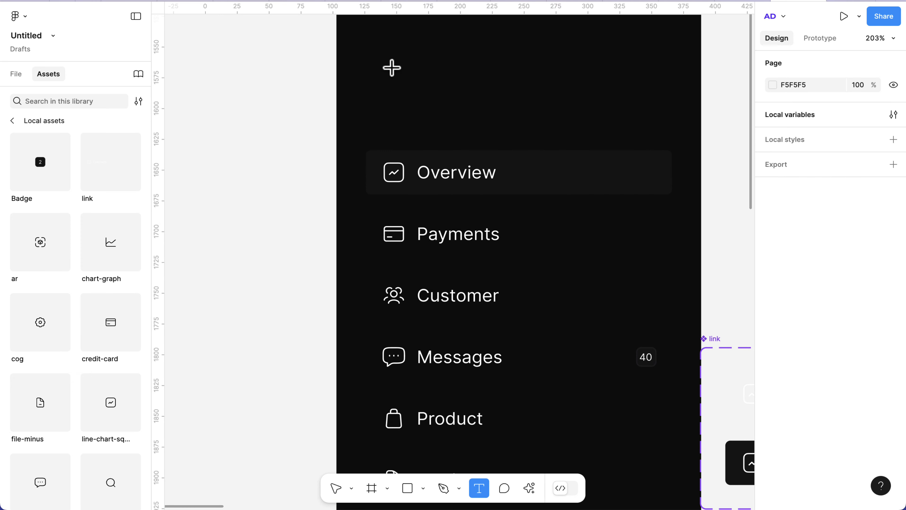
click(393, 67)
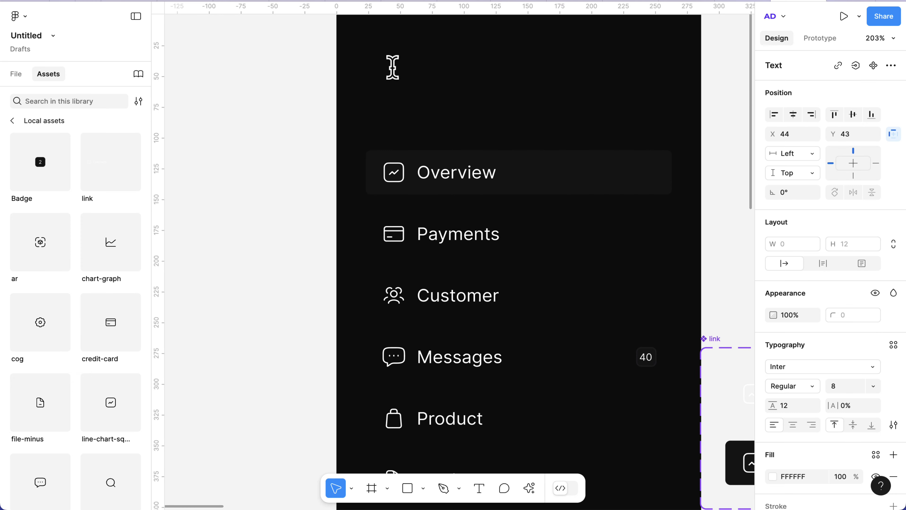
key(Escape)
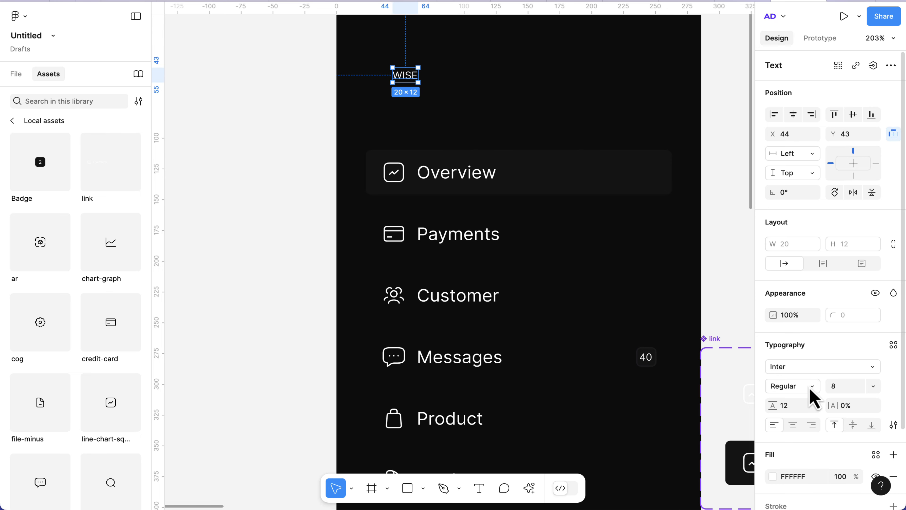
Step: Set the WISE heading text to font size 22 and Extra Bold weight
click(869, 390)
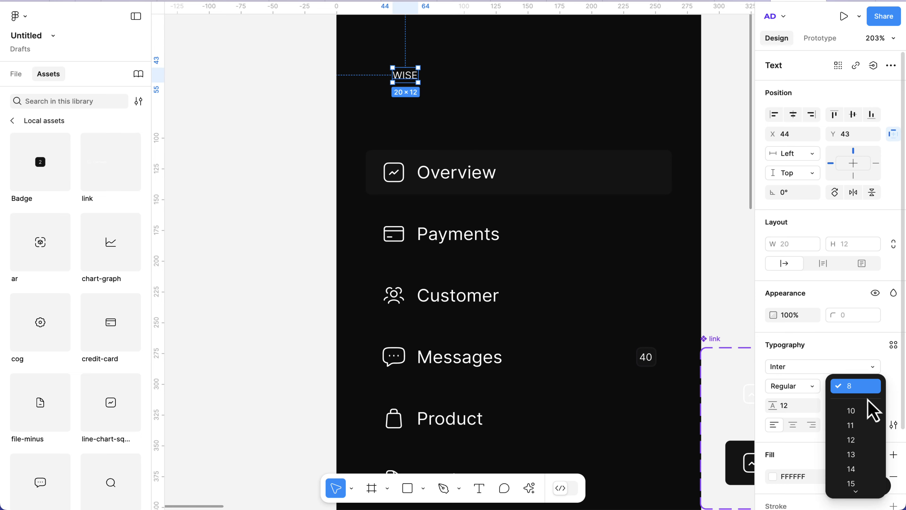
click(858, 386)
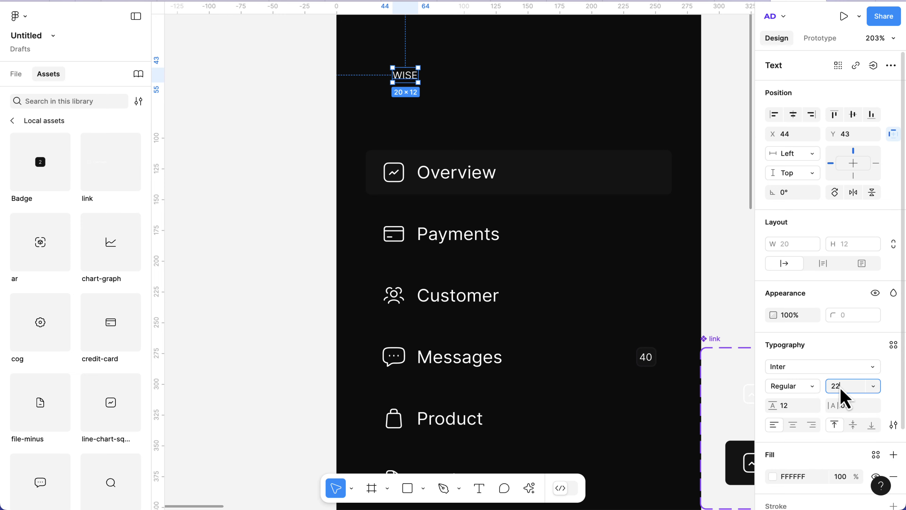
text(22)
key(Return)
click(788, 387)
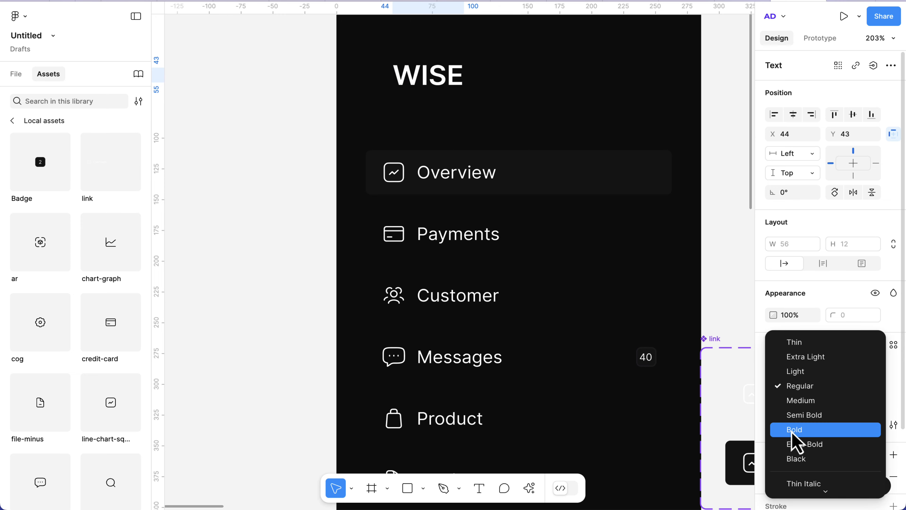
click(794, 443)
scroll(493, 103, up, 3)
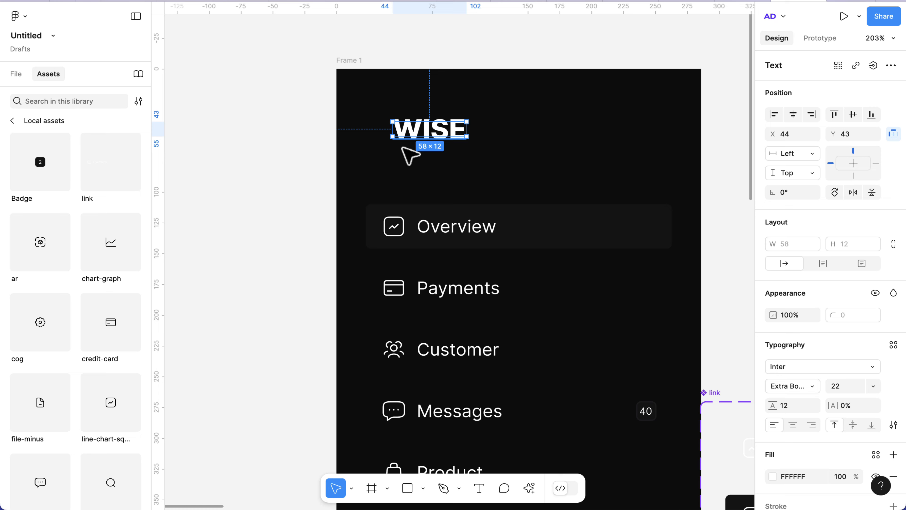
Step: Set the WISE heading's line height to 28 and move it to X 23, Y 15, in line with the link list's left edge
click(801, 410)
text(28)
key(Return)
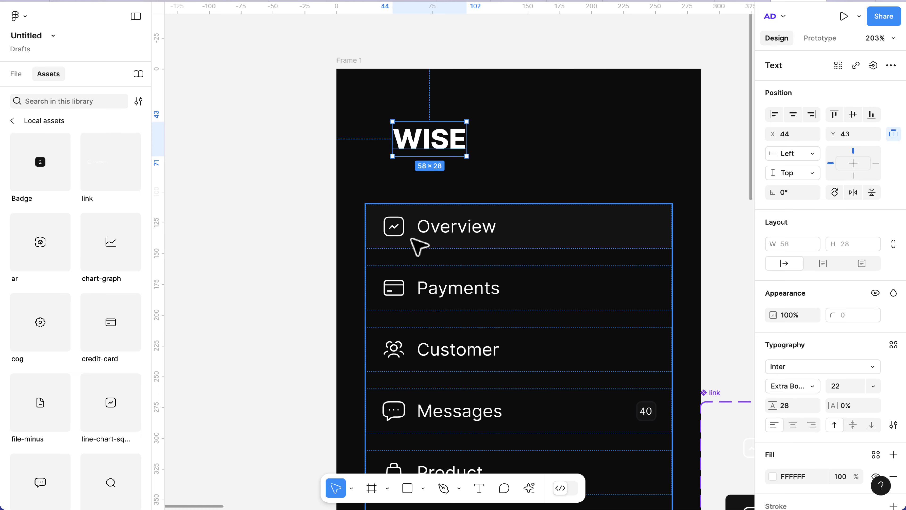
drag(438, 143, 410, 108)
Step: Duplicate the active Overview link within the sidebar's link list
scroll(482, 255, down, 3)
scroll(667, 245, right, 10)
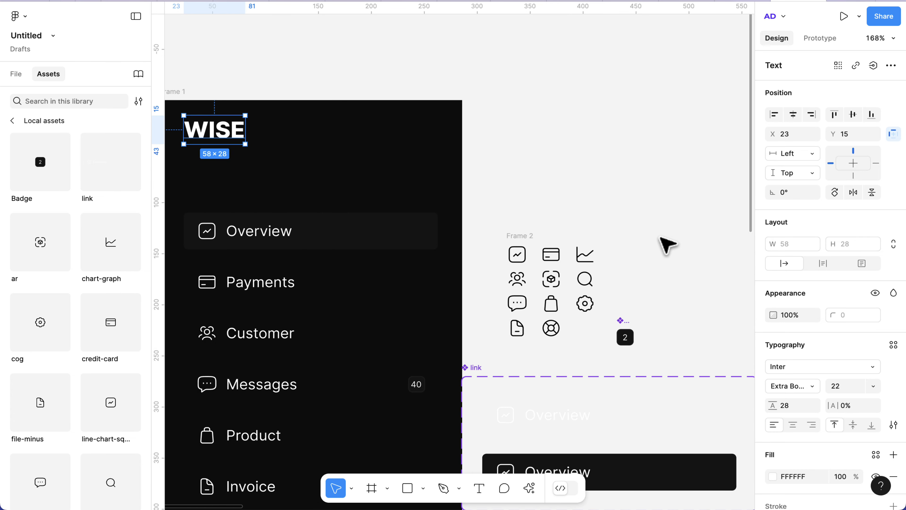
scroll(410, 242, left, 10)
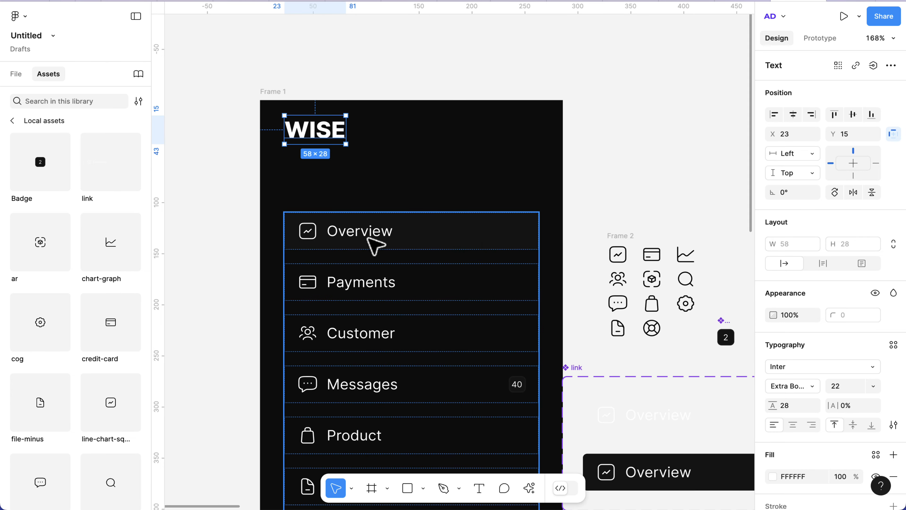
scroll(374, 249, up, 5)
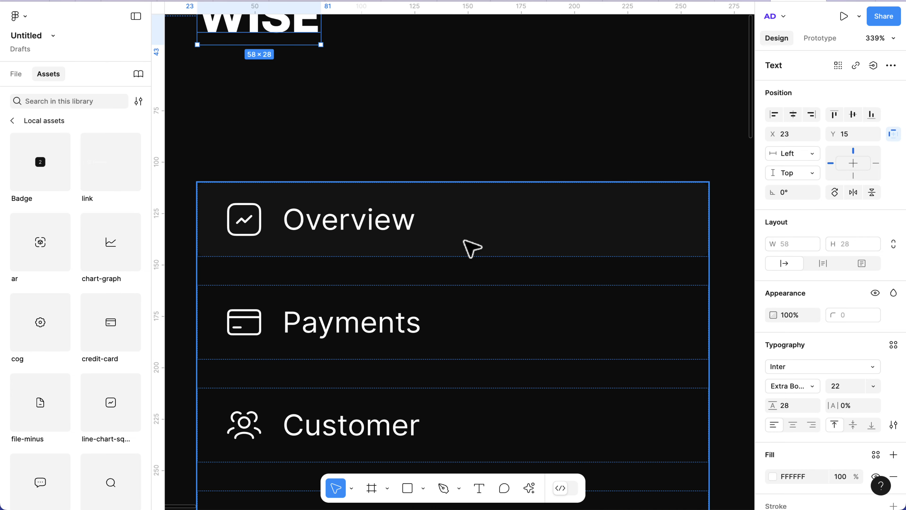
double_click(472, 248)
key(ctrl+d)
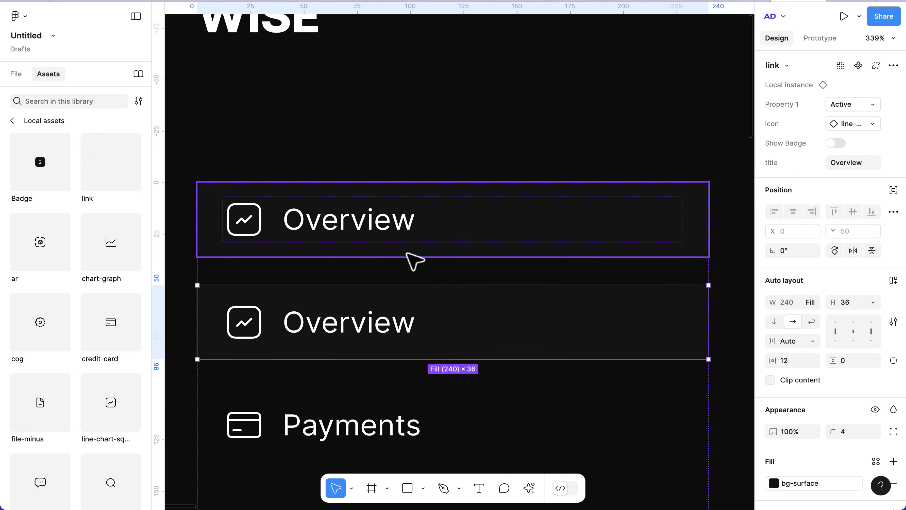
Step: Turn on Show Badge for the uppermost Overview link and set its badge counter to /
click(521, 239)
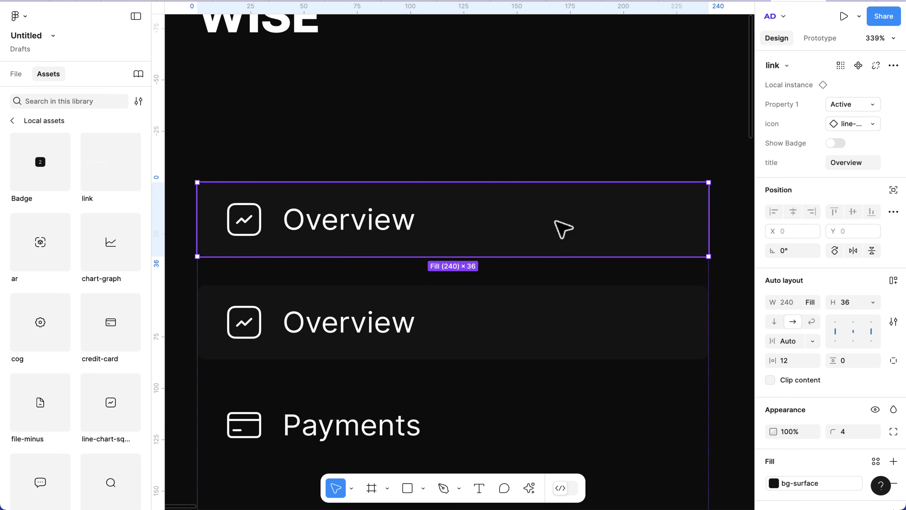
click(835, 144)
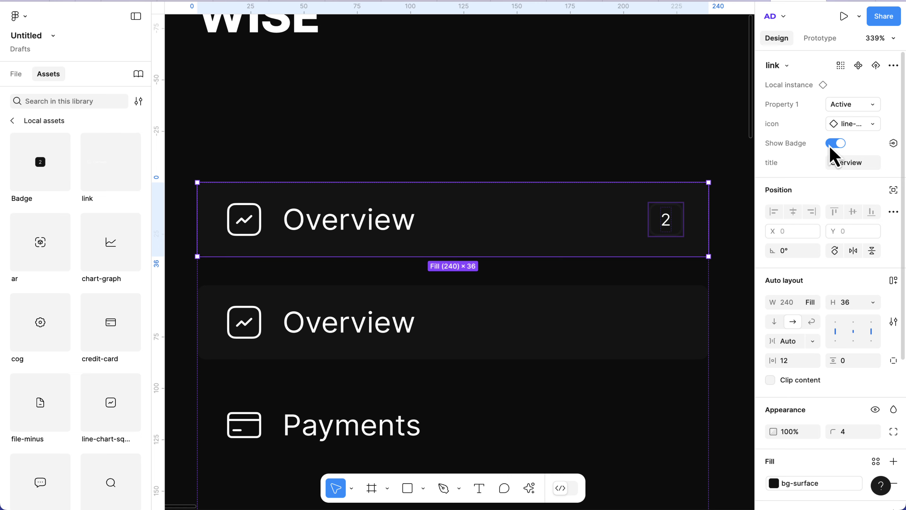
click(666, 225)
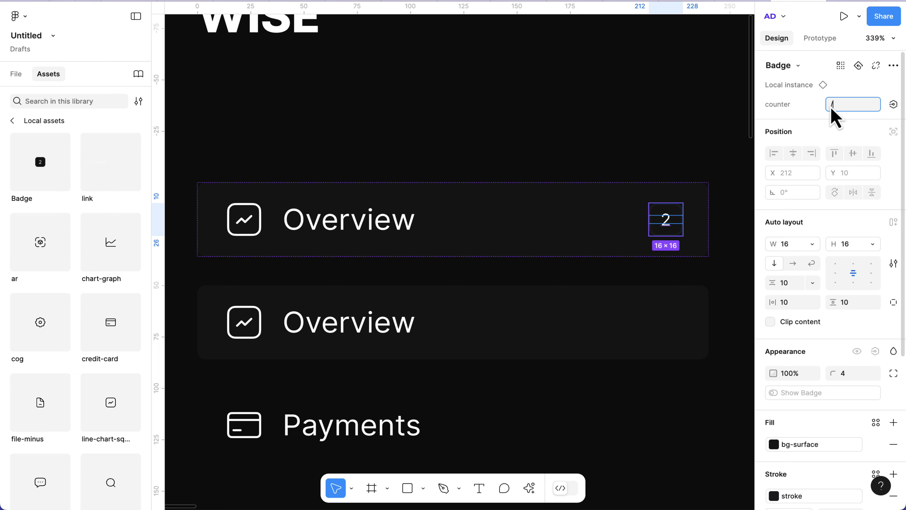
click(344, 229)
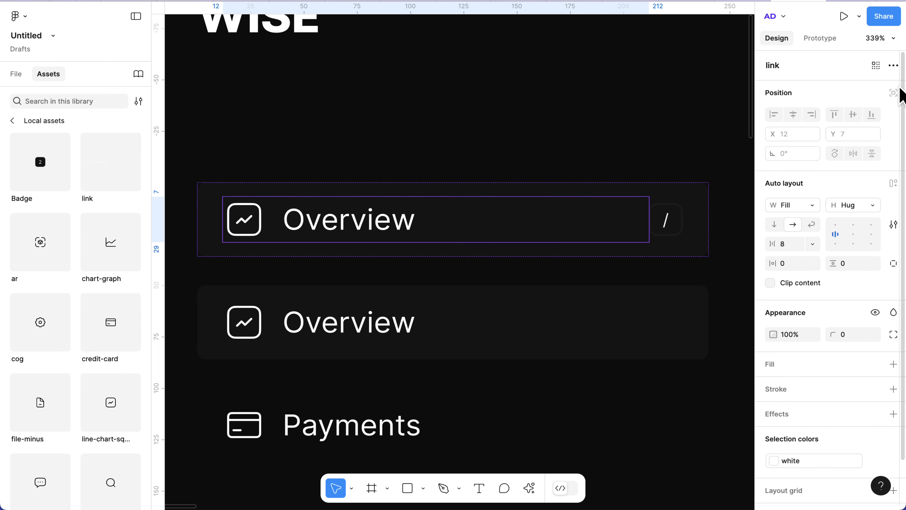
Step: Swap the uppermost Overview link's icon to search and set its title to Search
click(649, 258)
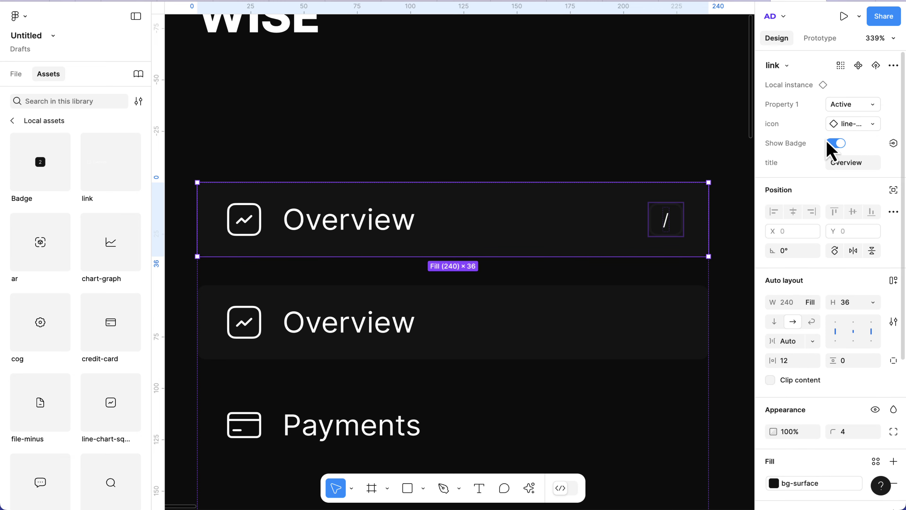
click(845, 125)
scroll(801, 289, down, 2)
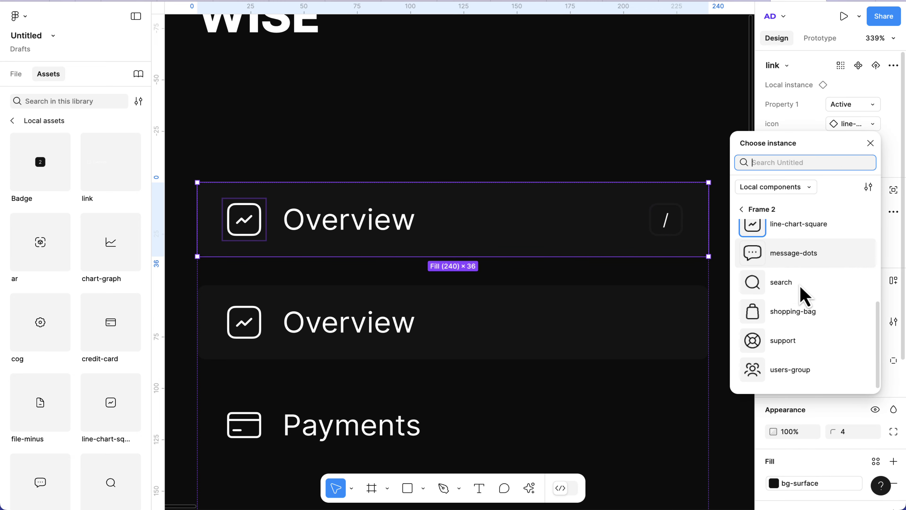
scroll(800, 287, up, 5)
scroll(803, 294, down, 5)
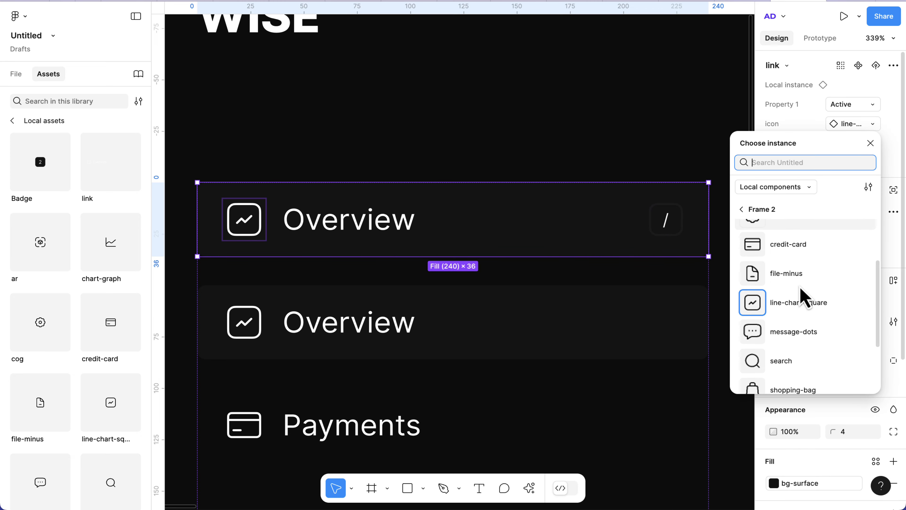
click(790, 291)
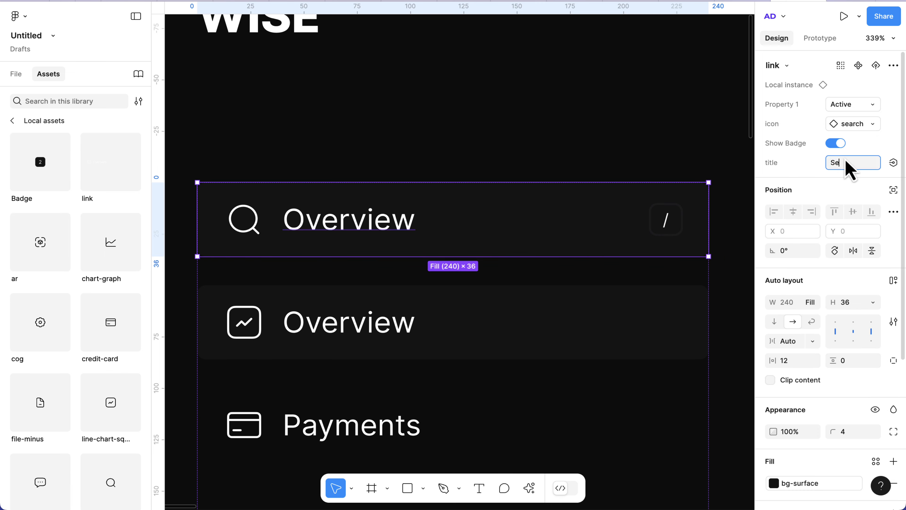
key(Return)
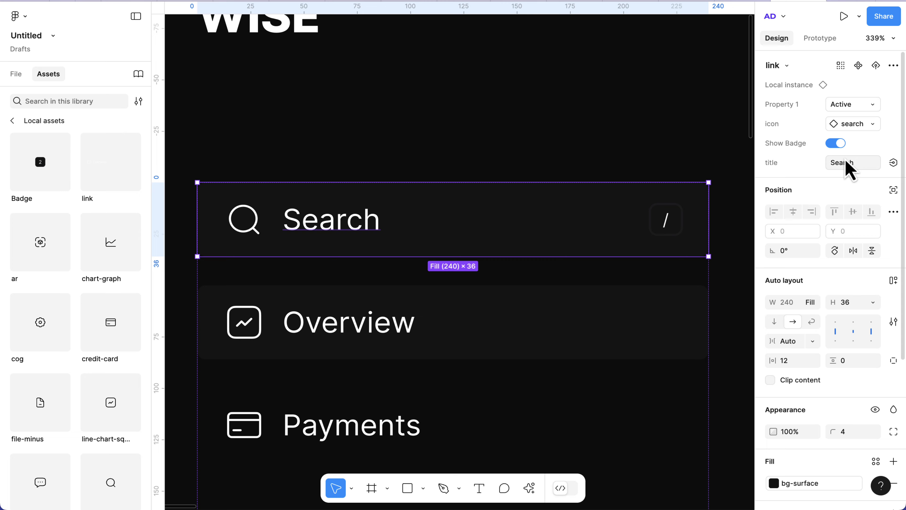
Step: Detach the Search link from its main component
click(495, 95)
double_click(421, 220)
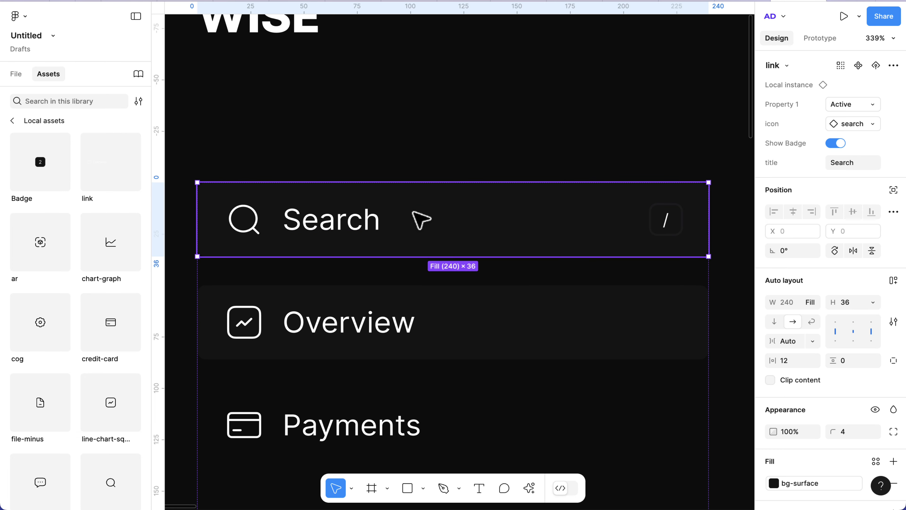
right_click(439, 223)
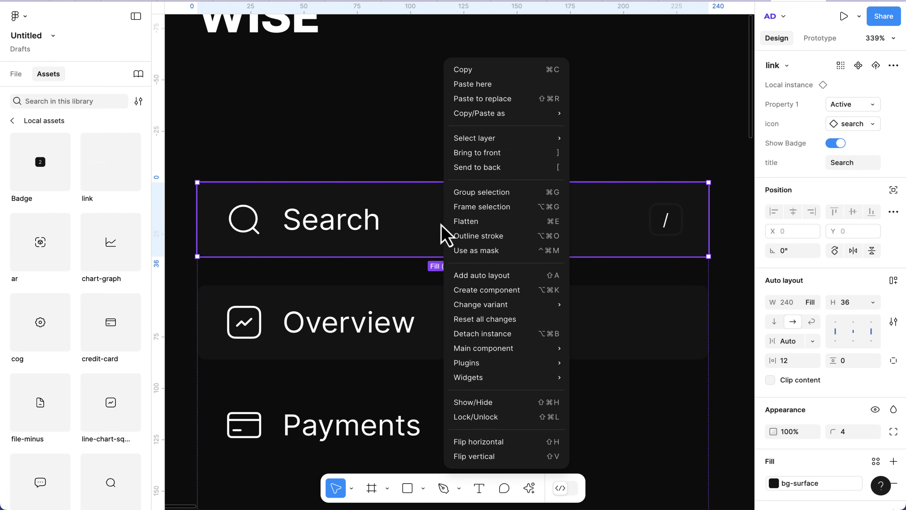
mouse_move(514, 300)
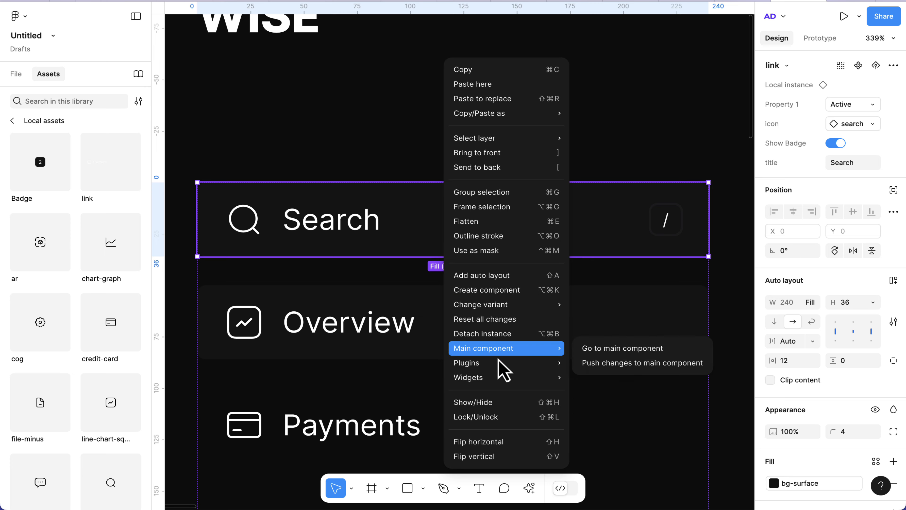
click(500, 336)
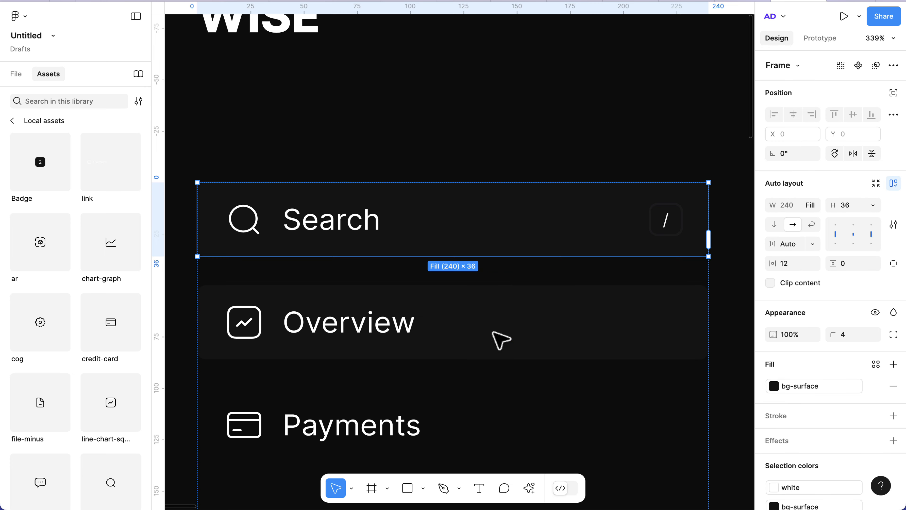
Step: Change the fill of the Search label in the detached link to text-muted
double_click(315, 231)
double_click(314, 231)
shift+click(255, 225)
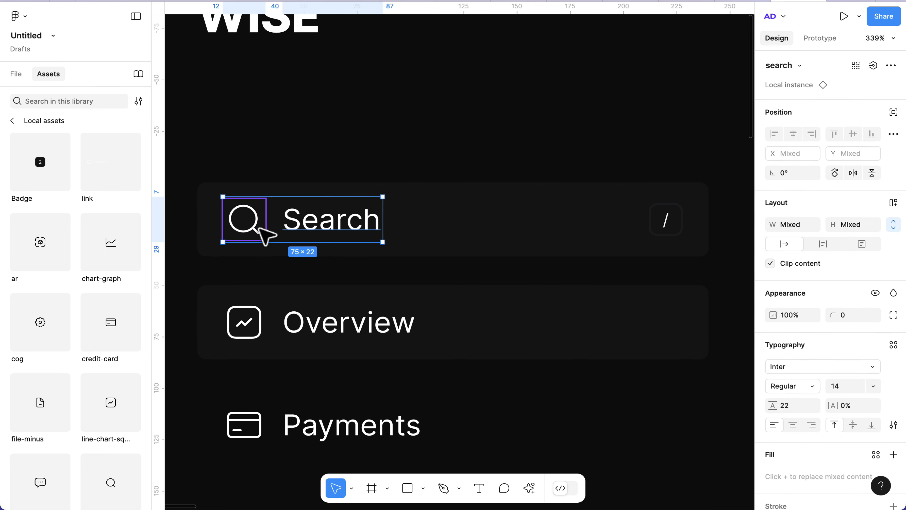
click(356, 229)
scroll(870, 337, down, 1)
scroll(871, 350, down, 2)
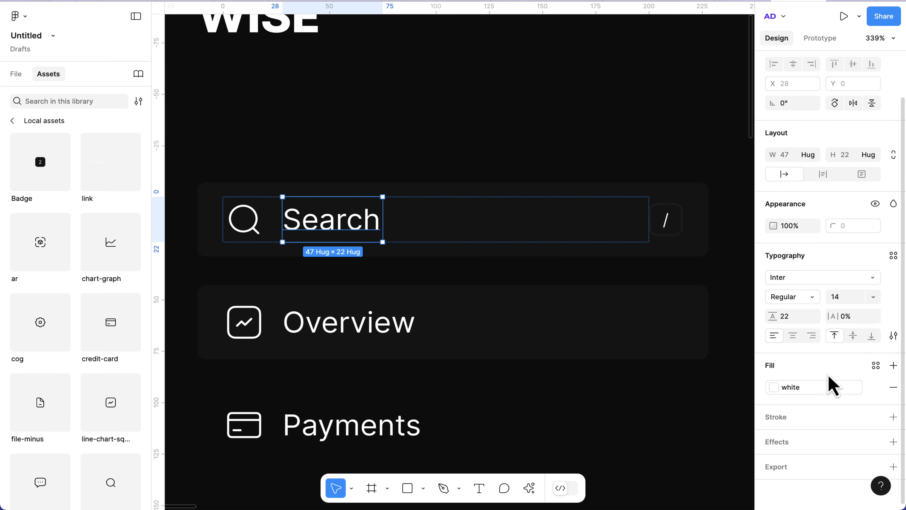
click(825, 388)
click(687, 487)
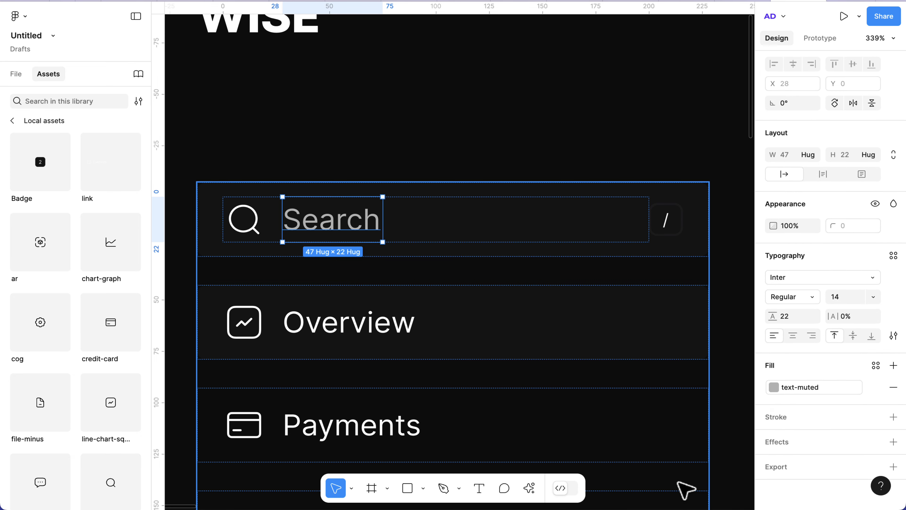
Step: Change the color of the search icon beside the Search label to text-muted
click(244, 218)
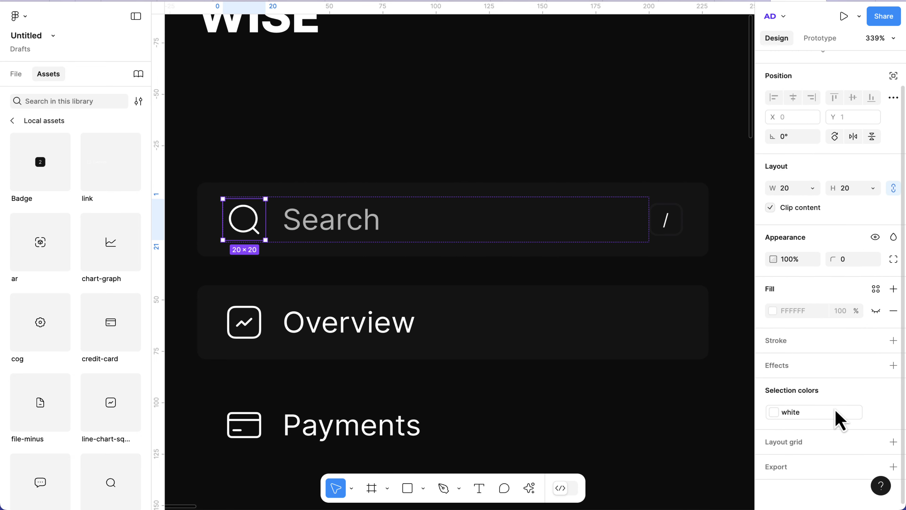
click(816, 415)
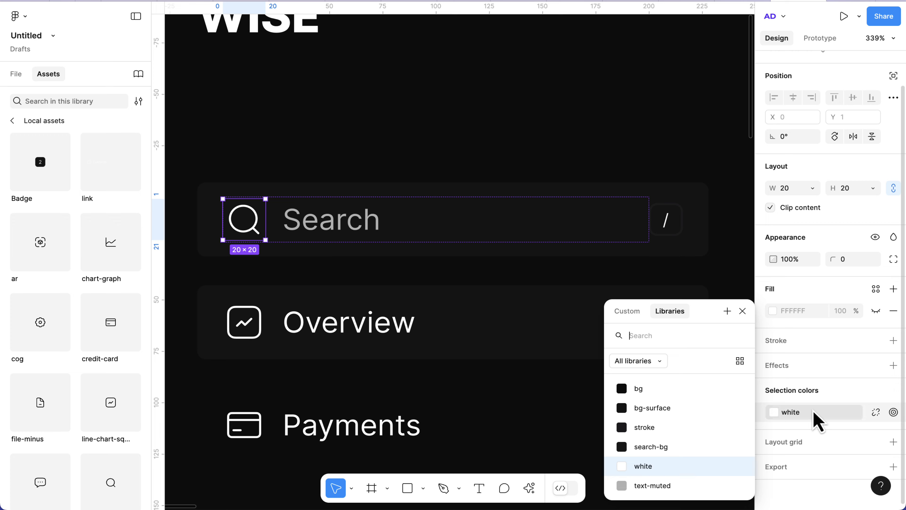
click(649, 486)
Step: Change the fill of the Search row's slash badge to the stroke color
scroll(685, 254, down, 1)
scroll(685, 254, up, 6)
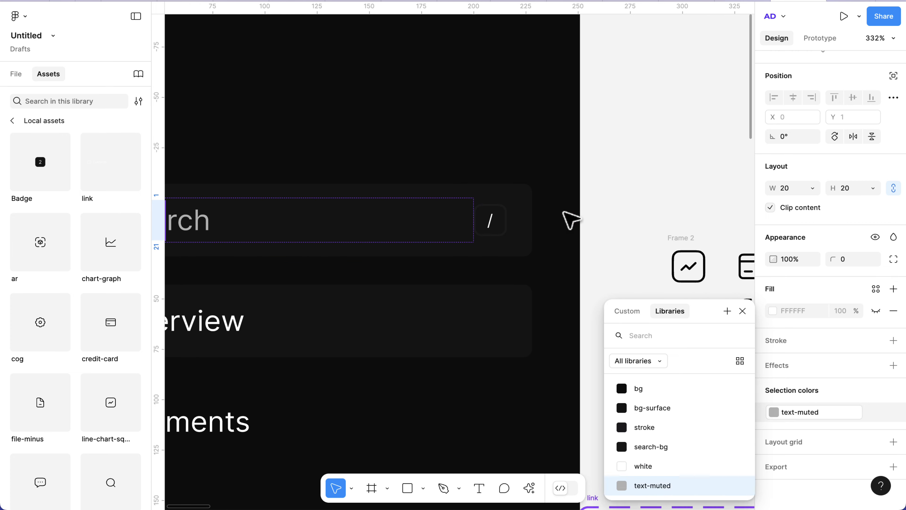
click(482, 230)
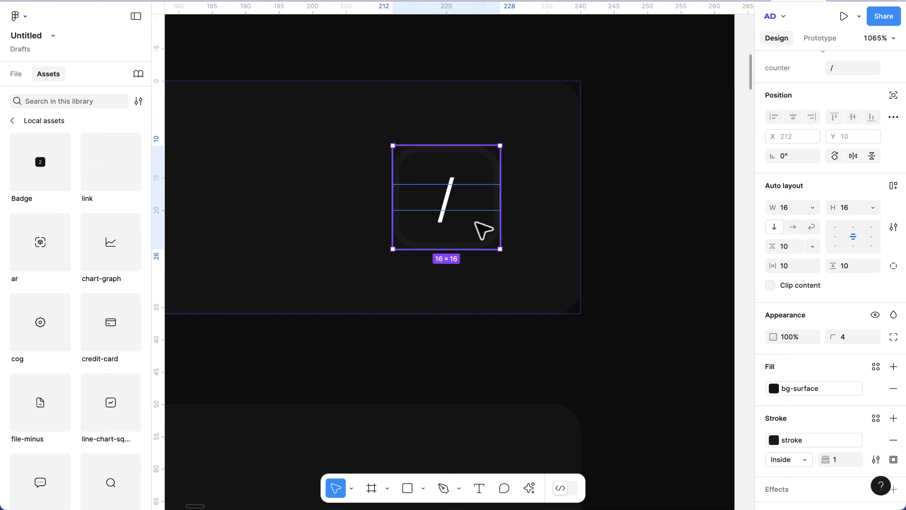
scroll(817, 393, up, 1)
click(817, 425)
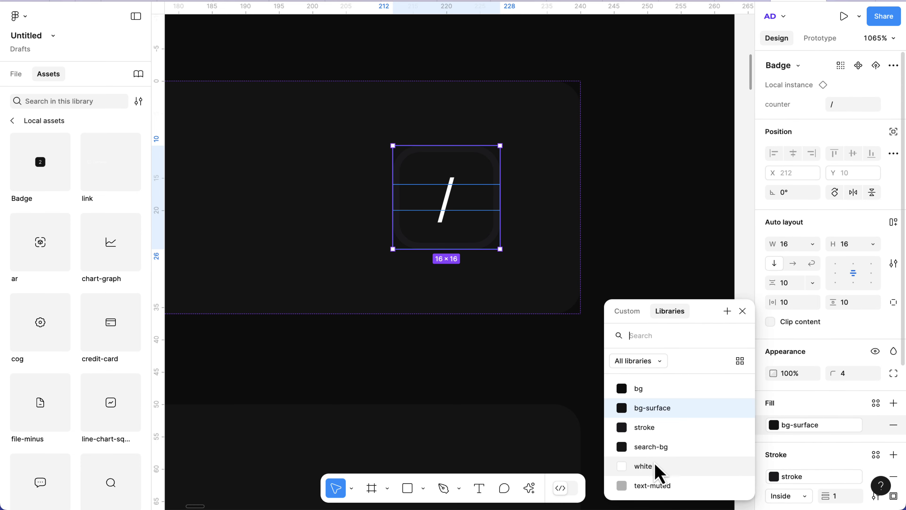
click(647, 435)
click(544, 268)
scroll(545, 268, down, 5)
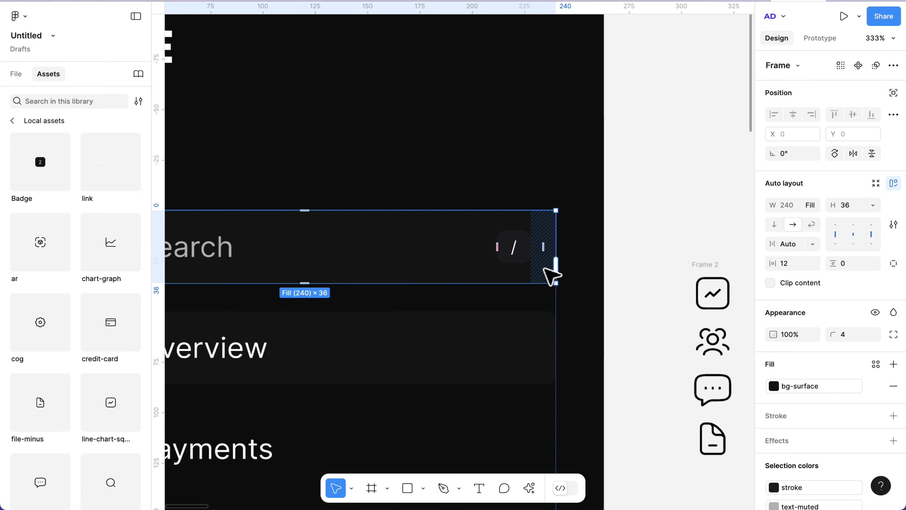
Step: Move the WISE heading down to Y 26 in Frame 1, keeping it at X 23
click(498, 167)
scroll(507, 175, down, 5)
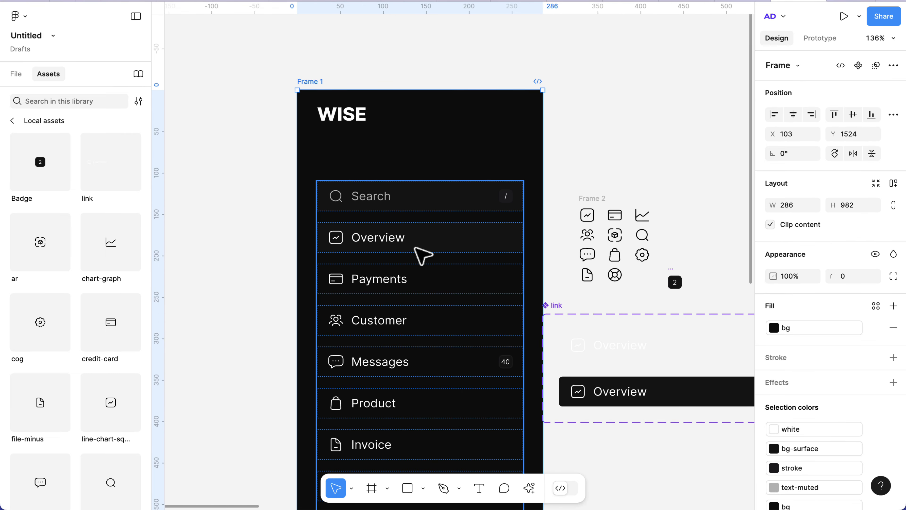
click(430, 263)
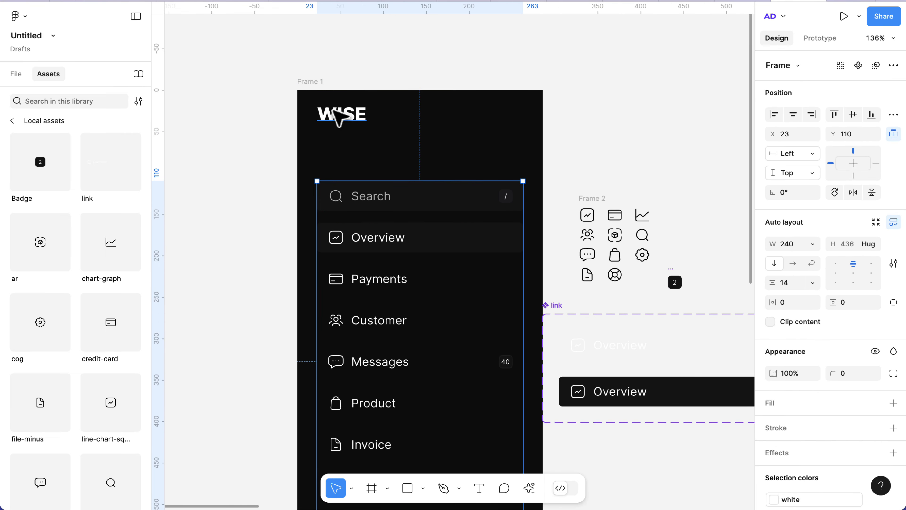
scroll(336, 118, up, 5)
click(346, 121)
drag(339, 115, 340, 116)
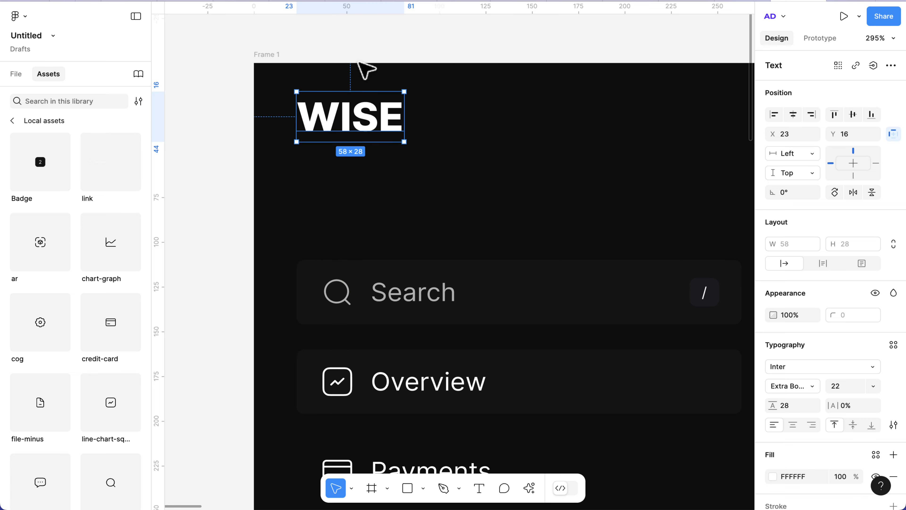
key(alt)
key(shift+Down)
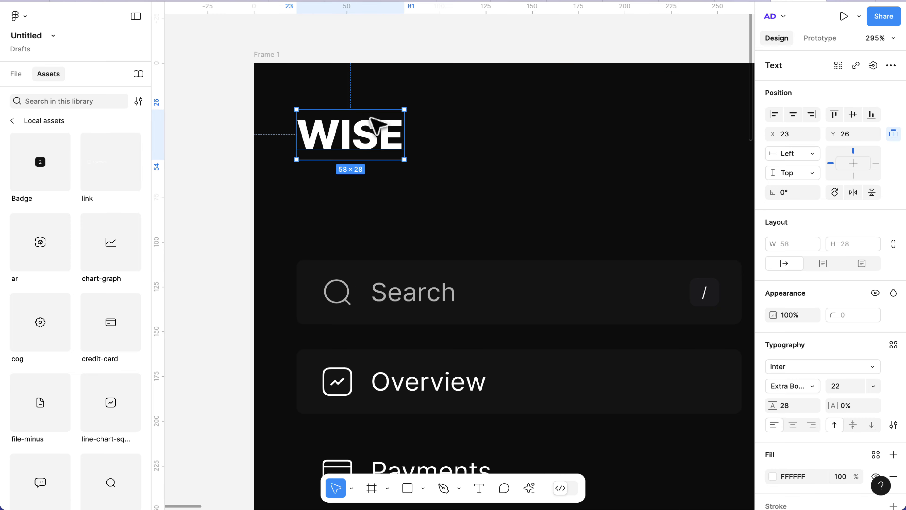
Step: Nudge the WISE heading up to Y 24 in Frame 1
key(Up)
key(Up)
key(alt)
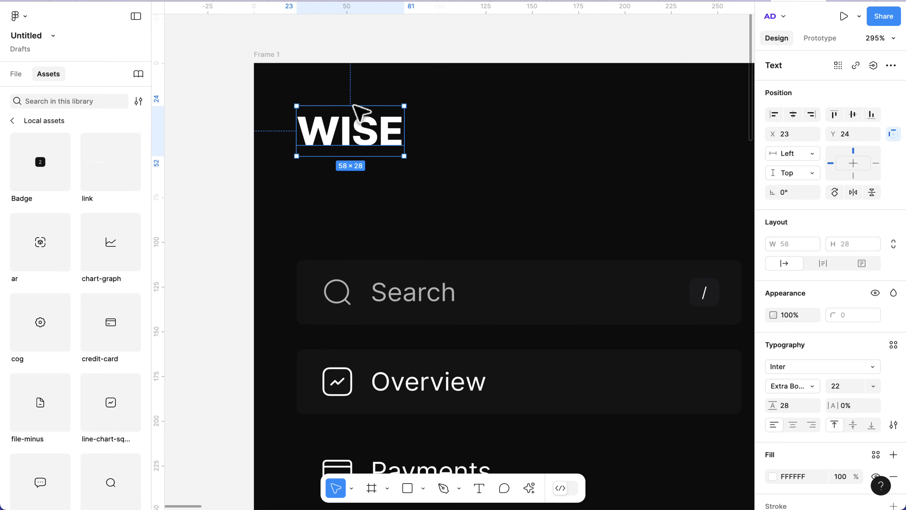
Step: Rename Frame 1 as Sidebar and turn it into a component
scroll(361, 107, down, 10)
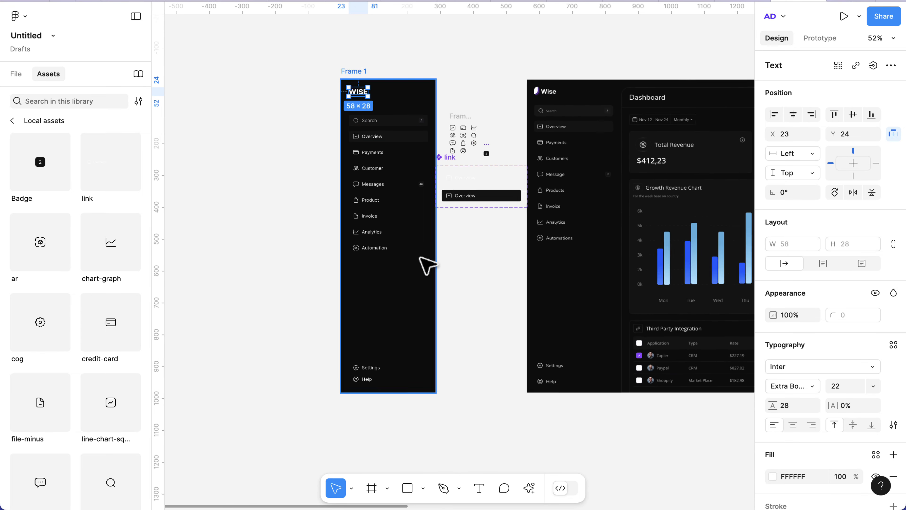
scroll(396, 209, up, 5)
scroll(384, 199, down, 5)
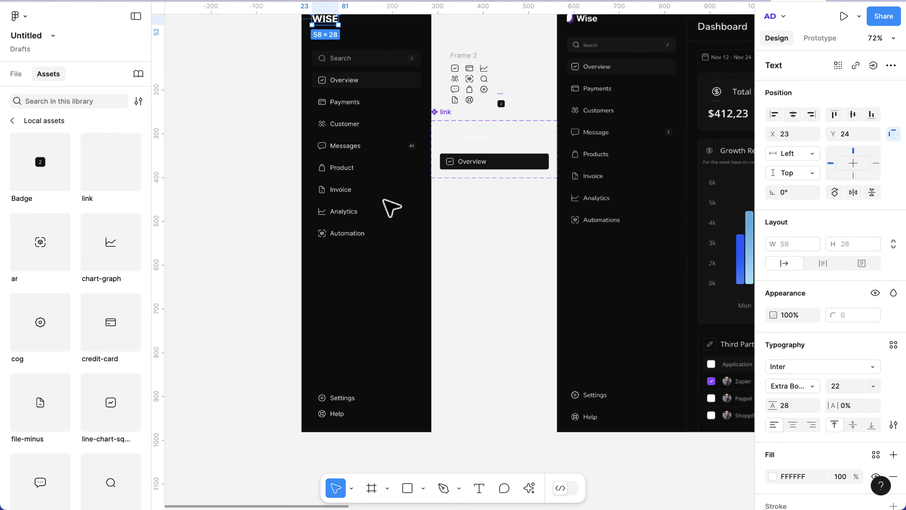
scroll(364, 151, up, 4)
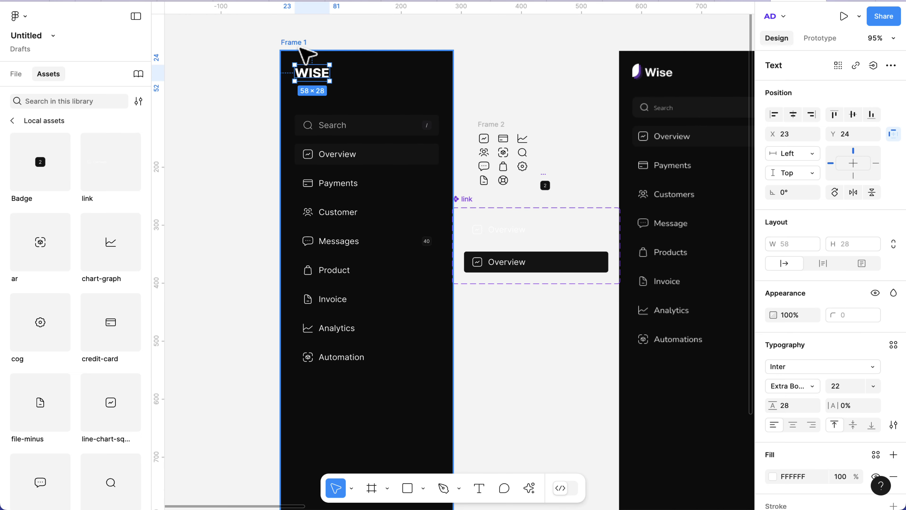
double_click(296, 42)
text(Si)
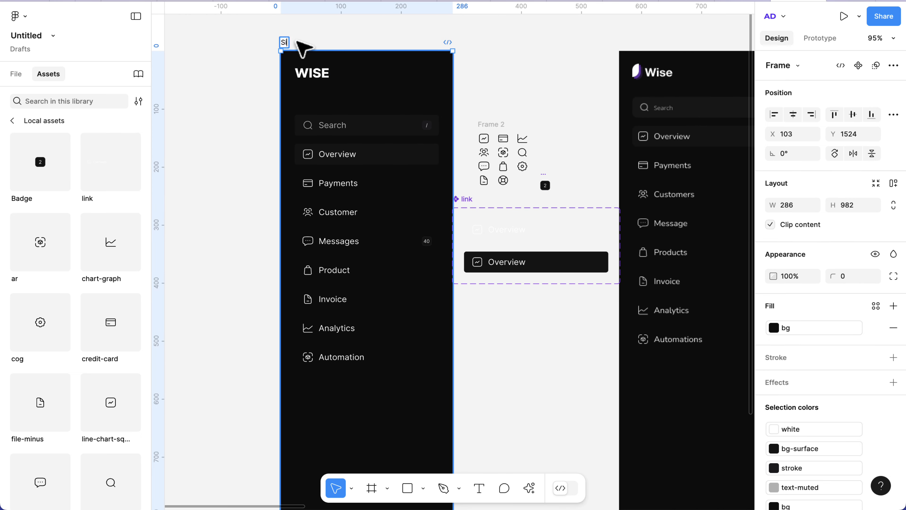
text(de)
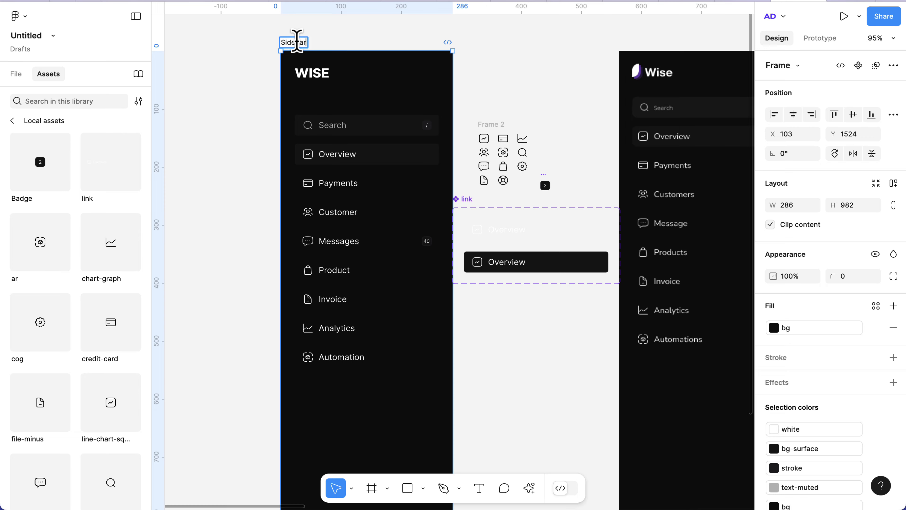
text(bar)
key(Return)
click(858, 66)
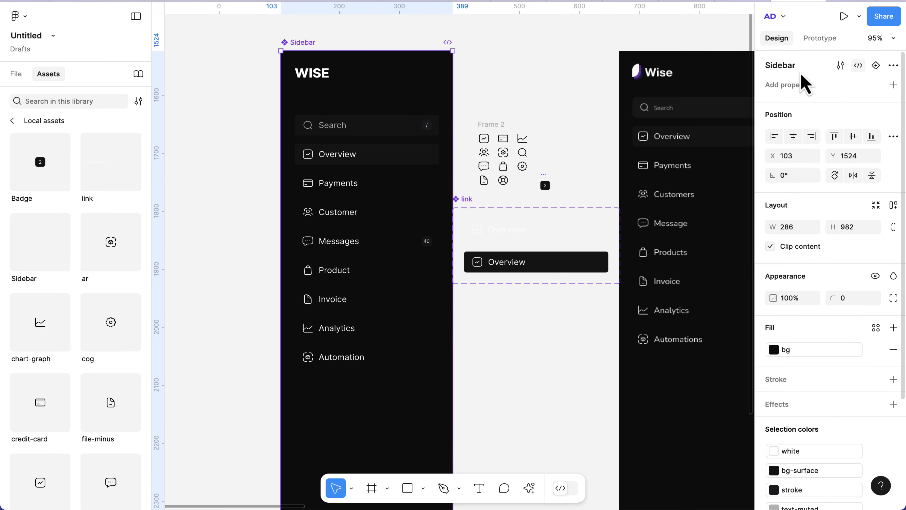
Step: Place an instance of the Sidebar component in the MacBook Pro 14" - 1 frame, aligned to its left edge and vertically centered
scroll(435, 227, down, 3)
scroll(435, 220, right, 10)
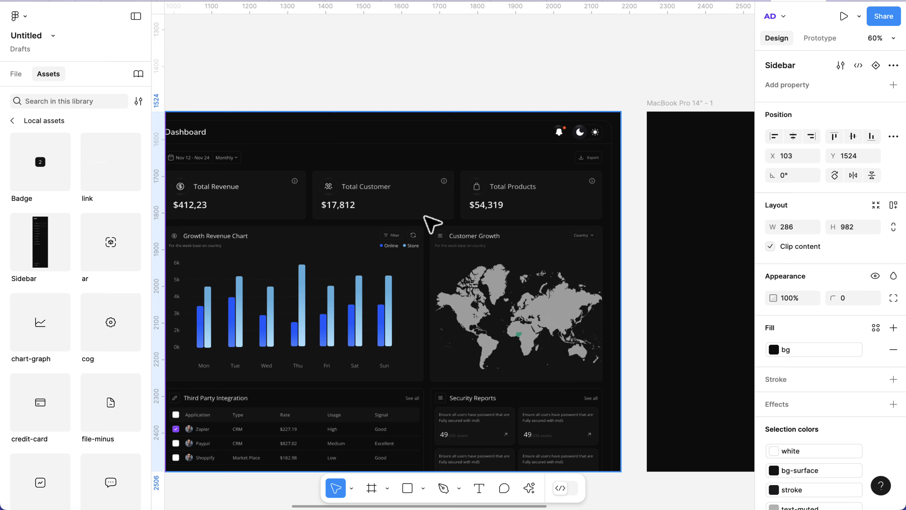
scroll(433, 223, down, 5)
scroll(453, 222, right, 5)
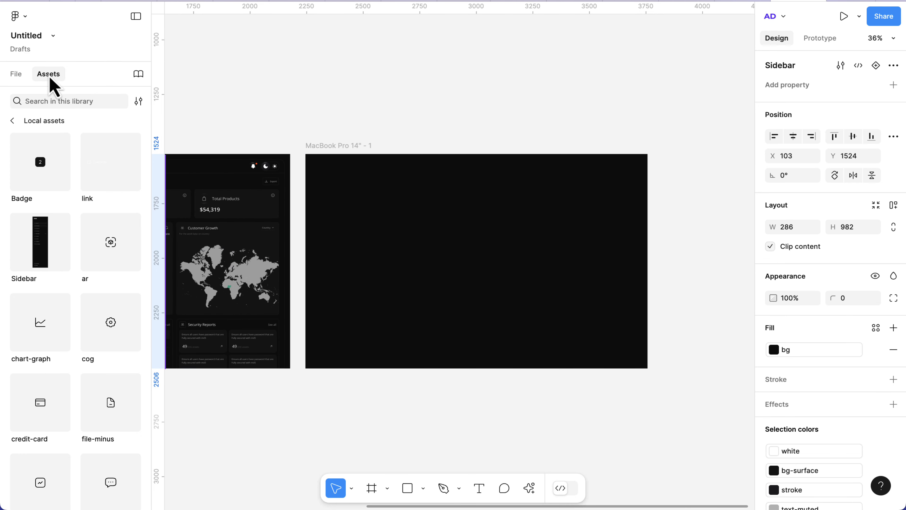
drag(34, 233, 308, 225)
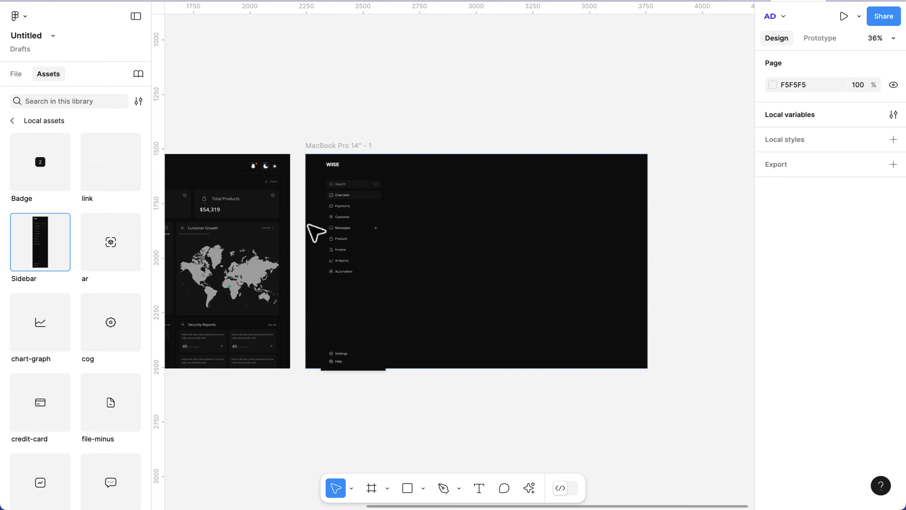
click(774, 134)
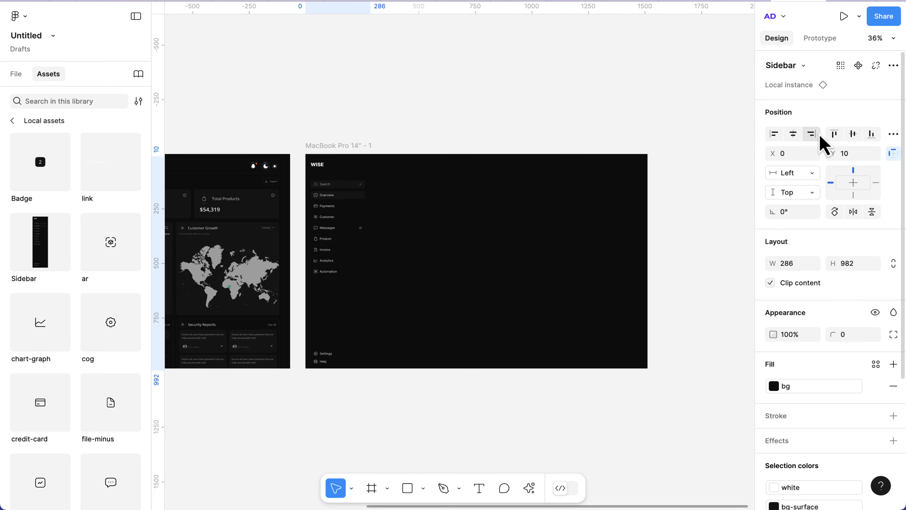
click(852, 135)
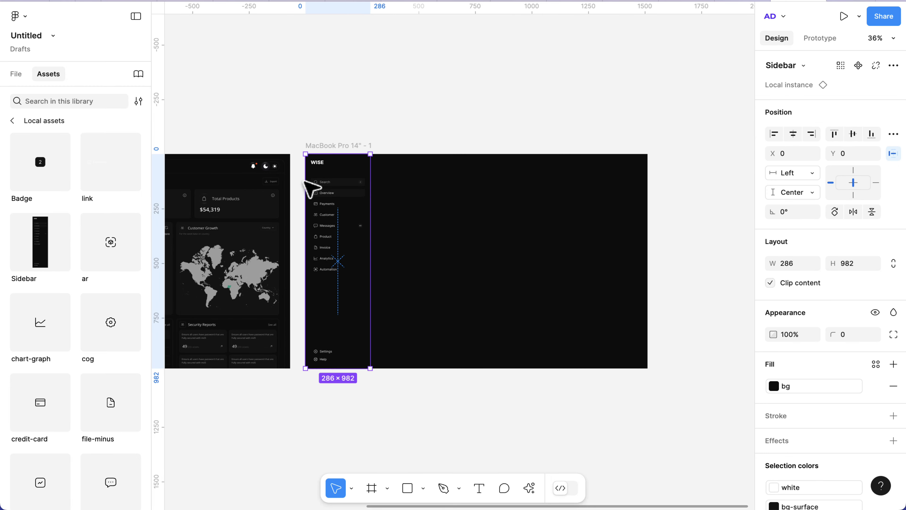
Step: Inspect the placed Sidebar instance in the MacBook Pro 14" - 1 frame and compare it with the reference dashboard
scroll(338, 188, up, 5)
scroll(338, 188, down, 3)
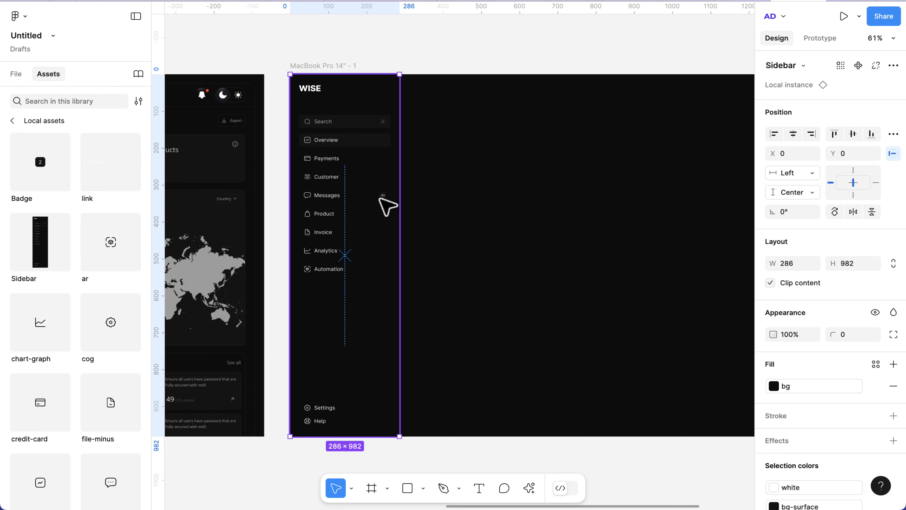
scroll(353, 202, up, 2)
scroll(353, 202, up, 3)
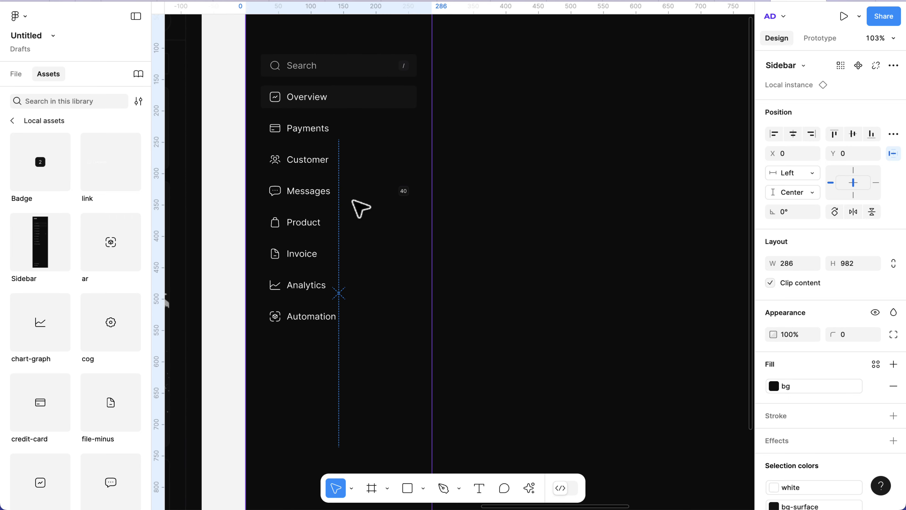
scroll(360, 209, down, 5)
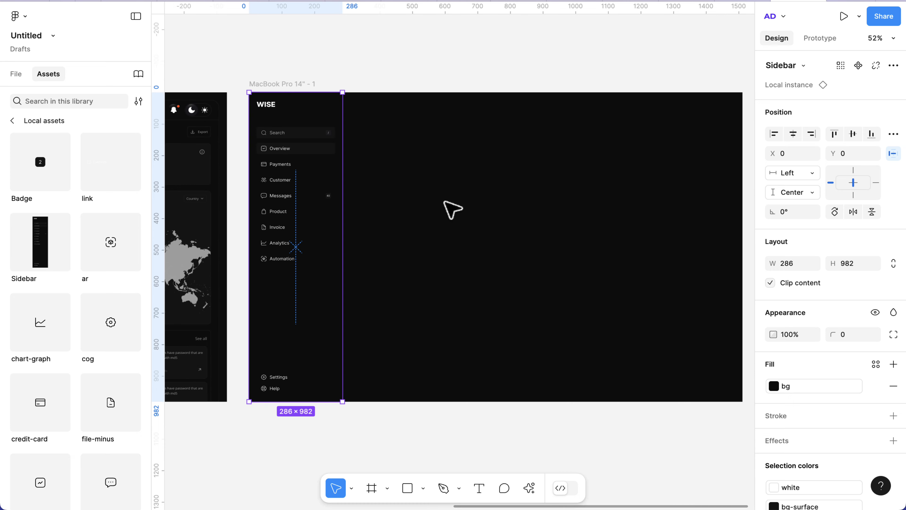
scroll(549, 166, right, 2)
scroll(562, 180, left, 10)
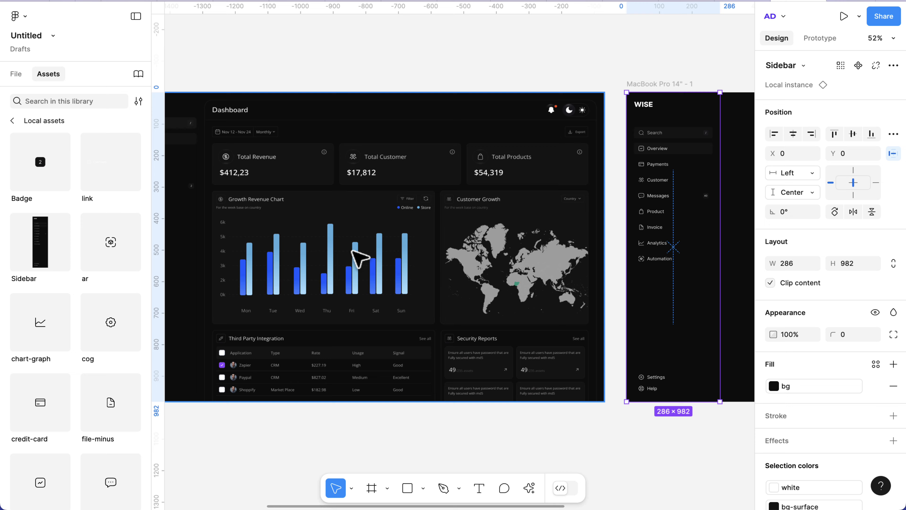
Step: Draw a frame about 904 × 520 in the empty area beside the sidebar and add a white fill
scroll(439, 239, right, 8)
scroll(421, 206, up, 2)
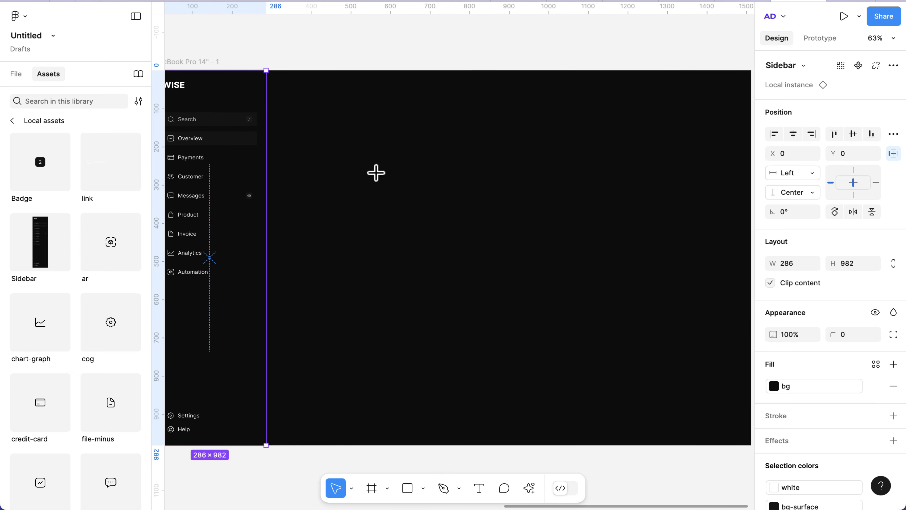
key(f)
drag(334, 136, 691, 335)
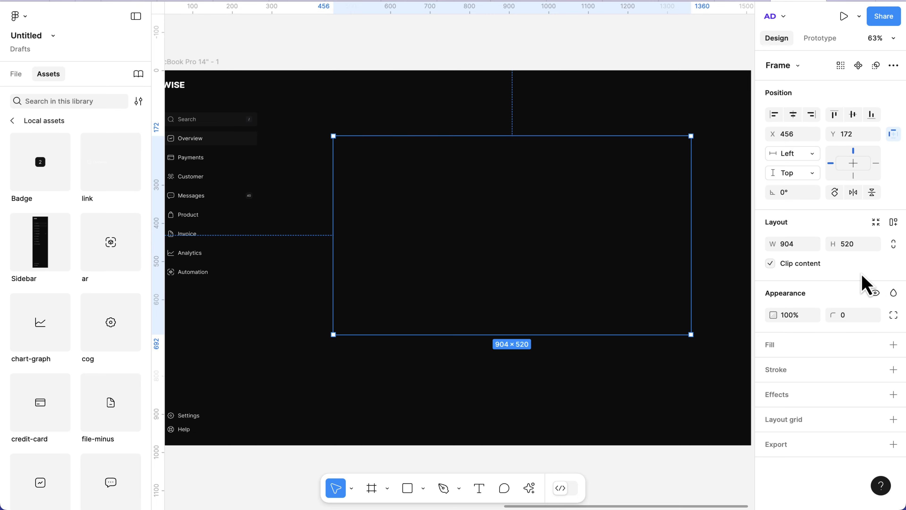
click(894, 344)
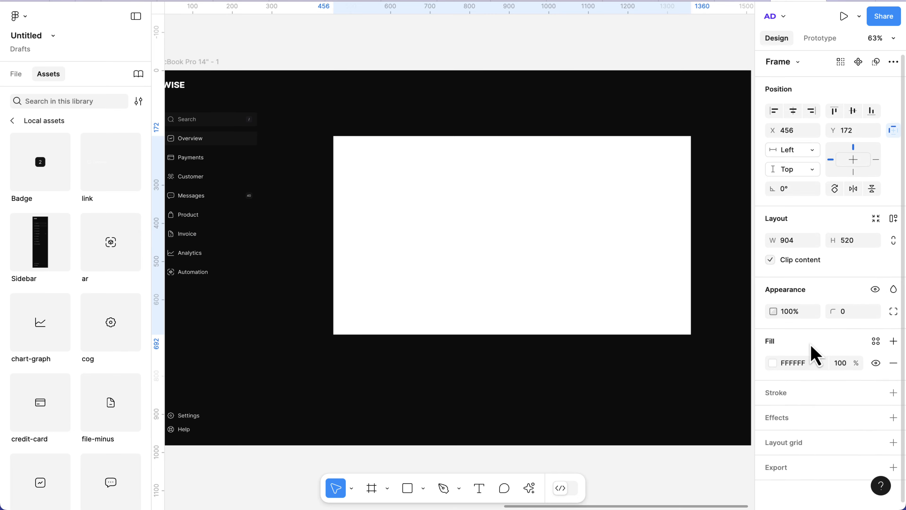
Step: Add a stroke to the new frame and colour it red FF0606
click(894, 392)
scroll(798, 405, down, 2)
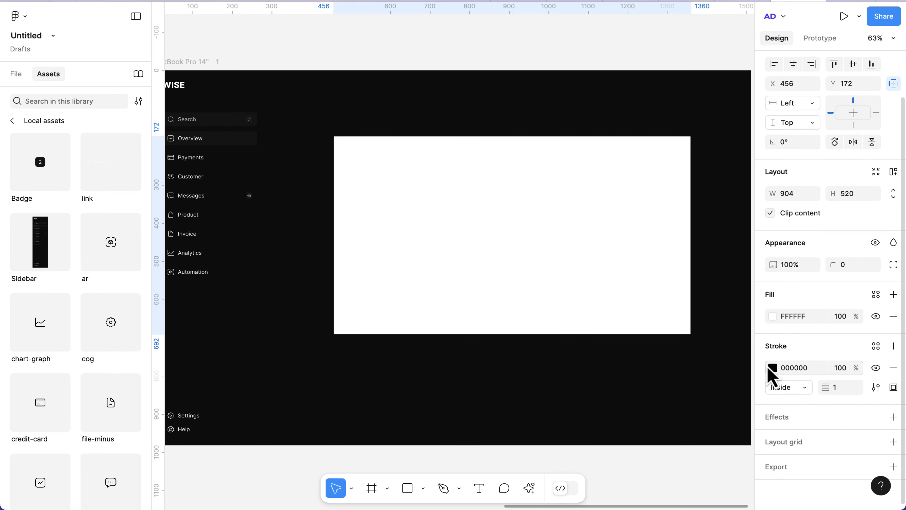
click(772, 368)
drag(730, 306, 752, 204)
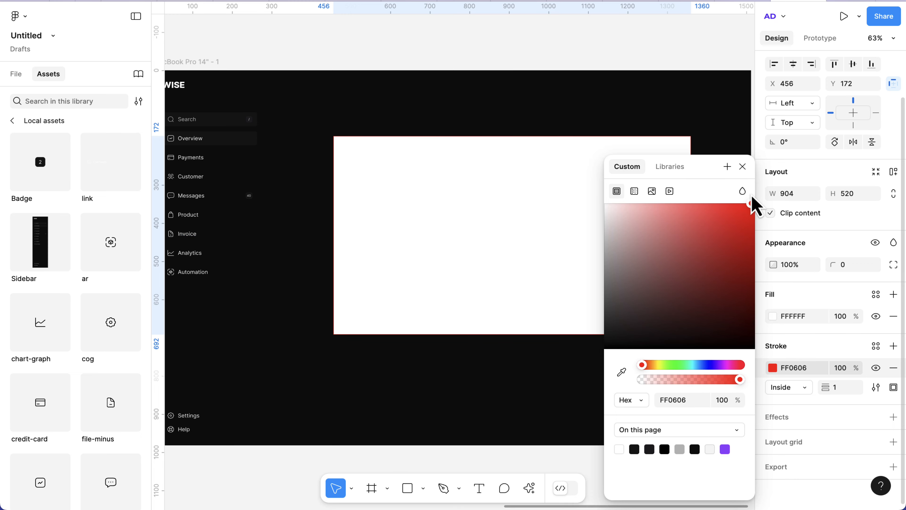
click(743, 167)
Step: Apply the bg colour style to the frame's fill
scroll(450, 193, up, 5)
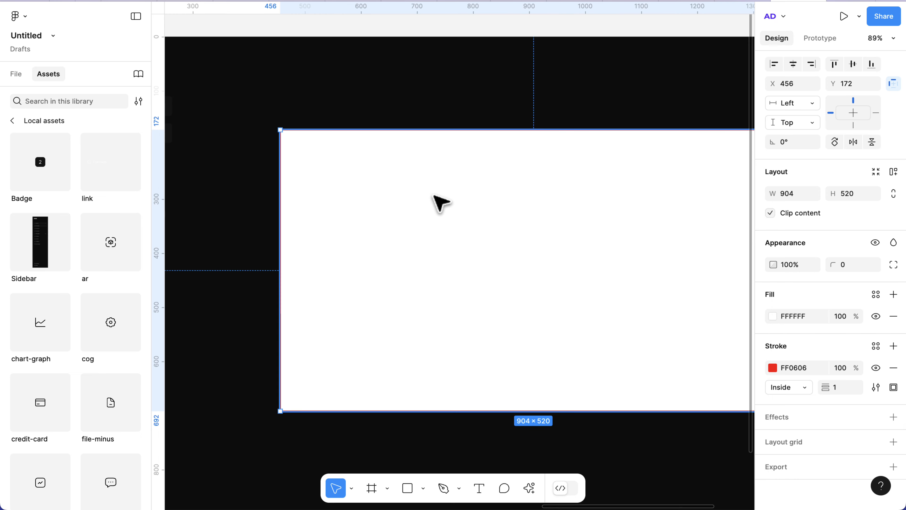
scroll(427, 190, down, 4)
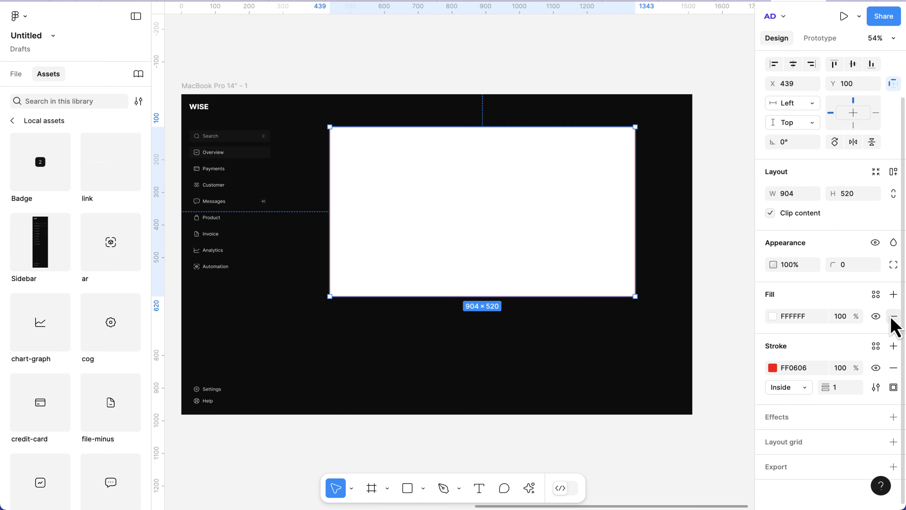
click(876, 294)
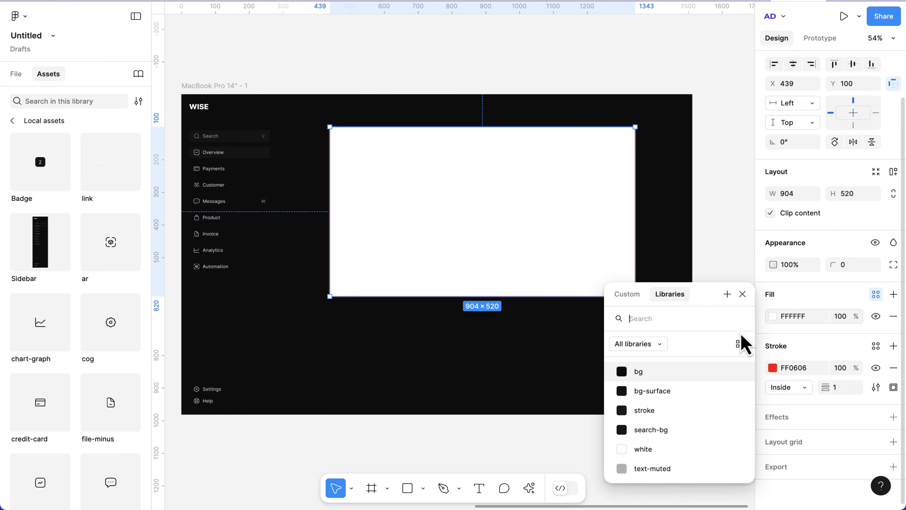
click(639, 372)
click(404, 346)
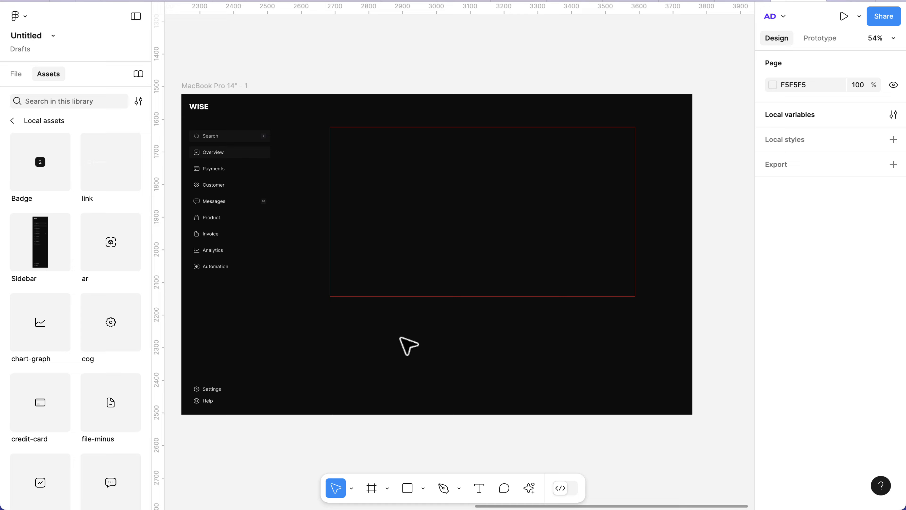
Step: Set the frame's width to 1202 and move it flush against the sidebar, at X 286 and about Y 76
click(407, 288)
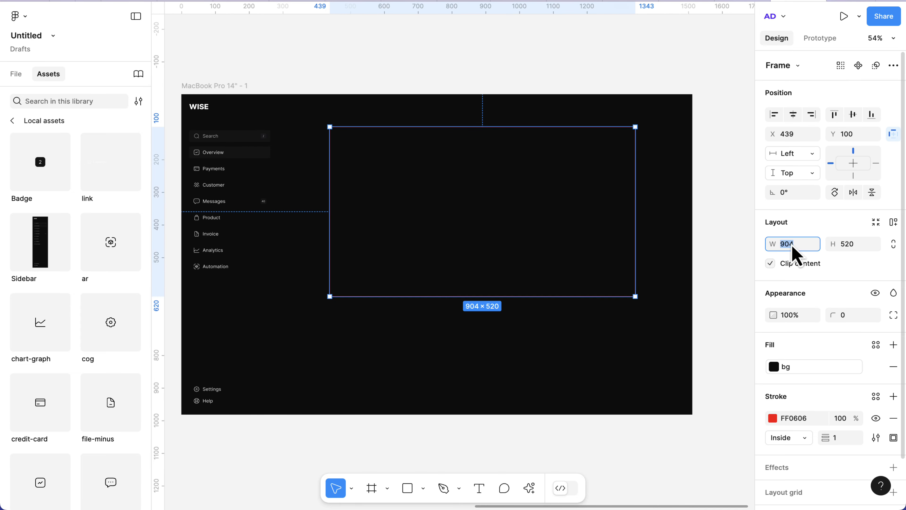
key(Return)
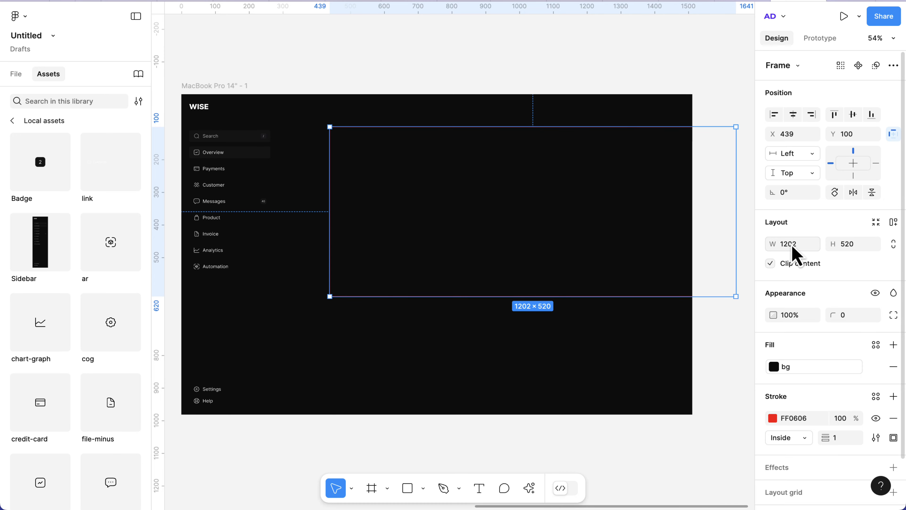
drag(505, 190, 448, 175)
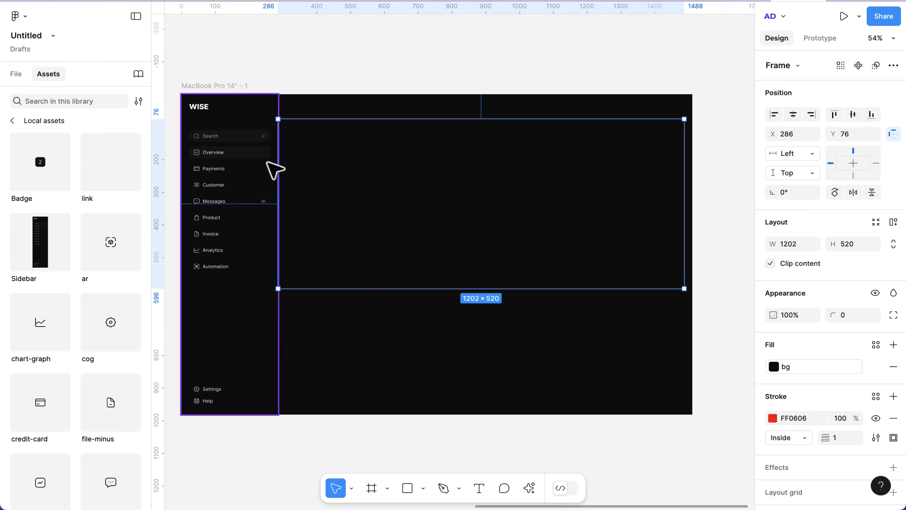
scroll(638, 178, right, 5)
scroll(592, 193, up, 5)
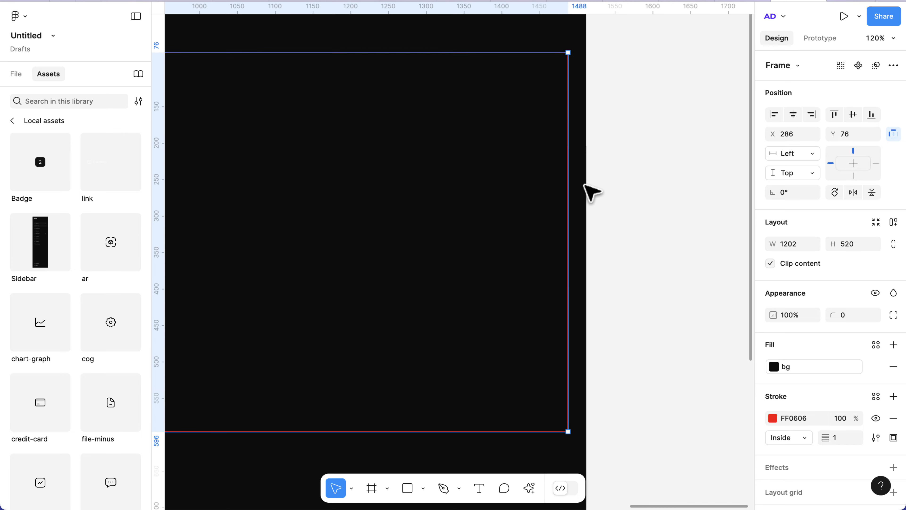
key(alt)
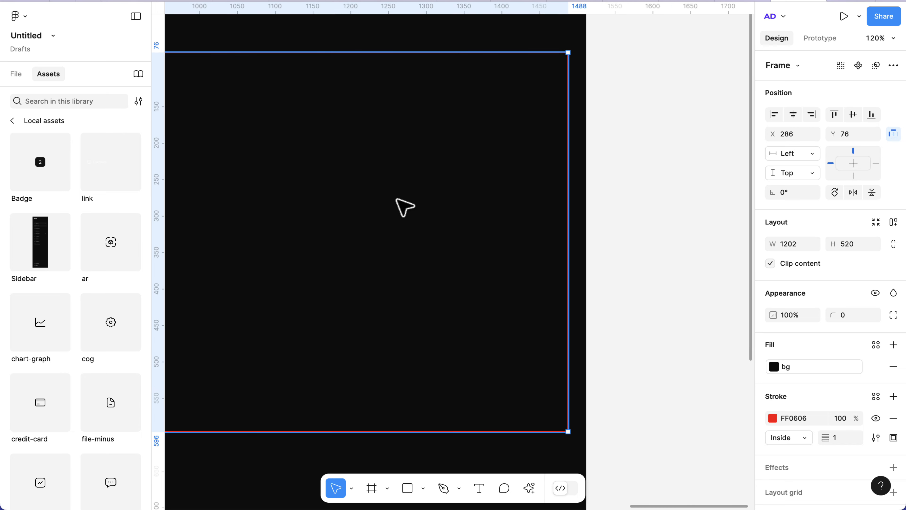
ctrl+scroll(389, 197, down, 6)
scroll(377, 182, left, 3)
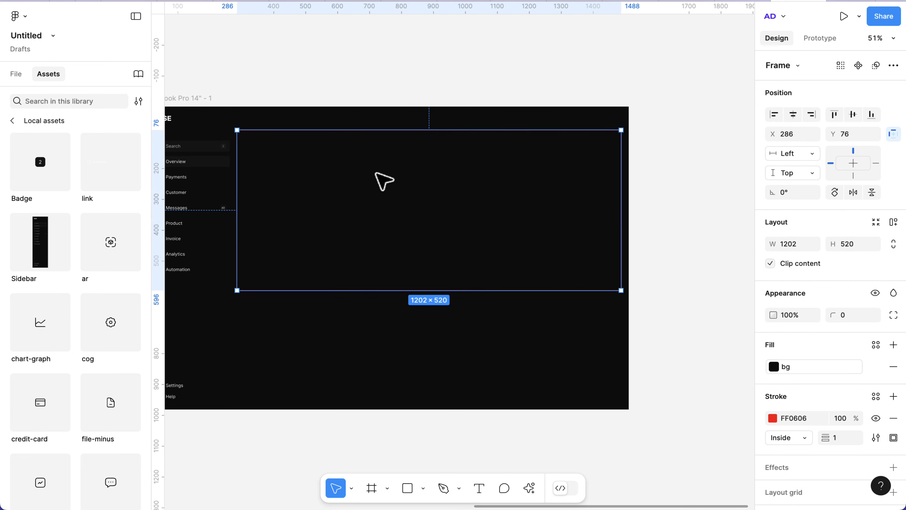
Step: Move the frame up to Y 24, checking its distance to the MacBook Pro frame's edges
drag(378, 193, 380, 178)
scroll(417, 121, up, 3)
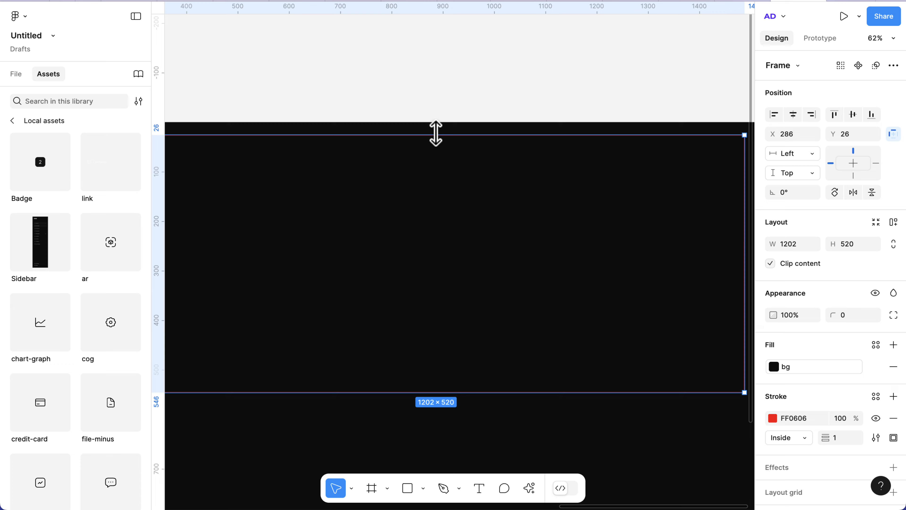
key(alt)
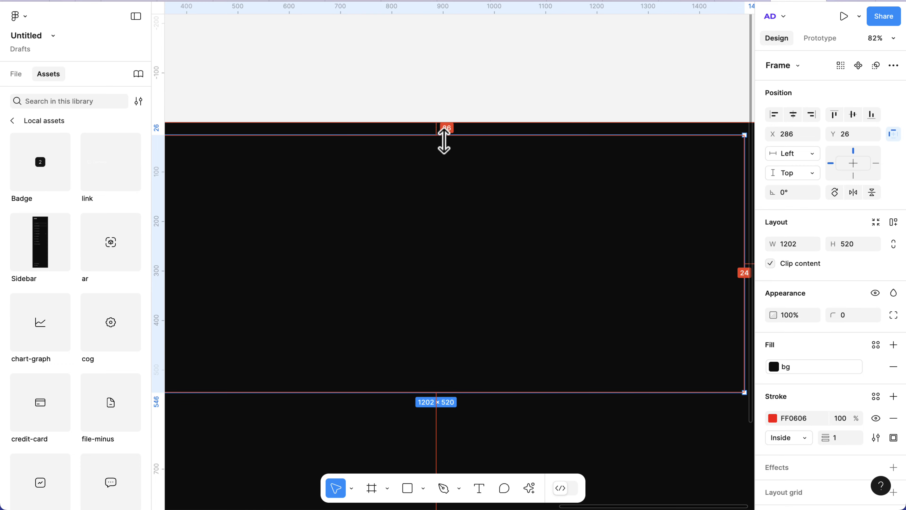
key(Up)
key(Up)
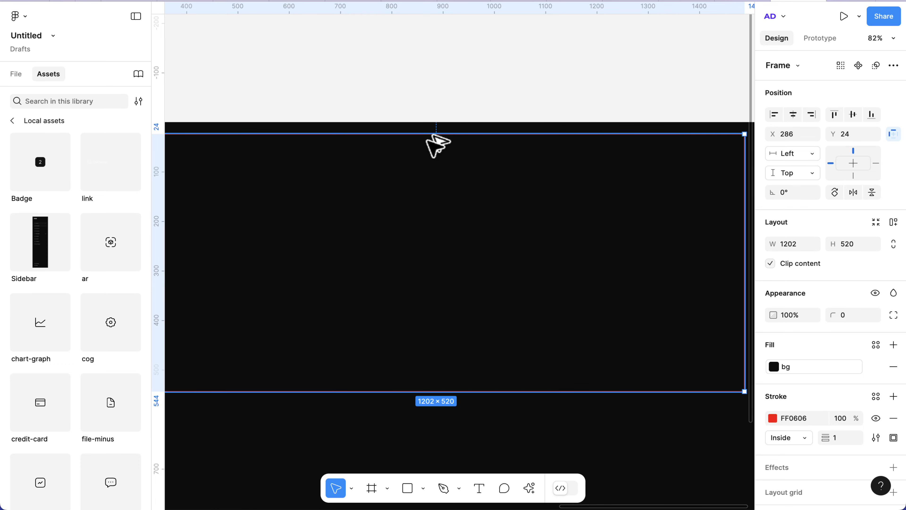
key(alt)
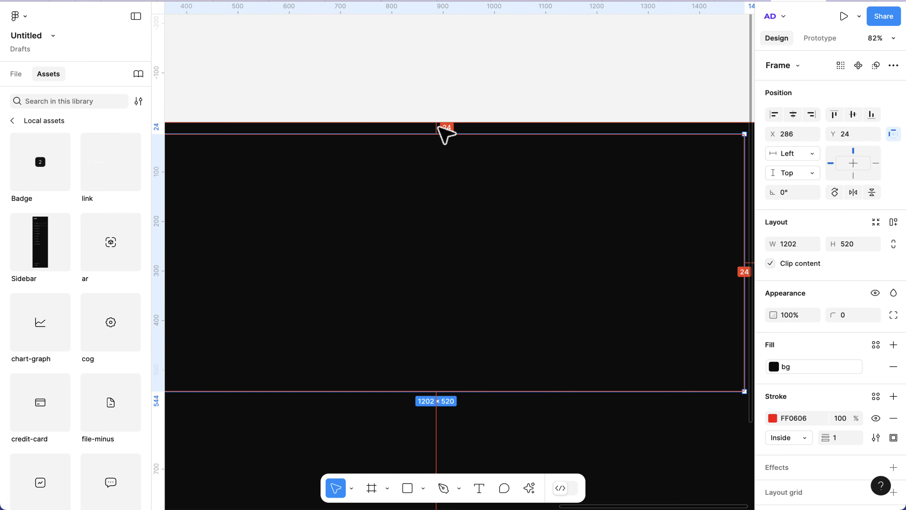
Step: Set the content frame's corner radius to 24
scroll(465, 233, down, 4)
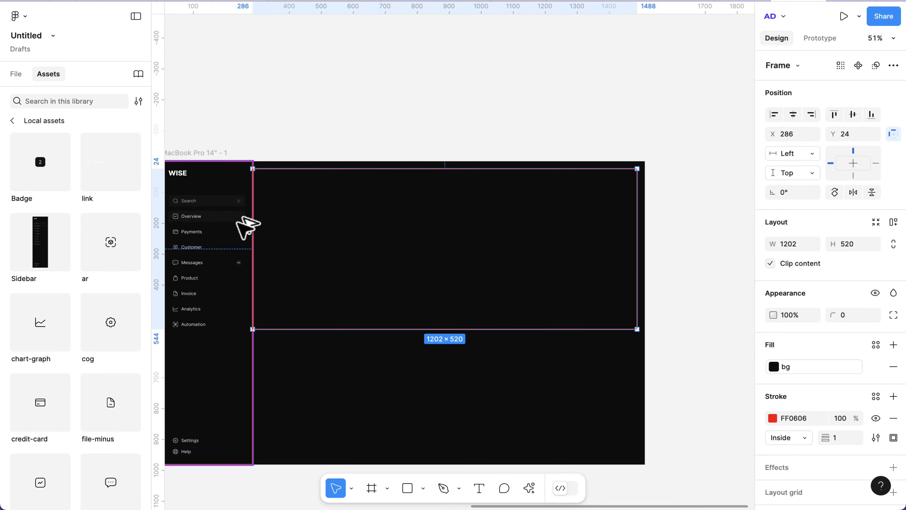
scroll(236, 222, up, 3)
scroll(243, 271, down, 2)
scroll(244, 304, up, 4)
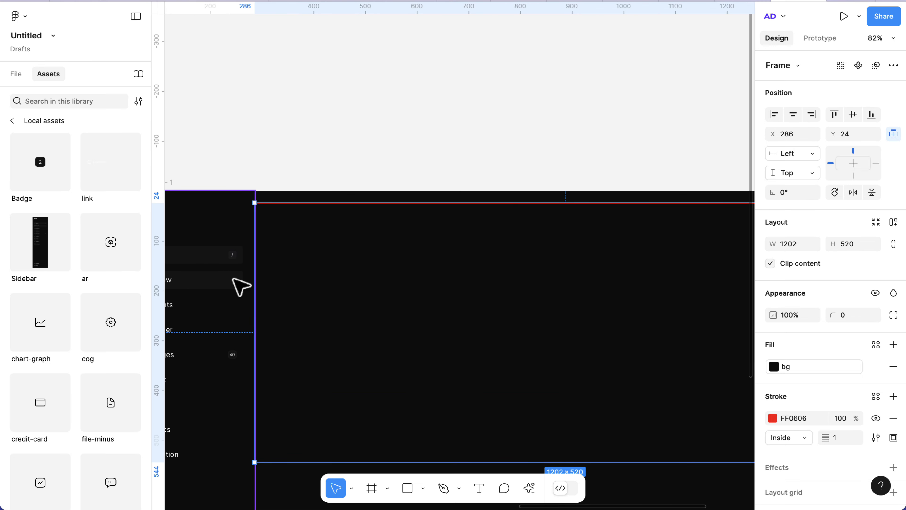
scroll(233, 280, left, 3)
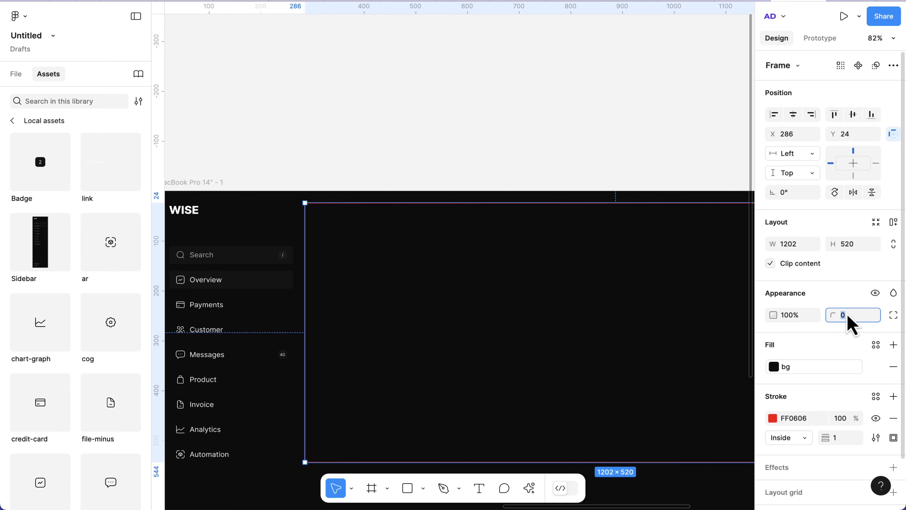
text(24)
key(Return)
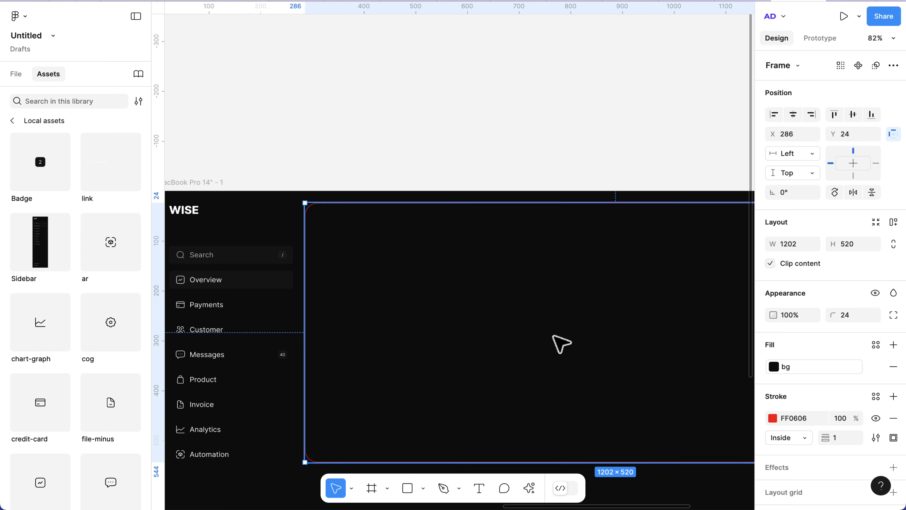
Step: Set the content frame's bottom-left and bottom-right corner radii to 0 individually
scroll(319, 429, down, 2)
scroll(333, 168, right, 5)
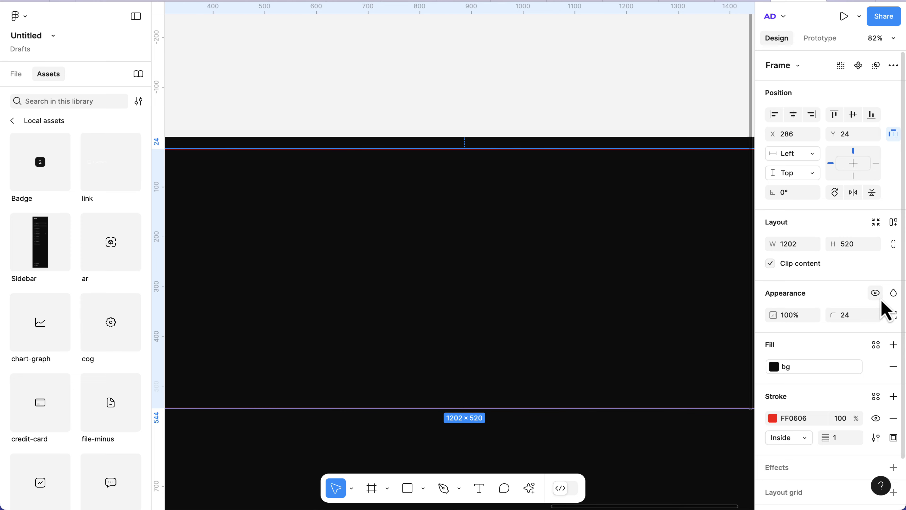
click(893, 316)
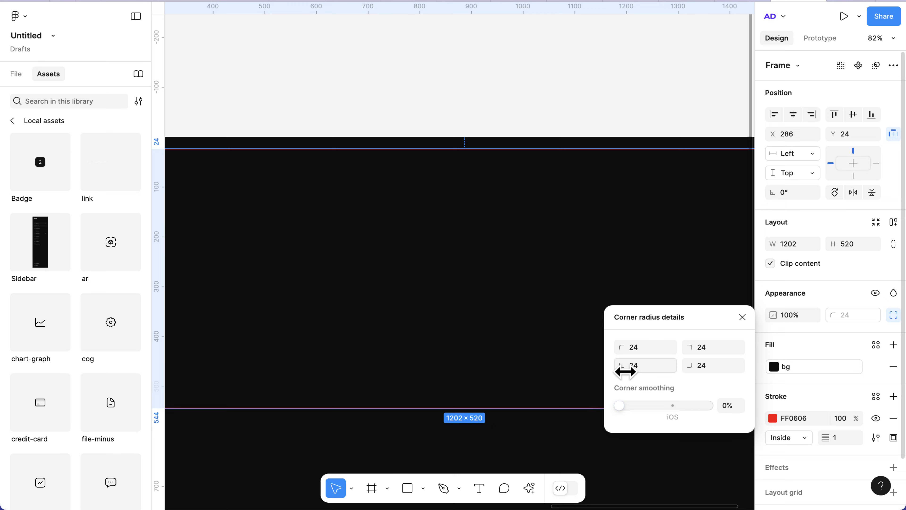
click(646, 366)
scroll(439, 374, left, 5)
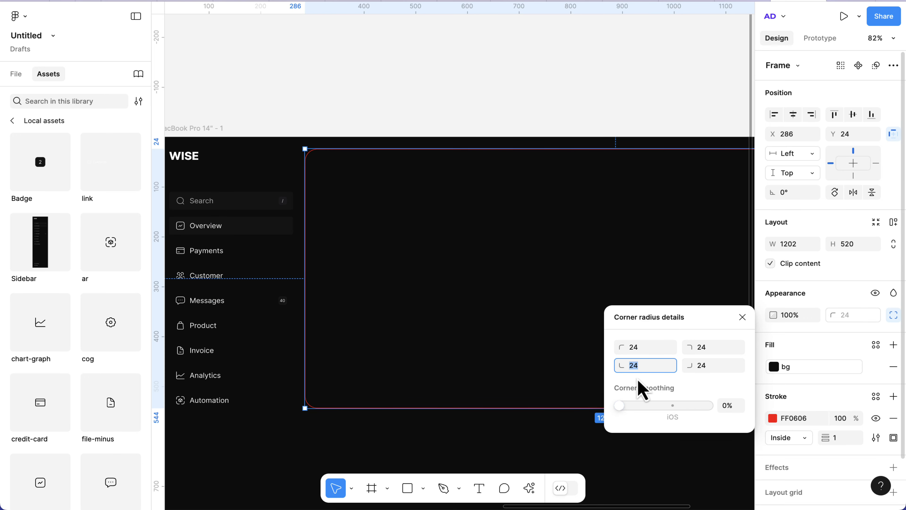
text(0)
key(Return)
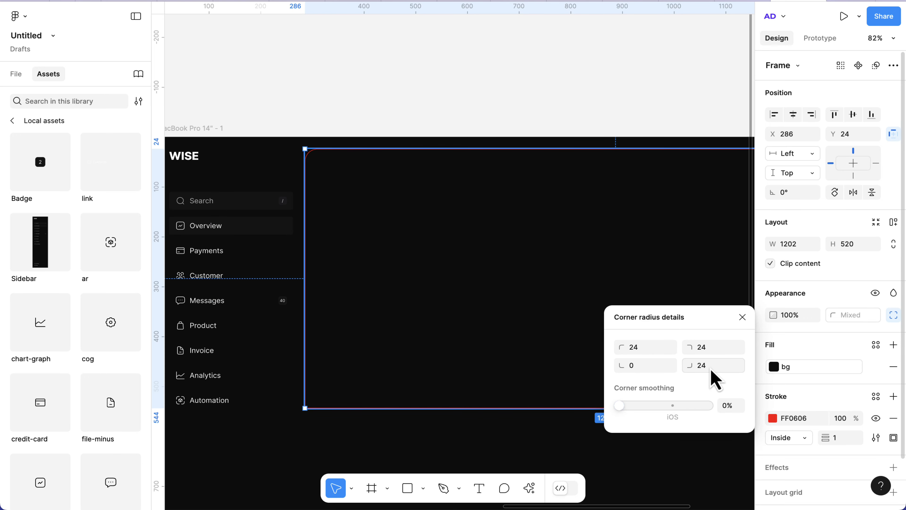
text(0)
key(Return)
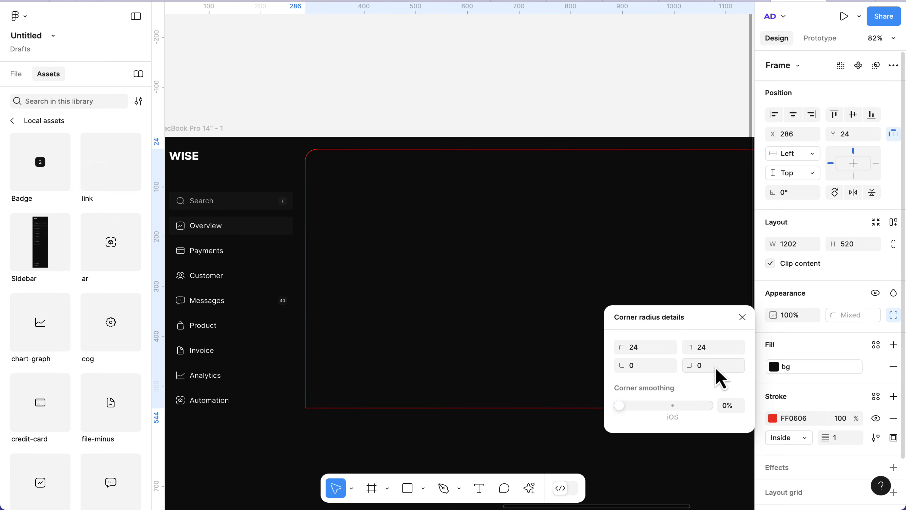
scroll(439, 299, down, 5)
click(394, 428)
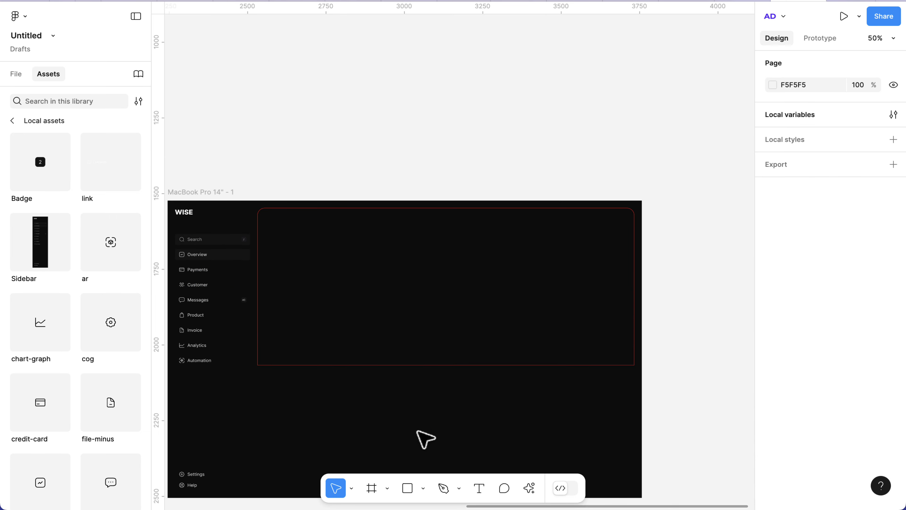
Step: Apply the stroke colour style to the content frame's outline
click(413, 365)
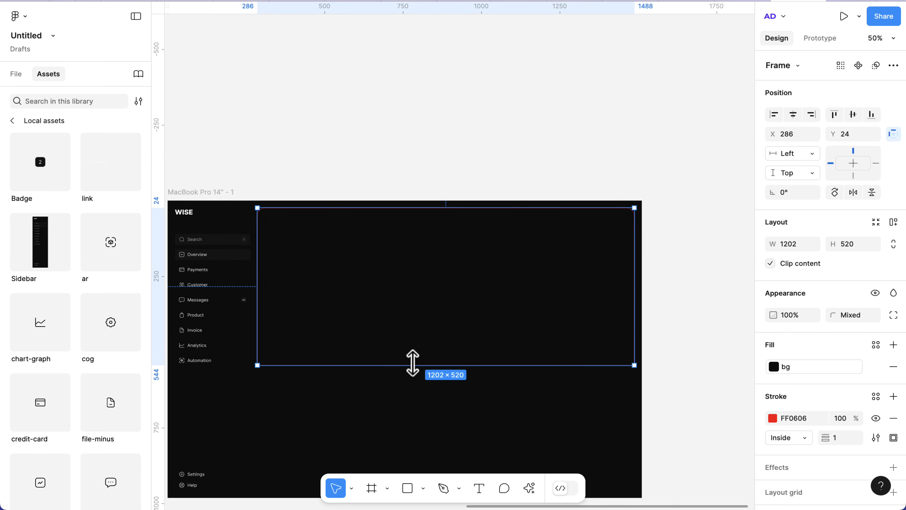
click(876, 397)
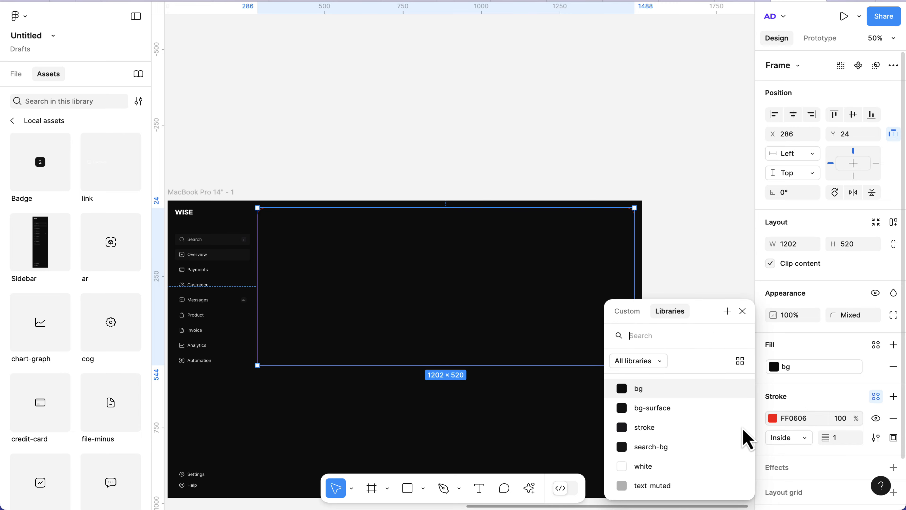
click(624, 428)
Step: Extend the content frame's bottom edge downward to a height of 934, and inspect the layout around the sidebar
scroll(587, 400, down, 3)
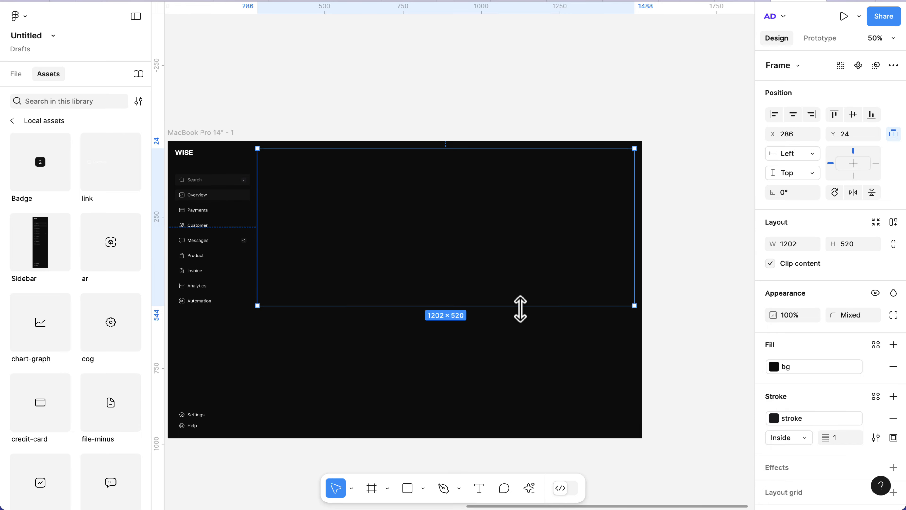
drag(520, 309, 535, 431)
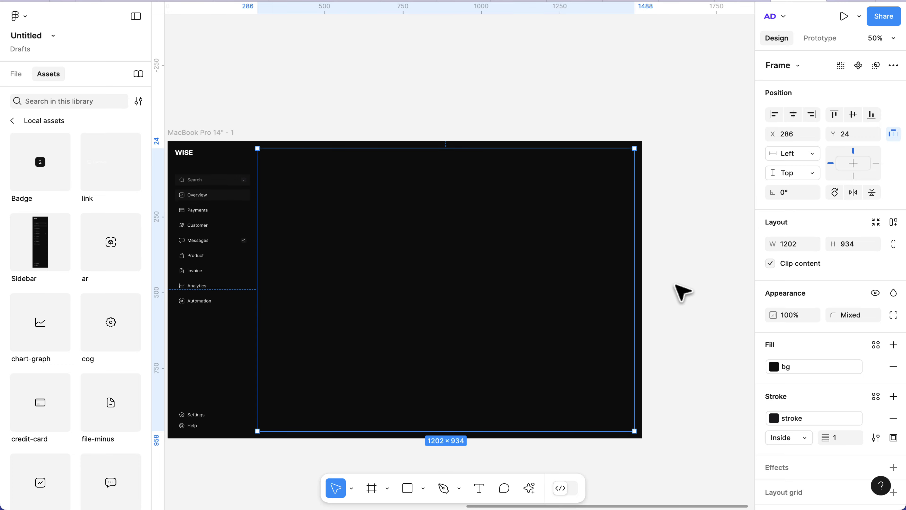
click(682, 289)
scroll(268, 214, up, 3)
scroll(260, 206, up, 3)
scroll(339, 215, left, 5)
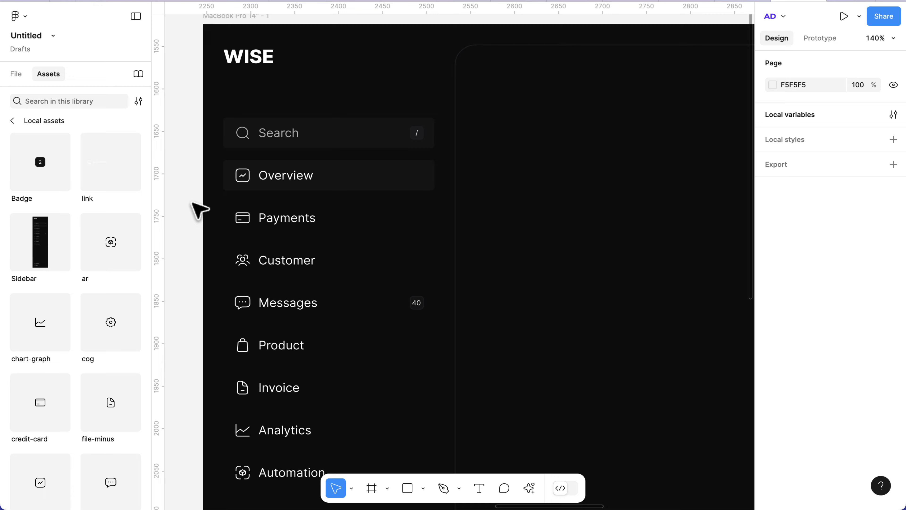
scroll(198, 210, up, 1)
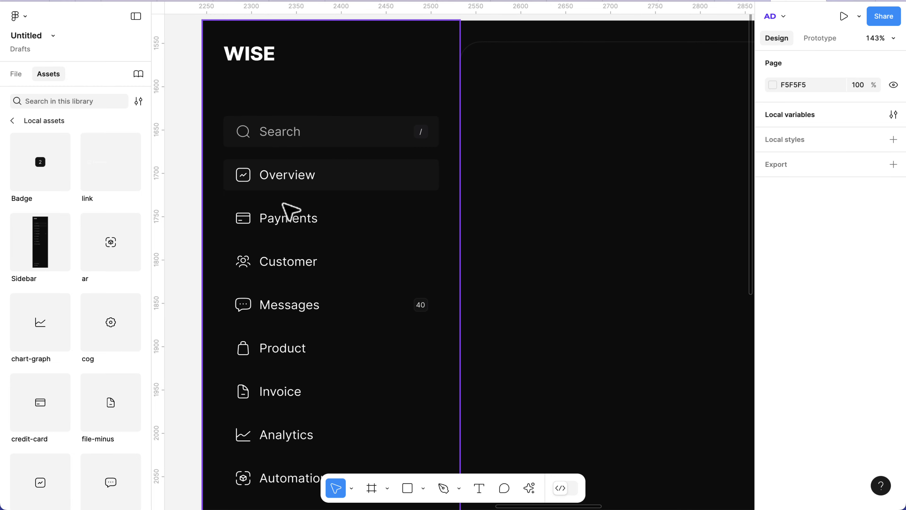
Step: Move the content frame out of the MacBook Pro artboard onto the empty canvas below it
scroll(196, 204, down, 10)
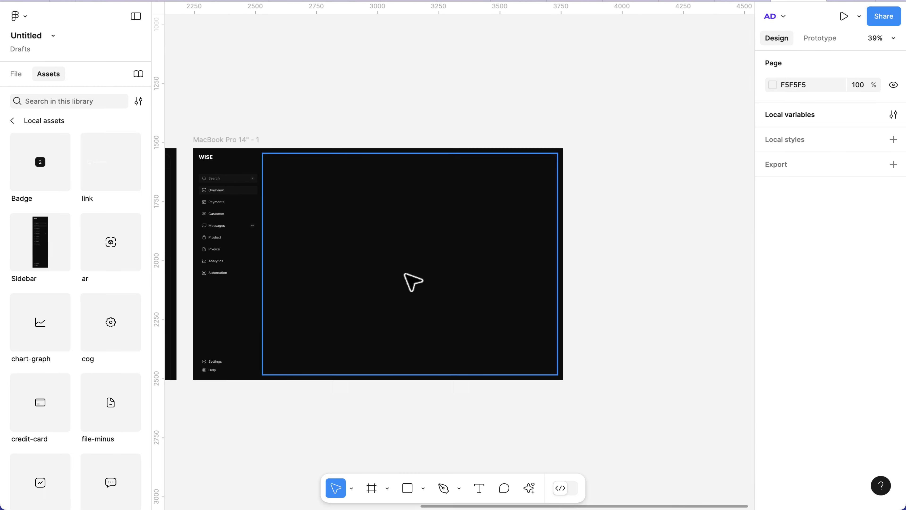
scroll(417, 276, down, 5)
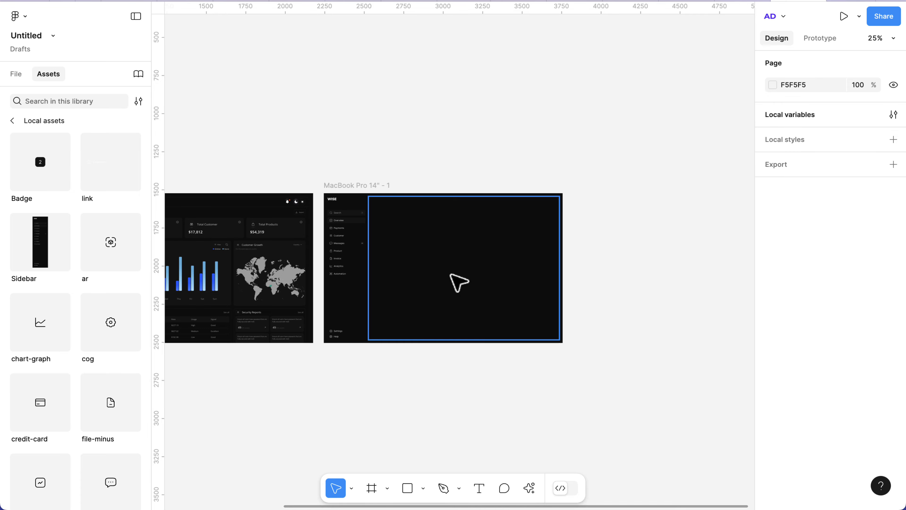
click(458, 283)
scroll(457, 284, left, 3)
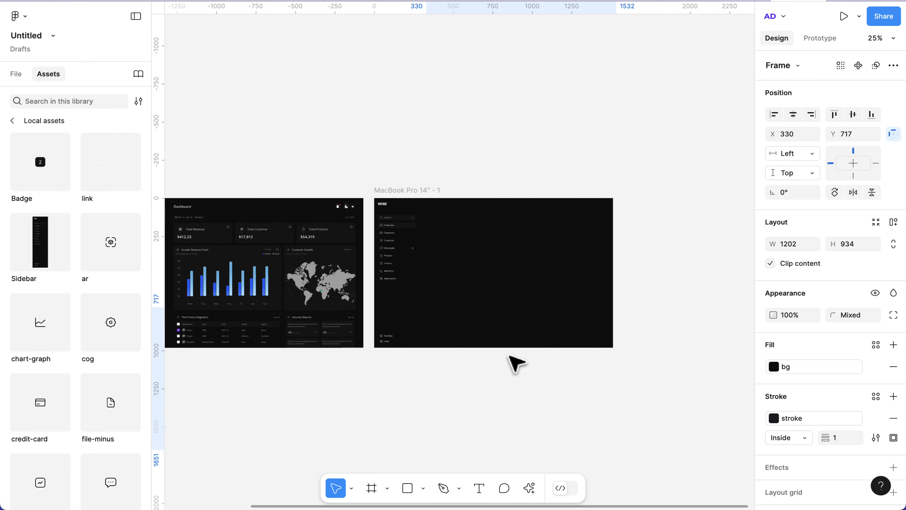
drag(509, 356, 495, 403)
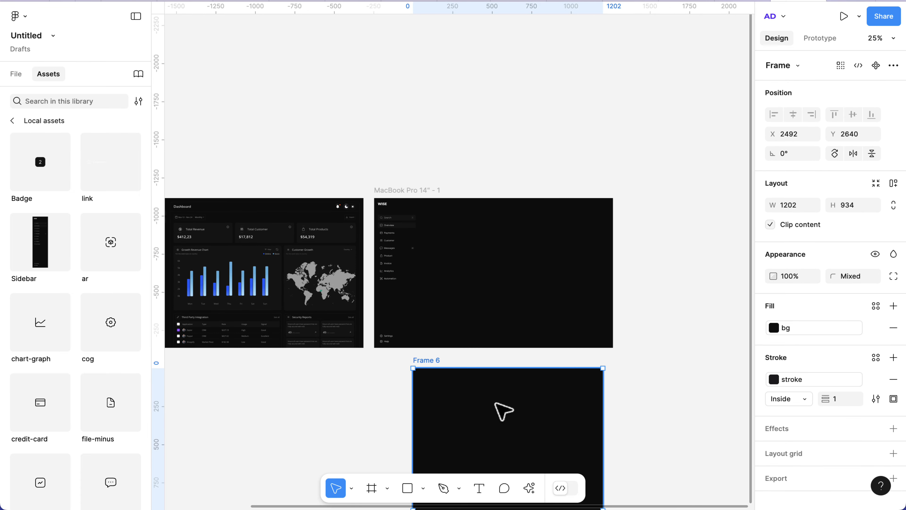
scroll(504, 406, down, 3)
scroll(474, 361, down, 3)
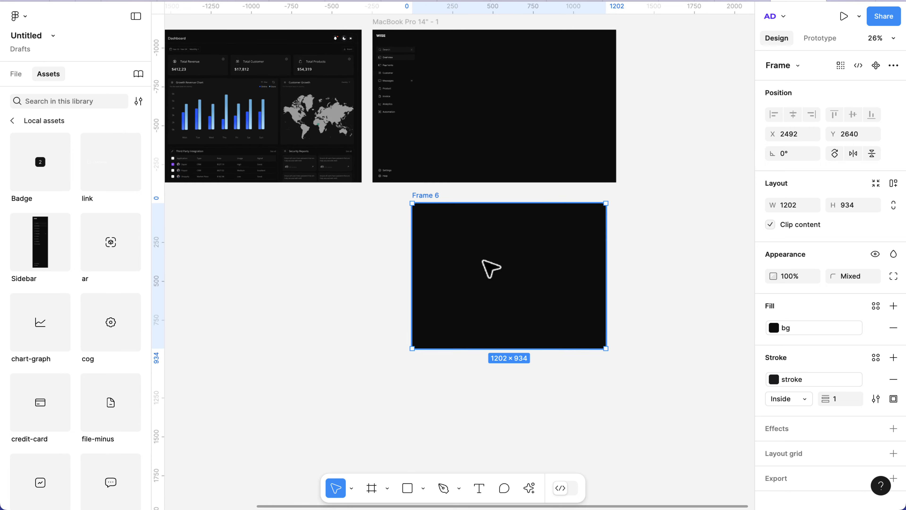
Step: Move the reference dashboard image down beside the detached content frame
scroll(486, 262, up, 5)
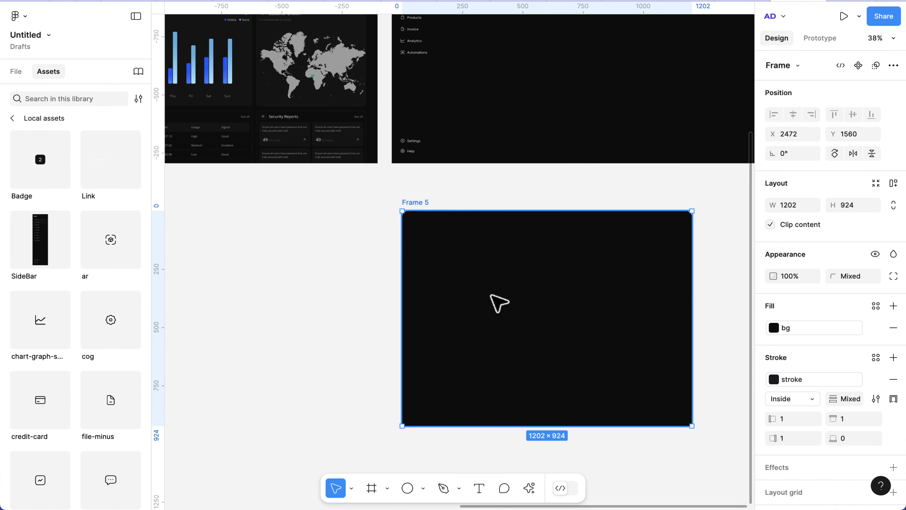
scroll(499, 303, left, 2)
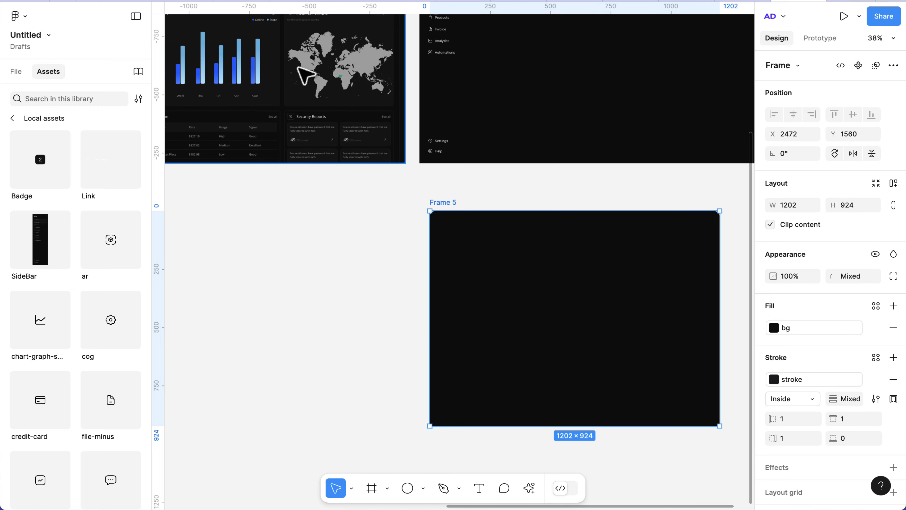
click(307, 66)
drag(307, 66, 300, 344)
scroll(300, 344, down, 2)
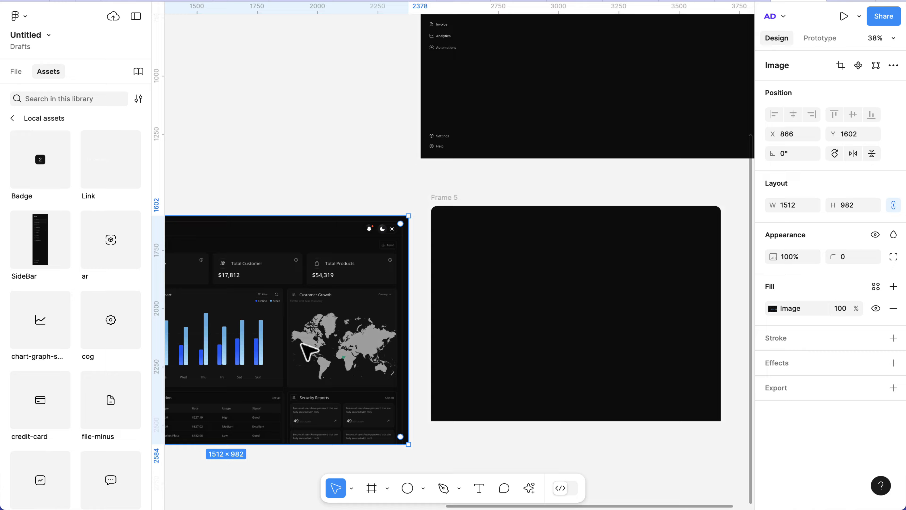
scroll(300, 344, left, 2)
scroll(309, 352, left, 2)
scroll(308, 352, down, 1)
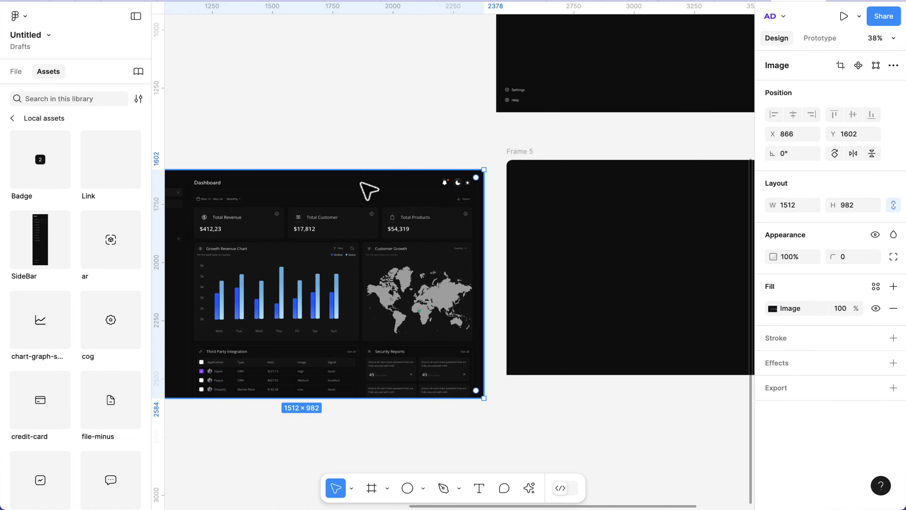
Step: Draw a frame about 629 × 71 in the upper part of the content frame and add a white fill
scroll(556, 202, right, 5)
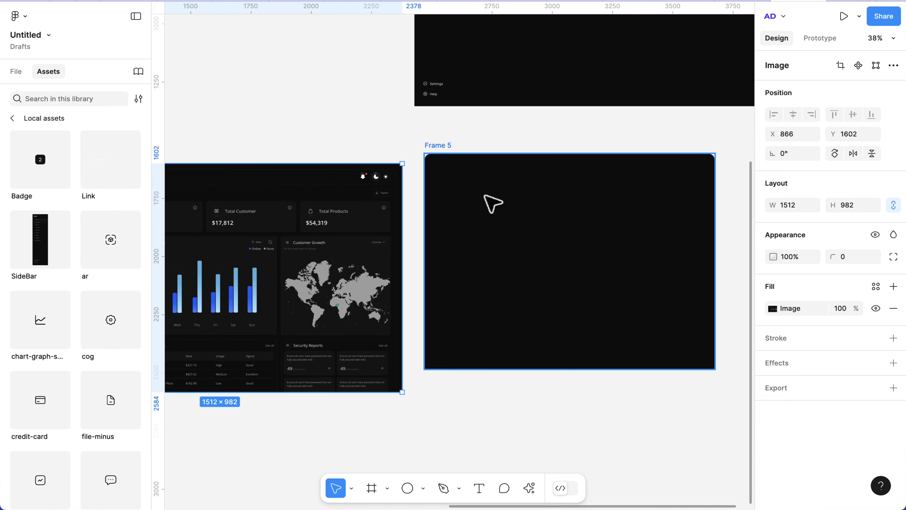
scroll(493, 204, up, 3)
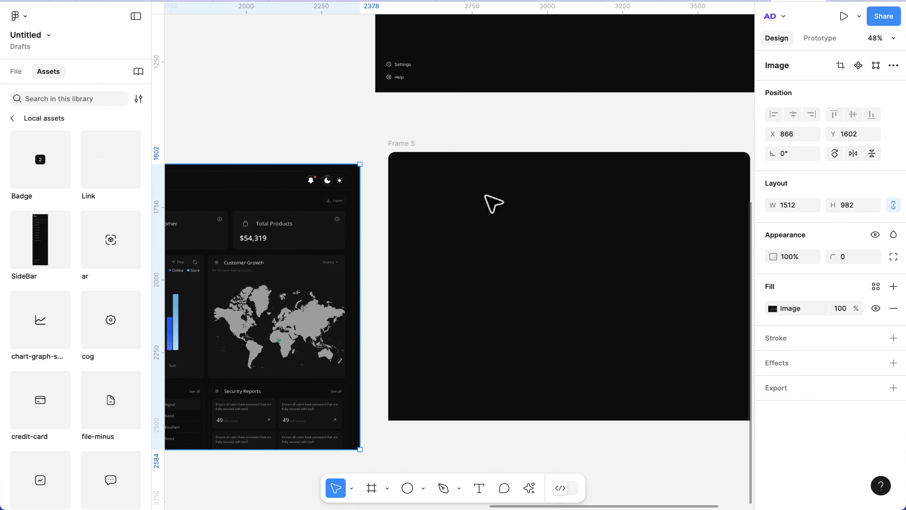
key(f)
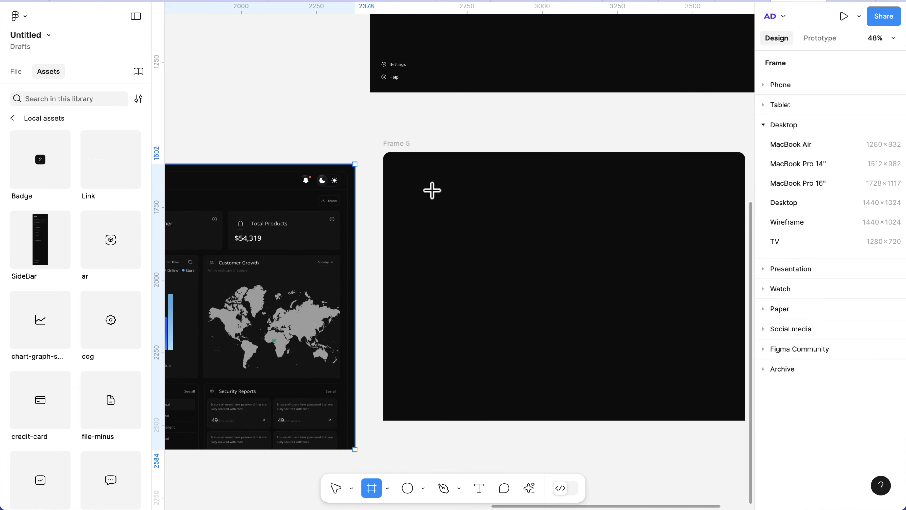
drag(433, 191, 623, 211)
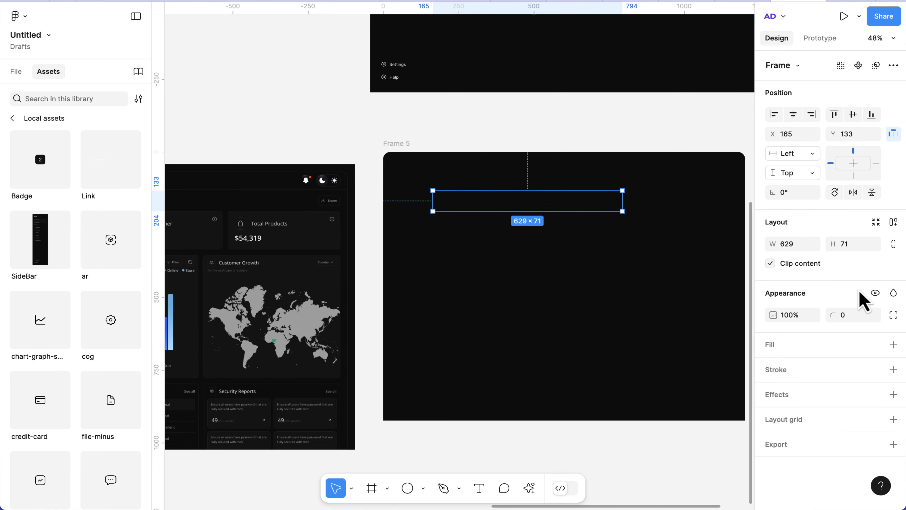
click(893, 345)
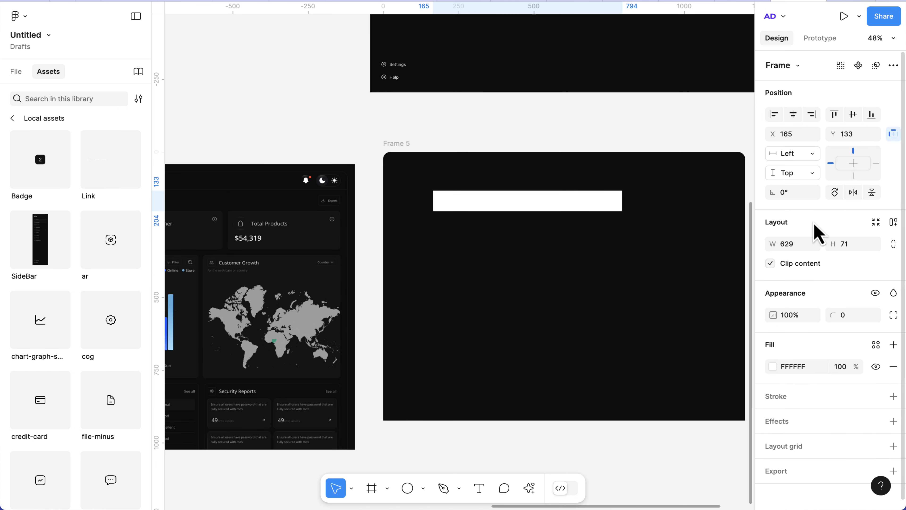
Step: Set the new frame's width to 1202 and align it to the content frame's top edge with centred horizontal alignment
click(798, 246)
text(1202)
key(Return)
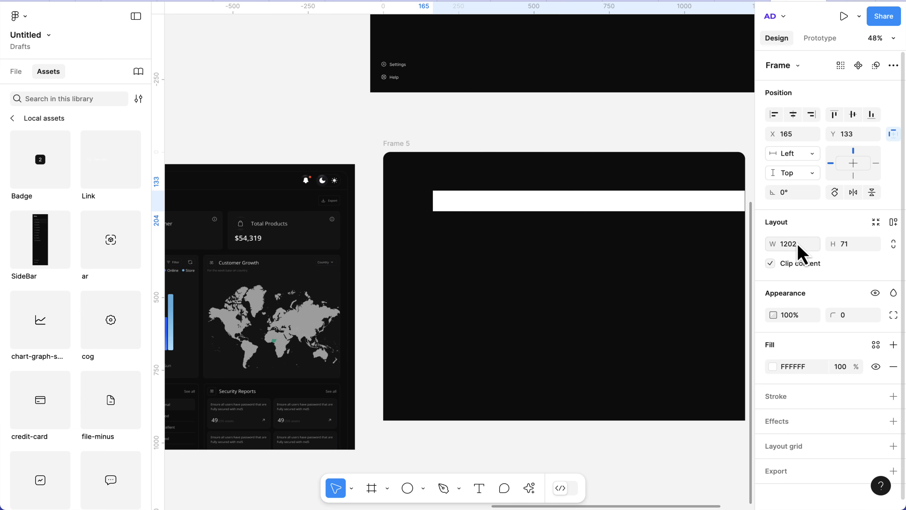
drag(630, 204, 585, 167)
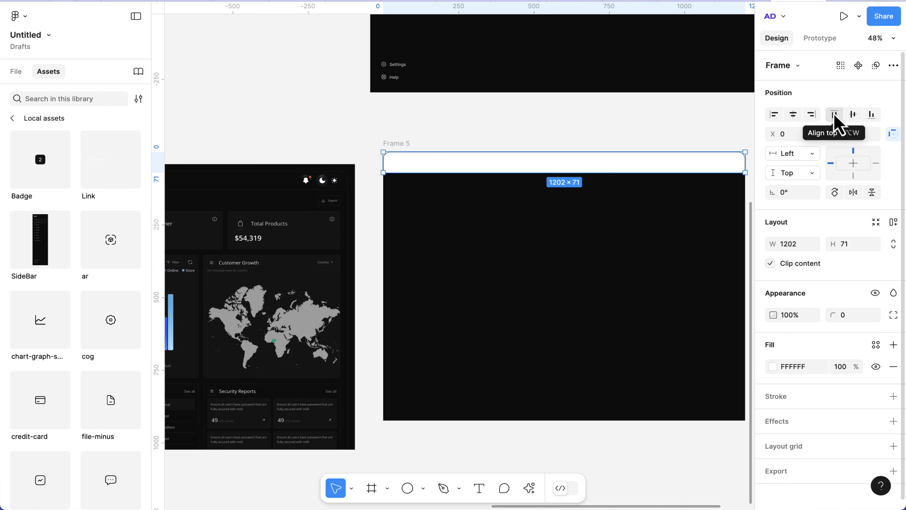
click(793, 115)
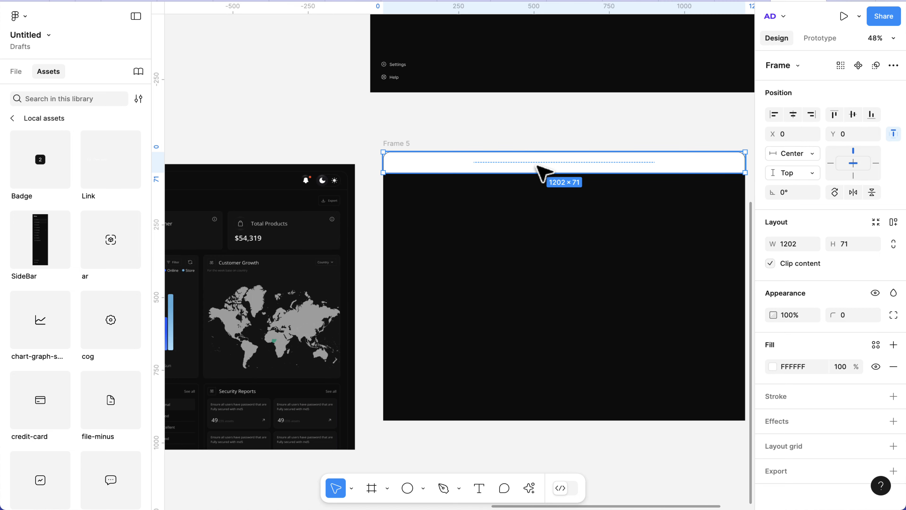
Step: Rename the new frame inside the content frame as Header
scroll(537, 166, up, 3)
scroll(486, 176, up, 3)
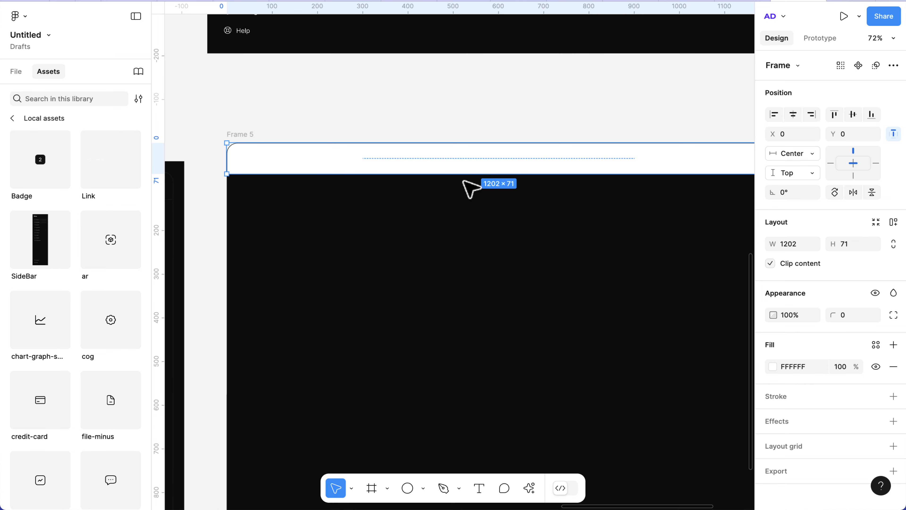
click(16, 75)
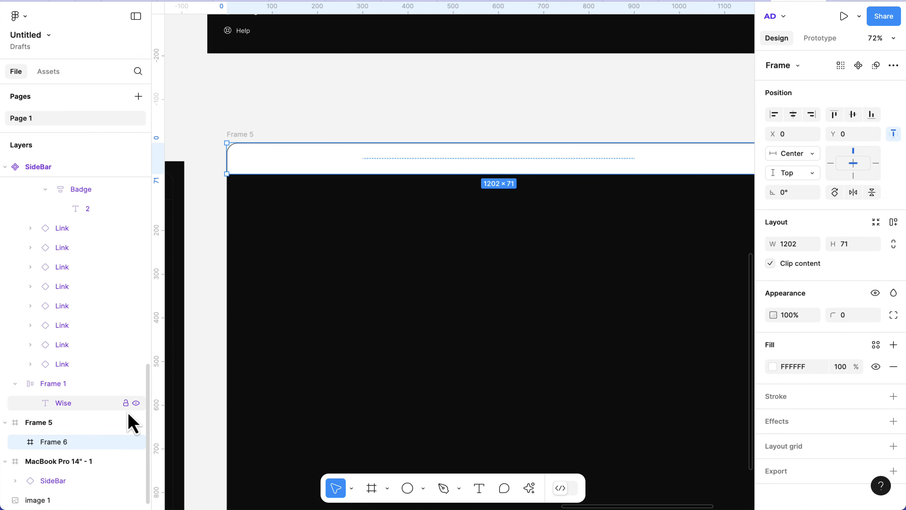
double_click(67, 441)
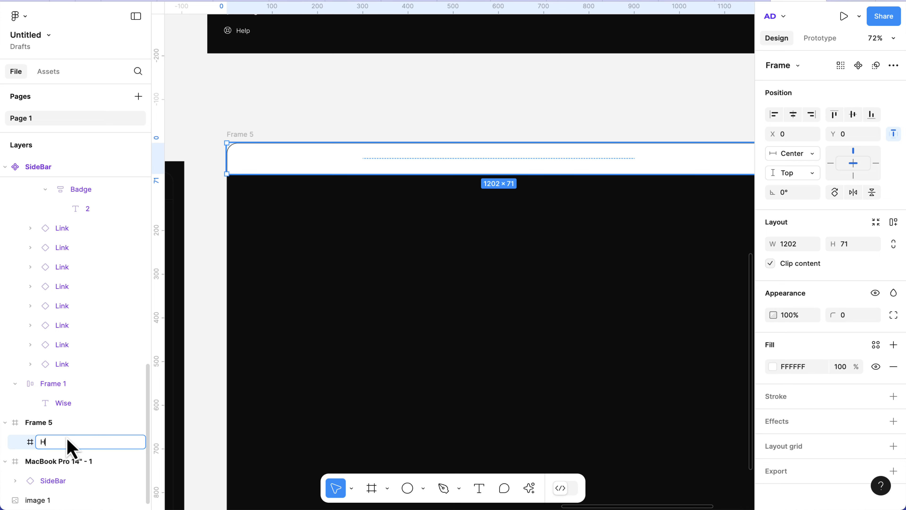
text(Header)
key(Return)
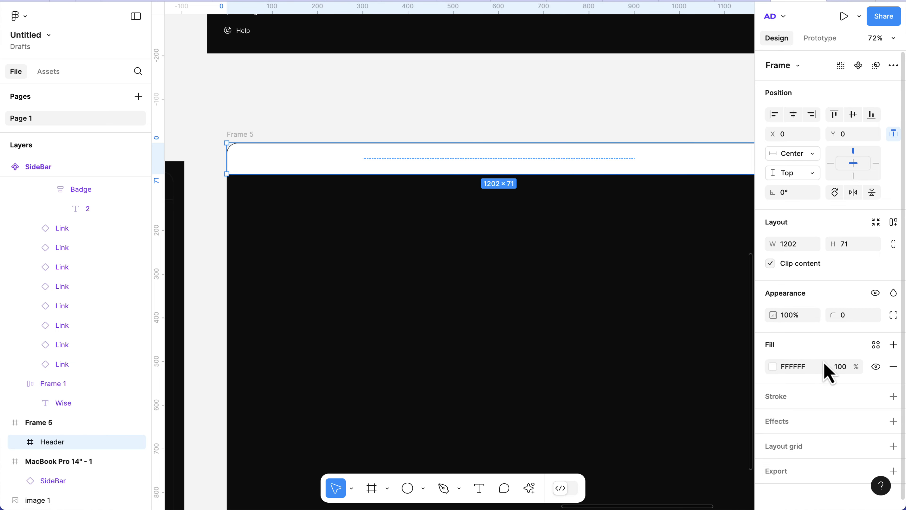
Step: Apply the stroke colour style to the Header frame's outline and the bg colour style to its fill
click(893, 397)
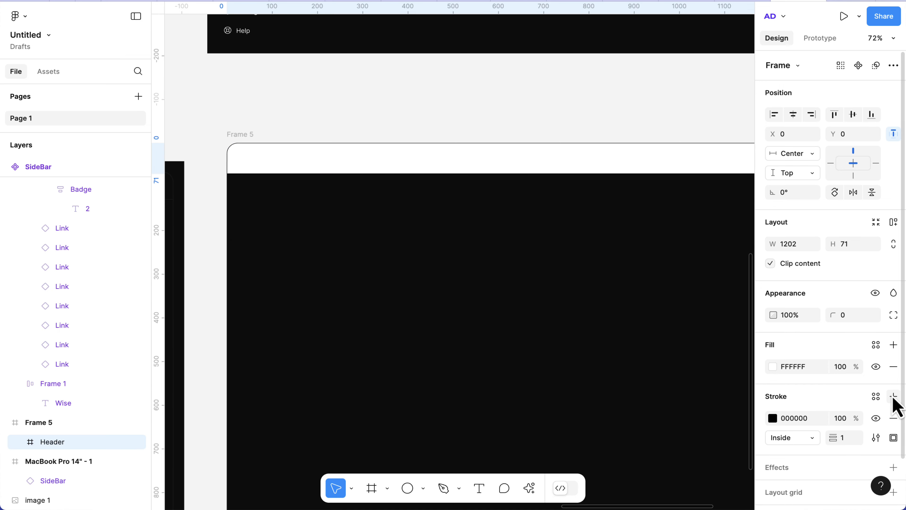
click(876, 397)
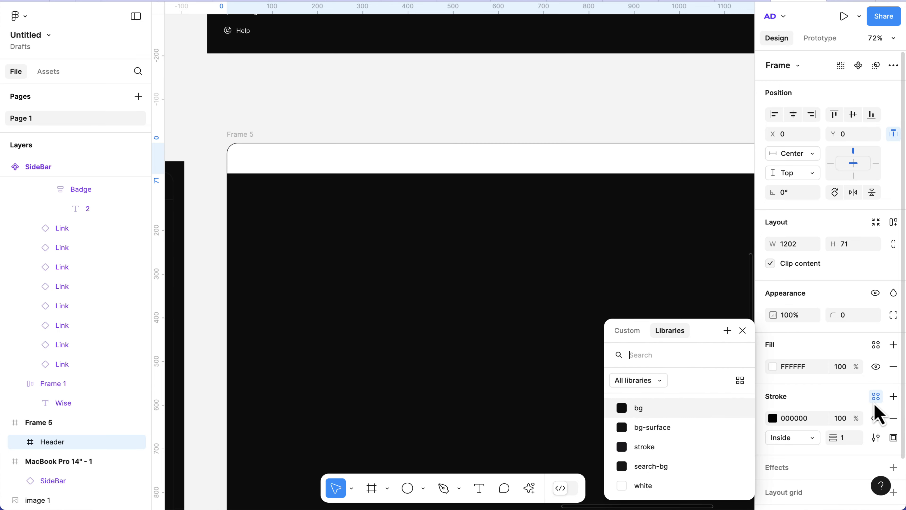
click(666, 446)
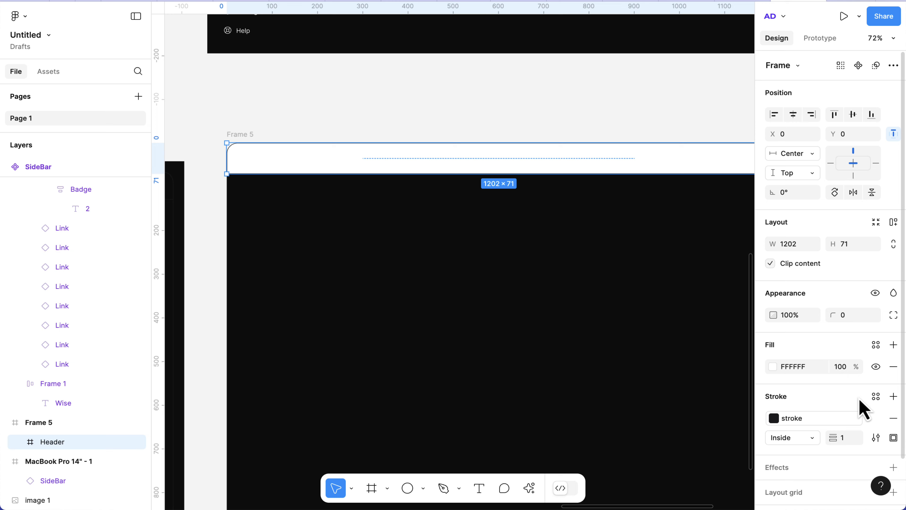
click(893, 438)
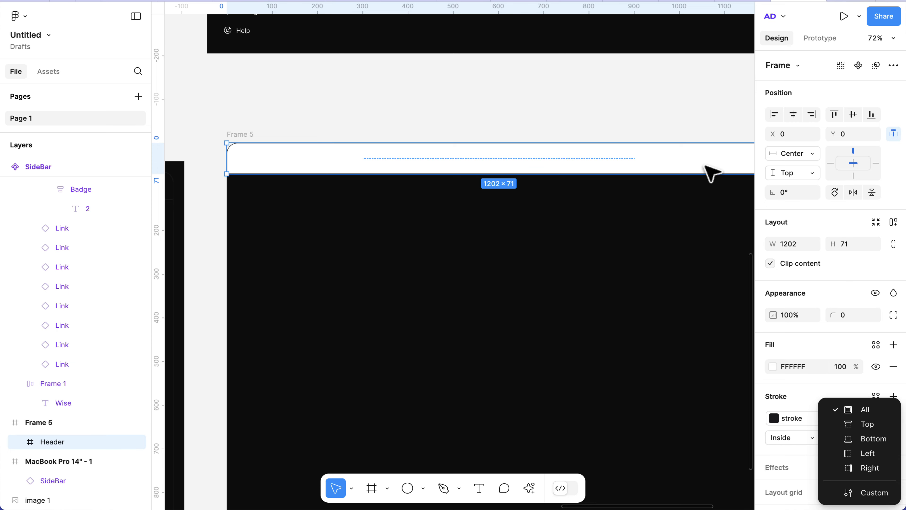
click(876, 345)
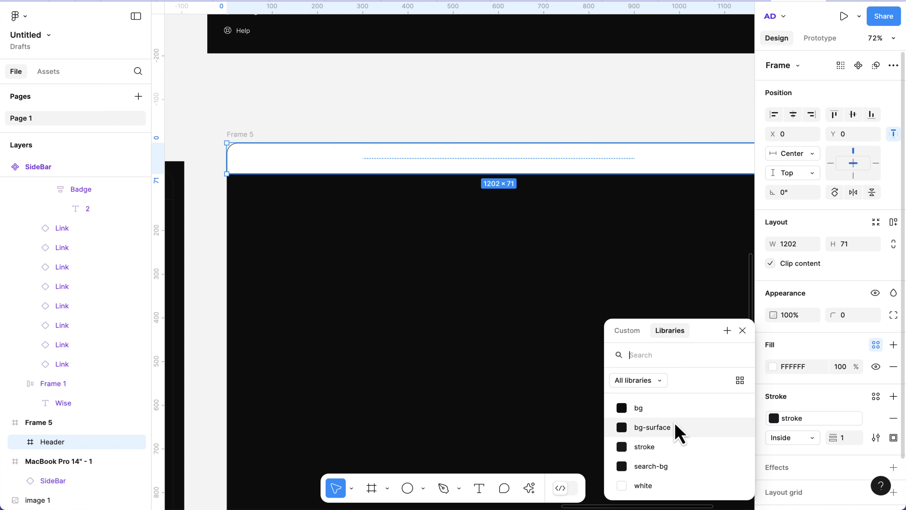
click(656, 409)
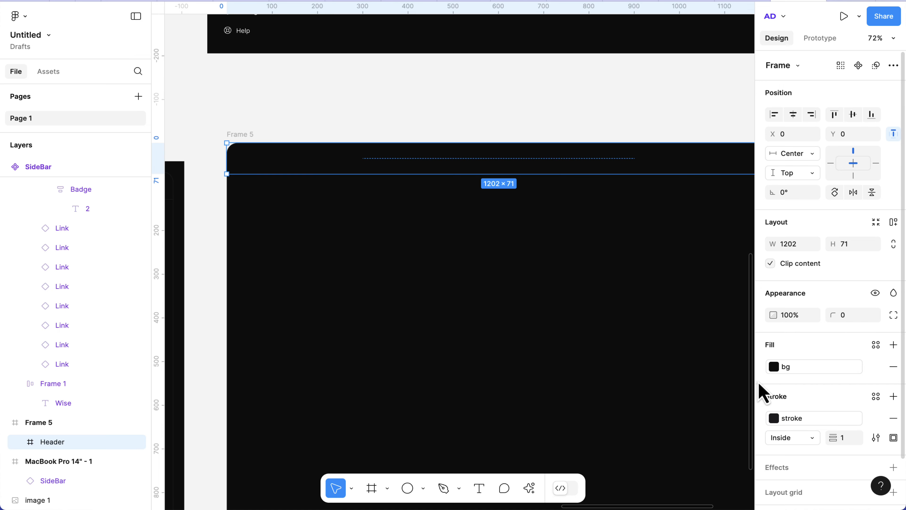
Step: Limit the Header frame's stroke to its bottom side and inspect the border at the rounded corner
scroll(227, 166, up, 10)
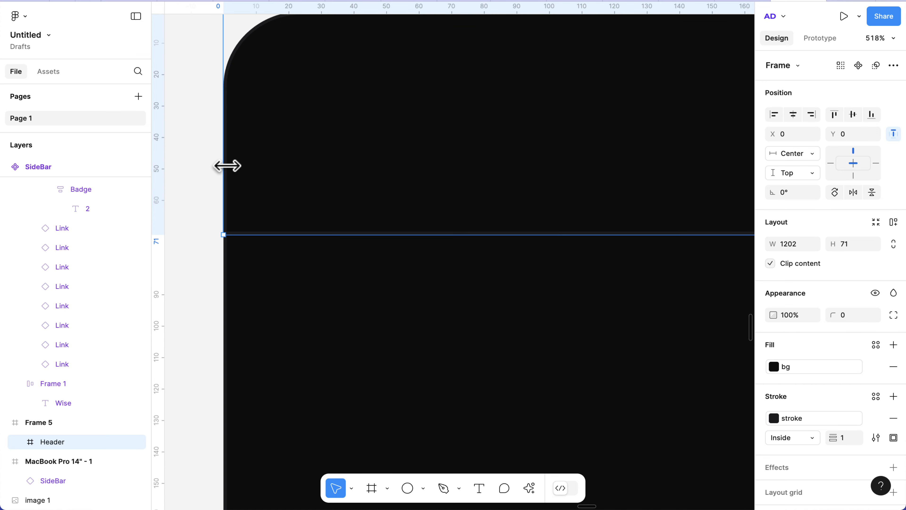
scroll(253, 223, up, 10)
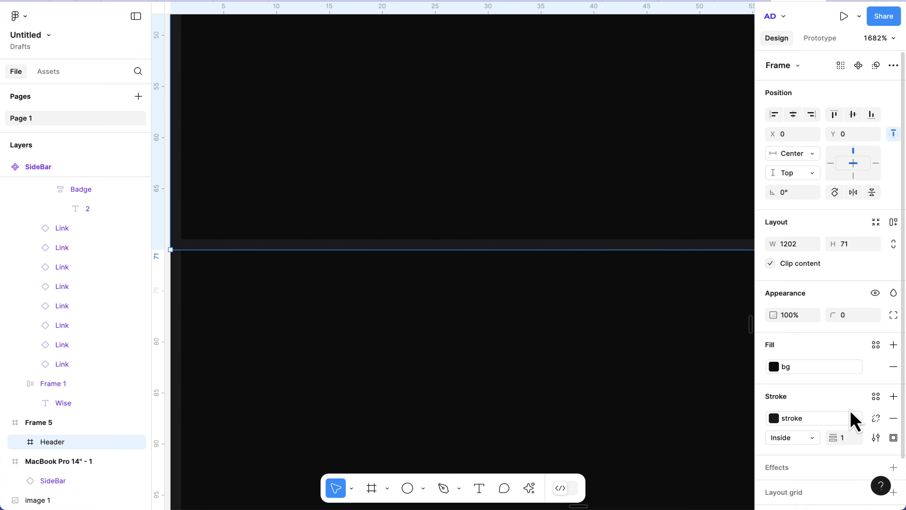
click(893, 437)
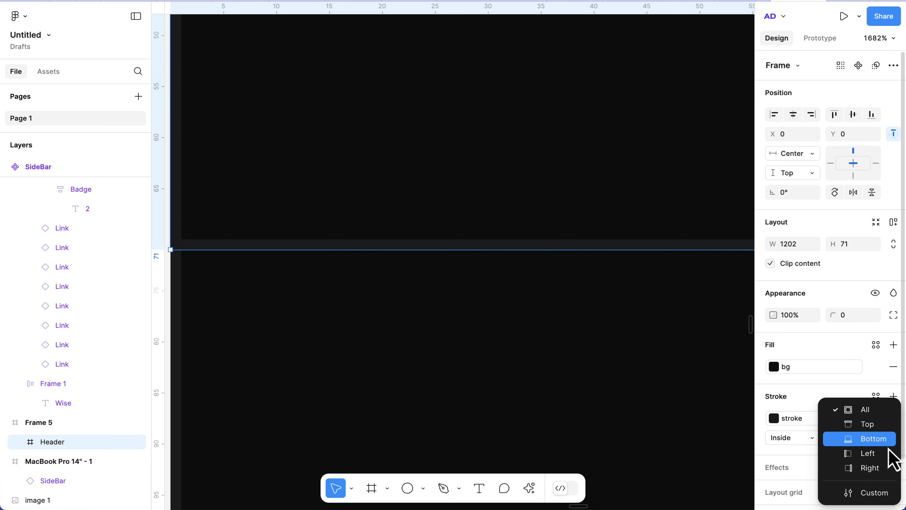
click(880, 438)
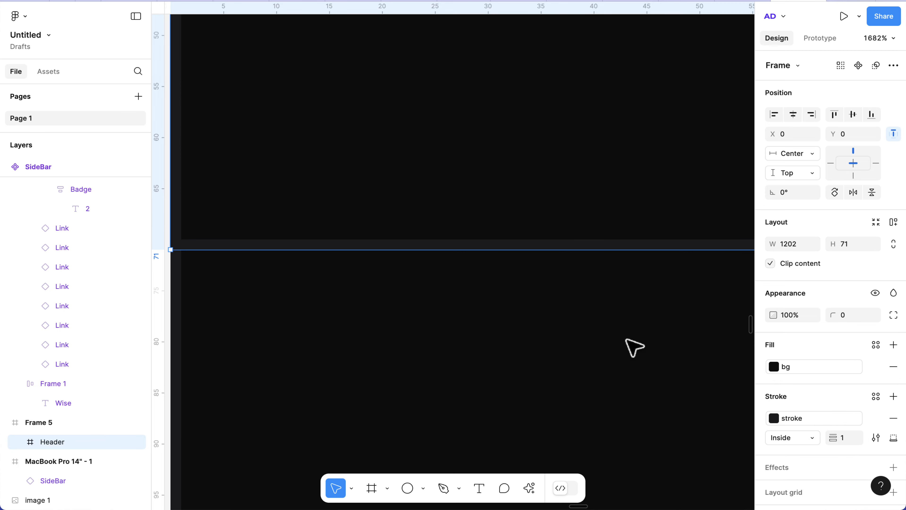
scroll(527, 299, down, 10)
key(Escape)
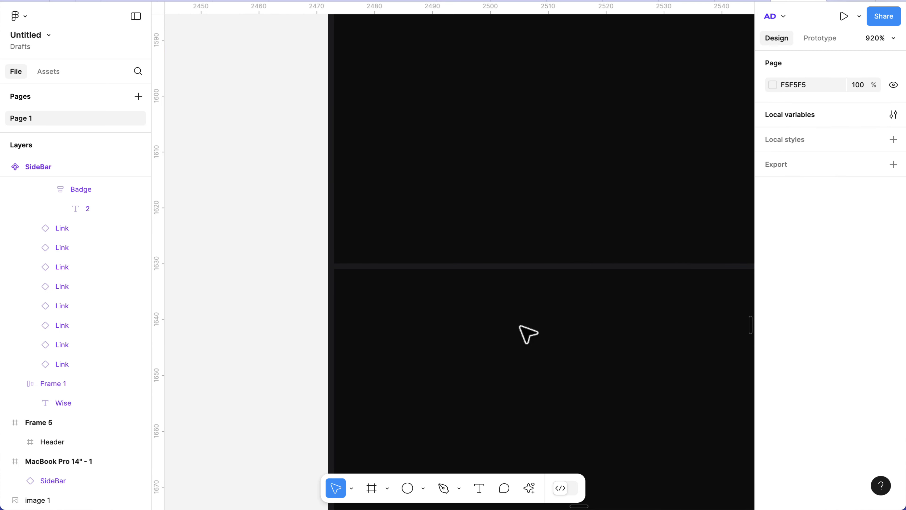
scroll(527, 334, right, 5)
scroll(528, 333, up, 3)
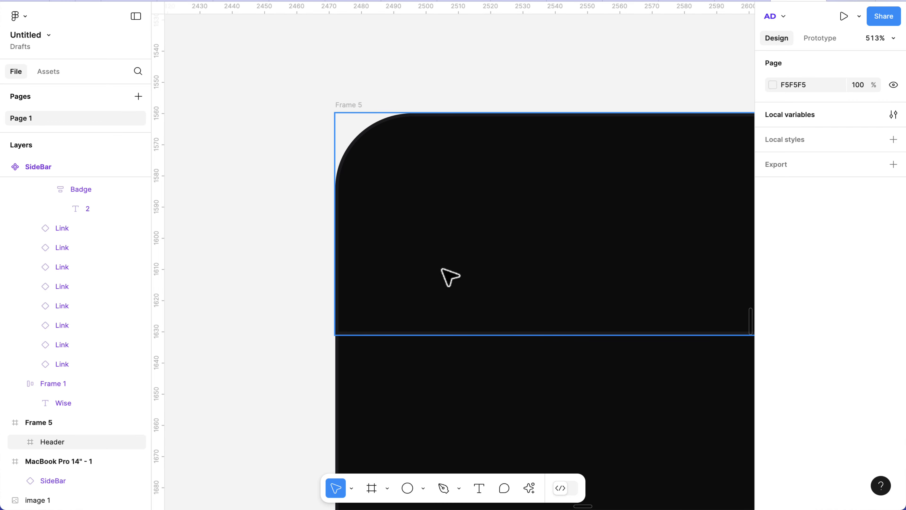
scroll(443, 268, up, 5)
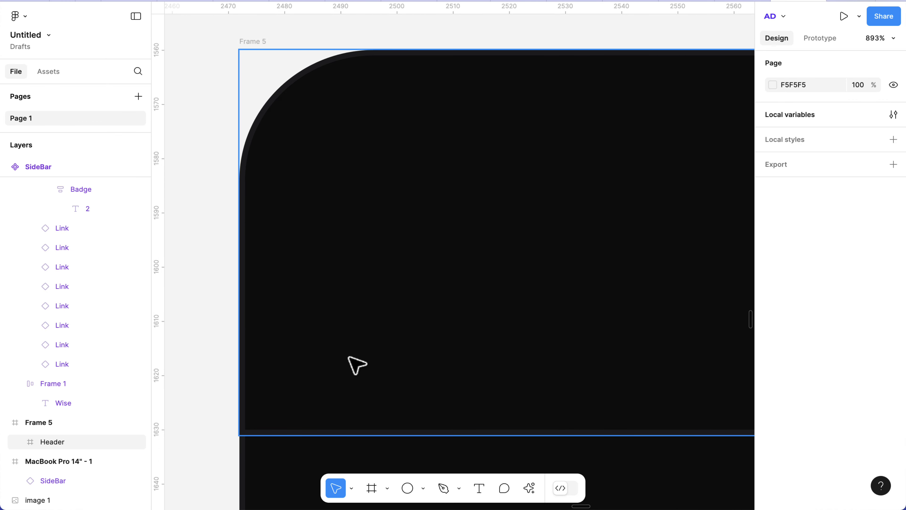
scroll(363, 391, down, 10)
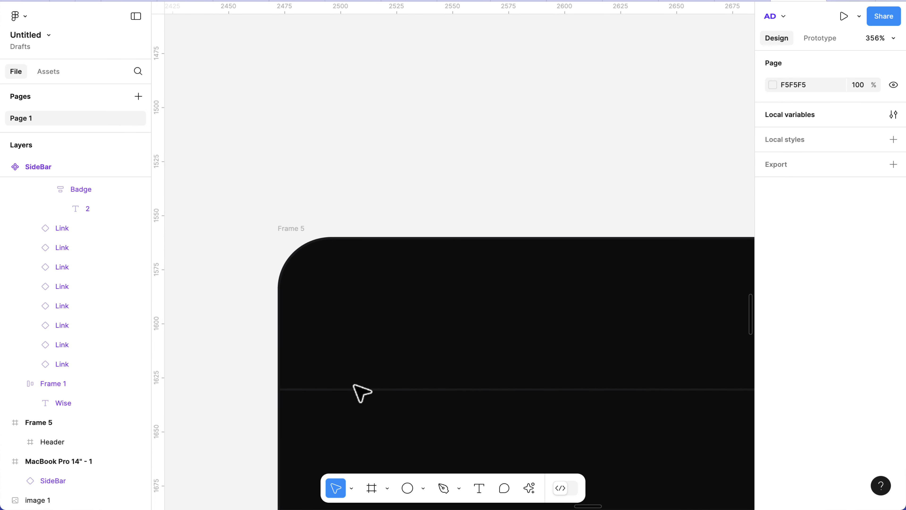
Step: Set the Header frame's height to 64
scroll(354, 385, right, 5)
scroll(354, 385, down, 2)
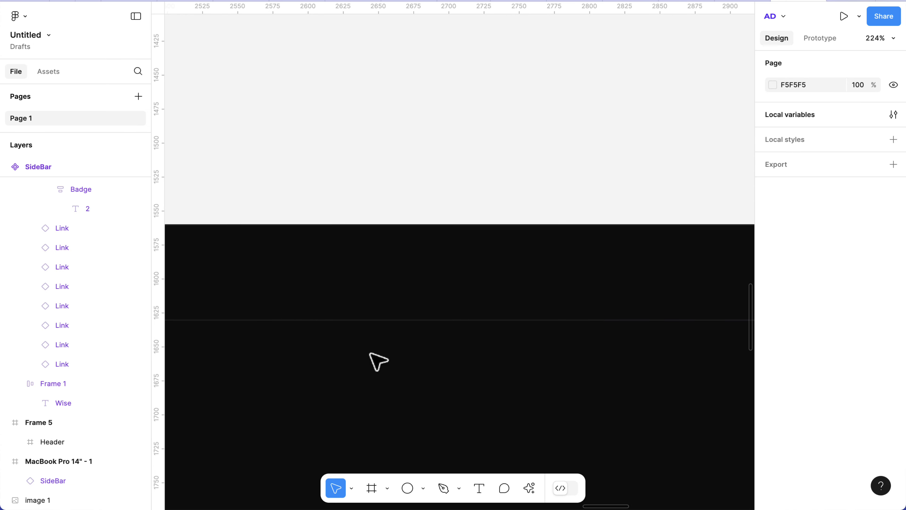
click(392, 320)
scroll(614, 328, down, 3)
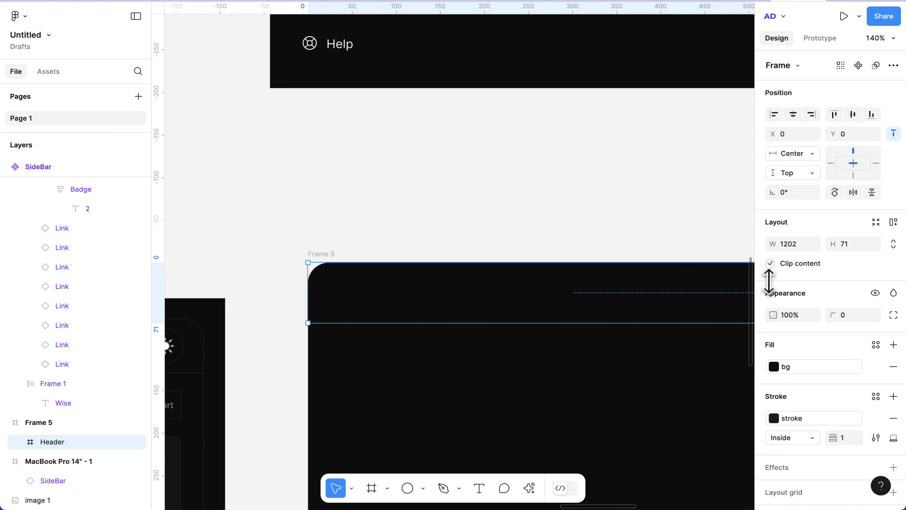
click(850, 249)
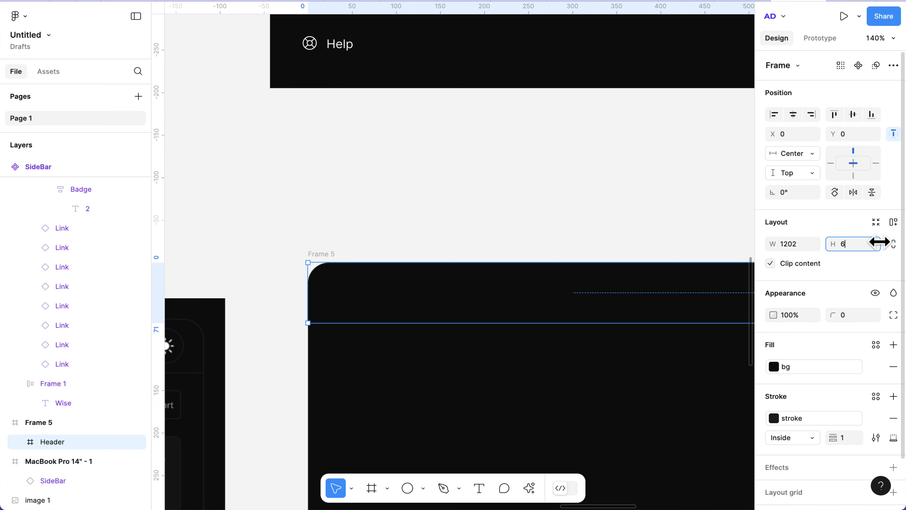
key(Return)
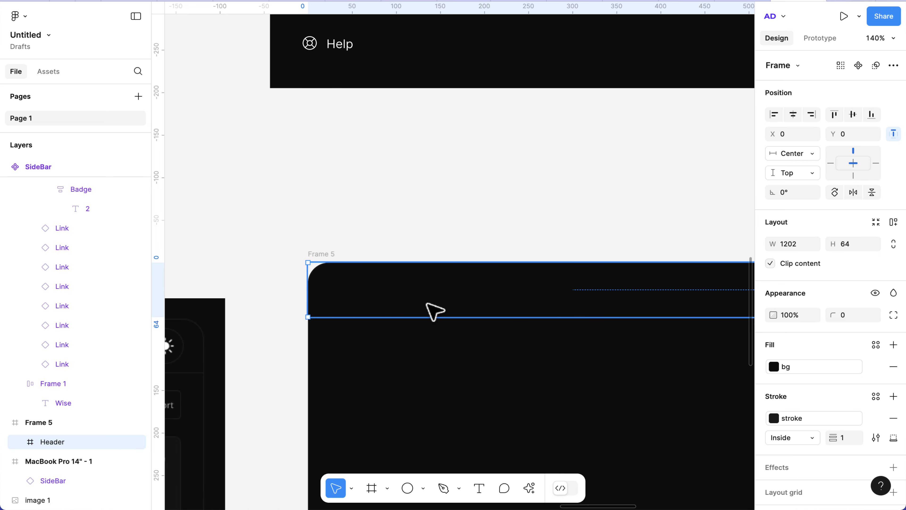
Step: Add the text "Dashboard" inside the Header frame near its start
key(t)
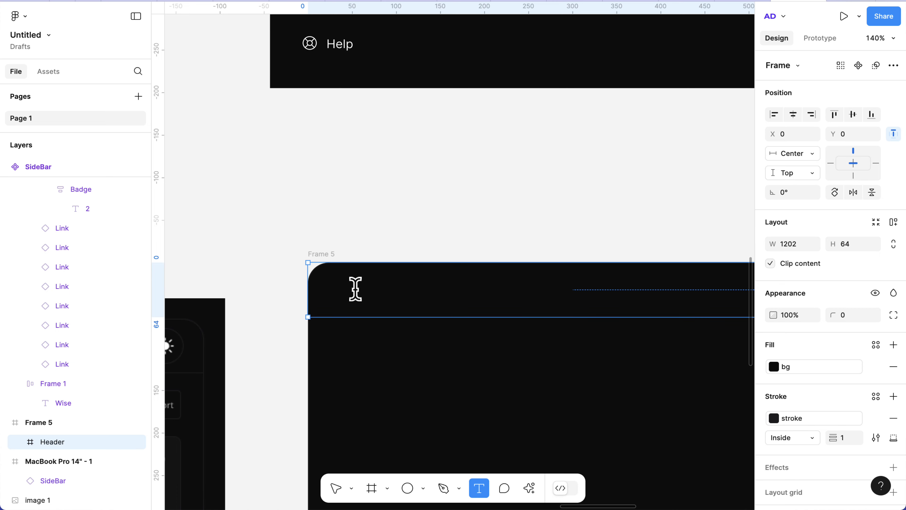
click(355, 289)
text(Dashboard)
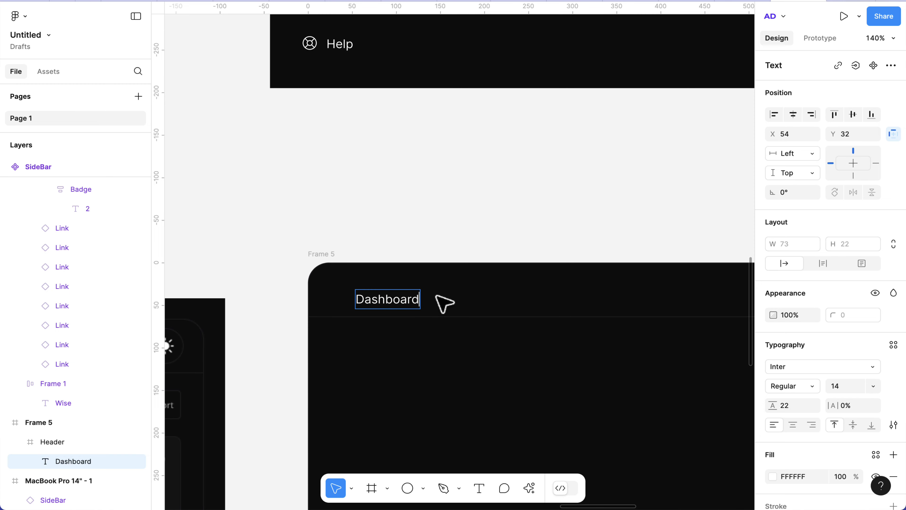
key(Escape)
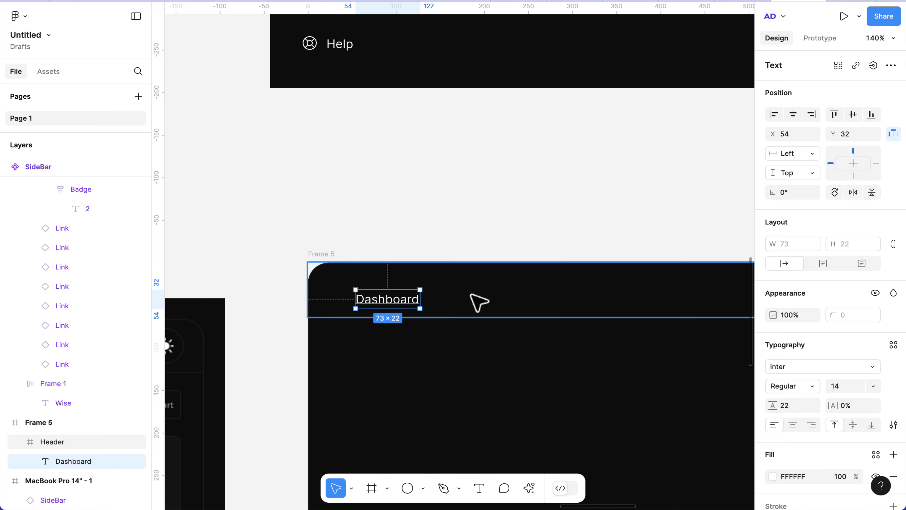
Step: Set the Dashboard title's font size to 22 and move it to about X 40, Y 21 in the Header
click(852, 390)
text(22)
key(Return)
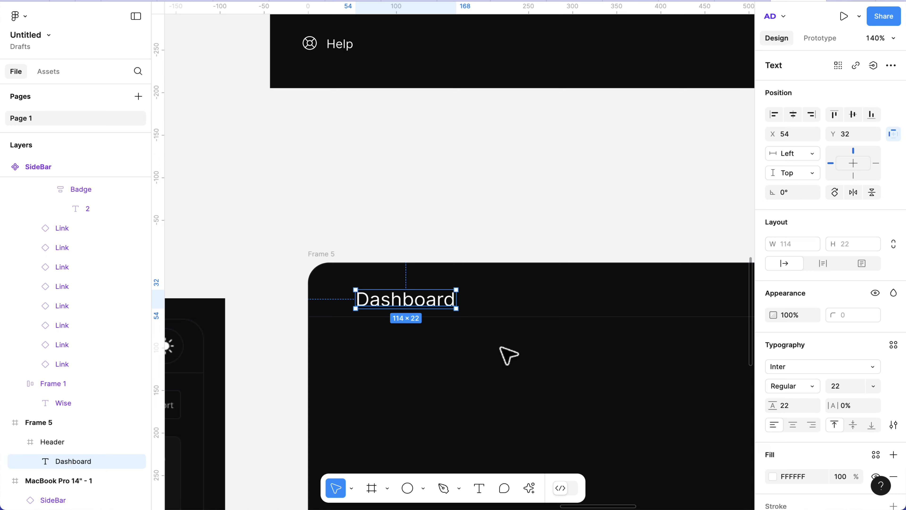
drag(393, 295, 385, 292)
scroll(386, 293, down, 3)
scroll(386, 293, down, 2)
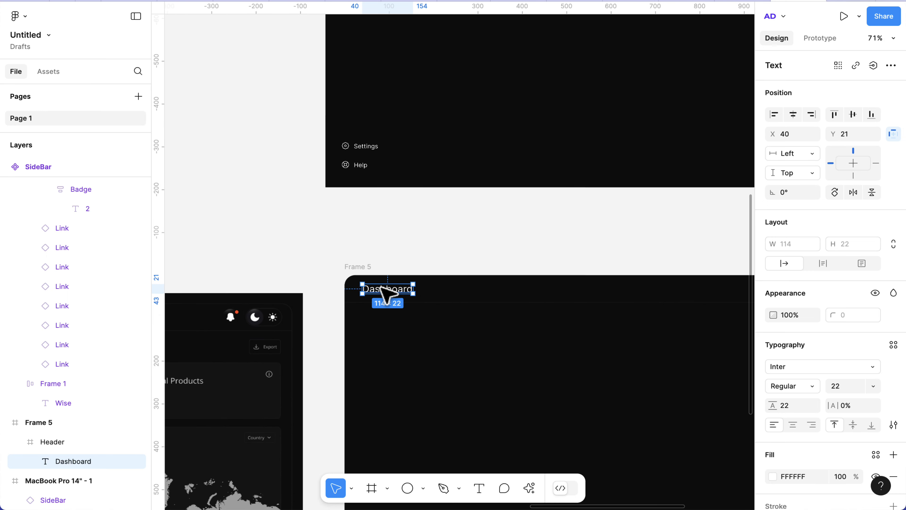
Step: Examine the bell and theme-toggle icons in the reference dashboard's header and open the MynaUI Icons plugin
scroll(386, 294, down, 2)
scroll(384, 293, left, 3)
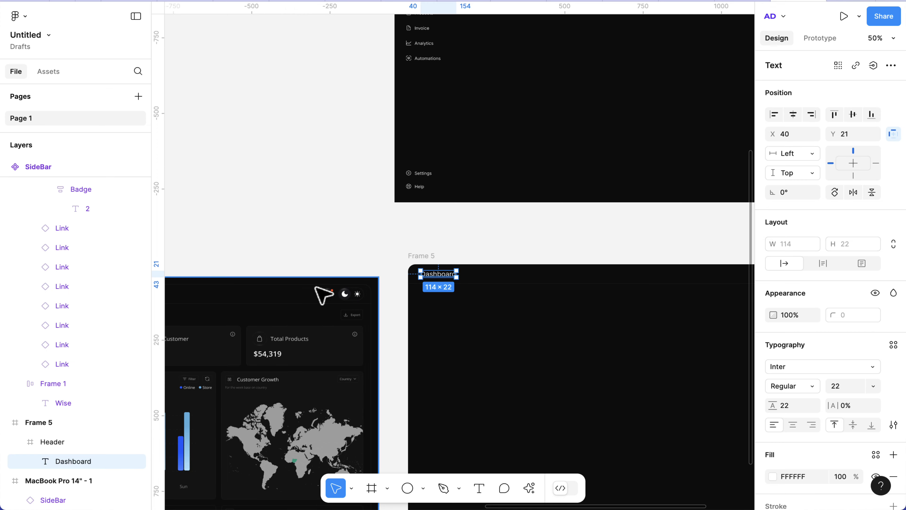
scroll(328, 295, up, 4)
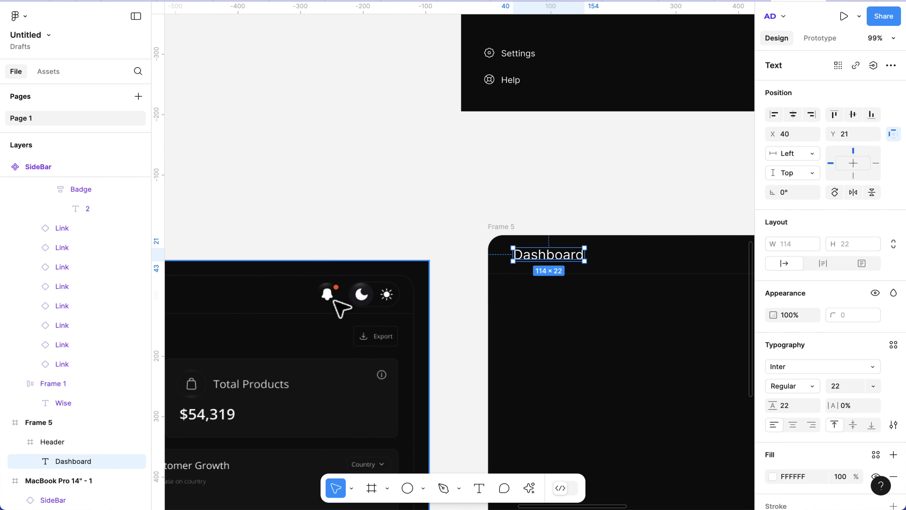
scroll(361, 300, up, 3)
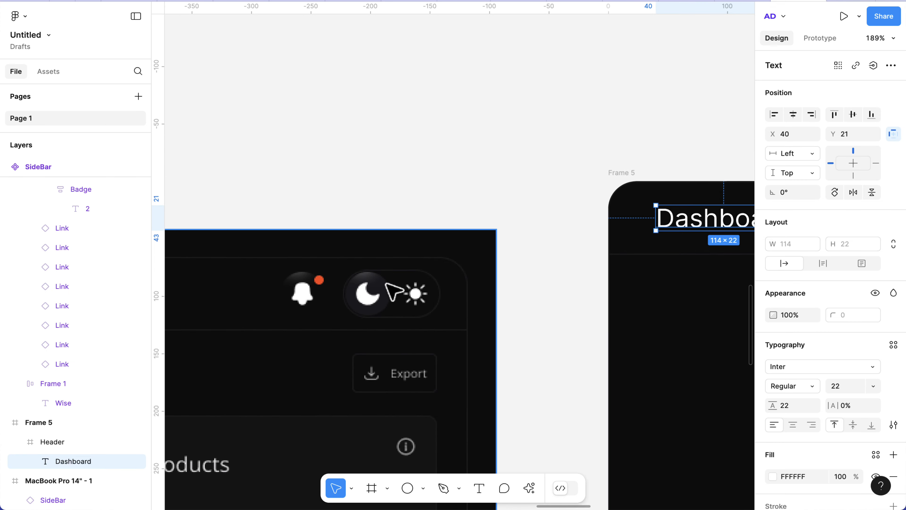
scroll(375, 309, up, 1)
scroll(375, 309, right, 1)
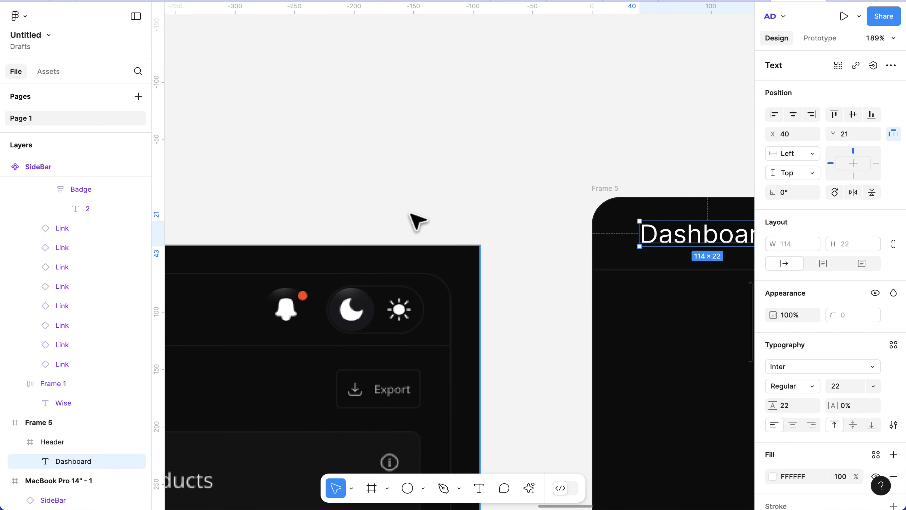
click(529, 488)
scroll(284, 301, right, 2)
scroll(284, 302, up, 1)
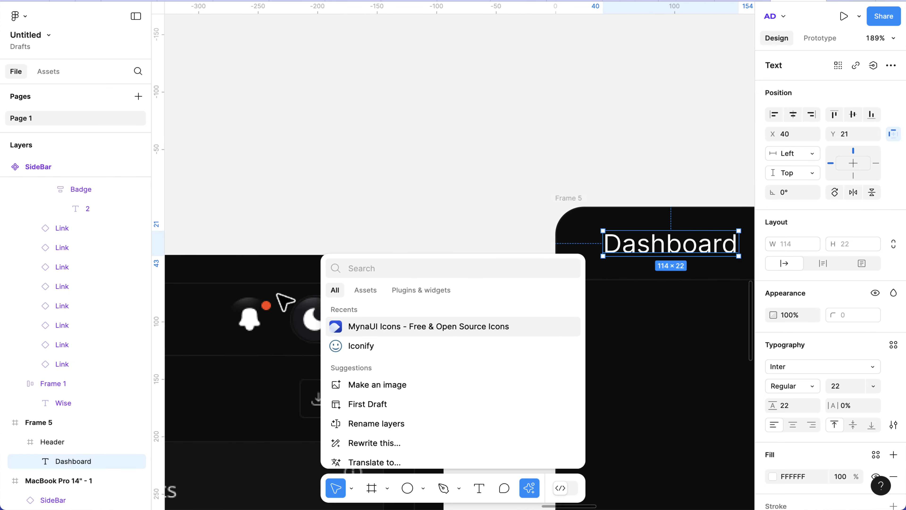
scroll(284, 302, right, 3)
scroll(284, 302, down, 3)
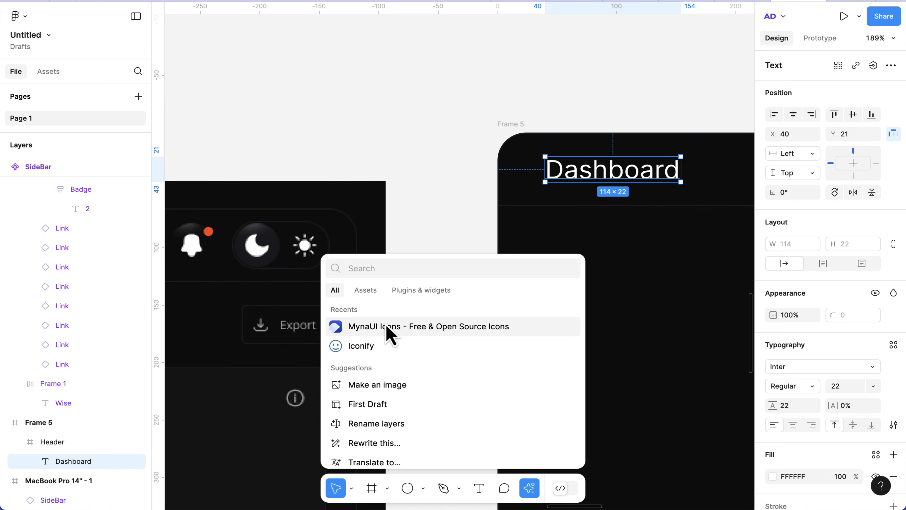
click(393, 334)
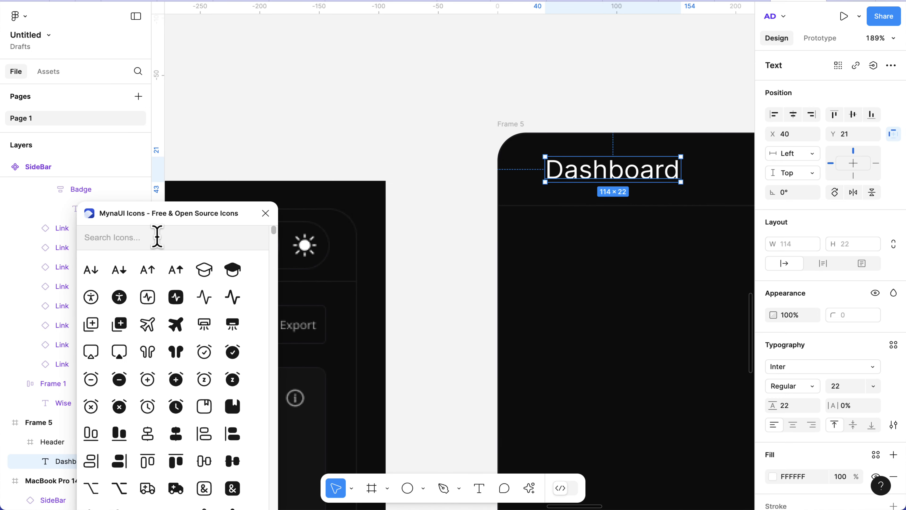
Step: Search the icon library for "bell", insert the bell-solid icon and place it on the empty canvas above the reference image
click(157, 236)
text(bell)
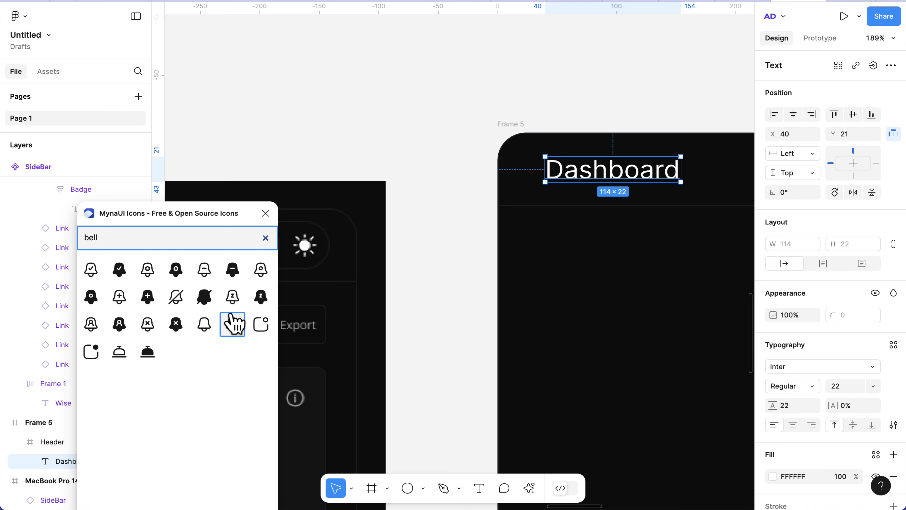
click(233, 325)
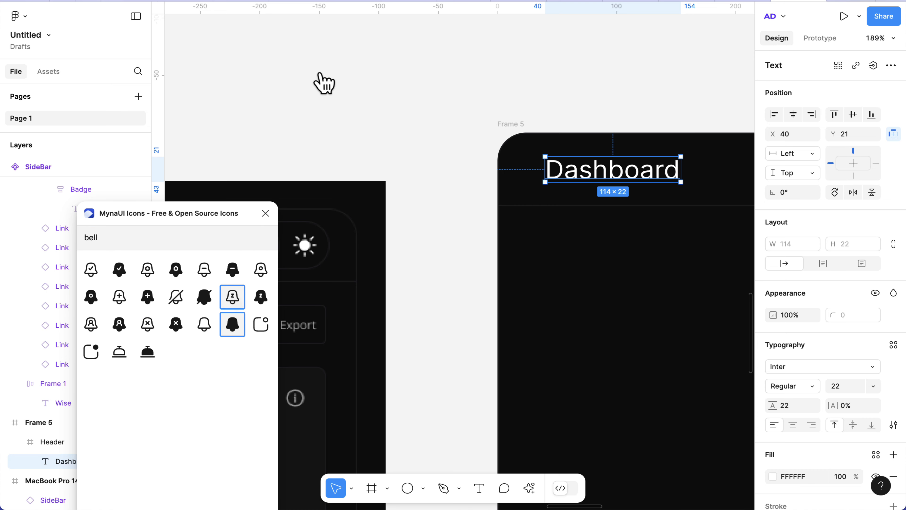
click(232, 325)
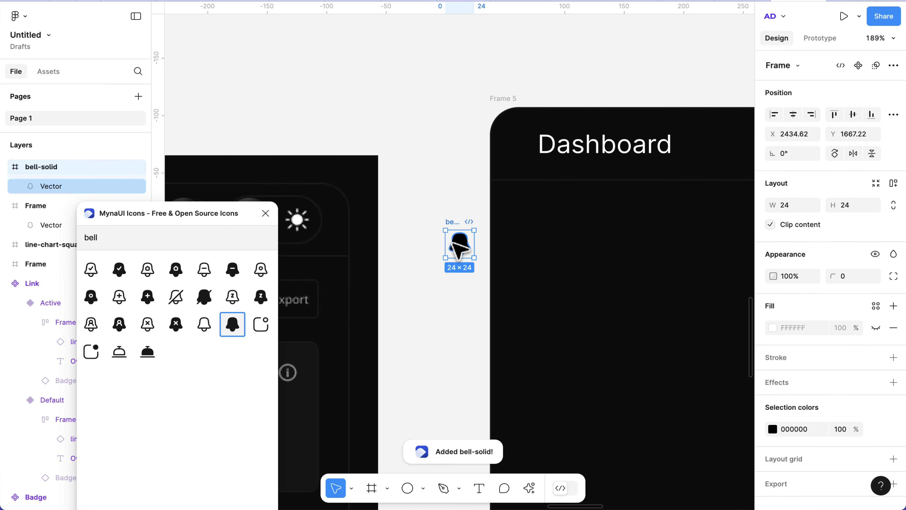
drag(369, 146, 358, 85)
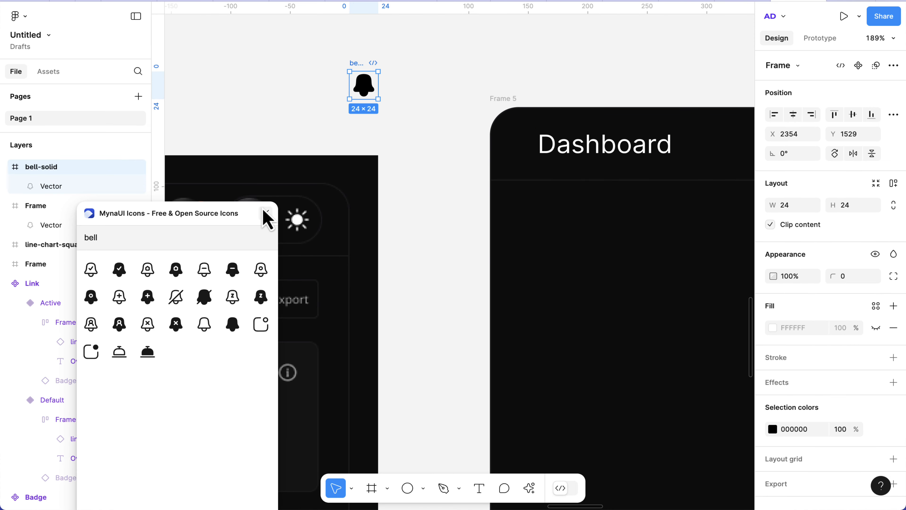
Step: Search the icon library for "light" and place the moon-solid icon on the canvas between the reference image and Frame 5
click(203, 243)
text(light)
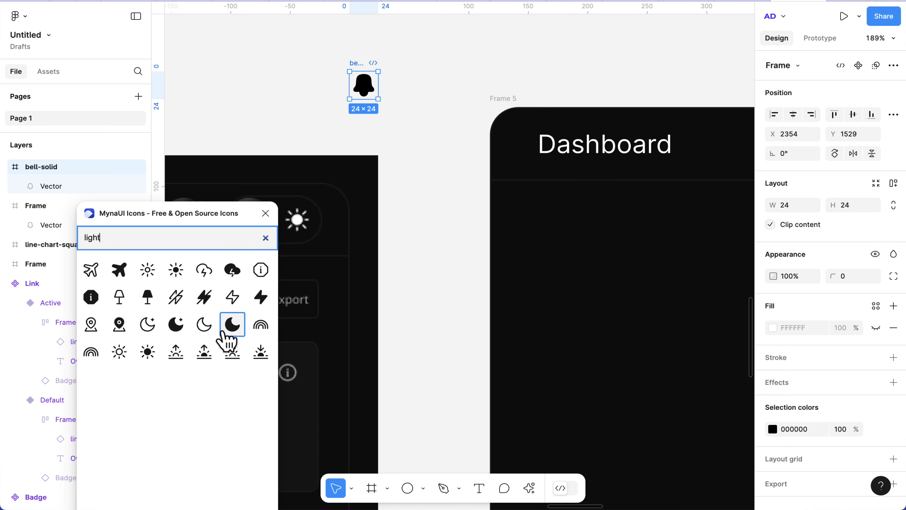
drag(232, 323, 389, 173)
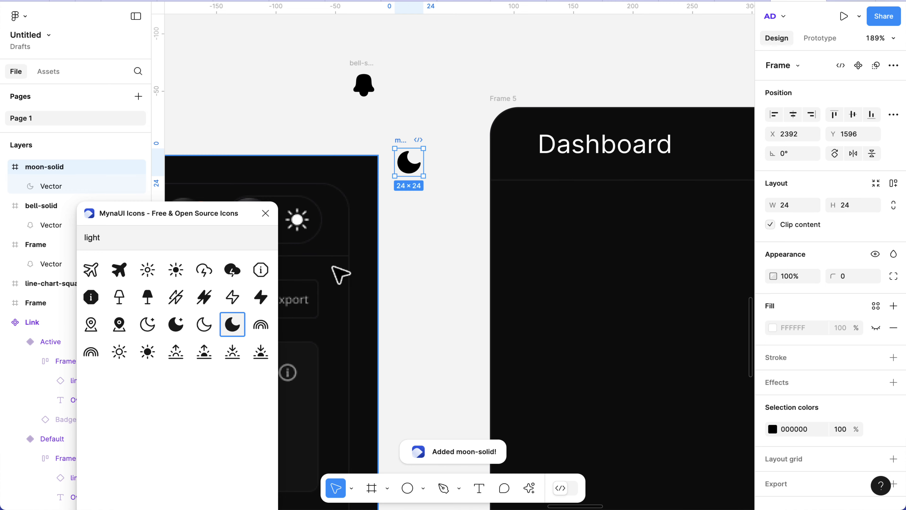
Step: Insert the sun-solid icon and move it above the moon icon, beside the bell icon
scroll(333, 266, left, 2)
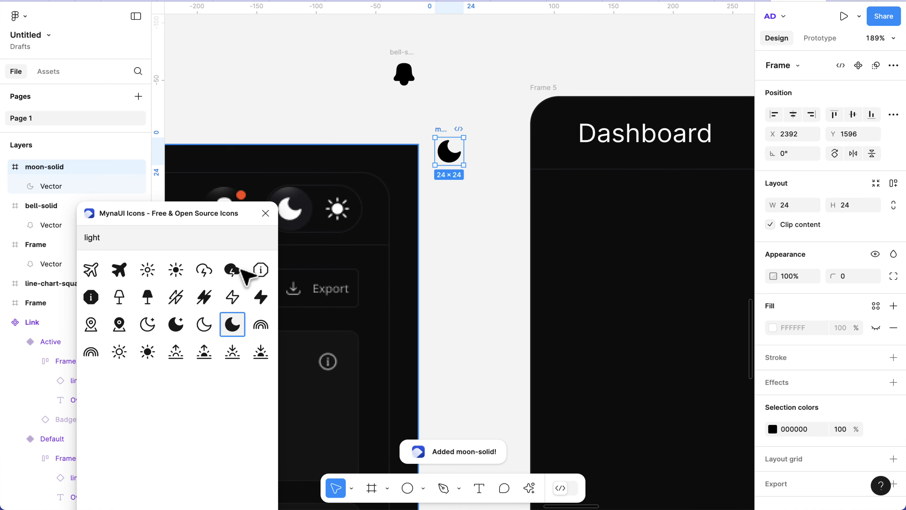
click(150, 359)
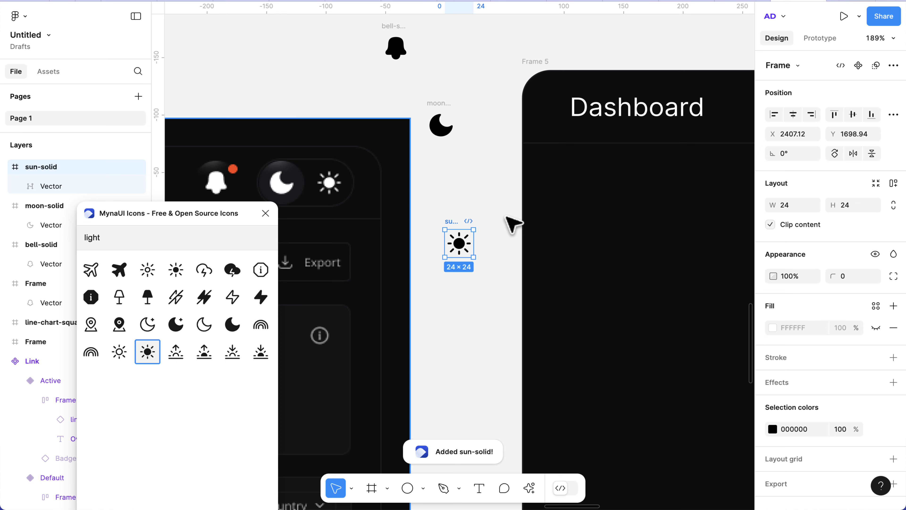
drag(457, 249, 458, 60)
scroll(459, 60, up, 2)
scroll(458, 59, up, 1)
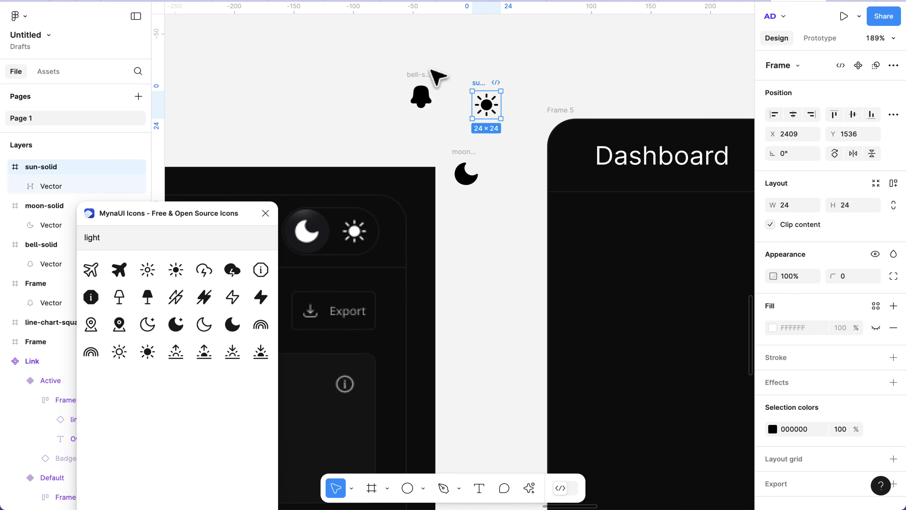
Step: Resize the bell, sun and moon icon frames to 20 × 20 and lock their aspect ratio
click(418, 80)
shift+click(485, 91)
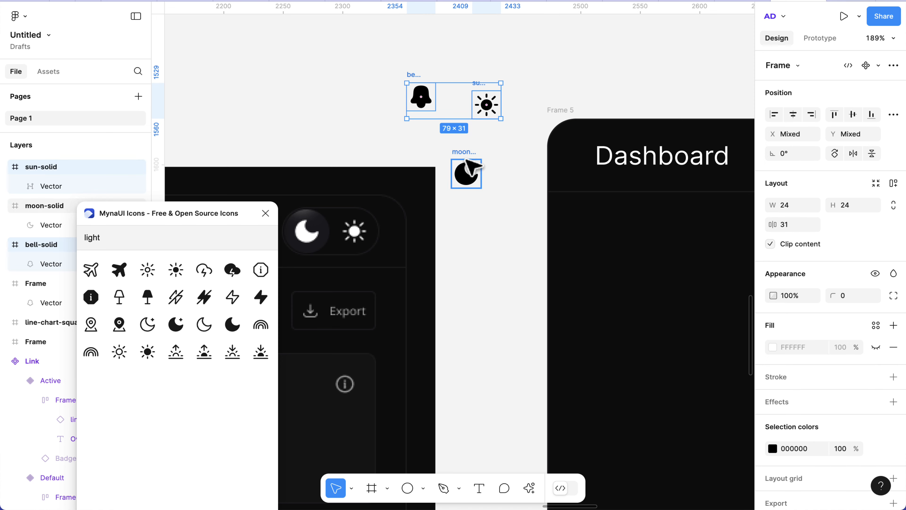
shift+click(464, 154)
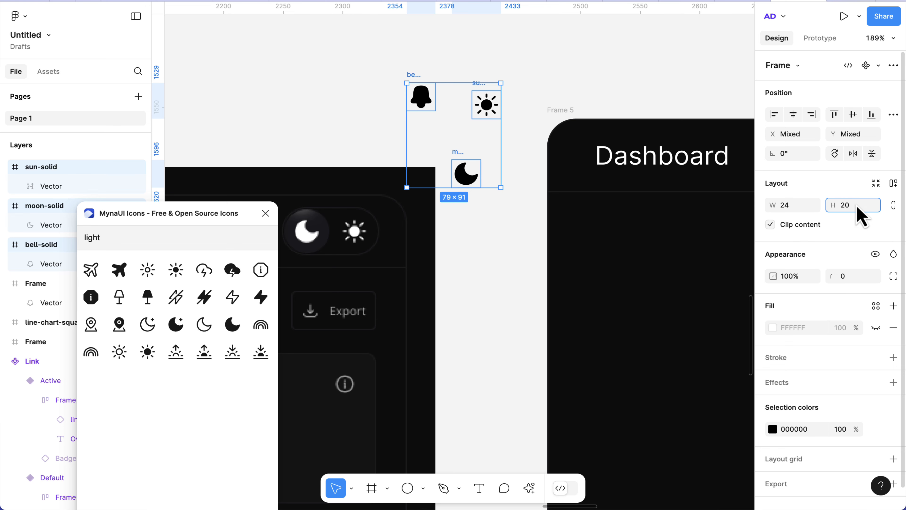
key(Return)
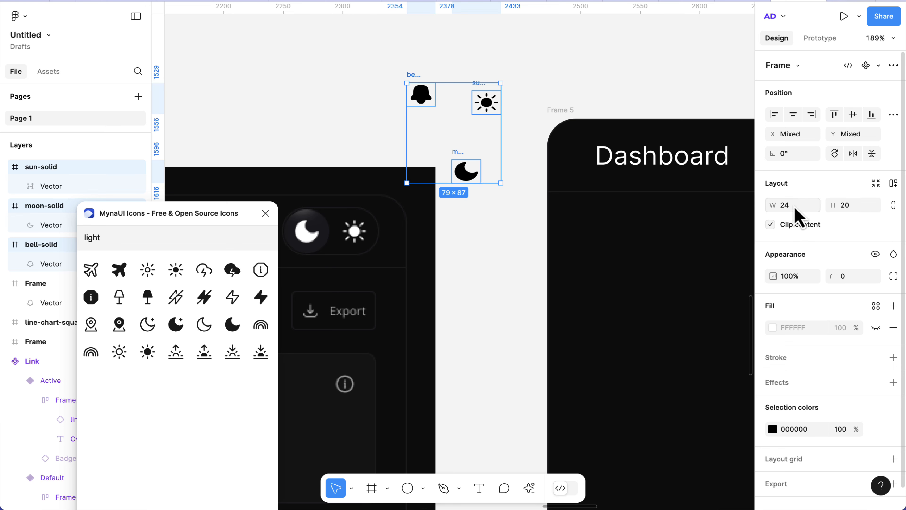
key(Return)
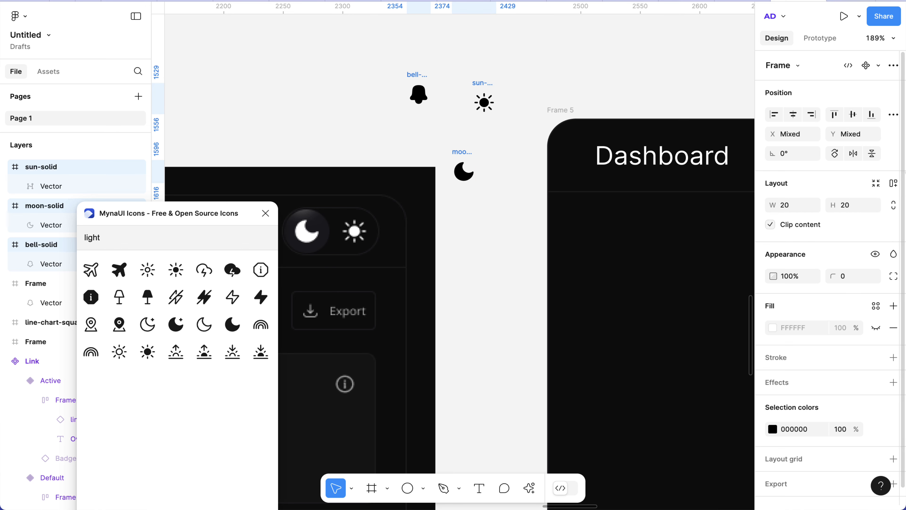
click(895, 206)
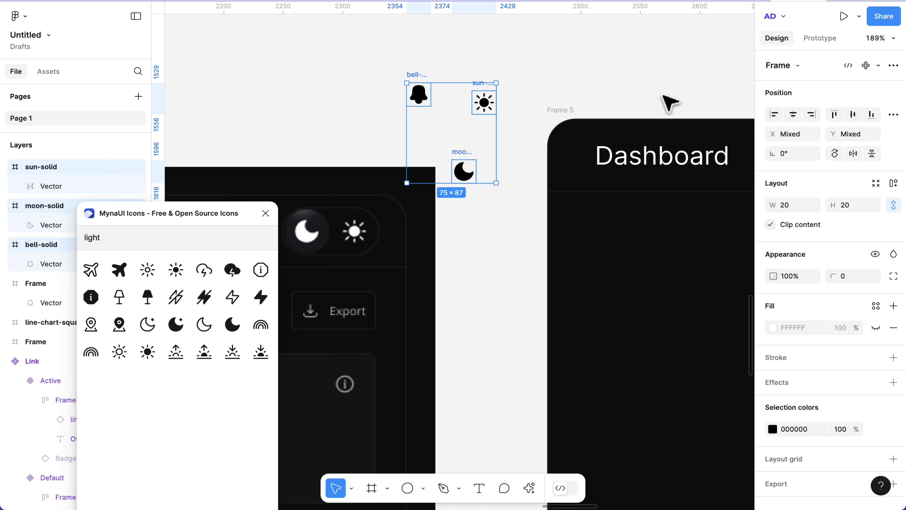
Step: Convert the bell, sun and moon icons into separate components
click(894, 65)
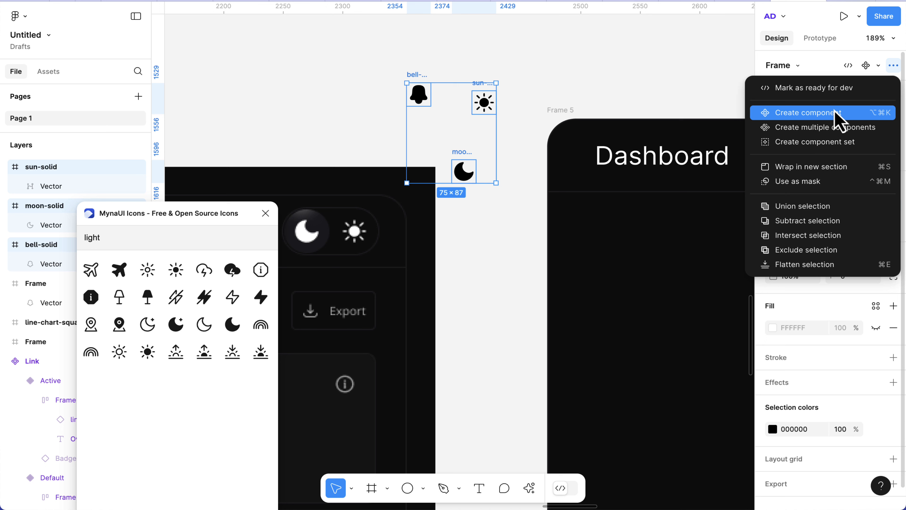
click(823, 129)
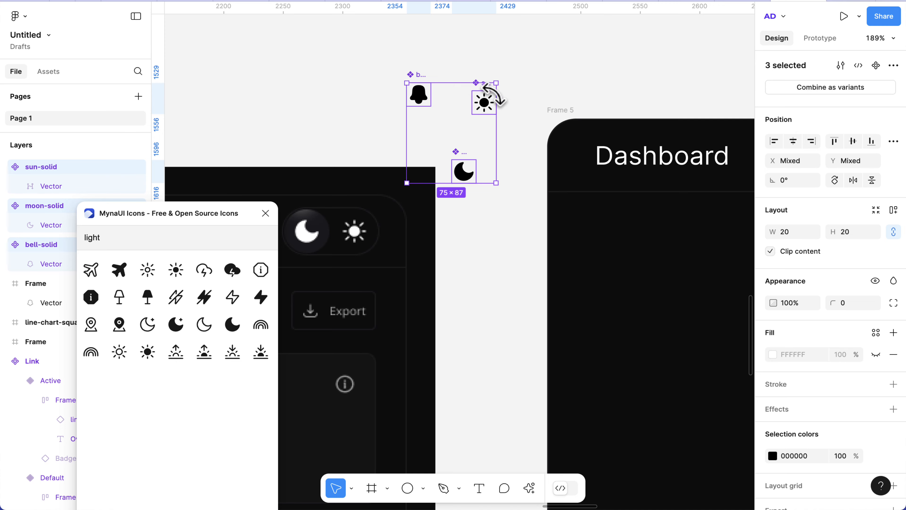
Step: Move the bell, sun and moon icon components from beside the reference image into the Icons frame
key(super+x)
scroll(537, 94, down, 10)
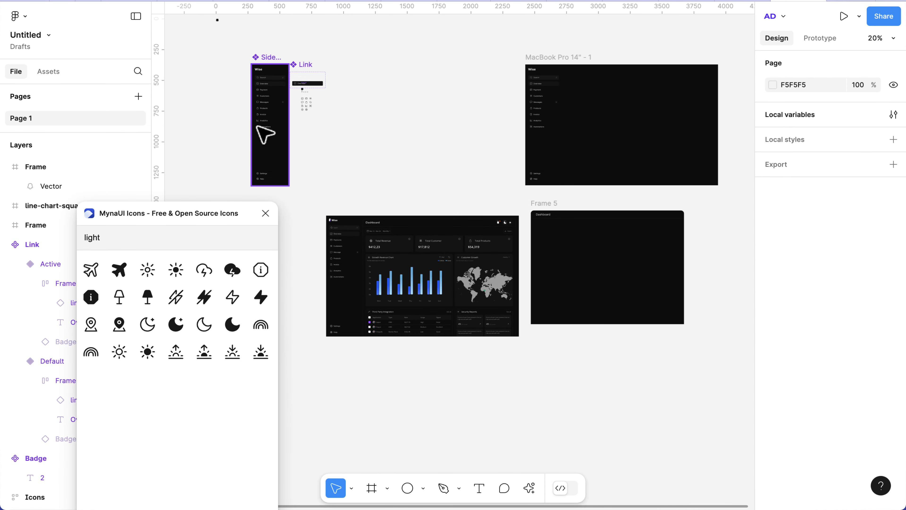
scroll(312, 103, up, 10)
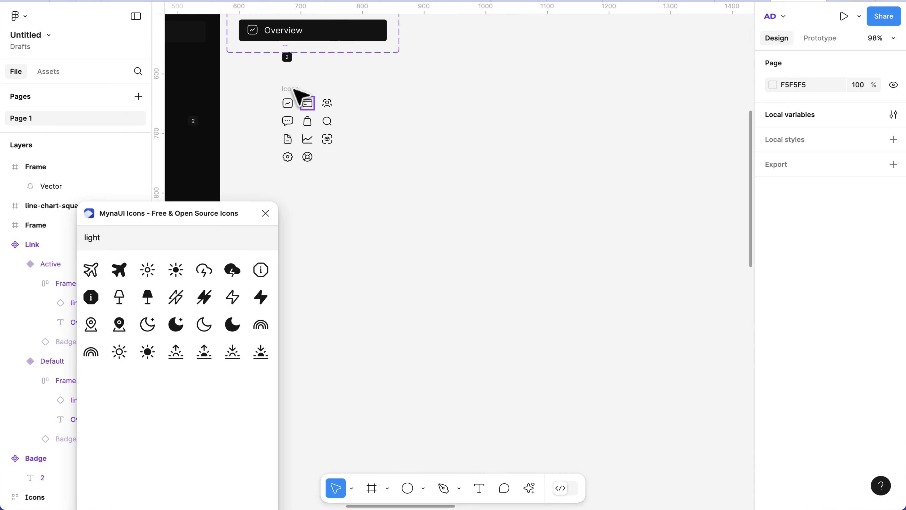
click(292, 89)
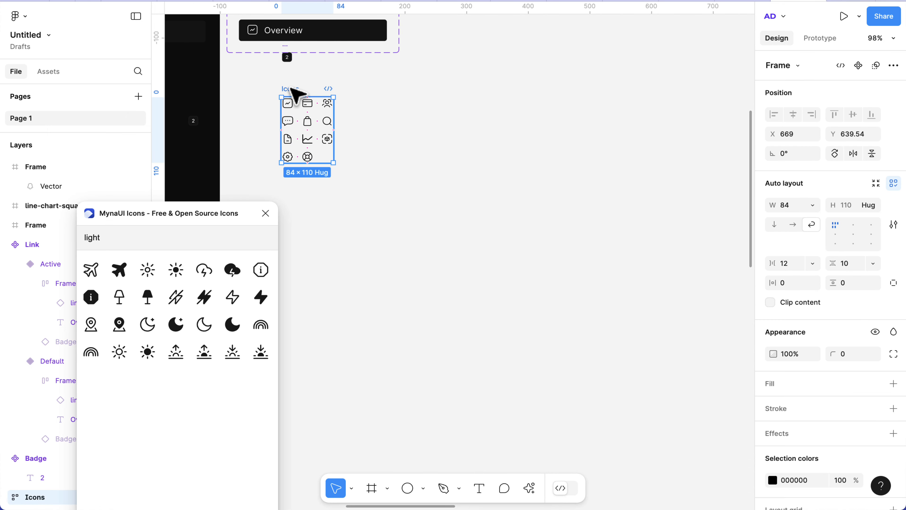
key(ctrl+v)
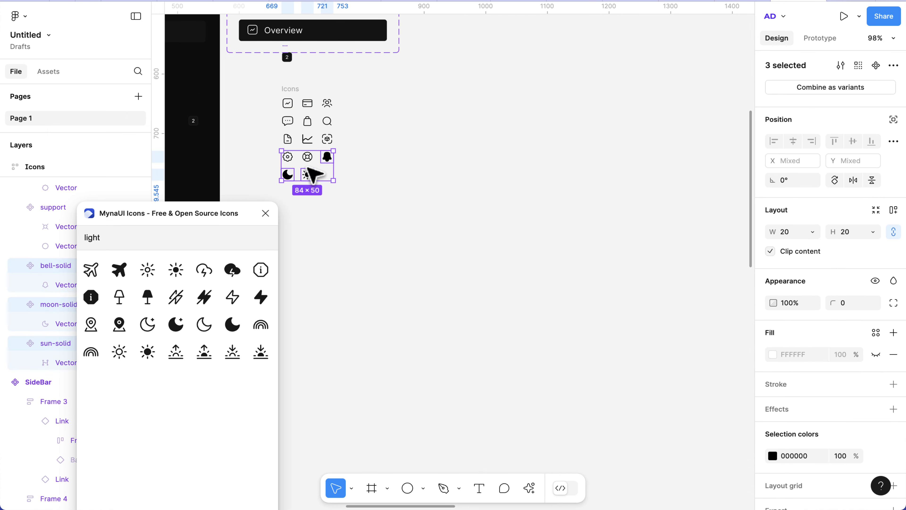
scroll(314, 176, up, 3)
scroll(307, 167, up, 1)
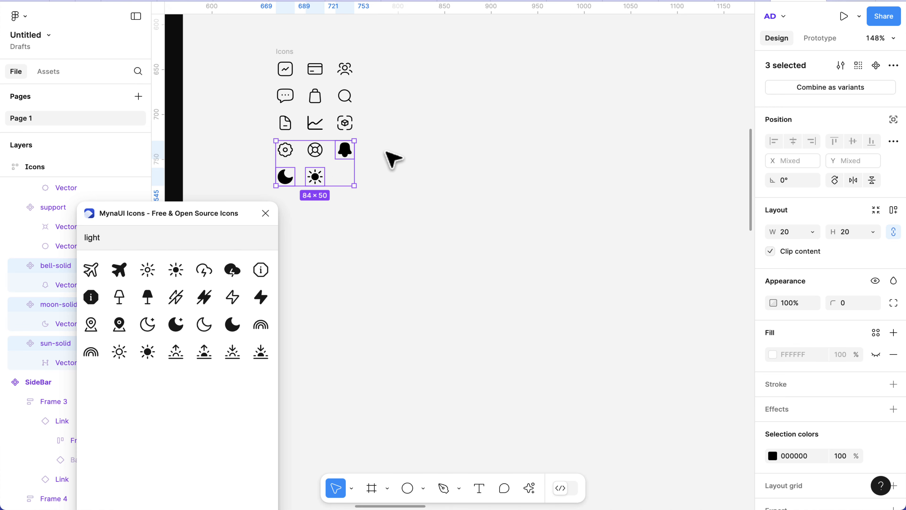
Step: Close the icon library plugin and place an instance of the moon-solid component above the reference image's header
scroll(392, 163, down, 10)
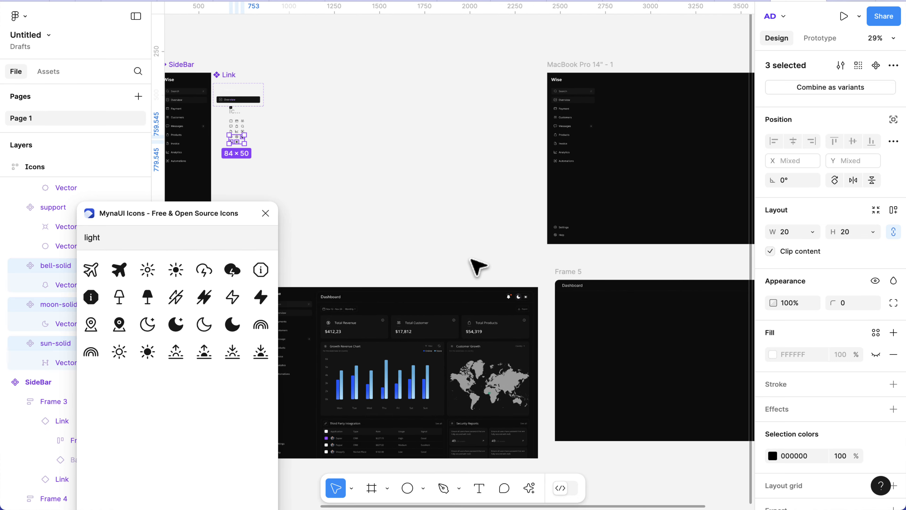
scroll(478, 264, right, 3)
scroll(478, 264, down, 2)
click(266, 213)
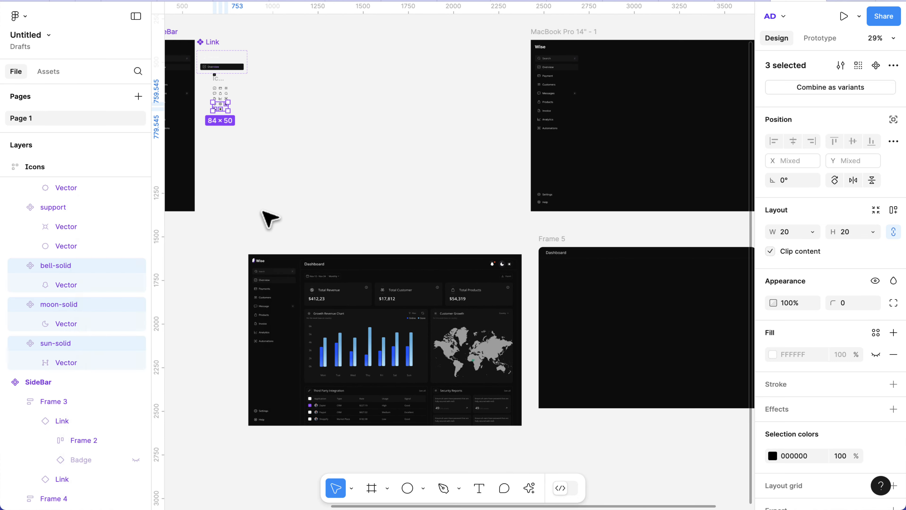
scroll(500, 271, up, 5)
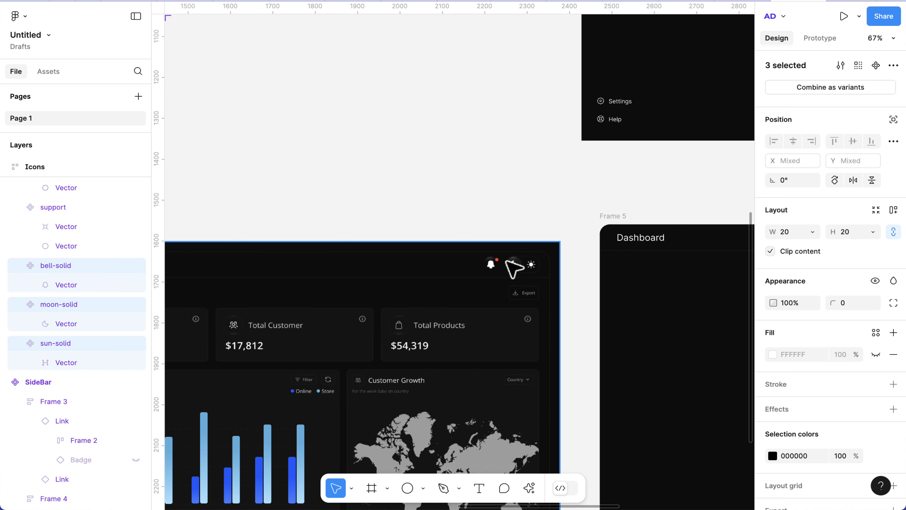
scroll(472, 234, up, 5)
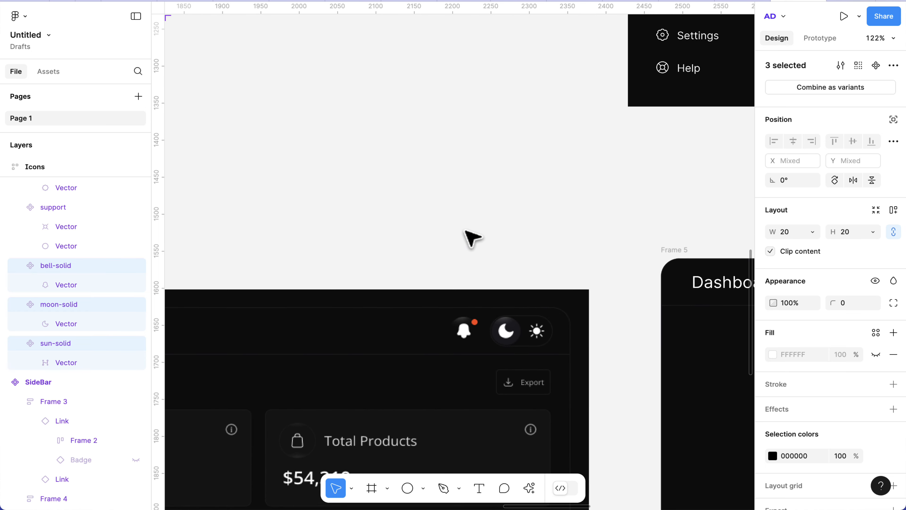
scroll(472, 235, up, 3)
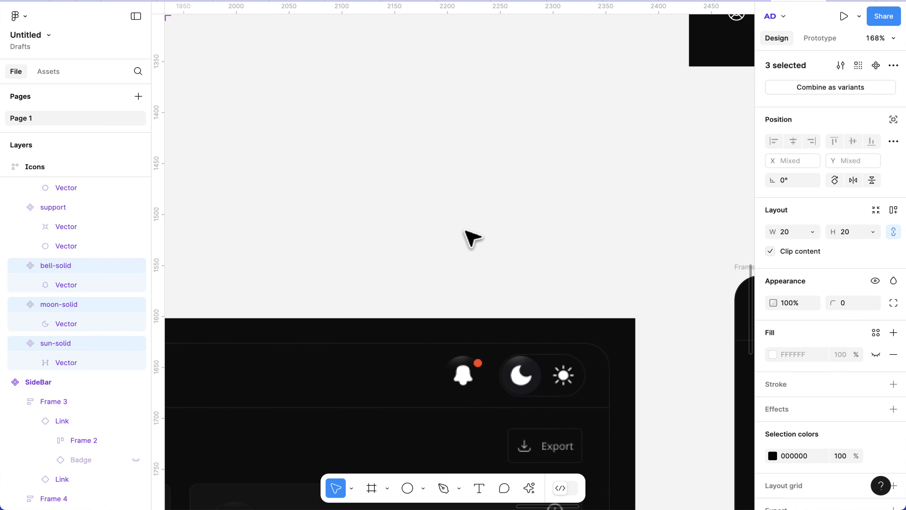
click(49, 74)
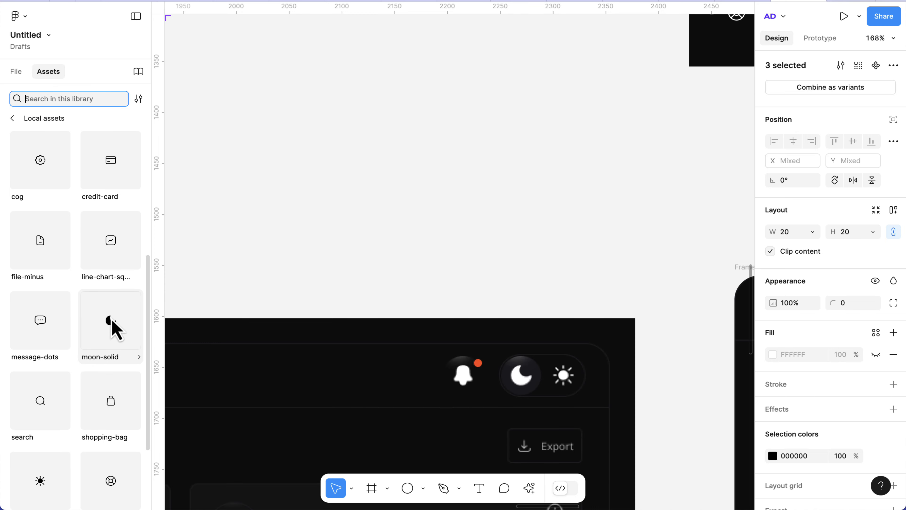
drag(112, 322, 488, 210)
scroll(489, 216, up, 3)
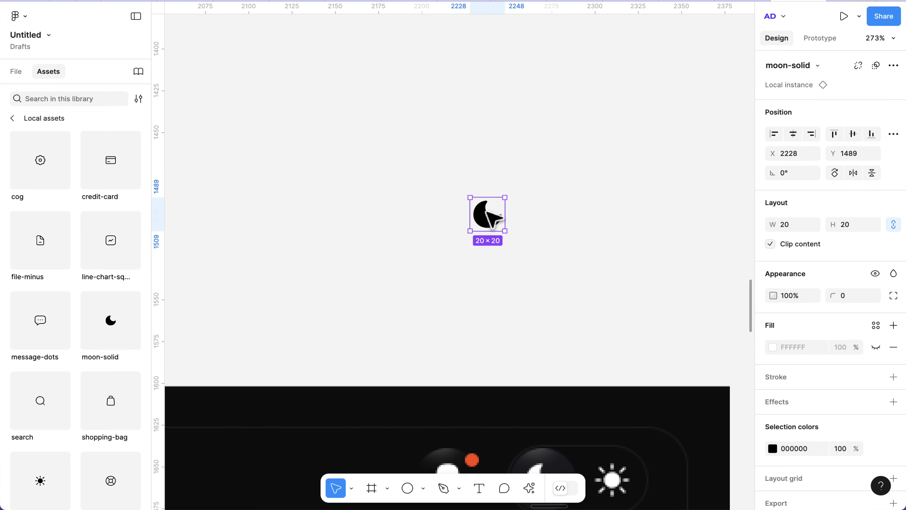
Step: Apply the white library color to the moon-solid instance
scroll(853, 423, down, 1)
scroll(853, 418, down, 1)
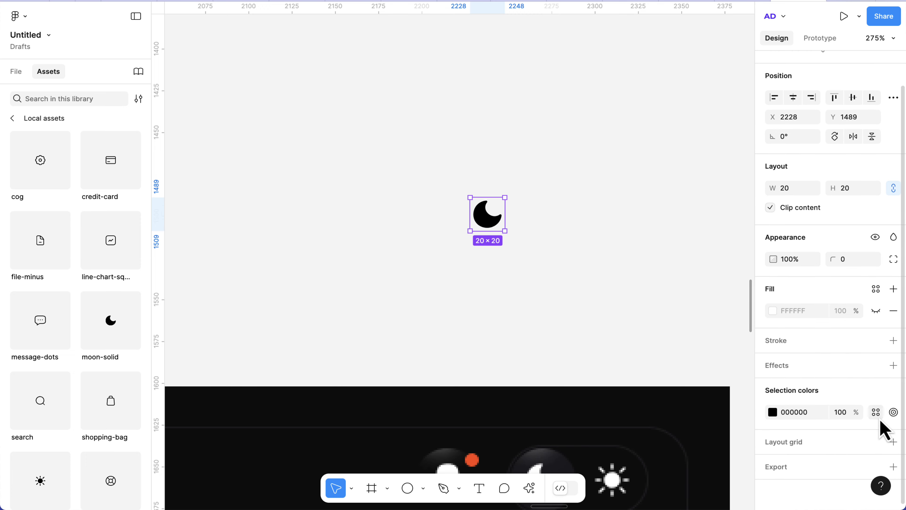
click(876, 412)
click(651, 491)
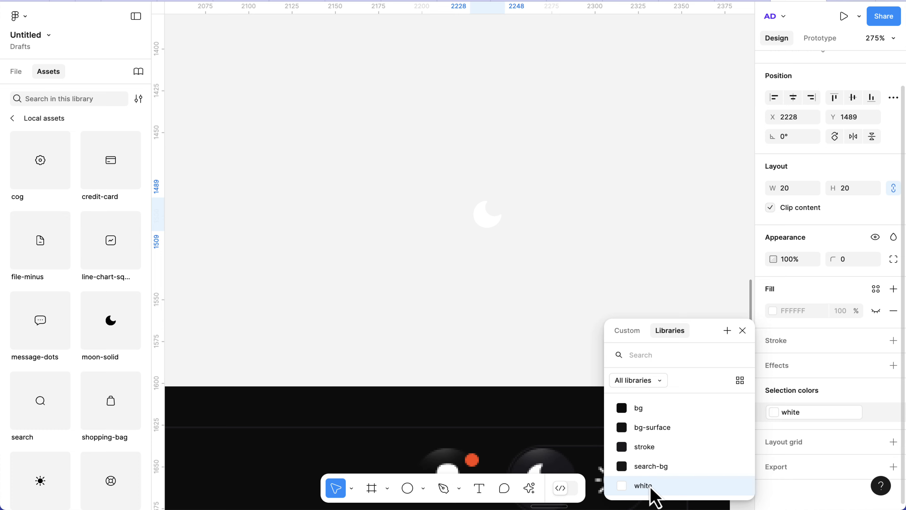
Step: Wrap the moon icon in an auto layout frame with horizontal and vertical padding of 9
scroll(494, 314, down, 3)
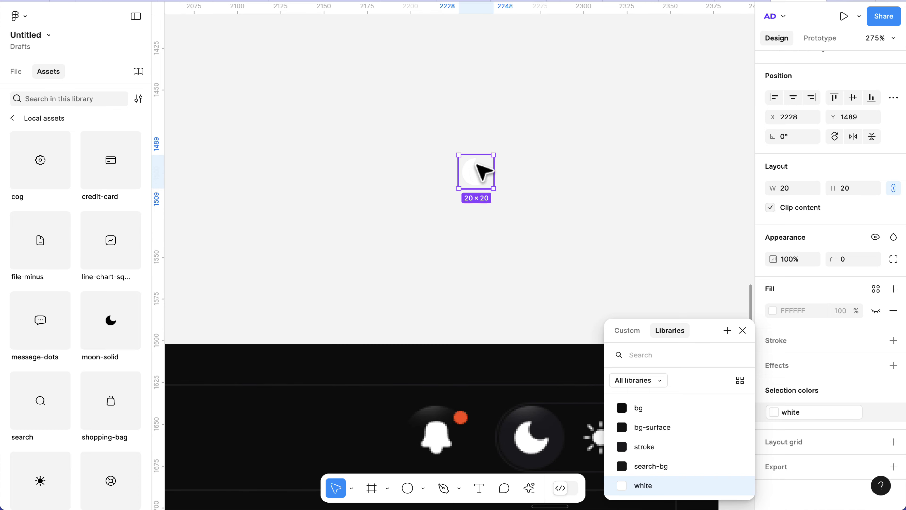
key(shift+a)
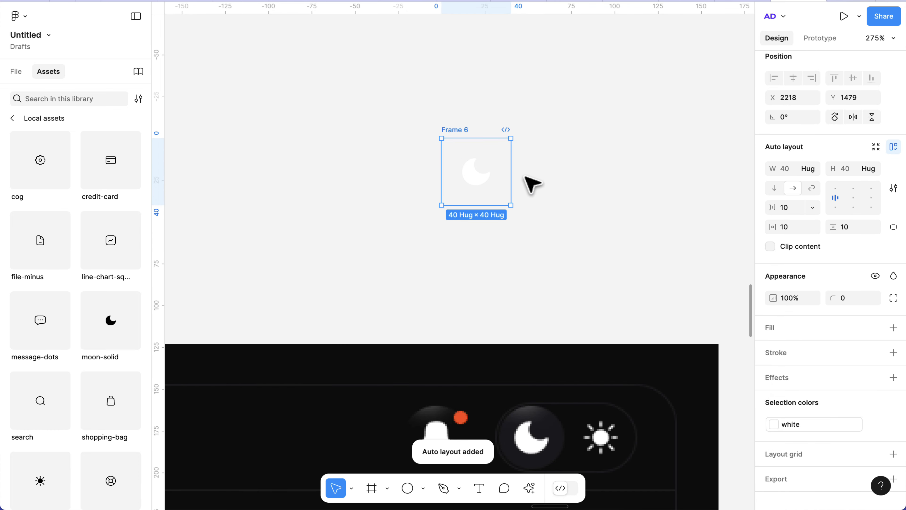
click(785, 169)
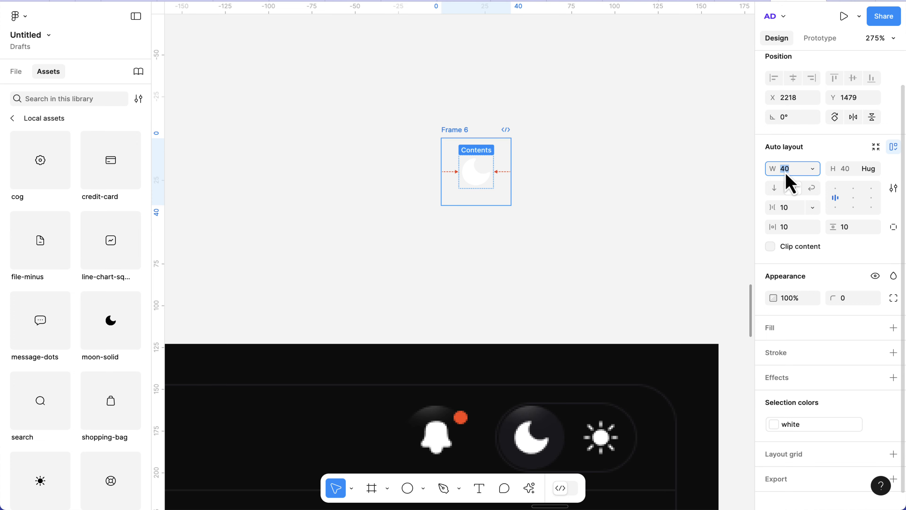
click(859, 232)
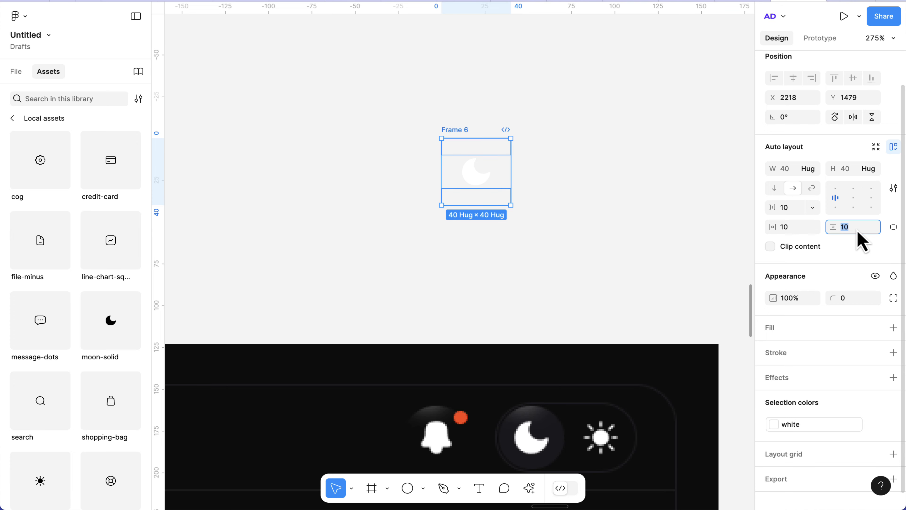
key(Down)
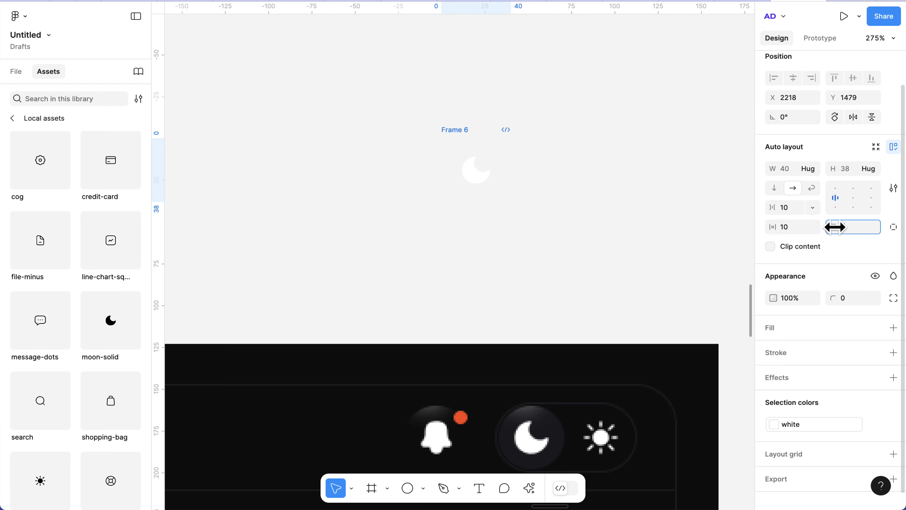
click(789, 232)
key(Down)
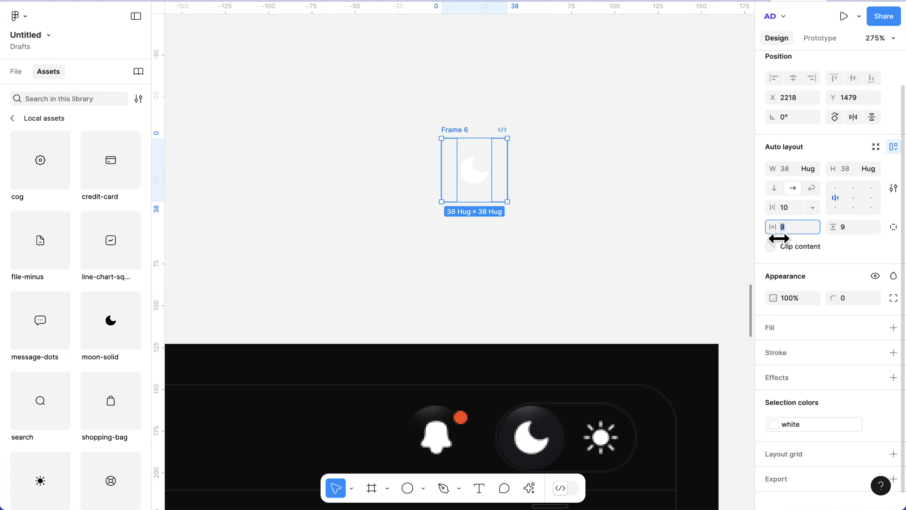
Step: Give the moon icon's frame a corner radius of 40 and a 19191D fill
click(849, 299)
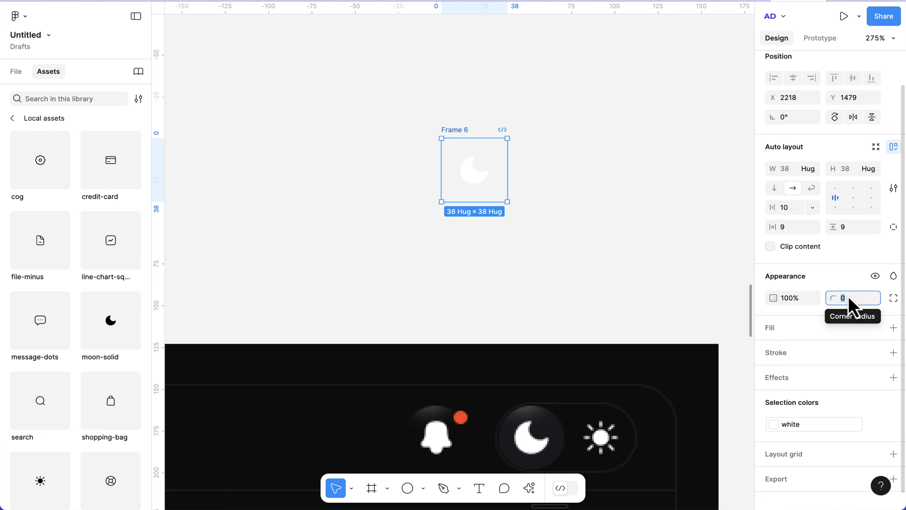
text(40)
key(Return)
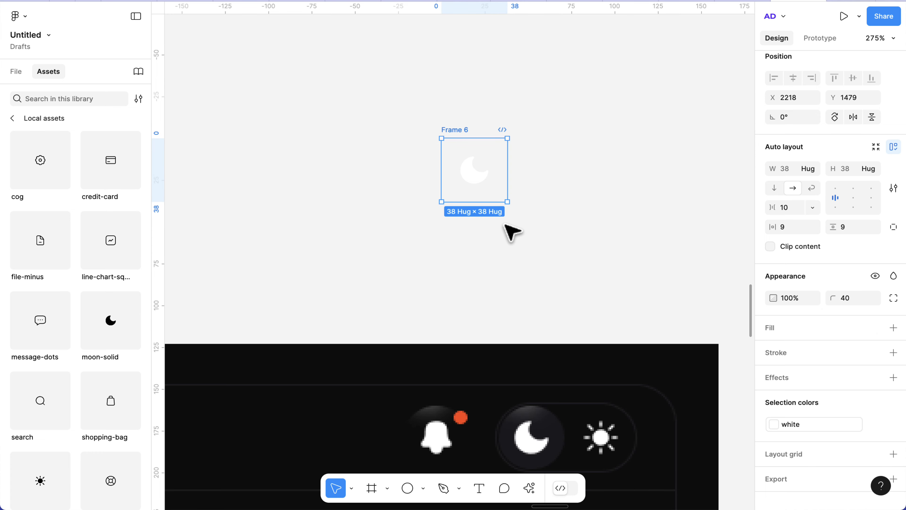
click(894, 327)
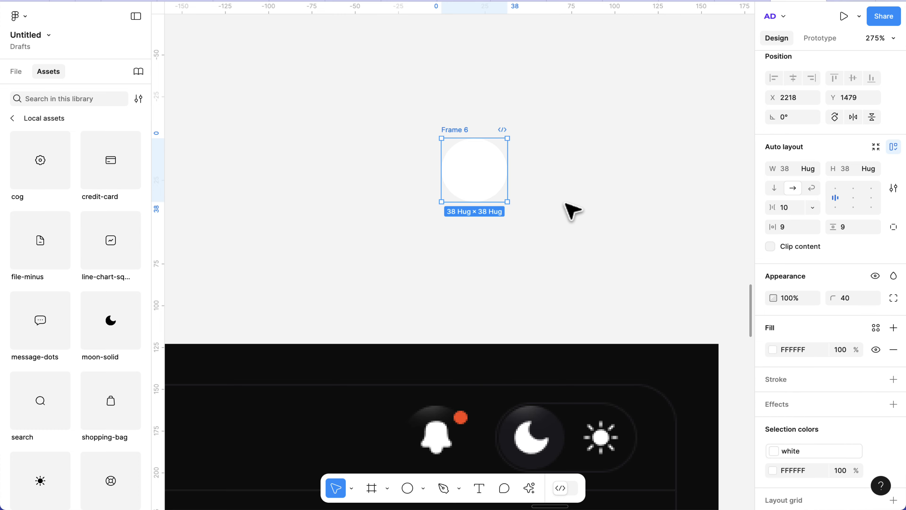
scroll(566, 203, down, 1)
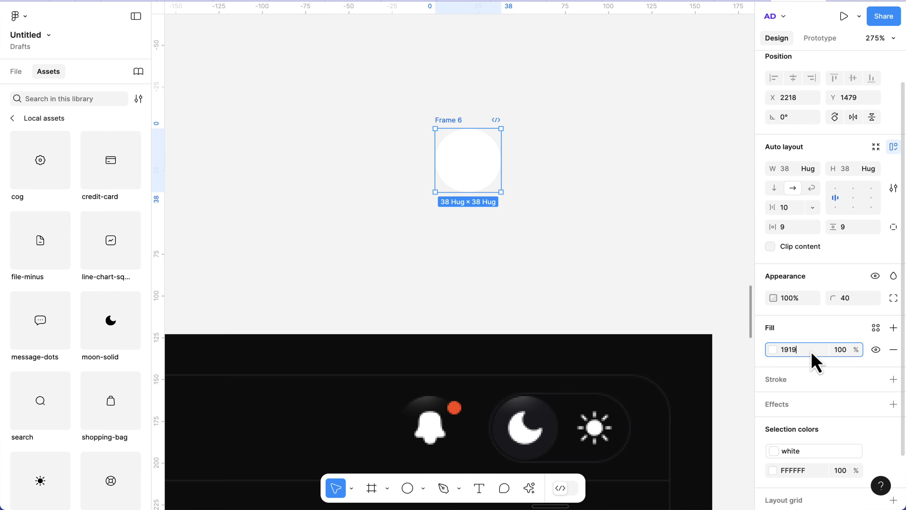
key(Return)
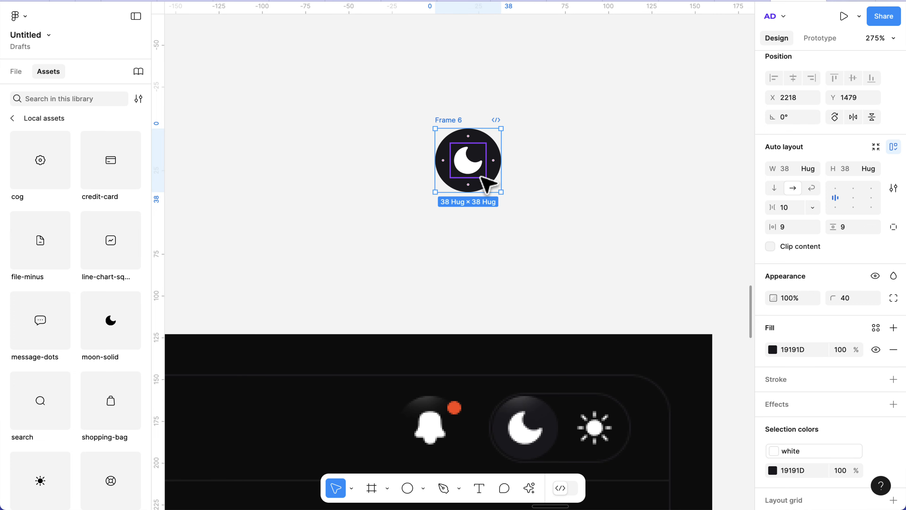
click(536, 222)
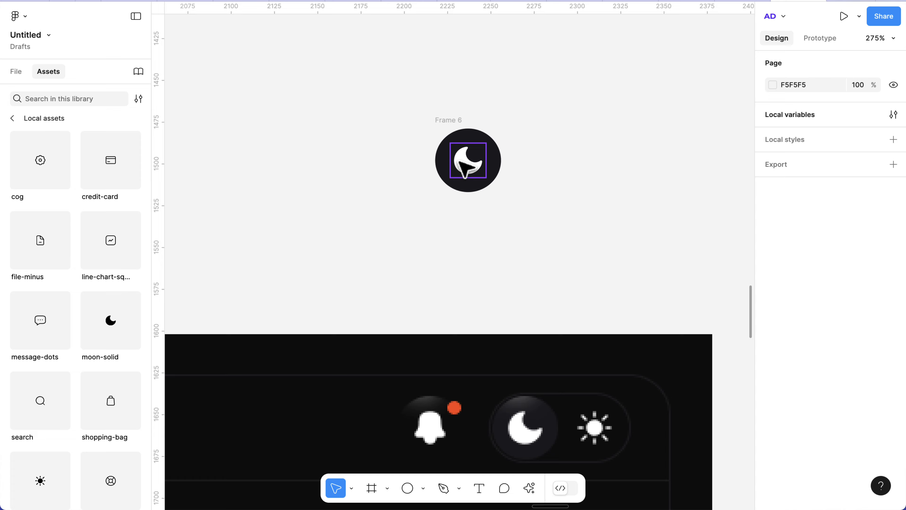
Step: Move the moon button frame down to about X 2241, Y 1526, closer to the reference image's header icons
click(451, 125)
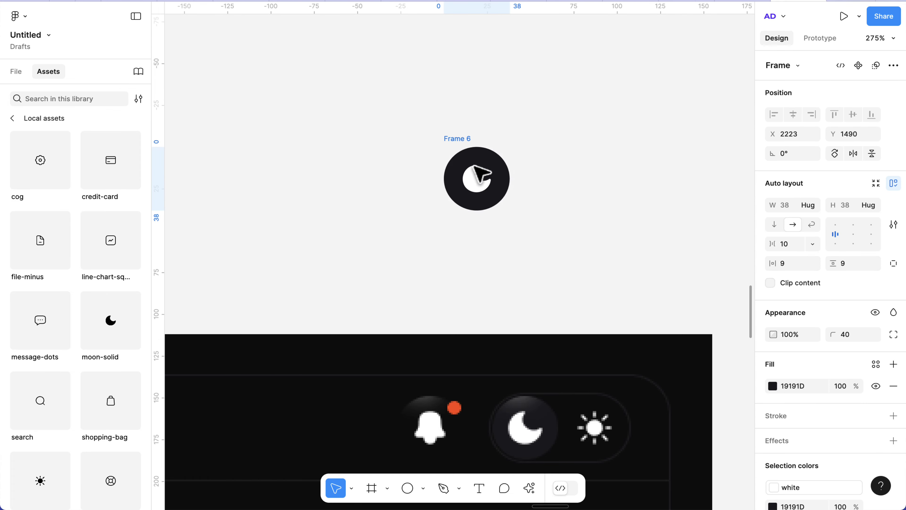
scroll(489, 202, up, 5)
scroll(493, 206, down, 3)
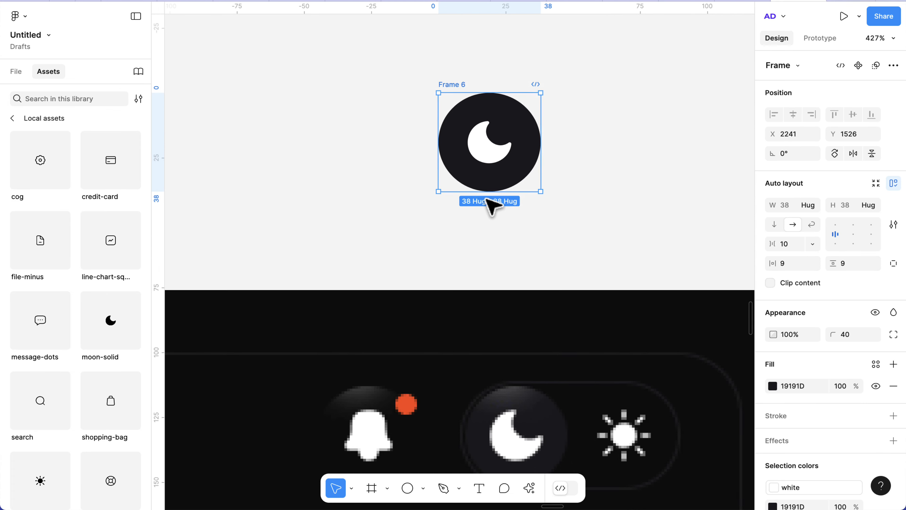
click(588, 152)
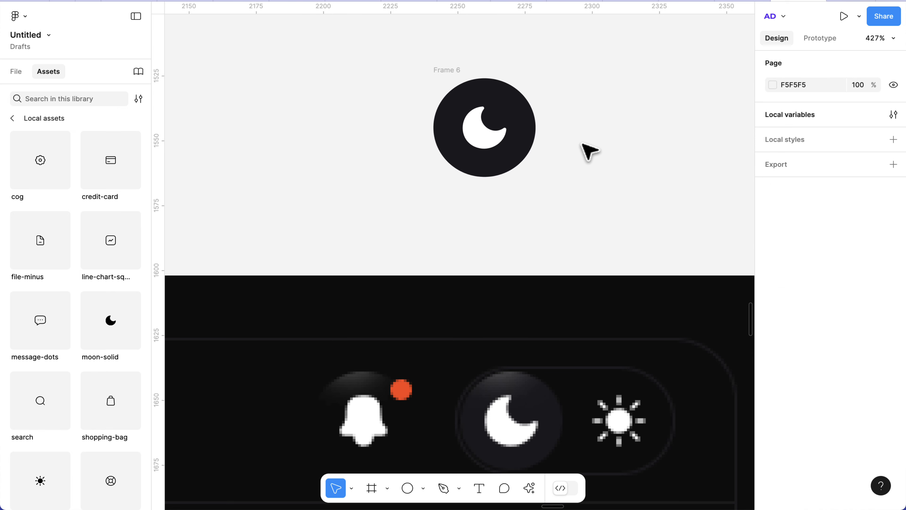
Step: Draw a circle beside the moon button frame and set its size to 16 × 16
key(o)
drag(582, 144, 598, 169)
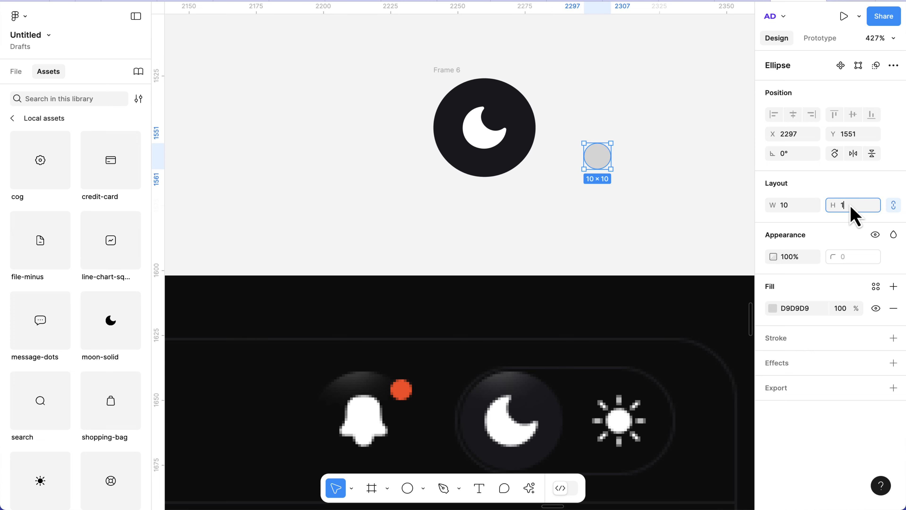
key(Return)
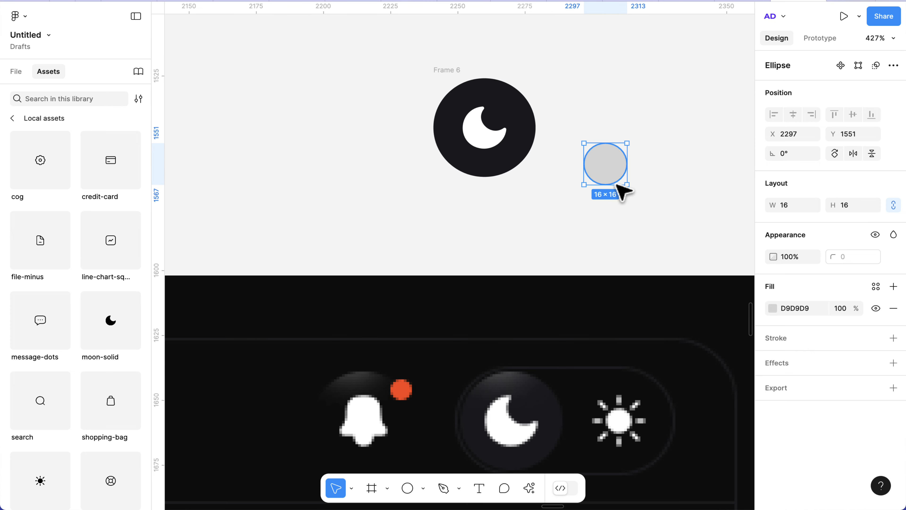
Step: Change the circle's fill to a linear gradient and set its 0% stop to FFFFFF
click(772, 308)
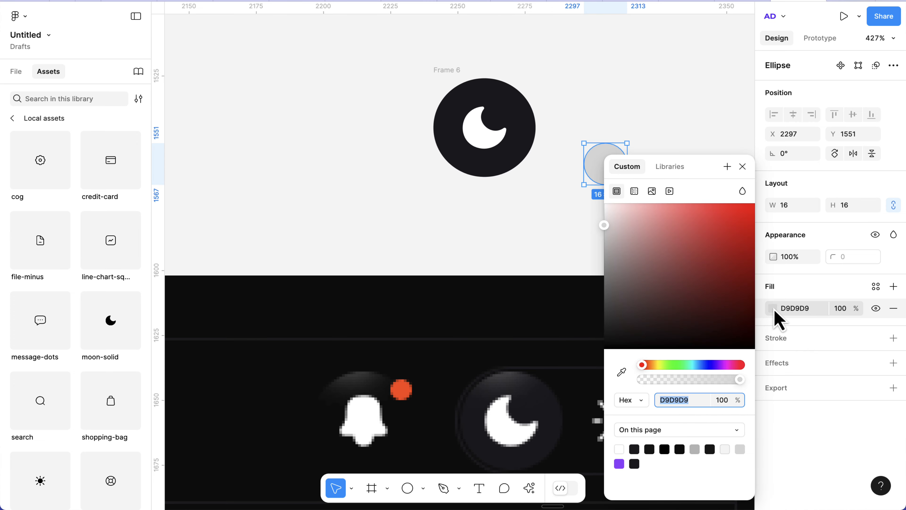
click(635, 192)
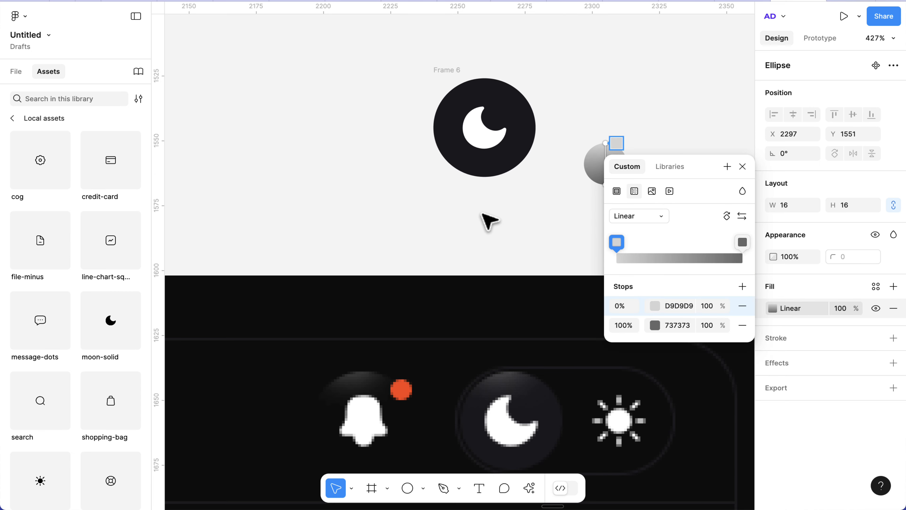
scroll(490, 222, right, 5)
scroll(489, 223, down, 2)
click(689, 306)
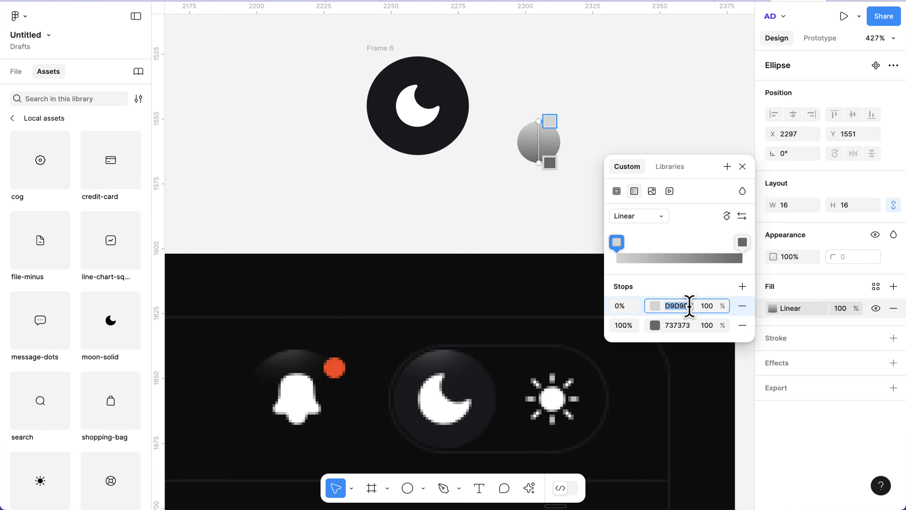
key(Return)
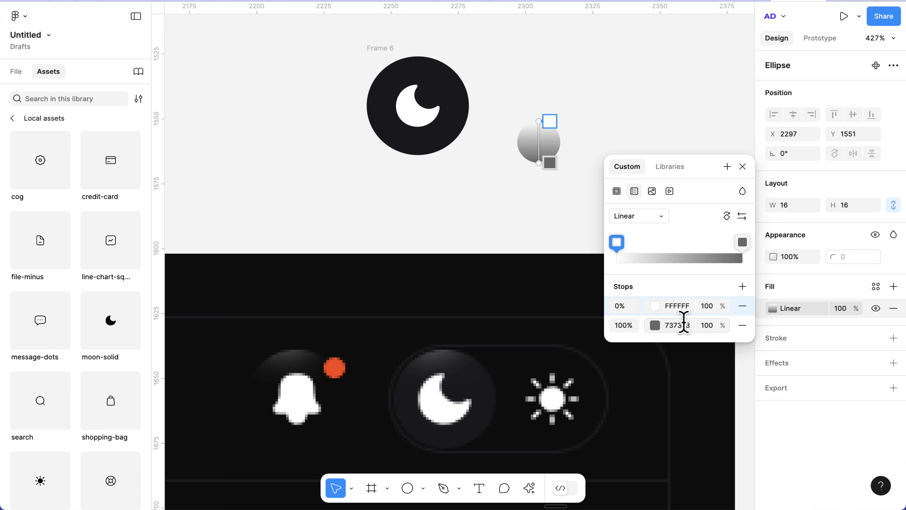
Step: Set the circle gradient's 100% stop to D6D6D6, change the gradient type to Radial and shift its centre slightly upward
click(683, 324)
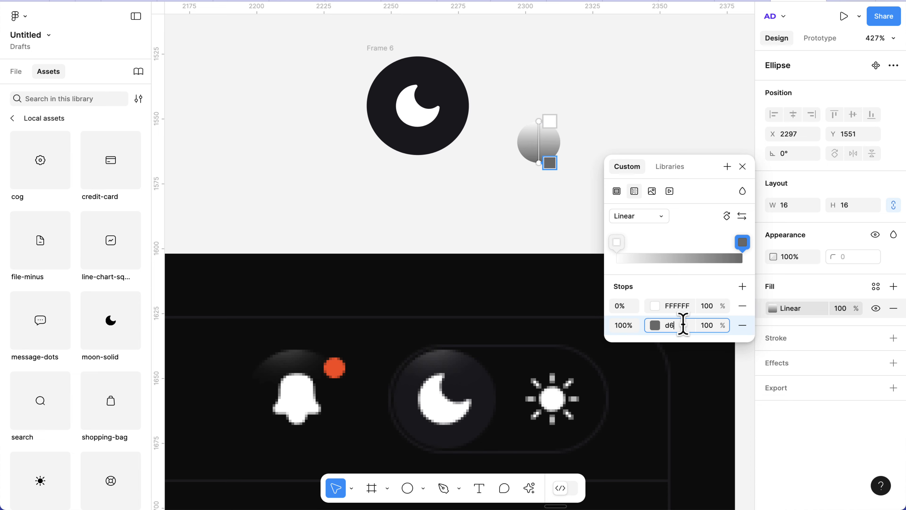
key(Return)
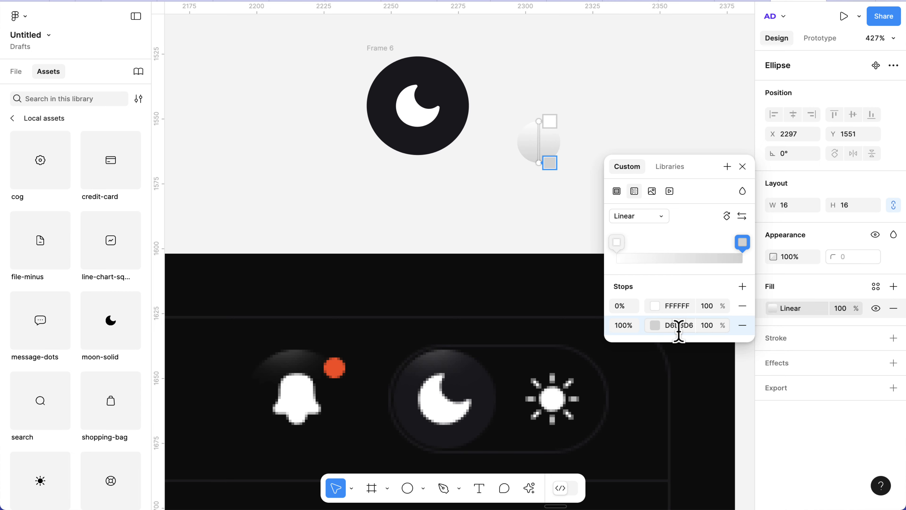
click(649, 221)
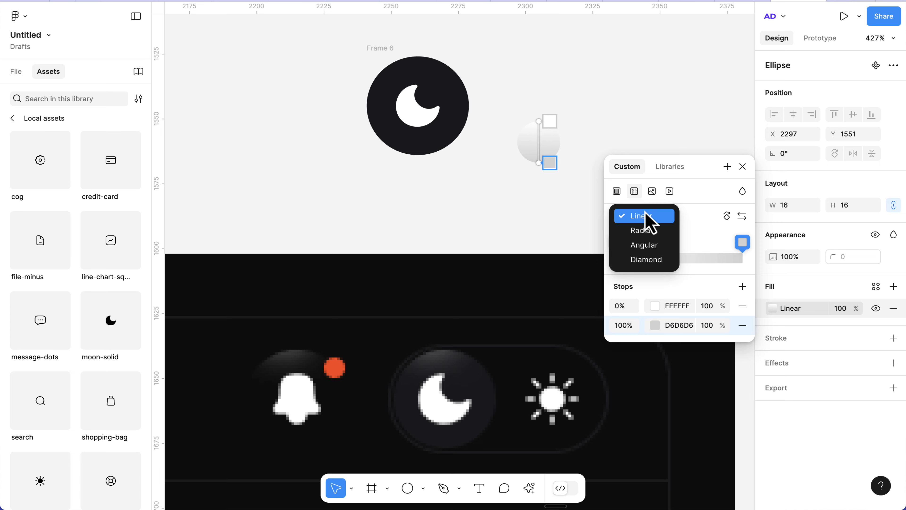
click(644, 232)
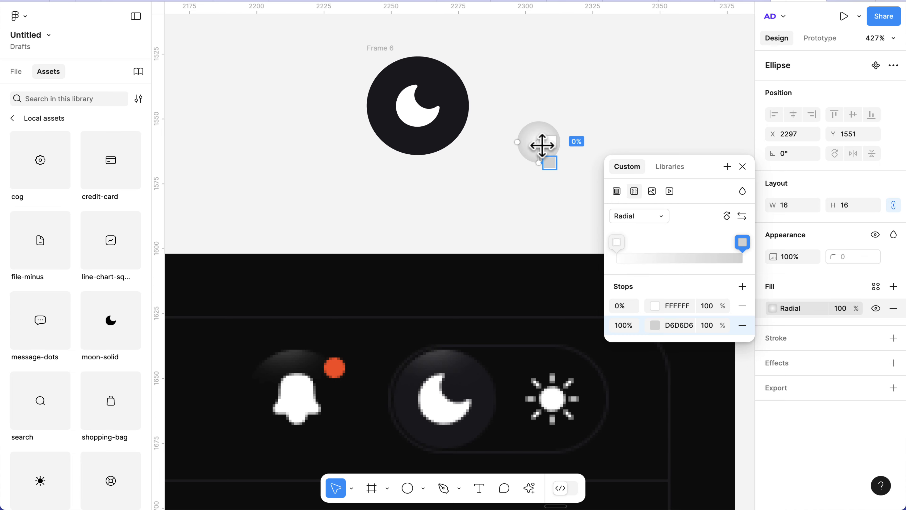
drag(538, 143, 540, 139)
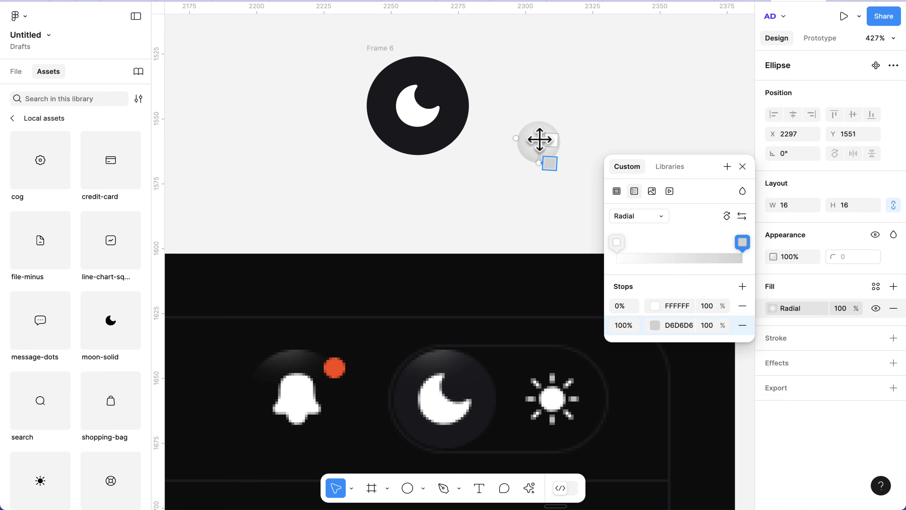
click(743, 167)
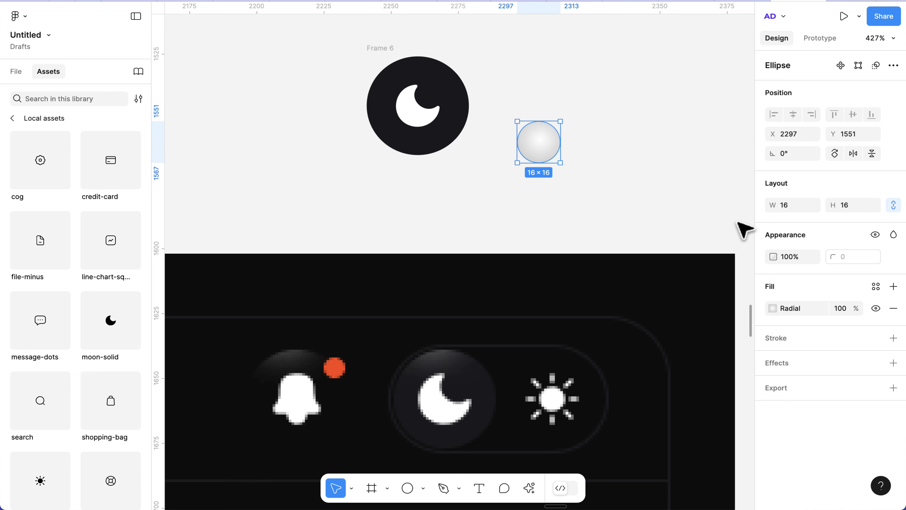
Step: Add a layer blur effect of 16 to the gradient circle
click(894, 364)
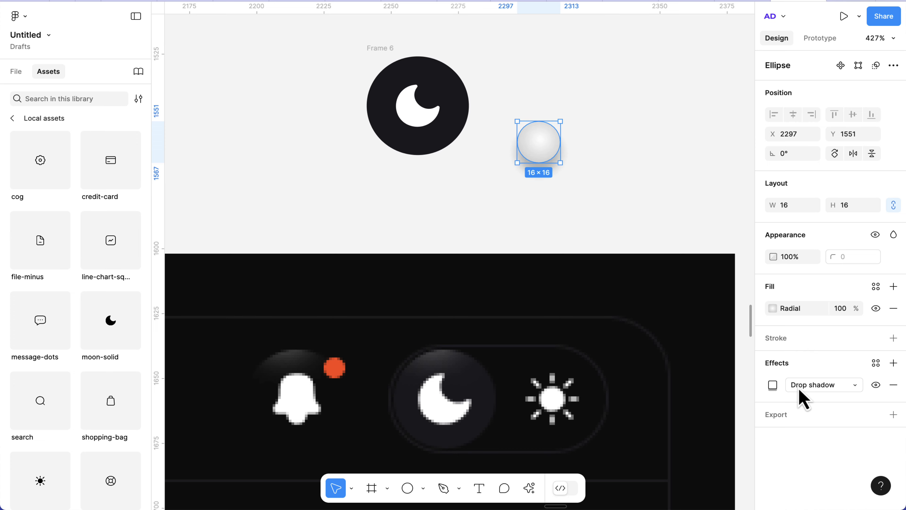
click(811, 386)
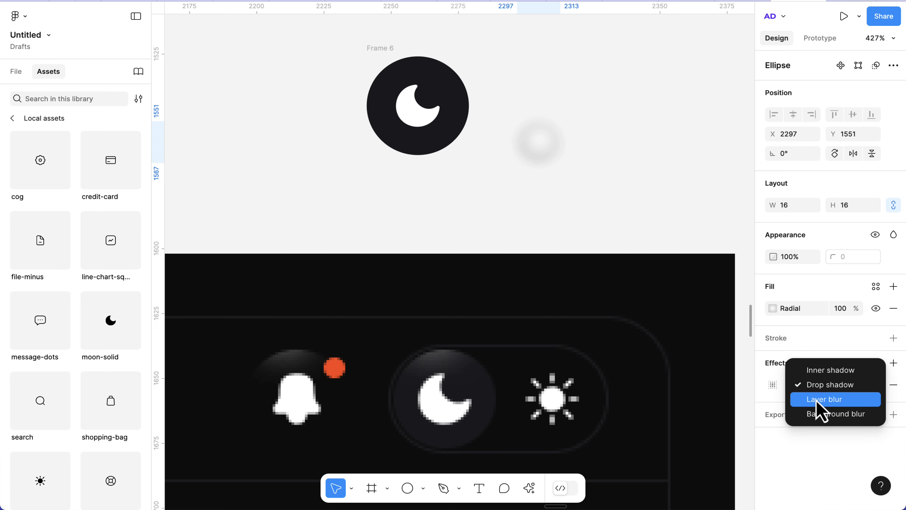
click(817, 399)
click(774, 386)
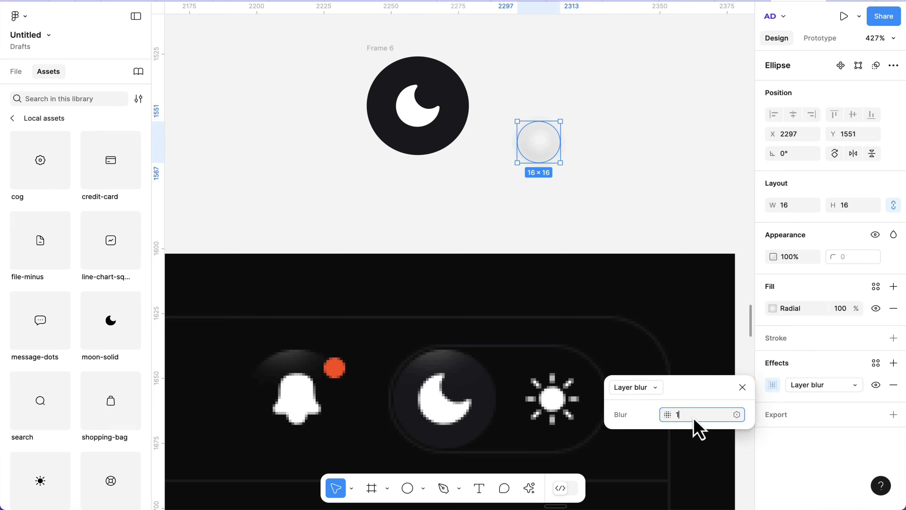
text(16)
key(Return)
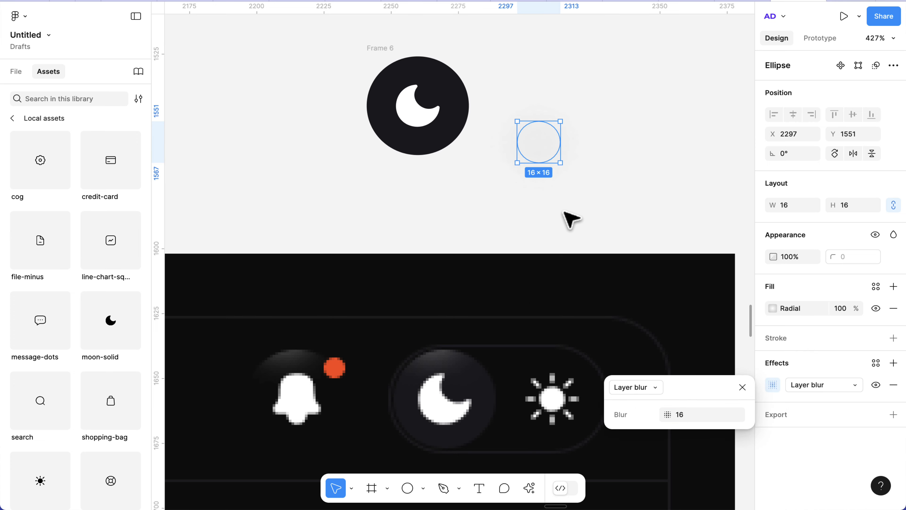
Step: Place the blurred circle inside the moon button frame and make it ignore the frame's auto layout
drag(548, 152, 462, 113)
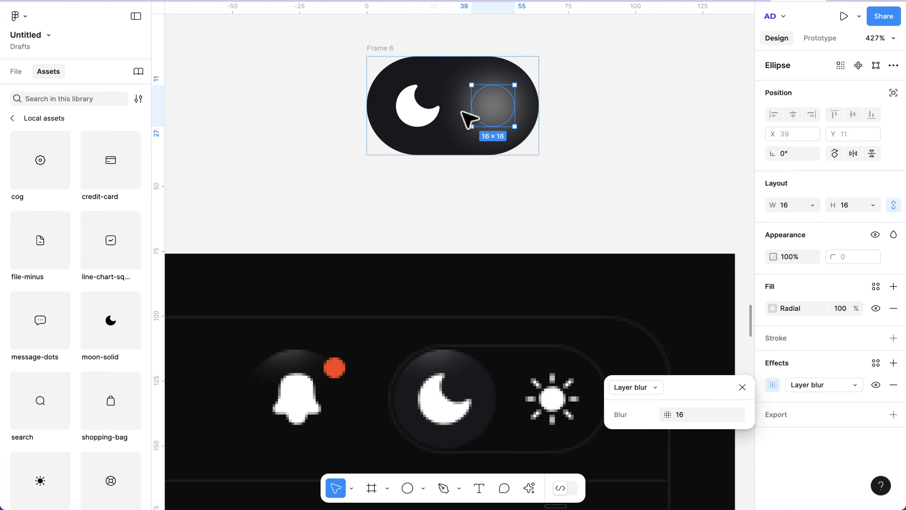
scroll(518, 123, left, 2)
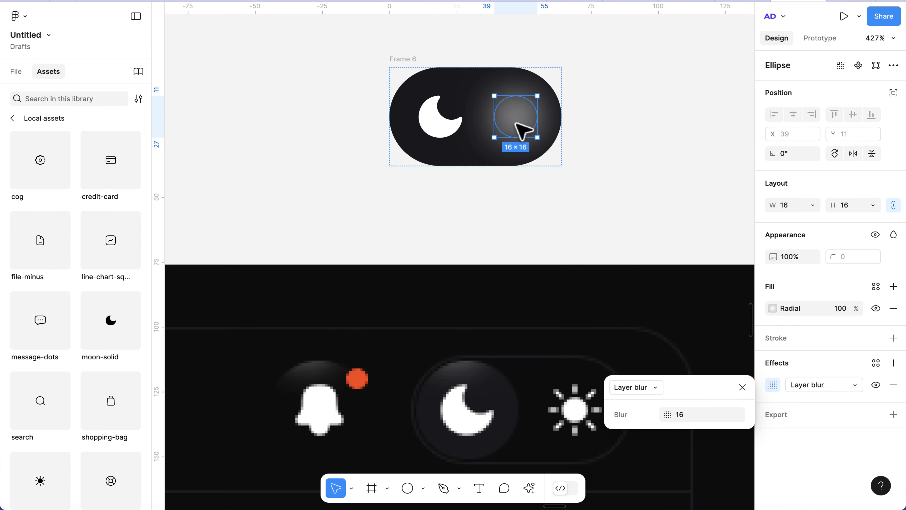
click(408, 60)
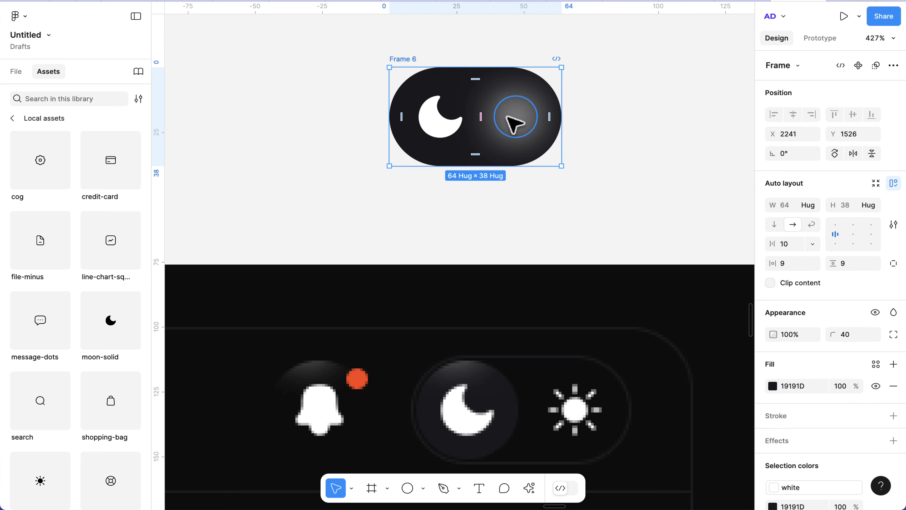
click(514, 124)
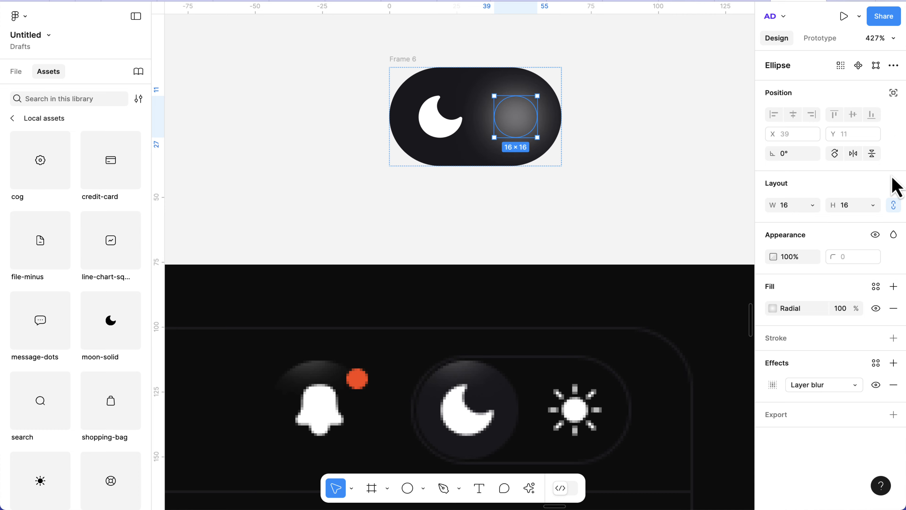
click(894, 93)
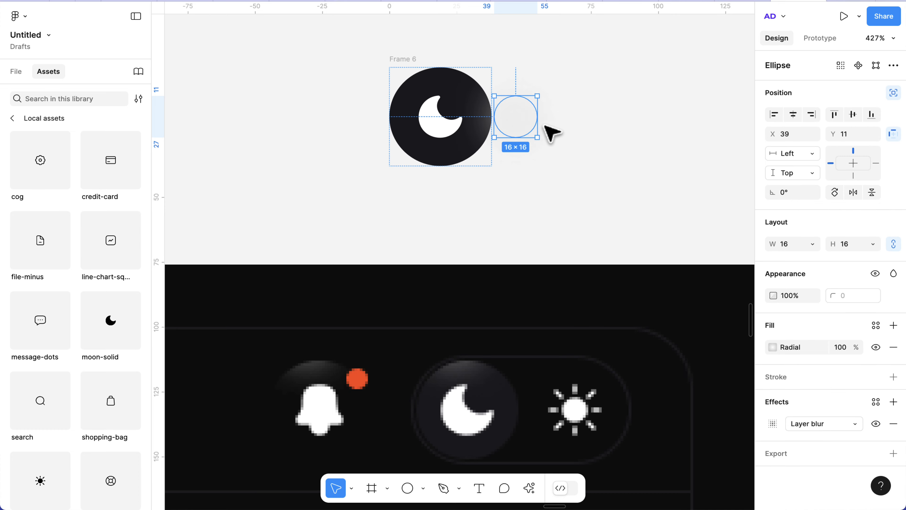
Step: Move the blurred circle over the moon button to X 19, Y 1
scroll(489, 107, up, 2)
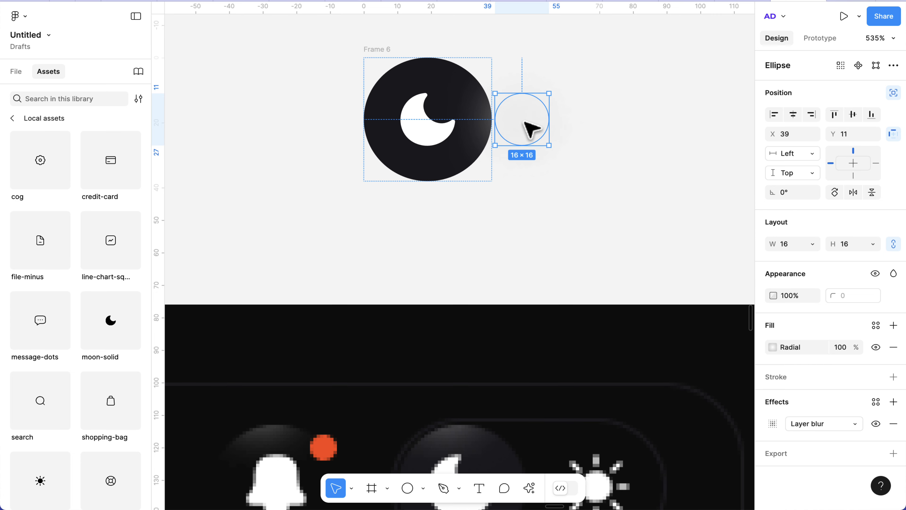
key(shift+Left)
key(shift+Left)
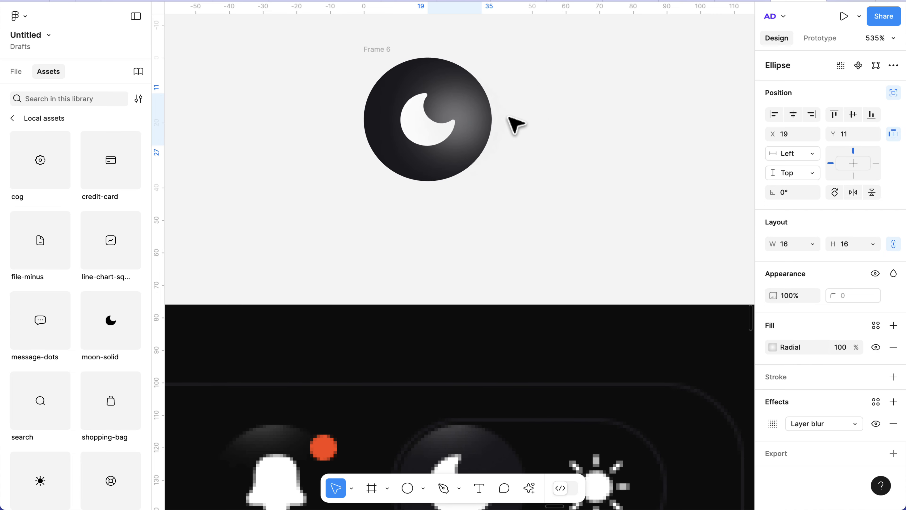
key(shift+Up)
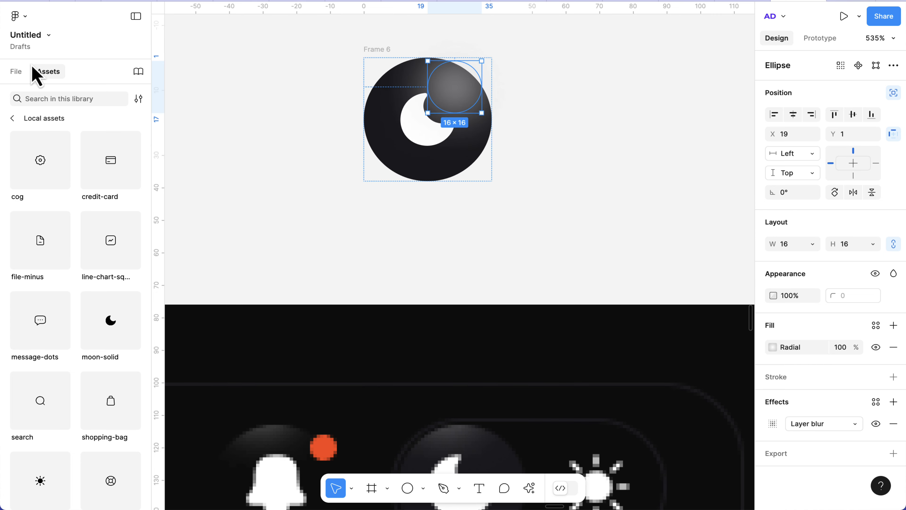
Step: Select Ellipse 1 within Frame 6 in the layer list and move it to X 9, Y -4
click(17, 73)
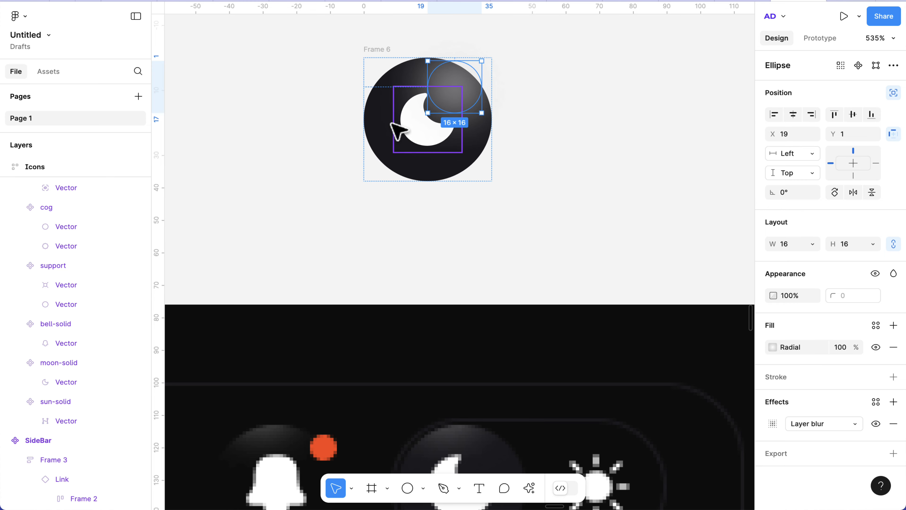
scroll(398, 131, up, 3)
click(395, 133)
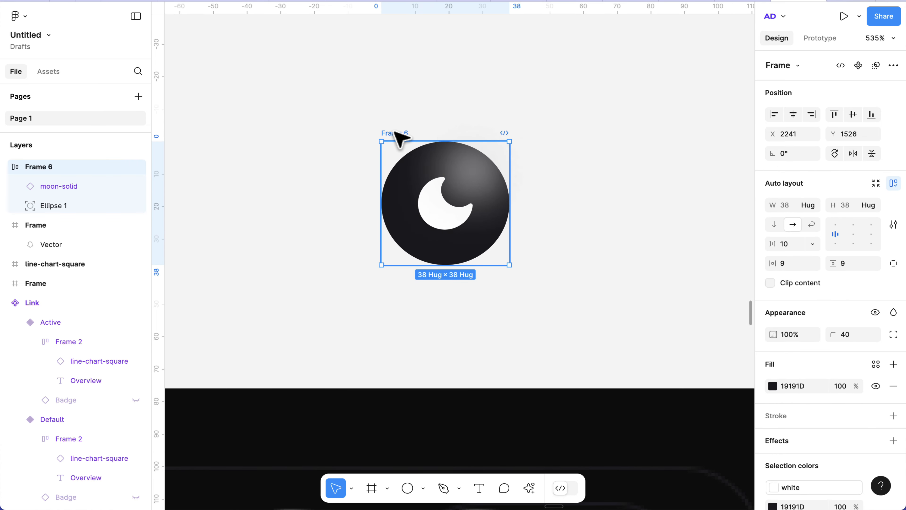
click(59, 193)
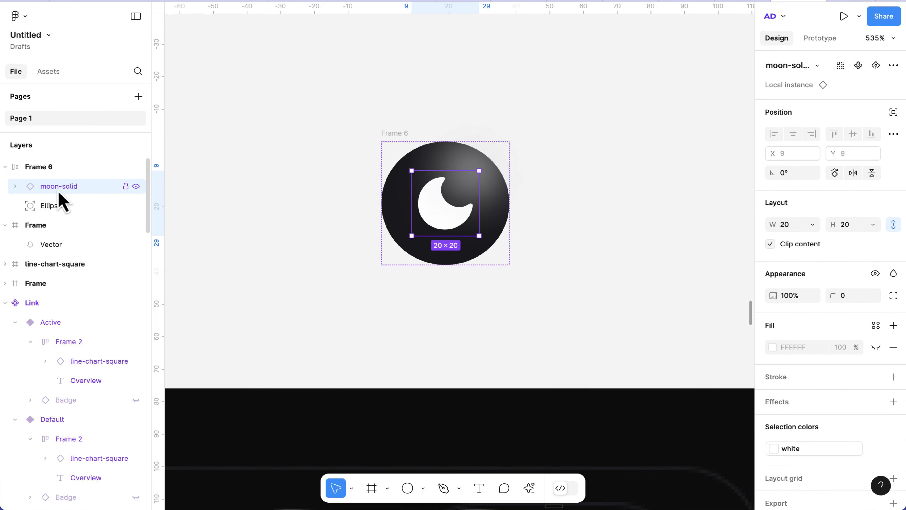
click(55, 207)
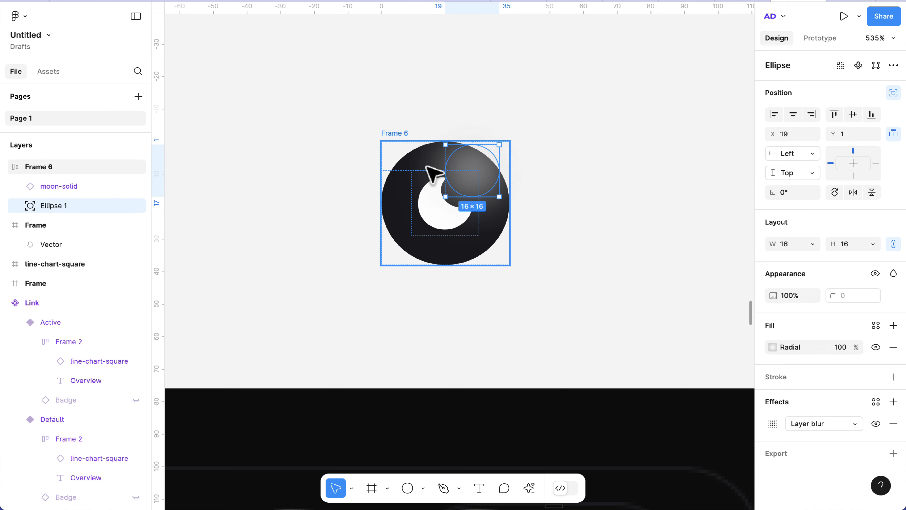
key(shift+Left)
key(Up)
key(Up)
key(Up)
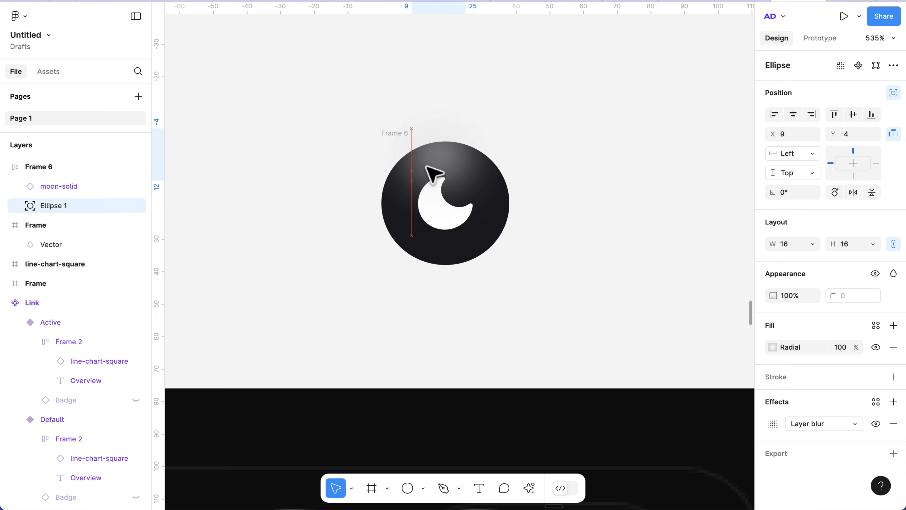
Step: Centre the blurred circle horizontally just above the moon button's top edge at X 11, Y -16
scroll(434, 174, up, 5)
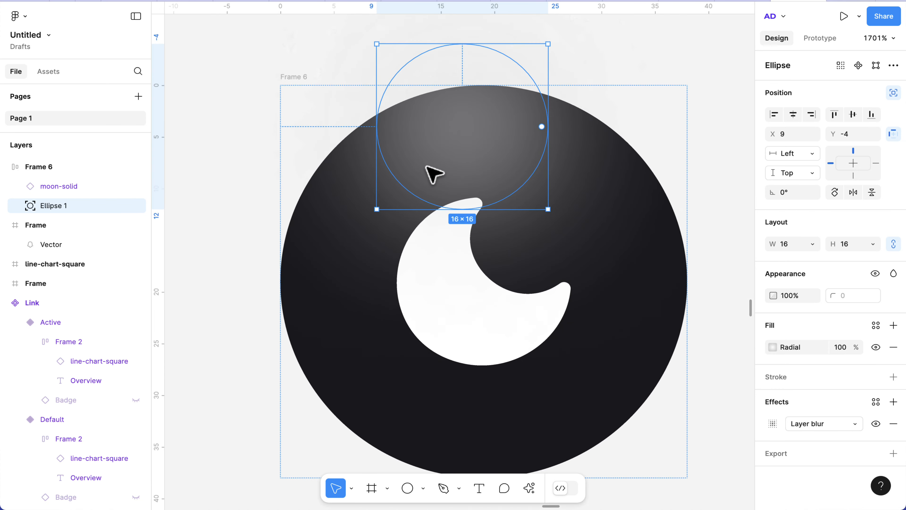
key(shift+Up)
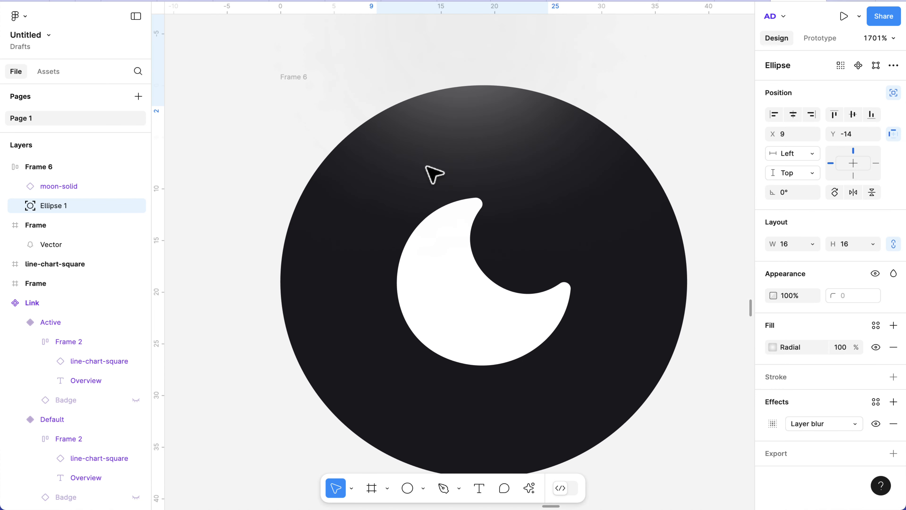
key(Up)
key(Up)
key(Right)
key(Right)
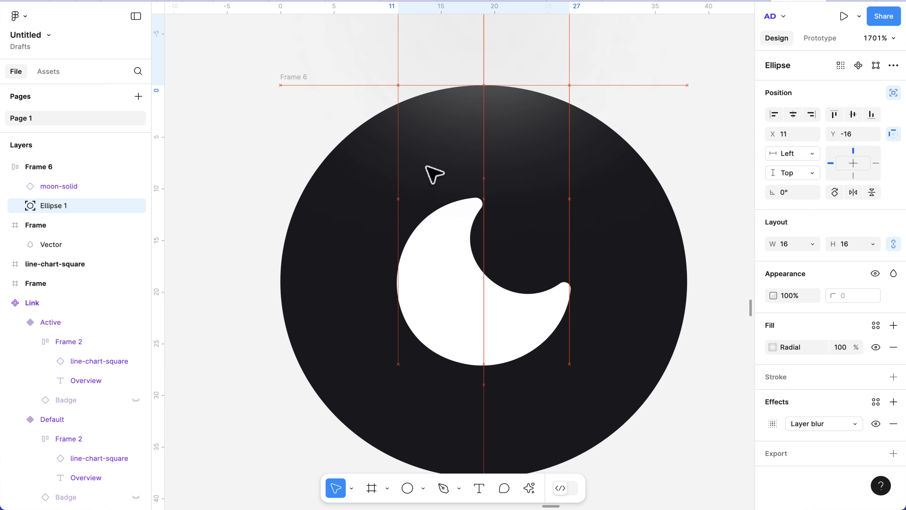
key(Up)
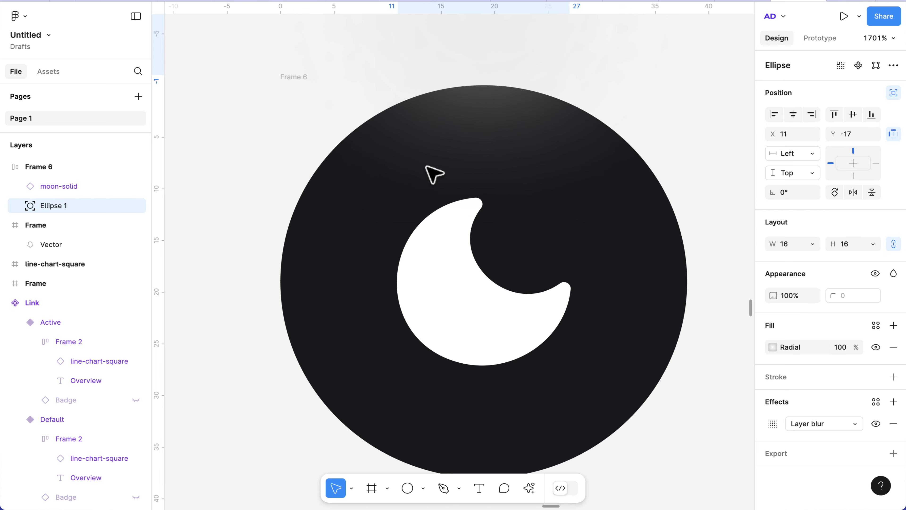
key(Down)
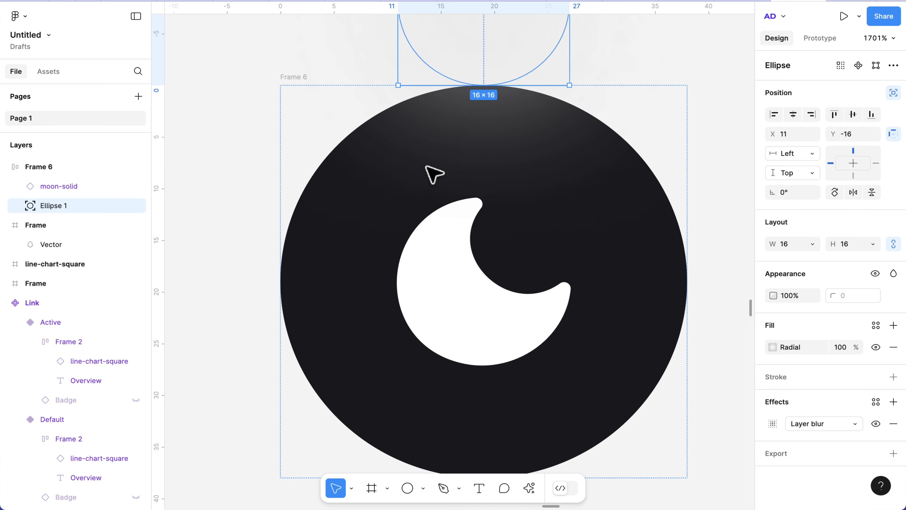
Step: Add an inside stroke of weight 1 to the moon button frame and apply the saved "stroke" colour style to it
scroll(433, 174, down, 5)
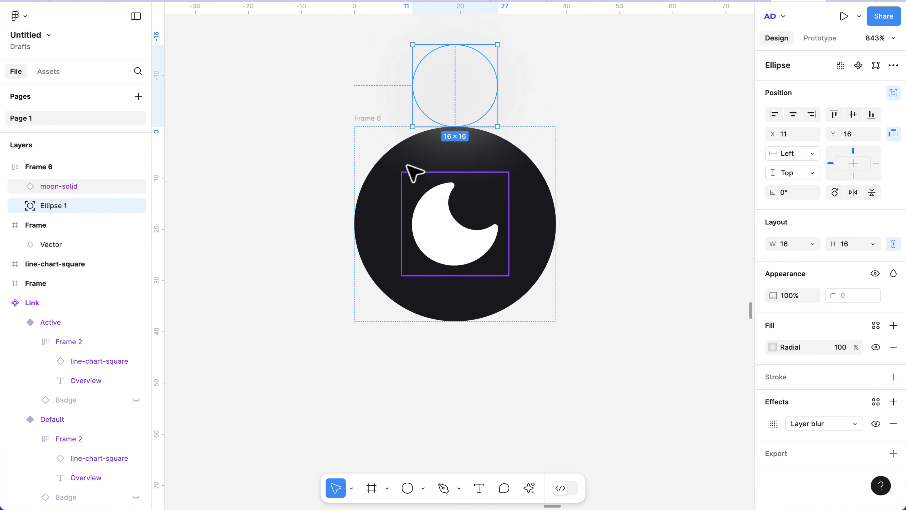
click(375, 124)
scroll(374, 124, up, 3)
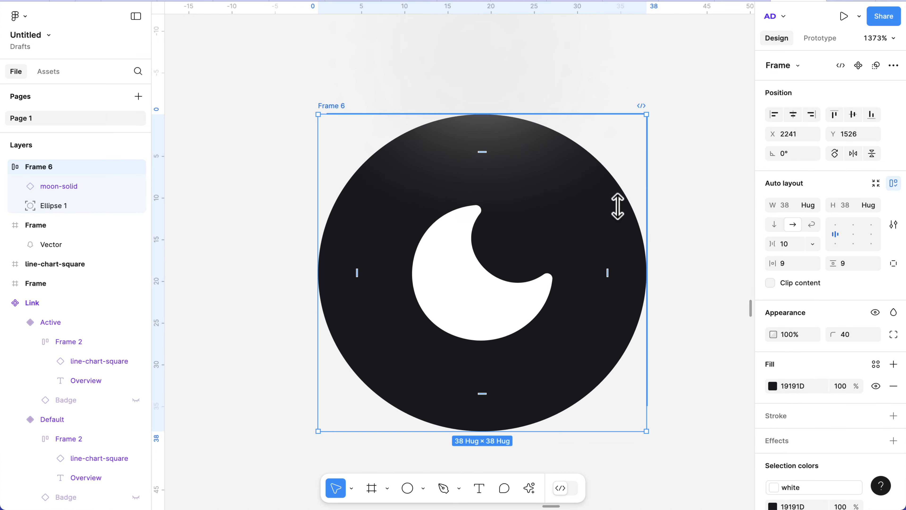
scroll(856, 429, down, 1)
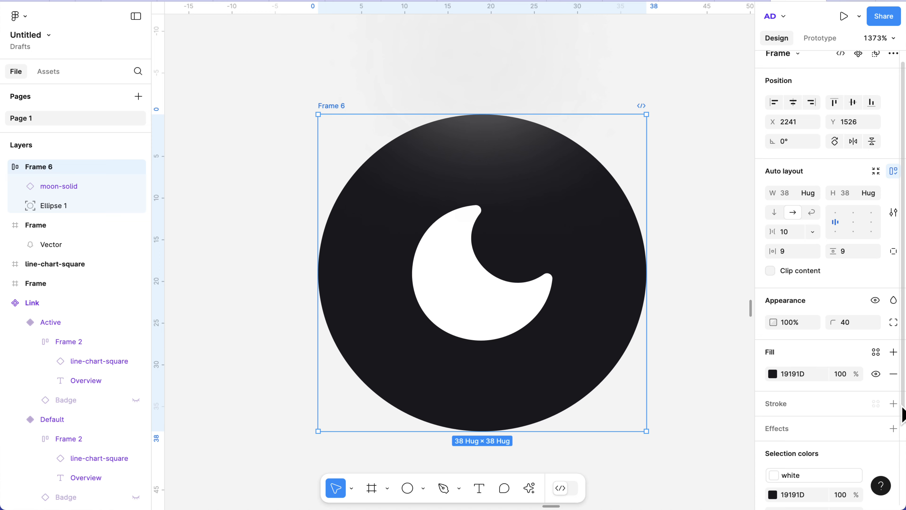
click(894, 404)
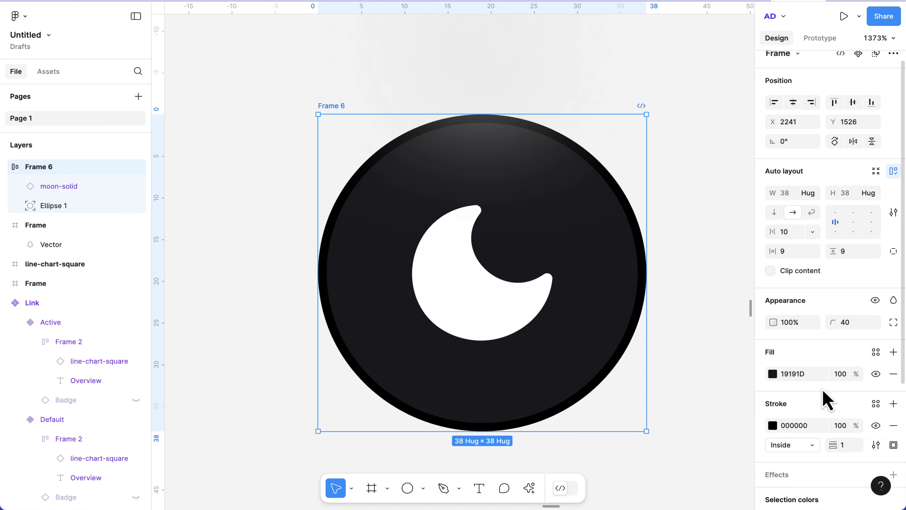
click(876, 405)
click(690, 446)
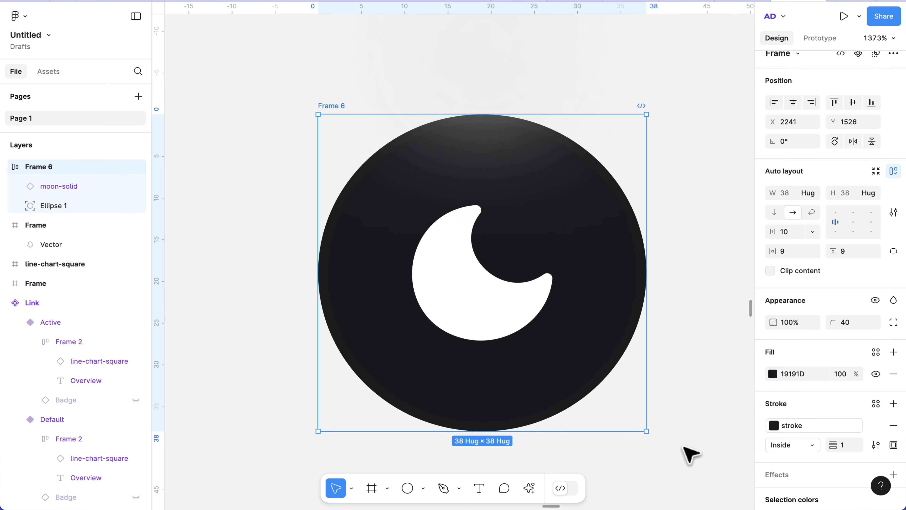
scroll(531, 278, up, 3)
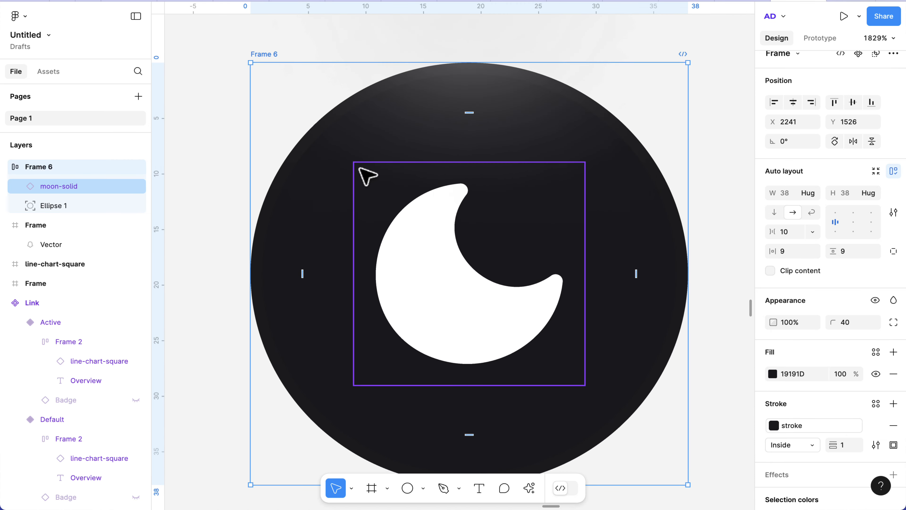
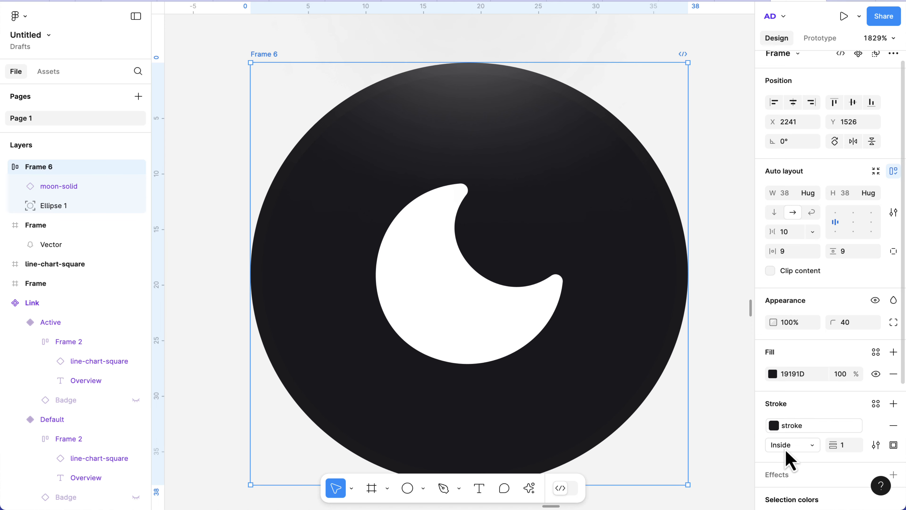
Step: Set the stroke position of the moon button frame to Outside
click(793, 446)
click(792, 464)
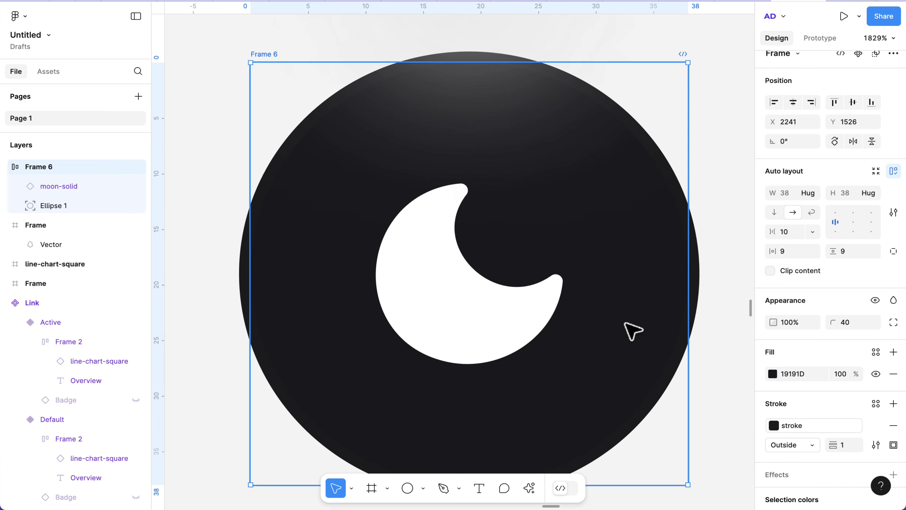
Step: Lower Ellipse 1's radial fill opacity to 81% and move the circle down to Y -15
click(53, 207)
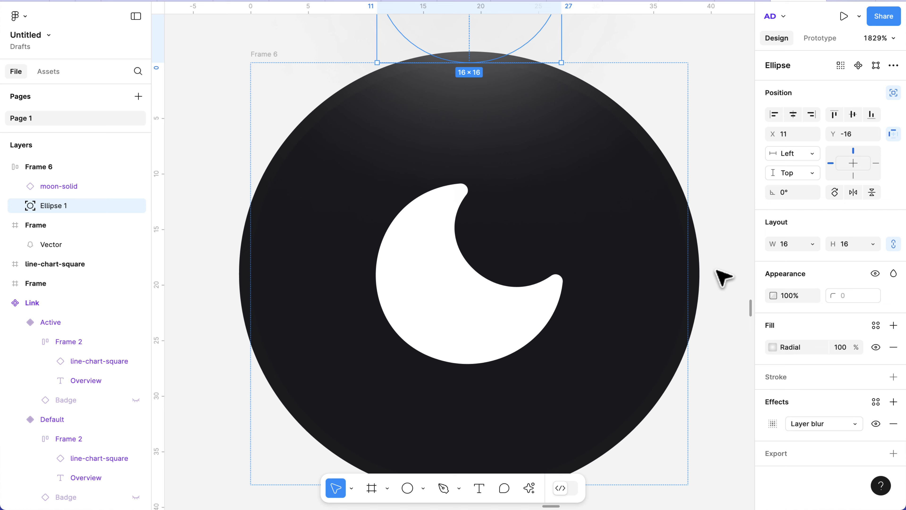
key(Down)
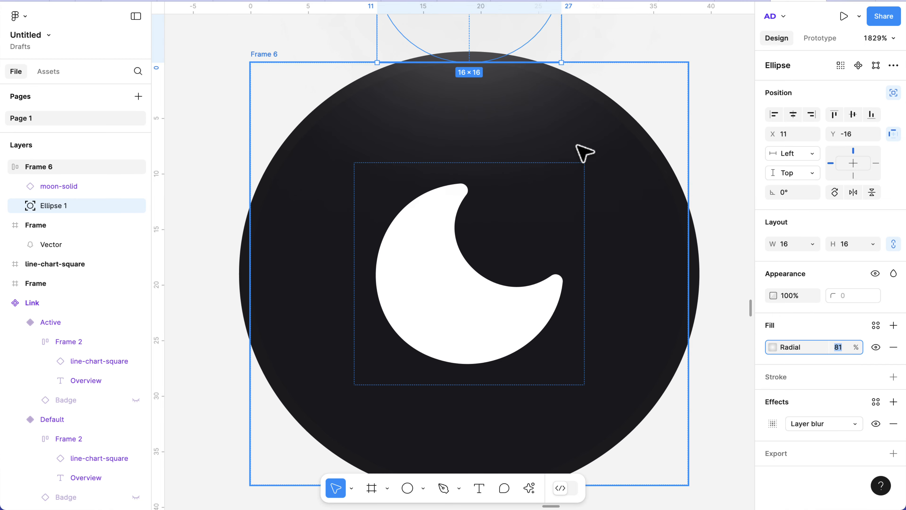
drag(496, 56, 494, 62)
scroll(496, 63, down, 5)
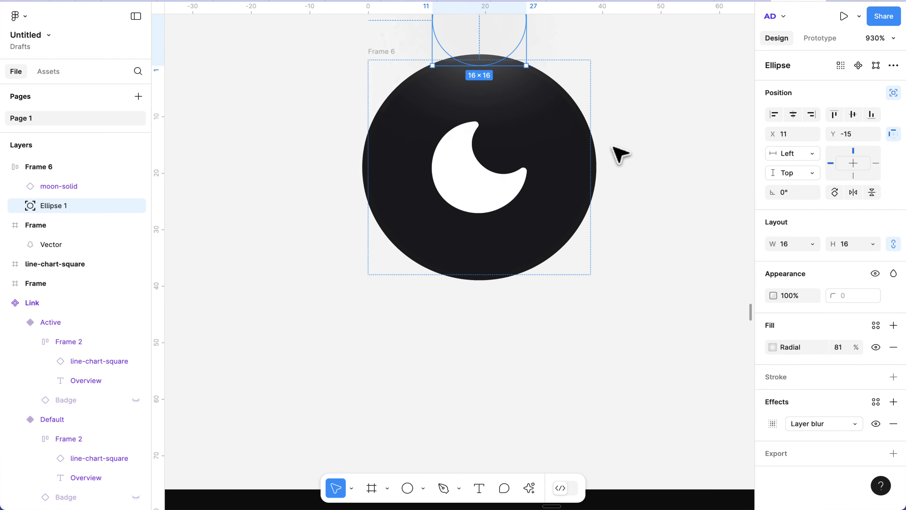
click(639, 194)
Step: Duplicate the blurred highlight circle and place the copy over the moon button's bottom edge at X 11, Y 31
scroll(639, 195, down, 4)
scroll(646, 194, down, 2)
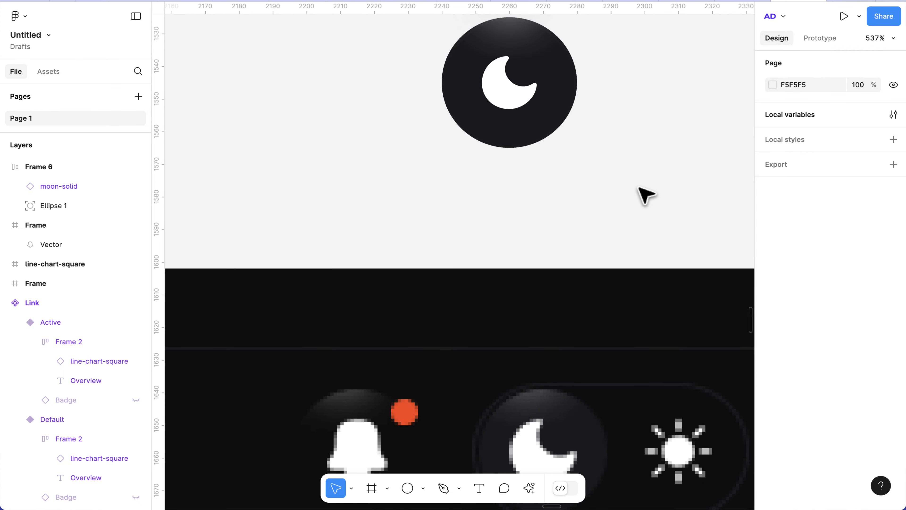
scroll(646, 195, down, 1)
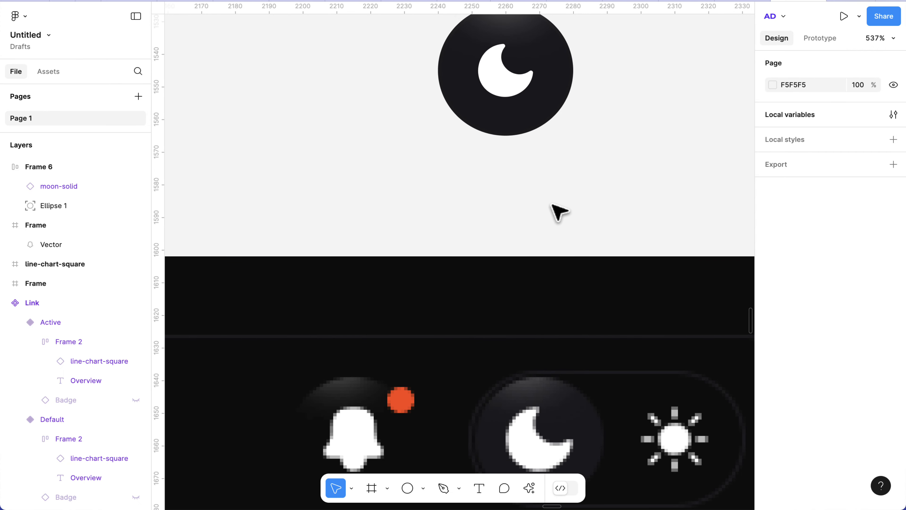
scroll(532, 243, up, 3)
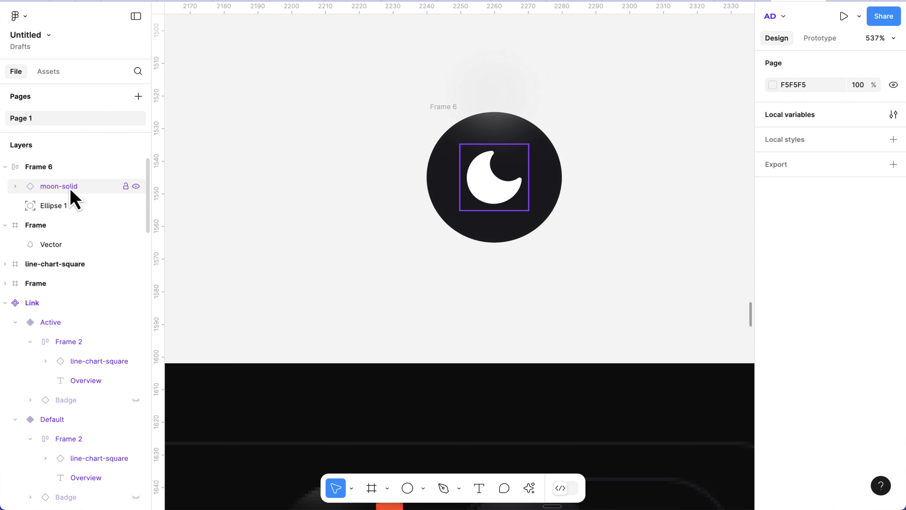
click(504, 83)
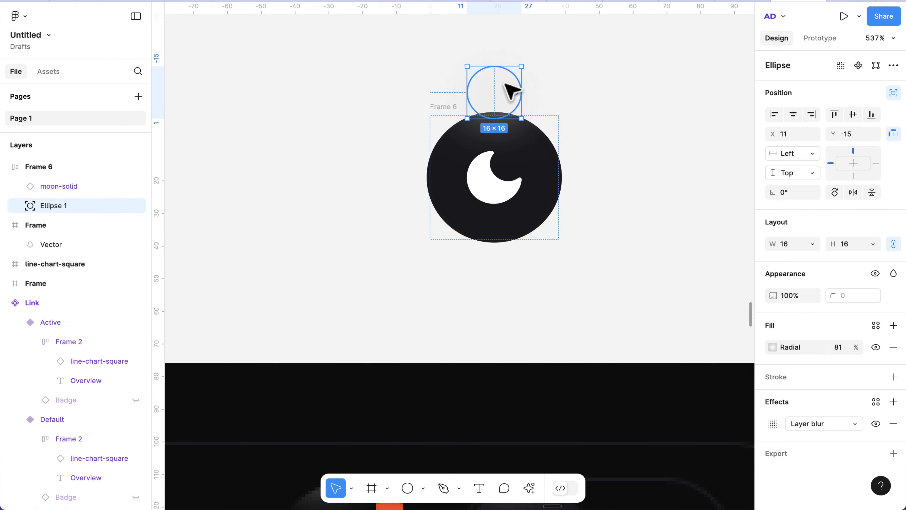
key(ctrl+d)
drag(502, 93, 500, 244)
scroll(501, 245, up, 5)
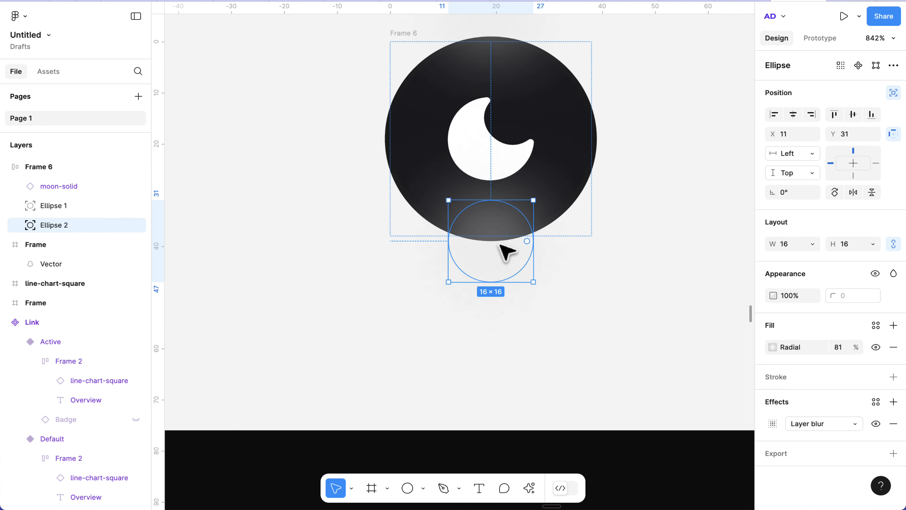
Step: Nudge the duplicated blurred circle down below the moon button to Y 41
key(Down)
key(Down)
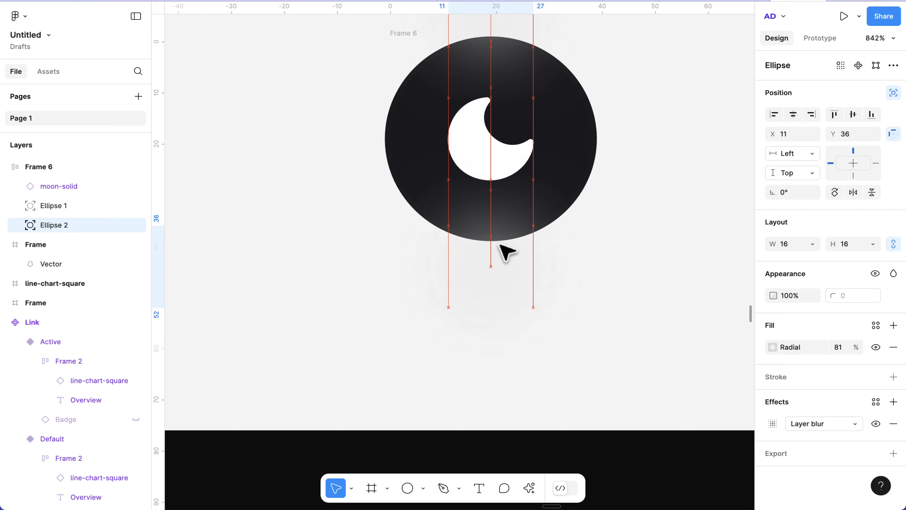
key(Down)
key(Down)
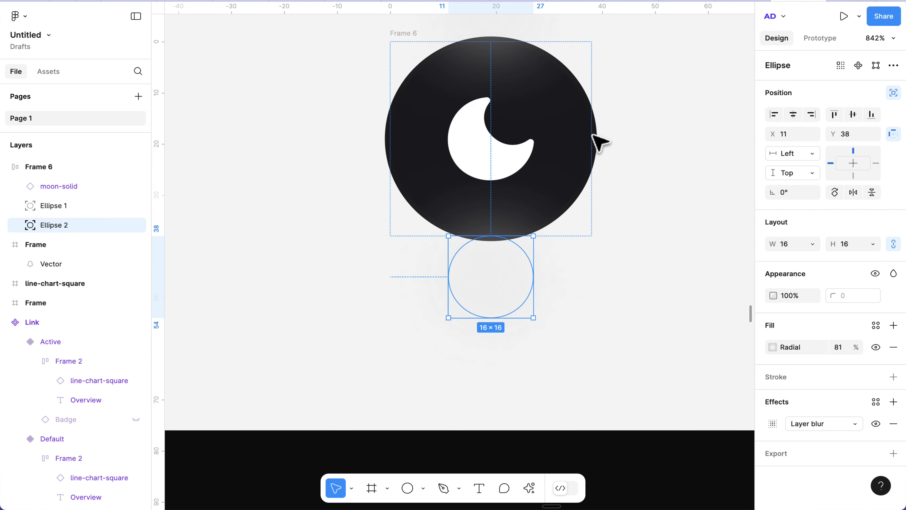
scroll(601, 142, up, 1)
click(653, 134)
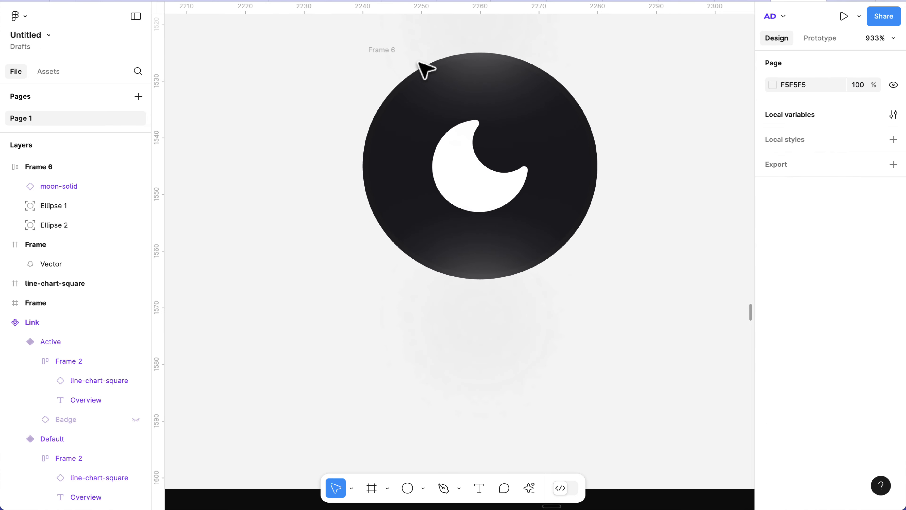
click(376, 47)
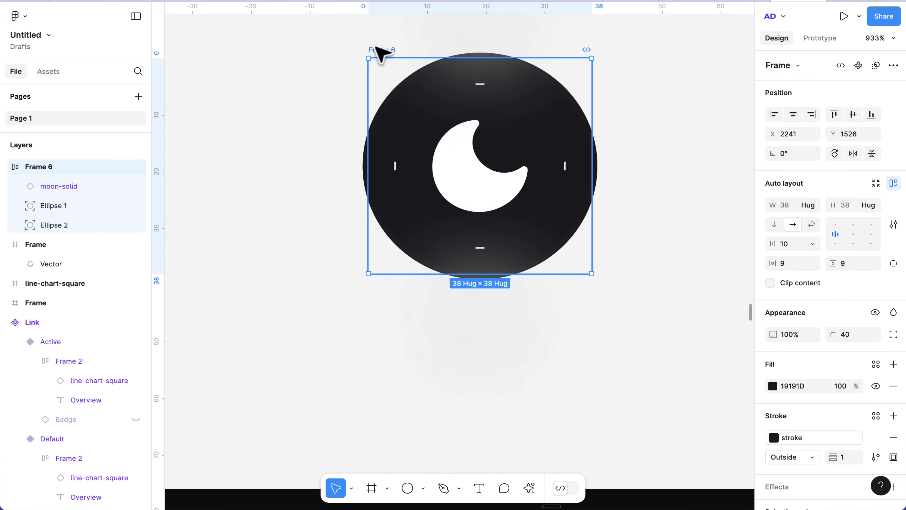
click(50, 230)
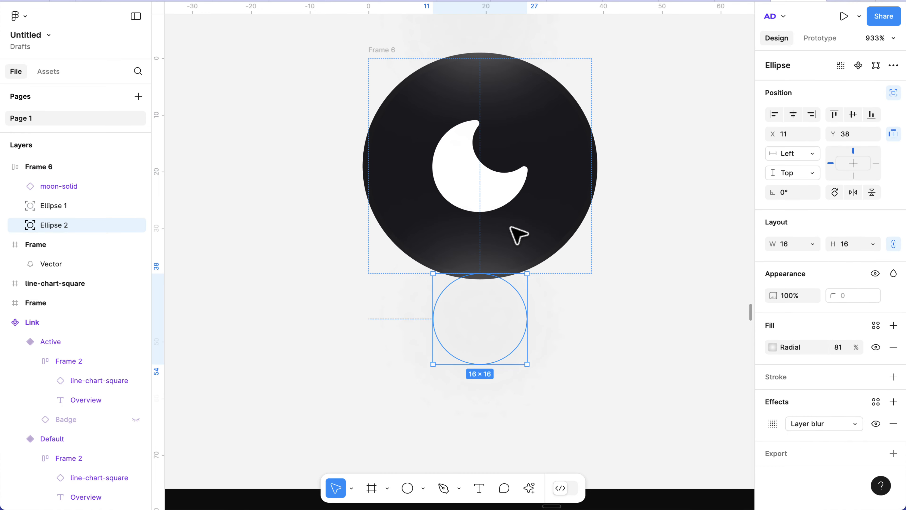
key(alt)
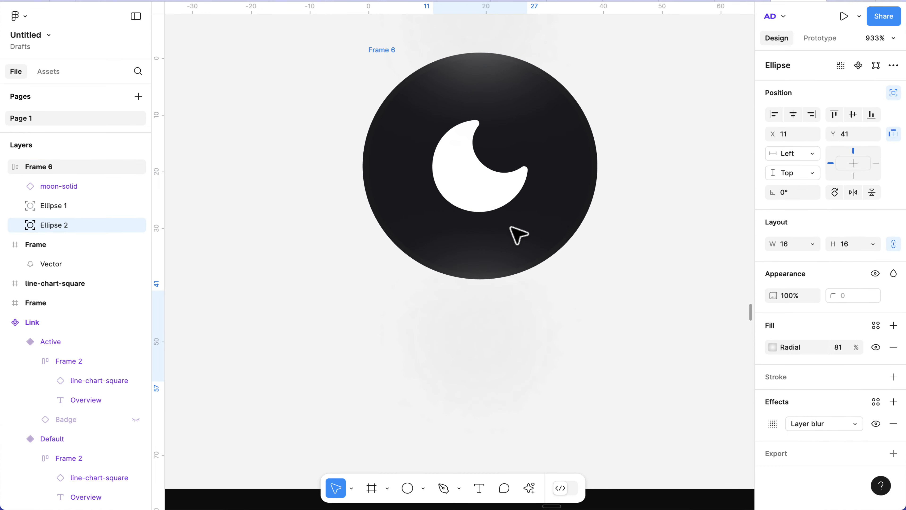
Step: Turn the moon button frame into a component and rename it "Rounded Btn"
click(391, 51)
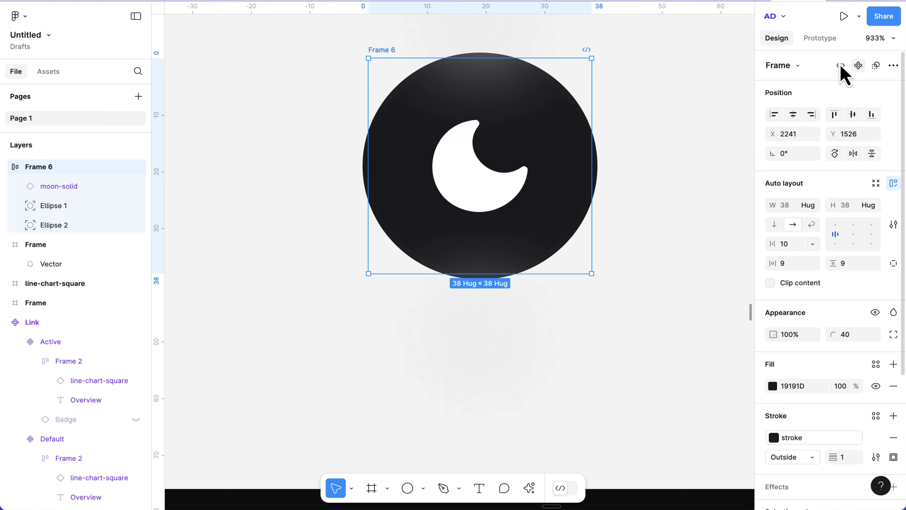
key(ctrl+alt+k)
double_click(387, 50)
text(Ro)
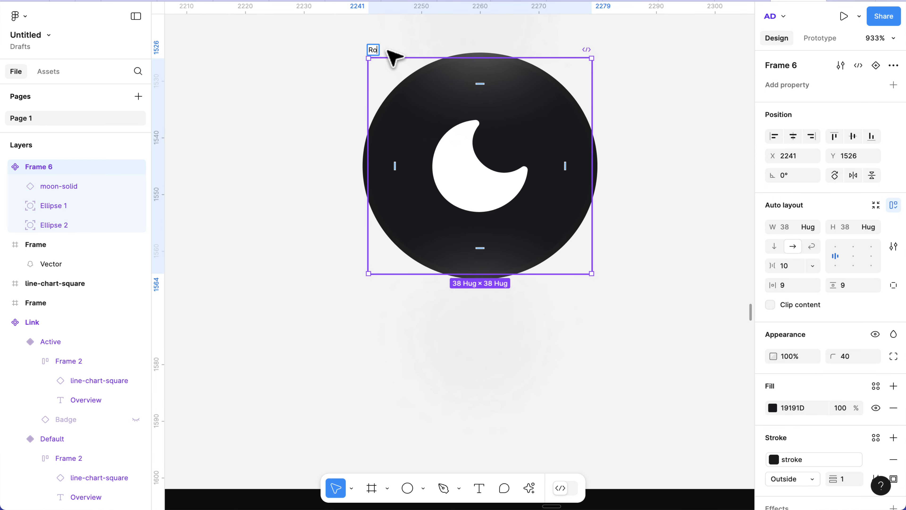
text(unded Btn)
key(Return)
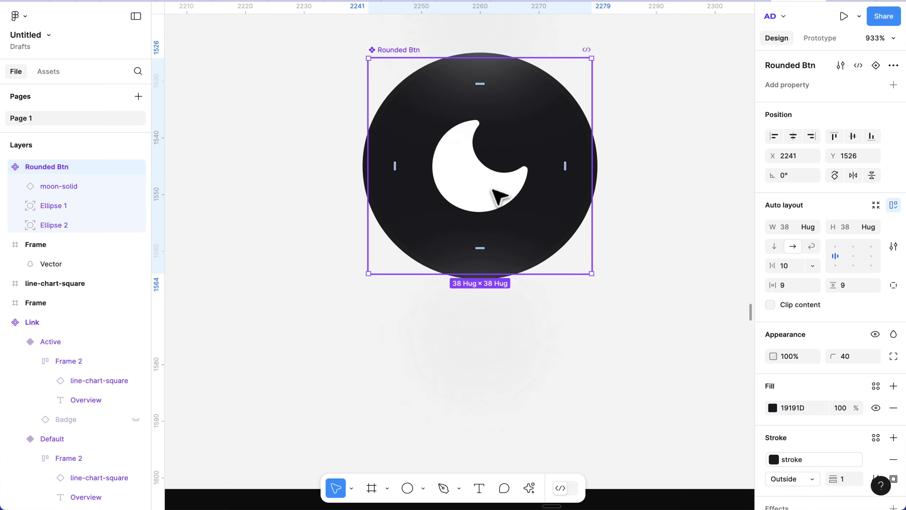
Step: Create an instance swap property named "icon" for the moon-solid icon inside Rounded Btn
click(496, 194)
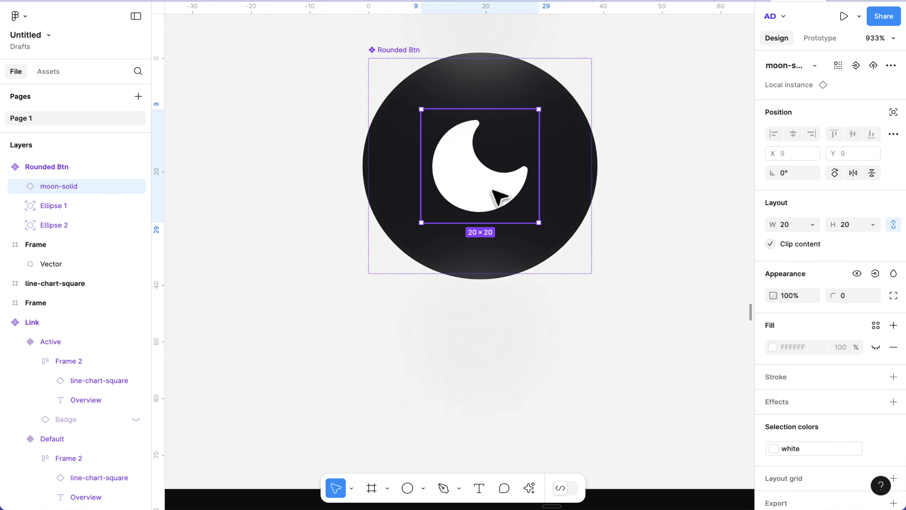
click(856, 65)
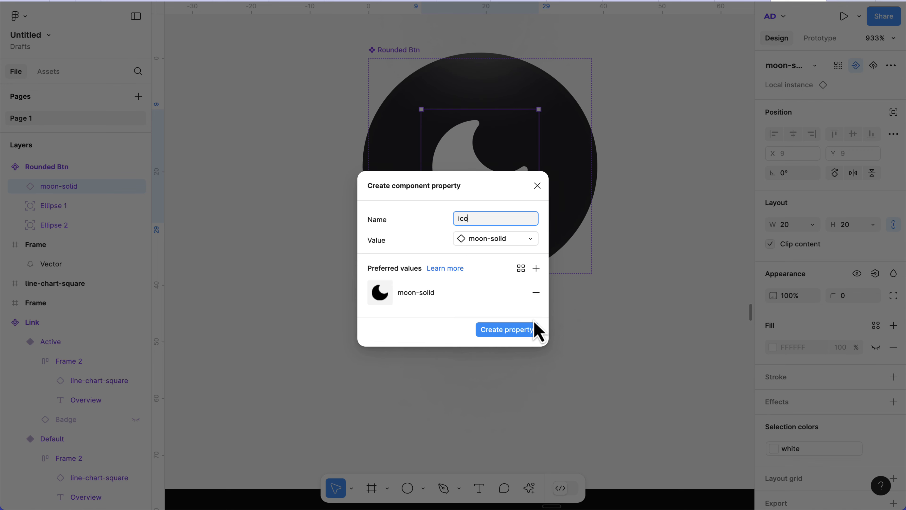
click(532, 330)
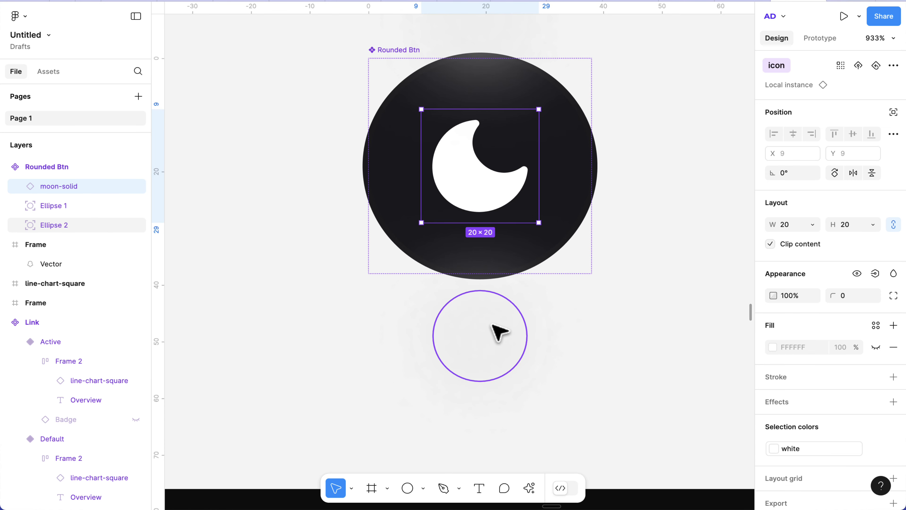
click(409, 353)
Step: Search the local assets for "round" and place a Rounded Btn instance on the canvas above Frame 5
scroll(409, 352, down, 10)
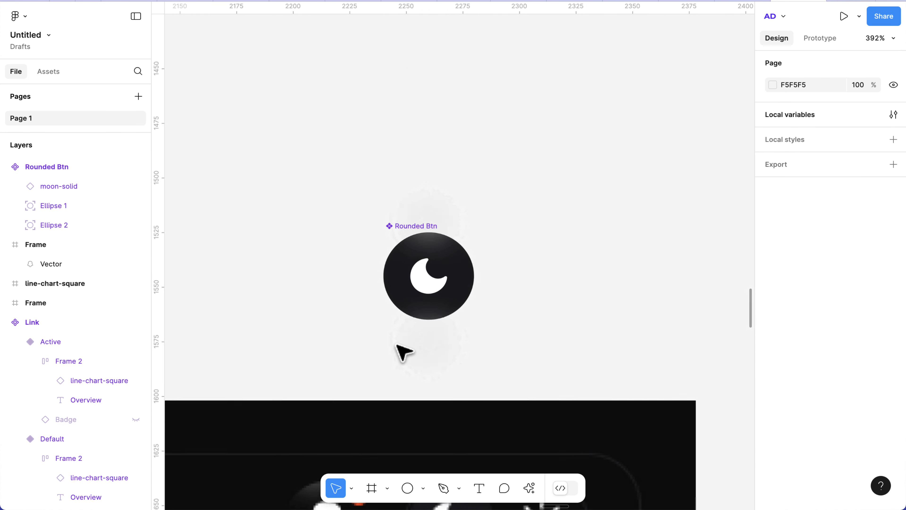
scroll(400, 349, down, 5)
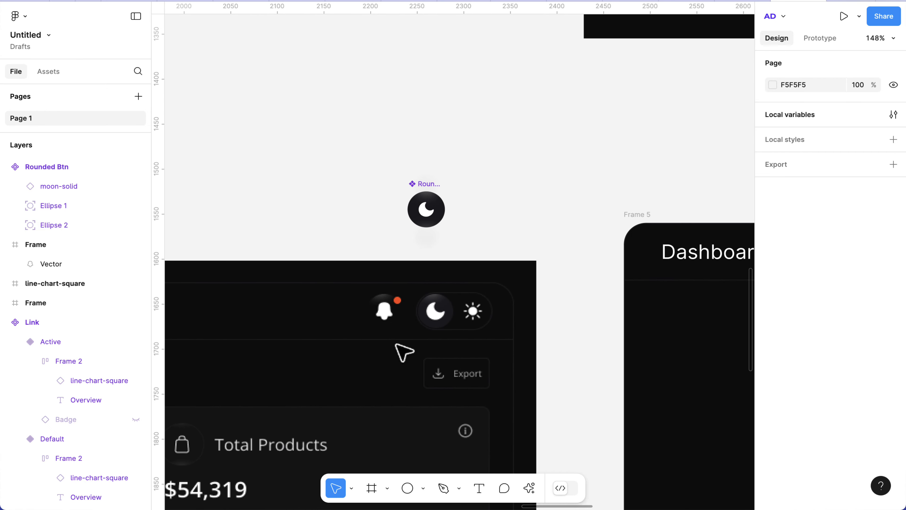
scroll(402, 354, down, 1)
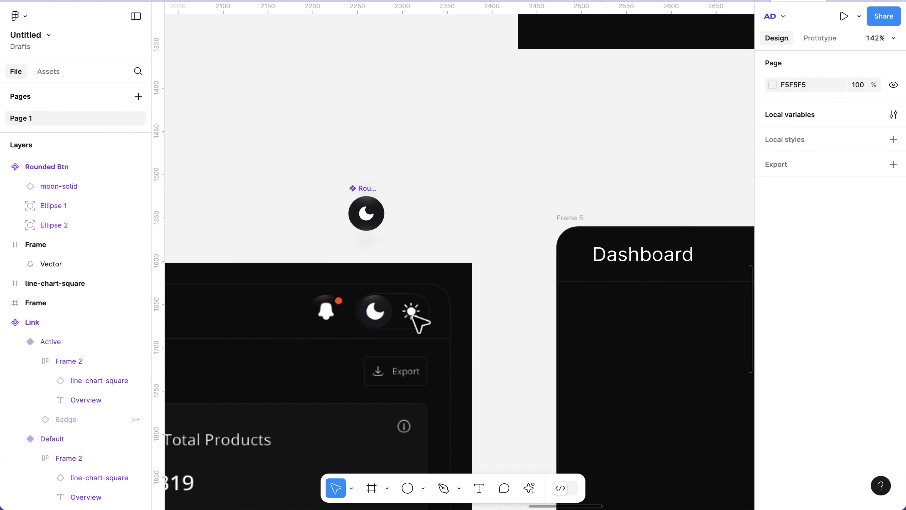
click(53, 72)
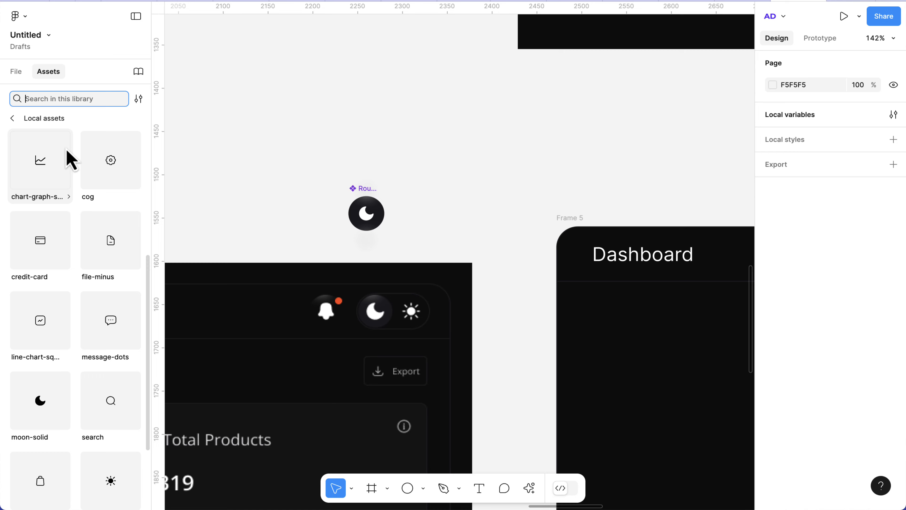
scroll(111, 211, down, 1)
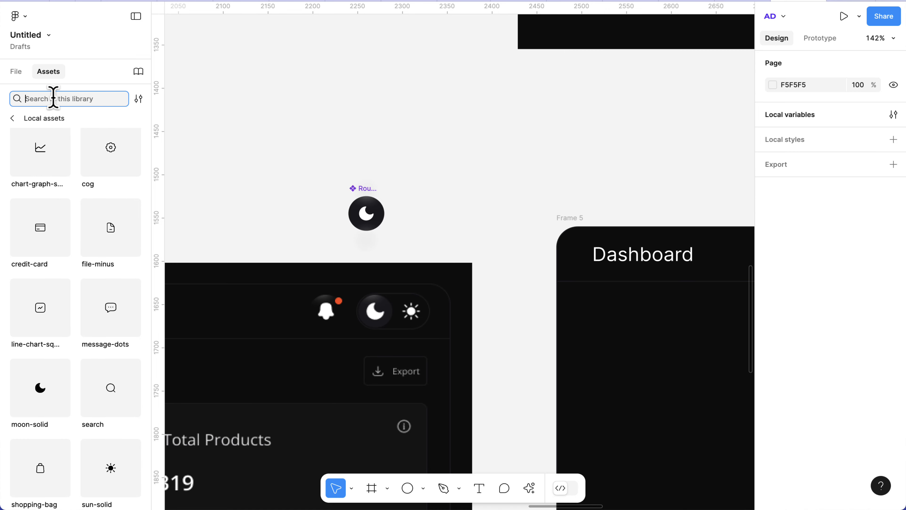
text(round)
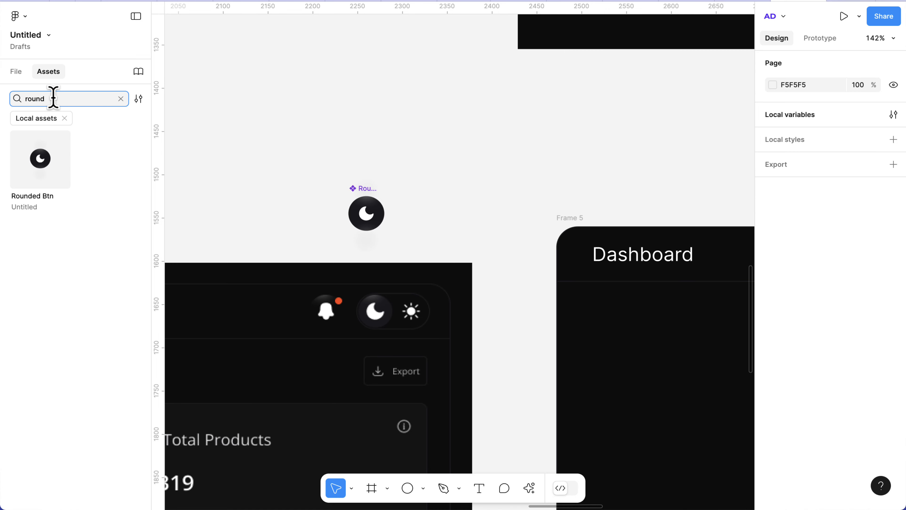
drag(42, 161, 543, 148)
scroll(543, 148, up, 1)
scroll(546, 149, up, 3)
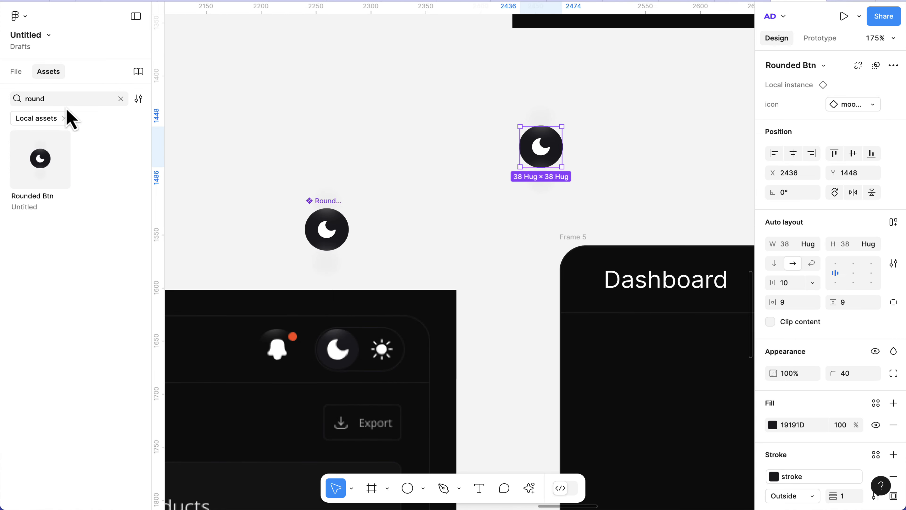
Step: Enable Clip content on the Rounded Btn main component, toggling it off and on again to compare the highlight edges
click(15, 72)
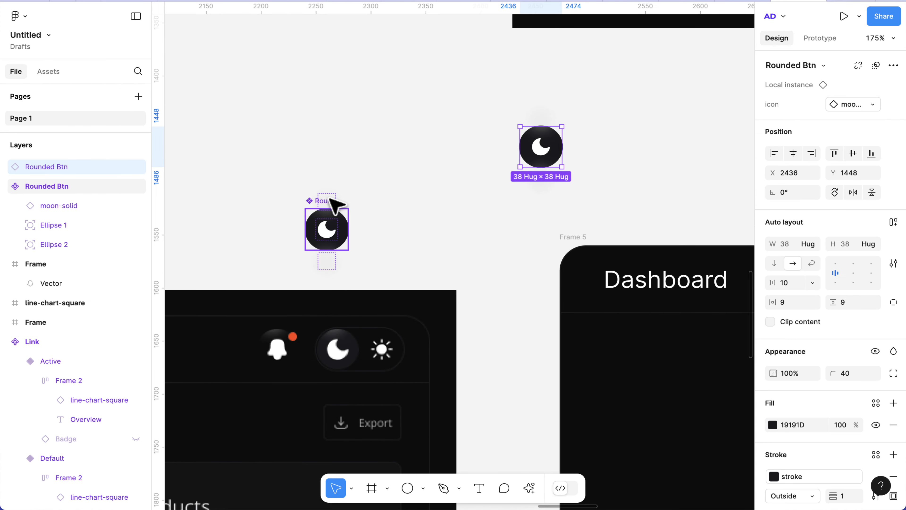
click(332, 206)
scroll(826, 314, down, 3)
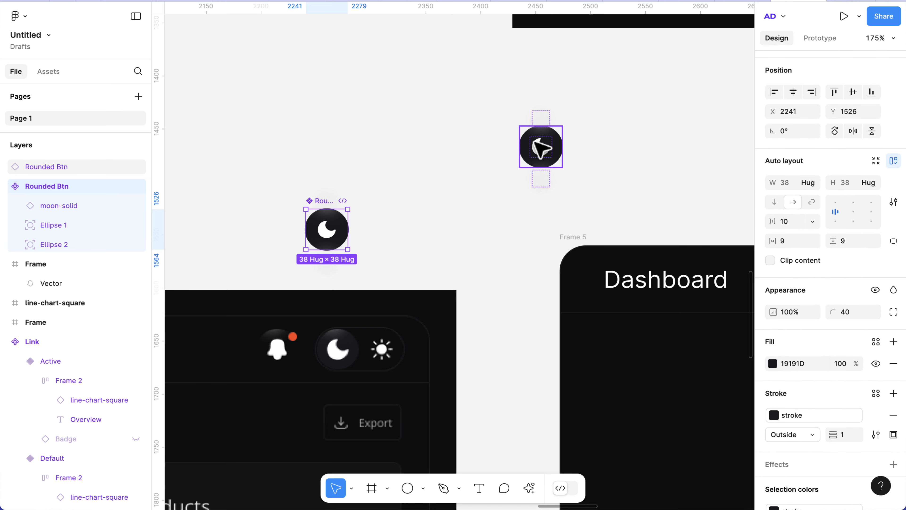
scroll(333, 234, up, 2)
scroll(338, 236, up, 3)
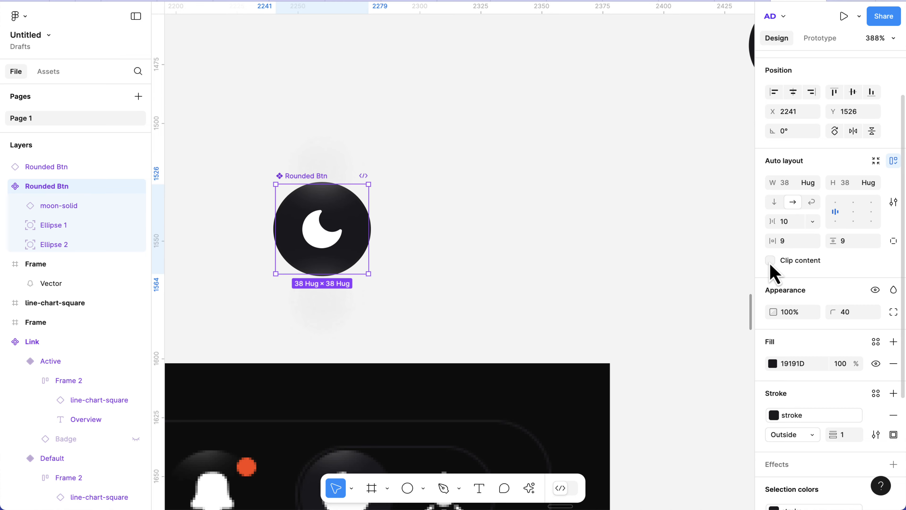
scroll(324, 222, up, 5)
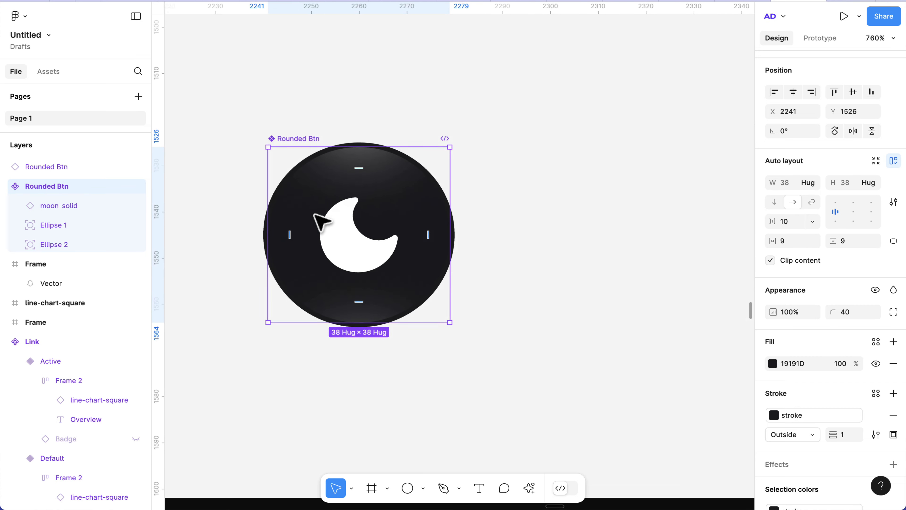
scroll(361, 204, up, 4)
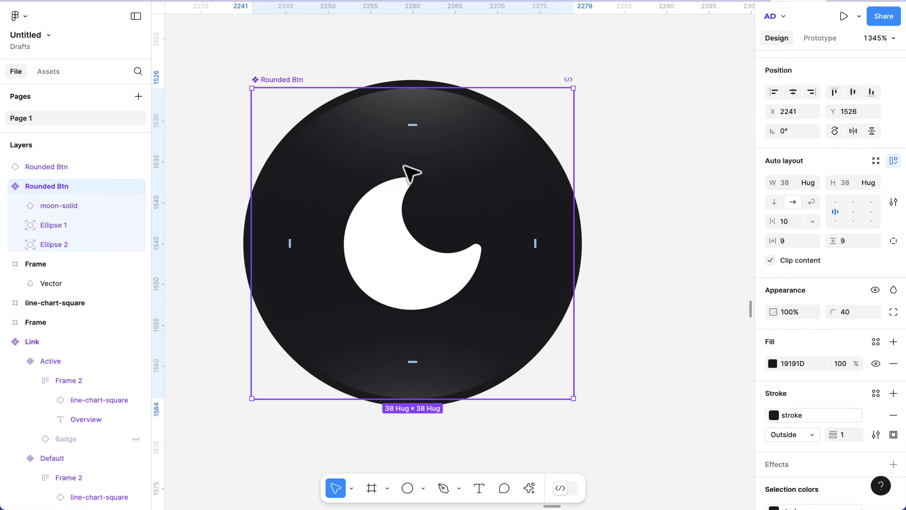
scroll(373, 181, up, 2)
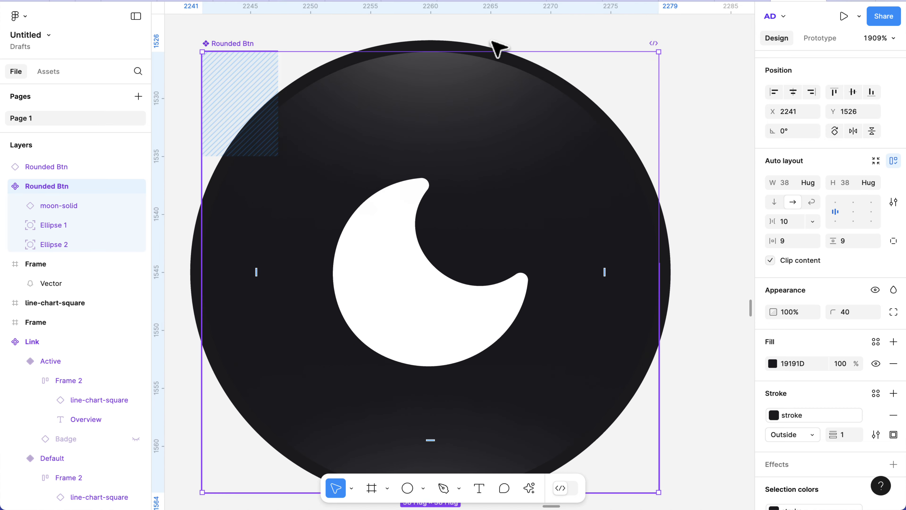
click(771, 260)
click(771, 261)
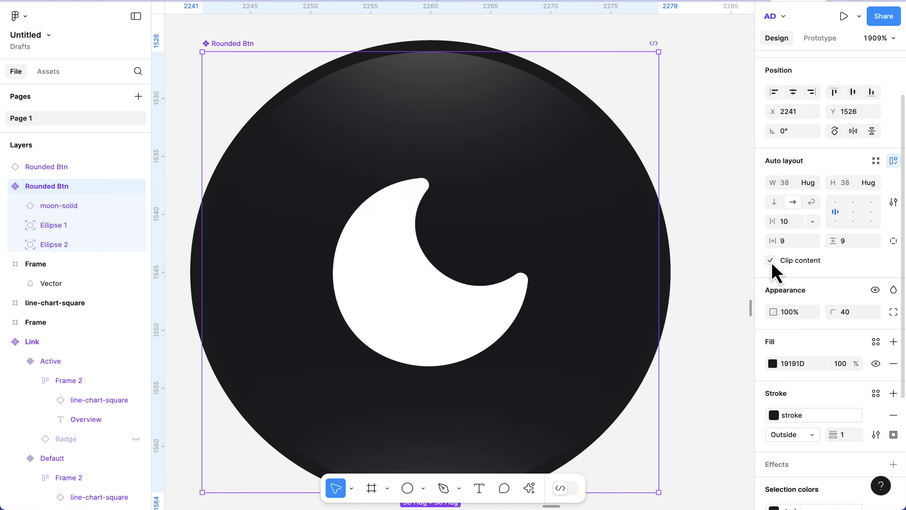
Step: Compare the edge of the Rounded Btn component with the moon toggle in the header reference image
scroll(559, 232, down, 5)
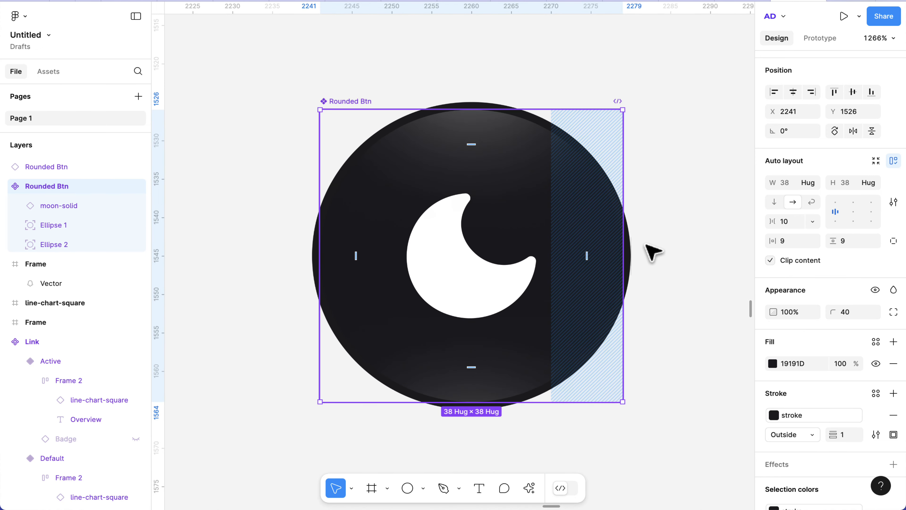
click(687, 252)
scroll(522, 340, down, 6)
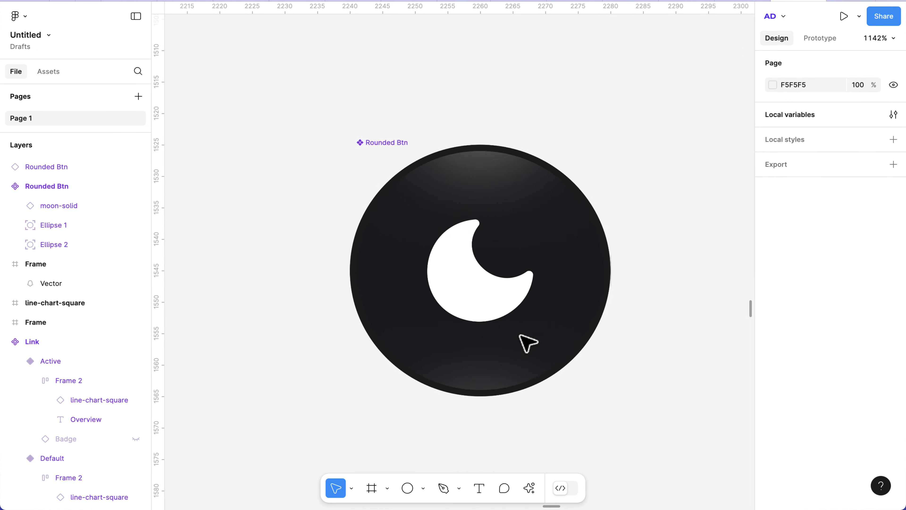
scroll(520, 336, right, 6)
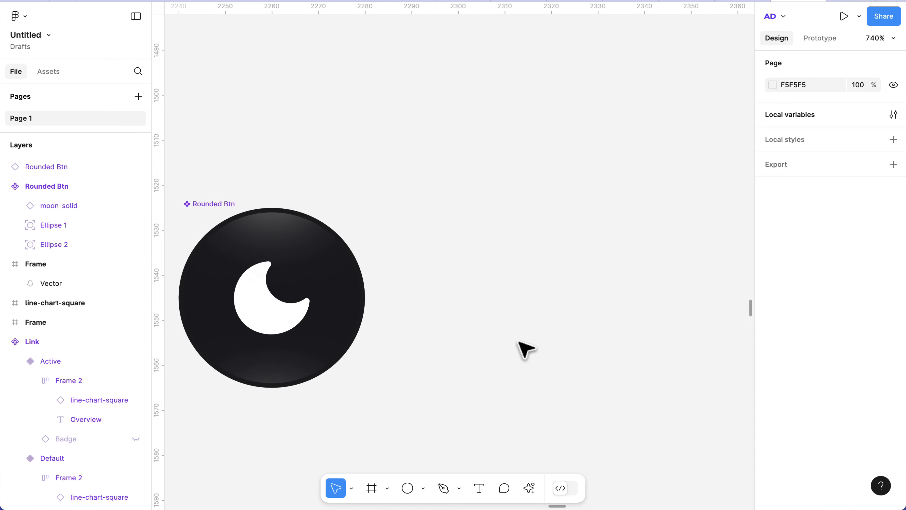
scroll(524, 349, down, 5)
scroll(522, 348, down, 6)
scroll(436, 375, up, 6)
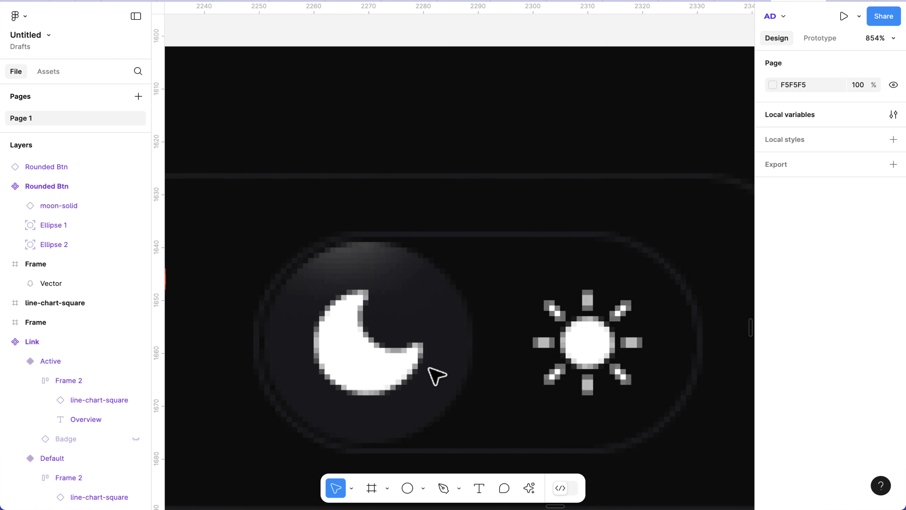
scroll(436, 375, down, 2)
scroll(448, 307, down, 5)
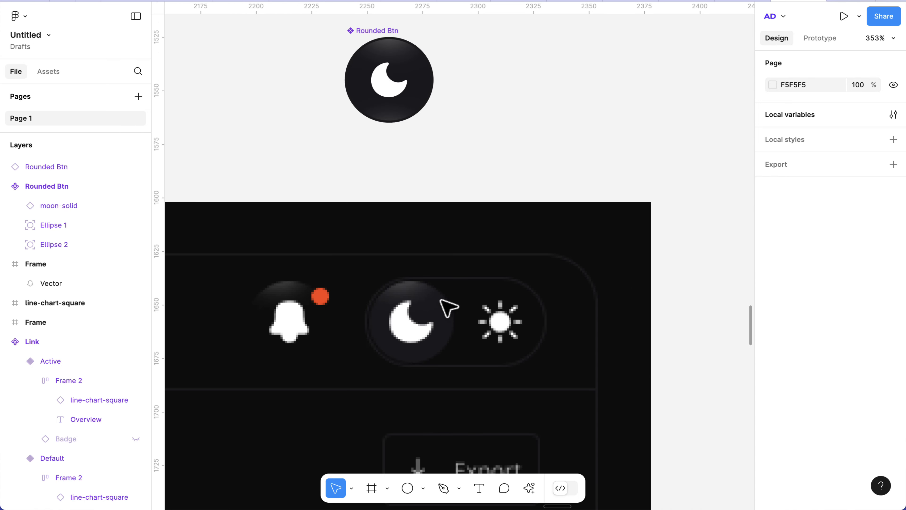
Step: Detach the stroke style from the Rounded Btn main component and remove its stroke
click(384, 111)
scroll(371, 53, up, 3)
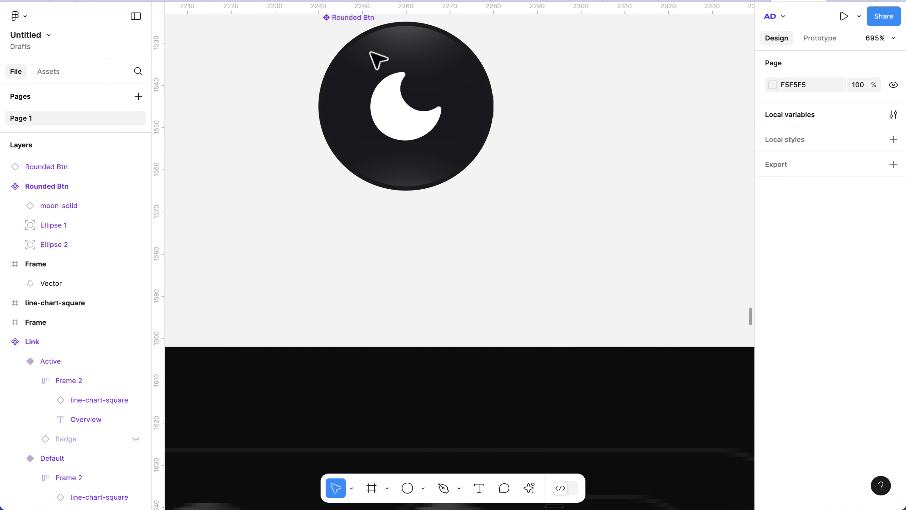
click(344, 22)
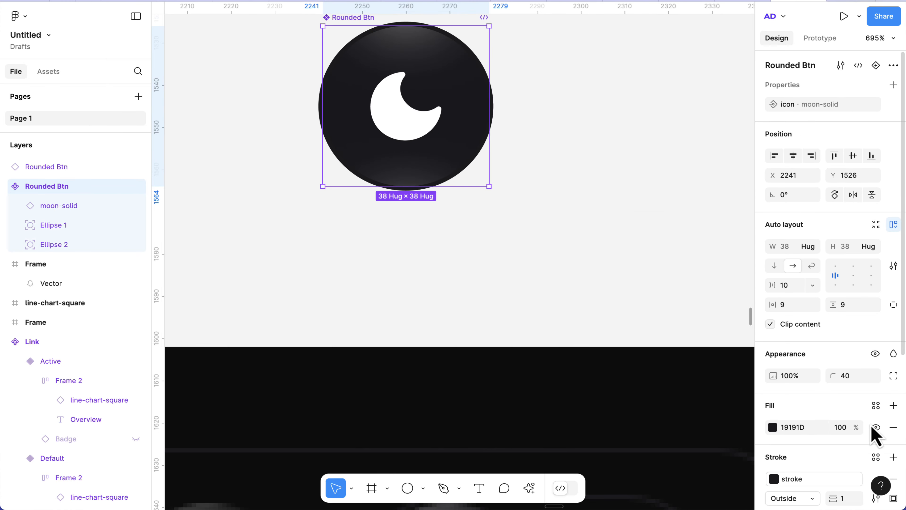
scroll(874, 439, down, 4)
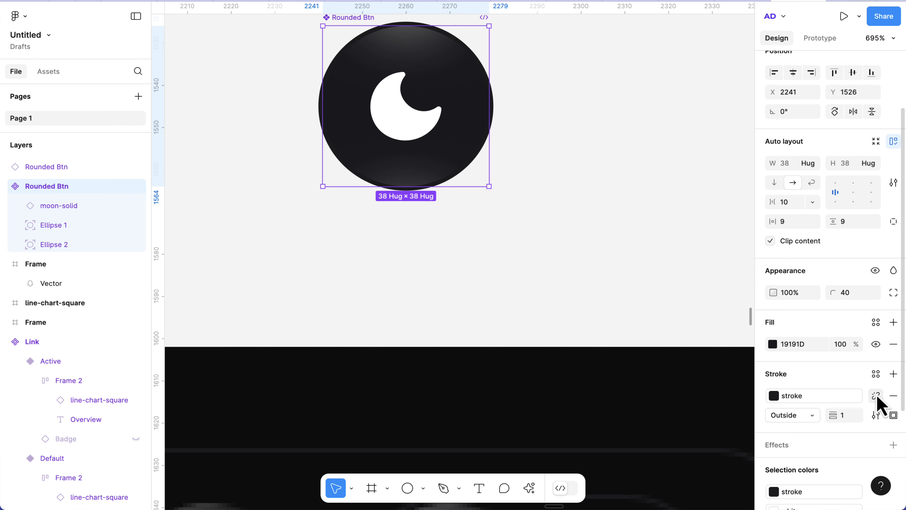
click(876, 396)
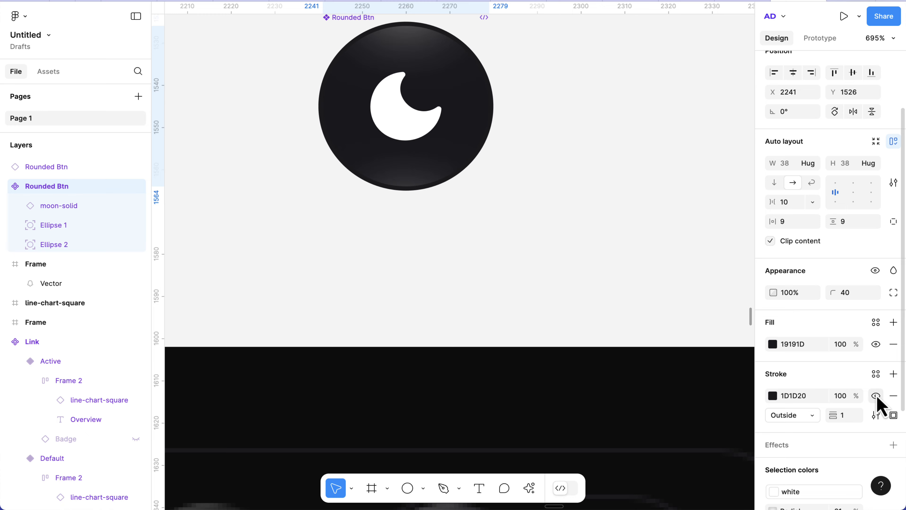
click(894, 396)
scroll(442, 115, up, 5)
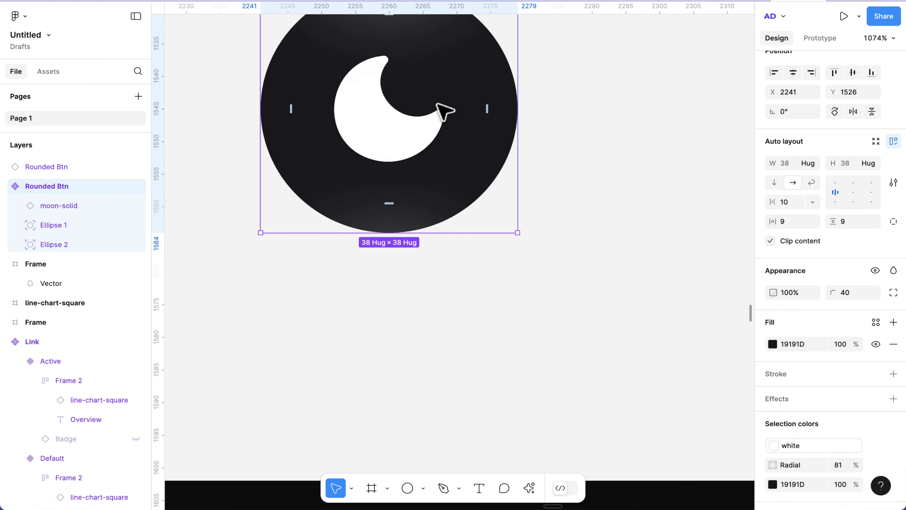
scroll(443, 115, down, 8)
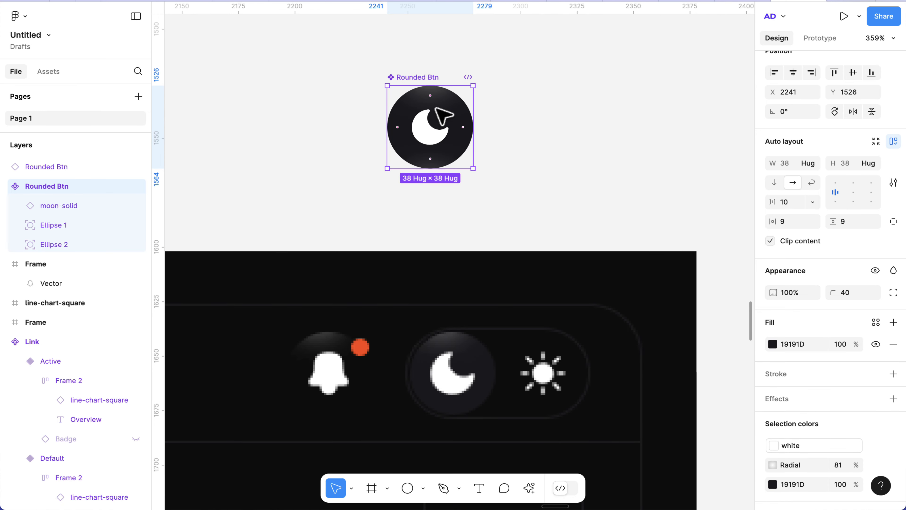
Step: Duplicate the Rounded Btn instance above Frame 5 and place the copy 3 px to its right
scroll(441, 113, down, 2)
scroll(441, 113, up, 4)
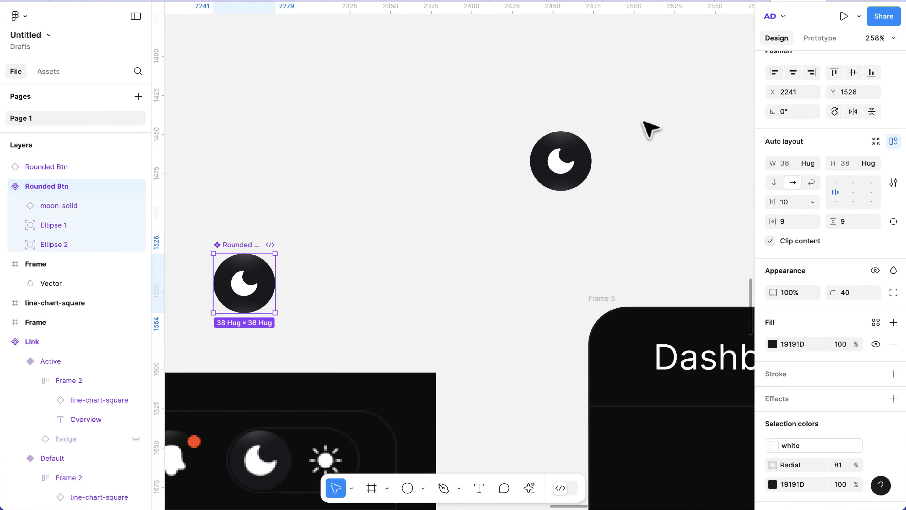
scroll(629, 136, up, 3)
scroll(631, 141, down, 3)
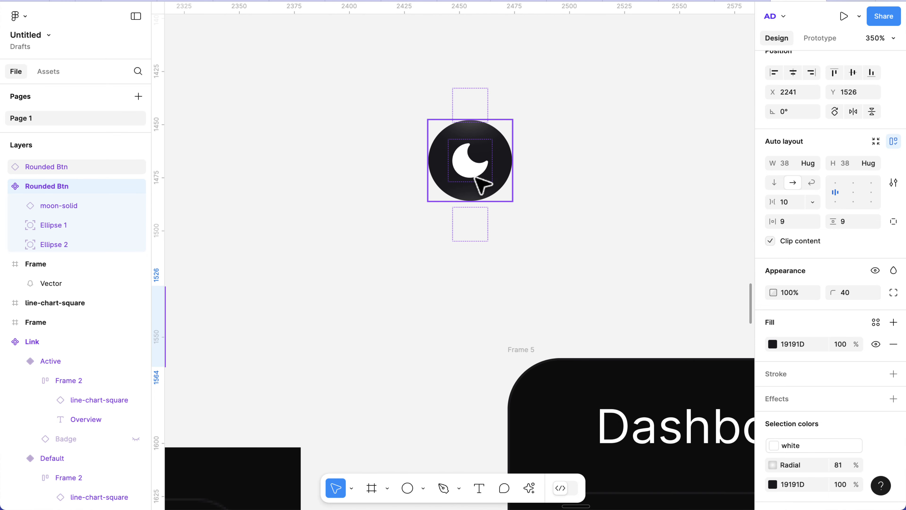
click(494, 179)
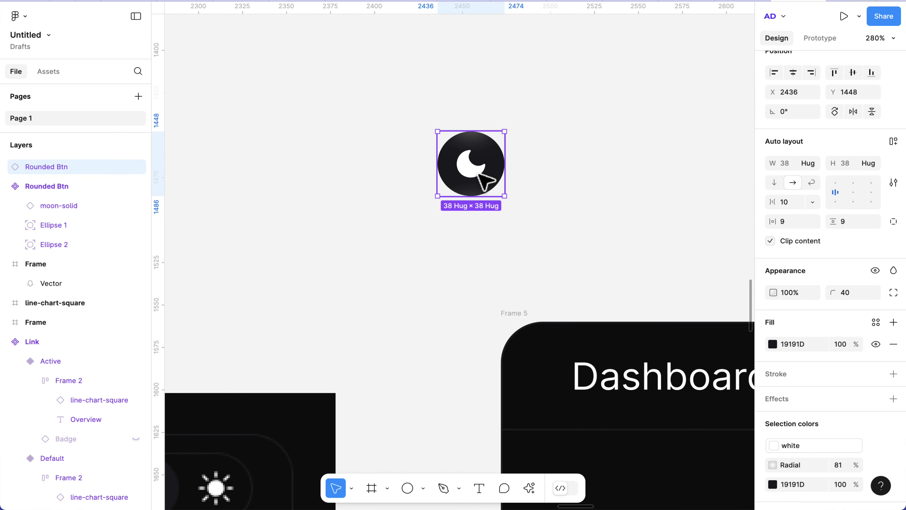
scroll(480, 175, up, 3)
key(ctrl+d)
drag(479, 174, 580, 171)
scroll(582, 178, down, 5)
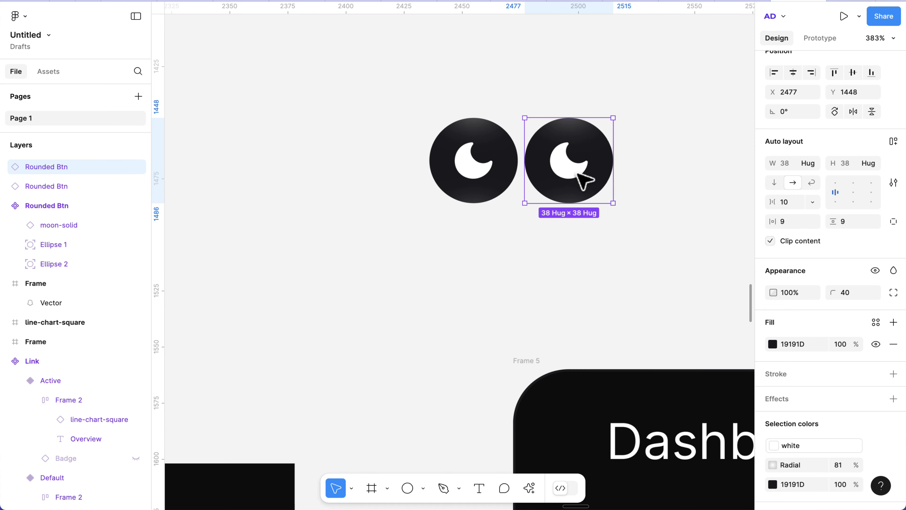
Step: Move the Rounded Btn main component up, away from the reference image, to about X 2249, Y 1486
scroll(464, 186, left, 3)
click(363, 234)
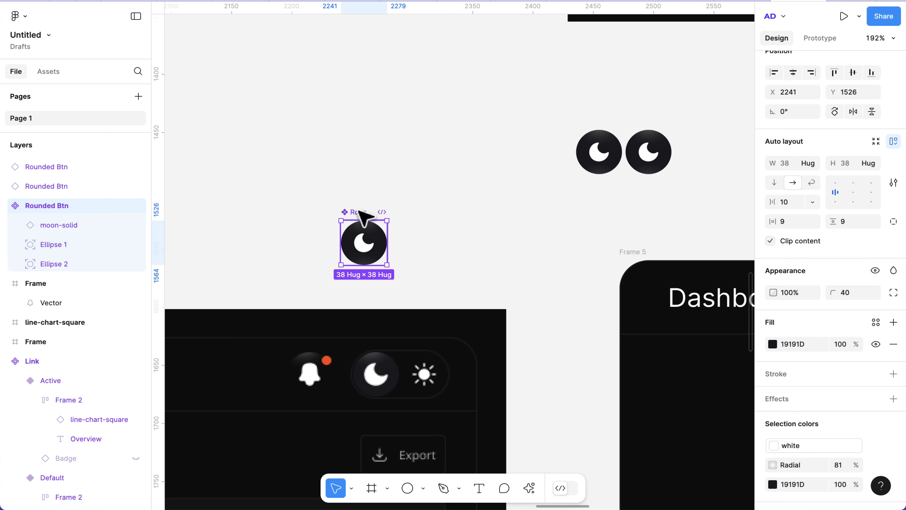
drag(368, 245, 374, 195)
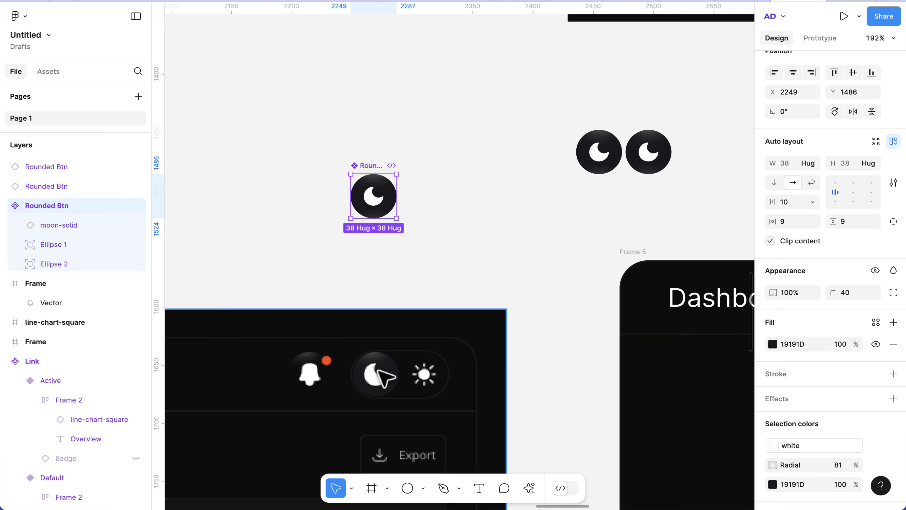
Step: Add a second variant to the Rounded Btn component and name it "Inactive"
scroll(362, 183, up, 5)
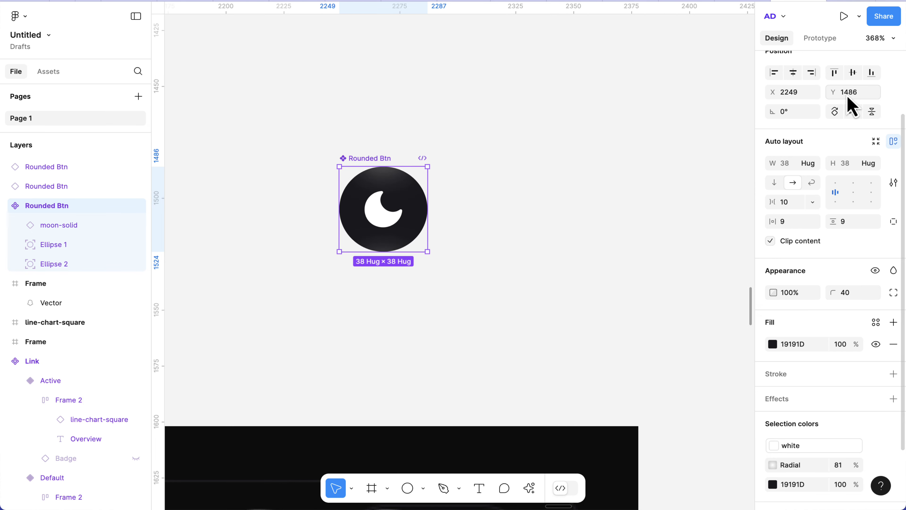
scroll(850, 104, up, 3)
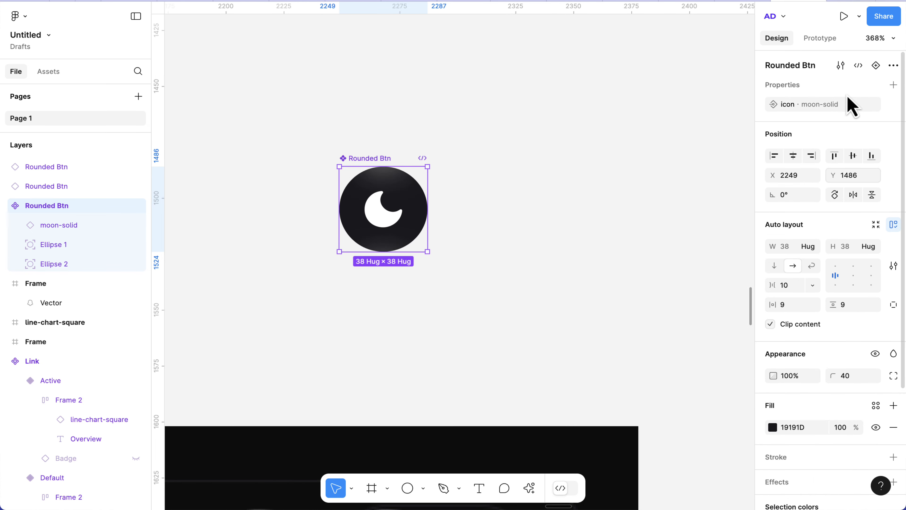
click(875, 66)
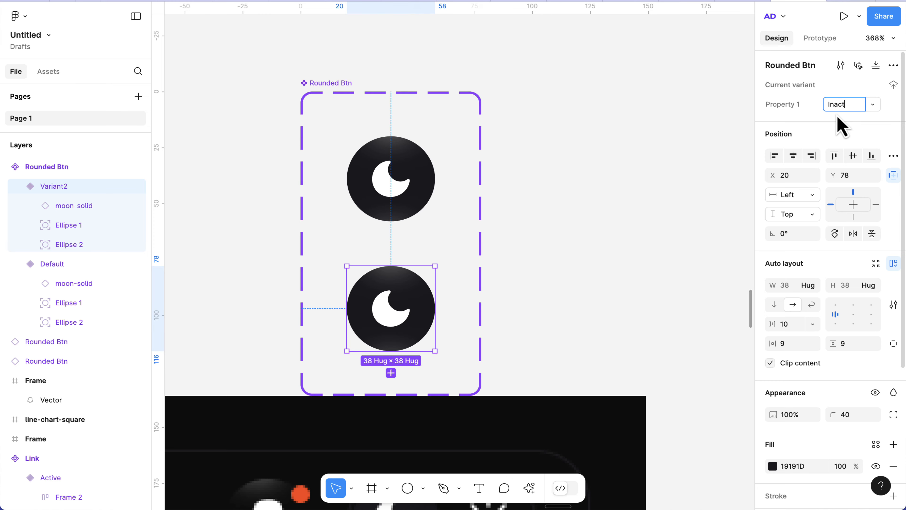
key(Return)
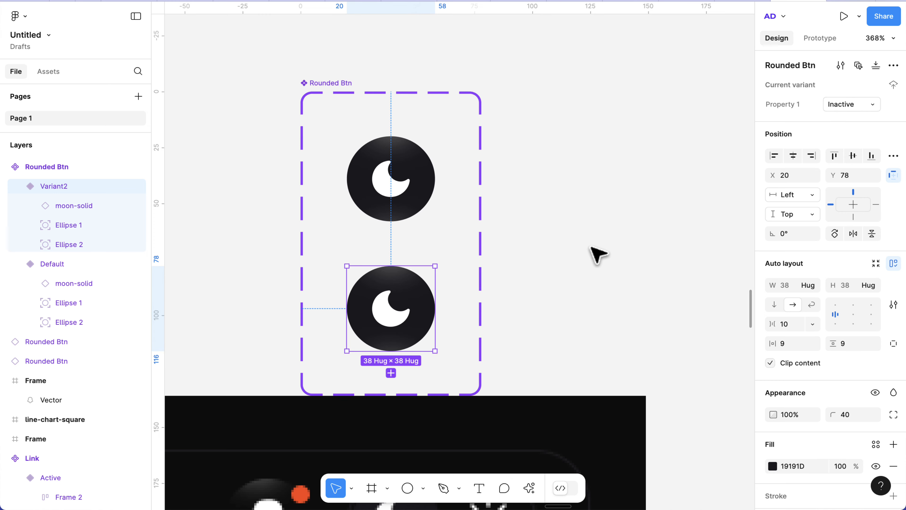
Step: Remove the Inactive variant's fill and delete its Ellipse 1 and Ellipse 2 highlight layers
scroll(800, 440, down, 2)
scroll(799, 440, down, 1)
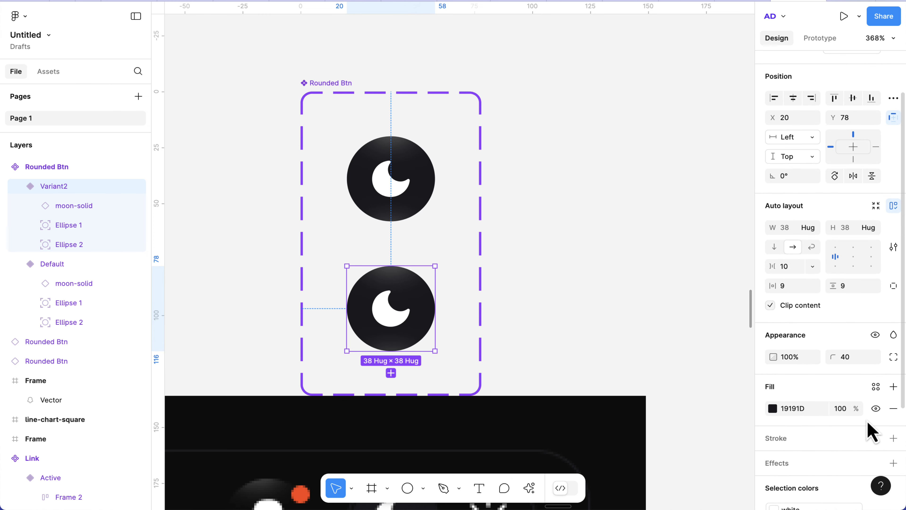
click(893, 409)
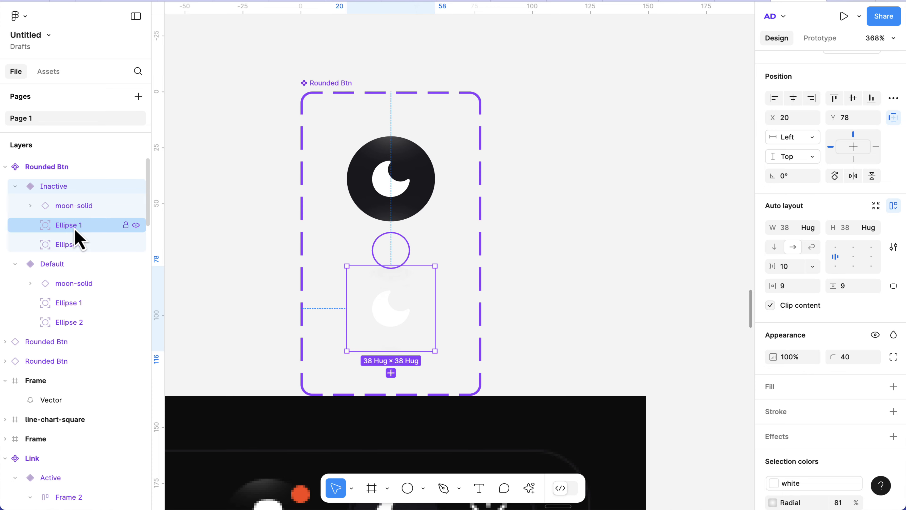
click(75, 228)
key(Delete)
click(74, 229)
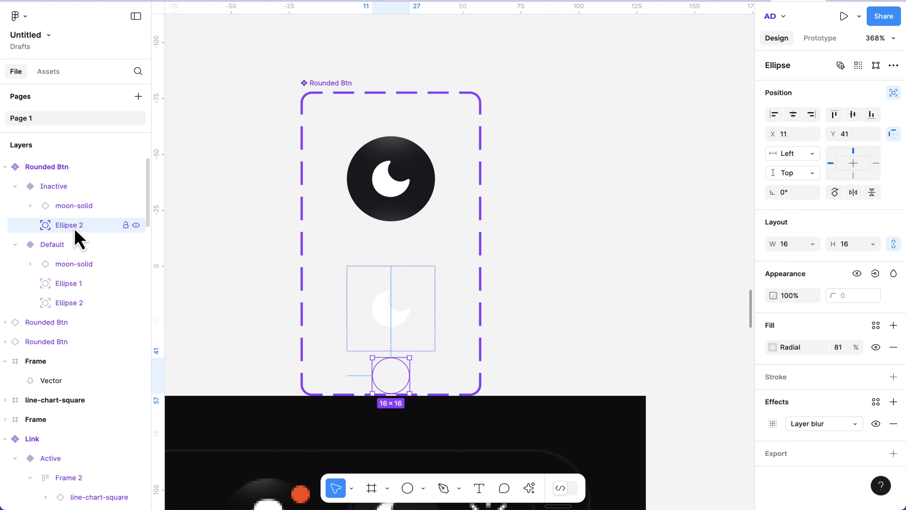
key(Delete)
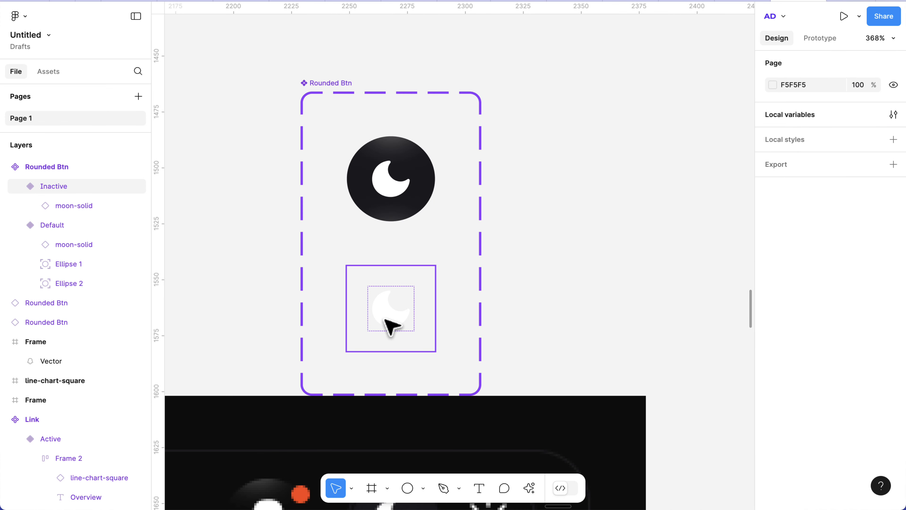
Step: Switch the right-hand Rounded Btn instance above Frame 5 to the Inactive variant
click(391, 325)
scroll(391, 325, down, 3)
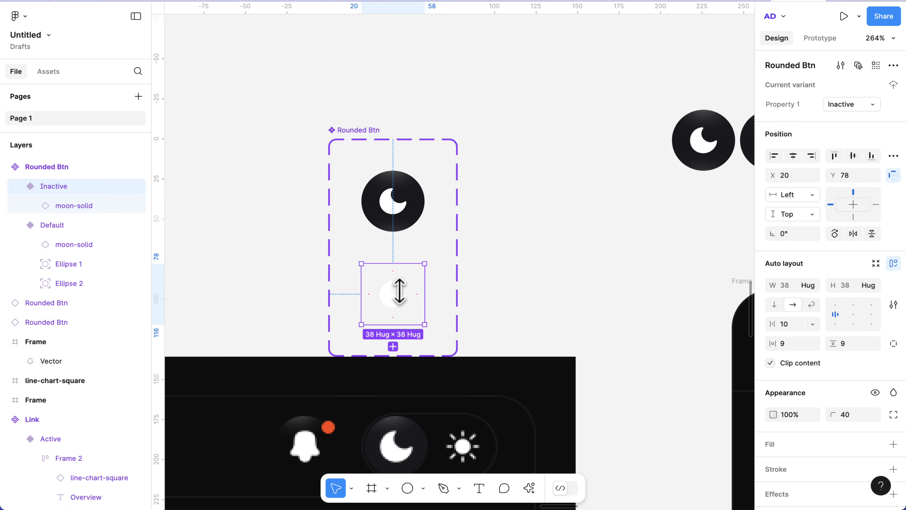
scroll(387, 313, down, 4)
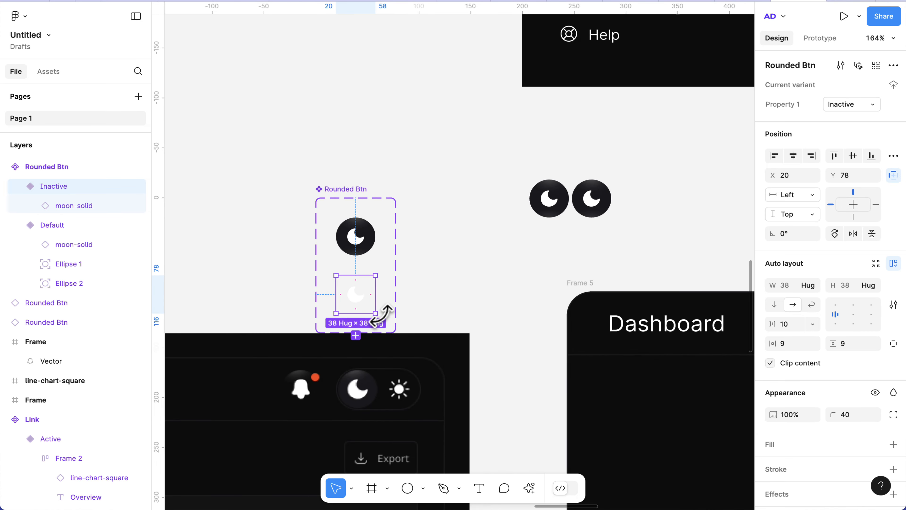
click(592, 211)
scroll(593, 210, up, 4)
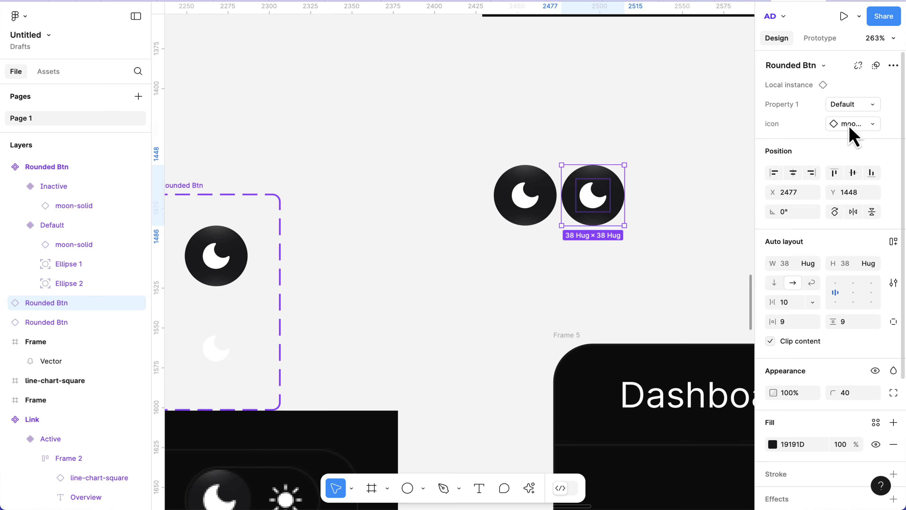
click(857, 107)
click(859, 119)
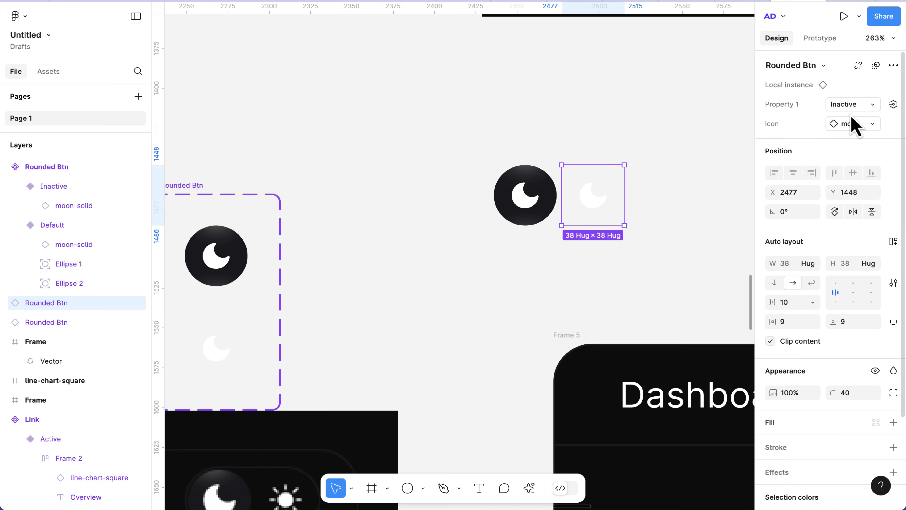
Step: Wrap the two Rounded Btn instances above Frame 5 together in an auto layout frame
scroll(699, 186, down, 5)
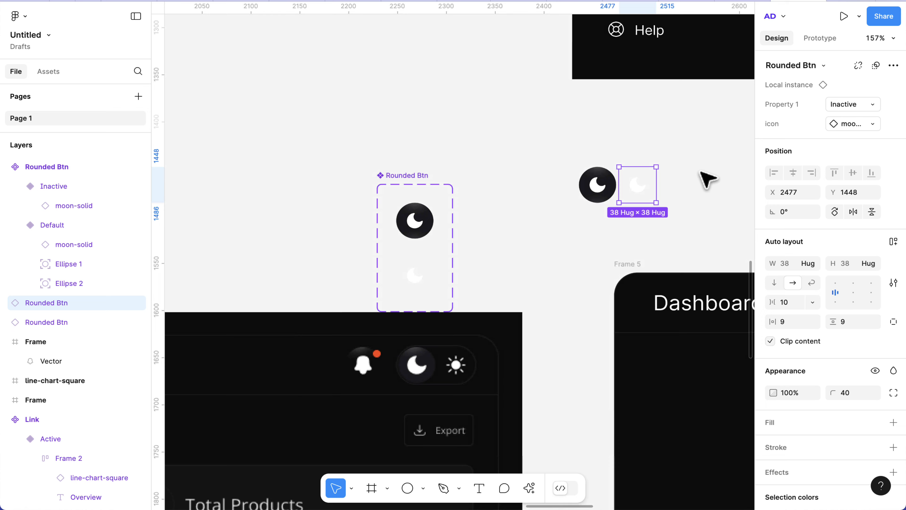
scroll(688, 207, up, 4)
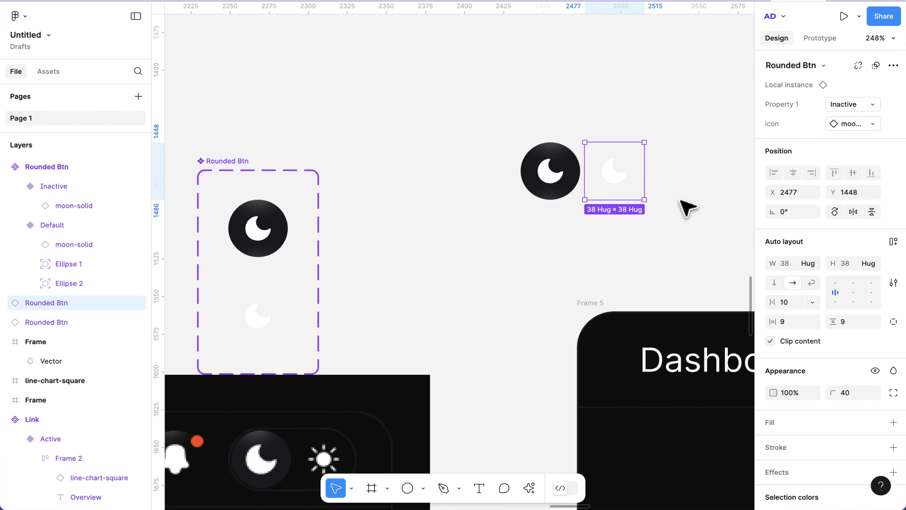
shift+click(574, 187)
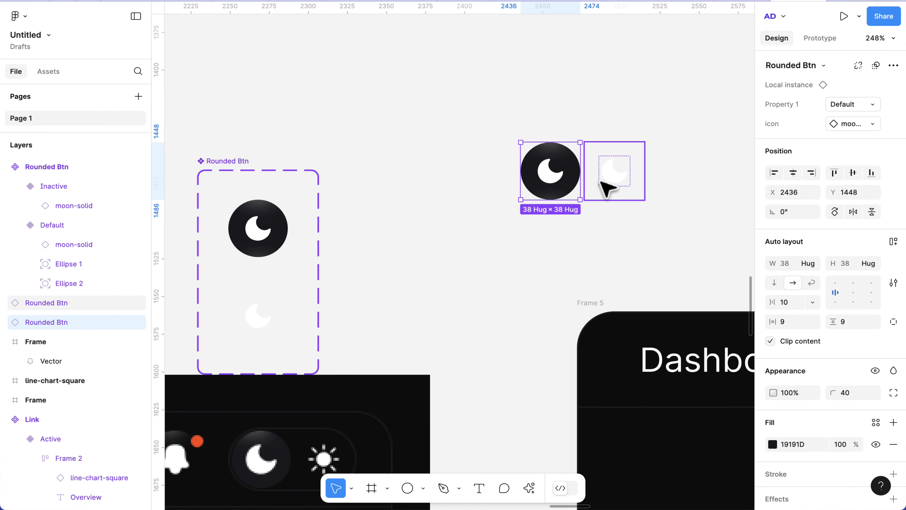
key(shift+a)
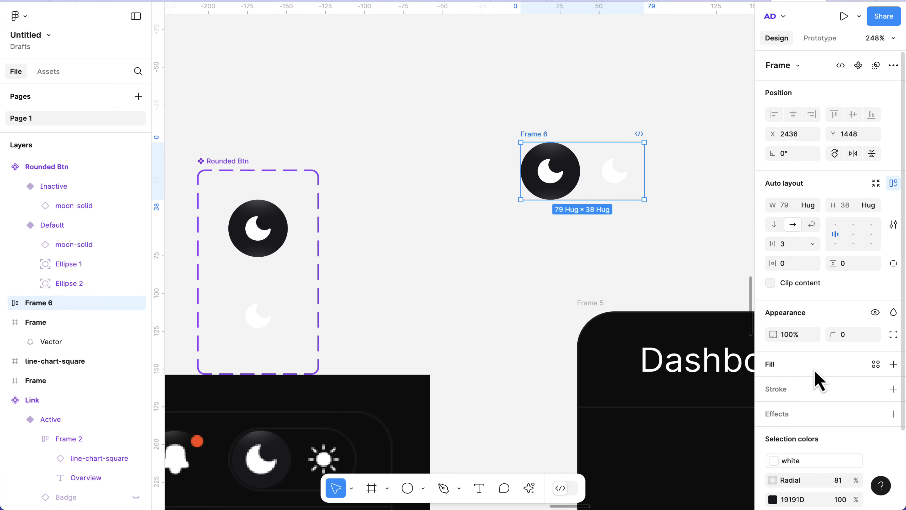
Step: Add a stroke to Frame 6 using the "stroke" colour style from the library
click(894, 390)
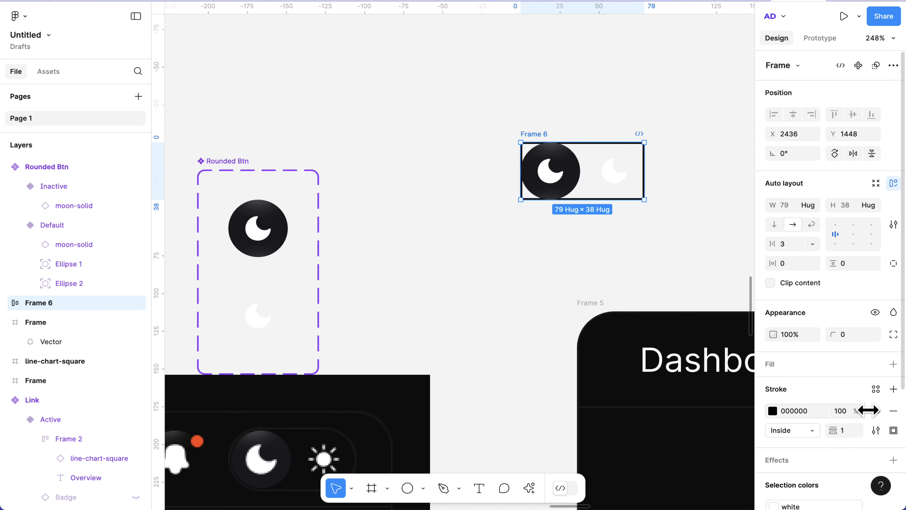
click(875, 393)
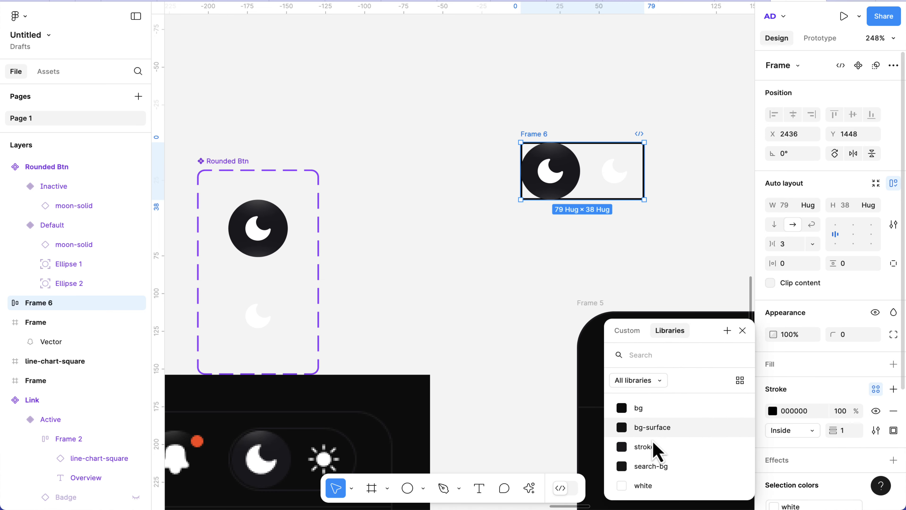
click(650, 449)
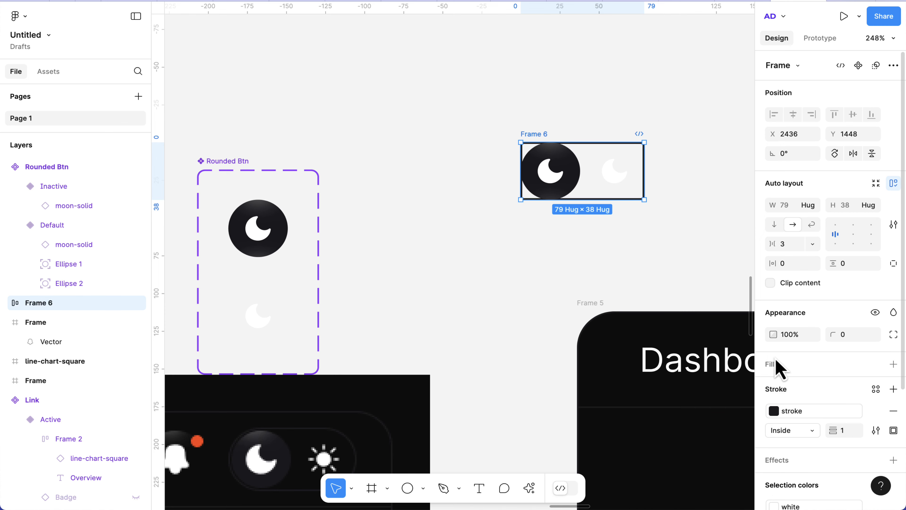
Step: Set Frame 6's auto layout gap, vertical padding and horizontal padding to 2 each
click(784, 245)
text(2)
key(Return)
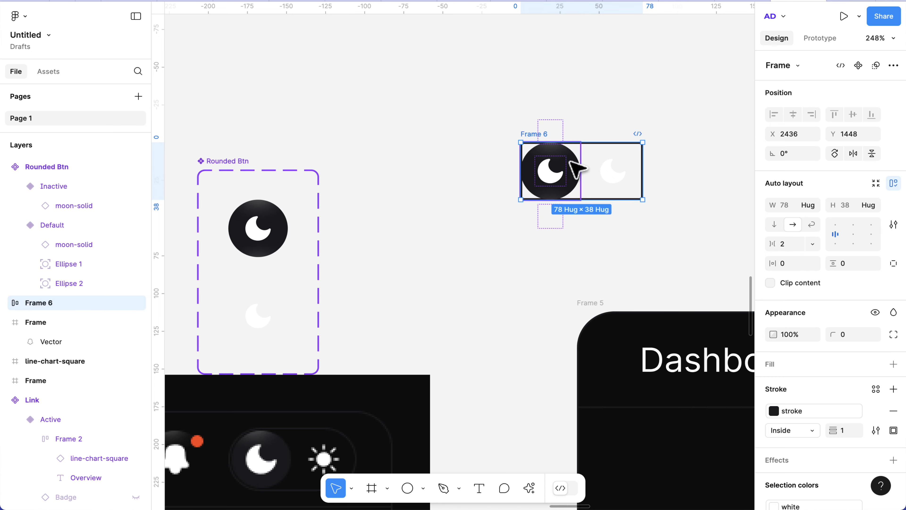
scroll(576, 168, up, 5)
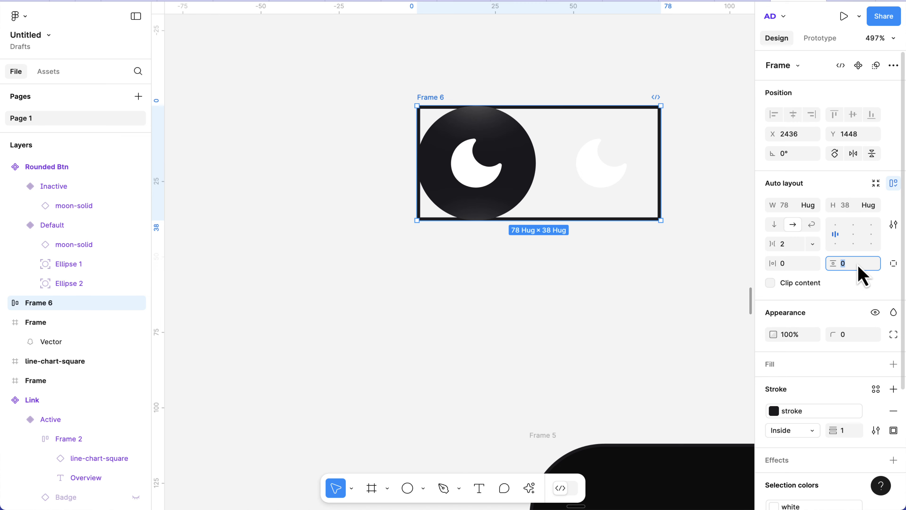
key(Return)
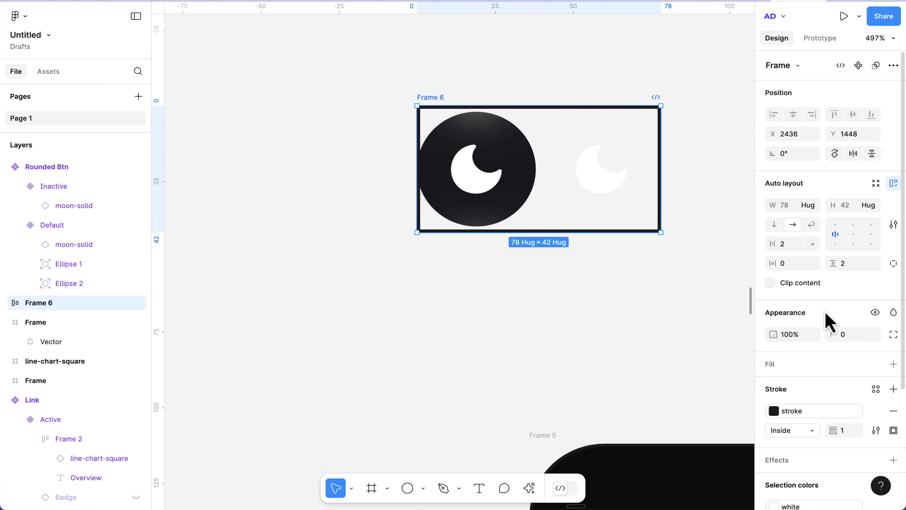
key(Return)
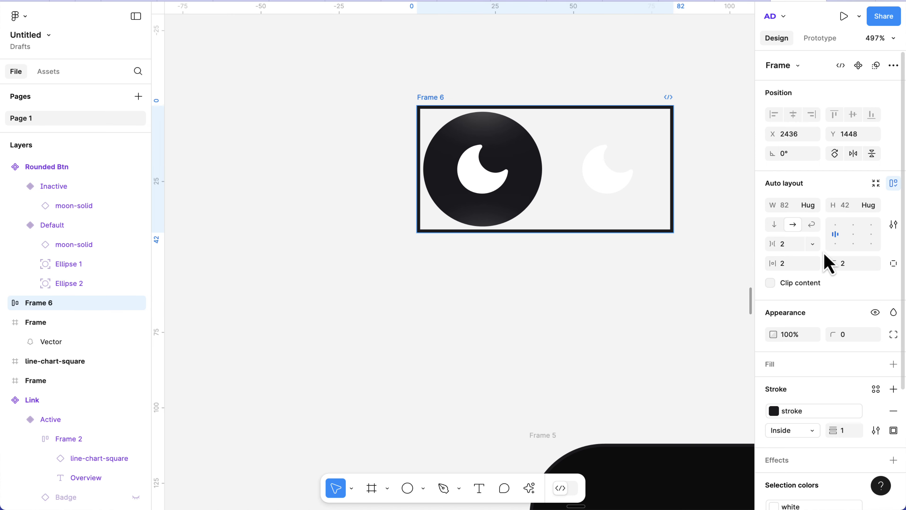
Step: Round Frame 6's corners with a radius of 45
click(852, 336)
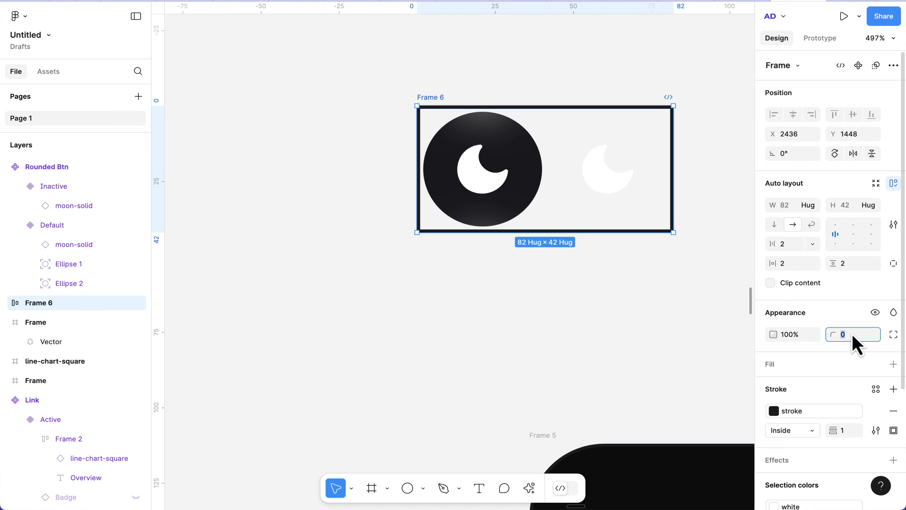
text(45)
key(Return)
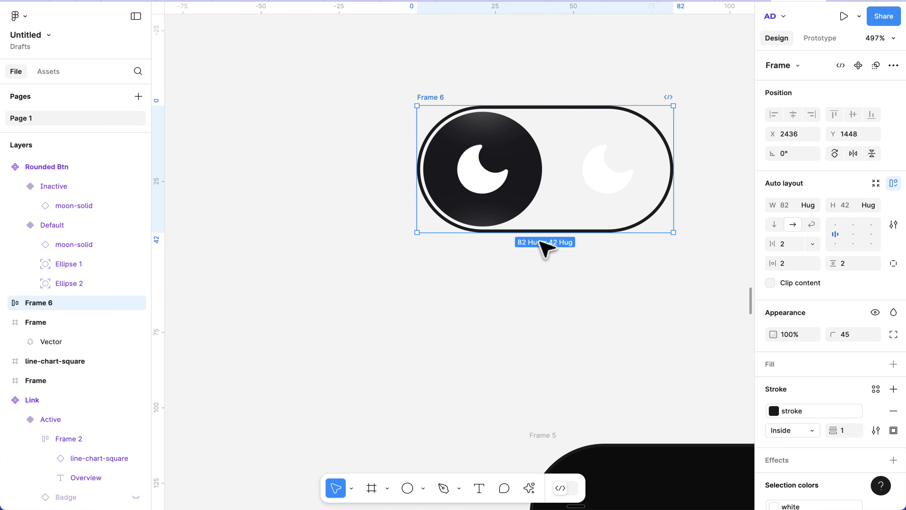
Step: Swap the icon of the Inactive Rounded Btn instance in Frame 6 to sun-solid
scroll(543, 252, down, 5)
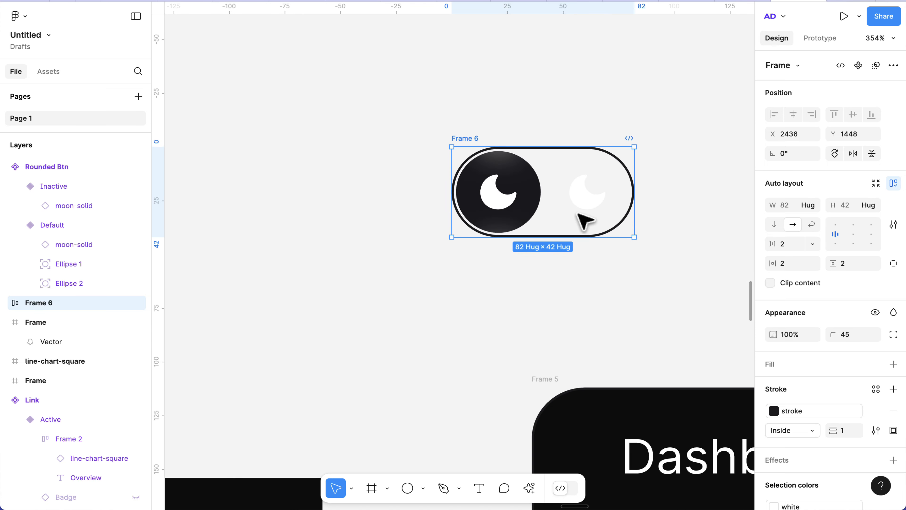
click(585, 214)
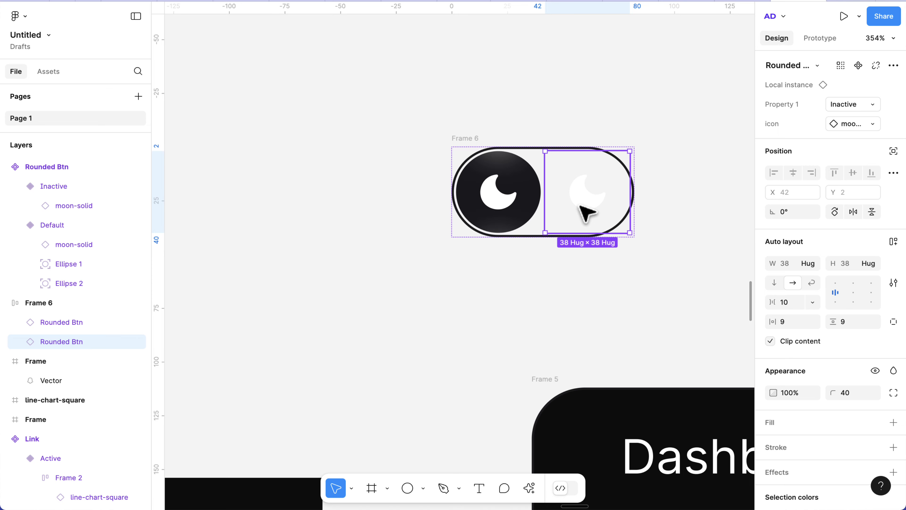
scroll(585, 213, down, 6)
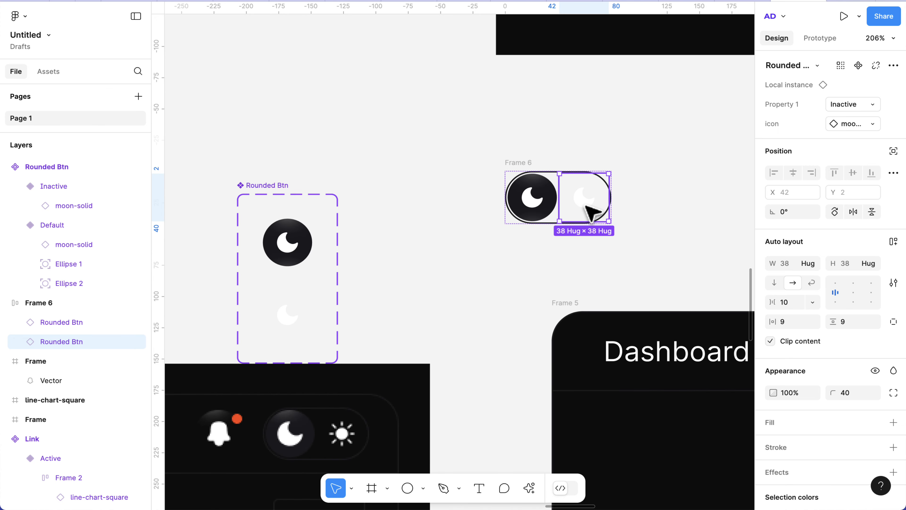
click(864, 107)
click(864, 105)
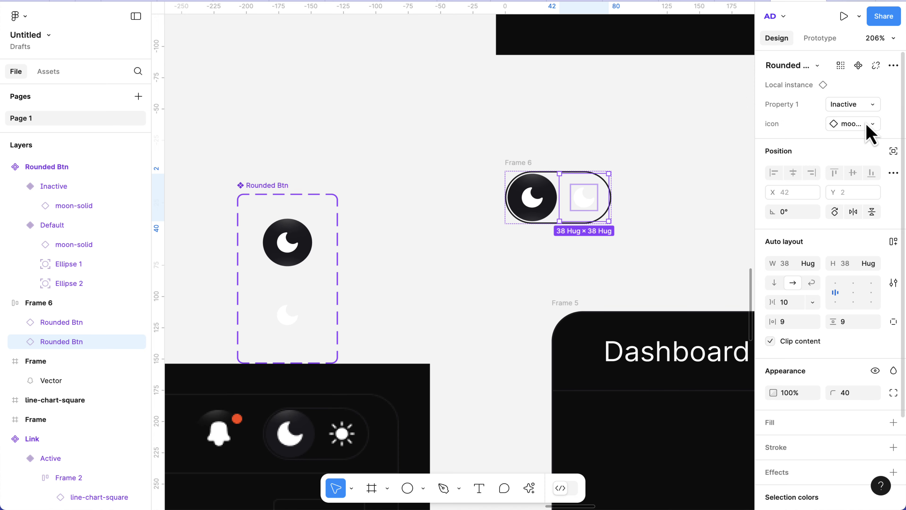
click(870, 124)
scroll(785, 297, down, 2)
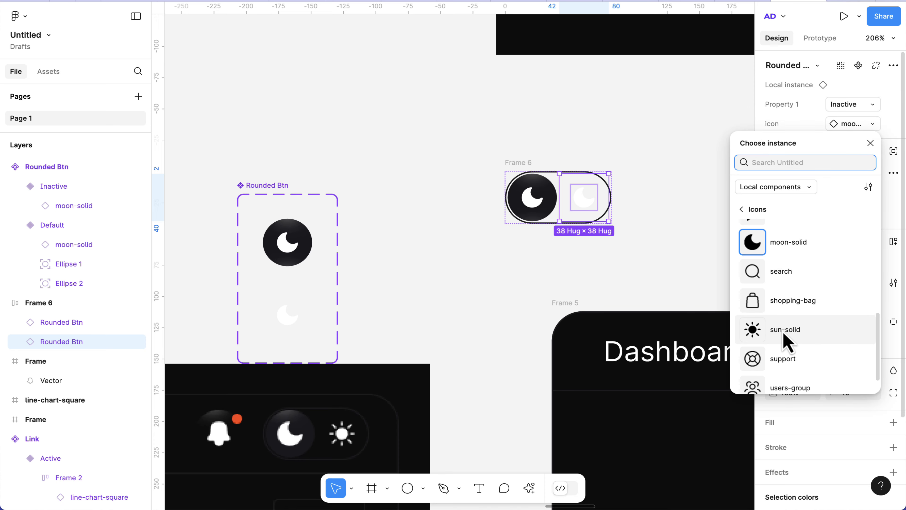
click(784, 340)
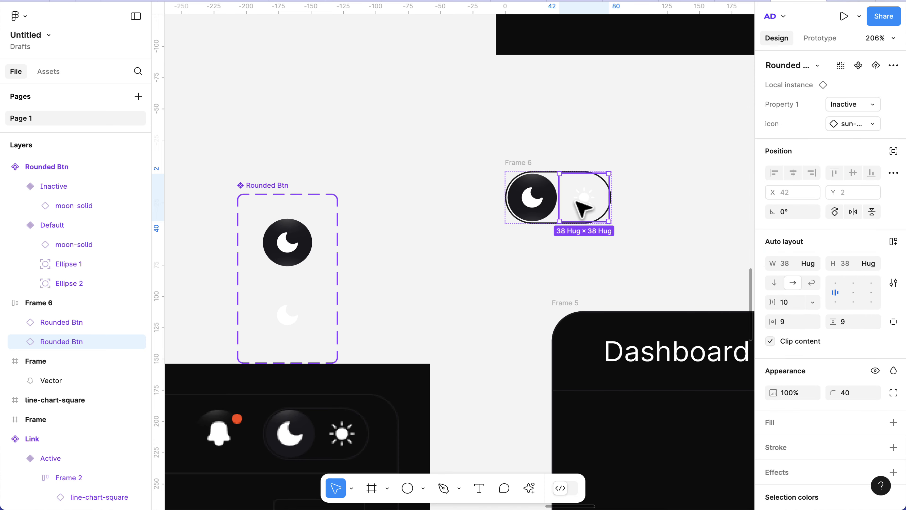
Step: Rename Frame 6 as "Toggle Button"
scroll(584, 208, up, 3)
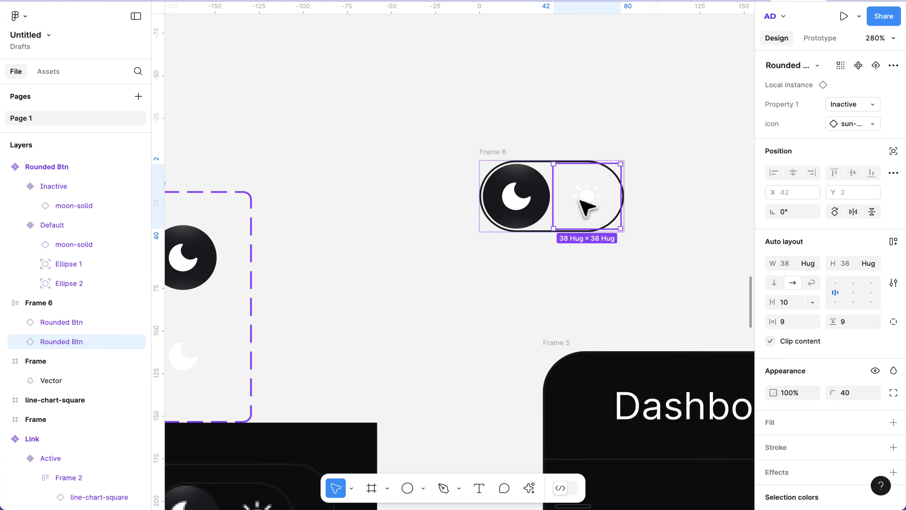
double_click(485, 152)
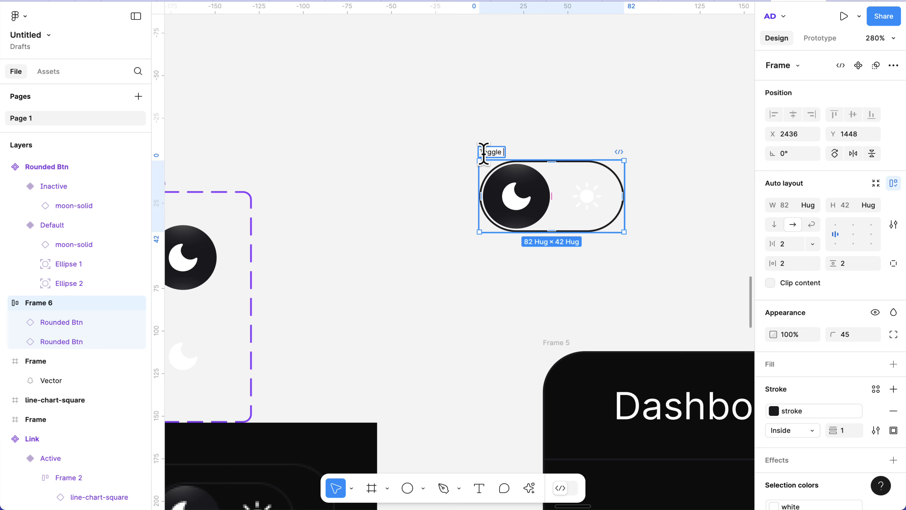
text(Toggle Button)
key(Return)
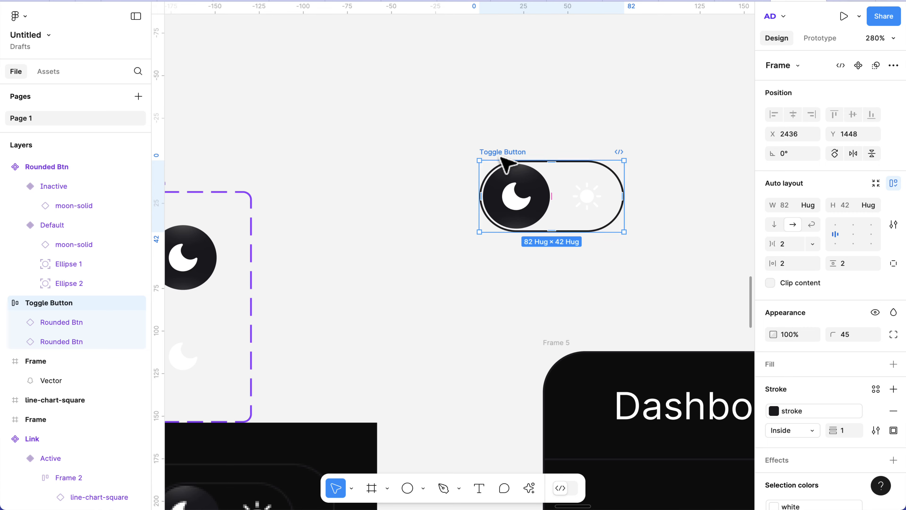
Step: Fill the Toggle Button frame with the "bg" colour style from the library
scroll(523, 208, up, 3)
scroll(523, 206, down, 2)
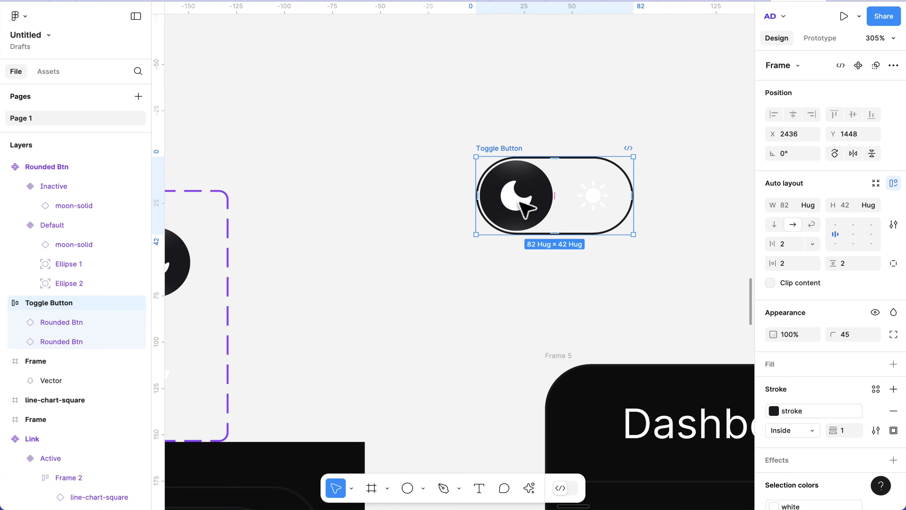
scroll(523, 208, down, 4)
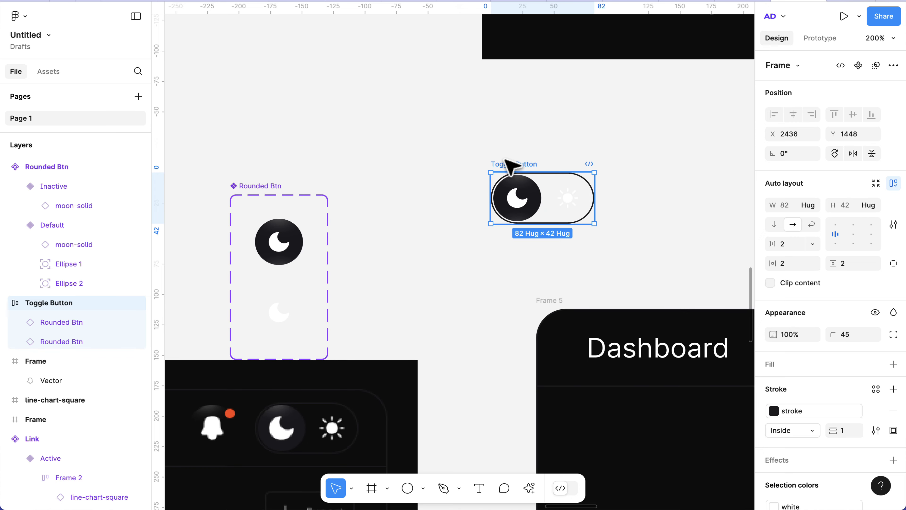
scroll(514, 168, up, 9)
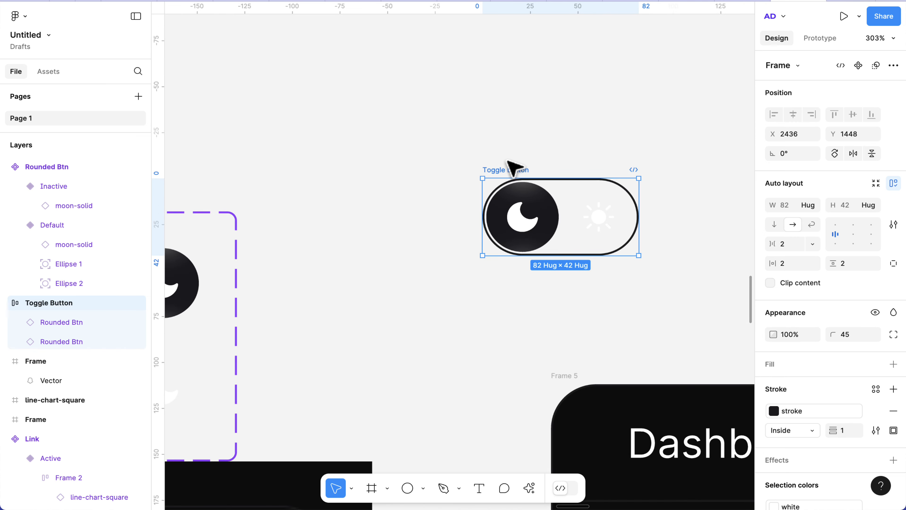
click(500, 143)
click(448, 168)
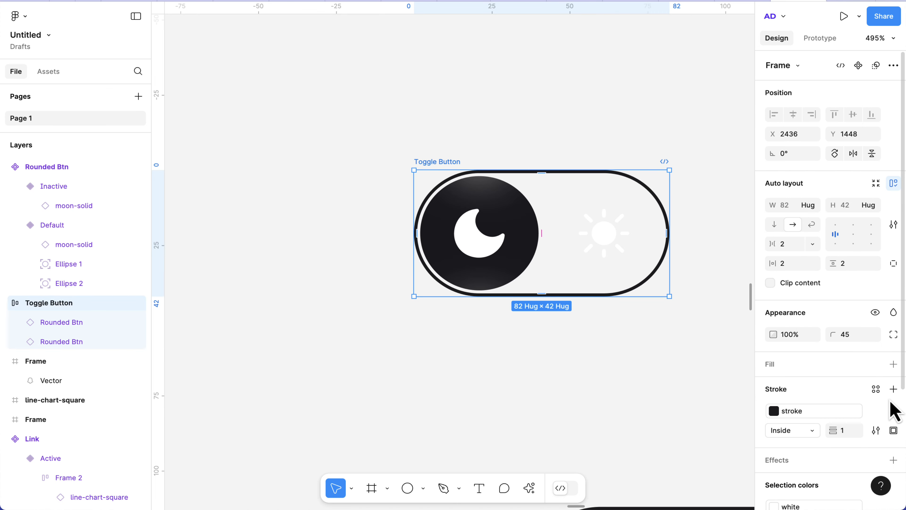
click(894, 368)
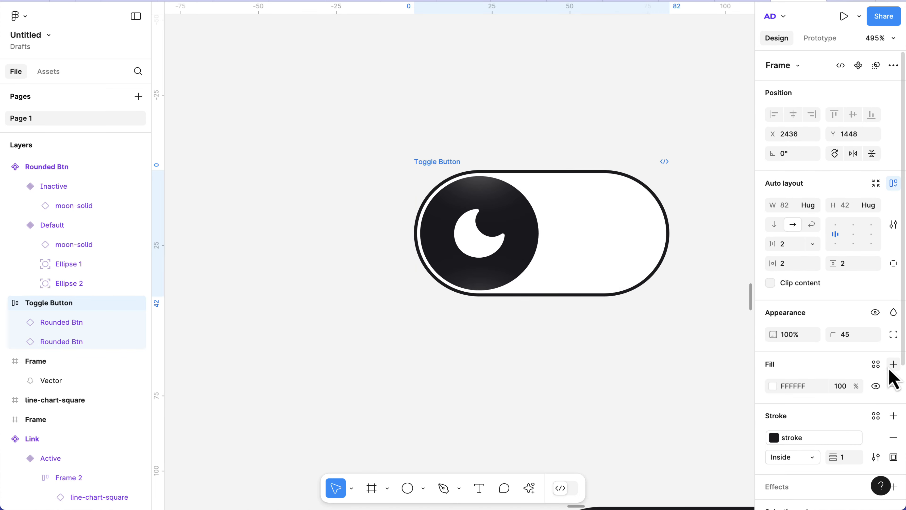
click(876, 367)
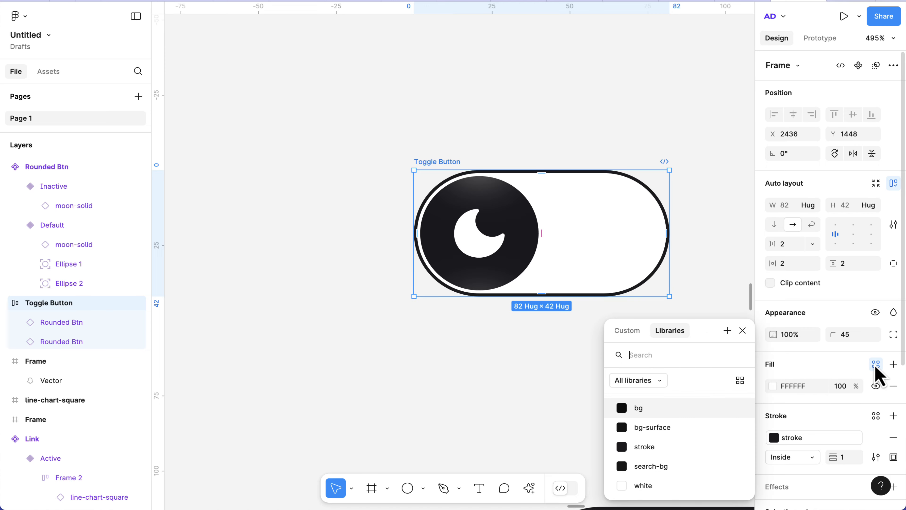
click(646, 407)
scroll(593, 254, up, 3)
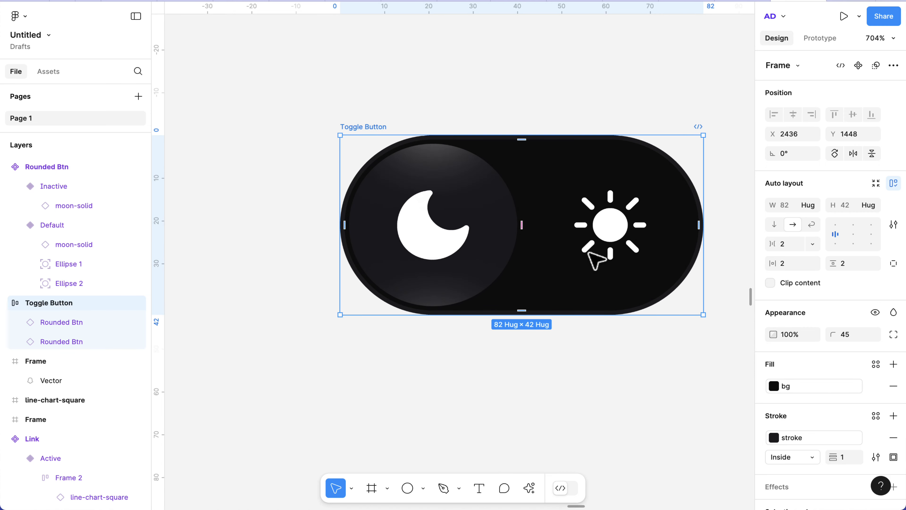
scroll(443, 214, up, 4)
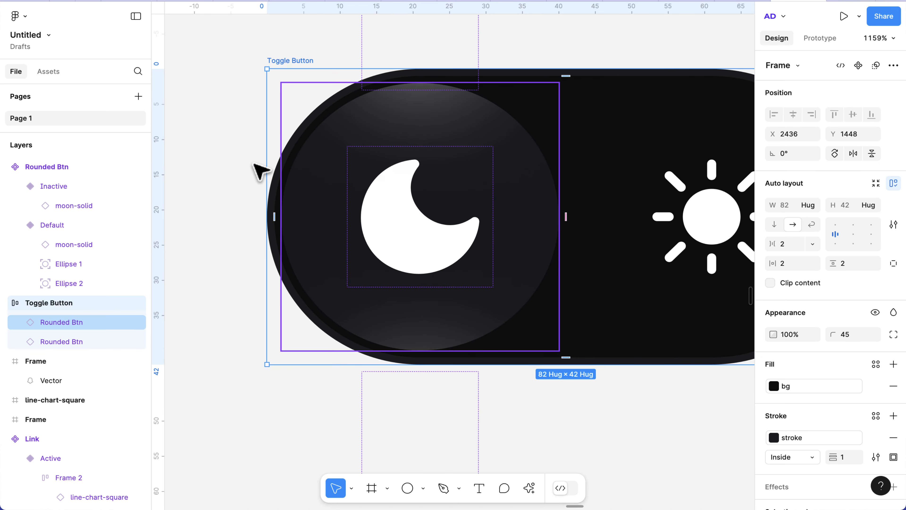
click(230, 236)
scroll(231, 237, down, 4)
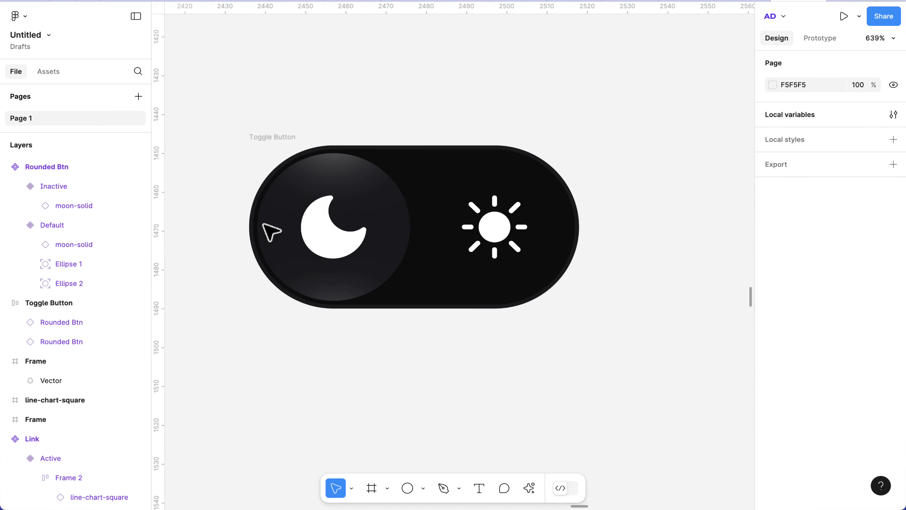
Step: Turn the Toggle Button frame into a component and add a second variant to it
click(265, 138)
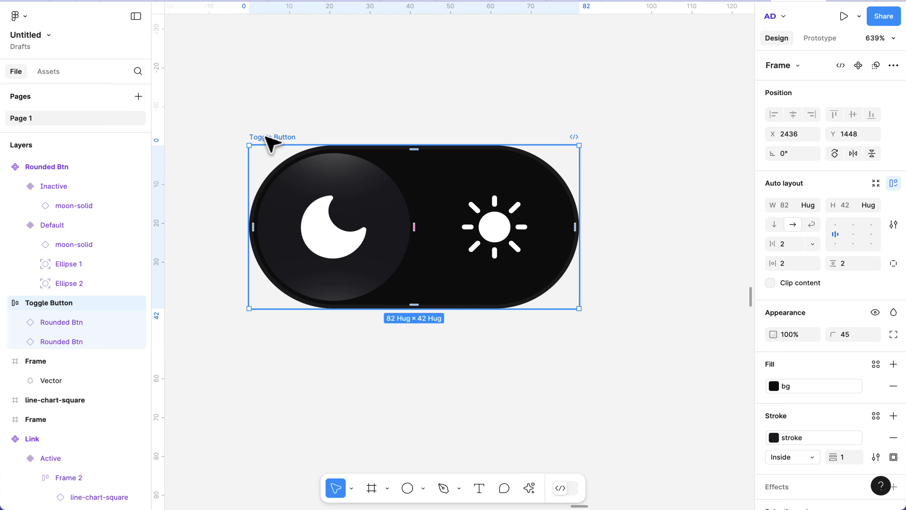
click(859, 66)
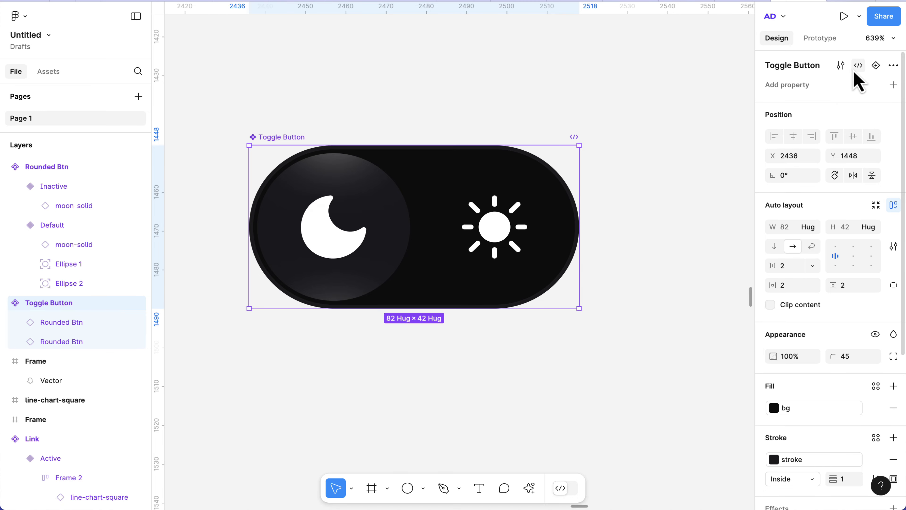
scroll(556, 214, down, 2)
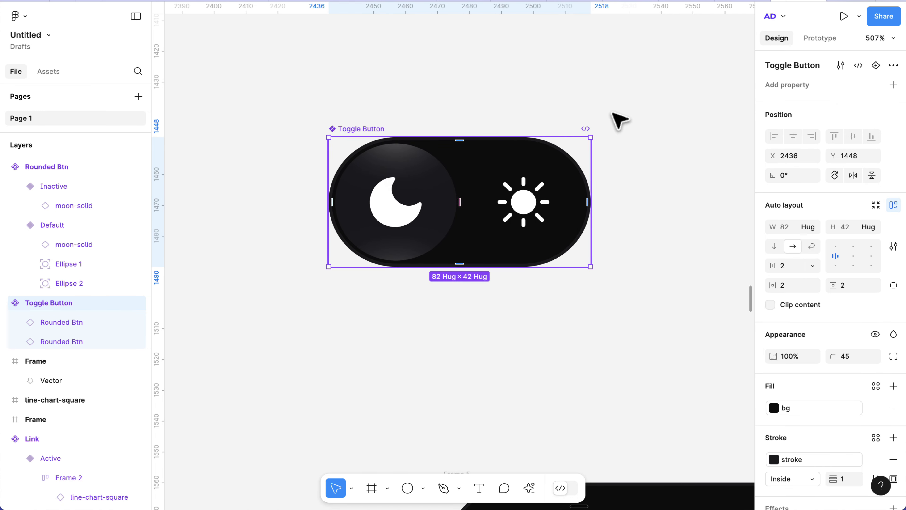
click(876, 65)
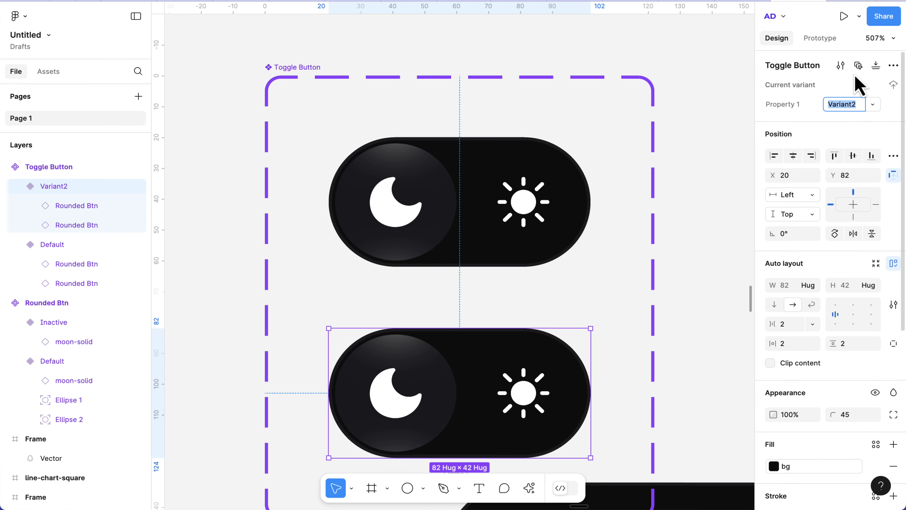
Step: Switch the sun Rounded Btn instance in the Toggle Button's second variant to Default
scroll(558, 310, down, 2)
scroll(554, 303, down, 1)
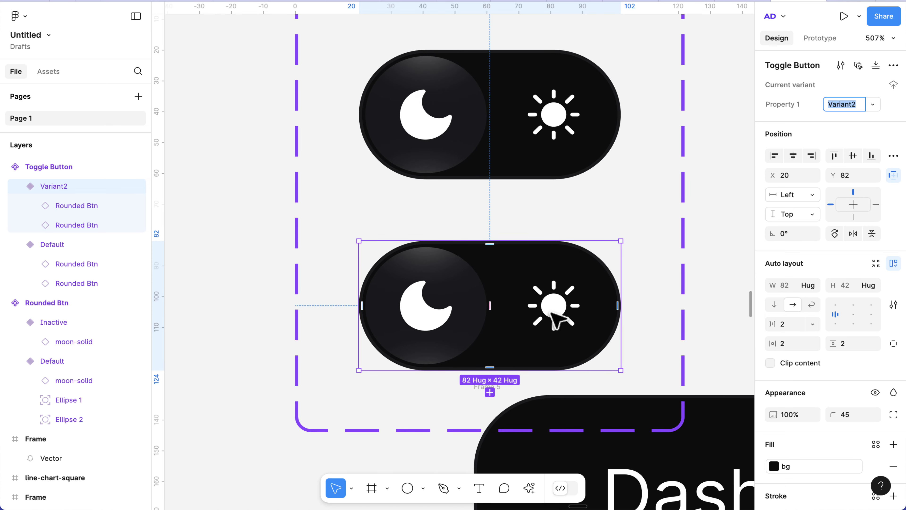
scroll(549, 318, up, 1)
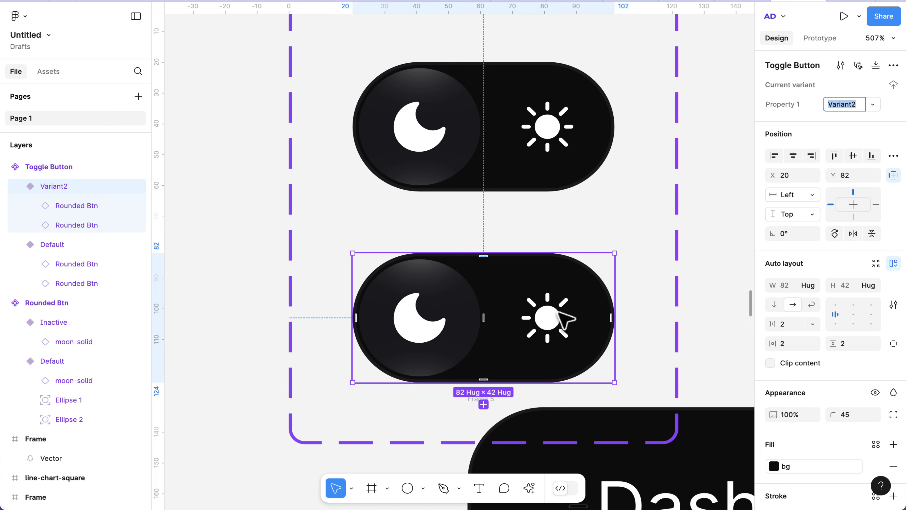
click(548, 325)
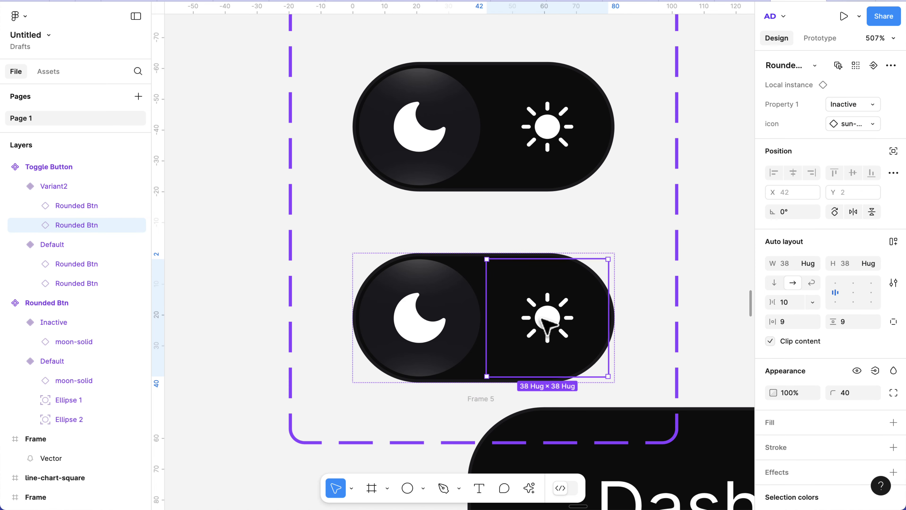
click(865, 105)
click(852, 91)
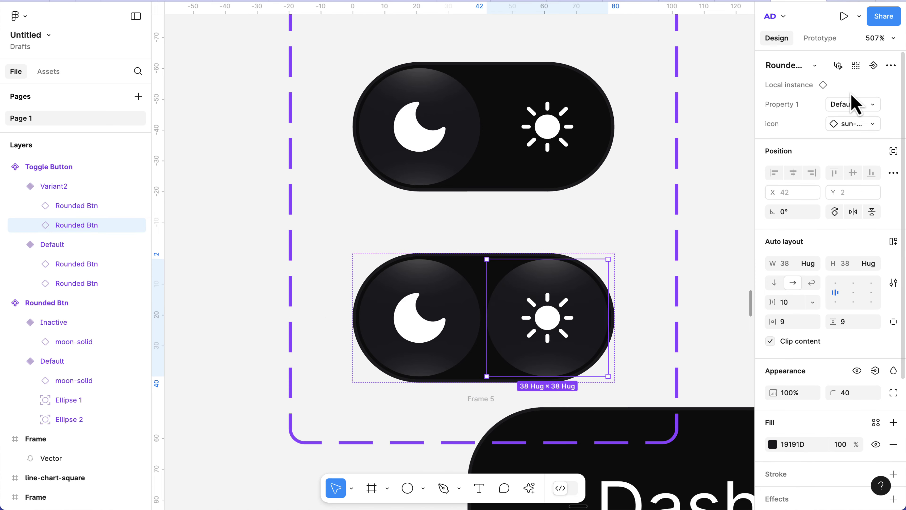
Step: Switch the moon Rounded Btn instance in the Toggle Button's second variant to Inactive
click(471, 314)
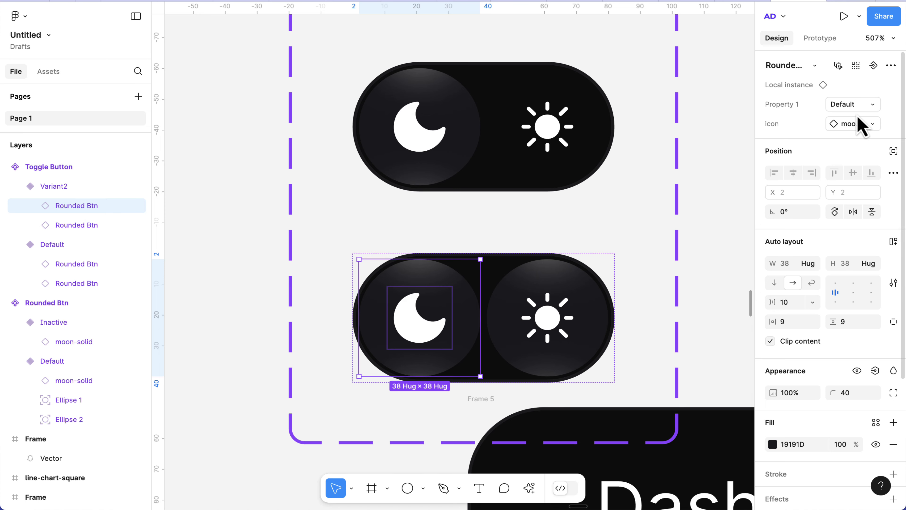
click(864, 105)
click(849, 119)
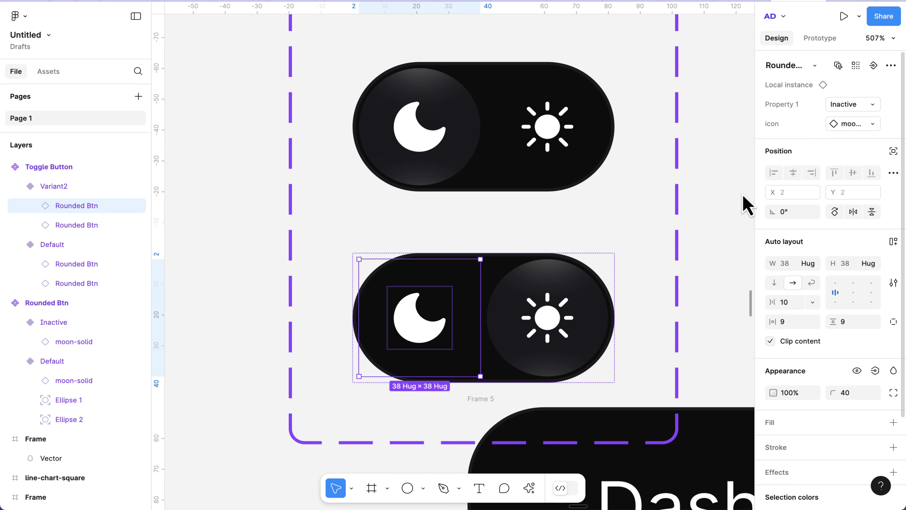
click(648, 260)
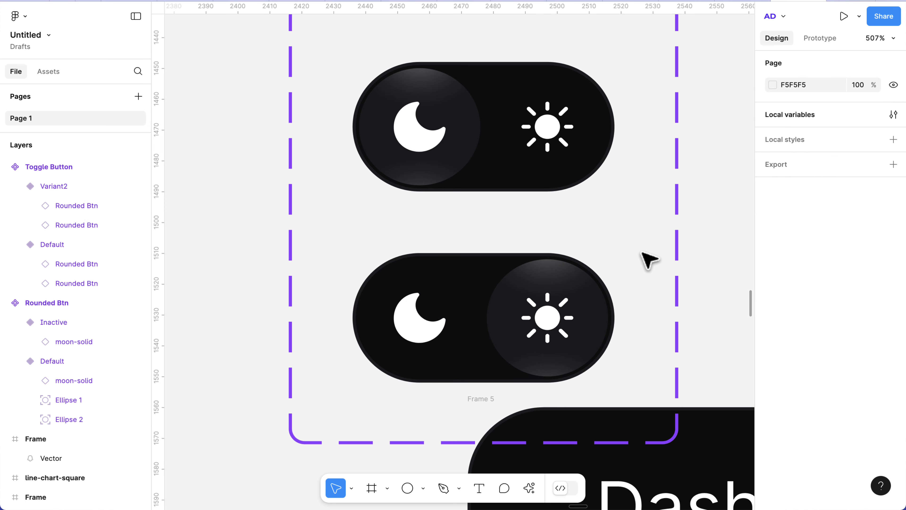
Step: Move the Toggle Button component set clear of Frame 5, to about X 2348, Y 1409
scroll(649, 260, down, 3)
scroll(642, 259, up, 1)
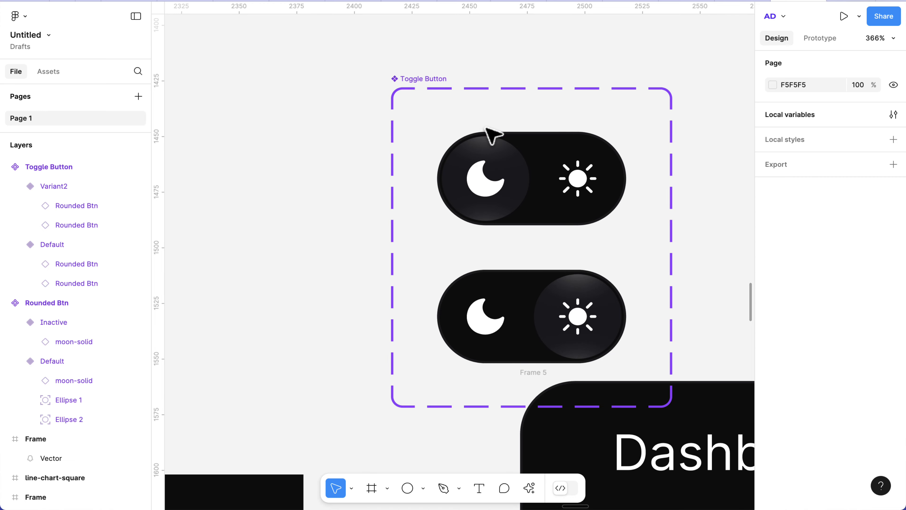
double_click(439, 80)
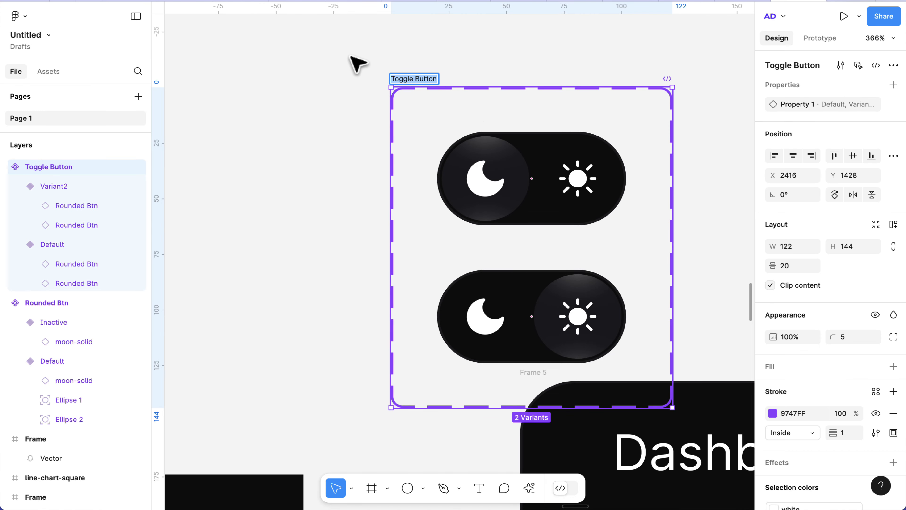
click(384, 85)
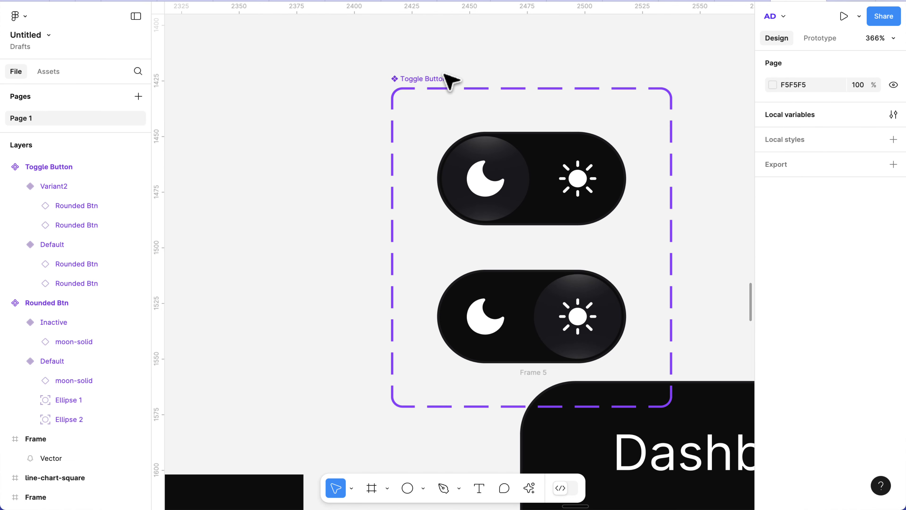
drag(440, 85, 270, 41)
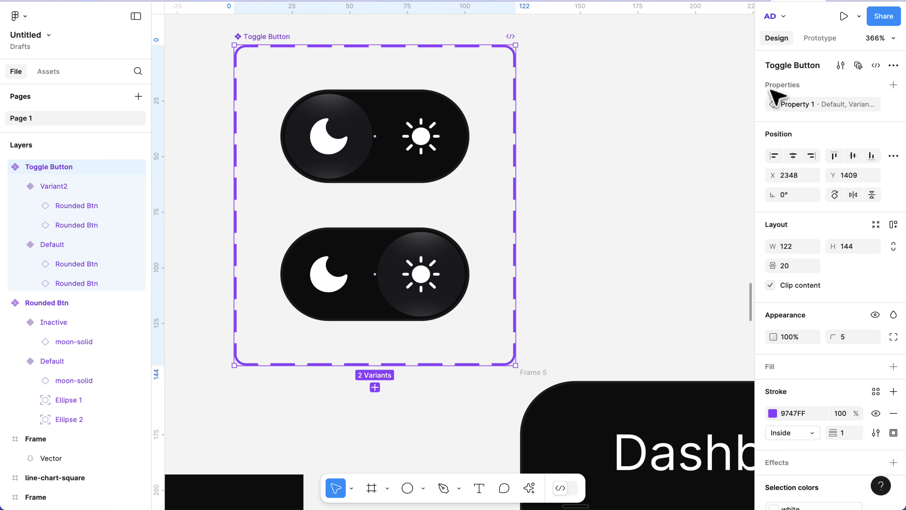
Step: Add an on-click prototype interaction from the sun button in the Default variant that changes the toggle to Variant2 instantly
click(829, 42)
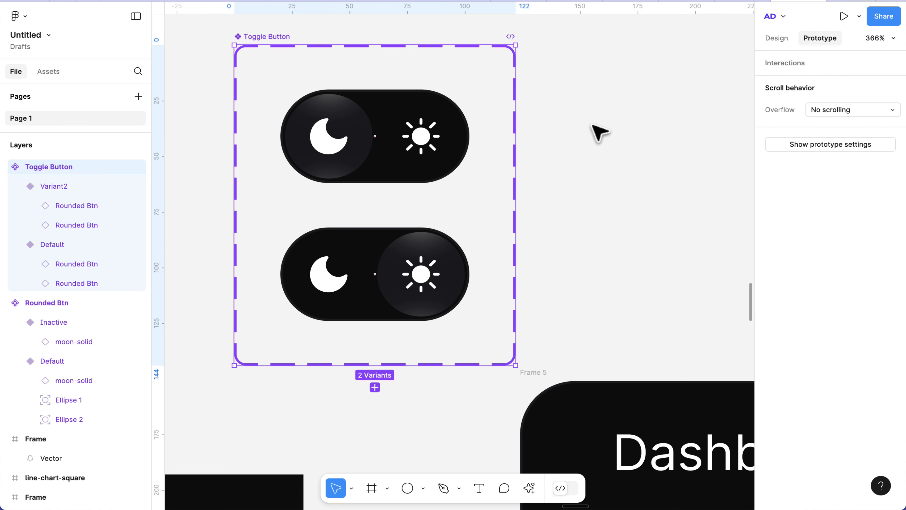
scroll(350, 146, up, 2)
scroll(351, 146, up, 3)
click(353, 153)
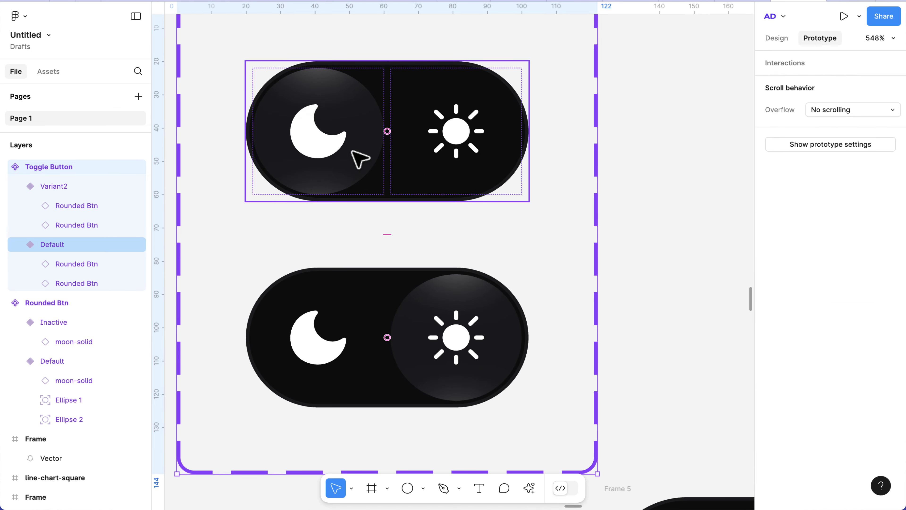
click(463, 140)
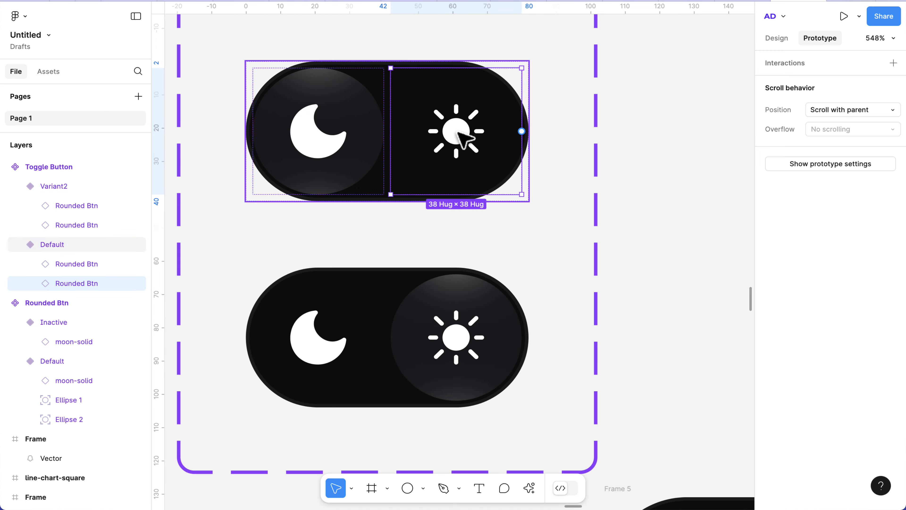
drag(521, 131, 457, 274)
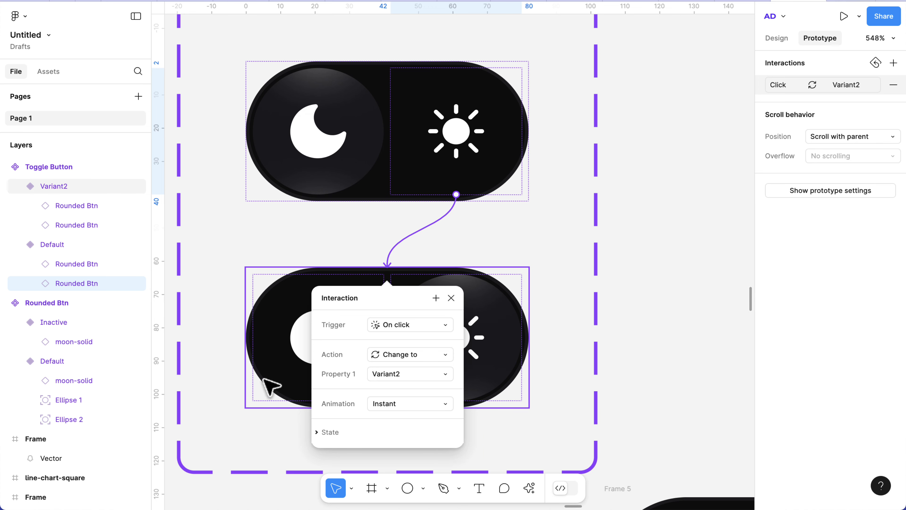
Step: Add an on-click prototype interaction from the moon button in Variant2 that changes the toggle to Default instantly
click(303, 352)
click(307, 359)
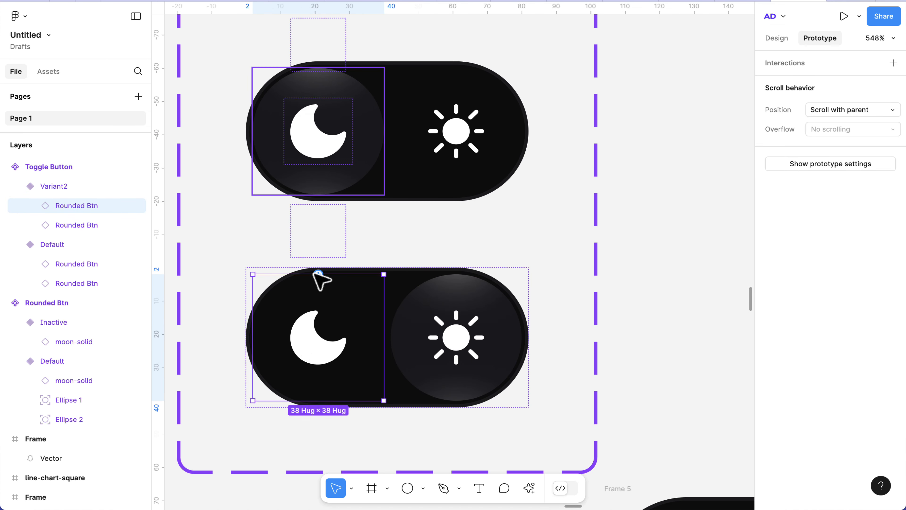
drag(318, 274, 306, 195)
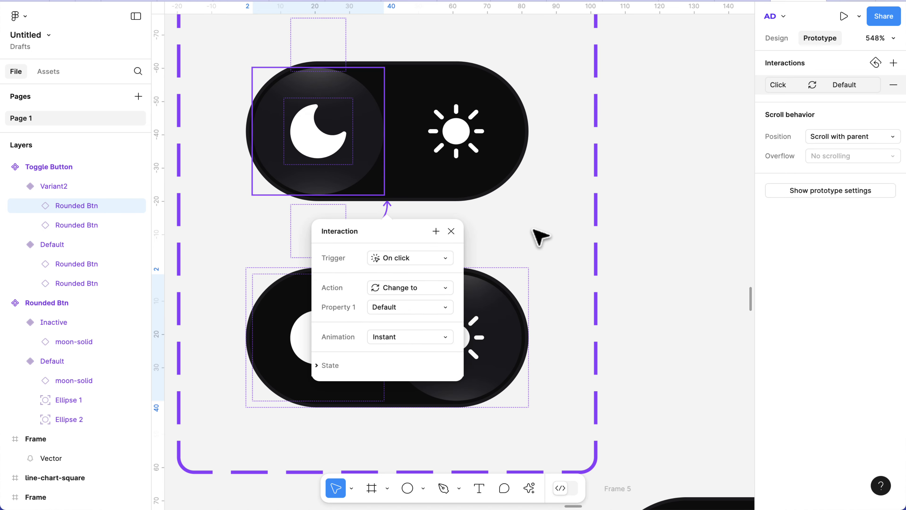
click(540, 237)
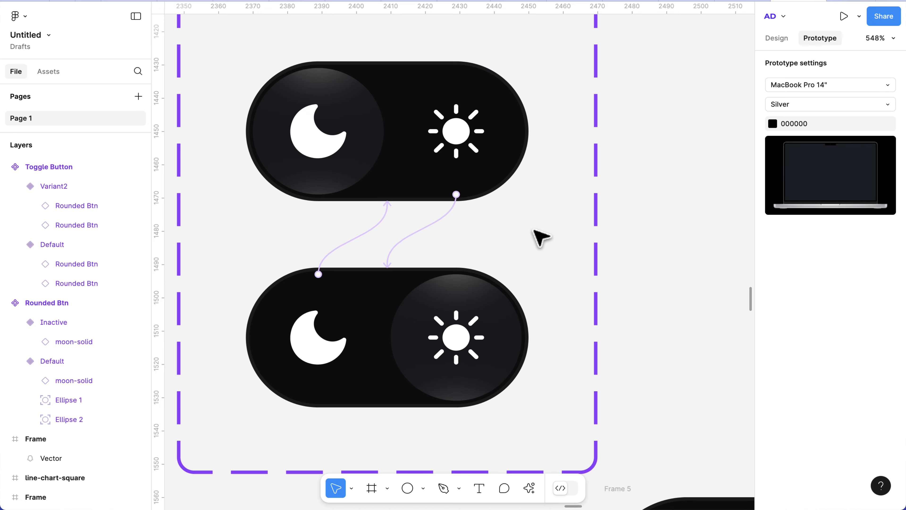
Step: Place a Toggle Button instance from the local assets near the right end of Frame 5's header, at about X 1084, Y 11
scroll(542, 237, down, 5)
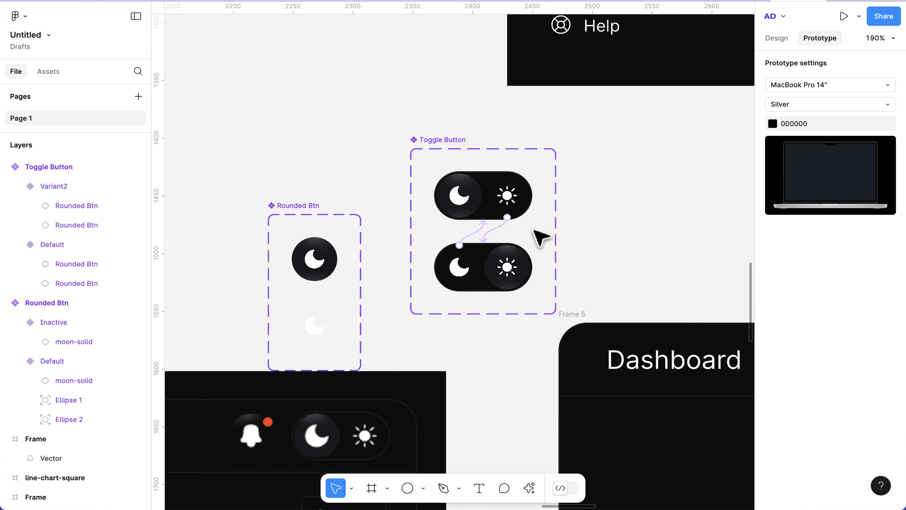
scroll(542, 237, down, 5)
scroll(518, 255, right, 5)
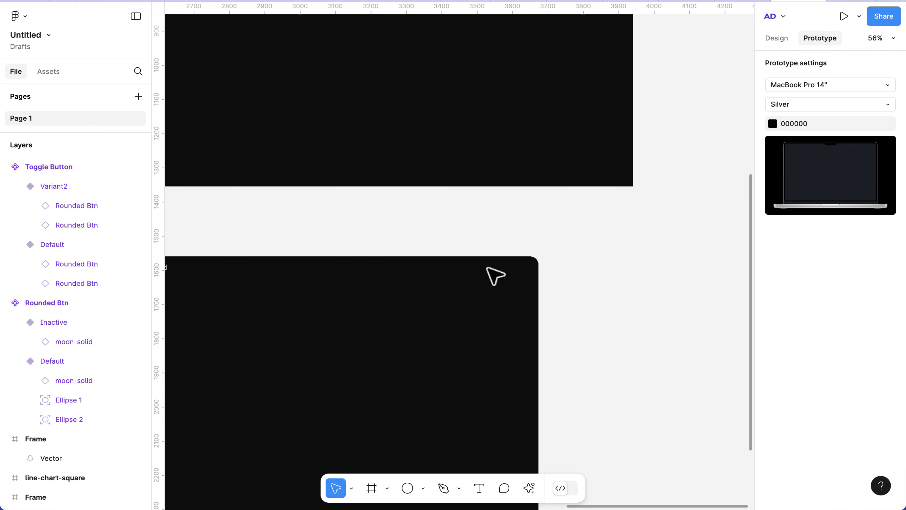
click(57, 72)
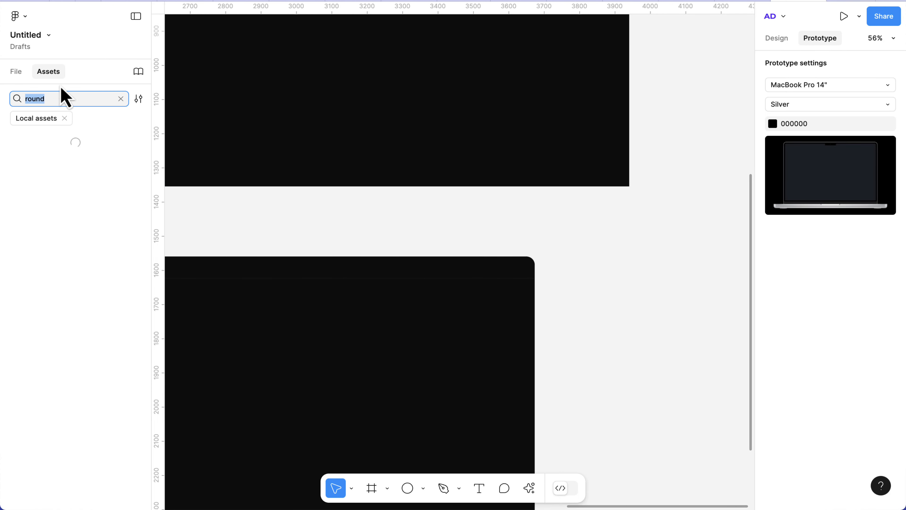
text(toggle)
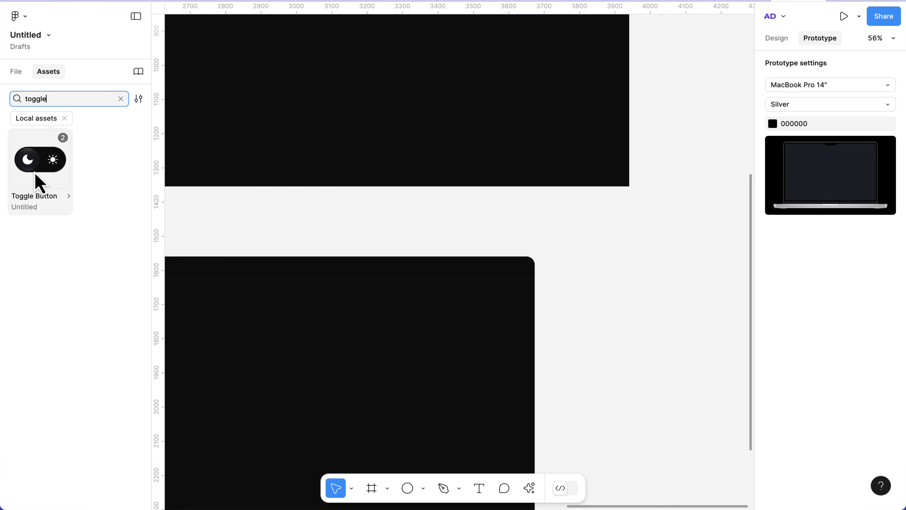
drag(33, 165, 589, 274)
scroll(449, 266, up, 10)
scroll(587, 277, right, 5)
scroll(587, 277, down, 1)
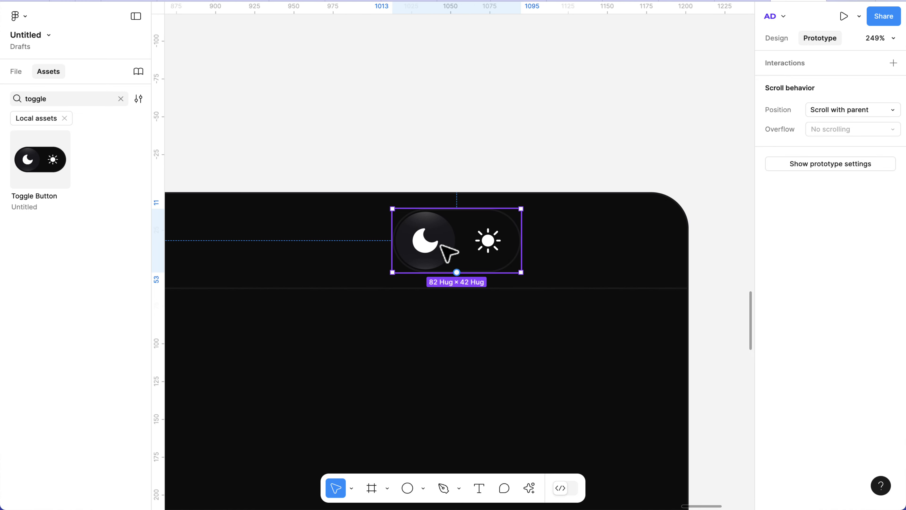
drag(454, 245, 549, 241)
scroll(541, 268, down, 5)
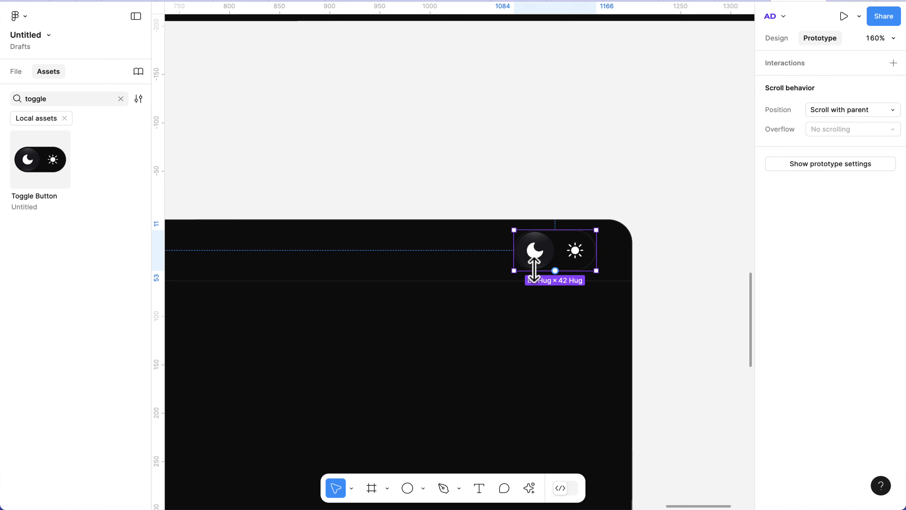
Step: Place a Rounded Btn instance from the local assets in the header beside the toggle, at about X 1023, Y 14
scroll(534, 270, down, 3)
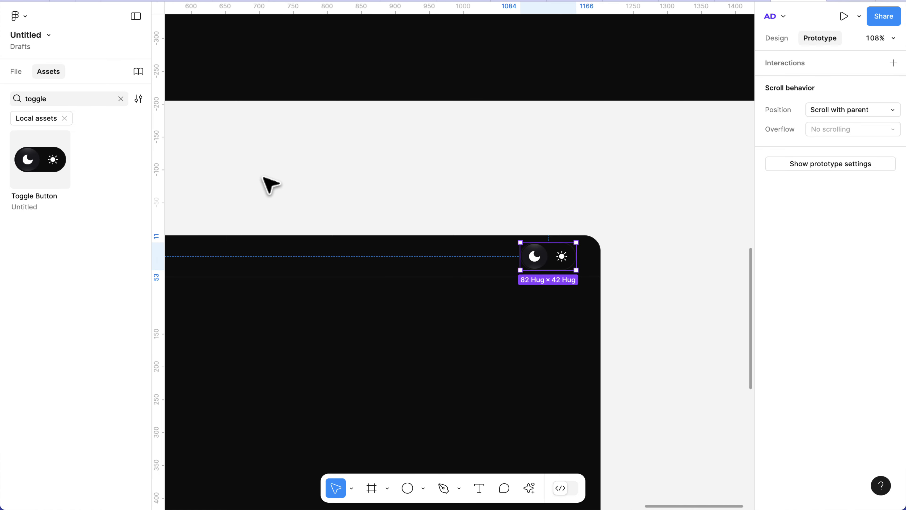
double_click(65, 98)
text(r)
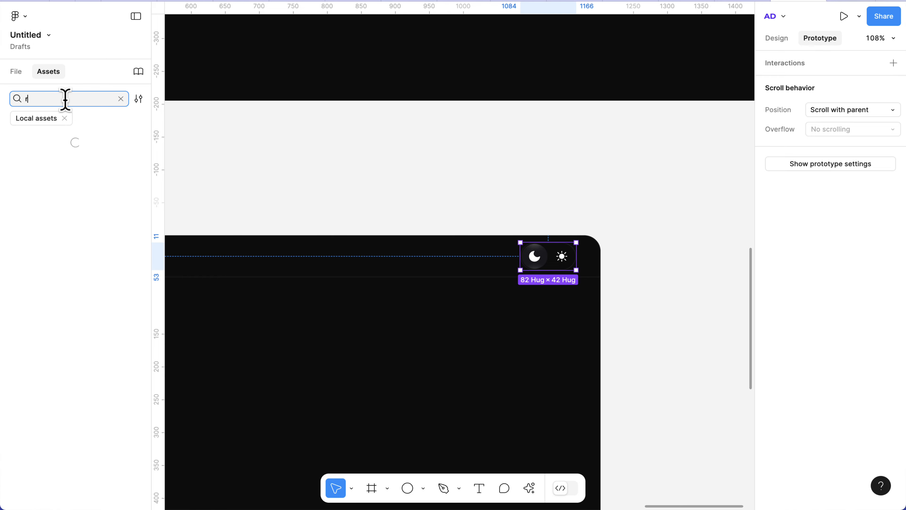
text(ounded)
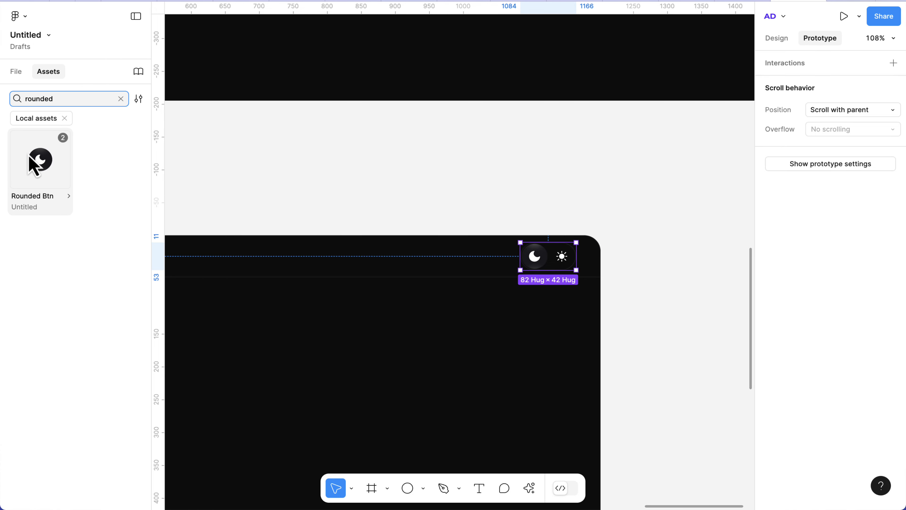
drag(40, 159, 525, 260)
scroll(452, 251, up, 5)
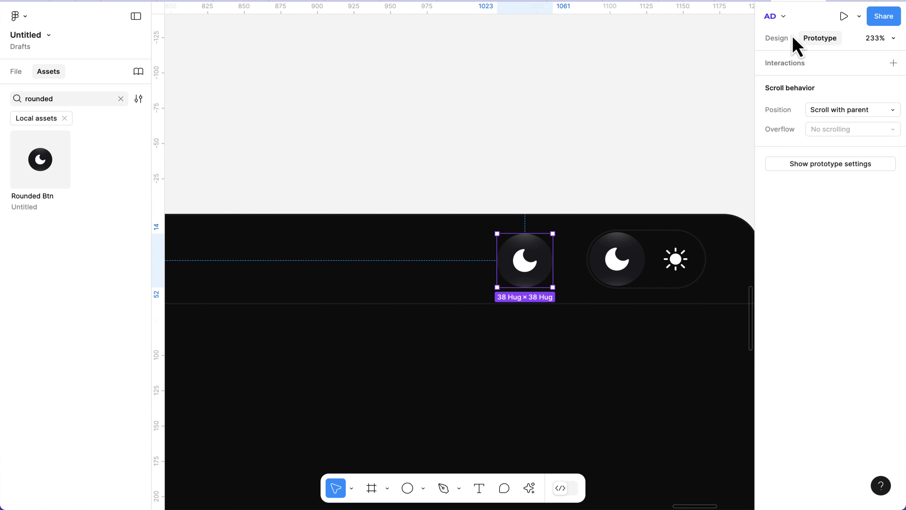
Step: Swap the icon of the header's Rounded Btn instance to bell-solid
click(778, 38)
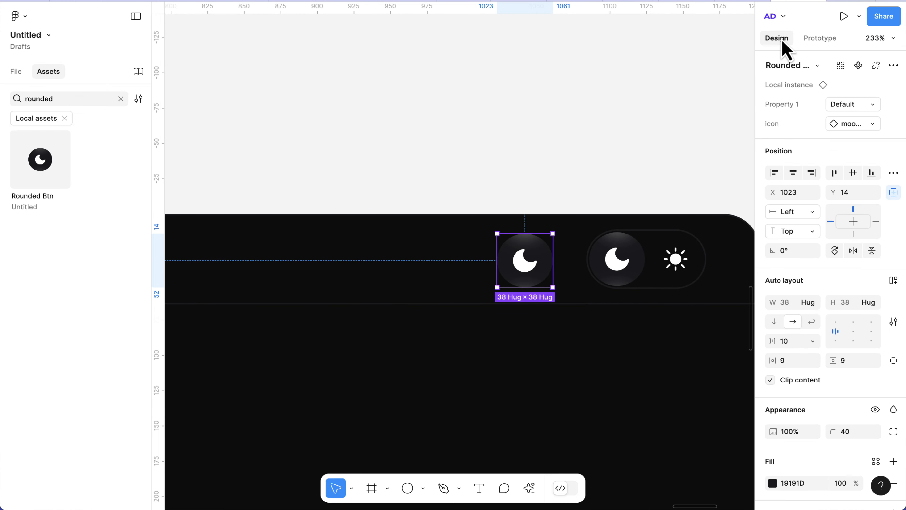
click(859, 124)
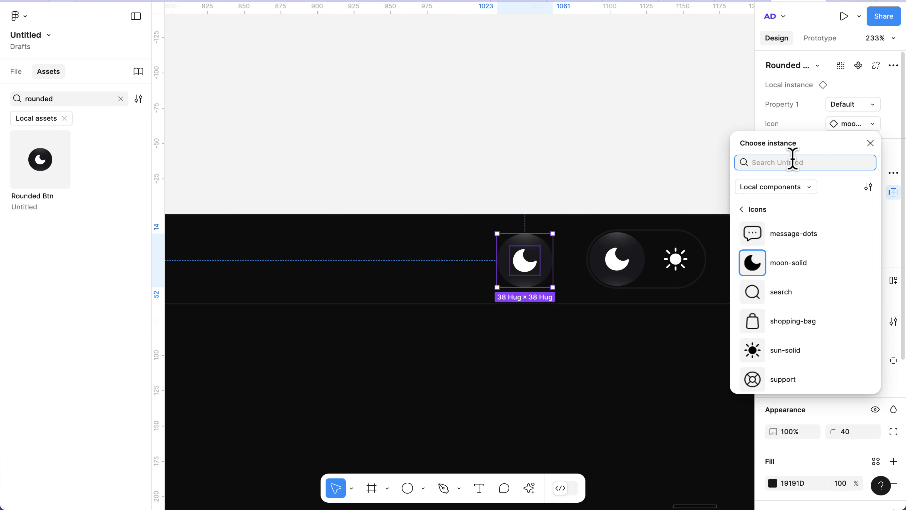
text(bel)
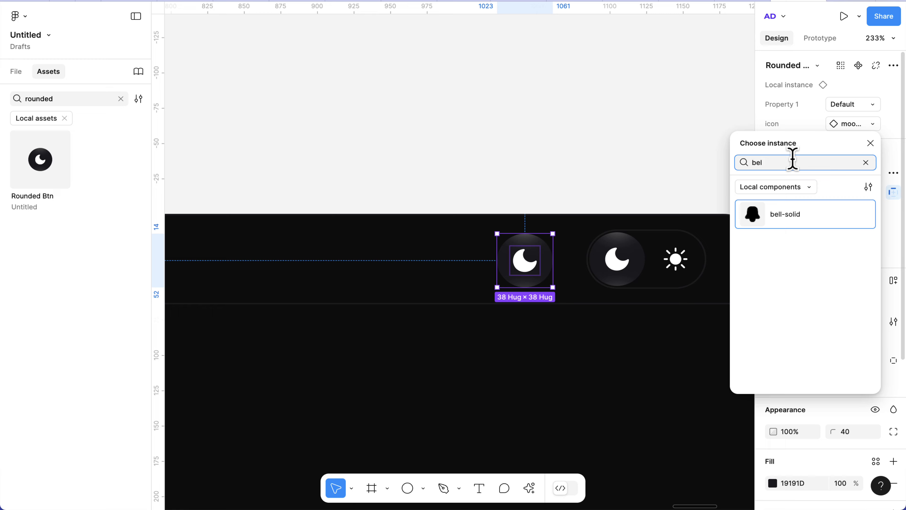
click(790, 221)
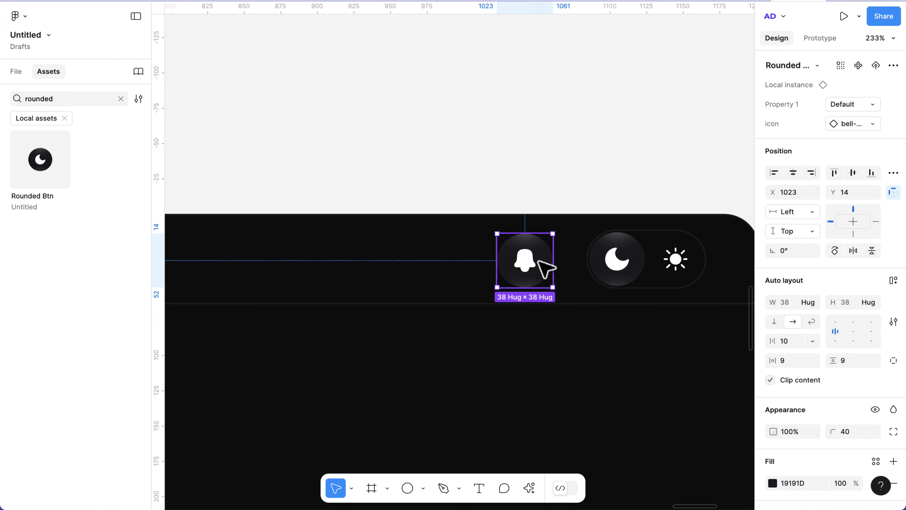
Step: Detach the header's bell Rounded Btn instance from its component
scroll(538, 259, up, 5)
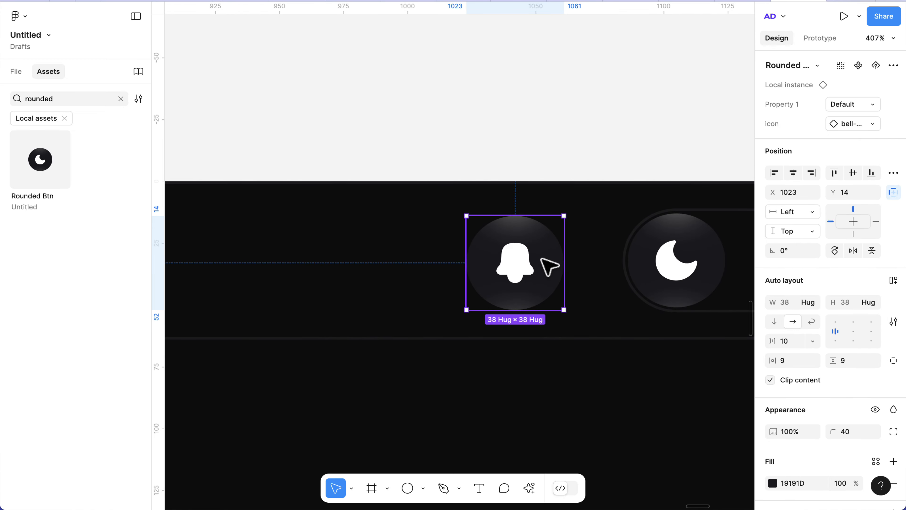
click(17, 72)
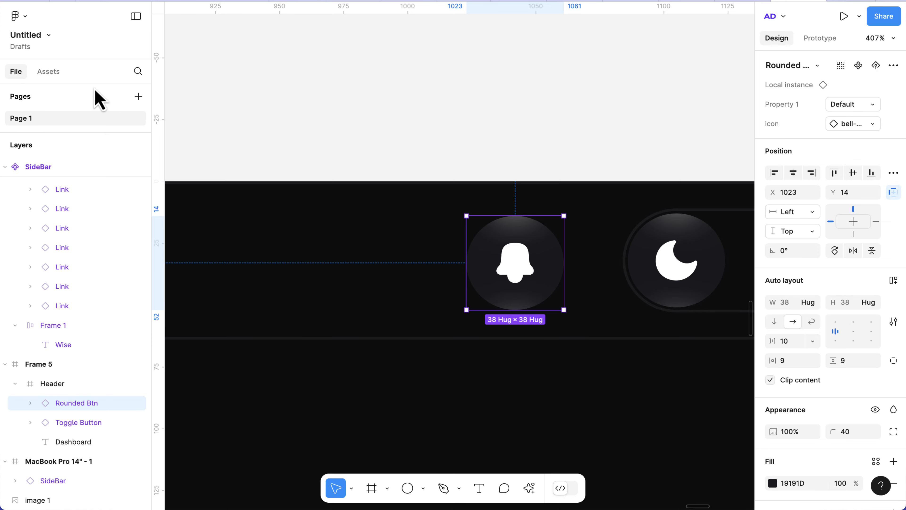
right_click(519, 258)
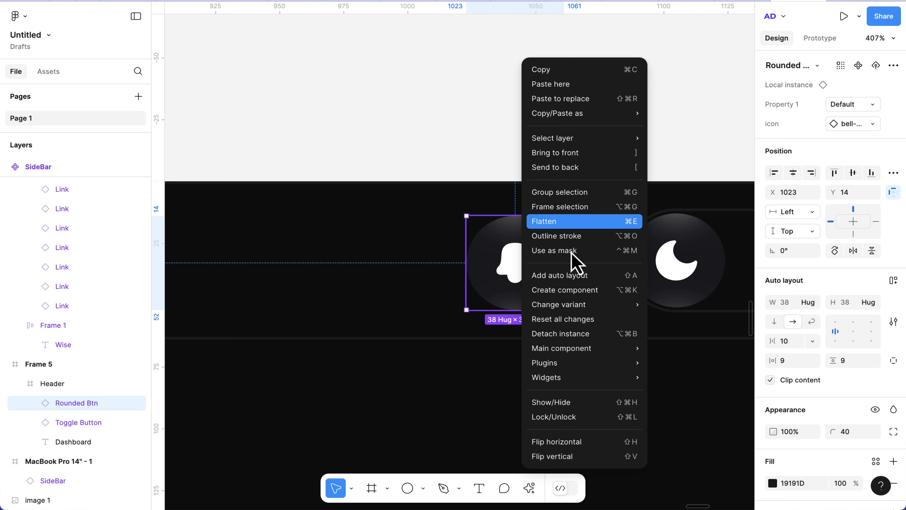
click(569, 332)
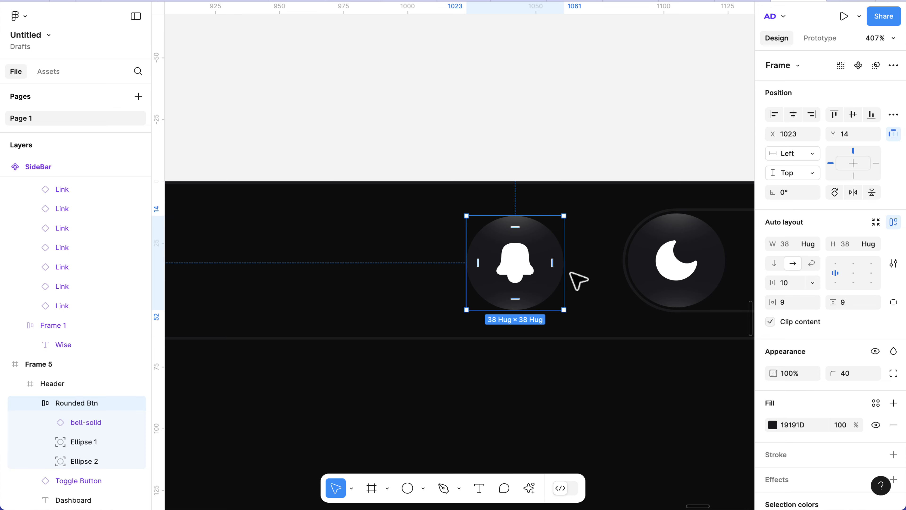
Step: Draw a circle about 7 × 7 with locked proportions in the bell Rounded Btn frame and exclude it from the auto layout
key(o)
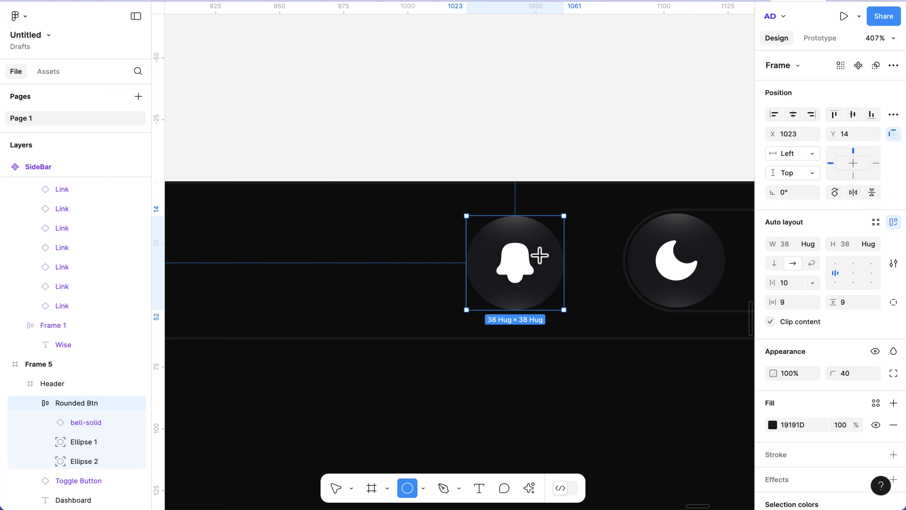
drag(540, 255, 558, 269)
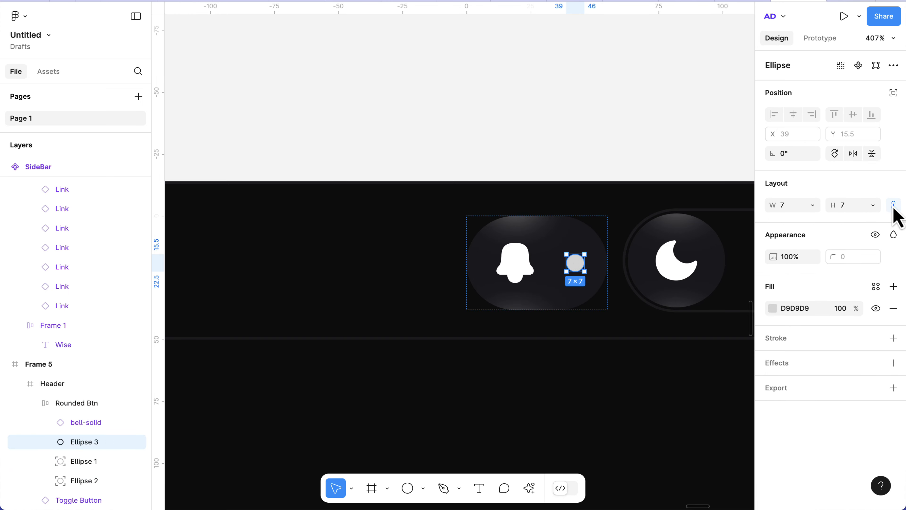
click(894, 94)
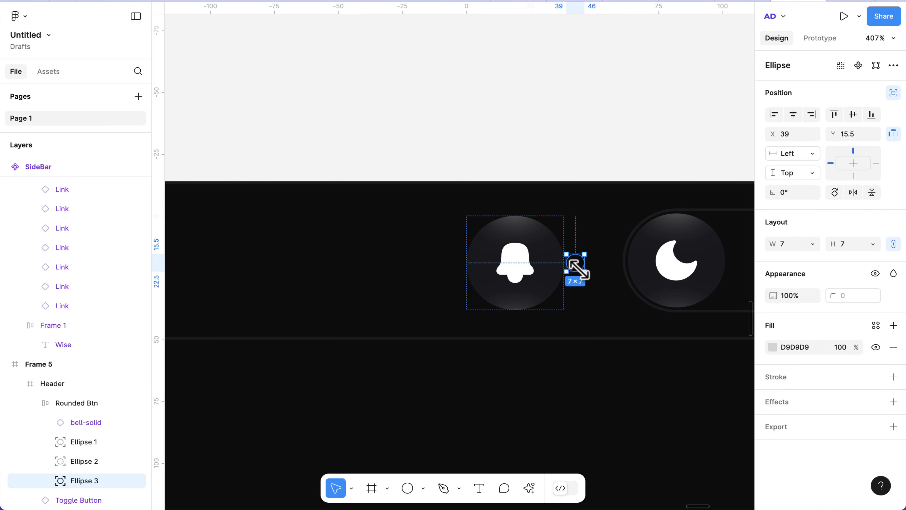
Step: Move the small dot onto the upper-right edge of the bell button, at X 25, Y 0.5
key(shift+Left)
key(Left)
key(Left)
key(Left)
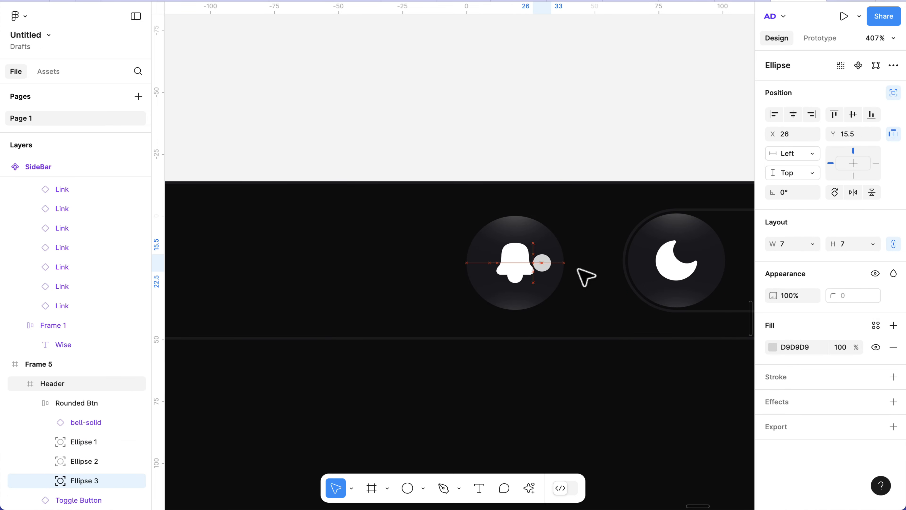
key(shift+Up)
key(shift+Up)
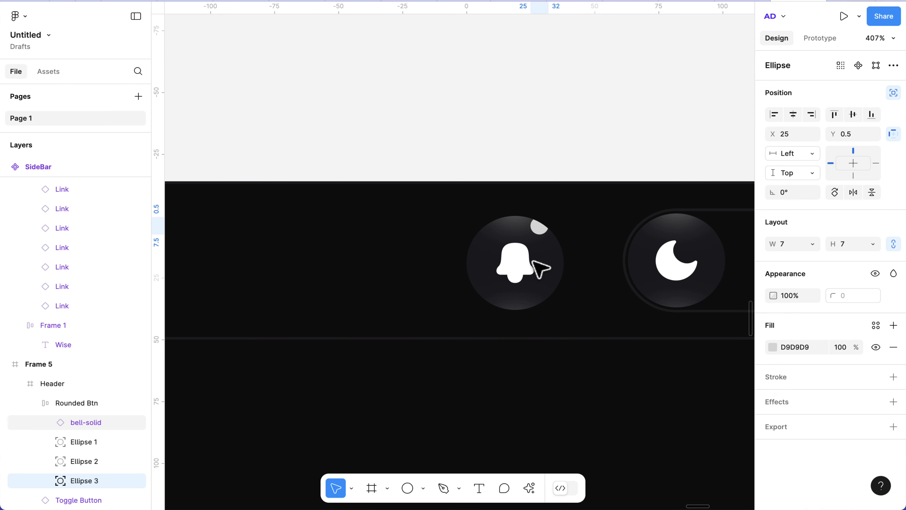
scroll(540, 270, up, 3)
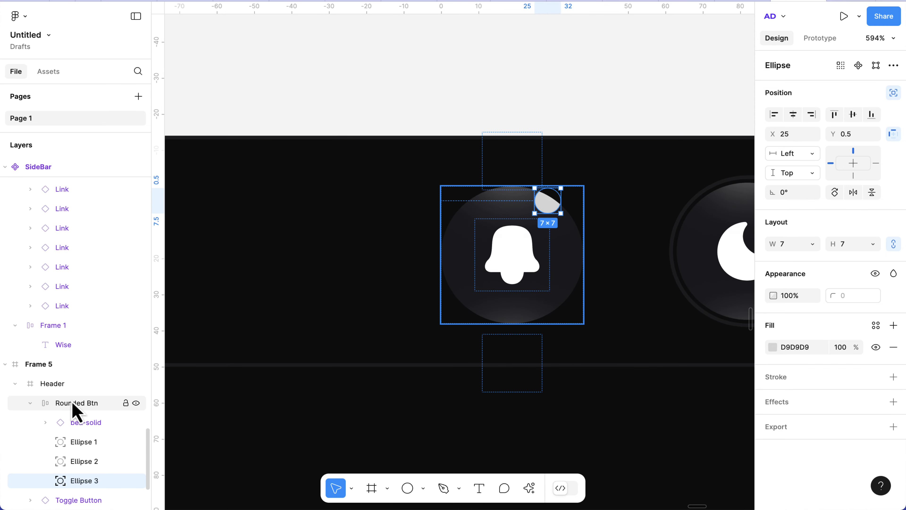
Step: Wrap the header's bell Rounded Btn in a new frame
scroll(73, 406, down, 1)
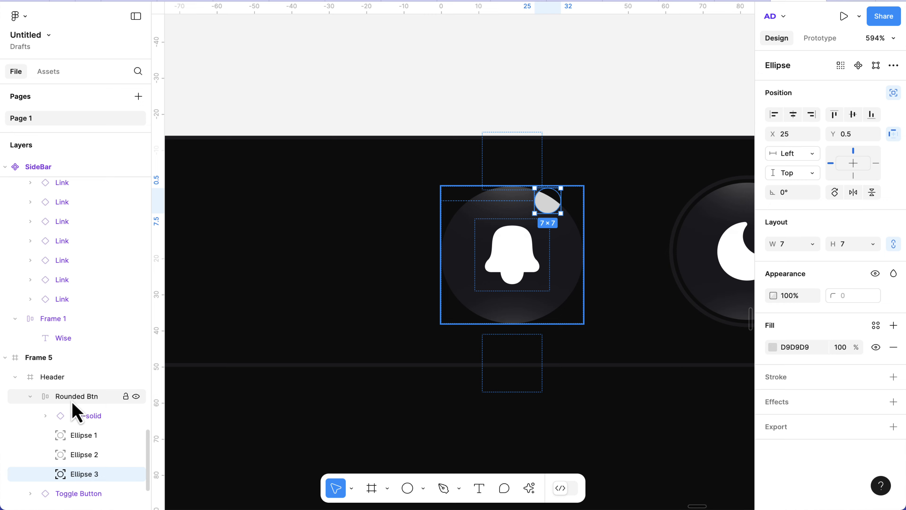
click(454, 279)
right_click(456, 280)
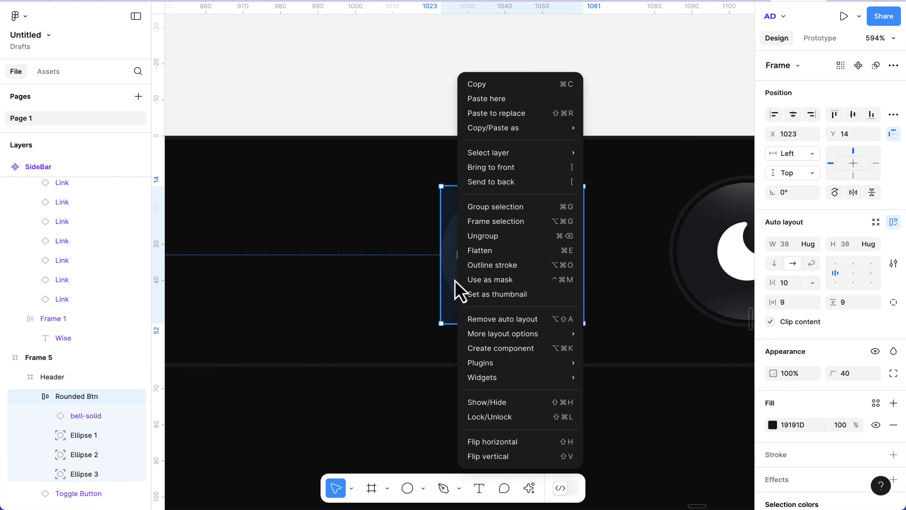
click(499, 226)
click(554, 219)
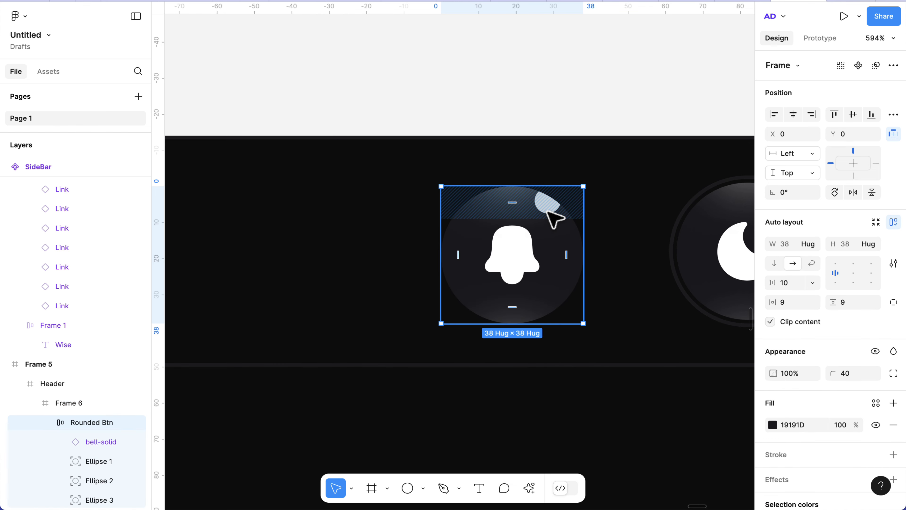
Step: Move the dot out of Rounded Btn into the new surrounding frame and place it at X 25, Y 0
double_click(548, 210)
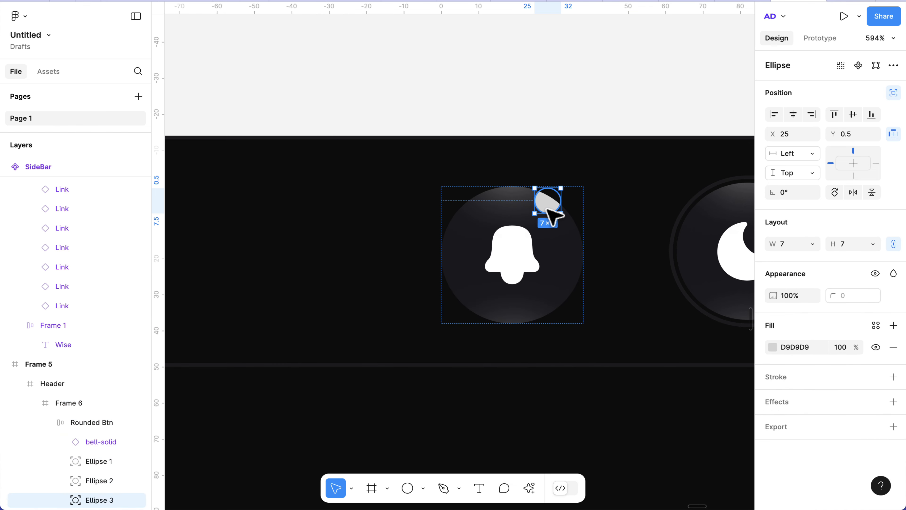
key(Delete)
click(527, 247)
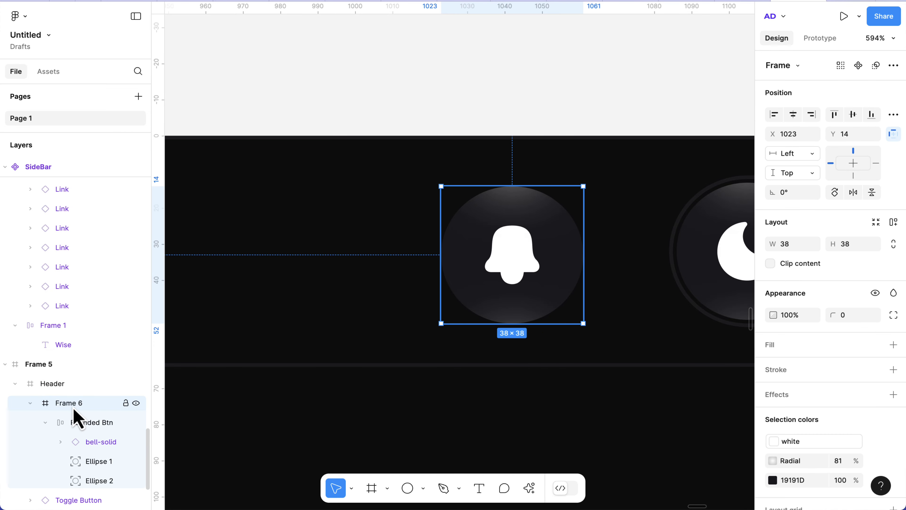
click(60, 425)
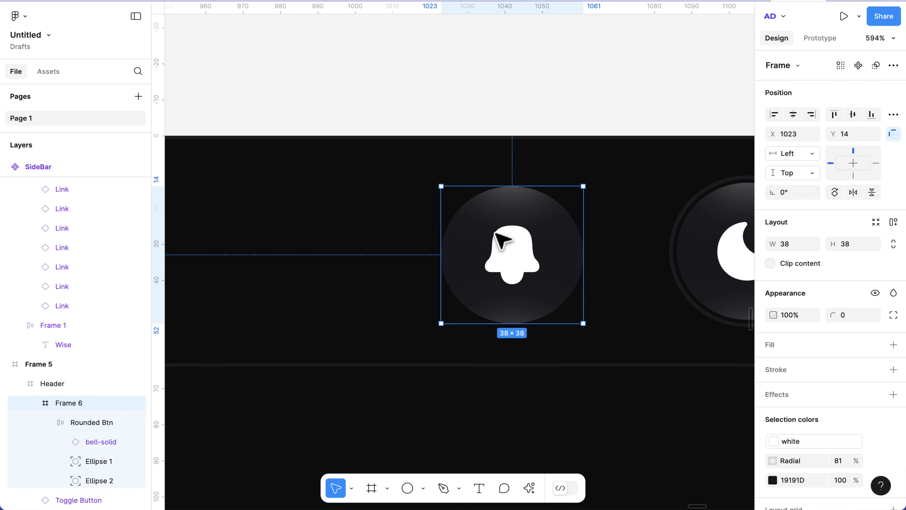
key(ctrl+z)
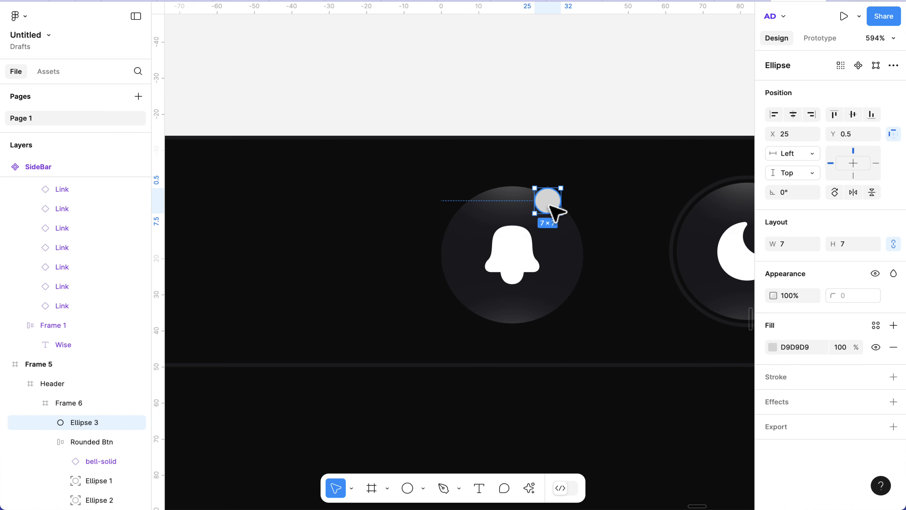
drag(549, 206, 550, 203)
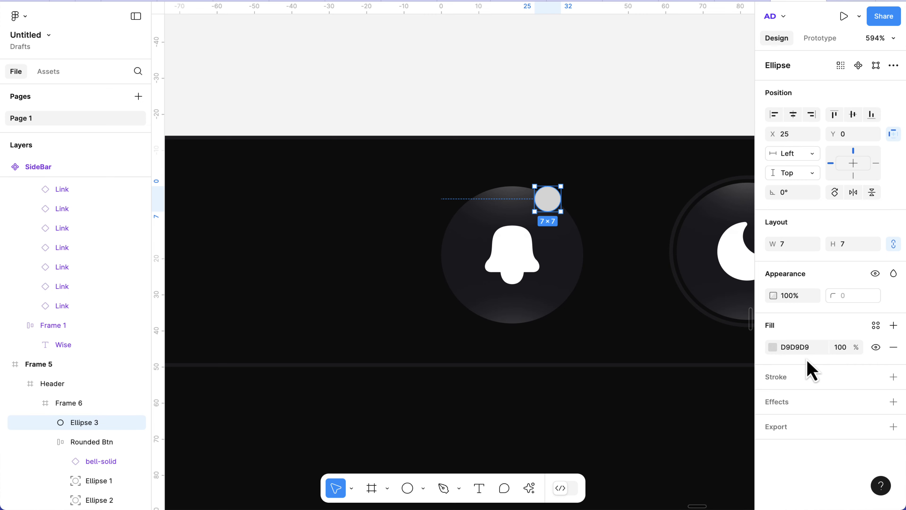
Step: Set the notification dot's fill to the light red F86E6E
click(773, 348)
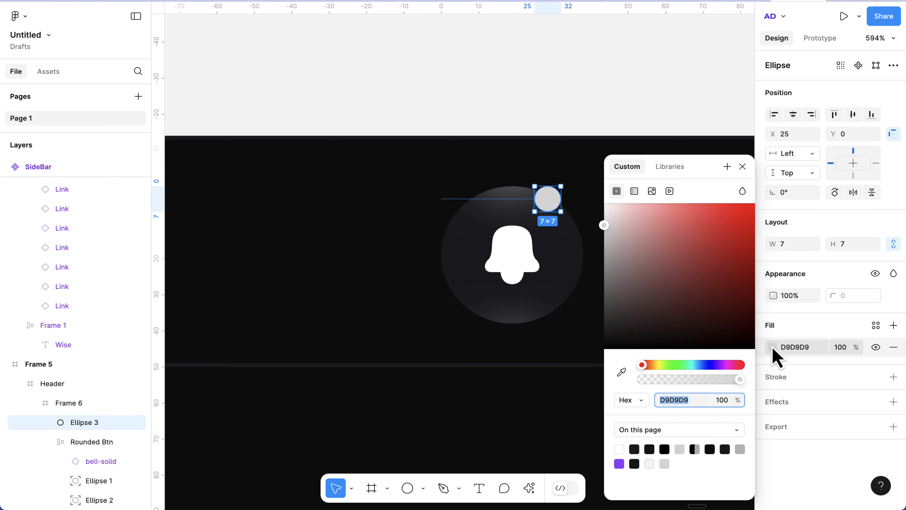
click(677, 220)
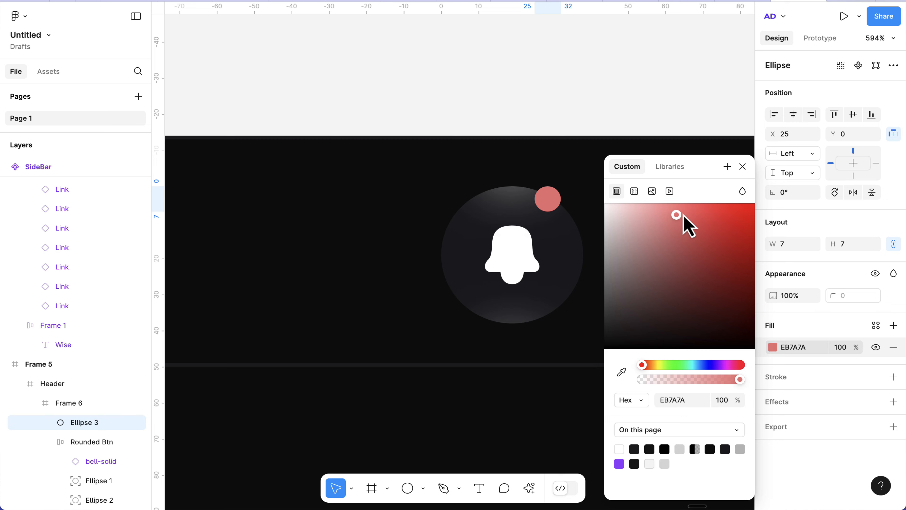
drag(686, 215, 687, 216)
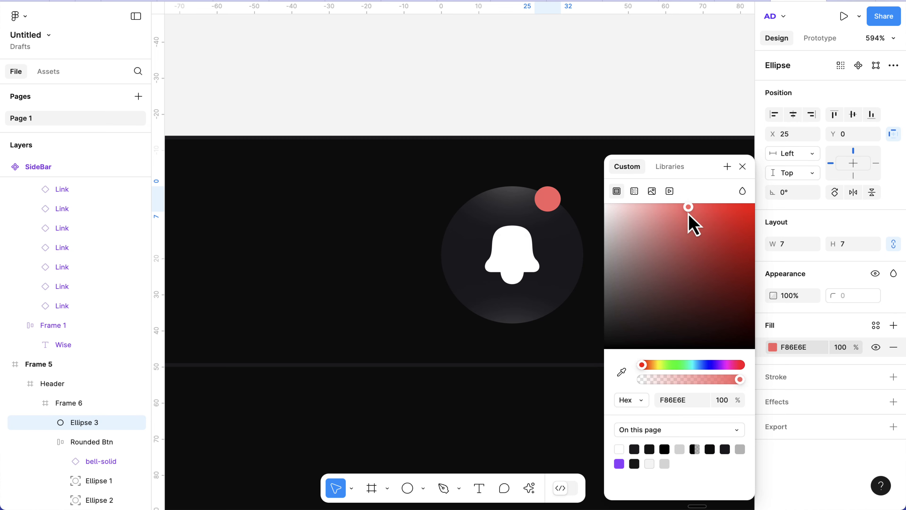
click(743, 167)
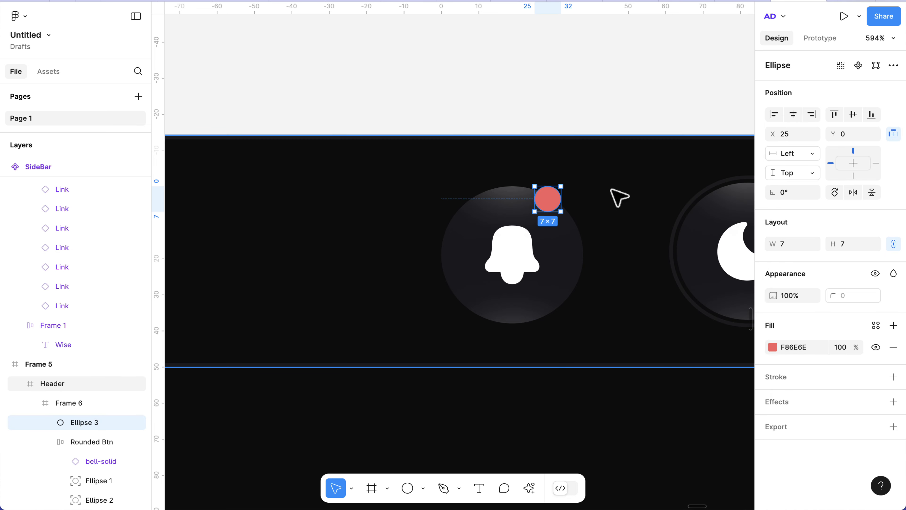
Step: Move the frame holding the bell button and dot closer to the toggle, to X 1032
scroll(614, 193, down, 3)
click(587, 250)
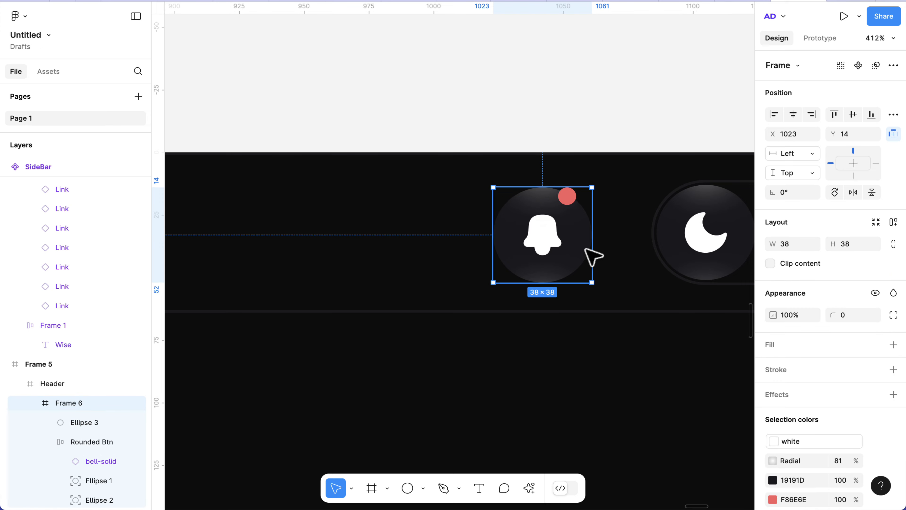
key(shift+Right)
key(Left)
key(Left)
key(Left)
key(Right)
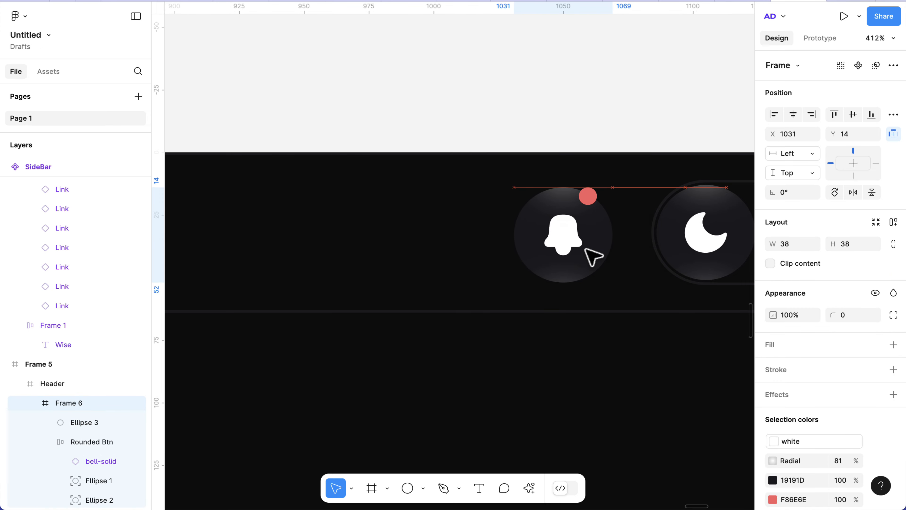
key(Right)
right_click(584, 251)
scroll(586, 253, down, 2)
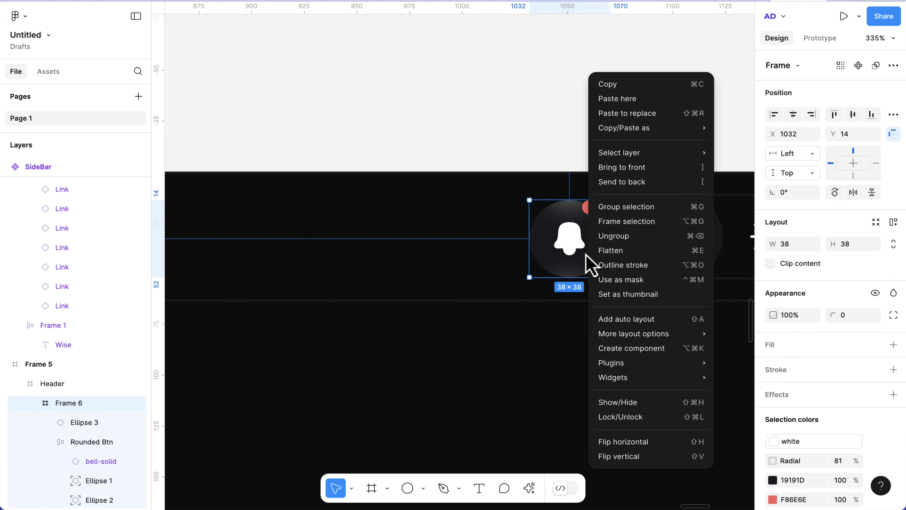
key(Escape)
Step: Delete the lower blurred glow, Ellipse 2, from the bell Rounded Btn
scroll(524, 259, right, 2)
scroll(525, 259, down, 1)
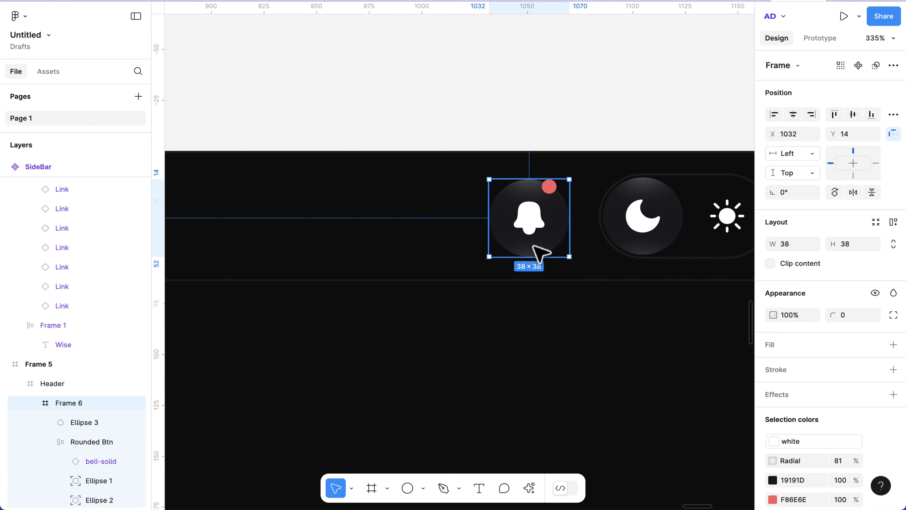
double_click(533, 245)
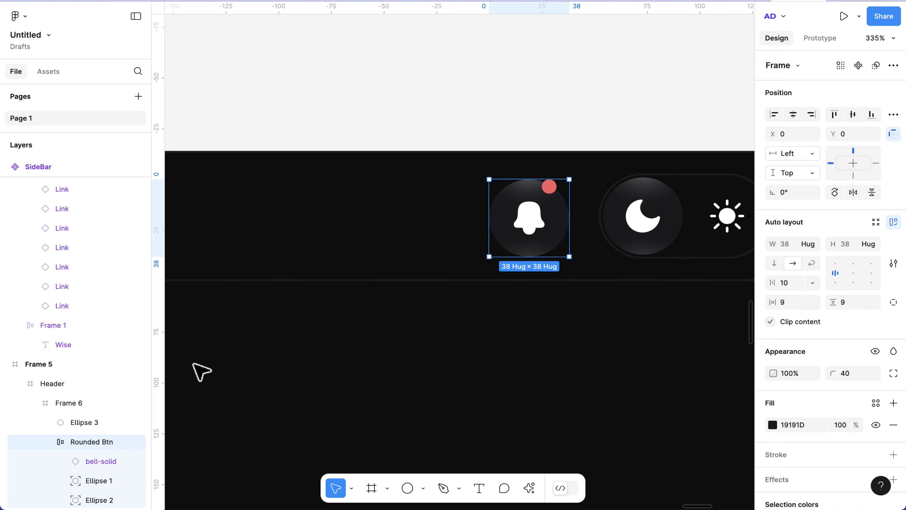
click(91, 464)
scroll(91, 462, down, 2)
click(91, 458)
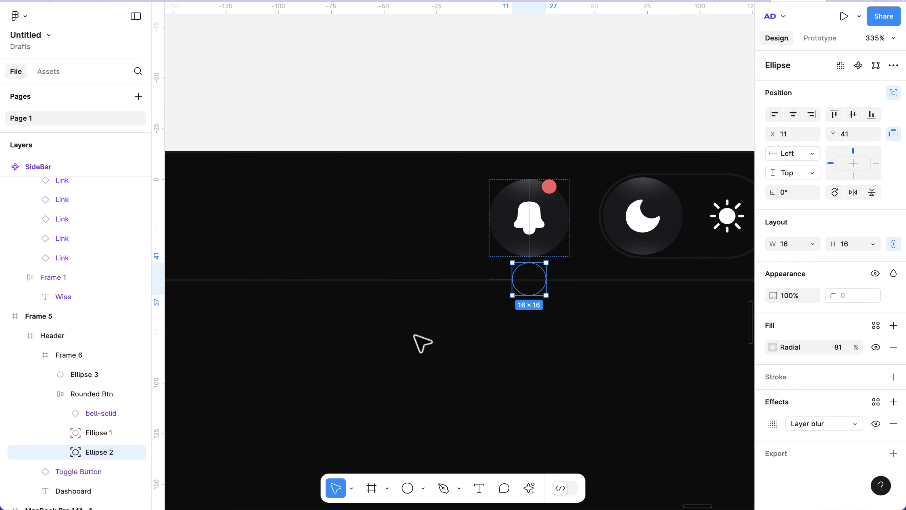
key(Delete)
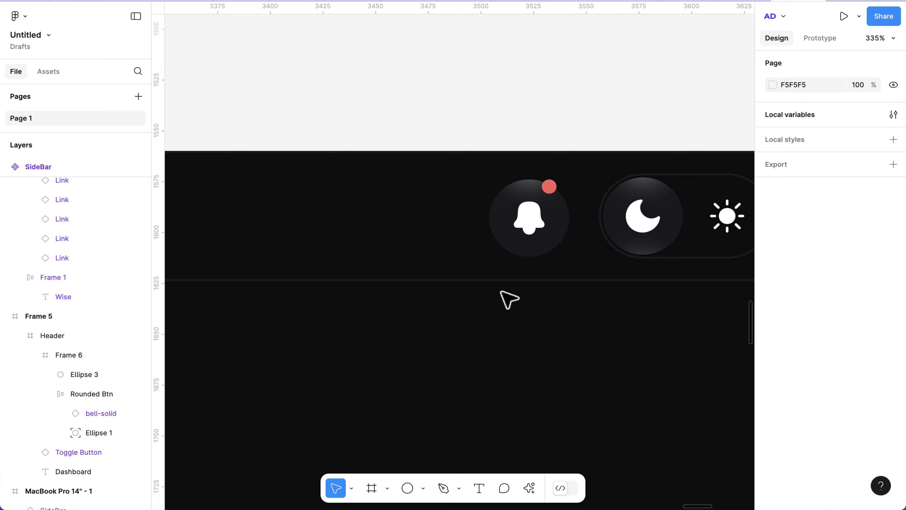
Step: Apply the bg library color to the bell Rounded Btn's fill
click(545, 237)
double_click(545, 237)
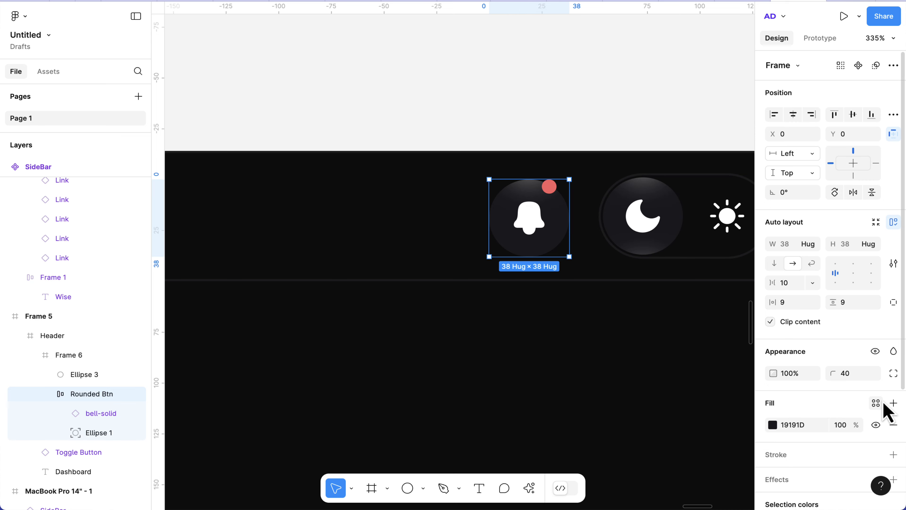
click(876, 407)
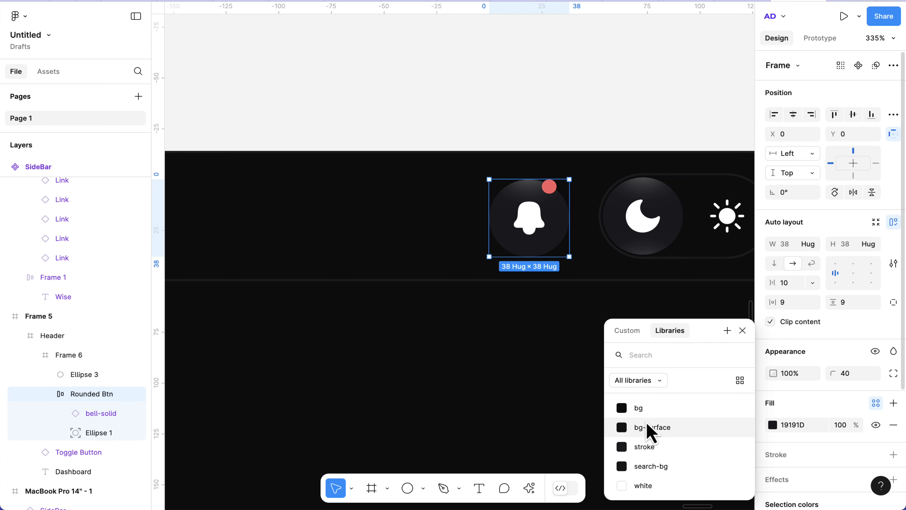
click(647, 409)
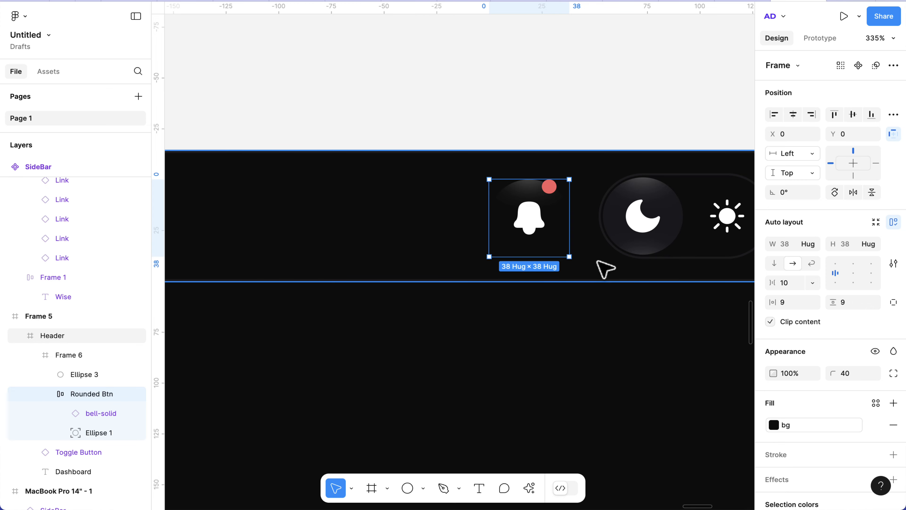
click(592, 211)
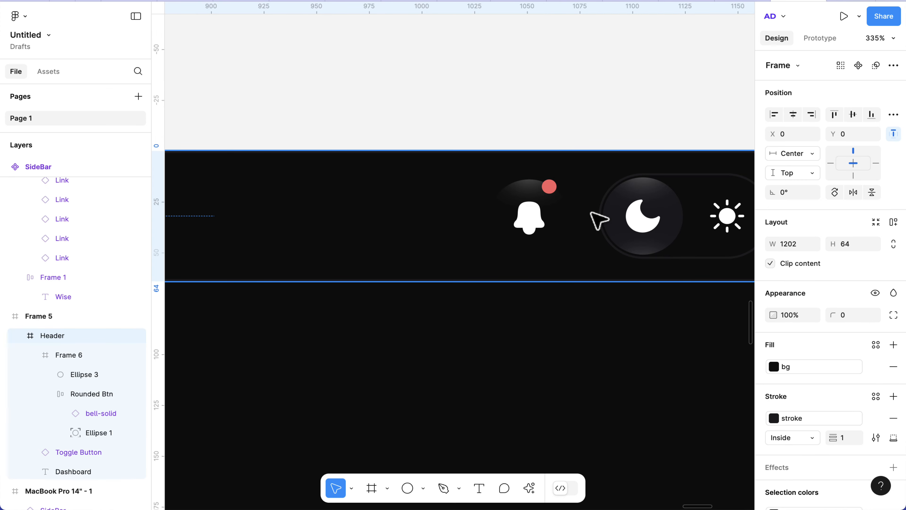
Step: Combine the bell button frame and the header's Toggle Button in an auto layout with a gap of 8
ctrl+scroll(652, 214, up, 5)
click(627, 211)
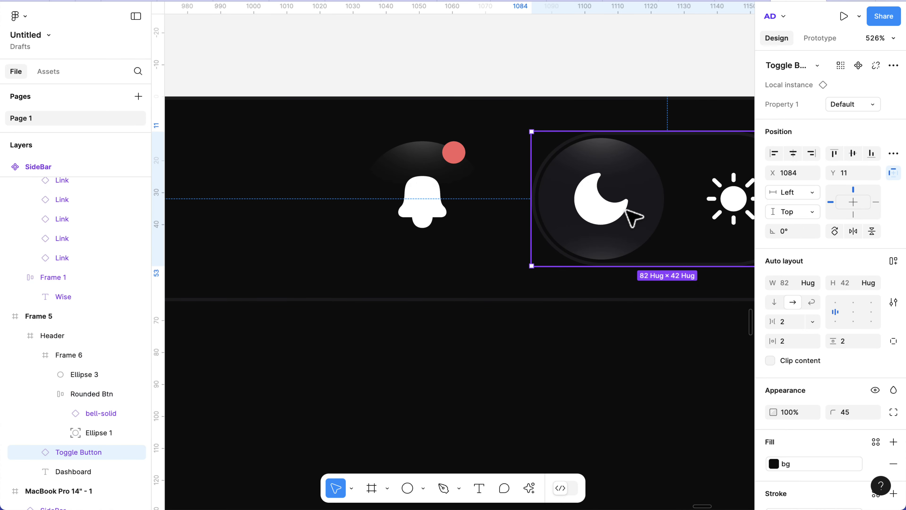
shift+click(458, 216)
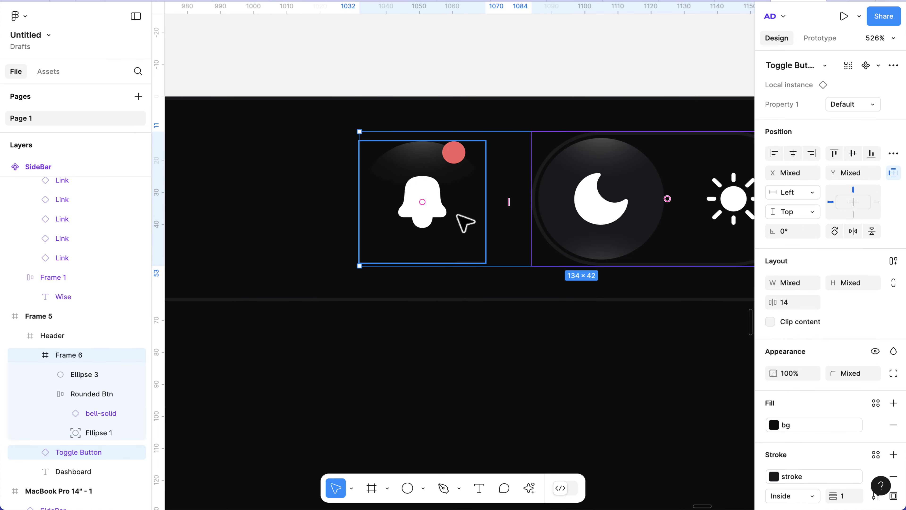
key(shift+a)
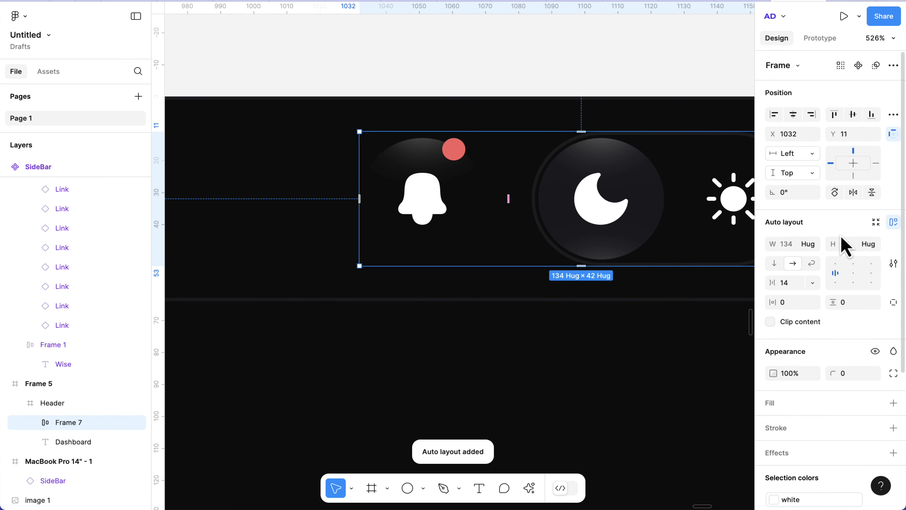
click(790, 286)
text(8)
key(Return)
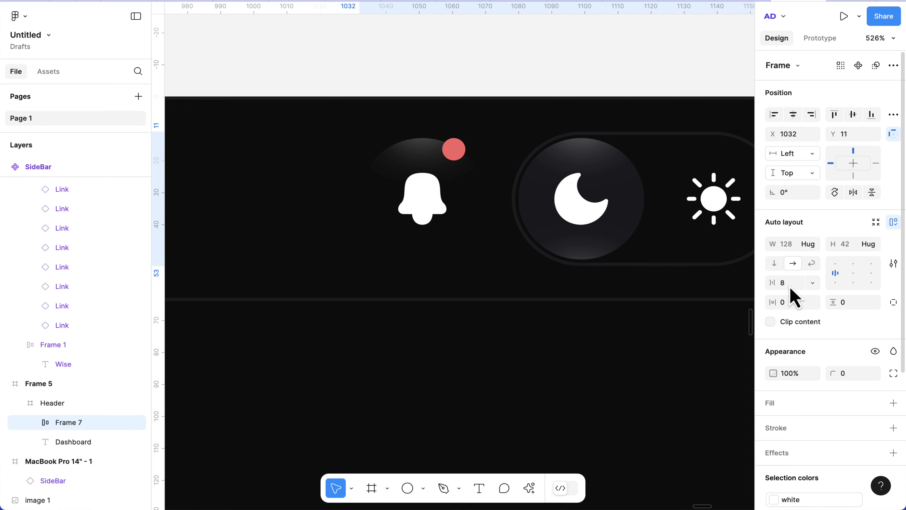
Step: Combine the header's Dashboard title and the button group in an auto layout
scroll(637, 264, down, 10)
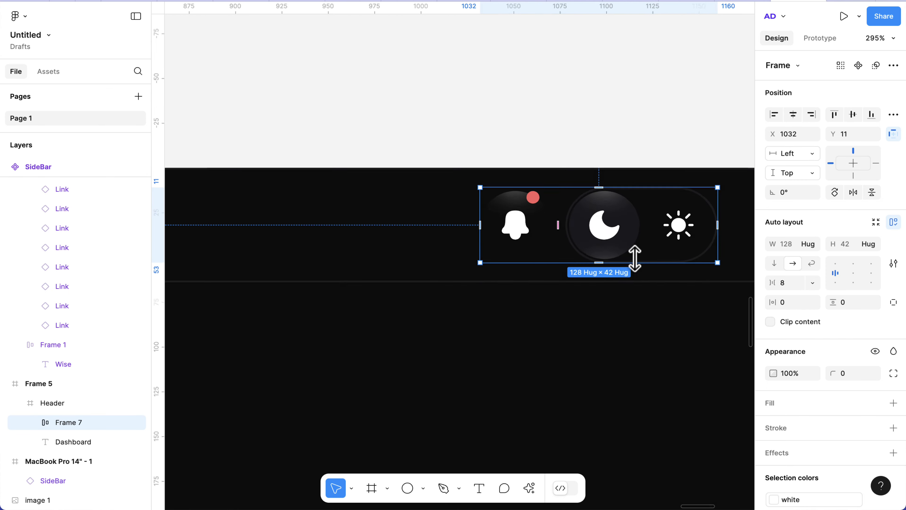
scroll(635, 258, down, 5)
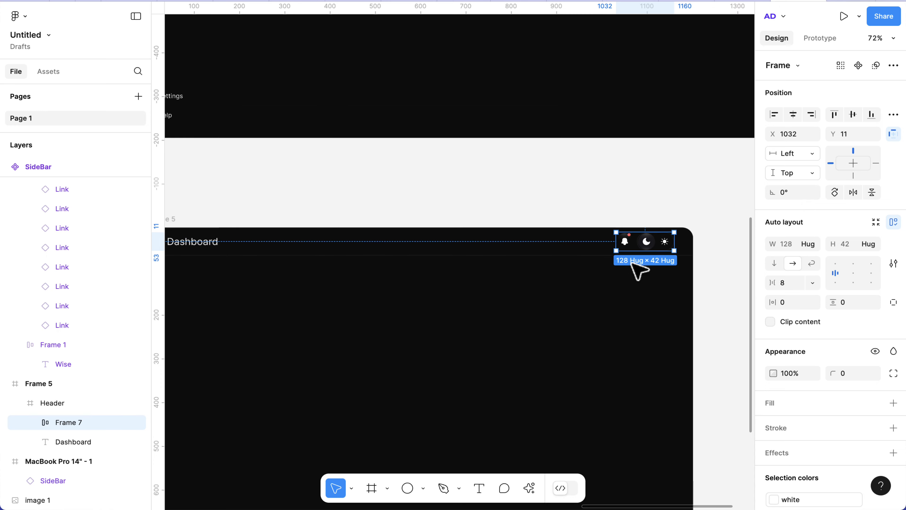
scroll(637, 268, left, 2)
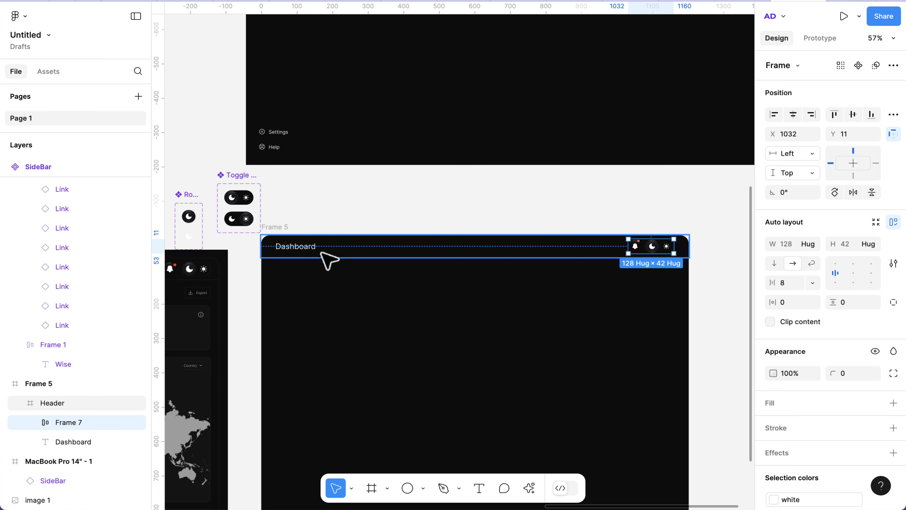
shift+click(299, 248)
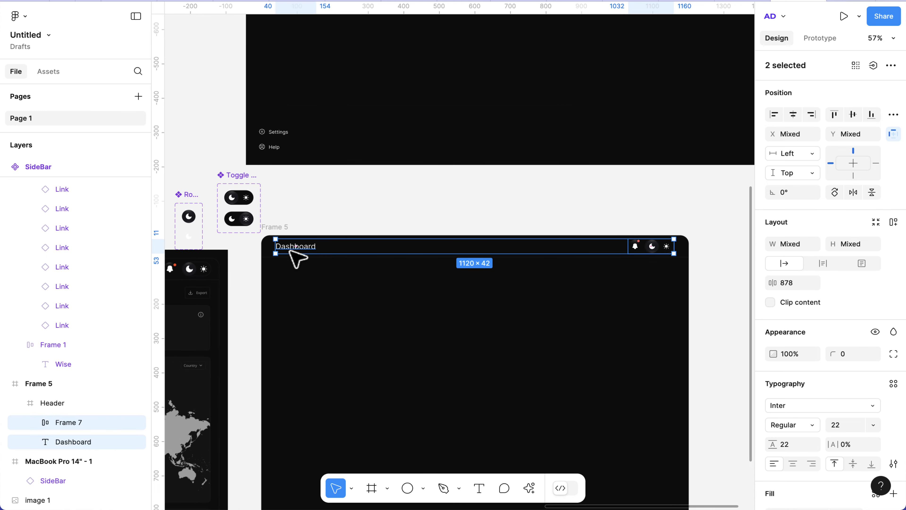
key(shift+a)
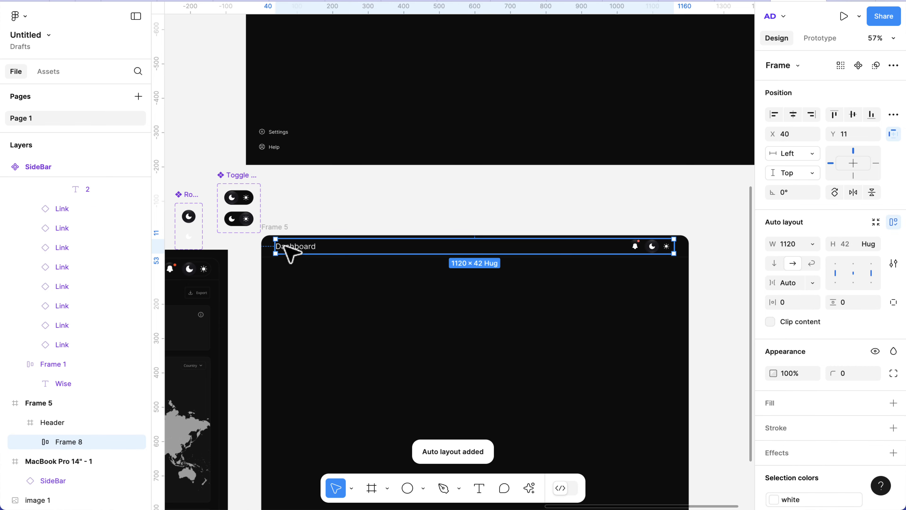
Step: Set the width of the header's auto layout frame containing the Dashboard title and buttons to 1202
scroll(290, 250, up, 3)
scroll(293, 250, right, 2)
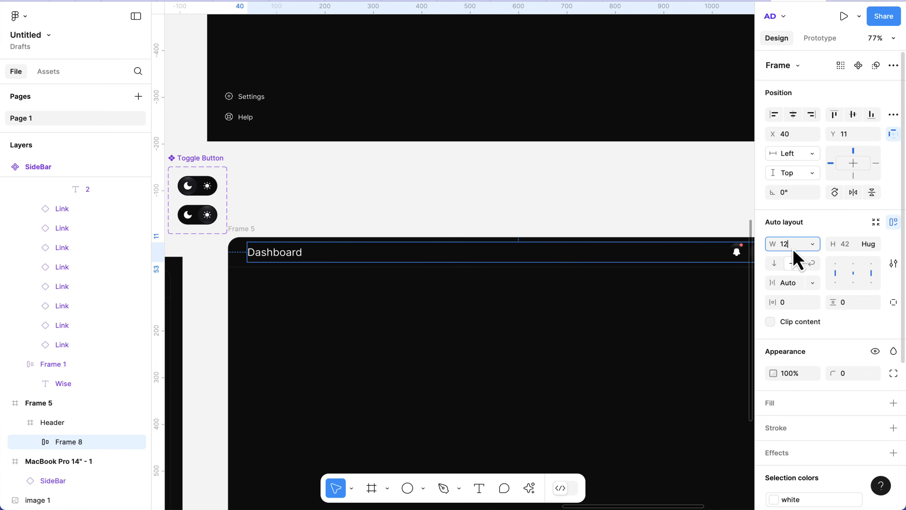
text(2)
key(Return)
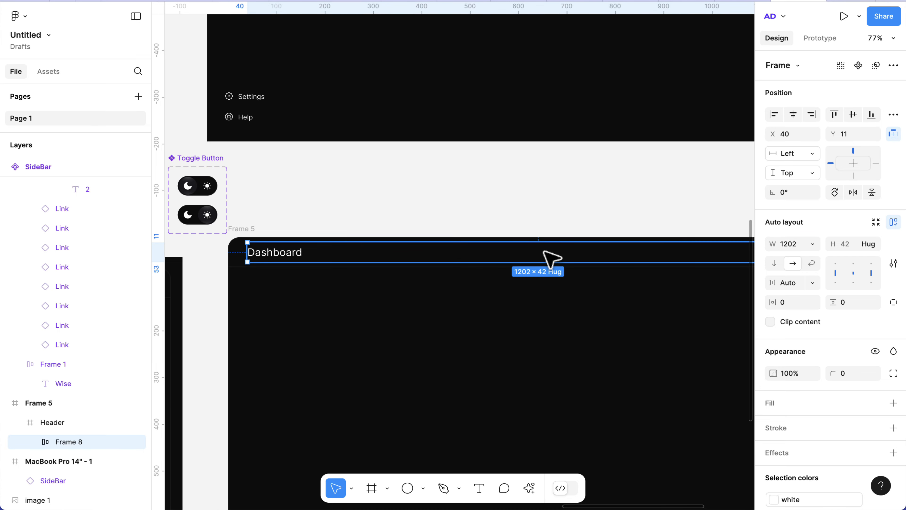
Step: Center the Dashboard title and buttons' auto layout frame horizontally within the header
scroll(483, 259, down, 3)
scroll(481, 261, right, 1)
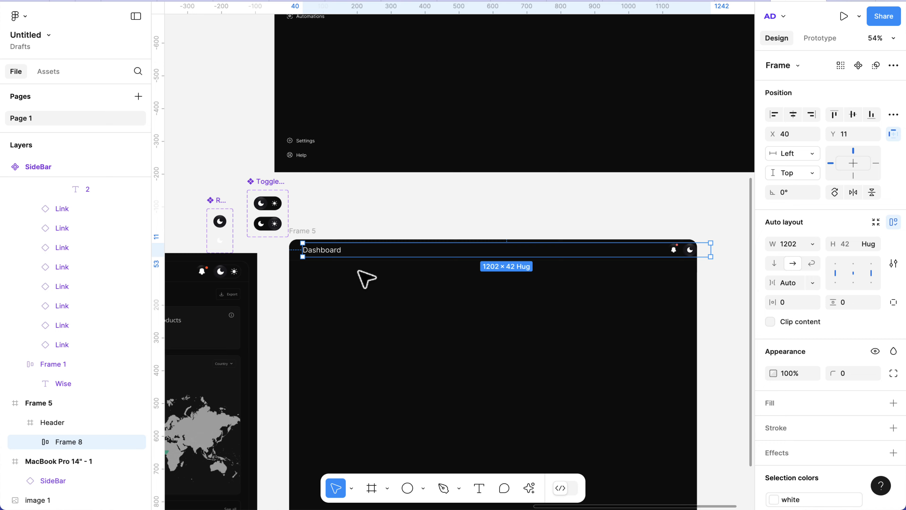
click(303, 232)
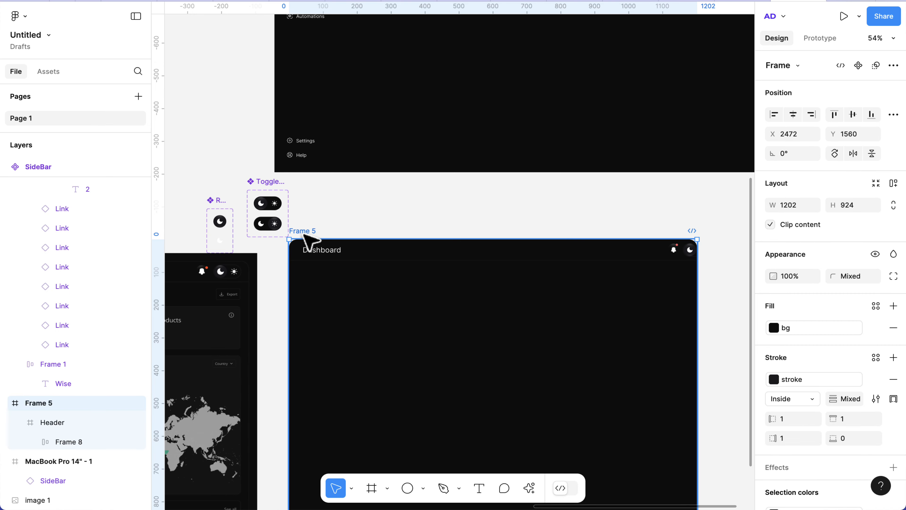
scroll(308, 243, up, 2)
click(313, 258)
click(314, 258)
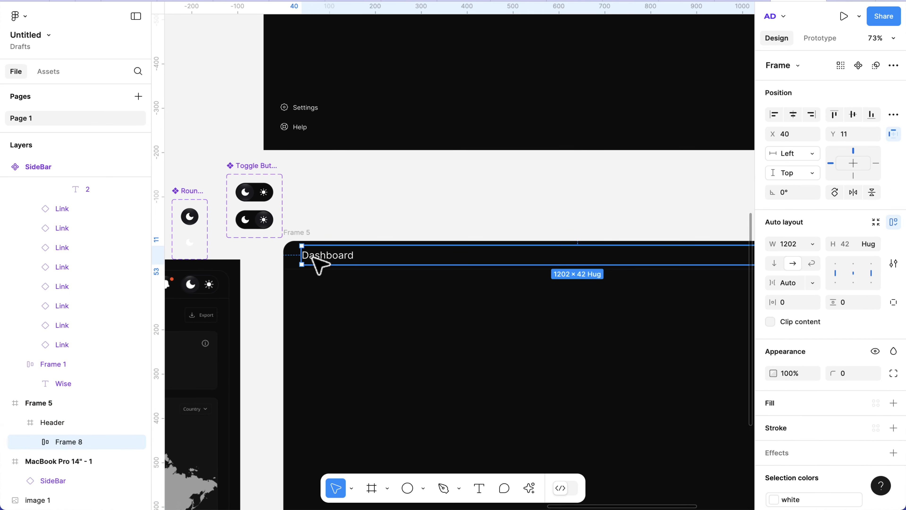
click(793, 115)
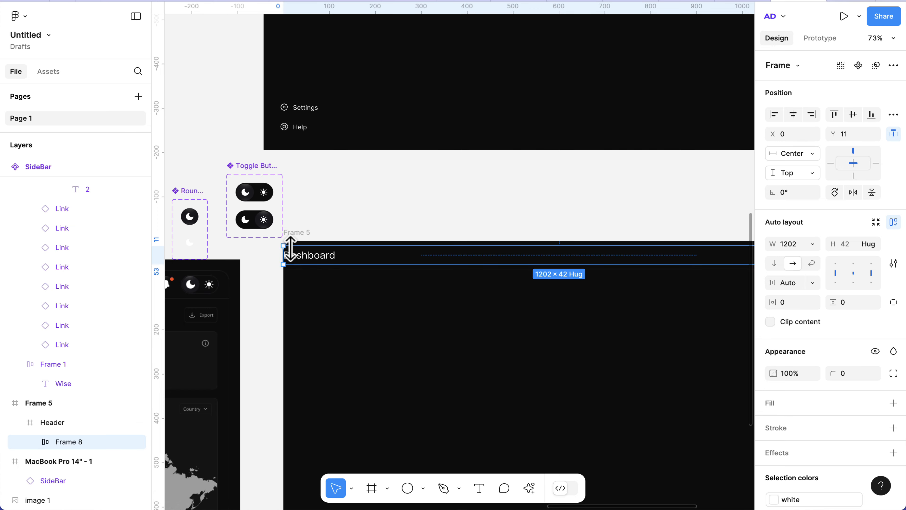
scroll(293, 246, up, 2)
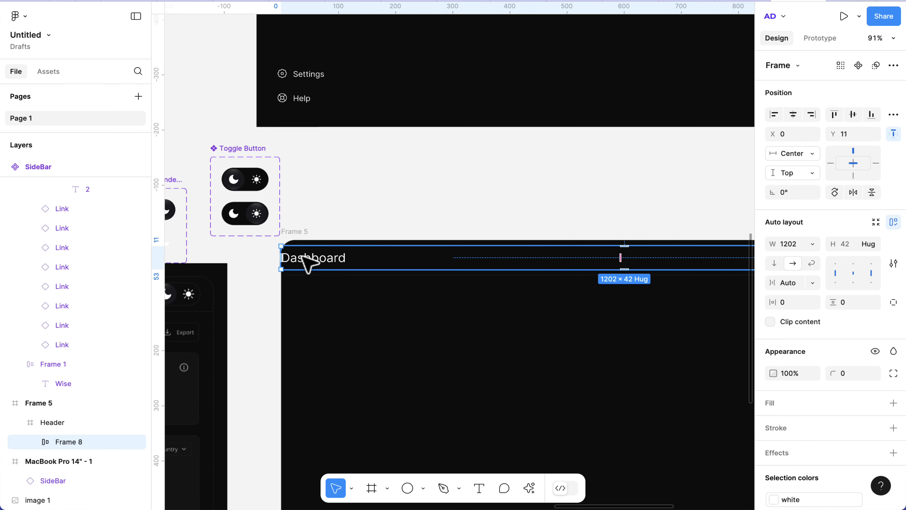
scroll(308, 264, up, 3)
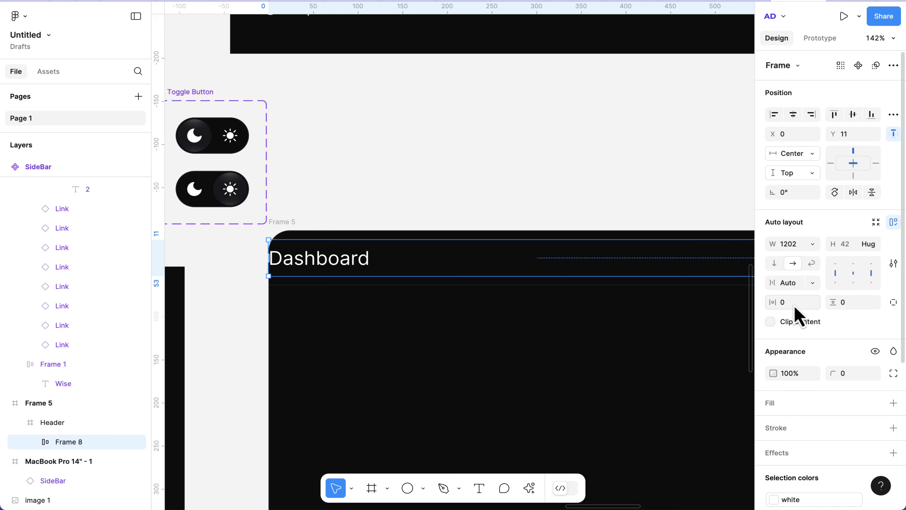
Step: Set the header row's horizontal padding to 24 and align it to the vertical centre of the Header frame
text(4)
key(Return)
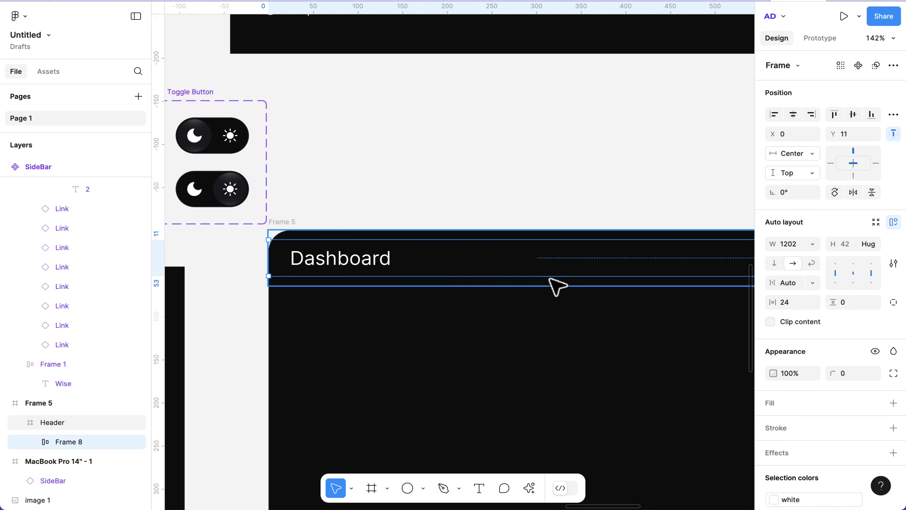
click(852, 116)
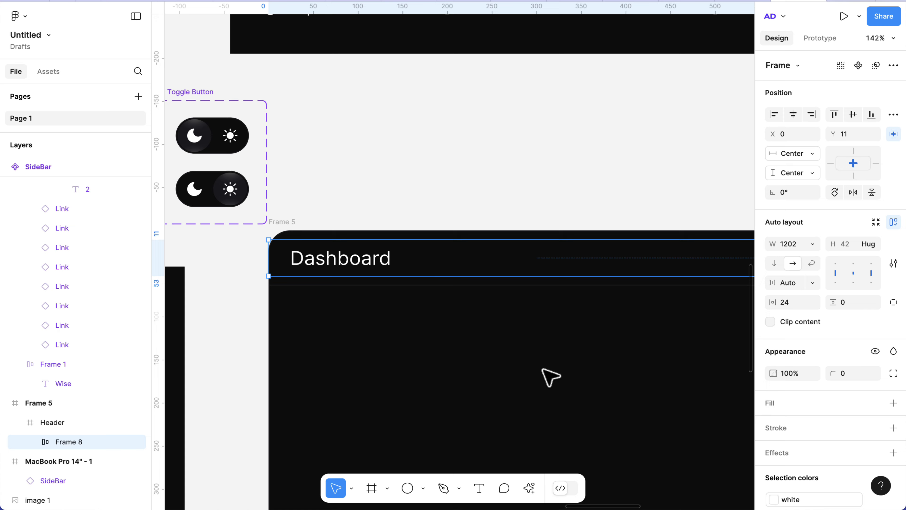
key(Escape)
Step: Examine the padding at both ends of the header row and how the row sits in Frame 5
scroll(551, 377, down, 5)
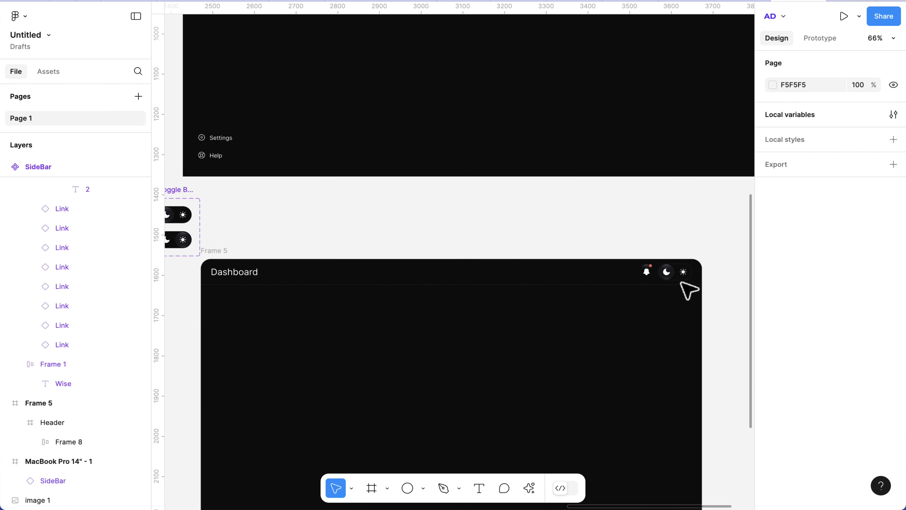
scroll(693, 274, up, 10)
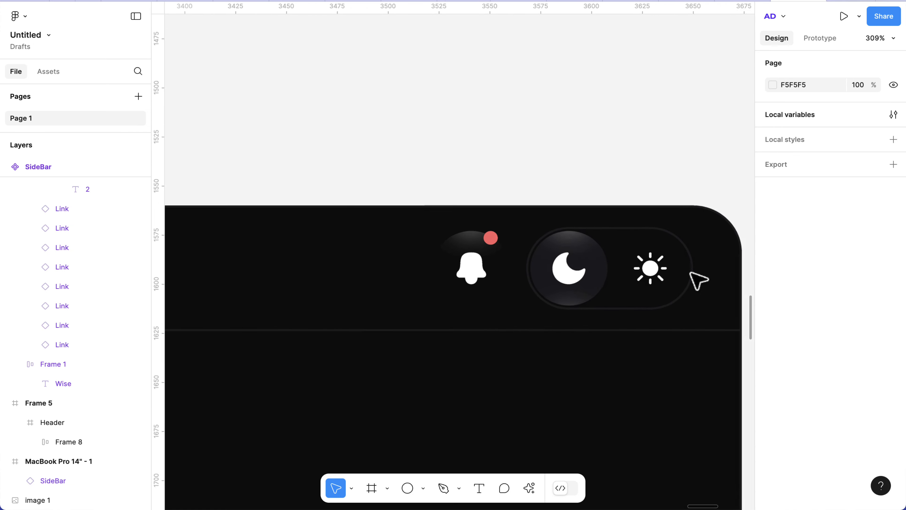
double_click(669, 289)
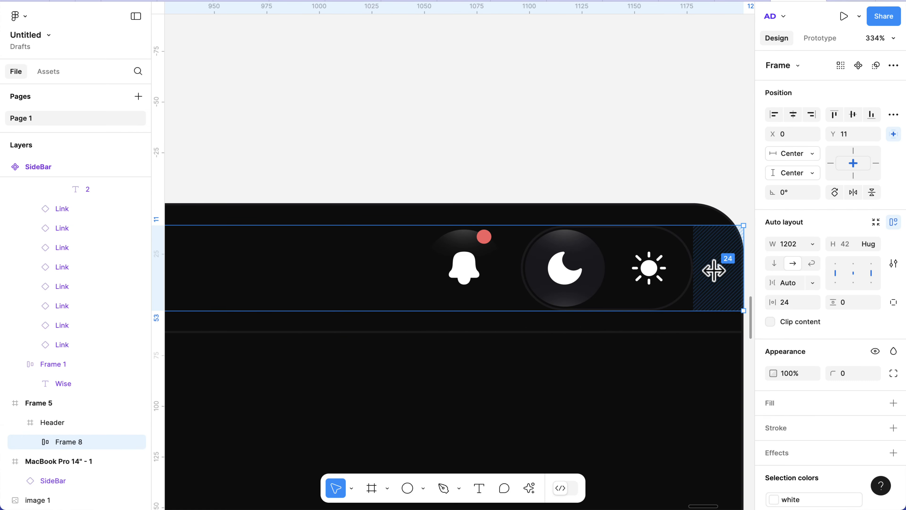
scroll(714, 270, down, 10)
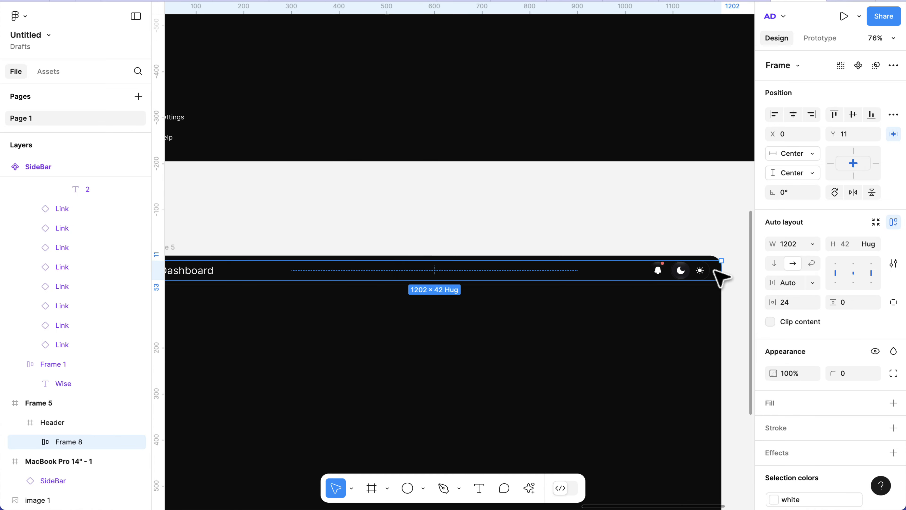
scroll(507, 300, left, 3)
scroll(274, 264, up, 6)
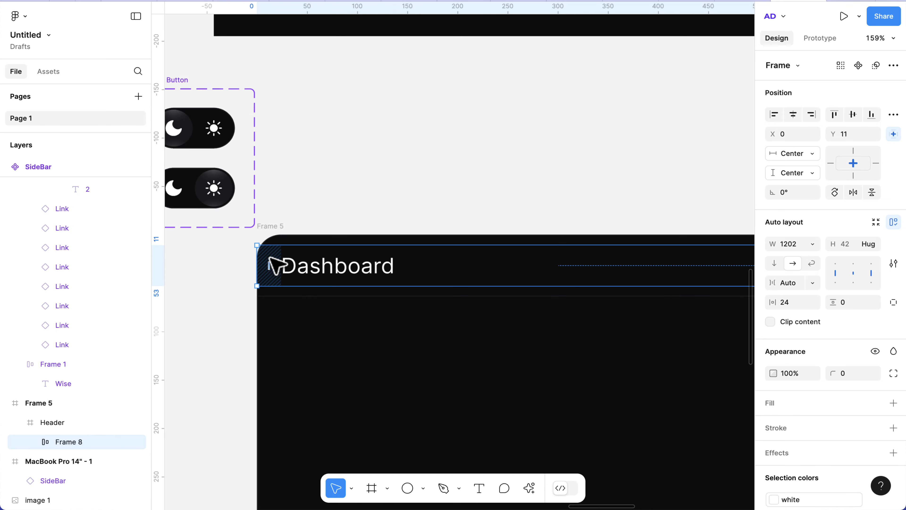
scroll(285, 278, down, 10)
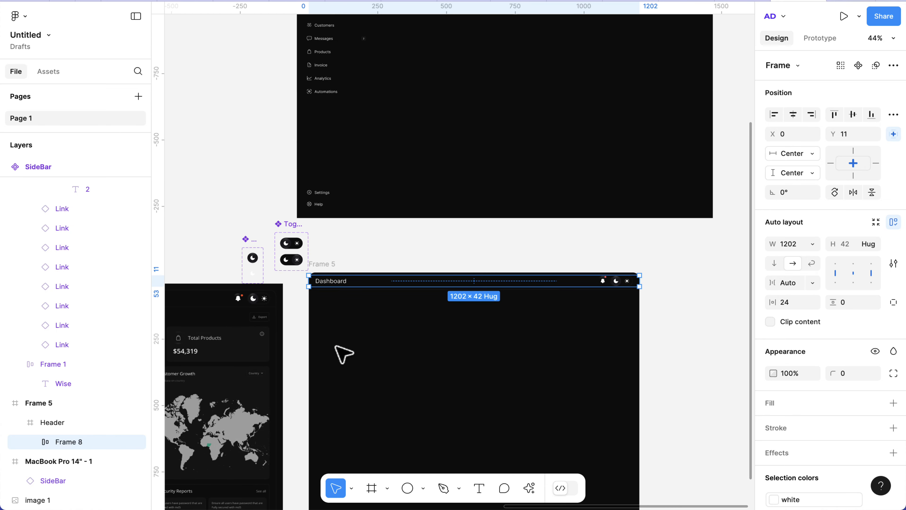
click(343, 353)
scroll(346, 353, up, 3)
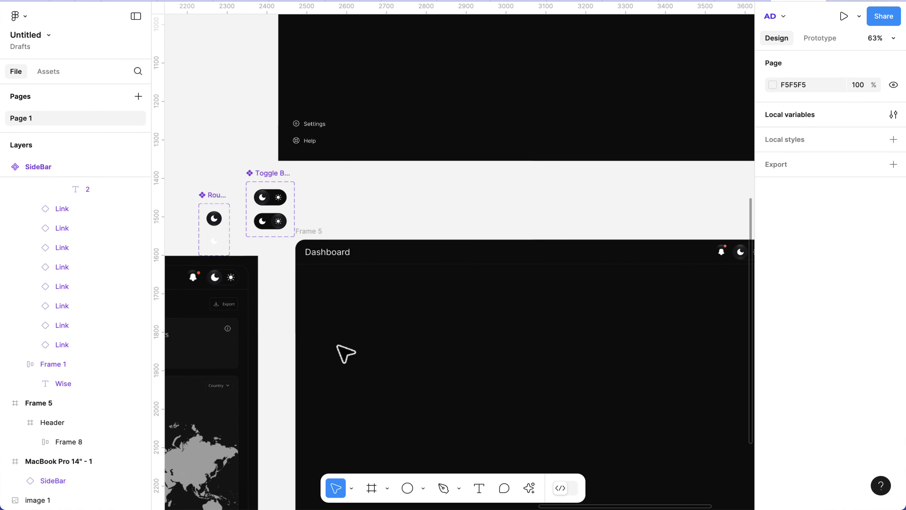
scroll(345, 353, down, 1)
scroll(346, 354, right, 1)
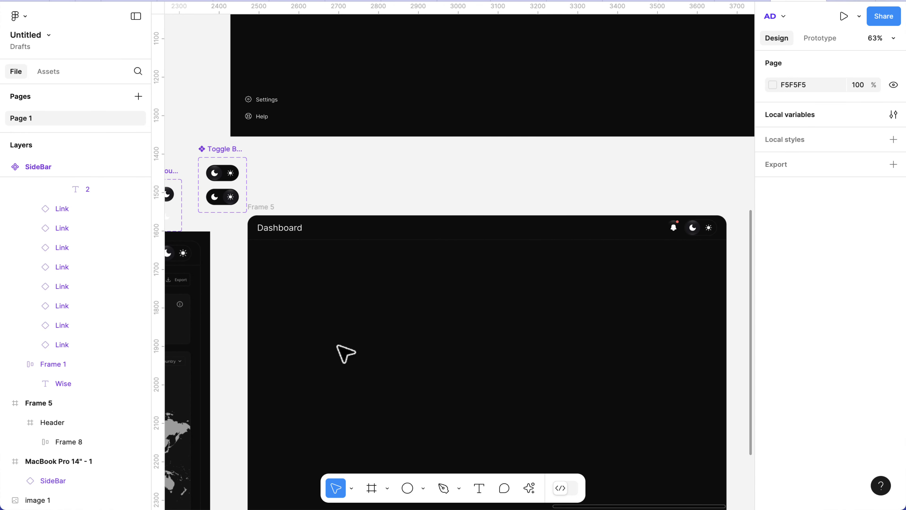
Step: Launch the MynaUI Icons plugin with the date filter of the reference dashboard image in view
scroll(542, 220, left, 10)
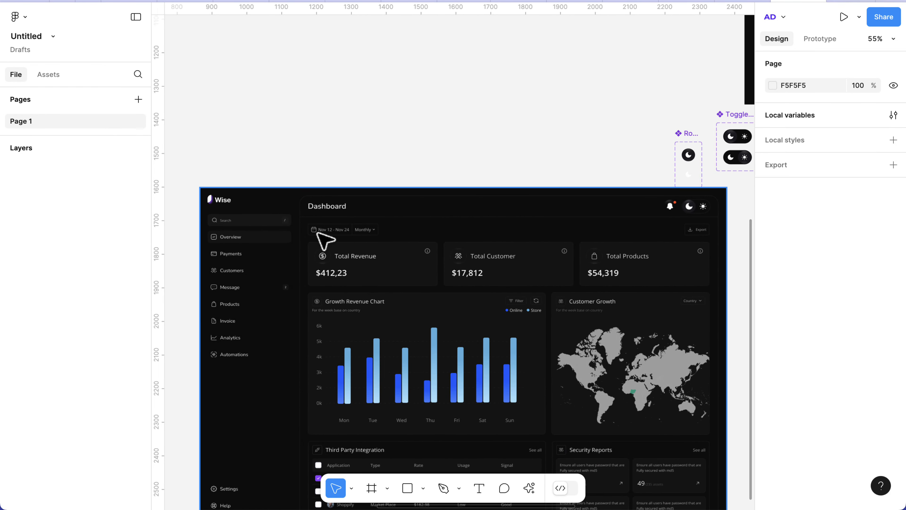
scroll(694, 236, up, 5)
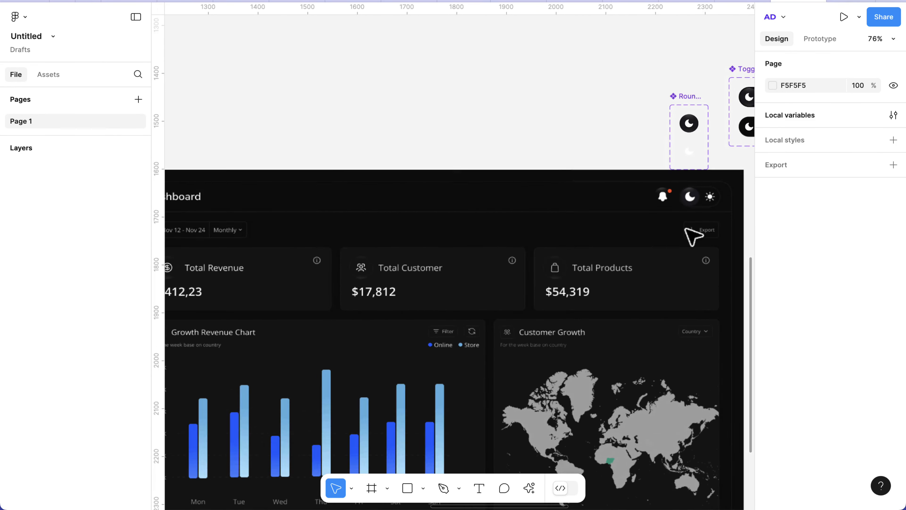
click(694, 247)
scroll(471, 246, left, 6)
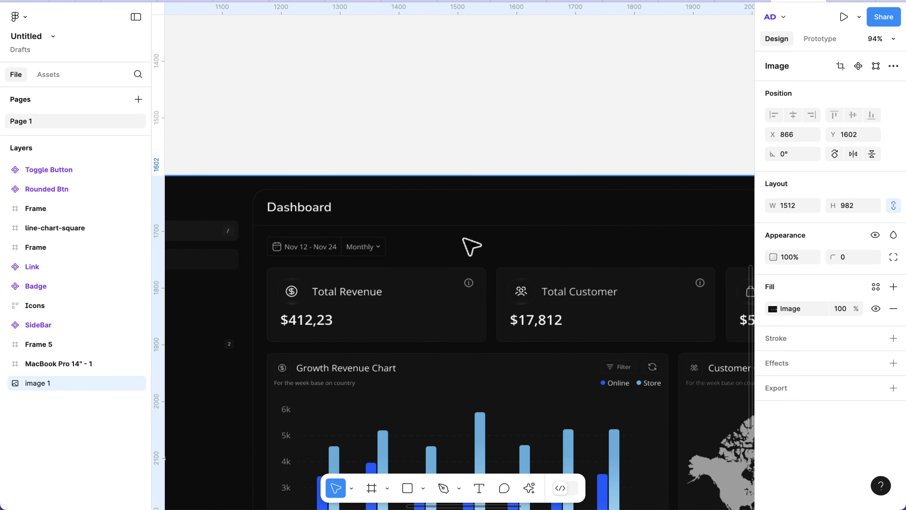
scroll(334, 257, up, 5)
scroll(336, 175, up, 3)
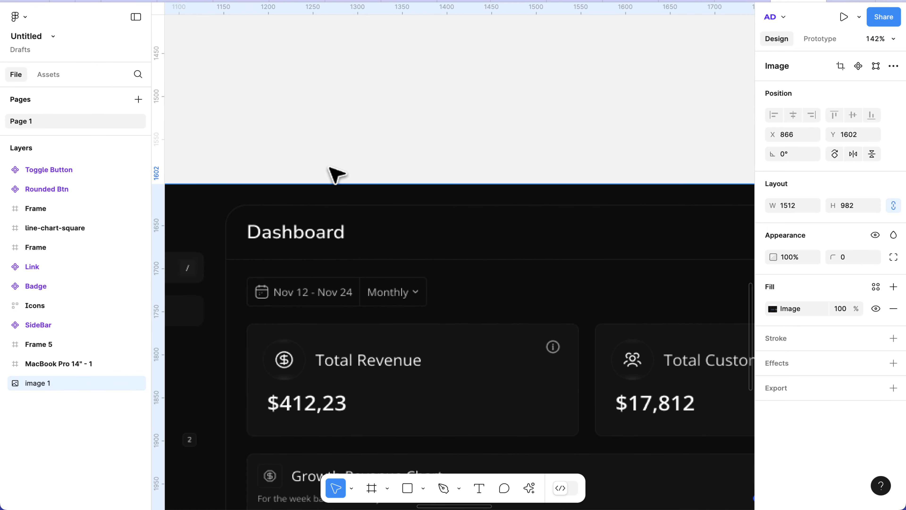
click(351, 137)
click(530, 489)
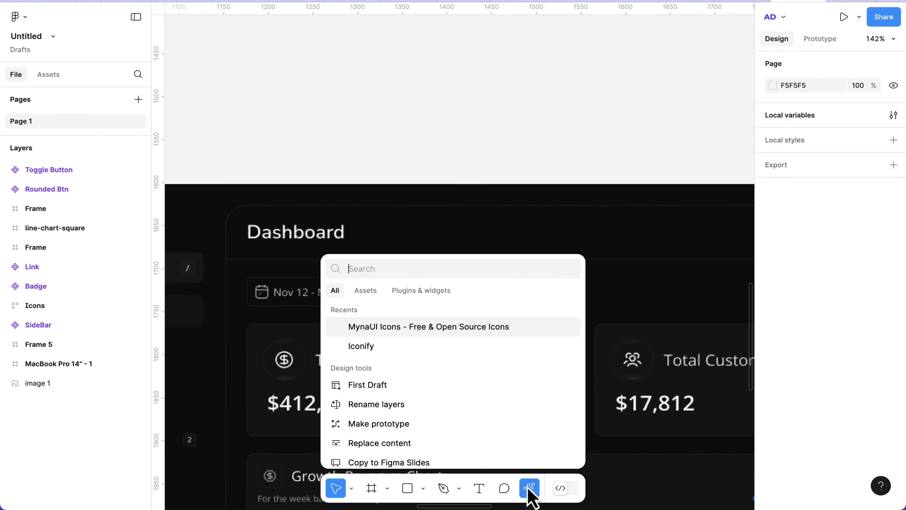
click(433, 291)
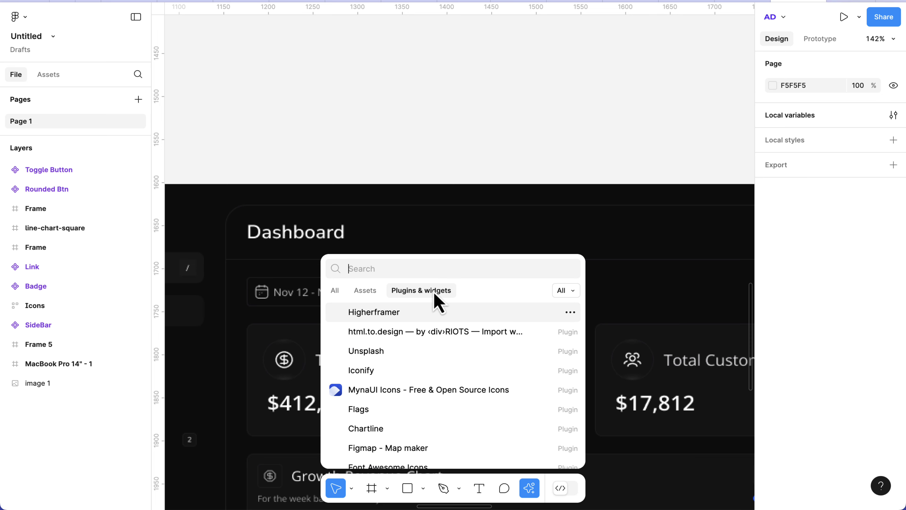
click(396, 390)
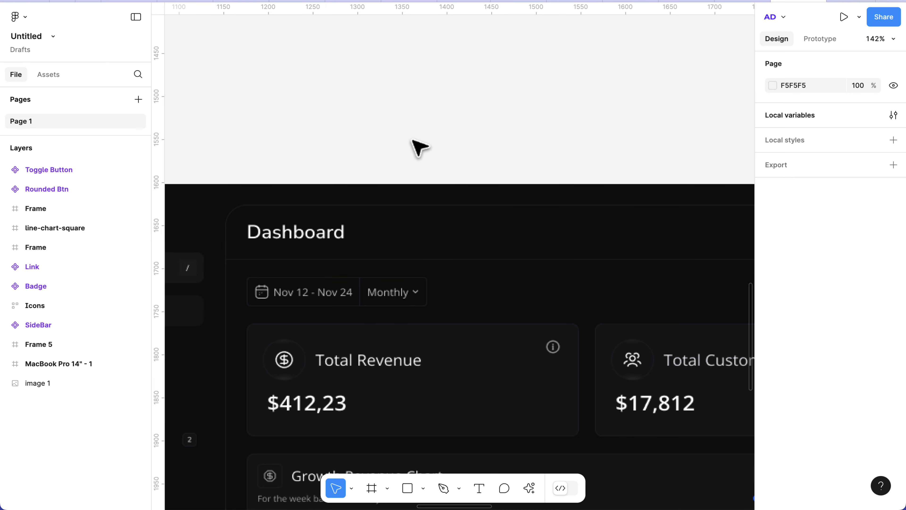
Step: Find the plain outlined calendar icon by searching for "calendar" and place it above the reference image at about X 1299, Y 1542
click(133, 239)
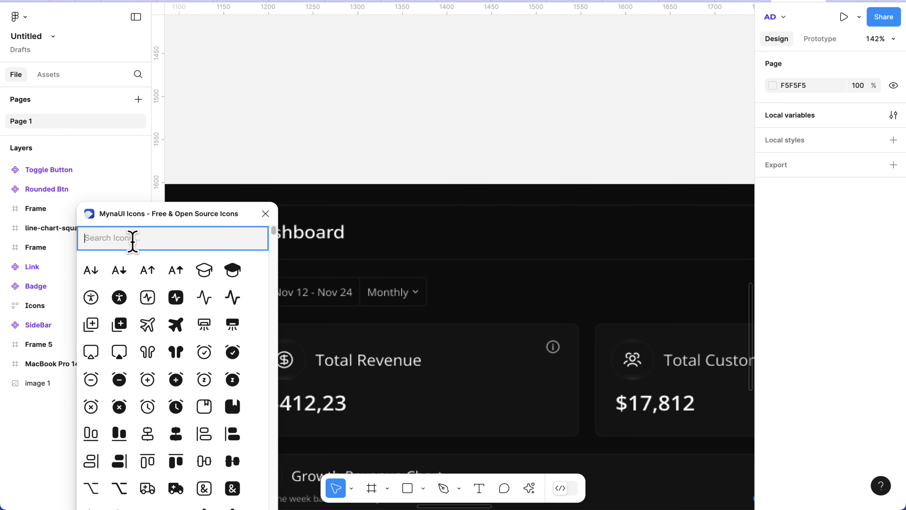
text(ca;e)
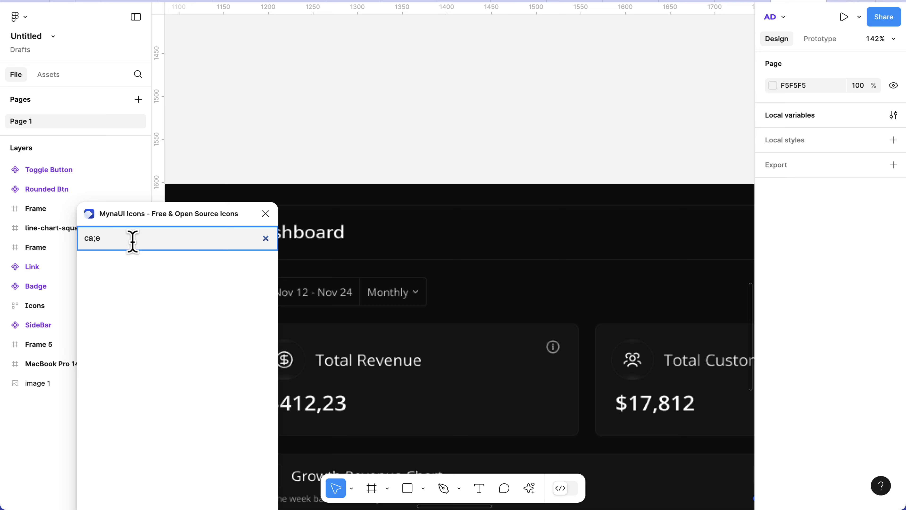
key(BackSpace)
key(BackSpace)
text(lendar)
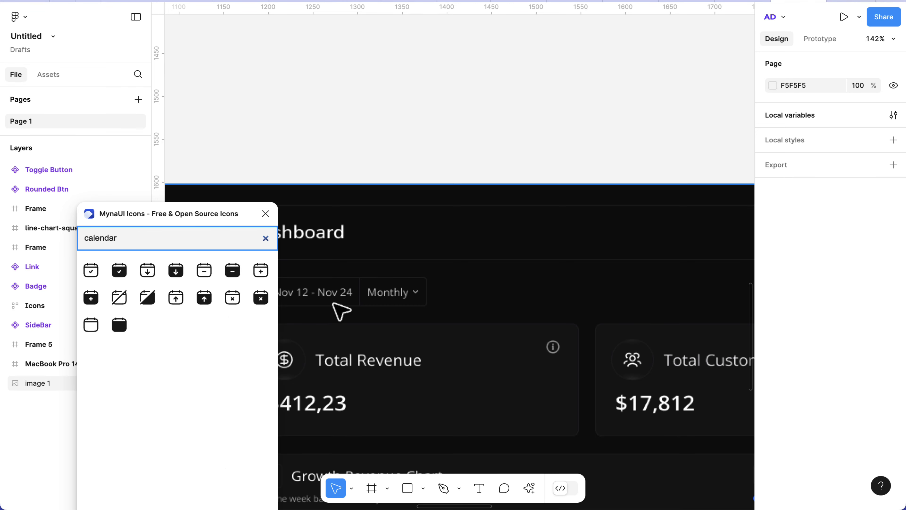
scroll(371, 310, left, 5)
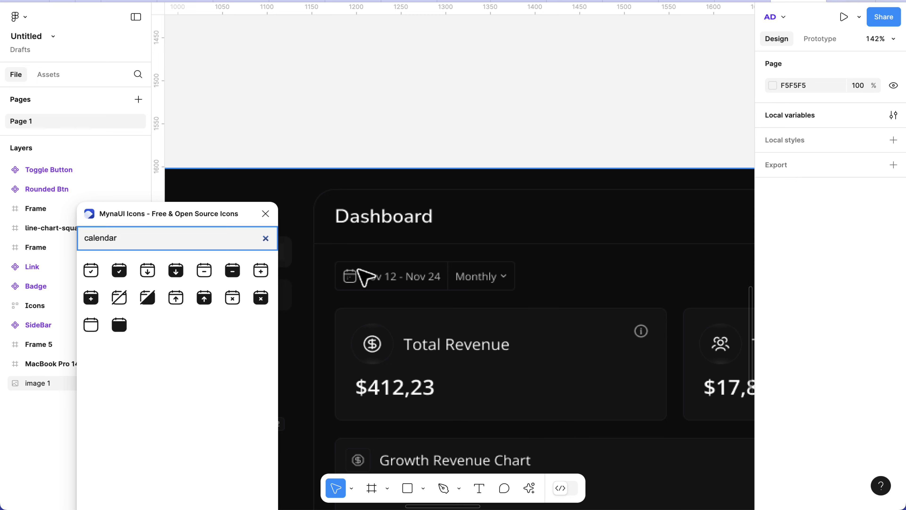
click(95, 332)
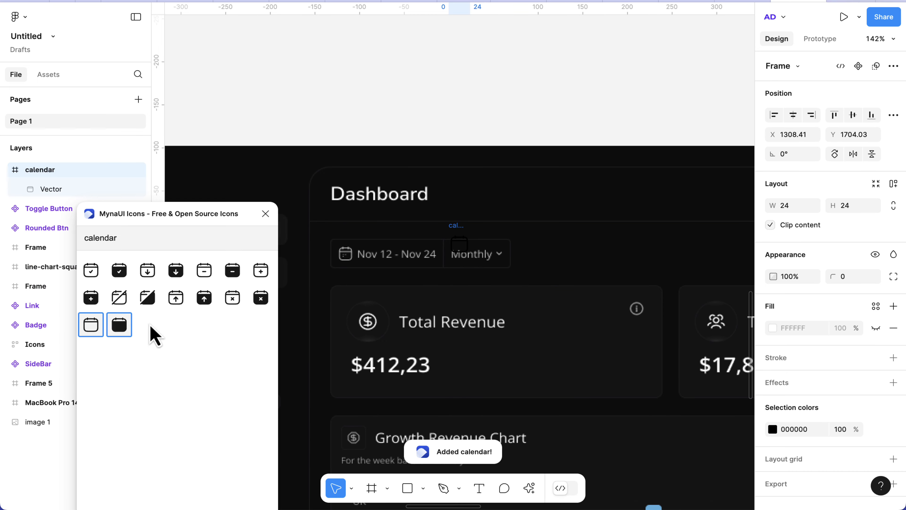
drag(461, 246, 451, 106)
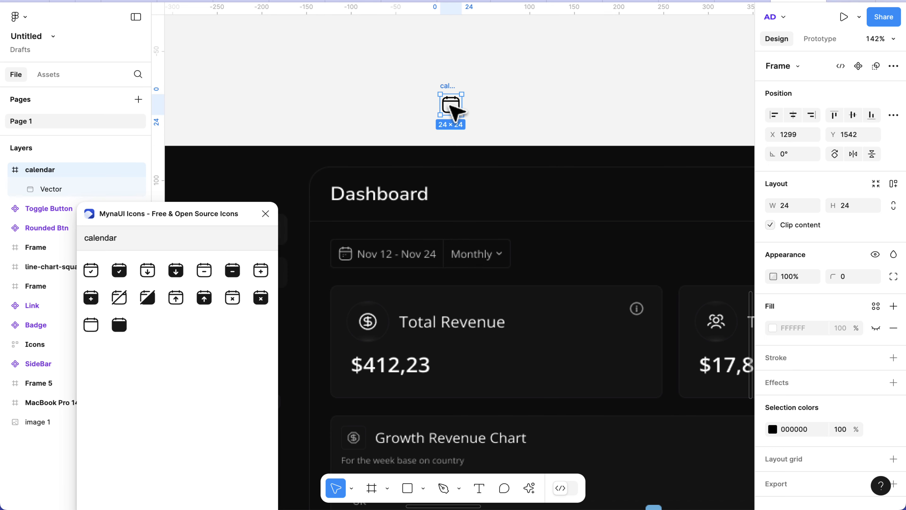
Step: Find the chevron-down icon by searching for "chevr" and place it beside the calendar icon at about X 1337, Y 1548
scroll(450, 105, up, 3)
scroll(454, 111, up, 2)
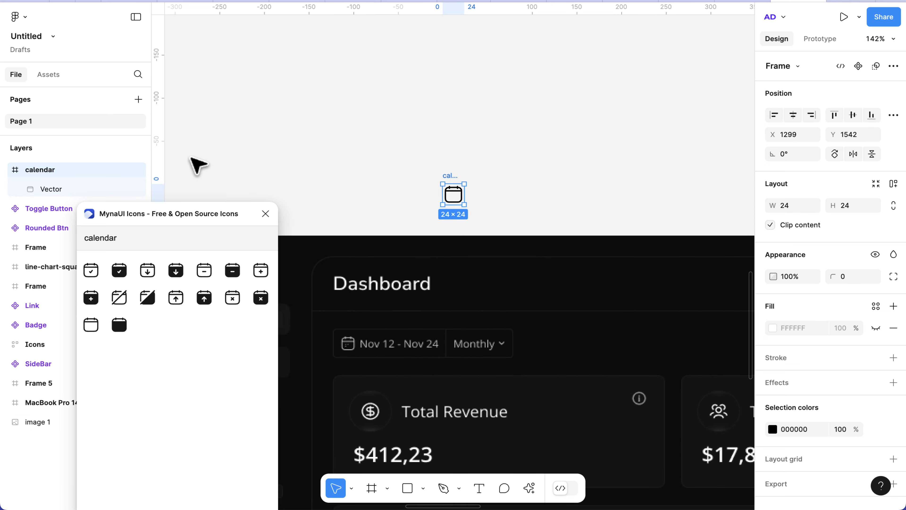
click(186, 237)
text(chevr)
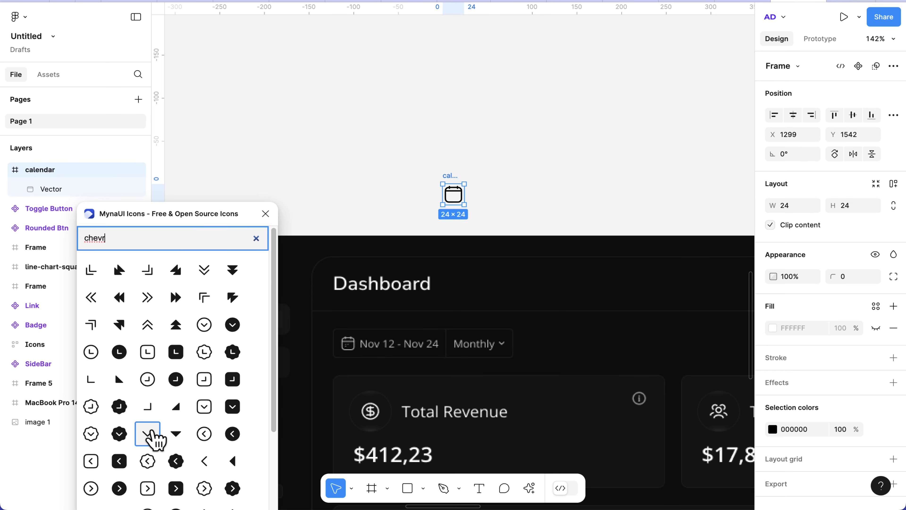
click(150, 432)
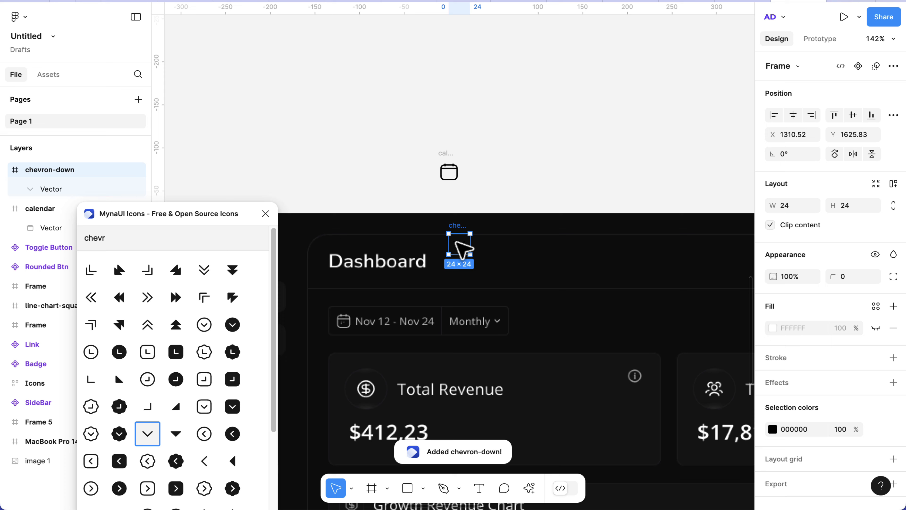
drag(460, 246, 486, 182)
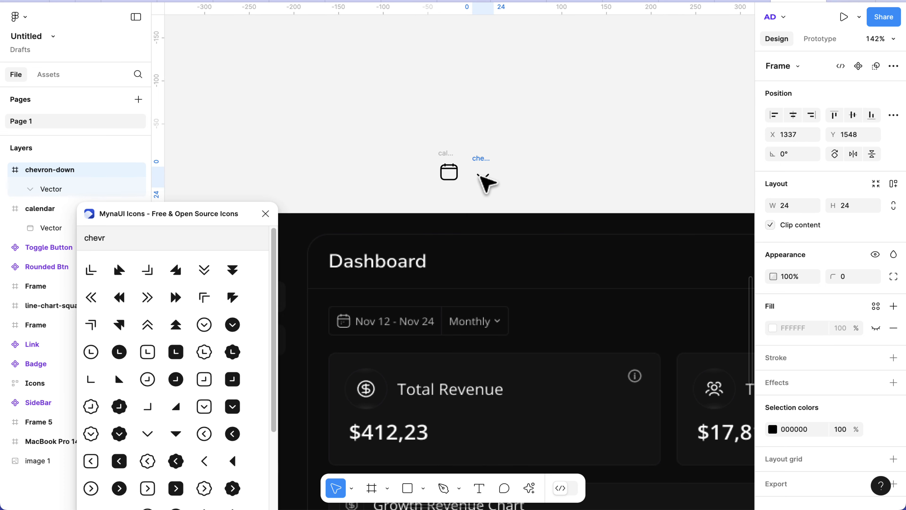
Step: Find the outlined download icon by searching for "downloa" and place it beyond the chevron at about X 1417, Y 1548
scroll(498, 285, down, 5)
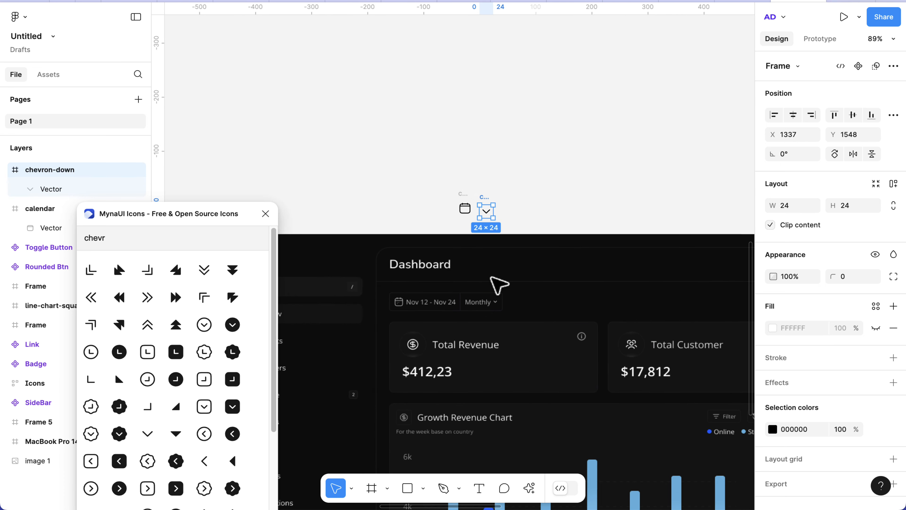
scroll(498, 285, left, 10)
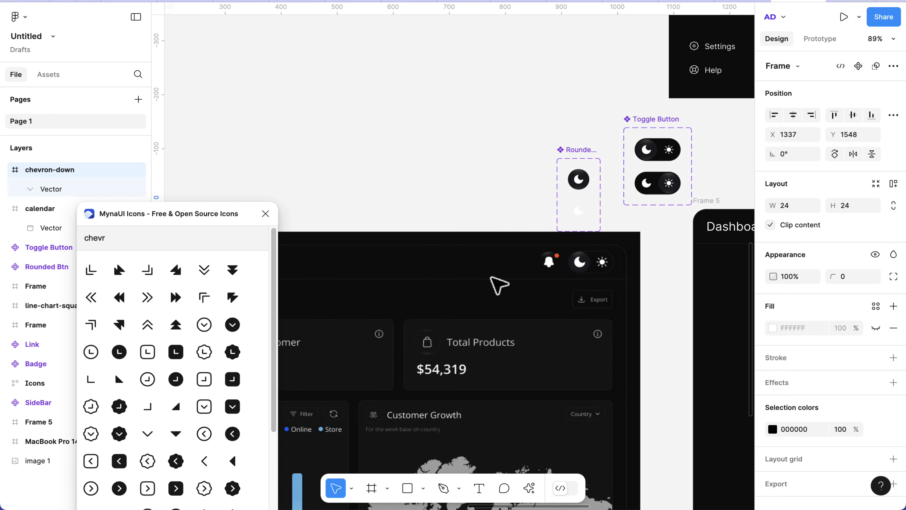
click(168, 237)
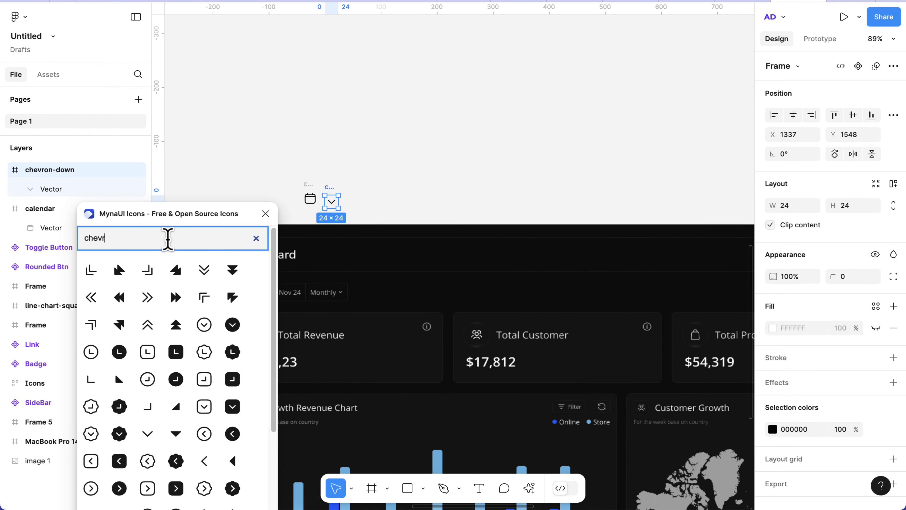
key(ctrl+a)
text(downloa)
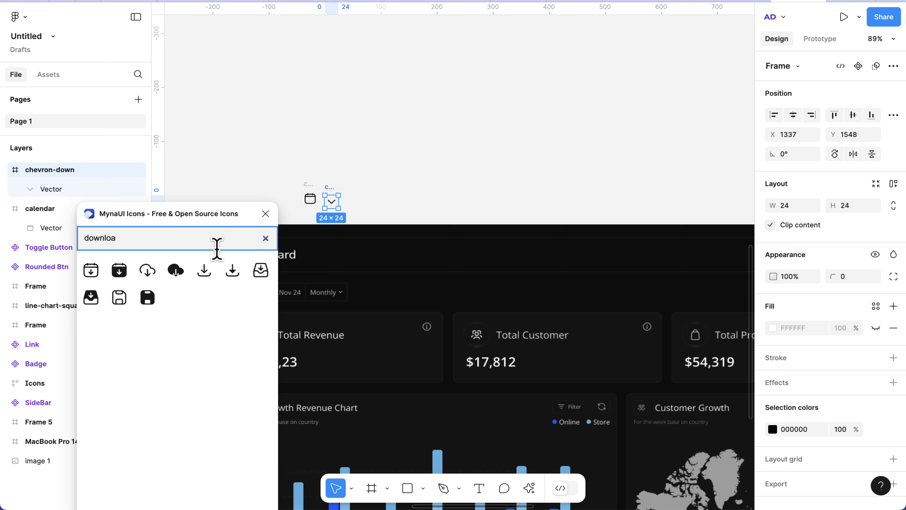
click(203, 268)
drag(458, 246, 367, 182)
Step: Find the outlined info-circle icon by searching for "info" and place it beyond the download icon at about X 1490, Y 1548
click(151, 235)
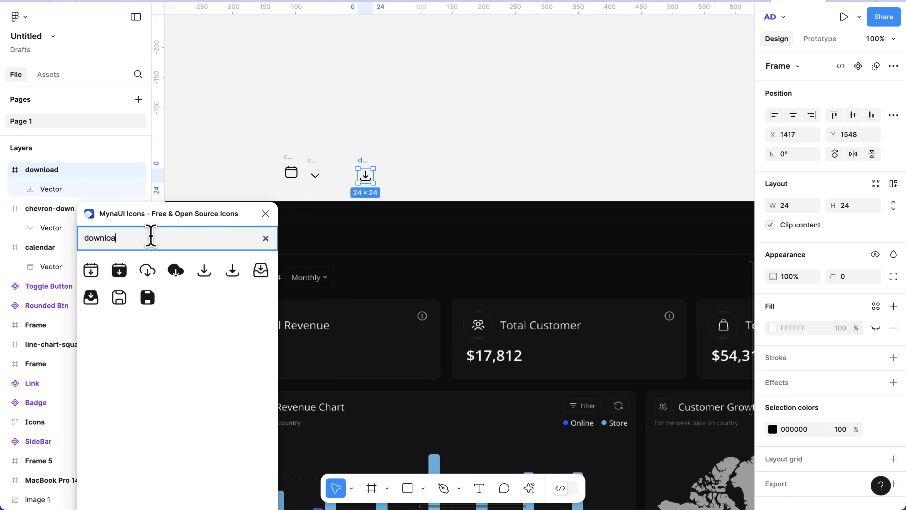
text(info)
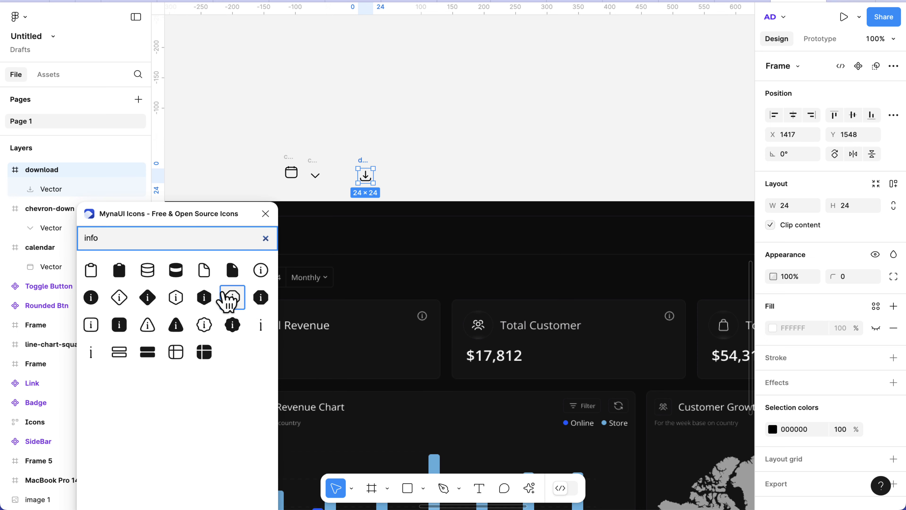
click(261, 270)
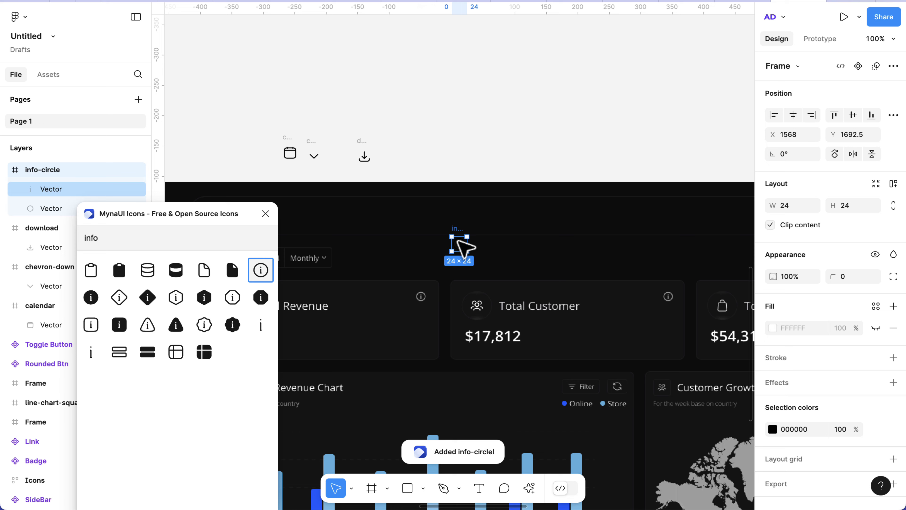
drag(460, 247, 411, 155)
scroll(410, 155, up, 5)
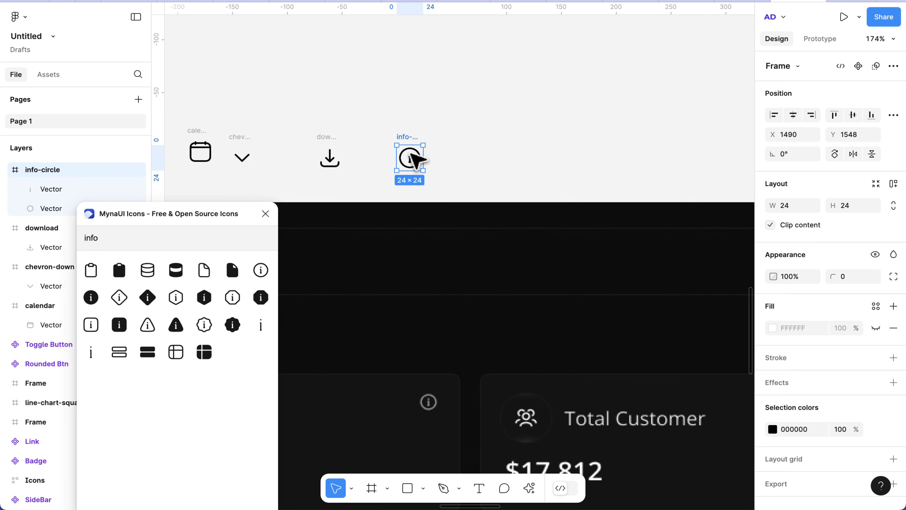
Step: Close the icon plugin, resize the calendar, chevron, download and info icons to 20 × 20, and make each its own component
scroll(414, 158, left, 3)
scroll(414, 157, up, 1)
click(391, 126)
click(266, 214)
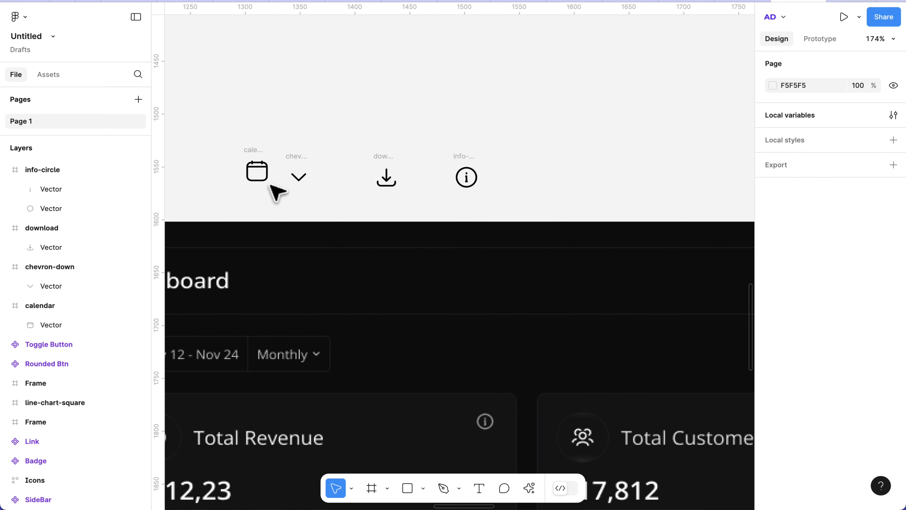
drag(225, 119, 506, 195)
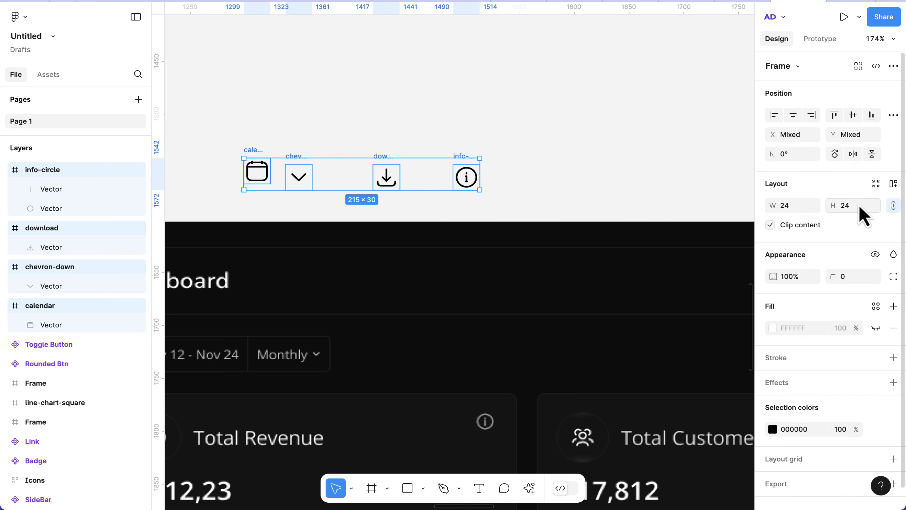
click(853, 210)
key(Return)
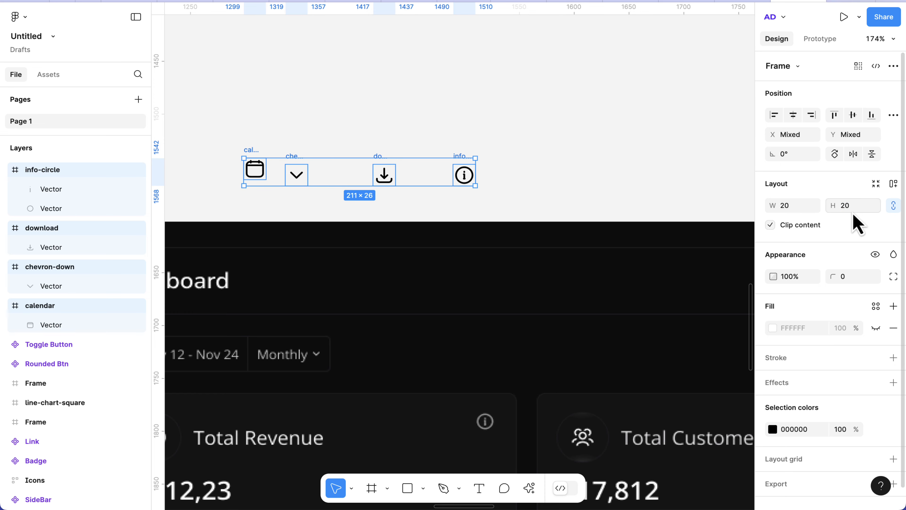
click(894, 67)
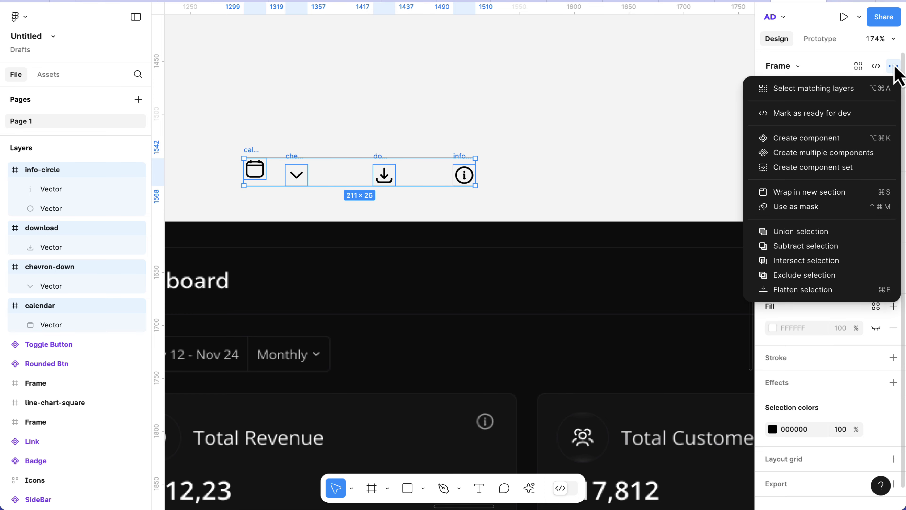
click(833, 154)
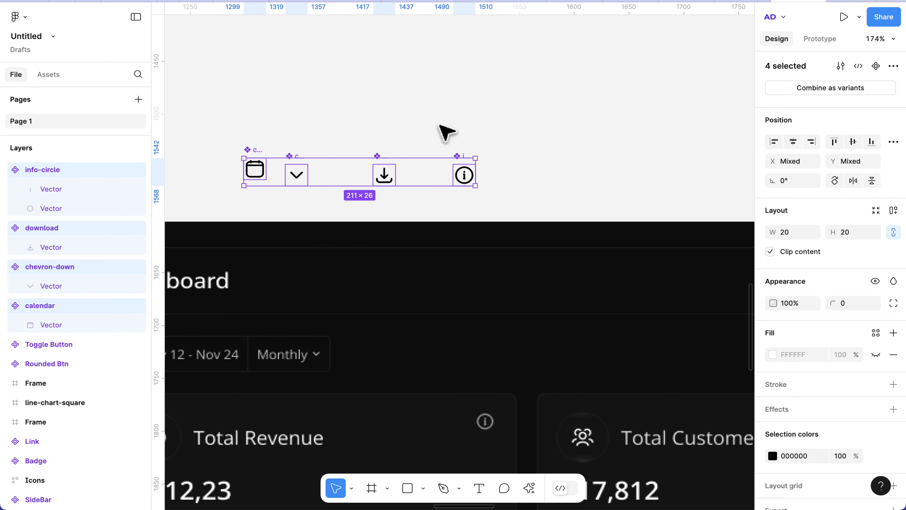
Step: Move the four new icon components from above the reference image into the Icons frame beside the sidebar
click(447, 132)
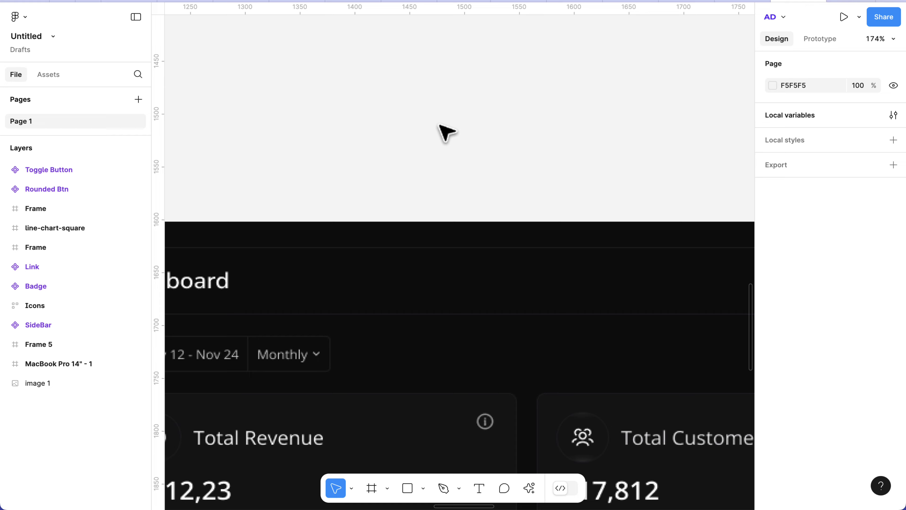
scroll(447, 133, down, 10)
scroll(447, 132, up, 3)
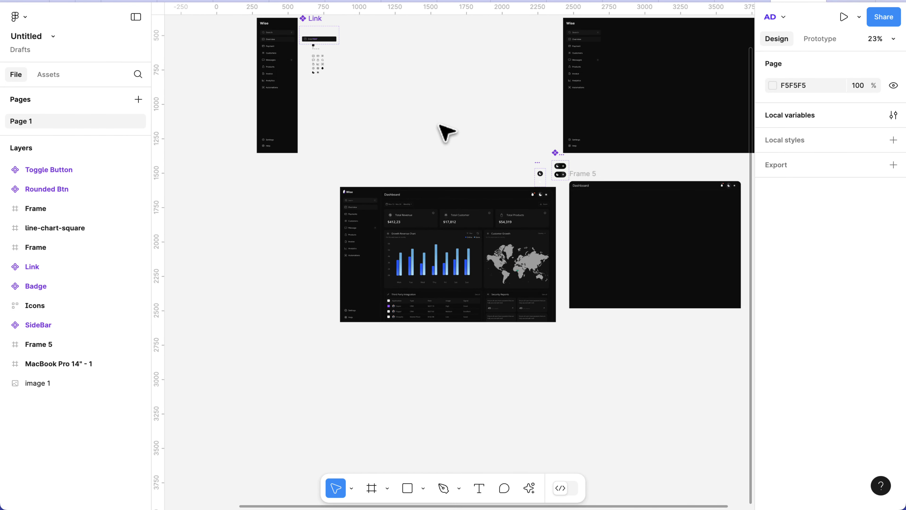
scroll(318, 82, up, 10)
scroll(317, 85, up, 3)
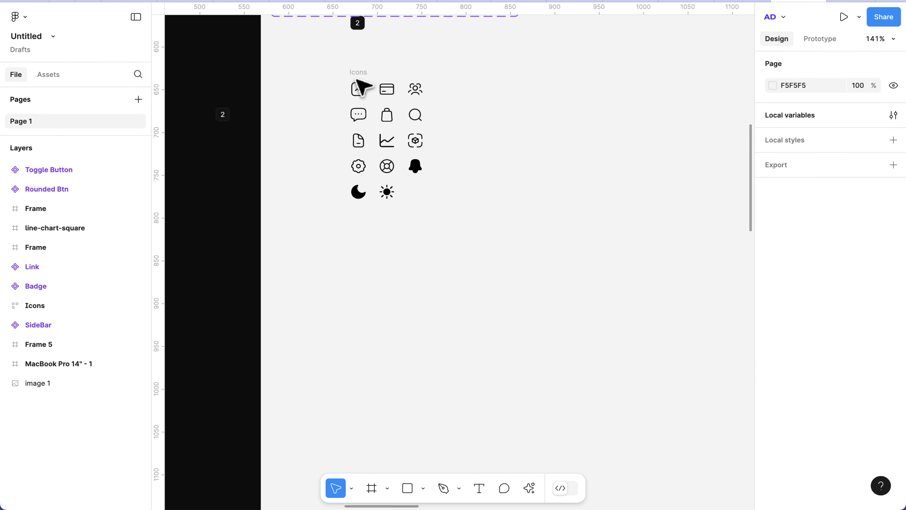
click(365, 80)
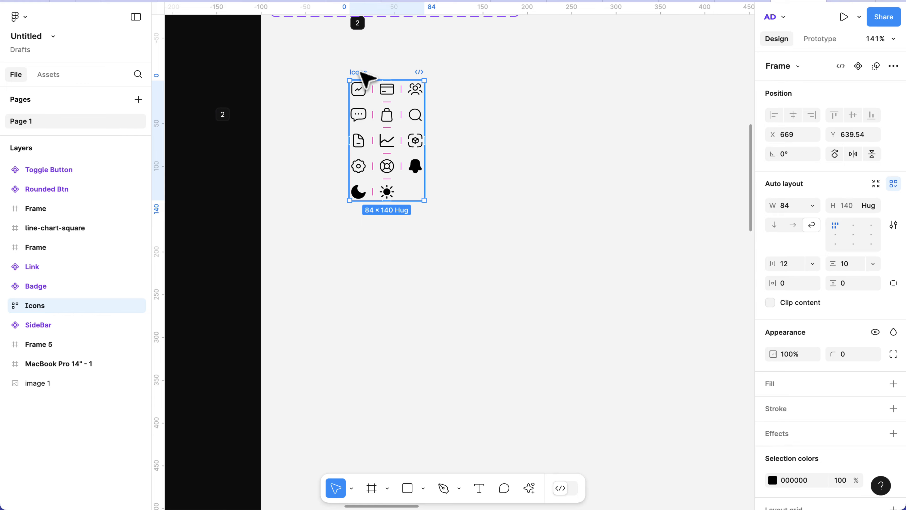
key(ctrl+v)
scroll(436, 294, down, 5)
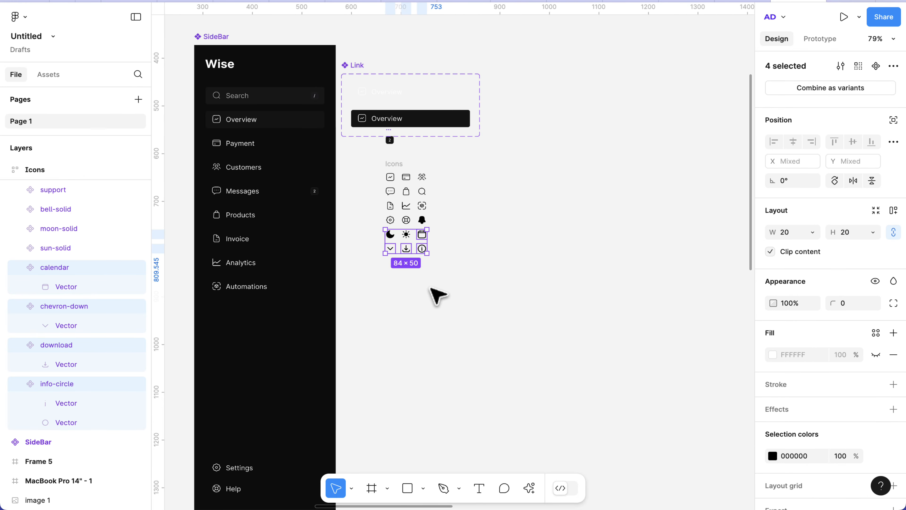
Step: Find the calendar component in the local assets by searching for "cale" and place it above the reference image at about X 1083, Y 1472
scroll(431, 288, down, 1)
scroll(431, 288, down, 9)
scroll(431, 289, right, 5)
scroll(431, 288, up, 1)
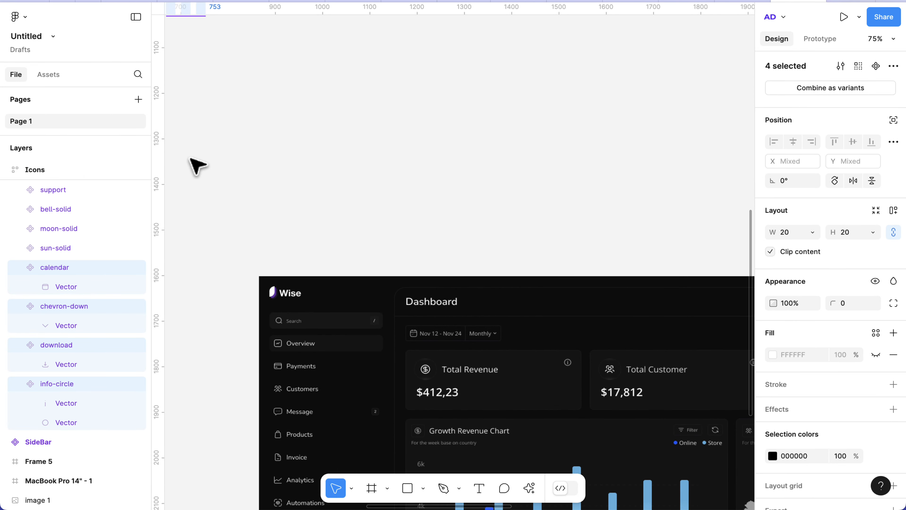
click(50, 75)
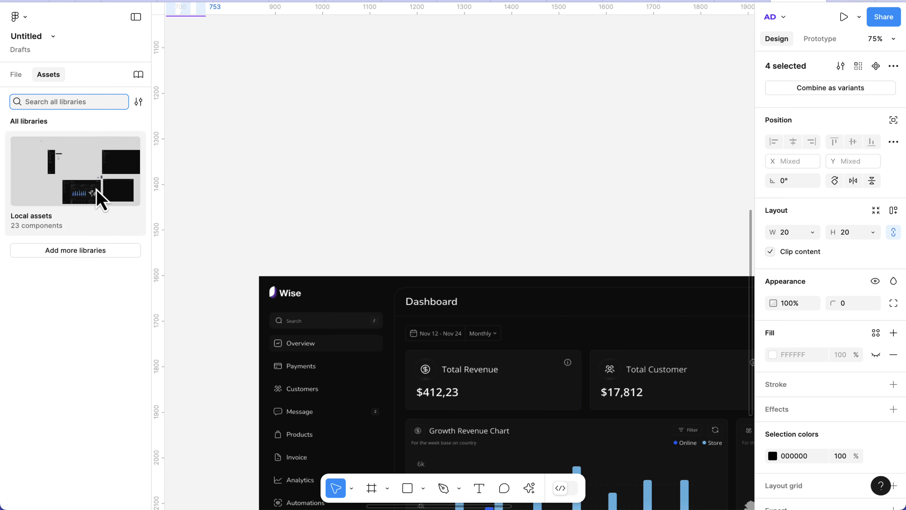
click(51, 158)
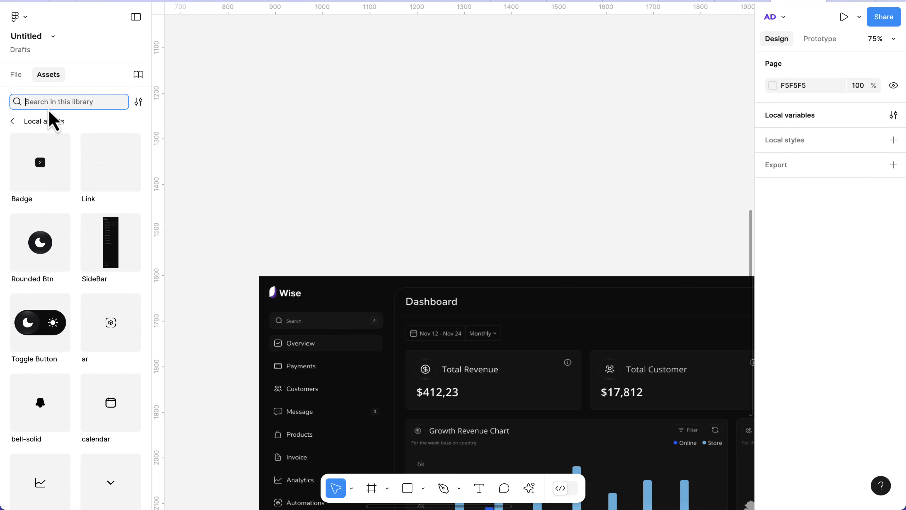
text(cale)
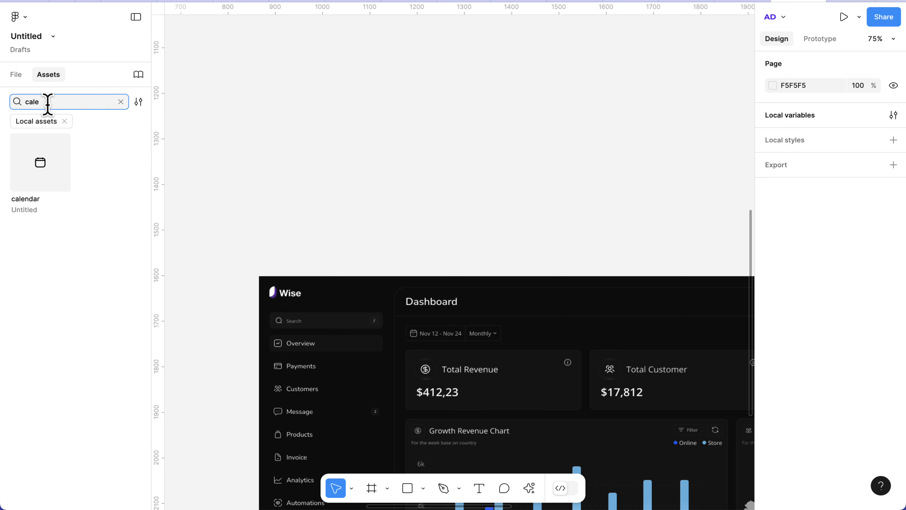
drag(40, 180, 362, 224)
scroll(362, 224, up, 5)
scroll(362, 225, up, 3)
scroll(369, 233, down, 5)
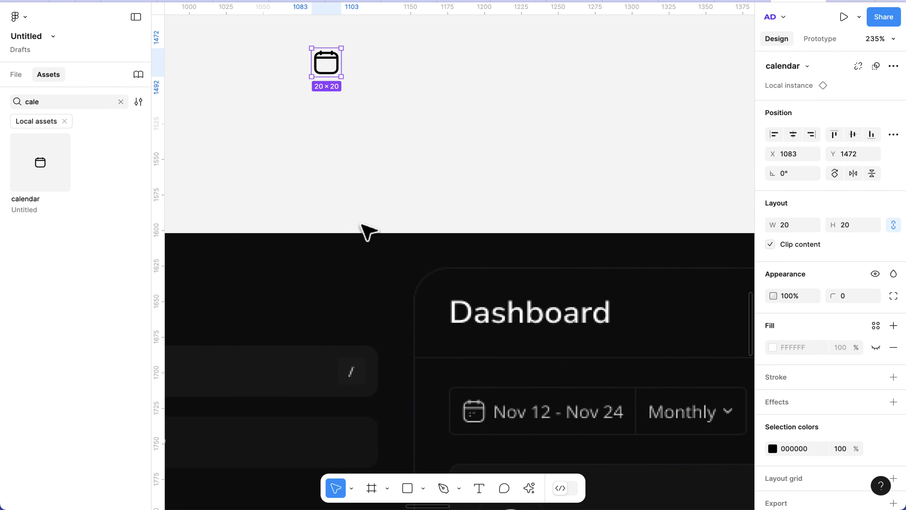
click(403, 104)
Step: Add the text "Nov 21 - Nov 24" beside the calendar icon, positioned at about X 1112, Y 1474
scroll(402, 105, up, 1)
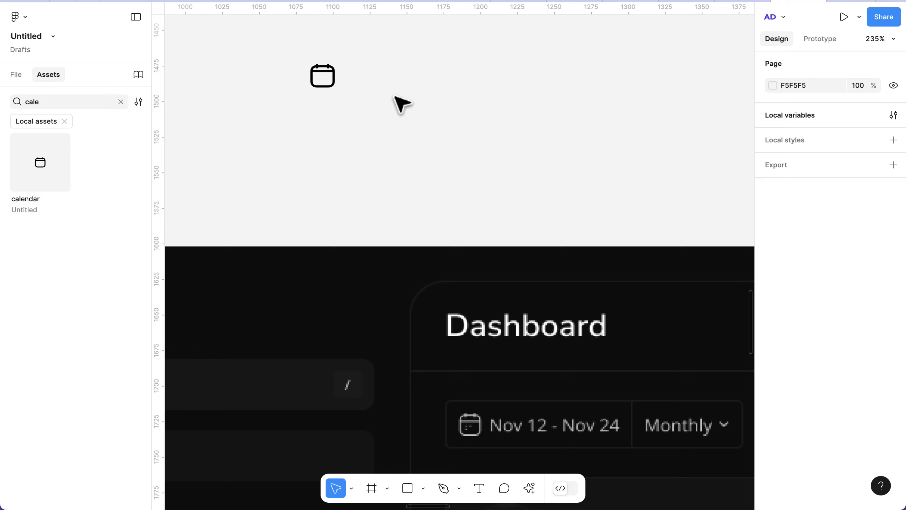
key(t)
click(356, 77)
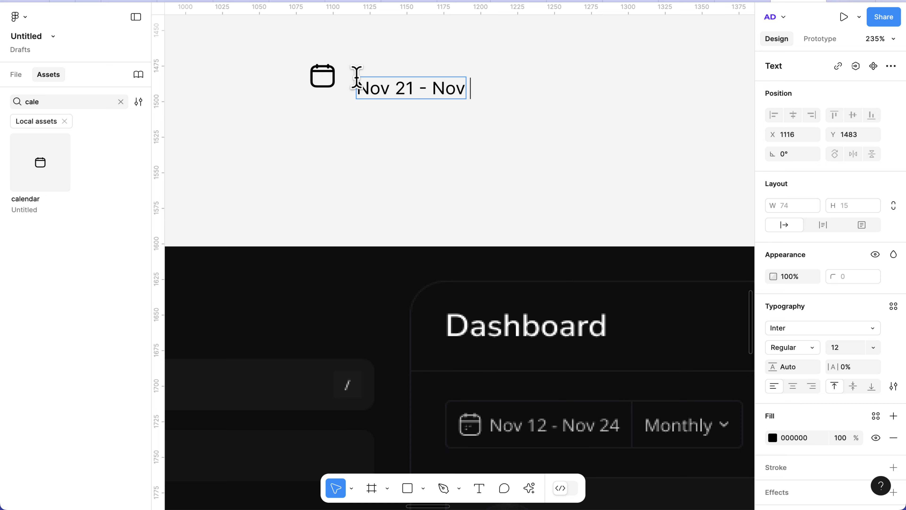
text(4)
key(Escape)
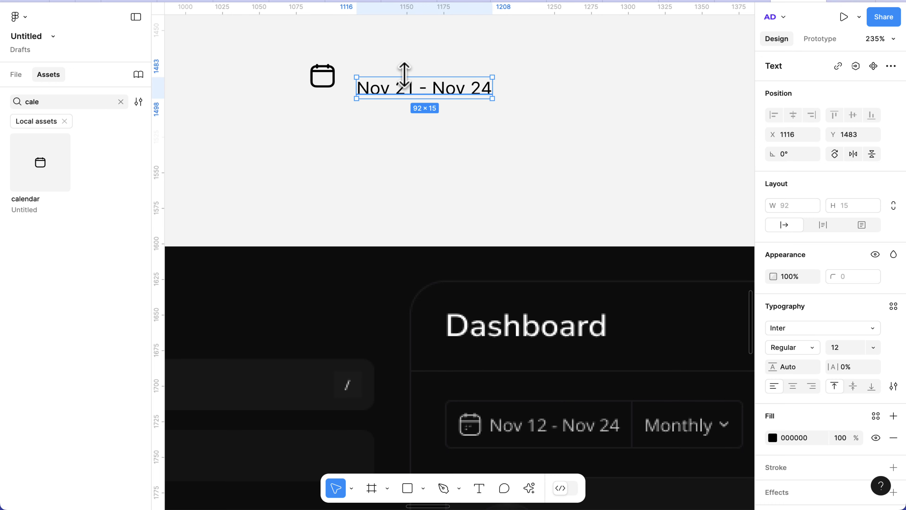
drag(397, 82, 392, 74)
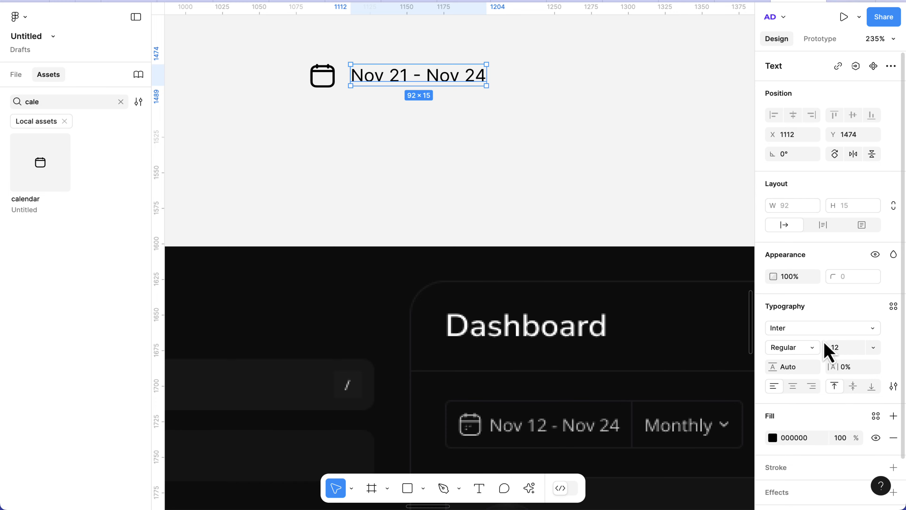
Step: Wrap the calendar icon and the date text together in a horizontal auto layout frame
scroll(338, 75, up, 3)
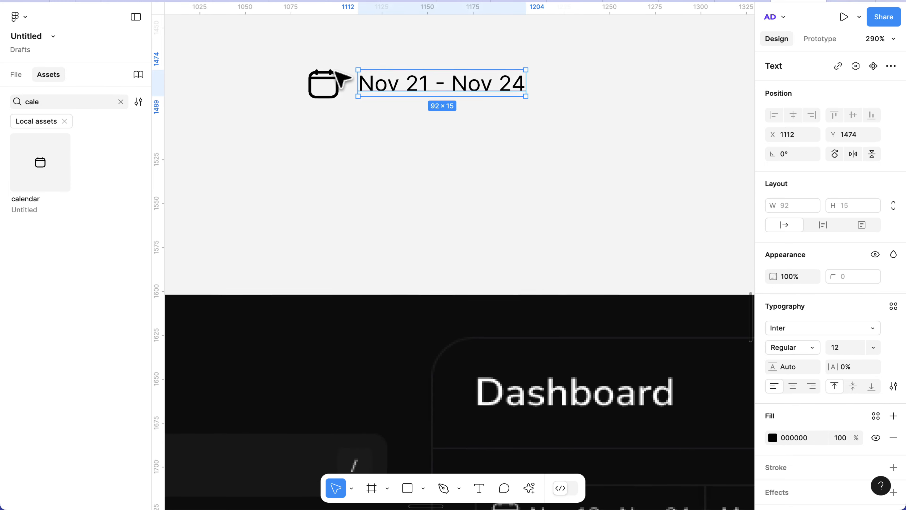
click(337, 80)
scroll(330, 92, down, 5)
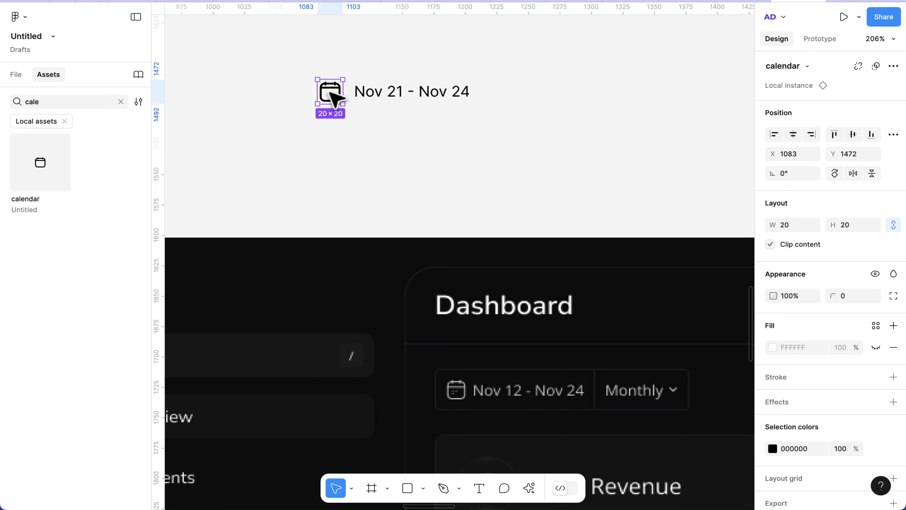
shift+click(367, 95)
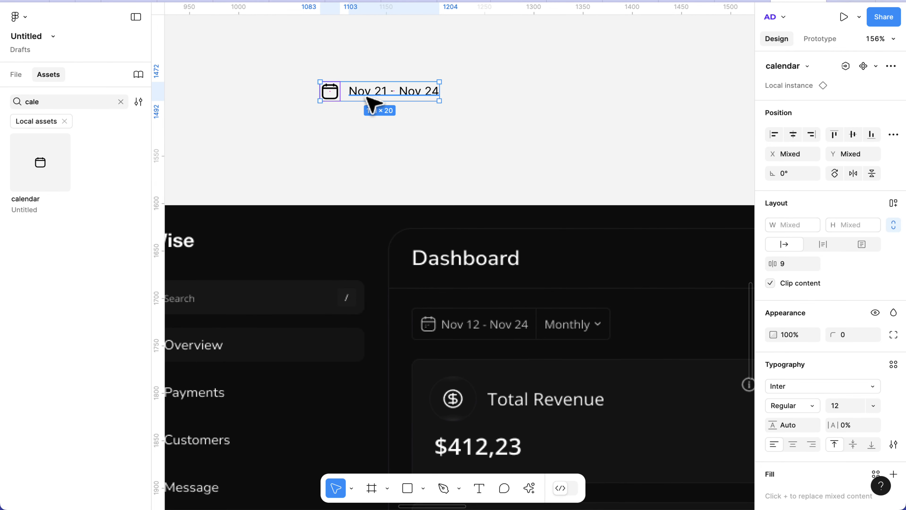
key(shift+a)
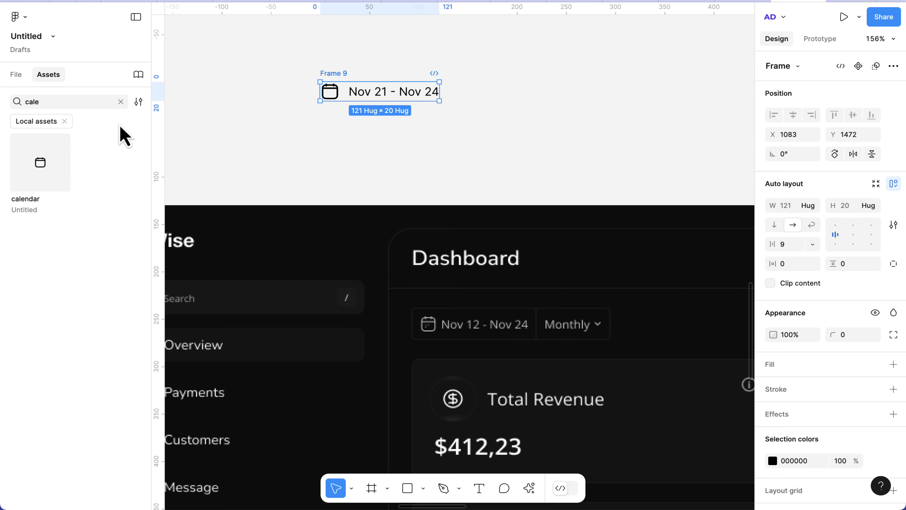
Step: Find the chevron-down component in the local assets by searching for "che" and add it after the date text inside the auto layout frame
double_click(81, 101)
key(BackSpace)
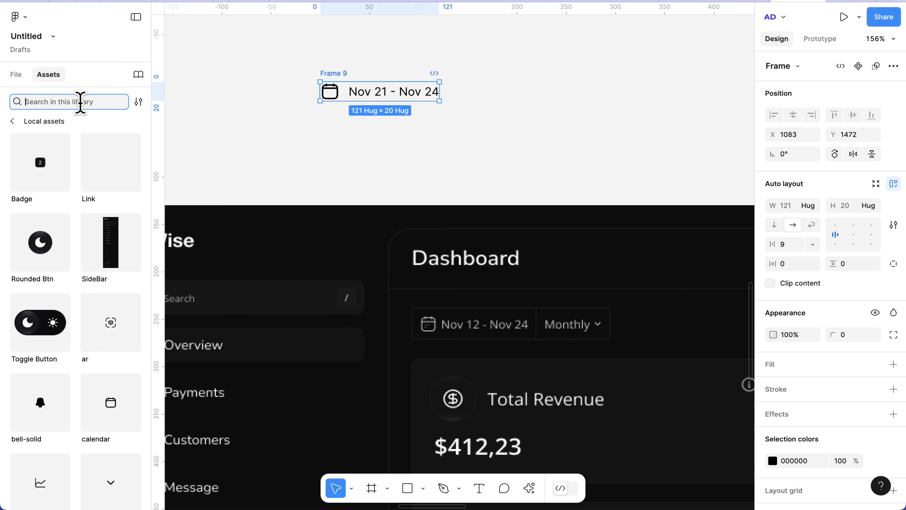
text(che)
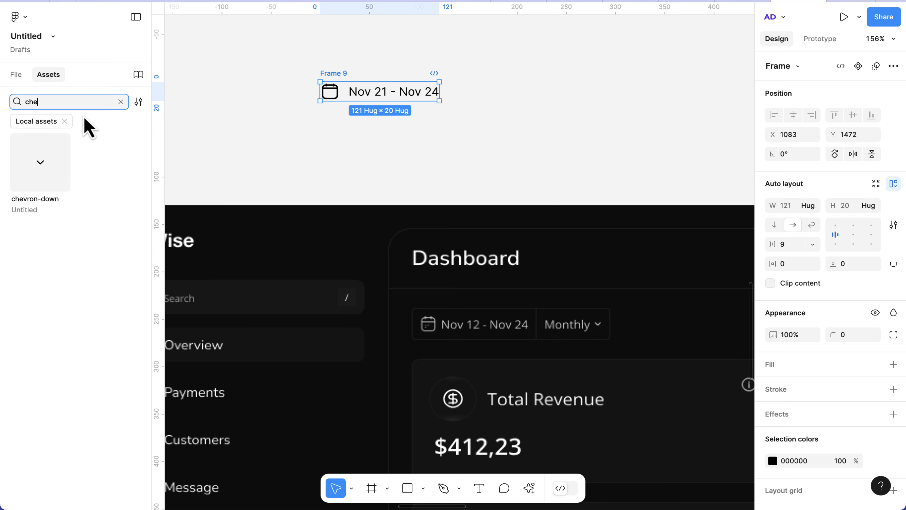
drag(52, 169, 425, 92)
click(502, 95)
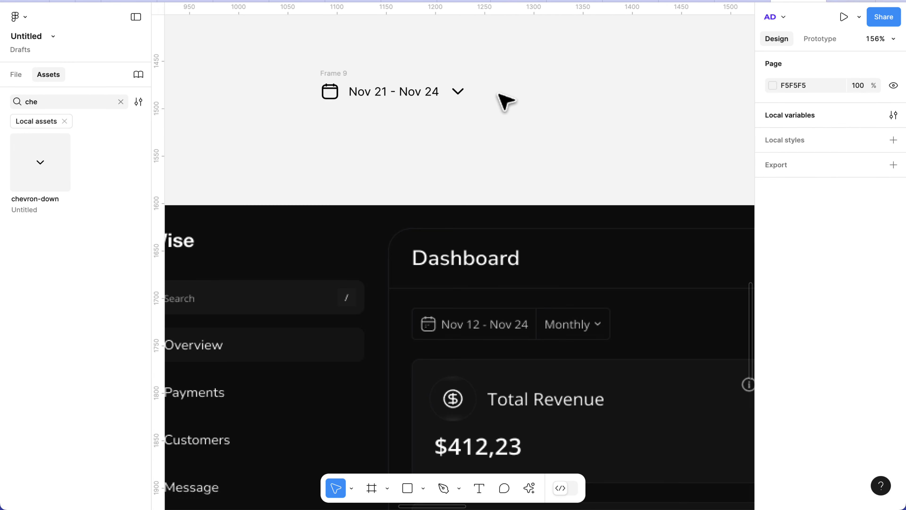
Step: Resize the chevron in the date frame to 16 × 16, and reduce it further to 12 × 12
scroll(364, 94, up, 3)
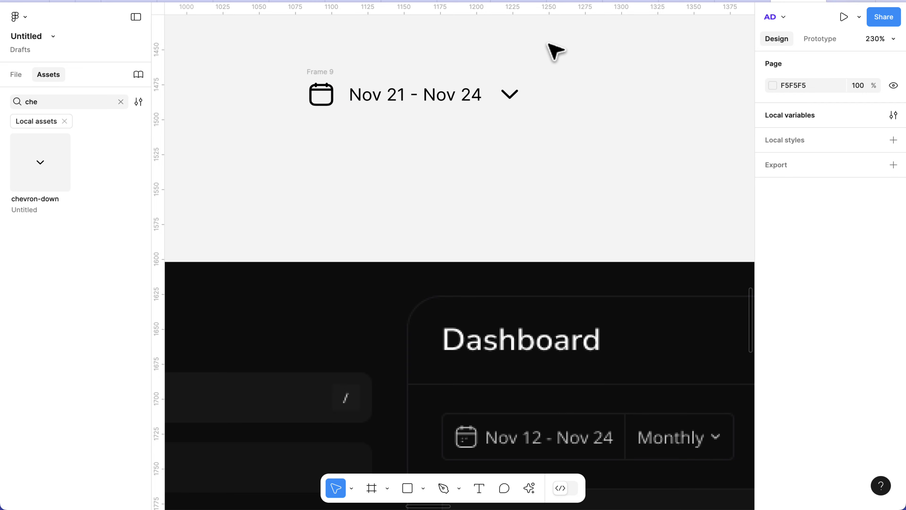
click(519, 104)
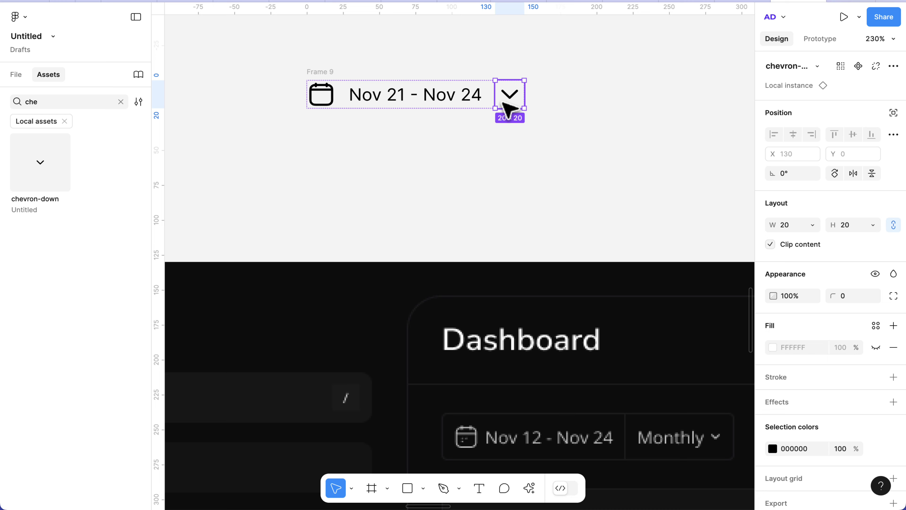
click(849, 227)
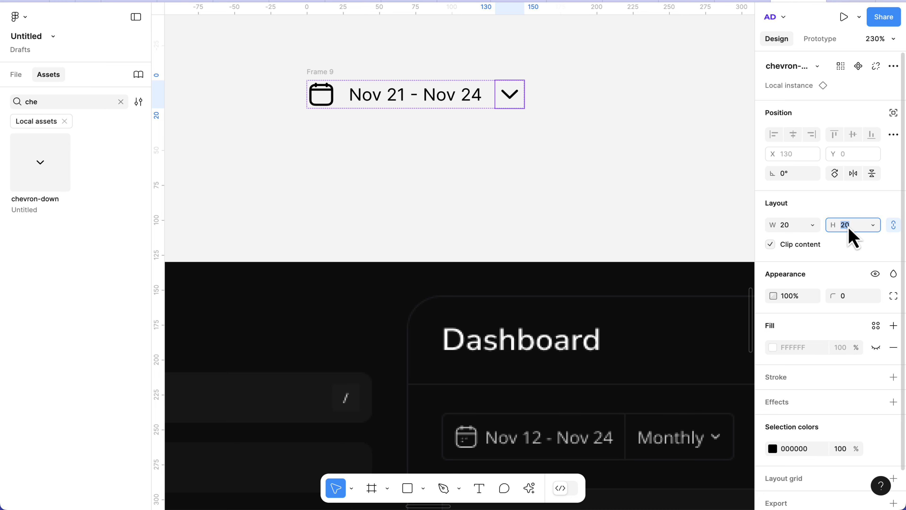
text(16)
key(Return)
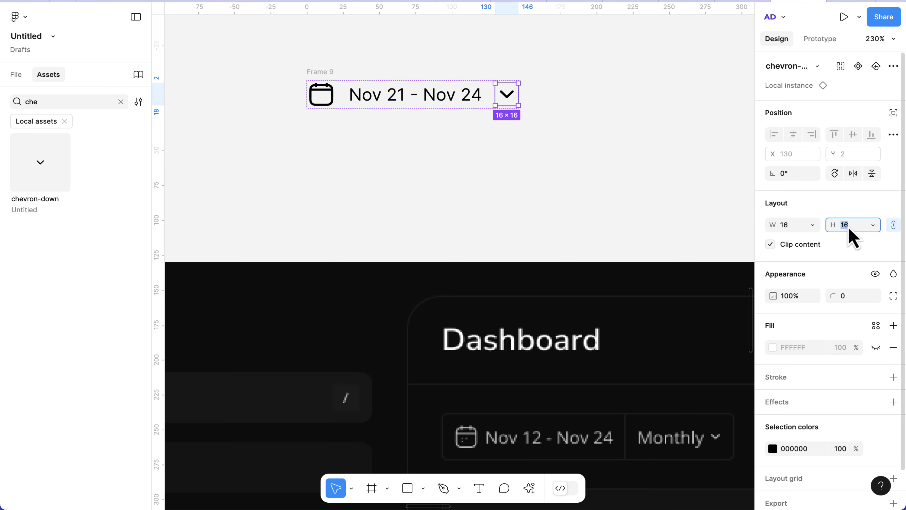
click(850, 230)
text(12)
key(Return)
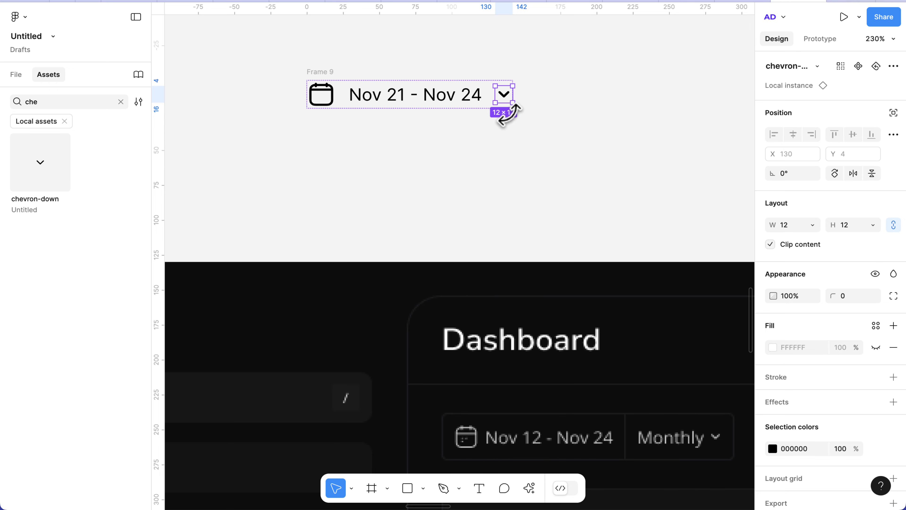
Step: Try bottom alignment for the date frame's contents, and return them to vertically centred left alignment
click(329, 73)
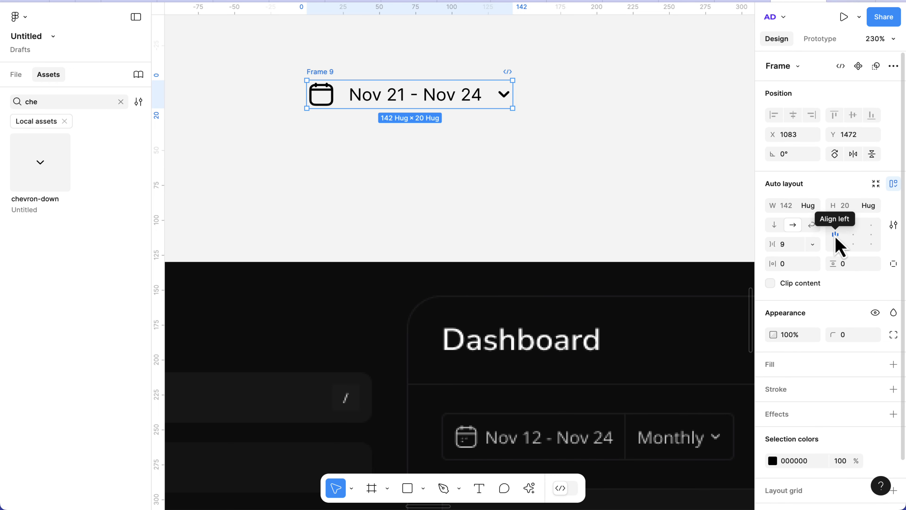
click(836, 245)
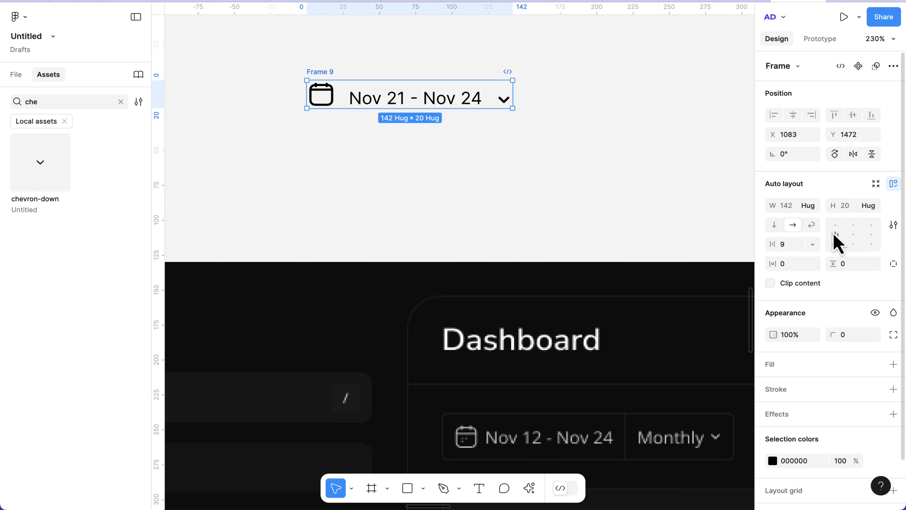
click(835, 235)
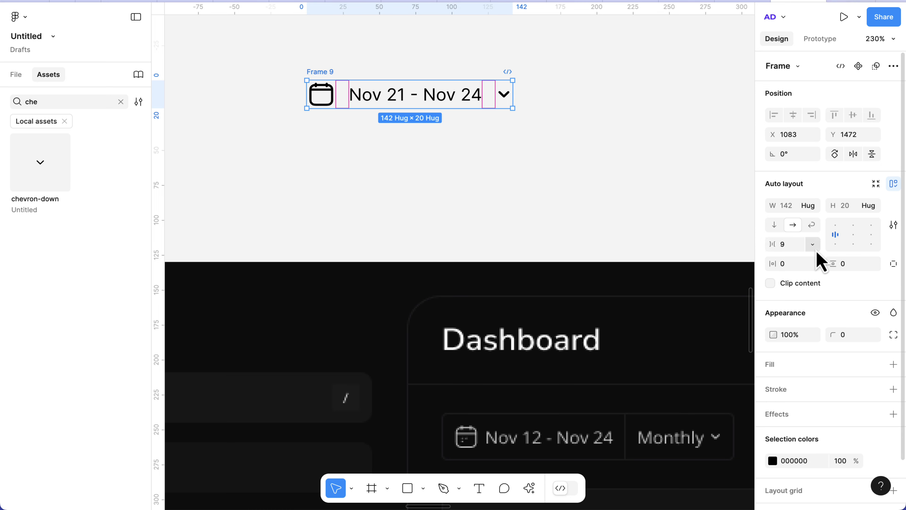
scroll(819, 259, down, 3)
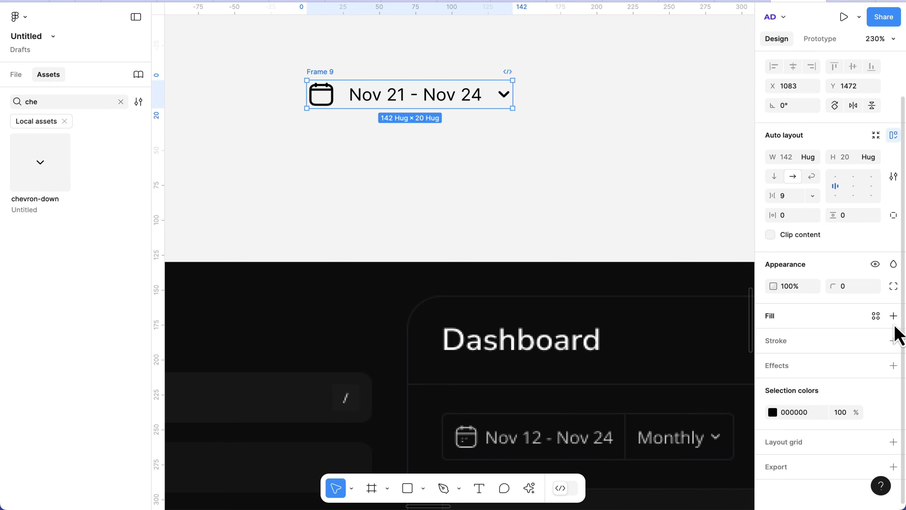
Step: Give the date frame the bg library fill, recolour its black contents with the white library colour, and open its height for editing
click(894, 316)
click(876, 318)
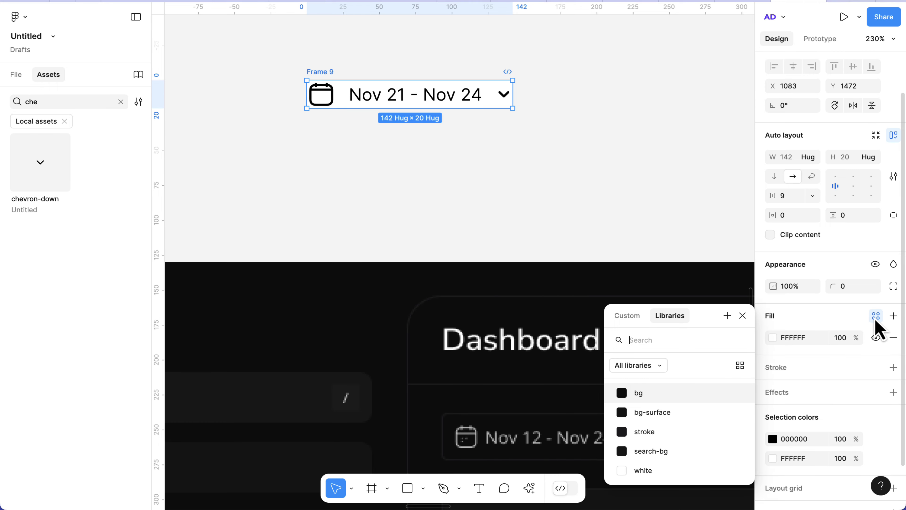
click(646, 394)
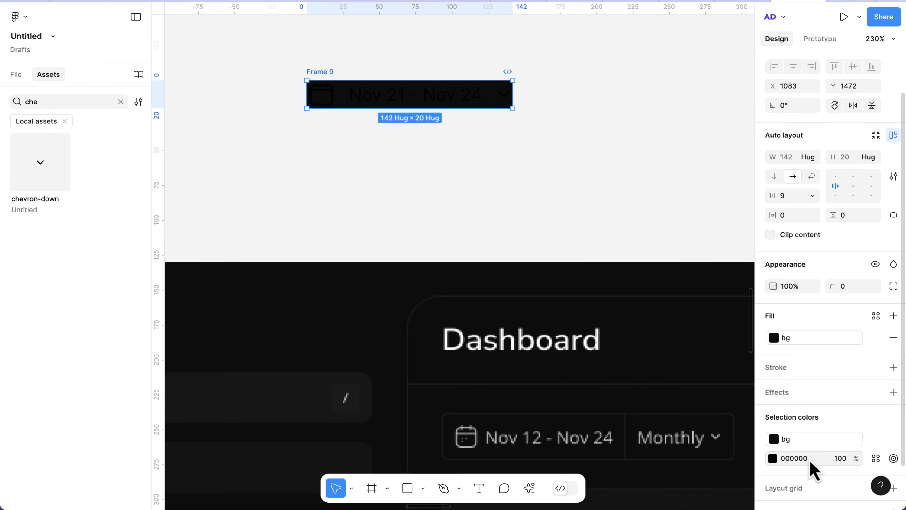
click(876, 459)
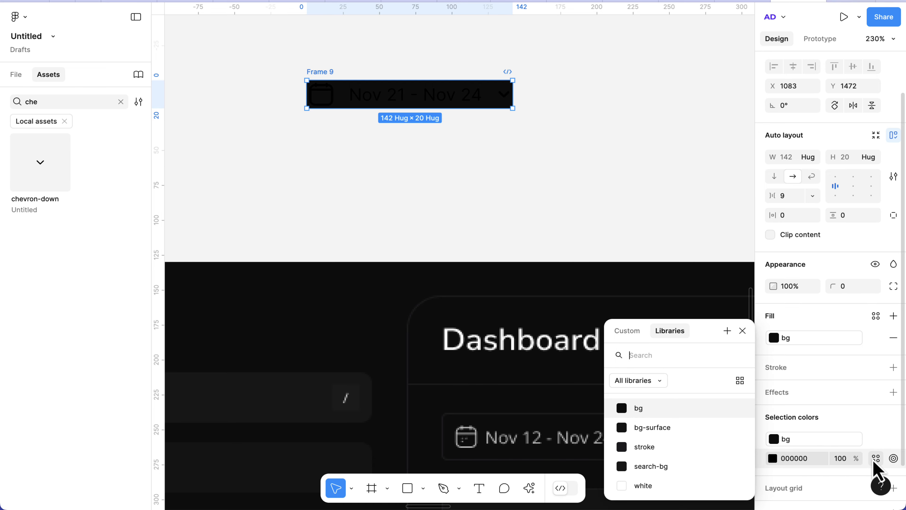
click(645, 487)
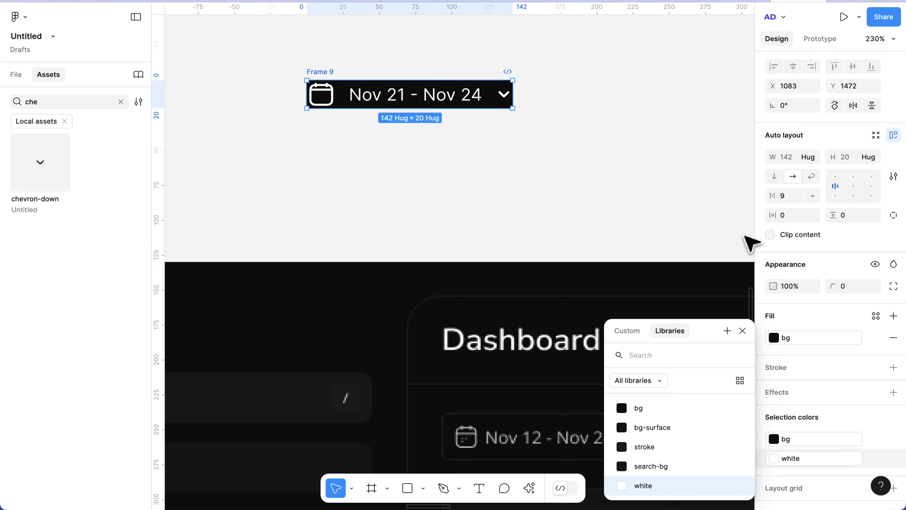
click(849, 159)
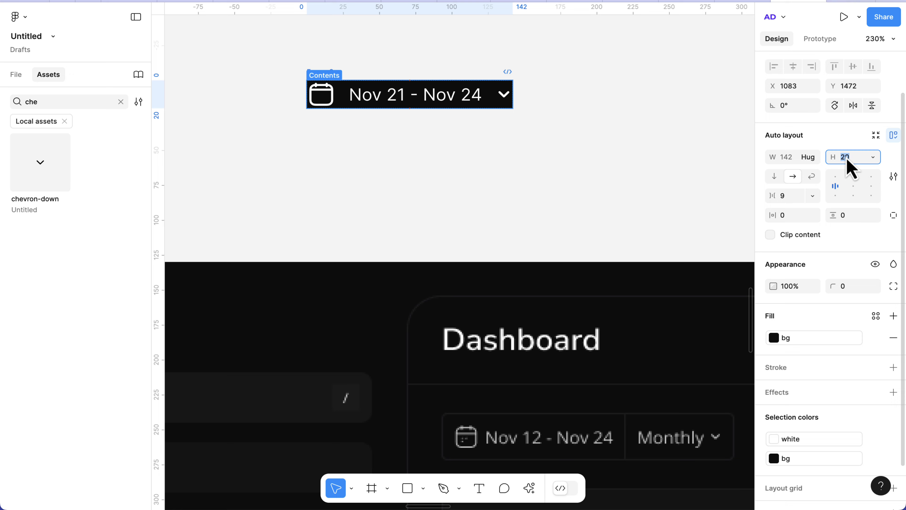
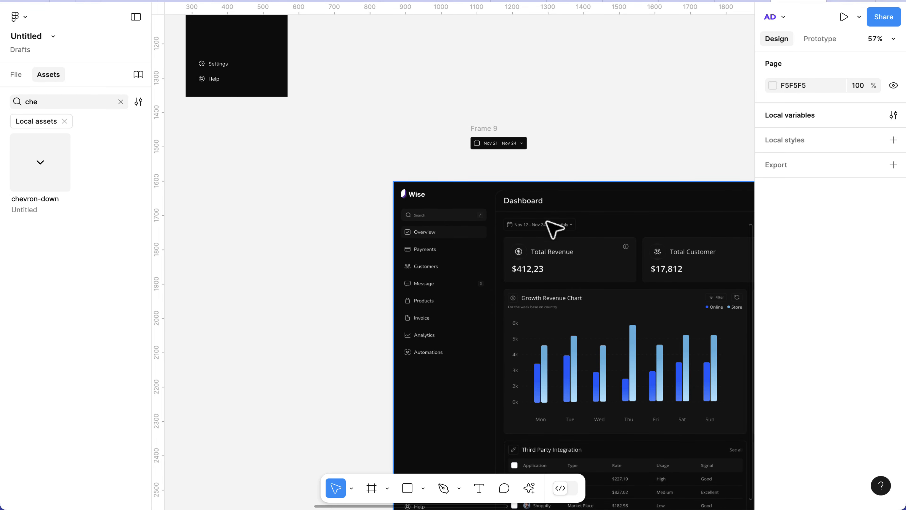
Step: Turn the date frame into a component and rename it "Btn sm"
scroll(514, 133, up, 5)
scroll(504, 205, up, 5)
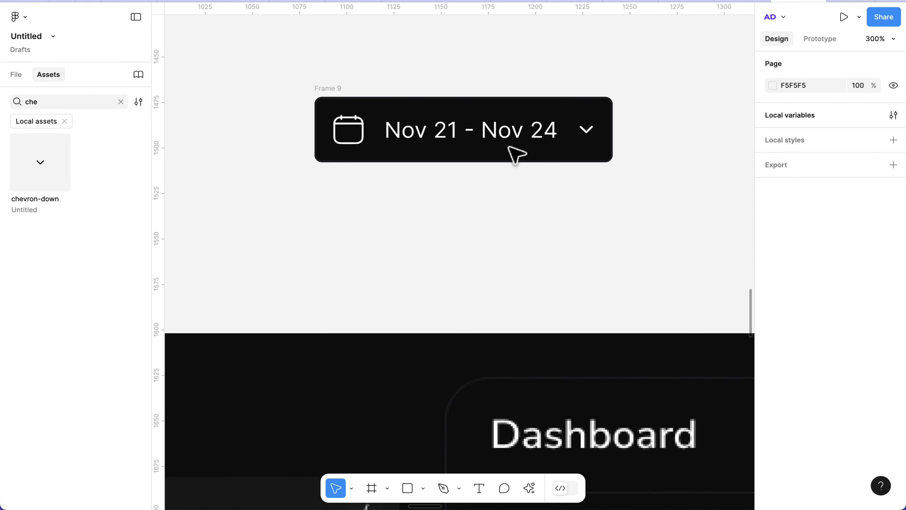
scroll(461, 159, up, 3)
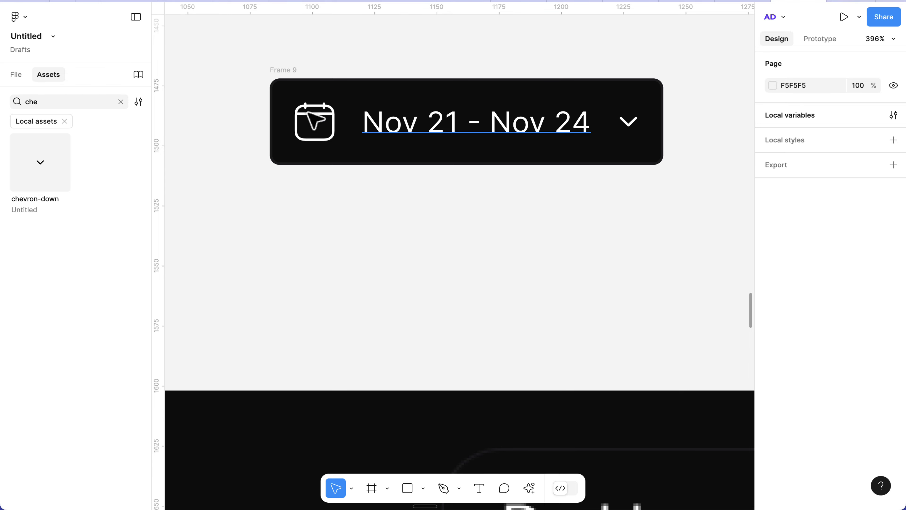
click(271, 78)
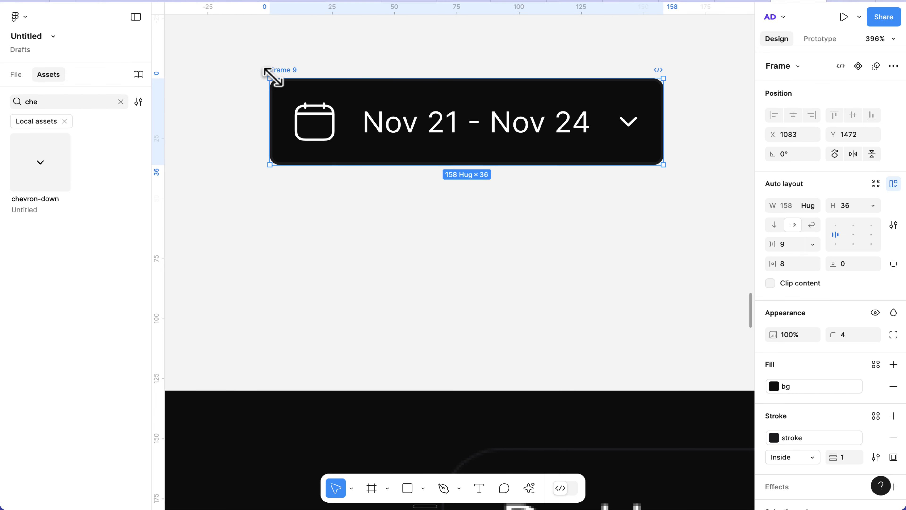
click(860, 66)
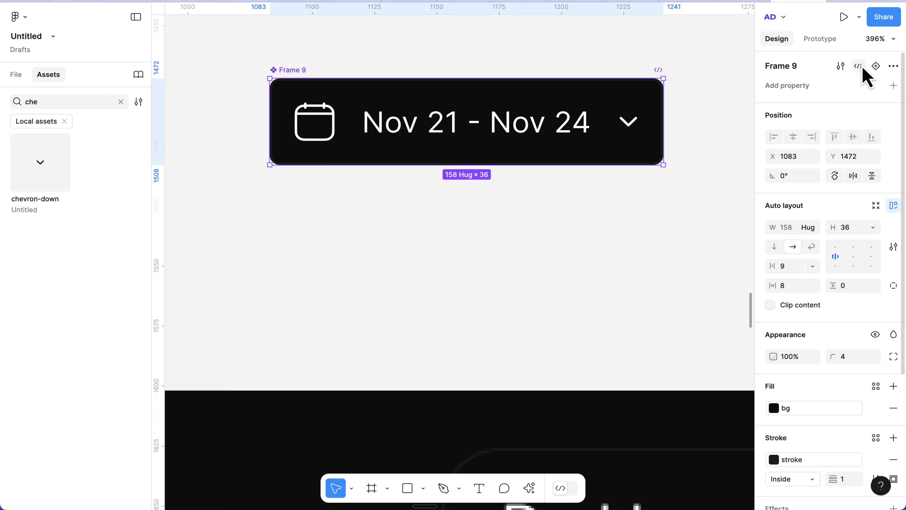
double_click(293, 70)
text(Btn sm)
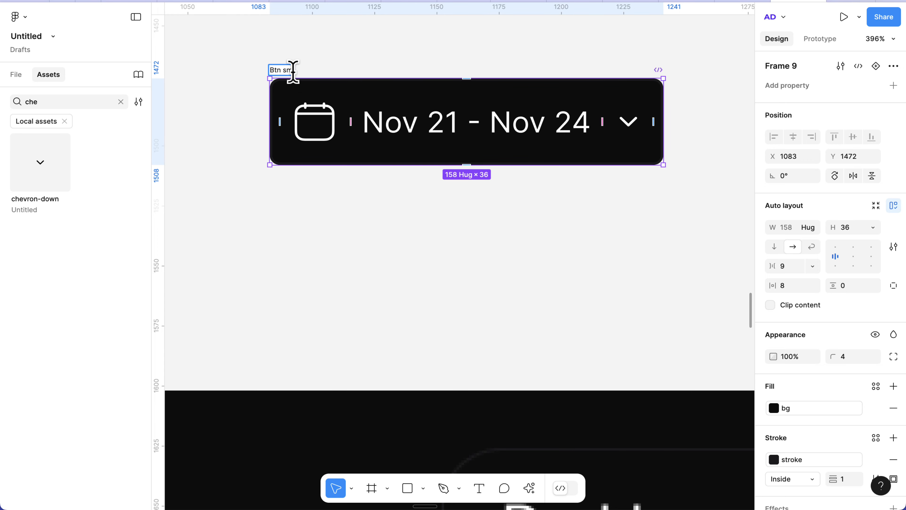
click(293, 186)
Step: Create an instance swap property named "prefix icon" for the calendar icon in the Btn sm component
click(328, 125)
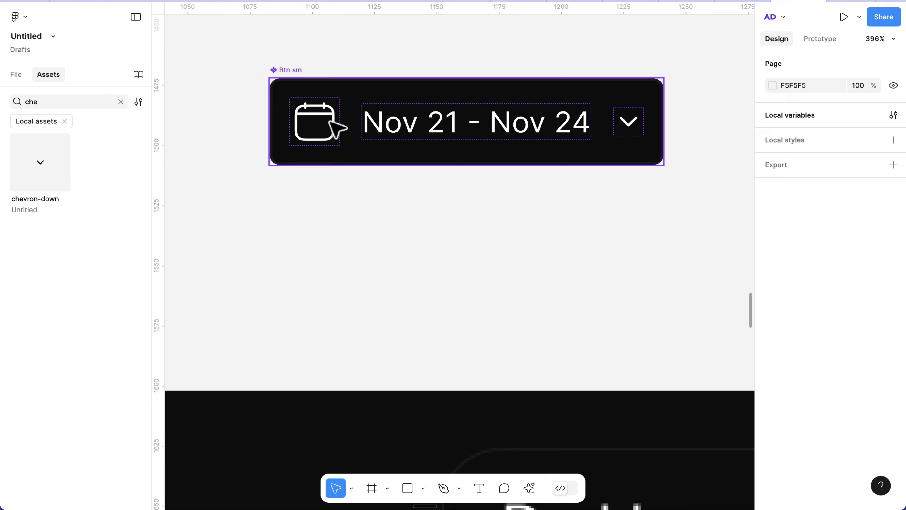
click(330, 122)
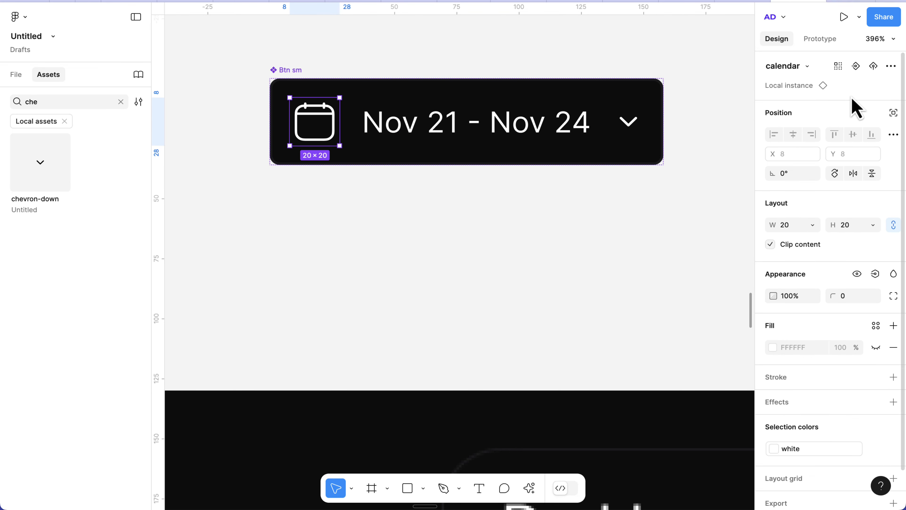
click(856, 67)
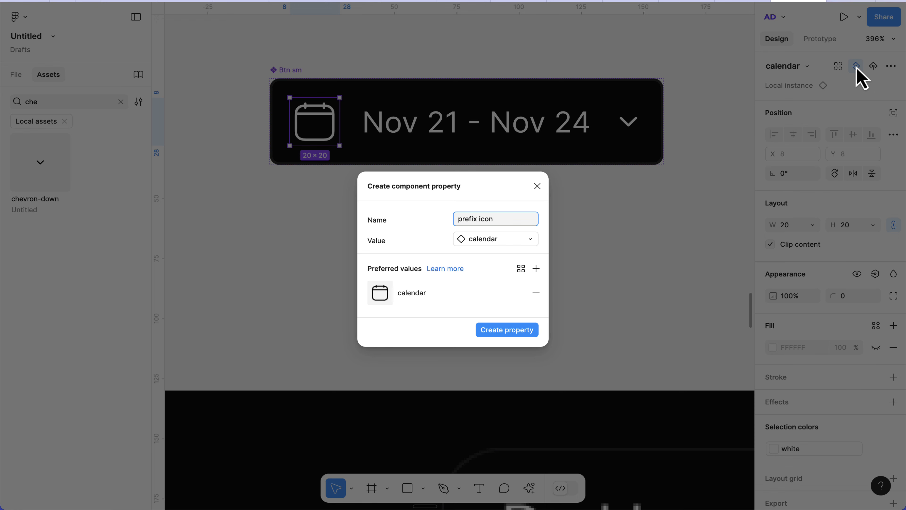
key(Return)
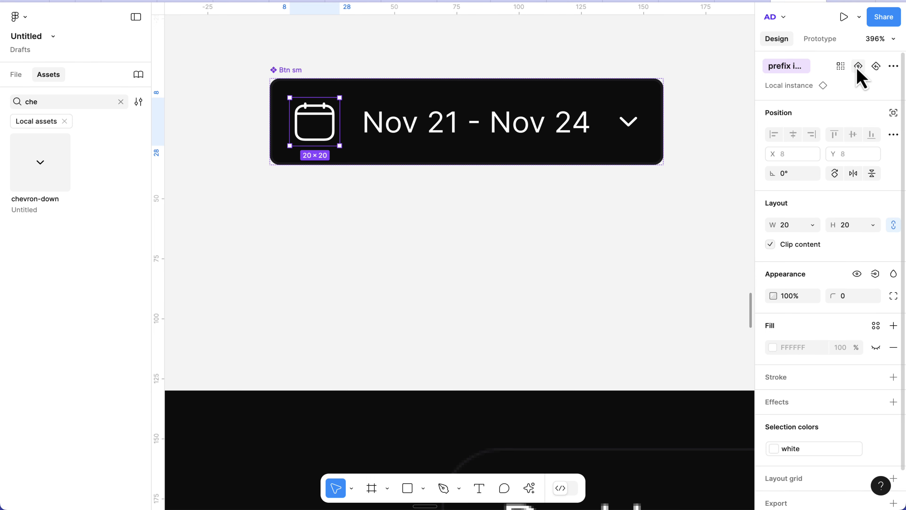
Step: Create an instance swap property named "Suffix icon" for the chevron-down icon in the Btn sm component
click(632, 125)
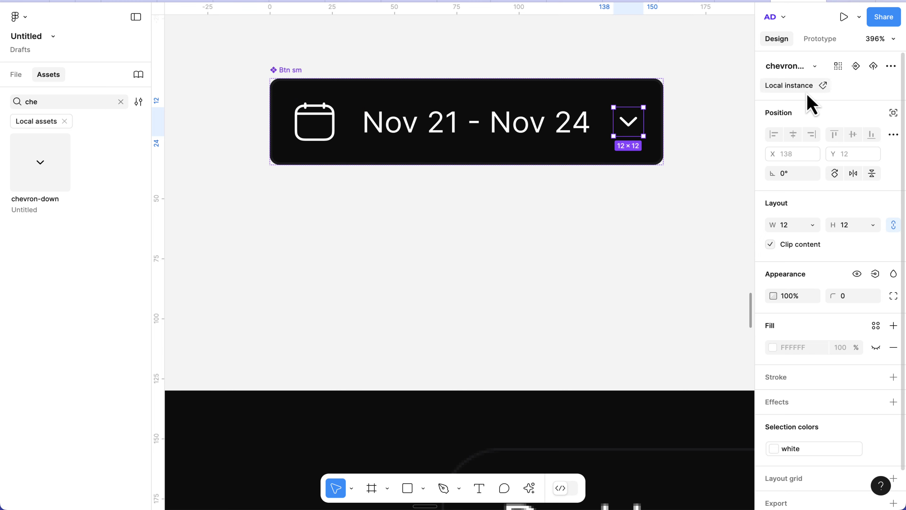
click(855, 67)
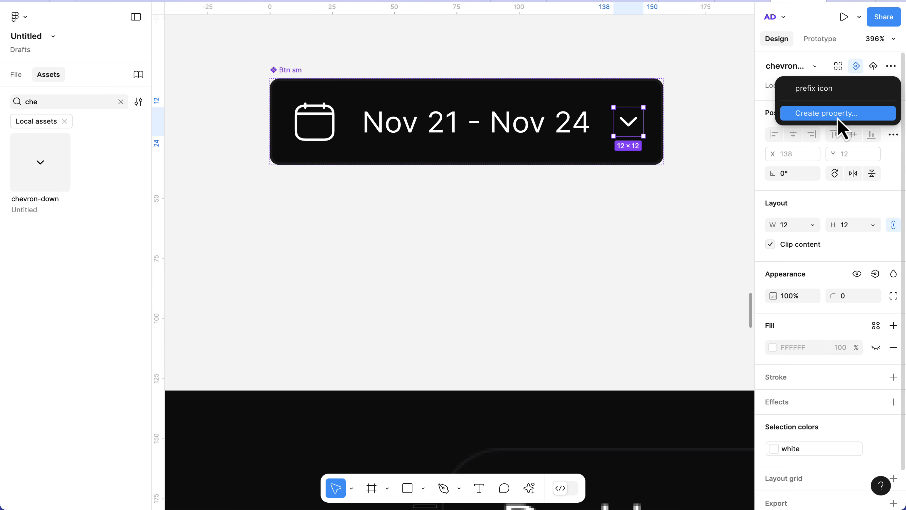
click(827, 114)
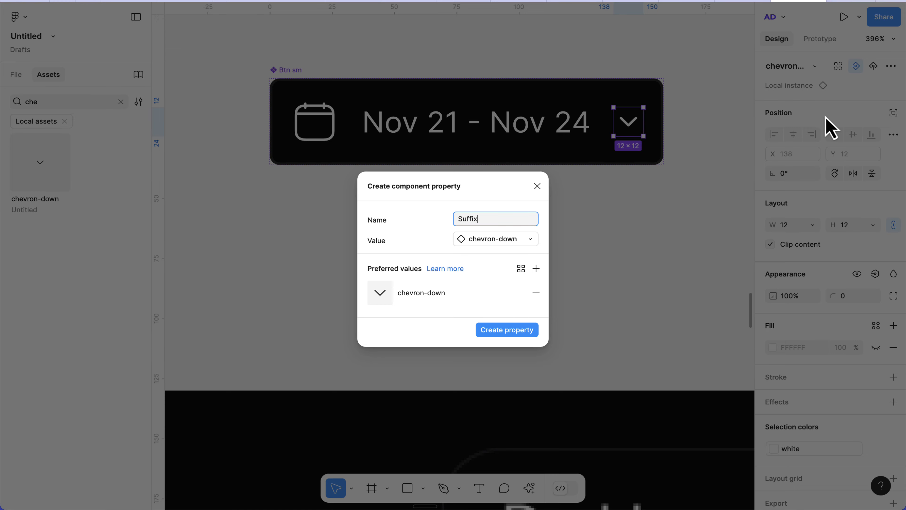
text(Suffix icon)
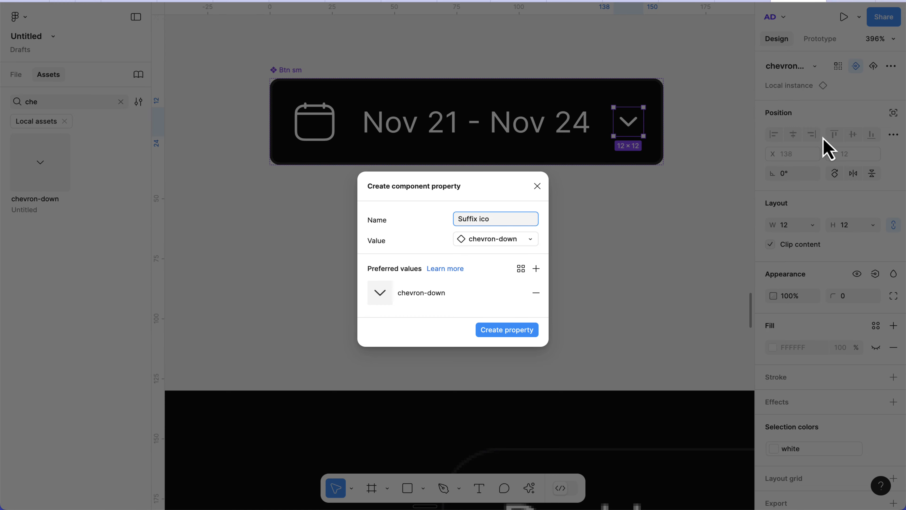
click(517, 331)
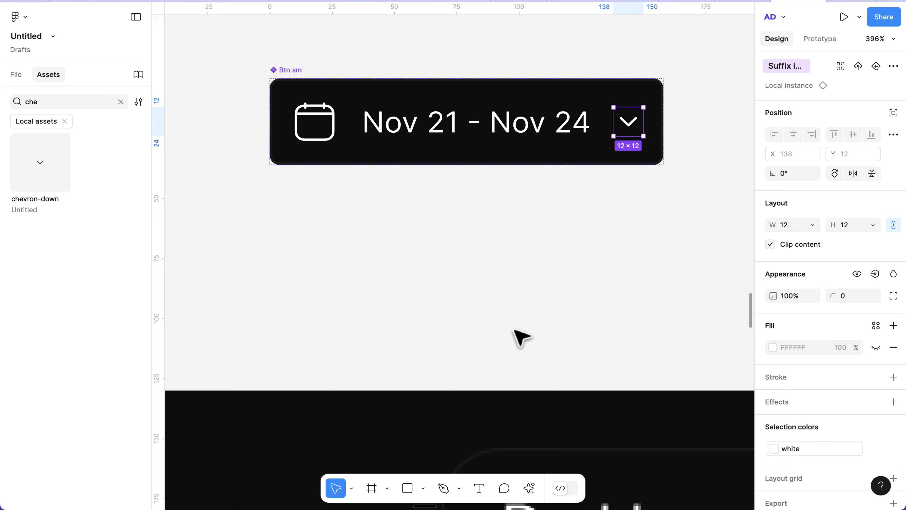
Step: Create a text property named "Label" for the date text in the Btn sm component
click(472, 135)
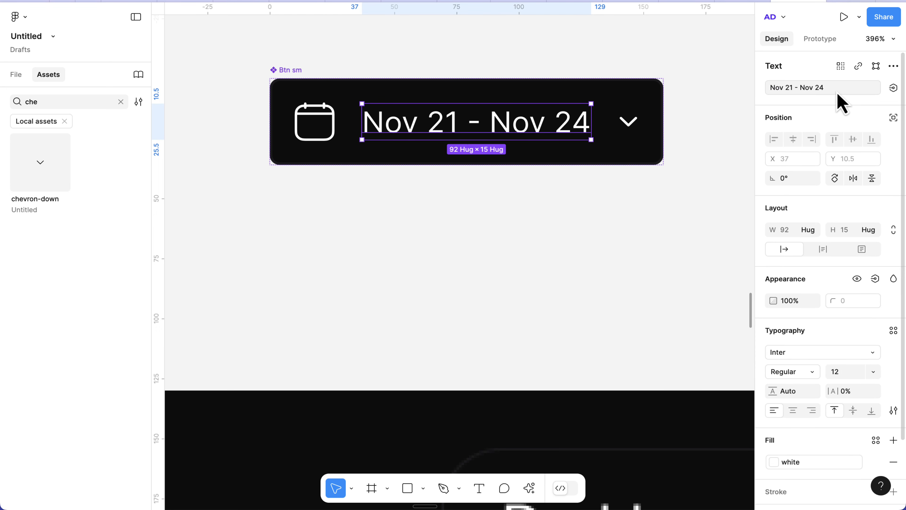
click(893, 88)
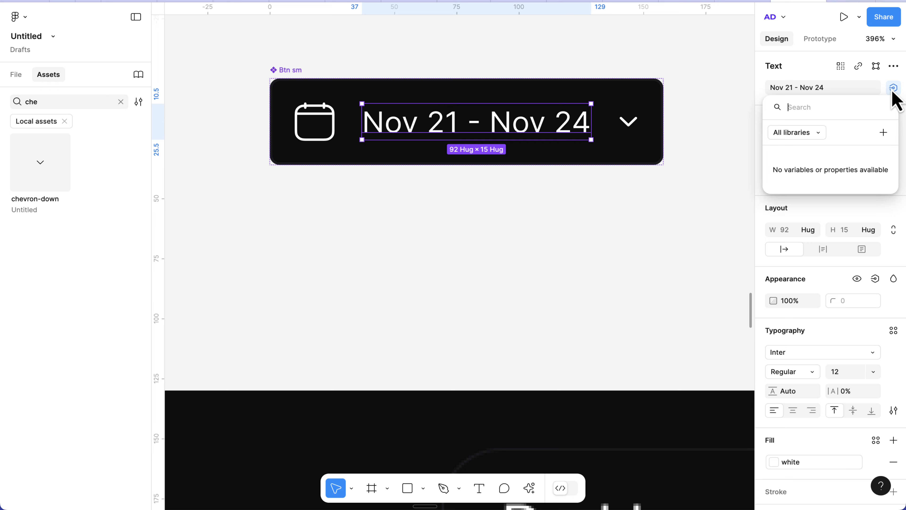
click(884, 133)
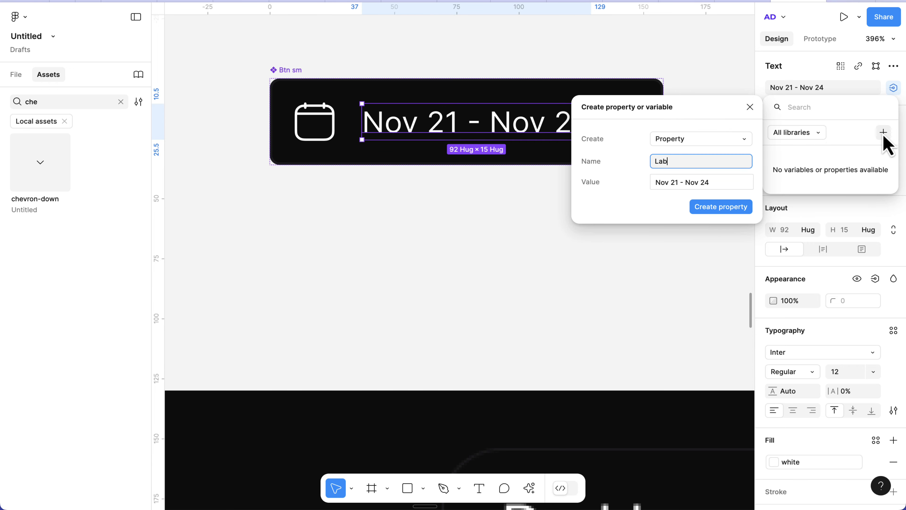
click(714, 207)
key(Escape)
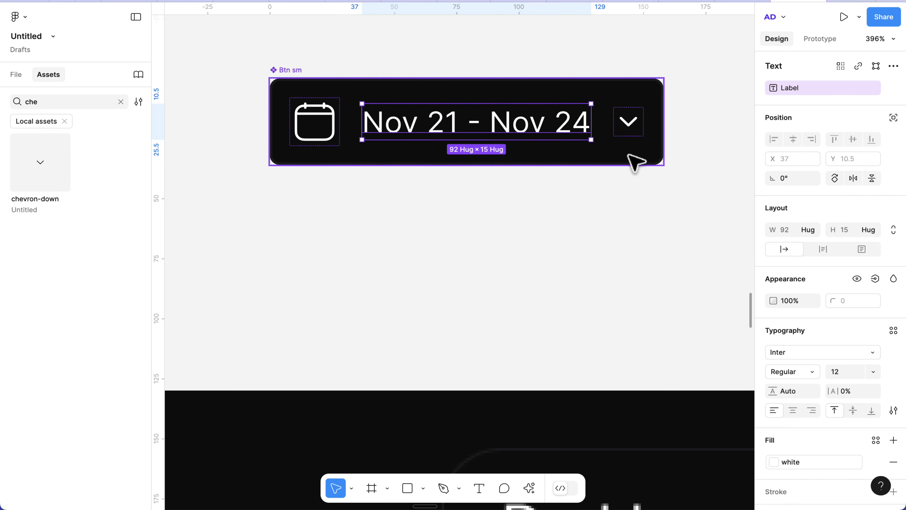
Step: Create a visibility property named "Show prefix icon" with the value True for the calendar icon
click(335, 125)
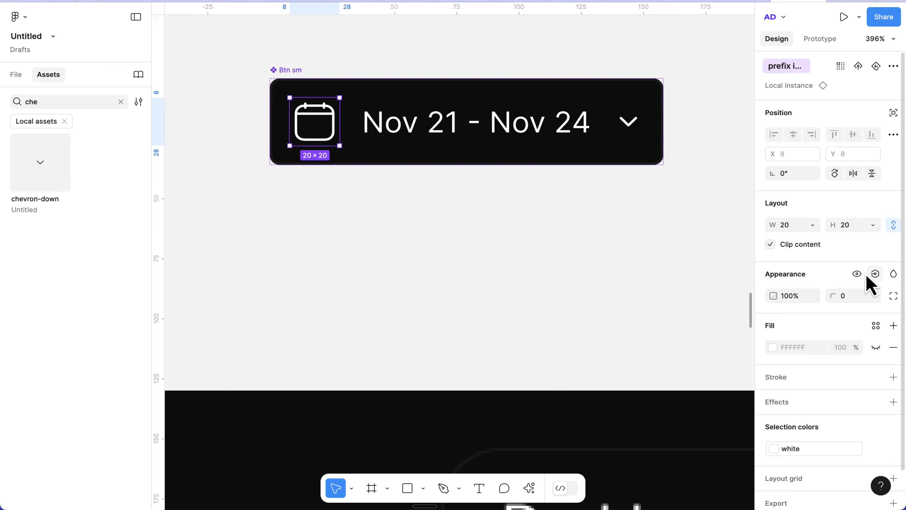
scroll(872, 280, down, 1)
click(876, 256)
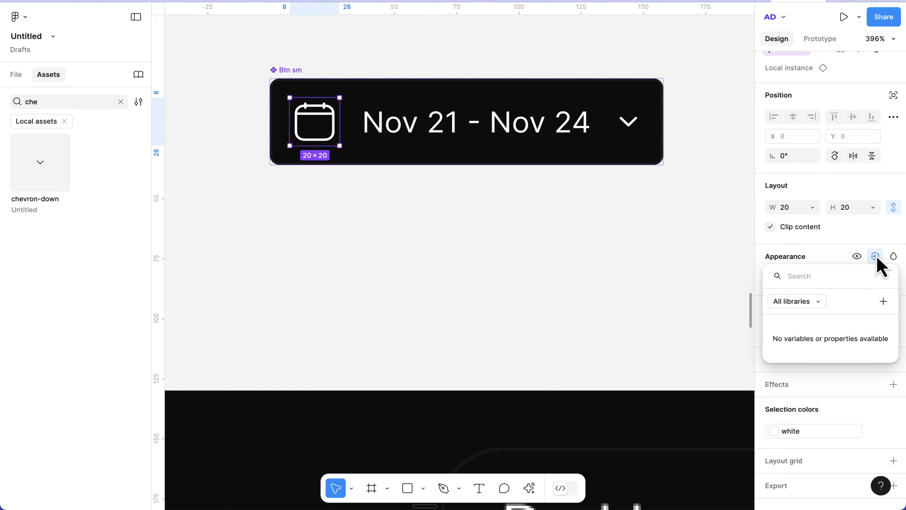
click(884, 301)
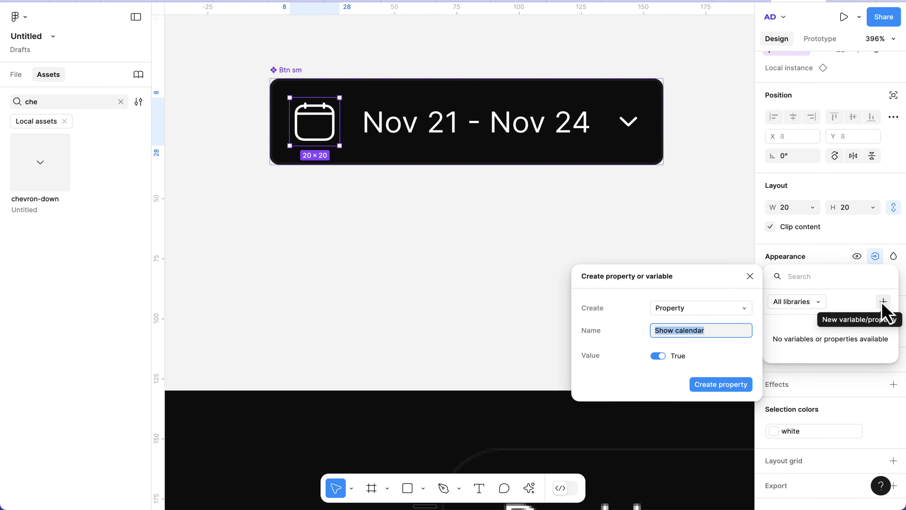
click(724, 332)
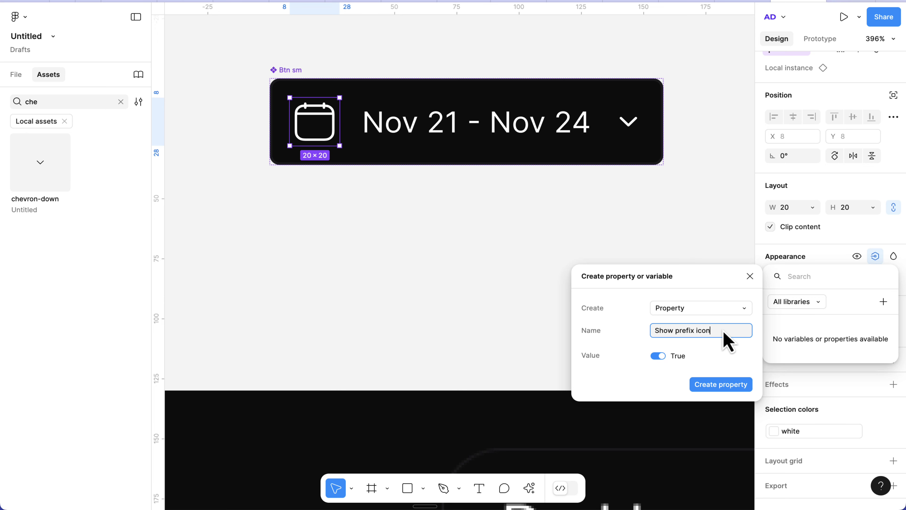
click(724, 385)
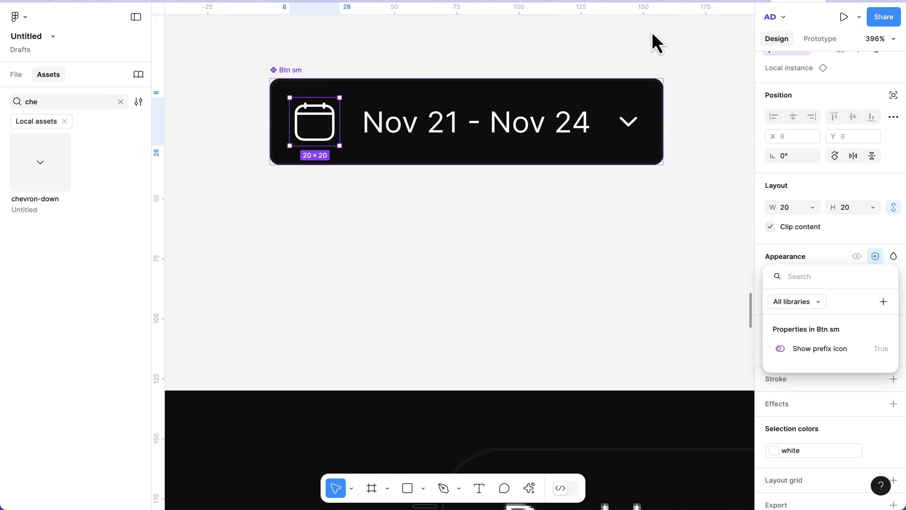
key(Escape)
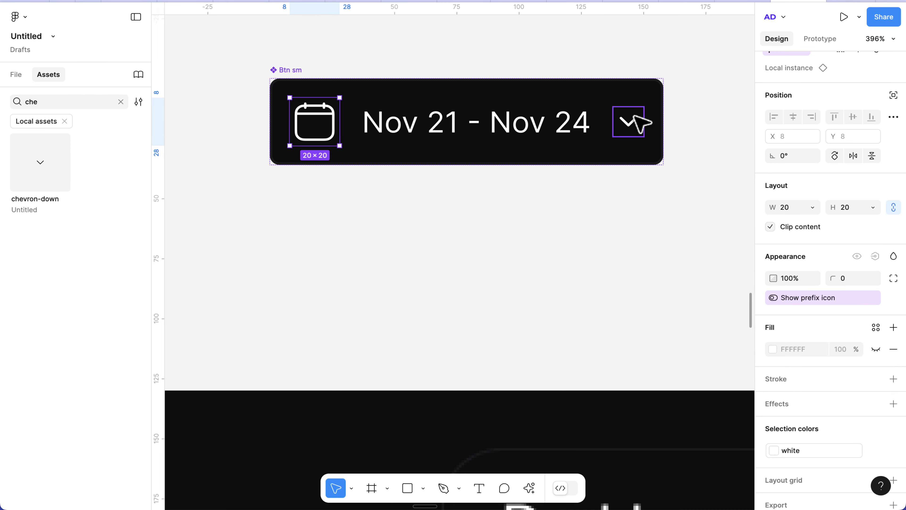
Step: Create a visibility property named "Show Suffix icon" with the value False for the chevron-down icon in the Btn sm component
click(629, 123)
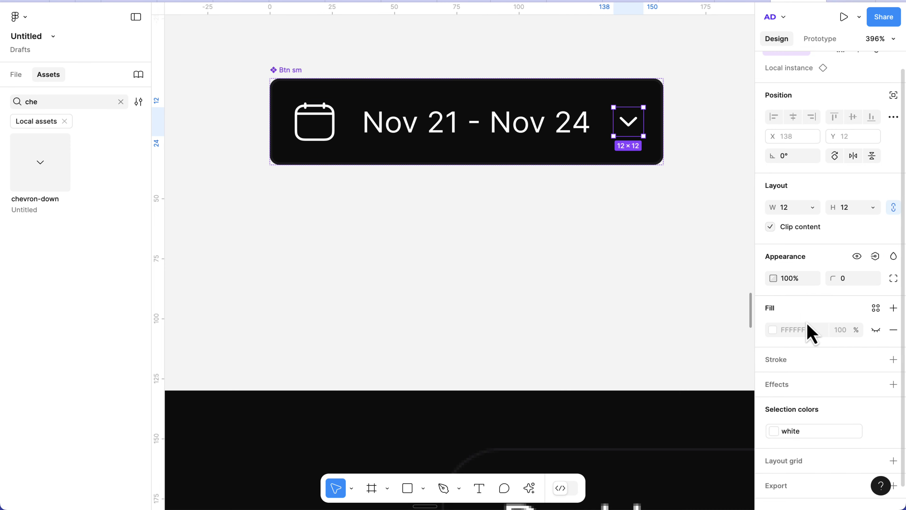
click(876, 256)
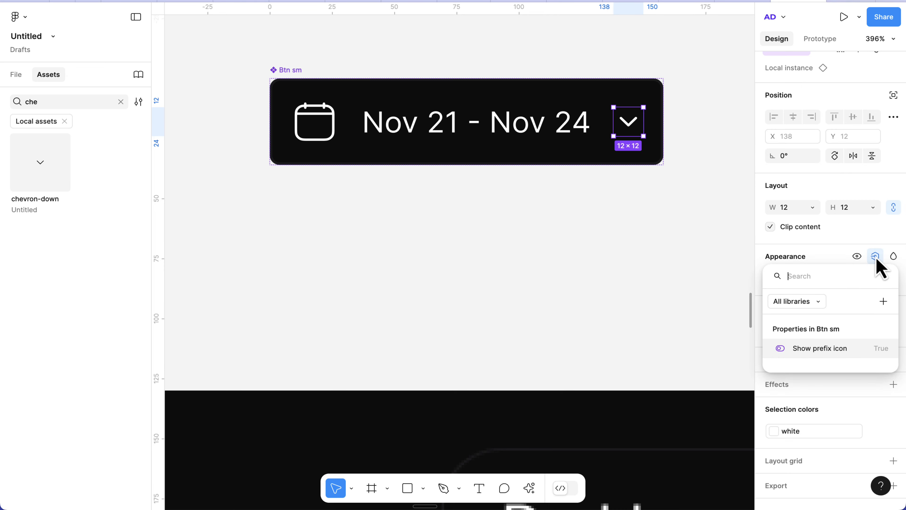
click(883, 301)
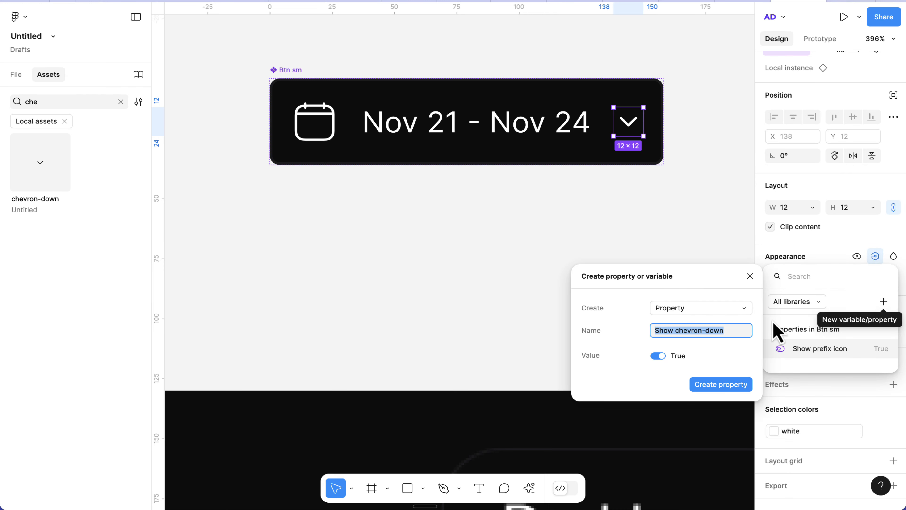
click(724, 329)
key(BackSpace)
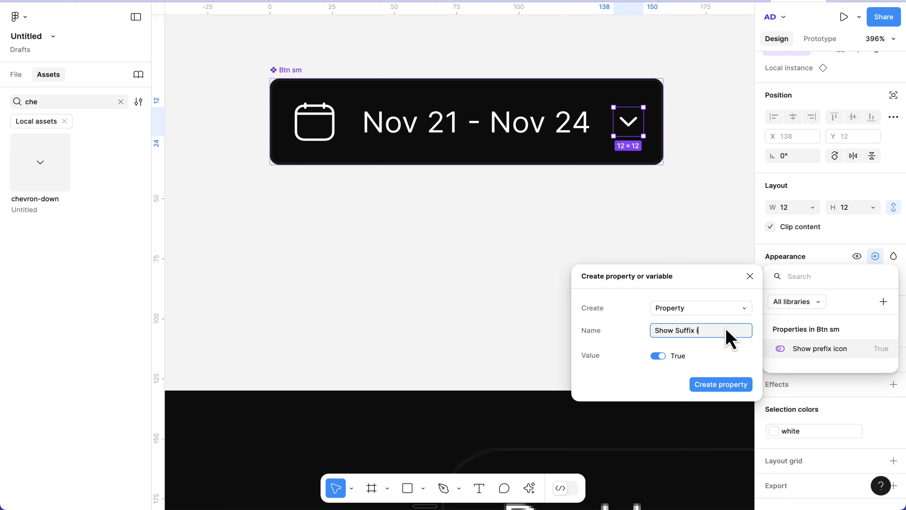
click(658, 356)
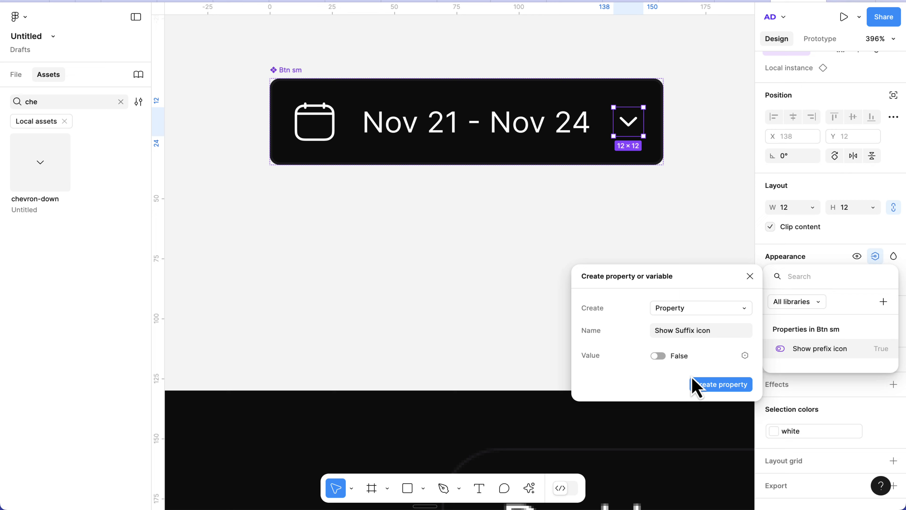
click(710, 389)
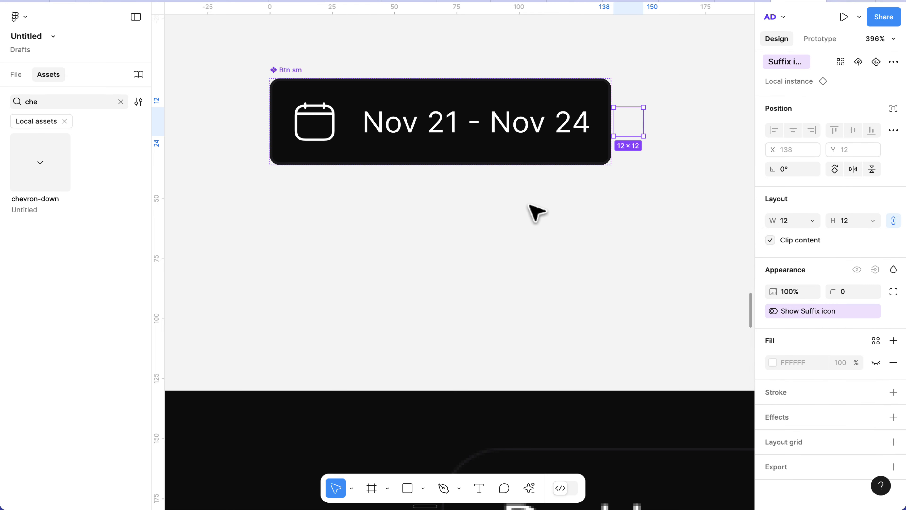
Step: Review the Btn sm component's properties and label, and compare the component with the date filter in the dashboard reference image
click(282, 75)
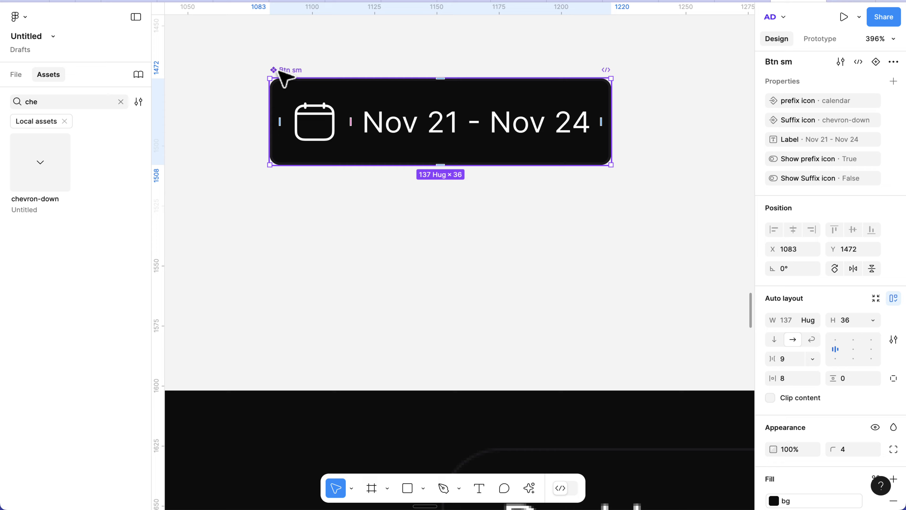
click(414, 132)
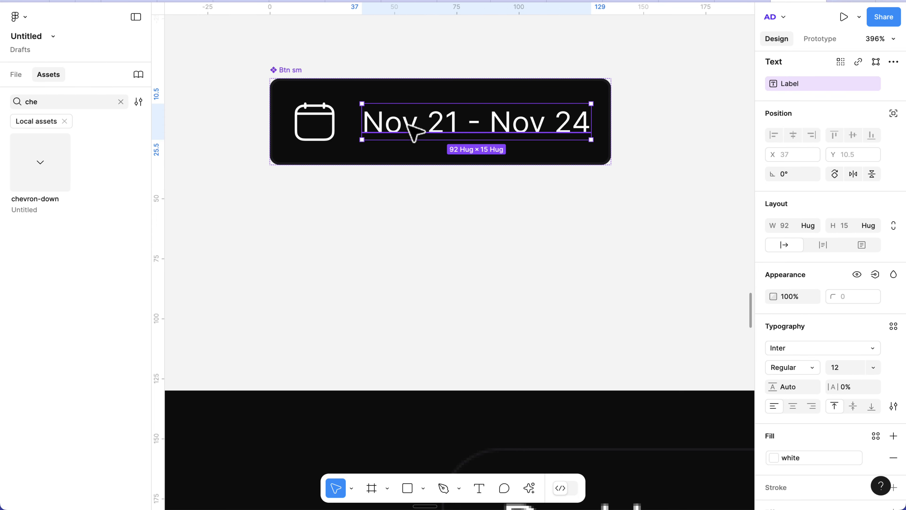
scroll(541, 167, down, 5)
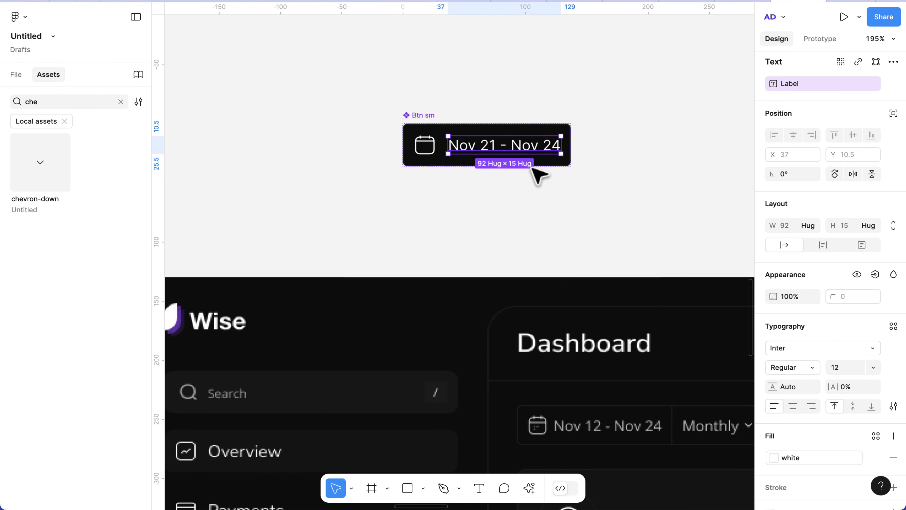
scroll(539, 174, down, 2)
scroll(564, 308, down, 3)
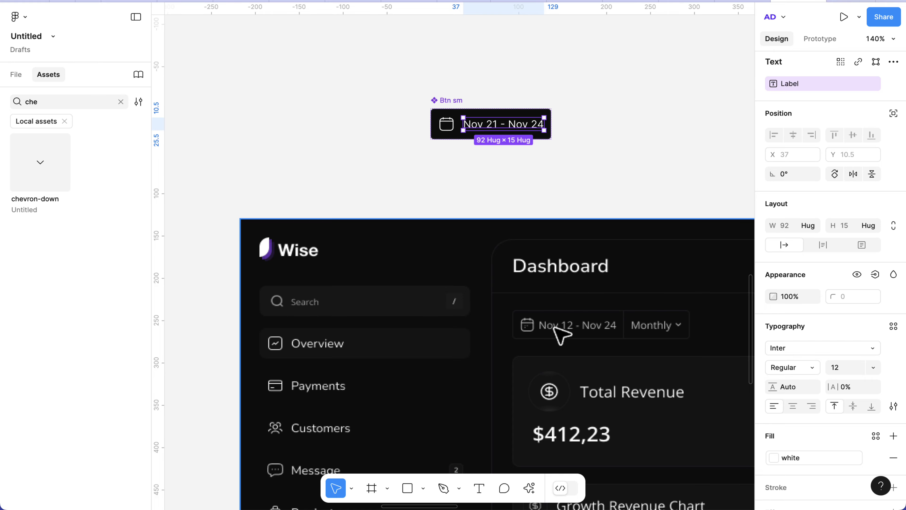
scroll(555, 328, down, 1)
right_click(549, 335)
scroll(549, 335, down, 3)
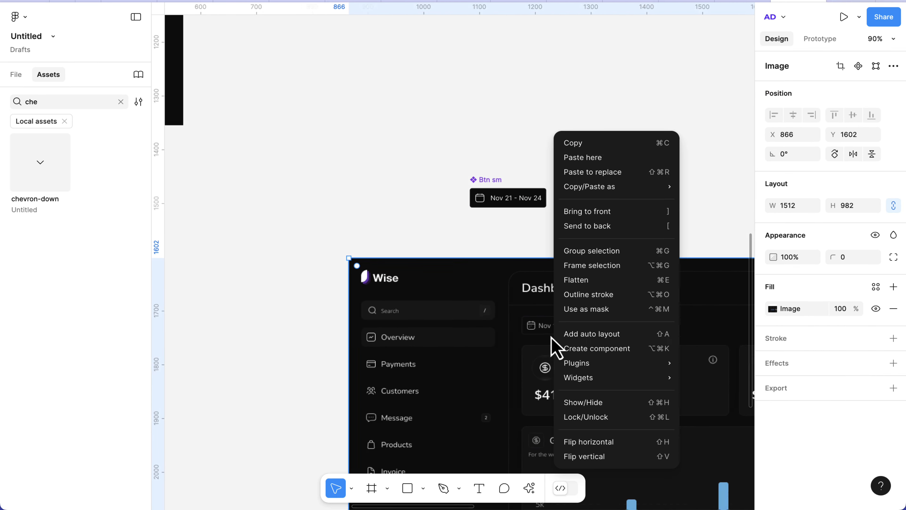
click(466, 229)
scroll(466, 229, right, 2)
scroll(466, 230, down, 1)
scroll(467, 232, right, 5)
scroll(467, 232, down, 2)
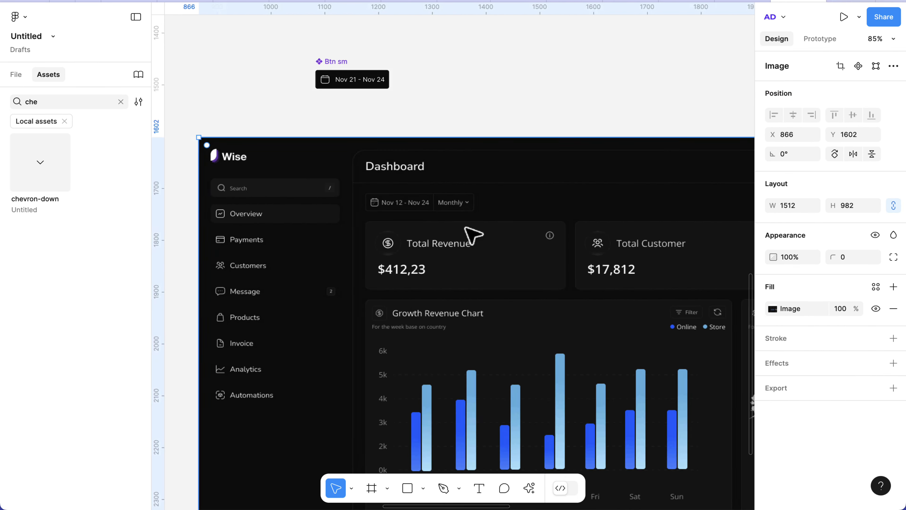
Step: Search the local assets for "btn" and place a Btn sm instance below the Dashboard header in Frame 5
scroll(471, 235, down, 3)
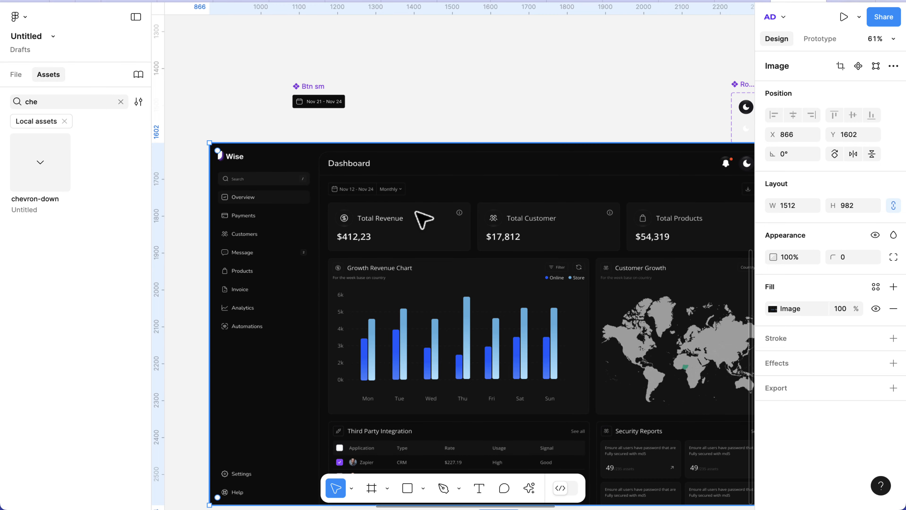
scroll(421, 219, down, 1)
scroll(419, 220, down, 3)
scroll(422, 218, right, 2)
scroll(421, 218, down, 1)
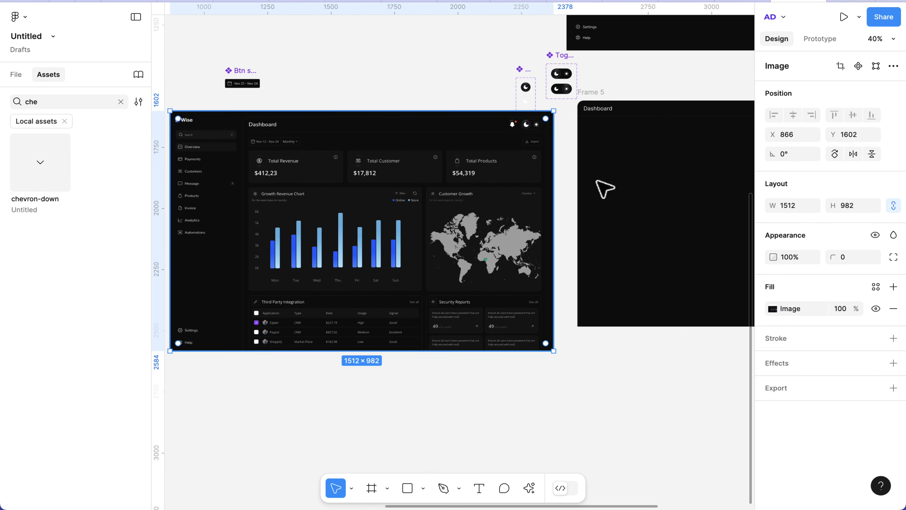
scroll(623, 142, up, 5)
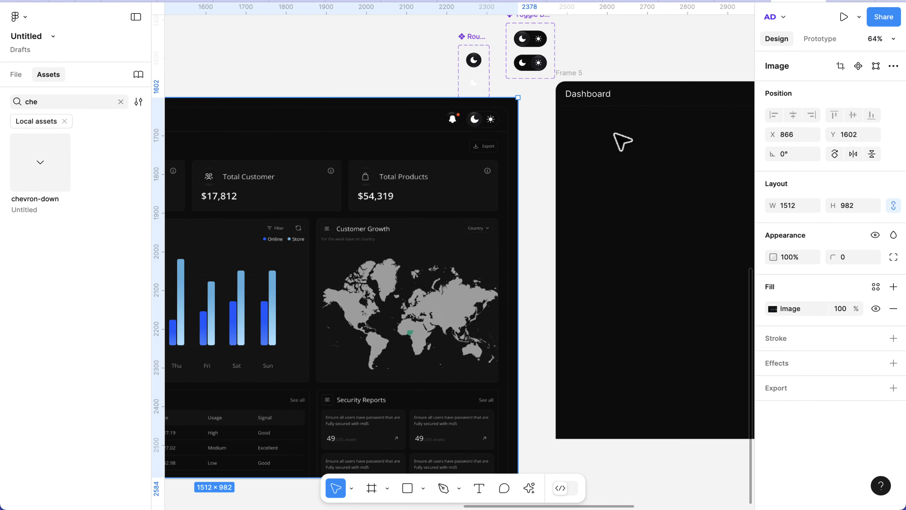
double_click(41, 102)
key(BackSpace)
text(btn)
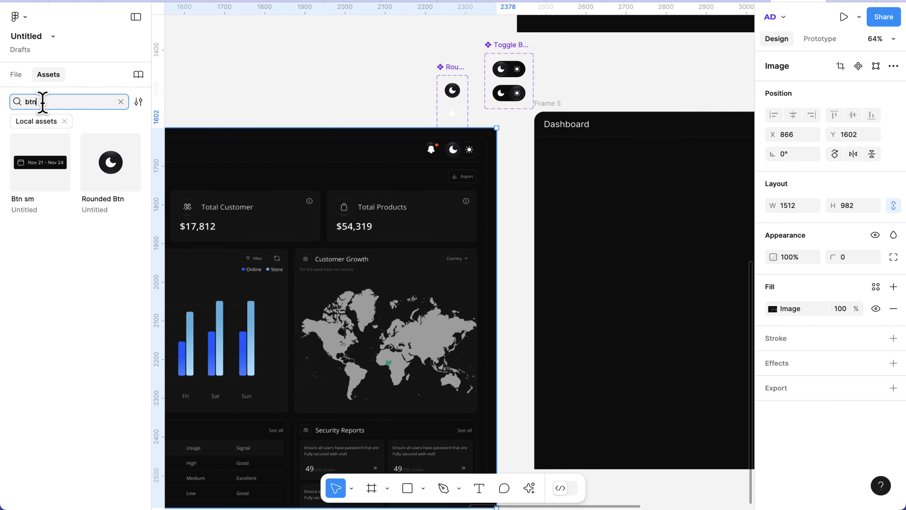
drag(55, 161, 563, 164)
scroll(563, 164, up, 5)
scroll(564, 165, up, 10)
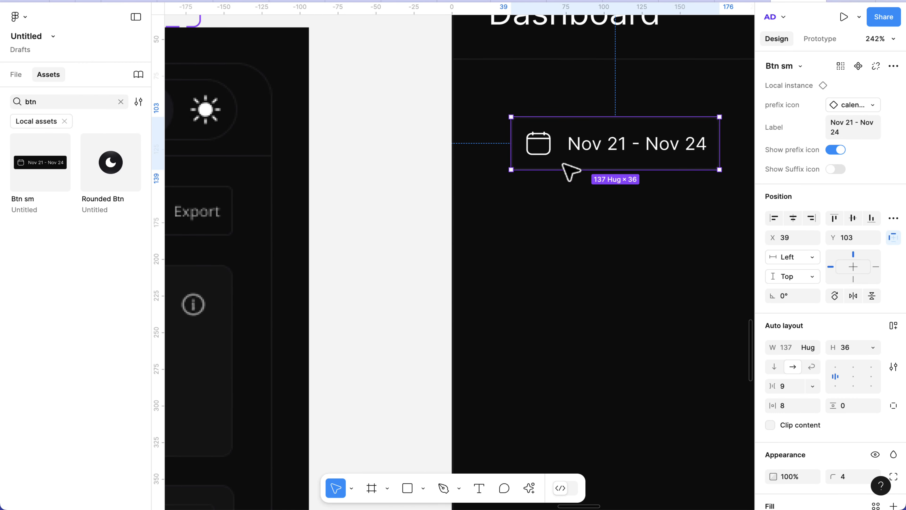
Step: Position the Btn sm instance in Frame 5 at X 22, Y 86, under the header divider
scroll(514, 175, down, 1)
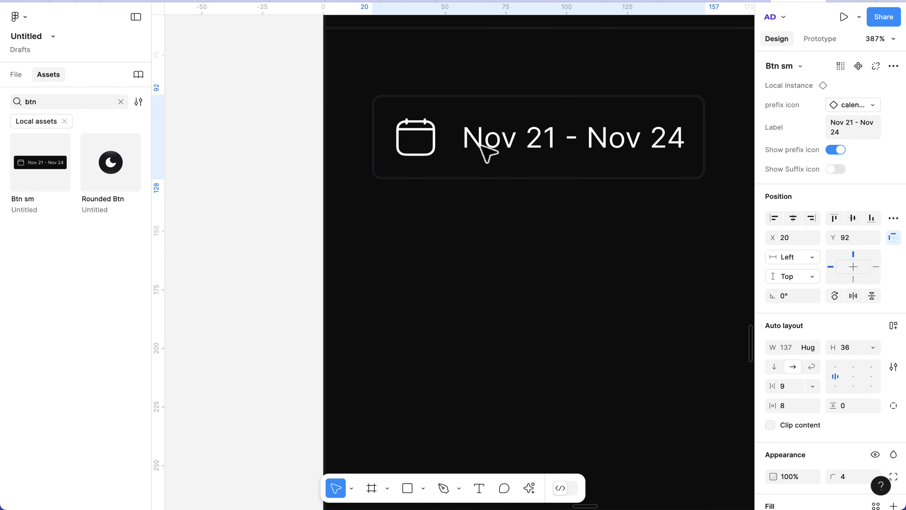
scroll(493, 148, down, 3)
scroll(493, 148, up, 2)
scroll(492, 148, right, 2)
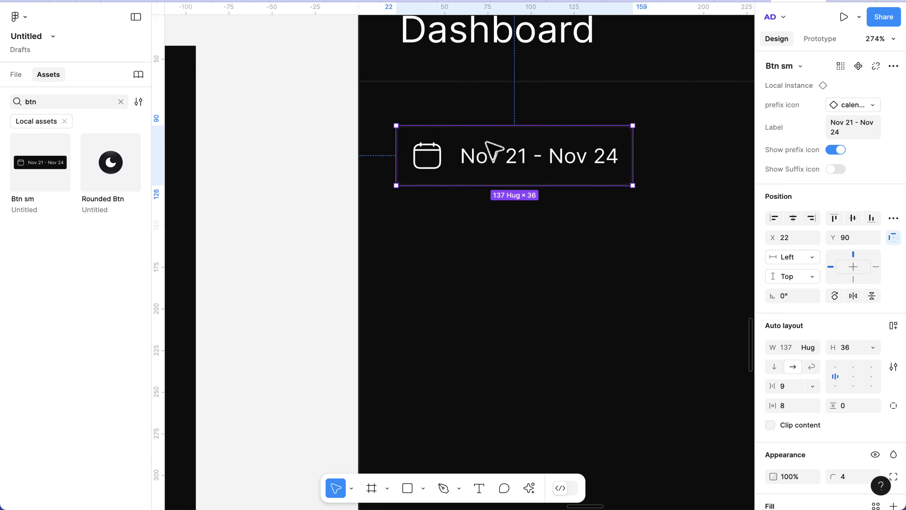
drag(485, 166, 485, 159)
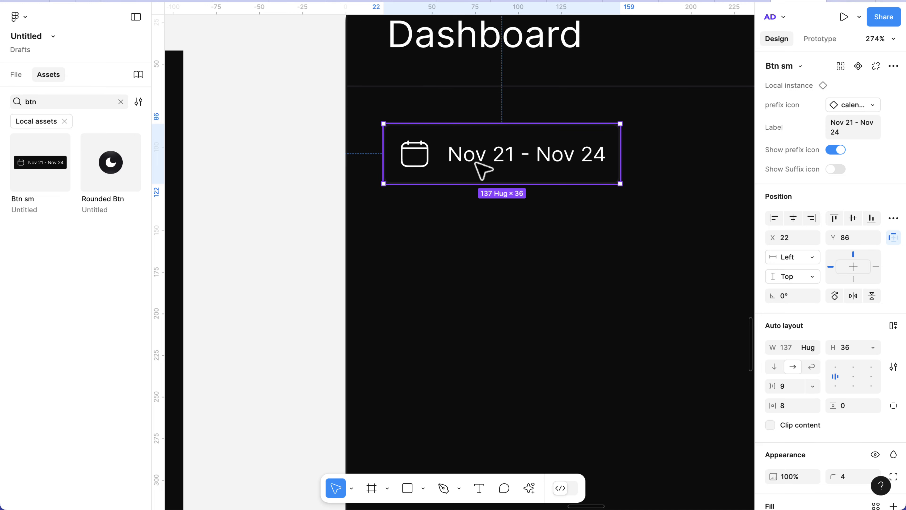
Step: Detach the white color variable from the main Btn sm component's icon and text and set their color to BABABA
scroll(477, 163, down, 3)
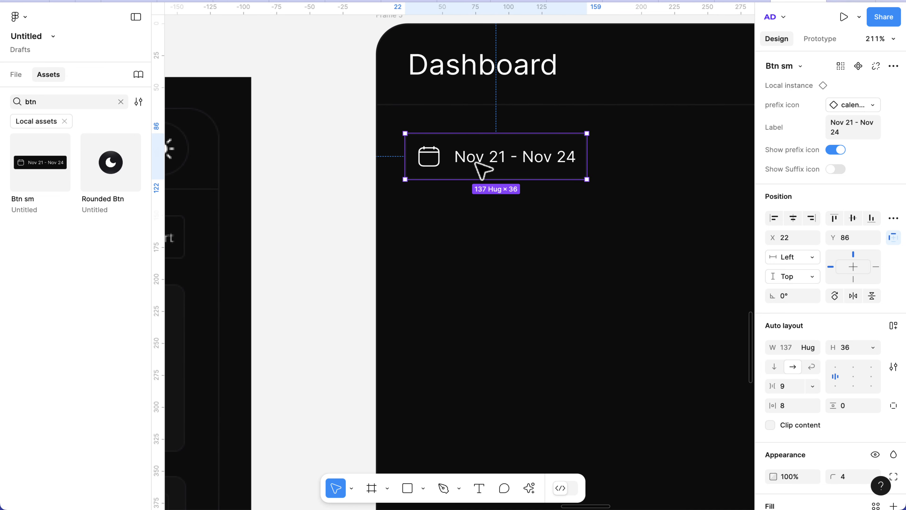
scroll(482, 170, down, 10)
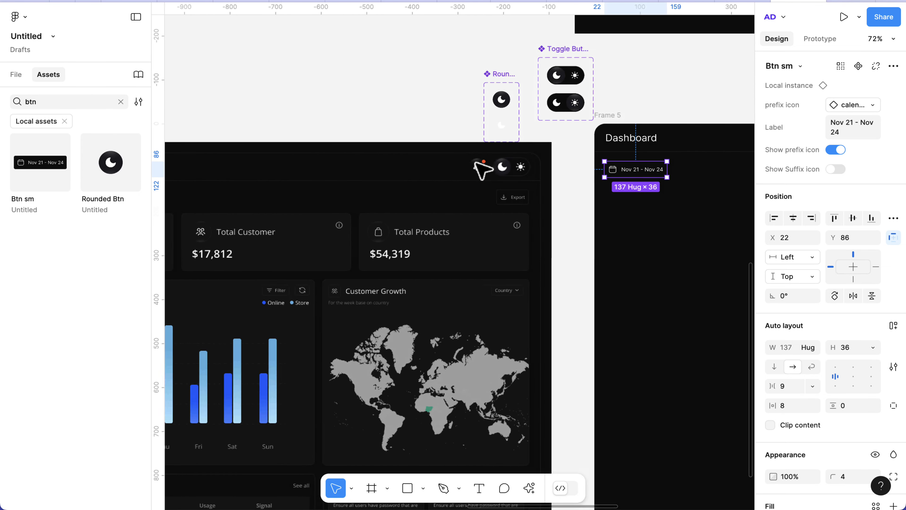
scroll(422, 107, left, 2)
scroll(423, 106, down, 3)
scroll(424, 106, left, 6)
scroll(424, 107, up, 2)
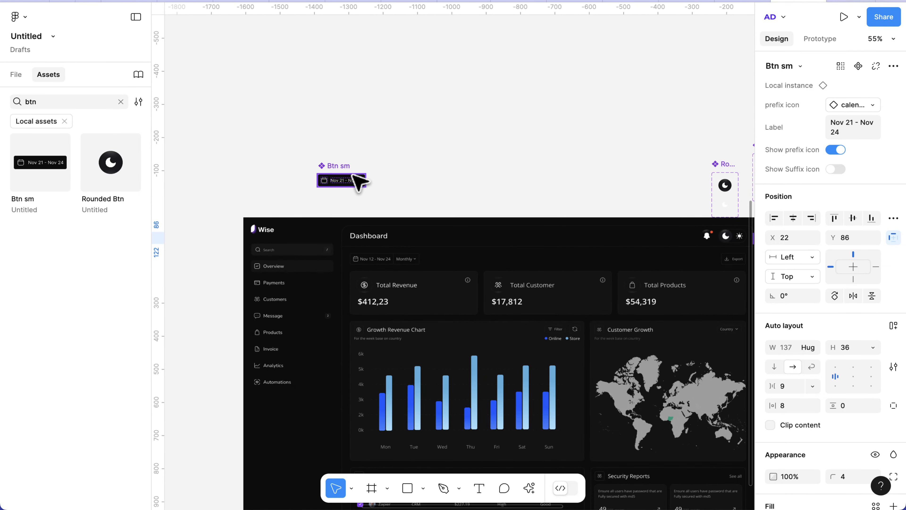
scroll(323, 184, up, 10)
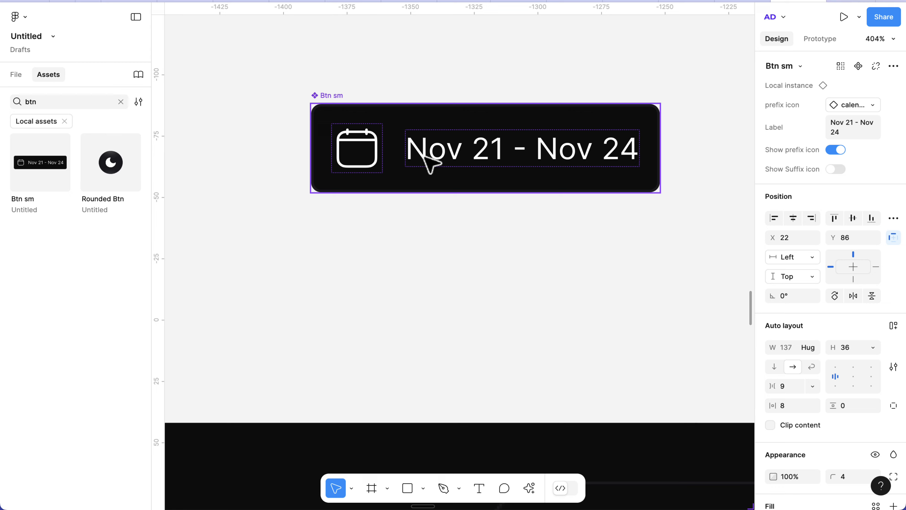
double_click(430, 165)
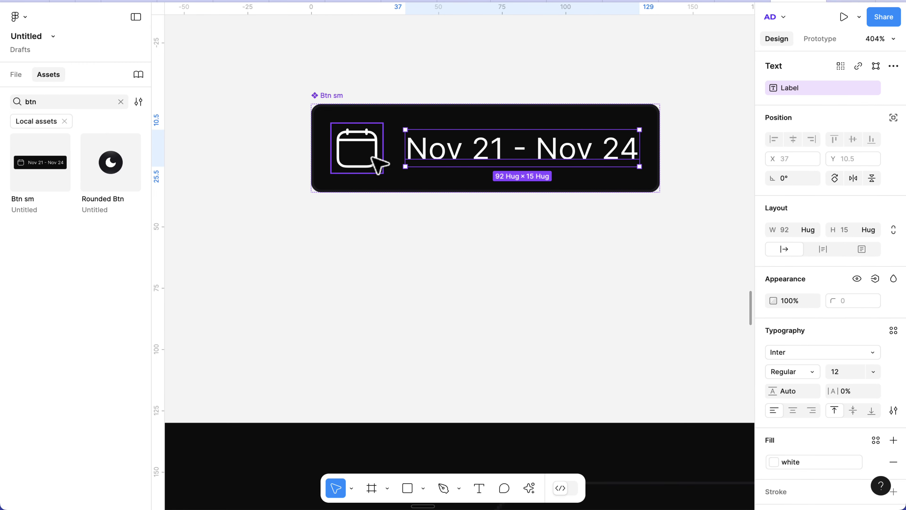
click(394, 117)
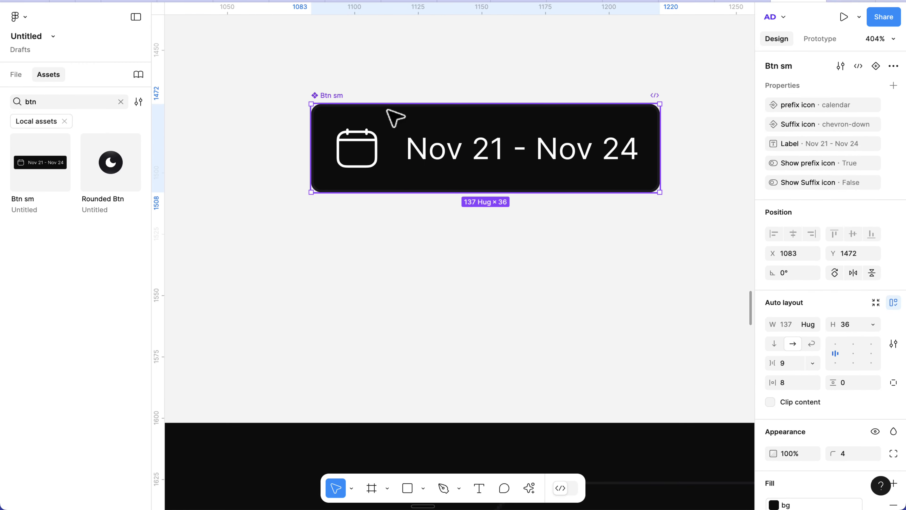
scroll(817, 403, down, 5)
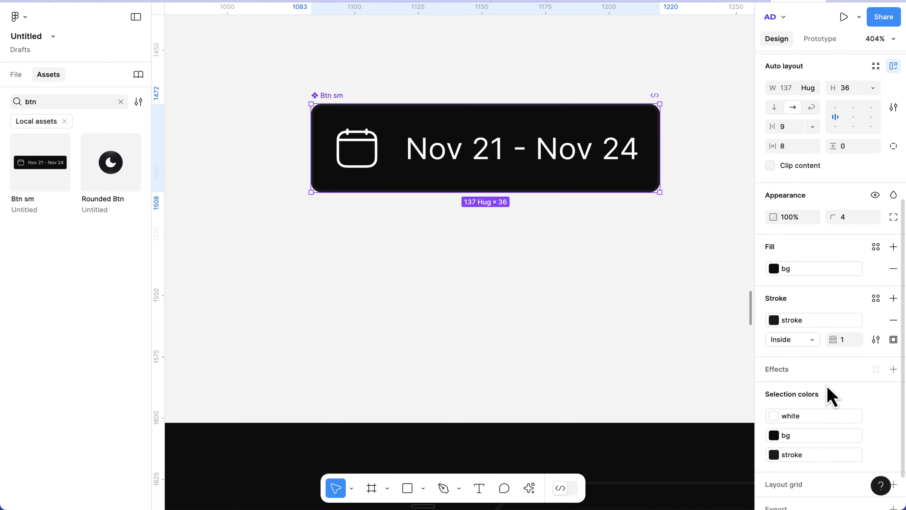
click(876, 416)
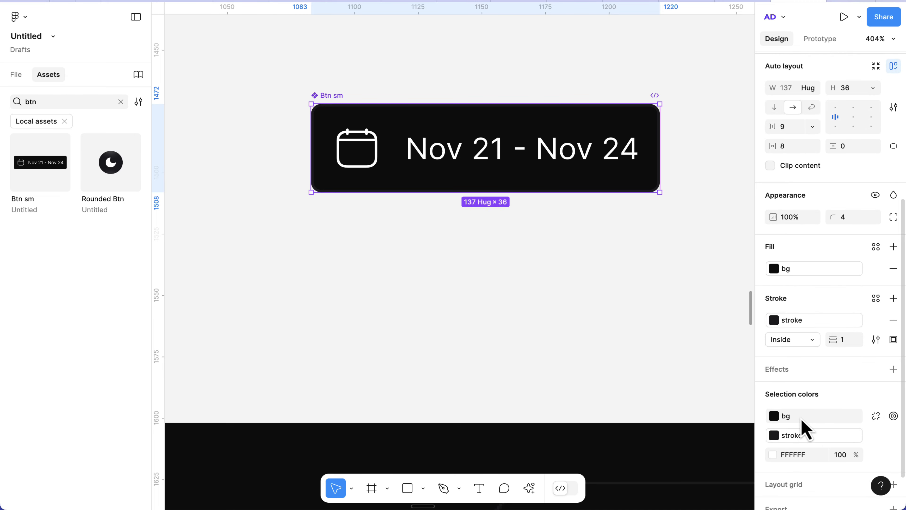
click(808, 456)
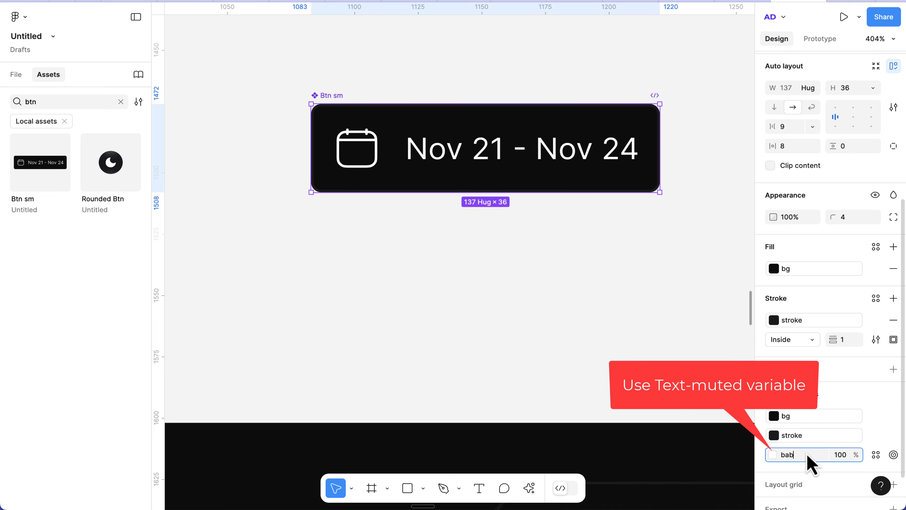
key(Return)
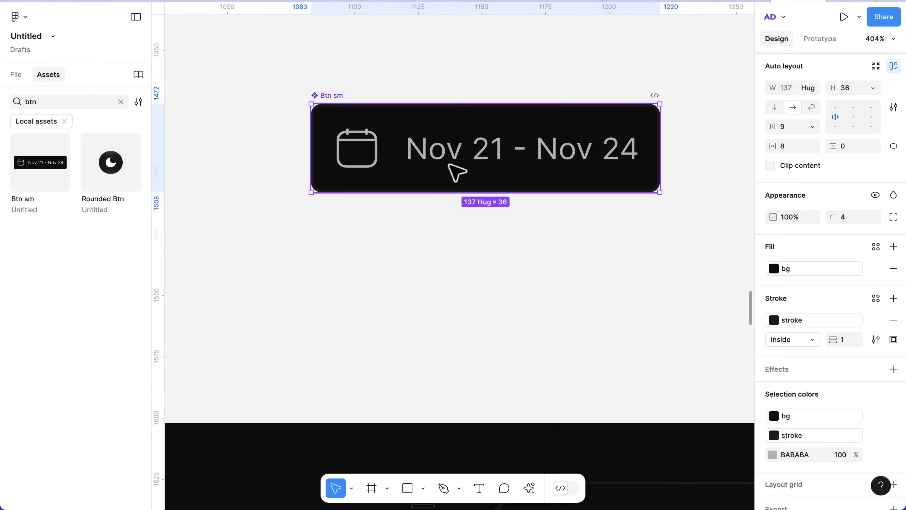
Step: Check the icon and text color of the Btn sm instance in Frame 5 and compare it with the reference dashboard
scroll(457, 172, down, 5)
scroll(457, 172, down, 5)
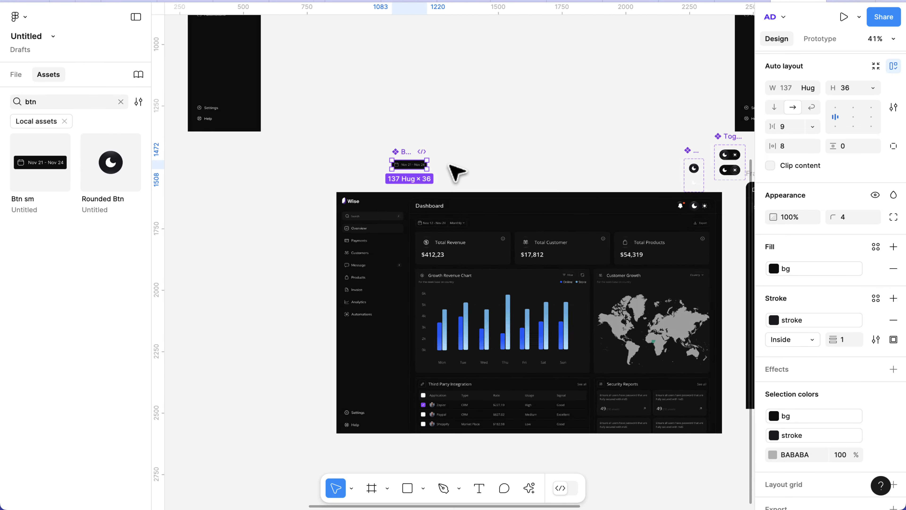
scroll(460, 172, right, 5)
scroll(513, 194, up, 5)
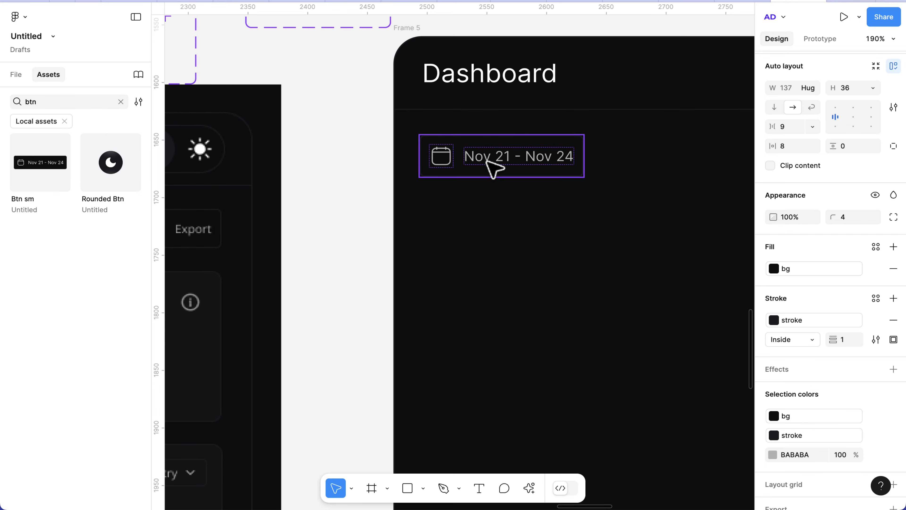
scroll(492, 168, up, 3)
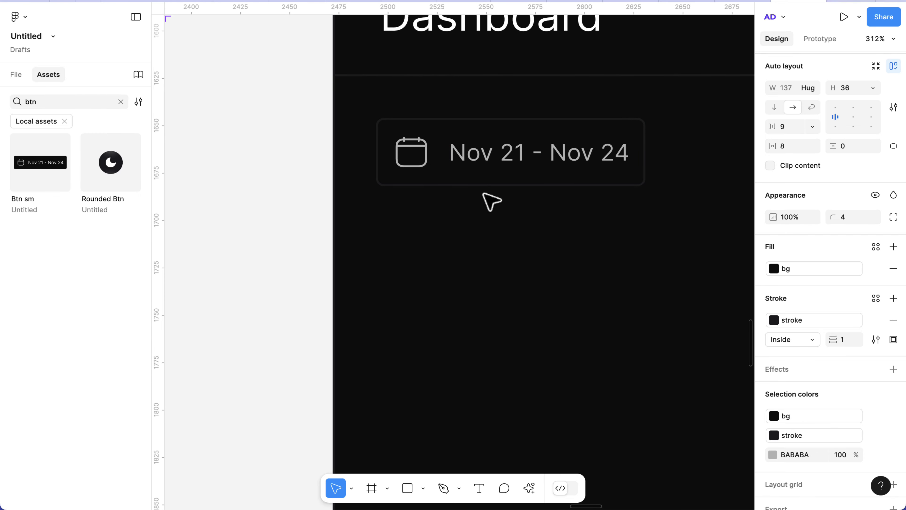
scroll(484, 194, down, 3)
click(493, 194)
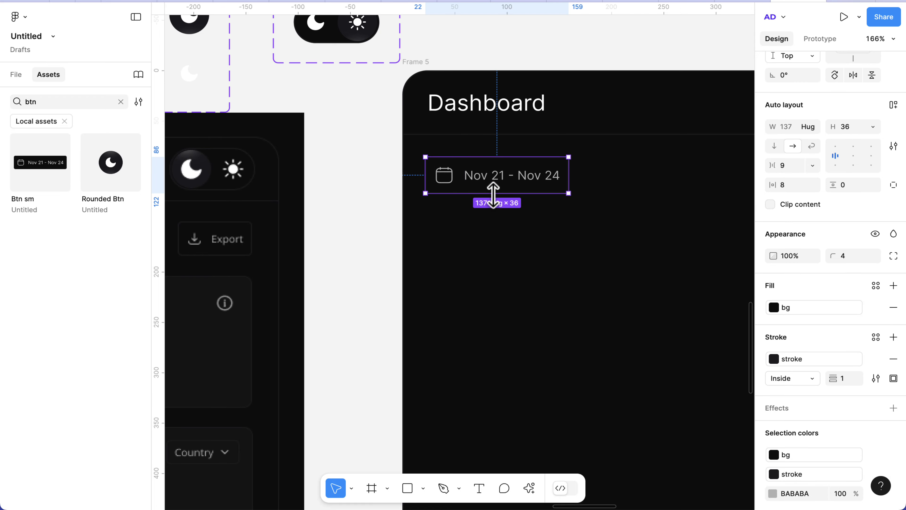
scroll(493, 195, down, 5)
scroll(495, 202, left, 5)
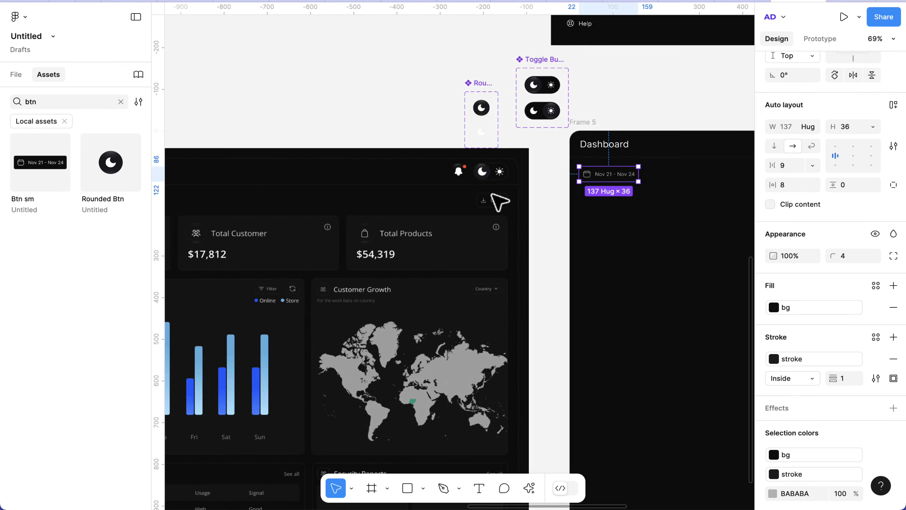
Step: Duplicate the Btn sm instance in Frame 5 and place the copy beside it at X 166, Y 86
scroll(262, 219, left, 5)
scroll(378, 209, right, 10)
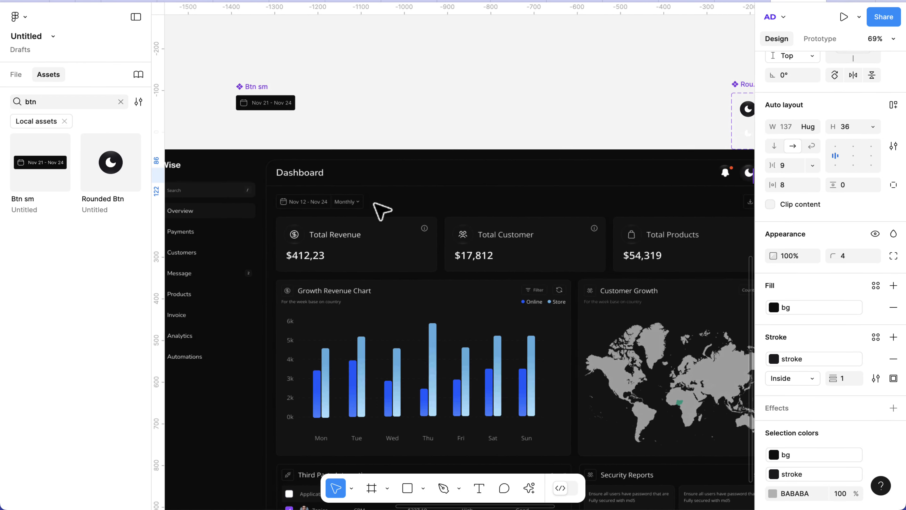
scroll(381, 186, up, 10)
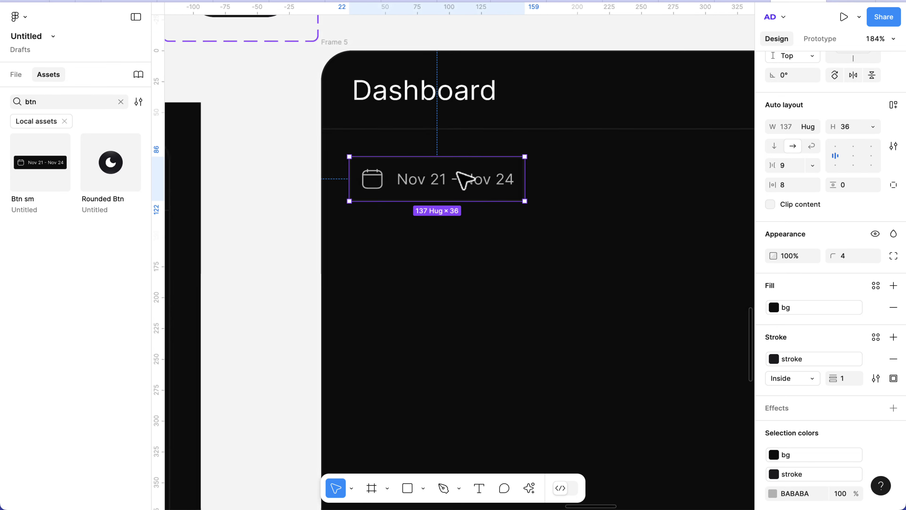
drag(460, 187, 677, 187)
scroll(675, 186, right, 5)
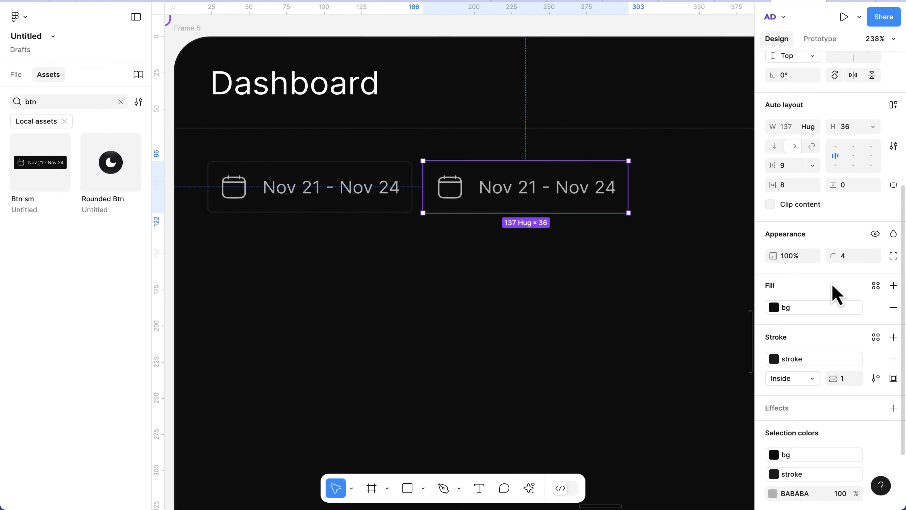
Step: Set the label of the duplicated Btn sm instance to "Monthly"
scroll(799, 127, up, 5)
click(875, 136)
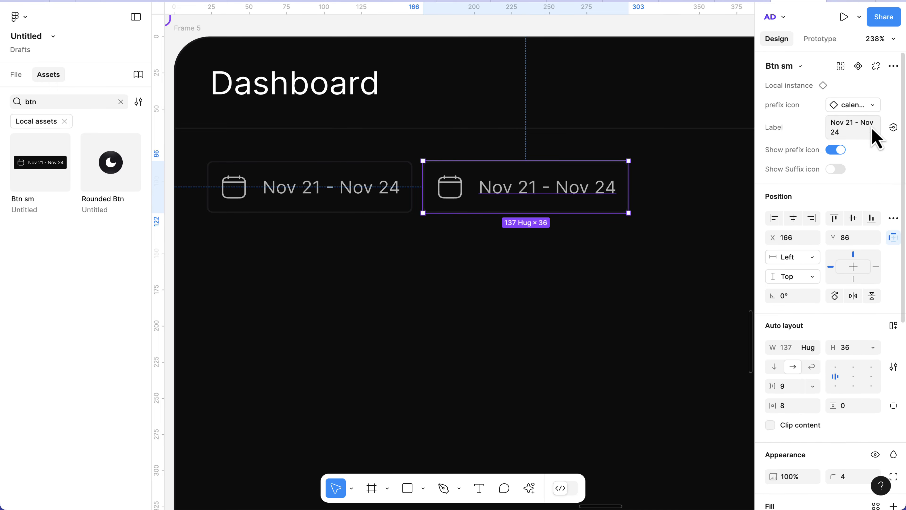
key(ctrl+a)
text(Mo)
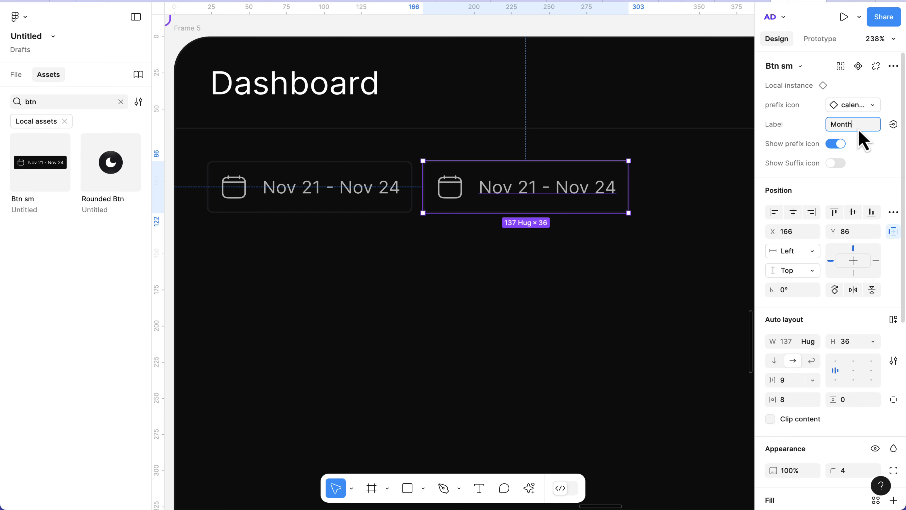
key(Return)
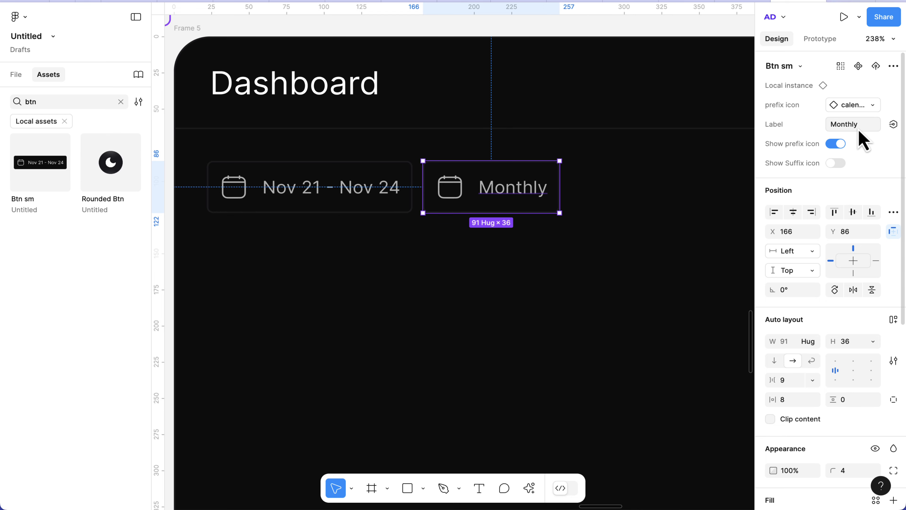
Step: Show the suffix icon and hide the prefix icon on the Monthly button instance
click(836, 163)
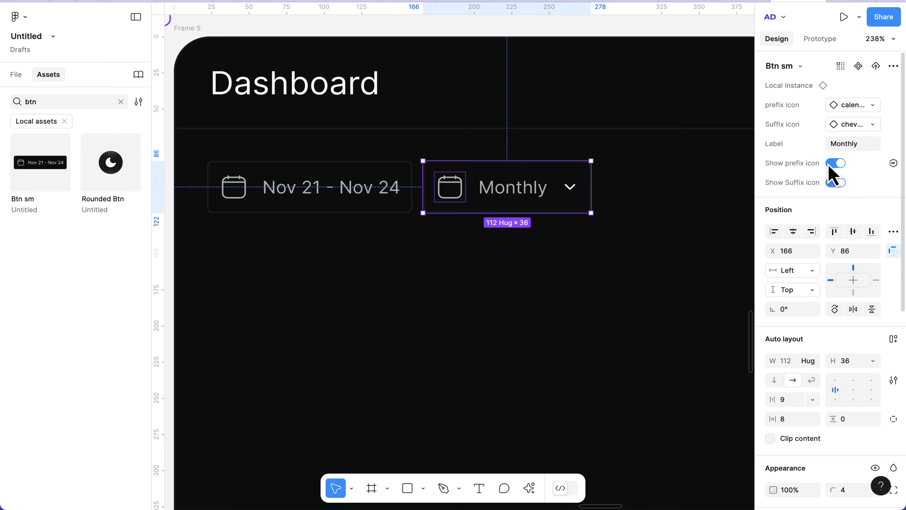
click(832, 167)
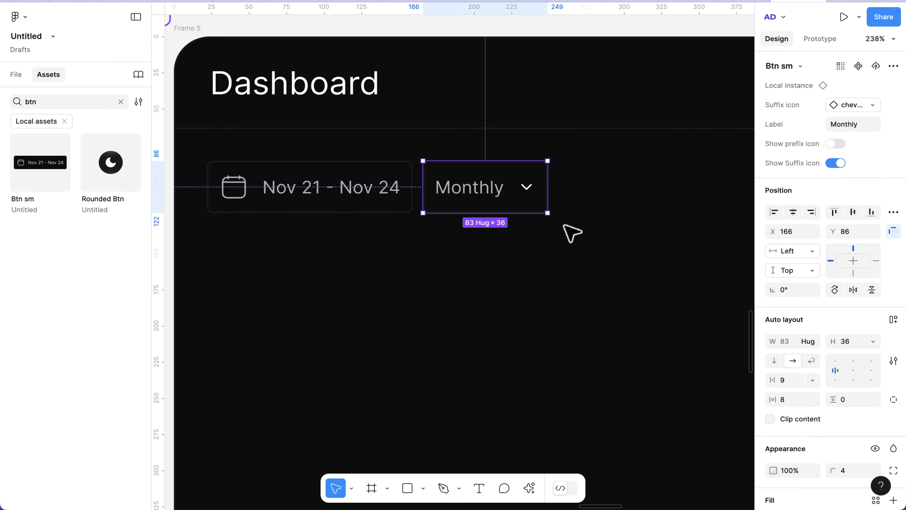
click(573, 234)
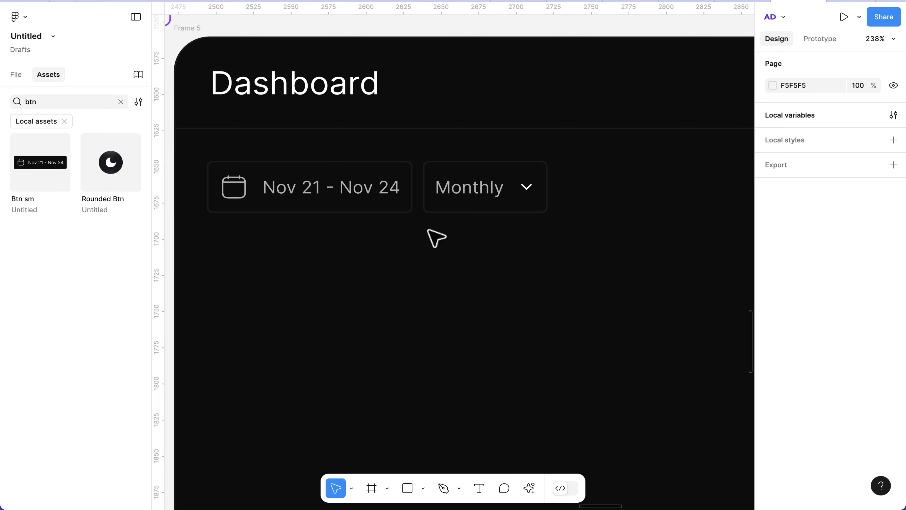
Step: Add a second variant to the main Btn sm component above the reference dashboard
scroll(436, 239, down, 10)
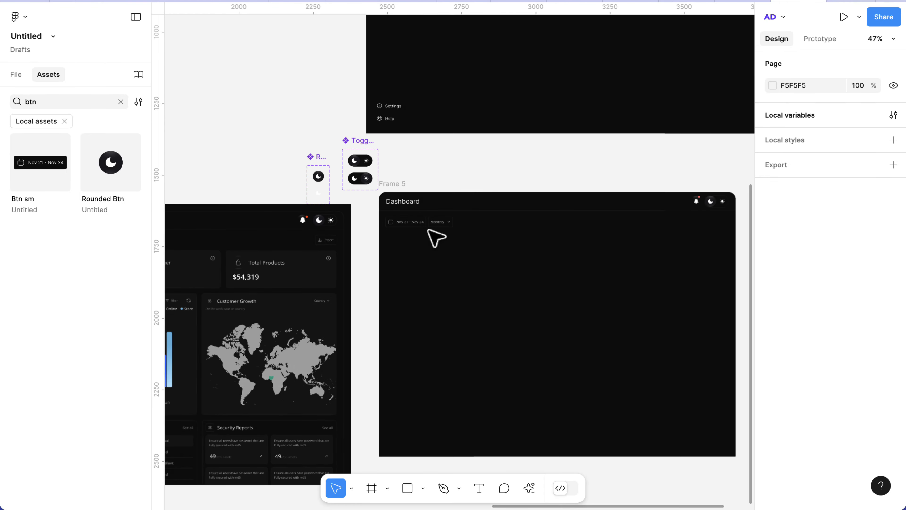
scroll(436, 238, left, 3)
scroll(303, 162, up, 8)
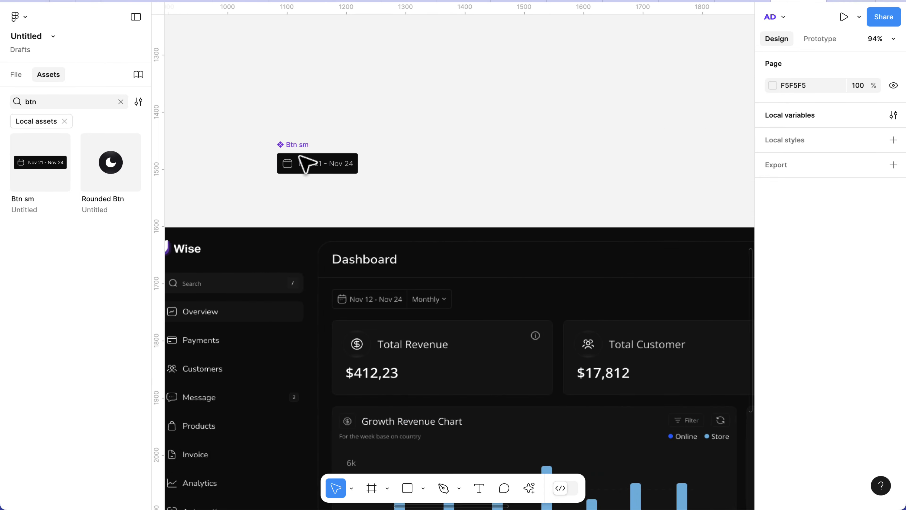
scroll(299, 156, up, 3)
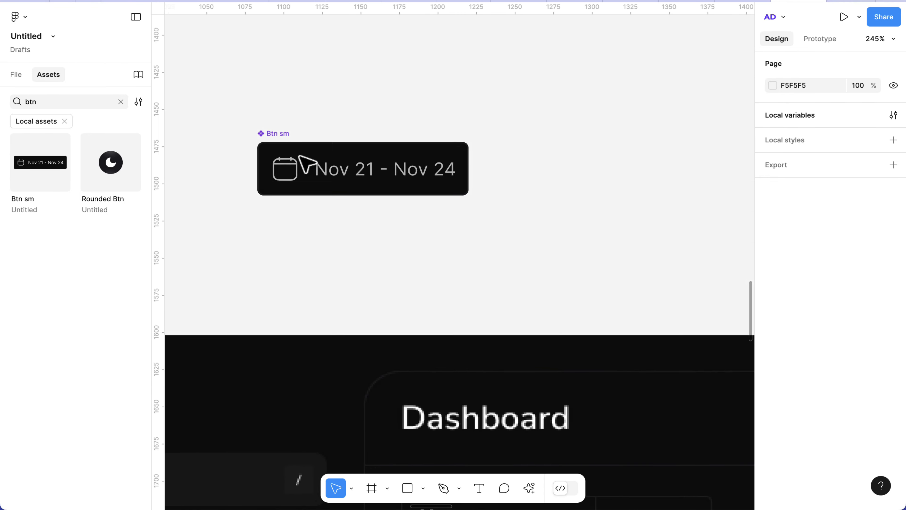
click(282, 141)
scroll(278, 137, up, 2)
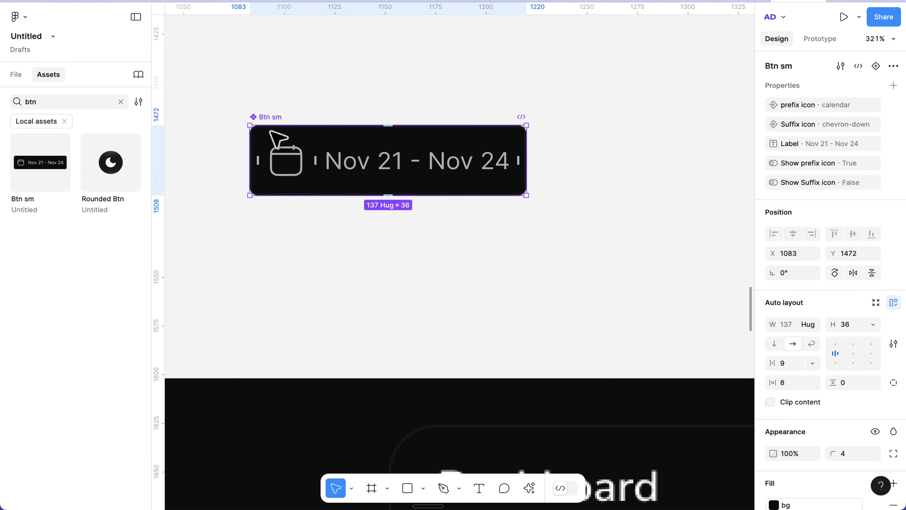
click(876, 67)
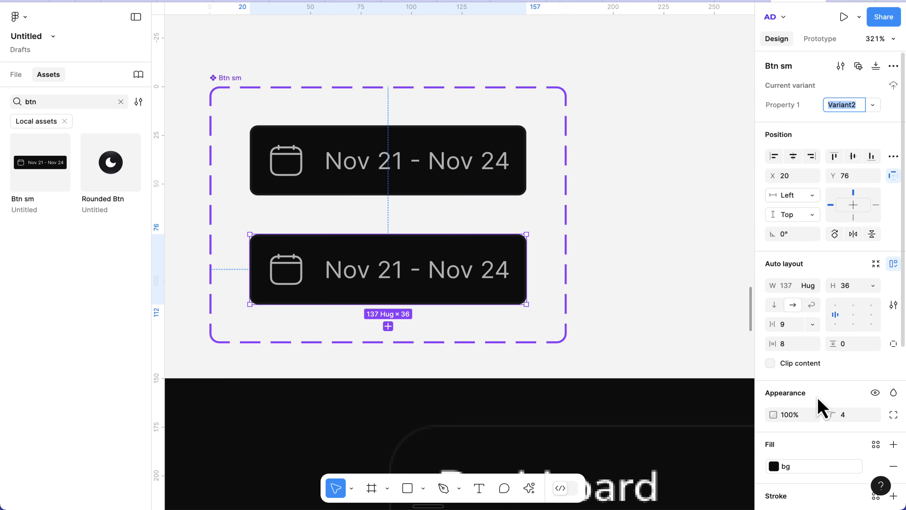
Step: Set the new Btn sm variant's corner radius to 0 and remove its stroke
scroll(819, 407, down, 5)
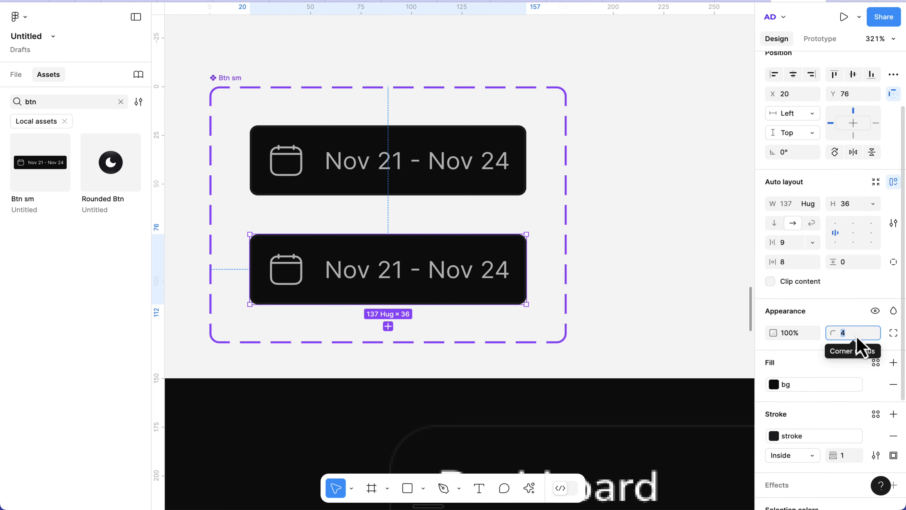
text(0)
key(Return)
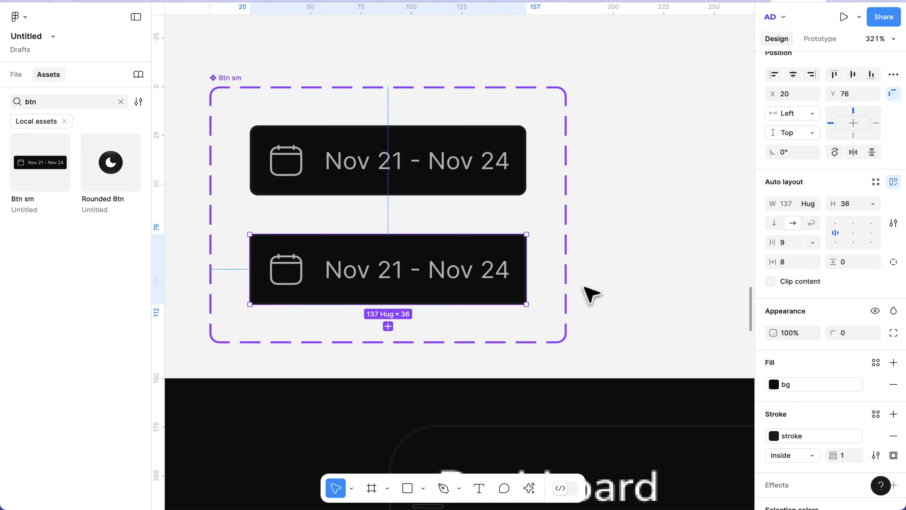
scroll(489, 285, up, 3)
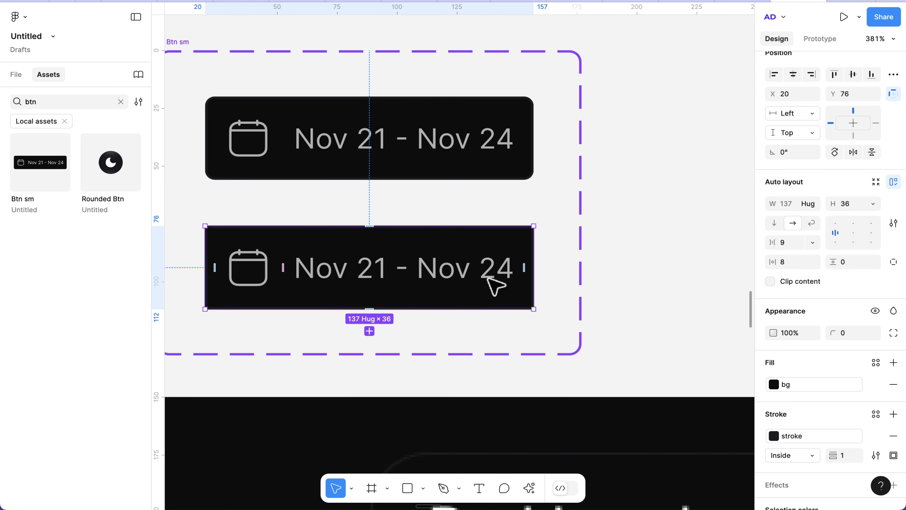
scroll(810, 384, down, 5)
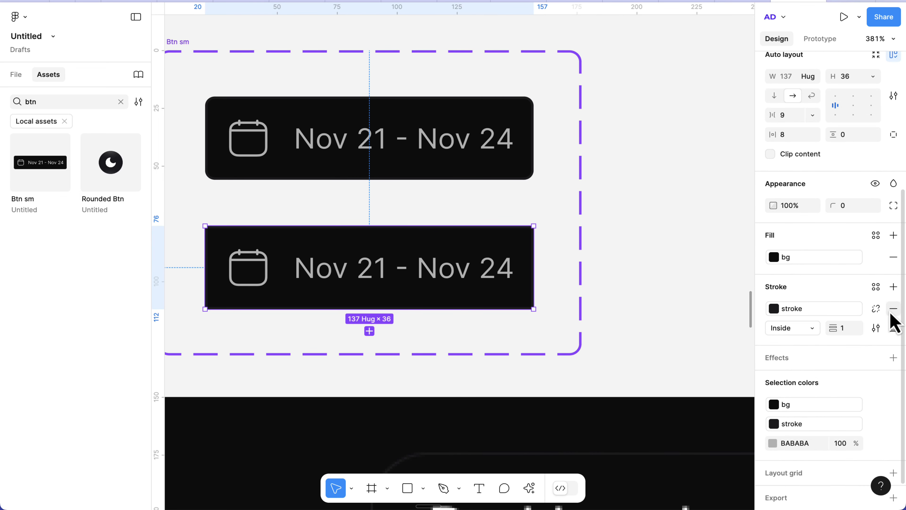
click(894, 309)
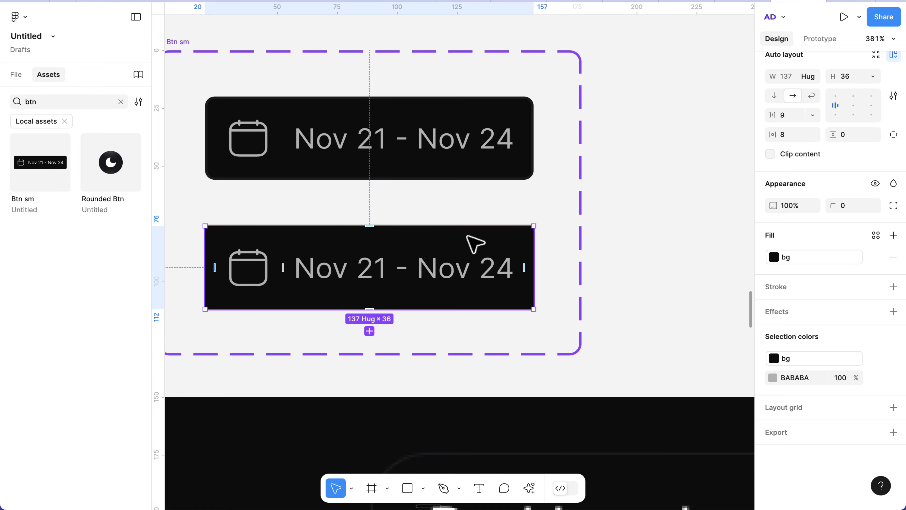
Step: Name the new Btn sm variant's Property 1 value "No stroke"
scroll(475, 244, down, 5)
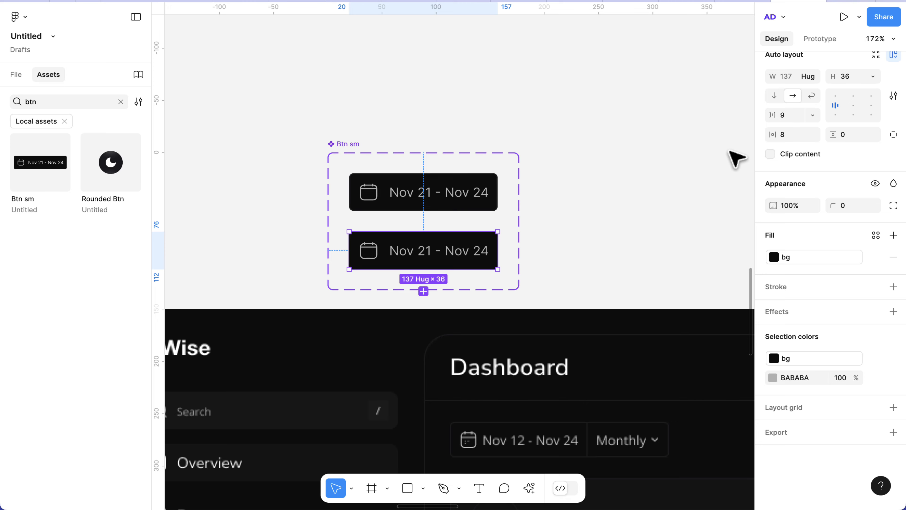
scroll(819, 127, up, 5)
click(847, 108)
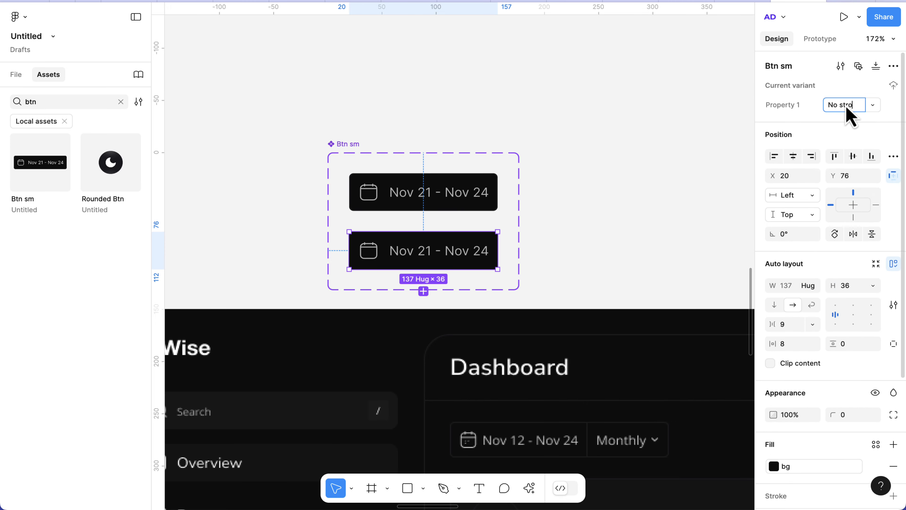
key(Return)
Step: Switch both the date range and Monthly button instances in Frame 5 to the No stroke variant
scroll(603, 156, down, 10)
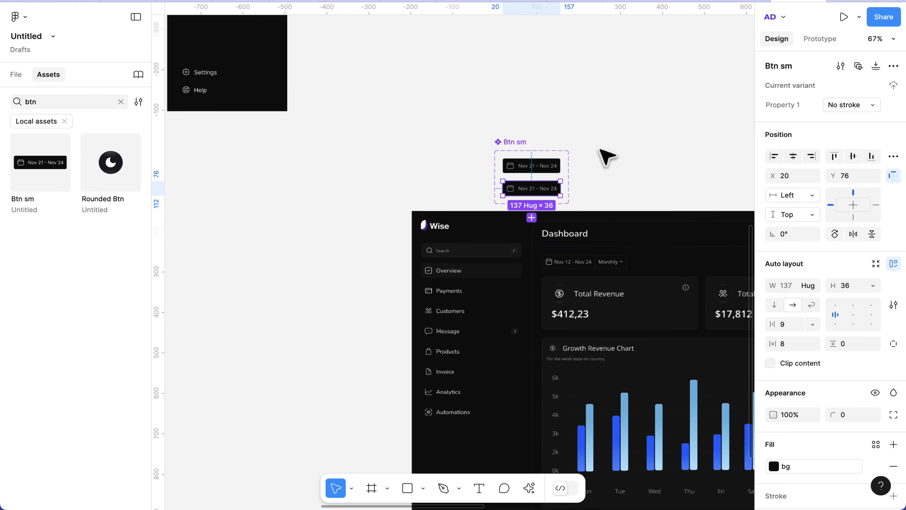
scroll(605, 156, right, 10)
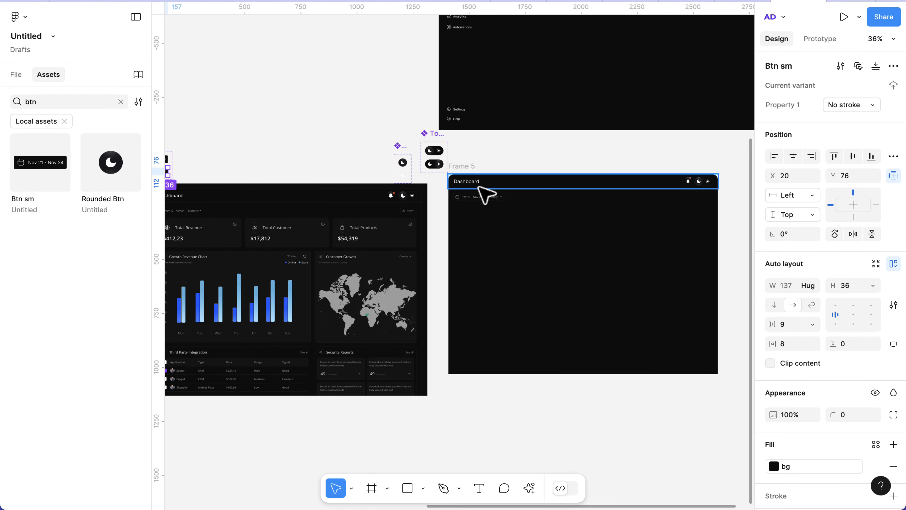
scroll(486, 192, up, 5)
scroll(439, 236, up, 5)
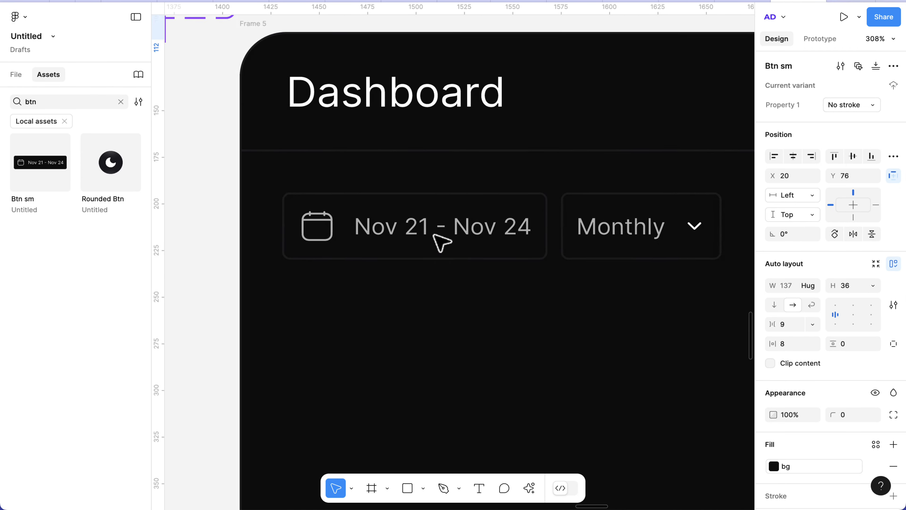
click(445, 223)
shift+click(583, 196)
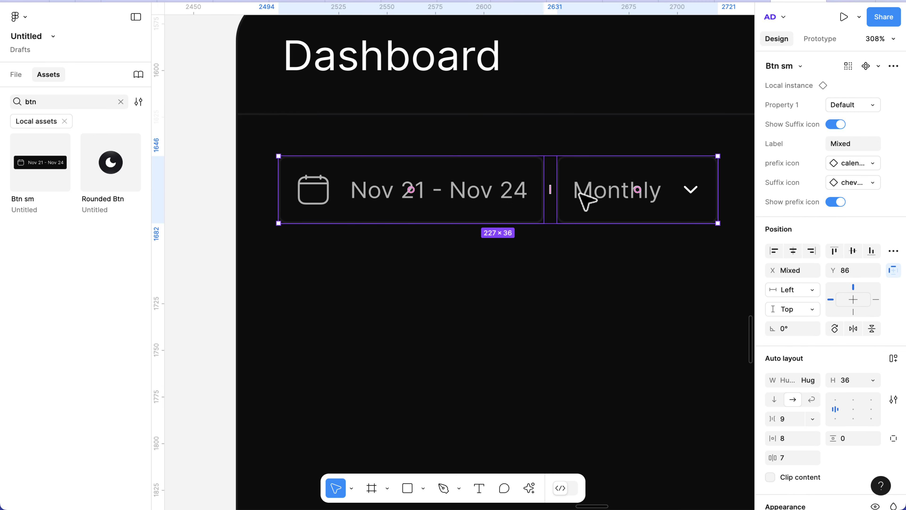
click(866, 107)
click(844, 122)
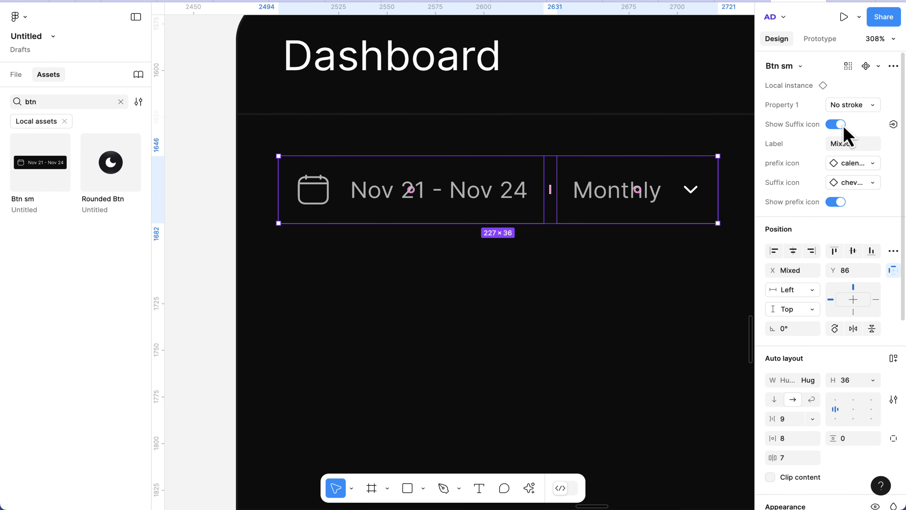
click(672, 295)
Step: Wrap the date range and Monthly instances in a horizontal auto layout frame with a gap of 0
click(479, 220)
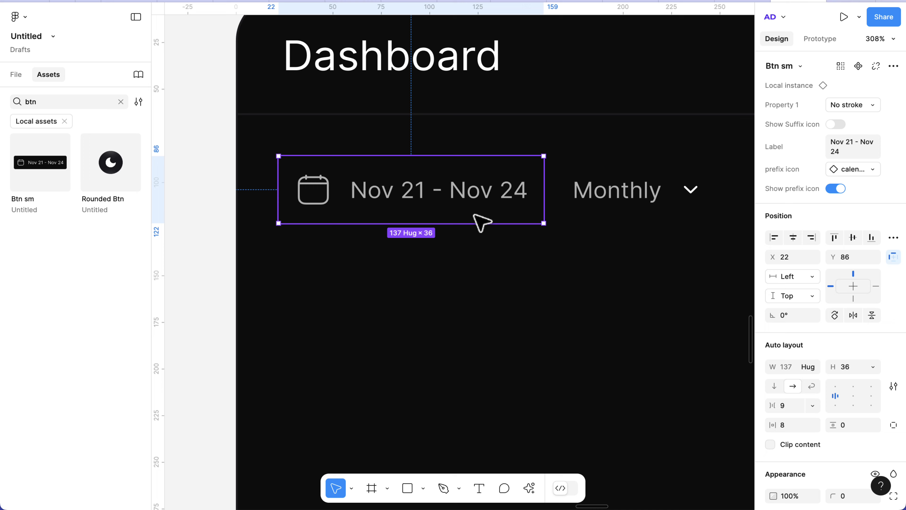
shift+click(591, 199)
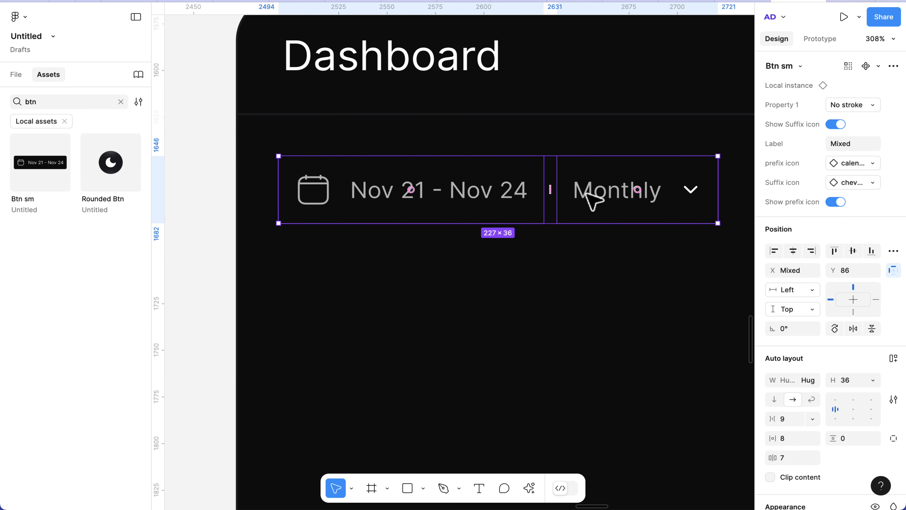
key(shift+a)
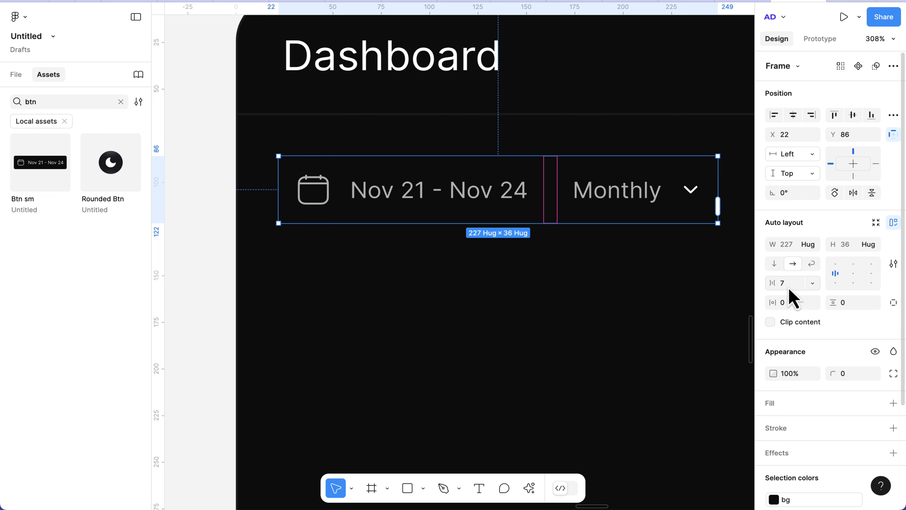
key(Return)
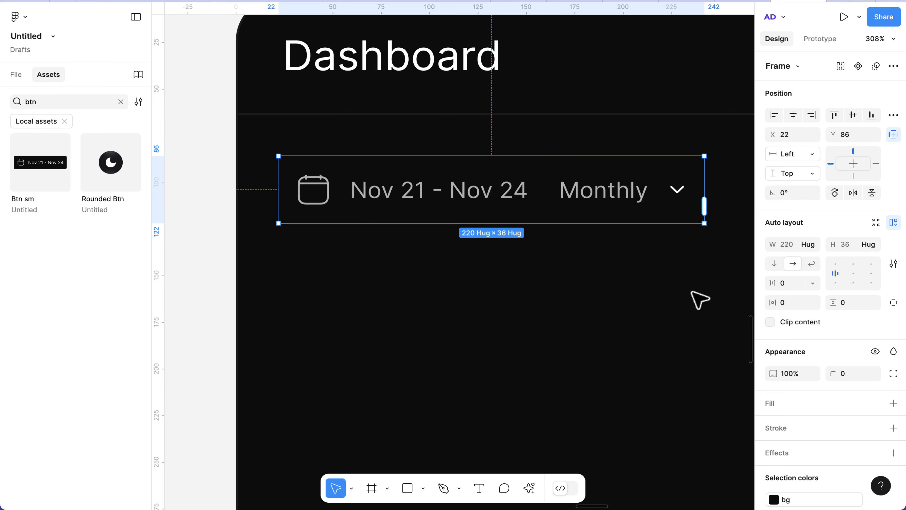
Step: Add an inside stroke of weight 1 to the auto layout frame around both buttons, using the stroke color variable
scroll(805, 405, down, 3)
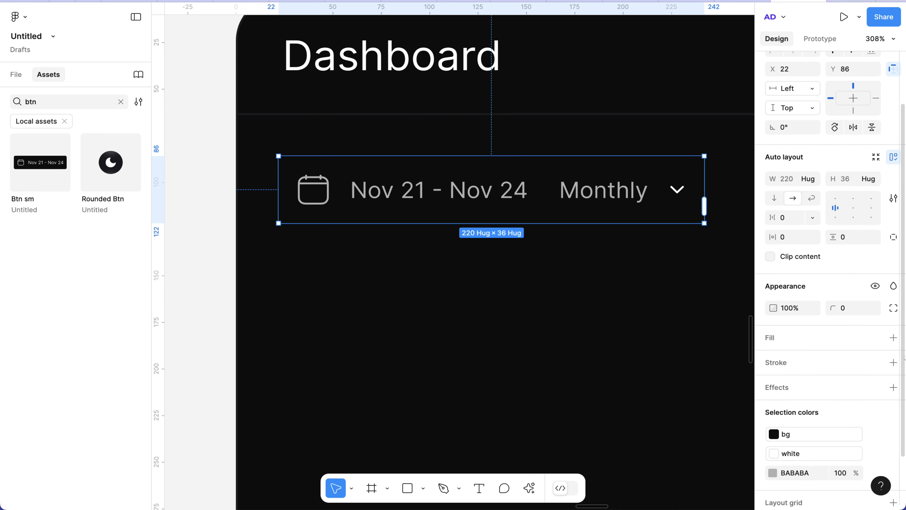
click(895, 364)
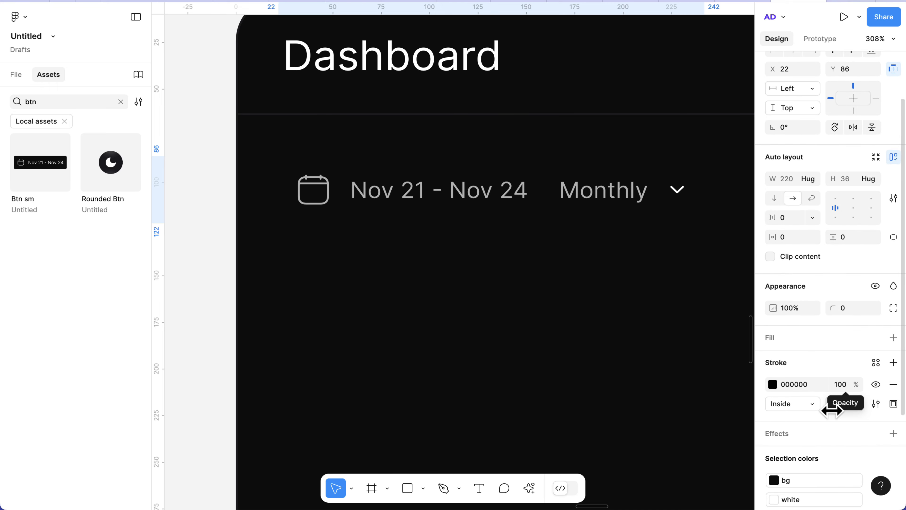
click(876, 362)
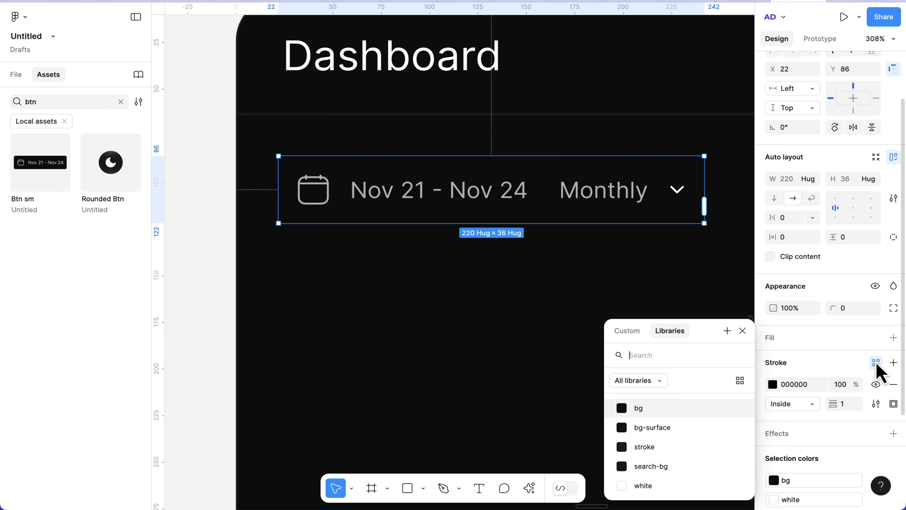
click(648, 447)
click(603, 372)
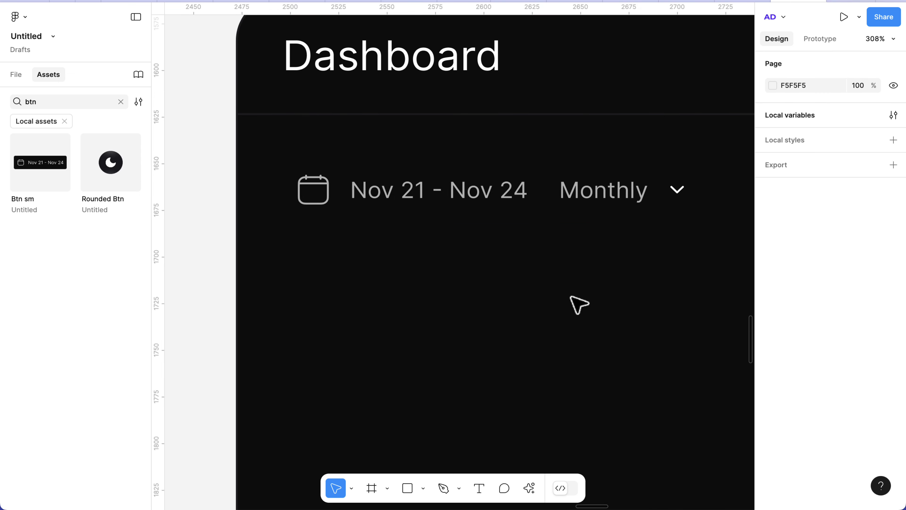
click(557, 218)
scroll(795, 433, down, 3)
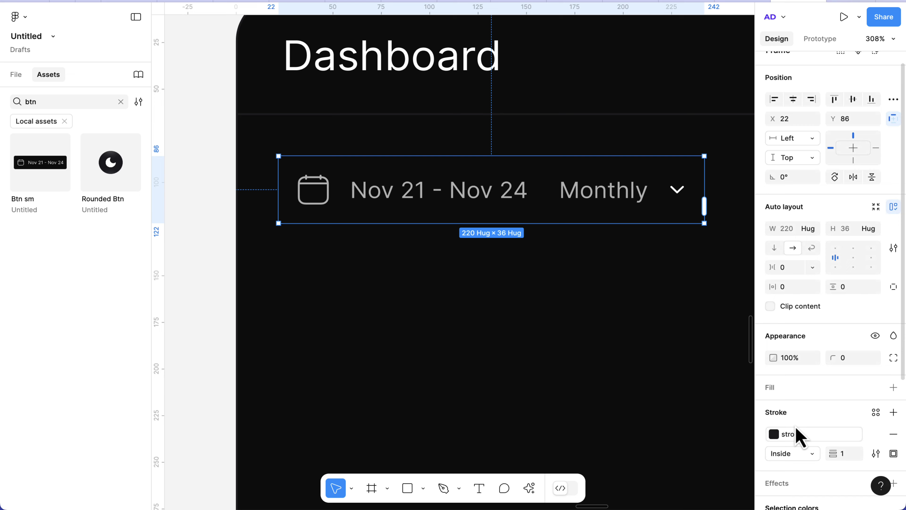
Step: Move the stroke of the frame around both buttons to the outside and set the frame's corner radius to 4
click(798, 415)
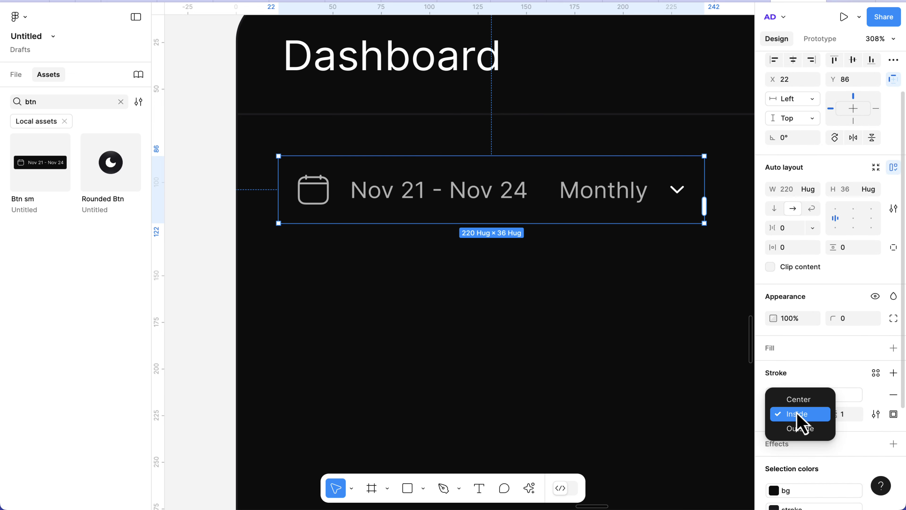
click(803, 432)
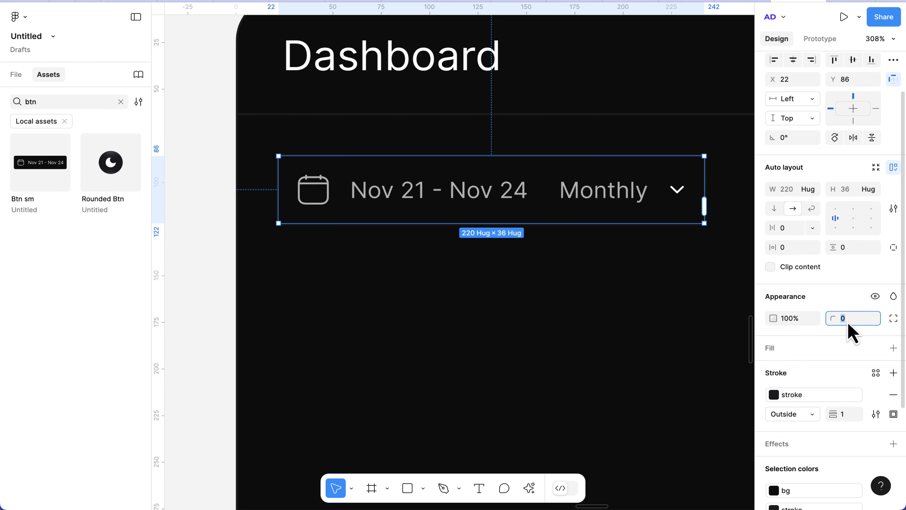
text(4)
key(Return)
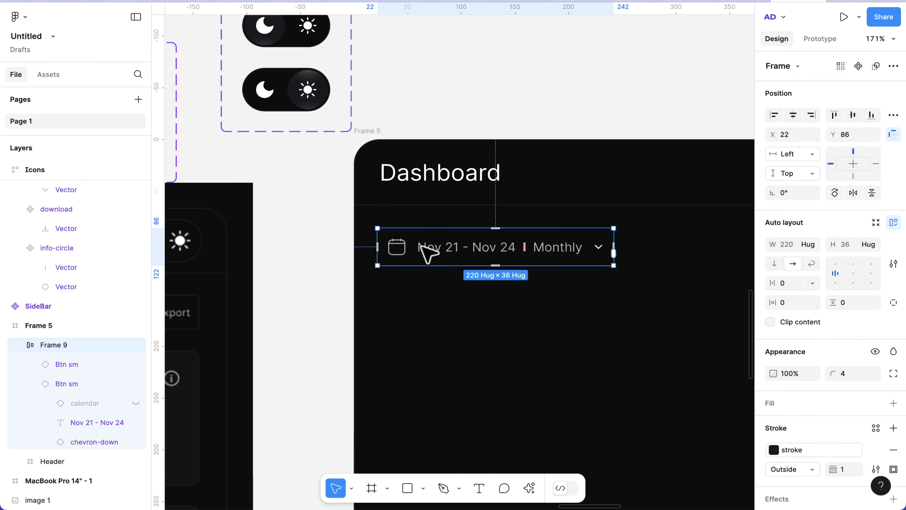
Step: Set the top-left and bottom-left corner radii of the date range button to 4
scroll(422, 245, up, 5)
scroll(423, 244, up, 4)
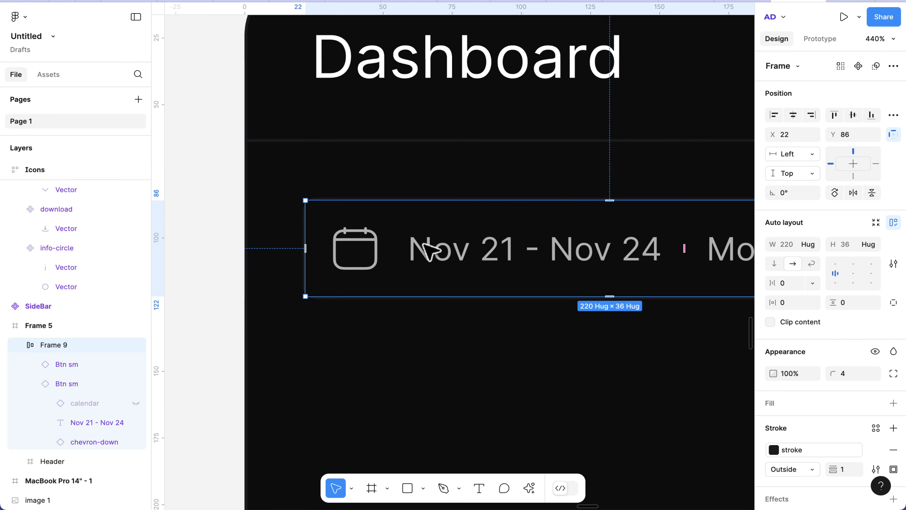
scroll(424, 245, up, 2)
click(406, 255)
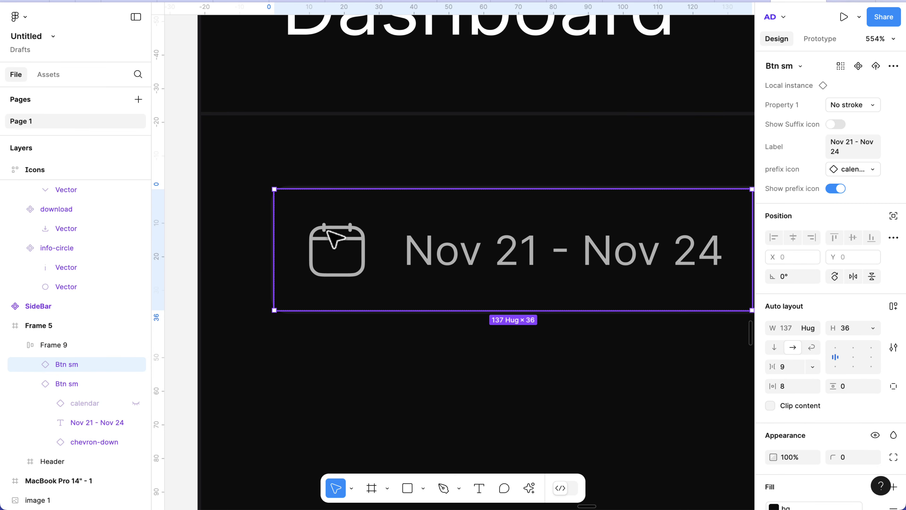
scroll(236, 215, up, 6)
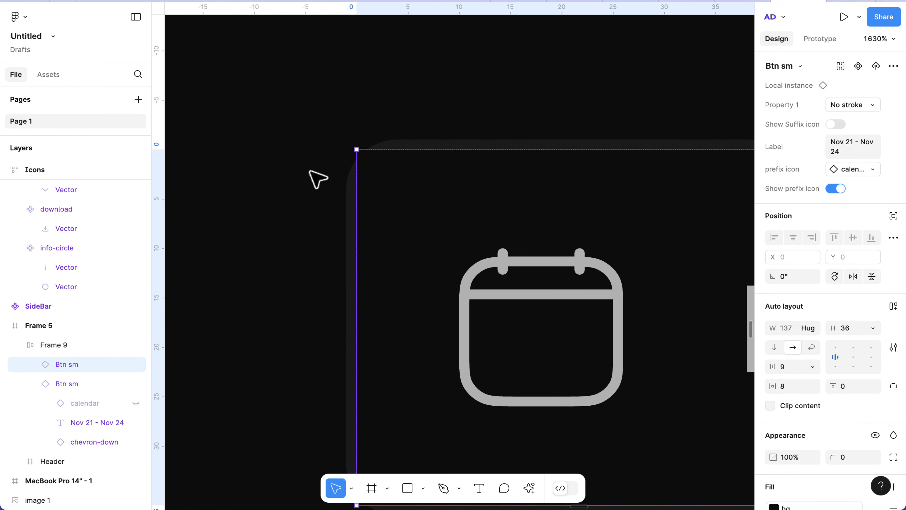
scroll(317, 179, up, 2)
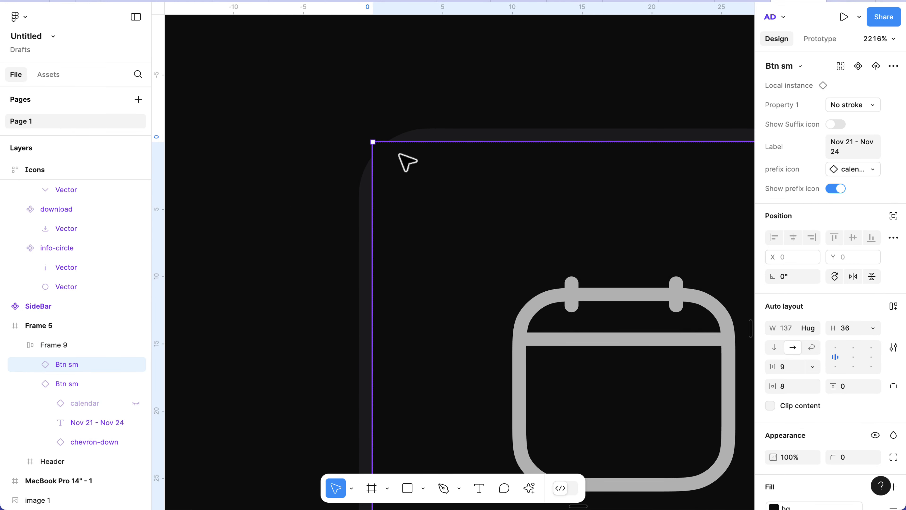
key(shift+2)
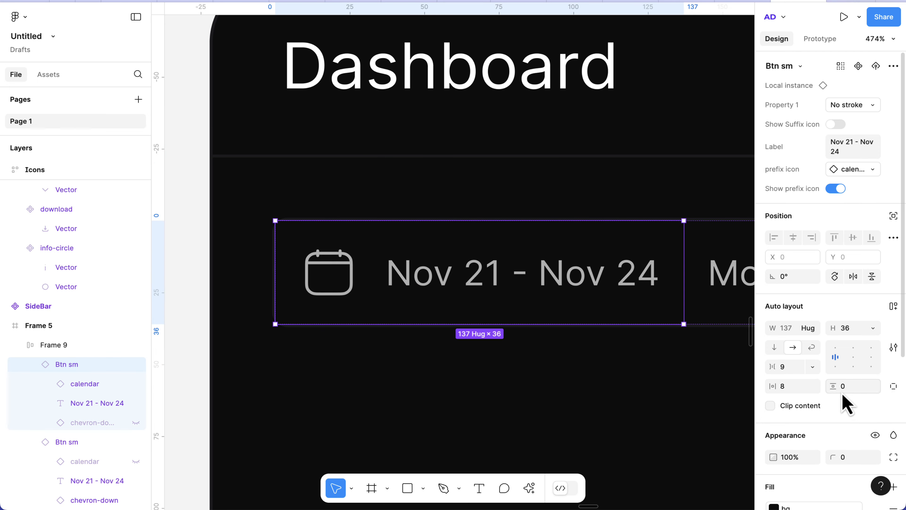
scroll(848, 404, down, 5)
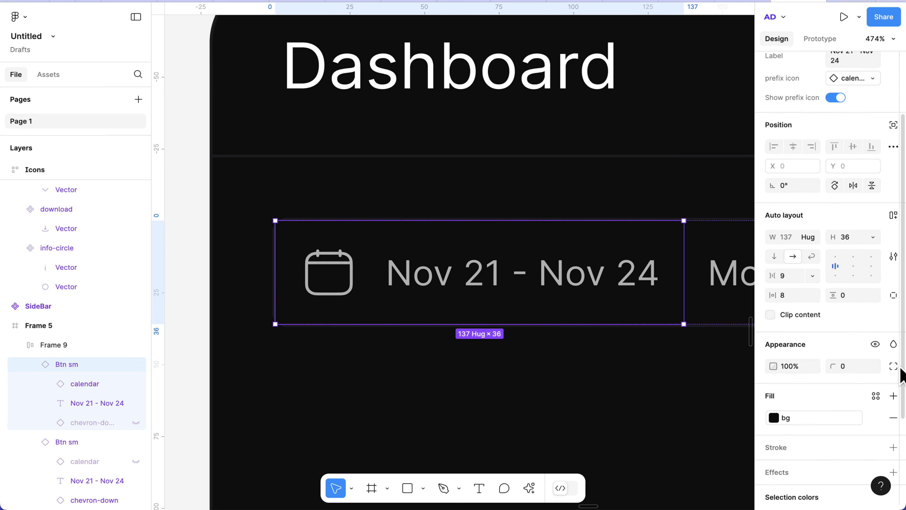
click(896, 367)
click(648, 403)
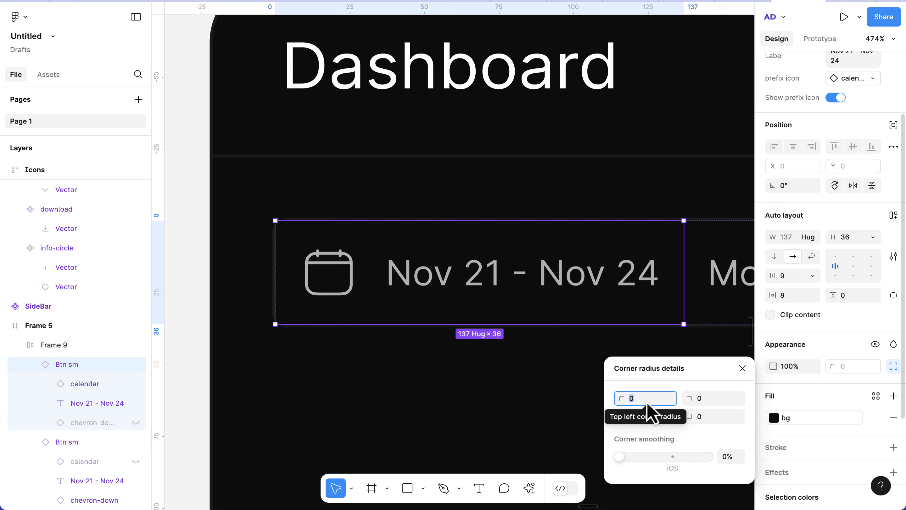
text(4)
key(Return)
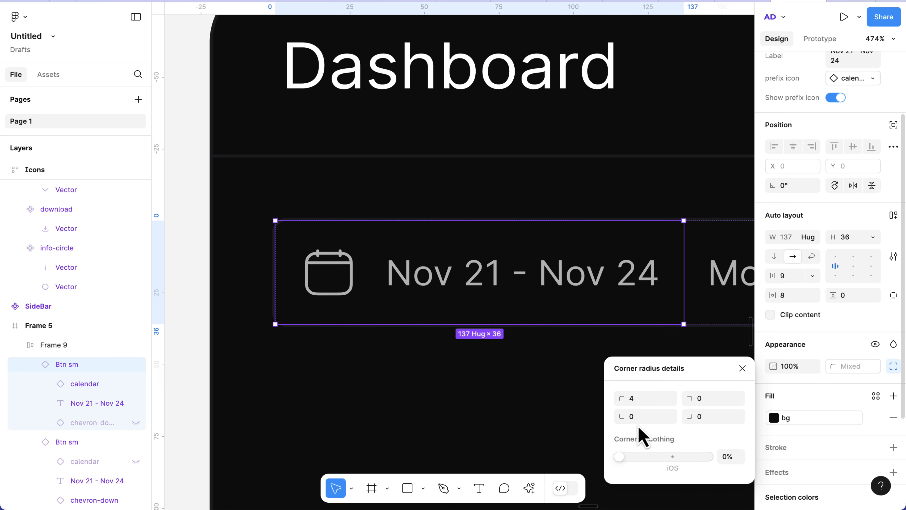
key(Return)
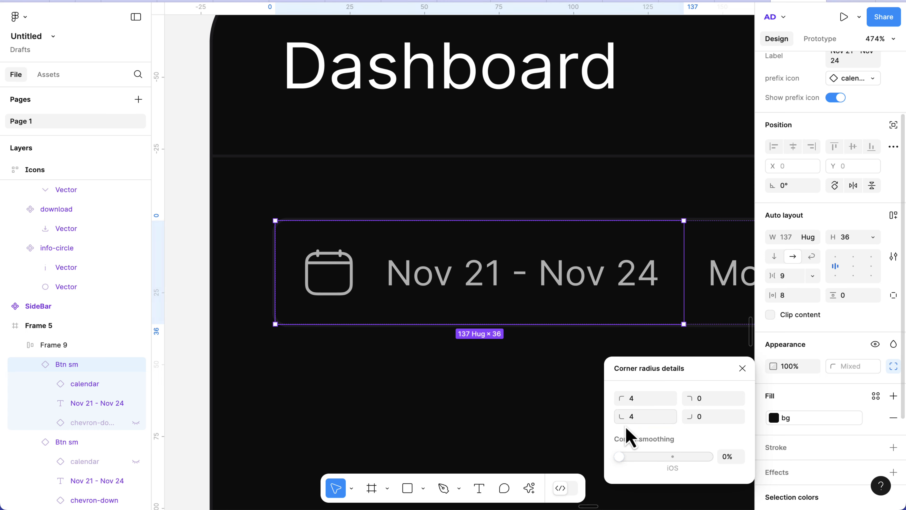
Step: Add a stroke to the Monthly button in Frame 5 using the stroke color variable
scroll(637, 329, right, 6)
click(587, 280)
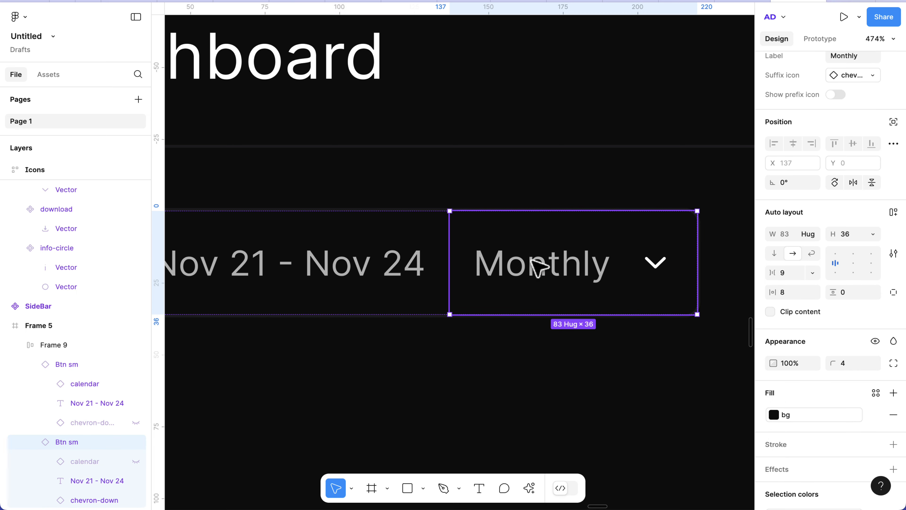
ctrl+scroll(532, 262, up, 5)
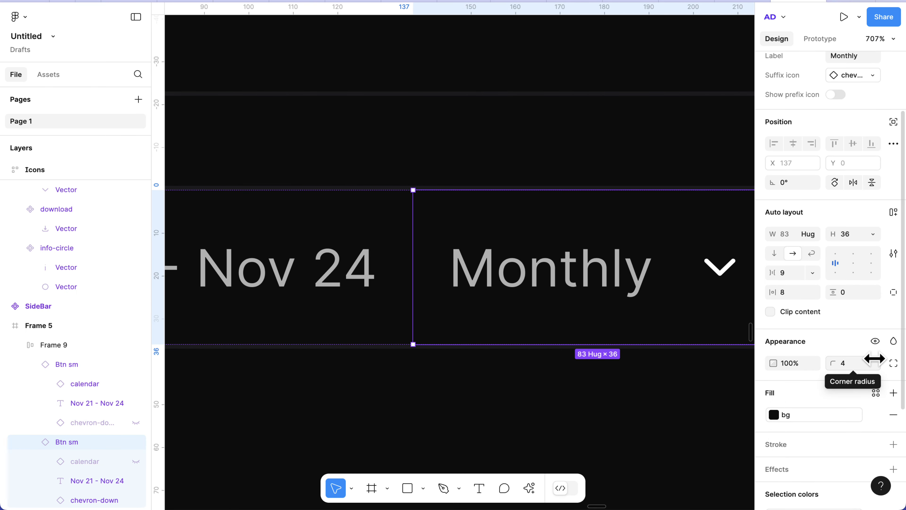
scroll(874, 359, down, 2)
click(893, 396)
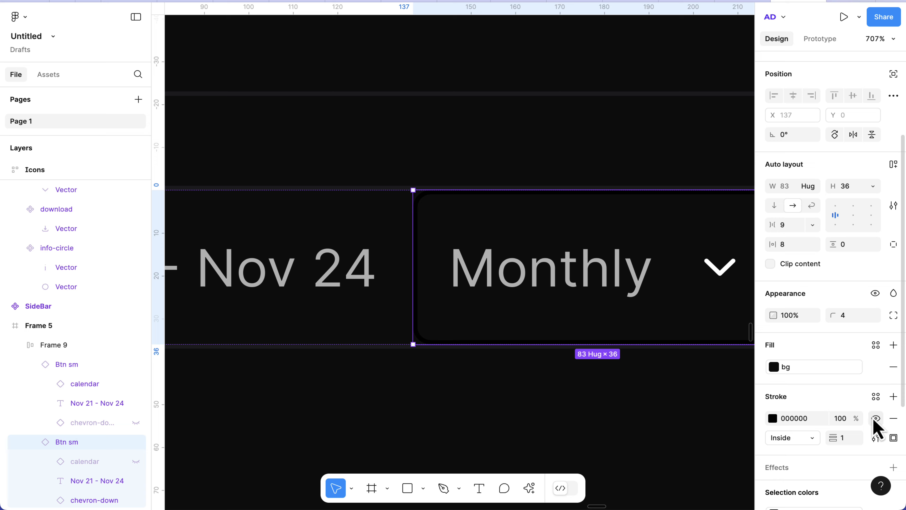
click(876, 396)
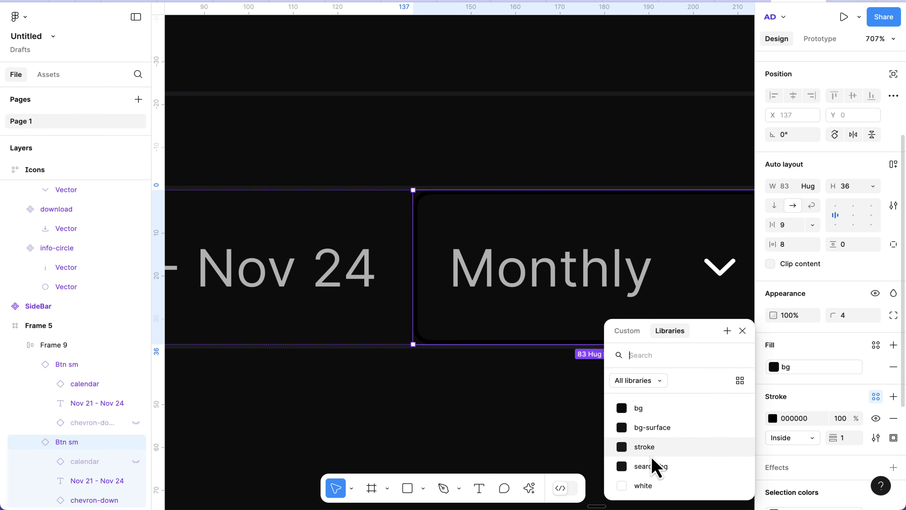
click(645, 447)
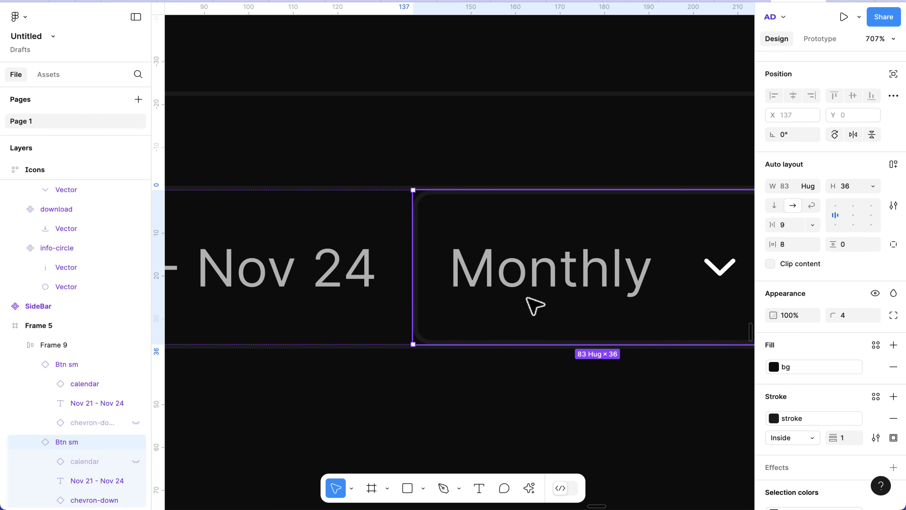
Step: Set the Monthly button's corner radius to 0 and limit its stroke to the left side only
scroll(443, 228, up, 5)
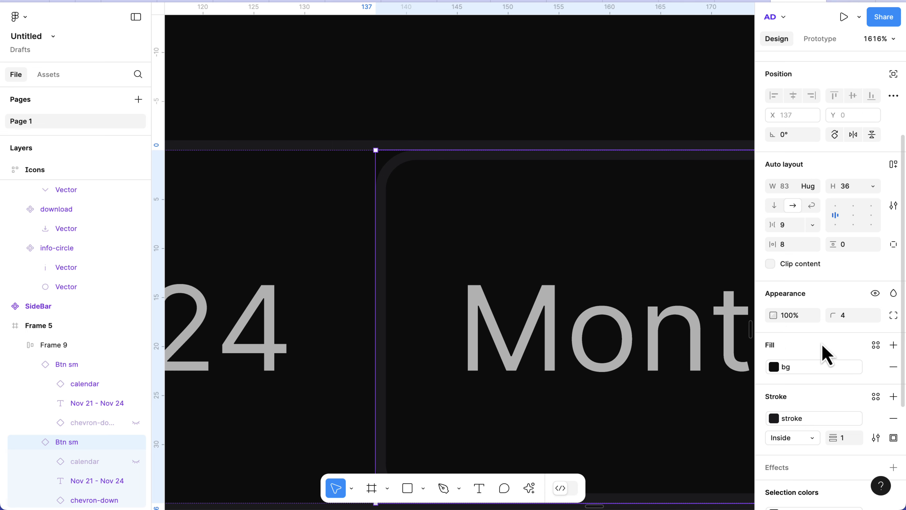
click(859, 329)
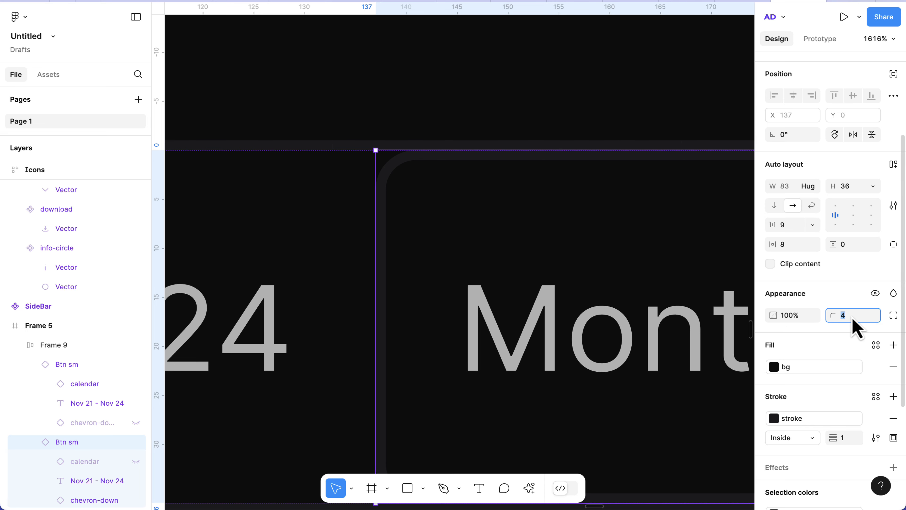
key(Return)
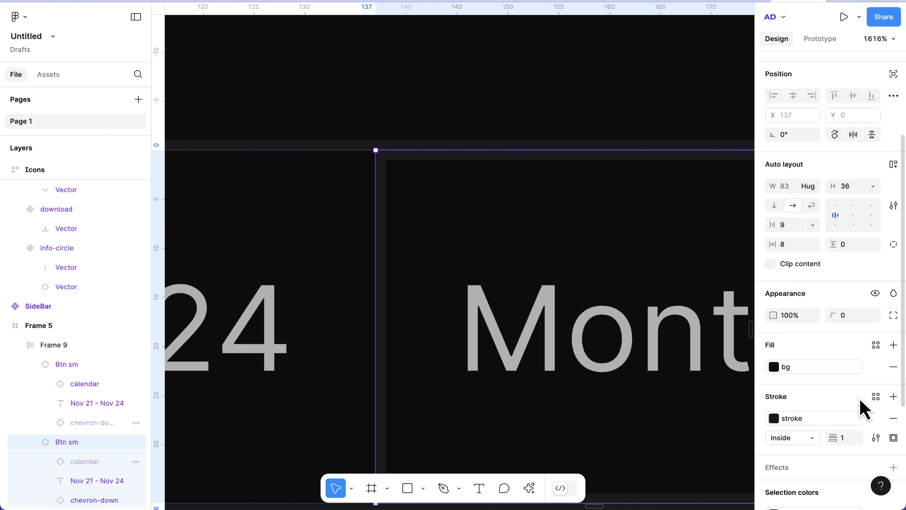
click(894, 438)
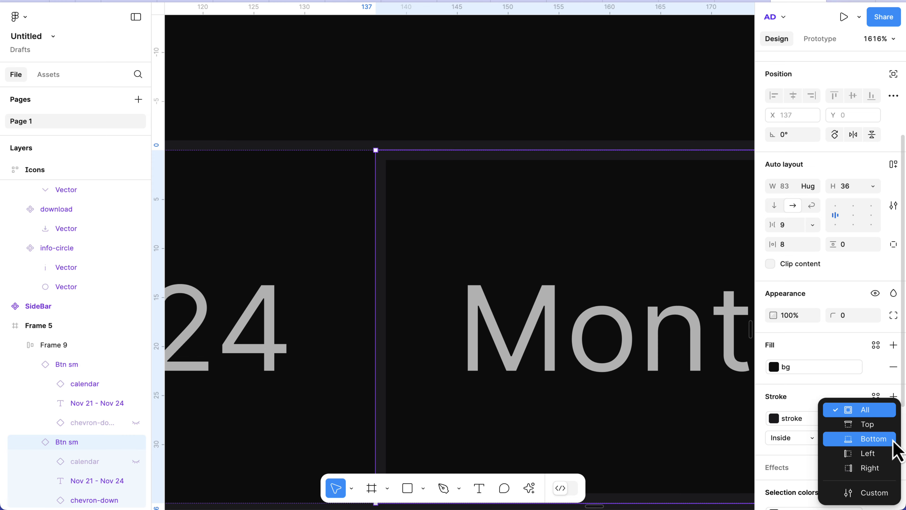
click(881, 454)
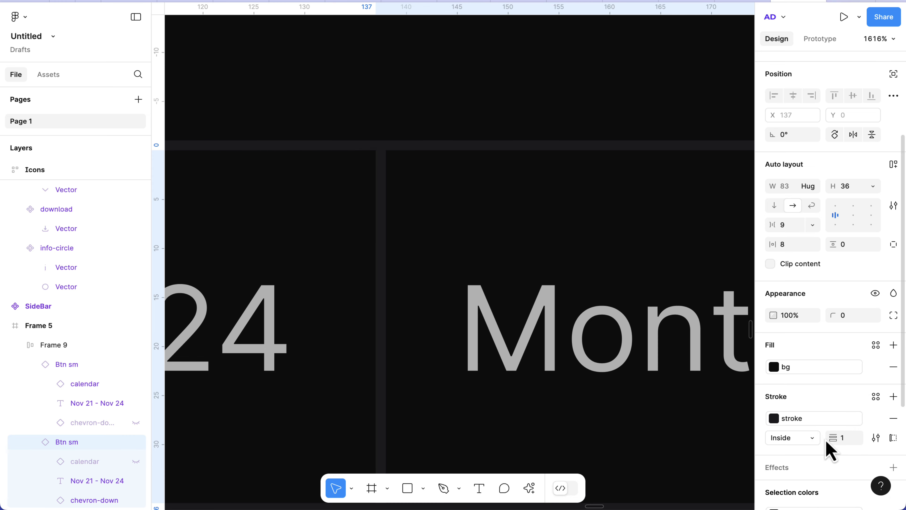
scroll(587, 398, down, 3)
key(Escape)
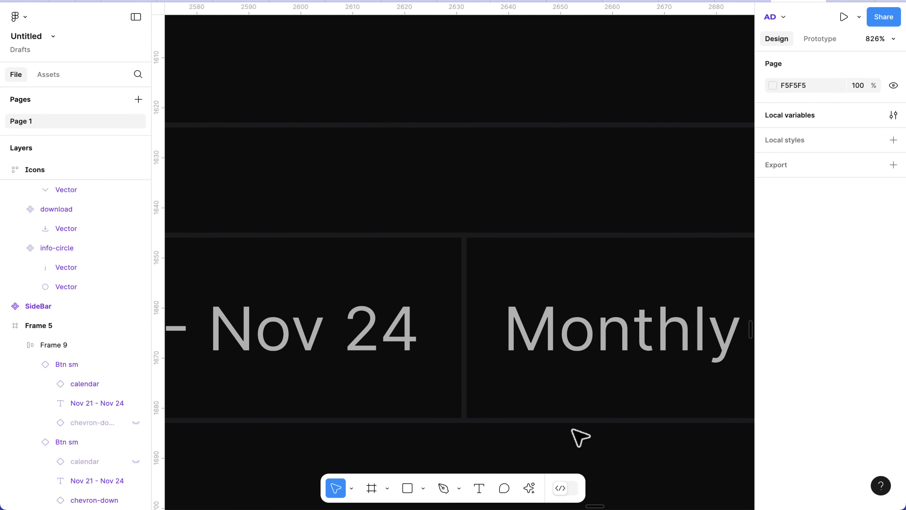
Step: Set the top-right and bottom-right corner radii of the Monthly button to 4
scroll(578, 434, right, 7)
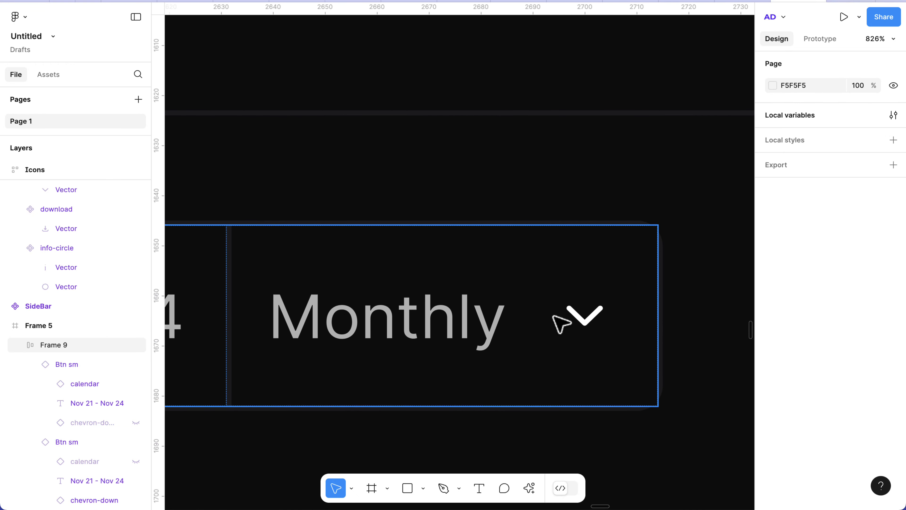
scroll(647, 219, up, 5)
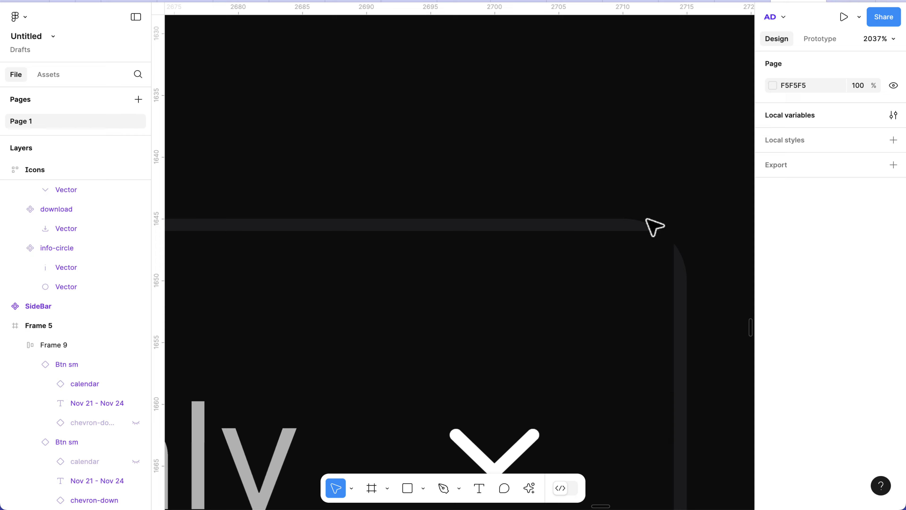
scroll(647, 219, right, 3)
scroll(647, 219, down, 1)
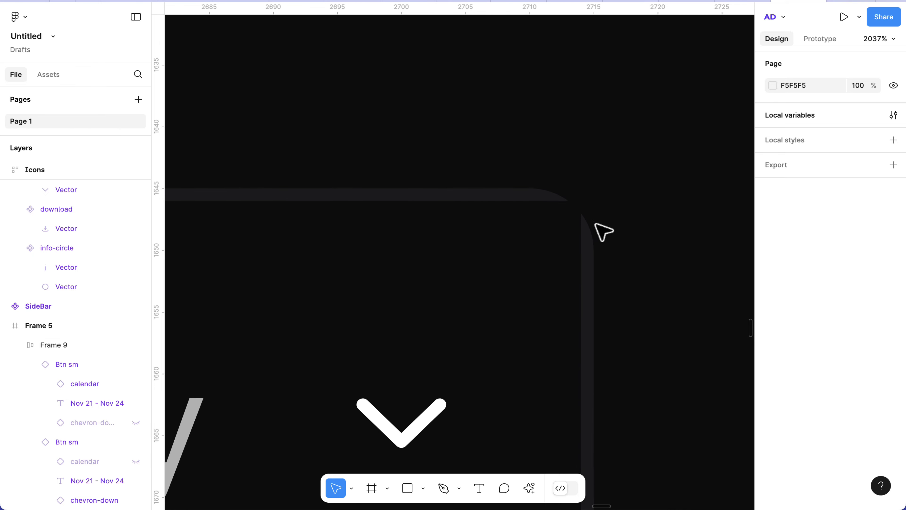
click(576, 241)
scroll(576, 240, down, 5)
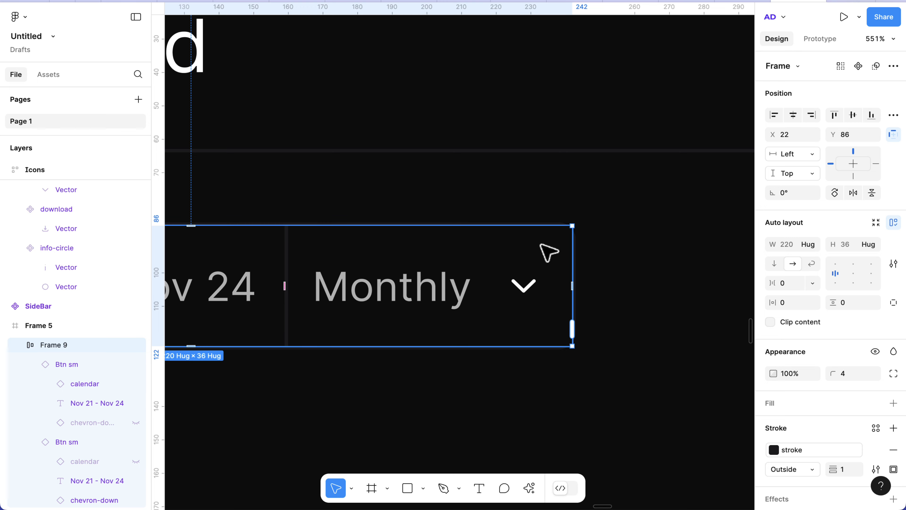
click(549, 252)
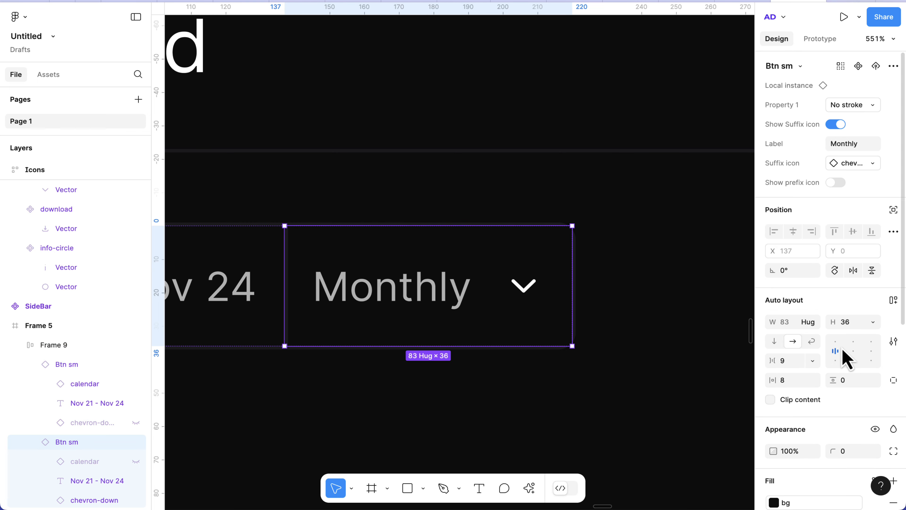
scroll(851, 350, down, 5)
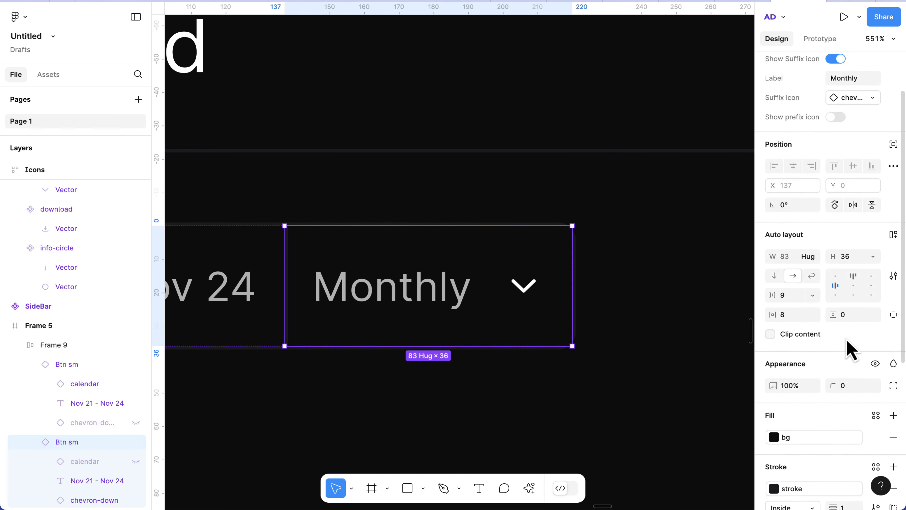
scroll(896, 366, down, 1)
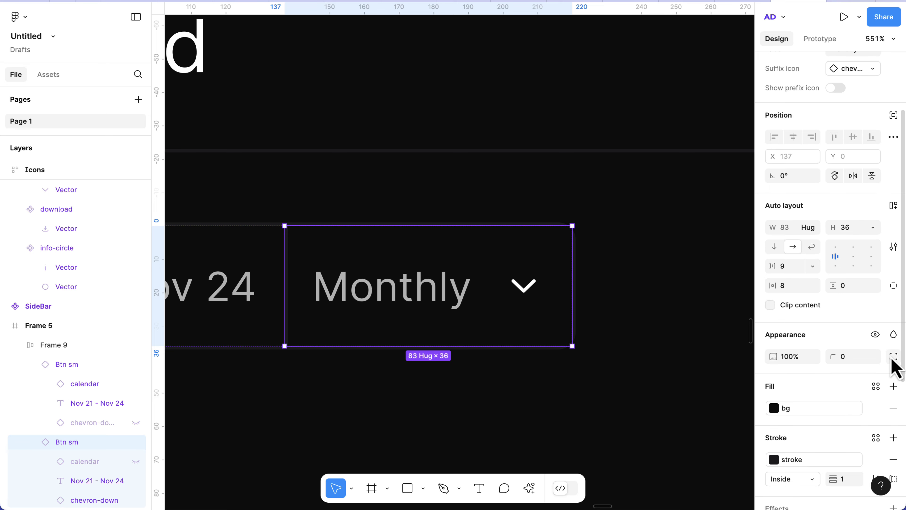
click(894, 356)
click(715, 393)
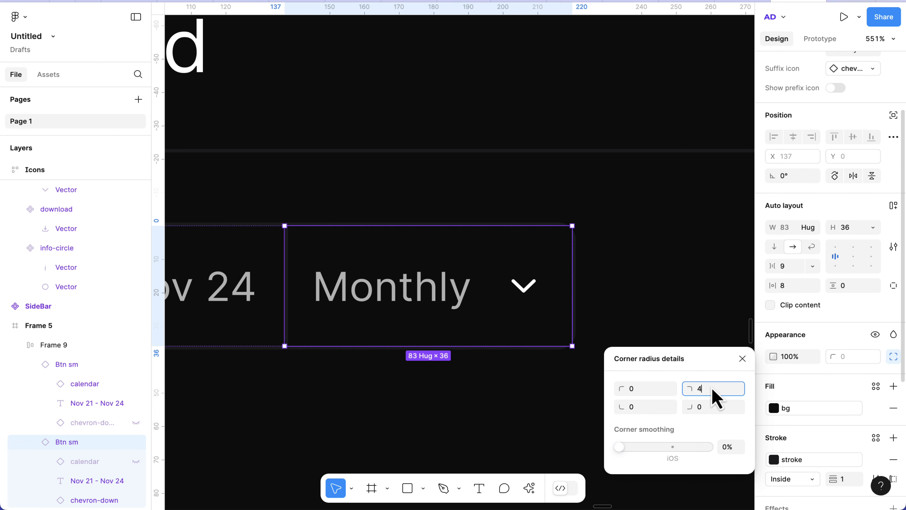
click(708, 407)
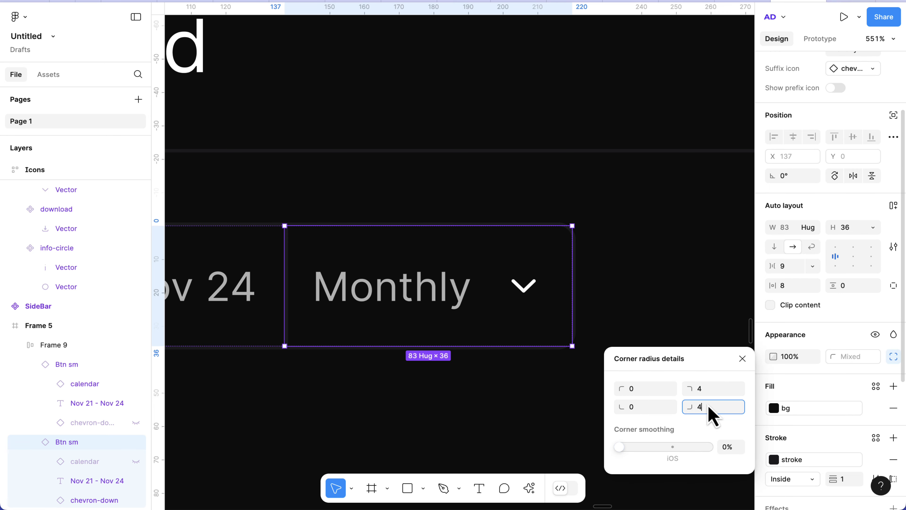
click(526, 418)
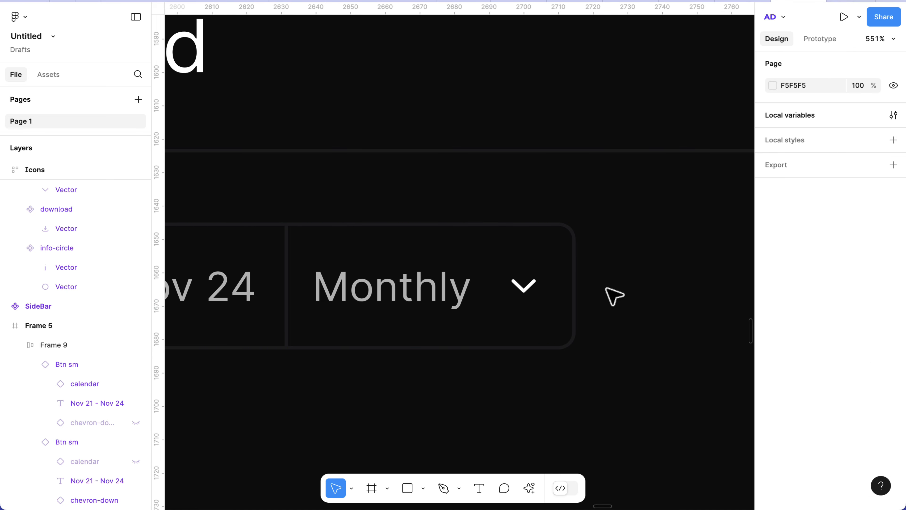
scroll(615, 295, up, 5)
scroll(545, 202, down, 10)
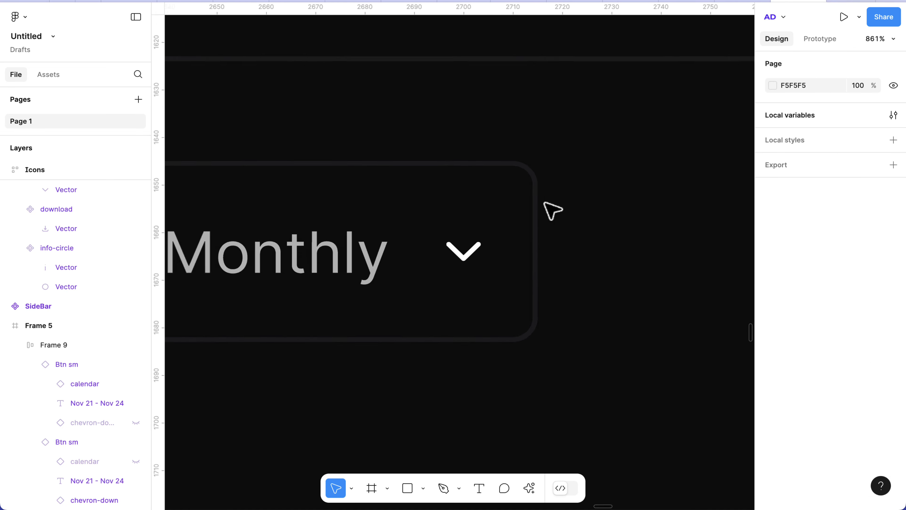
scroll(545, 203, down, 2)
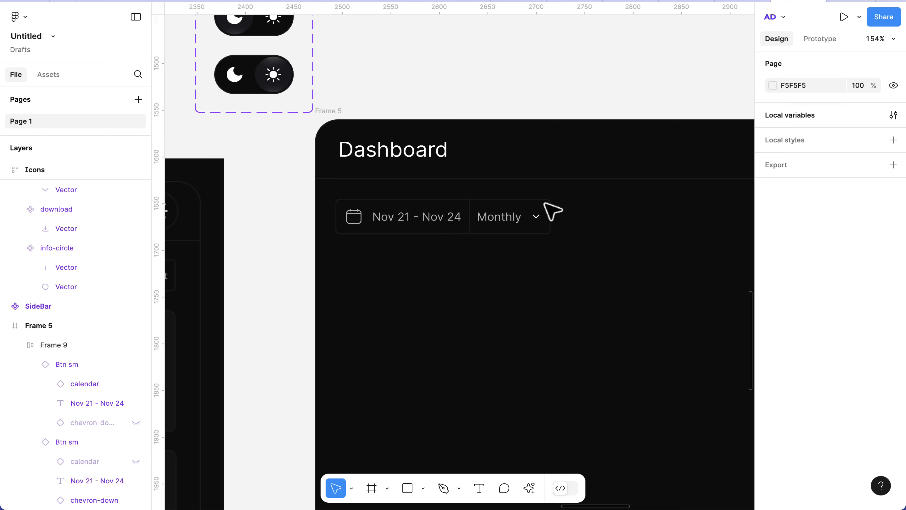
Step: Place a Btn sm component instance in Frame 5 beside the Monthly filter and set its label to Export
click(475, 232)
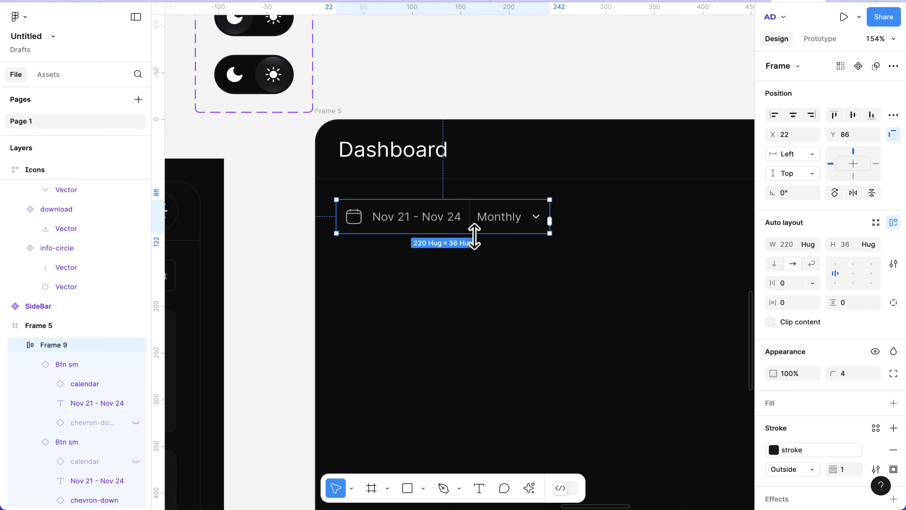
scroll(474, 236, down, 5)
scroll(481, 242, right, 2)
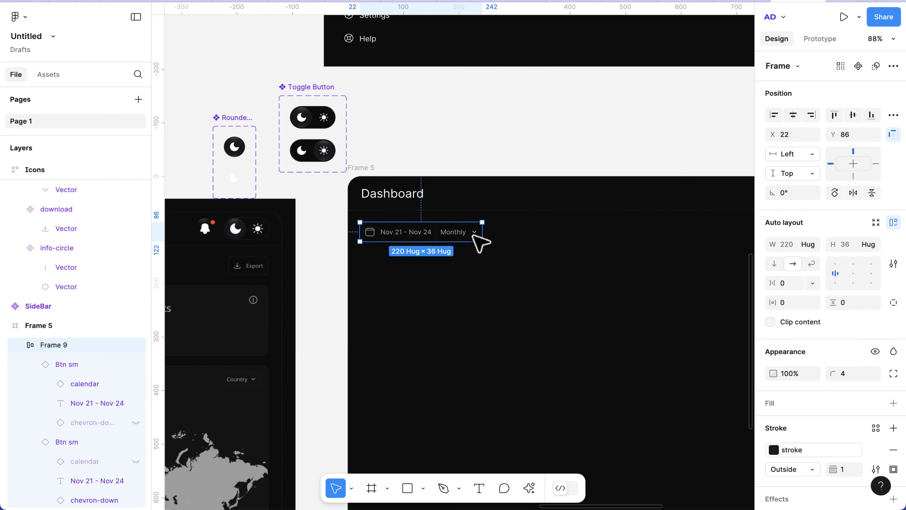
click(50, 75)
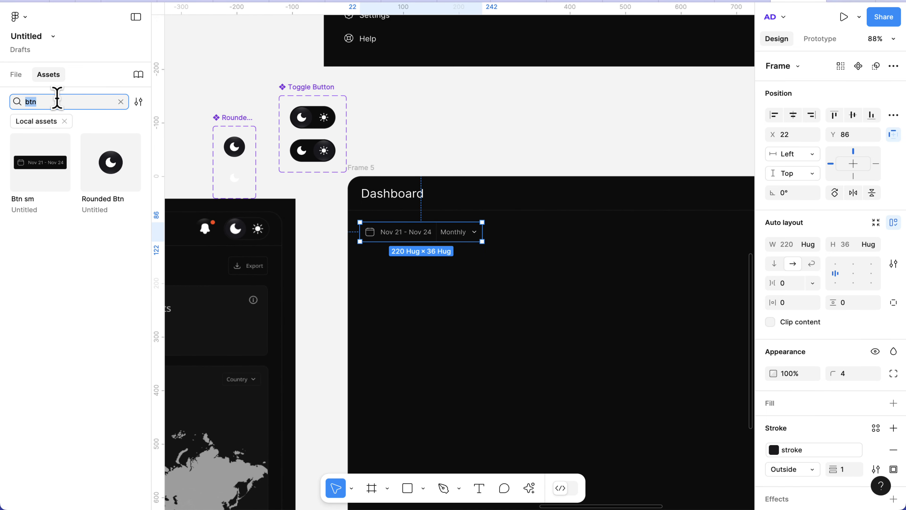
drag(51, 139, 561, 238)
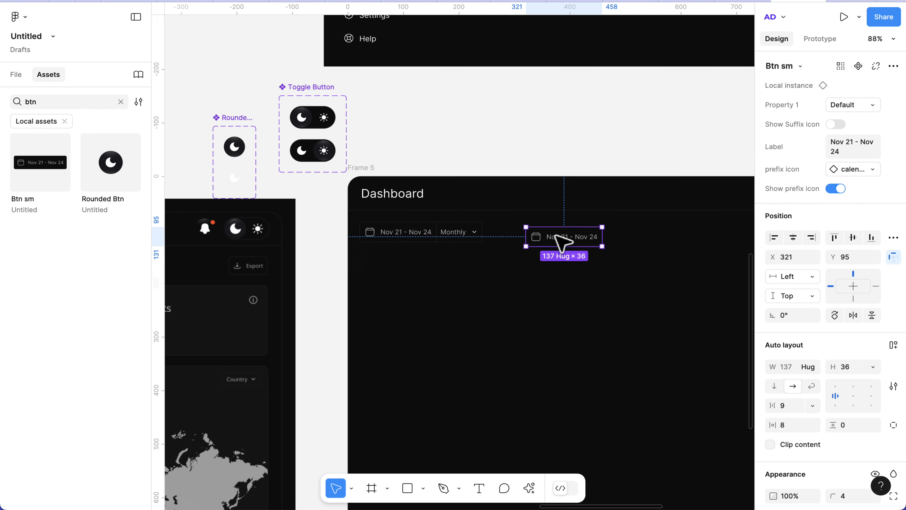
click(846, 153)
text(Export)
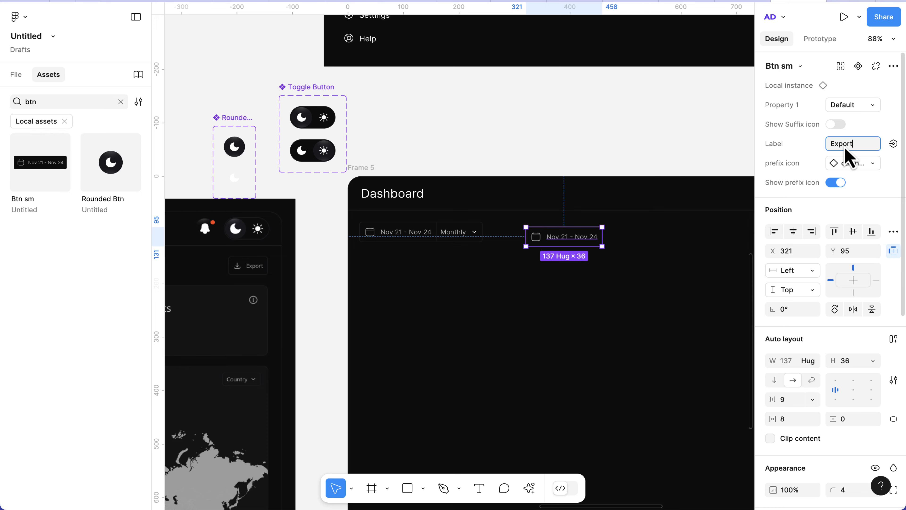
key(Return)
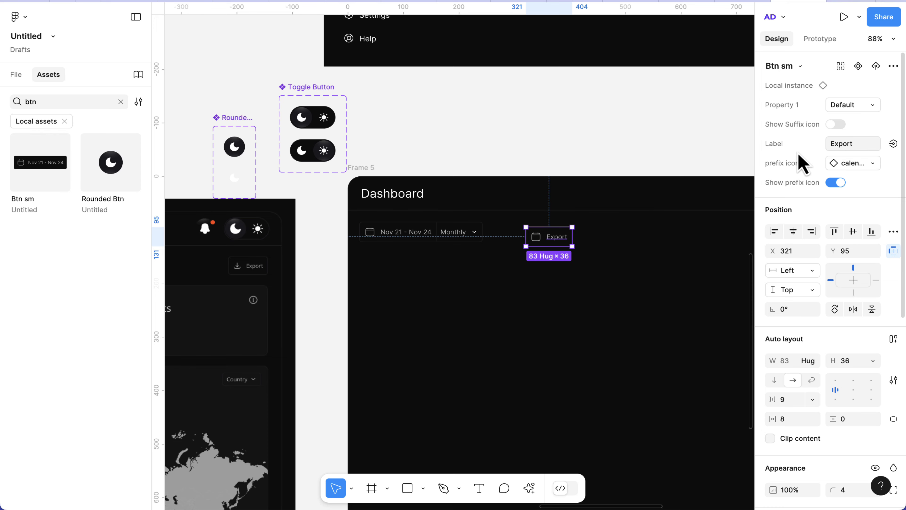
Step: Swap the Export button's prefix icon for the download icon
scroll(601, 210, up, 5)
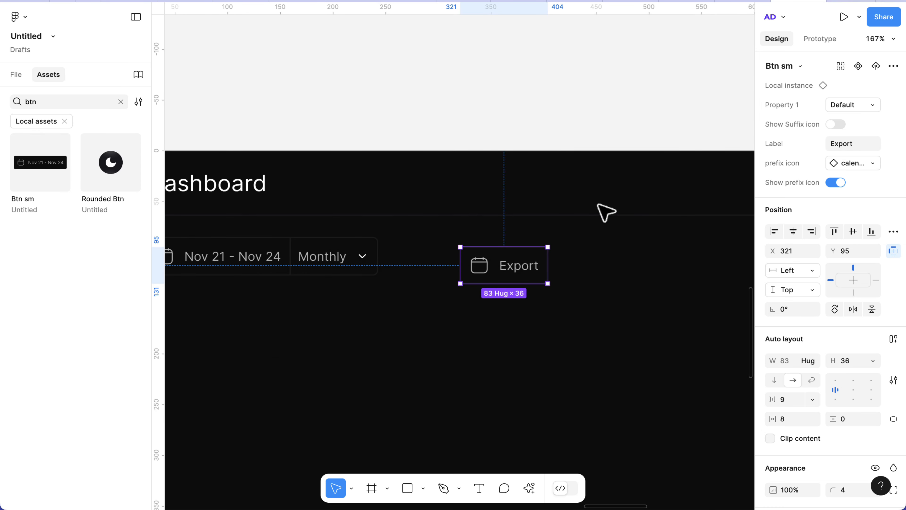
click(835, 163)
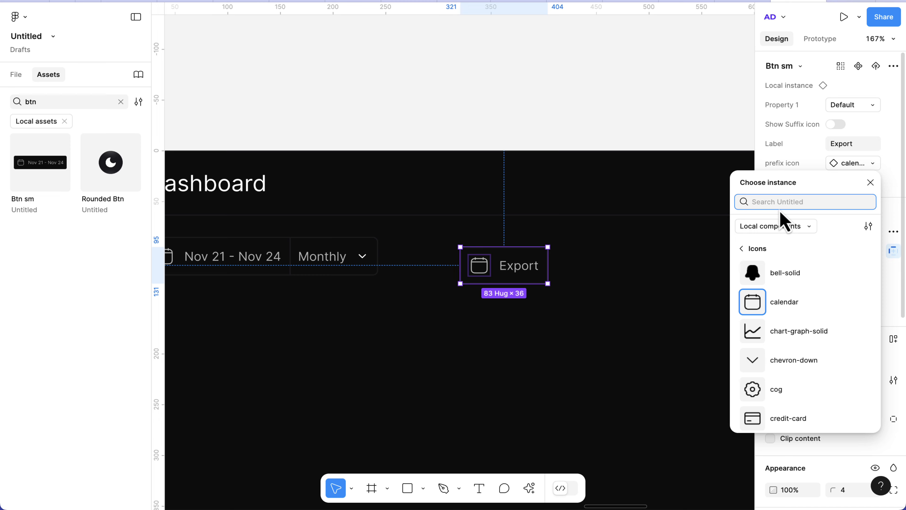
text(down)
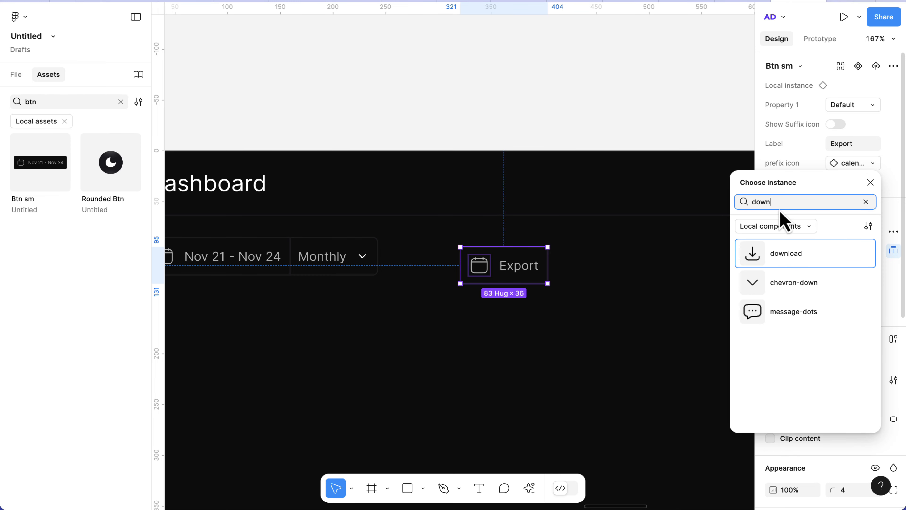
click(779, 250)
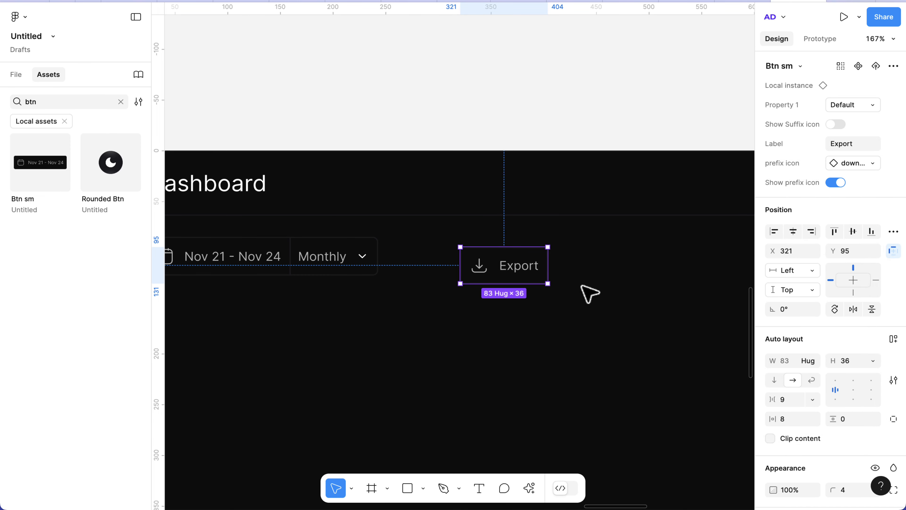
scroll(523, 283, up, 5)
click(517, 320)
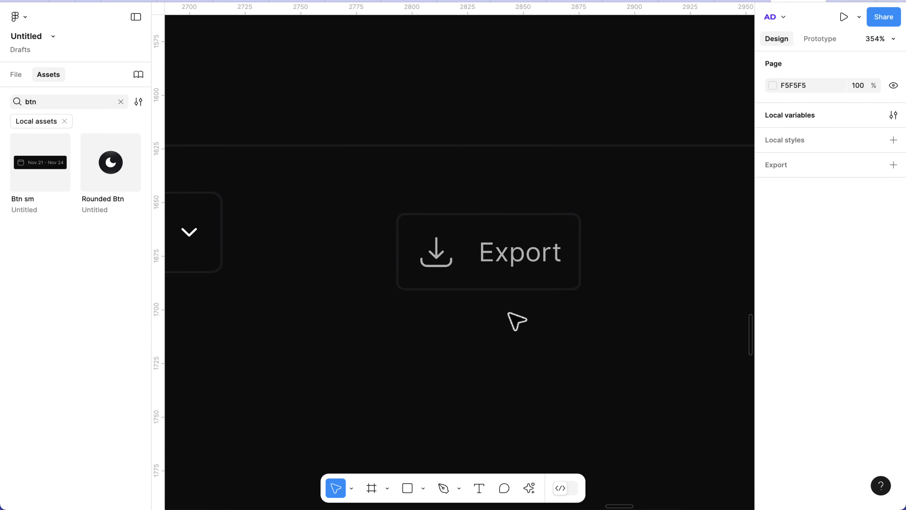
Step: Wrap the date filter group and the Export button in one auto layout frame and set its width to 1202
scroll(509, 313, down, 10)
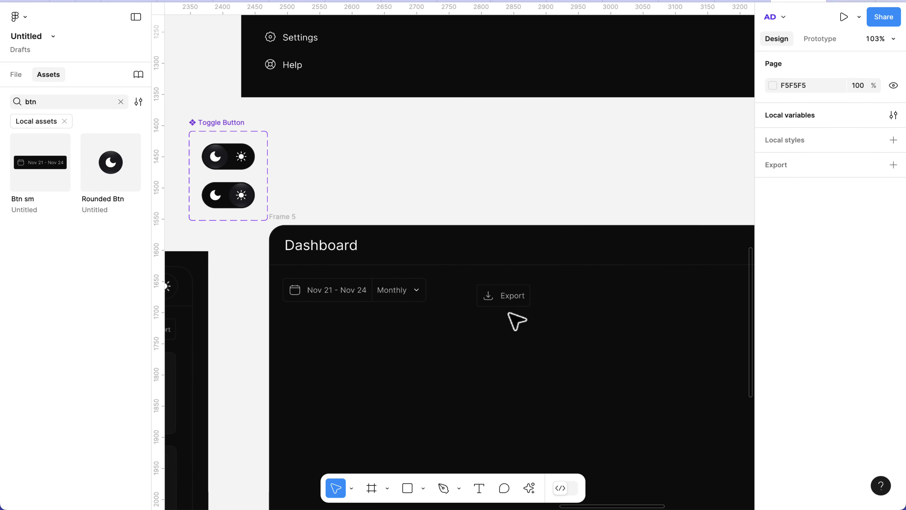
click(514, 310)
shift+click(403, 302)
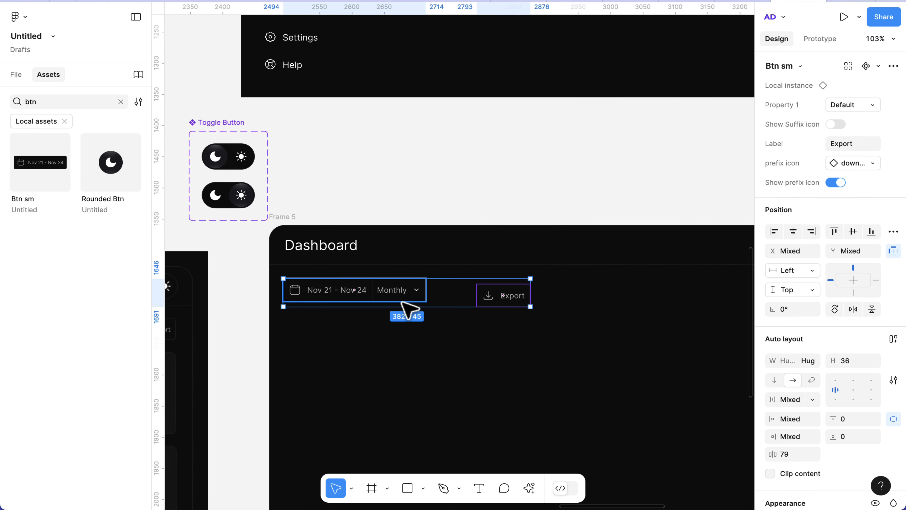
key(shift+a)
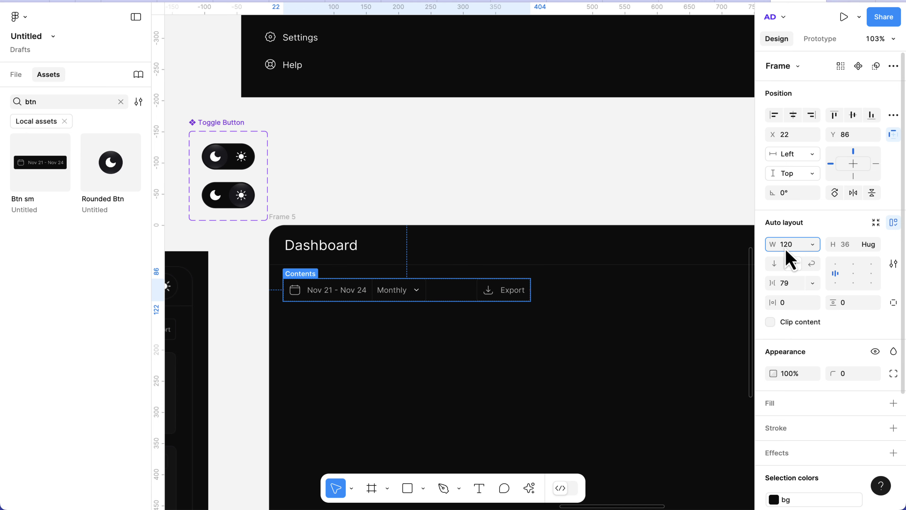
key(Return)
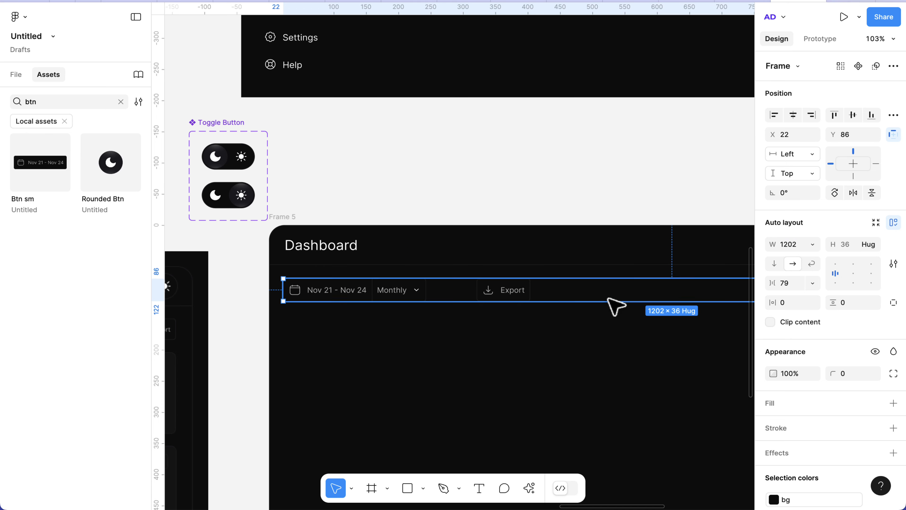
Step: Center the filter row horizontally in Frame 5 and nudge it up to Y 80
click(793, 115)
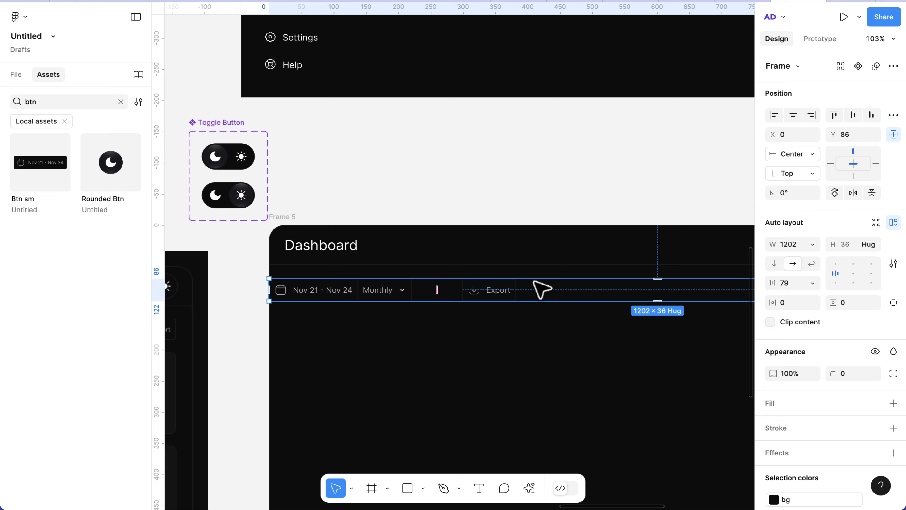
key(Up)
key(Up)
key(Up)
key(Up)
key(Up)
key(Up)
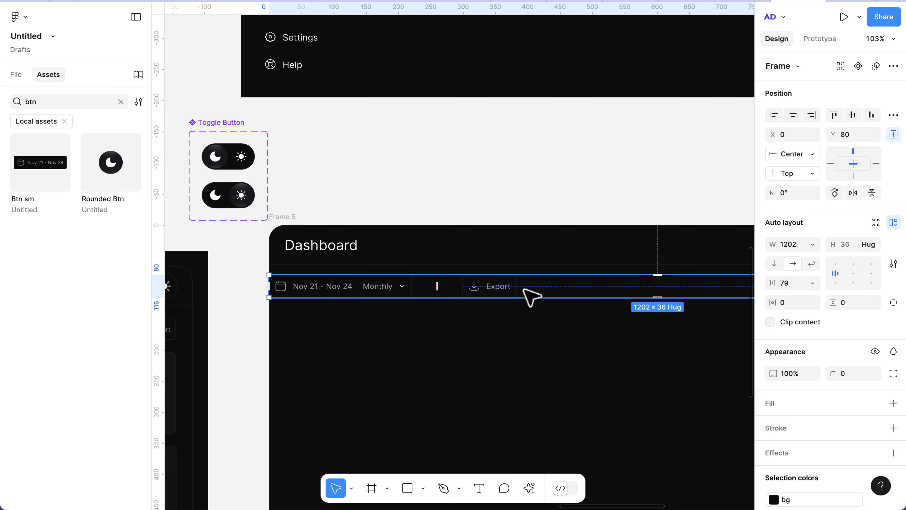
Step: Set the filter row's auto layout gap to Auto so its two items spread to opposite ends
scroll(523, 289, right, 7)
scroll(532, 297, right, 4)
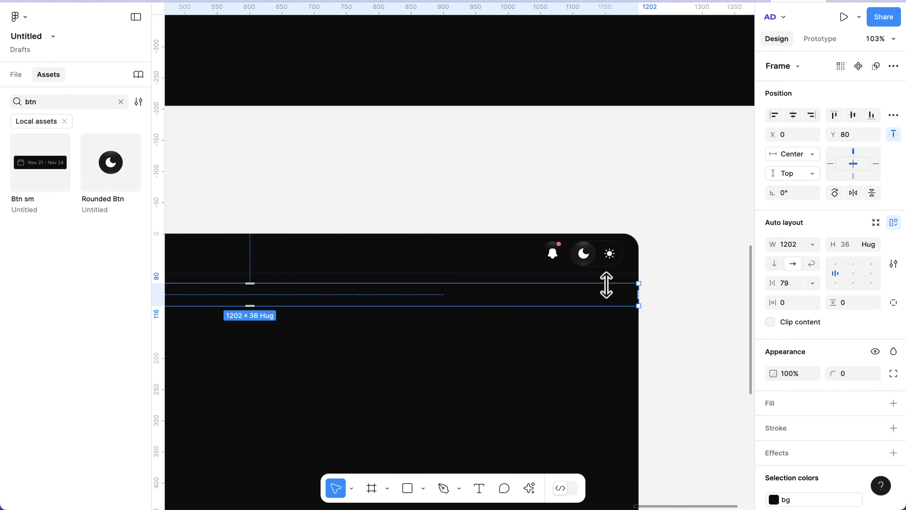
scroll(605, 286, up, 1)
scroll(533, 308, down, 3)
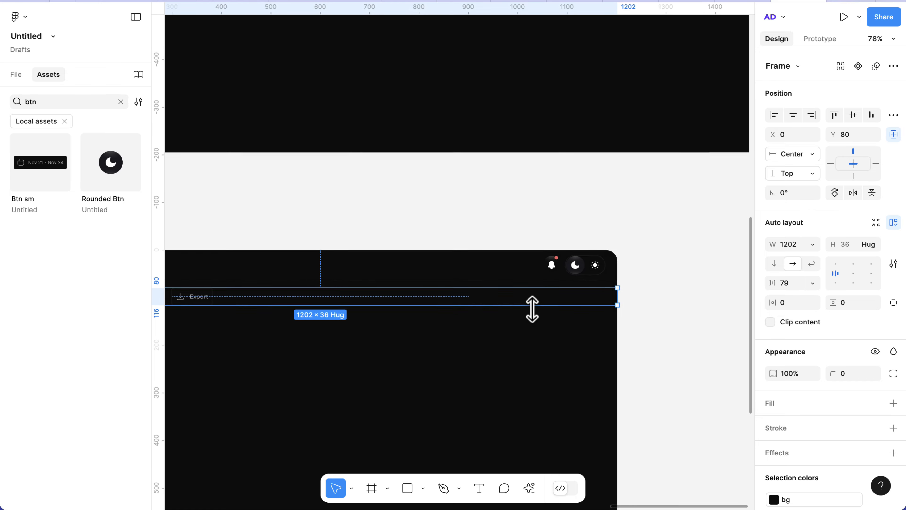
scroll(507, 308, left, 5)
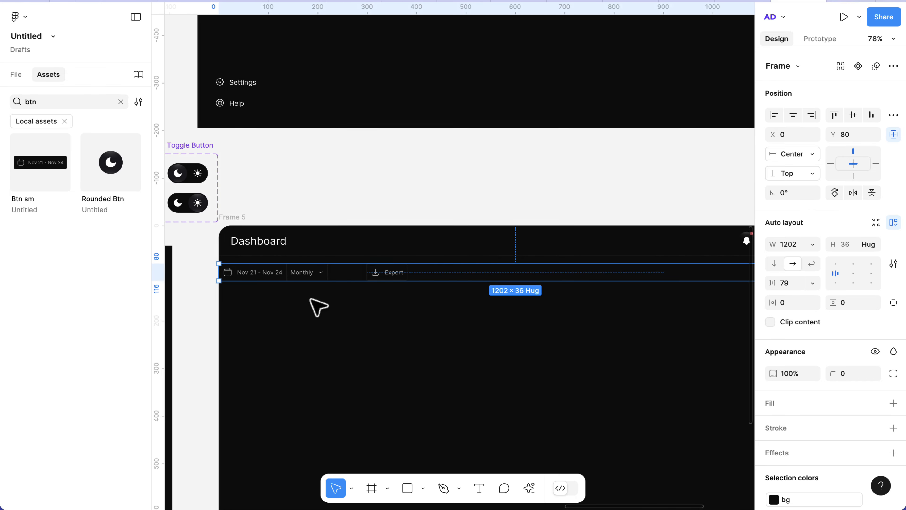
click(813, 284)
click(806, 299)
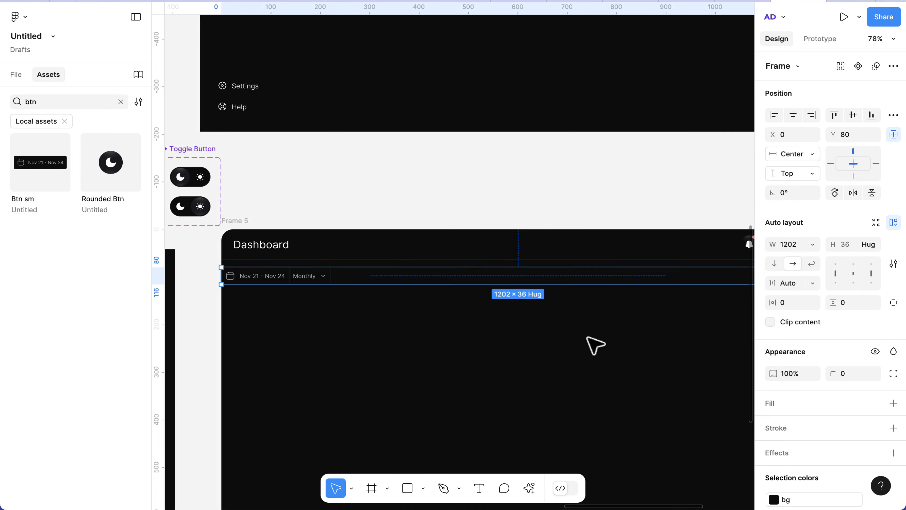
Step: Set the filter row's horizontal padding to 24
scroll(595, 344, right, 5)
scroll(661, 289, up, 5)
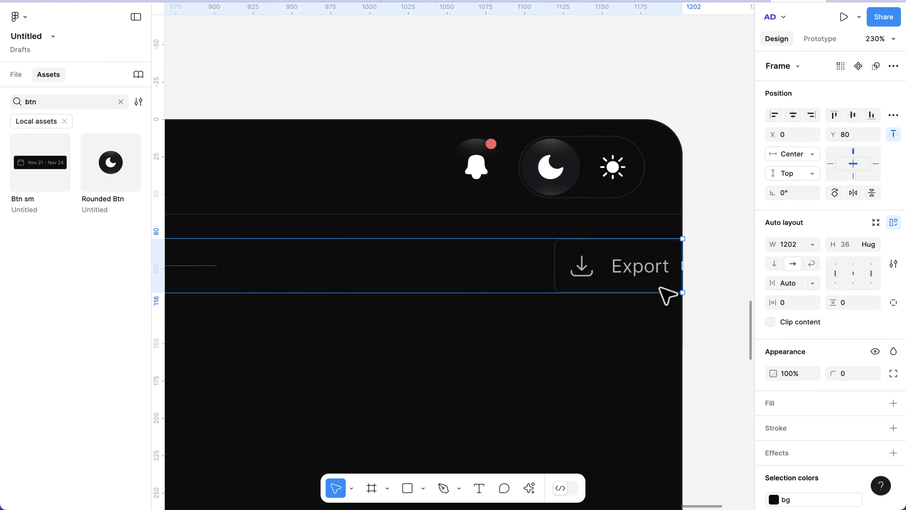
scroll(644, 279, up, 3)
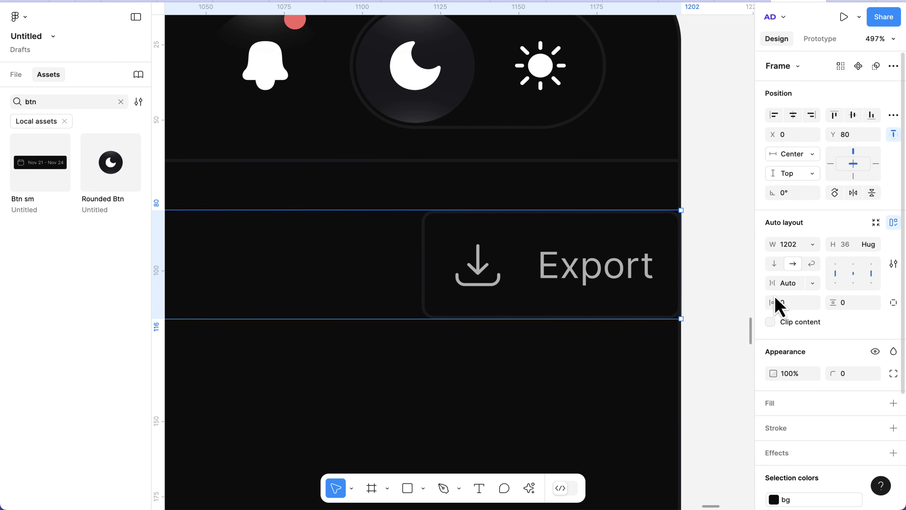
click(796, 308)
text(2)
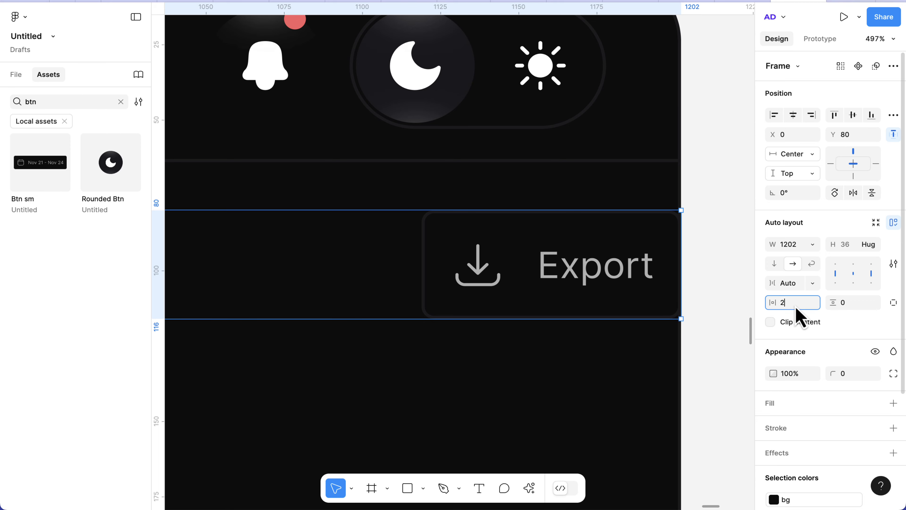
text(4)
key(Return)
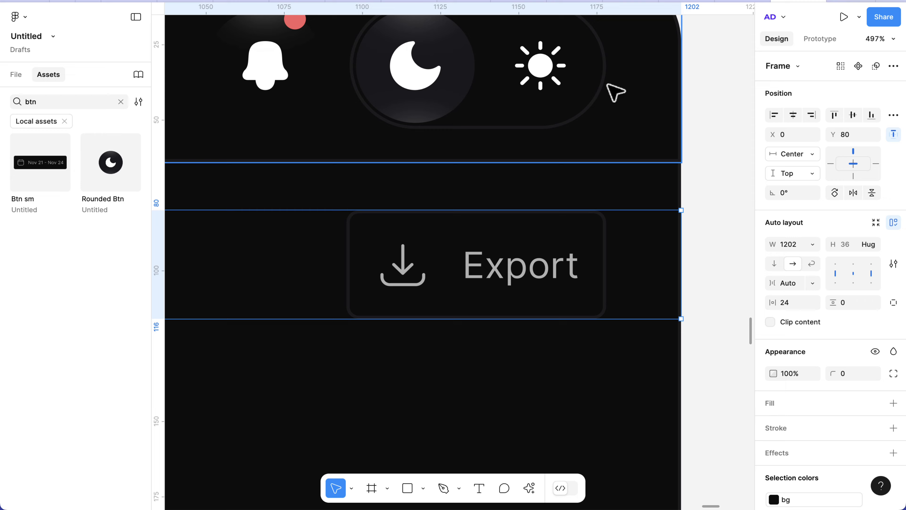
Step: Measure the spacing between the header and the filter row, and move the row down to Y 84
scroll(551, 278, down, 5)
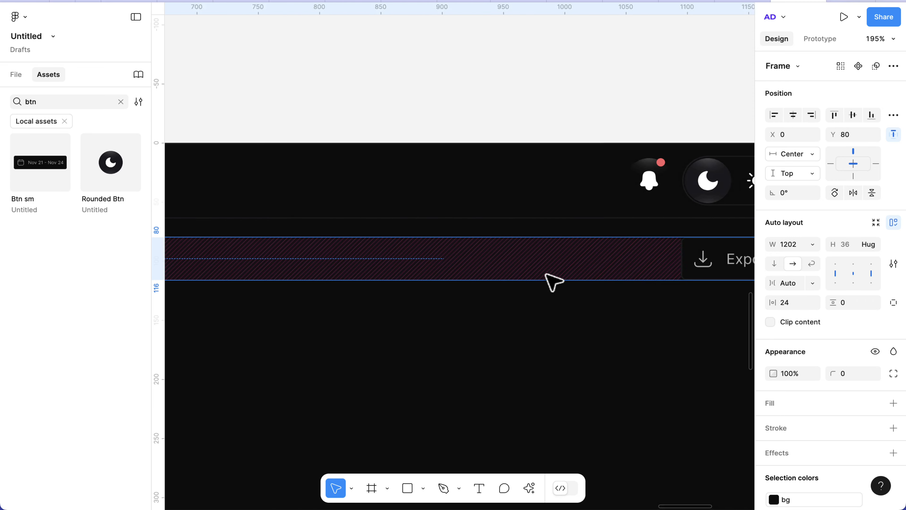
scroll(553, 282, left, 10)
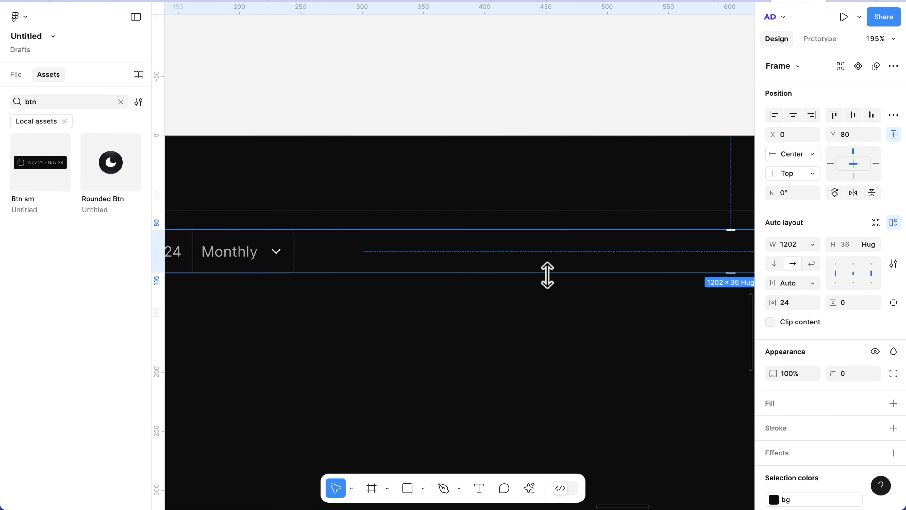
scroll(357, 239, left, 3)
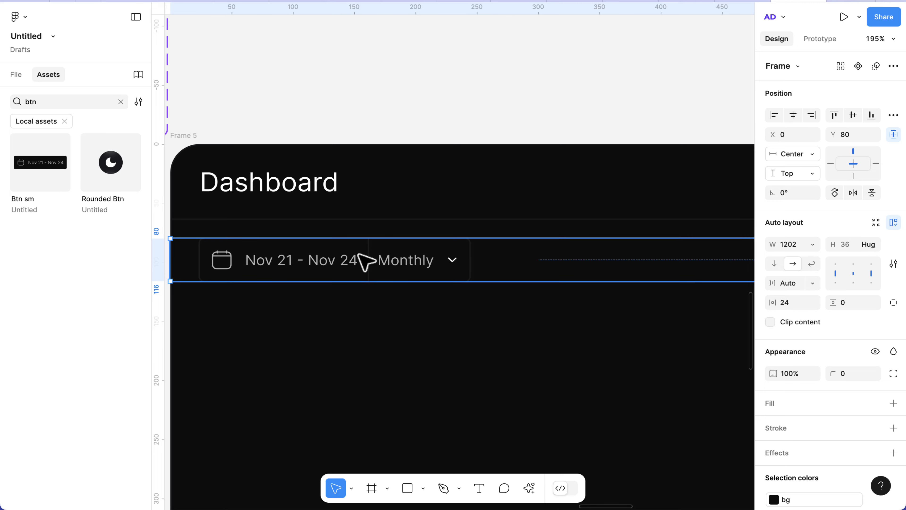
click(386, 297)
click(384, 273)
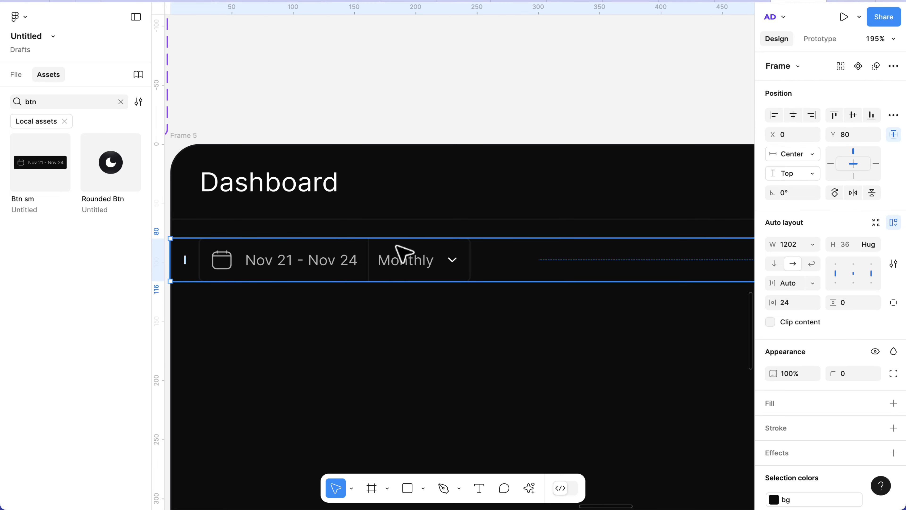
key(alt)
scroll(407, 234, right, 5)
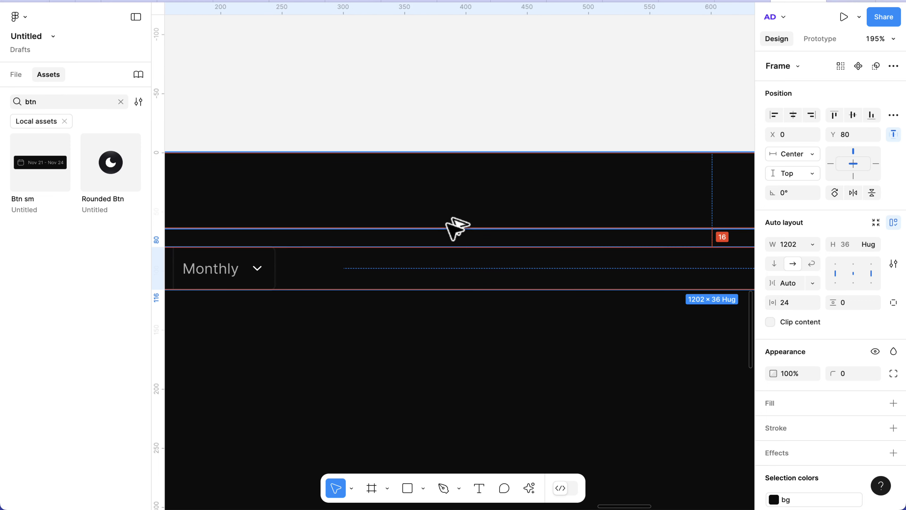
scroll(452, 228, right, 3)
scroll(452, 228, down, 1)
key(Down)
key(Down)
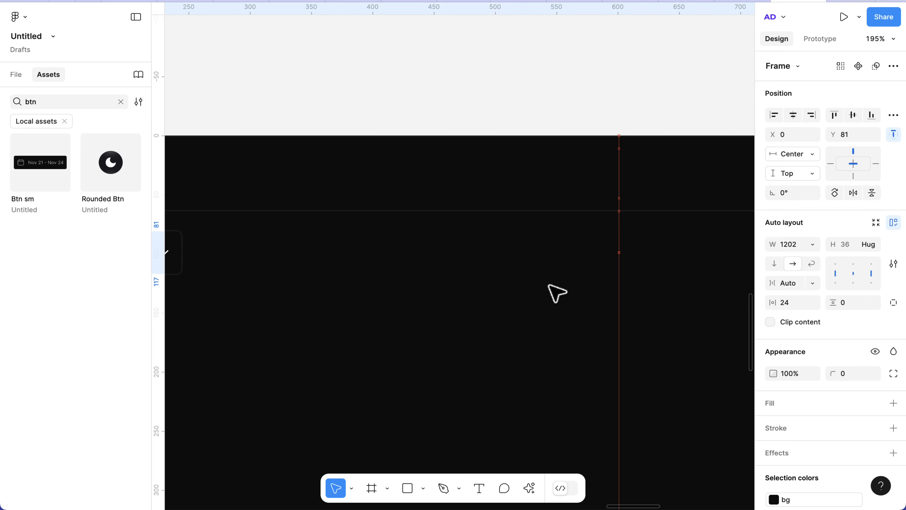
key(Down)
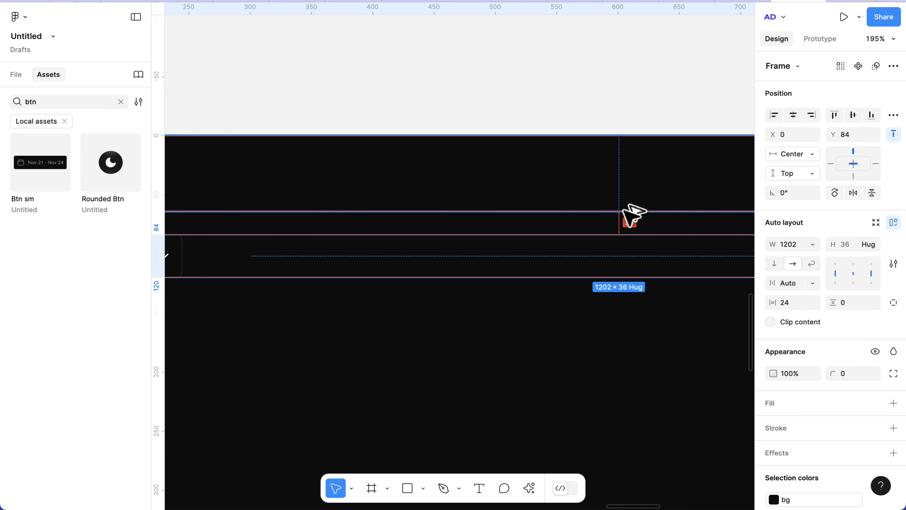
scroll(630, 215, down, 6)
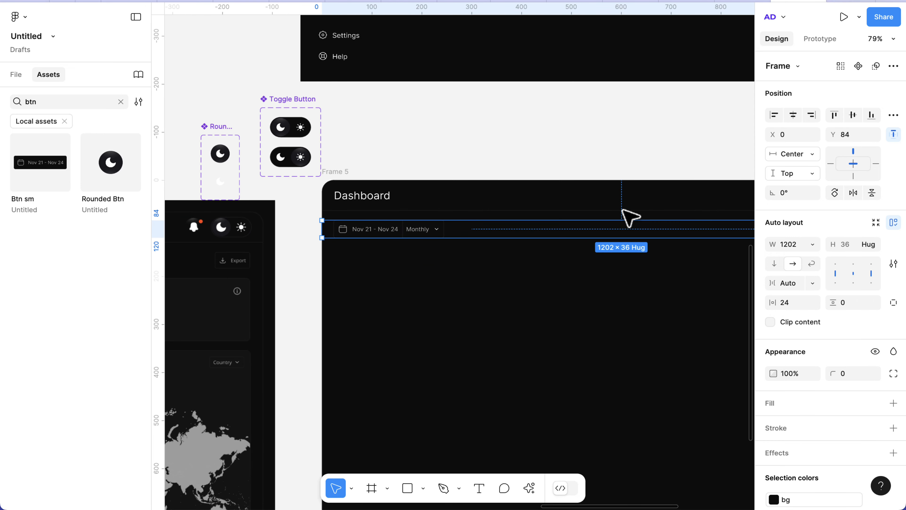
key(Escape)
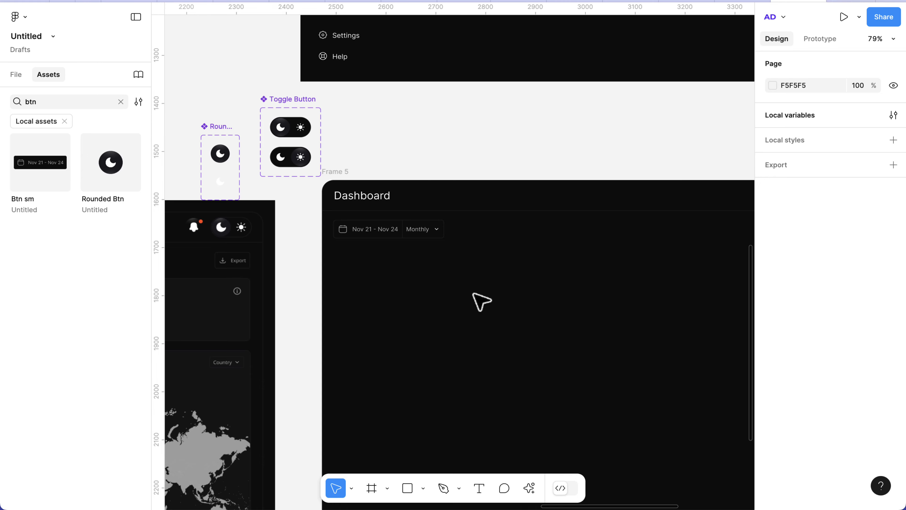
scroll(473, 293, down, 2)
scroll(473, 293, right, 4)
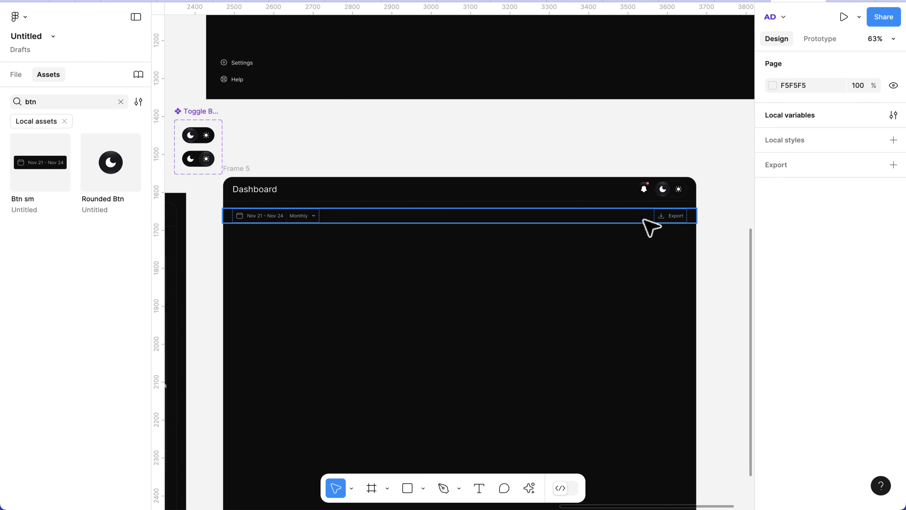
Step: Draw a frame about 391 × 101 on the empty canvas above the reference dashboard, beside the Btn sm component
scroll(541, 283, left, 10)
scroll(541, 284, down, 2)
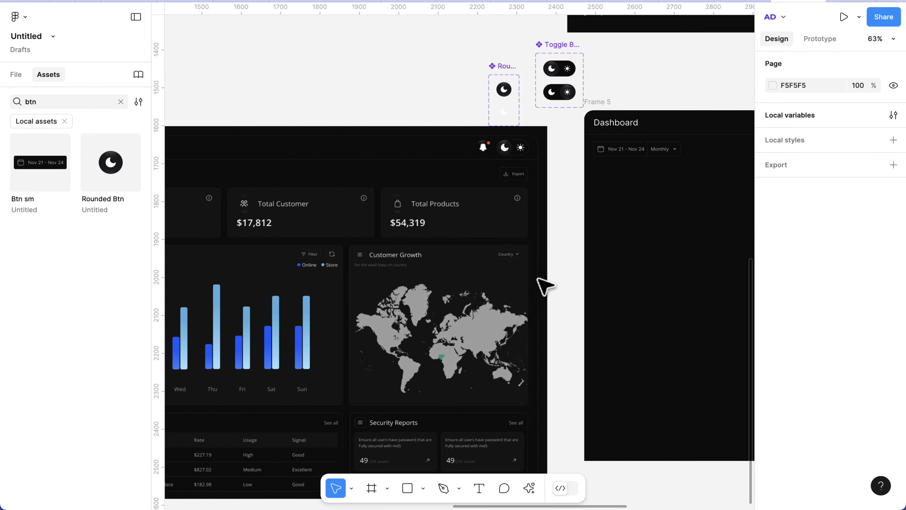
scroll(543, 285, left, 5)
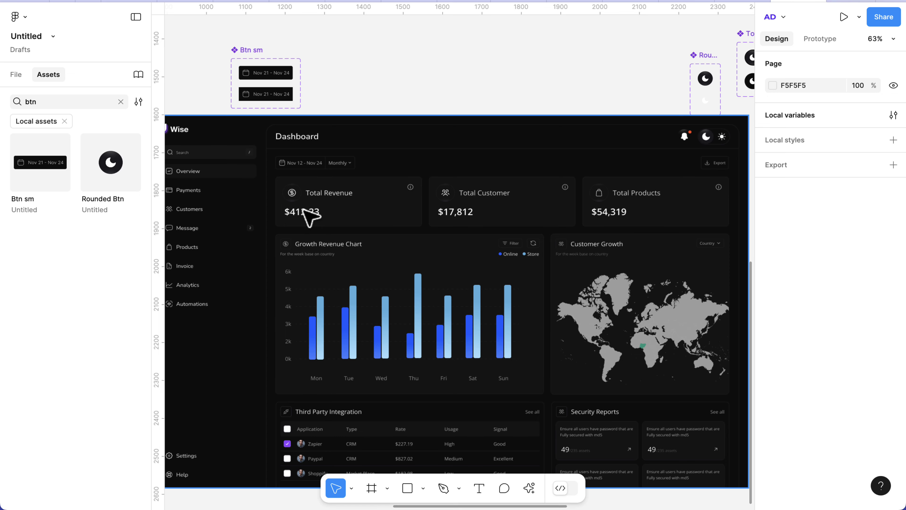
scroll(307, 215, up, 1)
scroll(307, 214, left, 1)
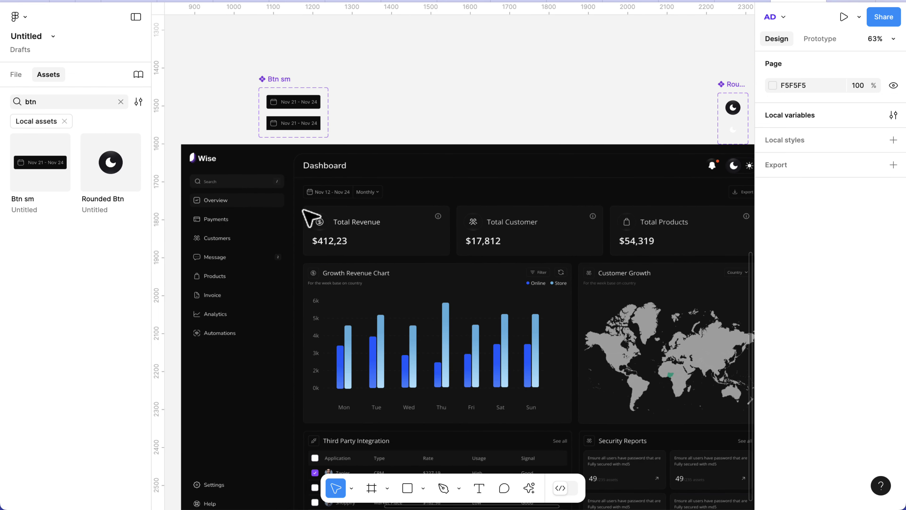
scroll(307, 215, up, 1)
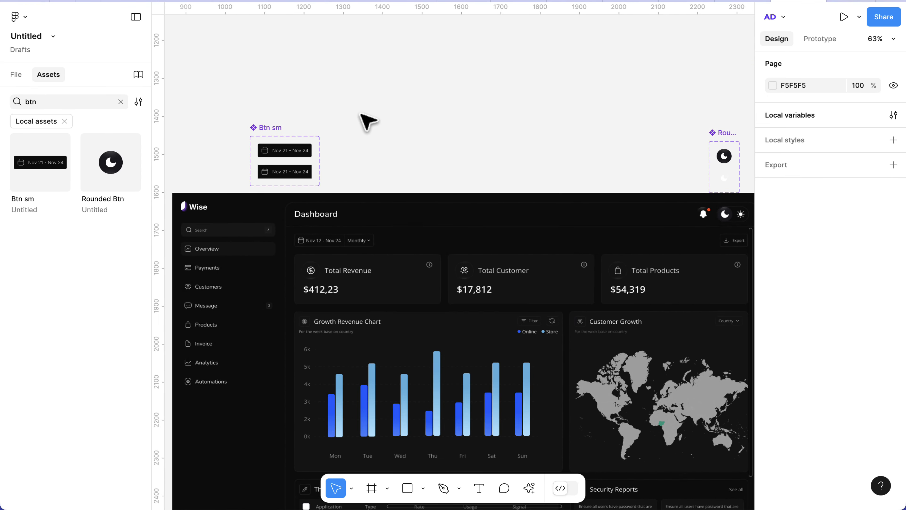
scroll(366, 120, up, 3)
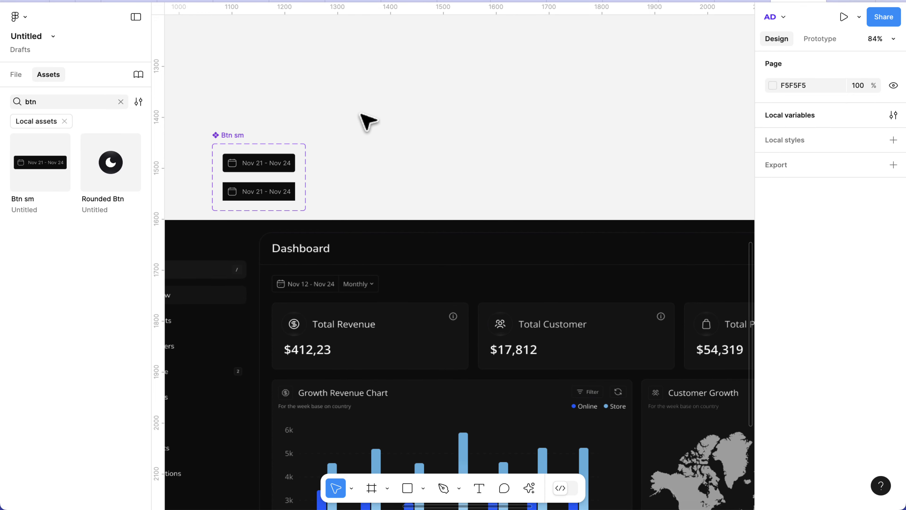
key(f)
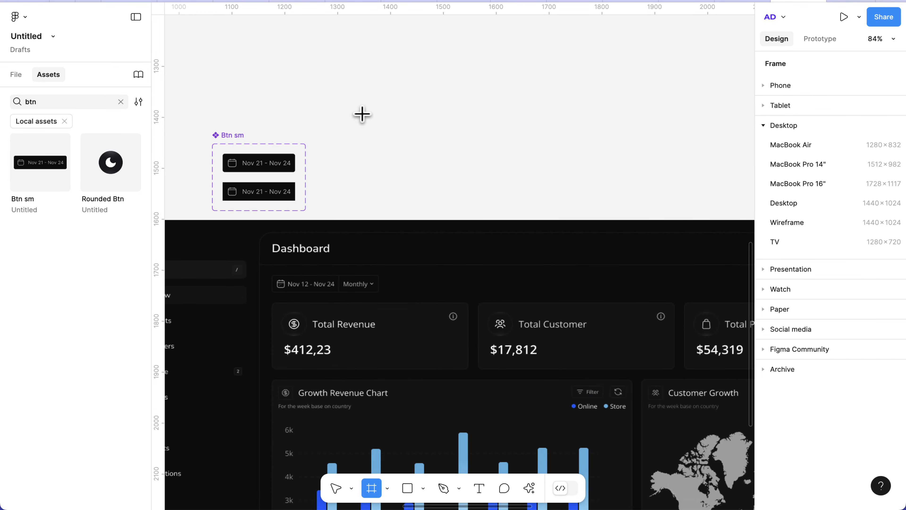
drag(368, 104, 575, 156)
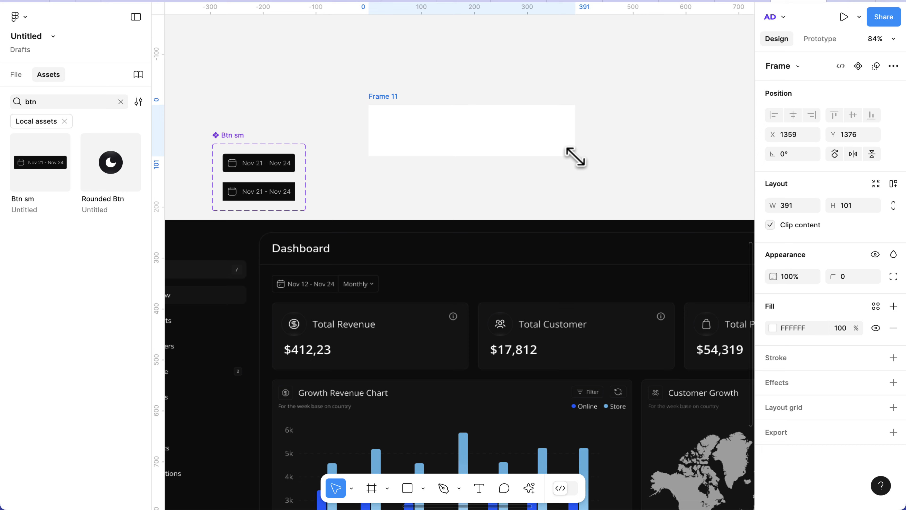
Step: Set the new frame's width to 372 and its height to 130
click(795, 210)
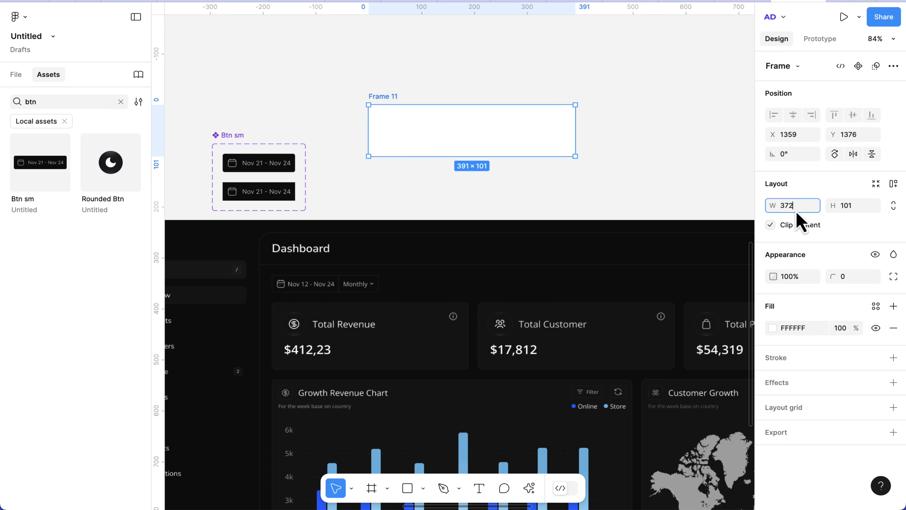
key(Return)
click(861, 211)
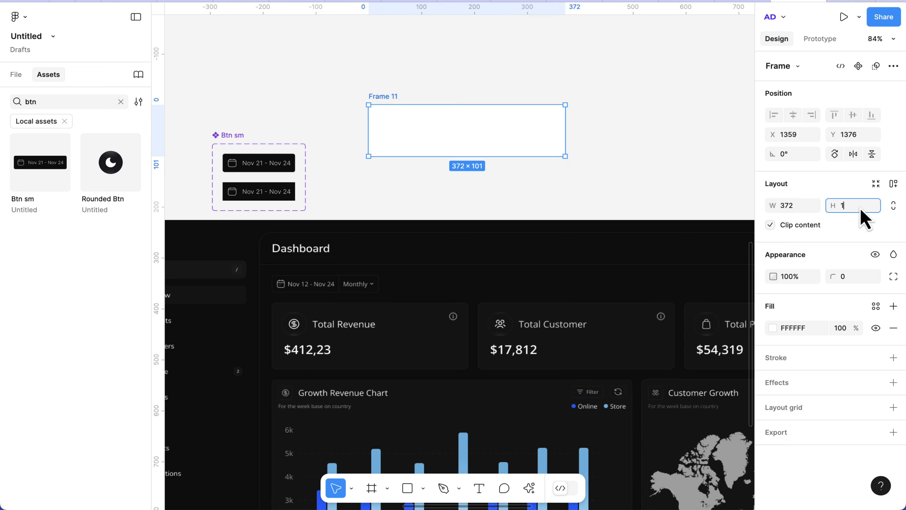
key(Return)
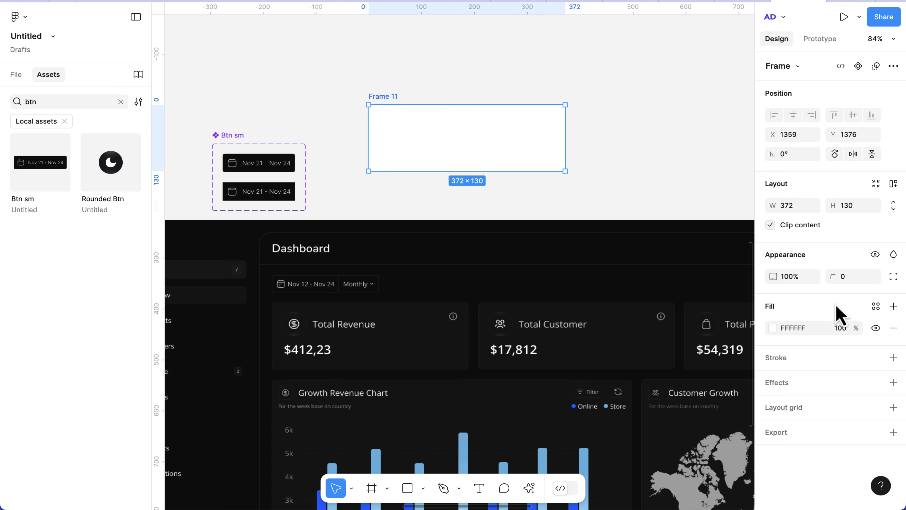
Step: Apply the bg-surface color to the card frame's fill and add a stroke using the stroke color from the library
click(876, 306)
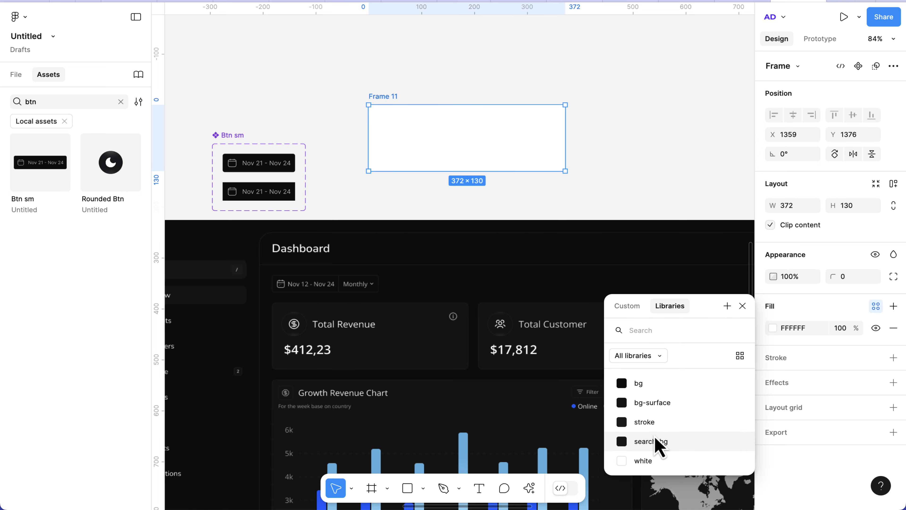
click(656, 403)
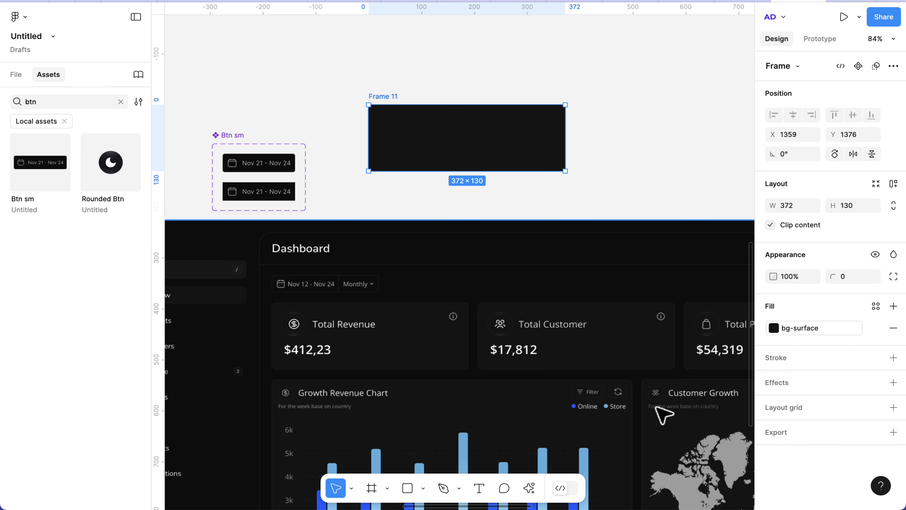
click(894, 358)
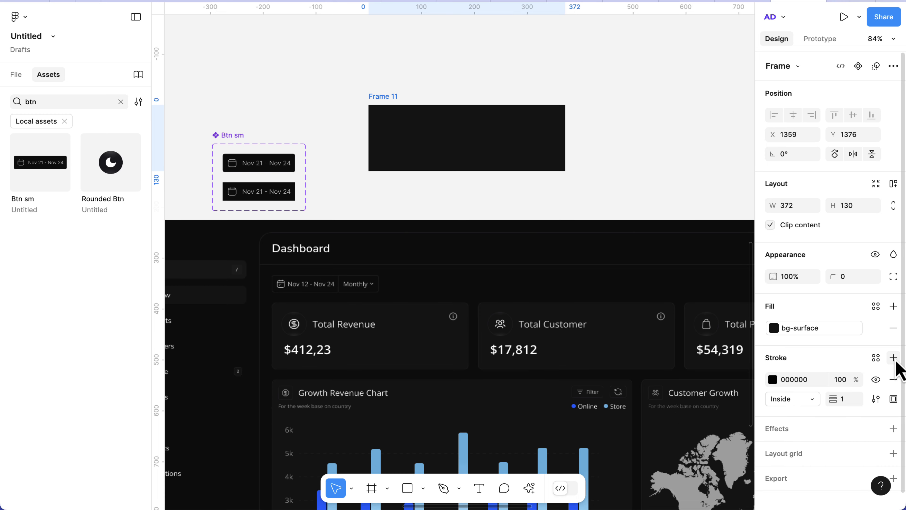
click(876, 357)
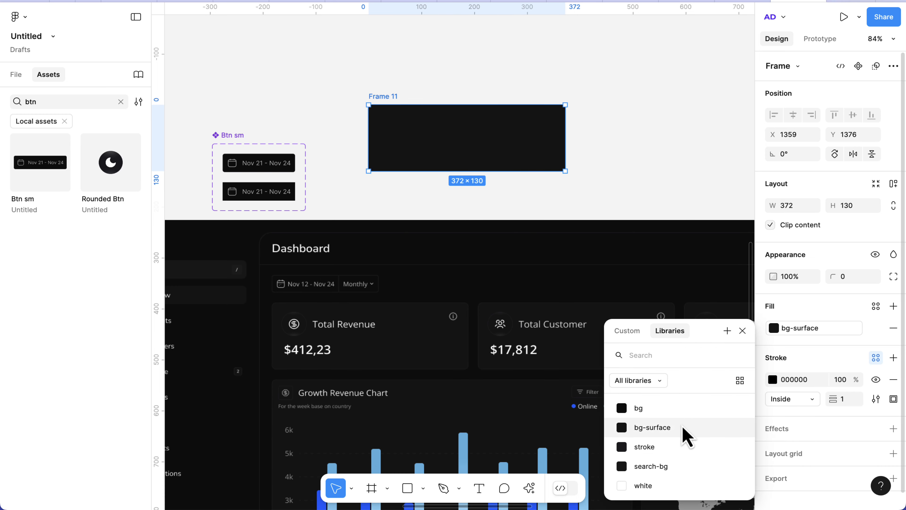
click(674, 446)
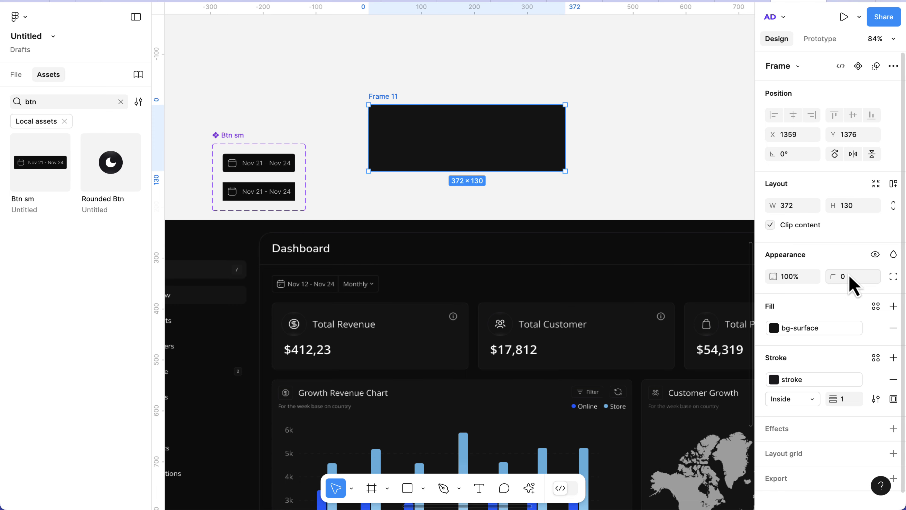
Step: Set the card frame's corner radius to 8
key(Return)
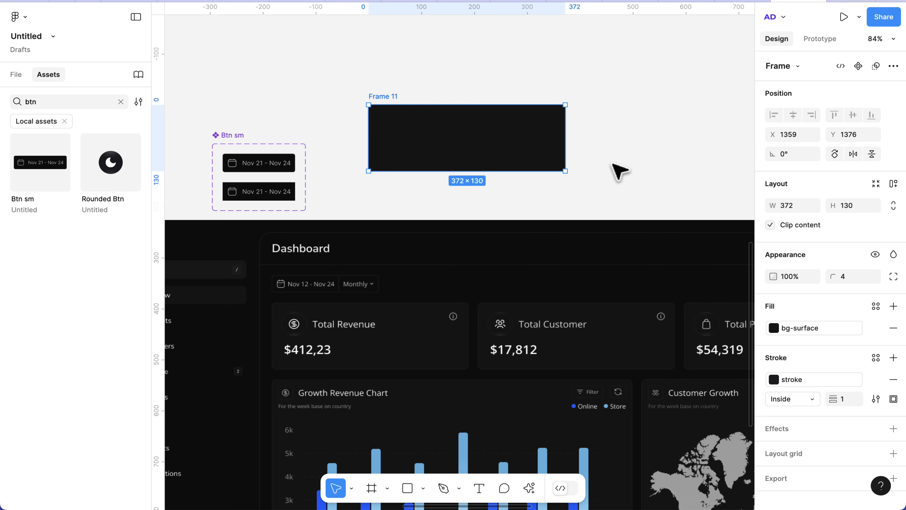
click(848, 276)
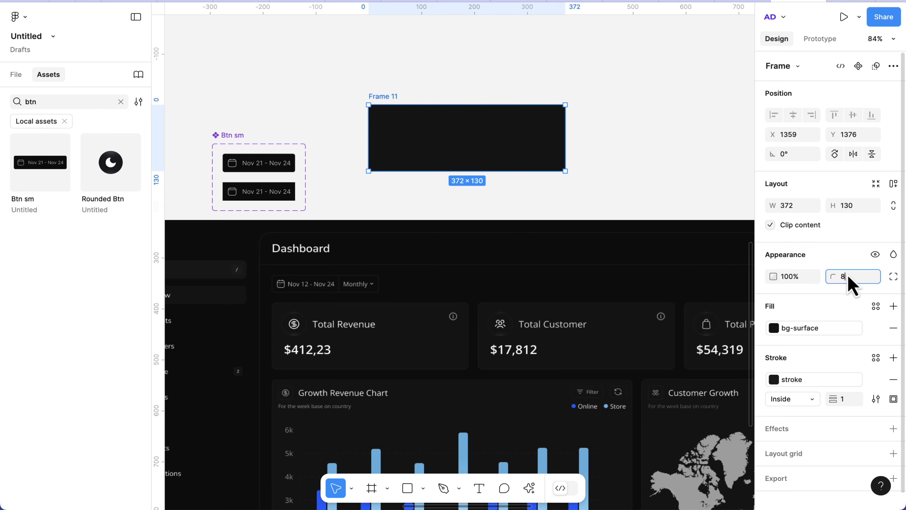
key(Return)
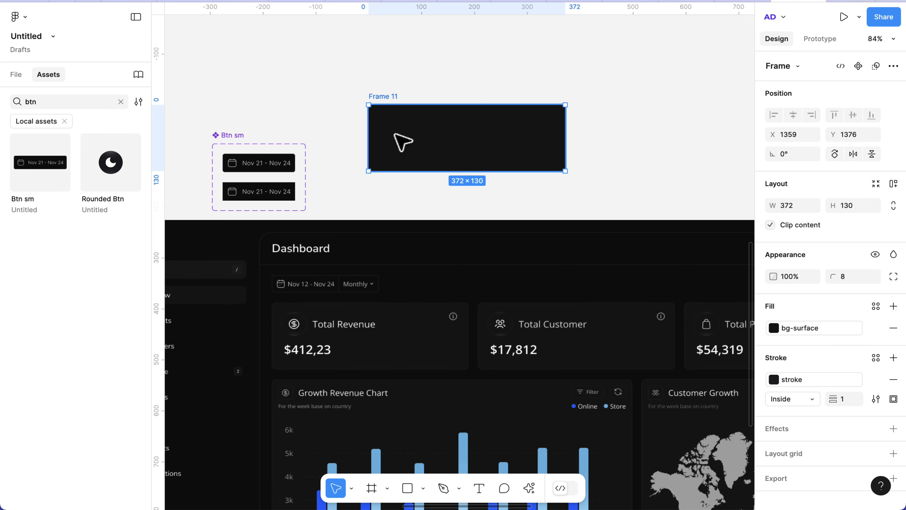
Step: Insert a Rounded Btn instance near the upper-left corner of the card frame and resize it to 48 × 48
scroll(389, 144, up, 3)
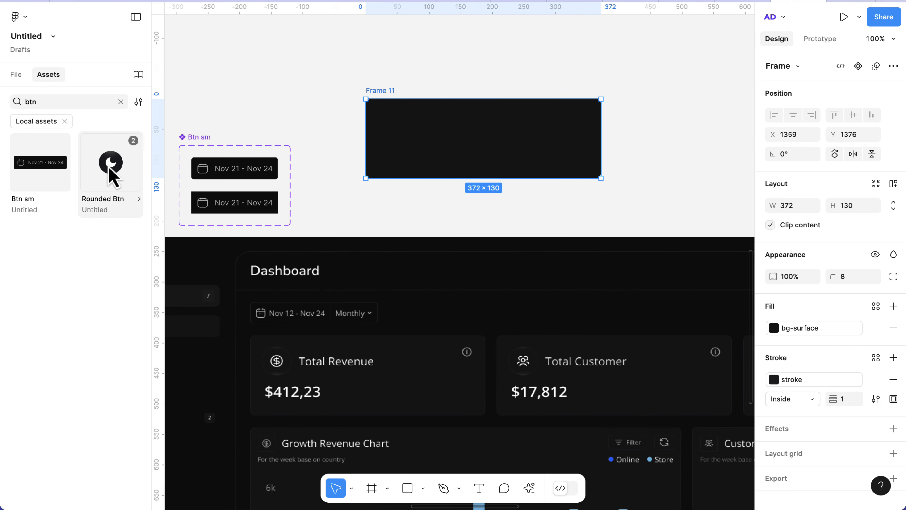
drag(108, 161, 380, 116)
scroll(388, 133, up, 5)
scroll(380, 115, down, 4)
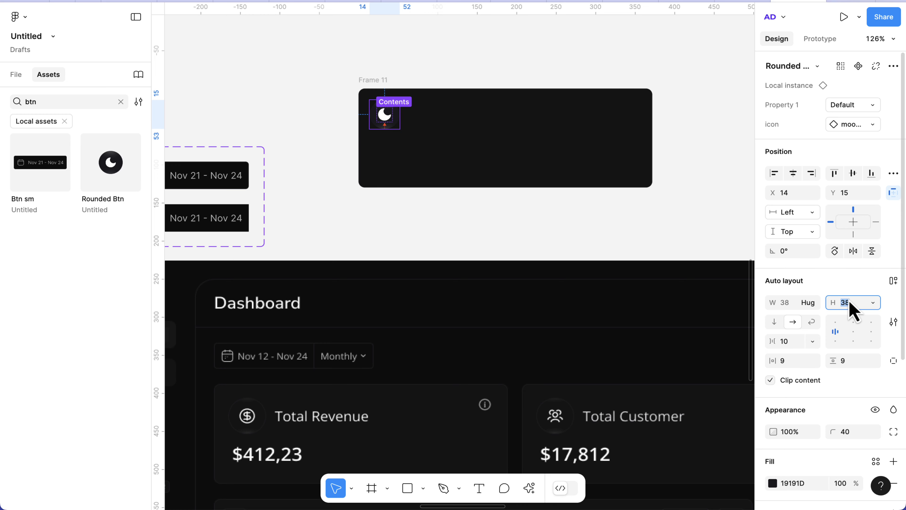
key(Return)
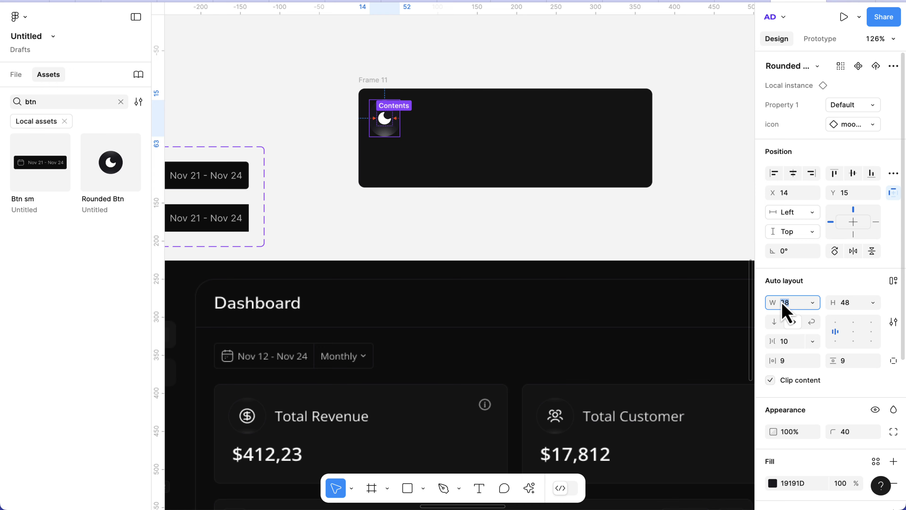
key(Return)
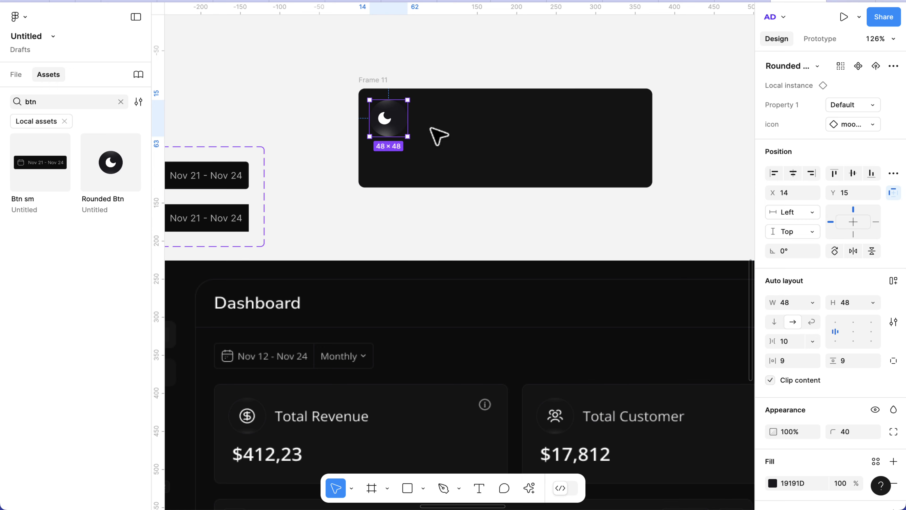
Step: Set the moon icon inside the card's round button to fill its container in both width and height
scroll(379, 114, up, 2)
scroll(380, 113, up, 3)
double_click(393, 124)
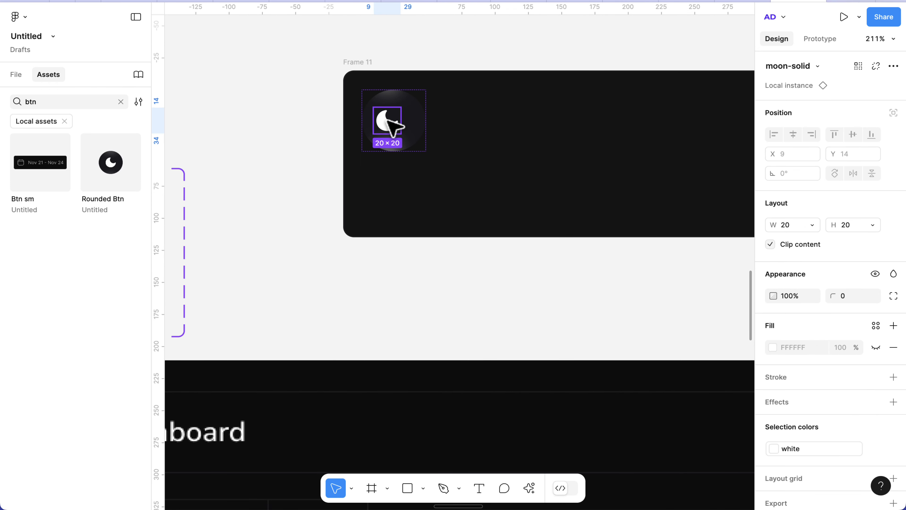
click(813, 224)
click(819, 242)
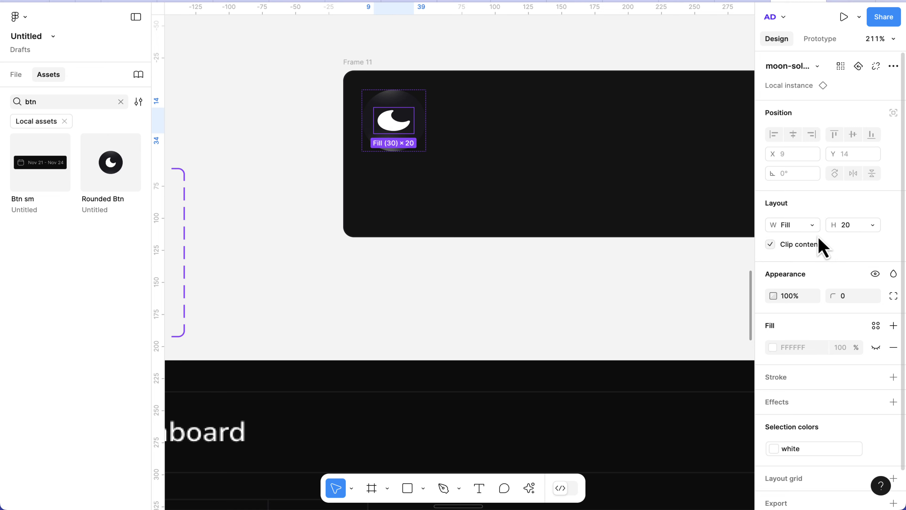
click(857, 227)
click(854, 239)
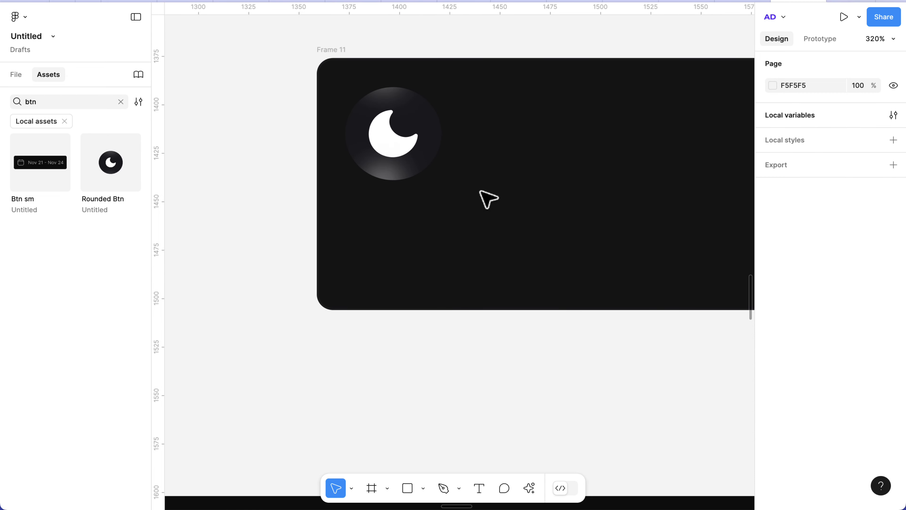
scroll(460, 206, down, 2)
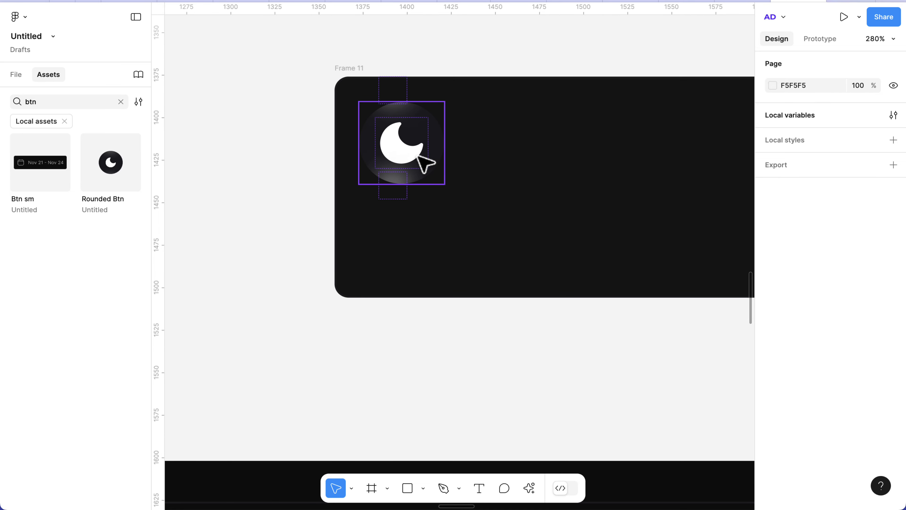
click(425, 164)
click(425, 162)
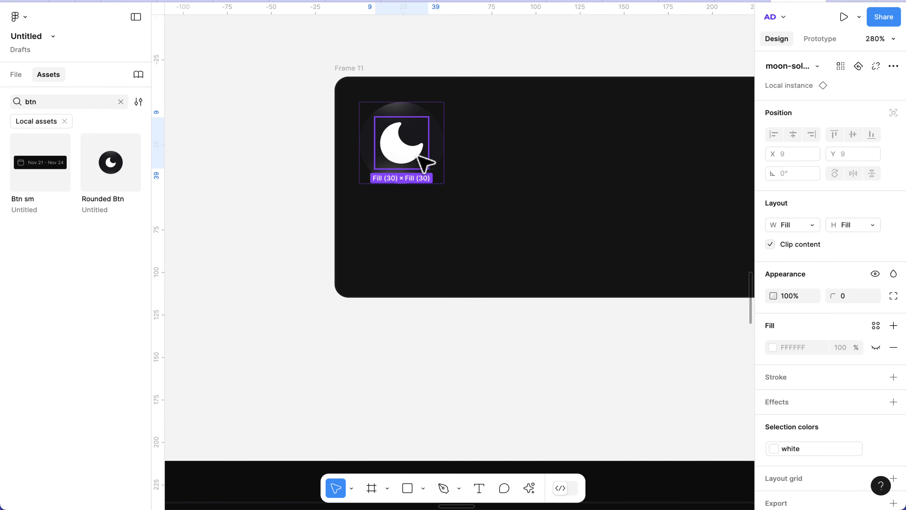
click(456, 152)
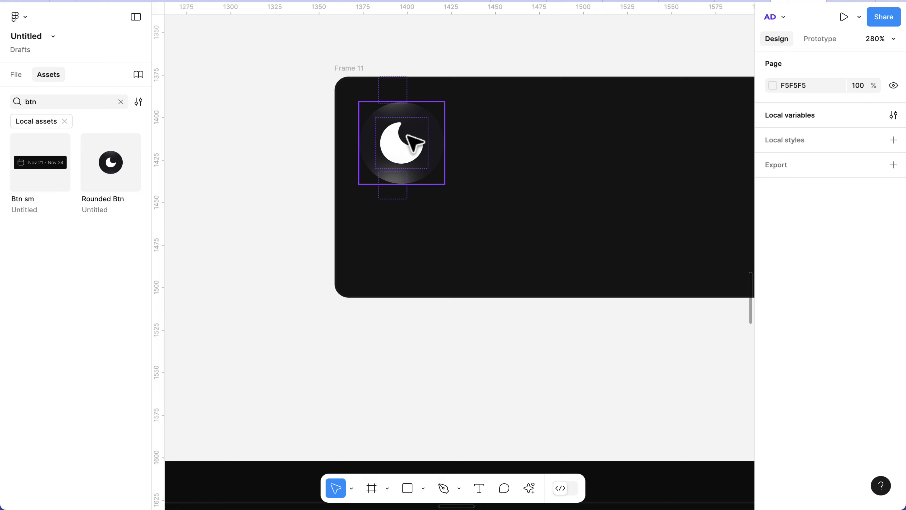
Step: Add a "Total Revenue" text label beside the round button in the card frame
scroll(414, 143, down, 8)
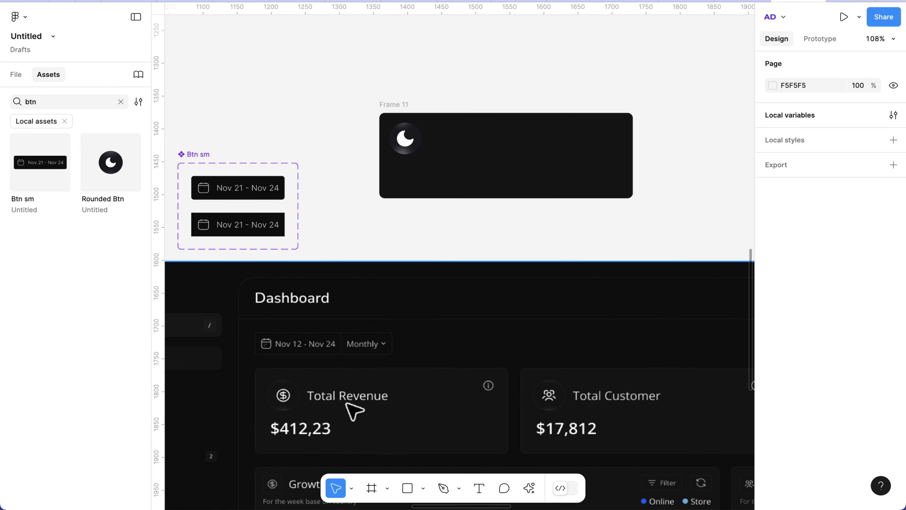
scroll(415, 161, up, 4)
key(t)
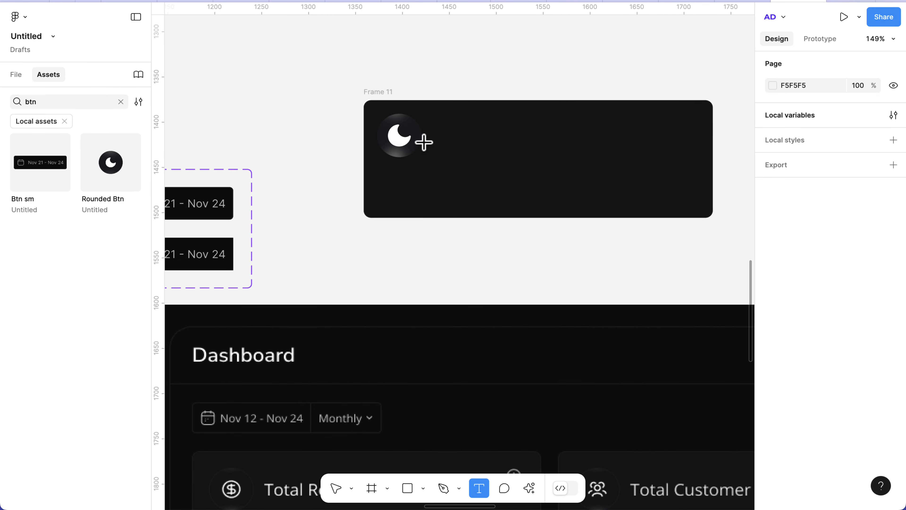
click(445, 133)
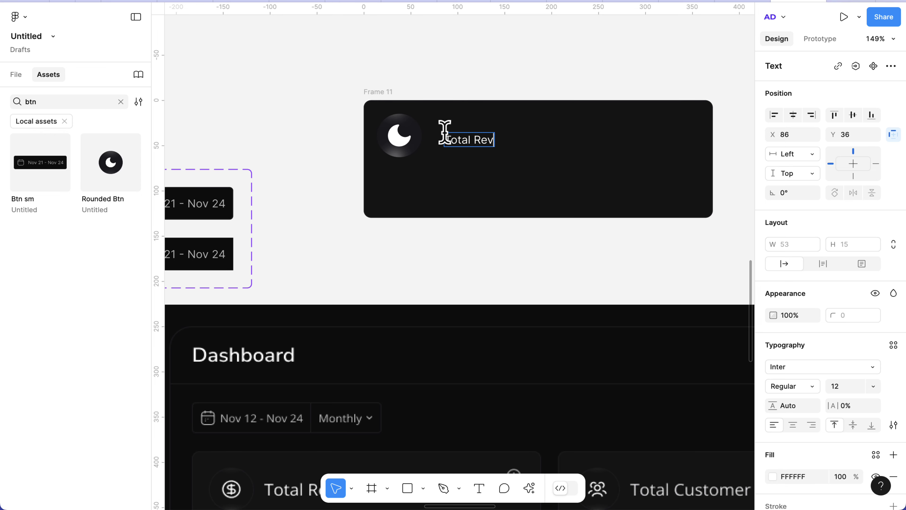
text(Total Revenue)
key(Escape)
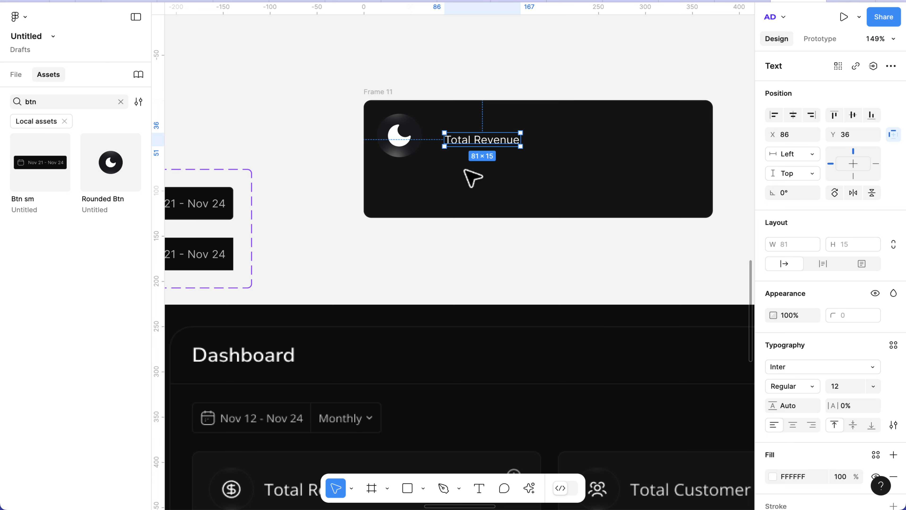
Step: Set the font size of the Total Revenue label to 18
click(844, 385)
text(18)
key(Return)
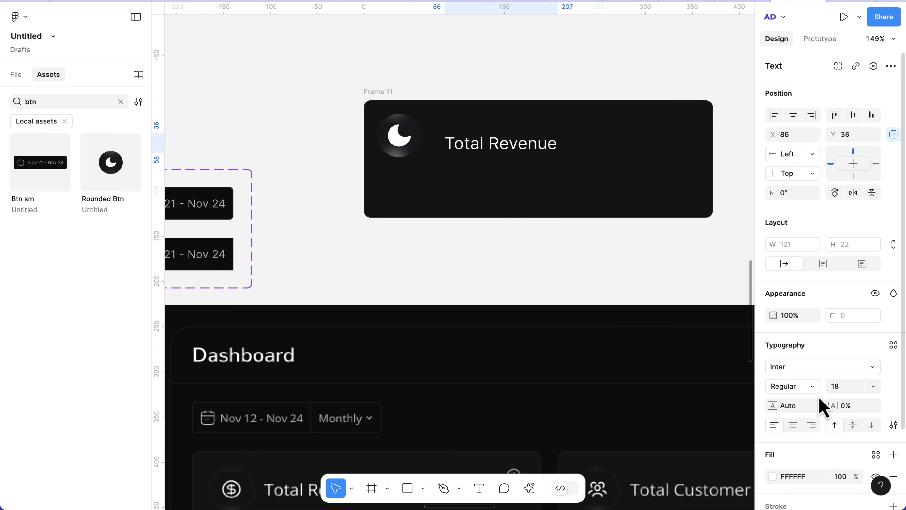
Step: Change the Total Revenue label's font to Open Sans and move it level with the round button's centre
click(792, 370)
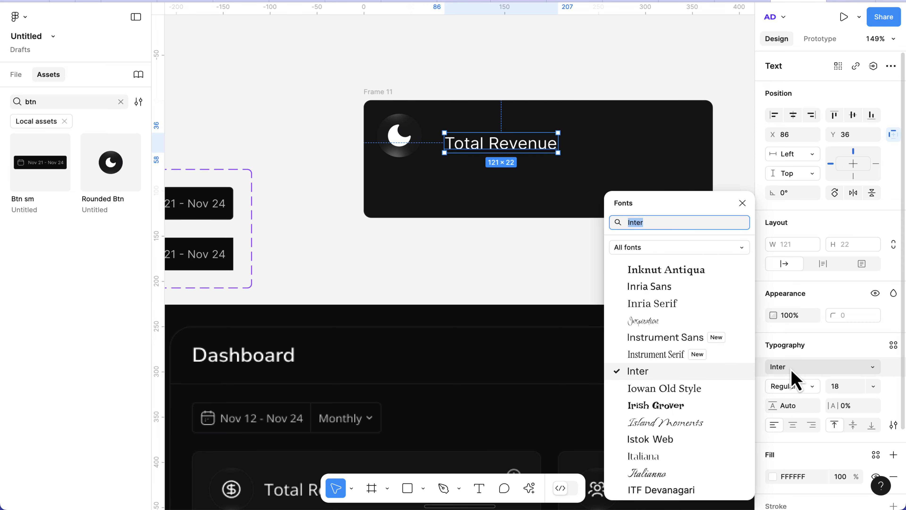
text(open)
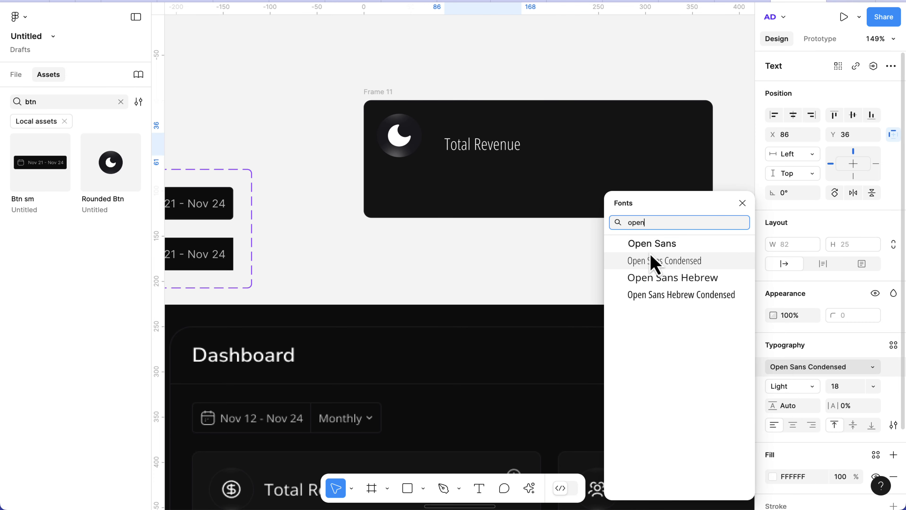
click(648, 246)
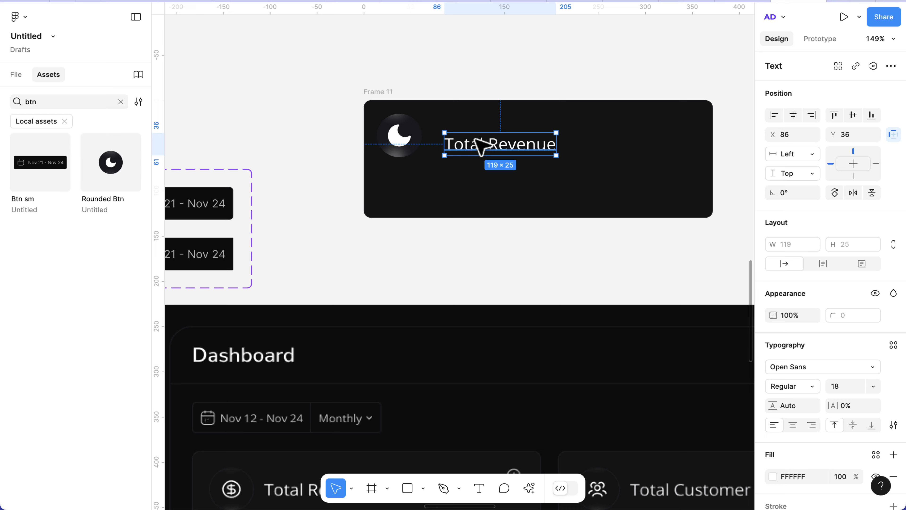
drag(482, 146, 477, 138)
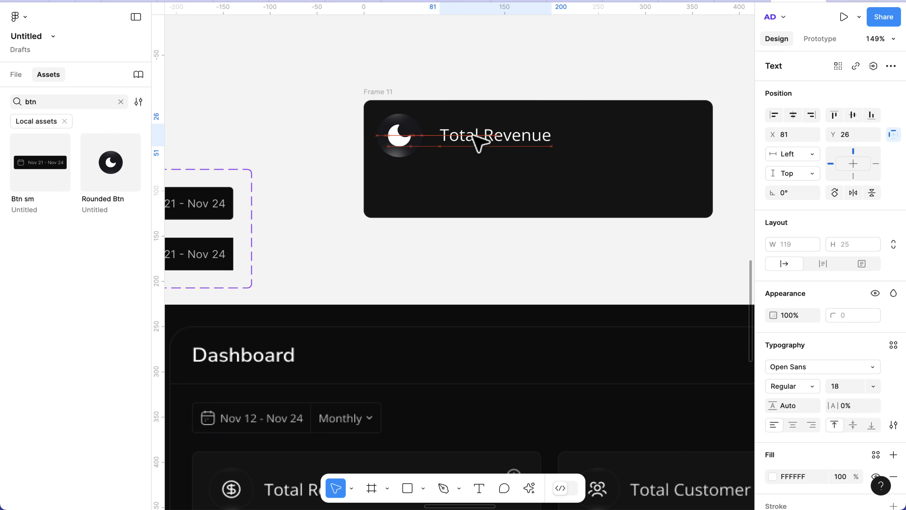
Step: Set the line height of the Total Revenue label to 24
click(788, 406)
text(2)
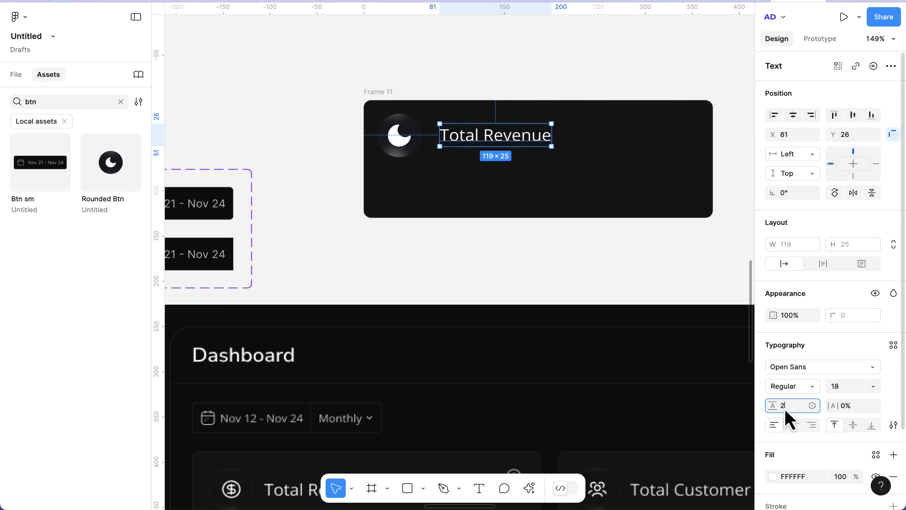
text(4)
key(Return)
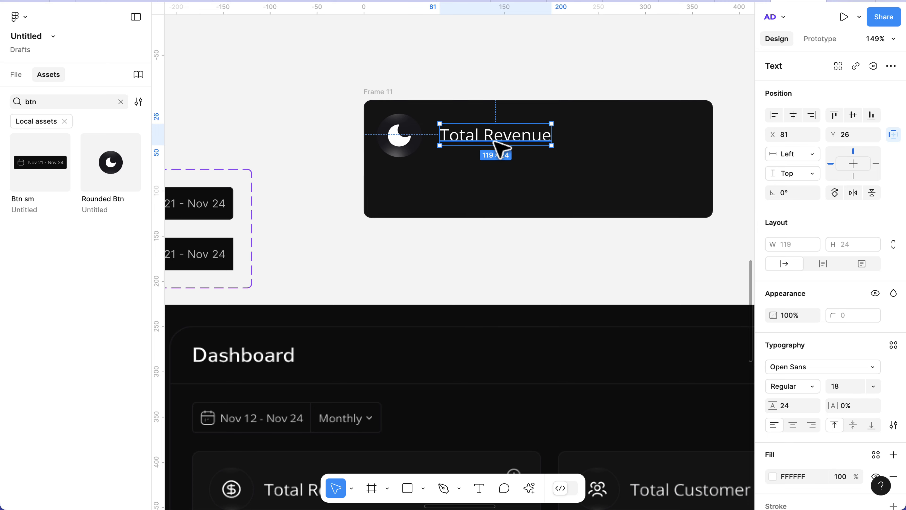
Step: Duplicate the Total Revenue label below the round button and style the copy at size 24 in SemiBold
drag(492, 144, 446, 190)
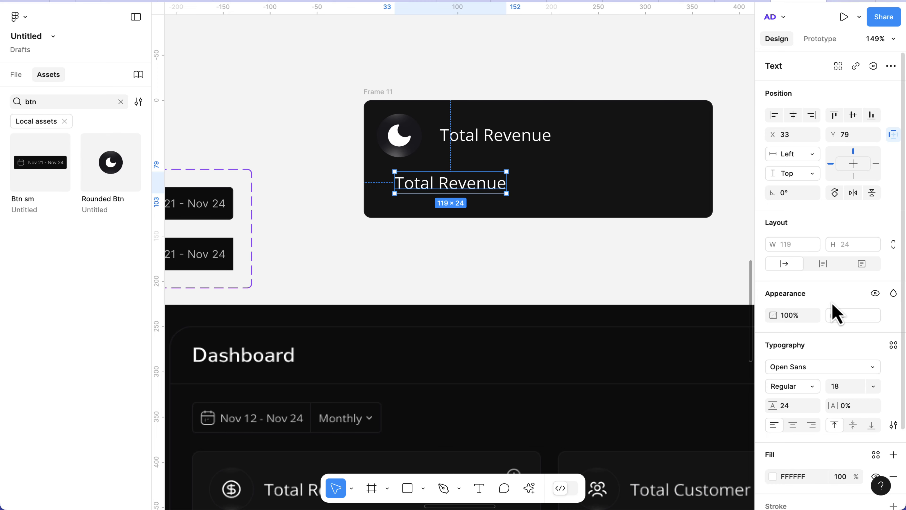
click(843, 390)
text(2)
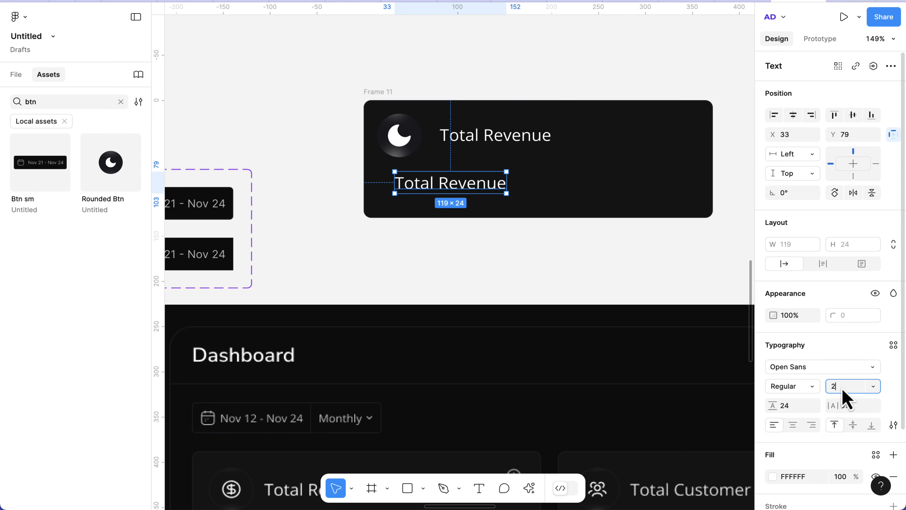
text(4)
key(Return)
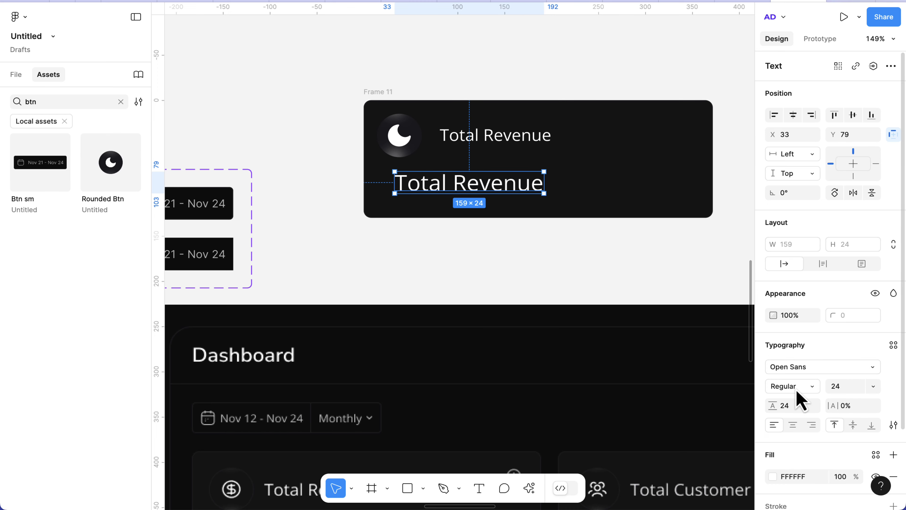
click(792, 388)
click(796, 401)
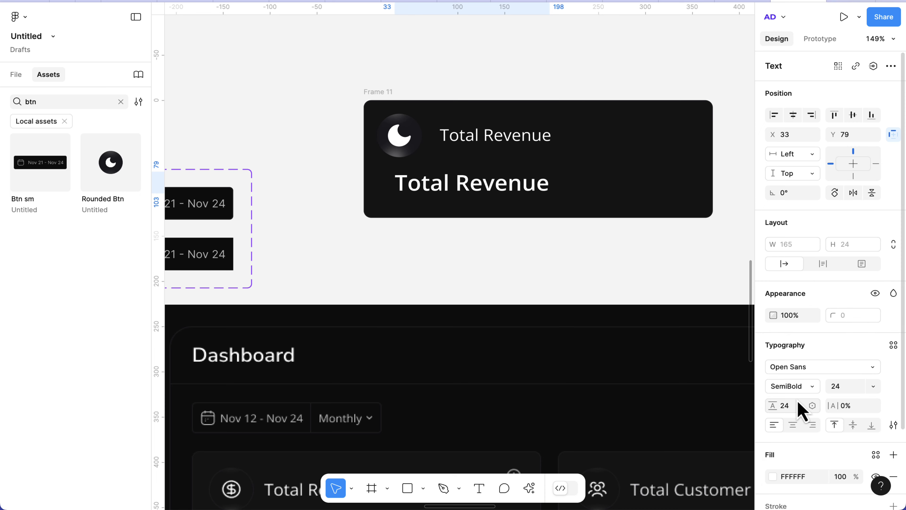
Step: Change the duplicated label's text to "$403,120" and shift it slightly left to X 23, Y 78
double_click(469, 182)
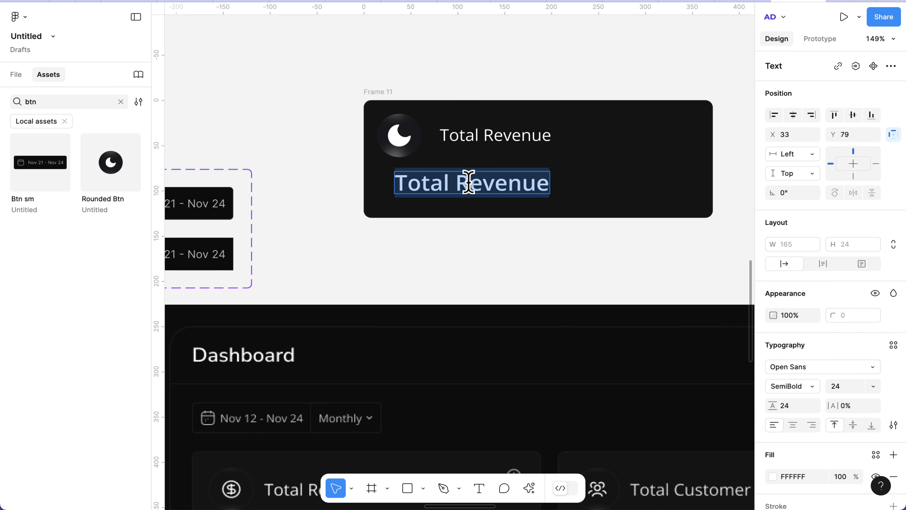
text($)
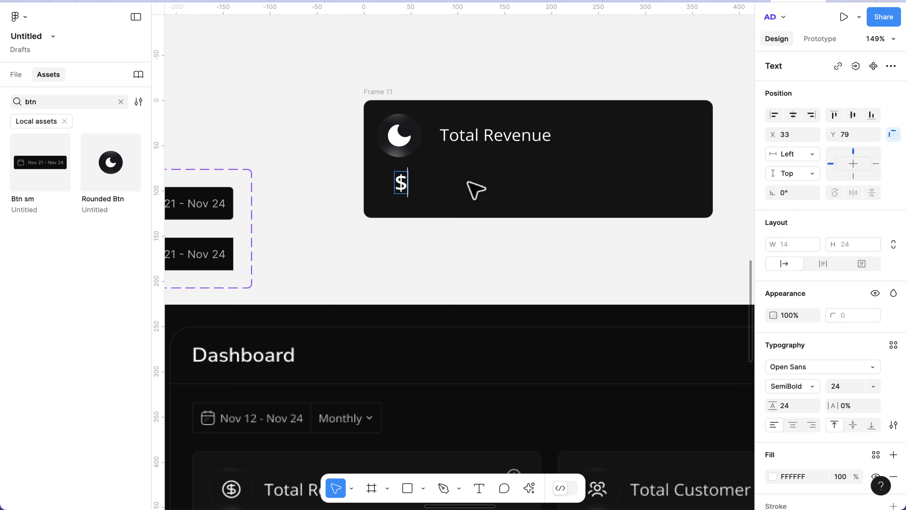
text(403,)
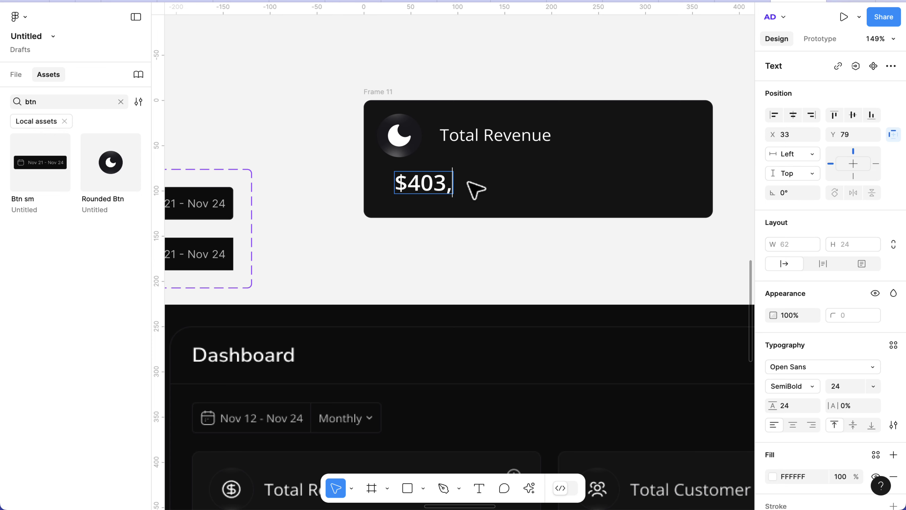
text(120)
key(Escape)
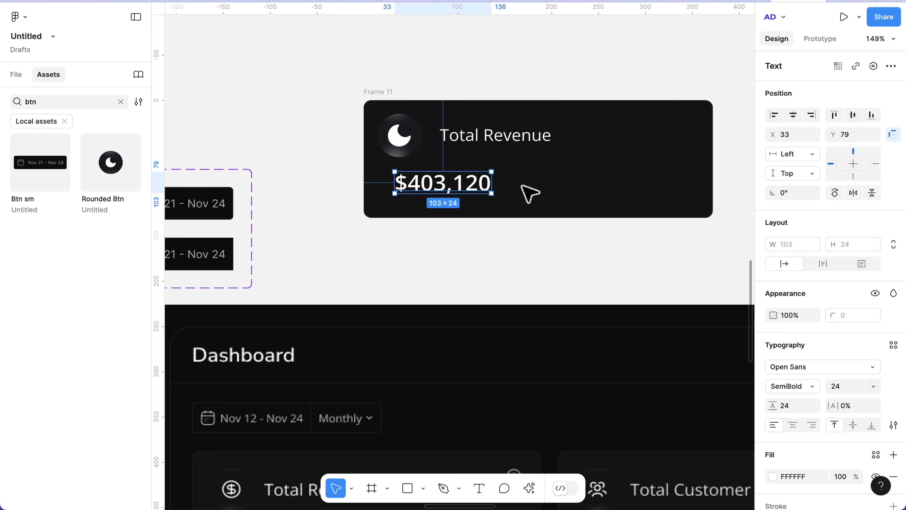
drag(444, 181, 435, 180)
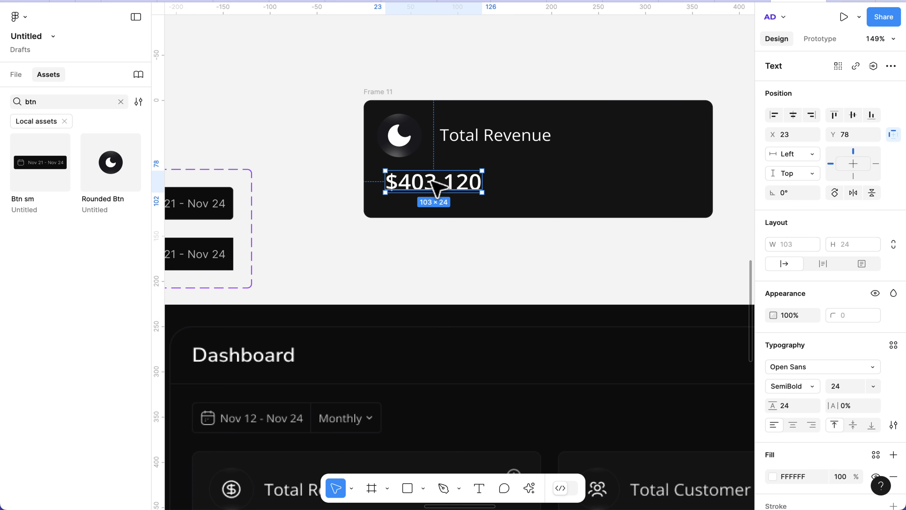
Step: Find the info-circle component in the local assets and place an instance near the card's upper-right corner
double_click(65, 100)
text(info)
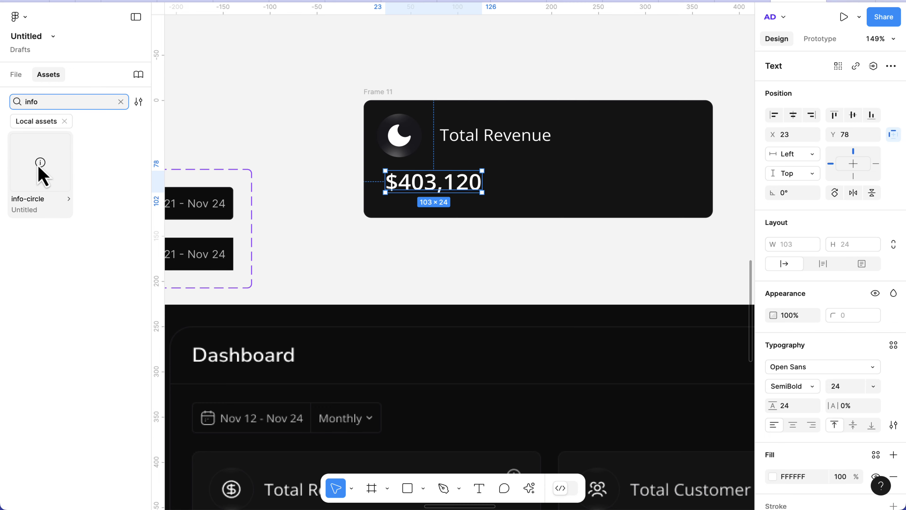
drag(41, 175, 668, 136)
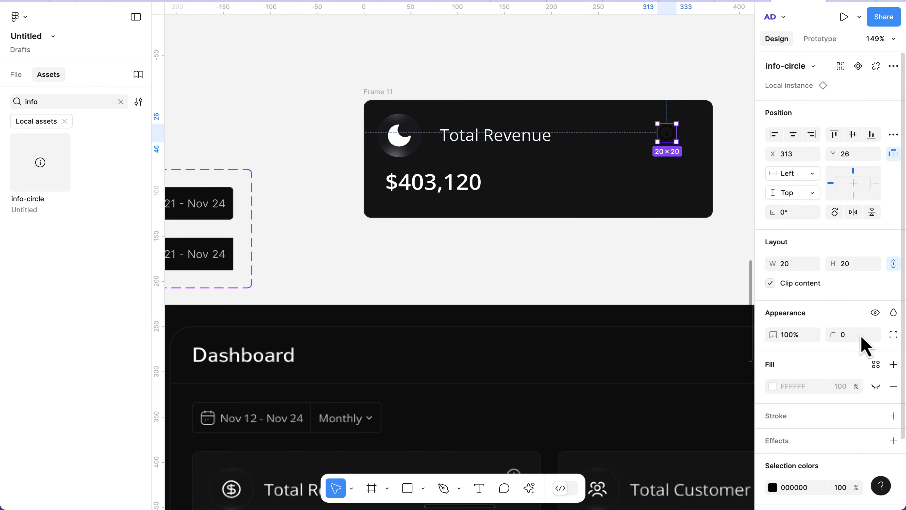
Step: Recolour the card's info-circle icon to BABABA and move it to X 327, Y 24
scroll(832, 396, down, 2)
scroll(830, 397, down, 2)
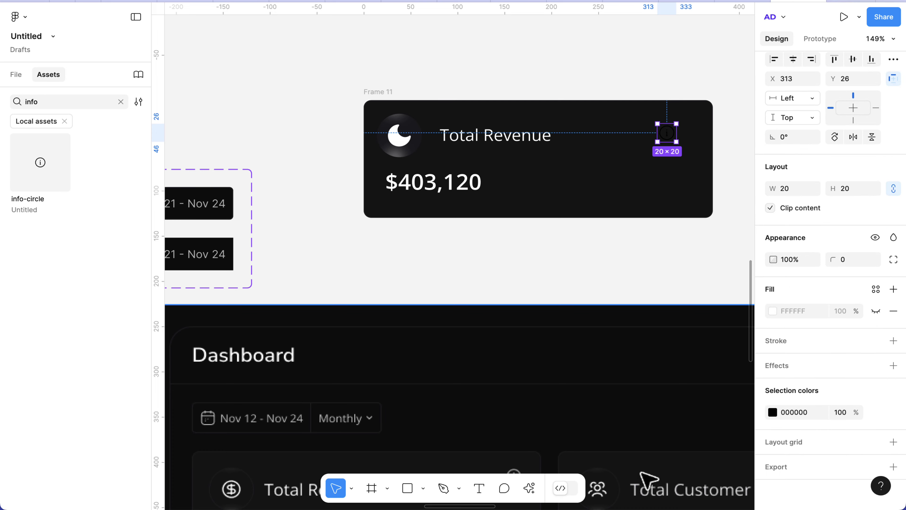
scroll(647, 482, down, 5)
scroll(647, 481, right, 4)
scroll(647, 482, down, 1)
scroll(647, 480, down, 4)
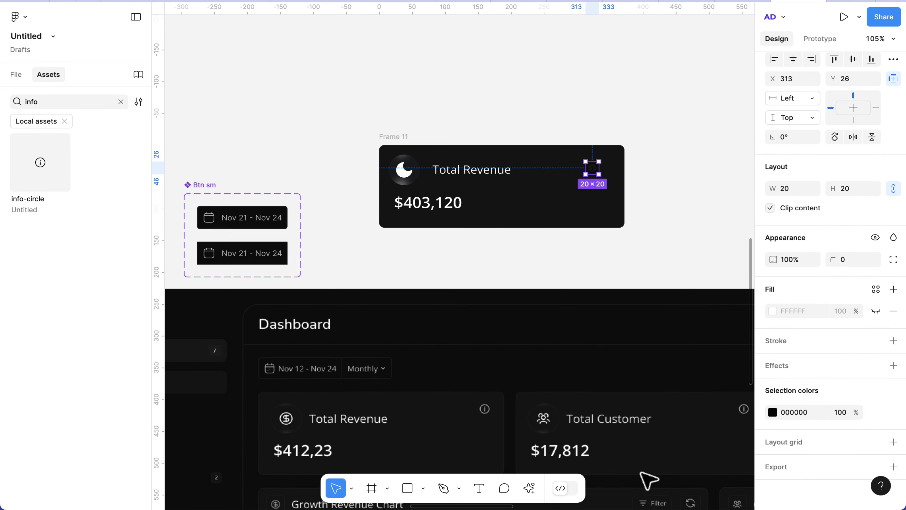
scroll(647, 480, up, 1)
scroll(590, 221, up, 3)
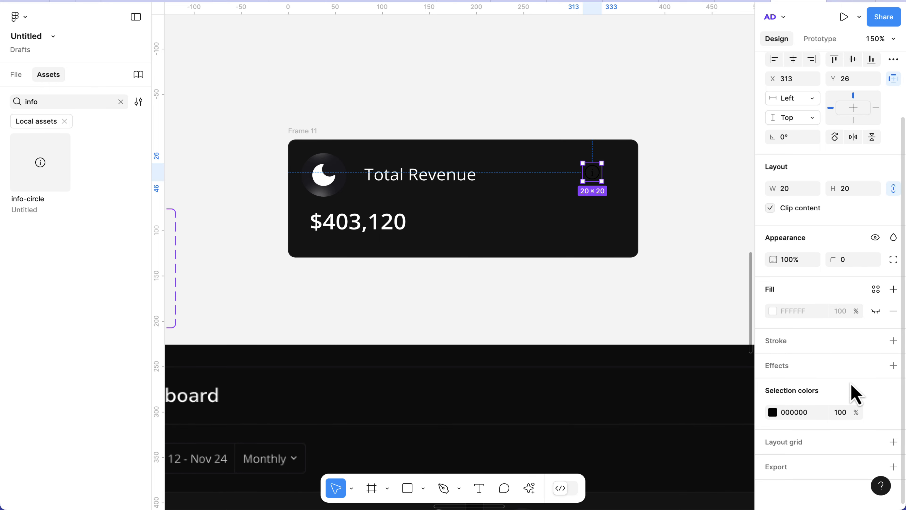
click(800, 414)
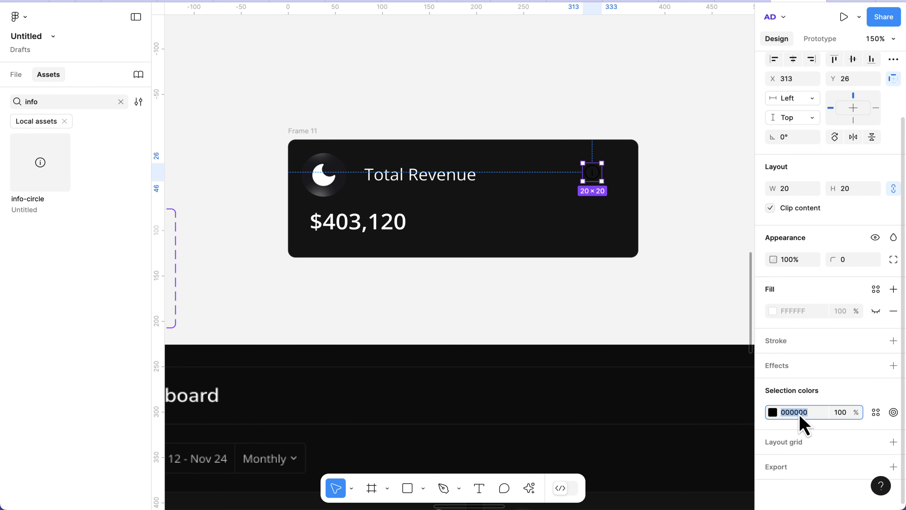
key(Return)
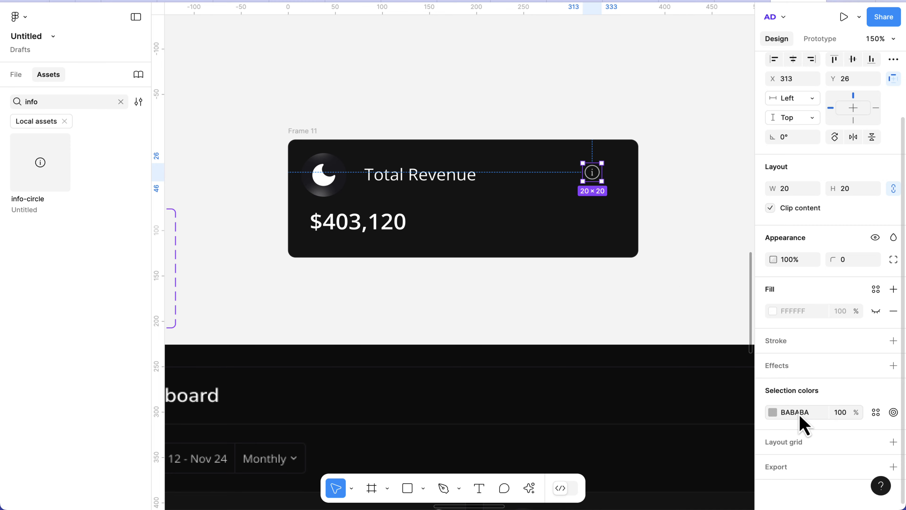
scroll(622, 202, up, 2)
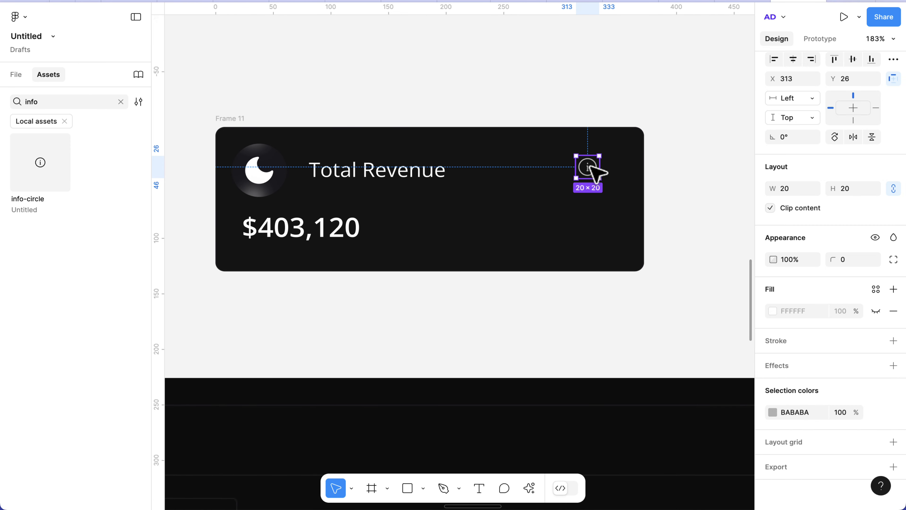
drag(595, 166, 611, 164)
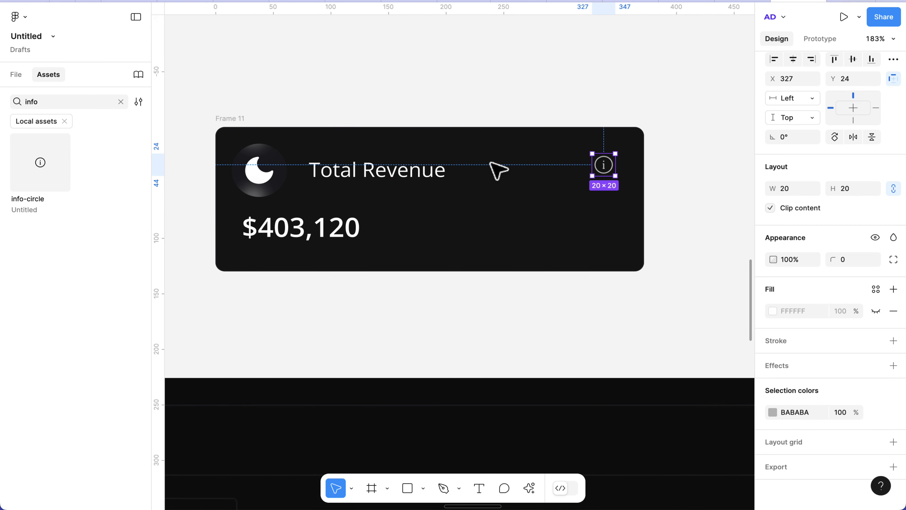
Step: Wrap the round button and Total Revenue label in a horizontal auto layout with a gap of 12
click(404, 178)
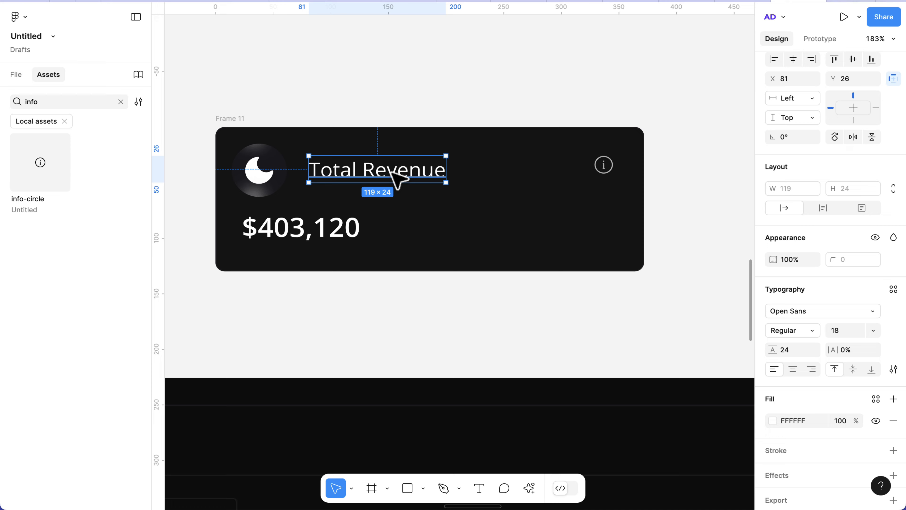
shift+click(282, 180)
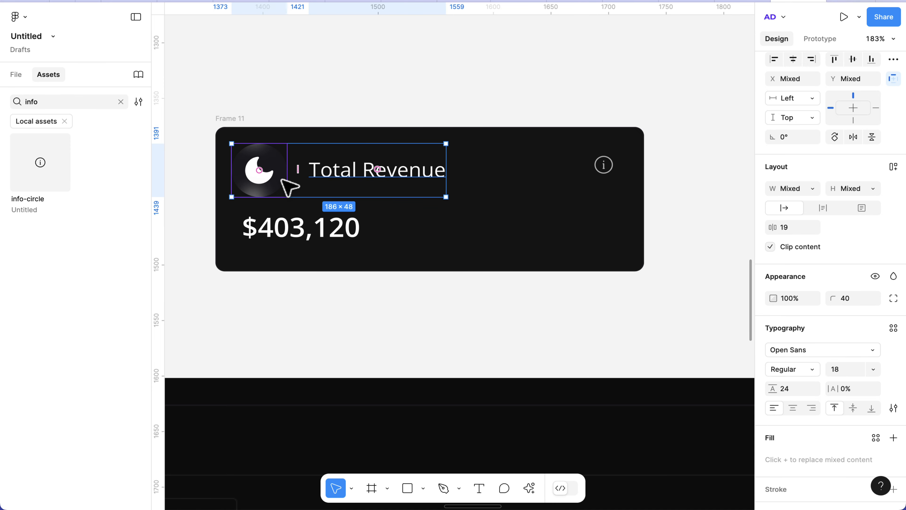
key(shift+a)
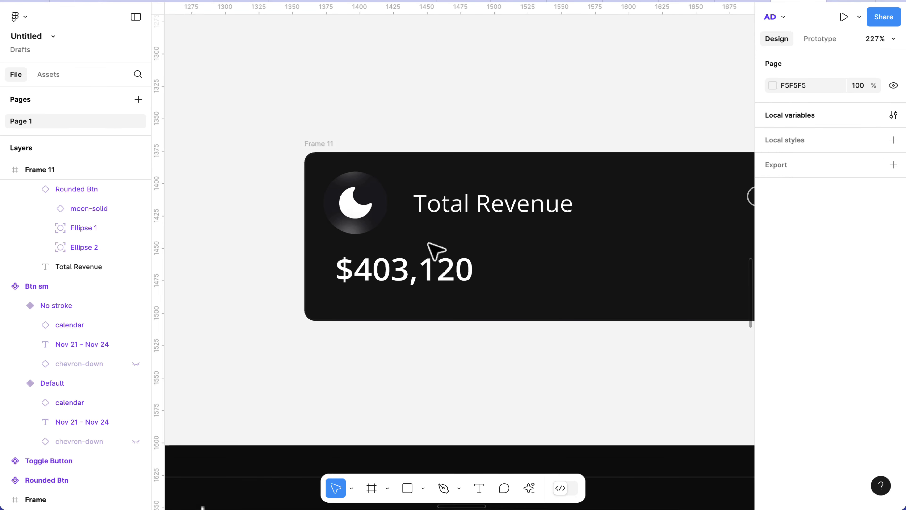
click(431, 210)
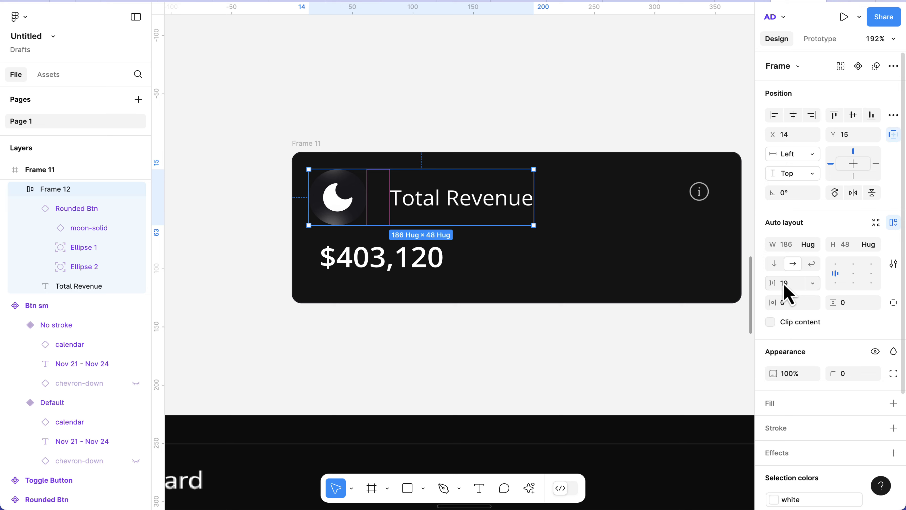
click(797, 286)
key(Return)
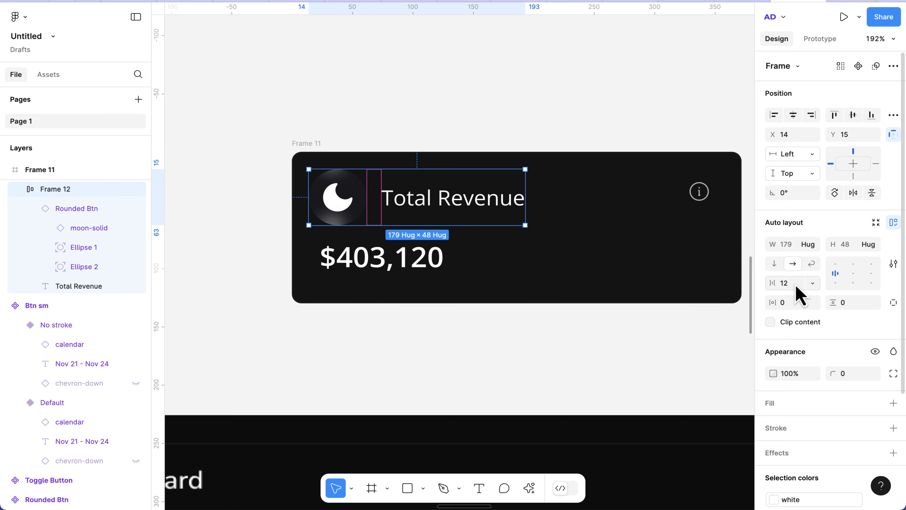
Step: Combine the button-and-label group with the info-circle icon in one horizontal auto layout row
click(699, 192)
shift+click(417, 198)
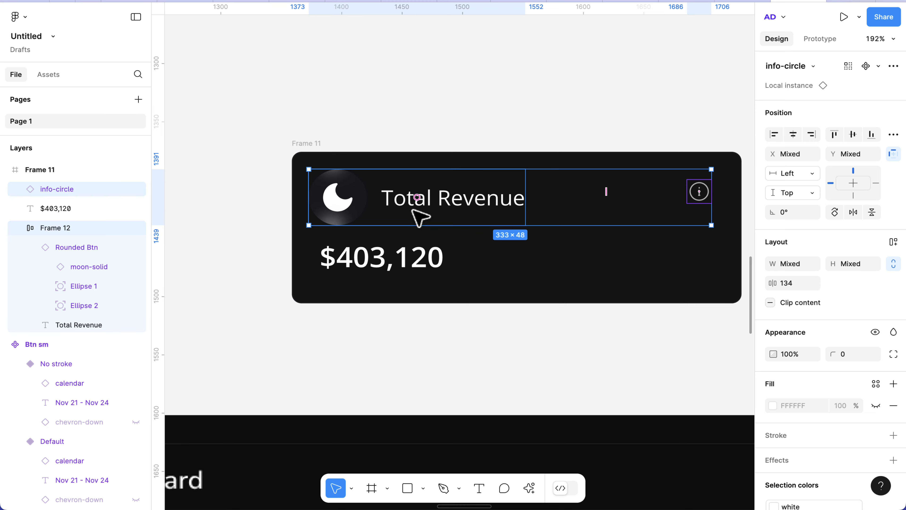
key(shift+a)
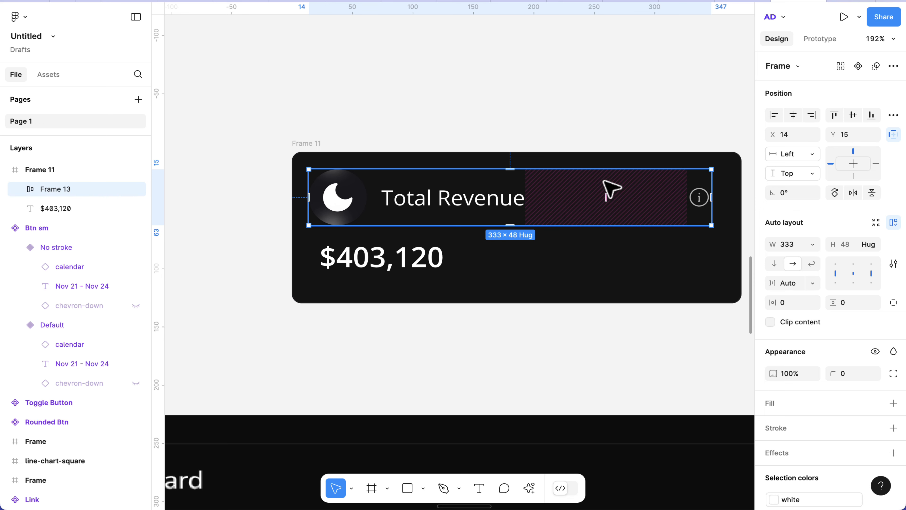
Step: Set the card's header row width to 372 and centre it horizontally in the card
click(794, 246)
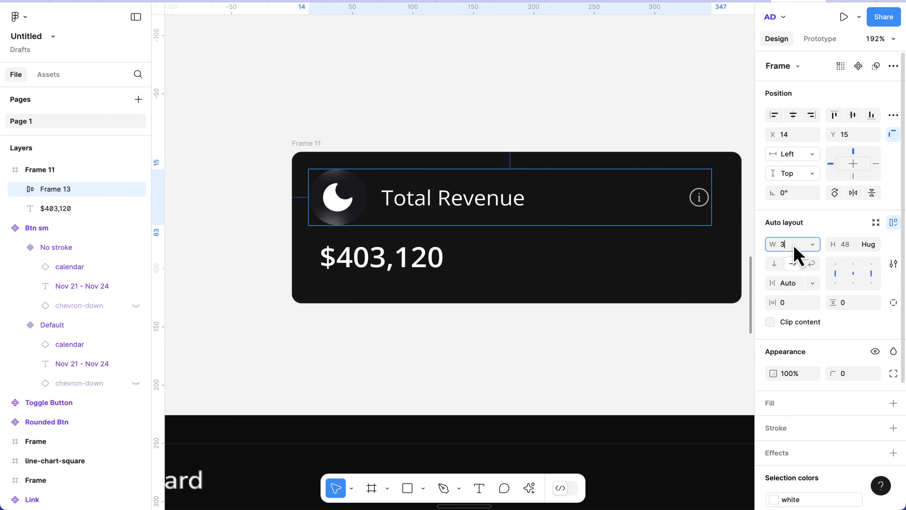
text(372)
key(Return)
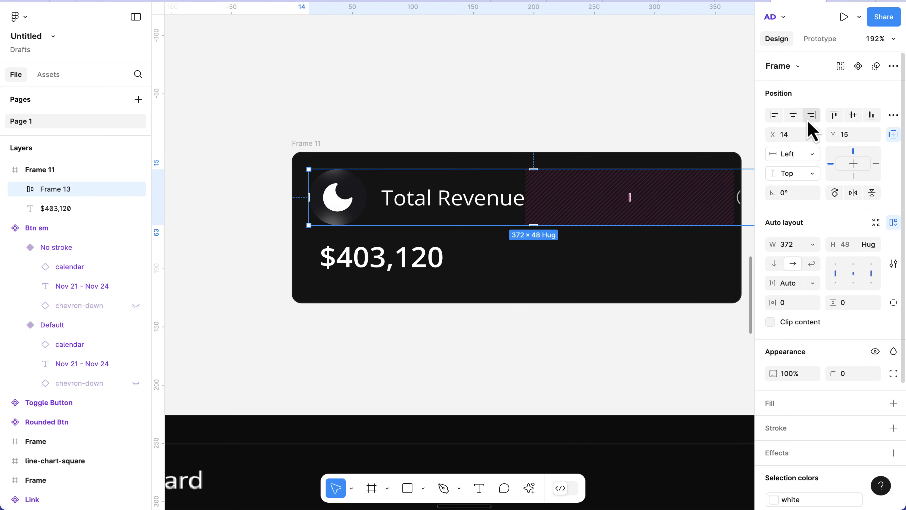
click(793, 115)
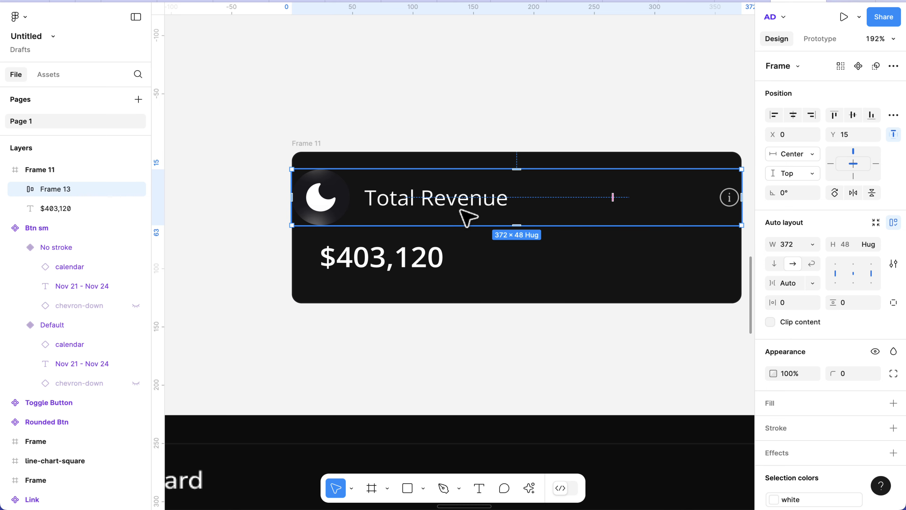
Step: Wrap the header row and the $403,120 amount in a vertical auto layout
shift+click(411, 265)
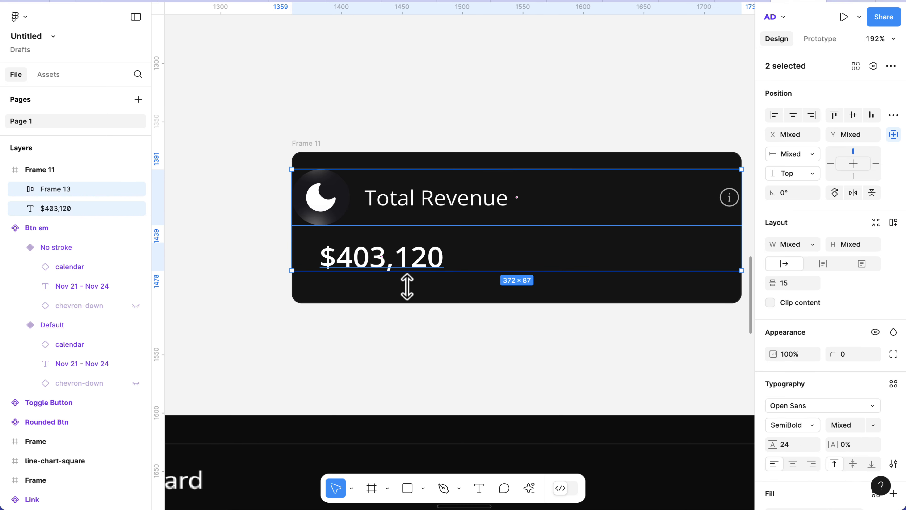
click(418, 257)
click(419, 210)
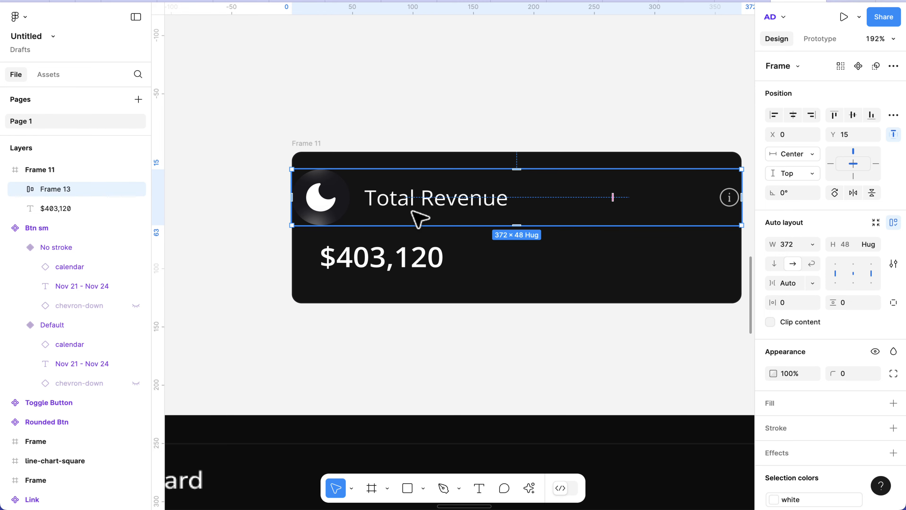
shift+click(401, 260)
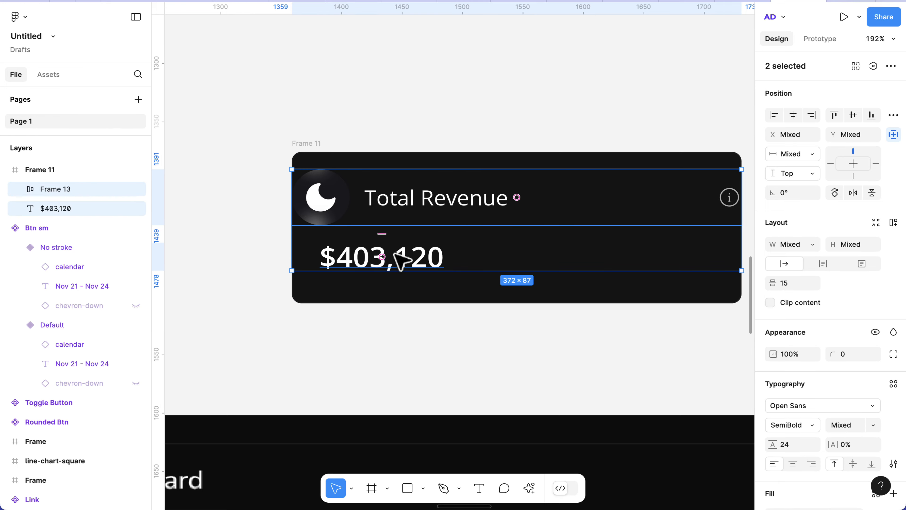
scroll(401, 260, down, 3)
scroll(401, 260, down, 5)
key(shift+a)
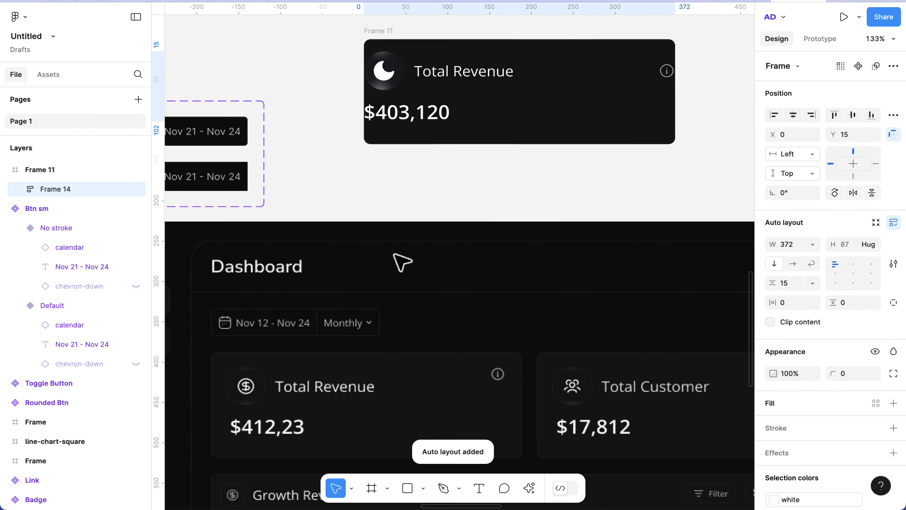
Step: Set the height of the card's content stack to 130 and centre it vertically in the card
scroll(455, 115, up, 5)
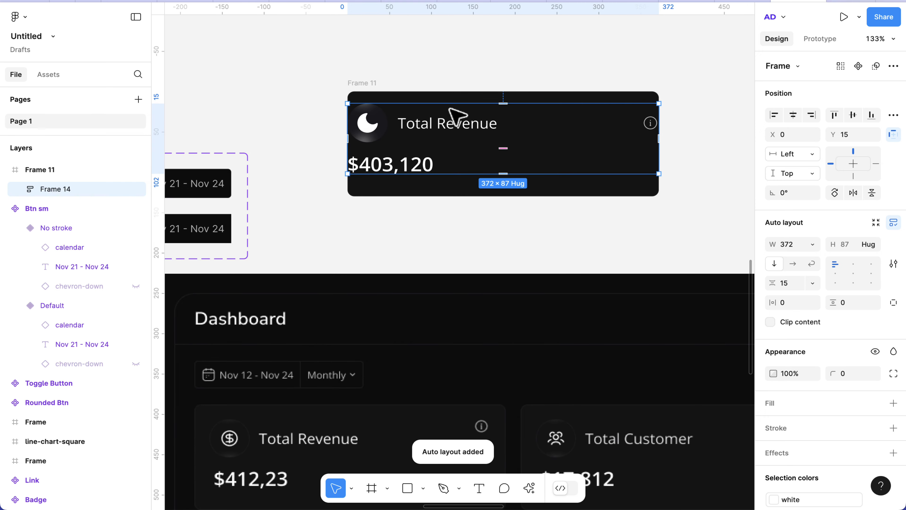
scroll(450, 129, down, 3)
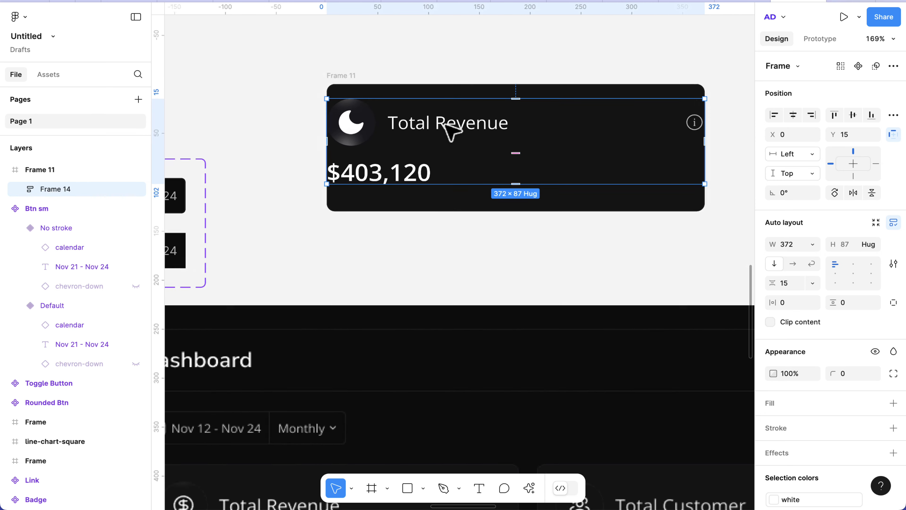
scroll(446, 127, down, 1)
scroll(464, 114, up, 3)
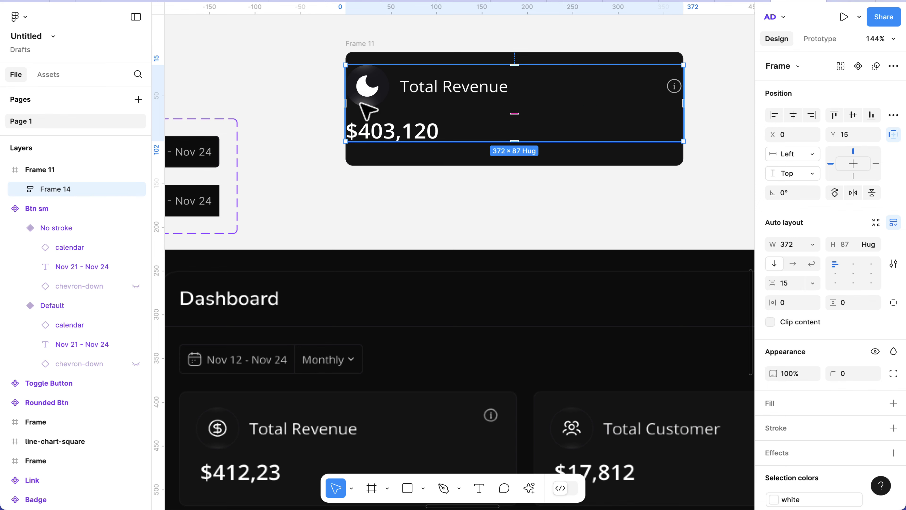
scroll(365, 95, up, 2)
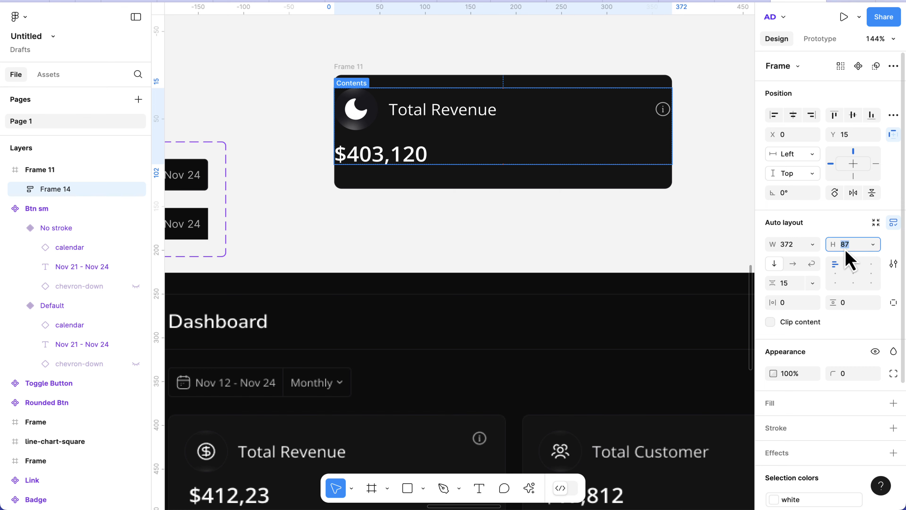
key(Return)
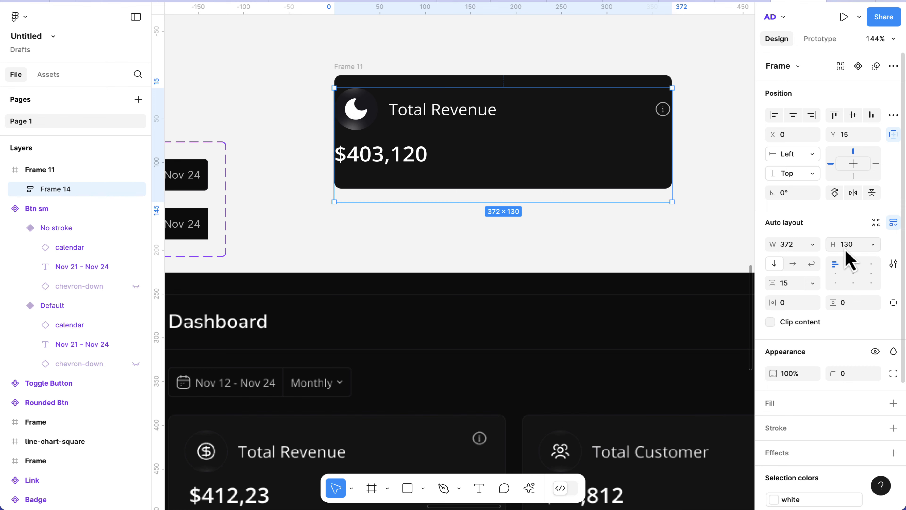
click(854, 115)
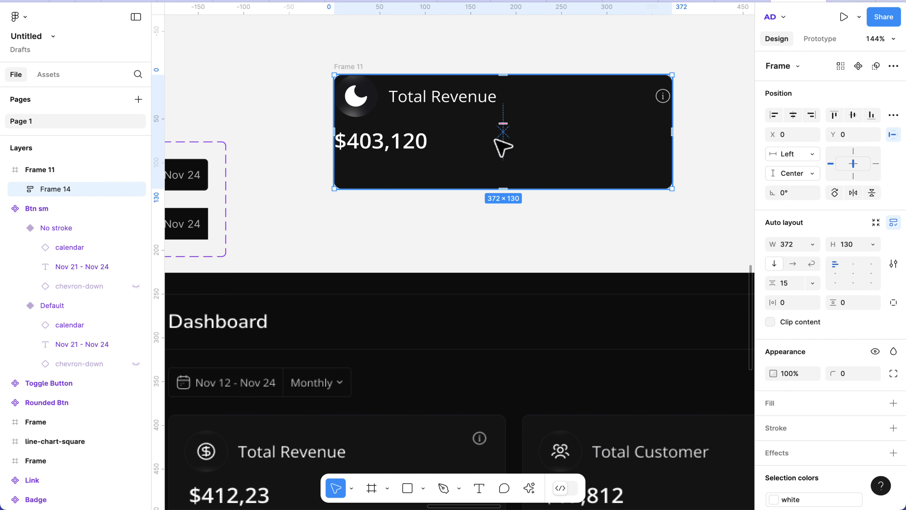
Step: Set the content stack's gap to 14 and its horizontal and vertical padding to 18
click(789, 285)
key(Down)
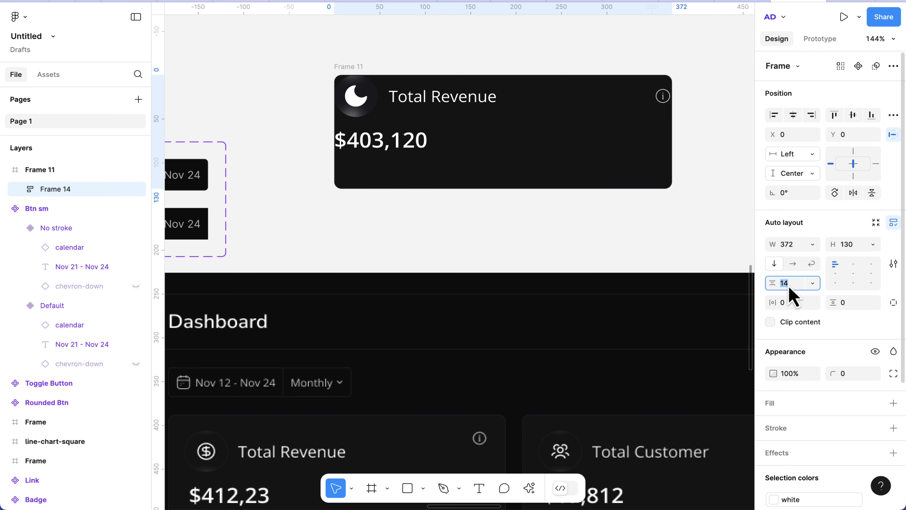
click(792, 304)
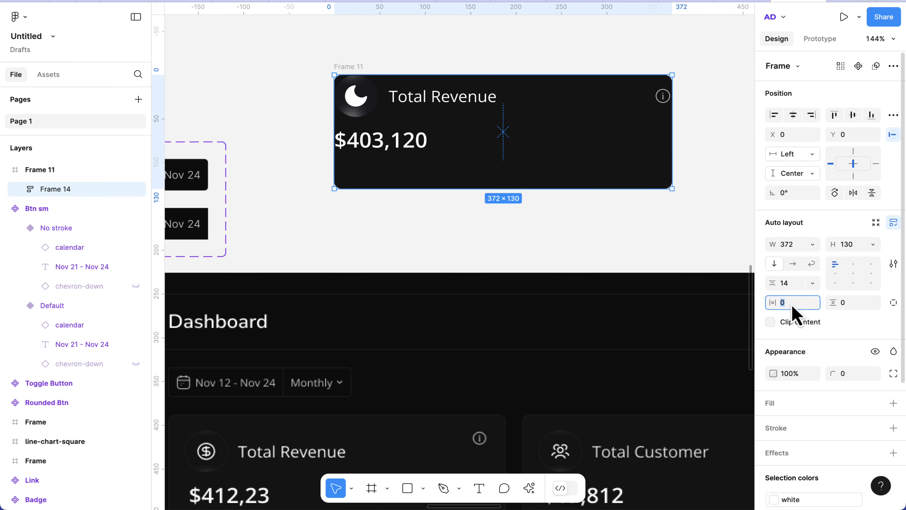
key(Return)
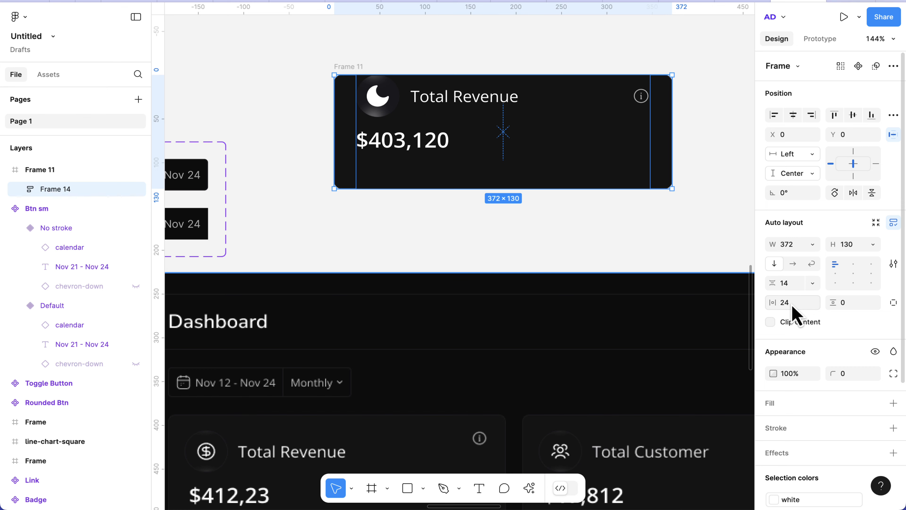
text(18)
key(Return)
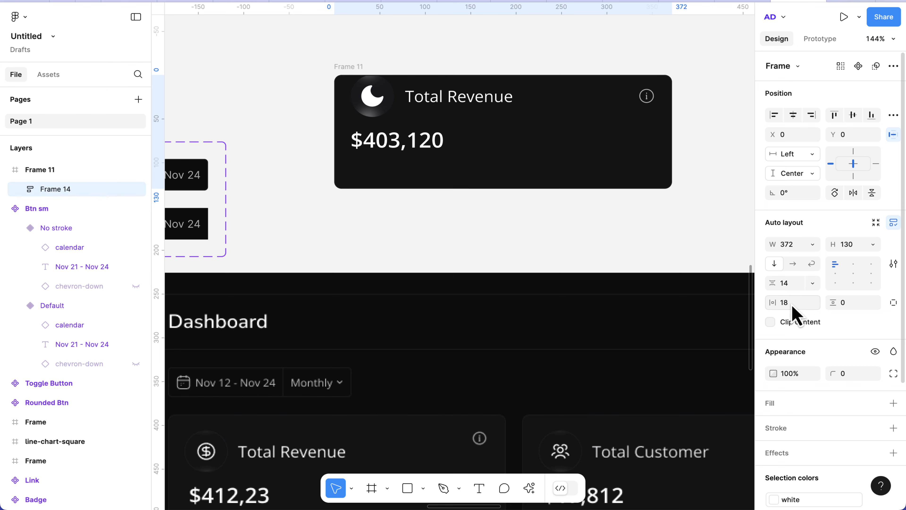
click(859, 305)
text(18)
key(Return)
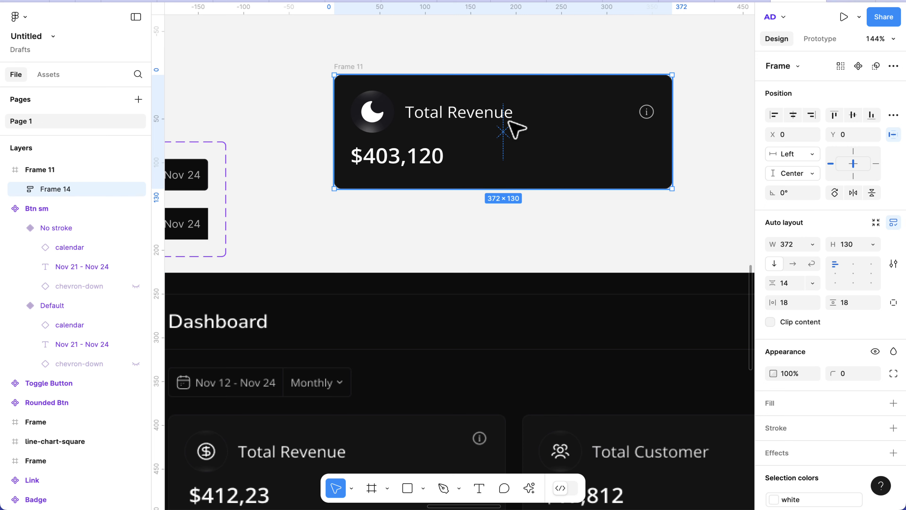
Step: Align the items in the card's header row to the top so the info icon sits higher
click(461, 113)
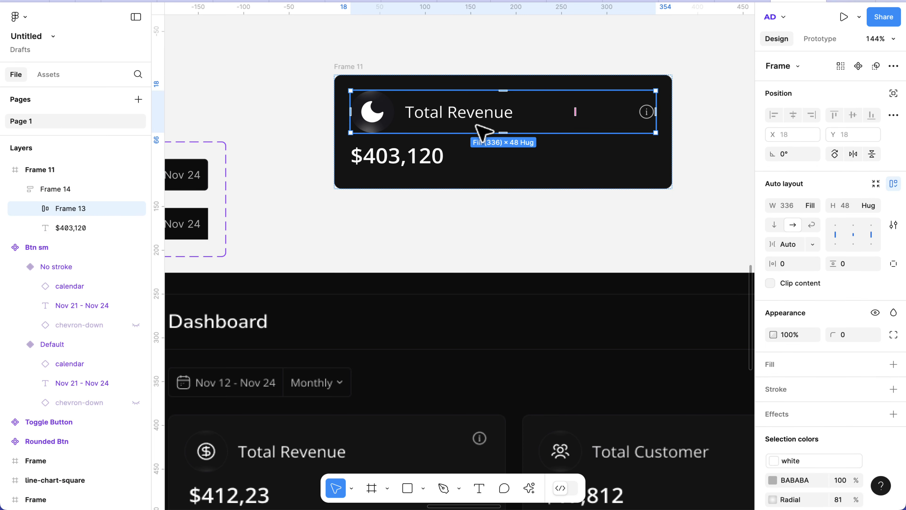
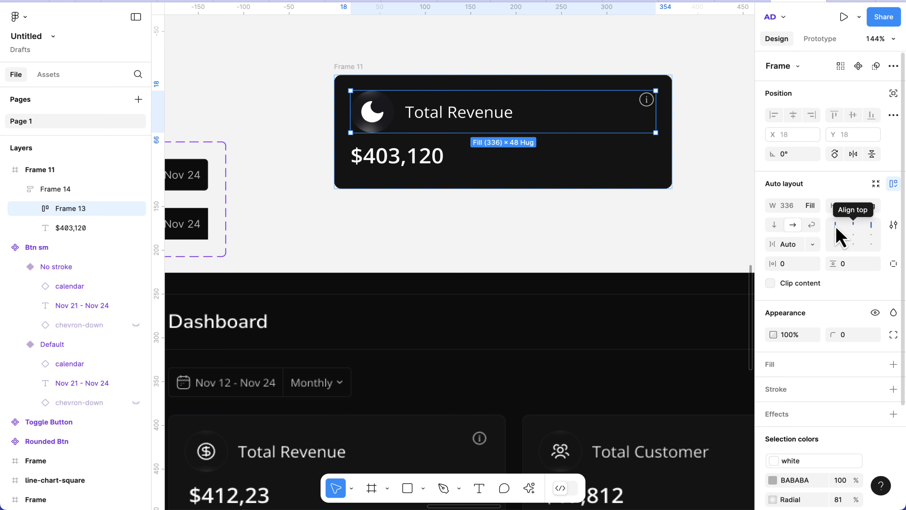
click(653, 176)
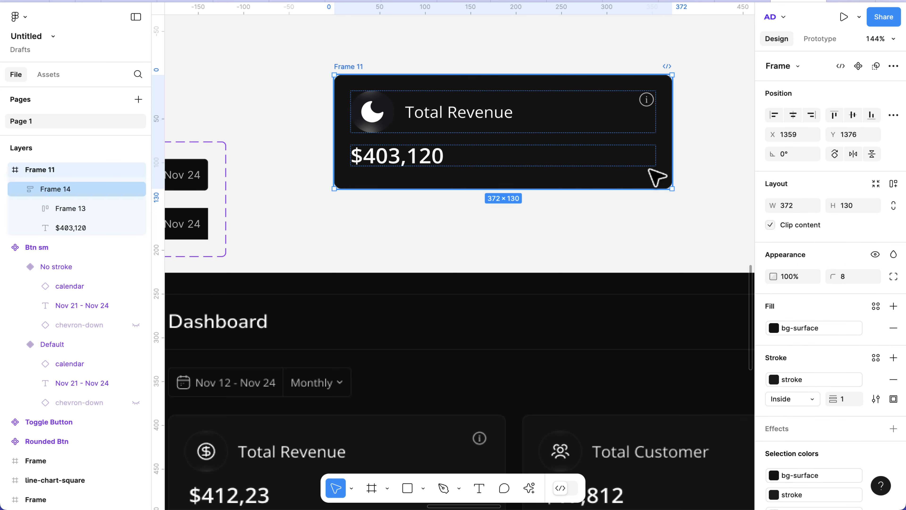
click(623, 206)
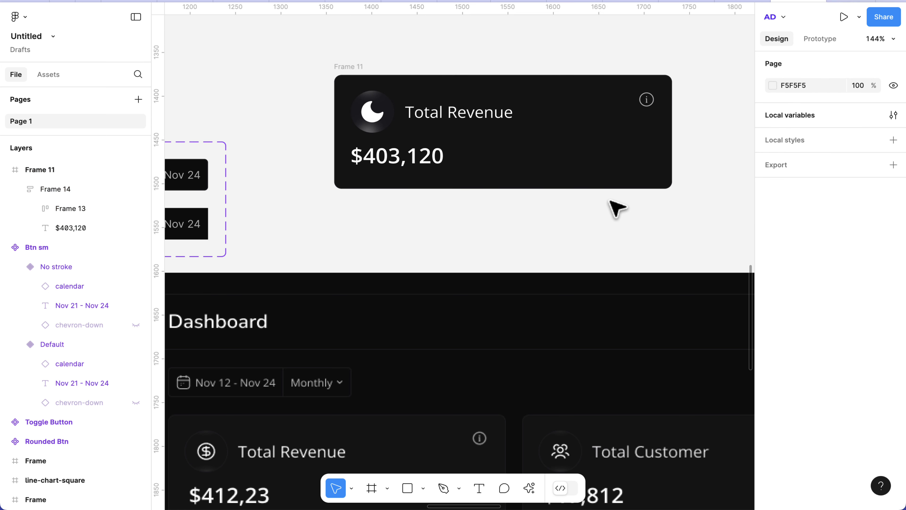
scroll(617, 208, down, 3)
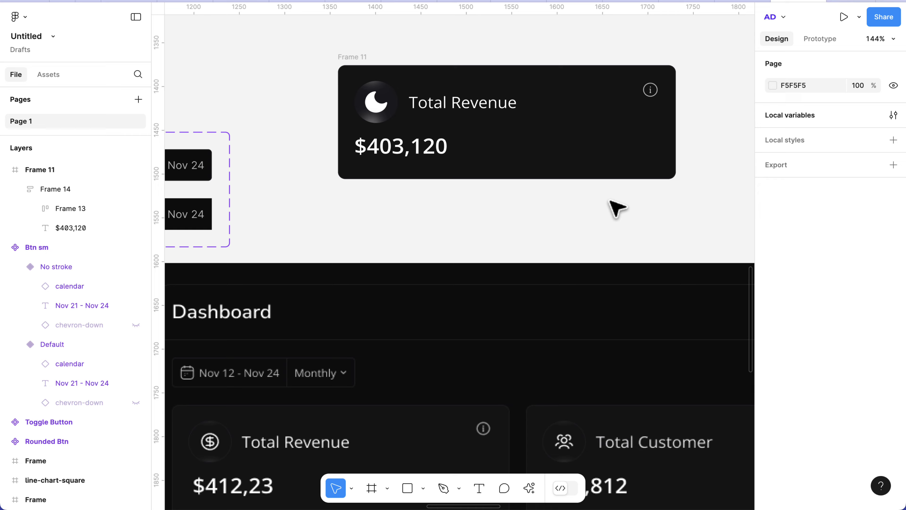
Step: Set the content stack's horizontal padding to 20
click(466, 112)
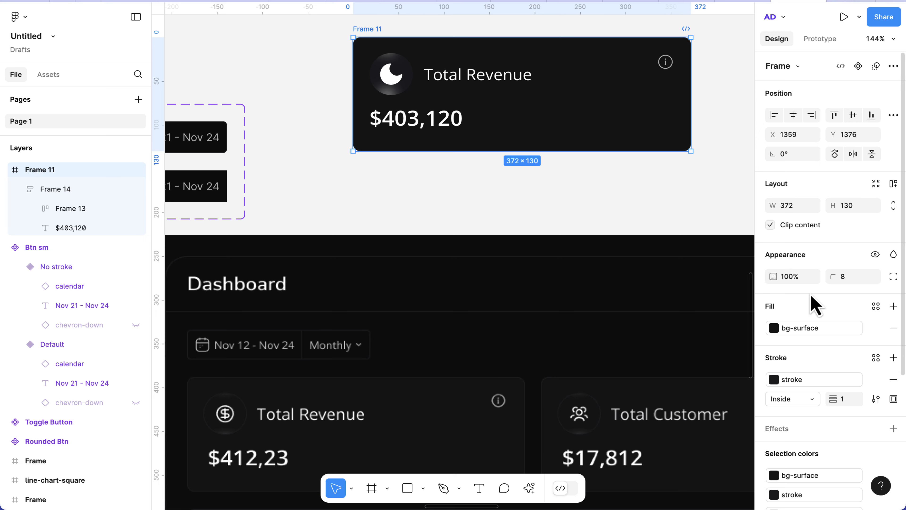
scroll(811, 300, down, 5)
click(449, 126)
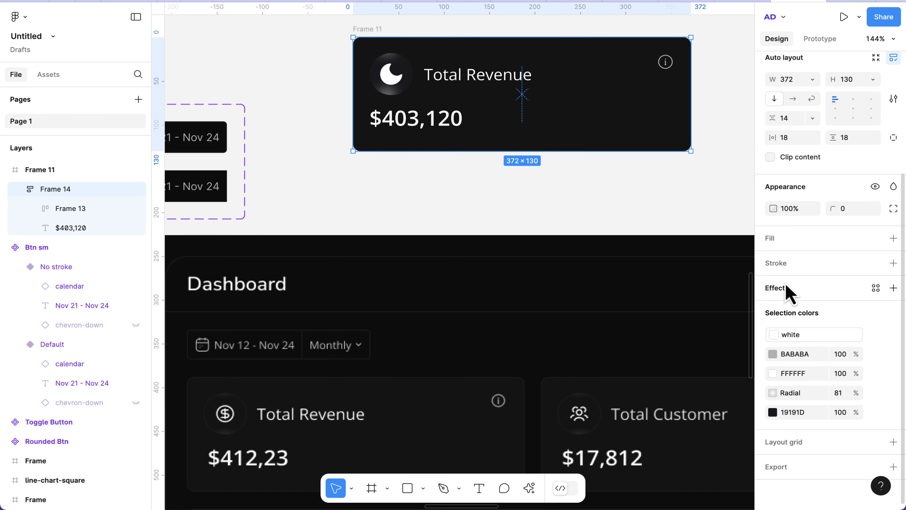
scroll(789, 293, up, 2)
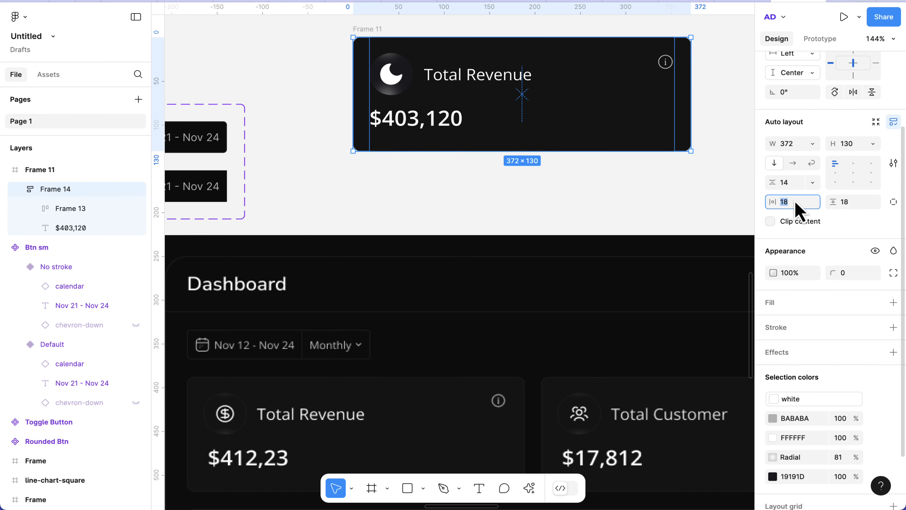
text(20)
key(Return)
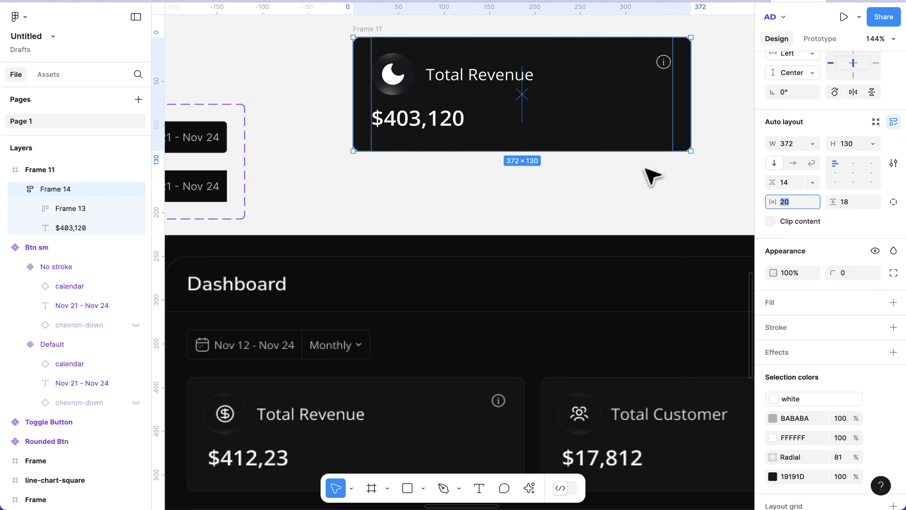
click(625, 195)
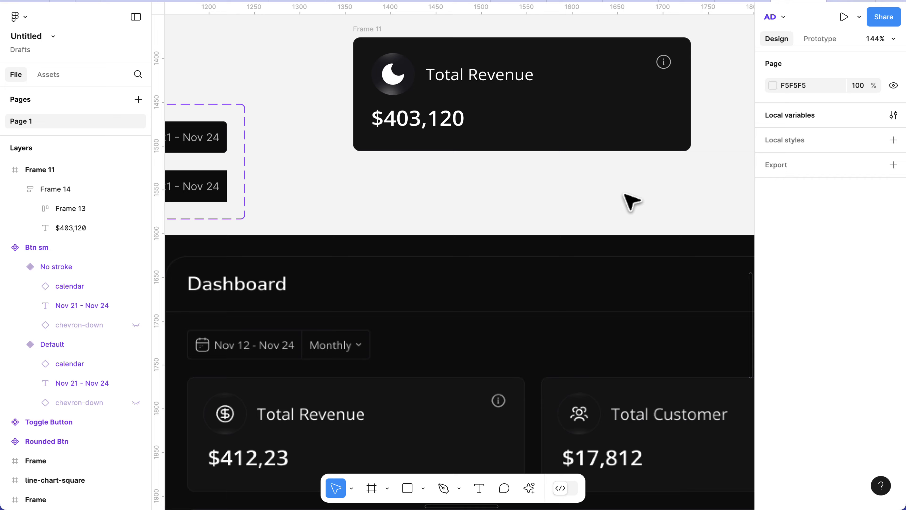
Step: Rename the stat card's outer frame to Widget
scroll(630, 200, up, 2)
click(343, 63)
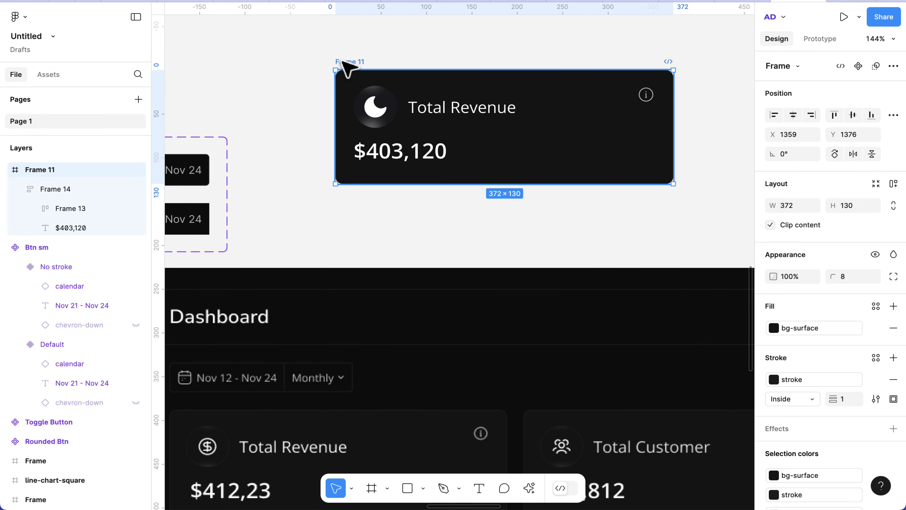
double_click(348, 63)
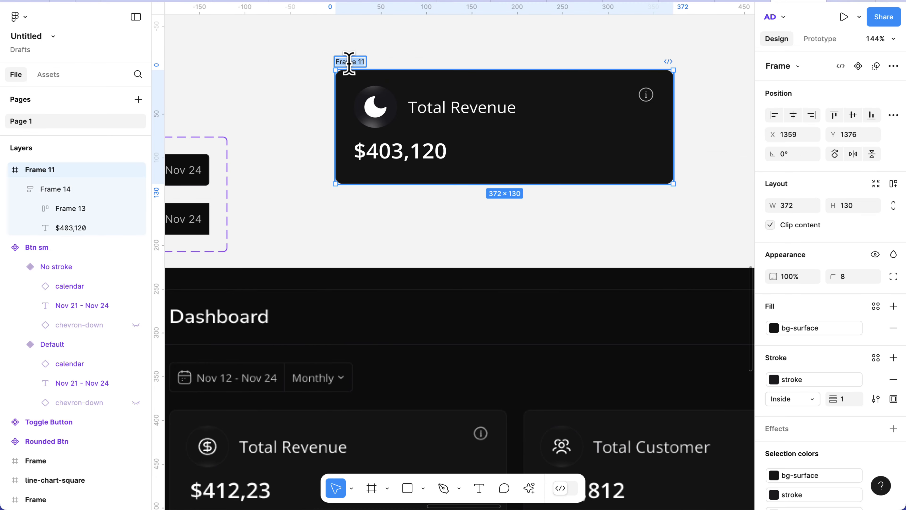
text(Widge)
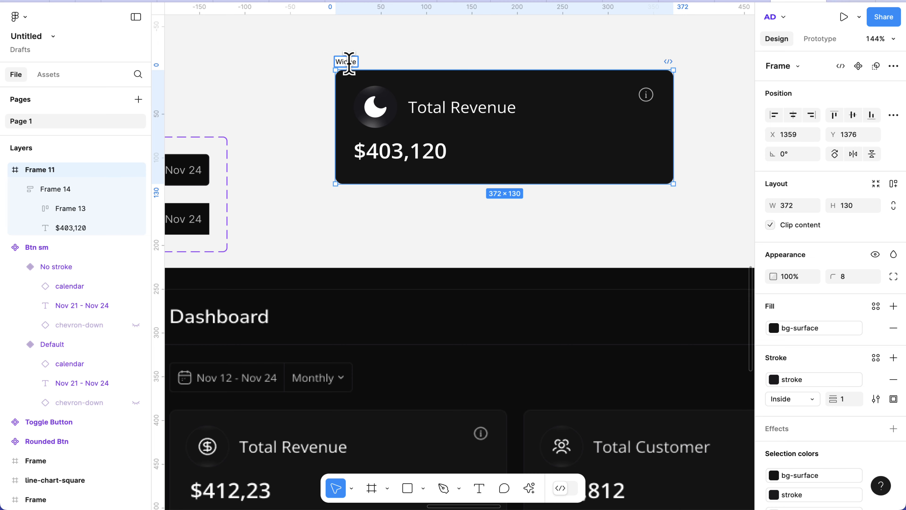
text(t)
key(Return)
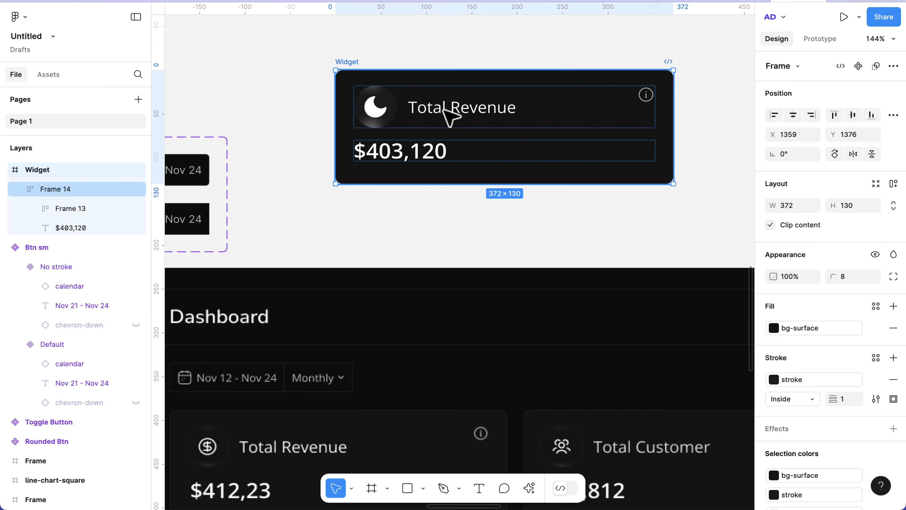
Step: Turn the Widget frame into a component
double_click(462, 118)
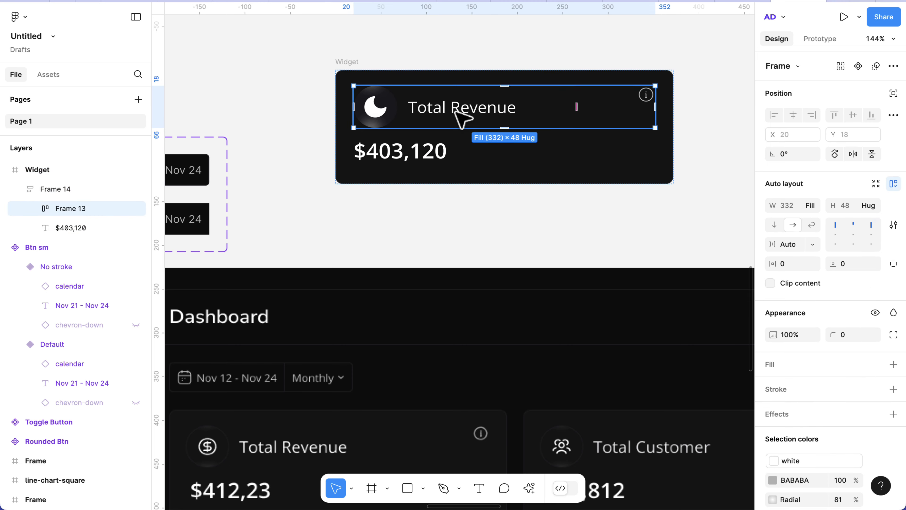
click(351, 63)
click(859, 67)
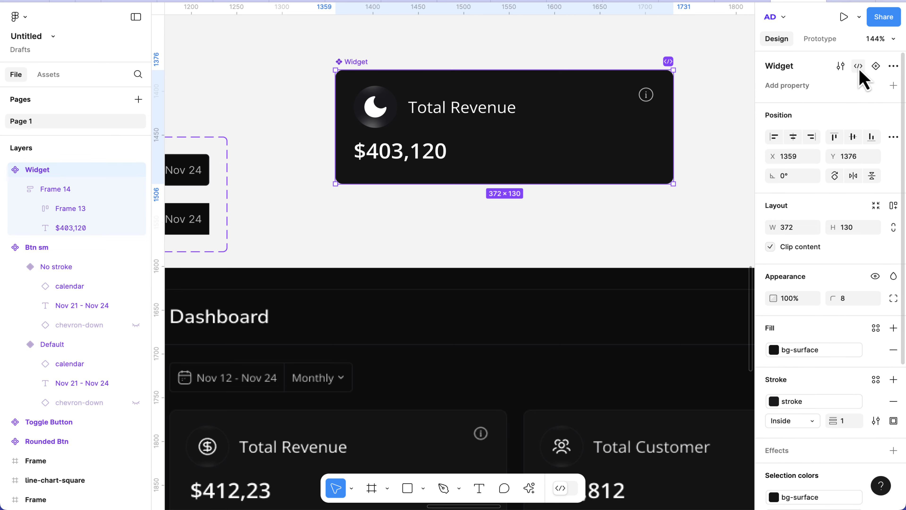
Step: Create a text property named title on the Widget component for the Total Revenue text
click(493, 111)
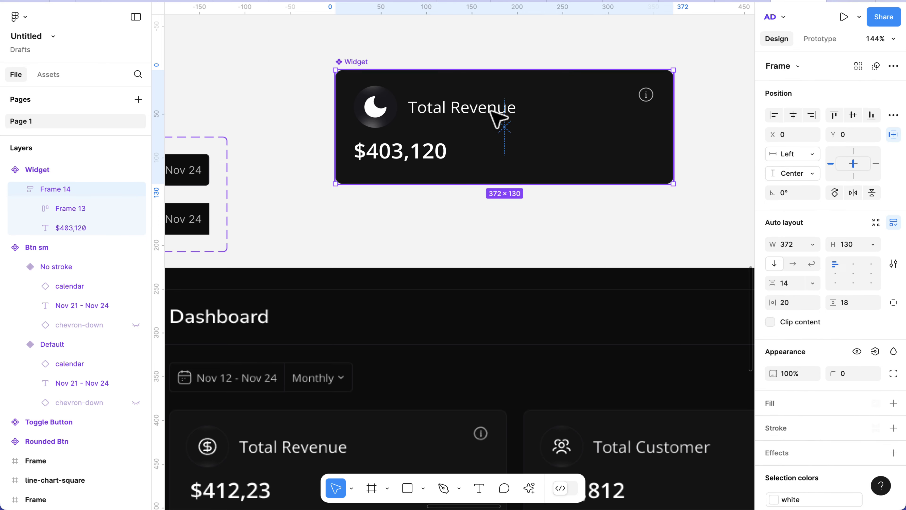
click(498, 120)
click(507, 108)
click(500, 113)
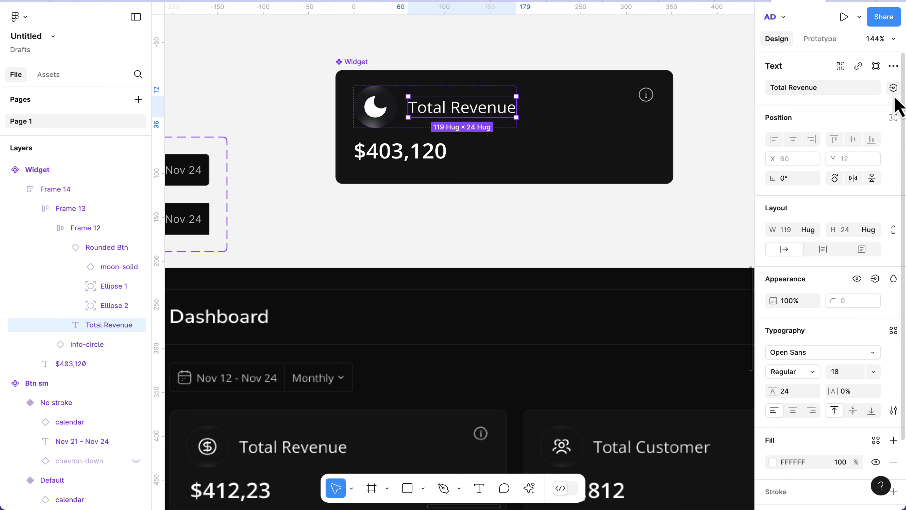
click(894, 89)
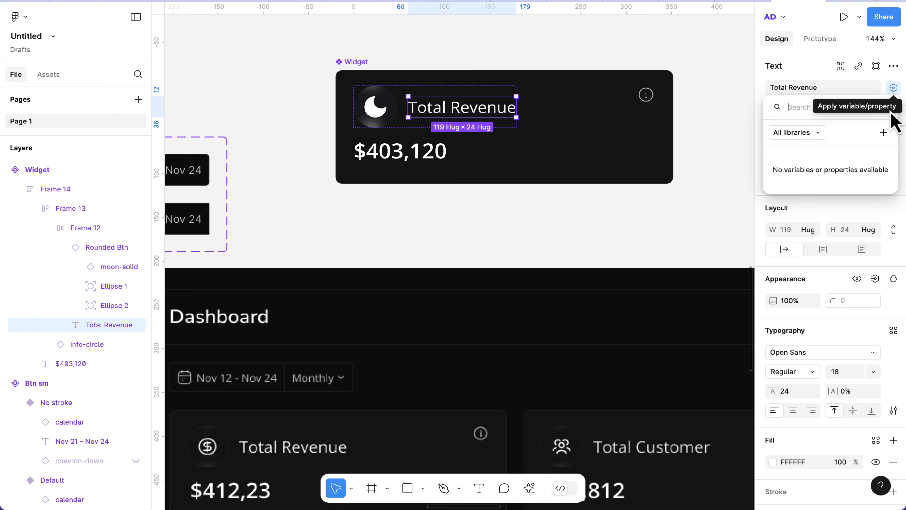
click(884, 136)
text(title)
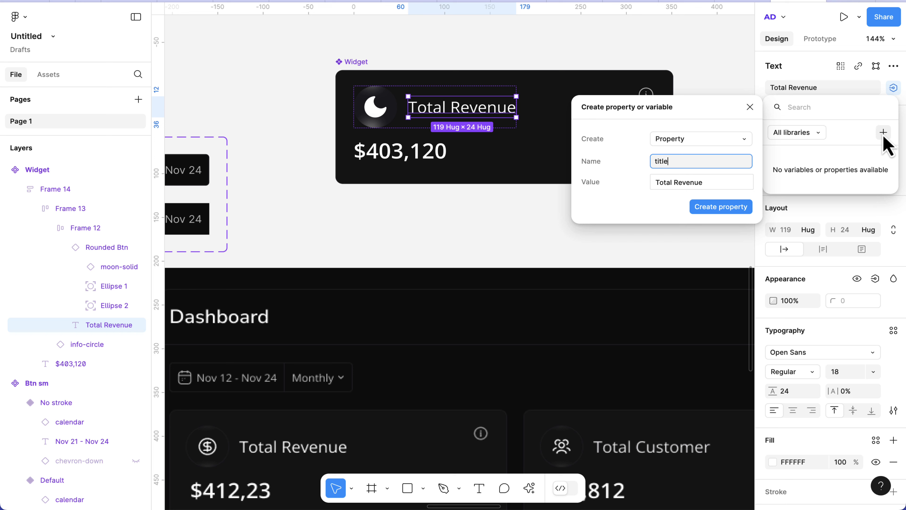
key(Return)
Step: Create a text property named Amount on the Widget component for the $403,120 text
click(435, 154)
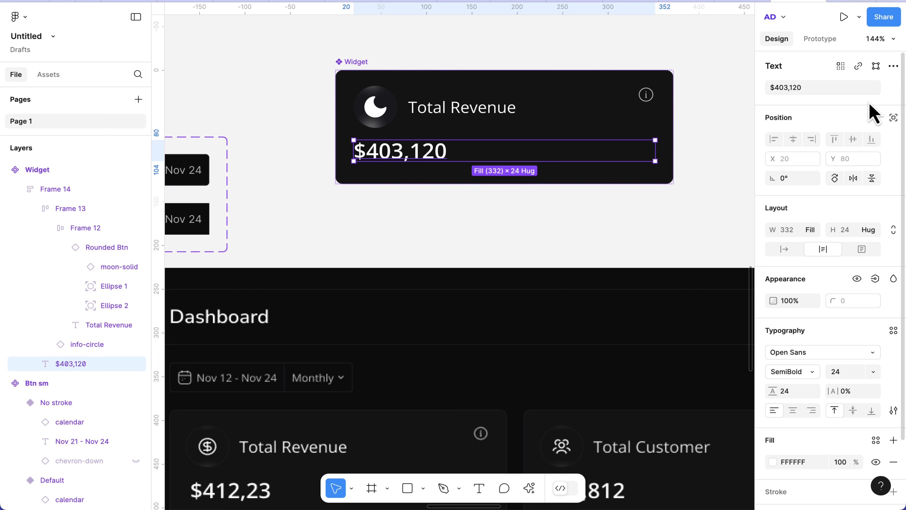
click(894, 88)
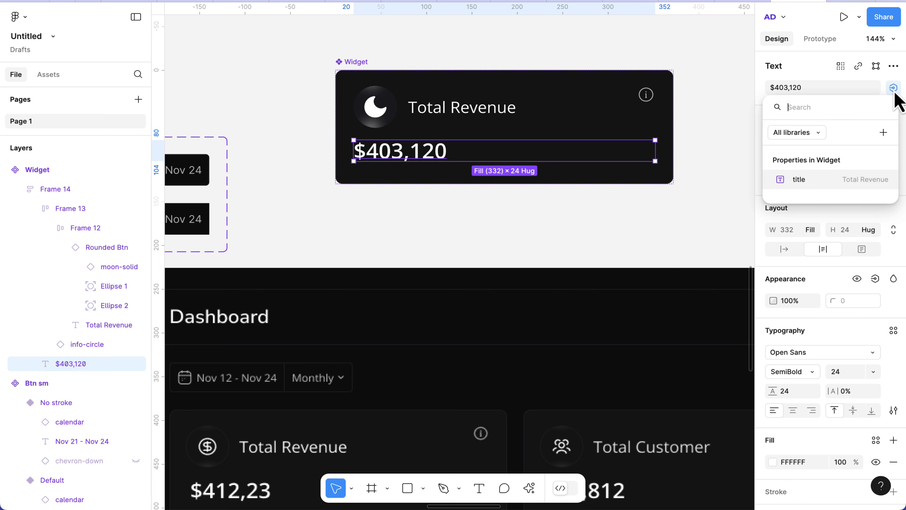
click(883, 132)
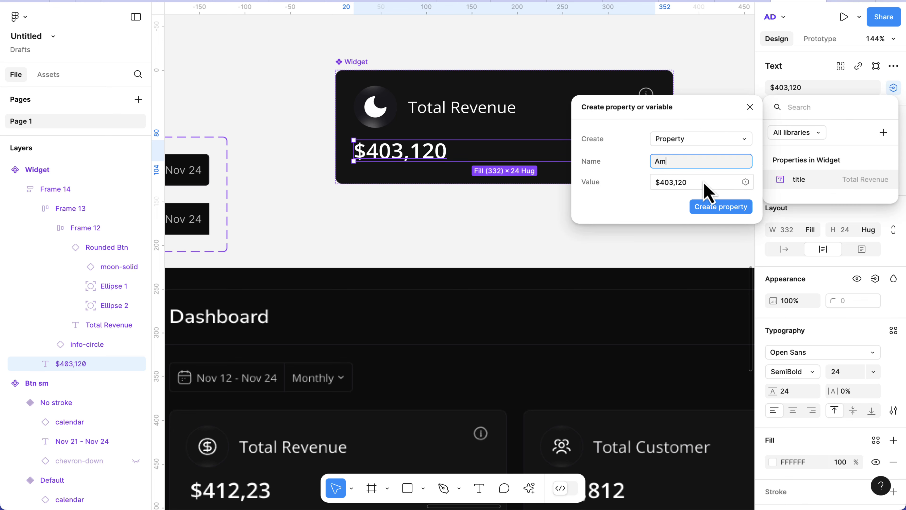
text(Amount)
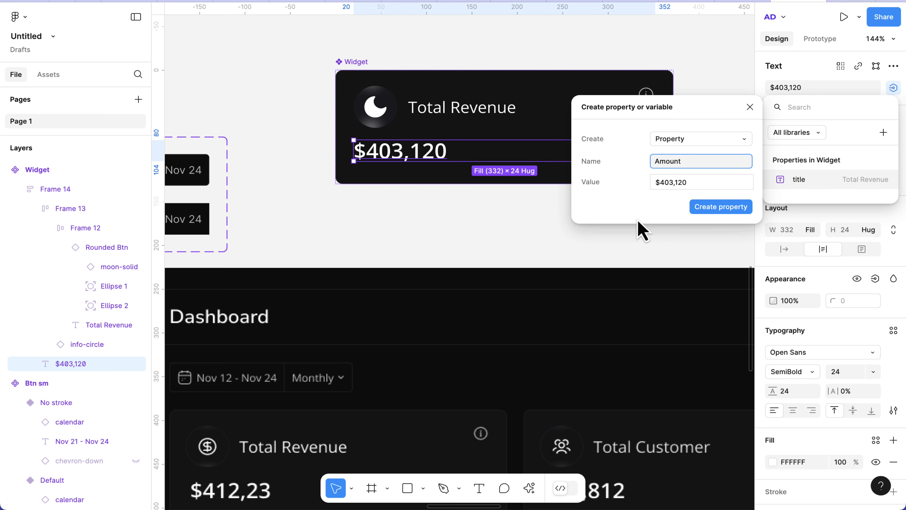
click(712, 210)
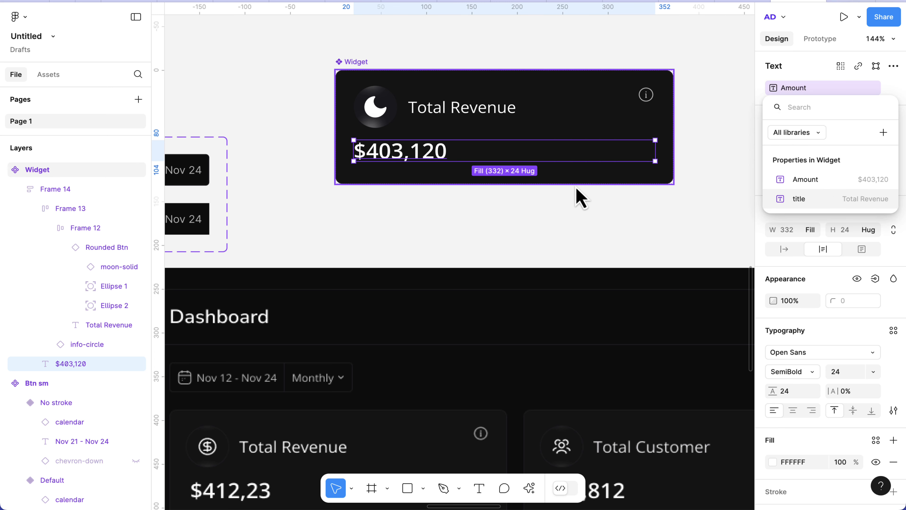
Step: Inspect the card's round icon button and the Widget component's properties, and look over the empty area of the Dashboard frame
click(379, 124)
click(382, 123)
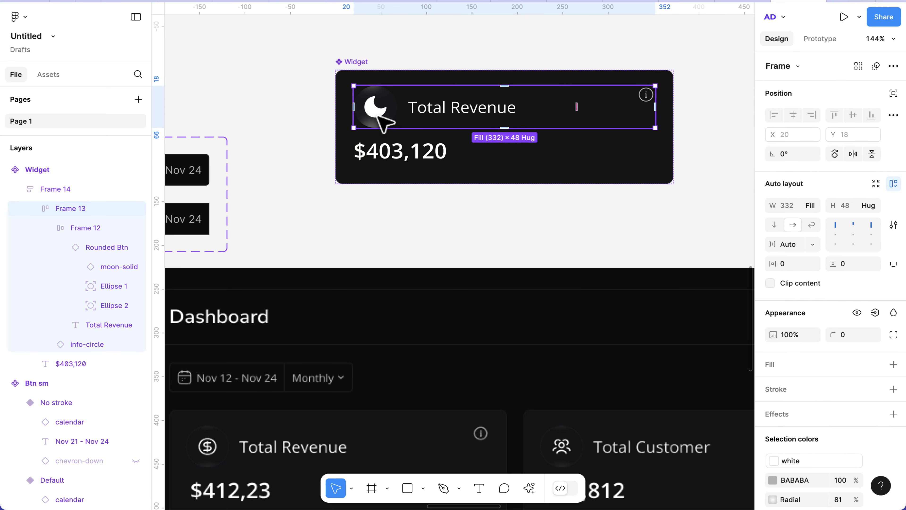
click(384, 123)
click(379, 117)
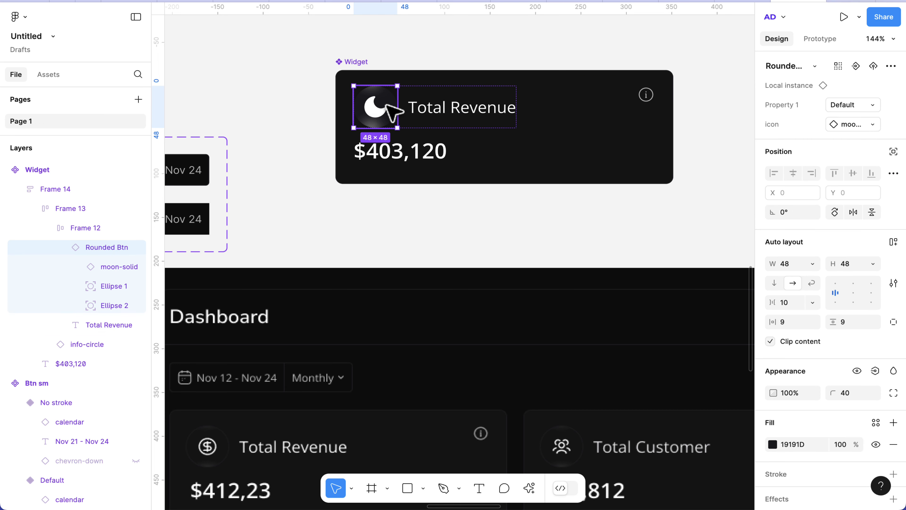
click(356, 62)
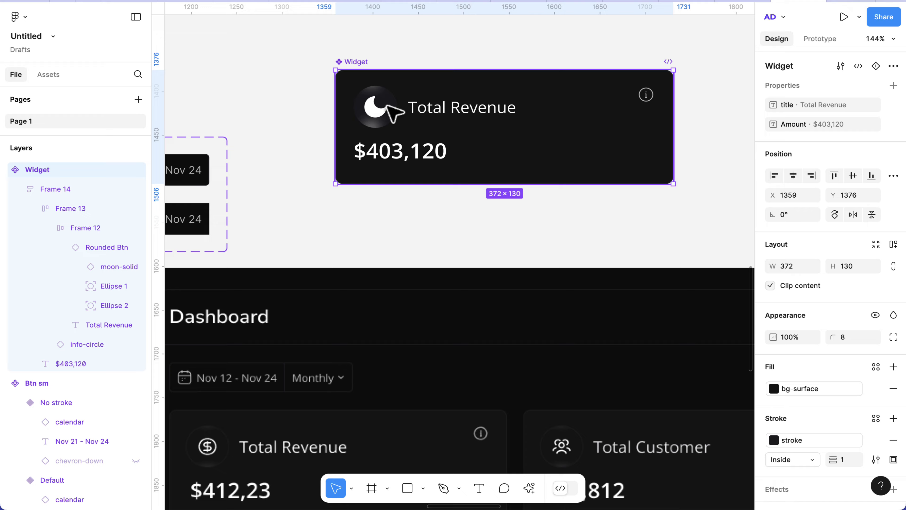
scroll(394, 112, down, 6)
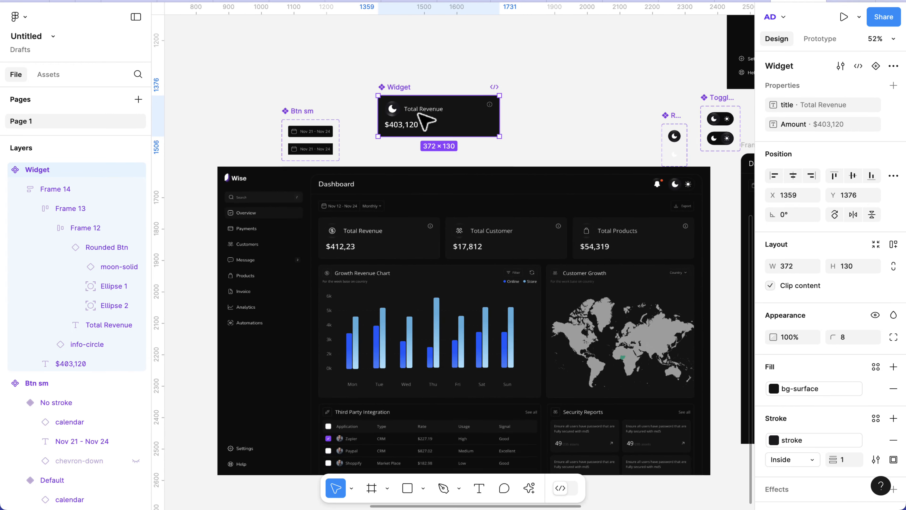
scroll(421, 115, down, 2)
scroll(425, 122, right, 10)
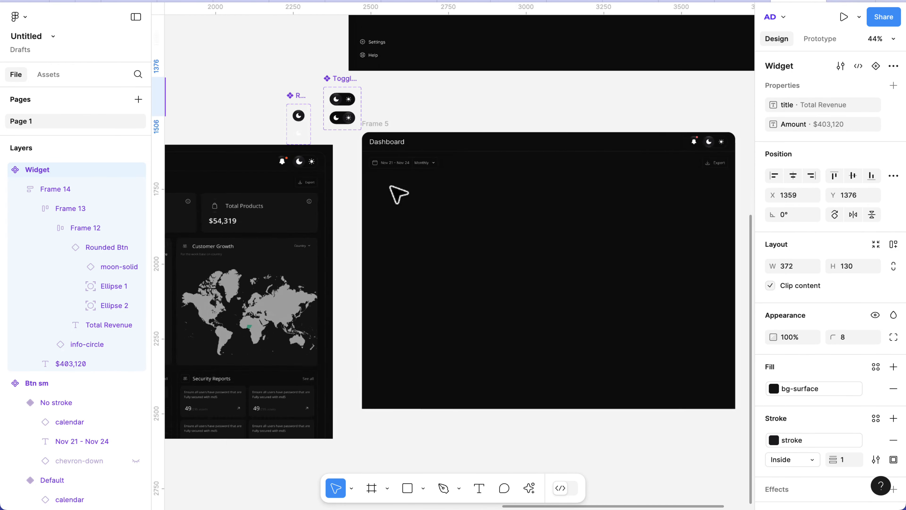
scroll(399, 194, up, 2)
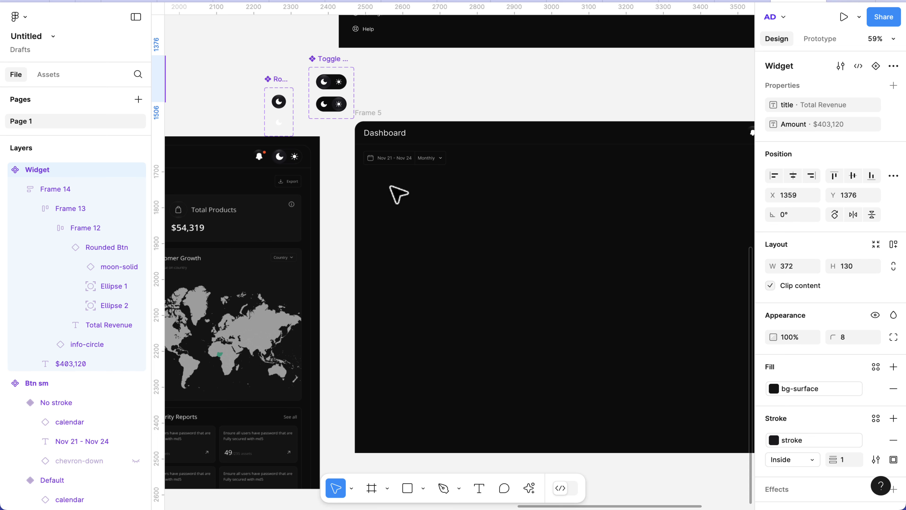
Step: Place an instance of the local Widget component in the Dashboard frame below the date filter, at X 24, Y 151
click(49, 78)
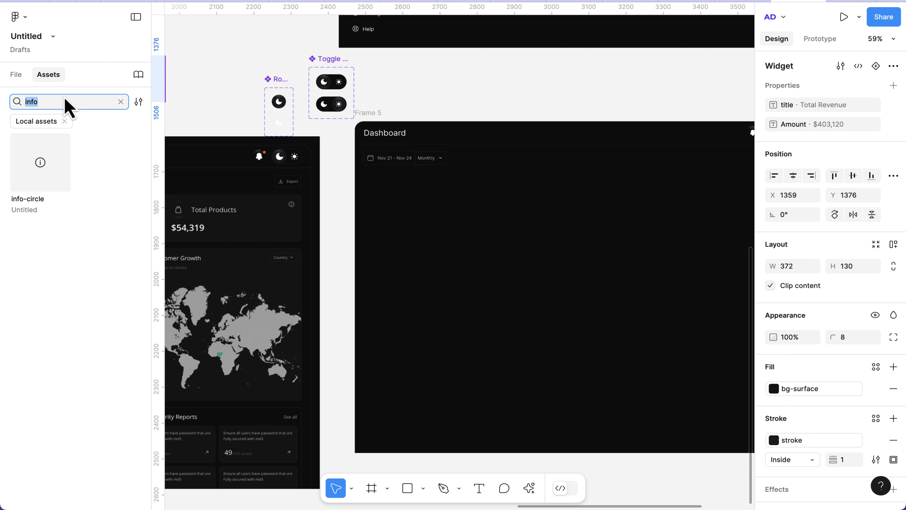
text(widget)
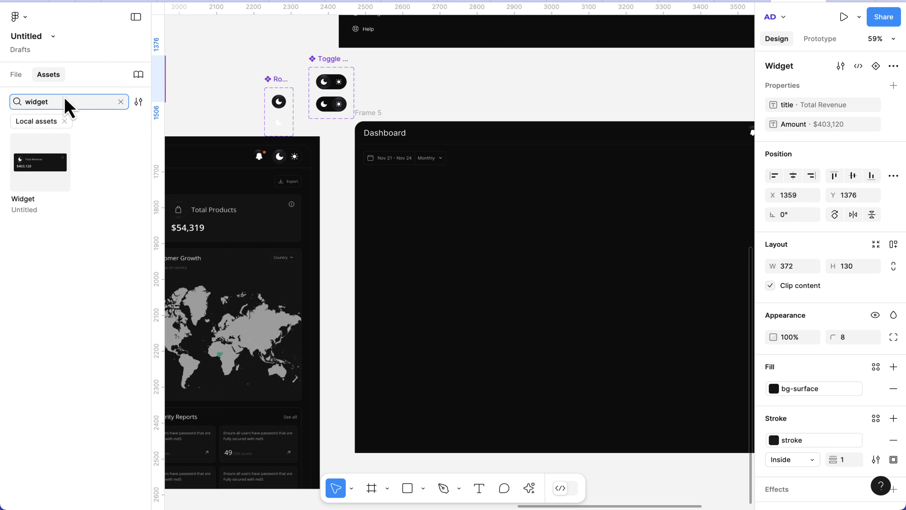
drag(35, 163, 429, 194)
scroll(432, 204, up, 10)
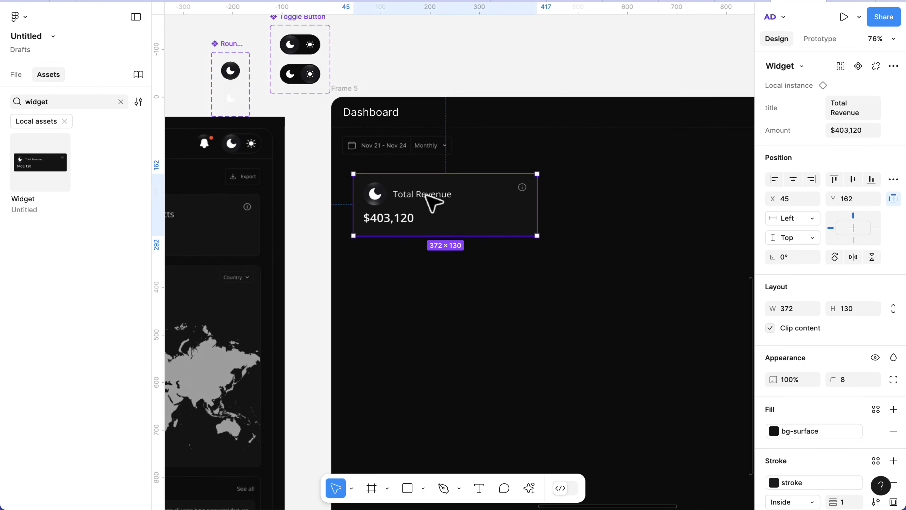
scroll(408, 214, up, 5)
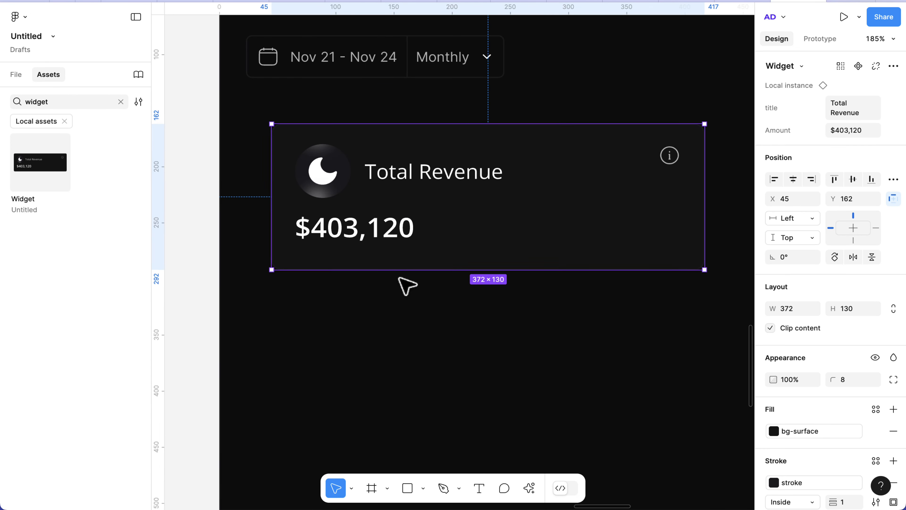
click(399, 278)
click(435, 241)
drag(436, 241, 409, 230)
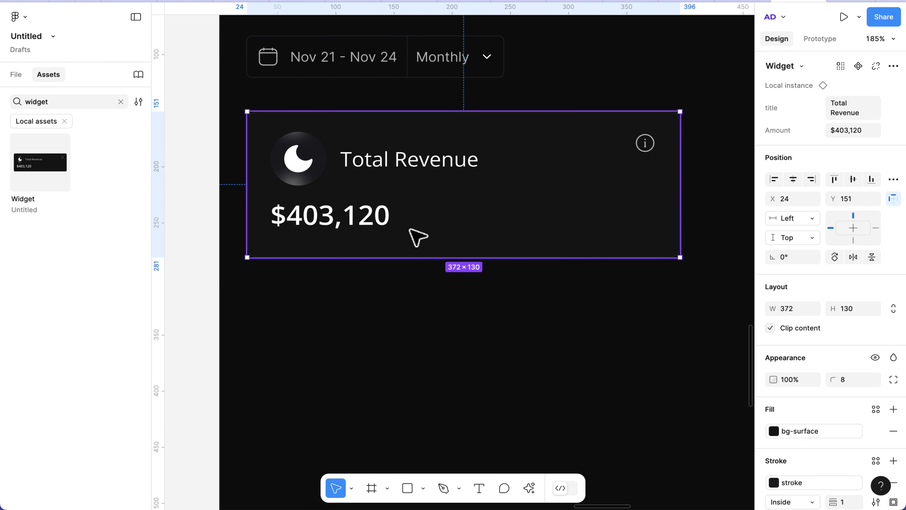
Step: Duplicate the Total Revenue widget twice to form a row of three, with the copies at X 415 and X 806
scroll(410, 230, down, 6)
scroll(410, 229, right, 1)
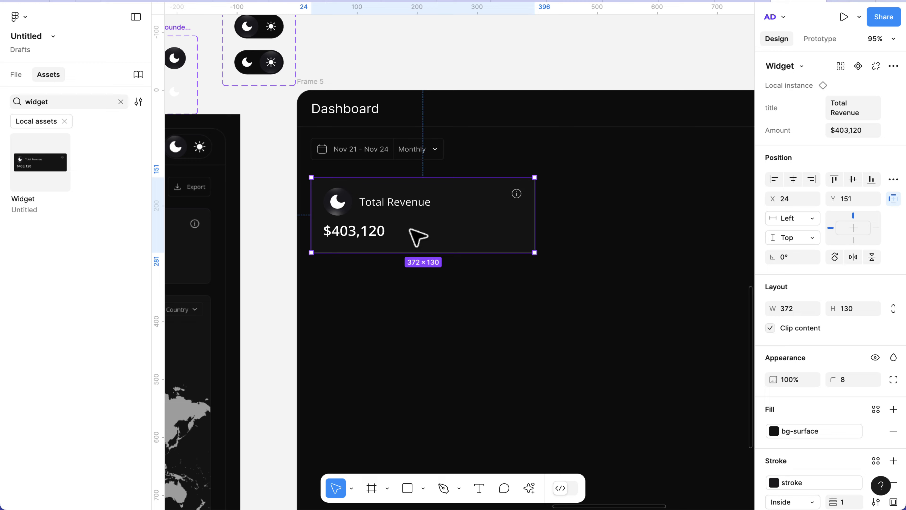
drag(409, 229, 648, 227)
key(super+d)
scroll(586, 249, down, 6)
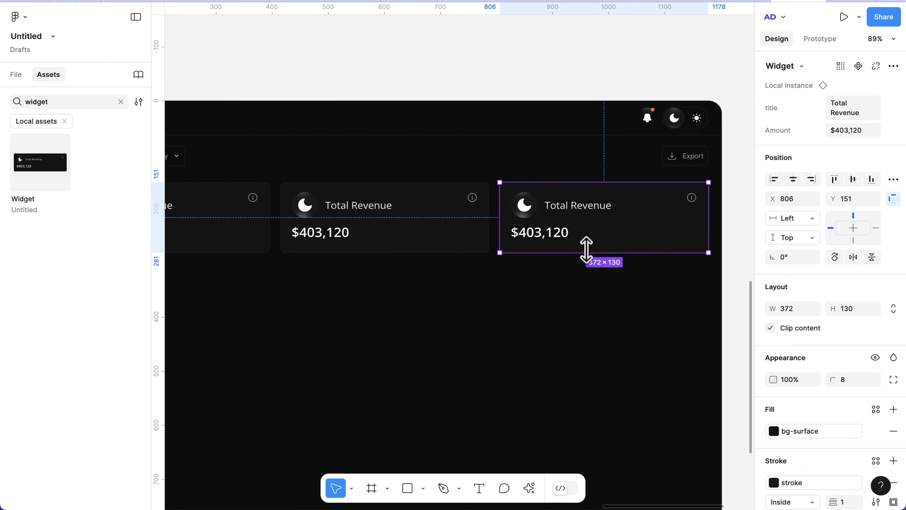
Step: Set the title property of the middle widget to "Total Customers"
scroll(522, 255, left, 3)
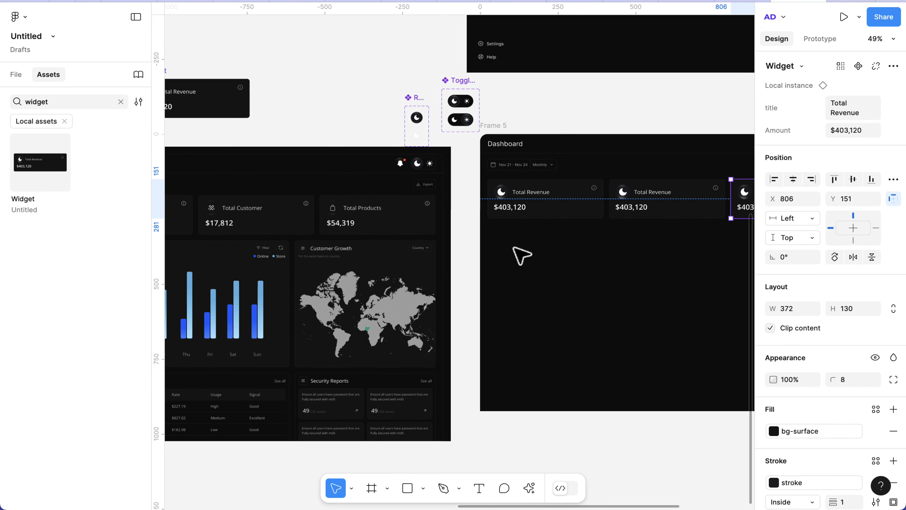
scroll(522, 255, right, 3)
click(567, 224)
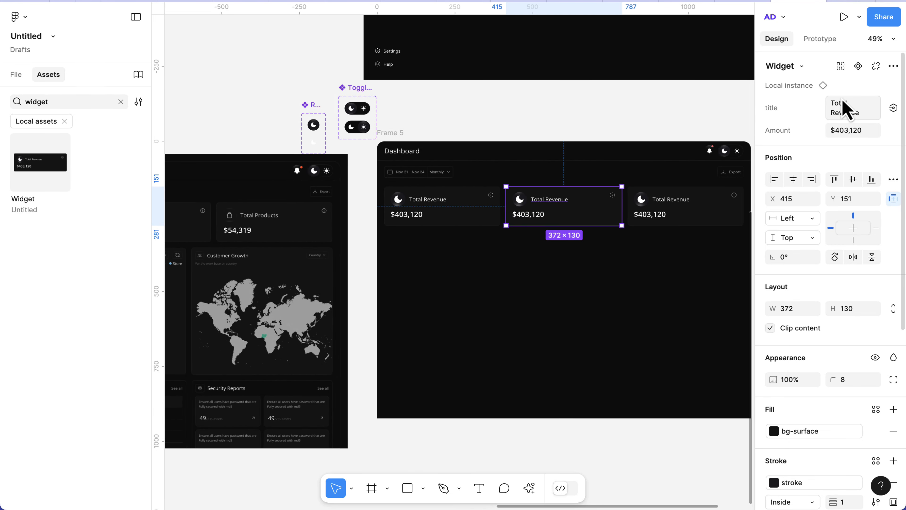
click(856, 114)
key(BackSpace)
key(BackSpace)
key(BackSpace)
key(BackSpace)
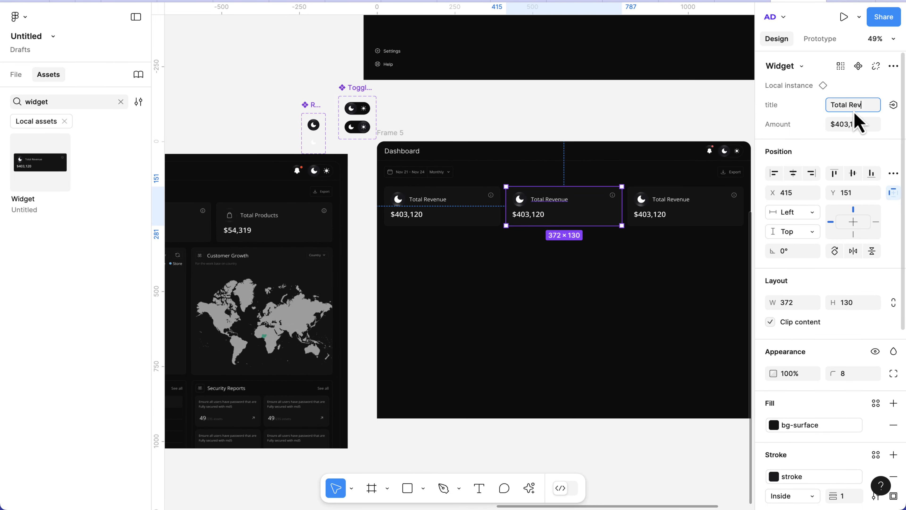
text(Customers)
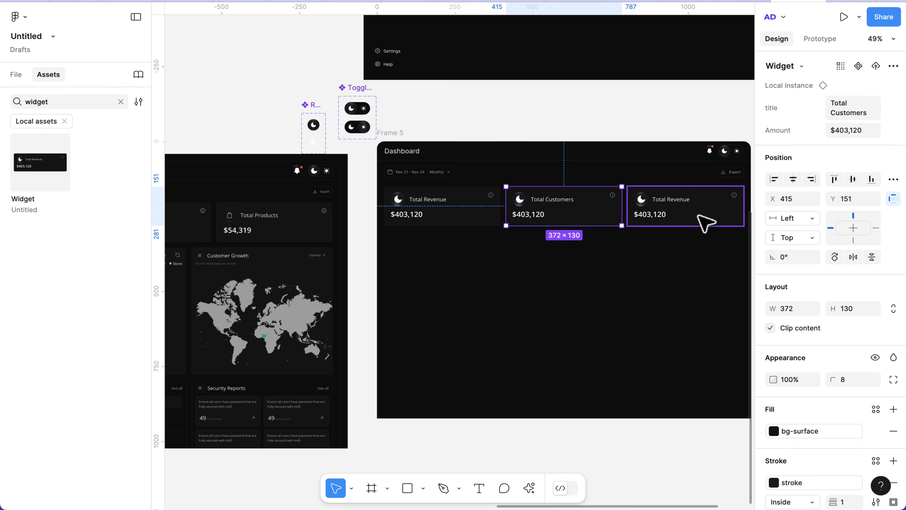
Step: Set the third widget's title to "Total Products" and its amount to $43,620
click(703, 219)
click(853, 117)
key(Right)
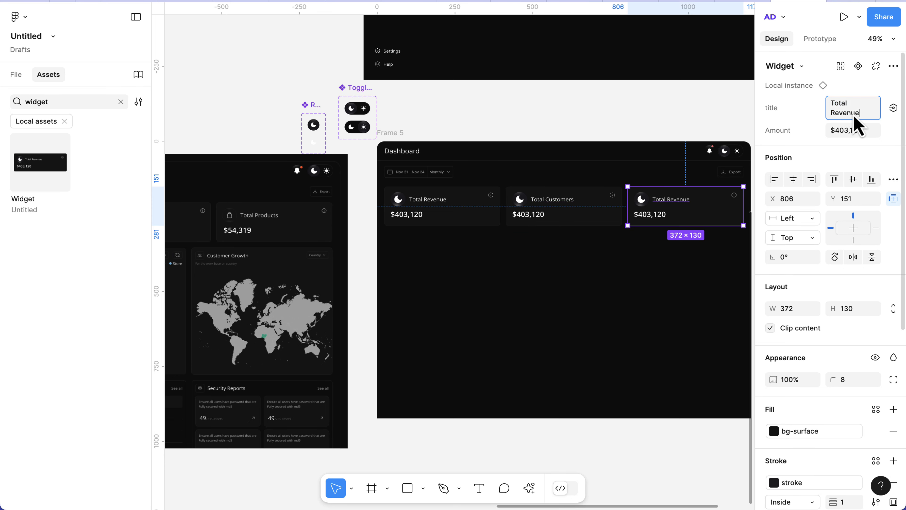
key(BackSpace)
key(BackSpace)
key(BackSpace)
key(BackSpace)
text(Produ)
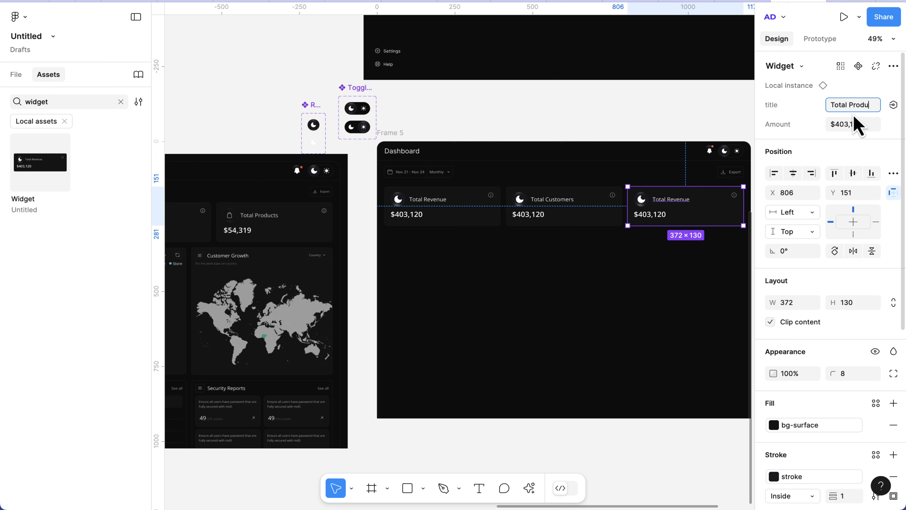
text(cts)
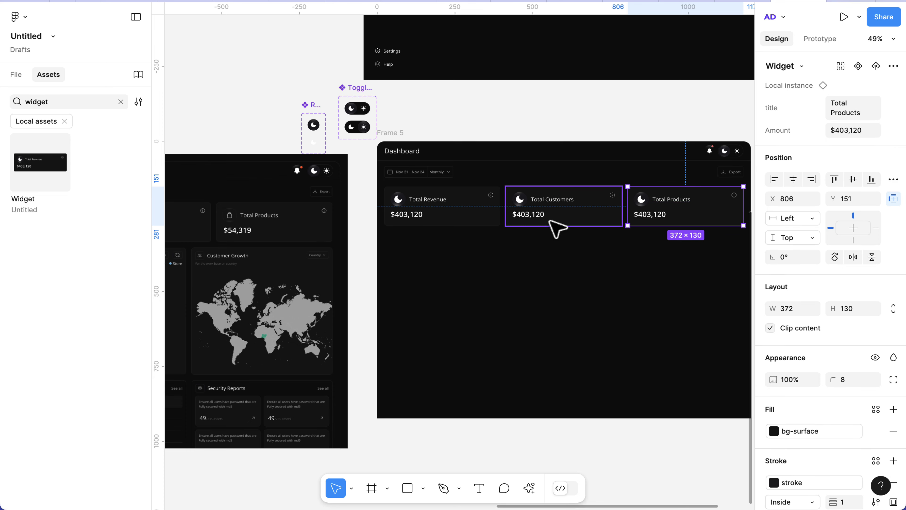
click(863, 132)
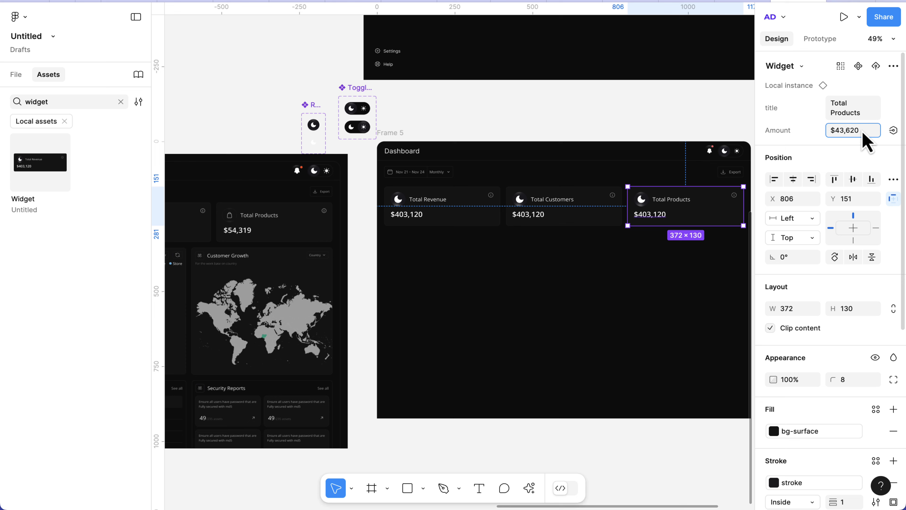
key(Return)
Step: Set the amount property of the Total Customers widget to 33,920
click(583, 197)
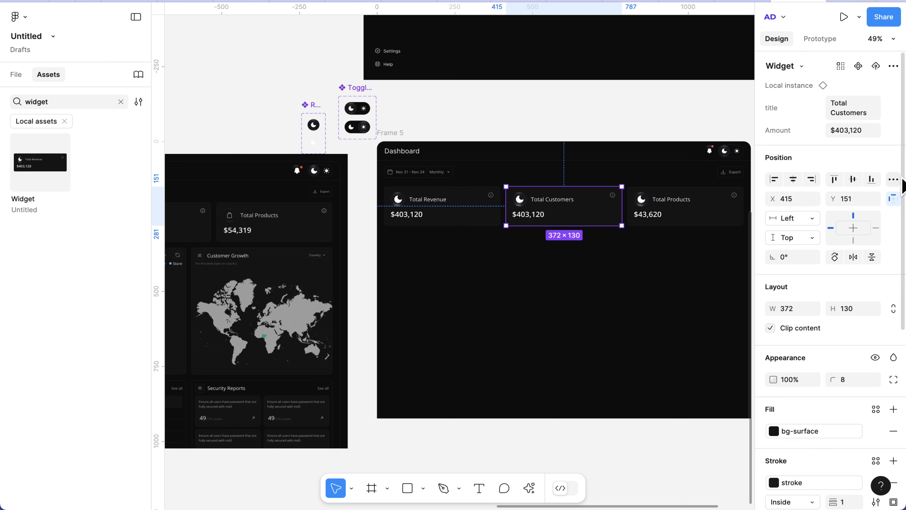
click(841, 135)
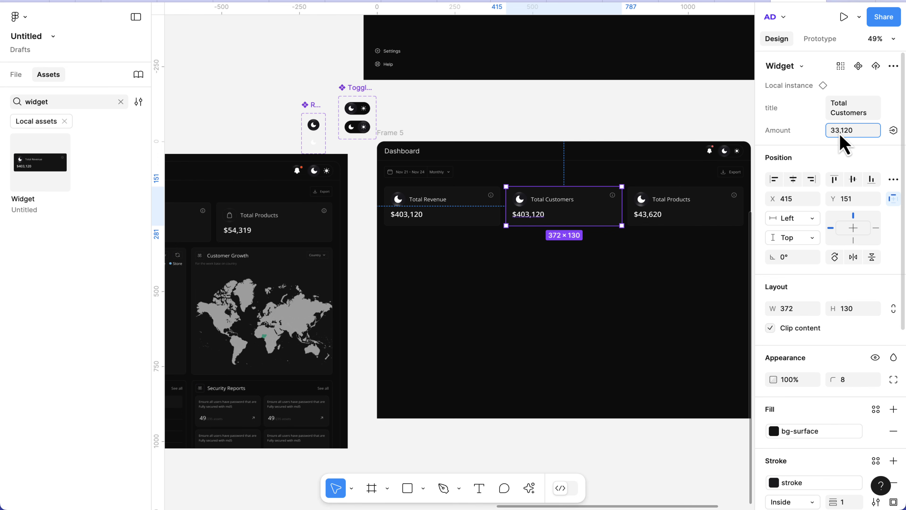
text(33,120)
key(Return)
click(845, 133)
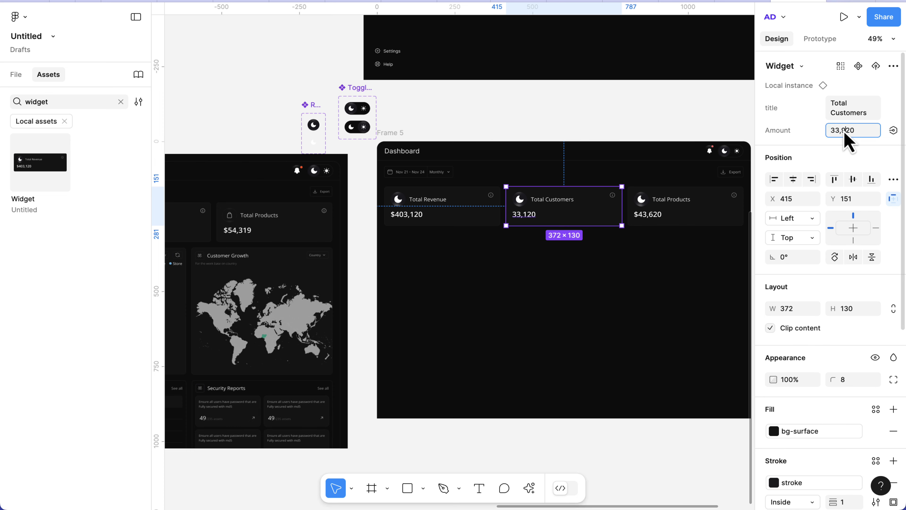
click(611, 270)
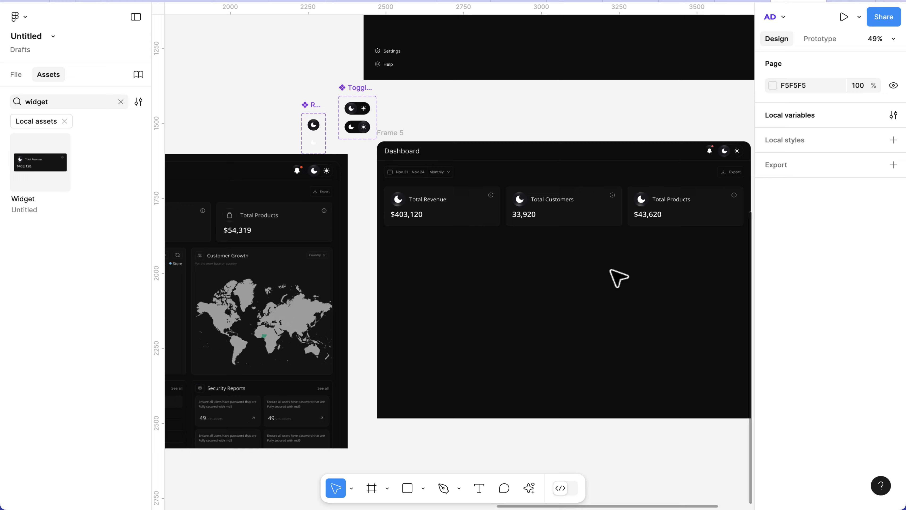
Step: Swap the moon icon in the Total Customers widget's round button for the users-group icon
scroll(611, 270, right, 3)
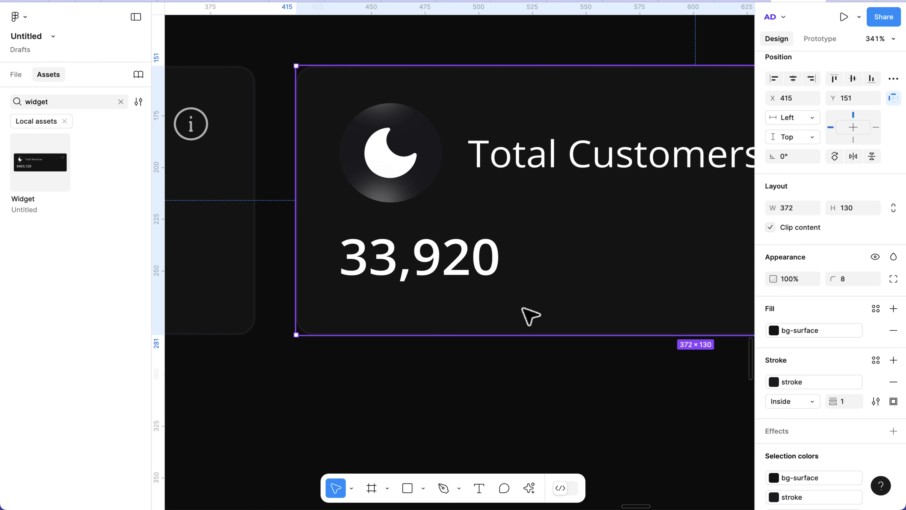
scroll(522, 307, down, 3)
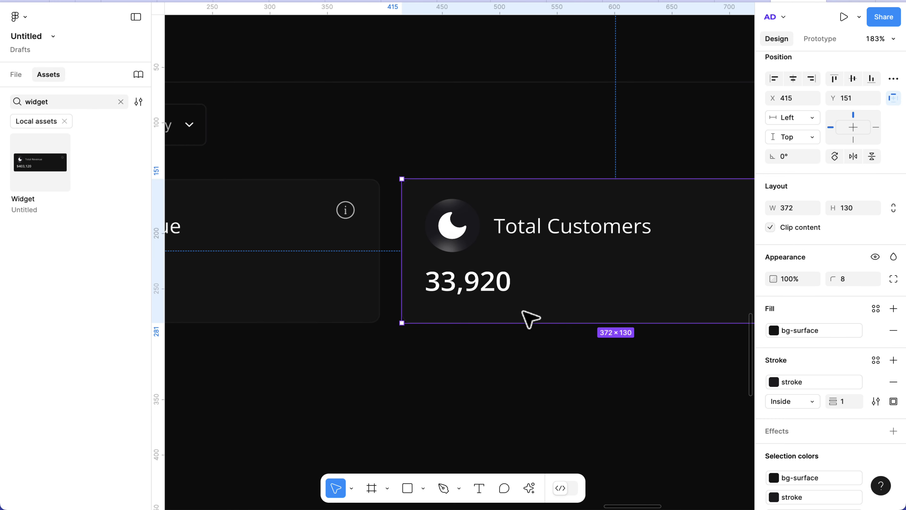
click(510, 378)
scroll(496, 247, up, 3)
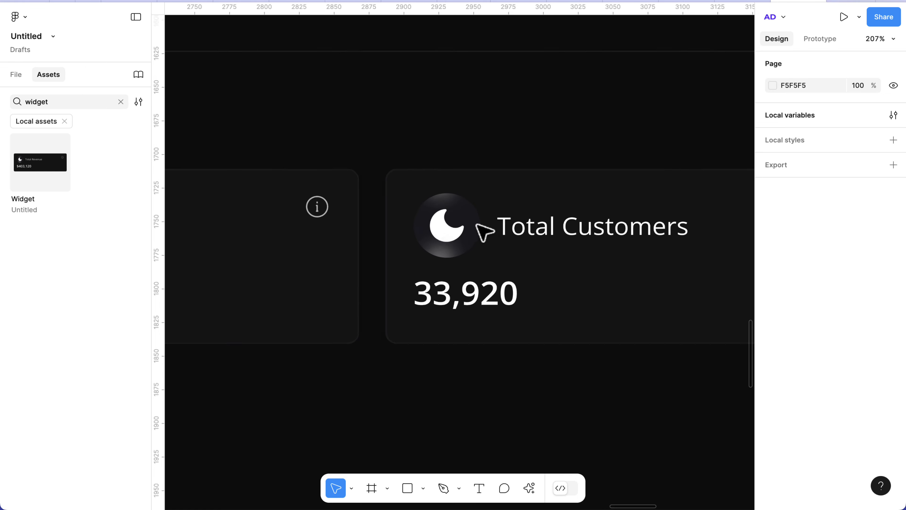
click(440, 232)
double_click(440, 234)
double_click(441, 233)
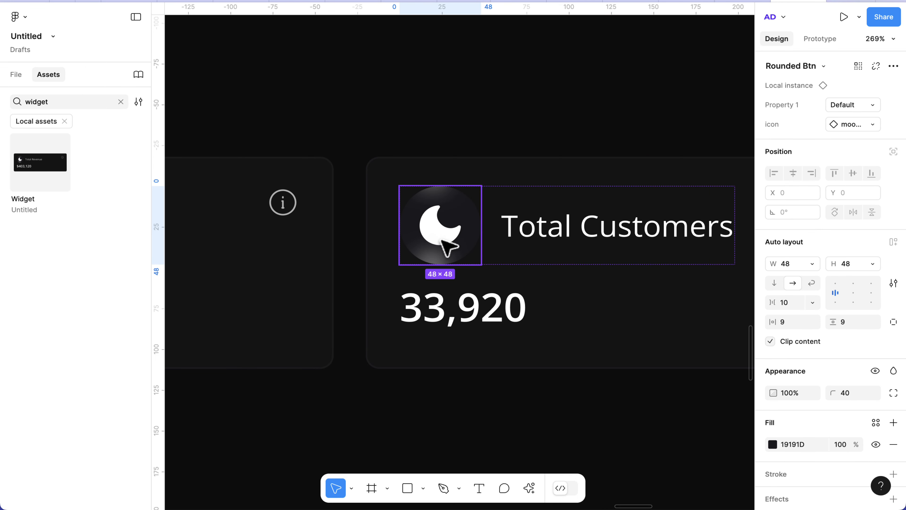
click(861, 125)
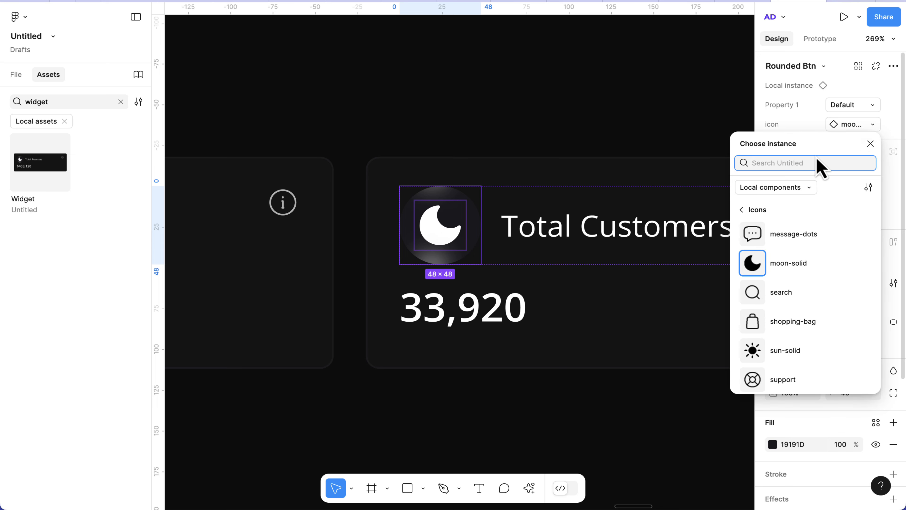
text(user)
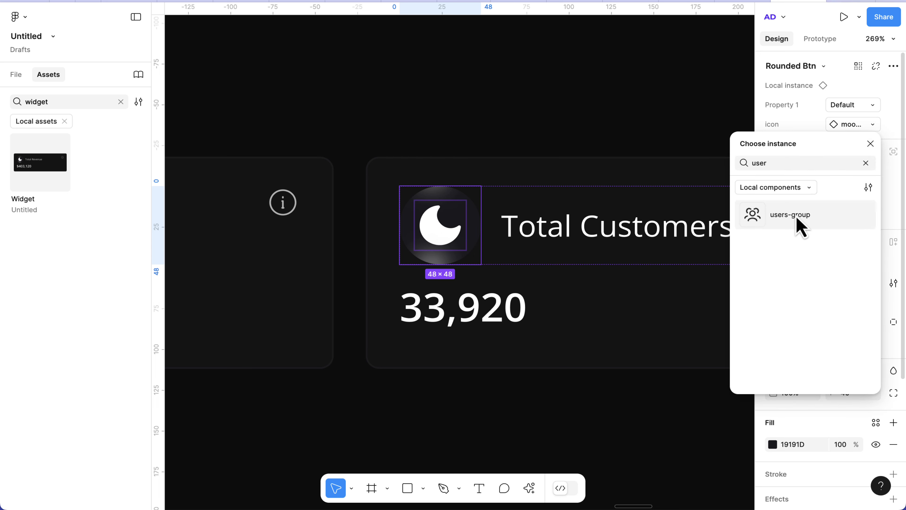
click(799, 227)
Step: Recolour the users-group icon by detaching its white fill variable, setting that fill to 0% opacity, and changing the black outline to FFFFFF
scroll(457, 243, up, 5)
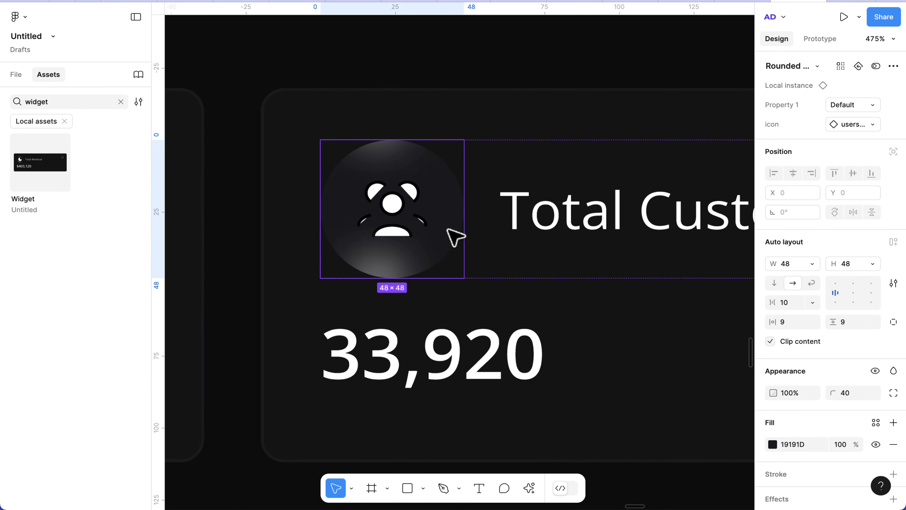
scroll(816, 443, down, 5)
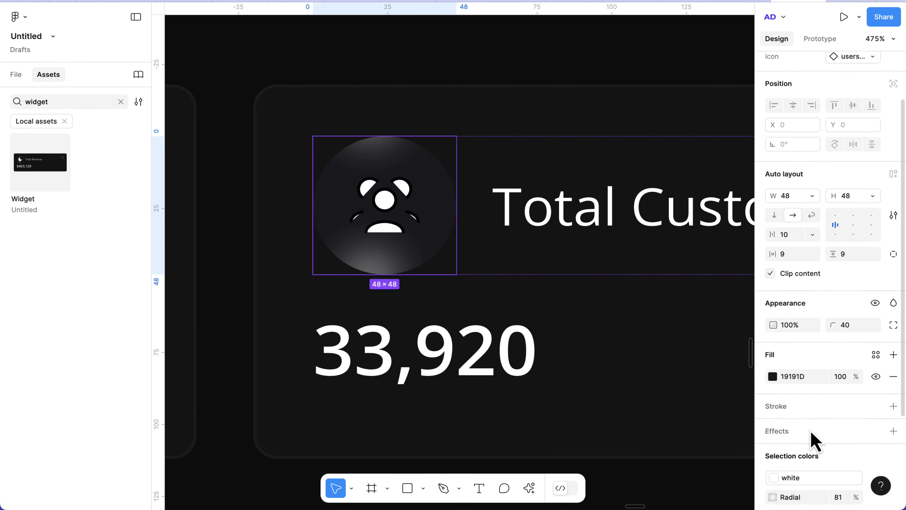
scroll(813, 440, down, 5)
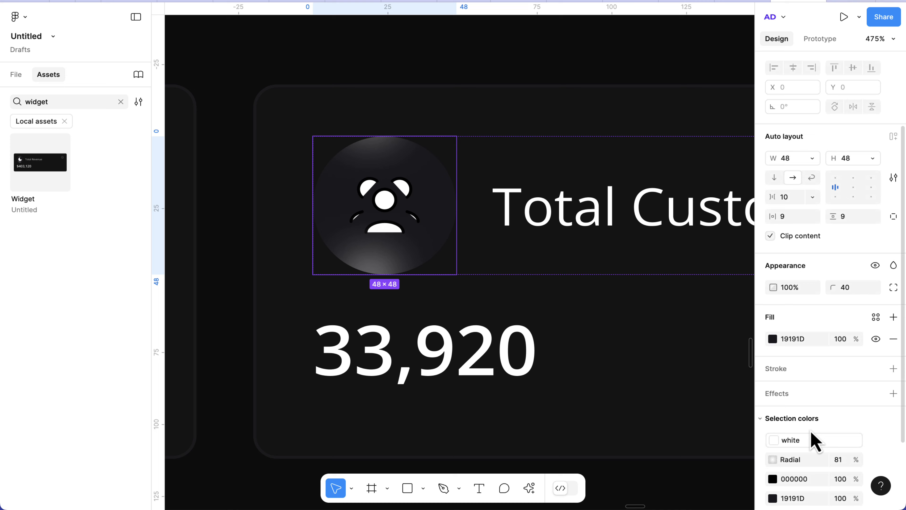
click(384, 202)
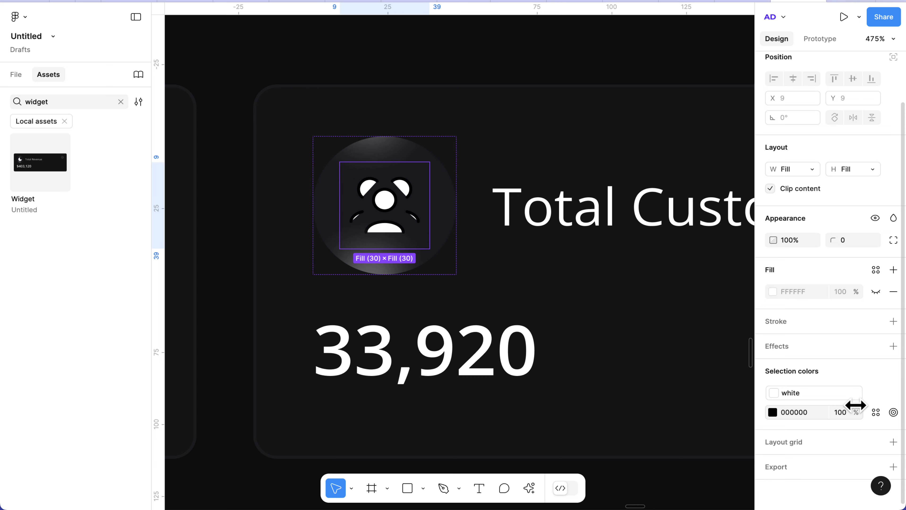
click(876, 396)
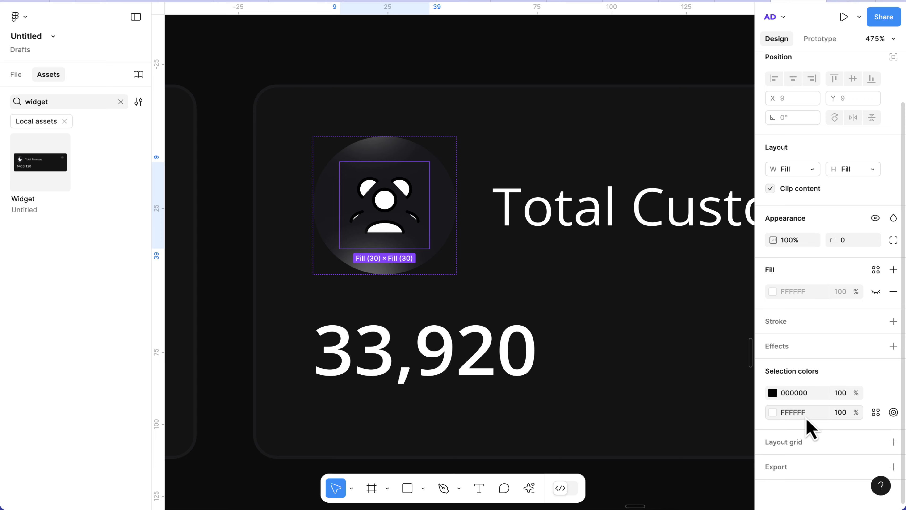
click(846, 415)
text(0)
key(Return)
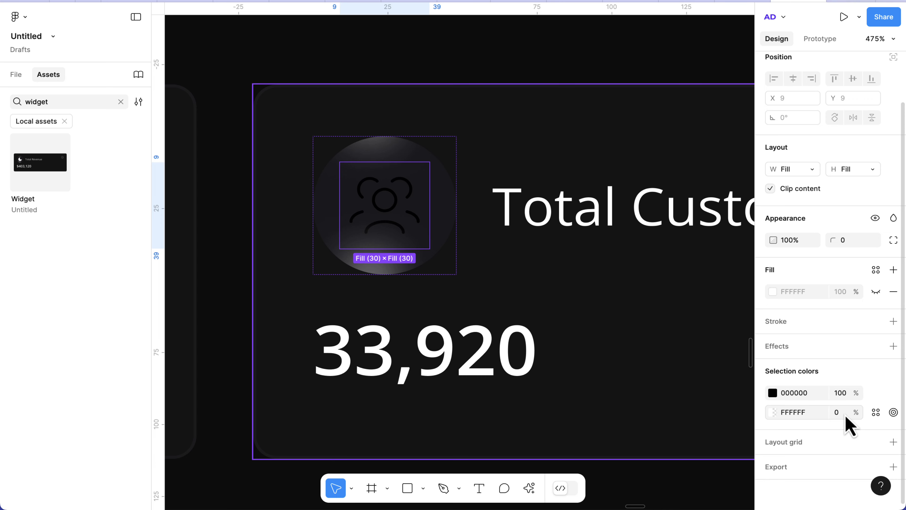
click(803, 391)
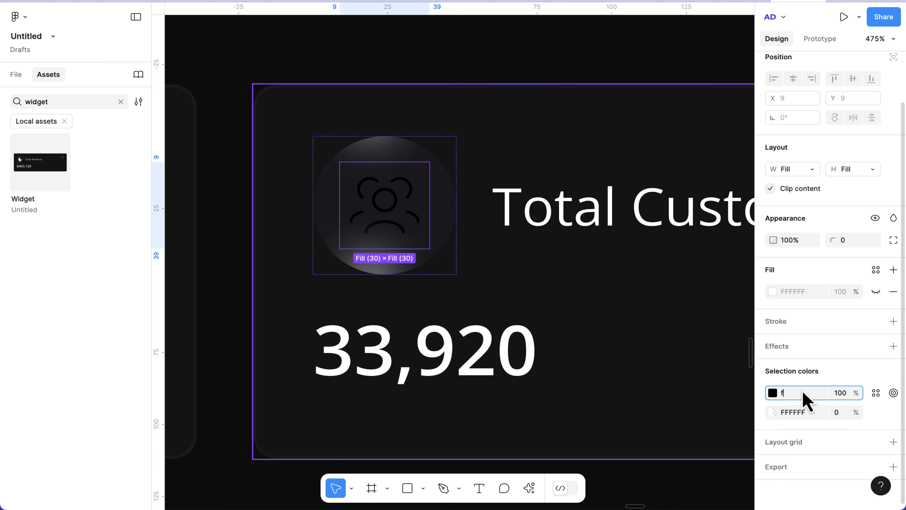
key(Return)
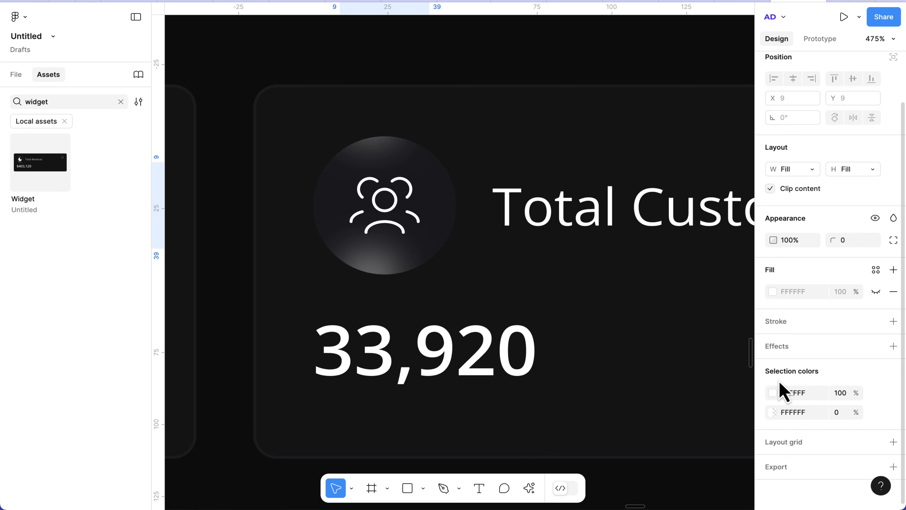
Step: Swap the moon icon in the Total Products widget's round button for the shopping-bag icon
scroll(575, 348, down, 3)
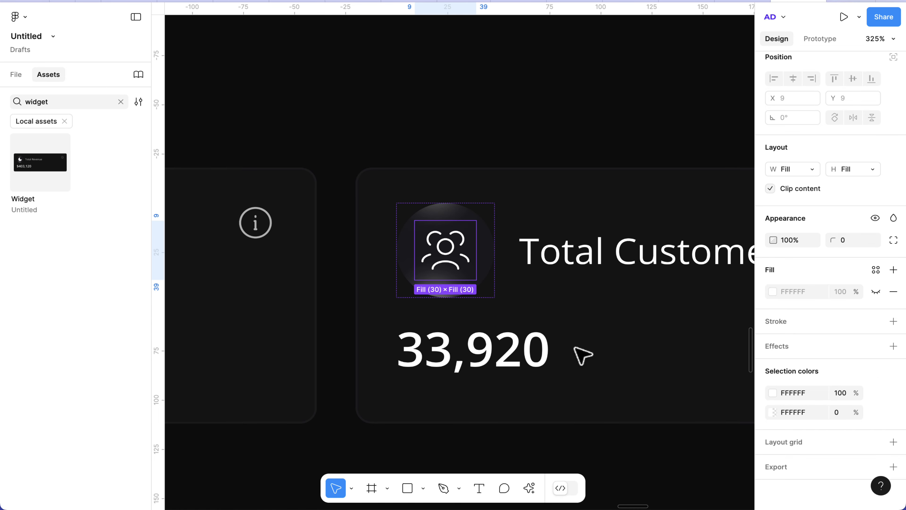
scroll(575, 348, down, 5)
scroll(574, 348, right, 6)
scroll(631, 315, up, 3)
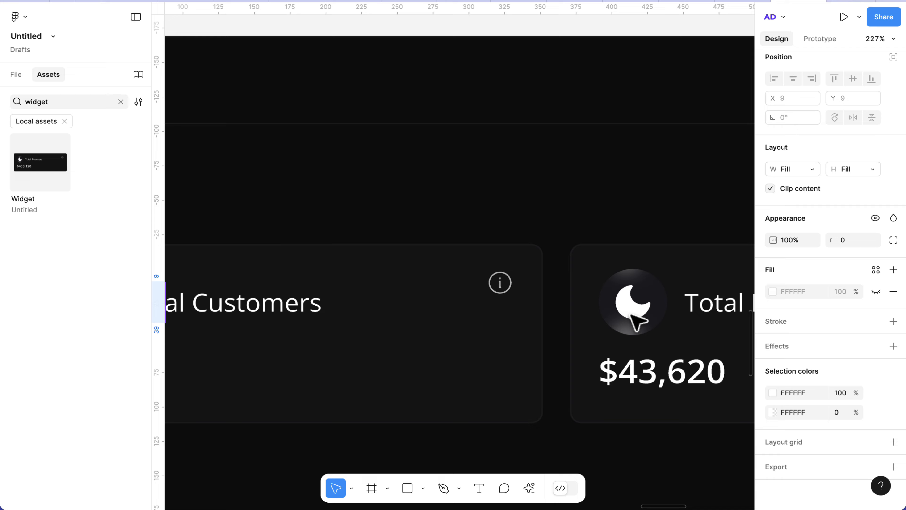
scroll(607, 318, right, 3)
click(569, 317)
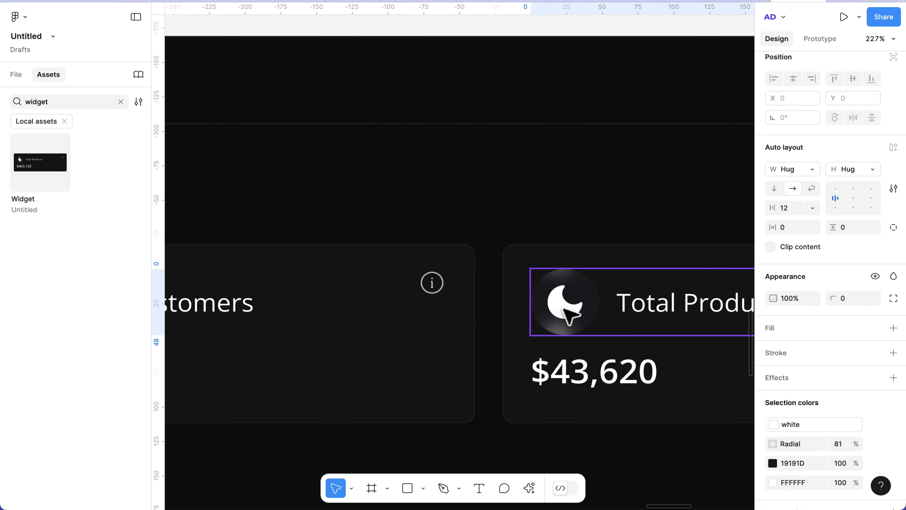
click(569, 316)
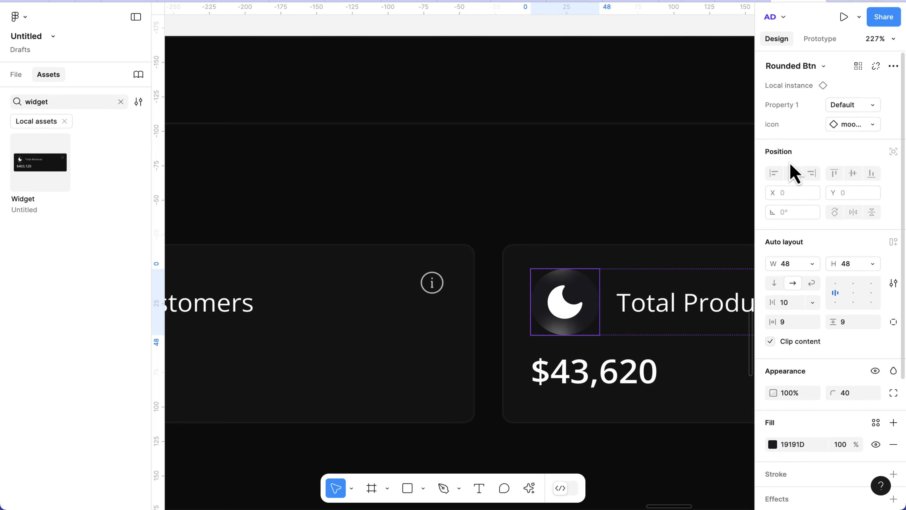
click(848, 127)
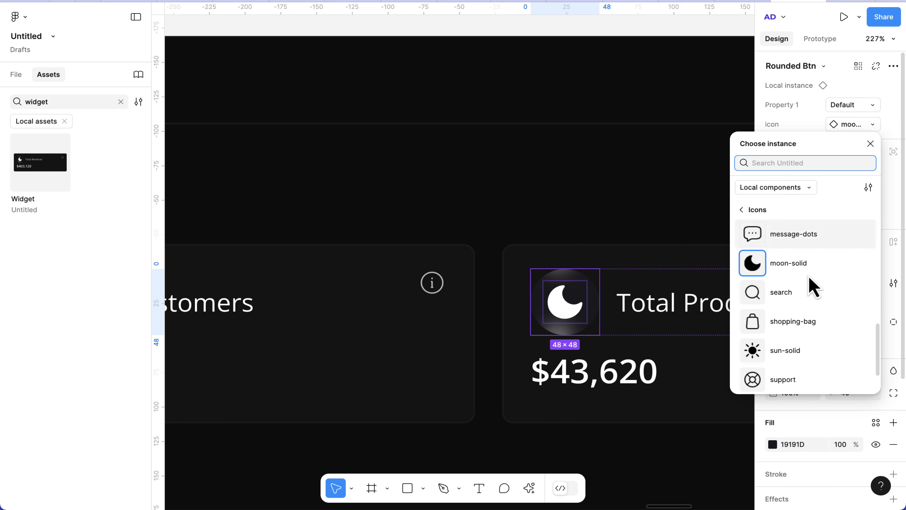
click(790, 321)
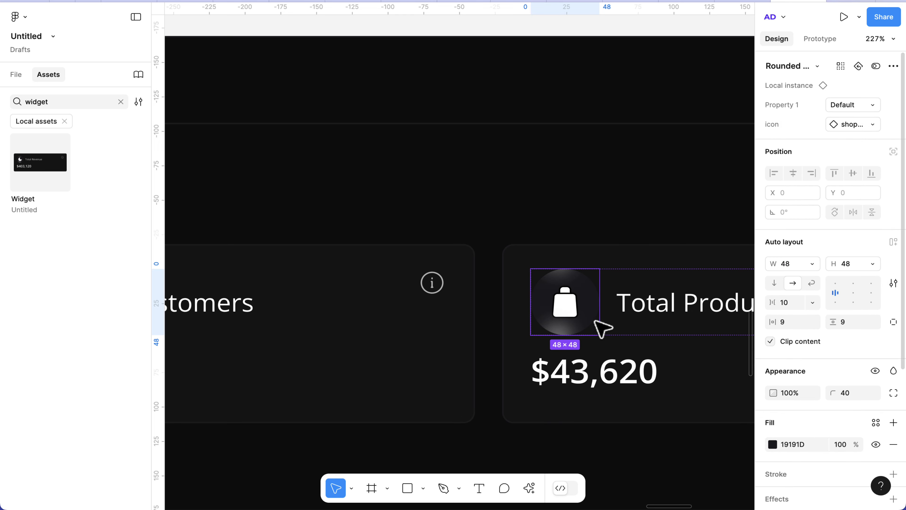
Step: Recolour the shopping-bag icon by detaching its white fill variable, setting that fill to 0% opacity, and changing the black outline to FFFFFF
scroll(565, 312, up, 5)
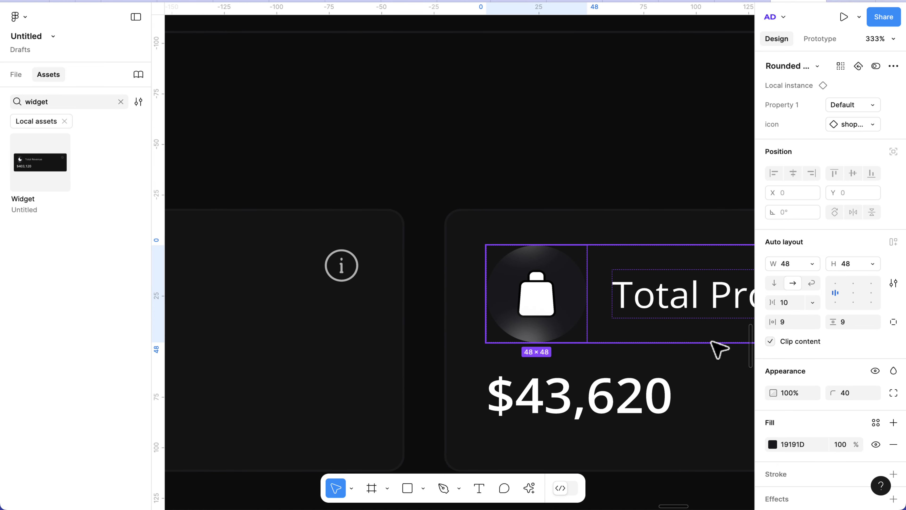
scroll(800, 388, down, 4)
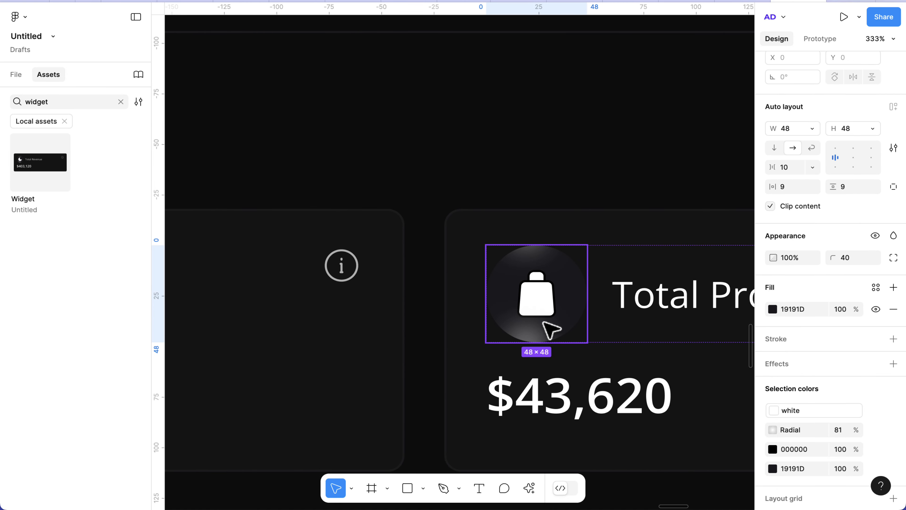
click(539, 304)
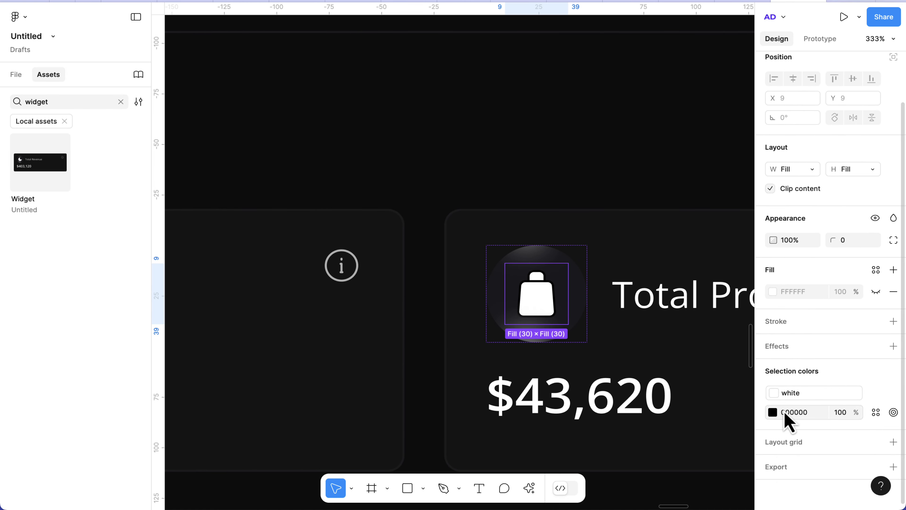
click(877, 393)
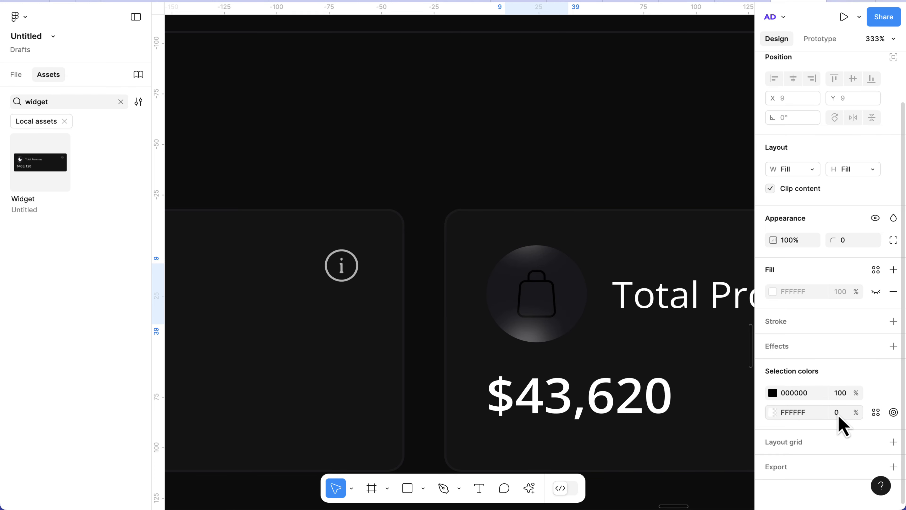
click(793, 396)
text(ff)
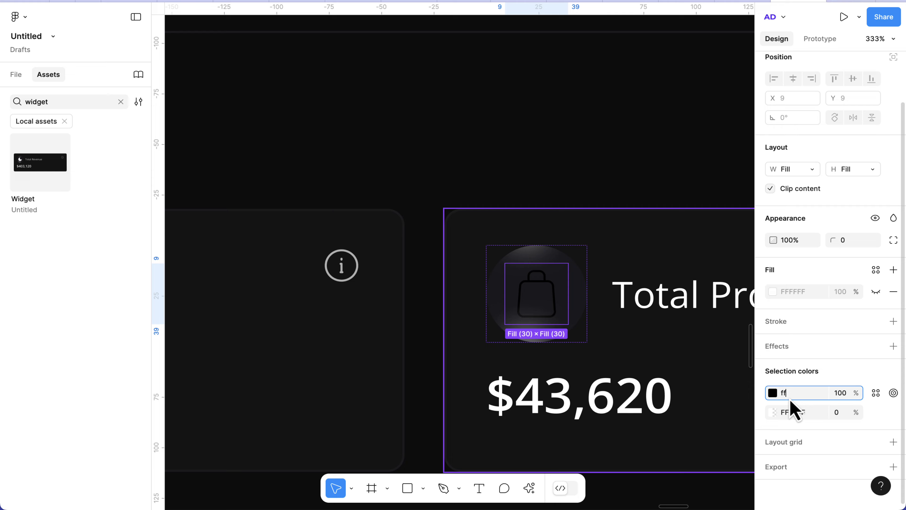
text(ffff)
key(Return)
Step: Insert the outlined dollar-circle icon from the MynaUI Icons plugin and place it on the empty canvas above the Dashboard frame
scroll(603, 333, down, 6)
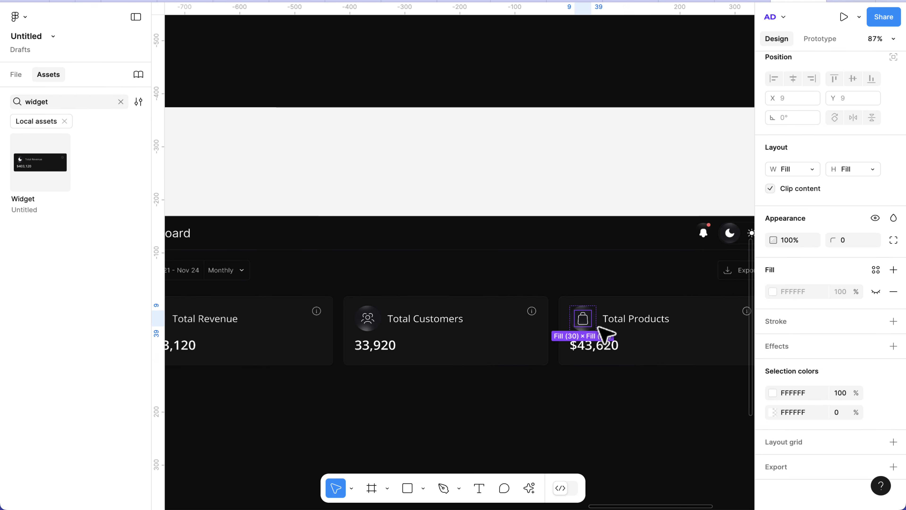
scroll(603, 334, left, 5)
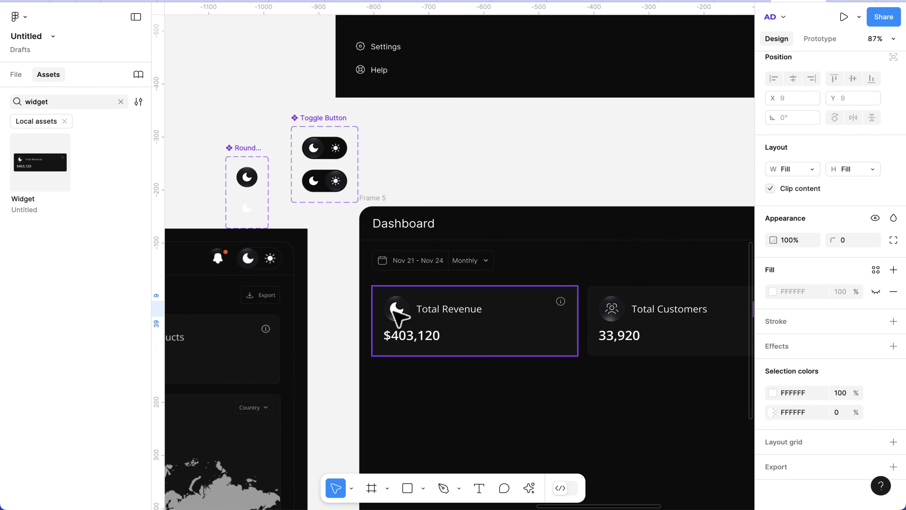
scroll(403, 316, up, 3)
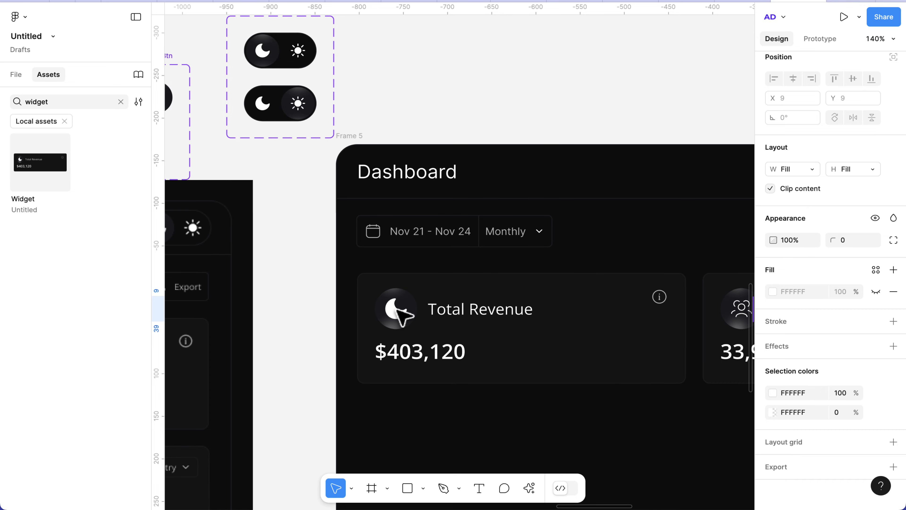
scroll(401, 353, down, 3)
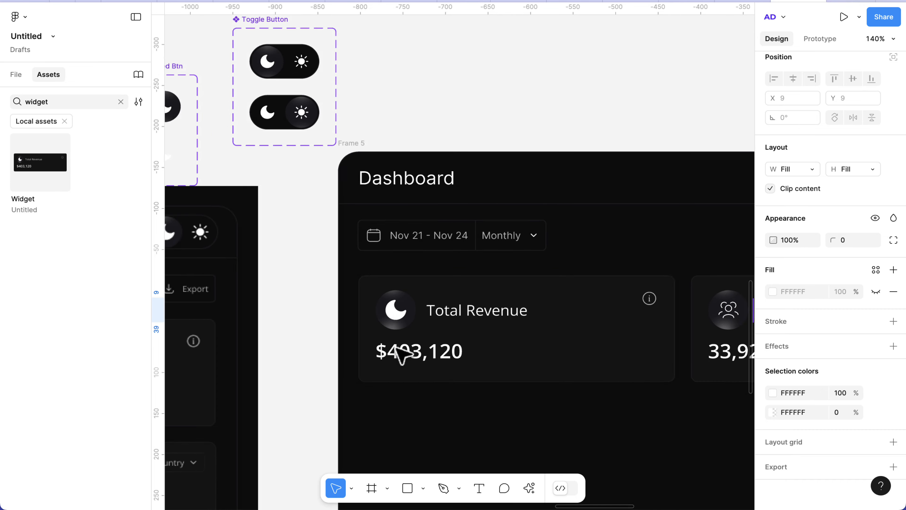
click(530, 490)
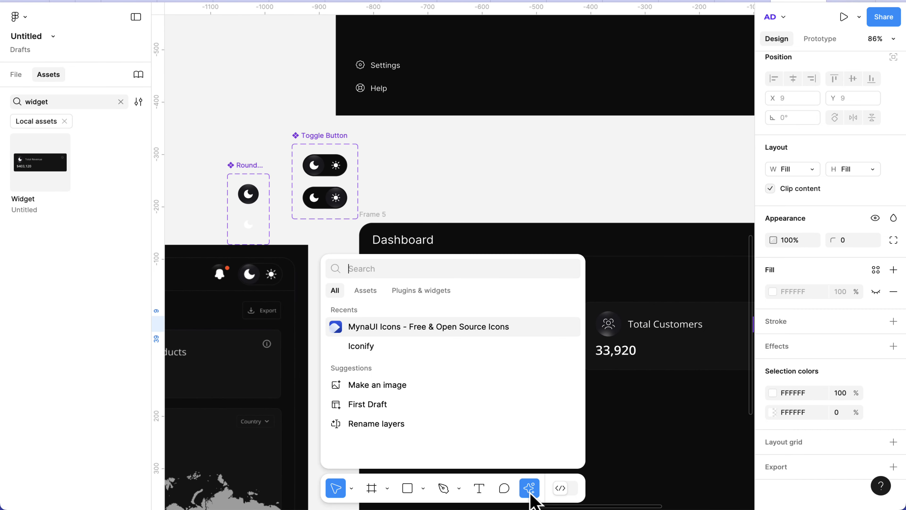
click(407, 332)
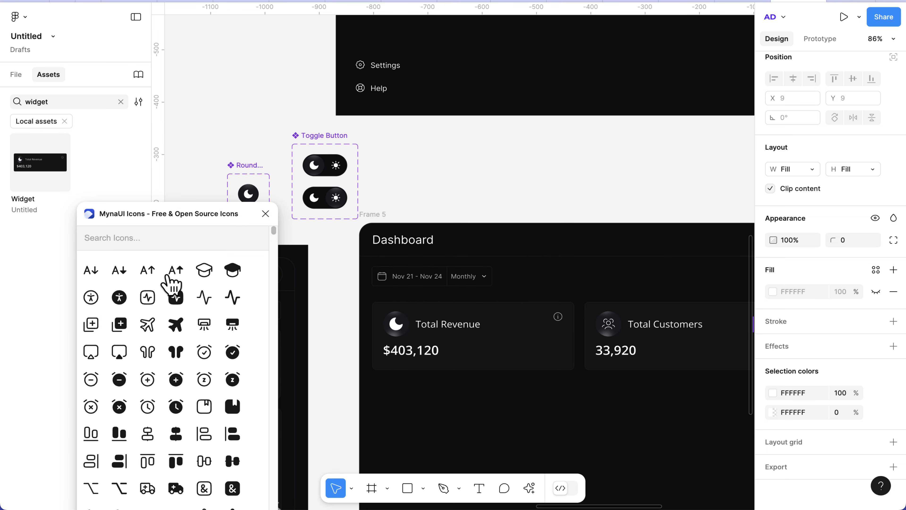
click(140, 238)
text(dola)
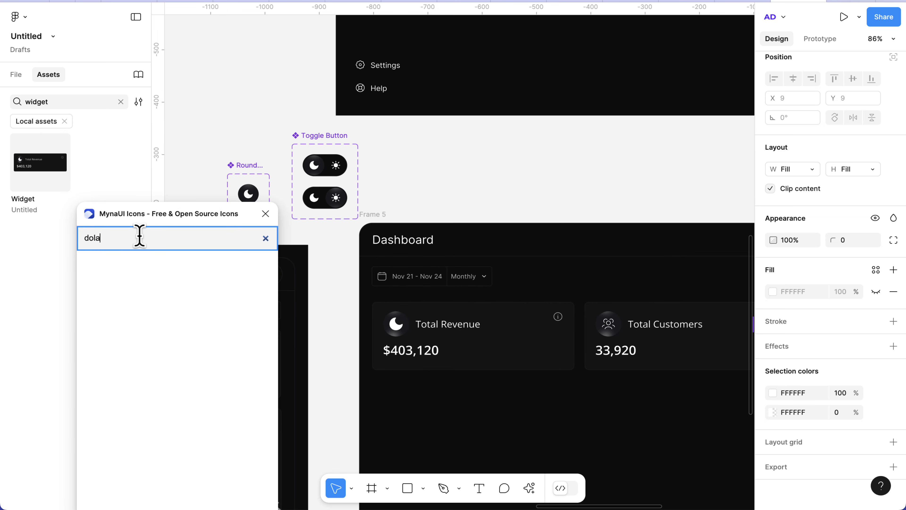
key(BackSpace)
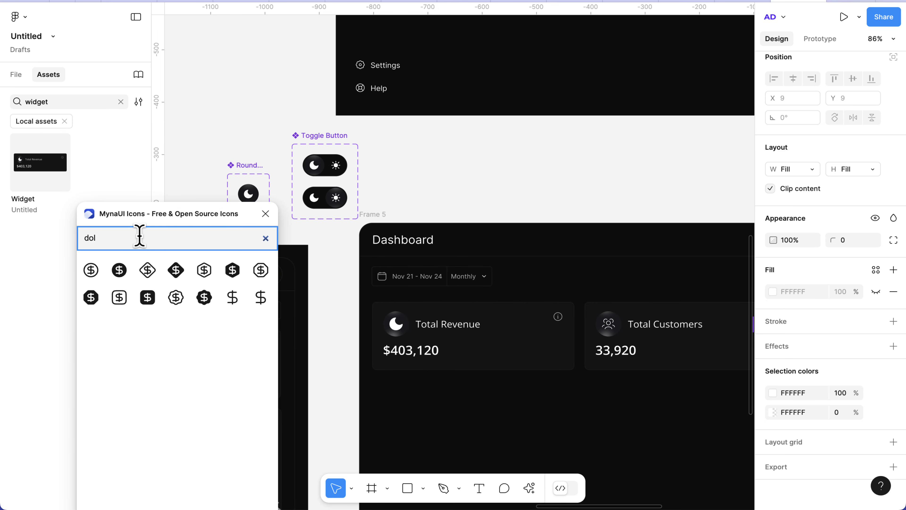
click(91, 271)
drag(457, 240, 453, 164)
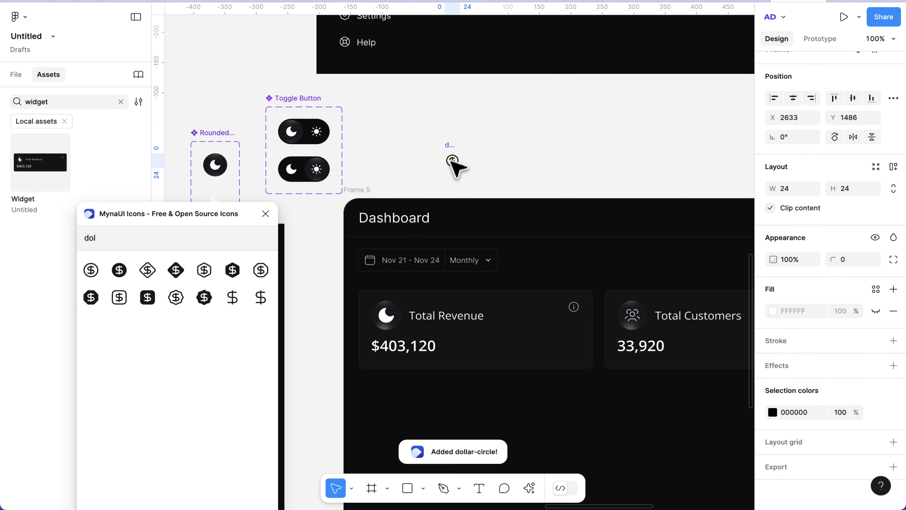
Step: Resize the dollar-circle icon to 20 × 20 with locked proportions and turn it into a component
click(893, 188)
click(859, 190)
text(20)
key(Return)
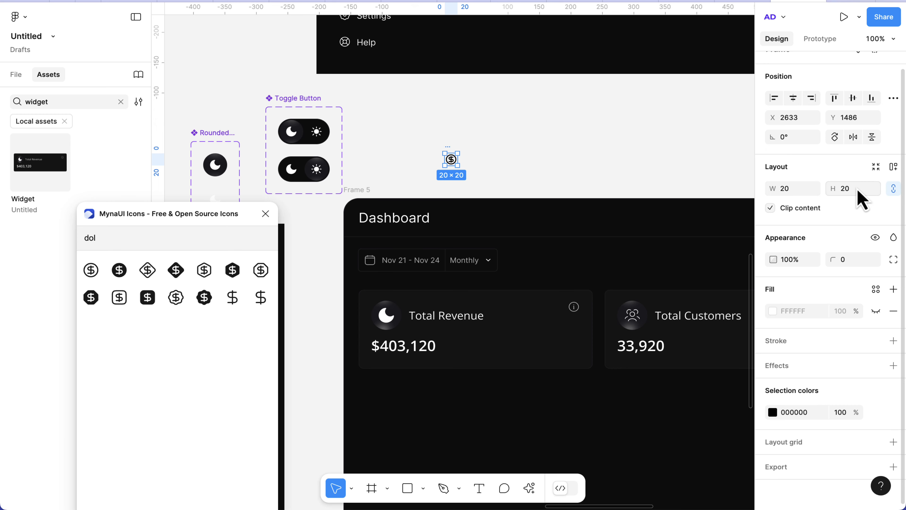
scroll(870, 91, up, 1)
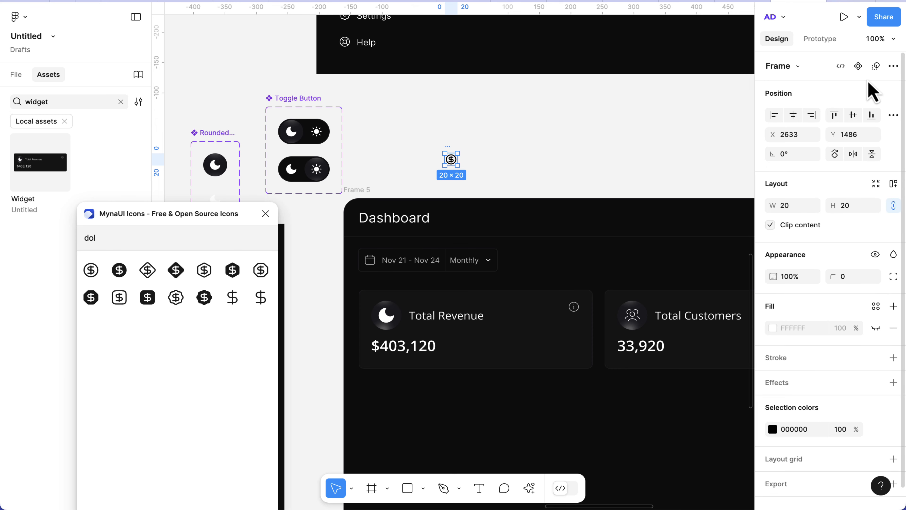
click(858, 66)
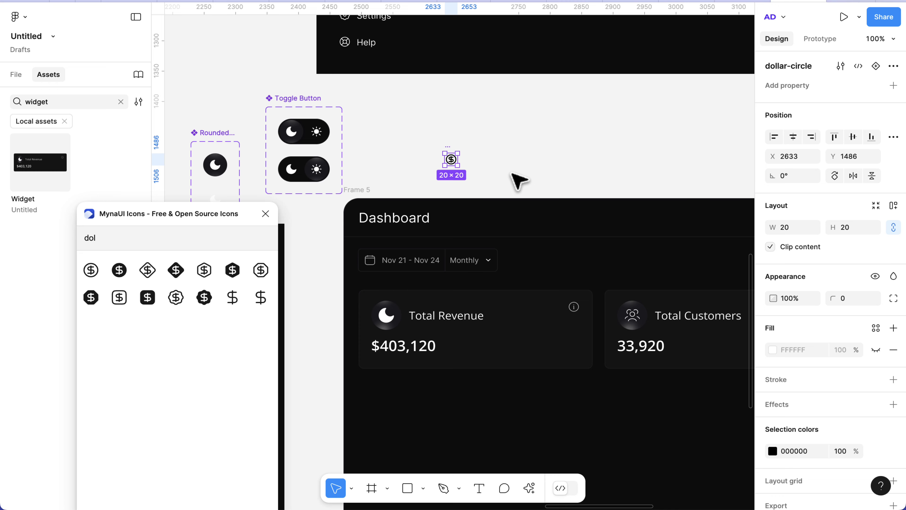
Step: Swap the moon icon in the Total Revenue widget's round button for the dollar-circle component
scroll(393, 310, up, 2)
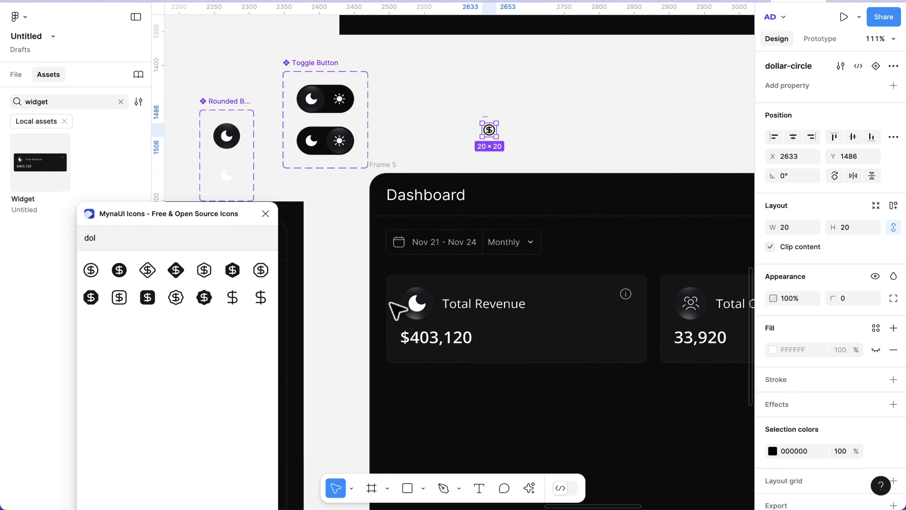
click(396, 309)
click(418, 305)
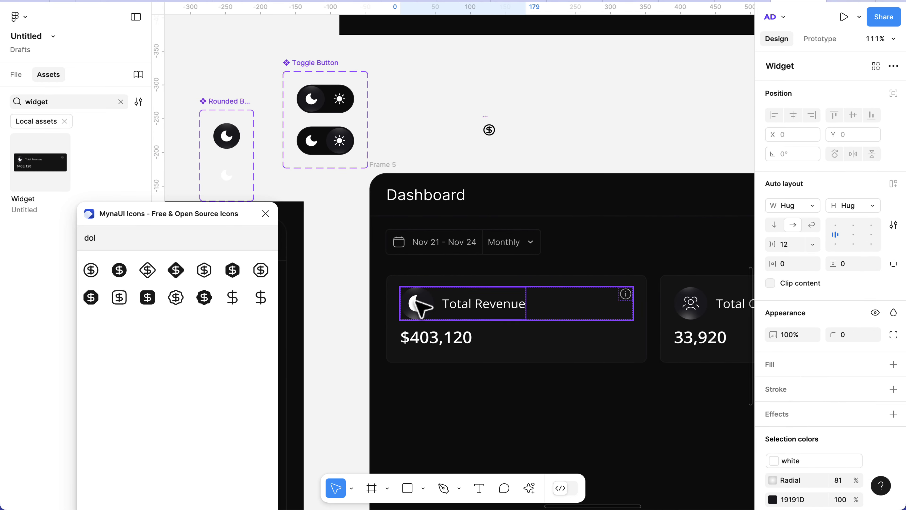
click(415, 304)
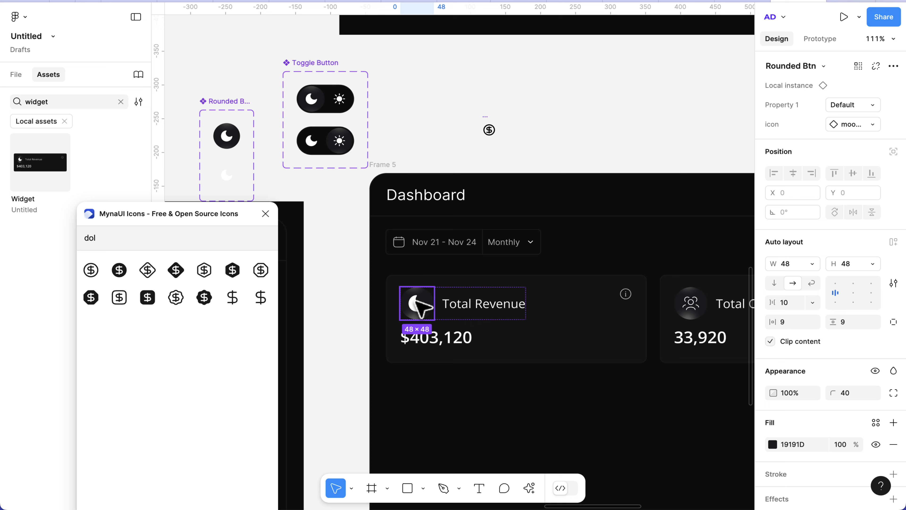
click(839, 130)
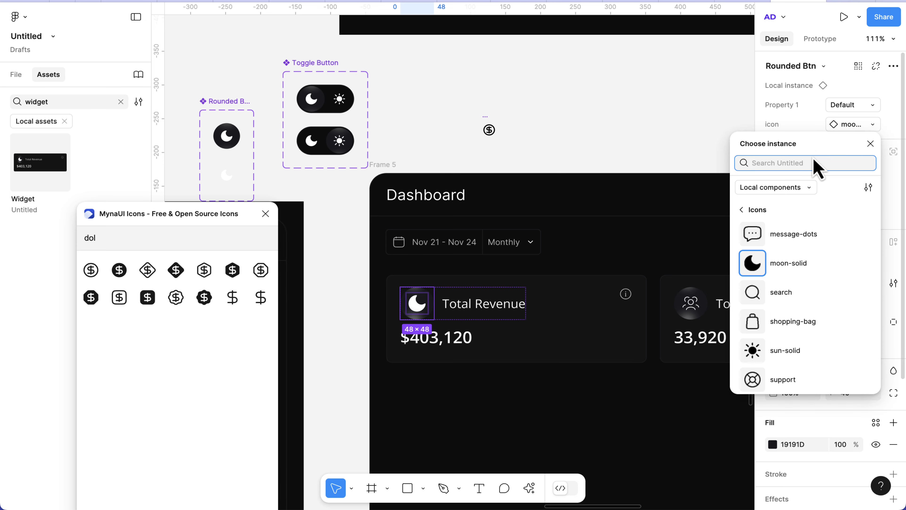
text(dol)
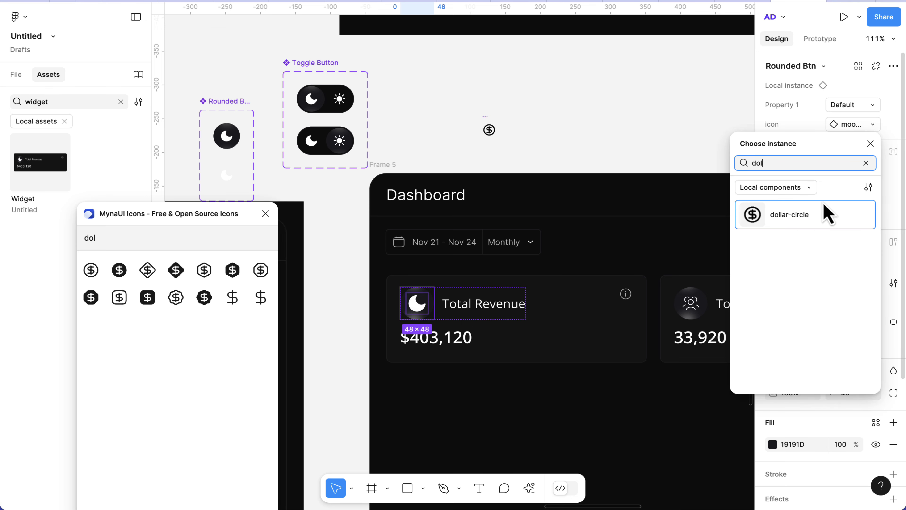
click(807, 219)
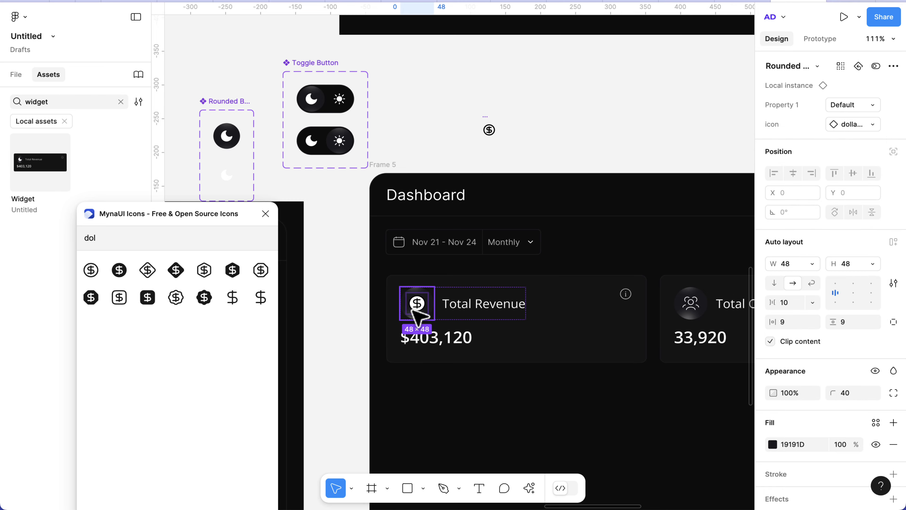
Step: Recolour the dollar-circle icon in the Total Revenue widget: detach its white fill variable, set that fill to 0% opacity, and make the outline FFFFFF
scroll(416, 316, up, 5)
scroll(413, 310, up, 2)
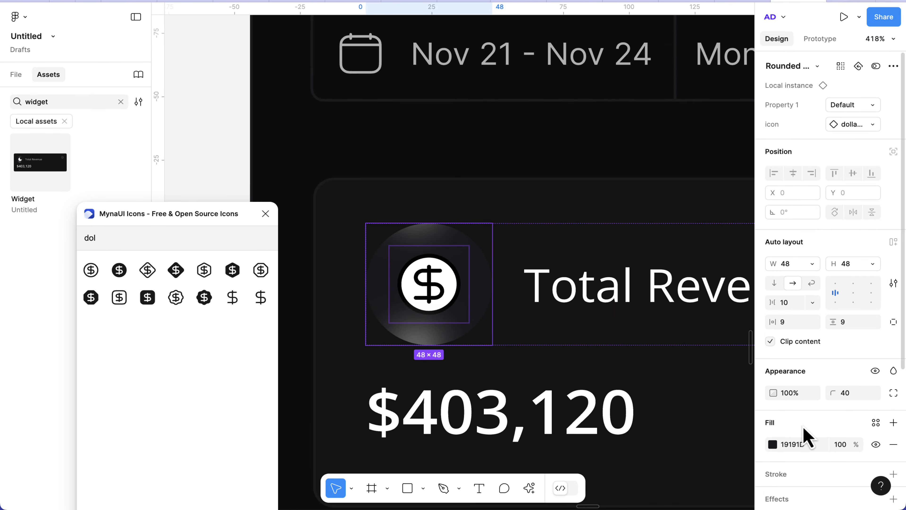
scroll(805, 431, down, 5)
click(453, 311)
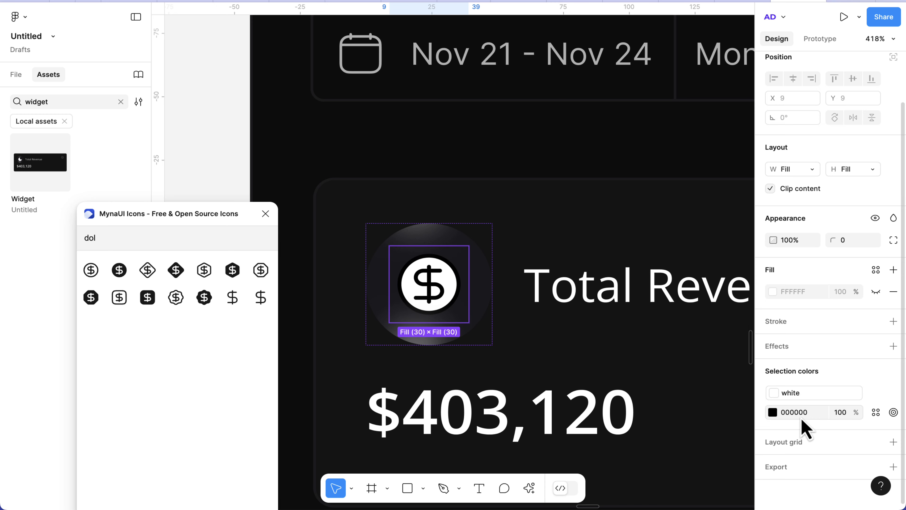
click(876, 392)
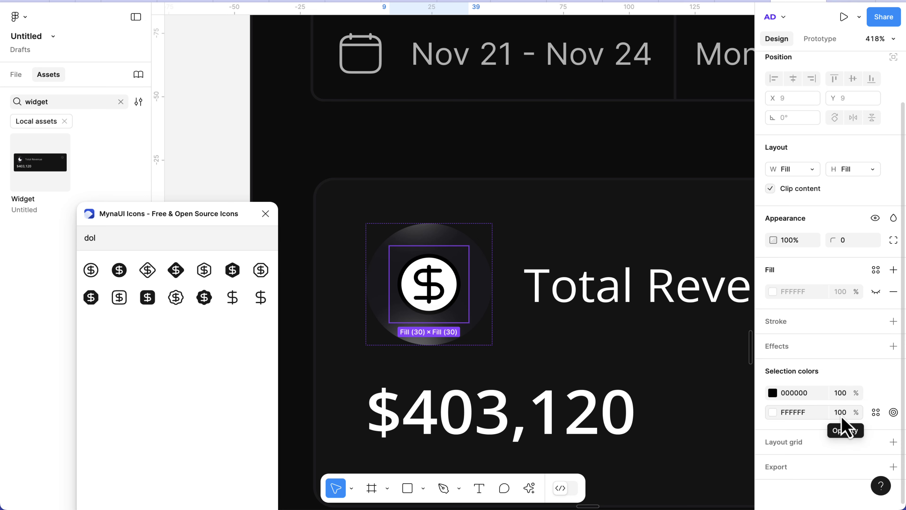
click(843, 417)
key(Return)
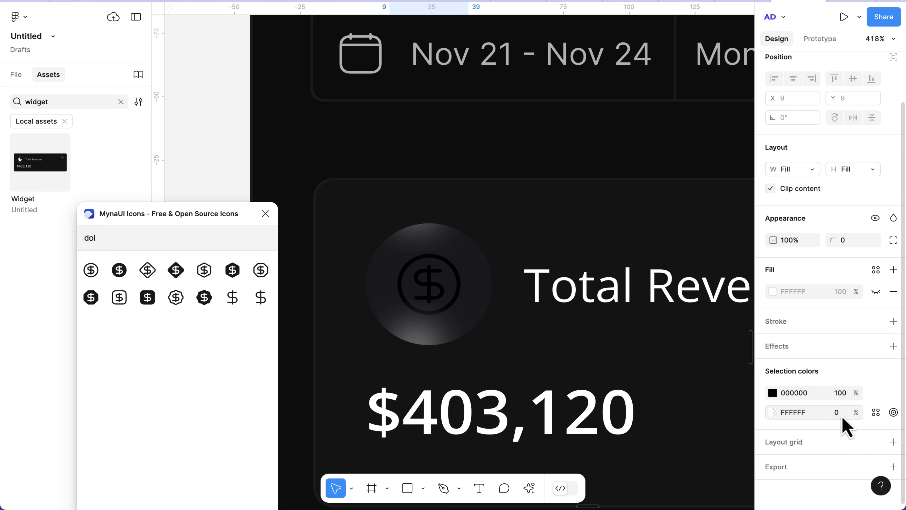
click(805, 393)
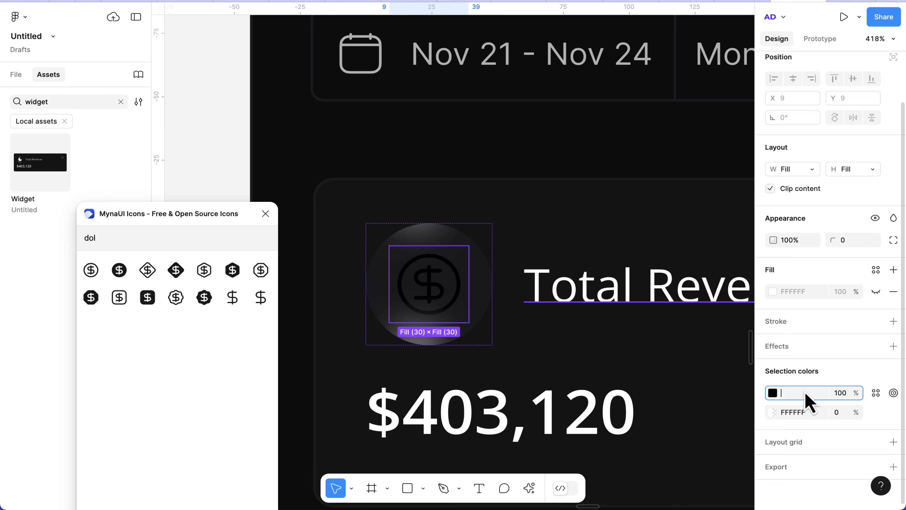
key(Return)
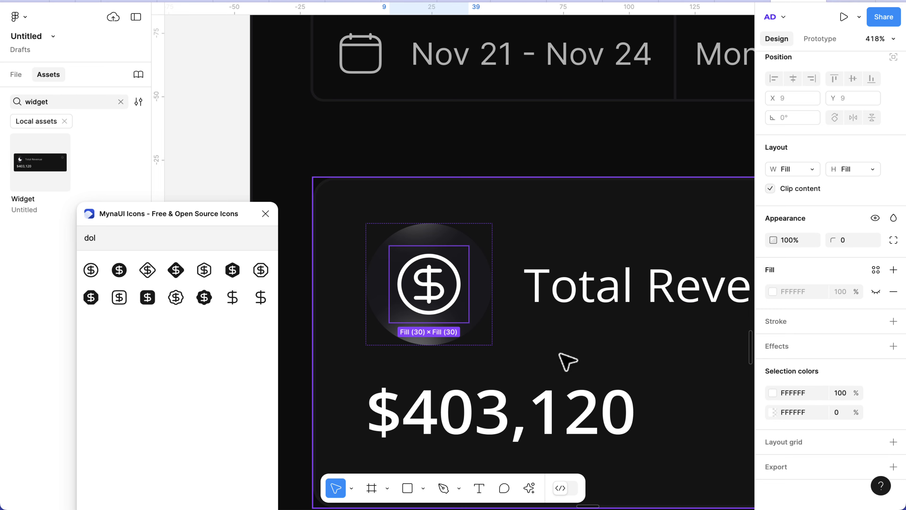
Step: Wrap the Total Revenue, Total Customers and Total Products widgets in the Dashboard frame into one horizontal auto layout row
scroll(566, 360, down, 5)
scroll(546, 385, down, 5)
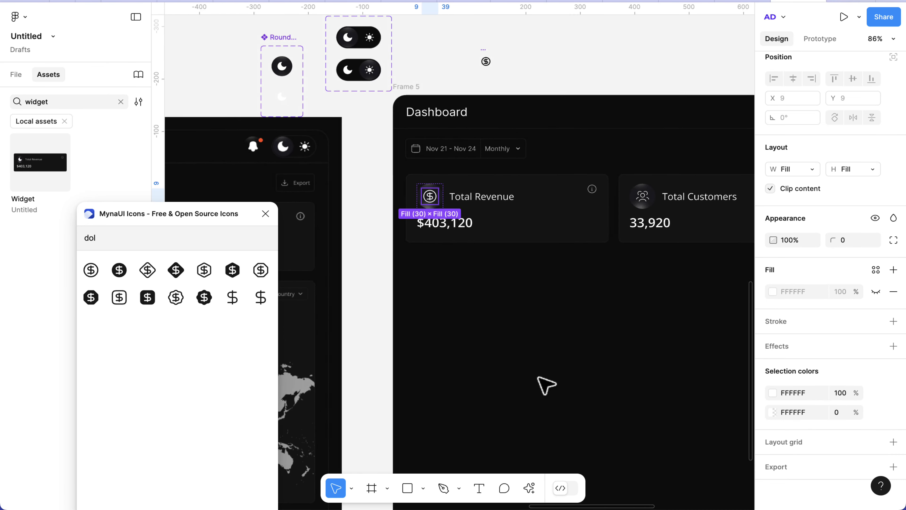
key(Escape)
scroll(547, 386, down, 5)
scroll(543, 384, right, 3)
scroll(543, 384, down, 3)
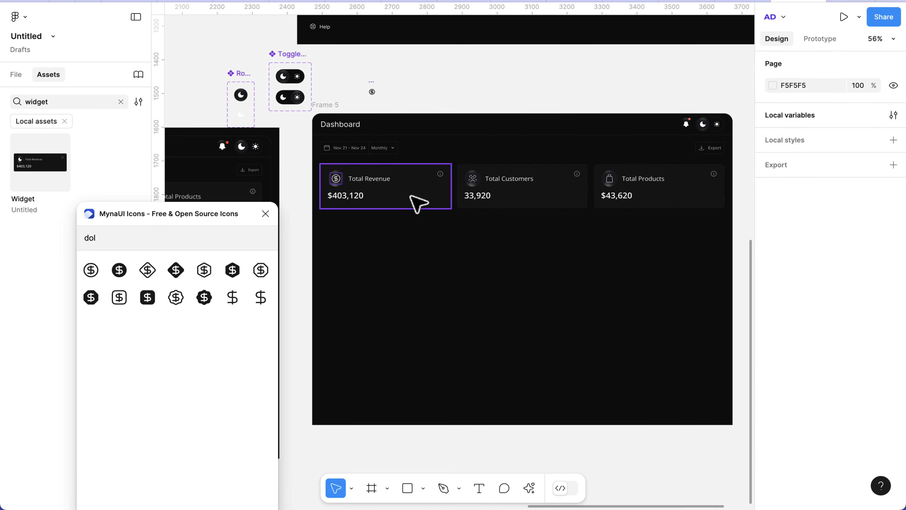
click(419, 205)
shift+click(476, 203)
shift+click(611, 194)
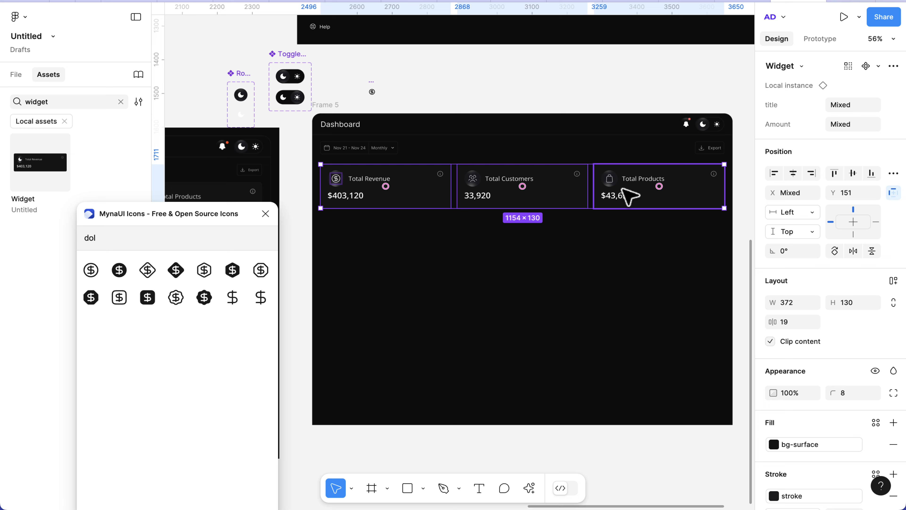
key(shift+a)
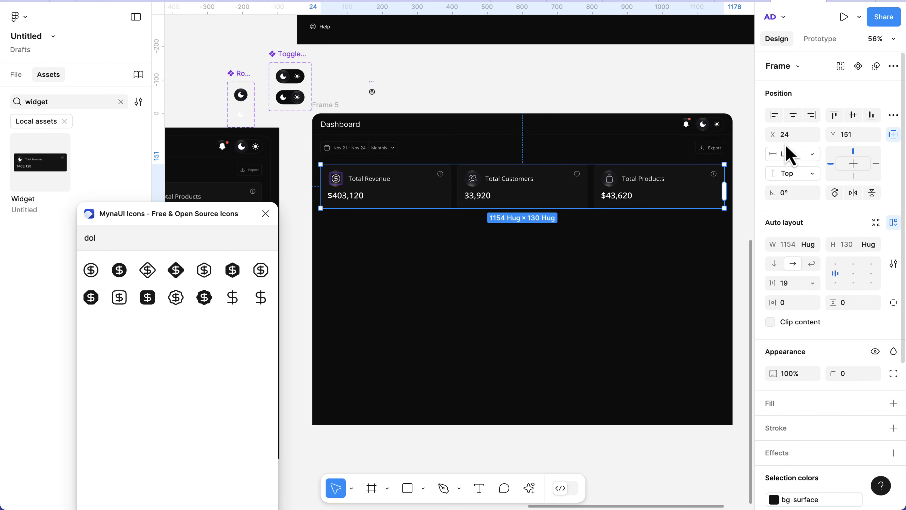
Step: Set the widget row's width to 1202 and centre it horizontally within the Dashboard frame
click(788, 246)
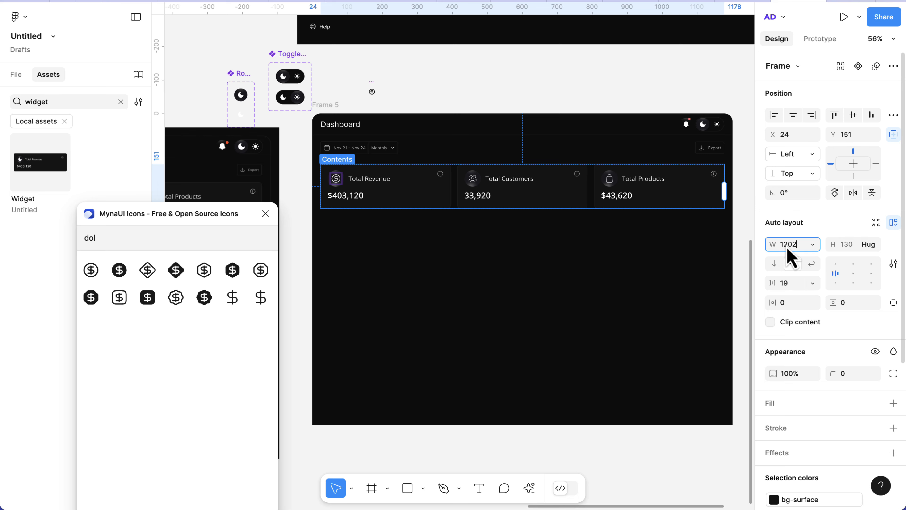
key(Return)
click(793, 116)
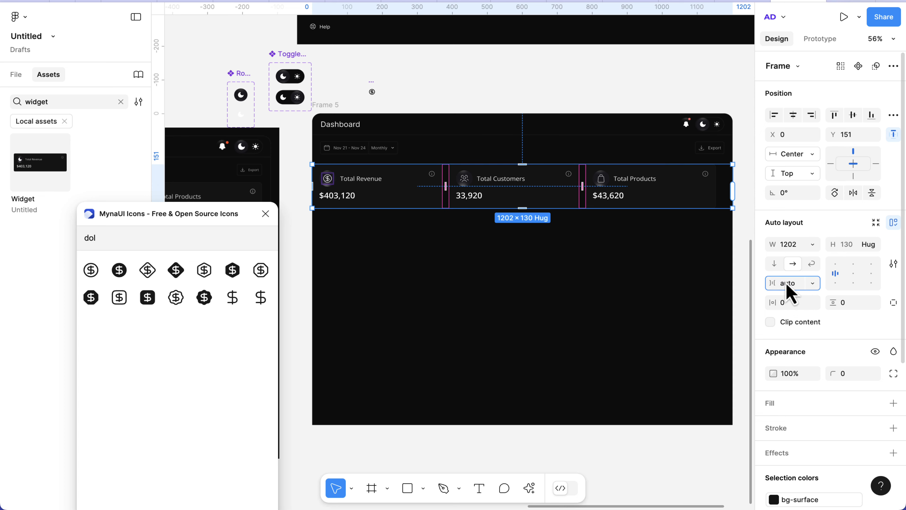
Step: Set the widget row's gap to 20 and its horizontal padding to 24
key(Return)
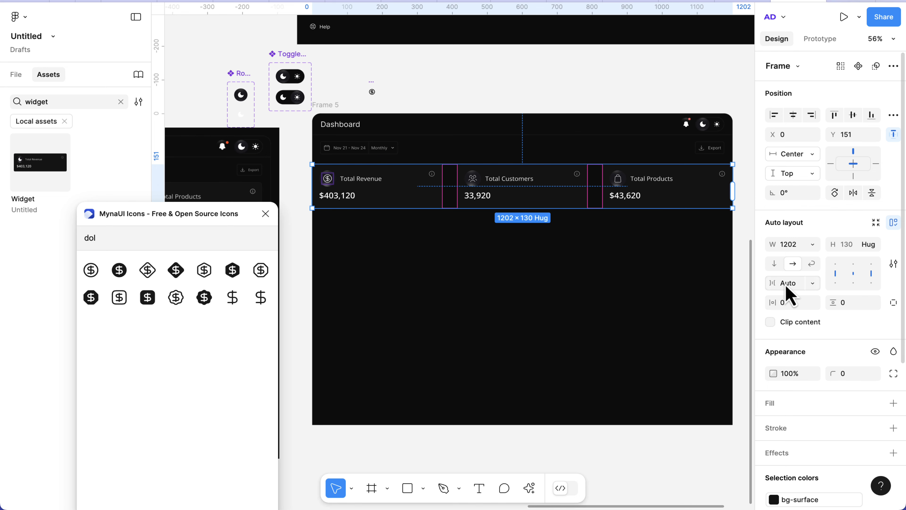
click(787, 286)
text(20)
key(Return)
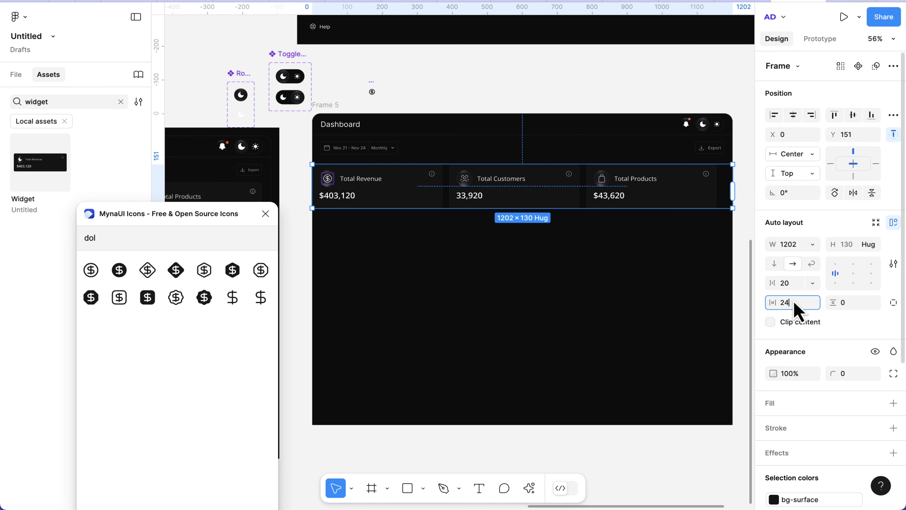
key(Return)
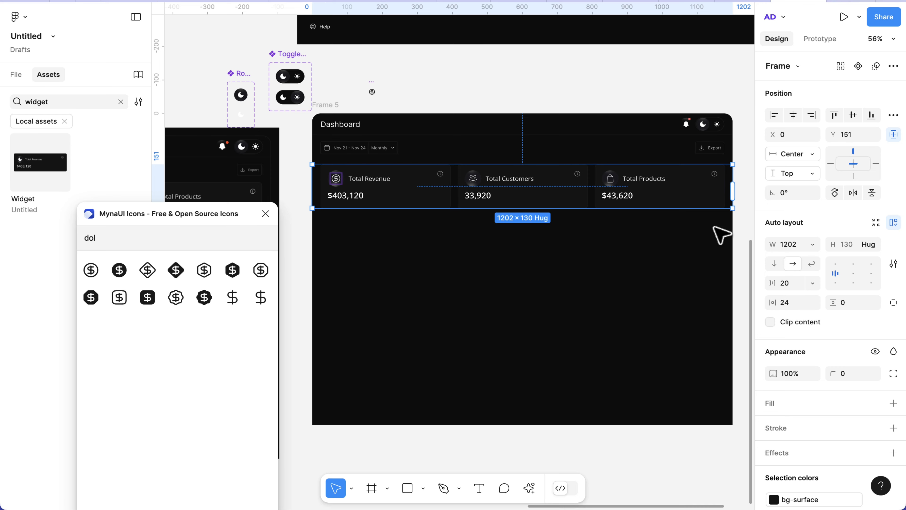
Step: Align the widgets to the top centre of their row and move the row up to Y 140, under the date filter
click(853, 273)
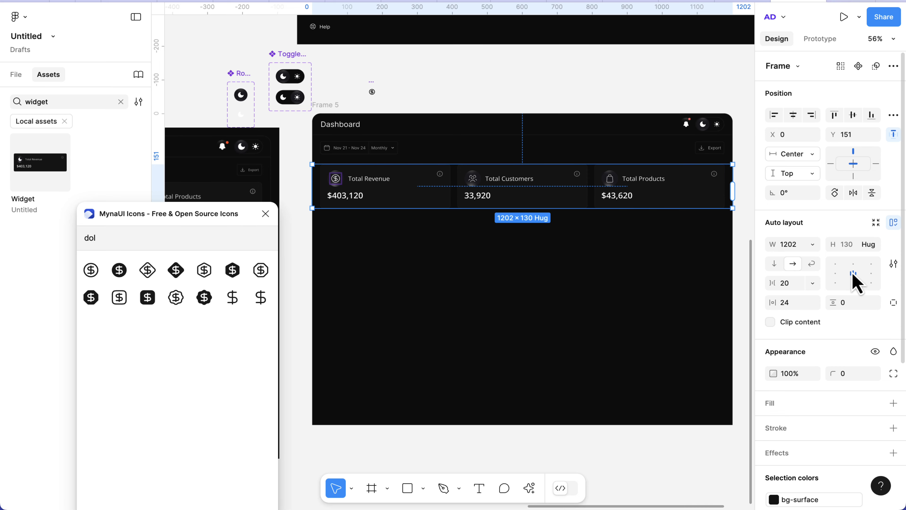
scroll(357, 198, up, 5)
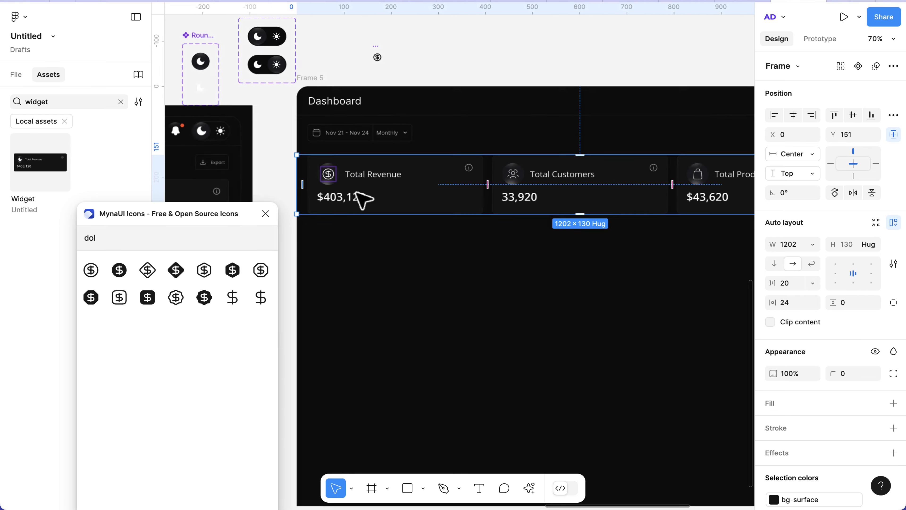
scroll(343, 161, left, 2)
scroll(334, 145, up, 5)
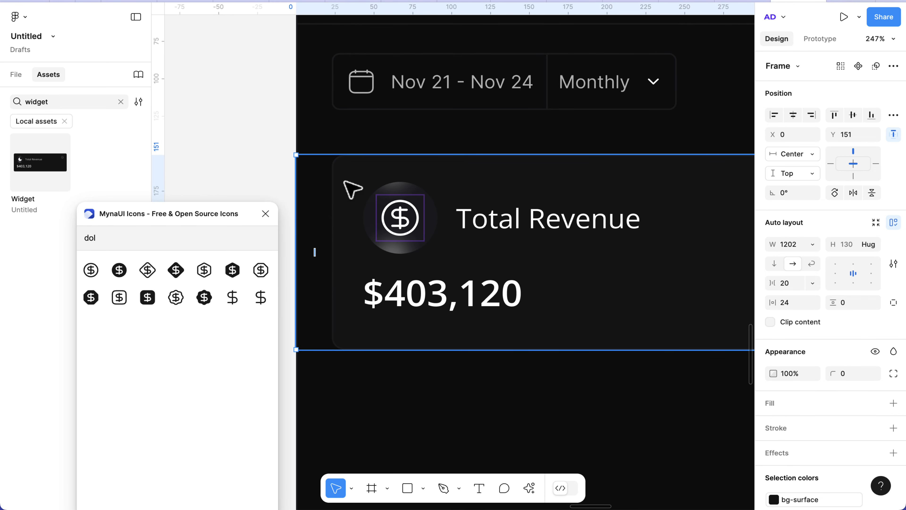
scroll(344, 184, down, 5)
scroll(350, 190, down, 2)
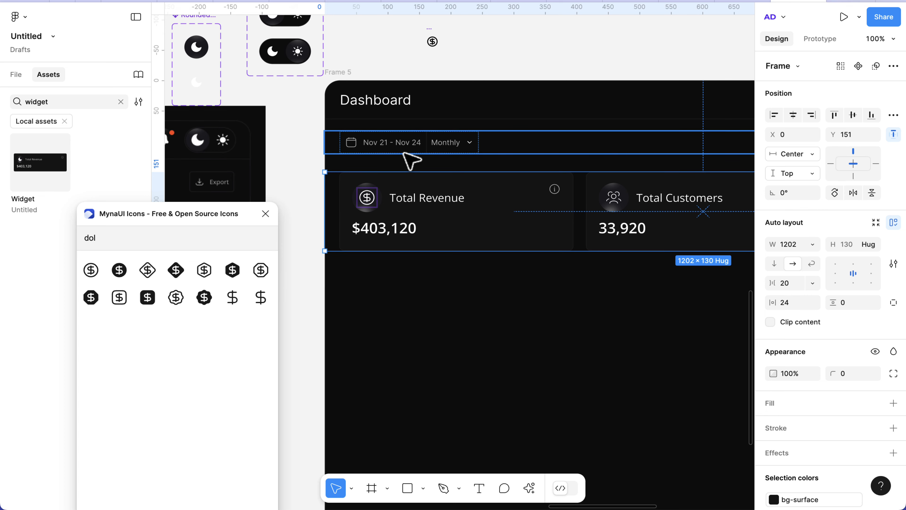
key(alt+w)
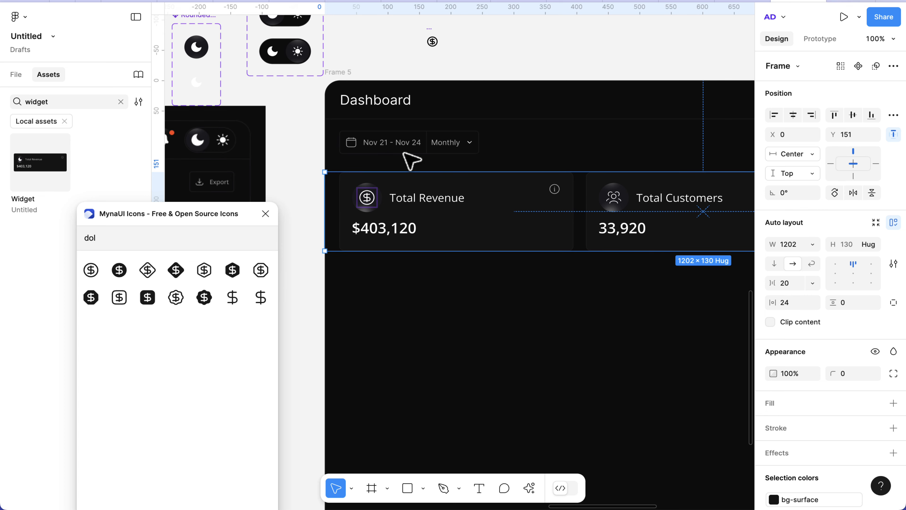
drag(431, 200, 429, 195)
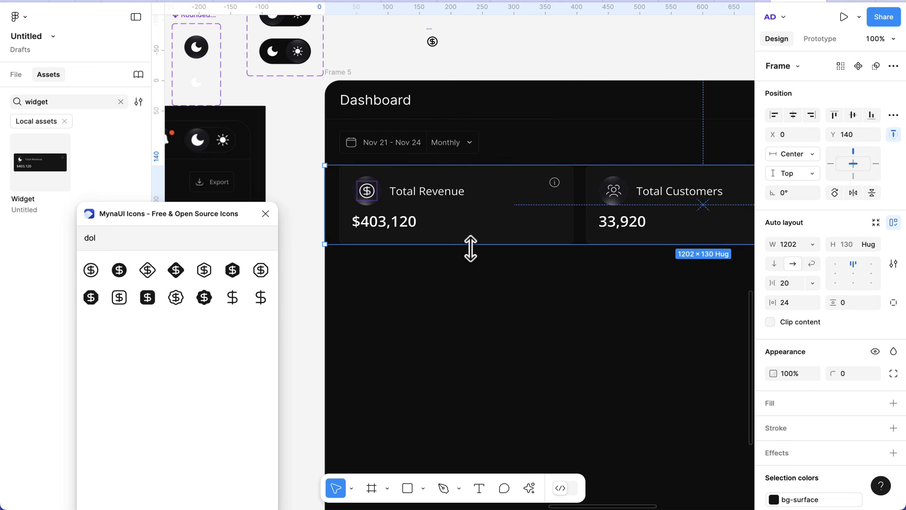
Step: Deselect the widget row and close the MynaUI Icons plugin window
scroll(471, 249, down, 5)
click(498, 318)
scroll(501, 320, down, 3)
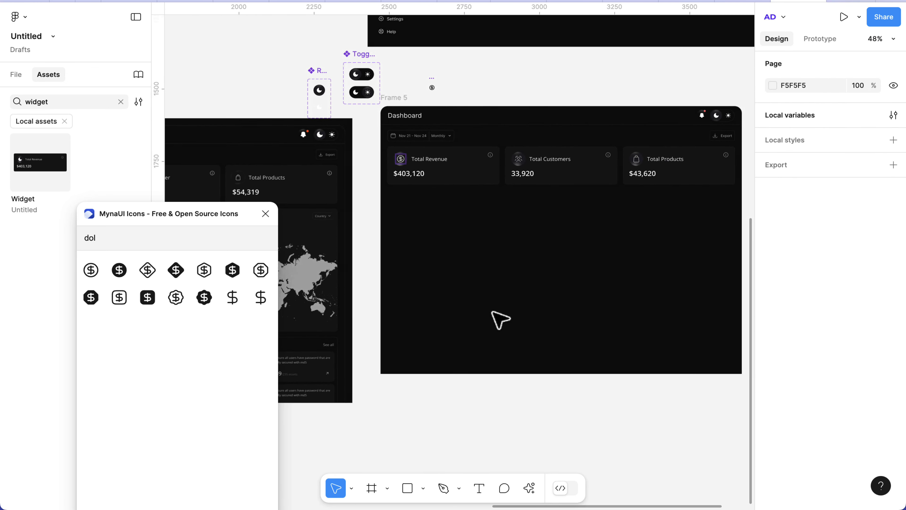
scroll(494, 313, down, 3)
scroll(493, 313, left, 8)
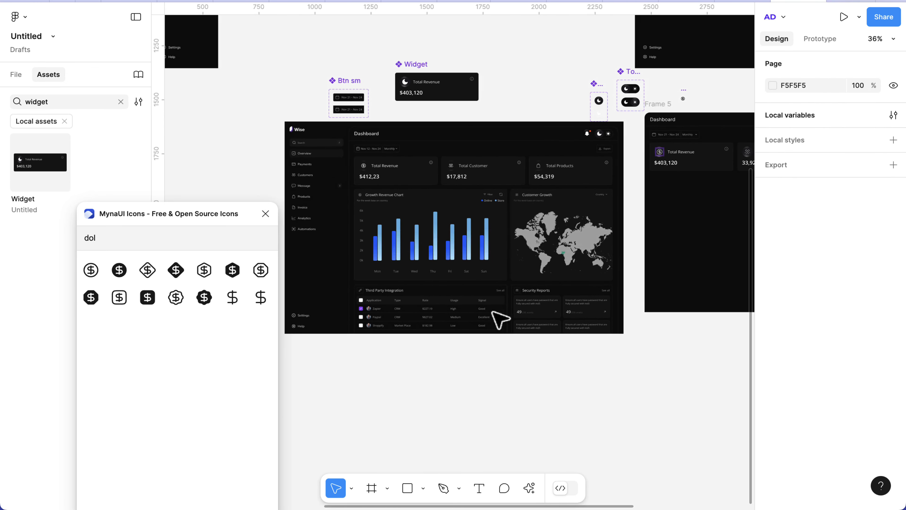
scroll(500, 319, left, 2)
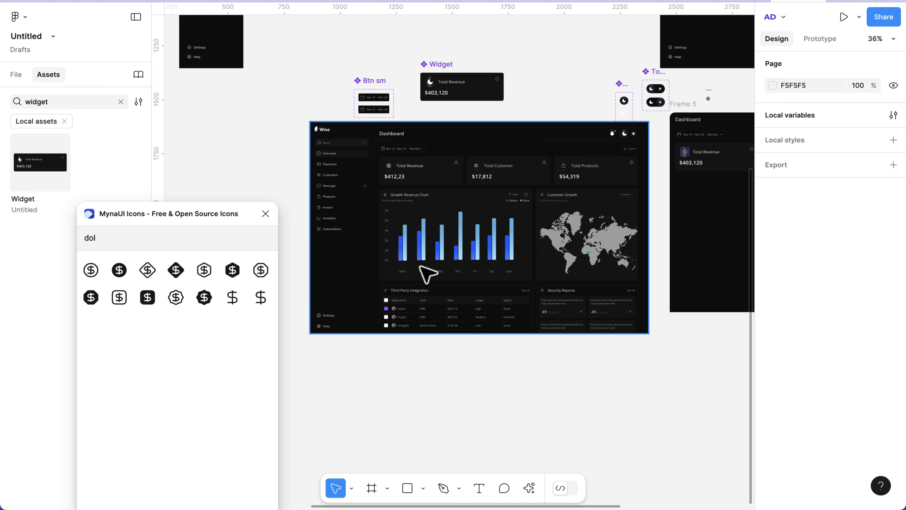
click(265, 214)
Step: Rename Frame 5, which holds the Dashboard header and widgets, as Dashboard Main
scroll(451, 291, right, 10)
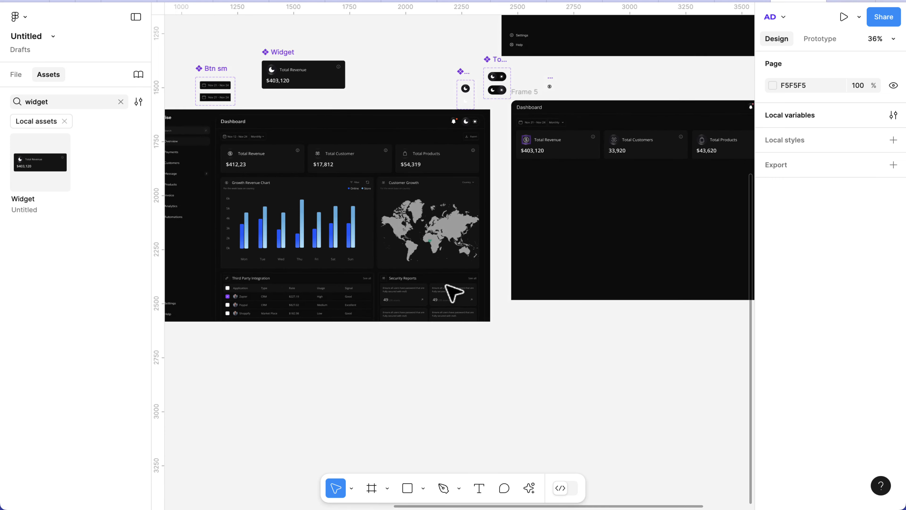
scroll(611, 237, right, 8)
scroll(572, 225, up, 4)
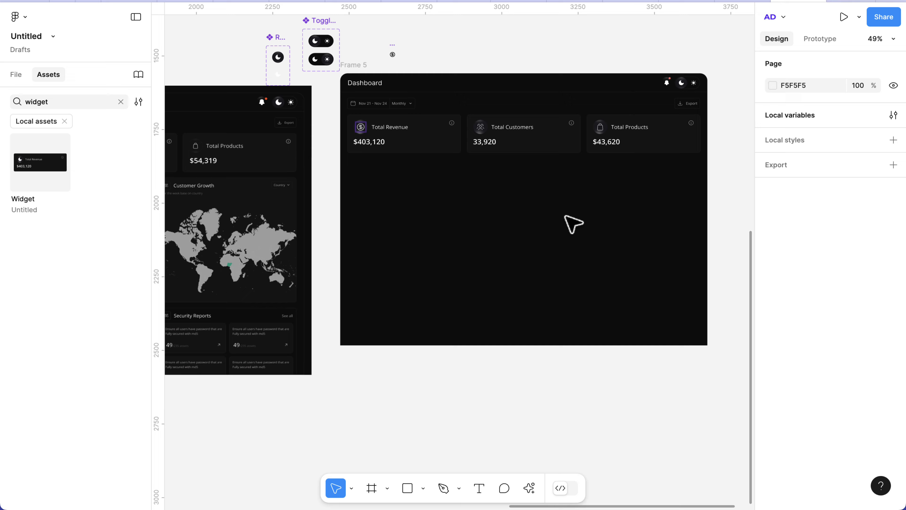
scroll(573, 224, up, 2)
click(350, 91)
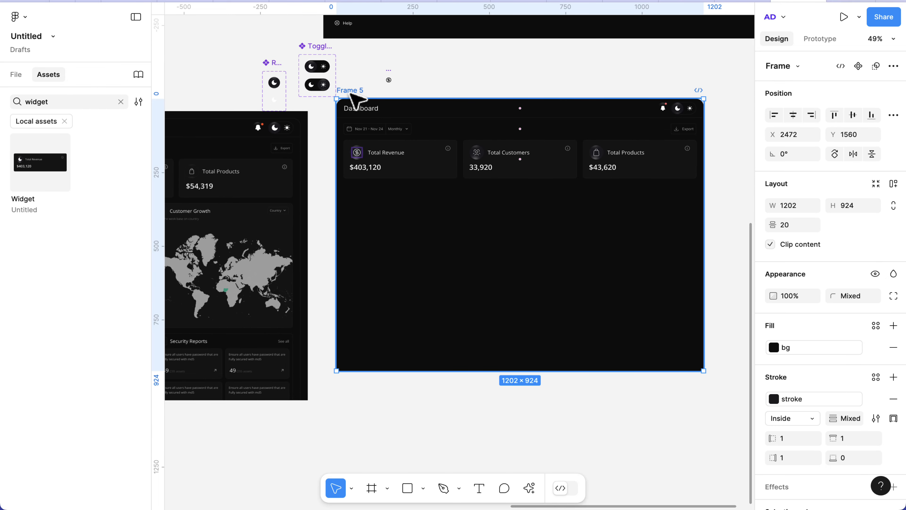
scroll(351, 93, up, 5)
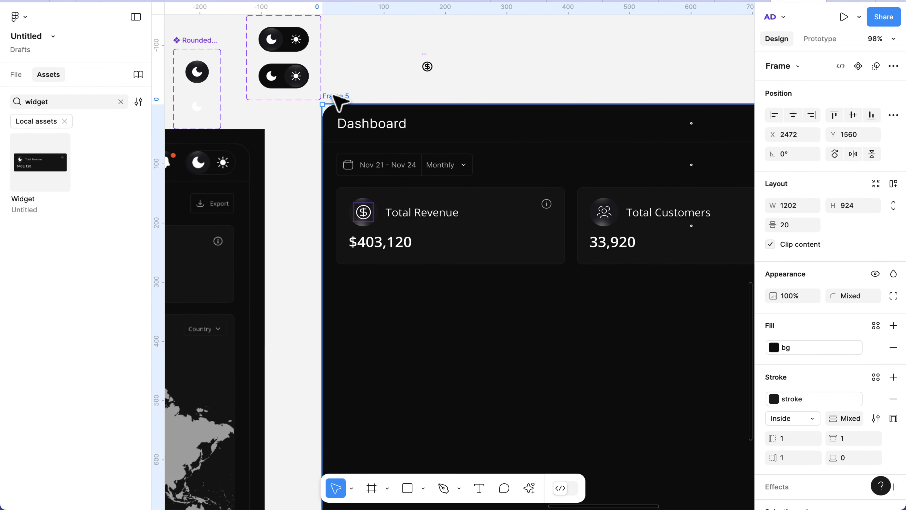
double_click(334, 95)
text(Dashboard Main)
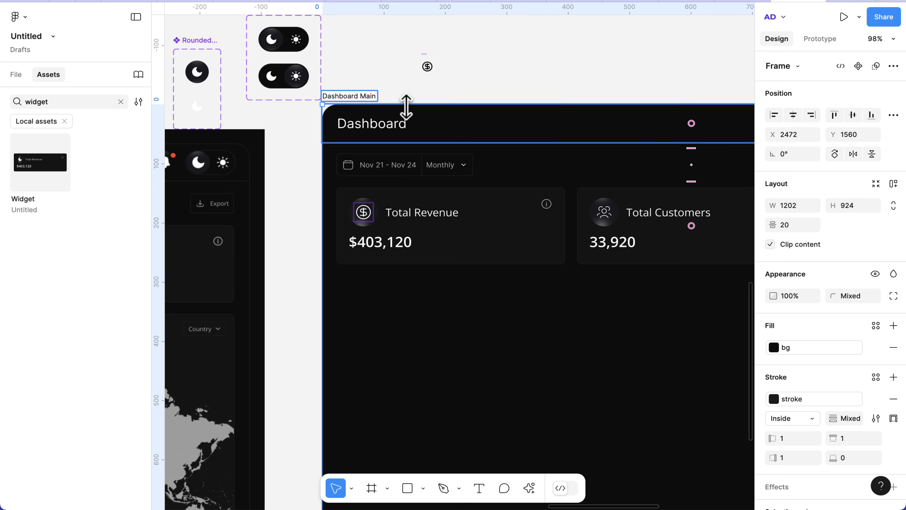
click(421, 93)
Step: Copy the Dashboard Main frame into the MacBook Pro 14" - 1 frame and place it beside the sidebar, flush with the frame's right edge
click(356, 95)
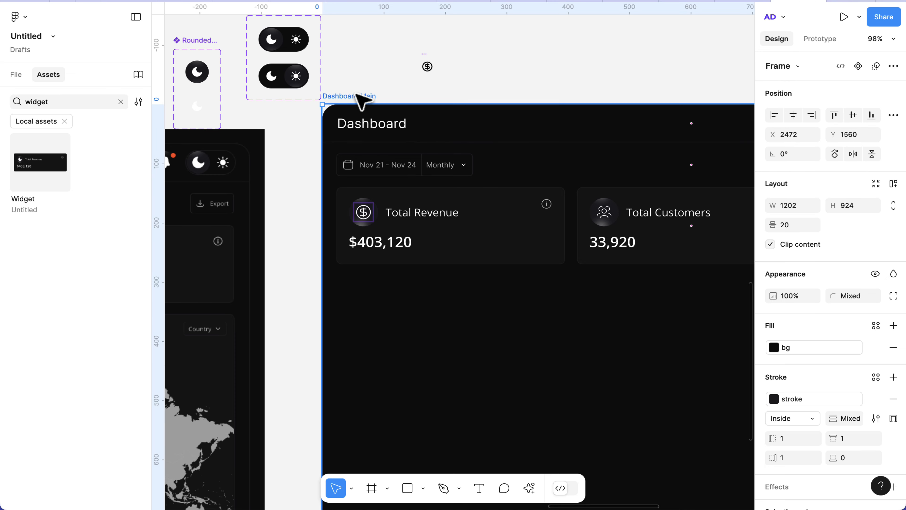
scroll(362, 103, down, 5)
scroll(362, 102, up, 6)
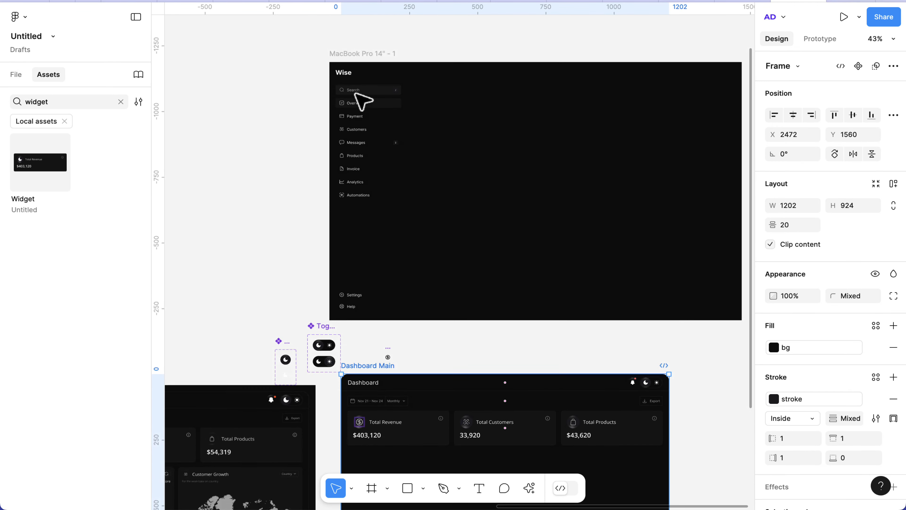
click(344, 70)
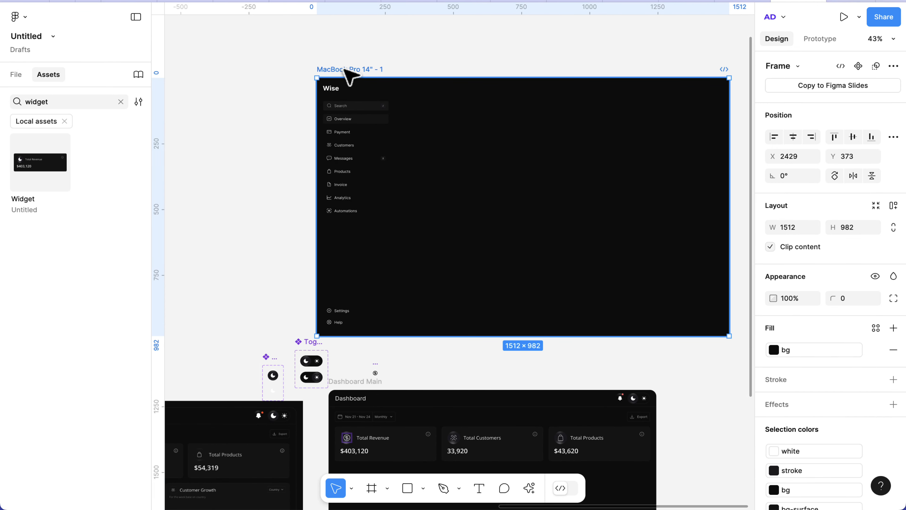
key(ctrl+v)
drag(477, 145, 548, 142)
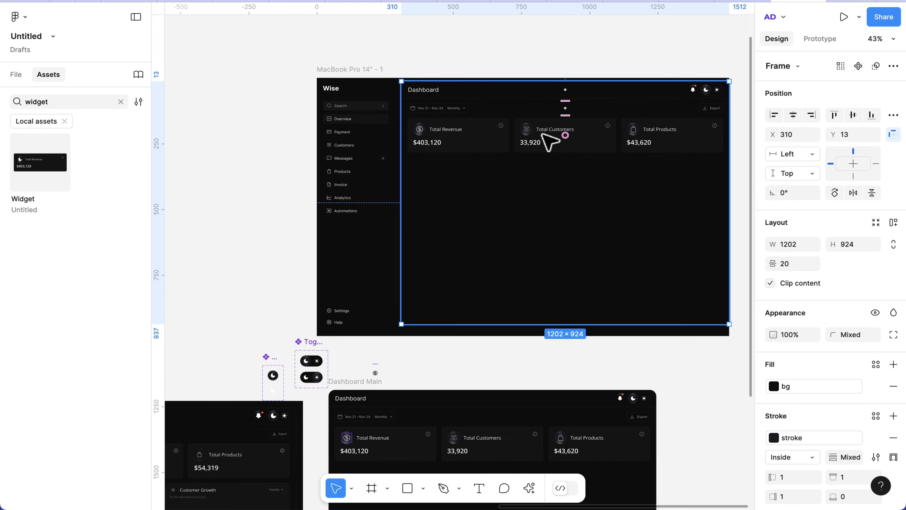
Step: Reposition the pasted Dashboard Main frame at X 286, Y 24 inside the MacBook Pro frame, leaving a 24 px margin above it
scroll(461, 127, up, 5)
scroll(454, 121, up, 2)
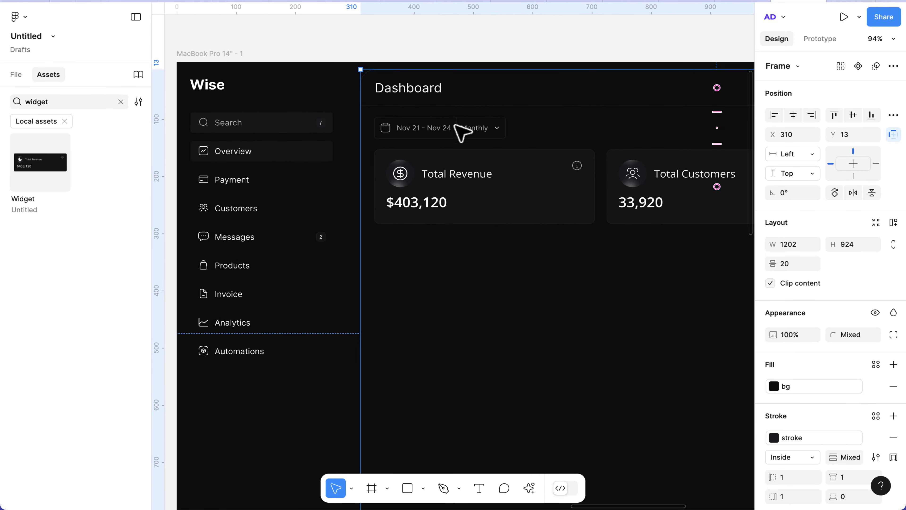
drag(454, 120, 446, 136)
scroll(446, 136, up, 2)
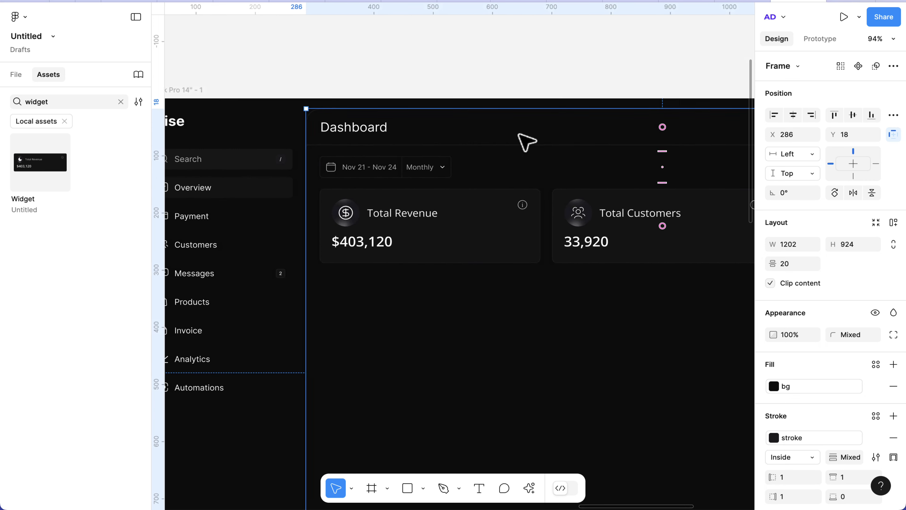
key(shift+Down)
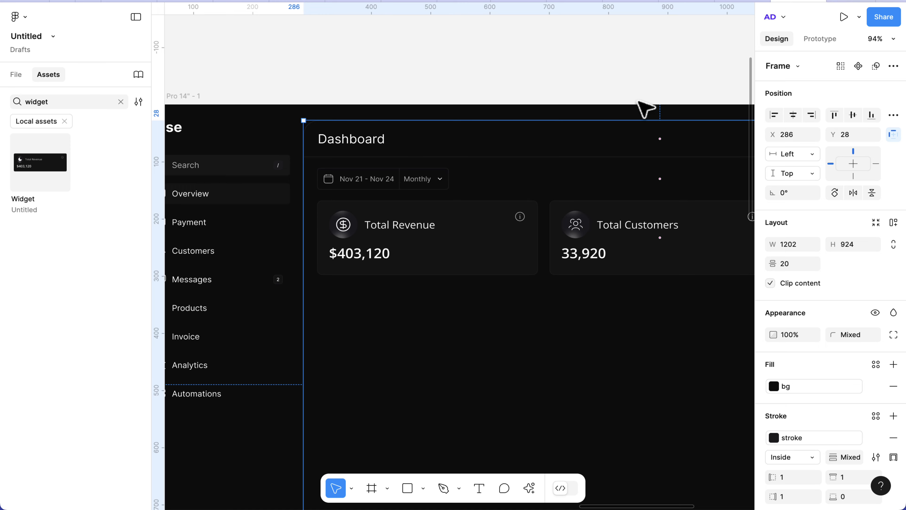
drag(671, 178, 668, 175)
key(alt)
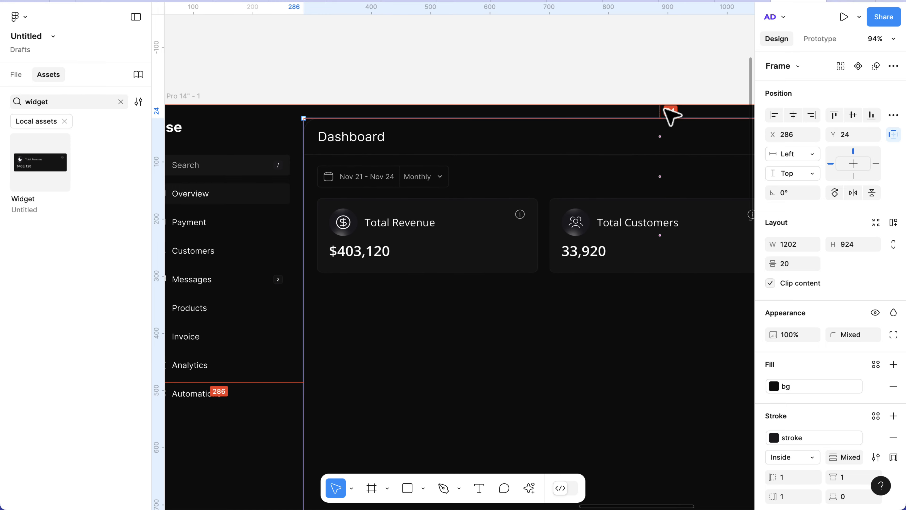
scroll(669, 115, right, 10)
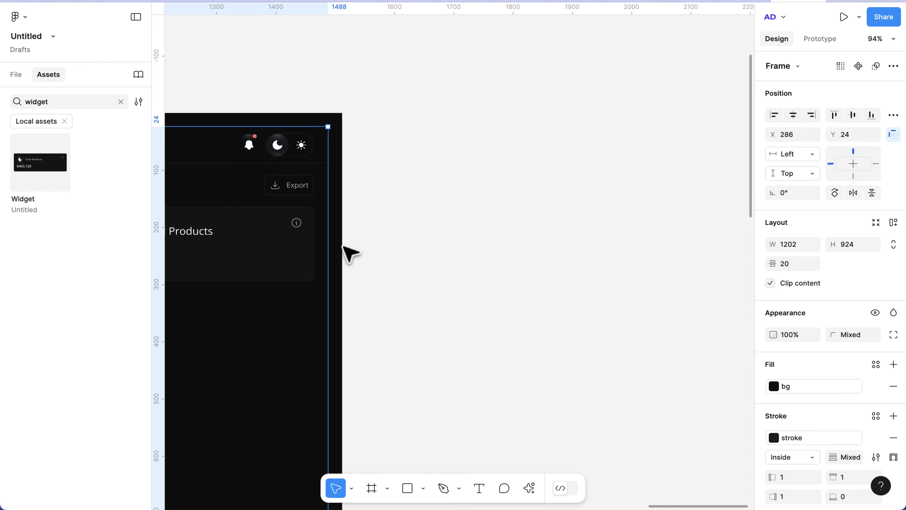
Step: Select the MacBook Pro 14" - 1 frame and display the prototype settings with its device model and background
scroll(339, 264, down, 5)
scroll(344, 263, left, 5)
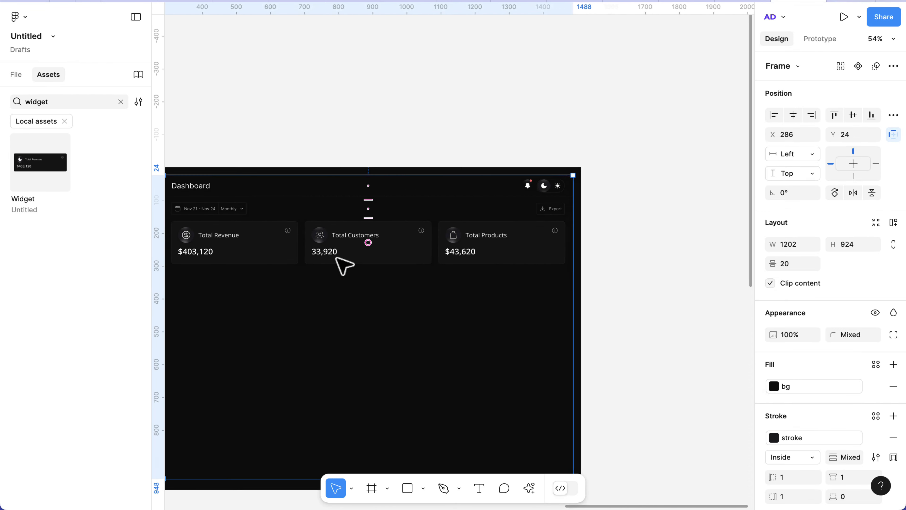
click(241, 141)
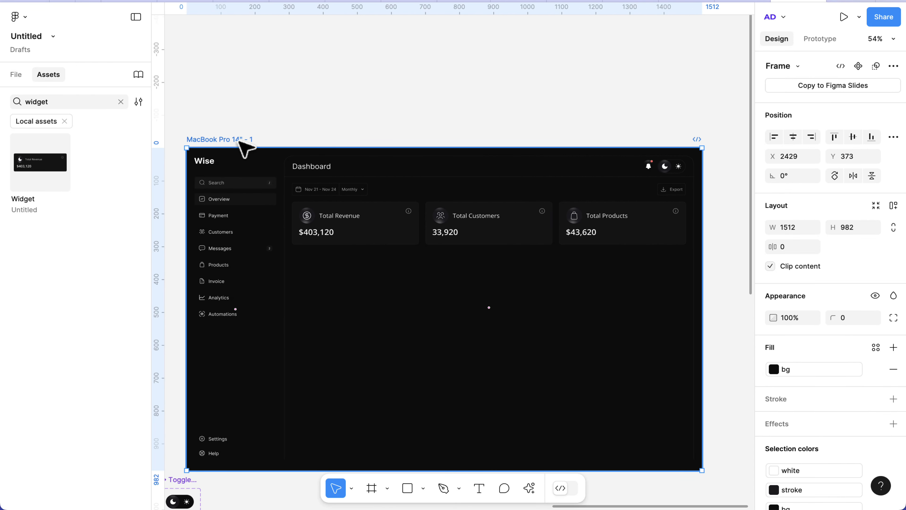
click(821, 39)
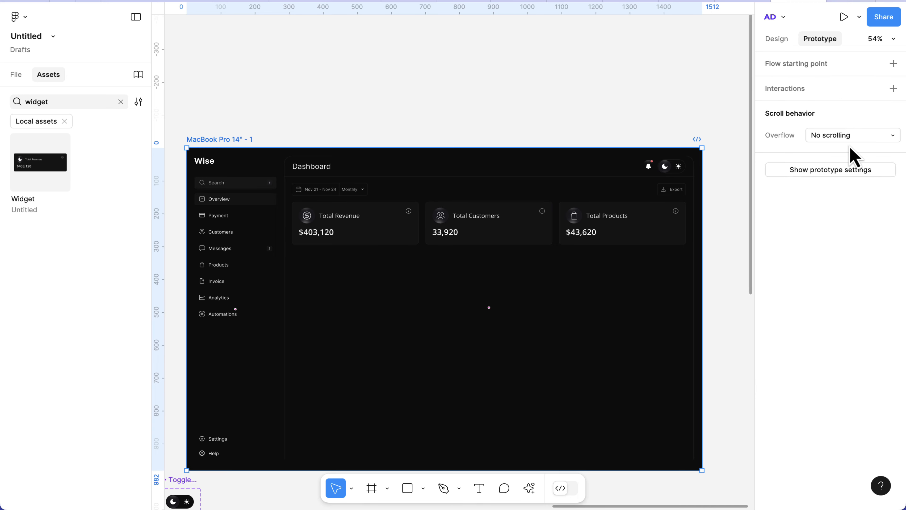
click(848, 173)
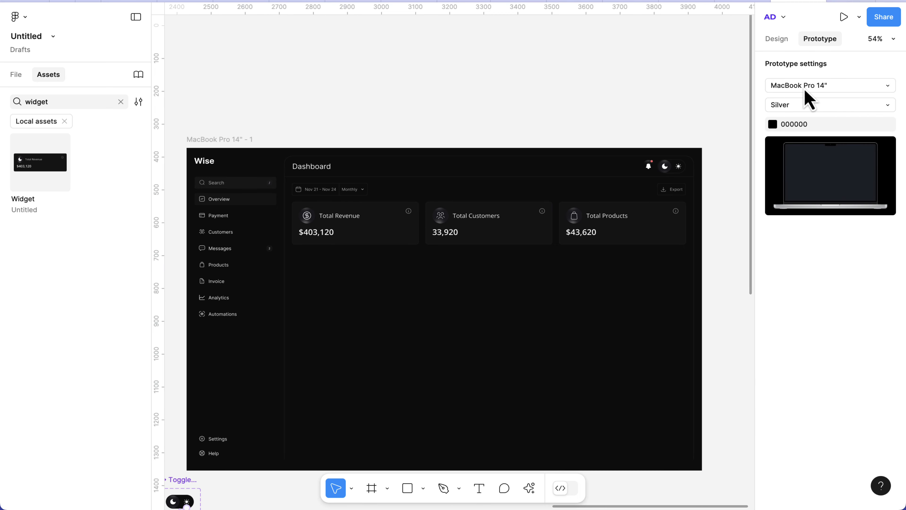
Step: Preview the MacBook Pro 14" - 1 frame as a prototype and return to the design canvas
click(211, 140)
click(843, 18)
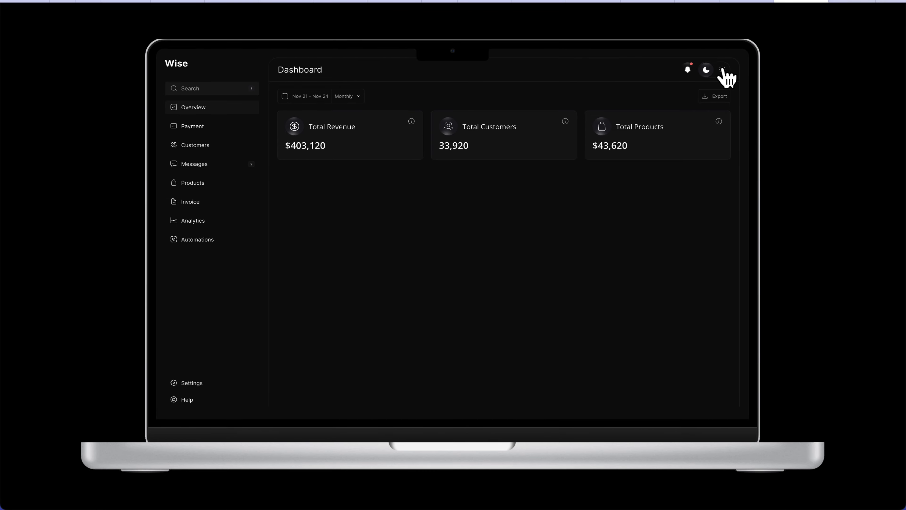
click(737, 10)
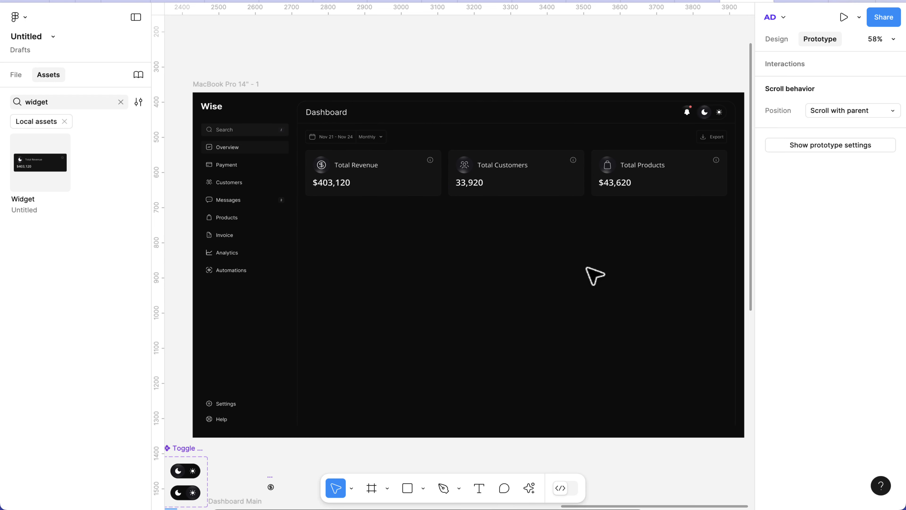
Step: Draw a frame about 494 by 281 px below the Total Revenue widget in the Dashboard Main frame
scroll(590, 275, down, 3)
scroll(590, 275, down, 5)
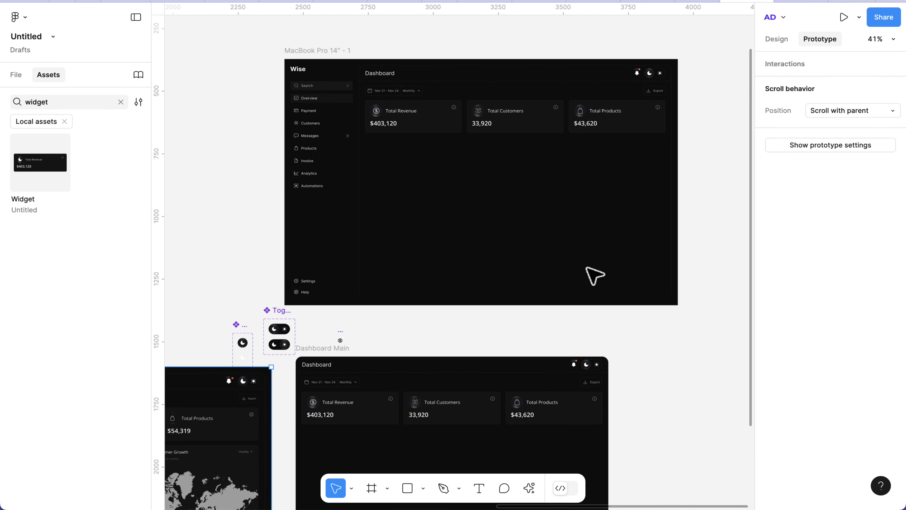
scroll(462, 305, down, 5)
scroll(461, 305, left, 5)
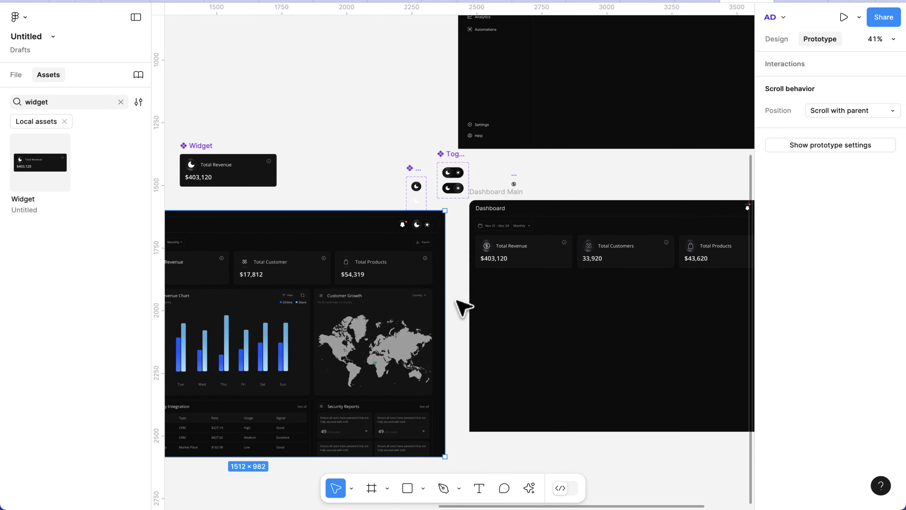
scroll(298, 344, left, 3)
scroll(298, 344, down, 3)
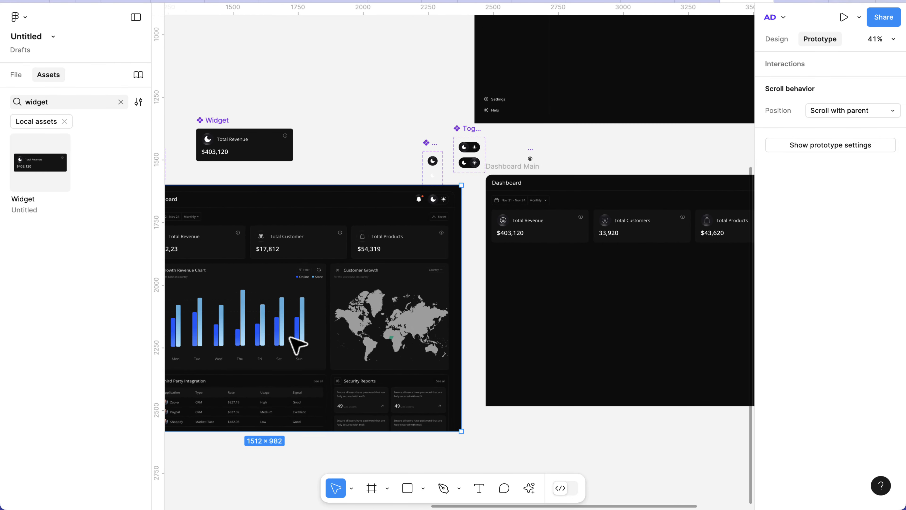
scroll(297, 345, up, 5)
scroll(298, 345, right, 4)
scroll(510, 180, down, 5)
scroll(461, 214, up, 3)
key(f)
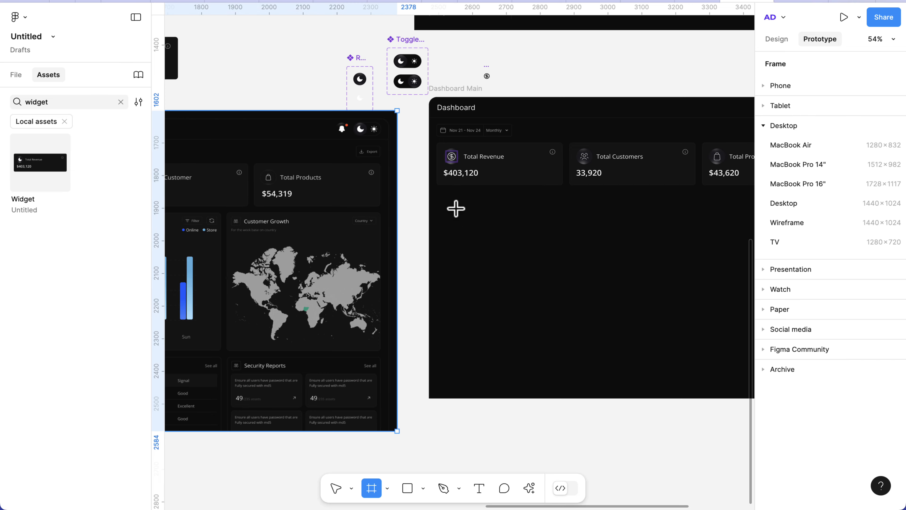
drag(442, 205, 610, 296)
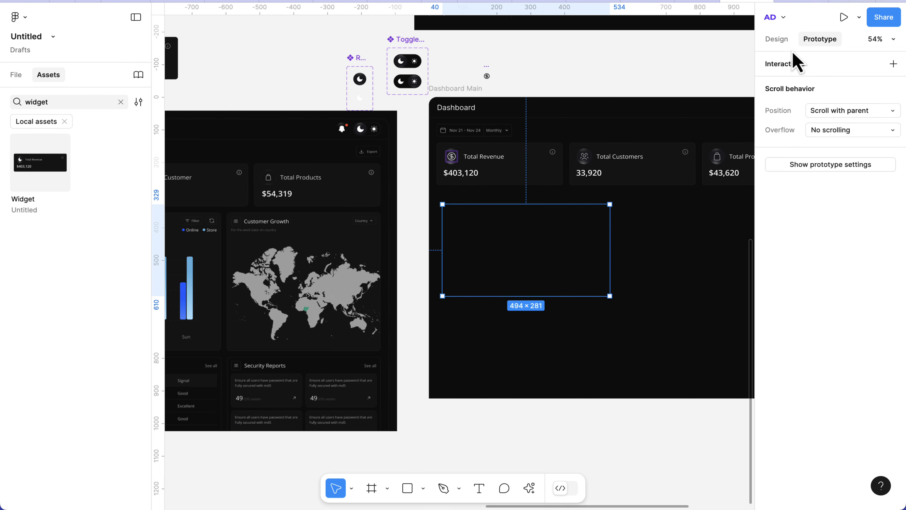
Step: Set the new frame's width to 684 and its height to 422
click(778, 39)
click(796, 250)
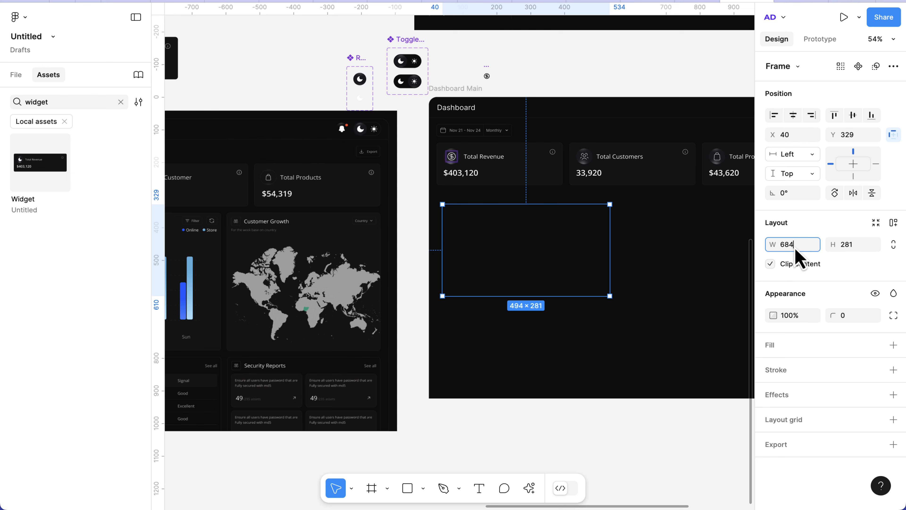
text(684)
key(Return)
click(855, 245)
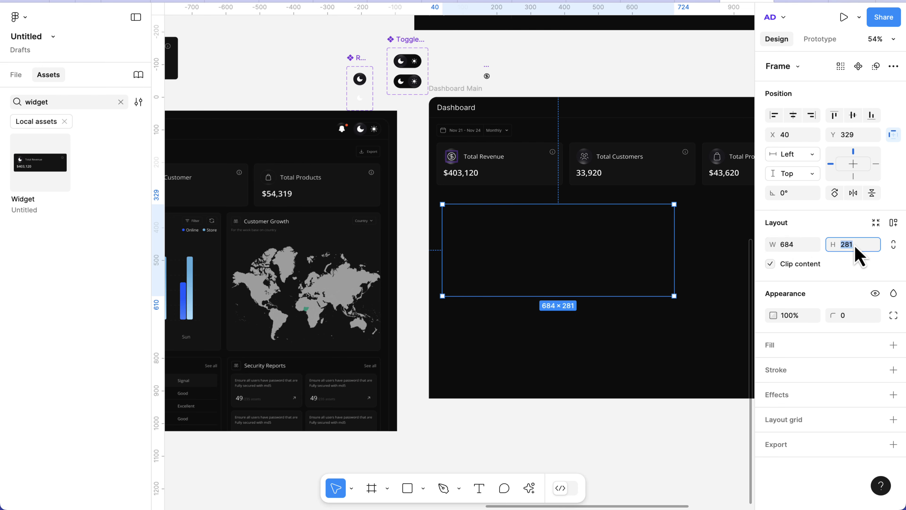
text(422)
key(Return)
Step: Give the new frame a fill with the bg colour style and an inside stroke with the stroke colour style
click(894, 345)
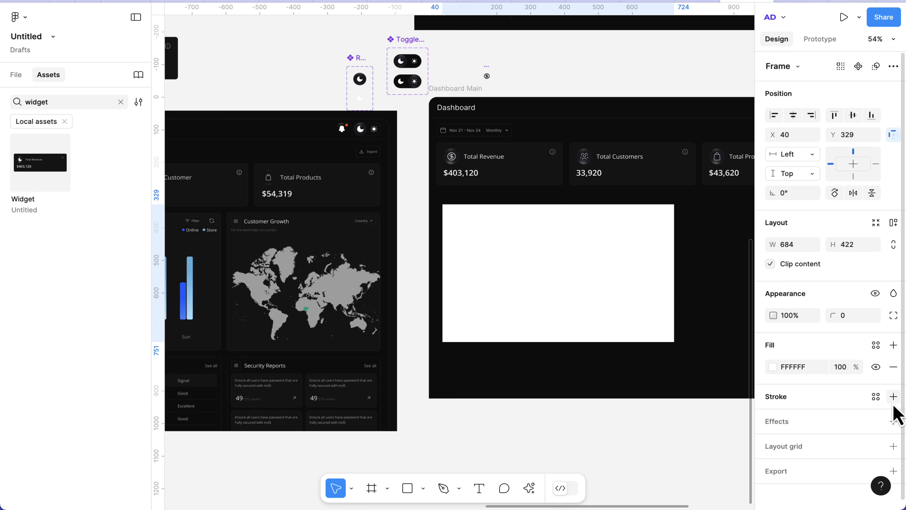
click(893, 397)
click(876, 345)
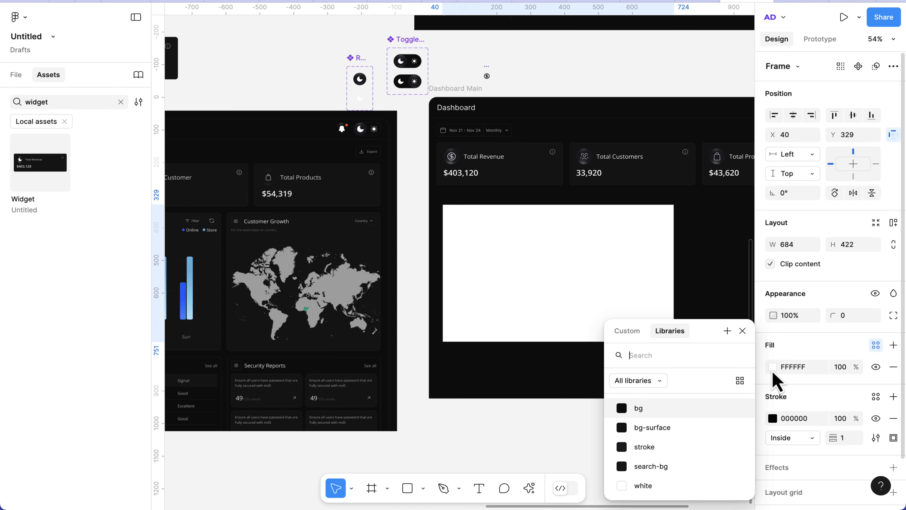
click(654, 413)
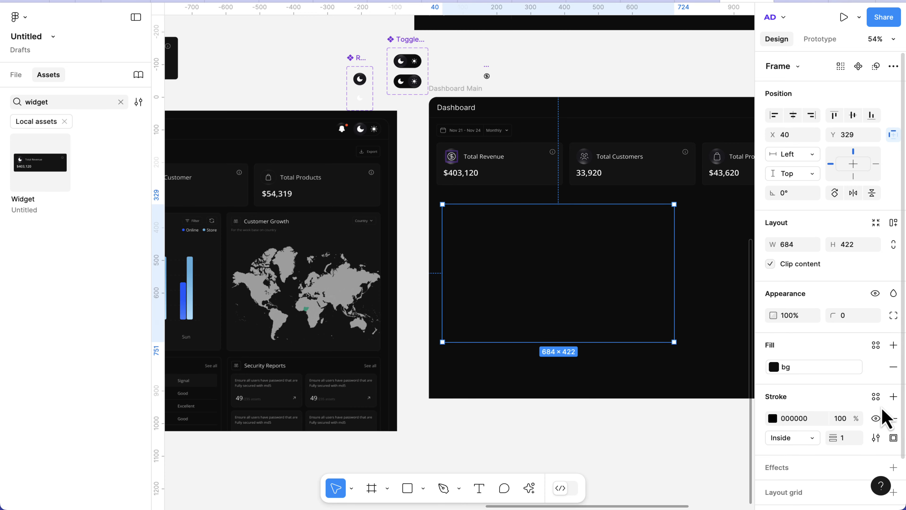
click(876, 397)
click(644, 447)
Step: Round the frame's corners to 8 and place it 20 px below the widget row, at X 23, Y 290
click(853, 315)
text(8)
key(Return)
scroll(485, 236, up, 3)
drag(481, 228, 473, 211)
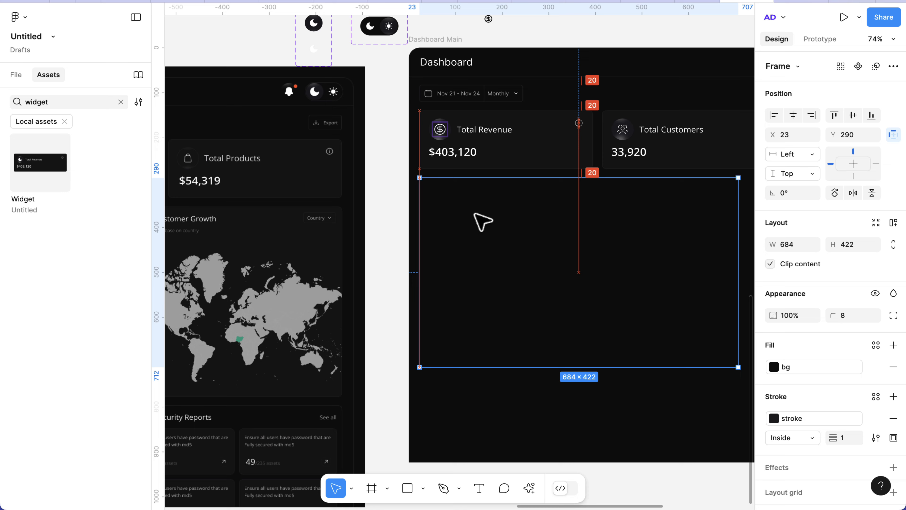
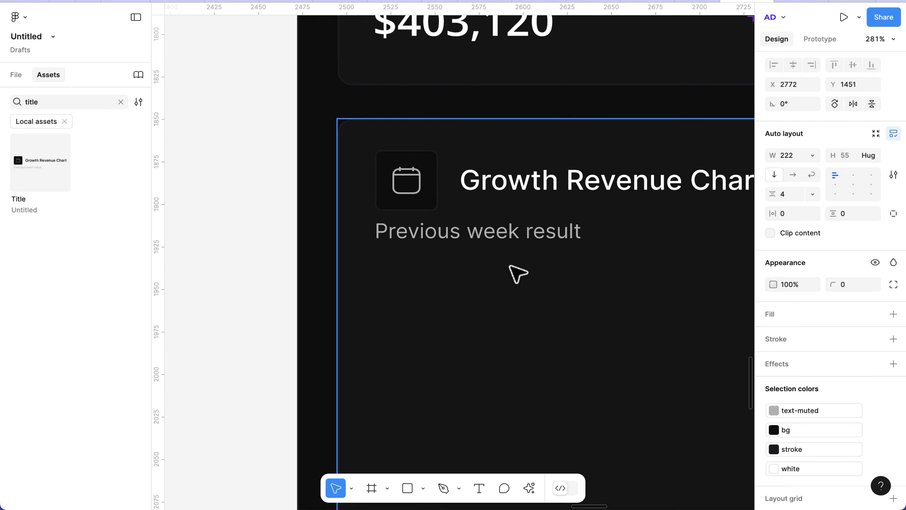
Step: Inspect the calendar icon box in the Growth Revenue Chart title, comparing it with the card headers in the reference dashboard
scroll(480, 247, down, 10)
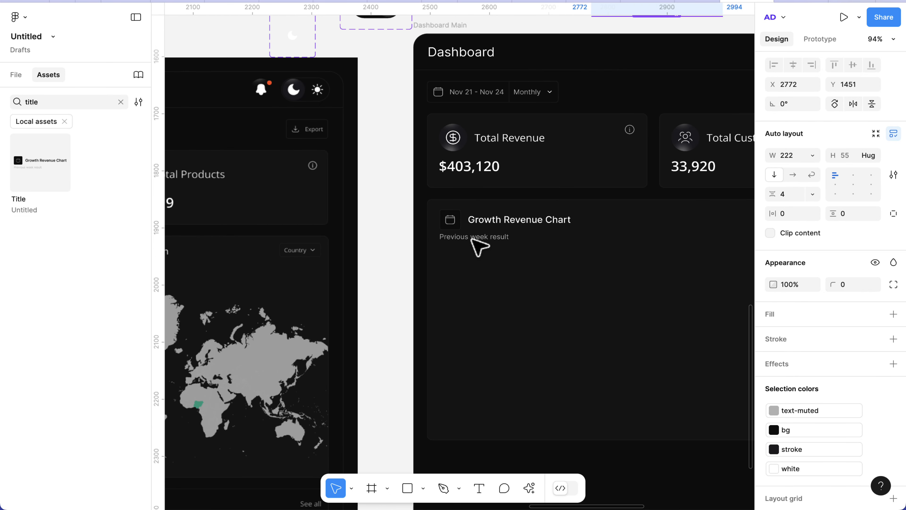
scroll(480, 247, left, 10)
scroll(528, 232, right, 10)
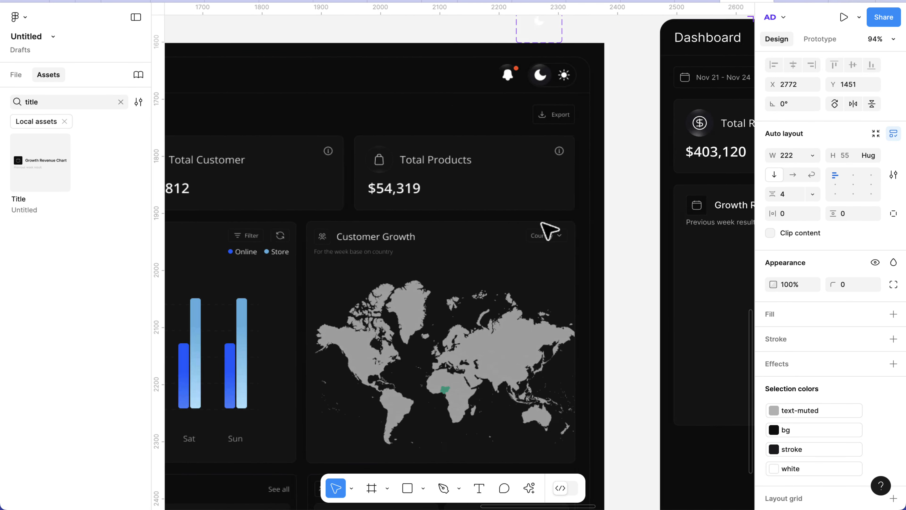
scroll(546, 216, up, 10)
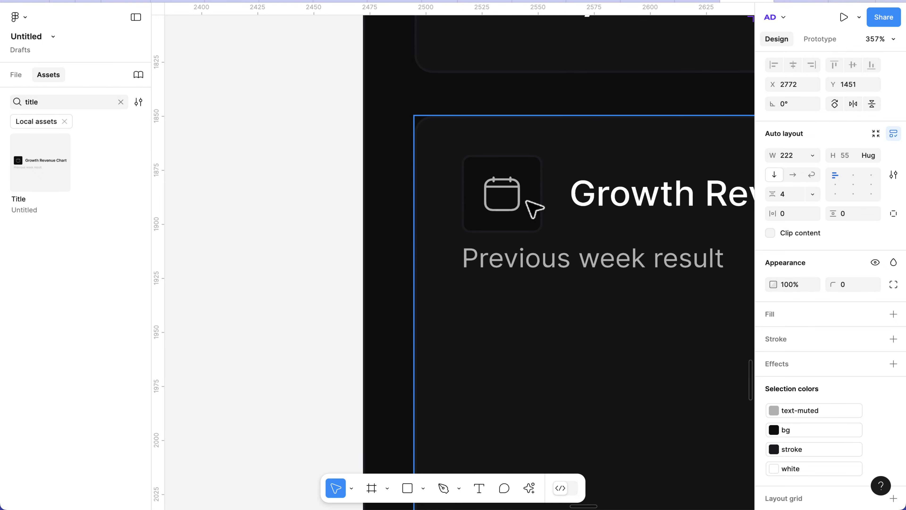
click(533, 209)
double_click(534, 209)
double_click(533, 209)
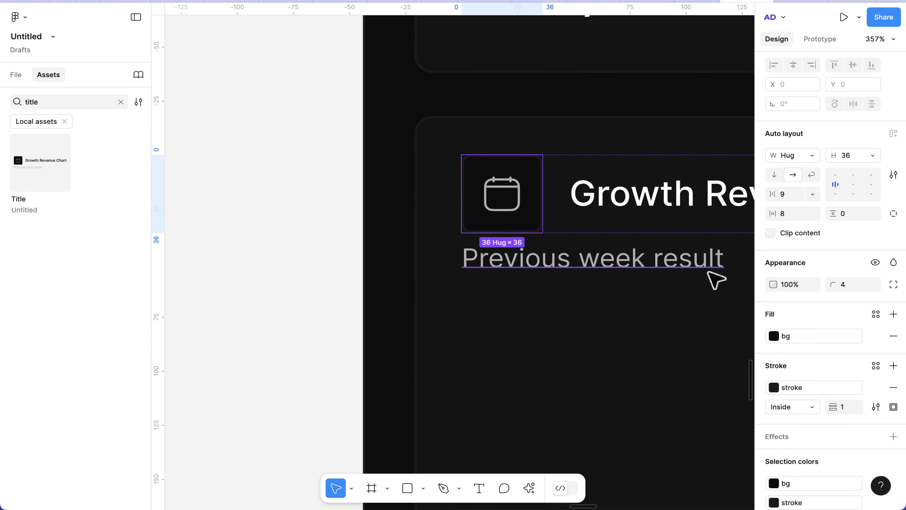
Step: Search the local assets for "btn" and place a Btn sm instance in the chart card's header, opposite the Growth Revenue Chart title
click(642, 321)
scroll(617, 150, down, 10)
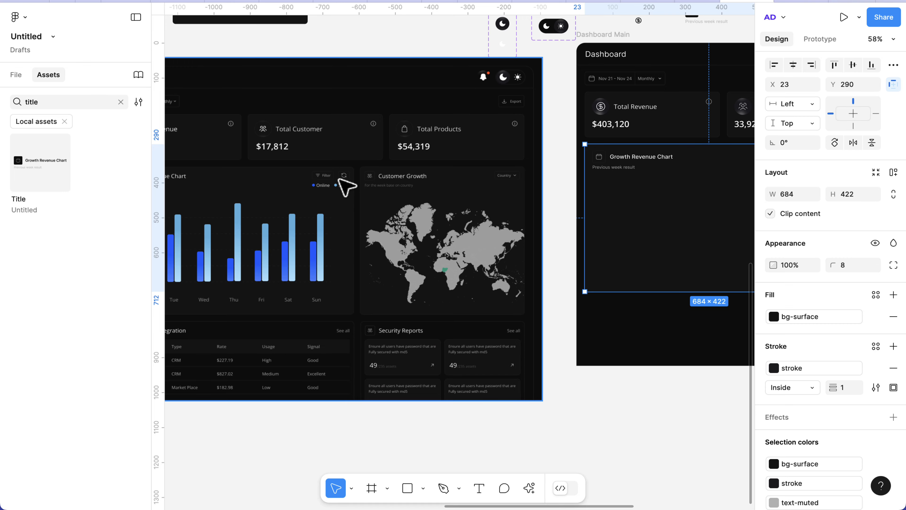
scroll(344, 178, up, 5)
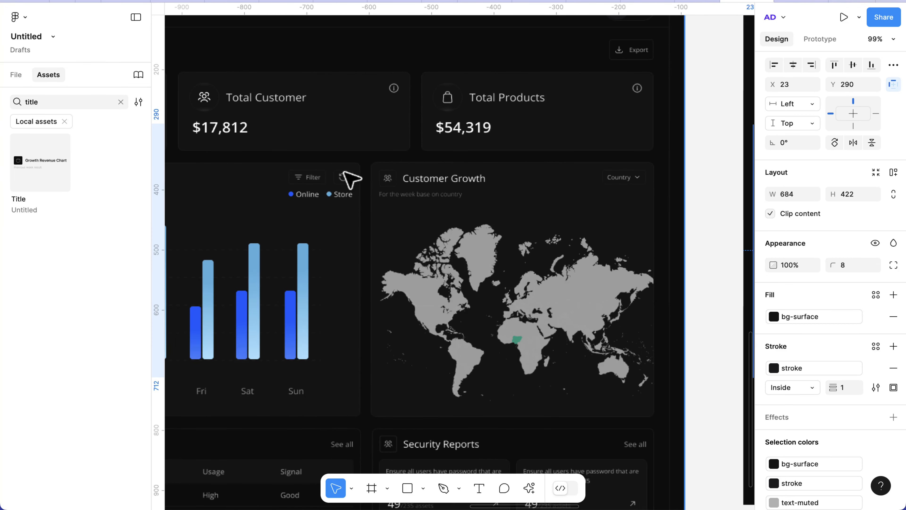
scroll(348, 178, down, 5)
scroll(606, 161, right, 5)
scroll(606, 161, up, 5)
double_click(31, 102)
text(btn)
drag(40, 162, 569, 167)
Step: Change the placed Btn sm instance's label to "Filter"
click(848, 151)
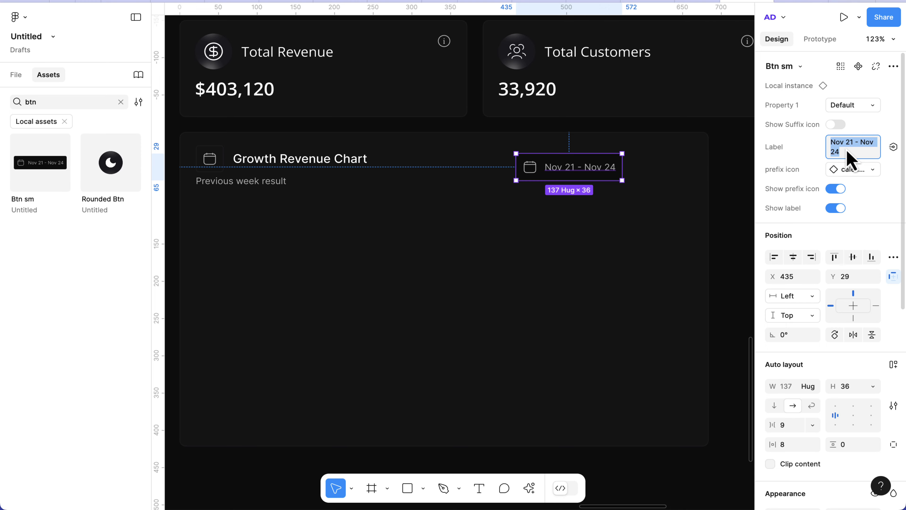
text(Filte)
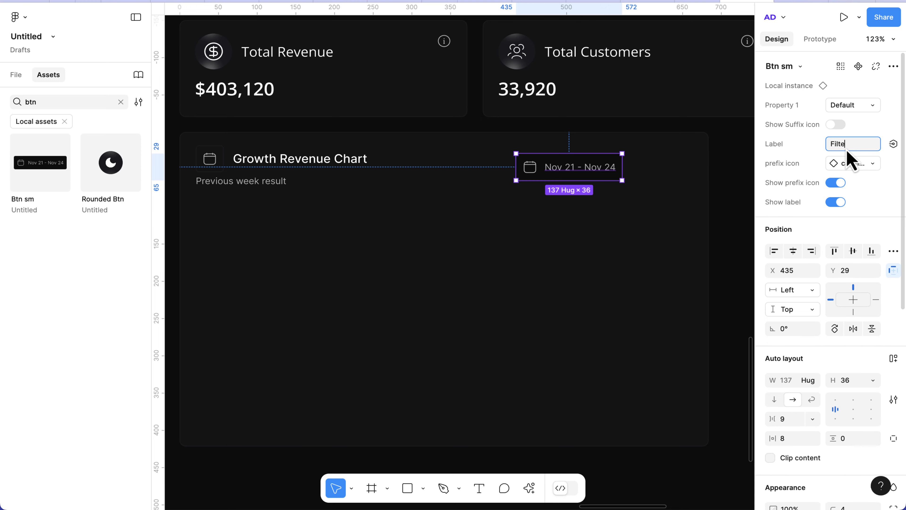
text(r)
key(Return)
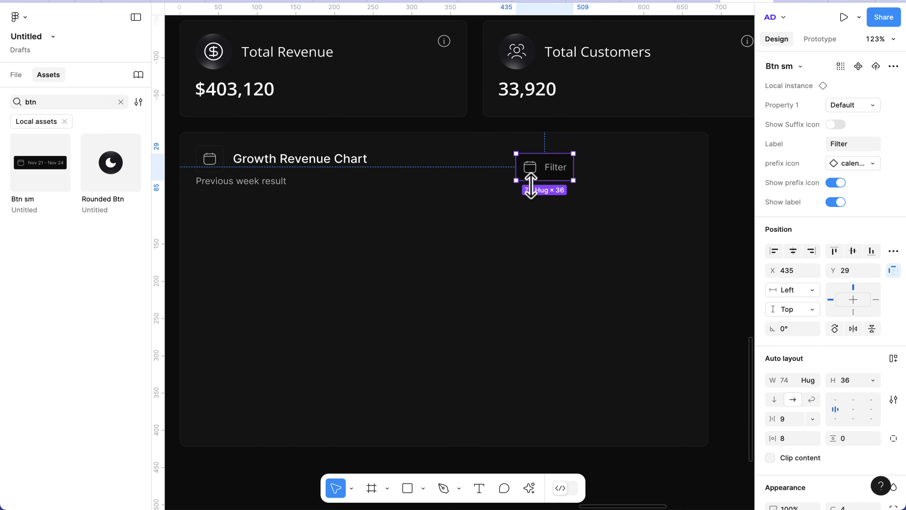
Step: Run the MynaUI Icons plugin and search it for "filter" to match the reference chart's Filter button
scroll(531, 186, down, 5)
scroll(536, 233, left, 8)
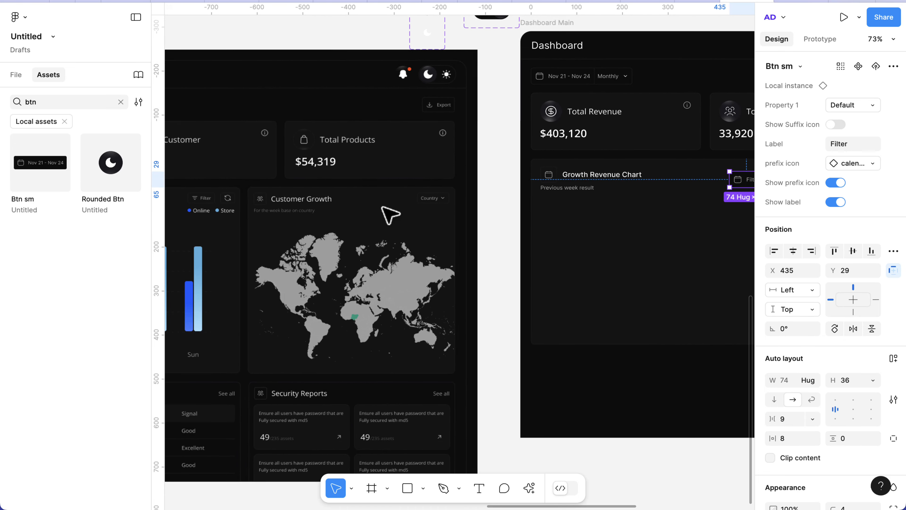
scroll(383, 209, left, 6)
scroll(384, 209, up, 5)
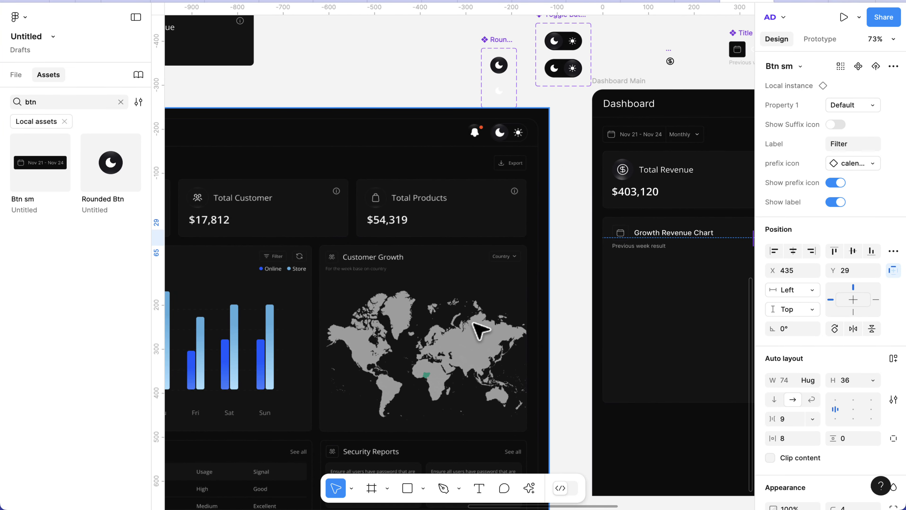
click(529, 487)
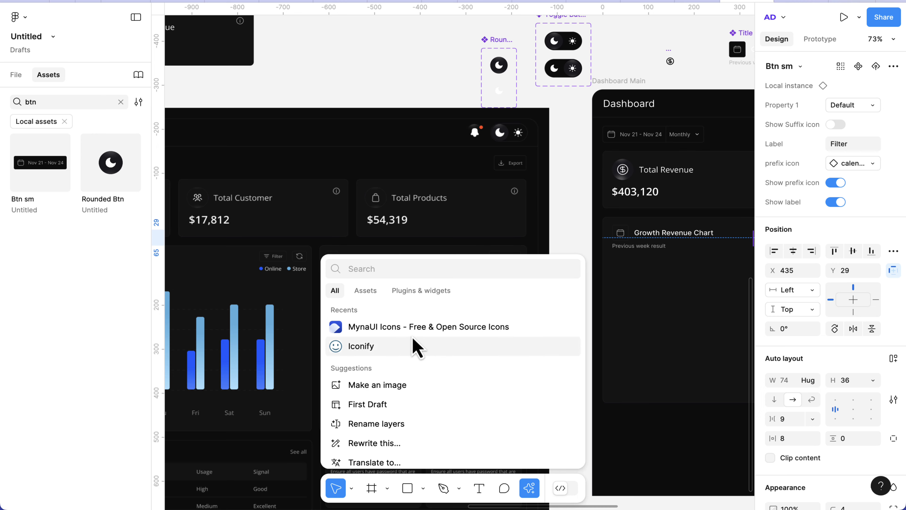
click(436, 331)
click(155, 238)
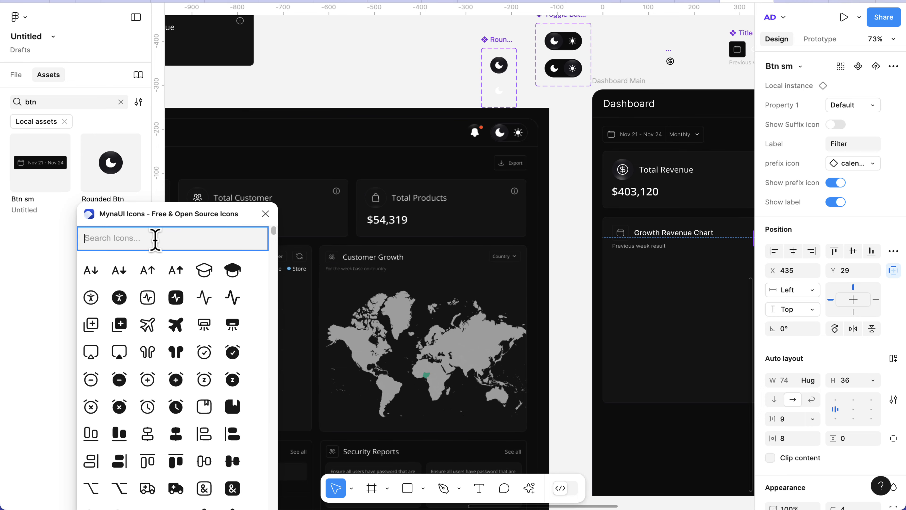
text(filter)
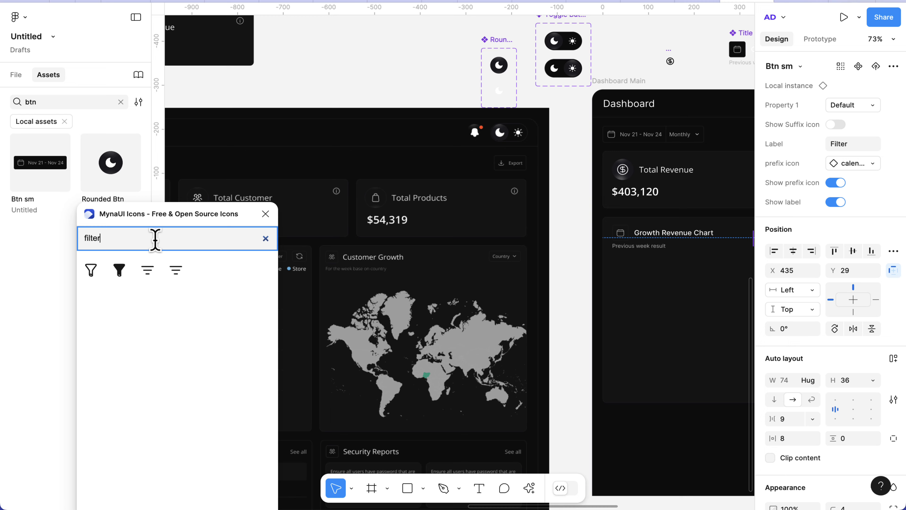
Step: Insert the filter-solid icon and move it to the empty canvas between the reference dashboard and Dashboard Main, at X 2407, Y 1742
click(176, 270)
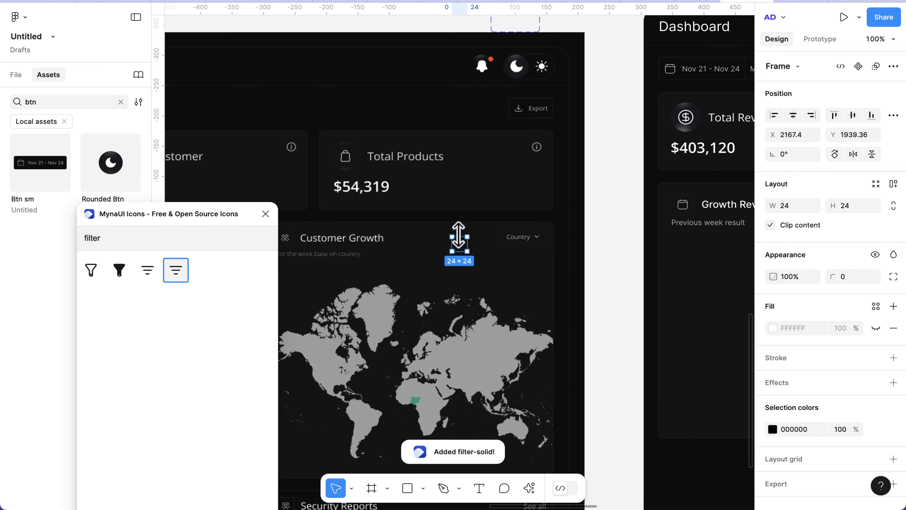
drag(462, 243, 610, 123)
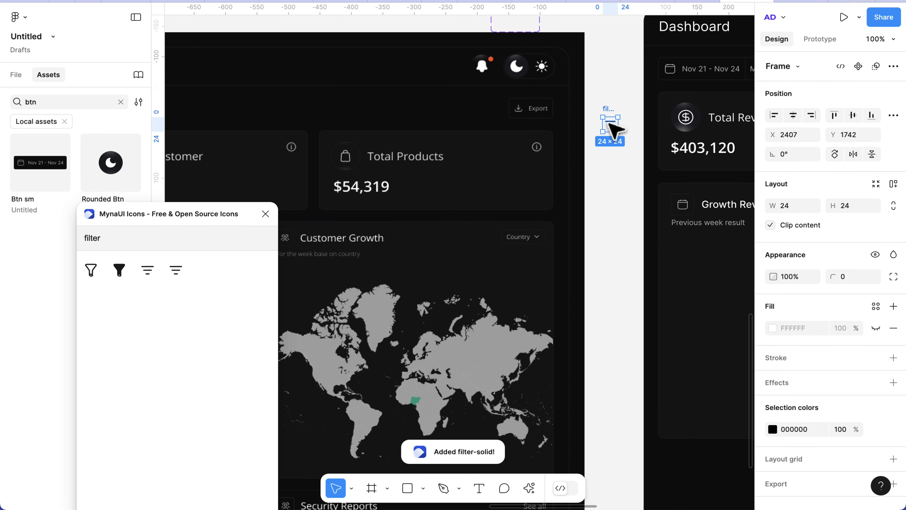
scroll(610, 127, up, 5)
scroll(610, 127, right, 3)
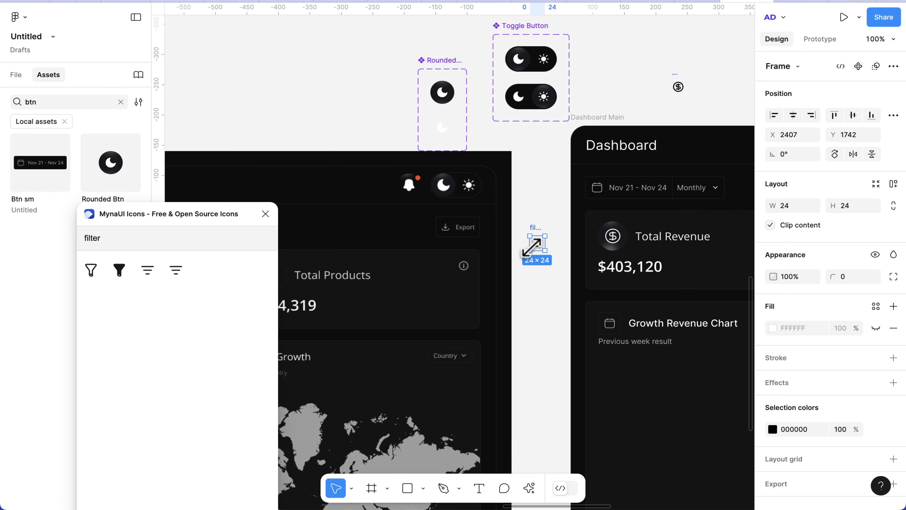
Step: Move the filter icon above Dashboard Main, beside the dollar icon, at X 2593, Y 1494
drag(537, 248, 658, 95)
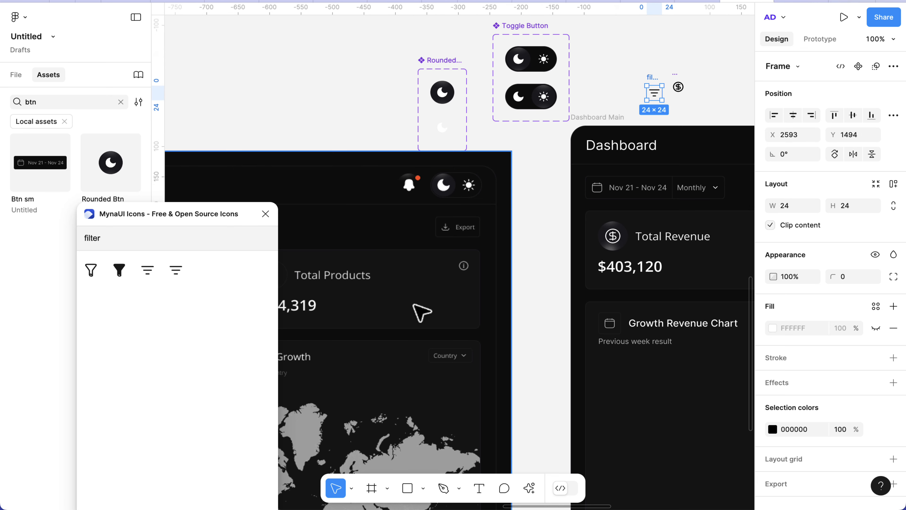
scroll(415, 305, left, 2)
scroll(414, 305, down, 1)
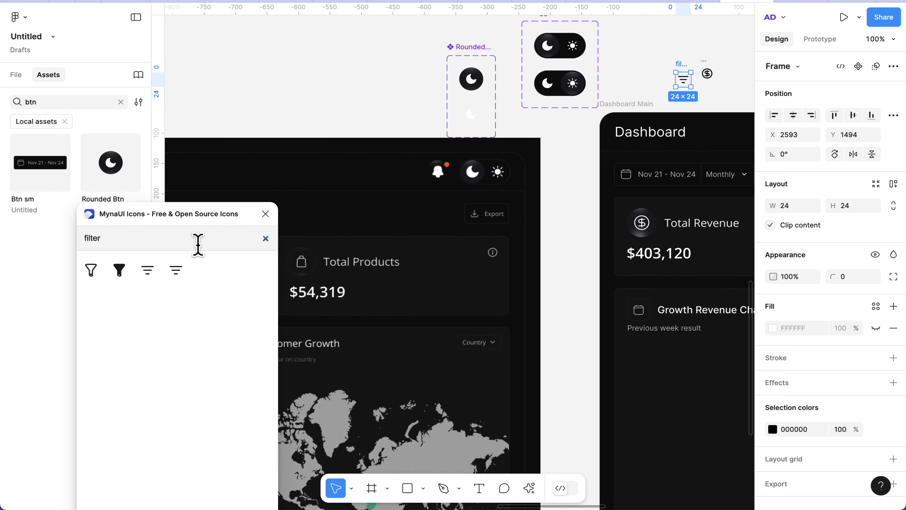
Step: Search the MynaUI Icons plugin for "reload" to match the refresh icon in the reference chart's header
click(185, 238)
key(BackSpace)
key(BackSpace)
key(BackSpace)
key(BackSpace)
key(BackSpace)
key(BackSpace)
text(reload)
scroll(345, 300, left, 10)
scroll(345, 300, down, 2)
scroll(344, 300, left, 15)
scroll(345, 300, up, 1)
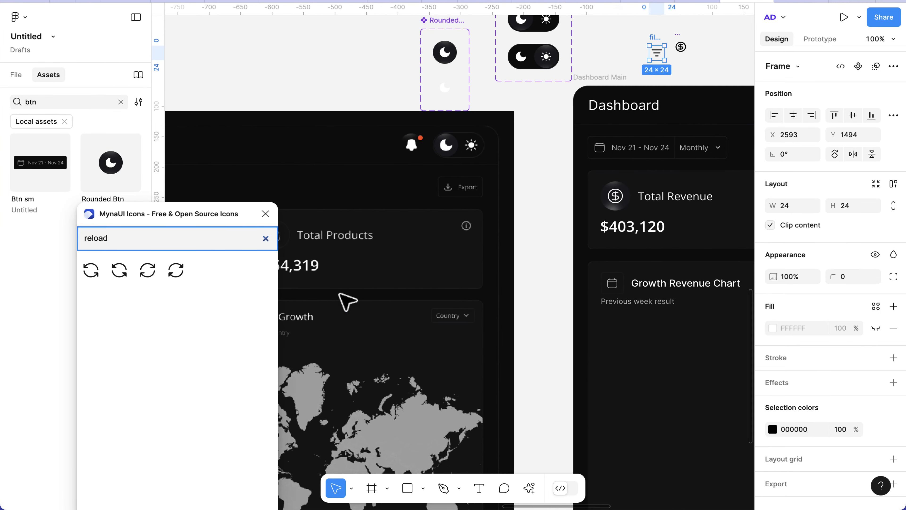
Step: Insert the refresh-alt icon and move it beside the dollar icon above Dashboard Main, at X 2665, Y 1506
click(97, 267)
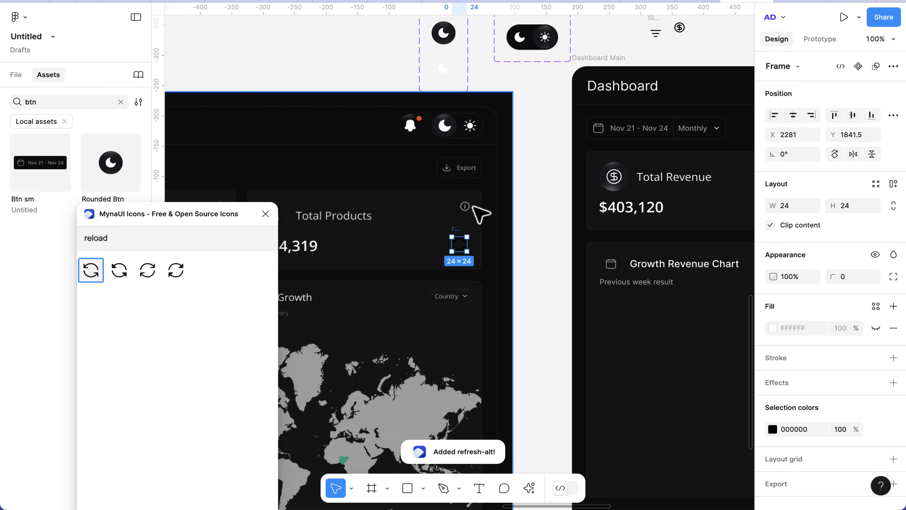
drag(460, 243, 700, 44)
scroll(700, 44, up, 3)
scroll(699, 45, right, 2)
scroll(700, 45, up, 3)
scroll(700, 44, right, 2)
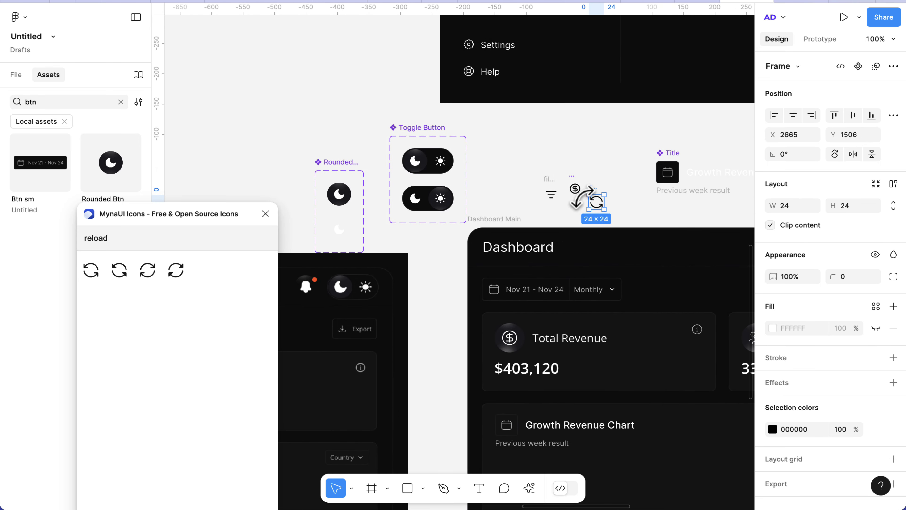
Step: Examine the reference dashboard's chart, integration and growth cards for the icons that are still needed
scroll(597, 205, up, 3)
scroll(596, 205, down, 5)
scroll(657, 208, left, 8)
scroll(504, 332, up, 1)
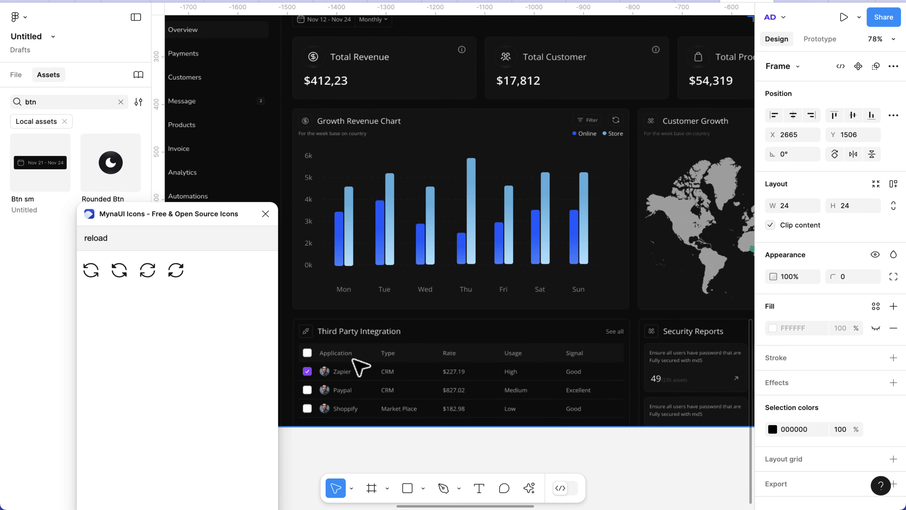
scroll(491, 319, down, 2)
scroll(491, 319, right, 4)
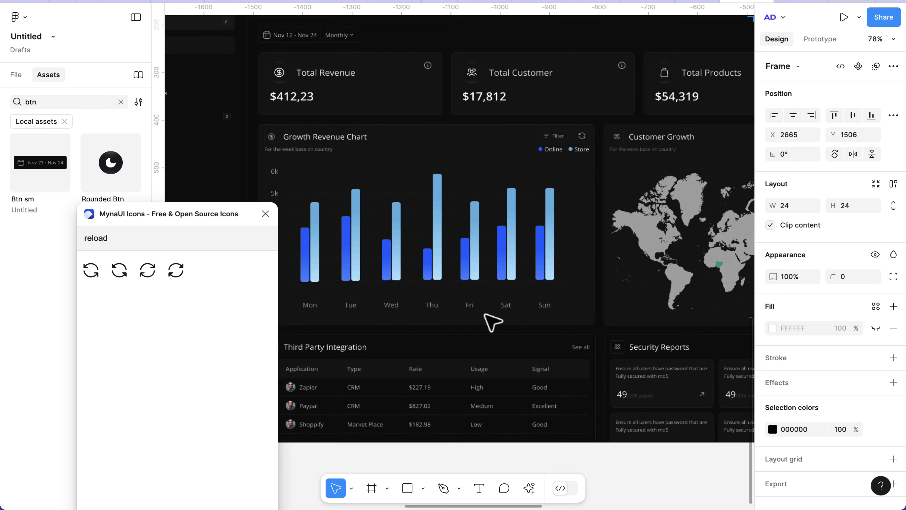
scroll(492, 323, up, 3)
scroll(492, 323, right, 3)
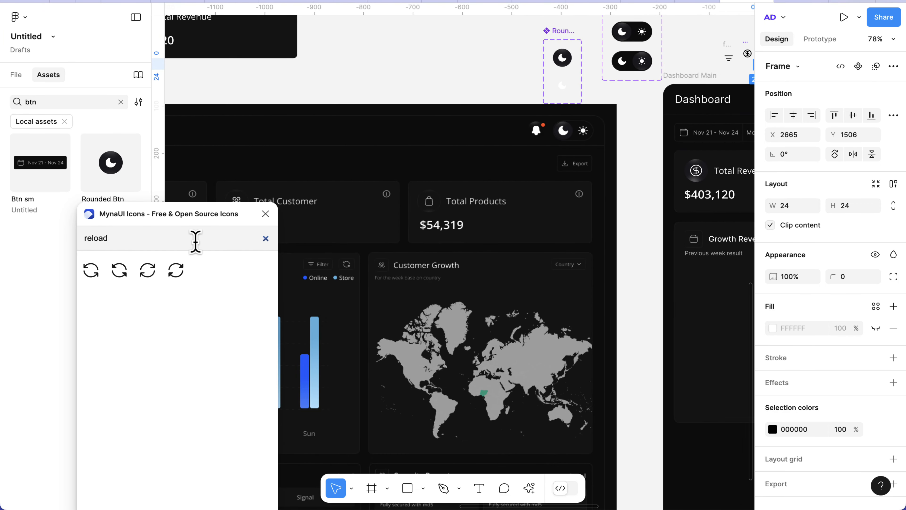
Step: Search the MynaUI Icons plugin for "link" to match the Third Party Integration card's icon
click(196, 242)
scroll(493, 324, left, 1)
key(BackSpace)
key(BackSpace)
key(BackSpace)
key(BackSpace)
key(BackSpace)
key(BackSpace)
text(link)
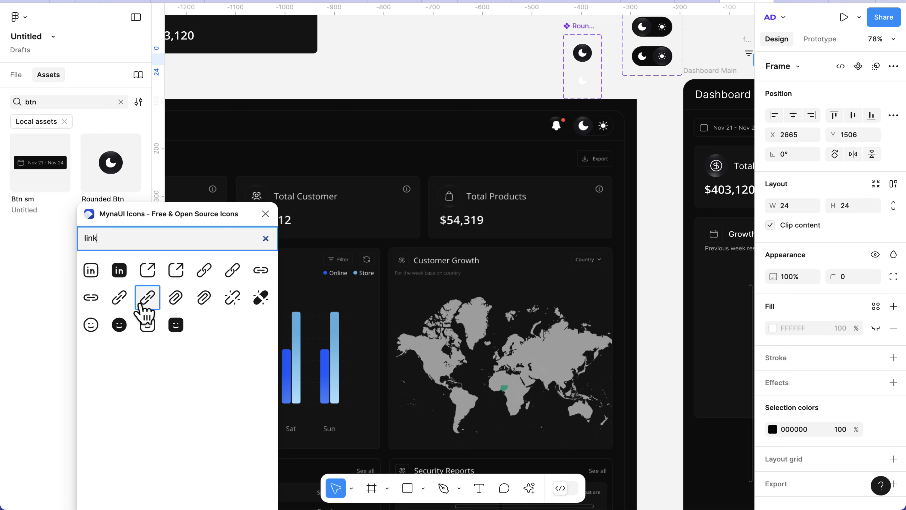
Step: Insert the link-two icon and move it beside the refresh icon above Dashboard Main, at X 2719, Y 1496
click(263, 271)
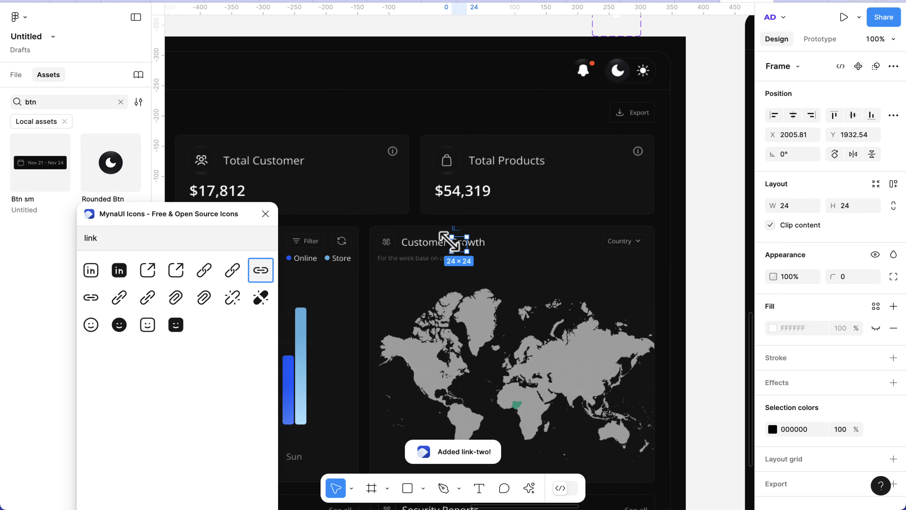
drag(468, 250, 723, 117)
scroll(723, 119, right, 5)
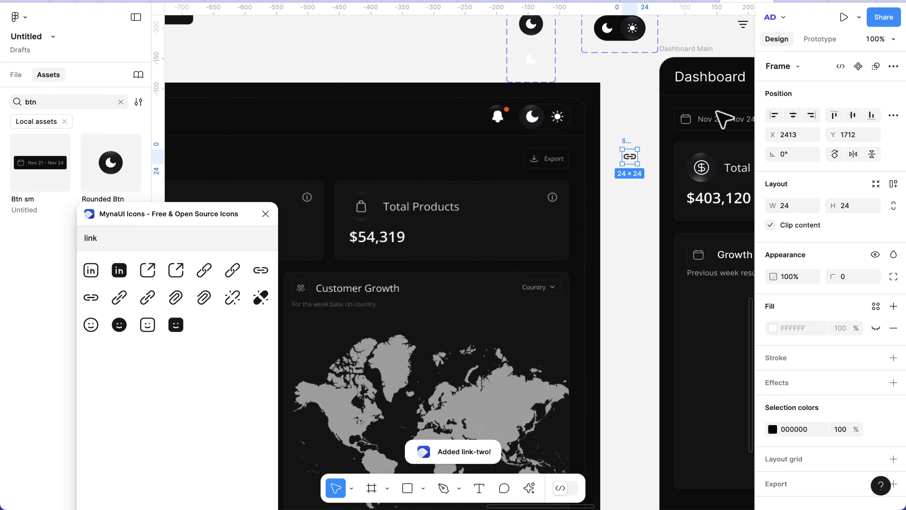
drag(501, 219, 695, 94)
scroll(692, 92, up, 5)
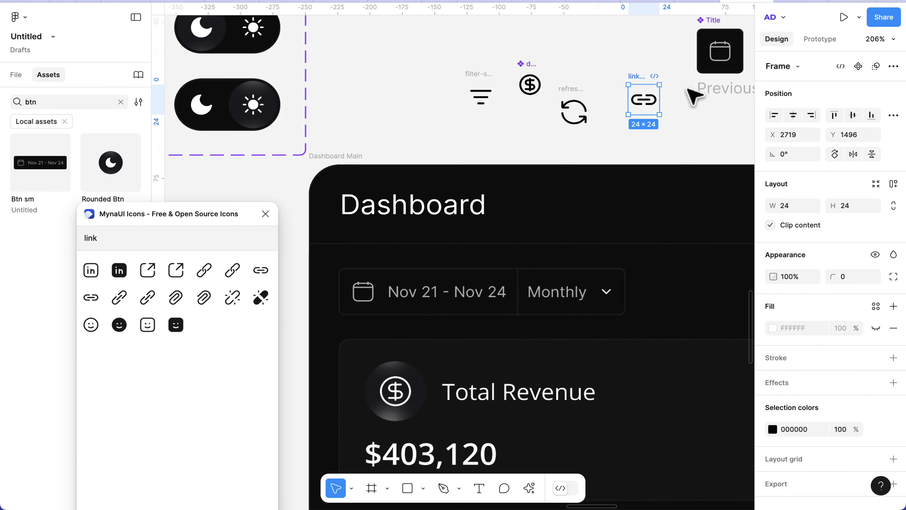
Step: Resize the filter, refresh and link icons to 20 × 20 and turn each one into its own component
shift+click(562, 119)
shift+click(467, 105)
click(851, 211)
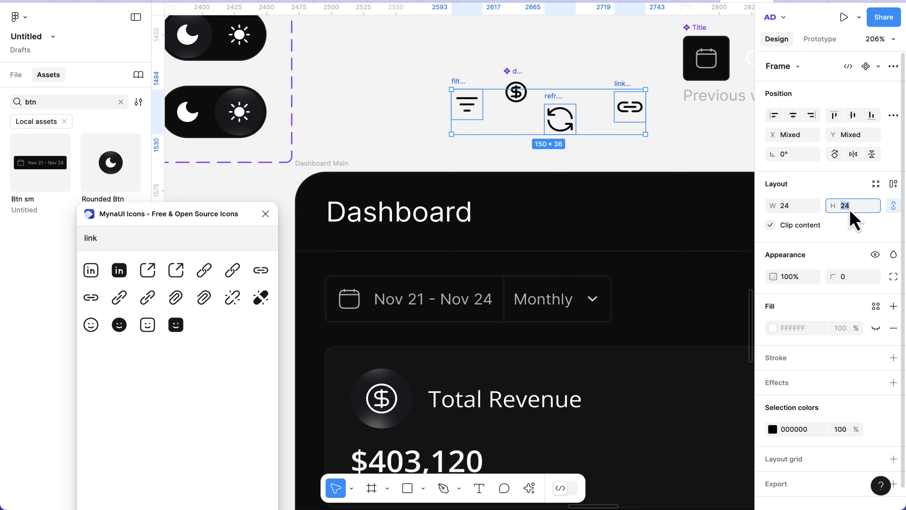
key(Return)
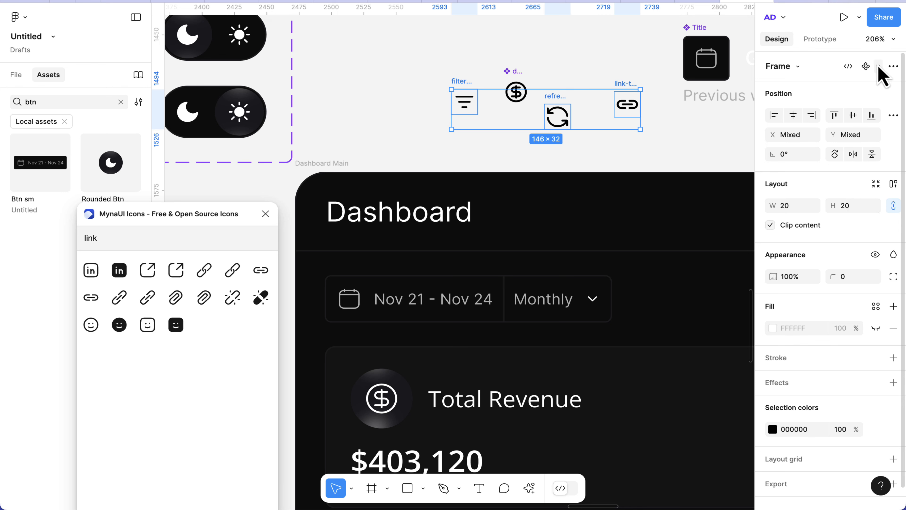
click(896, 67)
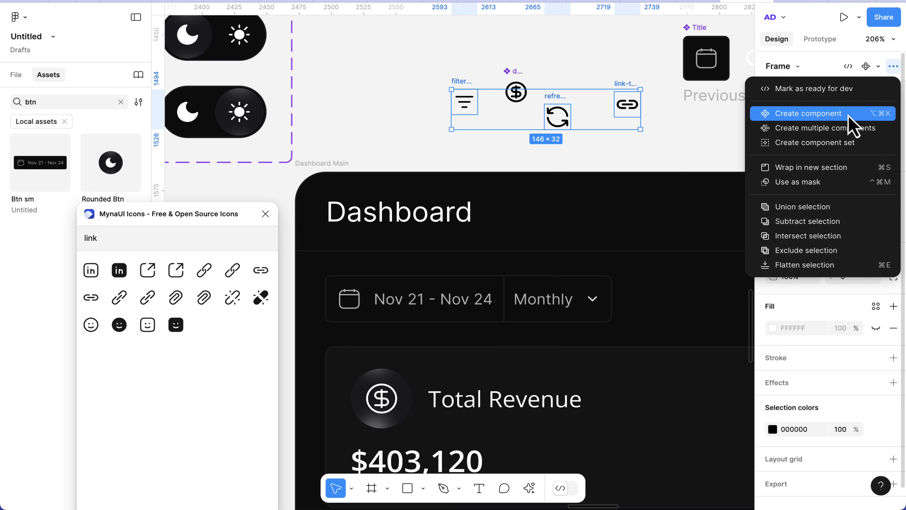
click(845, 129)
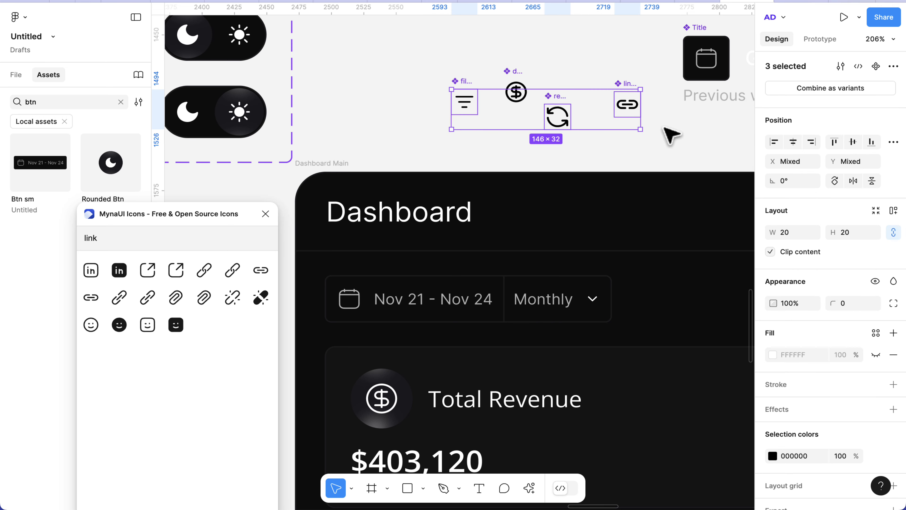
Step: Move the filter, dollar, refresh and link icon components into the Icons frame by cutting and pasting them
shift+click(513, 72)
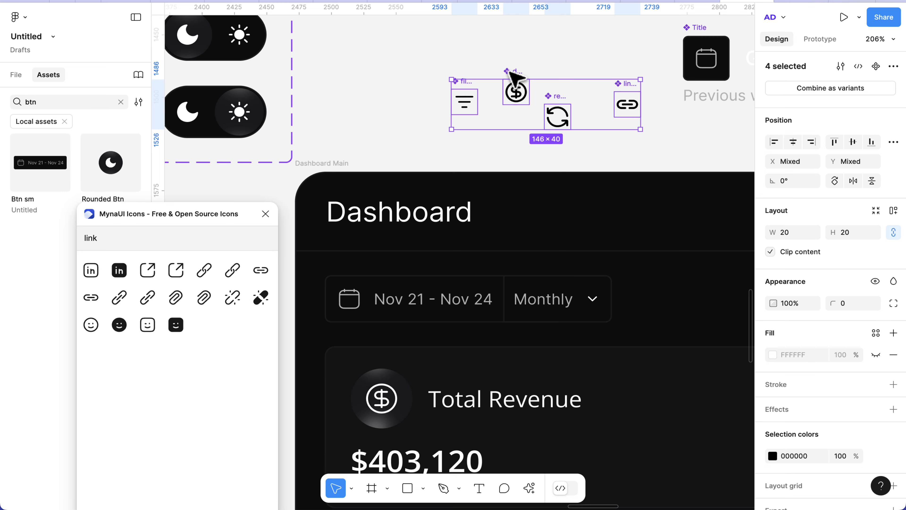
key(Delete)
scroll(516, 77, down, 10)
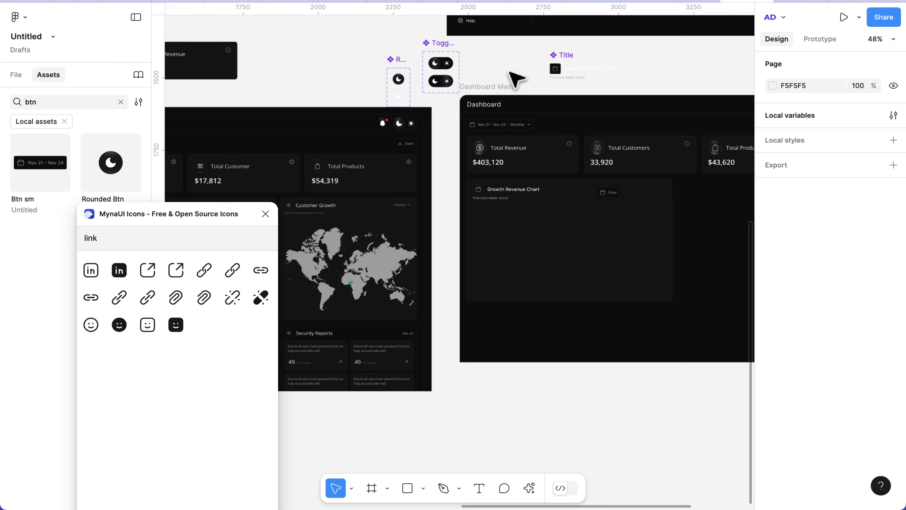
scroll(516, 77, up, 5)
scroll(516, 77, left, 7)
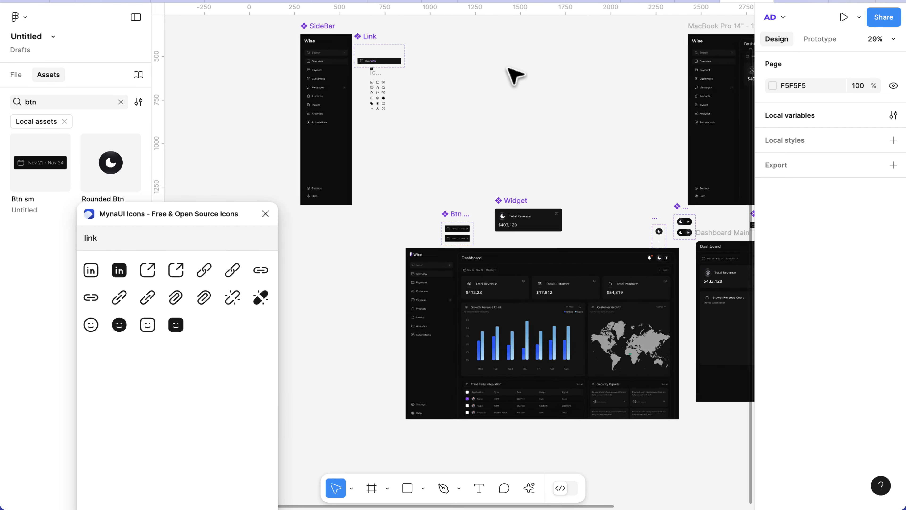
scroll(425, 118, up, 10)
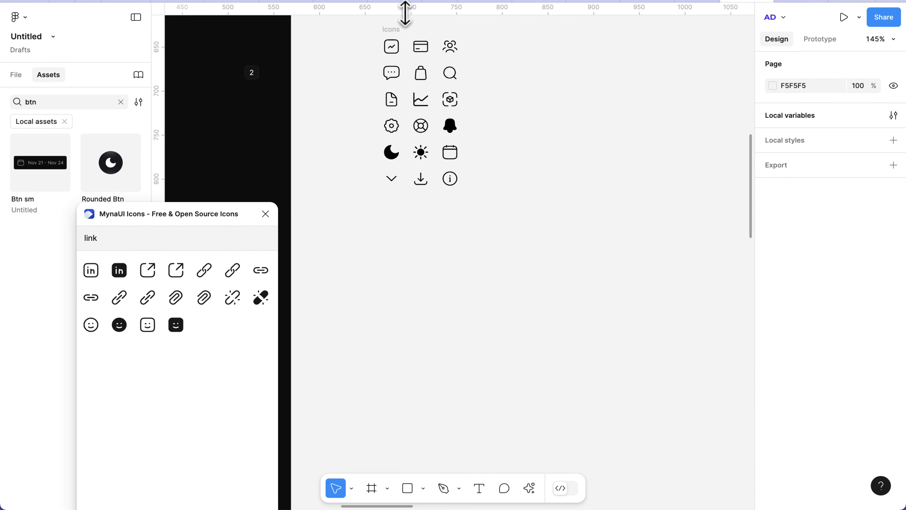
click(399, 53)
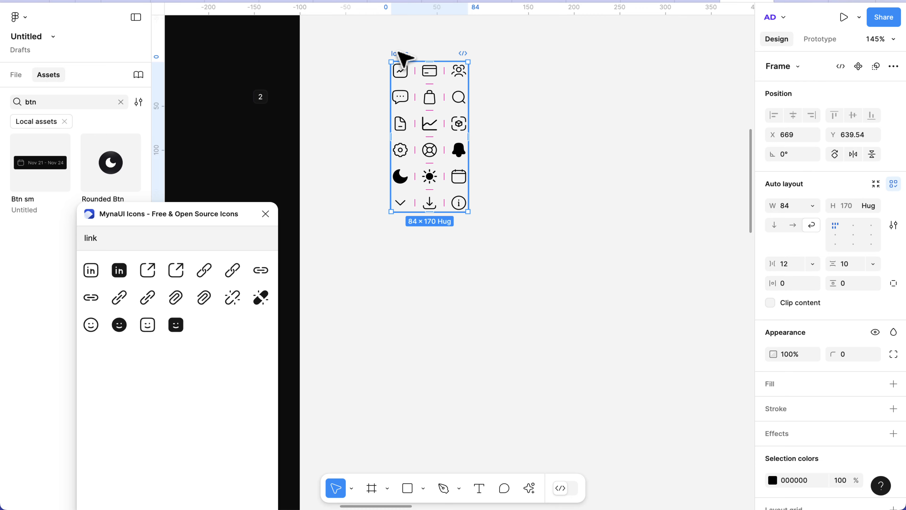
key(ctrl+v)
scroll(441, 225, up, 5)
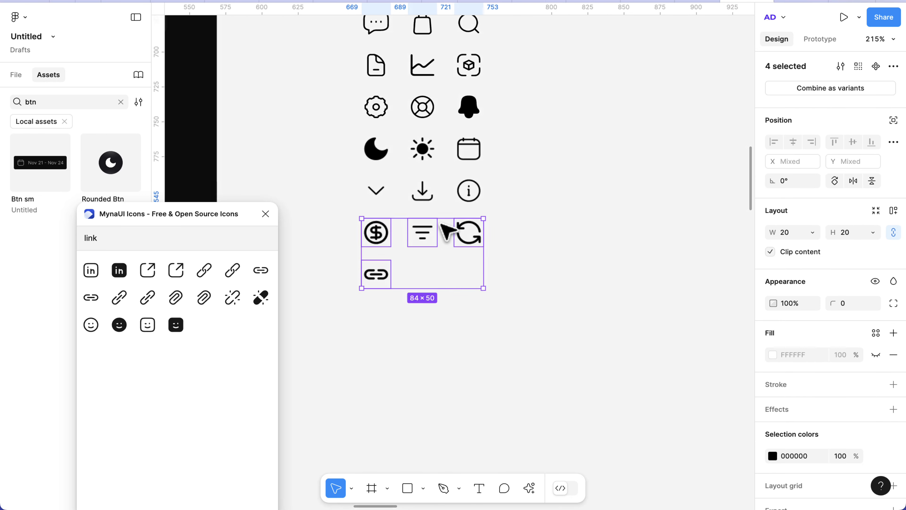
scroll(398, 282, up, 3)
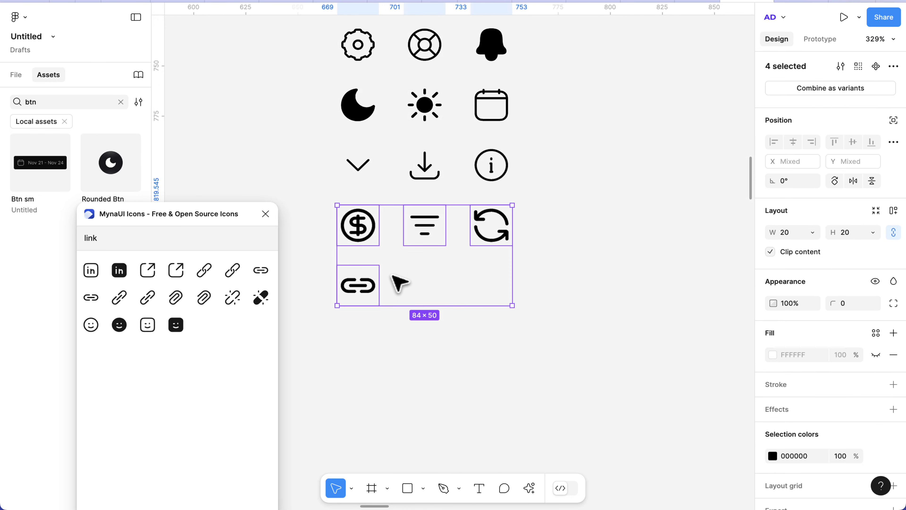
Step: Set the stroke weight of the dollar icon's outer circle to 1
double_click(373, 232)
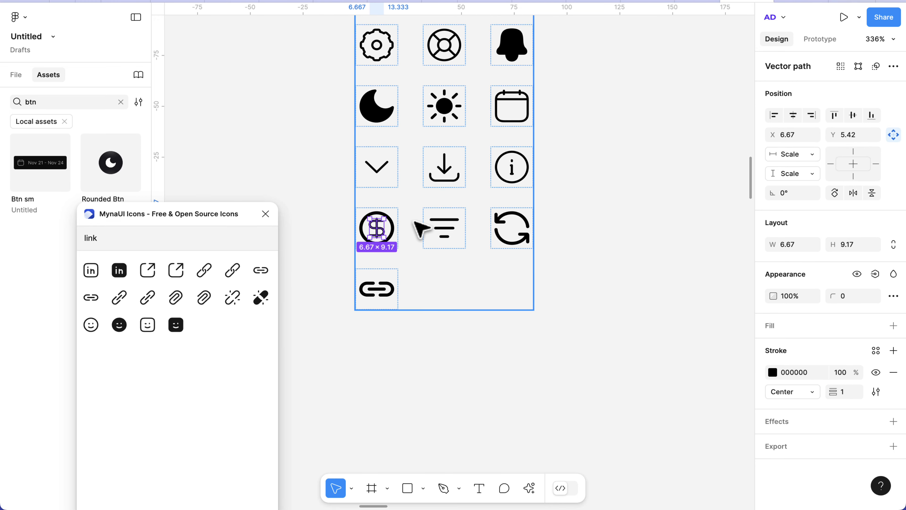
scroll(421, 229, up, 3)
click(374, 233)
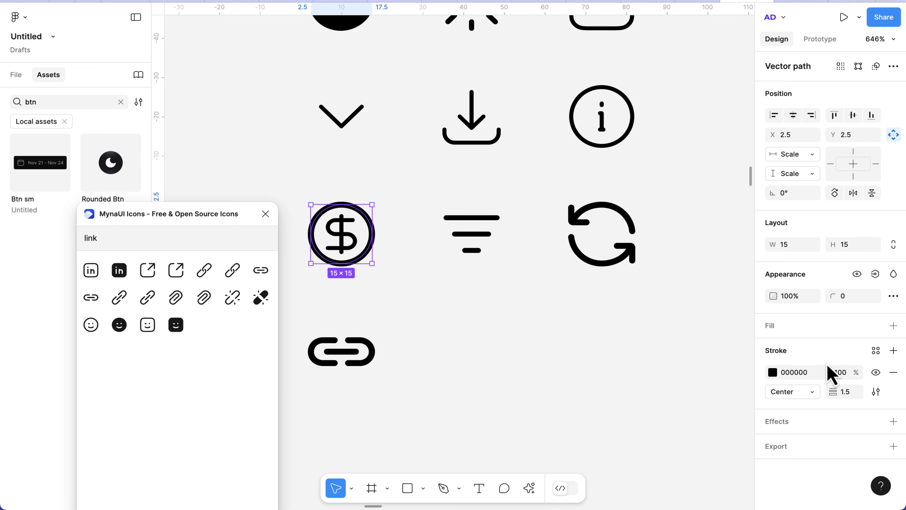
click(845, 397)
text(1)
key(Return)
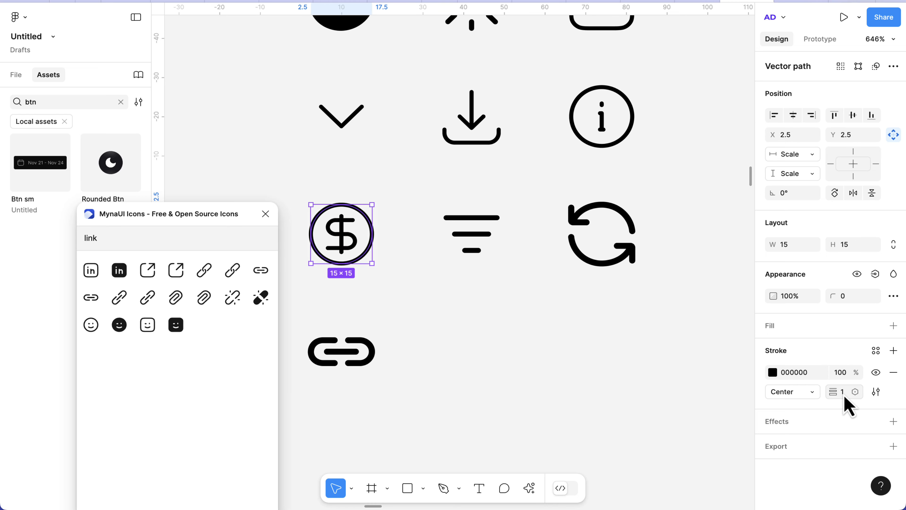
Step: Set the stroke weight of the refresh-alt icon's vector path to 1
click(497, 235)
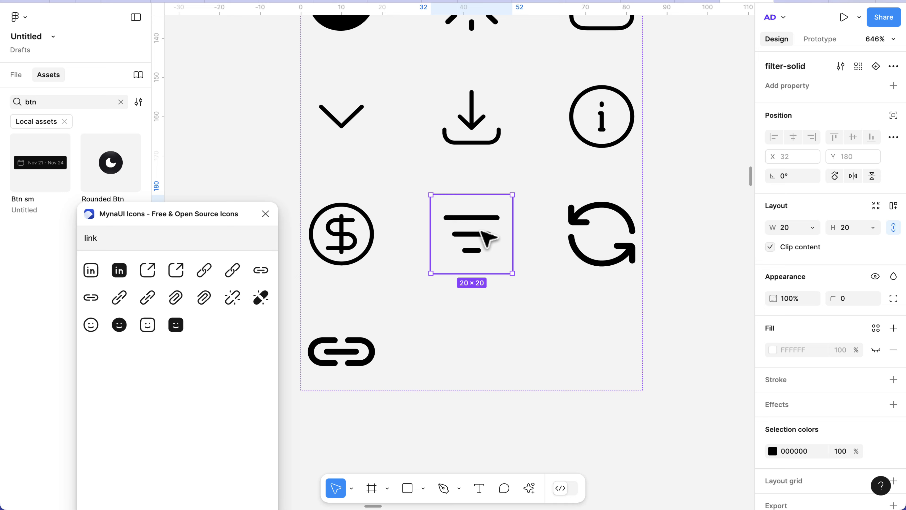
double_click(483, 233)
click(580, 236)
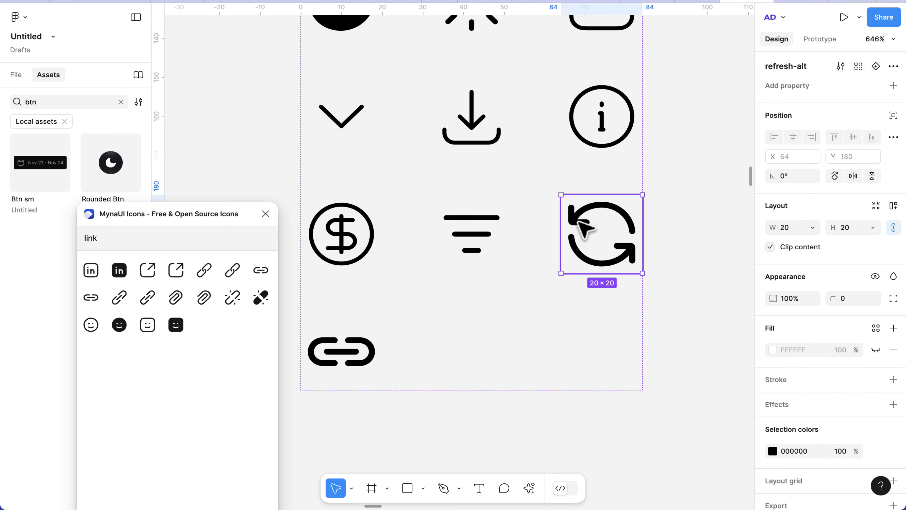
double_click(580, 236)
click(844, 396)
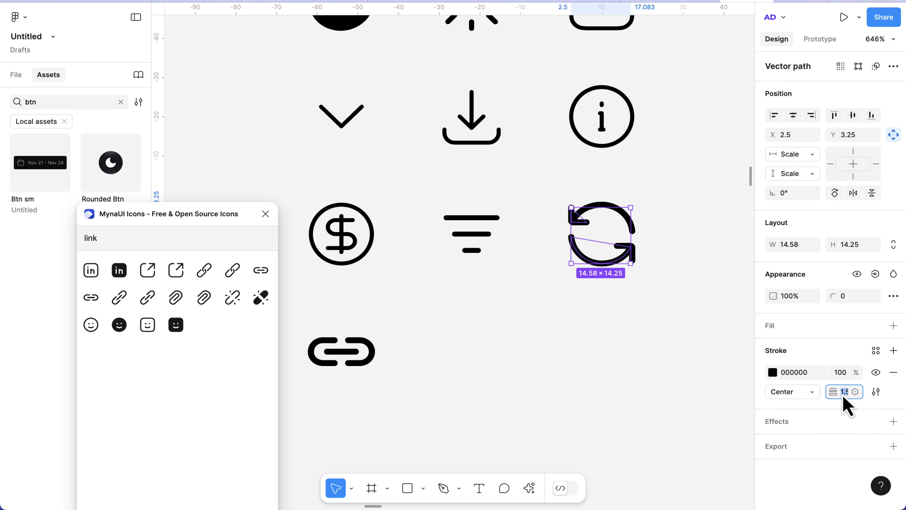
text(1)
key(Return)
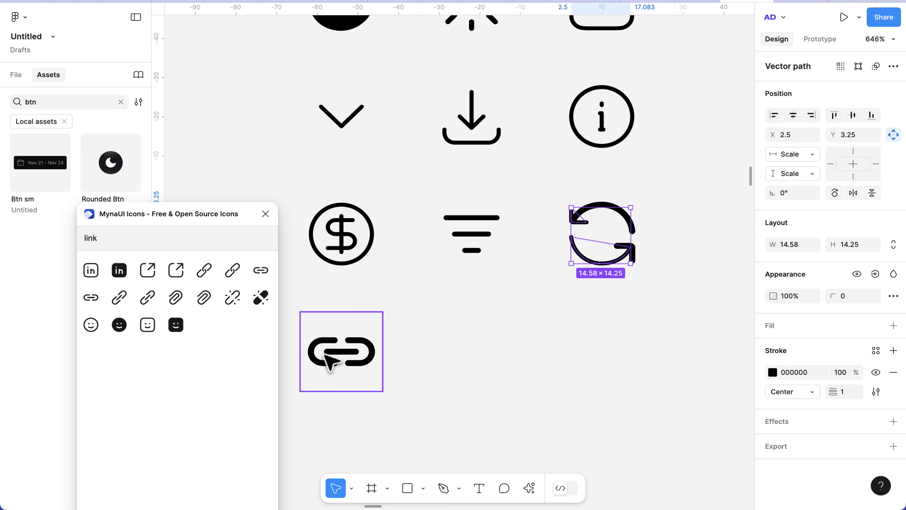
Step: Set the stroke weight of the link icon's vector path to 1 in the Icons frame
double_click(326, 358)
click(844, 395)
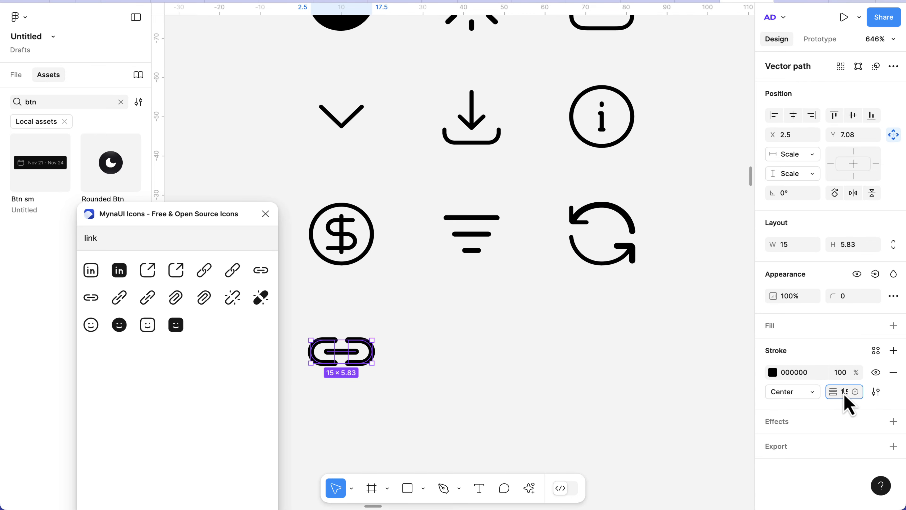
text(1)
key(Return)
click(583, 379)
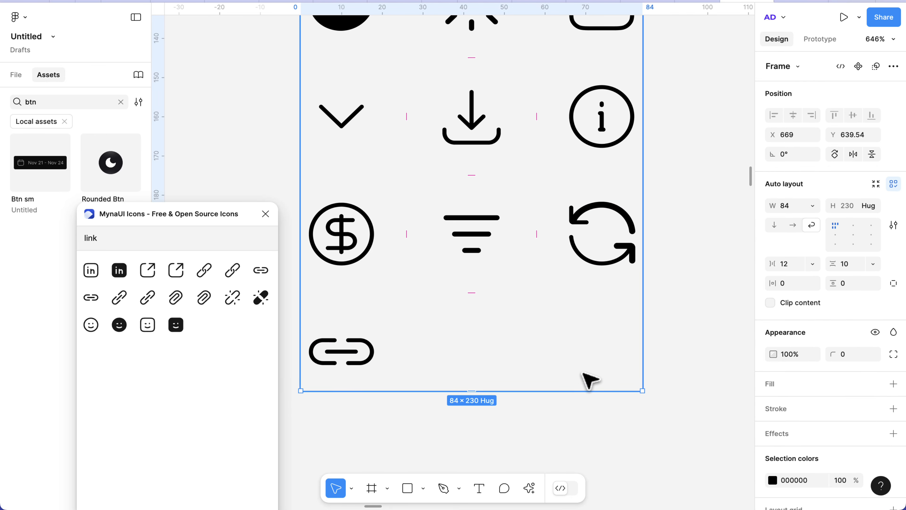
Step: Return to the Dashboard Main frame and close the MynaUI Icons plugin window
scroll(589, 379, down, 5)
scroll(591, 381, down, 10)
scroll(591, 380, right, 5)
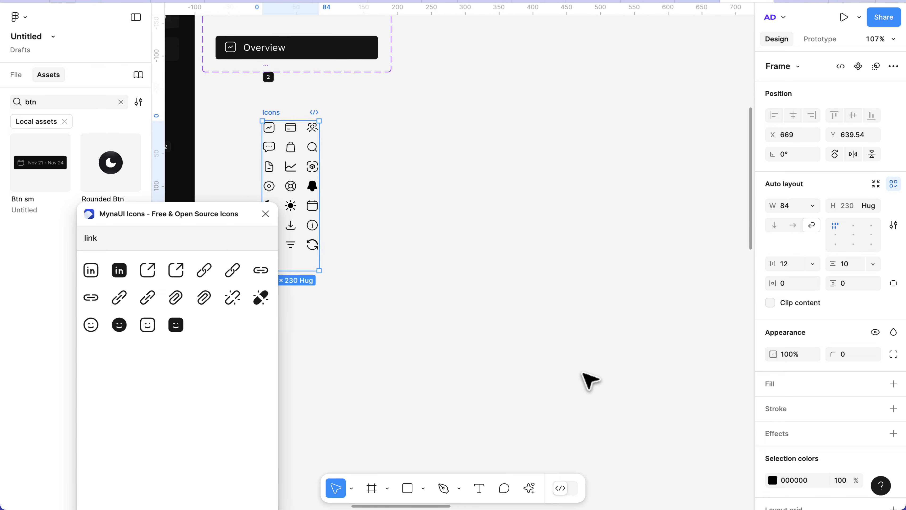
scroll(588, 379, down, 5)
scroll(588, 378, down, 5)
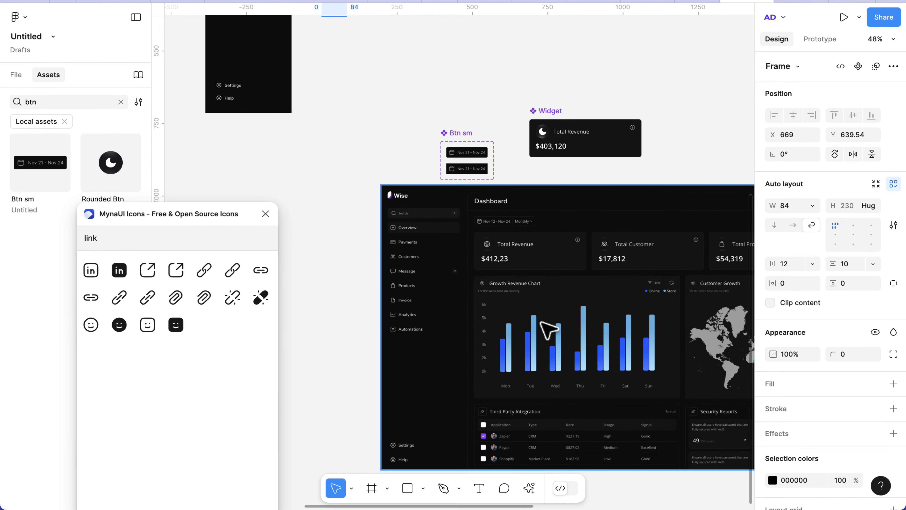
scroll(543, 326, right, 10)
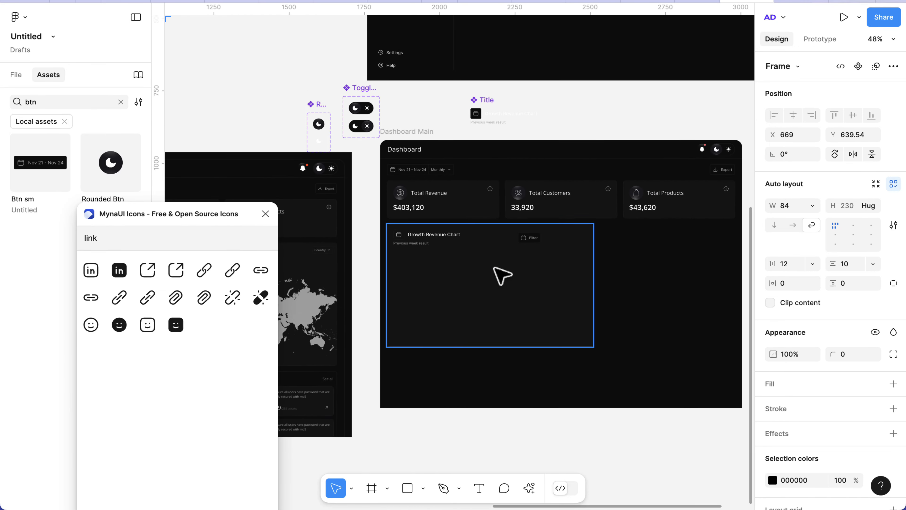
scroll(500, 273, up, 2)
click(265, 213)
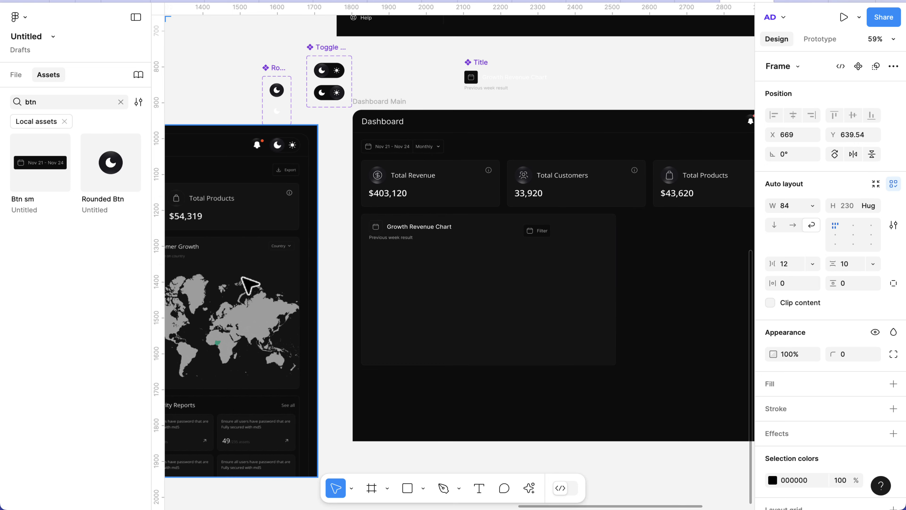
Step: Change the prefix icon of the Filter button in the Growth Revenue Chart card to filter-solid
scroll(286, 278, left, 2)
scroll(282, 275, left, 2)
scroll(281, 275, down, 1)
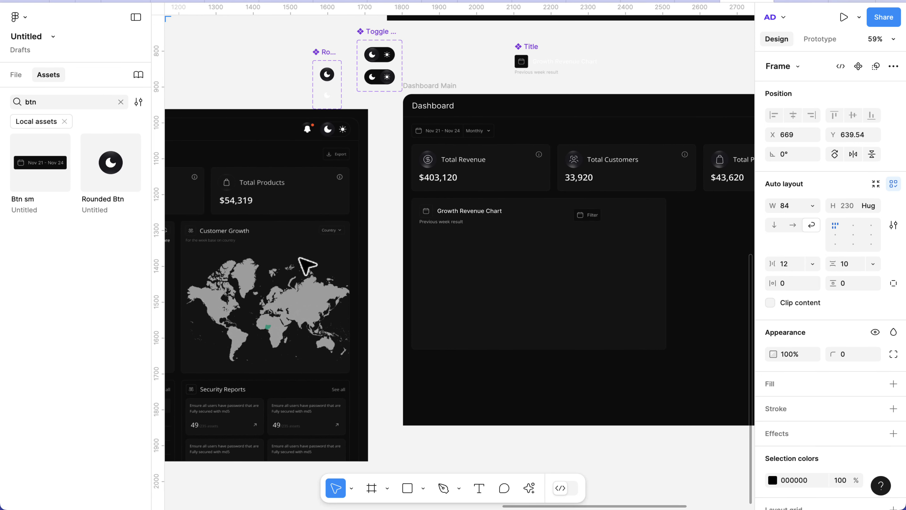
scroll(615, 232, up, 10)
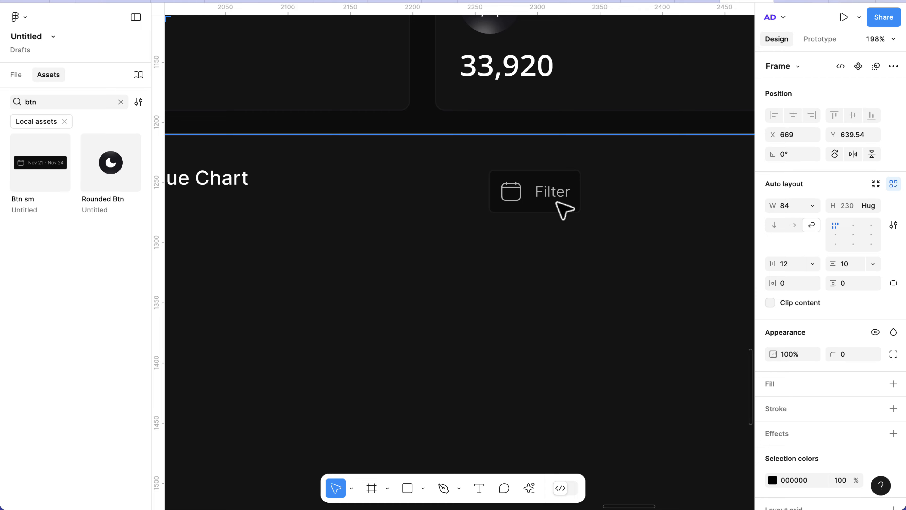
scroll(553, 221, up, 4)
click(558, 200)
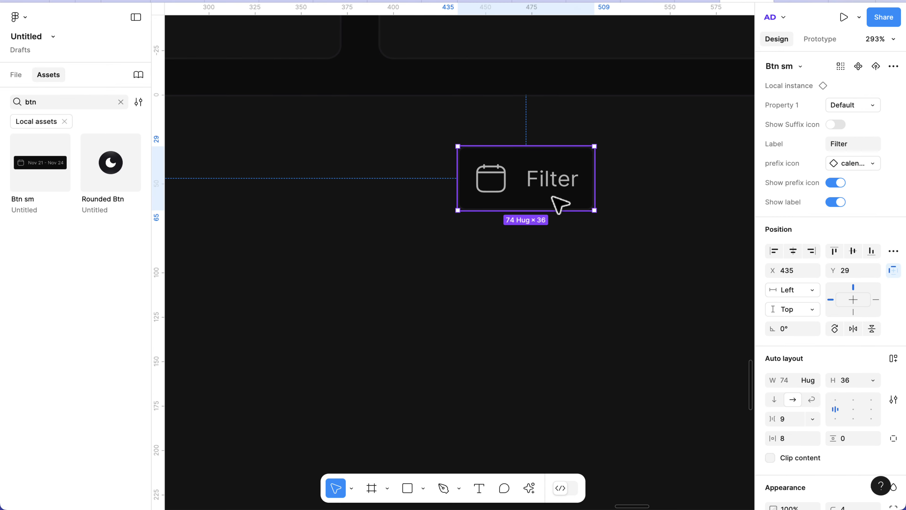
click(853, 163)
scroll(795, 325, down, 8)
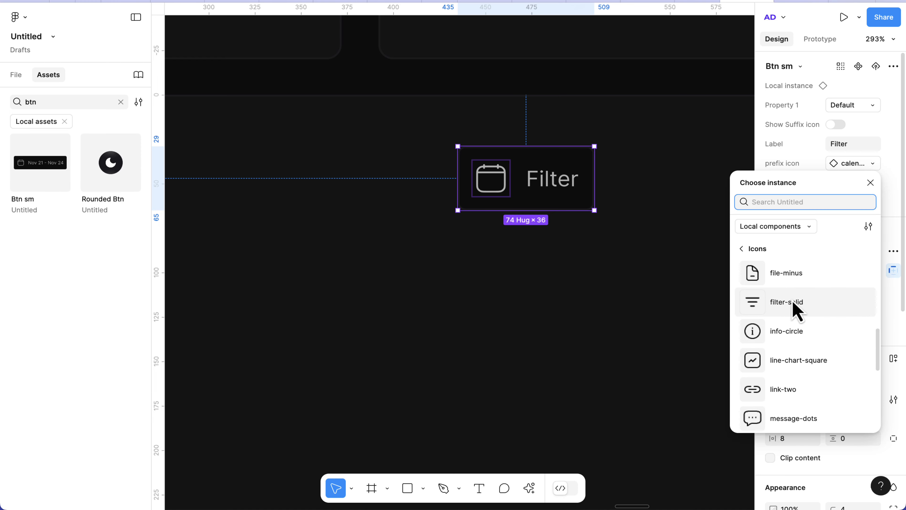
click(793, 303)
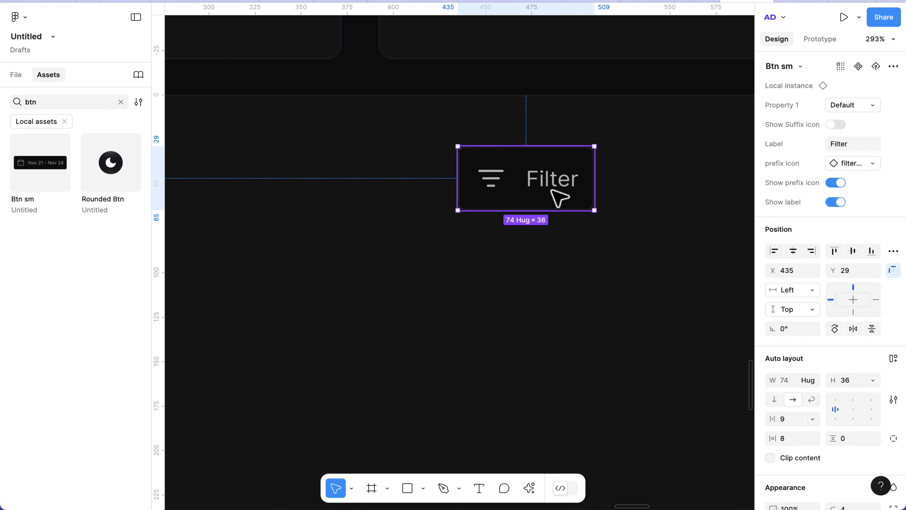
Step: Set the Filter button's fill to the bg-surface color style
scroll(821, 286, down, 7)
click(788, 293)
click(651, 394)
click(543, 241)
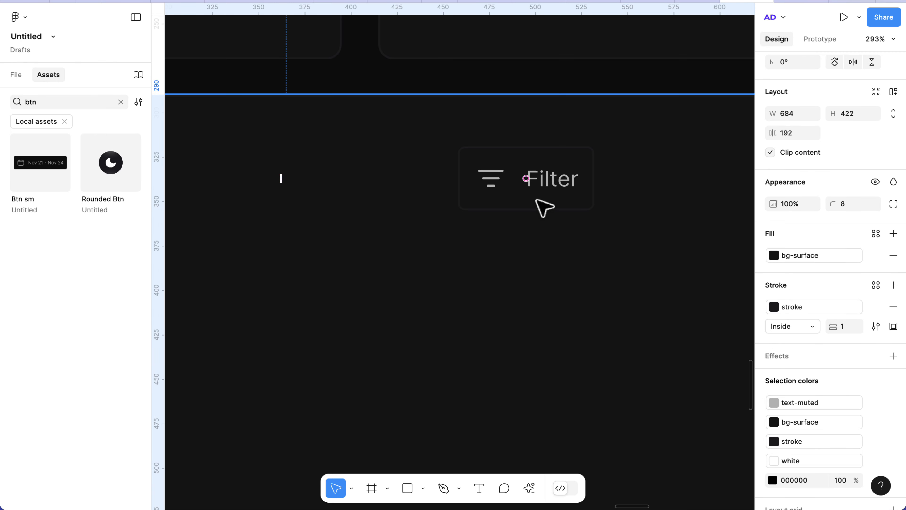
double_click(537, 200)
click(593, 299)
scroll(594, 299, up, 3)
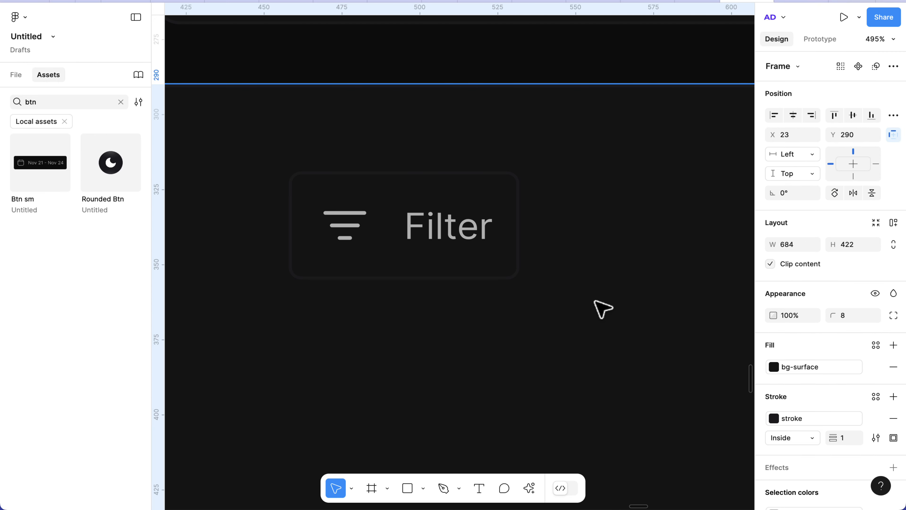
Step: Duplicate the Filter button and place the copy beside the original at X 524, Y 29
click(458, 235)
scroll(458, 236, down, 2)
alt+drag(451, 229, 647, 229)
scroll(646, 228, right, 2)
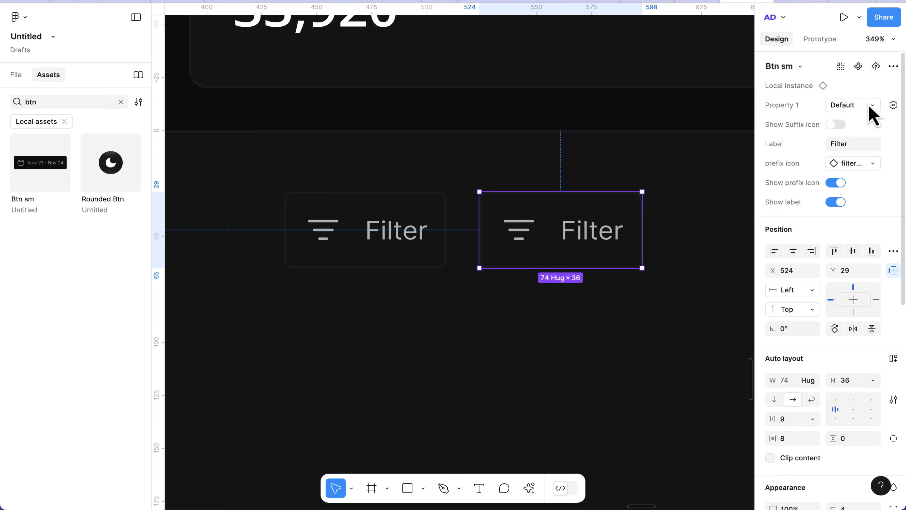
Step: Change the duplicated button's prefix icon to refresh-alt
click(860, 167)
scroll(796, 345, down, 2)
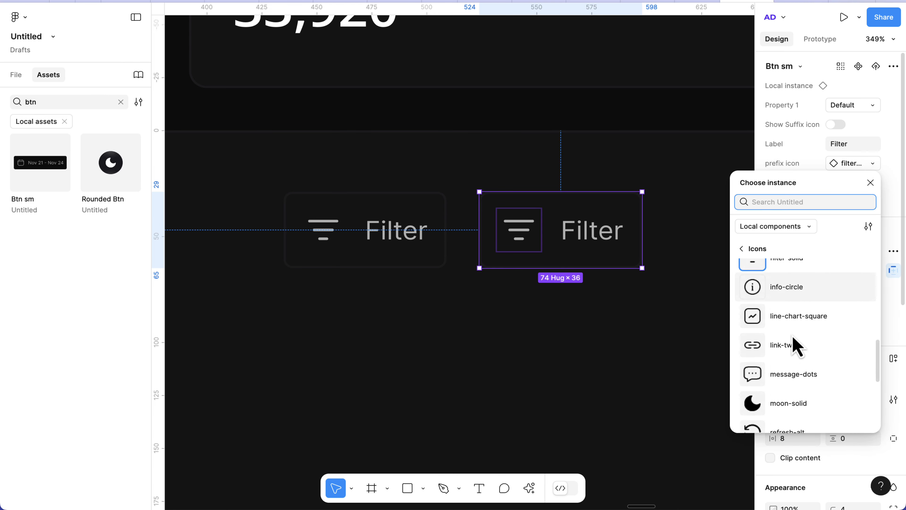
scroll(797, 346, down, 1)
scroll(797, 347, up, 2)
scroll(793, 337, down, 3)
click(787, 357)
Step: Set the stroke weight of the upper arc in the refresh-alt icon component to 1
scroll(506, 259, down, 10)
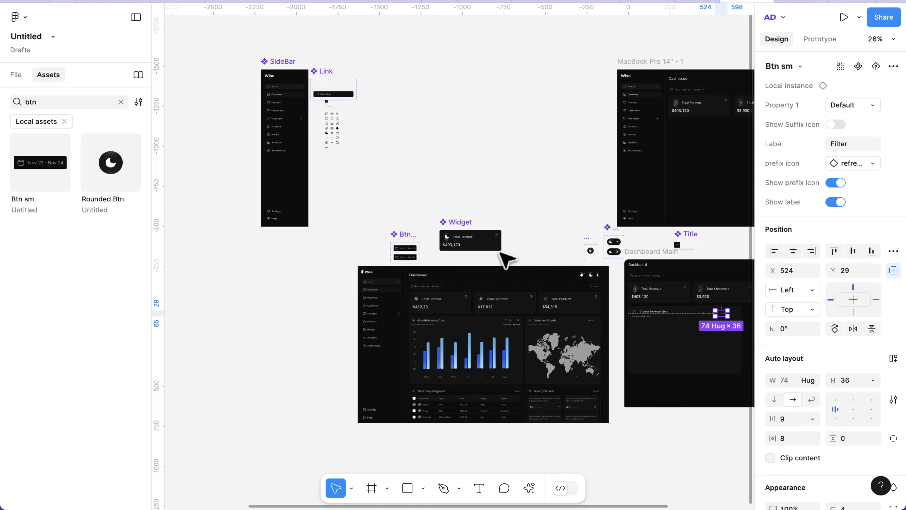
scroll(505, 259, left, 2)
scroll(394, 160, up, 8)
scroll(389, 158, up, 10)
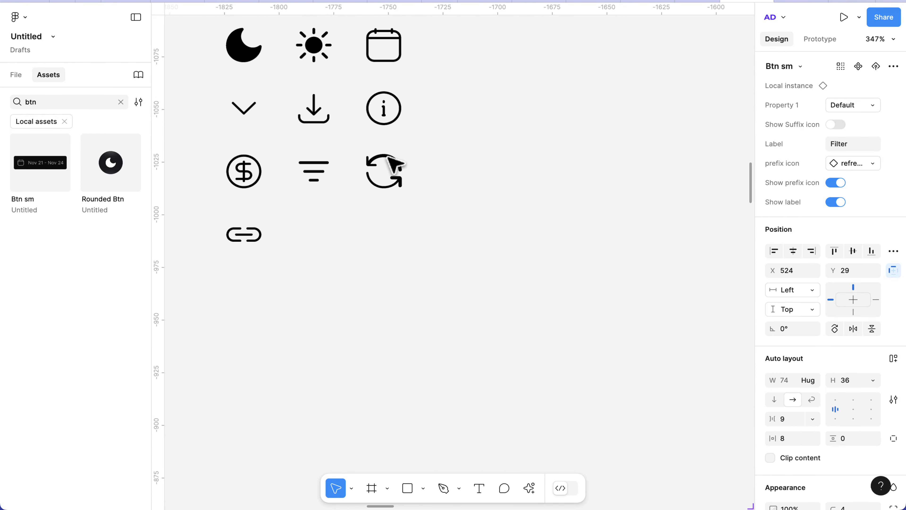
click(393, 165)
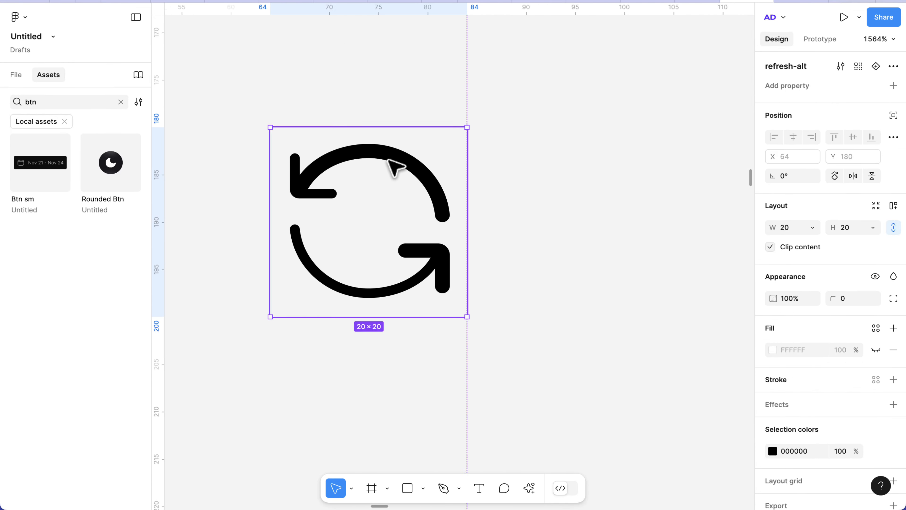
click(392, 165)
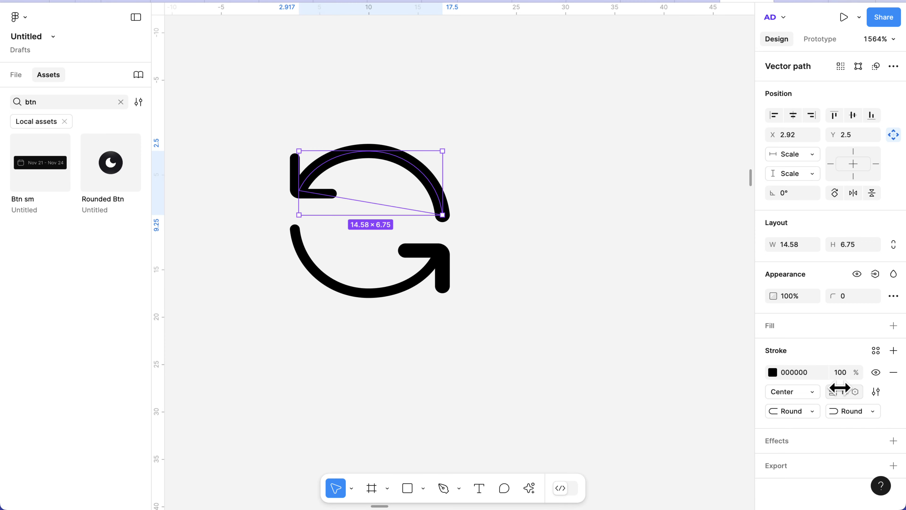
text(1)
key(Return)
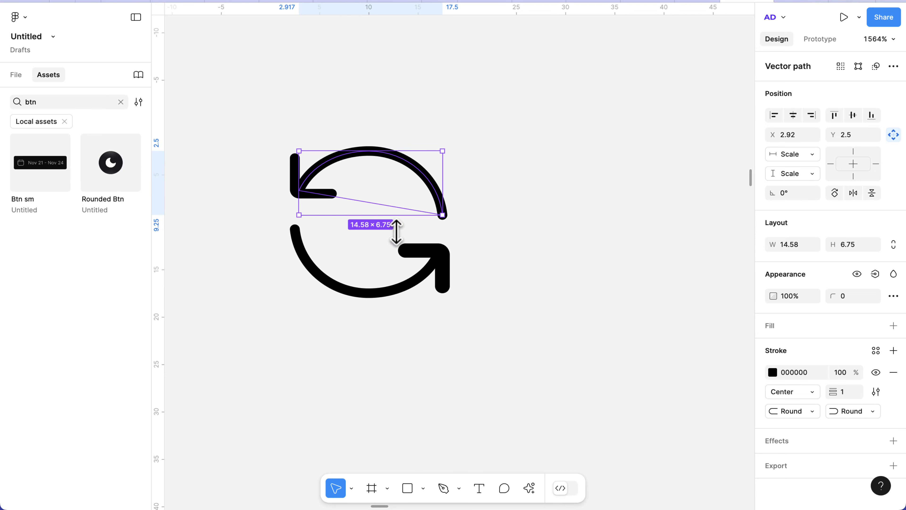
Step: Set the stroke weight of the lower-right arrowhead in the refresh-alt icon component to 1
click(427, 253)
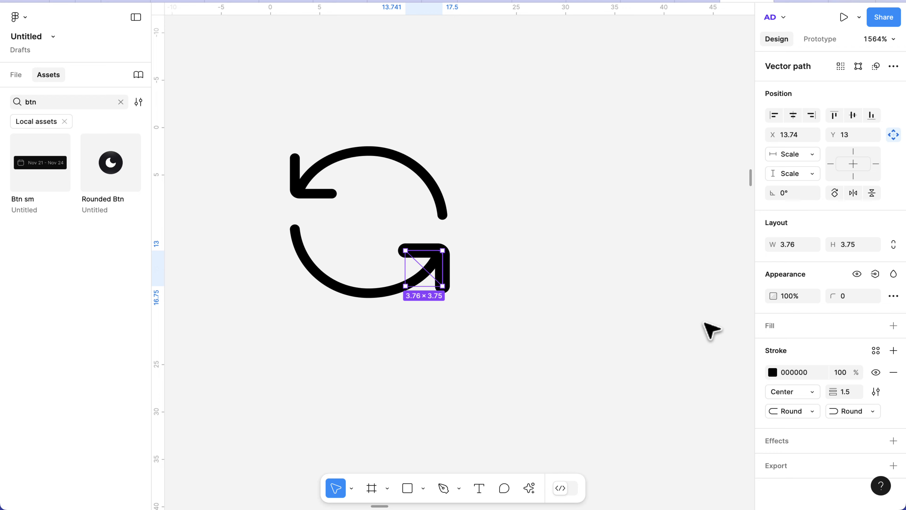
click(846, 396)
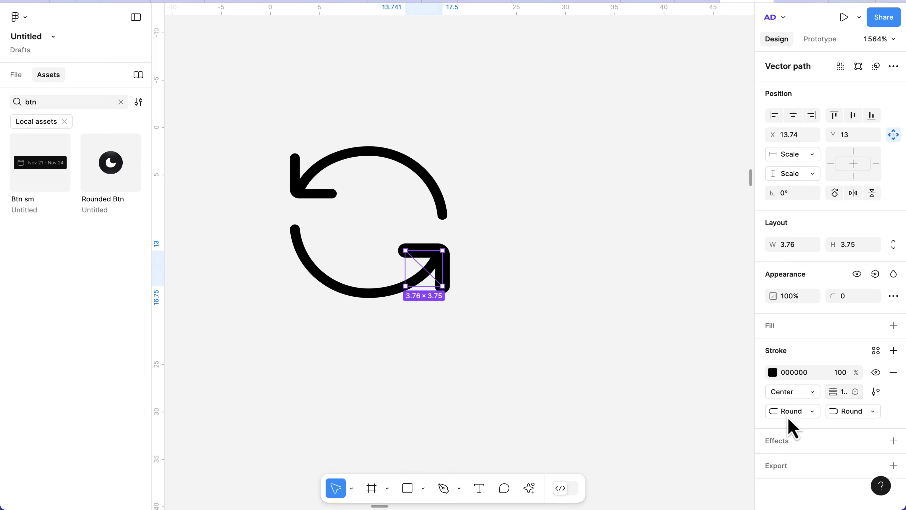
click(297, 195)
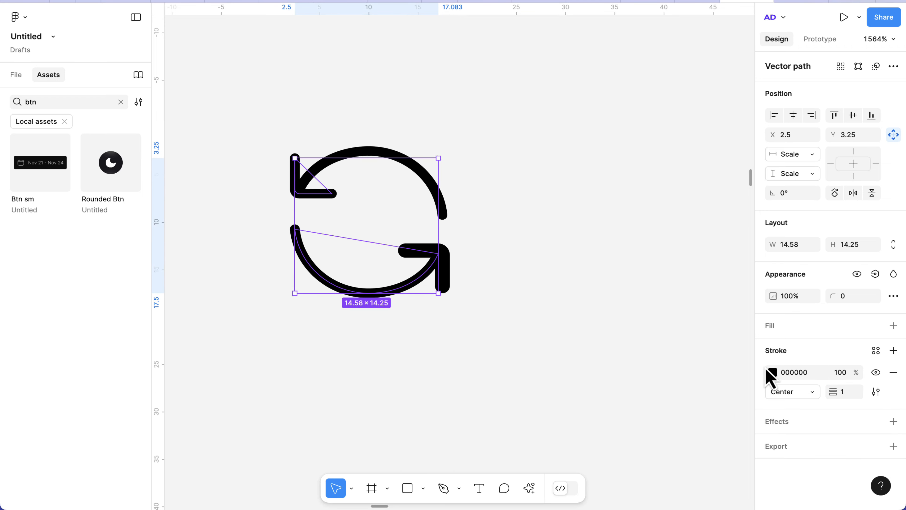
click(447, 279)
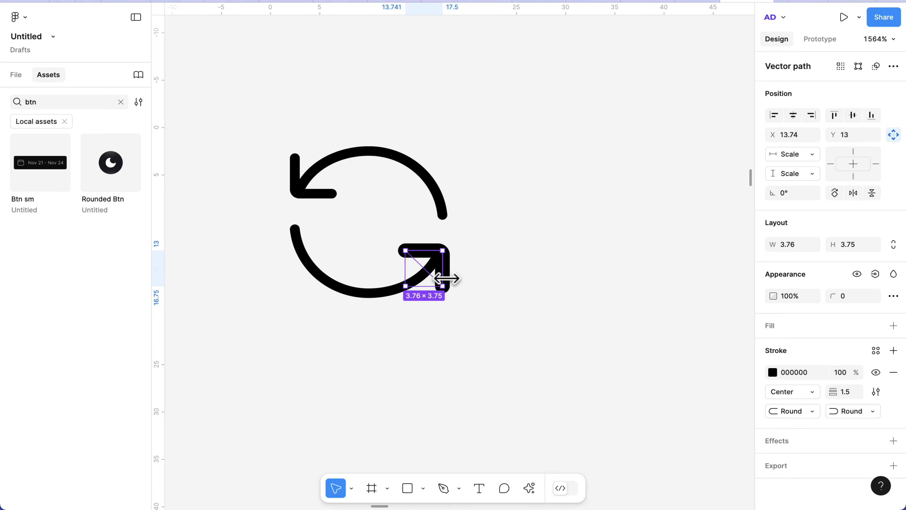
scroll(443, 280, up, 4)
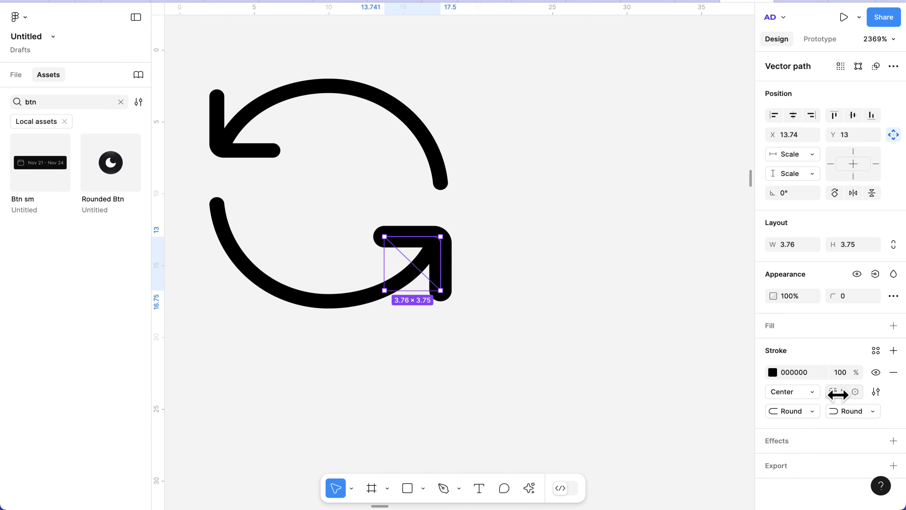
click(846, 396)
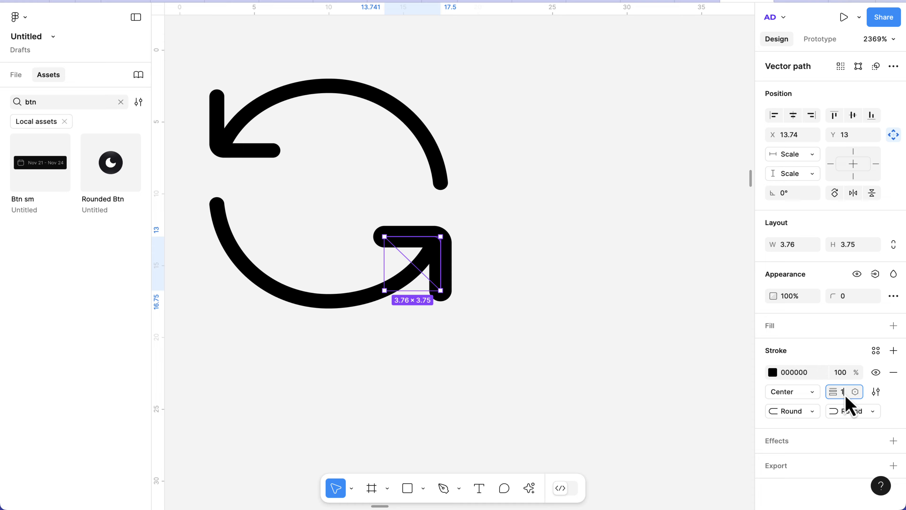
key(Return)
scroll(544, 271, down, 5)
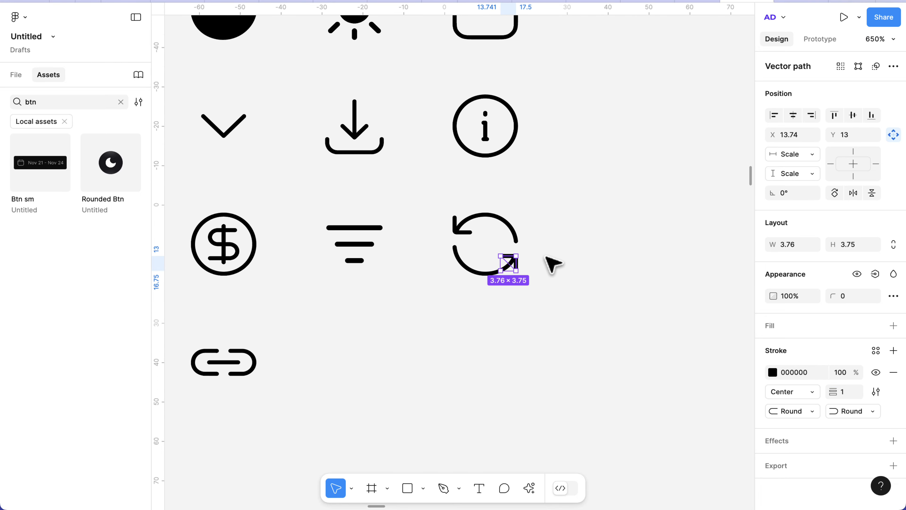
Step: Replace the black 000000 color of the refresh-alt icon in the duplicated button with the text-muted style
scroll(552, 264, down, 10)
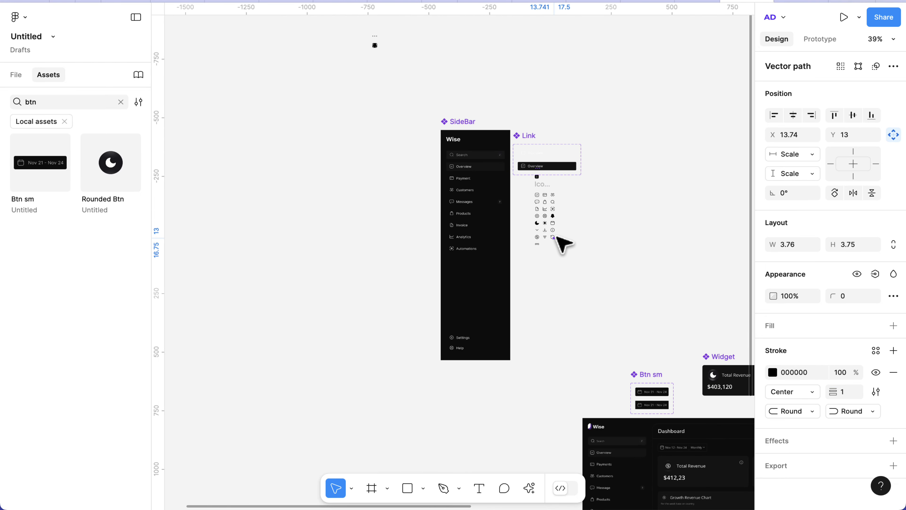
scroll(562, 244, right, 10)
scroll(562, 245, down, 5)
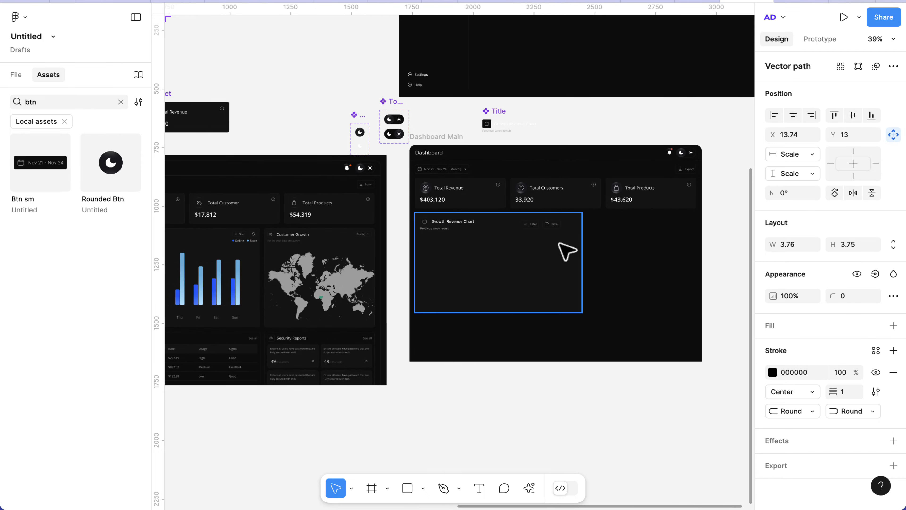
scroll(559, 243, up, 5)
scroll(519, 200, up, 10)
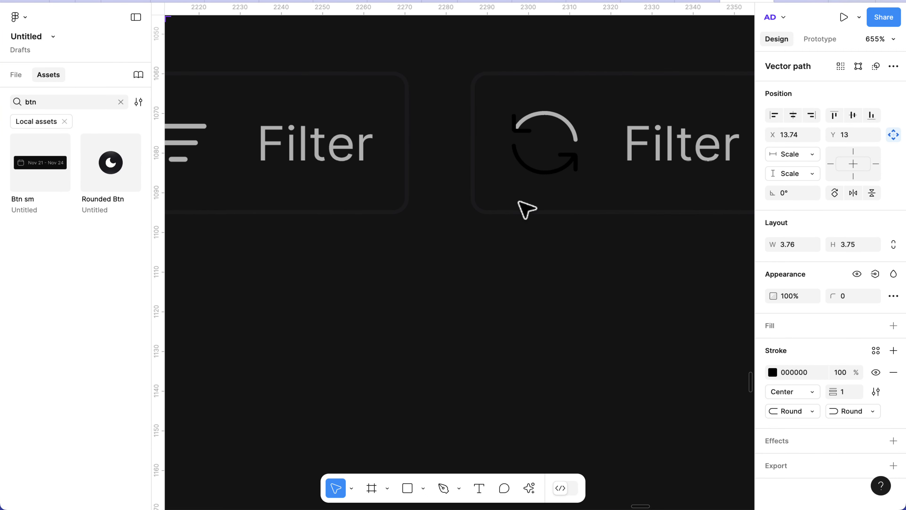
scroll(564, 169, up, 5)
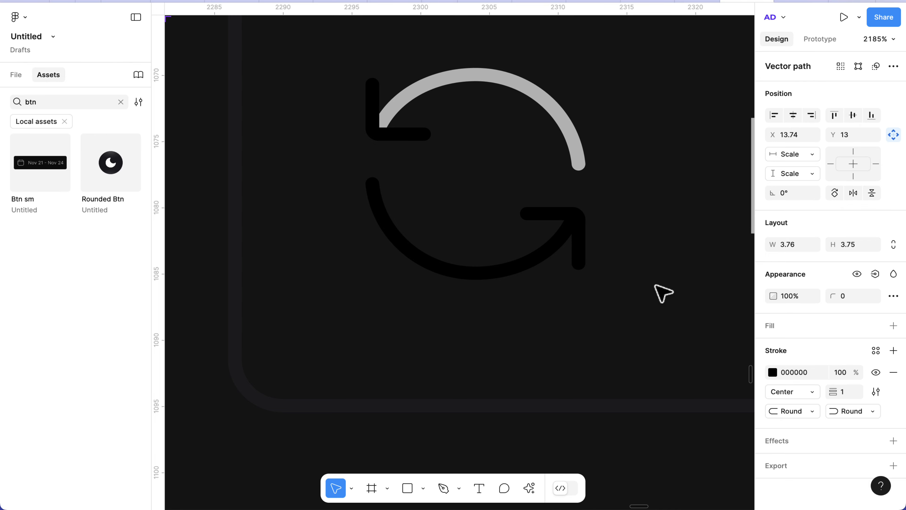
click(573, 230)
super+click(573, 230)
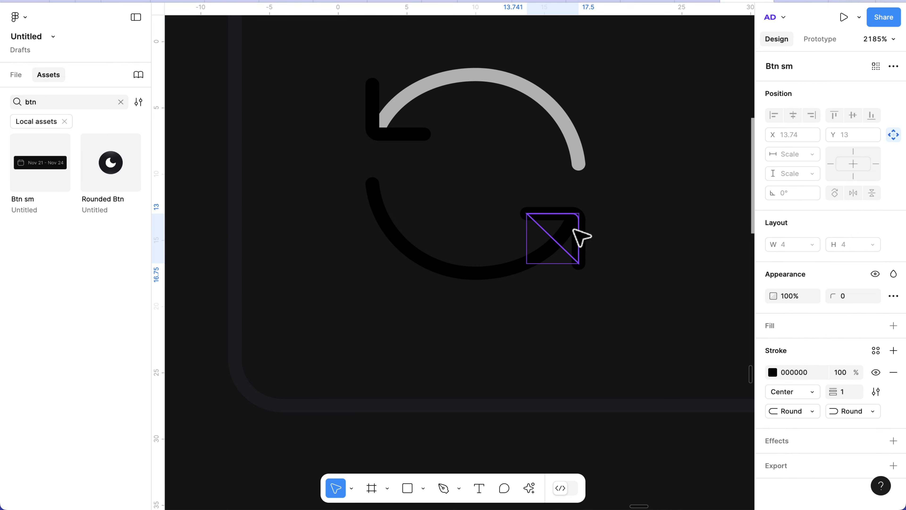
key(Escape)
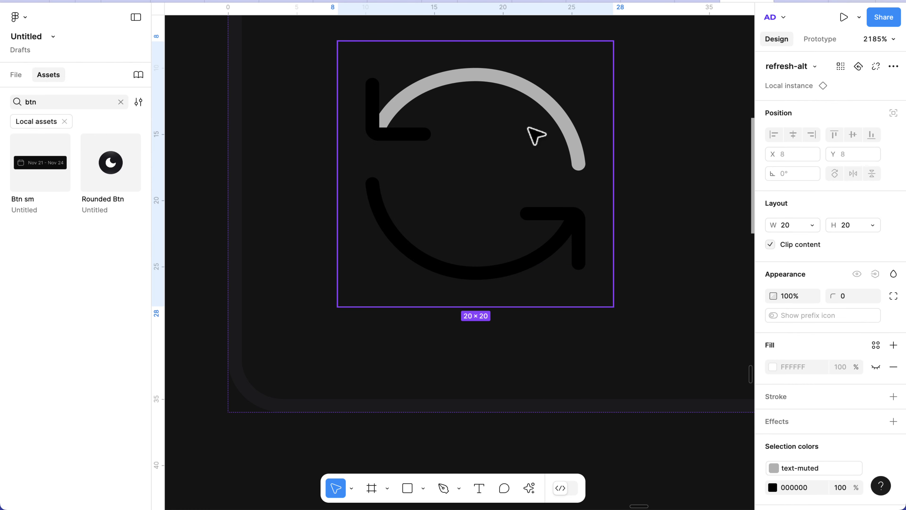
scroll(819, 394, down, 3)
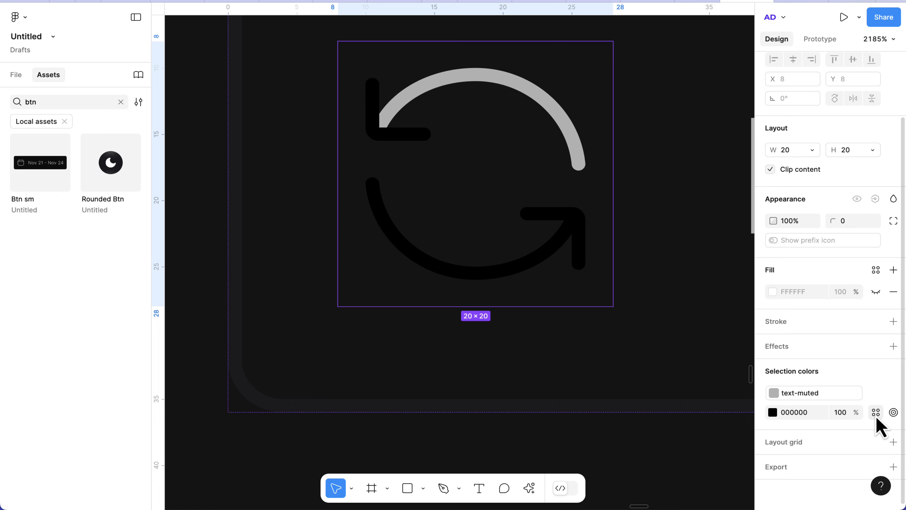
click(871, 416)
click(656, 486)
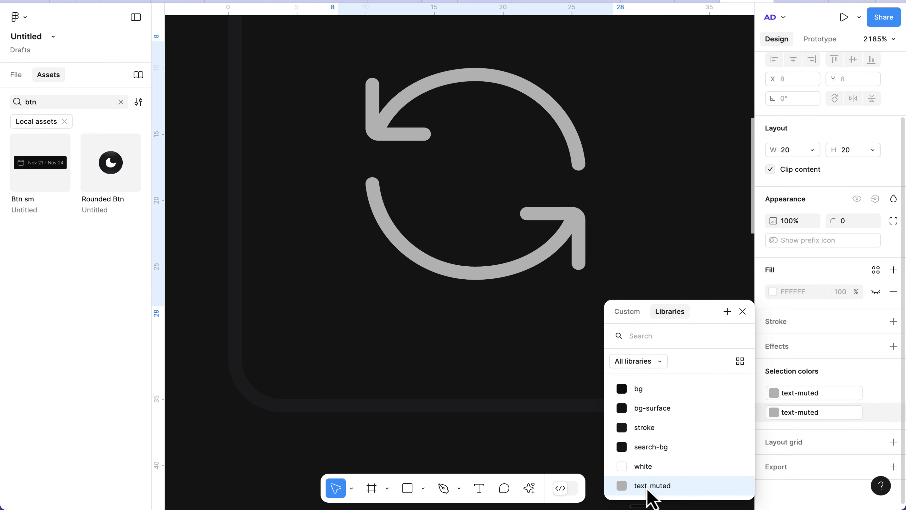
Step: Turn off the label of the duplicated refresh button so it is icon-only
scroll(516, 355, down, 5)
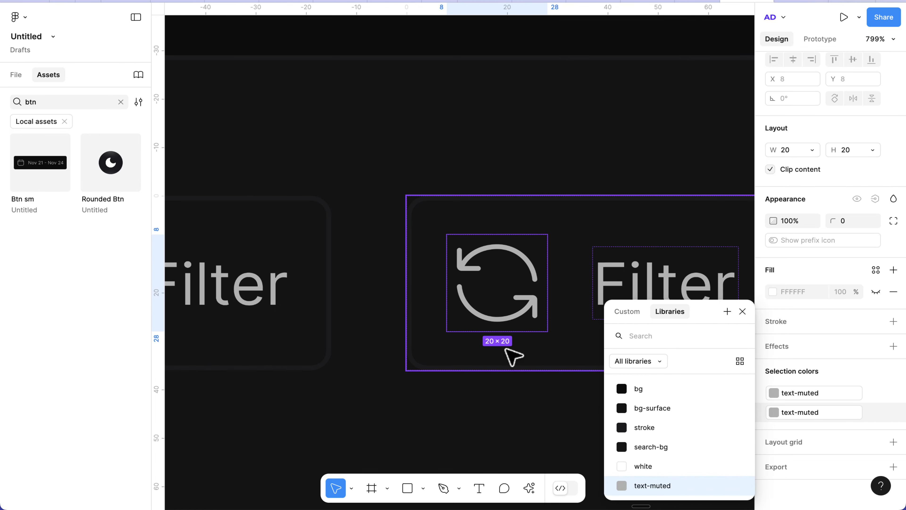
scroll(514, 357, down, 2)
click(579, 310)
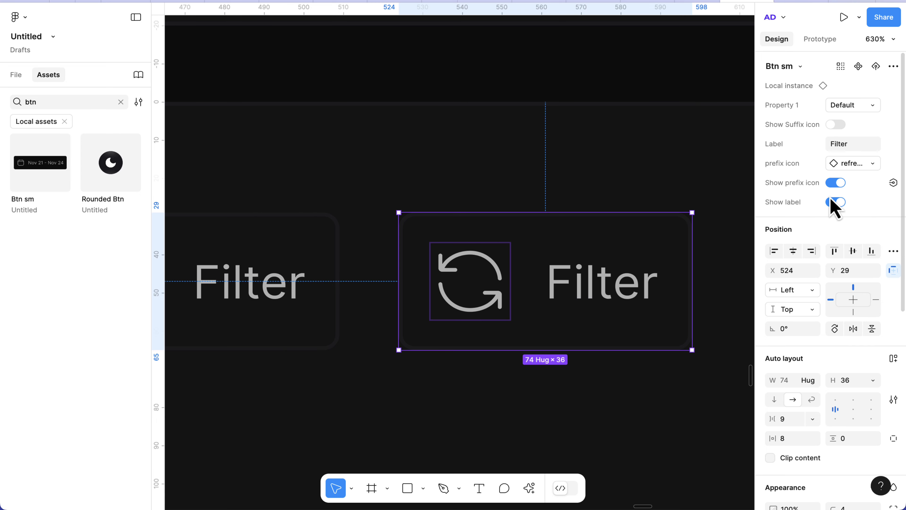
click(836, 203)
click(589, 315)
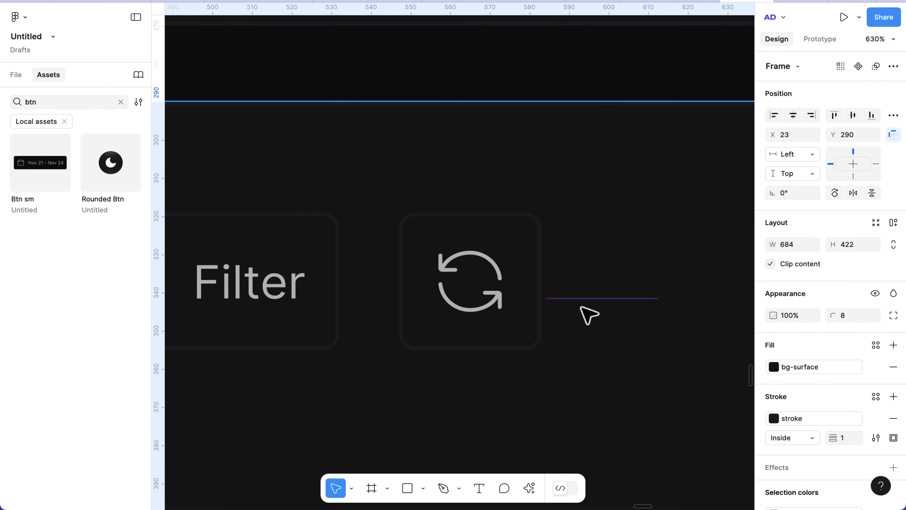
Step: Group the Filter and refresh buttons in a horizontal auto layout frame with a gap of 12
scroll(448, 347, down, 5)
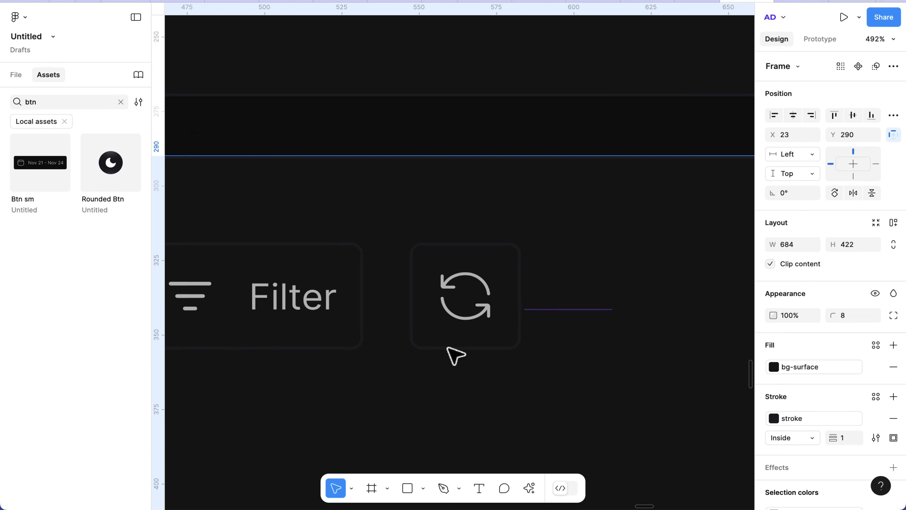
click(514, 321)
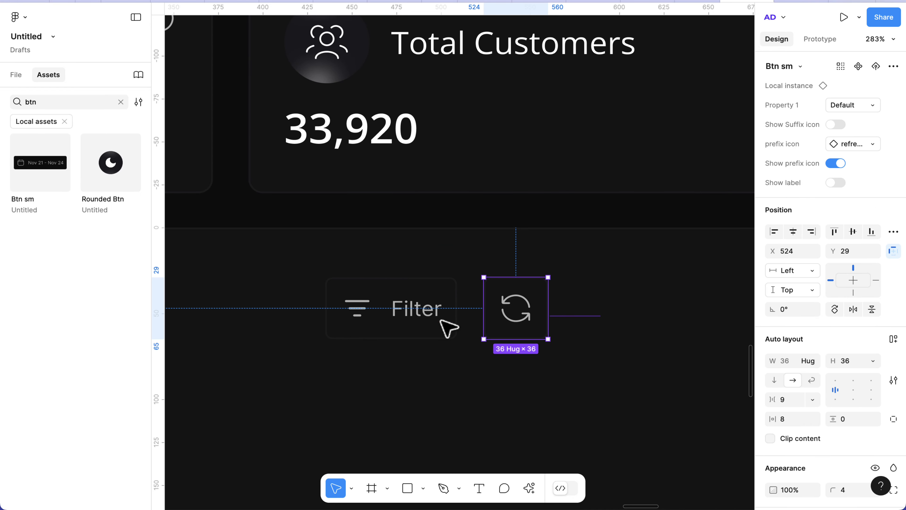
shift+click(425, 325)
key(shift+a)
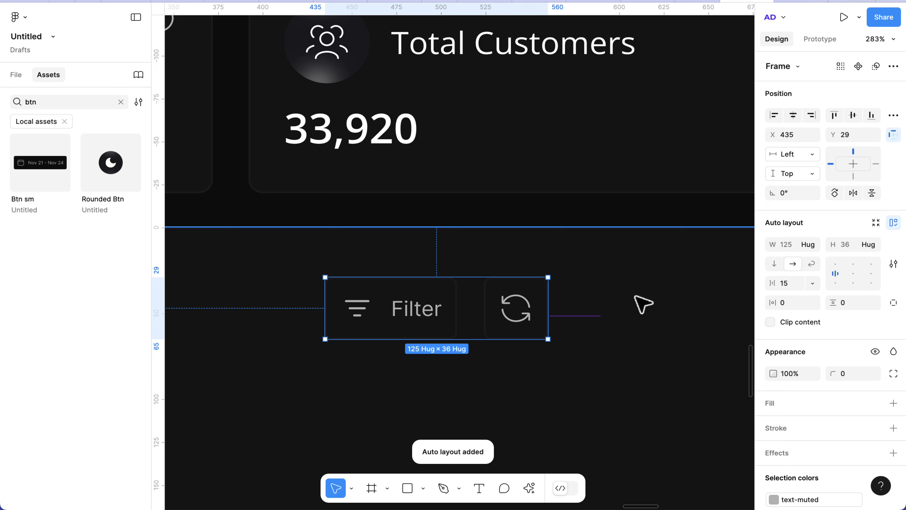
click(789, 288)
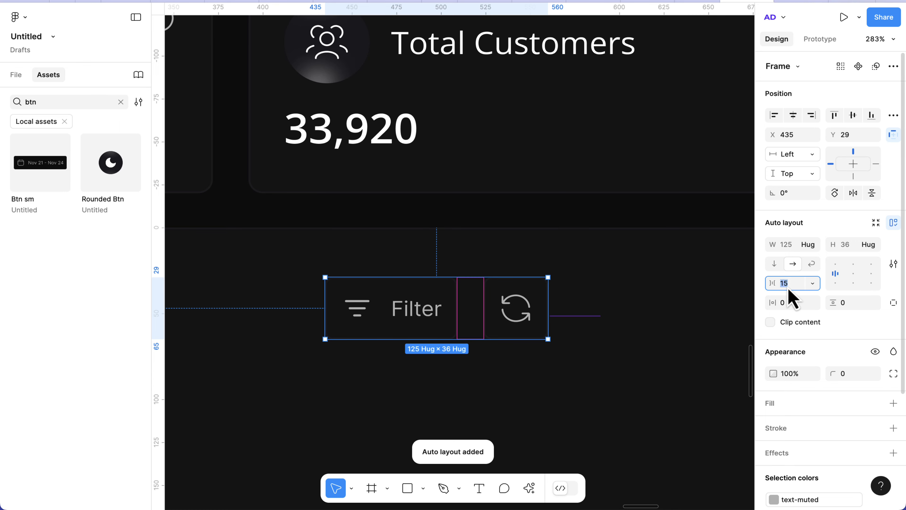
text(12)
key(Return)
scroll(458, 319, down, 3)
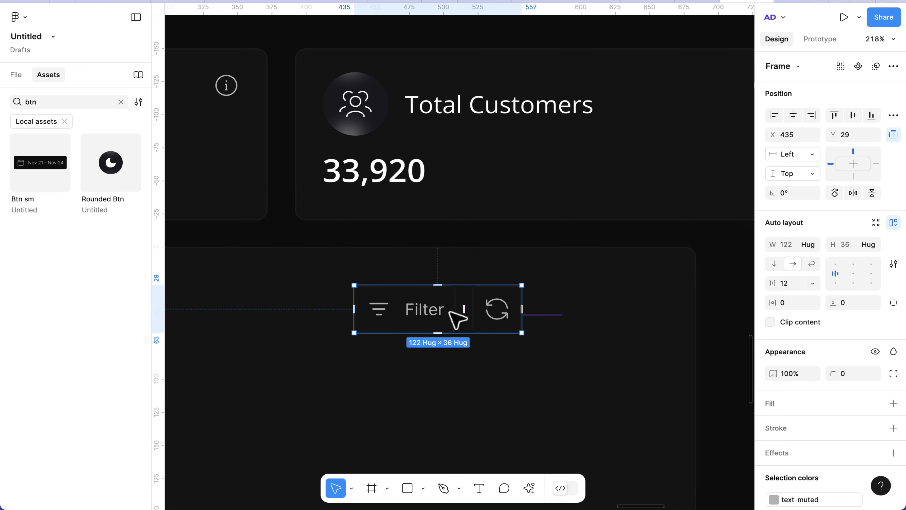
Step: Move the button group toward the card's right edge at X 525 and delete the leftover Filter button
drag(458, 319, 581, 315)
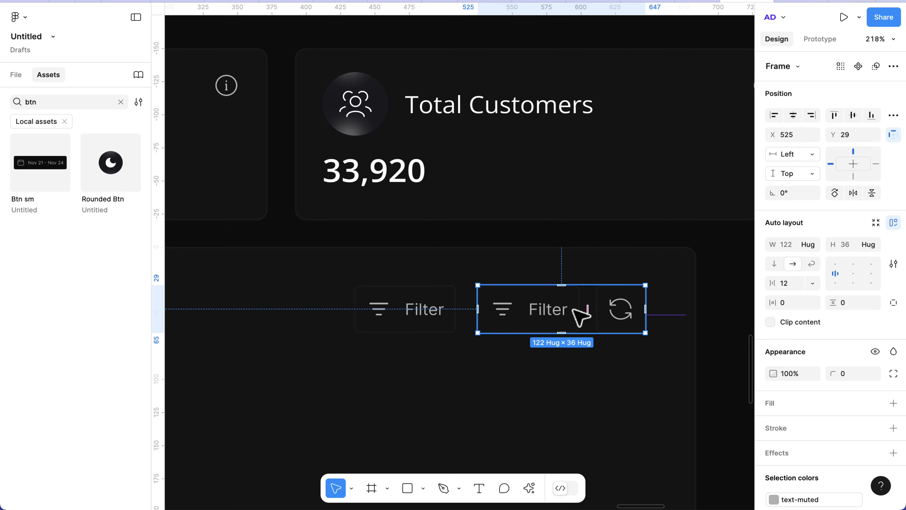
click(428, 319)
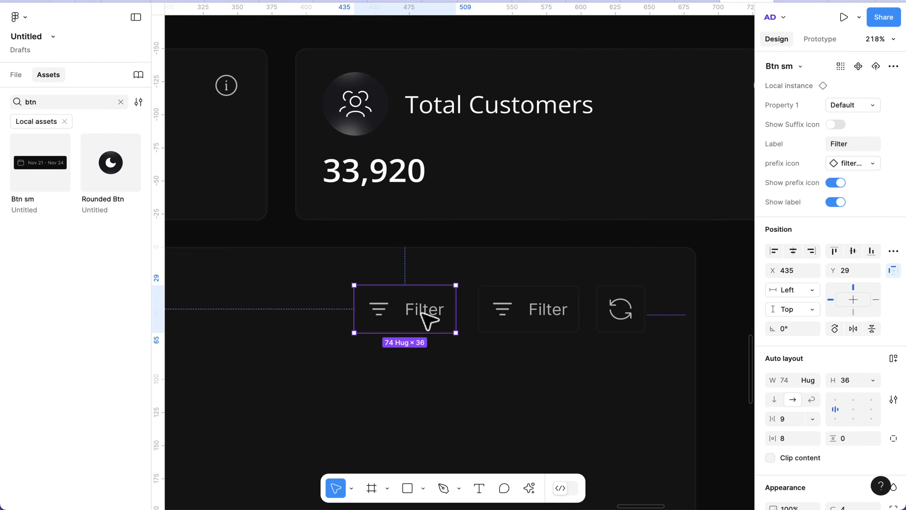
key(Delete)
click(524, 317)
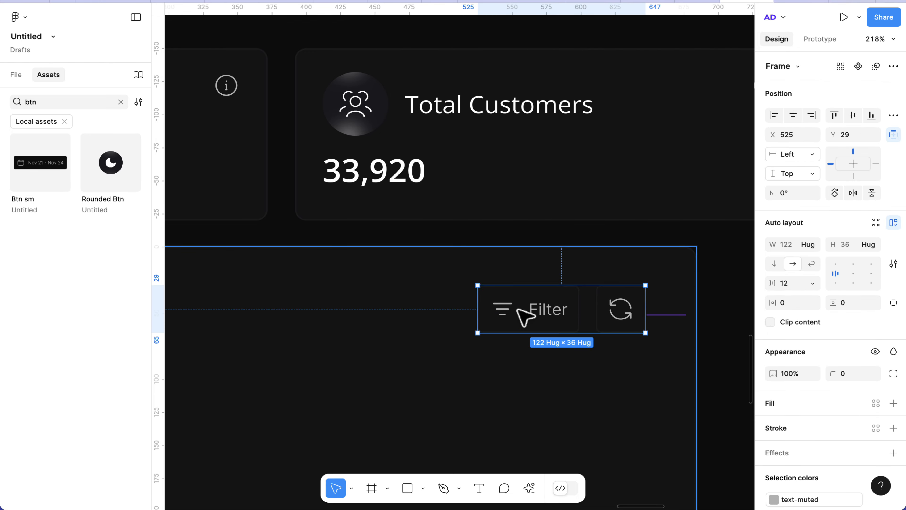
Step: Combine the Growth Revenue Chart title and the button group into one auto layout header row
scroll(524, 316, down, 10)
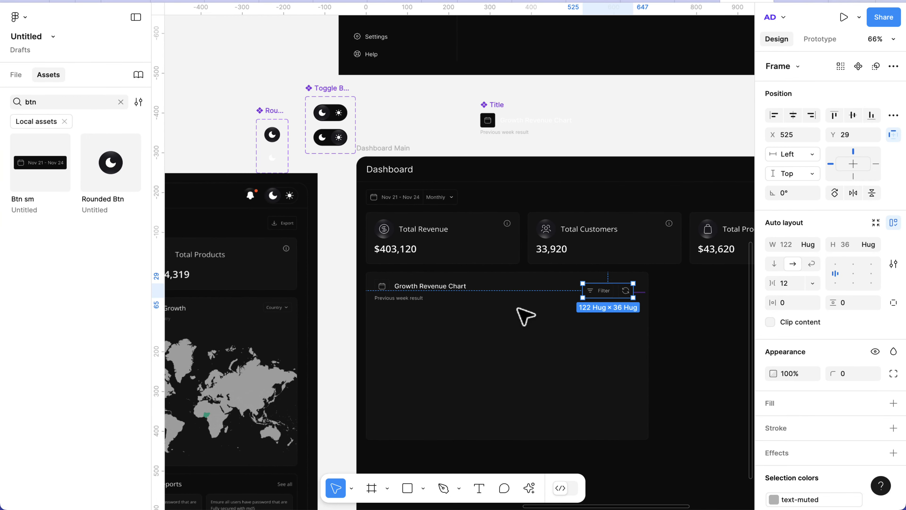
click(445, 292)
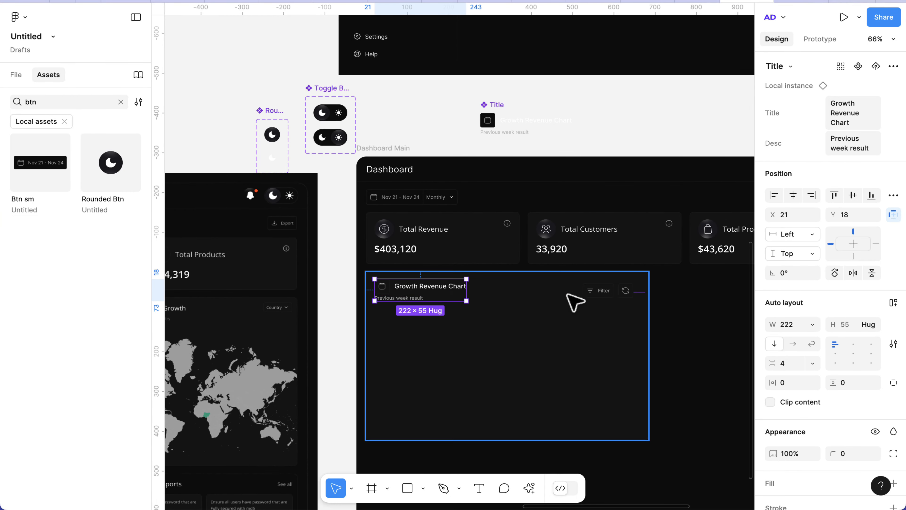
shift+click(602, 293)
scroll(605, 296, up, 4)
scroll(605, 299, up, 1)
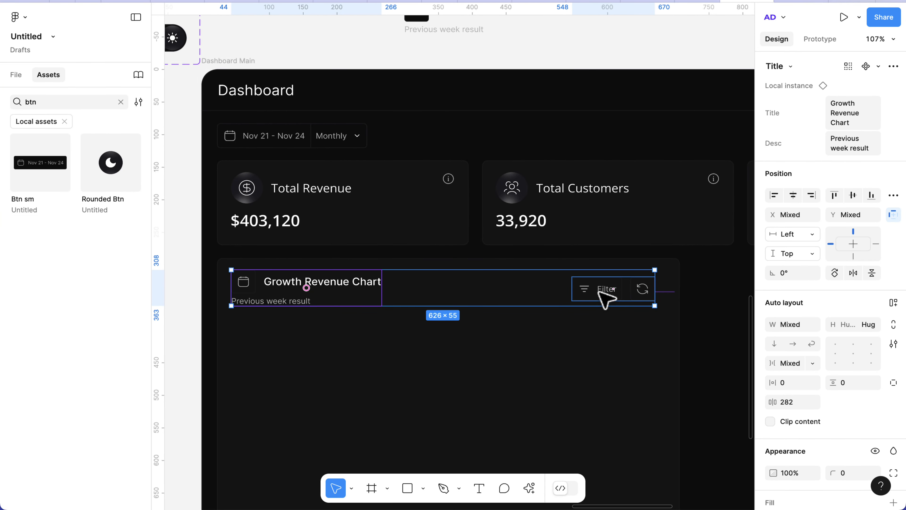
key(shift+a)
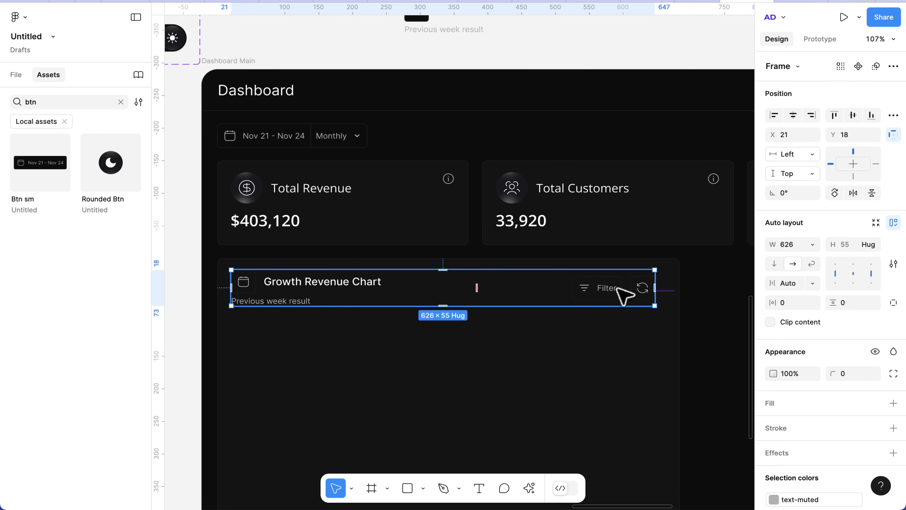
Step: Set the header row's width to 682, centre it horizontally in the card and align it to the card's top edge
click(790, 245)
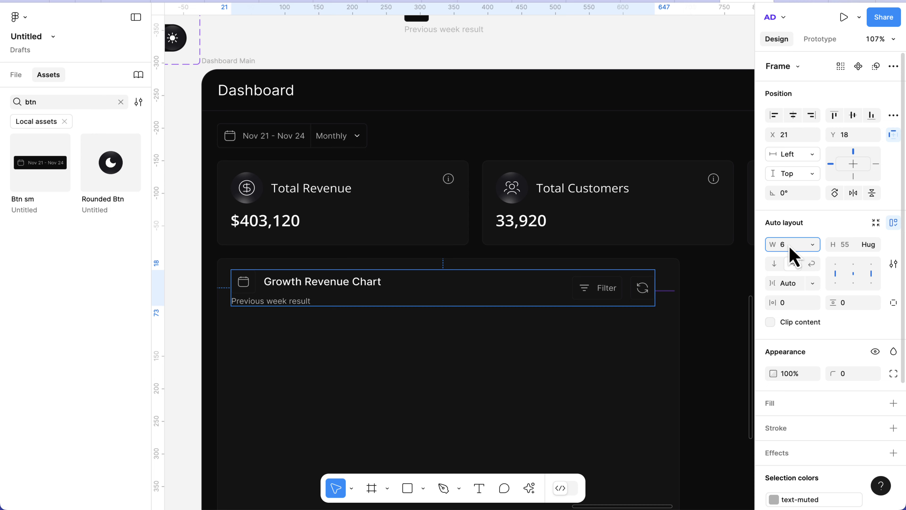
text(682)
key(Return)
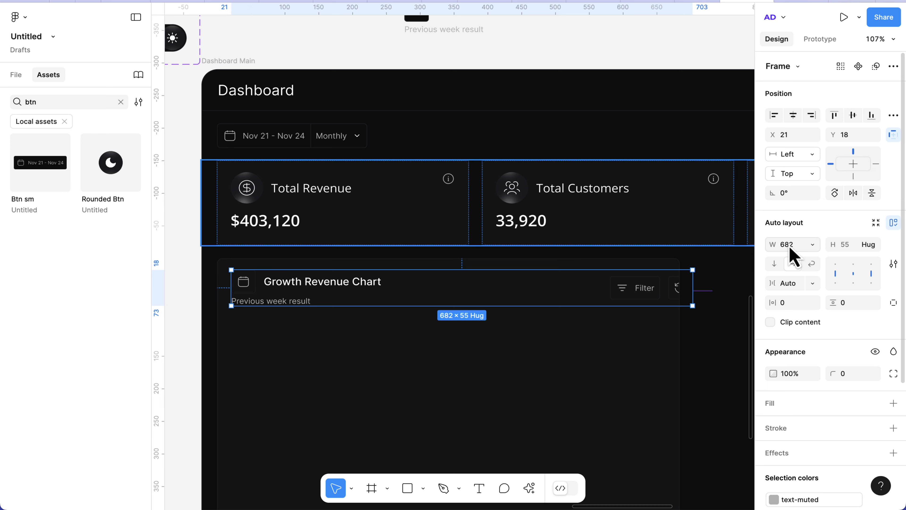
click(790, 119)
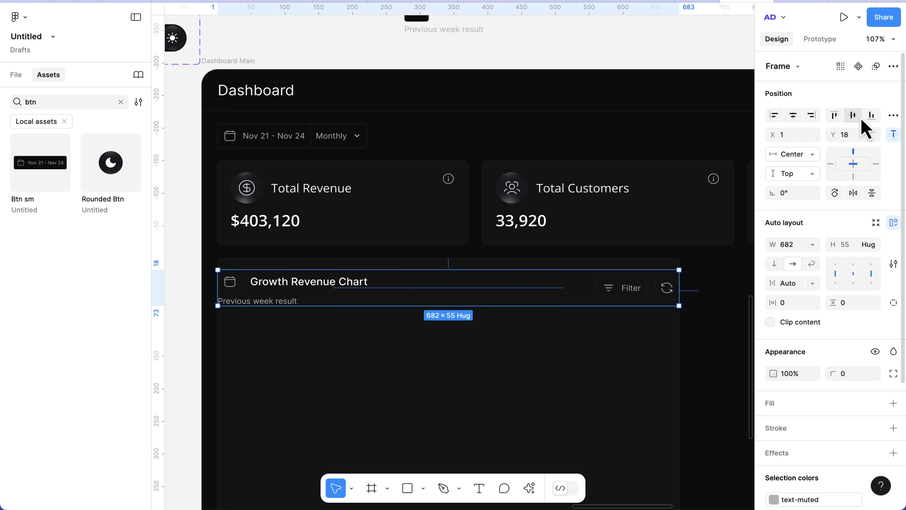
click(852, 116)
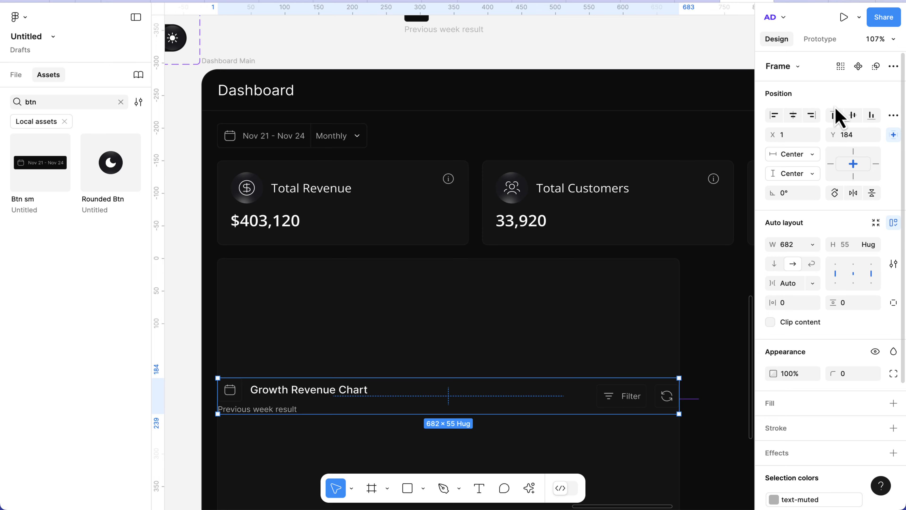
click(835, 115)
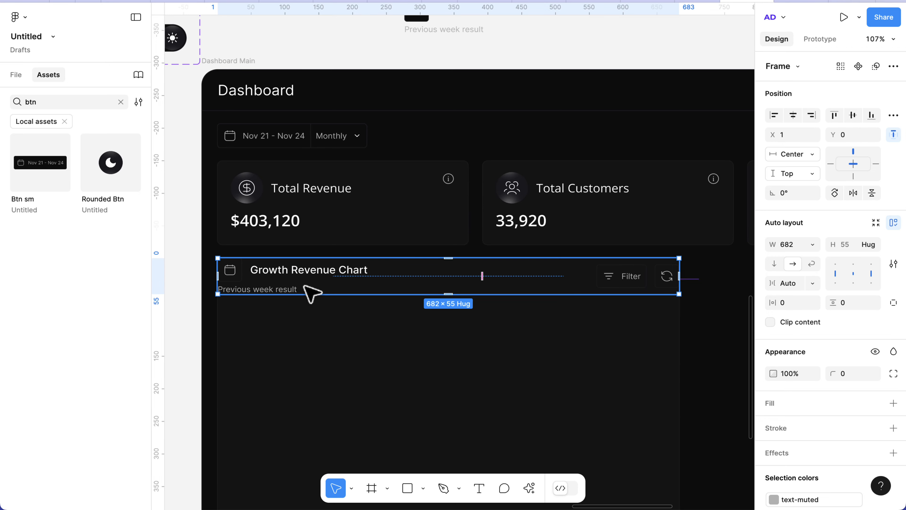
Step: Nudge the header row down inside the card to Y 18
scroll(309, 290, up, 2)
scroll(309, 290, up, 2)
key(shift+Down)
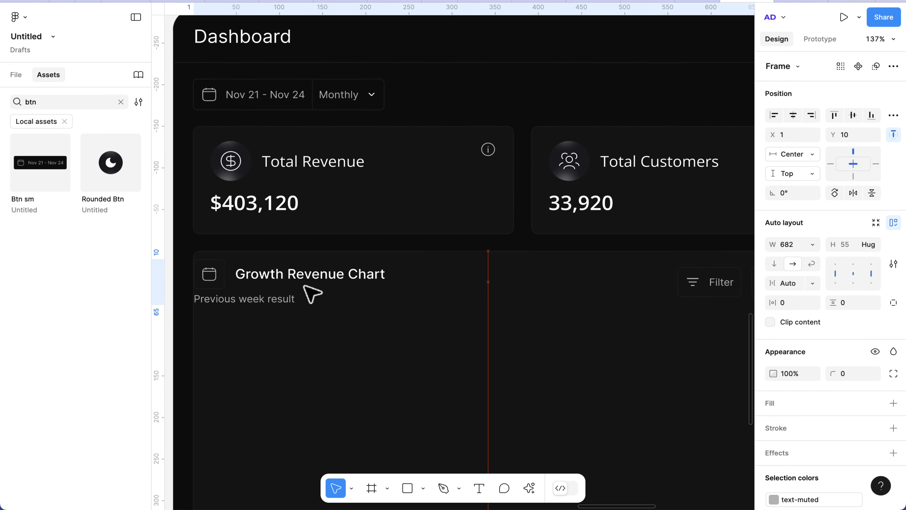
key(Down)
key(Down)
Step: Examine the auto layout padding of the inner frame in the Widget main component
scroll(508, 193, down, 4)
click(507, 193)
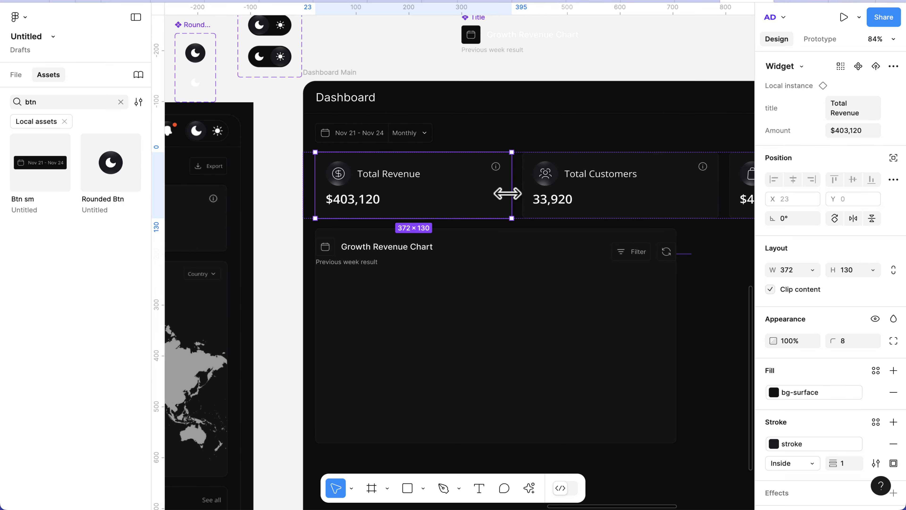
scroll(453, 196, down, 5)
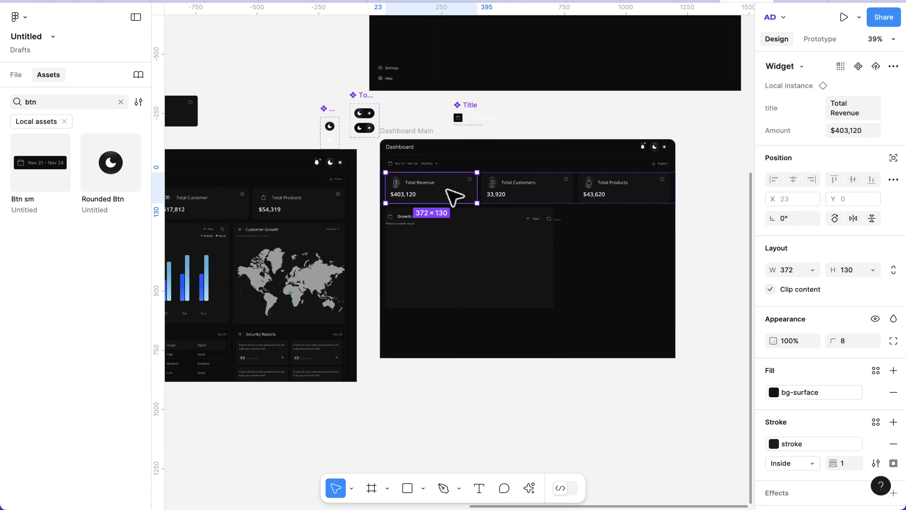
scroll(453, 196, left, 5)
click(286, 114)
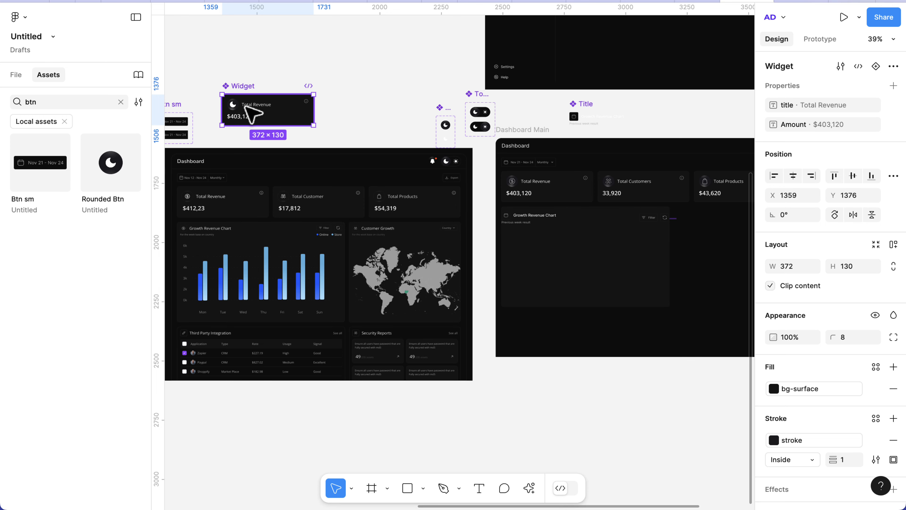
double_click(252, 114)
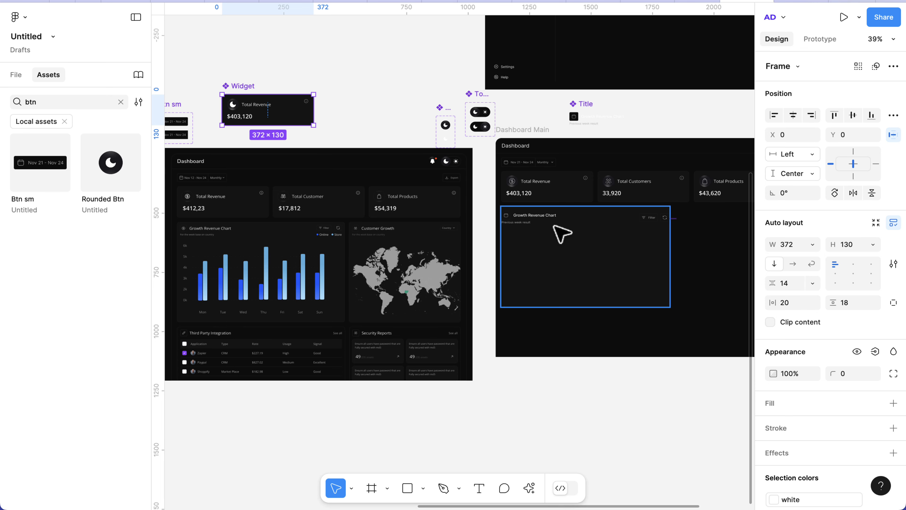
Step: Set the horizontal padding of the Growth Revenue Chart header row to 20
scroll(563, 231, up, 5)
scroll(435, 229, right, 2)
scroll(436, 230, up, 5)
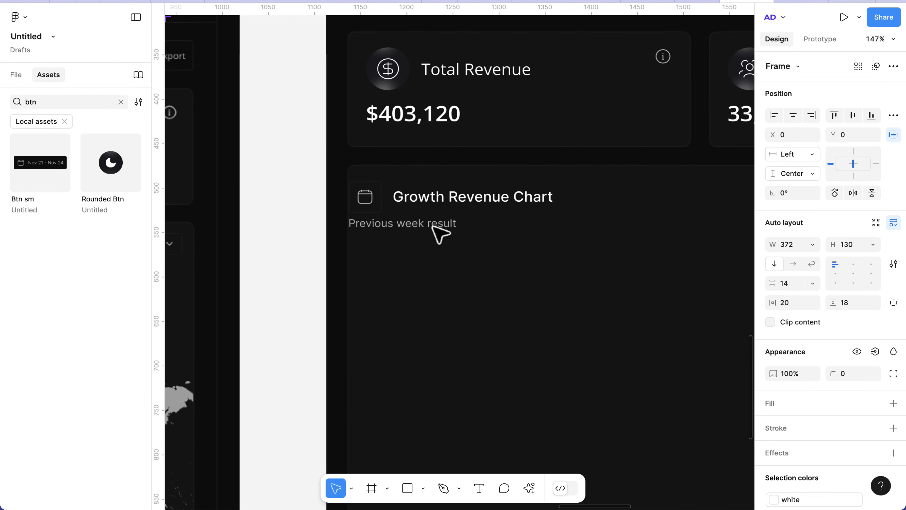
click(423, 223)
scroll(421, 223, right, 1)
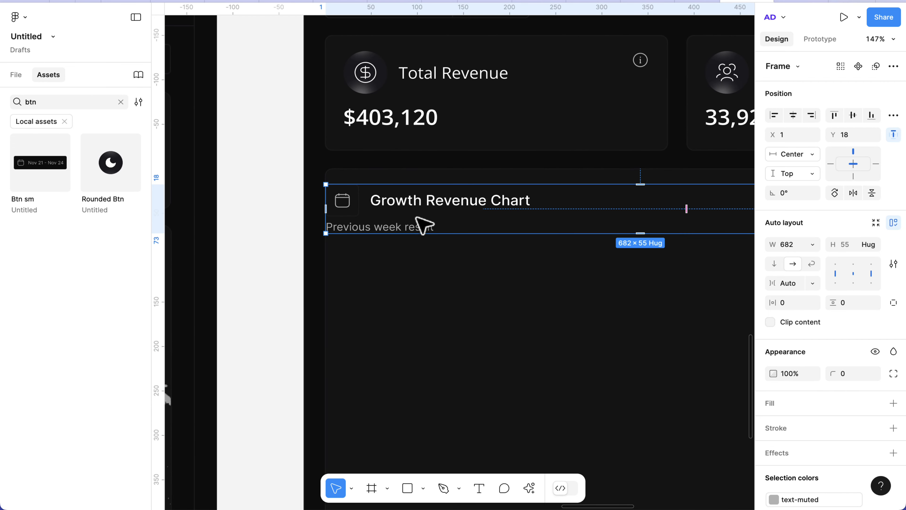
click(795, 307)
text(20)
key(Return)
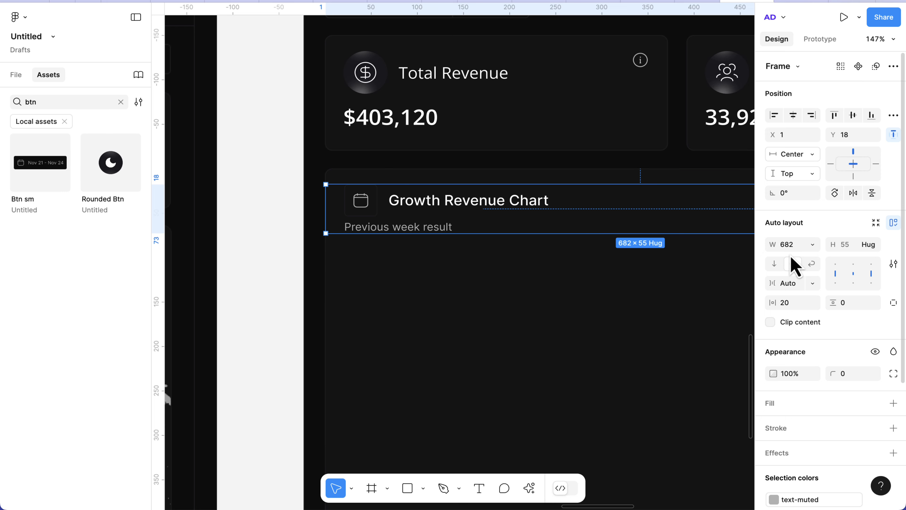
Step: Set the header row's vertical padding to 18 and align the row to the card's top edge
click(858, 306)
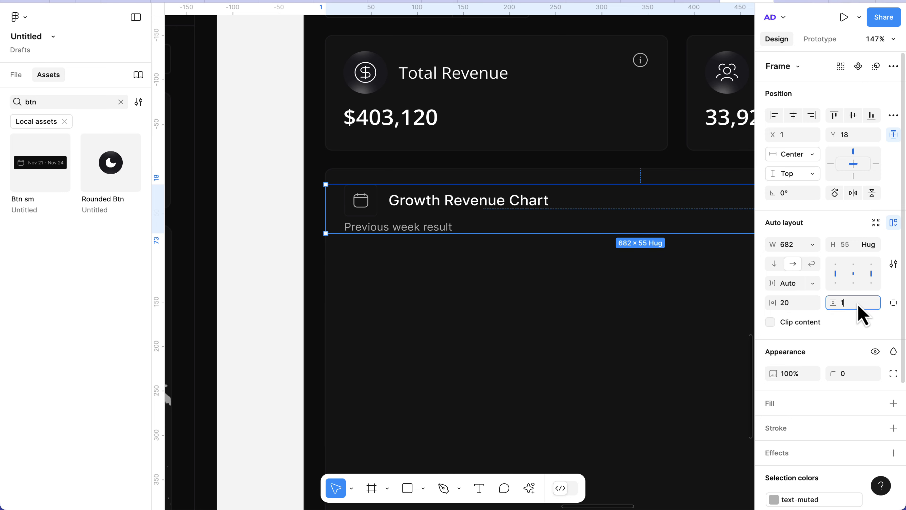
key(Return)
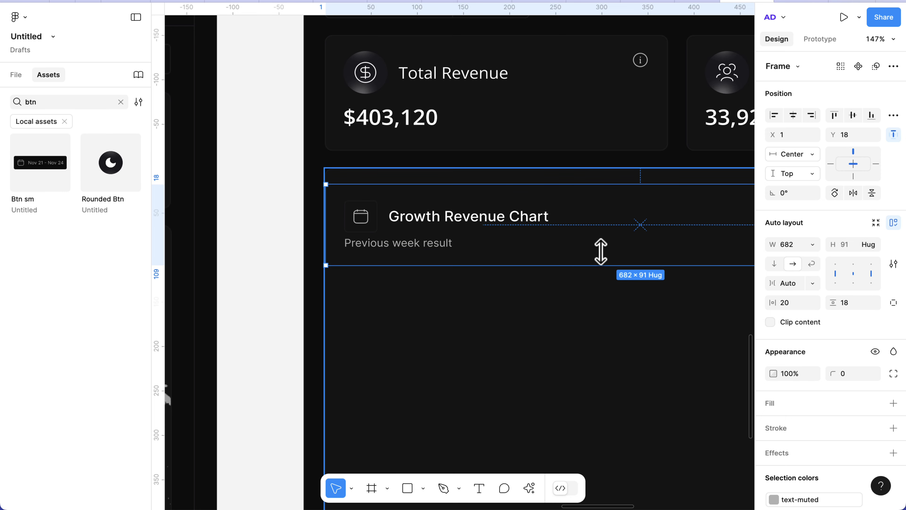
click(835, 115)
click(440, 311)
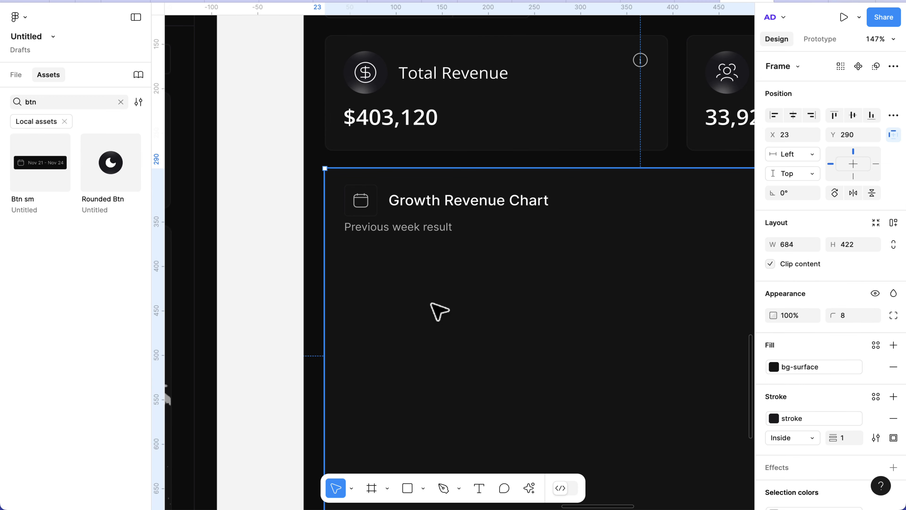
Step: Set the vertical padding of the Growth Revenue Chart header row to 20
click(298, 201)
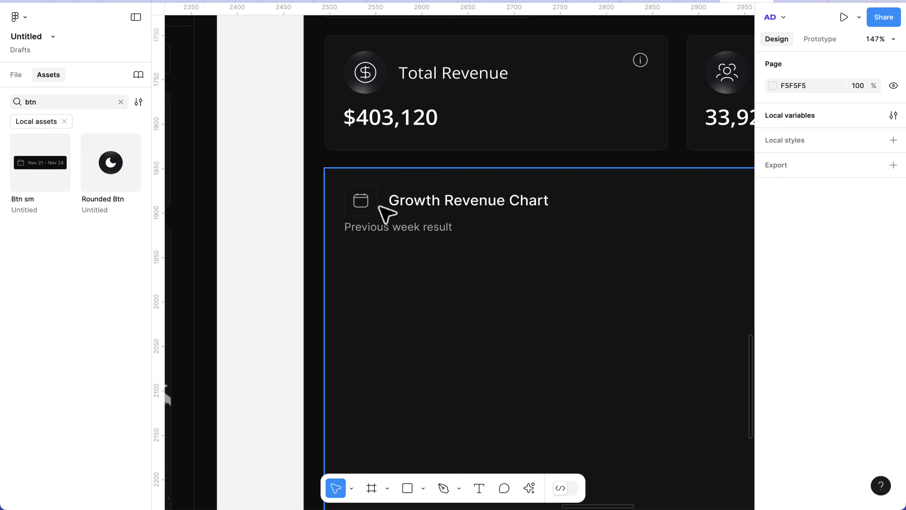
double_click(386, 213)
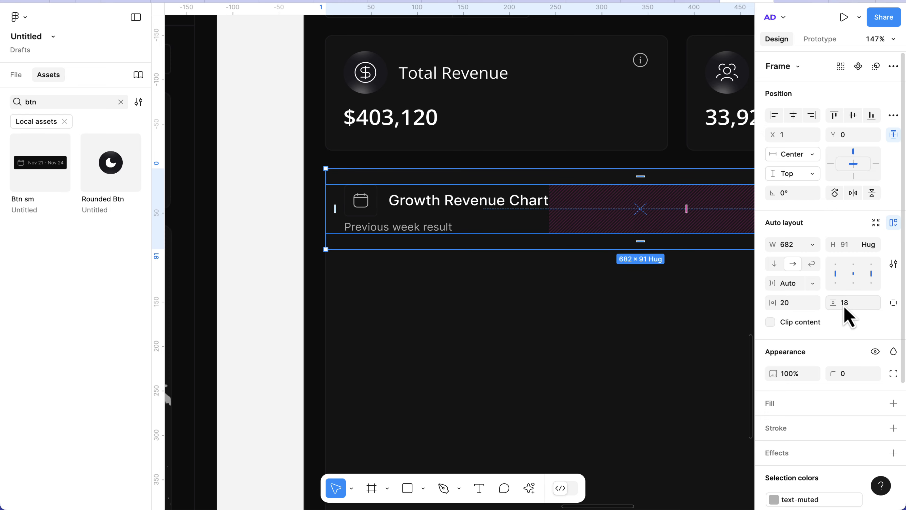
click(854, 304)
text(290)
key(Return)
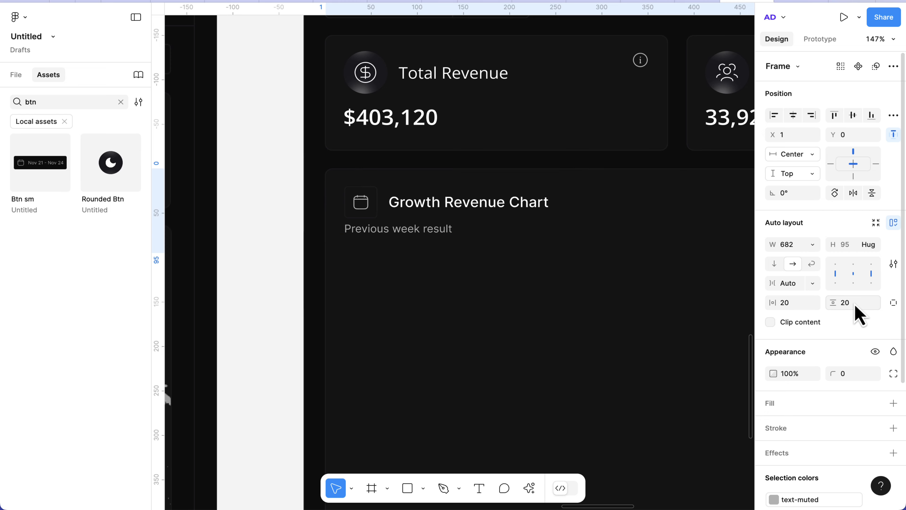
click(396, 303)
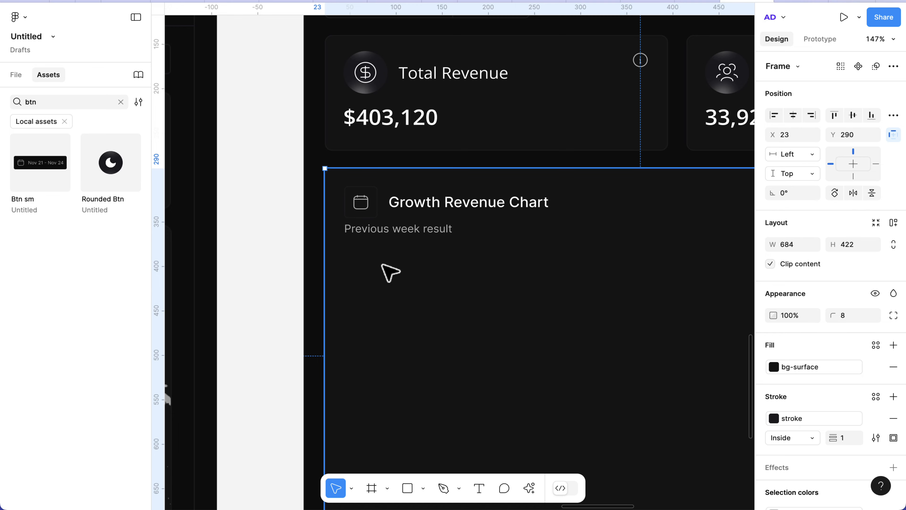
Step: Examine the Growth Revenue Chart card within the dashboard and select its header row to view its layout
click(300, 287)
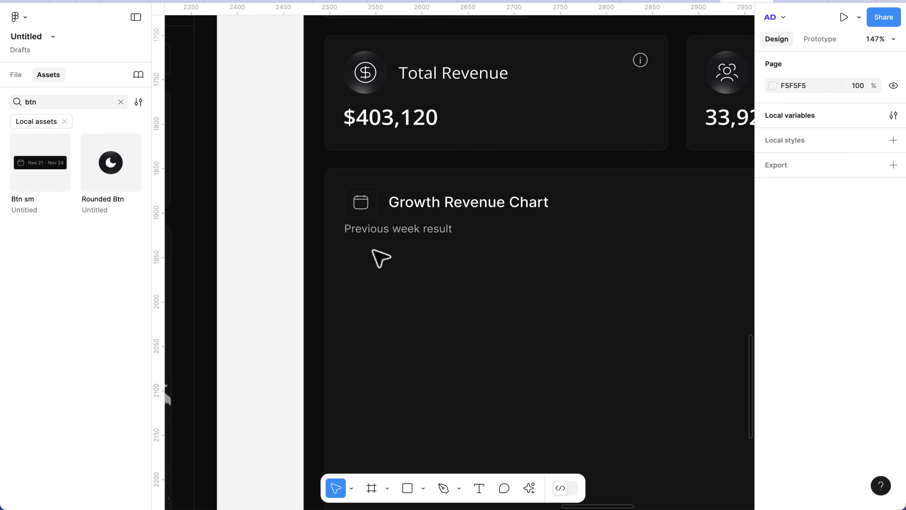
scroll(397, 271, left, 2)
scroll(397, 272, down, 1)
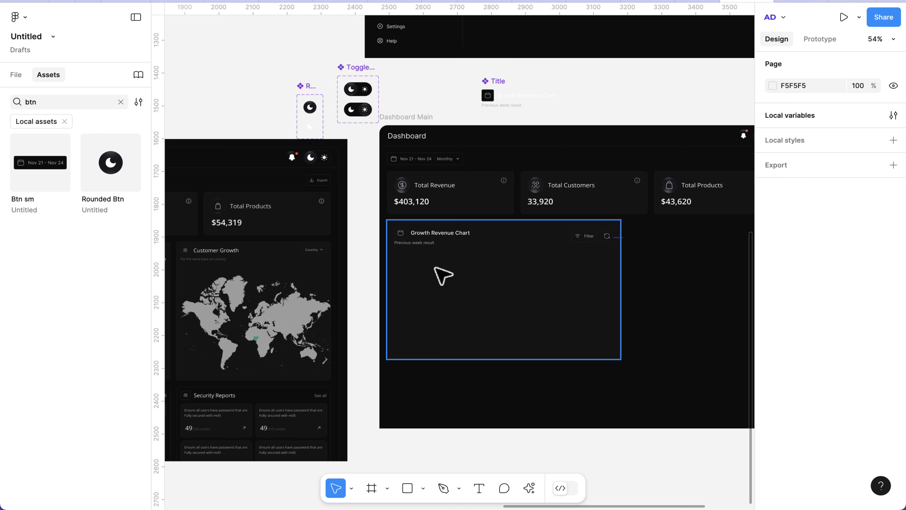
scroll(431, 238, left, 2)
scroll(431, 238, down, 1)
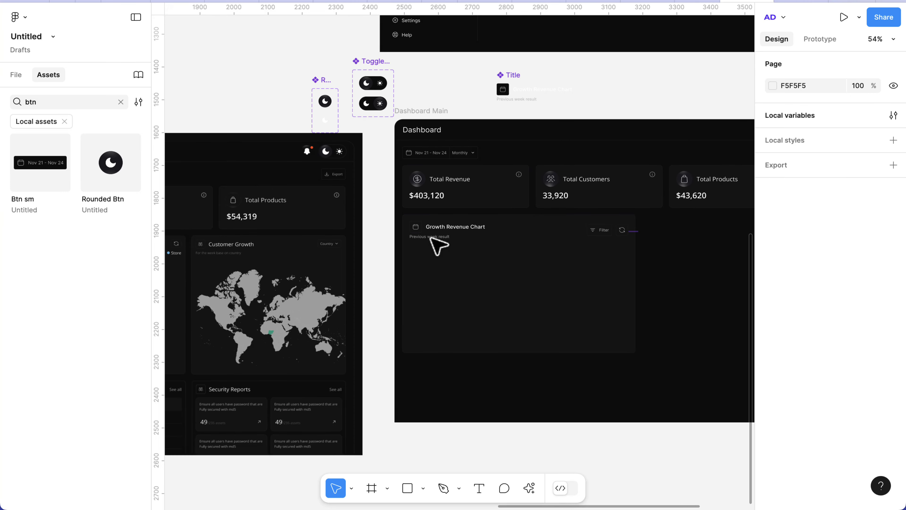
double_click(431, 237)
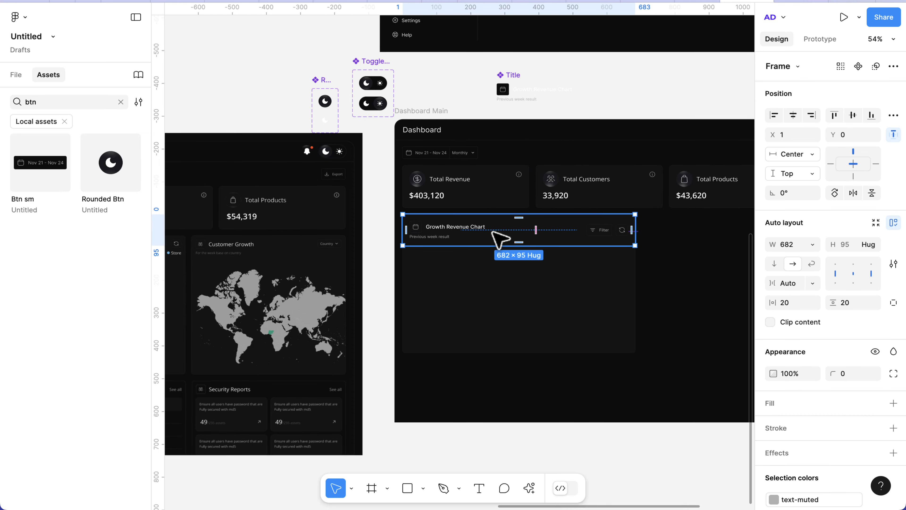
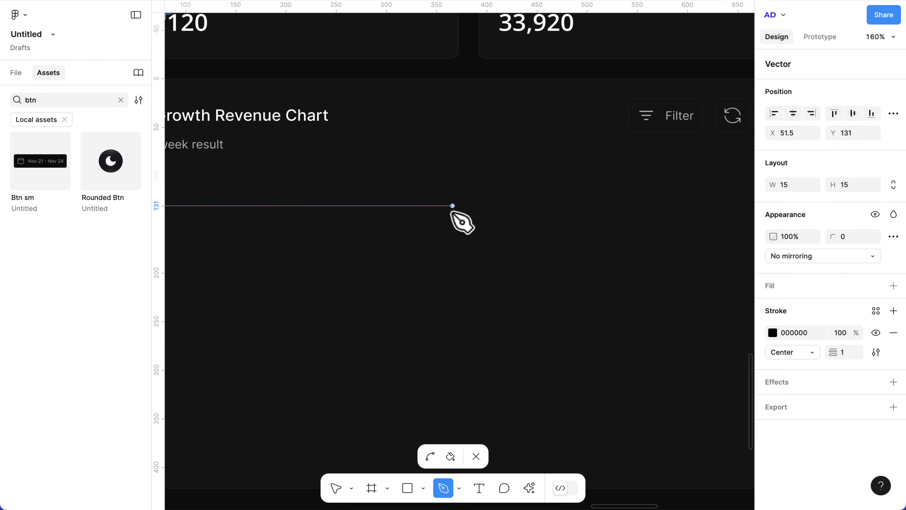
Step: Finish a straight horizontal line about 605 wide across the Growth Revenue Chart card with the Pen tool
click(636, 217)
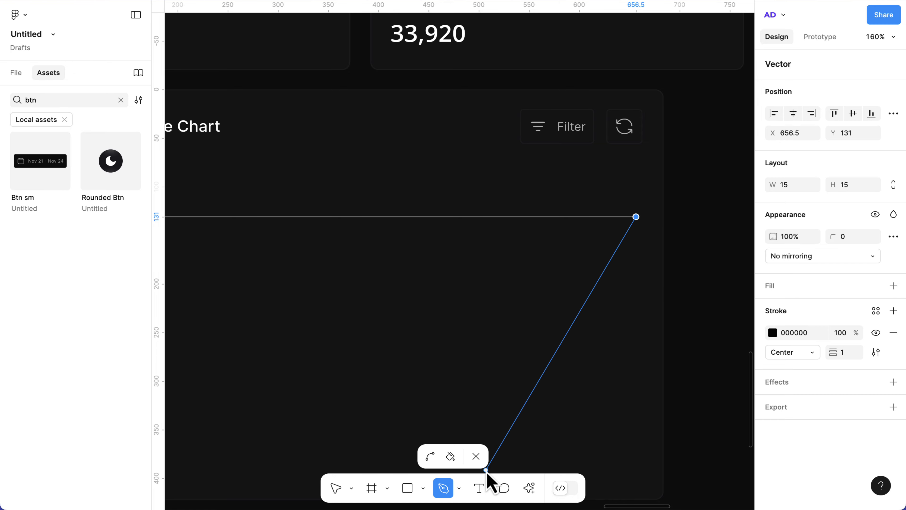
click(476, 456)
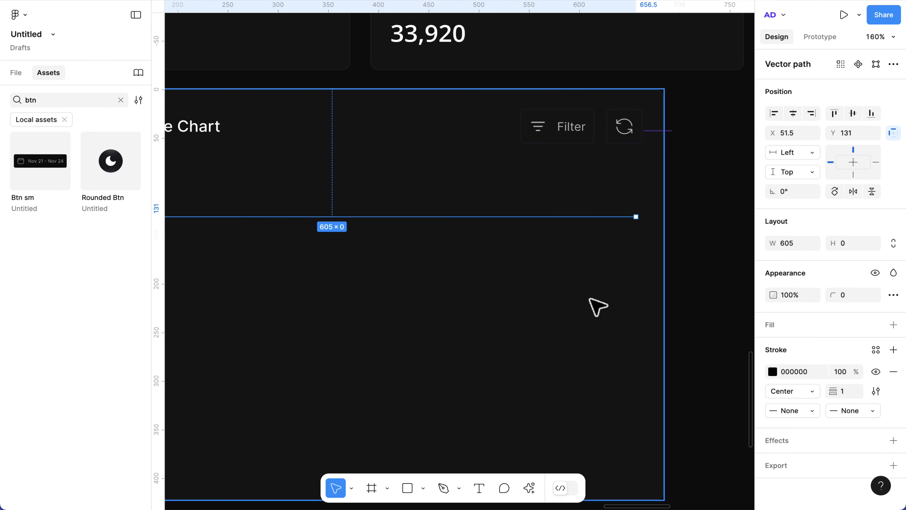
Step: Place a vertical ruler guide at 686, along the outer edge of the card's refresh button
scroll(646, 195, up, 5)
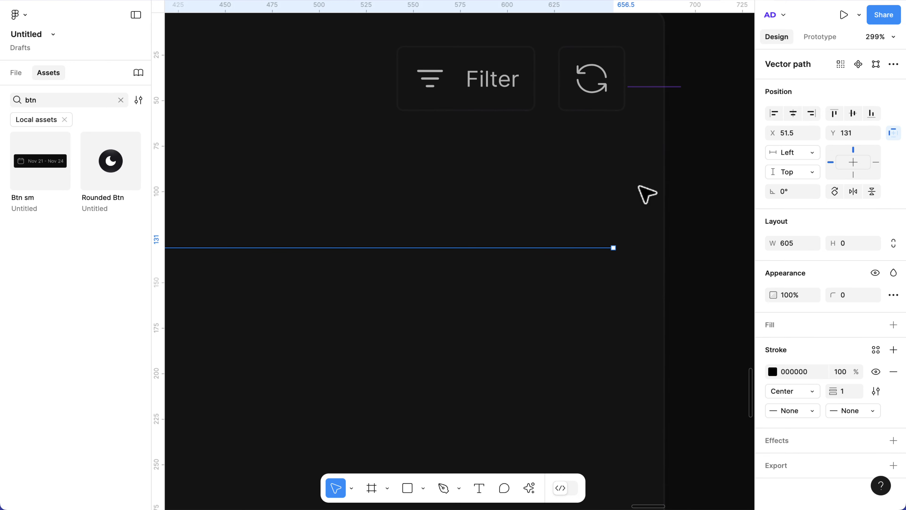
scroll(646, 195, right, 2)
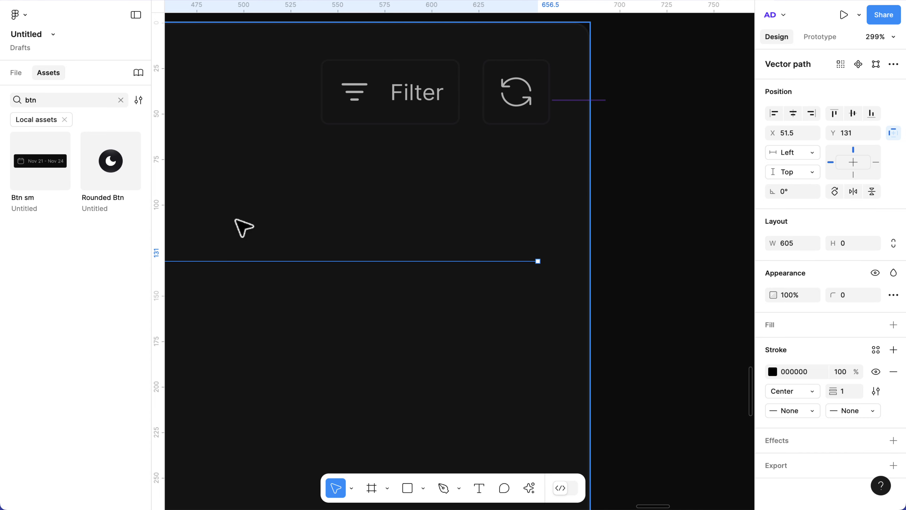
click(28, 17)
mouse_move(64, 92)
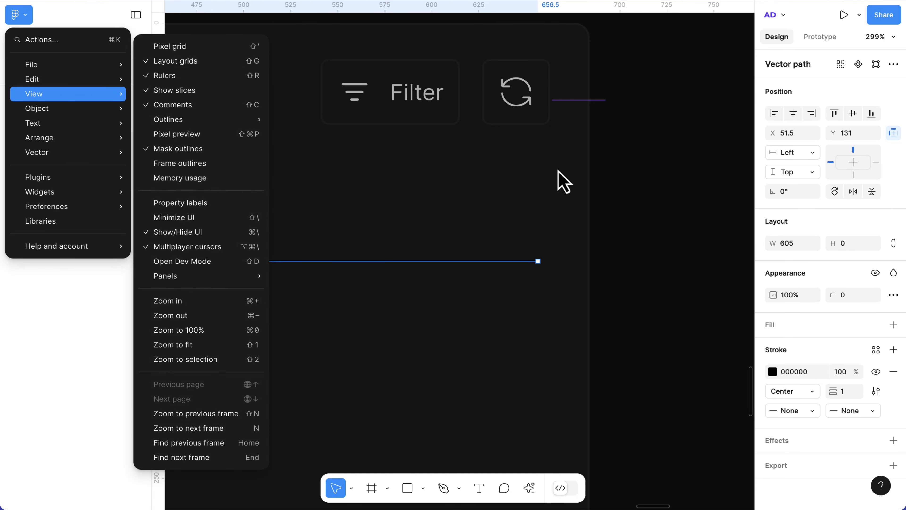
click(354, 340)
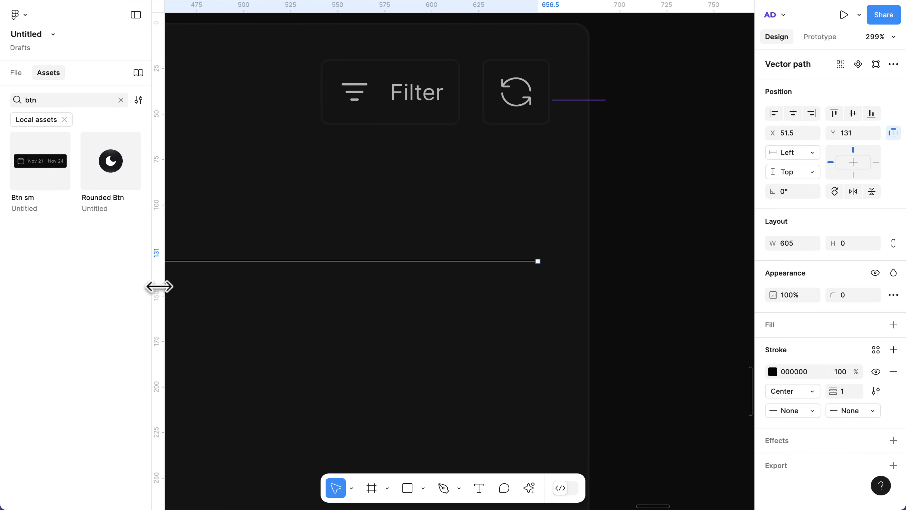
drag(167, 286, 551, 262)
scroll(553, 263, up, 5)
scroll(560, 268, up, 5)
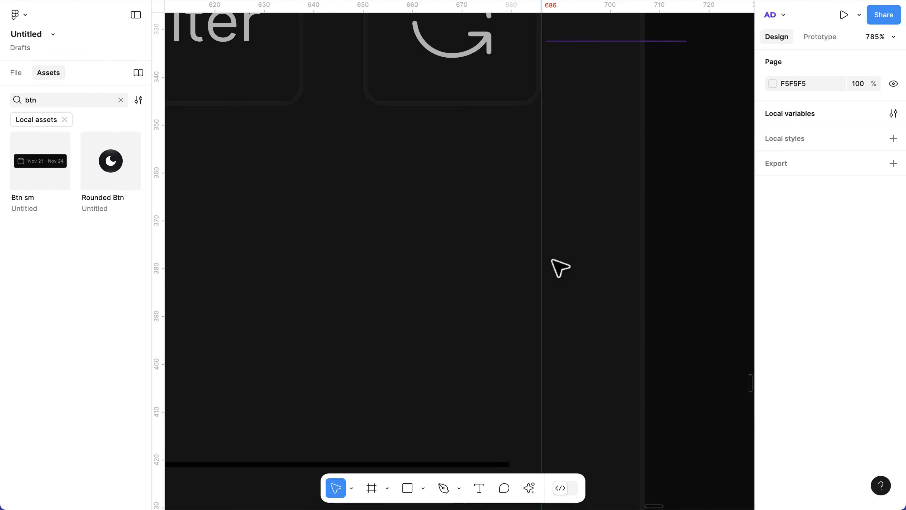
Step: Extend the right end of the horizontal line to the vertical guide, making the line 611 wide
scroll(560, 268, down, 5)
scroll(523, 263, up, 5)
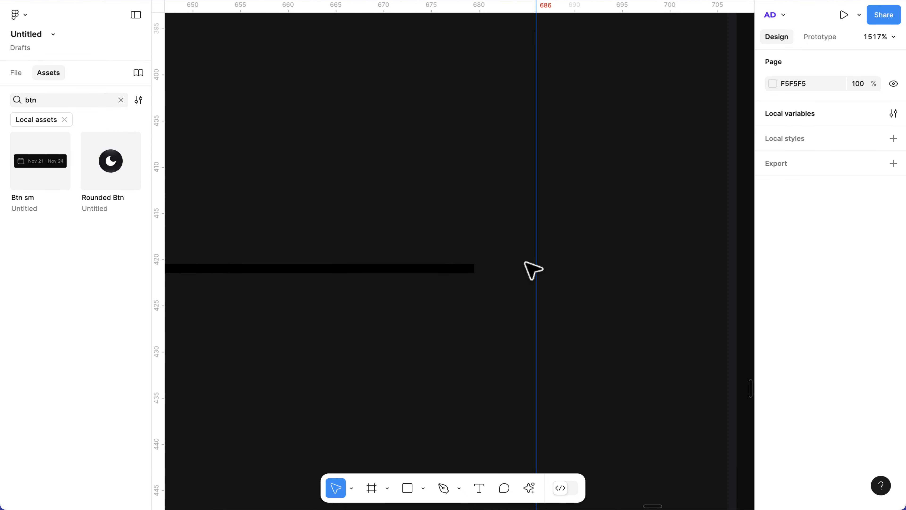
click(452, 269)
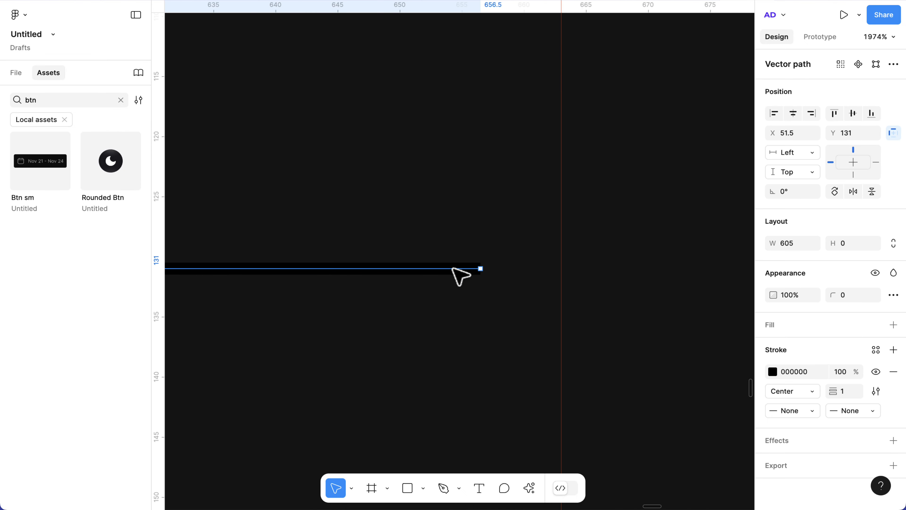
scroll(453, 268, up, 5)
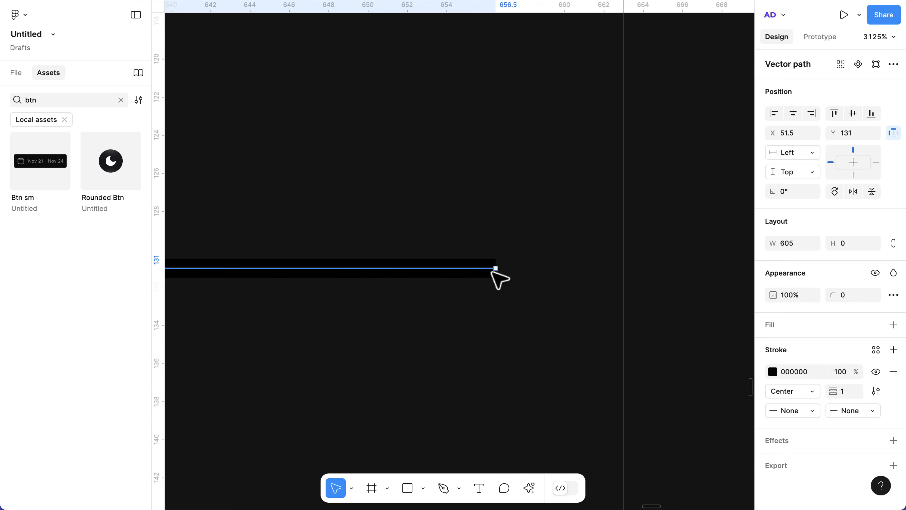
drag(493, 270, 624, 268)
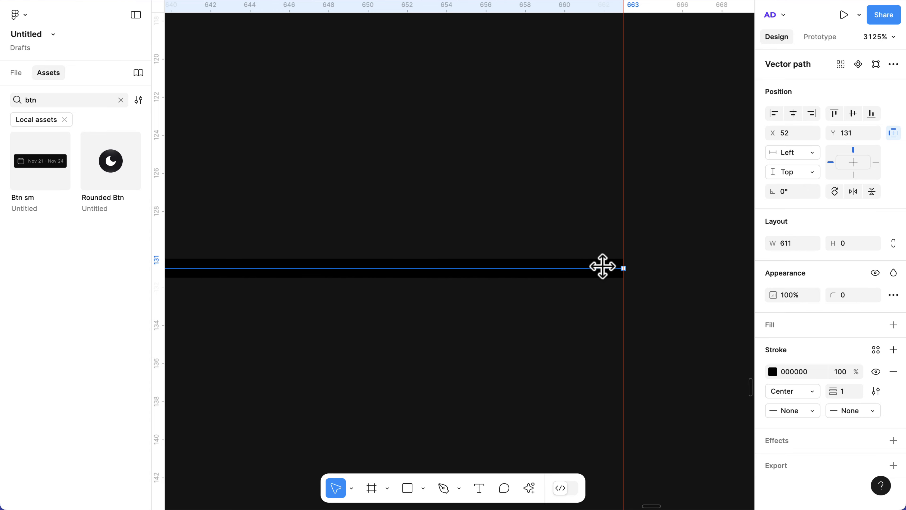
scroll(642, 275, up, 5)
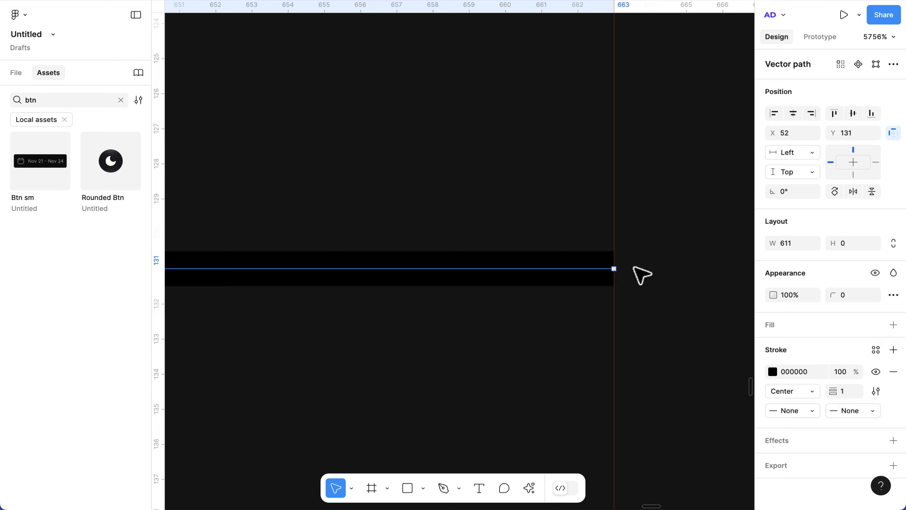
scroll(532, 324, down, 10)
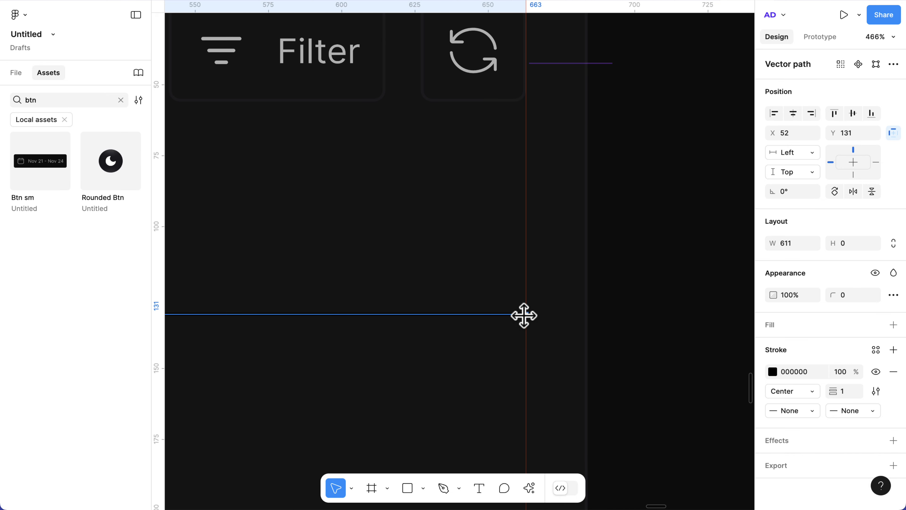
right_click(523, 316)
scroll(526, 314, down, 3)
click(523, 217)
Step: Extend the left end of the line toward the 6k label to X 46, making the line 617 wide
scroll(522, 217, left, 15)
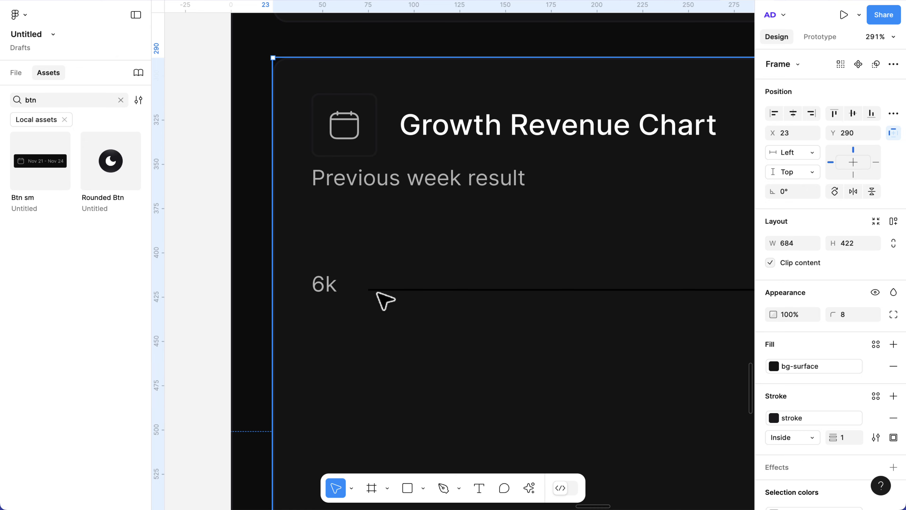
click(381, 290)
scroll(381, 296, up, 5)
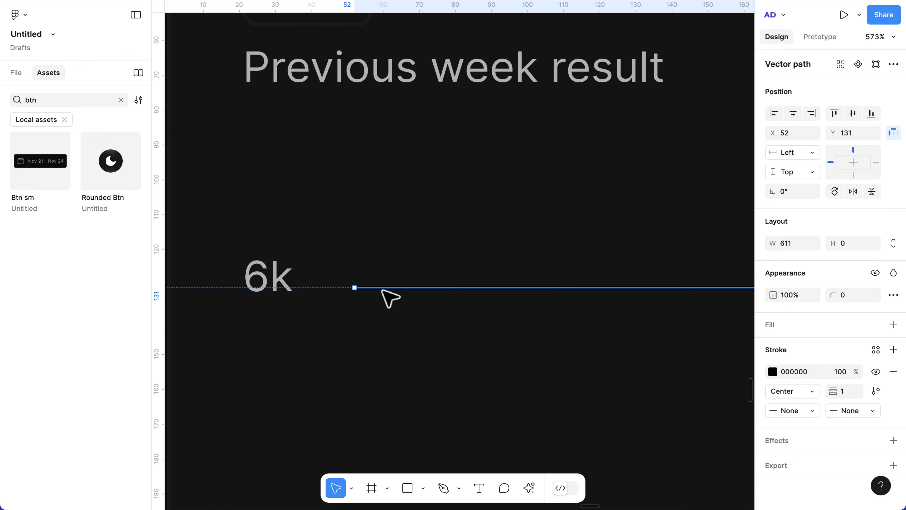
drag(350, 289, 332, 290)
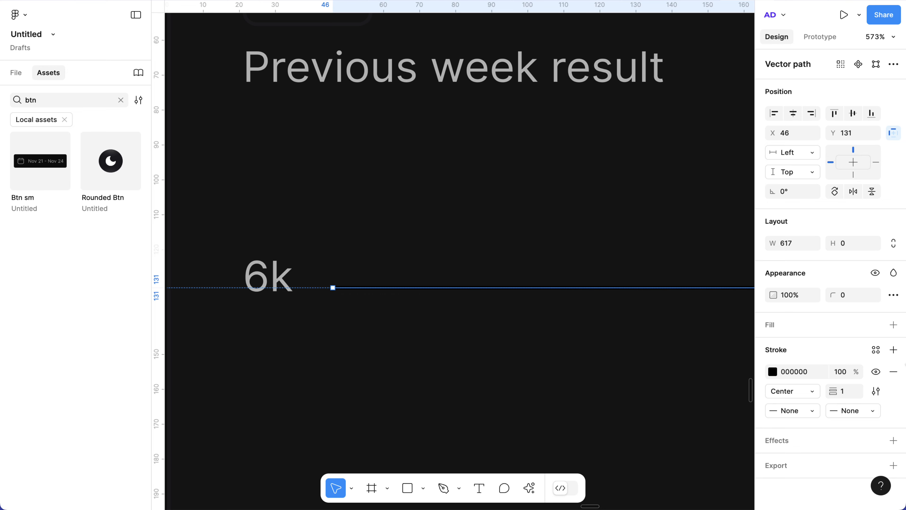
Step: Change the line's stroke style to Dash with a dash length of 6
click(878, 392)
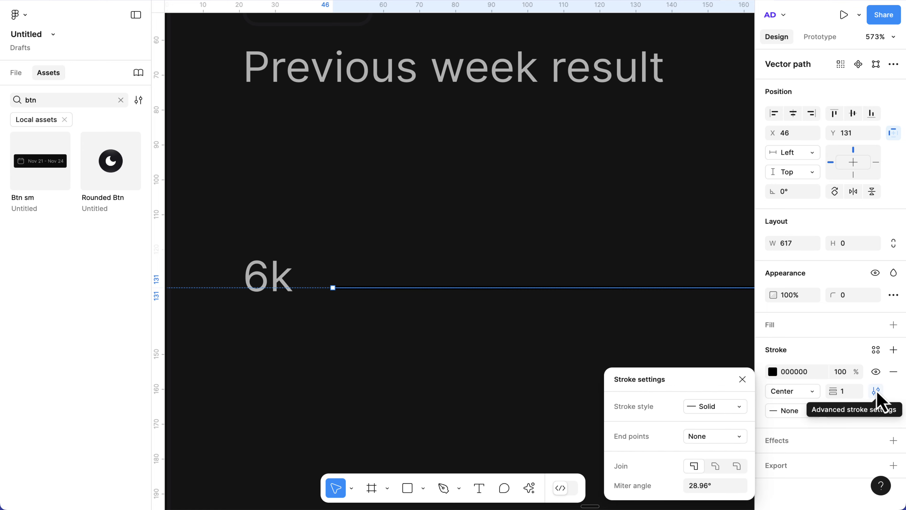
click(721, 406)
click(723, 425)
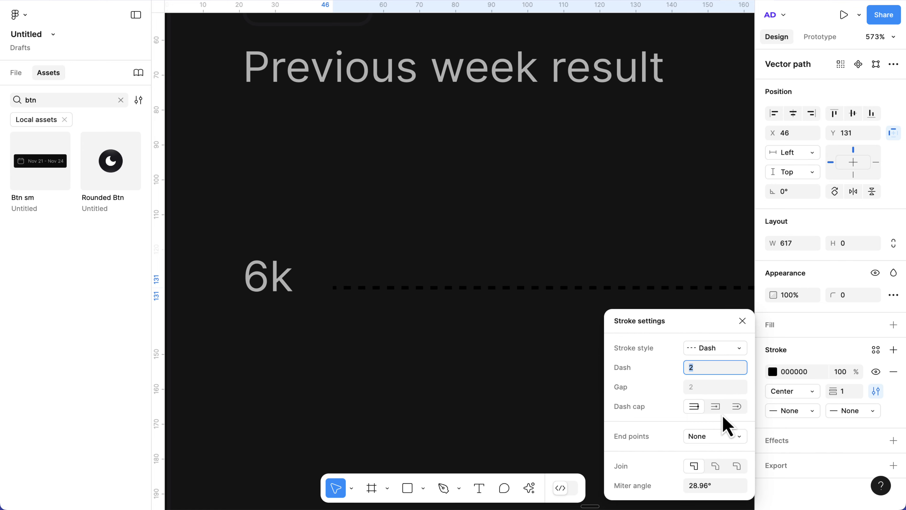
click(719, 370)
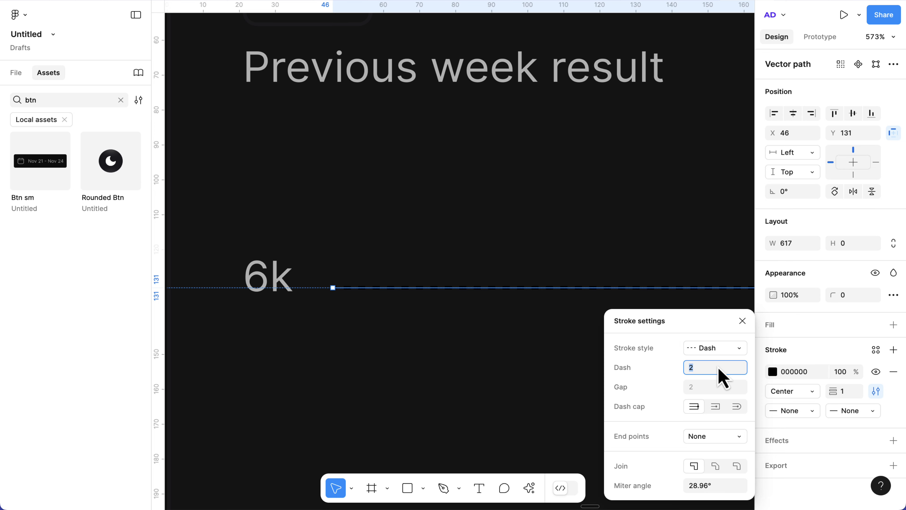
text(8)
key(Return)
text(6)
key(Return)
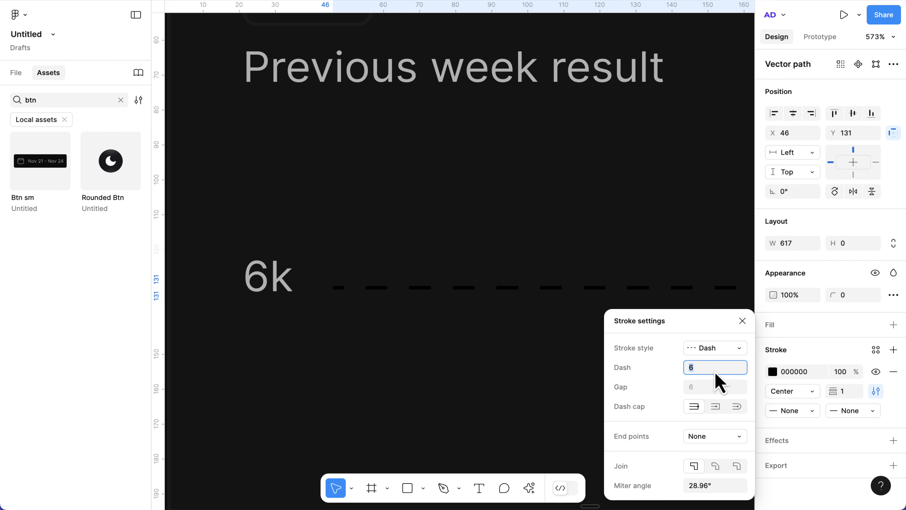
Step: Apply the stroke color from the libraries to the dashed line
click(877, 351)
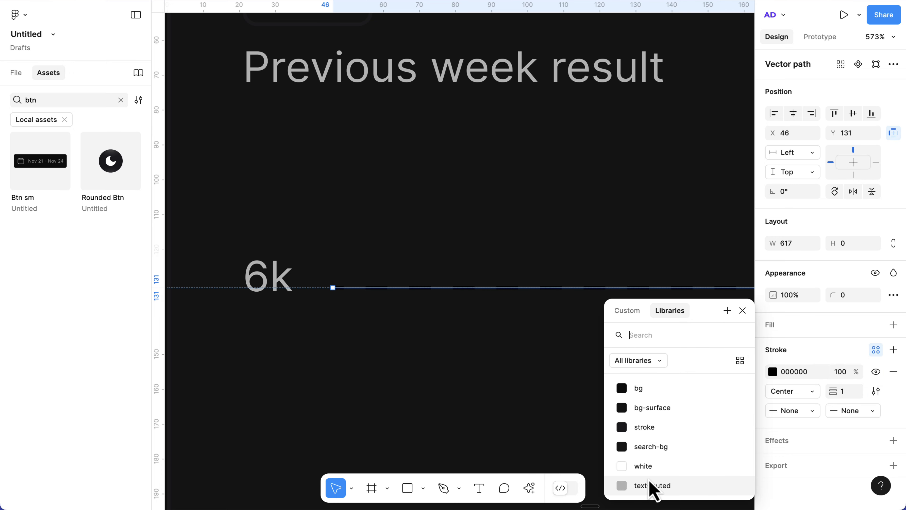
click(642, 427)
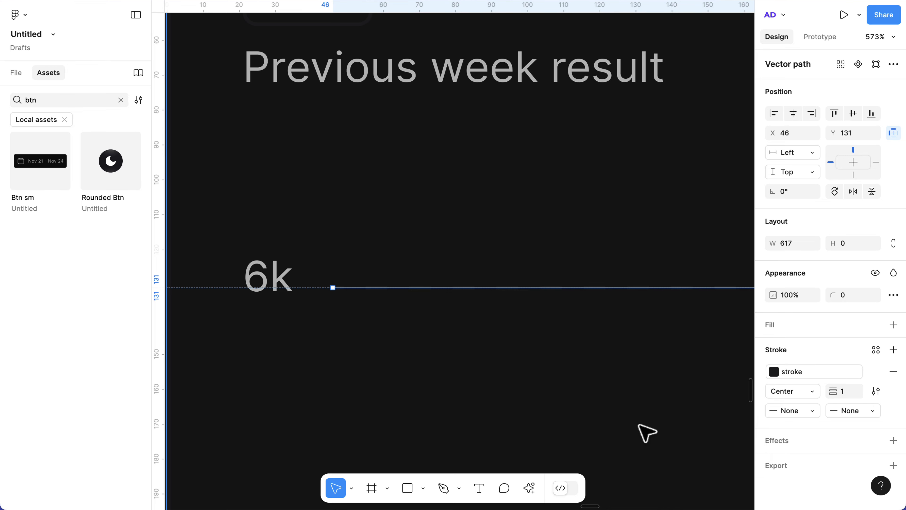
click(401, 318)
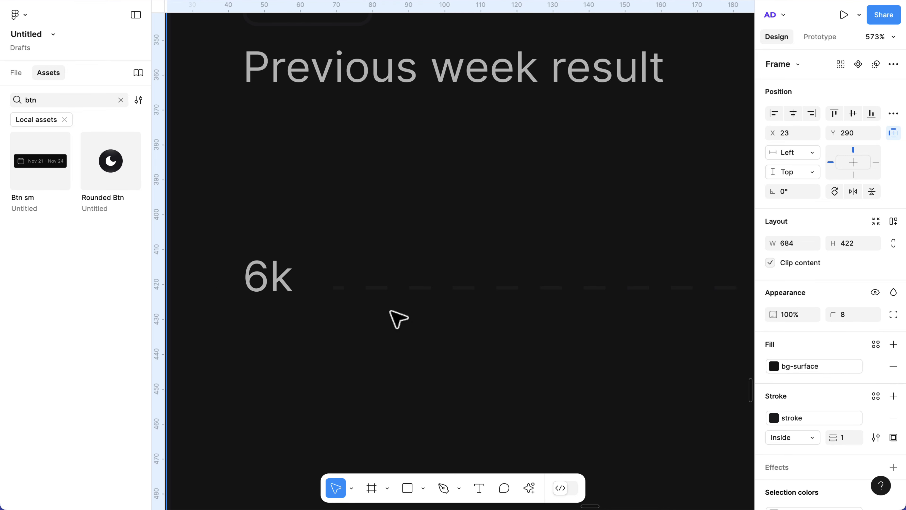
Step: Combine the dashed line and the 6k label into one horizontal auto layout frame
right_click(388, 299)
click(378, 290)
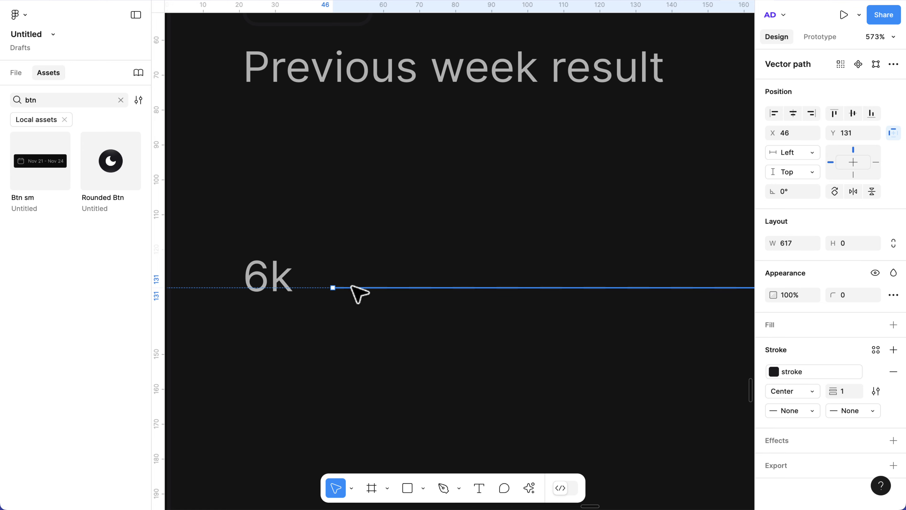
shift+click(280, 282)
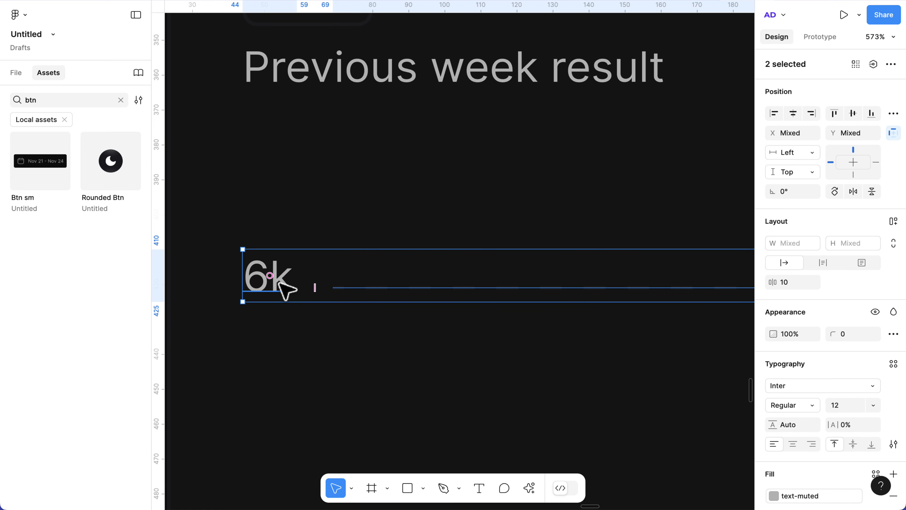
key(shift+a)
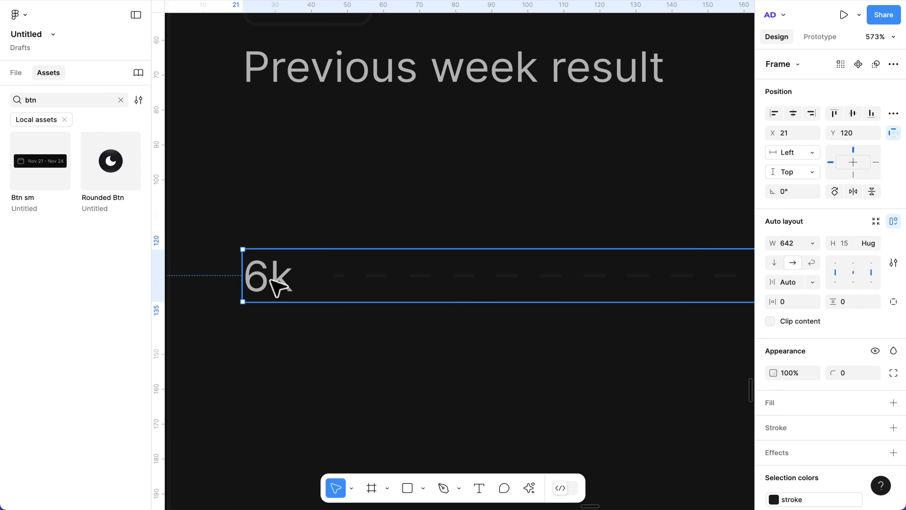
Step: Set the line height of the 6k label to 18
double_click(287, 289)
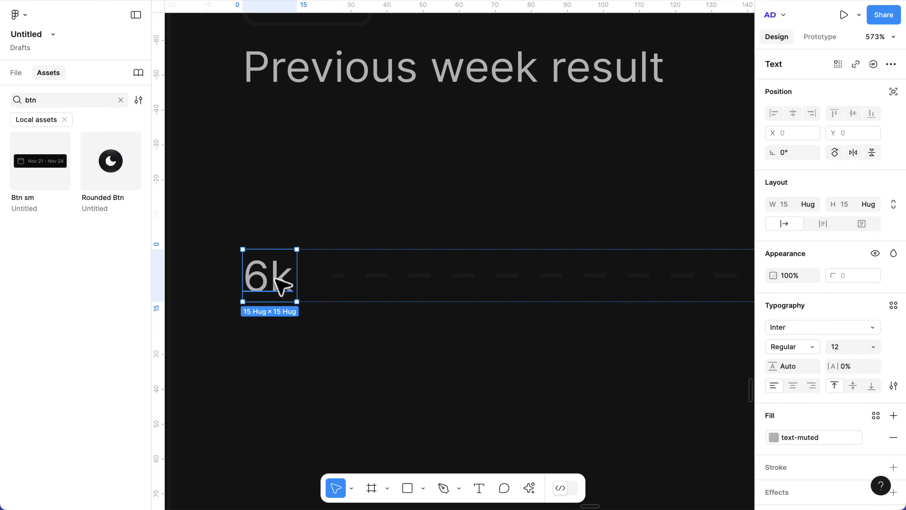
click(794, 370)
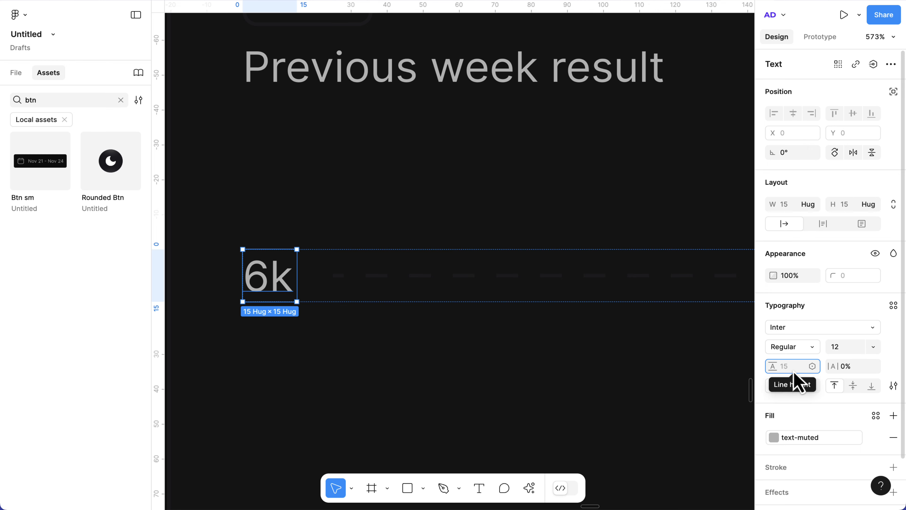
text(18)
key(Return)
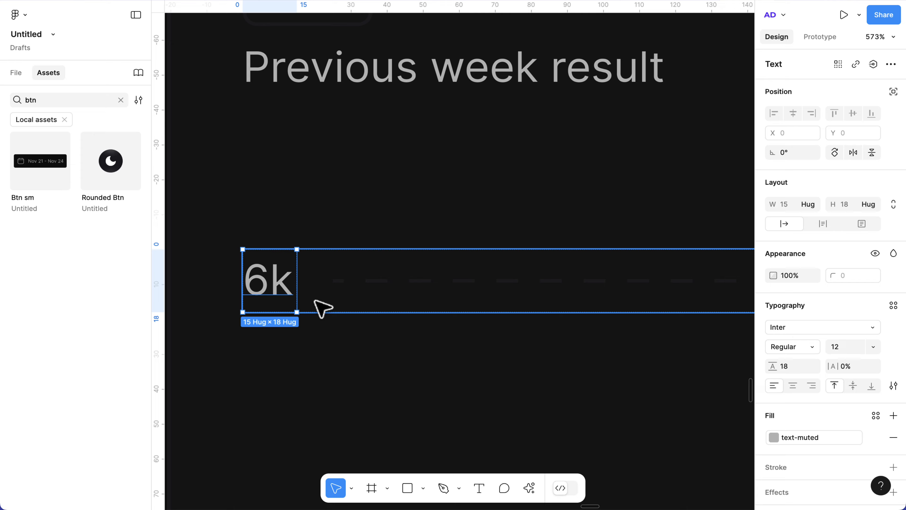
click(371, 323)
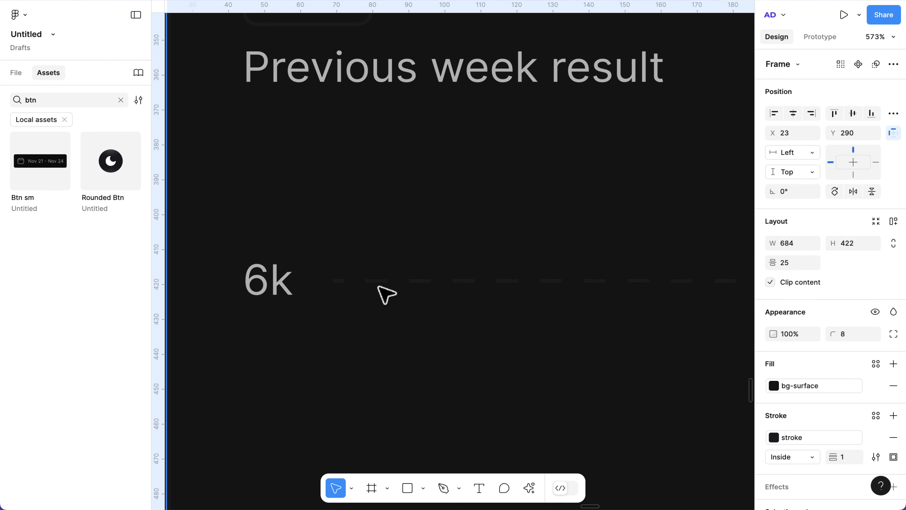
Step: Set the 6k row's width to 682 and center it horizontally within the chart card
click(294, 291)
scroll(293, 293, down, 10)
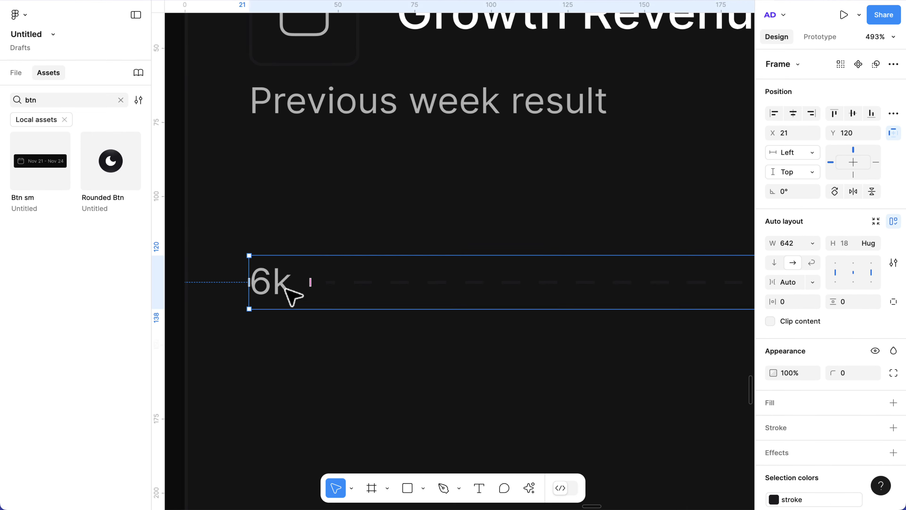
scroll(286, 288, down, 1)
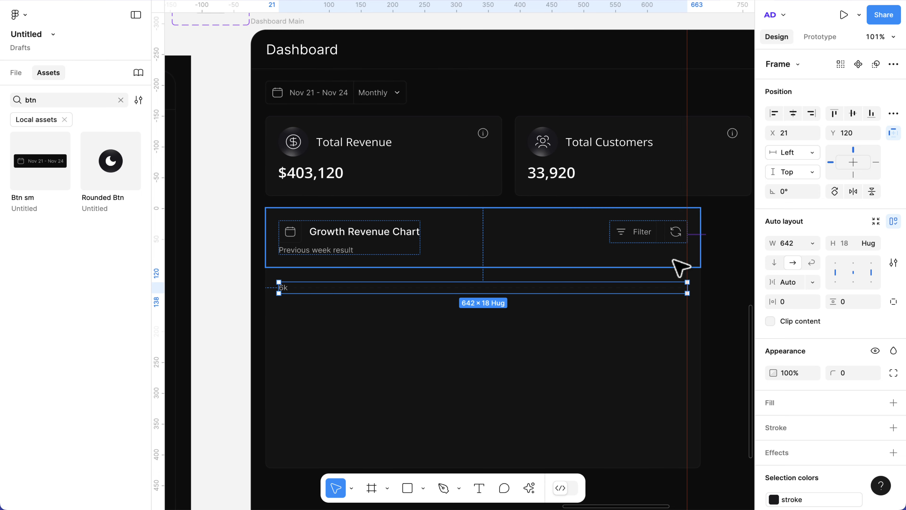
click(617, 248)
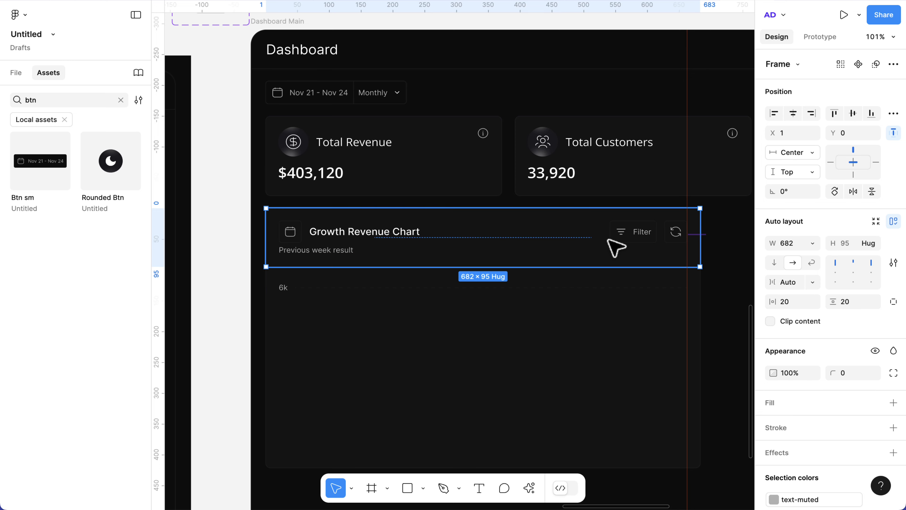
click(597, 286)
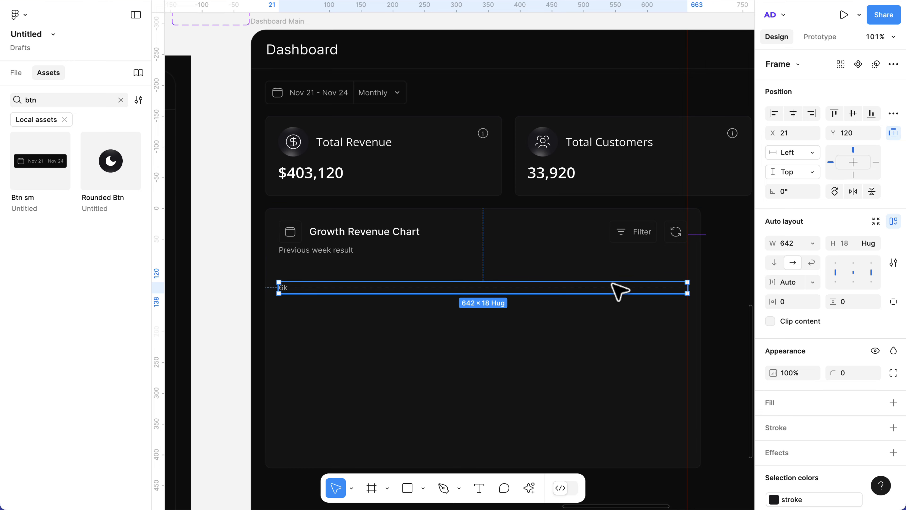
click(783, 246)
text(682)
key(Return)
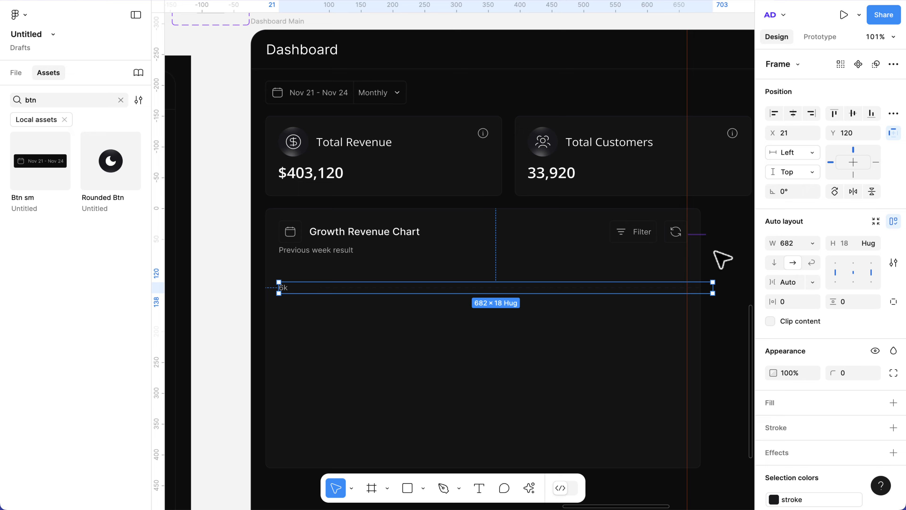
click(794, 113)
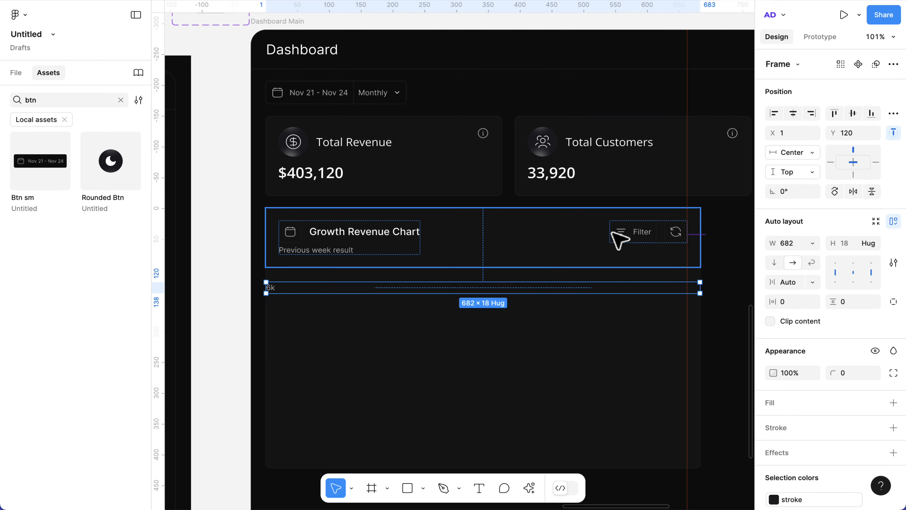
Step: Set the 6k row's horizontal padding to 20 so its label lines up with the chart header text
scroll(626, 291, up, 5)
scroll(625, 291, down, 6)
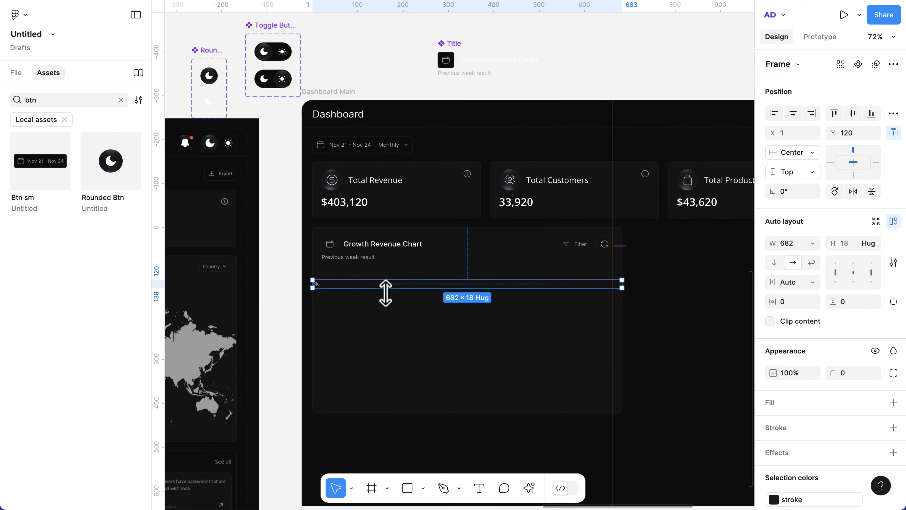
click(573, 257)
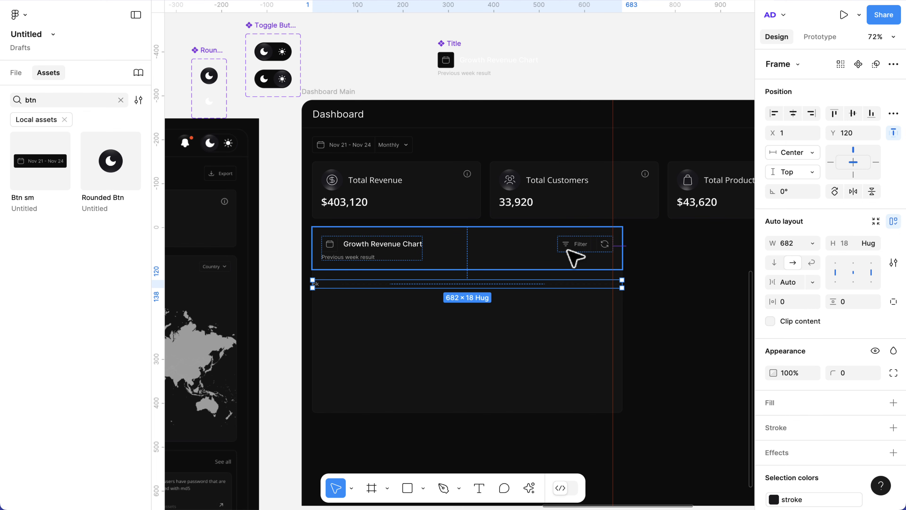
click(546, 284)
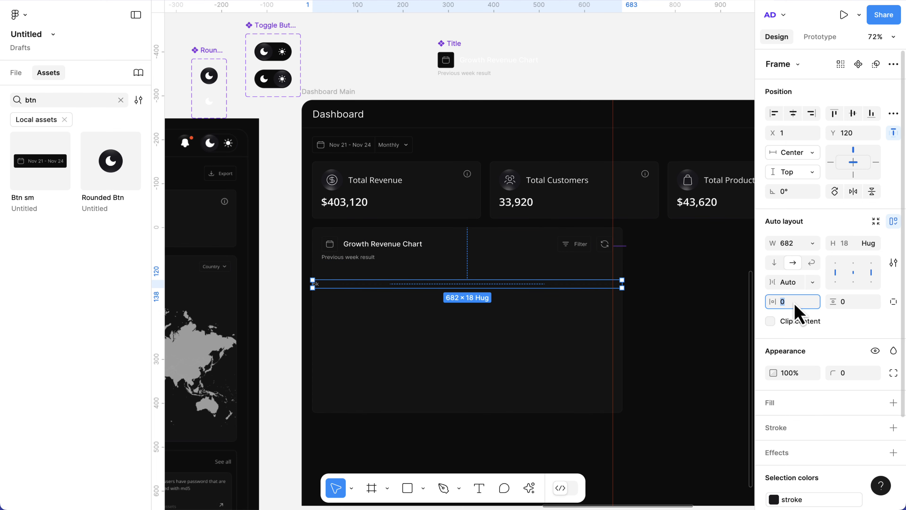
key(Return)
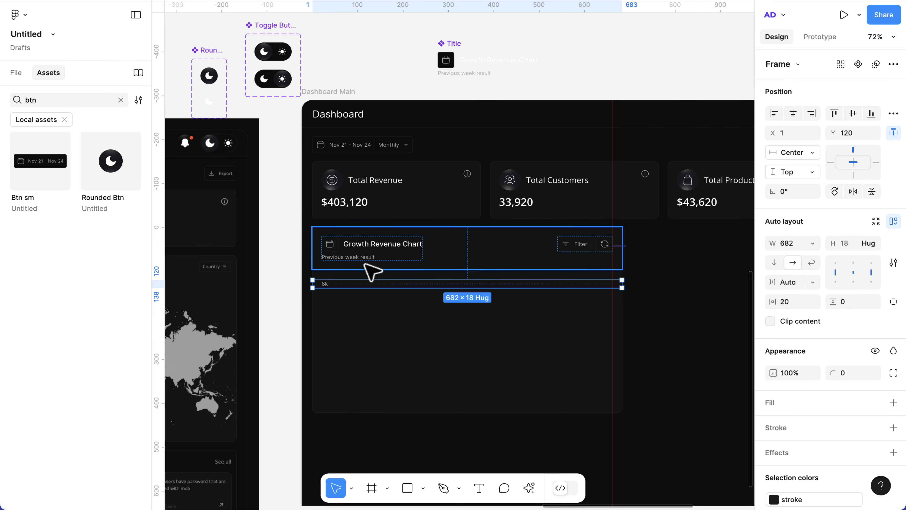
scroll(344, 289, up, 6)
scroll(346, 292, up, 1)
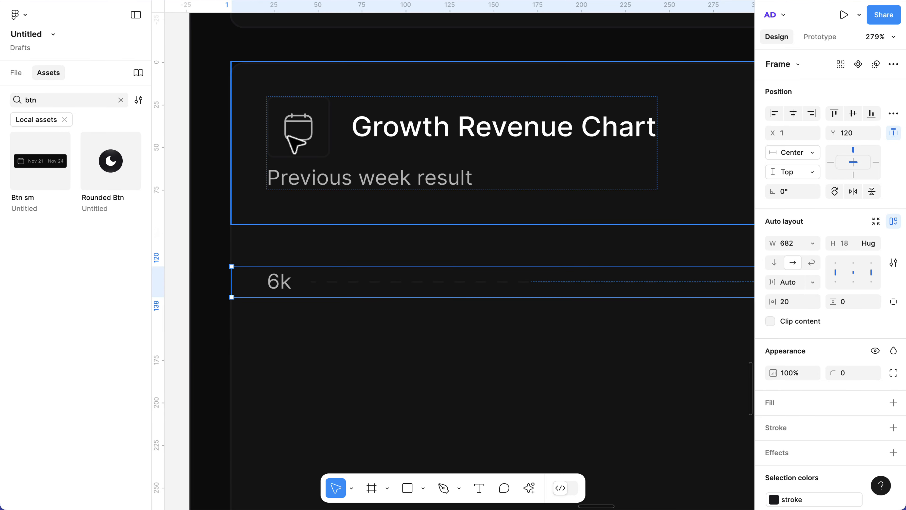
scroll(287, 224, down, 4)
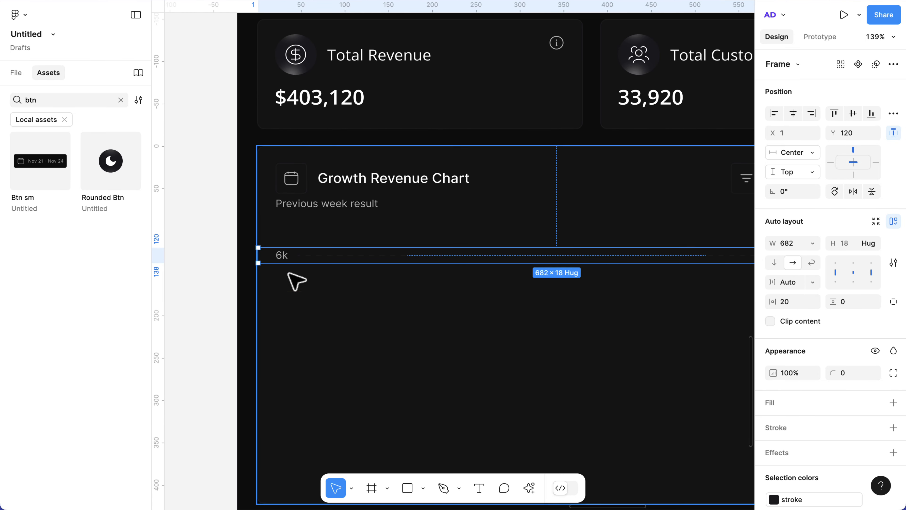
scroll(302, 266, down, 2)
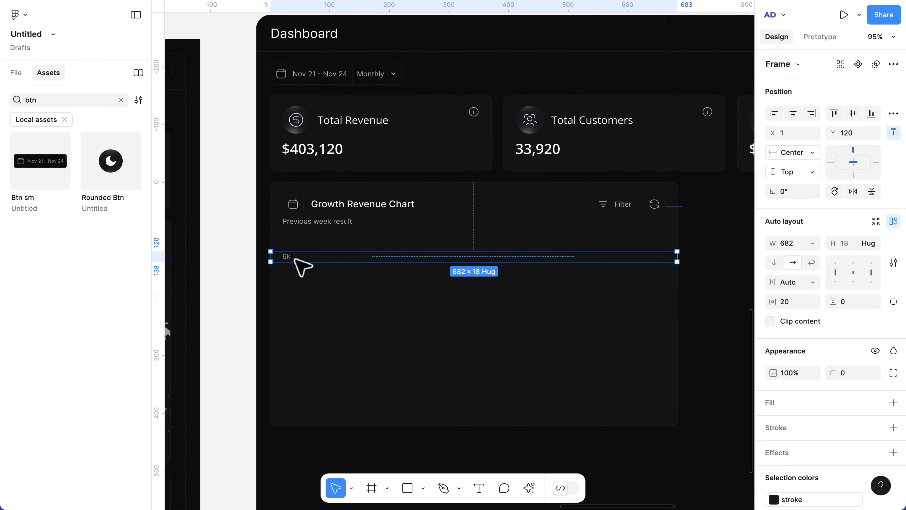
Step: Duplicate the 6k row directly below the original, at about Y 163
drag(295, 260, 295, 284)
scroll(297, 284, left, 1)
scroll(297, 284, left, 20)
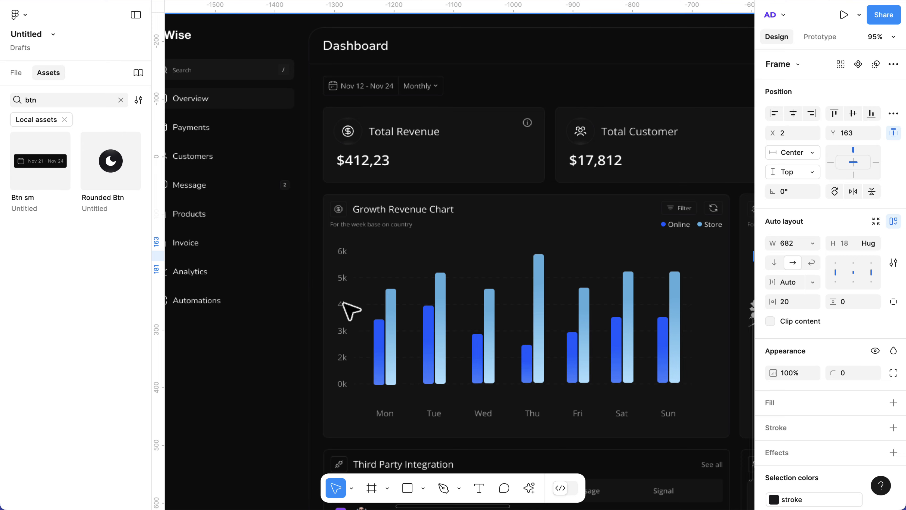
scroll(345, 364, right, 10)
scroll(345, 364, right, 5)
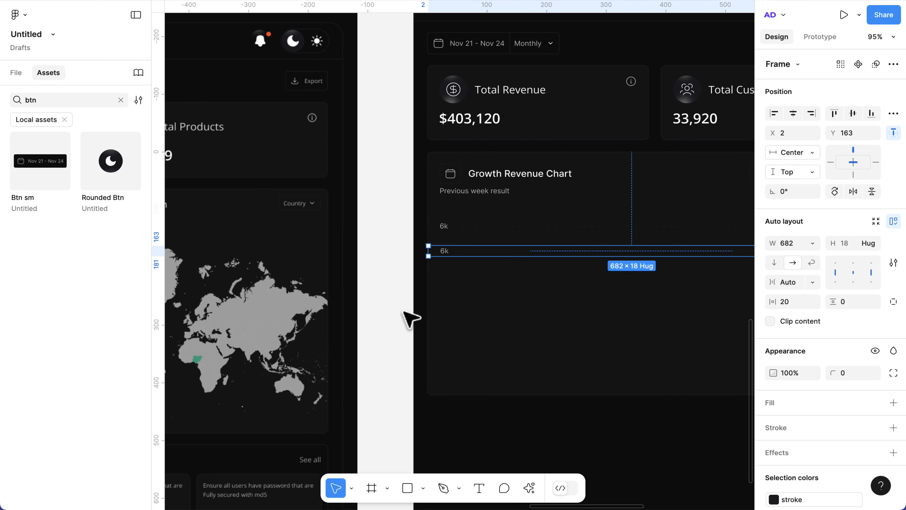
Step: Change the duplicated row's label to 5k
scroll(459, 260, up, 8)
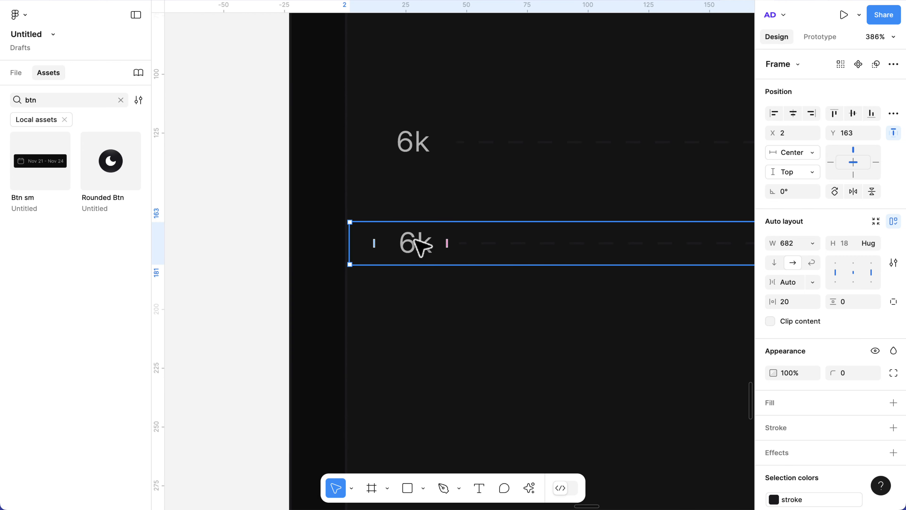
double_click(422, 243)
double_click(421, 246)
click(413, 247)
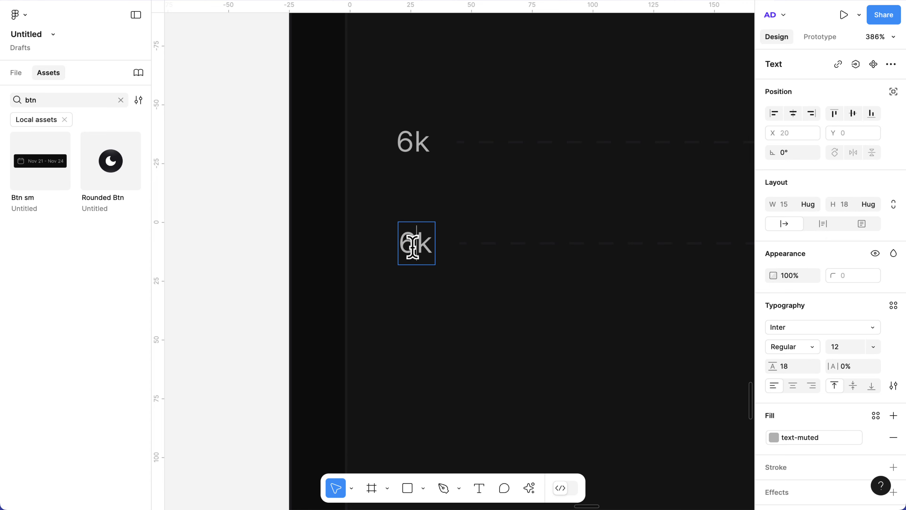
key(BackSpace)
text(5)
key(Escape)
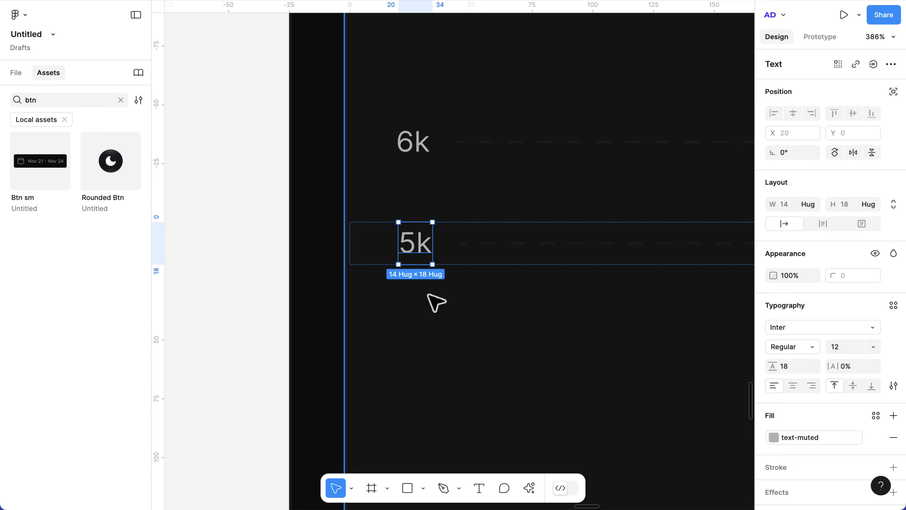
Step: Duplicate the entire 5k row four times downward at equal spacing, ending with the last copy at Y 319
key(ctrl+d)
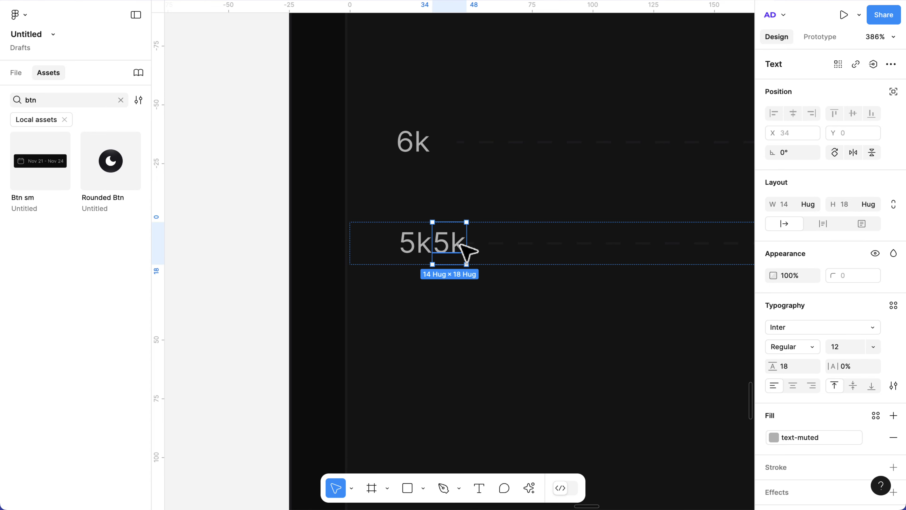
key(ctrl+z)
click(464, 259)
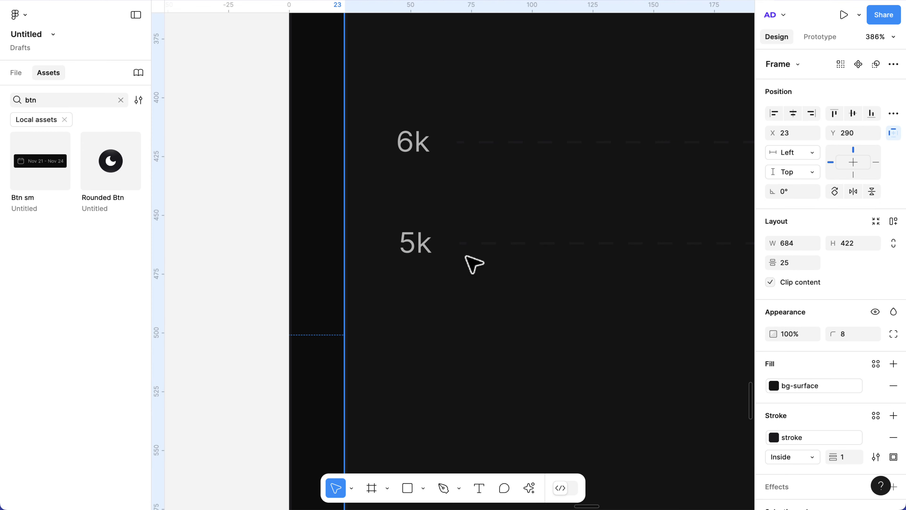
click(474, 262)
key(ctrl+d)
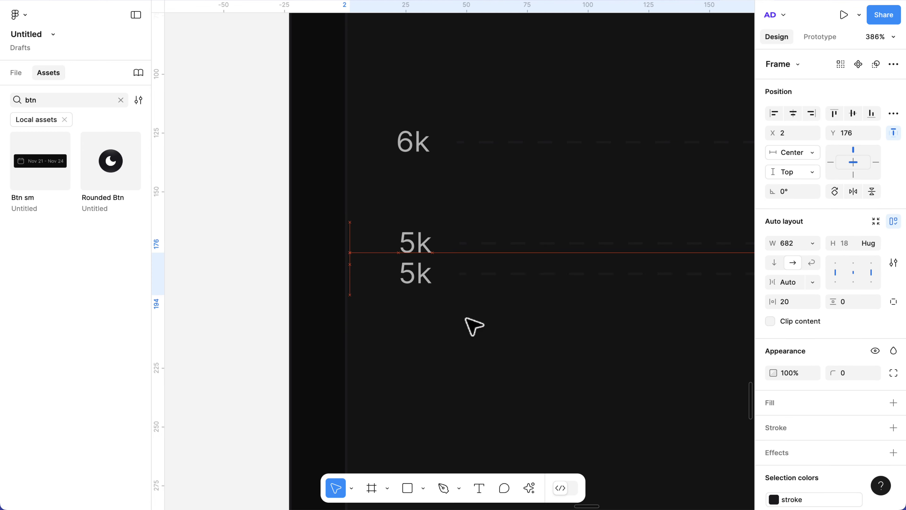
key(ctrl+d)
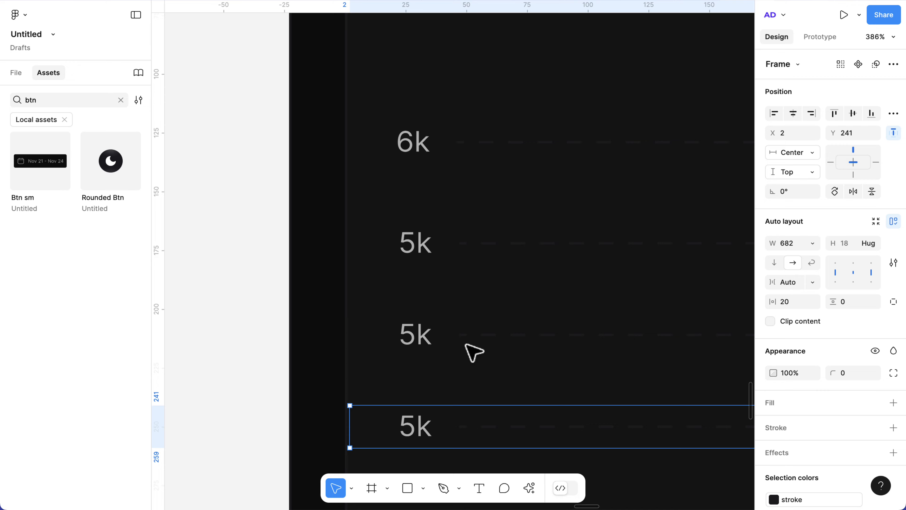
key(ctrl+d)
scroll(467, 344, down, 5)
key(ctrl+d)
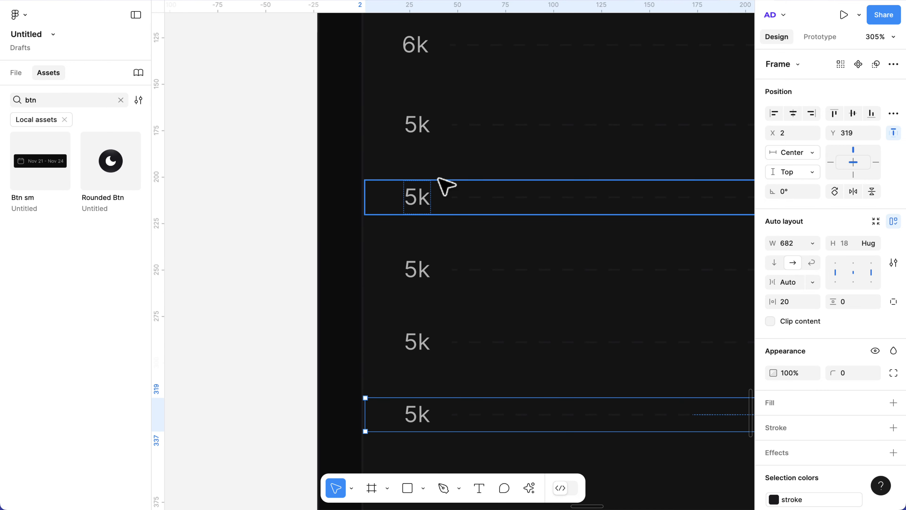
Step: Relabel the first three copies below the 5k row as 4k, 3k and 2k, from top to bottom
scroll(430, 182, up, 2)
double_click(418, 234)
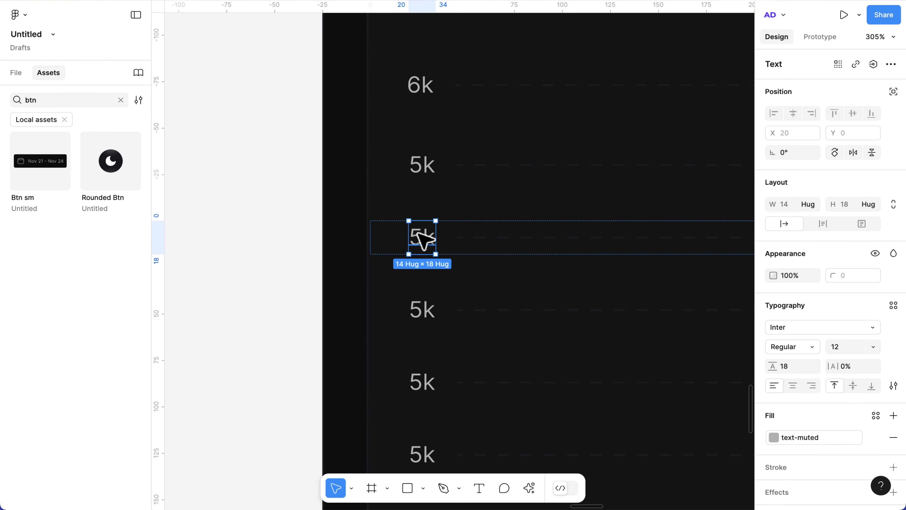
double_click(421, 237)
key(BackSpace)
text(4)
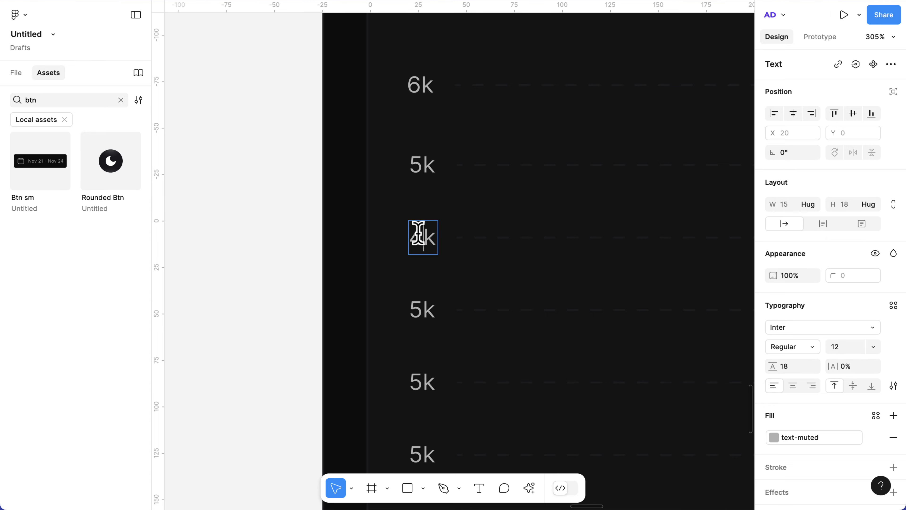
click(420, 306)
key(BackSpace)
text(3)
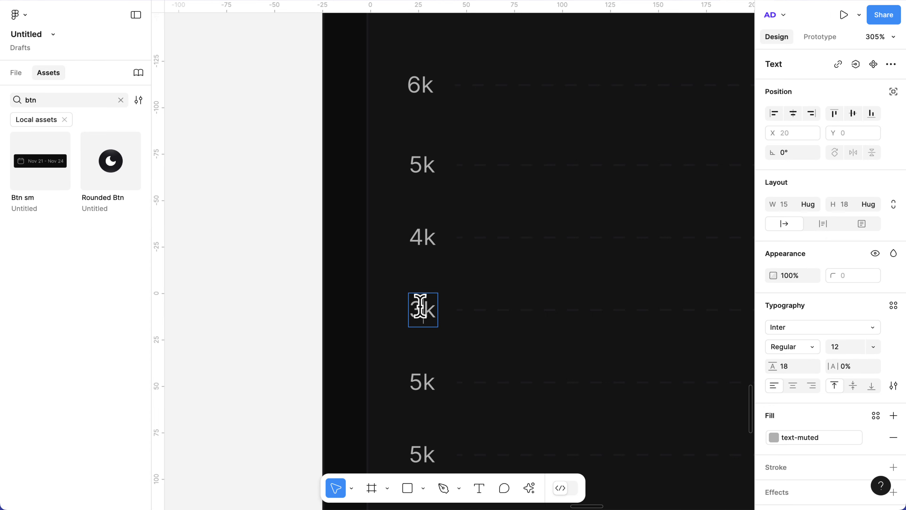
click(421, 375)
key(BackSpace)
text(2)
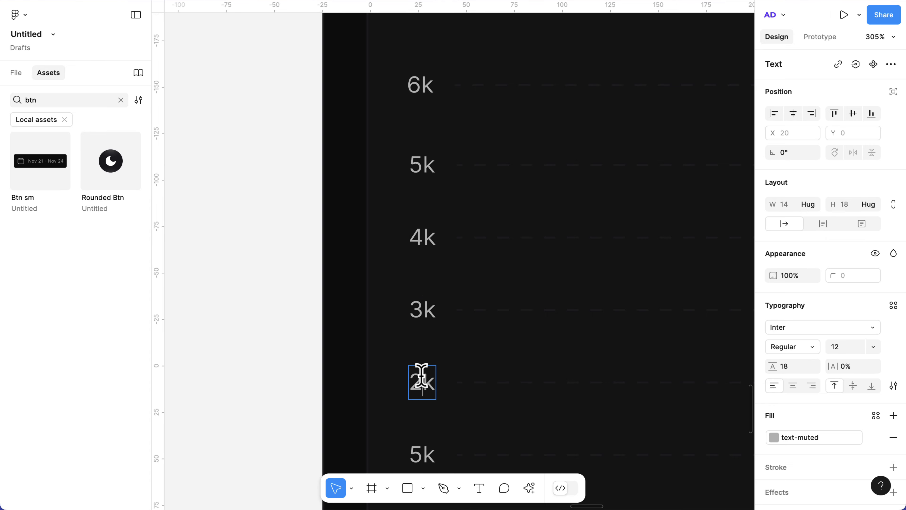
Step: Check the reference dashboard's chart and change the lowest row's label to 1k
scroll(446, 391, down, 8)
scroll(448, 392, left, 5)
scroll(447, 392, left, 5)
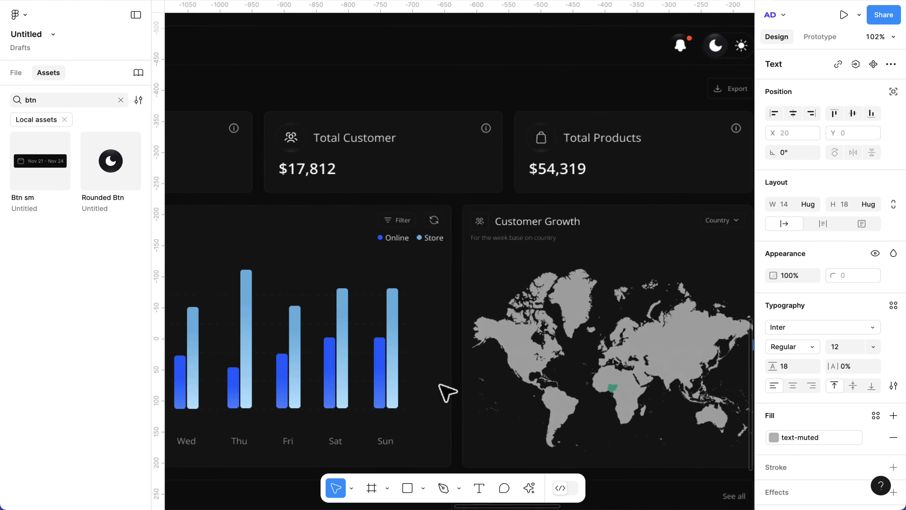
scroll(446, 391, down, 3)
scroll(446, 392, down, 3)
scroll(446, 392, right, 10)
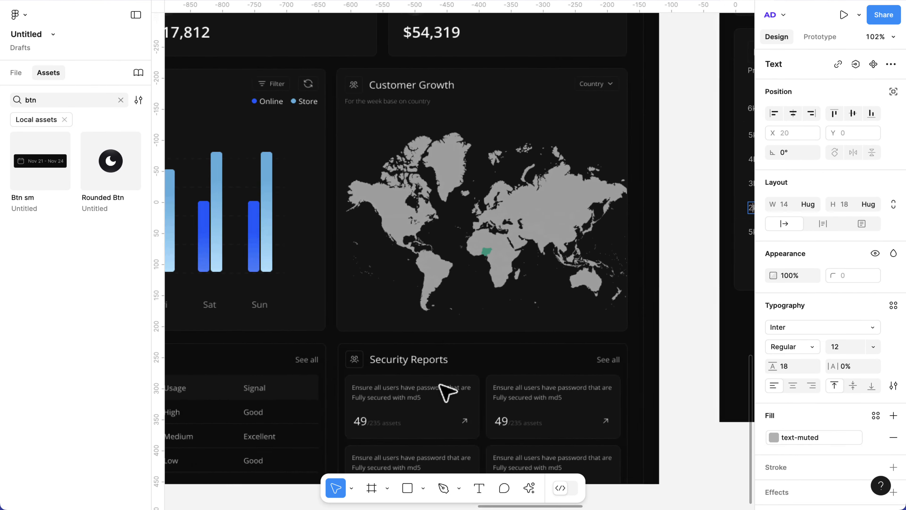
scroll(517, 217, up, 5)
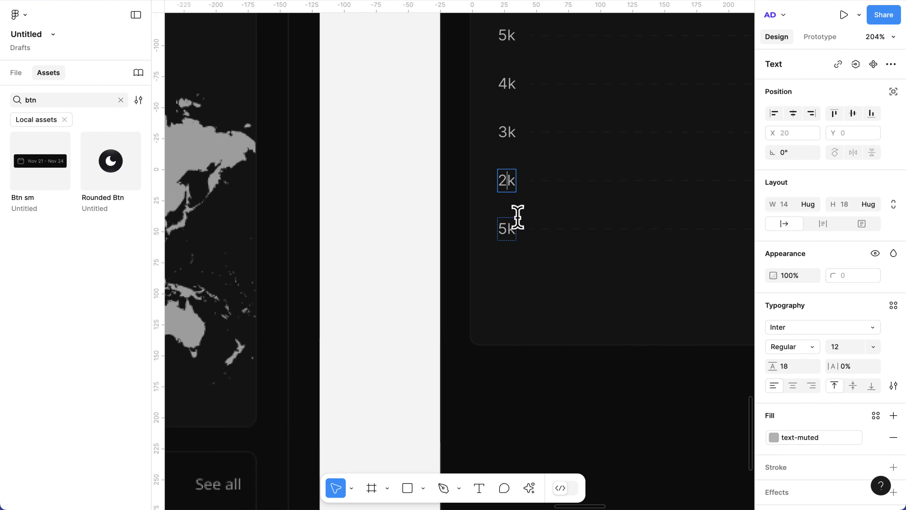
click(511, 222)
text(k)
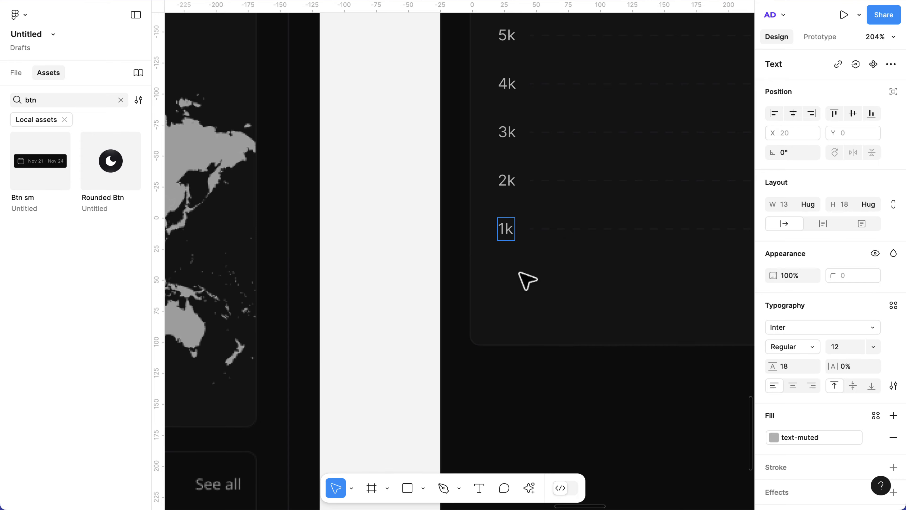
key(Escape)
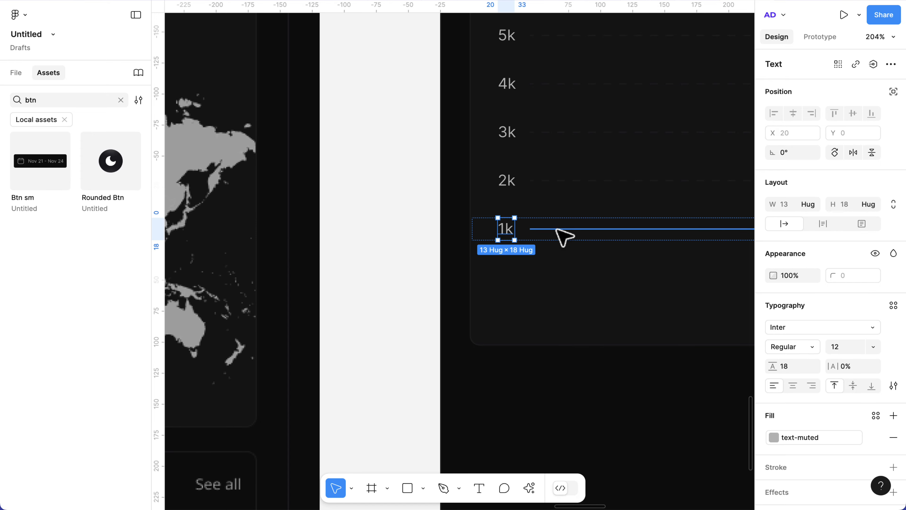
Step: Wrap the six axis rows from 6k to 1k in one vertical auto layout with 24 spacing
scroll(564, 236, down, 5)
scroll(570, 134, up, 4)
click(571, 130)
shift+click(378, 165)
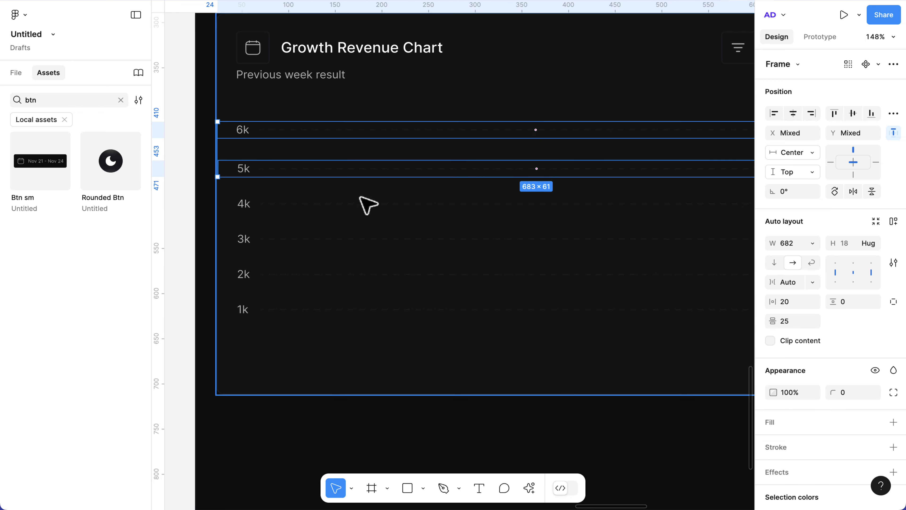
shift+click(363, 198)
shift+click(344, 273)
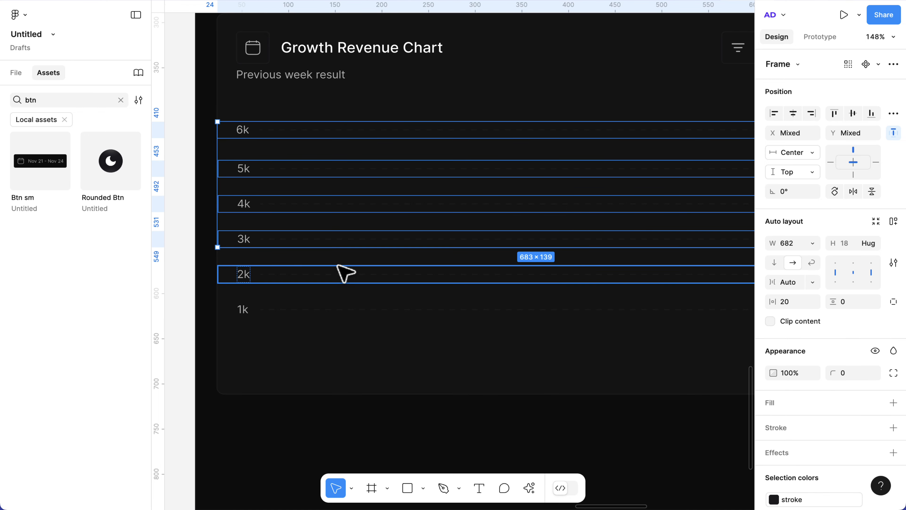
shift+click(340, 308)
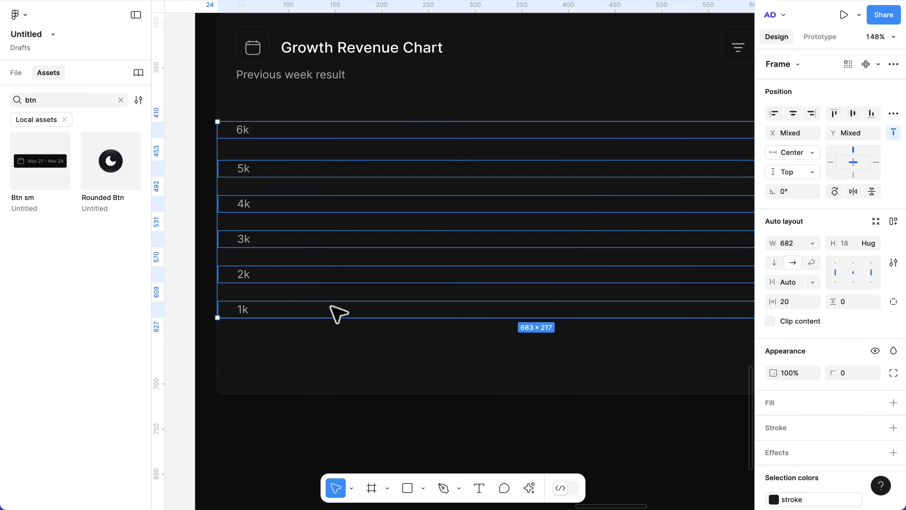
key(shift+a)
click(787, 282)
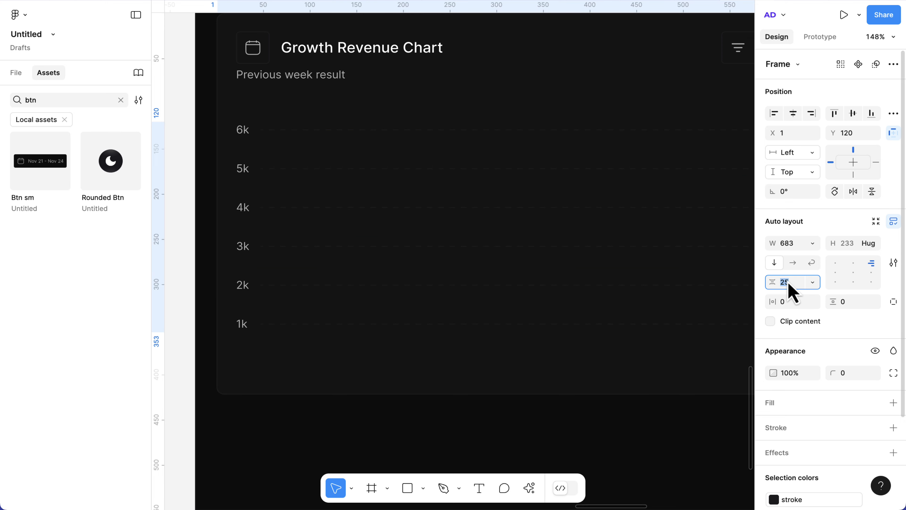
key(Down)
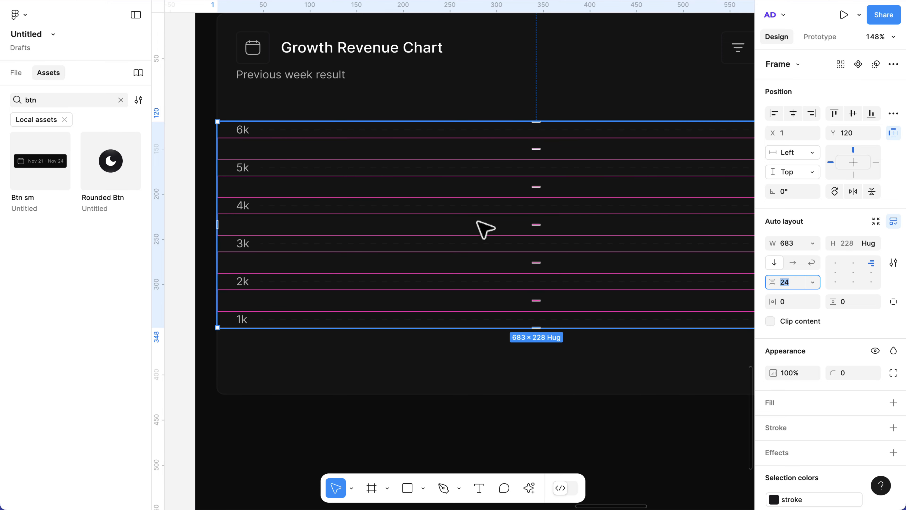
Step: Move the axis rows frame up to Y 97 and centre it horizontally in the chart card
drag(484, 227, 484, 211)
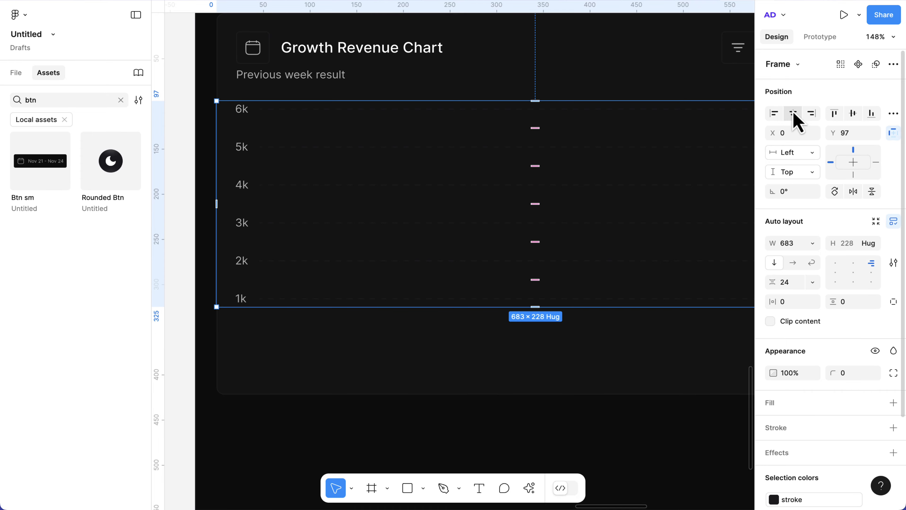
click(793, 113)
click(563, 330)
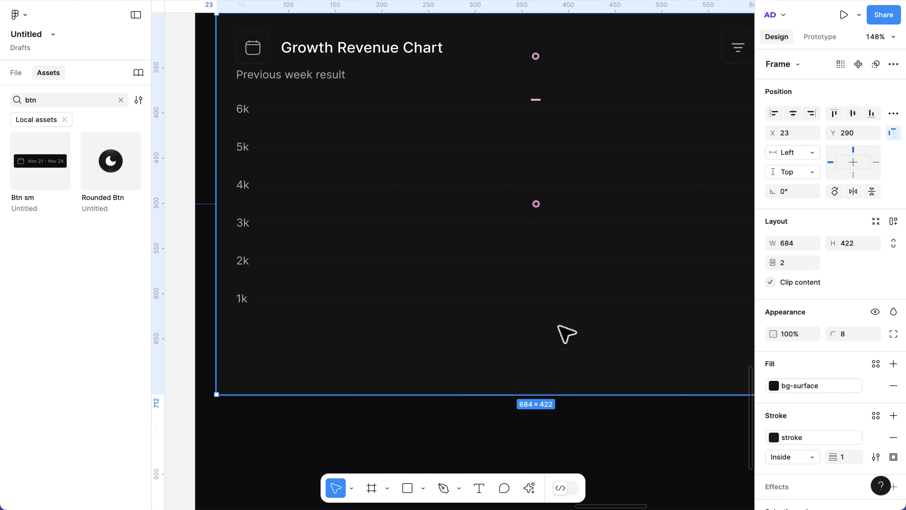
Step: Check the reference dashboard's chart and lower the axis rows frame to Y 116
scroll(574, 331, down, 5)
scroll(588, 330, left, 10)
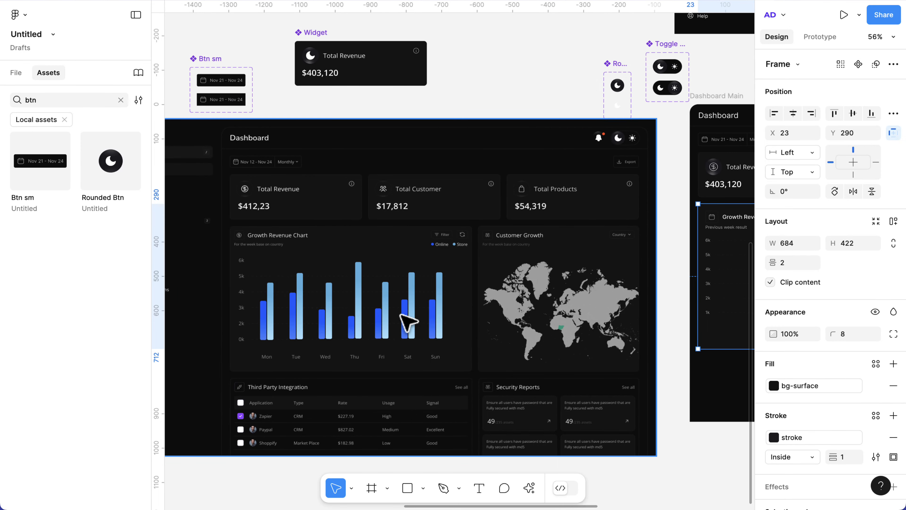
scroll(467, 321, right, 5)
scroll(522, 289, up, 5)
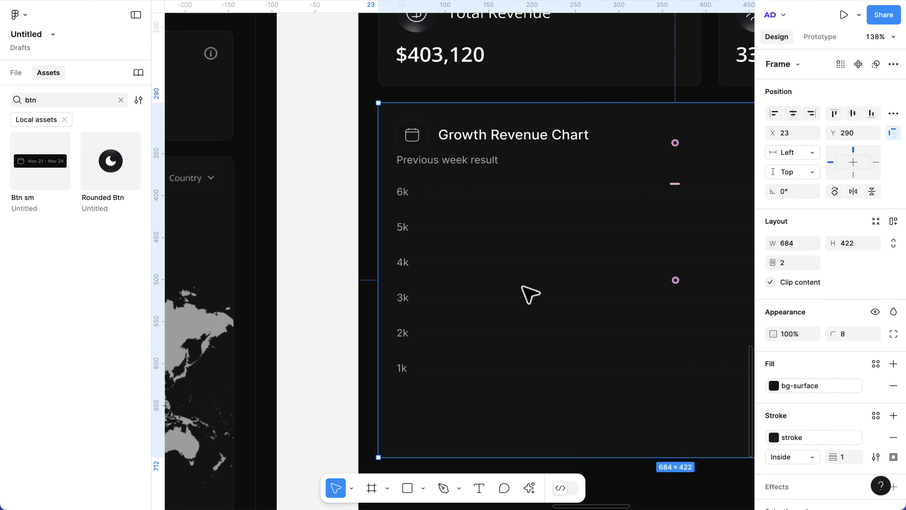
click(522, 284)
scroll(520, 275, right, 4)
key(shift+Down)
key(Down)
key(Down)
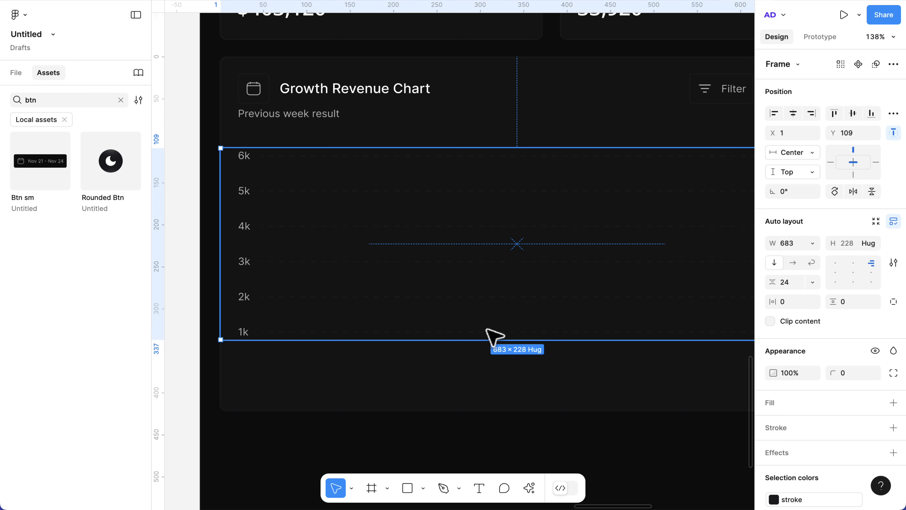
key(Down)
key(Down)
key(Down)
key(Down)
key(Down)
key(Down)
key(Down)
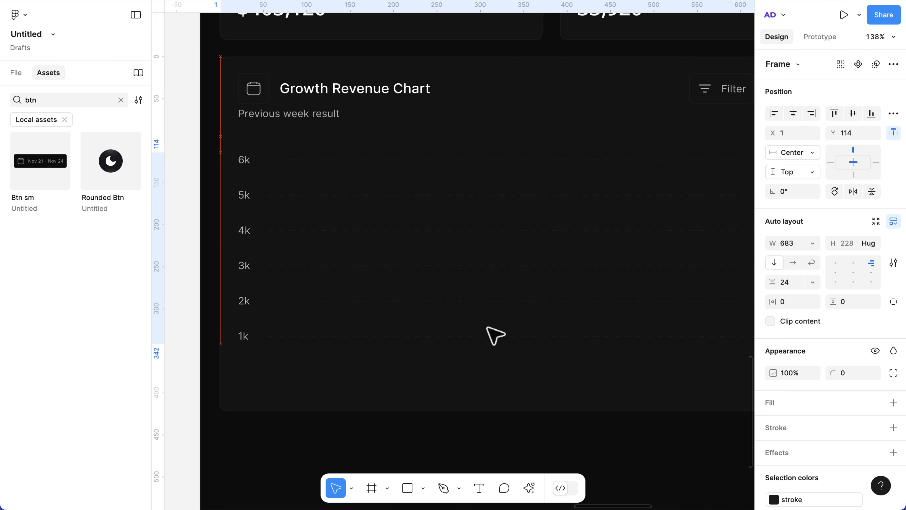
Step: Add the text label "Mon" below the 1k row and give it the text-muted fill
key(t)
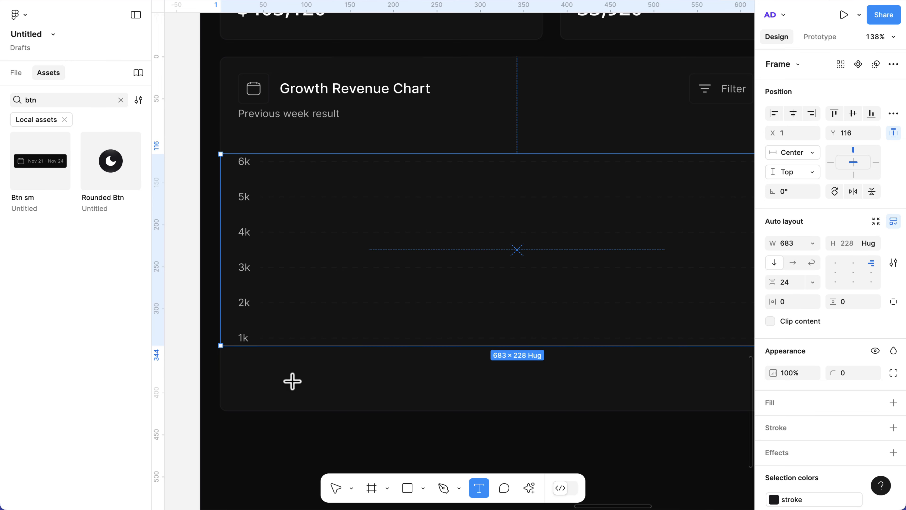
click(289, 378)
text(Mon)
key(Escape)
click(876, 364)
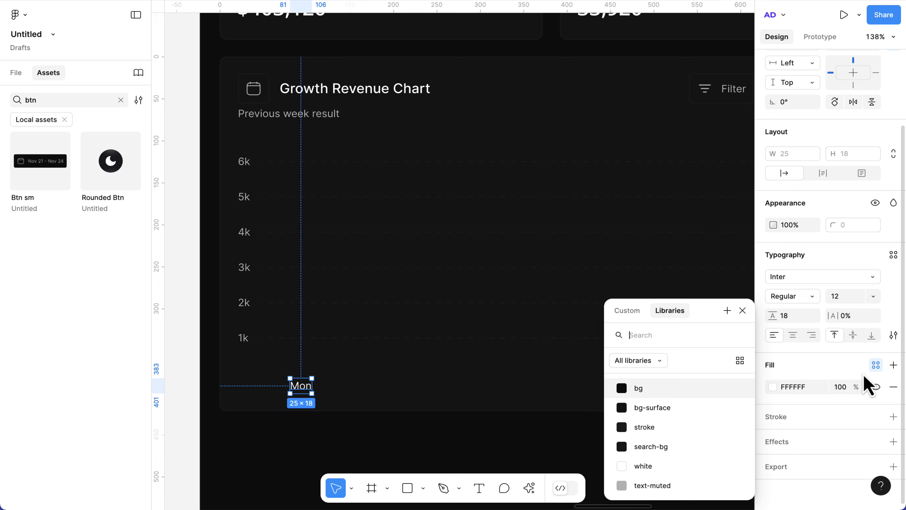
click(637, 487)
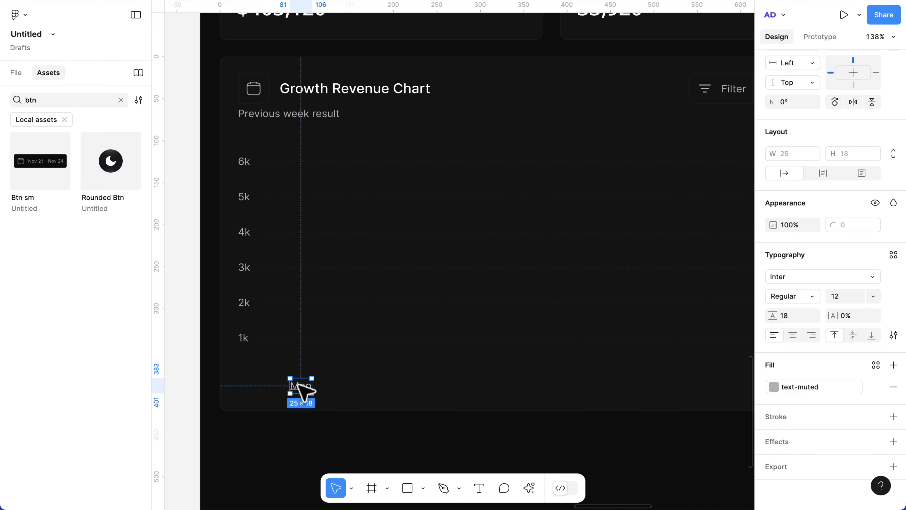
Step: Duplicate the Mon label to its right at Y 376 and change the copy's text to "Tue"
drag(297, 381, 364, 377)
double_click(364, 378)
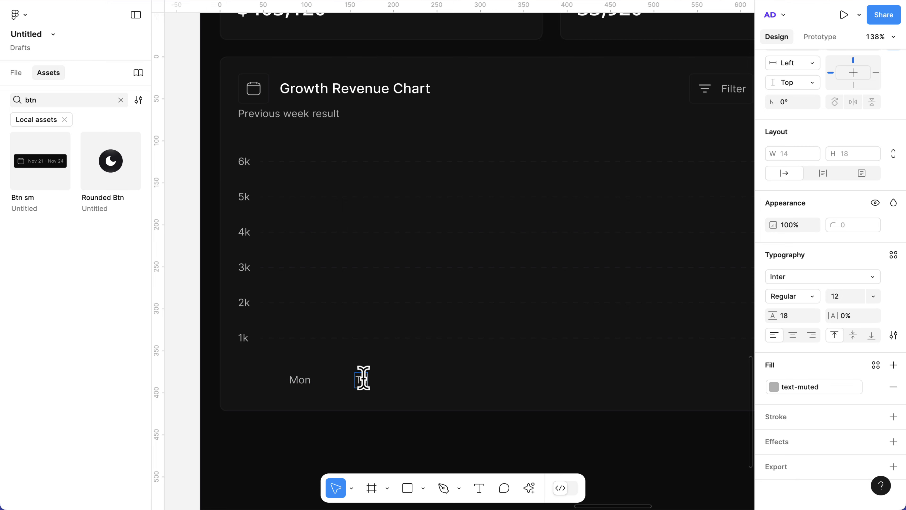
text(Tue)
key(Escape)
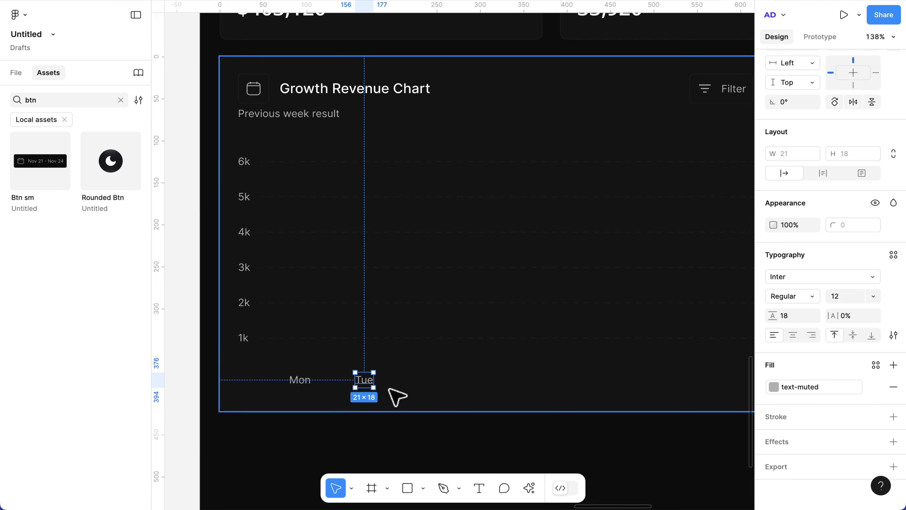
Step: Duplicate the Tue label six times to the right at equal spacing along the same line
drag(370, 382, 434, 387)
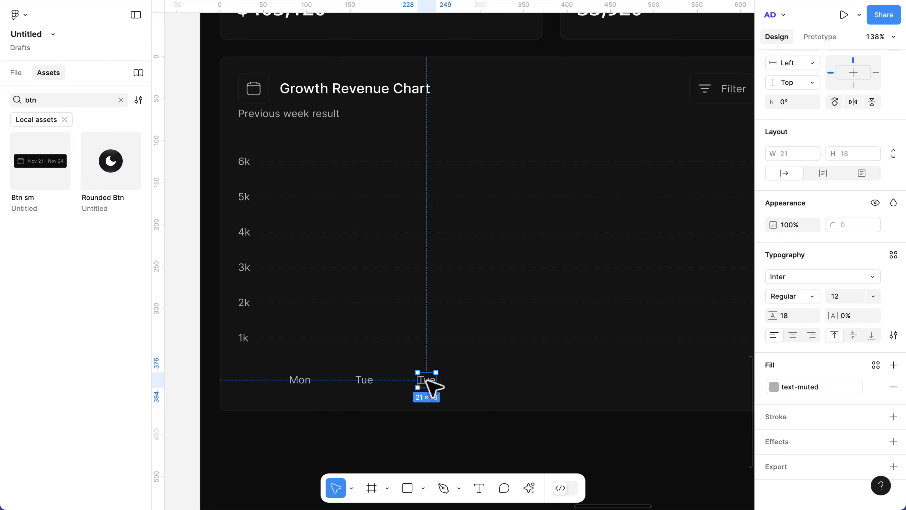
key(super+d)
key(super+d)
key(super+d)
key(super+d)
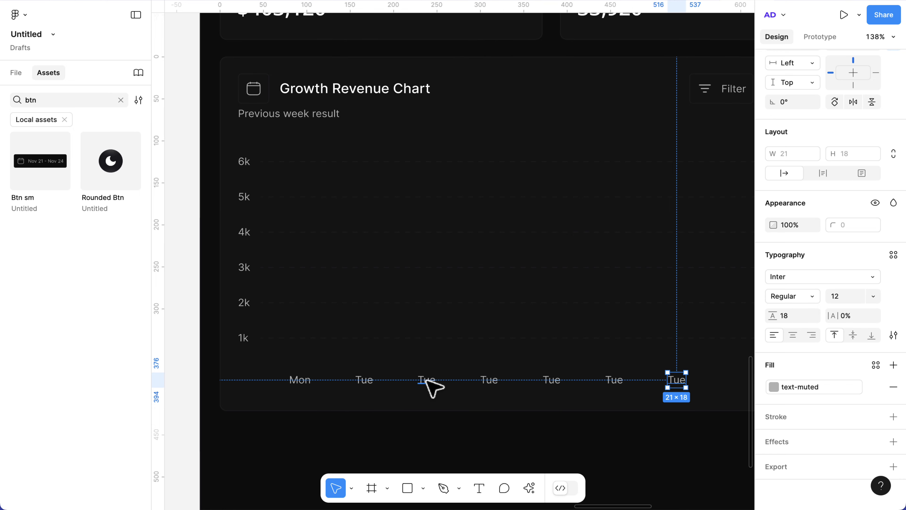
key(super+d)
Step: Relabel the first five Tue copies as Wed, Thur, Fri, Sat and Sun, and delete the surplus last copy
scroll(431, 384, right, 2)
click(396, 384)
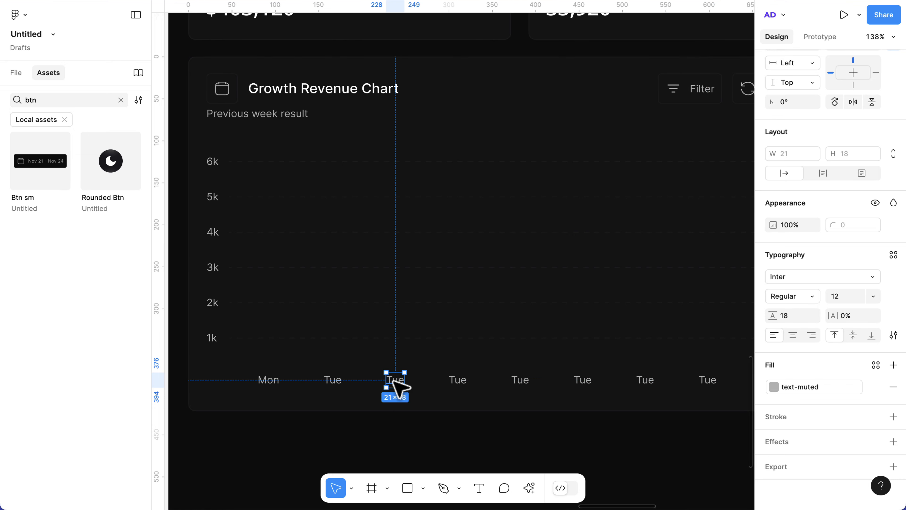
double_click(394, 380)
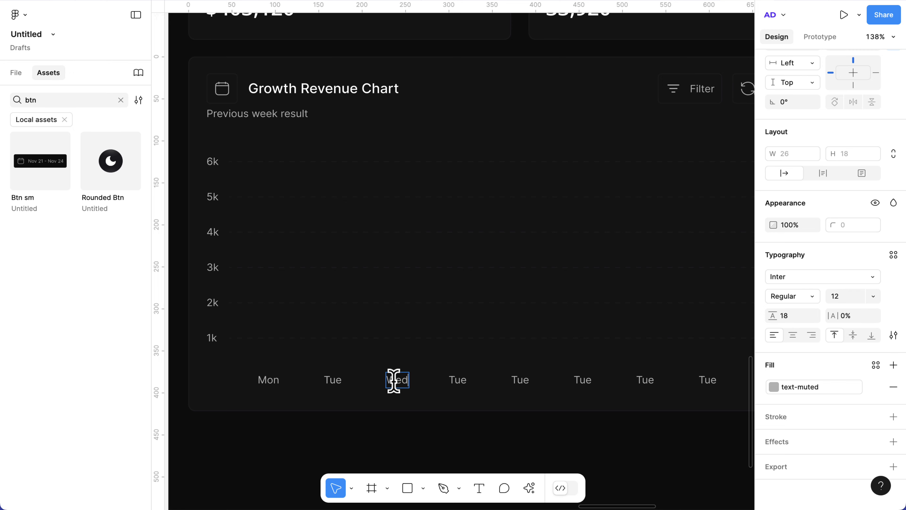
key(Escape)
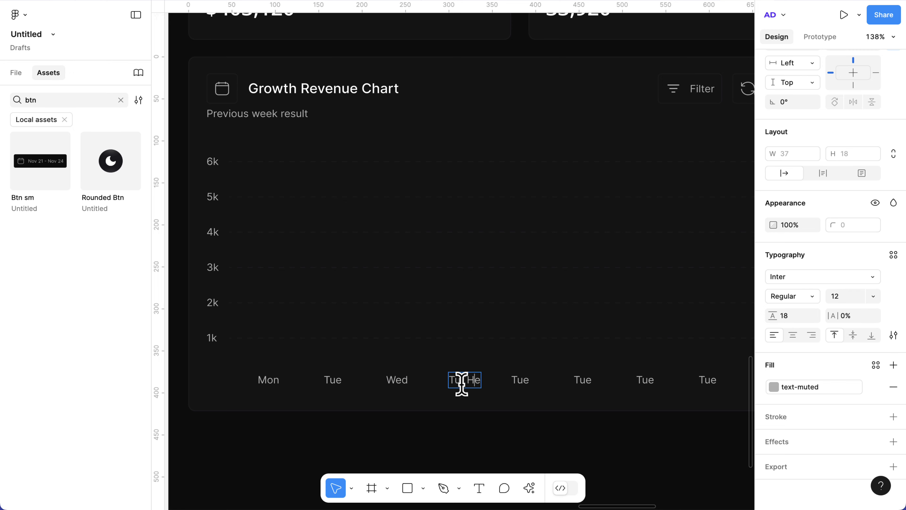
text(Thur)
click(525, 380)
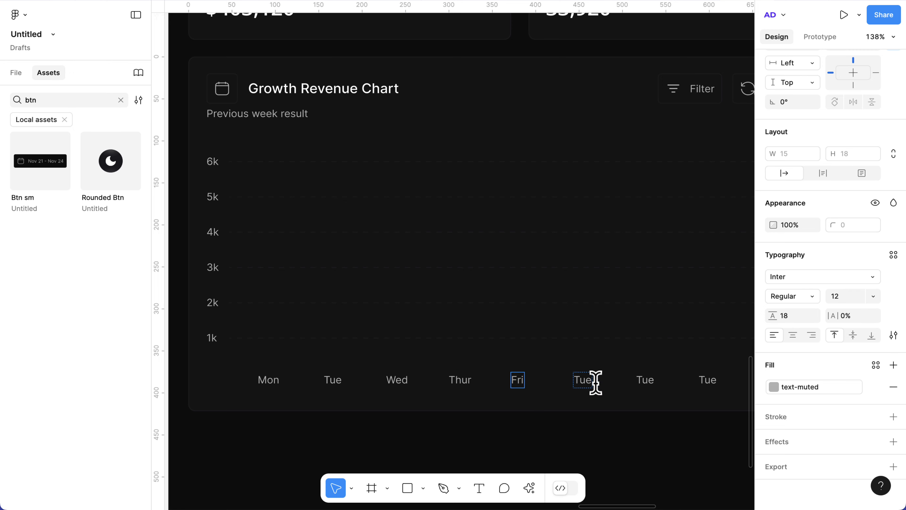
text(S)
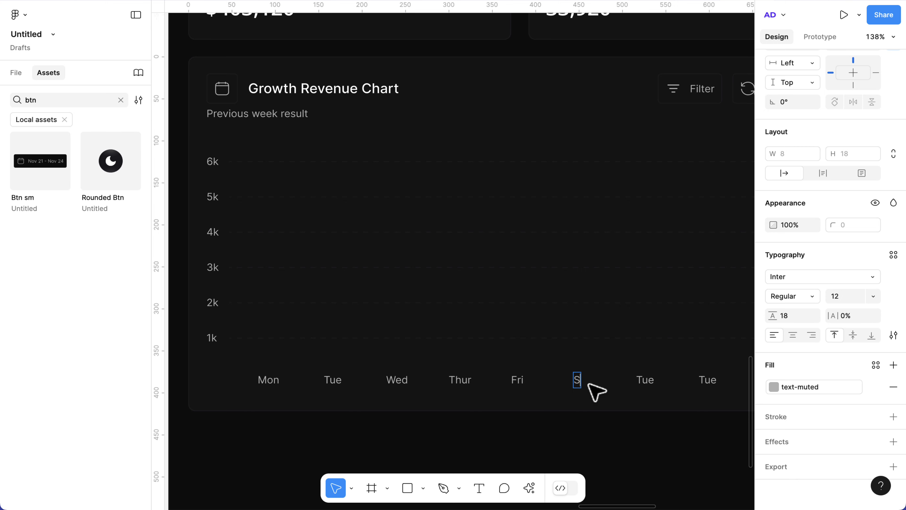
text(at)
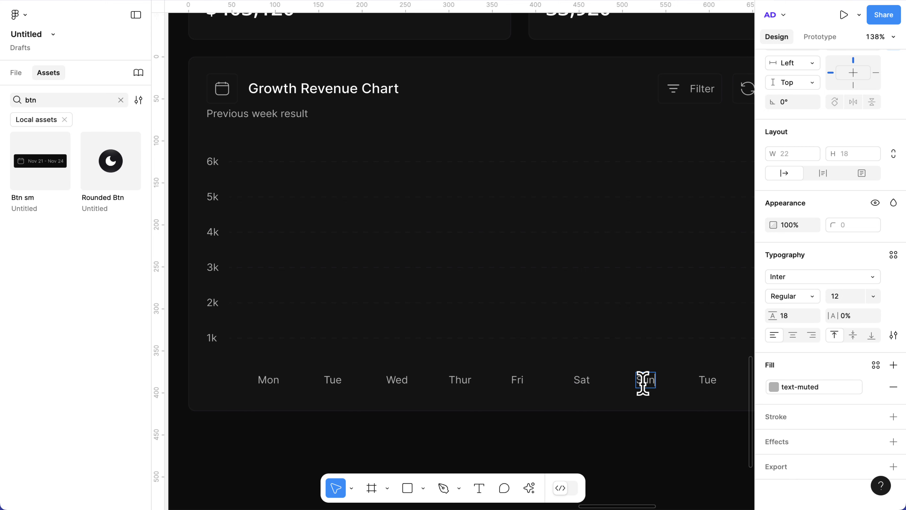
key(Escape)
click(708, 384)
key(Delete)
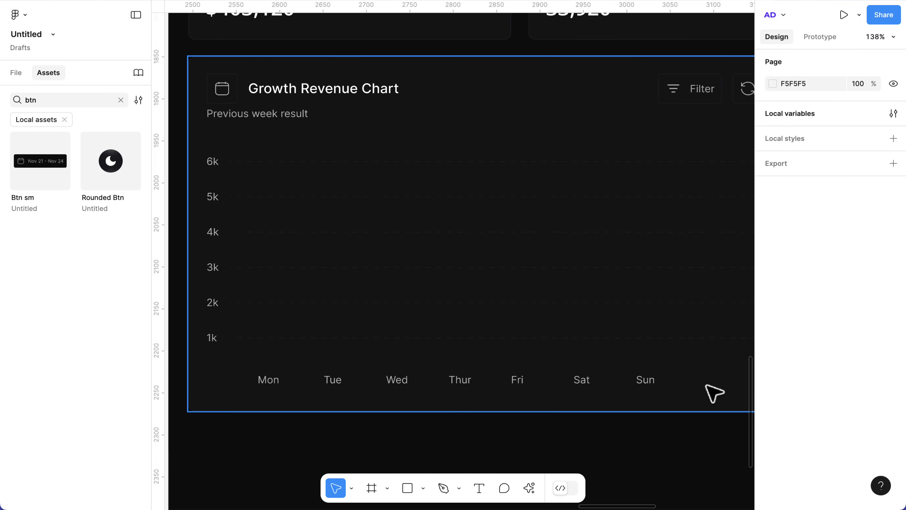
Step: Wrap the seven weekday labels in one horizontal auto layout with a gap of 56
scroll(706, 386, right, 2)
double_click(584, 370)
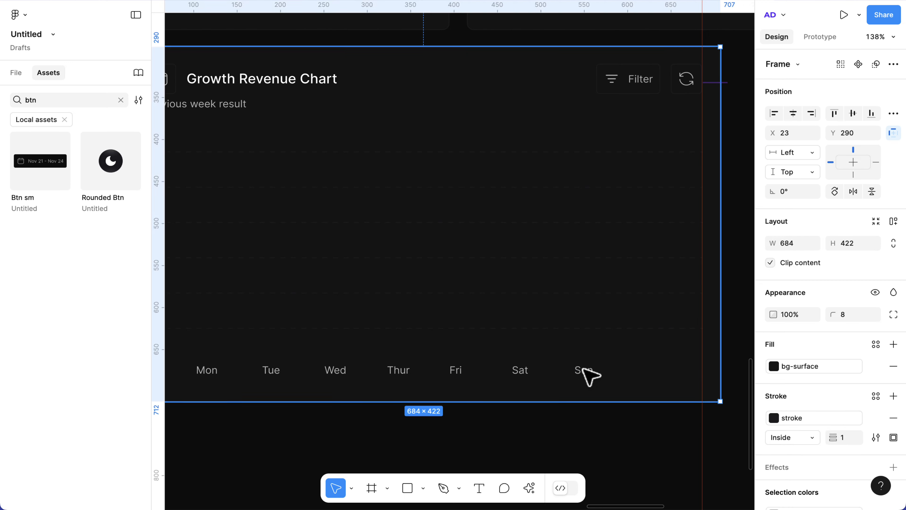
scroll(583, 369, left, 1)
shift+click(541, 376)
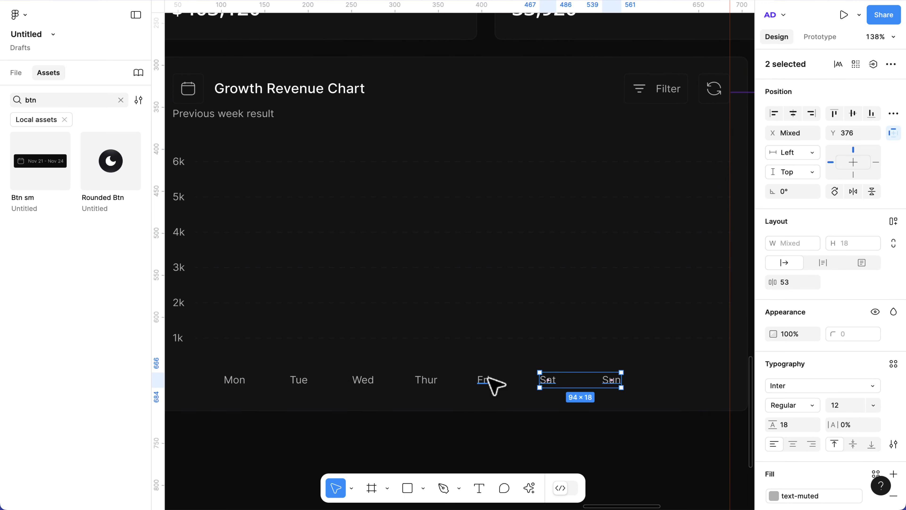
shift+click(480, 377)
shift+click(428, 383)
shift+click(365, 384)
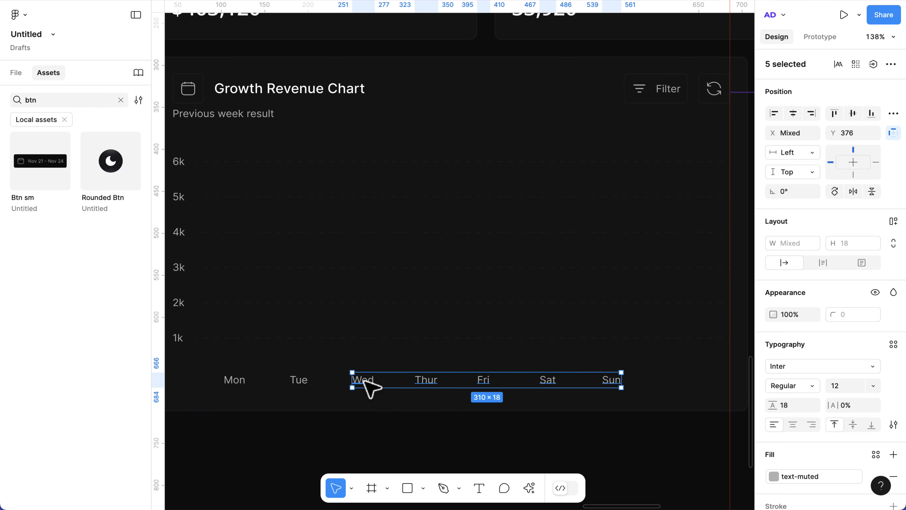
shift+click(299, 382)
shift+click(240, 381)
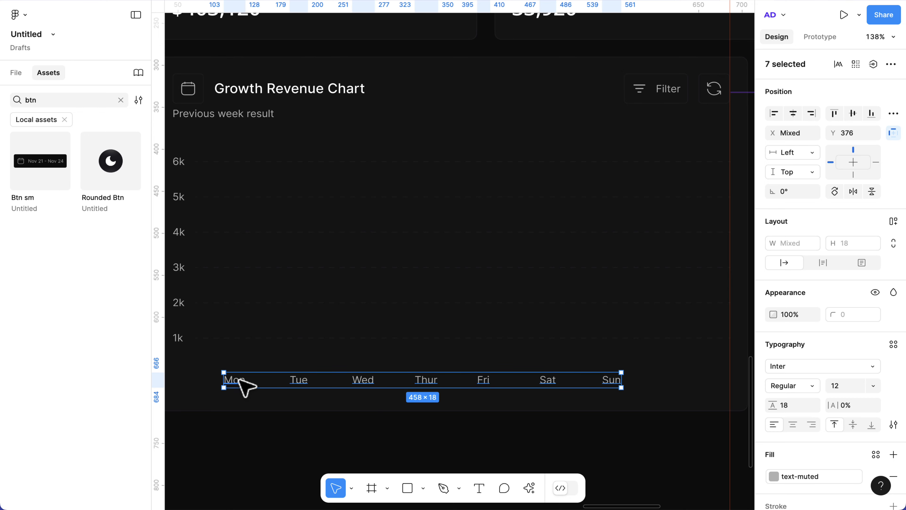
key(shift+a)
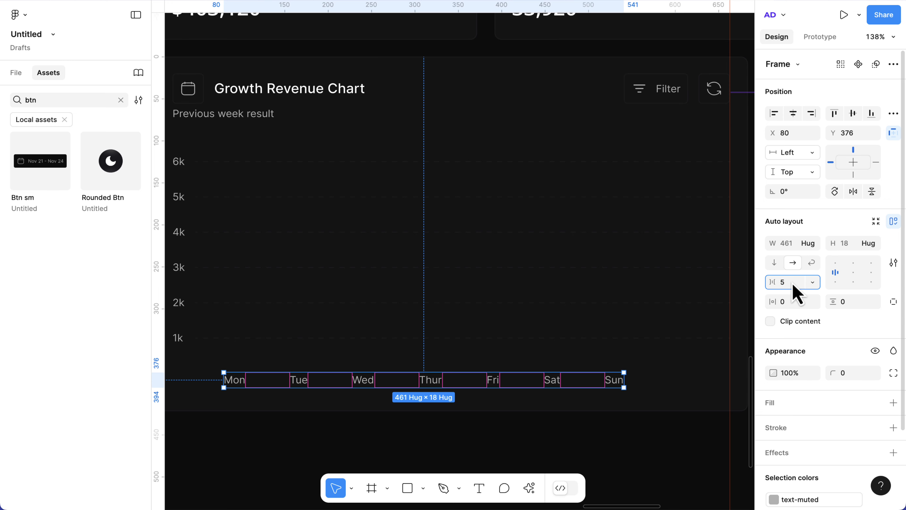
key(Return)
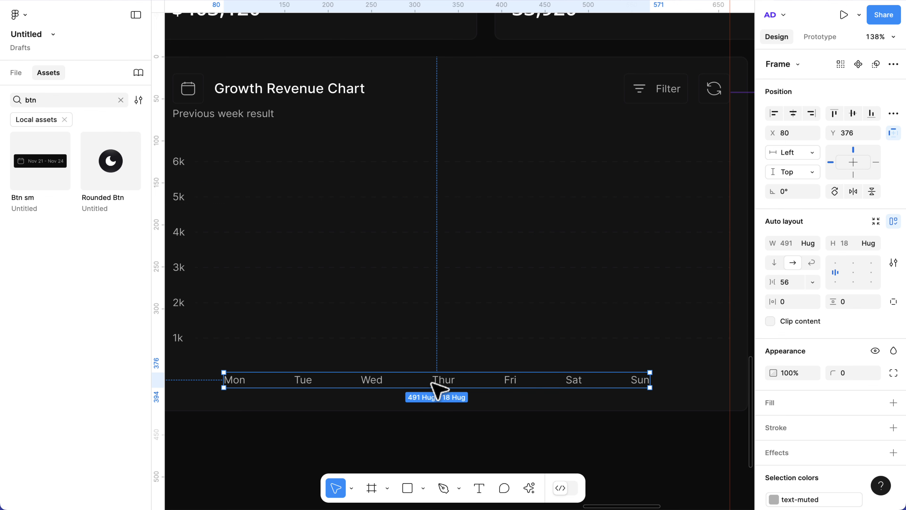
Step: Move the weekday row up to Y 365 and centre it horizontally in the chart card
drag(443, 381, 442, 374)
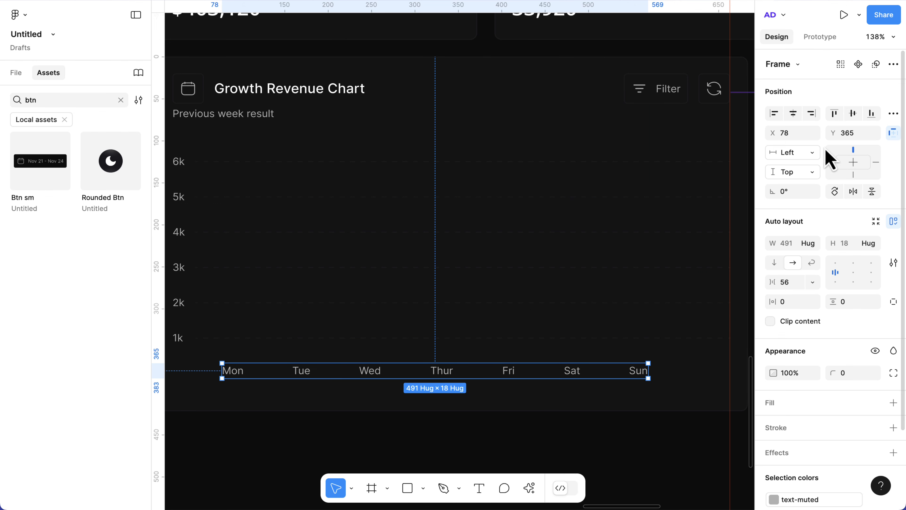
click(794, 114)
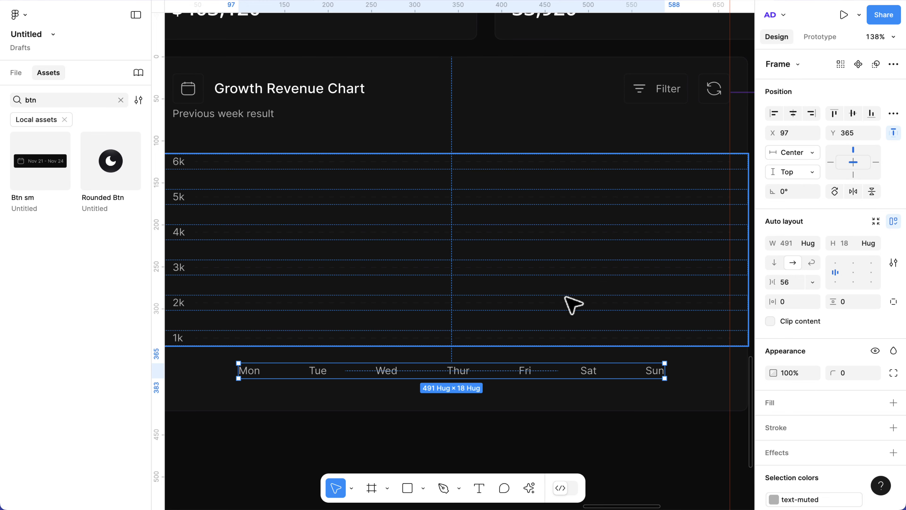
scroll(571, 306, down, 5)
click(531, 390)
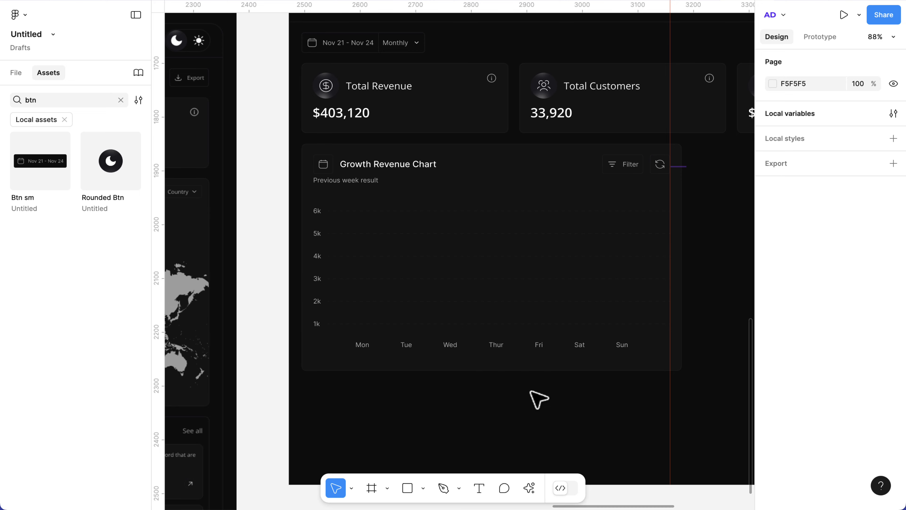
click(457, 316)
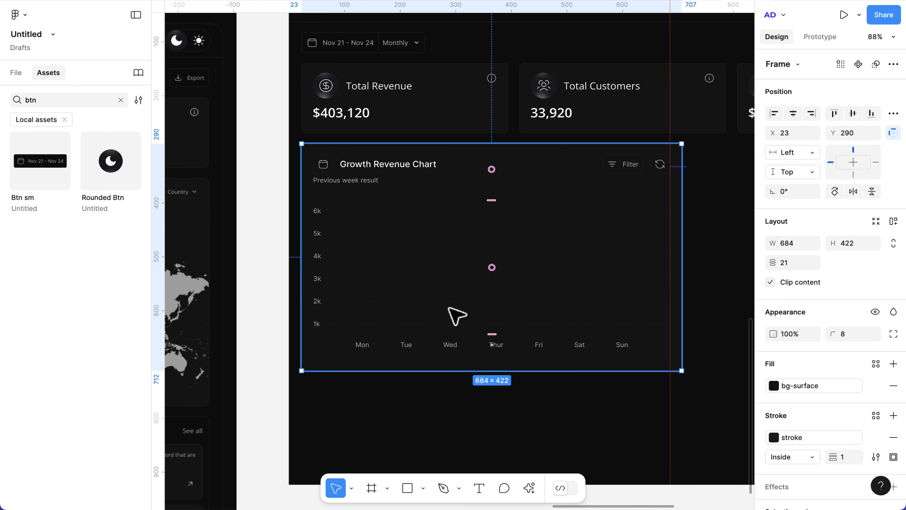
Step: Lower the weekday label row to Y 371 and the 6k to 1k axis rows to Y 120 in the chart card
click(447, 343)
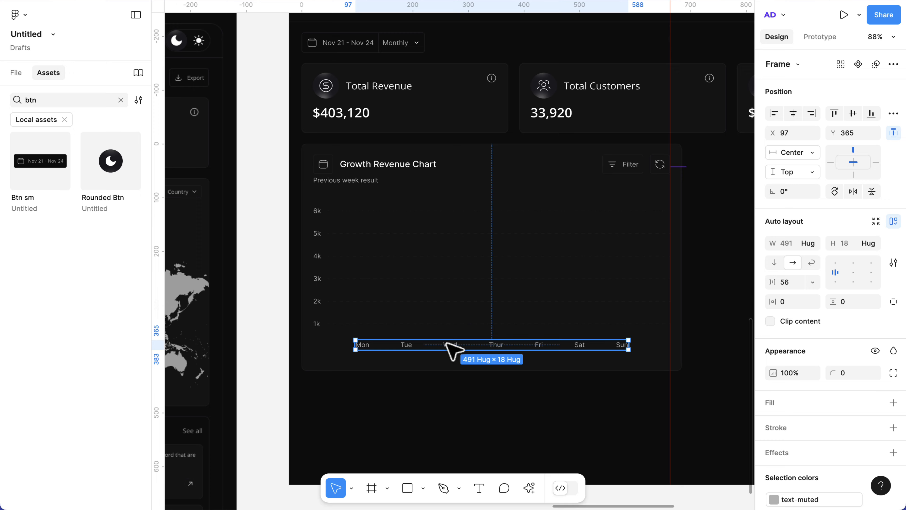
drag(447, 343, 446, 345)
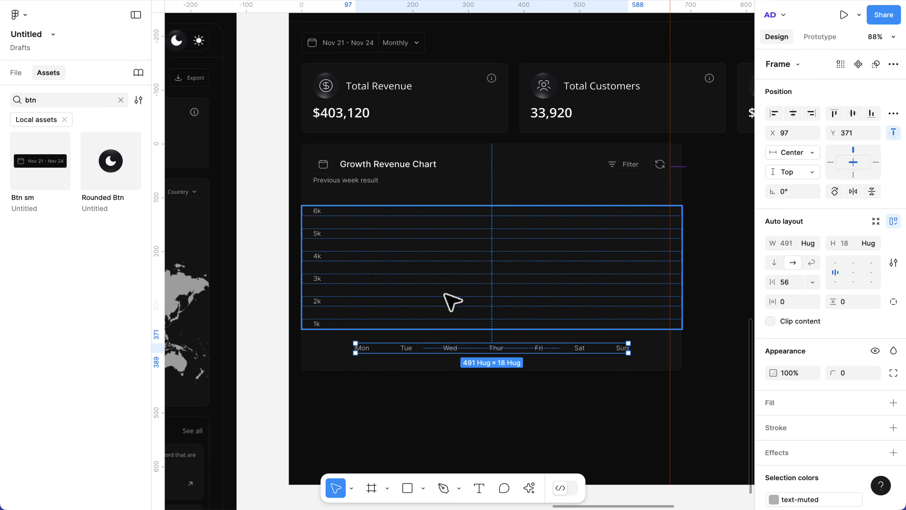
click(444, 293)
key(Down)
key(Down)
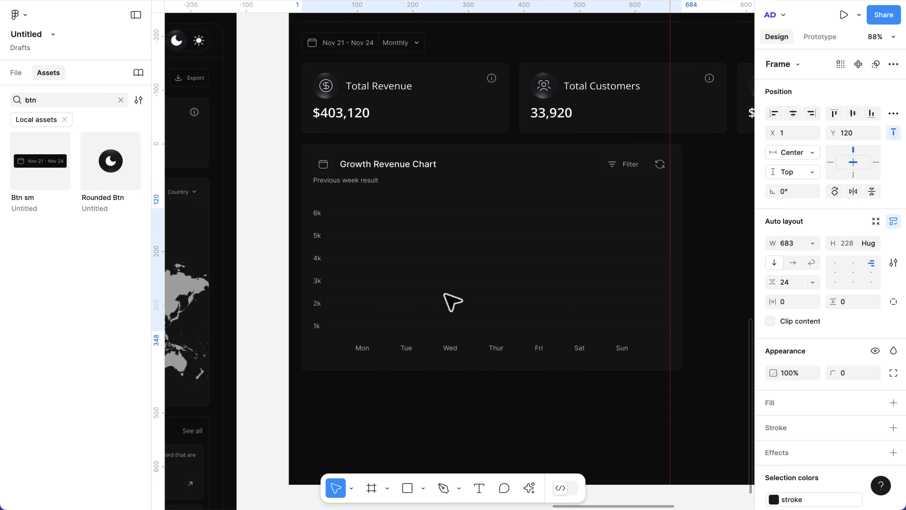
Step: Draw a rectangle about 26 × 21 below the reference chart's legend and fill it with the Online dot's sampled blue, 0F62FE
scroll(453, 302, up, 5)
scroll(453, 302, down, 4)
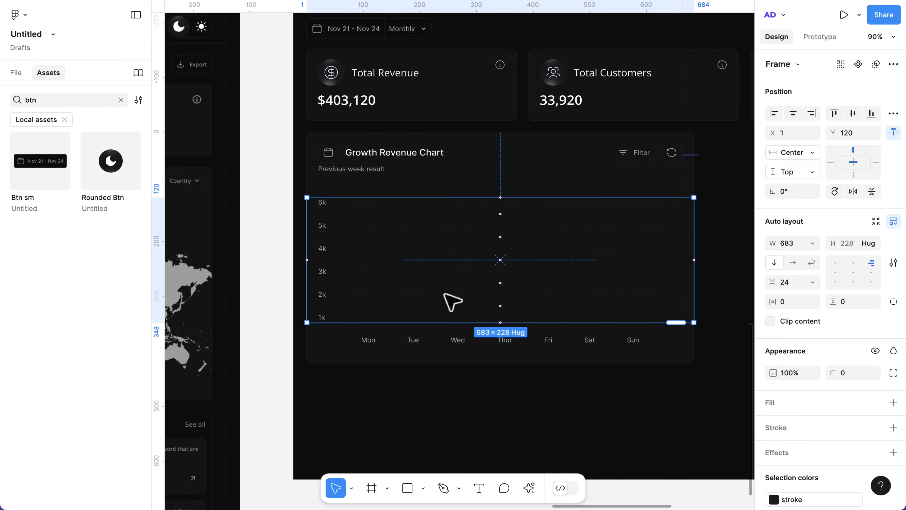
scroll(453, 302, left, 15)
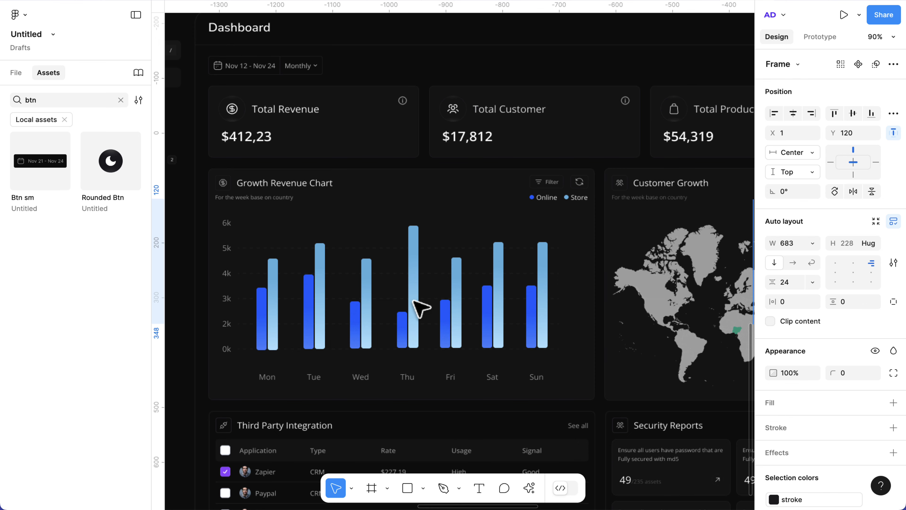
scroll(421, 309, right, 5)
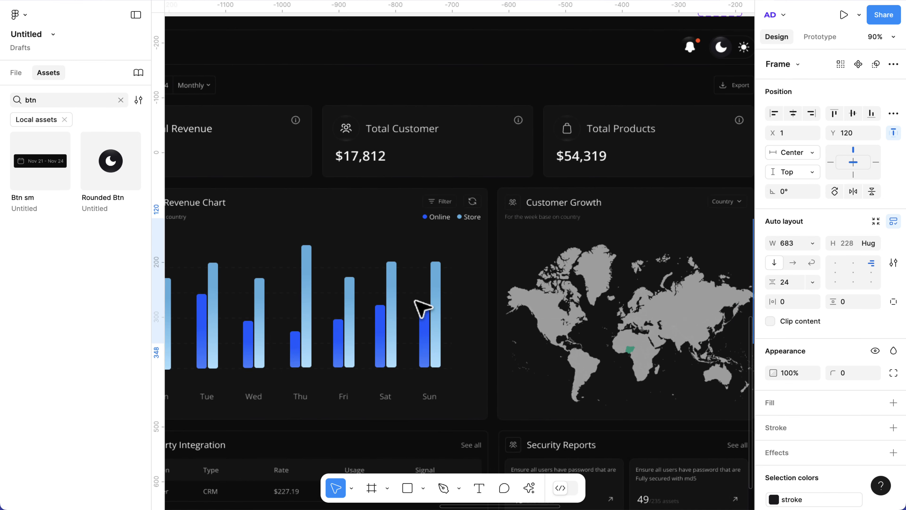
scroll(415, 253, up, 5)
scroll(409, 246, up, 3)
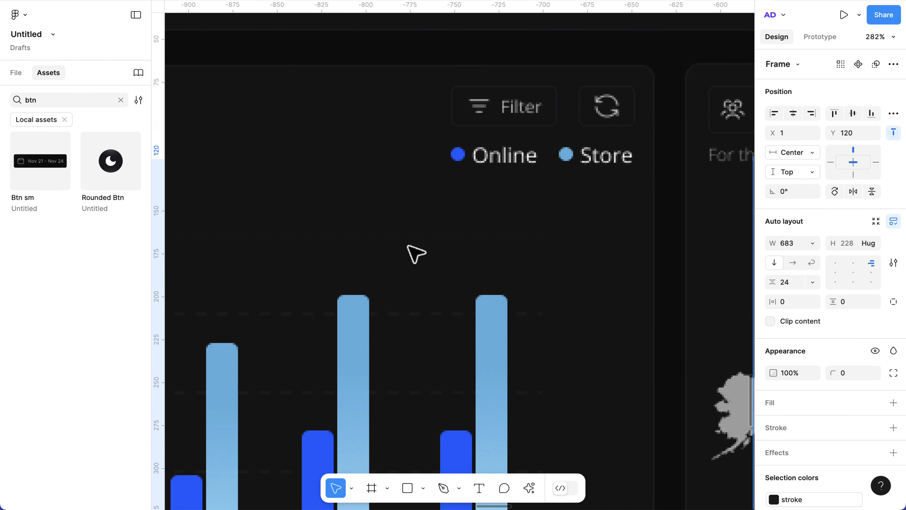
key(r)
drag(413, 224, 460, 260)
key(i)
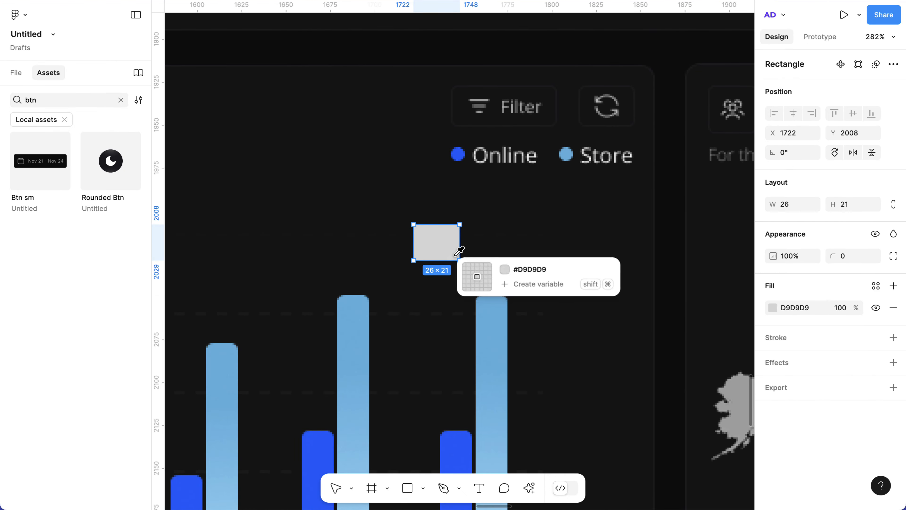
click(458, 154)
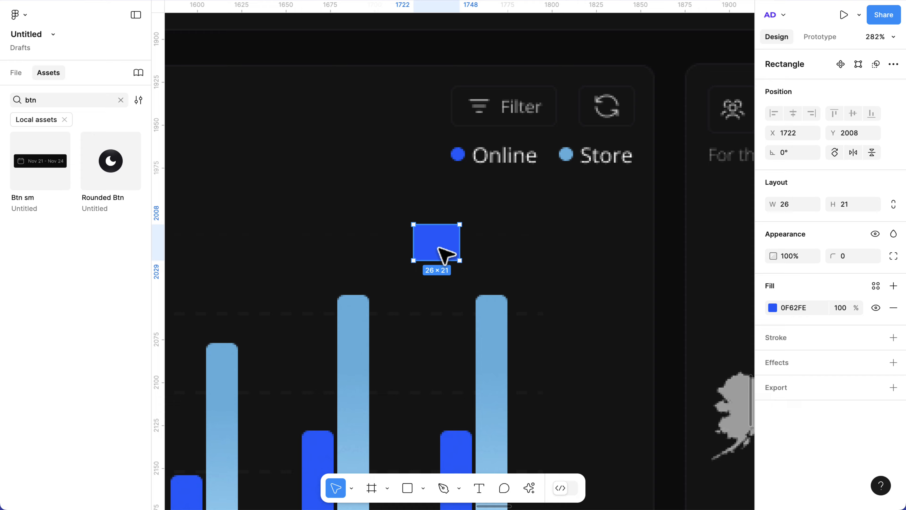
Step: Duplicate the blue swatch horizontally to X 1762 and fill the copy with the Store dot's sampled light blue, 64B7E2
drag(446, 256, 517, 256)
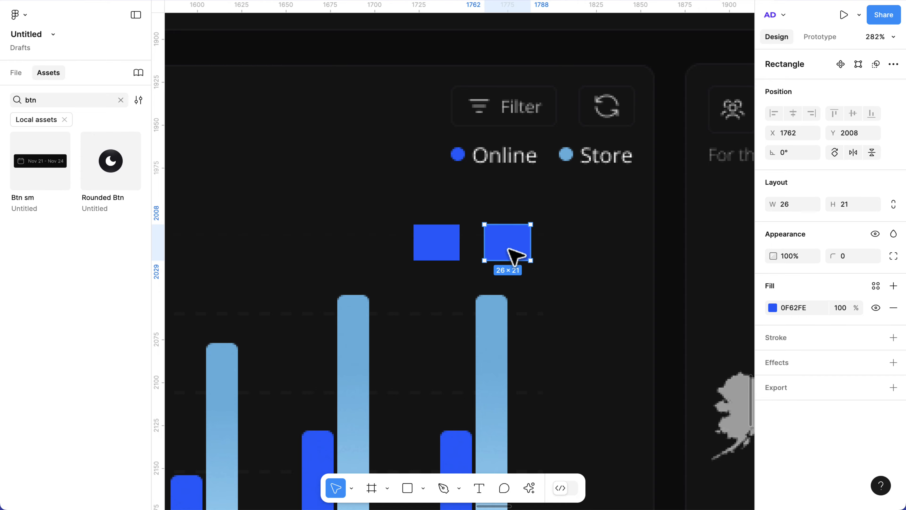
key(i)
click(568, 155)
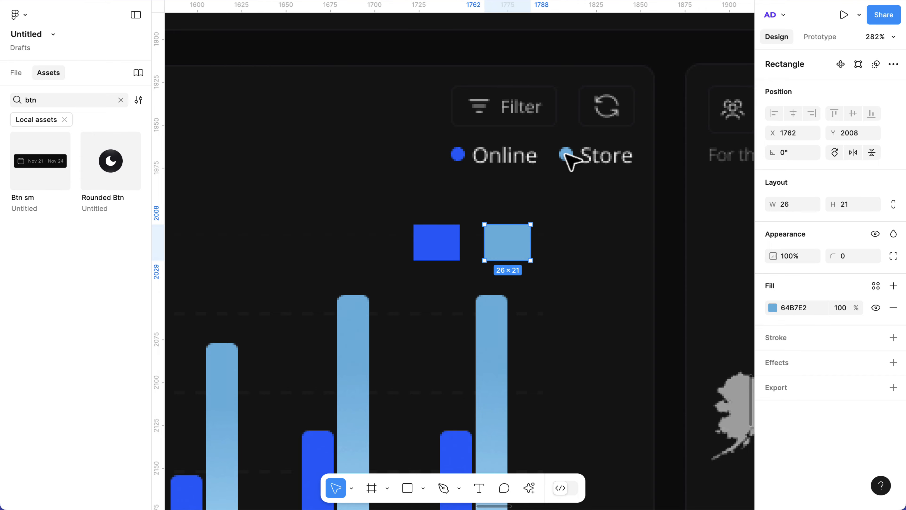
Step: Cut both colour swatches from the reference design and paste them into the Growth Revenue Chart card of Dashboard Main
shift+click(459, 240)
scroll(464, 241, down, 10)
scroll(474, 263, right, 2)
key(super+x)
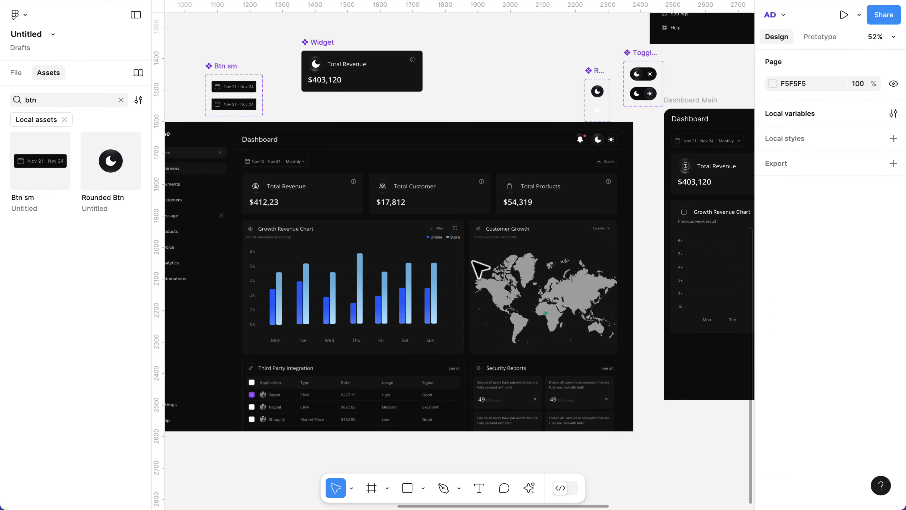
scroll(474, 263, right, 5)
scroll(600, 297, right, 3)
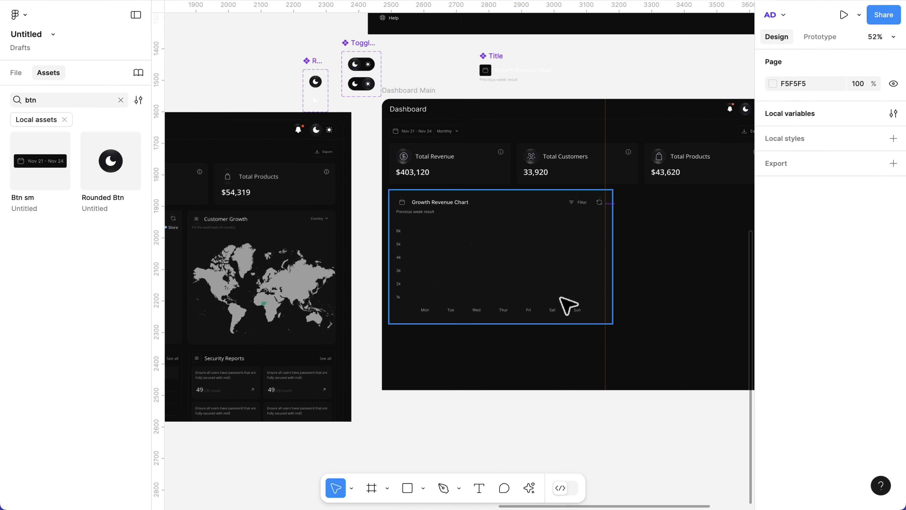
click(568, 305)
key(super+v)
Step: Move the two pasted swatches up to Y 84, just above the chart's 6k row
scroll(530, 283, up, 5)
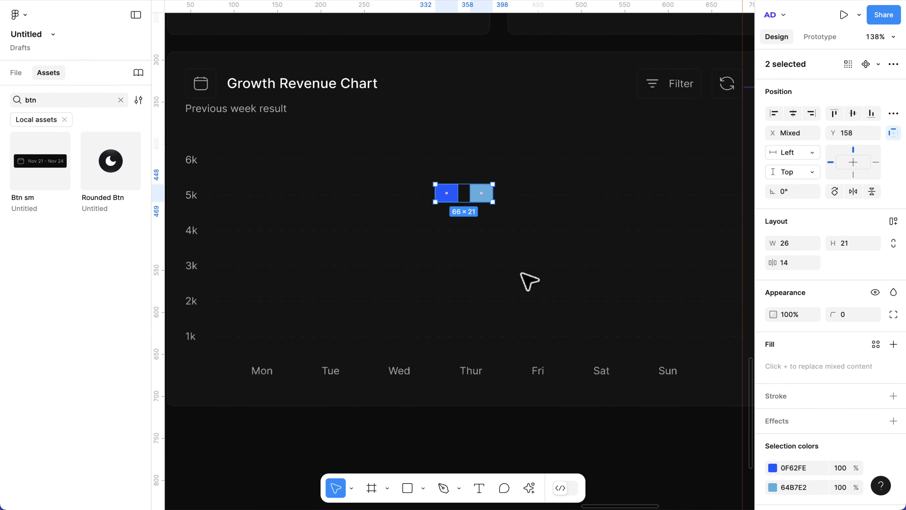
scroll(530, 282, up, 1)
drag(461, 214, 460, 152)
Step: Start a rectangle for the chart's first bar above the Mon label
scroll(461, 152, left, 3)
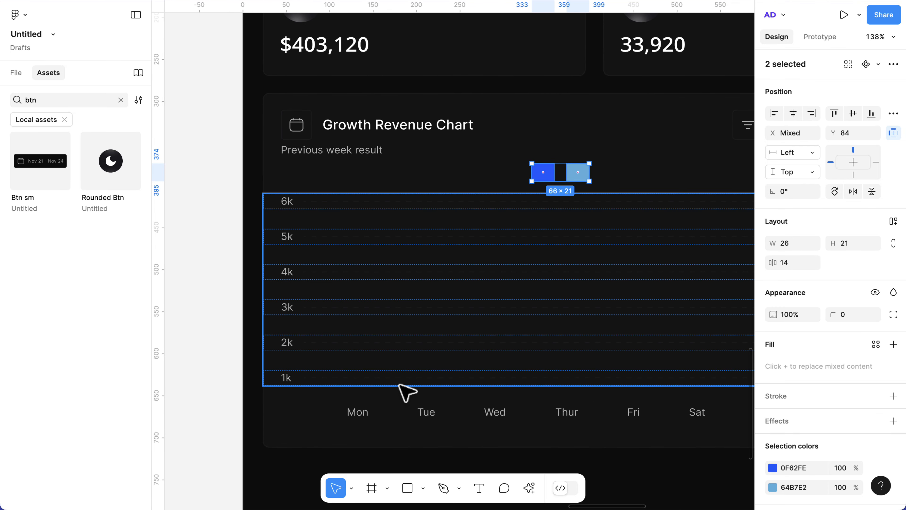
click(407, 488)
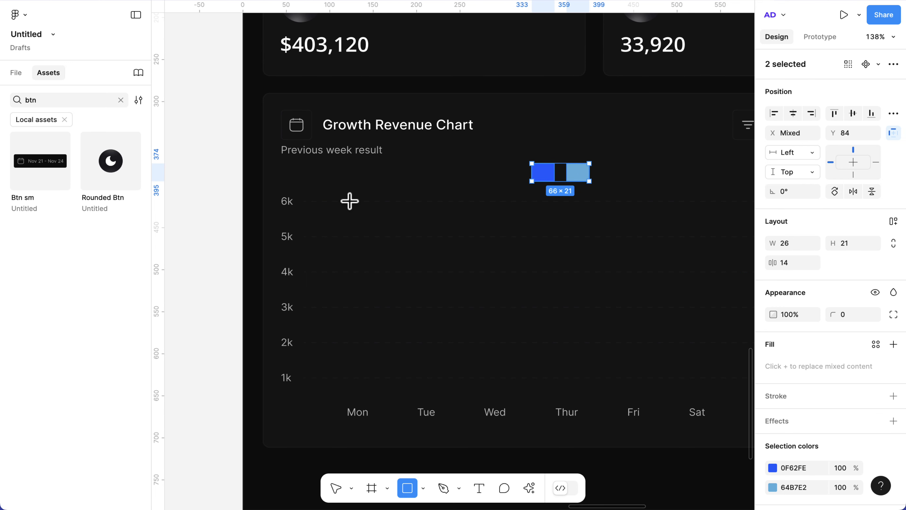
Step: Draw a bar rectangle about 43 × 237 above the Mon label and lock the axis grid layer Frame 26
mouse_move(346, 186)
mouse_down()
mouse_move(354, 376)
mouse_move(382, 385)
mouse_up()
click(307, 293)
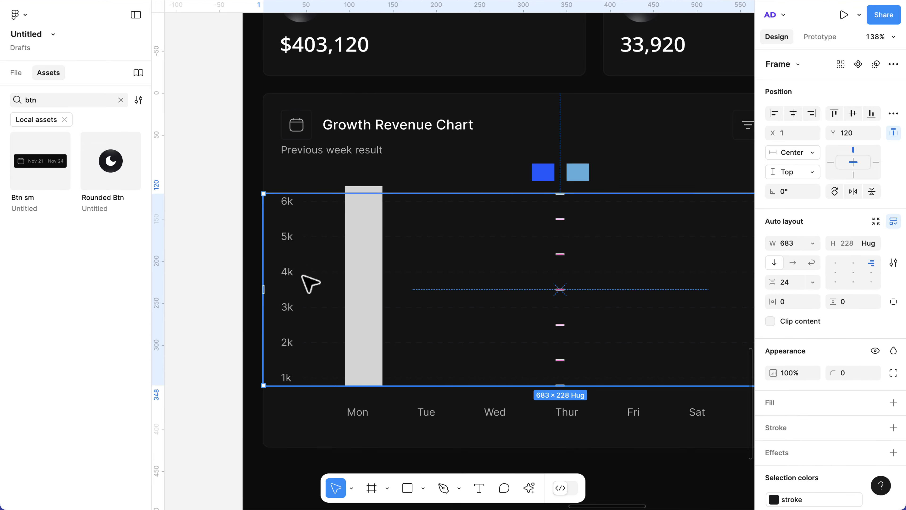
click(16, 73)
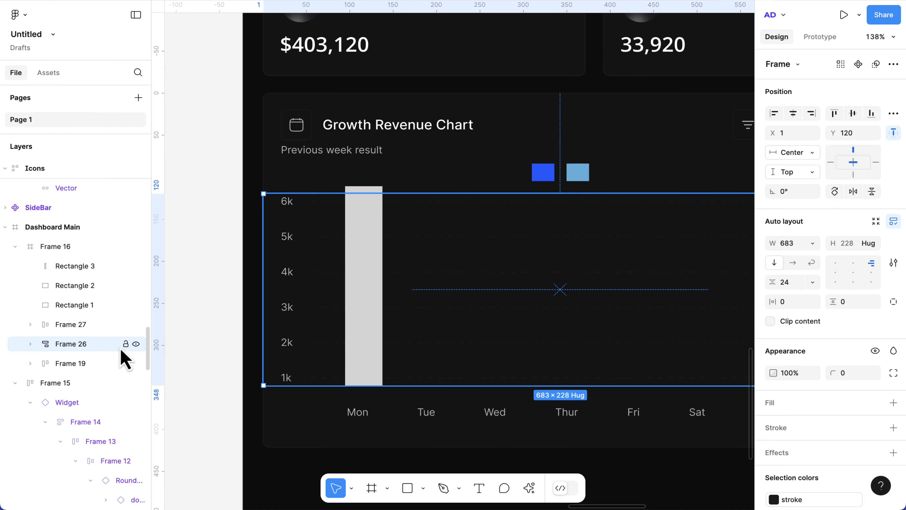
click(126, 345)
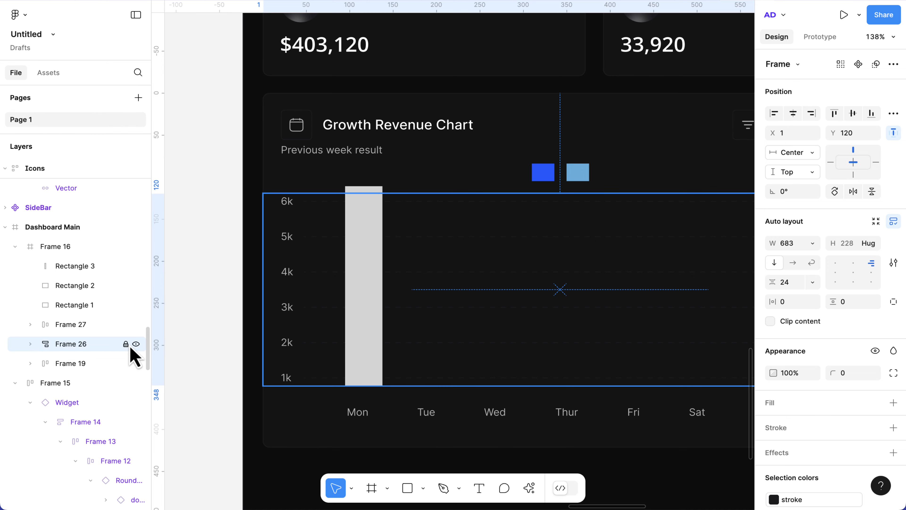
Step: Resize the Mon bar to 18 wide and about 94 high, with its base on the 1k line above the Mon label
click(366, 290)
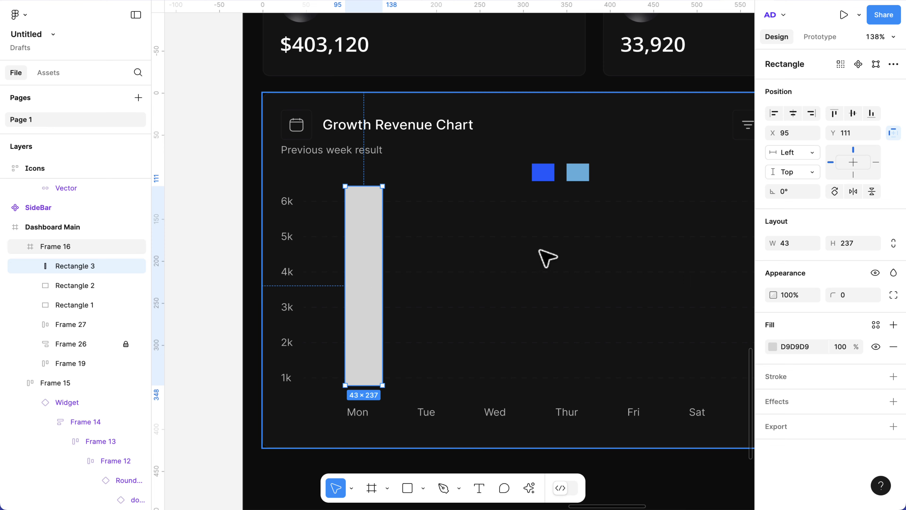
click(797, 246)
text(18)
key(Return)
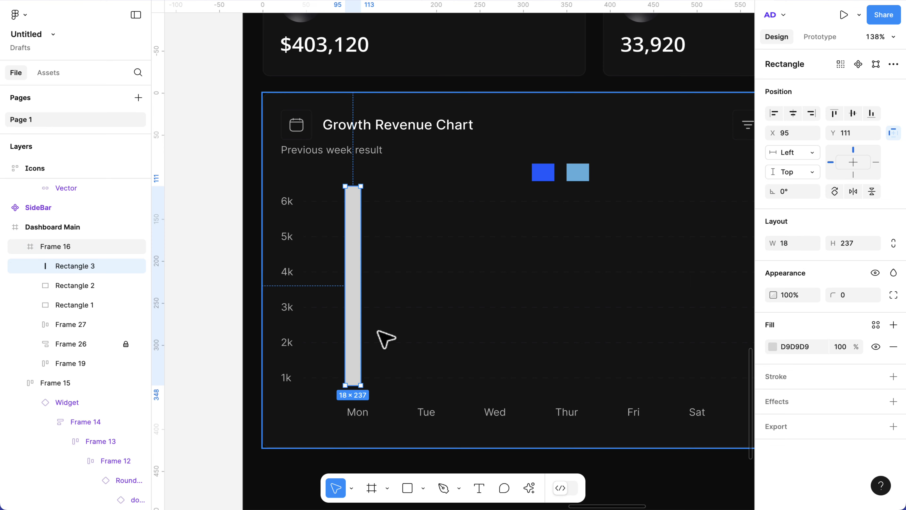
drag(356, 336, 359, 333)
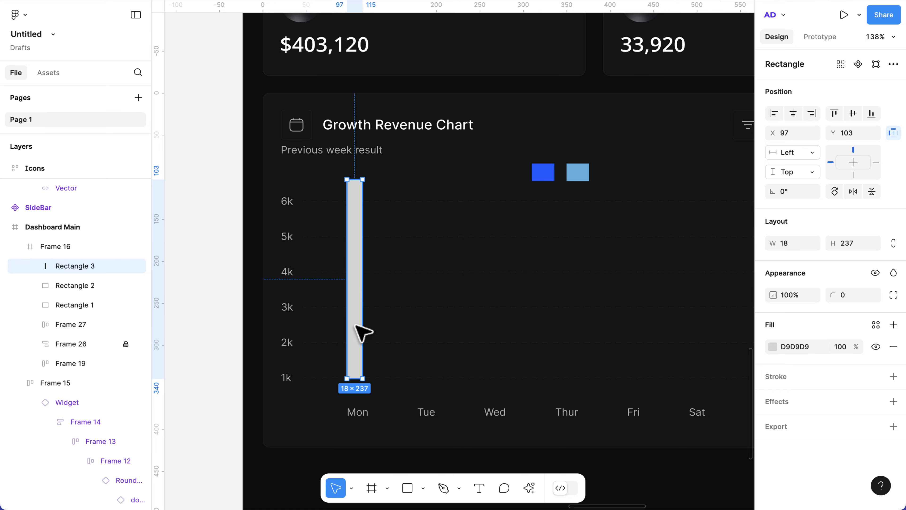
drag(354, 215, 361, 299)
Step: Compare the Mon bar with the reference chart and round its corners with a radius of 4
scroll(368, 307, left, 10)
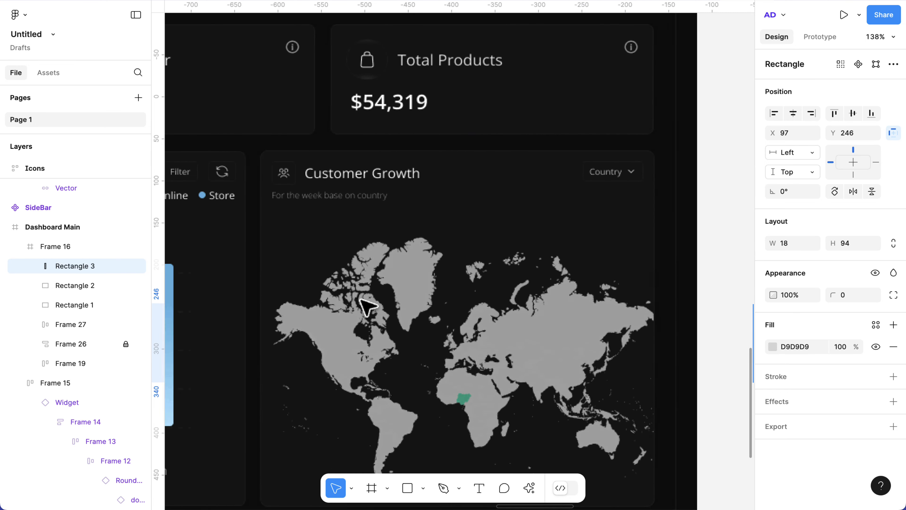
scroll(367, 307, right, 3)
scroll(368, 307, left, 10)
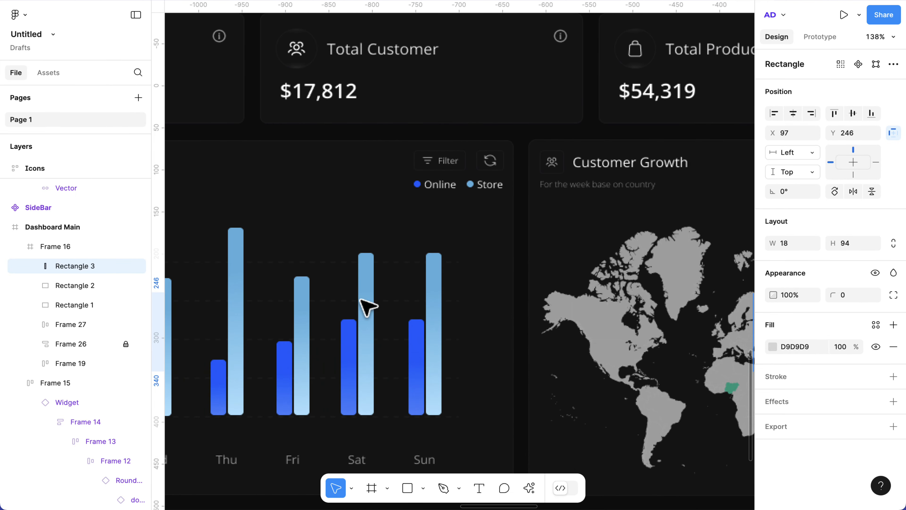
scroll(368, 307, right, 8)
scroll(370, 308, right, 10)
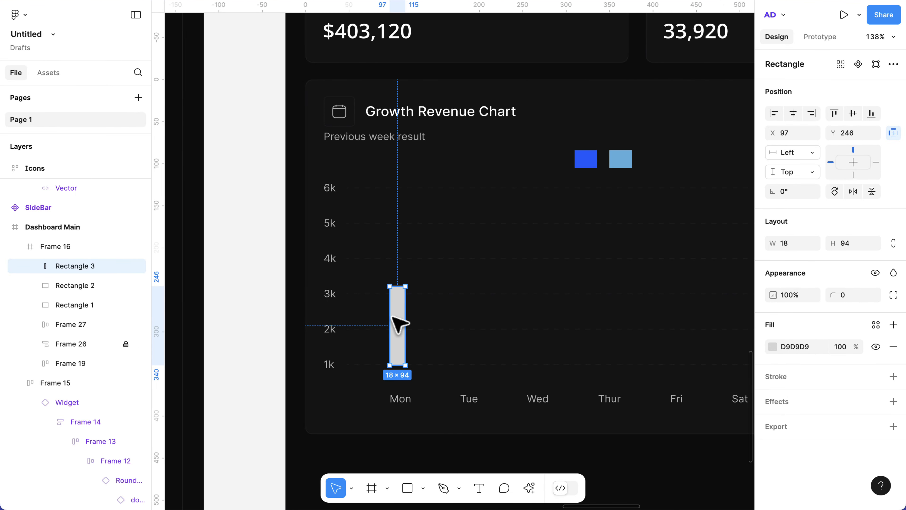
ctrl+scroll(405, 328, up, 5)
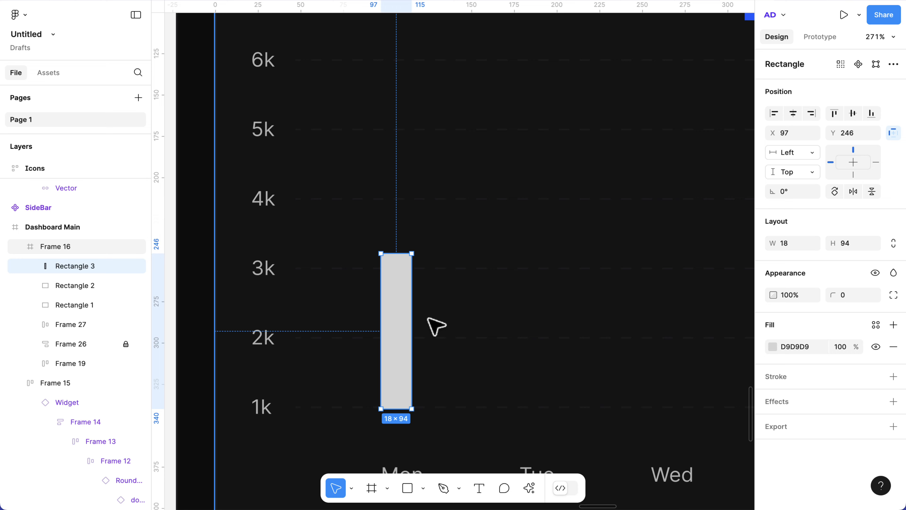
click(856, 306)
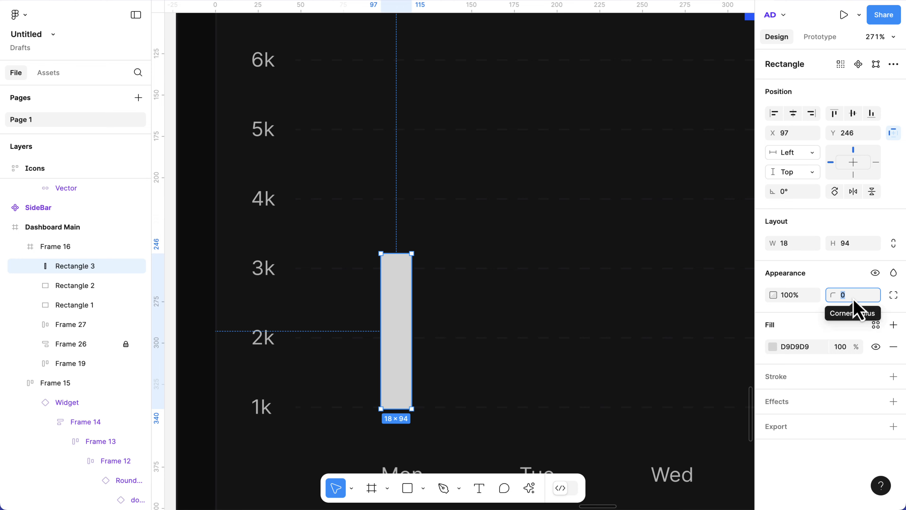
text(4)
key(Return)
ctrl+scroll(431, 348, up, 3)
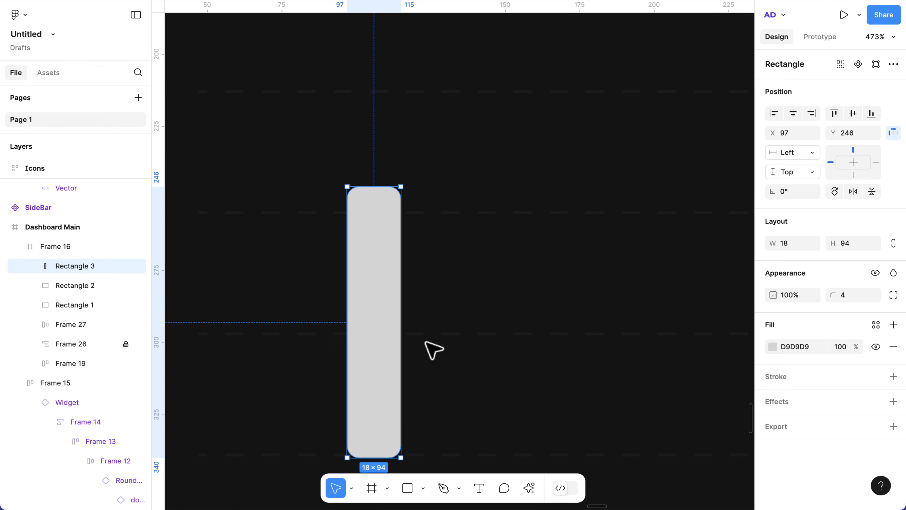
ctrl+scroll(387, 316, down, 5)
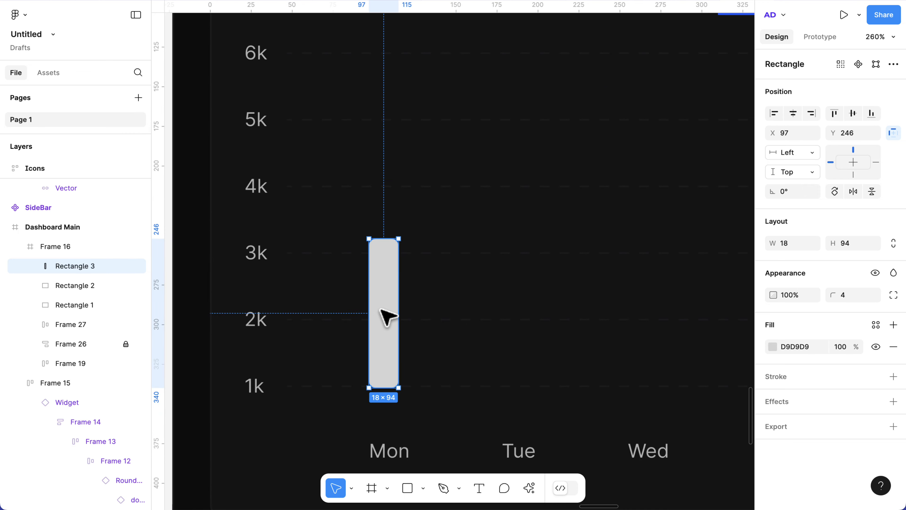
Step: Try to copy the dark blue swatch's fill colour onto the Mon bar
click(562, 156)
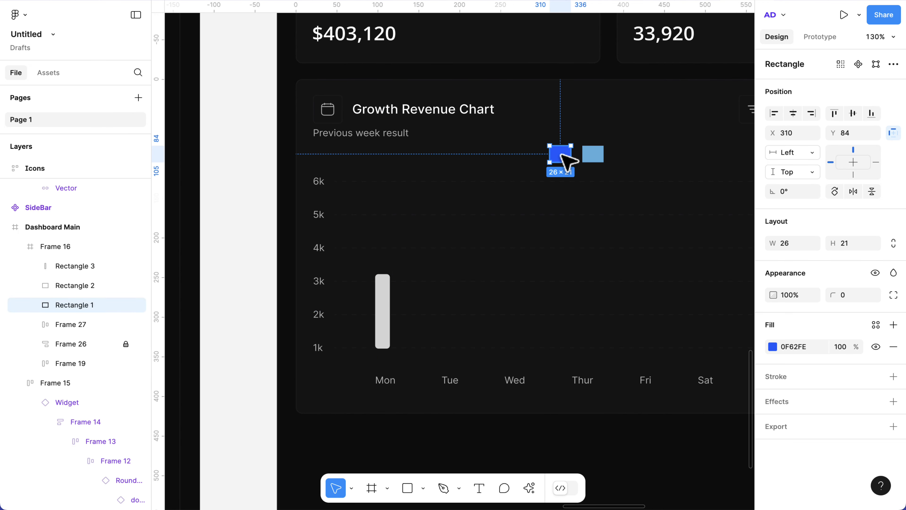
click(795, 347)
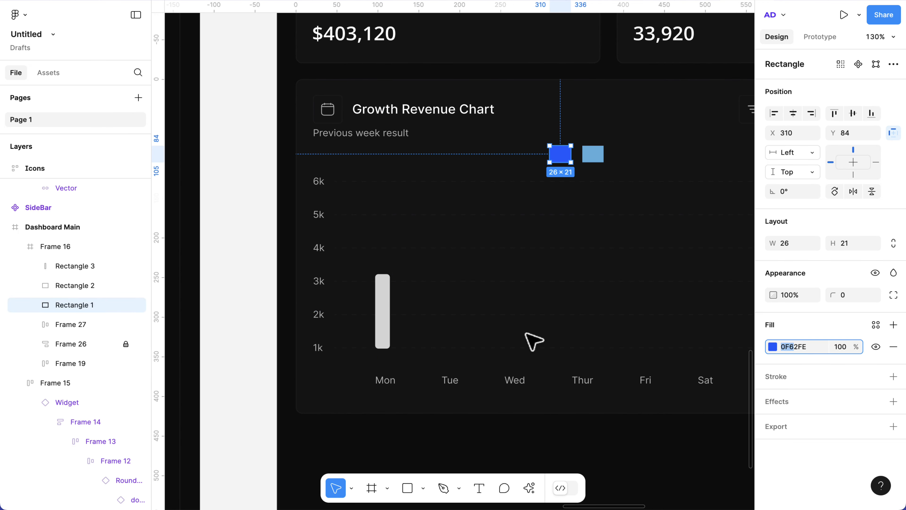
click(386, 331)
click(792, 350)
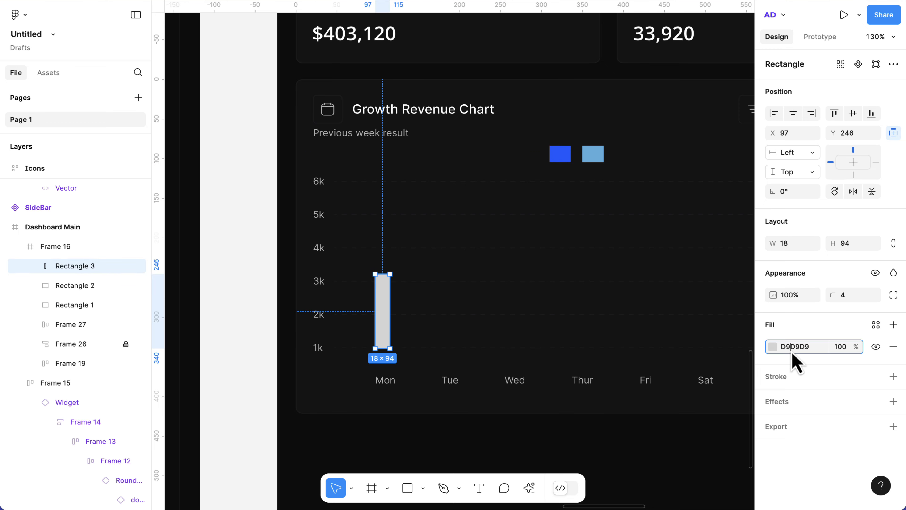
key(Return)
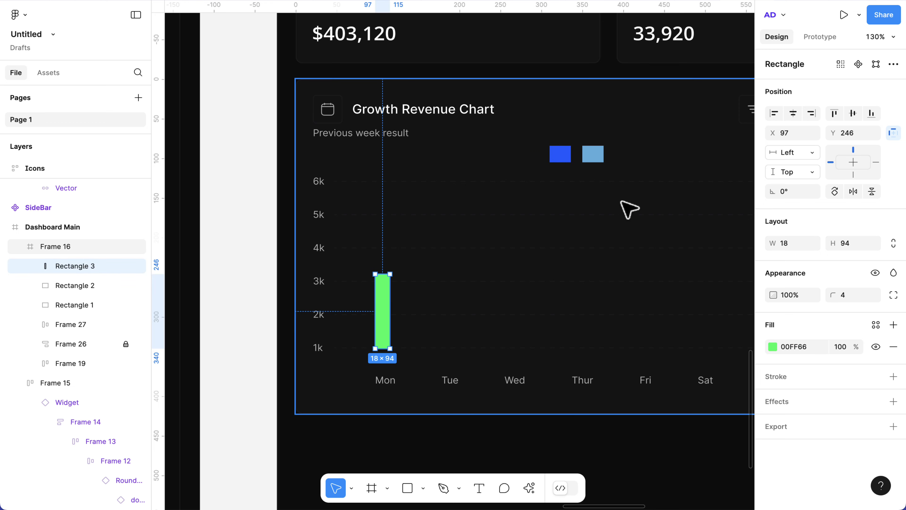
Step: Copy the dark blue swatch's hex value 0F62FE and apply it as the Mon bar's fill
click(568, 157)
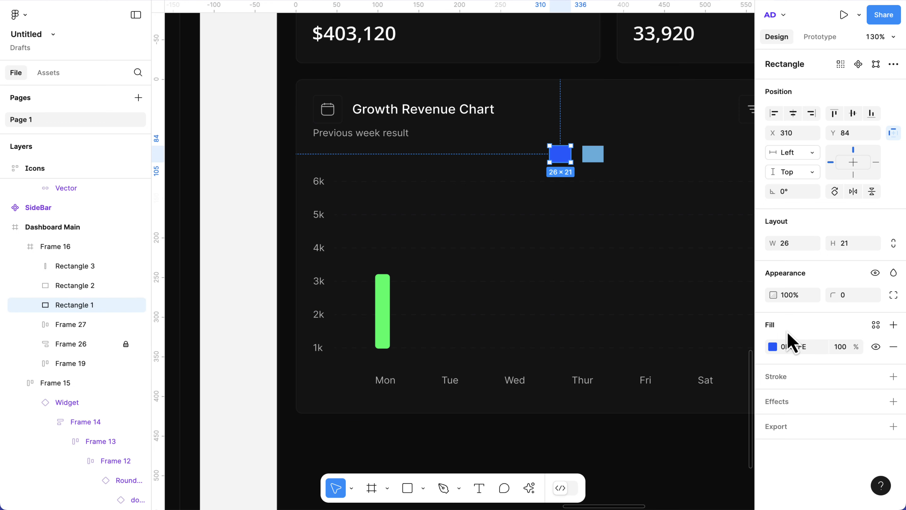
click(806, 349)
key(ctrl+c)
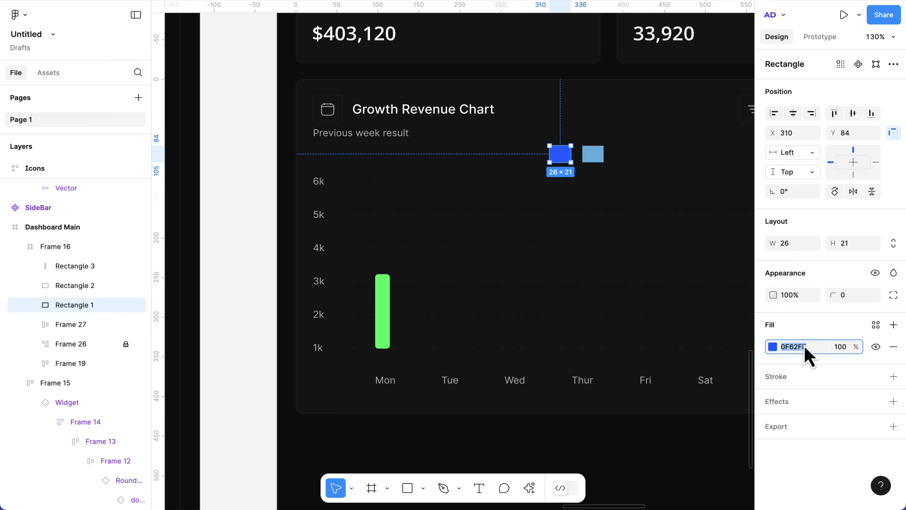
click(383, 310)
click(807, 347)
key(ctrl+v)
key(Return)
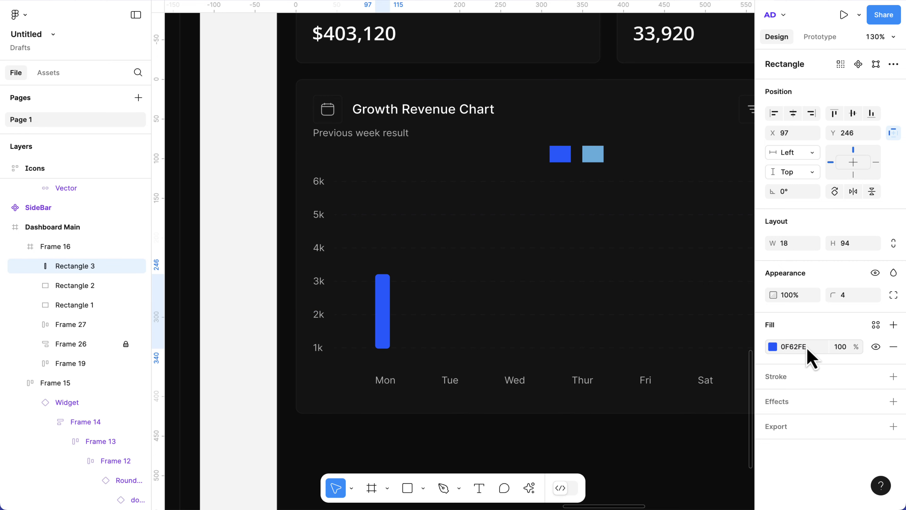
Step: Change the Mon bar's solid fill to a linear gradient
scroll(522, 308, down, 1)
scroll(523, 308, down, 3)
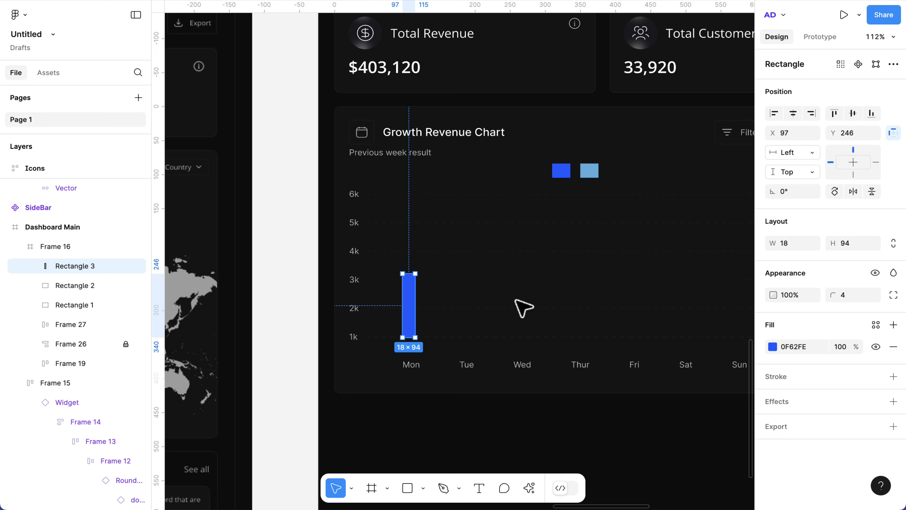
scroll(523, 307, down, 1)
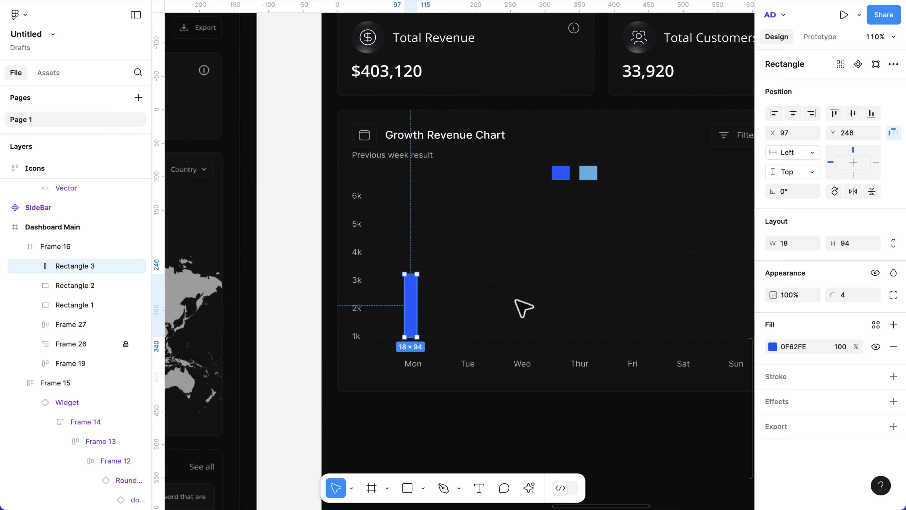
click(876, 325)
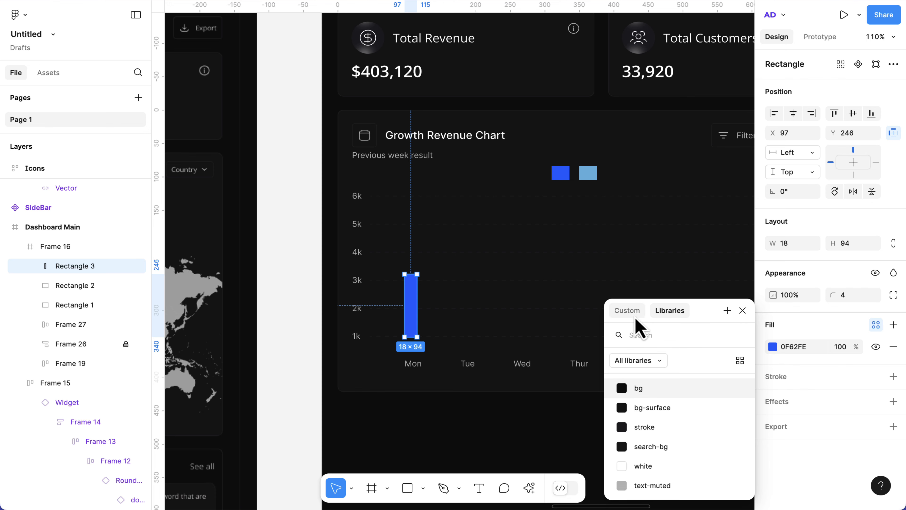
click(774, 348)
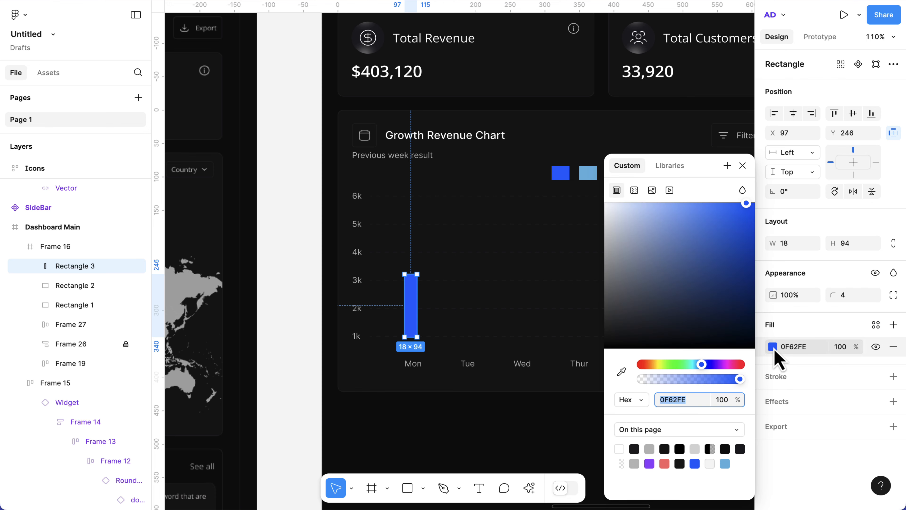
click(635, 191)
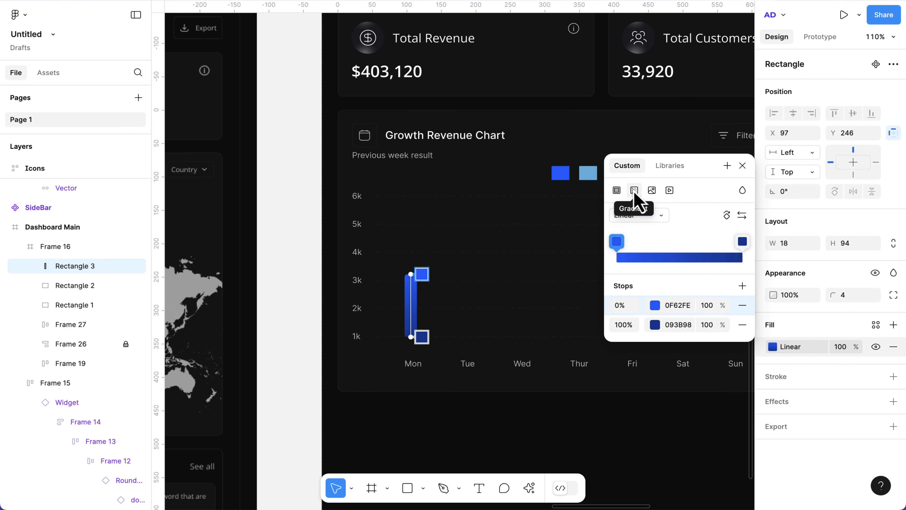
Step: Copy the 0% stop's colour 0F62FE to the gradient's 100% stop
click(678, 306)
key(ctrl+c)
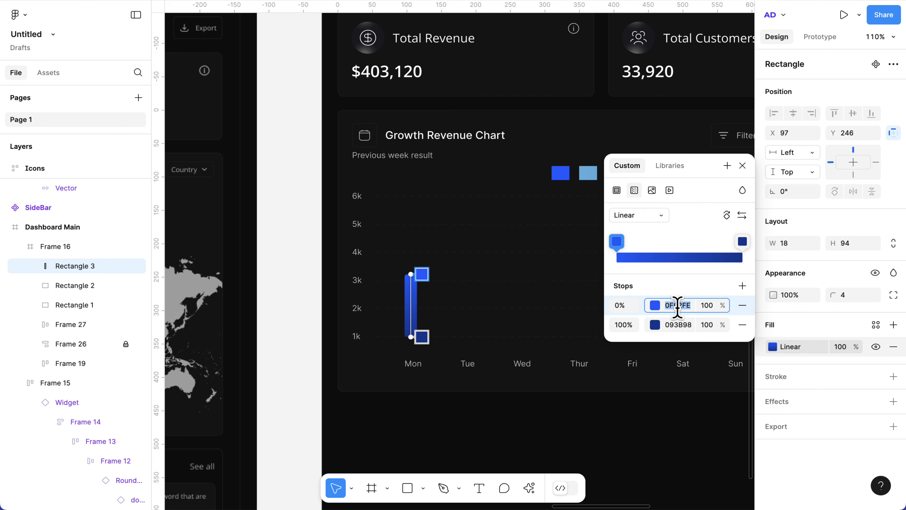
click(677, 325)
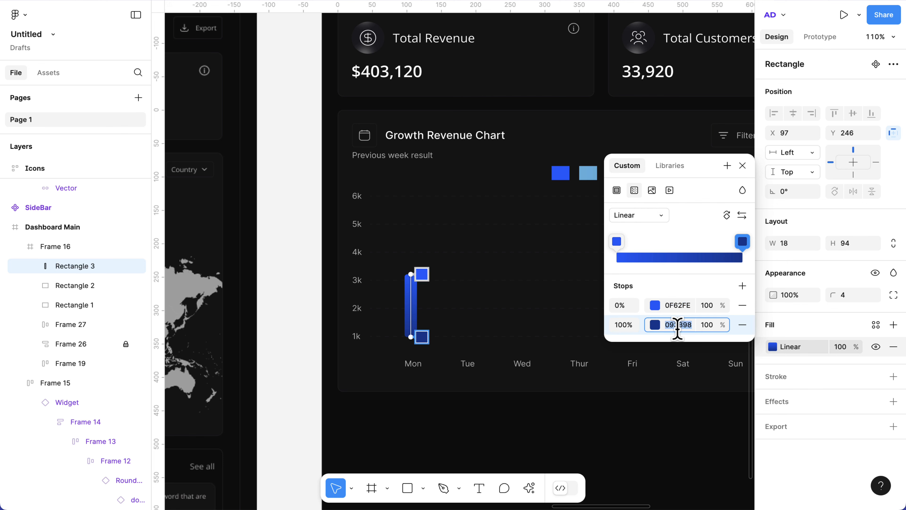
key(Escape)
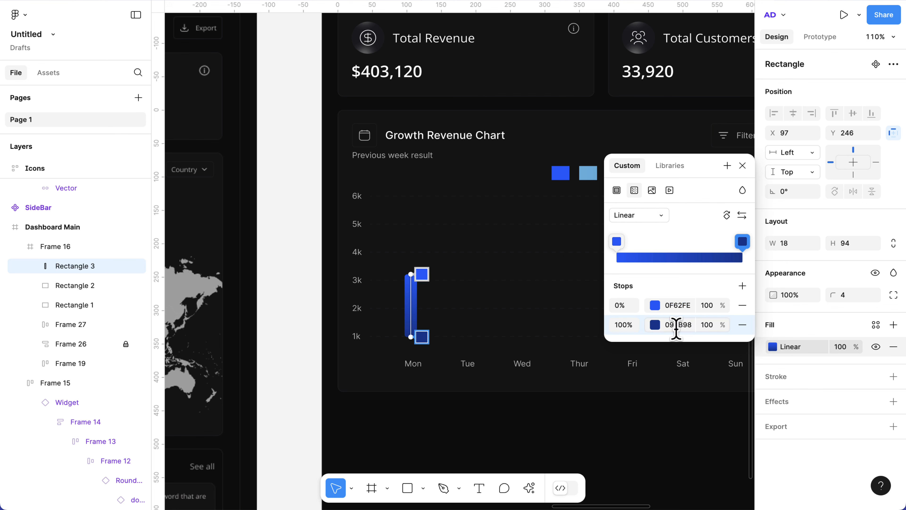
click(675, 325)
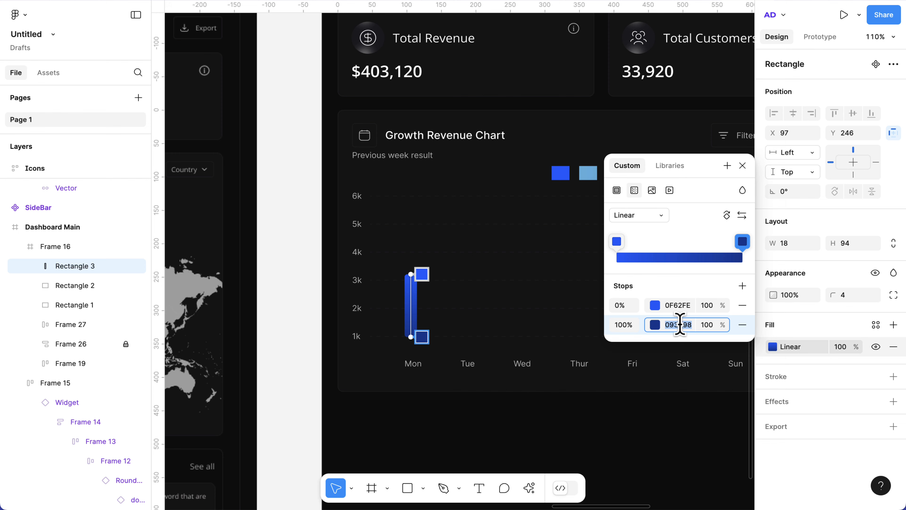
key(ctrl+v)
key(Return)
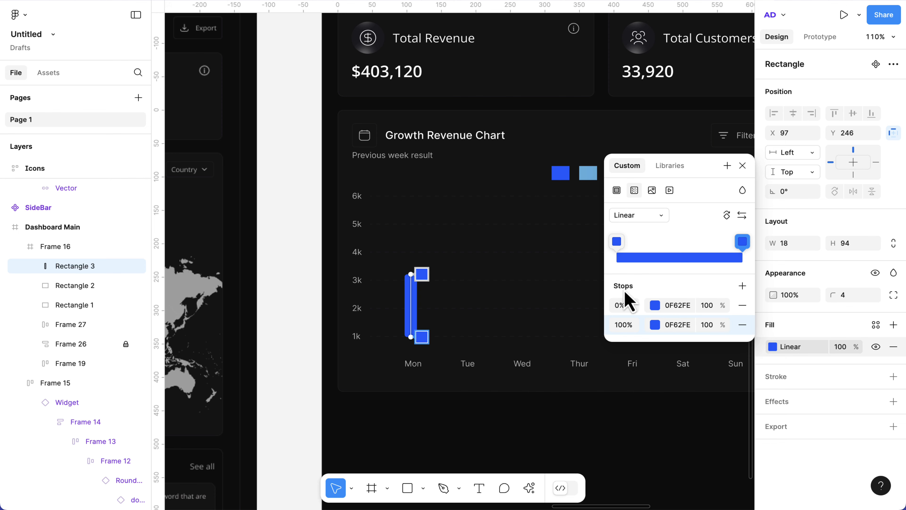
Step: Set the gradient's 100% stop to the light blue BED5FF and close the fill settings
click(654, 327)
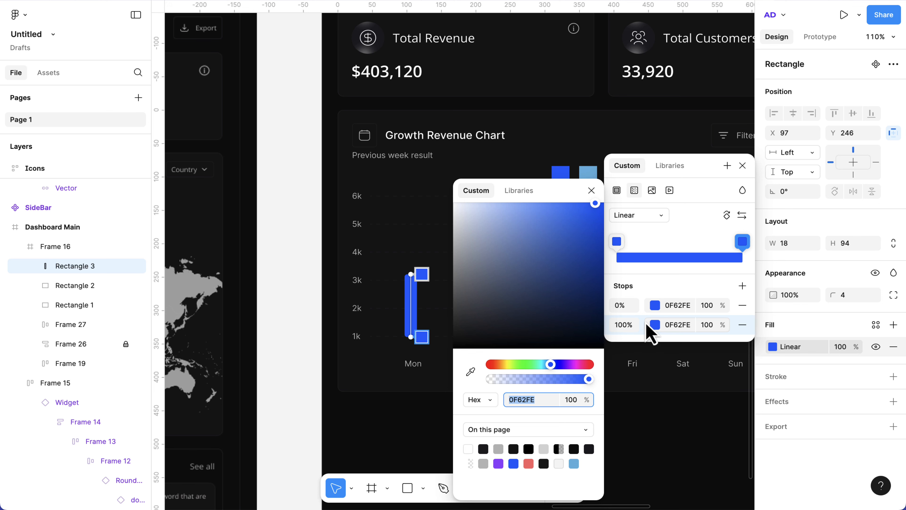
click(527, 209)
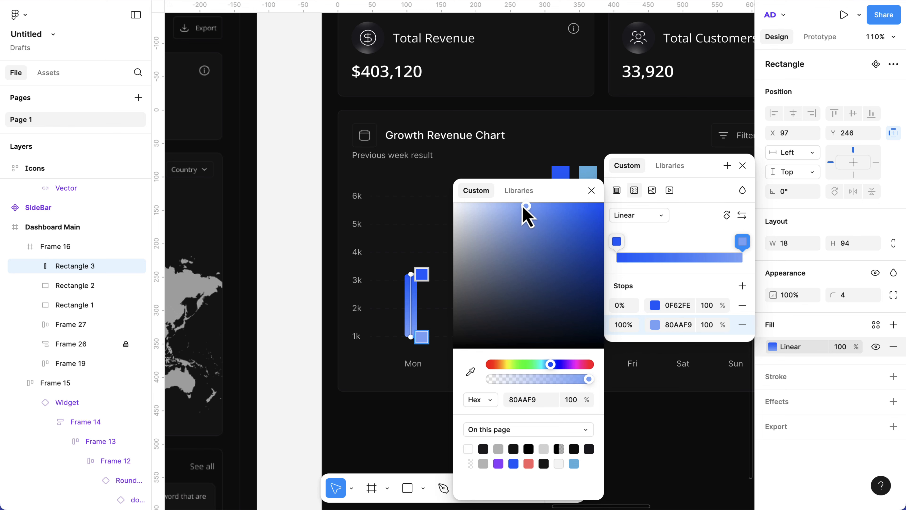
scroll(523, 206, up, 5)
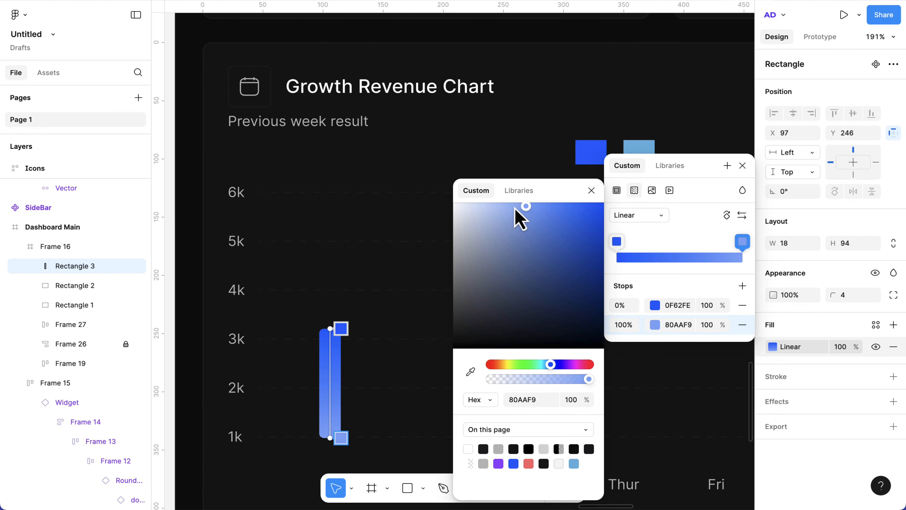
click(518, 203)
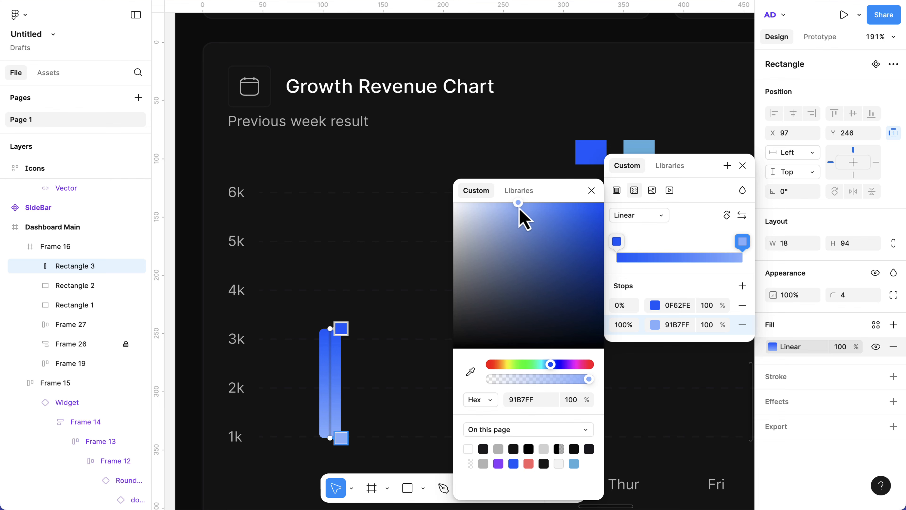
drag(517, 231, 492, 203)
click(513, 206)
click(743, 165)
Step: Extend the gradient's 0% end above the Mon bar's upper edge, to between the 3k and 4k lines
scroll(294, 445, up, 5)
click(773, 347)
drag(354, 251, 350, 210)
scroll(355, 214, down, 5)
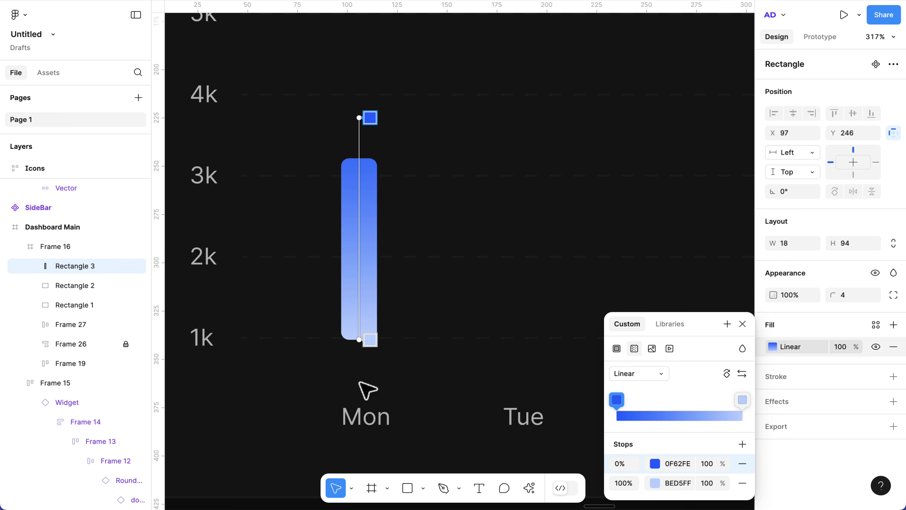
Step: Extend the Mon bar's gradient below its lower edge, tilt it diagonally from upper left to lower right, and leave gradient editing
drag(356, 342, 354, 388)
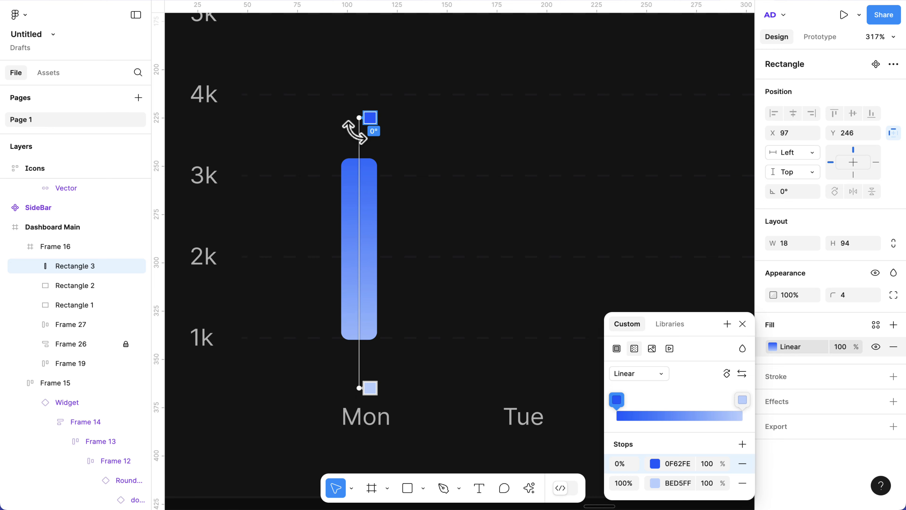
drag(360, 119, 329, 117)
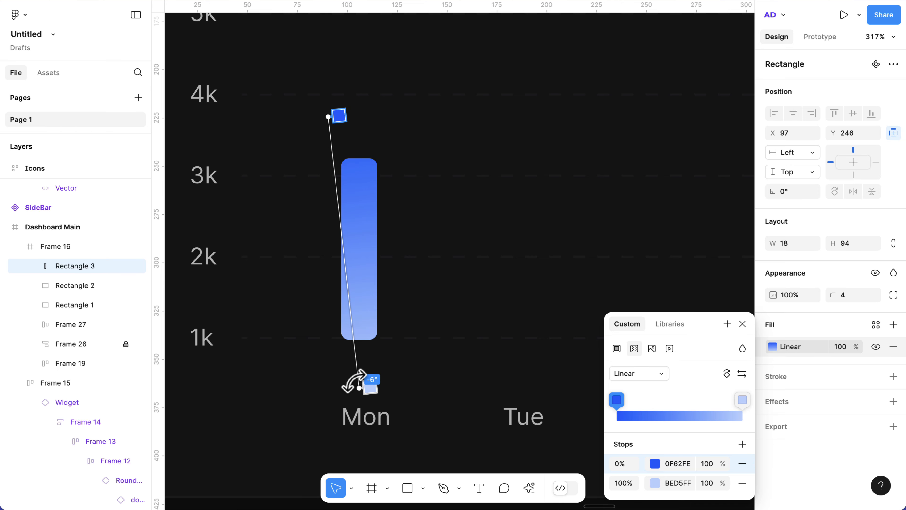
drag(359, 388, 400, 393)
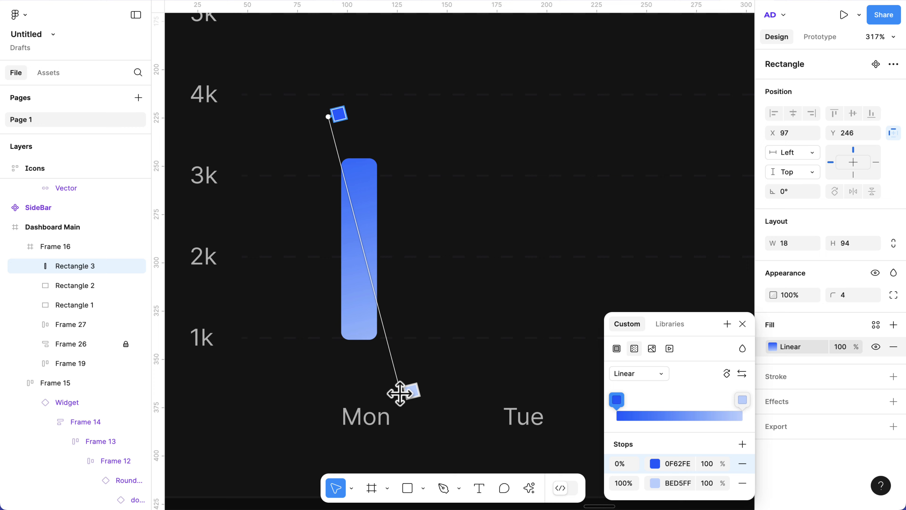
key(Escape)
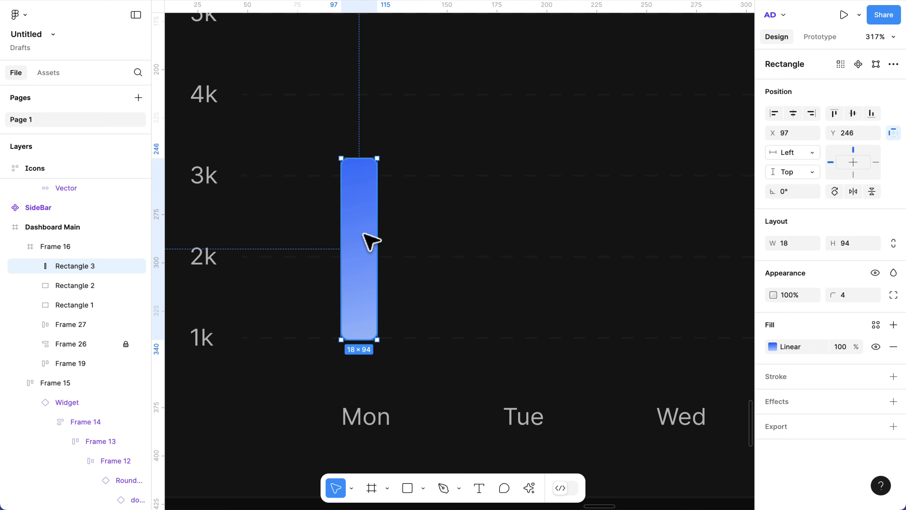
Step: Duplicate the Mon bar 2 px to its right at X 117 and stretch the copy upward to a height of 125
key(ctrl+d)
drag(365, 235, 405, 236)
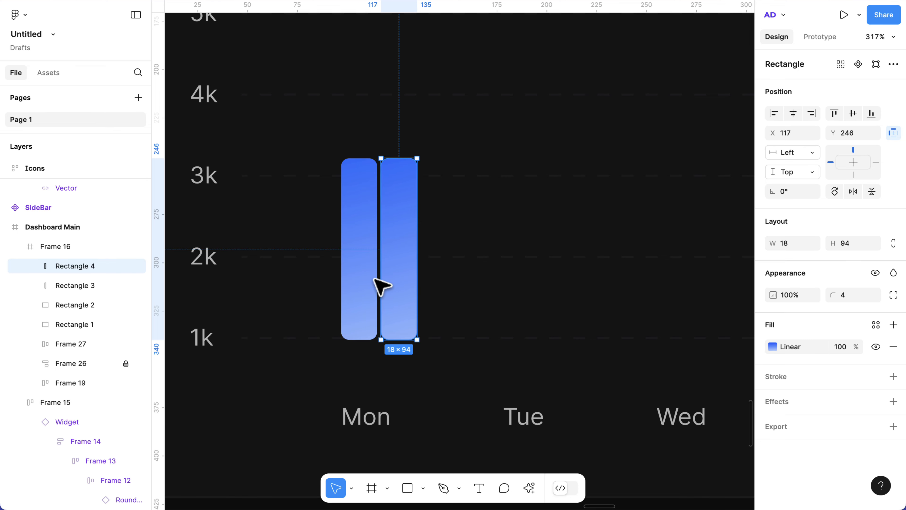
scroll(375, 283, down, 1)
drag(402, 163, 401, 103)
scroll(400, 104, down, 5)
scroll(406, 112, up, 4)
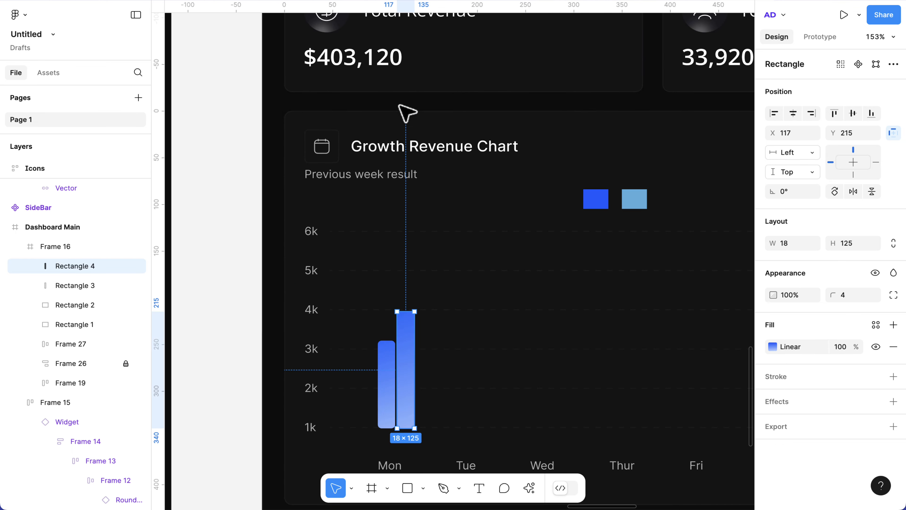
Step: Set both the 0% and 100% gradient stops of the second Mon bar to 64B7E2
click(772, 346)
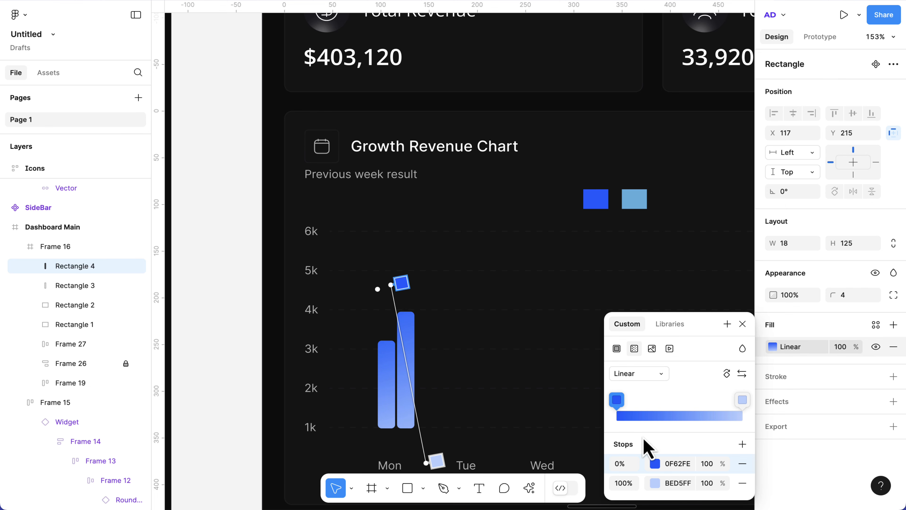
click(680, 463)
text(64B7E2)
key(Return)
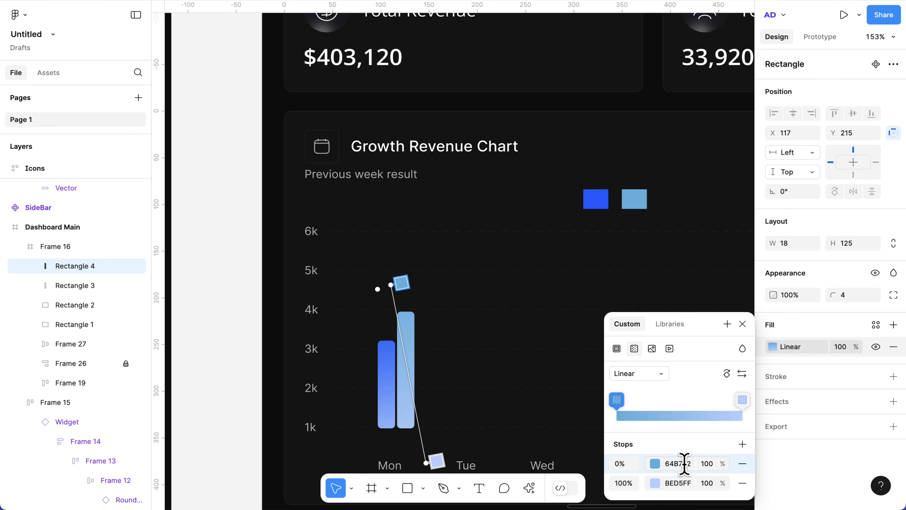
click(680, 483)
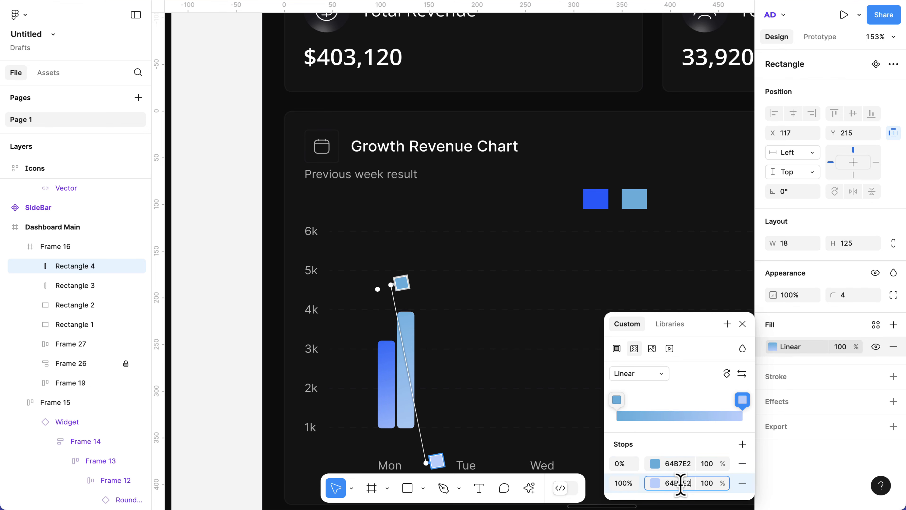
key(Return)
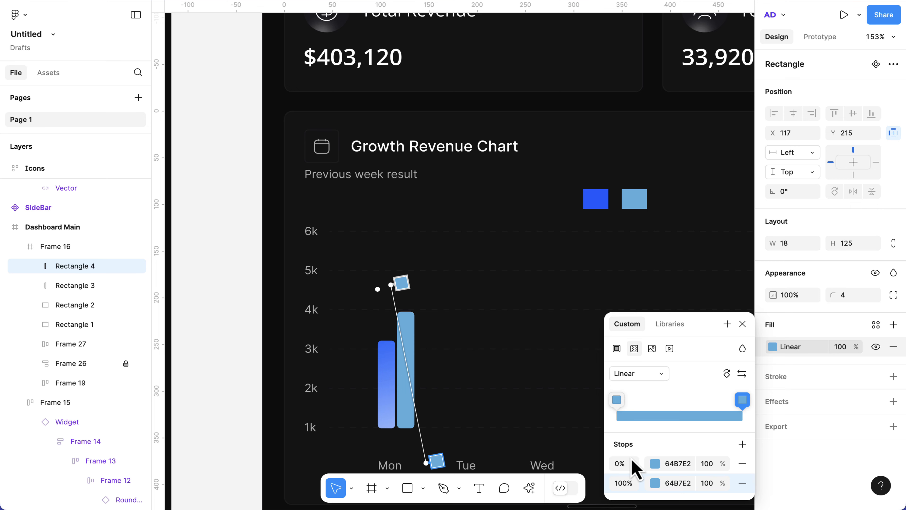
Step: Lighten the second Mon bar's 100% gradient stop to the pale blue BEE9FF
click(656, 484)
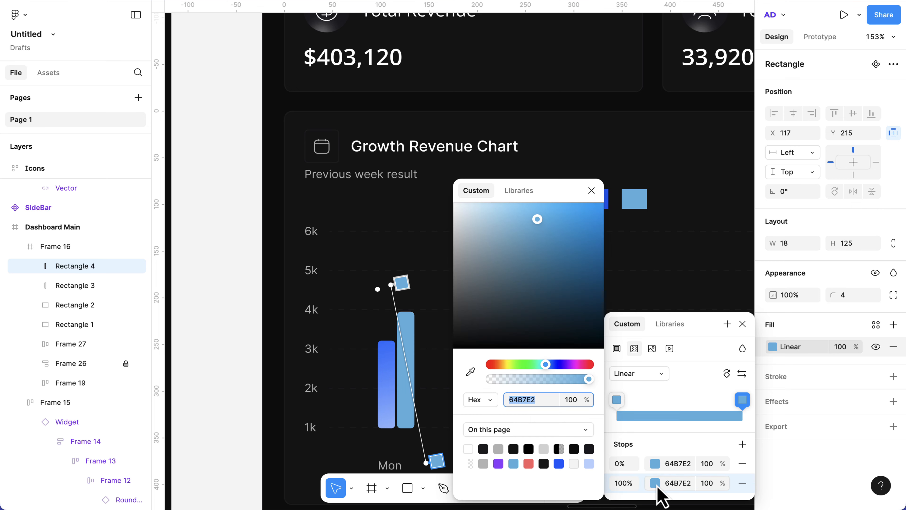
click(512, 209)
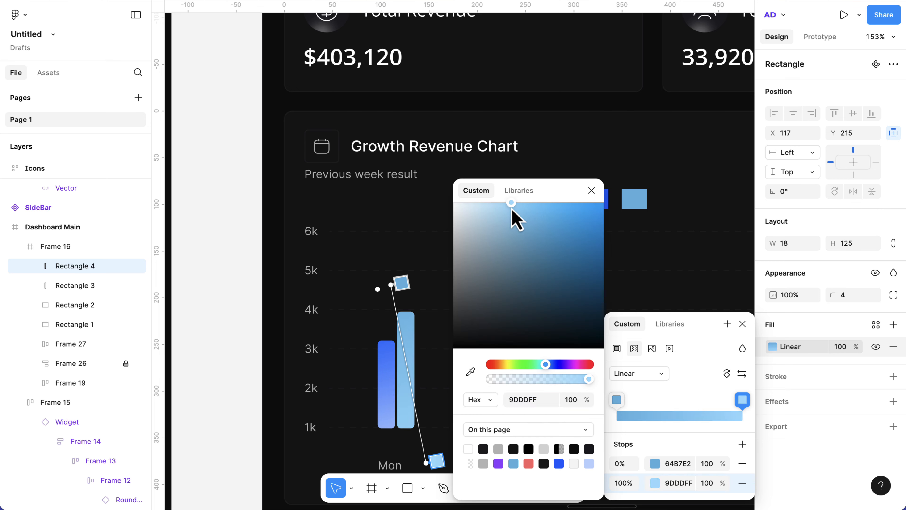
mouse_move(509, 207)
mouse_down()
mouse_move(495, 218)
mouse_move(511, 206)
mouse_move(507, 196)
mouse_up()
scroll(411, 325, up, 5)
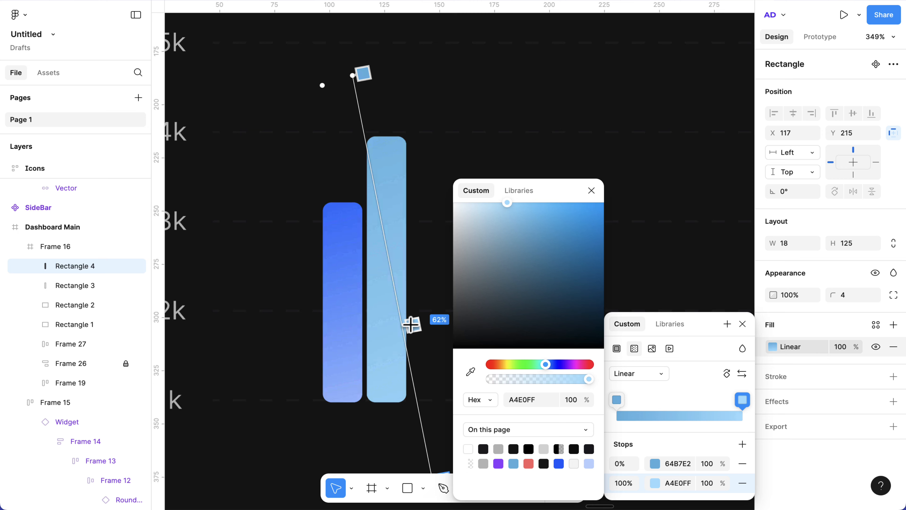
scroll(402, 289, down, 2)
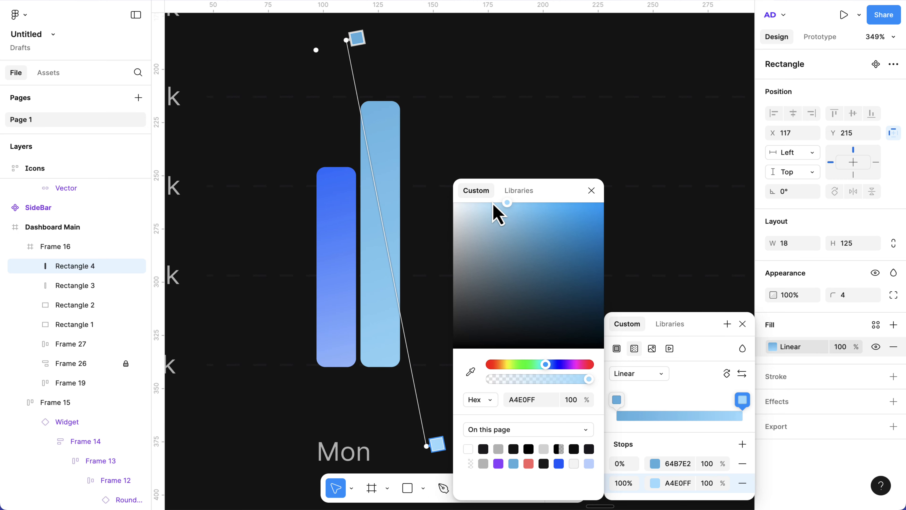
mouse_move(492, 202)
mouse_down()
mouse_move(507, 203)
mouse_move(491, 202)
mouse_up()
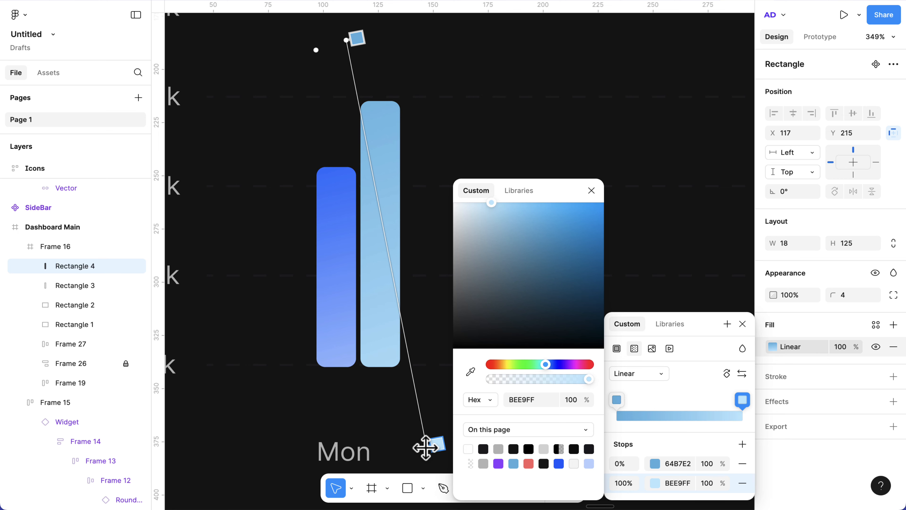
Step: Pull the light blue bar's gradient ends in to its upper-left corner and just below its lower edge, and close the fill settings
drag(426, 448, 405, 383)
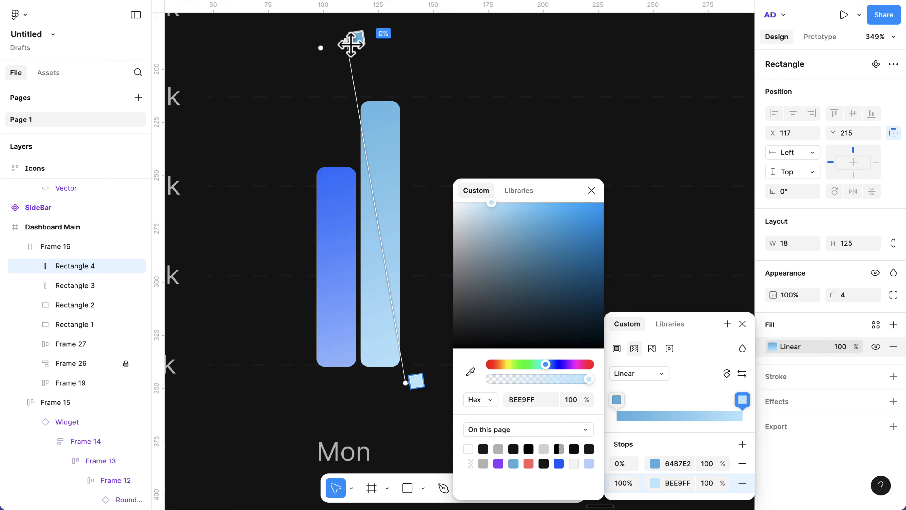
drag(350, 43, 360, 101)
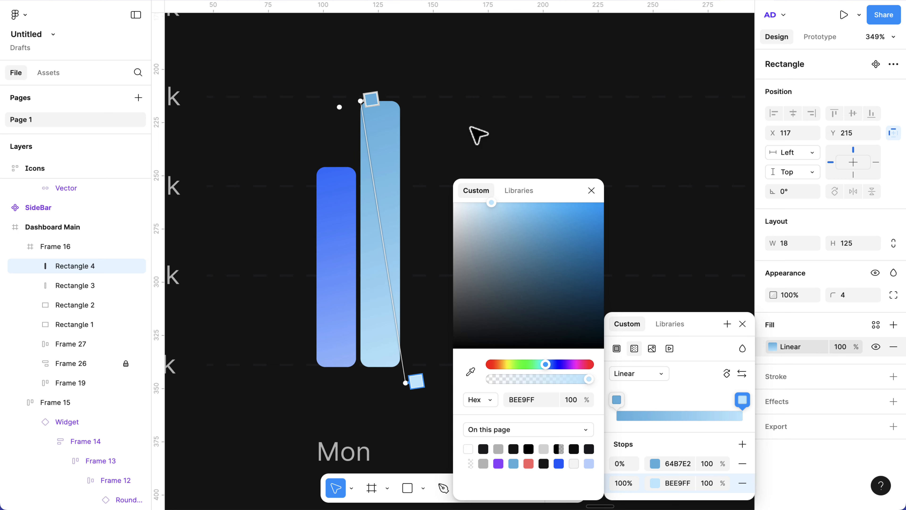
click(743, 324)
scroll(562, 215, down, 3)
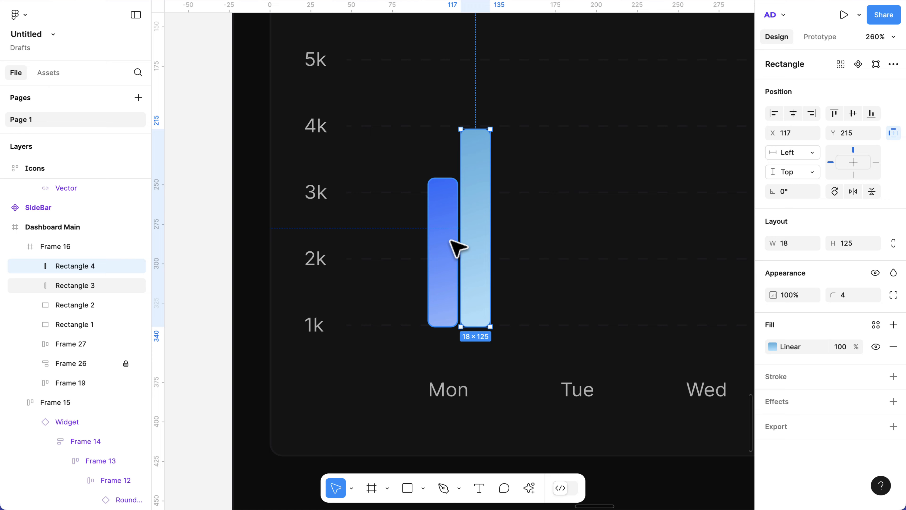
Step: Combine the two Mon bars into a horizontal auto layout frame
shift+click(450, 241)
key(shift+a)
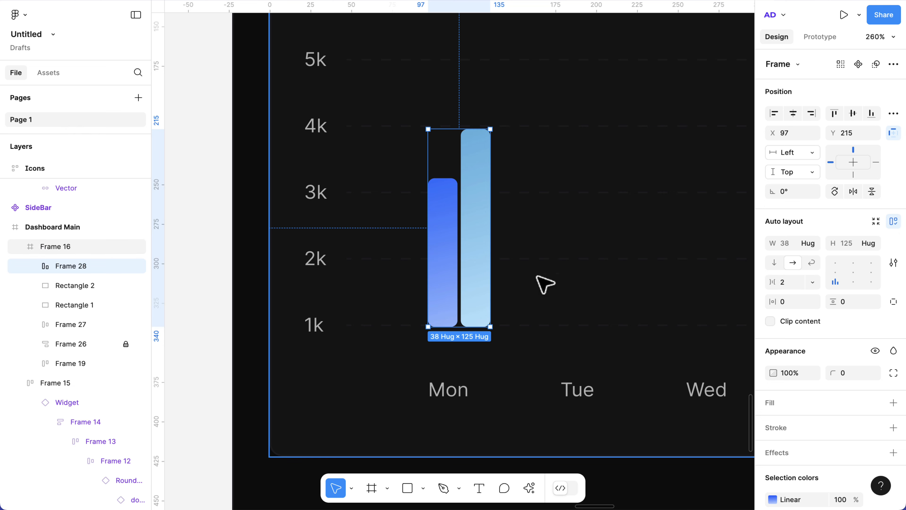
Step: Place a duplicate of the Mon bar pair above the Tue label at X 170, Y 217
scroll(510, 269, down, 2)
scroll(509, 269, right, 1)
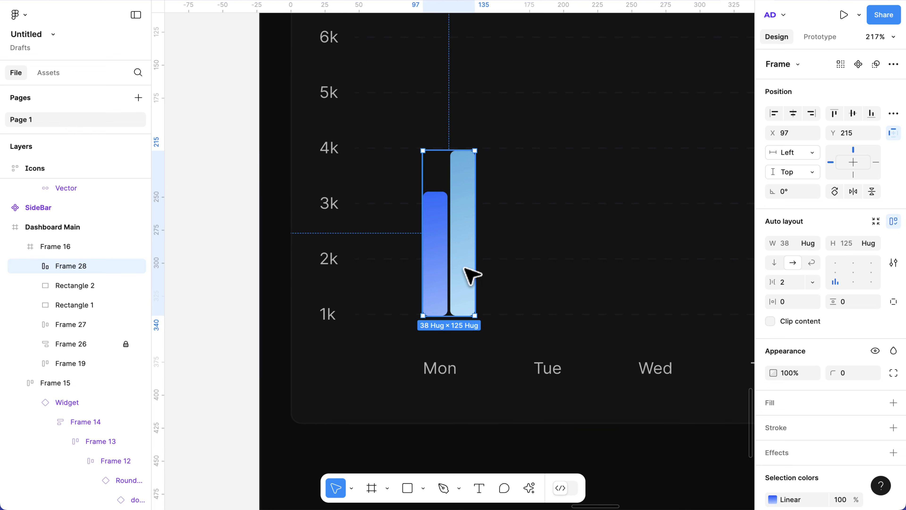
drag(461, 269, 553, 267)
scroll(459, 271, right, 1)
key(super+d)
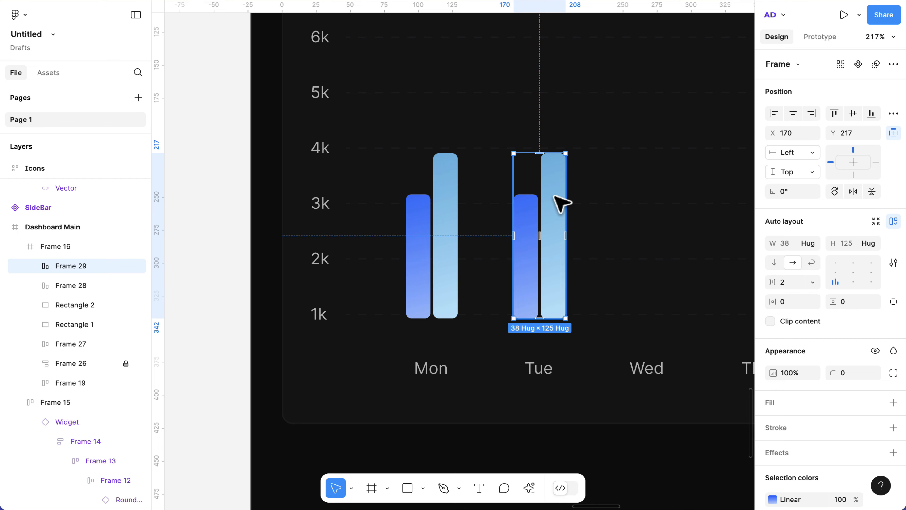
Step: Shorten the Tue pair's light blue bar and stretch its dark blue bar to a height of 119
double_click(536, 221)
click(552, 219)
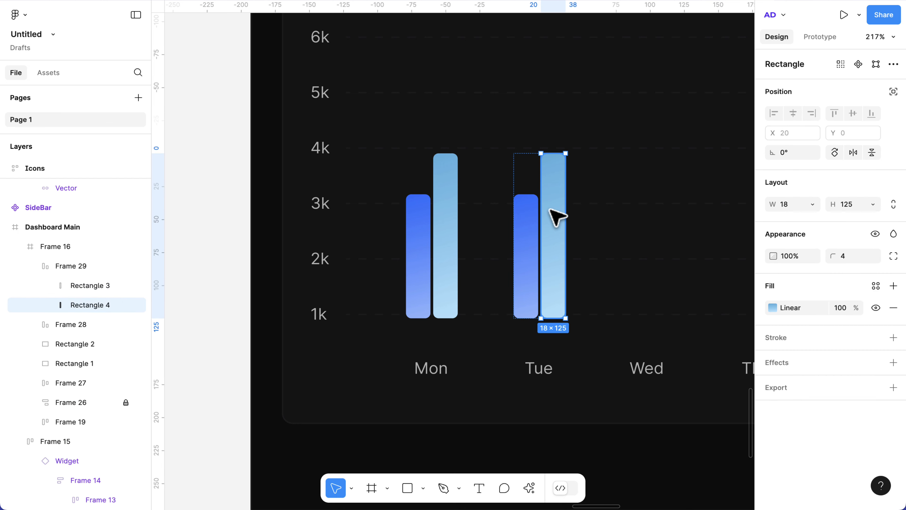
drag(551, 157, 568, 217)
click(532, 218)
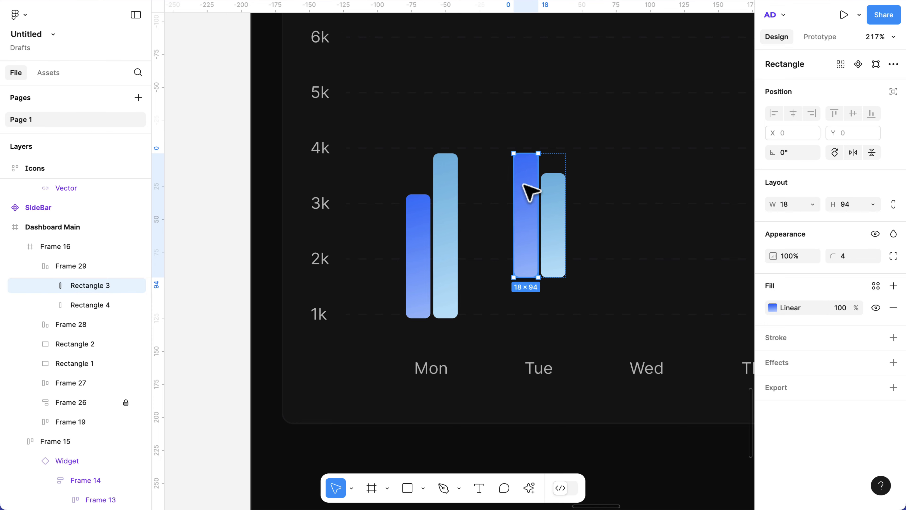
drag(522, 156, 522, 123)
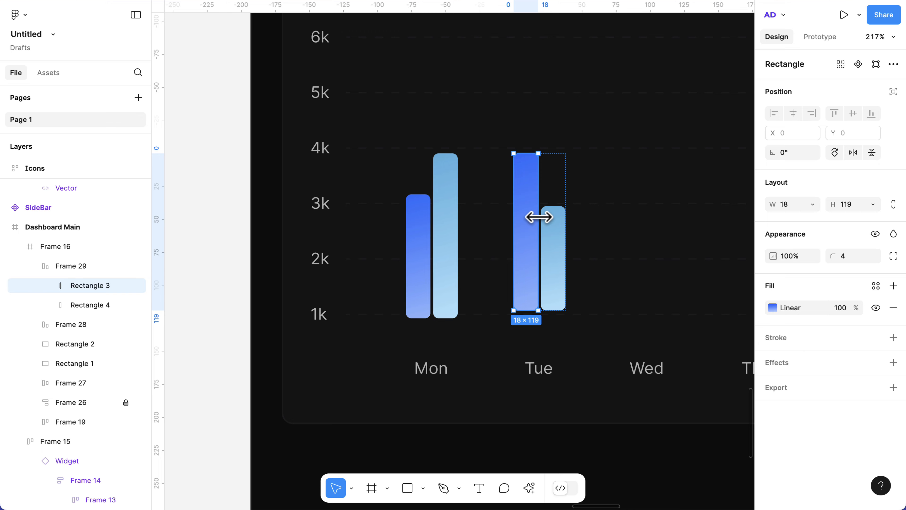
drag(526, 231, 527, 239)
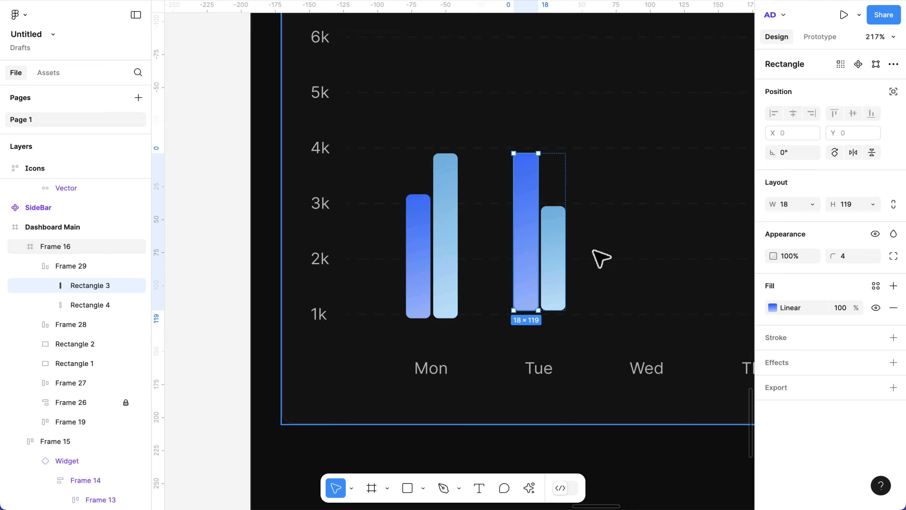
Step: Nudge the Tue pair down to Y 219 and move the Mon pair to X 91, Y 214, with its base on the 1k line
click(593, 250)
double_click(537, 234)
key(Down)
key(Down)
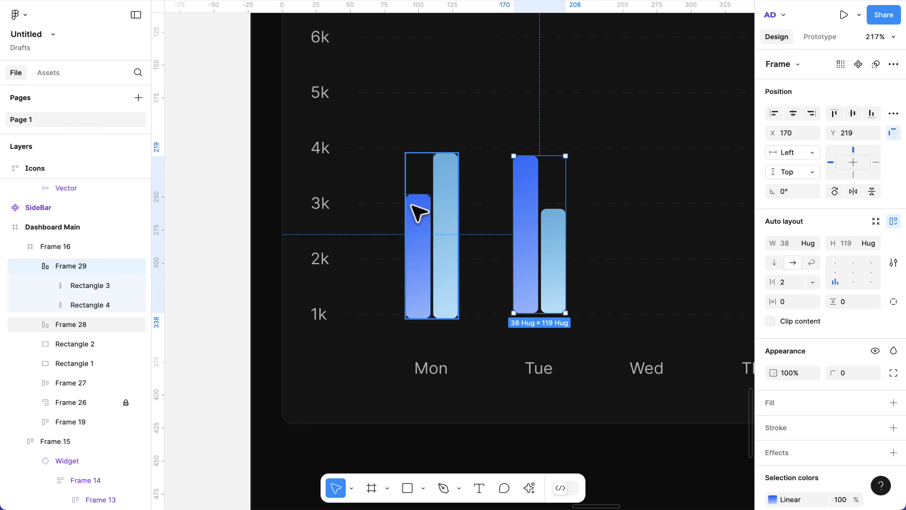
drag(432, 243, 432, 243)
scroll(441, 251, down, 2)
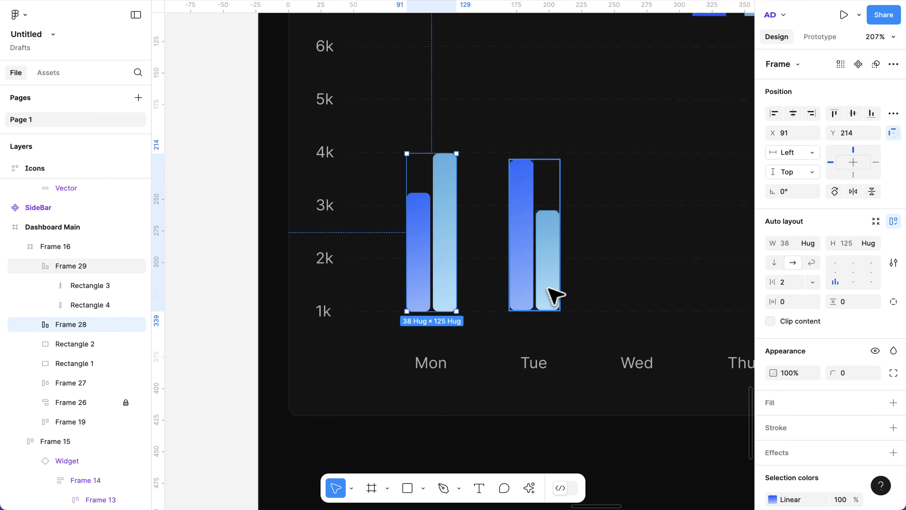
Step: Stretch the Tue pair's dark blue bar to a height of 154
click(530, 253)
click(530, 253)
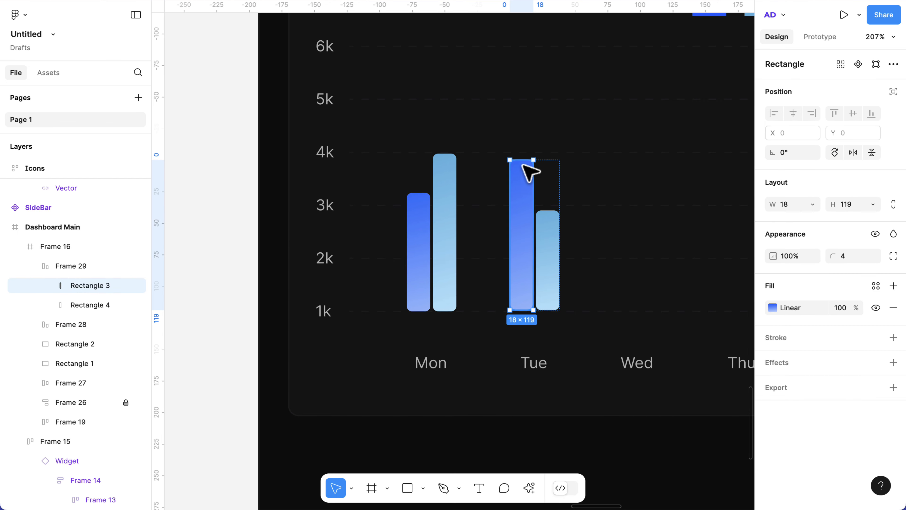
drag(522, 161, 521, 116)
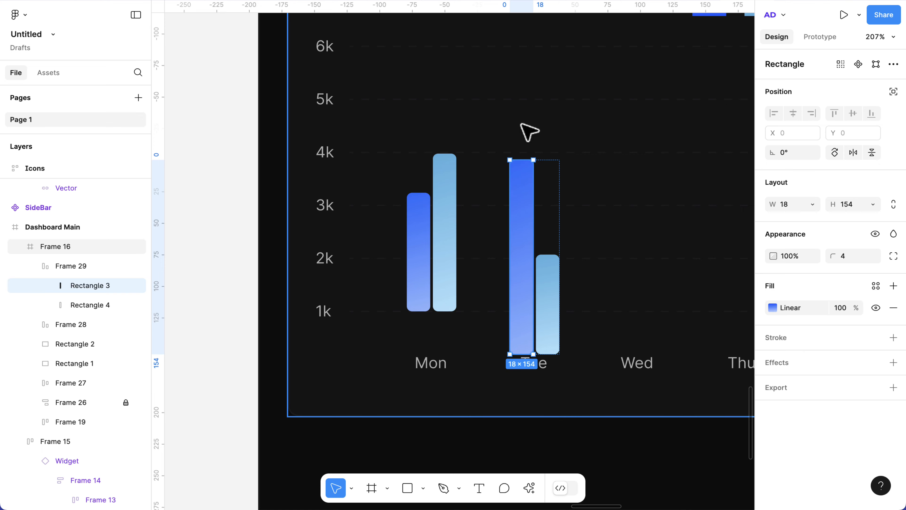
click(598, 229)
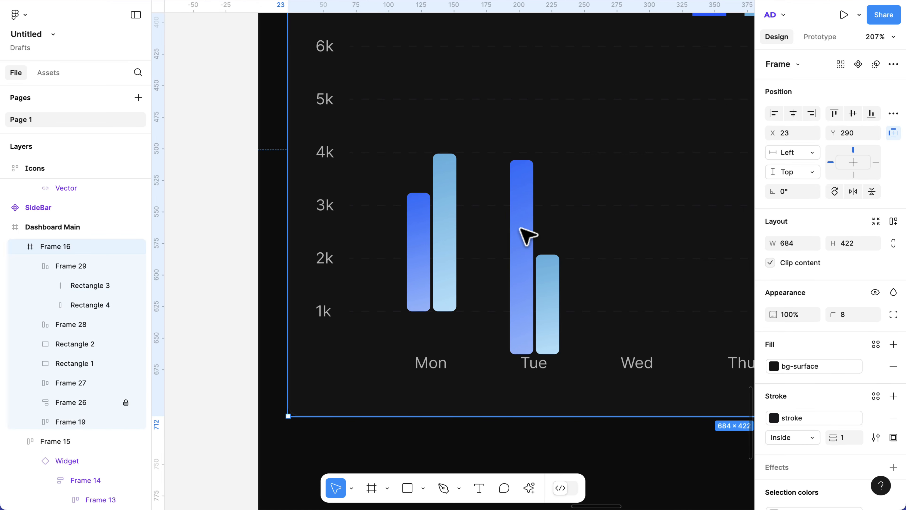
Step: Move the Tue pair up to Y 185 so its base sits on the 1k line, level with the Mon pair
click(520, 228)
key(Up)
key(Up)
key(Up)
key(Up)
key(Up)
key(Up)
key(Up)
key(Up)
key(Up)
key(Up)
key(Up)
key(Up)
key(Up)
key(Up)
key(Up)
key(Up)
key(Up)
key(Up)
key(Up)
key(Up)
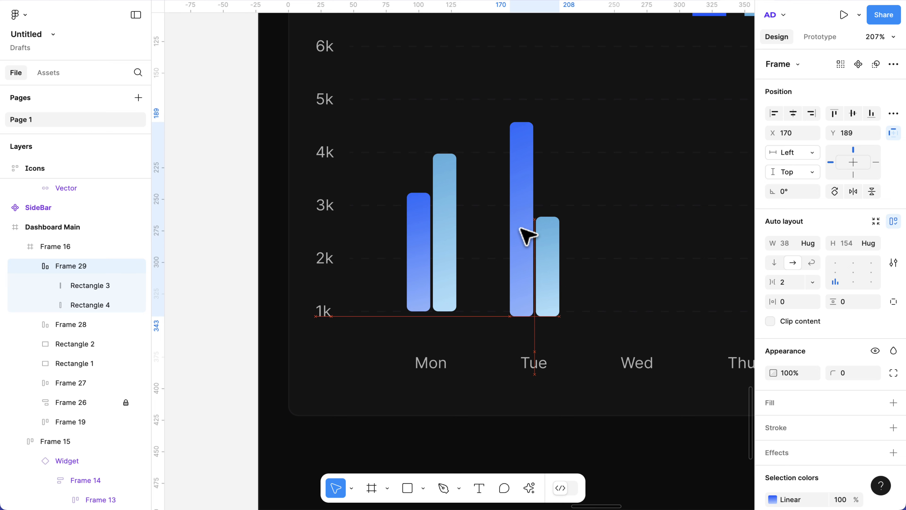
key(Up)
key(Up)
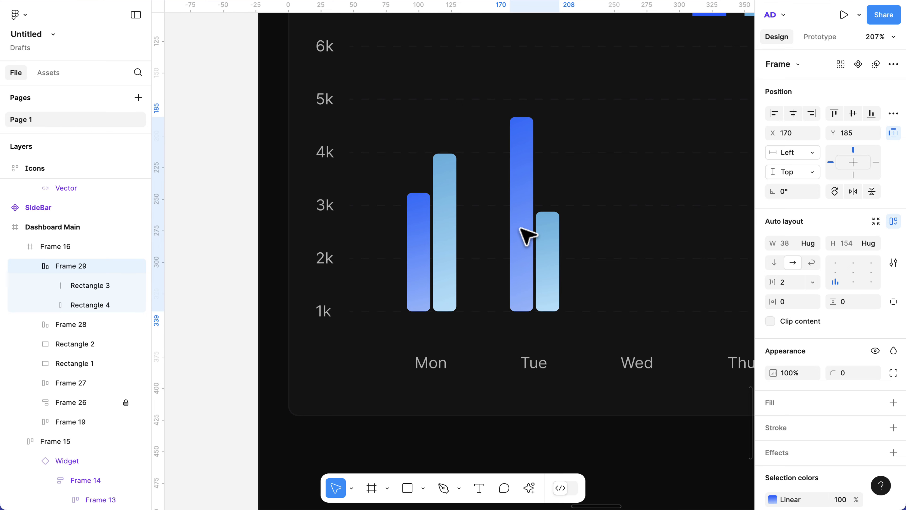
Step: Duplicate the Tue bar pair above the Wed label at X 249, Y 185
key(ctrl+d)
drag(526, 235, 627, 236)
scroll(627, 236, right, 6)
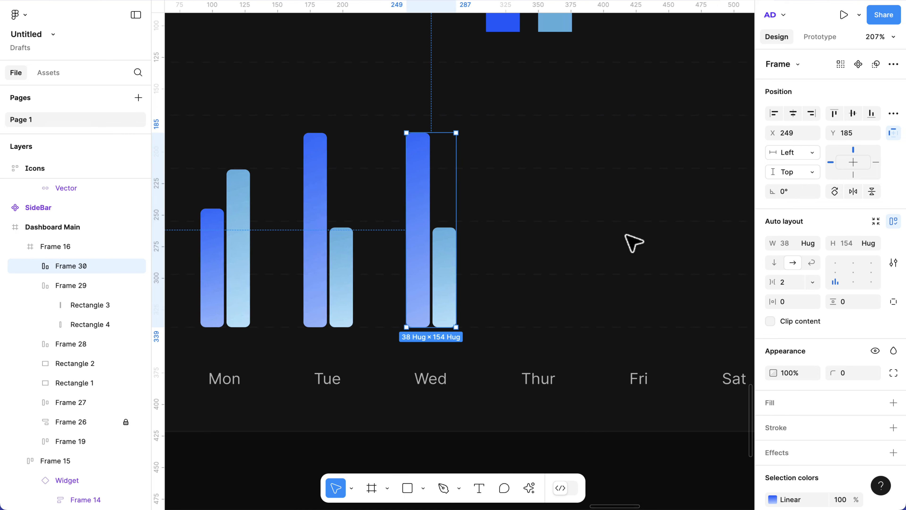
Step: Repeat the bar pair duplication at the same spacing for Thur, Fri, Sat and Sun
key(ctrl+d)
key(ctrl+d)
key(ctrl+d)
scroll(633, 243, right, 5)
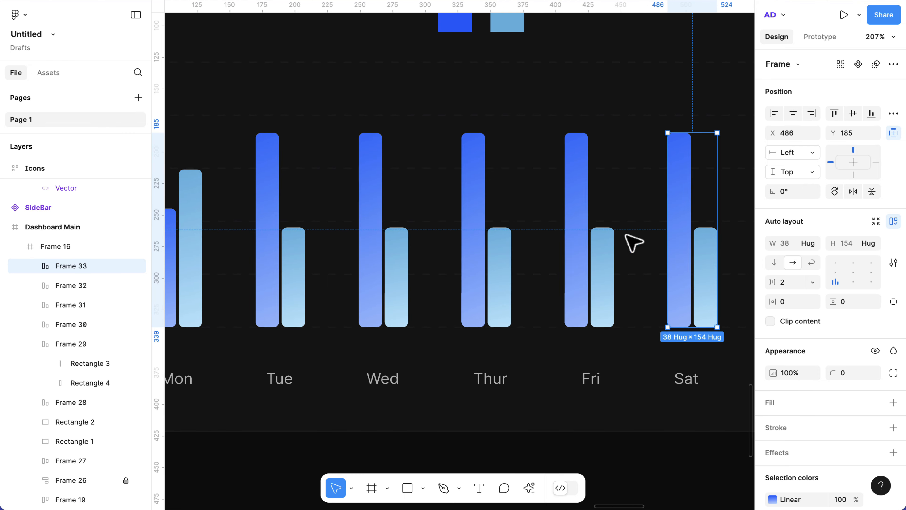
key(ctrl+d)
scroll(633, 239, down, 5)
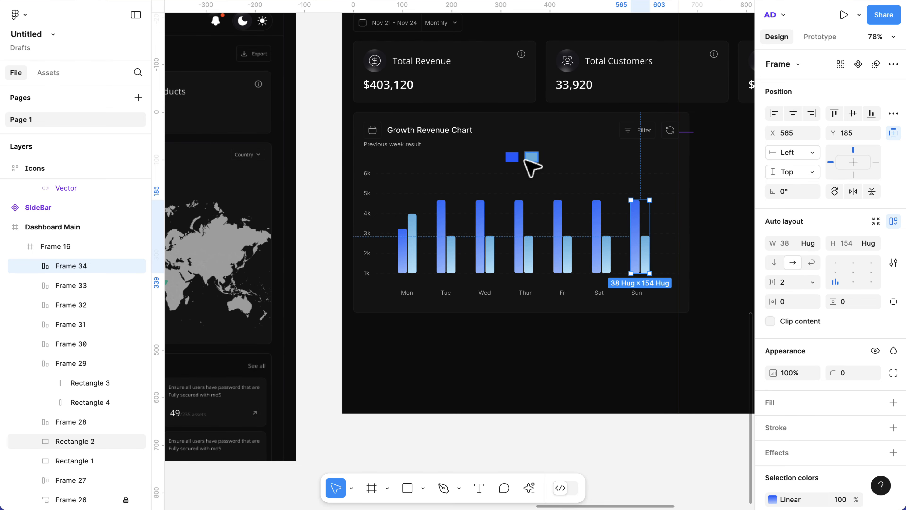
Step: Move the dark blue and light blue colour swatches out of the chart card onto the empty canvas beside the dashboard frame
scroll(532, 162, up, 3)
click(536, 156)
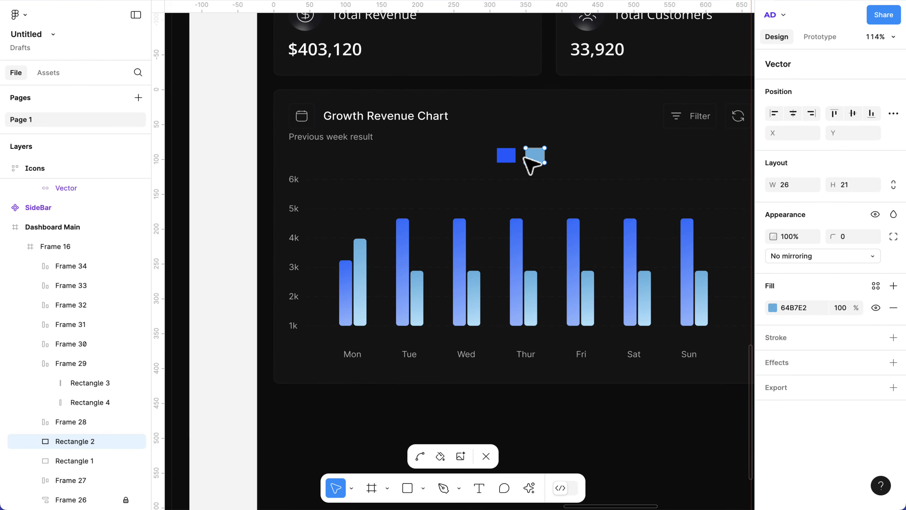
shift+click(511, 157)
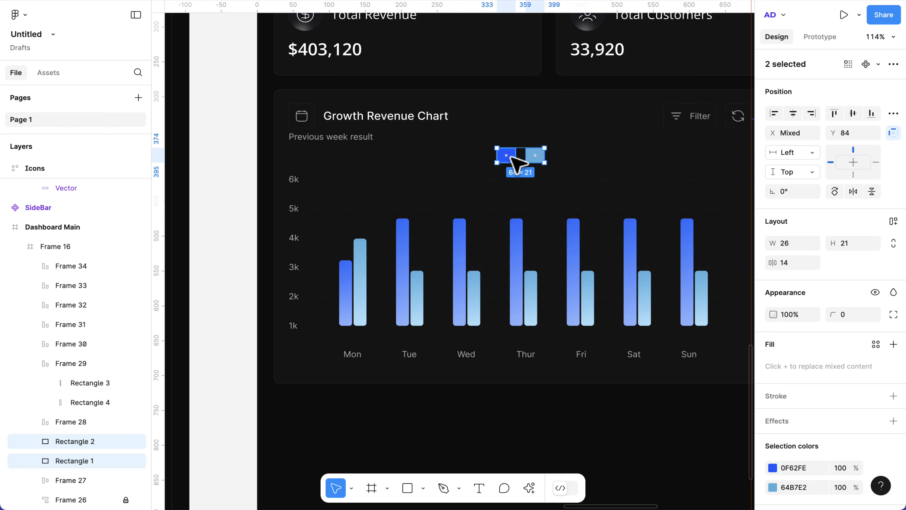
mouse_move(510, 156)
mouse_down()
mouse_move(522, 108)
mouse_move(518, 134)
mouse_move(449, 86)
mouse_move(224, 123)
mouse_up()
Step: Shorten the Tue pair's dark blue bar to a height of 42 and move the pair down to Y 259 onto the 1k line
click(402, 257)
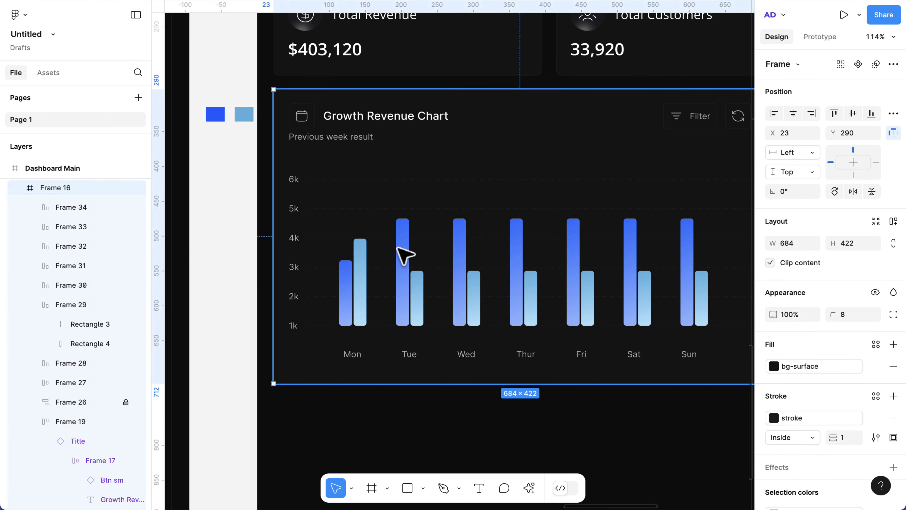
click(403, 257)
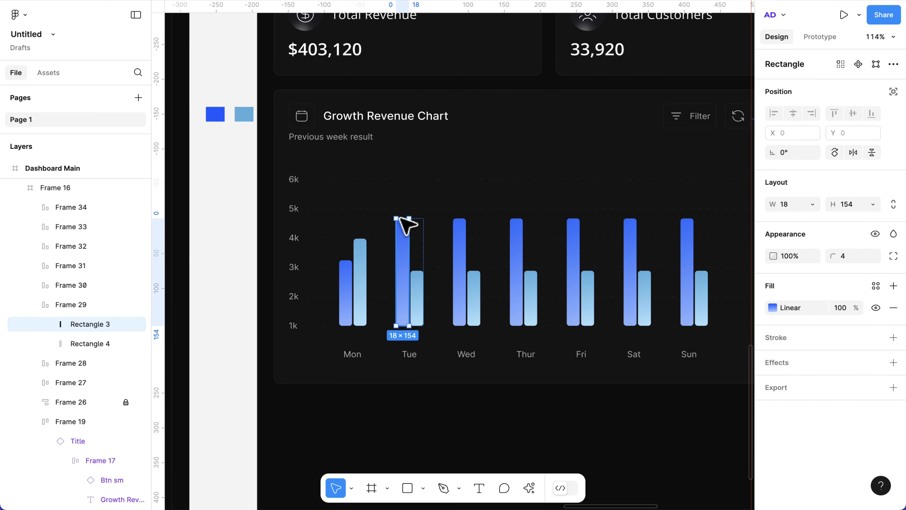
drag(401, 218, 400, 250)
drag(402, 266, 407, 300)
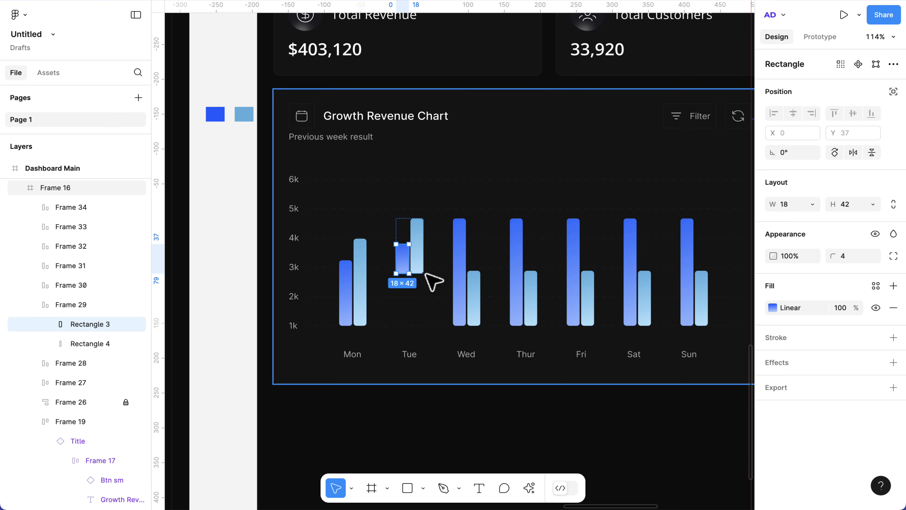
click(431, 283)
click(421, 252)
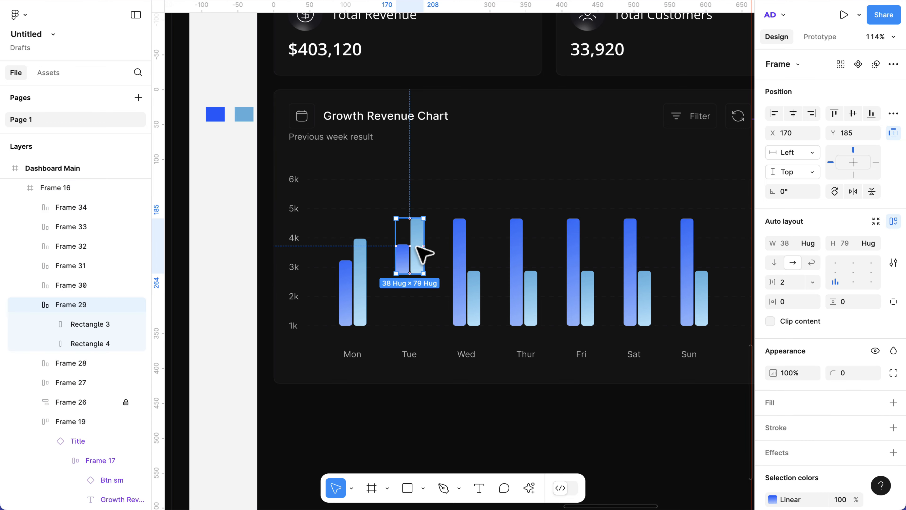
drag(417, 246, 417, 297)
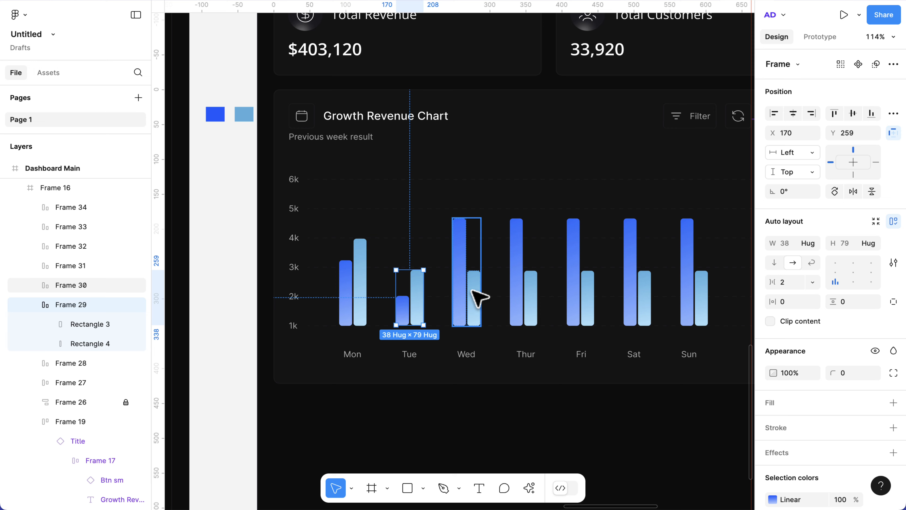
Step: Stretch the Wed pair's dark blue bar to a height of 199
double_click(462, 250)
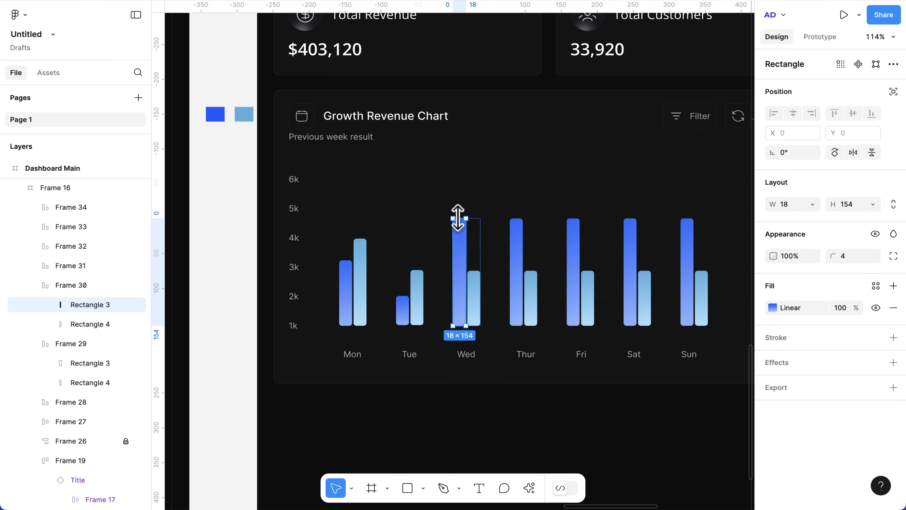
drag(458, 218, 458, 183)
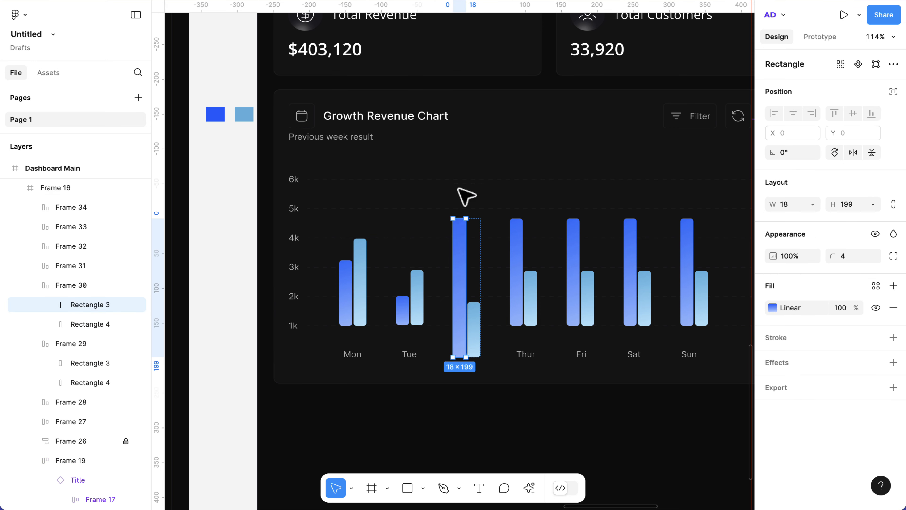
drag(459, 256, 457, 232)
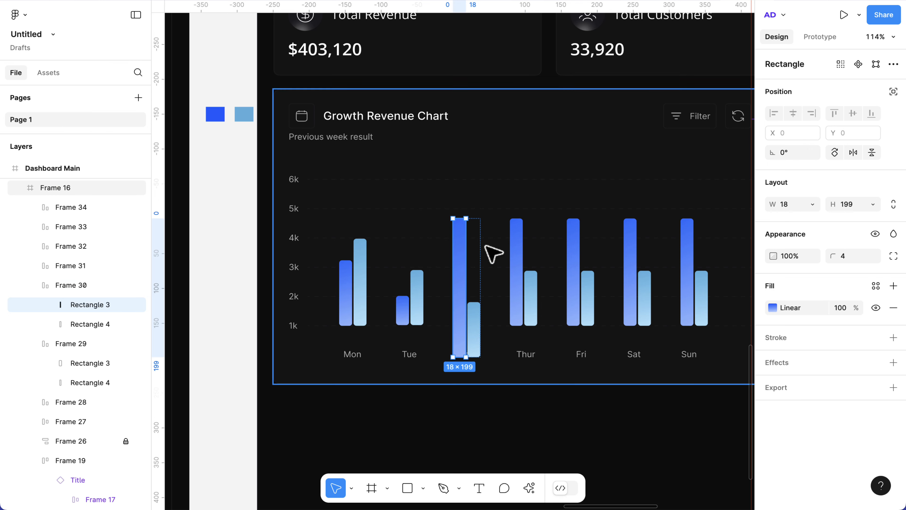
Step: Move the Wed pair up to Y 140 so its base aligns with the 1k line
click(494, 254)
double_click(457, 271)
key(shift+Up)
key(shift+Up)
key(shift+Up)
key(shift+Up)
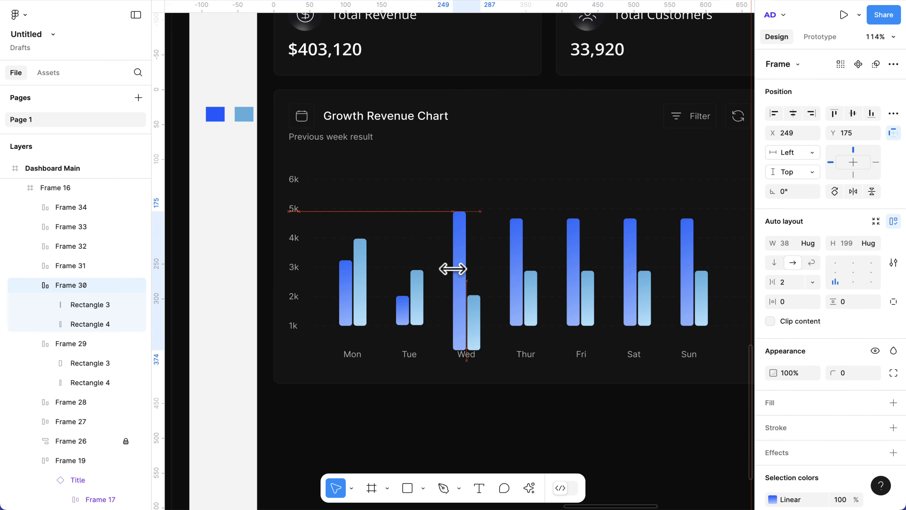
key(shift+Up)
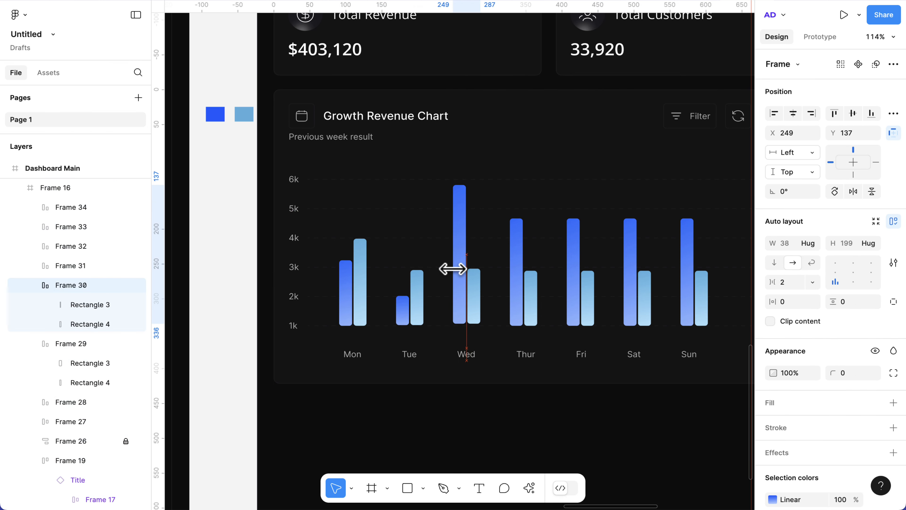
key(Down)
key(Down)
key(Down)
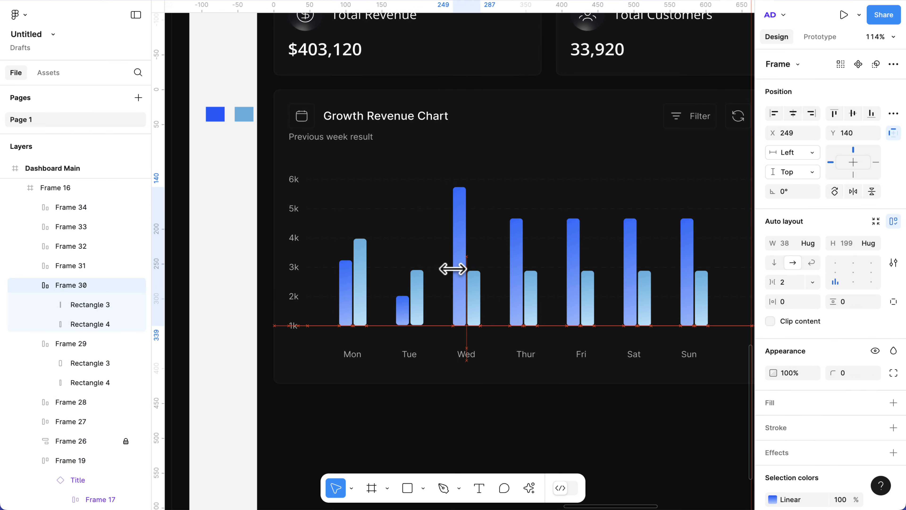
Step: Stretch the Thur pair's light blue bar to a height of 126 and shorten its dark blue bar to roughly half that height
double_click(539, 290)
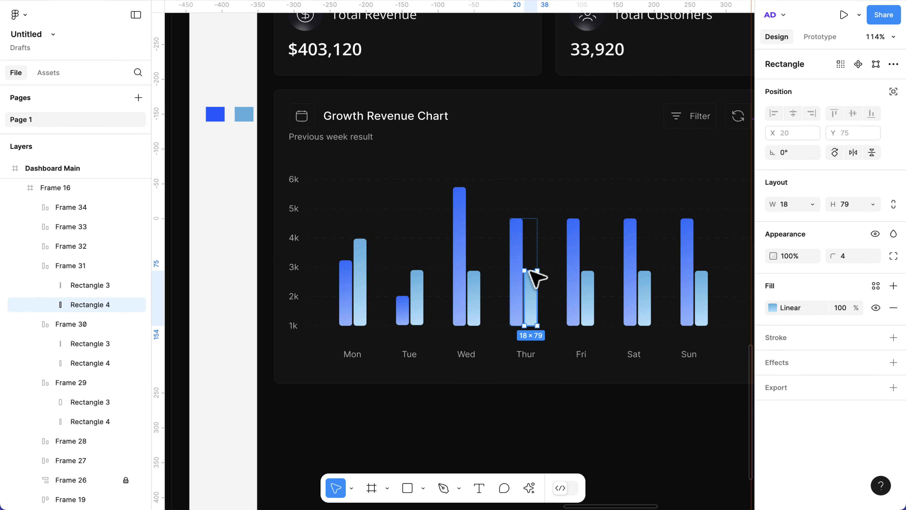
drag(529, 271, 529, 240)
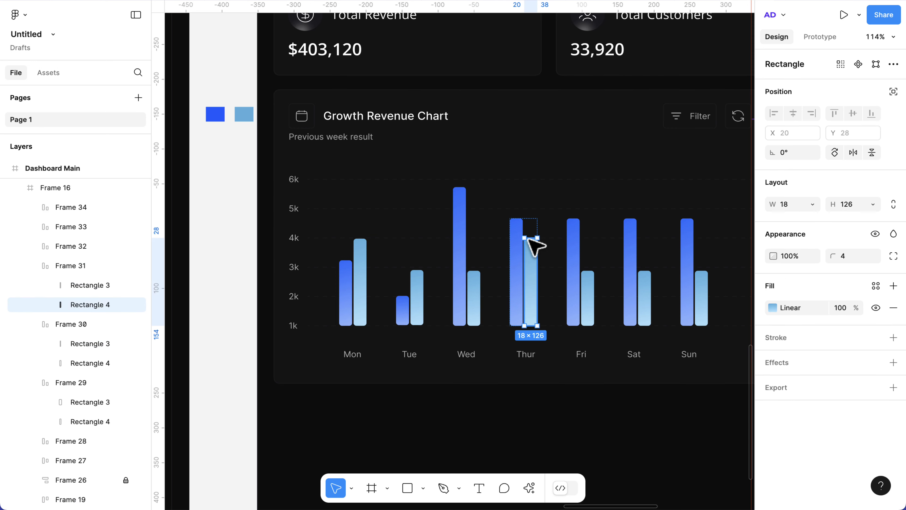
click(521, 250)
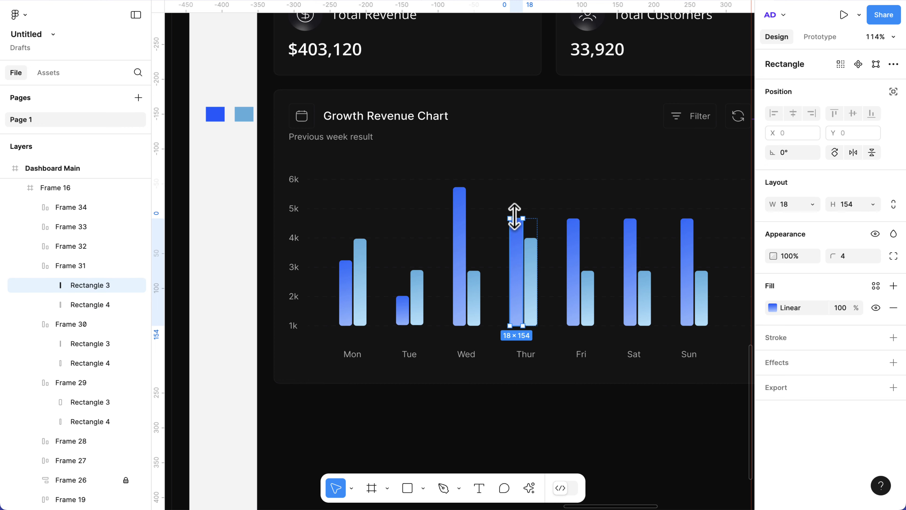
drag(514, 219, 521, 280)
Step: Move the Thur pair down to Y 217 so its base sits near the 1k line
click(552, 282)
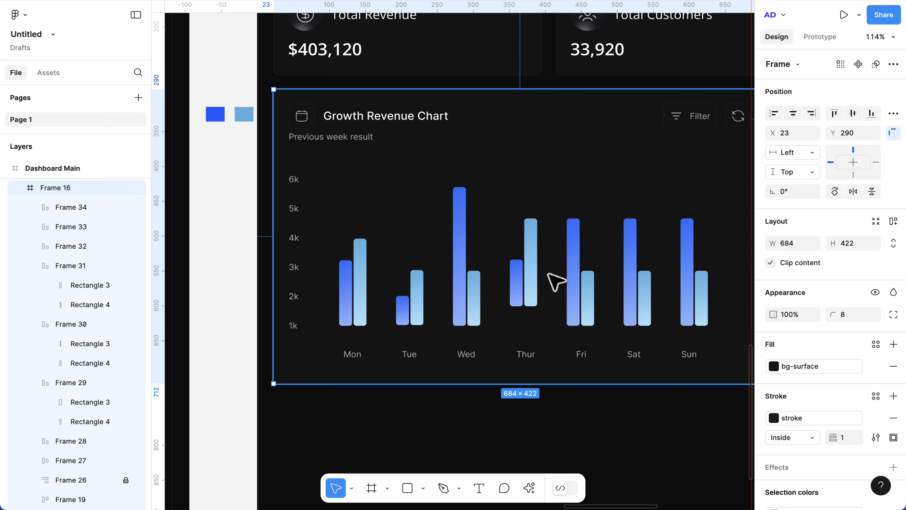
click(532, 272)
drag(528, 267, 528, 286)
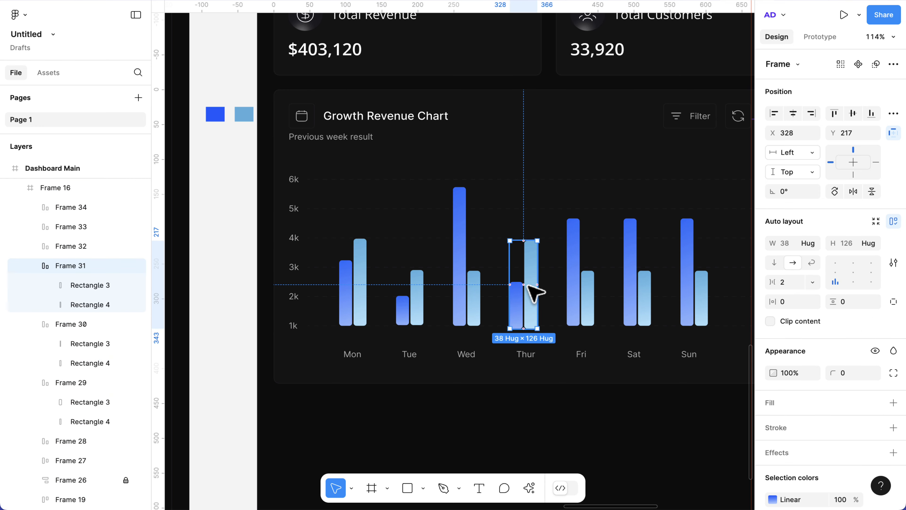
Step: Make the Fri pair's light blue bar slightly taller and shorten its dark blue bar to a height of about 119
click(591, 290)
double_click(573, 278)
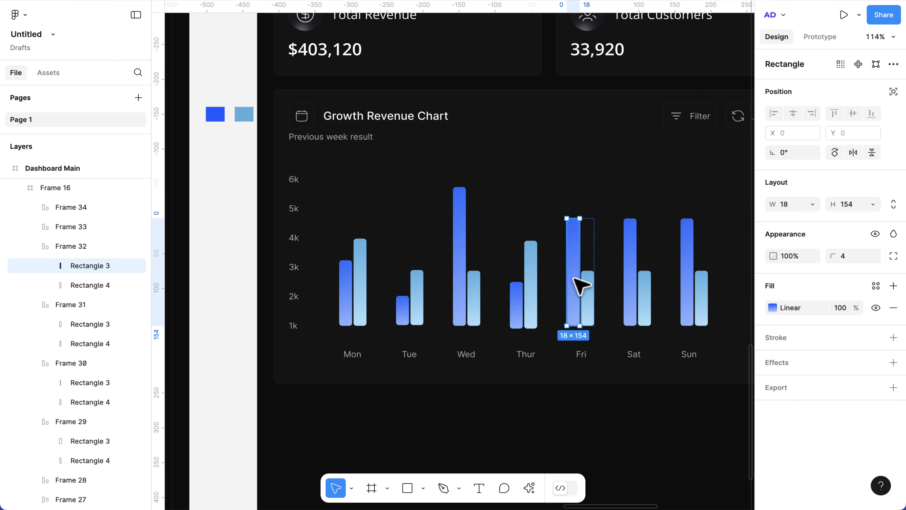
click(590, 292)
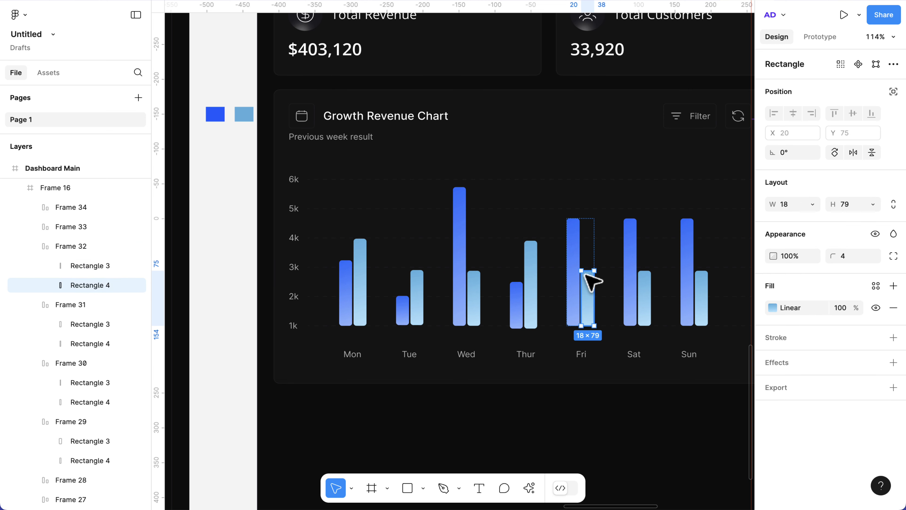
drag(585, 272, 585, 258)
click(575, 245)
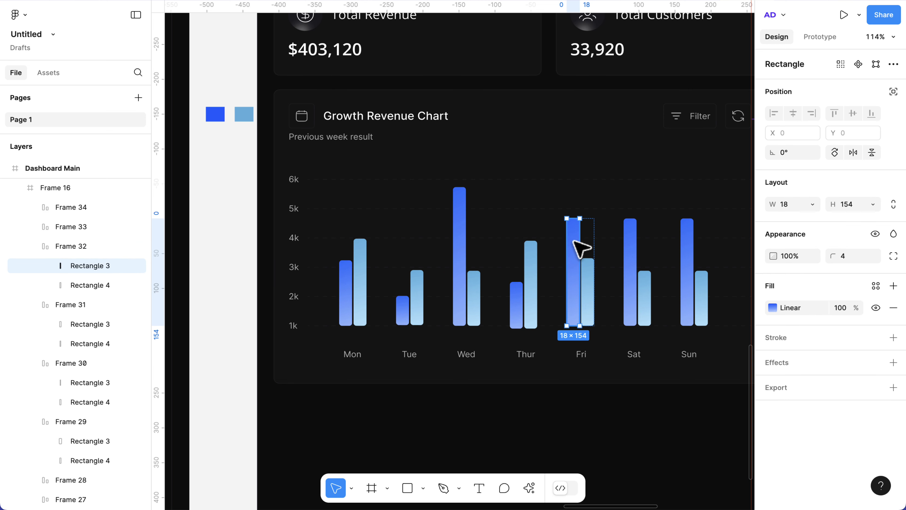
drag(573, 218, 573, 243)
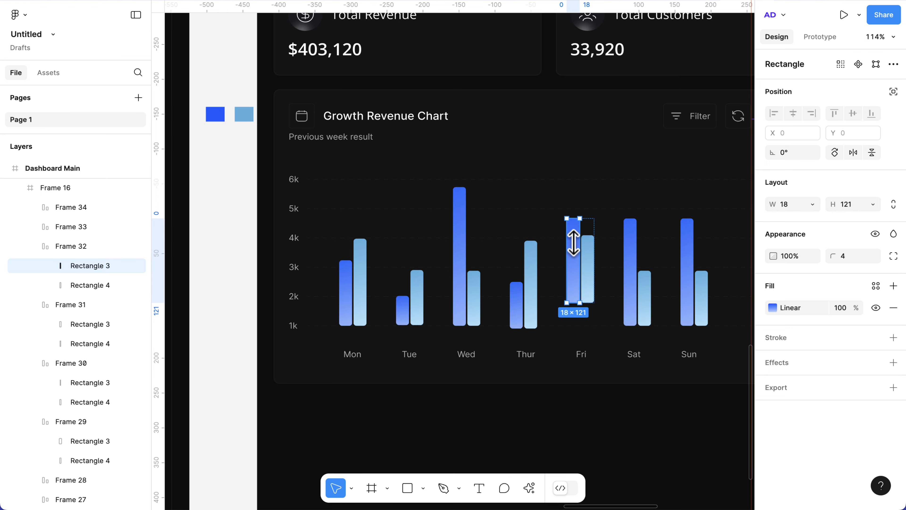
Step: Move the whole Fri pair down so its base sits close to the 1k line, keeping it above its day label
click(596, 263)
click(577, 257)
click(579, 268)
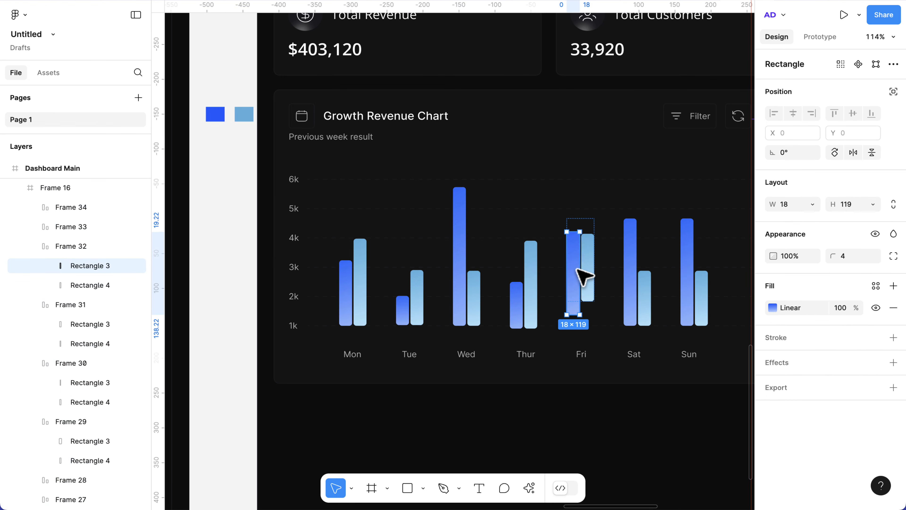
click(611, 289)
click(577, 275)
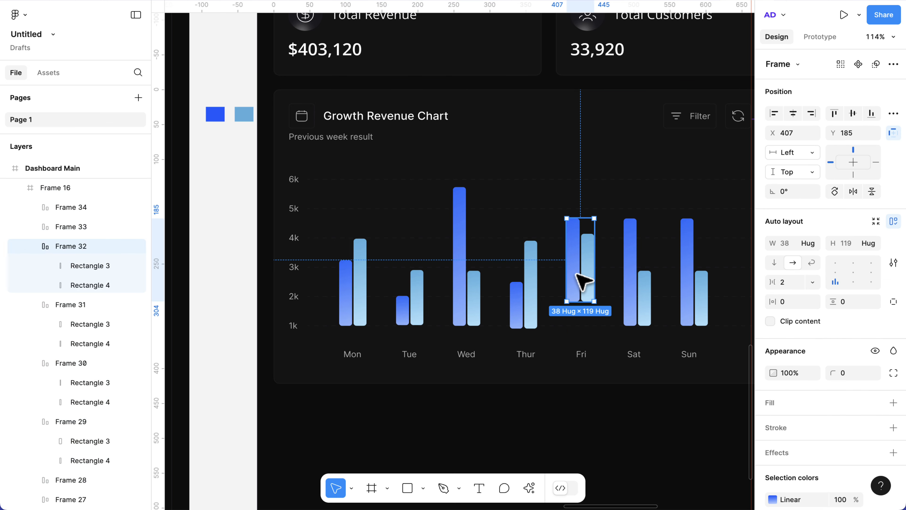
key(shift+Down)
key(shift+Down)
key(shift+Down)
key(shift+Down)
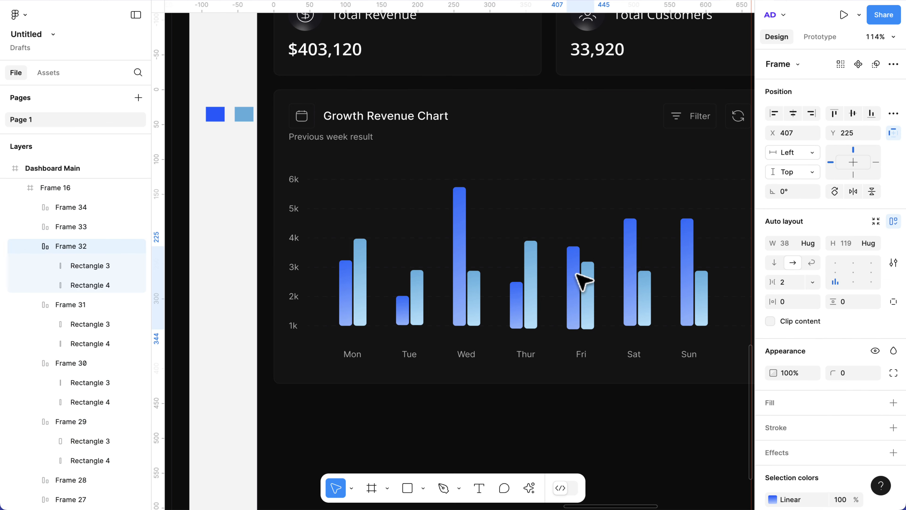
key(Up)
key(Up)
Step: Shorten both Sat bars, leaving the light blue bar 53 high and the dark blue bar about half as tall
double_click(631, 264)
drag(630, 219, 636, 307)
click(648, 253)
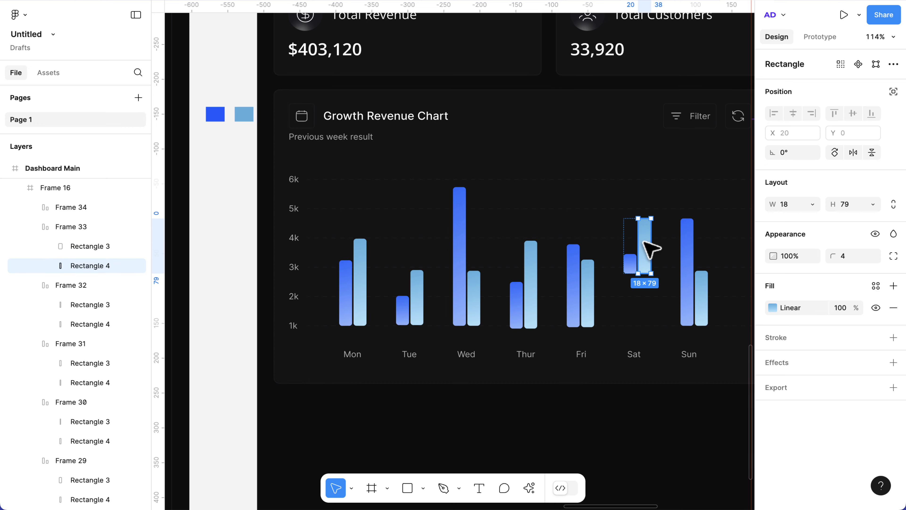
double_click(647, 253)
key(Escape)
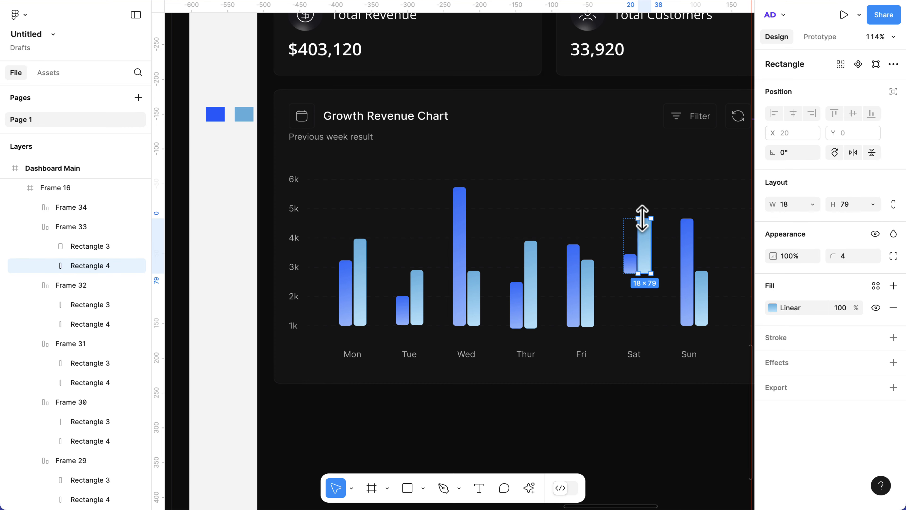
drag(642, 218, 647, 252)
Step: Move the Sat pair down to Y 285 so its base sits on the 1k line
click(653, 263)
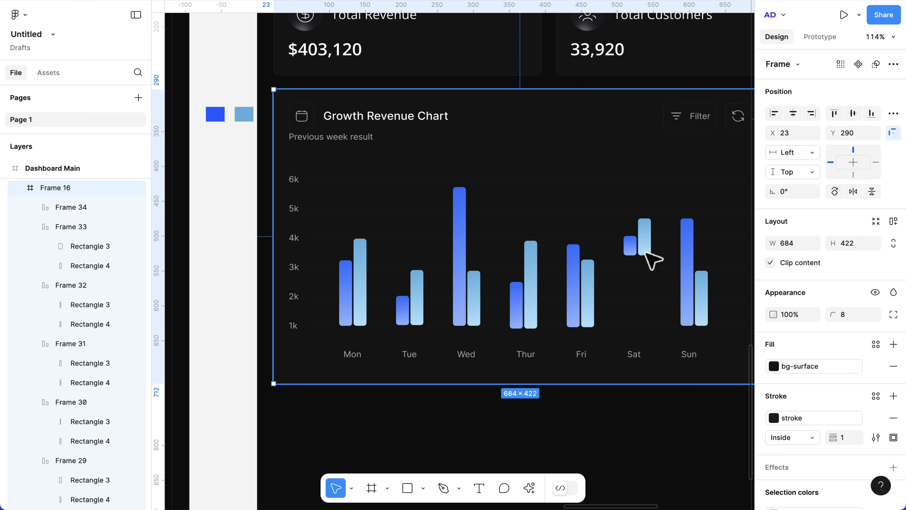
click(646, 252)
key(shift+Down)
key(shift+Down)
key(shift+Down)
key(shift+Down)
key(shift+Down)
key(shift+Down)
key(shift+Down)
key(shift+Down)
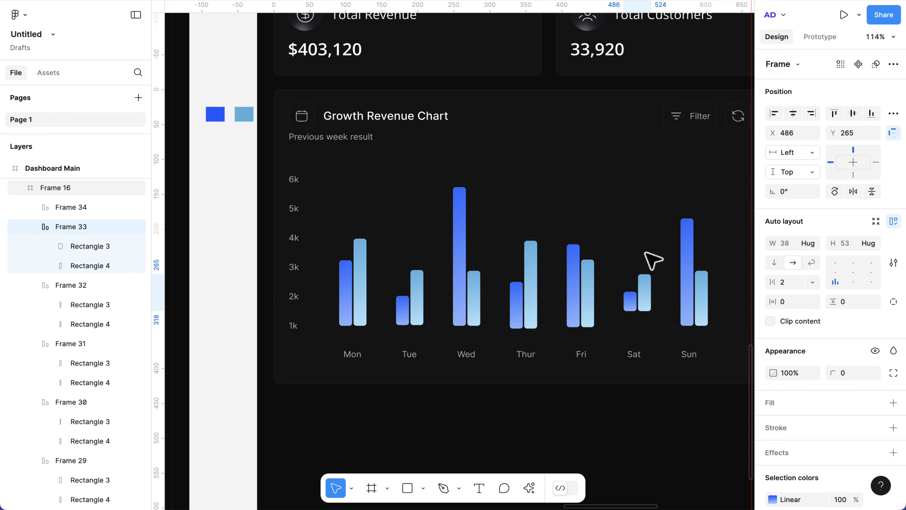
key(shift+Down)
key(shift+Down)
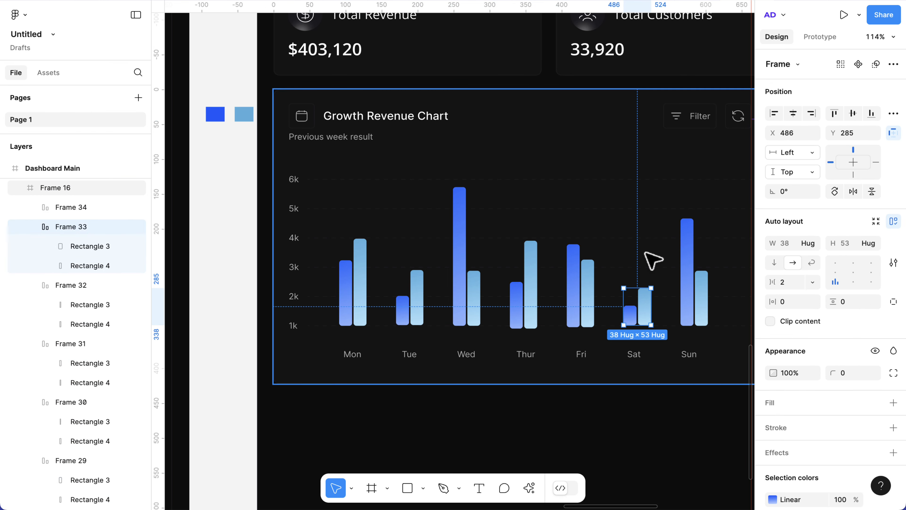
Step: Set the tall Sun bar's gradient to run from black 000000 at the 0% stop to 1C1C1C at the 100% stop
double_click(690, 271)
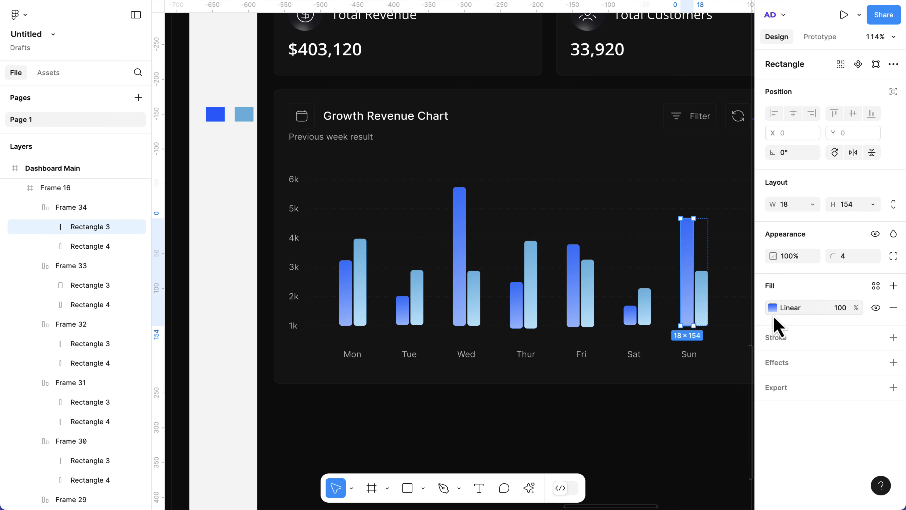
click(773, 308)
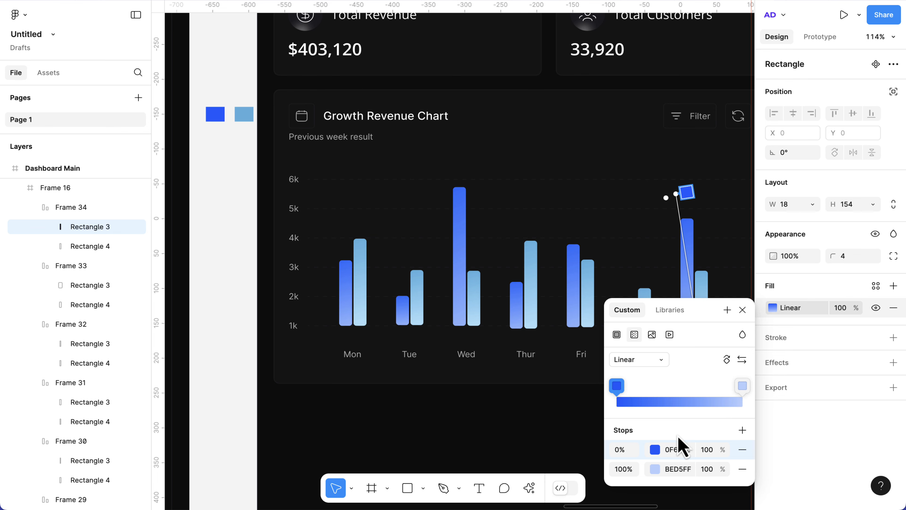
click(655, 449)
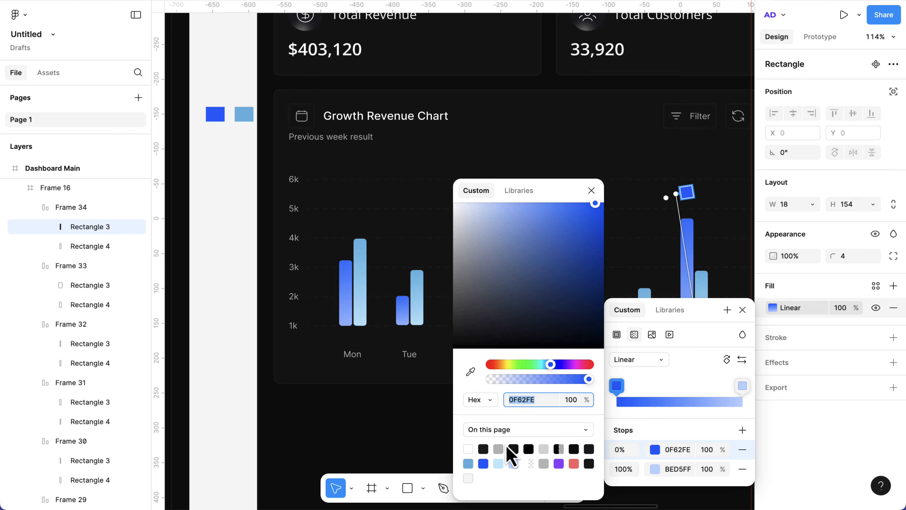
click(528, 448)
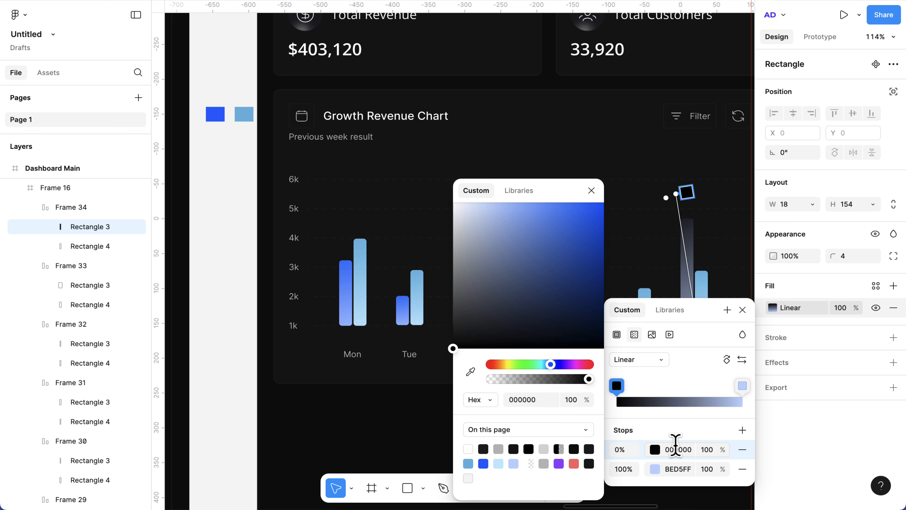
click(677, 469)
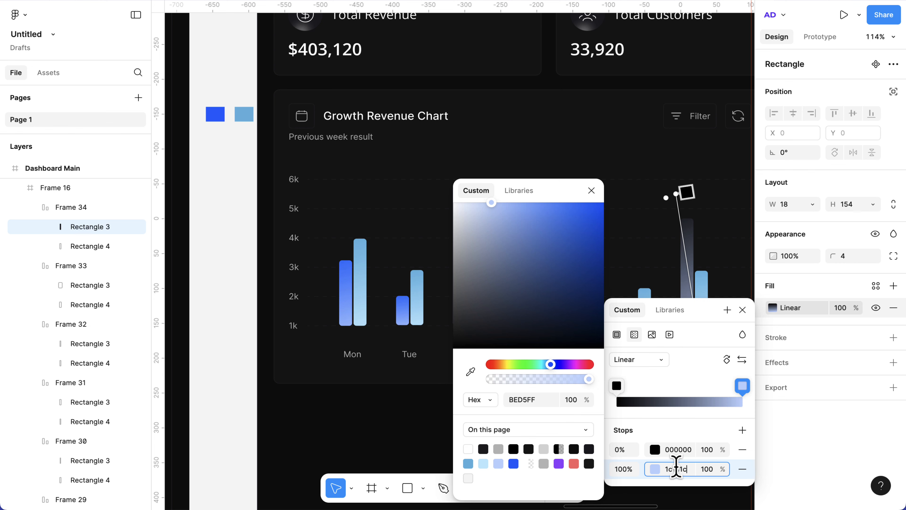
text(1c1c1c)
key(Return)
scroll(677, 266, right, 2)
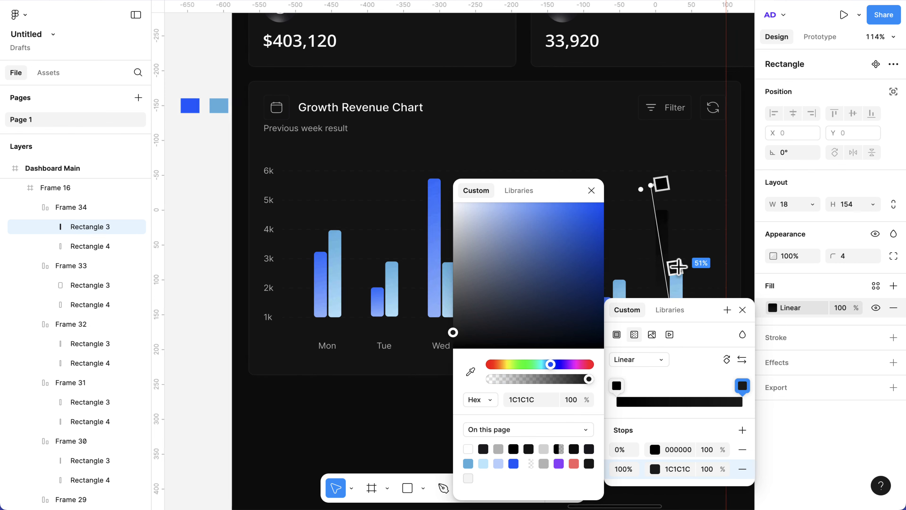
scroll(677, 266, right, 2)
scroll(677, 266, down, 1)
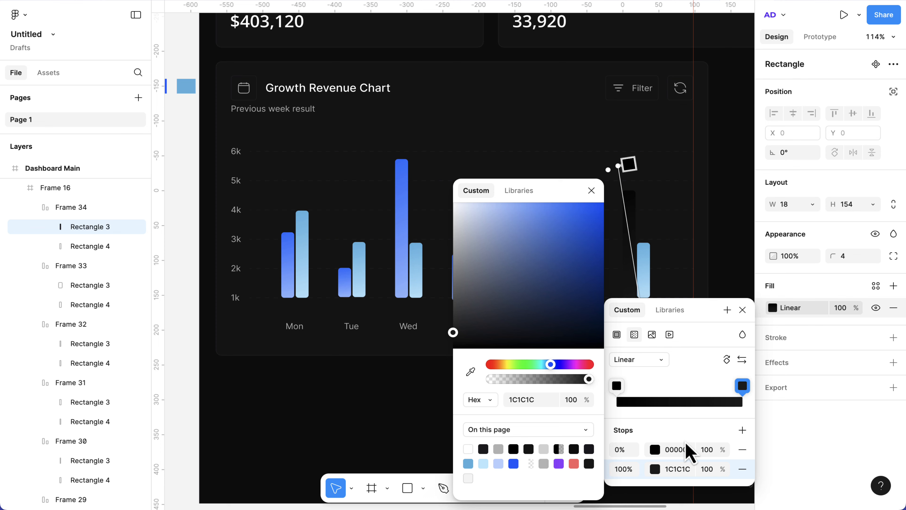
Step: Lighten the 0% gradient stop of the tall Sun bar to dark grey 222222
click(656, 450)
click(656, 450)
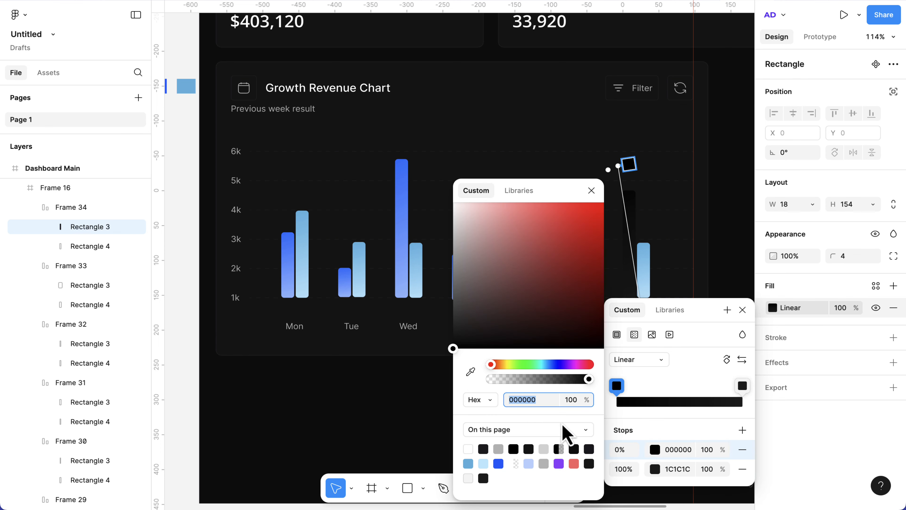
click(544, 449)
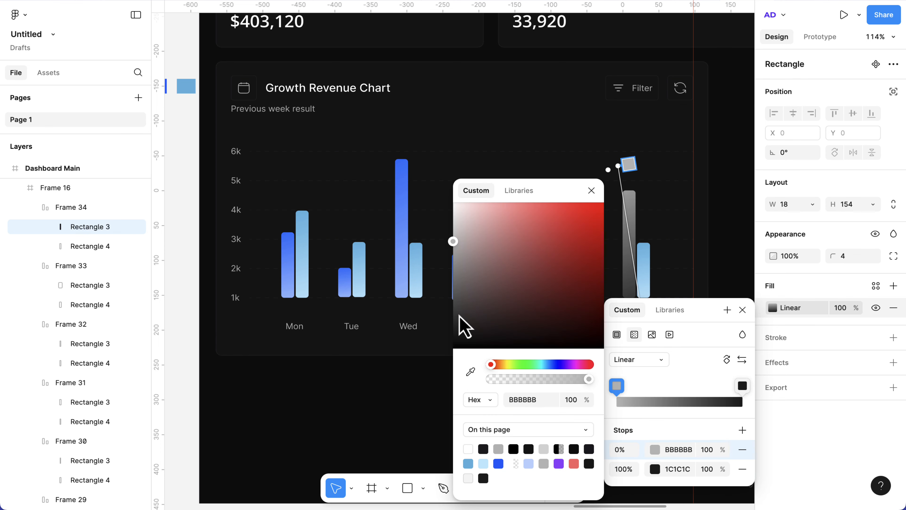
click(460, 310)
drag(460, 320, 455, 336)
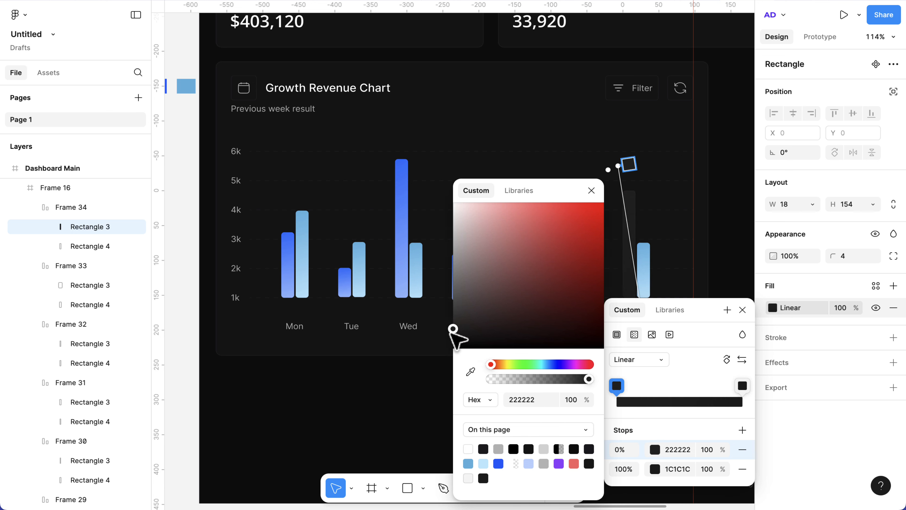
Step: Copy the tall Sun bar's properties and paste them onto the light blue Sun bar beside it
click(641, 261)
scroll(640, 261, down, 2)
scroll(641, 260, right, 1)
click(630, 250)
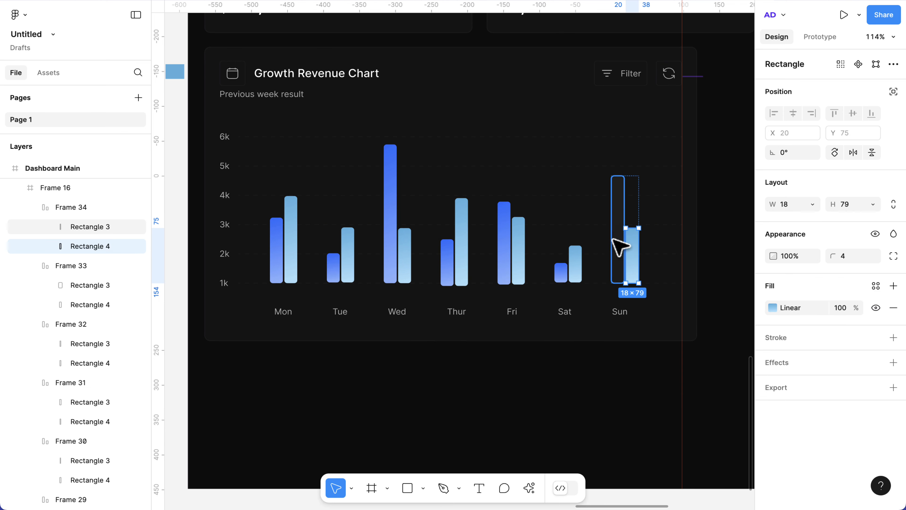
click(619, 222)
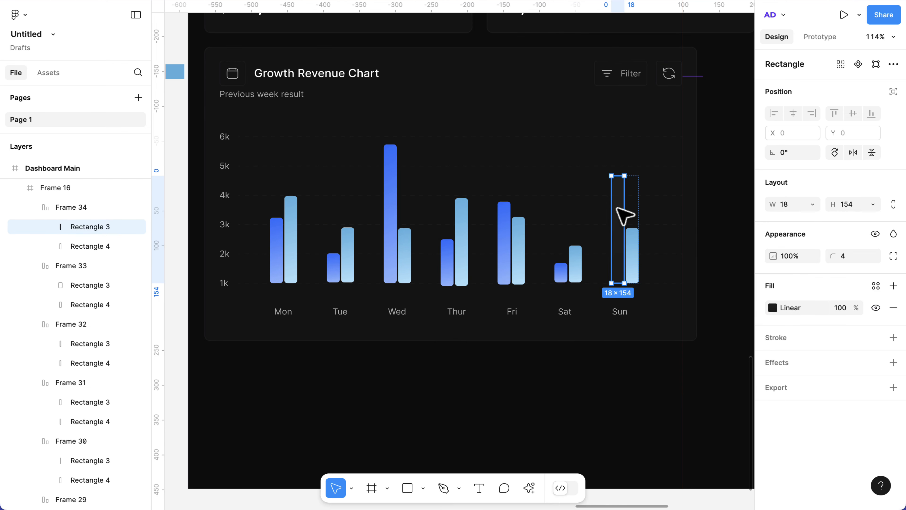
right_click(617, 208)
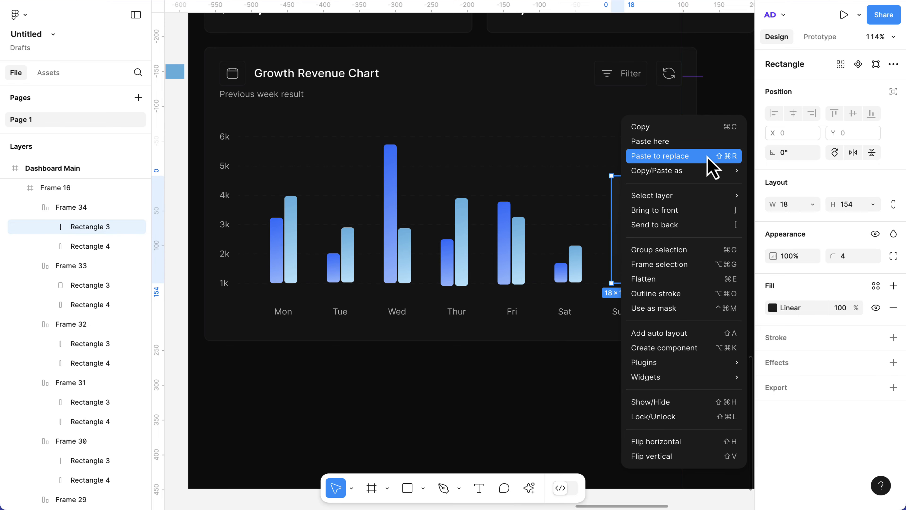
mouse_move(712, 172)
click(788, 225)
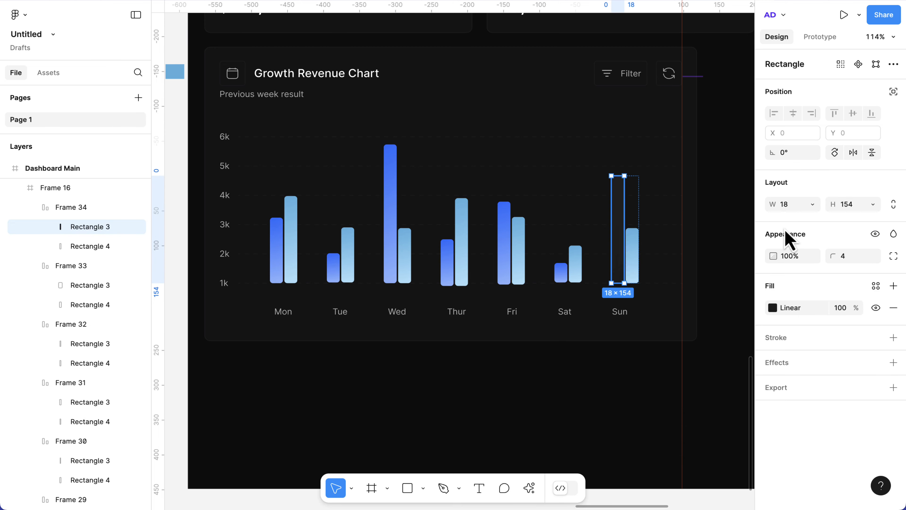
click(636, 256)
right_click(642, 262)
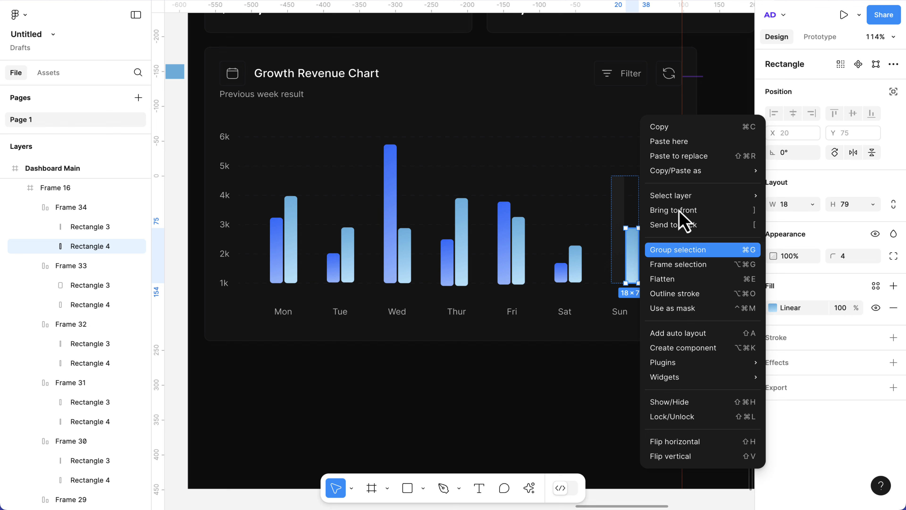
mouse_move(674, 171)
click(807, 239)
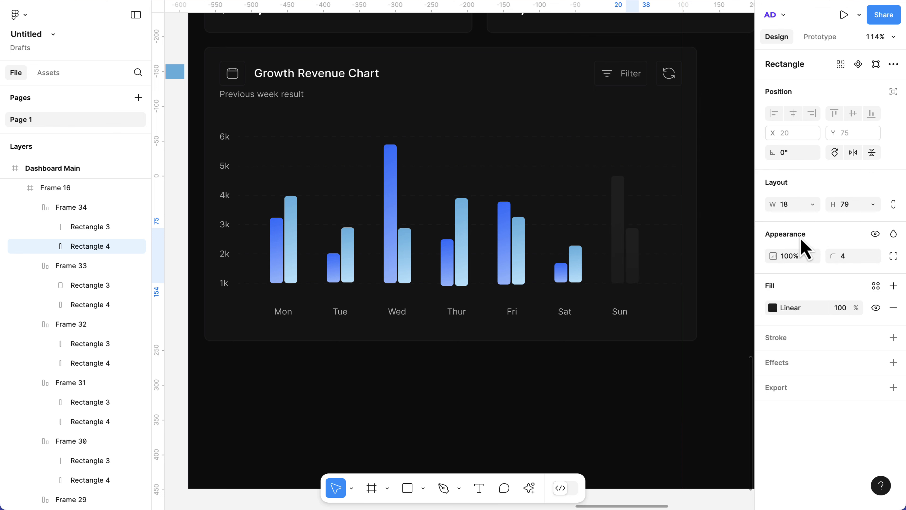
Step: Move the whole Sun pair horizontally to X 558 so it is centred above its day label
click(683, 273)
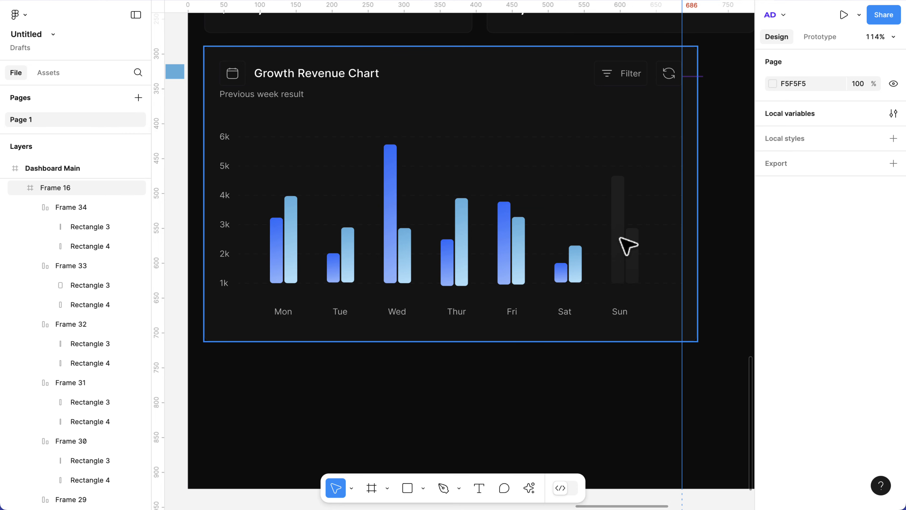
click(628, 249)
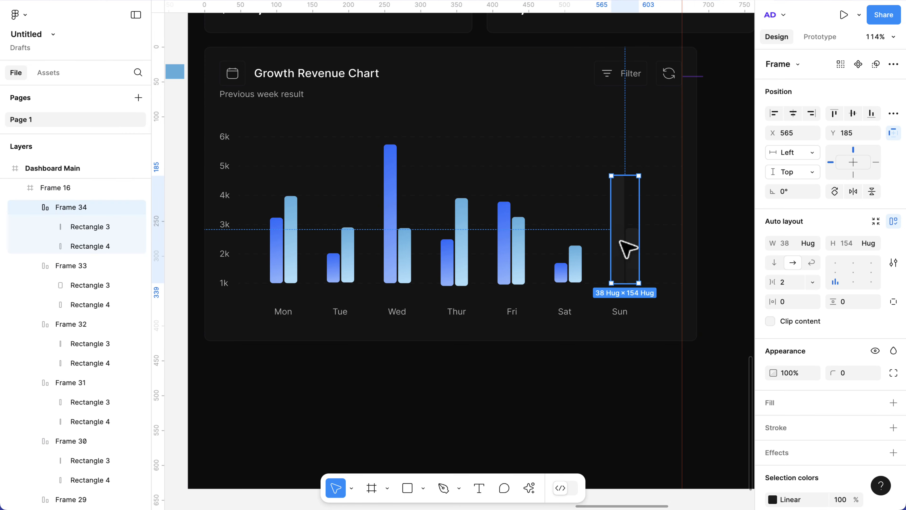
scroll(628, 249, up, 5)
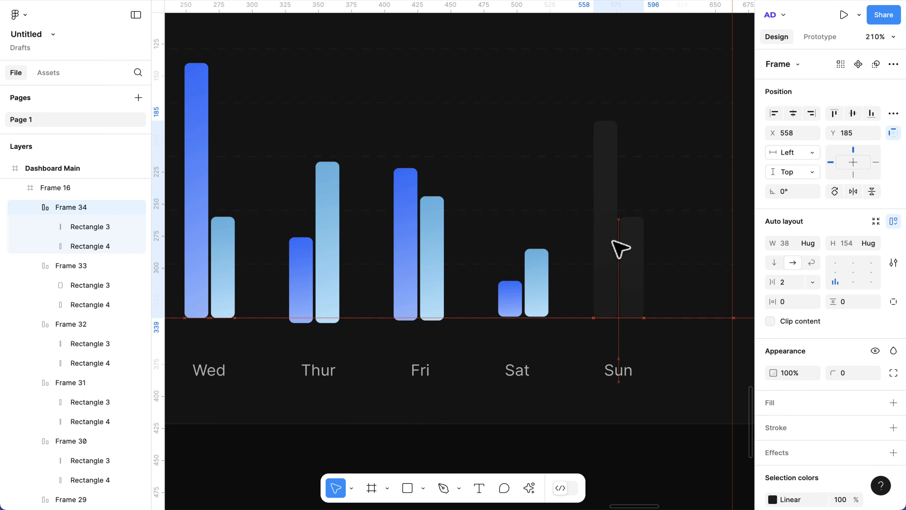
Step: Ungroup the auto layout row of day labels into separate text layers
scroll(552, 292, left, 10)
click(397, 389)
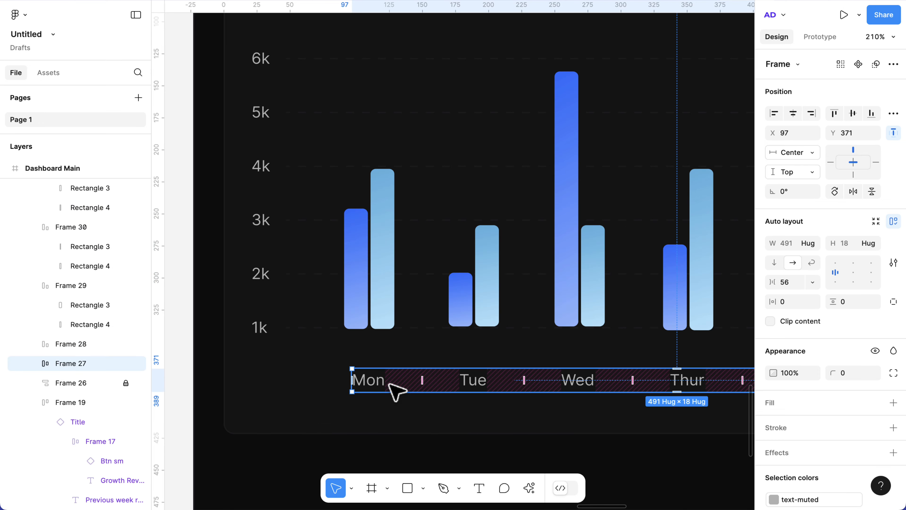
right_click(396, 389)
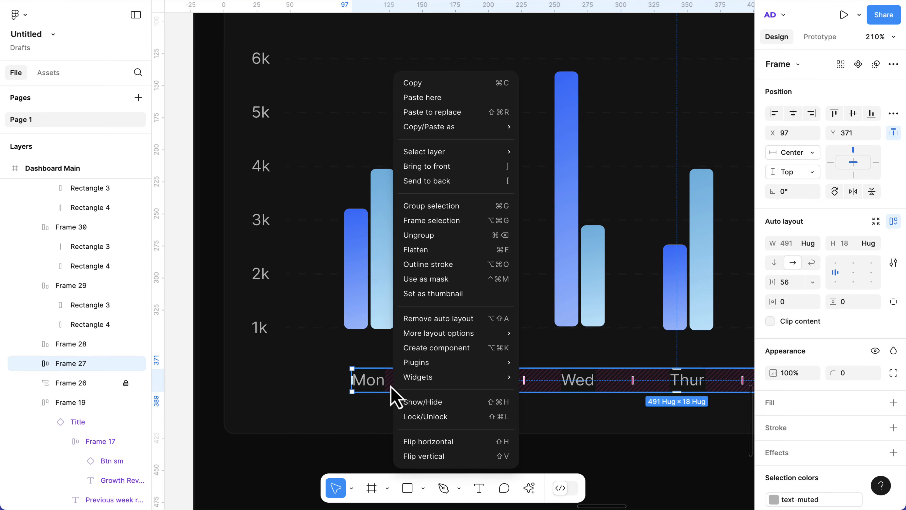
click(442, 237)
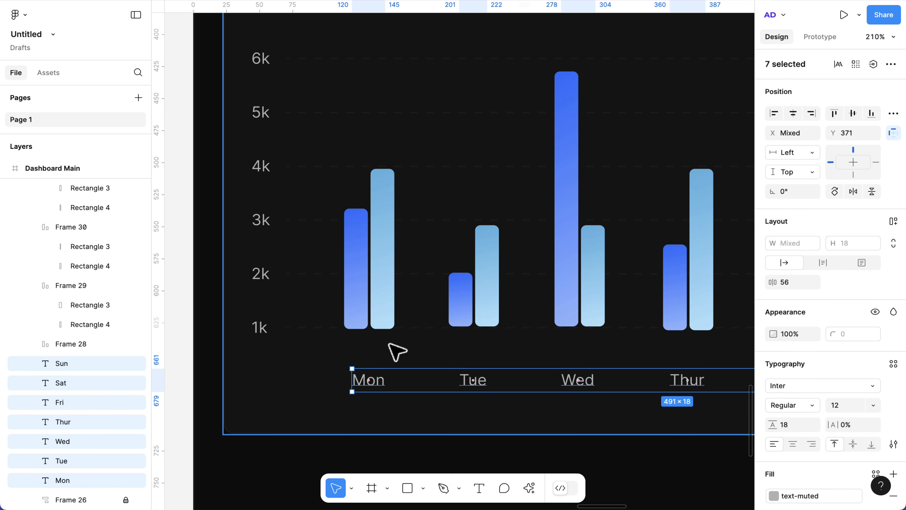
Step: Combine the Mon label with its bar pair in a vertical auto layout frame, and do the same for Tue
click(377, 388)
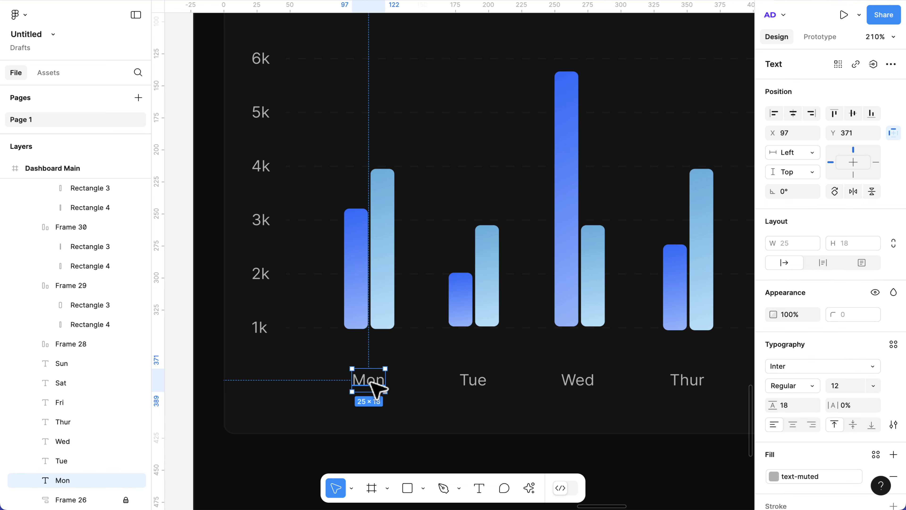
shift+click(380, 282)
key(shift+a)
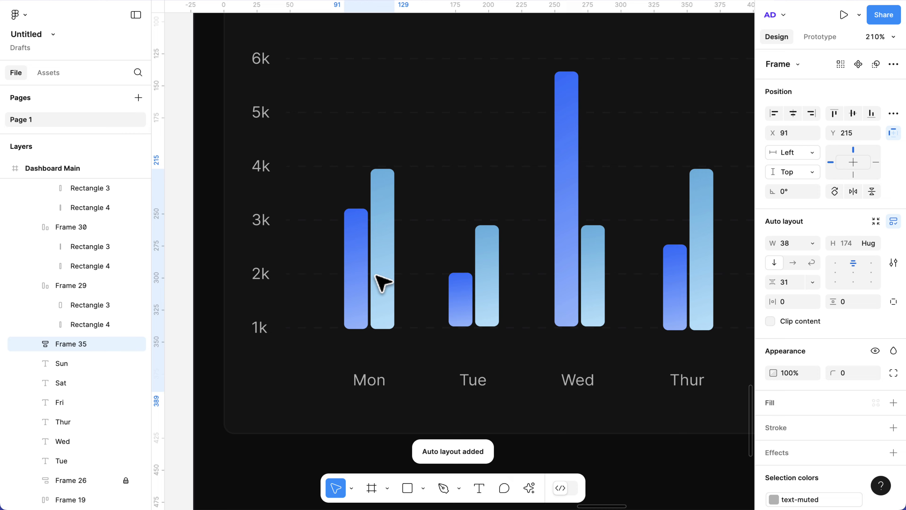
click(486, 284)
shift+click(478, 380)
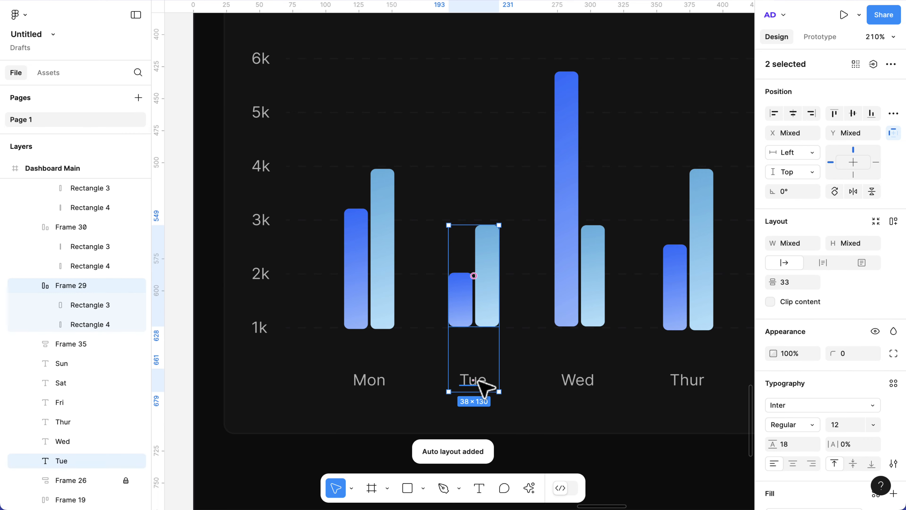
key(shift+a)
Step: Wrap the Wed bar pair and its label in an auto layout frame, and the Thur pair and label in another
click(596, 314)
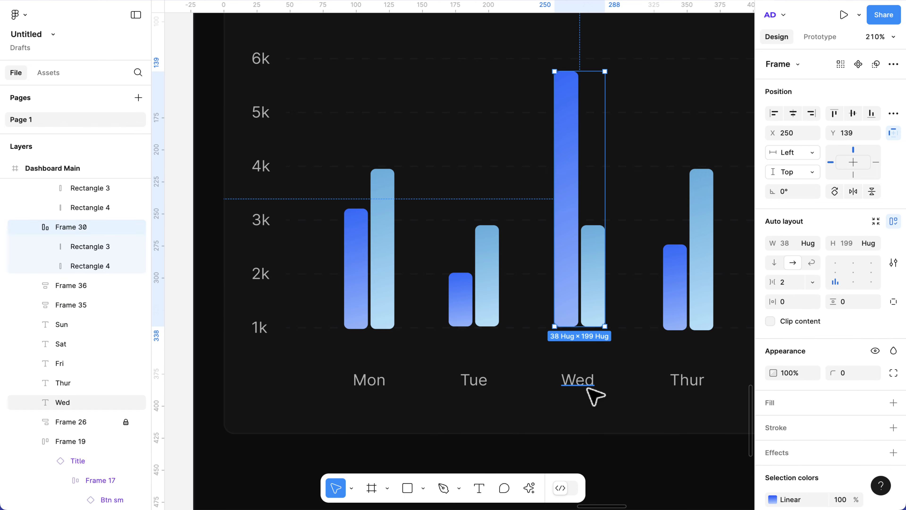
shift+click(587, 385)
key(shift+a)
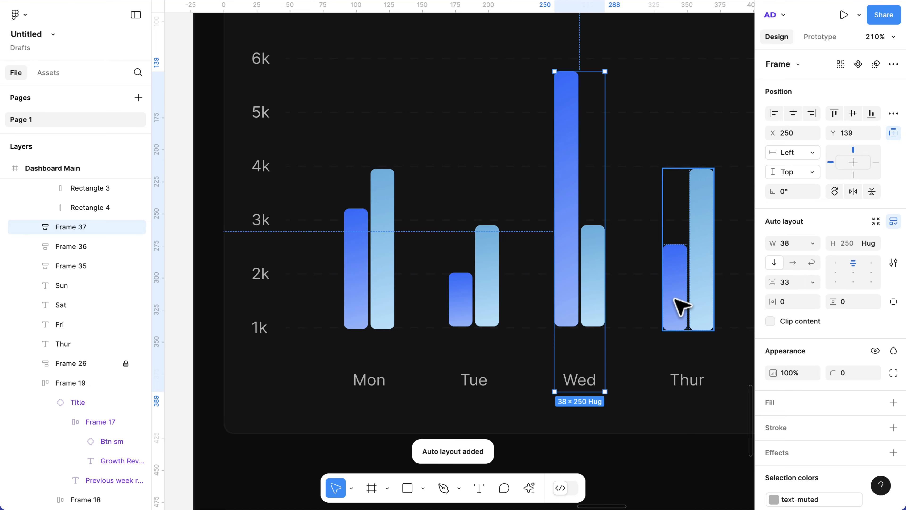
click(678, 305)
shift+click(686, 384)
key(shift+a)
Step: Add auto layout around each of the Fri, Sat and Sun bar pairs together with its own day label
scroll(689, 380, right, 10)
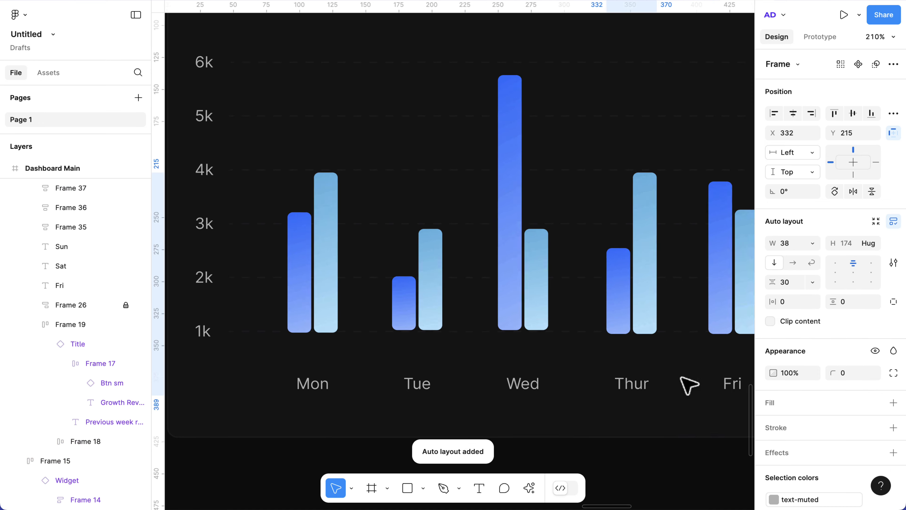
click(490, 323)
shift+click(493, 386)
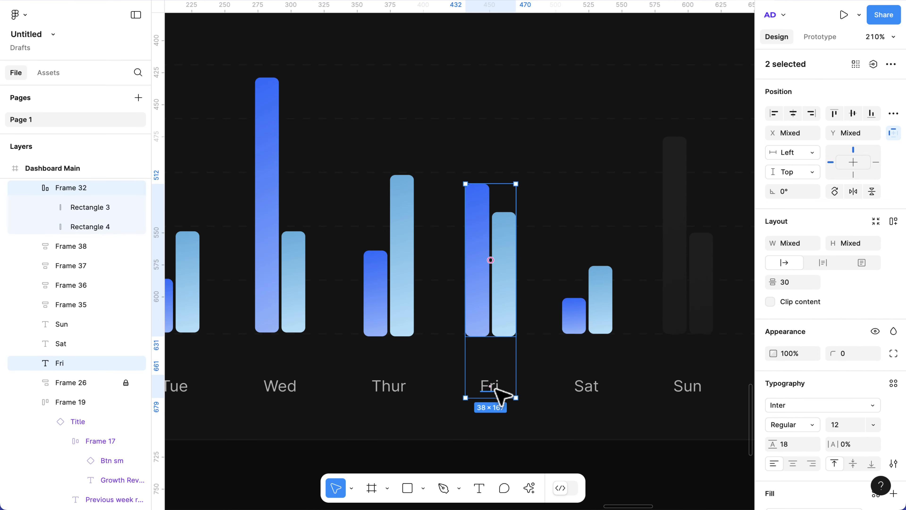
key(shift+a)
click(586, 318)
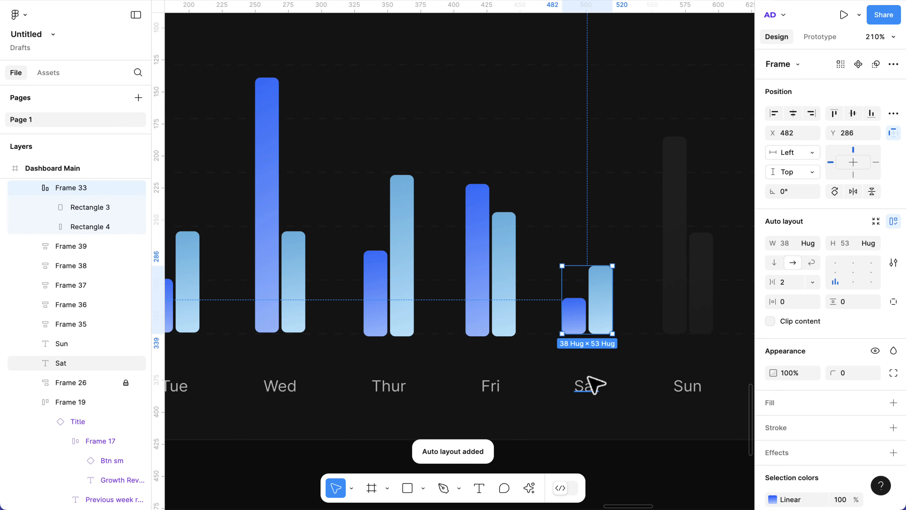
shift+click(587, 387)
key(shift+a)
click(702, 323)
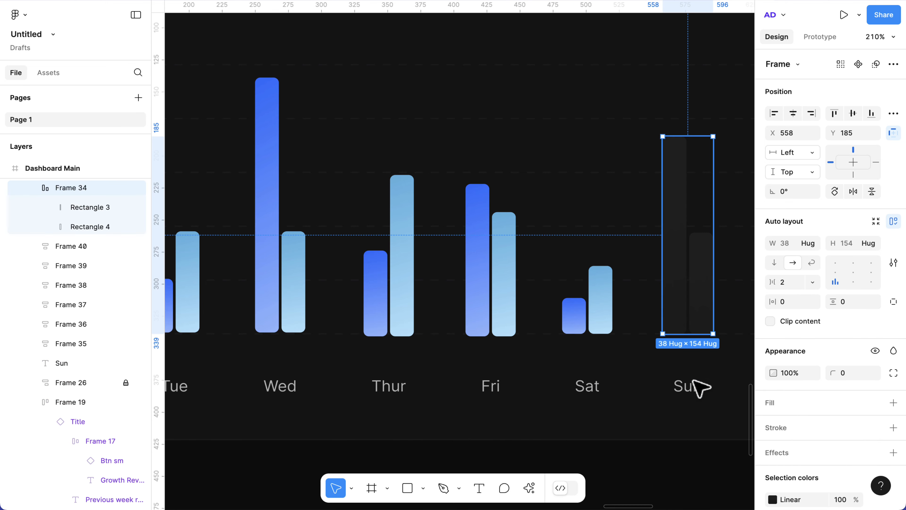
shift+click(695, 393)
key(shift+a)
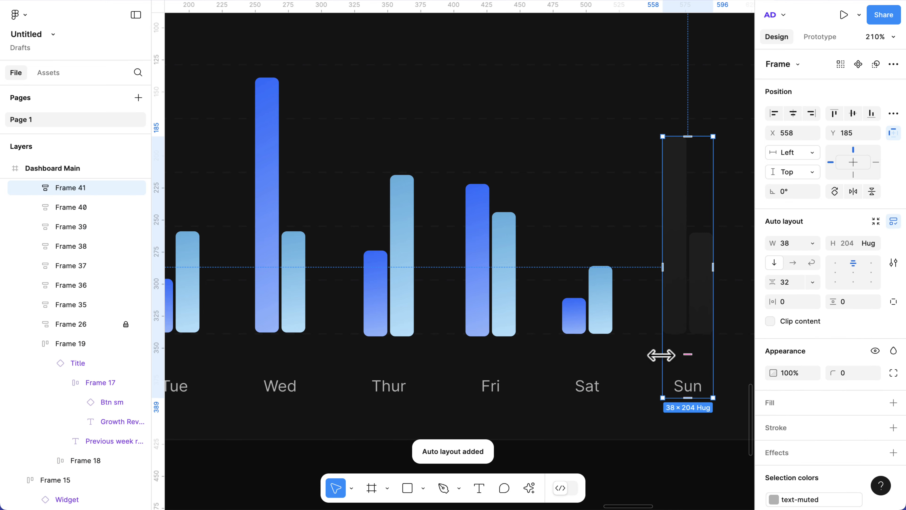
Step: Set the vertical gap to 32 in all seven day frames, from Mon to Sun
click(594, 320)
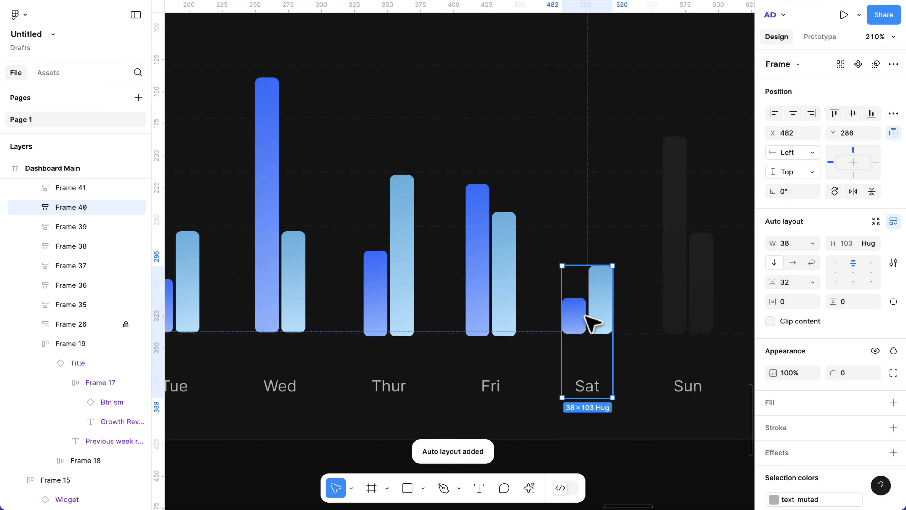
click(510, 316)
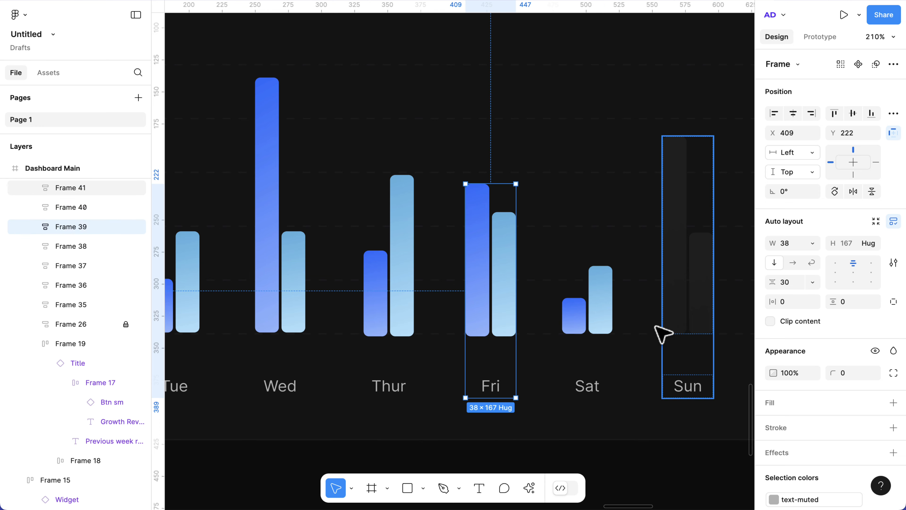
click(698, 321)
shift+click(603, 320)
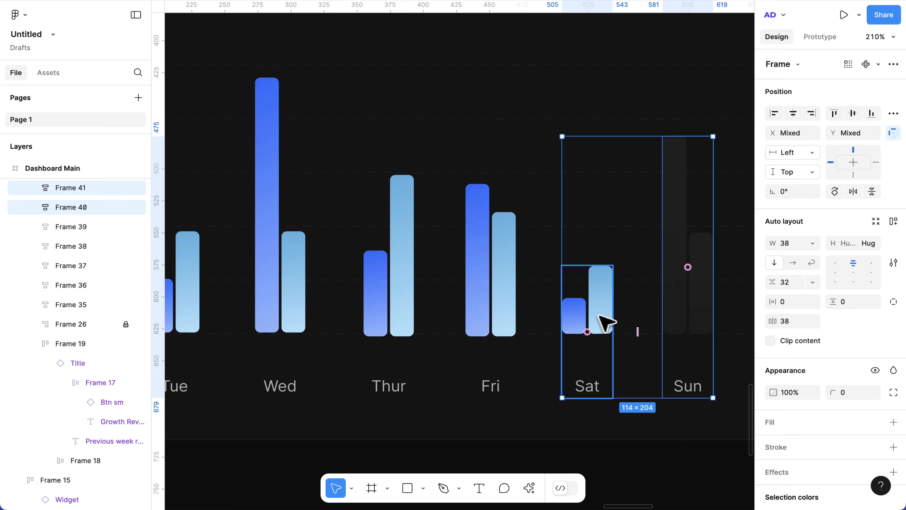
scroll(603, 320, left, 3)
shift+click(597, 315)
shift+click(519, 318)
shift+click(388, 317)
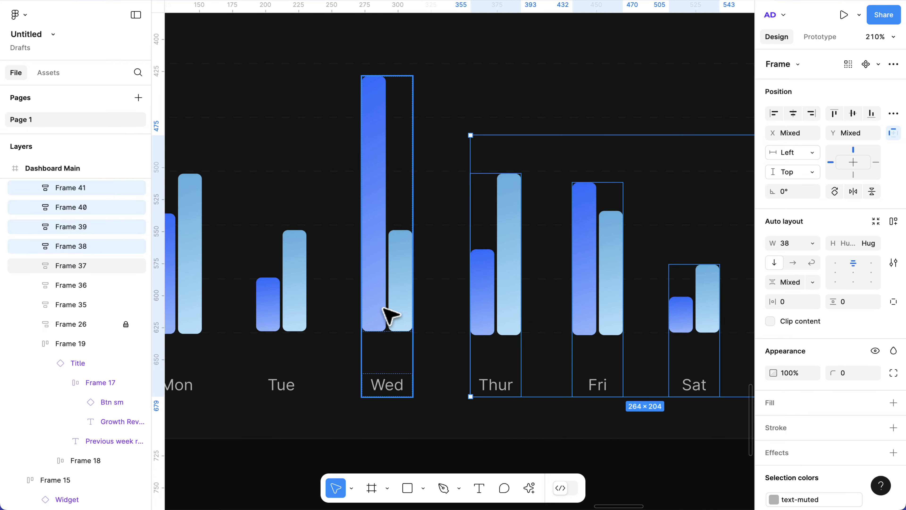
scroll(384, 309, left, 5)
shift+click(459, 313)
shift+click(401, 317)
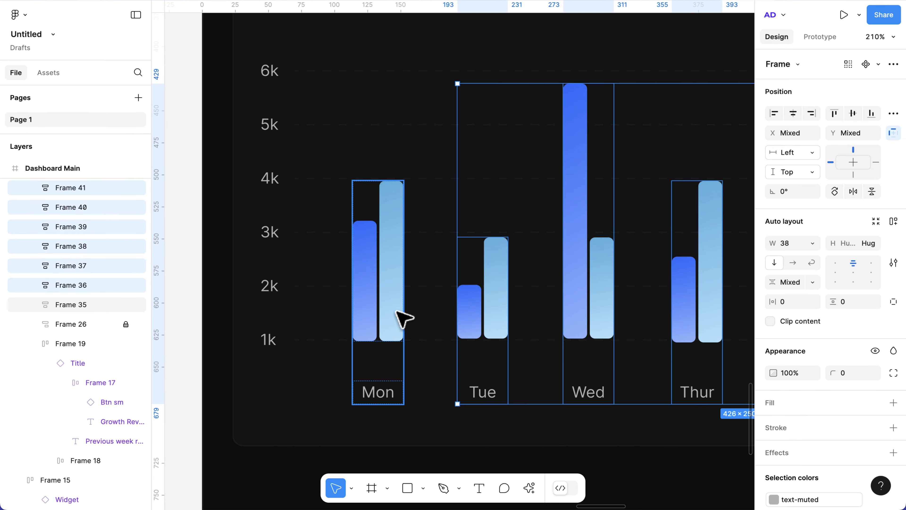
click(793, 288)
text(32)
key(Return)
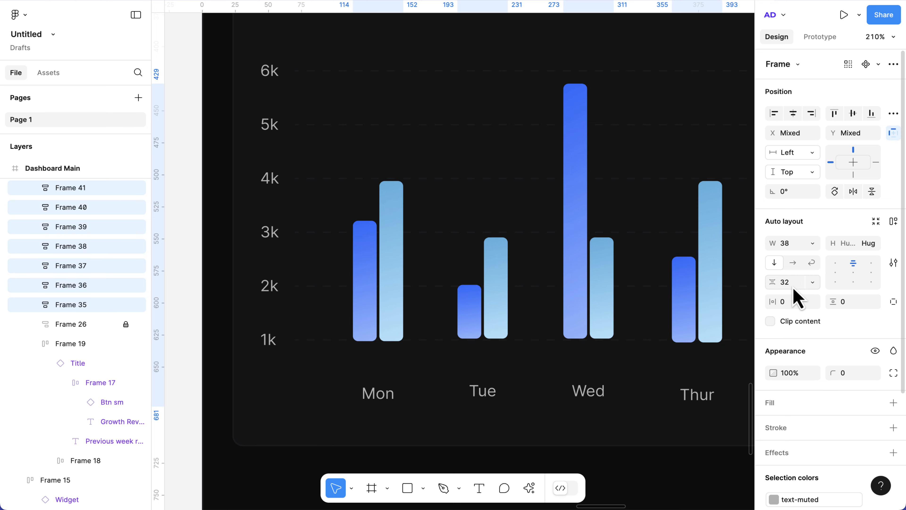
Step: Align the seven day frames by their bottom edges and nudge them up 3 px so the bars stand on the 1k line
scroll(507, 333, down, 3)
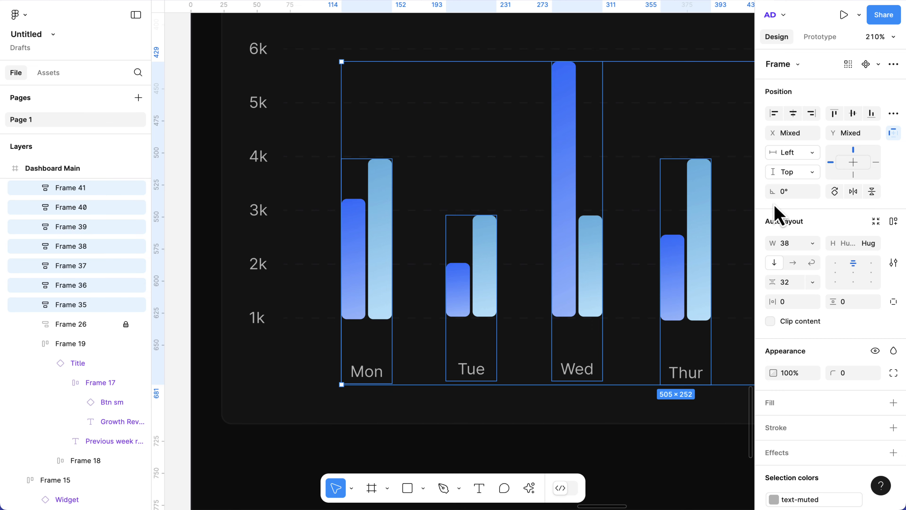
click(870, 114)
scroll(543, 289, right, 3)
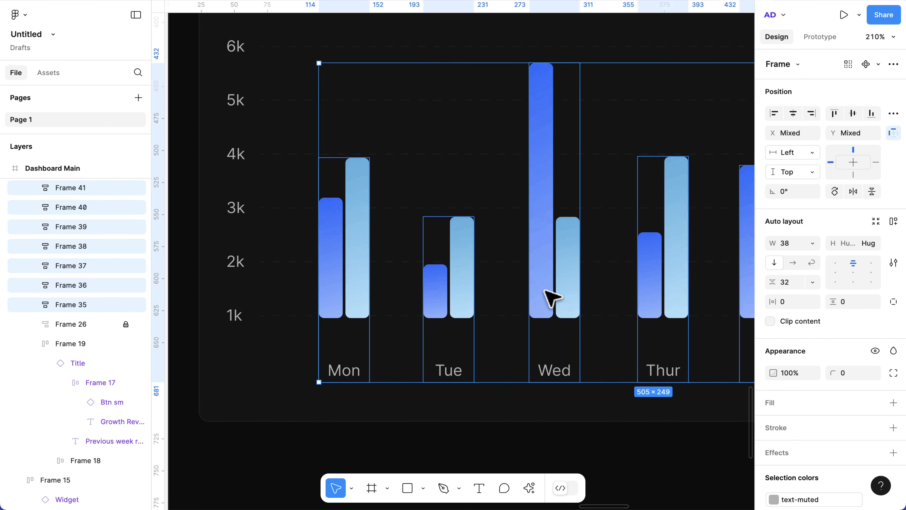
scroll(551, 298, right, 3)
key(Up)
key(Up)
key(Up)
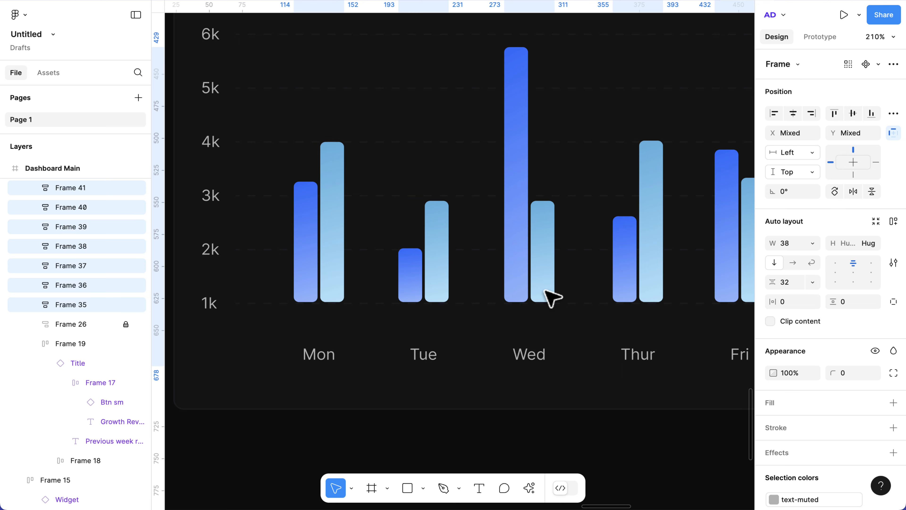
key(Up)
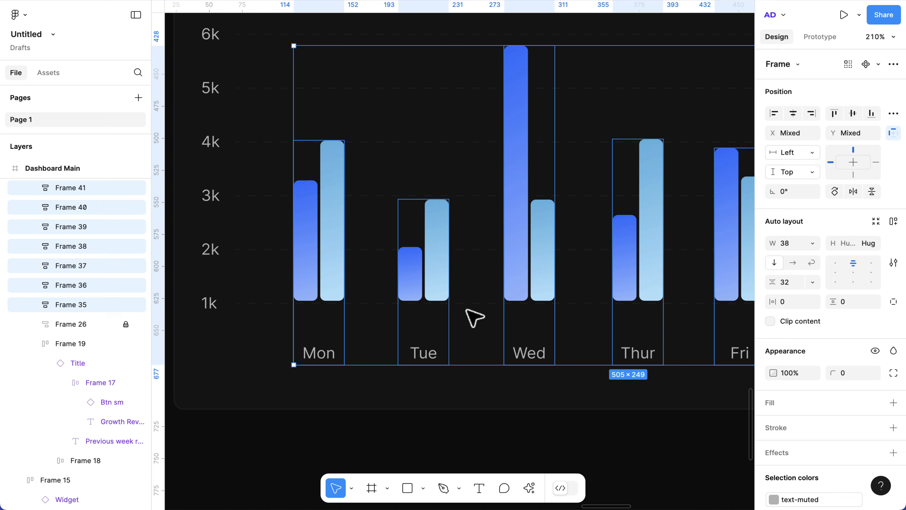
scroll(474, 317, up, 5)
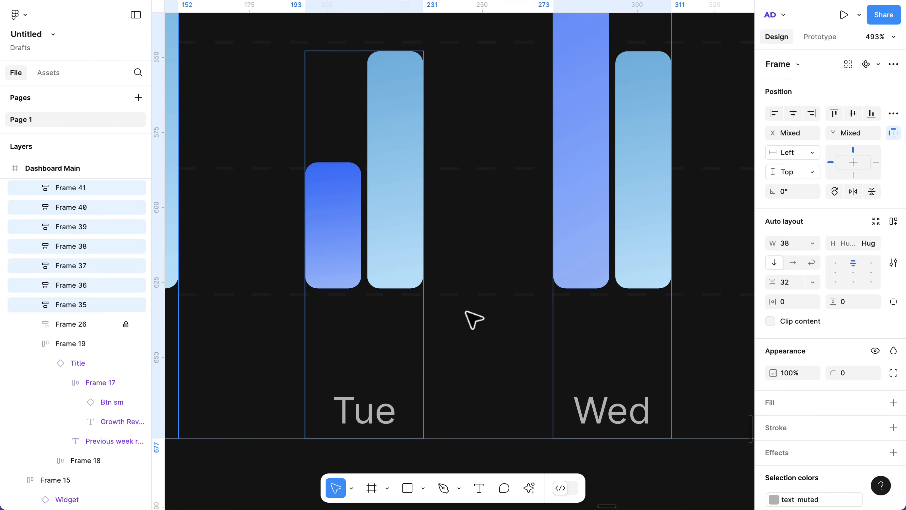
key(Down)
scroll(474, 318, down, 10)
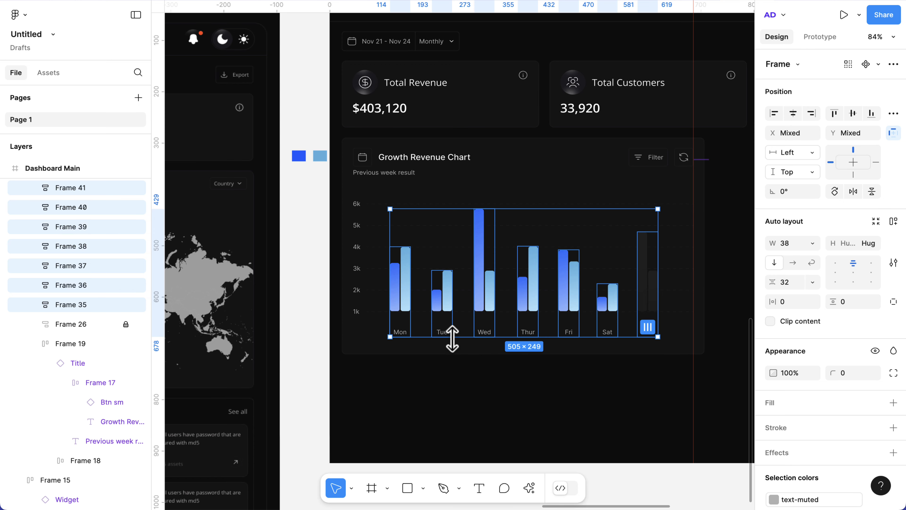
scroll(451, 348, up, 1)
click(449, 379)
Step: Draw a circle about 15 by 15 in the Growth Revenue Chart card and place it above the bars, just below the Filter button's row
scroll(451, 380, up, 1)
scroll(450, 380, right, 1)
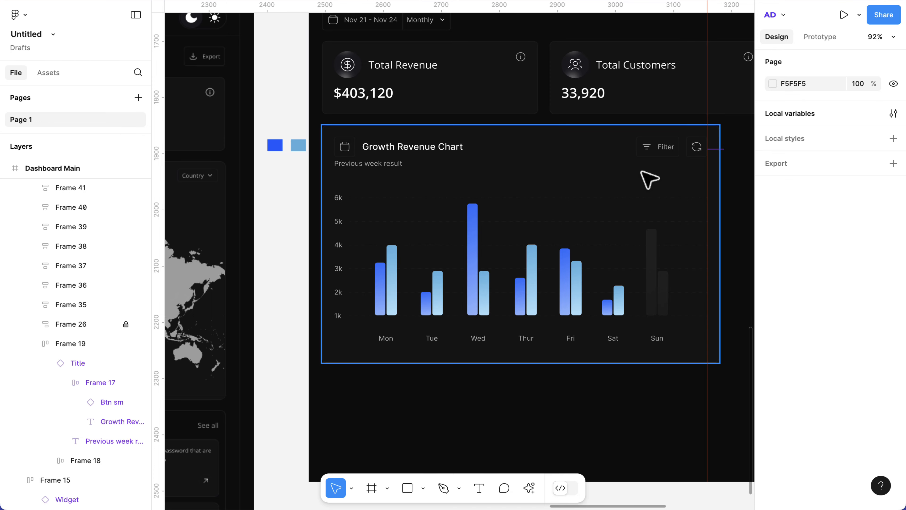
ctrl+scroll(699, 227, up, 5)
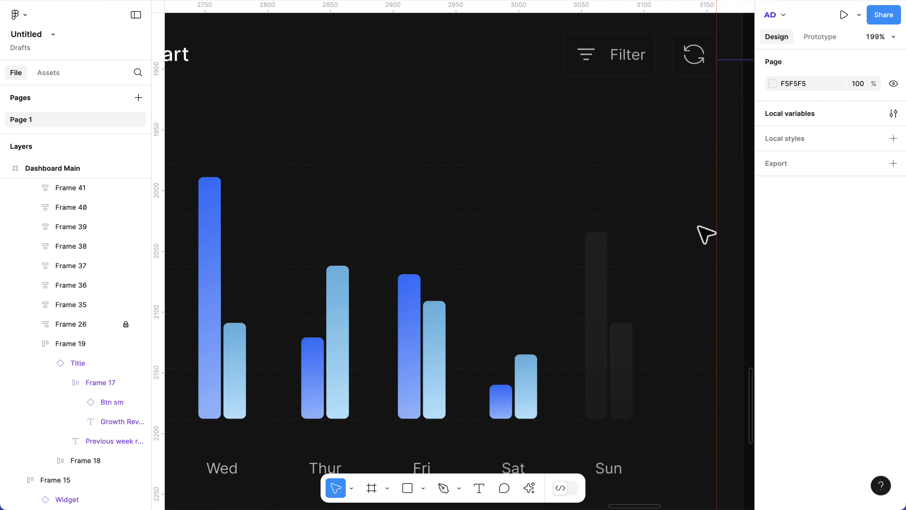
ctrl+scroll(698, 227, down, 5)
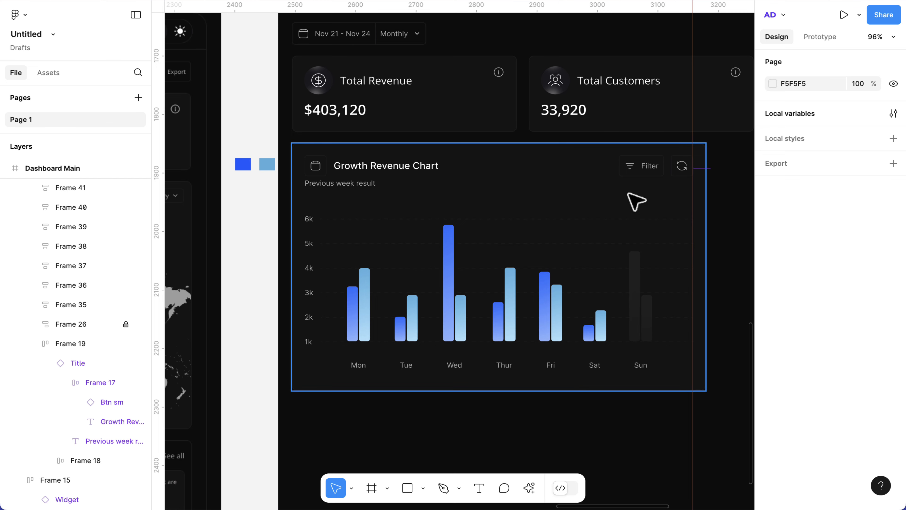
key(o)
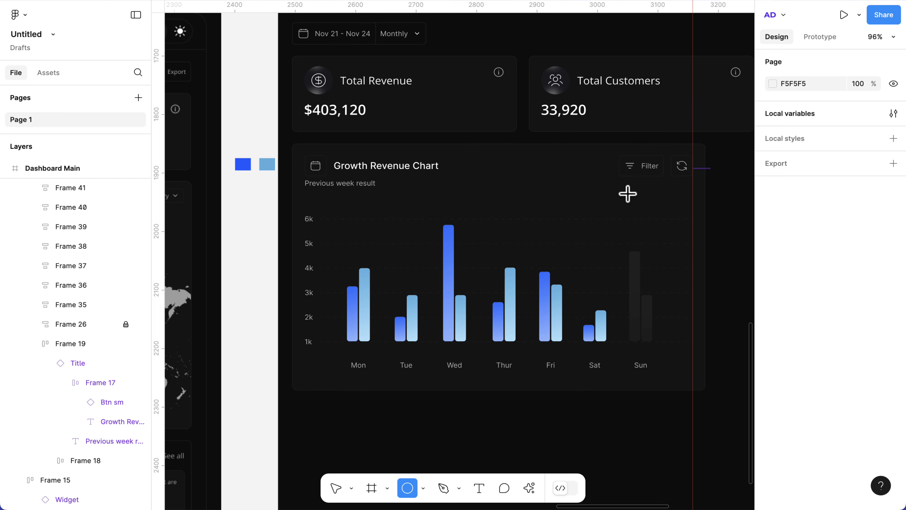
drag(624, 194, 632, 201)
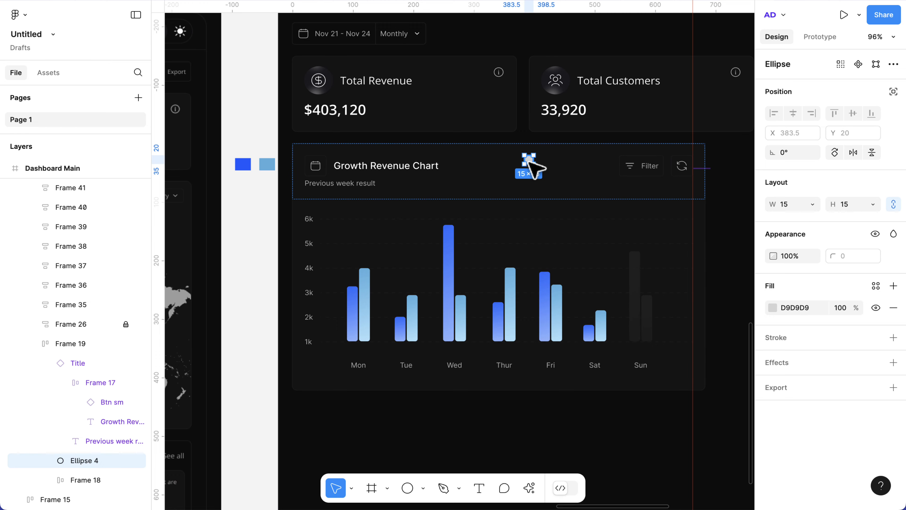
drag(530, 161, 643, 204)
Step: Fill the legend circle with the dark blue 0F62FE sampled from the swatch beside the dashboard
scroll(534, 203, up, 5)
scroll(642, 205, down, 3)
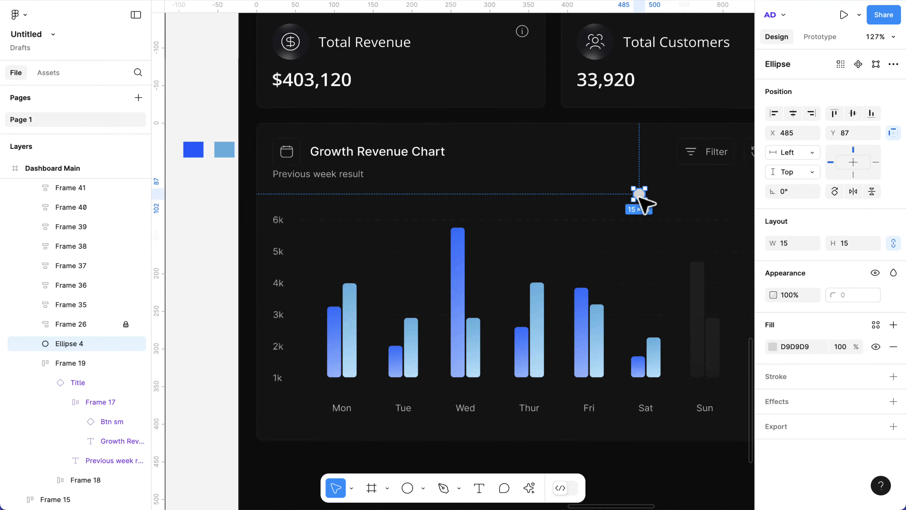
scroll(642, 205, down, 1)
key(i)
click(216, 153)
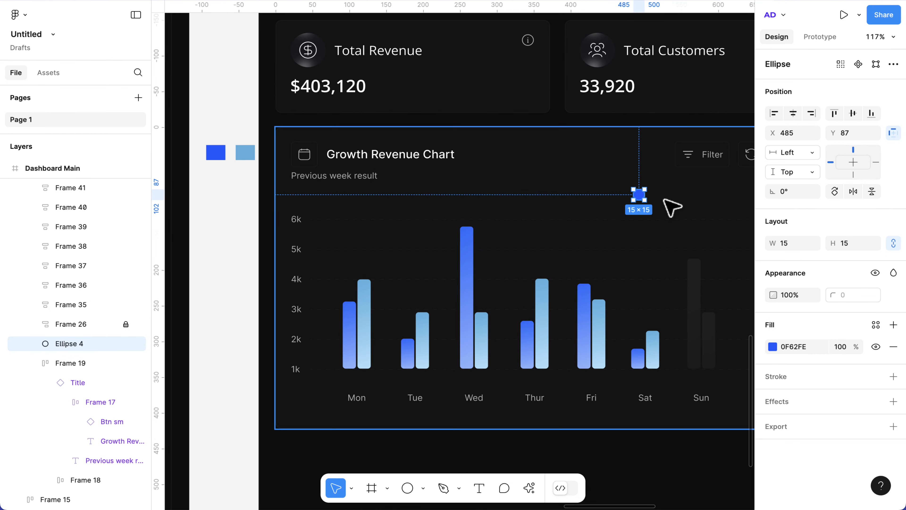
scroll(671, 207, up, 8)
key(t)
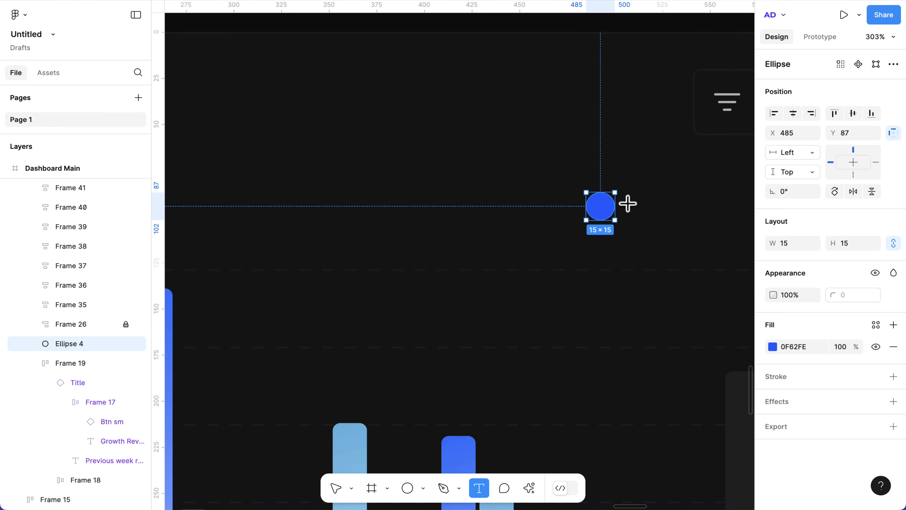
click(627, 202)
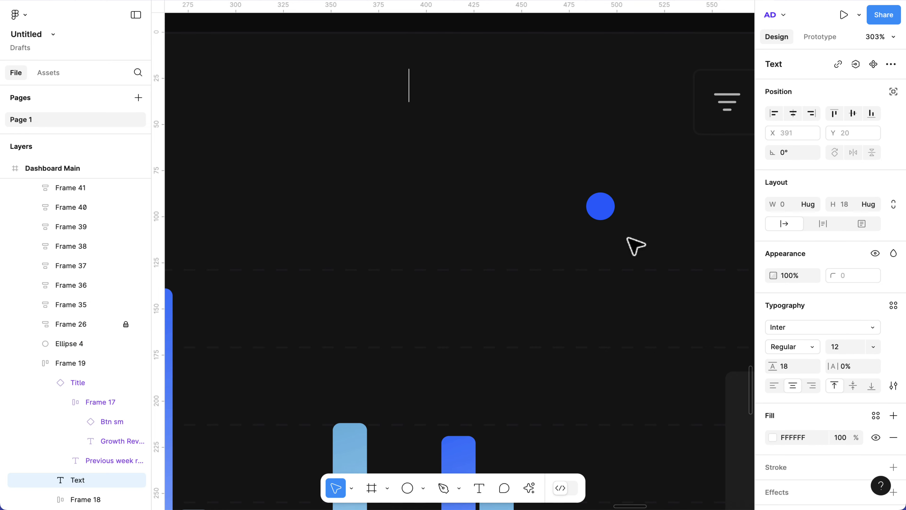
key(Escape)
Step: Add the text label "Online" and place it right beside the blue legend circle
key(t)
click(629, 252)
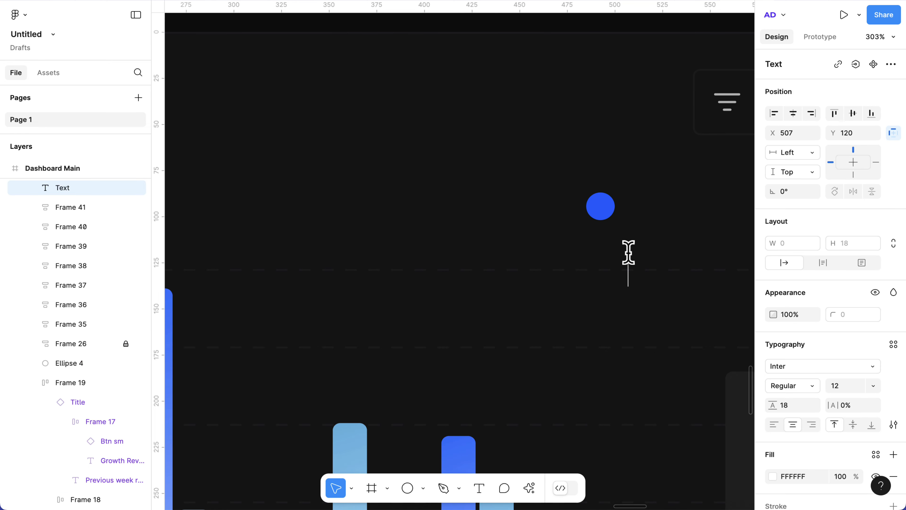
text(Online)
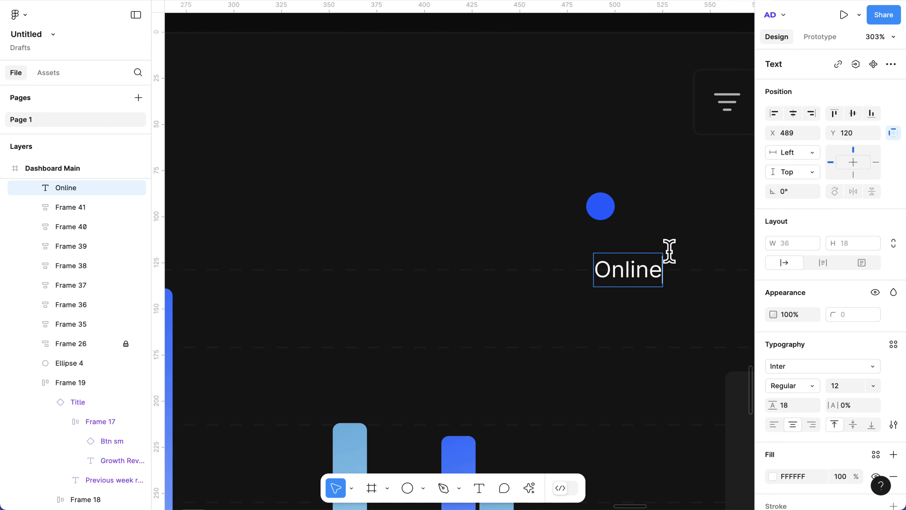
key(Escape)
drag(633, 282, 663, 216)
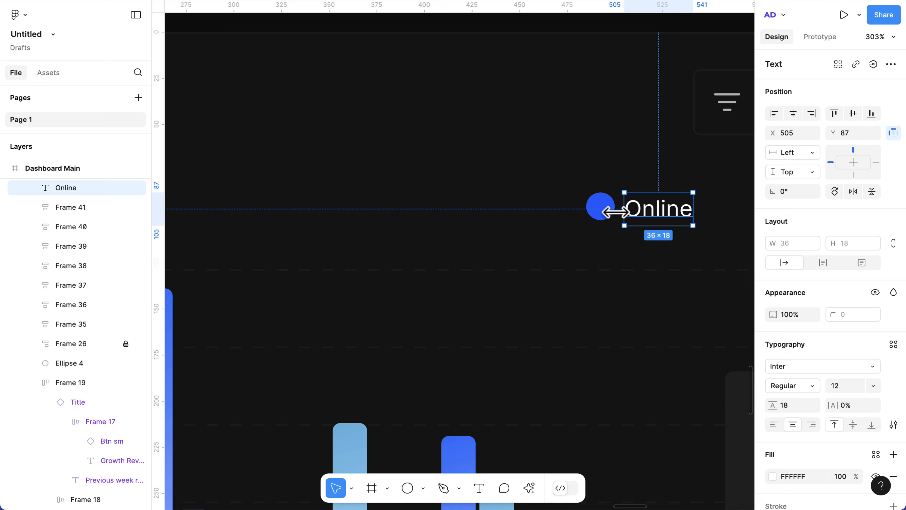
Step: Wrap the blue circle and the Online label in an auto layout frame and resize the circle to 10 by 10
shift+click(607, 209)
key(shift+a)
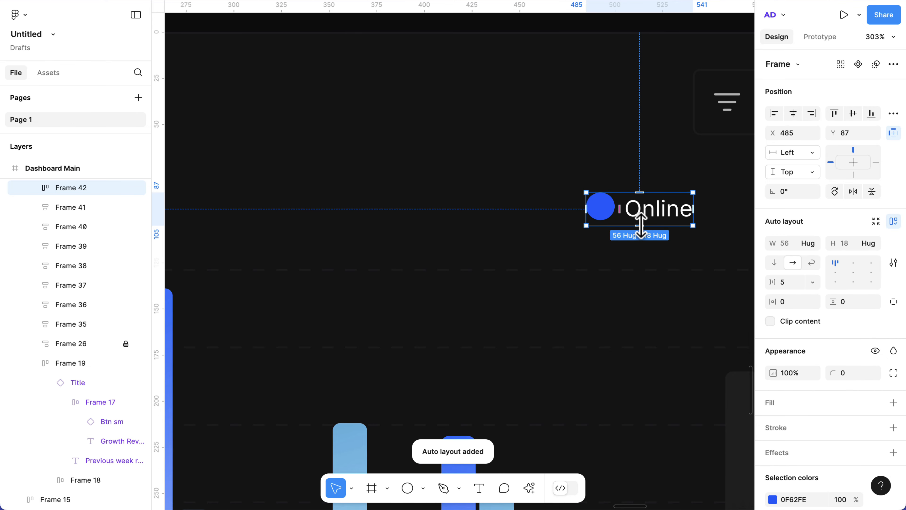
scroll(617, 219, down, 3)
click(619, 218)
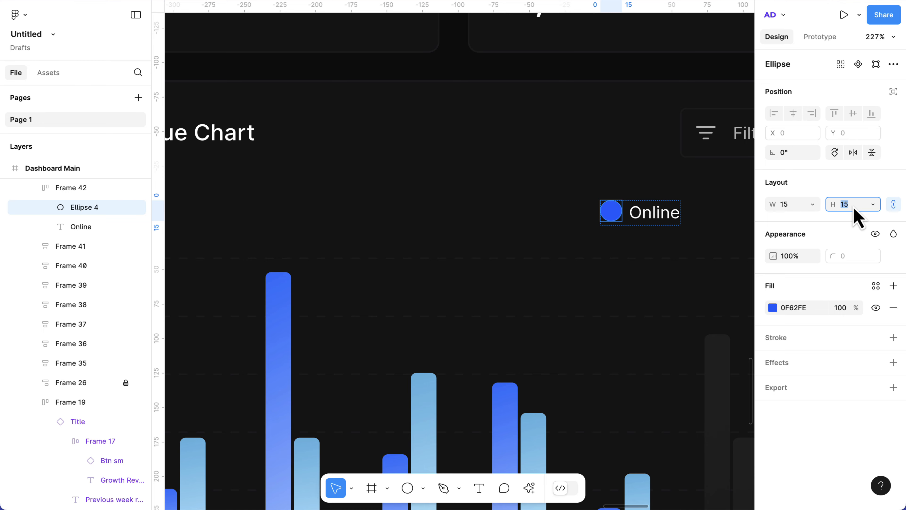
key(Return)
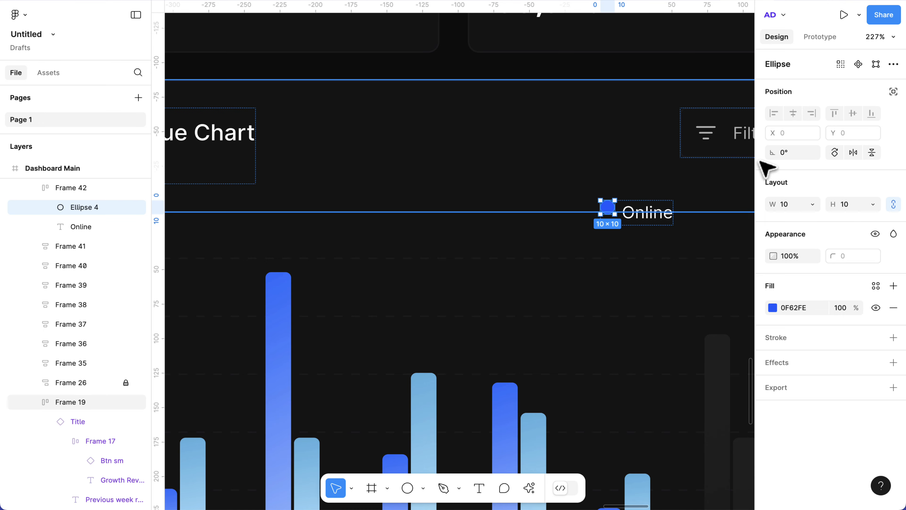
Step: Centre the contents of the Online legend item vertically and set the gap between circle and label to 4
click(675, 244)
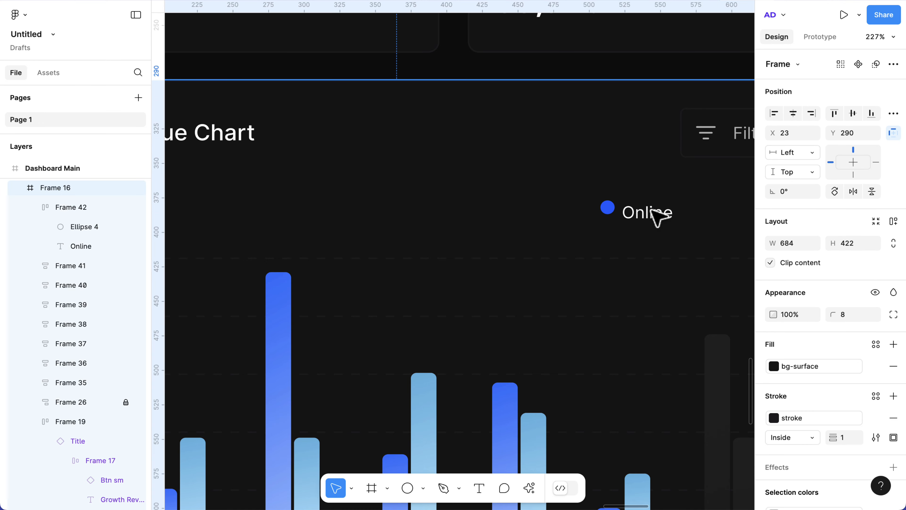
click(657, 216)
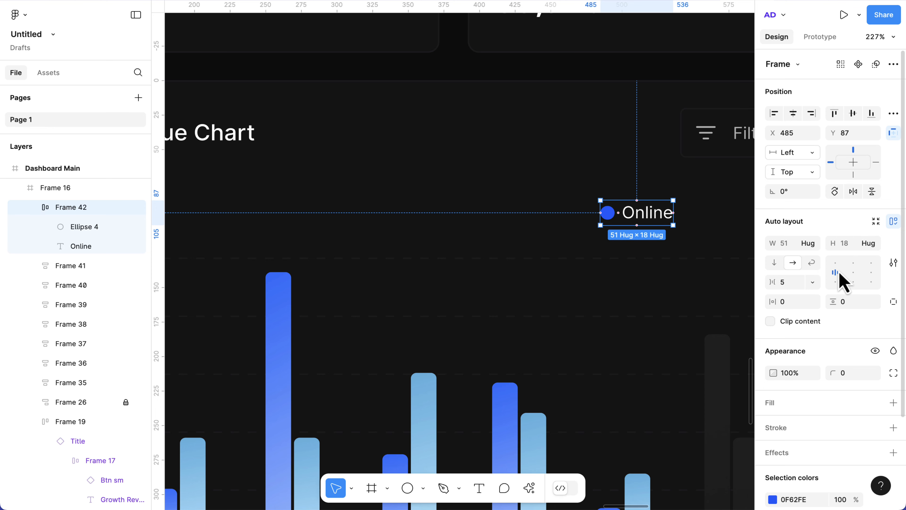
click(790, 285)
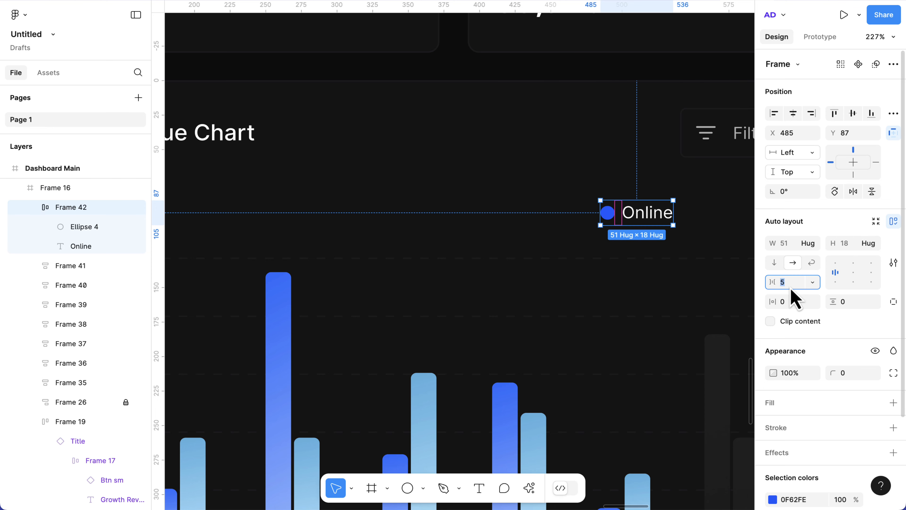
text(3)
key(Return)
key(Up)
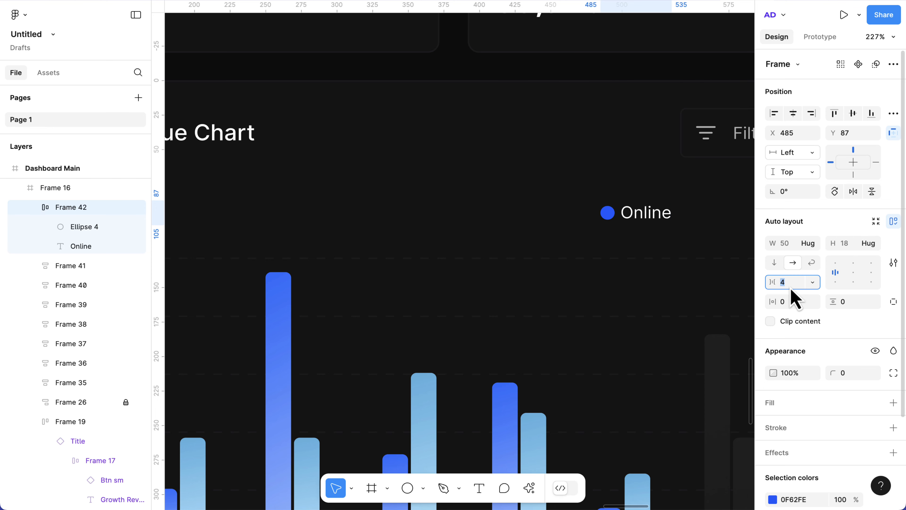
Step: Duplicate the Online legend item, place the copy to its right and change the copy's label to "Shop"
scroll(674, 218, down, 2)
scroll(630, 215, right, 1)
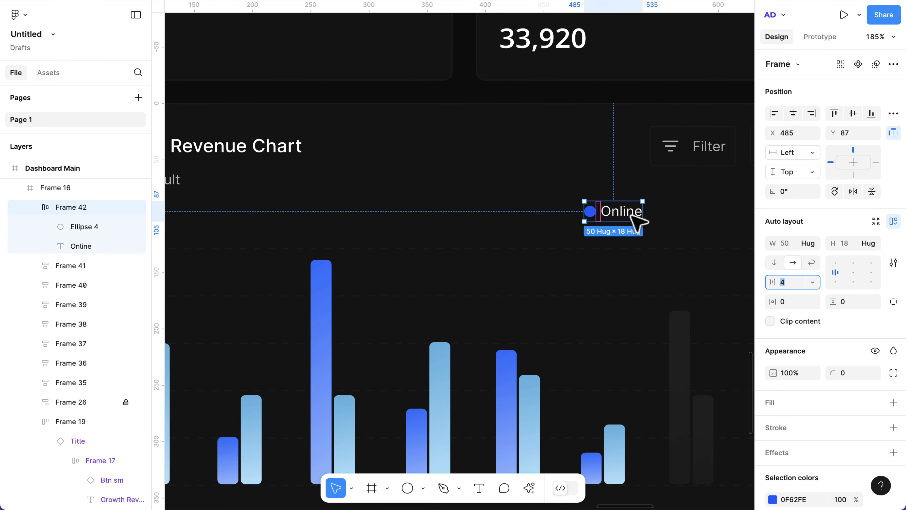
key(super+d)
drag(618, 215, 708, 212)
click(707, 211)
double_click(708, 211)
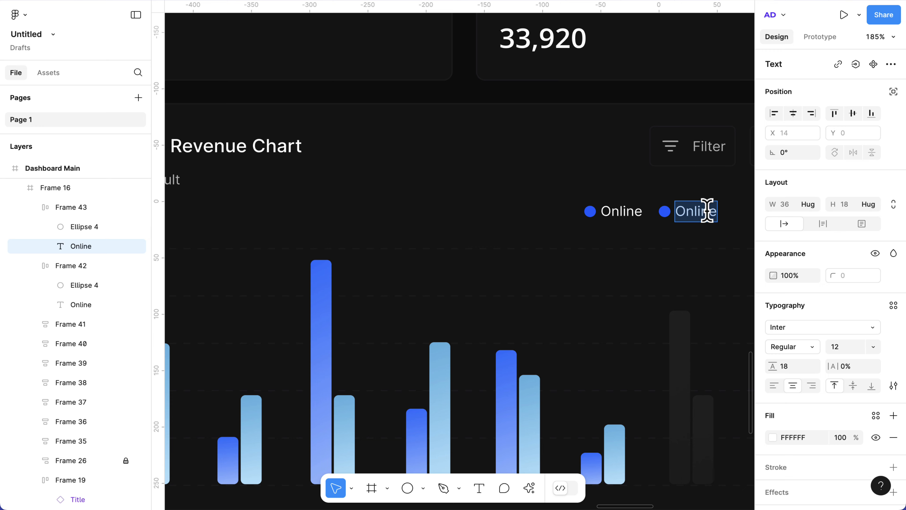
text(Sh)
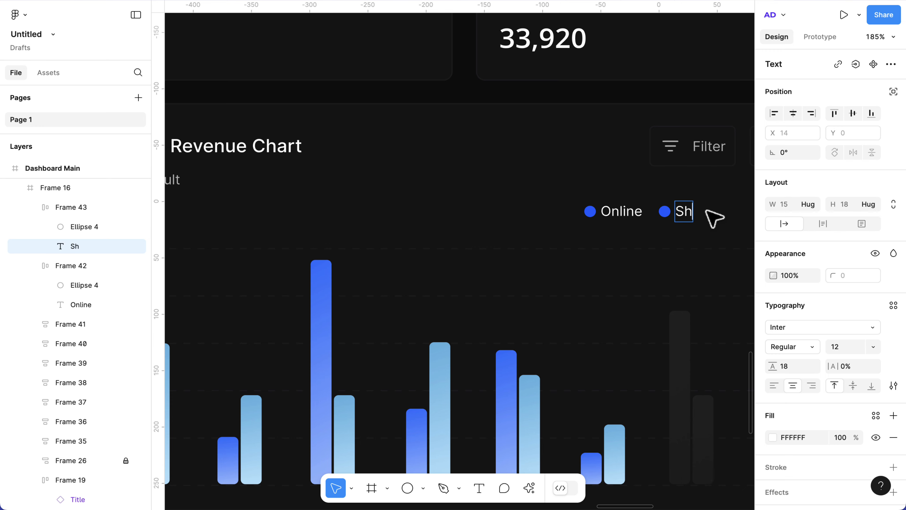
text(op)
key(Escape)
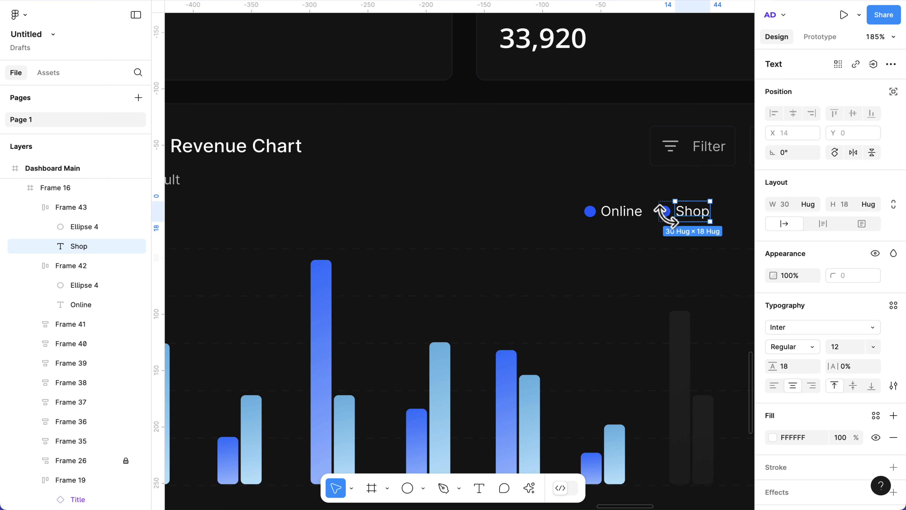
Step: Recolour the circle of the Shop legend item with the light blue sampled from the swatch beside the dashboard
click(664, 212)
key(i)
scroll(665, 213, down, 5)
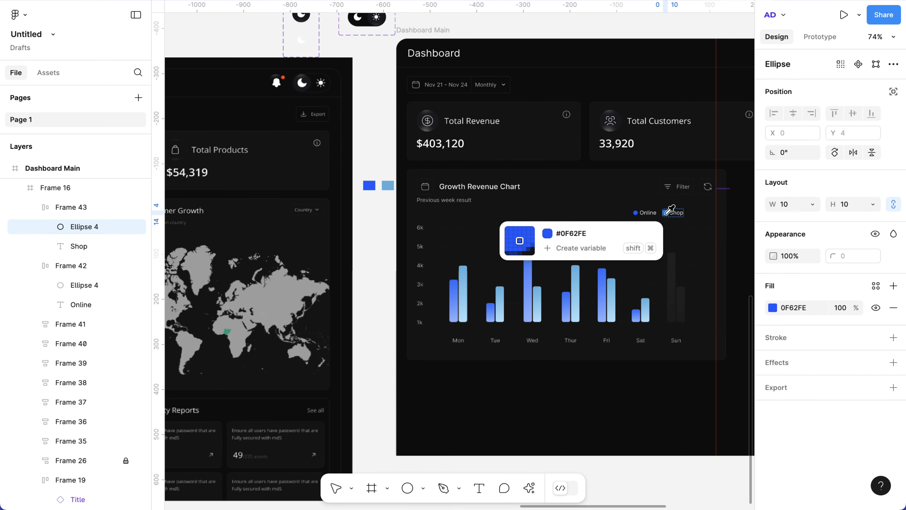
click(388, 185)
scroll(688, 210, up, 6)
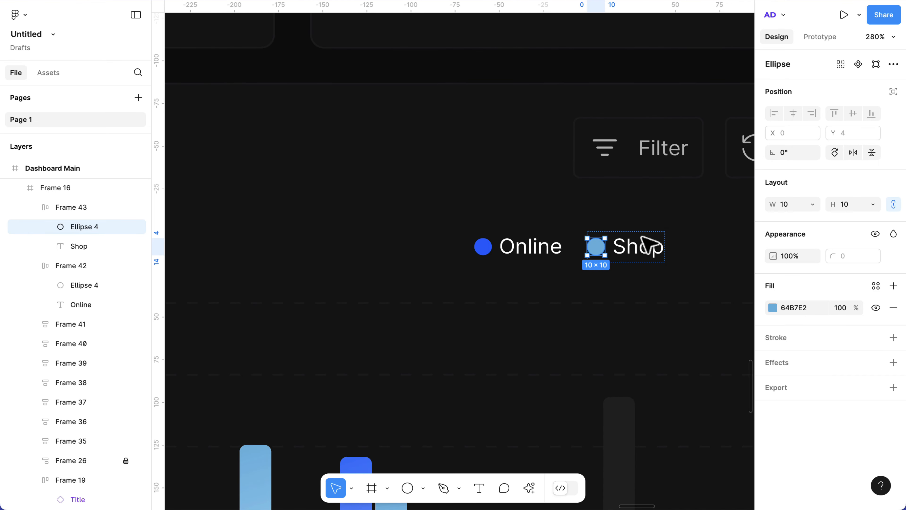
Step: Wrap the Online and Shop legend items together in one auto layout frame with a gap of 12
click(658, 255)
click(659, 256)
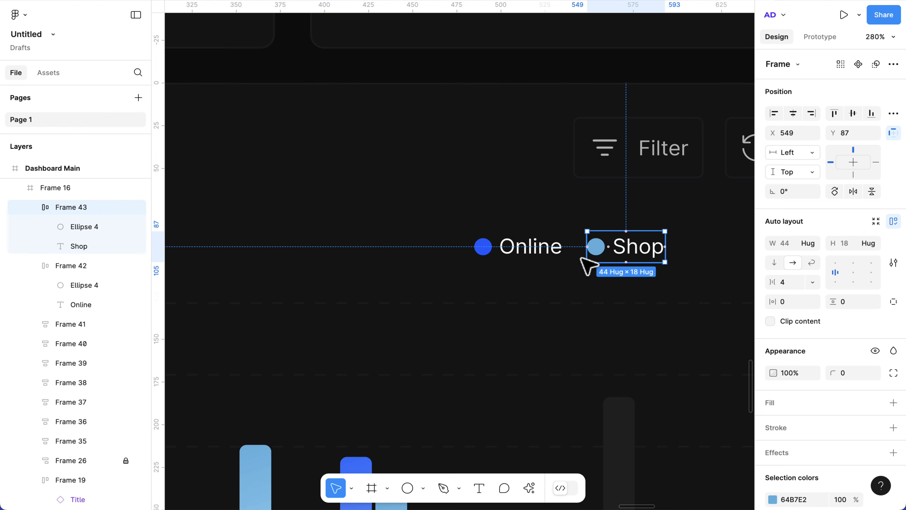
shift+click(549, 263)
key(shift+a)
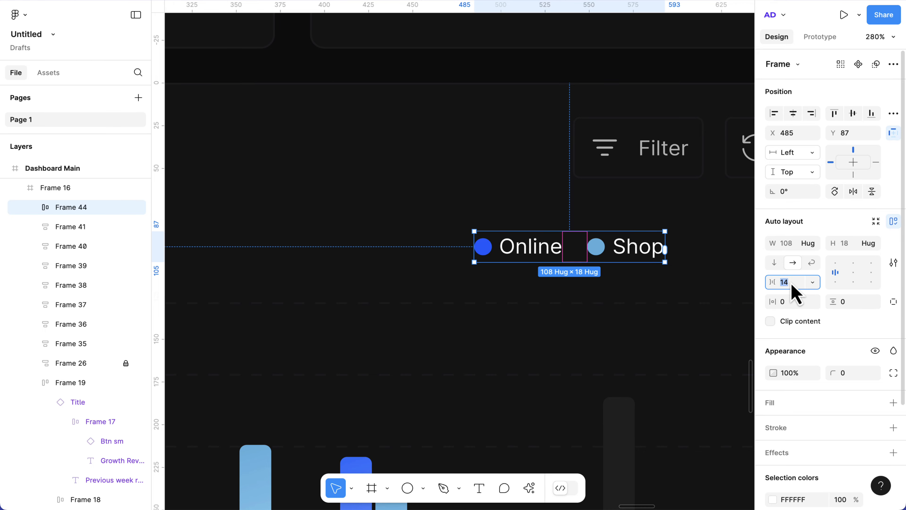
key(Return)
scroll(641, 273, down, 10)
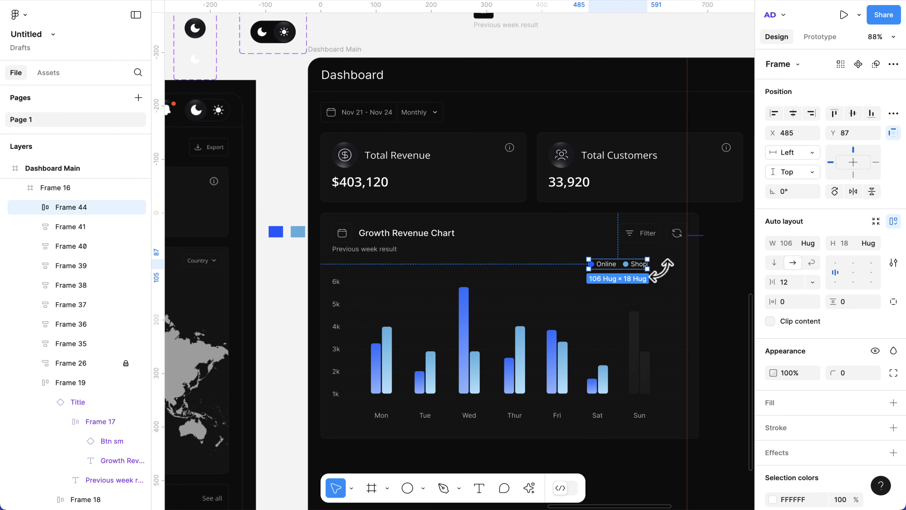
Step: Move the legend across the chart card until its right edge meets the vertical guide below the refresh icon
click(672, 279)
double_click(637, 267)
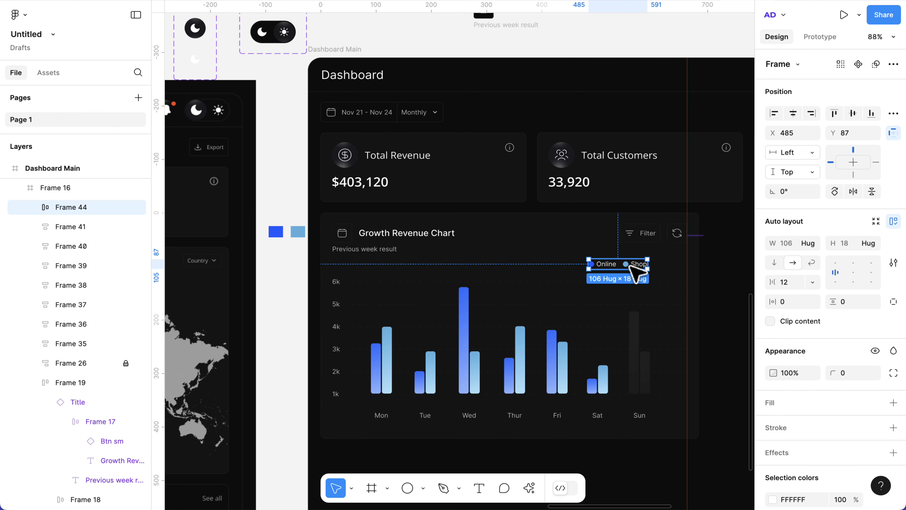
drag(631, 265, 668, 266)
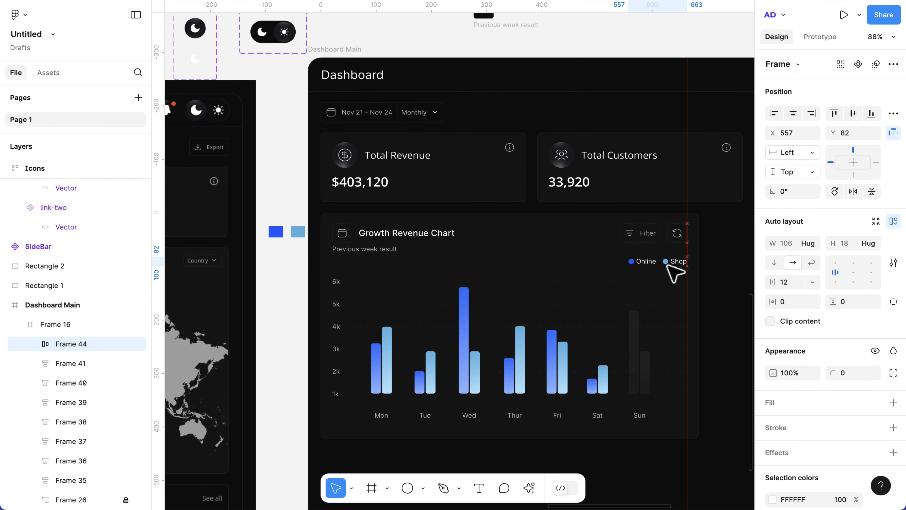
scroll(676, 273, down, 3)
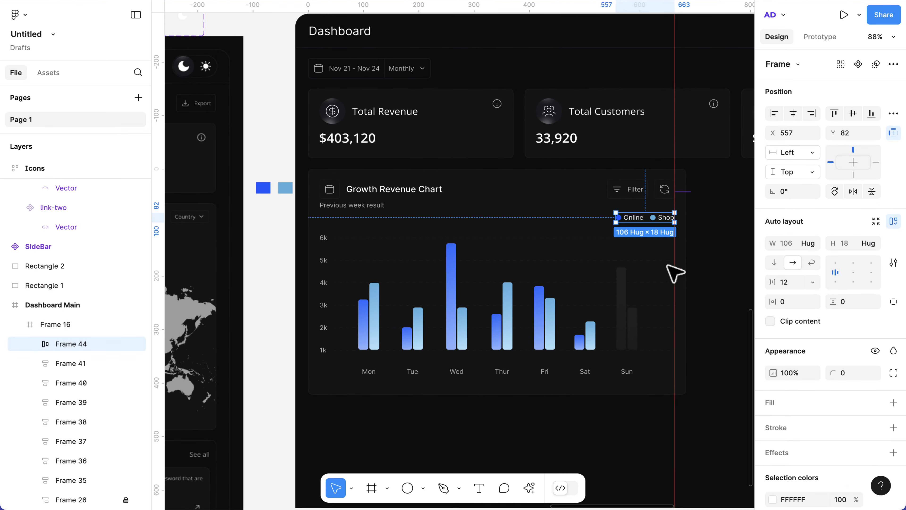
Step: Nudge the legend up to Y 59, level with the "Previous week result" subtitle
key(shift+Up)
key(Up)
key(Up)
key(Up)
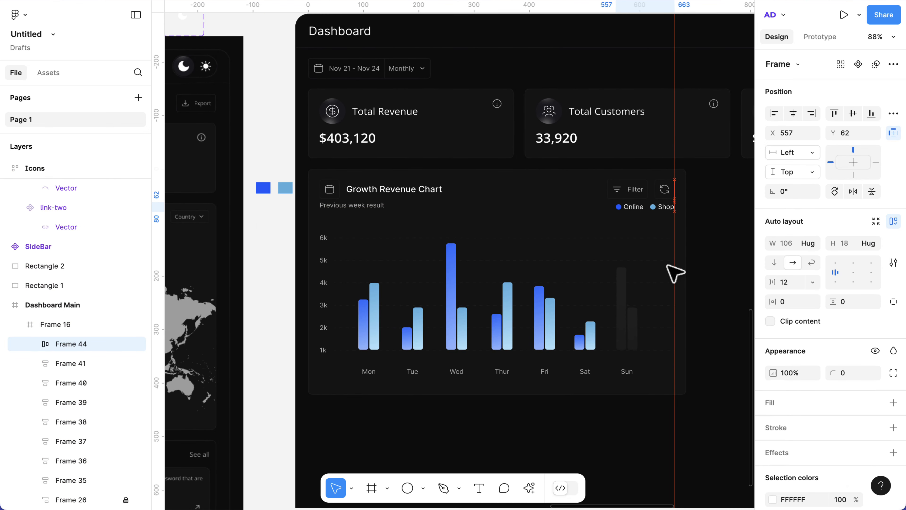
key(Up)
key(Up)
key(Down)
key(Down)
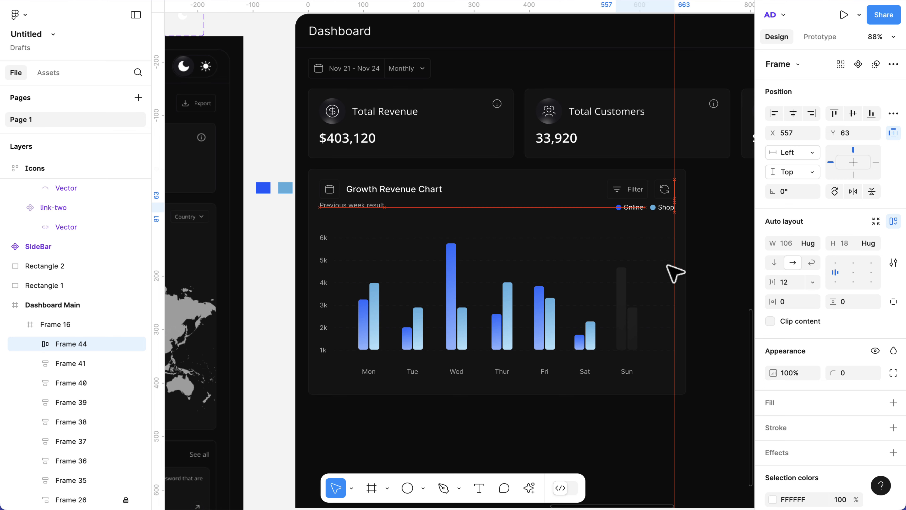
key(Up)
key(Up)
key(Up)
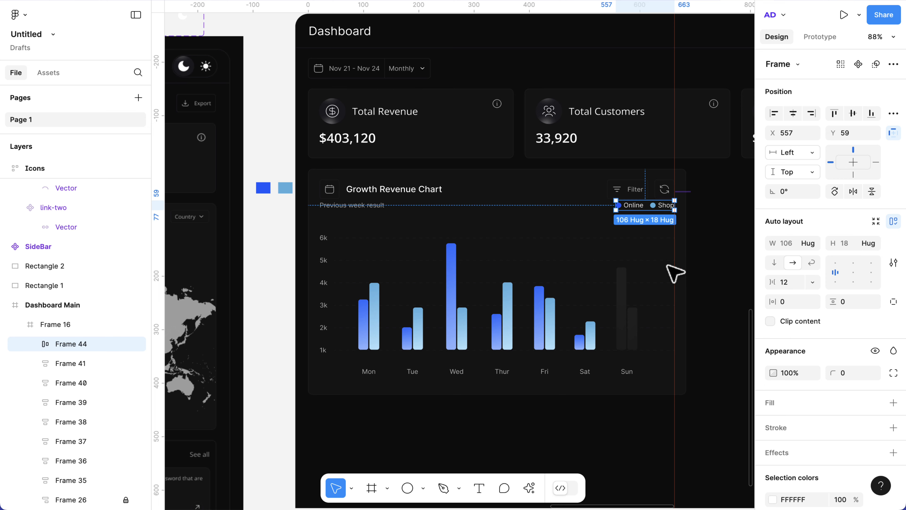
scroll(668, 265, down, 2)
scroll(669, 266, down, 2)
scroll(656, 285, down, 3)
click(627, 346)
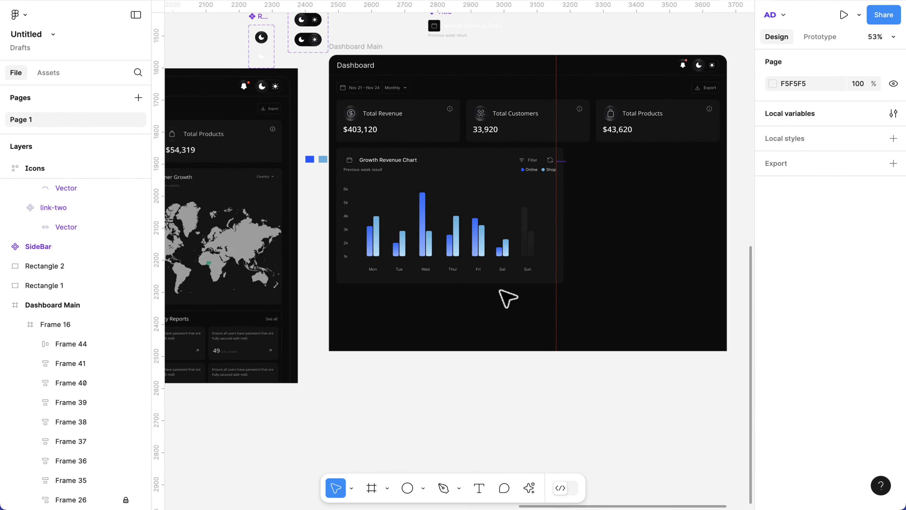
scroll(491, 258, up, 5)
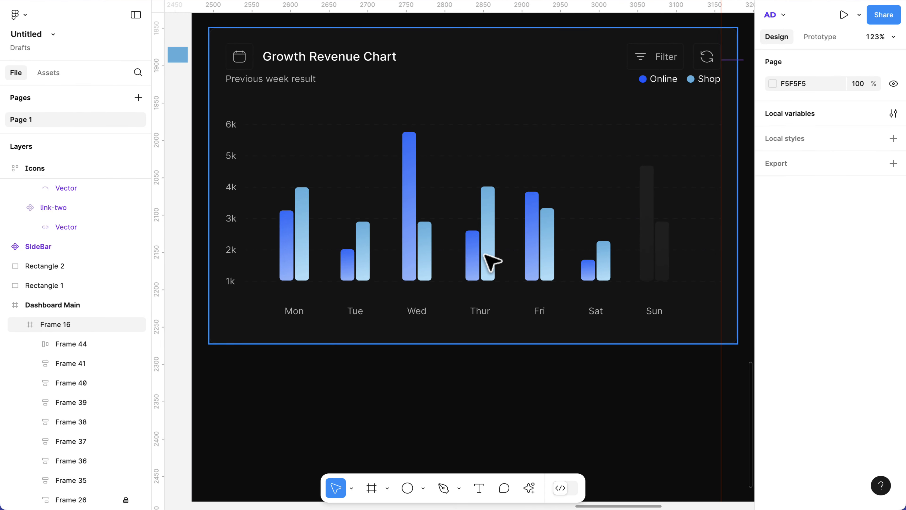
scroll(486, 262, down, 3)
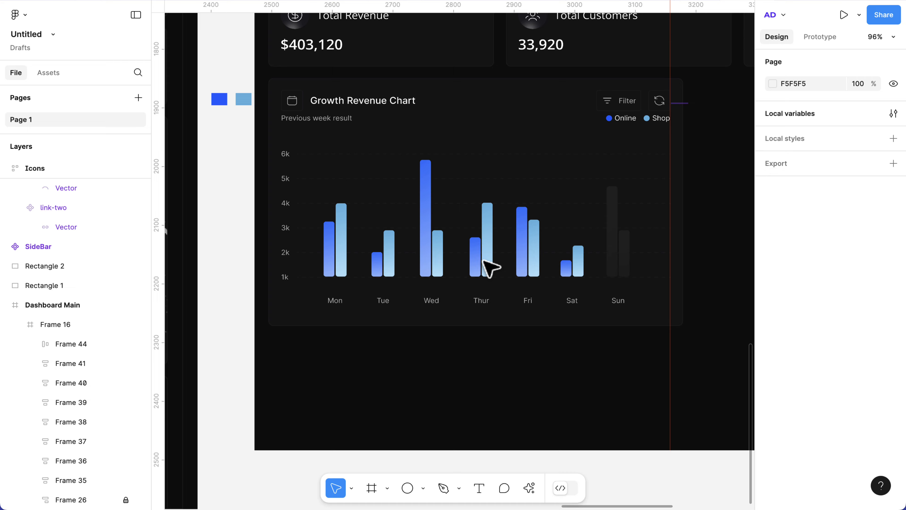
click(505, 300)
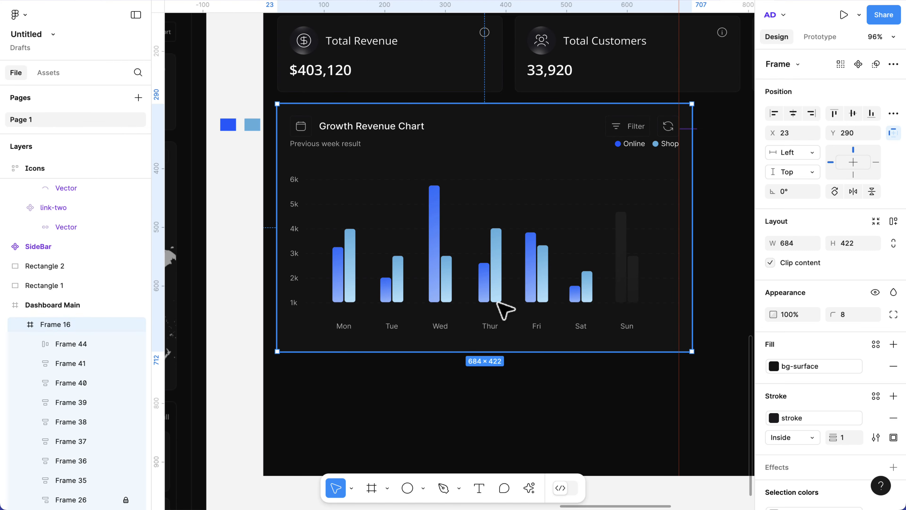
drag(498, 301, 522, 262)
key(ctrl+z)
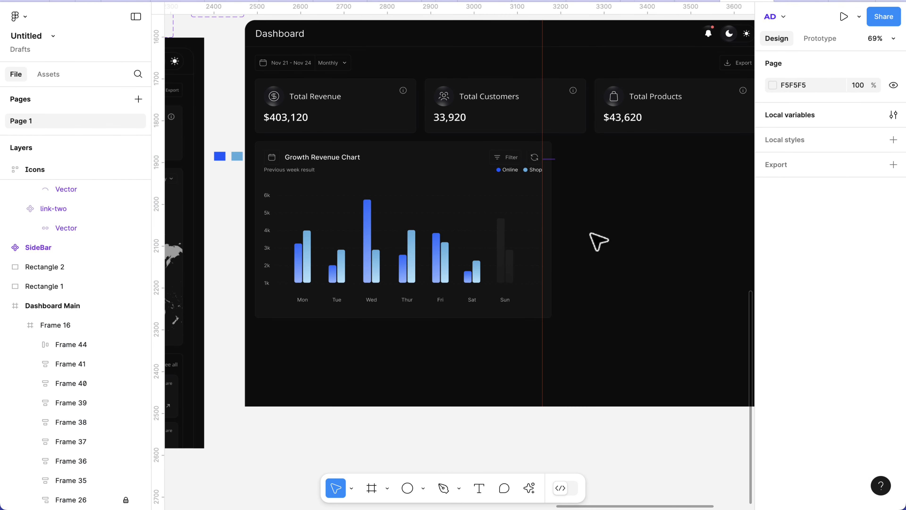
Step: Draw a frame about 255 by 345 to the right of the Growth Revenue Chart card and fill it with bg-surface
scroll(590, 233, right, 3)
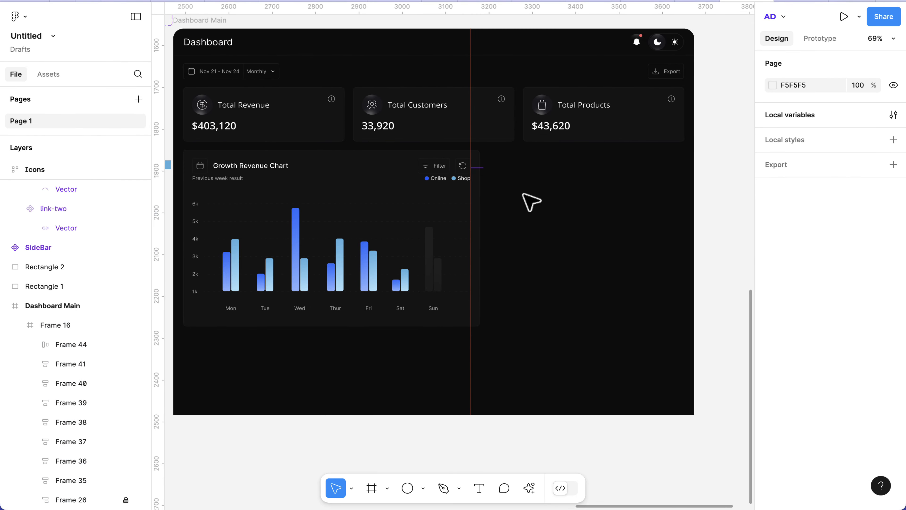
key(f)
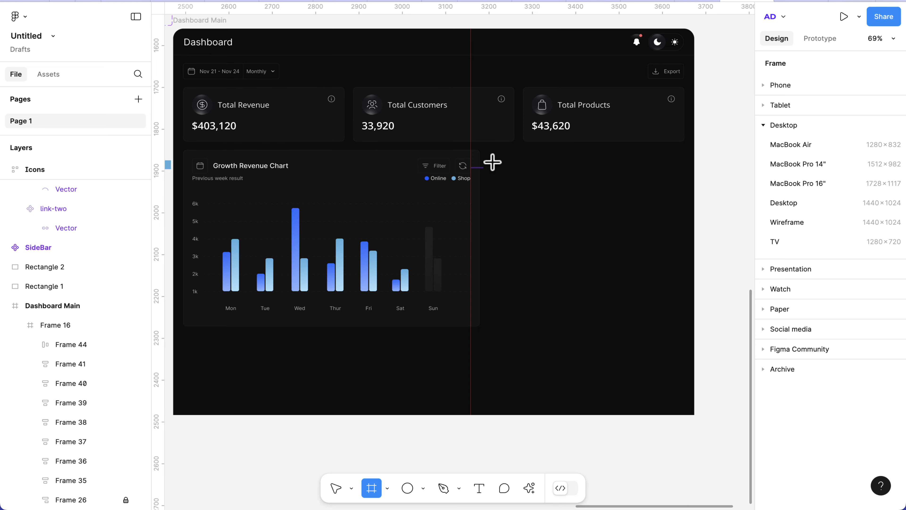
mouse_move(493, 161)
mouse_down()
mouse_move(542, 283)
mouse_move(604, 305)
mouse_up()
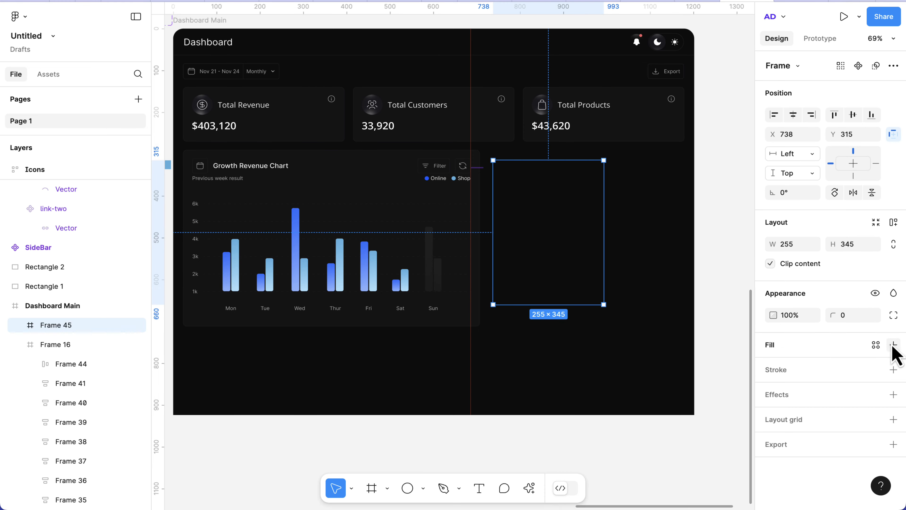
click(894, 345)
click(876, 345)
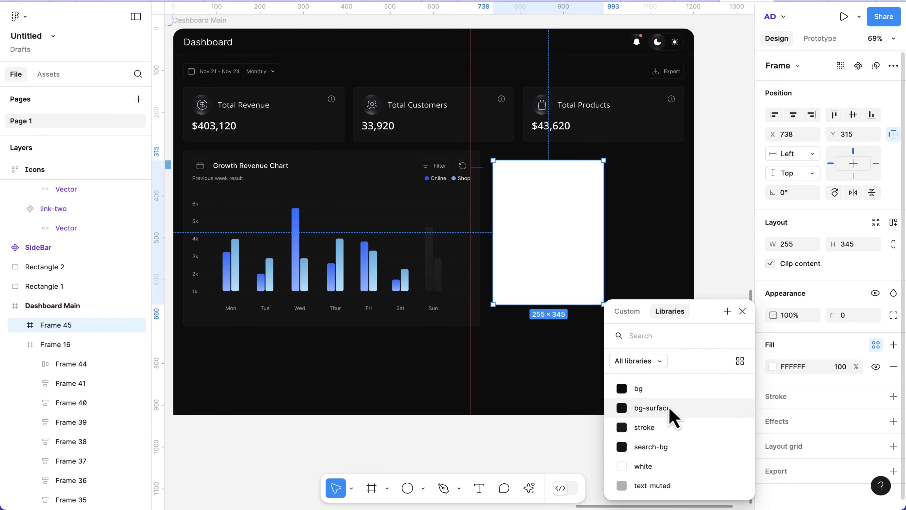
click(652, 408)
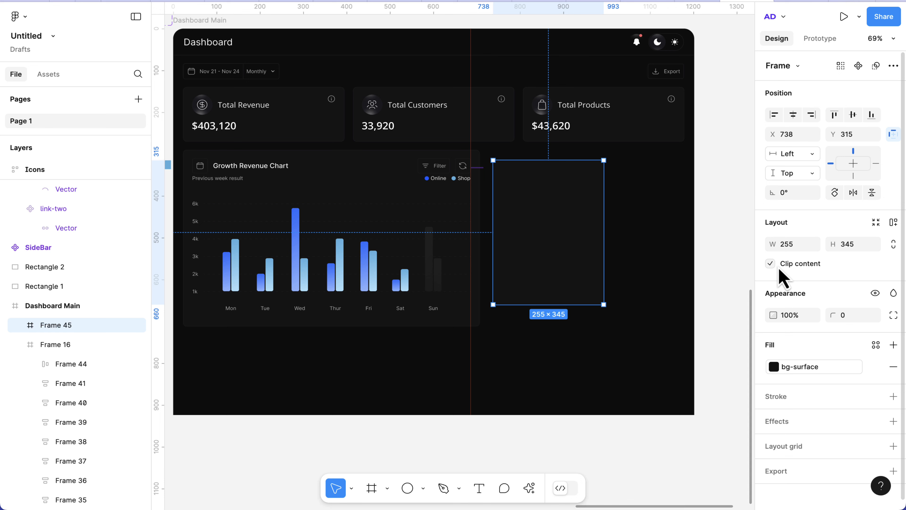
Step: Resize the new frame to 452 by 422 and move it beside the chart card at about X 722, Y 292
click(793, 244)
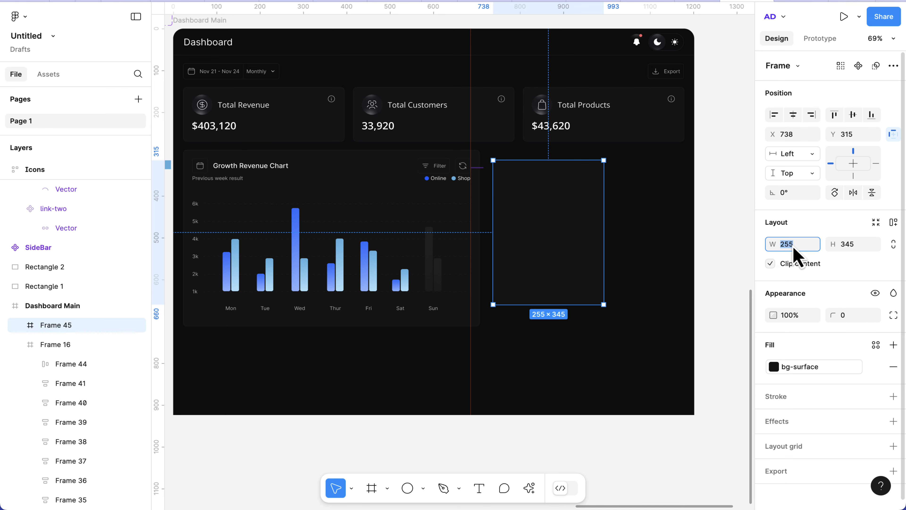
text(452)
key(Return)
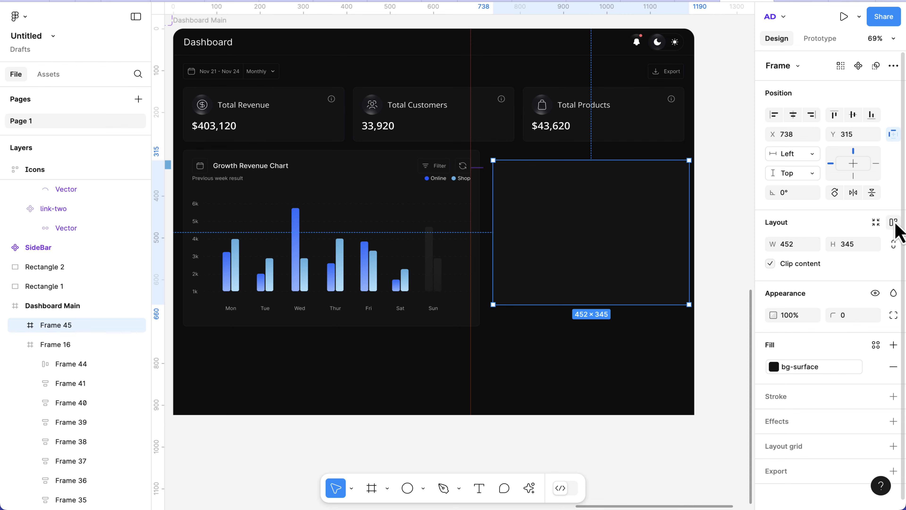
click(865, 246)
text(422)
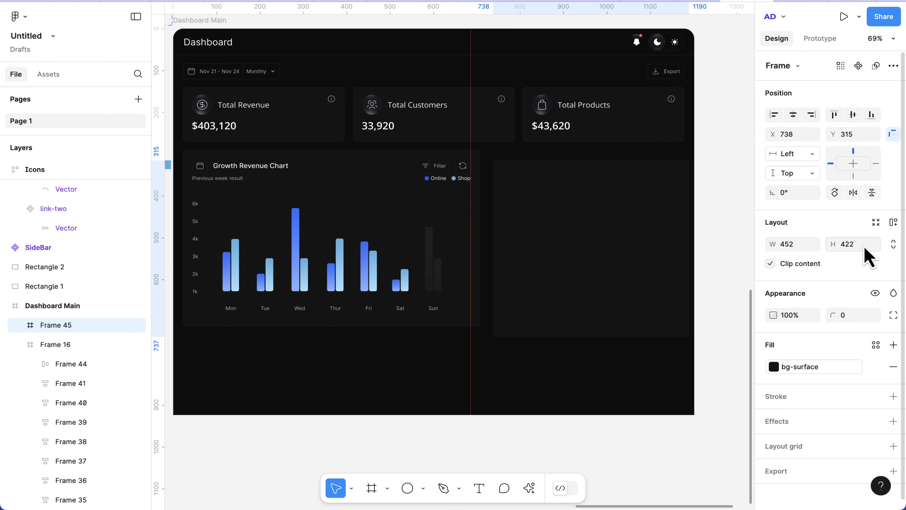
key(Return)
drag(573, 262, 565, 254)
Step: Give the new card an inside stroke in the library colour "stroke" and a corner radius of 8
scroll(565, 254, up, 5)
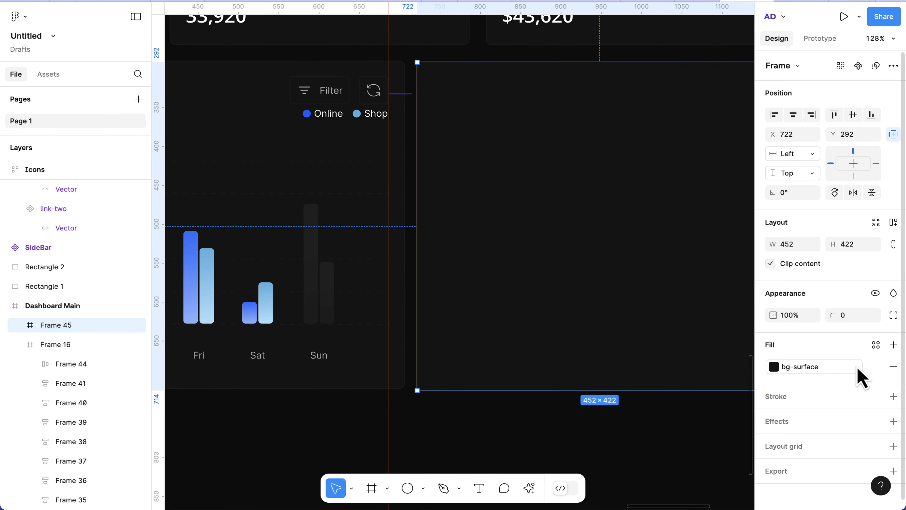
click(894, 396)
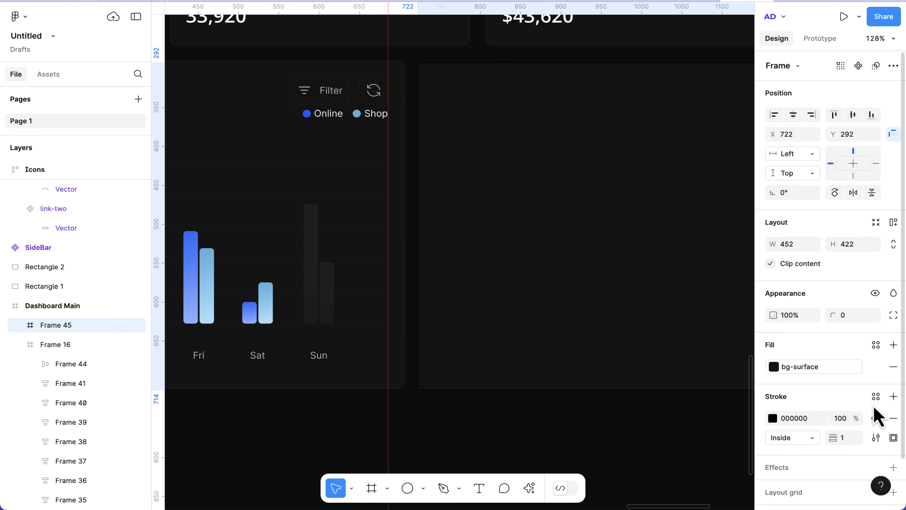
click(876, 397)
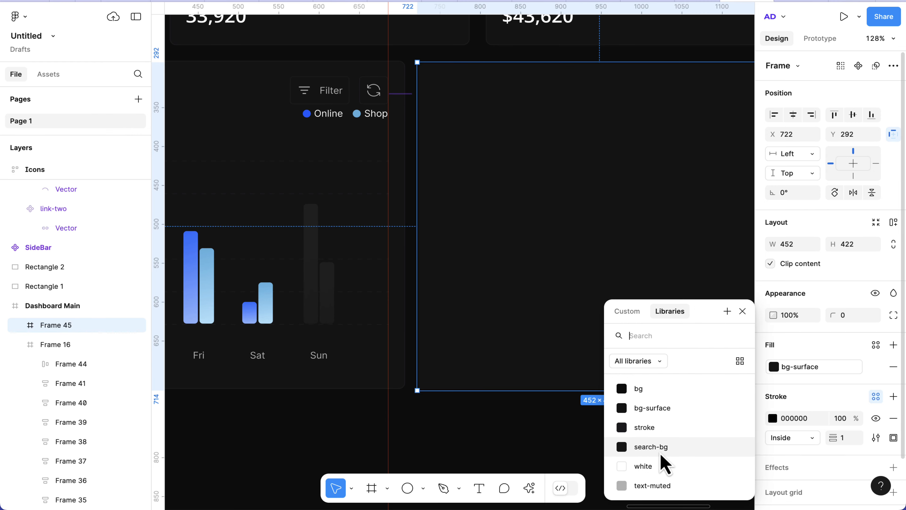
click(658, 430)
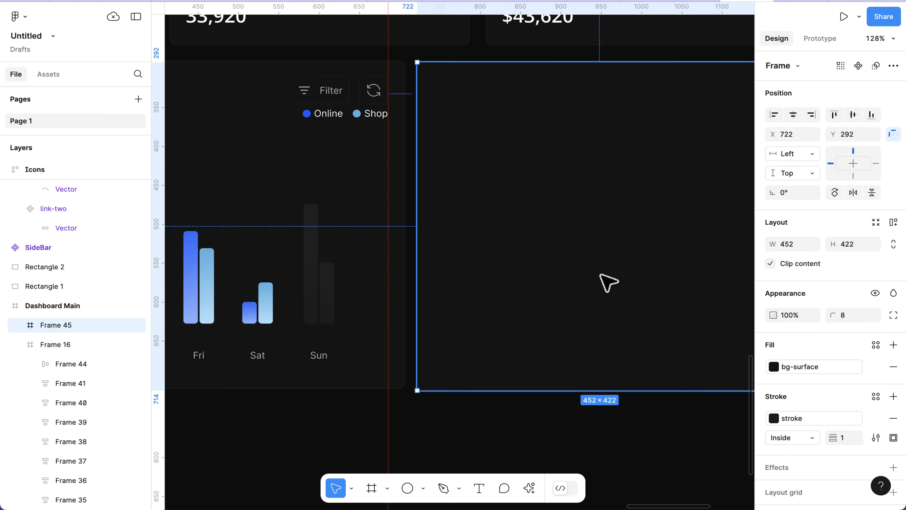
Step: Shift the new card to X 727, flush with the Total Products card's right edge, and check its spacing to the chart card
scroll(610, 282, right, 8)
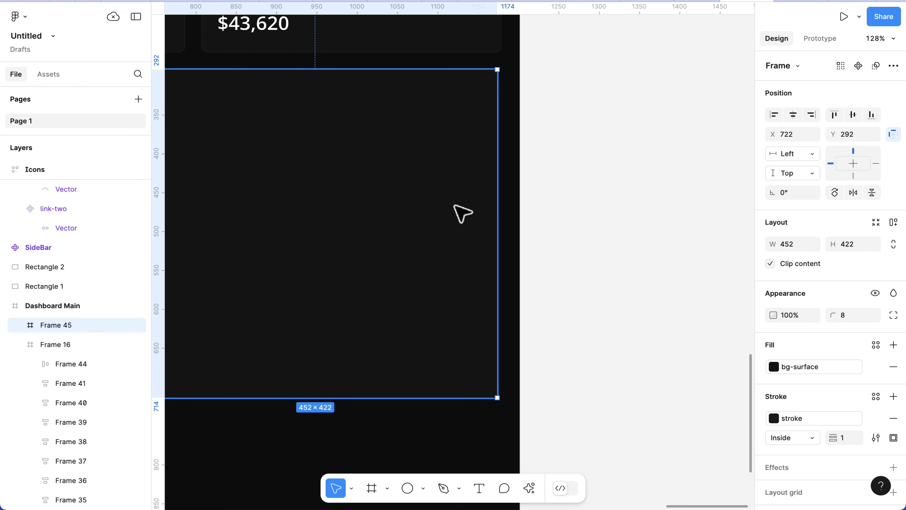
drag(450, 201, 452, 201)
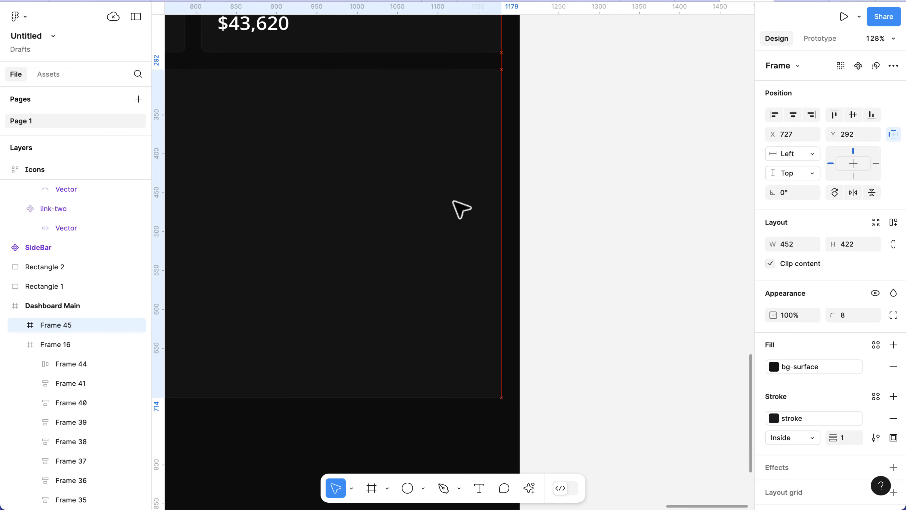
scroll(453, 202, left, 7)
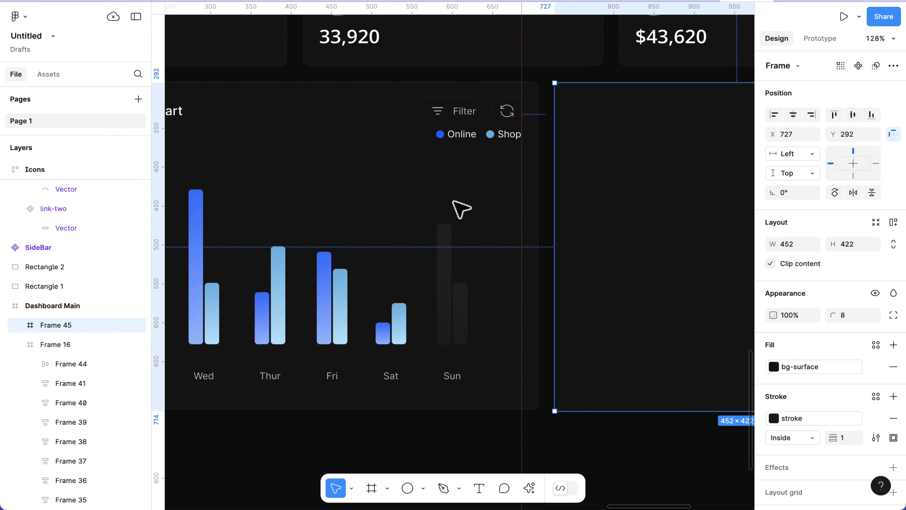
shift+click(523, 199)
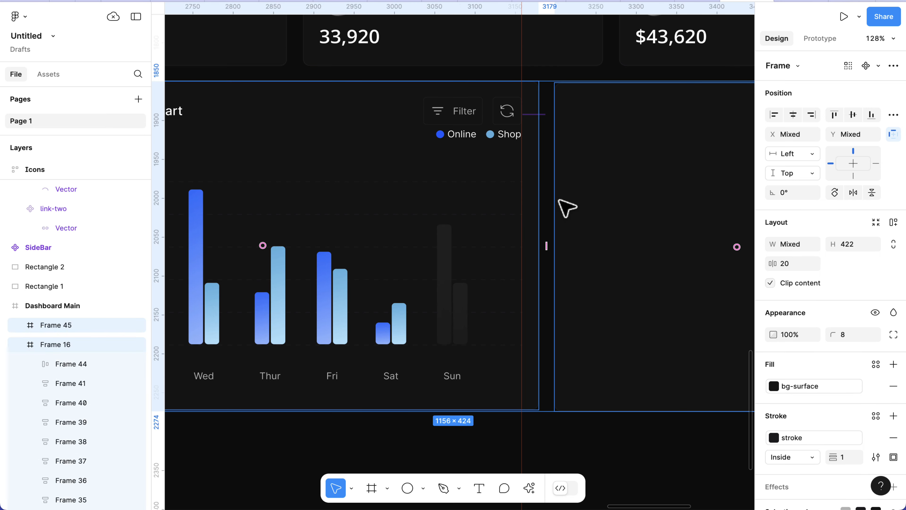
key(alt)
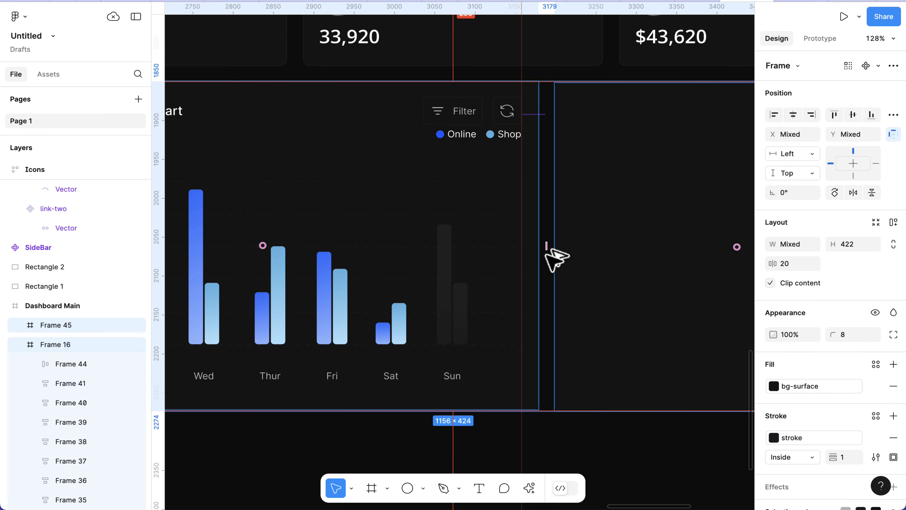
ctrl+scroll(556, 257, down, 5)
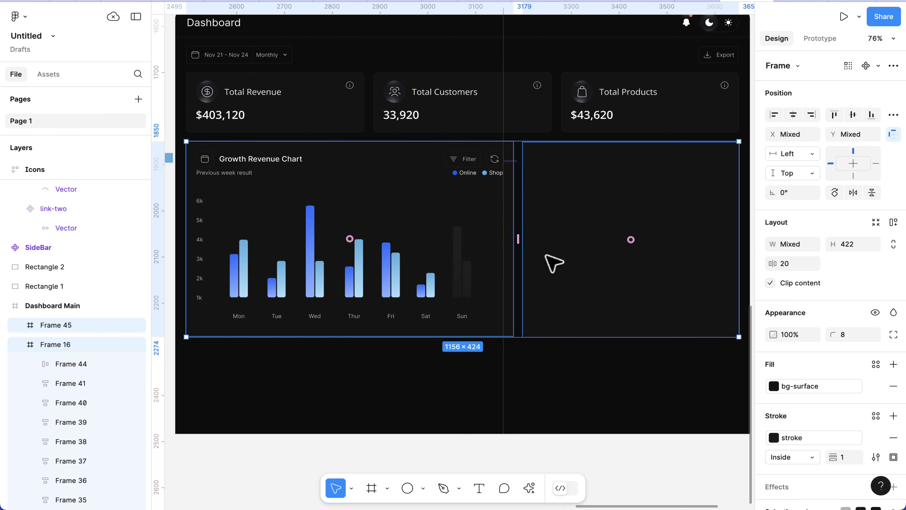
click(586, 365)
ctrl+scroll(585, 365, down, 3)
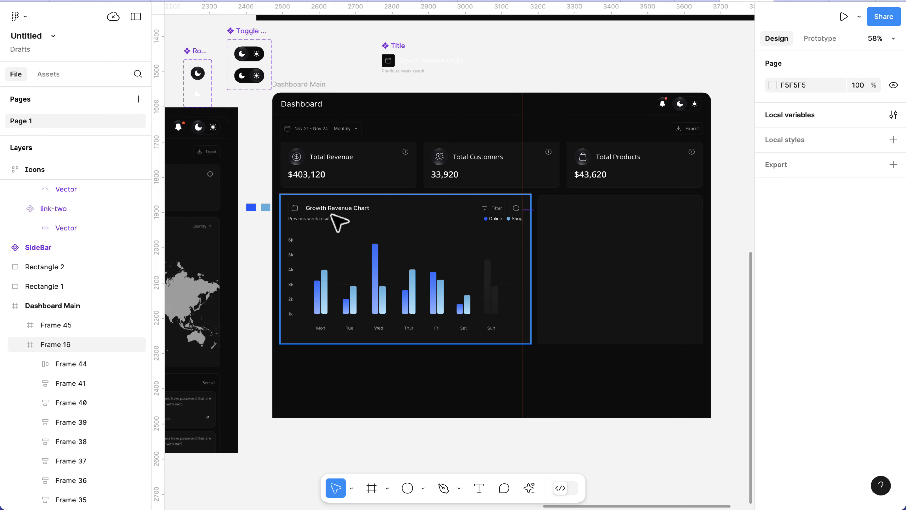
Step: Copy the Growth Revenue Chart card's header into the empty card beside it and narrow the copy to 451 wide
scroll(332, 216, left, 3)
click(366, 217)
click(366, 217)
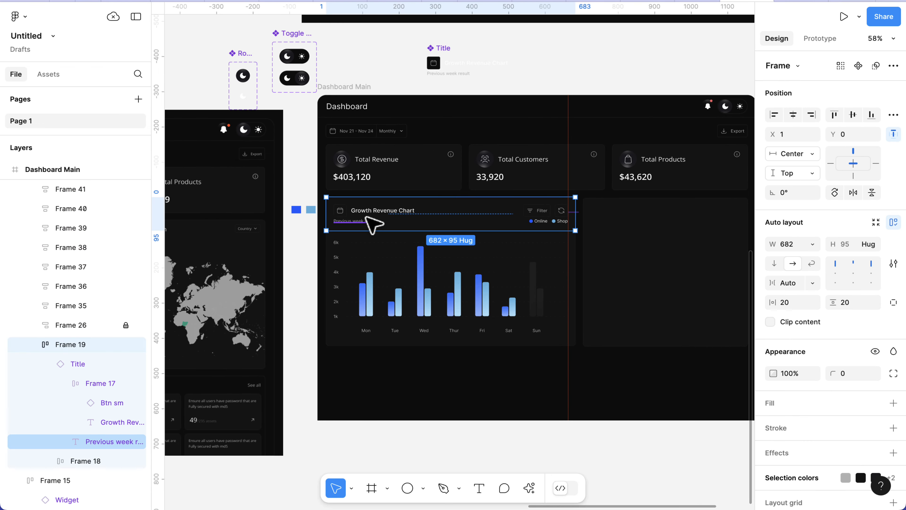
scroll(392, 221, right, 5)
click(525, 250)
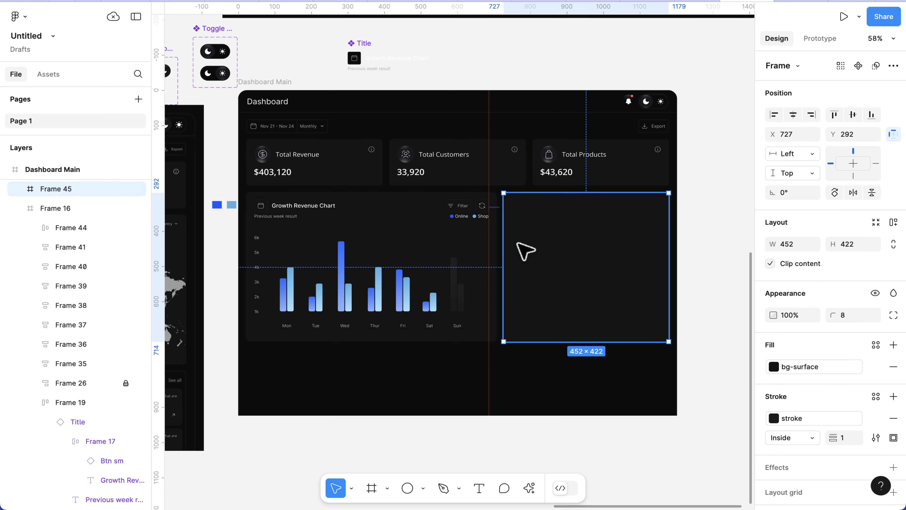
key(ctrl+v)
scroll(580, 227, right, 3)
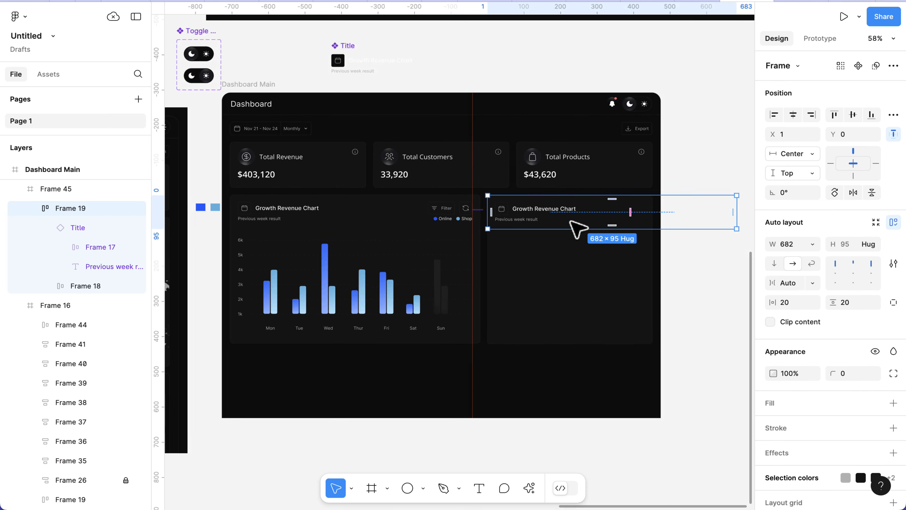
drag(709, 220, 625, 221)
Step: Delete the refresh button from the copied header in the new card
scroll(621, 219, up, 5)
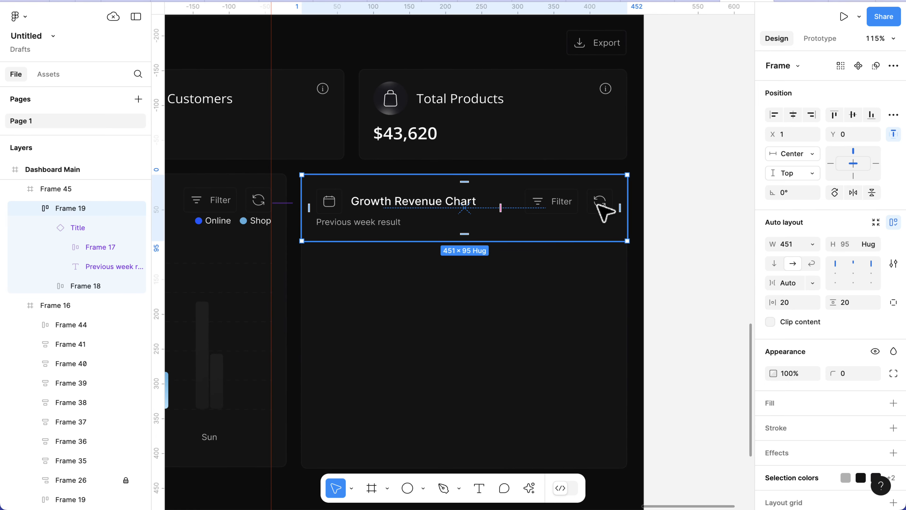
click(603, 210)
click(603, 211)
key(Delete)
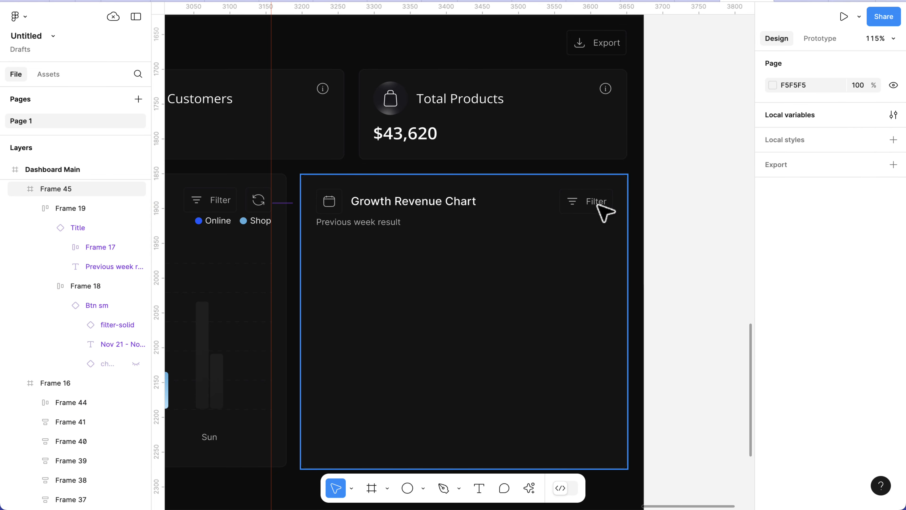
Step: Set the new card's Filter button to show the suffix icon, hide the prefix icon and carry the label "Country"
click(594, 214)
click(595, 214)
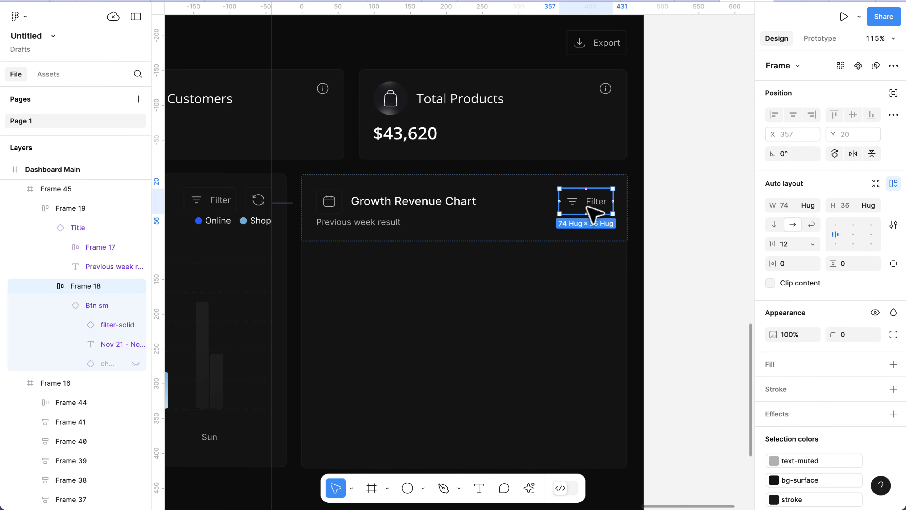
scroll(594, 213, down, 6)
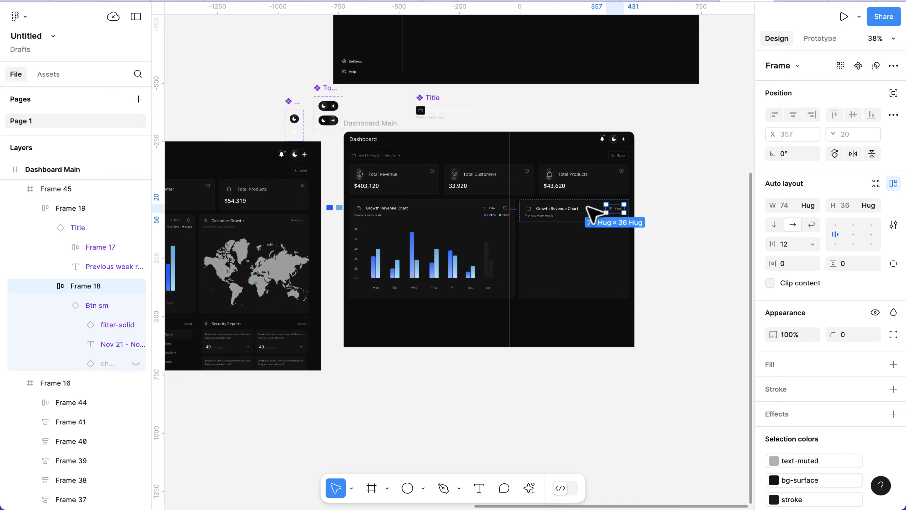
scroll(305, 236, up, 3)
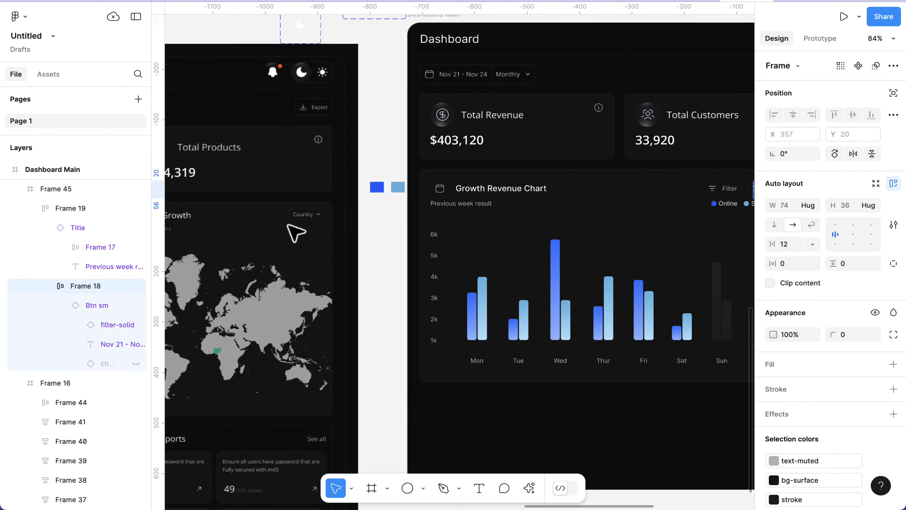
scroll(304, 234, down, 3)
scroll(625, 209, up, 6)
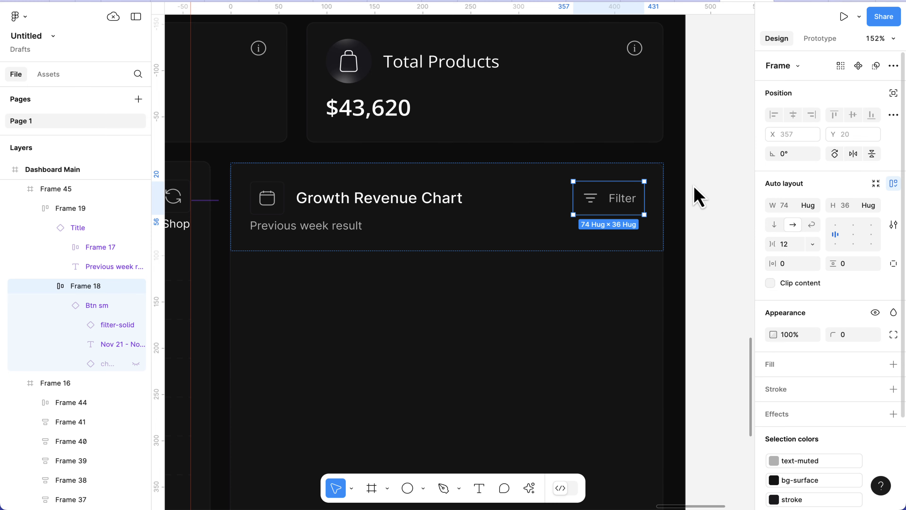
click(613, 208)
double_click(611, 206)
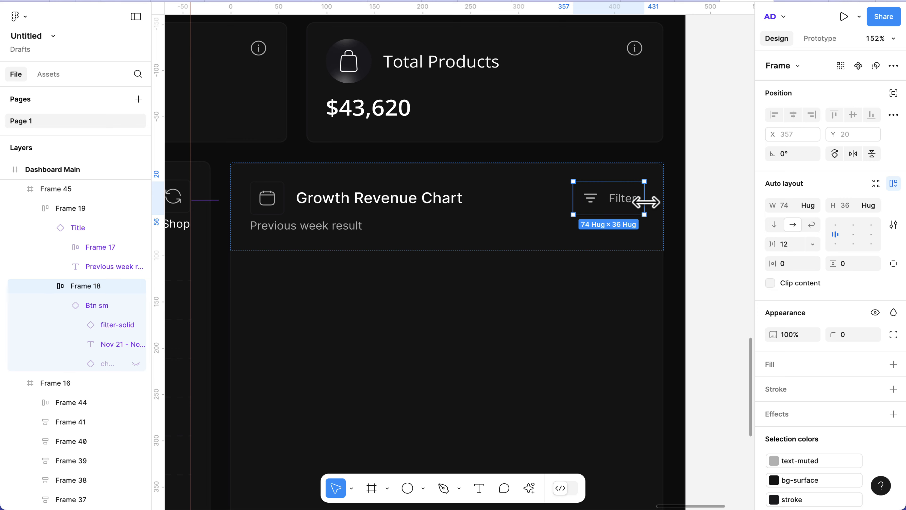
click(632, 212)
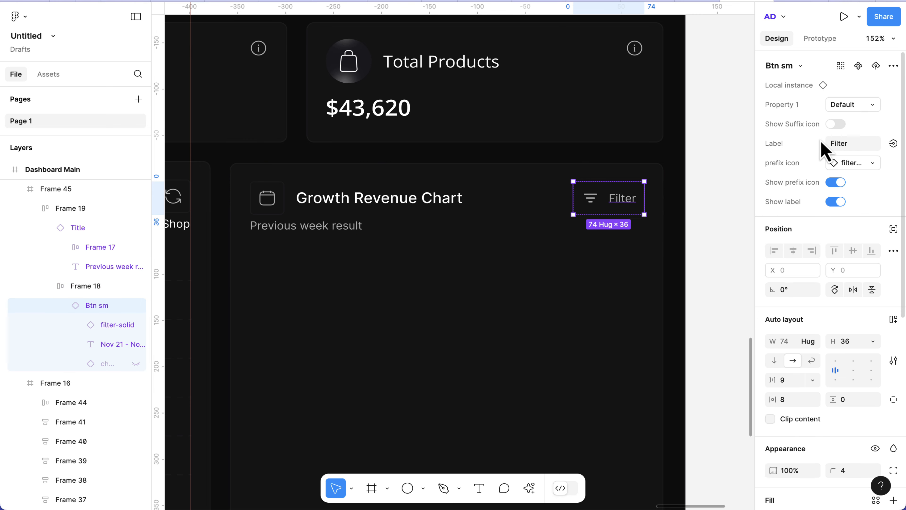
click(837, 124)
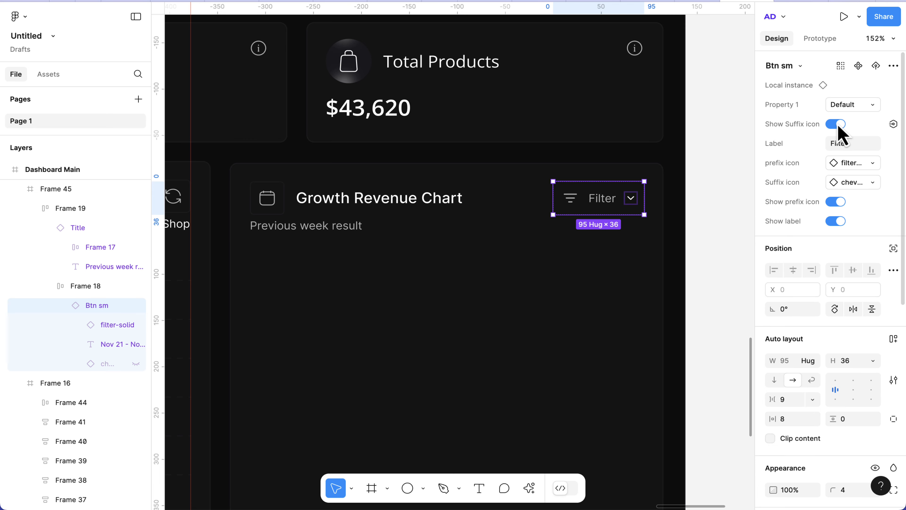
click(836, 201)
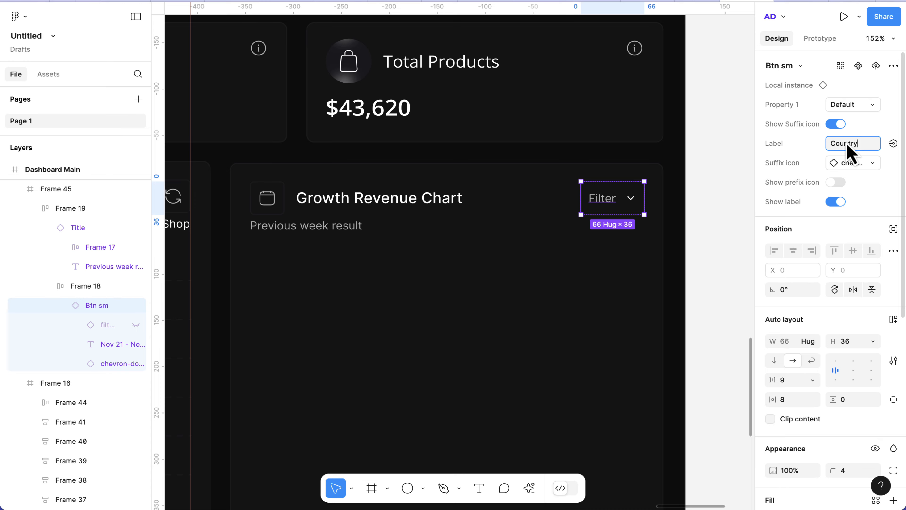
key(Return)
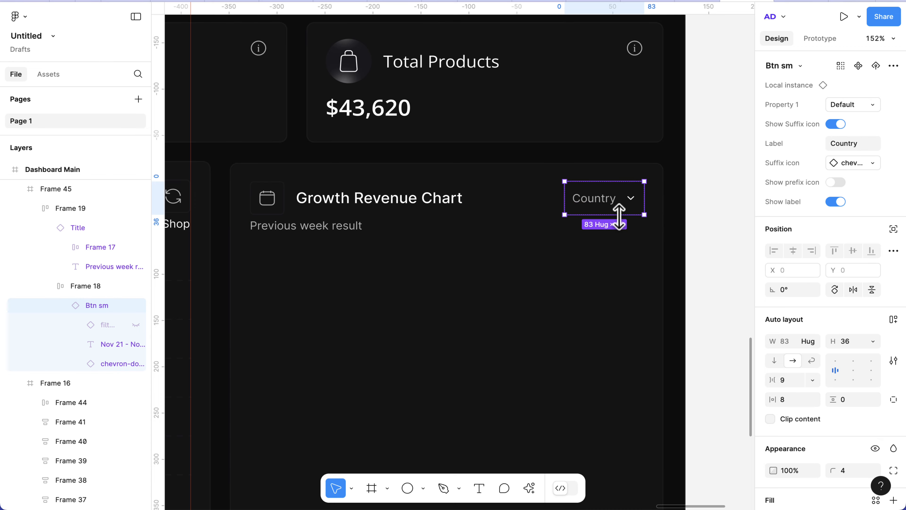
click(628, 239)
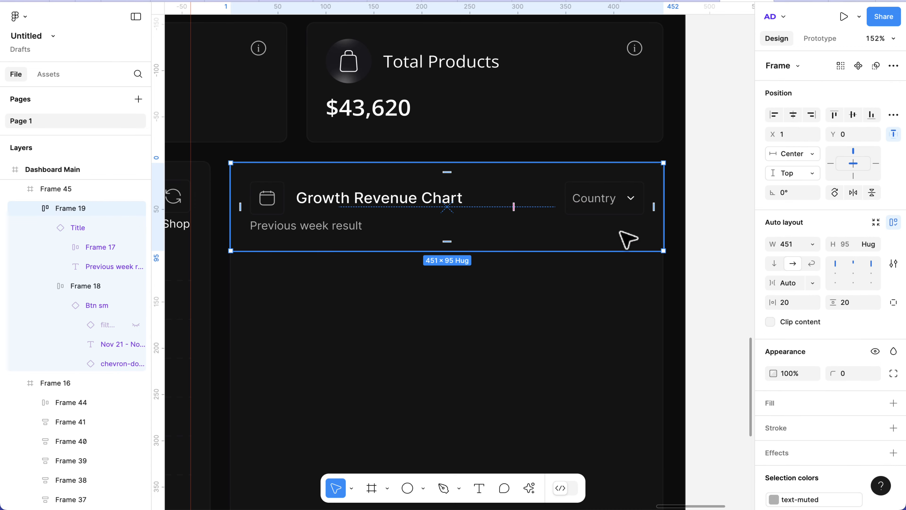
Step: Change the new card's title text to "Customers Location"
scroll(628, 240, down, 5)
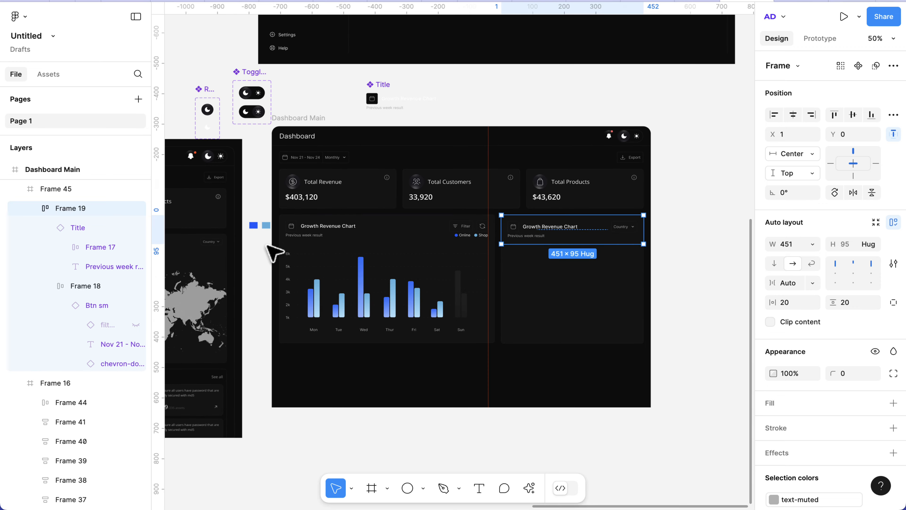
scroll(273, 252, down, 2)
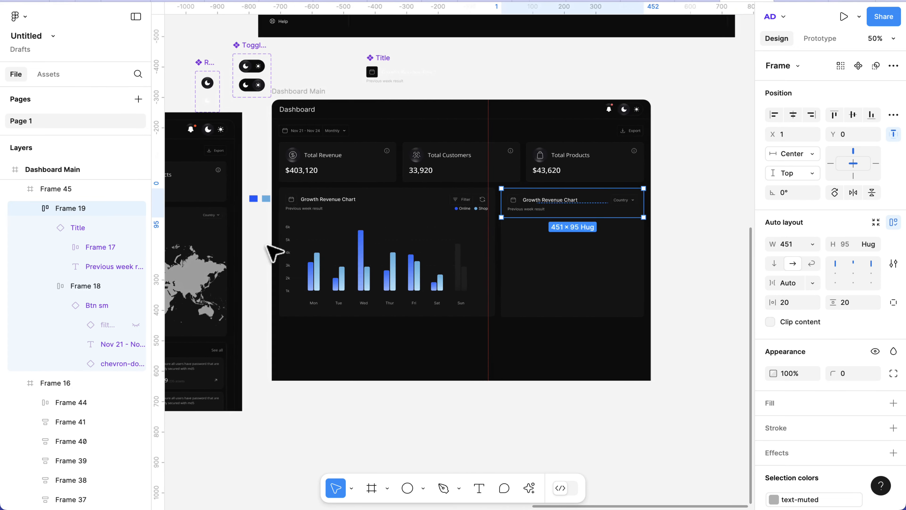
scroll(520, 207, up, 5)
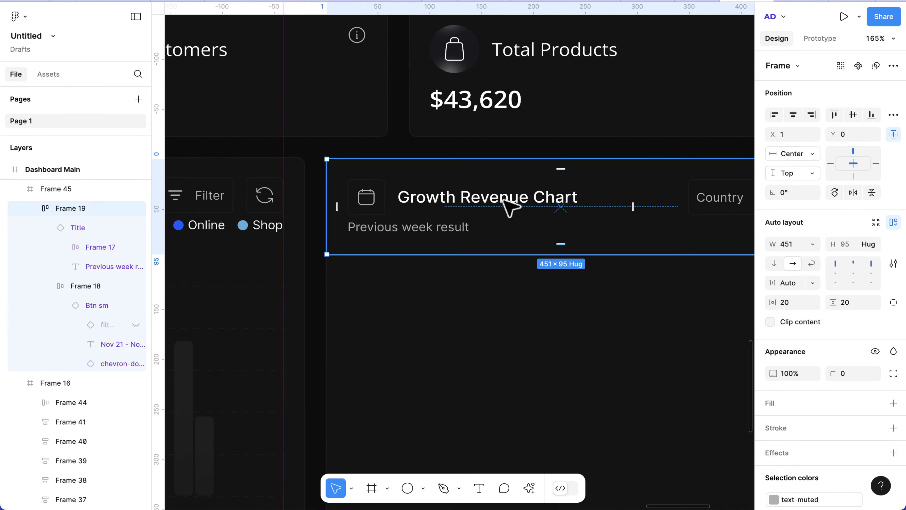
double_click(510, 207)
click(592, 227)
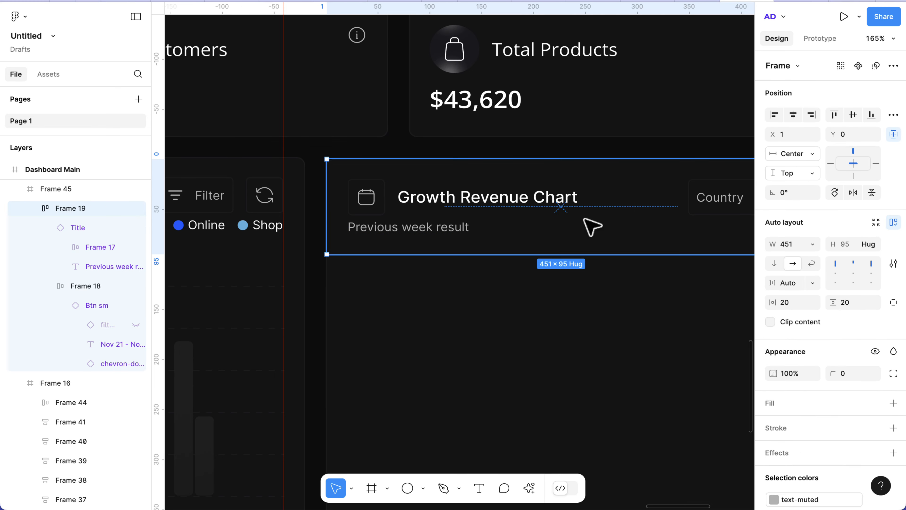
click(506, 206)
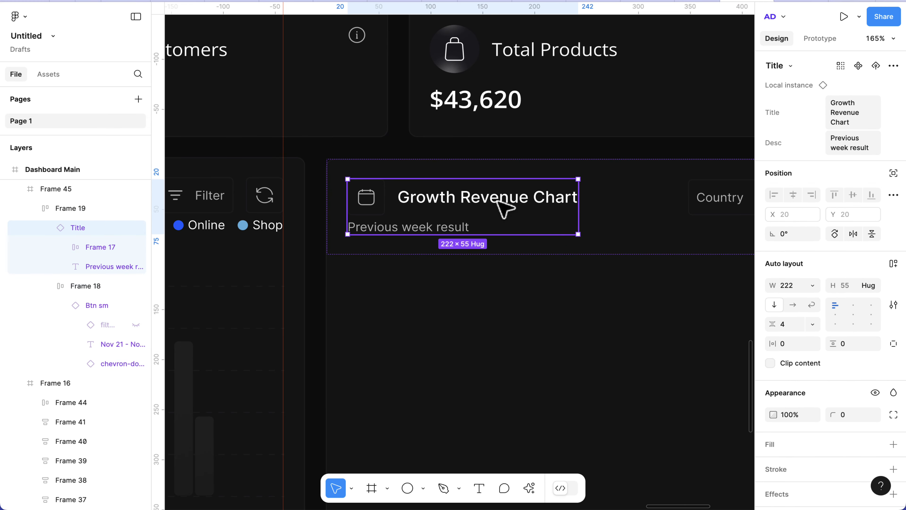
click(855, 125)
text(Cu)
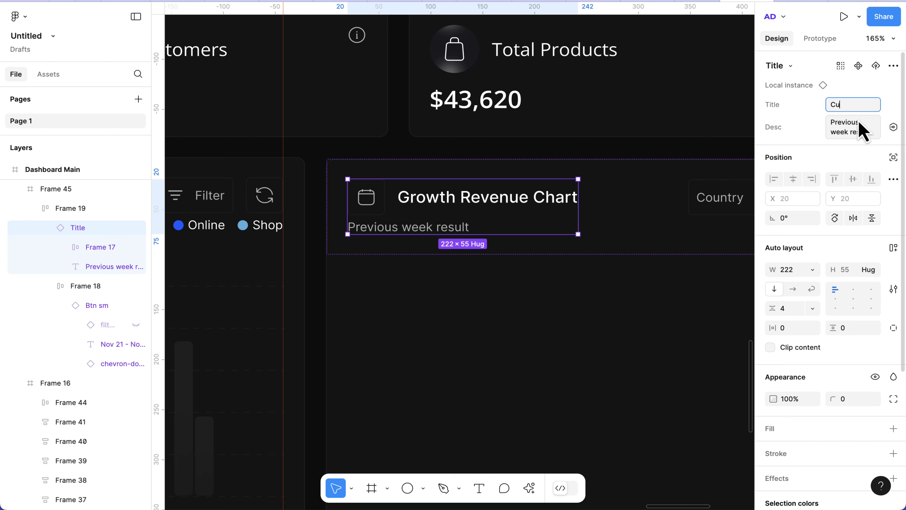
text(stomer Location)
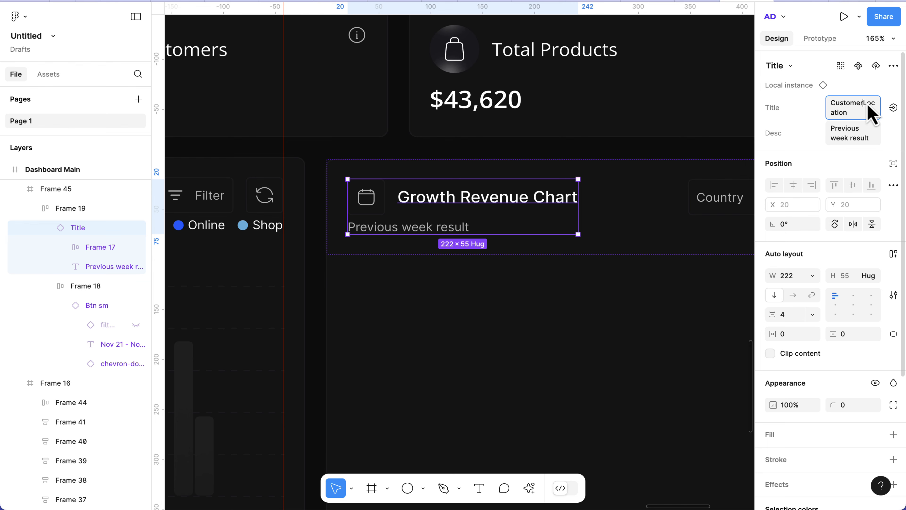
key(Return)
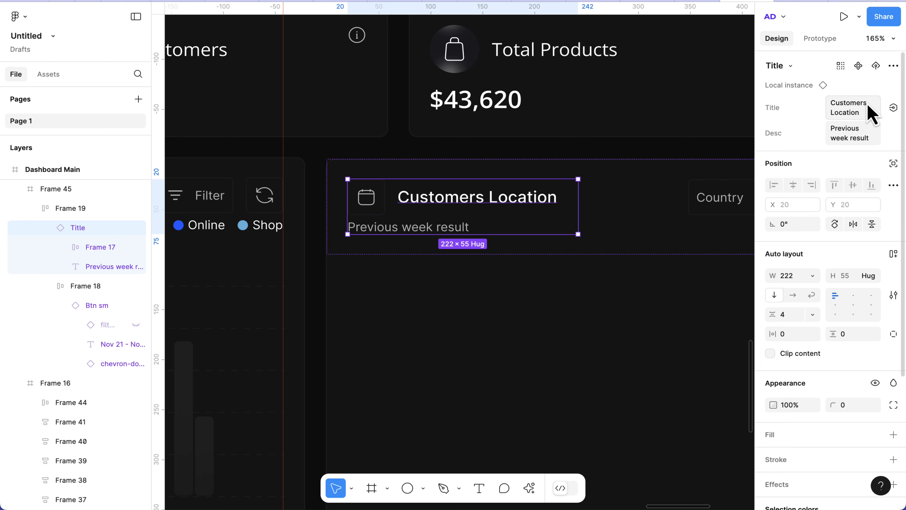
Step: Try centring the Customers Location header vertically in its card, and restore its top alignment
scroll(461, 254, down, 3)
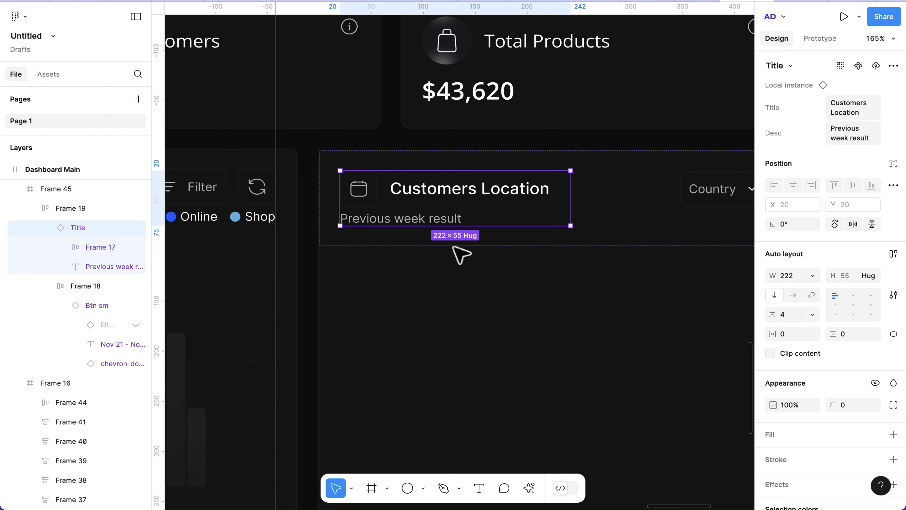
click(478, 295)
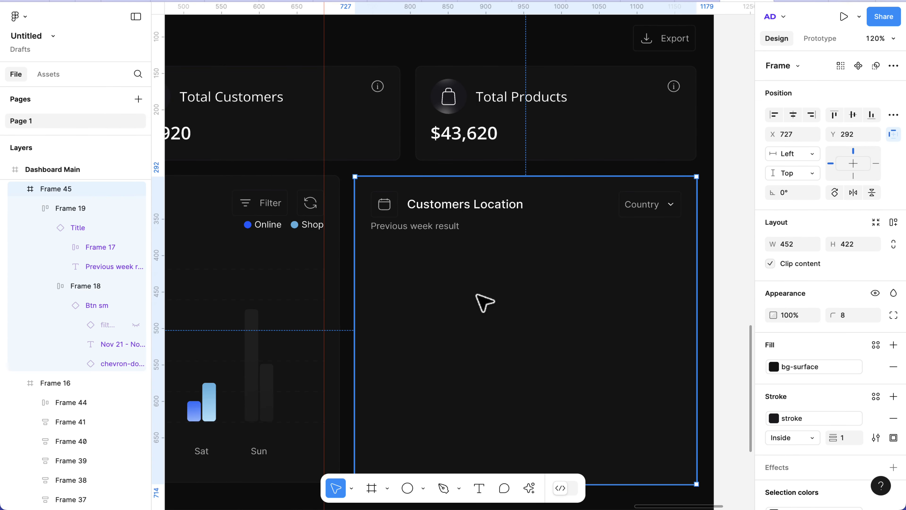
double_click(452, 228)
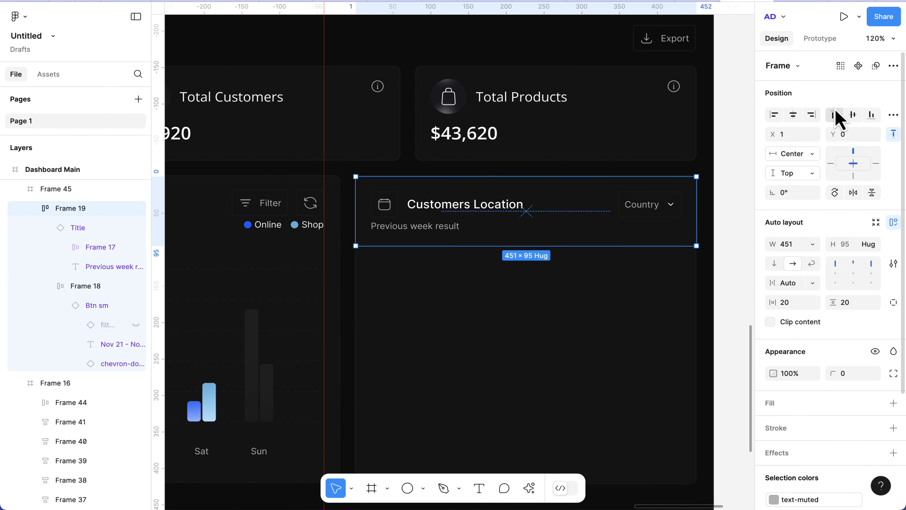
click(853, 115)
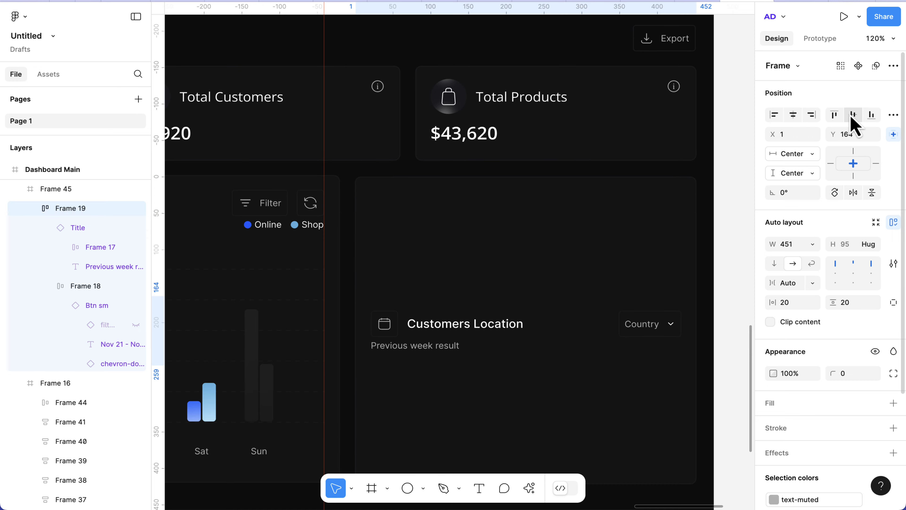
click(834, 115)
scroll(628, 214, down, 2)
click(572, 264)
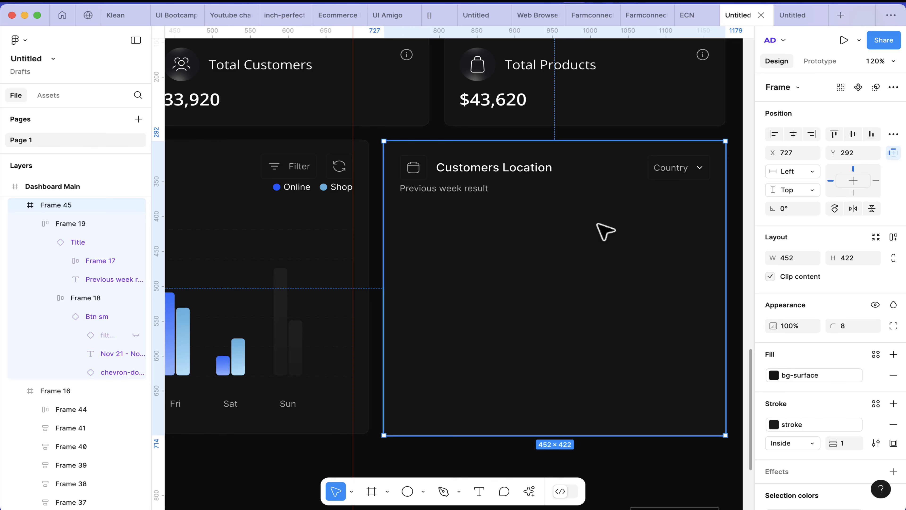
Step: Search the Figma Community for "figma map" and open the "Figma | World Map" design file in Figma
scroll(539, 290, down, 3)
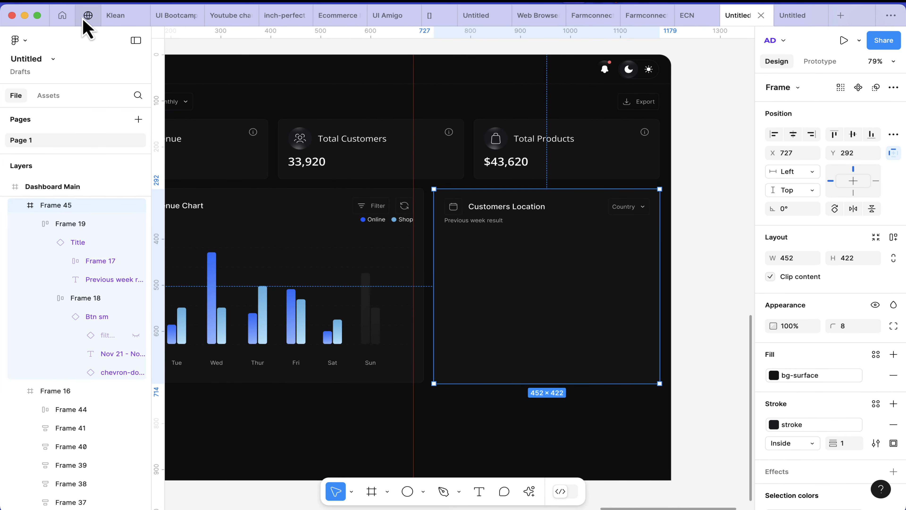
click(89, 19)
click(422, 188)
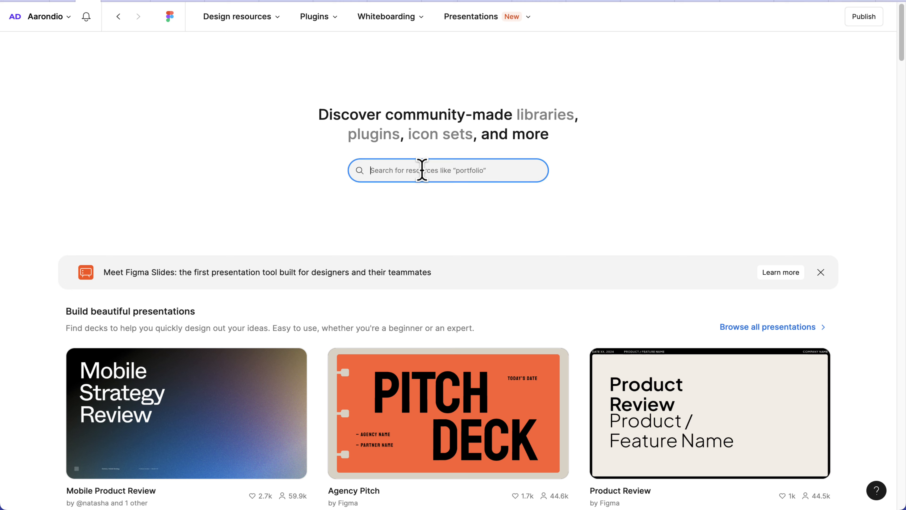
text(figma)
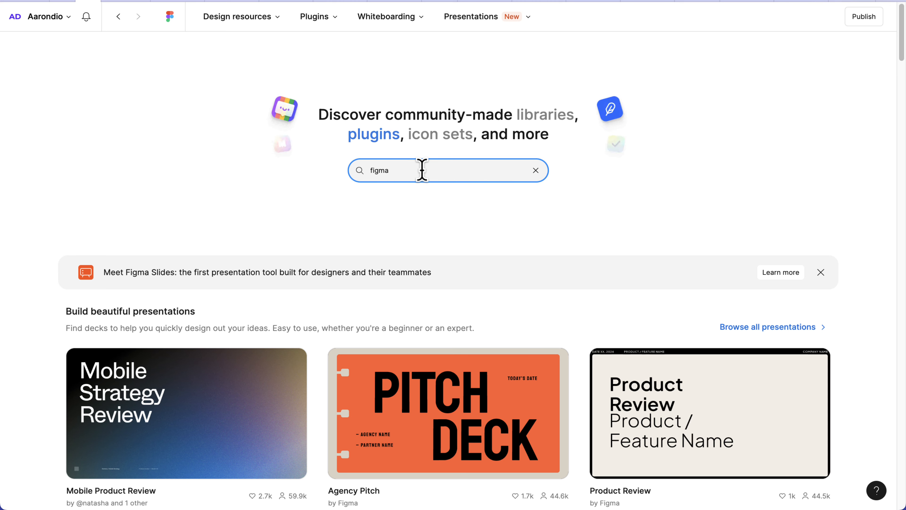
text( ma)
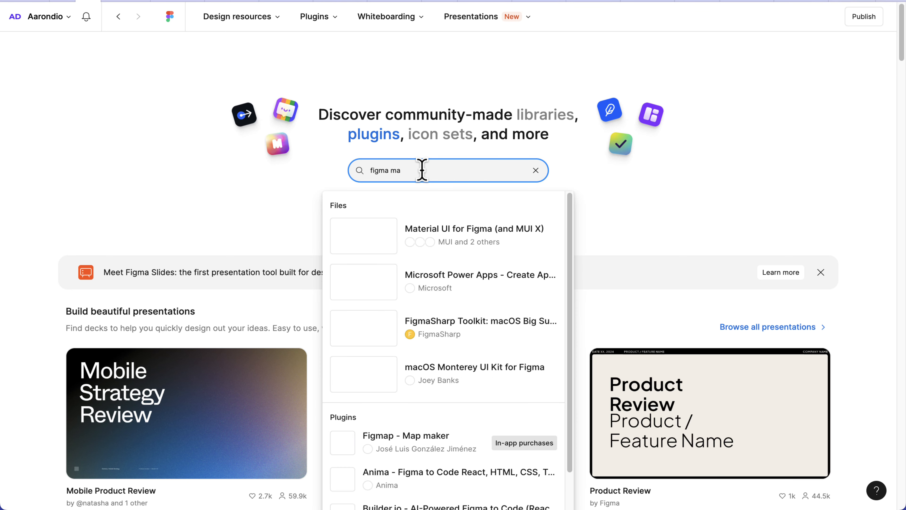
text(p)
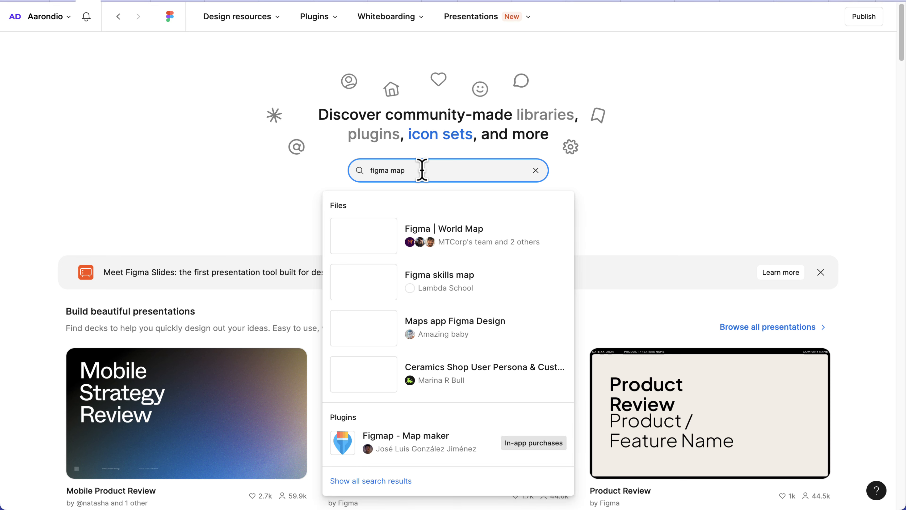
click(477, 235)
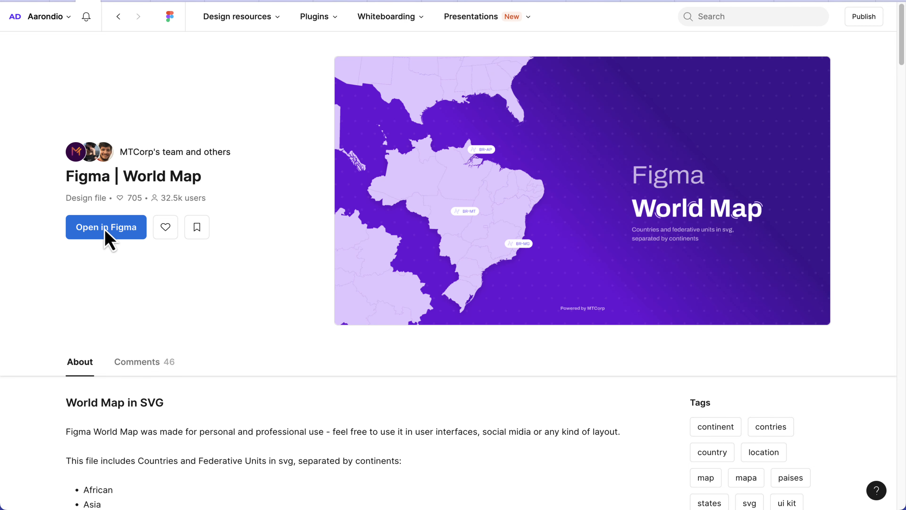
click(124, 229)
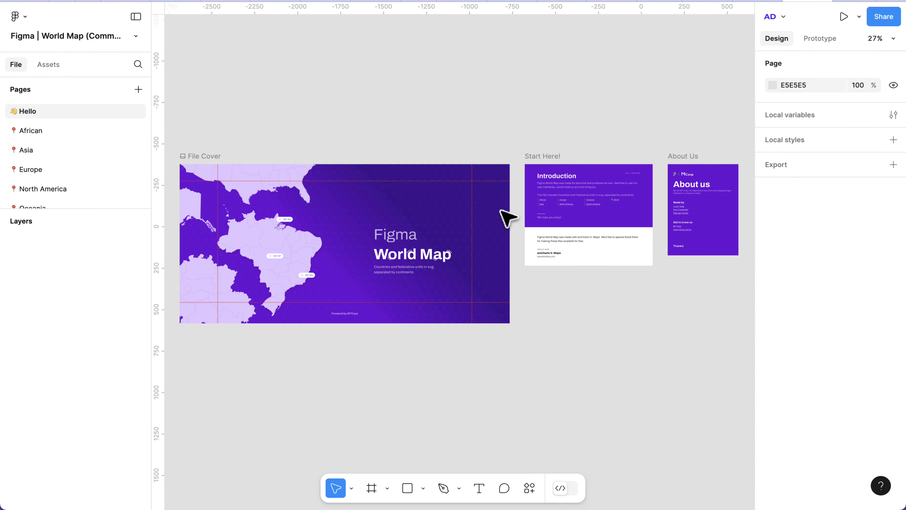
Step: Look through the World Map file's continent pages and open the World page with the full map variants
click(29, 132)
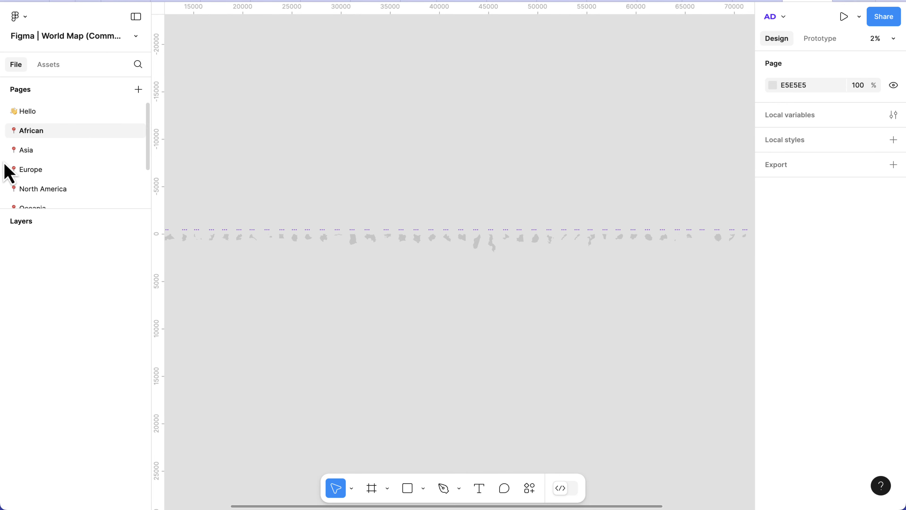
click(40, 170)
scroll(38, 165, down, 2)
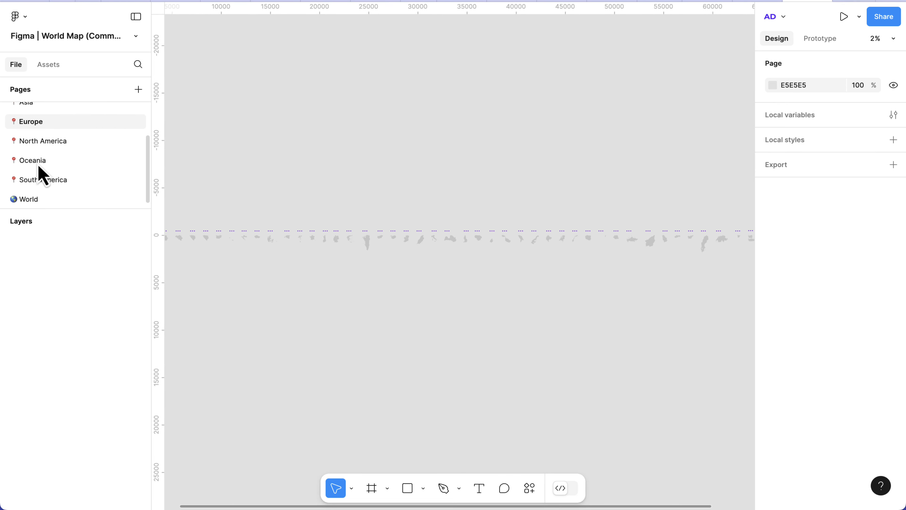
click(27, 201)
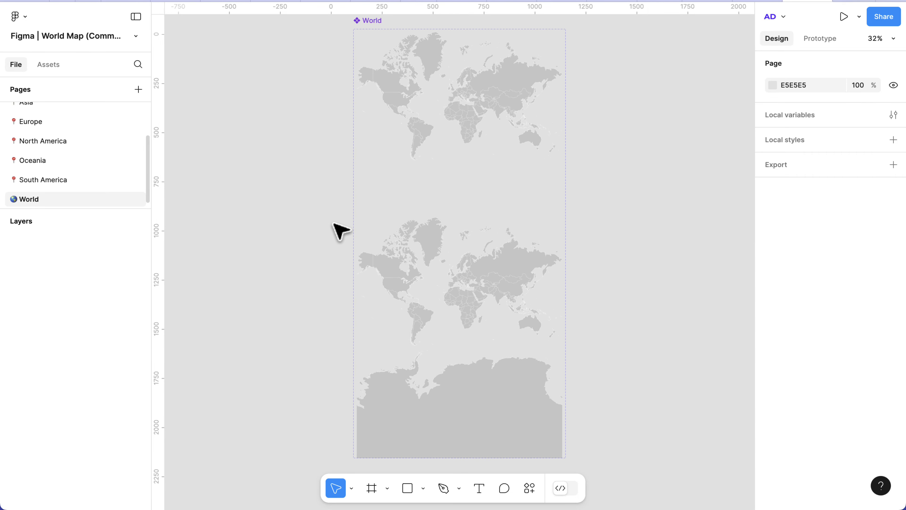
scroll(433, 205, up, 5)
scroll(442, 152, down, 3)
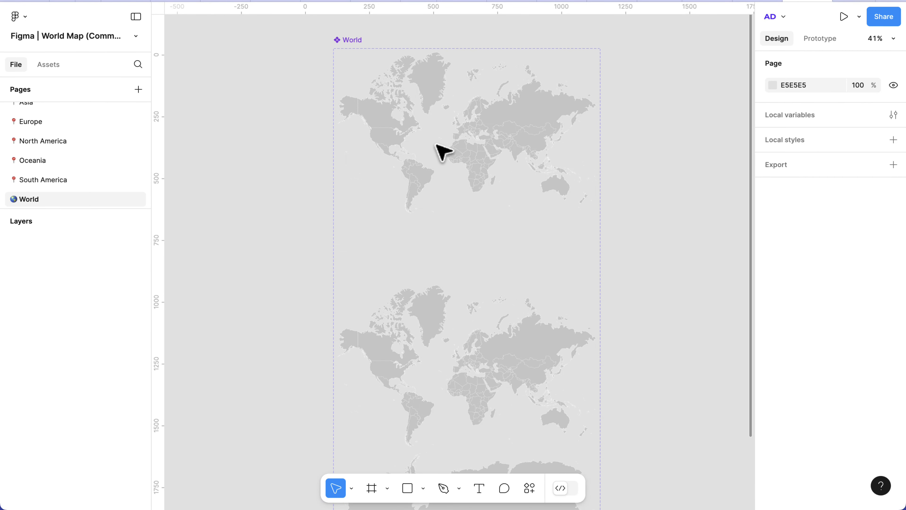
Step: Copy the Default world map variant and paste it into the Customers Location card in the dashboard file
click(478, 147)
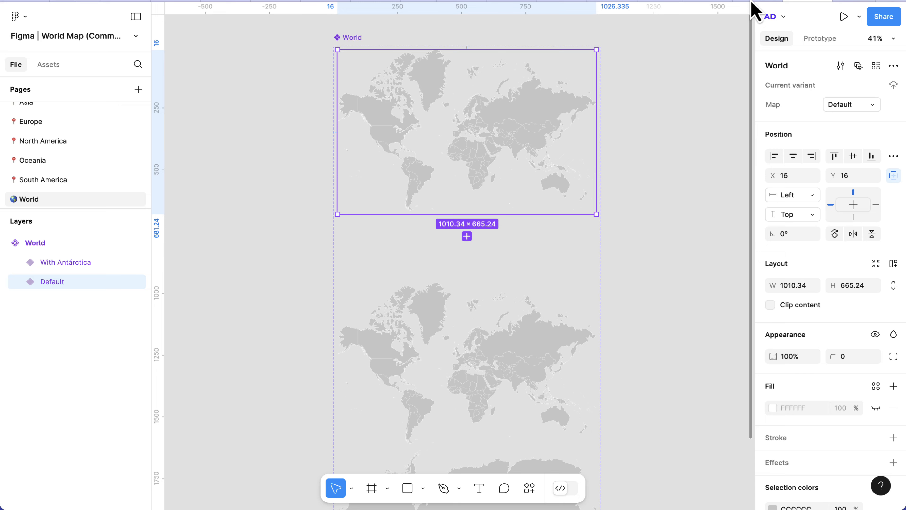
click(698, 1)
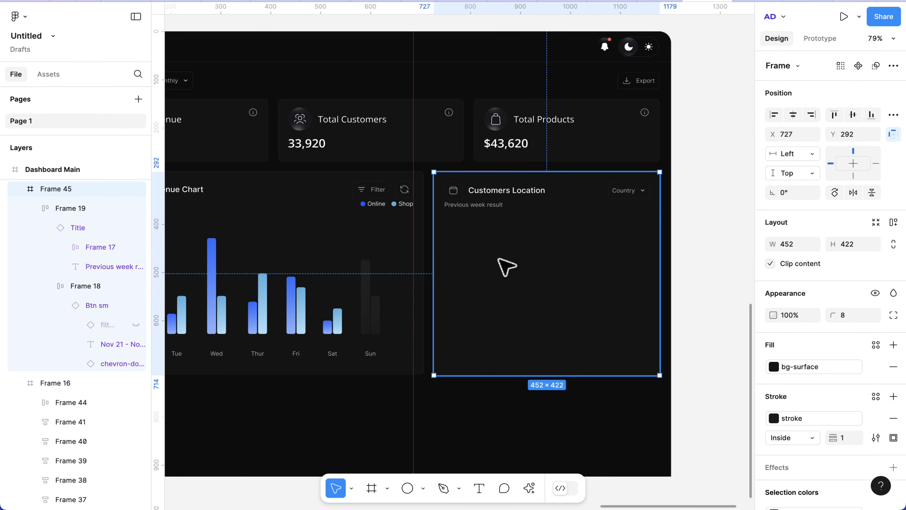
key(ctrl+v)
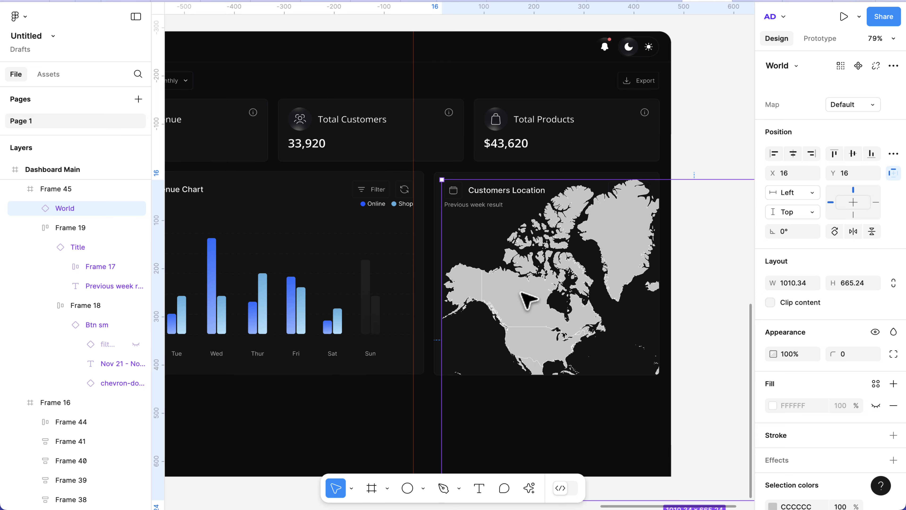
Step: Scale the pasted map down to about 487 × 321 below the card header and detach it from its component
scroll(527, 301, down, 10)
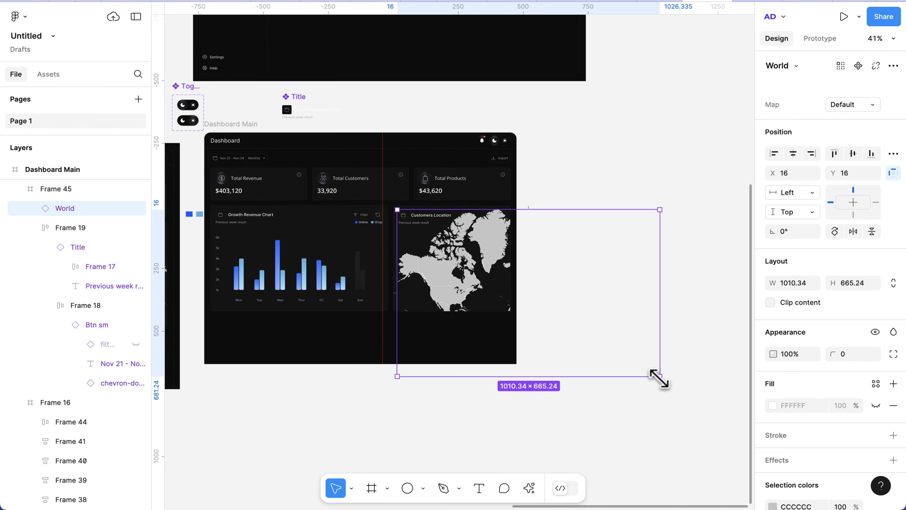
drag(659, 378, 561, 334)
drag(500, 300, 420, 276)
scroll(438, 288, up, 5)
right_click(447, 274)
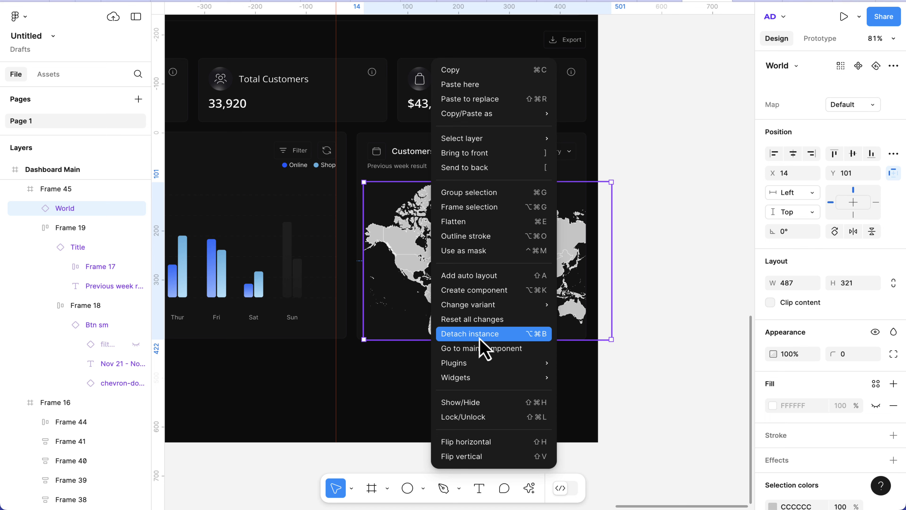
click(470, 333)
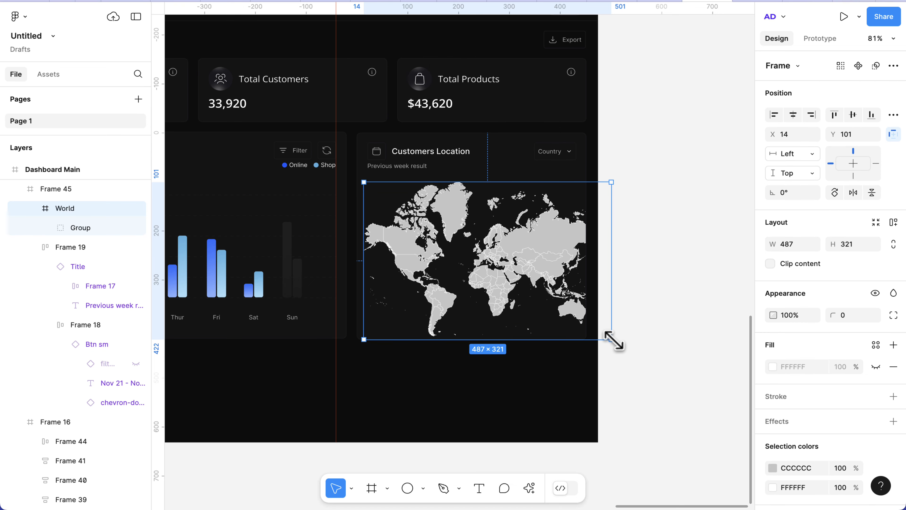
Step: Shrink the map to about 415 × 273 and position it at X 15, Y 101 inside the card
drag(613, 341, 593, 327)
drag(498, 278, 484, 269)
scroll(484, 270, up, 5)
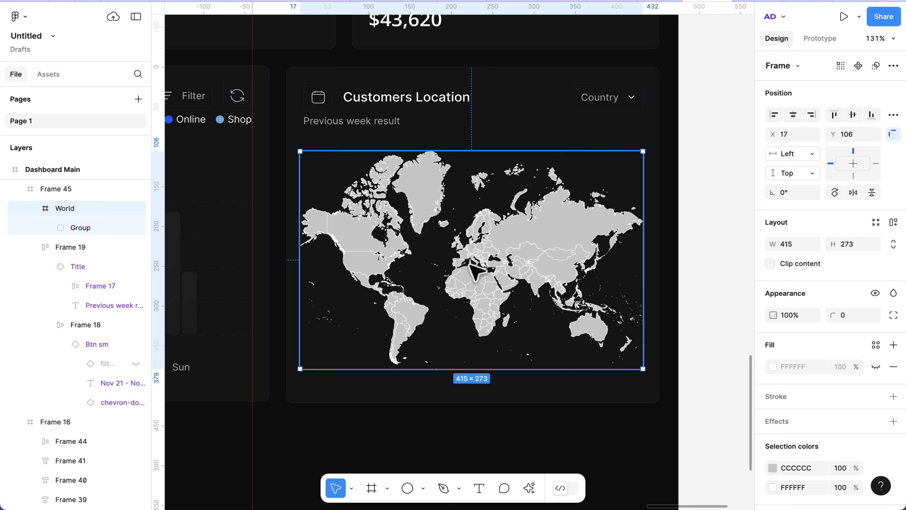
drag(470, 265, 468, 261)
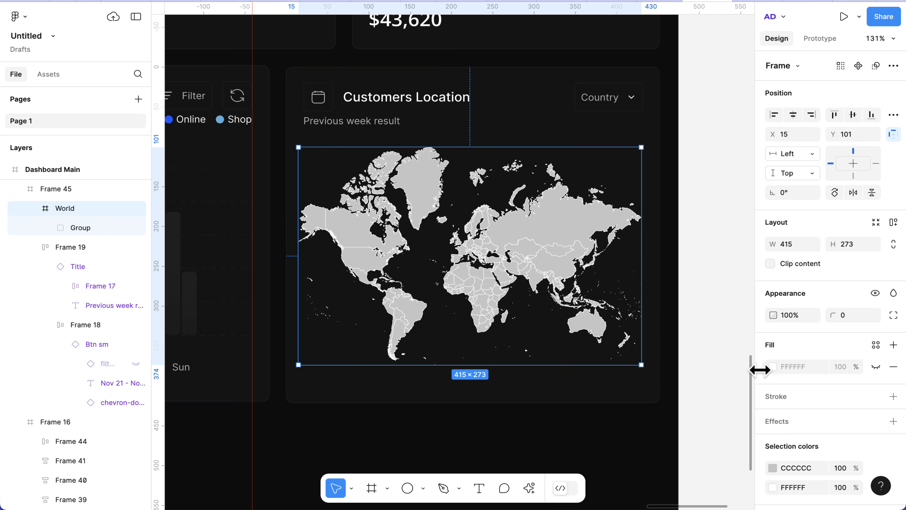
Step: Try the "stroke" color style on the map's white country borders and examine them up close
scroll(812, 431, down, 3)
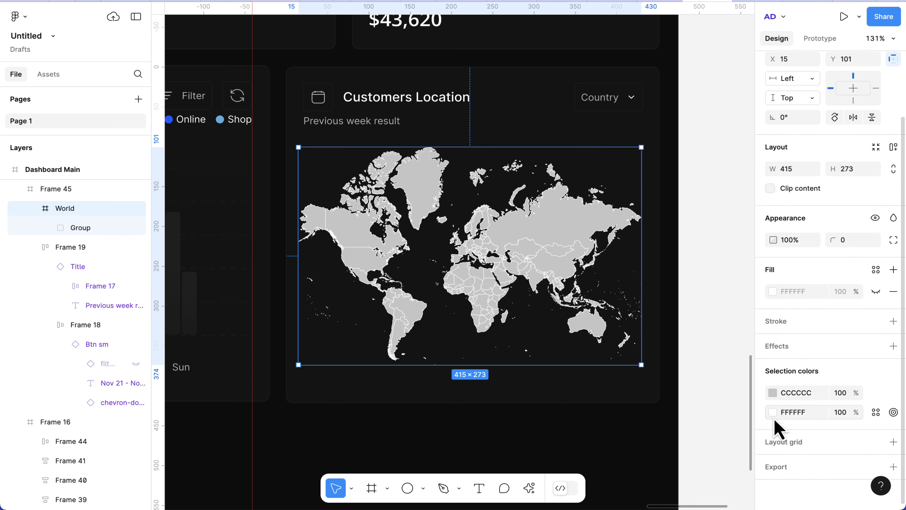
click(876, 414)
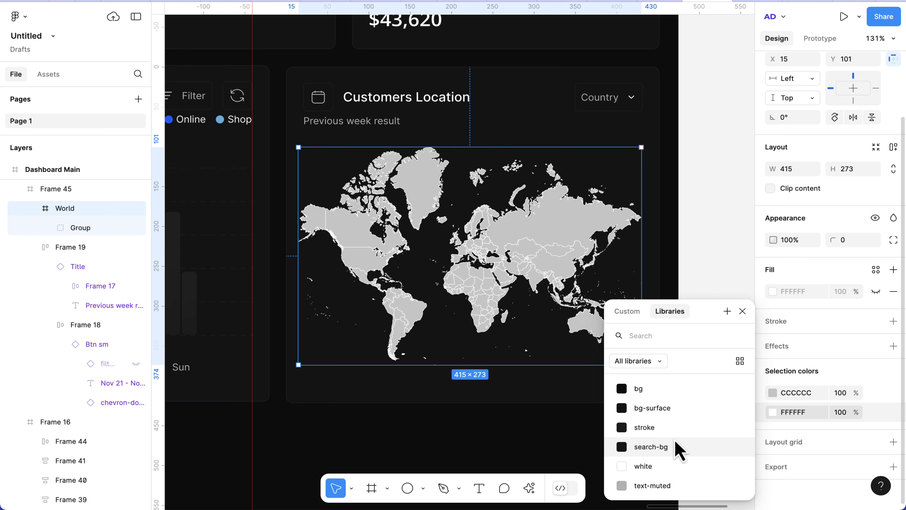
click(650, 430)
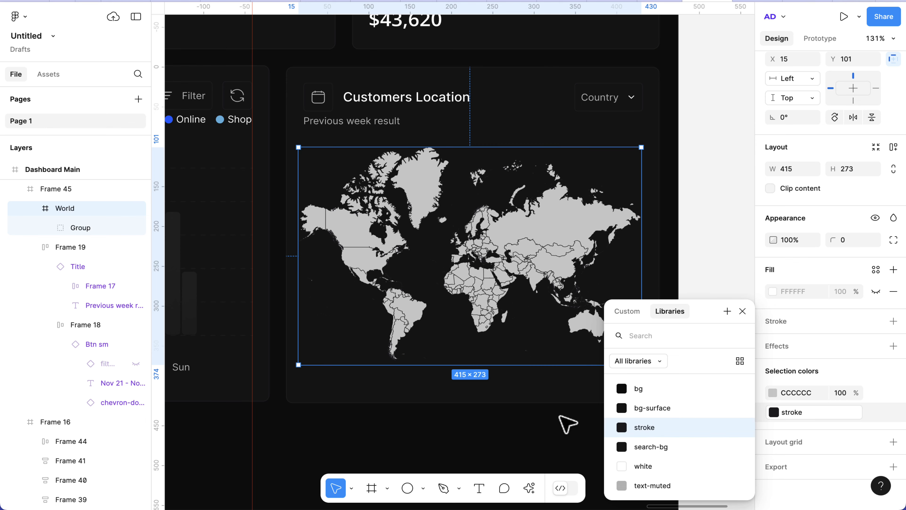
click(567, 425)
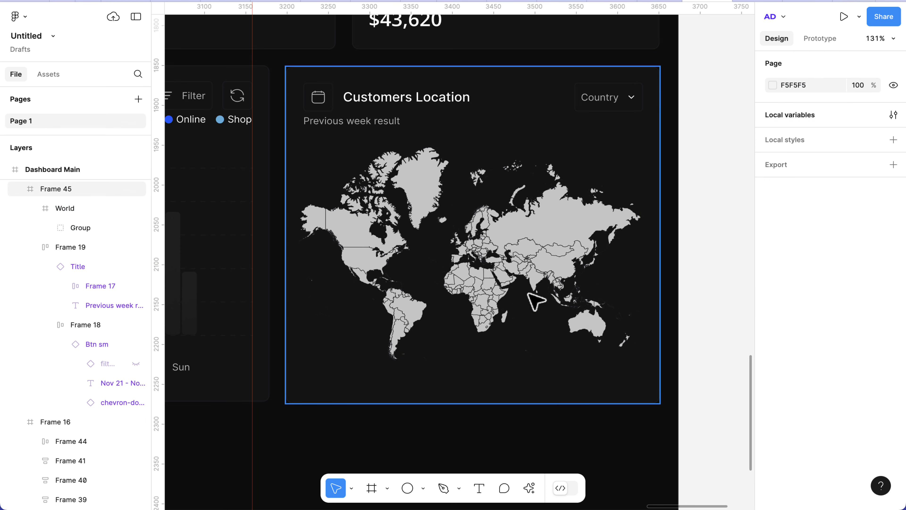
scroll(536, 303, up, 2)
scroll(536, 301, up, 4)
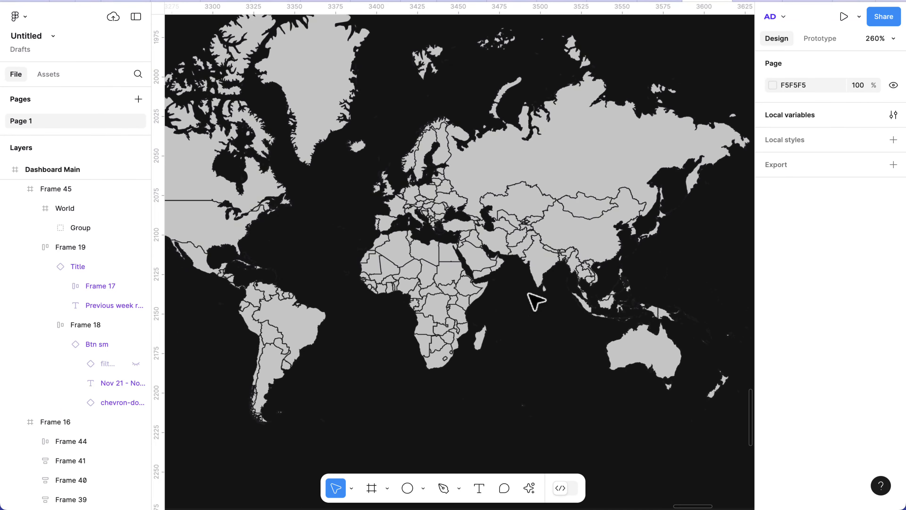
scroll(536, 301, down, 5)
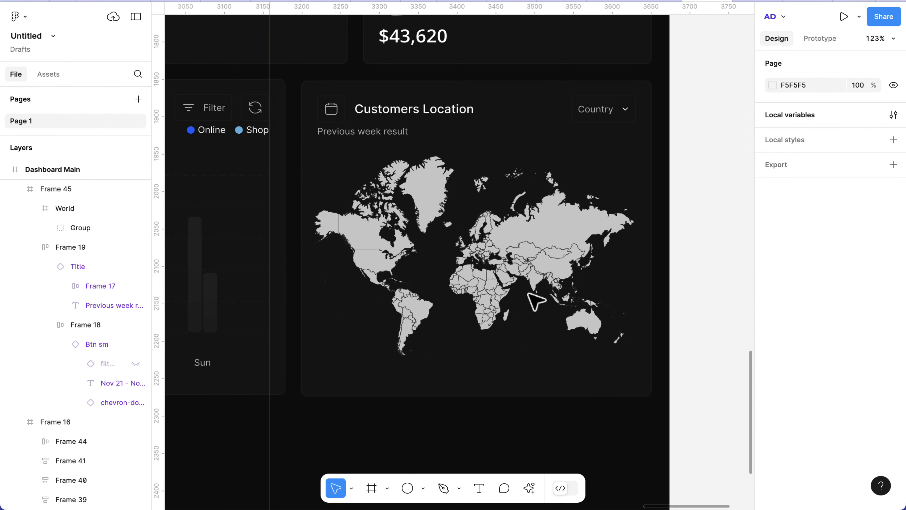
Step: Apply the "text-muted" color style to the map's country borders
double_click(520, 274)
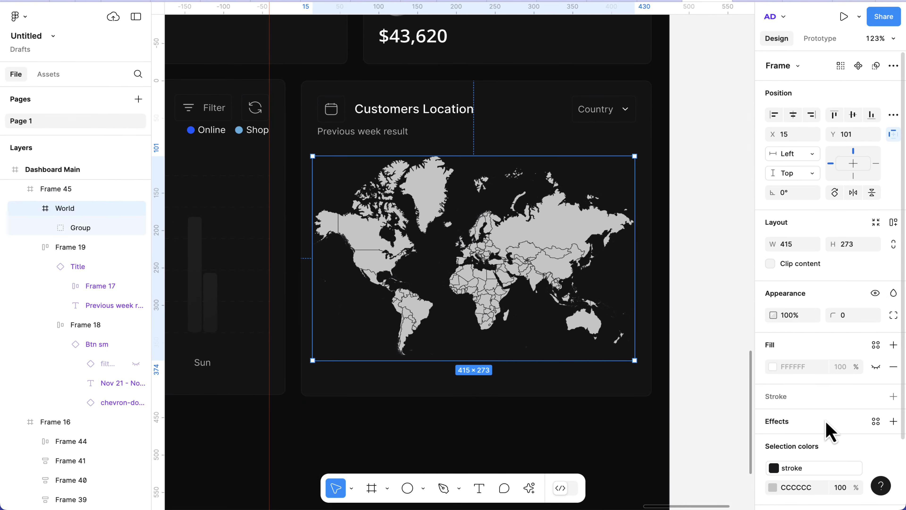
scroll(827, 426, down, 3)
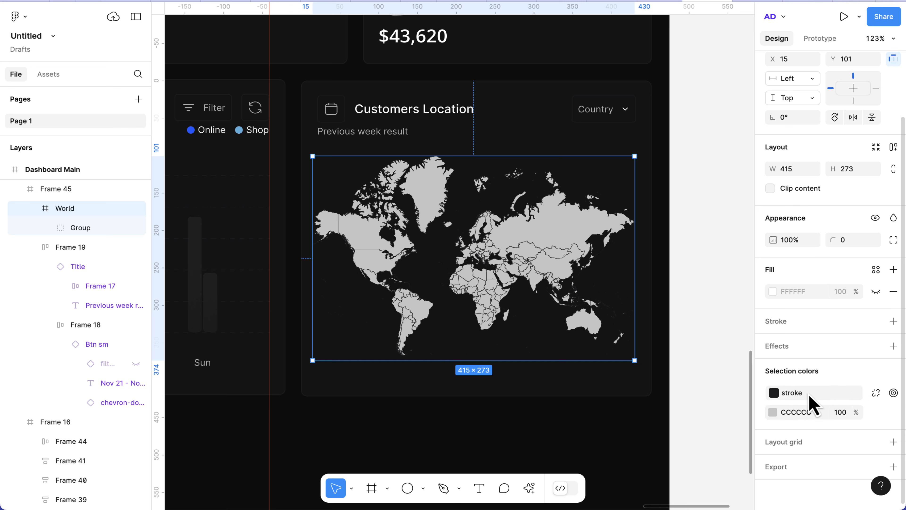
click(774, 393)
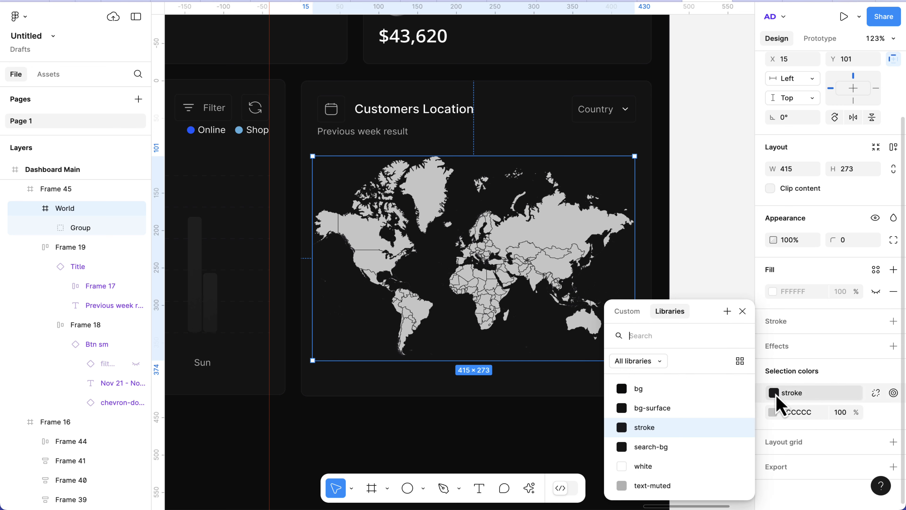
click(647, 486)
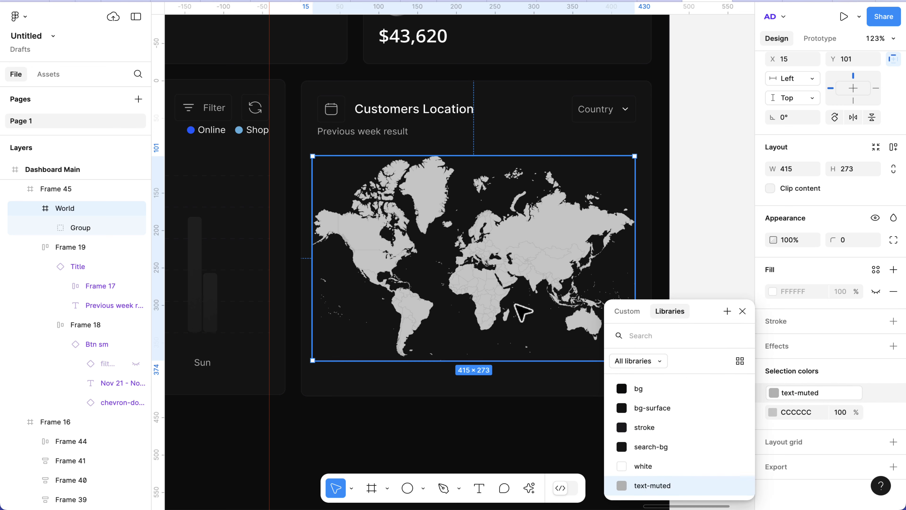
click(516, 386)
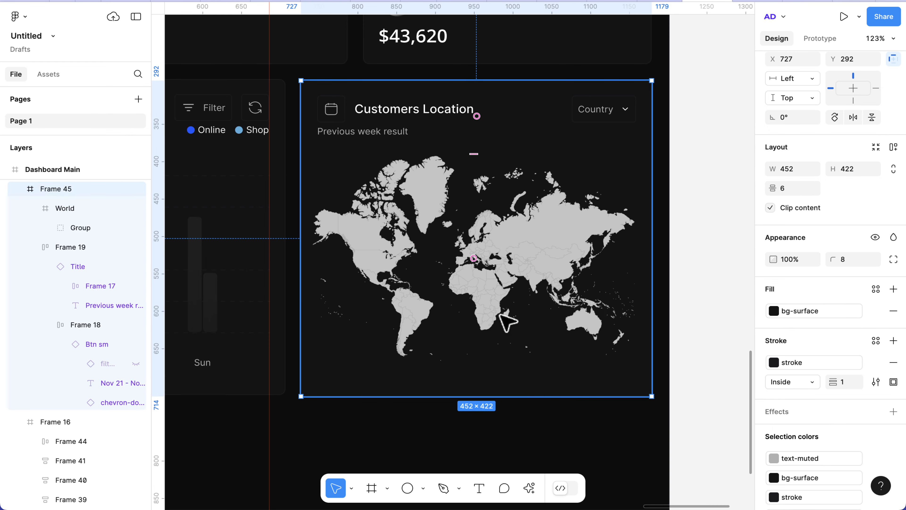
click(495, 284)
click(496, 405)
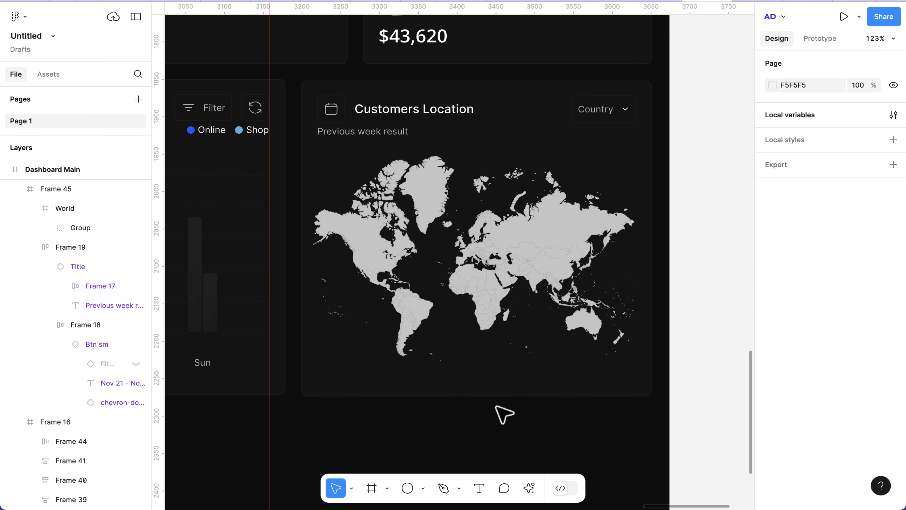
Step: Compare the card's map with the reference dashboard's Customer Growth map and examine the African countries up close
scroll(497, 407, down, 3)
scroll(504, 415, down, 5)
scroll(504, 413, left, 5)
scroll(385, 384, up, 6)
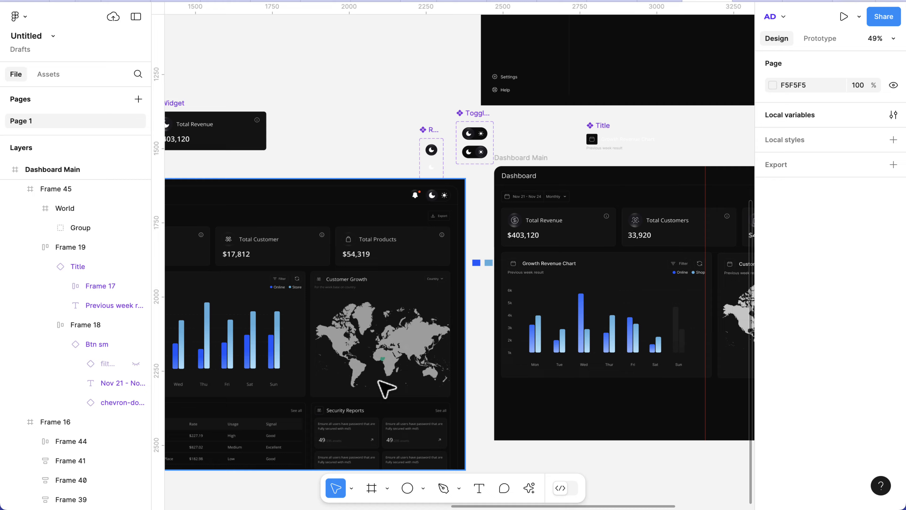
scroll(386, 388, right, 10)
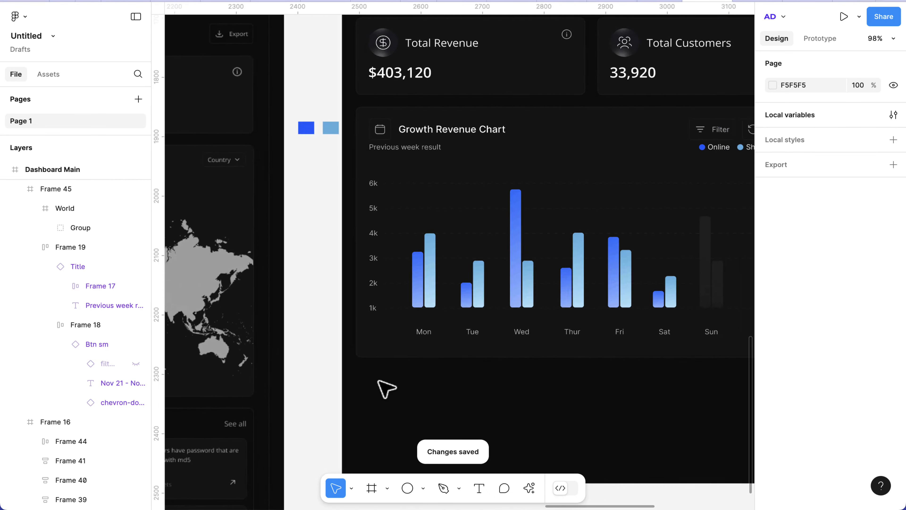
scroll(386, 388, right, 5)
scroll(472, 293, up, 10)
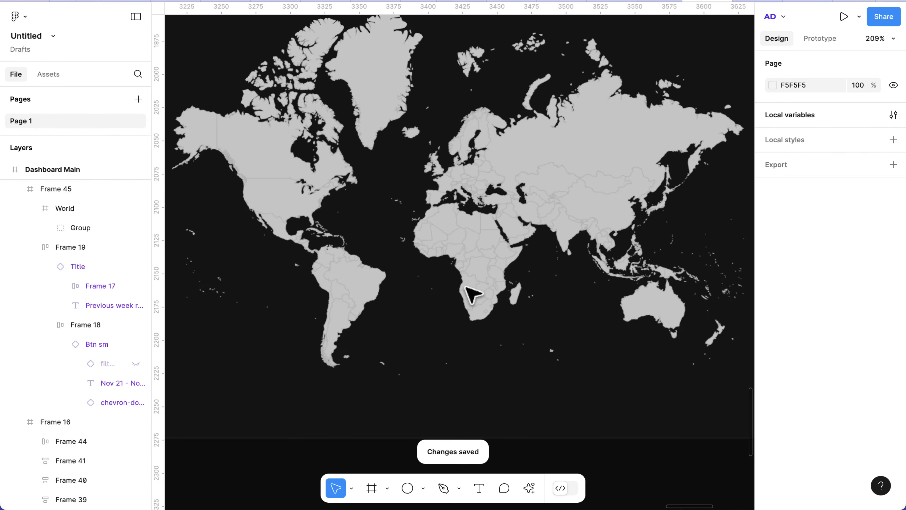
scroll(471, 293, up, 10)
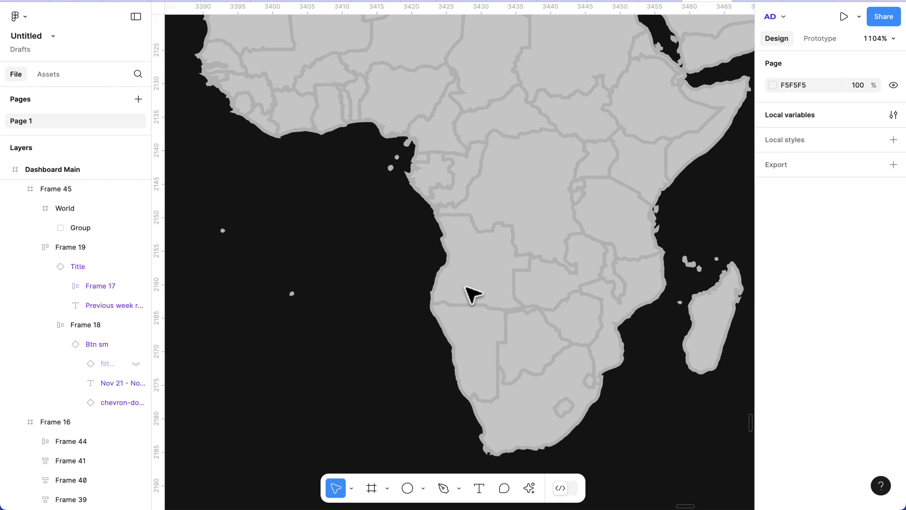
scroll(407, 165, up, 5)
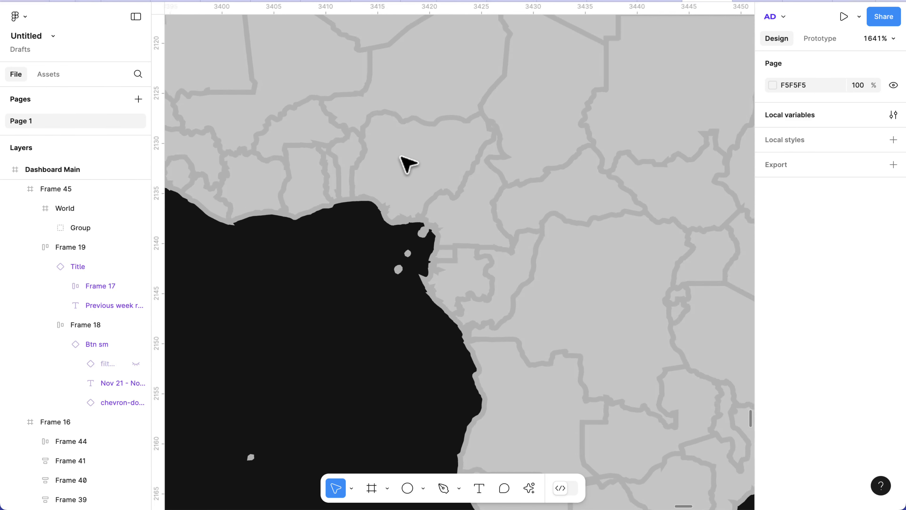
scroll(409, 164, down, 5)
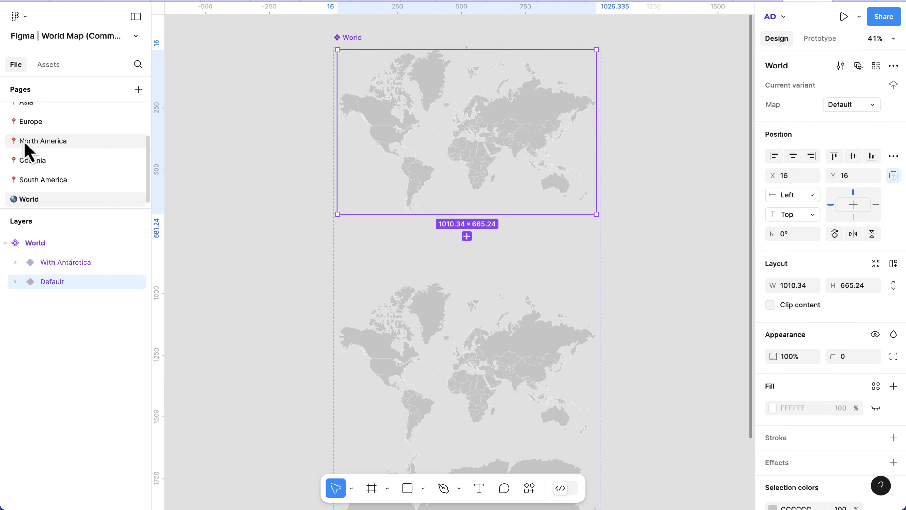
Step: Search the African country shapes in the World Map file for Nigeria
scroll(27, 144, up, 3)
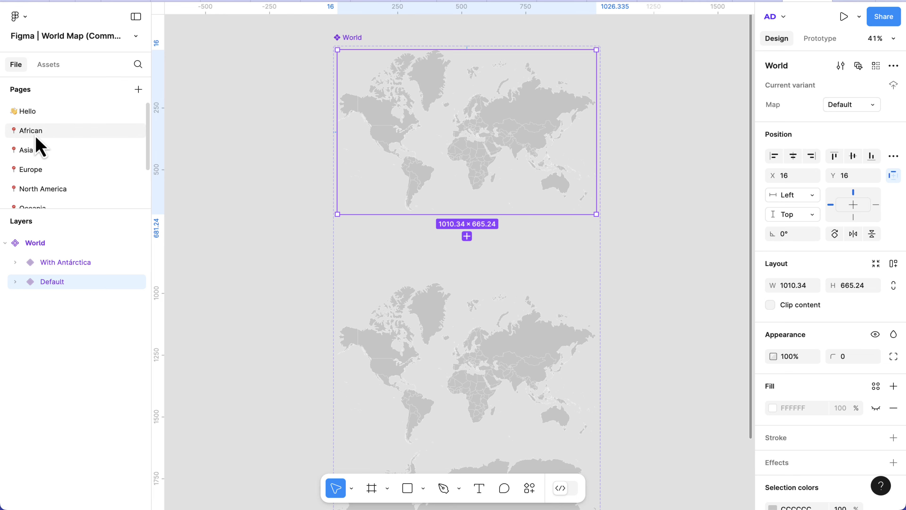
click(37, 138)
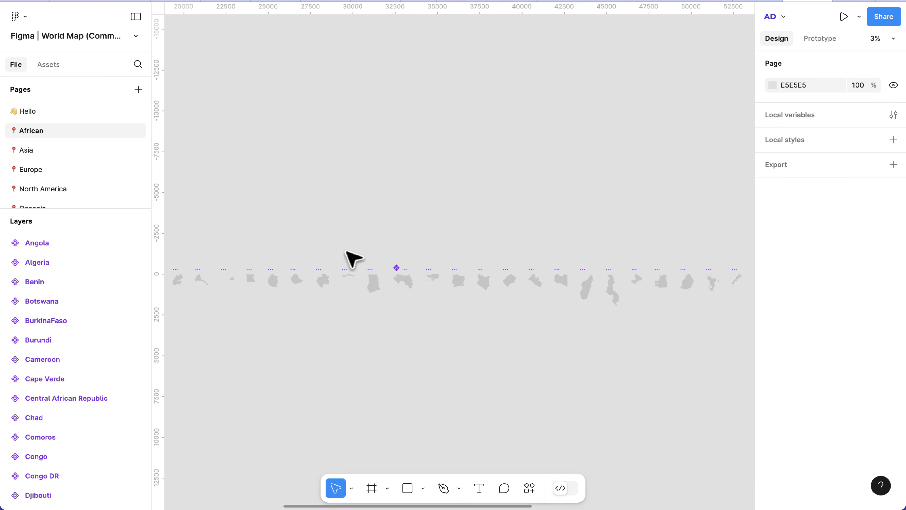
scroll(345, 254, left, 8)
scroll(348, 264, down, 3)
scroll(347, 263, up, 4)
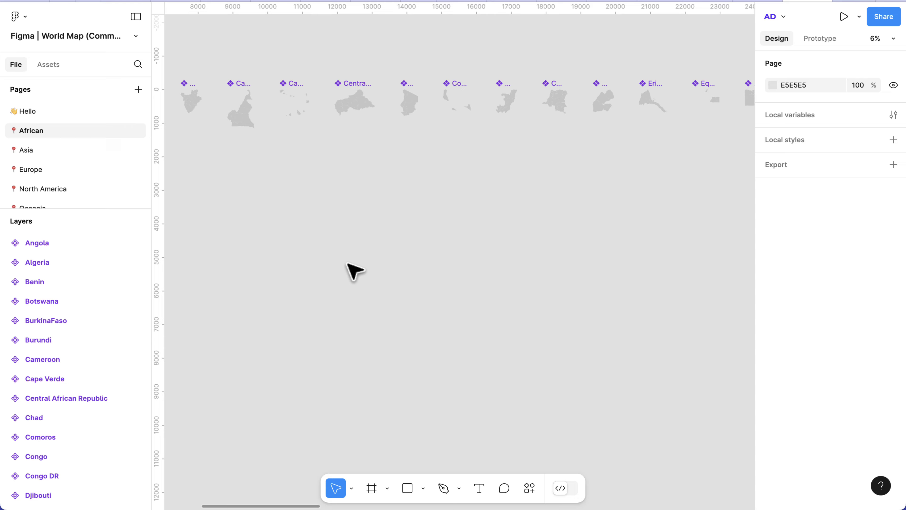
scroll(351, 271, up, 3)
scroll(351, 272, right, 8)
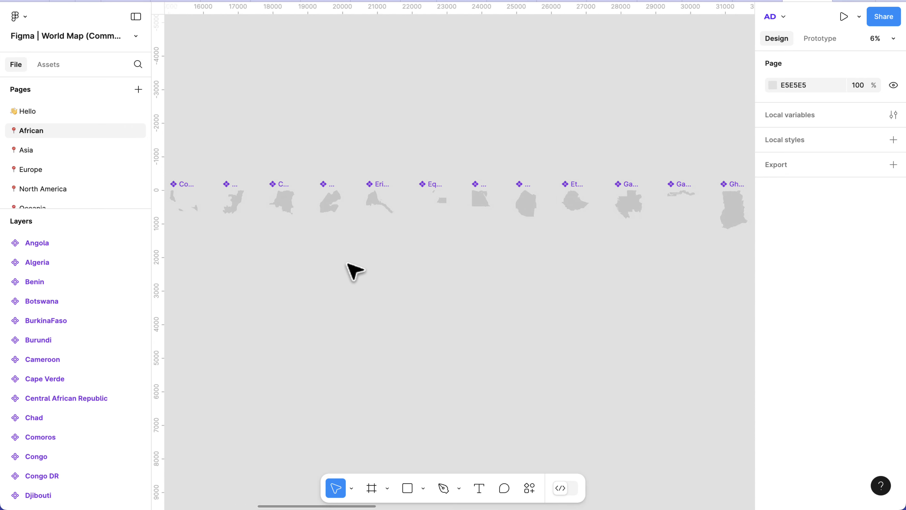
scroll(352, 271, right, 16)
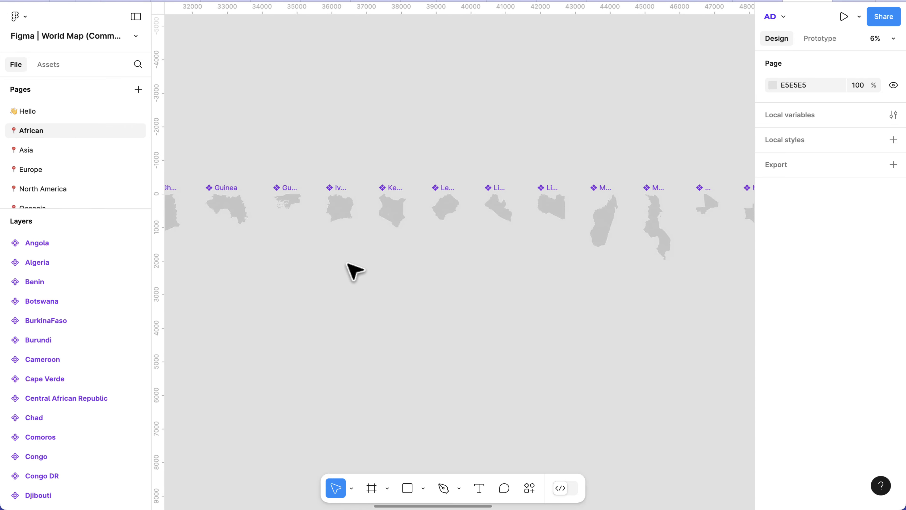
scroll(351, 272, right, 16)
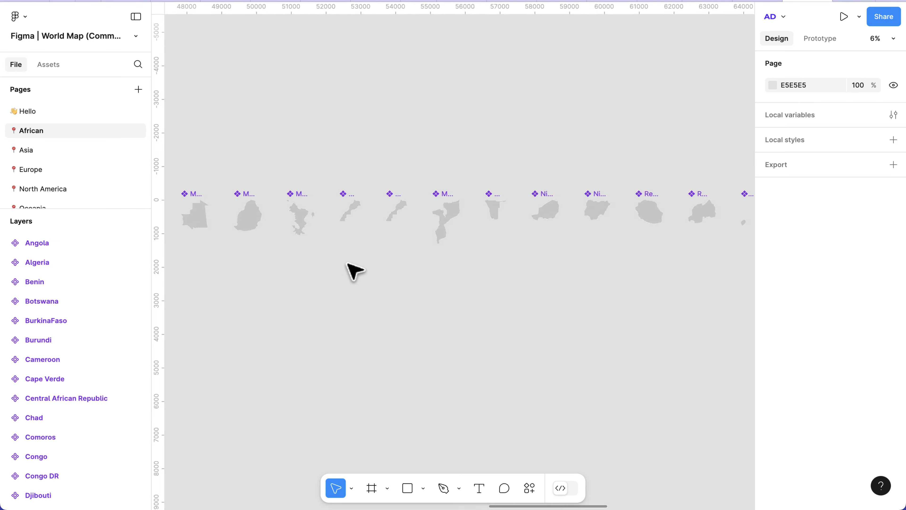
scroll(352, 272, right, 20)
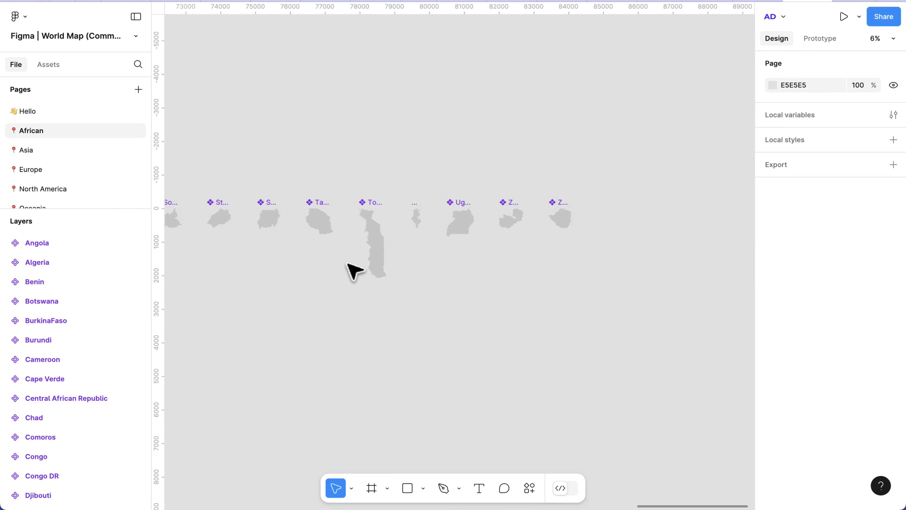
scroll(352, 271, right, 3)
scroll(385, 206, up, 5)
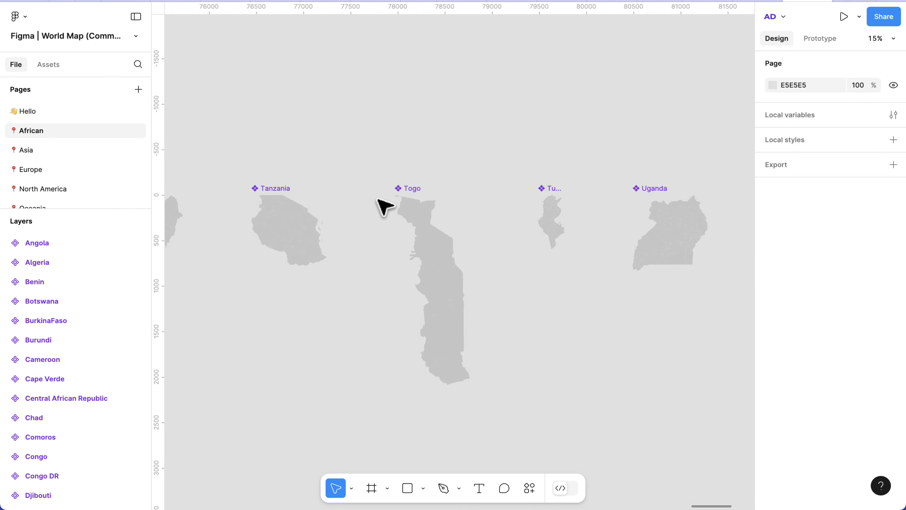
scroll(385, 206, left, 20)
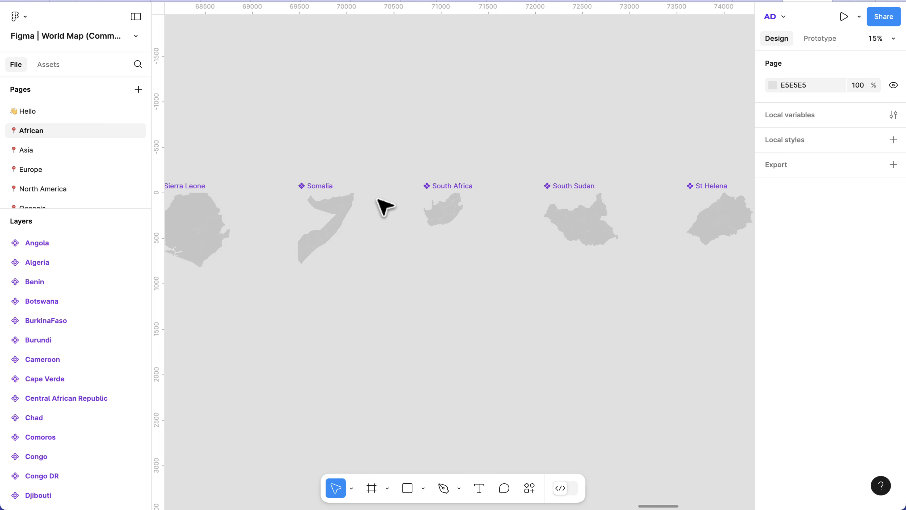
scroll(385, 206, left, 20)
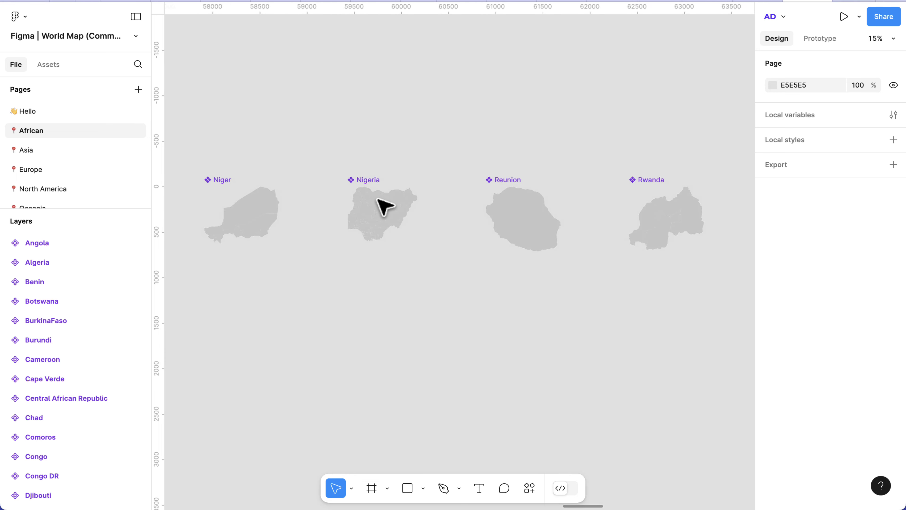
scroll(385, 207, left, 2)
Step: Copy the Nigeria shape from the World Map file and paste it into the dashboard's World frame
click(410, 195)
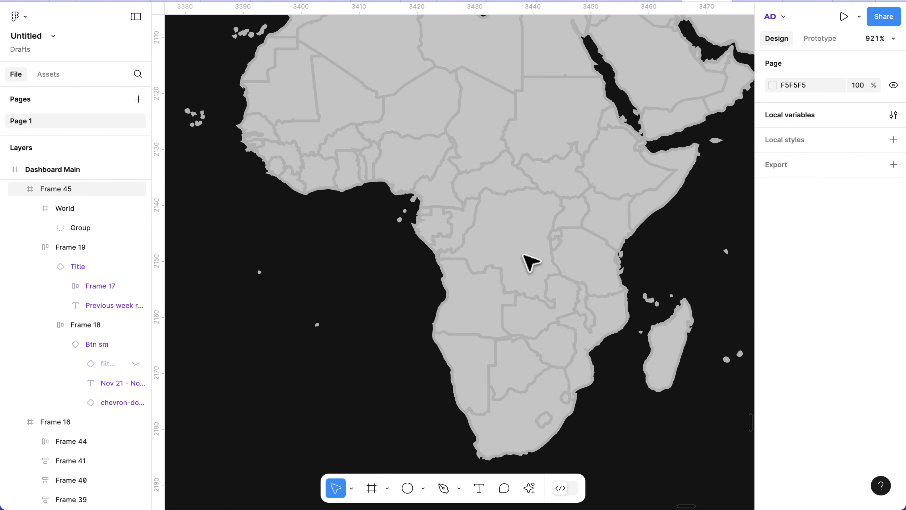
scroll(524, 261, down, 5)
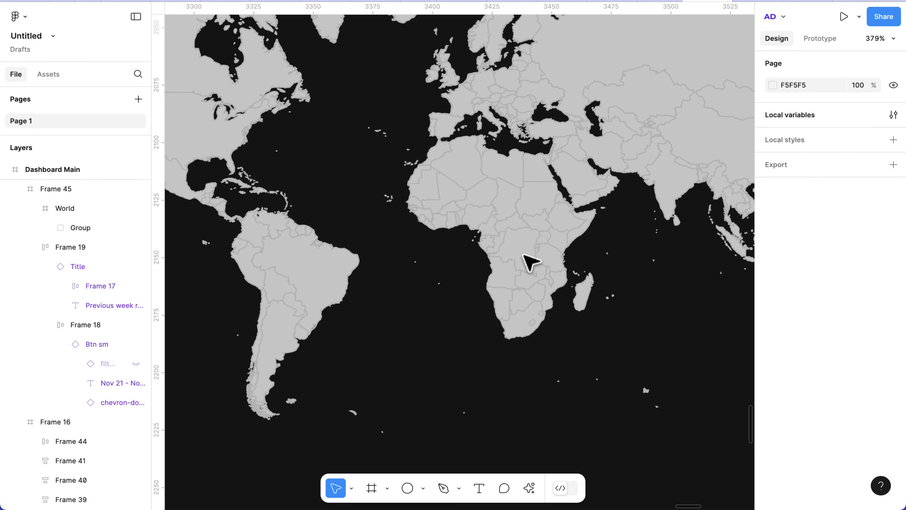
double_click(510, 253)
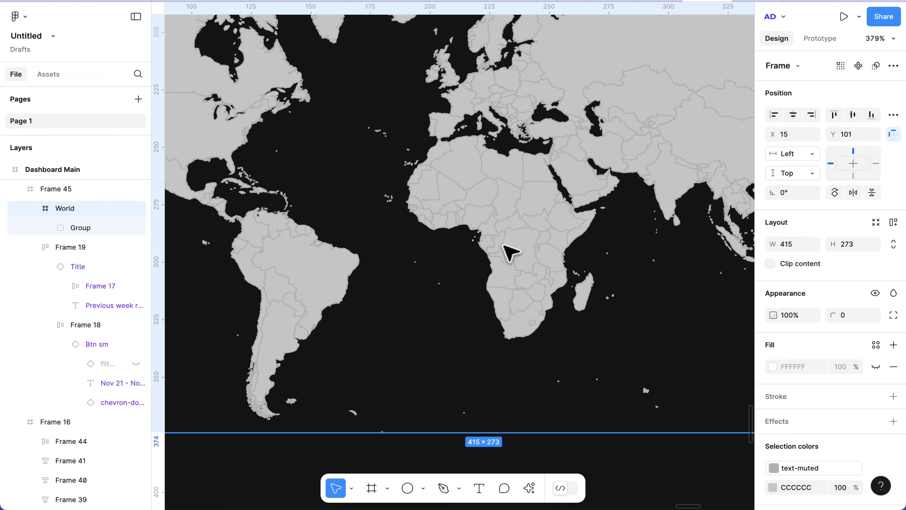
scroll(511, 253, down, 3)
key(ctrl+v)
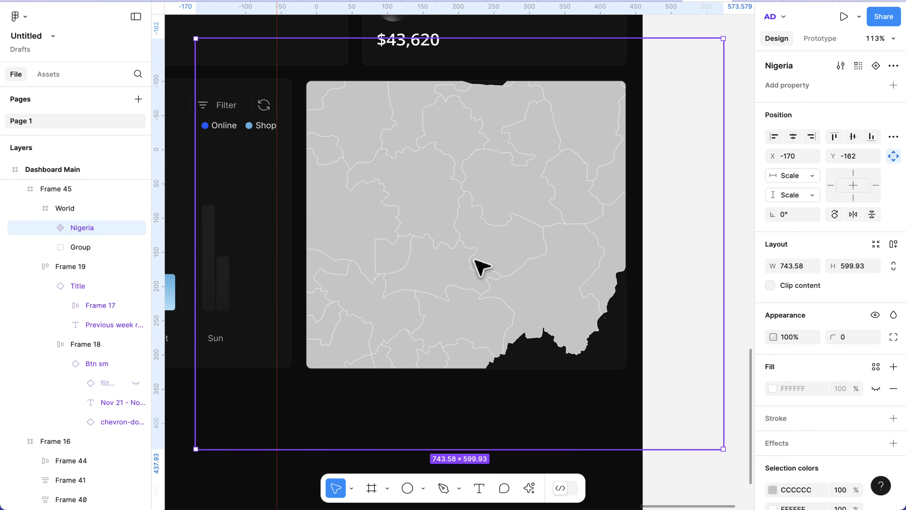
Step: Lock the Nigeria shape's proportions, set its height to 200 and move it over the world map at X 47, Y 82
scroll(476, 265, down, 3)
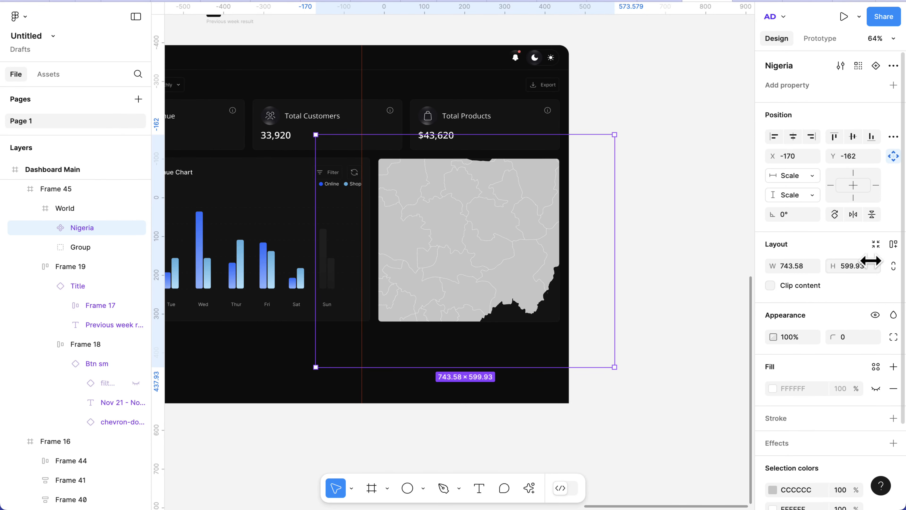
click(866, 266)
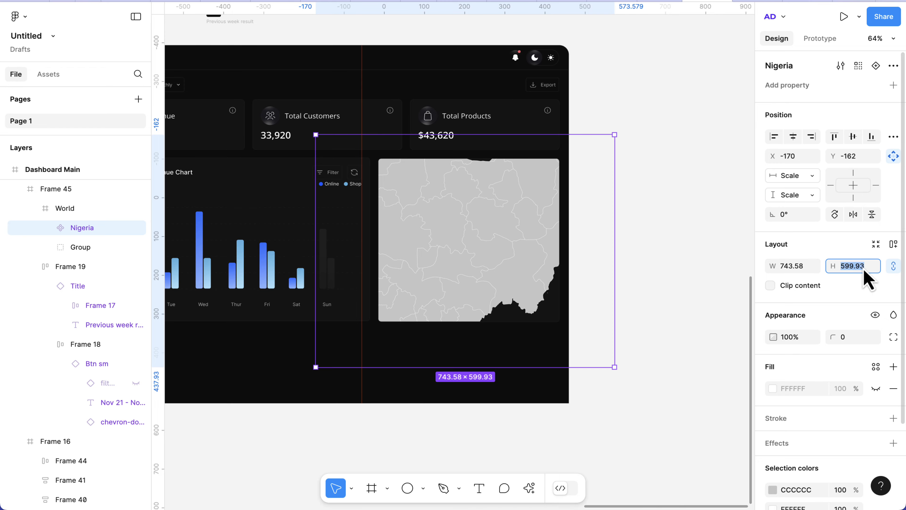
text(200)
key(Return)
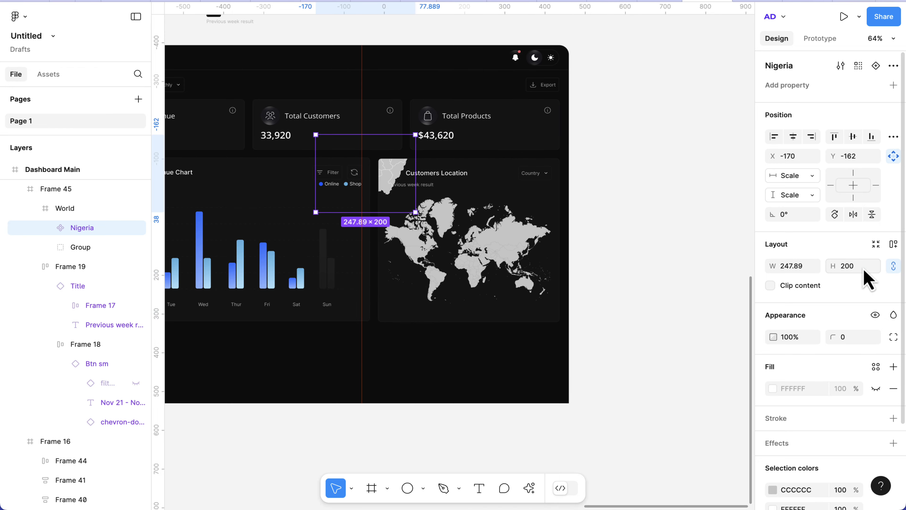
drag(402, 185, 539, 290)
Step: Set the Nigeria shape's height to 60 and move it over northwestern Africa at X 166, Y 152
scroll(448, 259, up, 10)
click(857, 269)
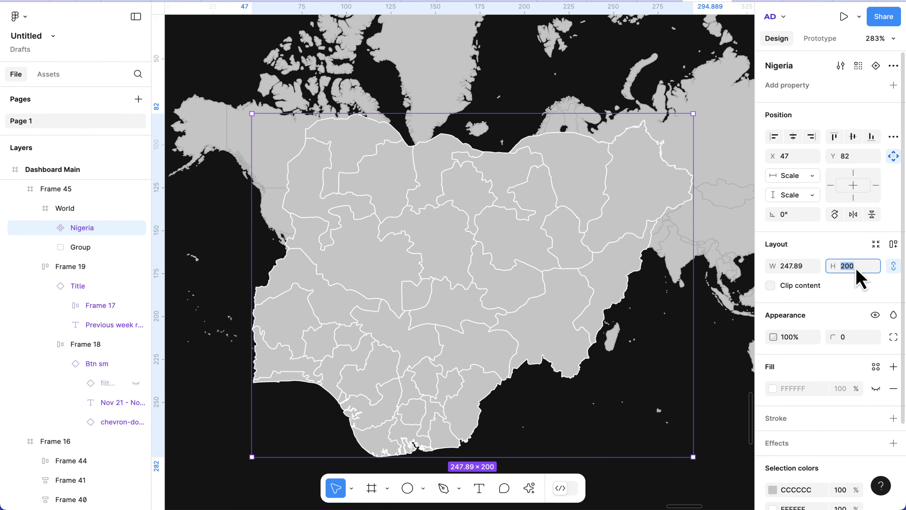
text(60)
key(Return)
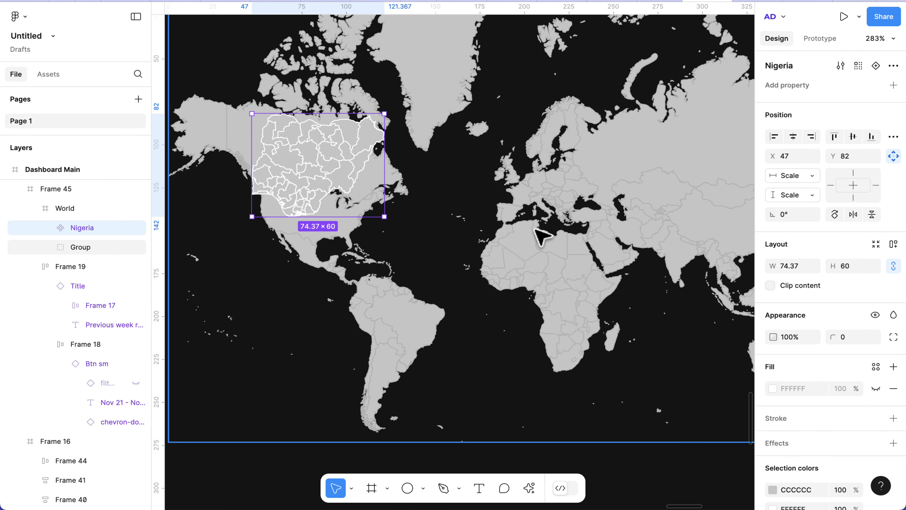
drag(348, 196, 530, 296)
scroll(530, 296, up, 5)
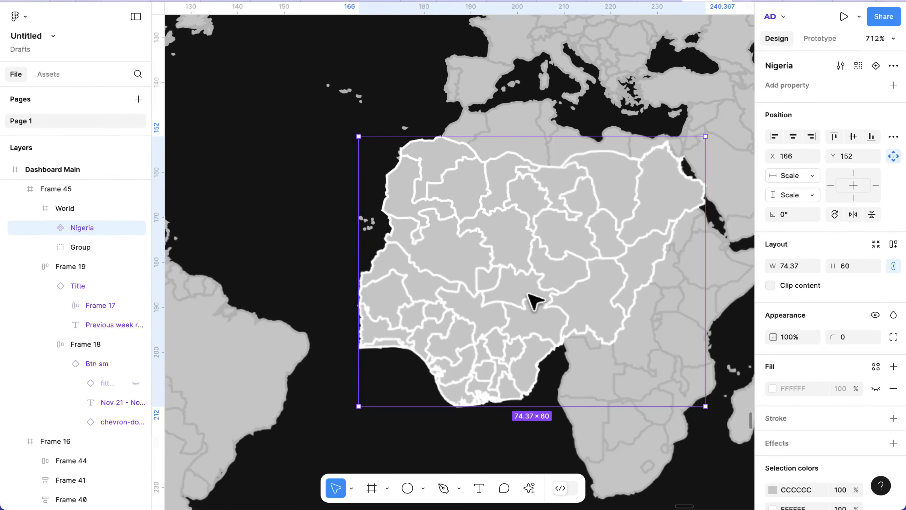
Step: Set the Nigeria shape's height to 20 and place it over West Africa at X 194, Y 173
drag(536, 249, 478, 373)
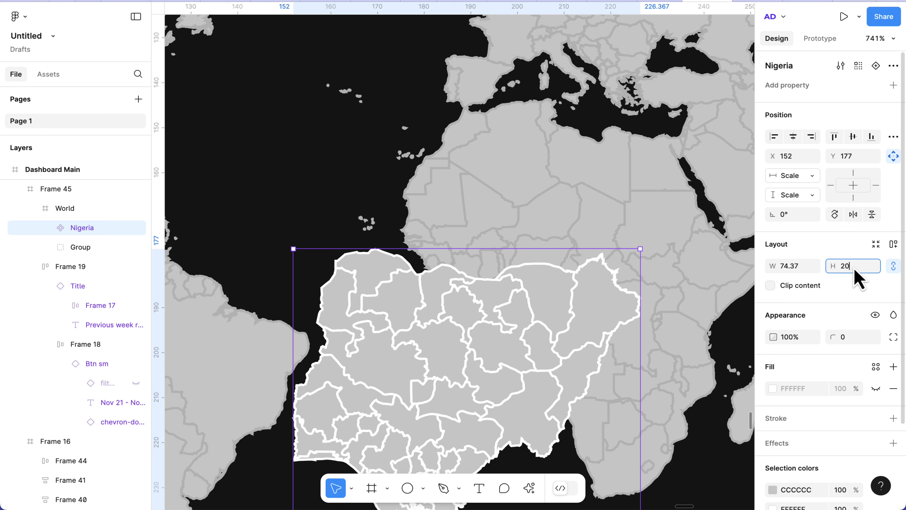
key(Return)
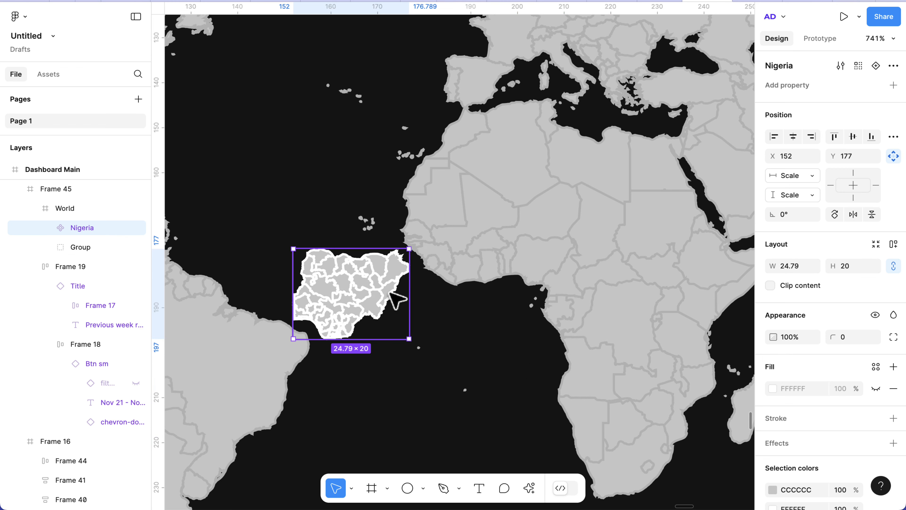
drag(395, 300, 571, 284)
scroll(571, 281, up, 5)
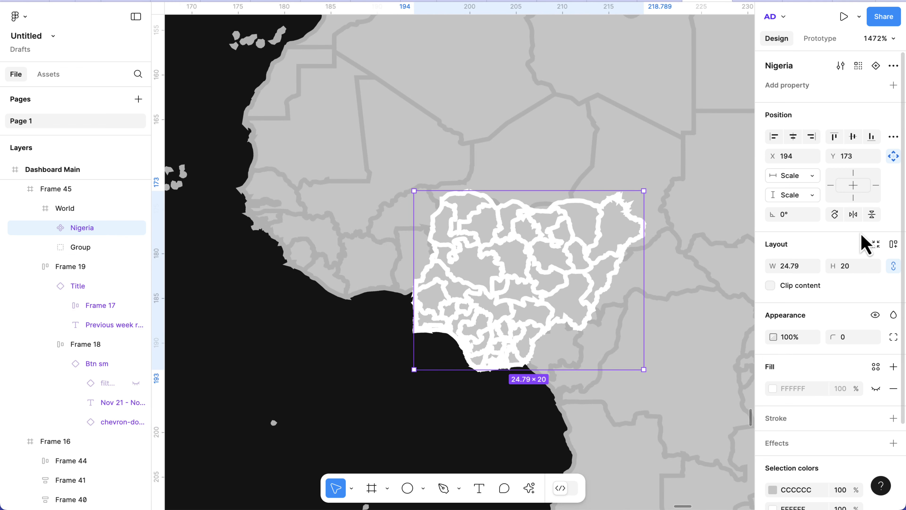
Step: Set the Nigeria shape's height to 12 and fit it over its place on the map at X 198, Y 174
click(860, 268)
text(1)
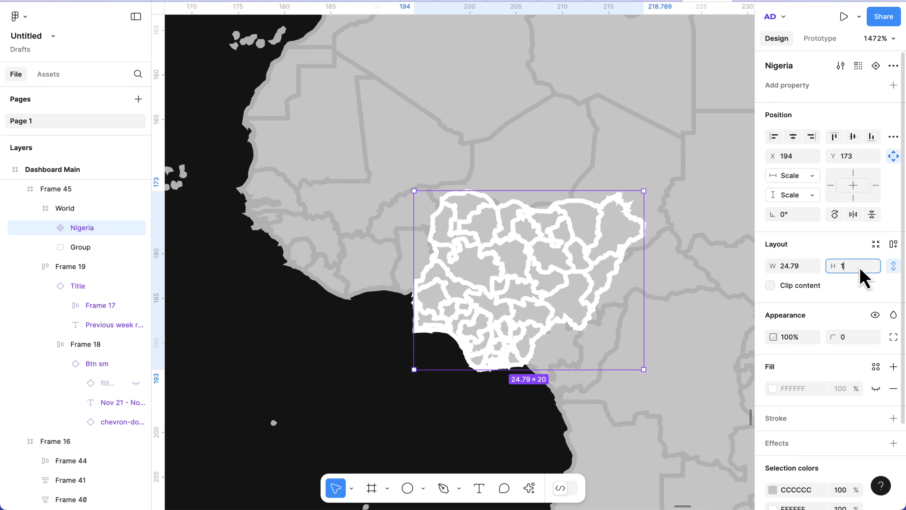
text(2)
key(Return)
drag(502, 247, 542, 253)
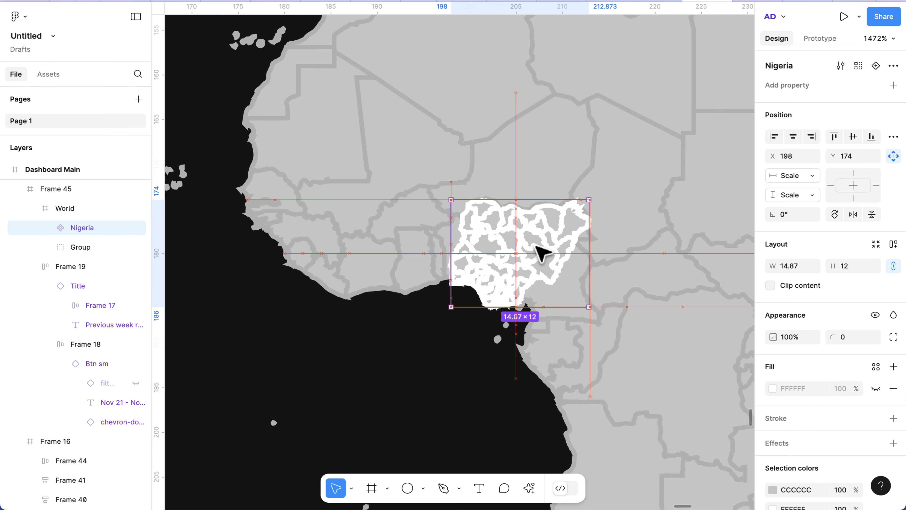
Step: Recolor both the borders and the fill of the Nigeria shape to light blue 64B7E2
scroll(799, 380, down, 3)
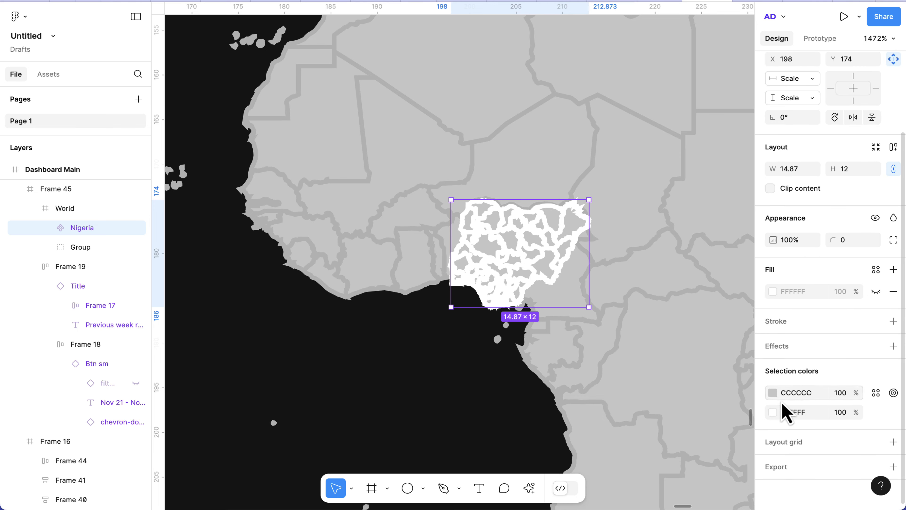
click(775, 414)
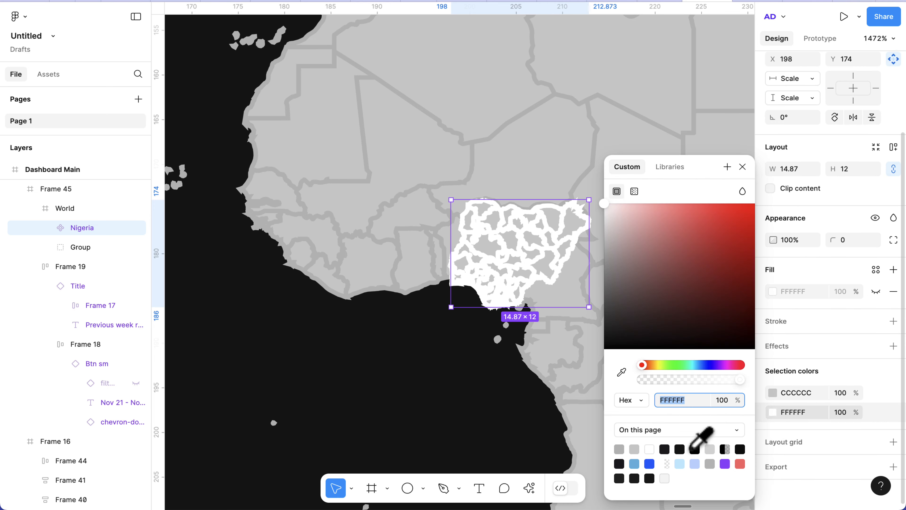
click(634, 463)
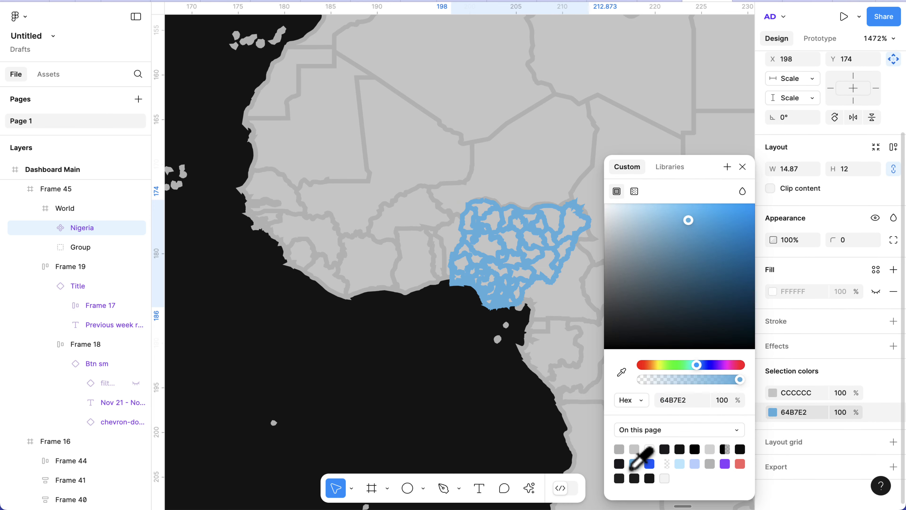
click(773, 395)
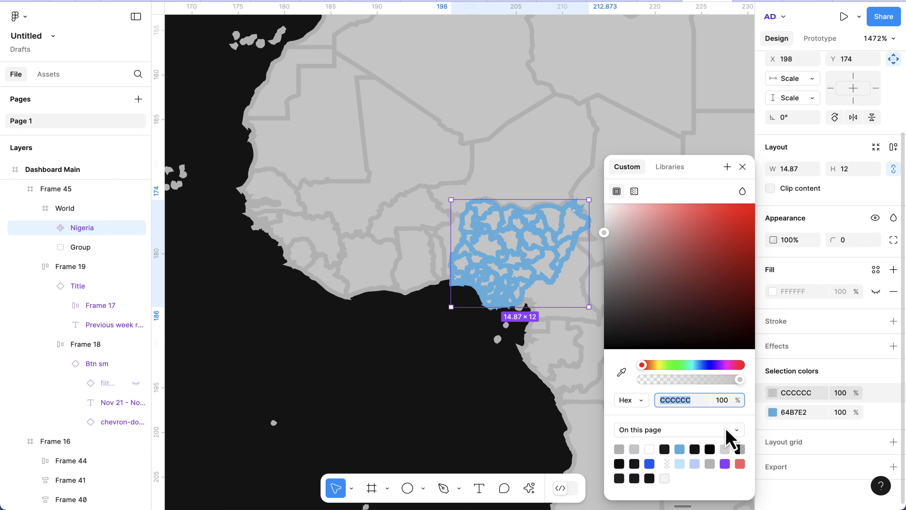
click(682, 450)
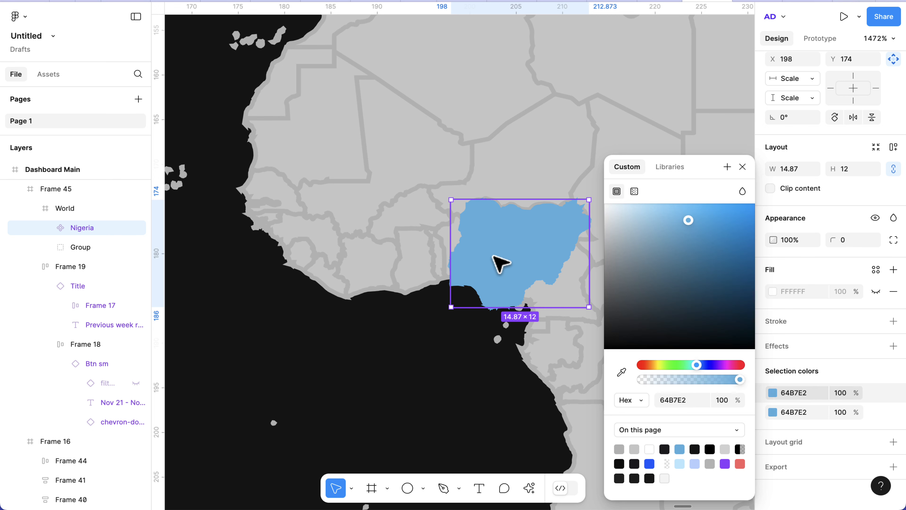
click(742, 167)
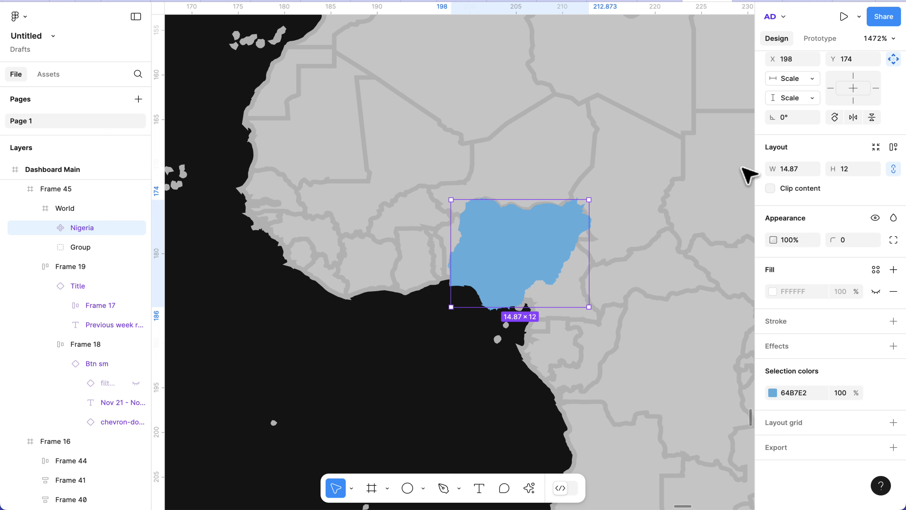
Step: Fine-tune the Nigeria shape's size to 15 × 12 at its spot on the map and deselect it
drag(561, 230, 565, 227)
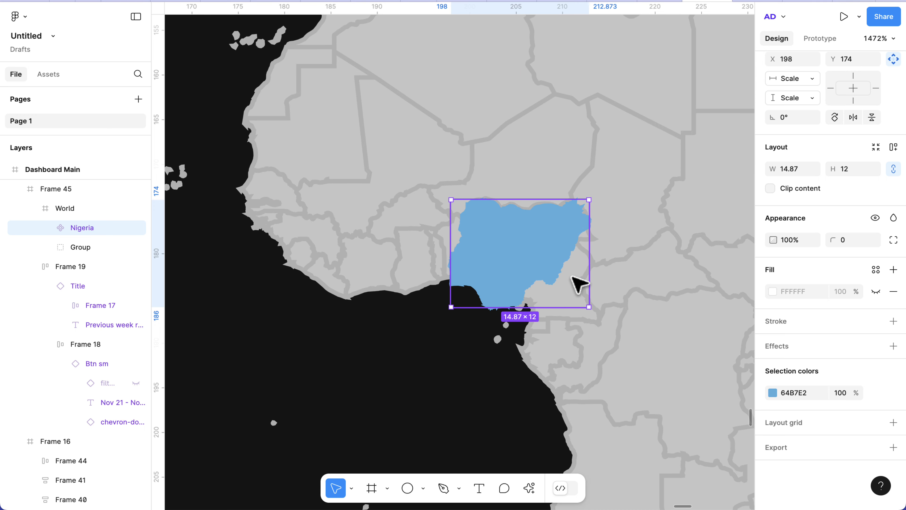
mouse_move(589, 306)
mouse_down()
mouse_move(581, 298)
mouse_move(588, 305)
mouse_up()
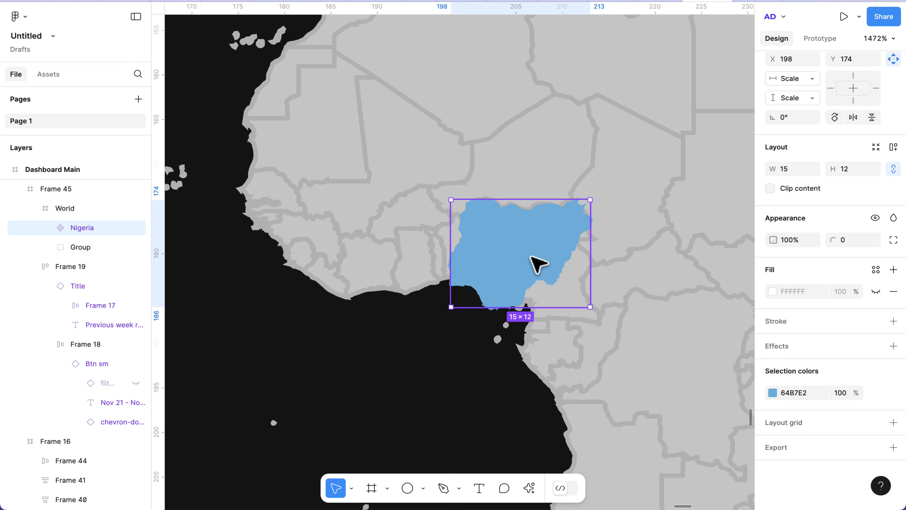
scroll(531, 257, down, 15)
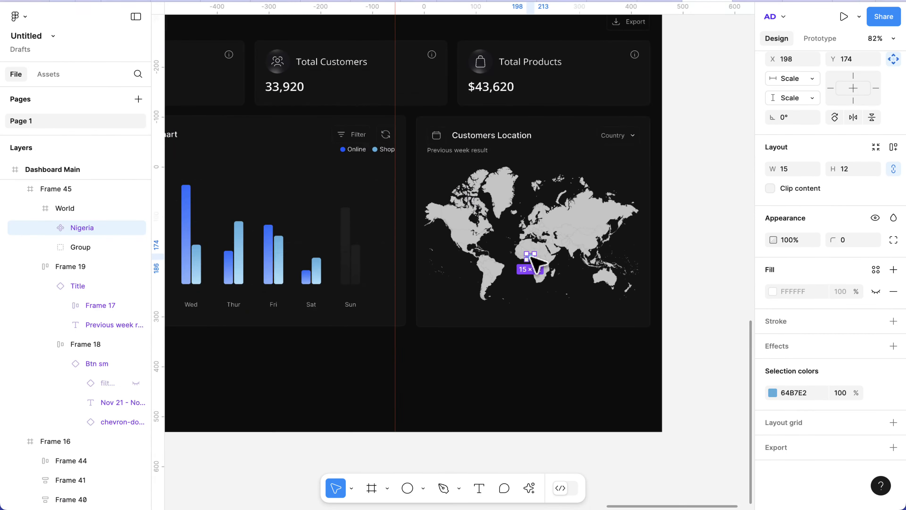
click(536, 337)
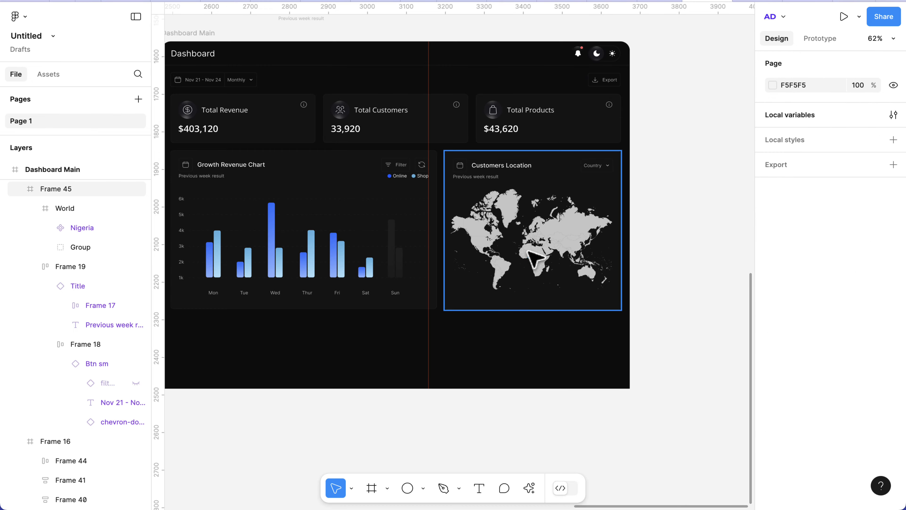
Step: Examine the highlighted Nigeria on the map, and compare the dashboard with the reference's map card, Third Party Integration table and Security Reports card
scroll(536, 259, up, 3)
scroll(529, 250, up, 5)
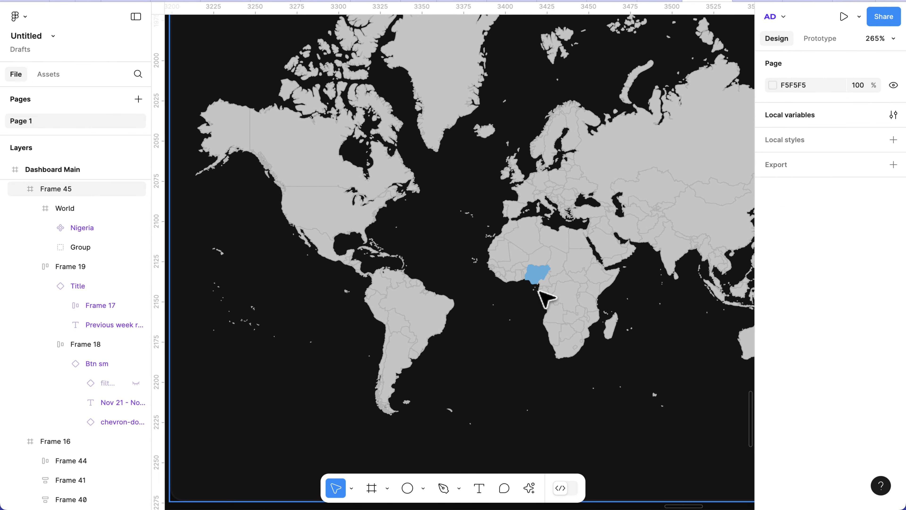
scroll(540, 291, down, 3)
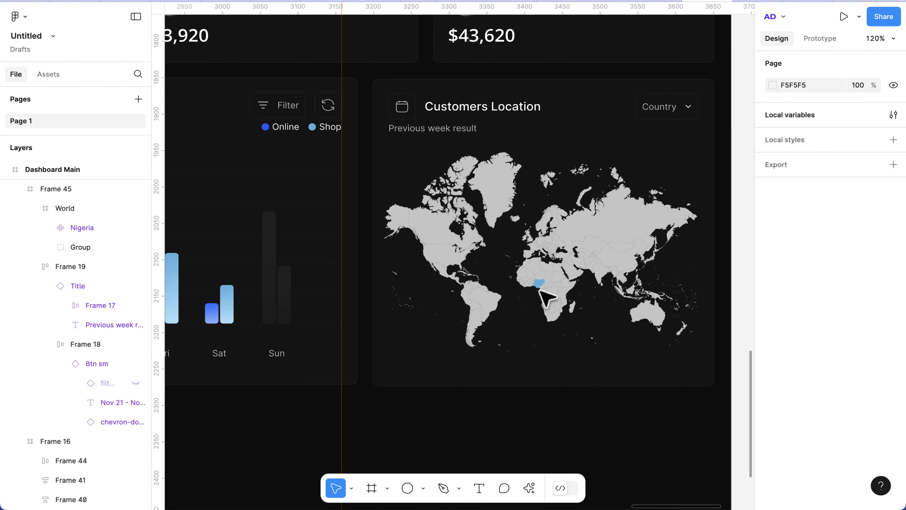
scroll(547, 300, down, 5)
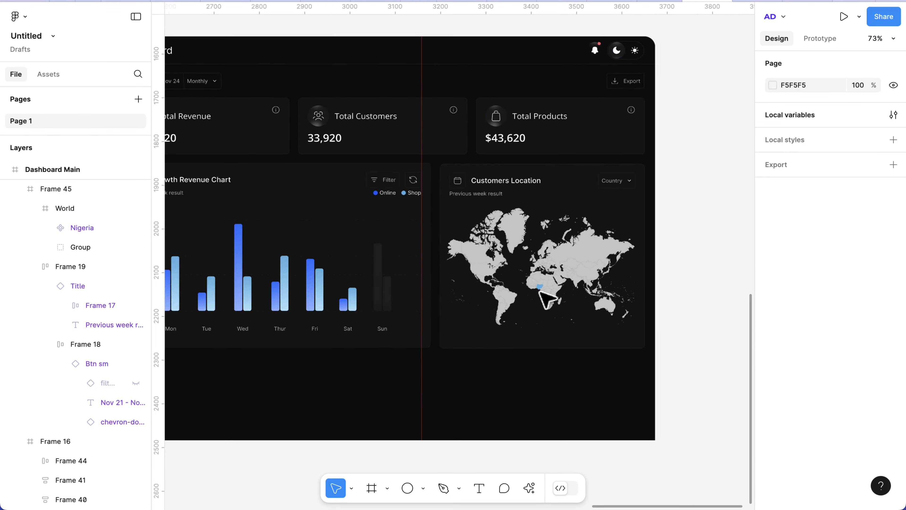
scroll(548, 300, left, 10)
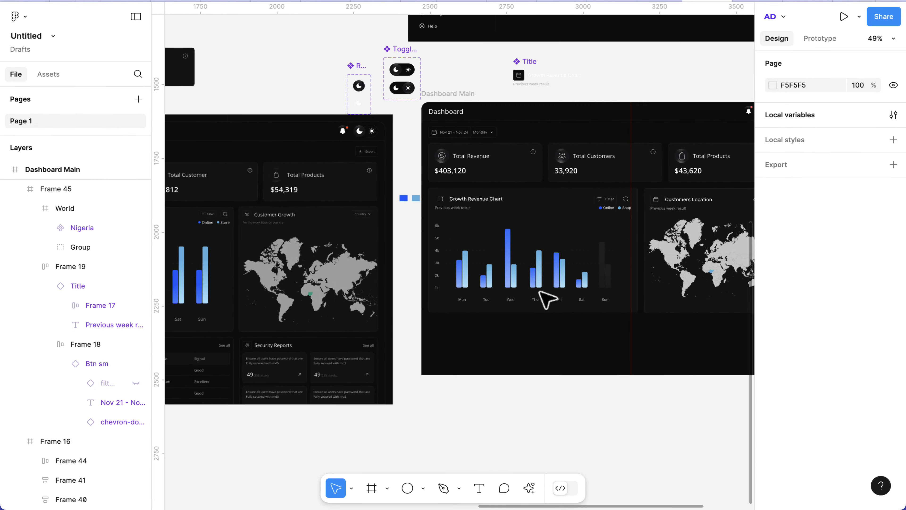
scroll(415, 358, up, 1)
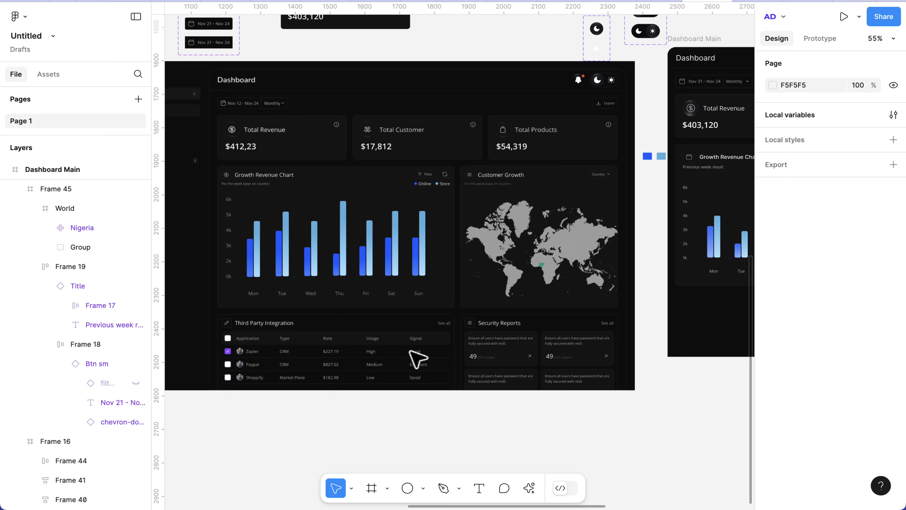
scroll(348, 358, up, 3)
scroll(303, 358, left, 2)
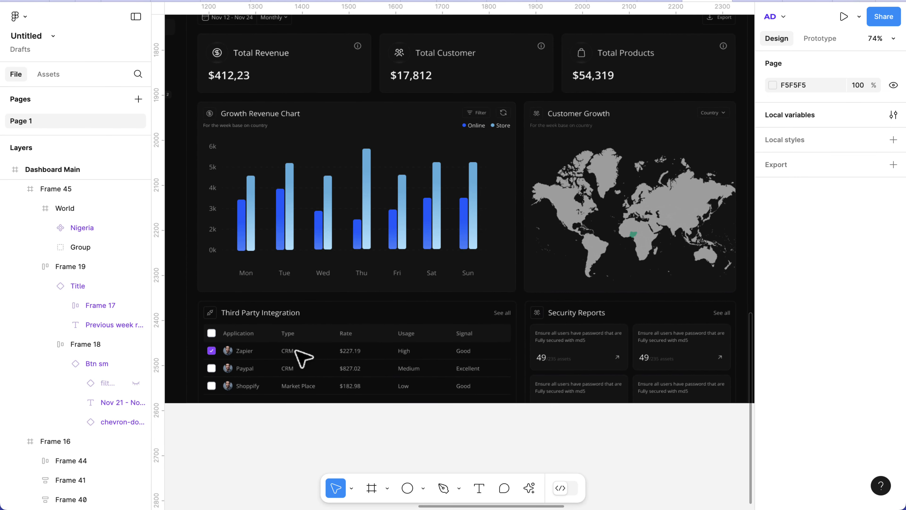
scroll(303, 357, right, 5)
scroll(304, 357, down, 2)
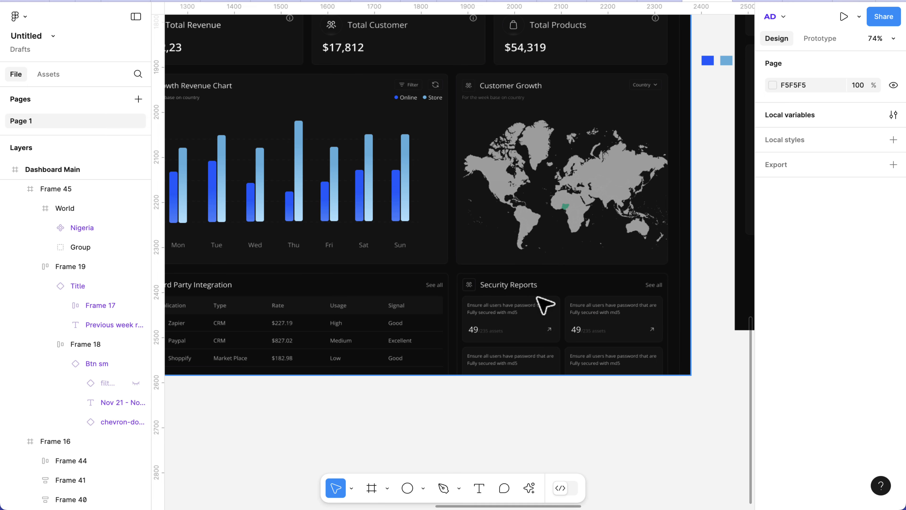
scroll(546, 305, right, 2)
scroll(545, 305, down, 1)
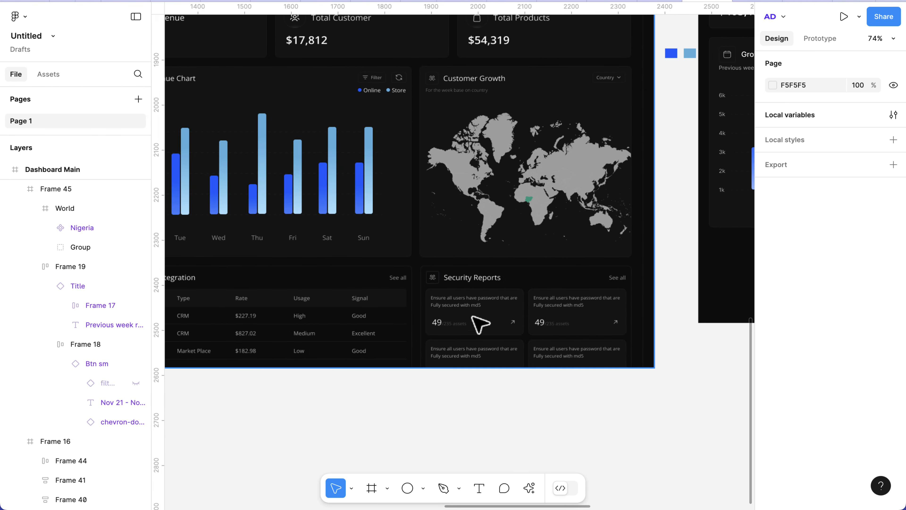
Step: Duplicate the Customers Location card and move the copy straight down over the lower part of the original
scroll(461, 305, right, 20)
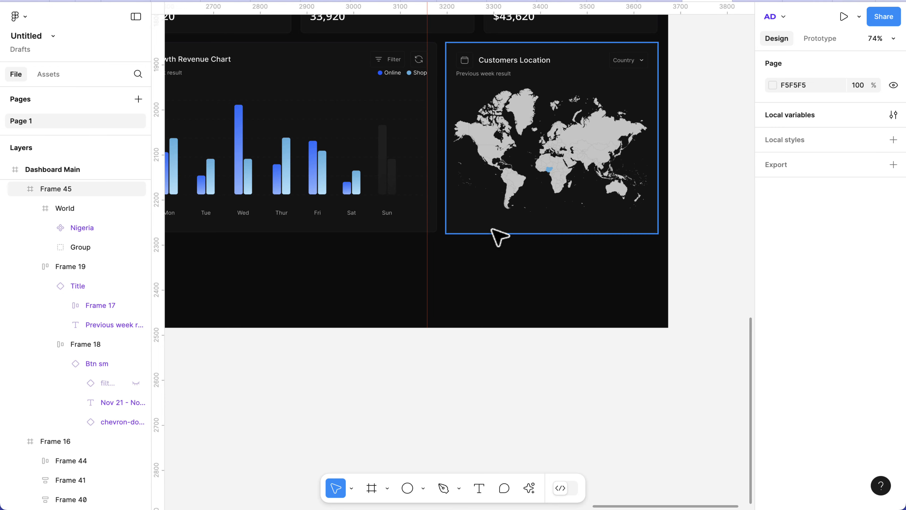
click(495, 231)
key(super+d)
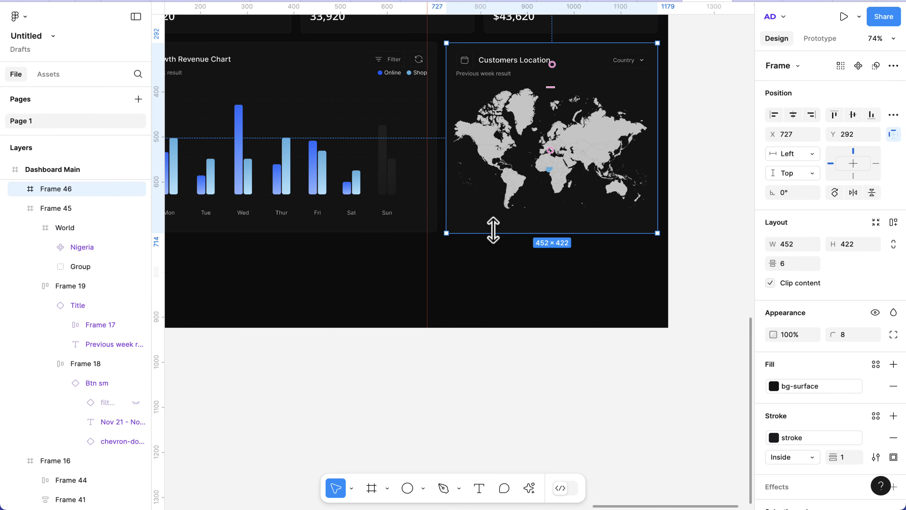
key(shift+Down)
key(shift+Down)
key(shift+Down)
key(shift+Down)
key(shift+Down)
key(shift+Down)
key(shift+Down)
key(shift+Down)
key(shift+Down)
key(shift+Down)
key(shift+Down)
key(shift+Down)
key(shift+Down)
key(shift+Down)
key(shift+Down)
key(shift+Down)
key(shift+Down)
key(shift+Down)
key(shift+Down)
key(shift+Down)
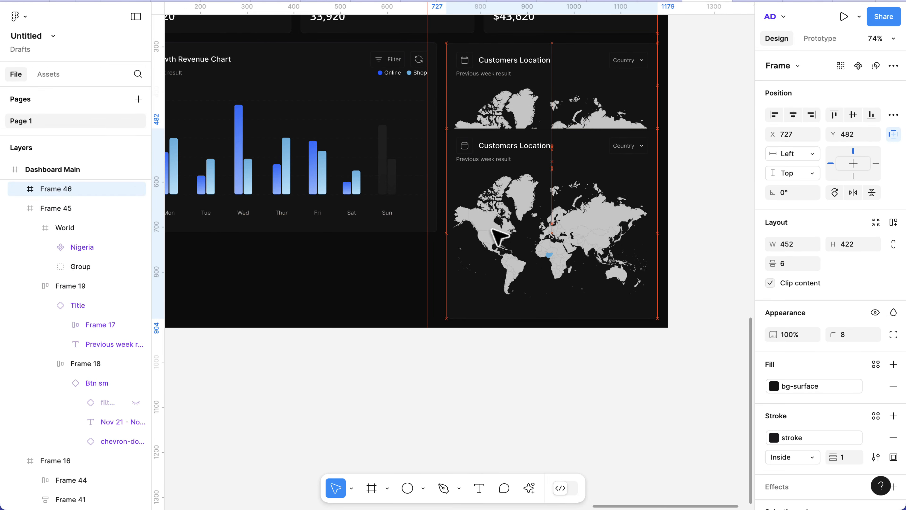
Step: Delete the world map from the copied card and place the card below the original at X 726, Y 736
double_click(540, 241)
key(Delete)
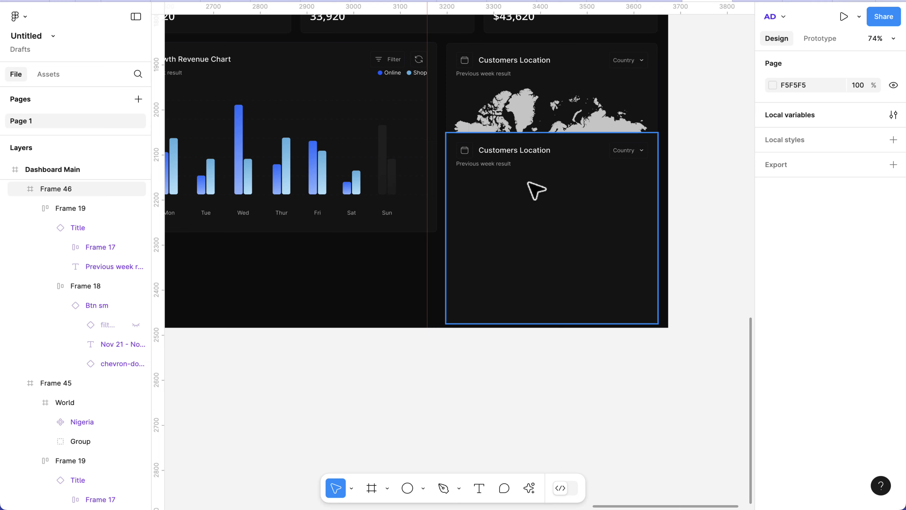
drag(551, 185, 542, 286)
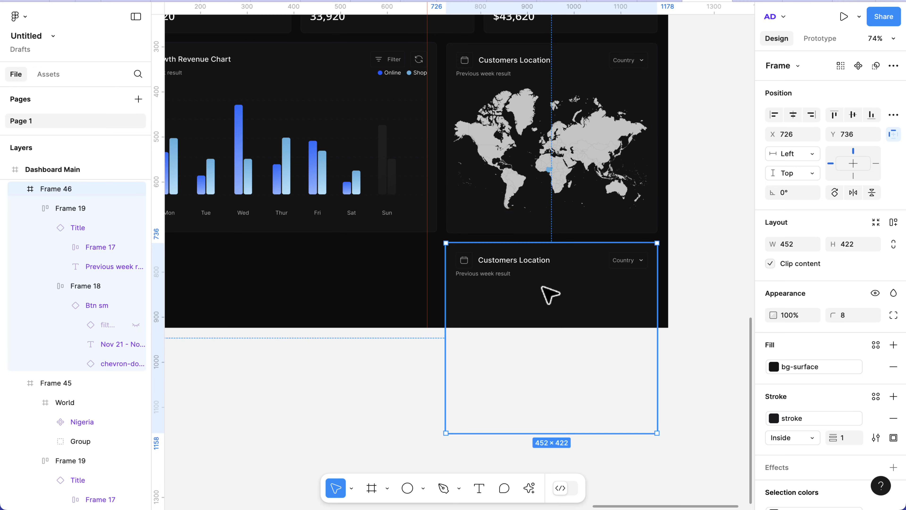
Step: Wrap the Growth Revenue Chart and Customers Location cards in a horizontal auto layout with a fixed gap of 20
scroll(542, 286, up, 5)
scroll(542, 286, left, 3)
scroll(542, 286, down, 1)
click(587, 293)
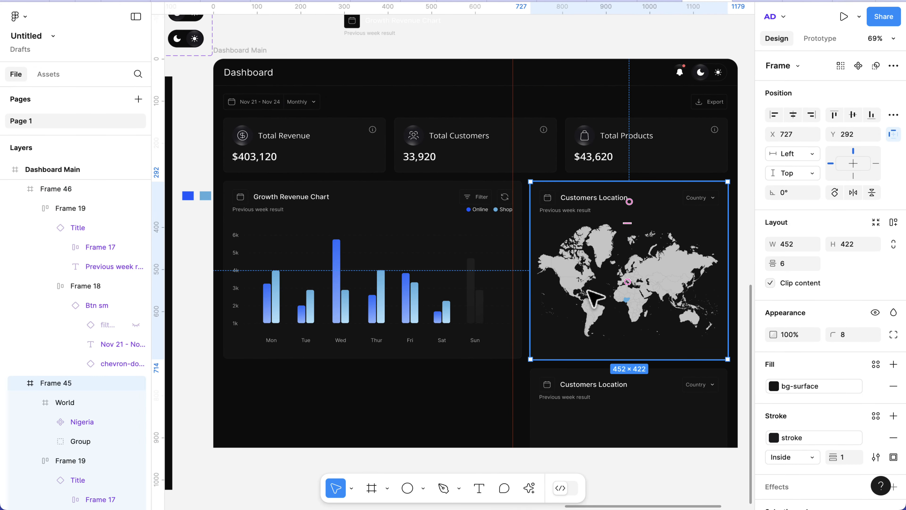
shift+click(414, 282)
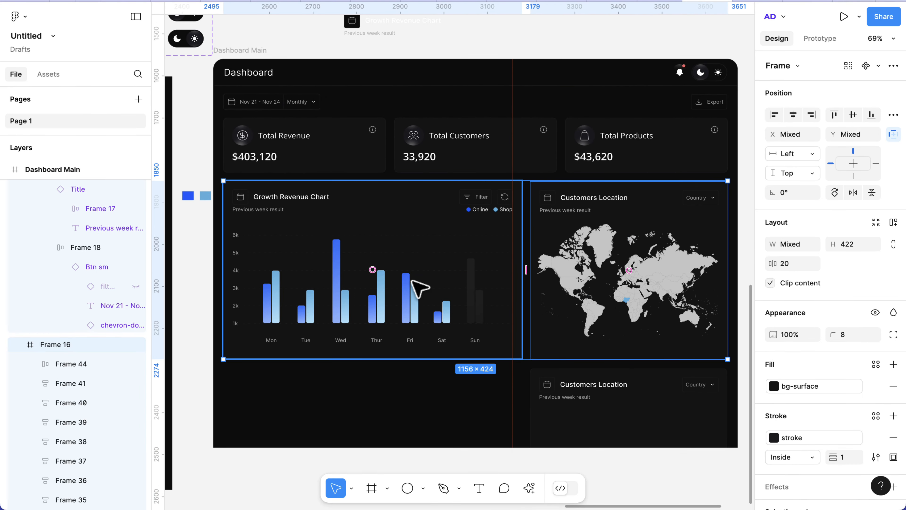
key(shift+a)
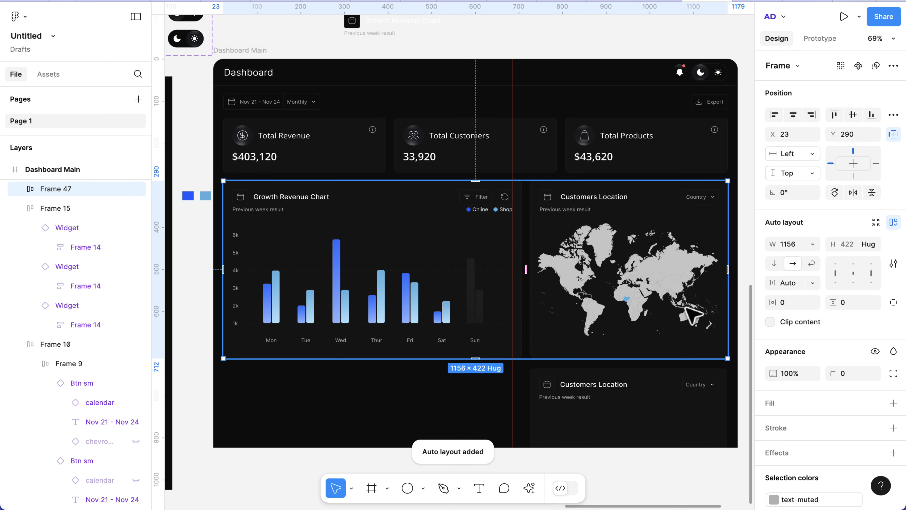
click(812, 285)
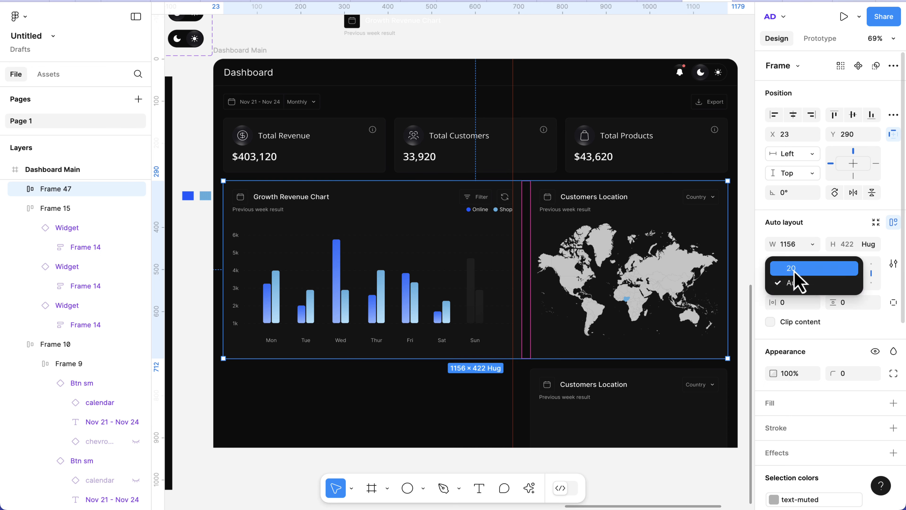
click(798, 281)
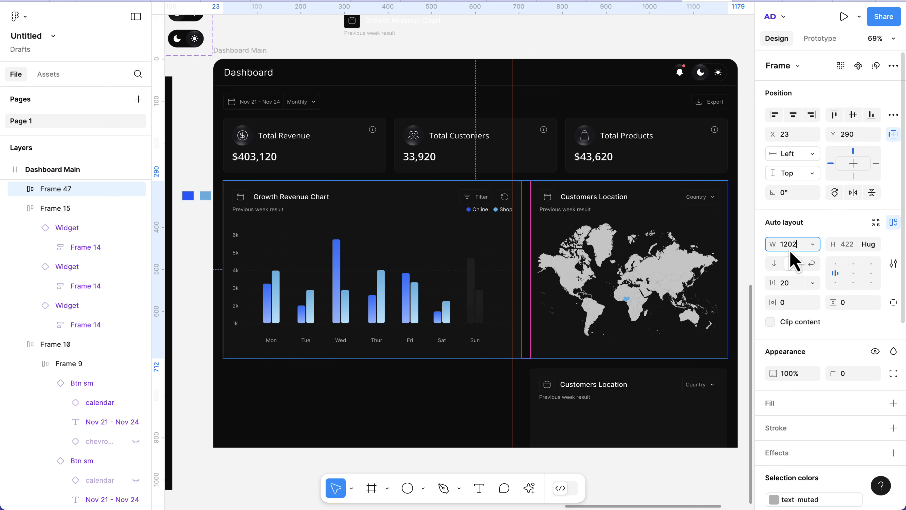
Step: Set the chart row's width to 1202, centre it horizontally in the dashboard and give it a horizontal padding of 24
key(Return)
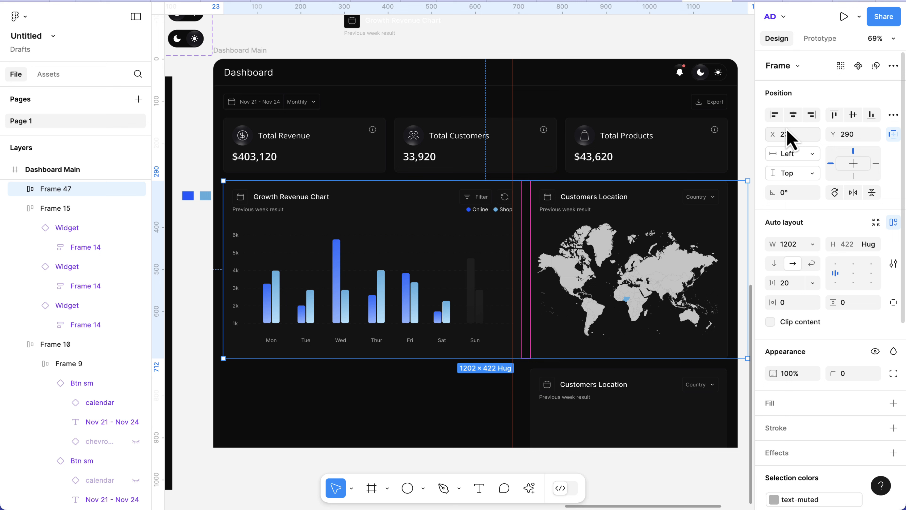
click(793, 117)
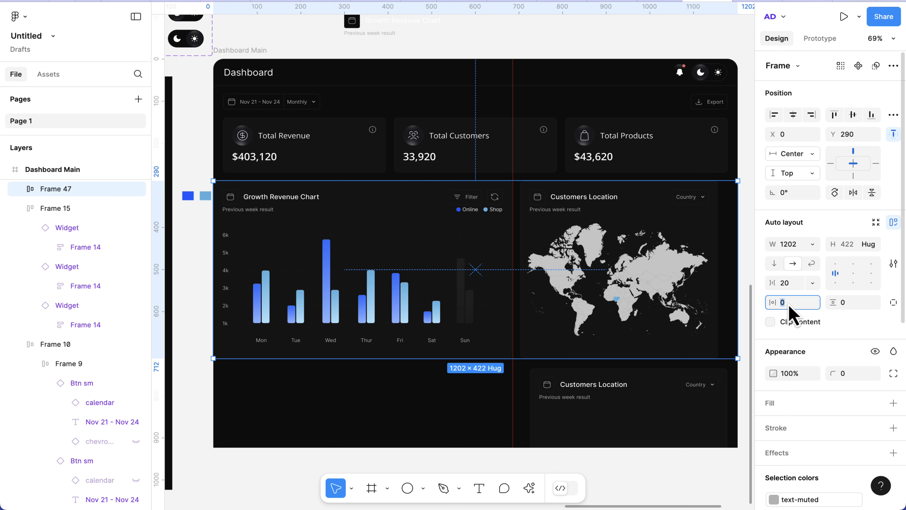
click(790, 307)
text(24)
key(Return)
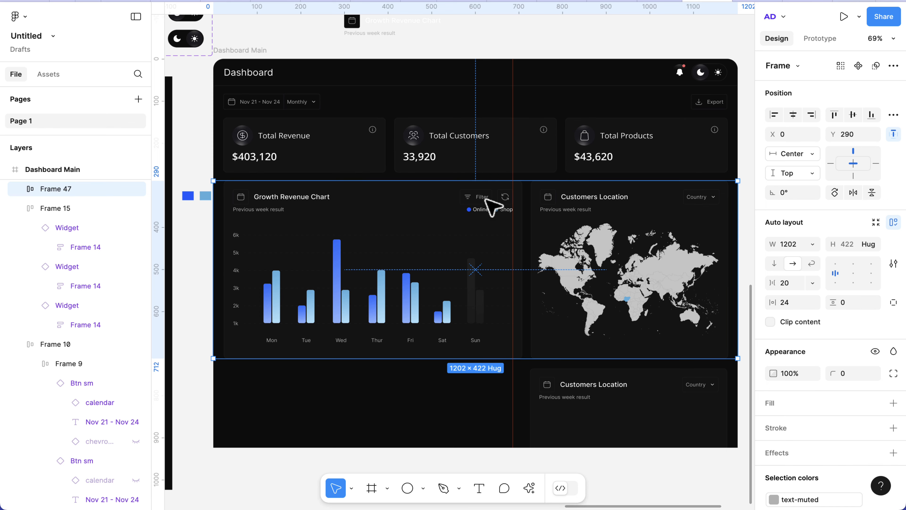
key(alt)
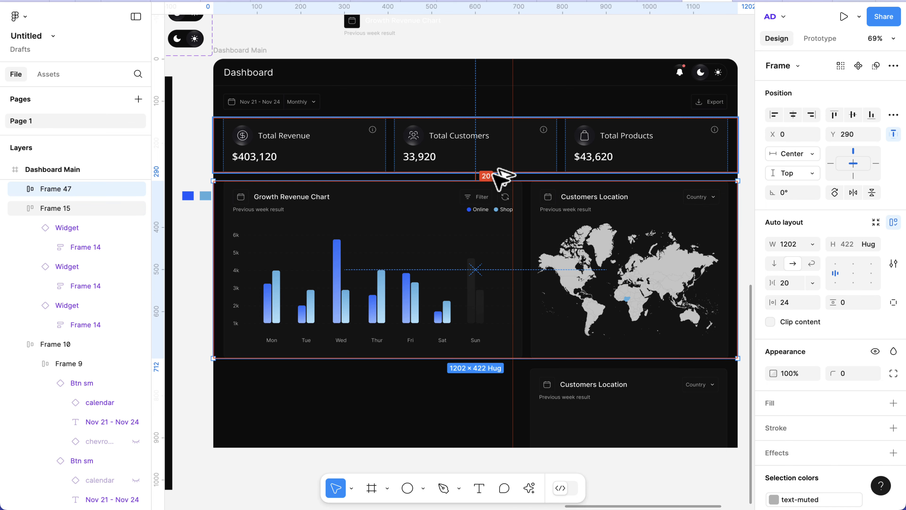
Step: Compare the empty copied card's header with the Security Reports card in the reference dashboard
scroll(550, 290, down, 3)
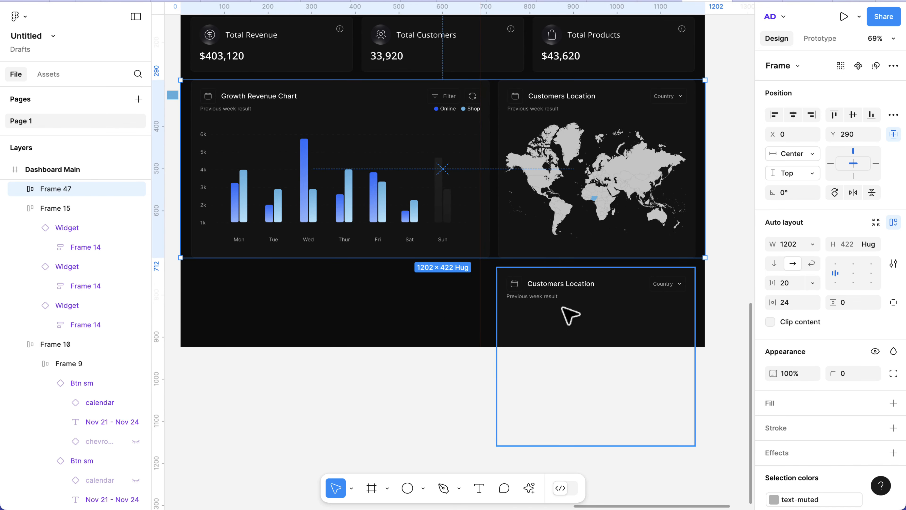
scroll(563, 308, down, 1)
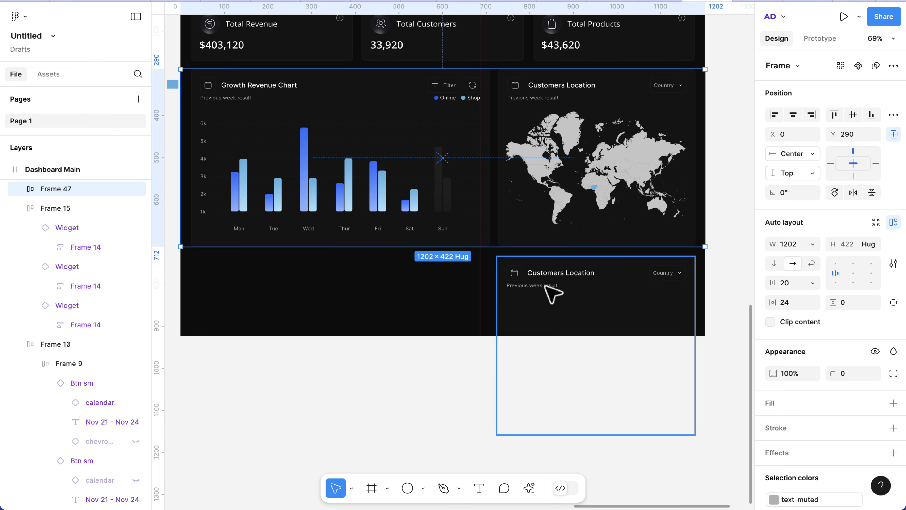
scroll(551, 294, down, 5)
scroll(344, 328, left, 2)
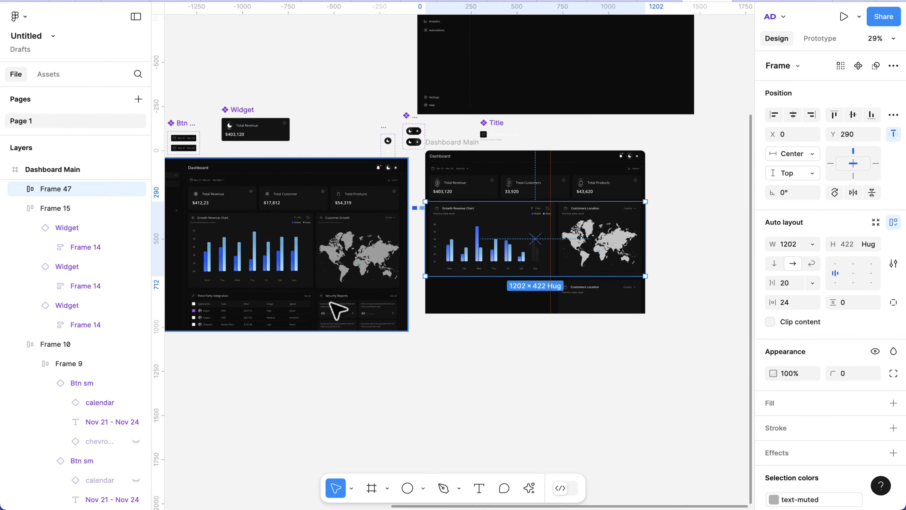
scroll(338, 310, up, 5)
scroll(331, 302, left, 2)
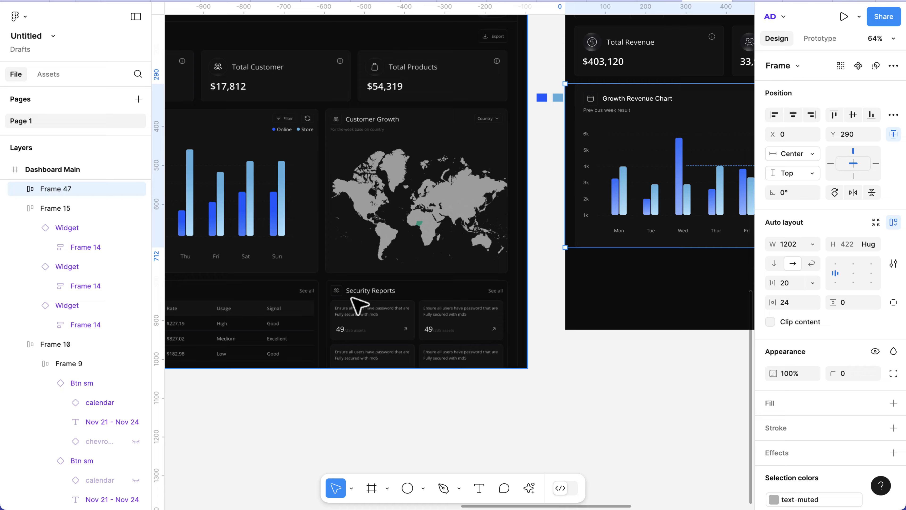
scroll(371, 307, down, 3)
scroll(603, 308, right, 3)
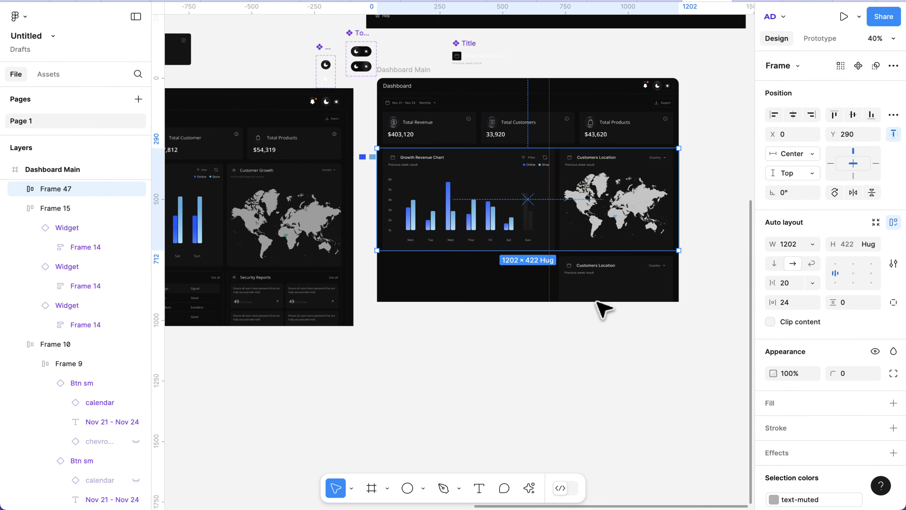
Step: Select the Title instance in the copied card's header and go to its main component
scroll(602, 273, up, 5)
click(585, 279)
click(585, 280)
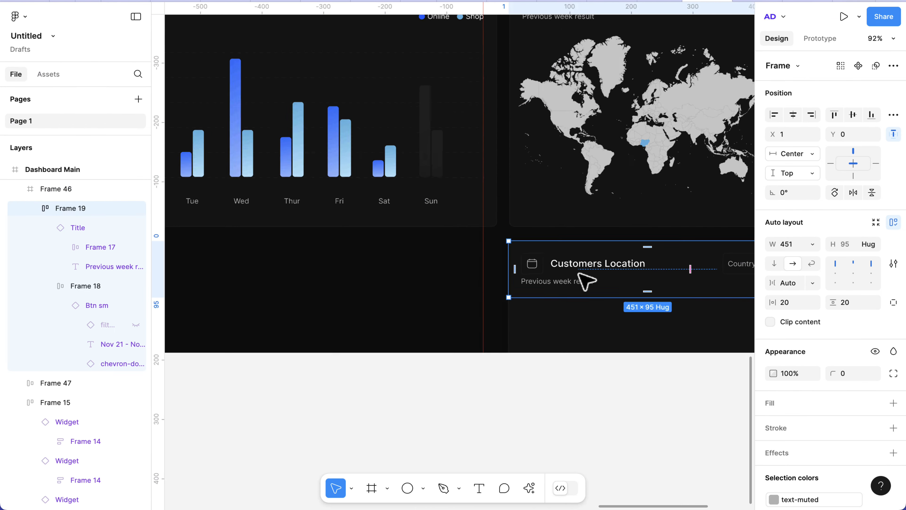
scroll(585, 280, up, 3)
click(585, 279)
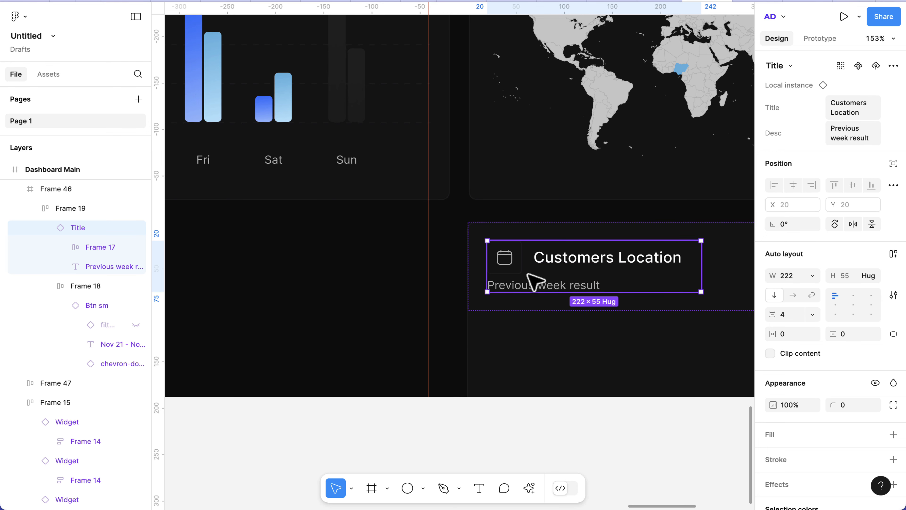
right_click(536, 284)
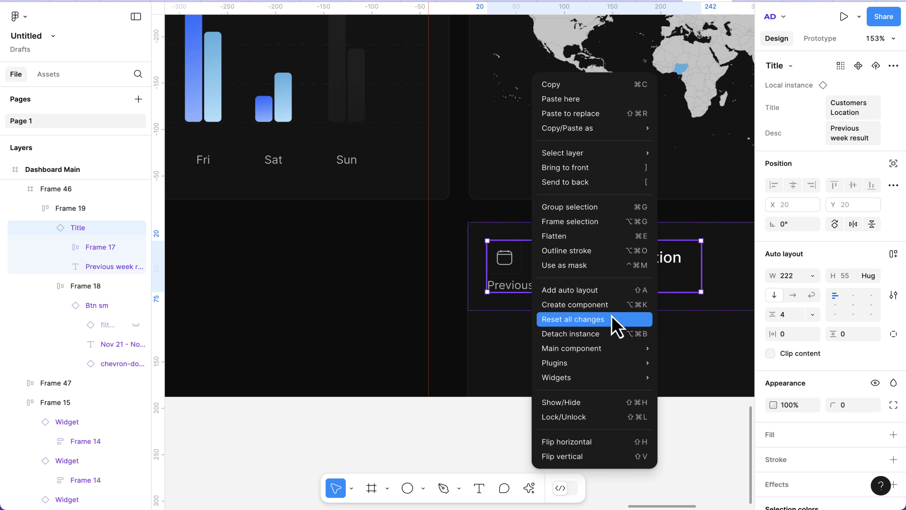
mouse_move(630, 348)
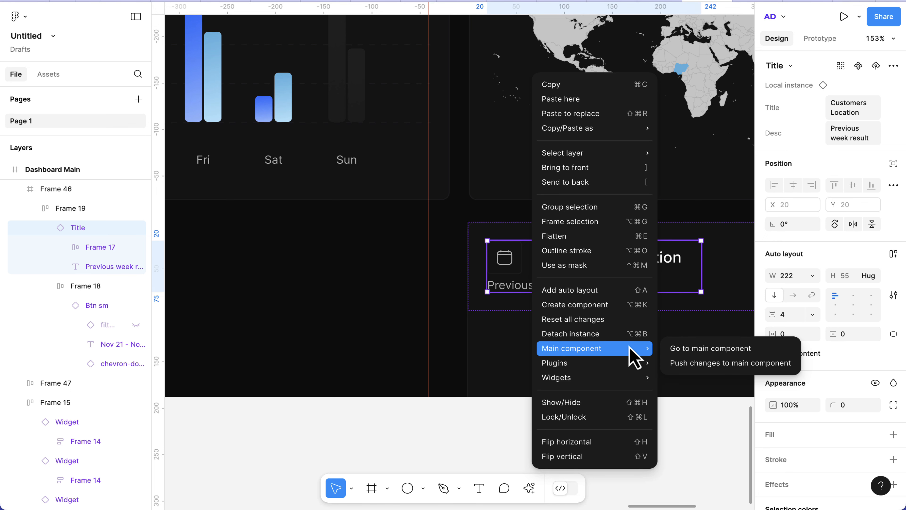
click(721, 349)
scroll(414, 271, up, 3)
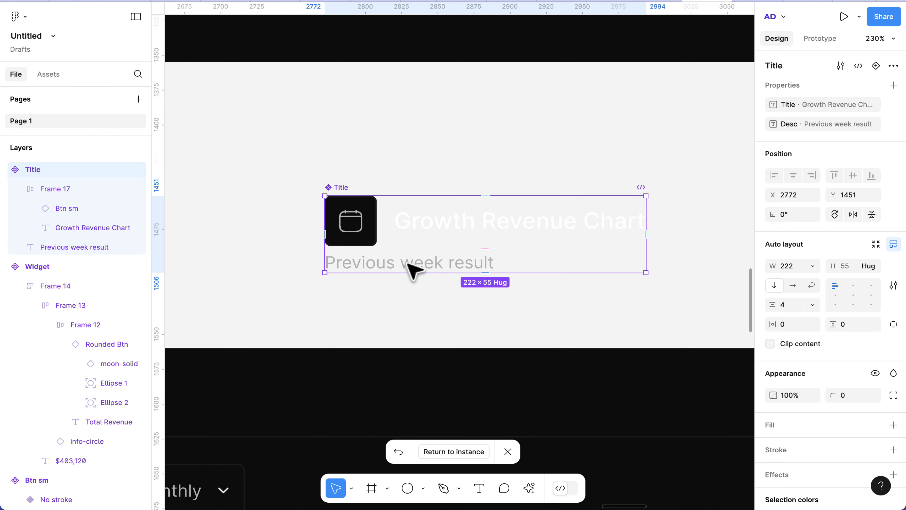
Step: Create a boolean property named Show Desc, set to True, for the visibility of the Title component's Previous week result text
click(414, 271)
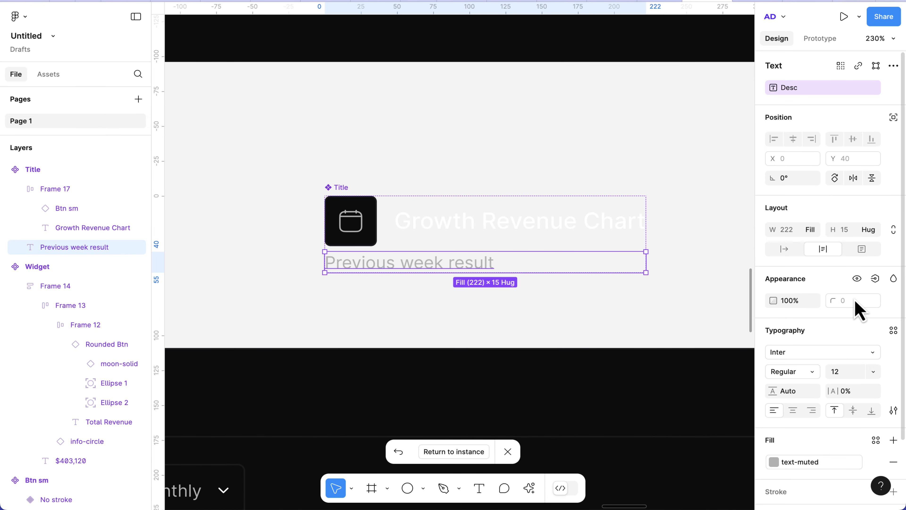
scroll(856, 307, down, 4)
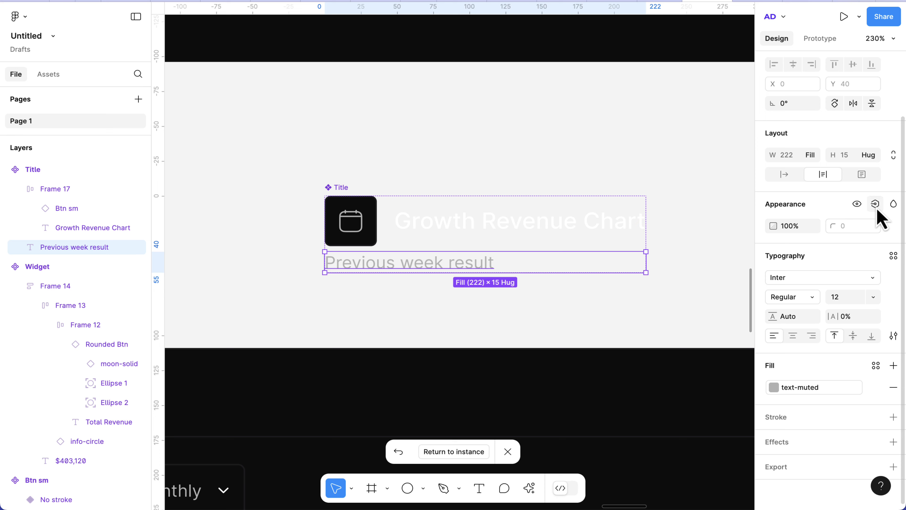
click(877, 207)
click(884, 249)
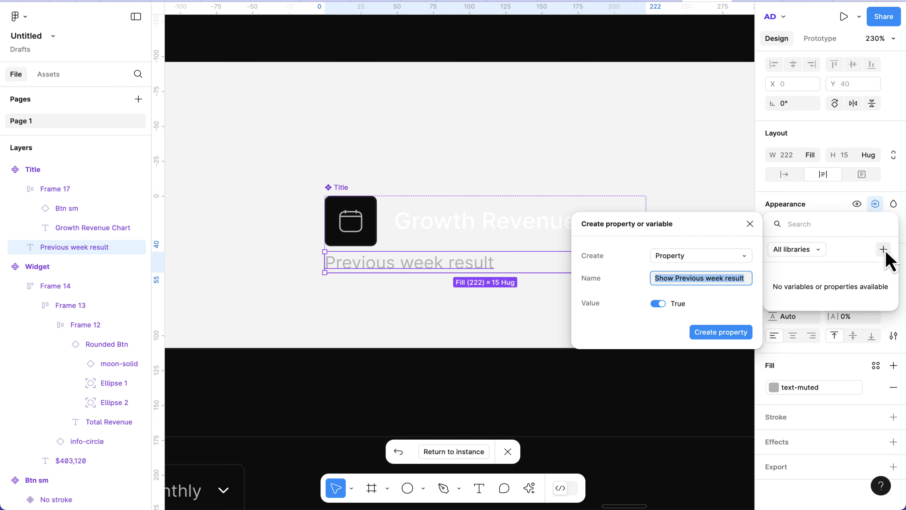
key(BackSpace)
text(Show D)
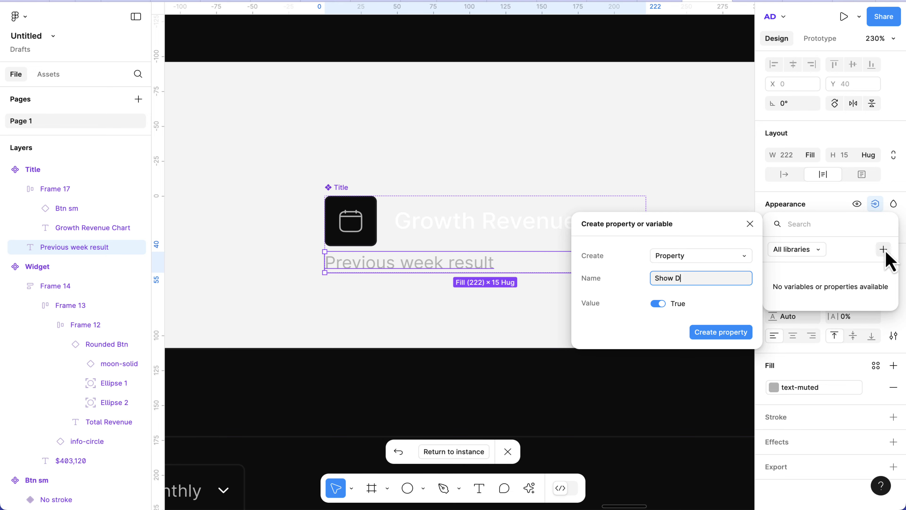
text(esc)
click(714, 333)
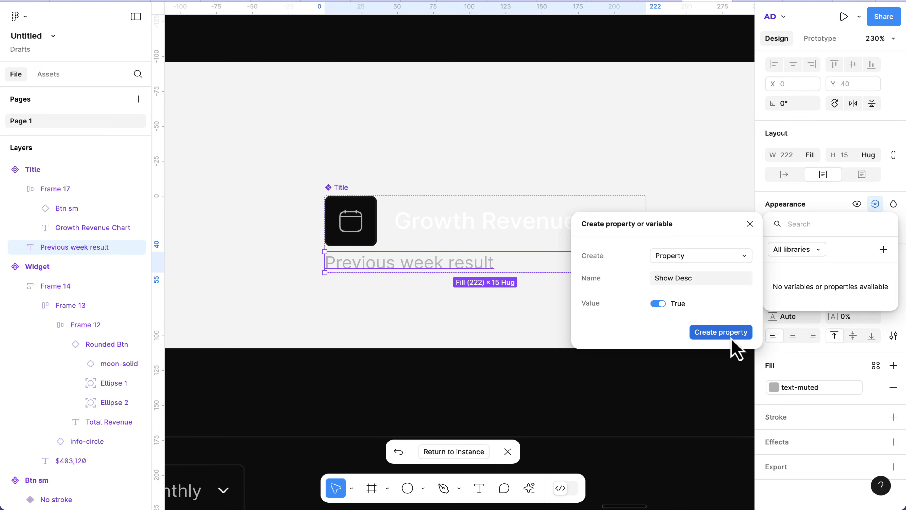
Step: Turn off Show Desc on the Title instance in the copied Customers Location card below the map
scroll(504, 349, down, 10)
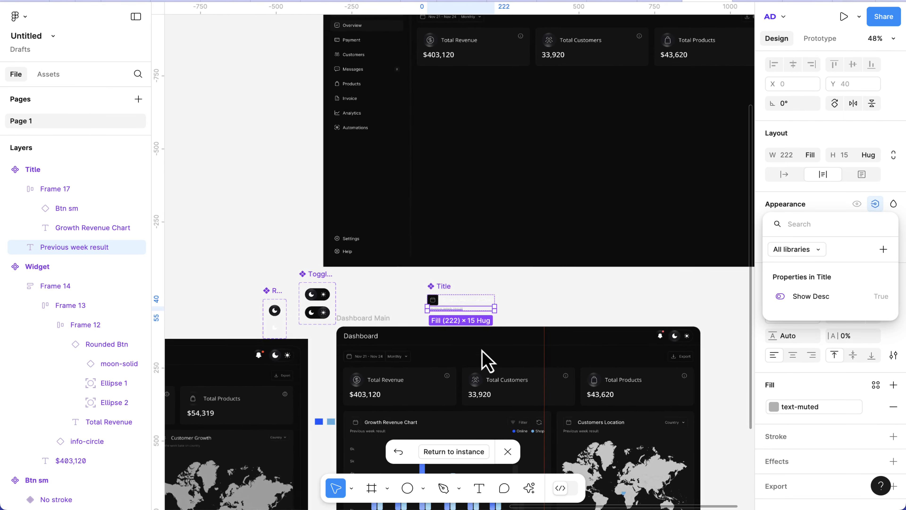
scroll(428, 380, up, 10)
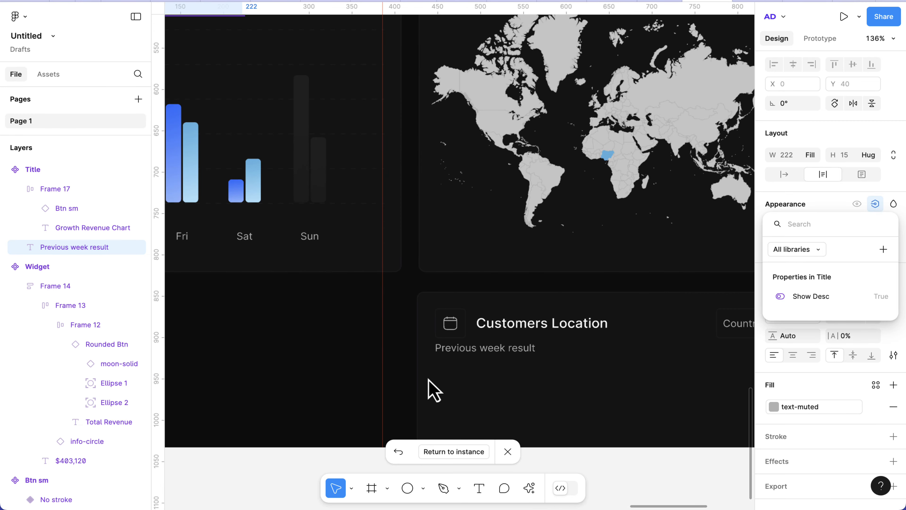
double_click(478, 328)
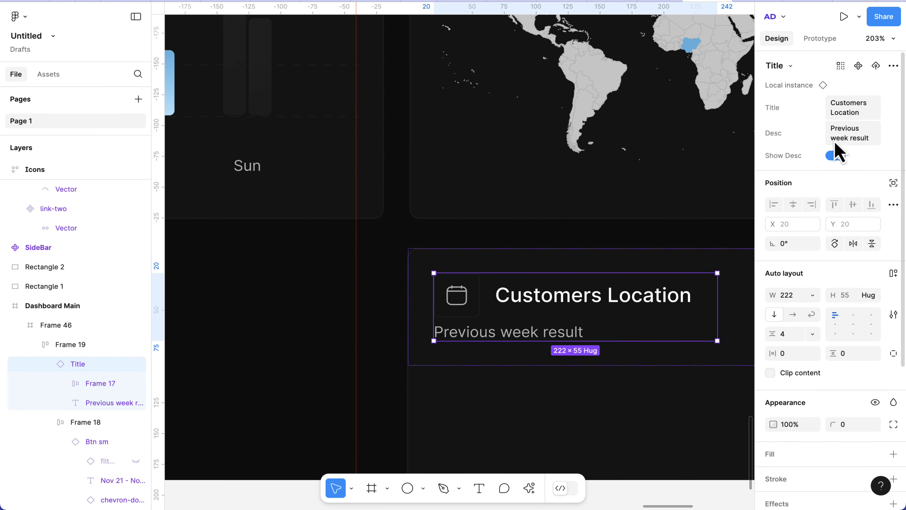
click(837, 157)
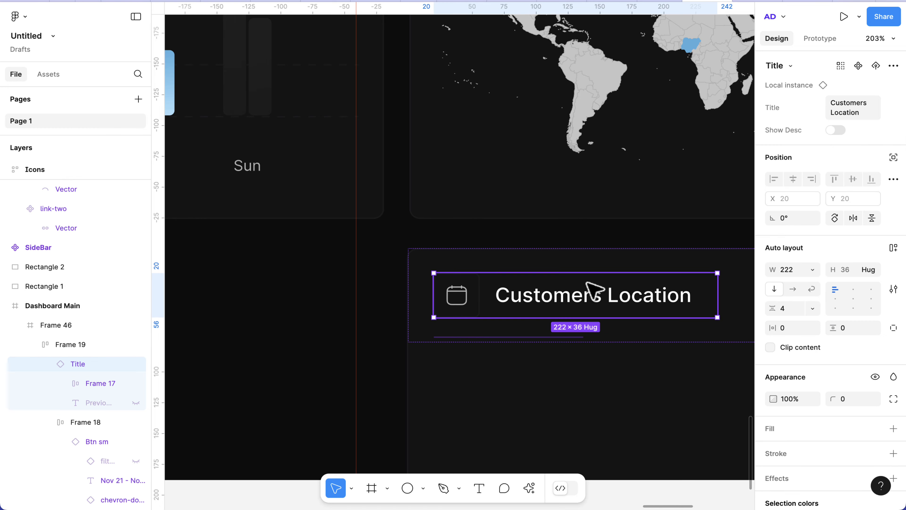
Step: Compare the copied card's header with the Security Reports header in the reference dashboard
scroll(571, 337, down, 3)
click(567, 352)
scroll(566, 354, down, 2)
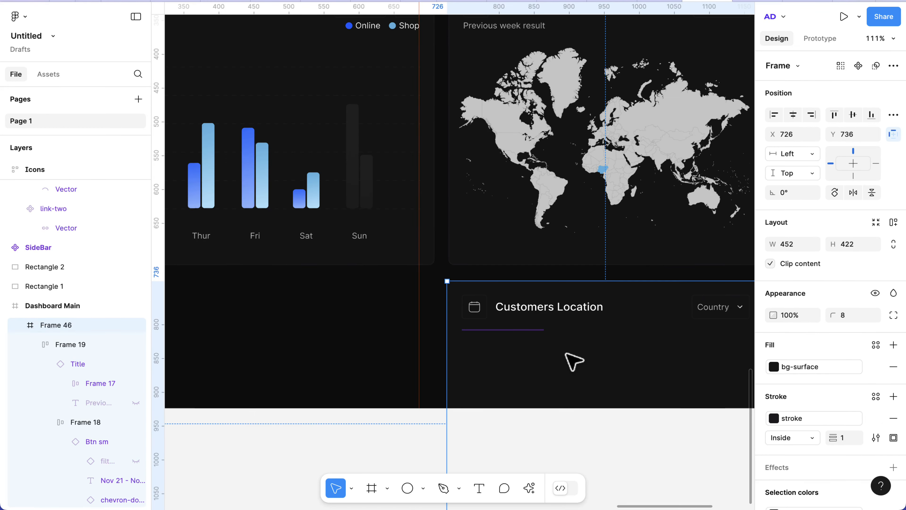
scroll(567, 354, right, 4)
scroll(570, 336, down, 4)
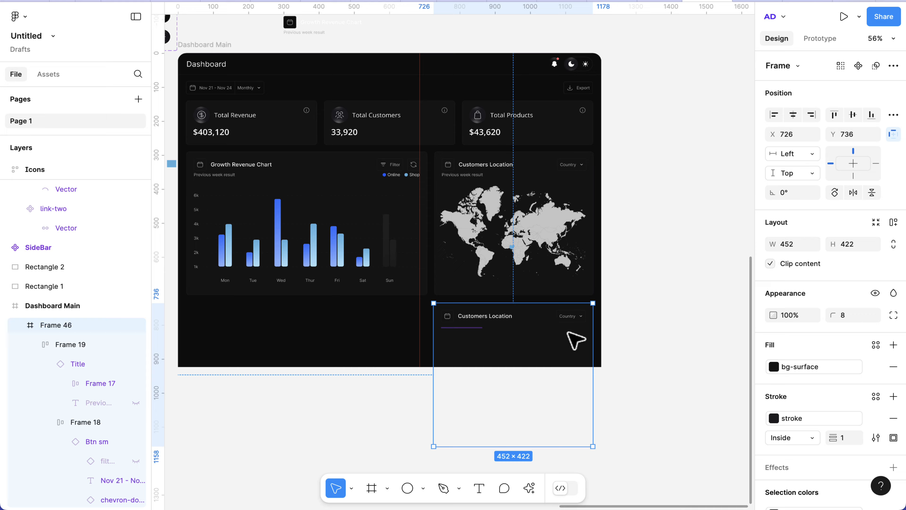
scroll(571, 343, left, 5)
scroll(342, 357, right, 2)
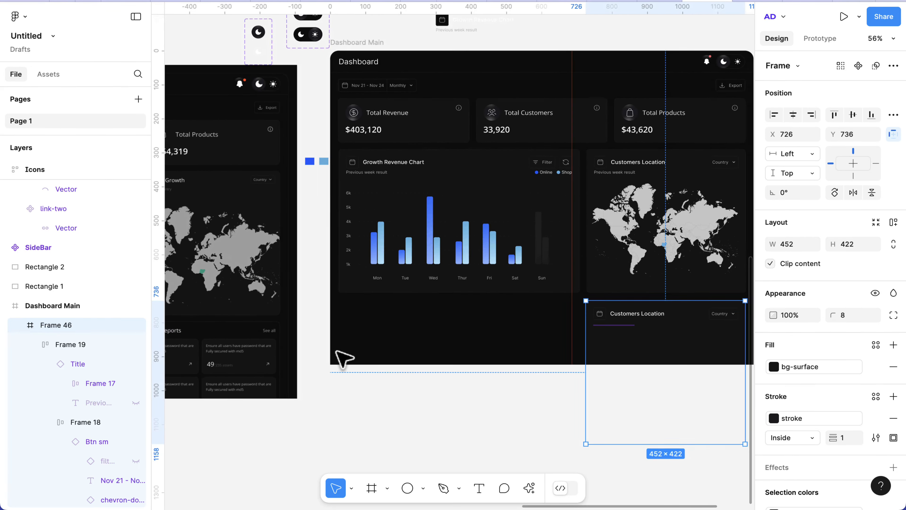
scroll(242, 344, up, 5)
scroll(244, 344, right, 10)
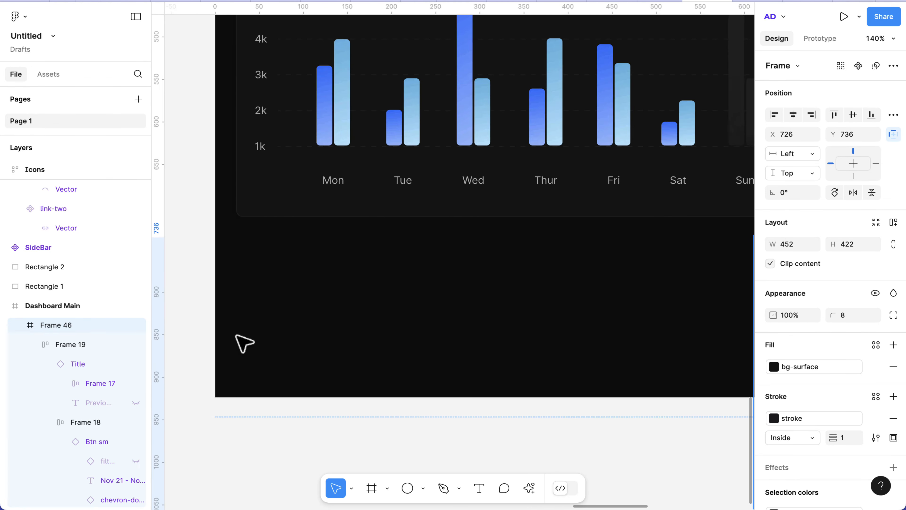
scroll(243, 344, right, 2)
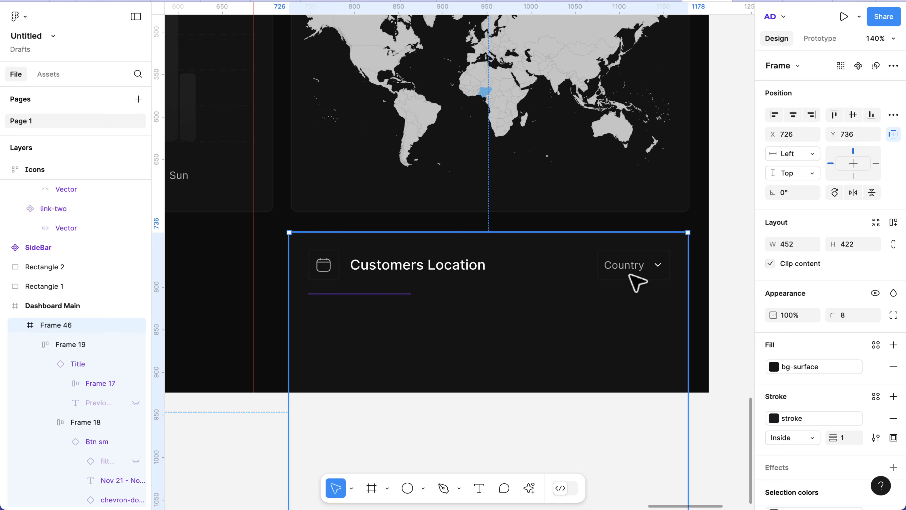
Step: Add a "See all" text to the copied card's header before the Country dropdown and open the colour library for its fill
click(640, 282)
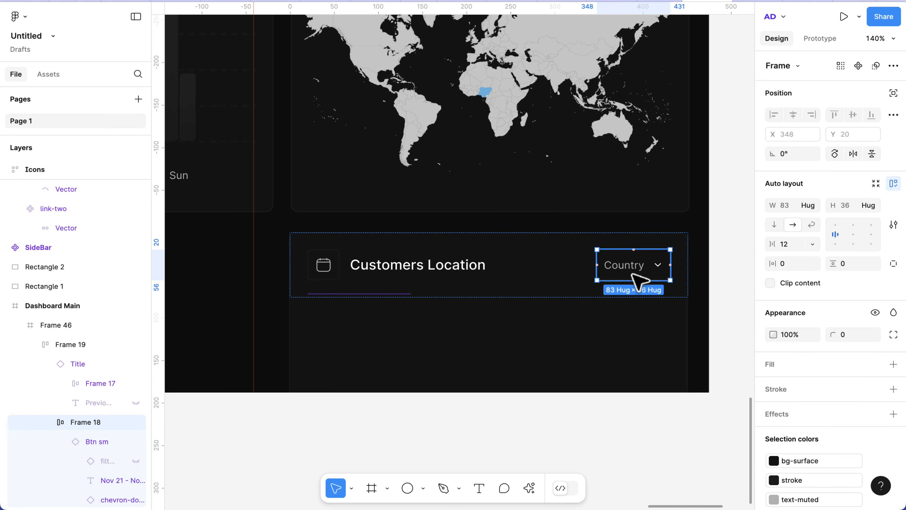
key(t)
click(533, 267)
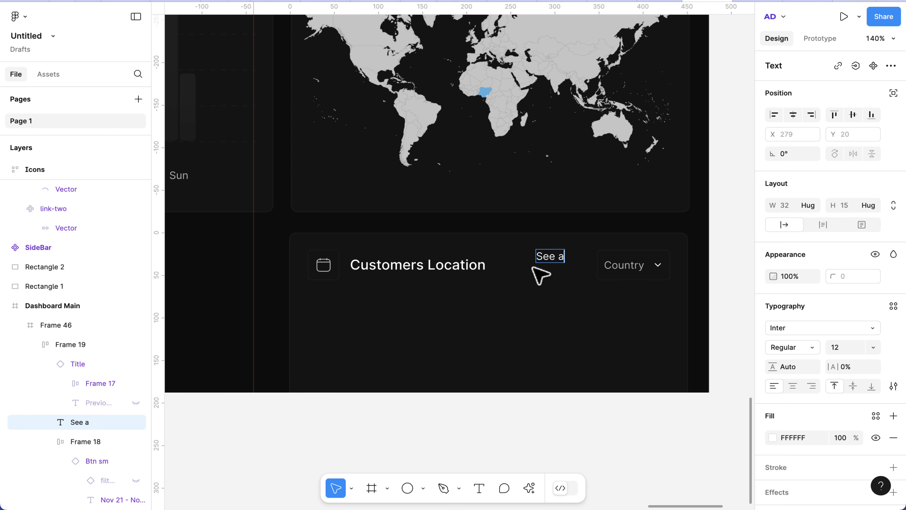
key(Escape)
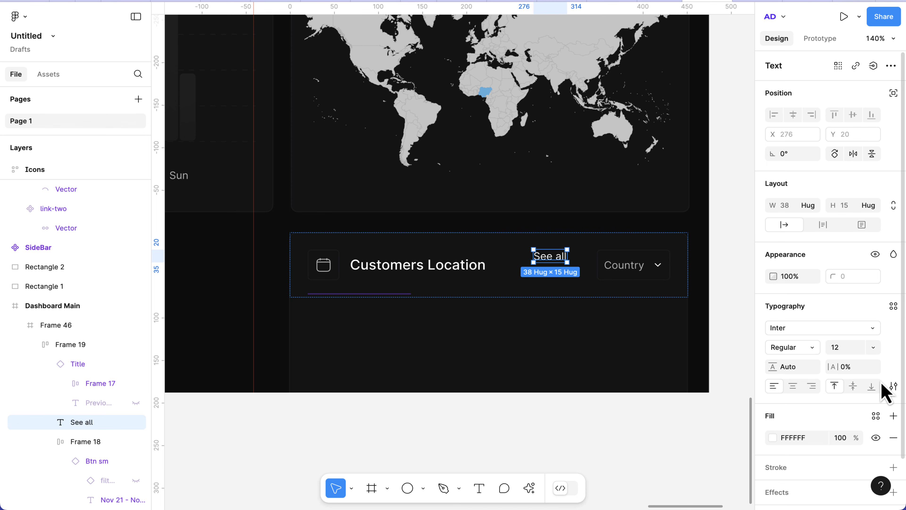
scroll(872, 434, down, 2)
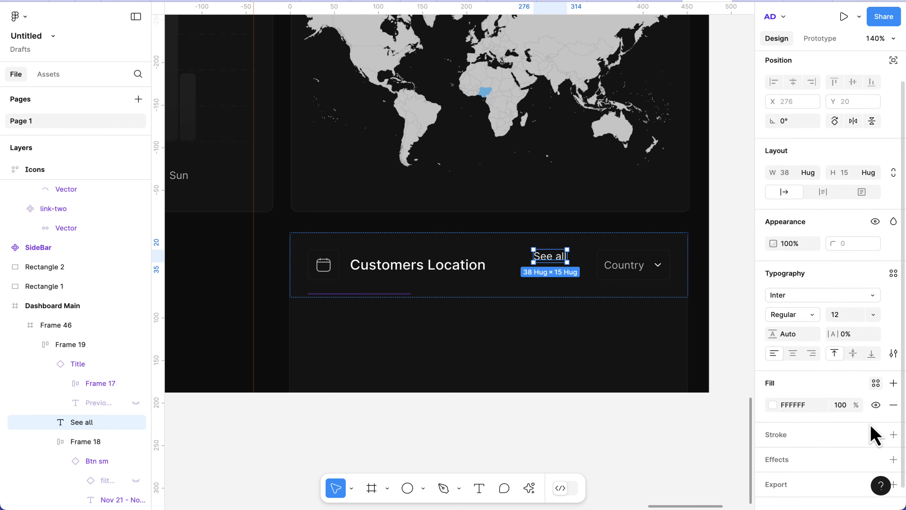
click(876, 377)
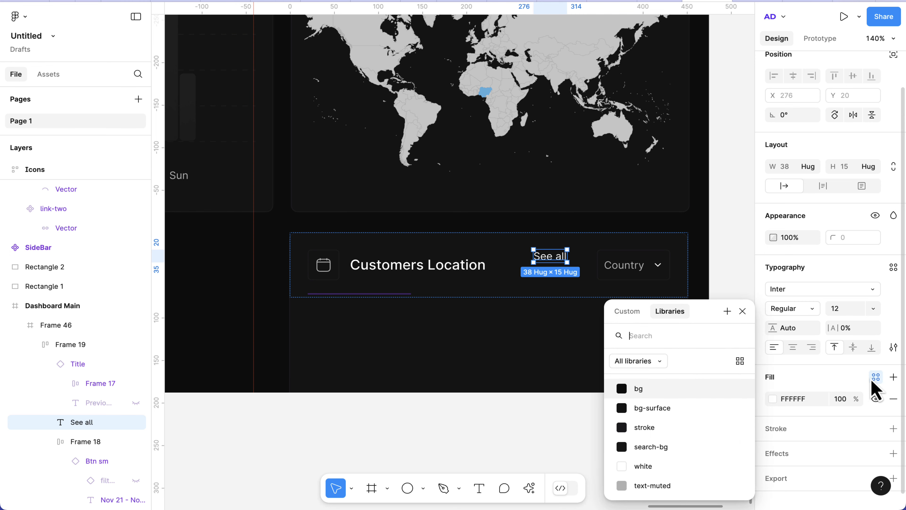
Step: Style the "See all" text in the card header with the text-muted fill and the Open Sans font
click(780, 296)
text(open)
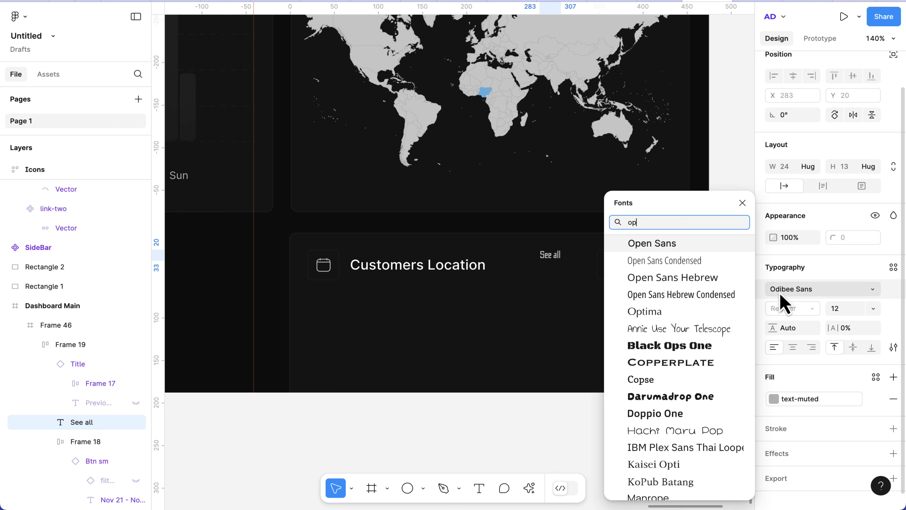
click(661, 244)
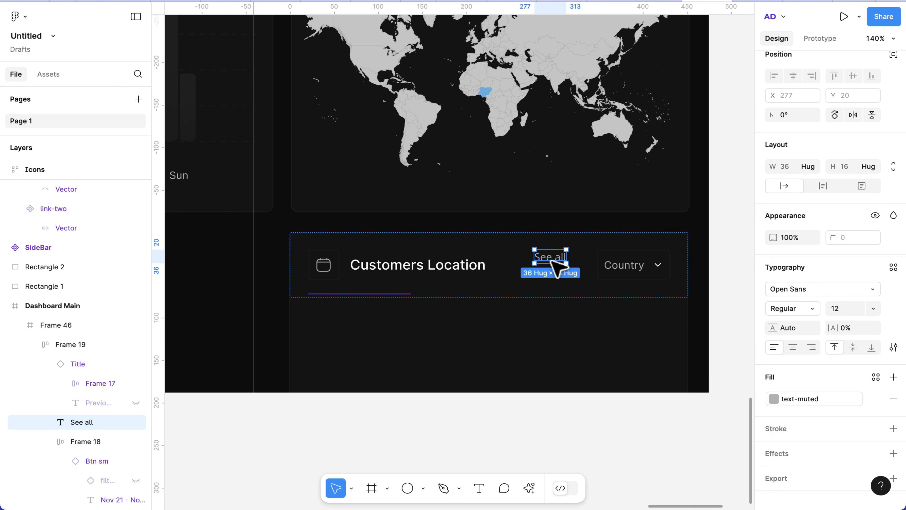
Step: Move the "See all" text to the end of the card's header row and delete the Country dropdown
key(Escape)
double_click(514, 281)
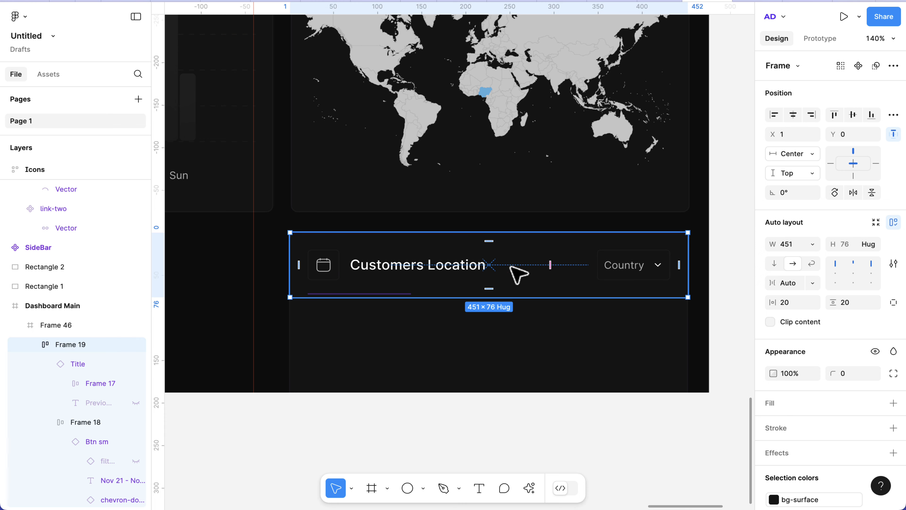
key(super+v)
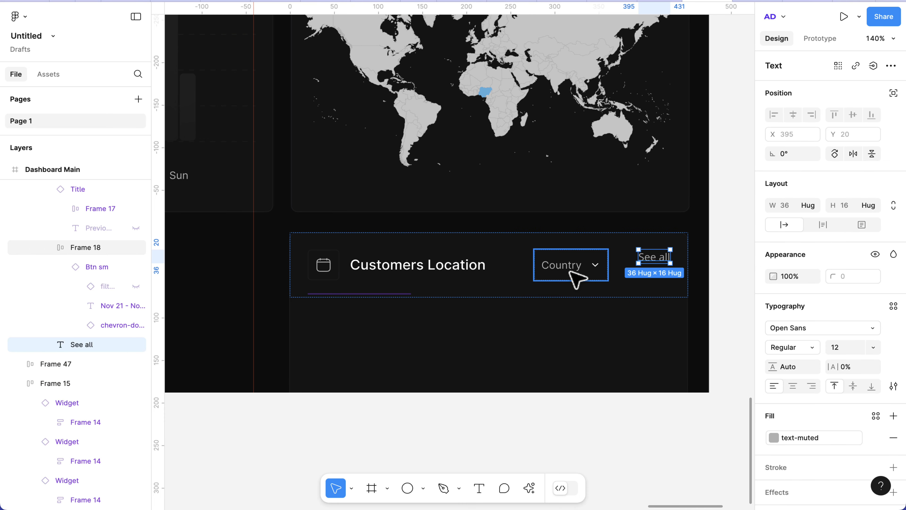
click(571, 273)
key(Delete)
Step: Center the header row's contents vertically in its auto layout
click(466, 278)
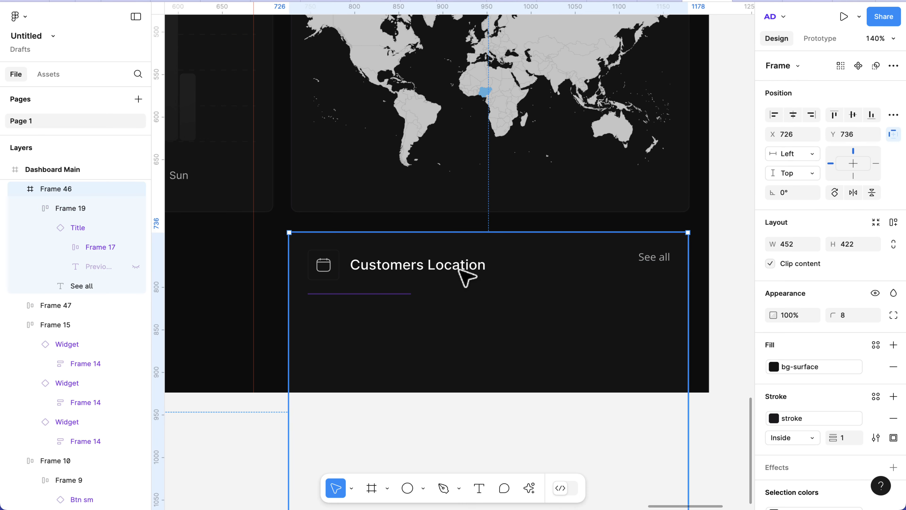
click(463, 276)
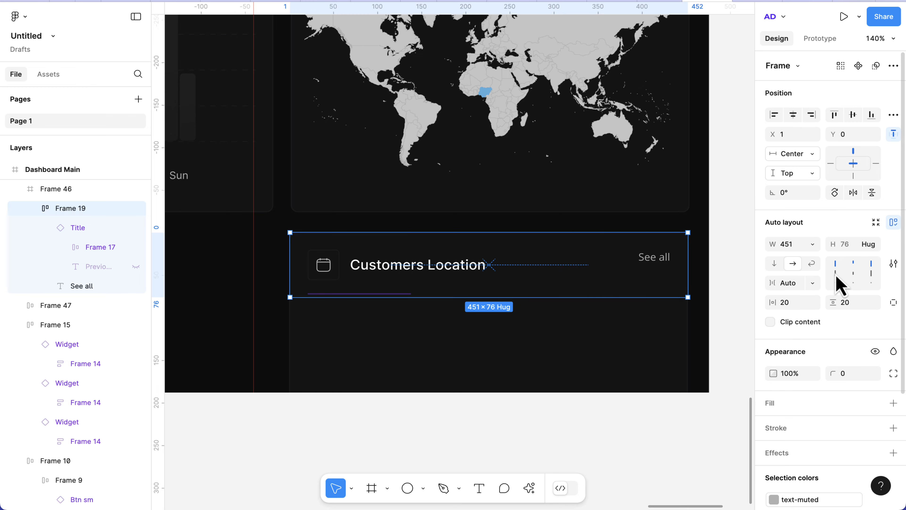
click(519, 343)
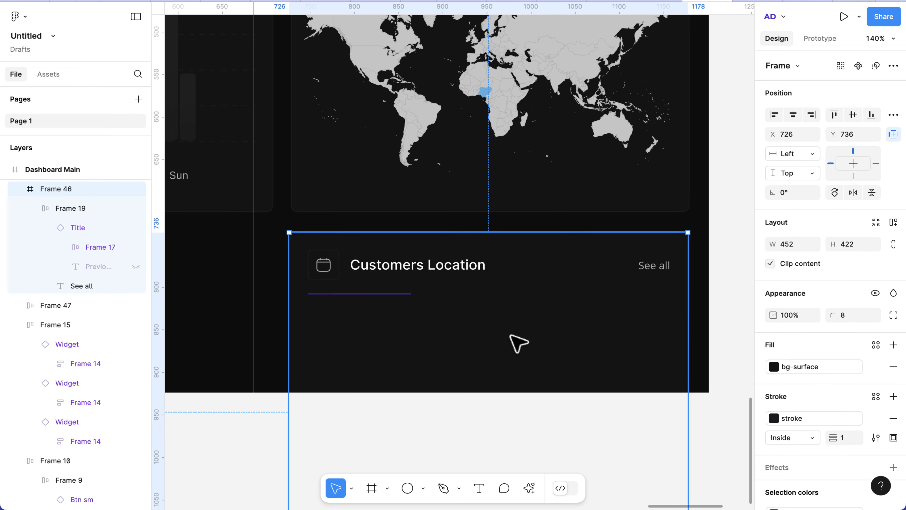
Step: Move Frame 46 out of Dashboard Main to the empty canvas just below the reference dashboard's Security Reports card
scroll(514, 349, down, 5)
scroll(511, 348, left, 3)
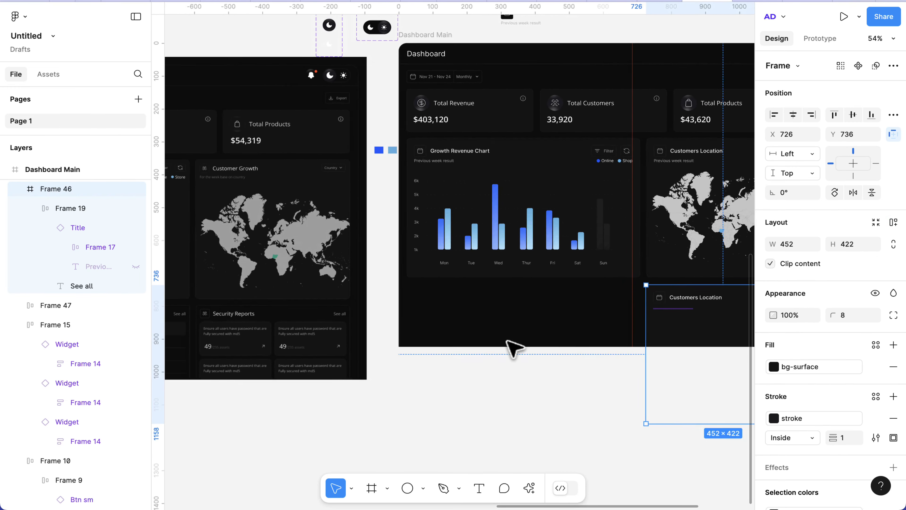
scroll(220, 323, up, 5)
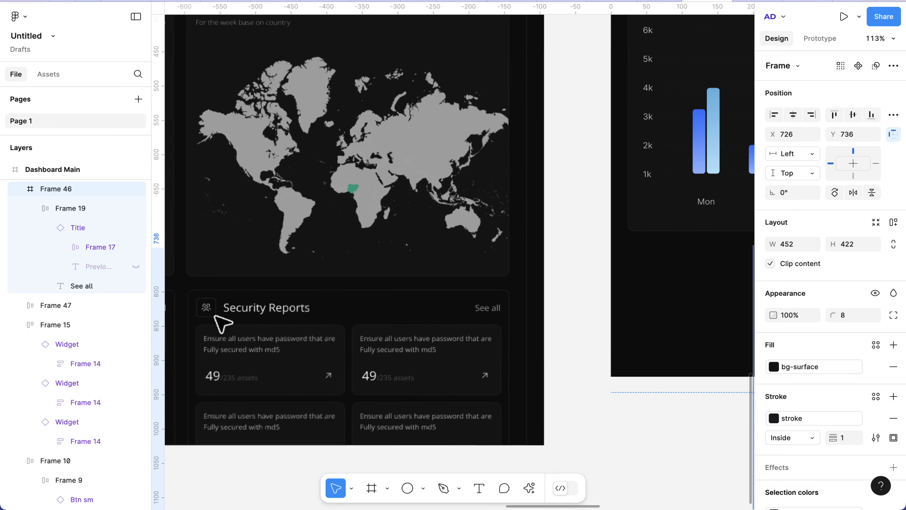
scroll(219, 332, down, 3)
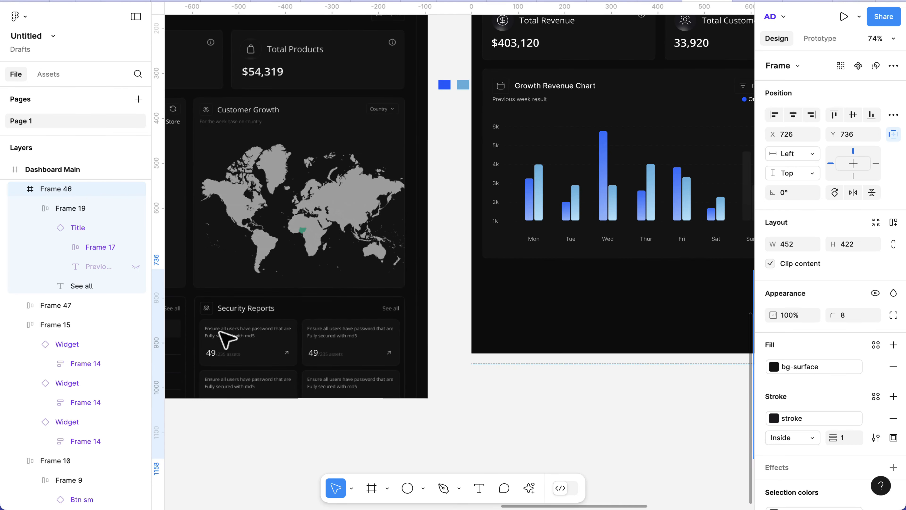
scroll(220, 332, down, 3)
scroll(221, 332, down, 3)
scroll(220, 333, down, 1)
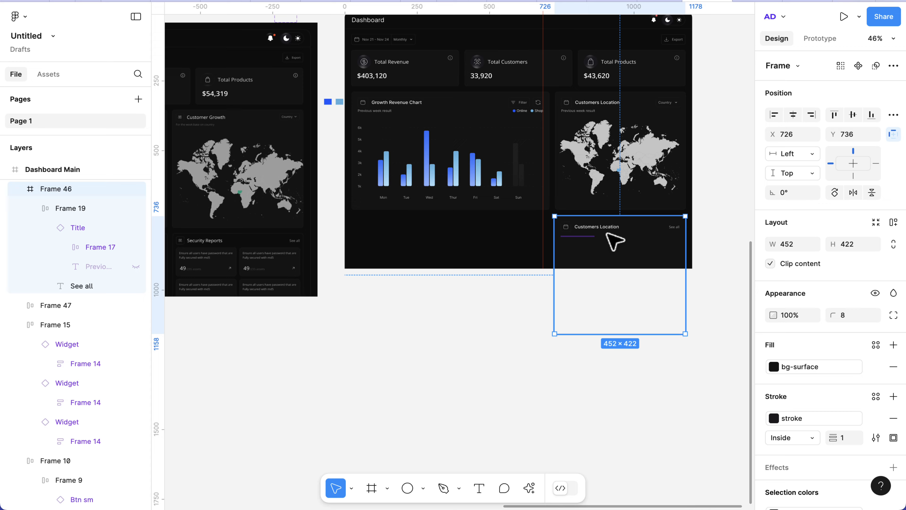
drag(618, 251, 264, 349)
scroll(262, 347, left, 5)
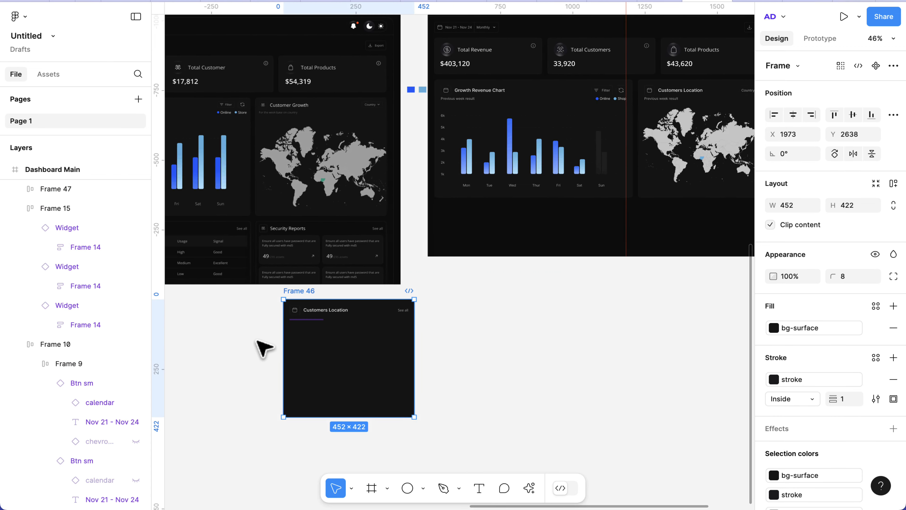
drag(419, 326, 389, 328)
Step: Change the fill of Frame 46 to the bg library color
scroll(379, 320, up, 3)
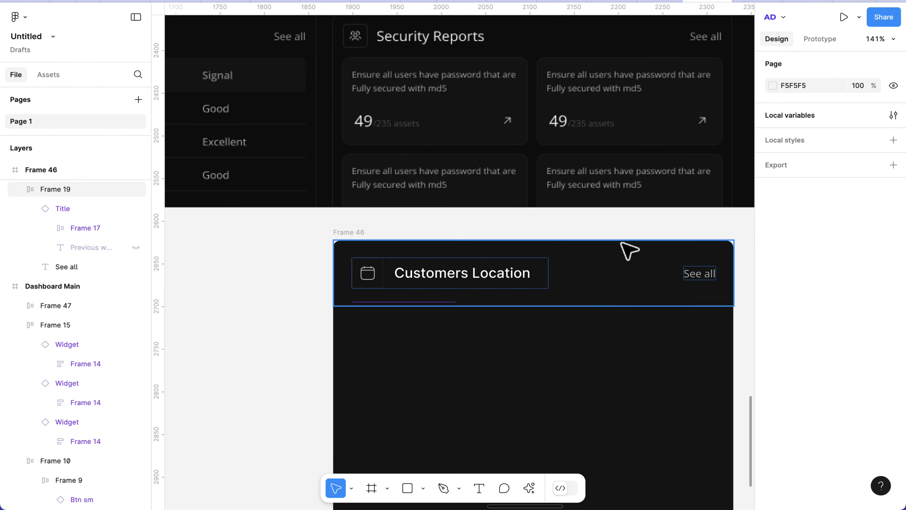
scroll(622, 244, down, 4)
scroll(621, 244, left, 1)
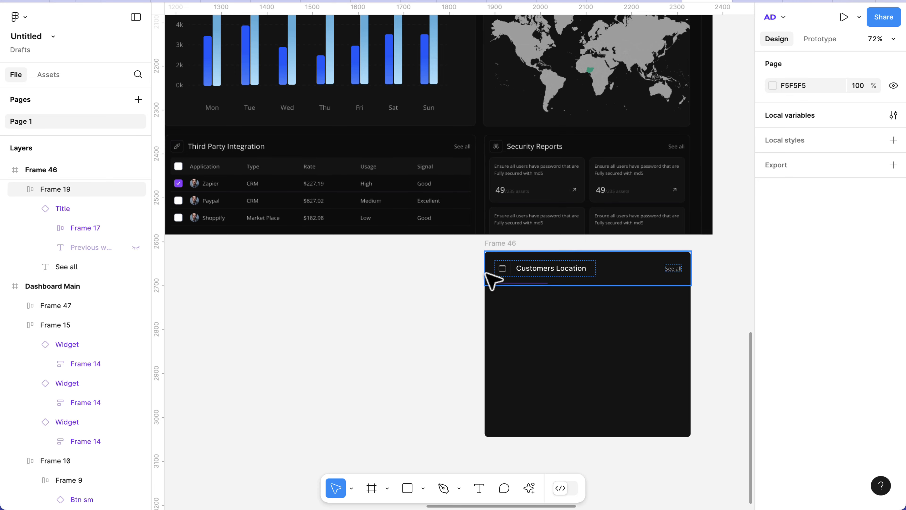
click(509, 243)
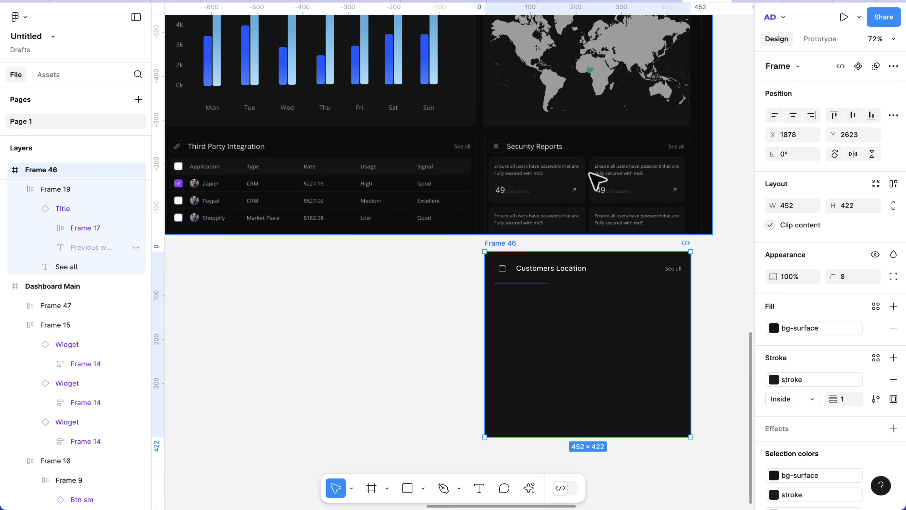
click(782, 331)
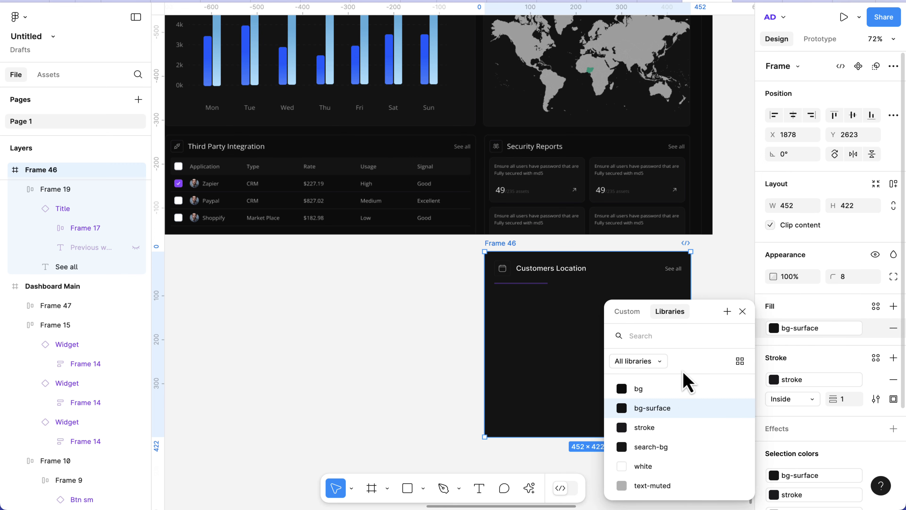
click(670, 388)
click(442, 344)
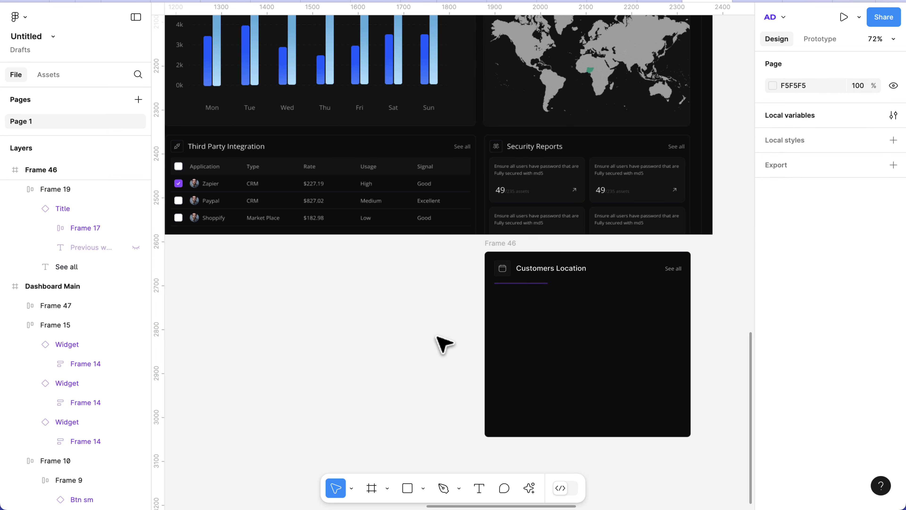
Step: Add the text "Ensures all users have passwords that is fully secured" on the canvas beside Frame 46, broken into two lines after "that"
scroll(444, 344, up, 1)
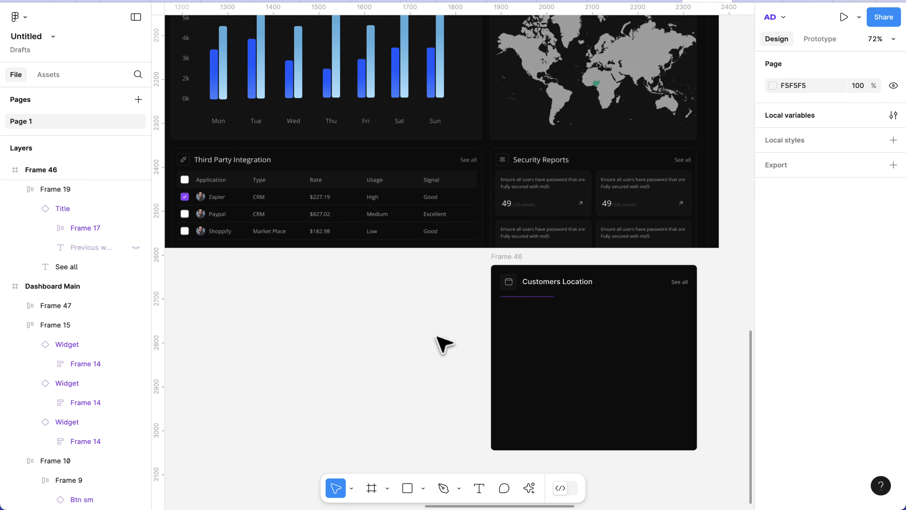
scroll(444, 344, up, 3)
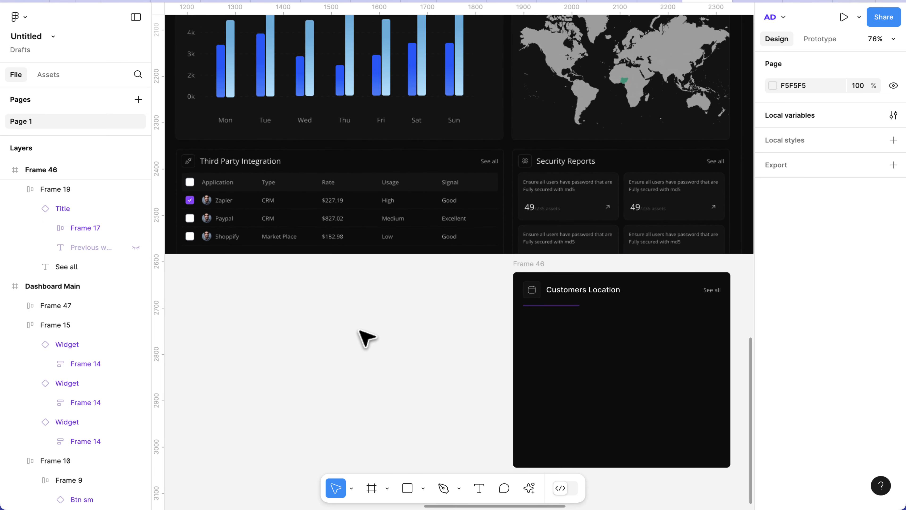
key(t)
click(346, 329)
text(Ensur)
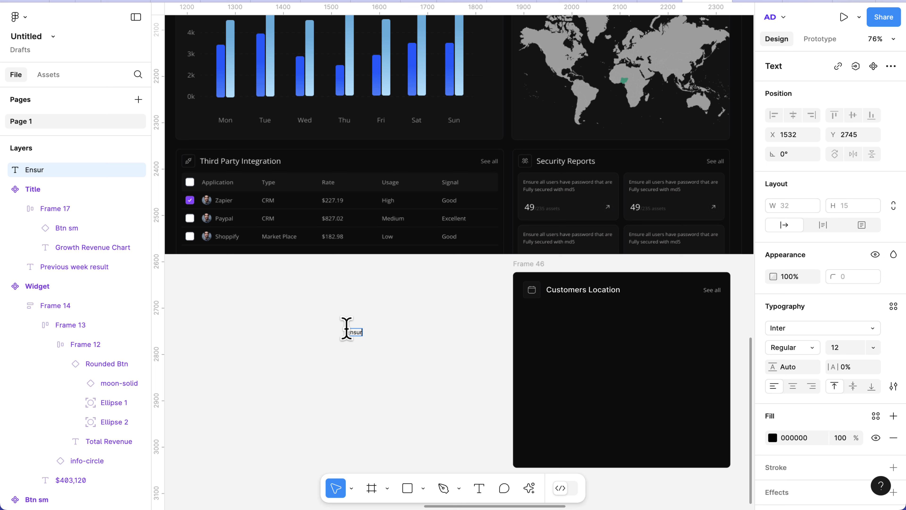
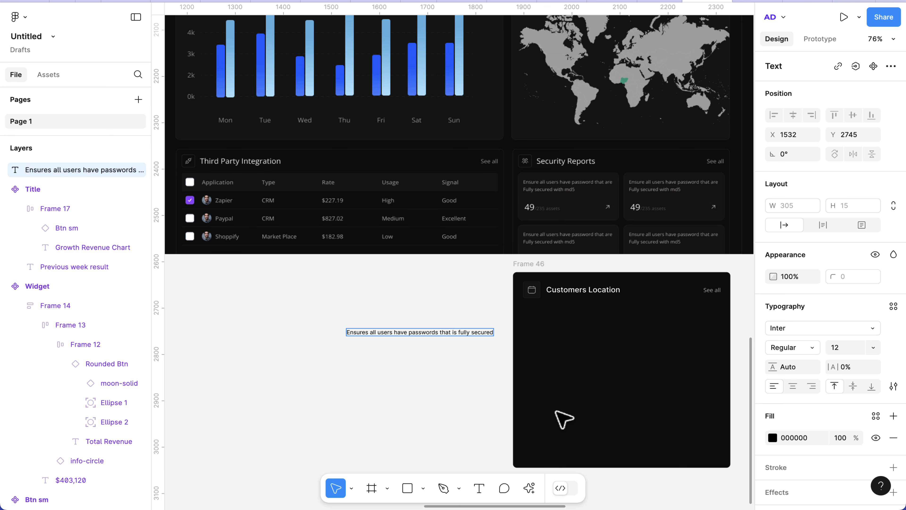
key(Escape)
Step: Set the line height of the two-line password text to 18
scroll(371, 354, up, 5)
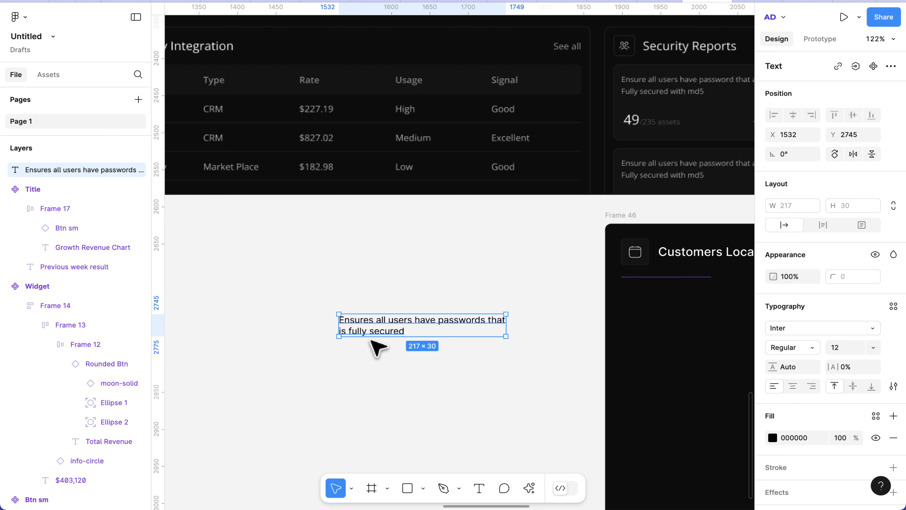
click(794, 367)
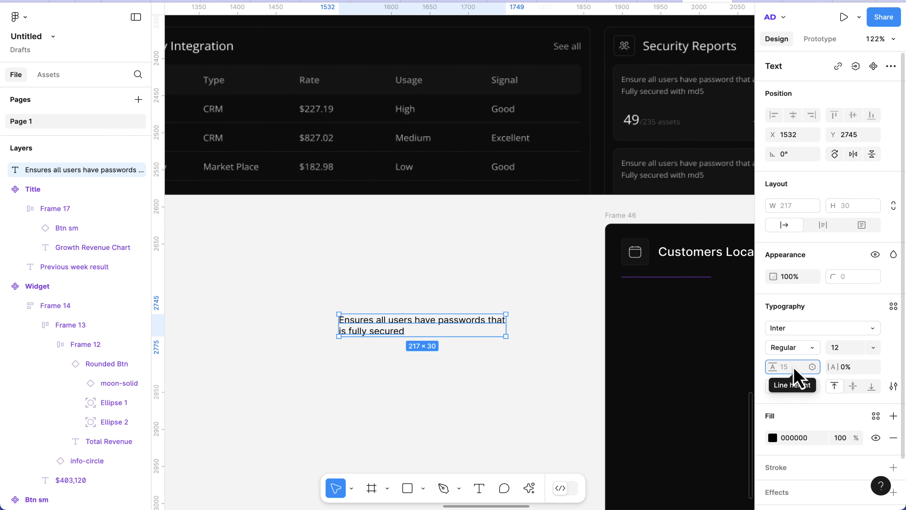
text(18)
key(Return)
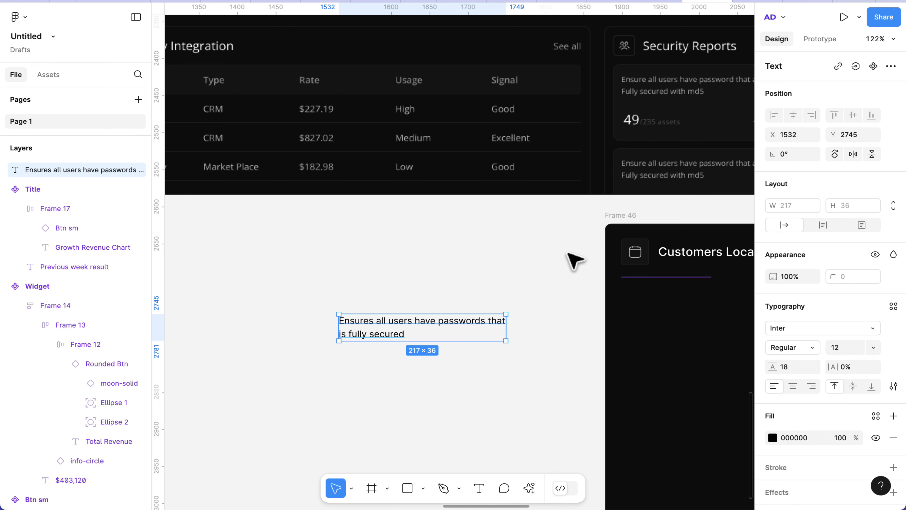
scroll(553, 279, down, 1)
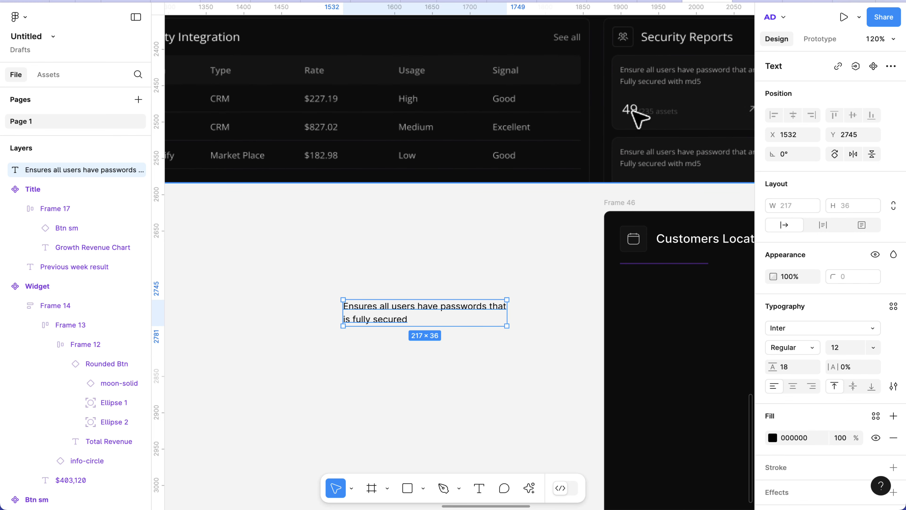
click(469, 364)
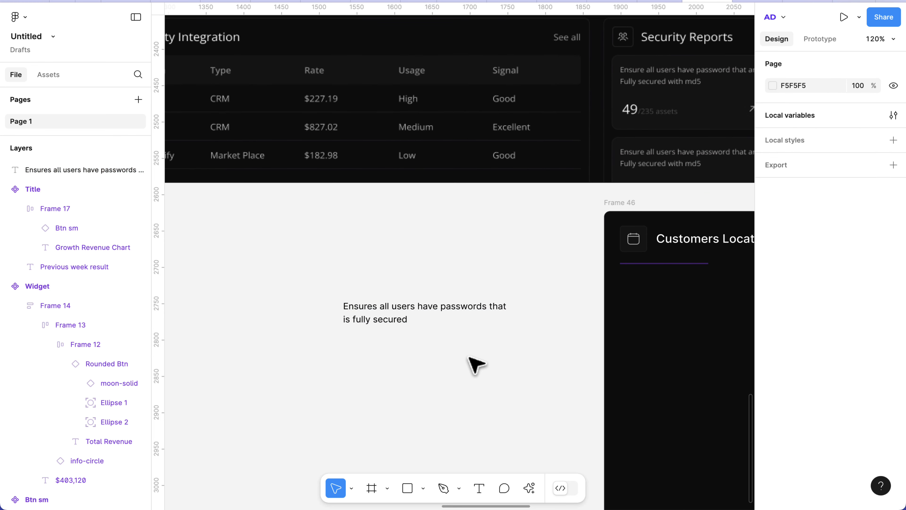
Step: Add the text "50" at font size 18 beneath the password text, aligned with its left edge
key(t)
click(365, 362)
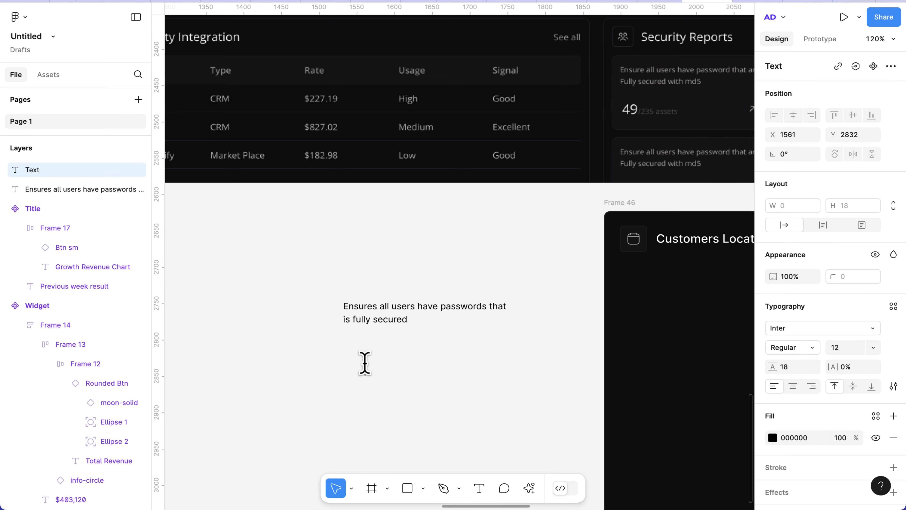
key(Escape)
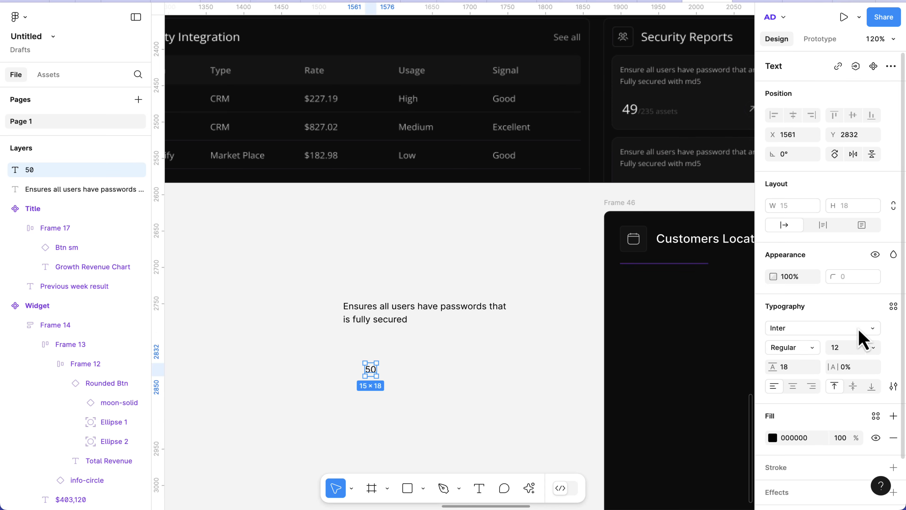
click(845, 350)
text(18)
key(Return)
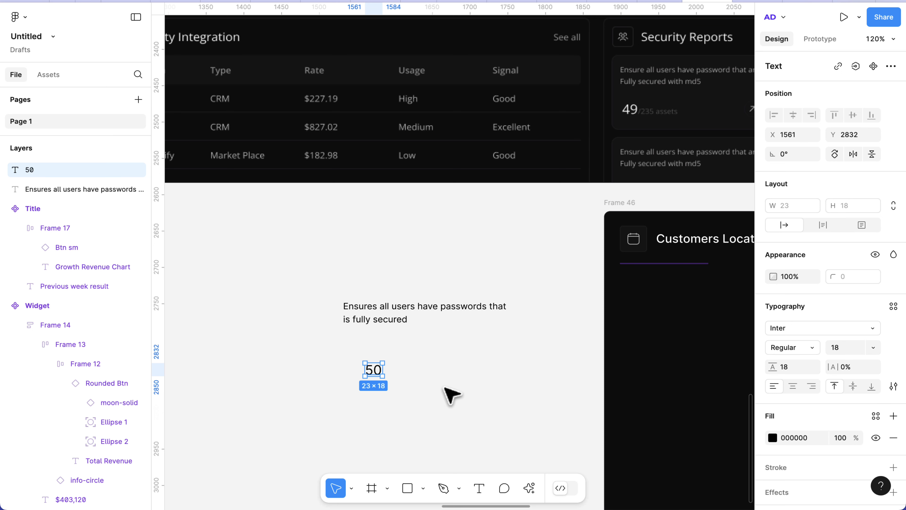
drag(378, 371, 354, 361)
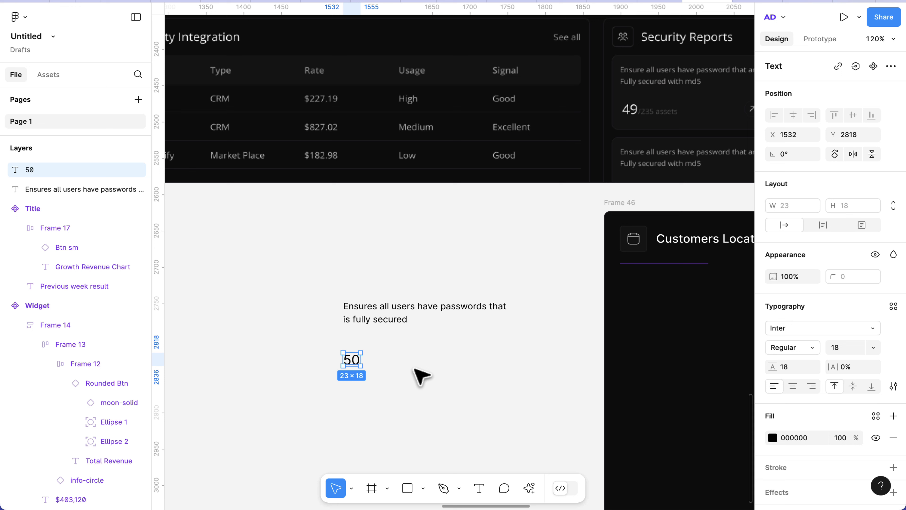
Step: Add the text "/219 assets" at font size 10 and place it directly beside the "50", level with it
key(Return)
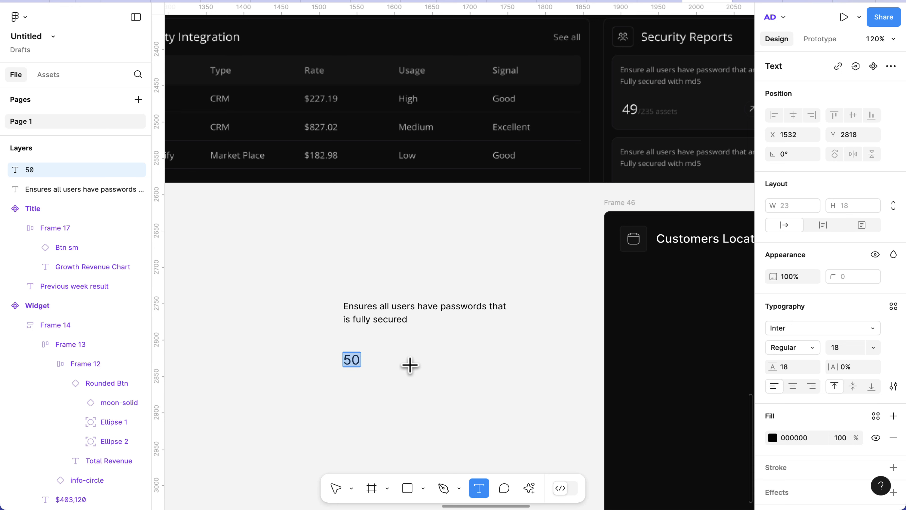
click(387, 360)
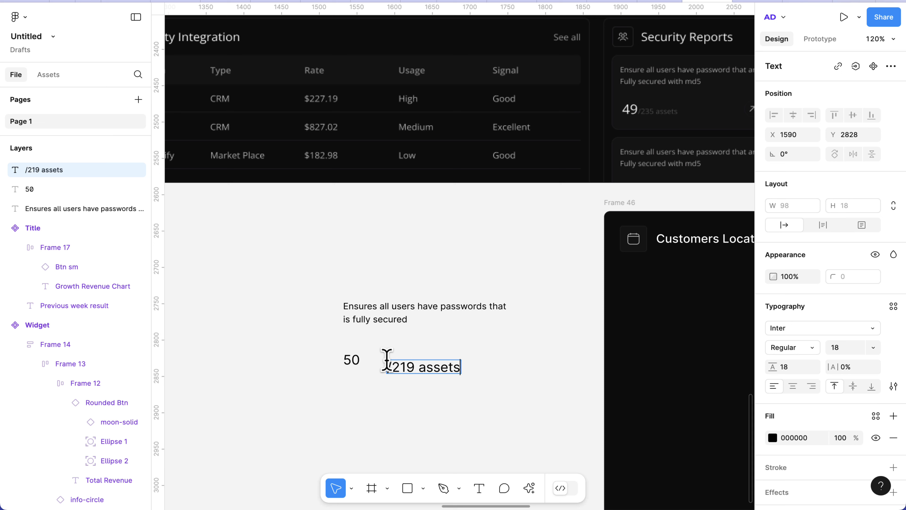
key(Escape)
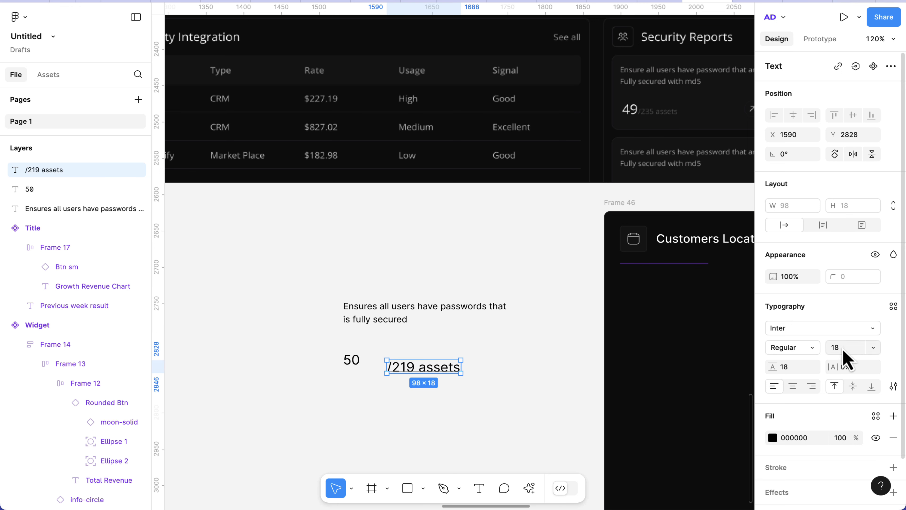
text(10)
key(Return)
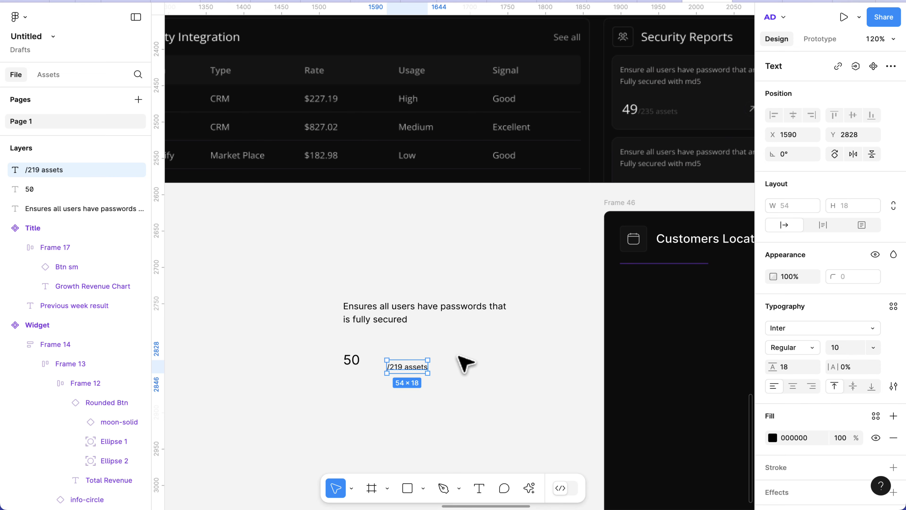
scroll(396, 368, up, 5)
drag(387, 359, 392, 359)
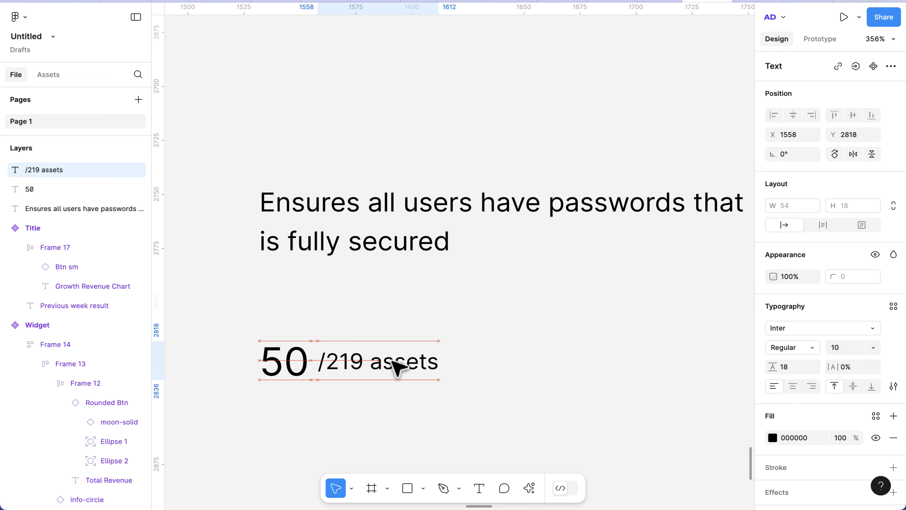
Step: Set the line height of the "/219 assets" text to 12
click(299, 360)
click(371, 367)
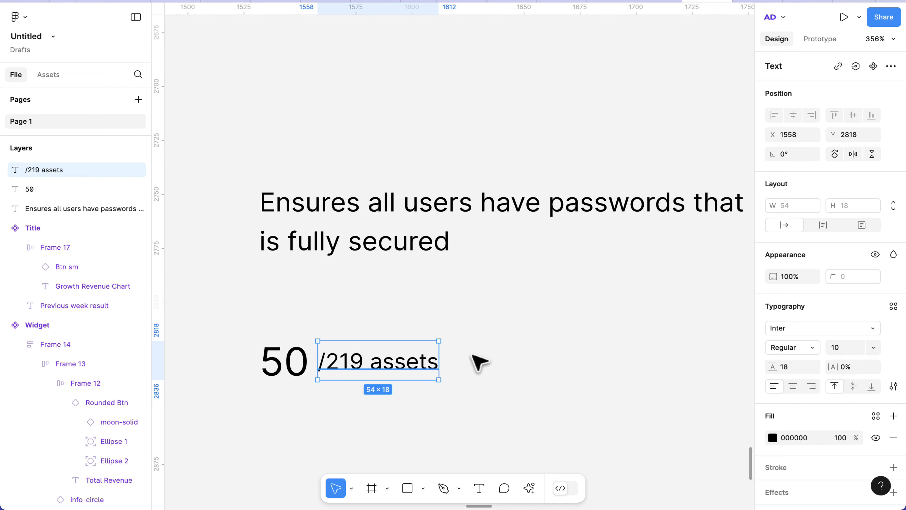
click(795, 371)
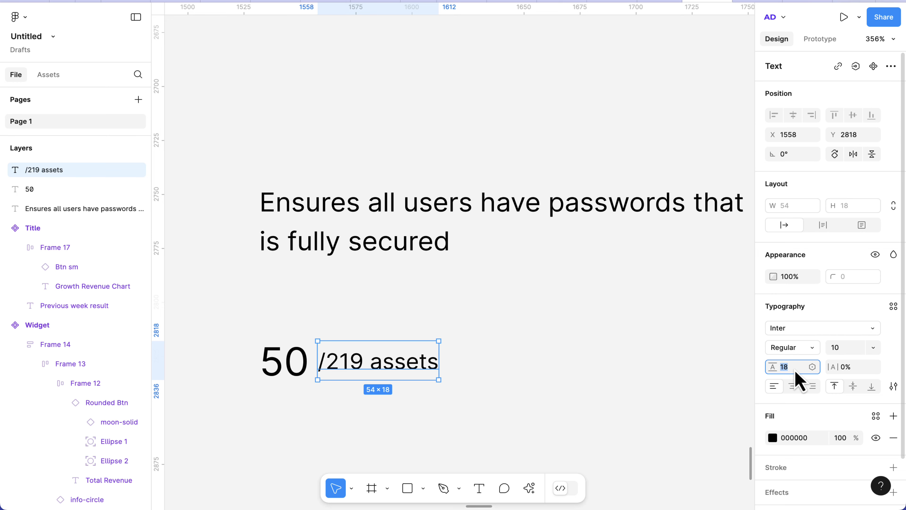
text(12)
key(Return)
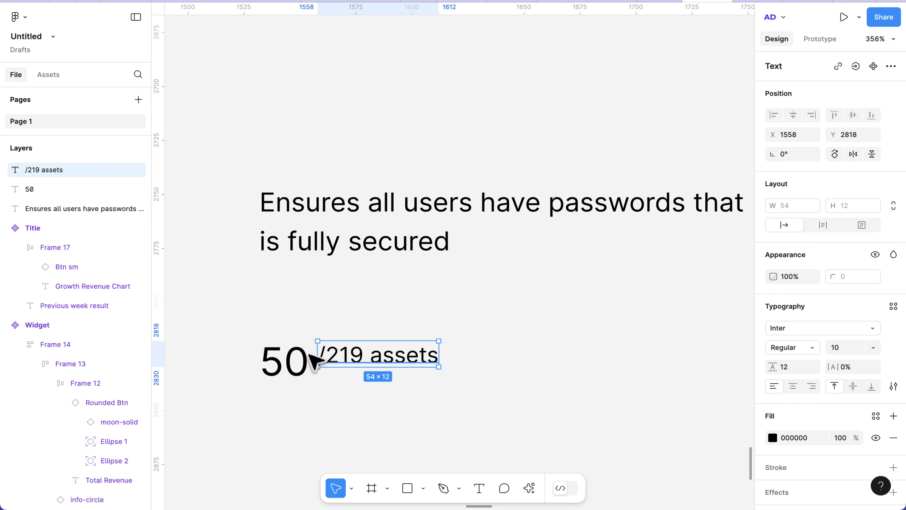
Step: Wrap "50" and "/219 assets" in a horizontal auto layout, aligned to the bottom left with a gap of 0
shift+click(289, 359)
key(shift+a)
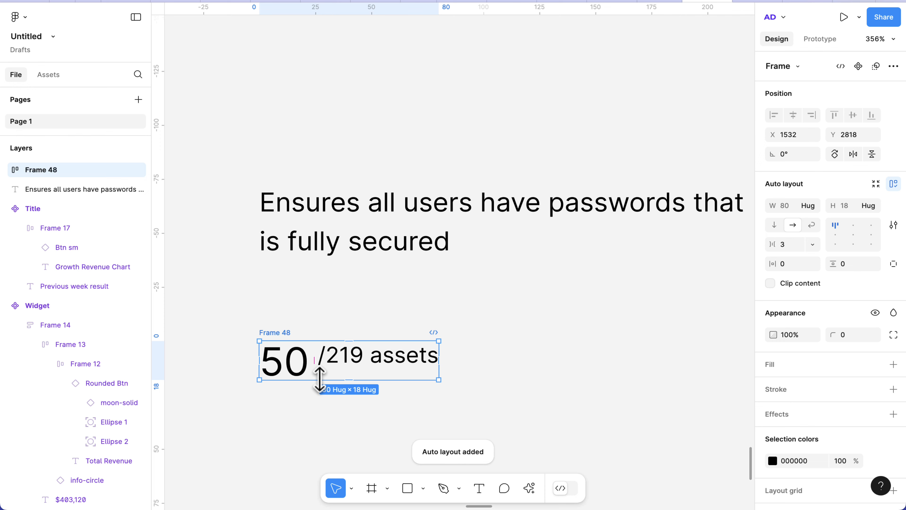
click(836, 244)
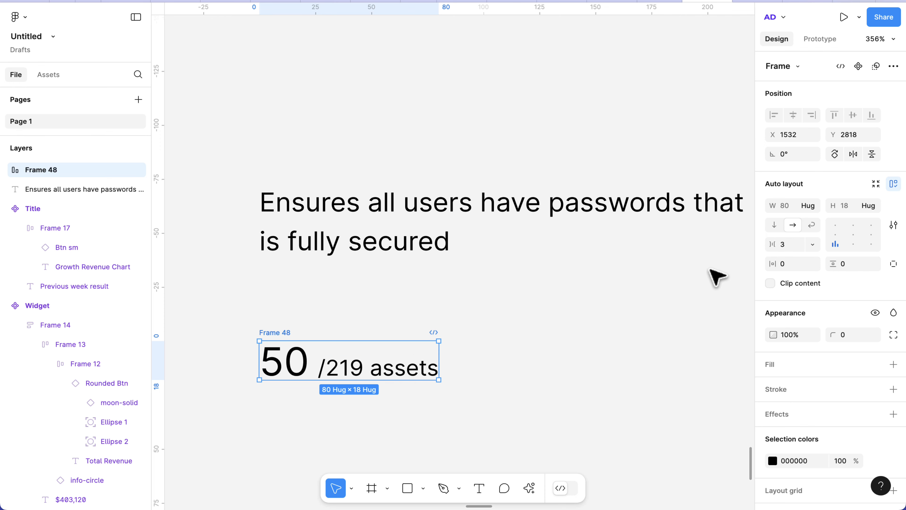
click(793, 246)
text(0)
key(Return)
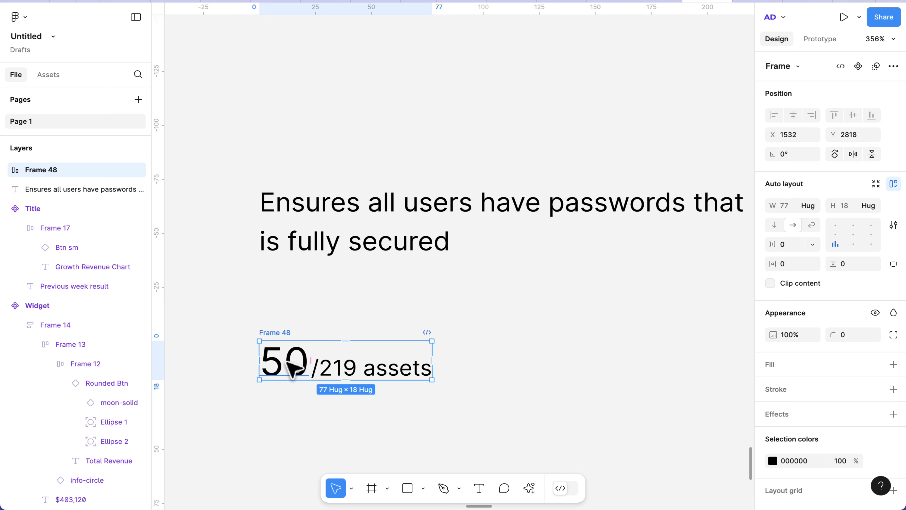
click(292, 367)
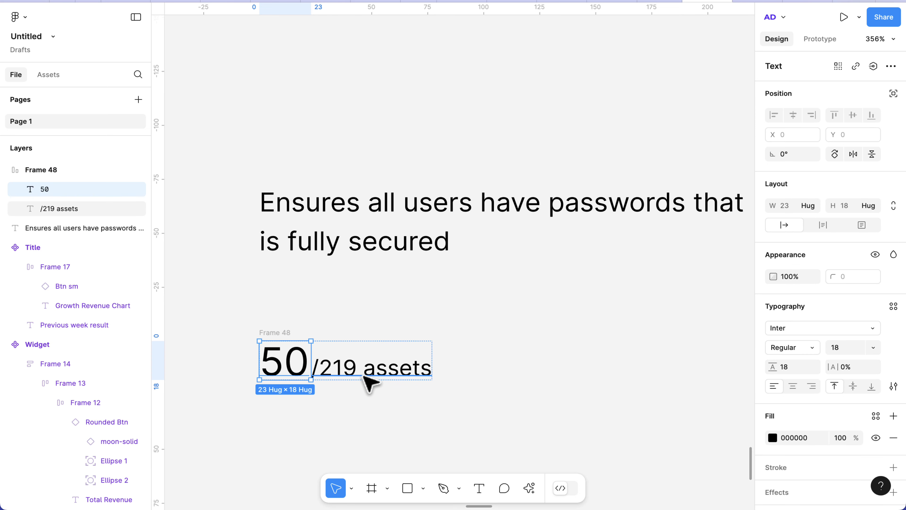
click(375, 411)
Step: Place an instance of the Btn sm component beside the "50/219 assets" row and hide its label
scroll(378, 411, down, 5)
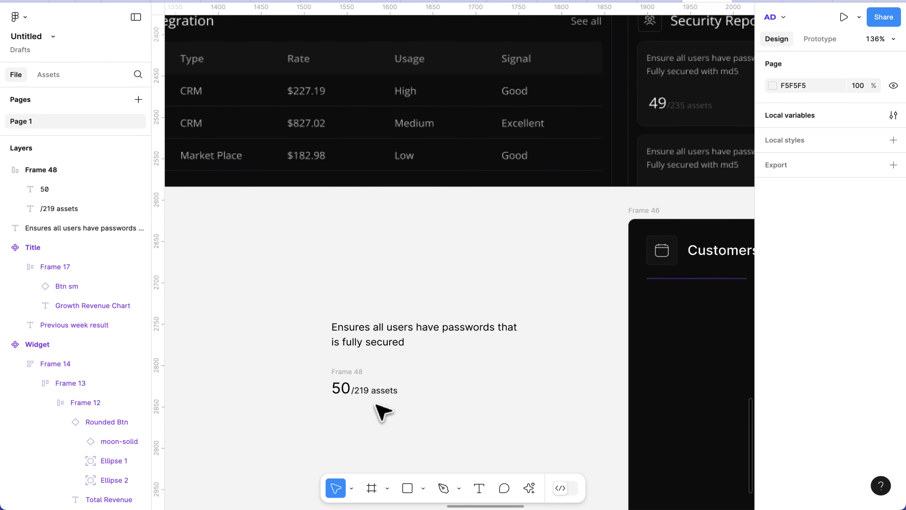
scroll(541, 192, right, 5)
scroll(541, 193, up, 1)
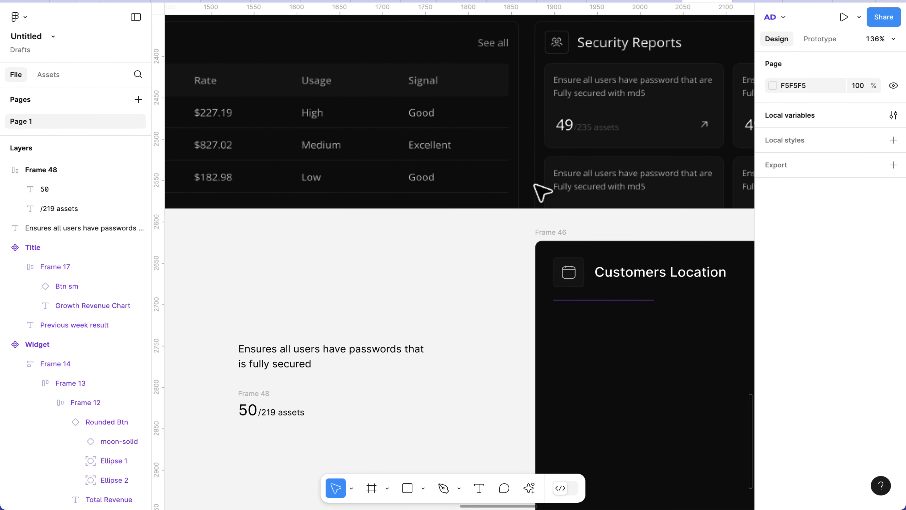
click(42, 80)
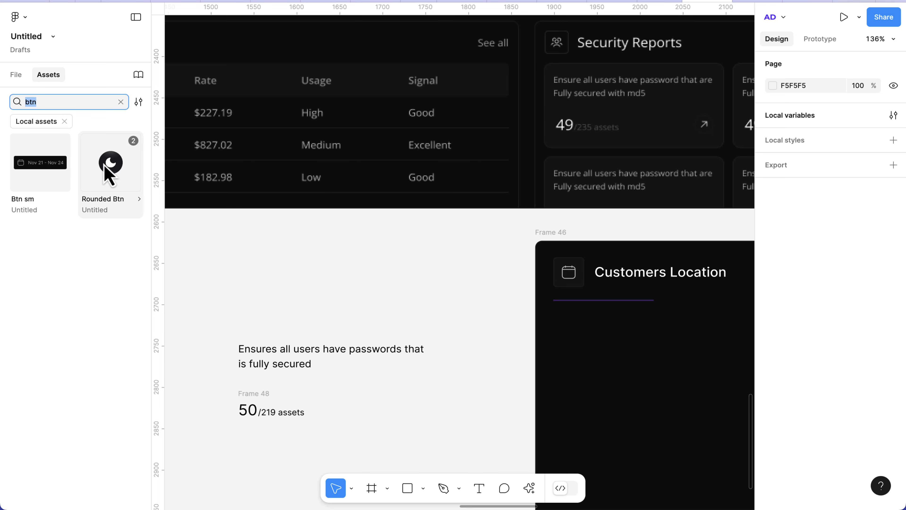
drag(43, 168, 373, 404)
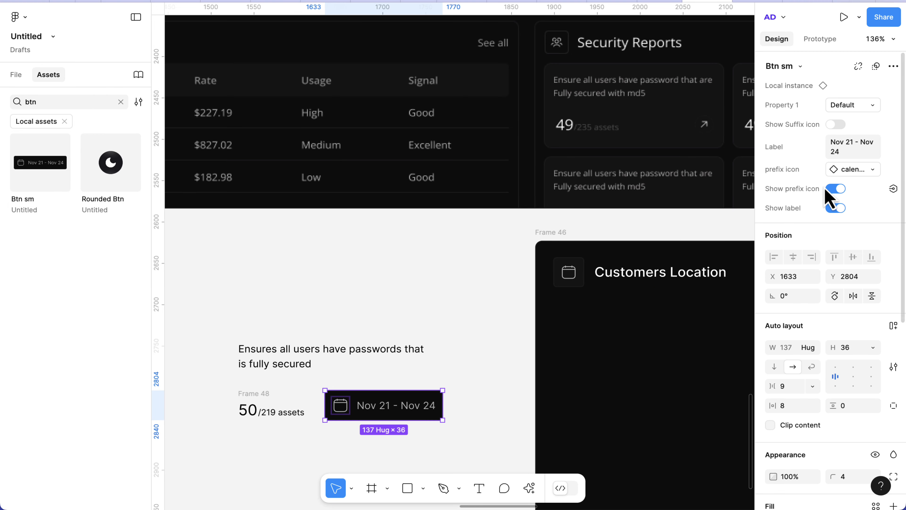
click(835, 208)
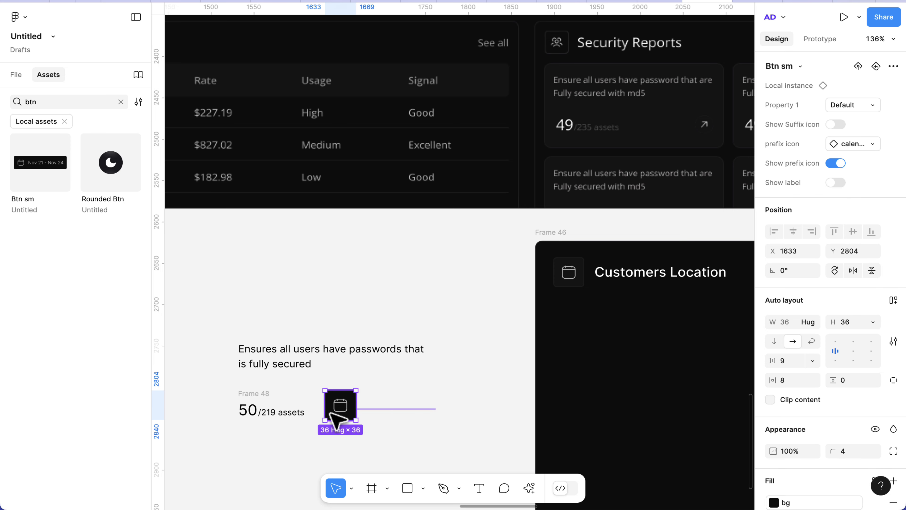
Step: Set the corner radius of the new icon-only button to 40
scroll(331, 414, up, 3)
scroll(330, 414, down, 1)
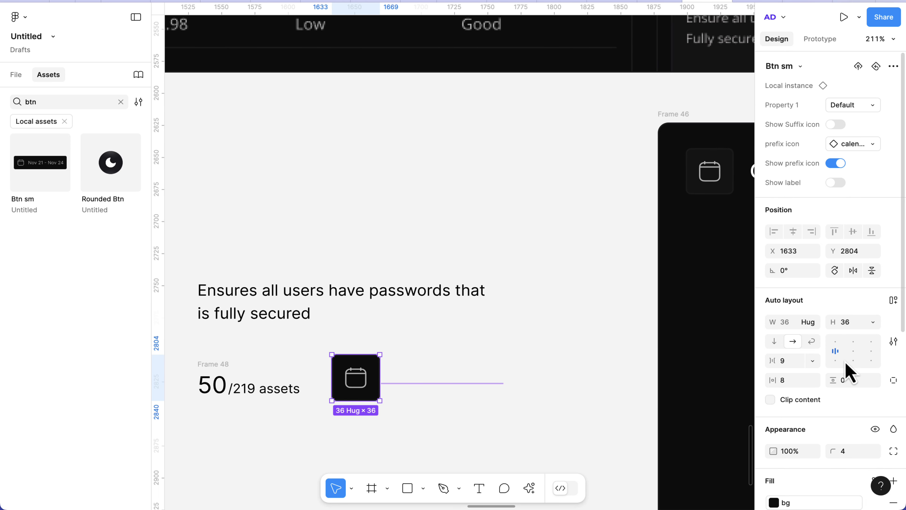
scroll(851, 432, down, 3)
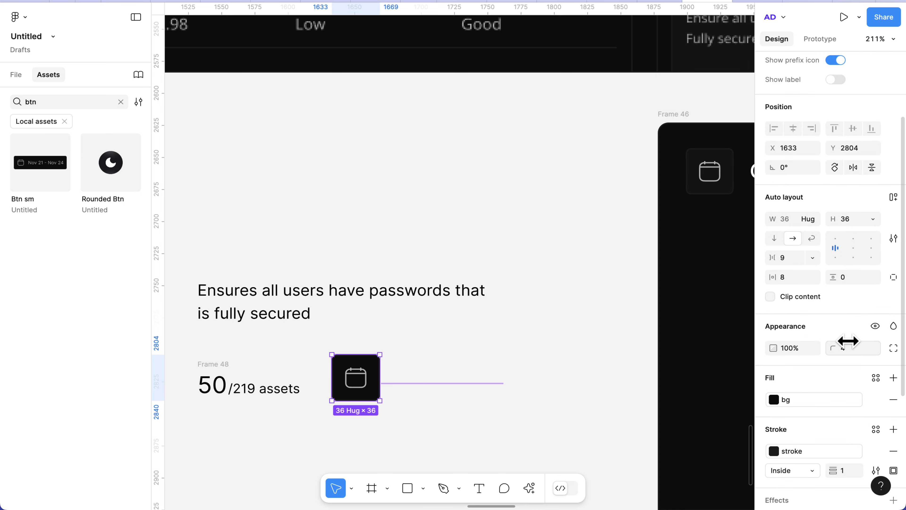
click(851, 348)
double_click(851, 349)
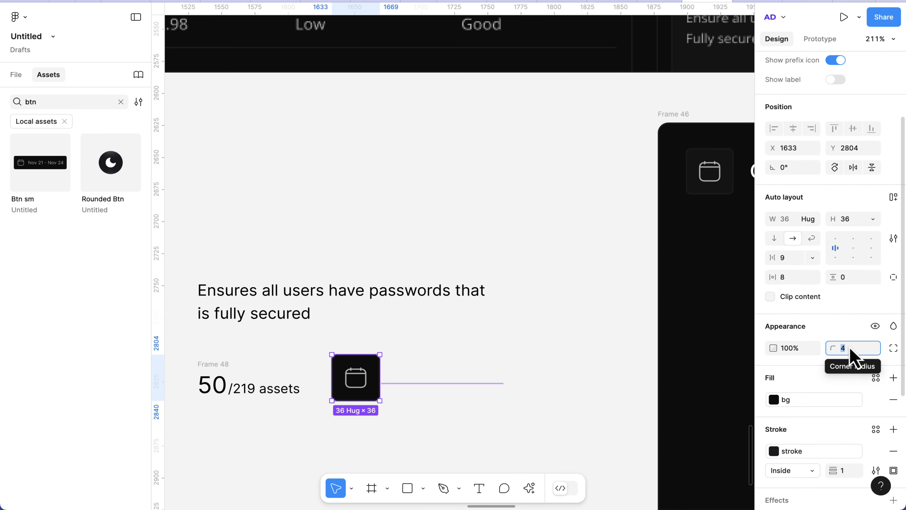
text(40)
key(Return)
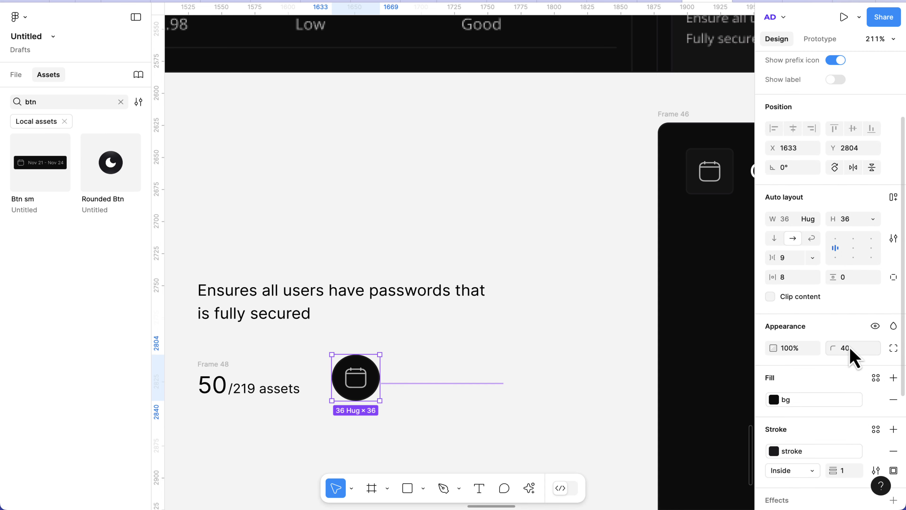
Step: Run the MynaUI Icons plugin and search its icons for "arrow"
scroll(389, 399, down, 3)
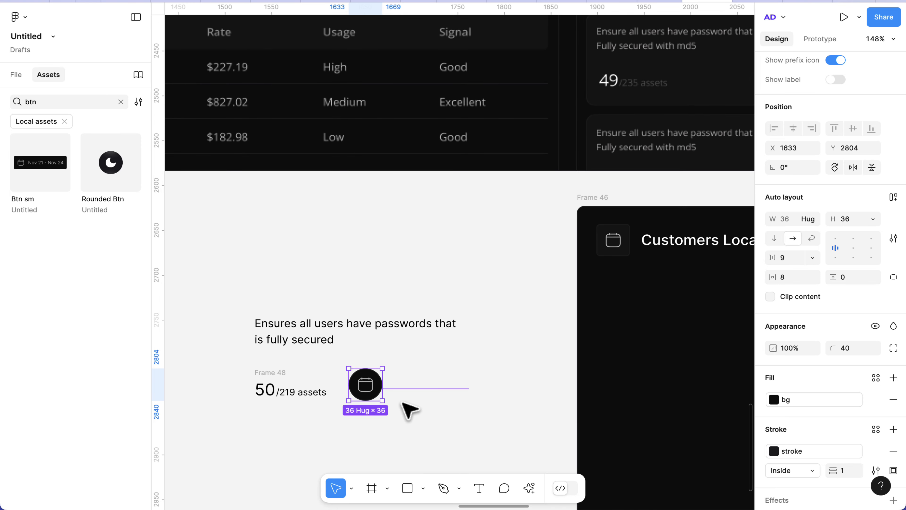
scroll(409, 410, down, 3)
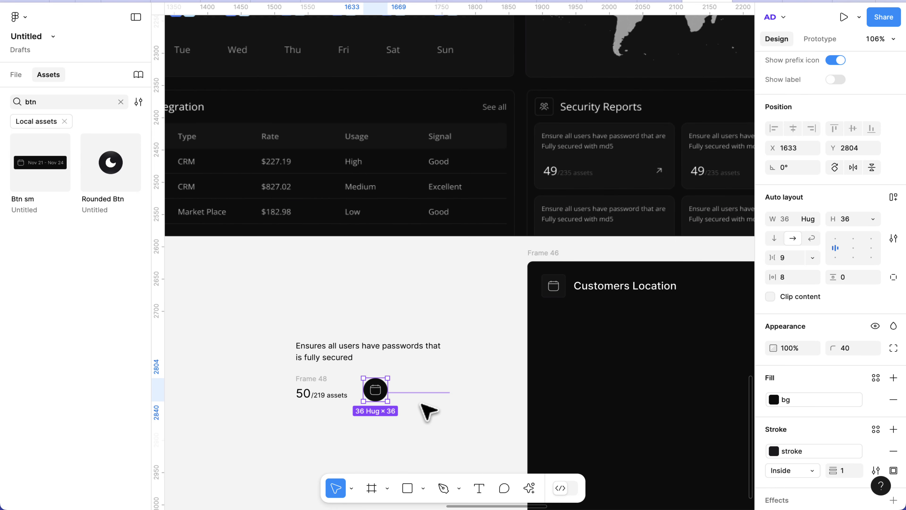
click(529, 489)
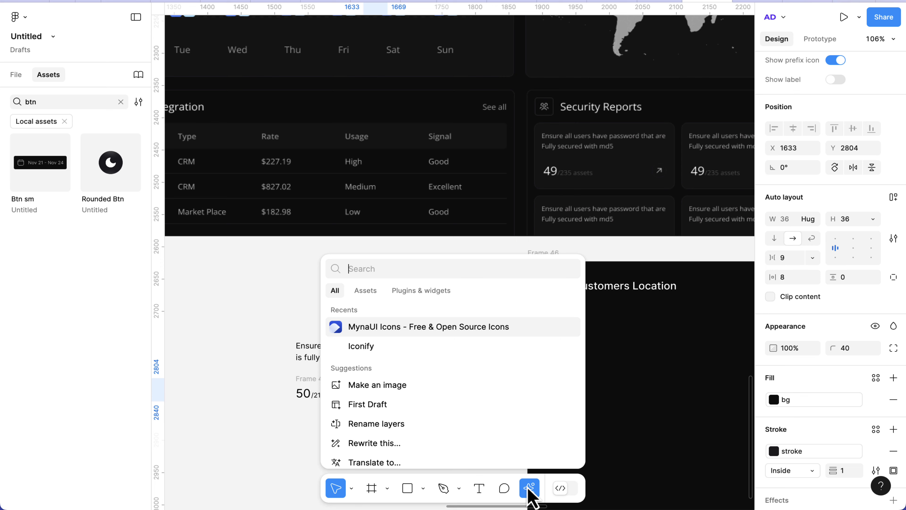
click(428, 331)
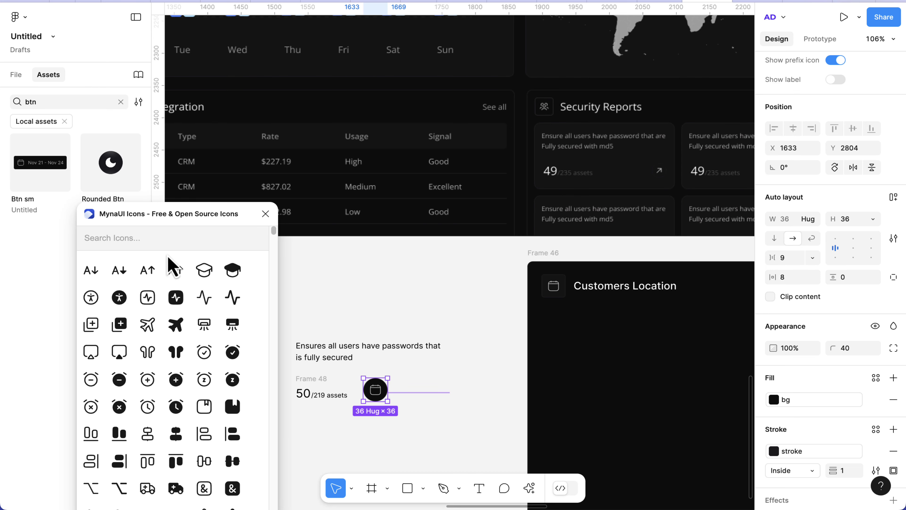
text(arrow)
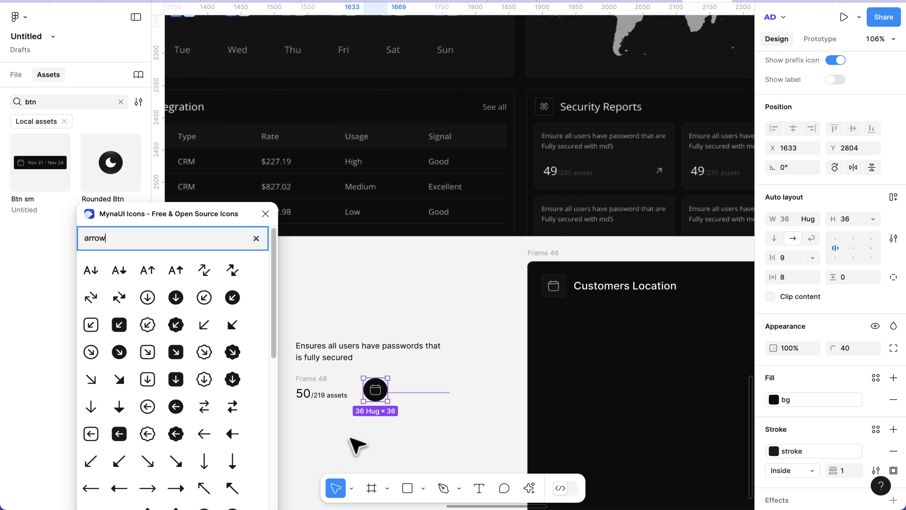
Step: Add the thin arrow icon pointing diagonally up and right to the canvas, above the password text
scroll(390, 314, up, 1)
scroll(128, 456, down, 1)
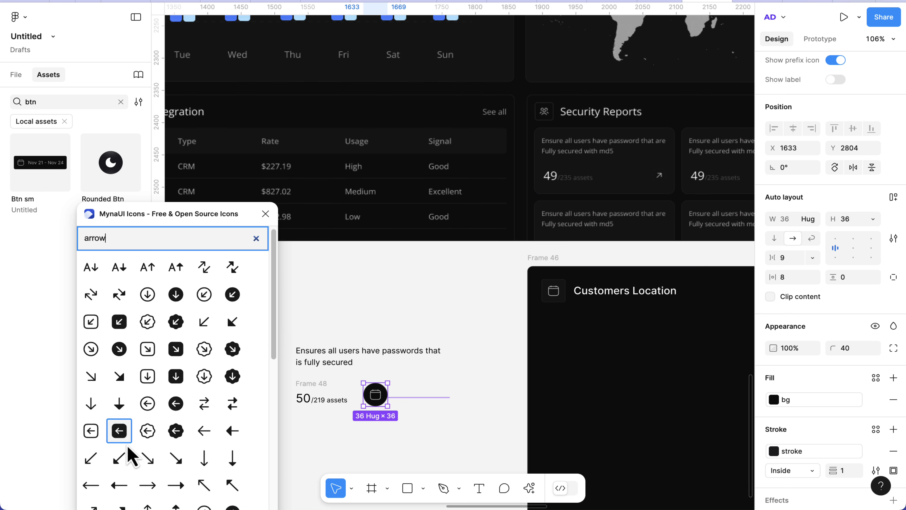
scroll(149, 414, down, 5)
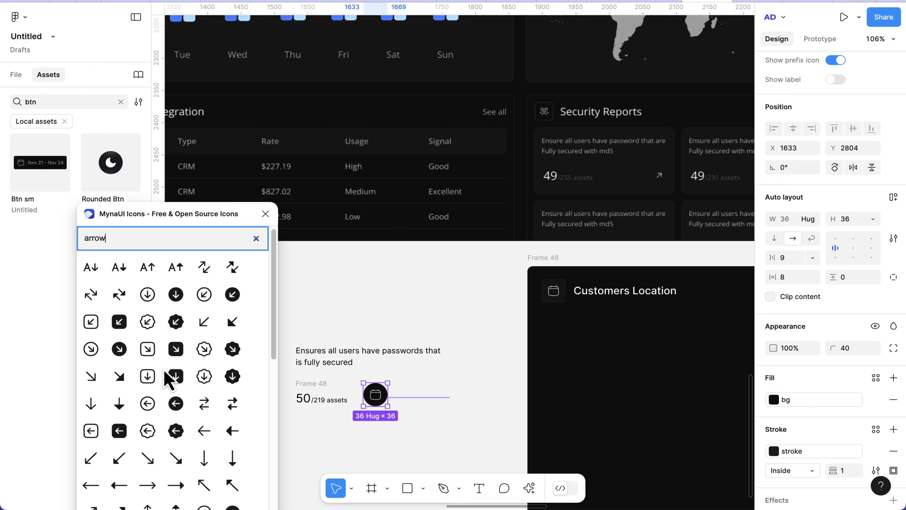
scroll(168, 379, down, 20)
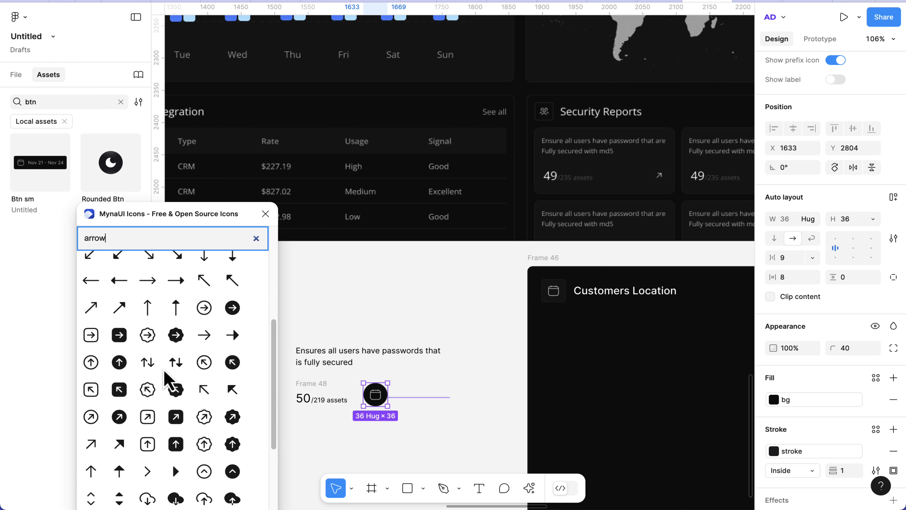
scroll(168, 378, down, 6)
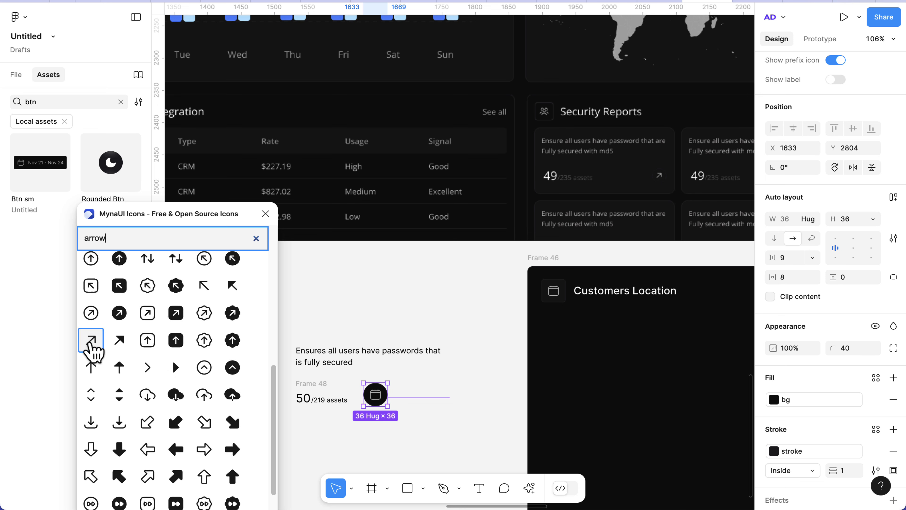
click(90, 341)
drag(90, 344, 394, 314)
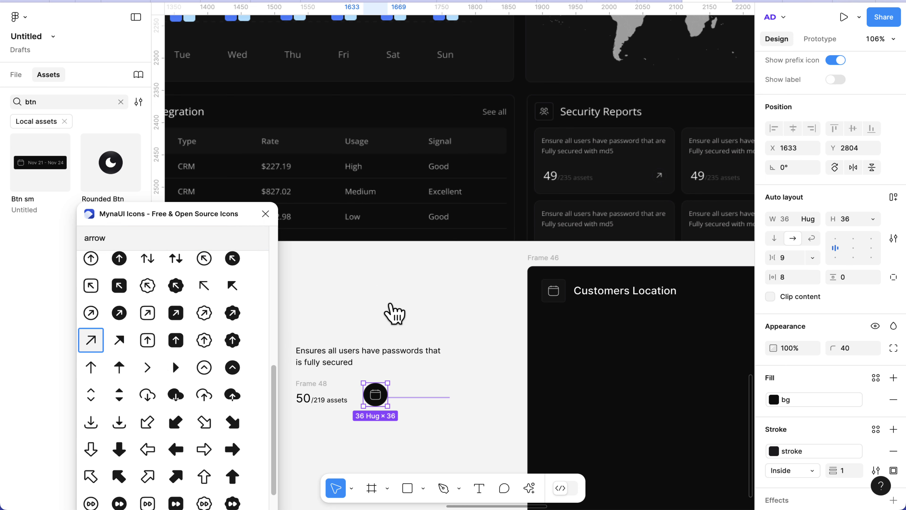
click(93, 345)
drag(460, 244, 433, 275)
Step: Search the icon plugin for "securi" and add the outlined face-id icon to the canvas beside the arrow
click(155, 238)
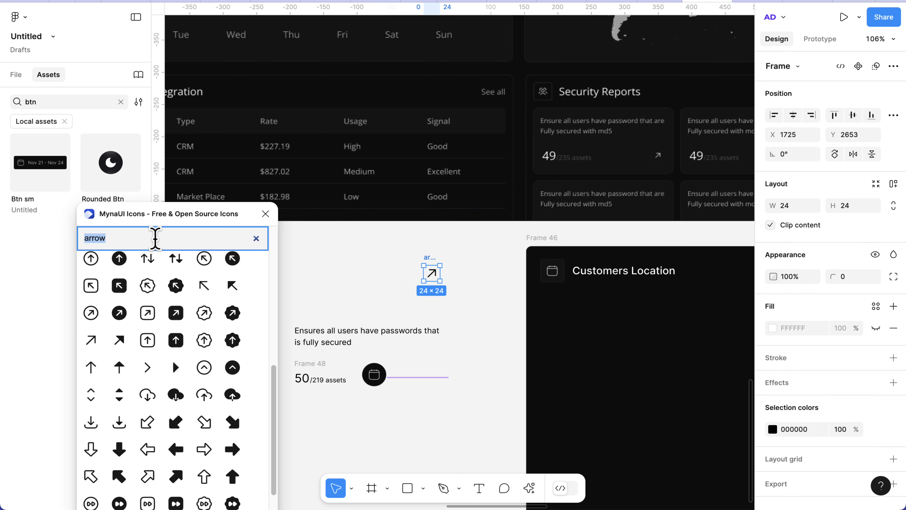
text(securi)
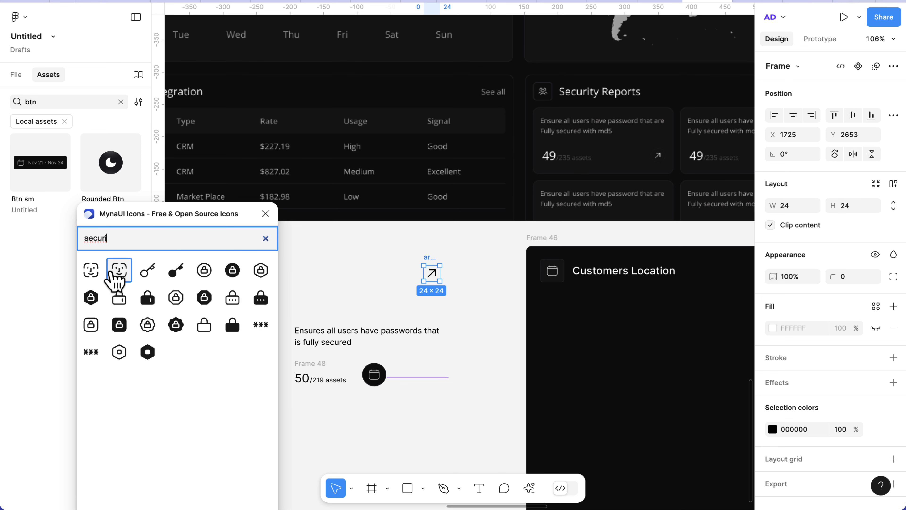
click(91, 270)
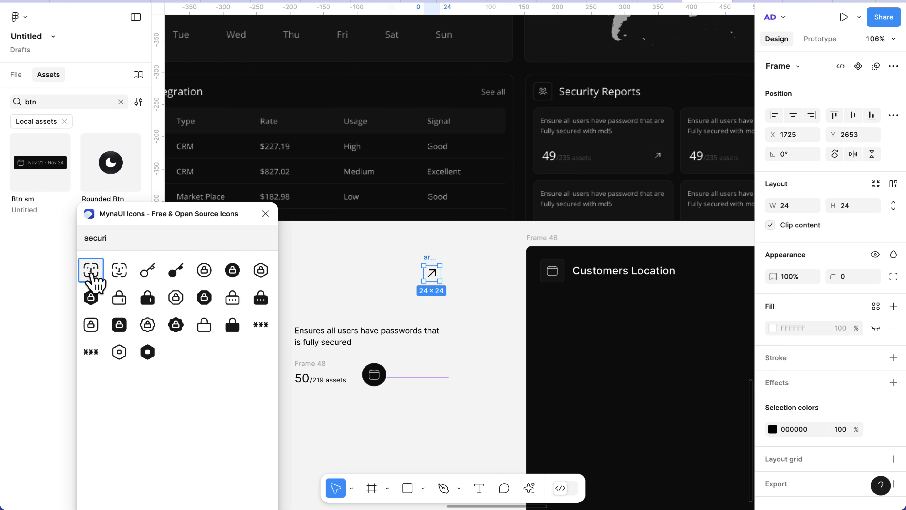
scroll(498, 213, left, 8)
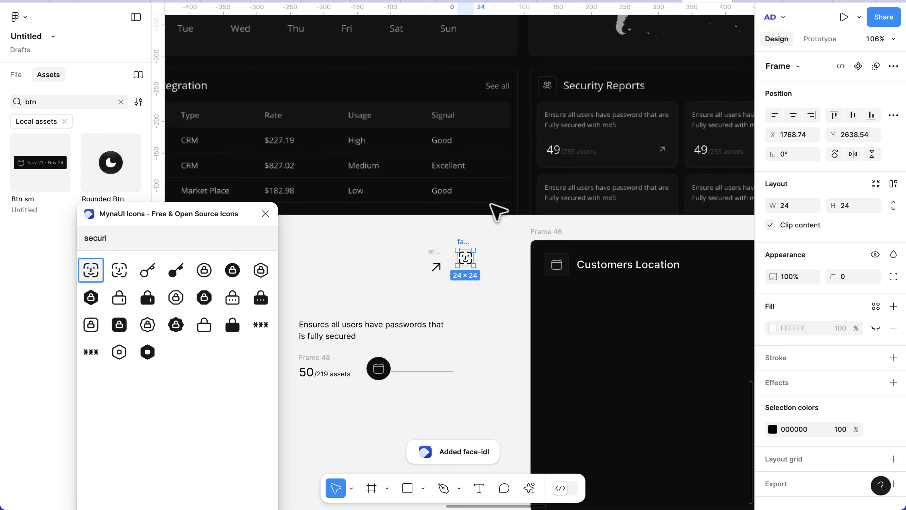
scroll(497, 212, right, 2)
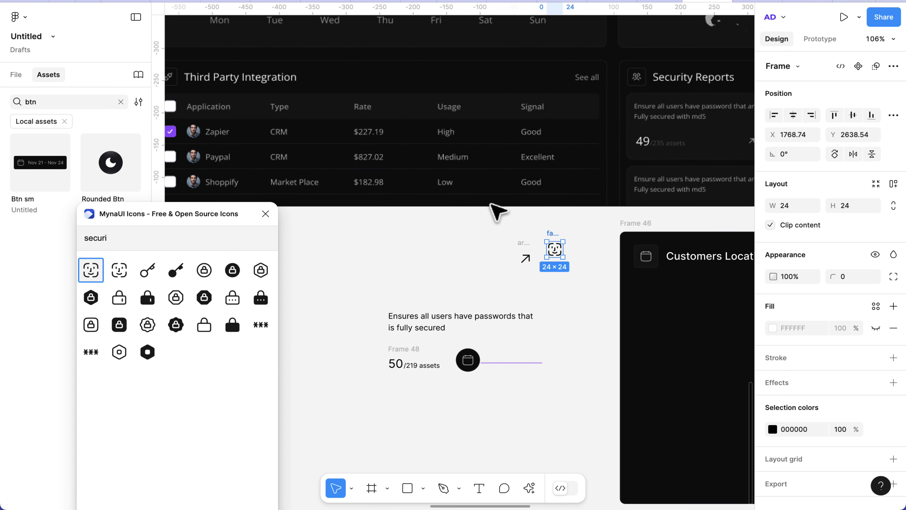
Step: Search the icon plugin for "api" and add the outlined plug icon to the canvas above the password text
double_click(149, 244)
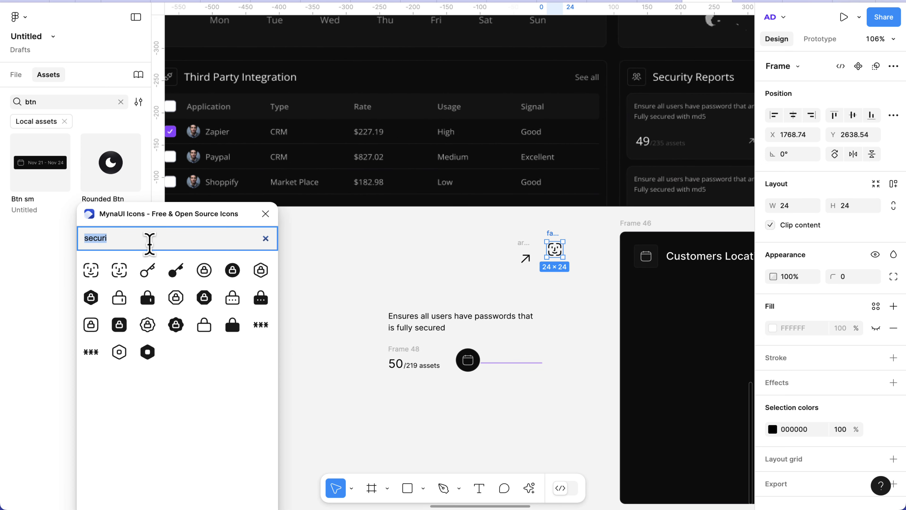
text(api)
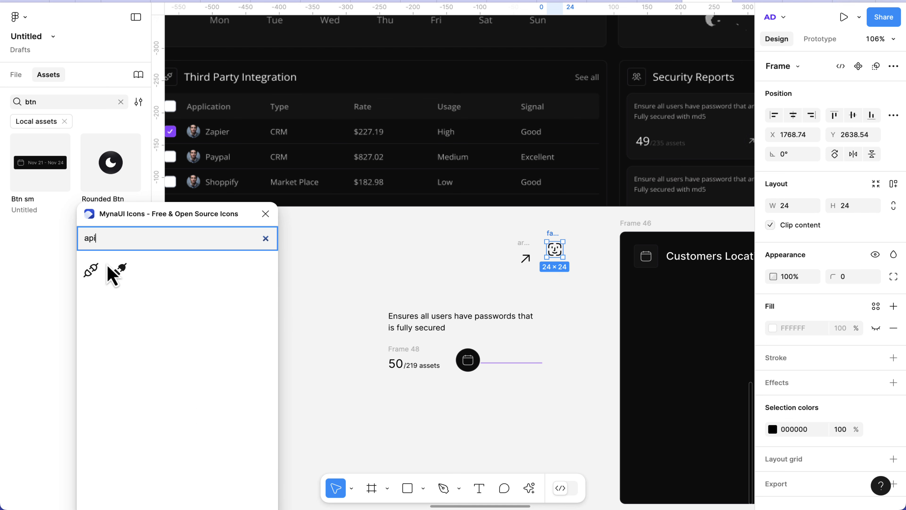
click(90, 270)
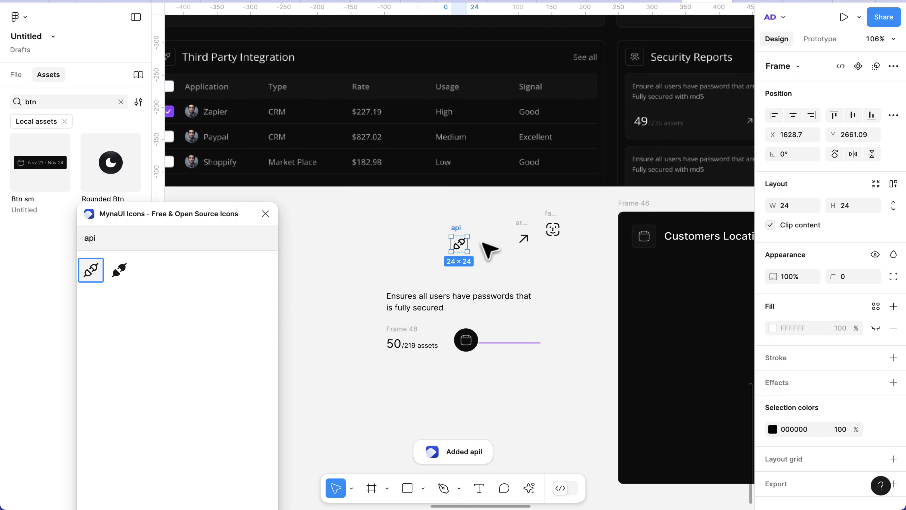
ctrl+scroll(492, 250, up, 3)
scroll(502, 266, up, 5)
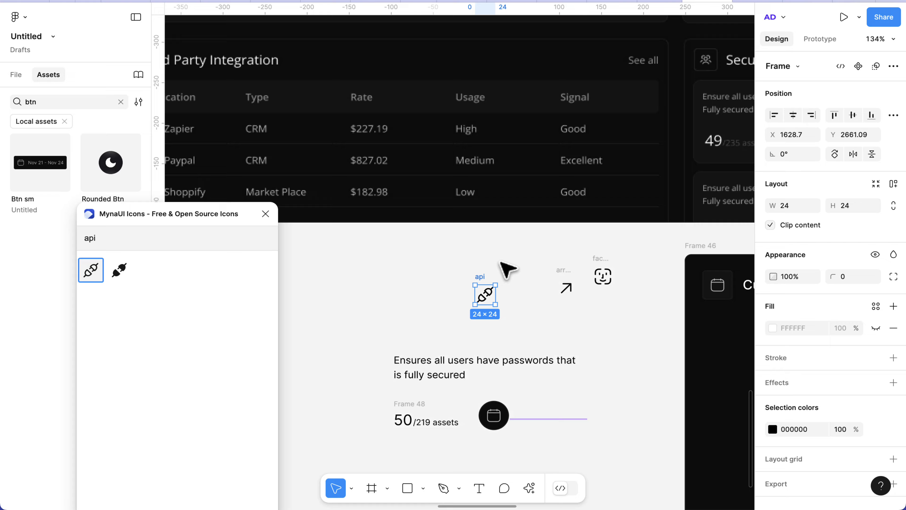
Step: Search the icon plugin for "grow" and add the thin trending-up arrow icon to the canvas
scroll(503, 267, down, 5)
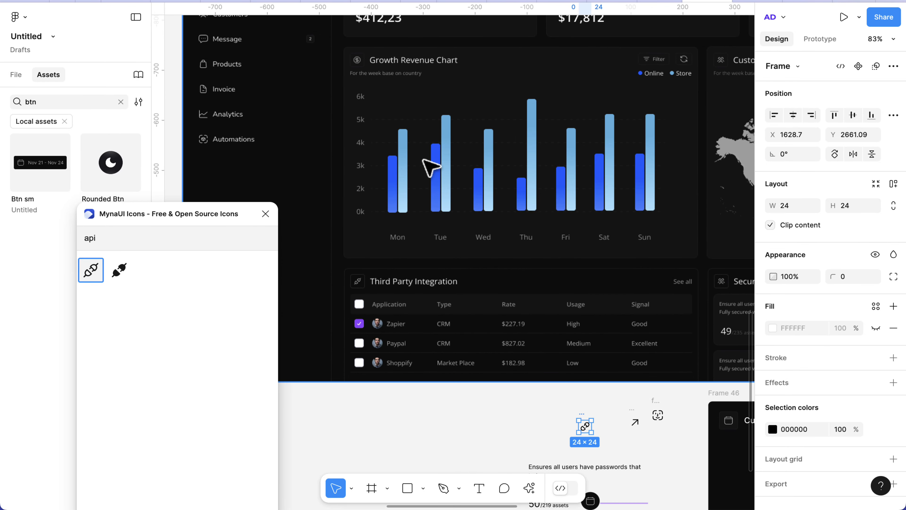
scroll(485, 293, right, 2)
scroll(473, 354, down, 4)
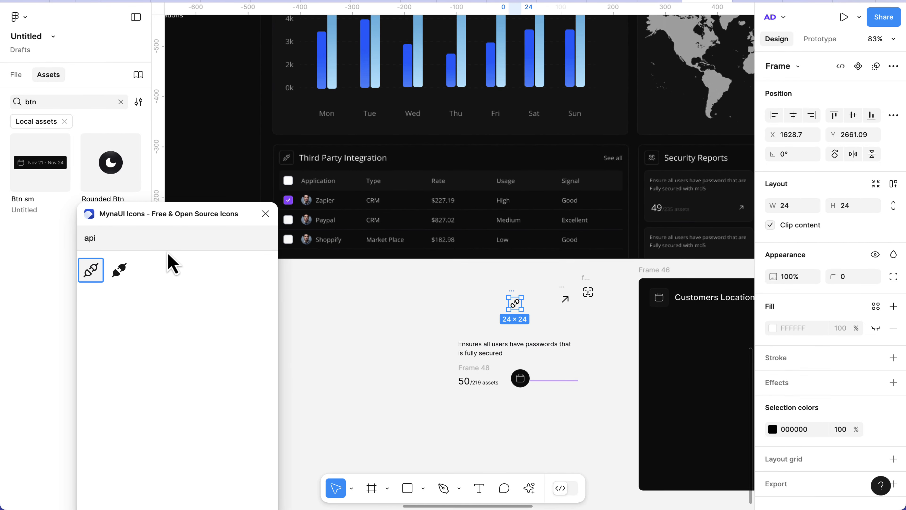
click(158, 238)
key(BackSpace)
key(BackSpace)
key(BackSpace)
text(grow)
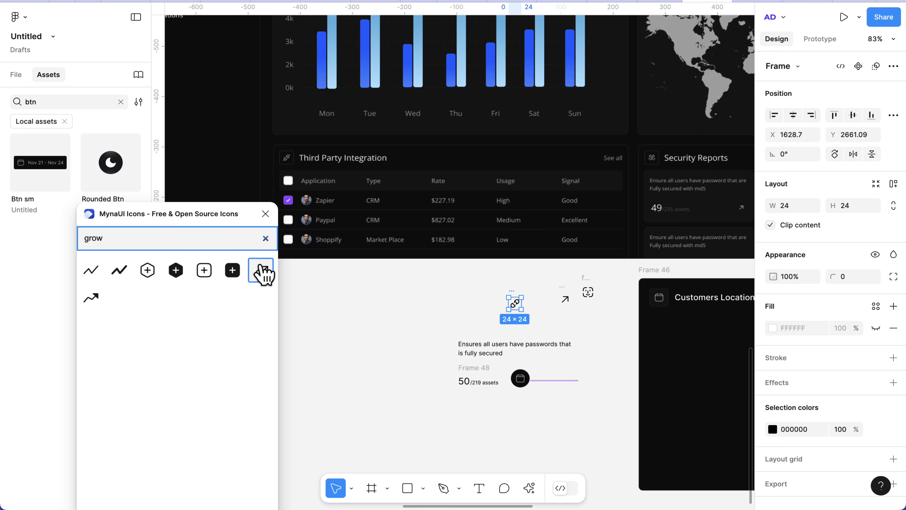
click(263, 278)
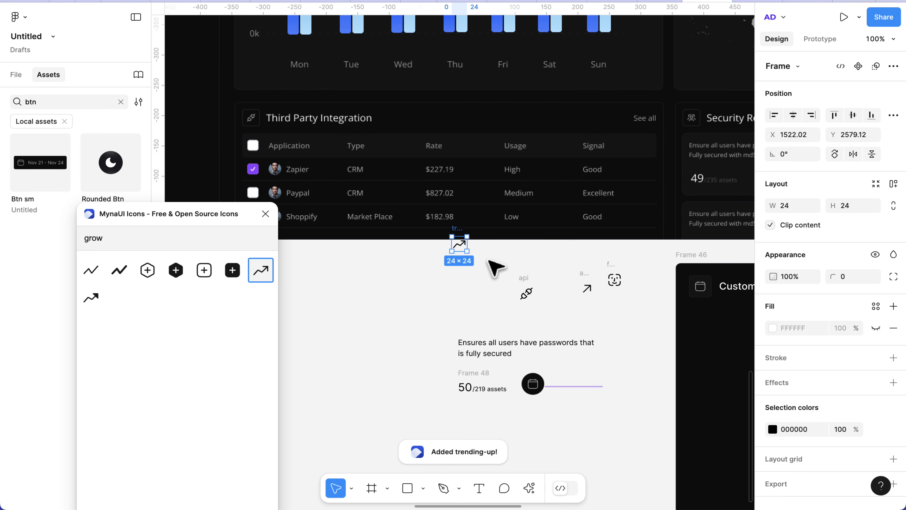
Step: Move the trending-up icon down between the plug and diagonal arrow icons and close the icon plugin
drag(460, 246, 550, 268)
scroll(550, 268, up, 5)
scroll(518, 303, up, 5)
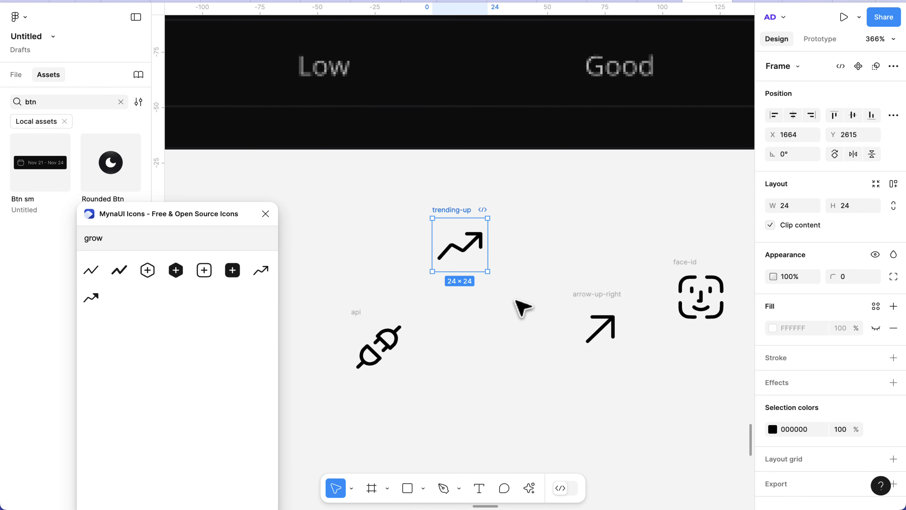
click(266, 214)
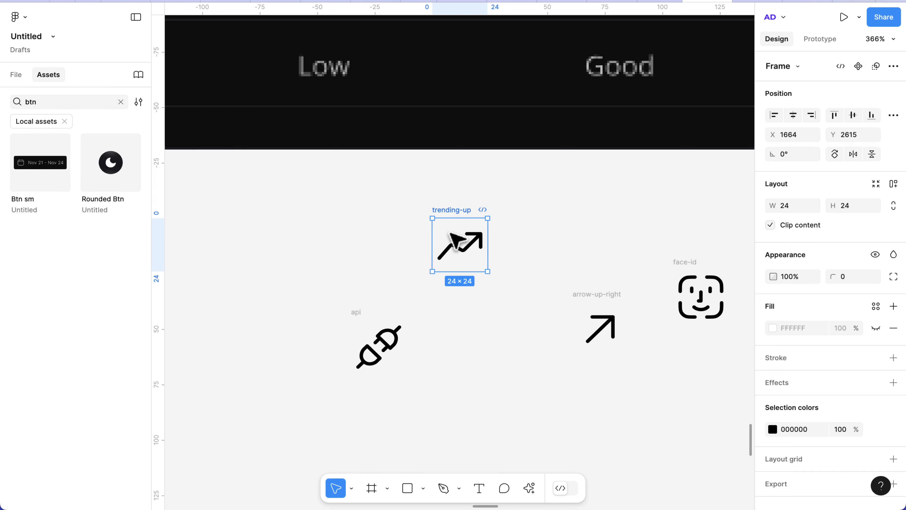
Step: Turn the trending-up, api, arrow-up-right and face-id icons into four separate components
scroll(461, 202, right, 3)
scroll(461, 202, up, 1)
scroll(462, 202, right, 2)
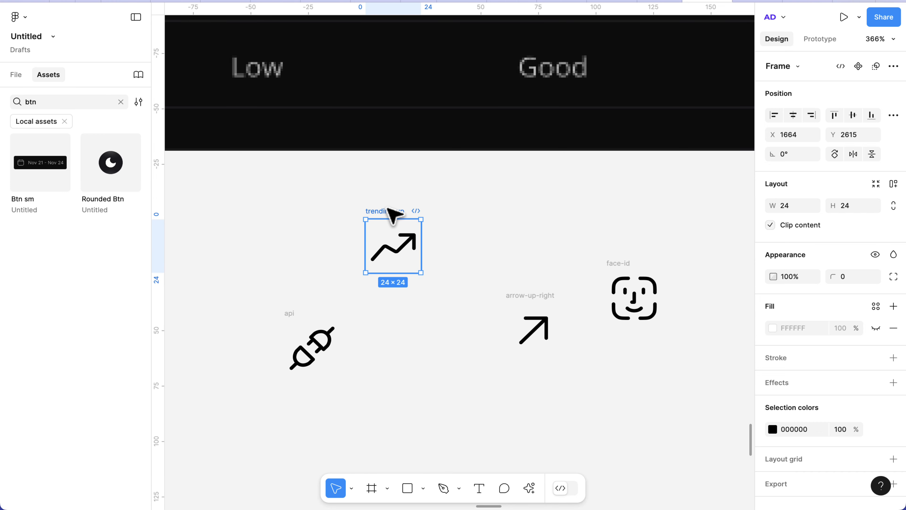
shift+click(297, 314)
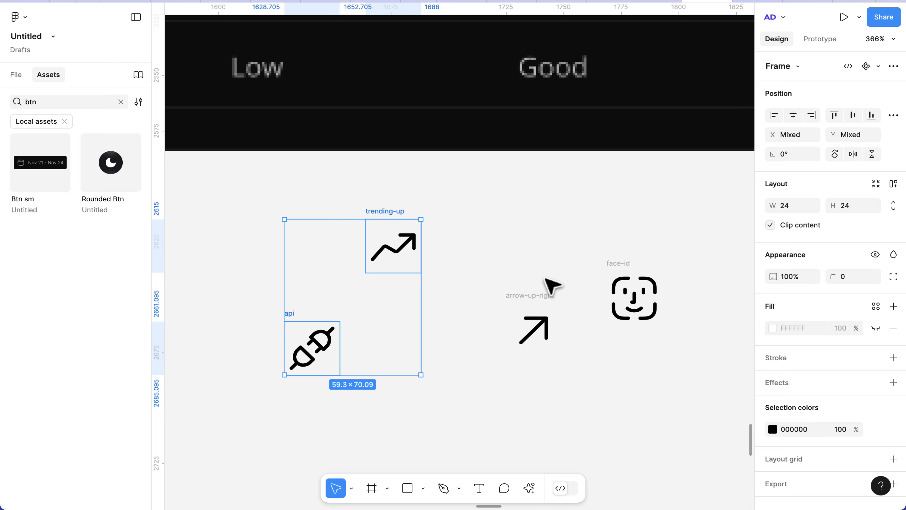
shift+click(537, 303)
shift+click(615, 264)
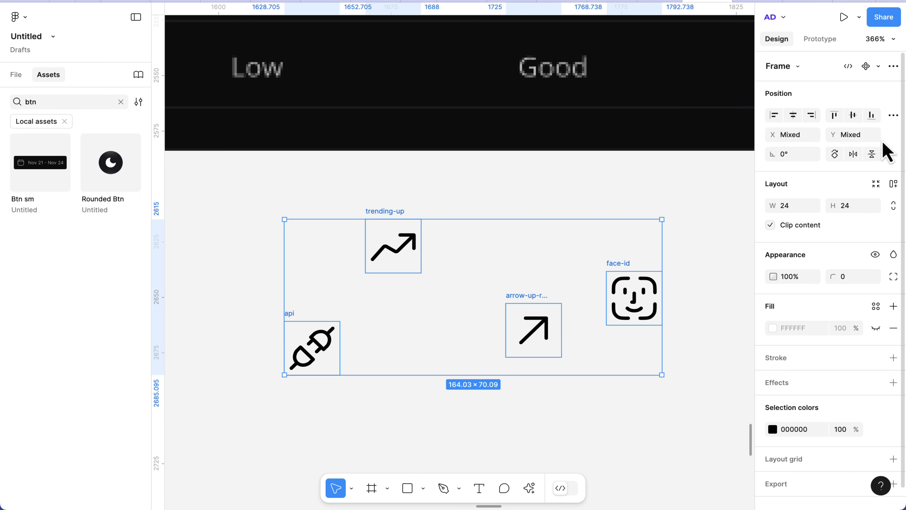
click(894, 67)
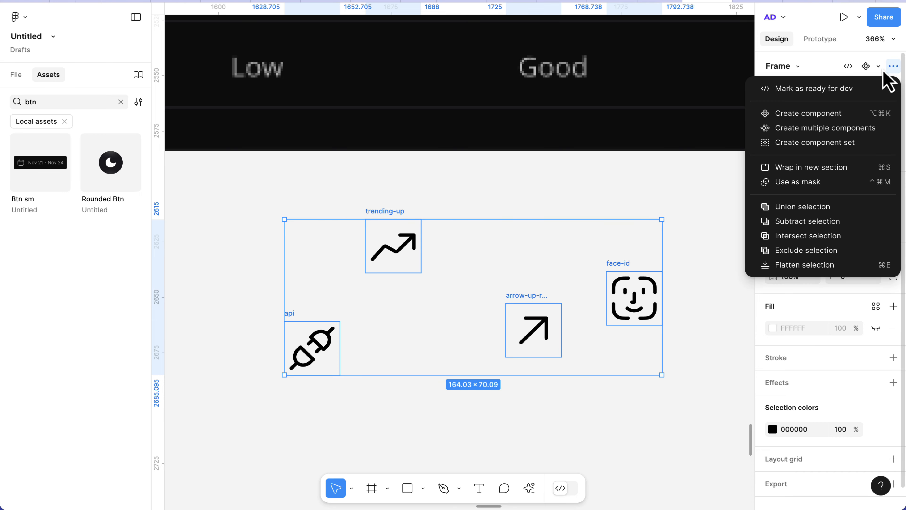
click(860, 129)
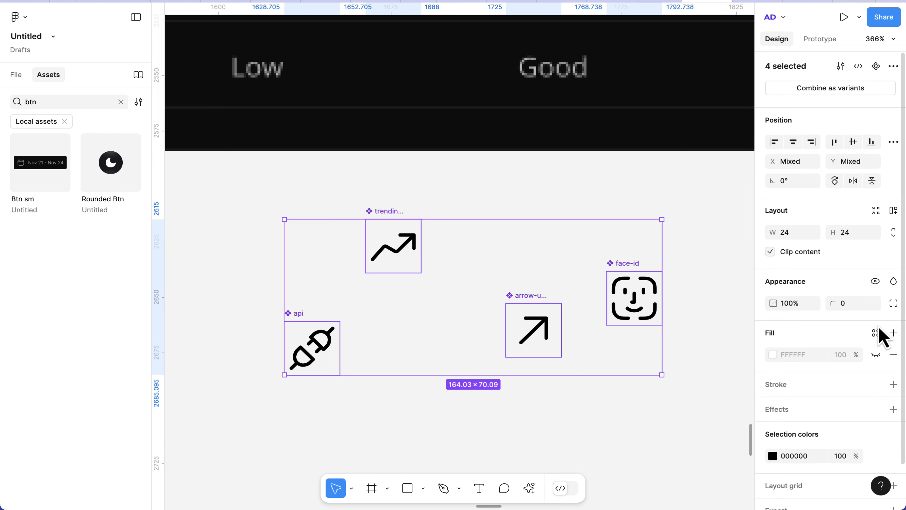
Step: Resize the four icon components to 20 × 20
scroll(873, 344, down, 2)
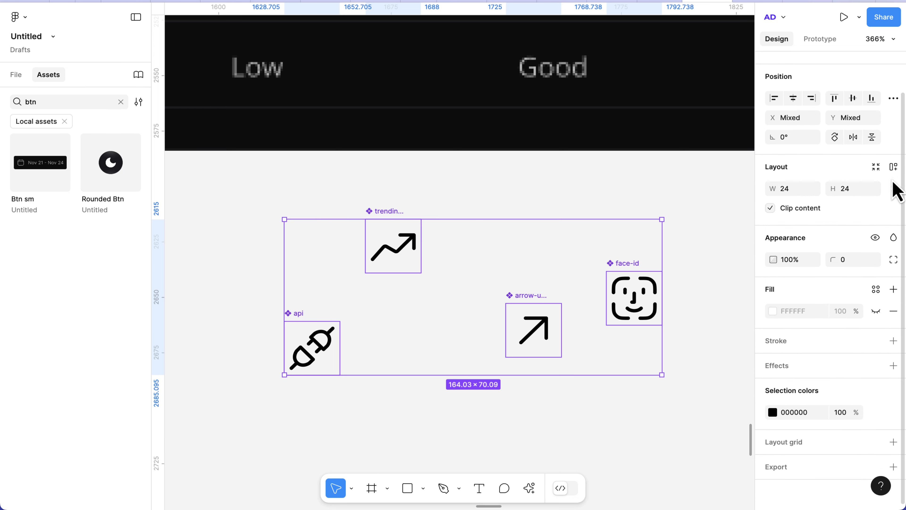
click(853, 196)
text(20)
key(Return)
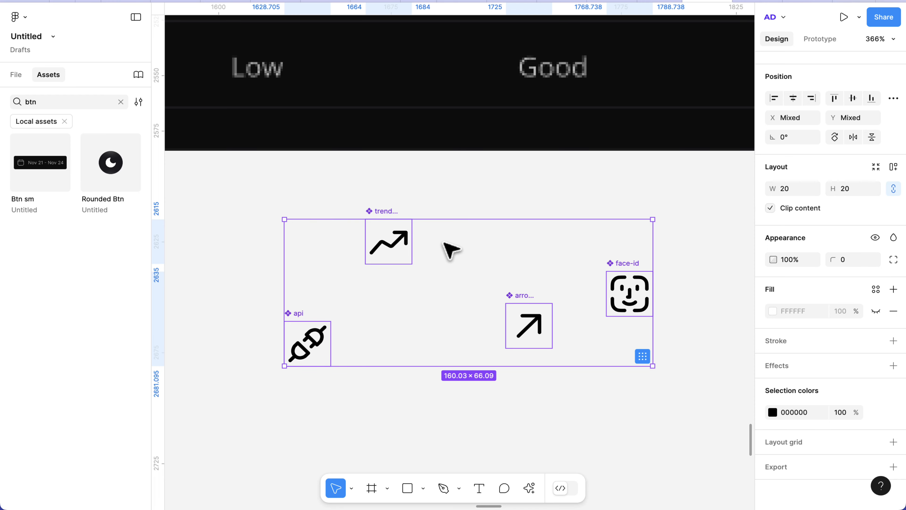
Step: Set the stroke weight to 1 for the face-id, arrow-up-right and api paths and the trending-up icon's zigzag line
scroll(601, 314, up, 3)
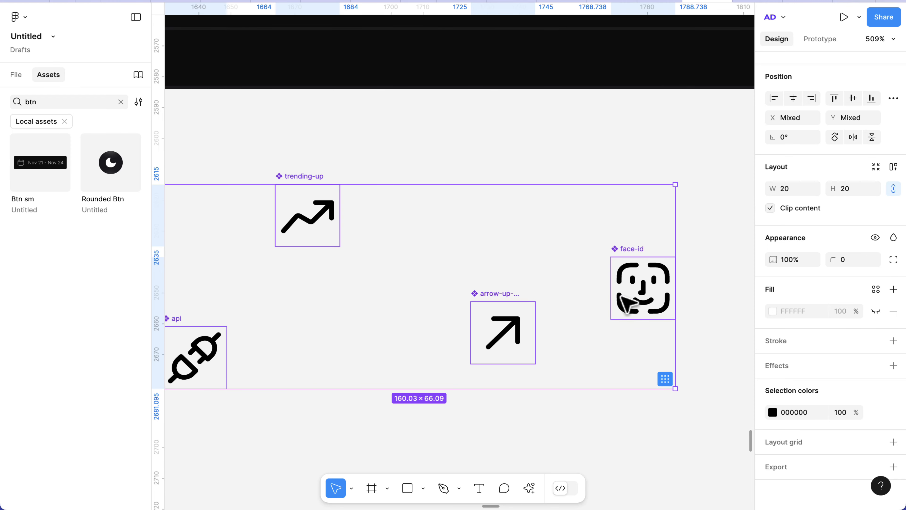
double_click(645, 296)
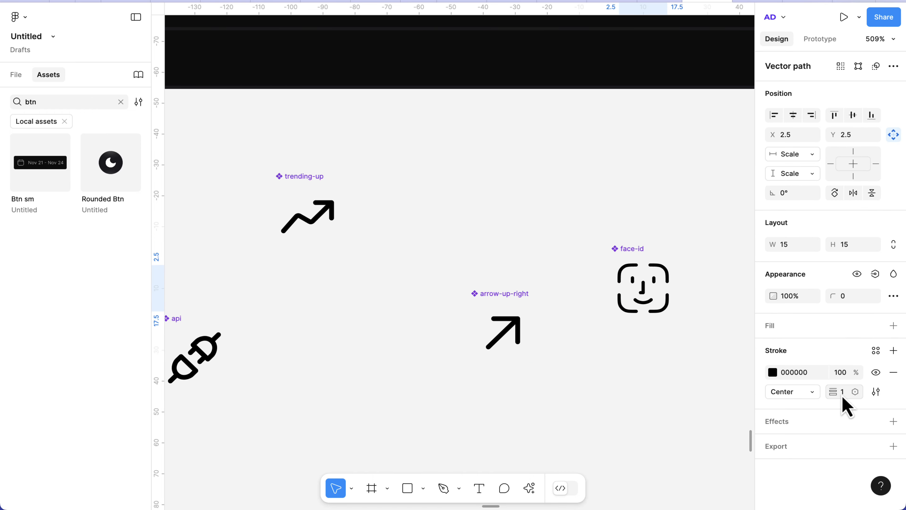
double_click(518, 330)
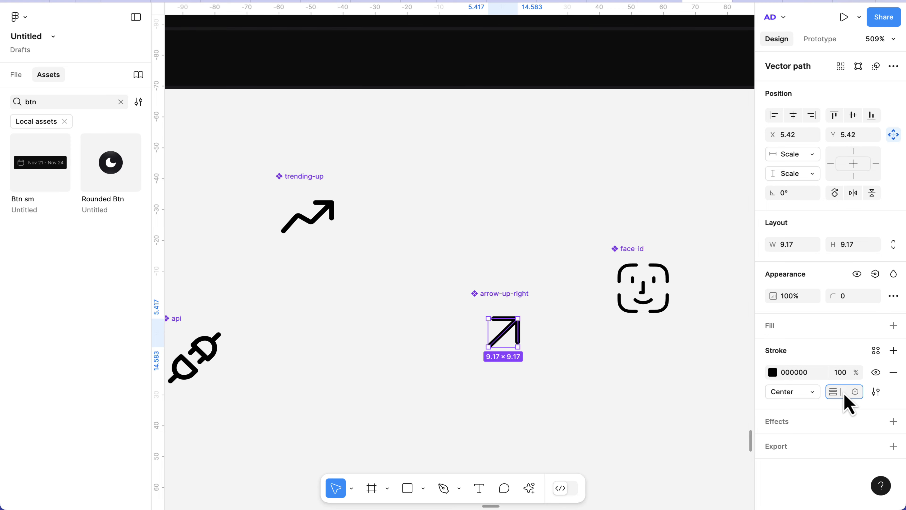
double_click(330, 217)
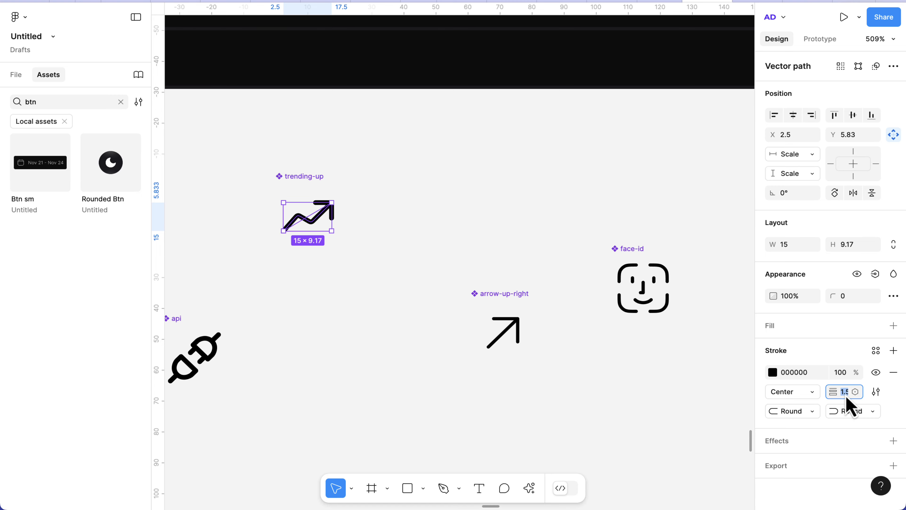
key(Return)
scroll(461, 334, left, 5)
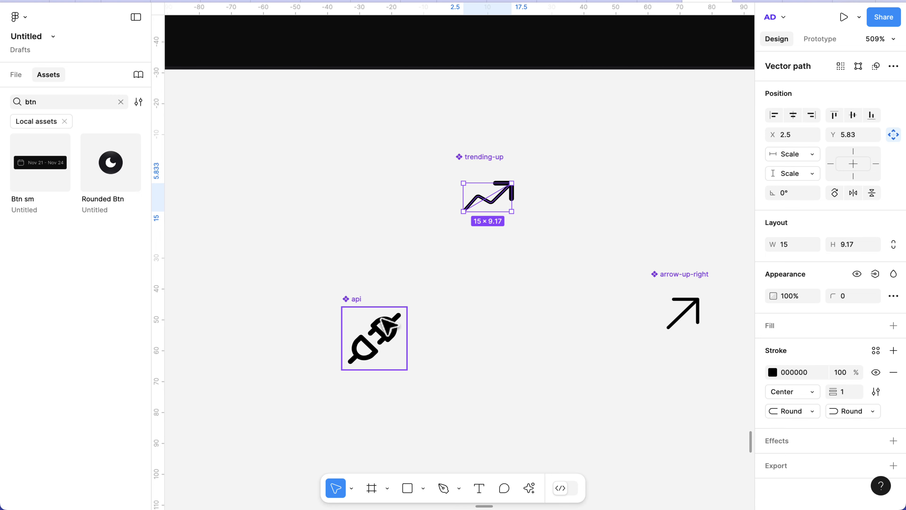
double_click(386, 321)
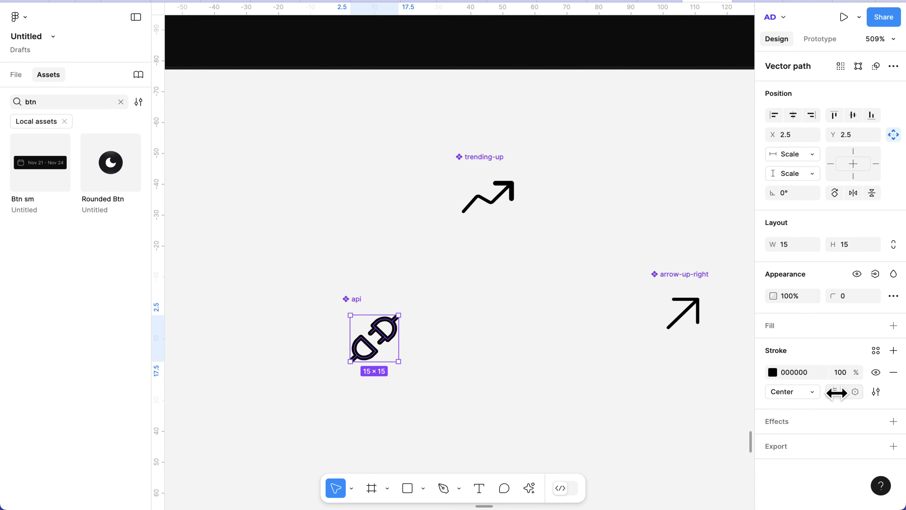
text(1)
key(Return)
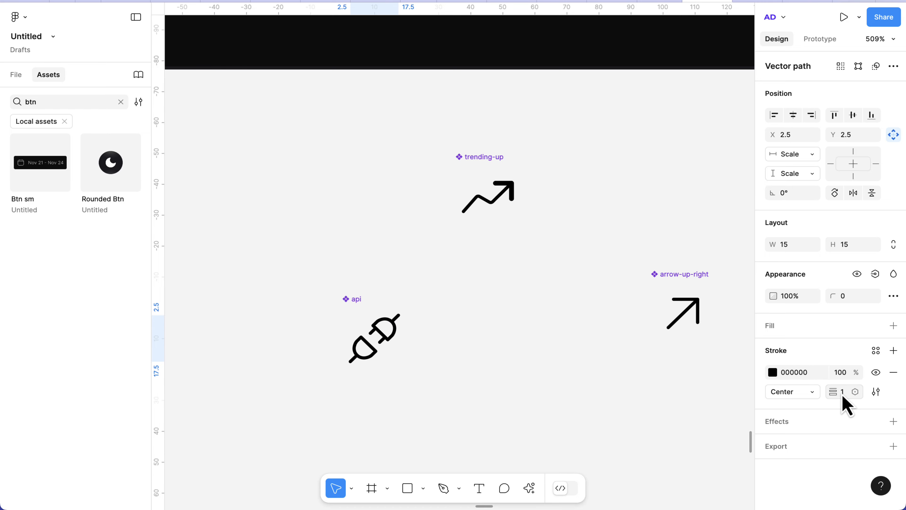
Step: Set the stroke weight of the trending-up icon's arrowhead path to 1
scroll(583, 368, down, 5)
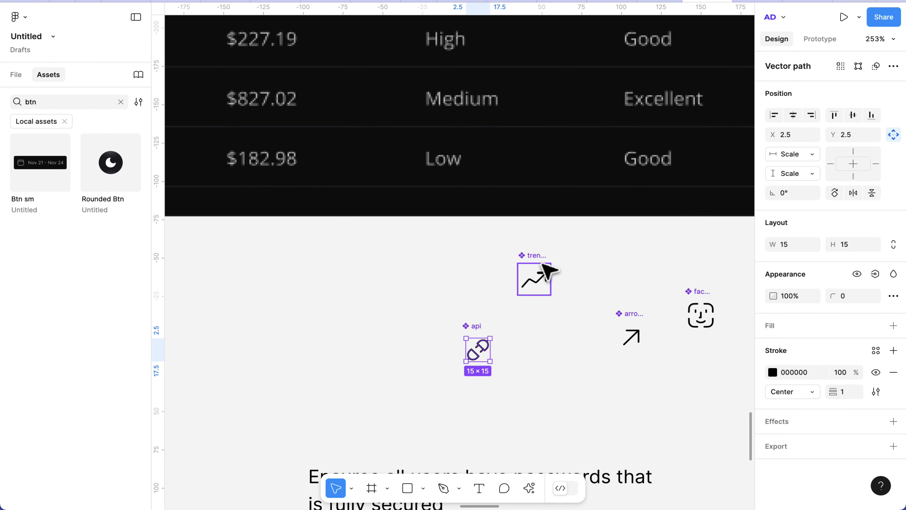
scroll(547, 267, up, 5)
right_click(550, 287)
click(543, 299)
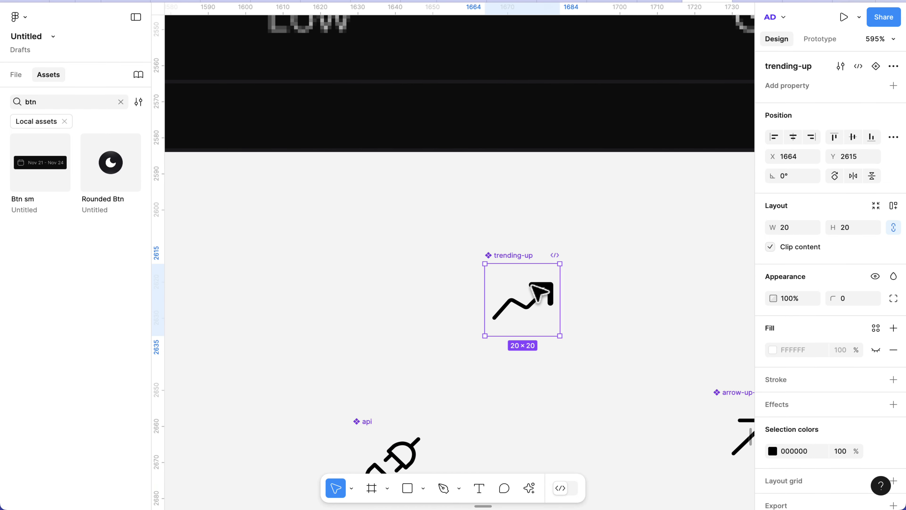
double_click(542, 295)
scroll(541, 296, up, 3)
scroll(546, 295, up, 1)
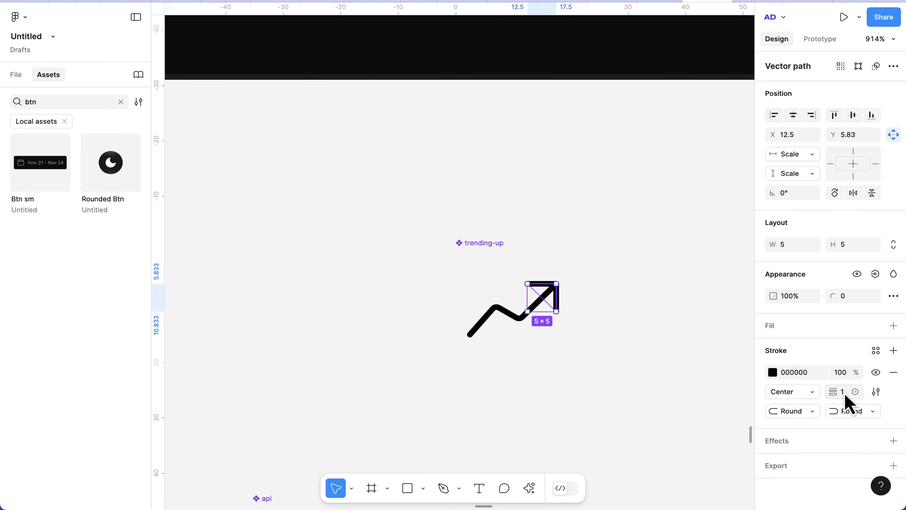
click(546, 411)
scroll(546, 411, down, 4)
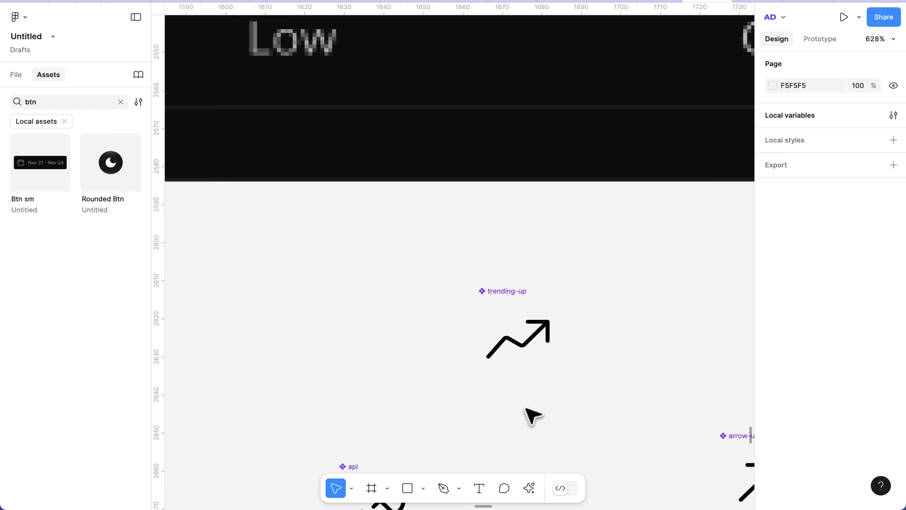
Step: Cut the four new icon components and paste them into the Icons frame beside the sidebar component
scroll(534, 416, down, 12)
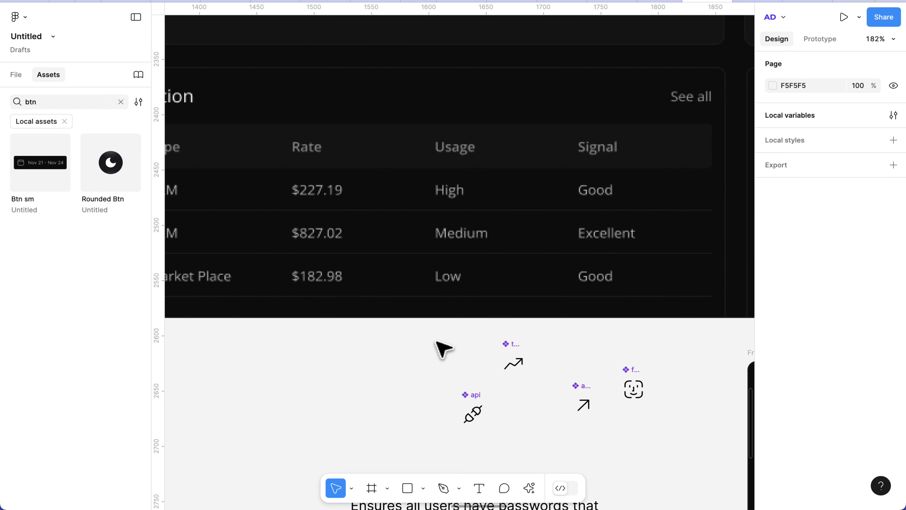
drag(421, 337, 671, 439)
click(678, 446)
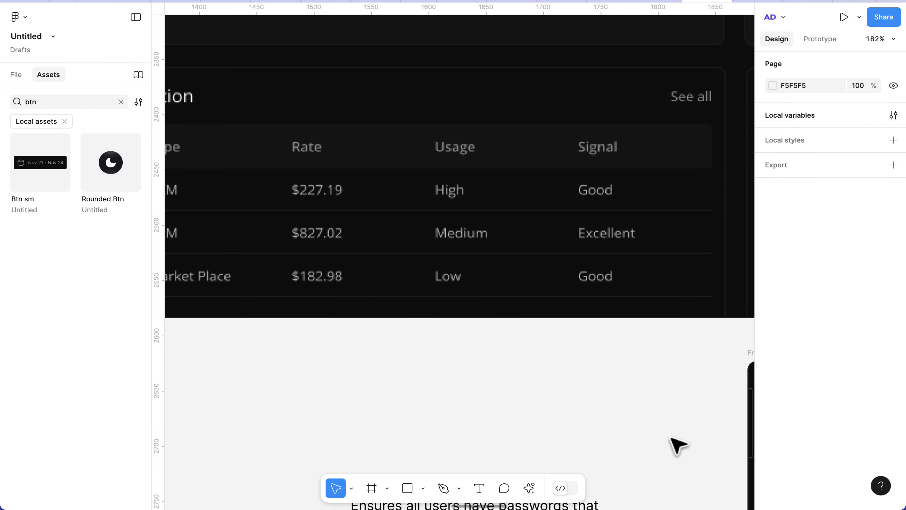
scroll(677, 443, down, 15)
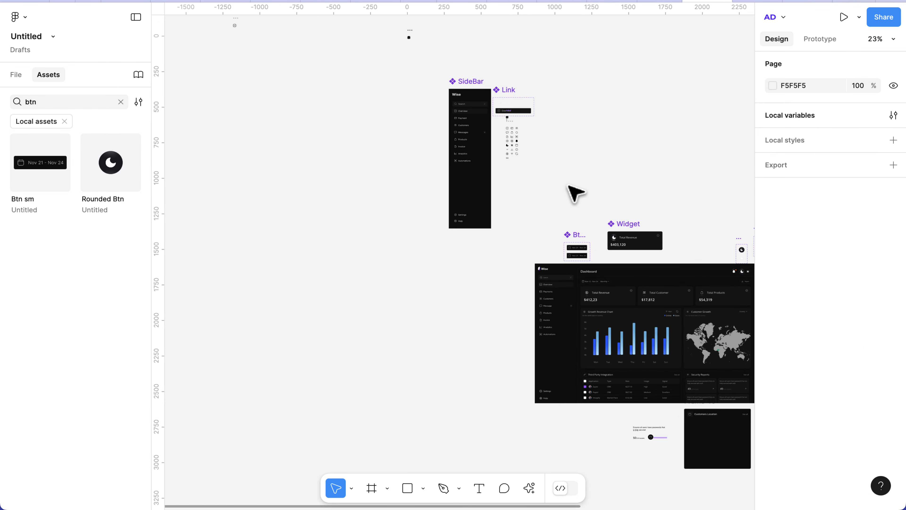
scroll(524, 121, up, 10)
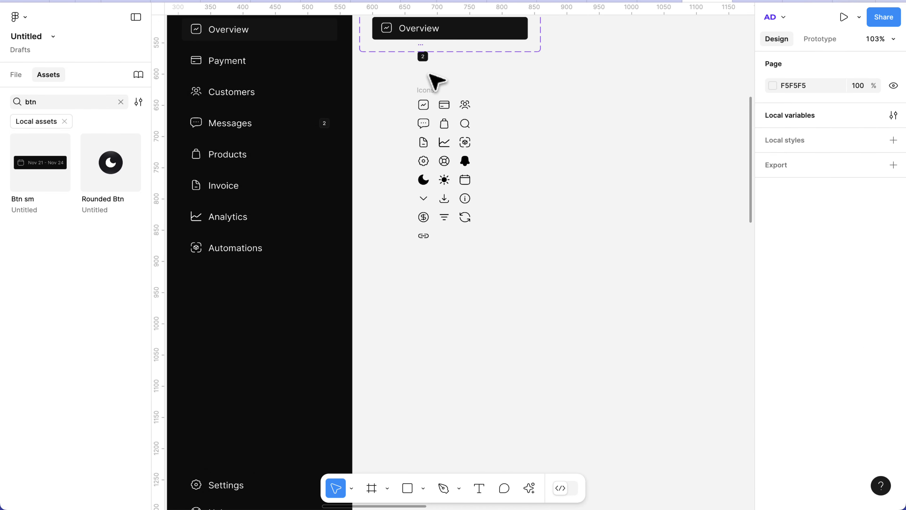
scroll(435, 81, up, 5)
click(423, 113)
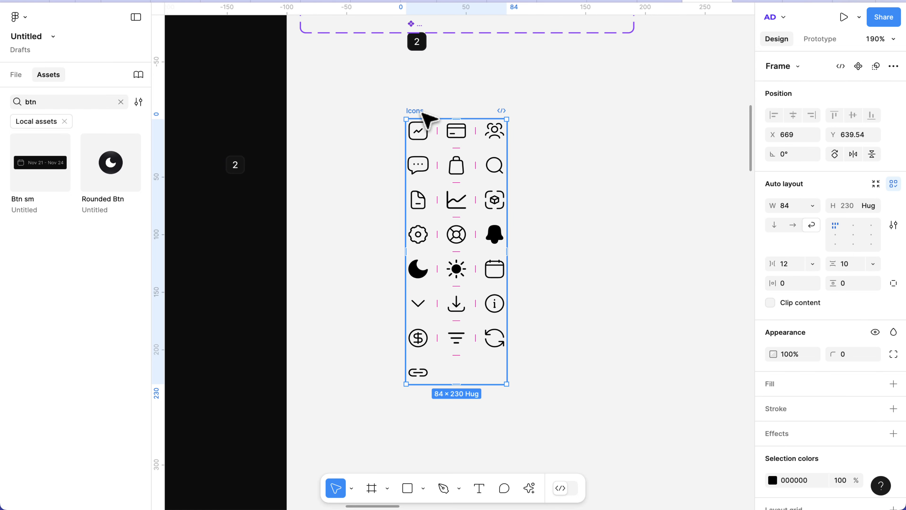
key(ctrl+v)
Step: Swap the calendar icon in the round button beside the asset count for the arrow-up-right icon
scroll(427, 121, down, 3)
scroll(480, 299, down, 10)
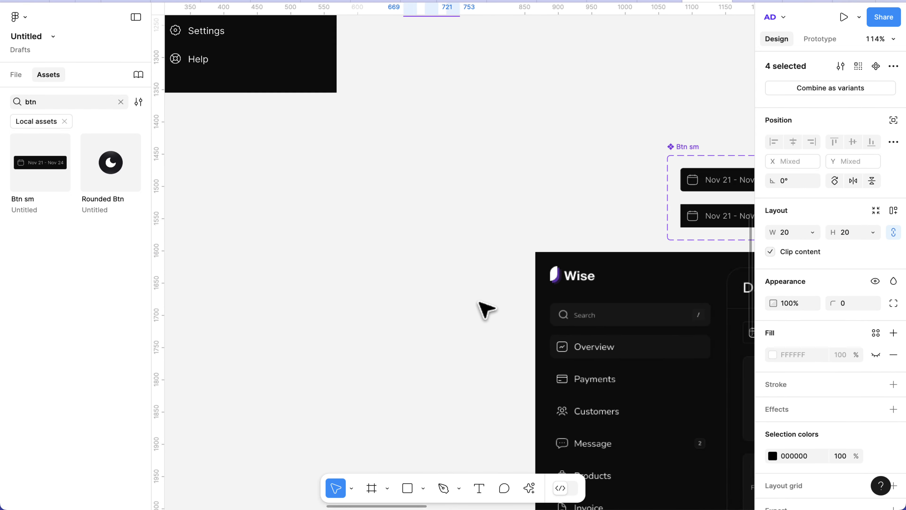
scroll(488, 310, down, 8)
scroll(480, 307, down, 10)
scroll(541, 216, up, 2)
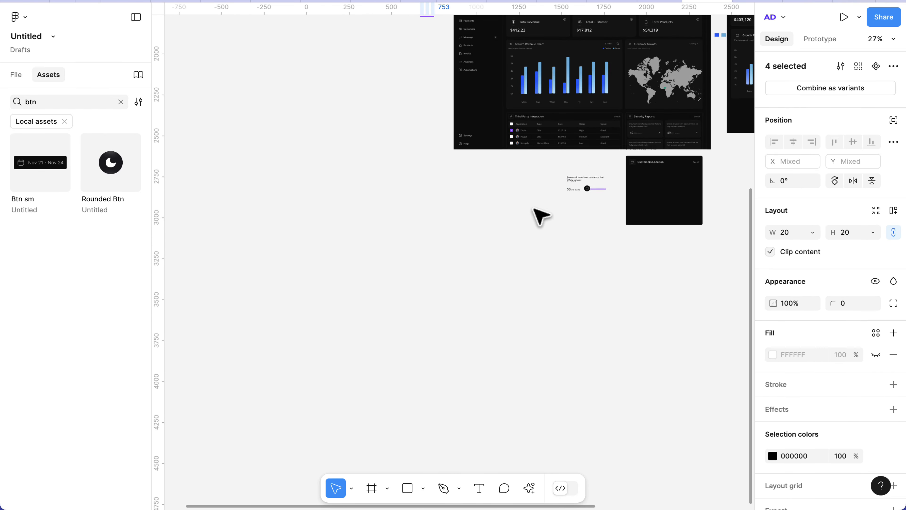
scroll(586, 197, up, 8)
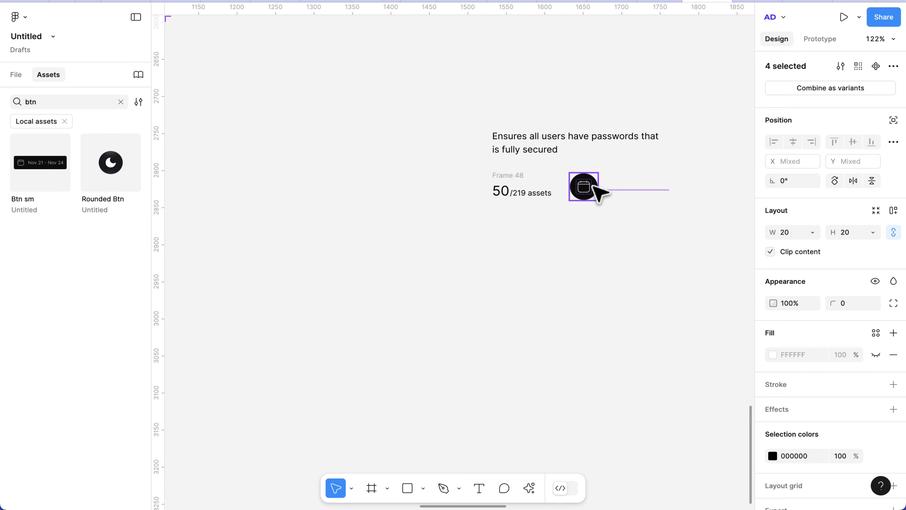
scroll(594, 187, up, 5)
click(574, 187)
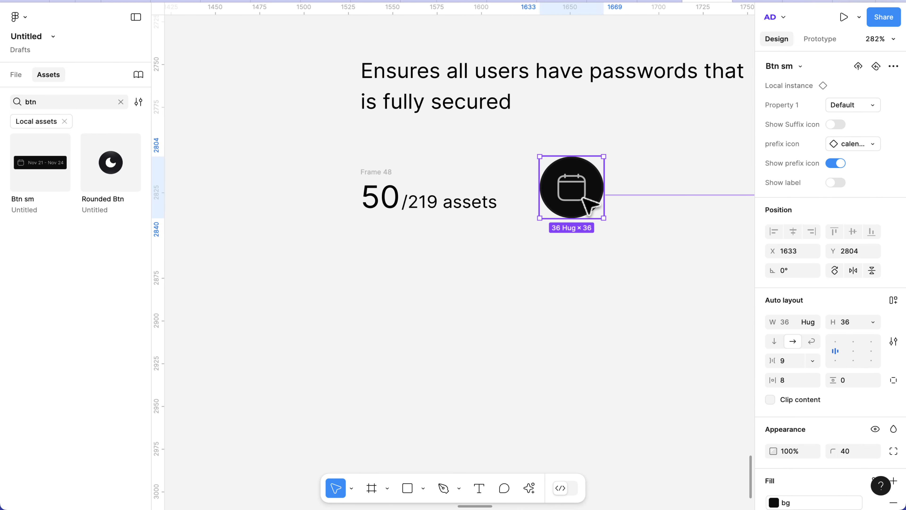
click(853, 145)
scroll(820, 293, down, 5)
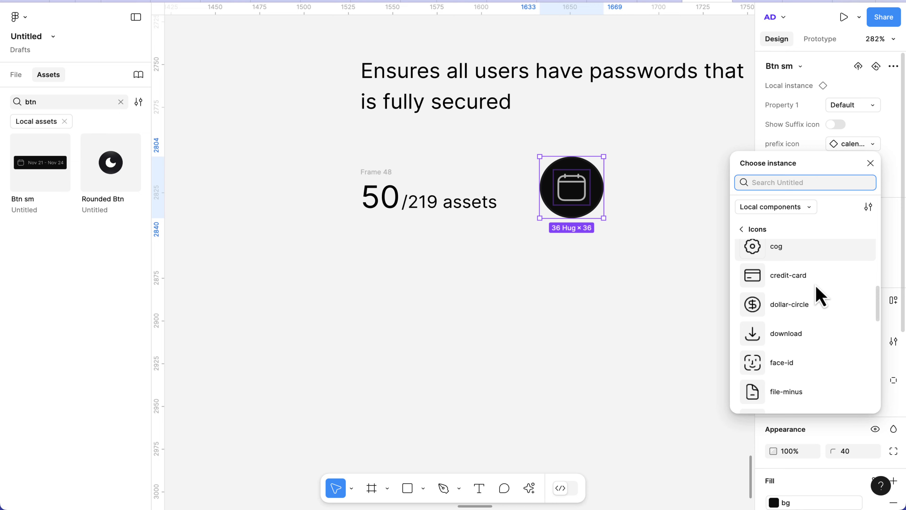
scroll(816, 284, down, 10)
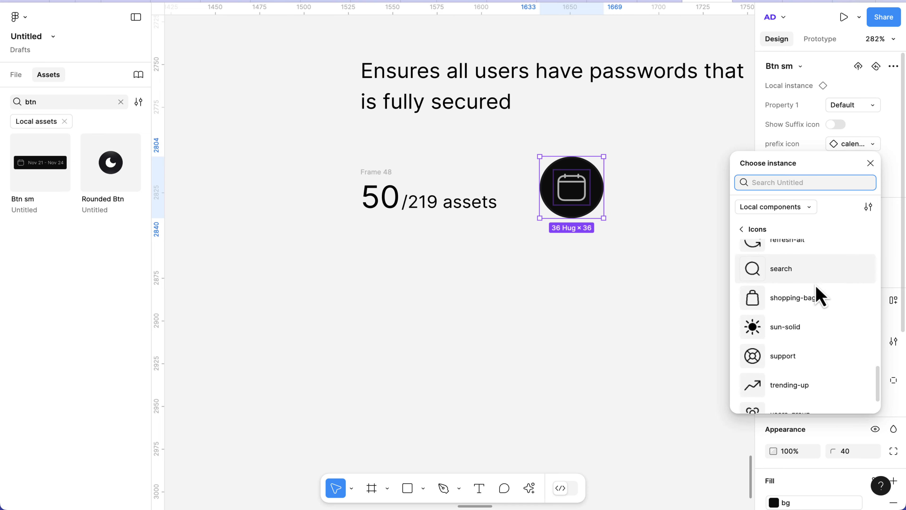
scroll(785, 321, up, 5)
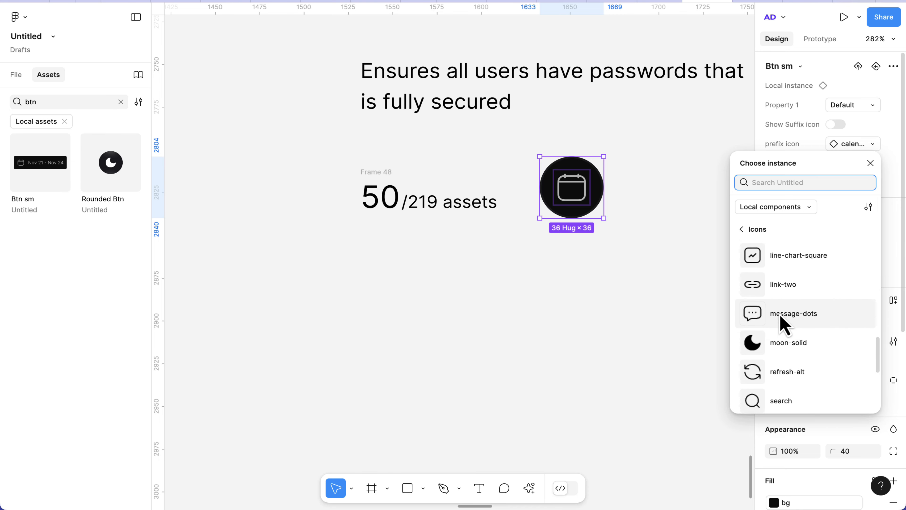
scroll(781, 323, up, 10)
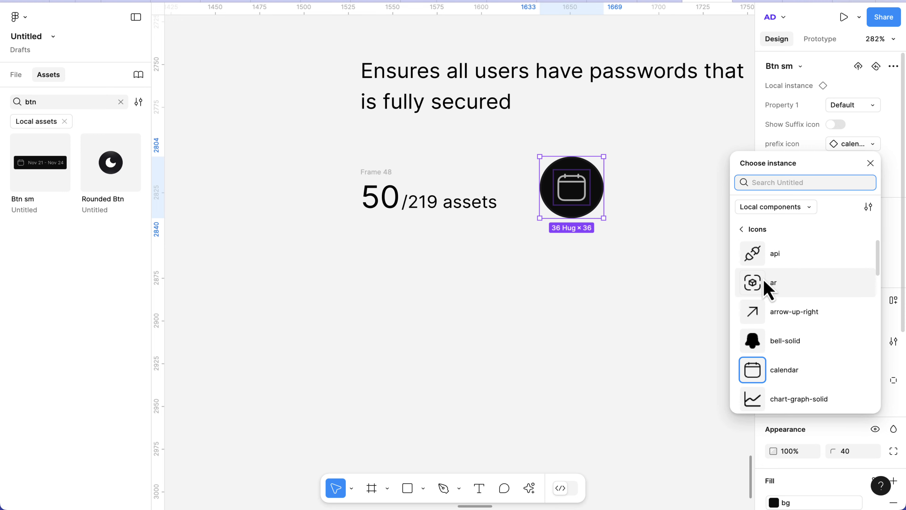
click(772, 315)
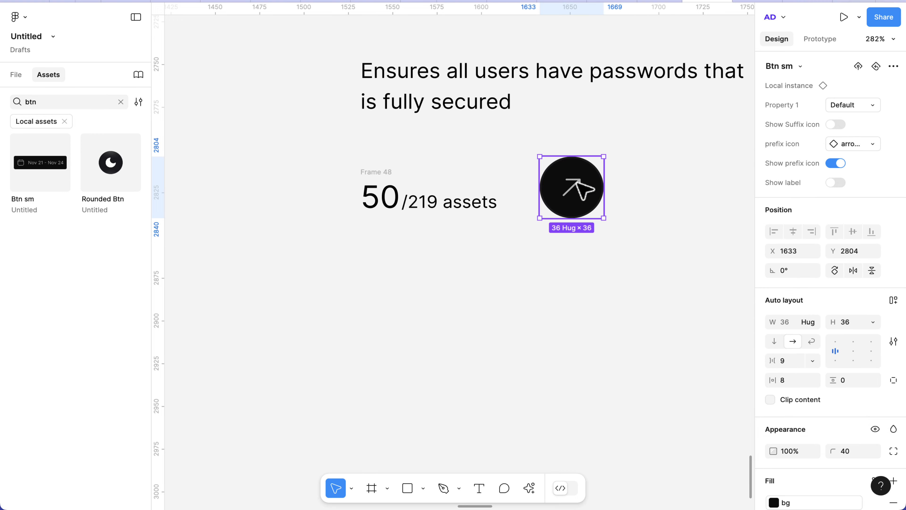
Step: Resize the round arrow button to 28 × 28 and center its contents
scroll(575, 188, up, 5)
scroll(580, 187, down, 6)
scroll(580, 188, down, 8)
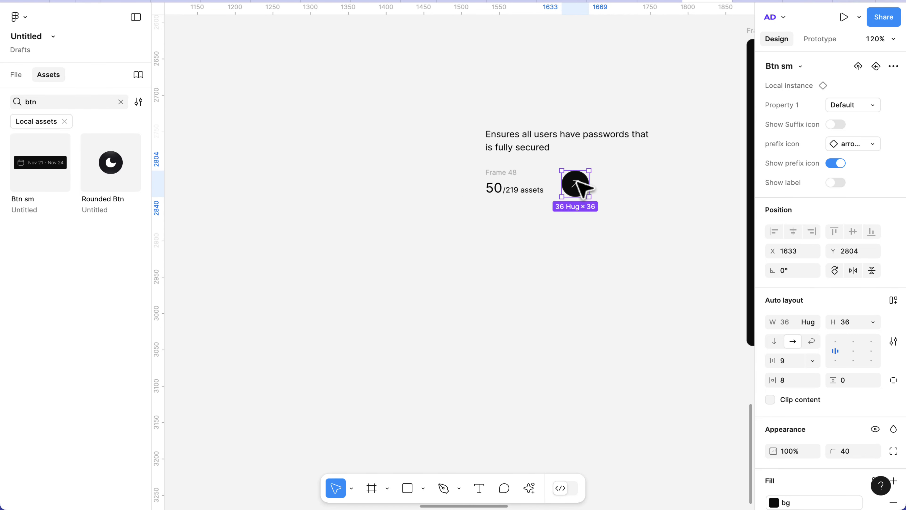
scroll(526, 179, up, 5)
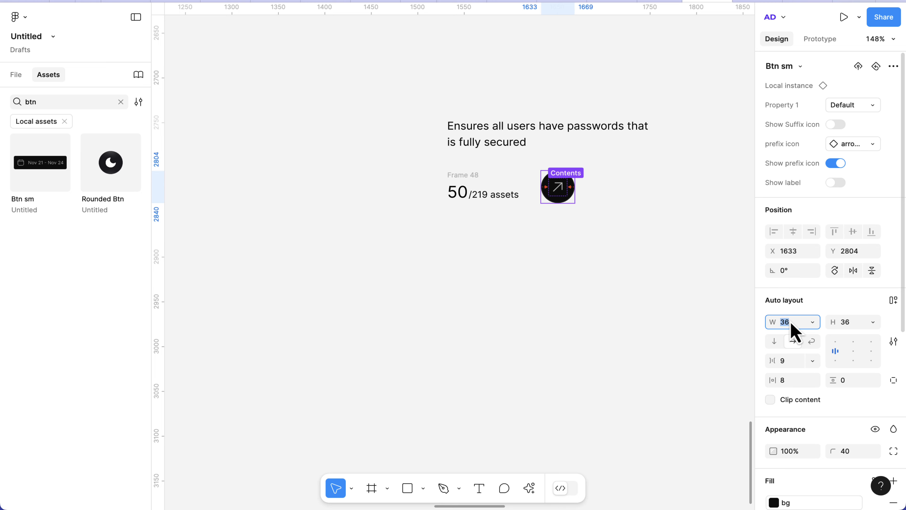
text(28)
key(Return)
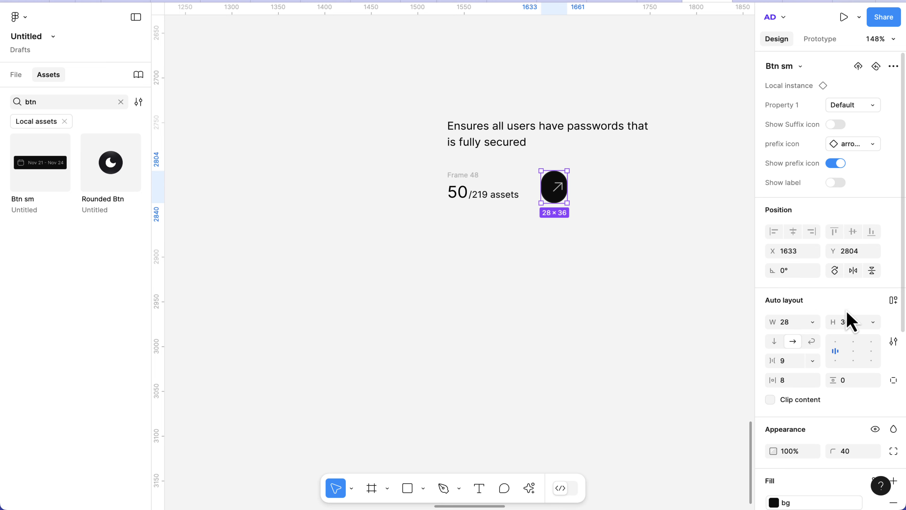
click(850, 320)
text(2)
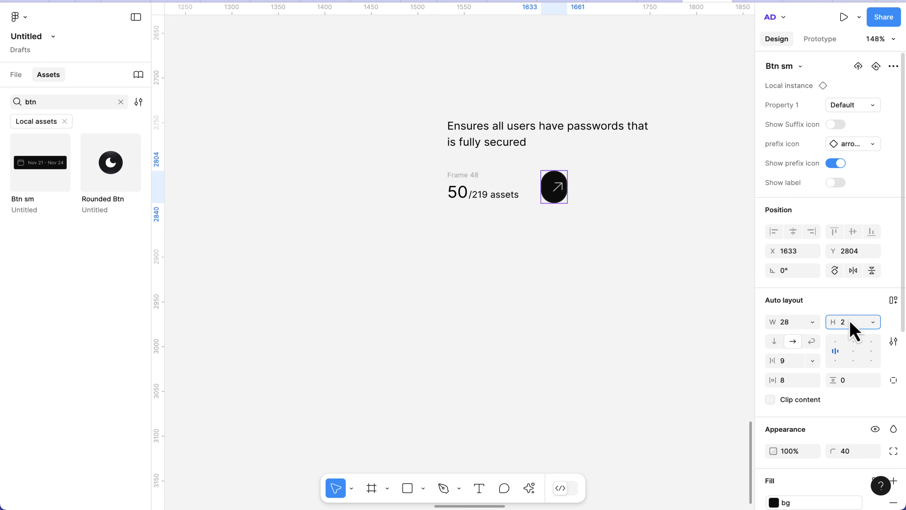
text(8)
key(Return)
scroll(548, 184, up, 3)
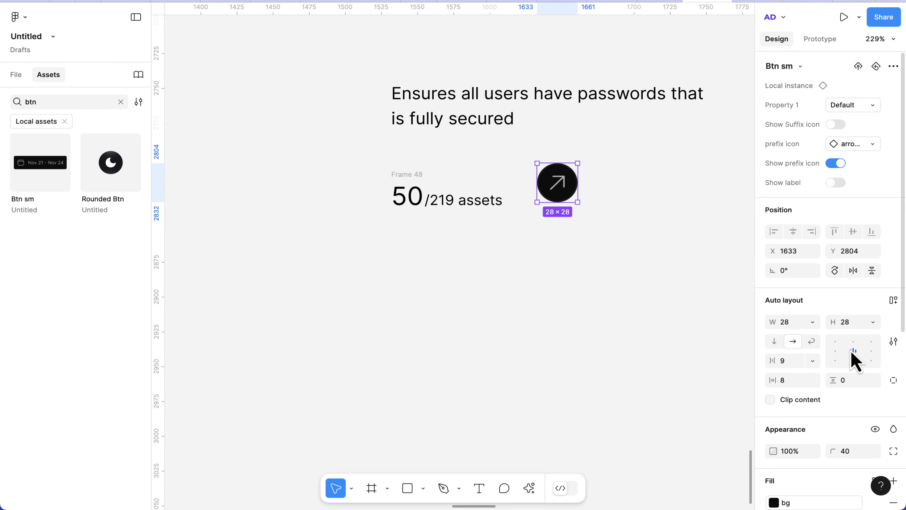
double_click(561, 185)
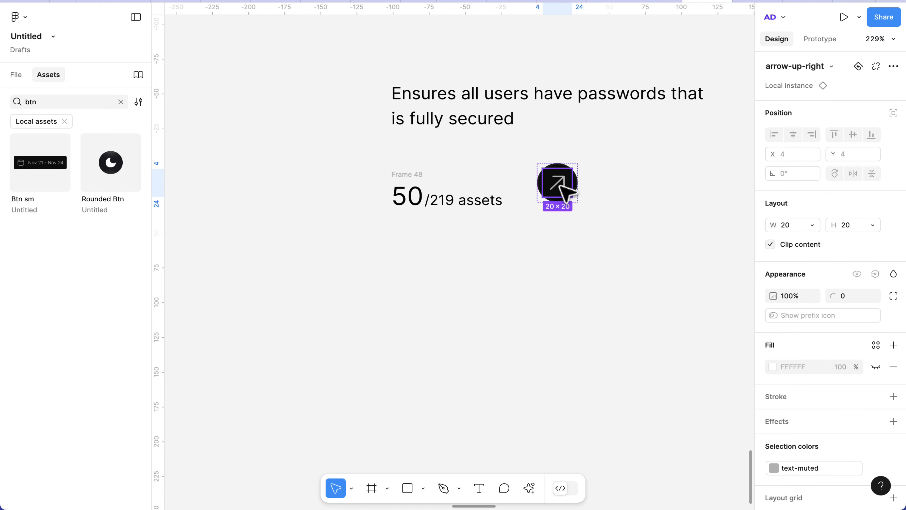
click(553, 269)
scroll(552, 270, down, 5)
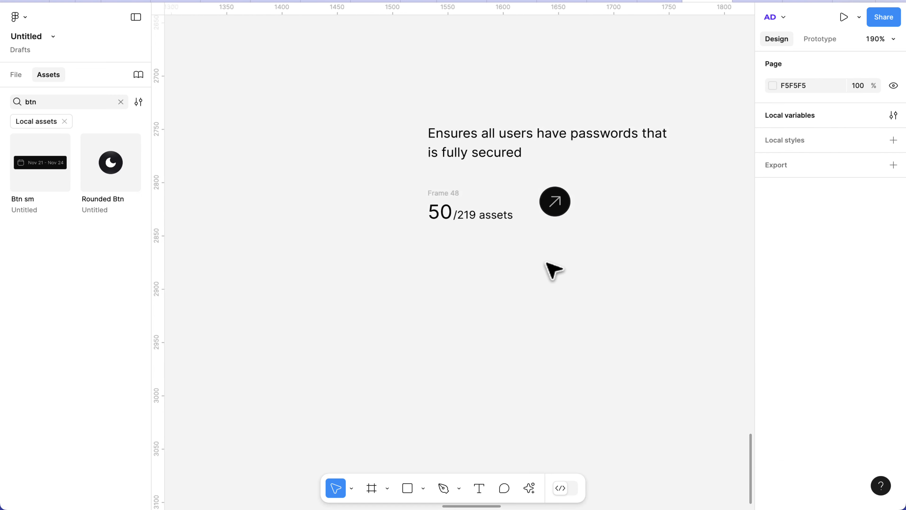
Step: Combine the 50/219 assets frame and the arrow button into a horizontal auto layout row
click(553, 217)
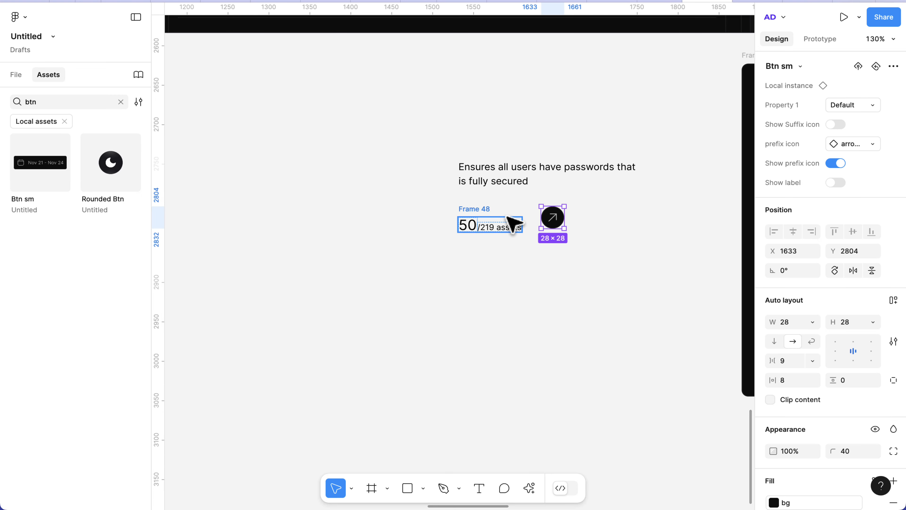
shift+click(482, 207)
key(shift+a)
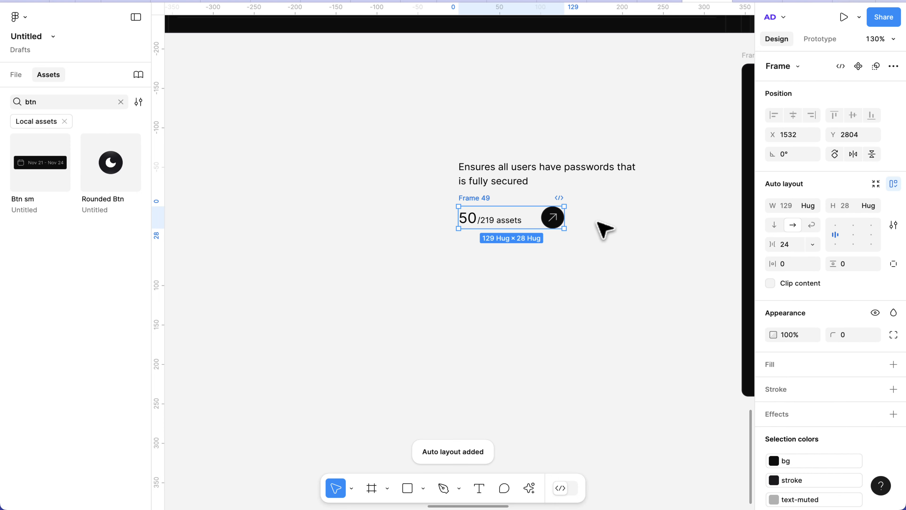
Step: Group the description text and the assets row into a vertical auto layout frame
scroll(597, 222, down, 3)
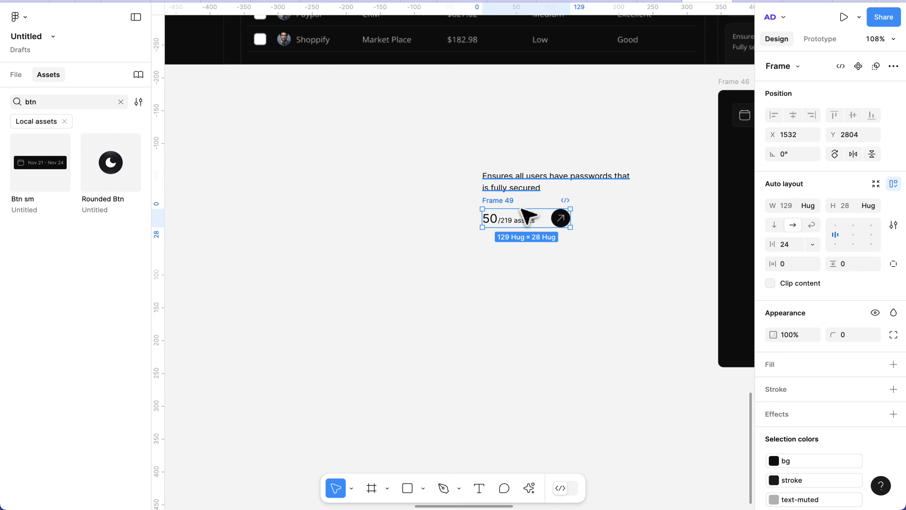
click(525, 192)
shift+click(504, 206)
scroll(503, 207, up, 5)
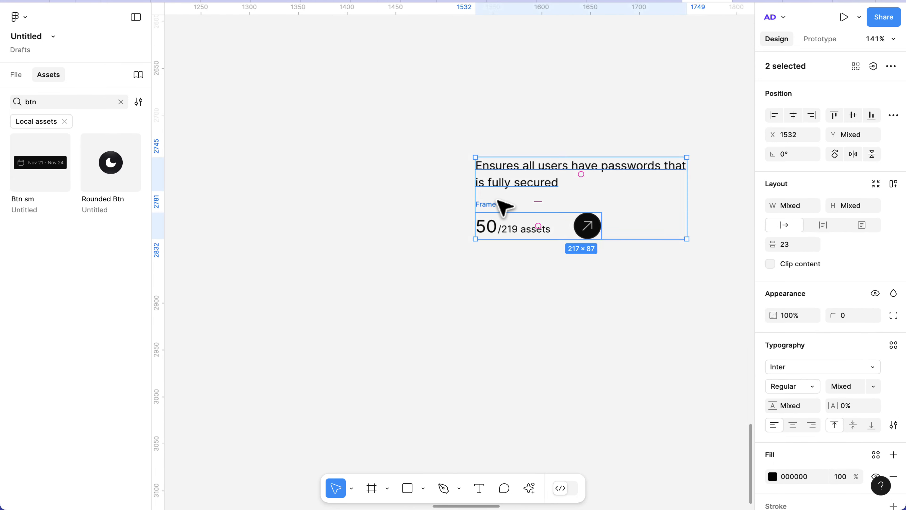
key(shift+a)
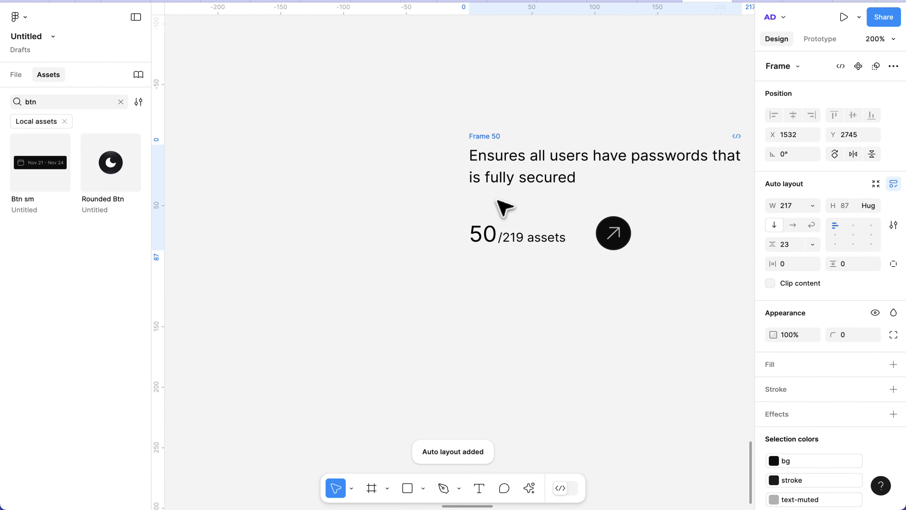
Step: Set the new report frame to a fixed width of 200 and height of 100
scroll(503, 207, down, 5)
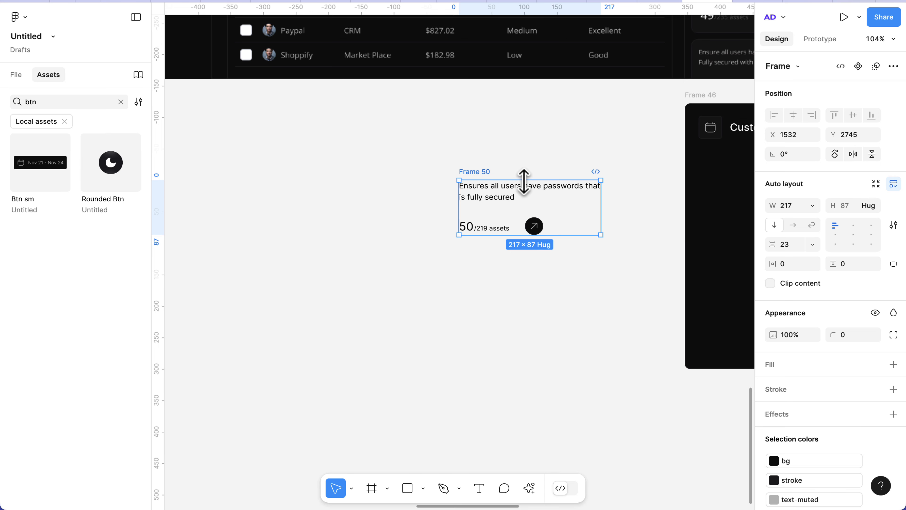
click(791, 208)
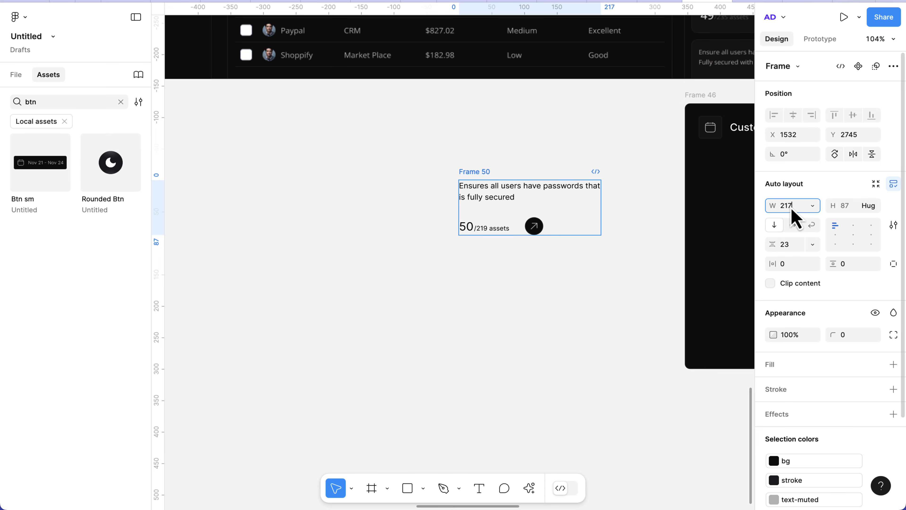
text(200)
key(Return)
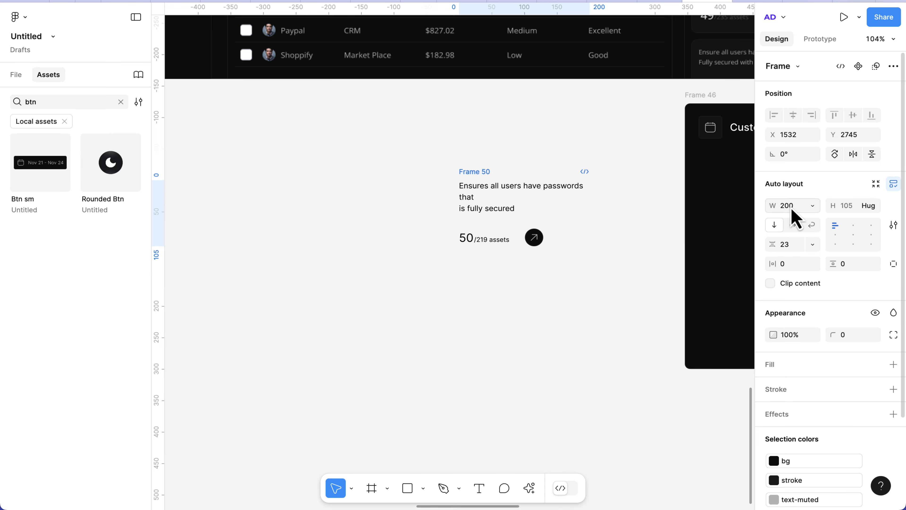
scroll(622, 256, down, 2)
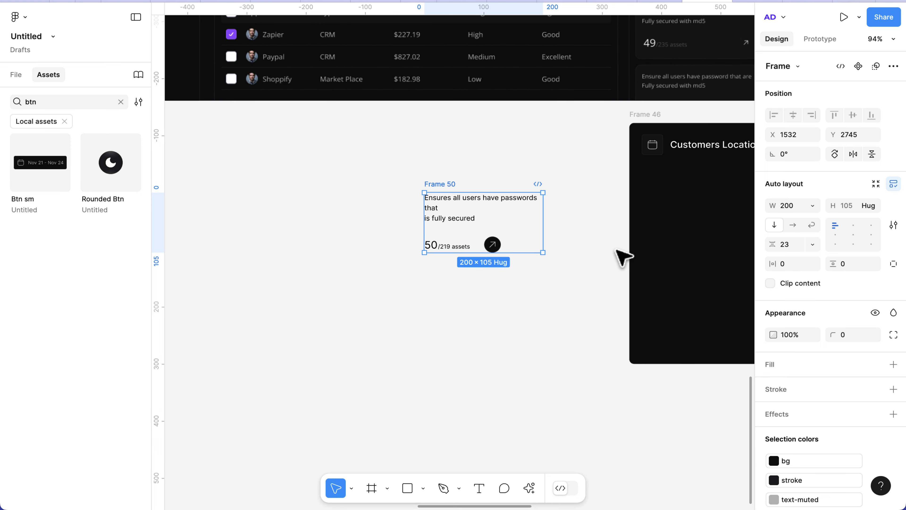
scroll(623, 257, right, 5)
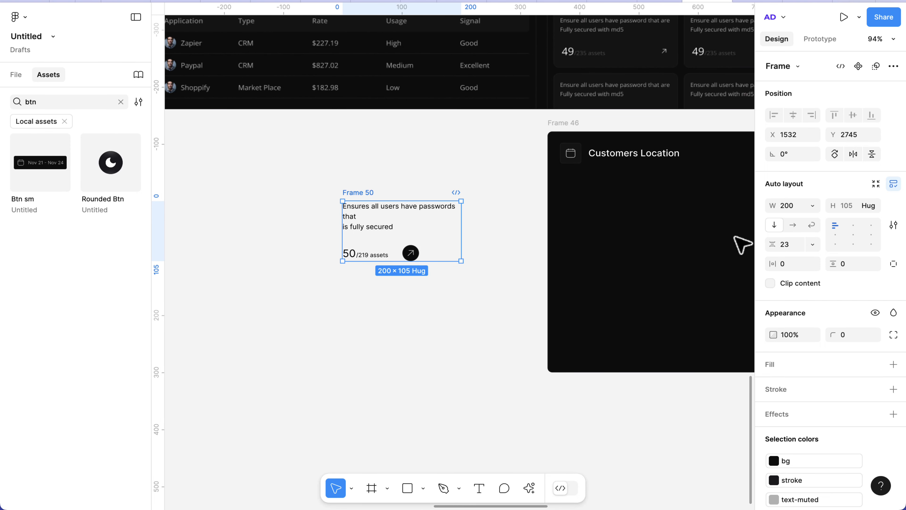
click(851, 205)
text(100)
key(Return)
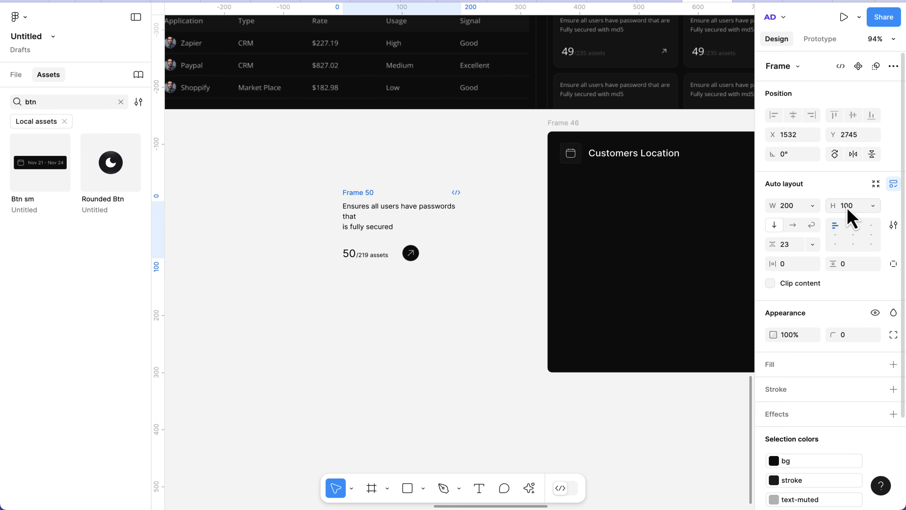
Step: Set the report frame's vertical gap to 24 and add a white FFFFFF fill
scroll(412, 248, up, 2)
scroll(412, 248, up, 4)
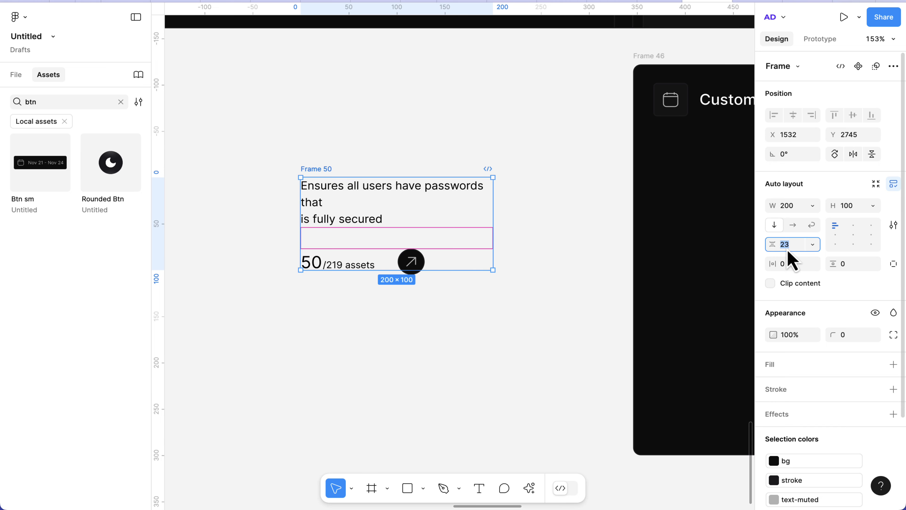
key(Return)
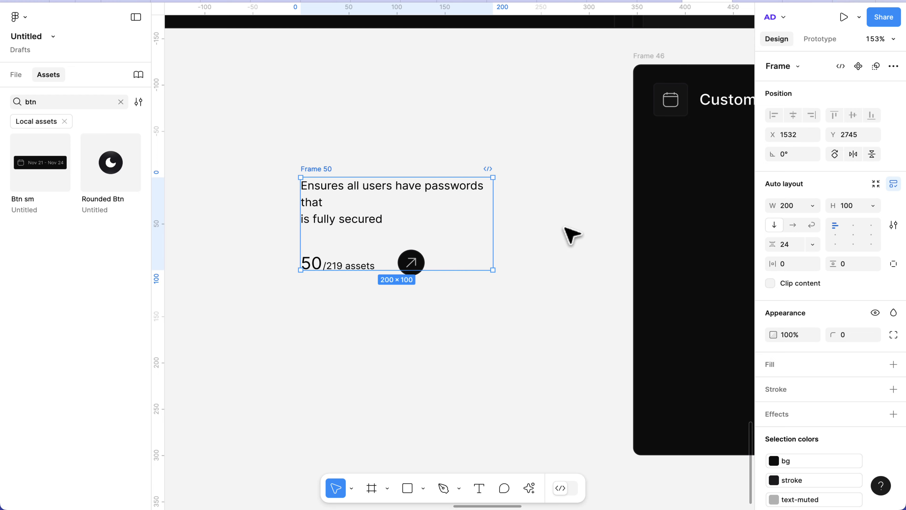
scroll(839, 349, down, 3)
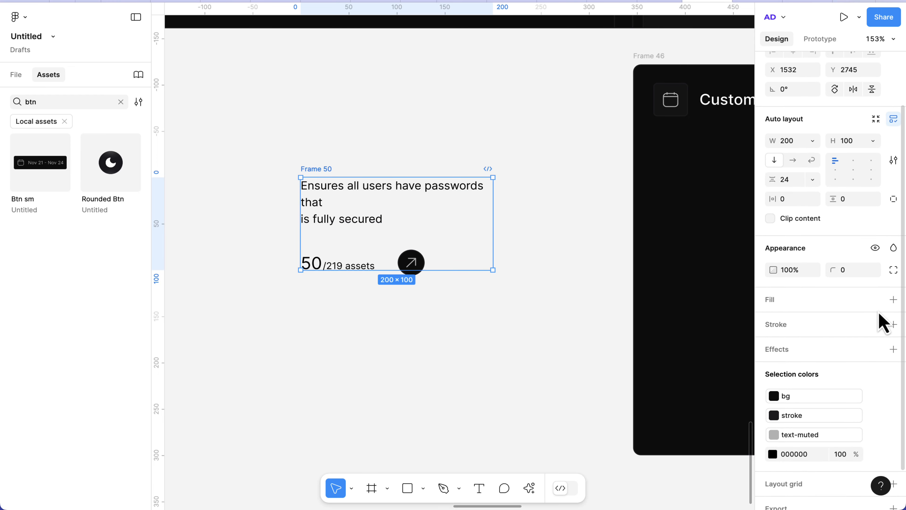
click(894, 300)
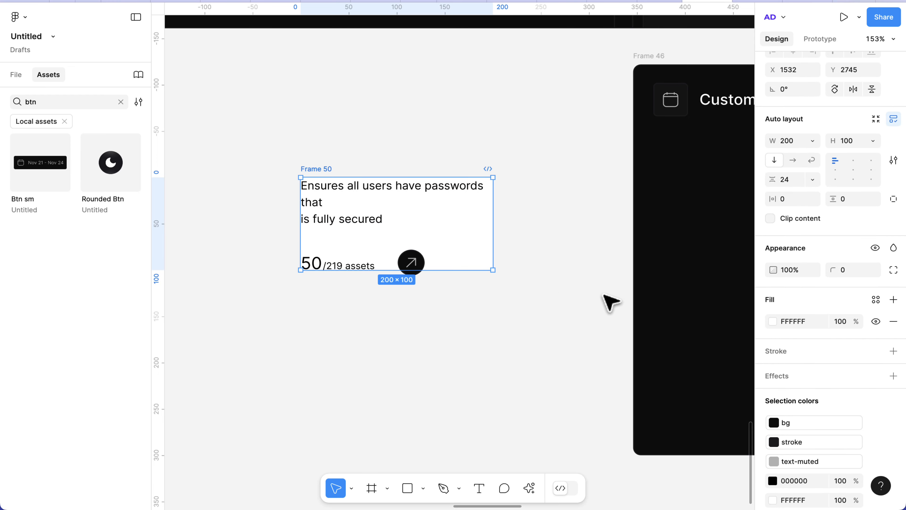
Step: Move the report frame into the Customers Location card, below its header at about X 26, Y 101
scroll(493, 273, down, 1)
scroll(494, 275, down, 2)
scroll(354, 259, right, 3)
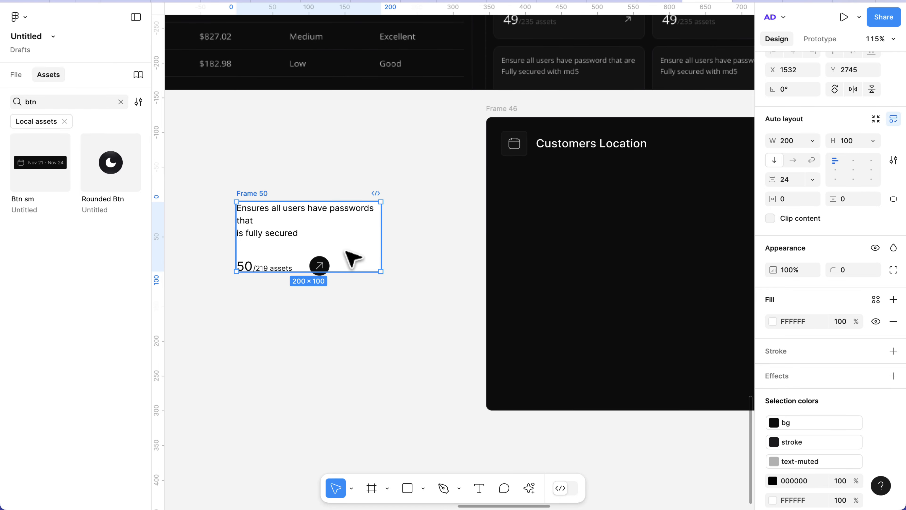
drag(318, 243, 617, 245)
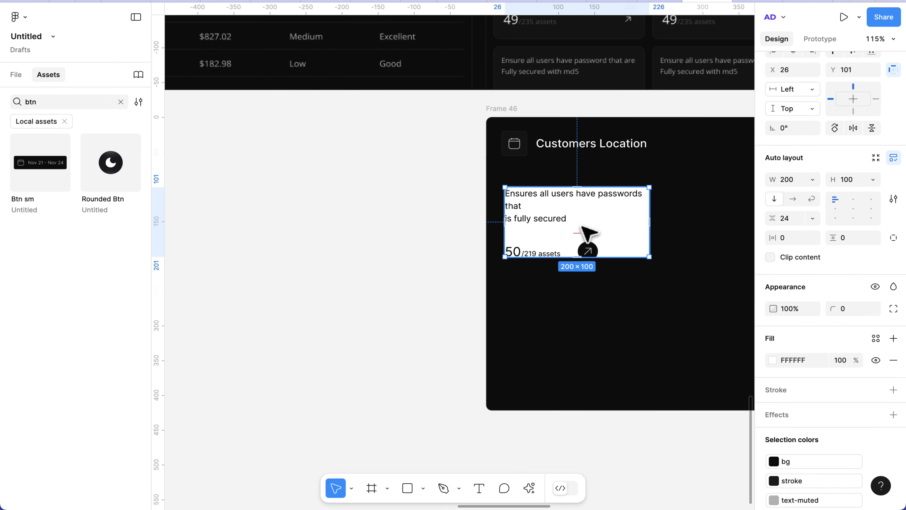
Step: Set the report frame's height to hug its contents and round its corners with a radius of 6
scroll(588, 234, up, 5)
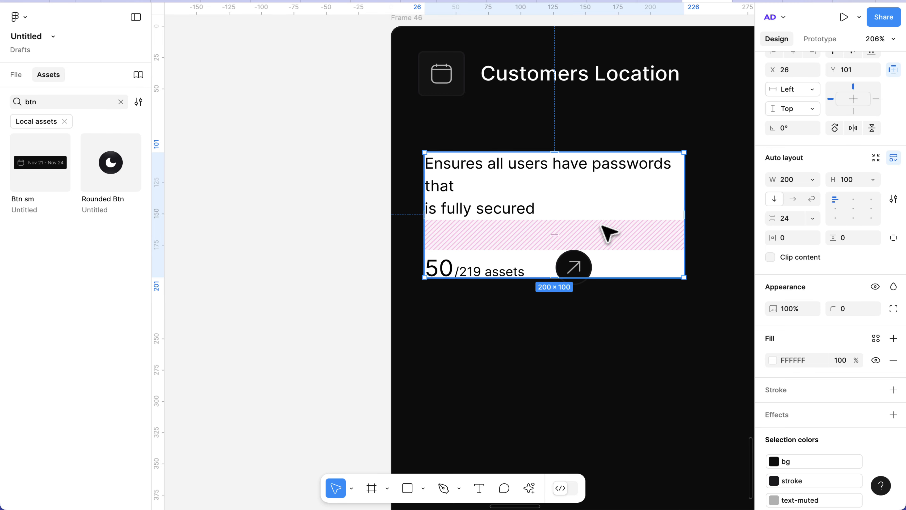
click(873, 180)
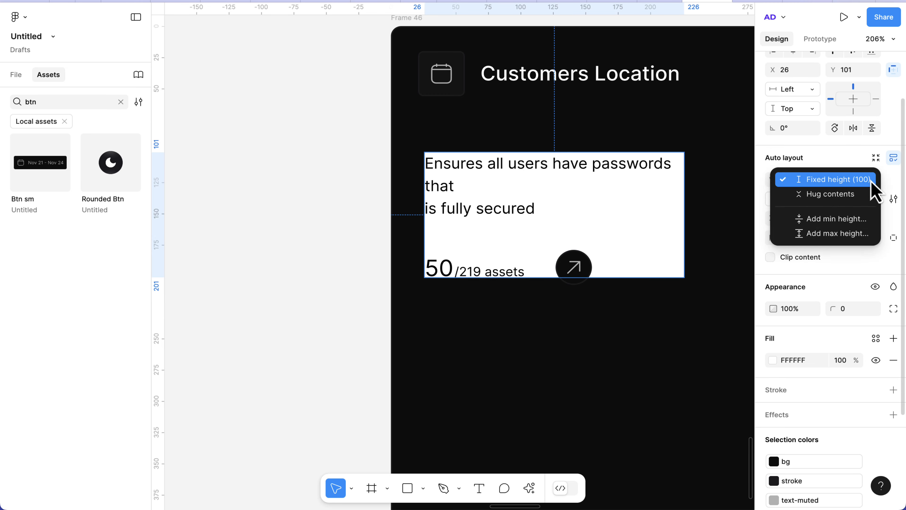
click(867, 193)
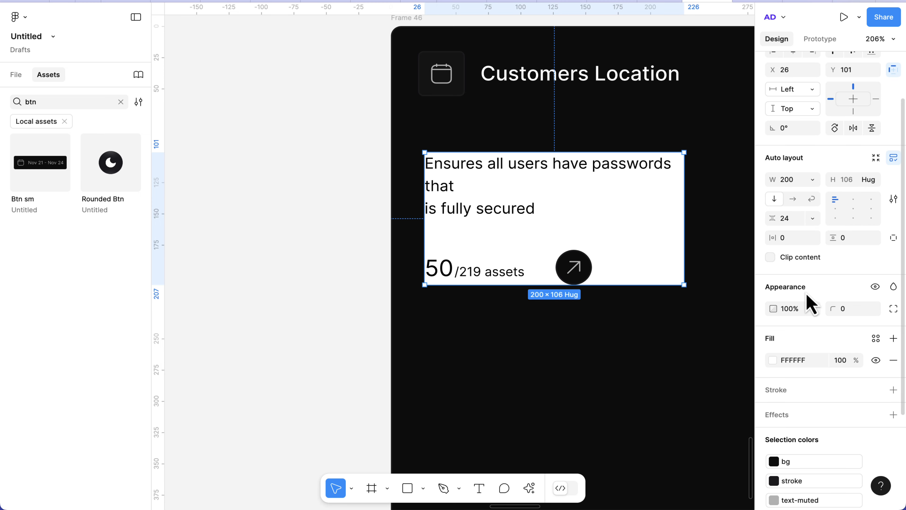
click(855, 314)
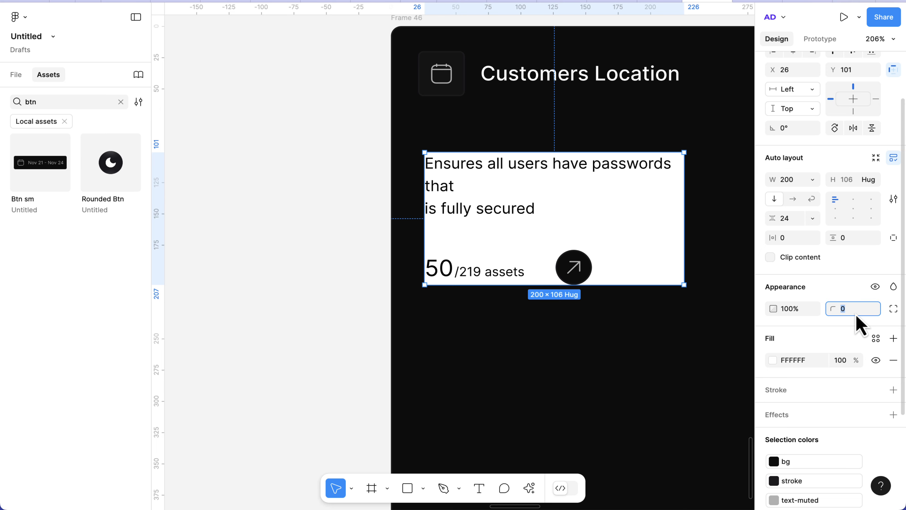
text(6)
key(Return)
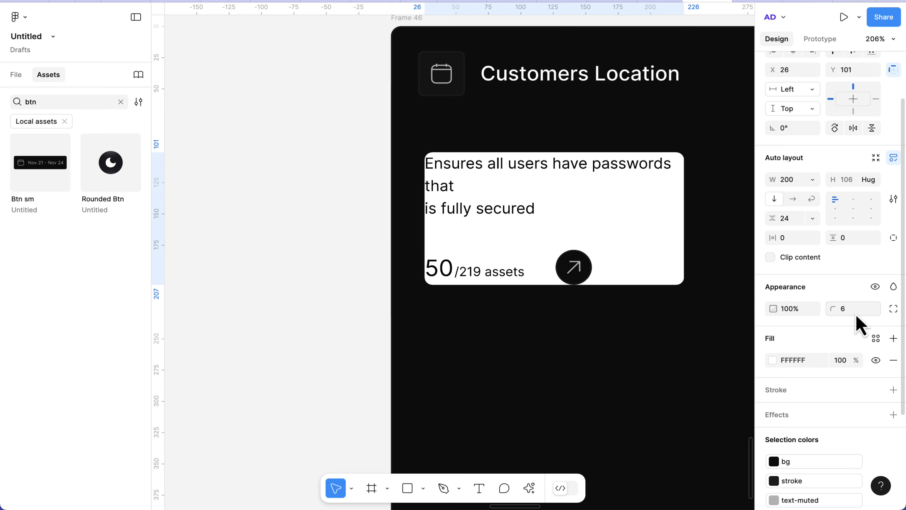
Step: Set the report frame's horizontal and vertical padding to 12 each
click(792, 238)
text(12)
key(Return)
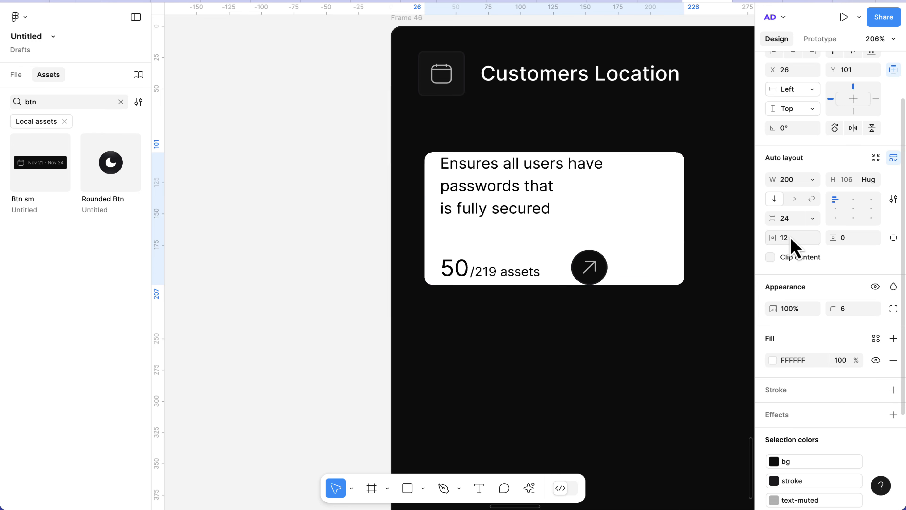
click(856, 243)
text(12)
key(Return)
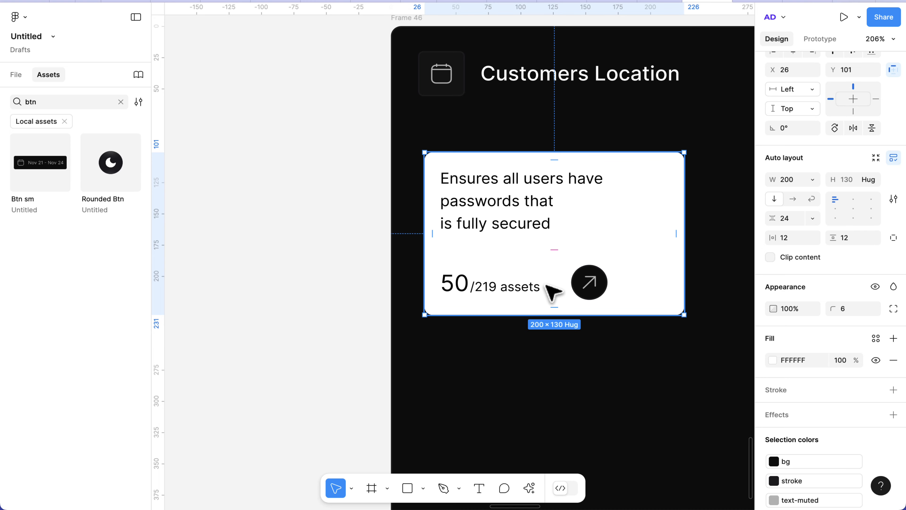
Step: Make the assets row fill the container width and set its horizontal gap to Auto
double_click(523, 289)
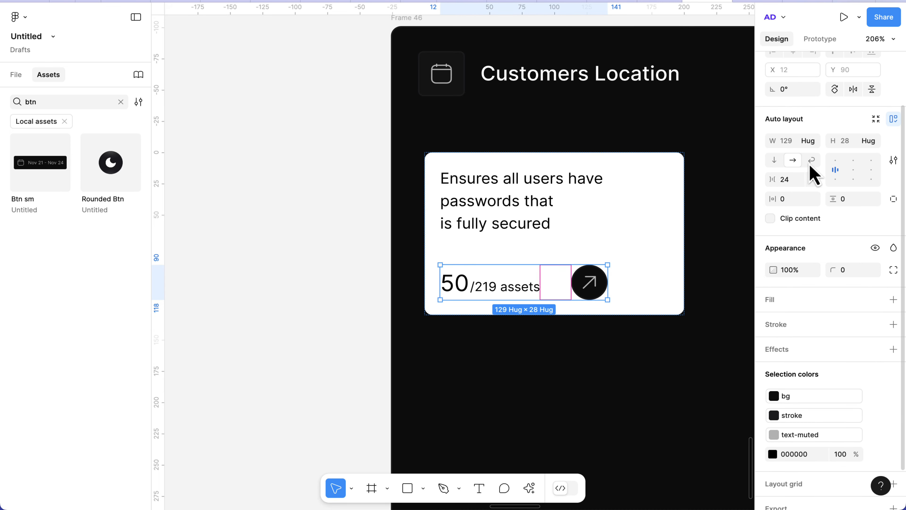
click(814, 142)
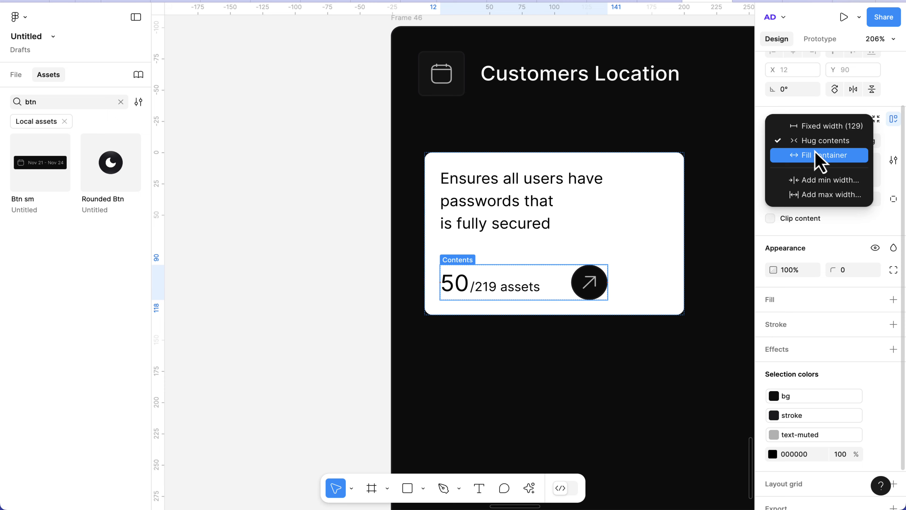
click(816, 157)
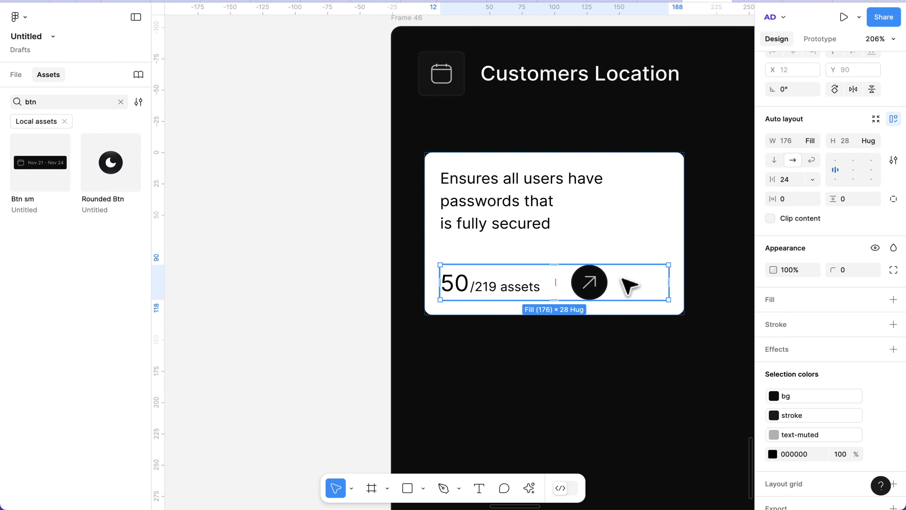
click(611, 308)
click(586, 289)
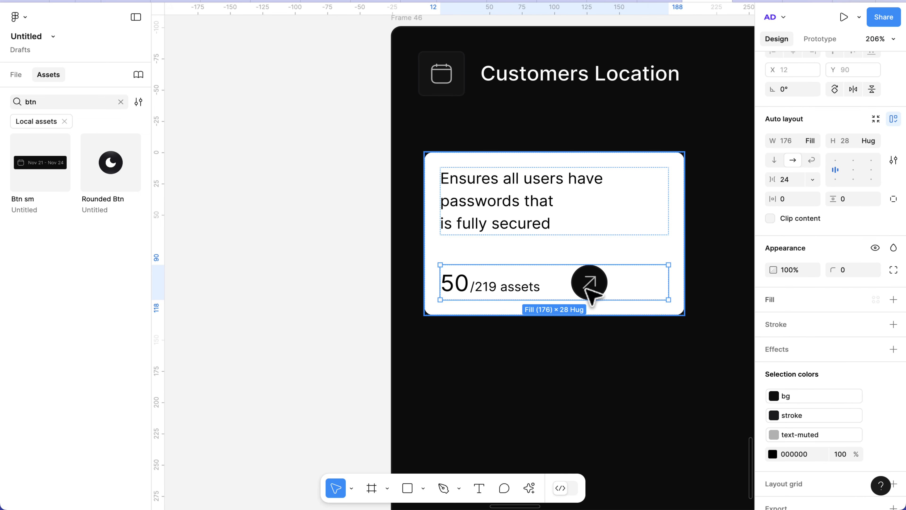
click(814, 180)
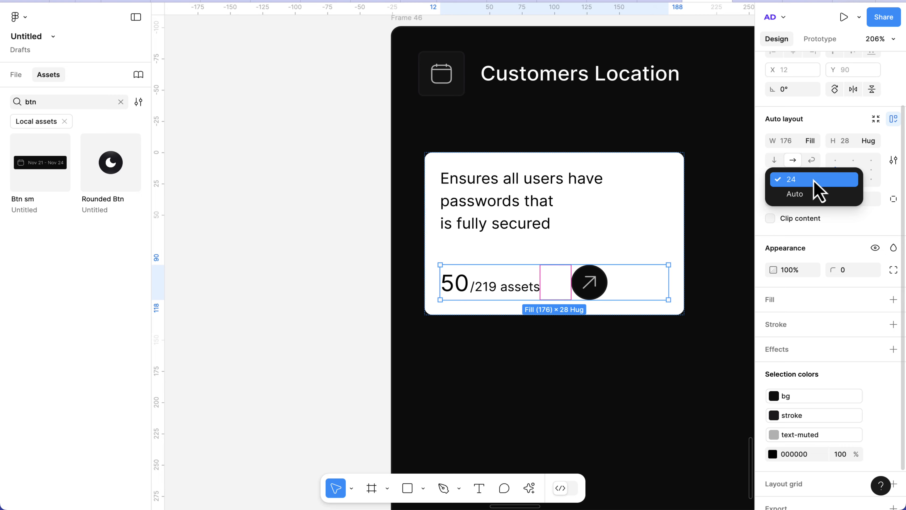
click(814, 192)
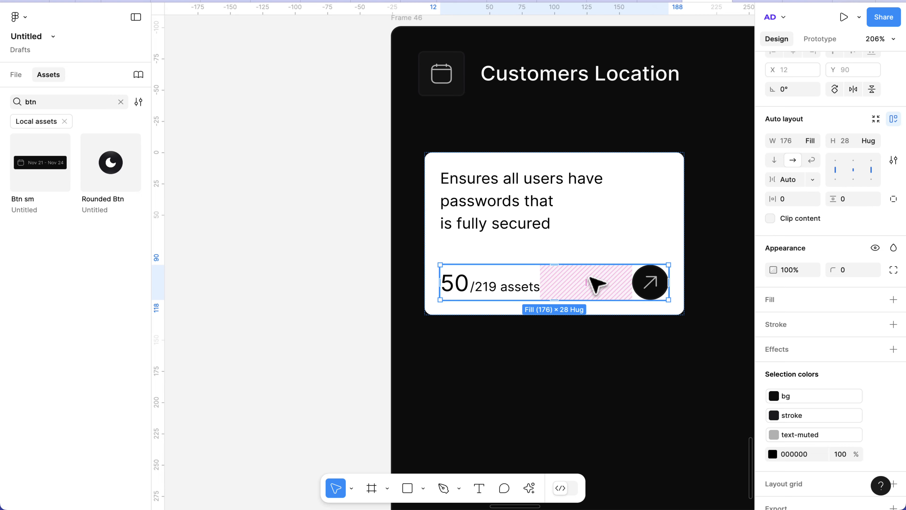
Step: Reduce the report frame's vertical gap between the description and the assets row to 12
scroll(591, 278, down, 3)
scroll(590, 278, down, 2)
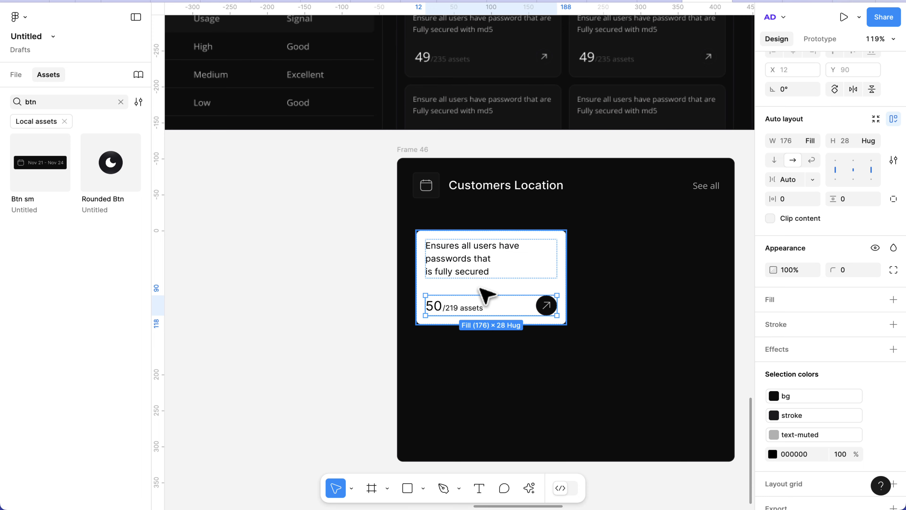
click(494, 321)
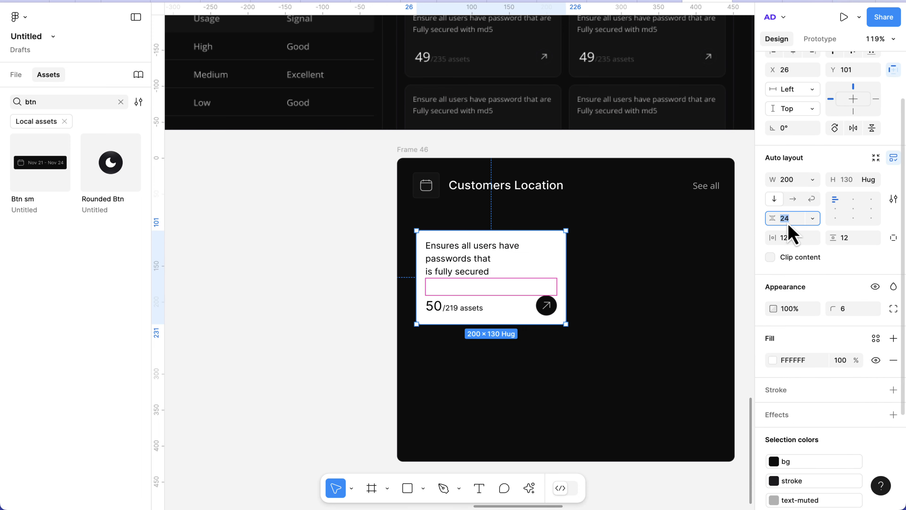
key(Down)
key(Down)
key(Down)
key(Down)
key(Down)
key(Down)
key(Down)
key(Down)
key(Down)
key(Down)
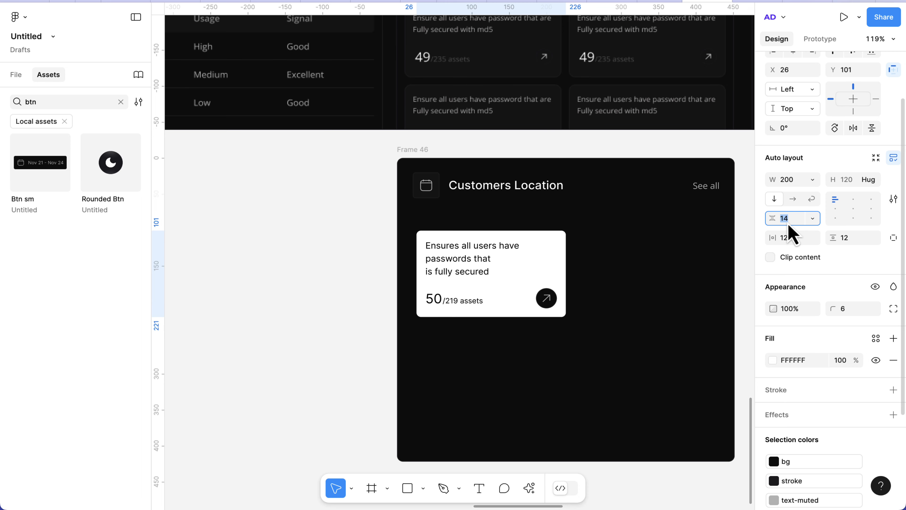
key(Down)
key(Down)
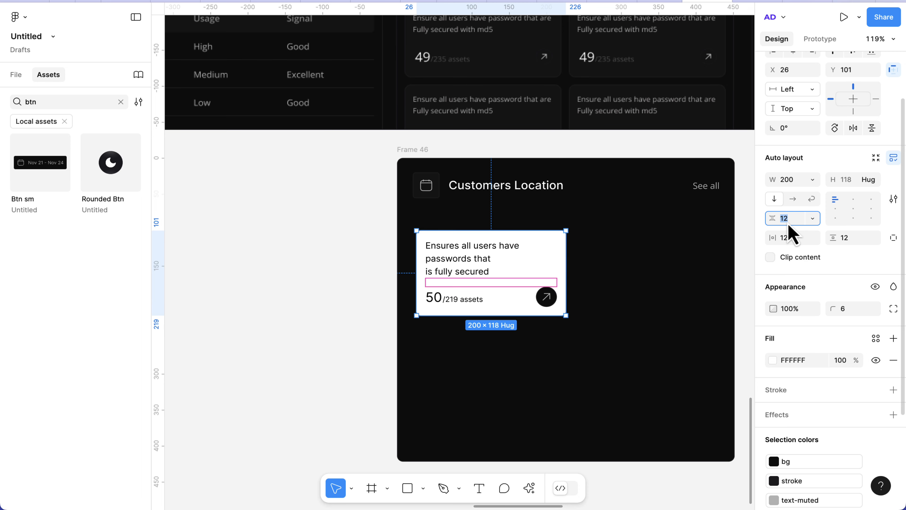
Step: Set the description text's font size to 10
click(475, 268)
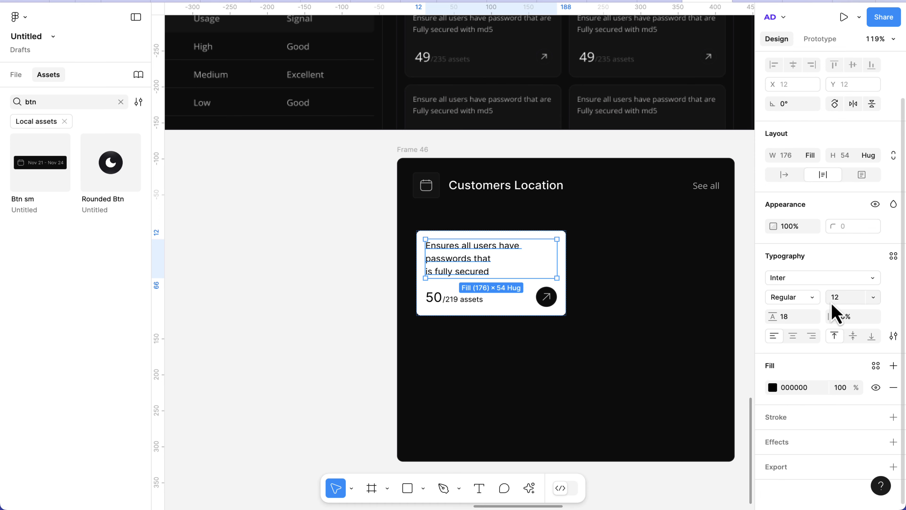
text(10)
key(Return)
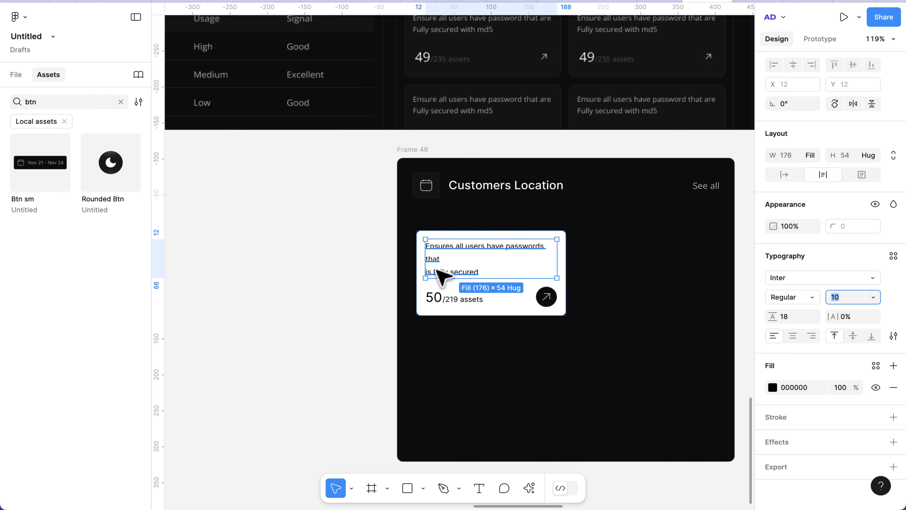
Step: Remove the line break before "is fully secured" in the description text
scroll(422, 277, up, 5)
triple_click(416, 279)
click(417, 278)
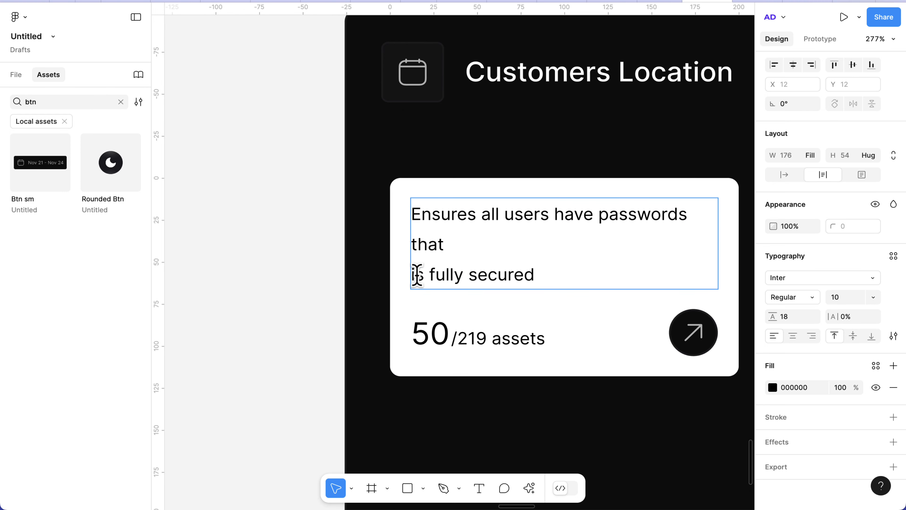
key(BackSpace)
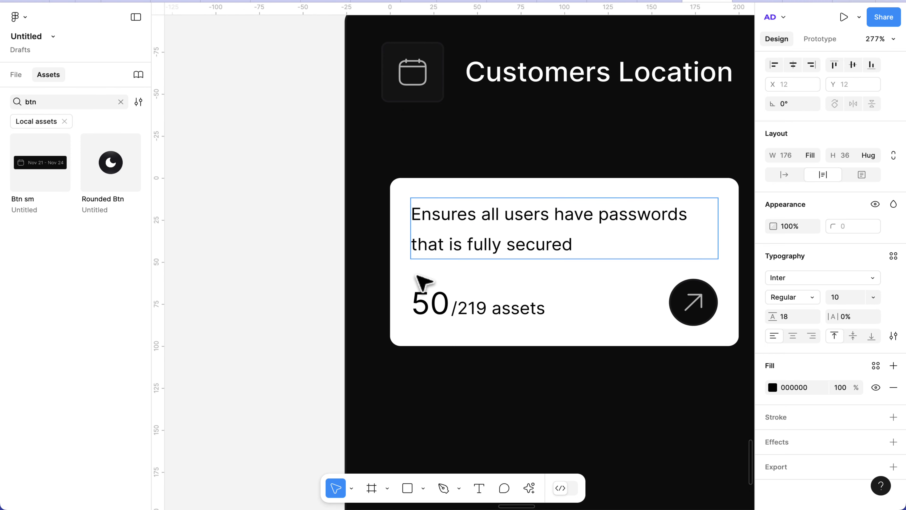
key(Escape)
scroll(348, 290, down, 2)
click(463, 343)
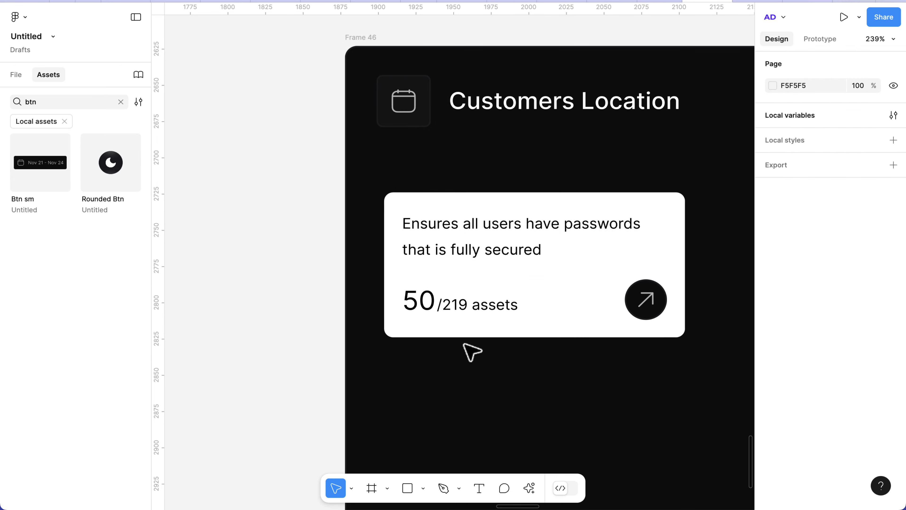
Step: Replace the report frame's white fill with the bg-surface library color
scroll(463, 343, down, 5)
scroll(466, 348, down, 1)
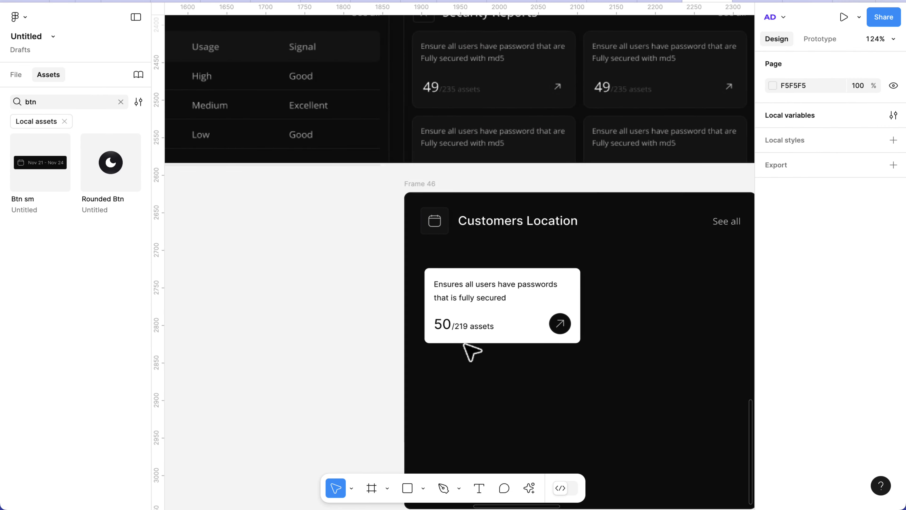
scroll(465, 348, up, 3)
click(549, 361)
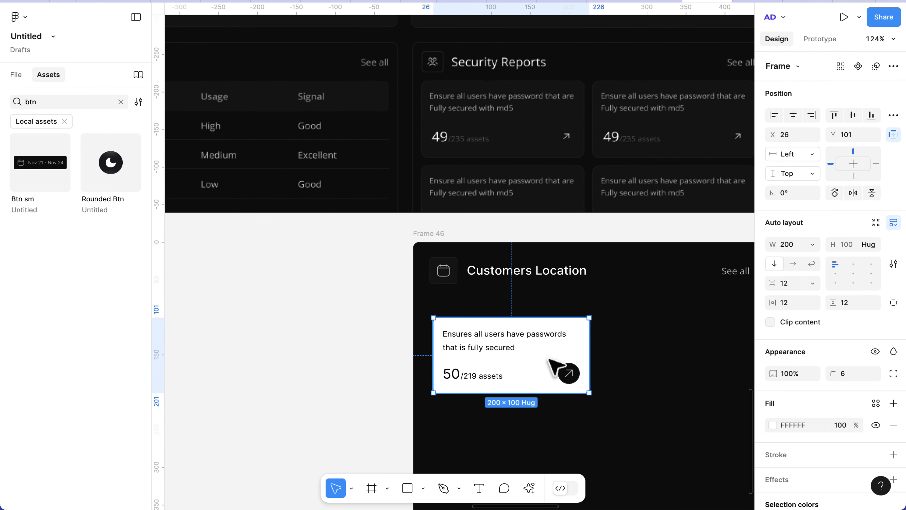
scroll(817, 392, down, 3)
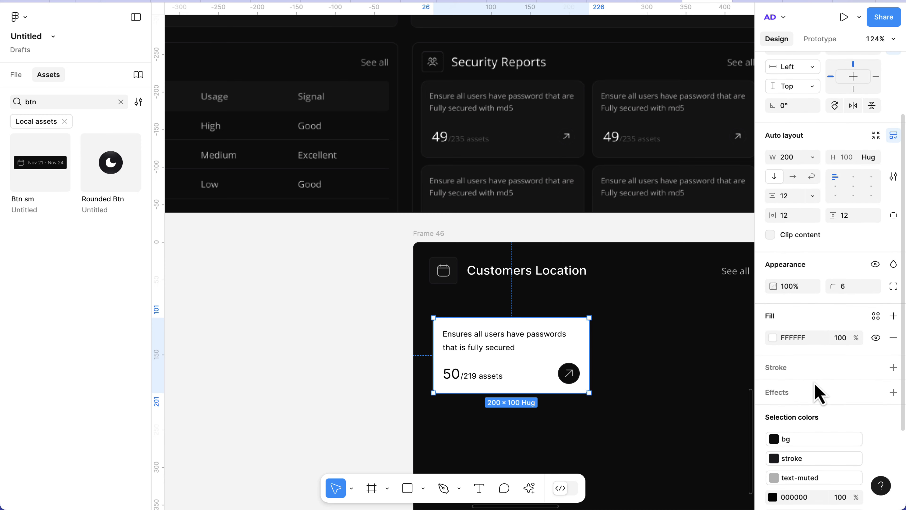
click(875, 309)
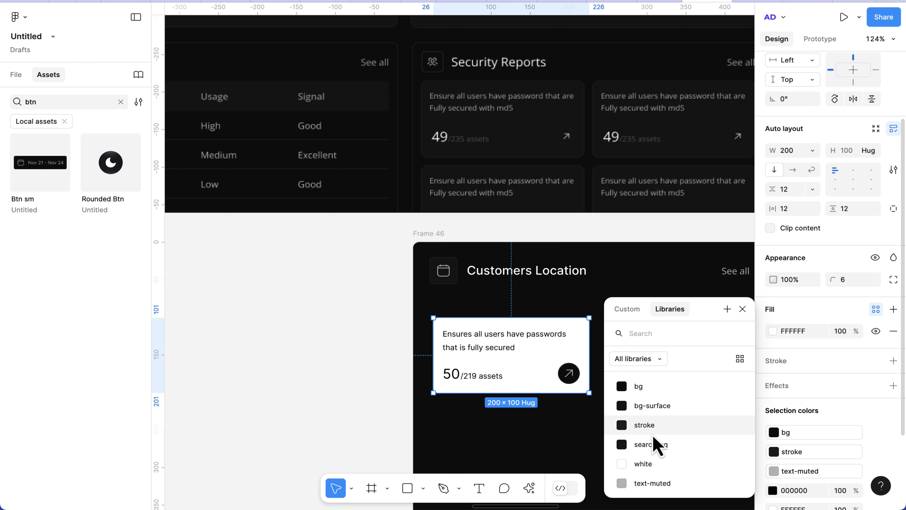
click(654, 405)
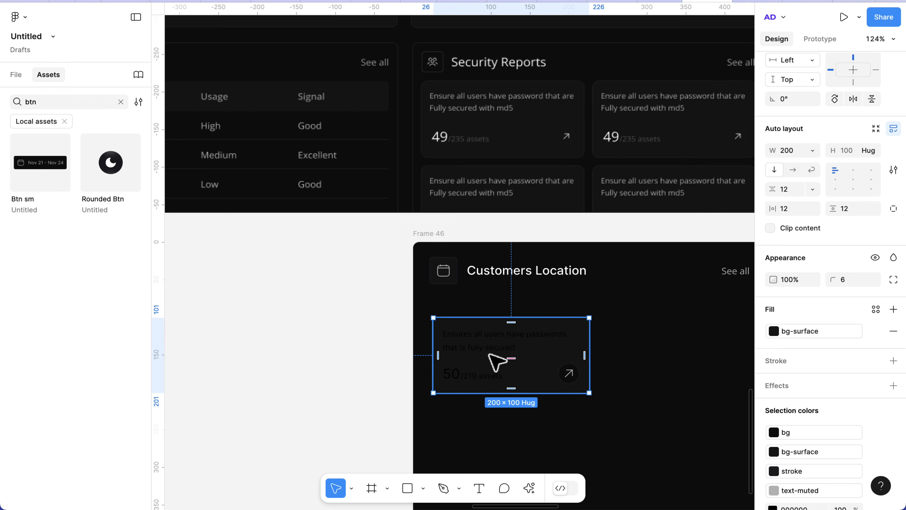
Step: Replace the 000000 color of the report tile's texts with the text-muted library color
scroll(847, 399, down, 3)
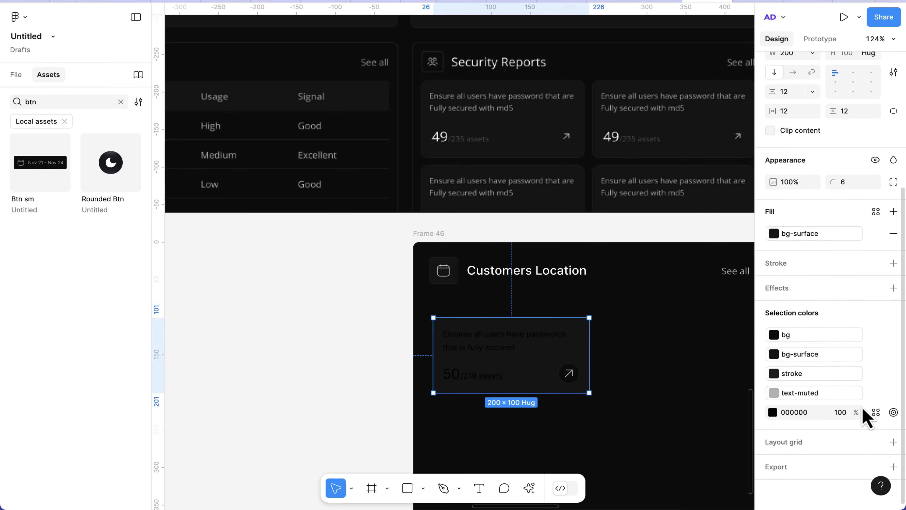
click(876, 413)
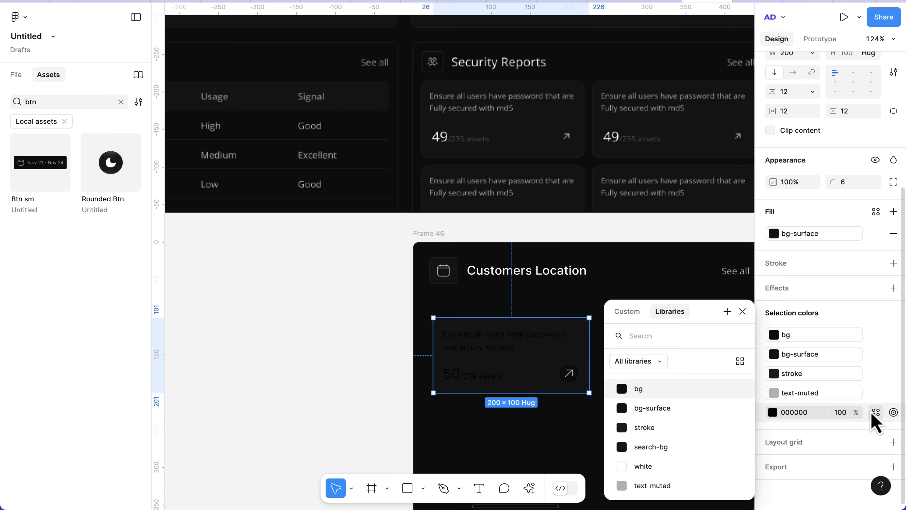
click(652, 486)
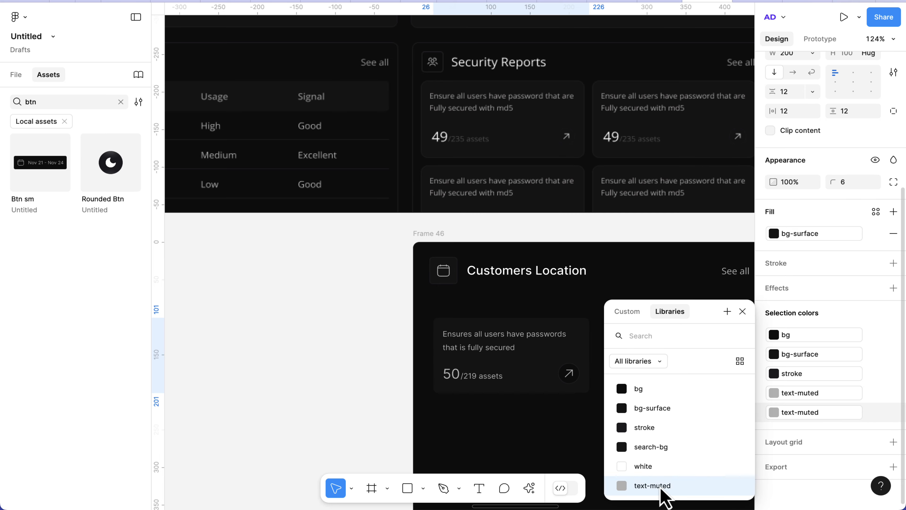
Step: Change the fill of the number 50 in the assets row to the white library color
scroll(519, 385, up, 3)
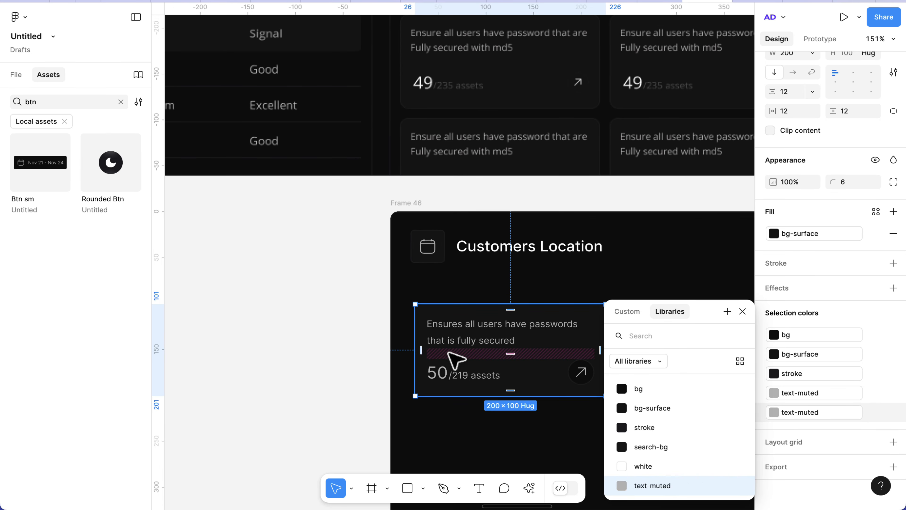
double_click(441, 376)
click(441, 376)
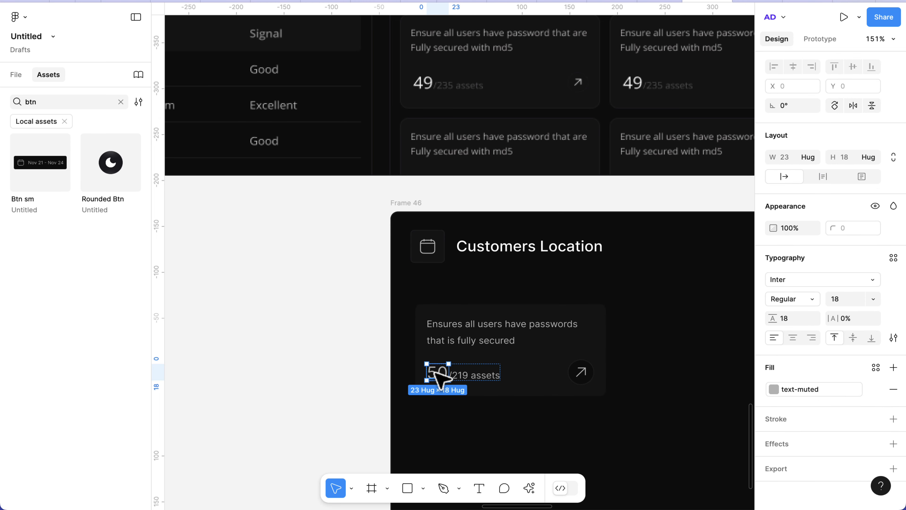
click(827, 392)
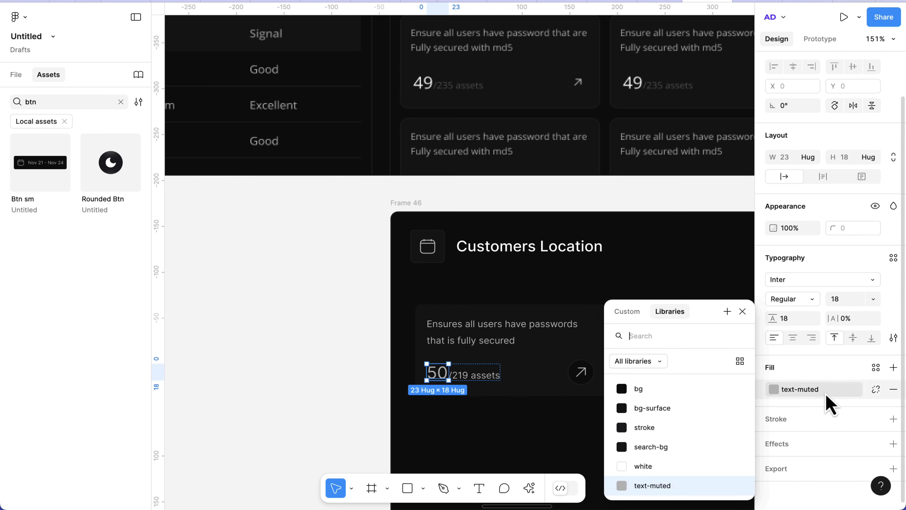
key(Escape)
click(796, 393)
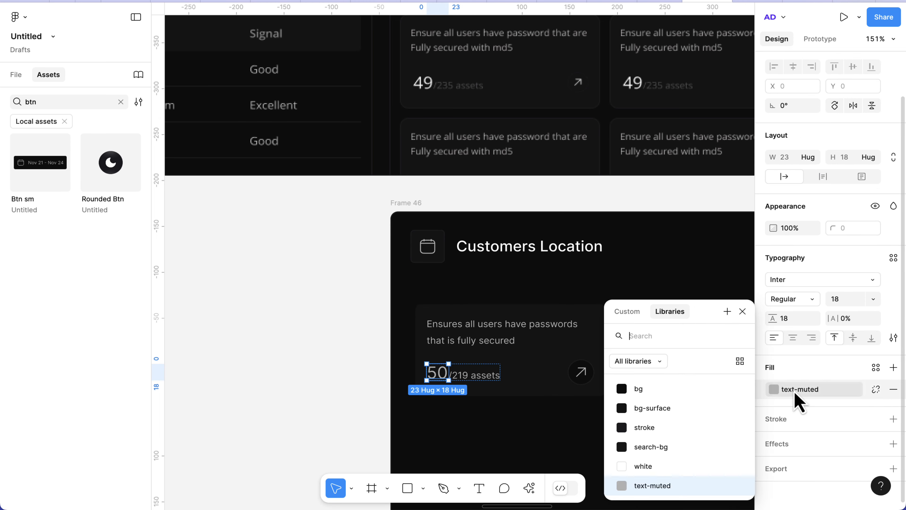
click(660, 463)
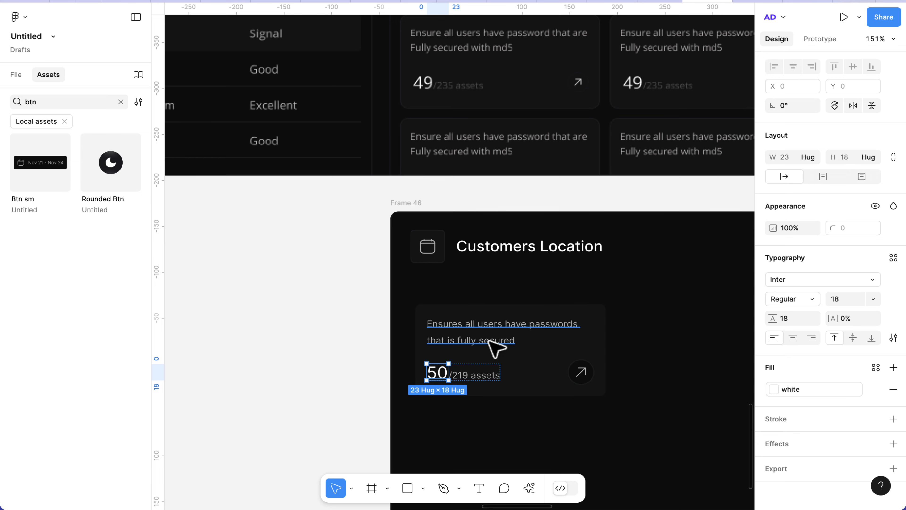
Step: Remove the bg fill from the arrow button in the report tile
scroll(498, 346, up, 2)
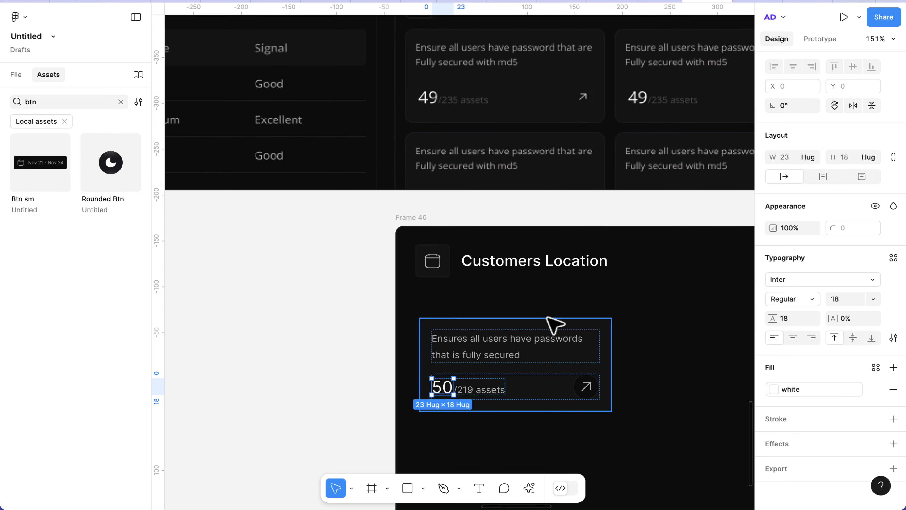
click(564, 321)
scroll(603, 366, up, 2)
scroll(624, 385, up, 3)
click(578, 380)
click(578, 381)
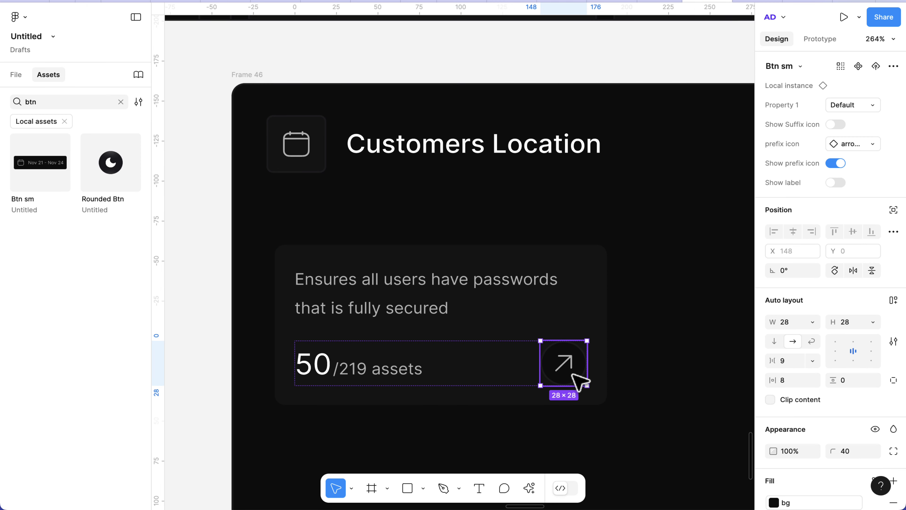
scroll(839, 431, down, 3)
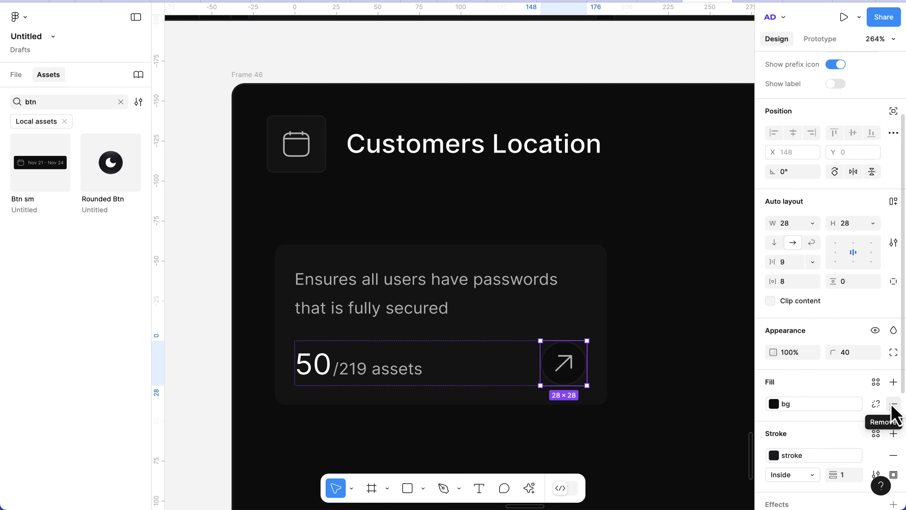
click(893, 405)
scroll(617, 405, down, 3)
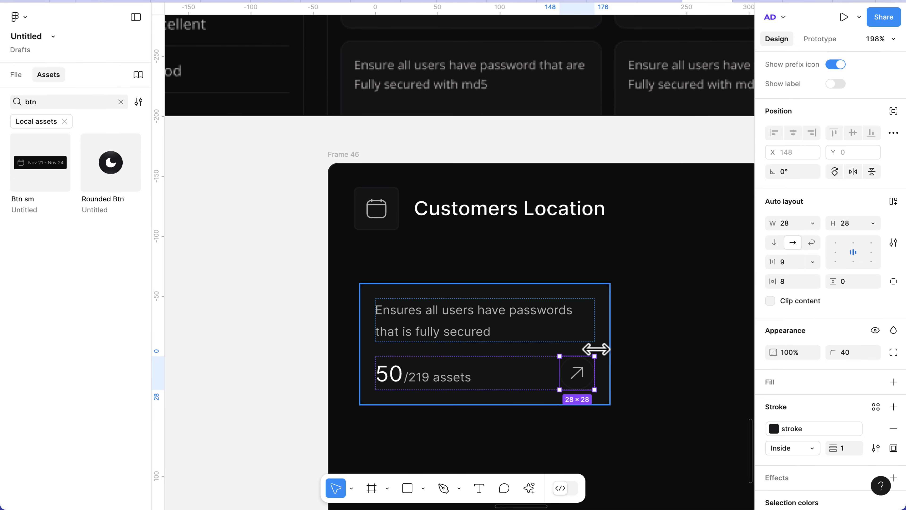
click(593, 335)
scroll(403, 322, down, 3)
click(403, 322)
scroll(403, 322, up, 4)
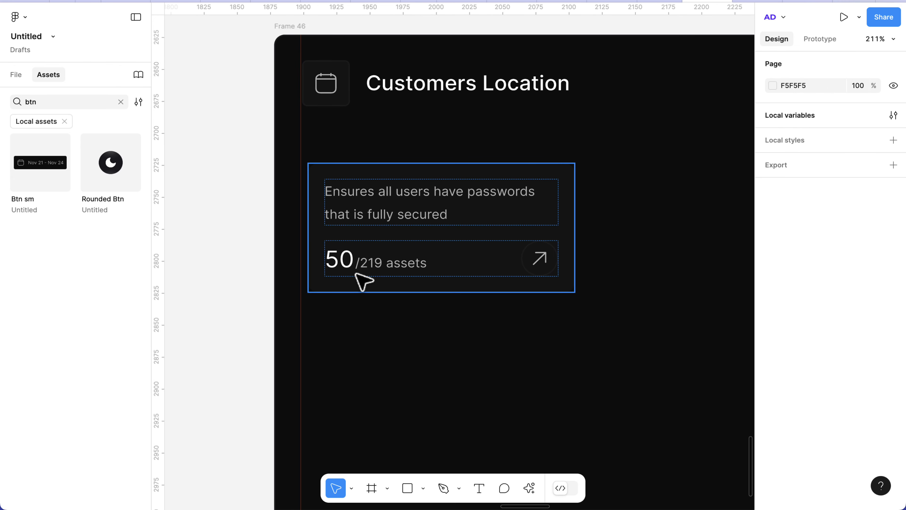
Step: Move the report tile out of the card onto the empty canvas beside it and turn it into a component
scroll(410, 300, left, 3)
click(457, 282)
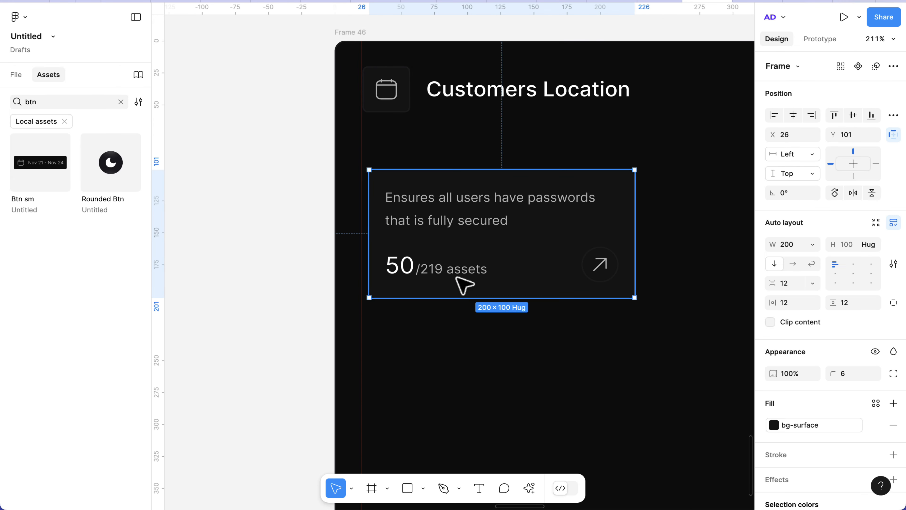
scroll(457, 281, down, 2)
scroll(460, 286, left, 1)
drag(542, 260, 241, 260)
scroll(244, 260, left, 3)
scroll(243, 260, left, 2)
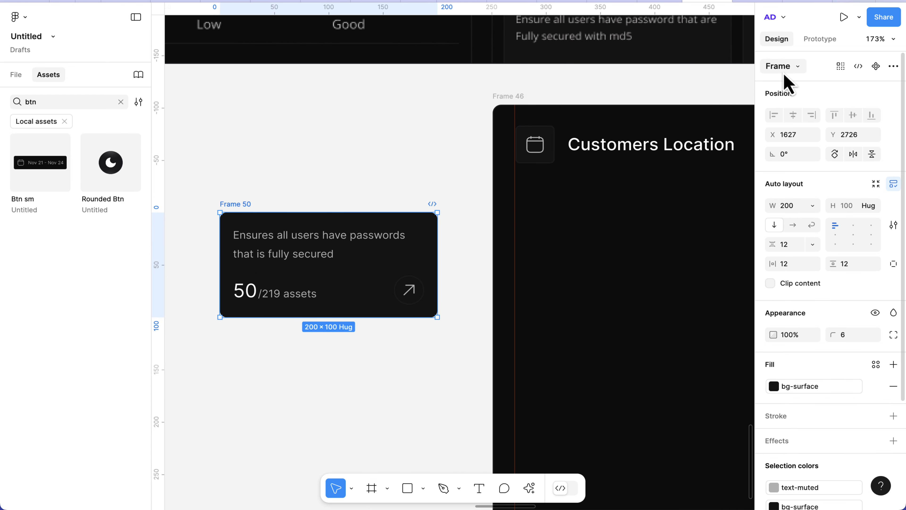
click(876, 66)
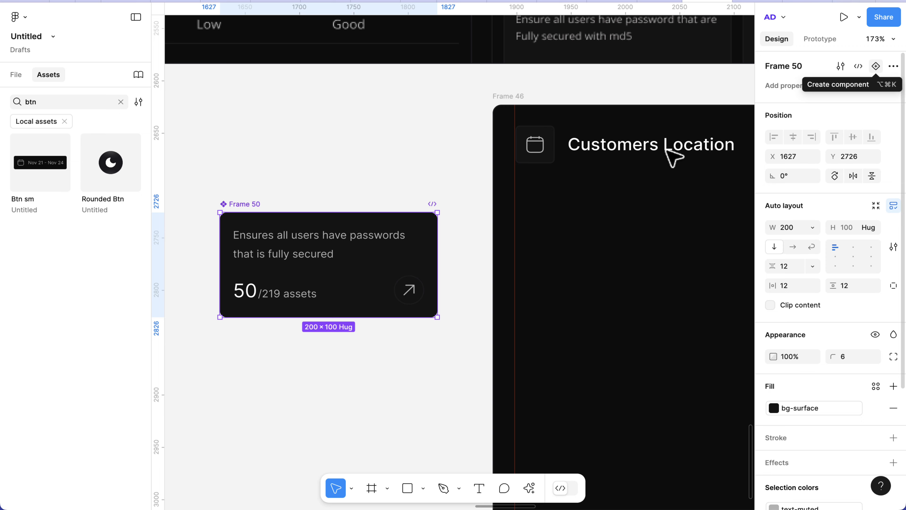
Step: Create a text property named title for the component's description text
click(290, 248)
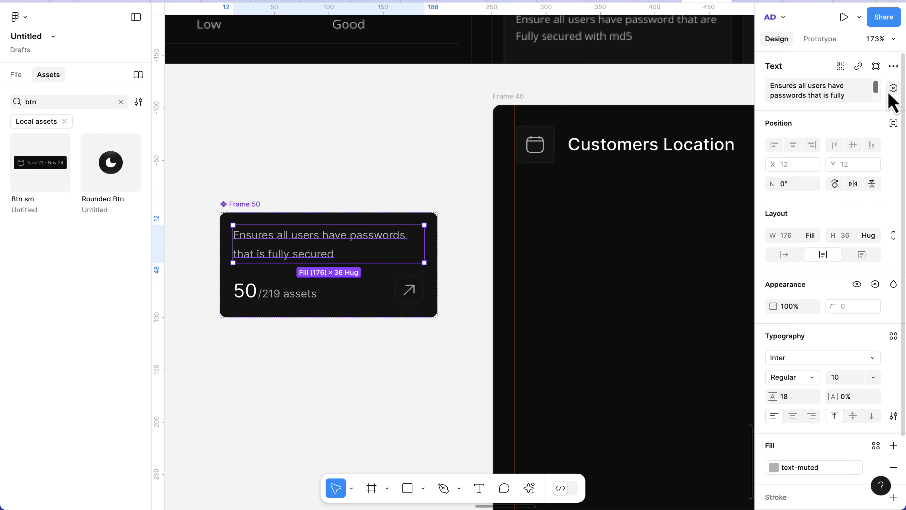
click(894, 88)
click(883, 133)
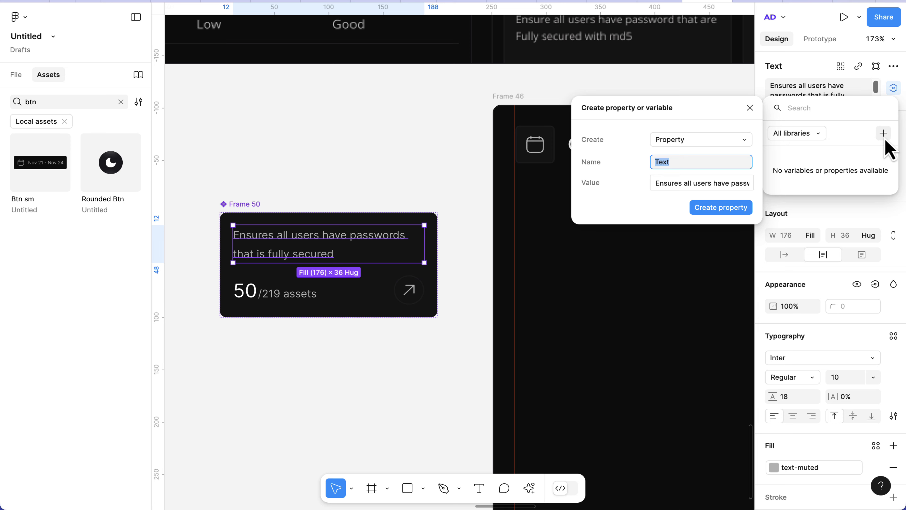
key(Return)
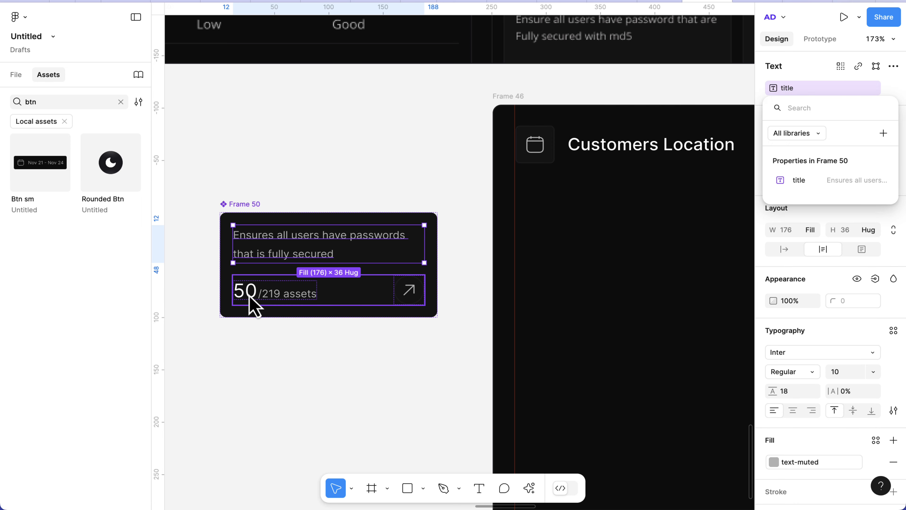
Step: Create a text property named counter for the component's number 50
click(253, 301)
click(252, 302)
click(252, 298)
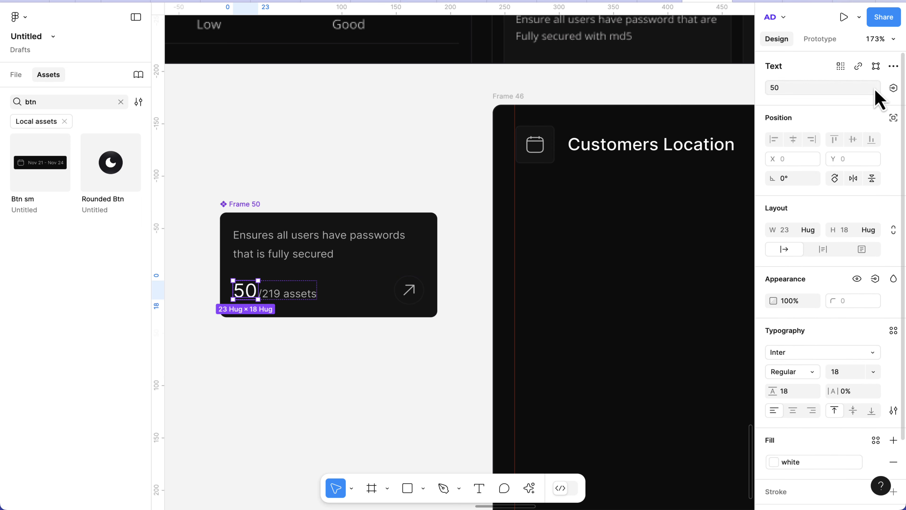
click(894, 89)
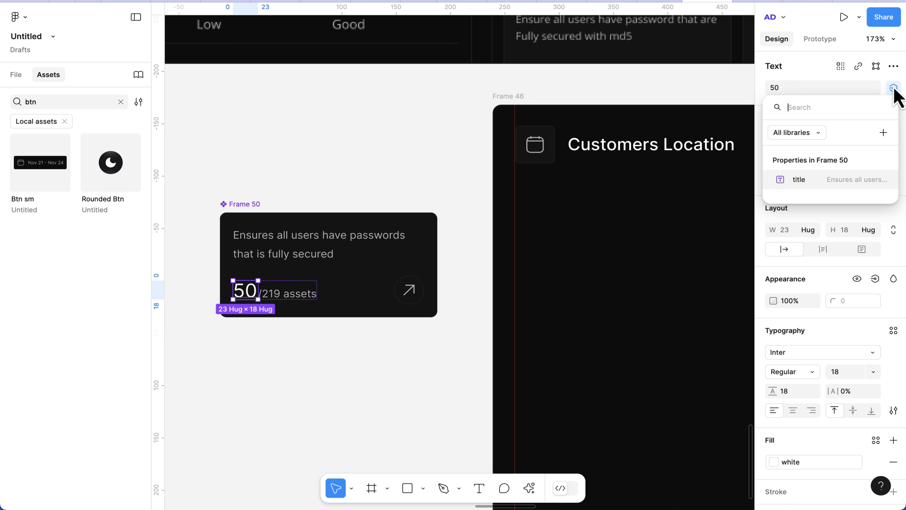
click(883, 132)
text(counter)
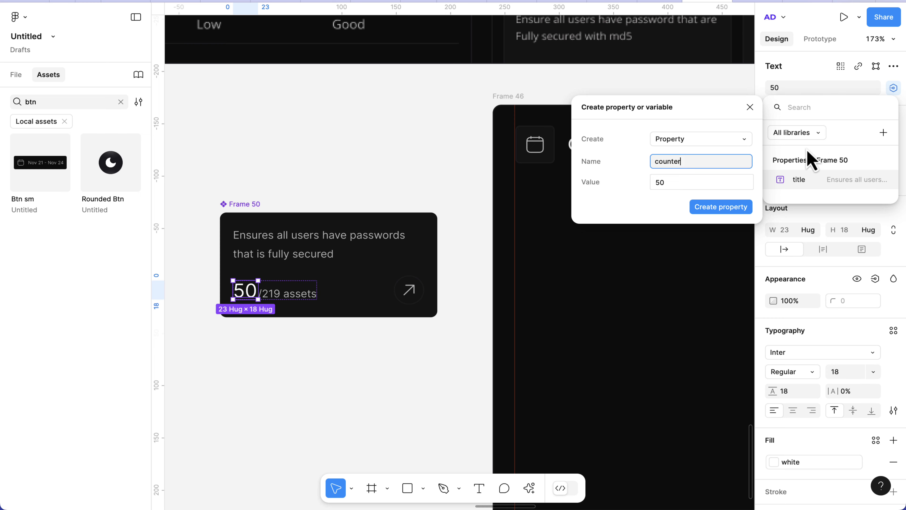
key(Return)
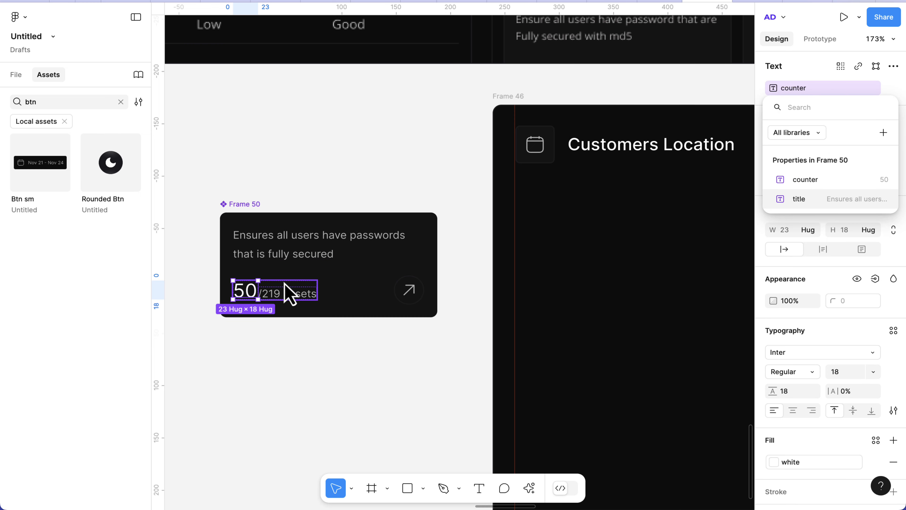
Step: Create a text property named subtext for the component's "/219 assets" text
click(287, 292)
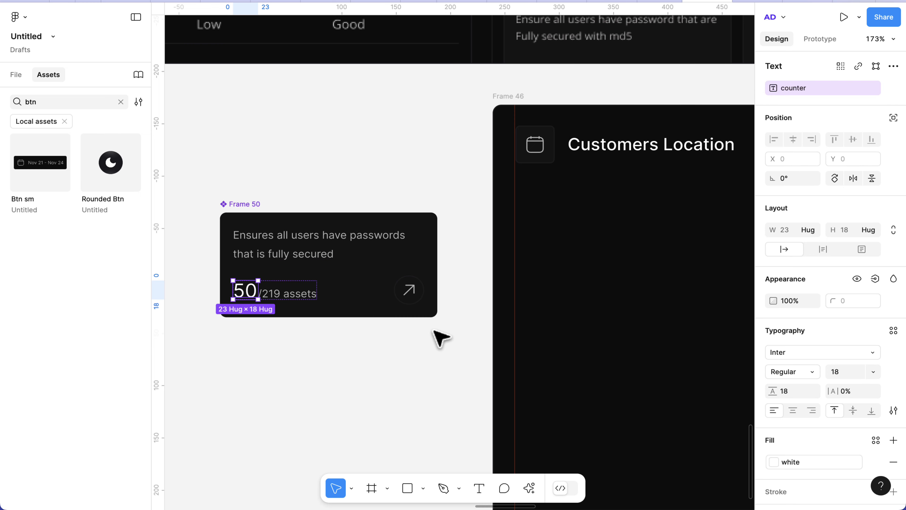
click(284, 297)
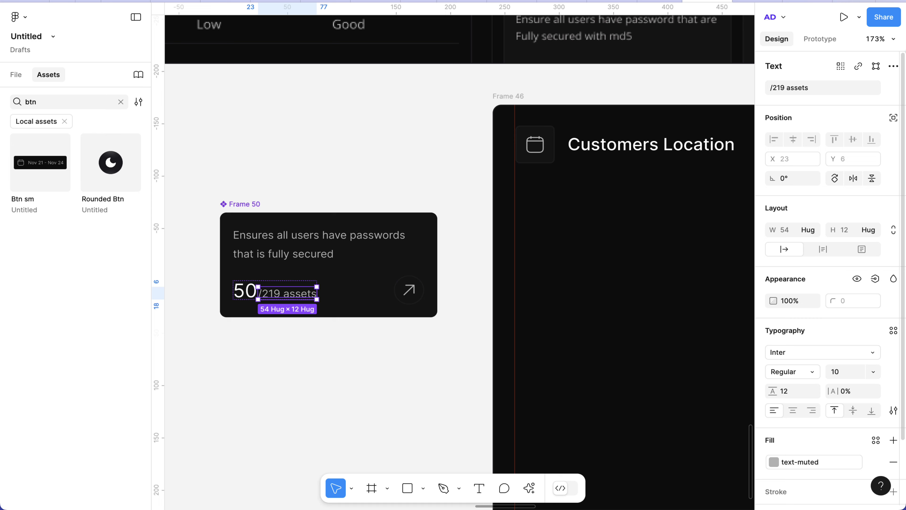
click(894, 88)
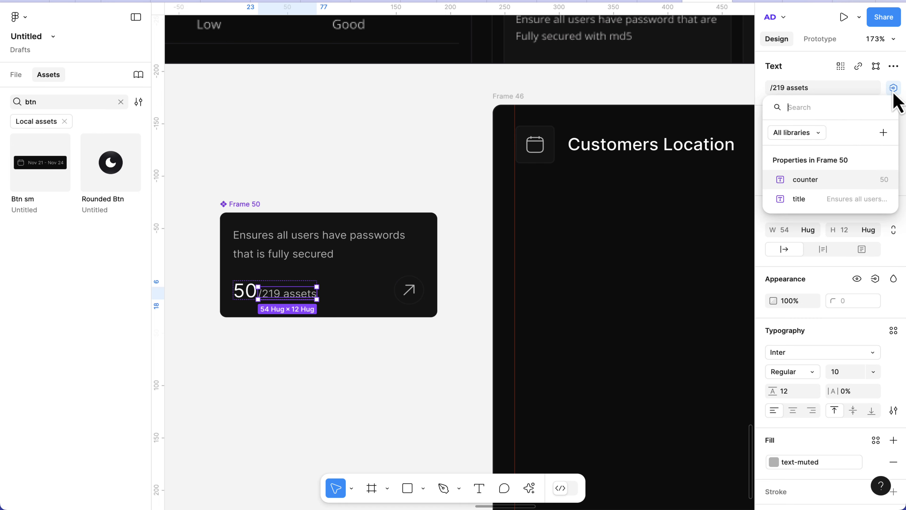
click(883, 133)
text(subtext)
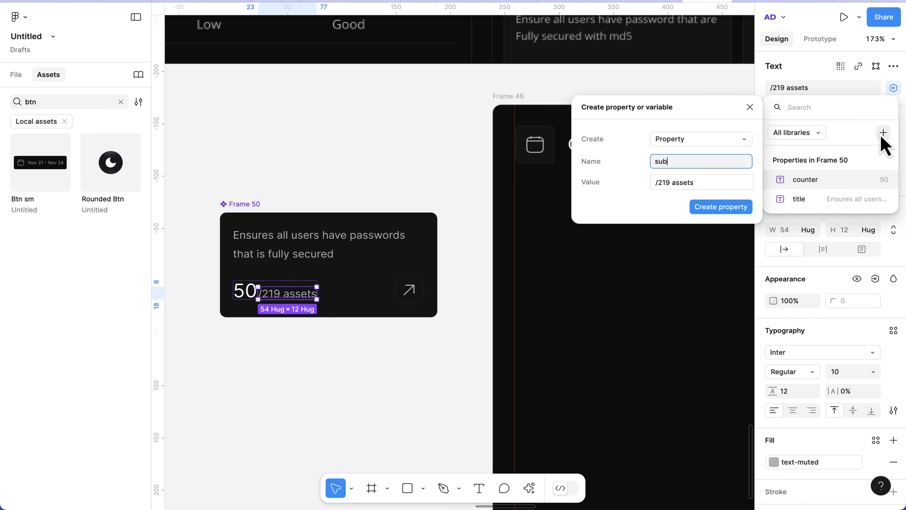
click(717, 207)
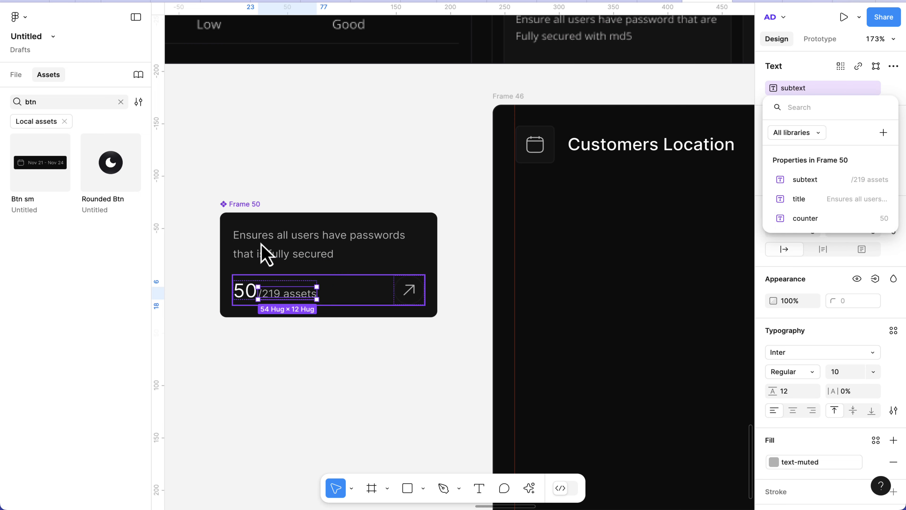
Step: Rename the report tile component as "Security widget"
click(247, 200)
double_click(248, 203)
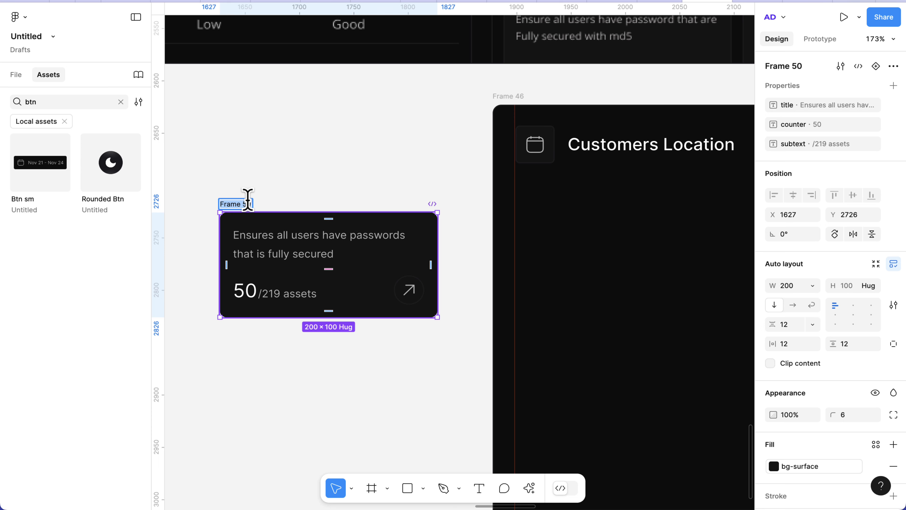
text(c)
text(ecurity widget)
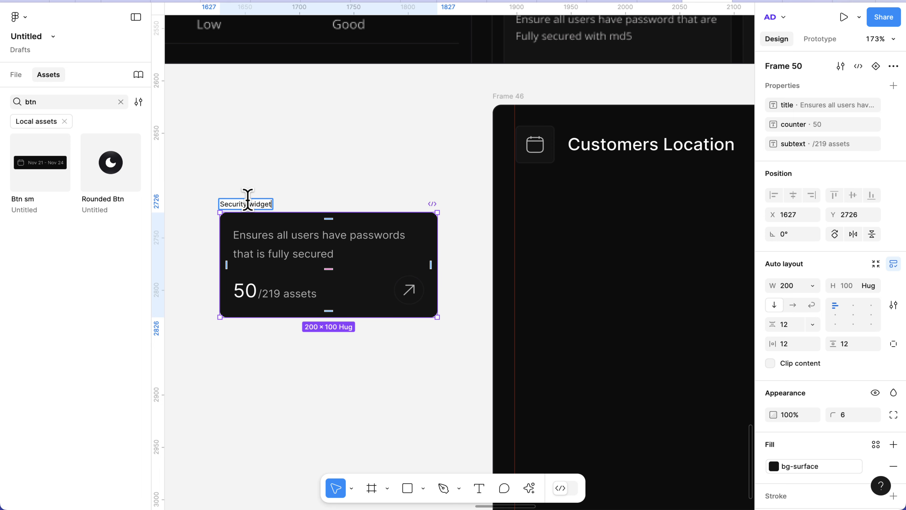
key(Return)
Step: Search the local assets for "securi" and place a Security widget instance under the card's header at X 21, Y 79
click(51, 102)
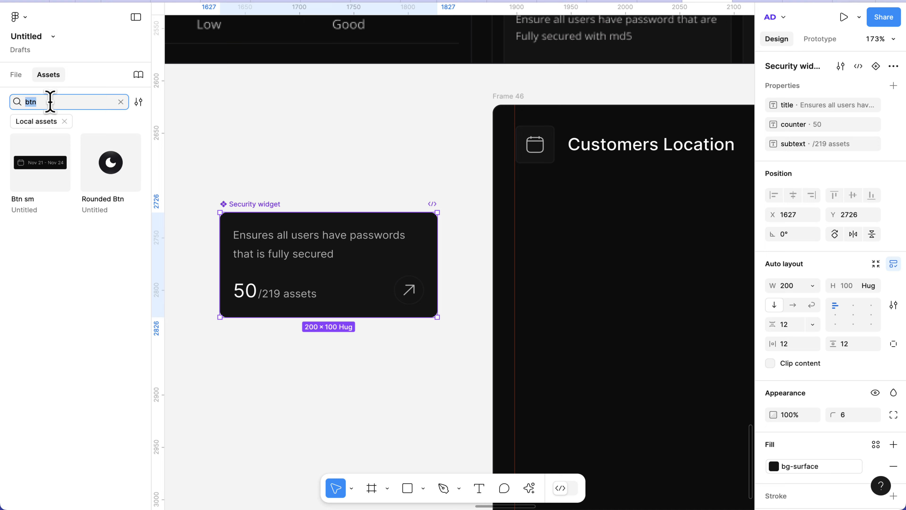
click(121, 102)
text(secur)
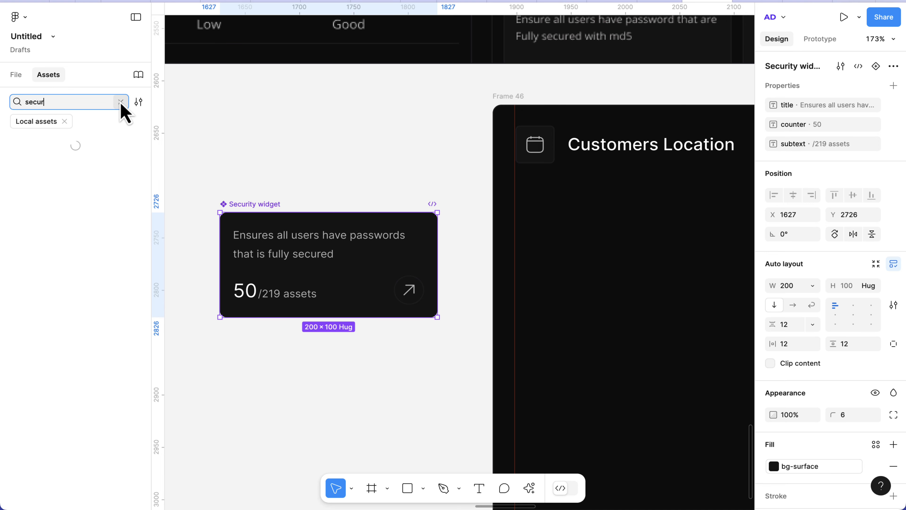
text(i)
drag(29, 175, 526, 218)
scroll(593, 243, right, 5)
scroll(592, 243, down, 2)
scroll(516, 210, down, 5)
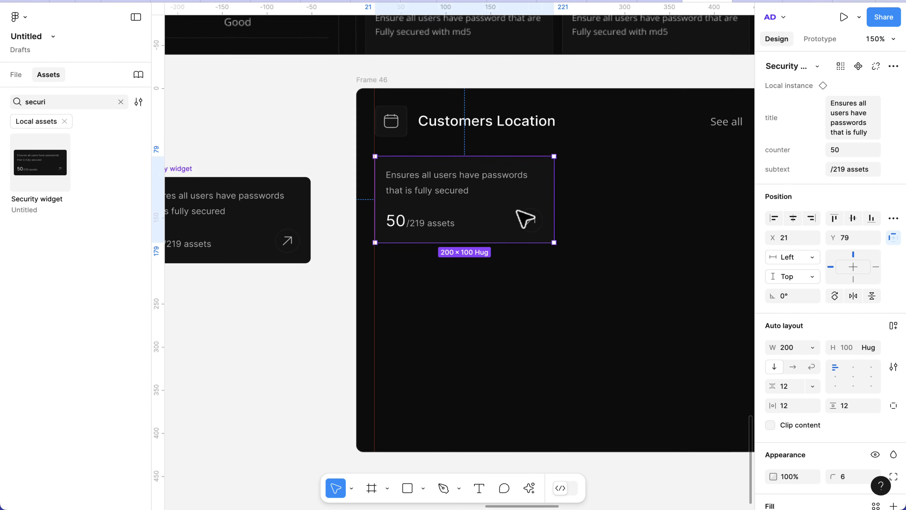
Step: Place a copy of the Security widget instance beside the first one at X 232, Y 79
drag(496, 214, 652, 213)
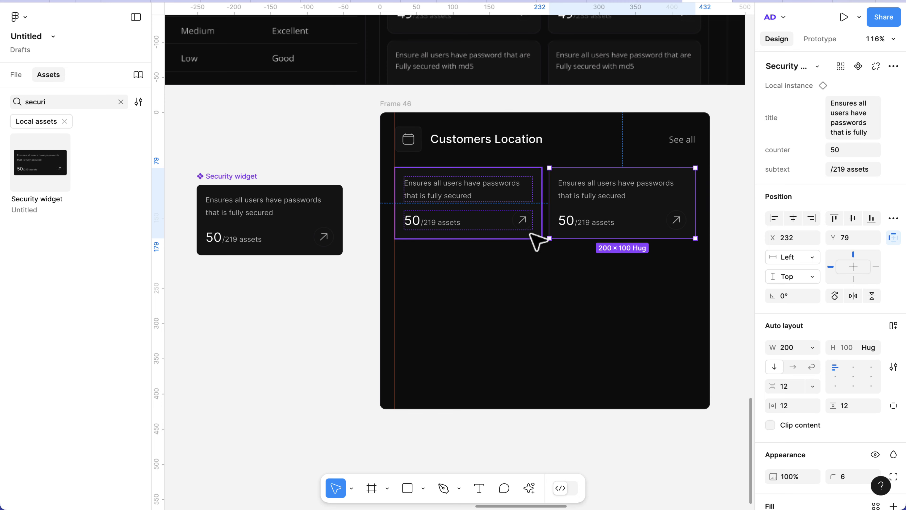
click(539, 263)
scroll(528, 254, up, 1)
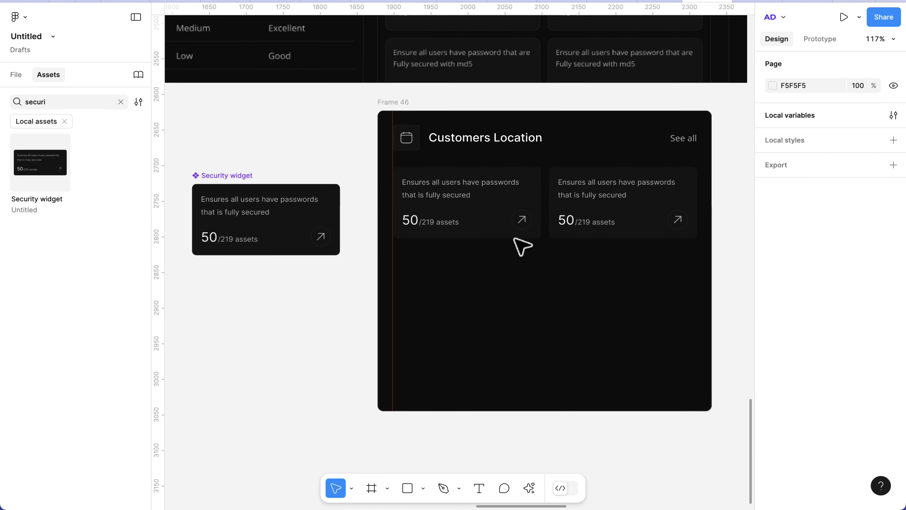
Step: Wrap both widget instances in a horizontal auto layout with a gap of 12 and constrain the row to the horizontal center
click(515, 234)
shift+click(604, 221)
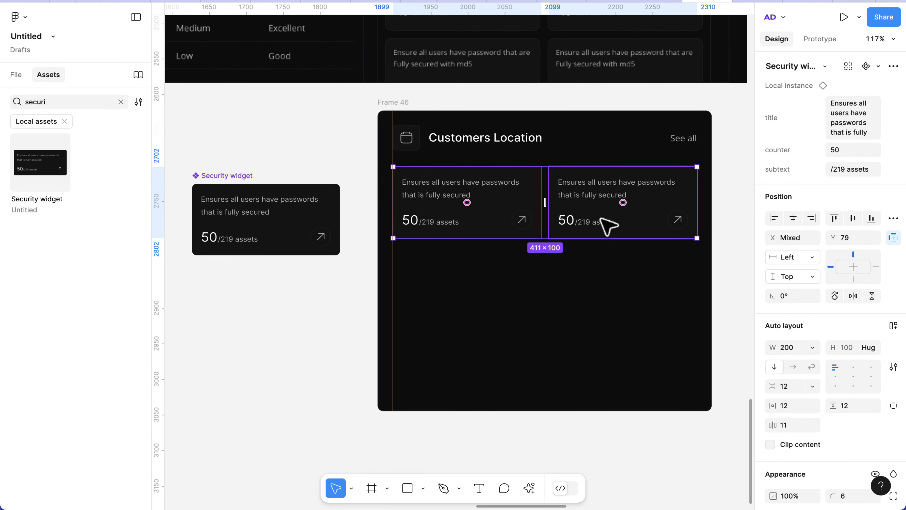
key(shift+a)
click(788, 283)
text(12)
key(Return)
click(853, 163)
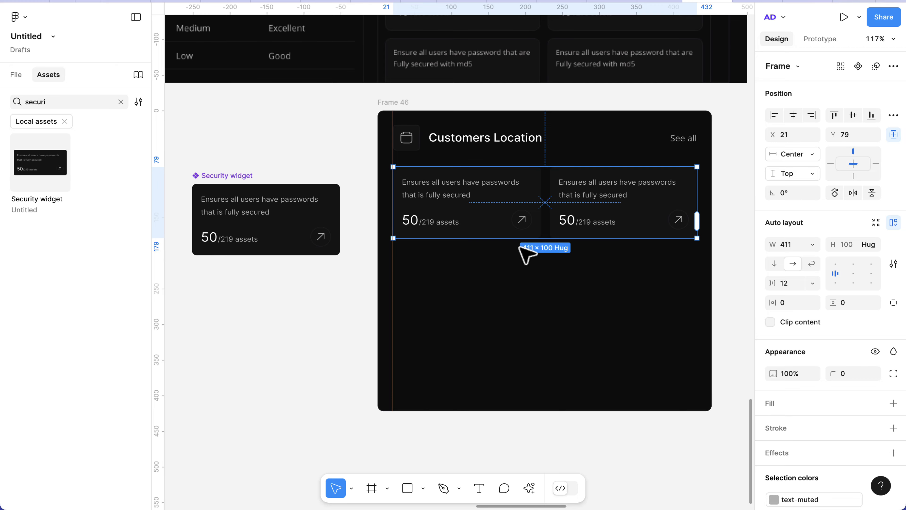
Step: Duplicate the widget row and move the copy down below the original to Y 202
scroll(526, 253, up, 5)
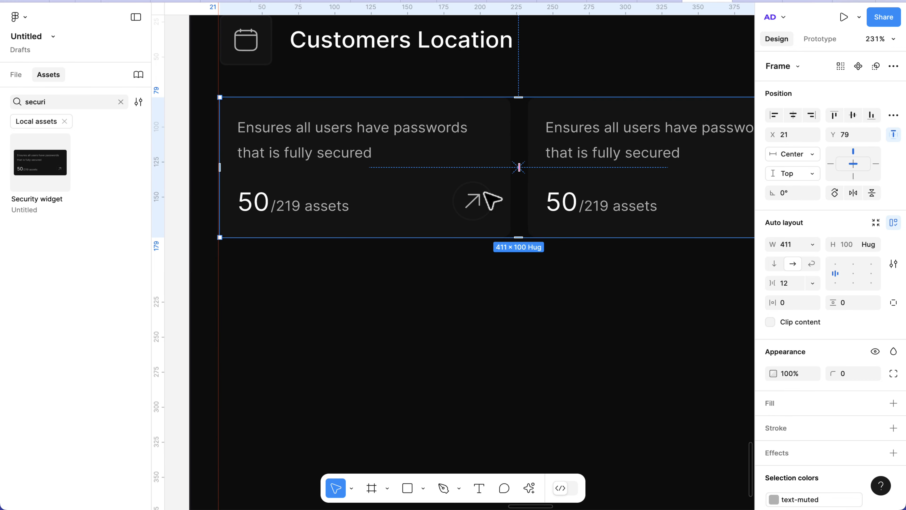
scroll(483, 193, down, 6)
key(super+d)
key(shift+Down)
key(shift+Down)
key(shift+Down)
key(shift+Down)
key(shift+Down)
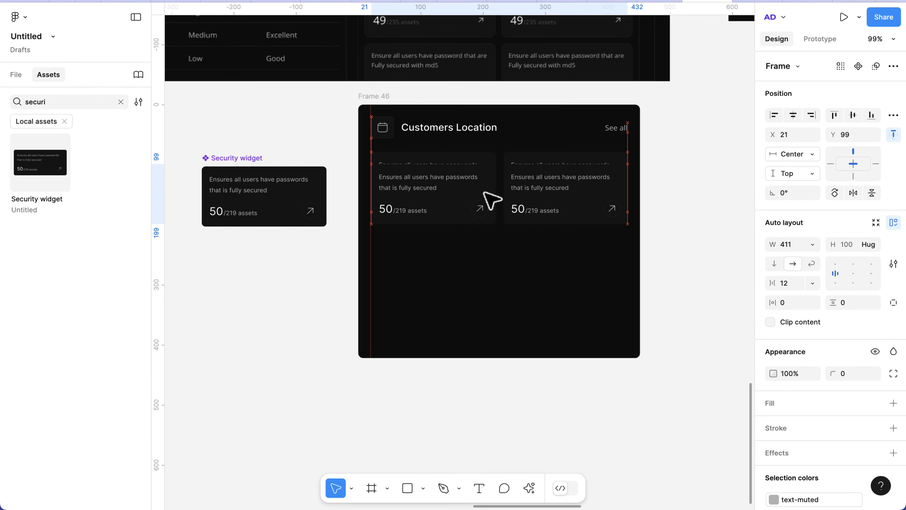
key(shift+Down)
key(shift+Down)
key(shift+Down)
key(shift+Down)
key(shift+Down)
key(shift+Down)
key(shift+Down)
key(Down)
key(Down)
key(Down)
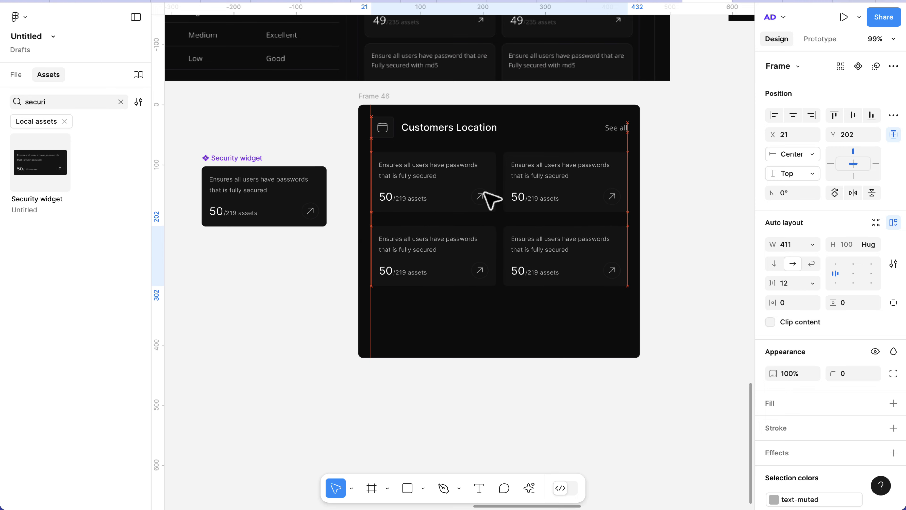
Step: Wrap the two widget rows in a vertical auto layout with a gap of 12
scroll(491, 200, up, 3)
click(471, 195)
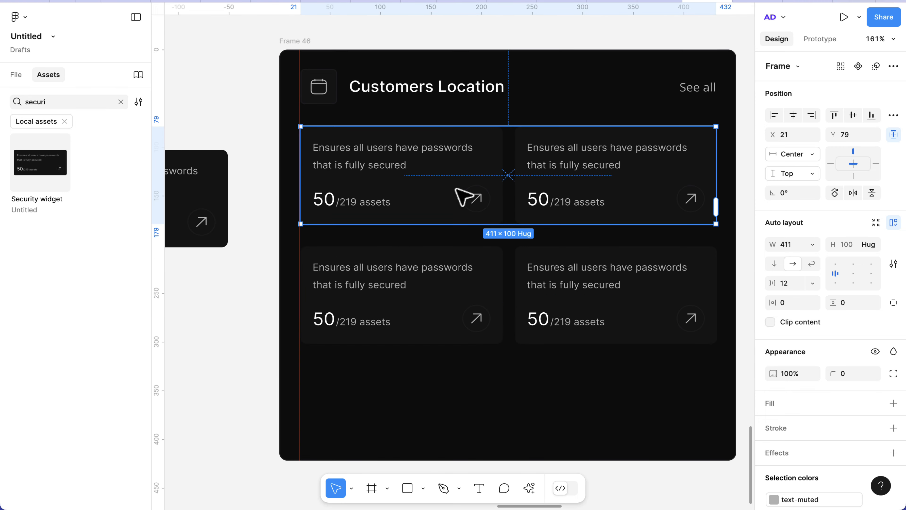
shift+click(465, 266)
key(shift+a)
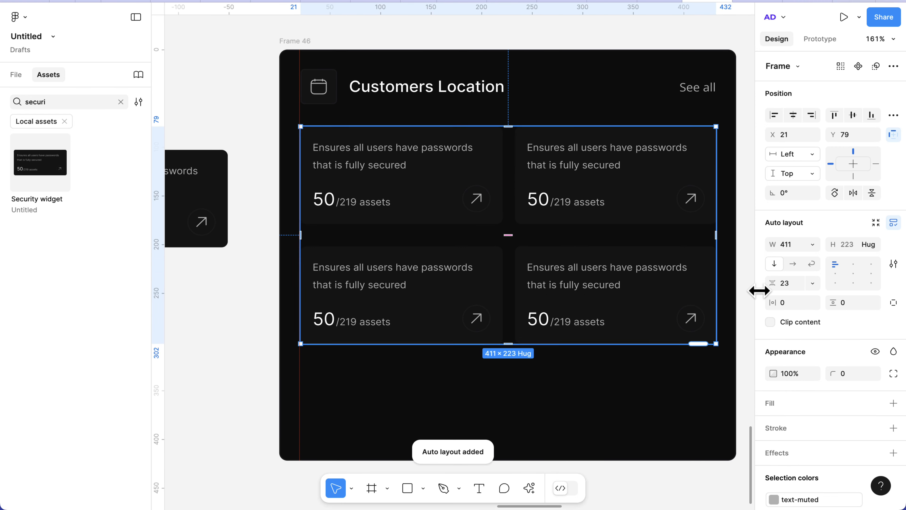
click(792, 283)
text(12)
key(Return)
Step: Move the finished security card frame out of its working area to the empty canvas near the Dashboard Main frame
scroll(637, 317, down, 3)
click(411, 116)
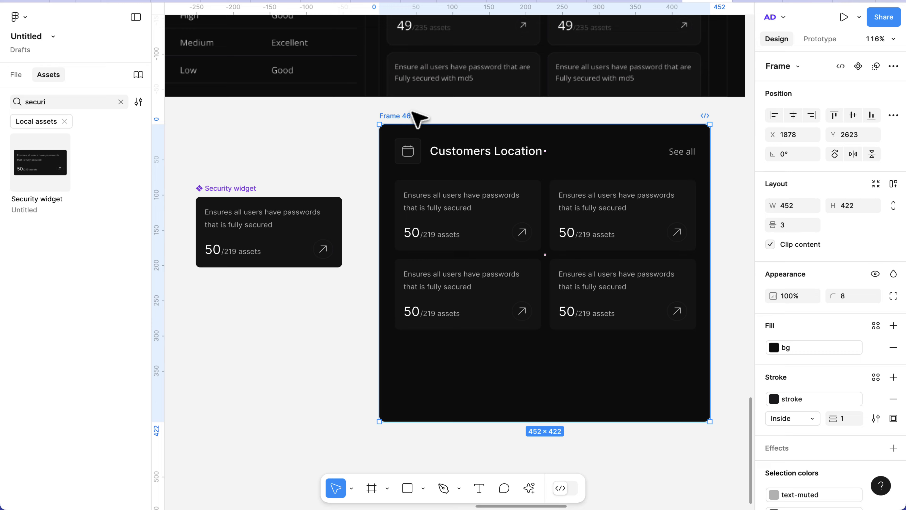
scroll(405, 125, down, 10)
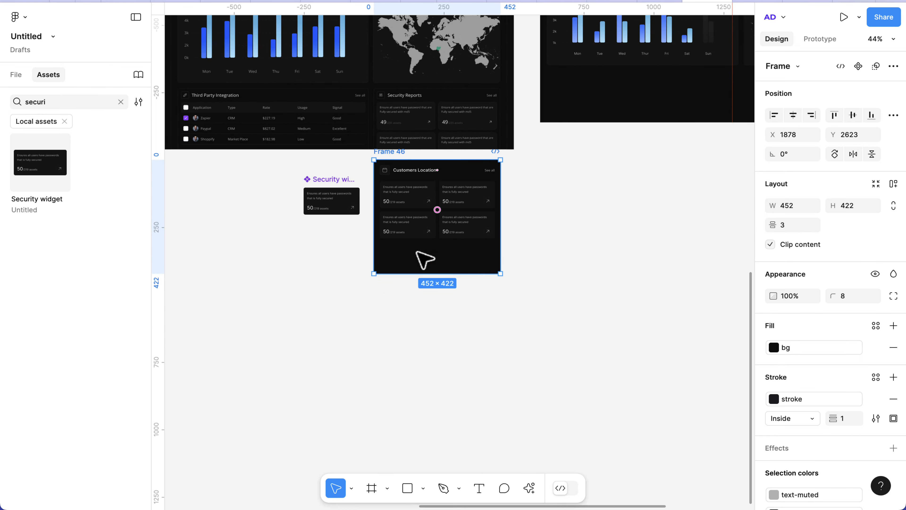
drag(424, 259, 603, 151)
scroll(601, 148, right, 6)
scroll(601, 147, up, 3)
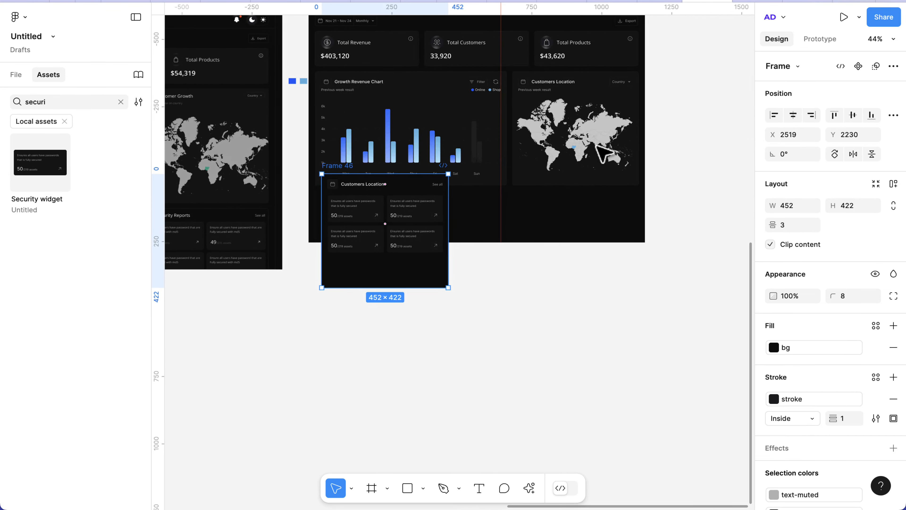
scroll(597, 145, right, 2)
drag(367, 259, 531, 245)
Step: Cut the security card frame and paste it inside the Dashboard Main frame
key(super+x)
scroll(534, 248, up, 2)
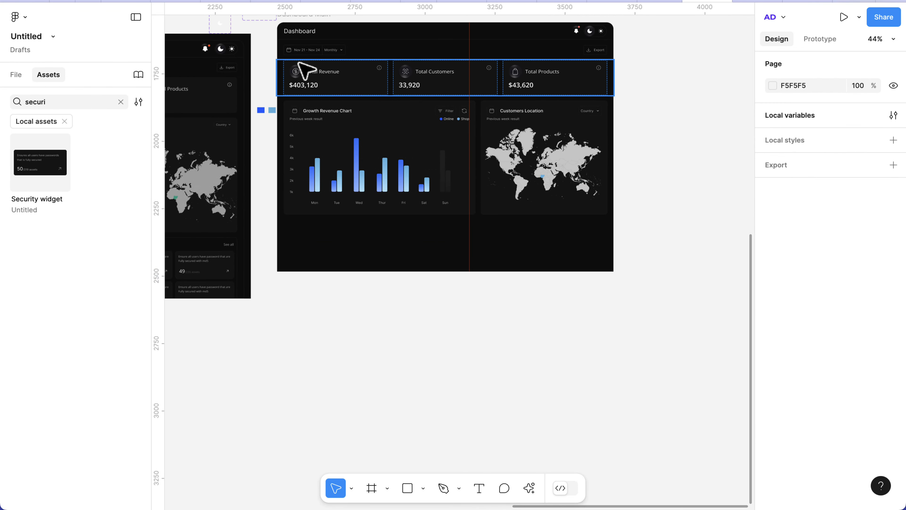
scroll(294, 30, up, 3)
scroll(293, 30, left, 1)
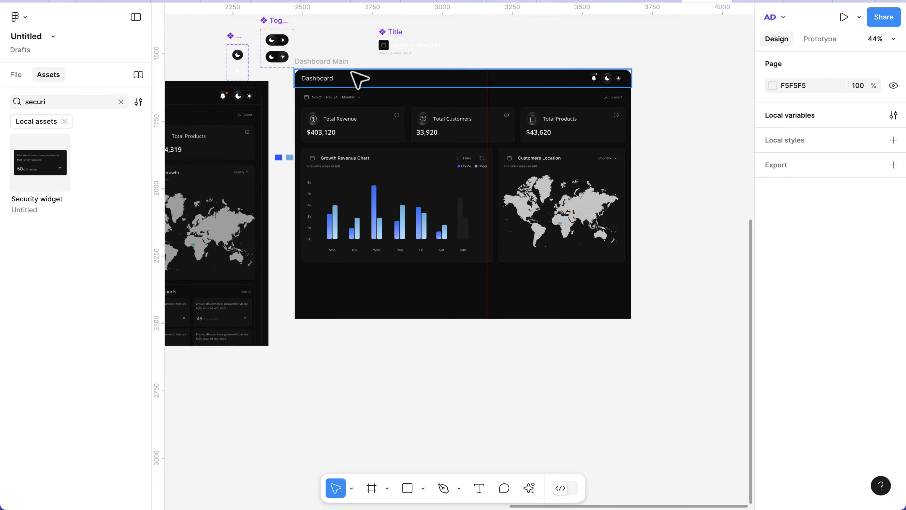
click(345, 62)
key(super+v)
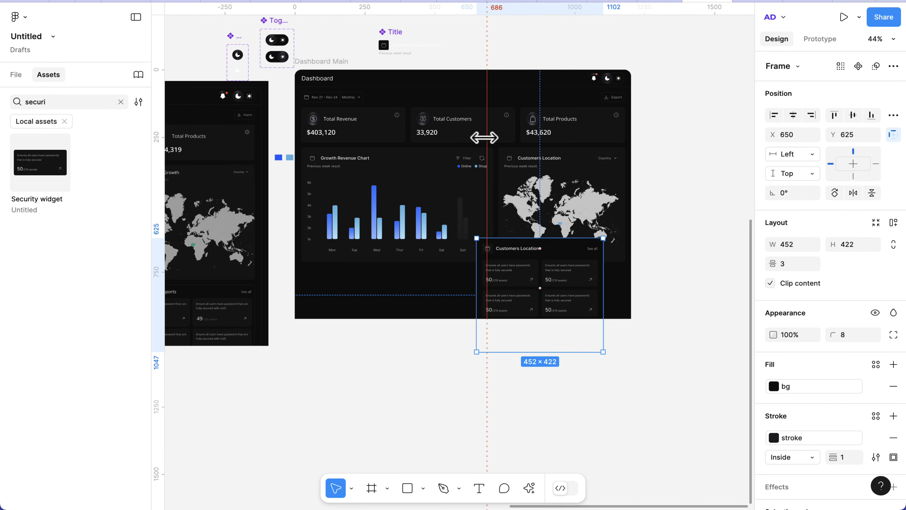
Step: Position the pasted card directly below the world map card at X 729, Y 732 and check its spacing
scroll(509, 259, up, 5)
key(shift+Right)
key(shift+Right)
key(shift+Right)
key(shift+Right)
key(shift+Right)
key(shift+Right)
key(shift+Right)
key(shift+Right)
key(shift+Right)
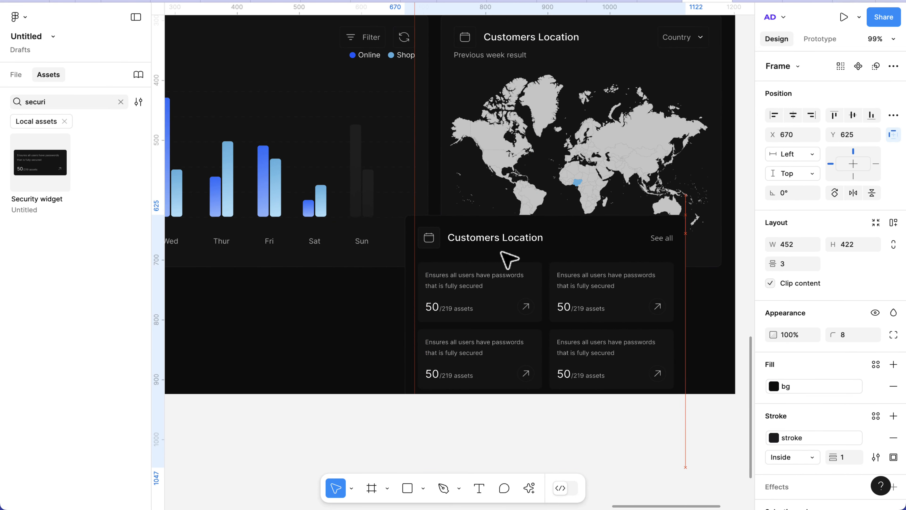
key(shift+Down)
key(shift+Down)
key(shift+Down)
key(shift+Down)
key(shift+Down)
key(shift+Down)
key(shift+Down)
key(shift+Down)
key(shift+Down)
key(shift+Down)
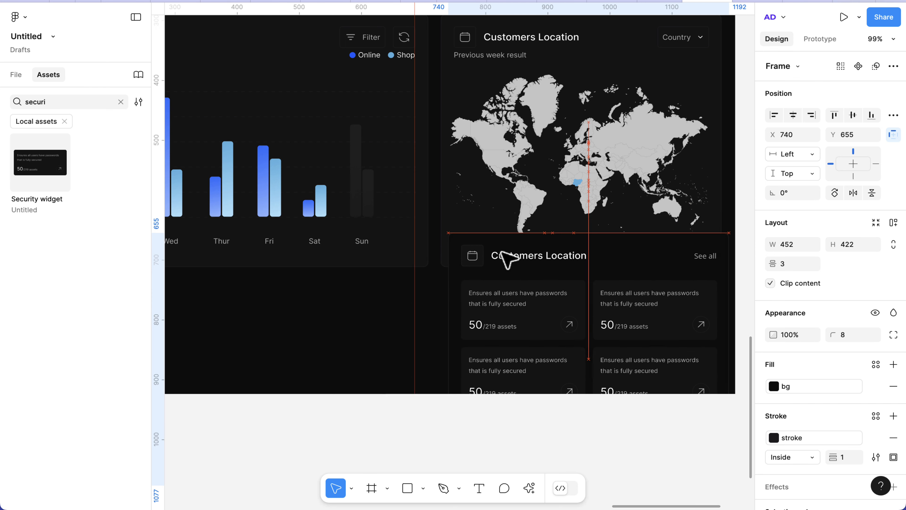
key(shift+Left)
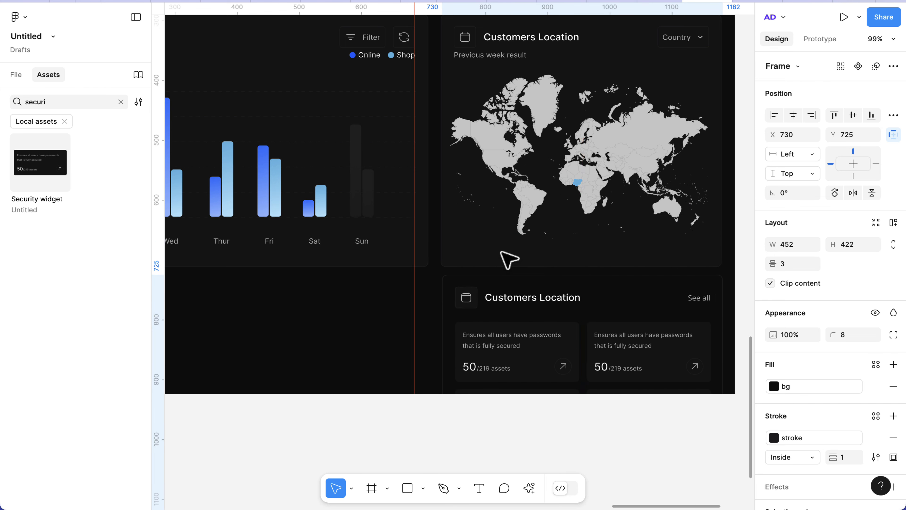
key(Down)
key(Down)
key(Down)
key(Down)
key(Down)
key(Down)
key(Left)
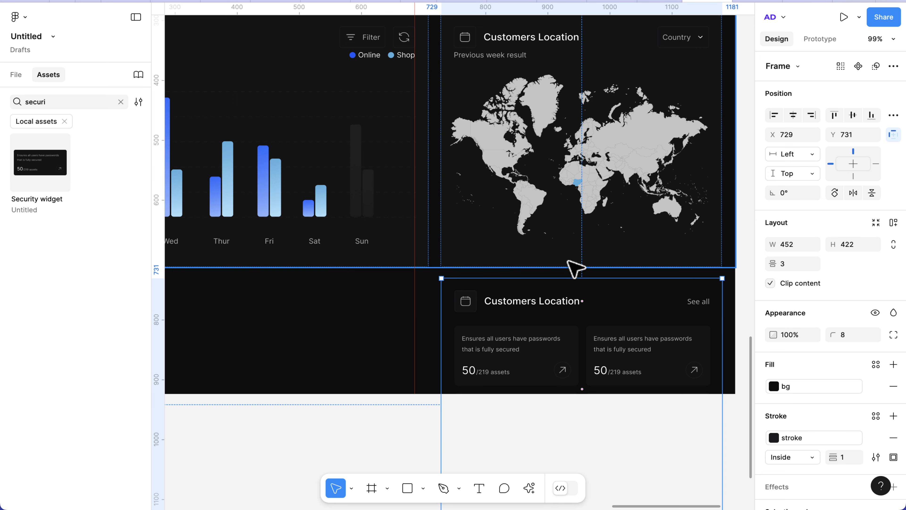
key(Down)
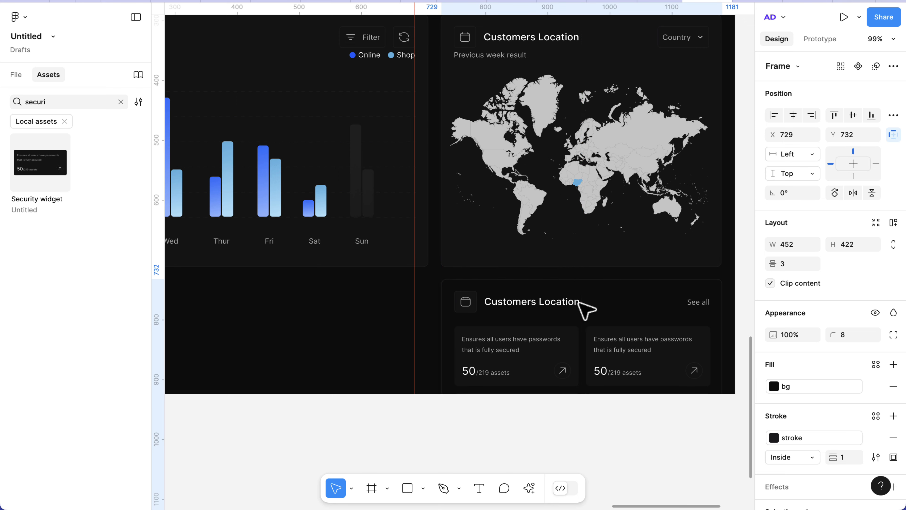
key(alt)
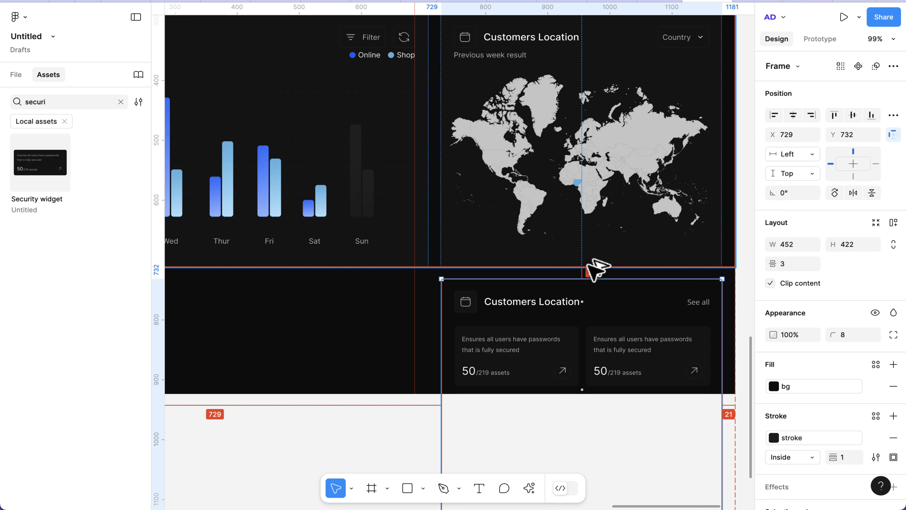
click(391, 343)
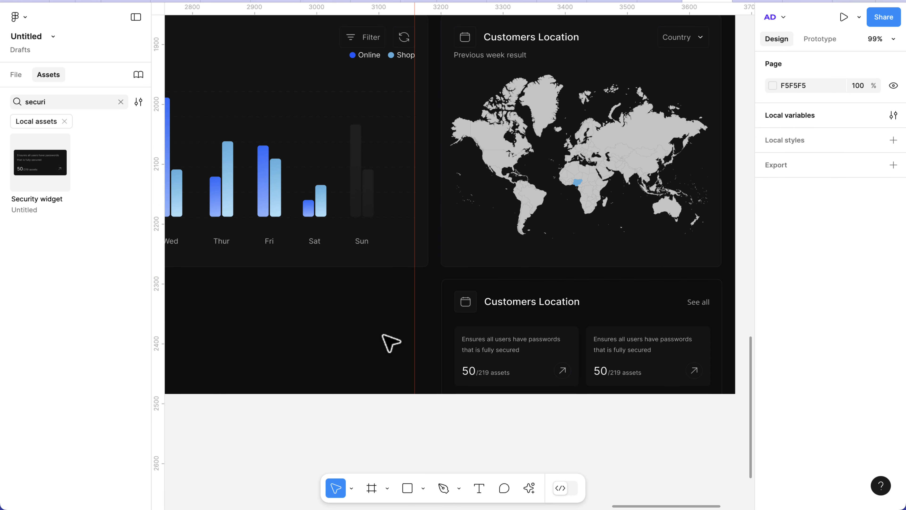
scroll(391, 343, down, 5)
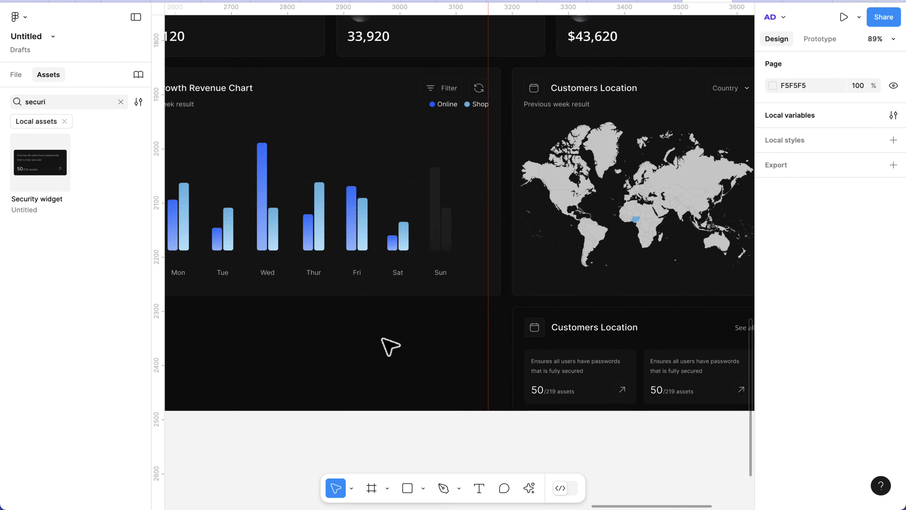
scroll(383, 339, left, 2)
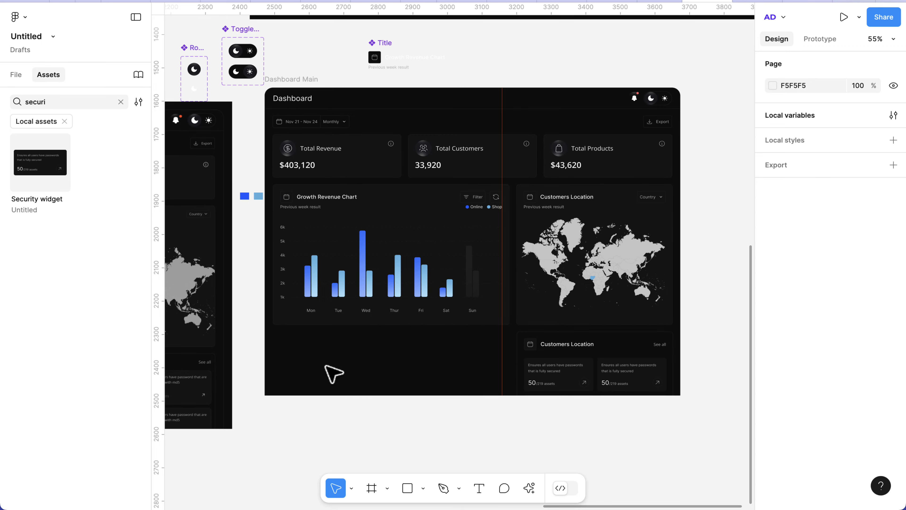
scroll(326, 366, left, 1)
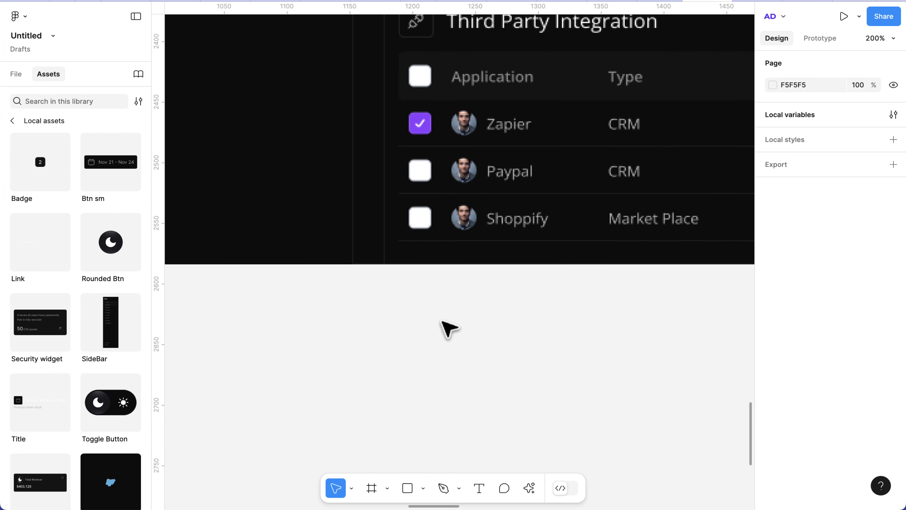
Step: Insert the solid check icon from the MynaUI Icons plugin and place it below the Third Party Integration reference at X 1242, Y 2618
scroll(449, 329, up, 1)
scroll(449, 329, left, 1)
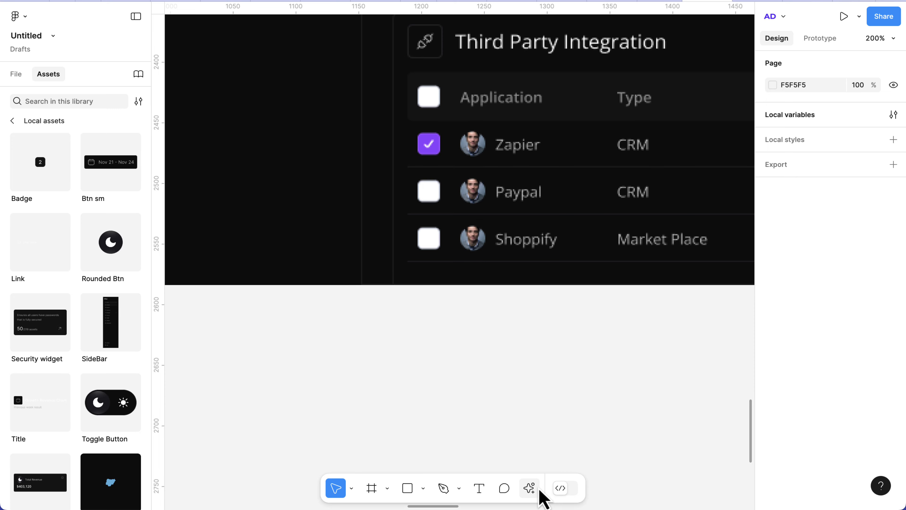
click(530, 489)
click(414, 327)
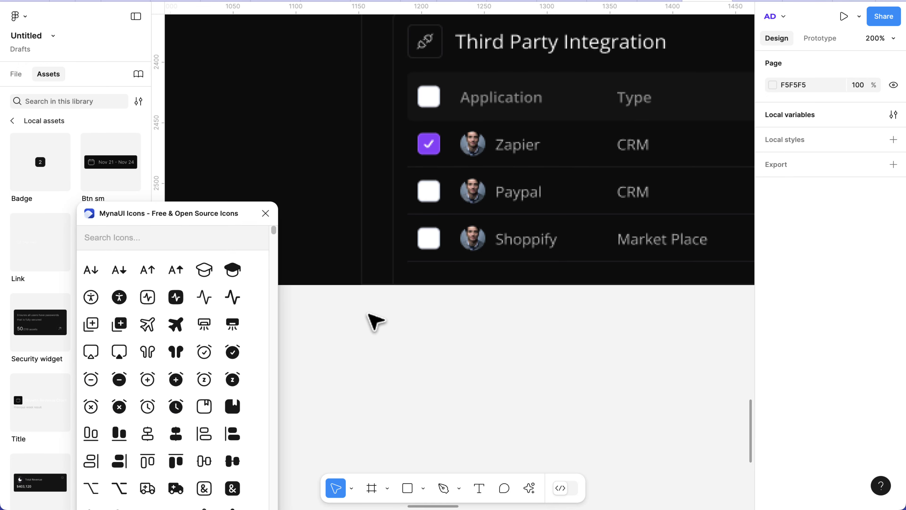
click(161, 232)
text(check)
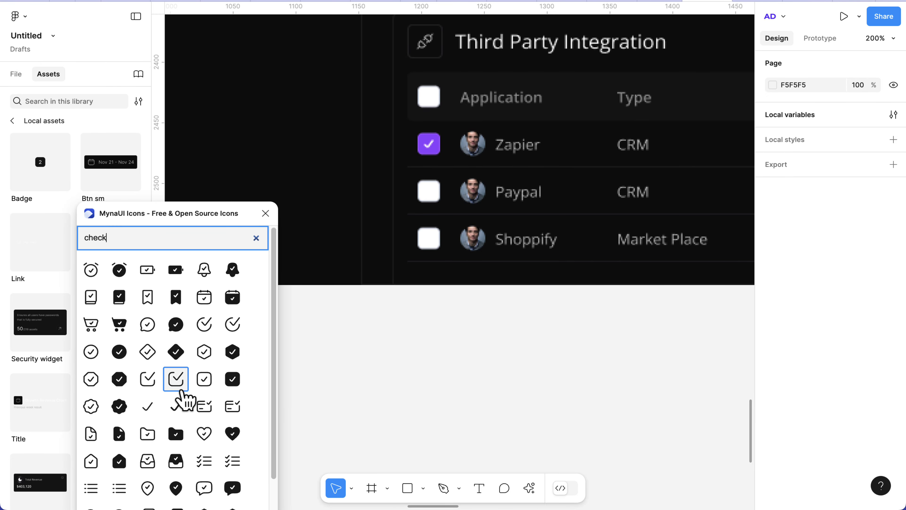
click(178, 406)
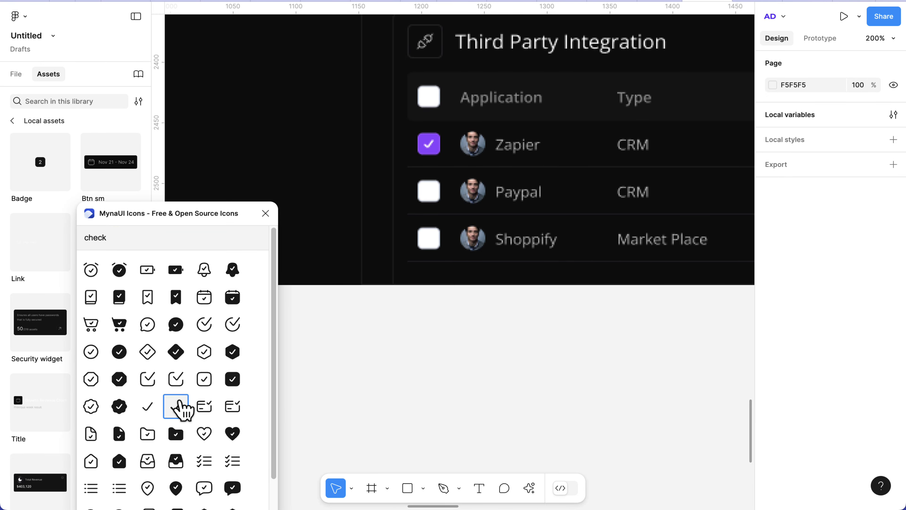
drag(459, 239, 481, 310)
Step: Insert the solid minus icon from MynaUI Icons, place it beside the check icon at X 1206, Y 2618, and close the plugin
double_click(152, 239)
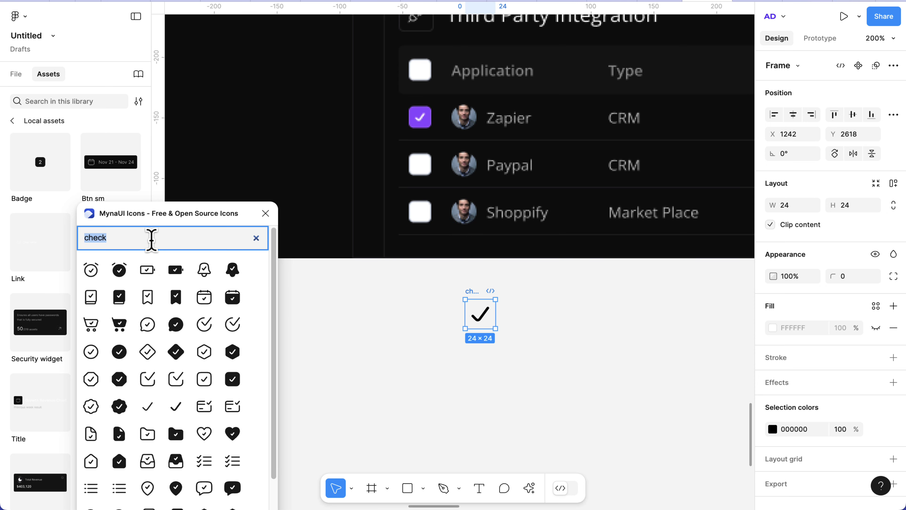
text(minus)
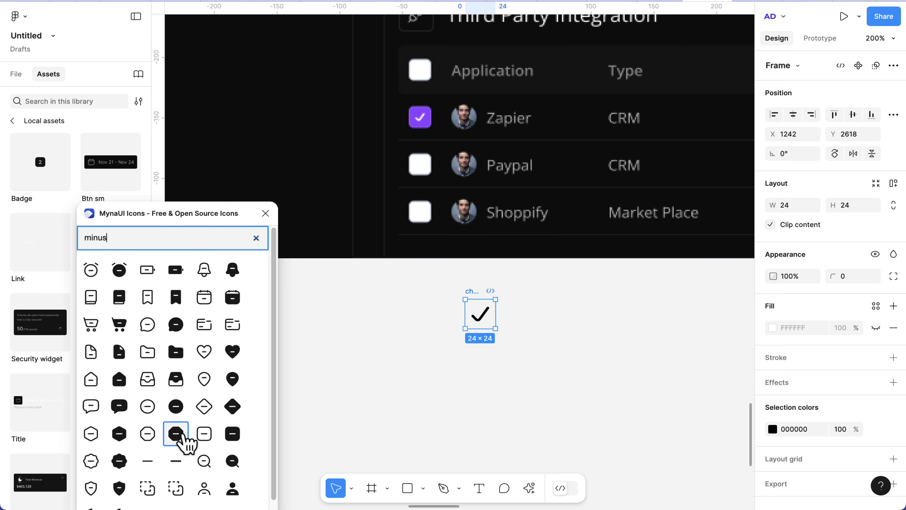
click(176, 461)
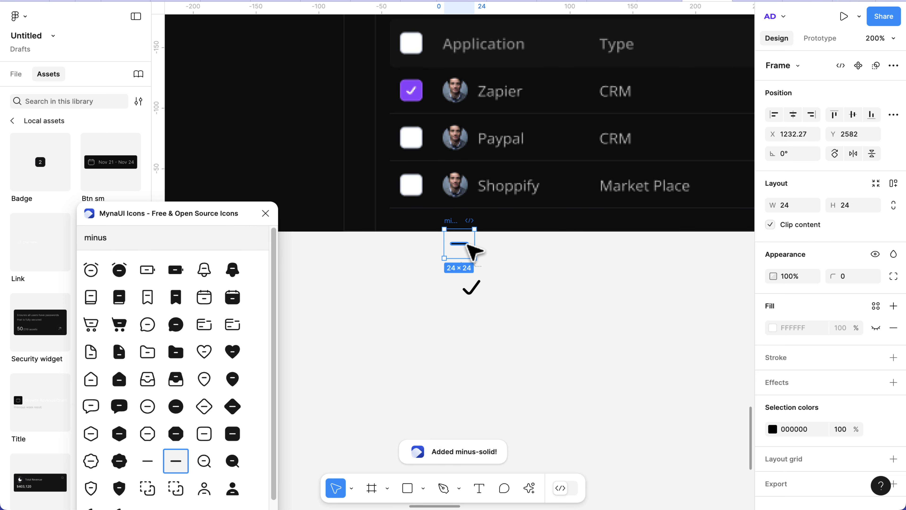
drag(470, 248, 437, 294)
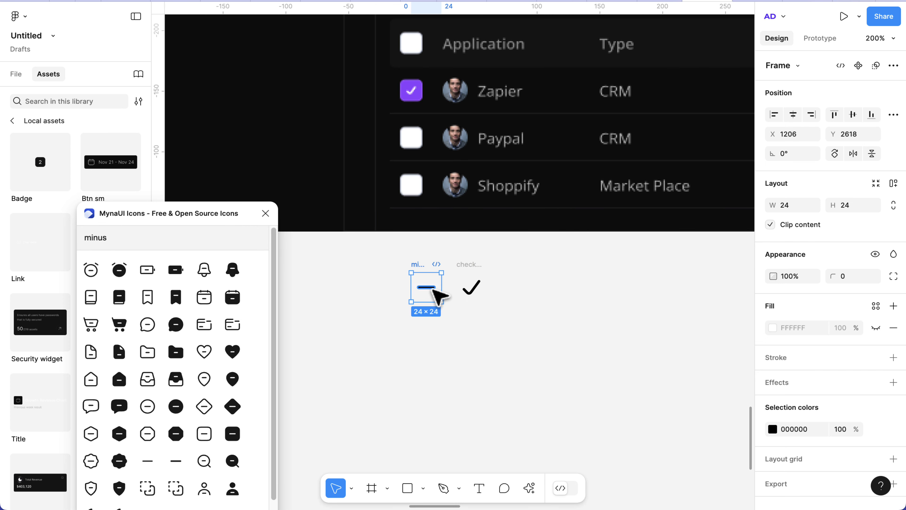
scroll(486, 186, up, 2)
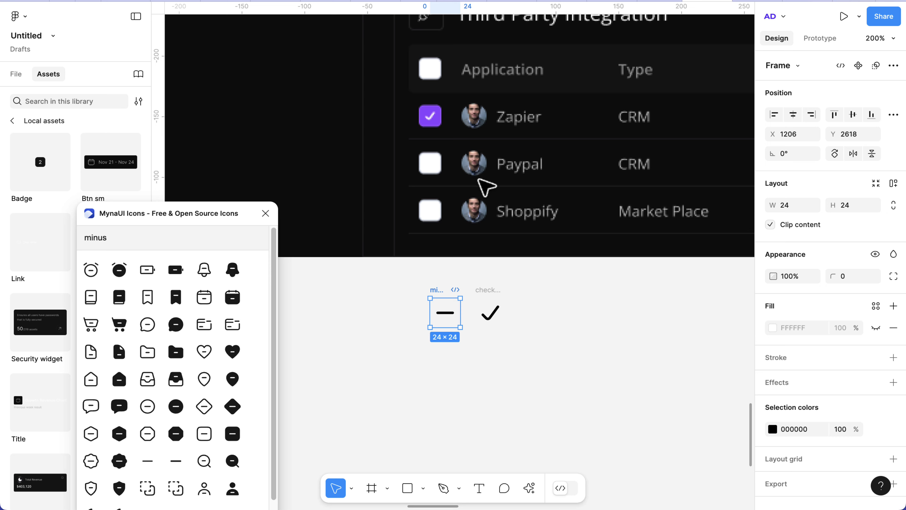
scroll(492, 185, up, 3)
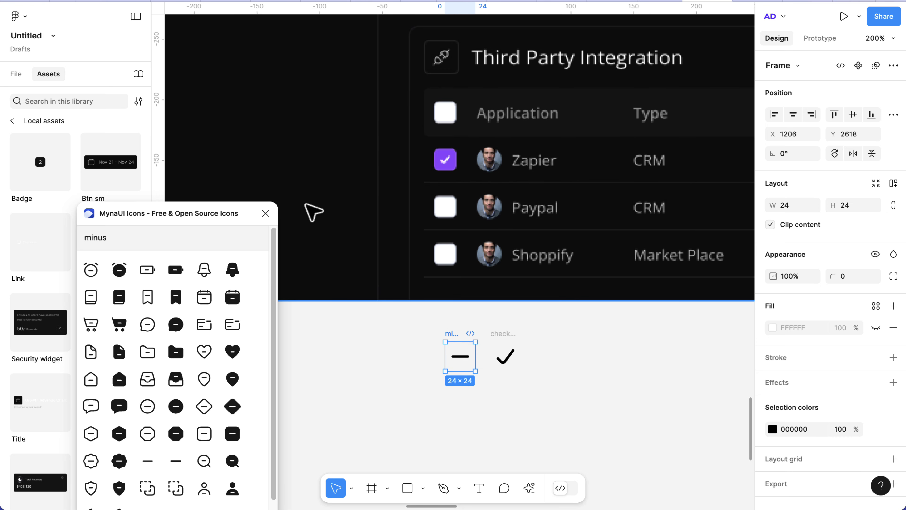
click(266, 214)
click(500, 330)
Step: Resize the minus and check icons together to 14 × 14
scroll(485, 339, up, 3)
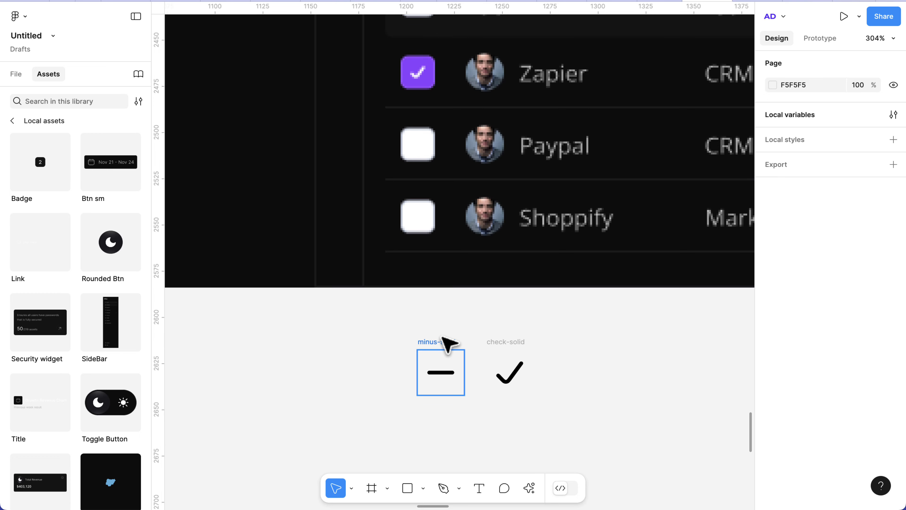
click(448, 344)
shift+click(512, 342)
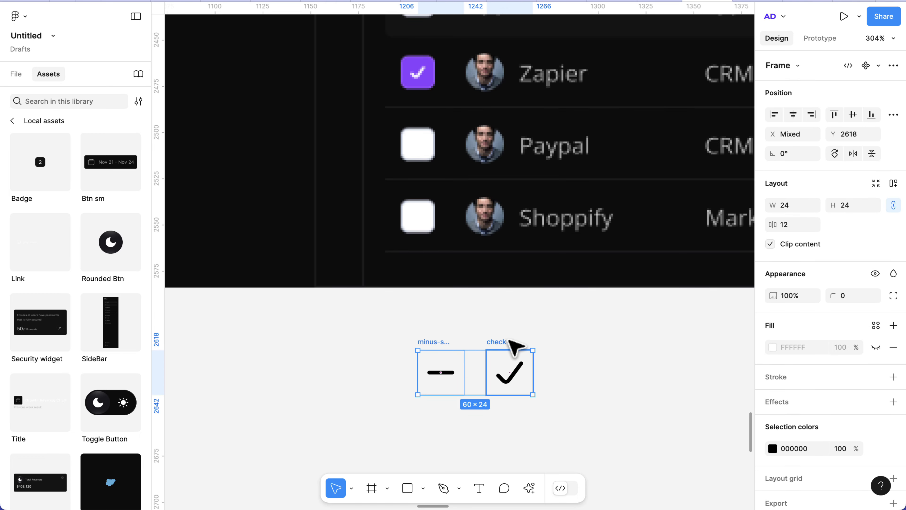
click(857, 207)
text(14)
key(Return)
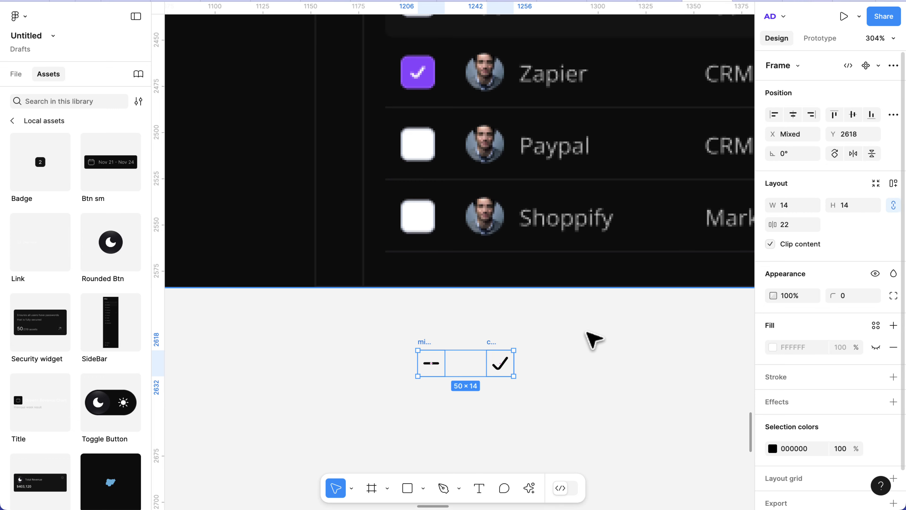
Step: Turn the minus and check icons into two separate components
scroll(464, 364, up, 2)
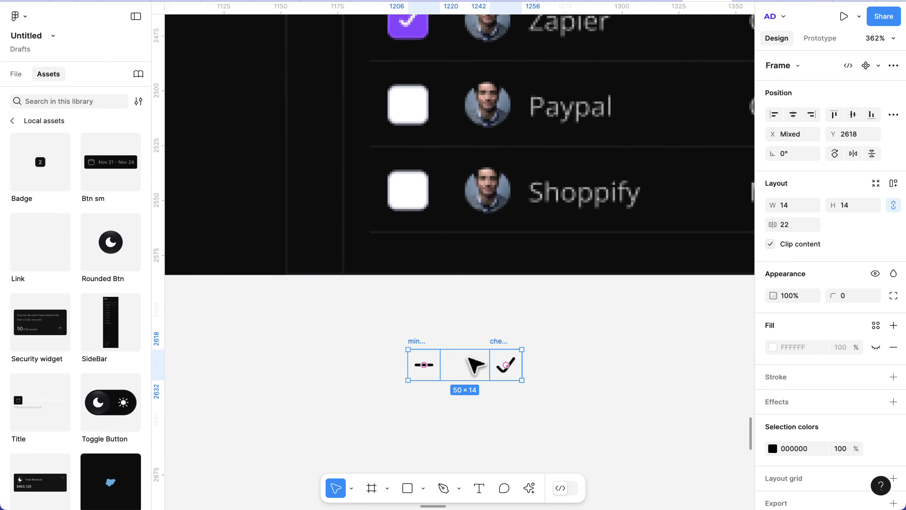
click(893, 66)
click(850, 127)
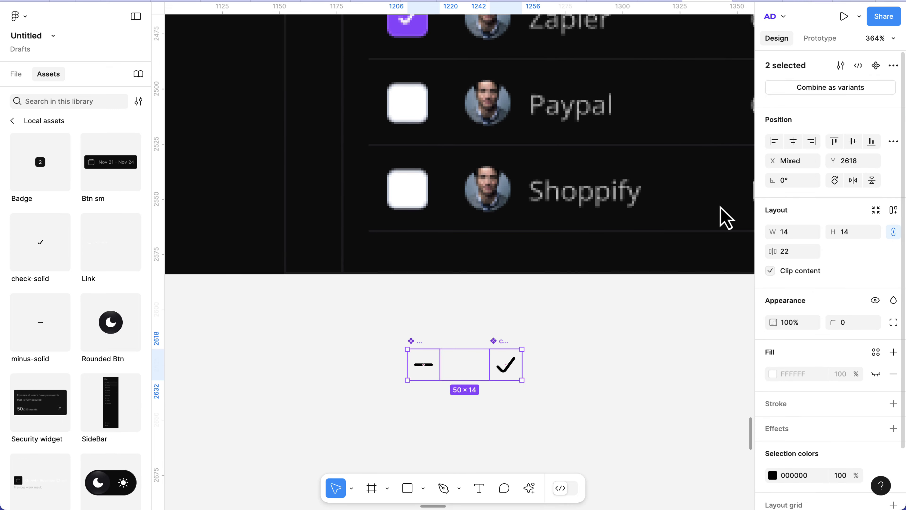
click(585, 344)
scroll(584, 344, down, 2)
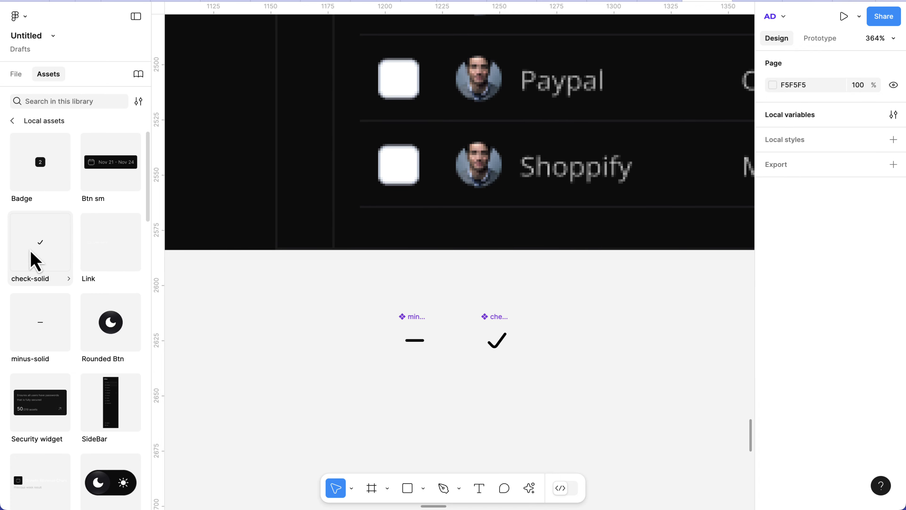
Step: Place a check-solid instance beside the minus-solid component at X 1160, Y 2632 and wrap it in an auto layout frame
drag(29, 244, 275, 377)
scroll(275, 378, up, 2)
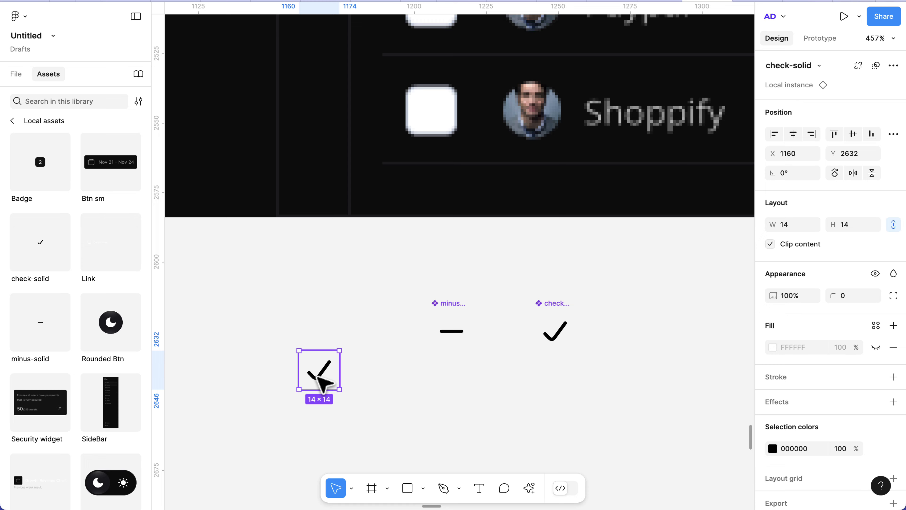
key(shift+a)
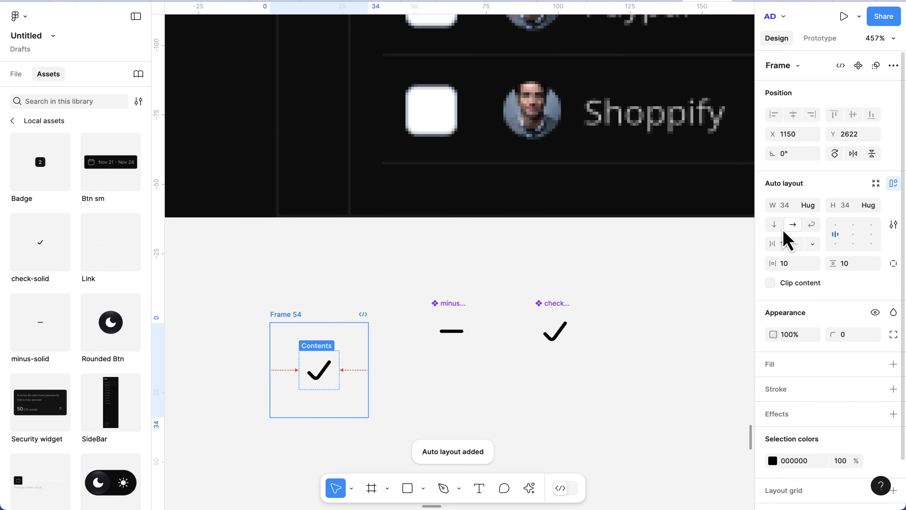
Step: Set the check icon's auto layout frame to a fixed size of 18 × 18
text(18)
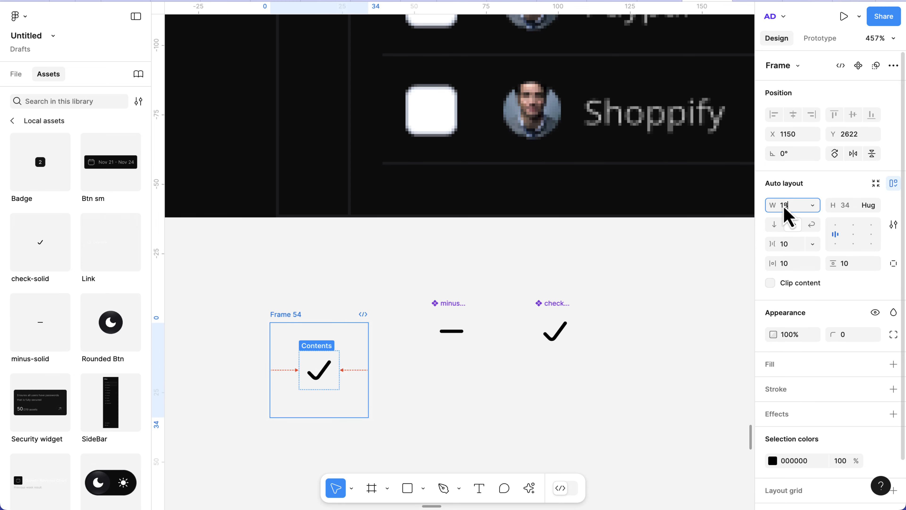
key(Return)
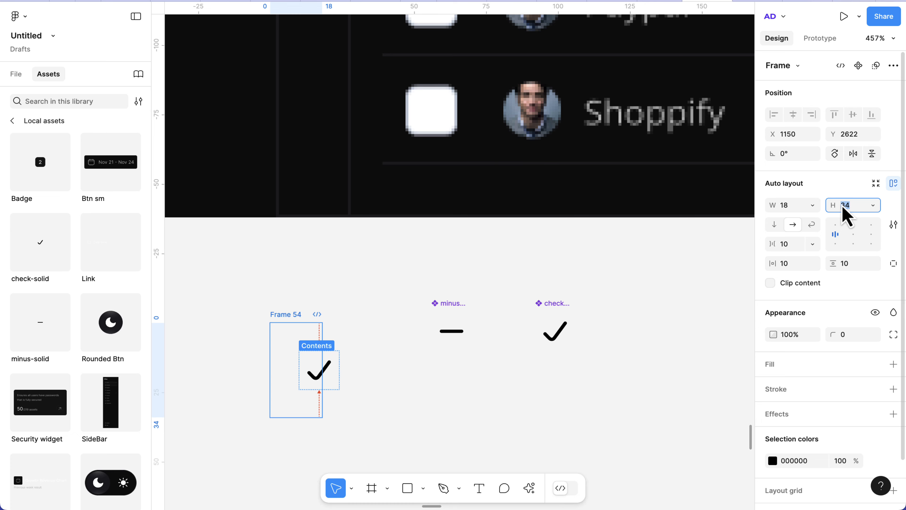
click(843, 206)
text(18)
key(Return)
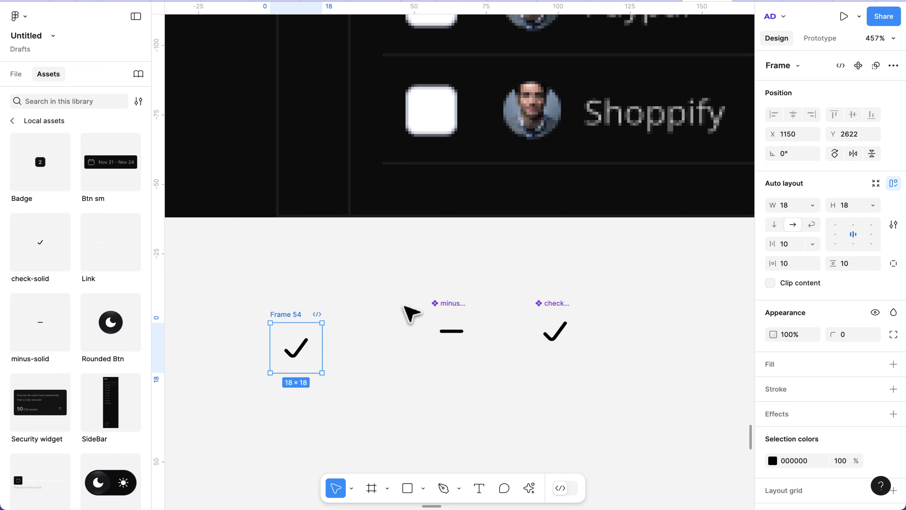
Step: Give the 18 × 18 frame an FFFFFF fill and a corner radius of 4
scroll(286, 305, down, 3)
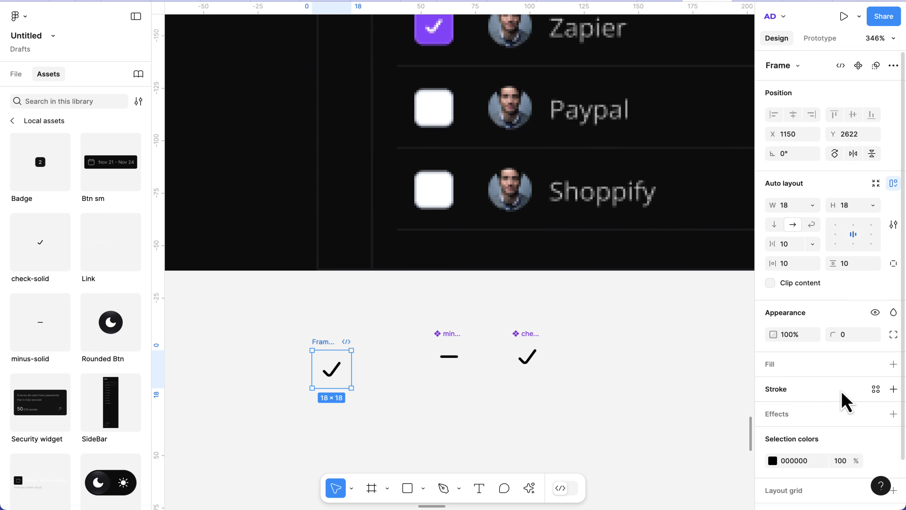
scroll(844, 400, down, 2)
scroll(844, 400, down, 1)
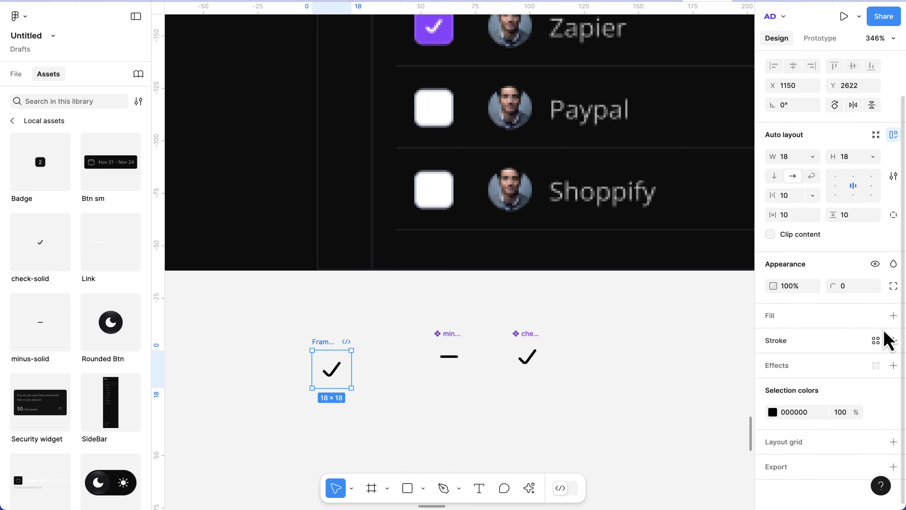
click(894, 315)
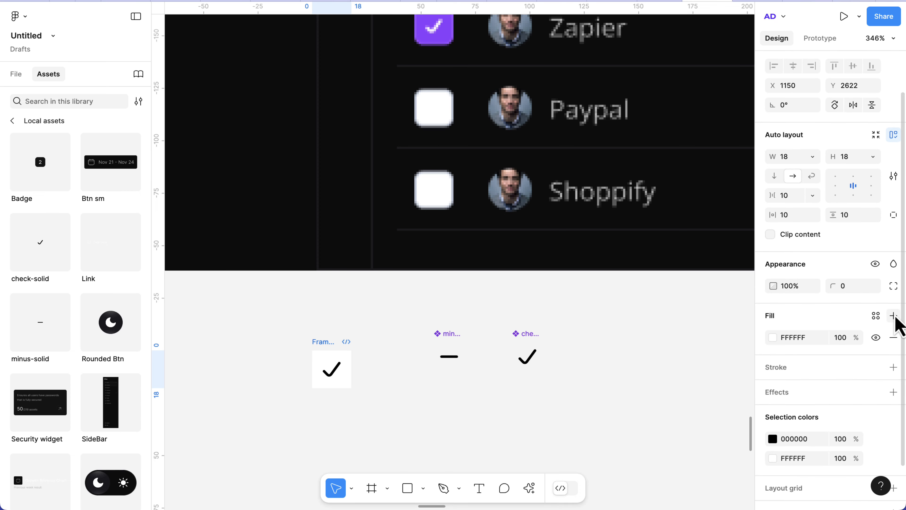
click(854, 287)
text(4)
key(Return)
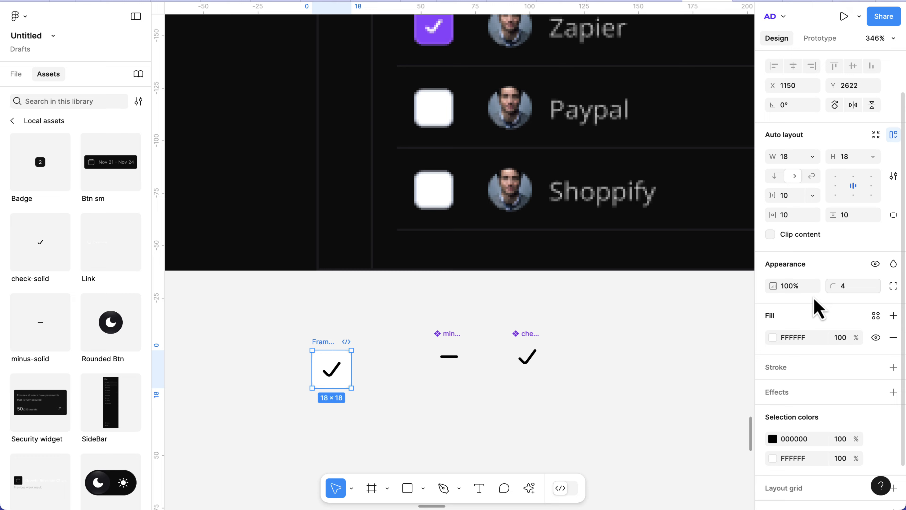
Step: Move the check frame to X 1183, Y 2594 and add a 1 px inside stroke using the text-muted colour
scroll(338, 329, up, 5)
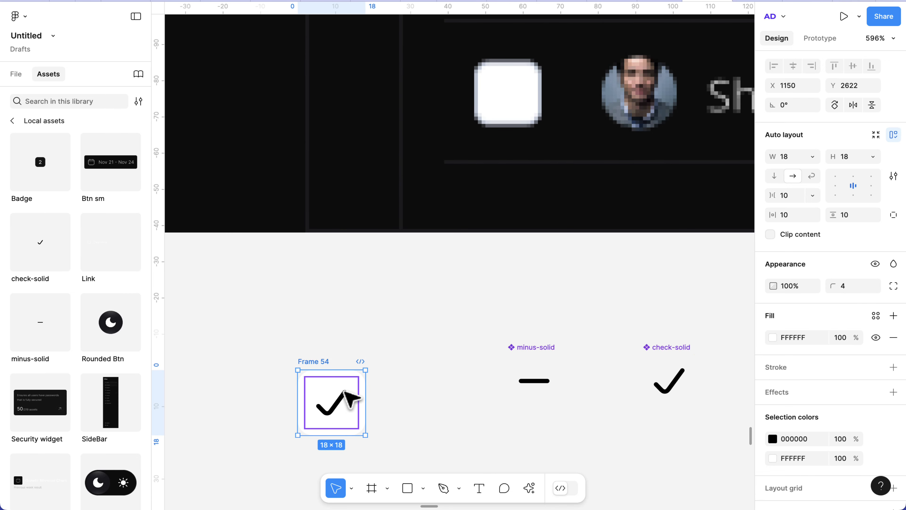
drag(335, 393, 452, 303)
scroll(457, 306, up, 3)
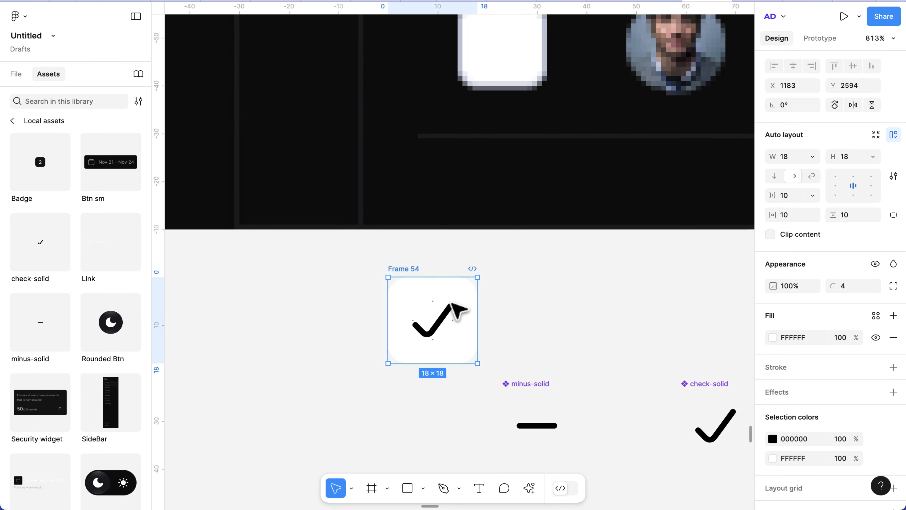
scroll(846, 369, down, 1)
click(893, 352)
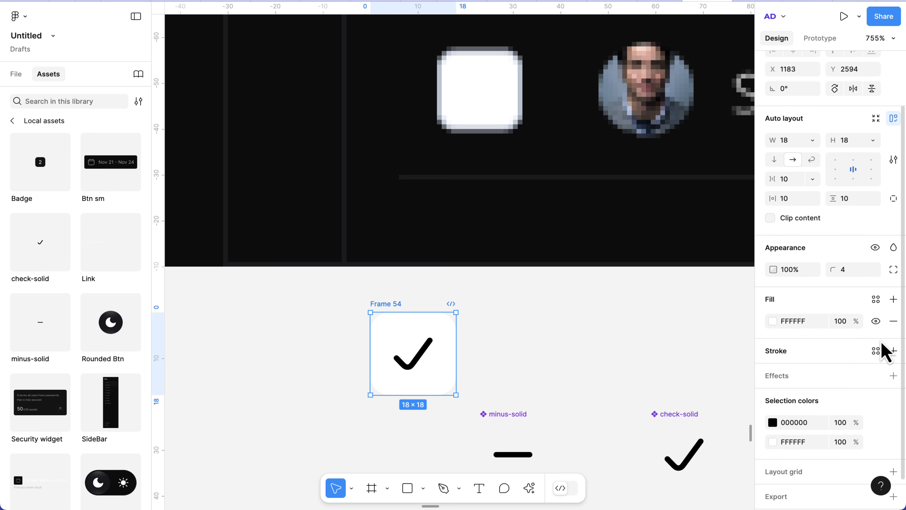
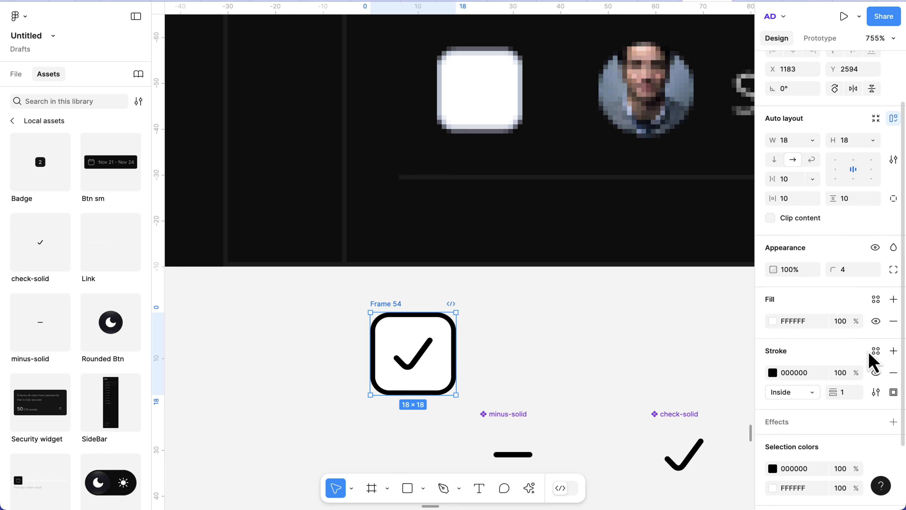
click(876, 351)
click(643, 466)
click(638, 486)
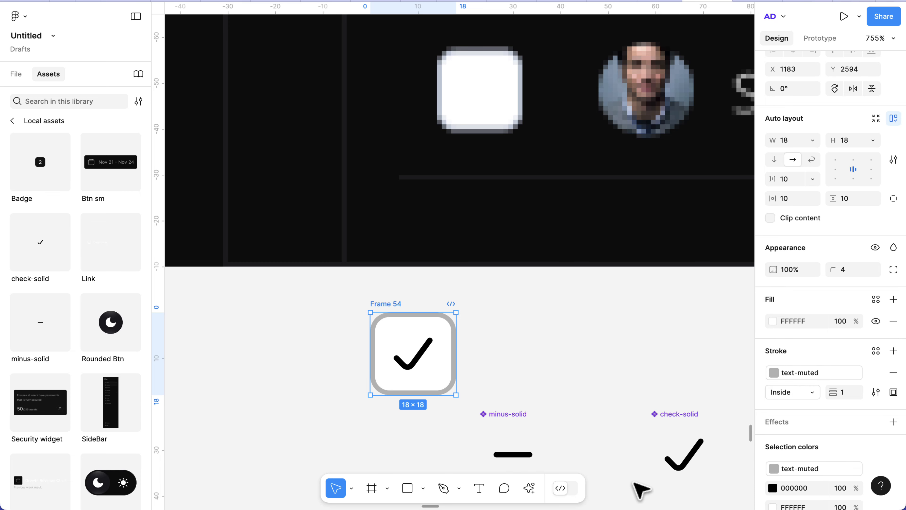
Step: Detach the frame's stroke from text-muted and lighten its colour to EFEFEF
click(876, 373)
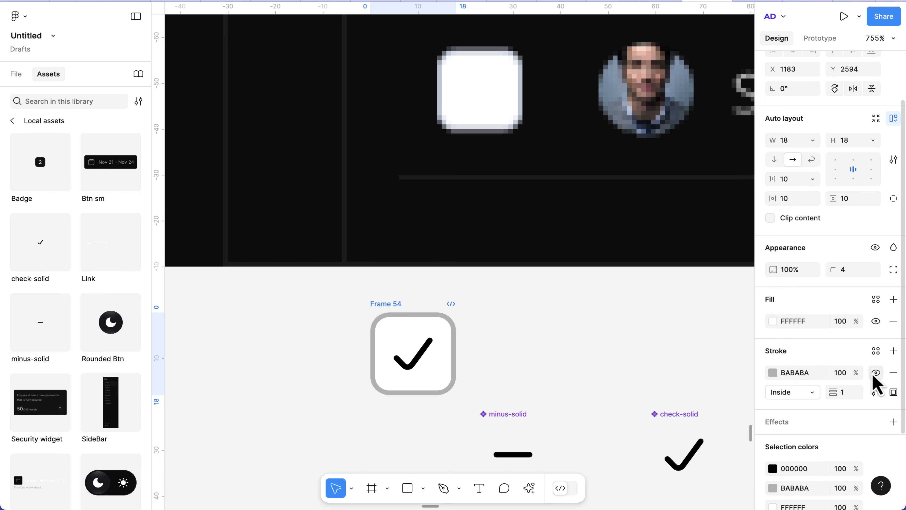
click(772, 374)
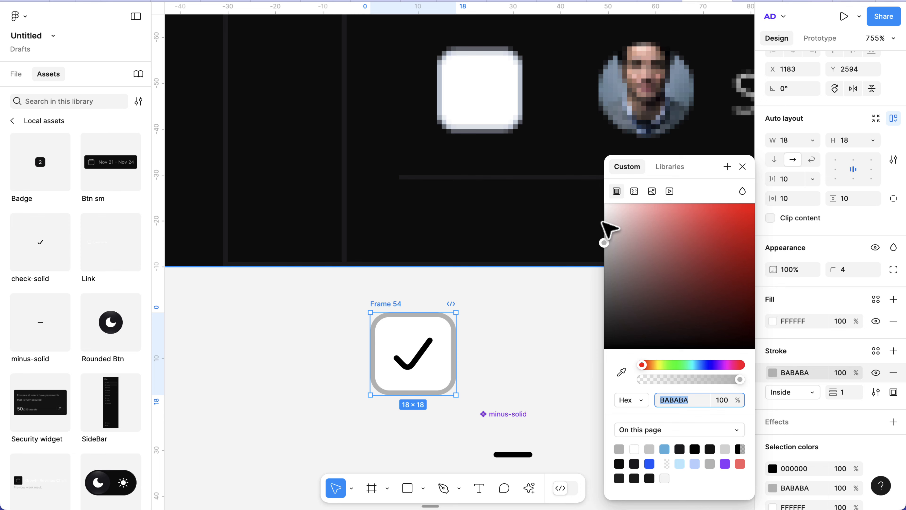
mouse_move(607, 222)
mouse_down()
mouse_move(607, 230)
mouse_move(597, 218)
mouse_up()
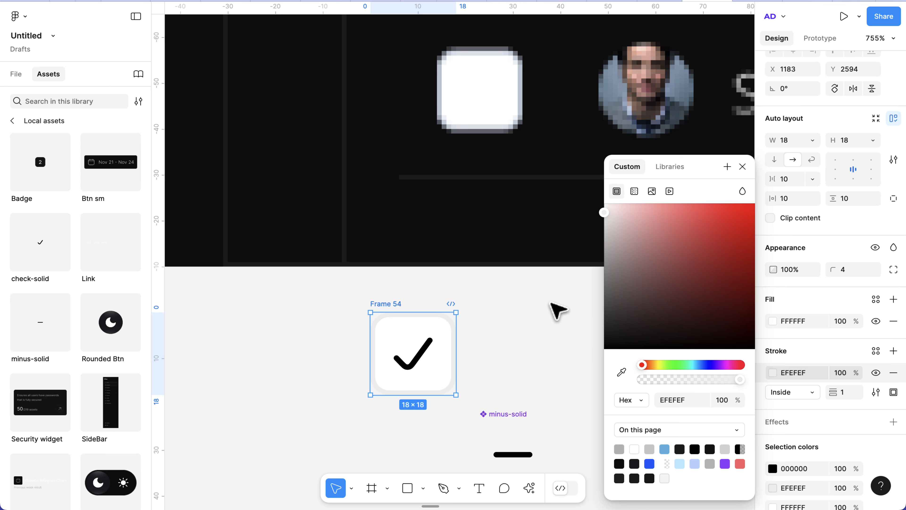
click(551, 316)
Step: Move the check frame to X 1165, Y 2598 and rename it checkbox
scroll(550, 318, down, 5)
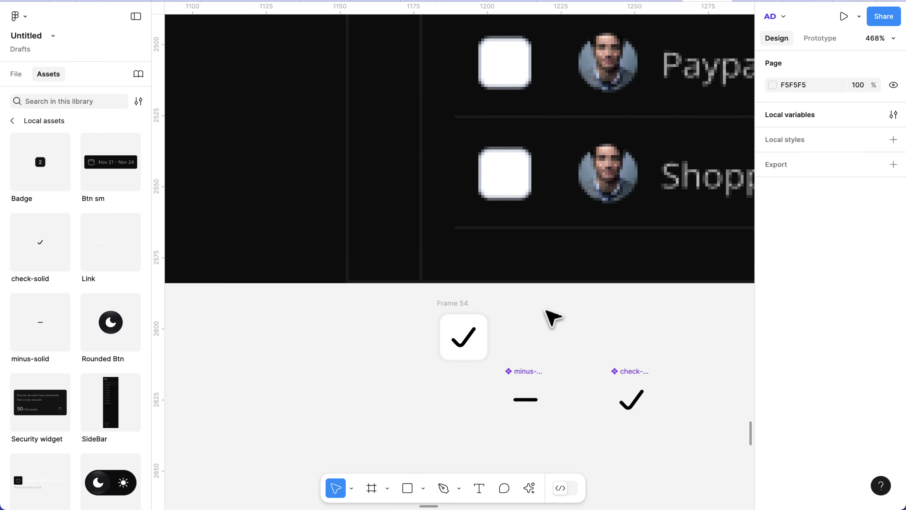
scroll(546, 310, down, 4)
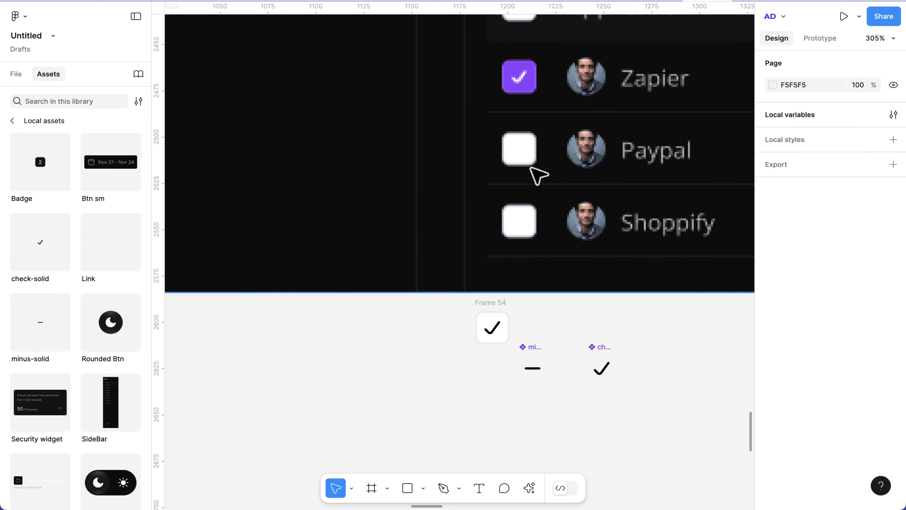
scroll(521, 107, up, 1)
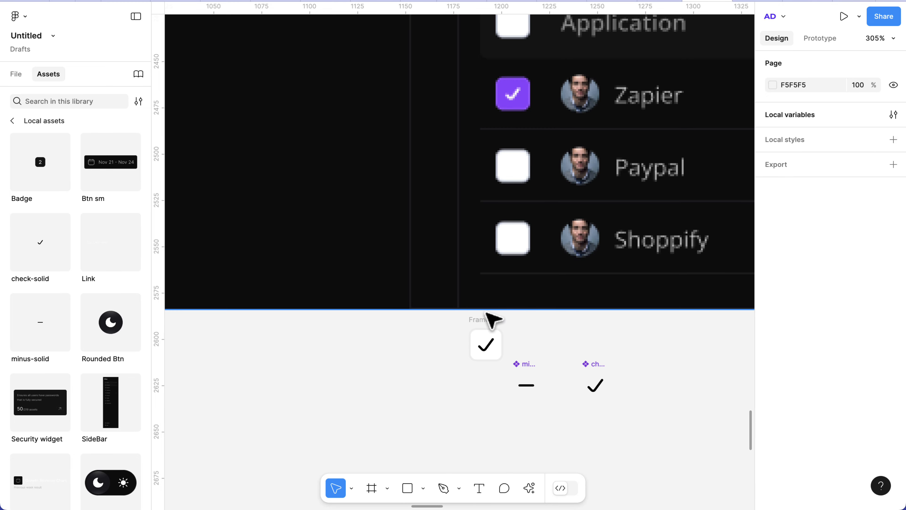
drag(489, 321, 449, 330)
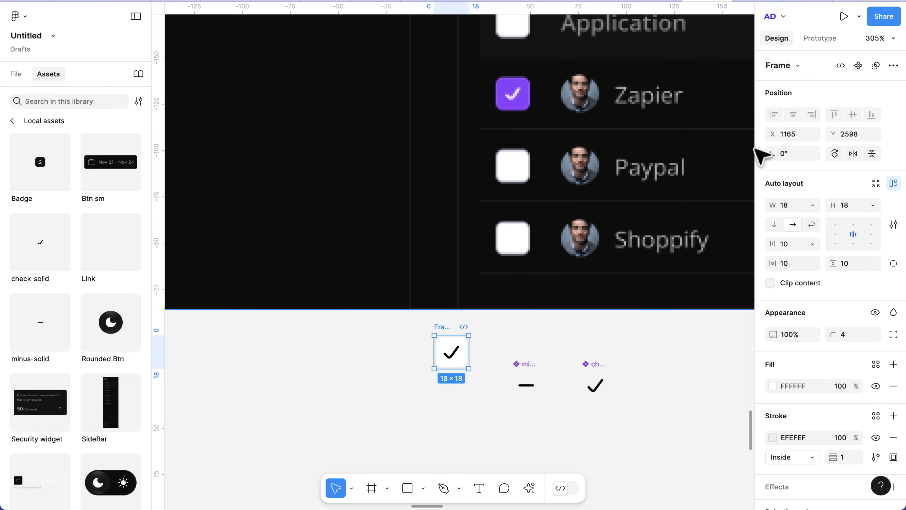
scroll(461, 336, up, 3)
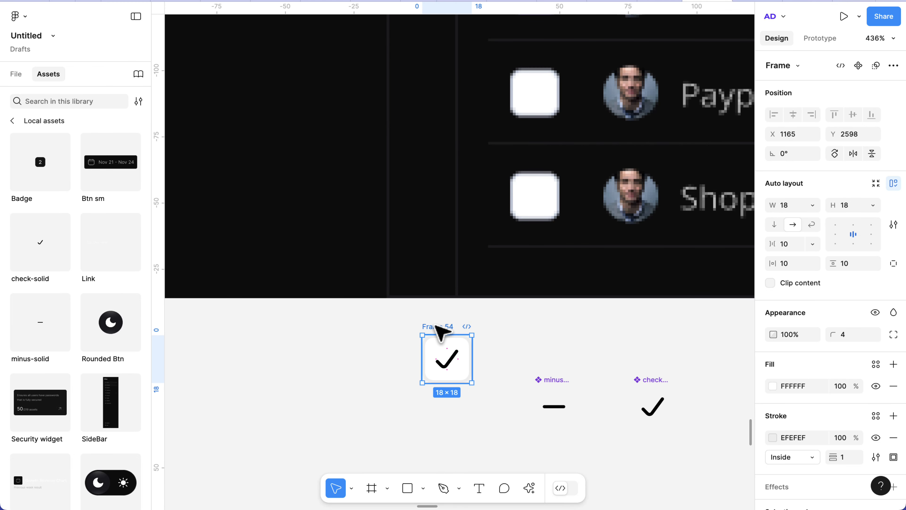
double_click(435, 325)
text(checkbo)
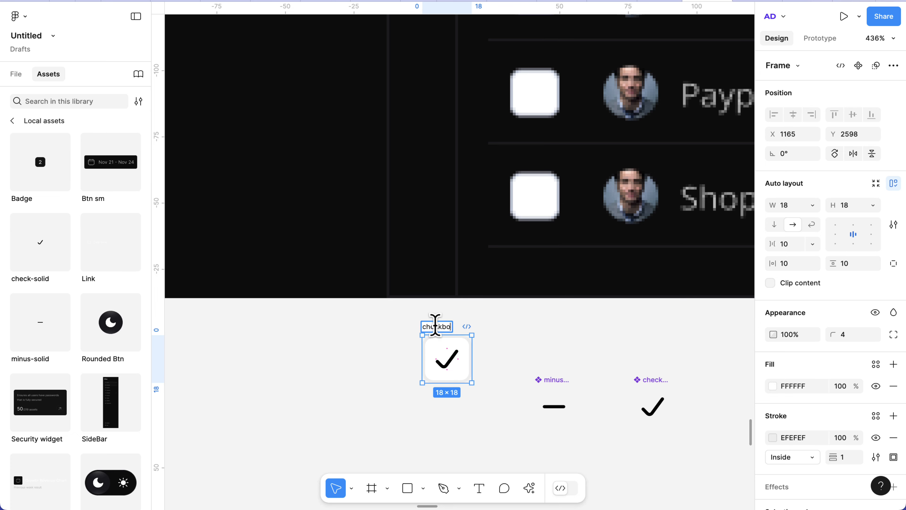
text(x)
click(514, 380)
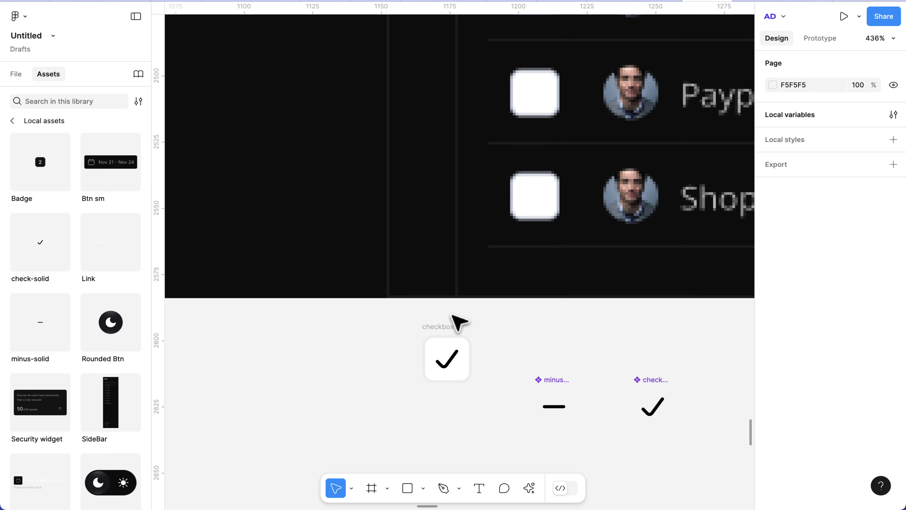
Step: Turn the checkbox frame into a component and add a second variant to it
click(449, 330)
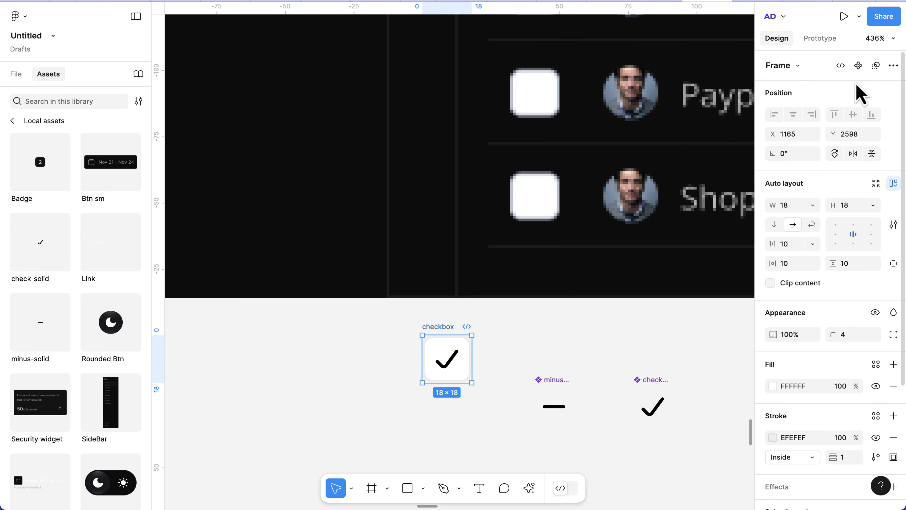
click(860, 66)
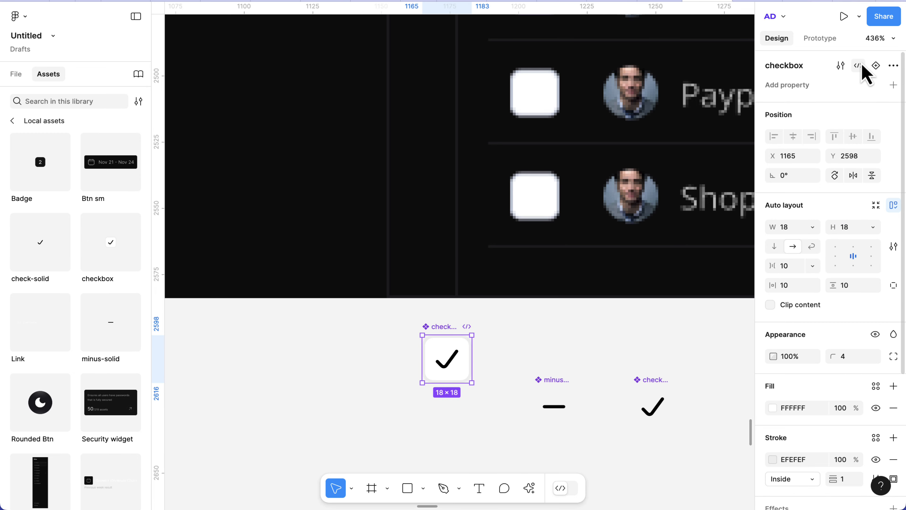
click(876, 66)
scroll(567, 298, down, 1)
scroll(567, 299, down, 3)
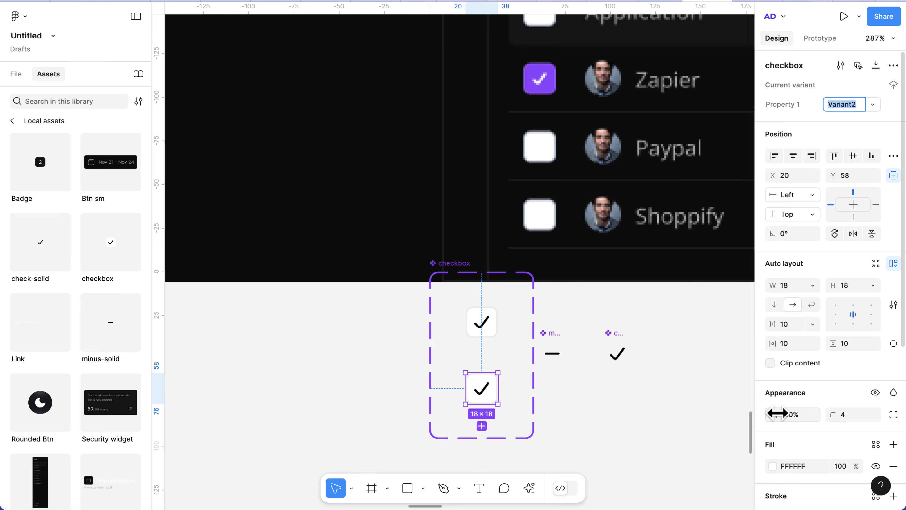
Step: Change the second checkbox variant's fill to the purple 9747FF from the page colours
scroll(771, 417, down, 1)
click(877, 429)
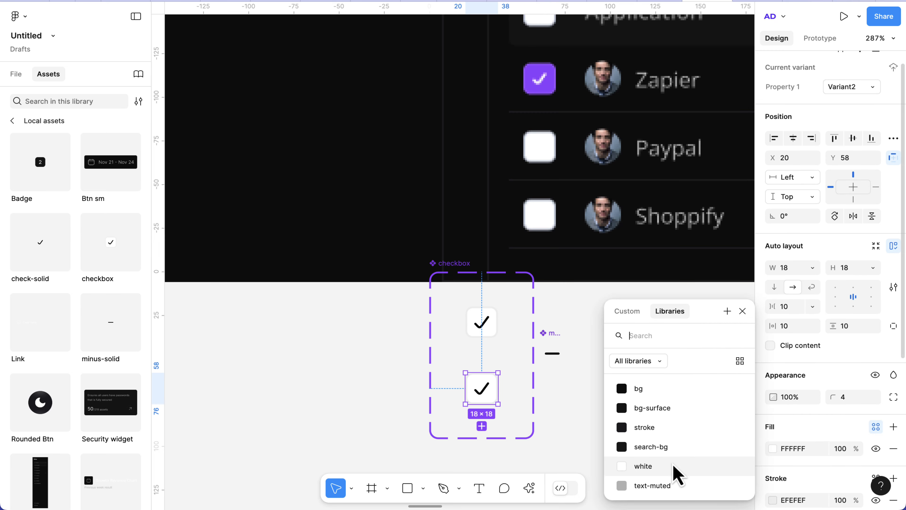
click(773, 448)
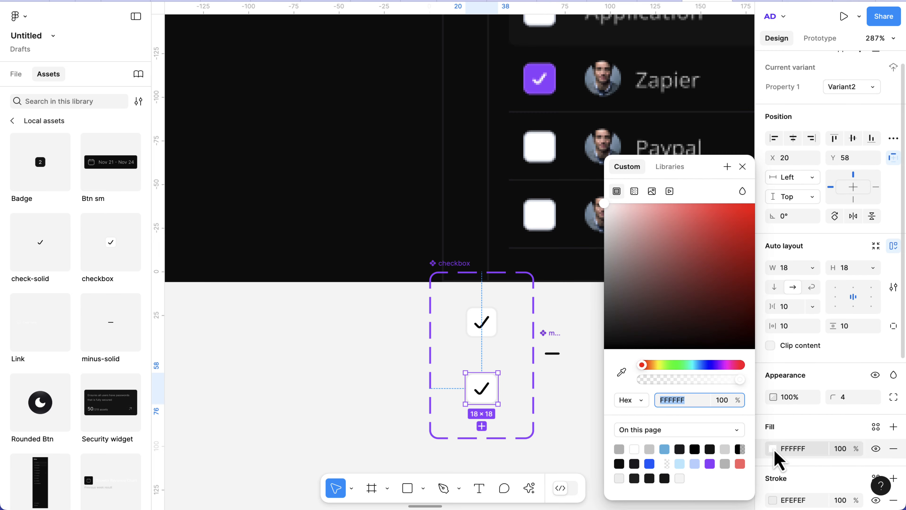
click(710, 464)
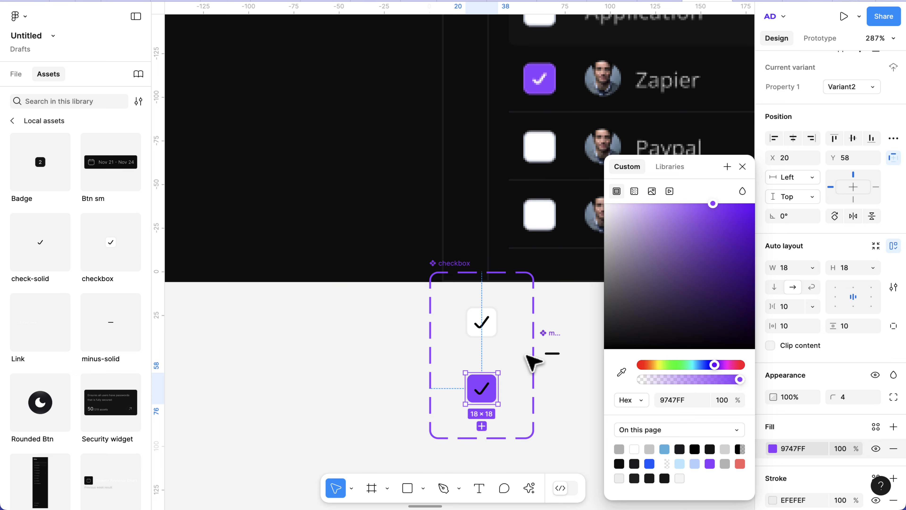
scroll(494, 395, up, 3)
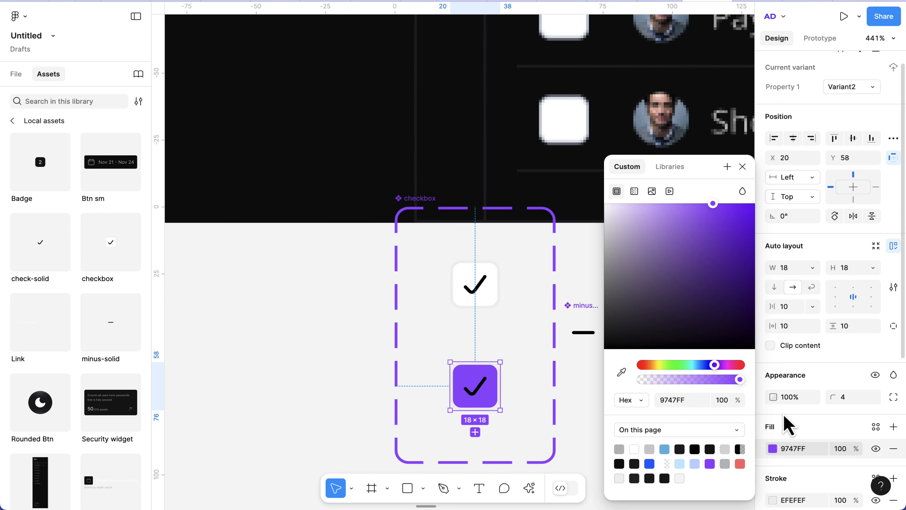
click(789, 425)
Step: Apply the white library colour to the check icon in the purple variant and close the colour picker
scroll(793, 455, down, 6)
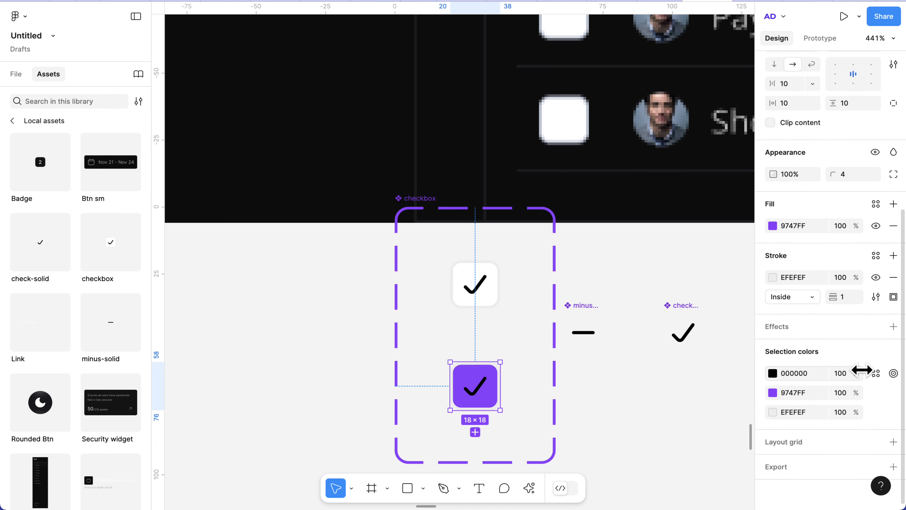
click(876, 373)
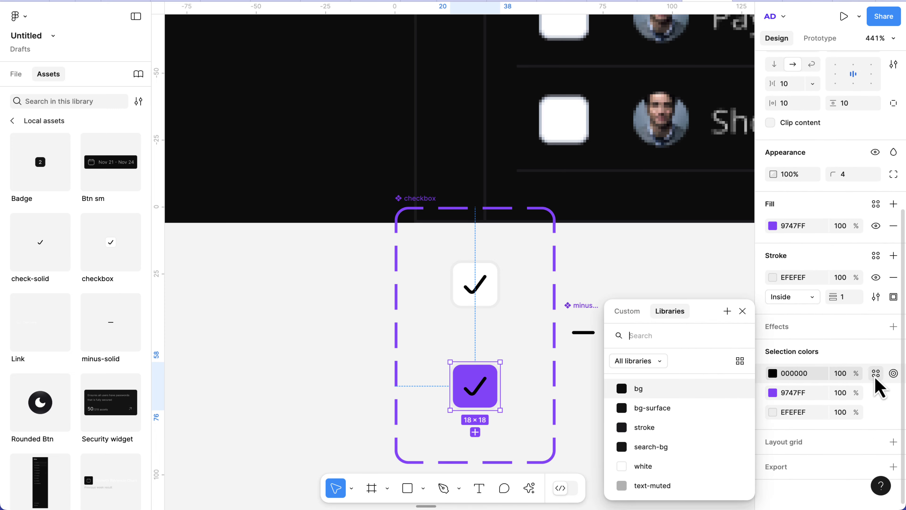
click(651, 471)
scroll(515, 391, up, 2)
scroll(514, 391, right, 2)
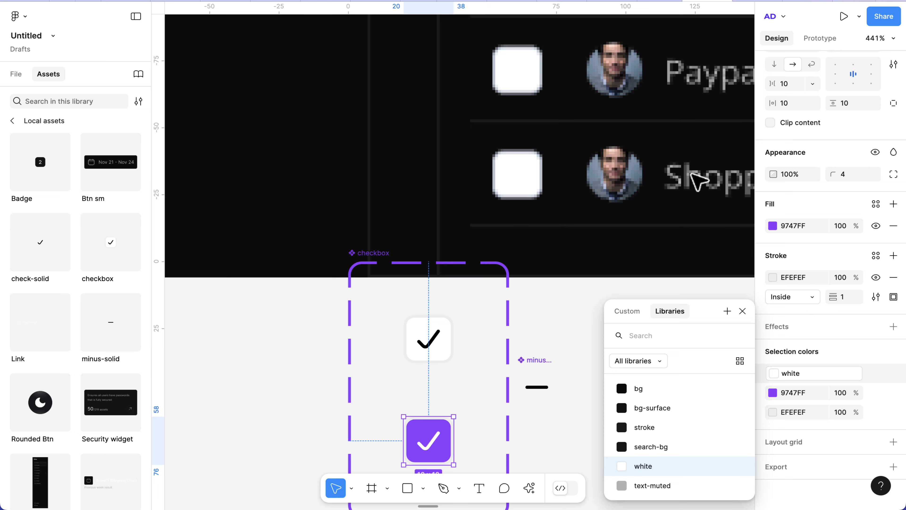
click(746, 313)
scroll(621, 334, down, 3)
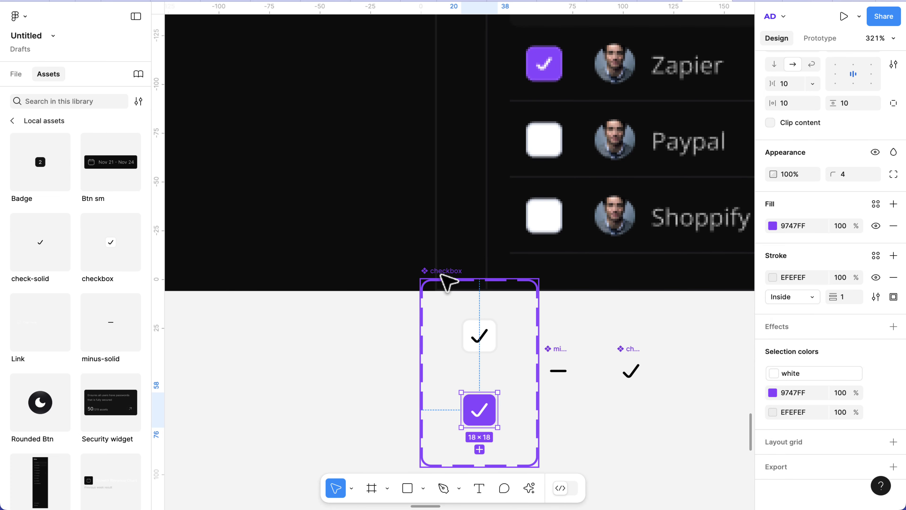
Step: Move the checkbox component set clear of the dashboard frame, onto the empty canvas just below it
drag(448, 282, 402, 327)
scroll(441, 371, up, 3)
scroll(441, 372, down, 3)
Step: Create a boolean component property named Show icon, set to True, for the check icons in both checkbox variants
double_click(421, 290)
click(854, 67)
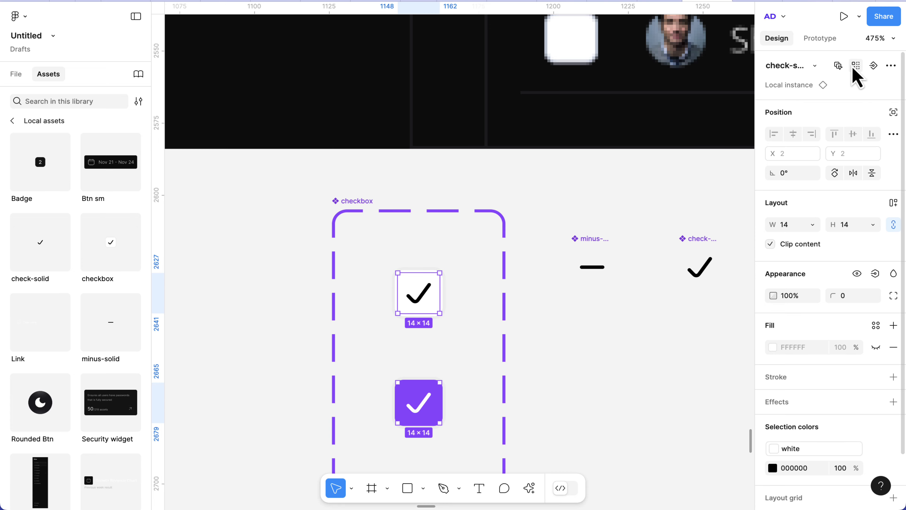
scroll(836, 260, down, 1)
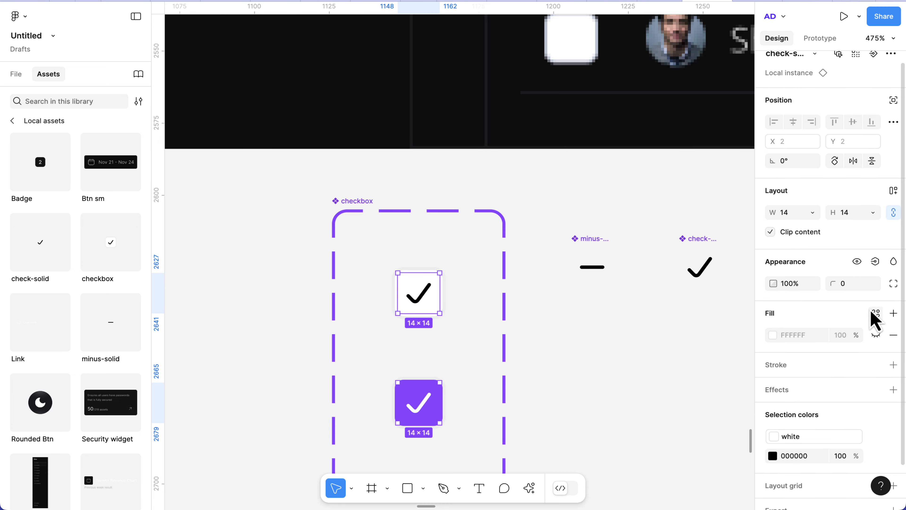
click(875, 263)
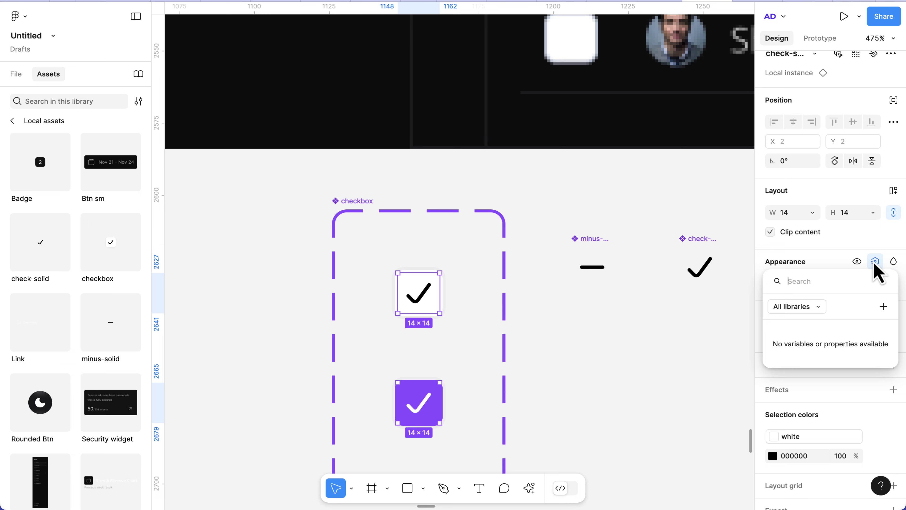
click(883, 307)
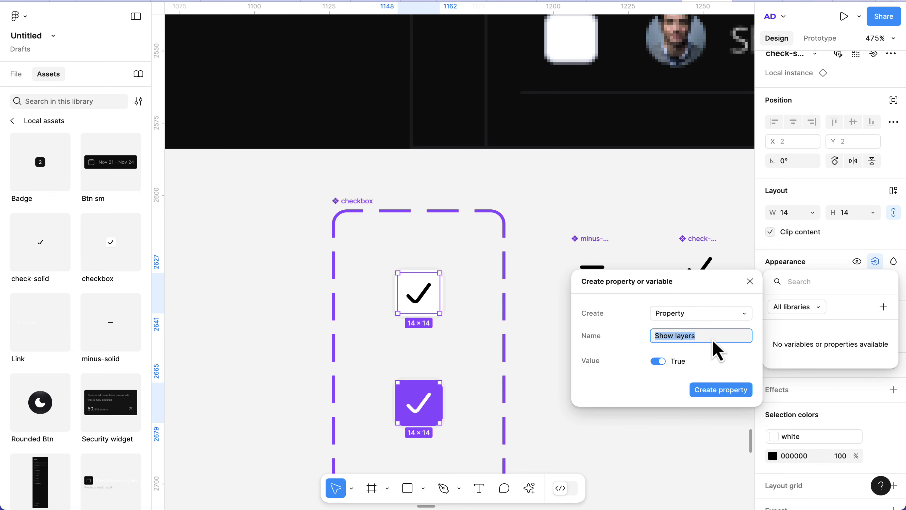
text(icon)
key(Return)
Step: Search the local assets for check, place a checkbox instance at X 1220, Y 2641 and turn off its Show icon property
scroll(538, 393, down, 5)
click(59, 101)
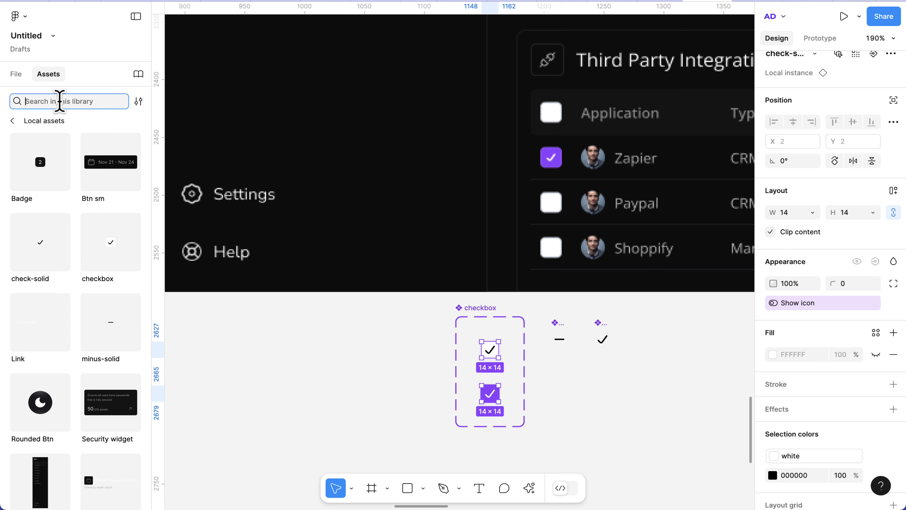
text(check)
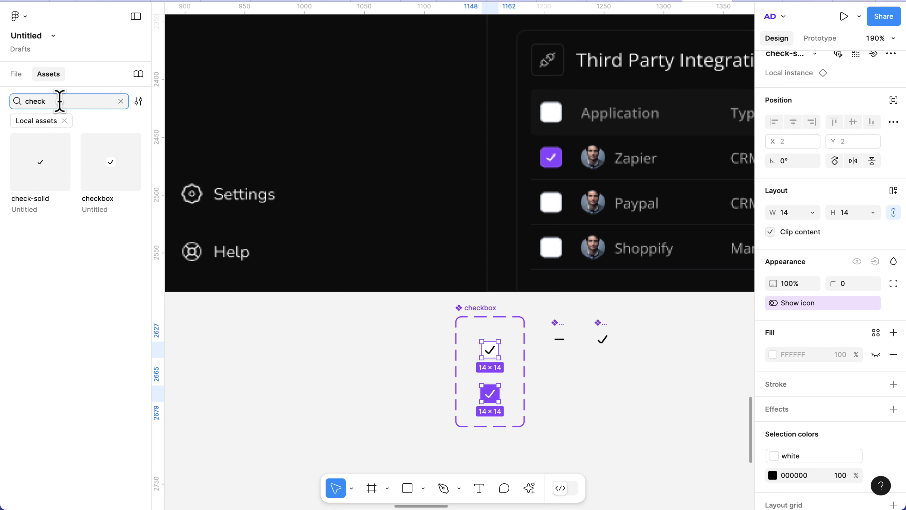
drag(102, 168, 580, 370)
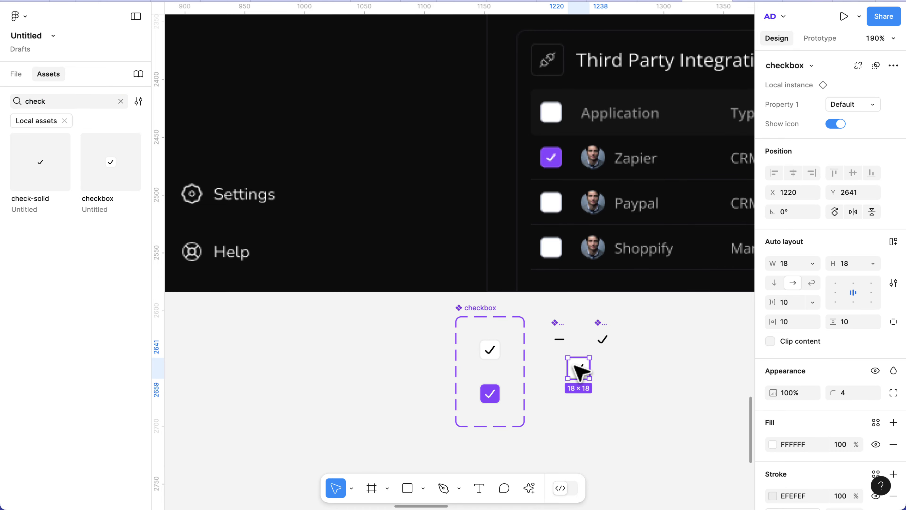
scroll(583, 373, up, 5)
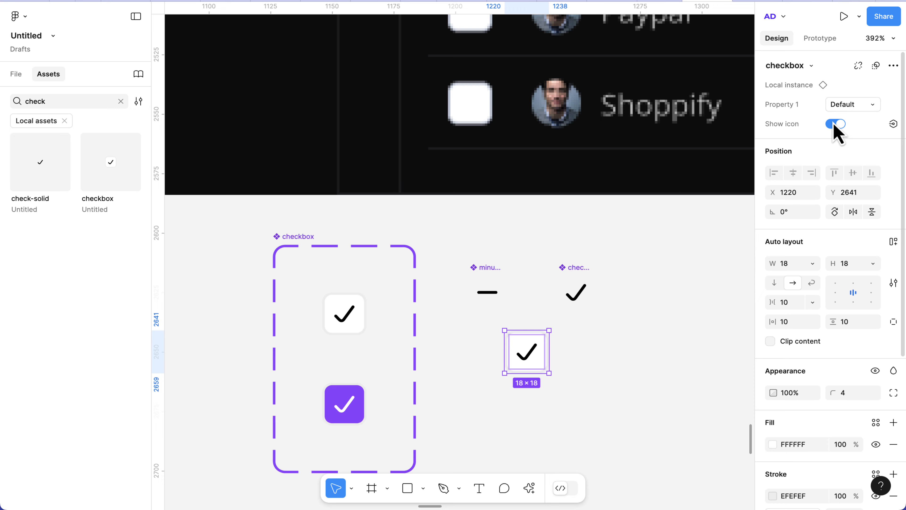
click(835, 124)
click(639, 348)
scroll(583, 355, down, 2)
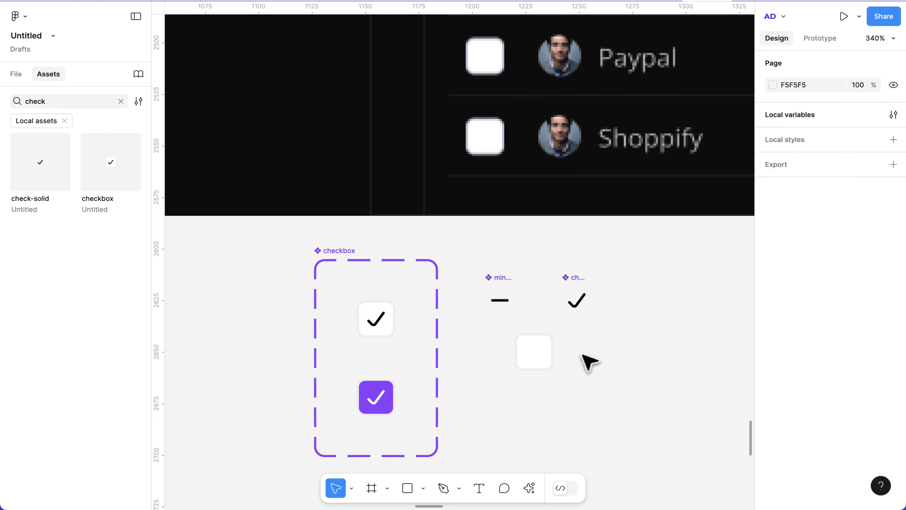
Step: Draw an 18 × 18 rectangle with corner radius 20 beside the blank checkbox, placed at X 1247, Y 2641
scroll(583, 356, down, 3)
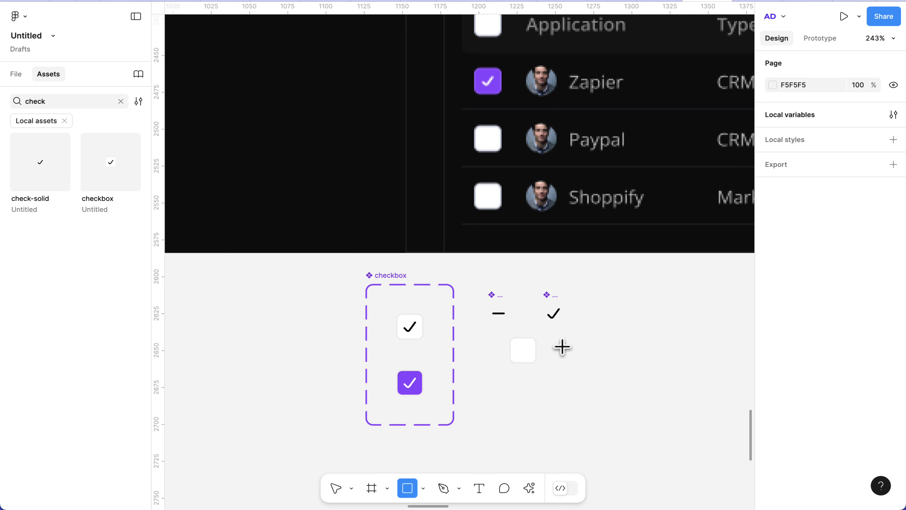
drag(563, 350, 592, 377)
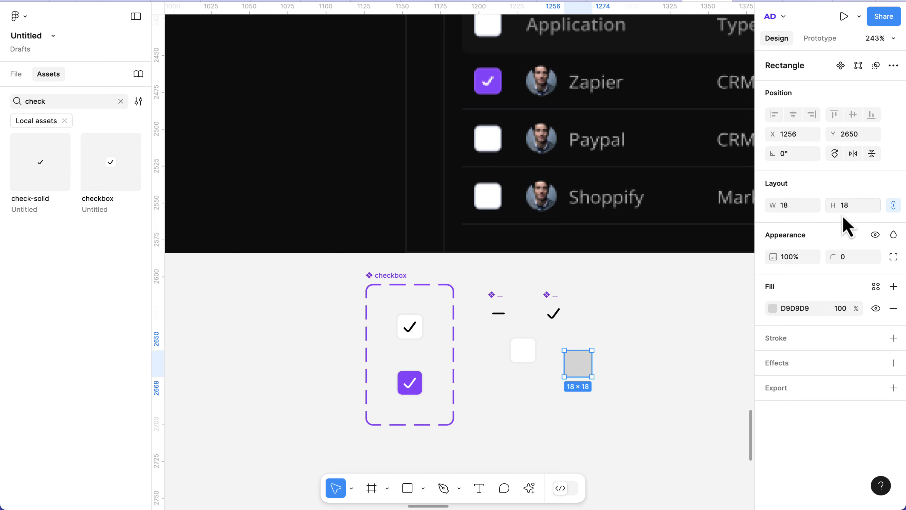
drag(578, 373, 567, 364)
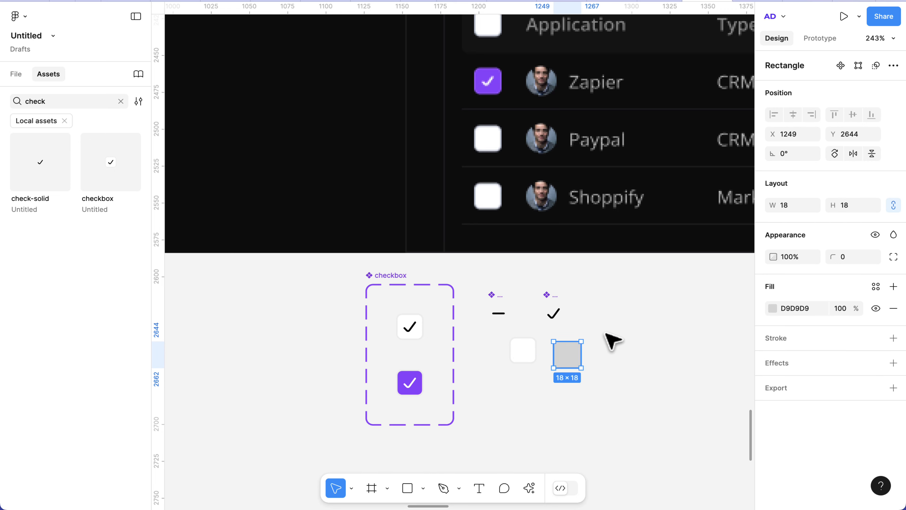
click(856, 260)
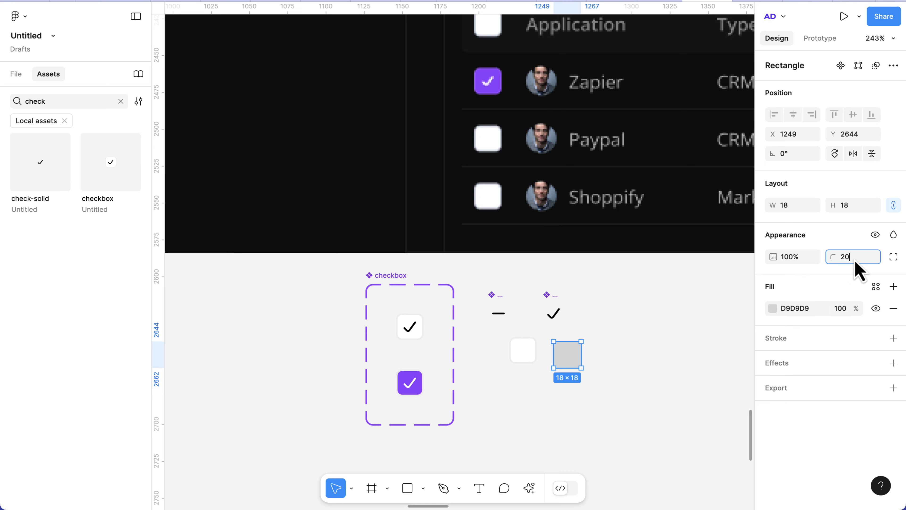
text(20)
key(Return)
scroll(561, 111, up, 1)
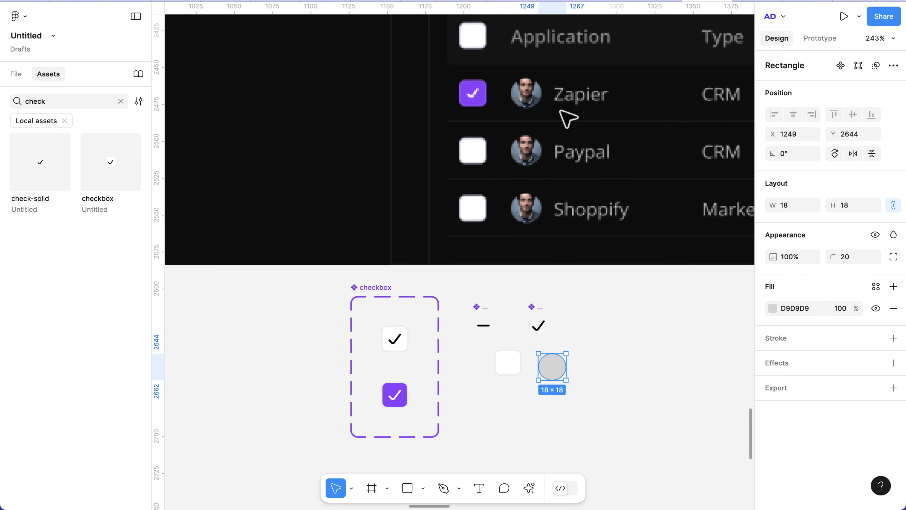
drag(549, 365, 547, 361)
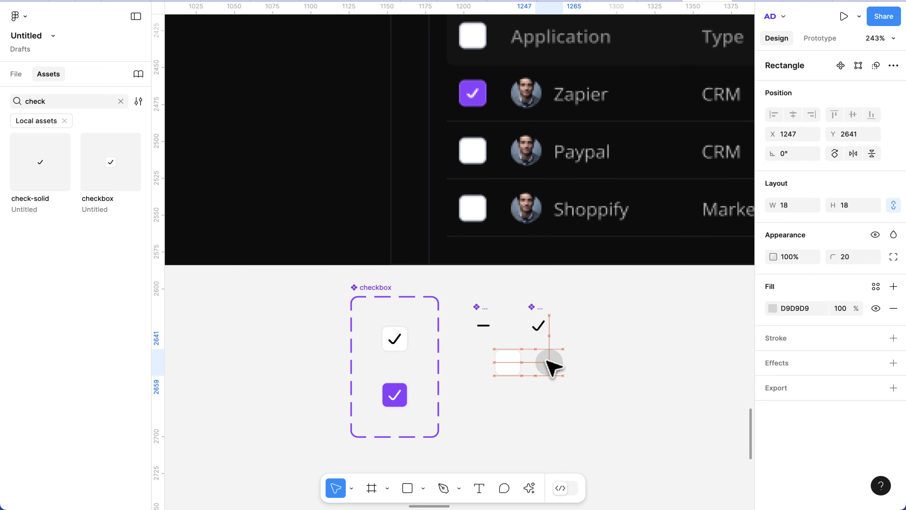
Step: Add the text Zapier beside the grey circle
scroll(553, 368, up, 4)
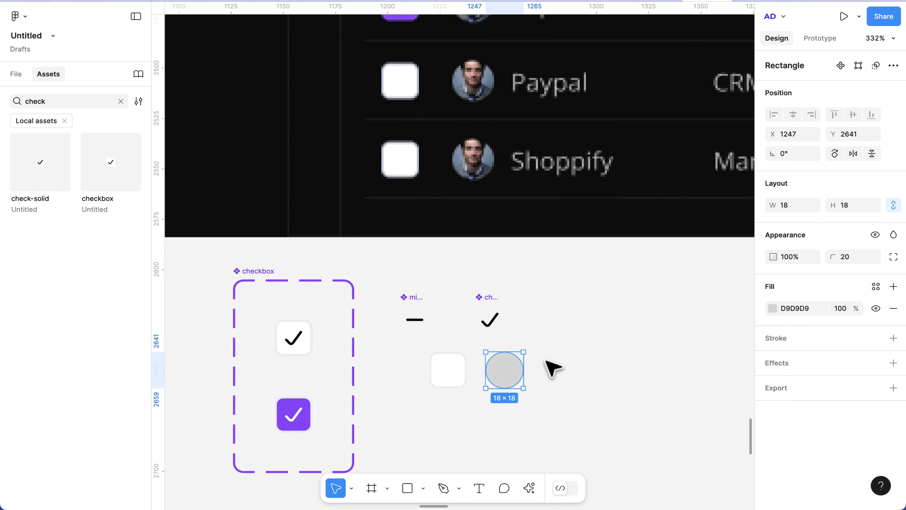
scroll(546, 361, up, 2)
scroll(546, 361, right, 1)
key(t)
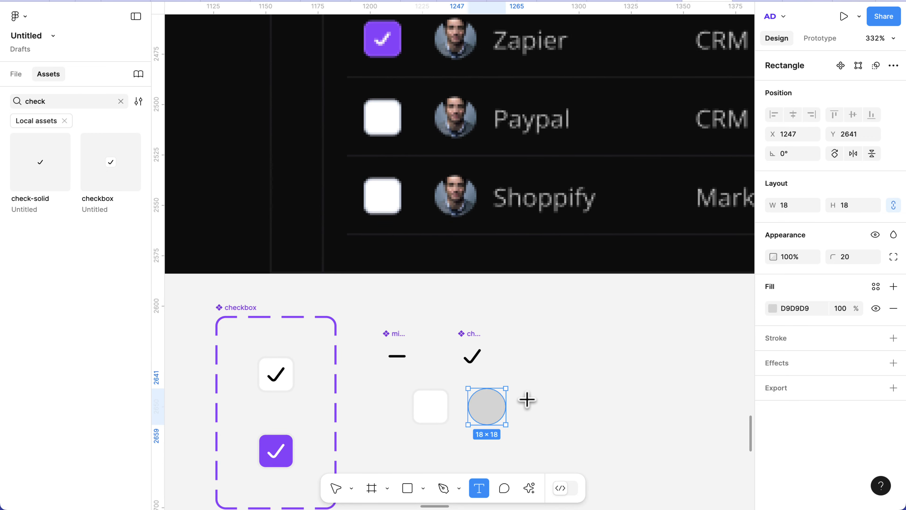
click(528, 398)
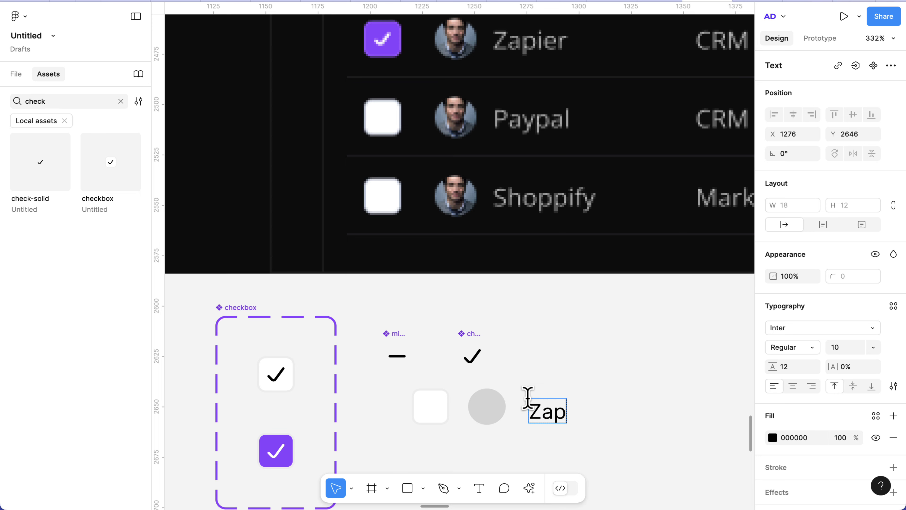
text(Zapier)
key(Escape)
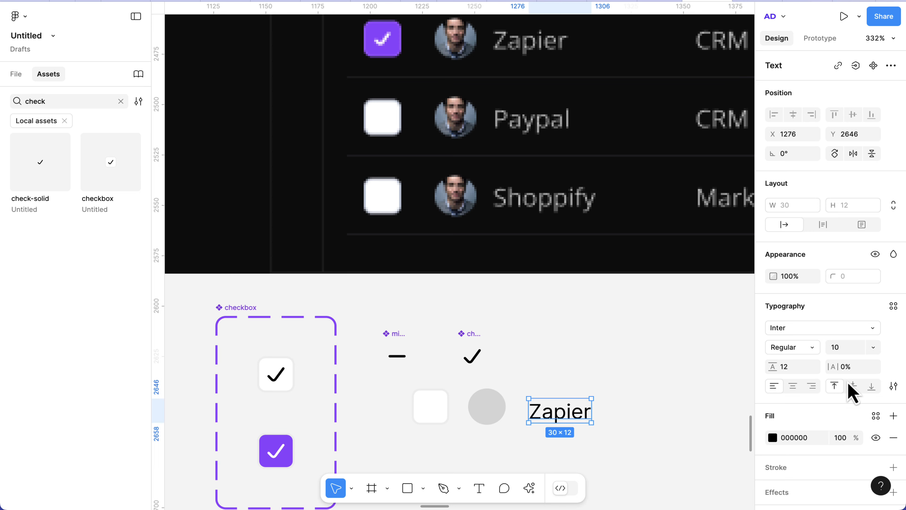
Step: Format the Zapier text as Medium, size 12, and align it with the circle at X 1274, Y 2644
text(12)
key(Return)
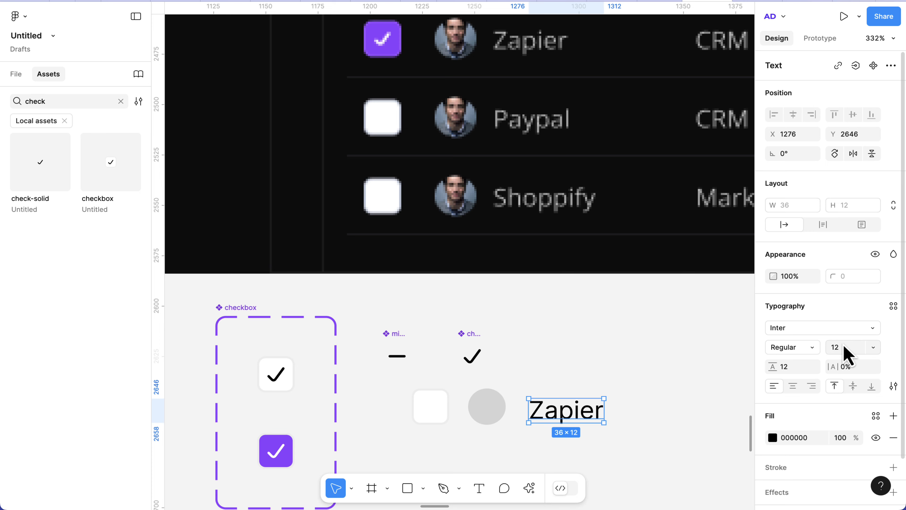
click(808, 349)
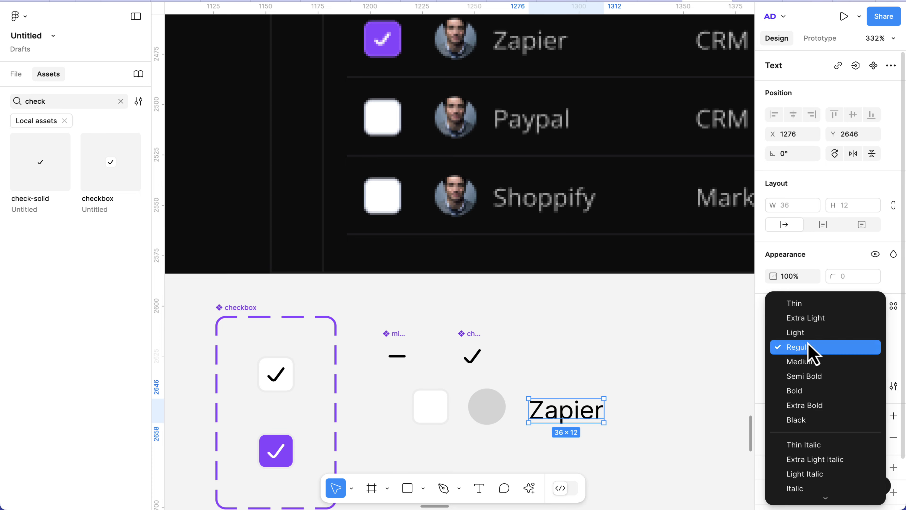
click(808, 367)
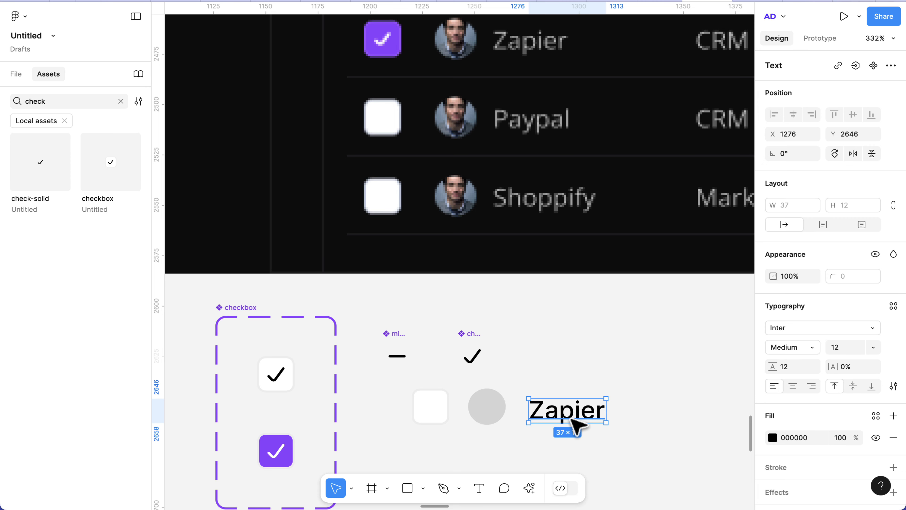
drag(569, 419, 565, 403)
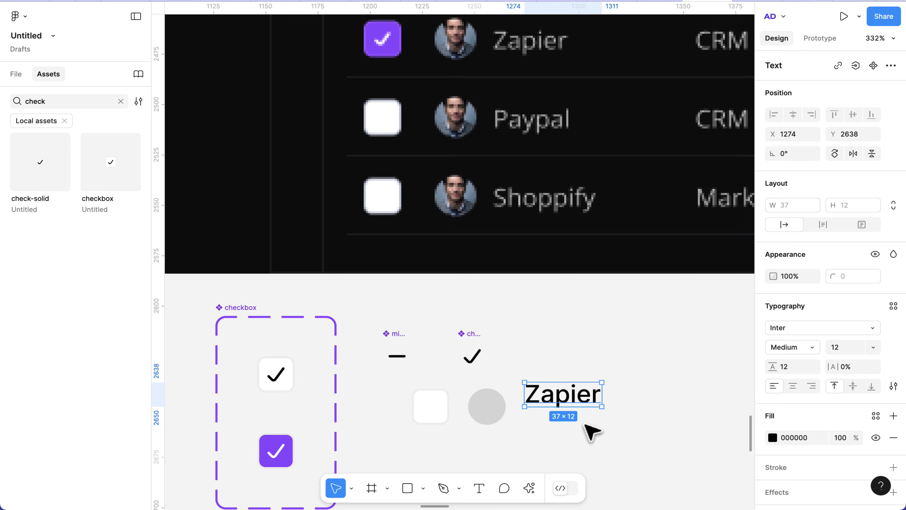
drag(572, 399, 568, 410)
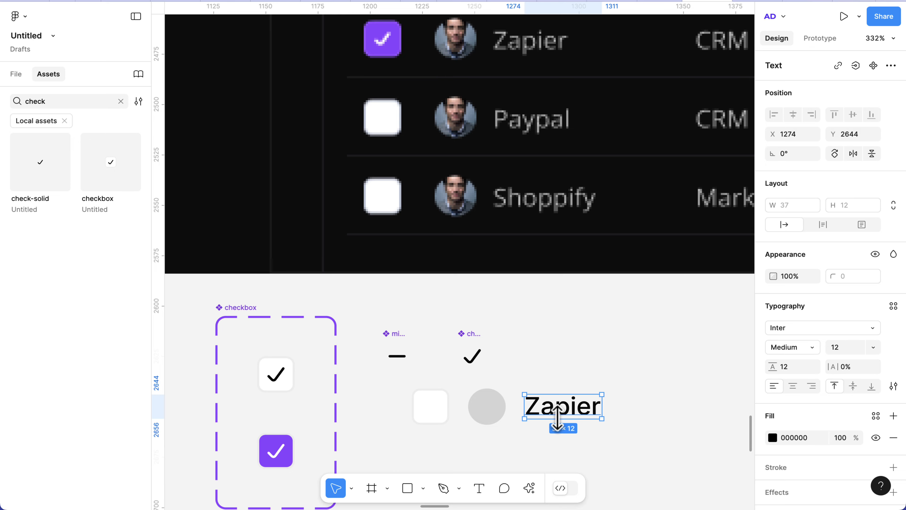
Step: Launch the Unsplash plugin
scroll(557, 418, down, 6)
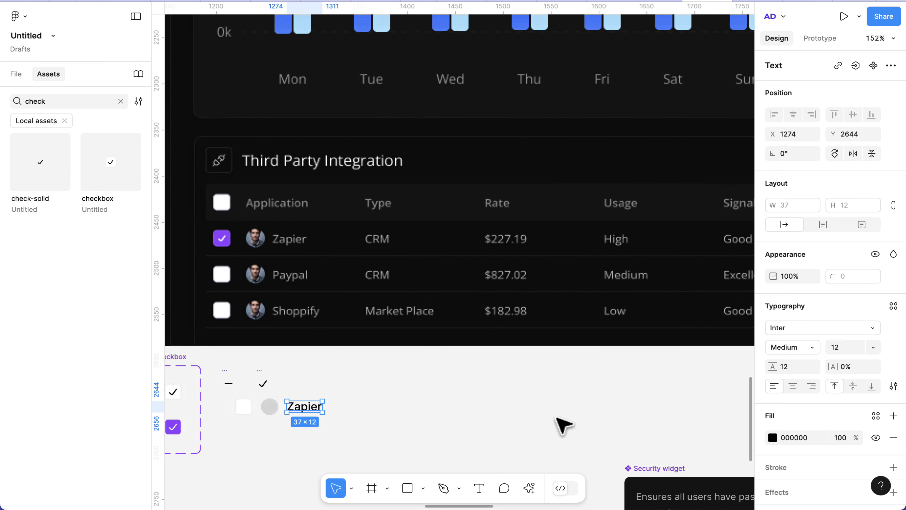
scroll(564, 425, right, 3)
scroll(564, 425, left, 8)
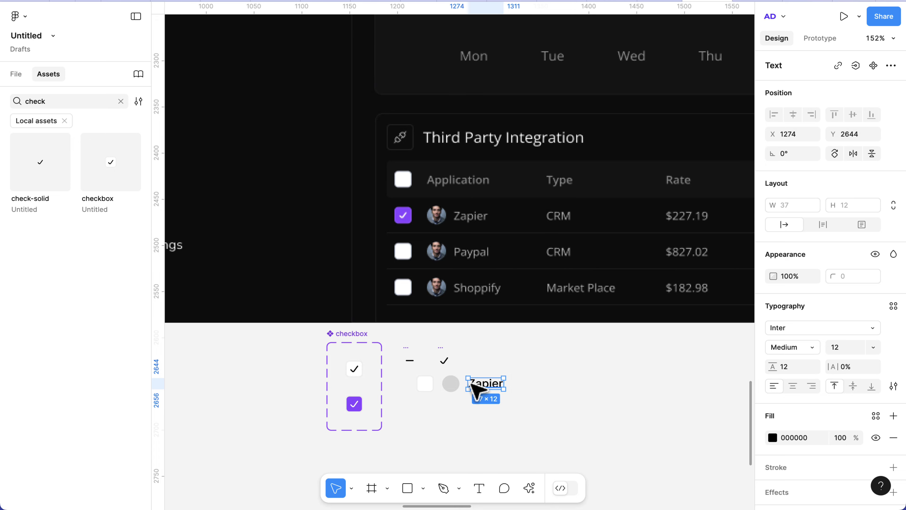
scroll(476, 388, up, 4)
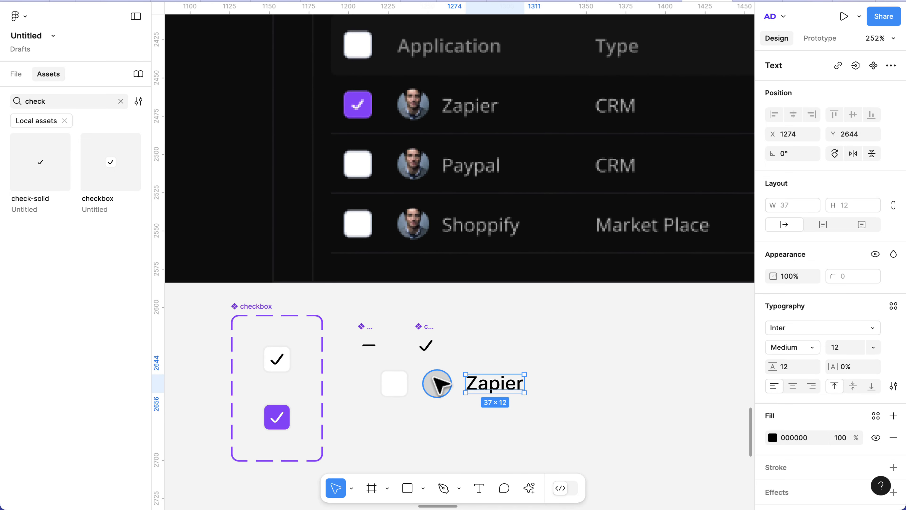
scroll(437, 384, up, 2)
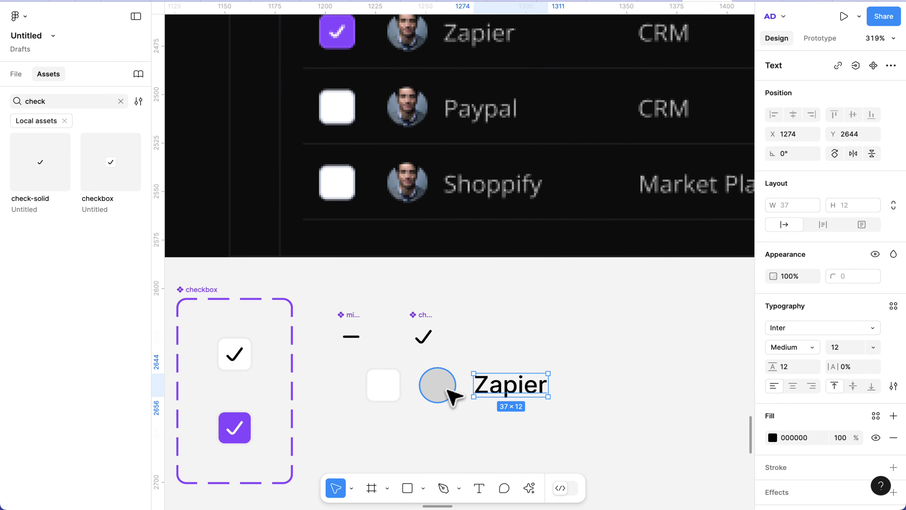
click(531, 489)
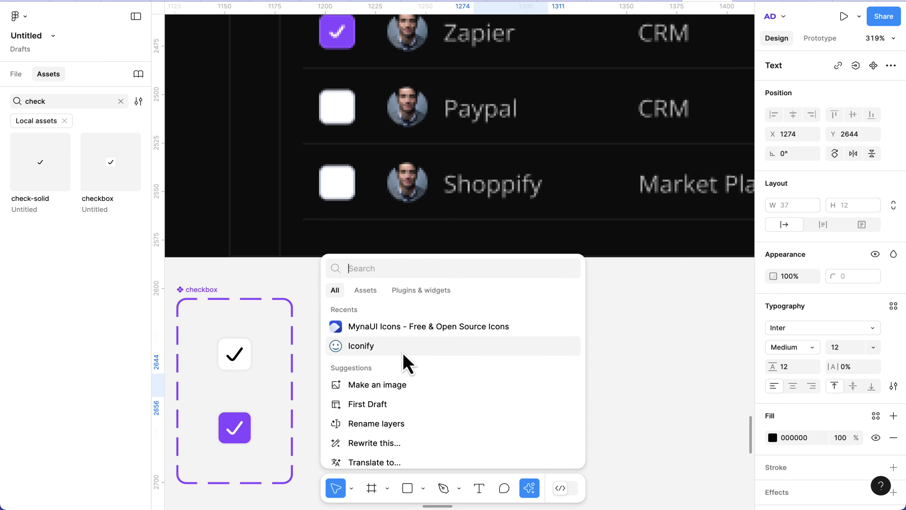
click(436, 294)
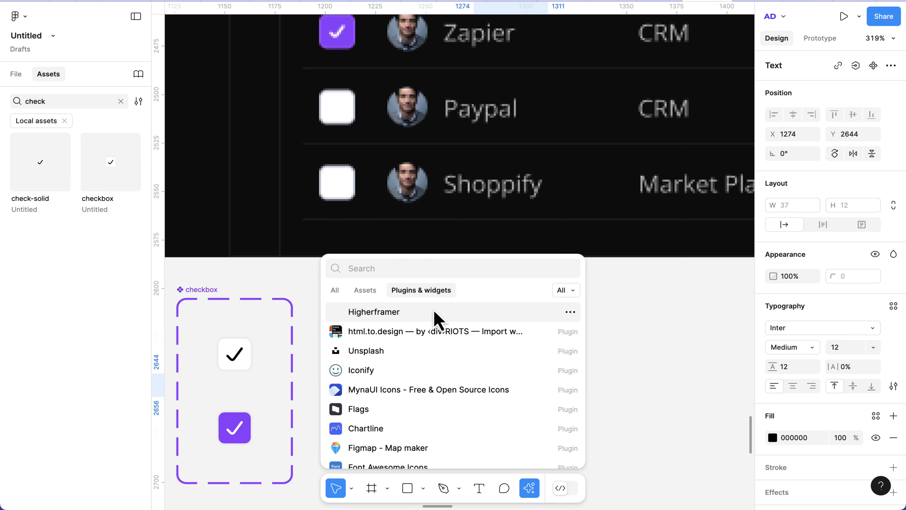
click(428, 357)
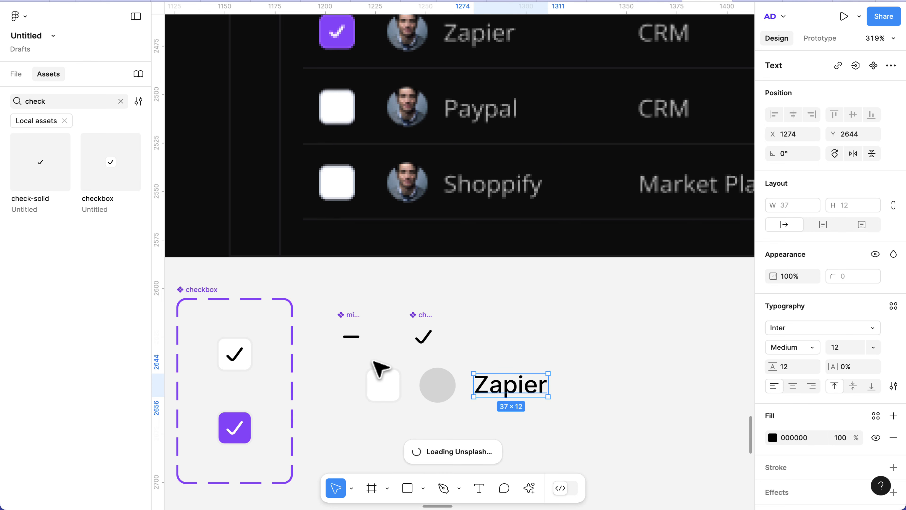
Step: Search Unsplash for company logo
scroll(378, 367, down, 4)
scroll(378, 367, right, 2)
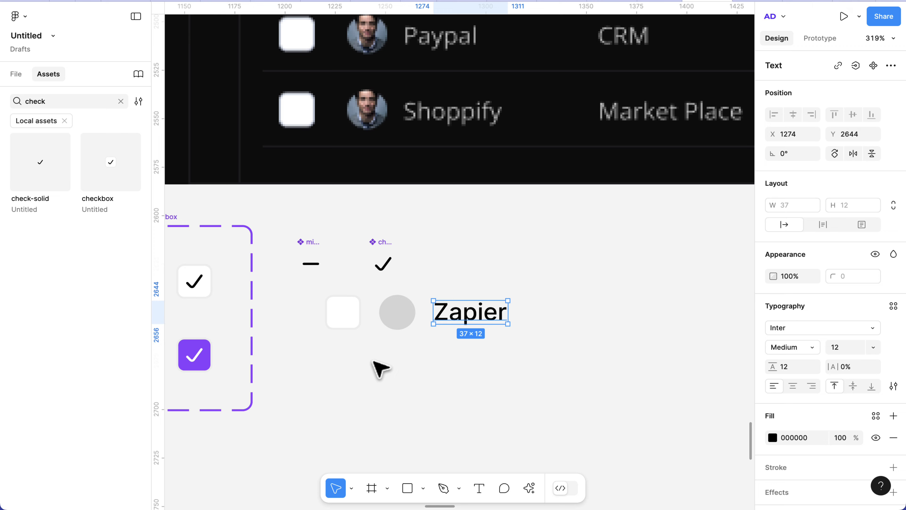
scroll(425, 354, left, 3)
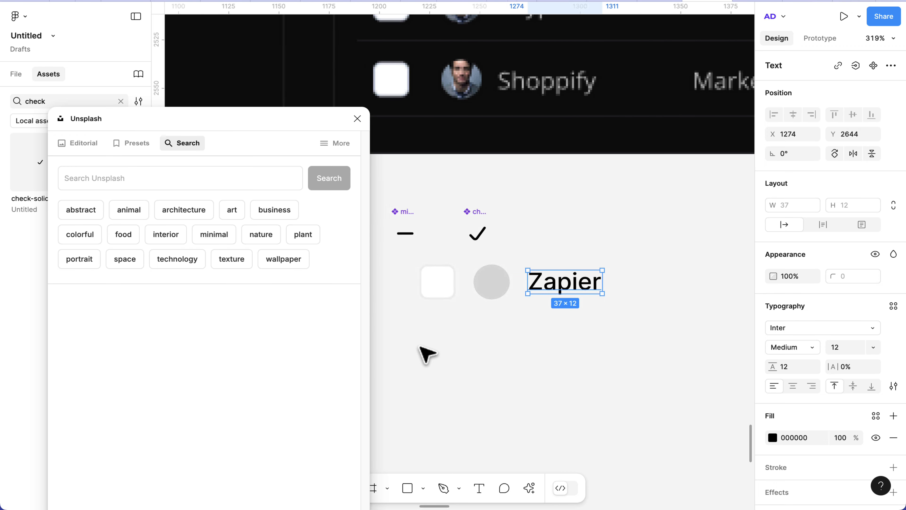
scroll(427, 355, left, 2)
click(204, 178)
text(company logo)
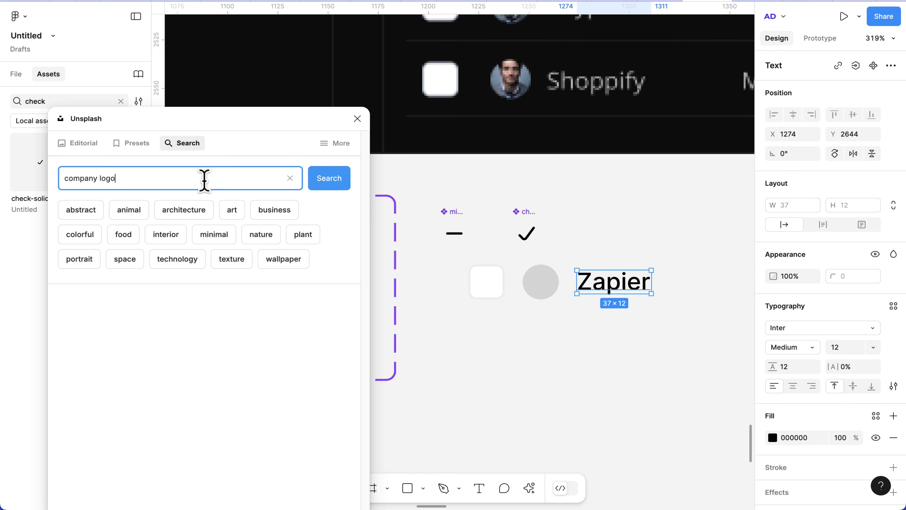
key(Return)
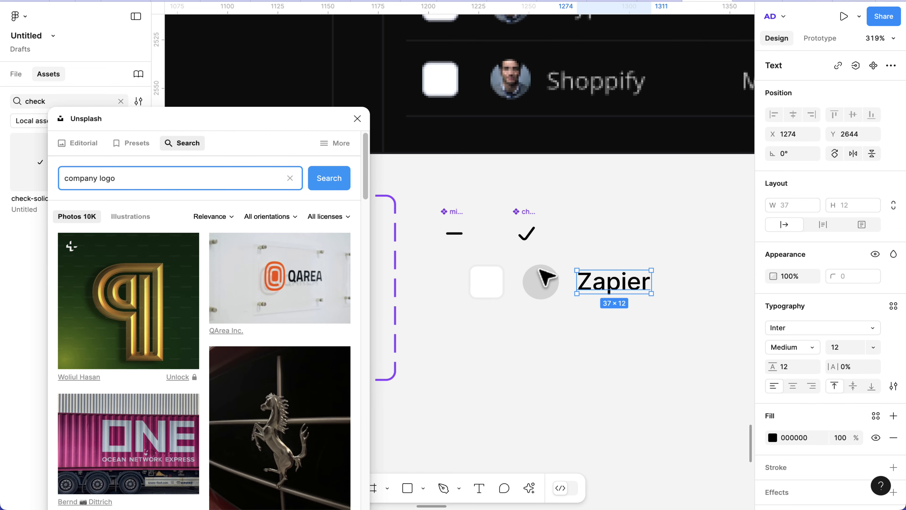
Step: Fill the grey circle with the gold-on-green logo photo and the copy below it, at Y 2671, with the stacked-blocks logo
click(537, 278)
drag(150, 314, 546, 343)
scroll(172, 379, down, 4)
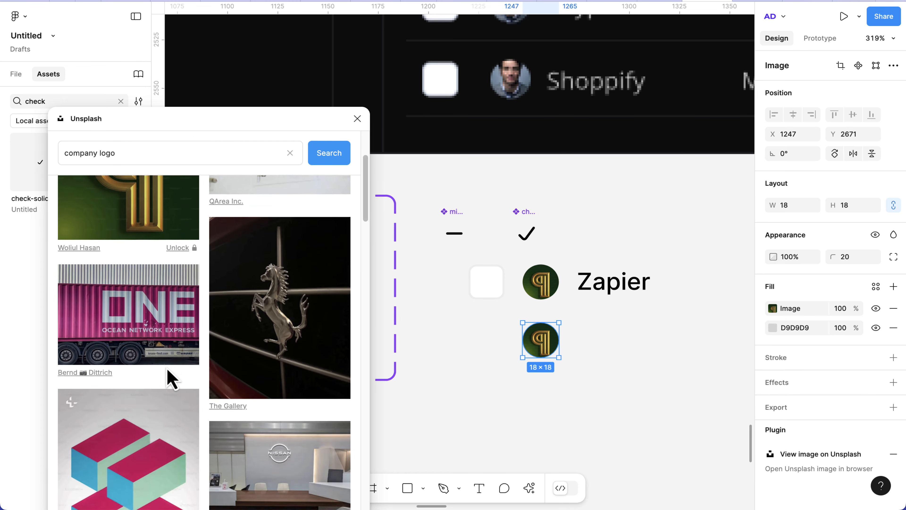
scroll(172, 379, down, 2)
drag(172, 378, 542, 341)
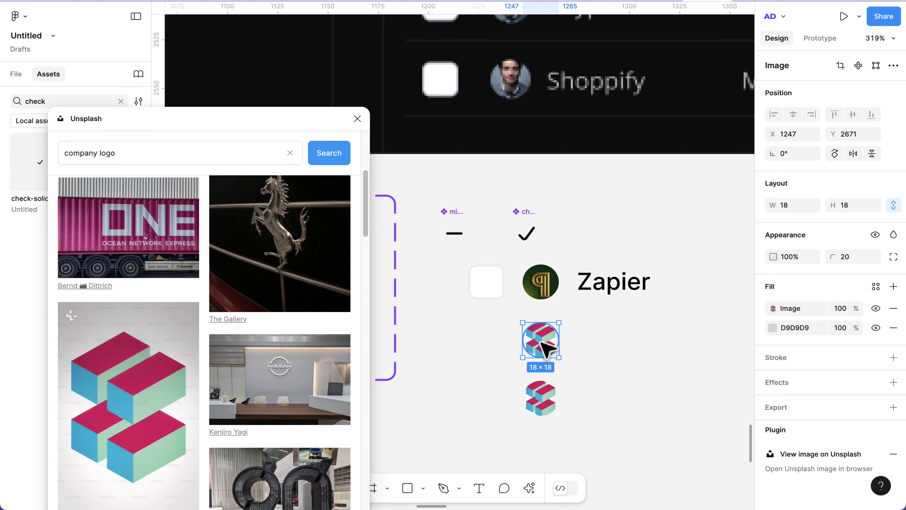
Step: Fill the third circle with the Jaguar photo and its copy at X 1280, Y 2701 with the gold triangle logo
click(547, 402)
scroll(263, 414, down, 3)
scroll(263, 414, down, 2)
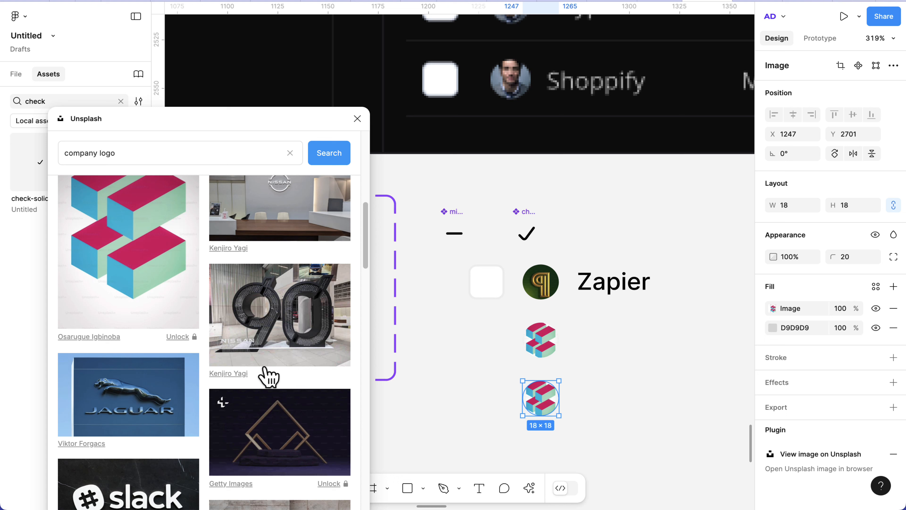
drag(142, 419, 617, 402)
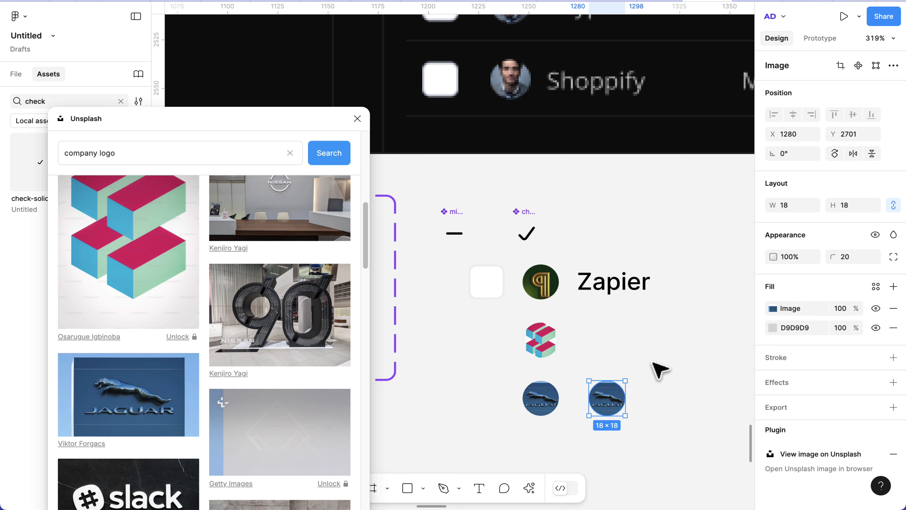
scroll(609, 383, up, 2)
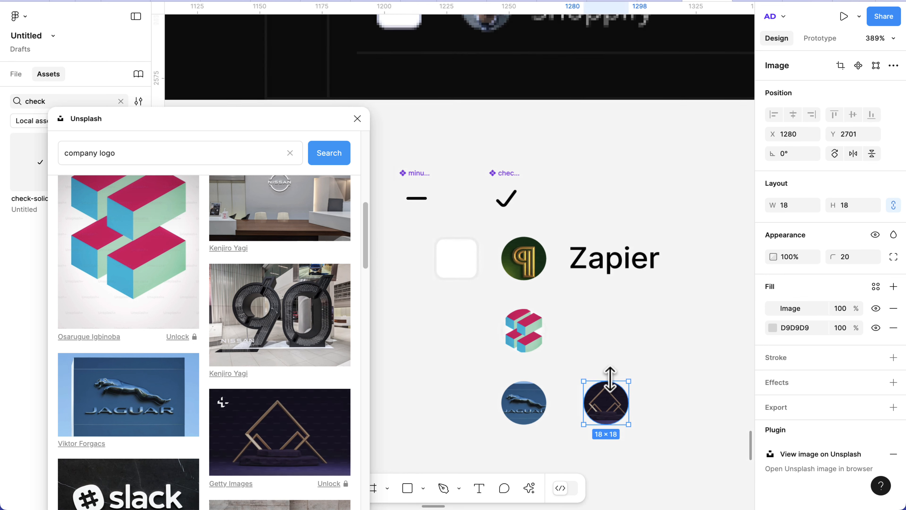
Step: Combine the four circular logo images into a component set
scroll(609, 381, up, 1)
shift+click(532, 405)
shift+click(532, 330)
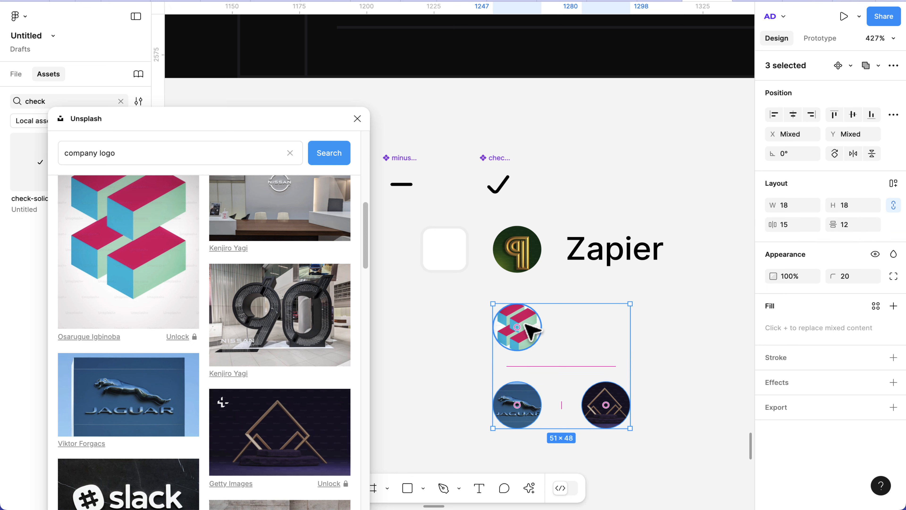
shift+click(522, 259)
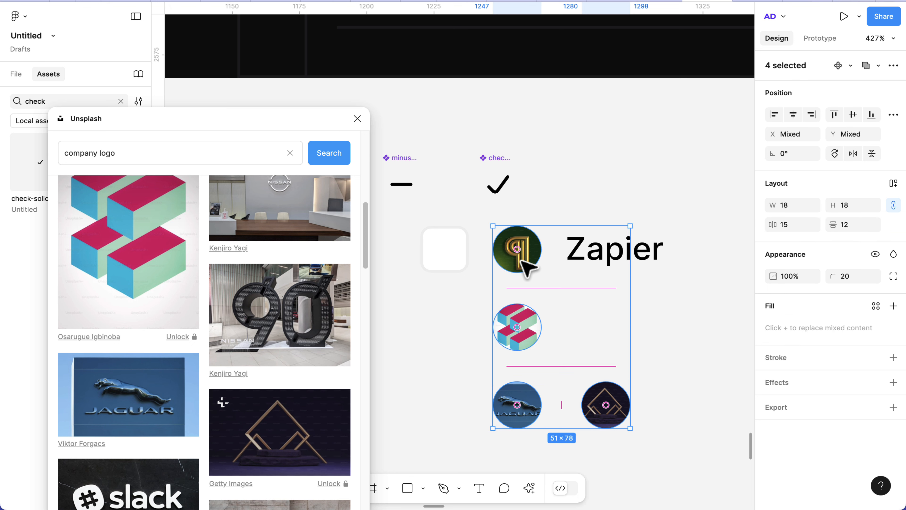
click(892, 65)
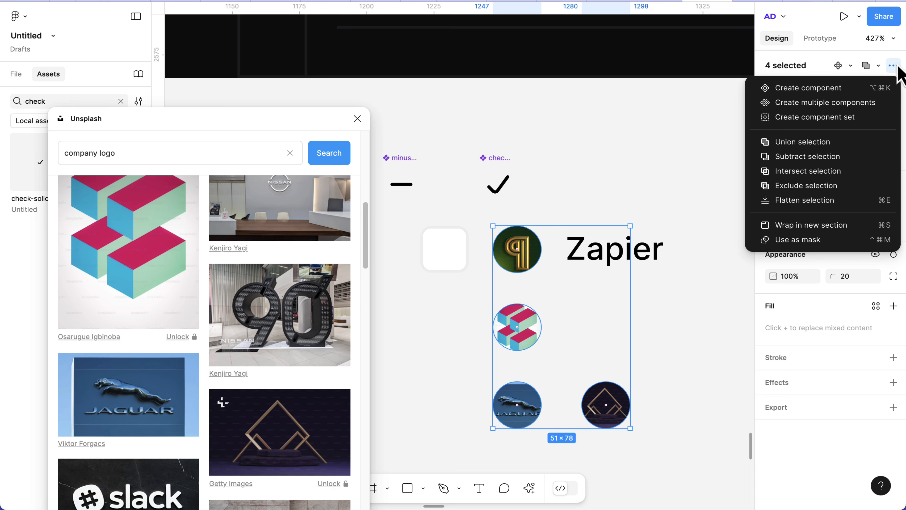
click(860, 119)
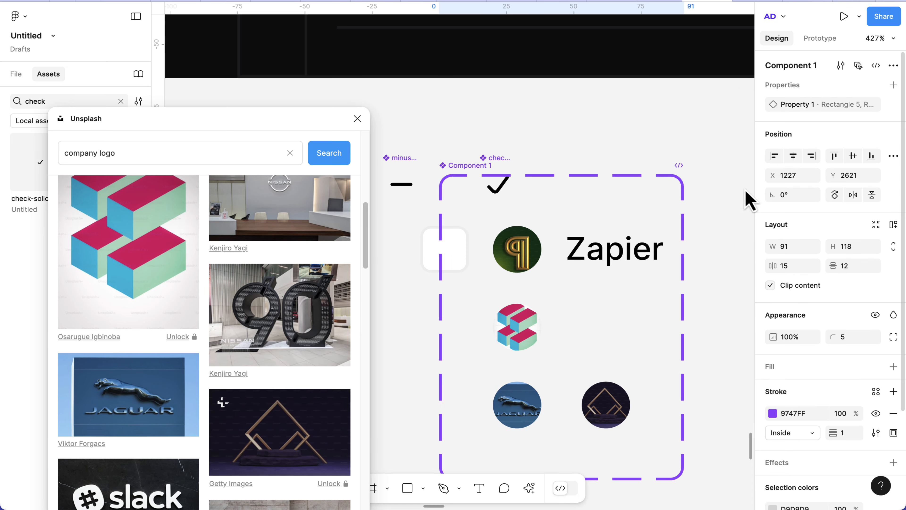
Step: Move the logo component set below the checkbox set, to X 1122, Y 2735
scroll(564, 317, down, 5)
scroll(558, 311, left, 2)
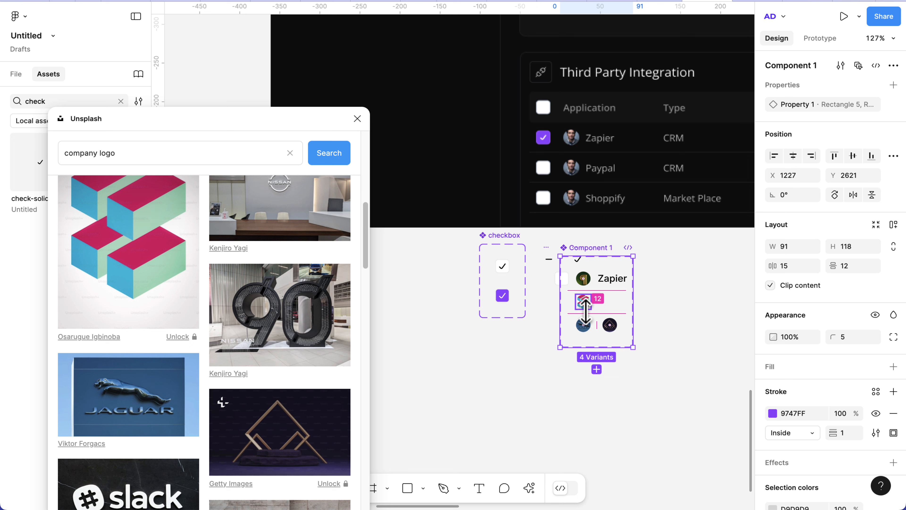
drag(584, 336, 501, 392)
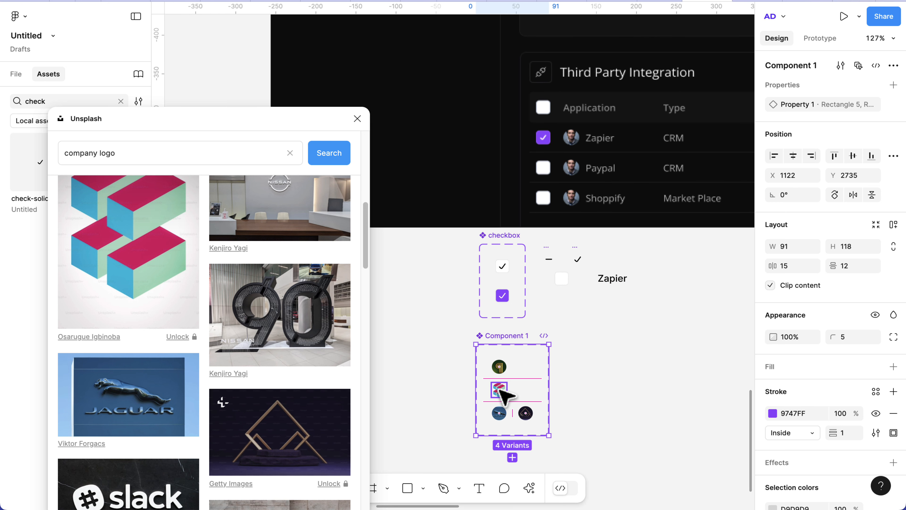
Step: Rename the logo component set as Company logo and close the Unsplash plugin
double_click(500, 336)
text(c)
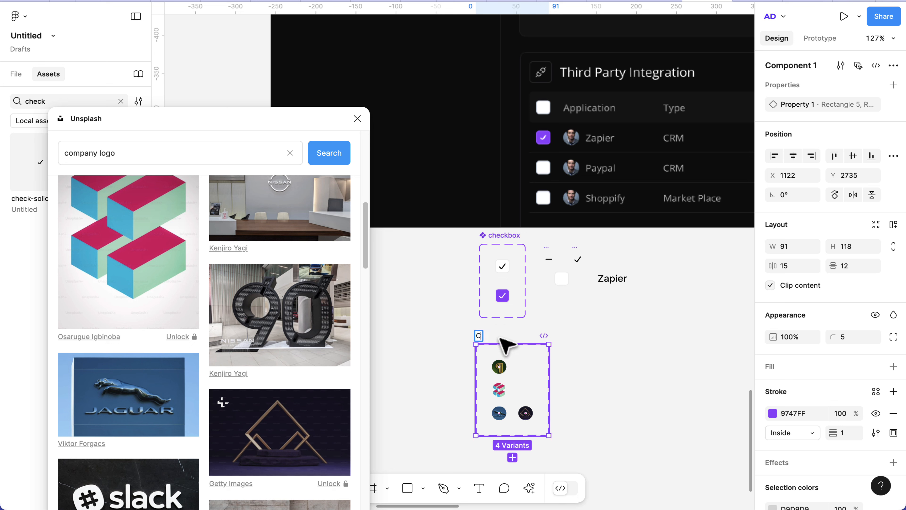
text(ompany logo)
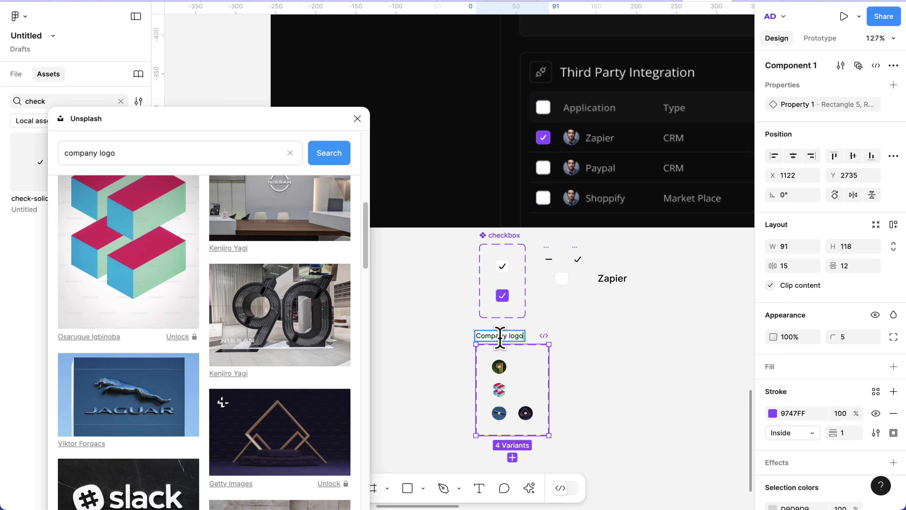
key(Return)
click(357, 119)
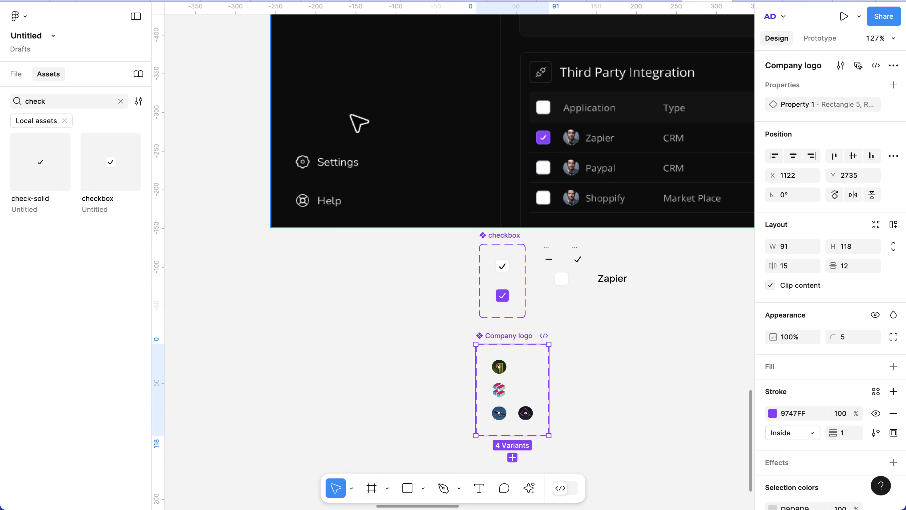
Step: Search the local assets for com and insert an instance of the Company logo component
click(61, 102)
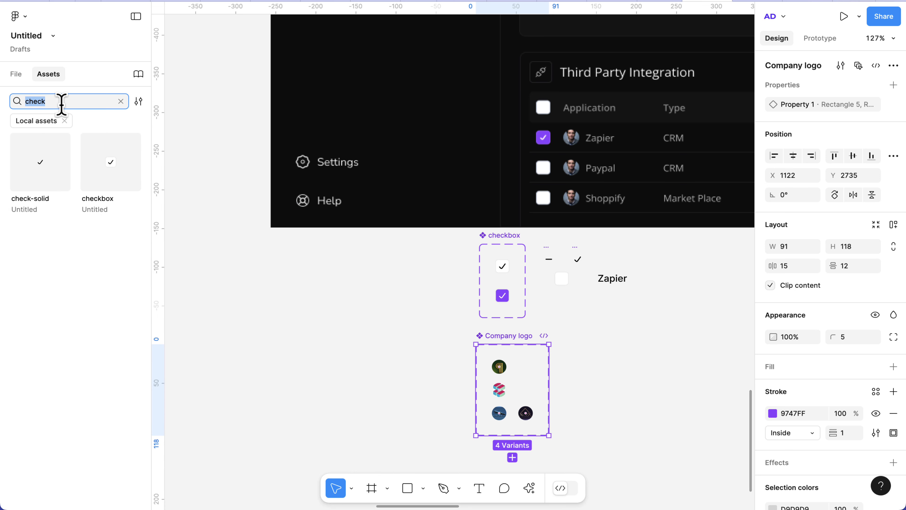
text(com)
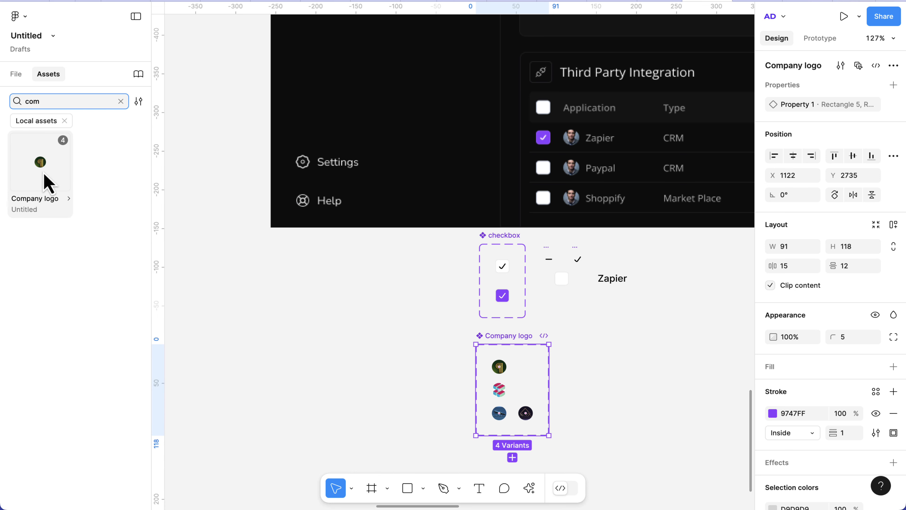
click(43, 170)
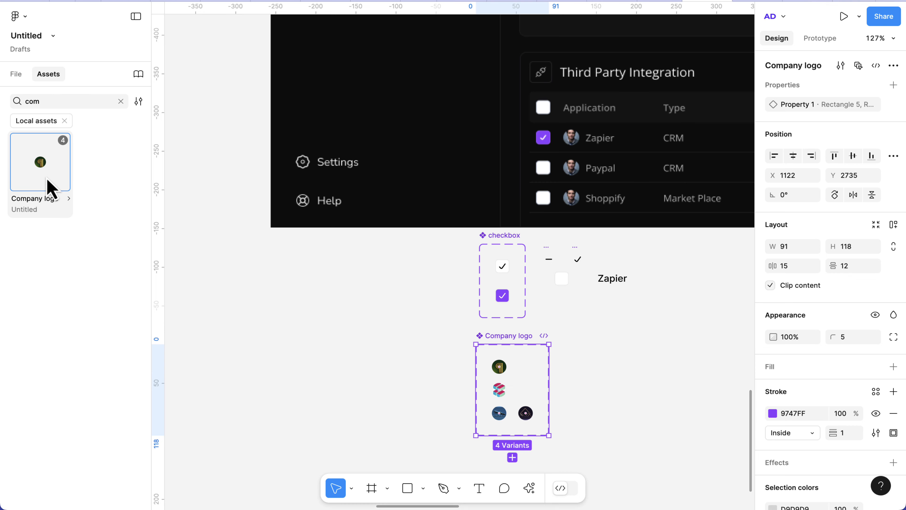
click(69, 198)
click(231, 260)
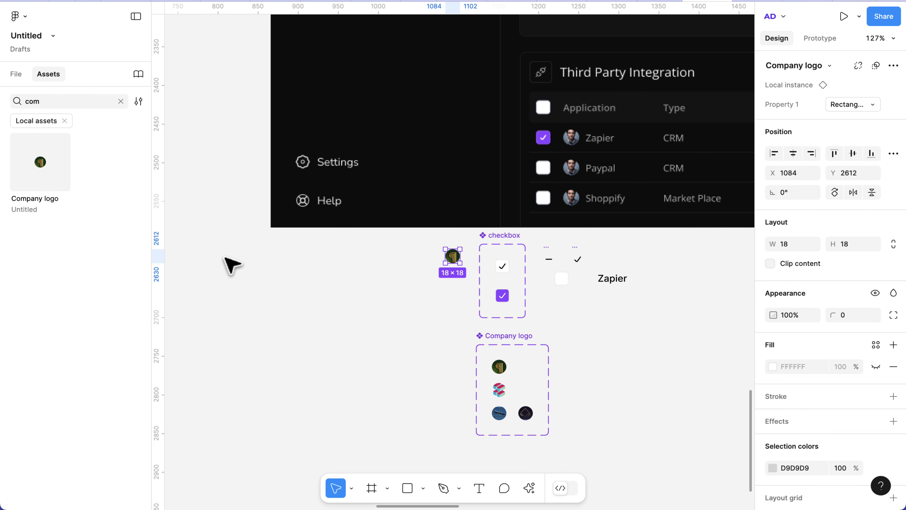
Step: Place the Company logo instance between the blank checkbox and the Zapier text at X 1242, Y 2641
drag(454, 256, 607, 280)
scroll(574, 279, up, 5)
scroll(580, 286, up, 4)
scroll(606, 281, down, 5)
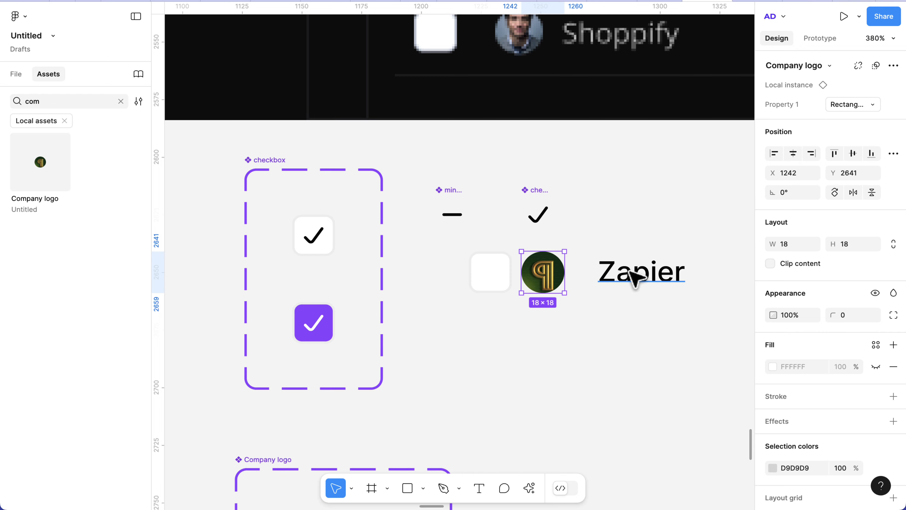
Step: Wrap the blank checkbox, company logo and Zapier text in a horizontal auto layout frame with a gap of 8
click(635, 278)
click(504, 279)
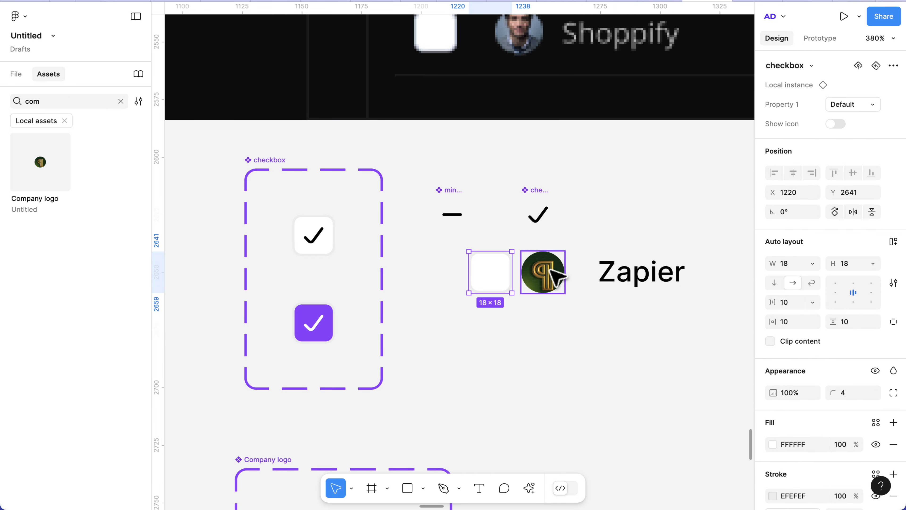
shift+click(556, 279)
shift+click(637, 276)
key(shift+a)
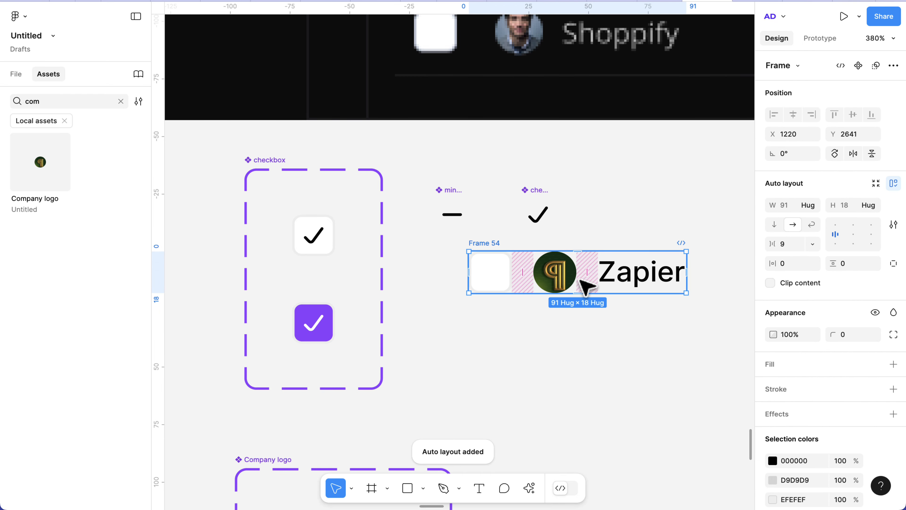
scroll(581, 282, right, 3)
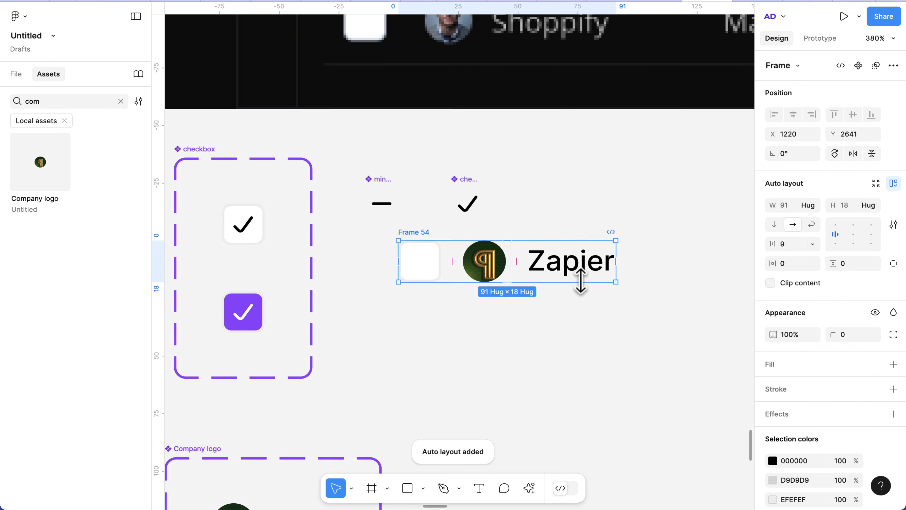
click(787, 246)
key(Down)
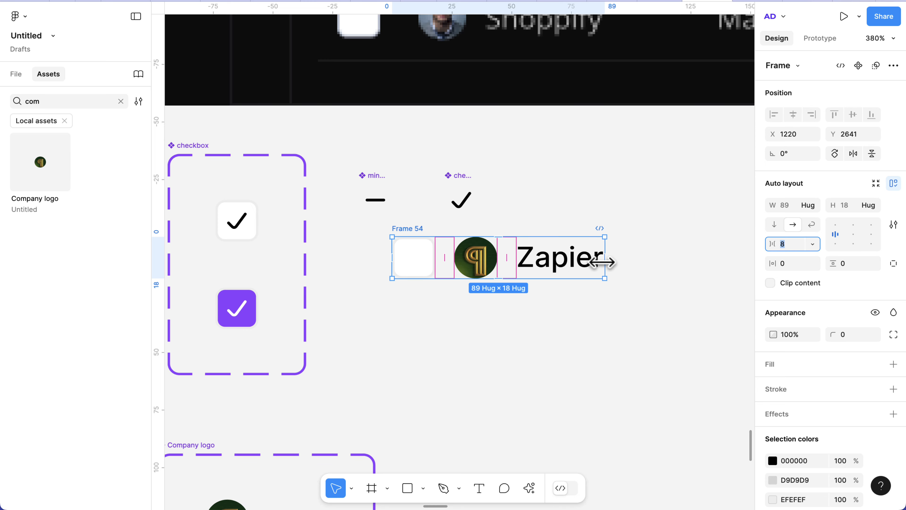
Step: Rename the auto layout frame as Table cell
scroll(607, 261, up, 2)
double_click(417, 252)
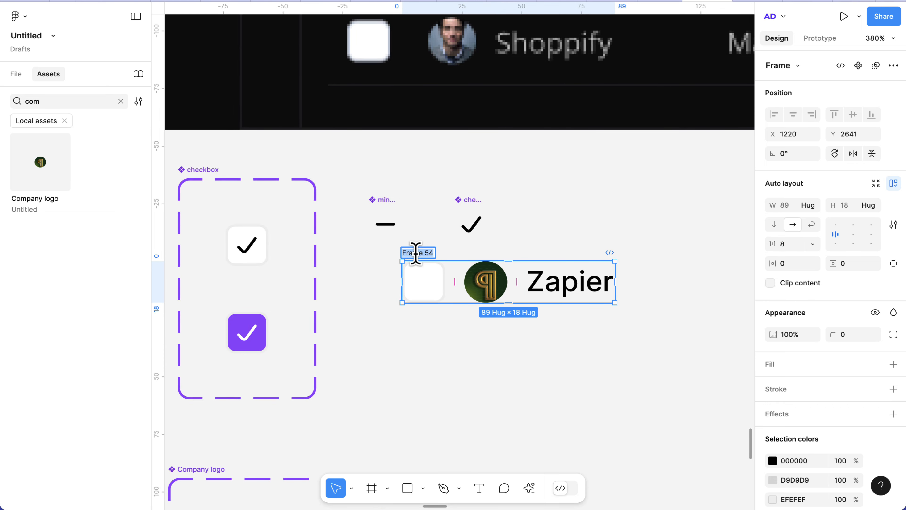
text(Table cell)
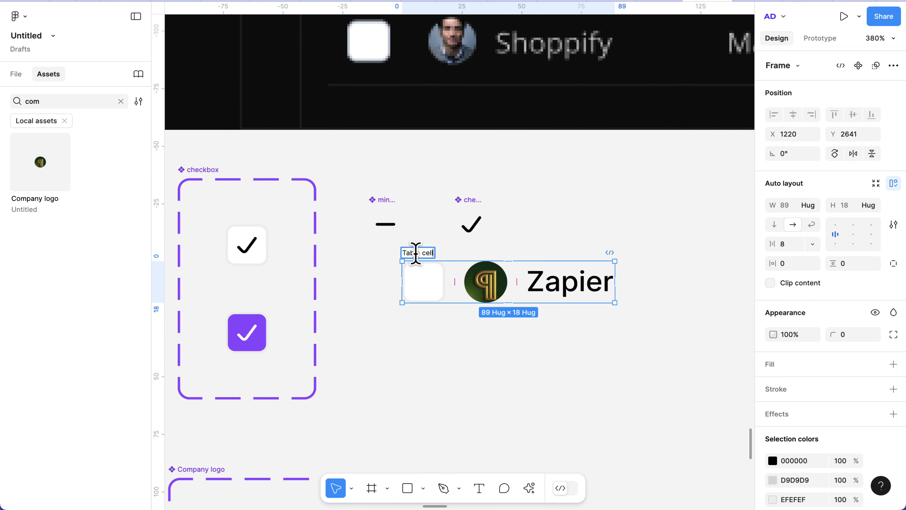
key(Return)
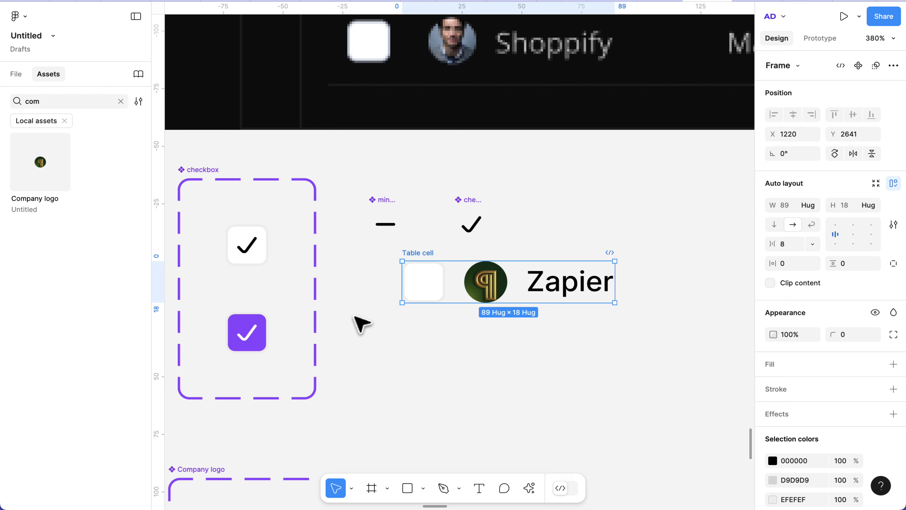
Step: Set both the horizontal and the vertical padding of the Table cell frame to 8
scroll(360, 319, down, 1)
scroll(489, 298, down, 3)
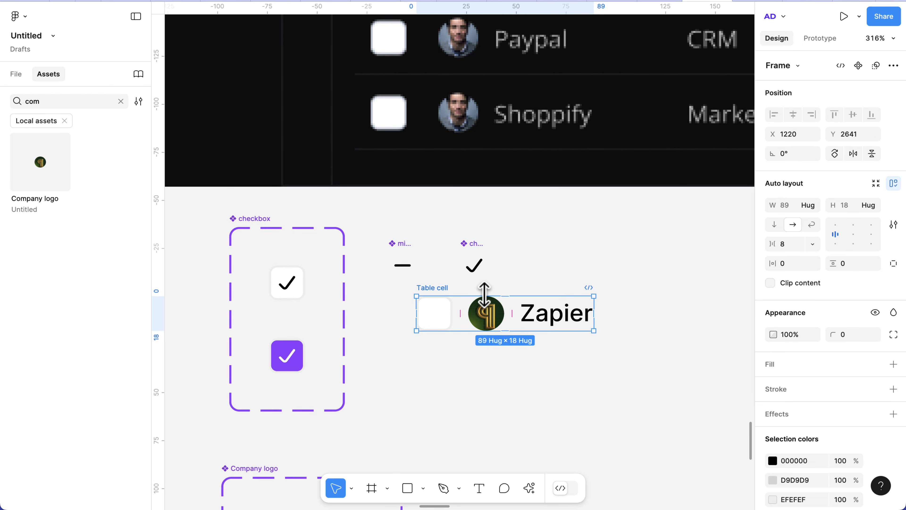
scroll(464, 314, up, 3)
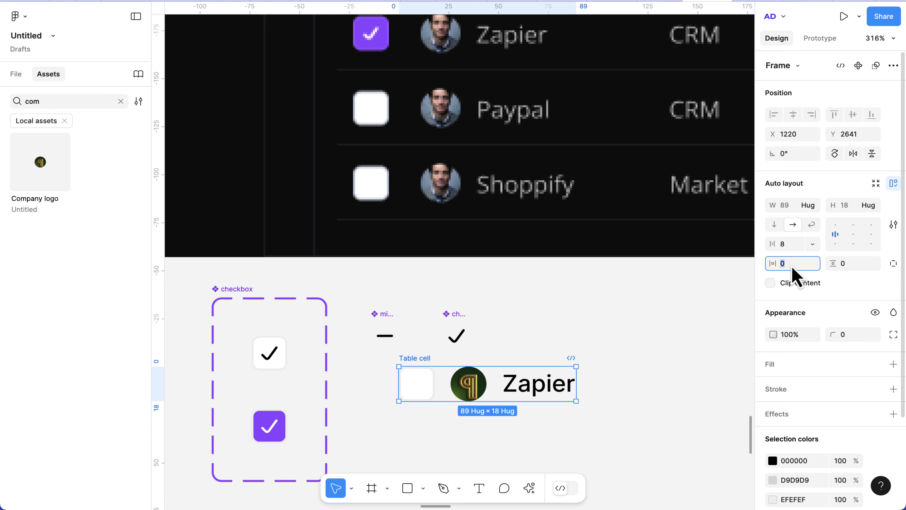
key(Return)
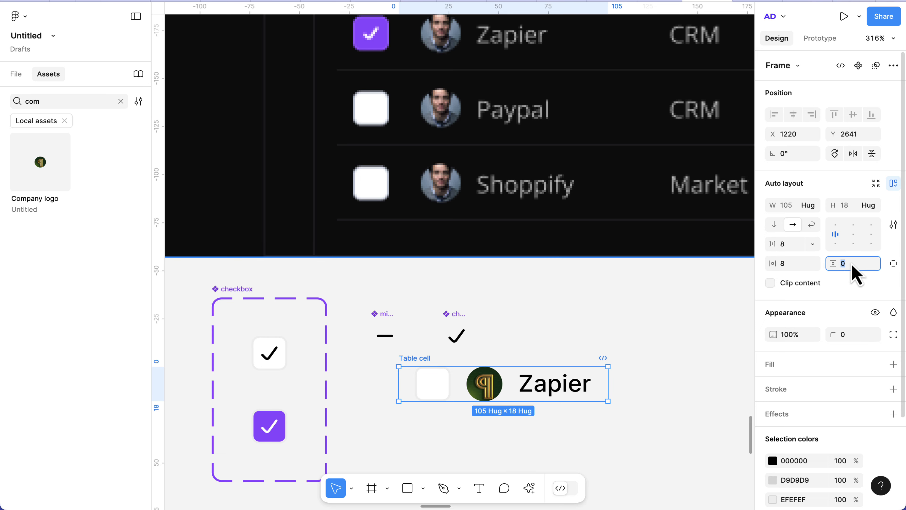
text(12)
key(Return)
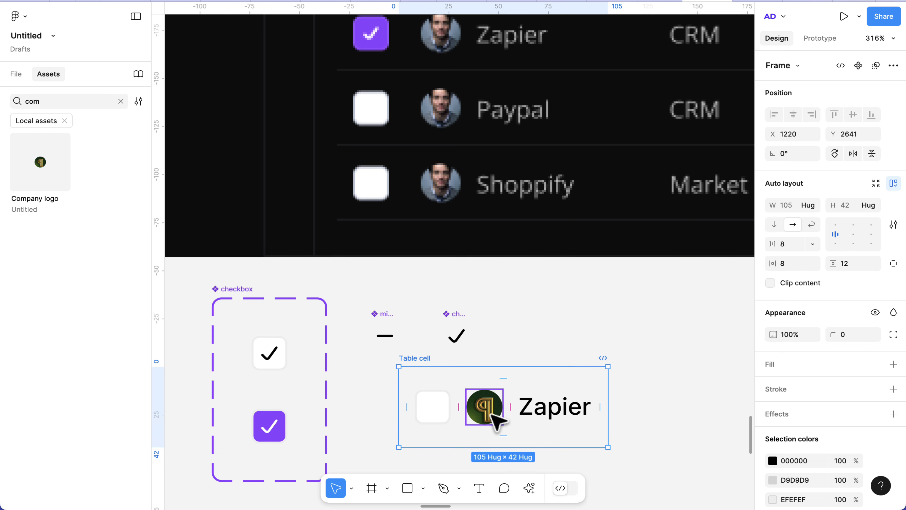
click(859, 267)
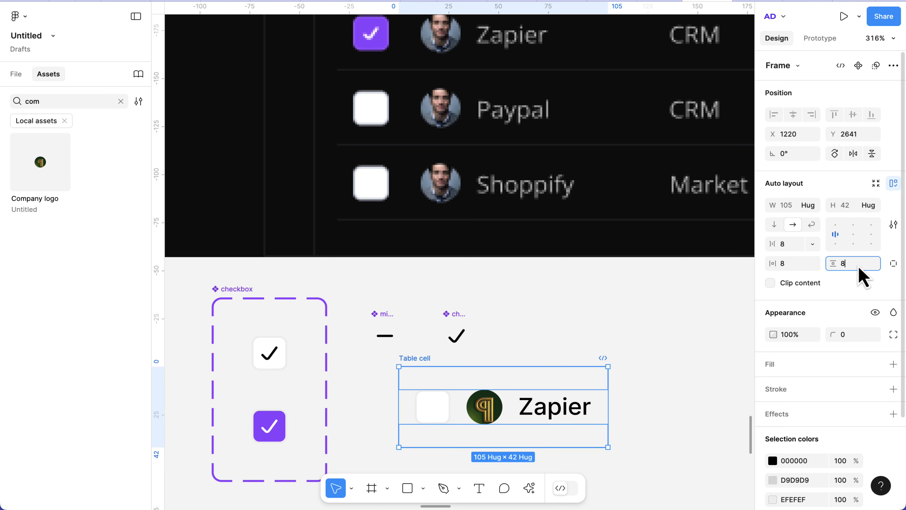
key(Return)
Step: Convert the Table cell frame into a component
scroll(523, 359, down, 3)
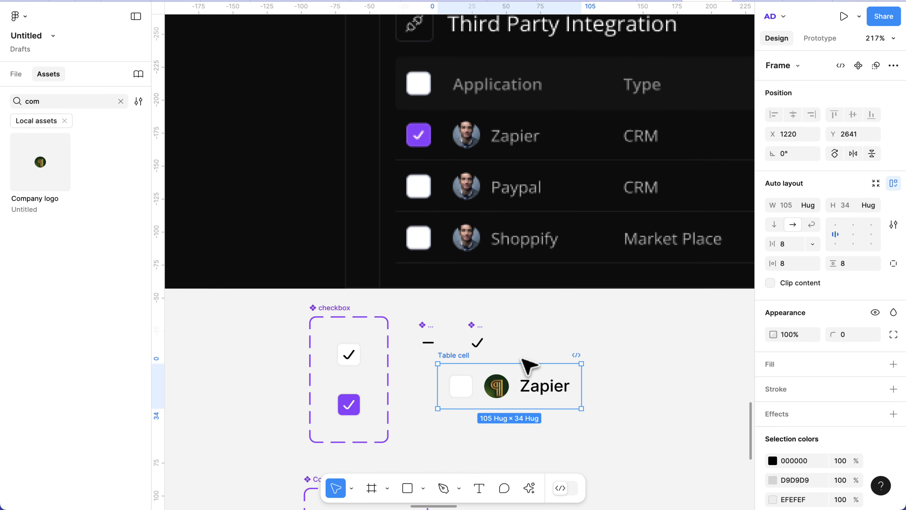
scroll(523, 359, down, 1)
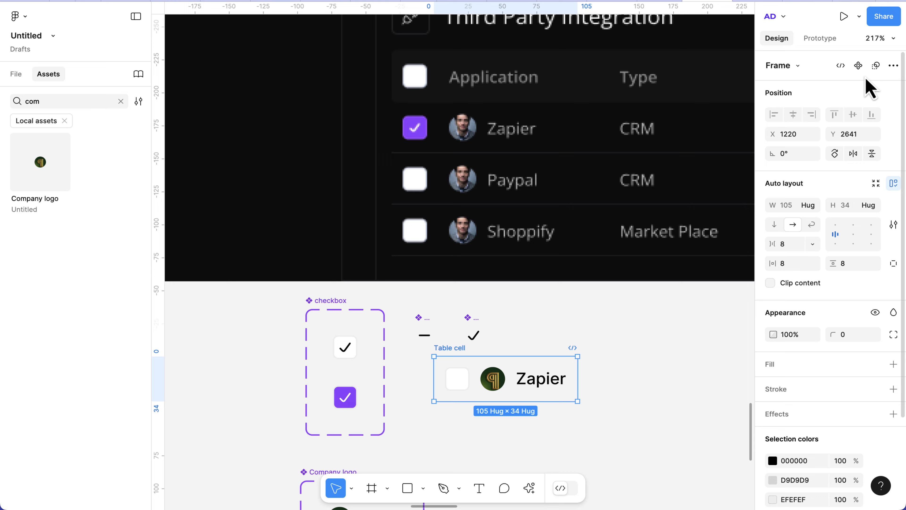
click(859, 67)
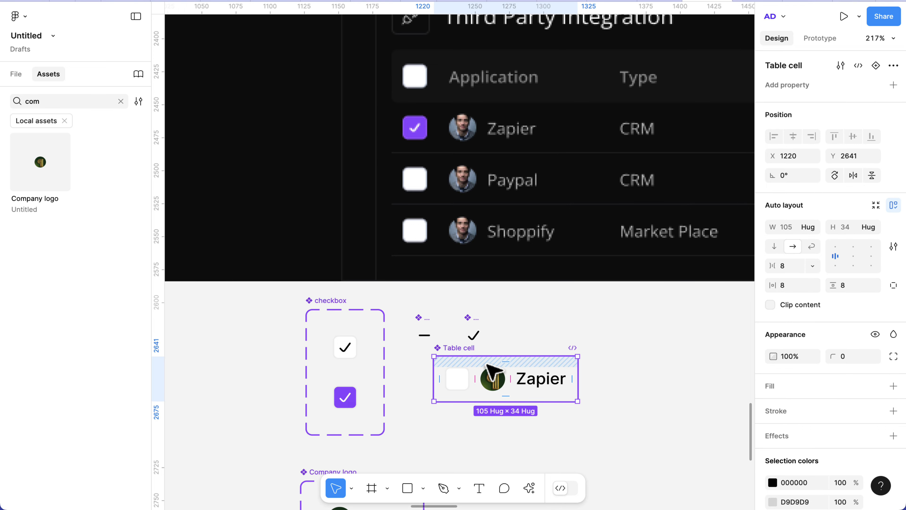
scroll(484, 378, right, 1)
scroll(477, 405, up, 5)
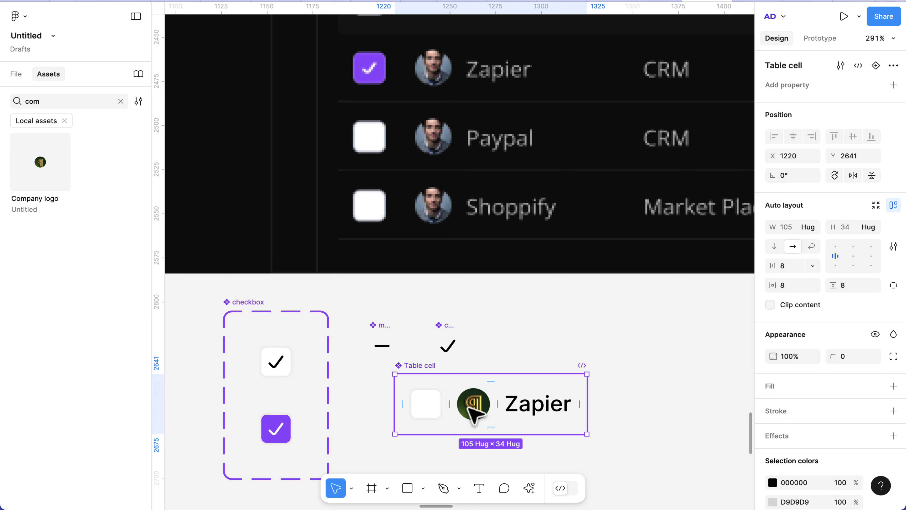
Step: Create a visibility property named "show title" with value True for the Zapier text in the Table cell component
double_click(548, 411)
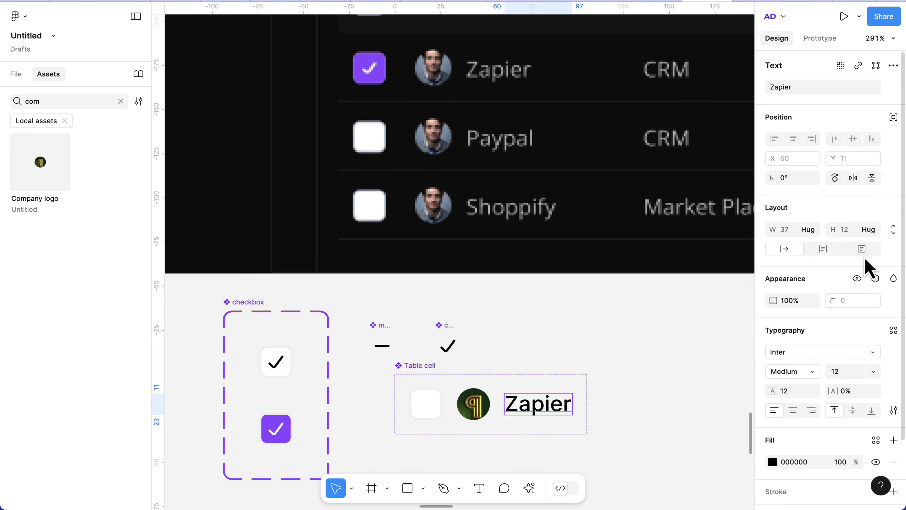
click(877, 279)
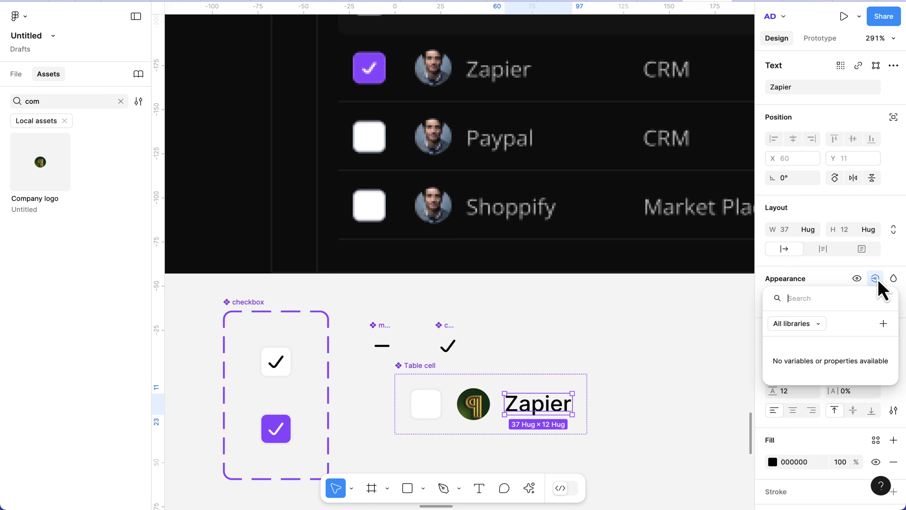
click(884, 323)
text(show title)
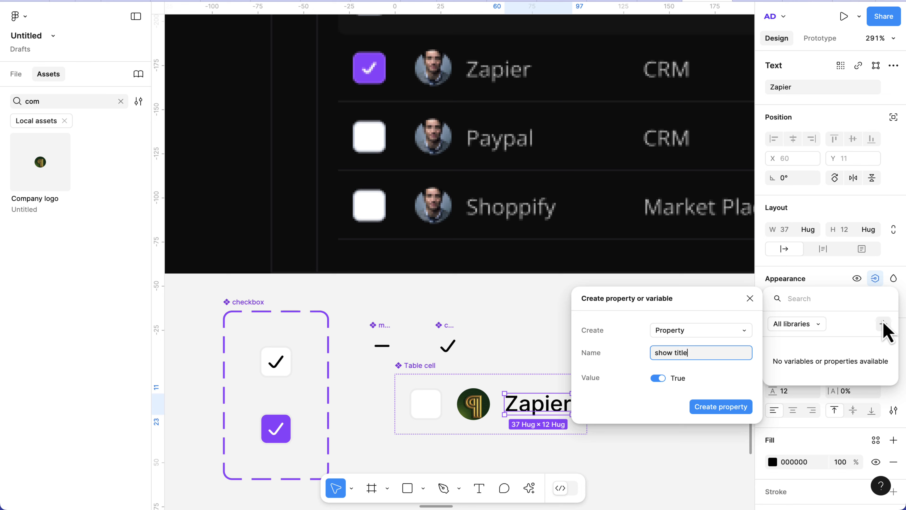
key(Return)
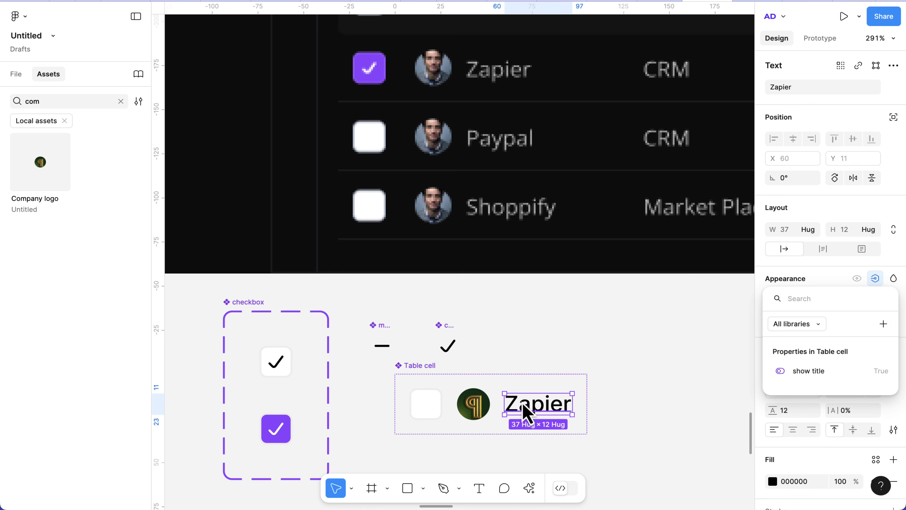
Step: Create a visibility property named "Show Company logo" with value True for the logo in the Table cell component
click(468, 401)
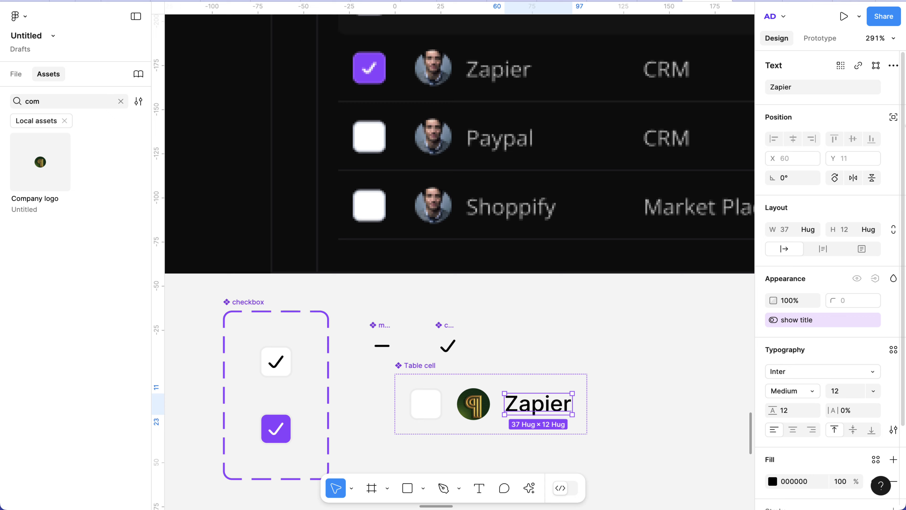
scroll(879, 232, down, 1)
scroll(880, 232, down, 1)
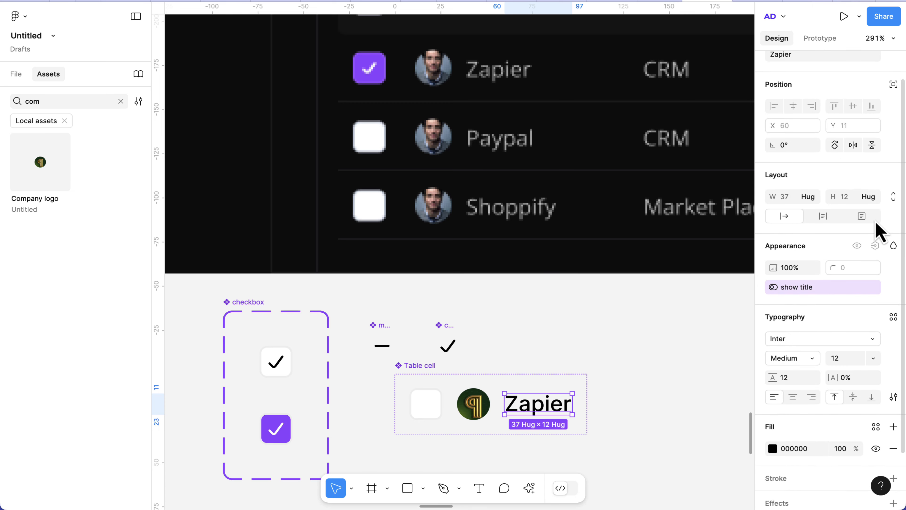
scroll(877, 223, down, 2)
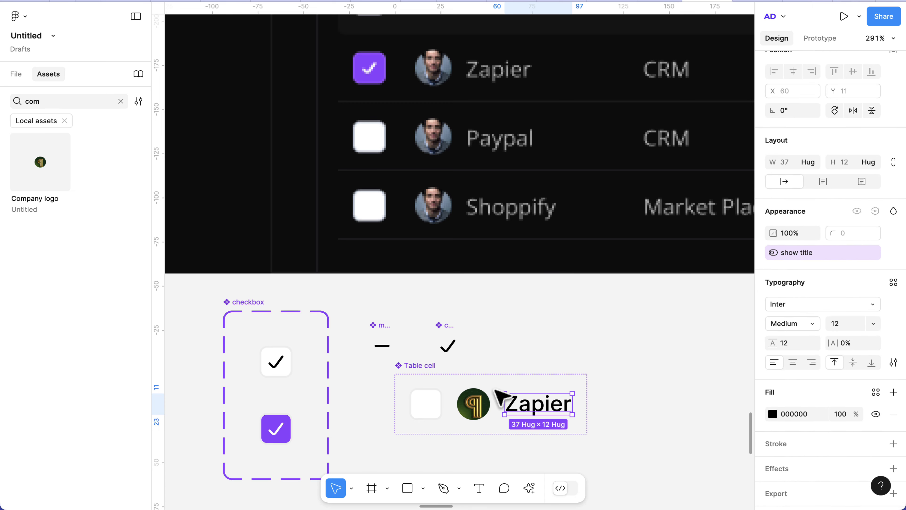
click(471, 404)
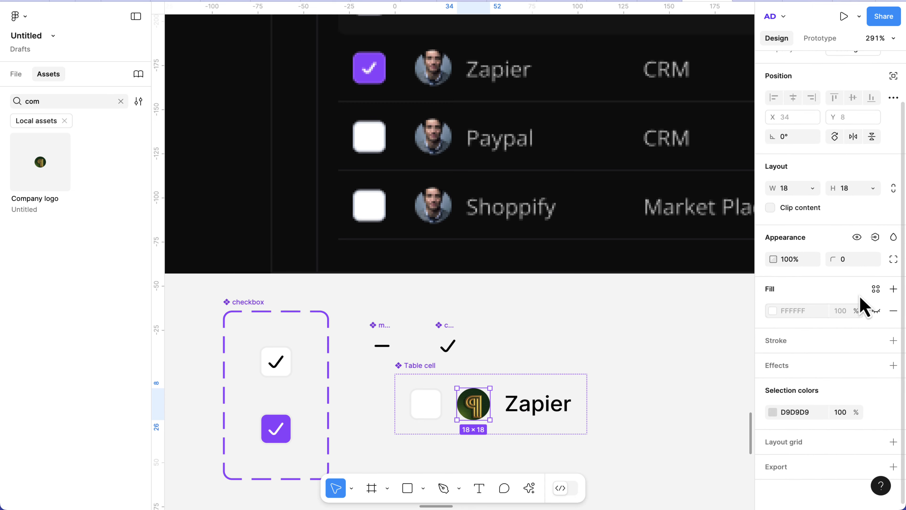
click(875, 237)
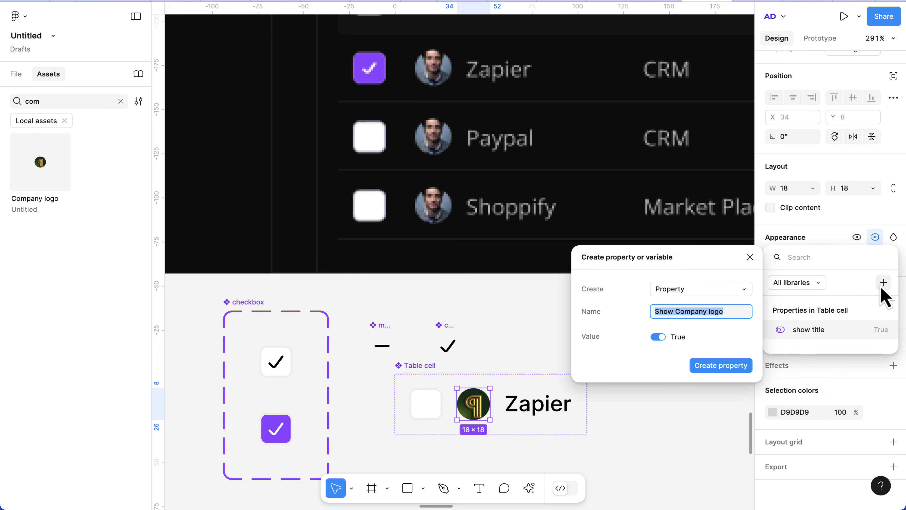
key(Right)
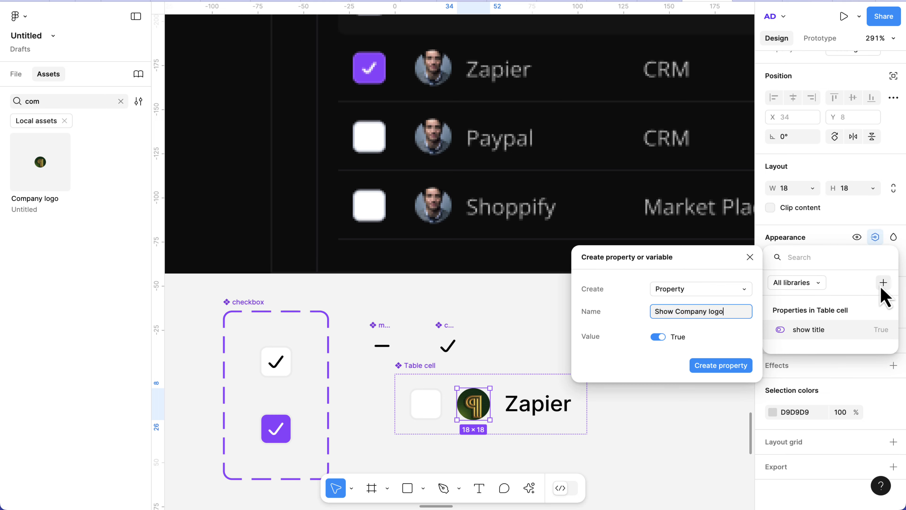
click(734, 370)
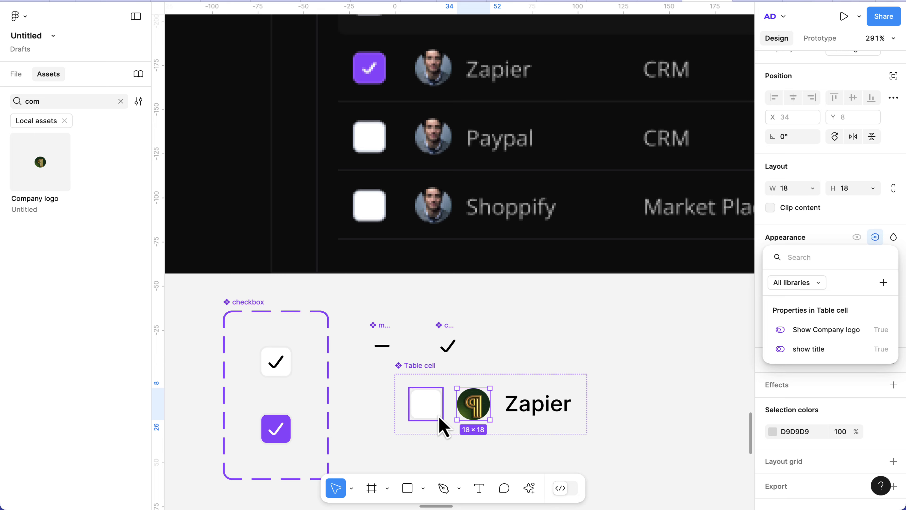
Step: Create a visibility property named "Show checkbox" with value True for the blank checkbox in the Table cell component
click(432, 411)
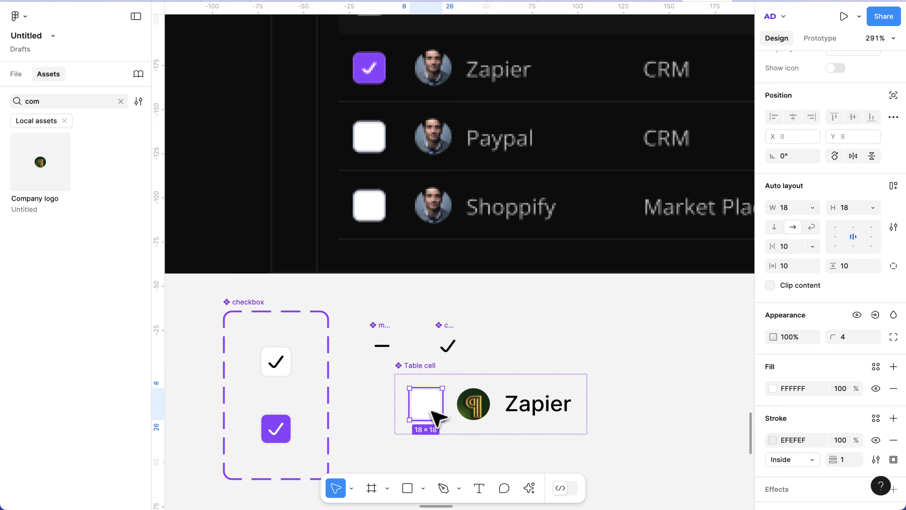
click(876, 315)
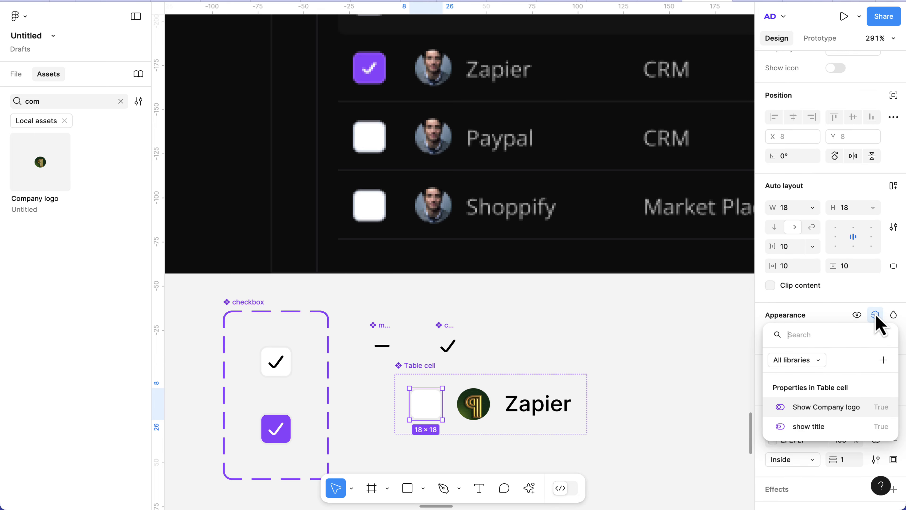
click(884, 360)
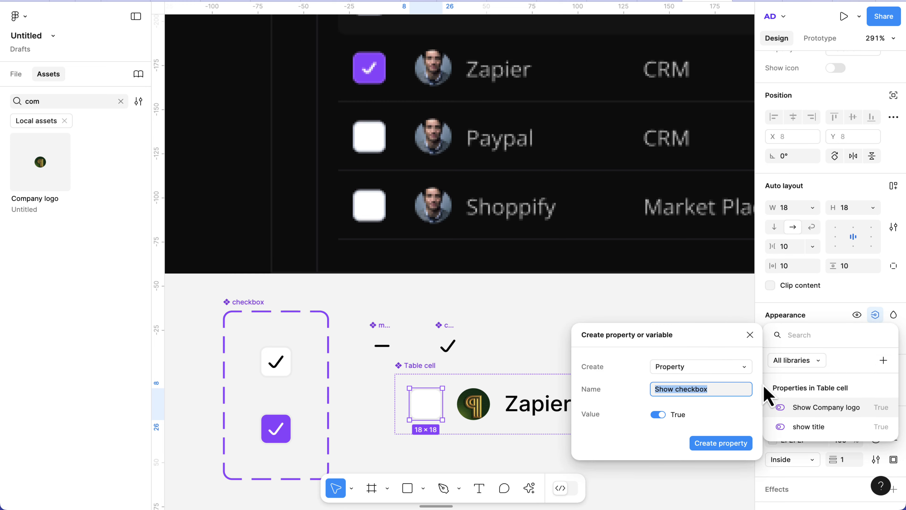
click(725, 447)
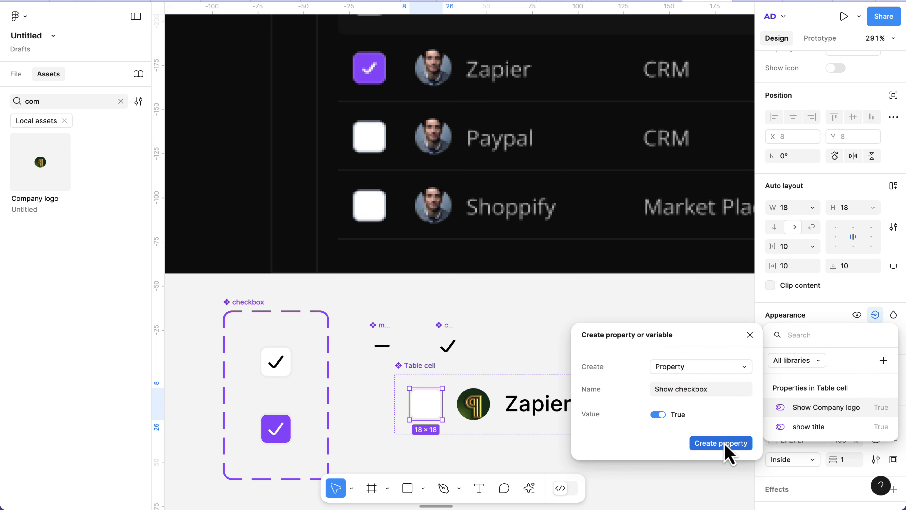
Step: Create the Show checkbox property with value True for the checkbox in the Table cell component
click(621, 410)
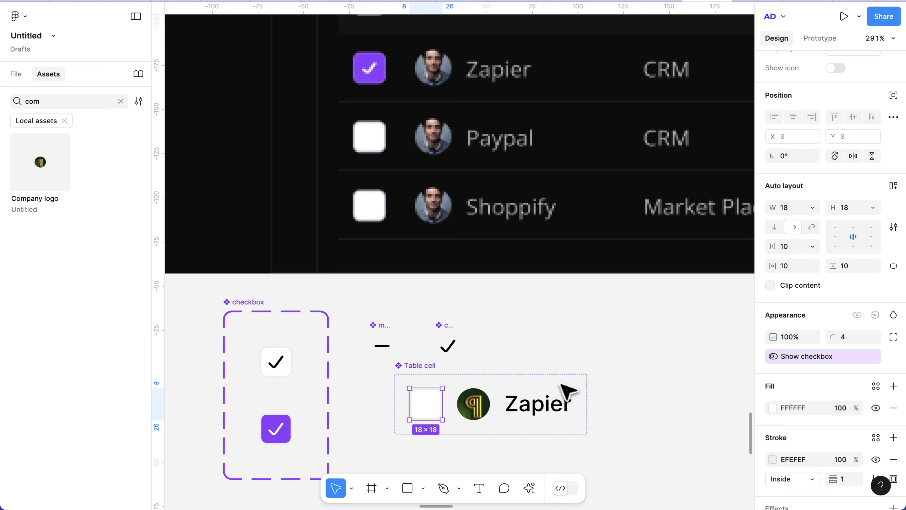
click(518, 371)
Step: Search the local assets for "tabel" and place a Table cell instance on the empty canvas beside the main component
scroll(514, 366, down, 5)
scroll(514, 365, right, 3)
scroll(513, 365, down, 2)
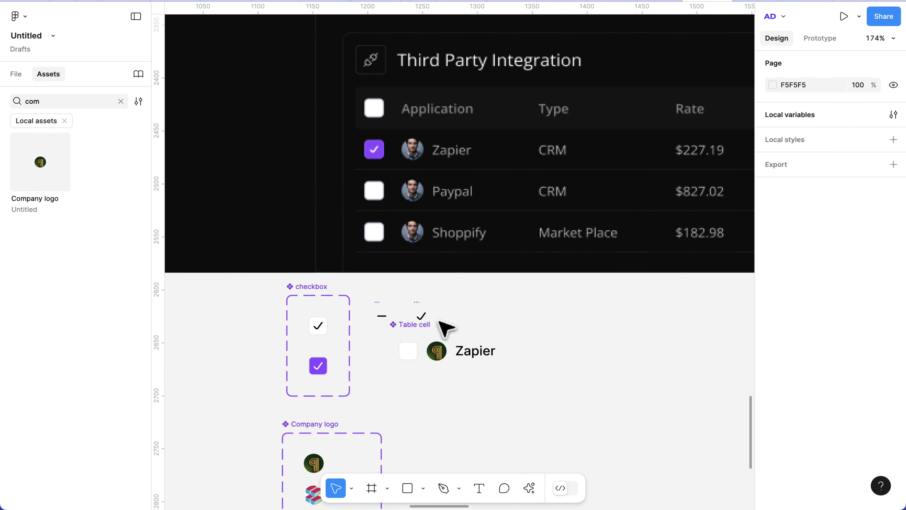
click(81, 105)
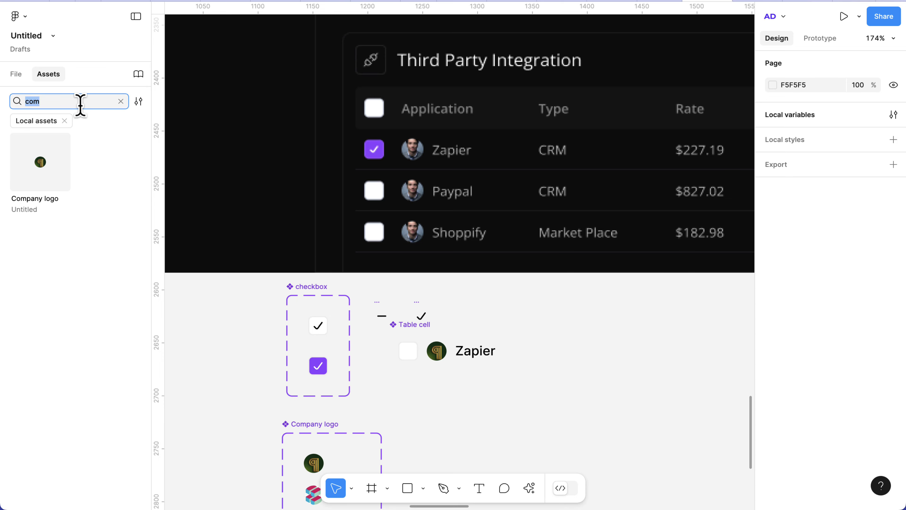
text(tabel)
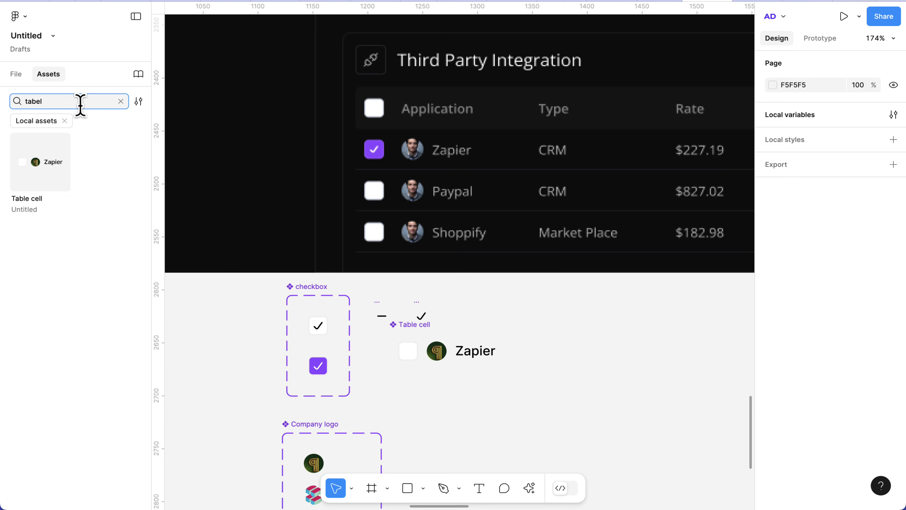
drag(36, 170, 573, 323)
scroll(566, 303, right, 2)
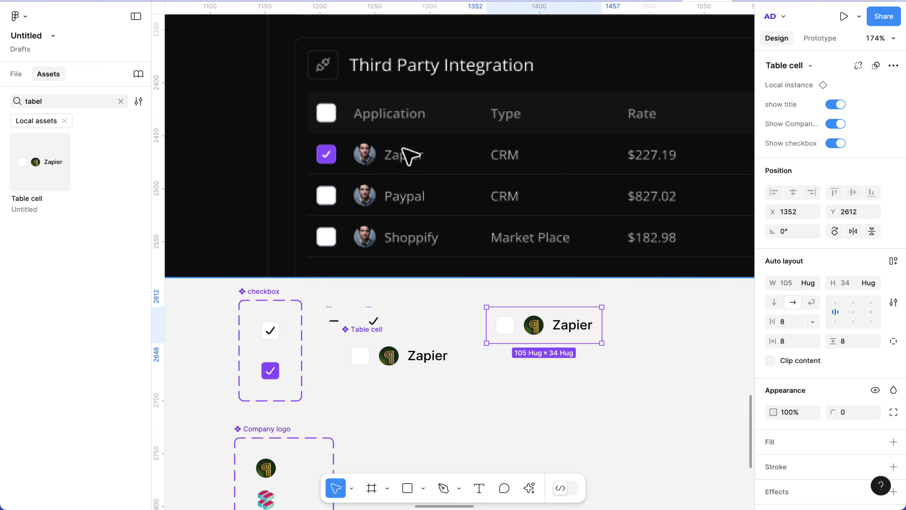
Step: Add a fill to the main Table cell component and apply the bg-surface color to it
click(377, 332)
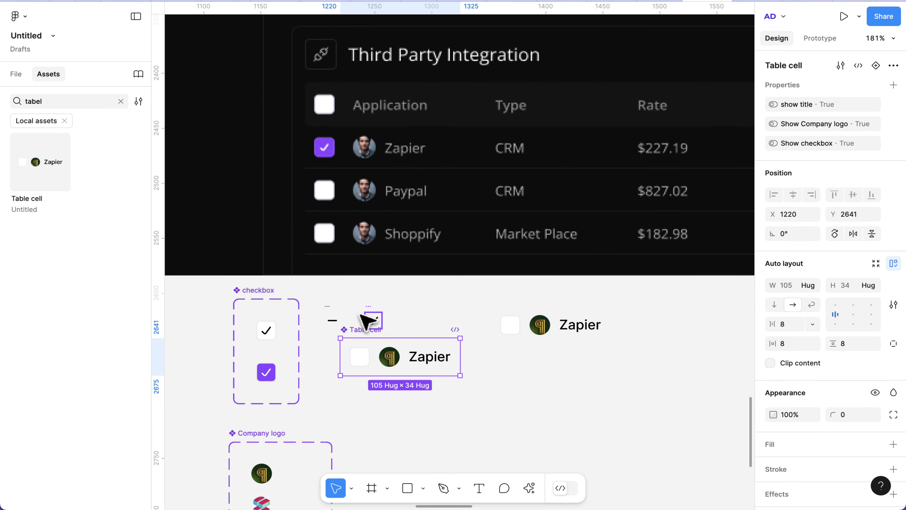
scroll(370, 320, up, 4)
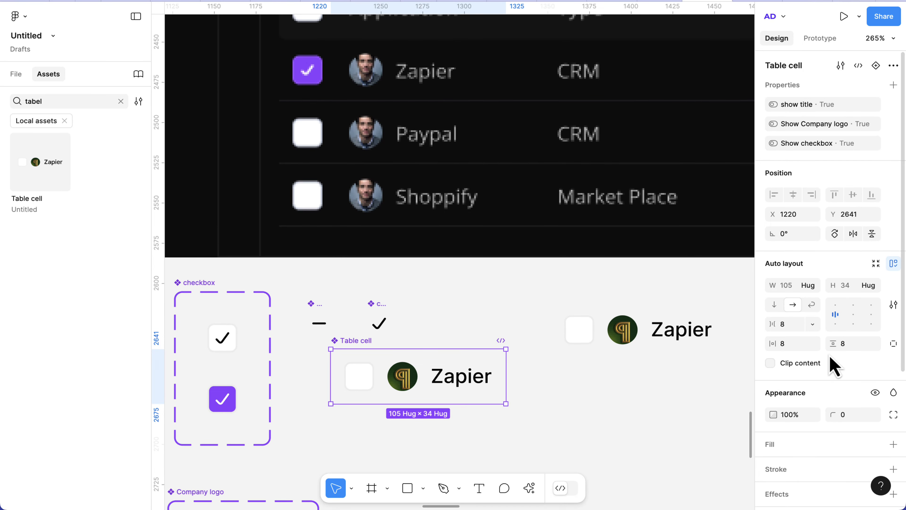
scroll(833, 365, down, 2)
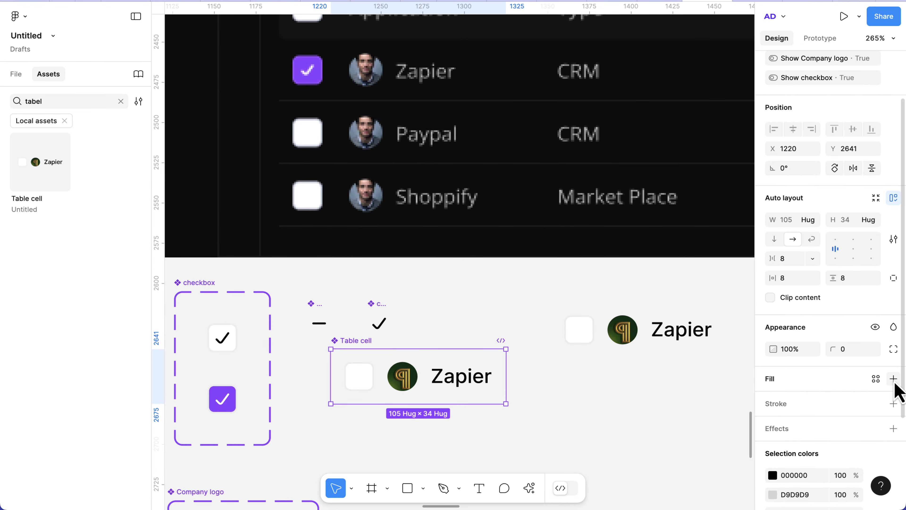
click(895, 381)
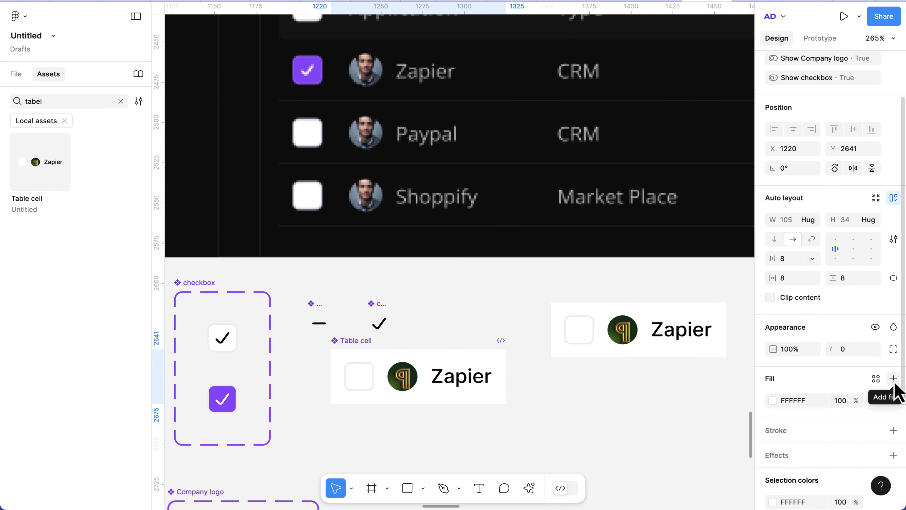
click(877, 381)
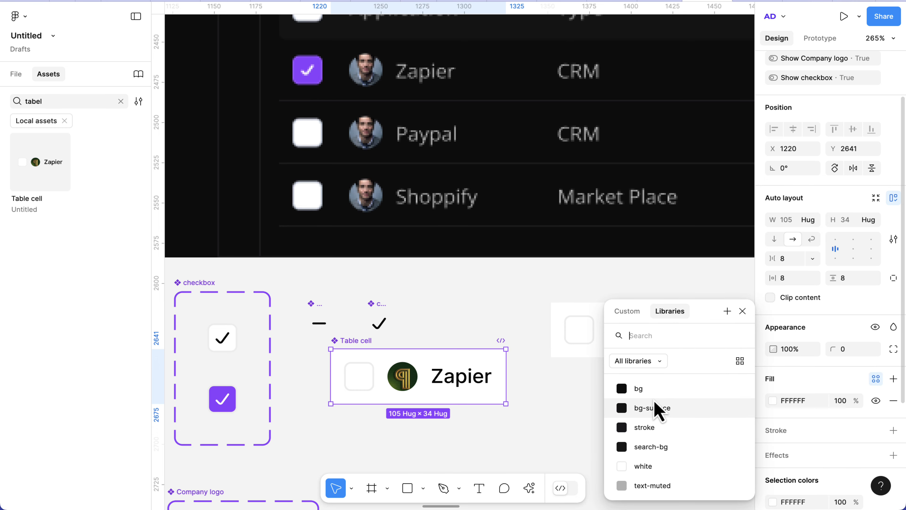
click(652, 408)
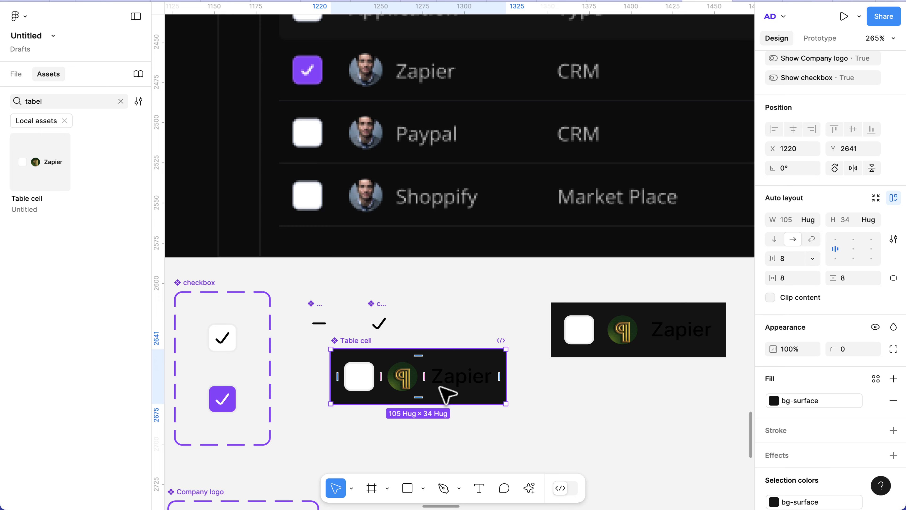
Step: Apply the white library color to the Zapier text in the main Table cell component
click(479, 389)
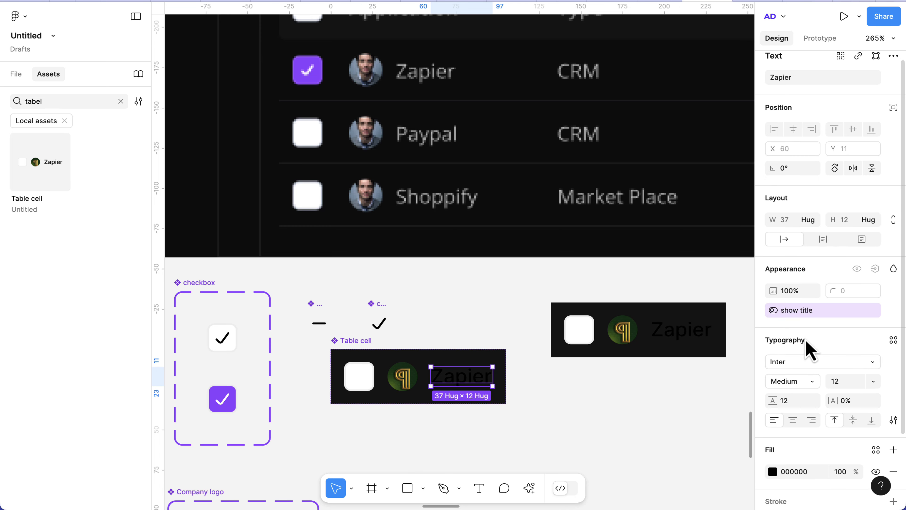
scroll(857, 378, down, 3)
click(875, 387)
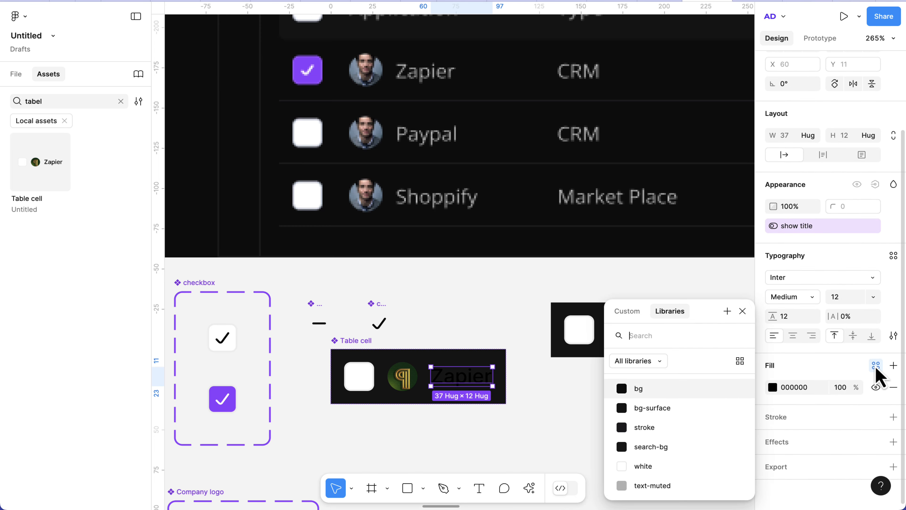
click(678, 469)
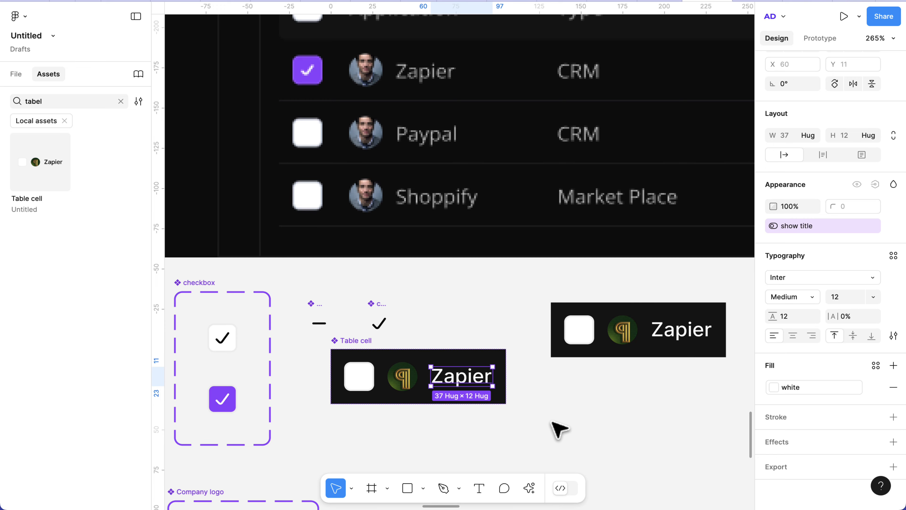
Step: Add a second variant to the Table cell component
scroll(558, 430, down, 1)
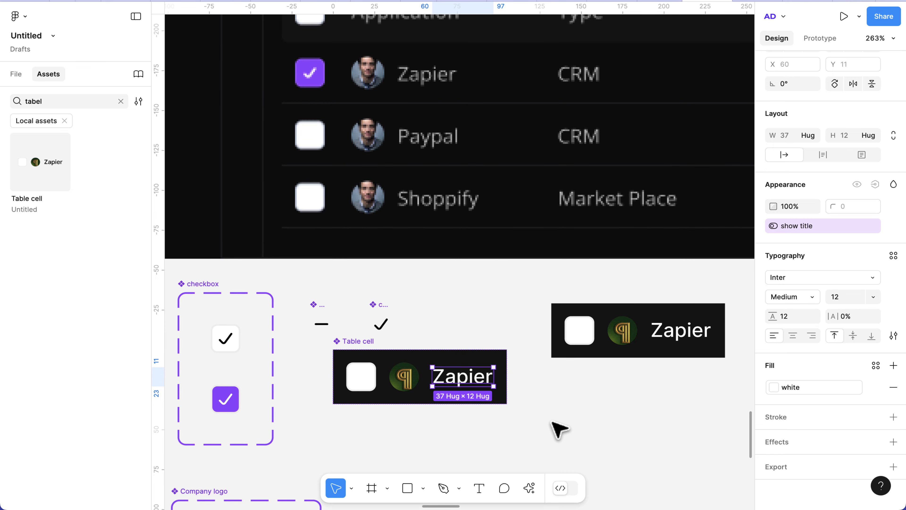
scroll(559, 431, down, 4)
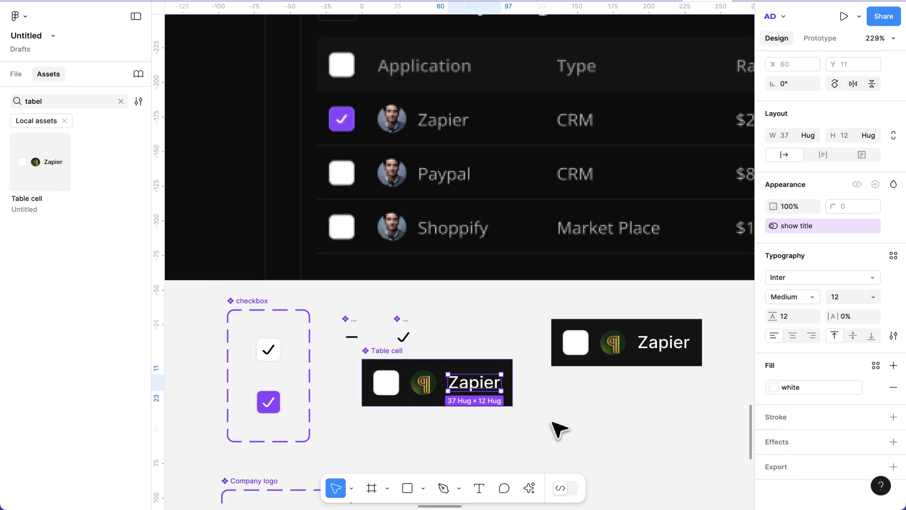
click(402, 358)
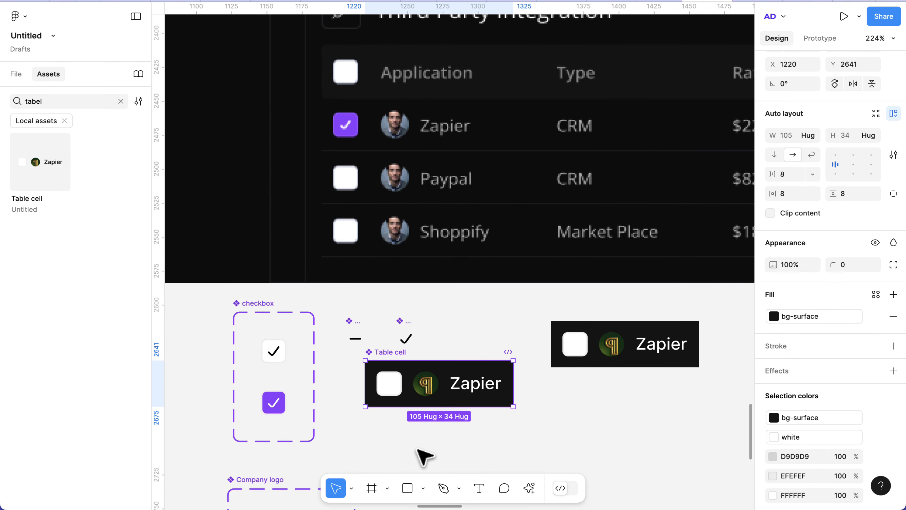
scroll(867, 81, up, 5)
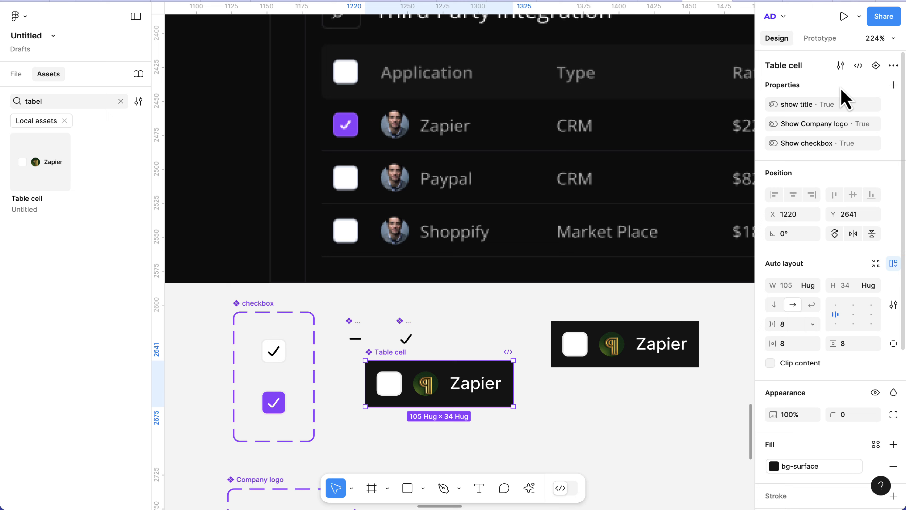
click(875, 69)
Step: Remove the bg-surface fill from the new second Table cell variant
scroll(550, 404, down, 2)
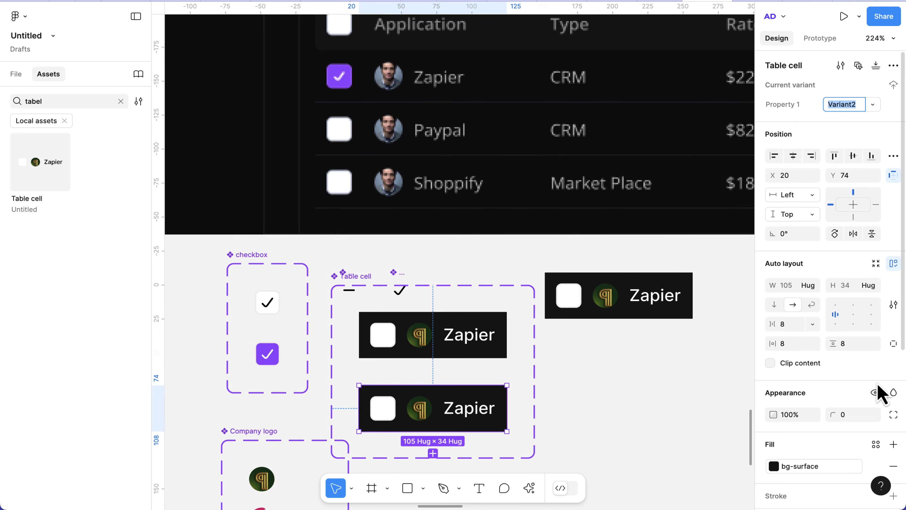
scroll(866, 460, down, 2)
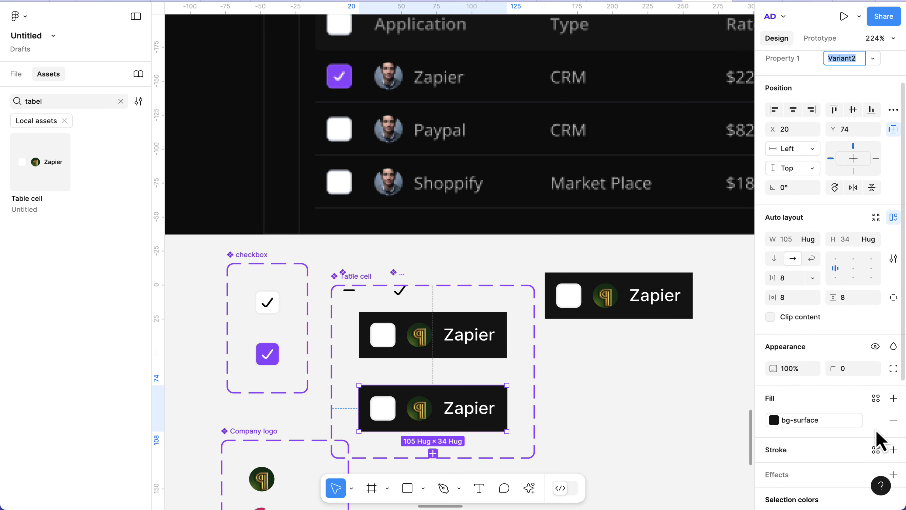
click(894, 420)
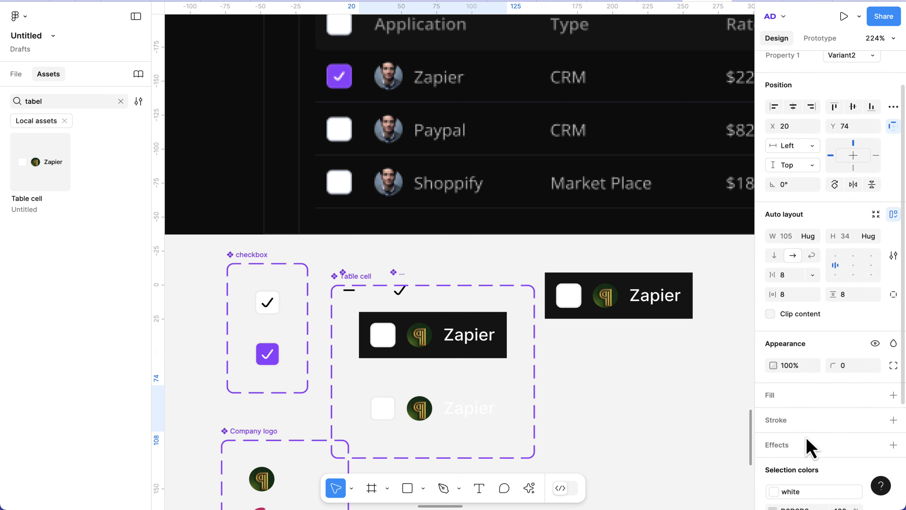
Step: Add a stroke to the bottom side only of the second Table cell variant and apply the library color named stroke
scroll(809, 445, down, 2)
scroll(808, 440, down, 1)
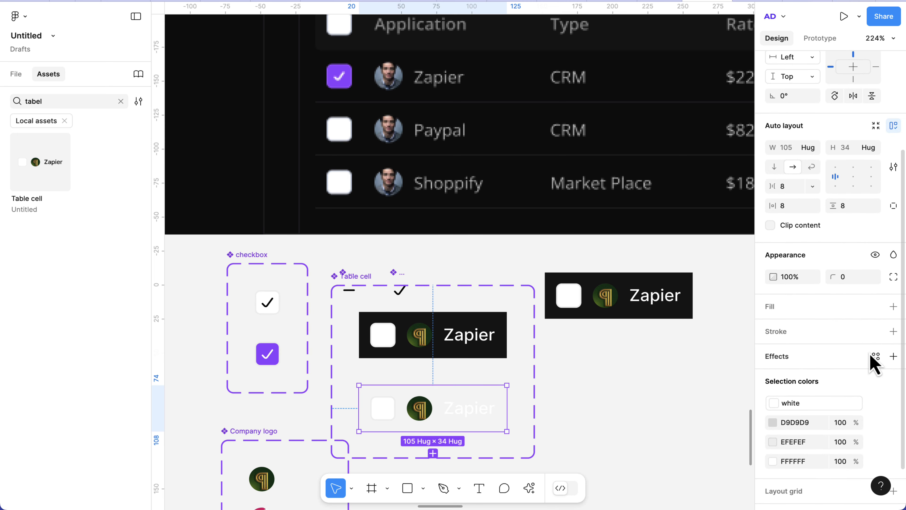
click(894, 331)
scroll(830, 360, down, 3)
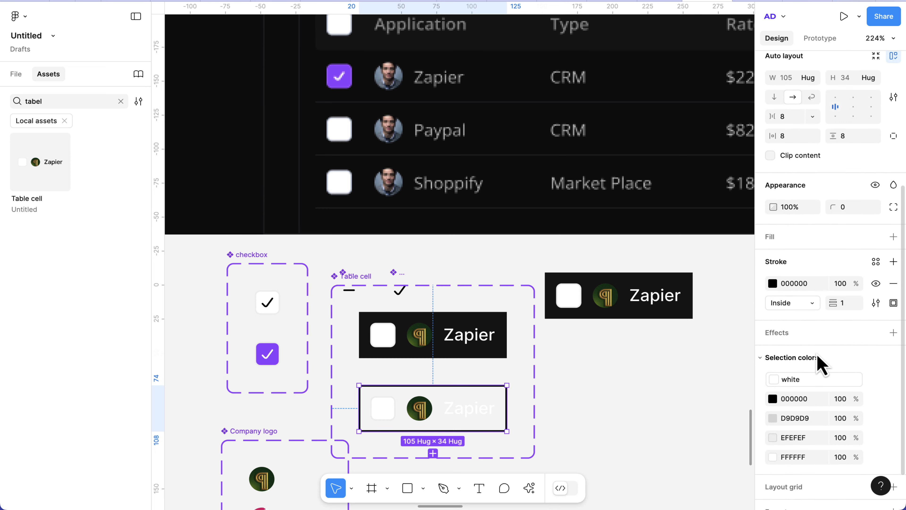
click(893, 303)
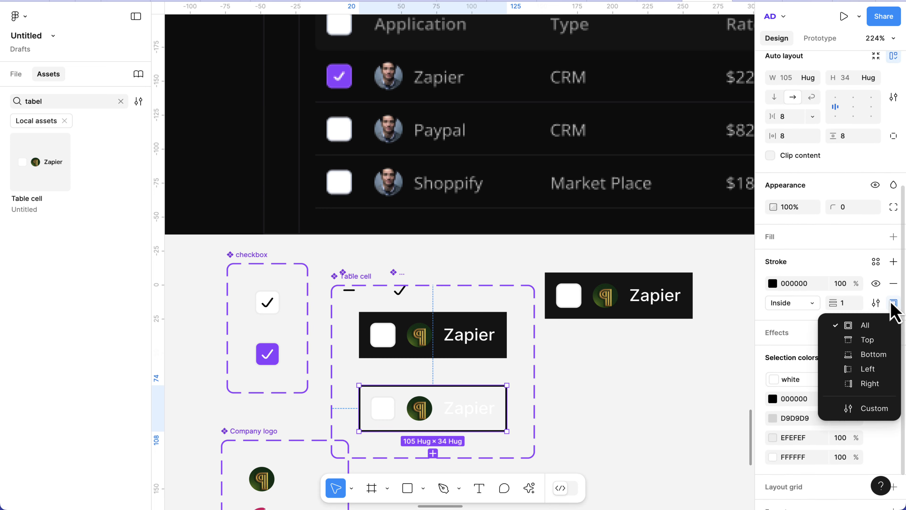
click(875, 359)
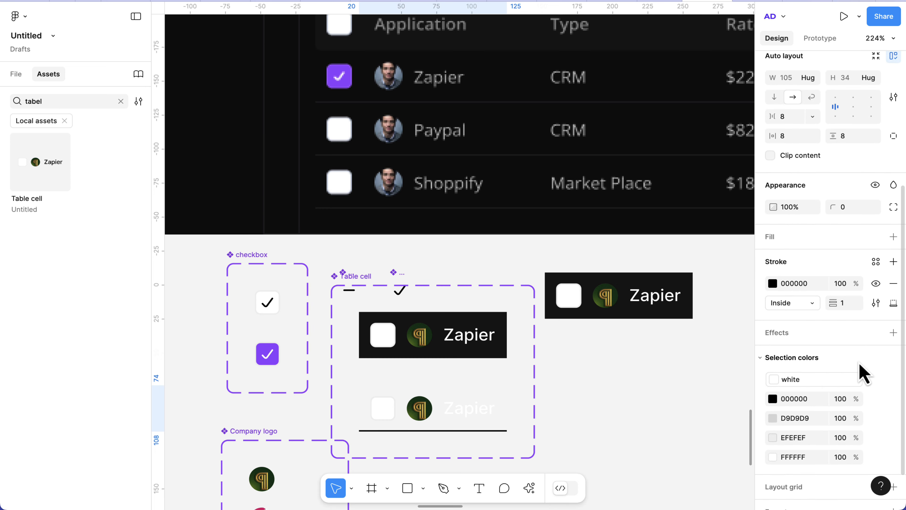
click(876, 261)
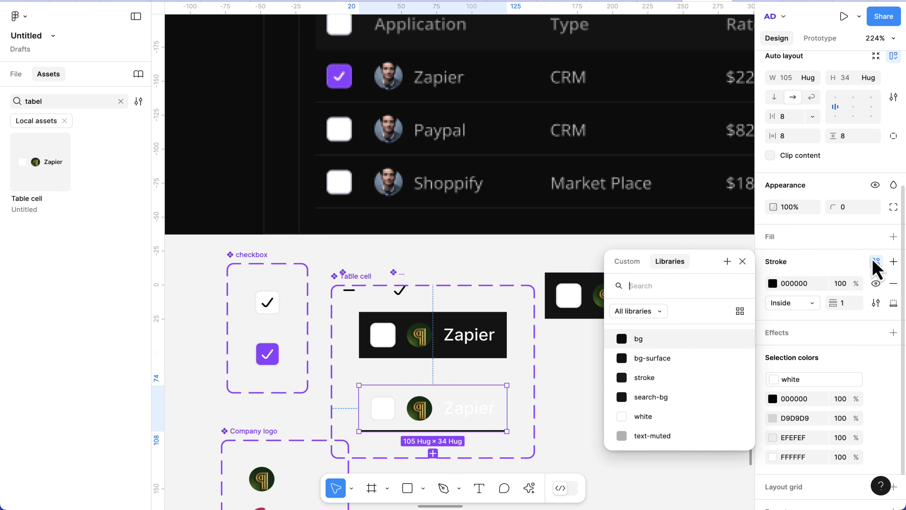
click(667, 377)
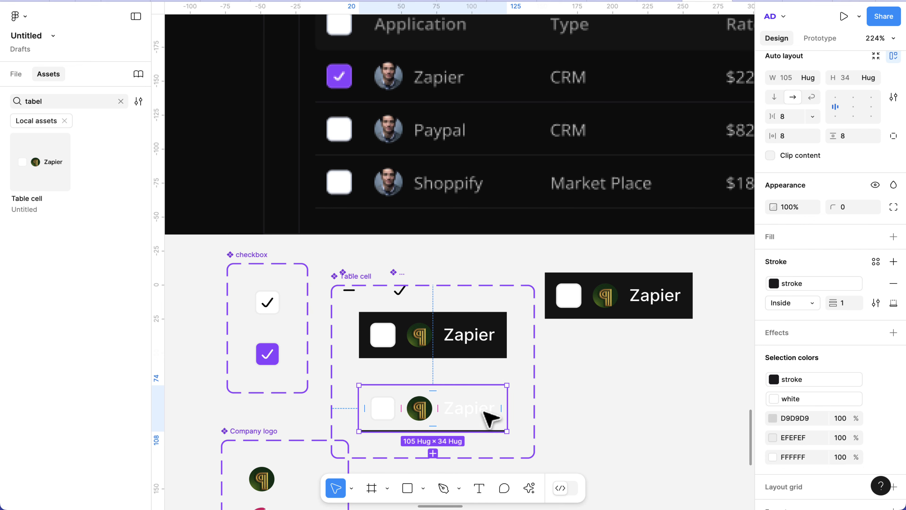
click(647, 395)
Step: Move the Table cell instance farther away from the component set, to about X 1400, Y 2615
scroll(647, 395, down, 3)
scroll(647, 394, right, 3)
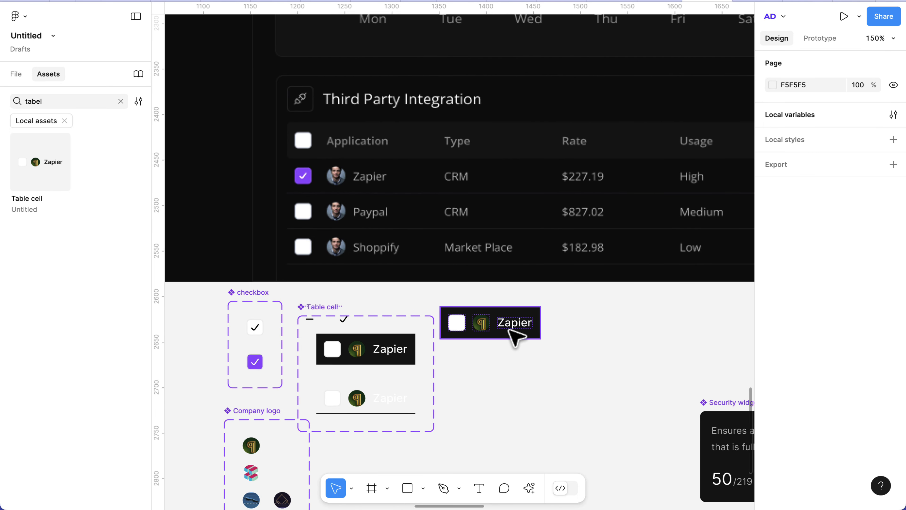
click(514, 335)
scroll(471, 334, up, 2)
drag(470, 334, 525, 337)
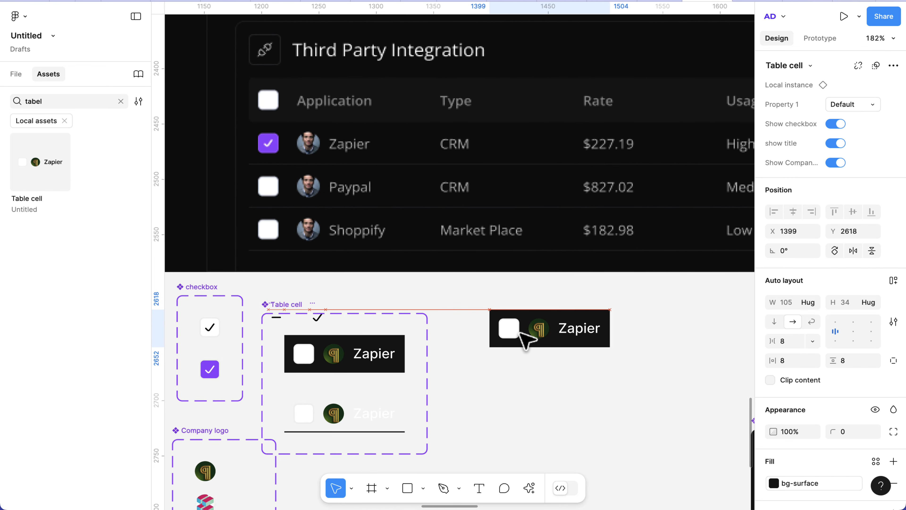
Step: Turn off the title and company logo on the Table cell instance, leaving only its checkbox shown
click(20, 76)
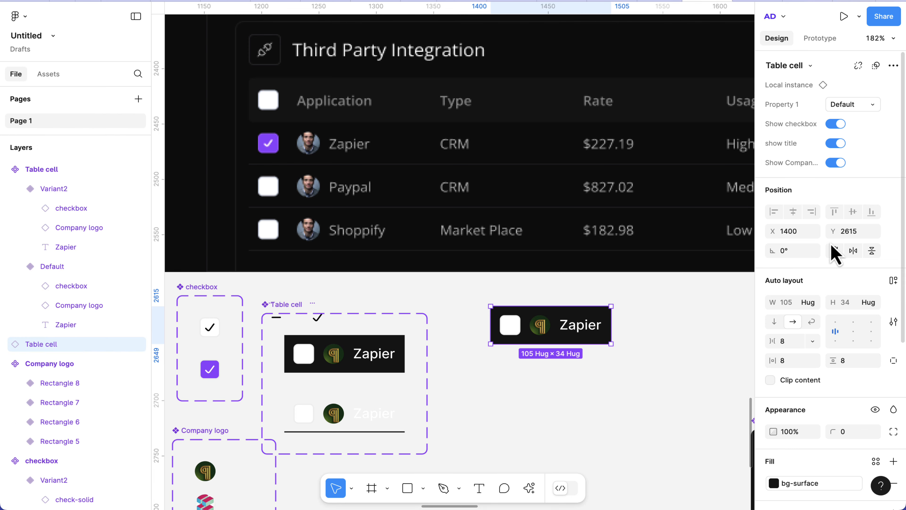
click(836, 143)
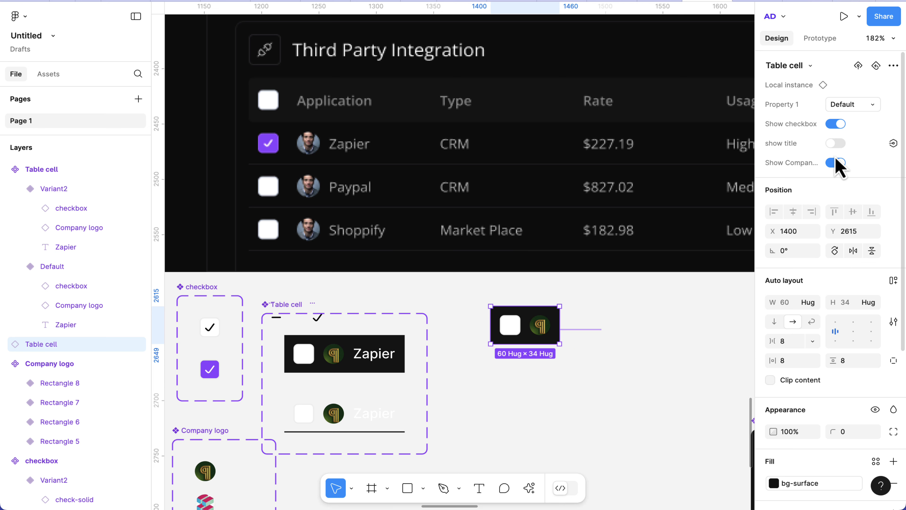
click(836, 163)
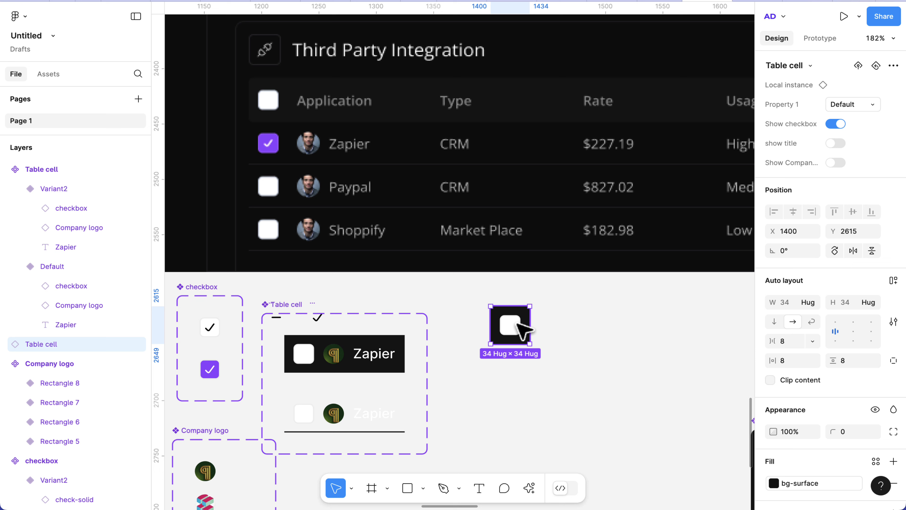
Step: Duplicate the checkbox-only cell directly beside itself, then hide the copy's checkbox and show its title
drag(517, 323, 561, 328)
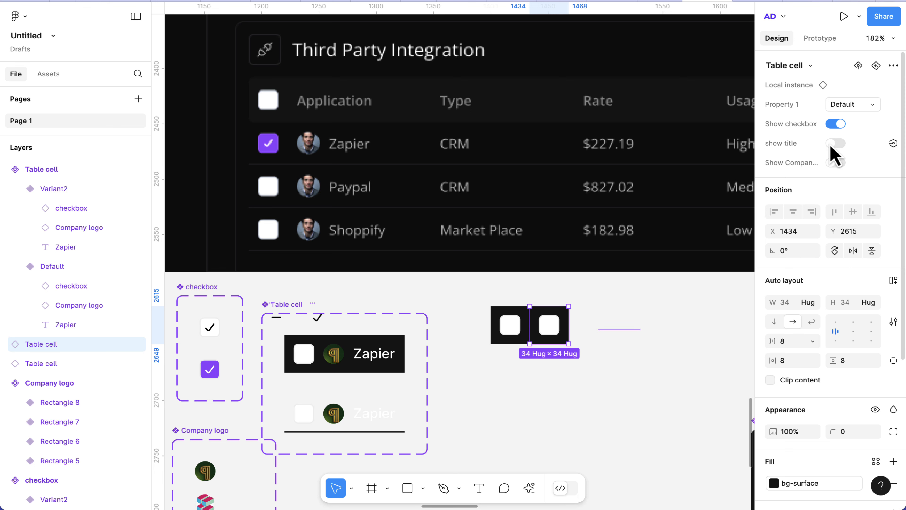
click(836, 124)
click(836, 144)
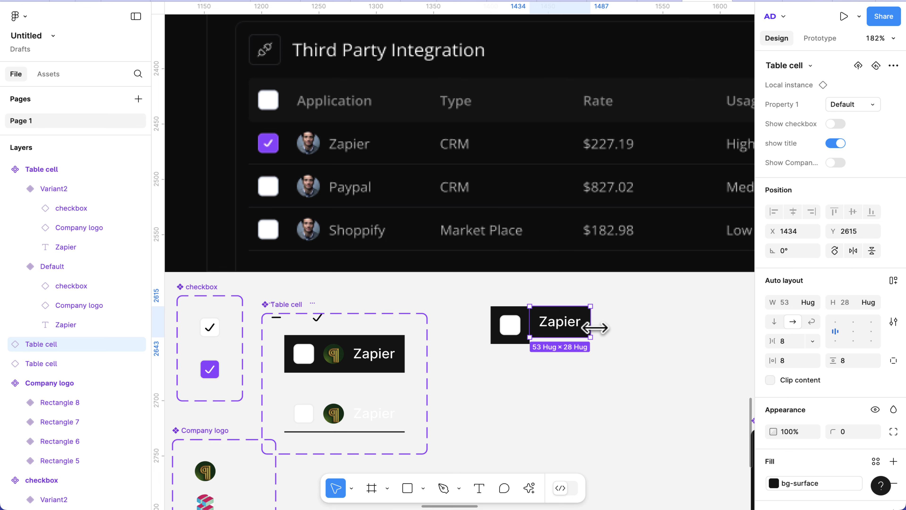
Step: Create a text property named label for the Zapier title text in both Table cell variants
double_click(387, 356)
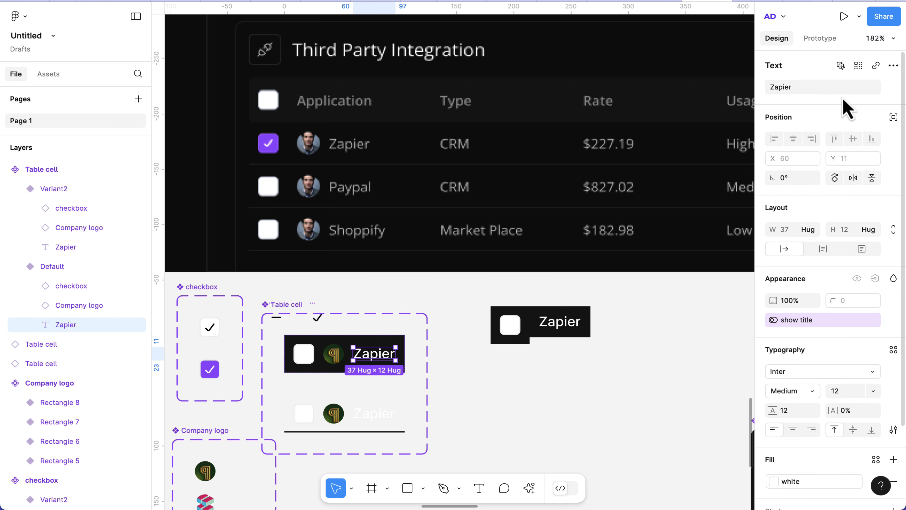
click(858, 65)
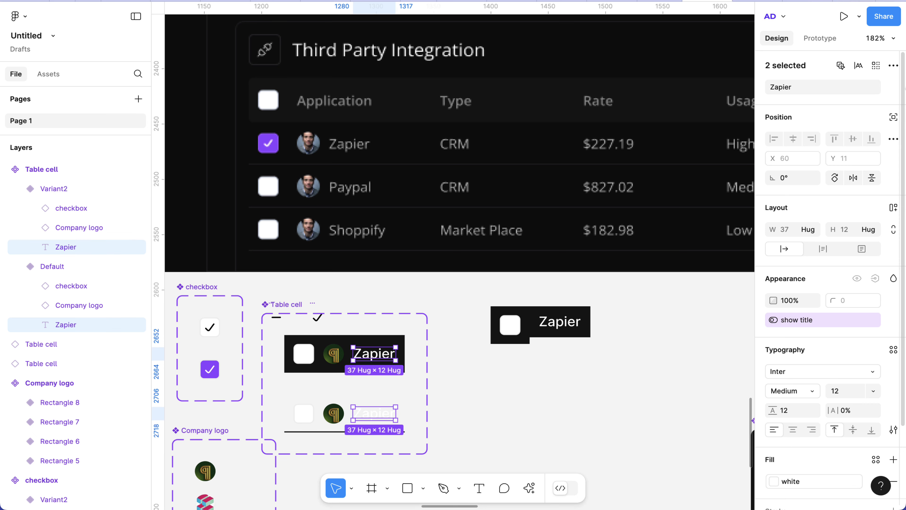
click(893, 88)
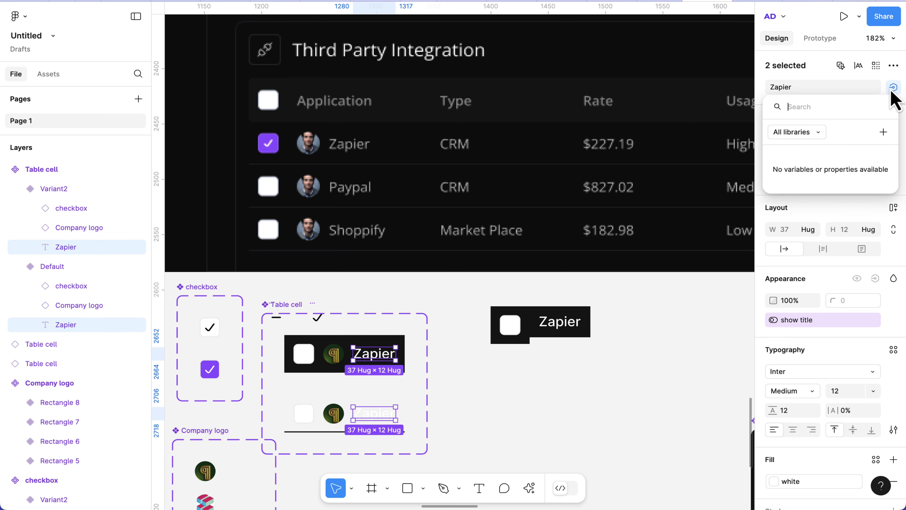
click(883, 132)
text(la)
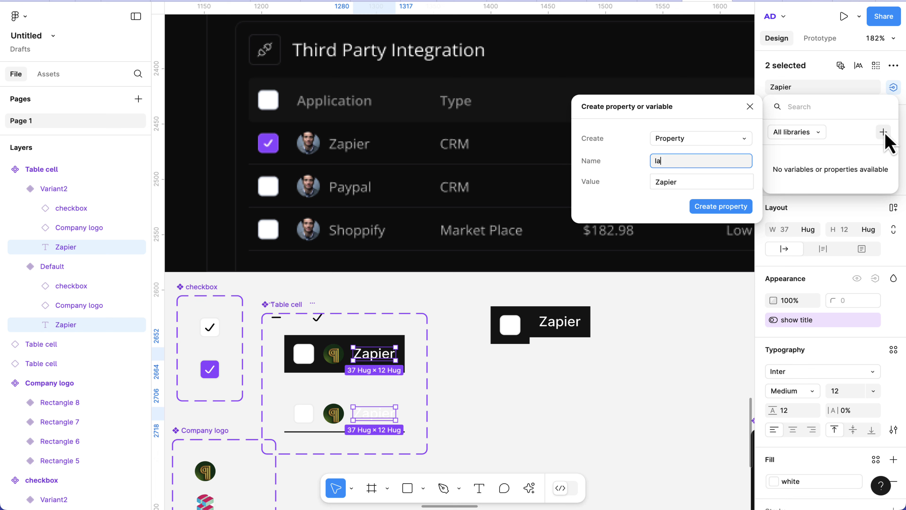
text(bel)
key(Return)
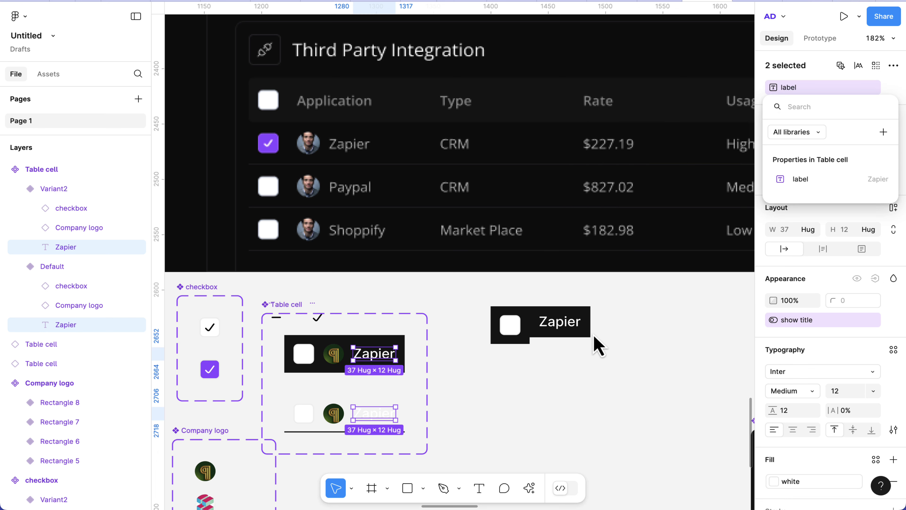
key(Escape)
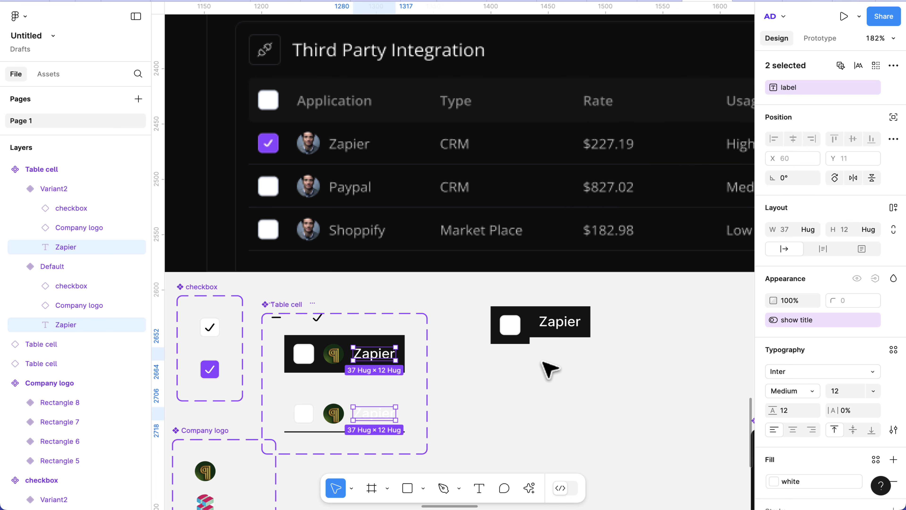
Step: Change both Table cell variants from hugging their contents vertically to a fixed height of 34
click(558, 335)
click(512, 337)
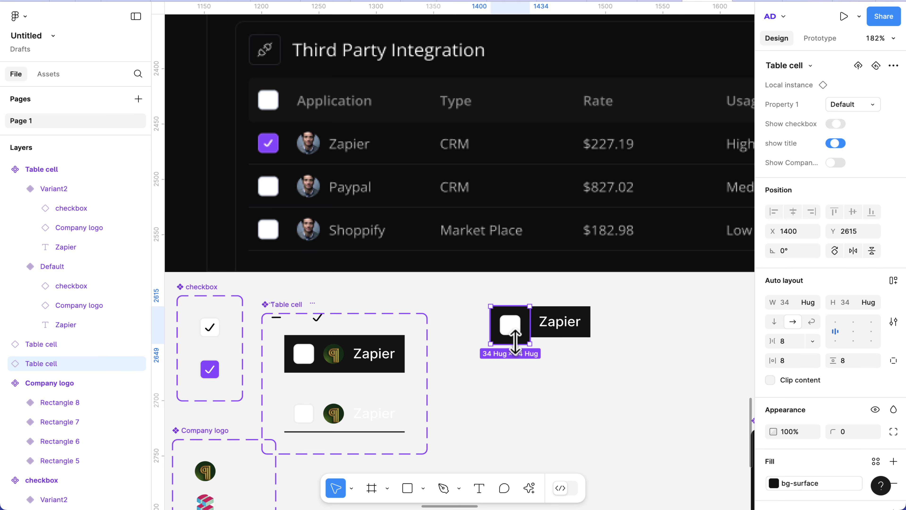
click(551, 328)
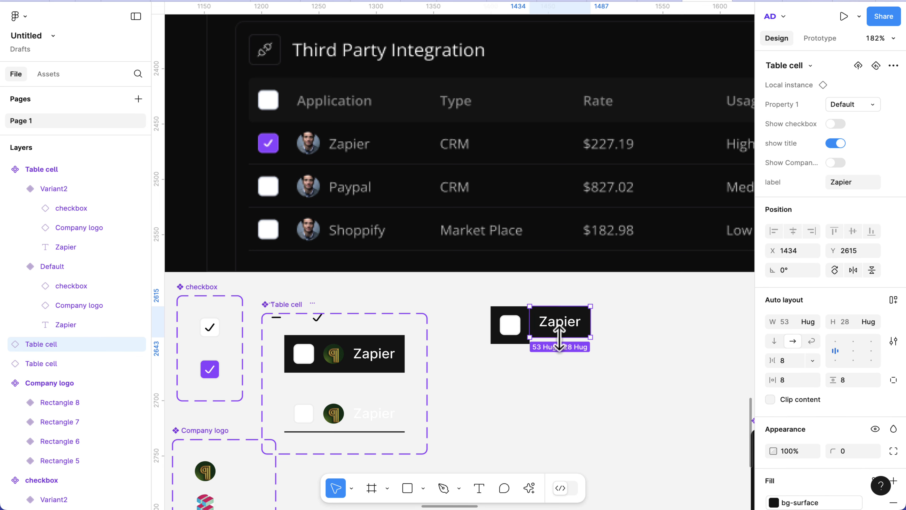
click(514, 340)
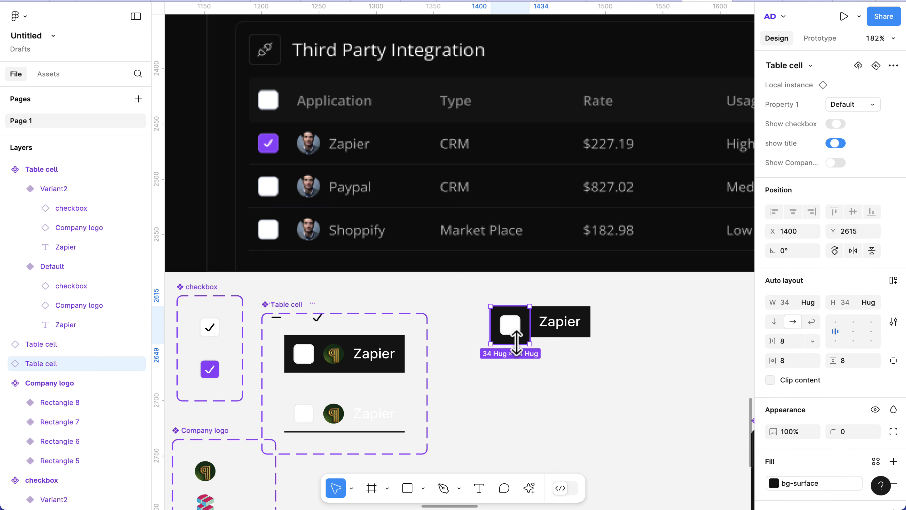
click(397, 348)
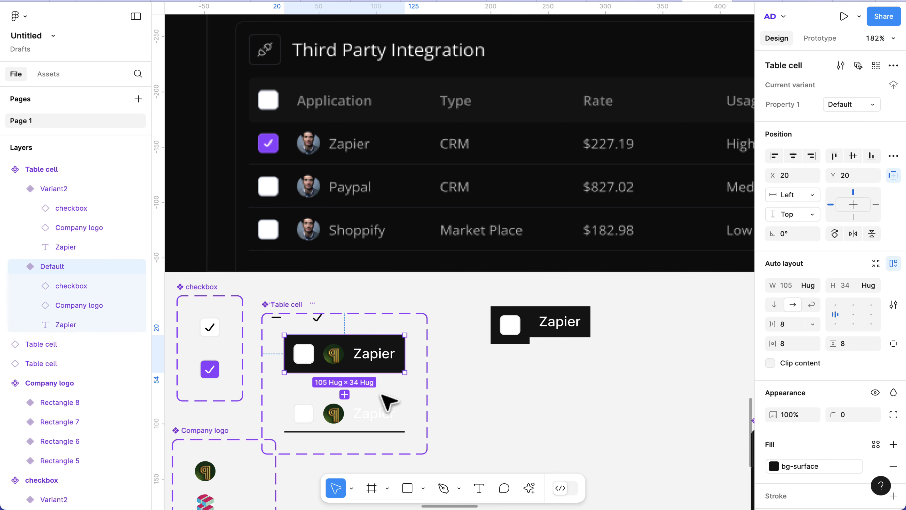
shift+click(392, 415)
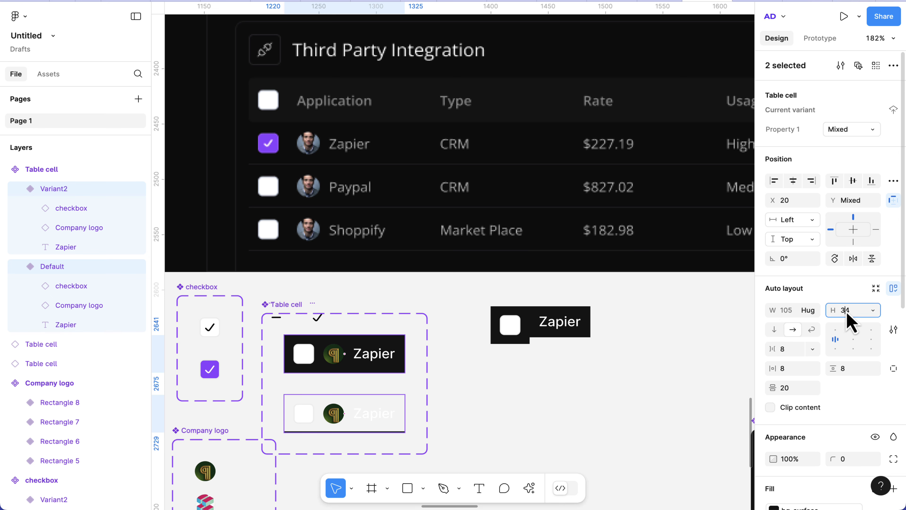
click(876, 314)
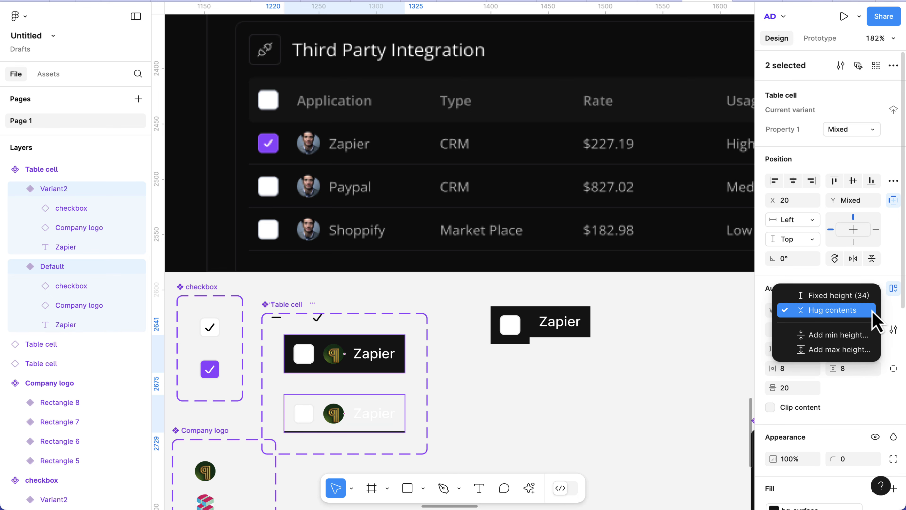
click(870, 297)
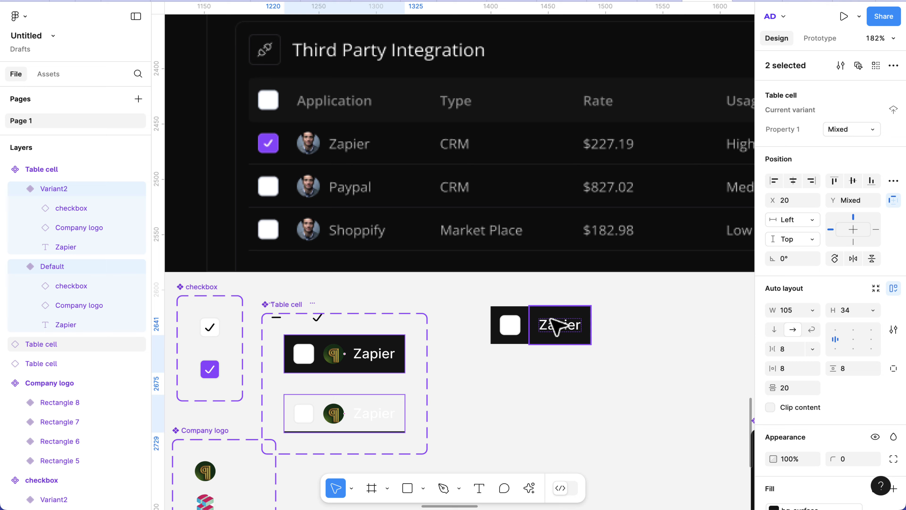
scroll(568, 336, up, 5)
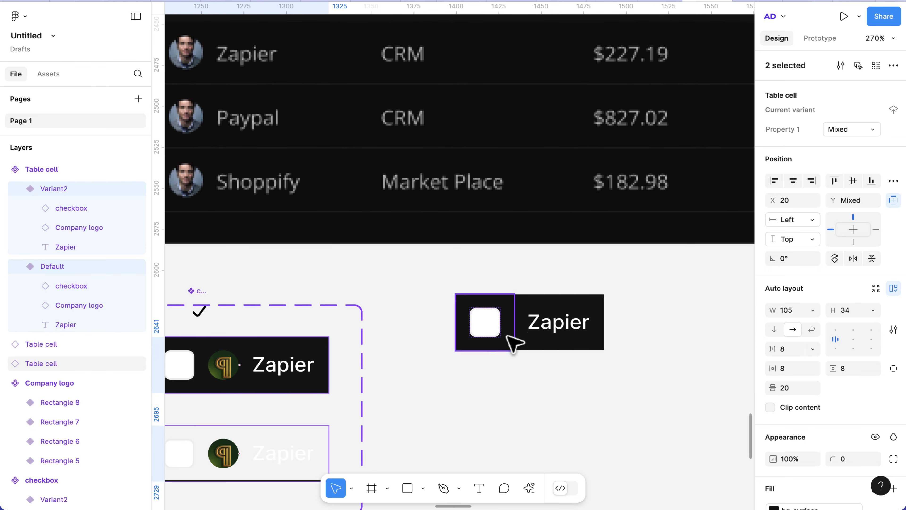
Step: Set the label of the title-only Table cell instance beside the checkbox cell to Application
click(561, 345)
scroll(557, 343, down, 5)
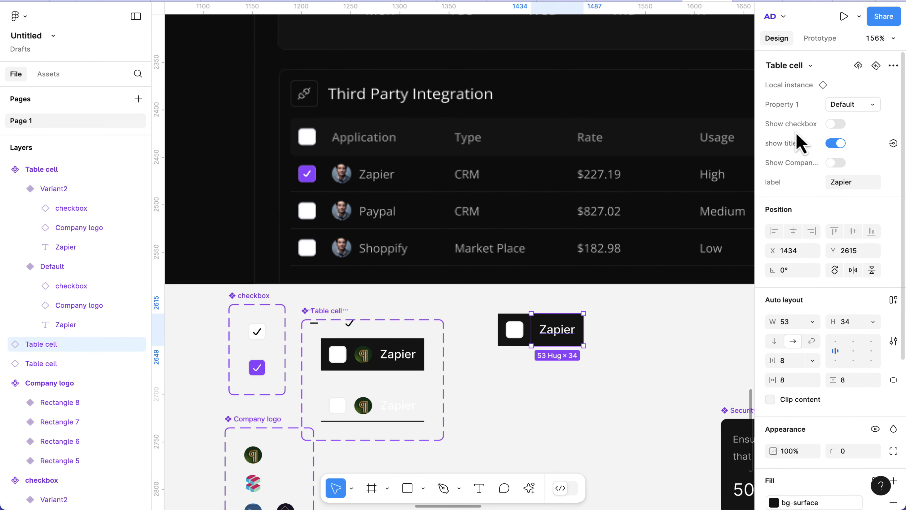
click(851, 187)
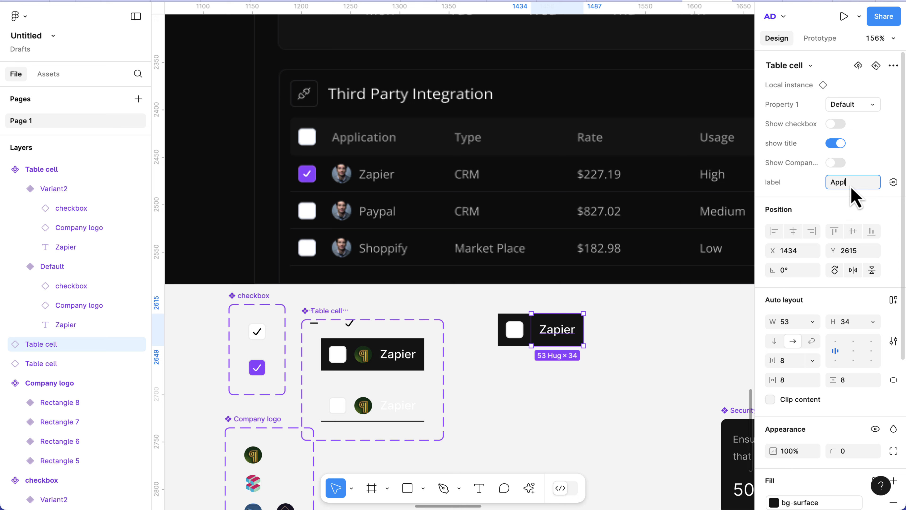
key(Return)
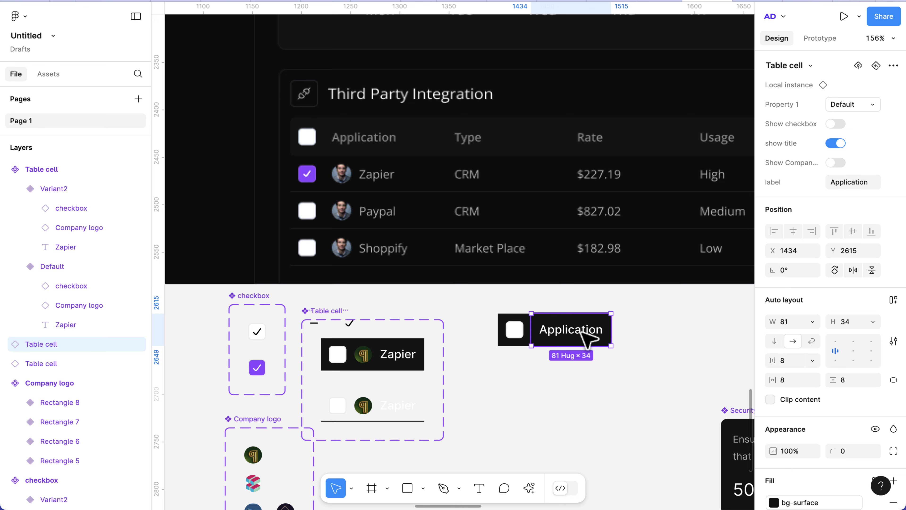
Step: Set the font weight of the Application cell's title text to Semi Bold
scroll(573, 333, right, 2)
scroll(573, 333, down, 1)
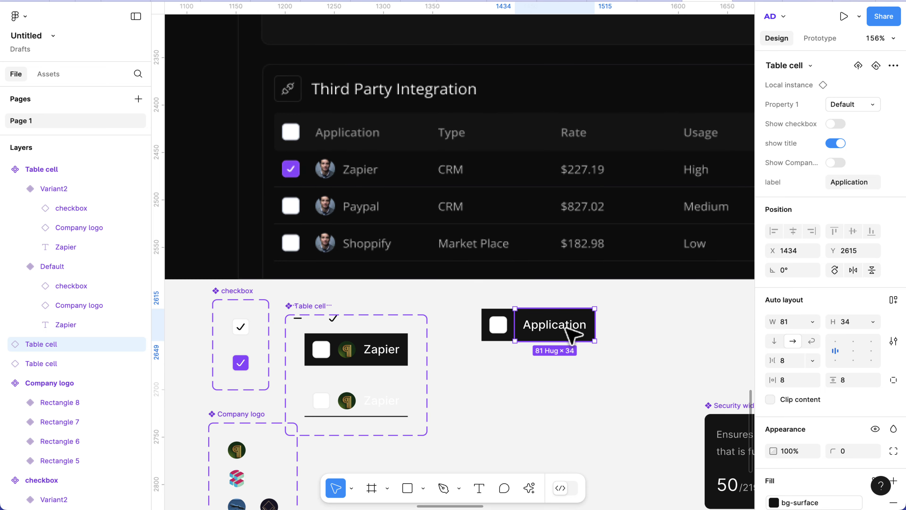
double_click(571, 334)
scroll(816, 368, down, 3)
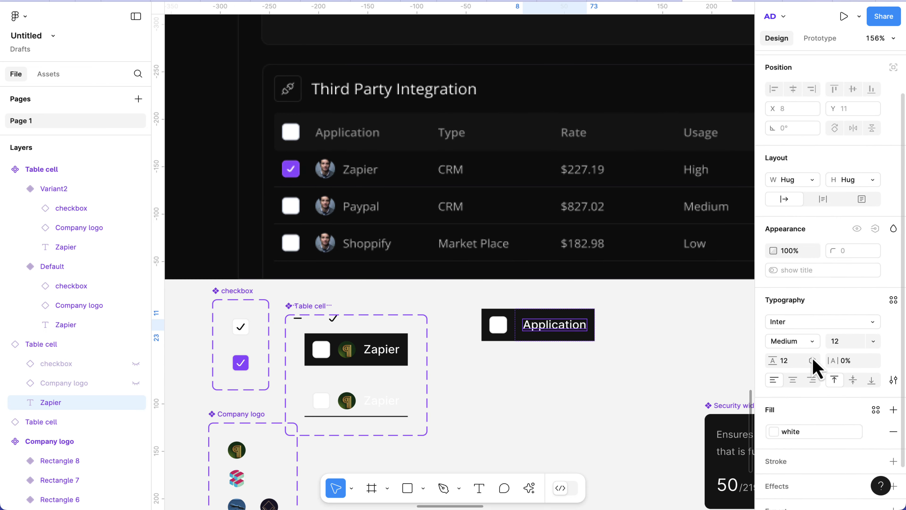
click(802, 346)
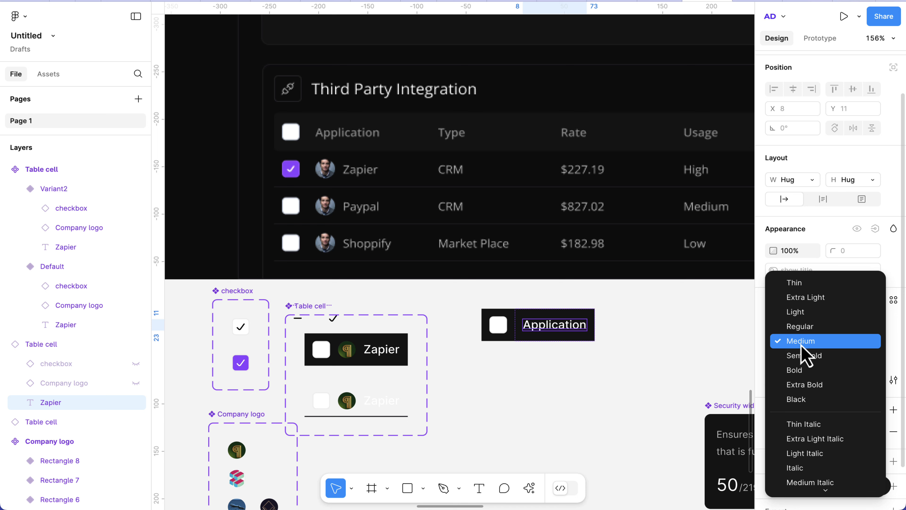
click(802, 360)
scroll(598, 346, right, 2)
scroll(598, 345, down, 1)
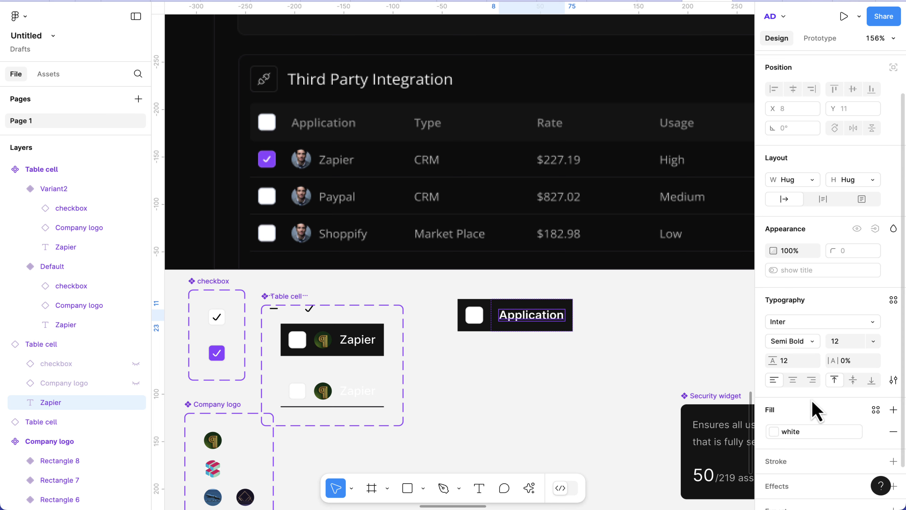
Step: Apply the library color text-muted to the fill of the Application title text
scroll(821, 407, down, 2)
click(795, 393)
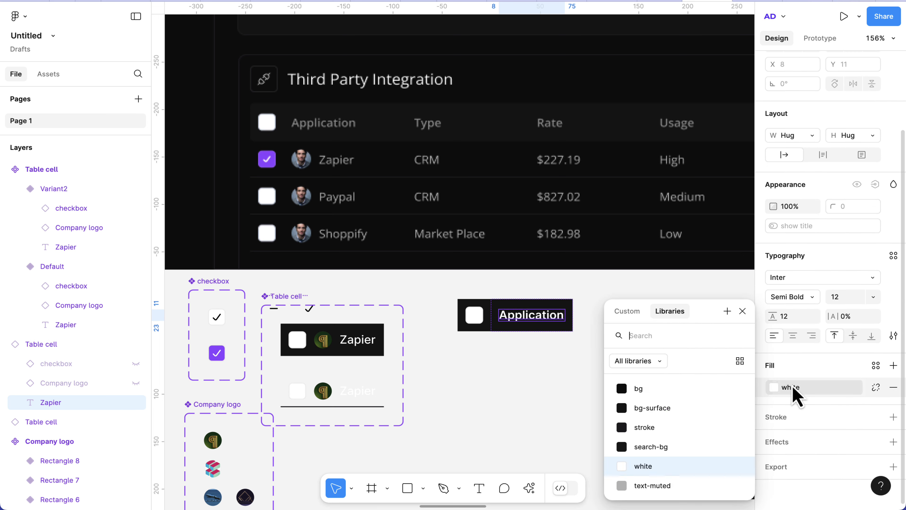
click(682, 486)
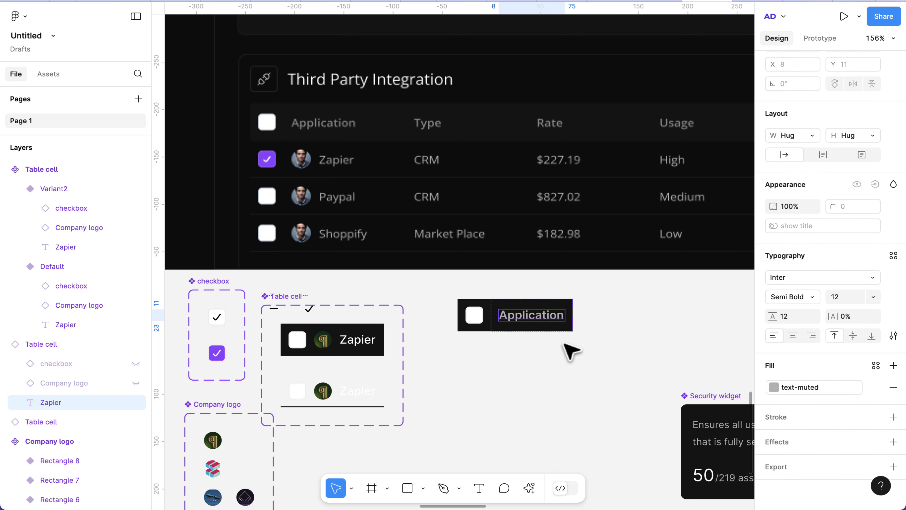
scroll(567, 320, up, 1)
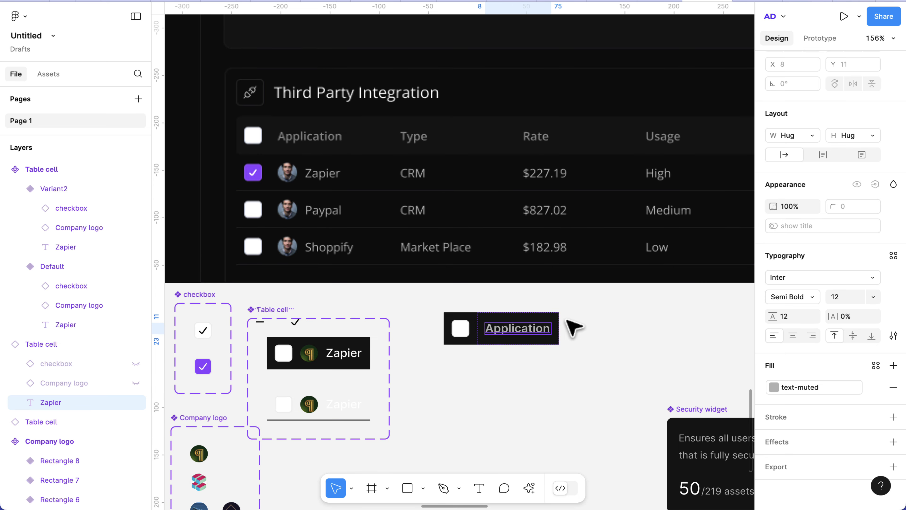
Step: Duplicate the Application cell directly beside itself at X 1517, Y 2615, and set the copy's label to Type
click(557, 333)
key(ctrl+d)
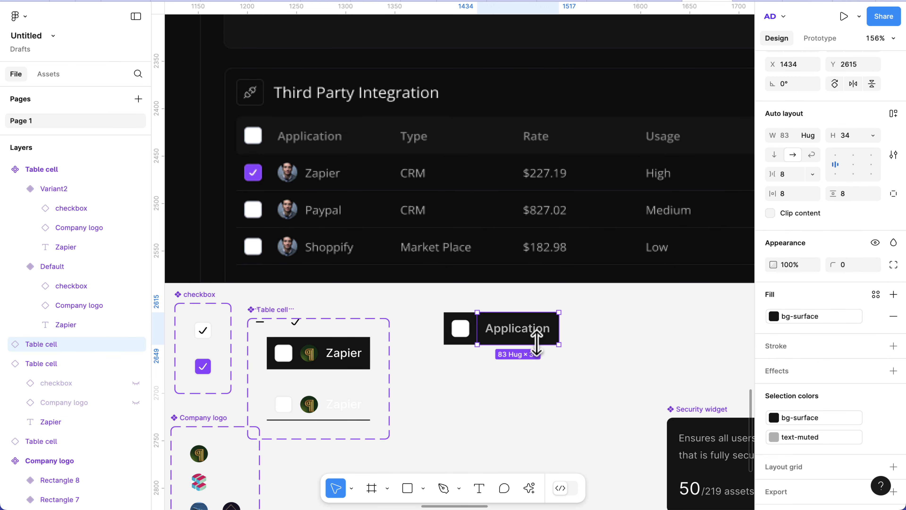
drag(518, 329, 601, 328)
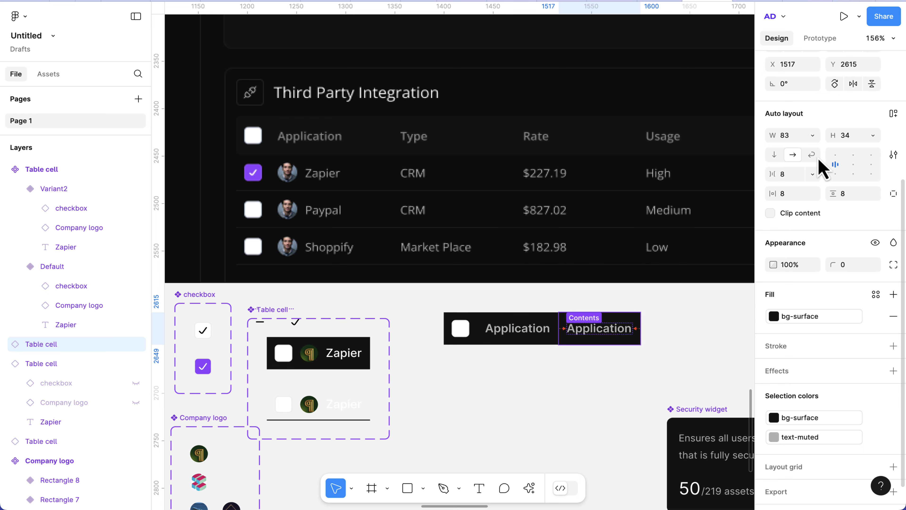
scroll(824, 136, up, 5)
click(836, 143)
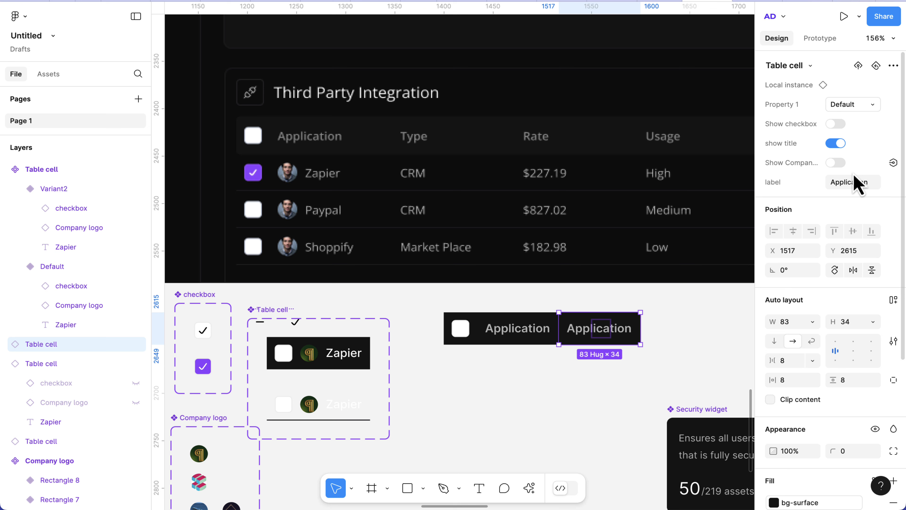
click(852, 182)
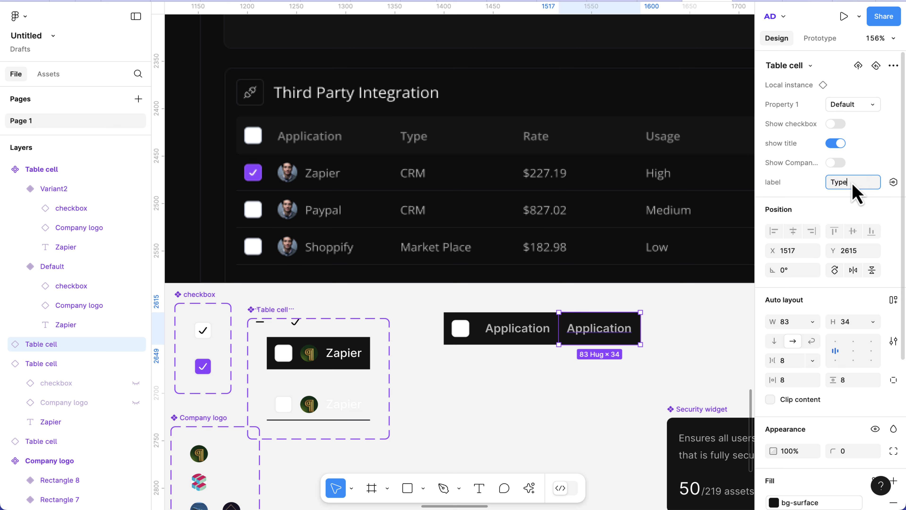
key(Return)
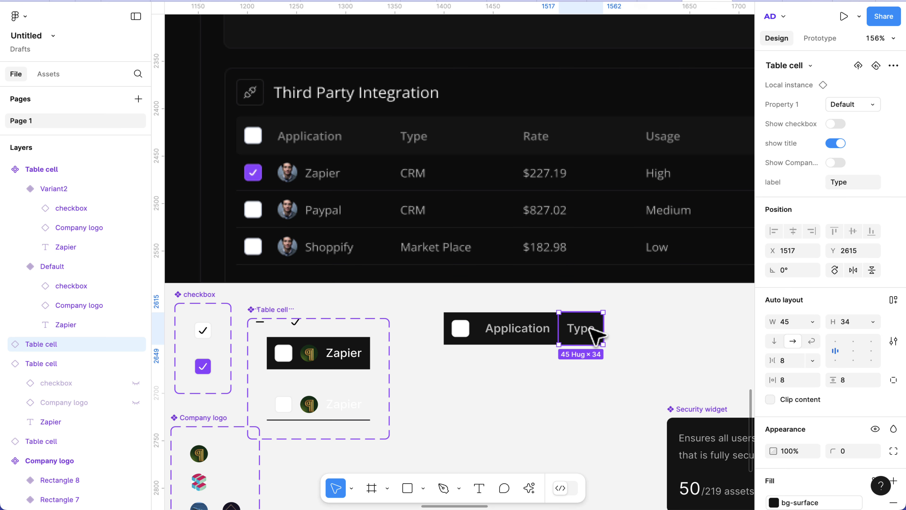
Step: Duplicate the Type cell, place the copy directly beside it at X 1562, Y 2615, and set its label to Rate
key(ctrl+d)
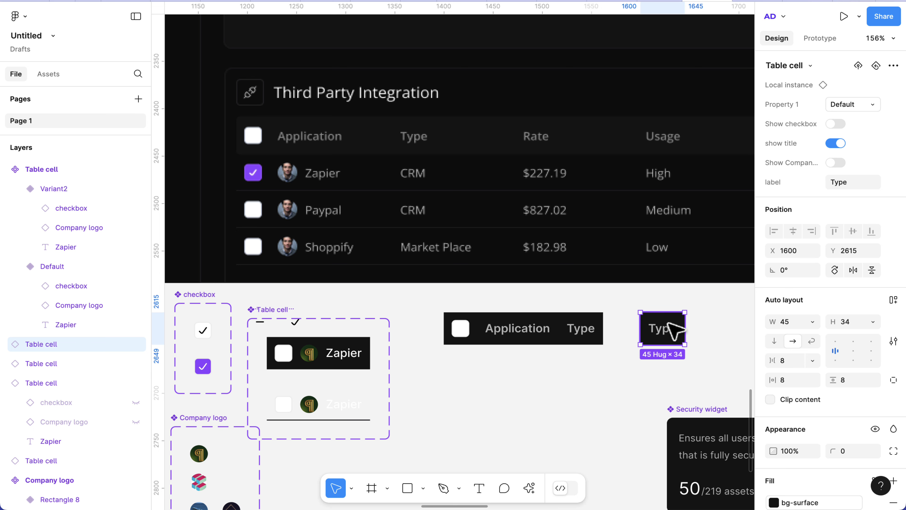
drag(667, 329, 631, 325)
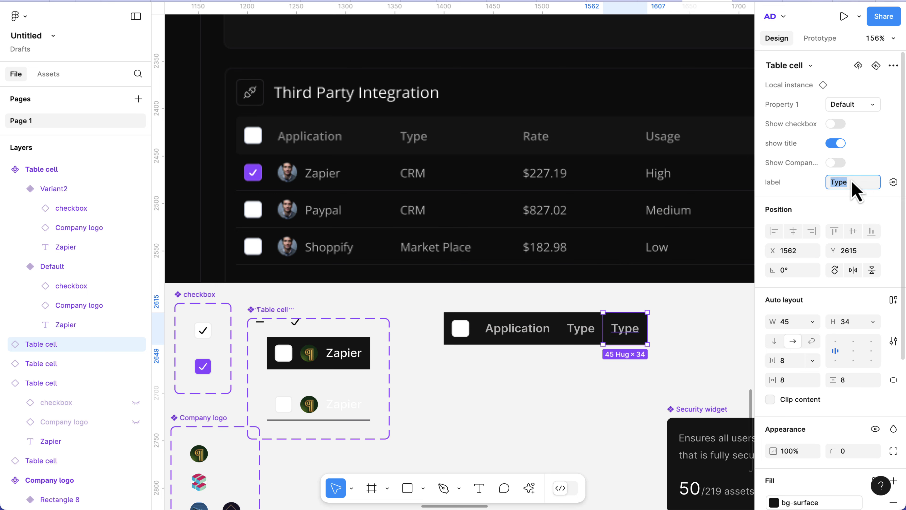
key(Return)
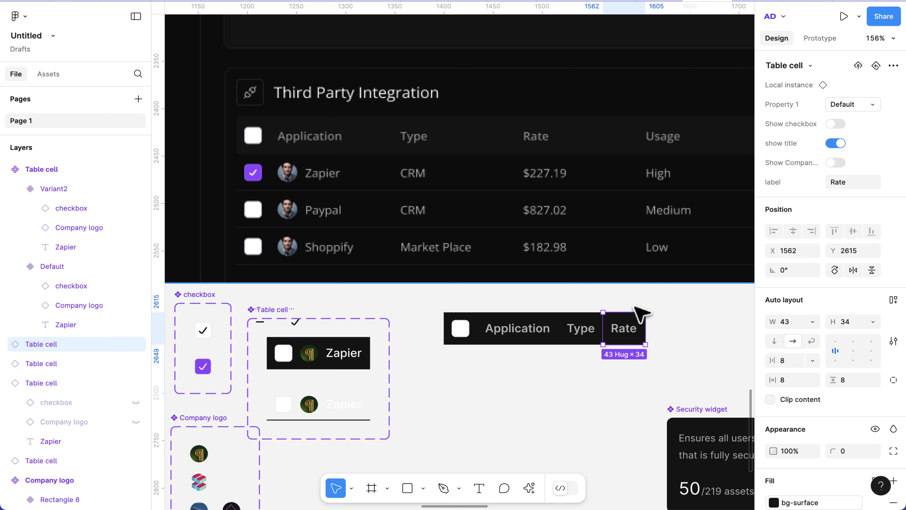
Step: Duplicate the Rate cell beside itself at about X 1600, Y 2615, and set the copy's label to Usage
scroll(636, 318, right, 2)
drag(593, 324, 633, 322)
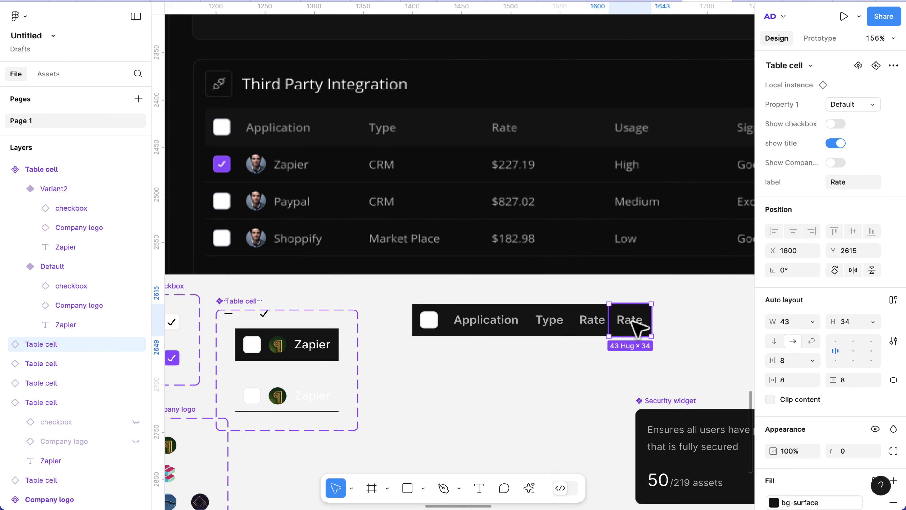
click(851, 187)
text(Usage)
key(Return)
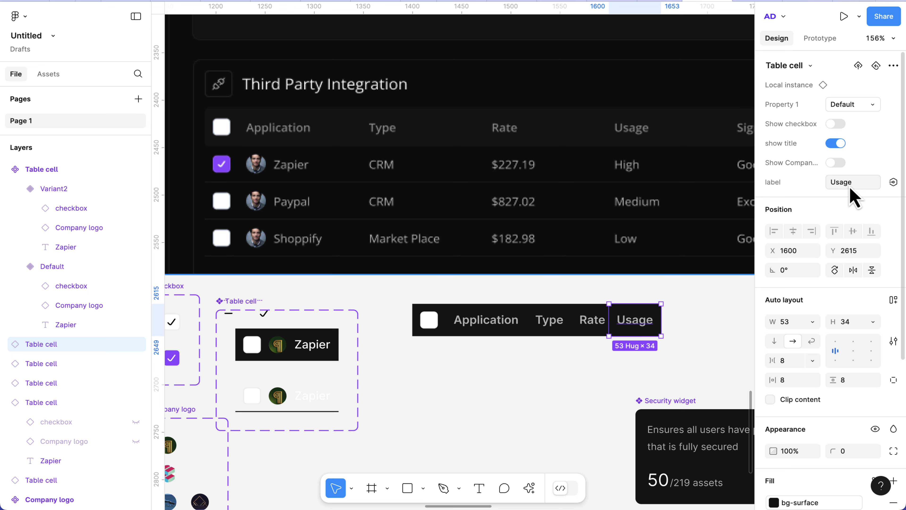
scroll(642, 300, right, 3)
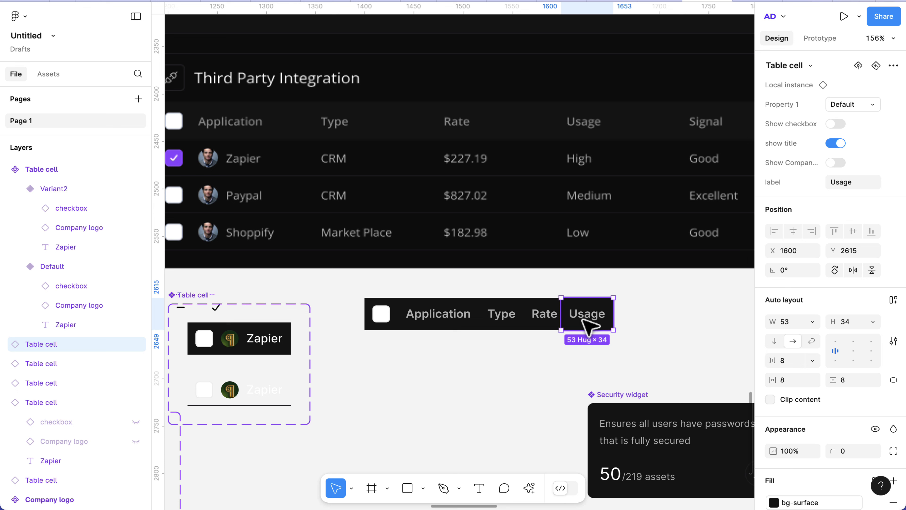
Step: Duplicate the Usage cell beside itself at X 1650, Y 2615, and set the copy's label to Signal
drag(592, 318, 660, 312)
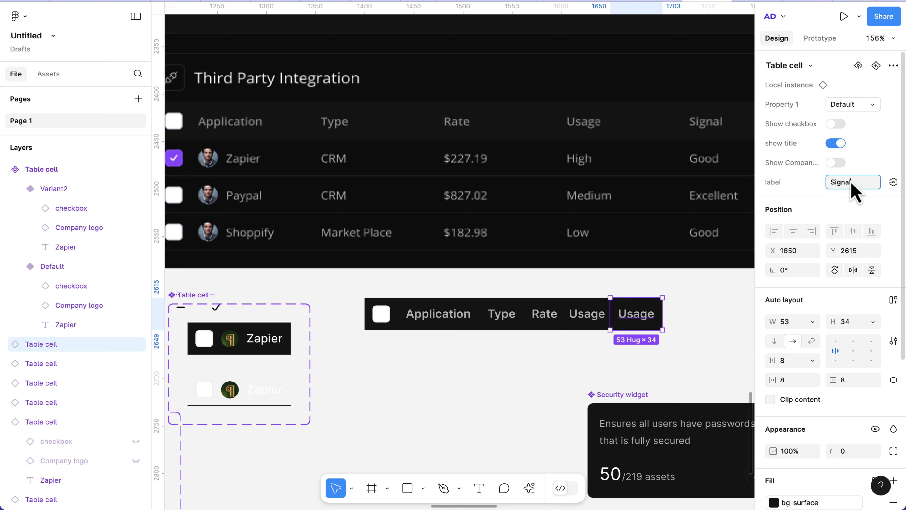
key(Return)
click(598, 359)
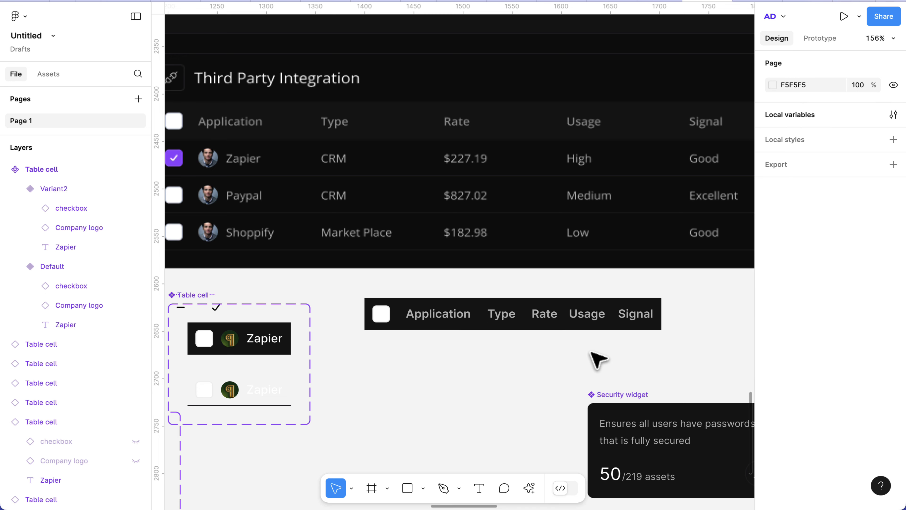
Step: Wrap the checkbox, Application, Type, Rate, Usage and Signal cells together in one horizontal auto layout frame
scroll(595, 357, down, 3)
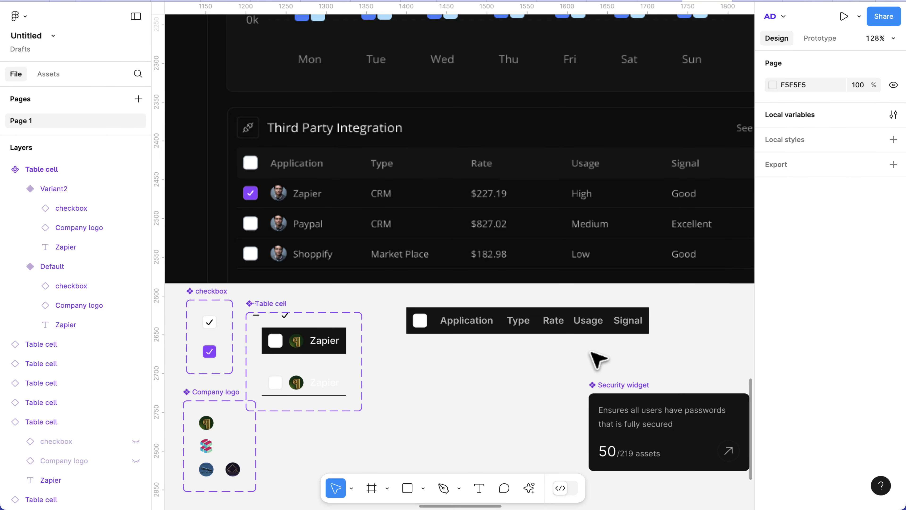
click(421, 332)
shift+click(462, 330)
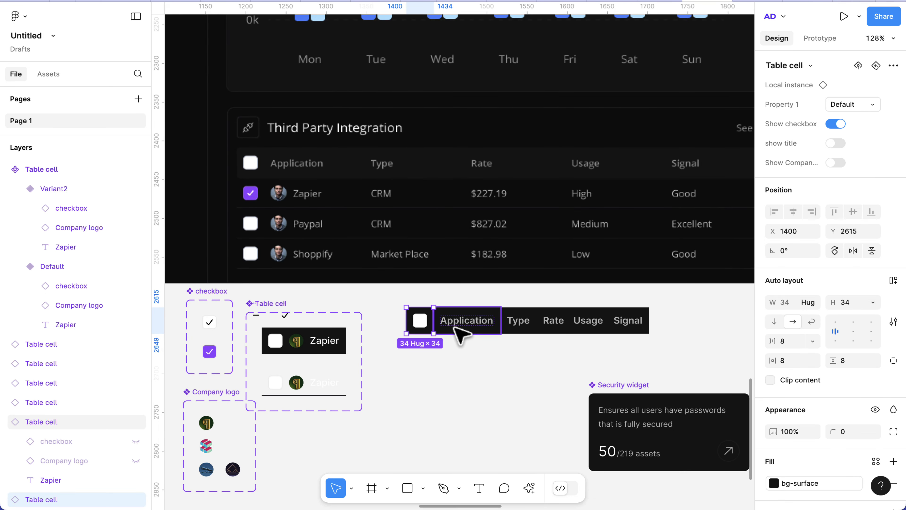
shift+click(521, 321)
shift+click(553, 321)
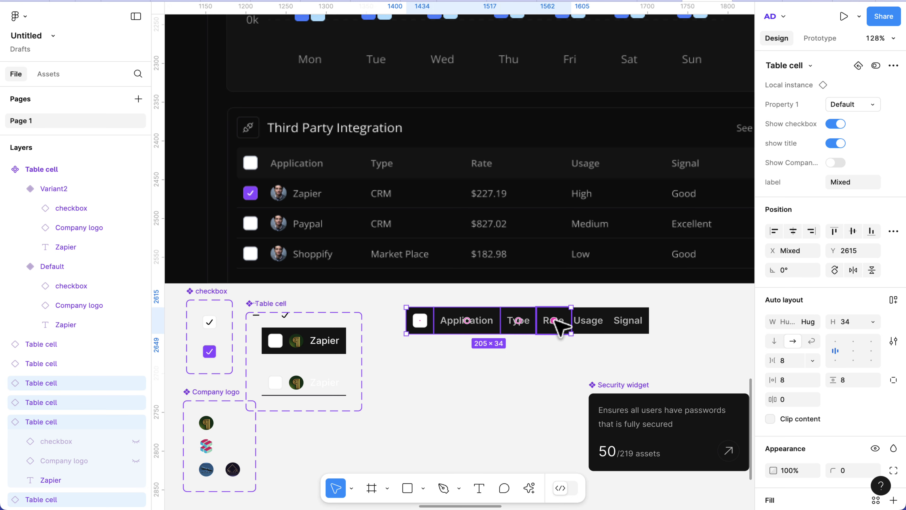
shift+click(594, 323)
shift+click(639, 322)
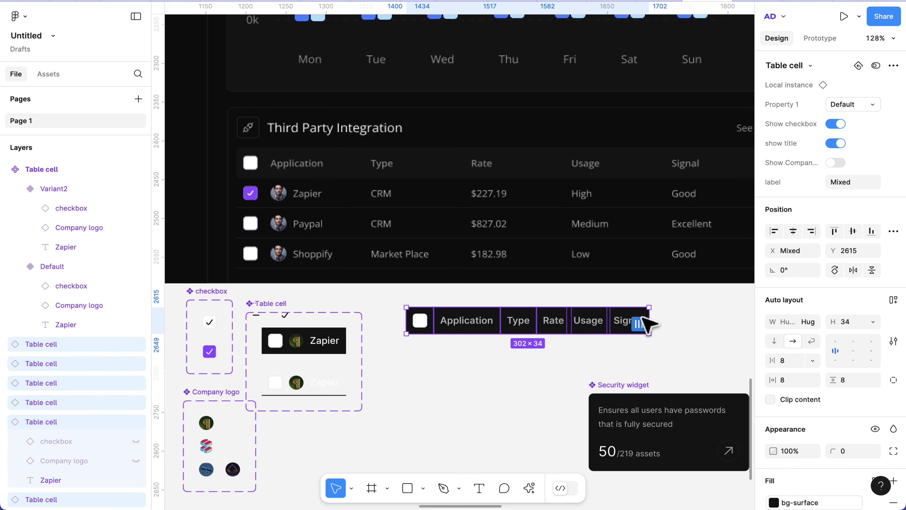
key(shift+a)
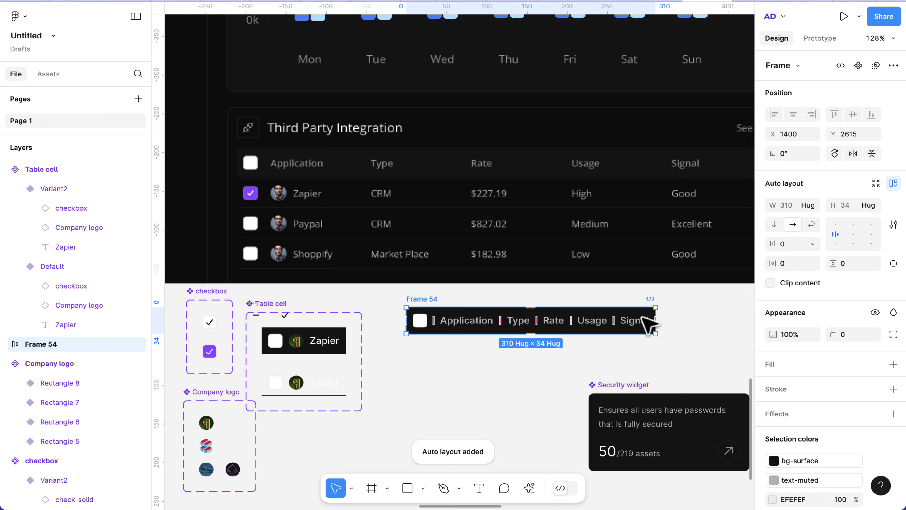
Step: Set the width of all six cells in the header row to Fill container
scroll(642, 317, up, 5)
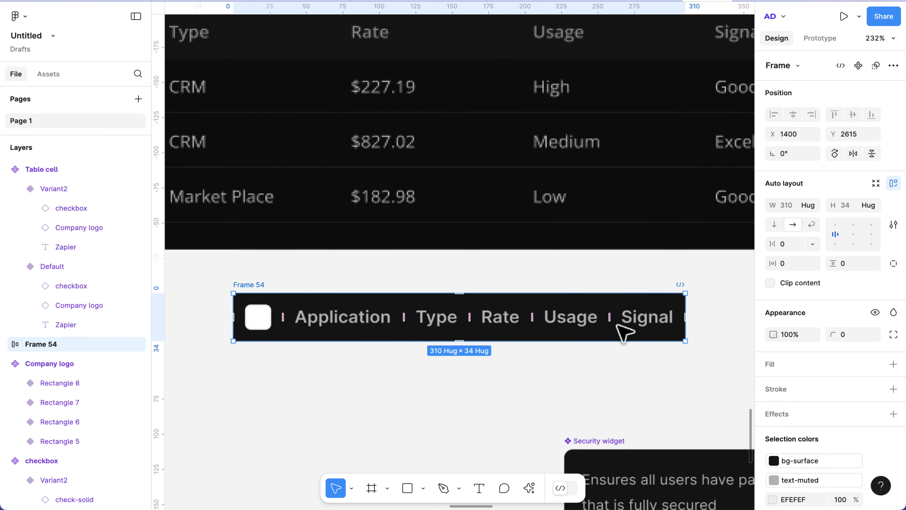
click(648, 327)
shift+click(576, 327)
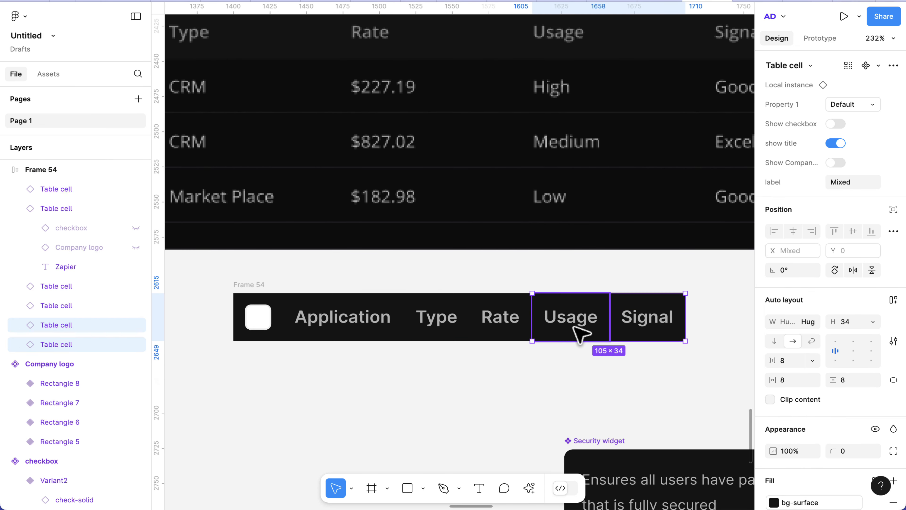
shift+click(510, 337)
shift+click(439, 332)
shift+click(379, 336)
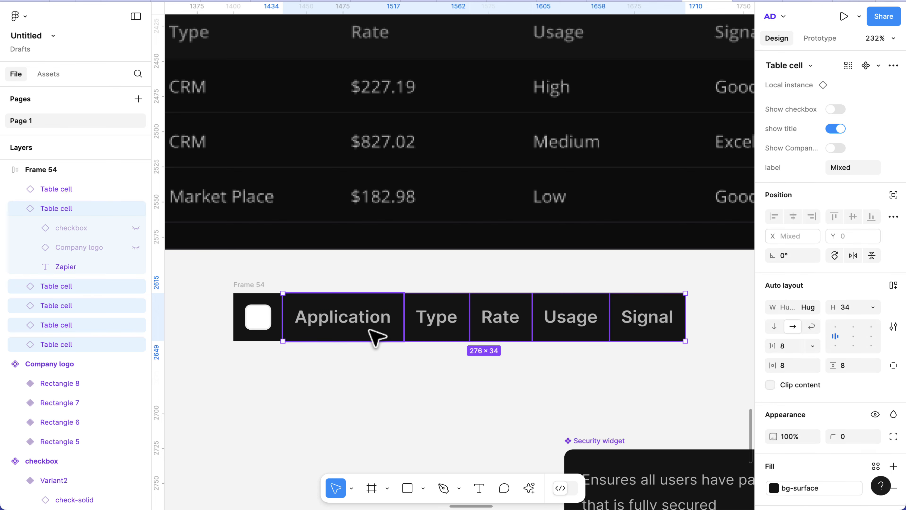
shift+click(272, 336)
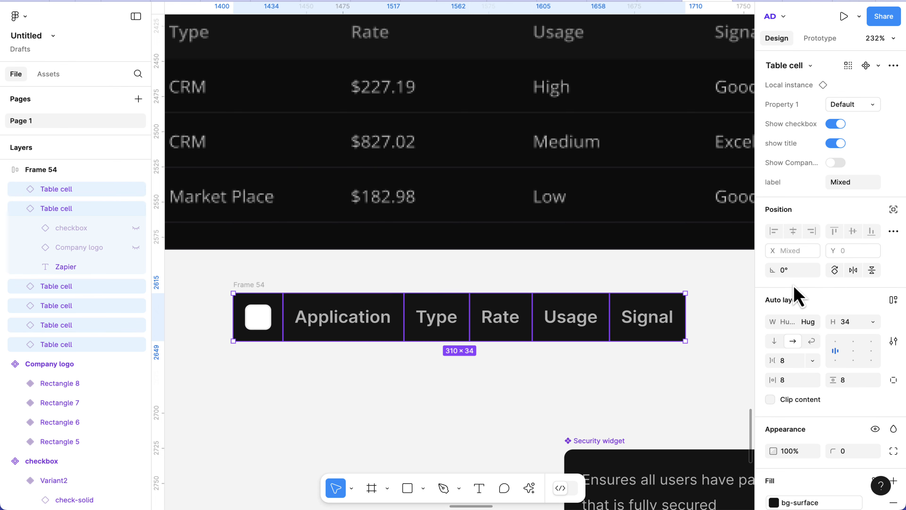
scroll(795, 327, down, 1)
click(797, 307)
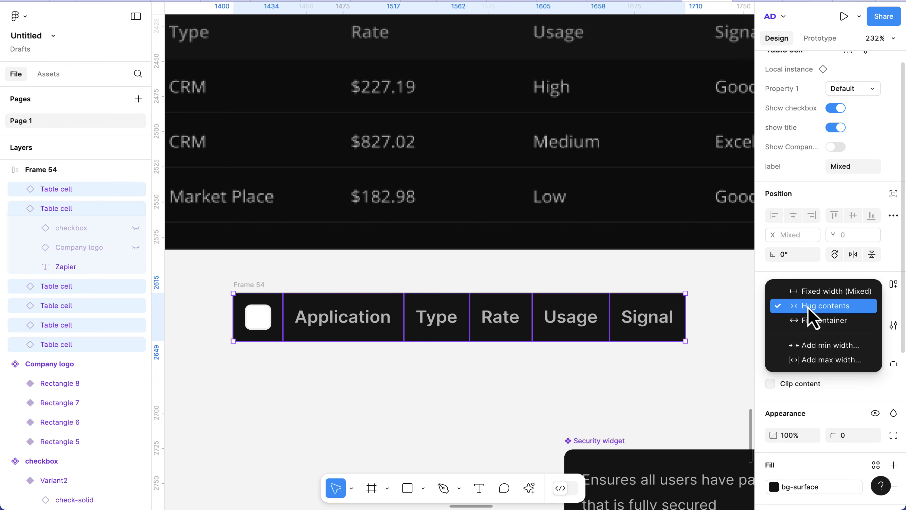
click(817, 320)
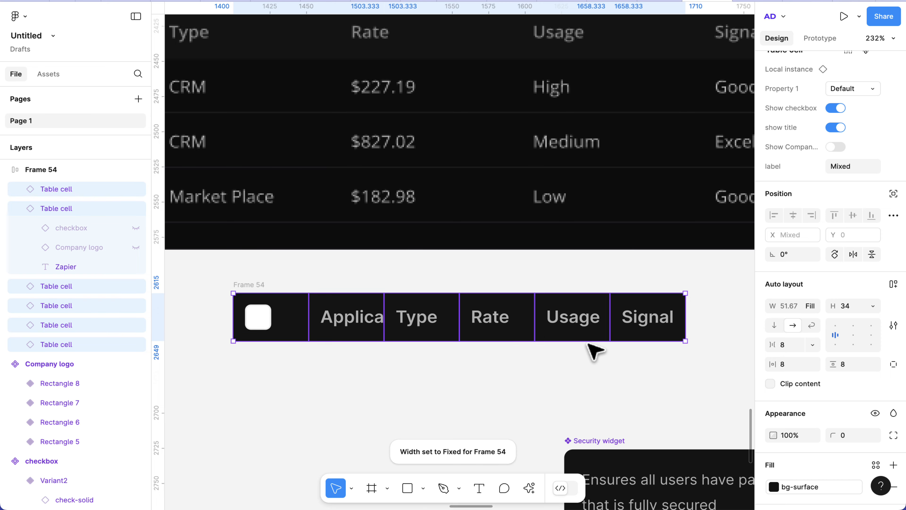
Step: Cut the header row frame from beside the Table cell component and paste it into the empty Frame 53
scroll(545, 353, down, 5)
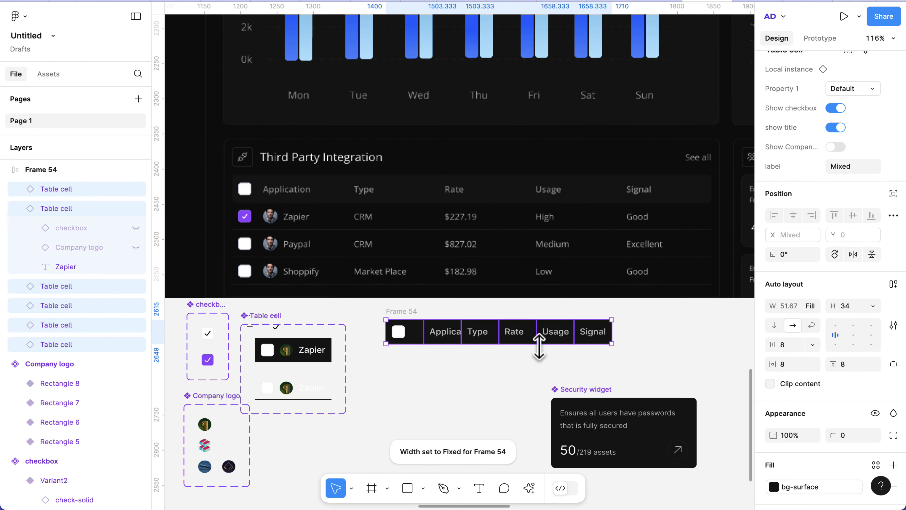
click(444, 318)
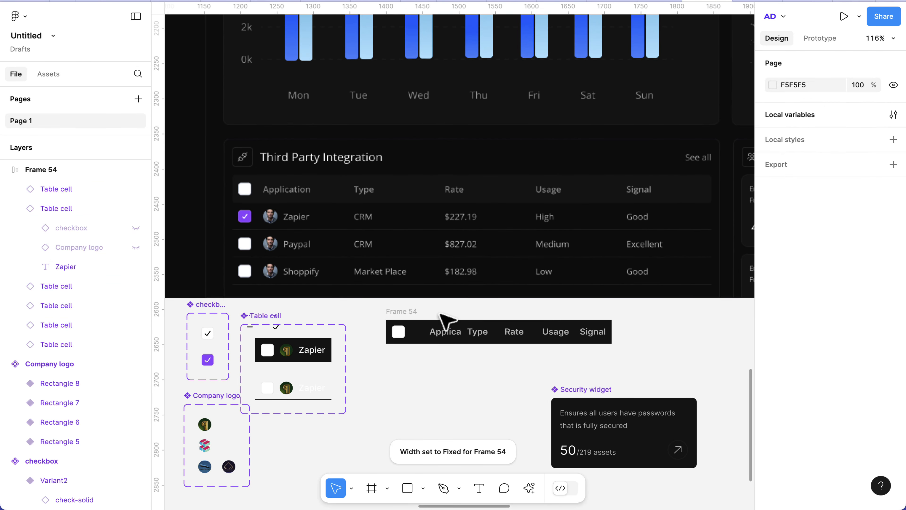
click(402, 312)
key(Delete)
scroll(408, 318, down, 4)
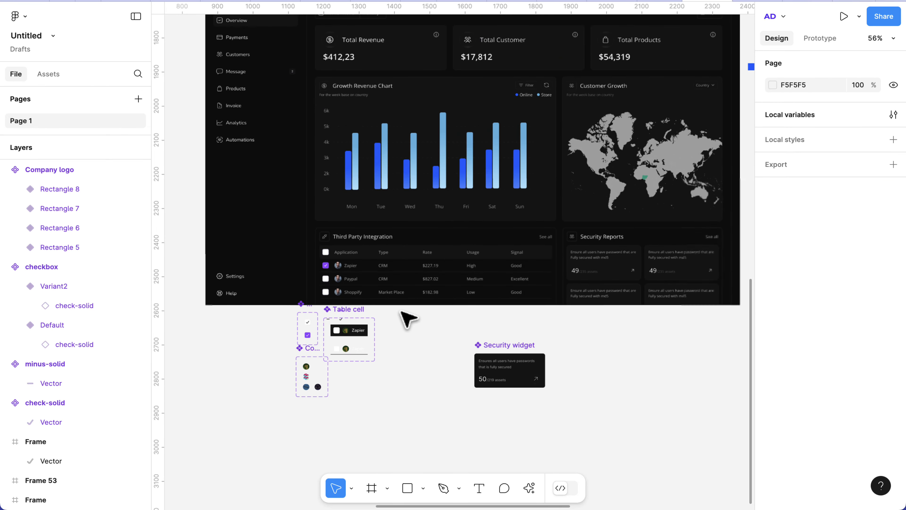
scroll(403, 312, right, 10)
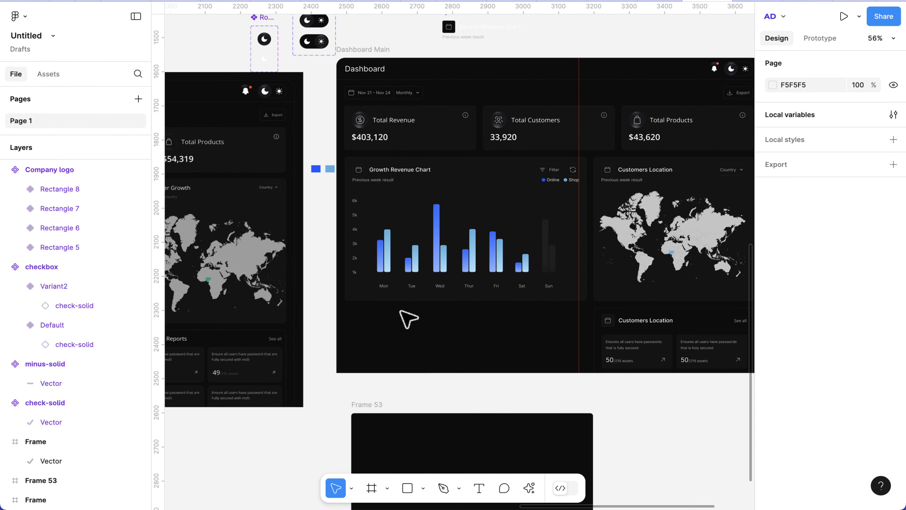
click(383, 353)
click(382, 354)
scroll(382, 353, down, 1)
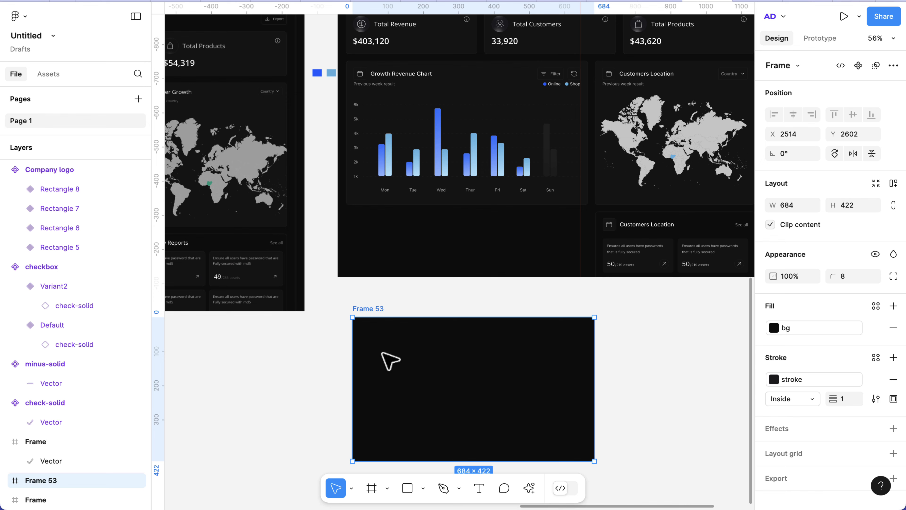
key(ctrl+v)
scroll(411, 385, down, 1)
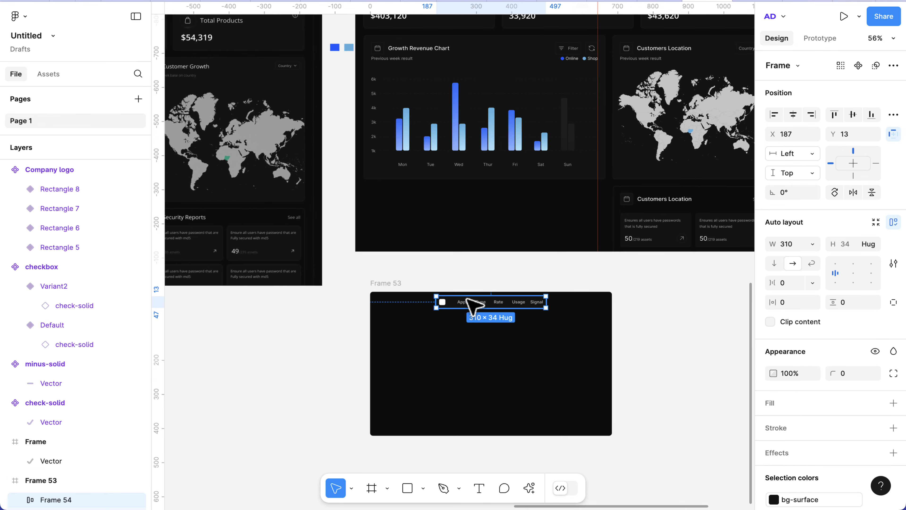
Step: Stretch the header row across Frame 53 at X 0, Y 47 with width 684, and set its horizontal padding to 12
drag(457, 316, 431, 324)
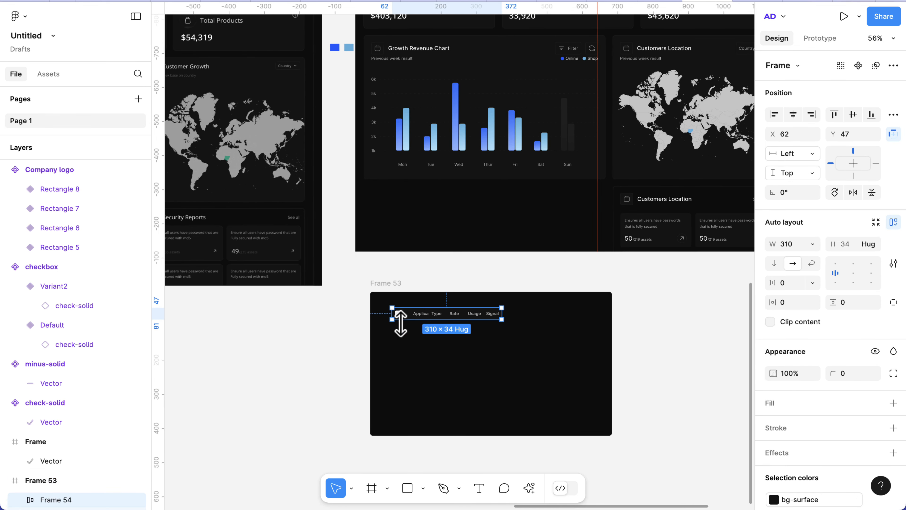
scroll(571, 313, up, 5)
drag(490, 287, 698, 283)
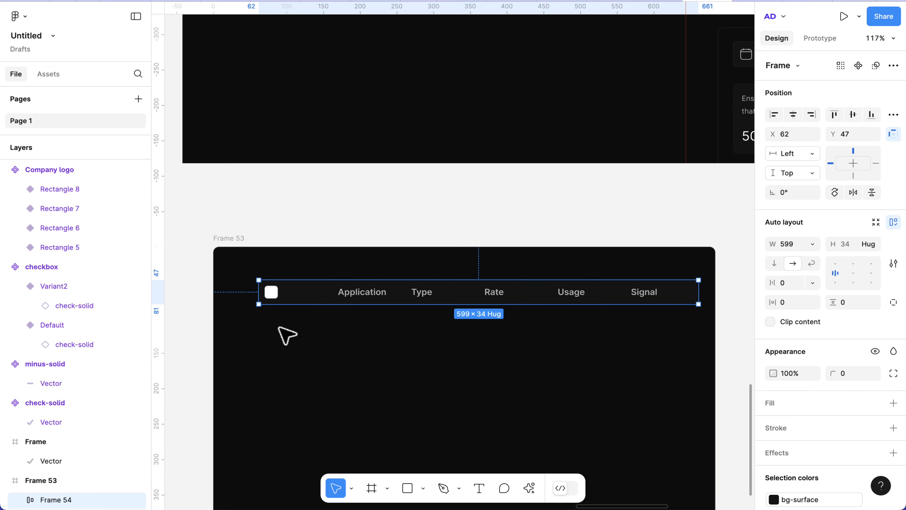
drag(259, 300, 216, 300)
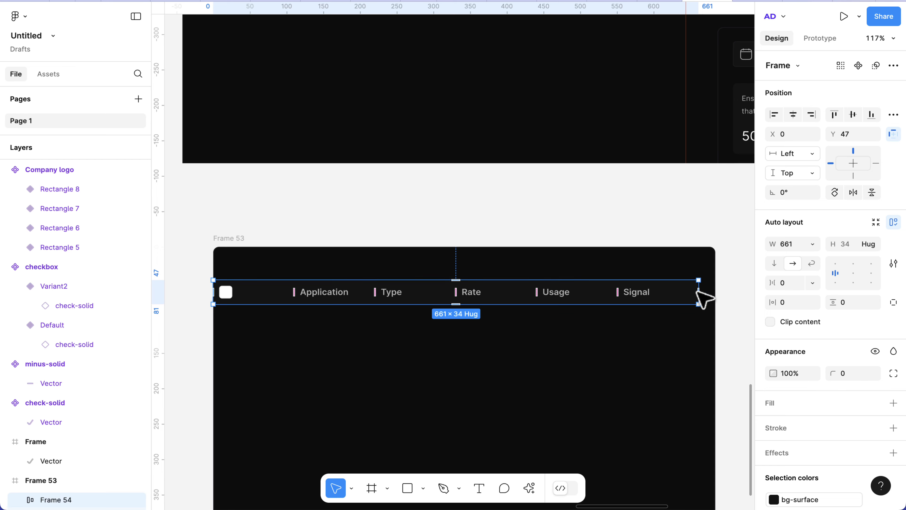
drag(703, 292, 713, 292)
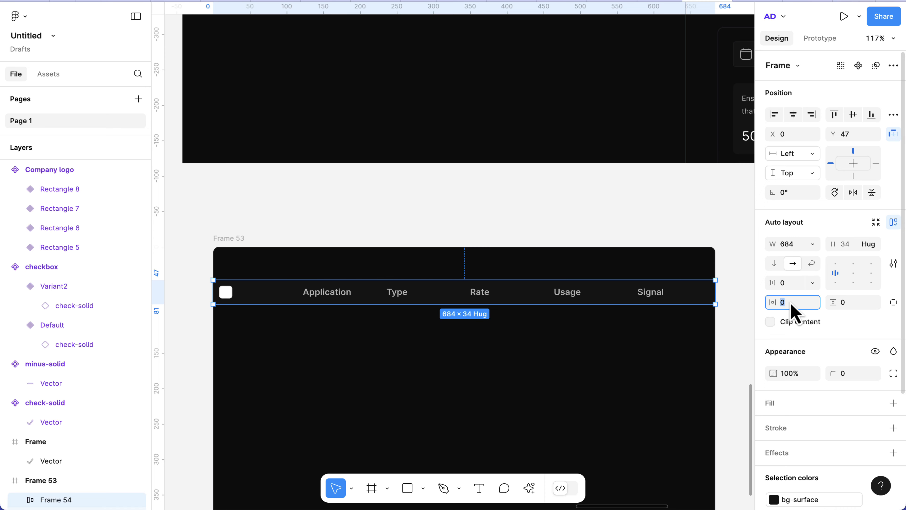
key(Return)
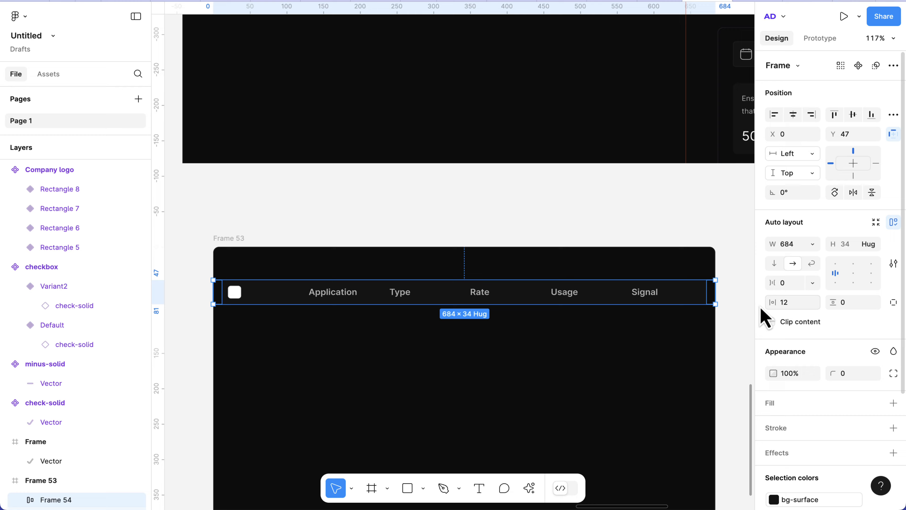
Step: Check the padding of the Customers Location title row and set the table header row's horizontal padding to the matching 20
scroll(633, 308, down, 5)
scroll(601, 187, up, 5)
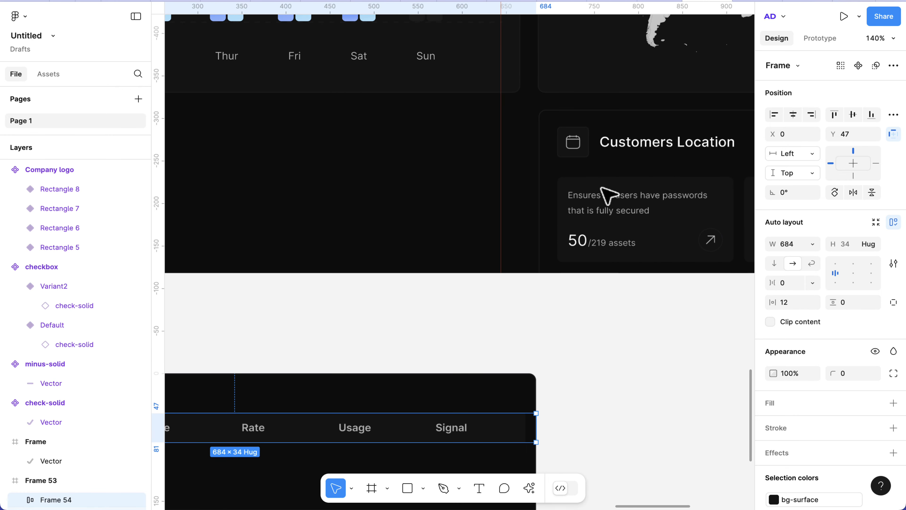
double_click(602, 188)
click(596, 161)
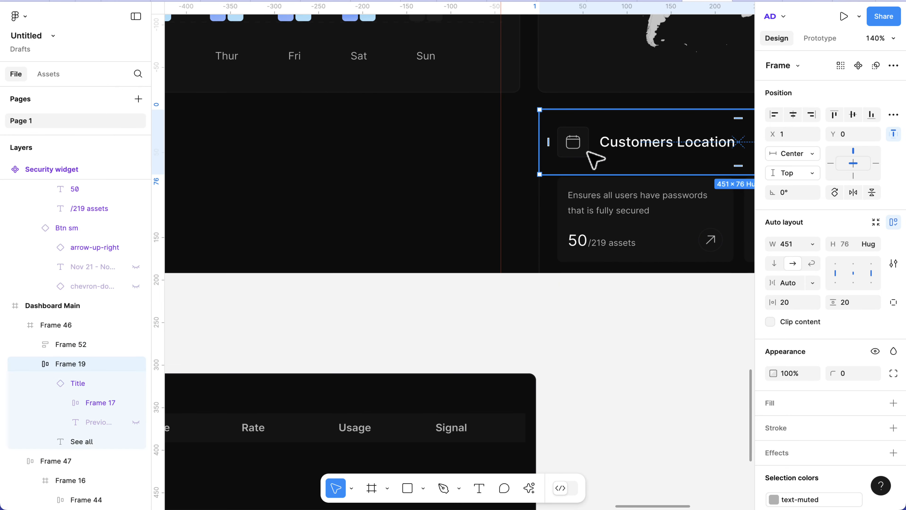
scroll(403, 384, down, 4)
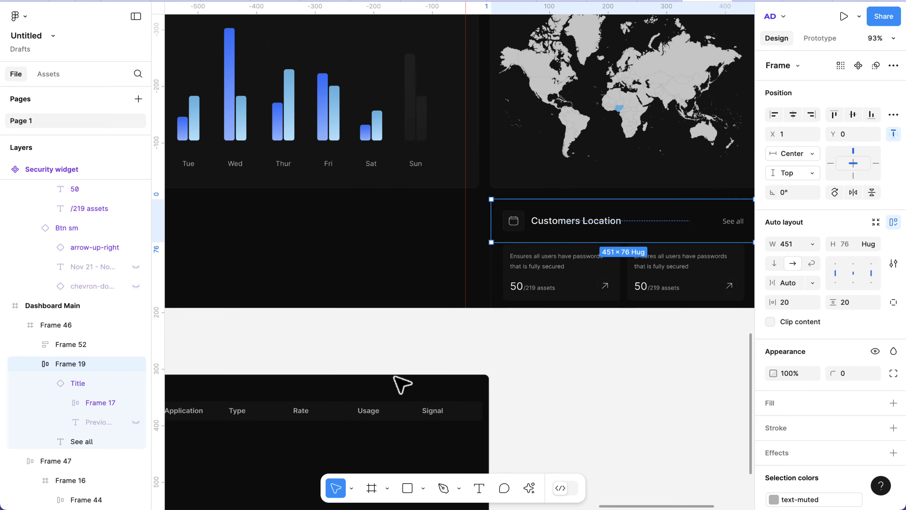
click(379, 391)
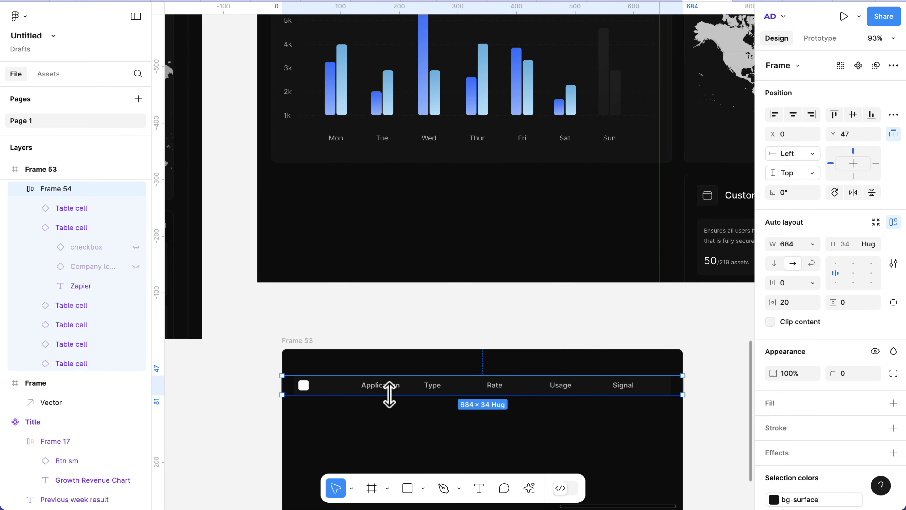
Step: Duplicate the header row and place the copy directly beneath it at X 0, Y 81
scroll(390, 394, down, 4)
scroll(423, 234, up, 8)
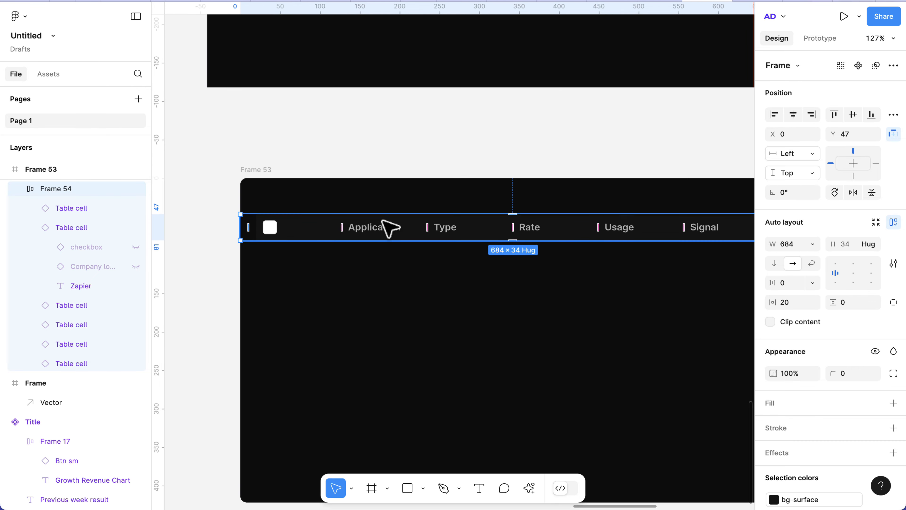
scroll(402, 233, down, 3)
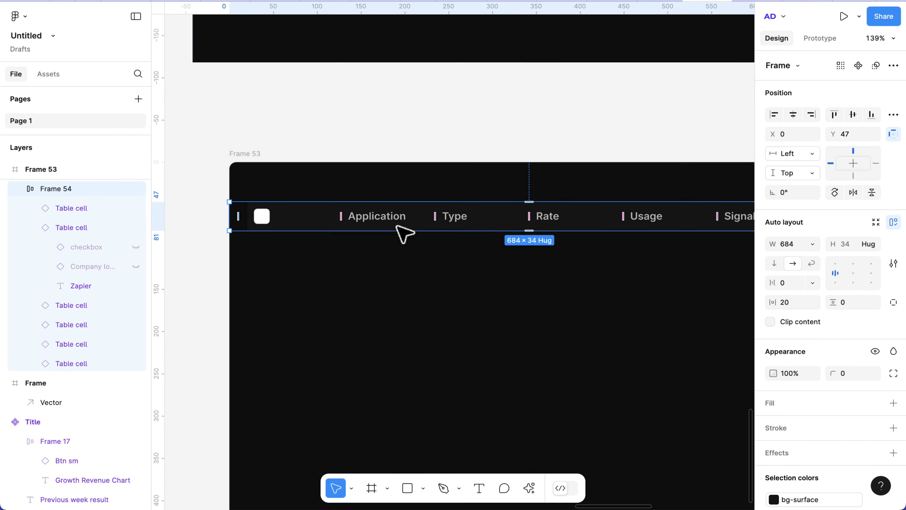
key(ctrl+d)
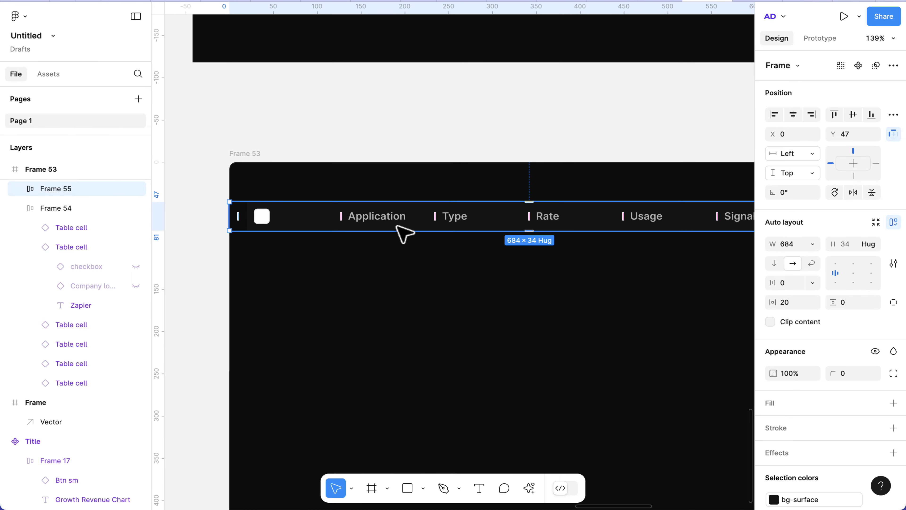
drag(402, 233, 405, 266)
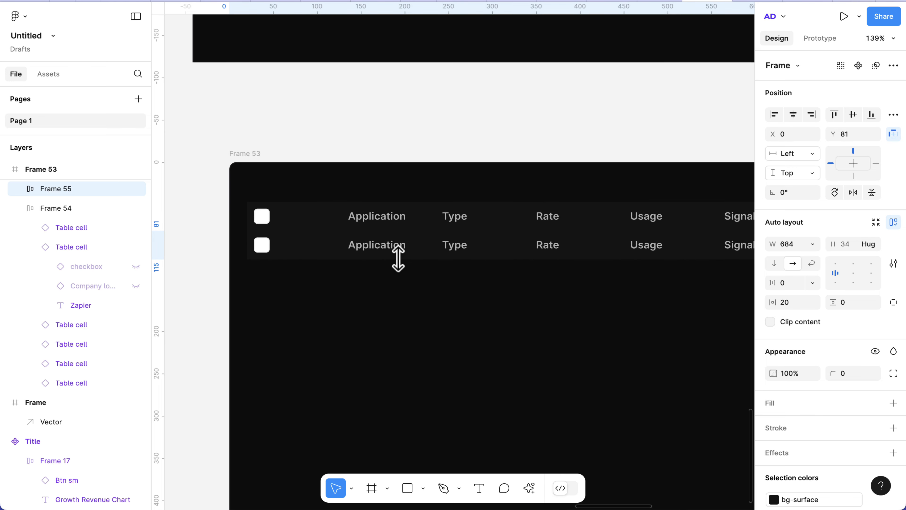
Step: Switch all six Table cell instances in the duplicated second row of Frame 53 to Variant2
double_click(319, 254)
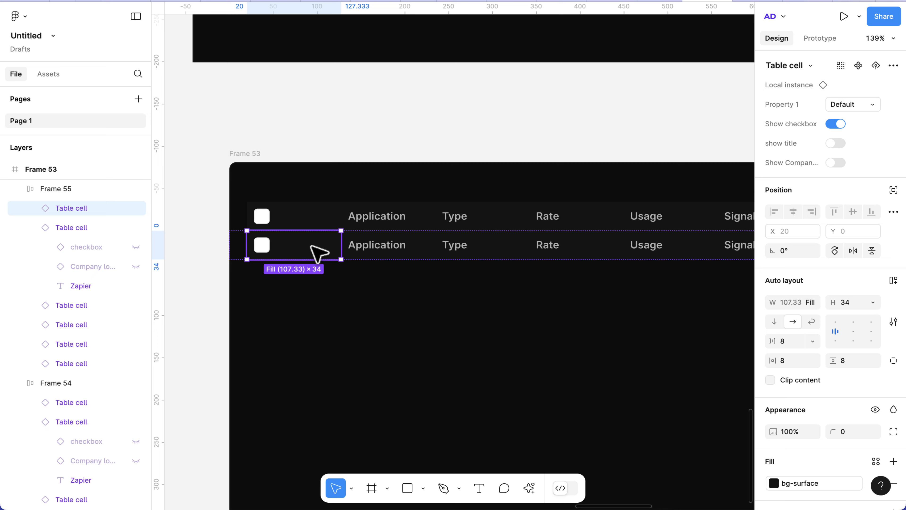
shift+click(395, 247)
shift+click(481, 244)
shift+click(586, 251)
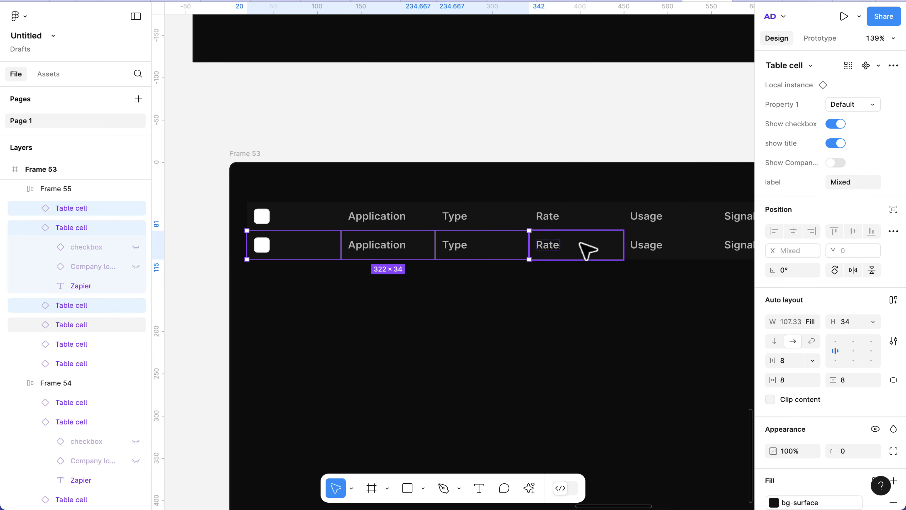
shift+click(670, 257)
scroll(668, 255, right, 3)
shift+click(676, 253)
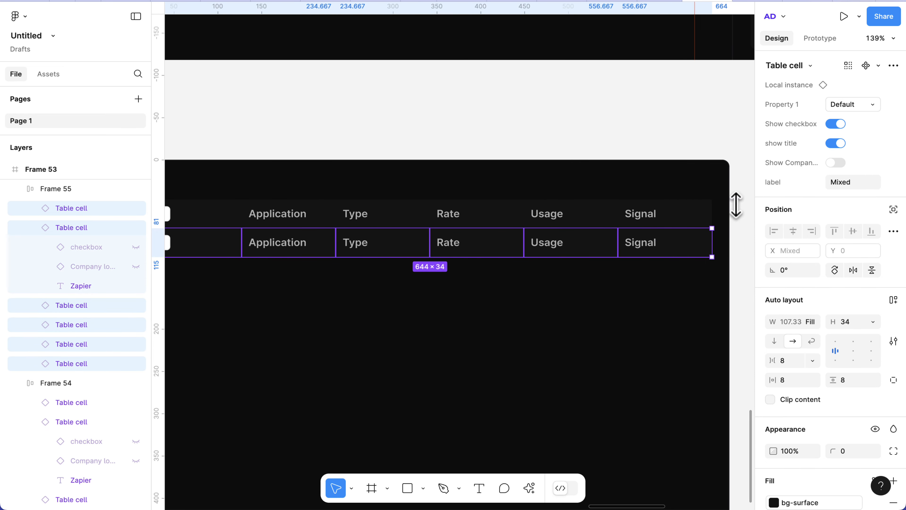
click(871, 105)
click(846, 120)
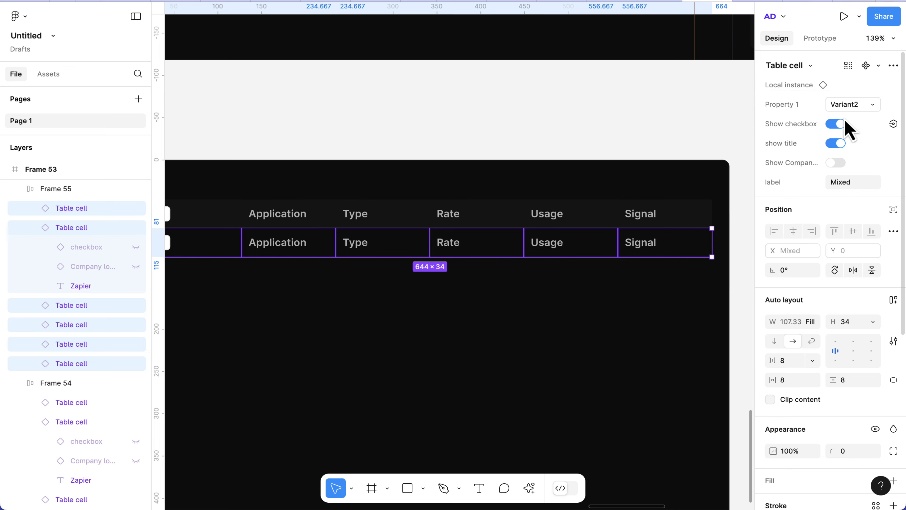
scroll(622, 315, left, 3)
scroll(506, 318, left, 5)
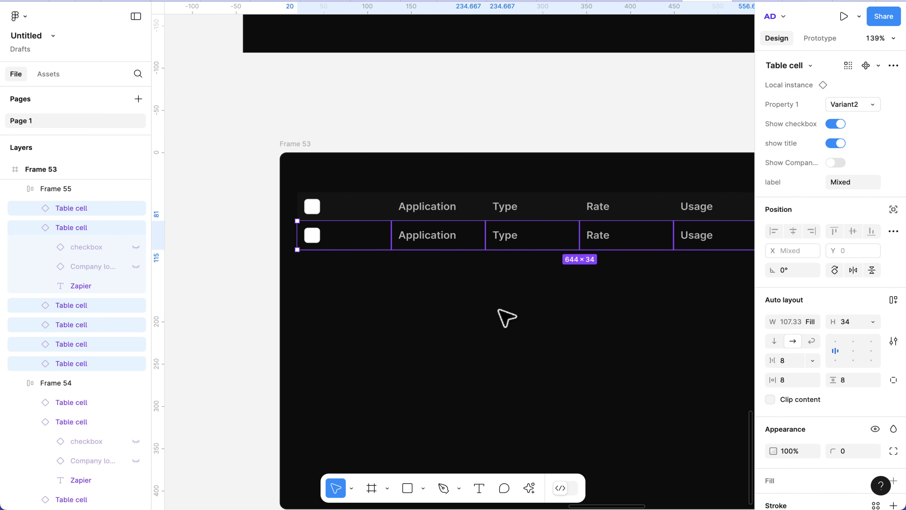
click(507, 318)
ctrl+scroll(377, 273, up, 5)
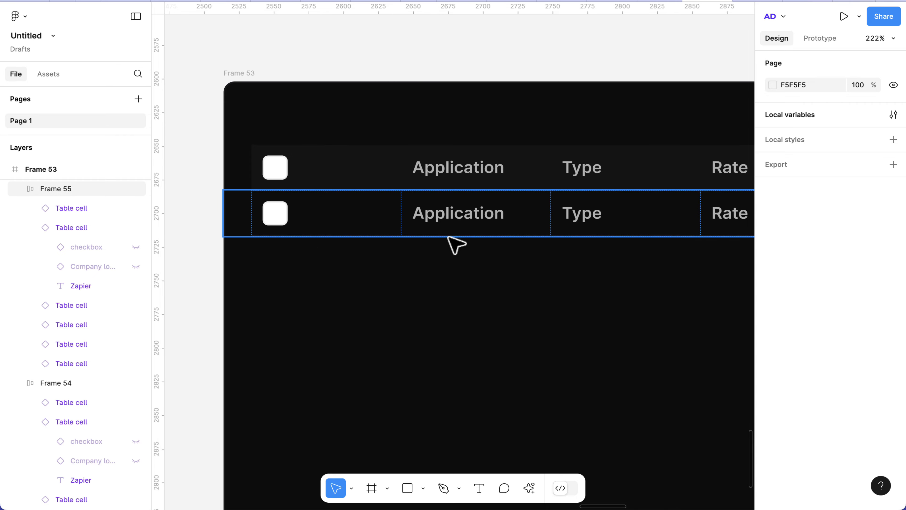
Step: Move Frame 53 beneath the Table cell and Security widget components, at X 1256, Y 2915
click(449, 223)
double_click(449, 224)
ctrl+scroll(448, 223, down, 8)
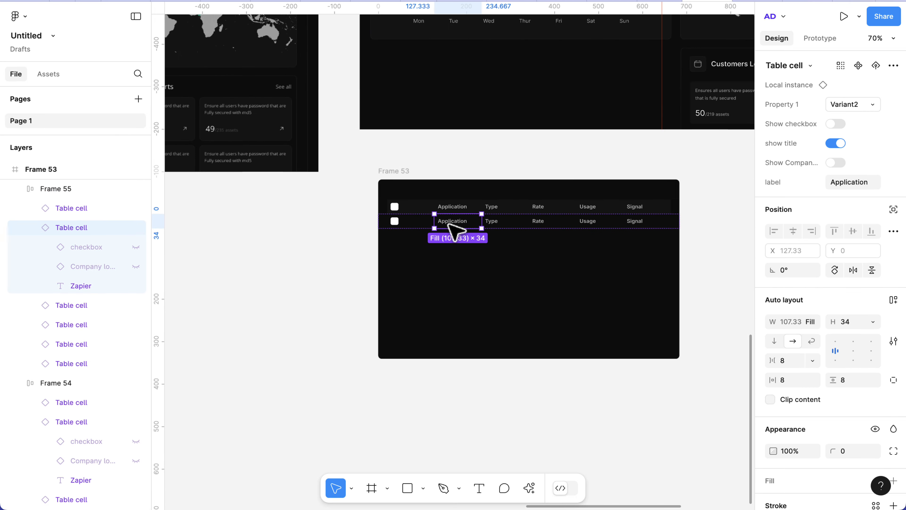
click(395, 173)
ctrl+scroll(399, 178, down, 3)
scroll(399, 178, left, 3)
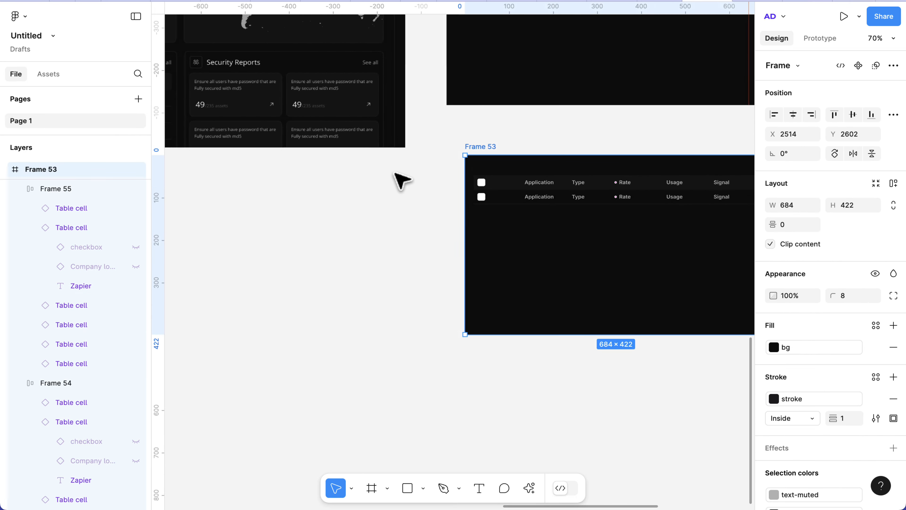
drag(565, 236, 315, 344)
scroll(329, 323, left, 5)
drag(462, 305, 339, 299)
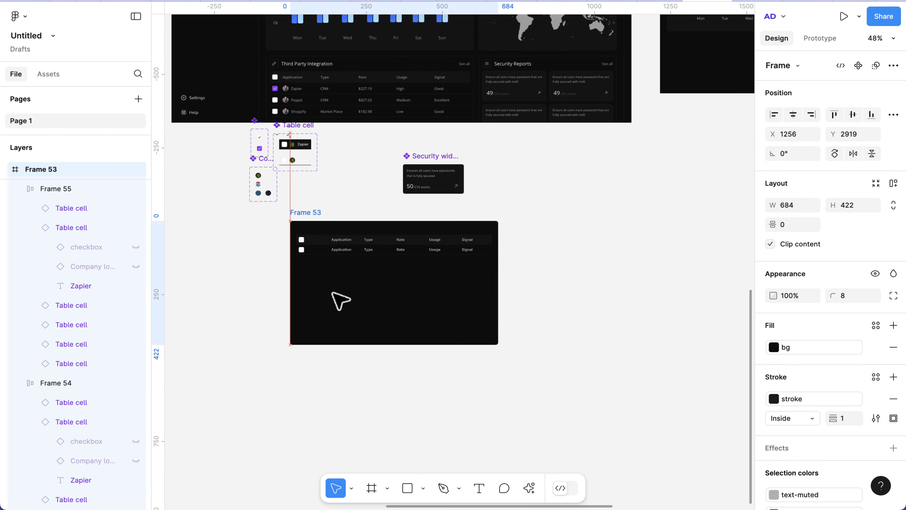
ctrl+scroll(340, 300, up, 5)
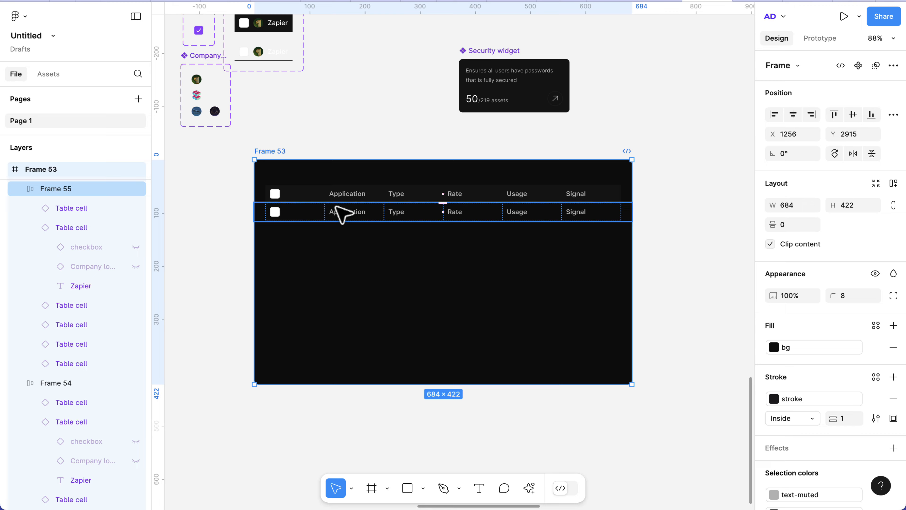
Step: Show the company logo in the second row's Application cell and change its label to Zapier
click(341, 215)
ctrl+scroll(341, 215, up, 2)
click(344, 216)
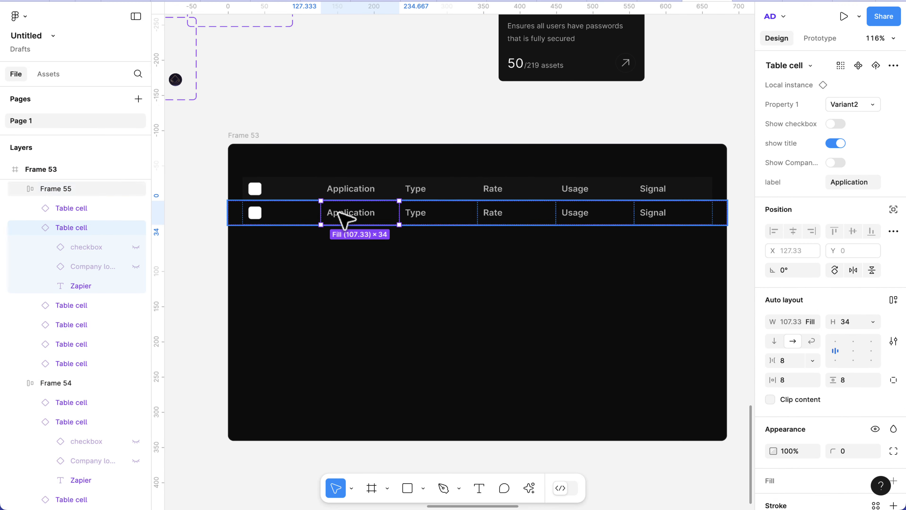
ctrl+scroll(344, 216, down, 4)
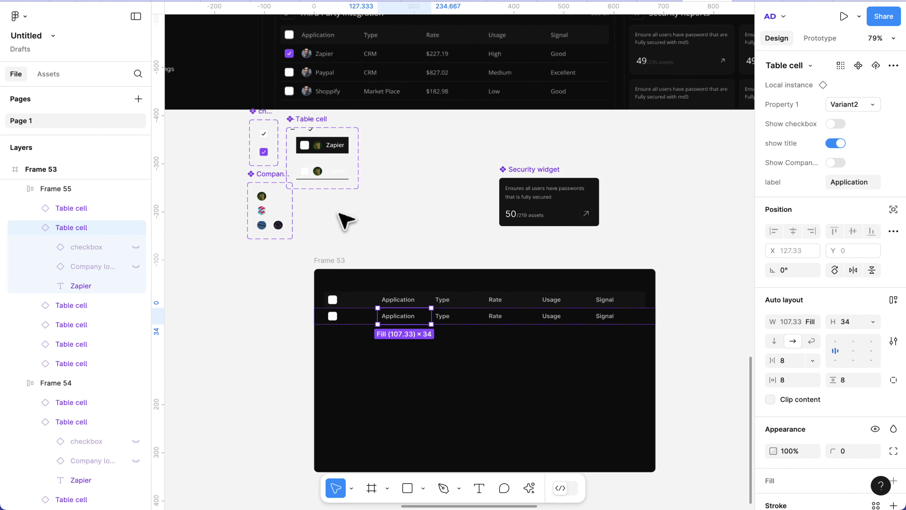
click(836, 164)
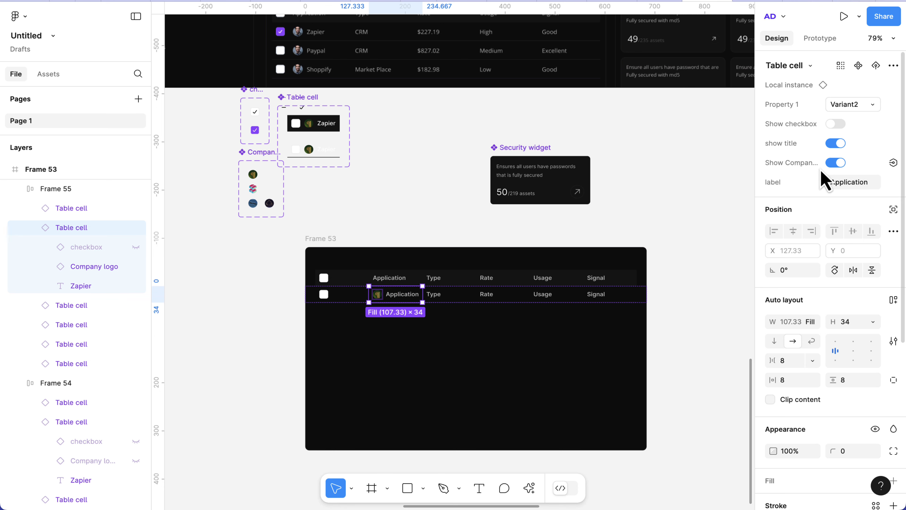
ctrl+scroll(387, 284, up, 2)
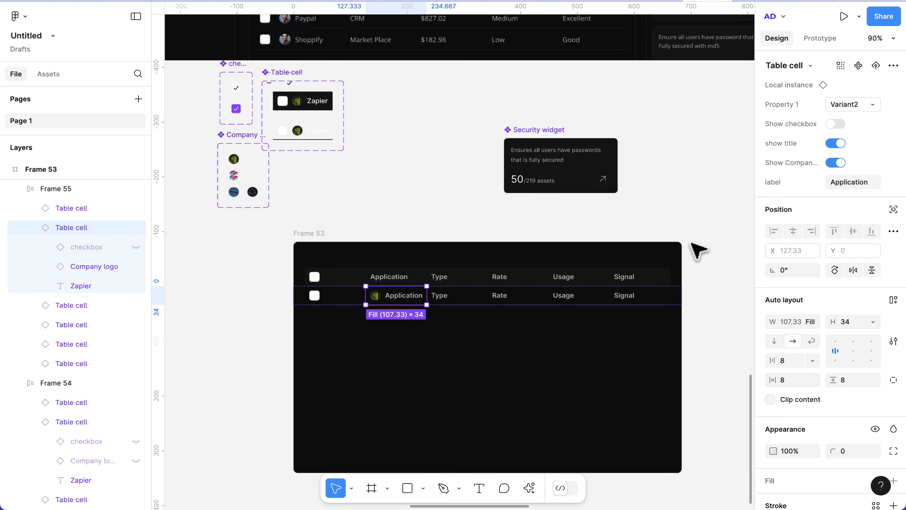
click(850, 186)
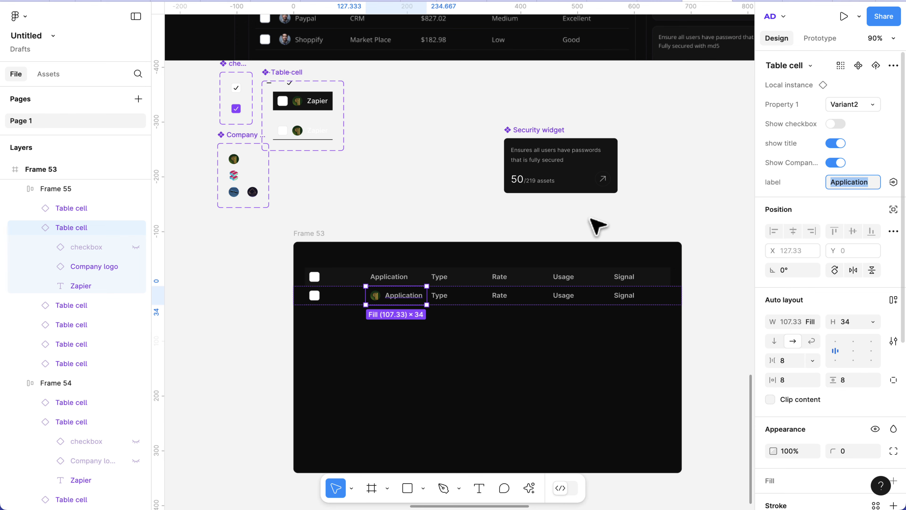
scroll(607, 227, up, 3)
scroll(607, 227, left, 1)
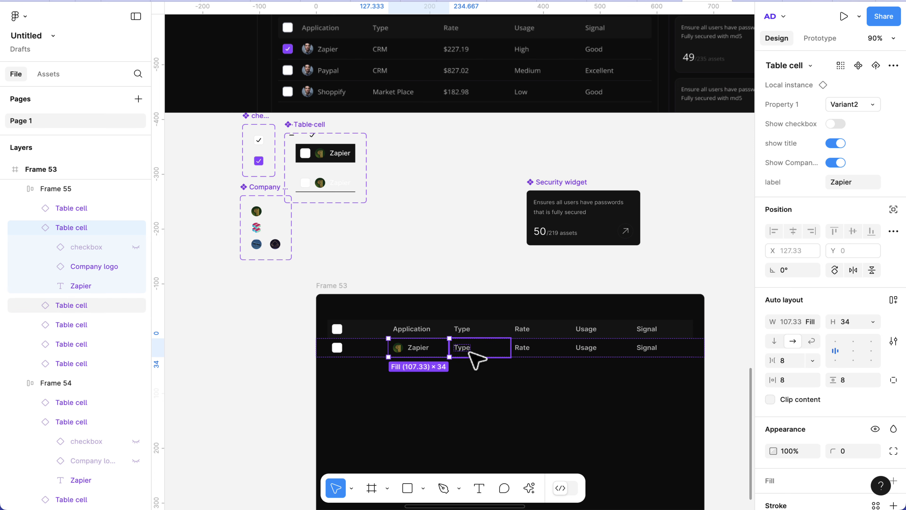
Step: Set the font weight of the Zapier text in the second row to Medium
click(471, 352)
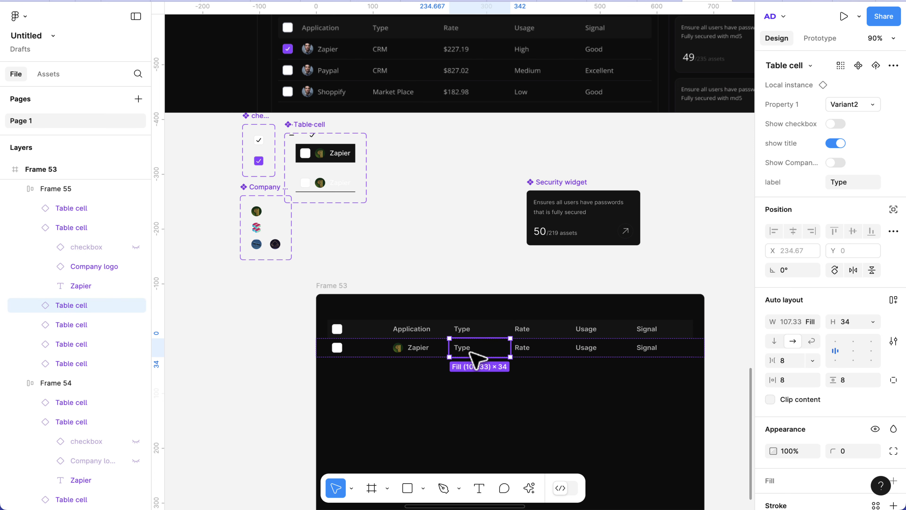
click(417, 352)
scroll(419, 351, up, 5)
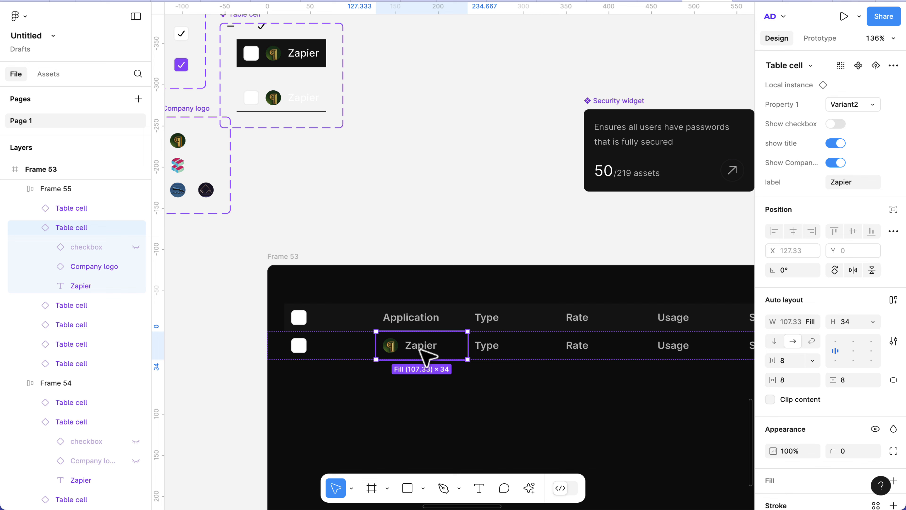
double_click(424, 354)
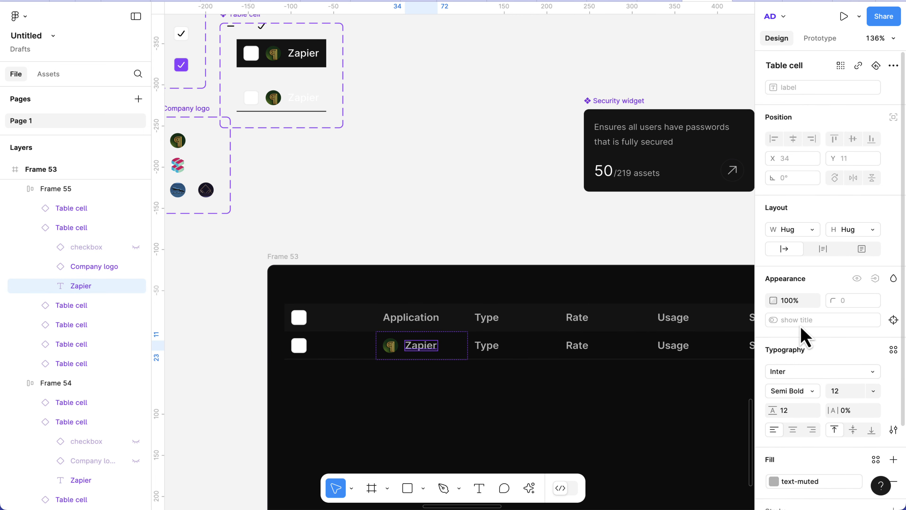
click(804, 393)
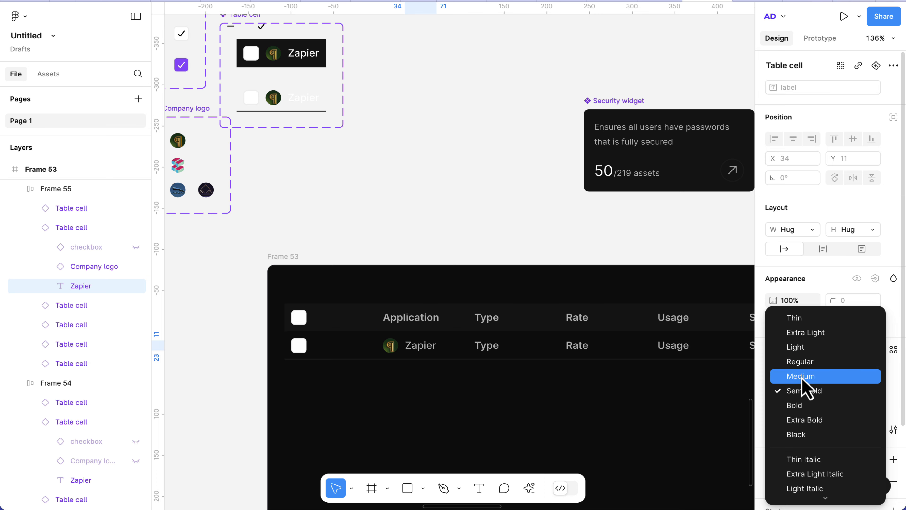
click(801, 376)
Step: Set the font weight of the Type and Rate texts in the second row to Medium
click(490, 358)
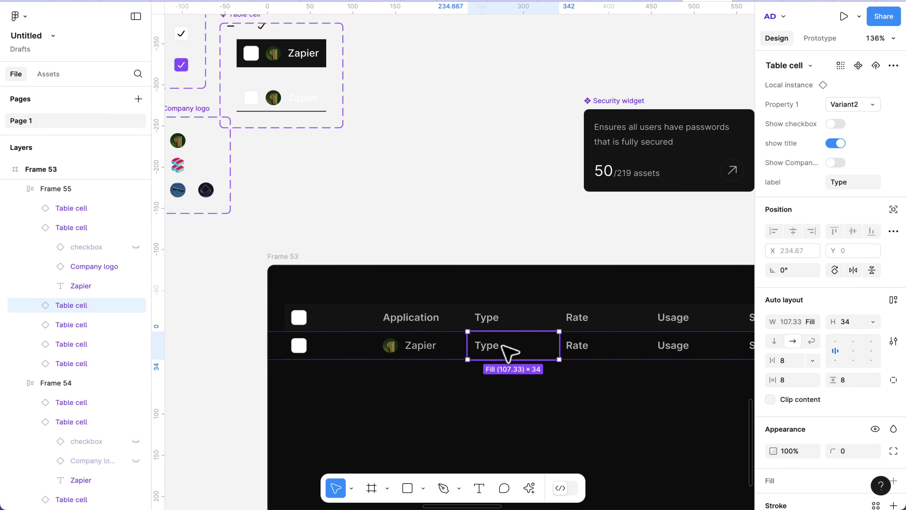
double_click(501, 353)
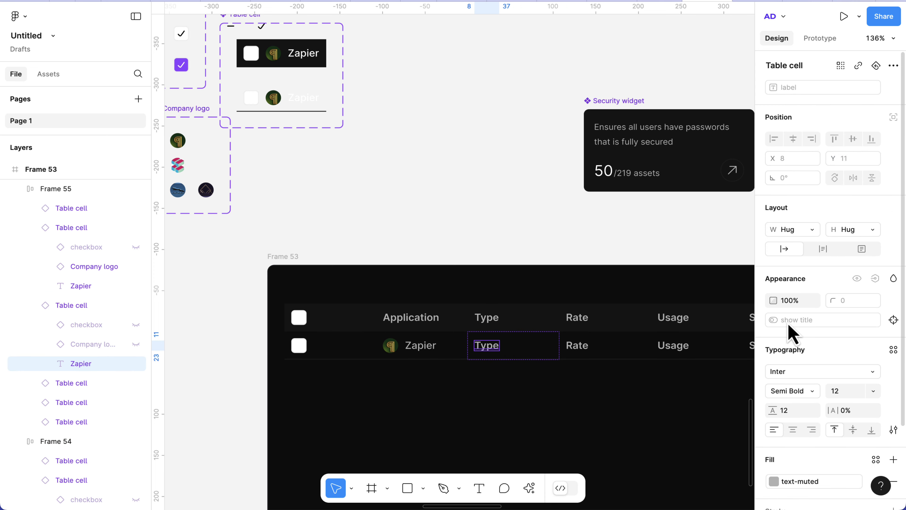
click(812, 391)
click(805, 378)
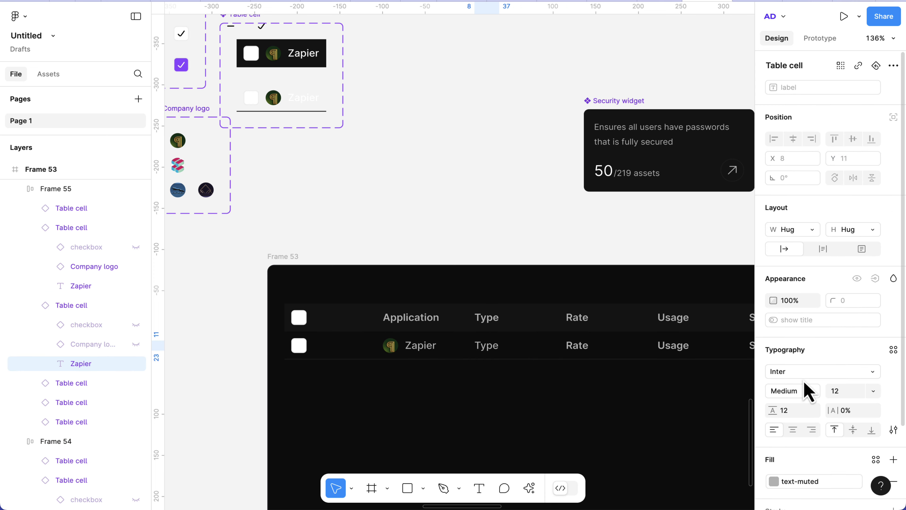
click(574, 353)
double_click(568, 349)
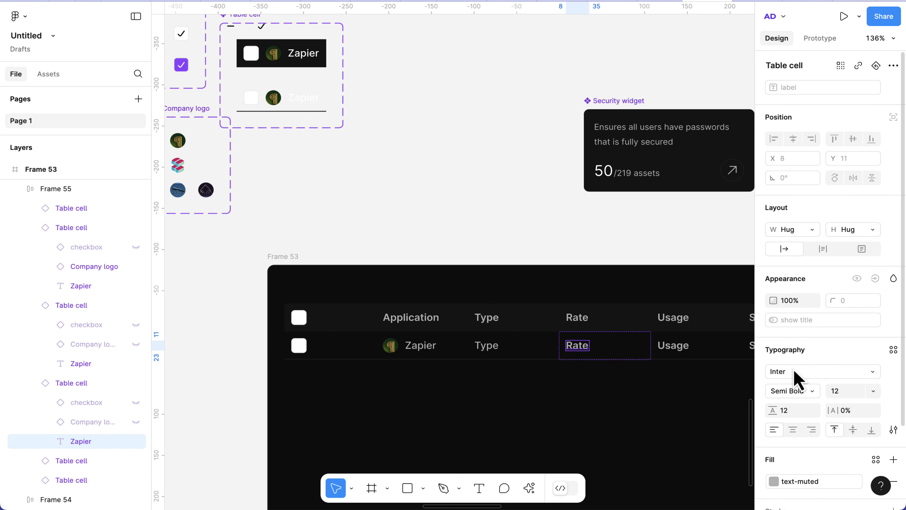
click(798, 392)
click(801, 376)
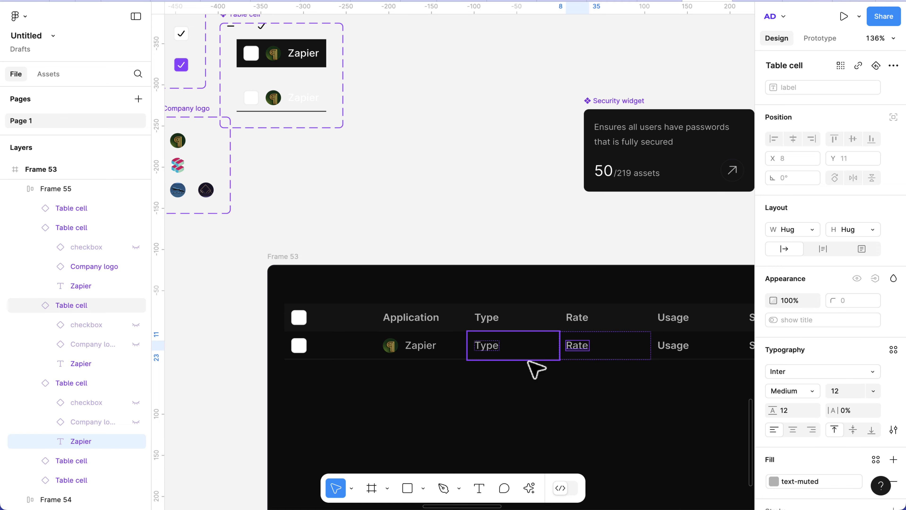
Step: Change the second row's Type cell label to CRM and its Rate cell label to $248.1
click(497, 352)
scroll(503, 359, down, 5)
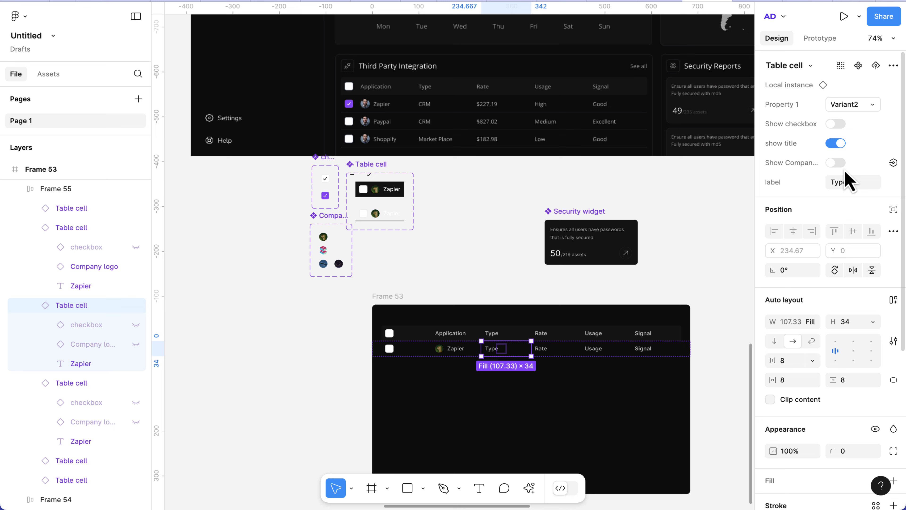
click(848, 184)
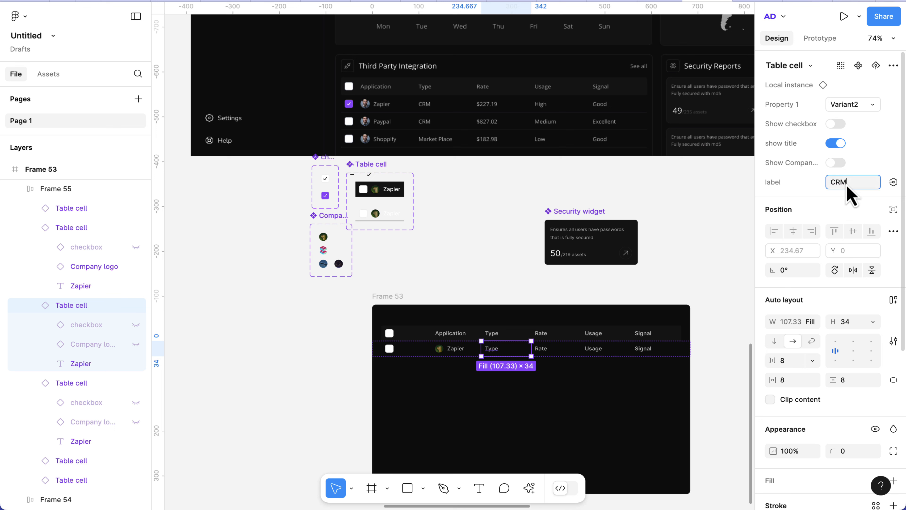
key(Return)
click(570, 349)
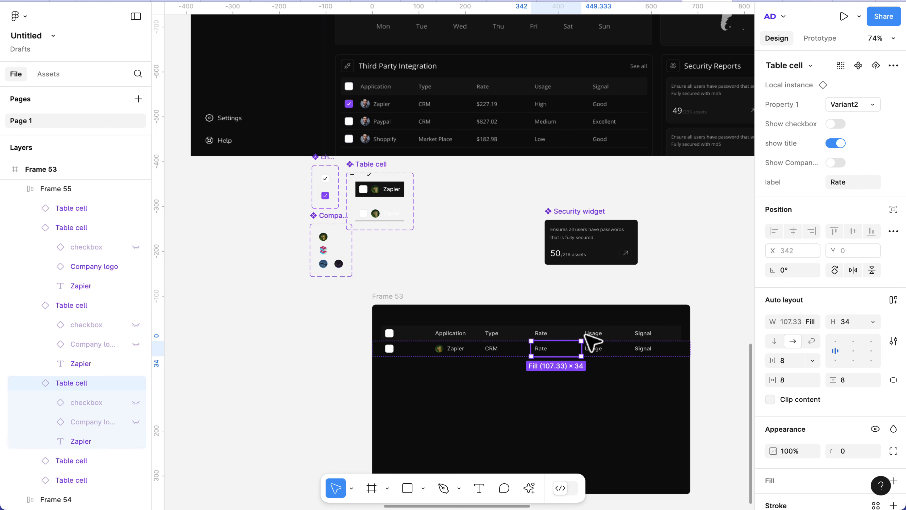
click(845, 185)
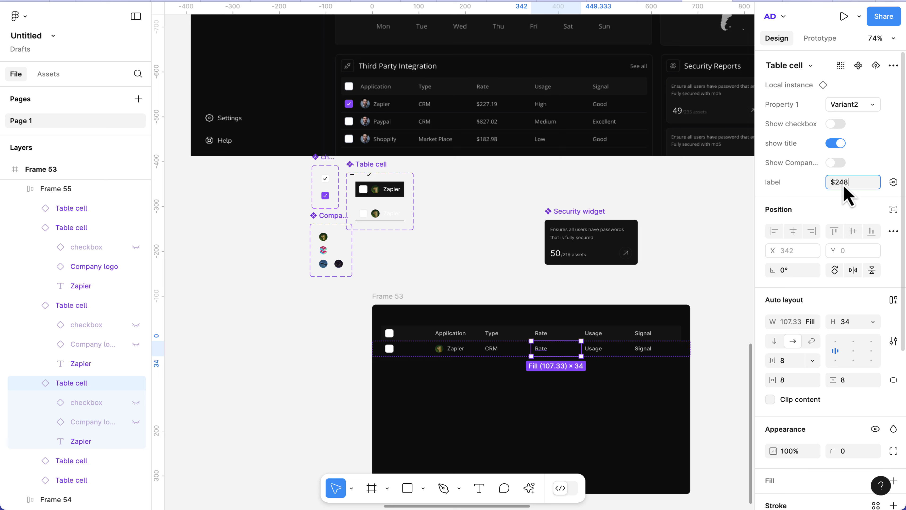
Step: Change the second row's Usage cell label to High and set its text weight to Medium
click(605, 353)
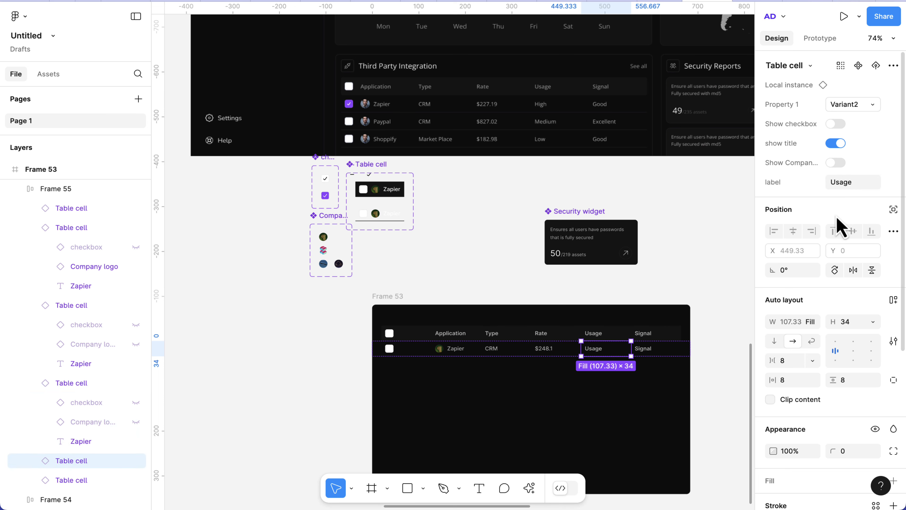
click(847, 188)
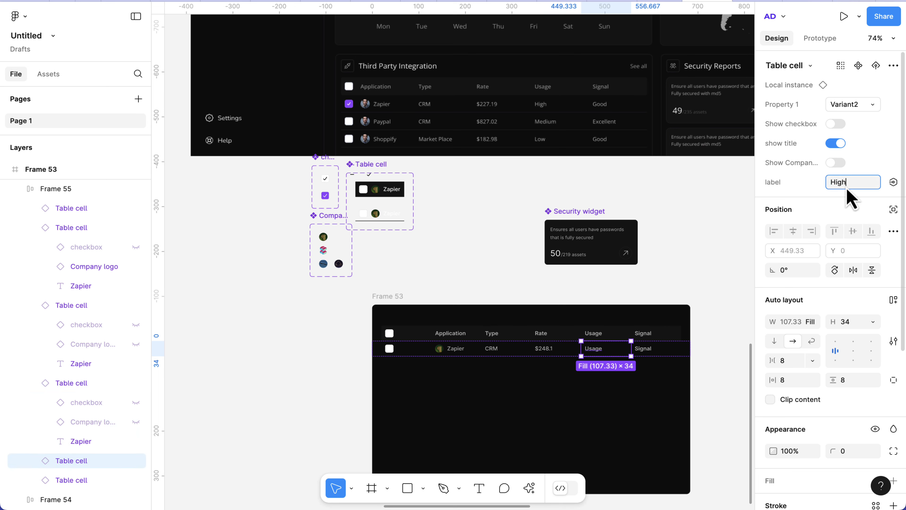
text(High)
key(Return)
scroll(595, 357, up, 5)
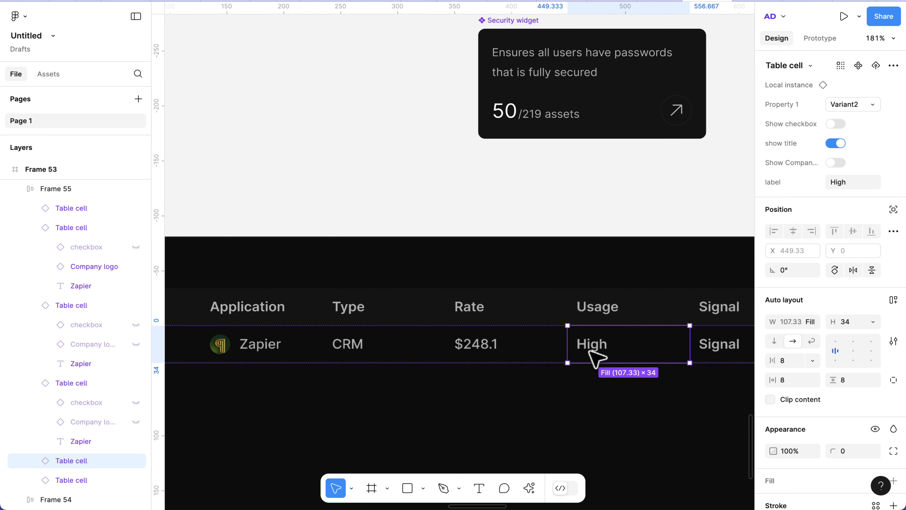
double_click(597, 354)
click(790, 393)
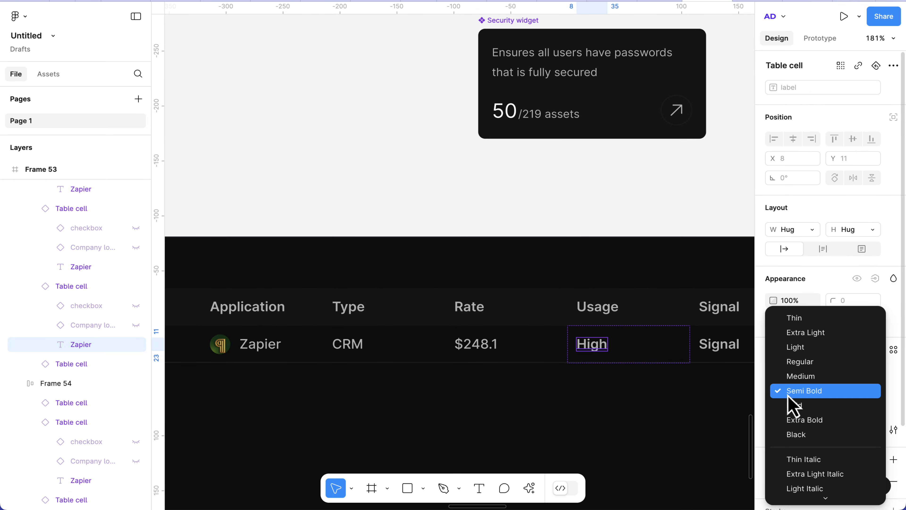
click(795, 377)
Step: Set the font weight of the Signal text in the second row to Medium
scroll(607, 376, down, 3)
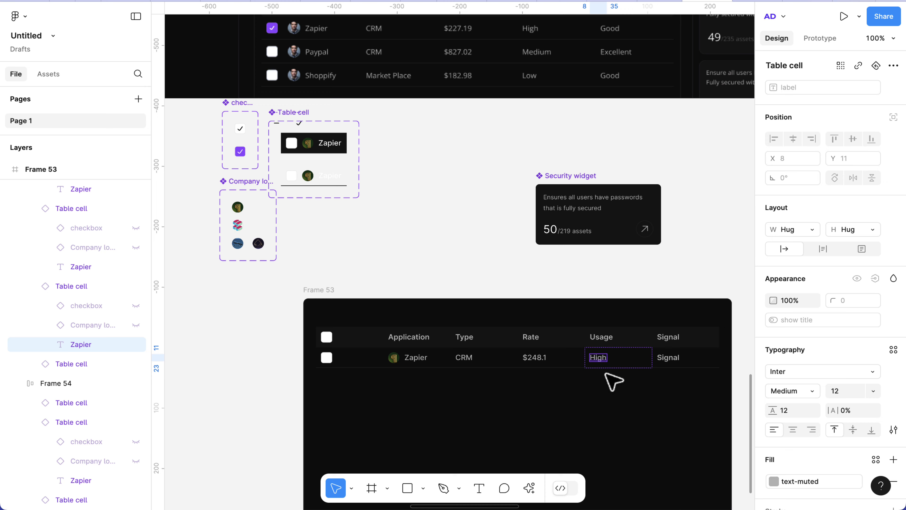
click(670, 359)
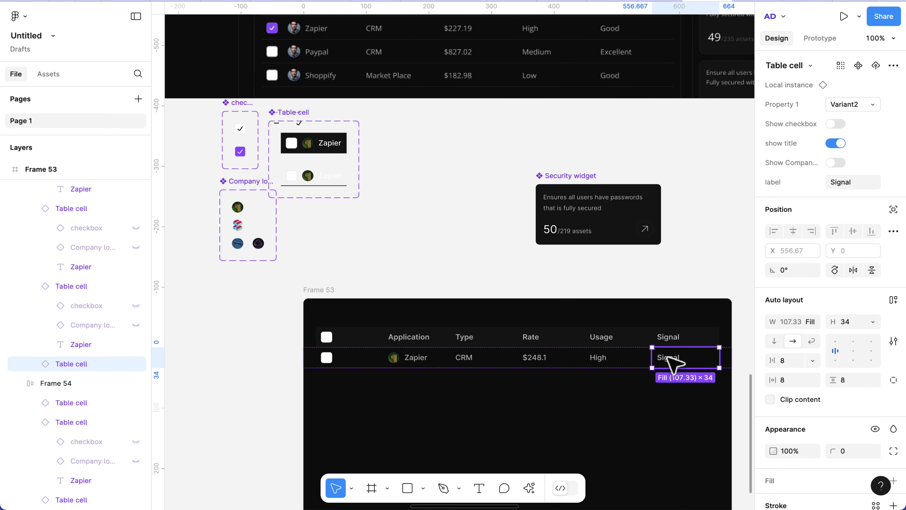
click(670, 358)
click(787, 391)
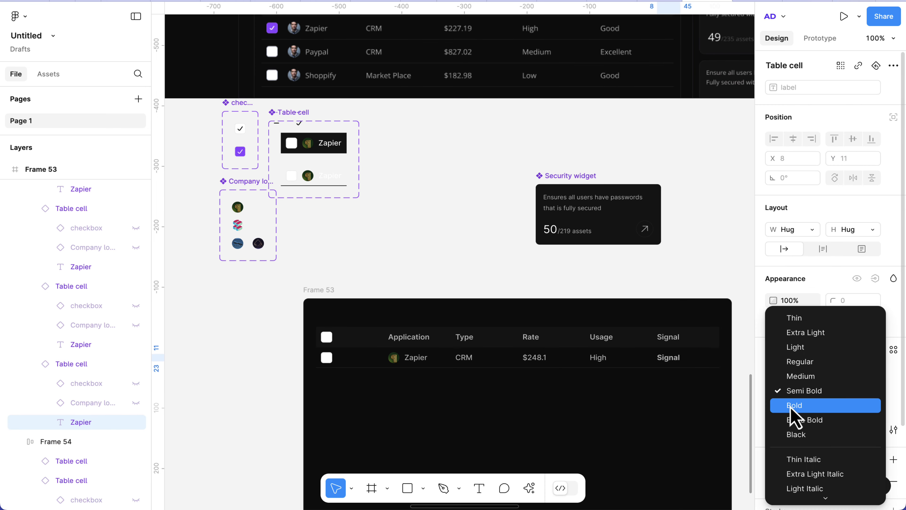
click(795, 379)
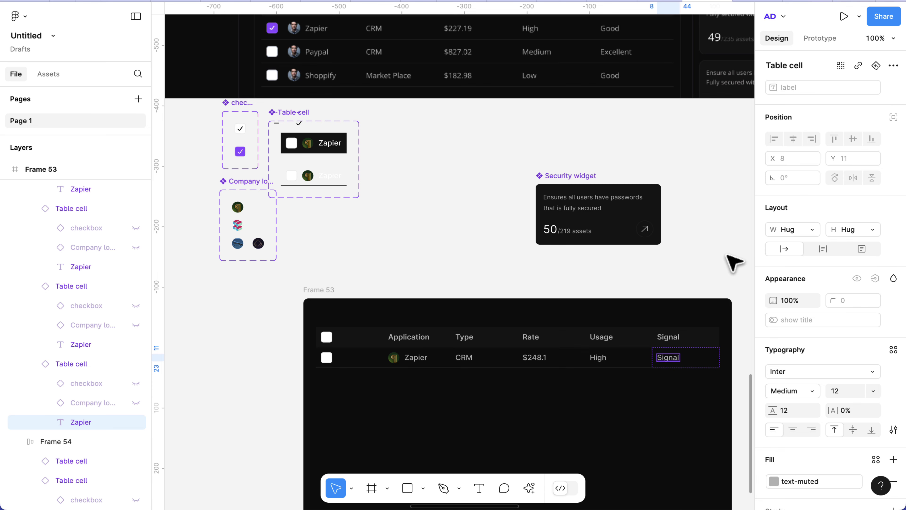
Step: Change the second row's Signal cell label to Good
click(694, 364)
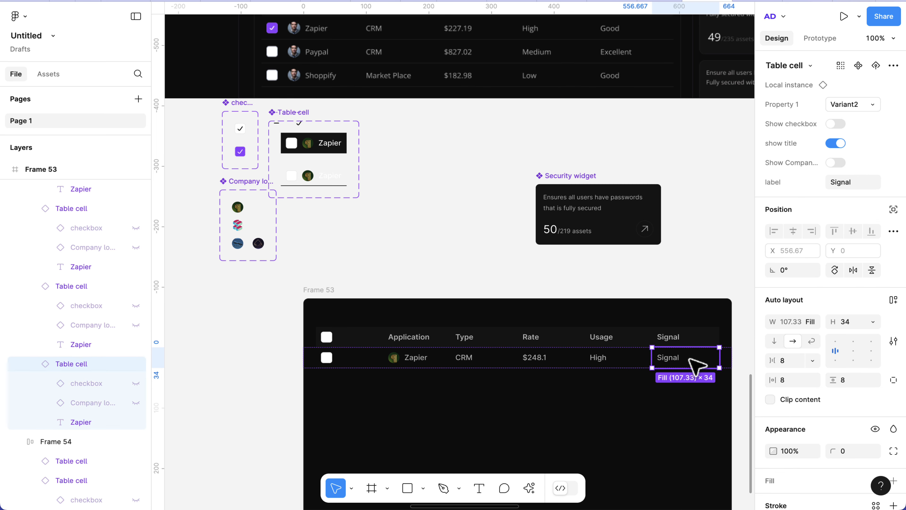
click(850, 183)
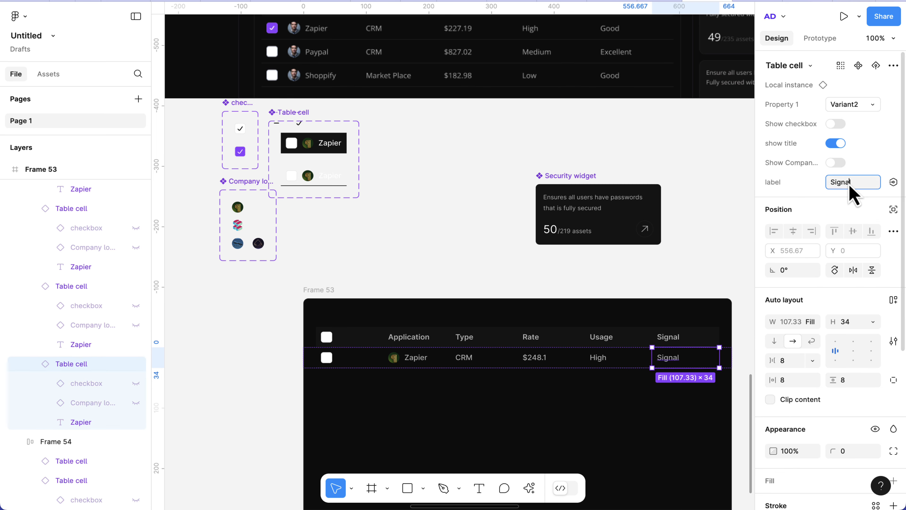
key(Return)
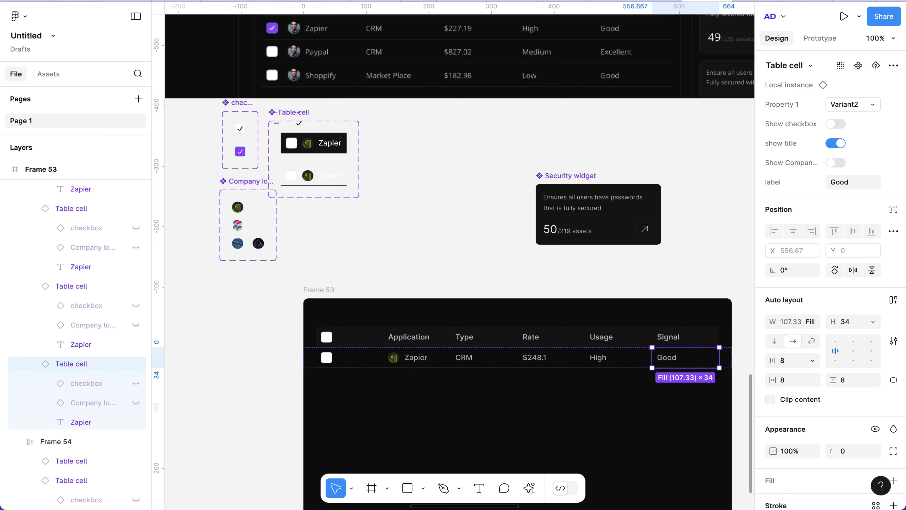
click(457, 425)
Step: Duplicate the Zapier body row three times, stacking the copies directly below it at 30 px intervals
scroll(458, 426, down, 2)
scroll(458, 425, down, 2)
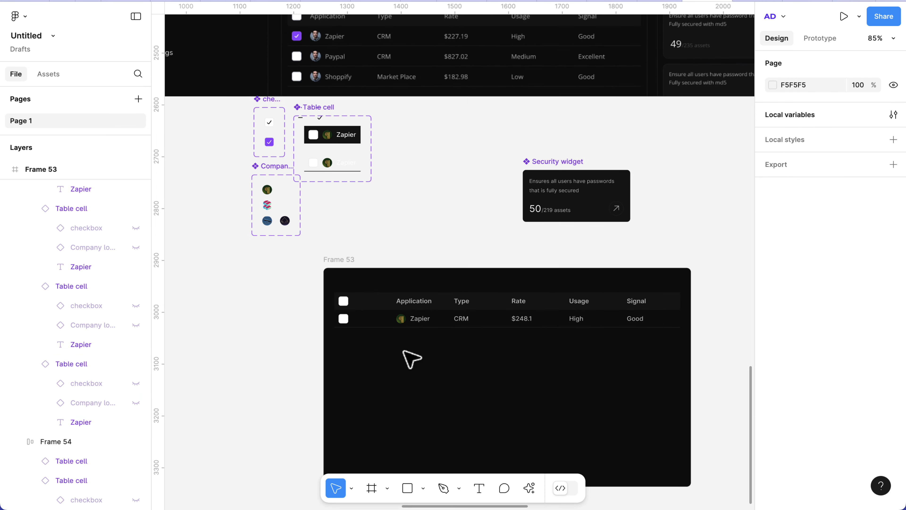
scroll(403, 351, up, 5)
scroll(404, 351, down, 2)
click(408, 269)
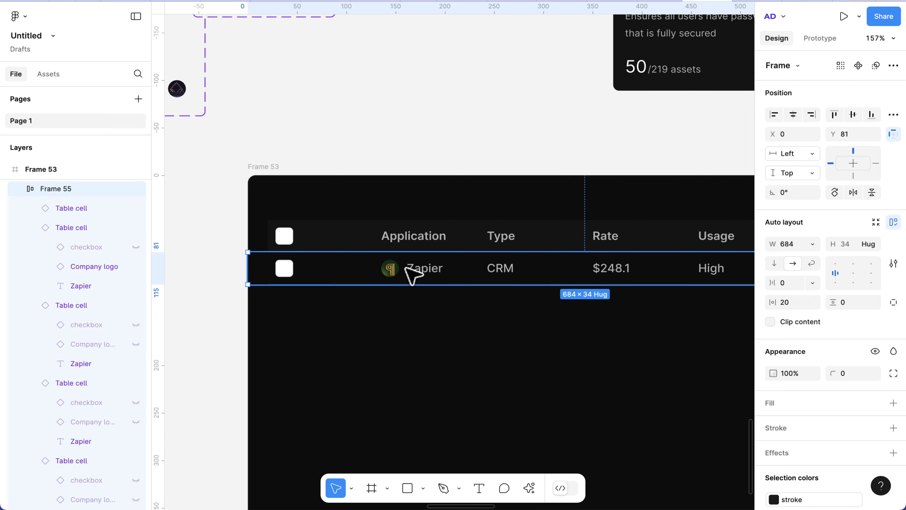
key(ctrl+d)
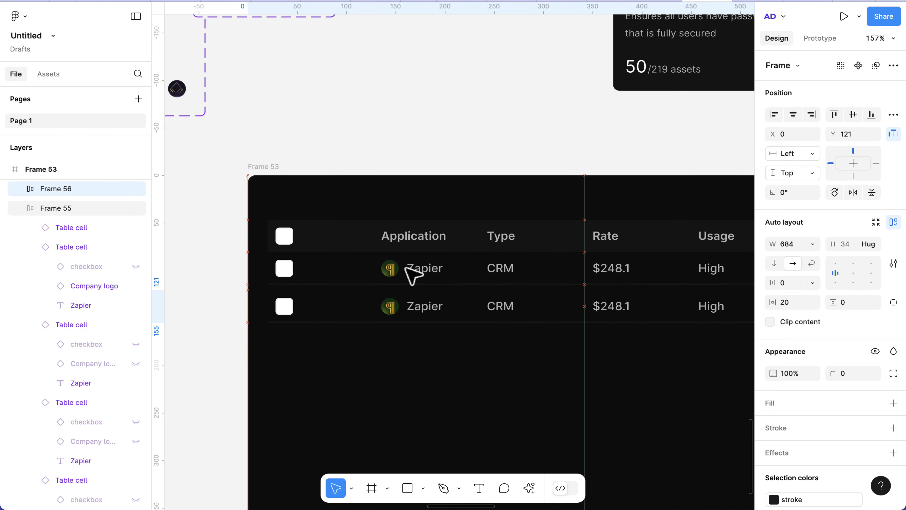
key(shift+Up)
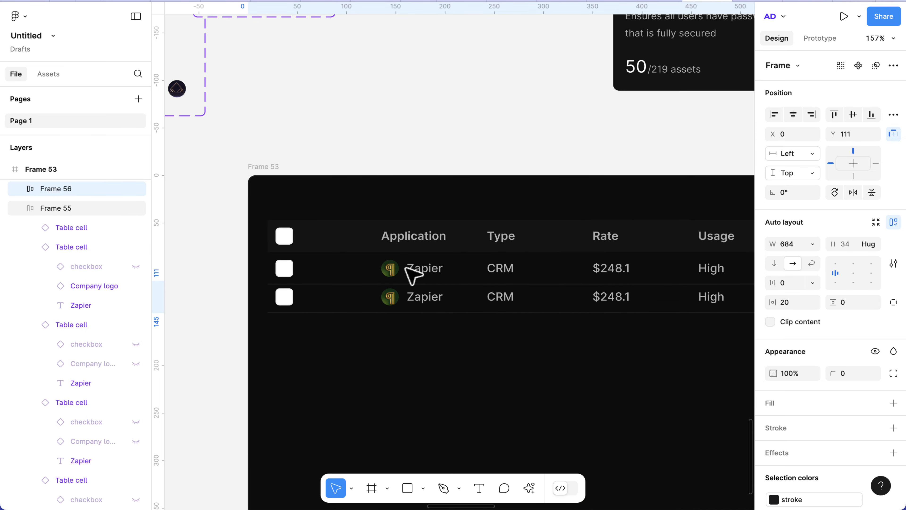
key(ctrl+d)
key(ctrl+d)
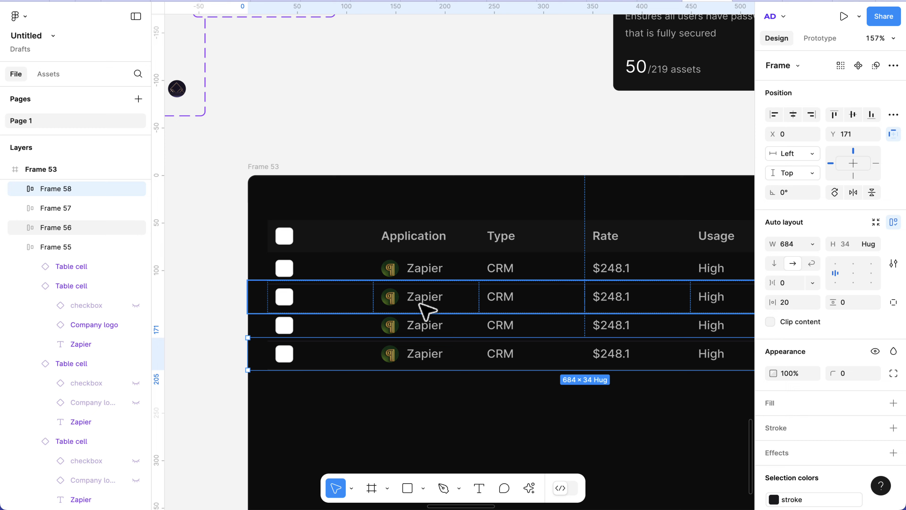
scroll(424, 307, down, 2)
click(429, 360)
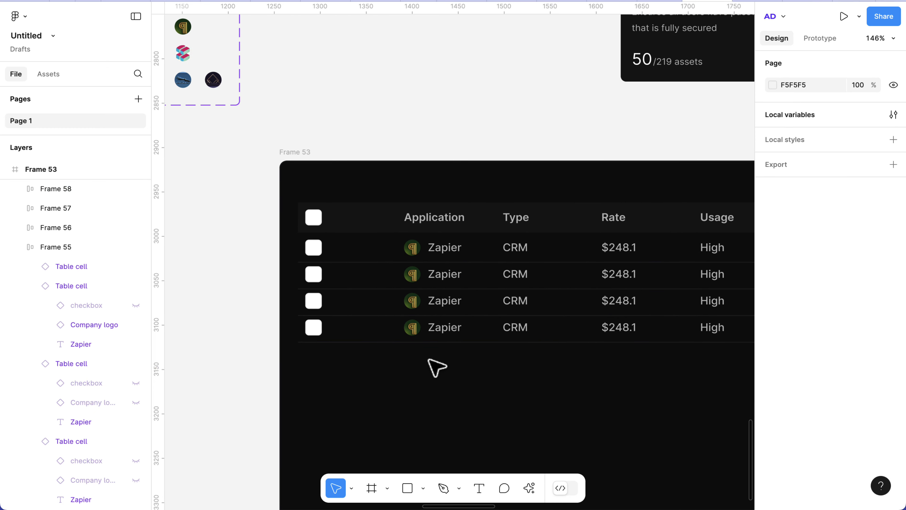
Step: Set the height of both variants of the Table cell component to 42
scroll(429, 360, down, 5)
scroll(436, 368, up, 2)
scroll(436, 368, left, 1)
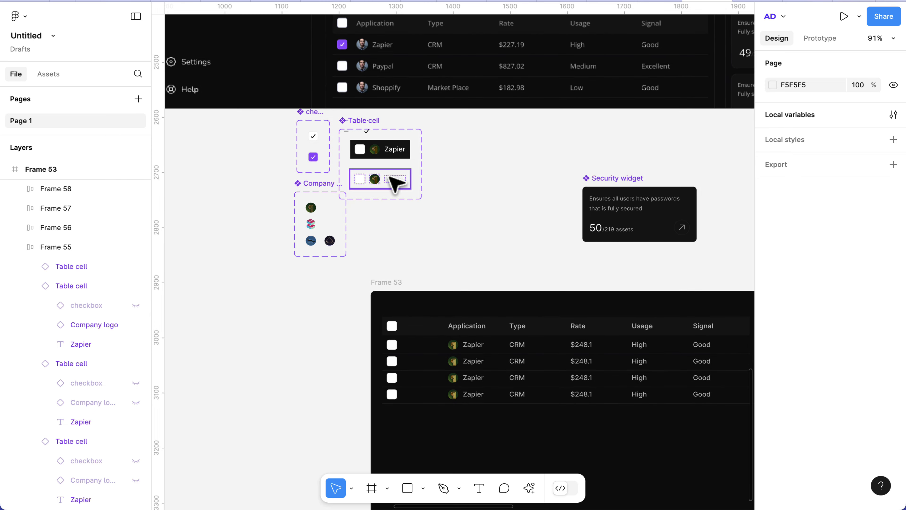
scroll(396, 180, up, 10)
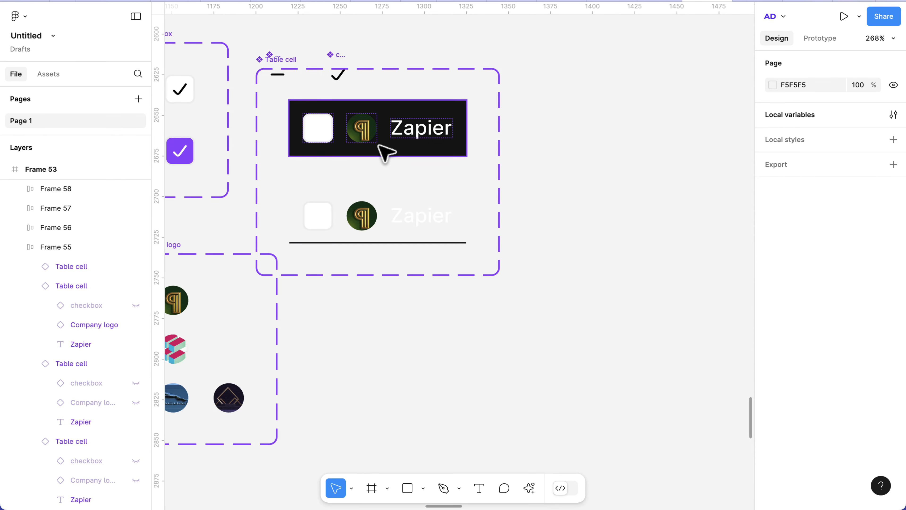
click(374, 145)
shift+click(406, 210)
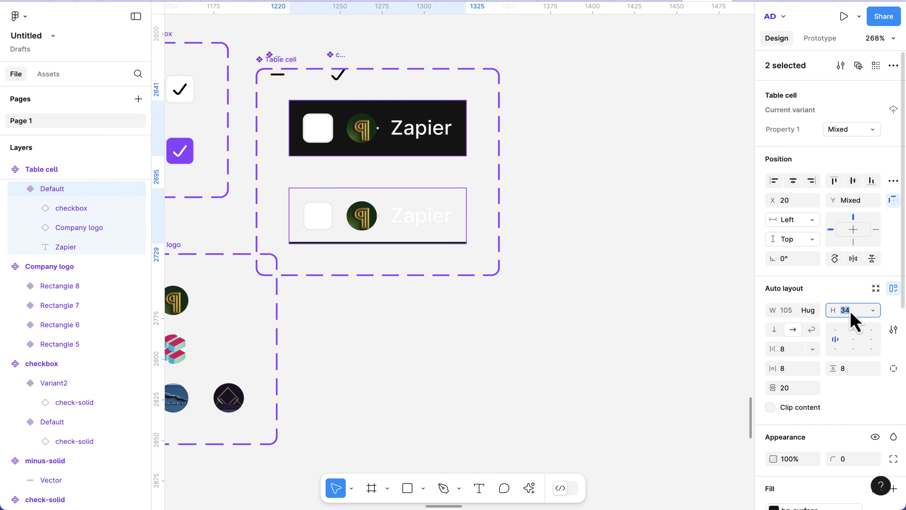
key(Return)
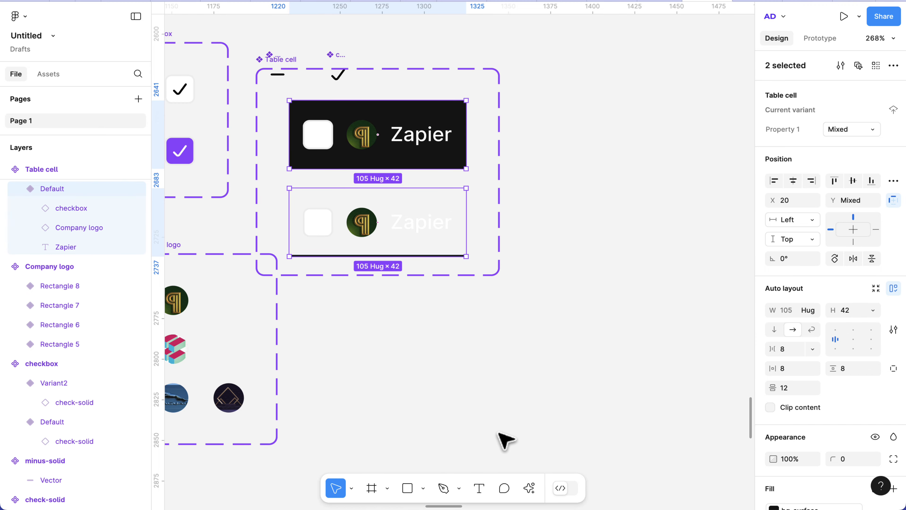
Step: Wrap the header row and the four body rows of Frame 53 in one vertical auto layout frame
scroll(498, 428, down, 10)
scroll(502, 434, down, 5)
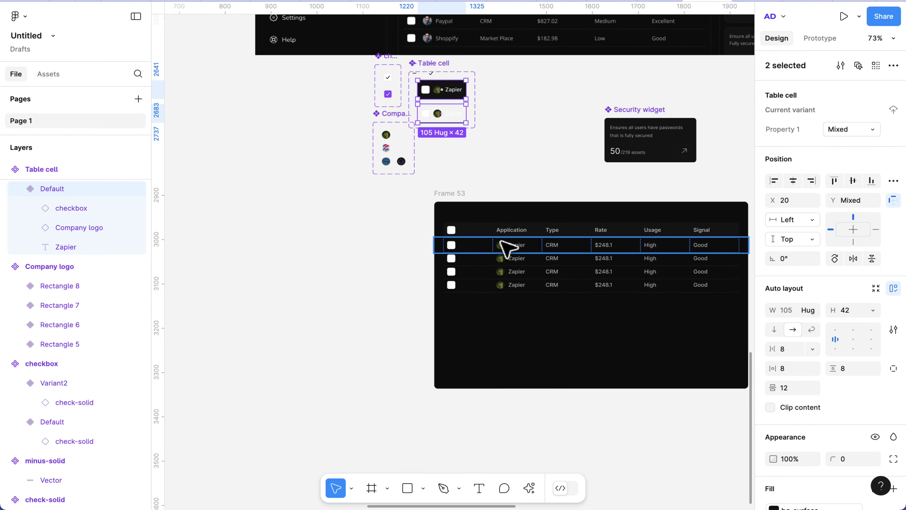
scroll(506, 245, up, 10)
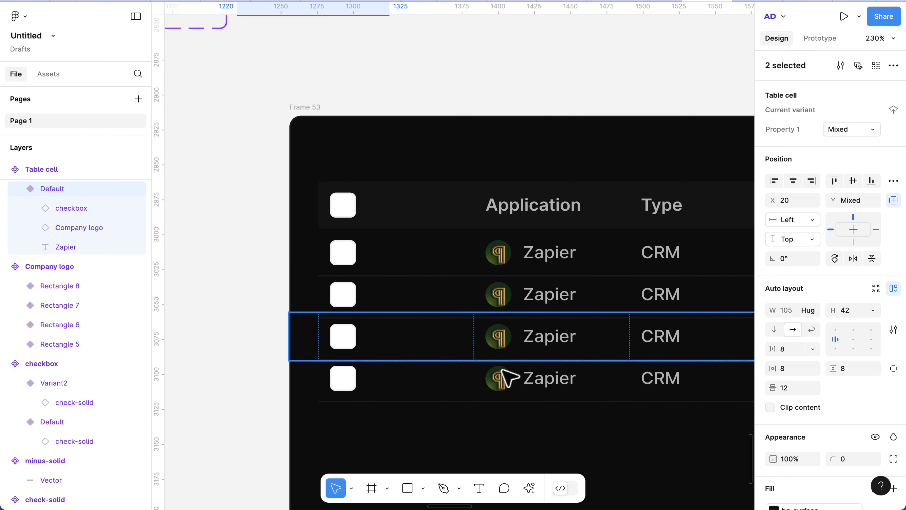
scroll(505, 417, down, 2)
click(487, 372)
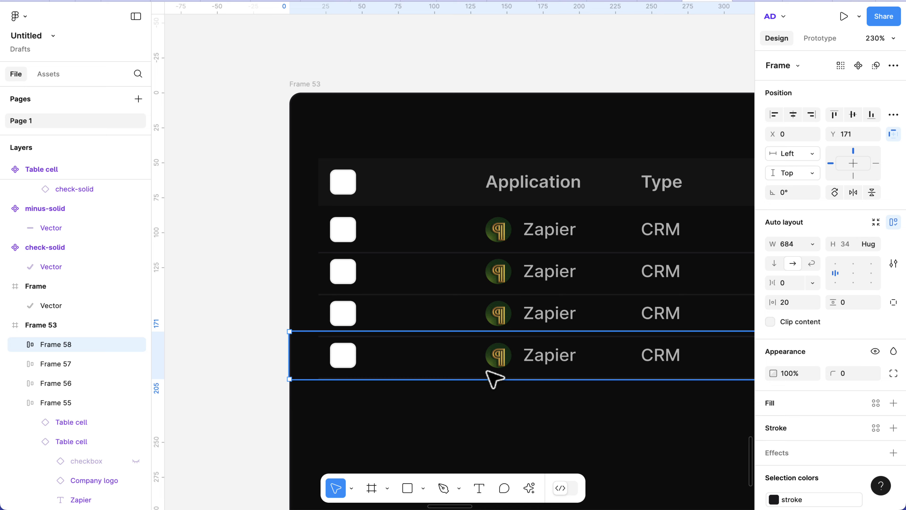
shift+click(465, 314)
shift+click(463, 277)
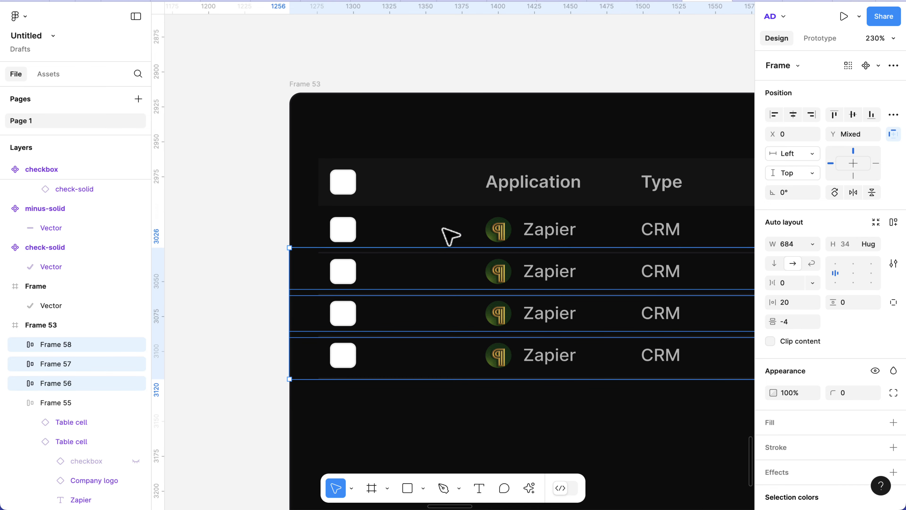
shift+click(449, 235)
shift+click(444, 195)
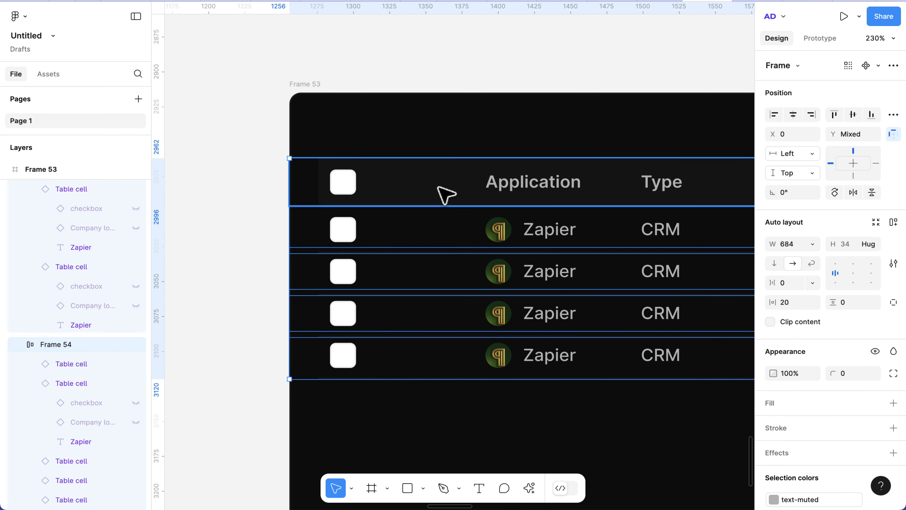
key(shift+a)
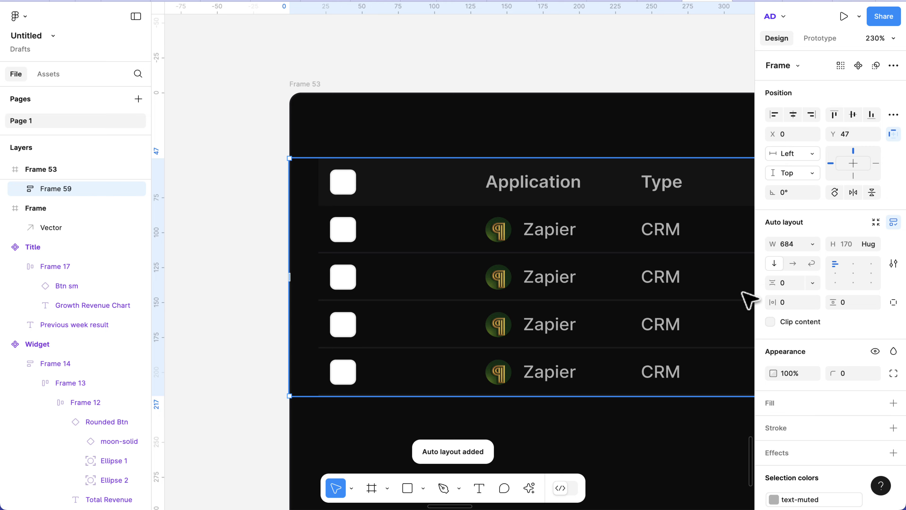
Step: Switch the checkbox instance in the table's second body row to Variant2
scroll(583, 318, down, 5)
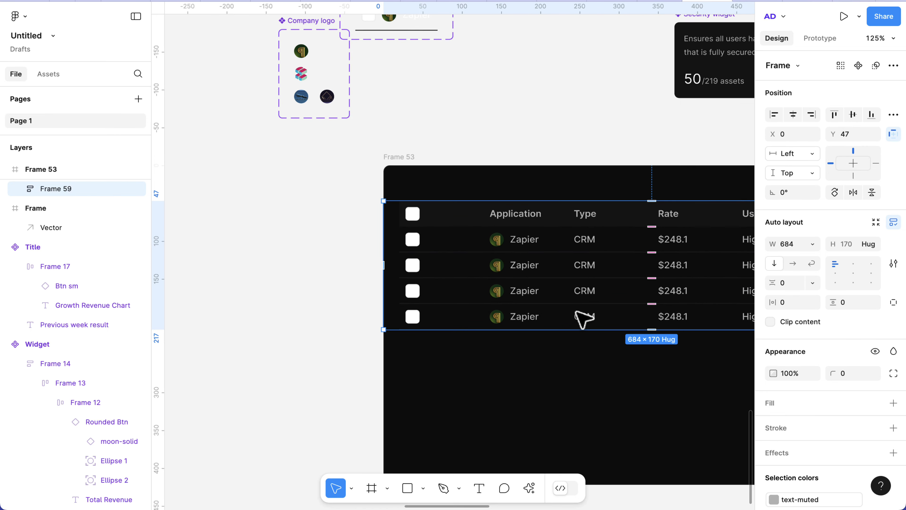
double_click(415, 265)
double_click(417, 266)
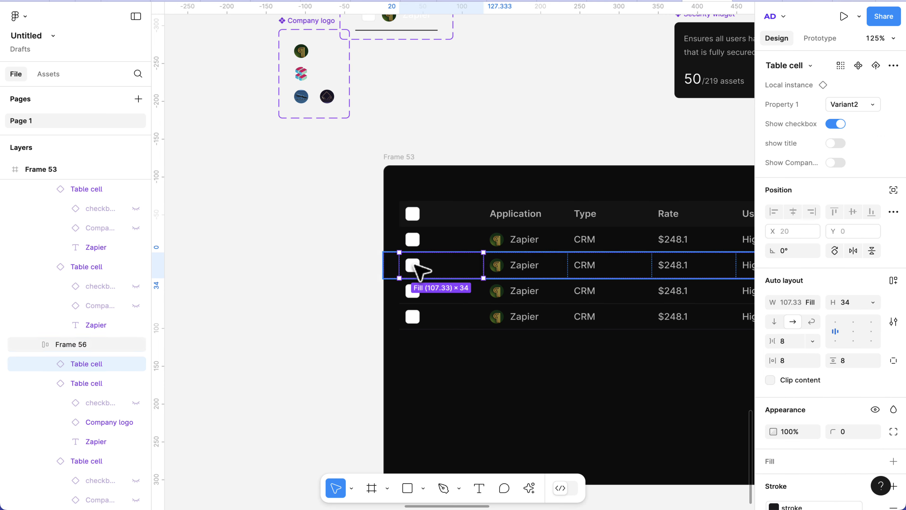
double_click(420, 267)
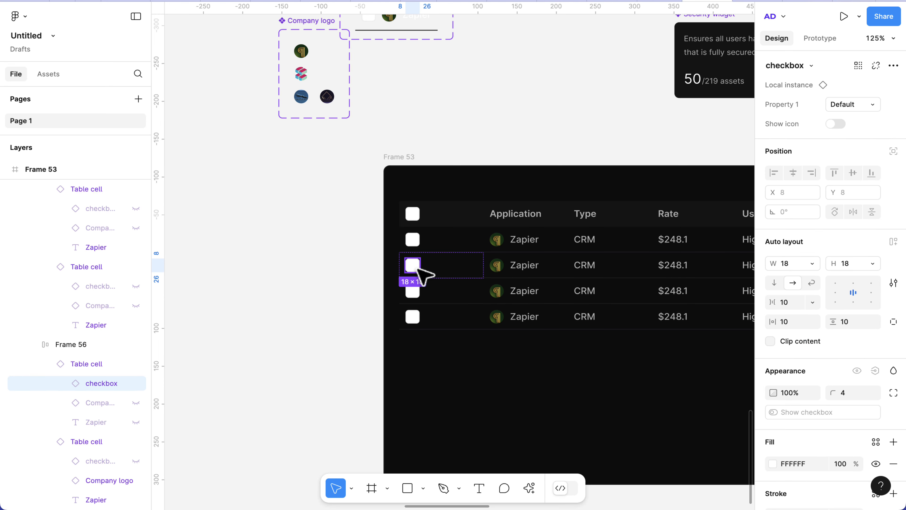
click(855, 104)
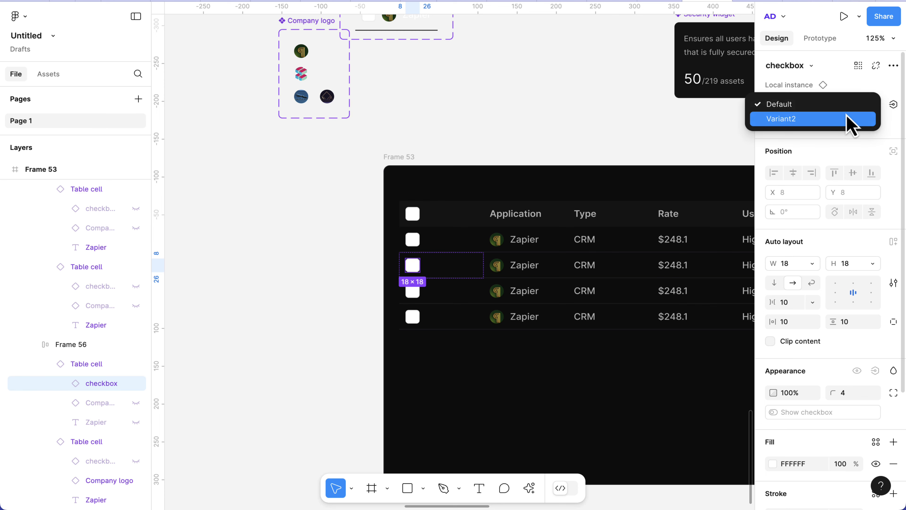
click(853, 119)
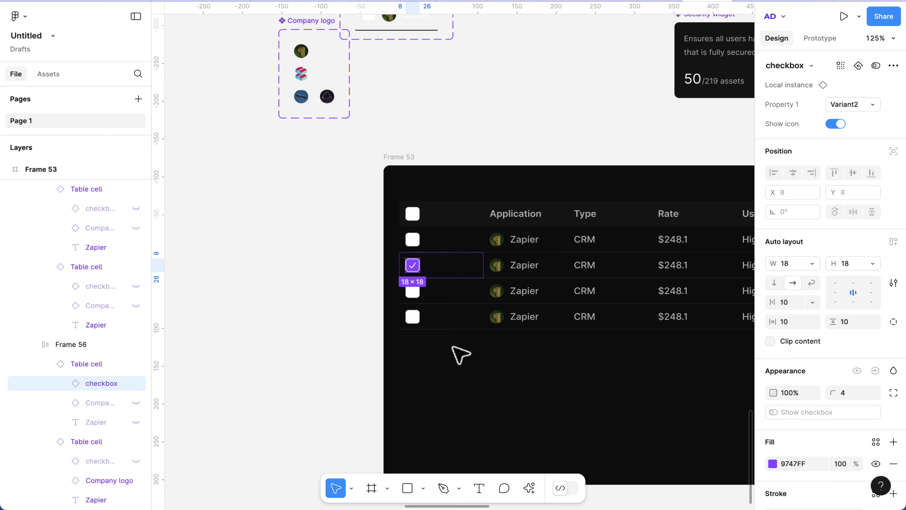
Step: Turn on the icon of the checkbox in the last body row and switch that checkbox to Variant2
click(421, 323)
click(417, 320)
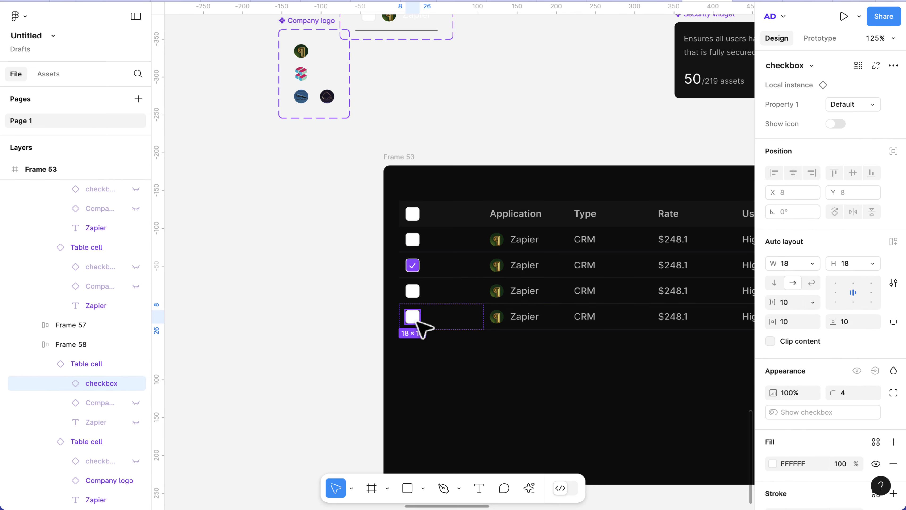
click(839, 125)
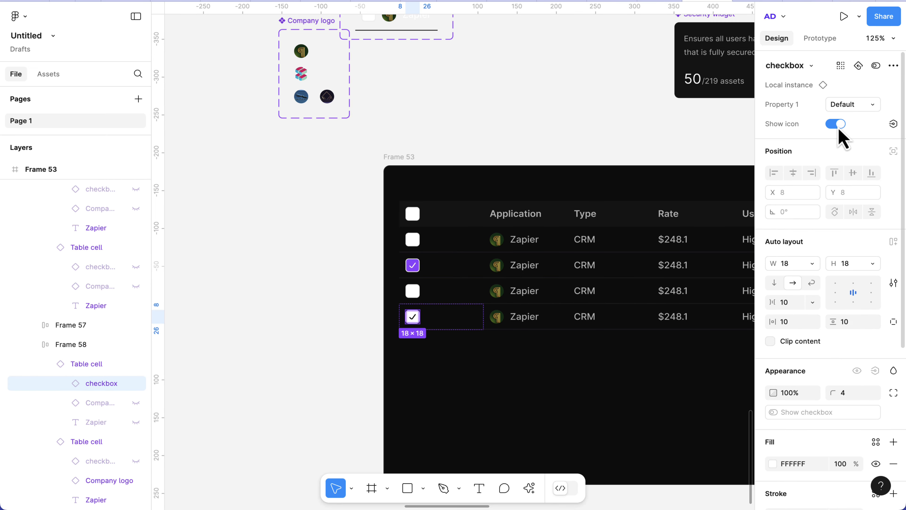
click(856, 107)
click(843, 121)
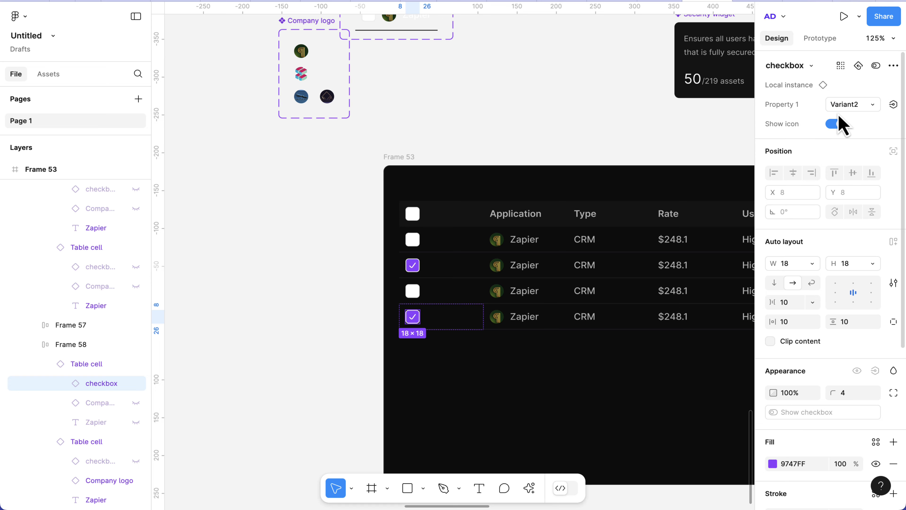
click(488, 370)
Step: Move the table's auto layout group in Frame 53 down to Y 68
scroll(487, 370, up, 5)
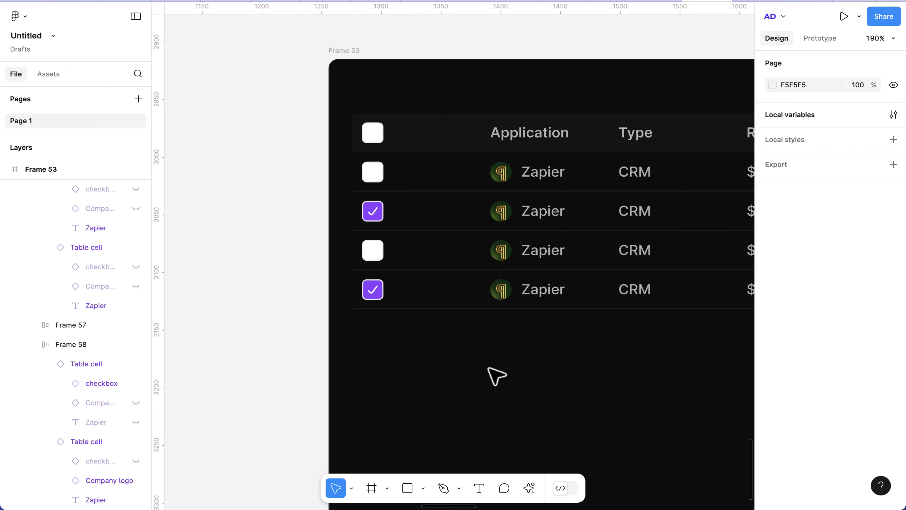
scroll(496, 376, down, 5)
scroll(496, 376, up, 3)
scroll(496, 375, down, 1)
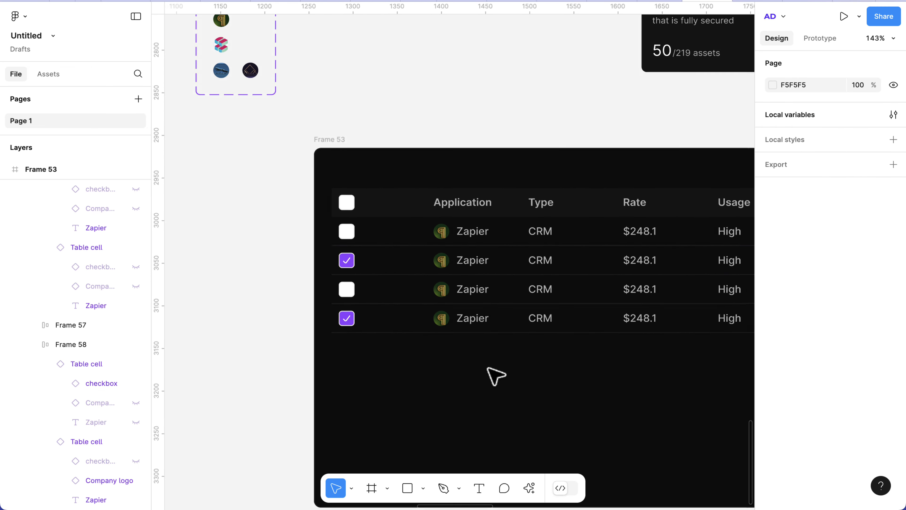
scroll(497, 376, down, 1)
scroll(496, 375, right, 1)
scroll(496, 375, down, 3)
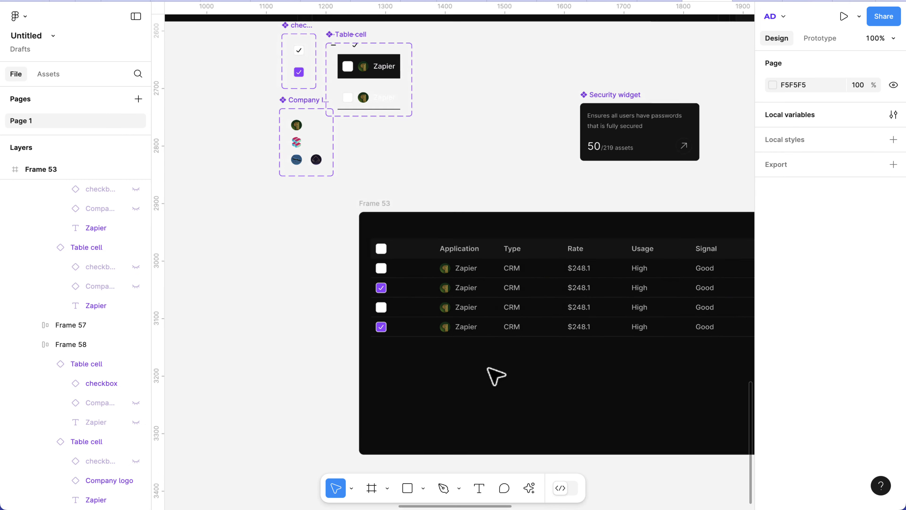
scroll(494, 375, up, 1)
click(526, 313)
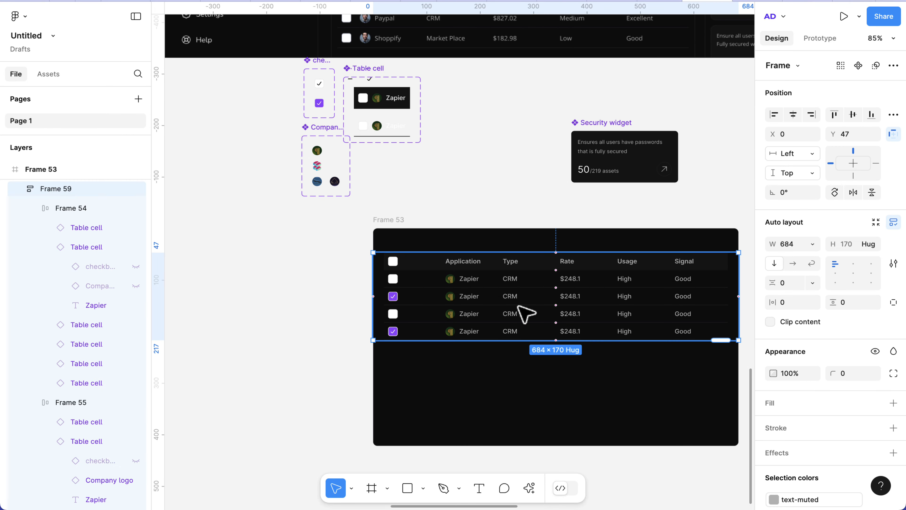
key(shift+Down)
key(shift+Down)
key(Down)
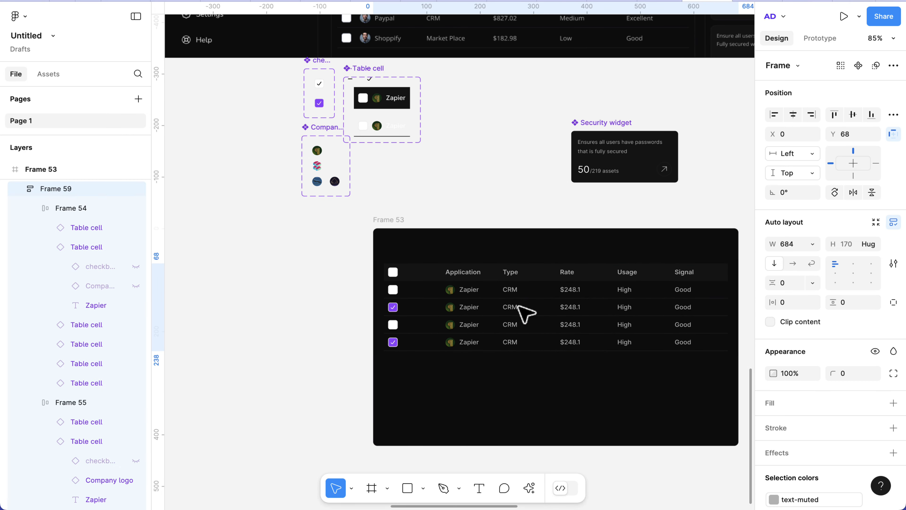
Step: Copy the dashboard's Customers Location title row with its See all label into Frame 53 and widen it to 683
scroll(526, 313, down, 5)
scroll(527, 312, right, 5)
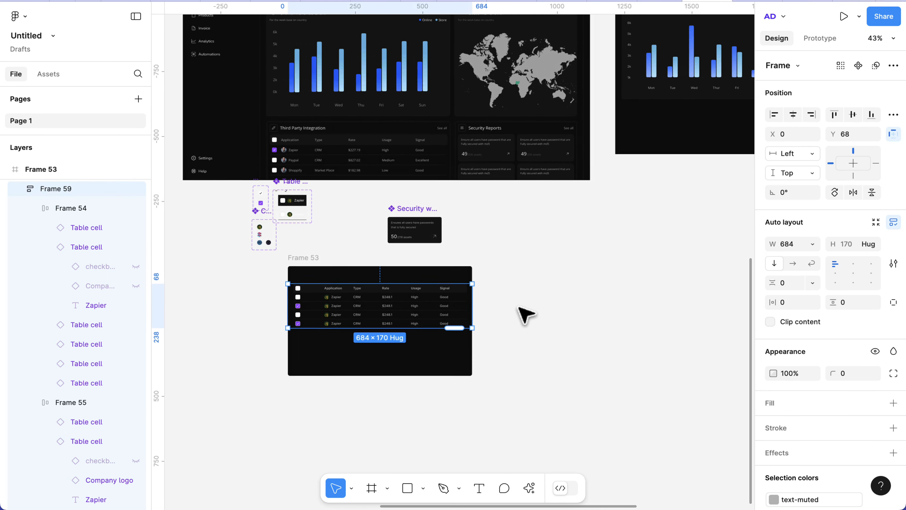
click(527, 313)
scroll(522, 314, right, 10)
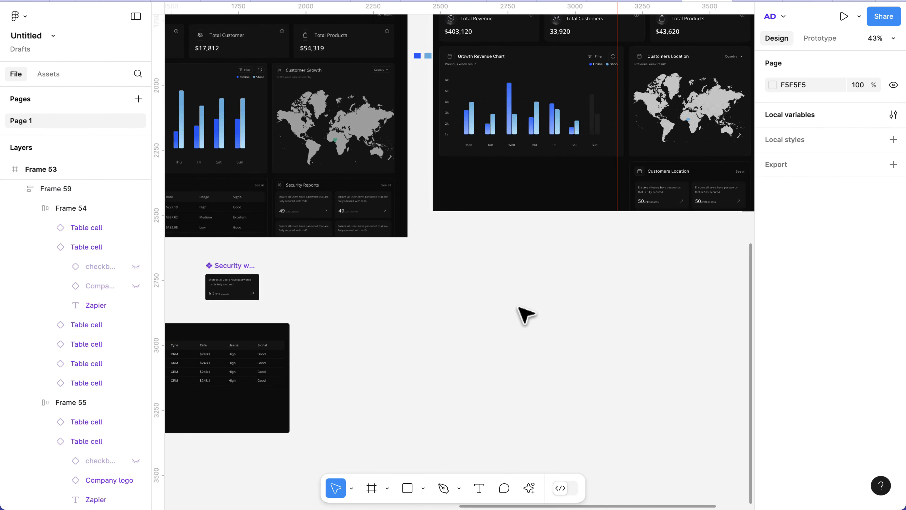
click(619, 202)
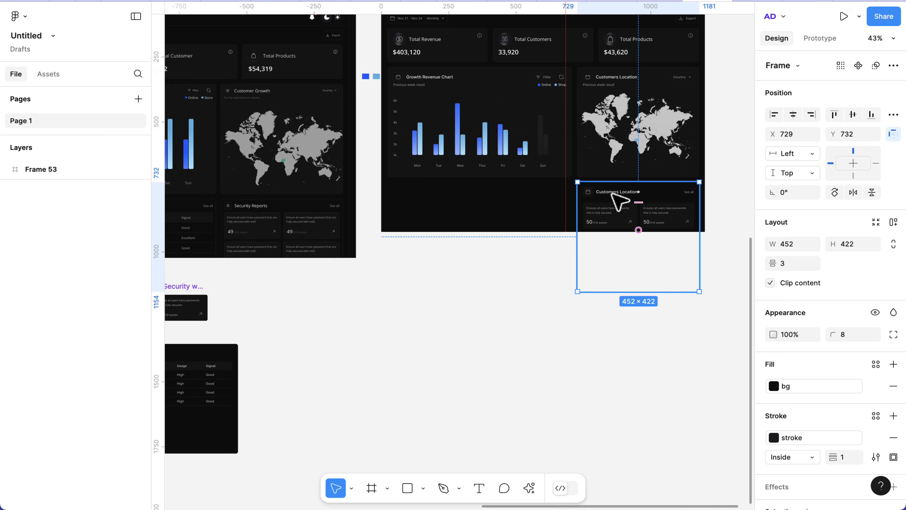
click(619, 201)
scroll(619, 202, left, 15)
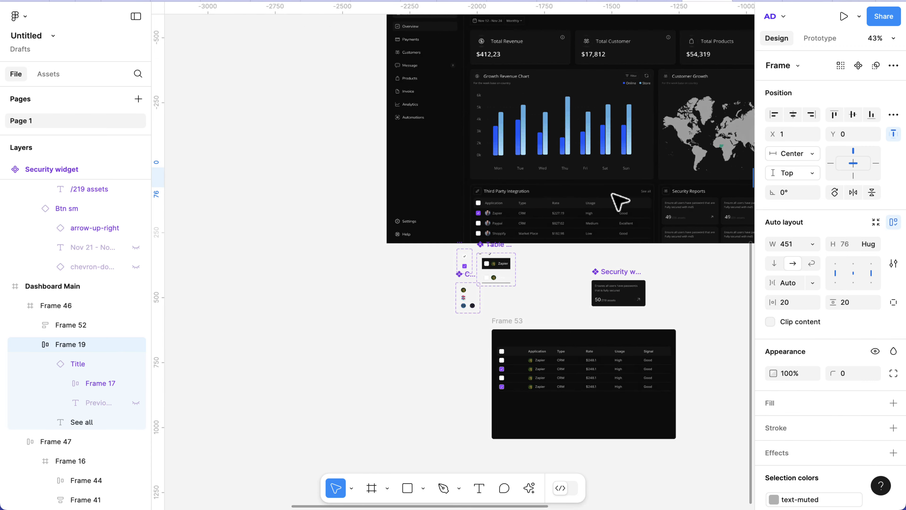
scroll(546, 310, up, 5)
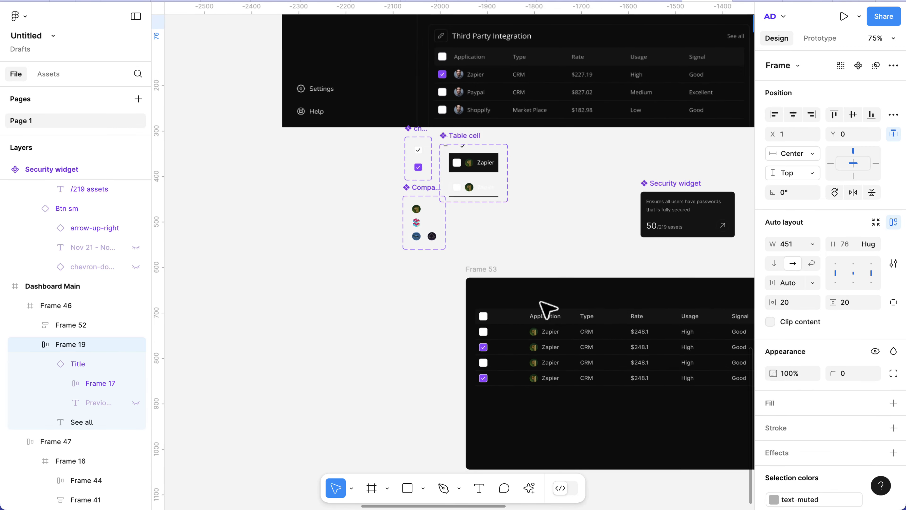
click(407, 246)
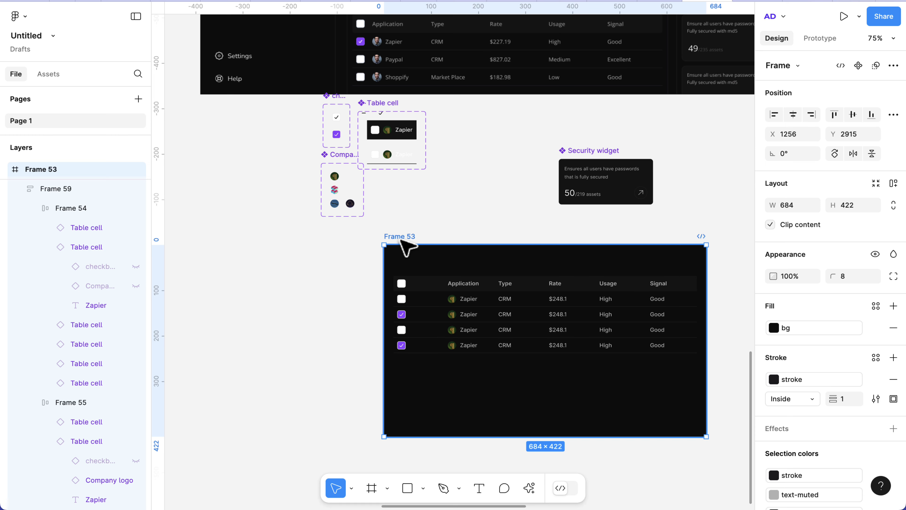
key(ctrl+v)
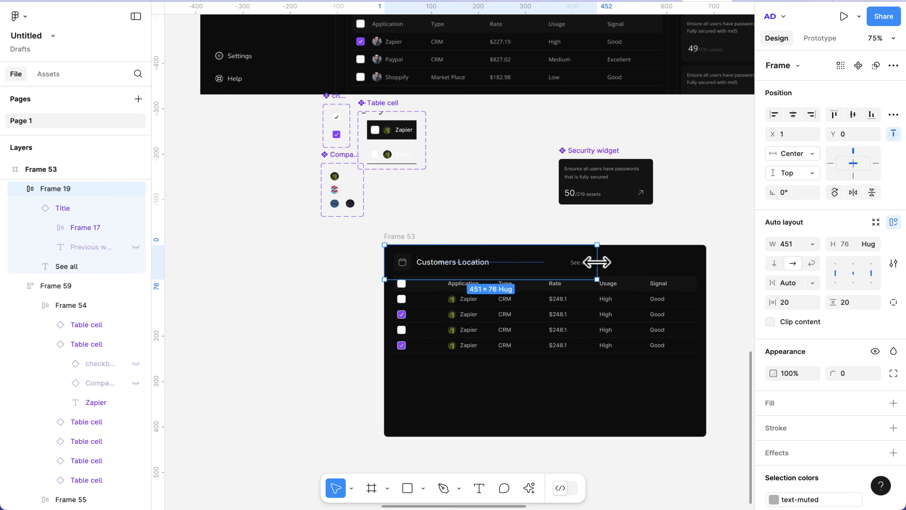
drag(597, 262, 703, 261)
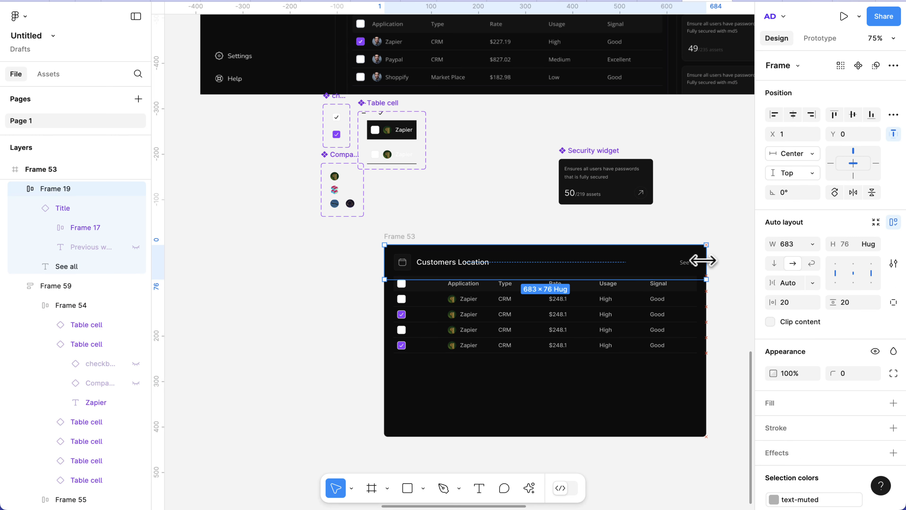
Step: Move the table group down to Y 76 so it sits directly beneath the pasted title row
click(537, 313)
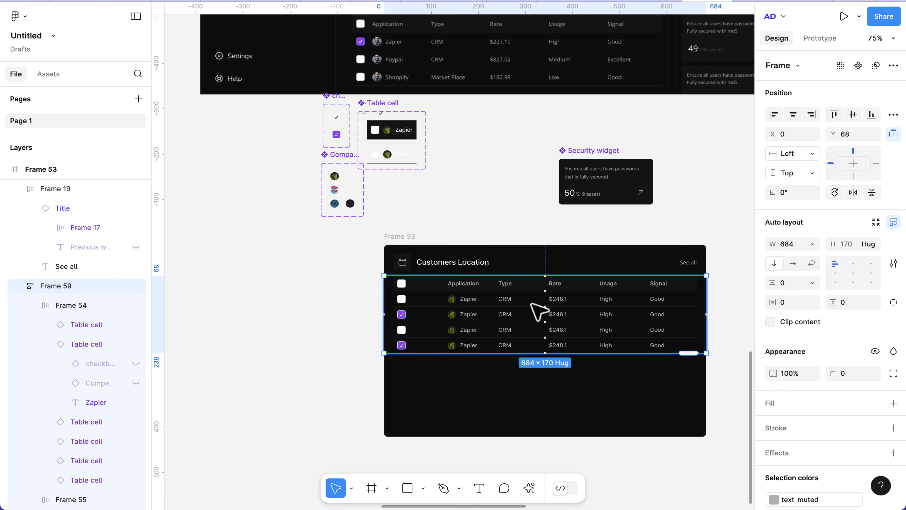
key(Down)
key(Down)
key(Down)
key(Down)
key(Down)
key(Down)
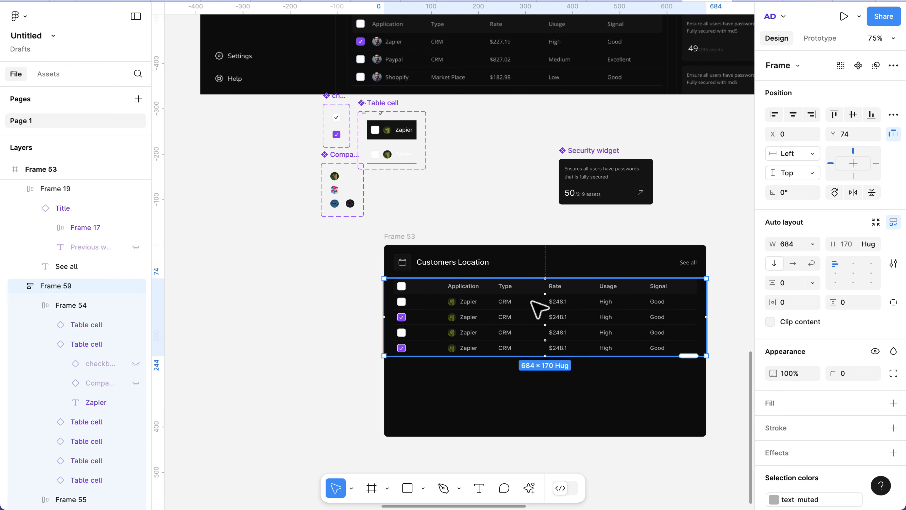
key(Up)
scroll(445, 277, up, 5)
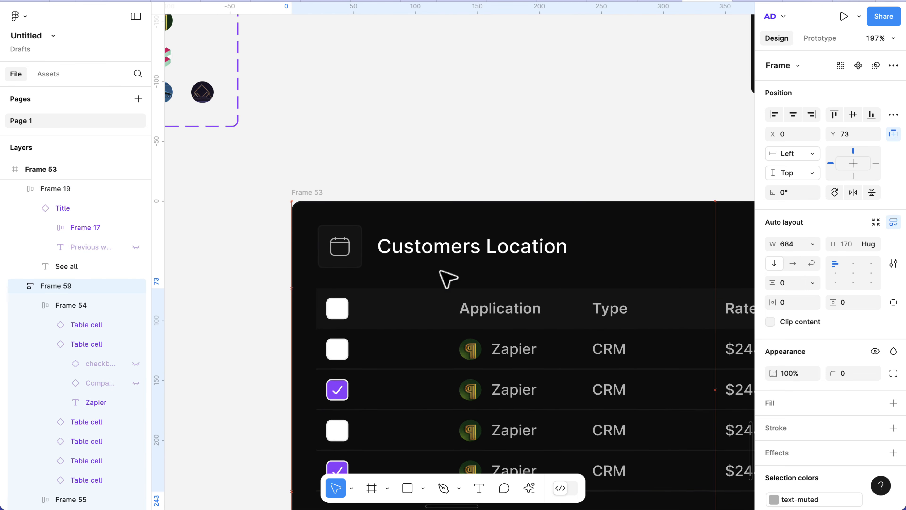
key(Down)
key(Down)
key(Down)
key(Down)
key(Down)
key(Down)
key(Down)
key(Down)
key(Down)
key(Down)
key(Down)
key(Down)
key(Down)
key(Down)
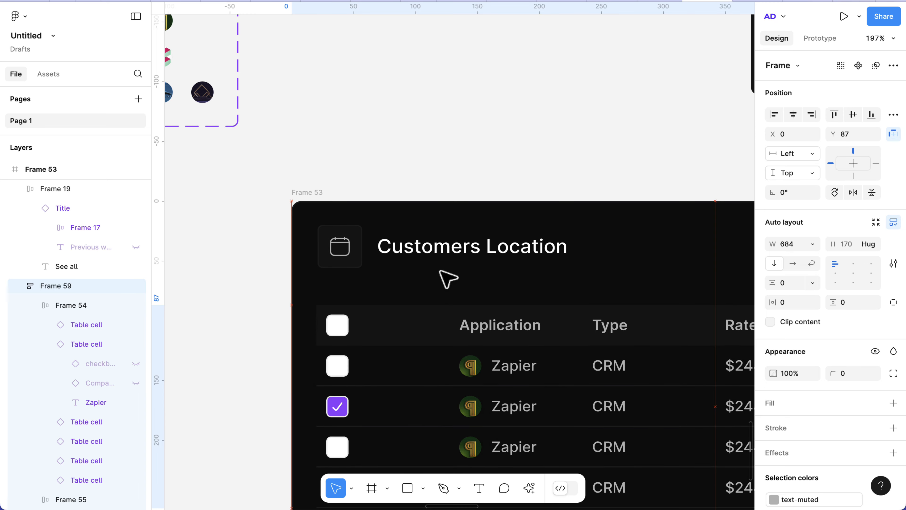
key(shift+Down)
drag(429, 360, 428, 336)
scroll(428, 336, down, 1)
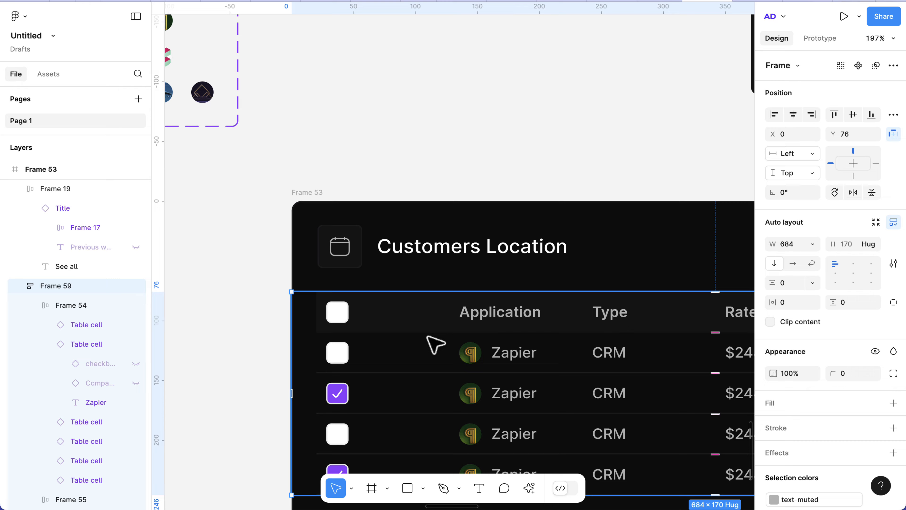
Step: Set the title text of Frame 53's title row to "Third Party Integratuon"
click(352, 260)
scroll(359, 266, down, 5)
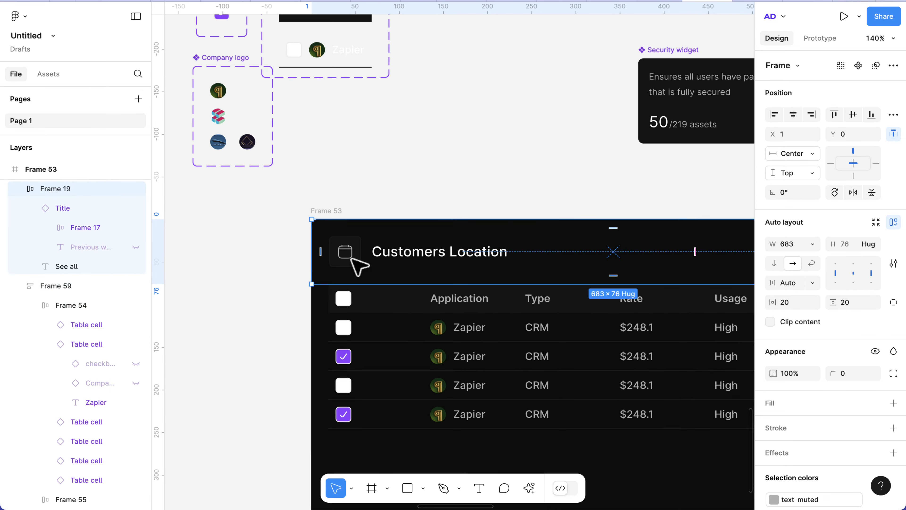
click(431, 282)
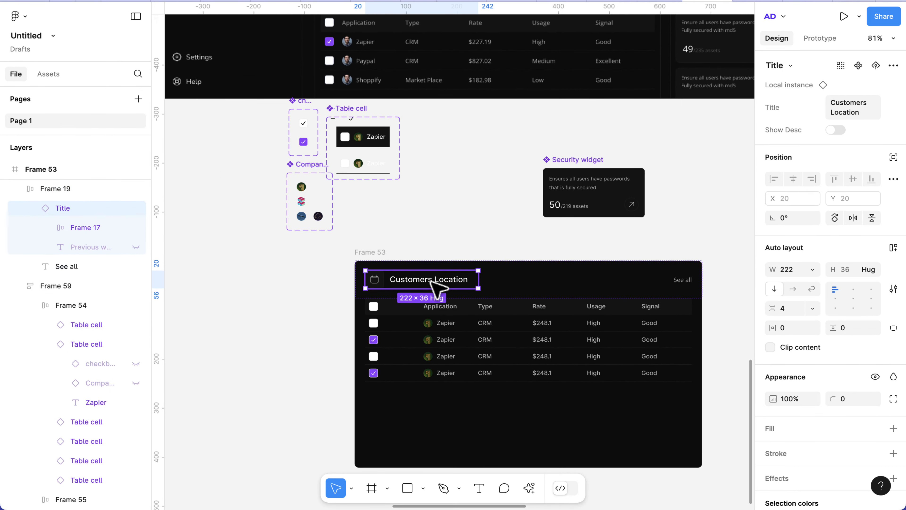
scroll(478, 272, up, 3)
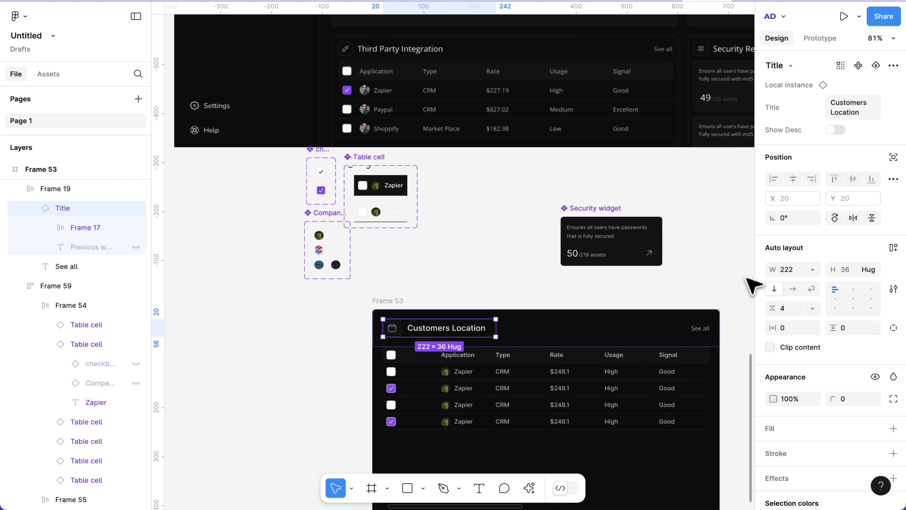
click(863, 115)
text(Third Par)
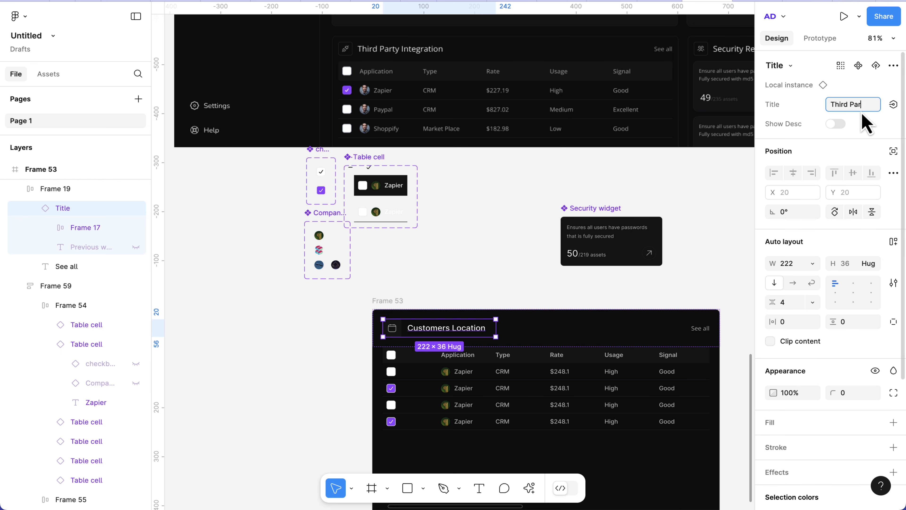
text(ty Integration)
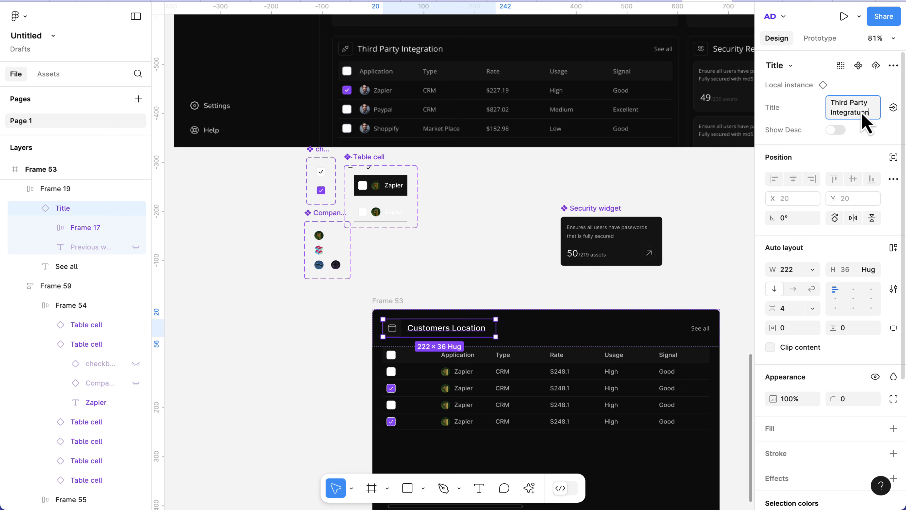
key(Return)
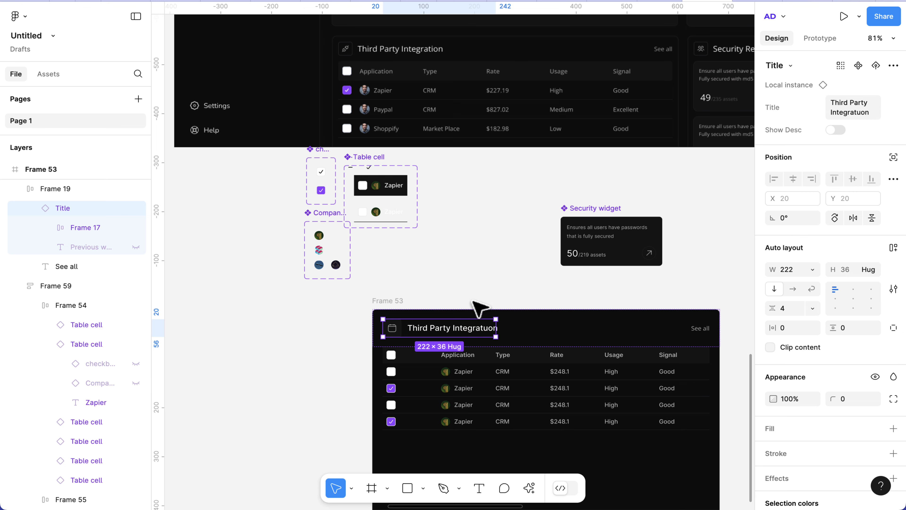
Step: Swap the prefix icon of the small button in Frame 53's title row to the api icon
click(394, 330)
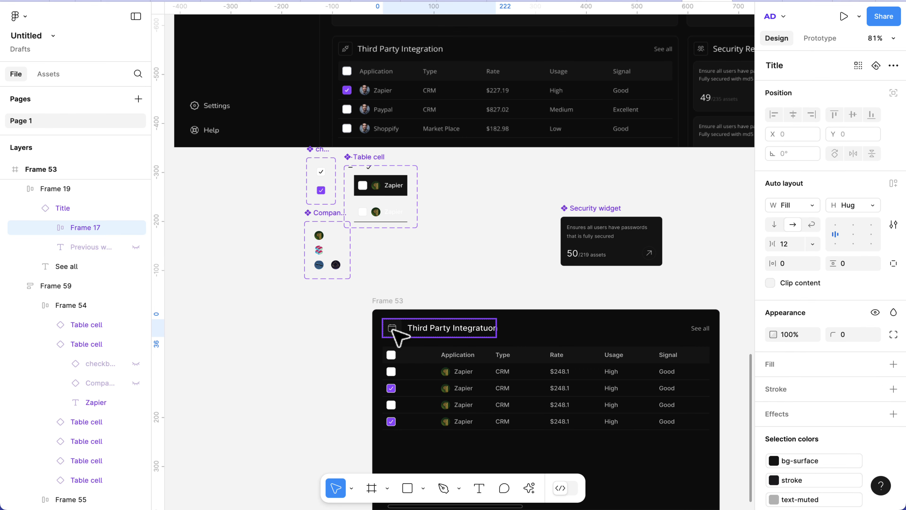
click(392, 329)
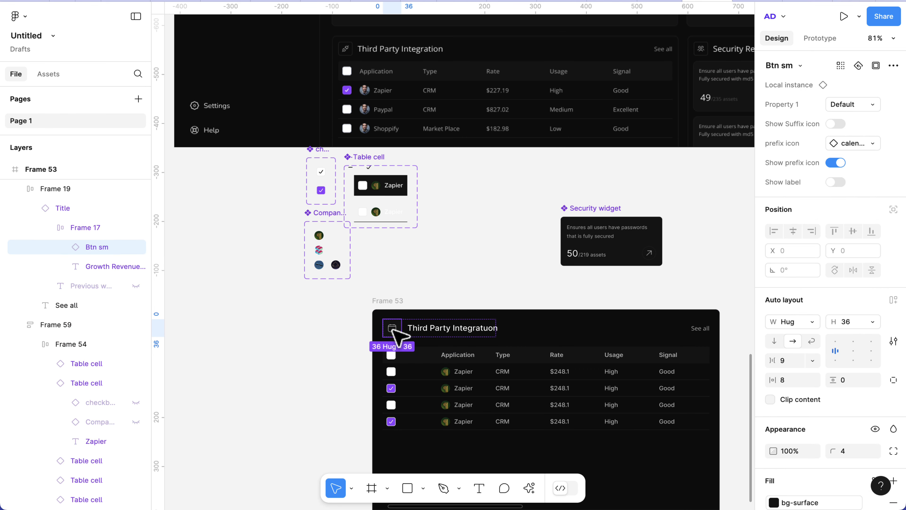
ctrl+scroll(392, 331, up, 4)
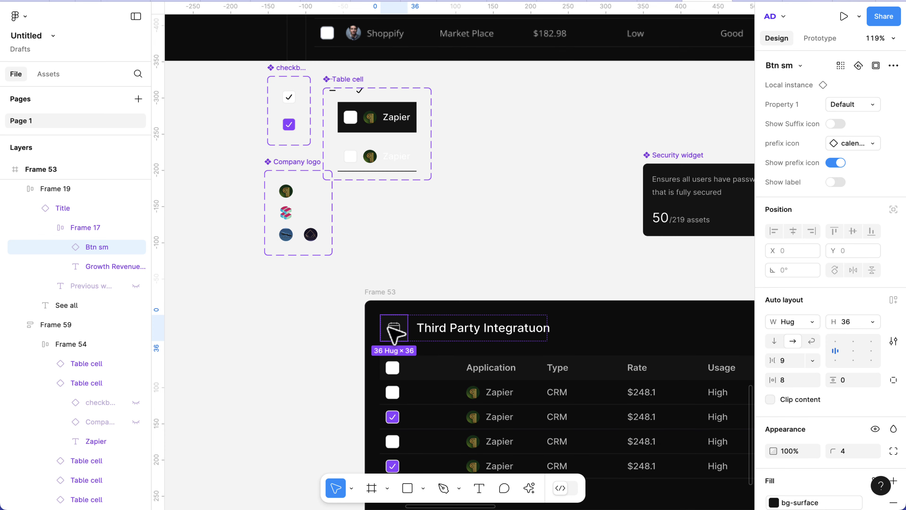
click(866, 144)
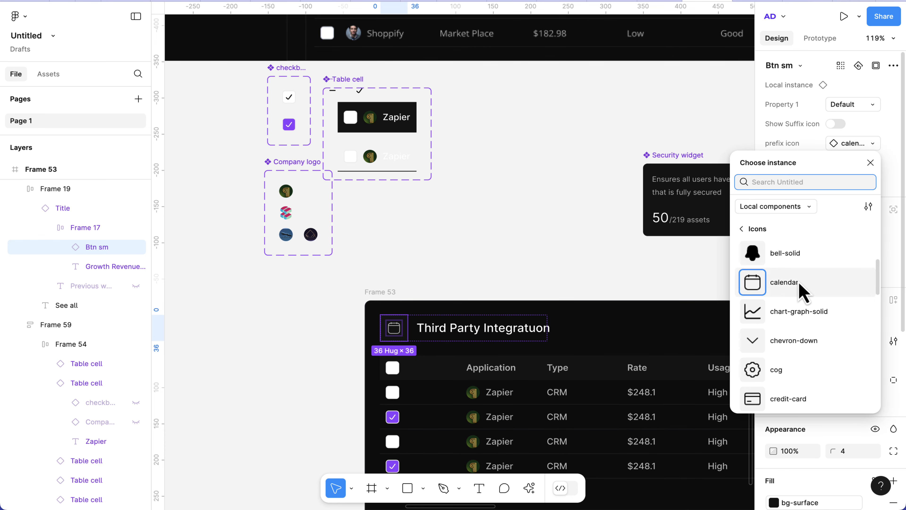
scroll(803, 289, down, 2)
scroll(799, 264, up, 3)
scroll(797, 304, down, 8)
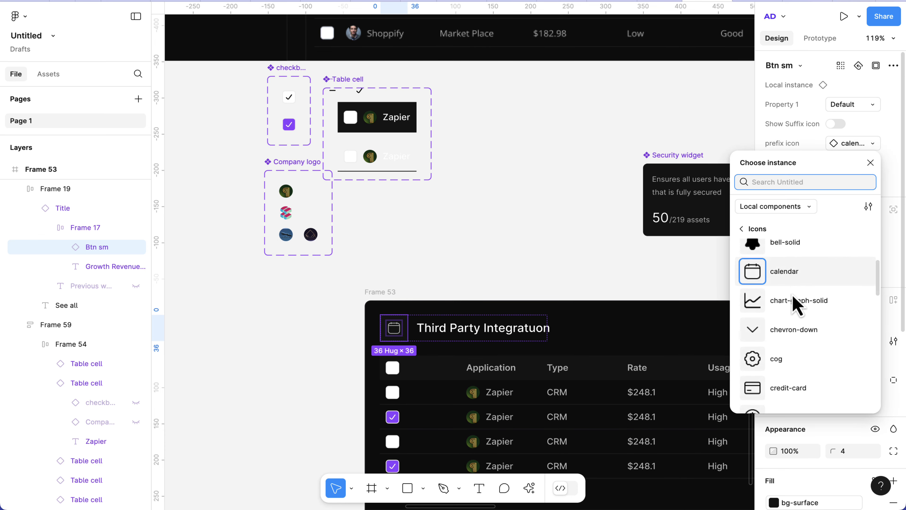
scroll(795, 304, down, 8)
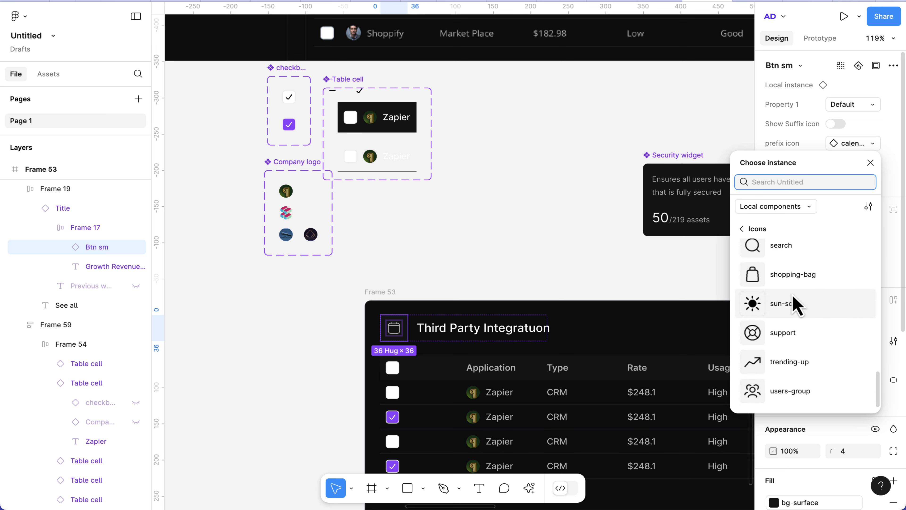
text(api)
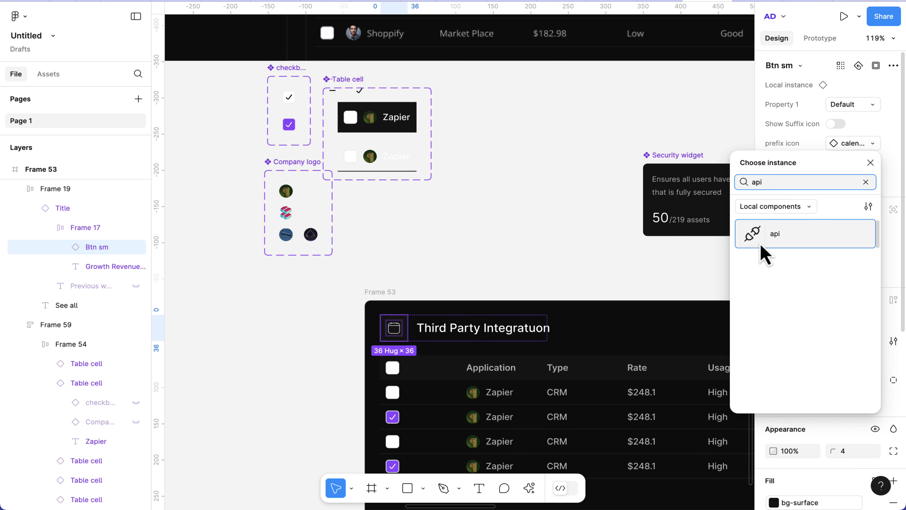
click(763, 243)
Step: Switch the company logo in the second data row of Frame 53's table to the Rectangle 6 variant
scroll(396, 327, down, 4)
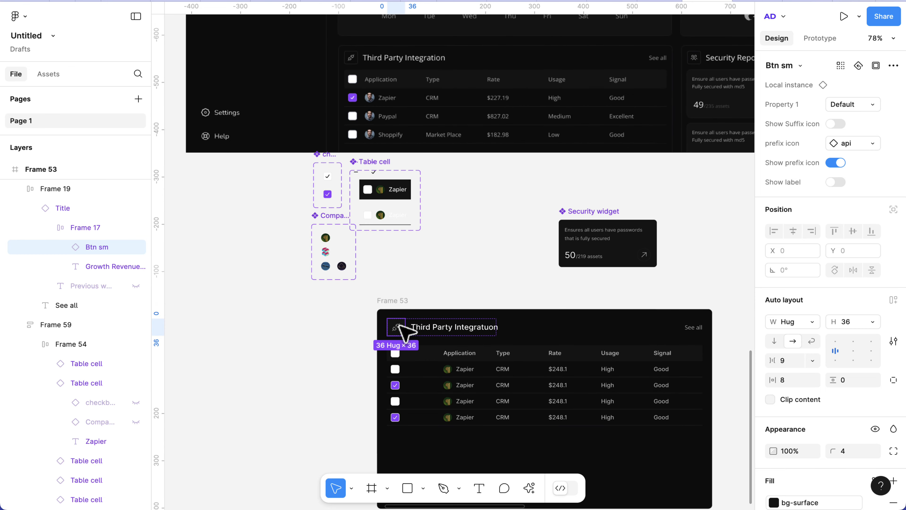
click(428, 367)
scroll(430, 368, down, 3)
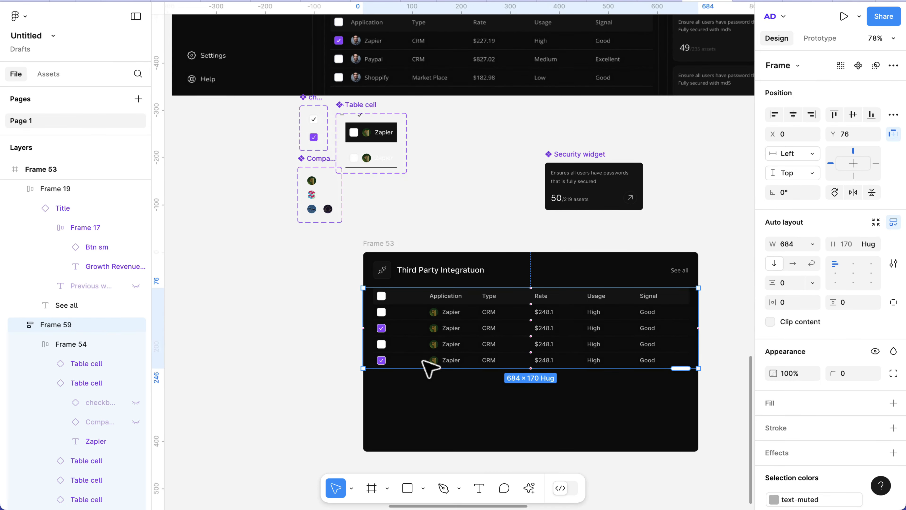
double_click(444, 320)
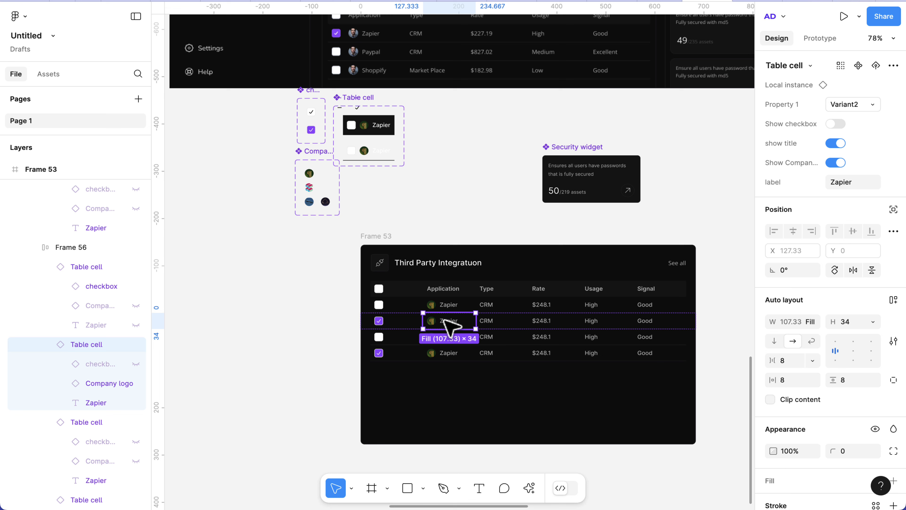
double_click(431, 321)
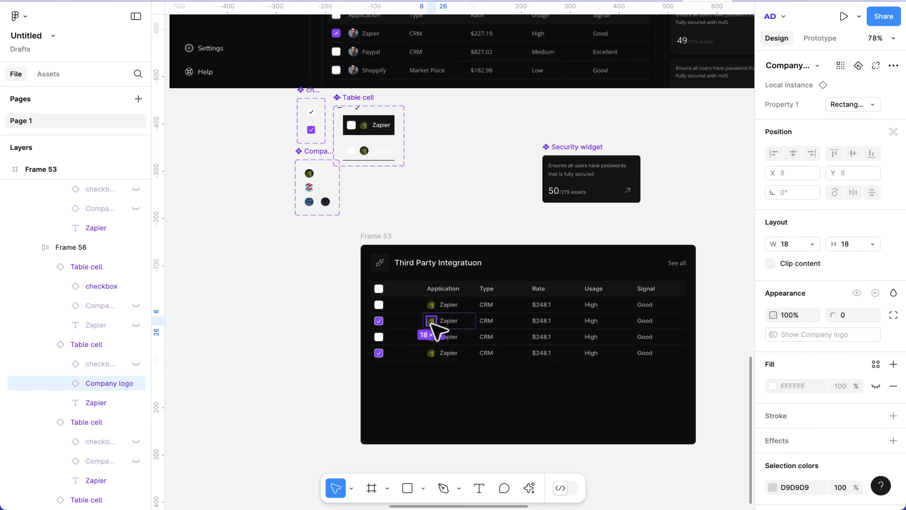
click(852, 105)
click(849, 120)
scroll(451, 358, up, 2)
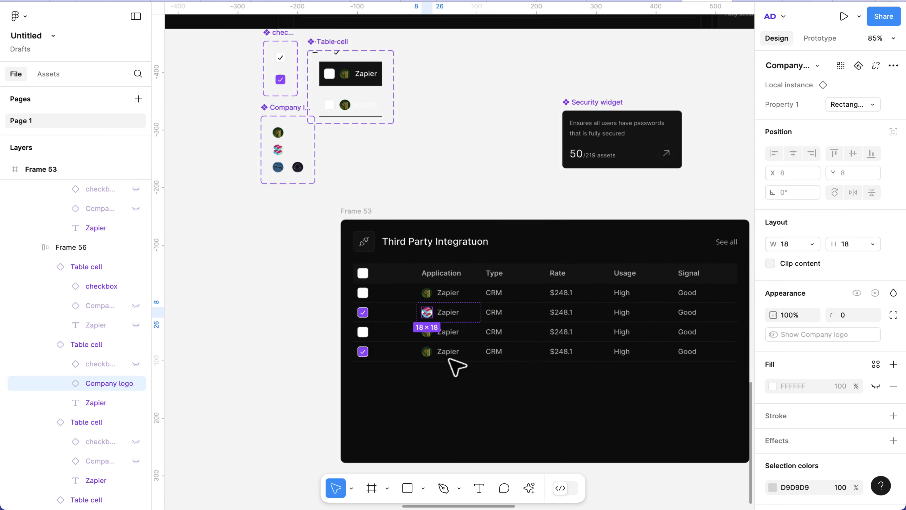
Step: Switch the company logo in the third data row of the table to the Rectangle 8 variant
scroll(449, 360, up, 5)
click(410, 310)
double_click(410, 309)
double_click(407, 308)
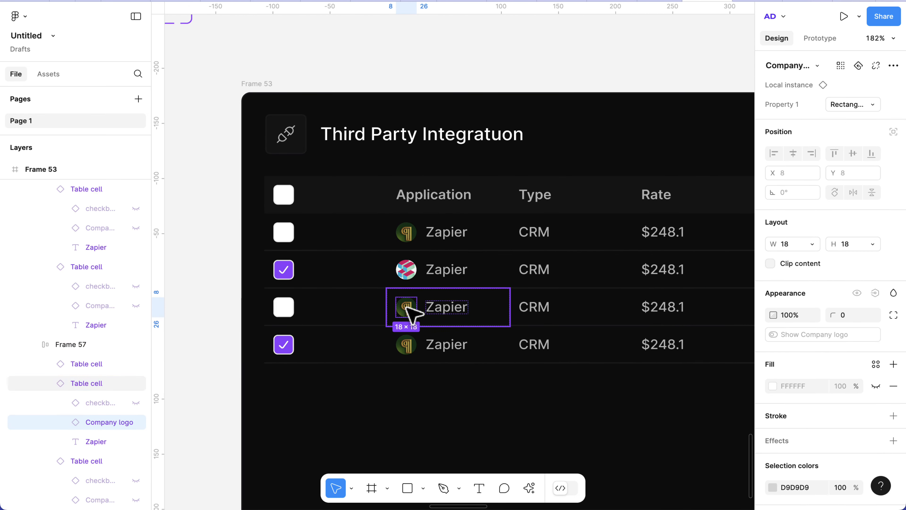
click(853, 105)
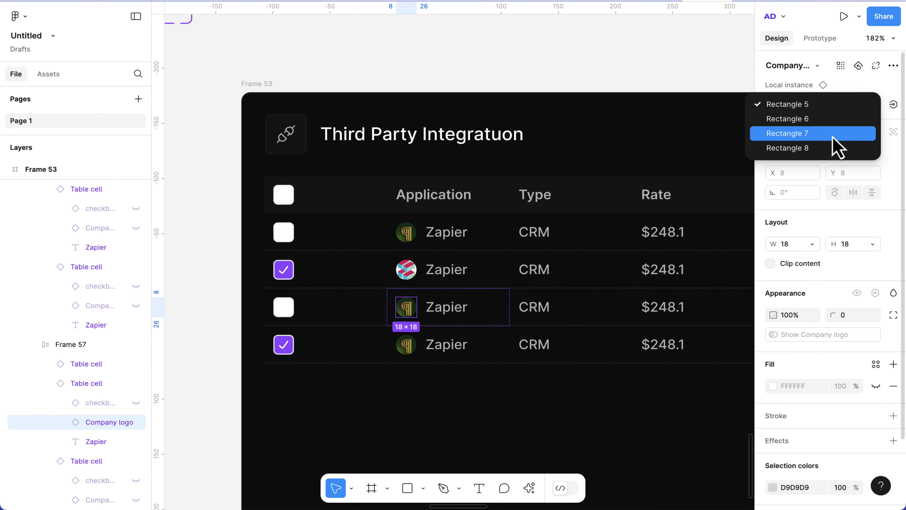
click(835, 149)
Step: Switch the company logo in the last data row of the table to the Rectangle 7 variant
click(414, 352)
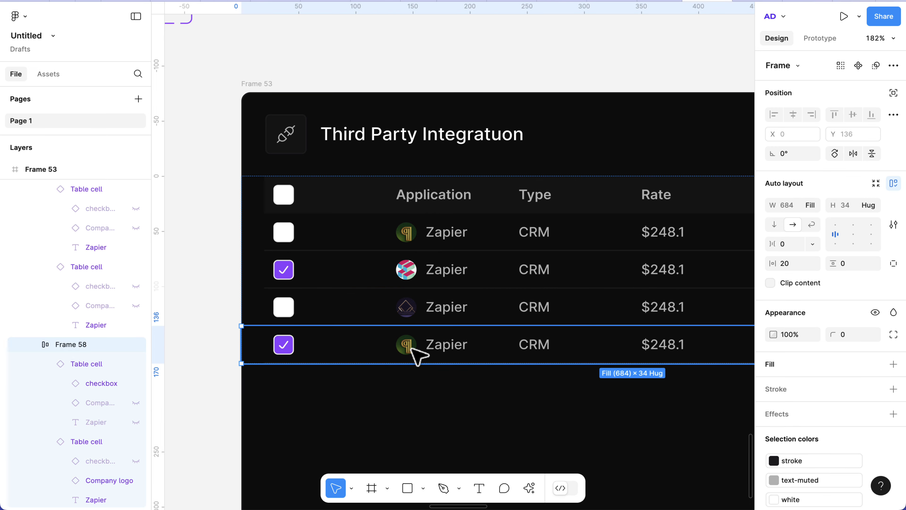
double_click(414, 350)
double_click(409, 346)
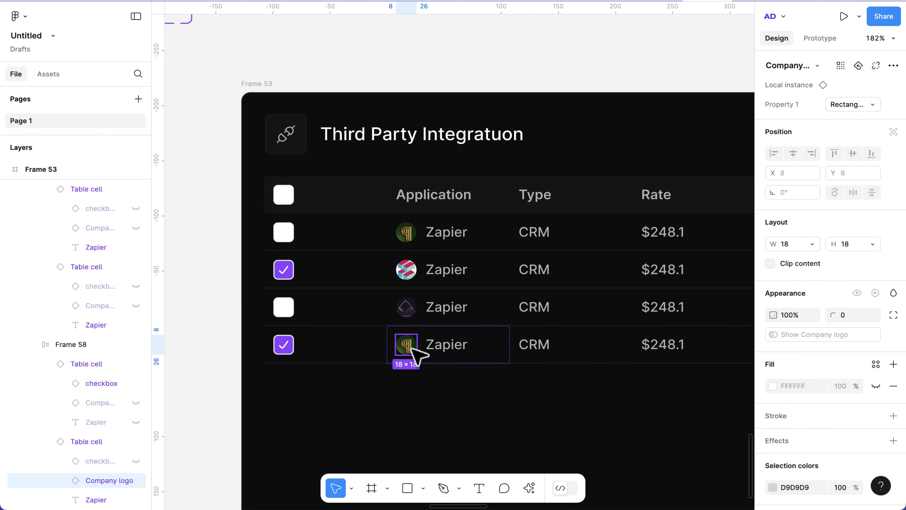
click(854, 107)
click(837, 133)
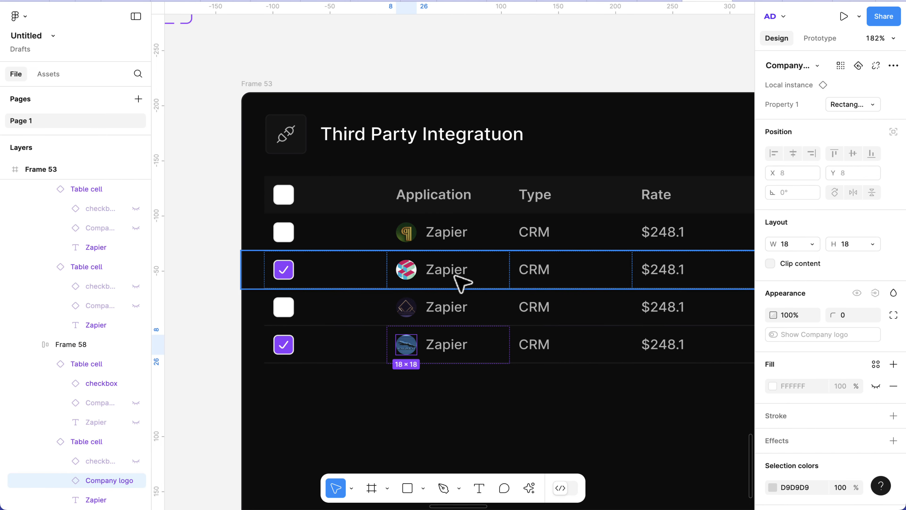
Step: Set the Application labels of the second, third and fourth data rows to Paystack, PayPal and Orange
click(461, 282)
double_click(461, 282)
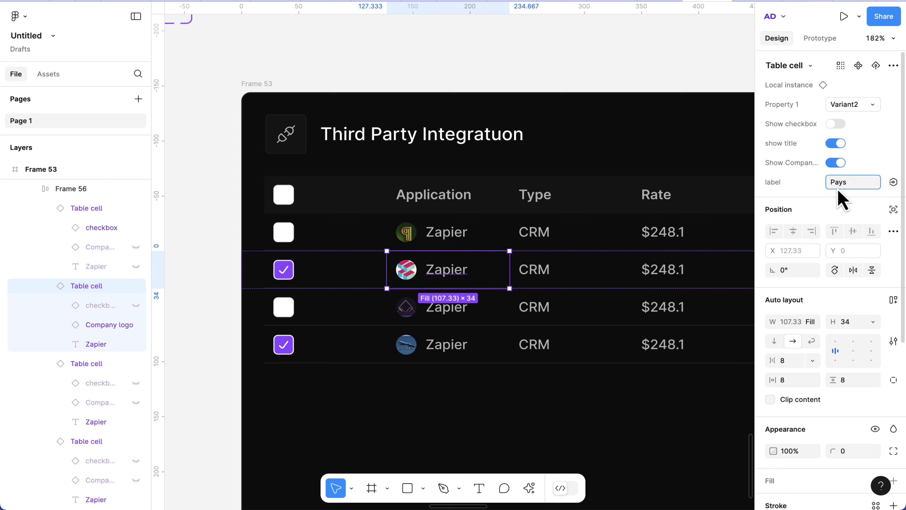
key(Return)
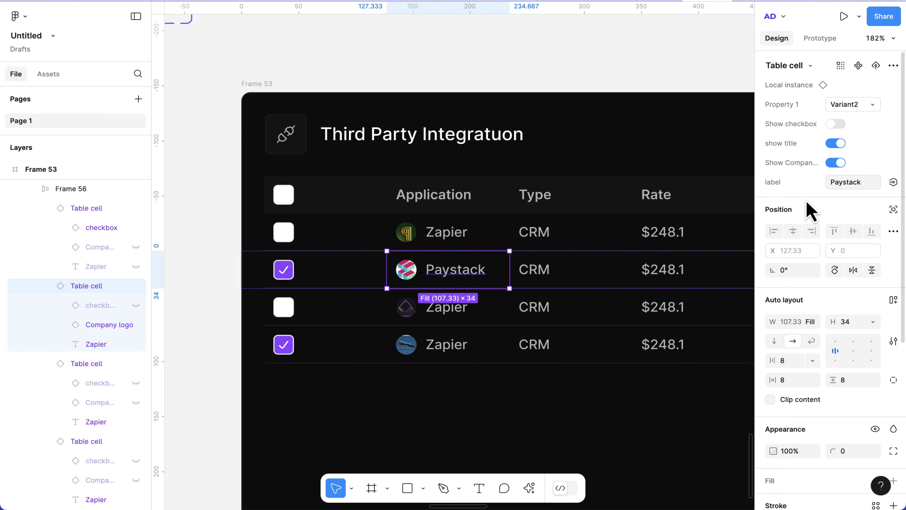
click(453, 314)
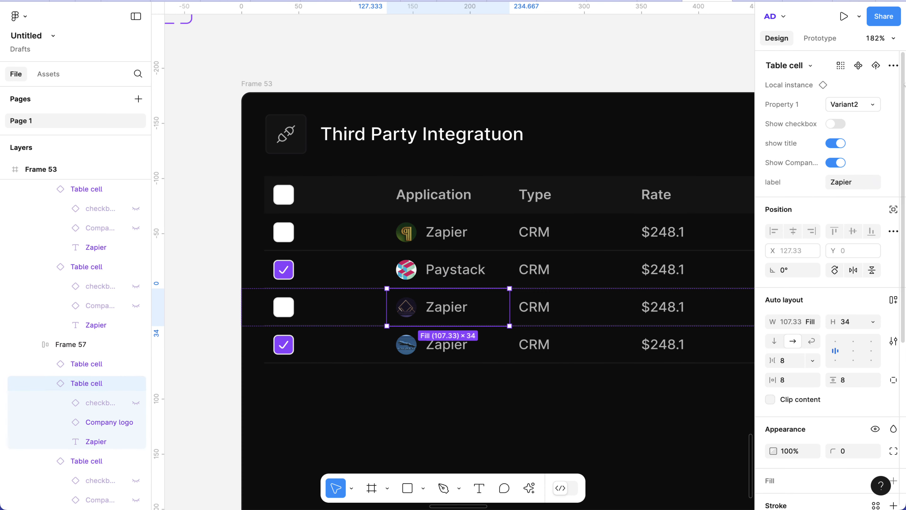
click(853, 182)
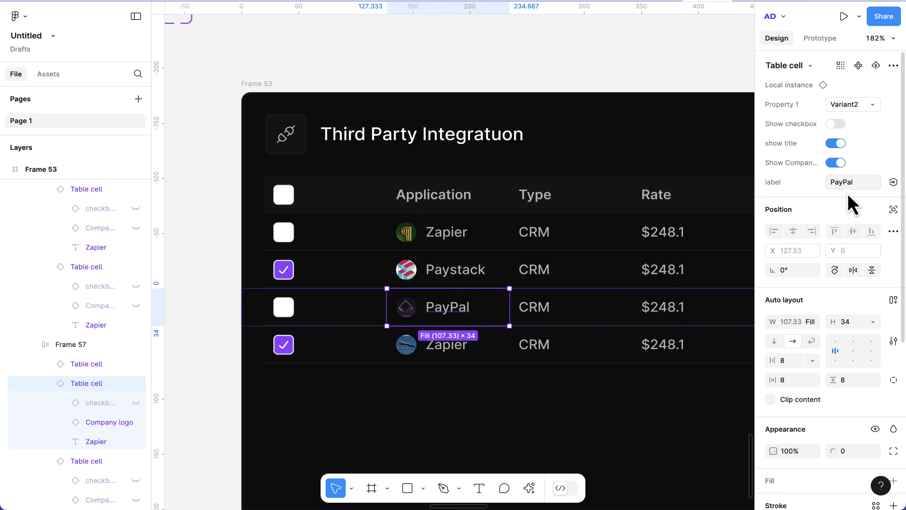
click(446, 347)
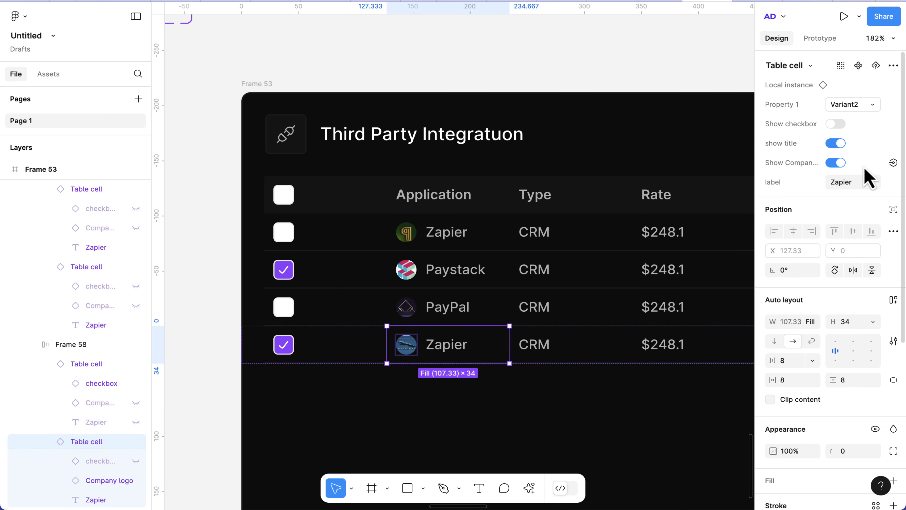
click(851, 185)
text(Orange)
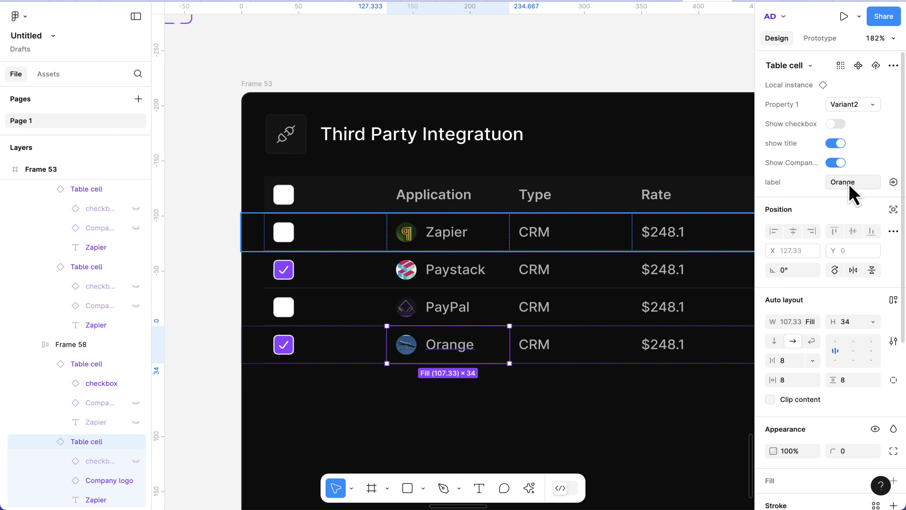
Step: Set the Type label to Gateway in the Paystack row and to Ecommerce in the Orange row
click(540, 386)
click(537, 280)
click(536, 280)
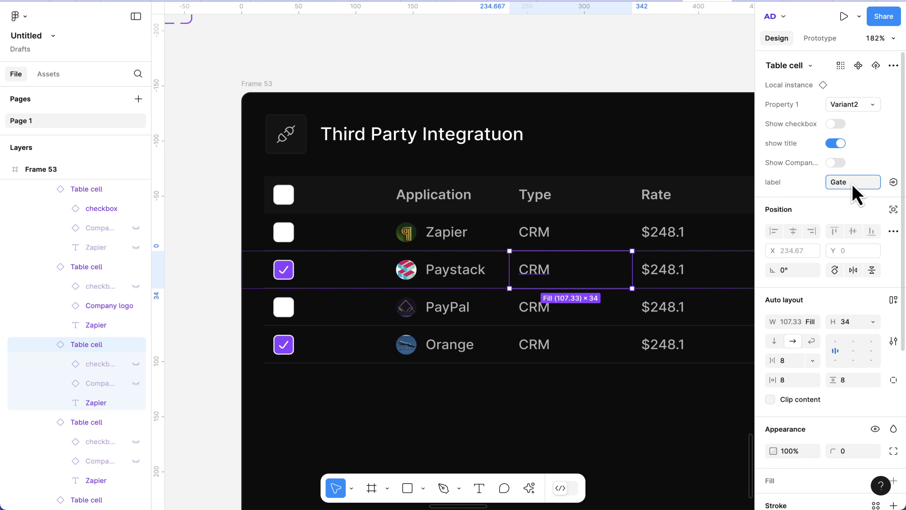
key(Return)
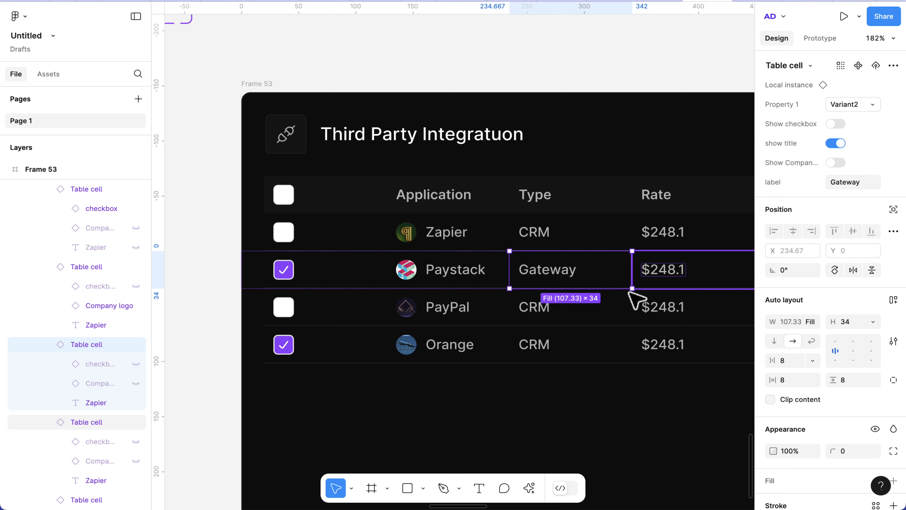
click(552, 346)
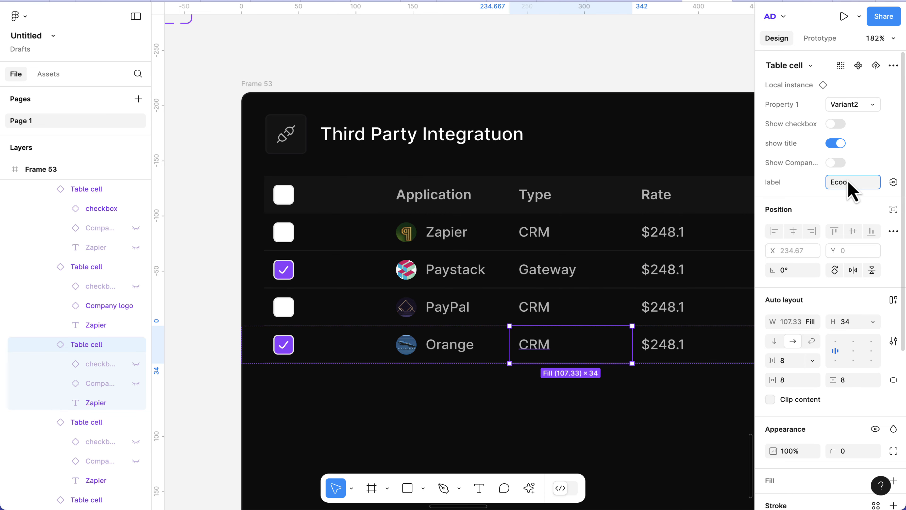
key(Return)
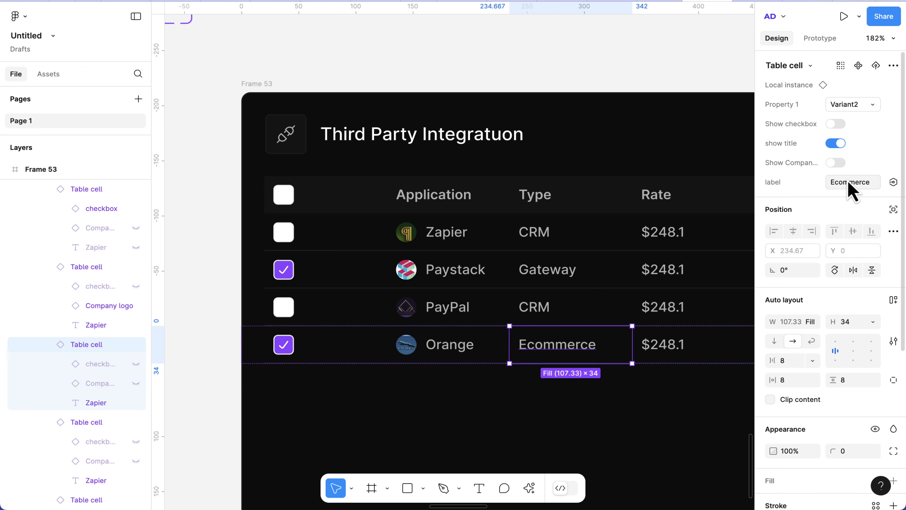
Step: Set the Rate label to $48.1 in the PayPal row and to $420 in the Paystack row
click(614, 378)
double_click(659, 328)
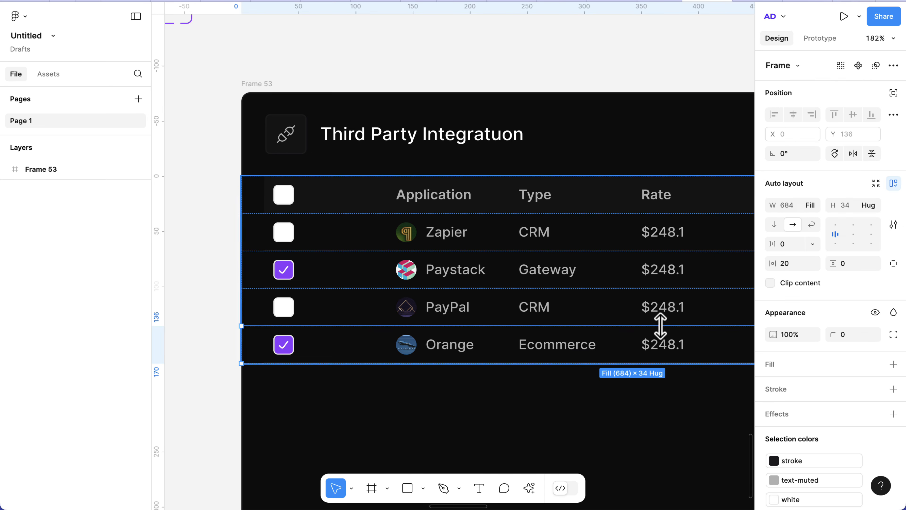
double_click(661, 305)
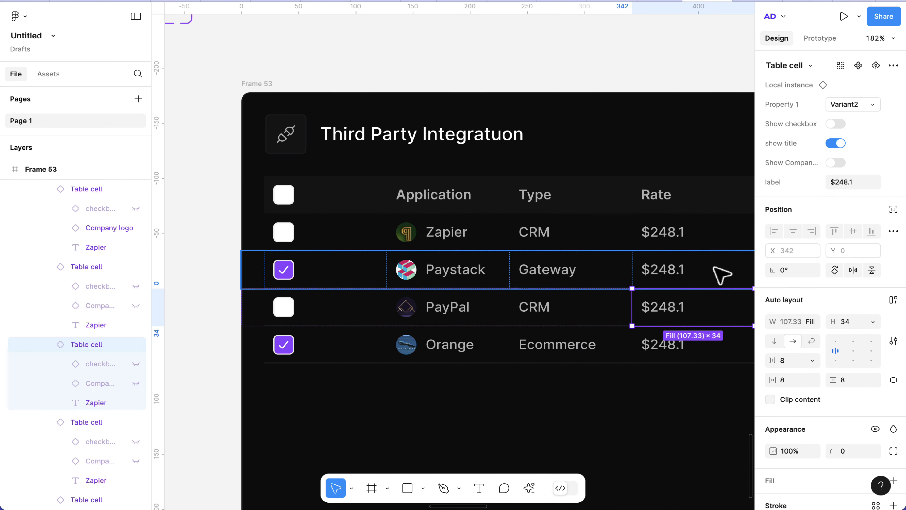
click(851, 182)
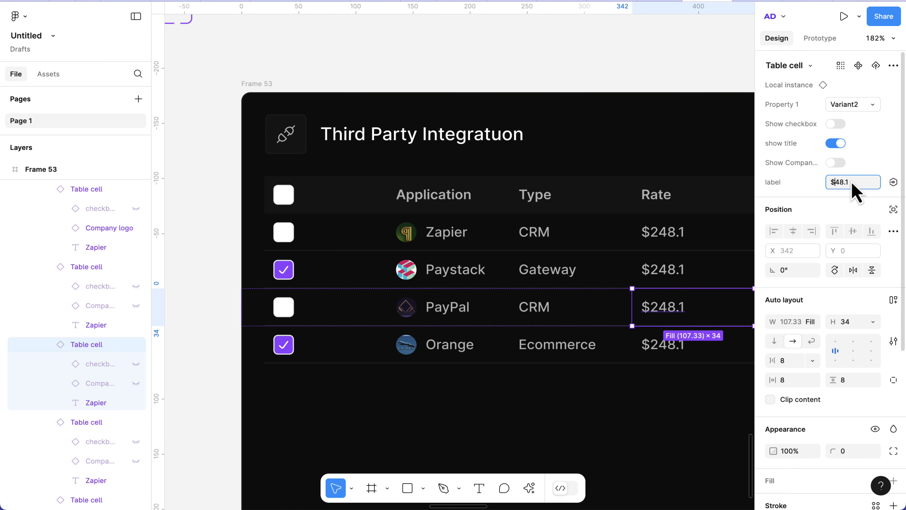
key(Return)
click(687, 275)
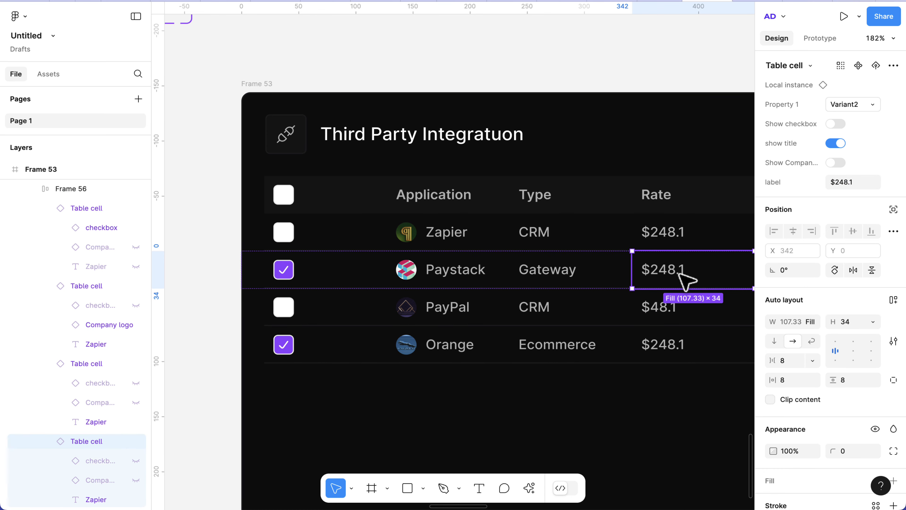
click(843, 184)
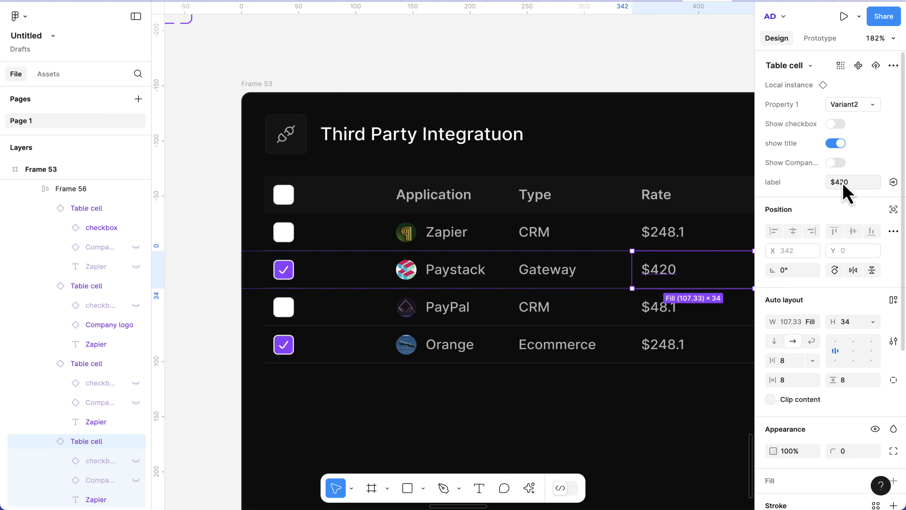
Step: Cut Frame 53 from the canvas and paste it into the Dashboard Main frame
scroll(644, 356, down, 5)
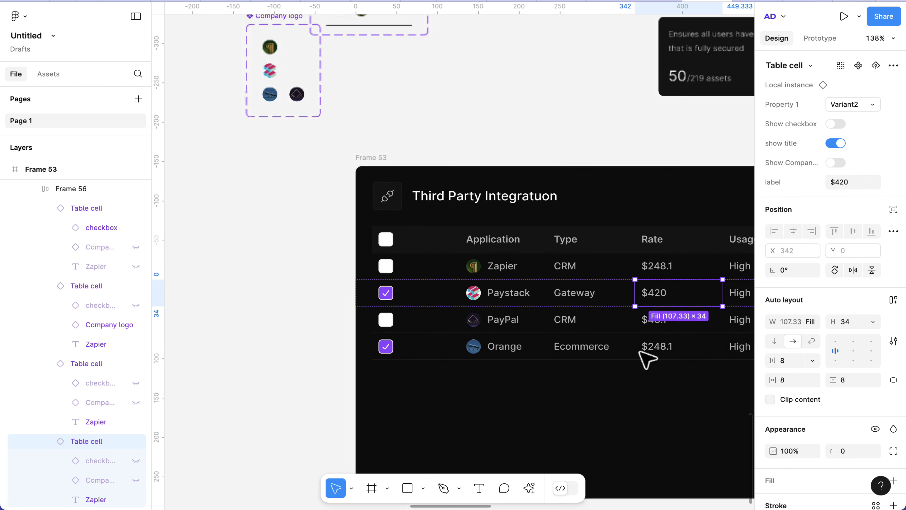
click(620, 394)
scroll(619, 395, down, 2)
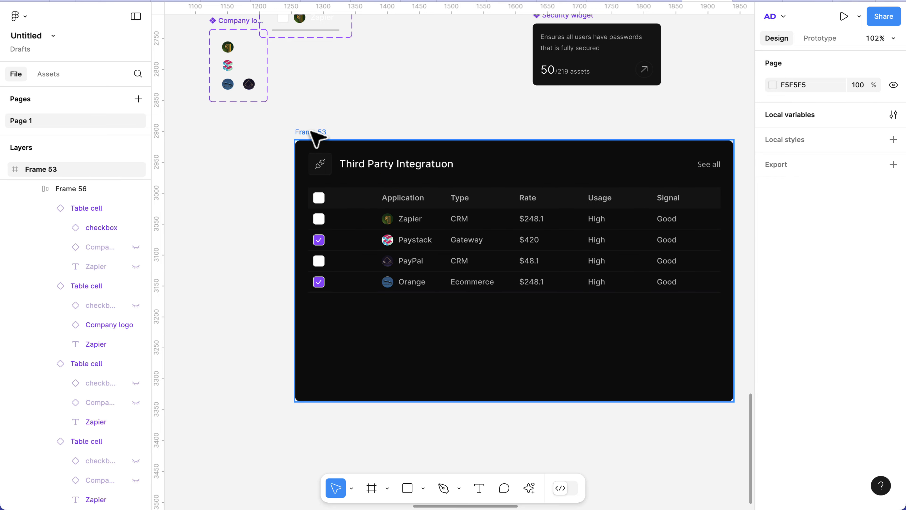
click(316, 138)
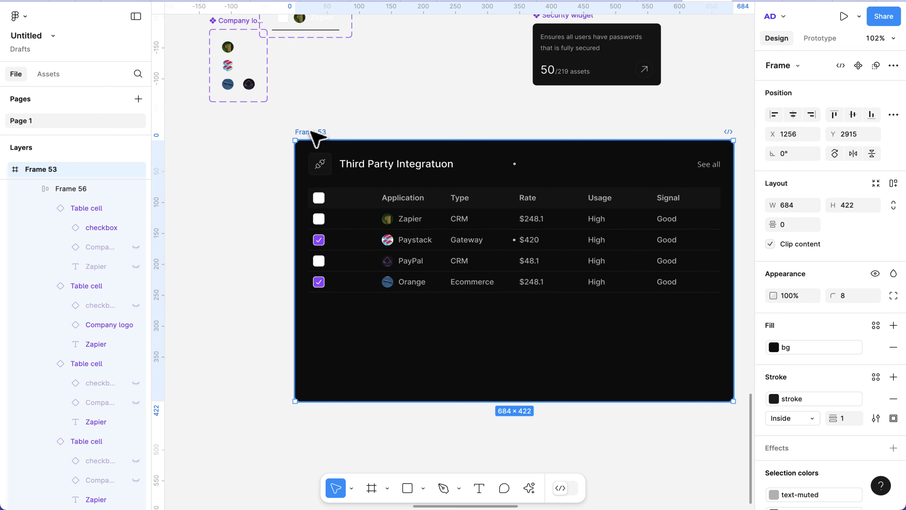
key(Delete)
scroll(316, 138, down, 10)
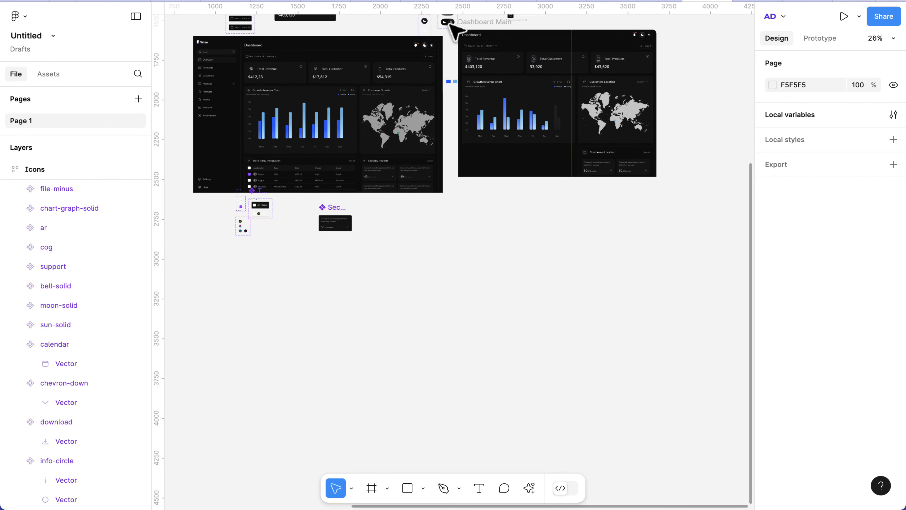
click(476, 24)
scroll(478, 26, up, 3)
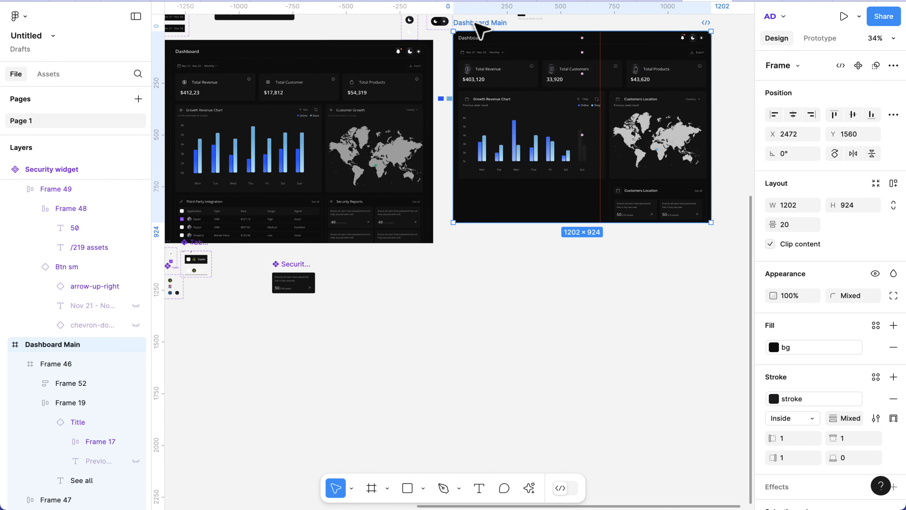
key(ctrl+v)
Step: Position Frame 53 below the Growth Revenue Chart at X 33, Y 732, level with the neighbouring Customers Location card
drag(572, 130, 516, 229)
scroll(516, 228, up, 5)
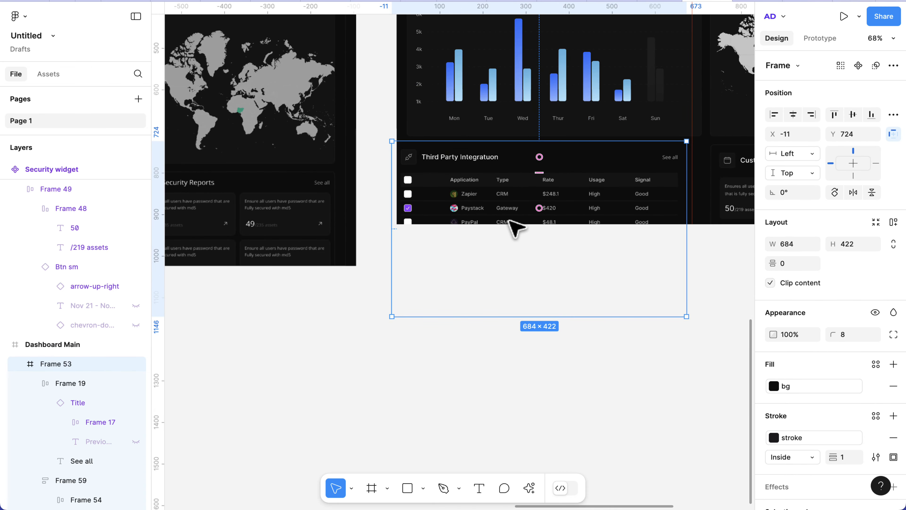
scroll(510, 220, up, 3)
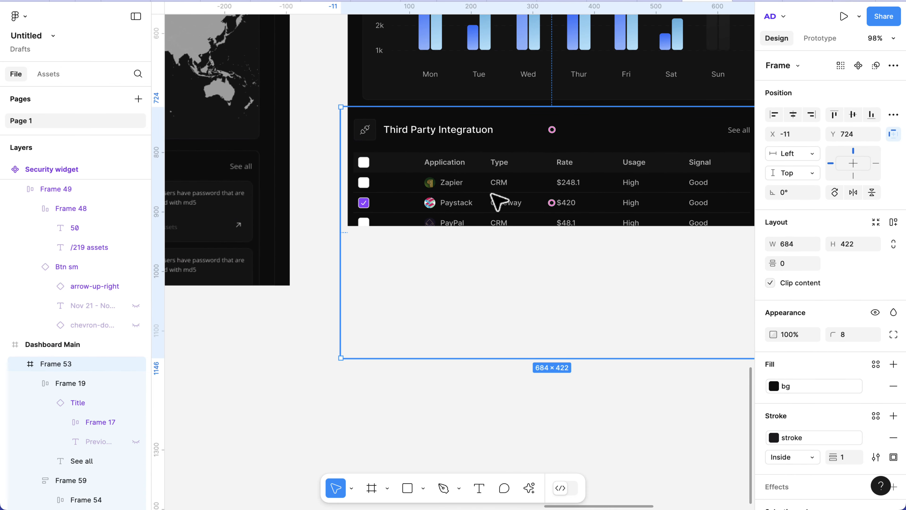
drag(491, 195, 516, 193)
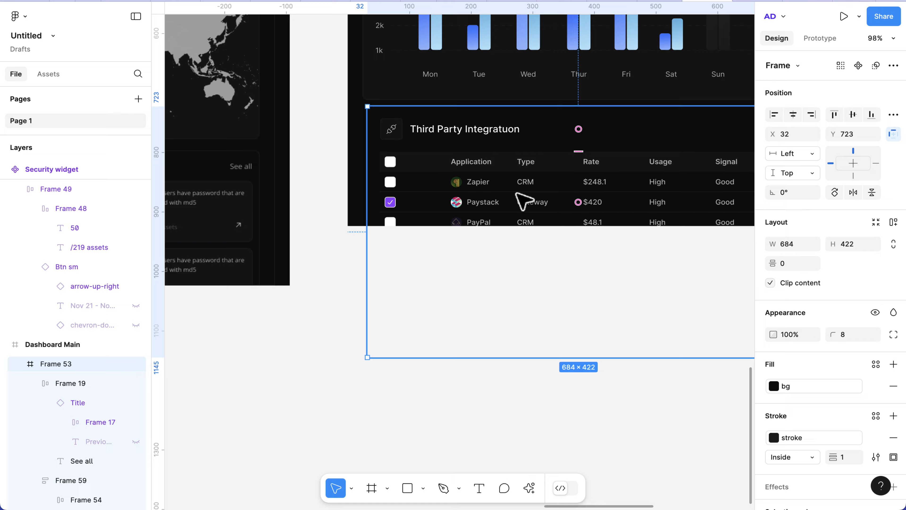
scroll(499, 198, right, 5)
scroll(531, 191, right, 3)
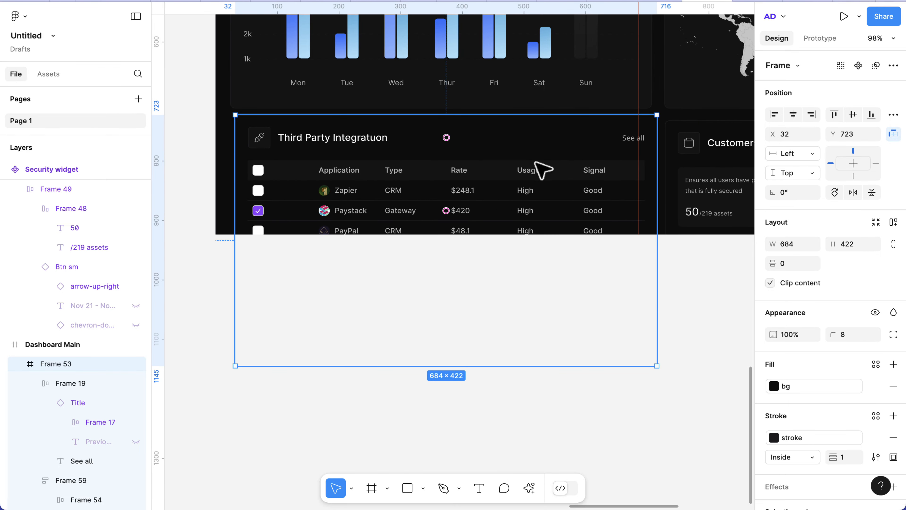
drag(536, 163, 536, 168)
scroll(536, 167, right, 3)
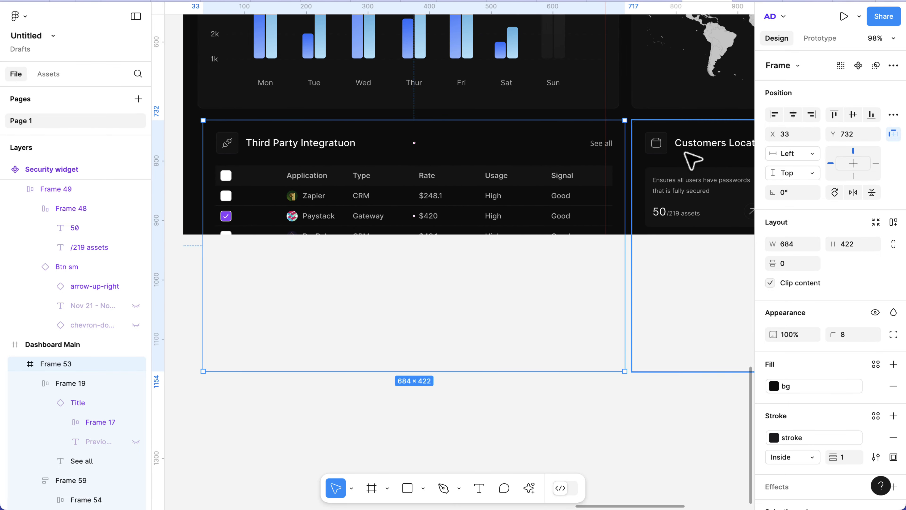
Step: Combine Frame 53 and the neighbouring lower Customers Location card into a horizontal auto layout with a gap of 20
shift+click(693, 161)
key(shift+a)
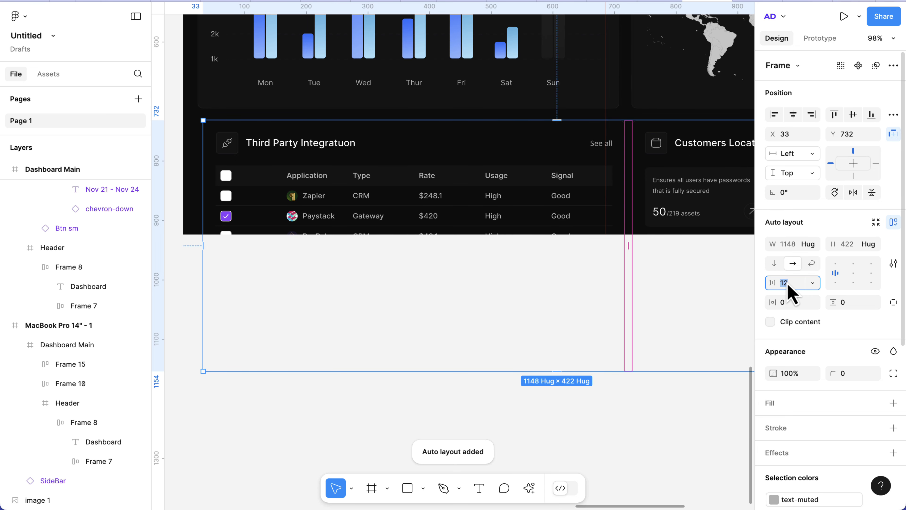
key(Return)
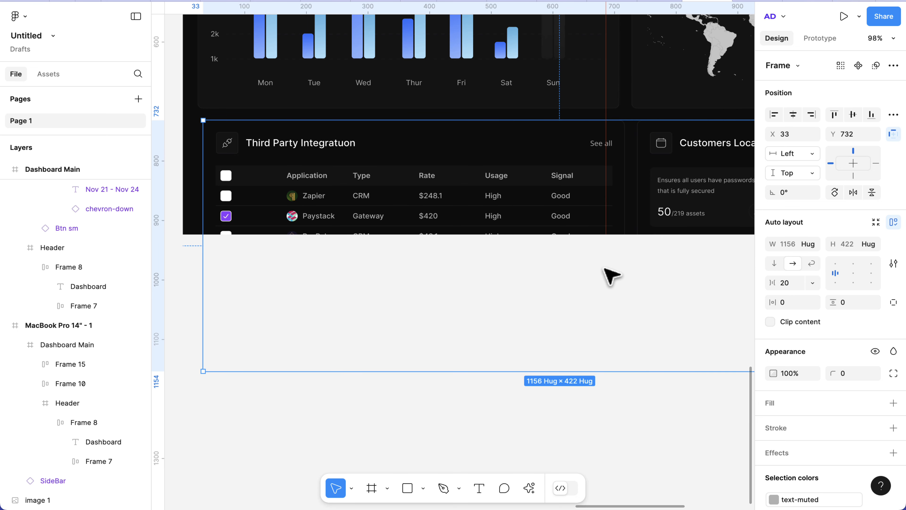
scroll(528, 232, up, 1)
scroll(528, 232, left, 1)
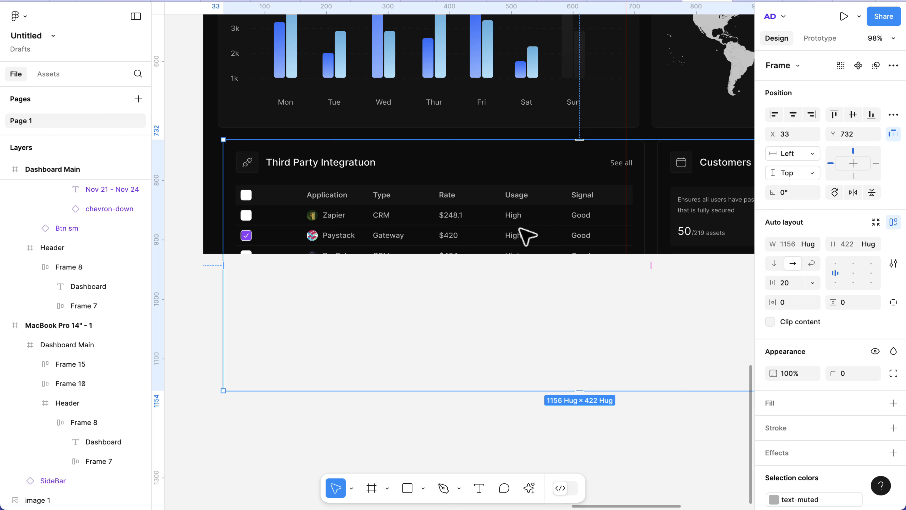
Step: Set the new row frame's width to 1202 and horizontal padding to 24, and centre it horizontally in Dashboard Main
click(793, 115)
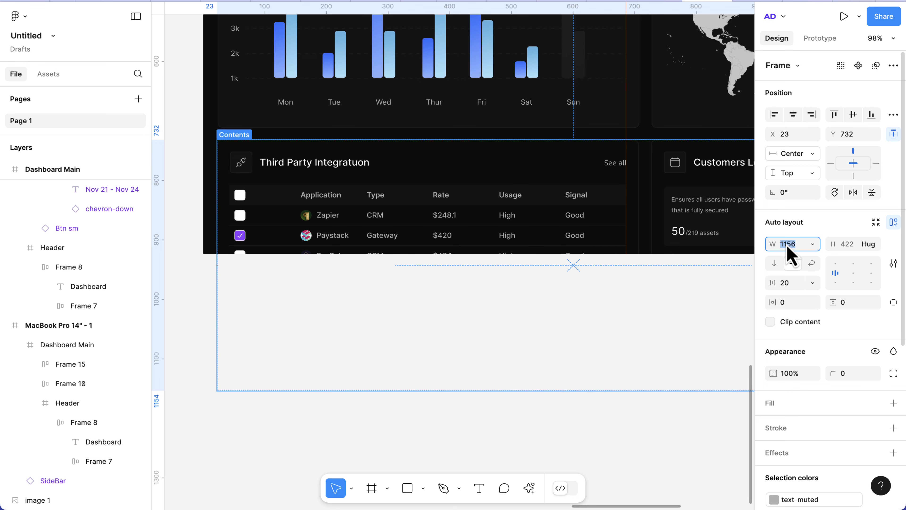
key(Return)
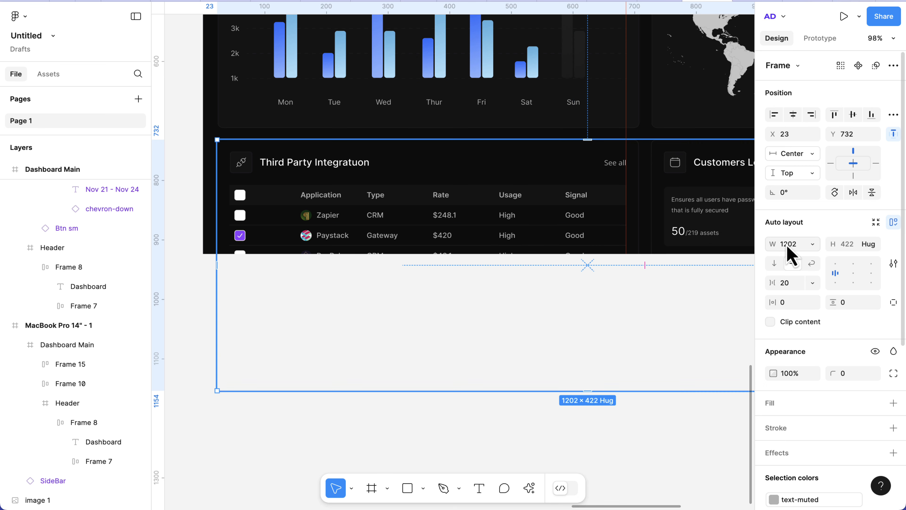
click(789, 304)
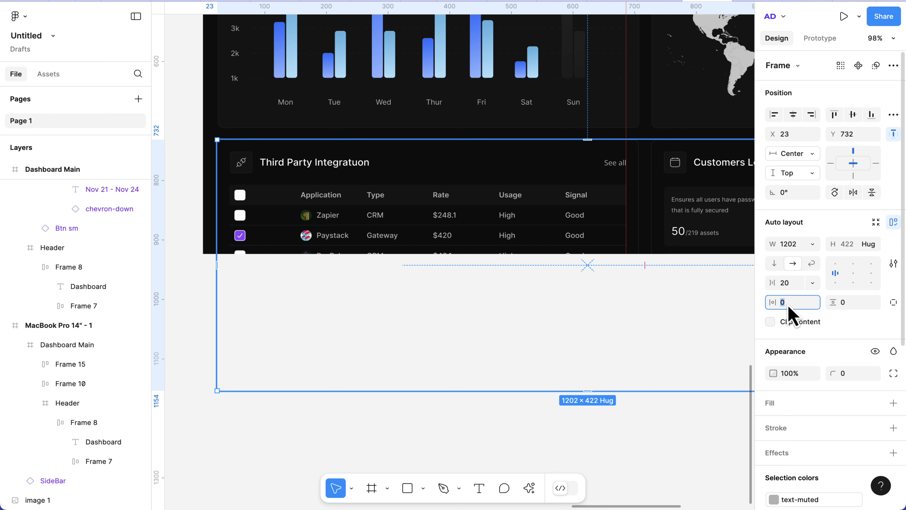
key(Return)
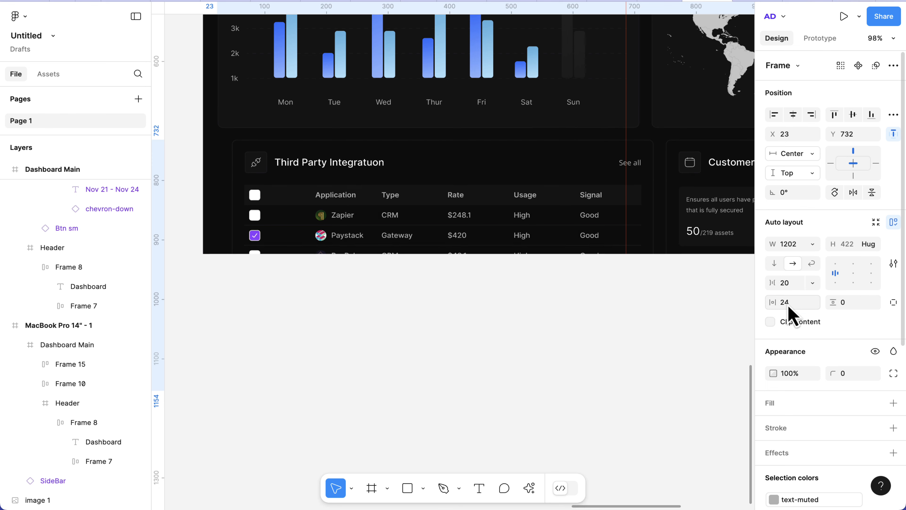
click(795, 117)
scroll(576, 228, up, 3)
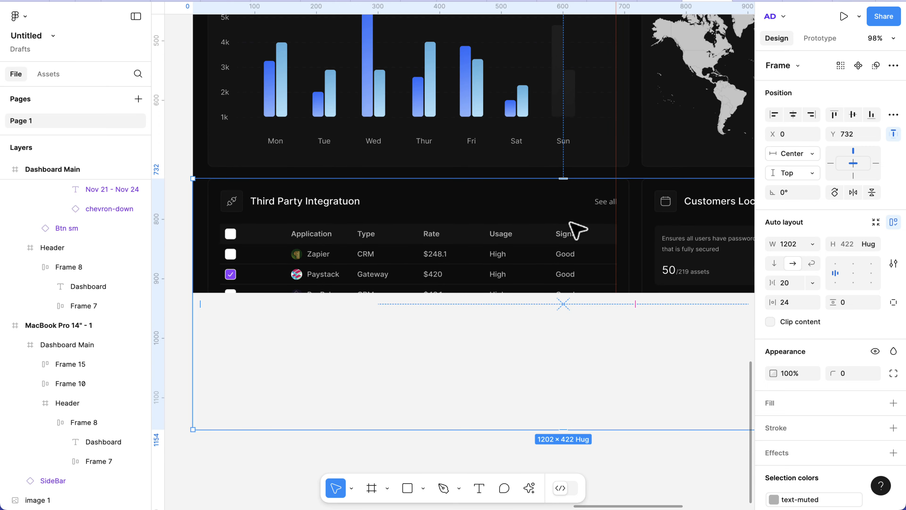
Step: Wrap the date filter row, the stat widgets, the chart row and the integration row in one vertical auto layout
scroll(573, 173, up, 5)
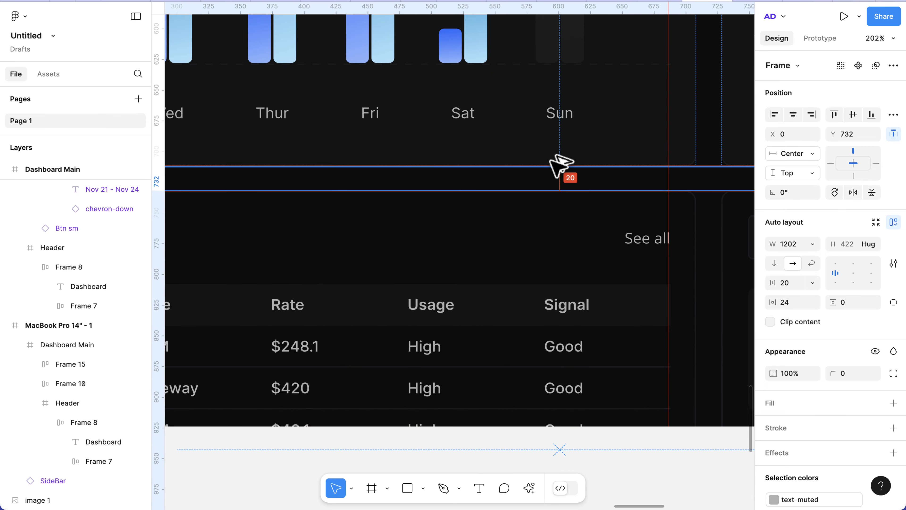
scroll(561, 165, down, 10)
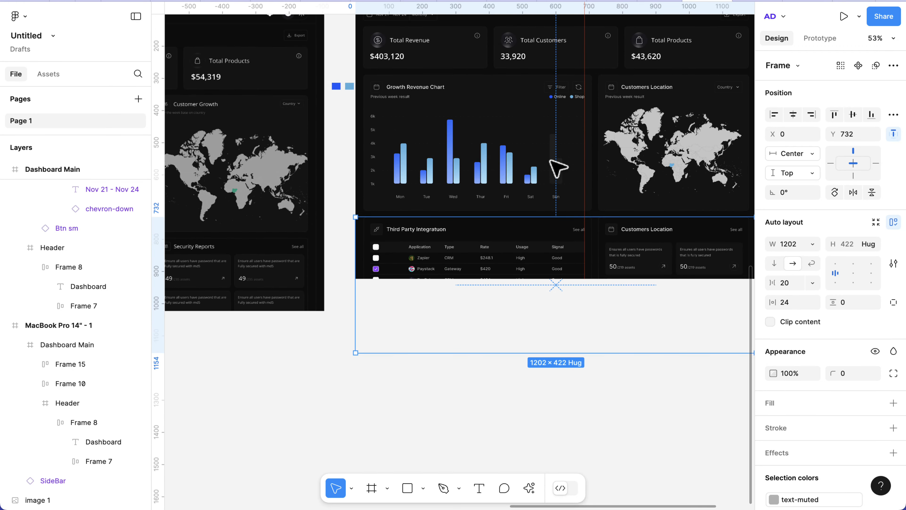
scroll(551, 161, up, 2)
shift+click(542, 153)
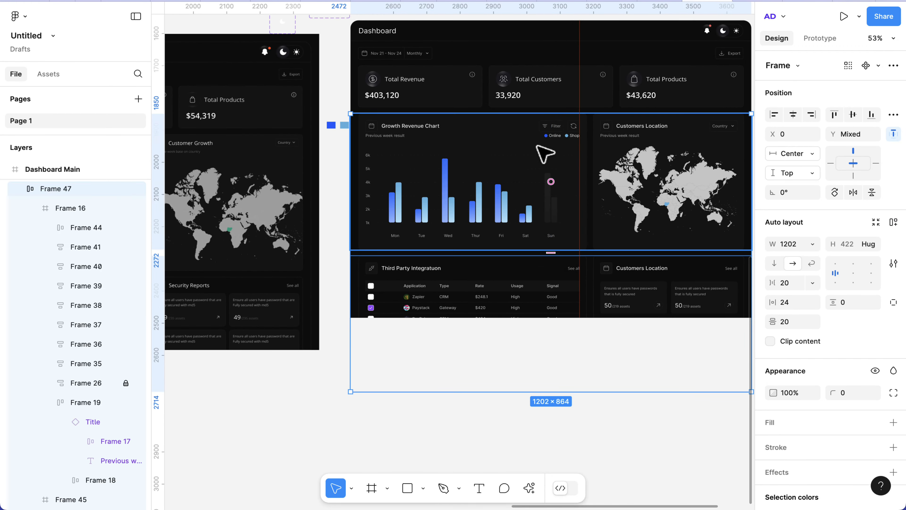
shift+click(534, 103)
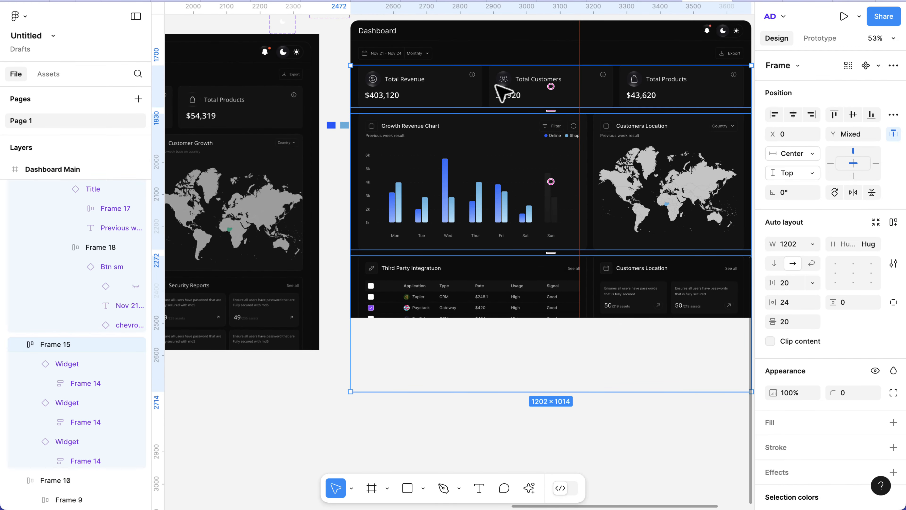
shift+click(426, 52)
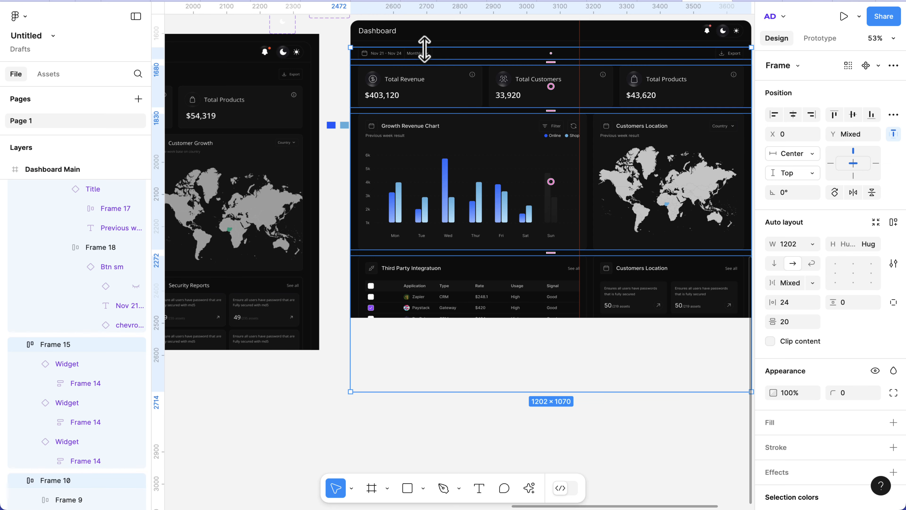
key(shift+a)
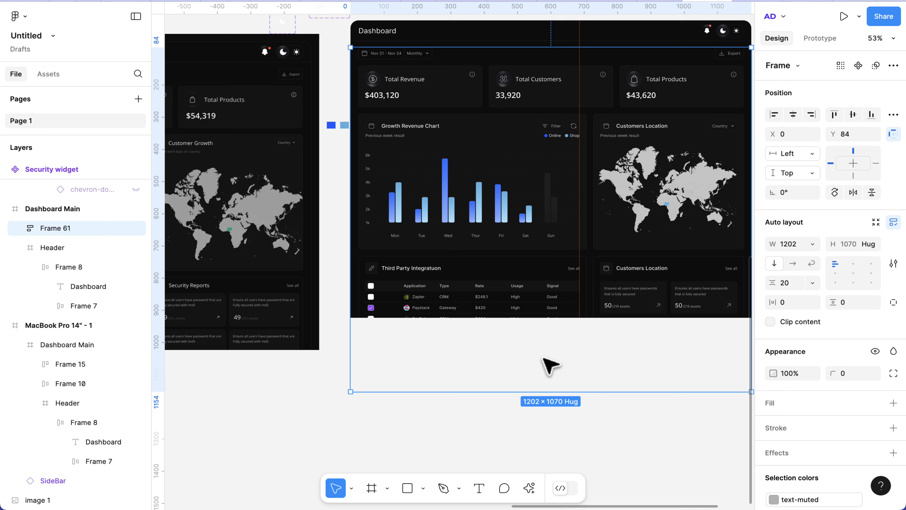
Step: Change the font of the Dashboard title in the Dashboard Main header to Open Sans
scroll(405, 176, up, 3)
scroll(405, 176, up, 5)
click(359, 111)
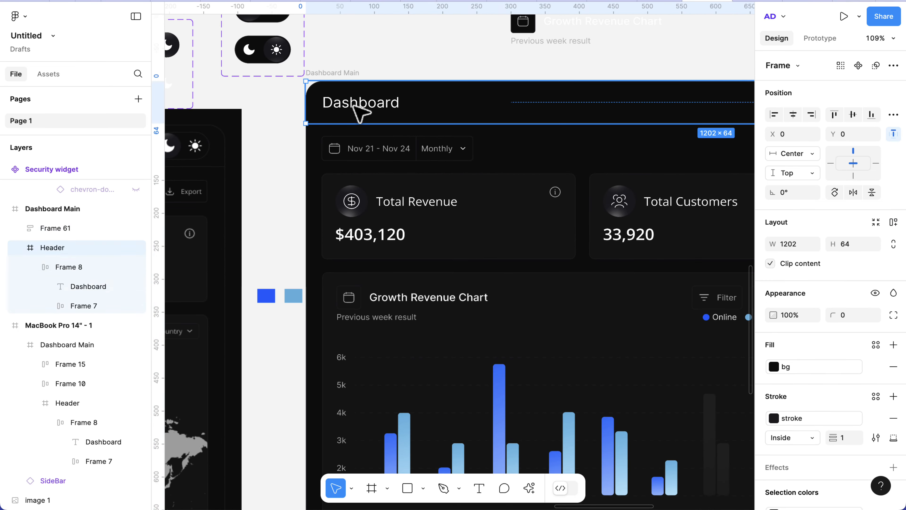
double_click(359, 112)
click(783, 337)
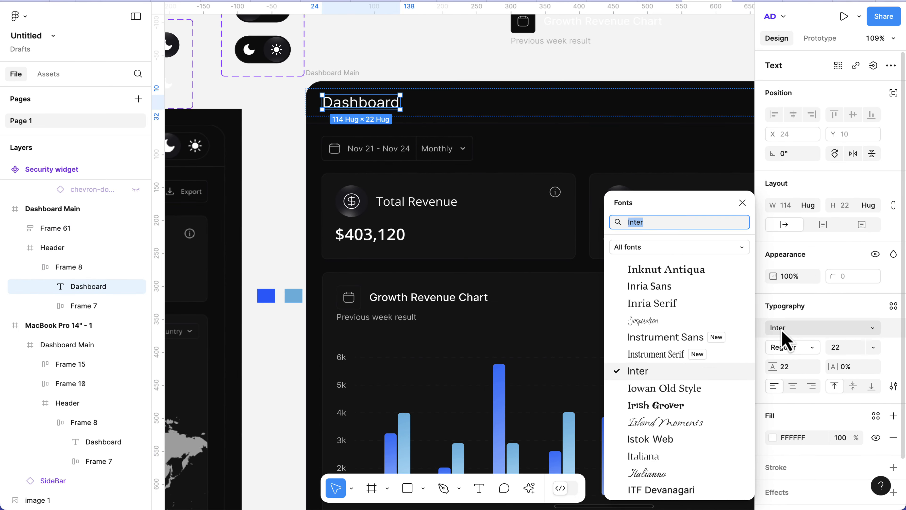
text(open)
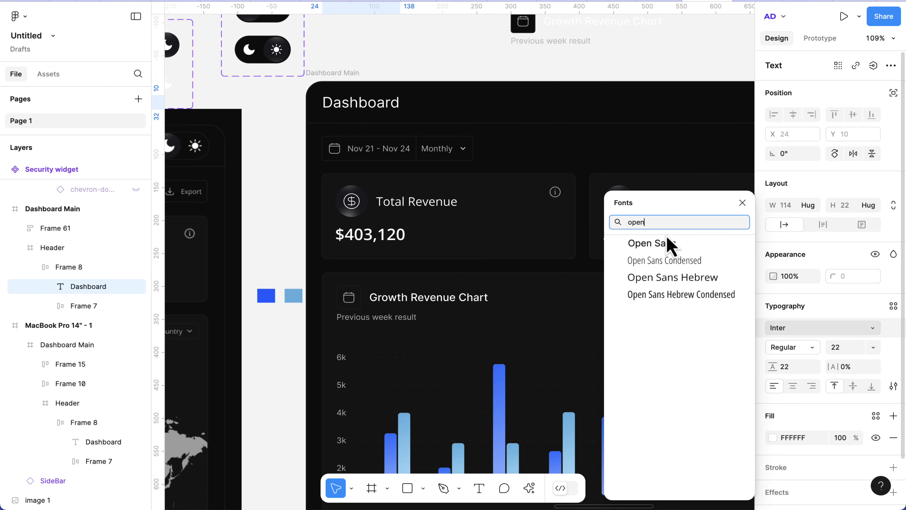
click(663, 244)
click(413, 74)
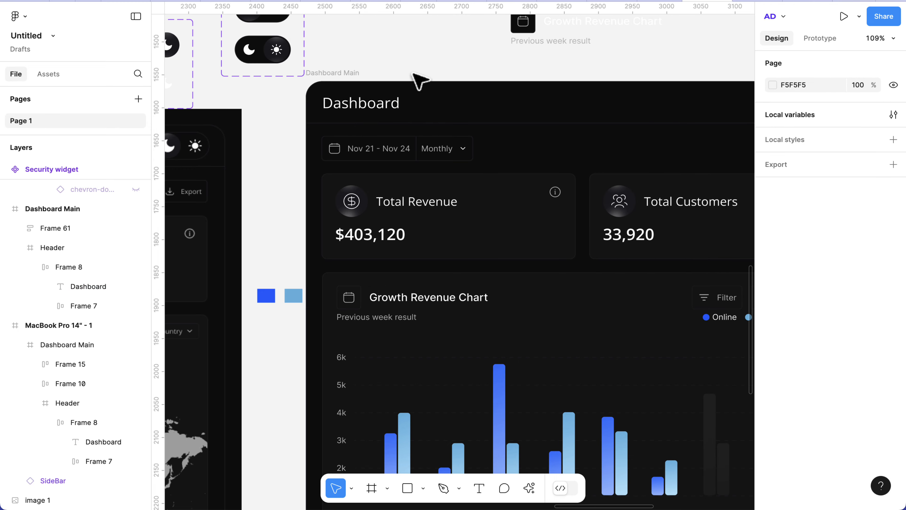
Step: Replace the old dashboard inside the MacBook Pro 14" - 1 frame with a copy of the finished Dashboard Main frame
click(334, 70)
scroll(337, 76, down, 10)
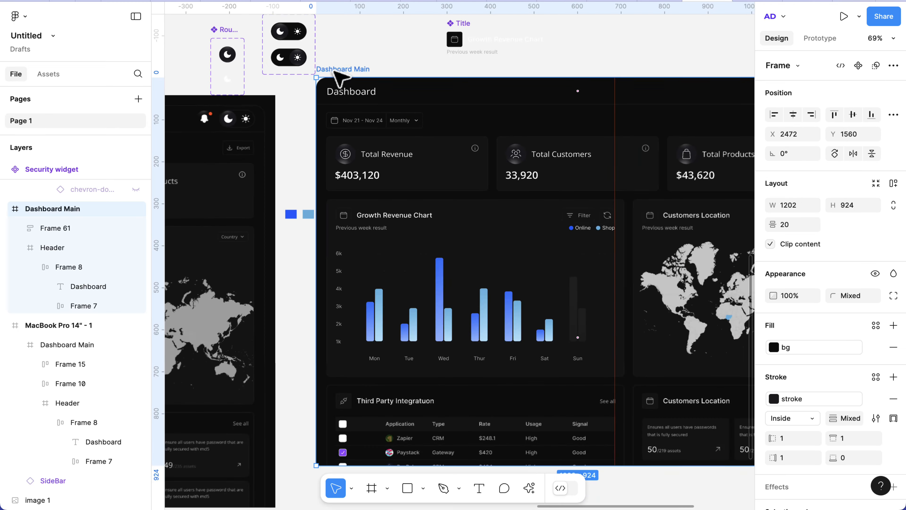
scroll(343, 75, up, 5)
scroll(344, 75, down, 1)
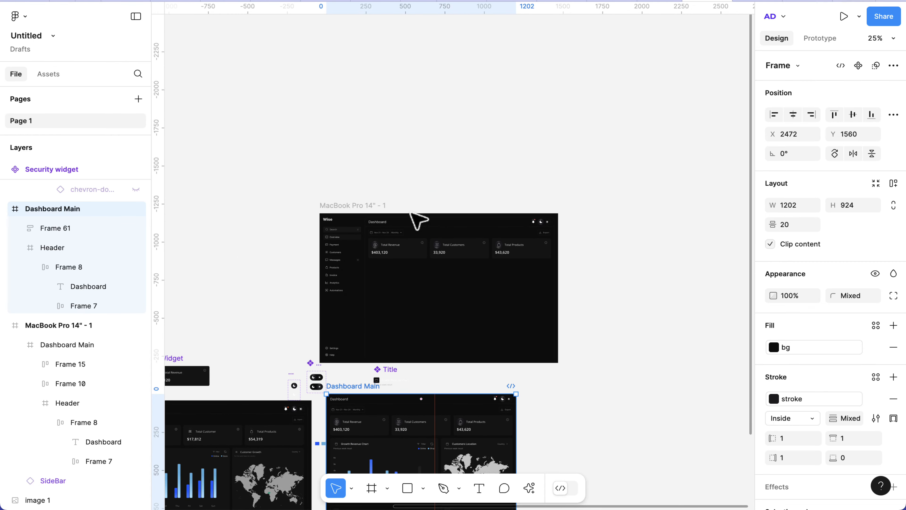
click(414, 242)
key(Delete)
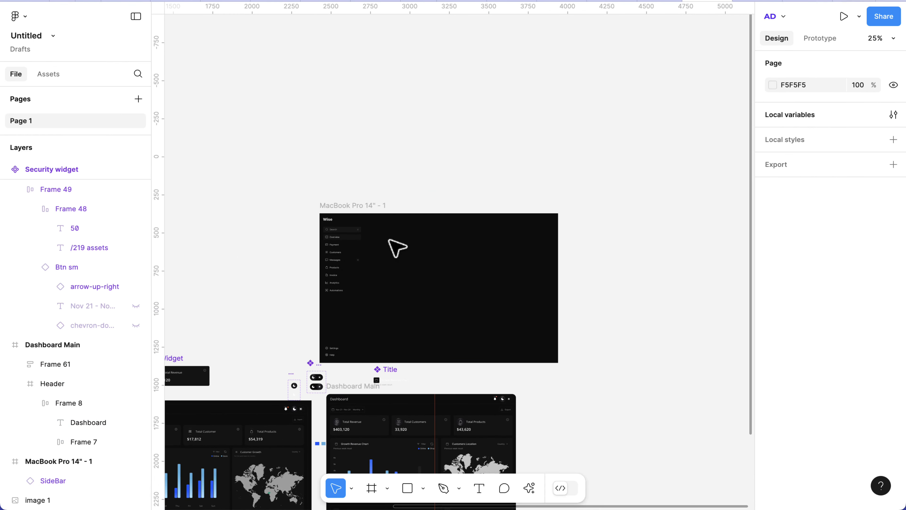
click(354, 205)
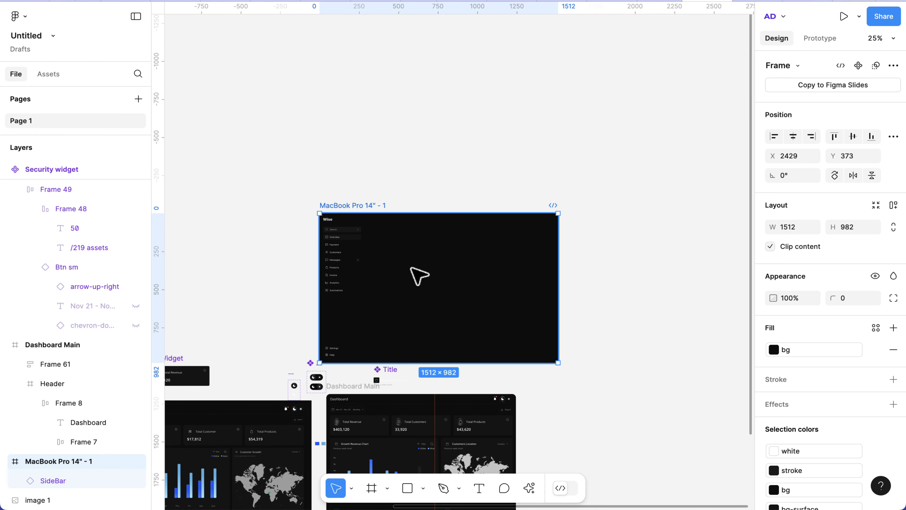
key(super+v)
scroll(436, 291, up, 5)
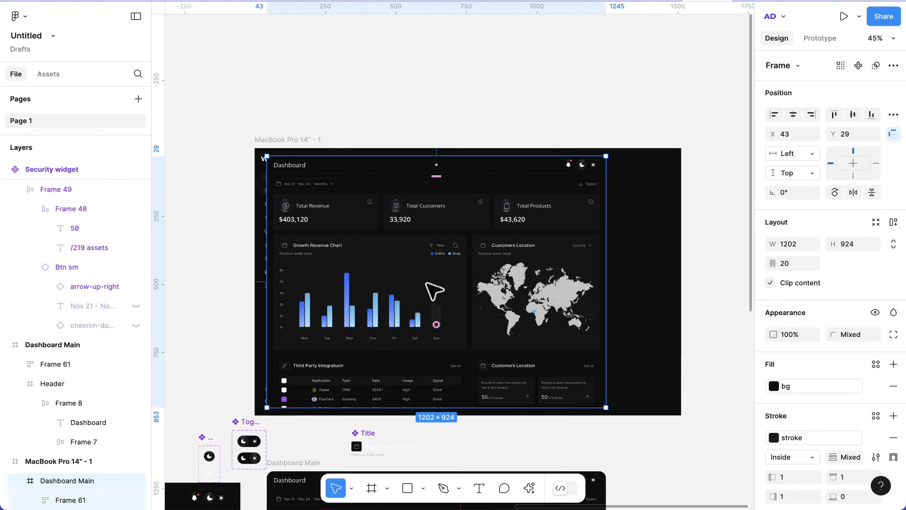
Step: Position the pasted Dashboard Main beside the sidebar at X 286, Y 24 in the MacBook Pro 14" - 1 frame
drag(438, 289, 501, 284)
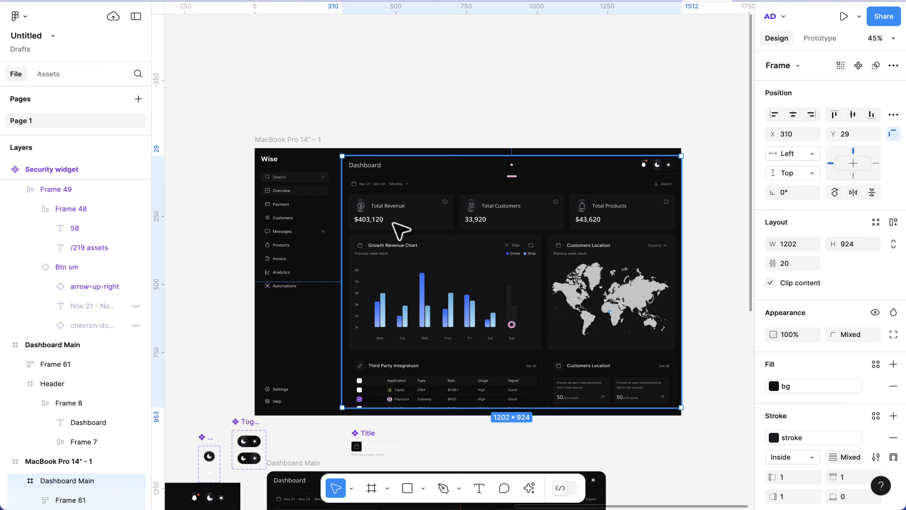
scroll(386, 228, up, 8)
drag(387, 222, 369, 223)
scroll(373, 230, down, 5)
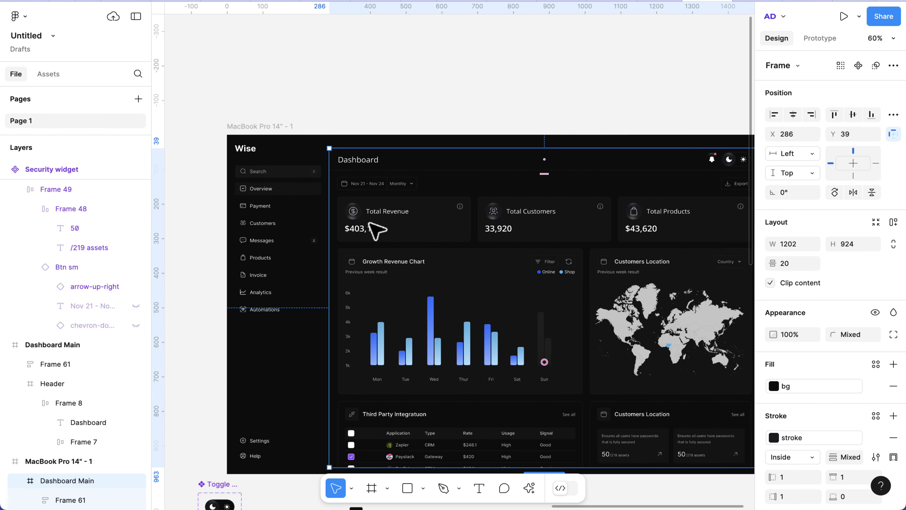
scroll(537, 137, up, 5)
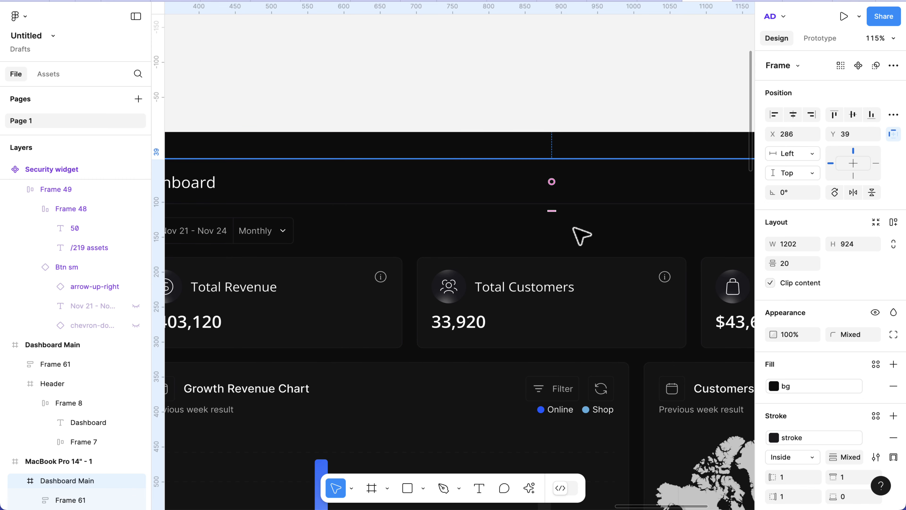
key(shift+Up)
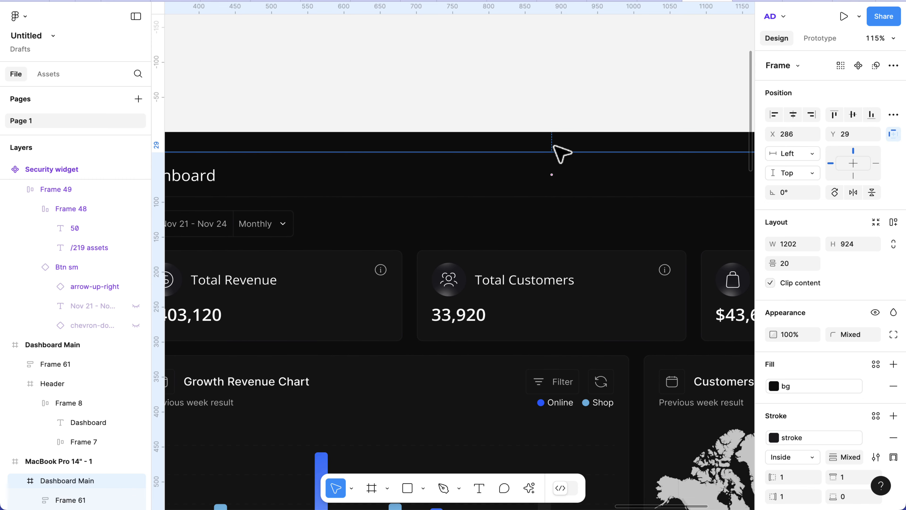
key(Up)
key(Up)
key(Up)
key(Up)
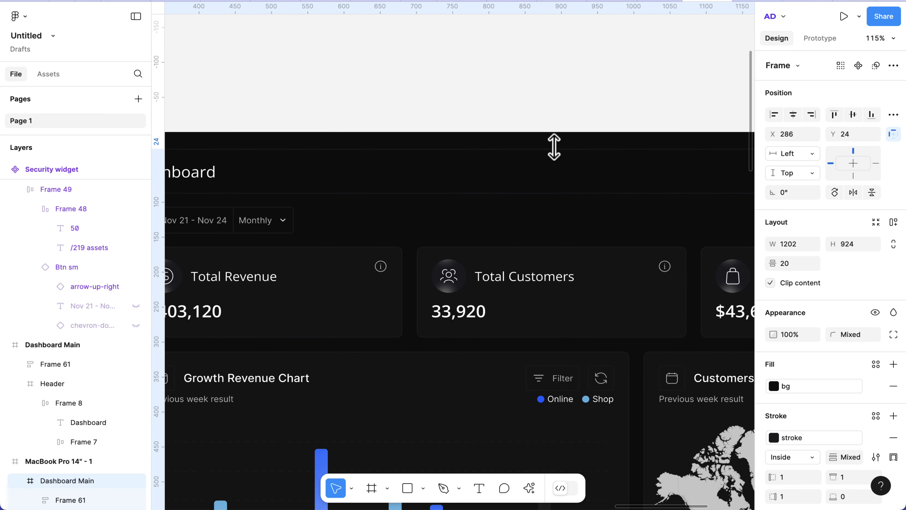
key(Up)
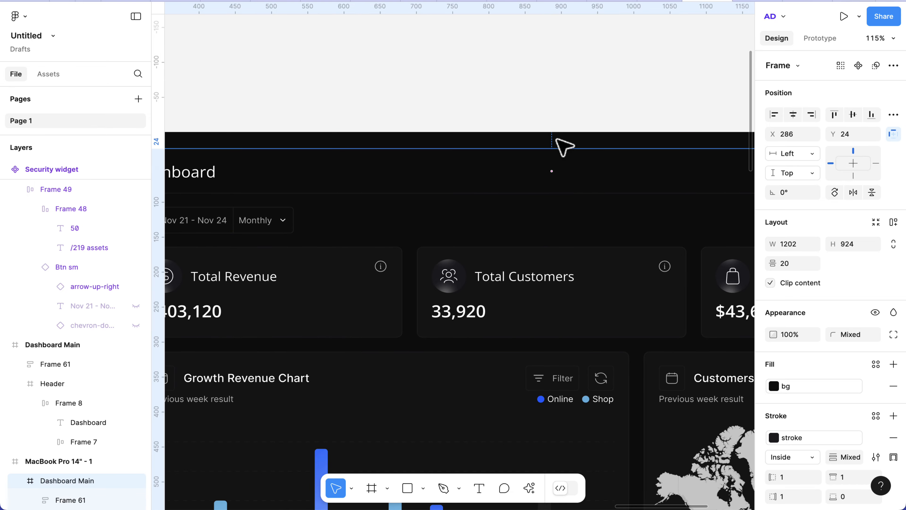
Step: Extend the pasted Dashboard Main downward past the MacBook frame's lower edge to a height of about 1049
scroll(556, 143, down, 10)
scroll(608, 222, up, 5)
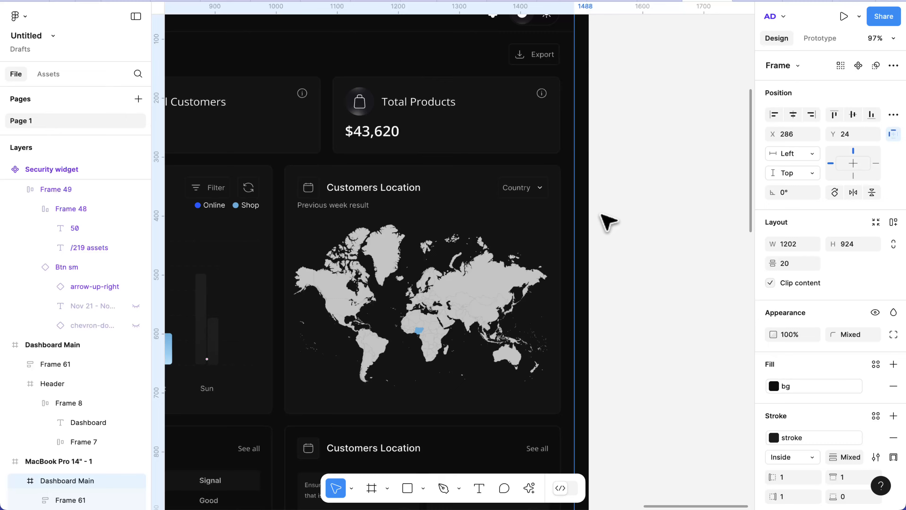
scroll(587, 243, down, 5)
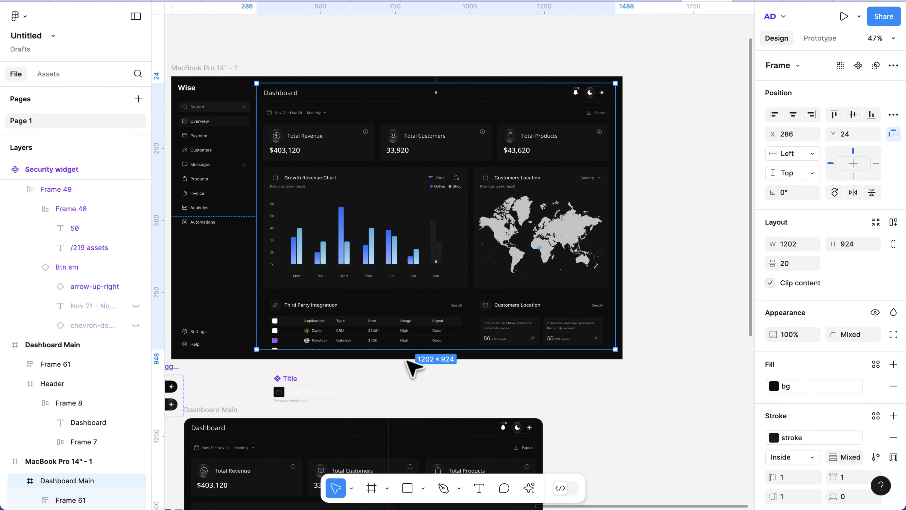
scroll(411, 364, up, 2)
drag(414, 327, 417, 372)
scroll(418, 375, left, 5)
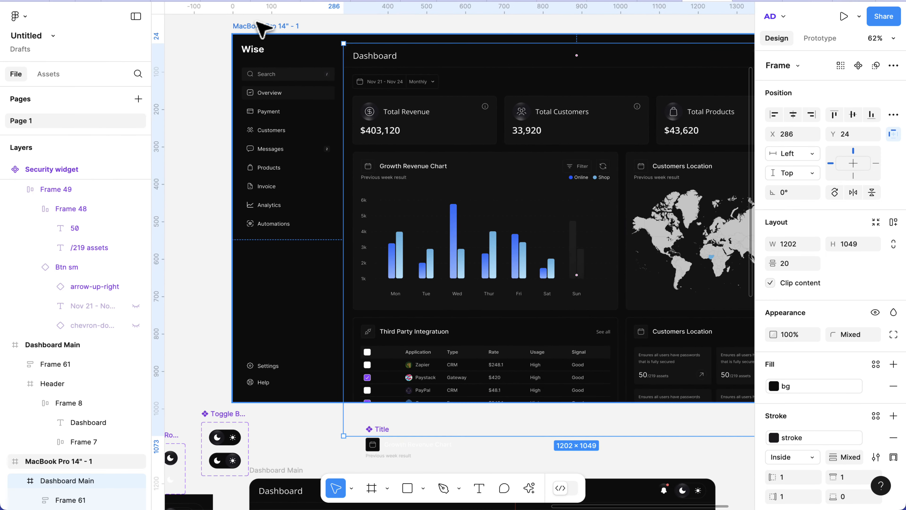
Step: Preview the MacBook Pro 14" - 1 frame in presentation mode and return to the design canvas
click(260, 27)
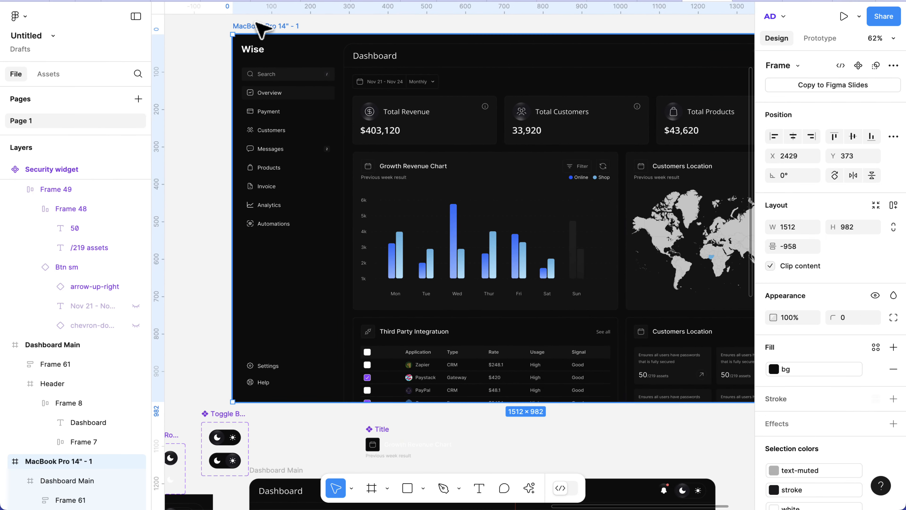
click(845, 16)
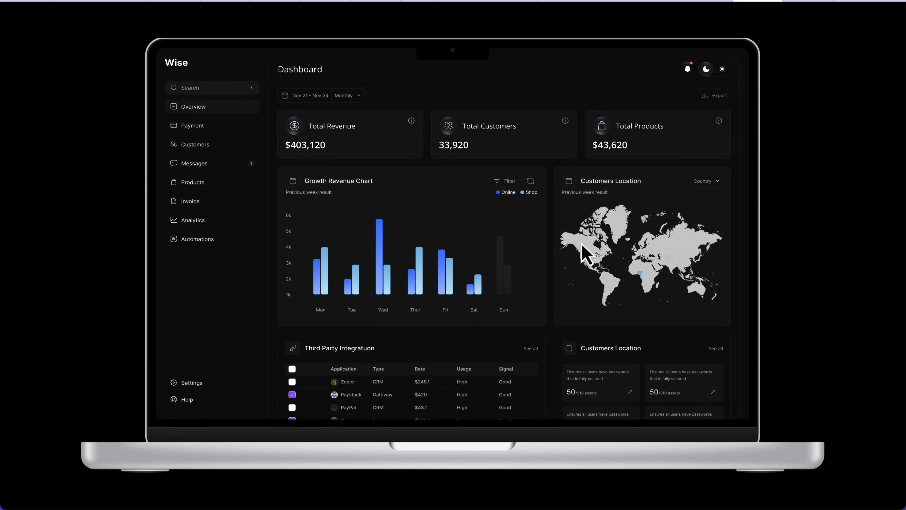
click(698, 1)
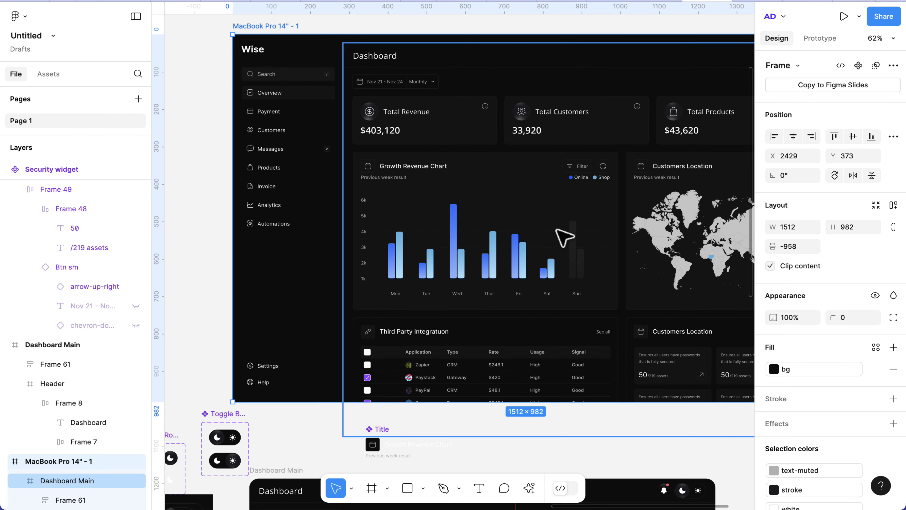
Step: Set the scroll position of the Header inside the MacBook frame's Dashboard Main to Sticky
scroll(564, 237, right, 2)
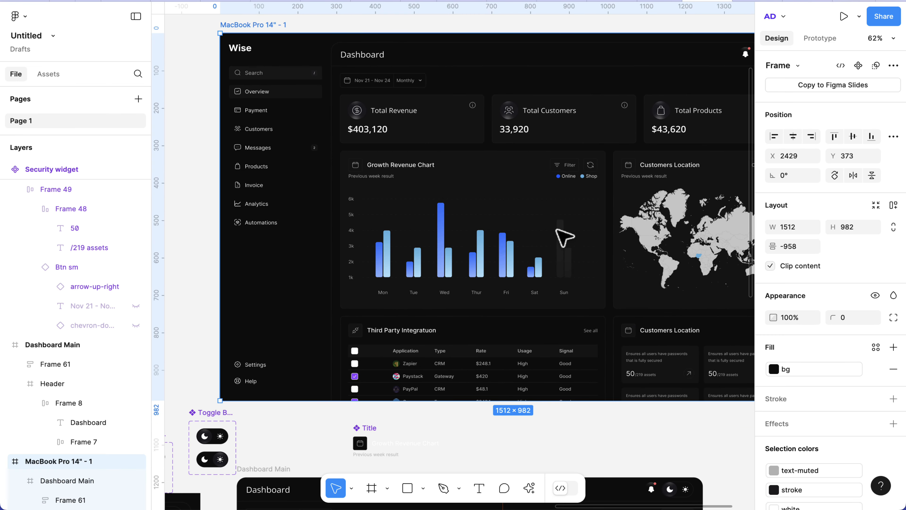
double_click(502, 62)
scroll(478, 72, right, 3)
scroll(479, 71, up, 1)
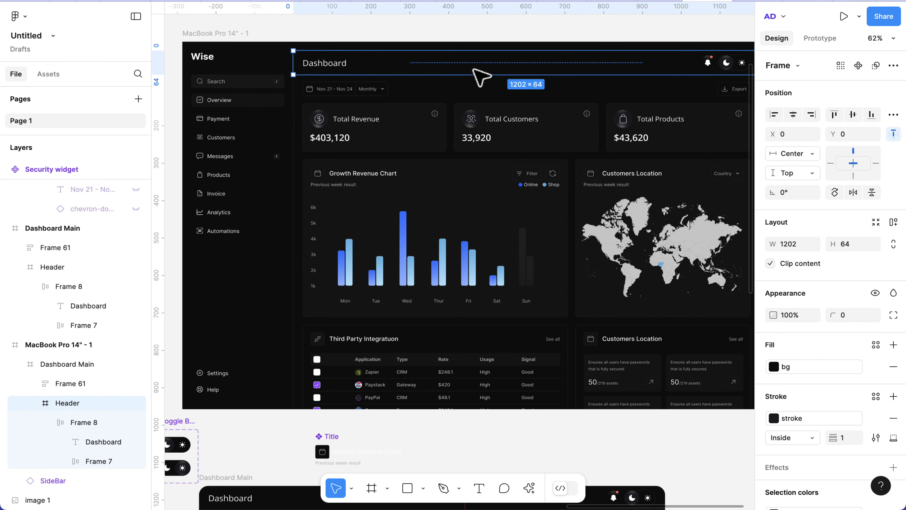
scroll(805, 386, down, 1)
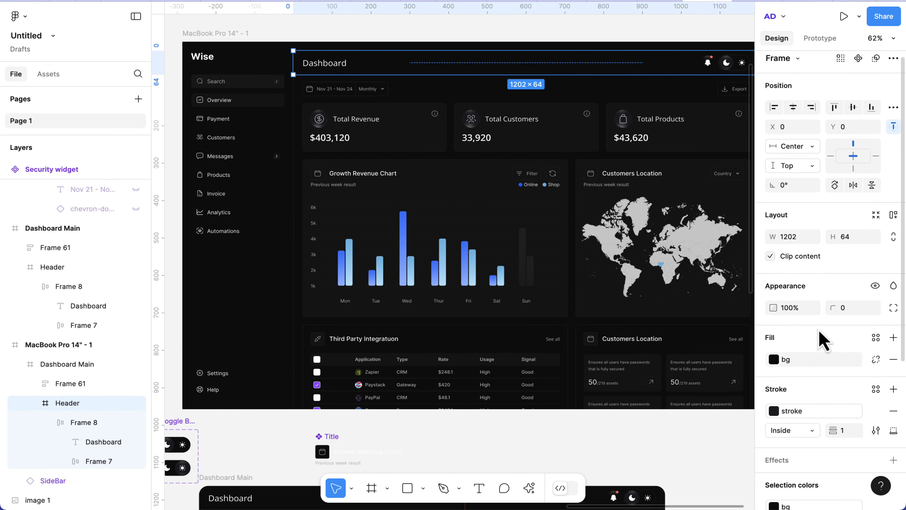
click(820, 38)
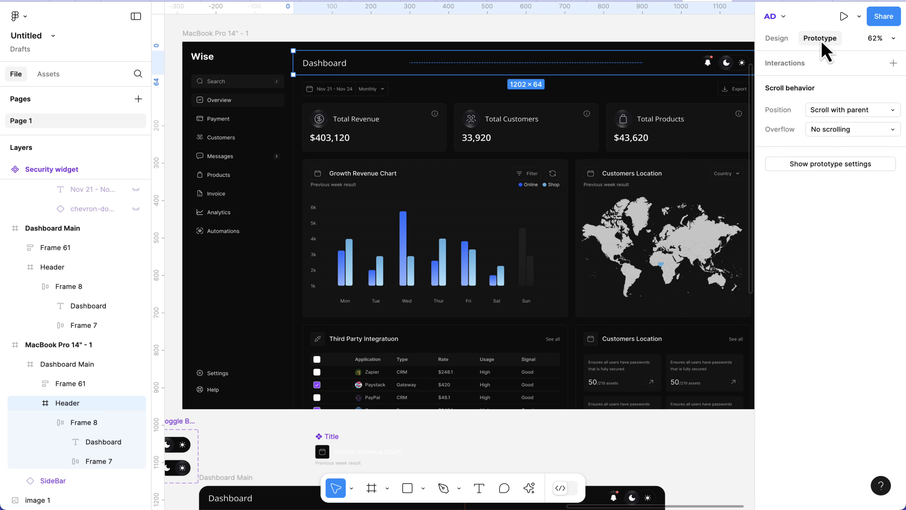
click(846, 111)
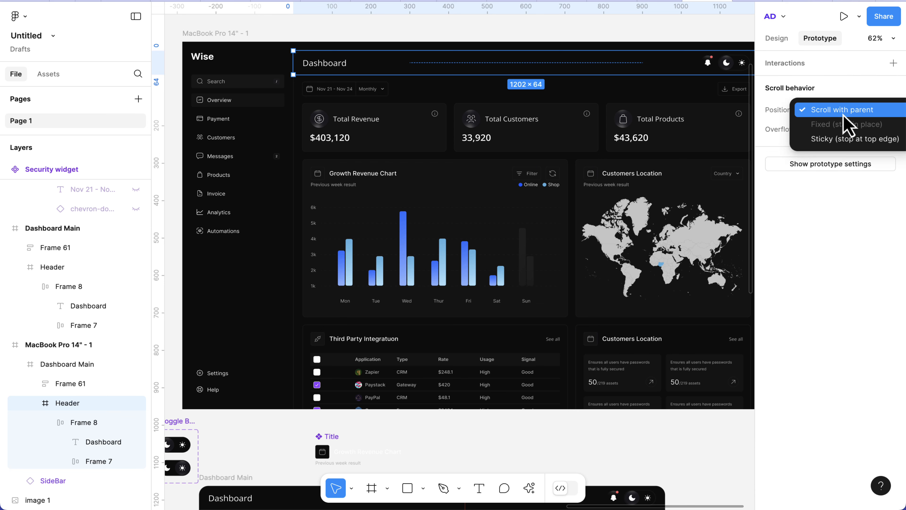
click(848, 140)
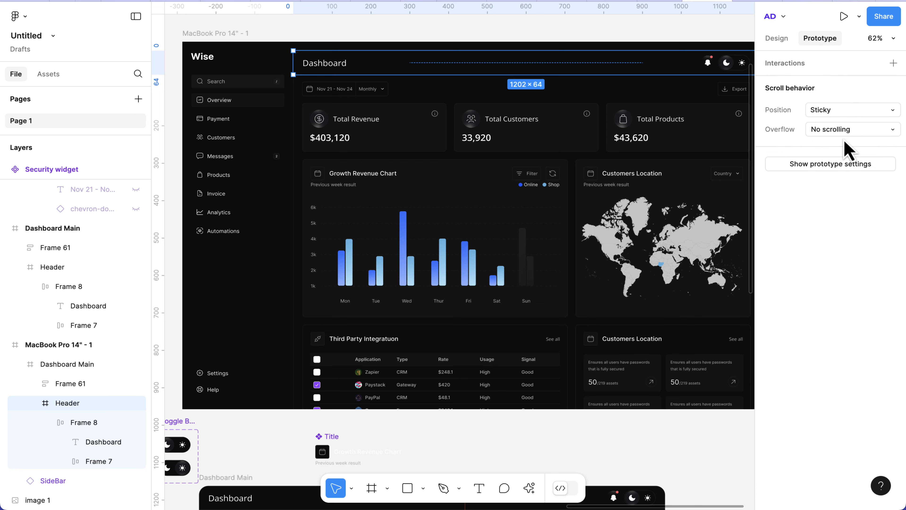
key(ctrl+Tab)
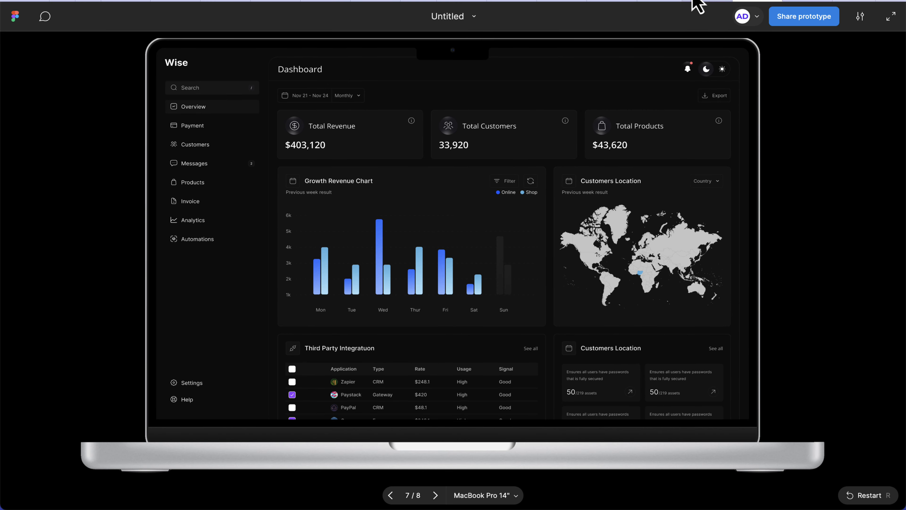
key(ctrl+Tab)
Step: Set Frame 61 below the Header to vertical overflow scrolling and shorten it to a height of about 837
click(567, 200)
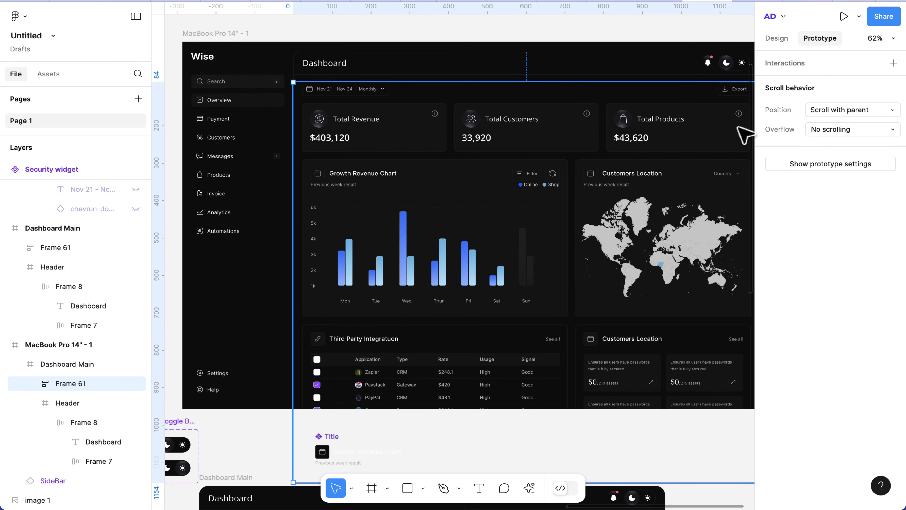
click(840, 134)
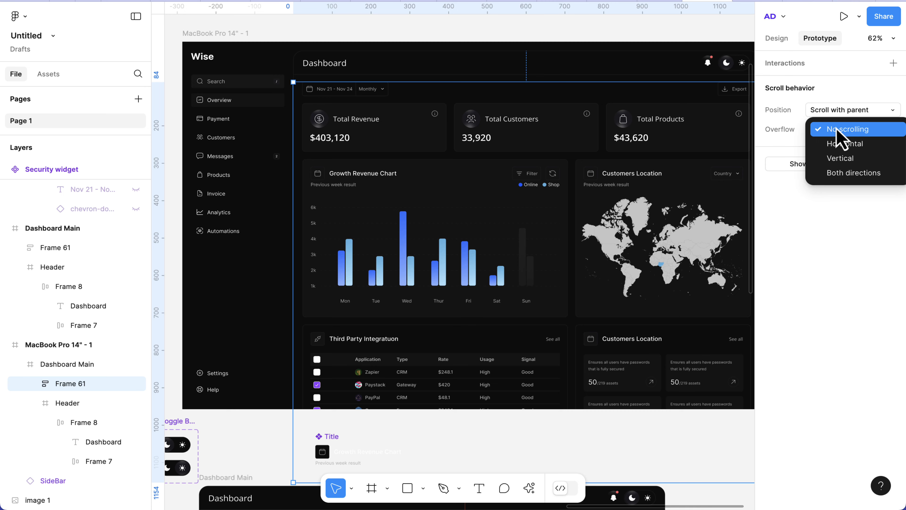
click(843, 158)
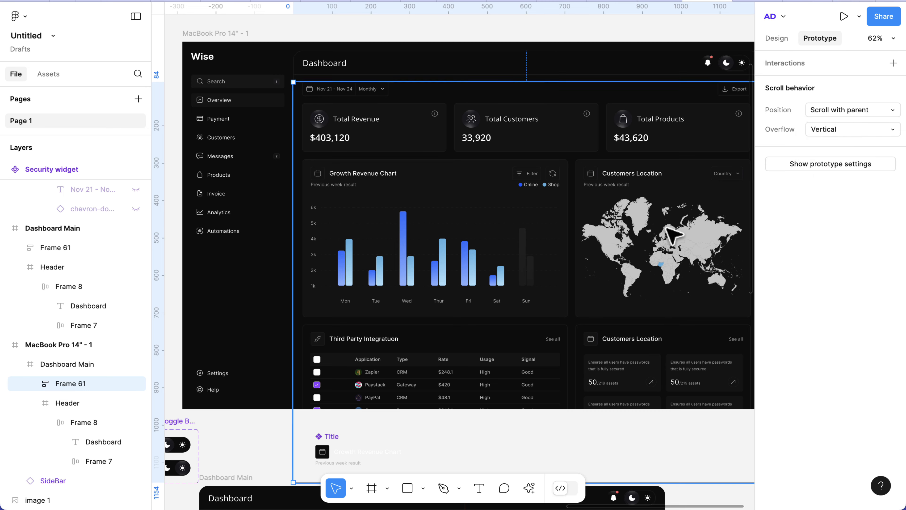
scroll(660, 233, down, 3)
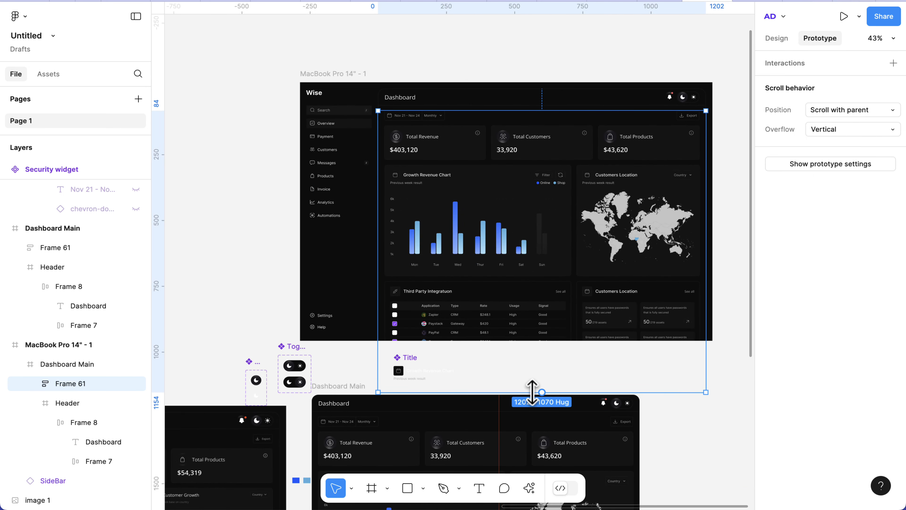
drag(532, 391, 532, 331)
Step: Preview the prototype, scroll the dashboard up and down to check how the header behaves, and return to the design canvas
key(super+alt+Return)
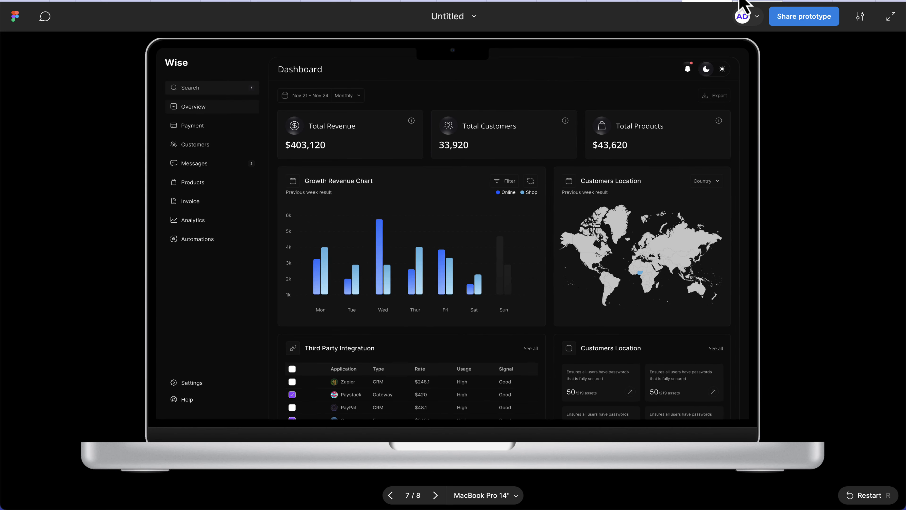
scroll(503, 210, down, 4)
scroll(504, 211, down, 2)
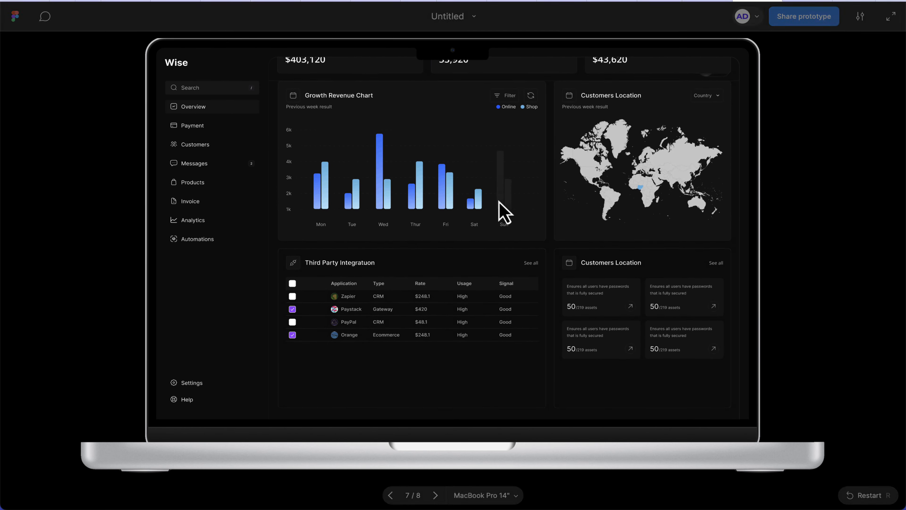
scroll(504, 212, up, 3)
scroll(504, 212, down, 2)
scroll(504, 212, down, 1)
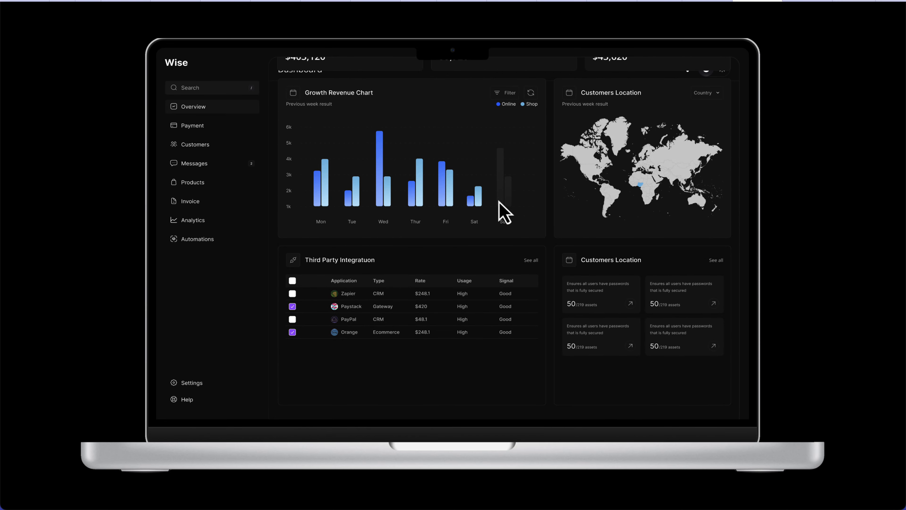
scroll(500, 201, up, 5)
scroll(504, 263, down, 3)
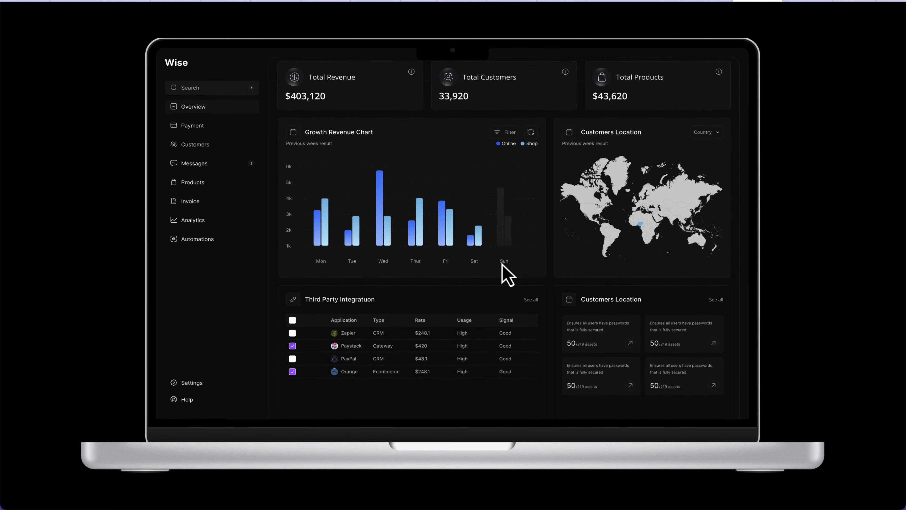
scroll(504, 266, up, 2)
scroll(503, 266, down, 2)
scroll(503, 266, up, 3)
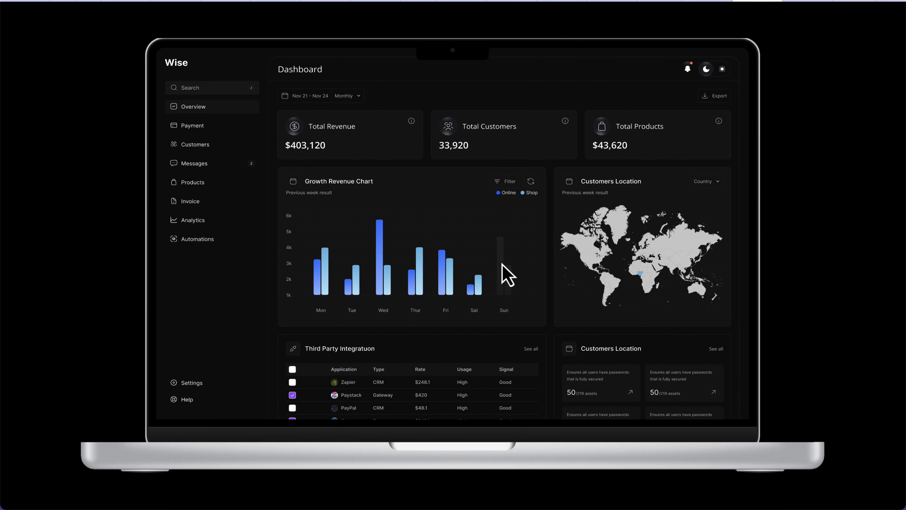
click(695, 1)
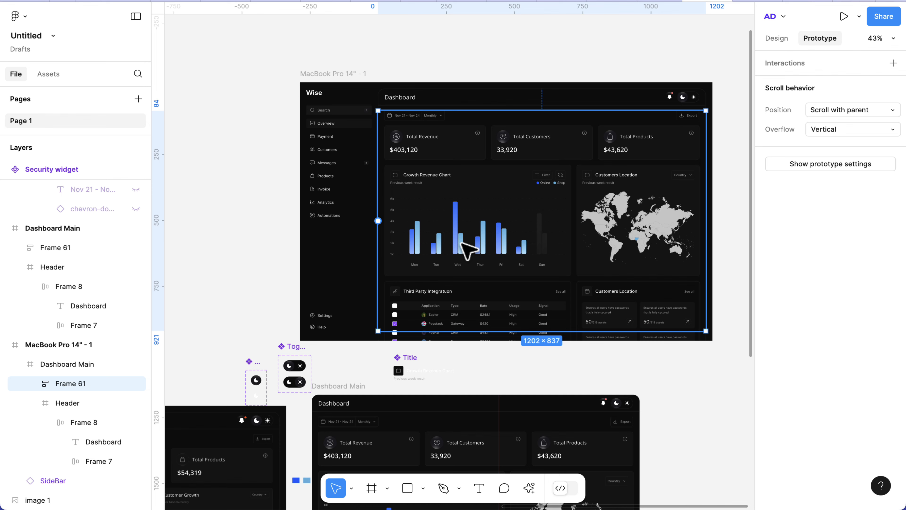
Step: Rename Frame 61 in the MacBook frame's Dashboard Main as body and move the Header layer above it
click(58, 369)
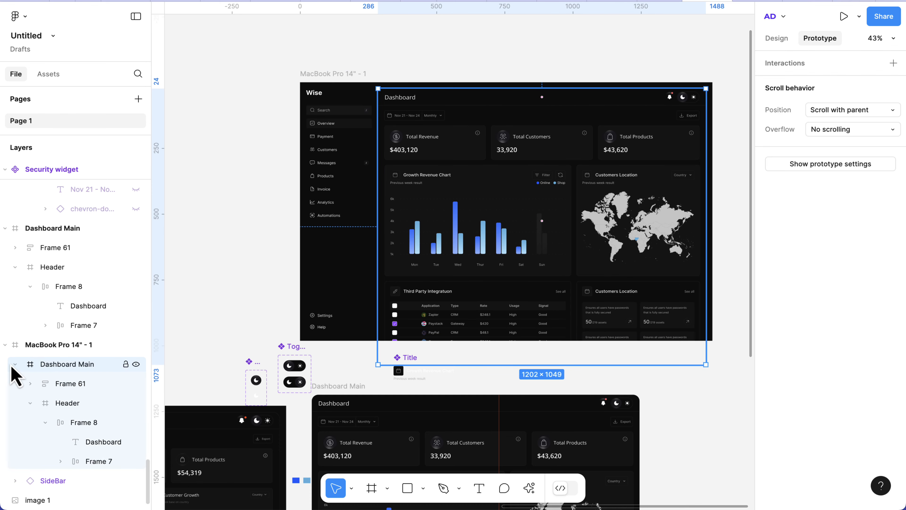
click(504, 221)
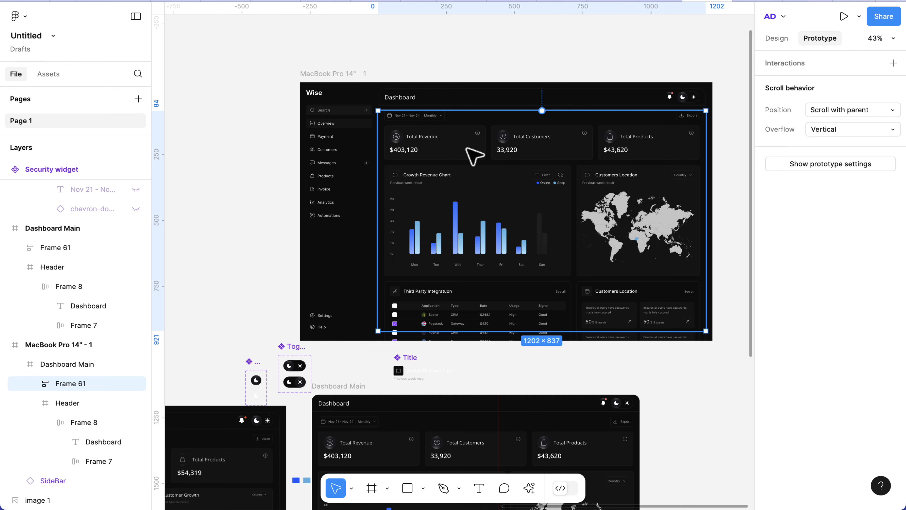
click(449, 104)
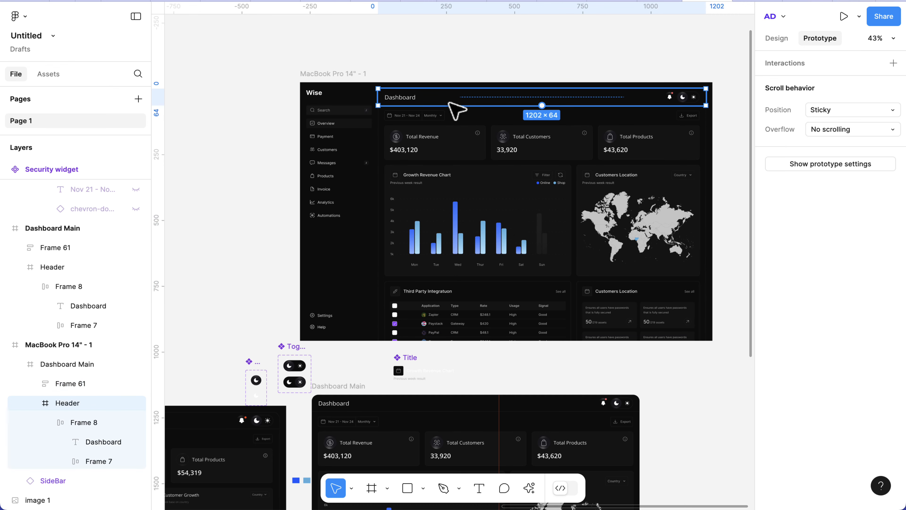
click(30, 403)
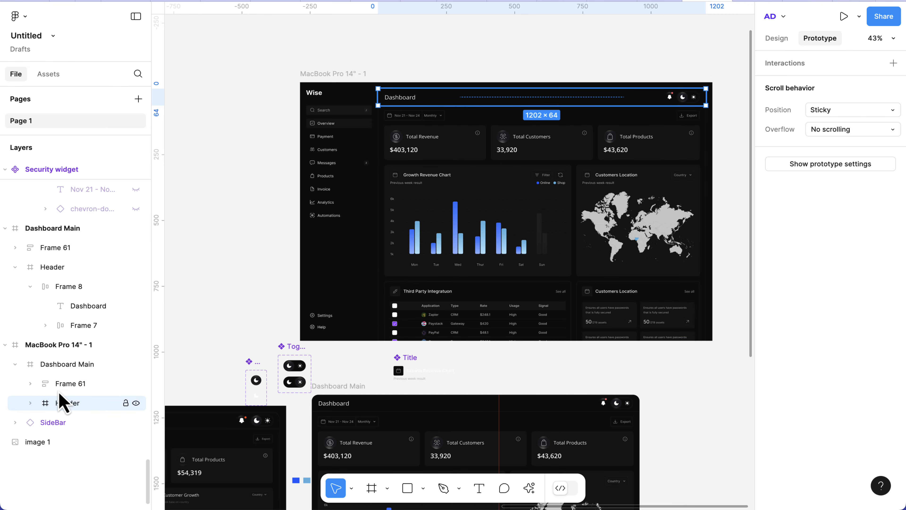
click(64, 384)
double_click(62, 384)
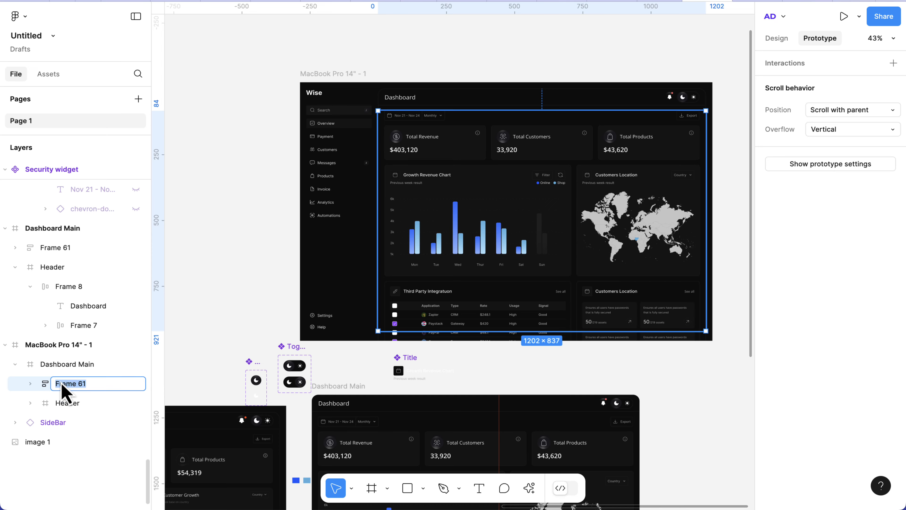
text(body)
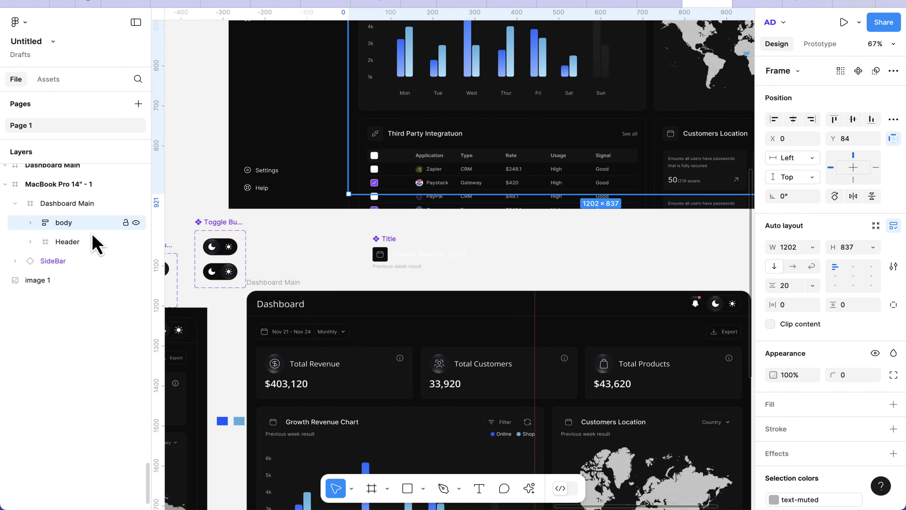
click(60, 241)
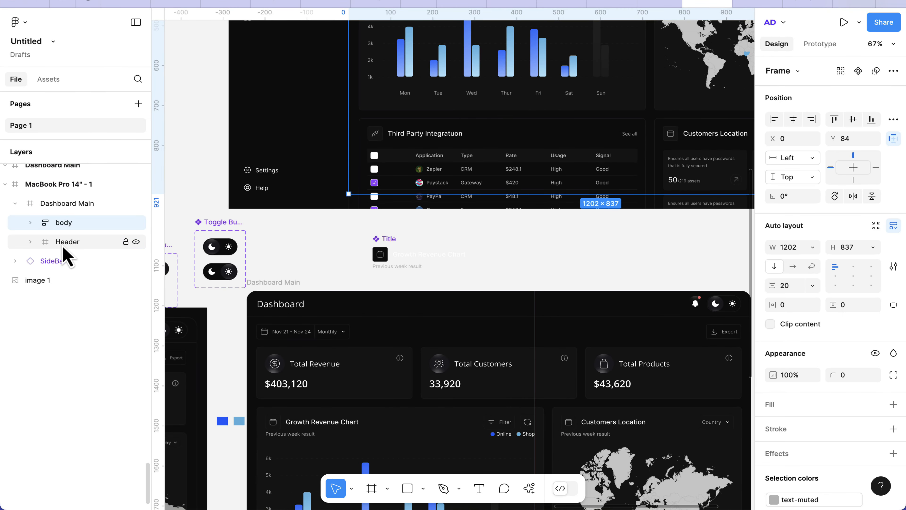
drag(64, 247, 60, 224)
Step: Present the MacBook Pro 14" - 1 frame, scroll the dashboard to test the sticky header, and return to the canvas
scroll(374, 143, up, 5)
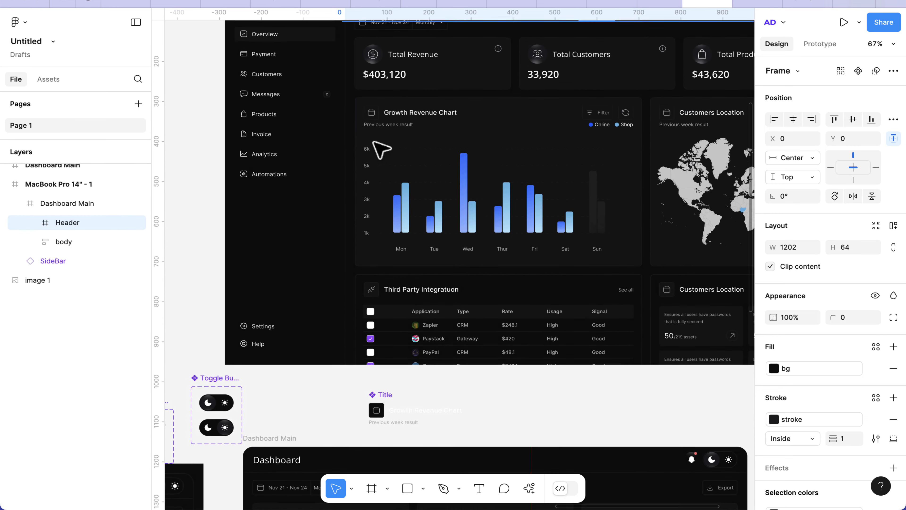
scroll(375, 143, down, 4)
scroll(375, 143, up, 2)
click(314, 74)
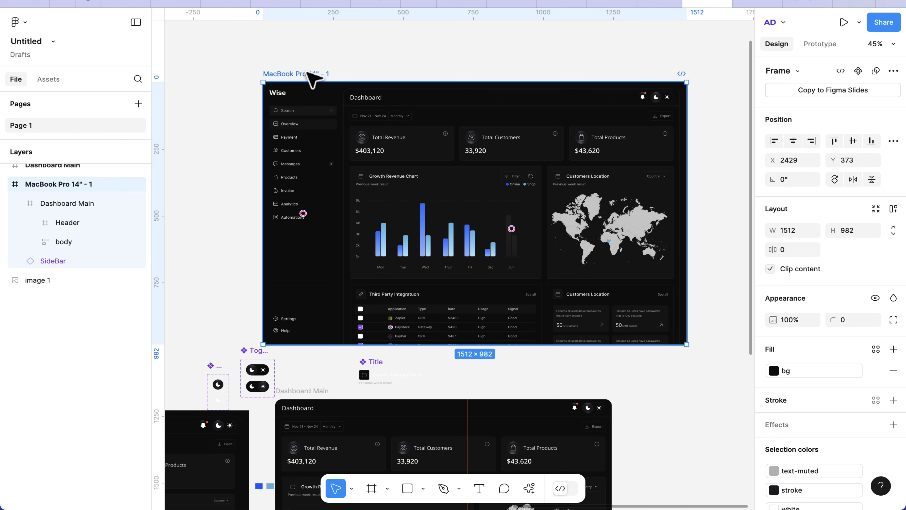
click(844, 23)
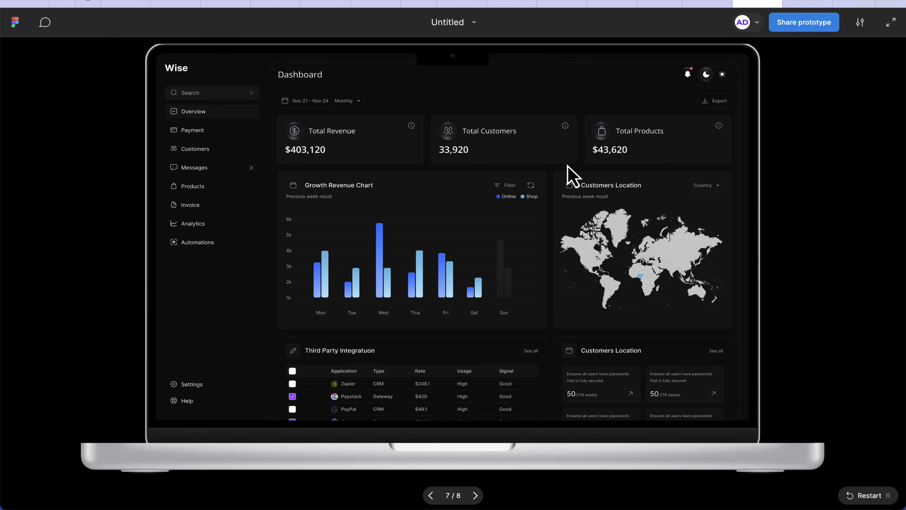
scroll(527, 275, down, 3)
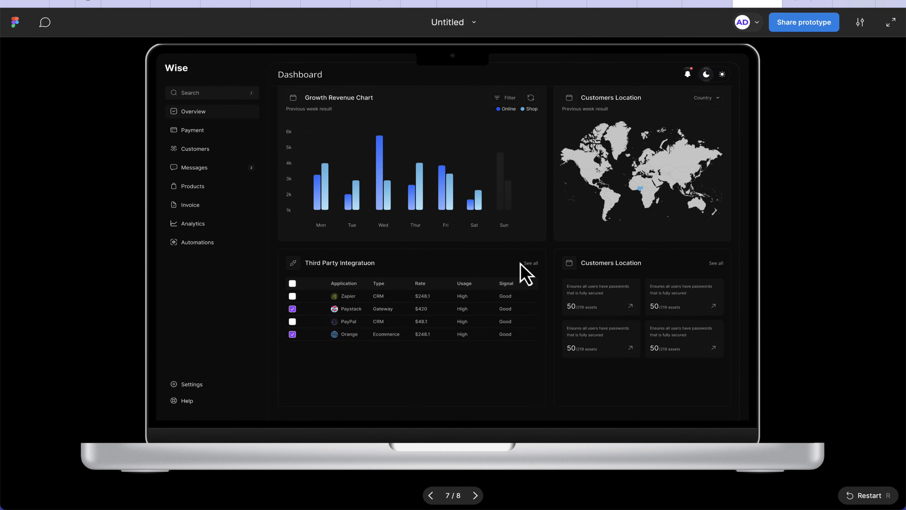
scroll(526, 275, up, 3)
scroll(526, 275, down, 2)
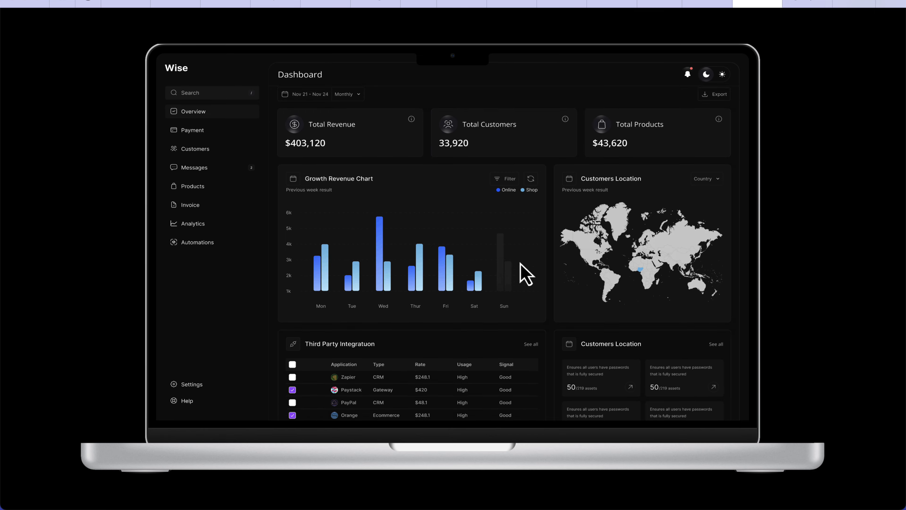
scroll(526, 275, down, 1)
scroll(526, 275, up, 3)
scroll(526, 275, down, 3)
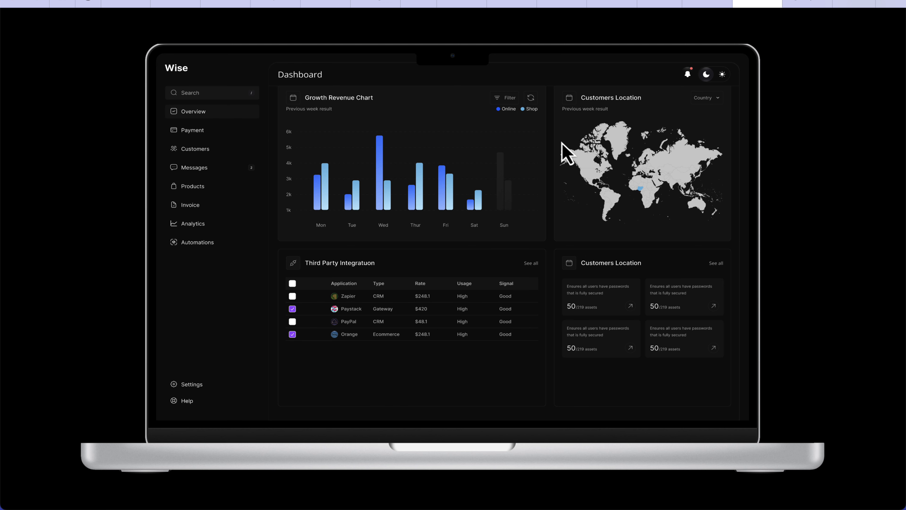
click(687, 3)
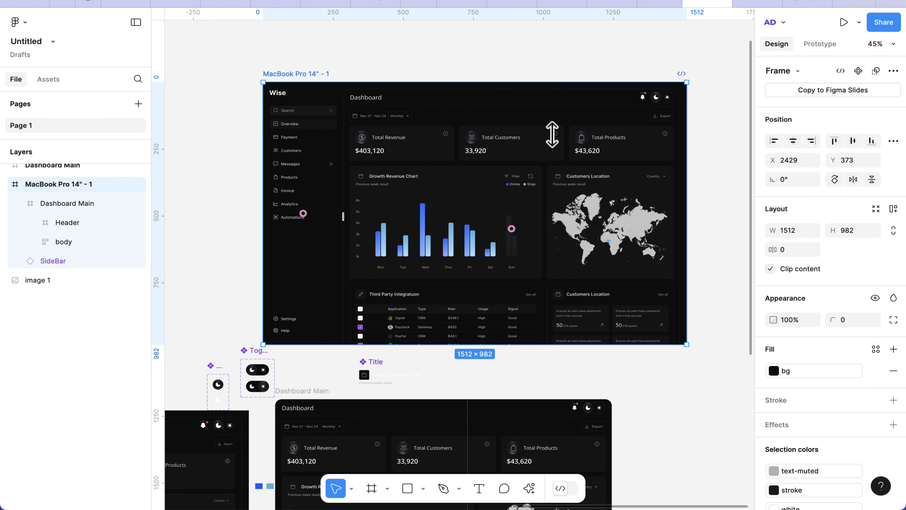
Step: Duplicate the Paystack row six times in the Third Party Integration table of the MacBook frame
scroll(460, 349, down, 3)
double_click(435, 273)
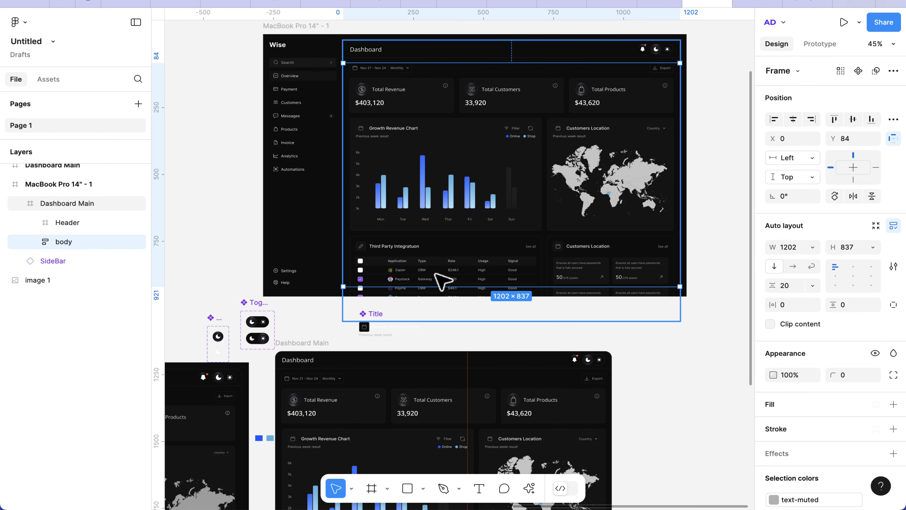
double_click(435, 274)
scroll(435, 274, up, 4)
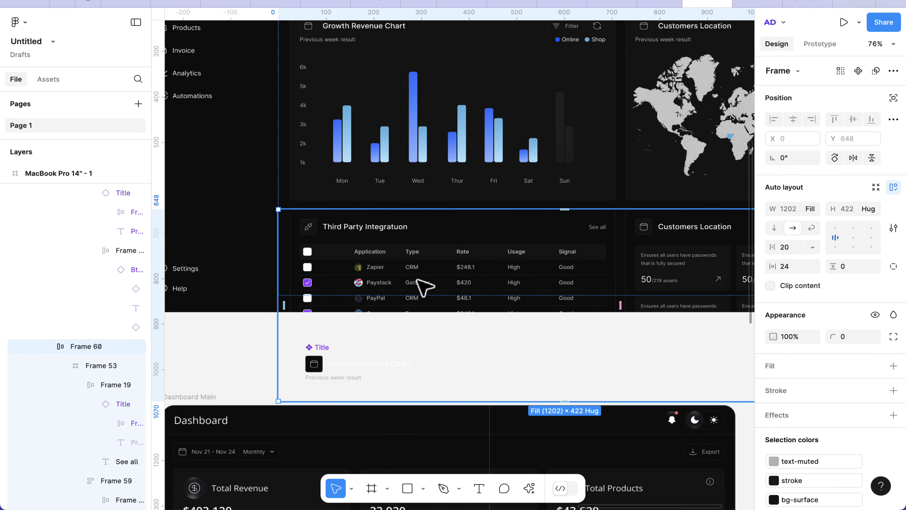
double_click(419, 280)
double_click(419, 280)
double_click(419, 281)
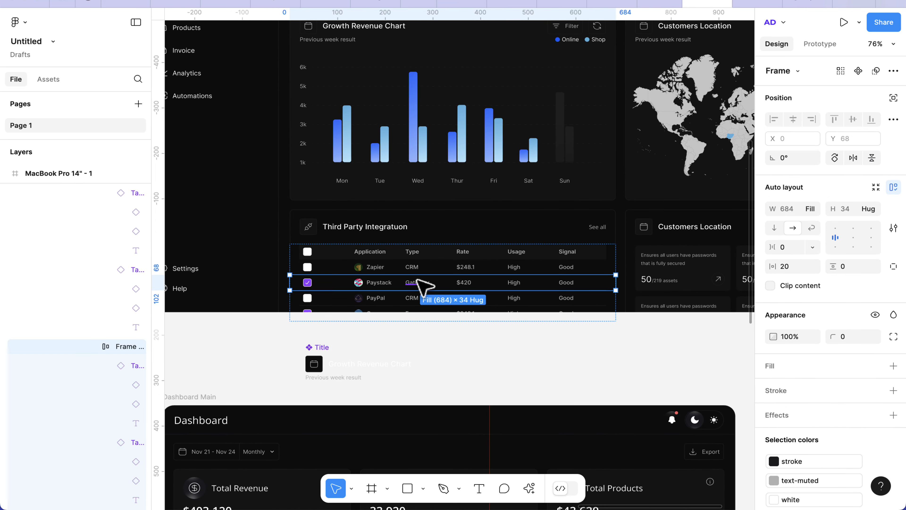
key(ctrl+d)
key(ctrl+d)
key(ctrl+d)
key(ctrl+d)
key(ctrl+d)
key(ctrl+d)
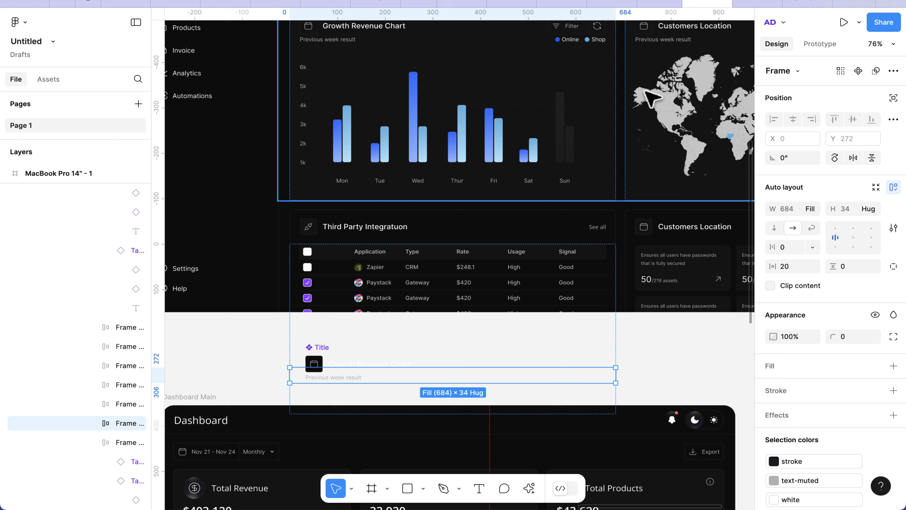
Step: Preview the dashboard prototype and scroll through it to check the extended Third Party Integration table
click(746, 5)
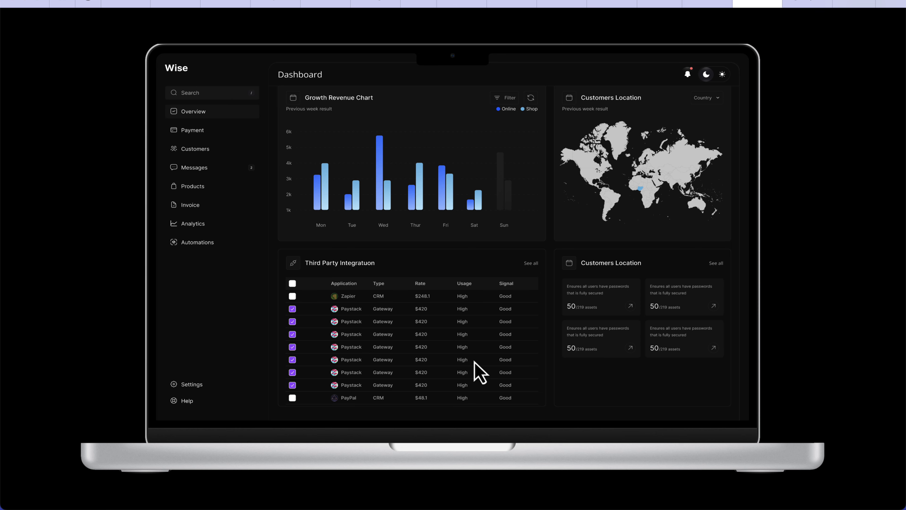
scroll(473, 325, up, 3)
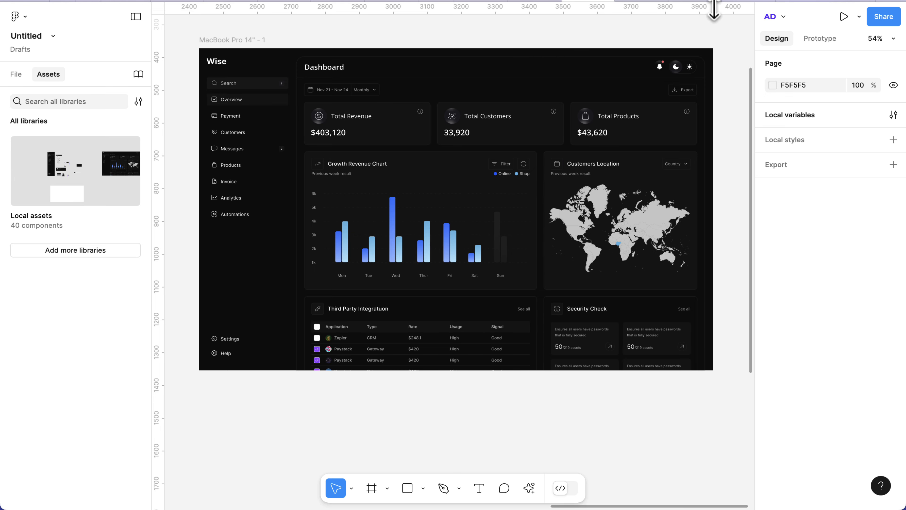
Step: View the finished light version of the dashboard in the Untitled (Copy) prototype and canvas, then return to the Untitled design file
click(736, 1)
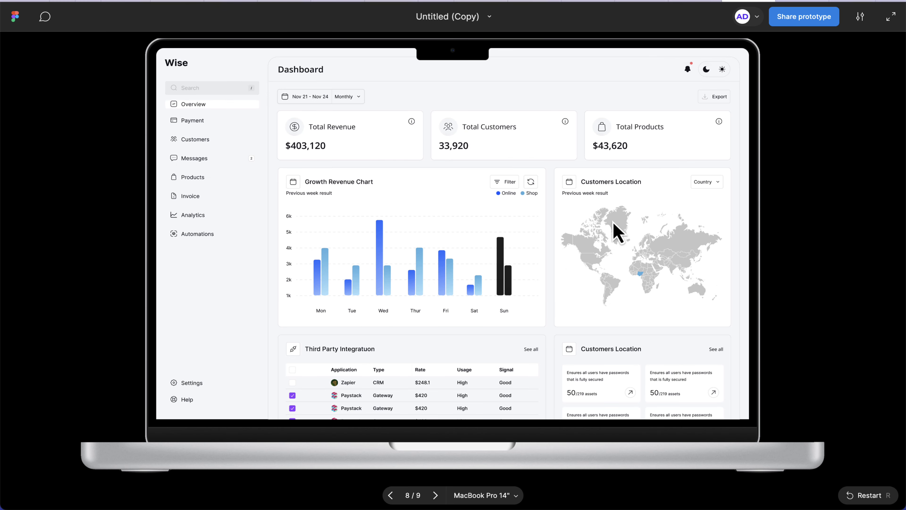
click(676, 1)
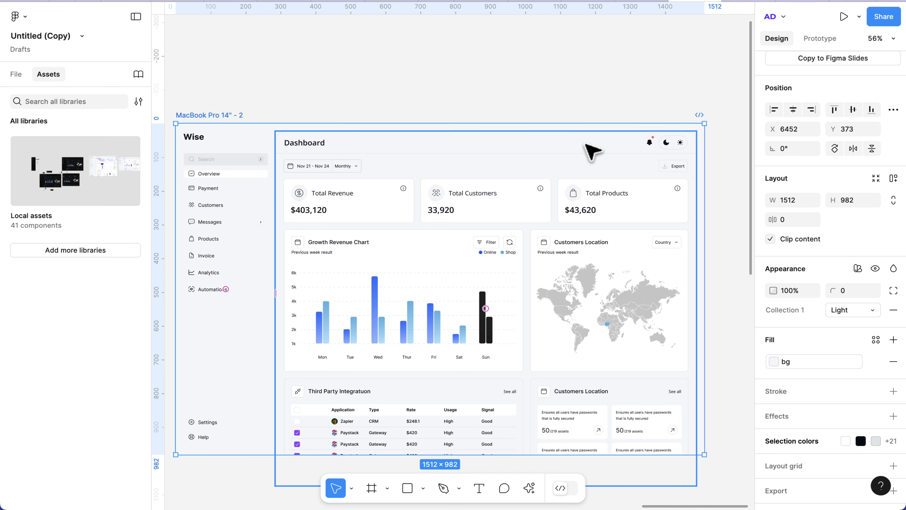
click(574, 2)
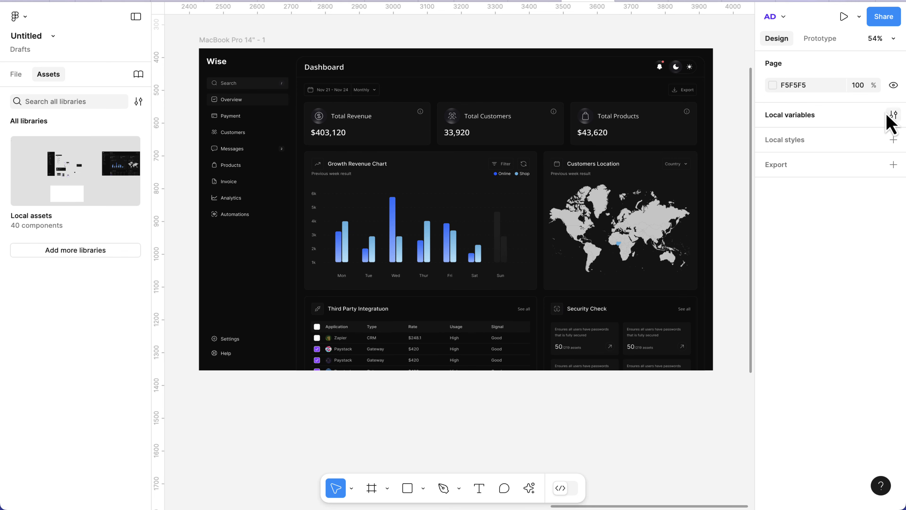
Step: Add a second mode to the Collection 1 colour variables, name the first mode Dark, and open the second mode's name for editing
click(894, 115)
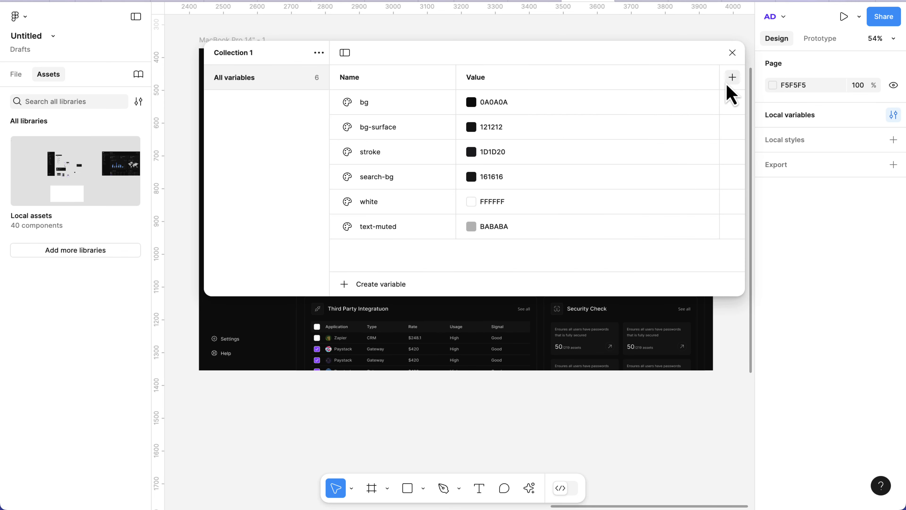
click(732, 77)
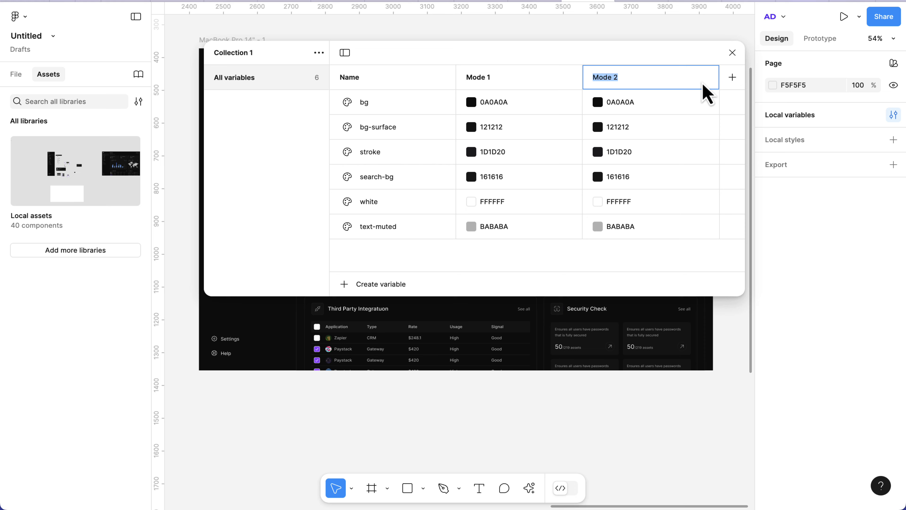
double_click(494, 81)
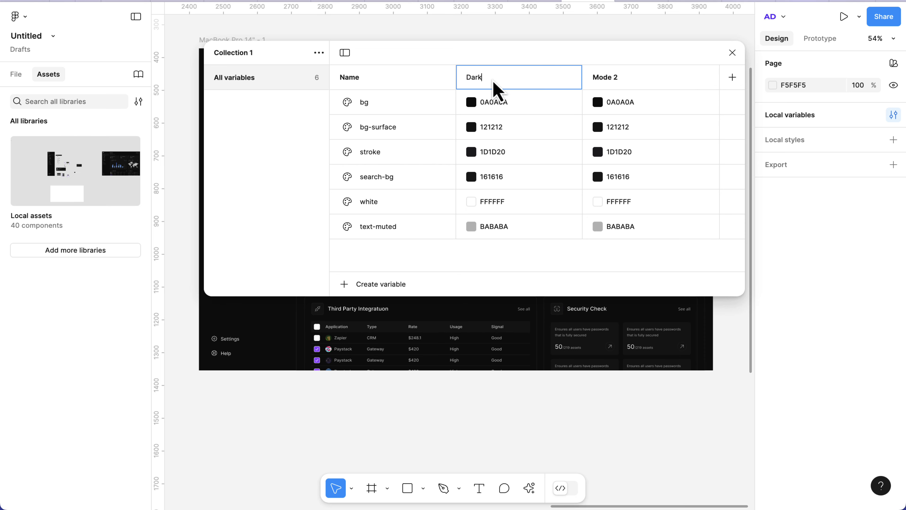
double_click(619, 82)
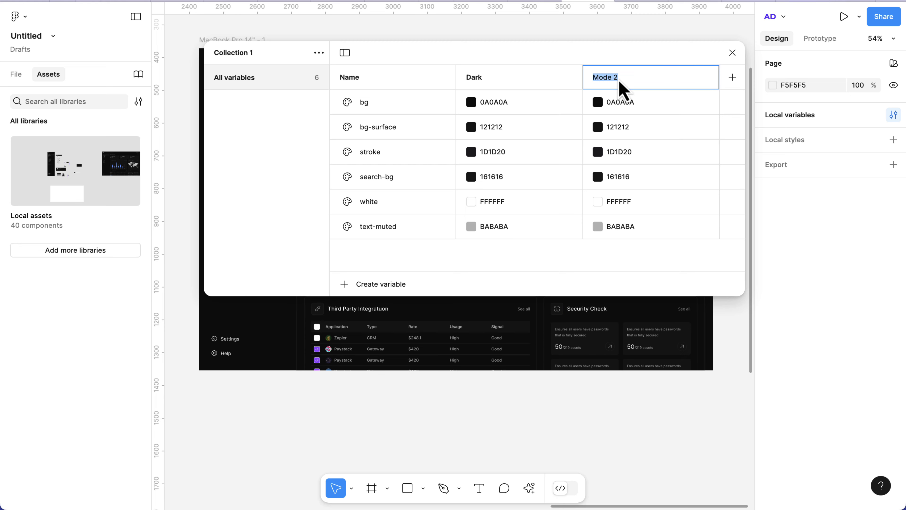
key(Return)
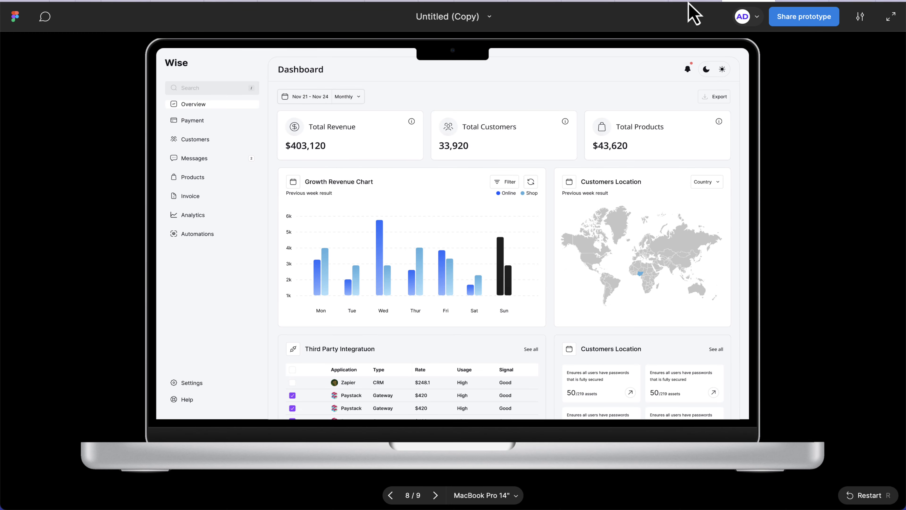
Step: Switch to the Untitled (Copy) design file and examine the Dark and Light values of its Collection 1 variables
click(685, 2)
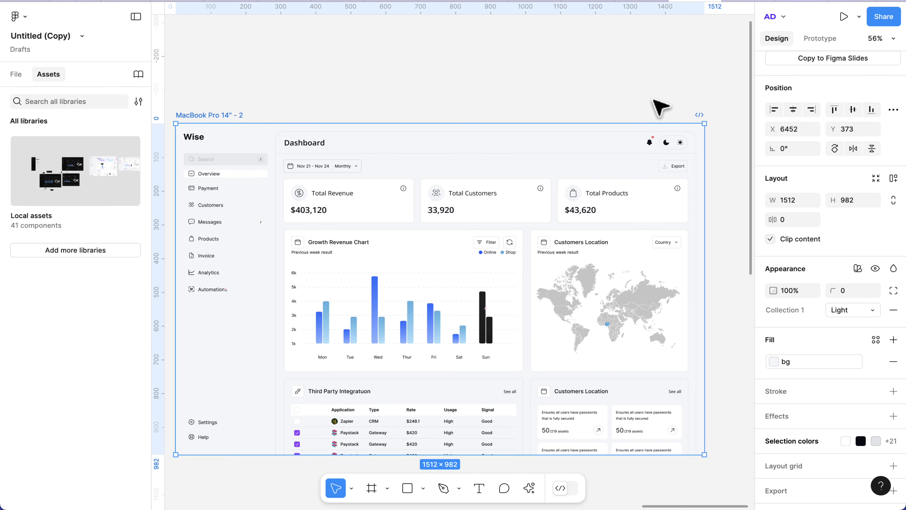
click(655, 75)
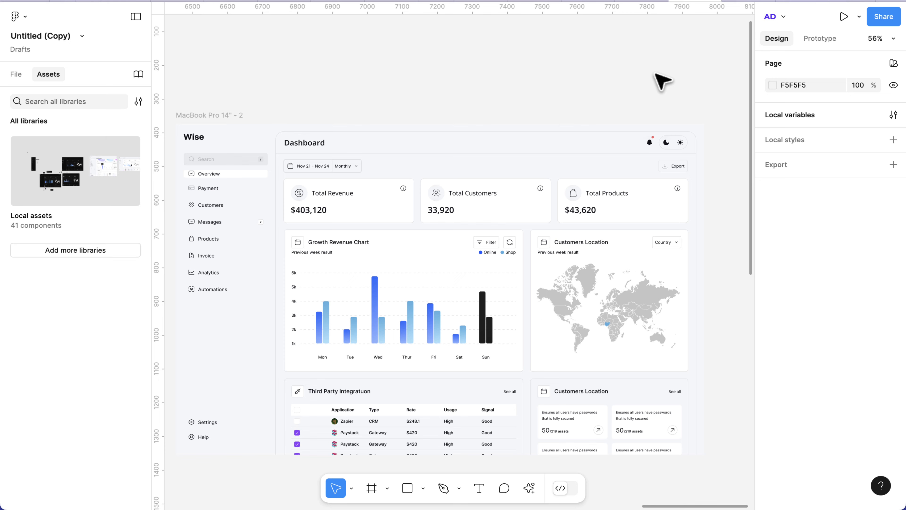
click(893, 115)
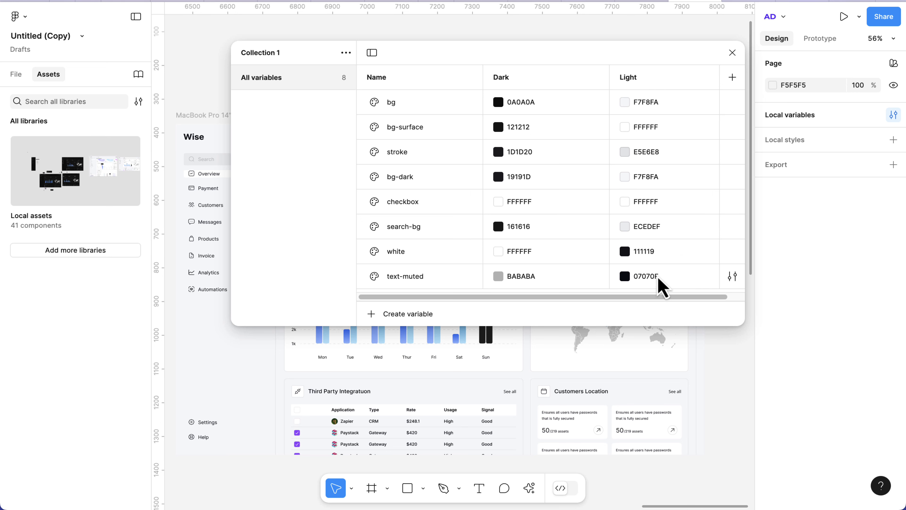
click(733, 53)
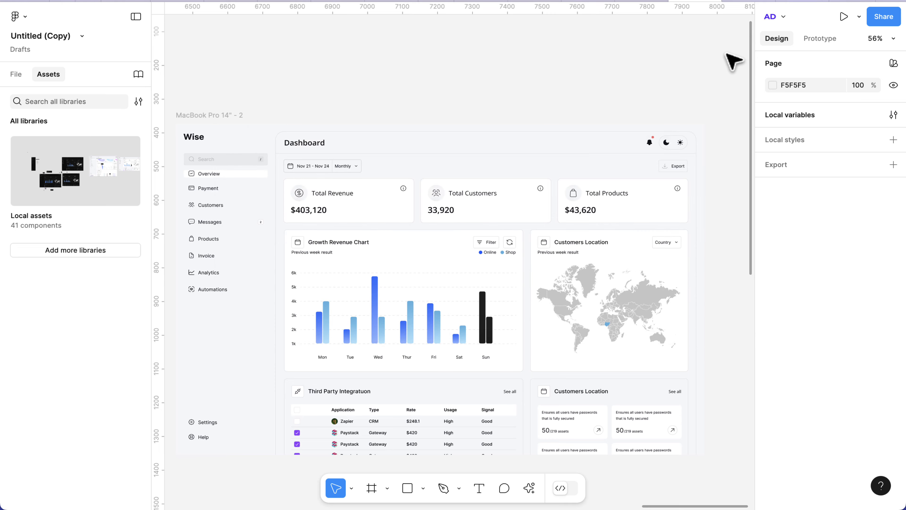
Step: Switch the MacBook Pro 14" - 2 frame's Collection 1 mode to Dark and back to Light to compare both themes
click(232, 115)
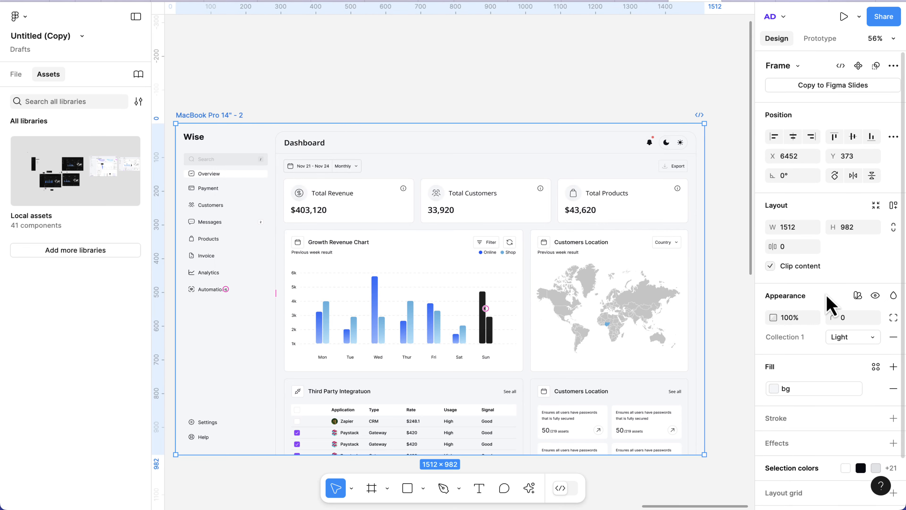
scroll(803, 300, down, 2)
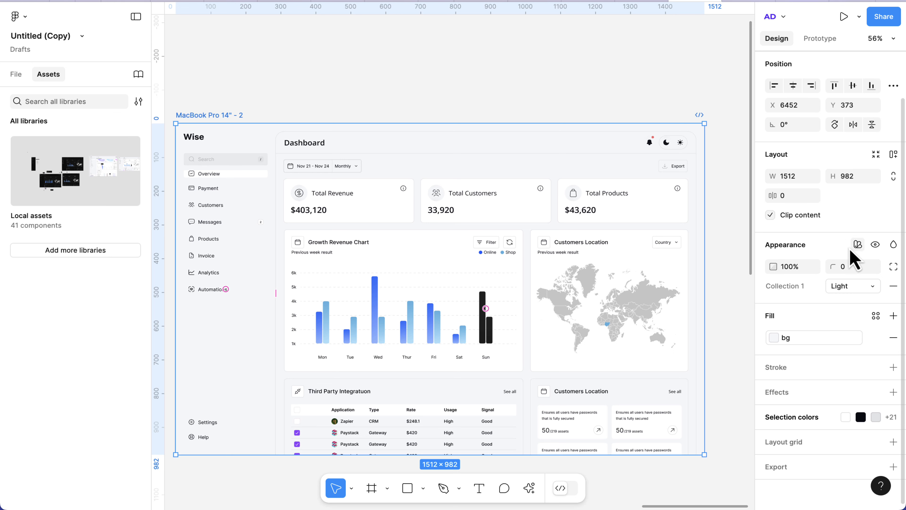
click(857, 246)
mouse_move(812, 286)
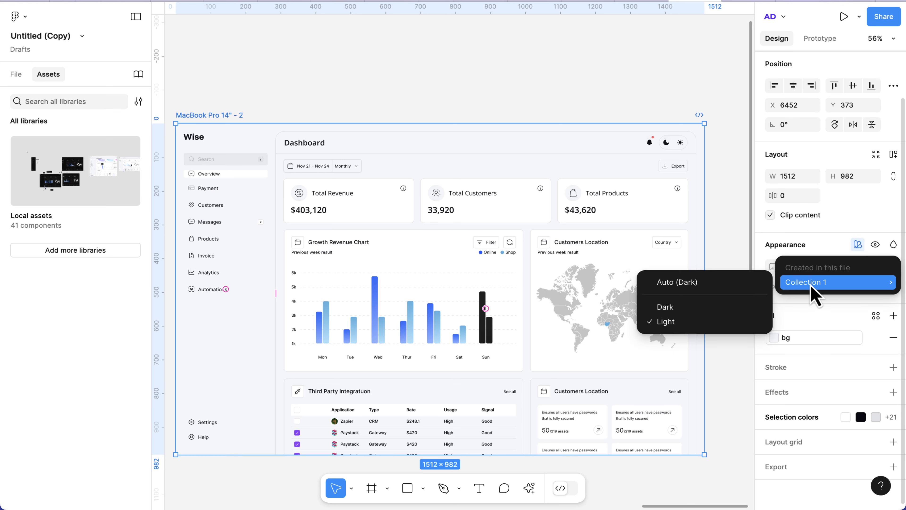
click(667, 307)
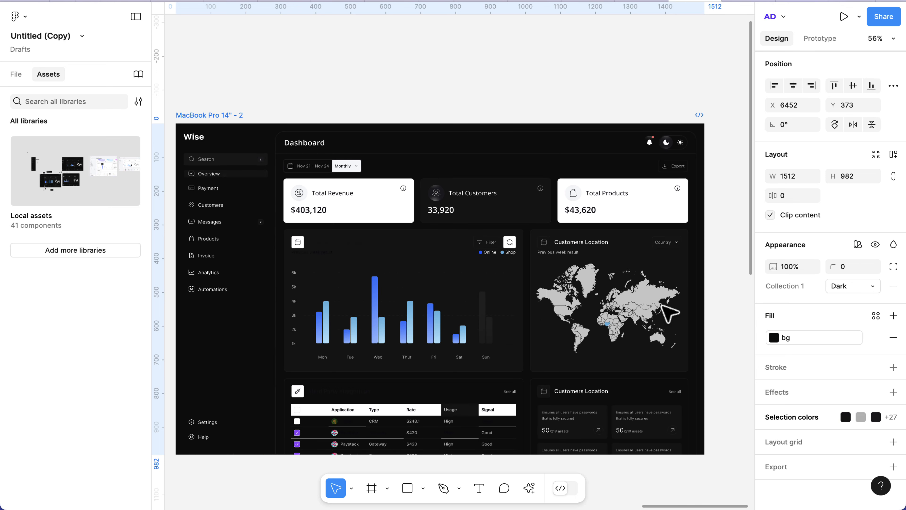
click(855, 246)
mouse_move(880, 286)
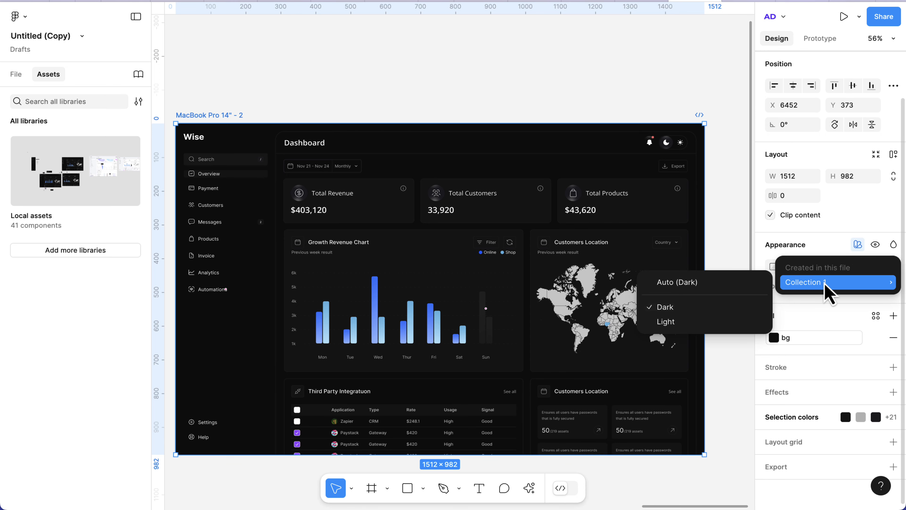
click(673, 323)
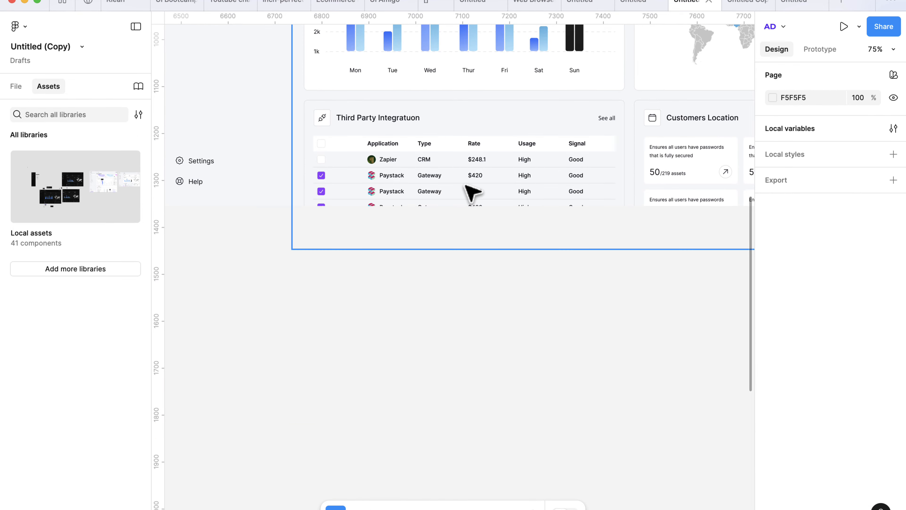
Step: Set the checkbox cell in the header row of the Third Party Integration table to hug its contents horizontally
scroll(460, 199, up, 3)
scroll(349, 298, up, 5)
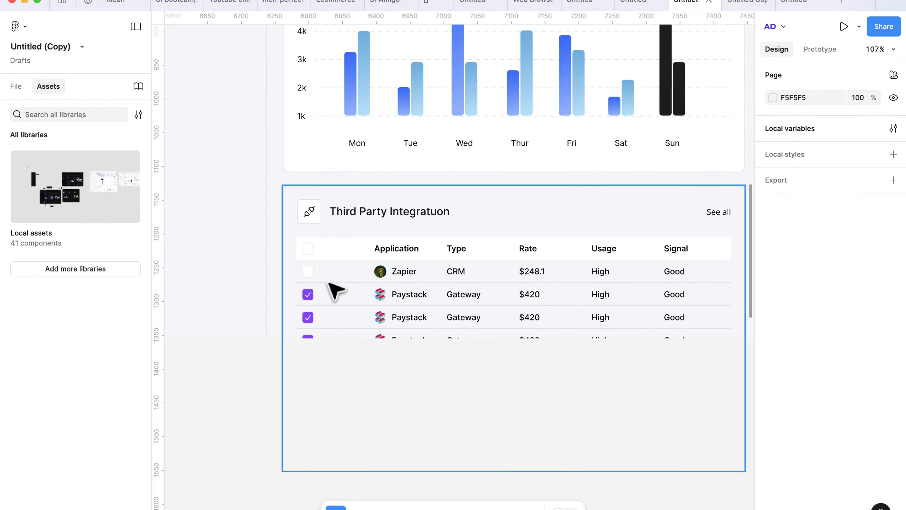
scroll(335, 291, up, 2)
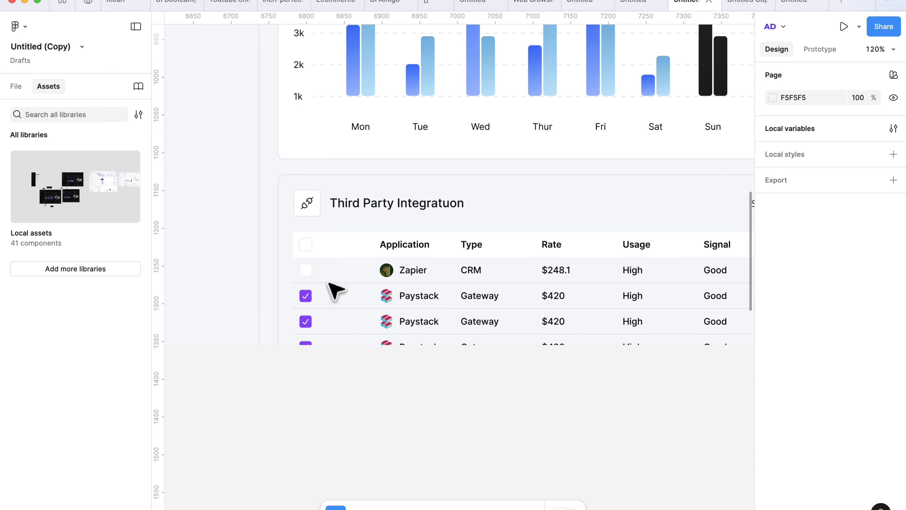
scroll(318, 287, up, 4)
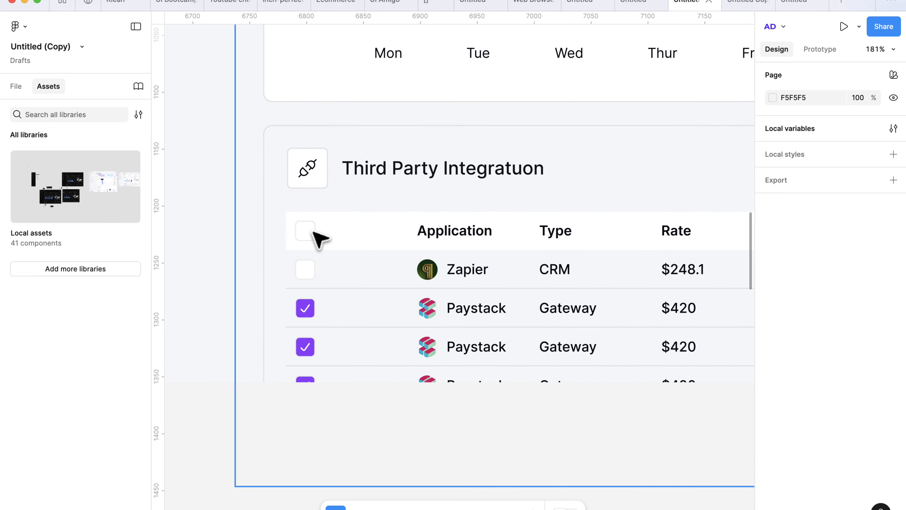
click(318, 237)
double_click(318, 237)
double_click(318, 238)
double_click(318, 238)
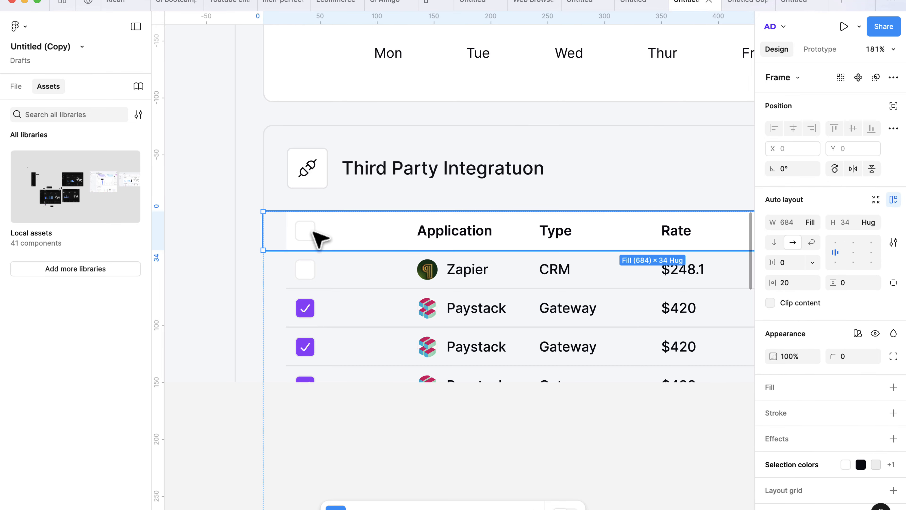
double_click(314, 232)
scroll(317, 238, up, 3)
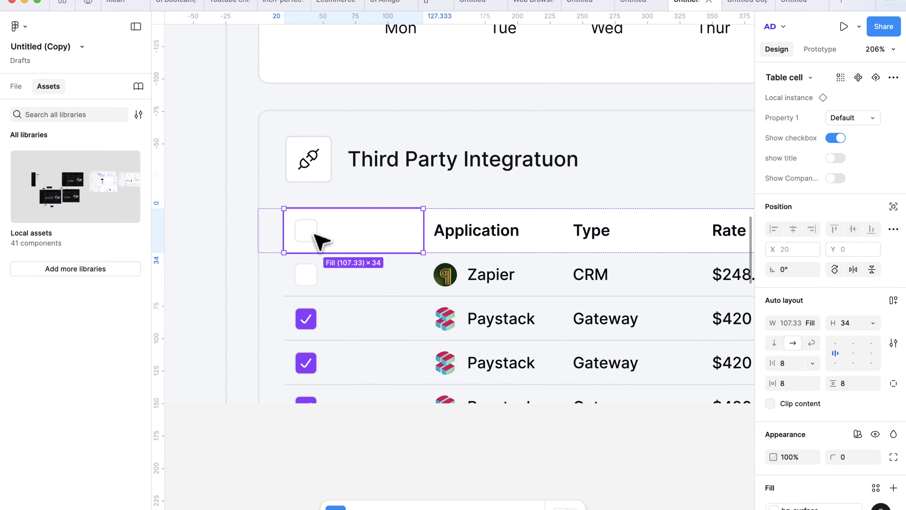
click(813, 324)
click(809, 308)
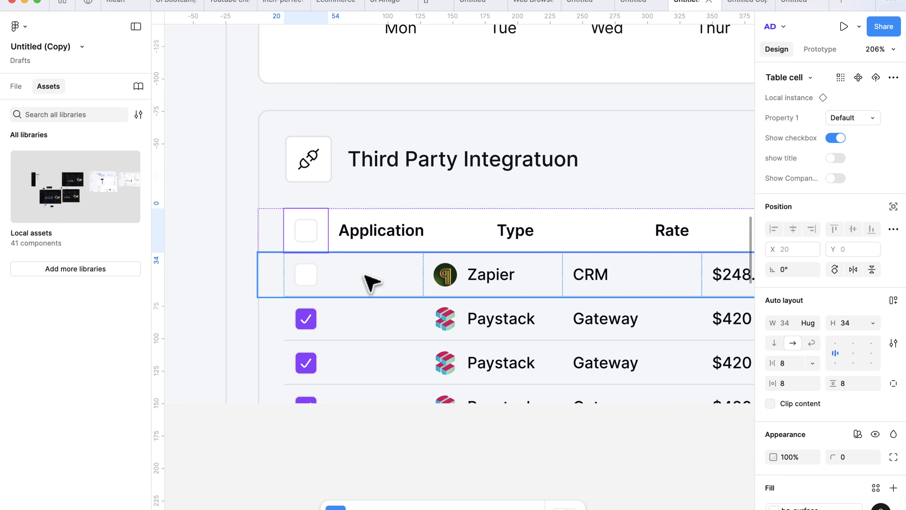
Step: Set the checkbox cells of the Zapier row and the first Paystack row to Hug contents width
click(370, 283)
click(370, 283)
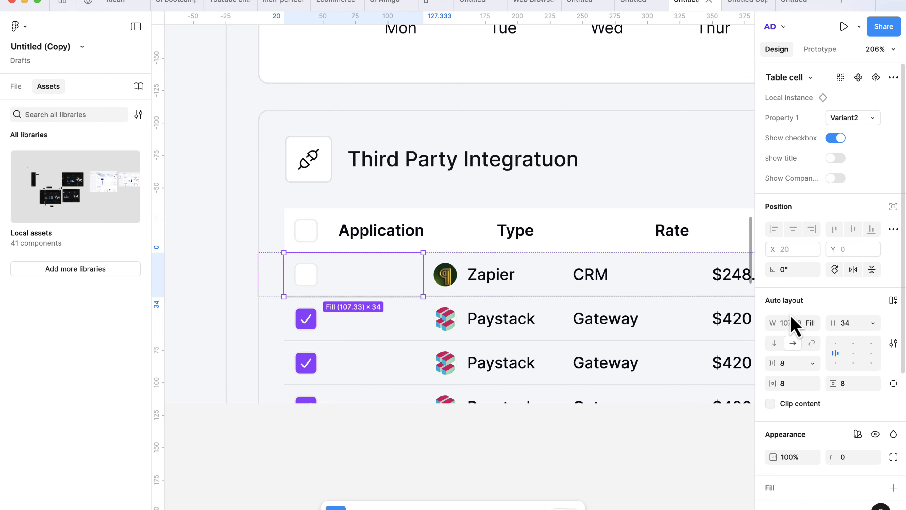
click(811, 324)
click(809, 311)
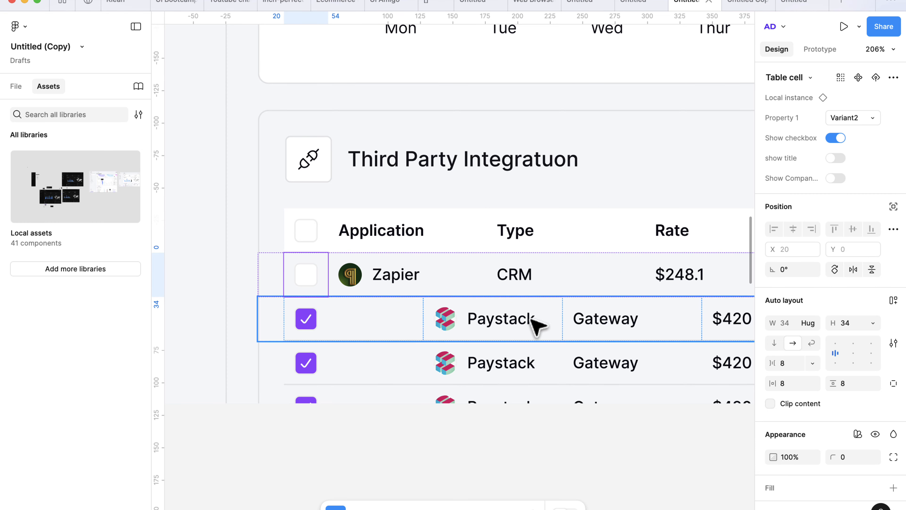
click(354, 323)
click(354, 324)
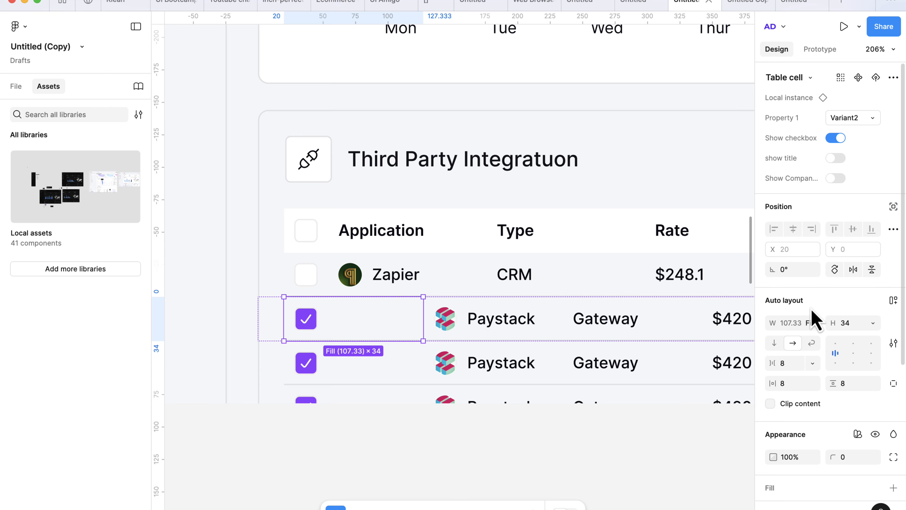
click(816, 324)
click(815, 308)
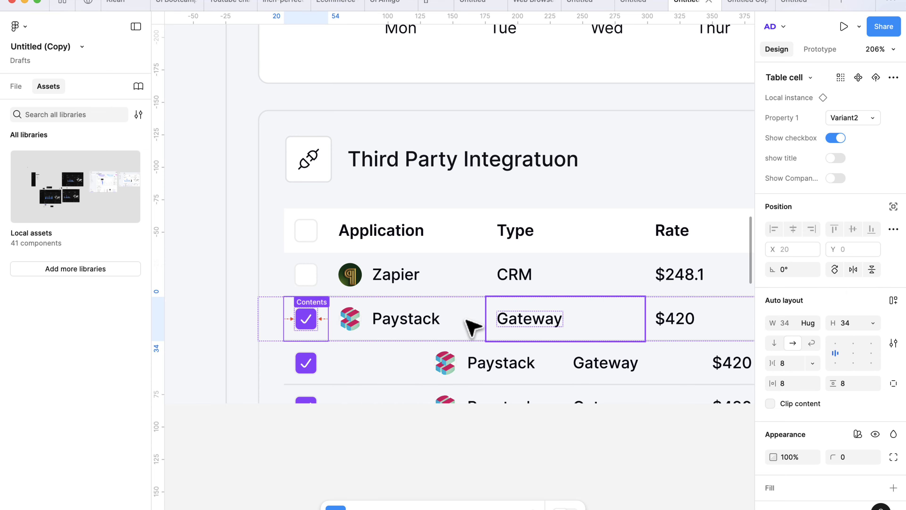
Step: Set the checkbox cells of the second and third Paystack rows to Hug contents width
double_click(307, 361)
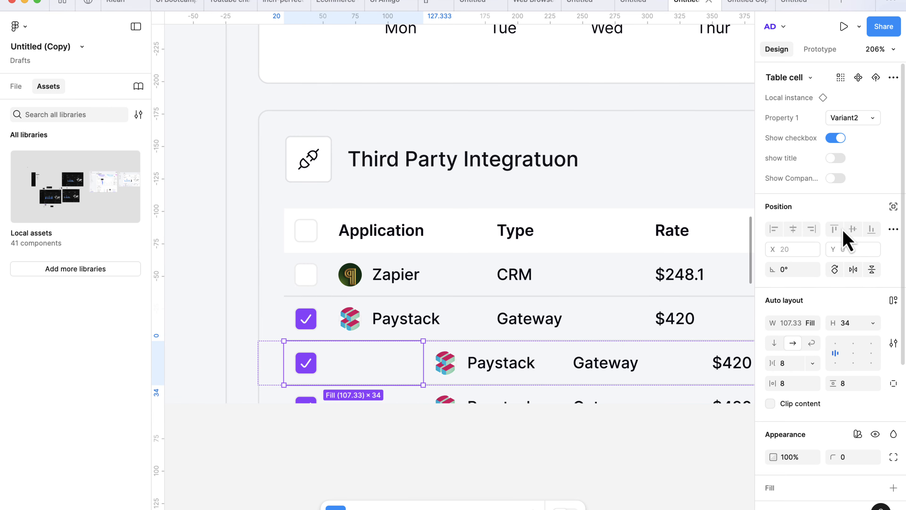
click(817, 321)
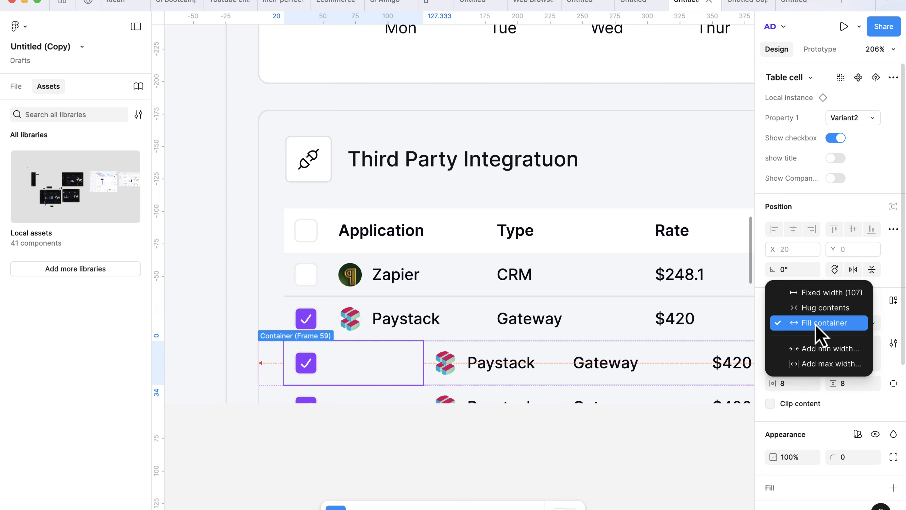
click(815, 308)
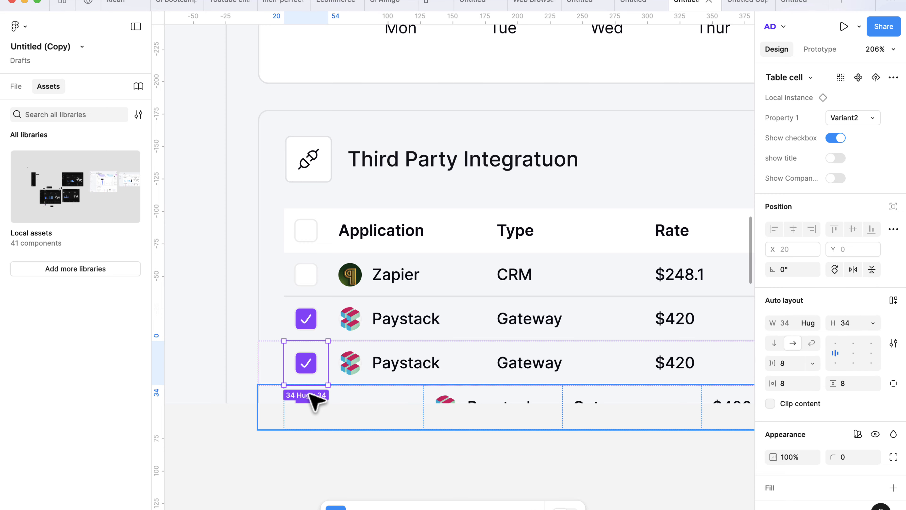
double_click(314, 399)
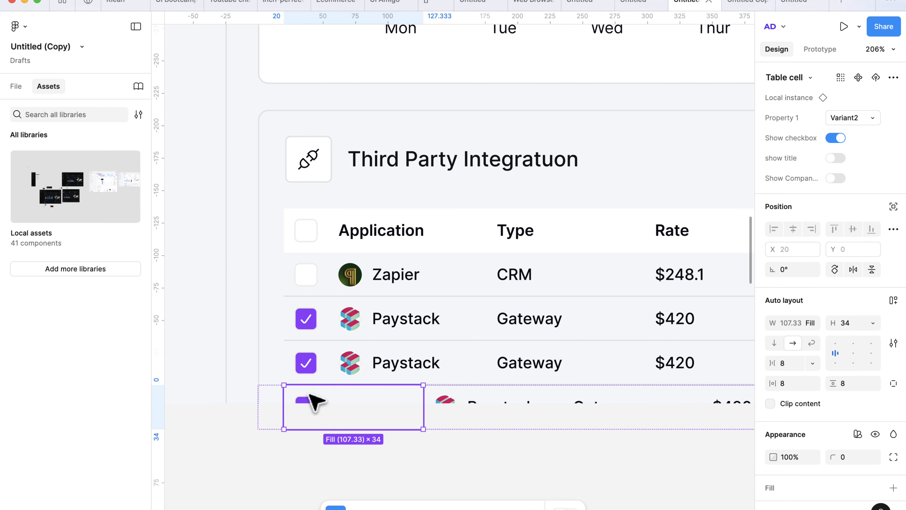
click(814, 323)
click(817, 307)
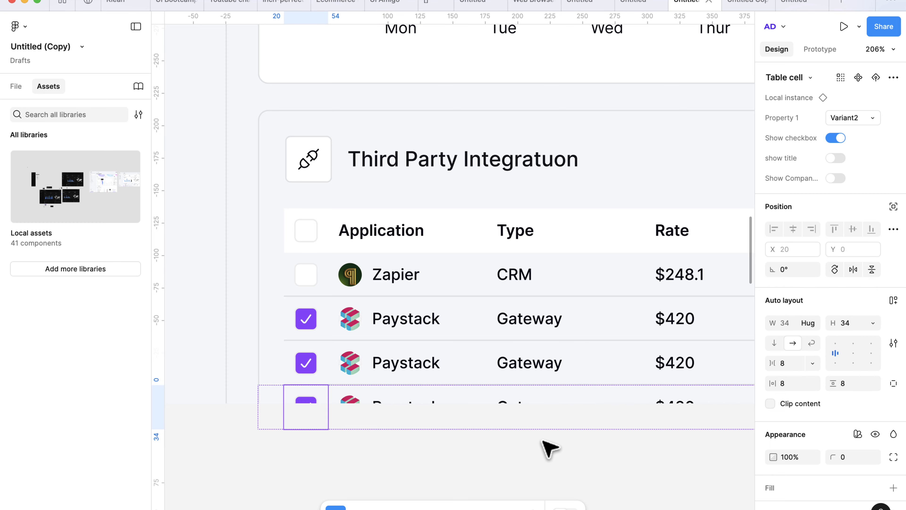
Step: Swap the calendar prefix icon in the title of the lower Customers Location card for the face-id icon
click(542, 453)
scroll(490, 290, down, 5)
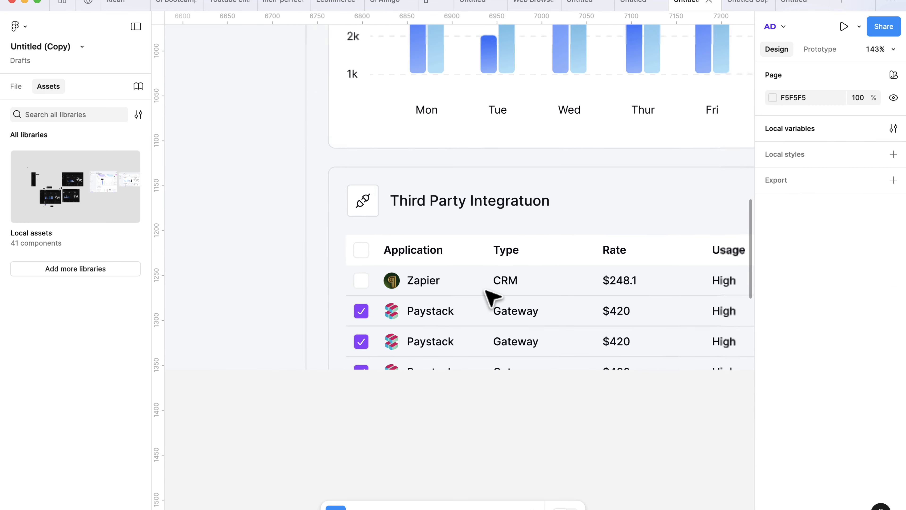
scroll(380, 247, up, 2)
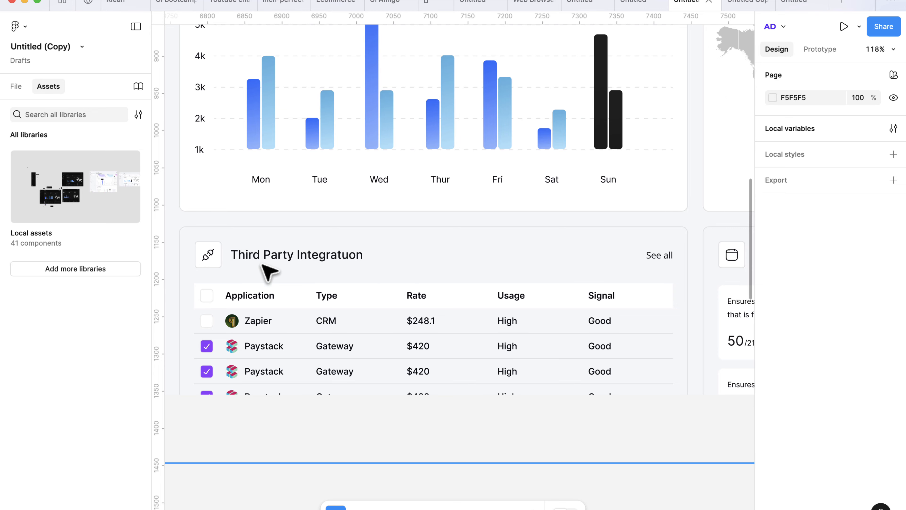
scroll(435, 284, right, 5)
click(488, 256)
double_click(488, 257)
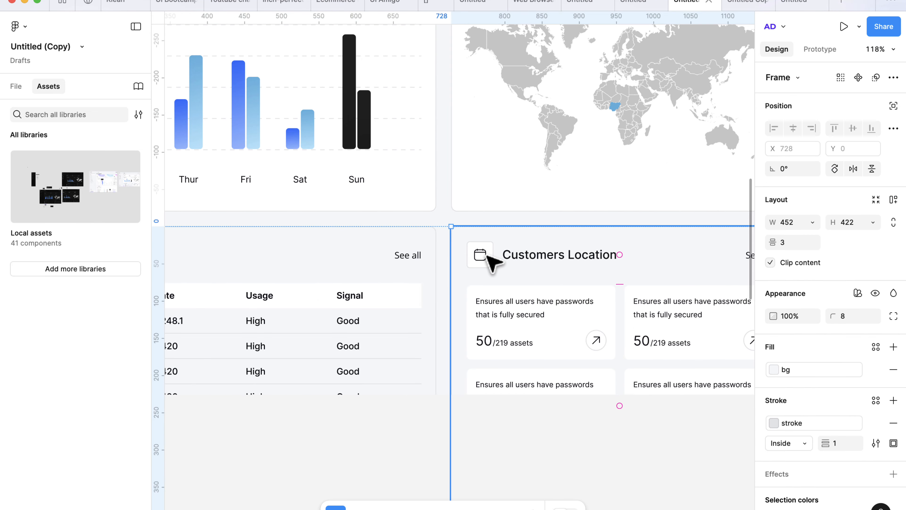
double_click(486, 257)
double_click(485, 257)
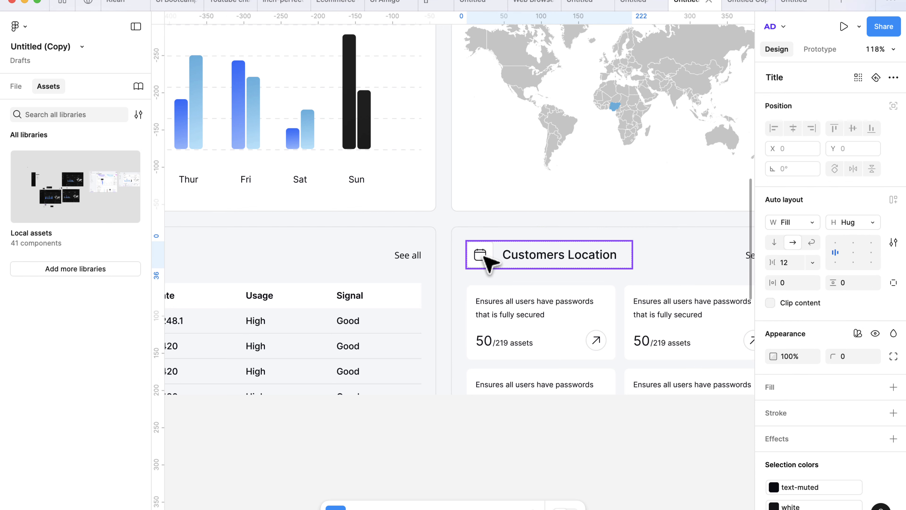
double_click(487, 259)
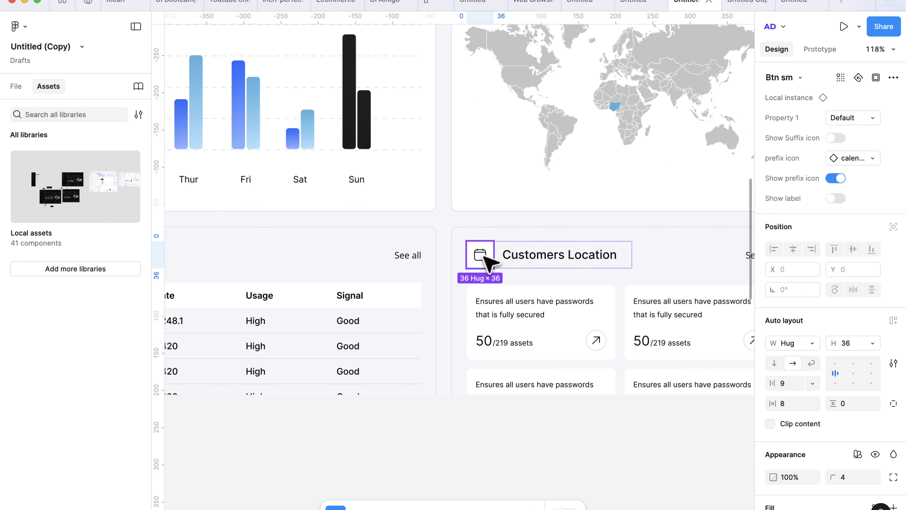
click(851, 159)
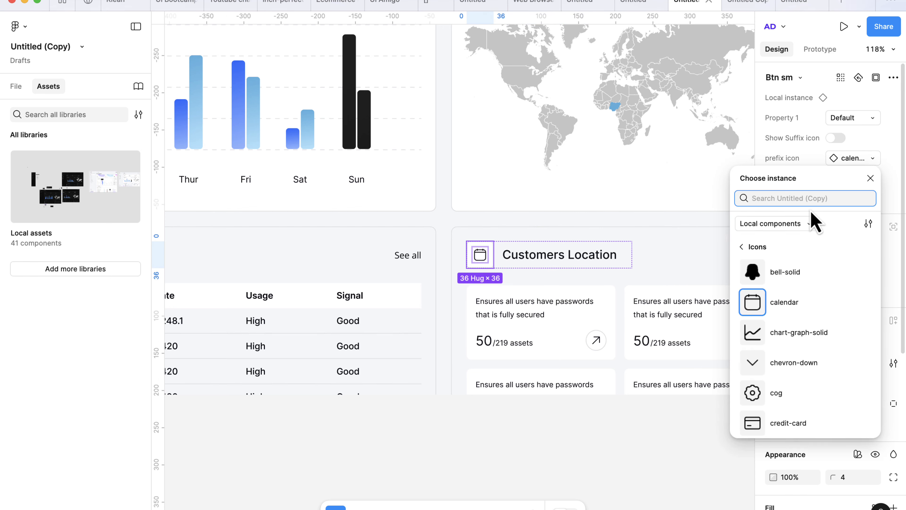
text(s)
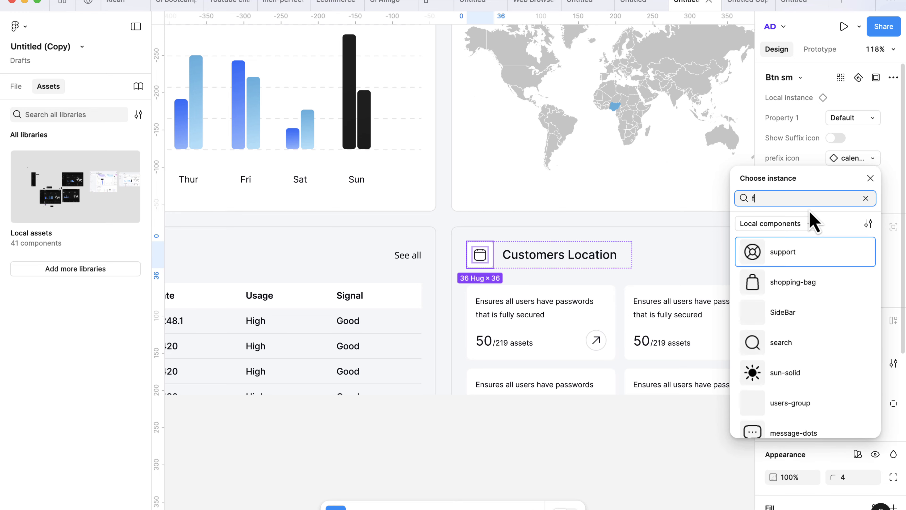
key(BackSpace)
text(fac)
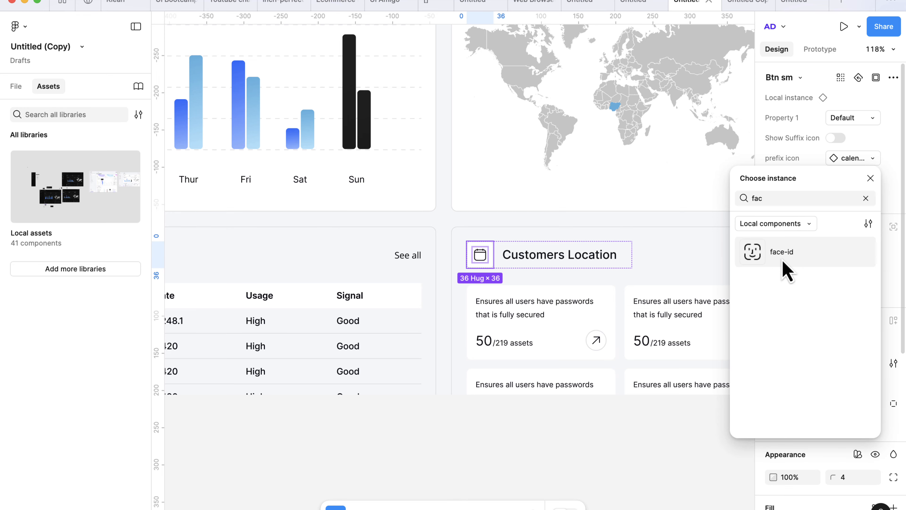
click(783, 260)
click(436, 255)
Step: Review the light dashboard's Third Party Integration table, chart and map cards, summary cards, sidebar and date filter for remaining inconsistencies
scroll(438, 255, down, 10)
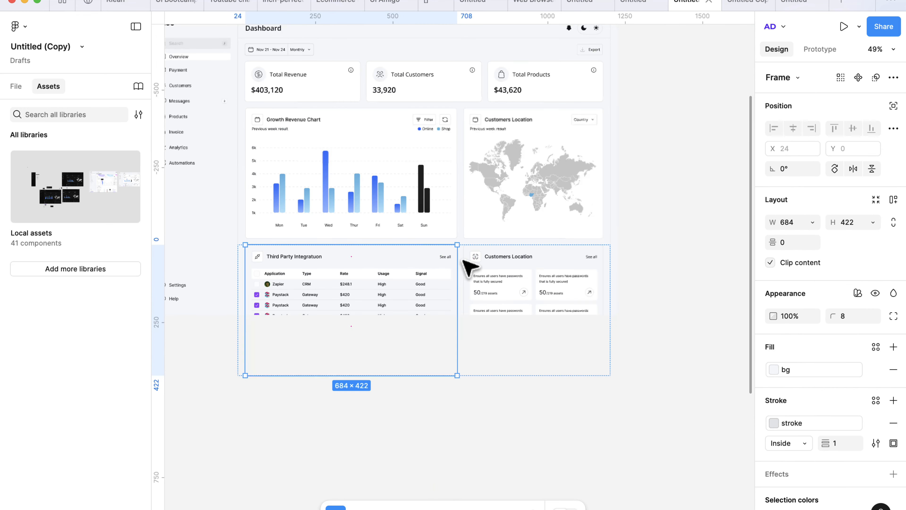
scroll(355, 270, up, 8)
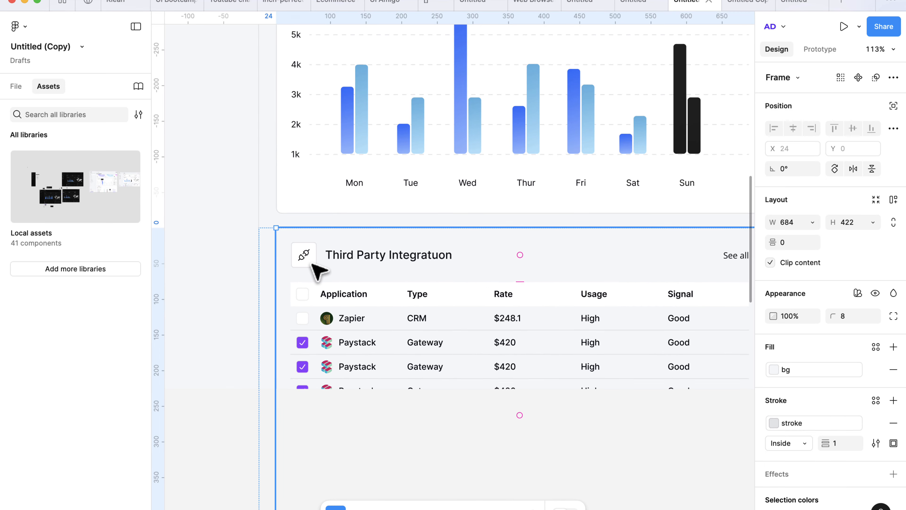
scroll(308, 289, down, 5)
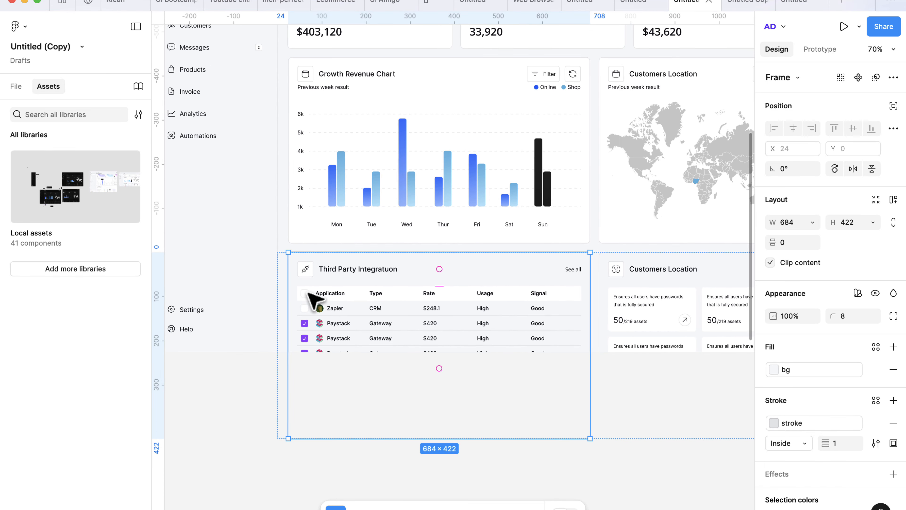
scroll(401, 334, right, 3)
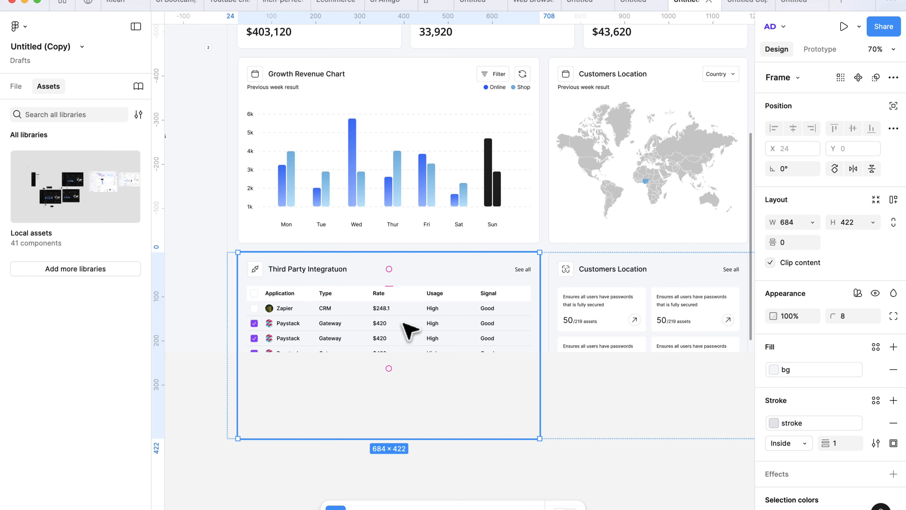
scroll(411, 322, right, 3)
scroll(412, 307, up, 2)
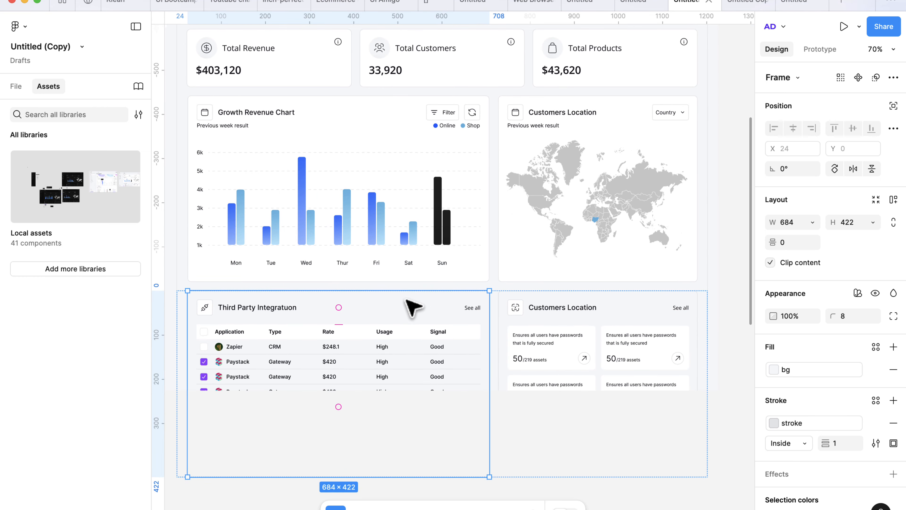
scroll(418, 305, left, 6)
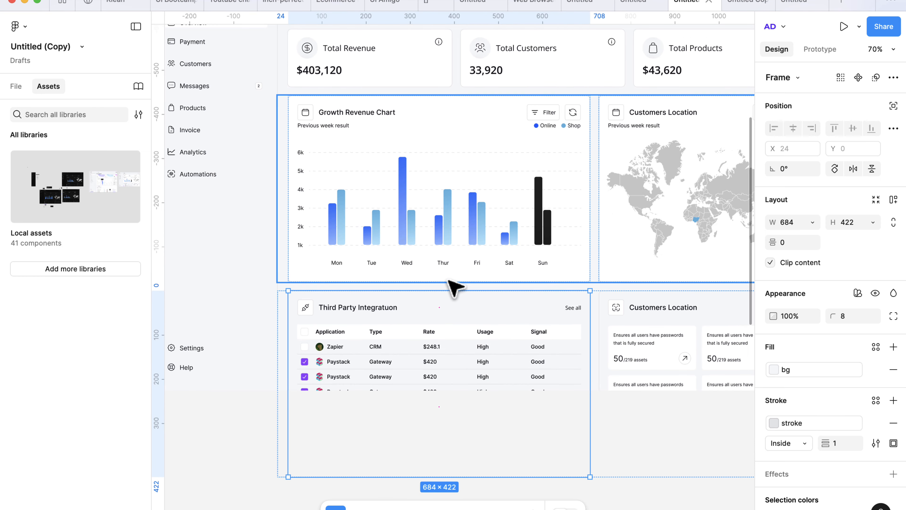
scroll(453, 288, up, 4)
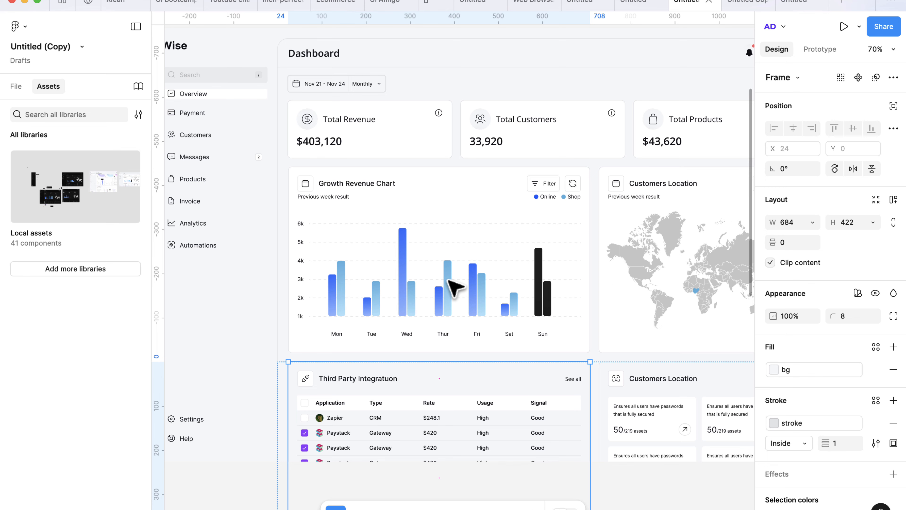
scroll(430, 229, up, 2)
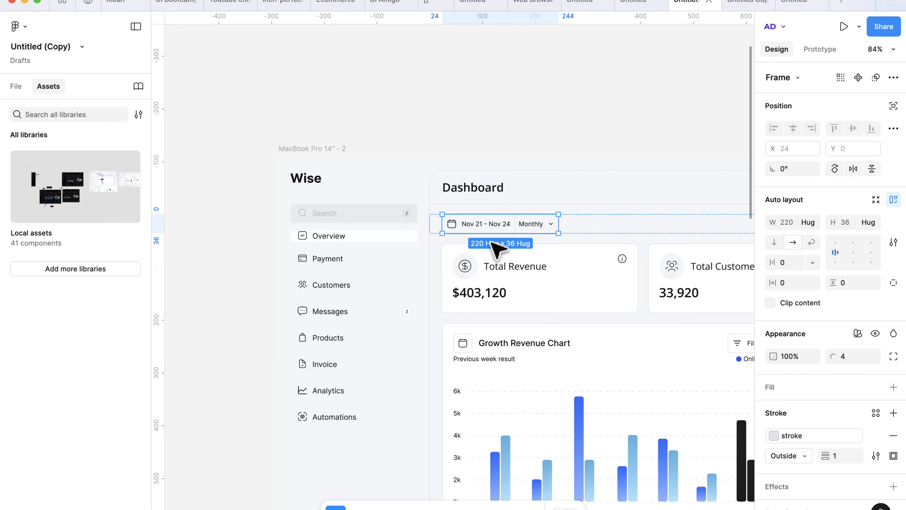
scroll(491, 251, right, 5)
scroll(463, 250, down, 2)
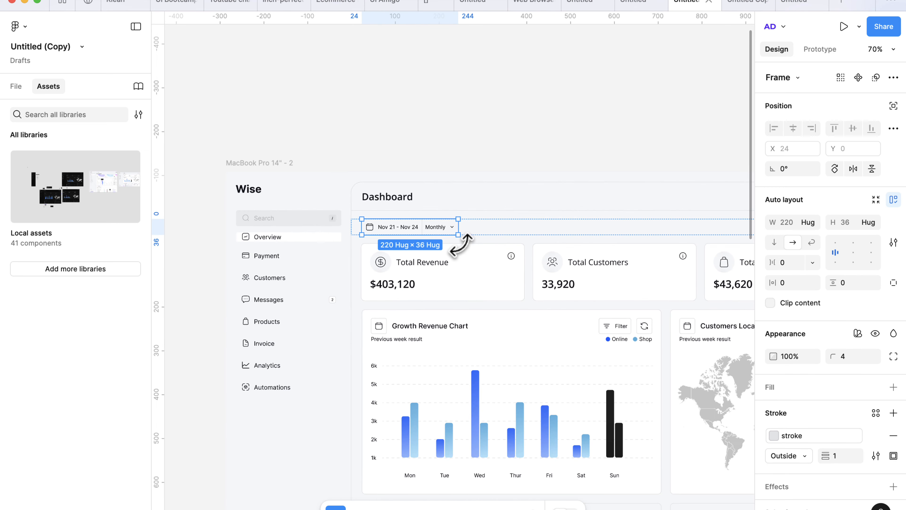